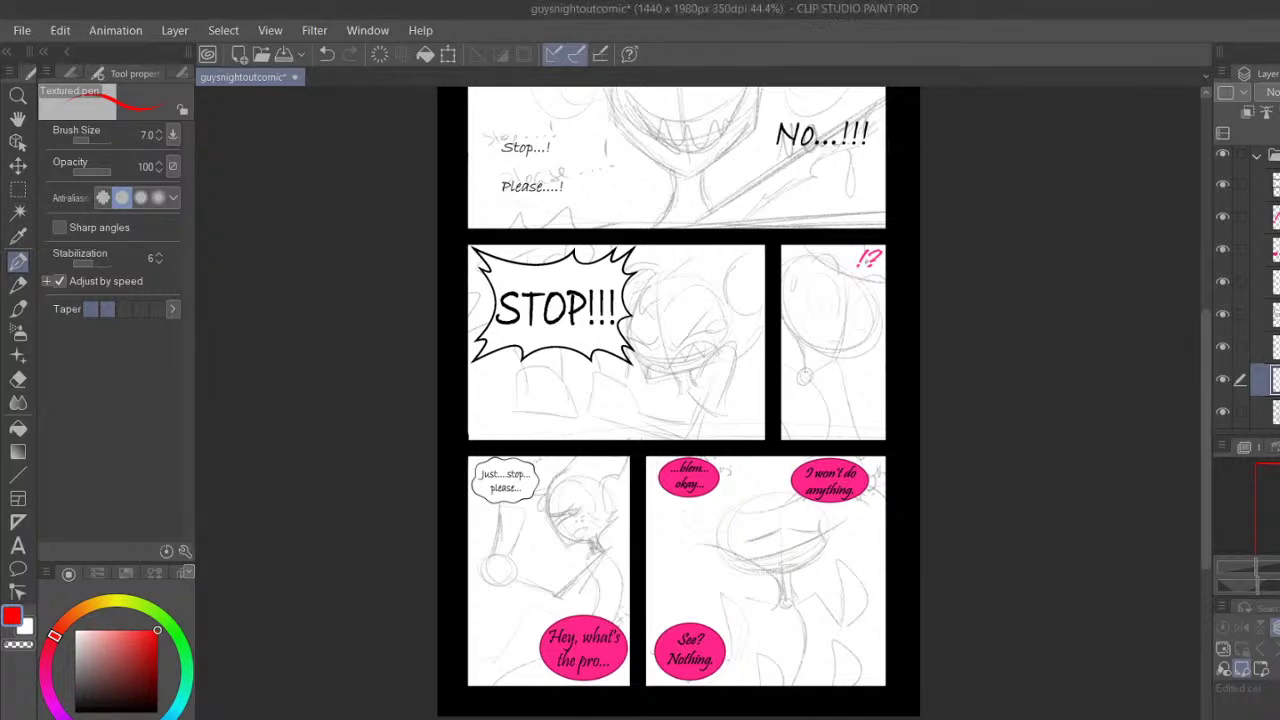
pyautogui.press('super+Left')
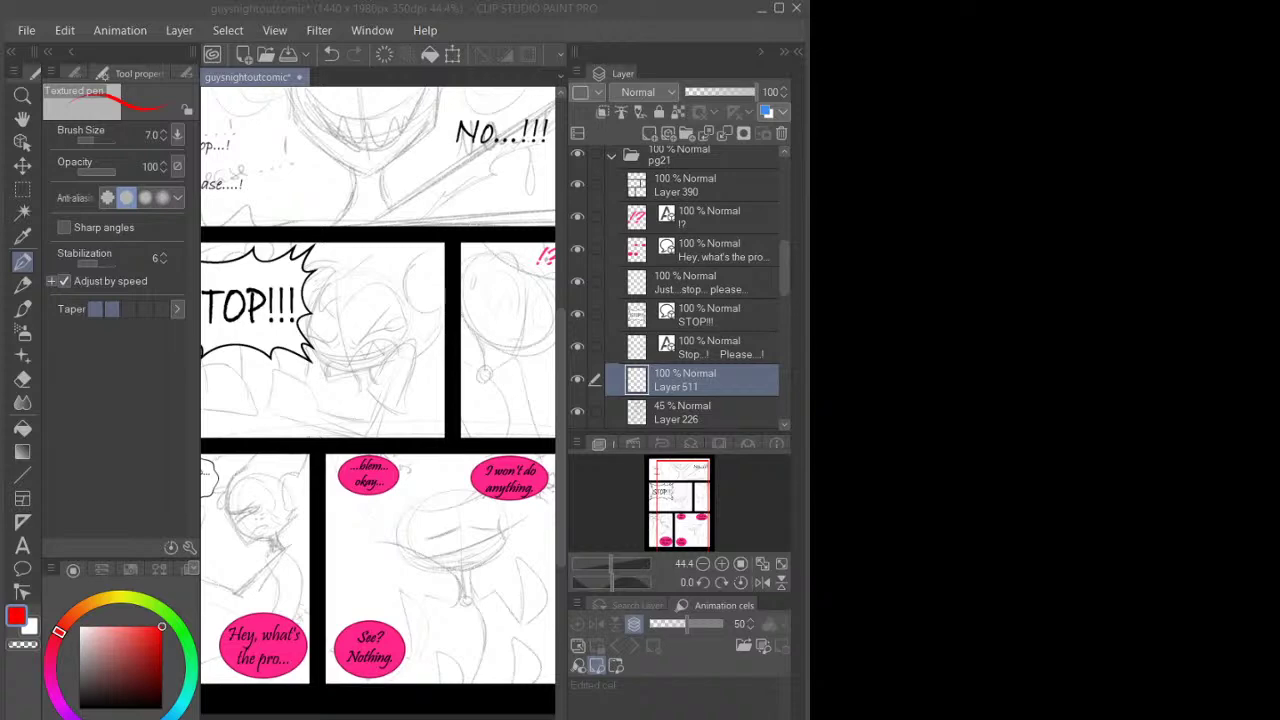
pyautogui.click(779, 8)
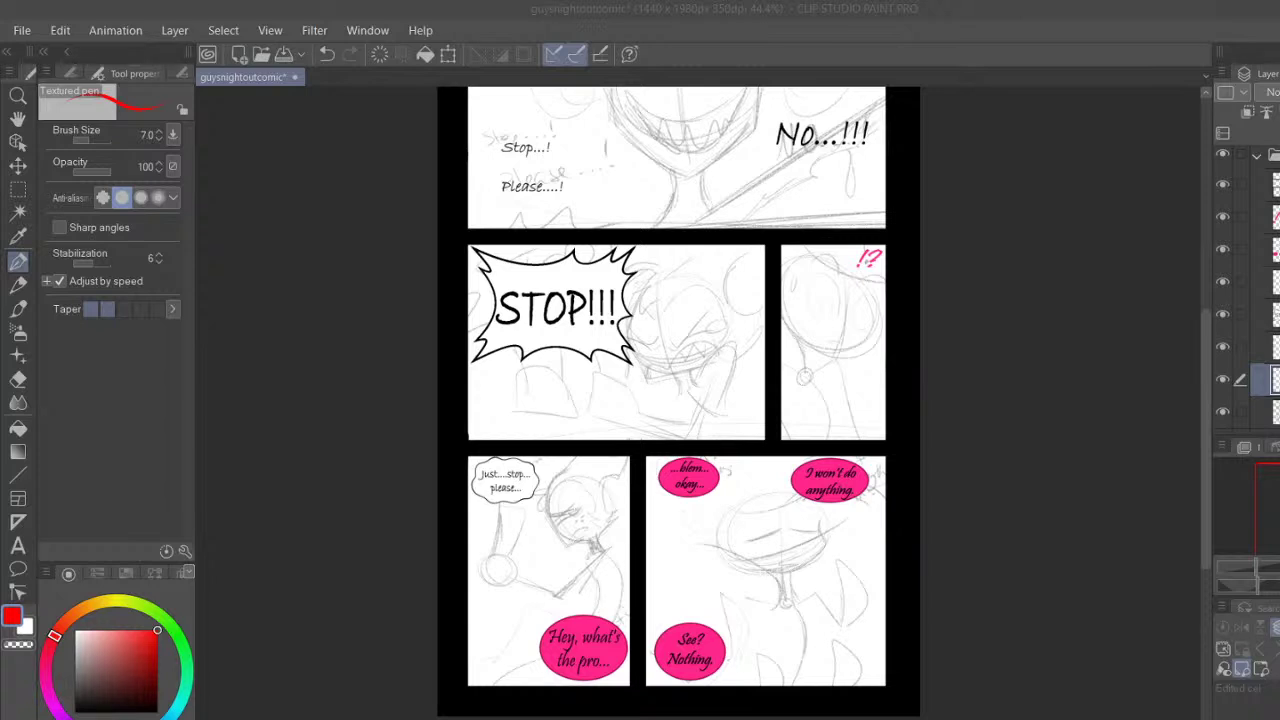
pyautogui.hotkey('alt', 'Tab')
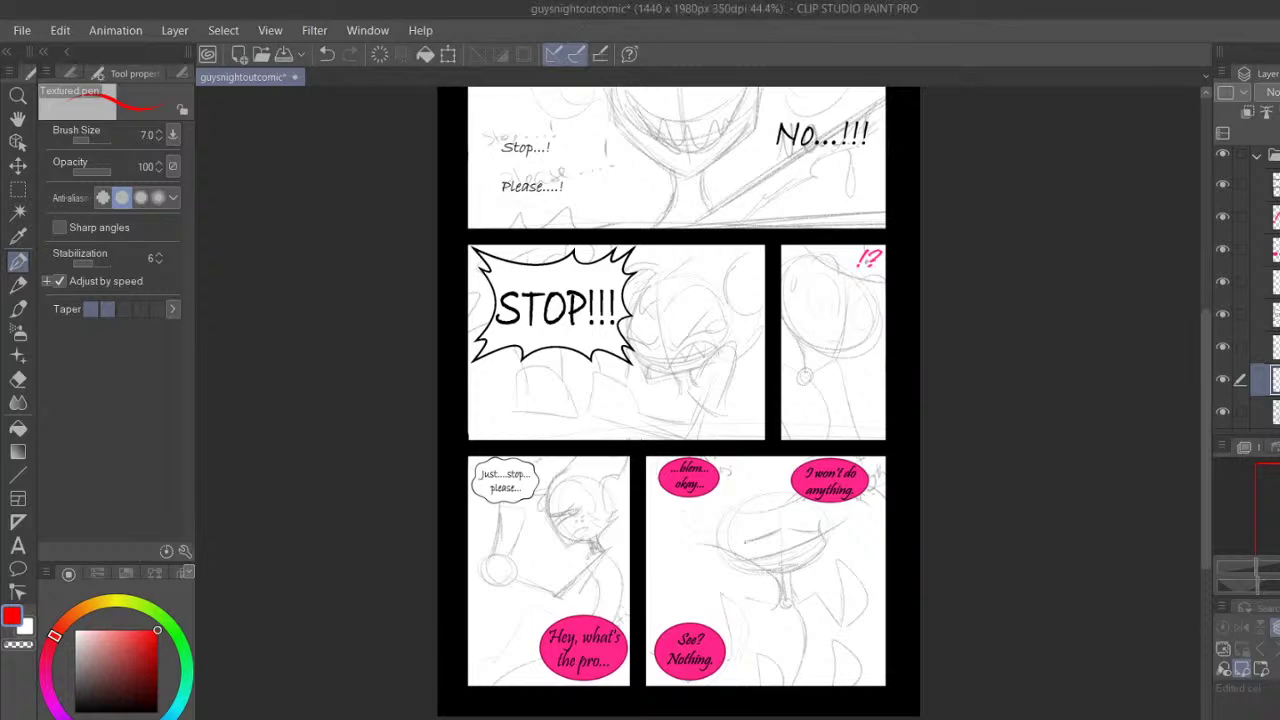
# Paste the copied dark picture of the horned, winged figures onto the comic page as a character reference
pyautogui.scroll(1, 744, 509)
pyautogui.click(17, 118)
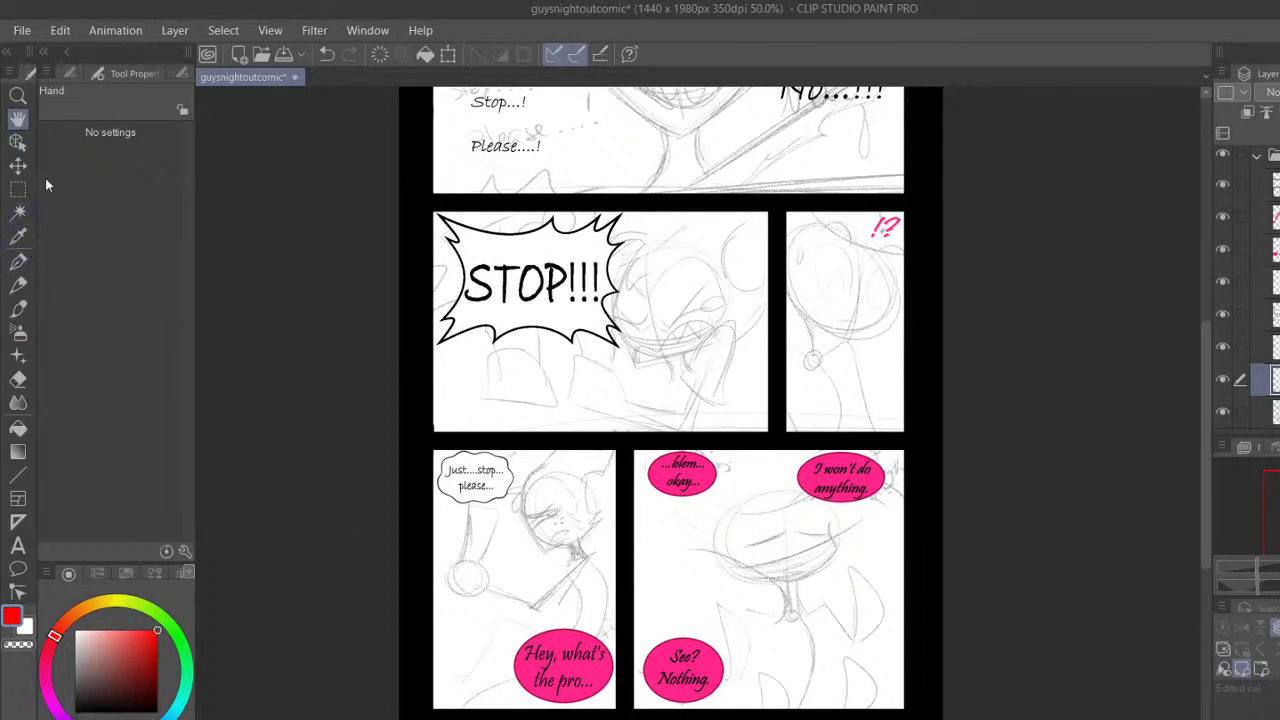
pyautogui.scroll(3, 600, 425)
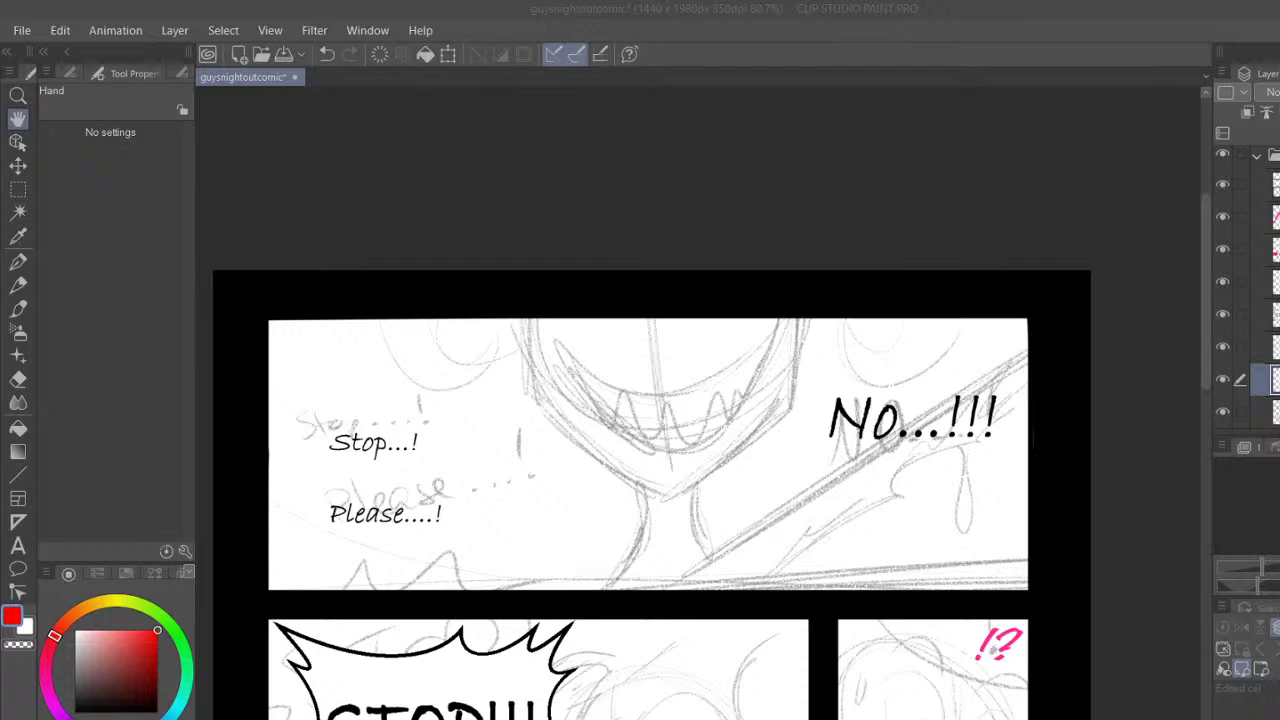
pyautogui.click(65, 36)
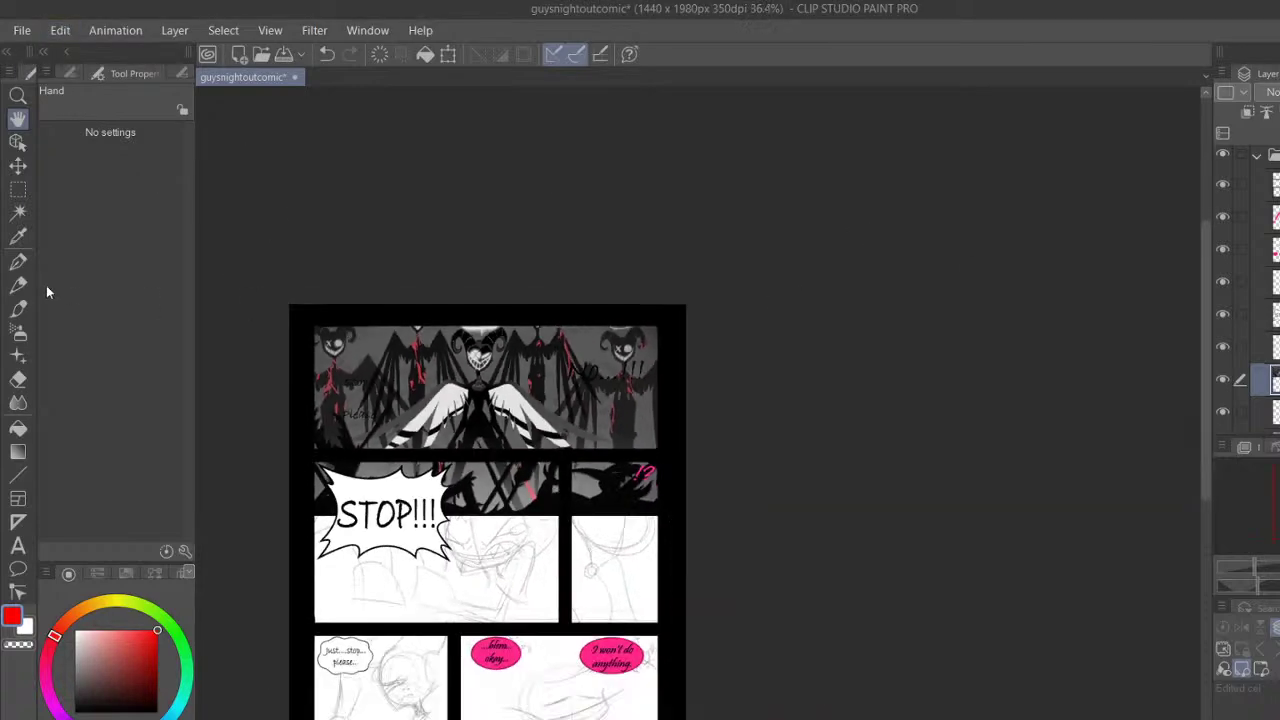
# Erase the pasted picture with the large hard eraser around the central horned head, clearing both sides and the lower area
pyautogui.press('e')
pyautogui.moveTo(409, 286)
pyautogui.mouseDown()
pyautogui.moveTo(356, 529)
pyautogui.moveTo(382, 484)
pyautogui.mouseUp()
pyautogui.click(141, 168)
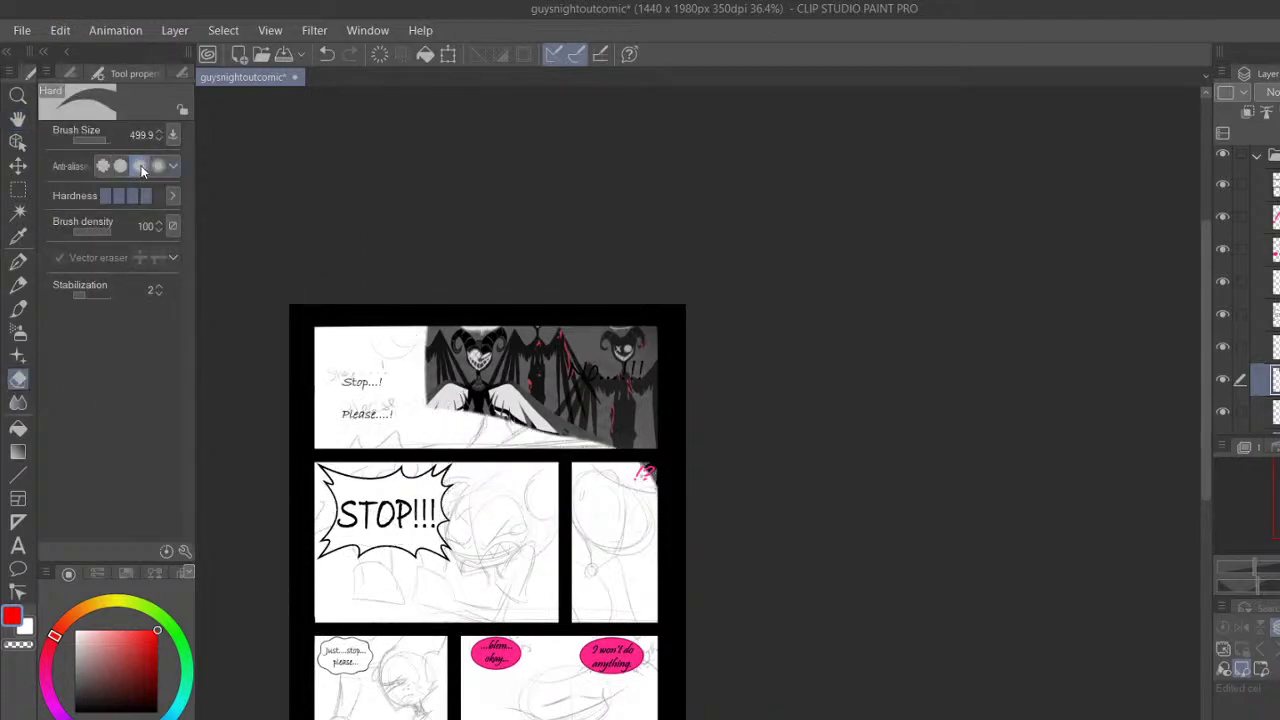
pyautogui.click(121, 166)
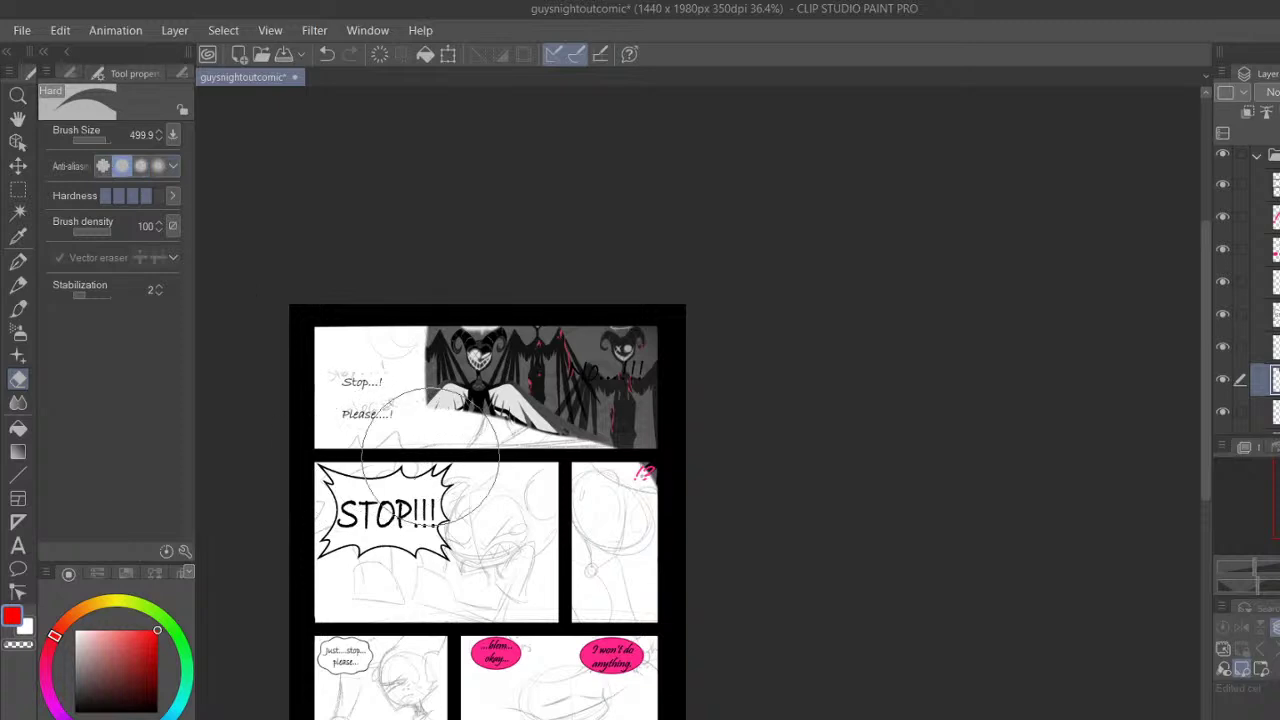
pyautogui.click(104, 73)
pyautogui.moveTo(514, 418)
pyautogui.mouseDown()
pyautogui.moveTo(591, 461)
pyautogui.moveTo(624, 428)
pyautogui.moveTo(631, 445)
pyautogui.moveTo(629, 404)
pyautogui.mouseUp()
pyautogui.scroll(5, 627, 405)
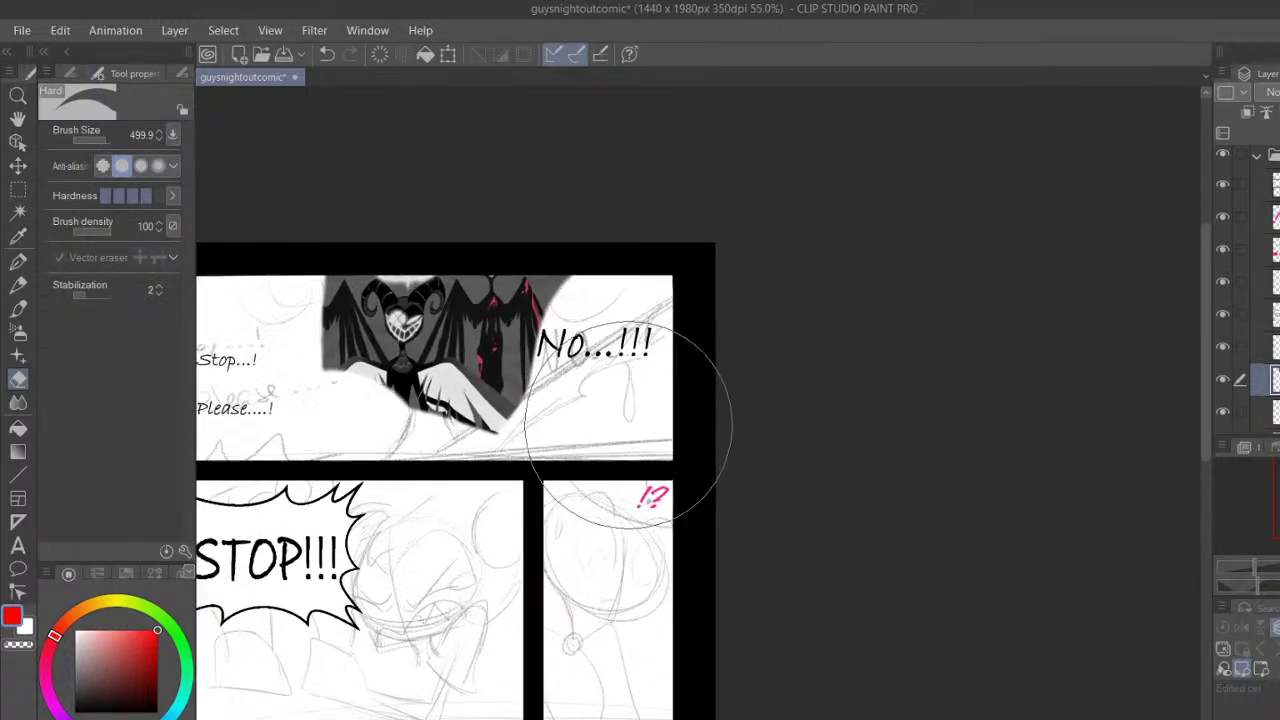
pyautogui.moveTo(586, 214)
pyautogui.mouseDown()
pyautogui.moveTo(508, 471)
pyautogui.moveTo(449, 449)
pyautogui.moveTo(343, 457)
pyautogui.moveTo(322, 515)
pyautogui.moveTo(300, 470)
pyautogui.mouseUp()
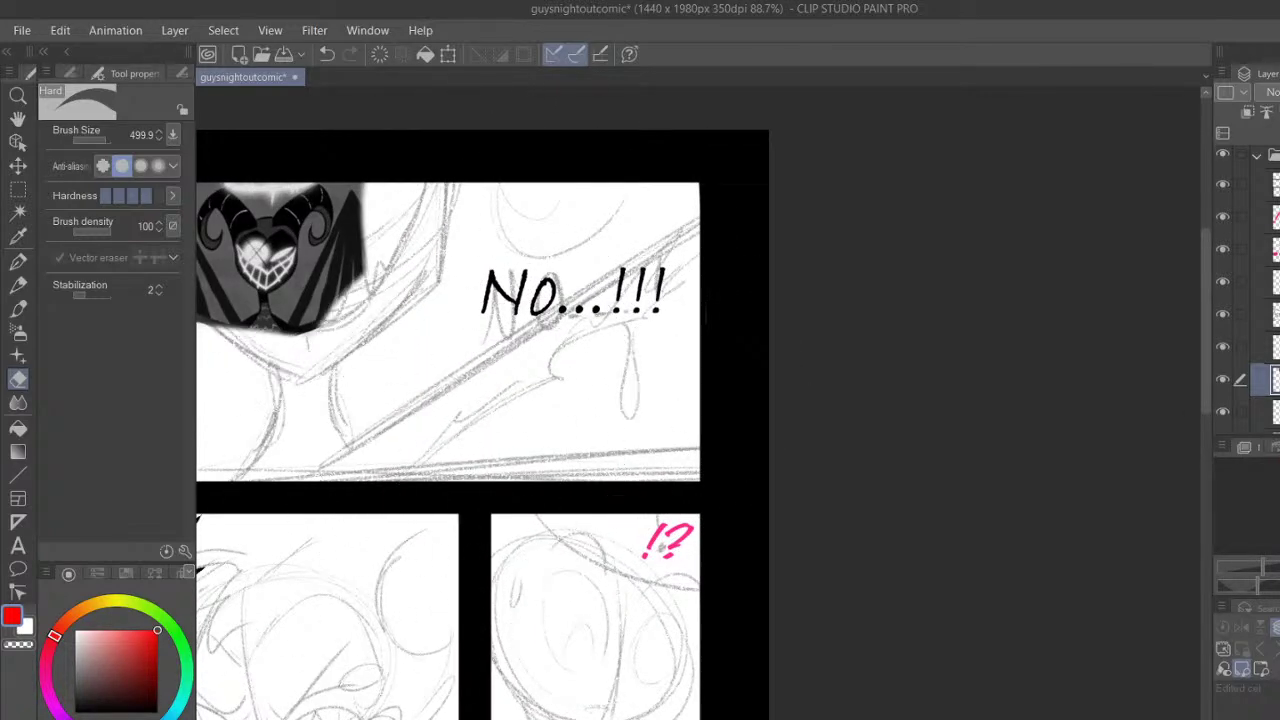
pyautogui.hscroll(-4, 640, 420)
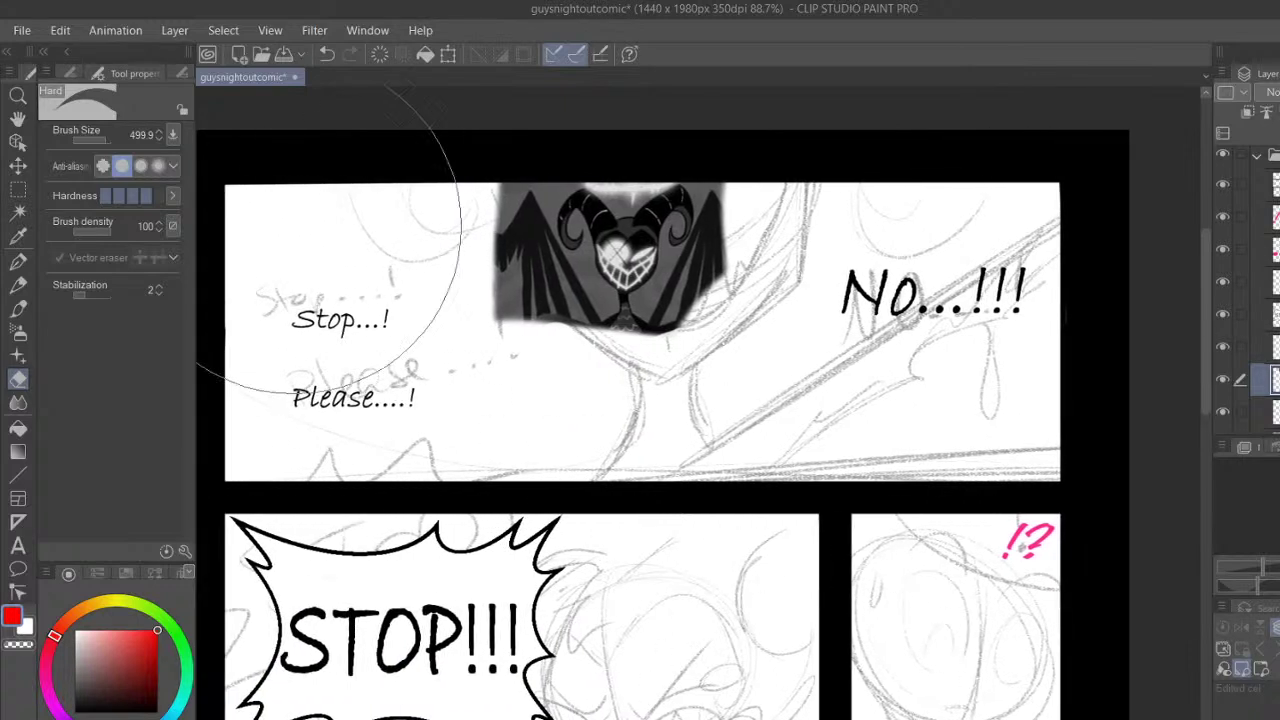
# Trim the remaining picture closely around the horned head with a 275.9 eraser at the strongest anti-aliasing
pyautogui.moveTo(104, 138); pyautogui.dragTo(103, 136)
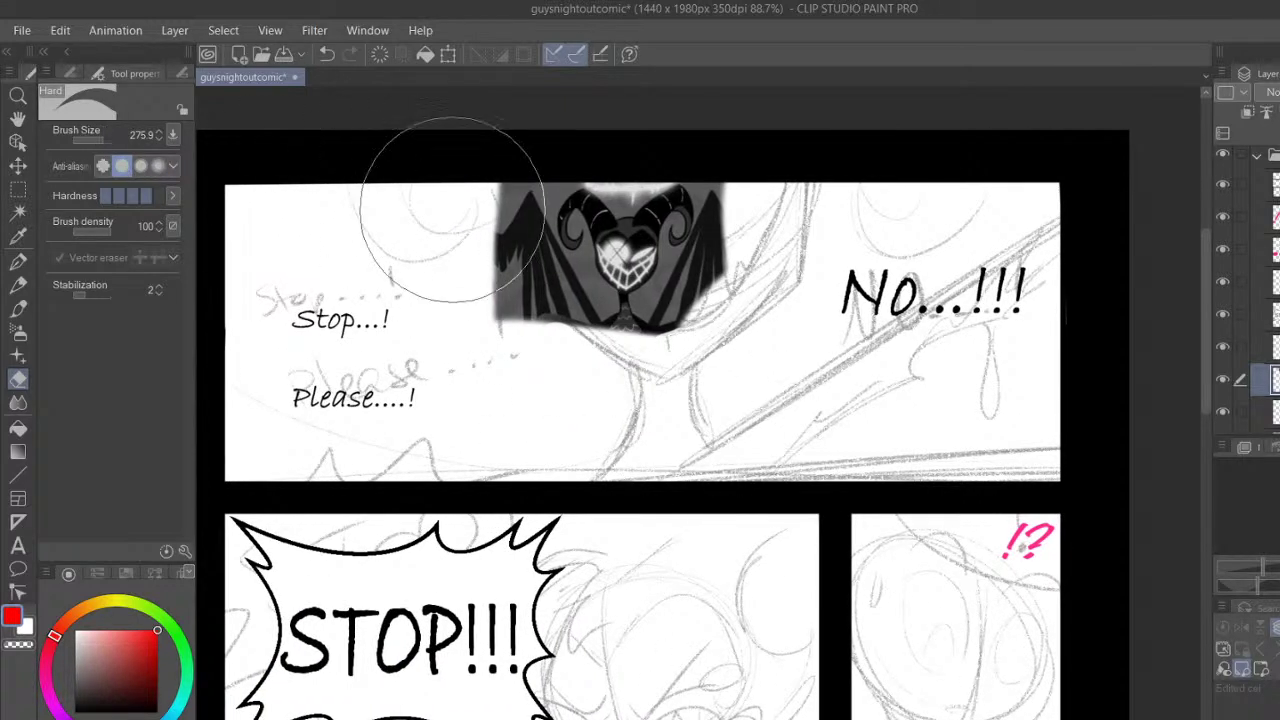
pyautogui.click(152, 167)
pyautogui.moveTo(436, 202)
pyautogui.mouseDown()
pyautogui.moveTo(429, 274)
pyautogui.moveTo(443, 217)
pyautogui.moveTo(439, 334)
pyautogui.moveTo(448, 205)
pyautogui.moveTo(544, 325)
pyautogui.moveTo(539, 312)
pyautogui.moveTo(605, 359)
pyautogui.moveTo(742, 315)
pyautogui.moveTo(728, 295)
pyautogui.moveTo(750, 180)
pyautogui.mouseUp()
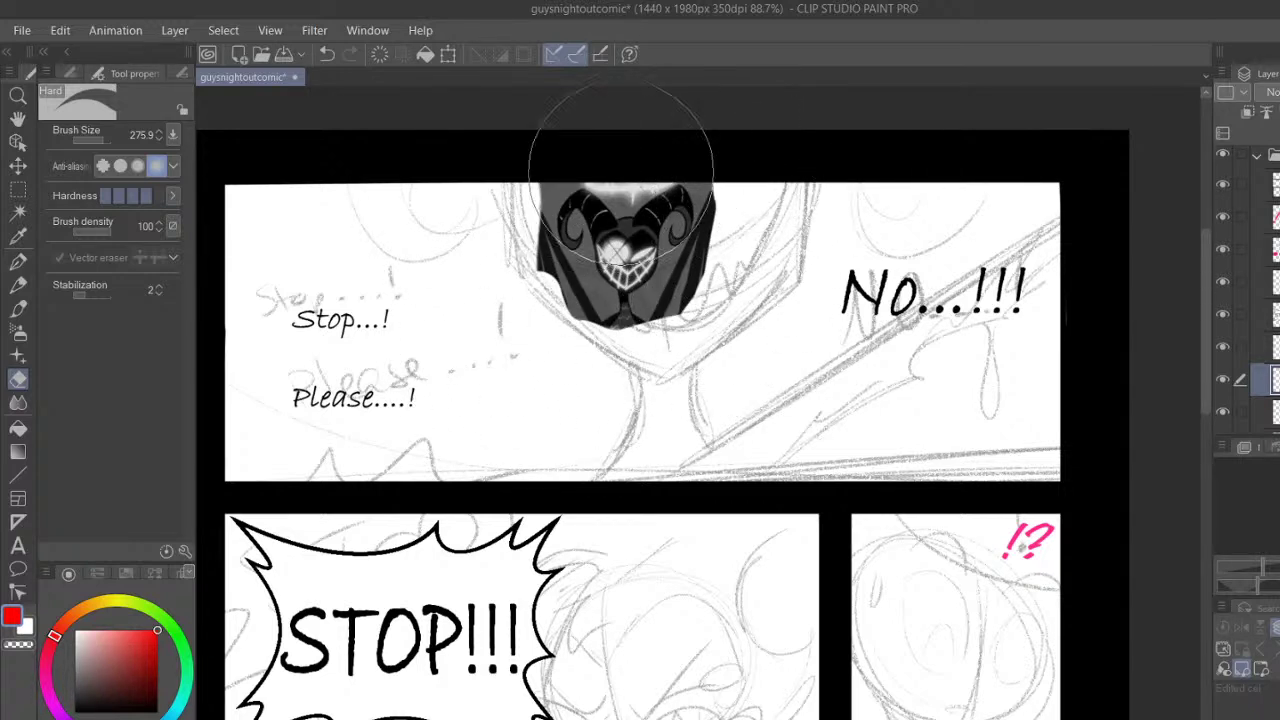
# Move the horned head cutout to the lower right of the page's first panel, beneath "No...!!!", and erase its stray leftovers
pyautogui.click(18, 167)
pyautogui.moveTo(645, 273)
pyautogui.mouseDown()
pyautogui.moveTo(642, 291)
pyautogui.moveTo(445, 377)
pyautogui.moveTo(390, 377)
pyautogui.mouseUp()
pyautogui.press('e')
pyautogui.moveTo(280, 230)
pyautogui.mouseDown()
pyautogui.moveTo(266, 277)
pyautogui.moveTo(408, 180)
pyautogui.moveTo(420, 210)
pyautogui.moveTo(346, 226)
pyautogui.moveTo(475, 224)
pyautogui.moveTo(479, 253)
pyautogui.moveTo(430, 203)
pyautogui.moveTo(471, 280)
pyautogui.moveTo(477, 445)
pyautogui.moveTo(562, 342)
pyautogui.mouseUp()
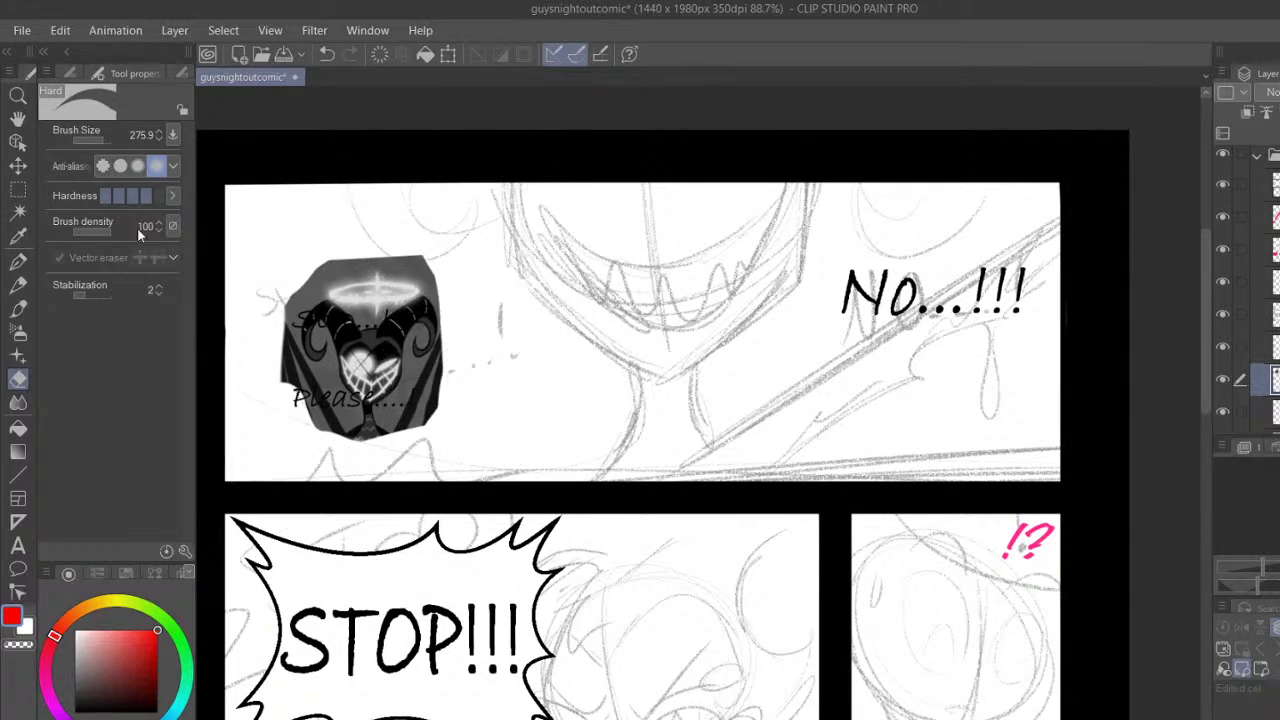
pyautogui.click(18, 164)
pyautogui.moveTo(432, 340)
pyautogui.mouseDown()
pyautogui.moveTo(408, 268)
pyautogui.moveTo(371, 290)
pyautogui.moveTo(532, 250)
pyautogui.moveTo(1015, 385)
pyautogui.moveTo(1006, 369)
pyautogui.mouseUp()
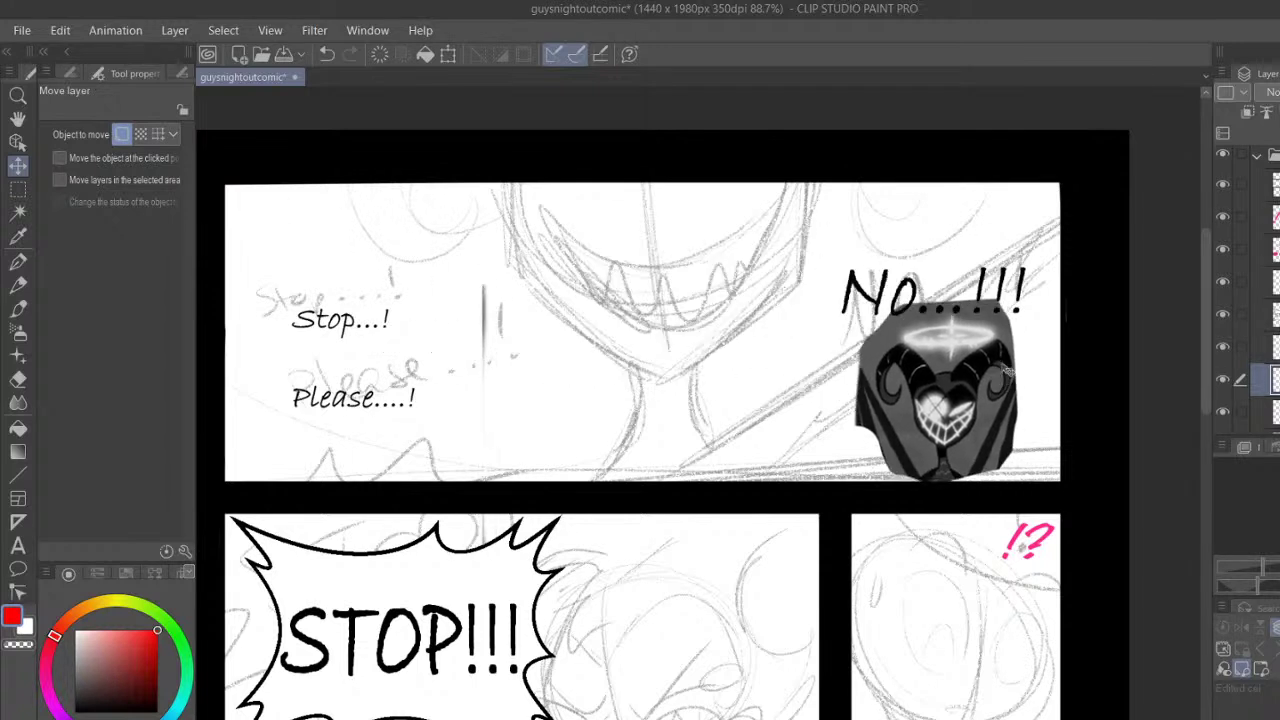
pyautogui.press('e')
pyautogui.click(483, 302)
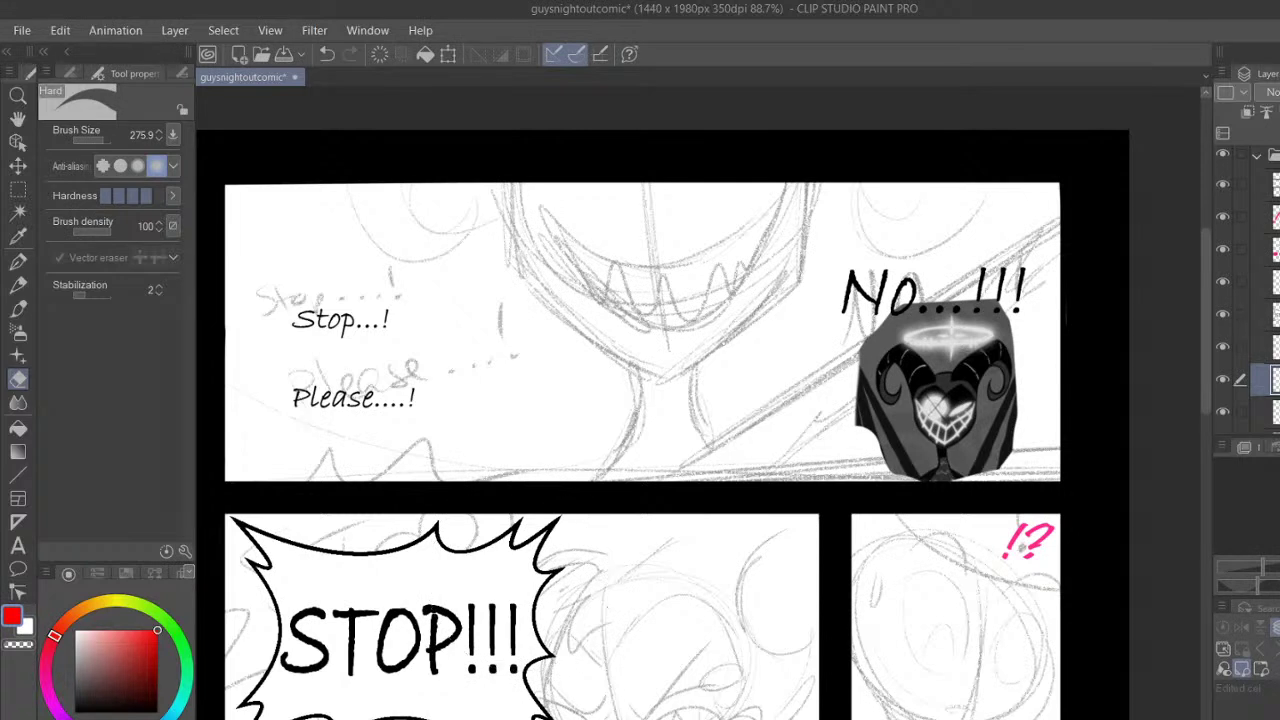
# On the finished page with the "SHCK!" panel, hide the blue shading overlay and sample that panel's bright red
pyautogui.scroll(-3, 1262, 290)
pyautogui.click(1228, 319)
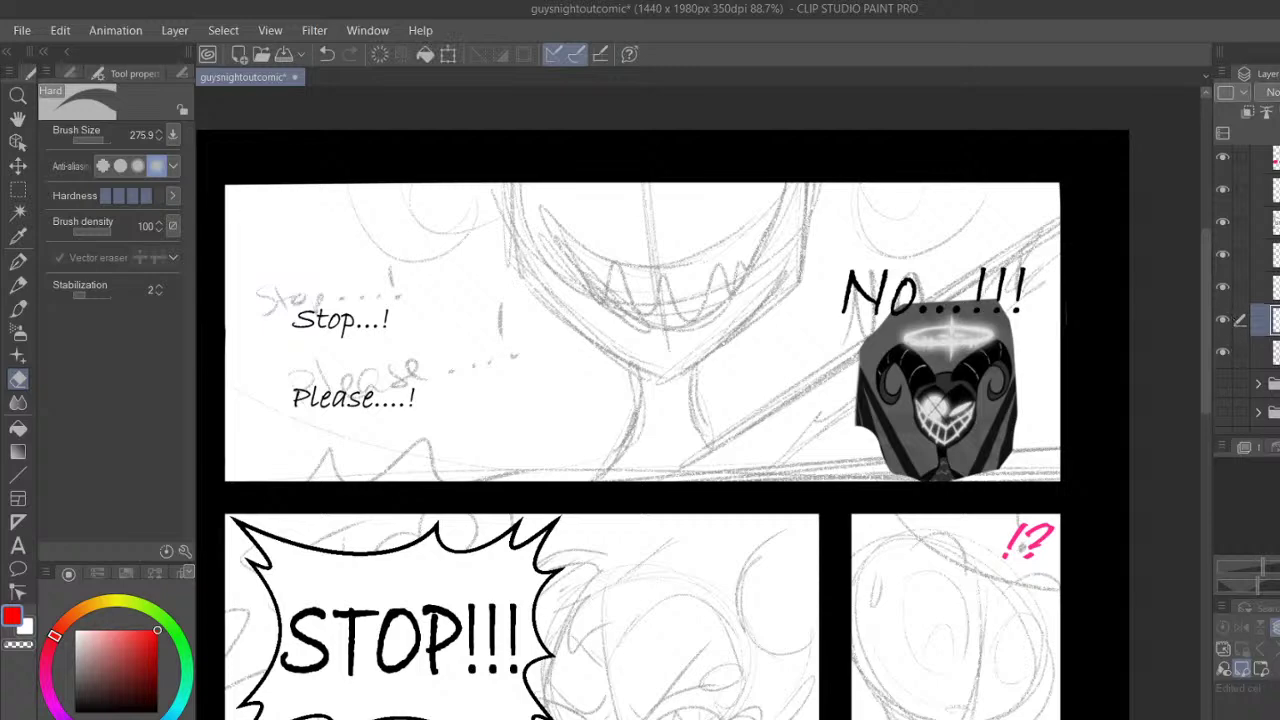
pyautogui.scroll(-5, 1255, 283)
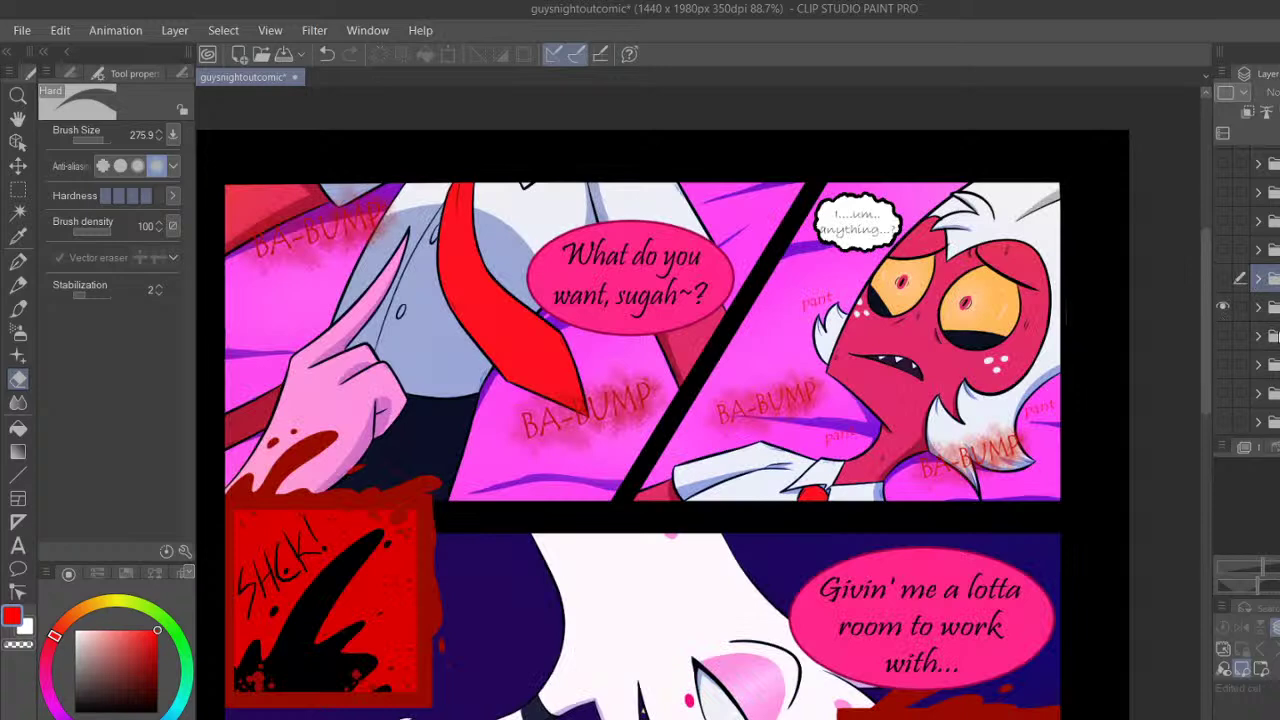
pyautogui.scroll(-10, 1262, 300)
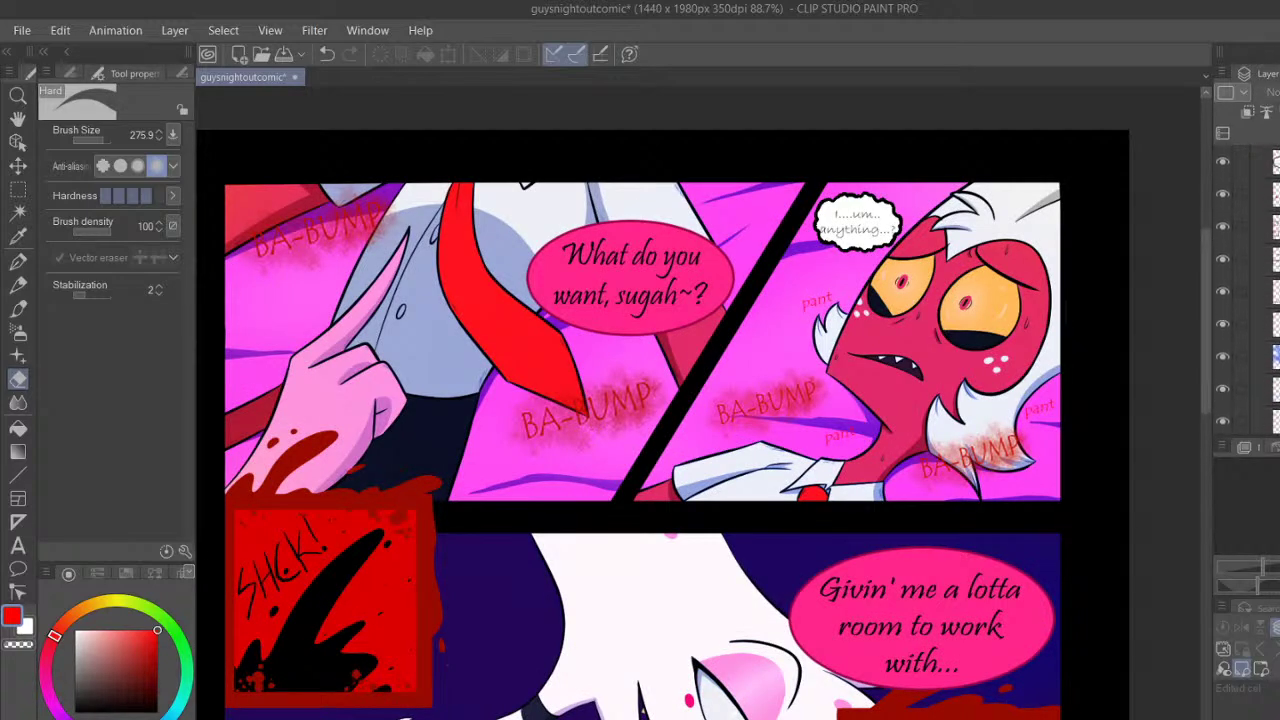
pyautogui.click(1228, 308)
pyautogui.moveTo(1207, 348); pyautogui.dragTo(1152, 409)
pyautogui.click(19, 261)
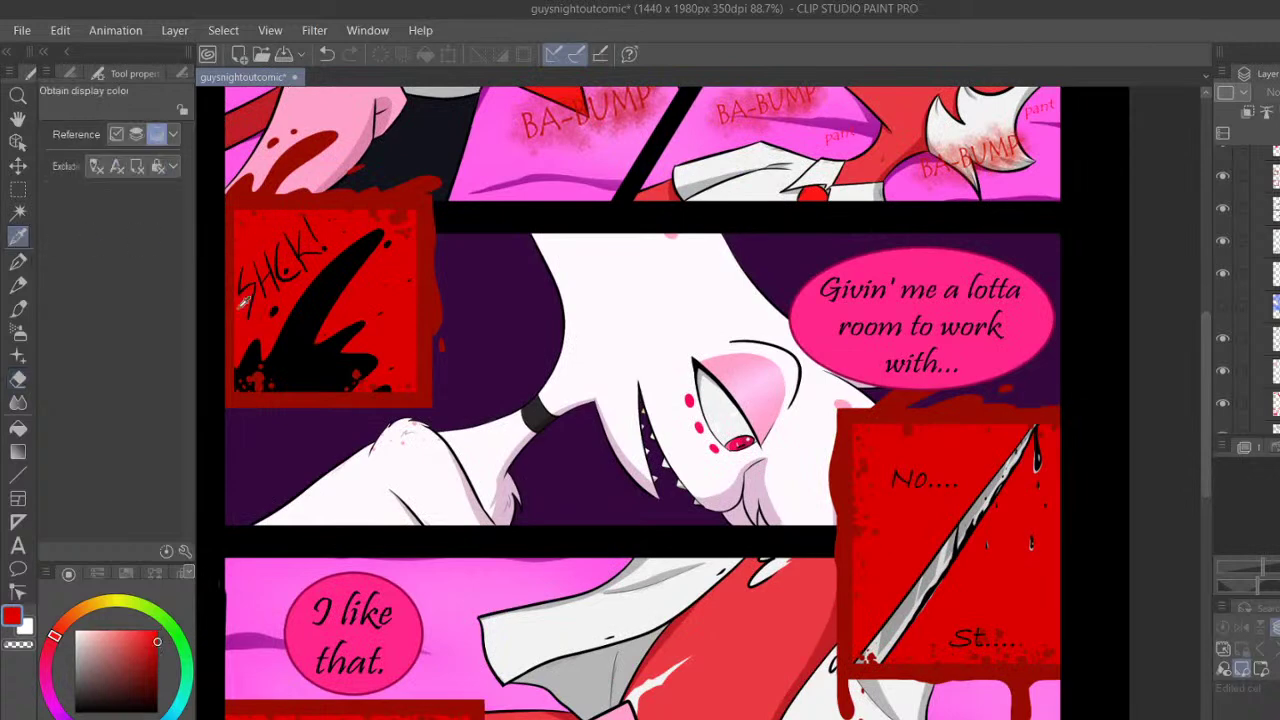
# Restore the finished page's shading overlay, then switch the visible page folder back to the sketched page pg21
pyautogui.click(1223, 307)
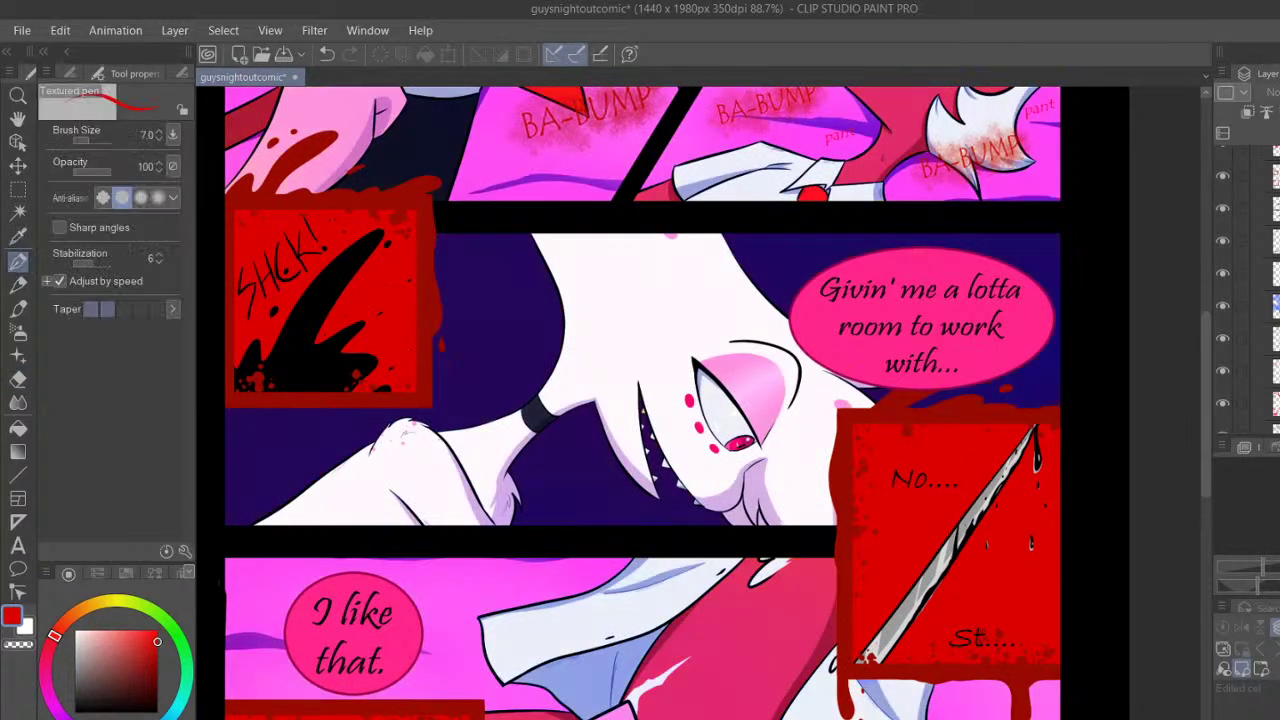
pyautogui.scroll(10, 1247, 290)
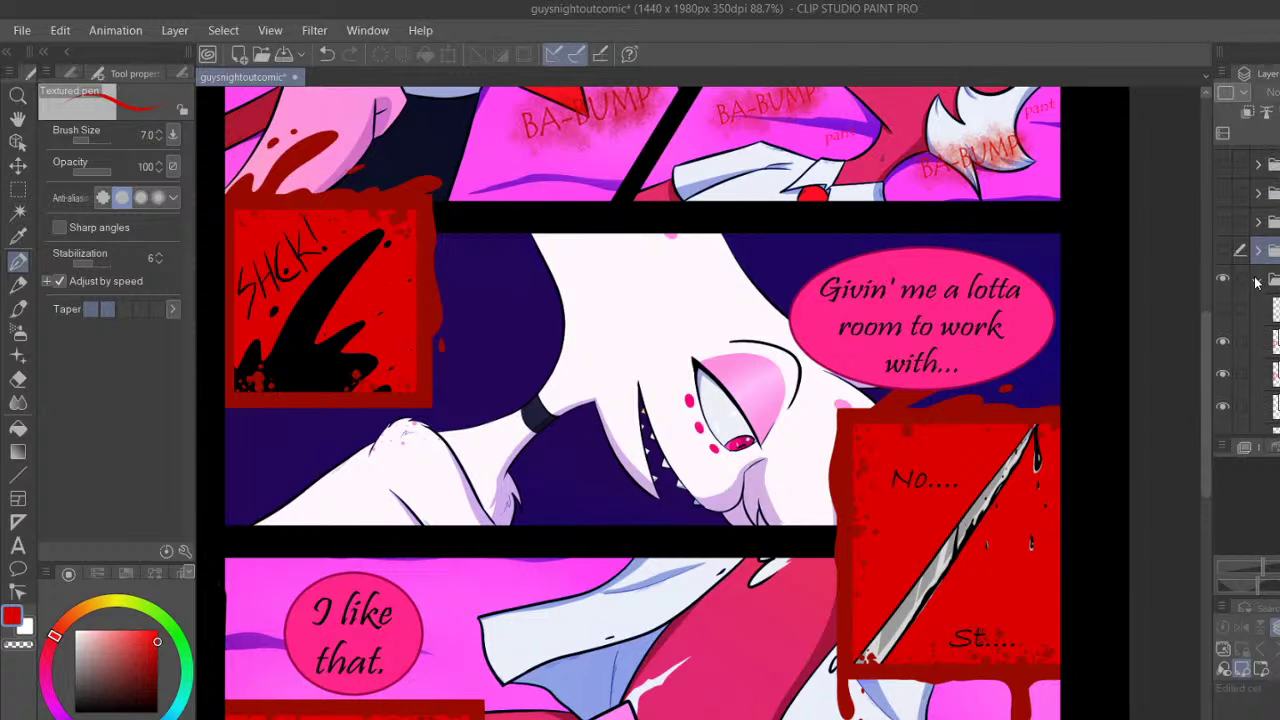
pyautogui.click(1256, 281)
pyautogui.click(1222, 279)
pyautogui.click(1222, 251)
pyautogui.click(1257, 252)
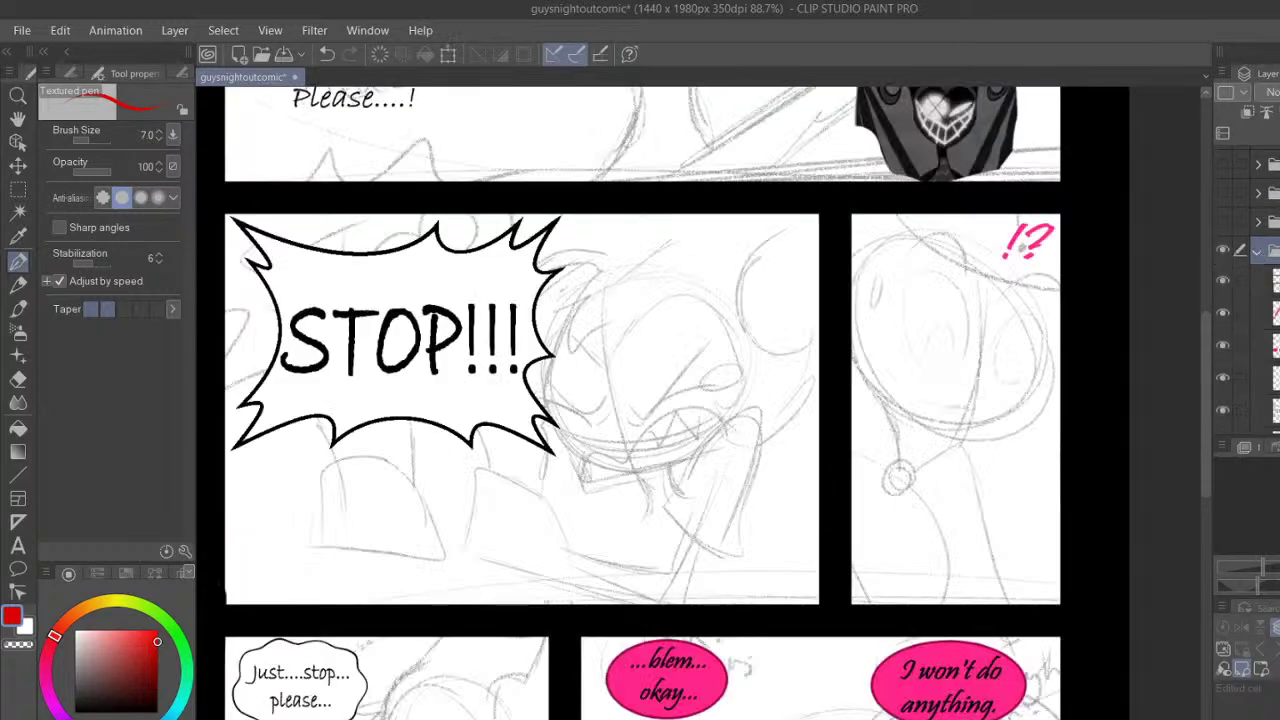
# Cover the page's first panel with a solid red filled rectangle and place its layer beneath the sketch
pyautogui.scroll(-5, 1262, 290)
pyautogui.click(1268, 297)
pyautogui.moveTo(1204, 350); pyautogui.dragTo(1202, 246)
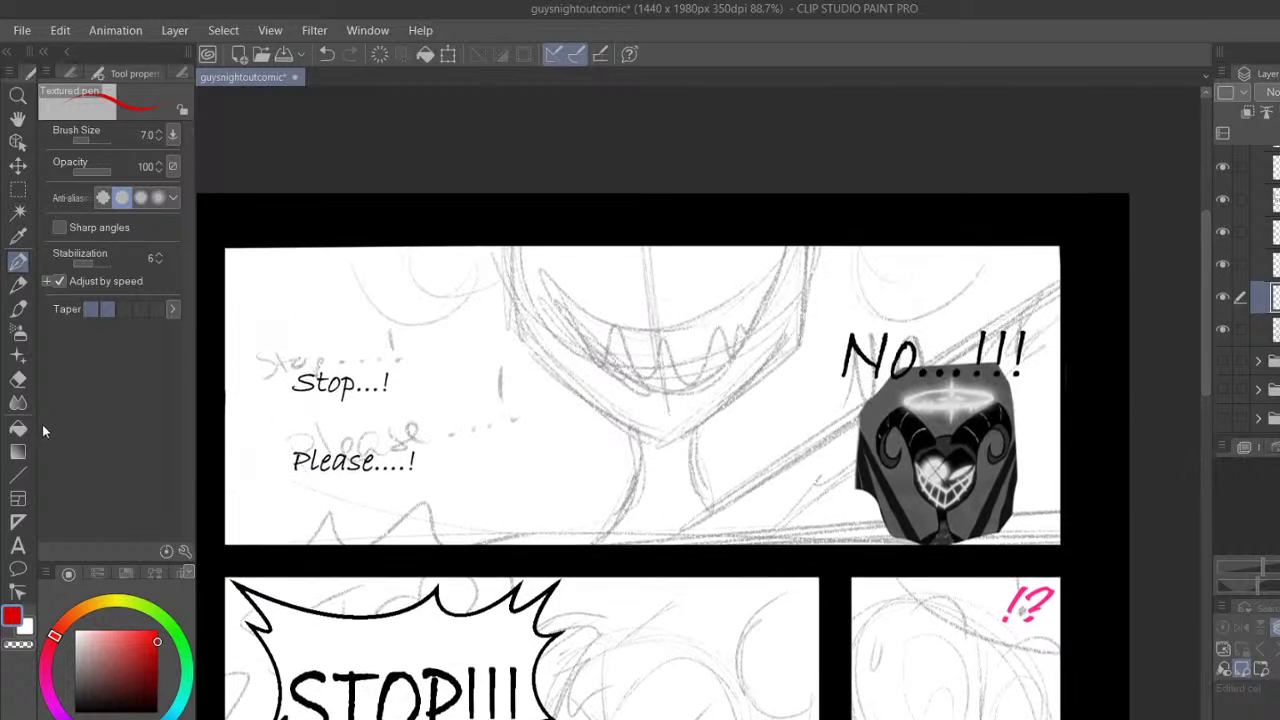
pyautogui.click(18, 475)
pyautogui.click(98, 73)
pyautogui.click(123, 349)
pyautogui.click(100, 74)
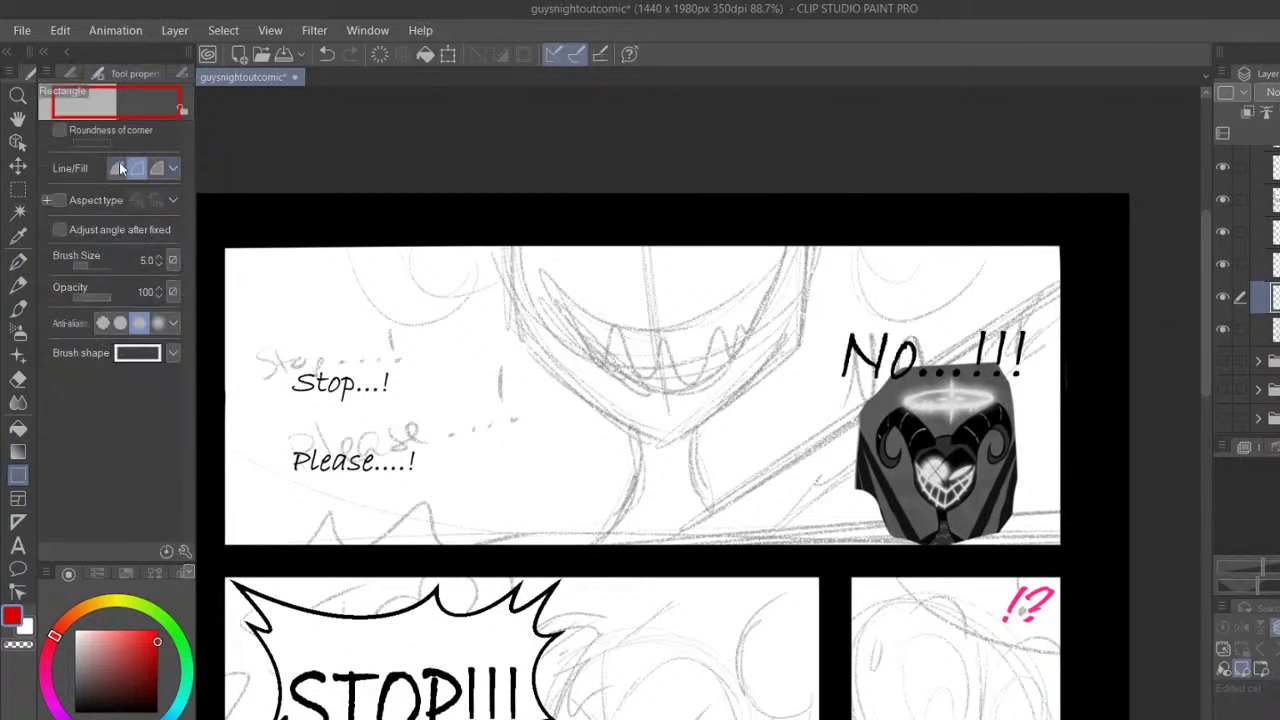
pyautogui.click(119, 168)
pyautogui.moveTo(222, 240); pyautogui.dragTo(1081, 533)
pyautogui.moveTo(1274, 297); pyautogui.dragTo(1274, 341)
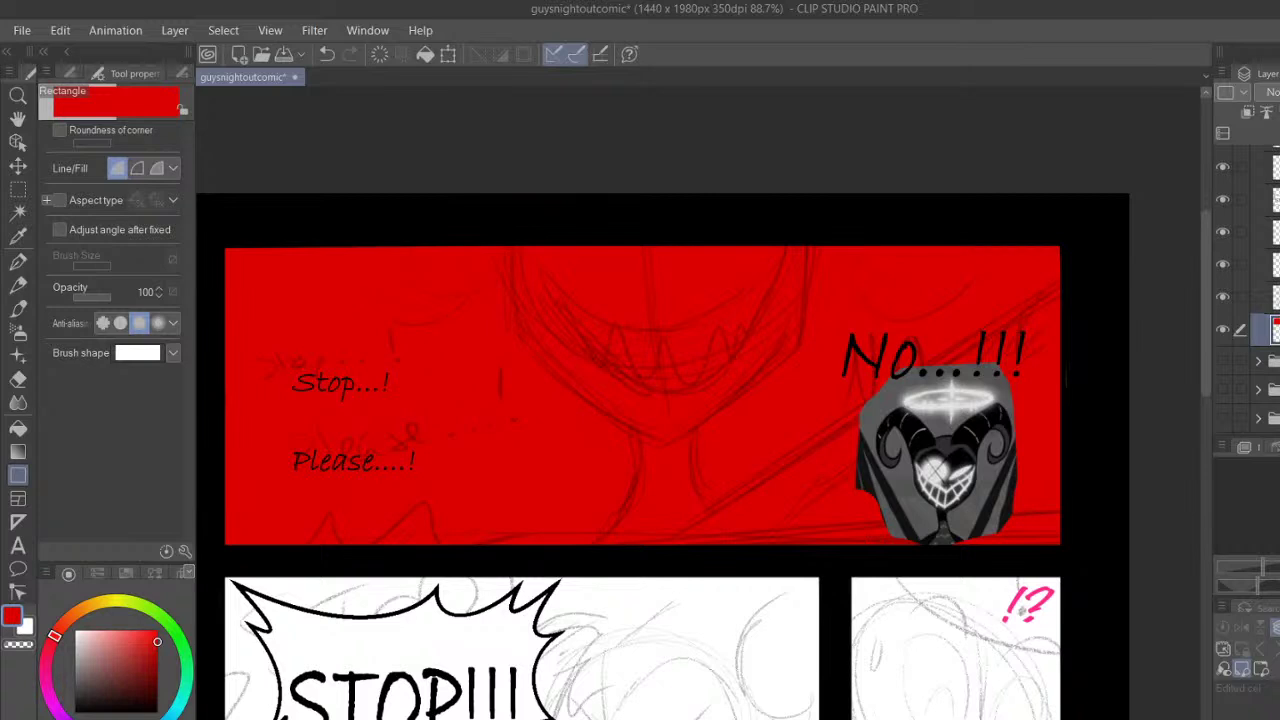
# Make the layer directly above the red fill active and set the drawing colour to near-black
pyautogui.click(1274, 297)
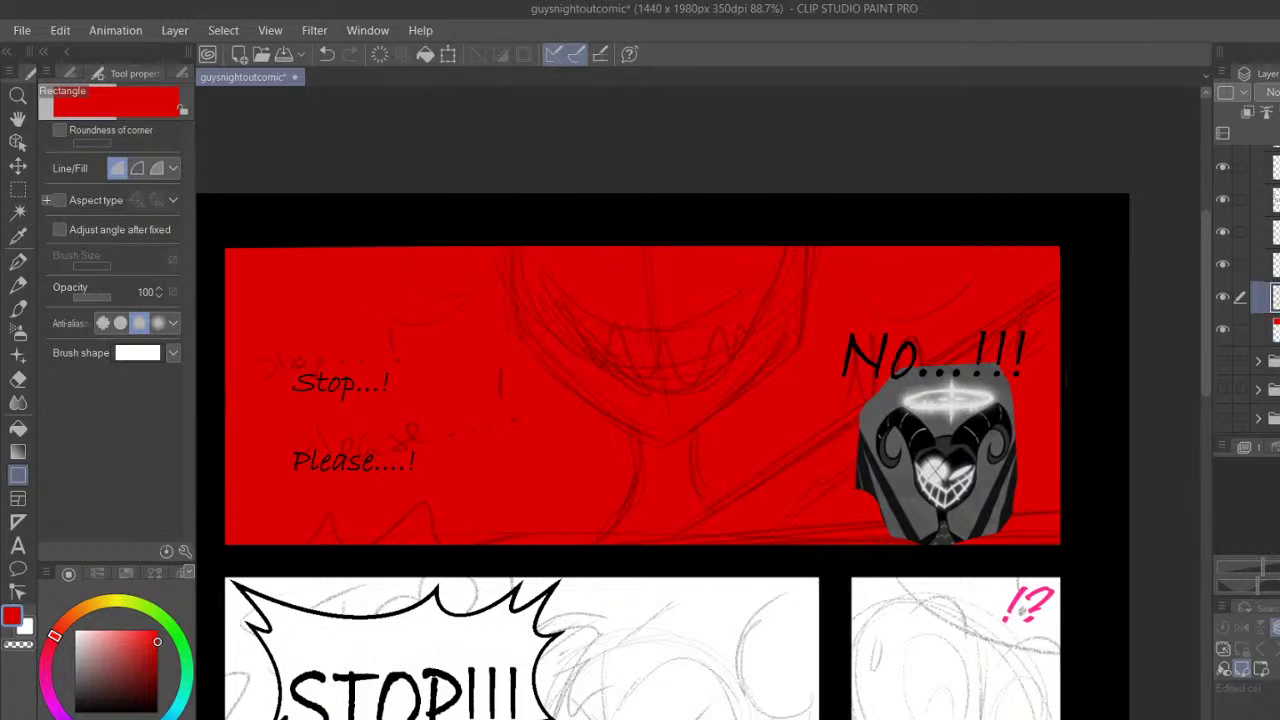
pyautogui.click(19, 234)
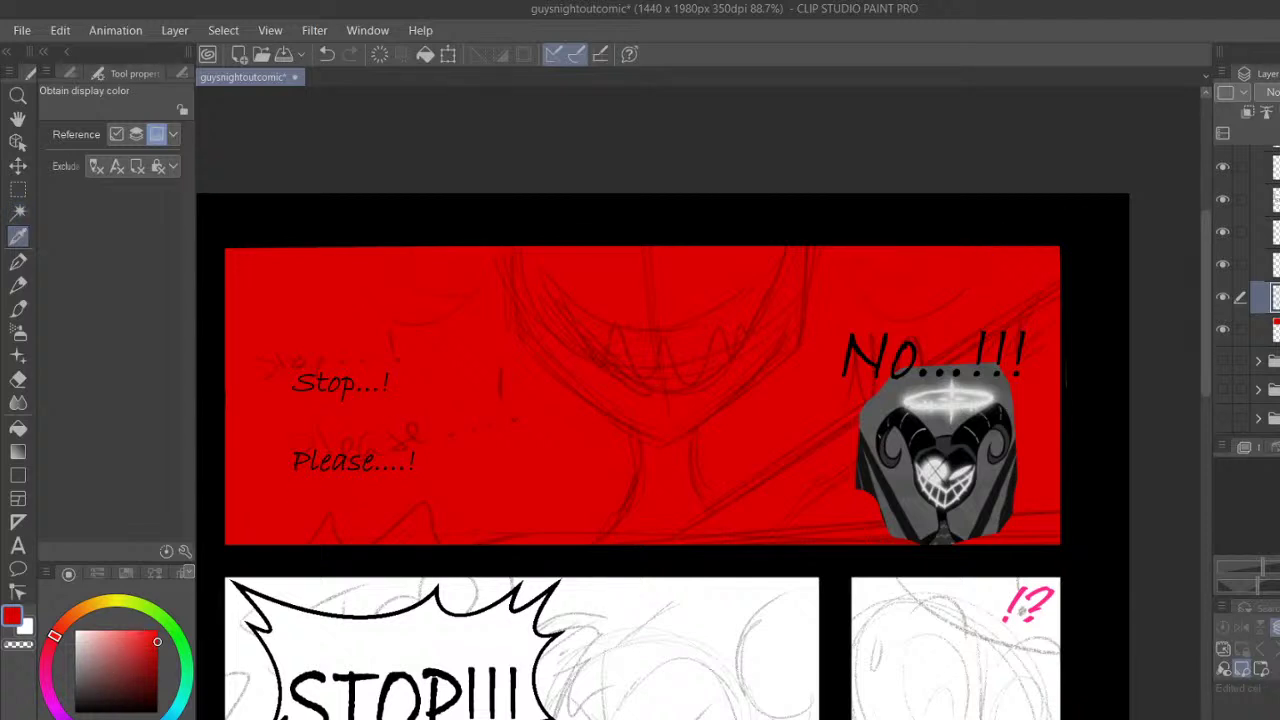
pyautogui.moveTo(100, 688); pyautogui.dragTo(74, 702)
pyautogui.click(1224, 297)
pyautogui.click(1226, 298)
# Choose the G-pen and set its brush size to 7
pyautogui.click(18, 261)
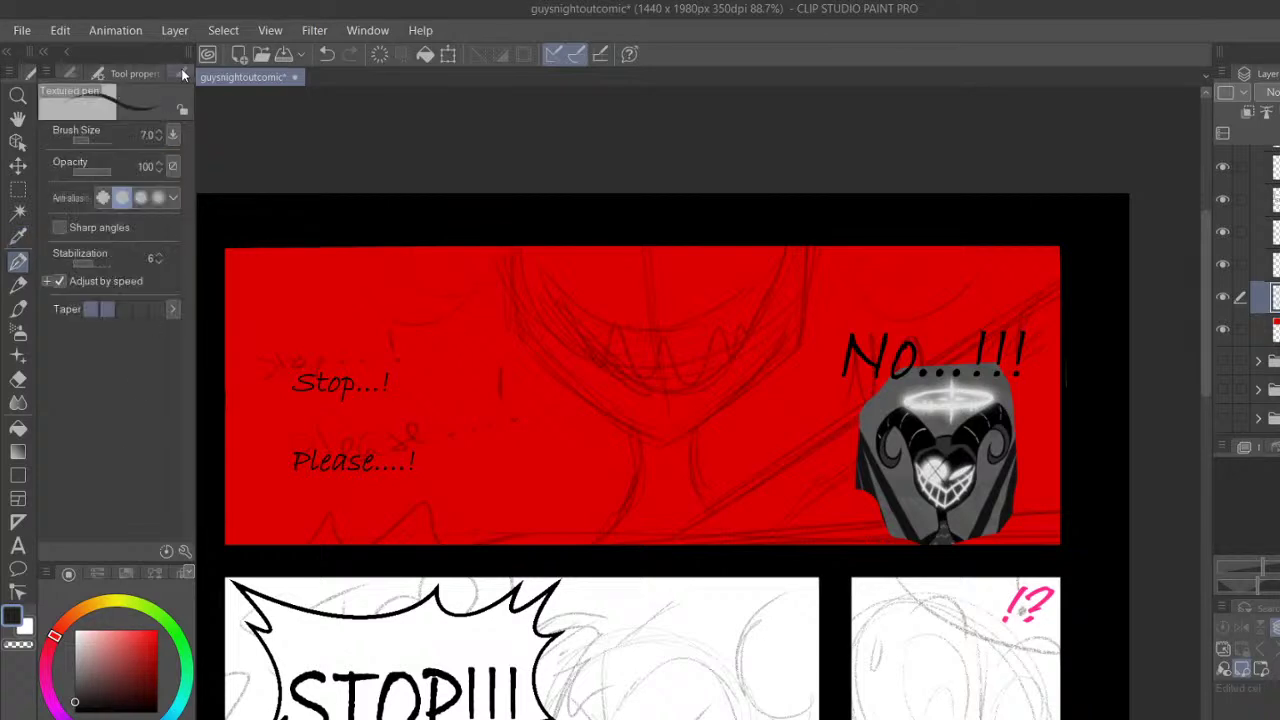
pyautogui.click(180, 73)
pyautogui.click(157, 131)
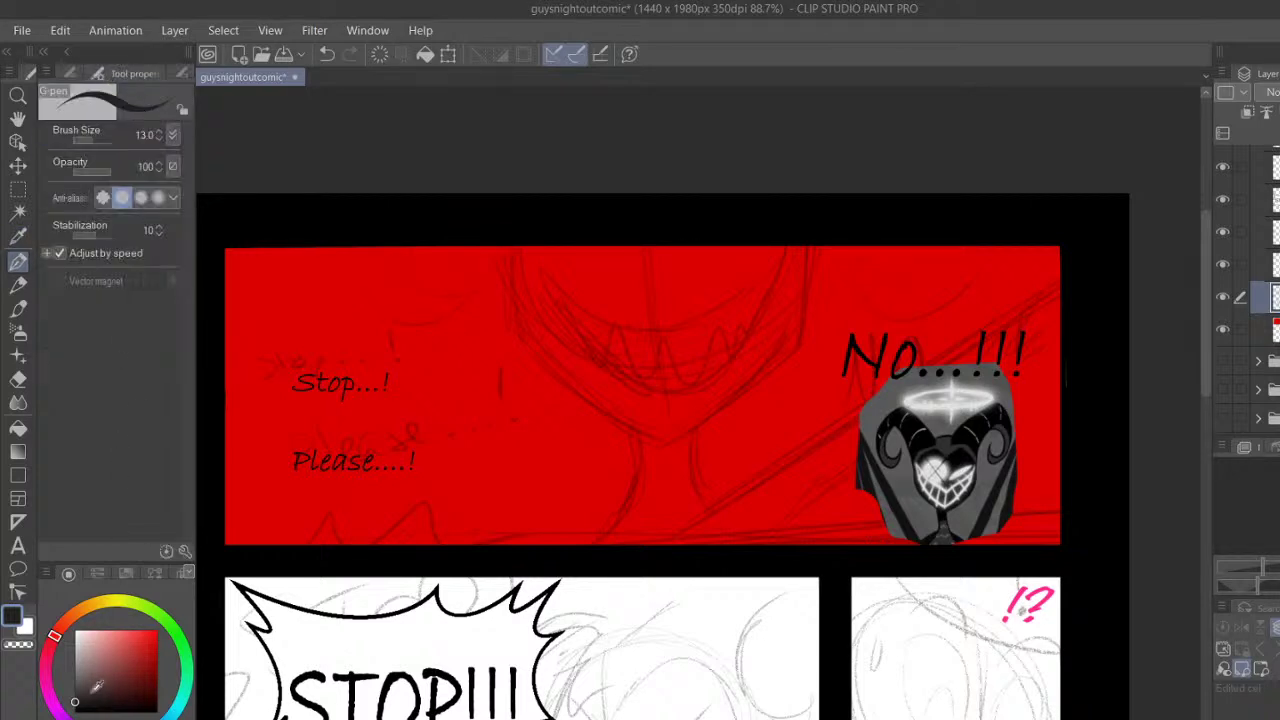
pyautogui.click(158, 140)
pyautogui.click(158, 140)
pyautogui.click(158, 140)
pyautogui.click(158, 140)
pyautogui.click(158, 140)
pyautogui.click(158, 140)
# On a new layer, ink the left edge of the grinning face in pure black and hide the red fill layer
pyautogui.scroll(3, 700, 427)
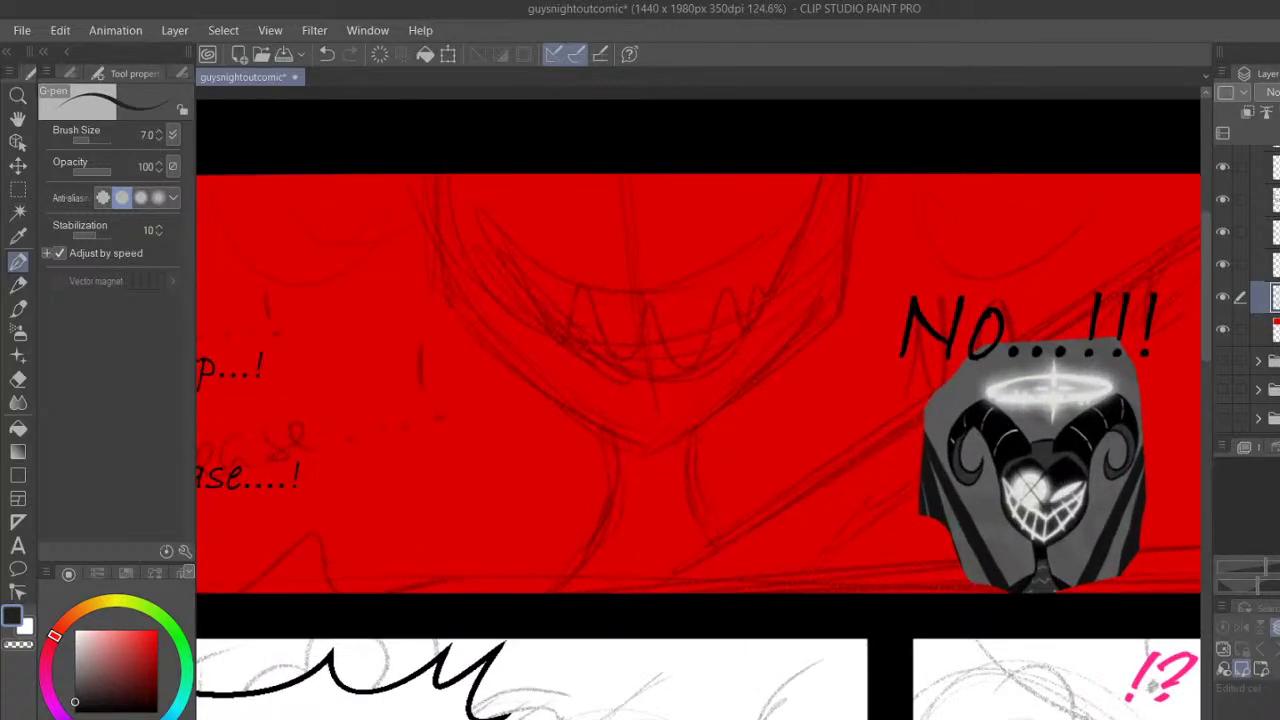
pyautogui.hscroll(2, 700, 427)
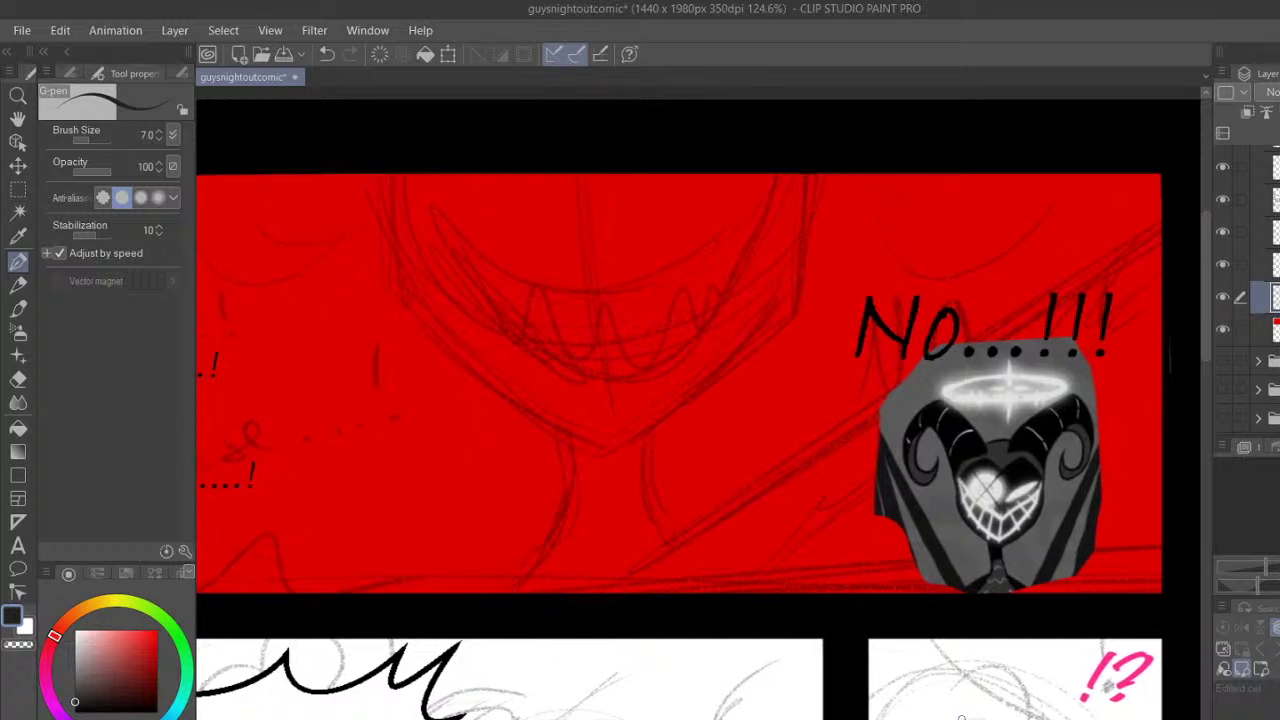
pyautogui.hotkey('ctrl', 'shift', 'n')
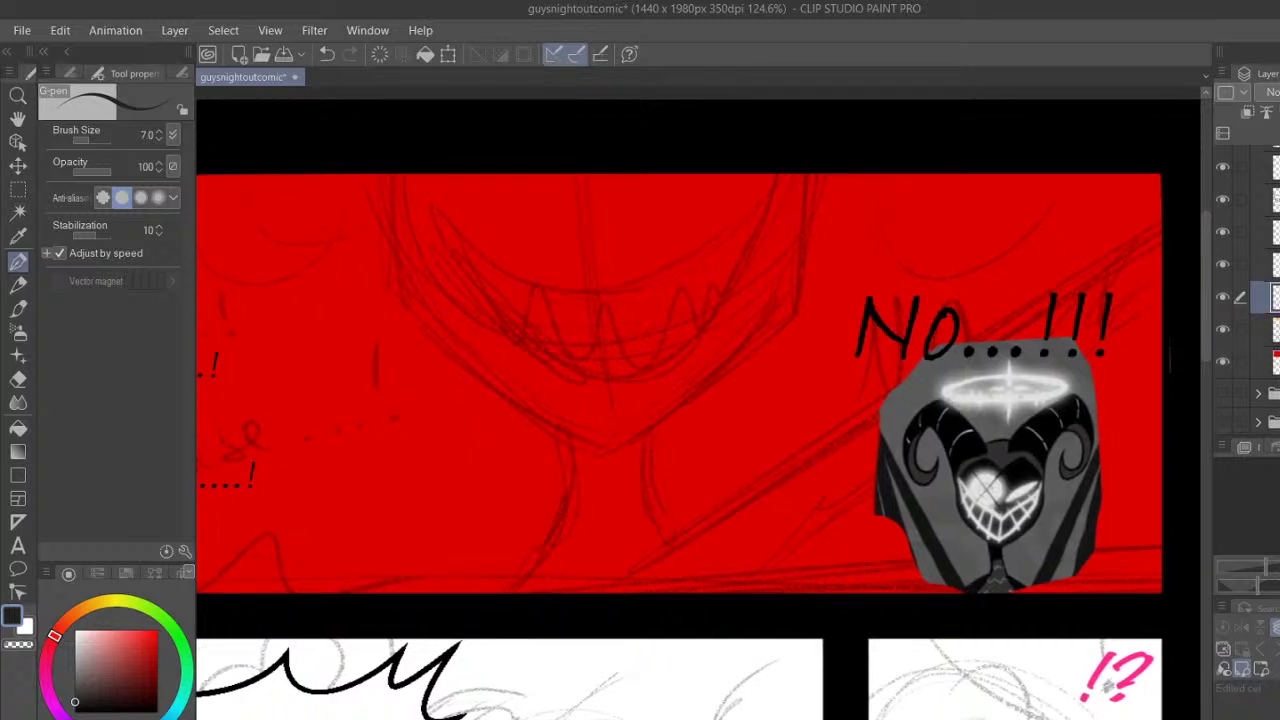
pyautogui.moveTo(382, 134); pyautogui.dragTo(413, 334)
pyautogui.click(328, 55)
pyautogui.click(75, 712)
pyautogui.moveTo(384, 115); pyautogui.dragTo(415, 338)
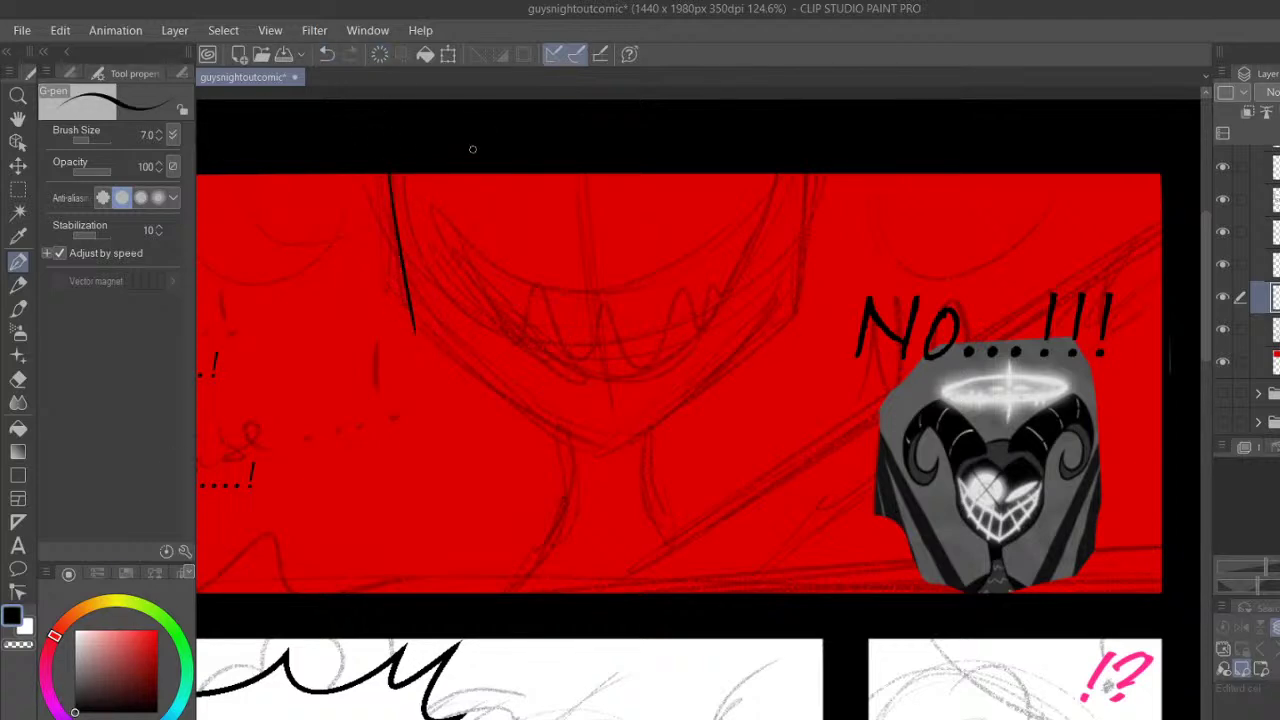
pyautogui.click(1223, 362)
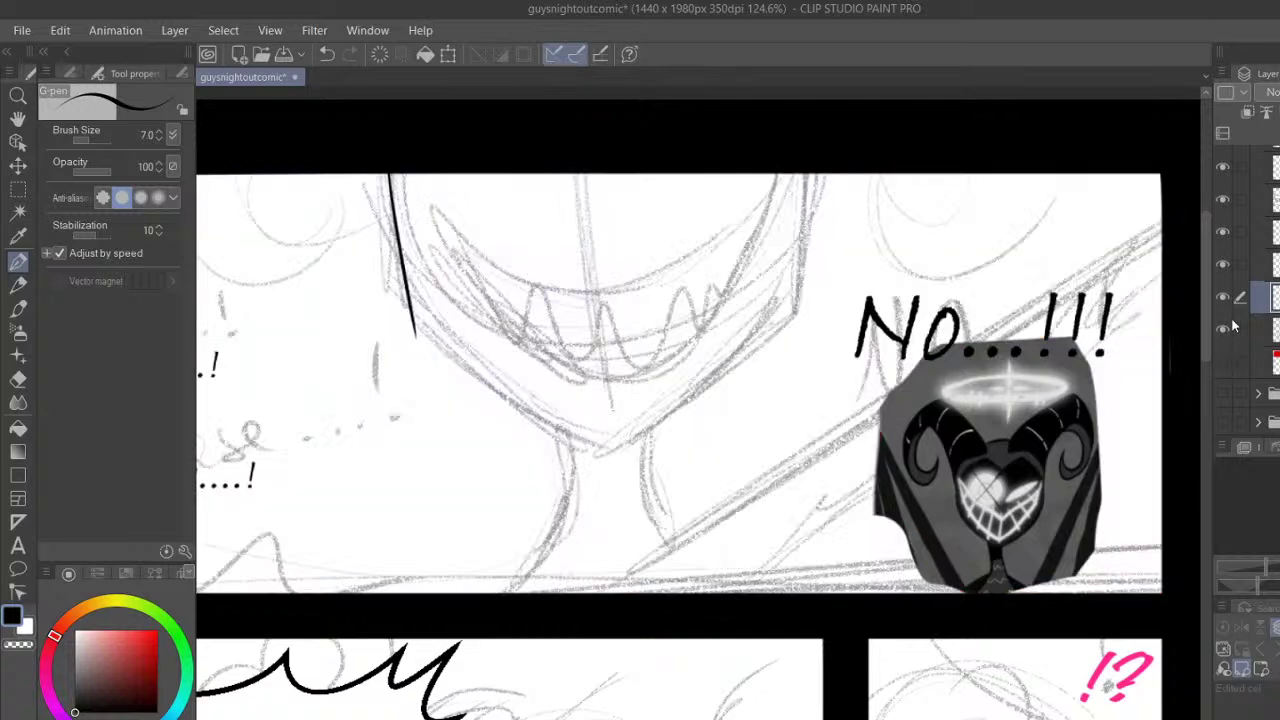
pyautogui.click(374, 60)
pyautogui.moveTo(387, 150); pyautogui.dragTo(410, 363)
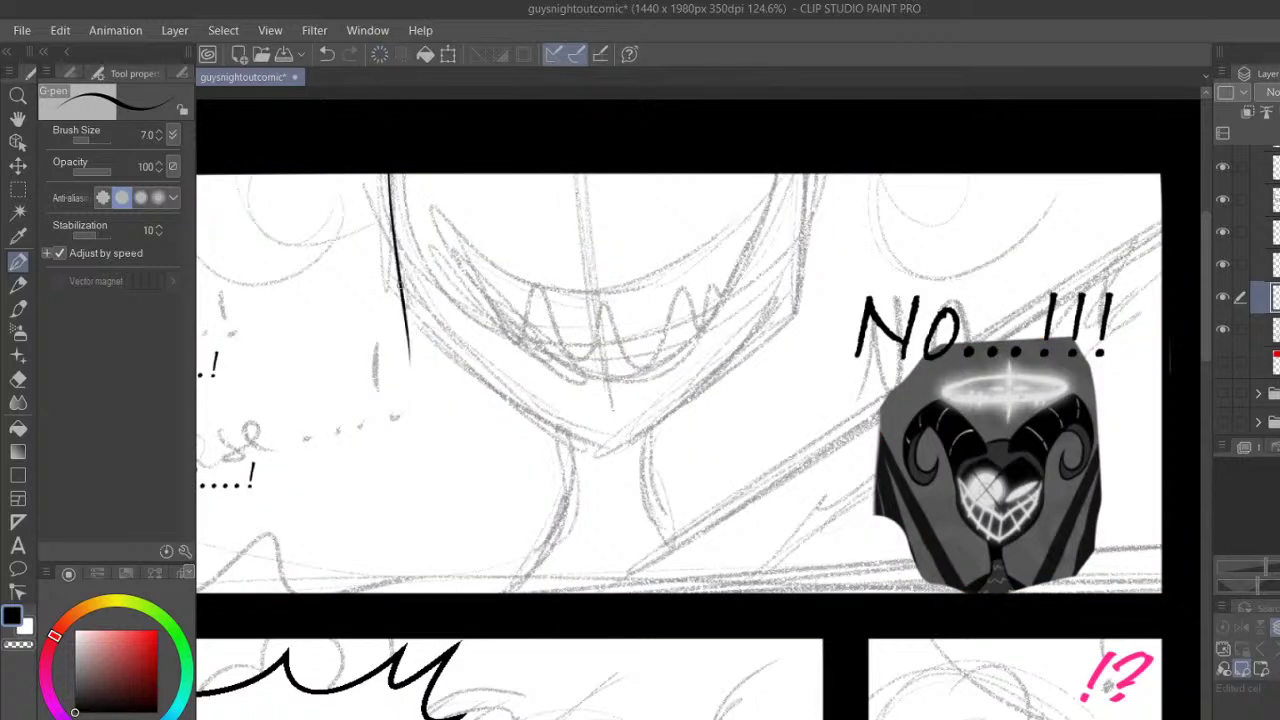
pyautogui.click(379, 58)
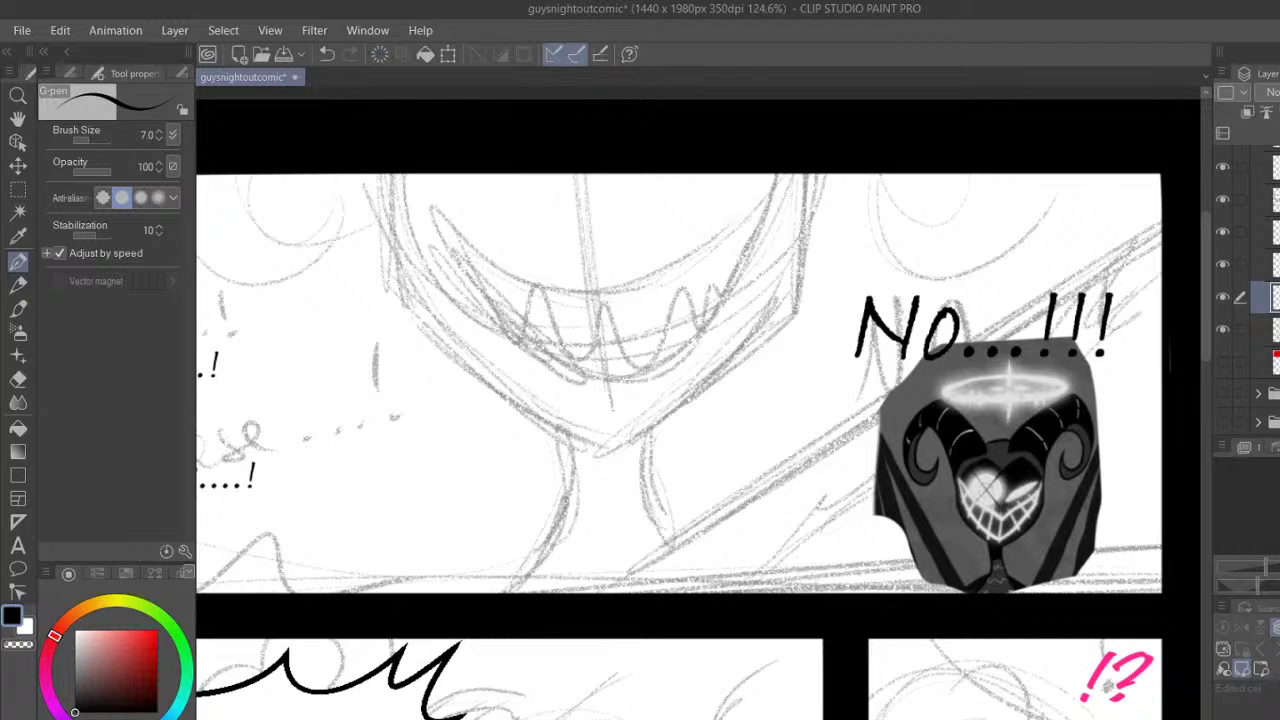
pyautogui.scroll(3, 687, 422)
pyautogui.hscroll(1, 698, 400)
pyautogui.scroll(2, 1192, 290)
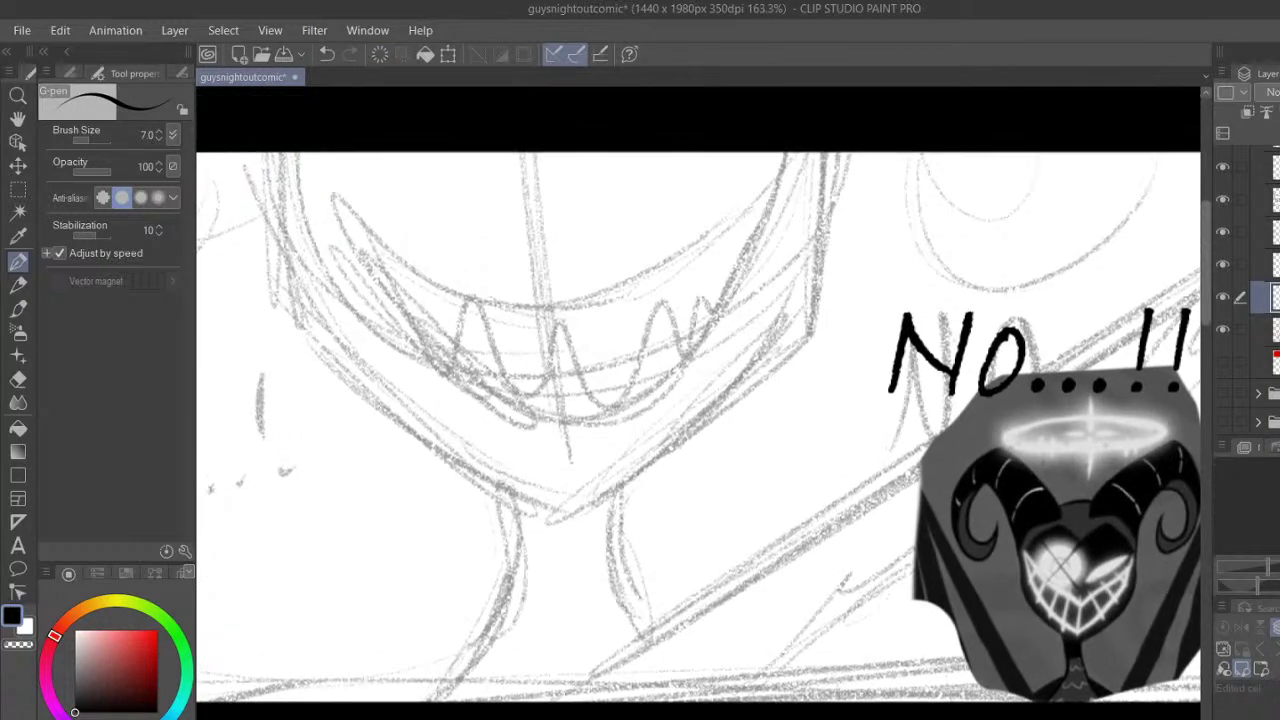
pyautogui.moveTo(277, 145)
pyautogui.mouseDown()
pyautogui.moveTo(286, 283)
pyautogui.moveTo(305, 324)
pyautogui.moveTo(566, 542)
pyautogui.mouseUp()
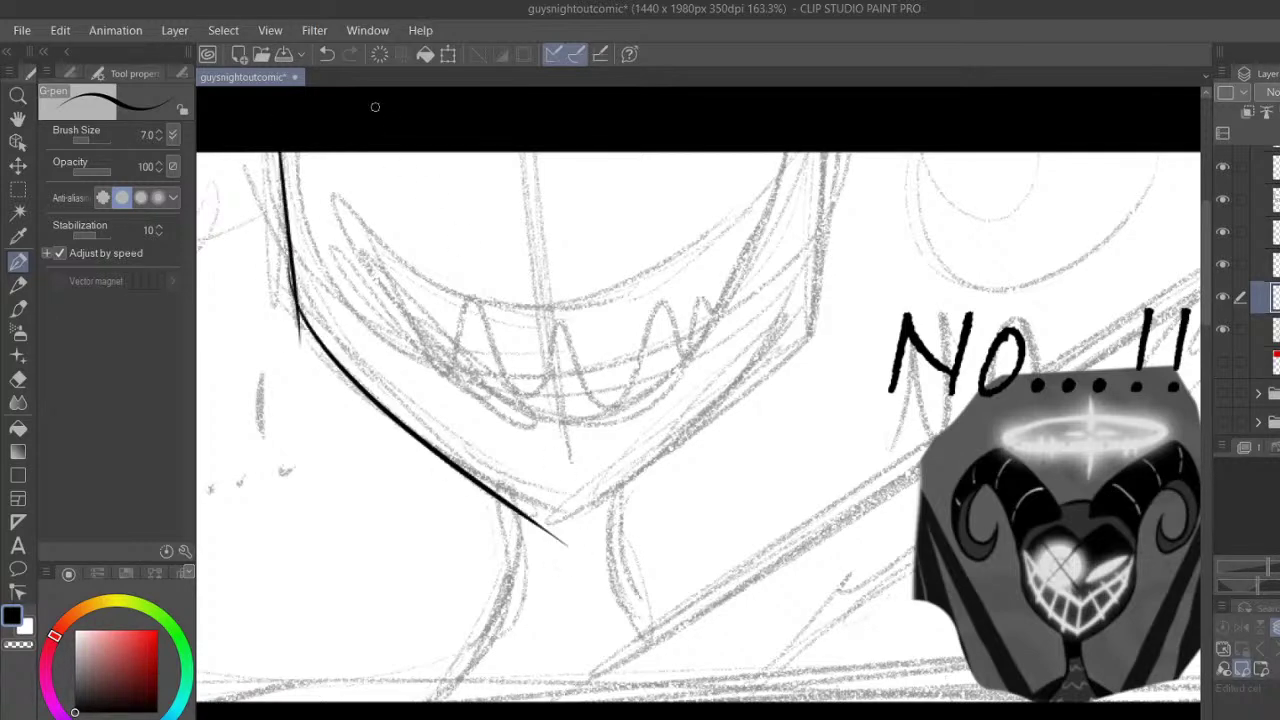
pyautogui.click(327, 54)
pyautogui.moveTo(296, 298); pyautogui.dragTo(605, 545)
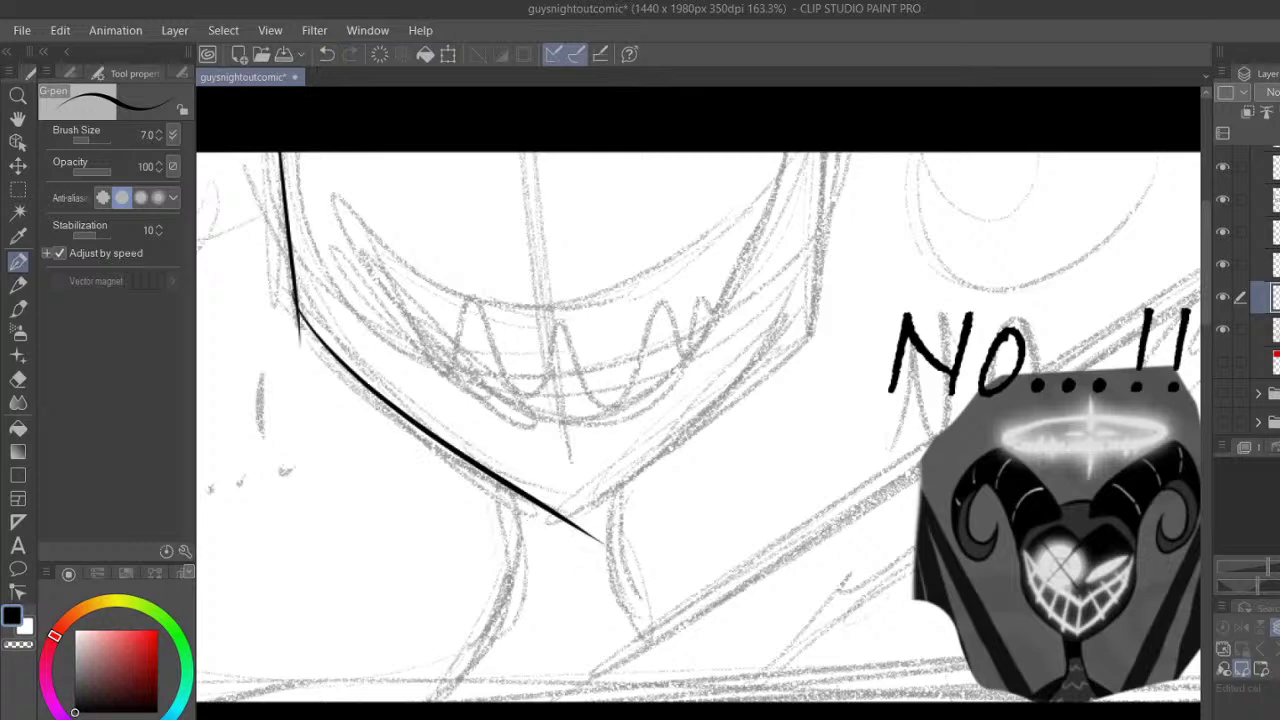
pyautogui.click(380, 54)
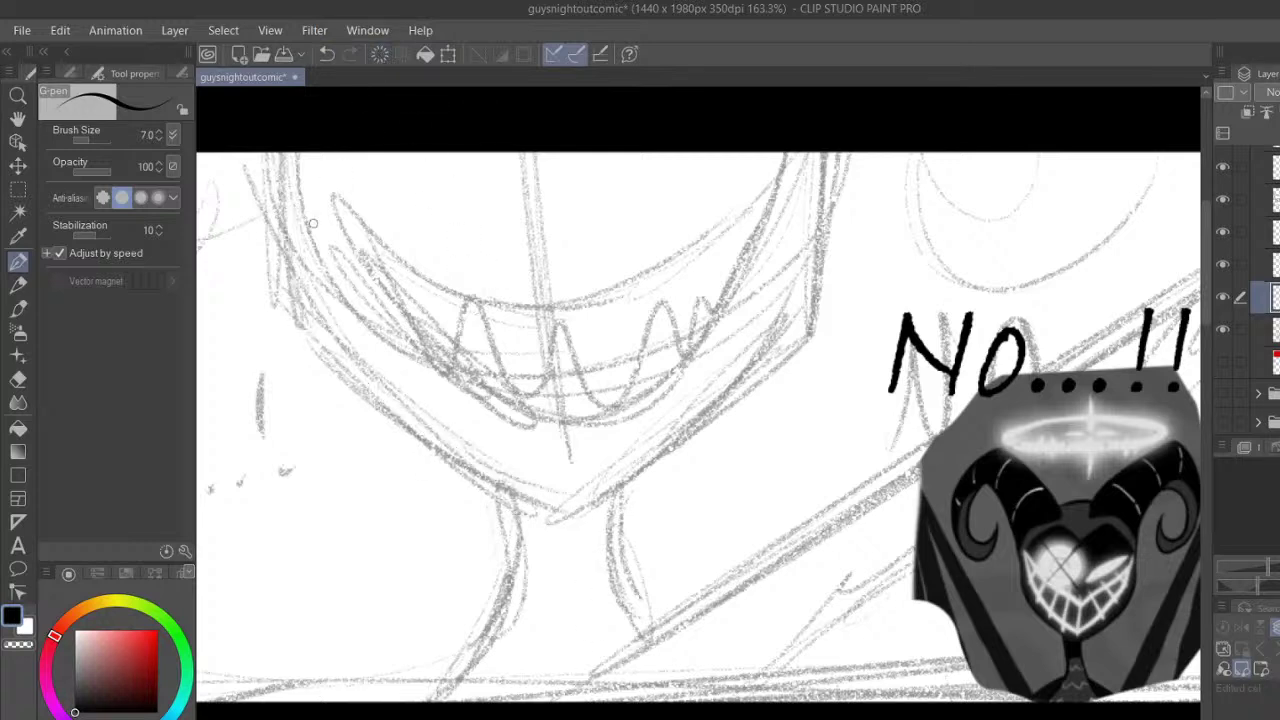
# Ink the face's left edge and its left jawline down to the chin, following the sketch
pyautogui.moveTo(267, 122); pyautogui.dragTo(330, 392)
pyautogui.click(327, 54)
pyautogui.moveTo(277, 114); pyautogui.dragTo(350, 490)
pyautogui.moveTo(320, 340)
pyautogui.mouseDown()
pyautogui.moveTo(585, 540)
pyautogui.moveTo(812, 308)
pyautogui.mouseUp()
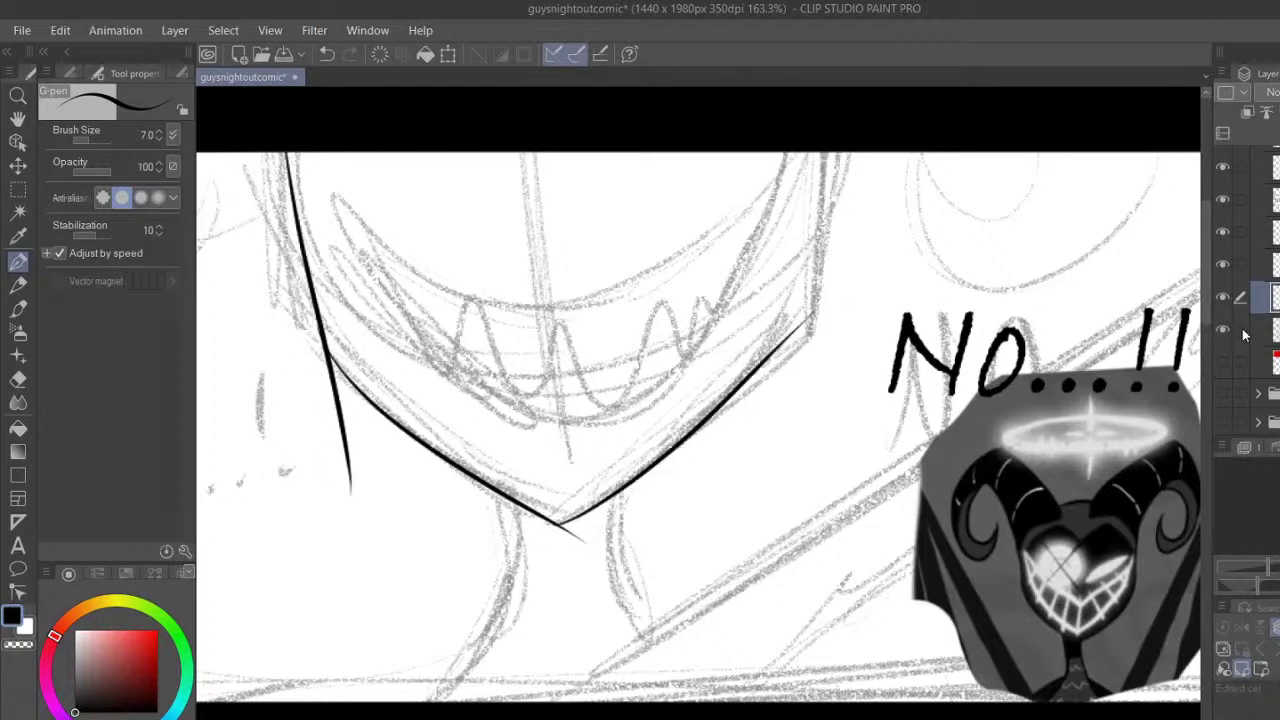
pyautogui.click(1223, 331)
pyautogui.click(1222, 330)
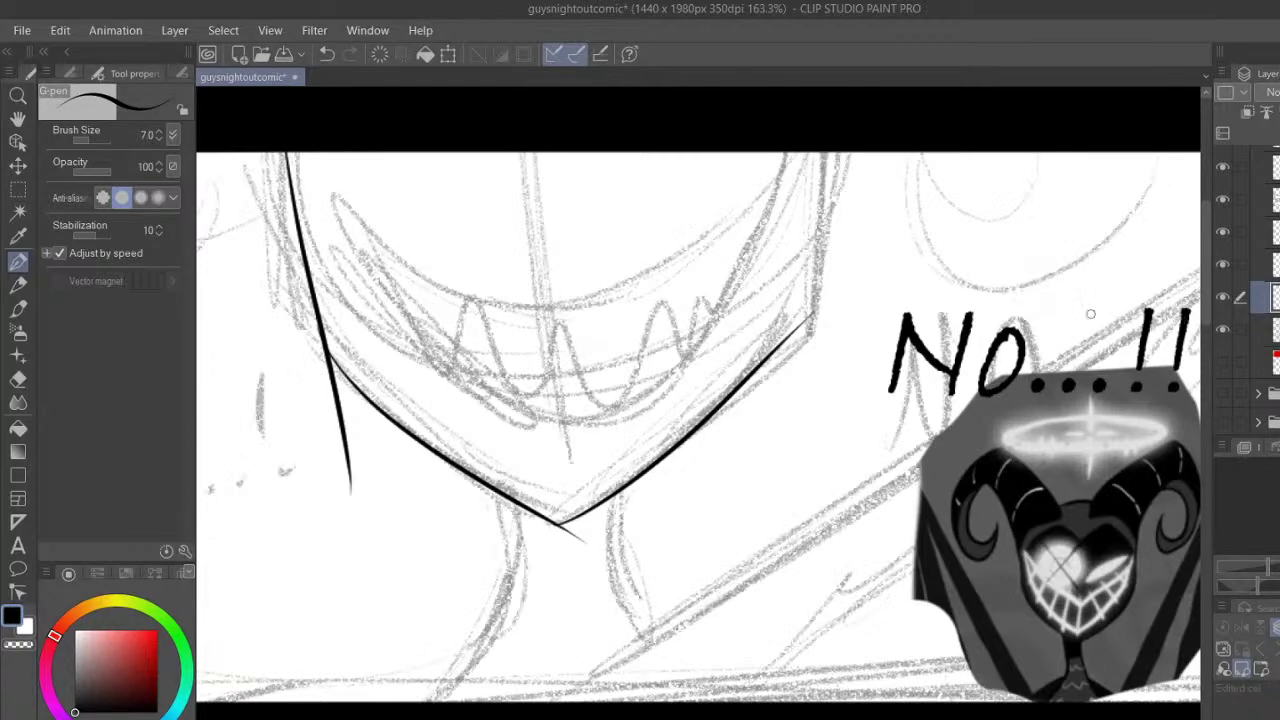
pyautogui.click(327, 54)
pyautogui.moveTo(557, 523); pyautogui.dragTo(796, 318)
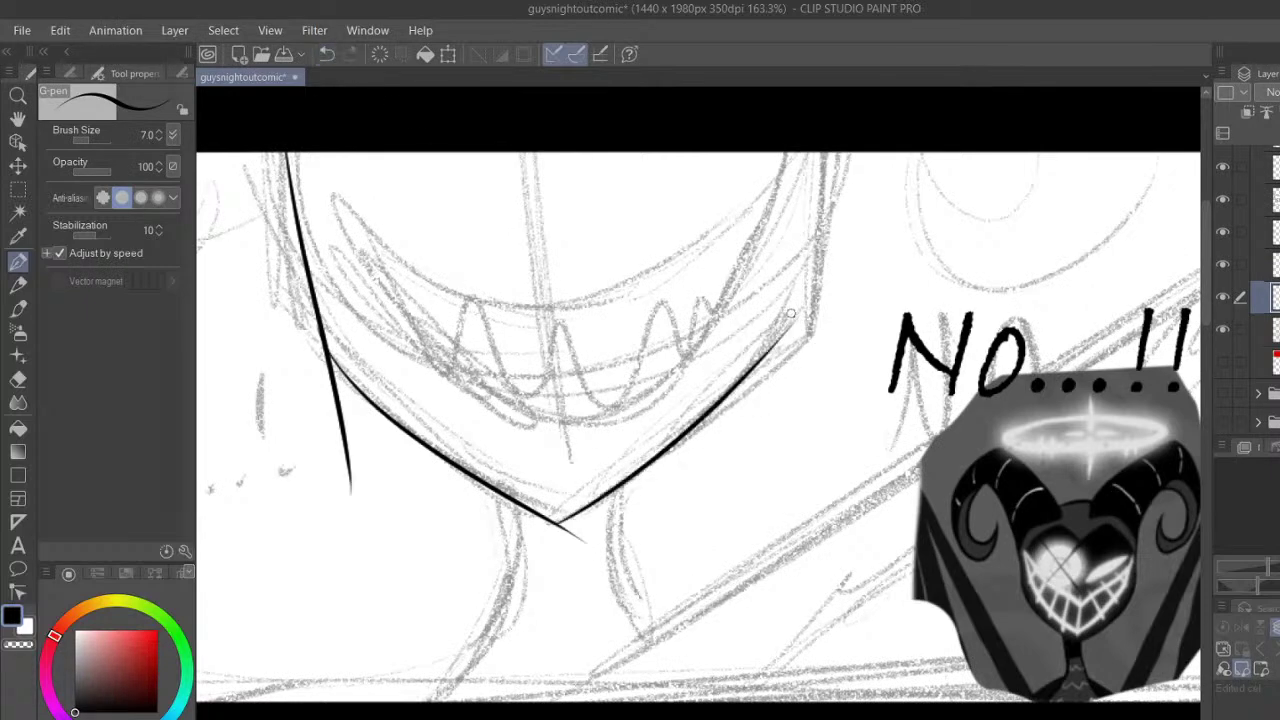
pyautogui.click(327, 54)
# Duplicate the inked left half of the face onto its own layer, flip it horizontally and align it as the right half
pyautogui.click(17, 188)
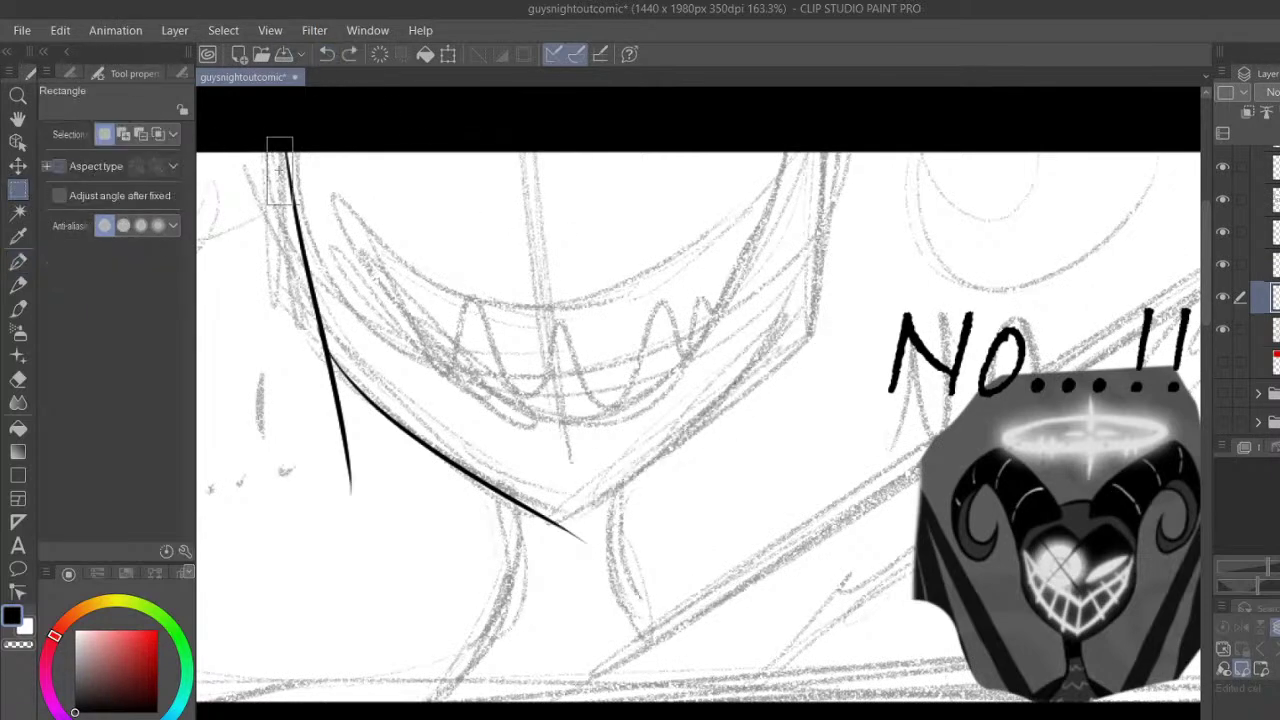
pyautogui.moveTo(268, 138); pyautogui.dragTo(629, 617)
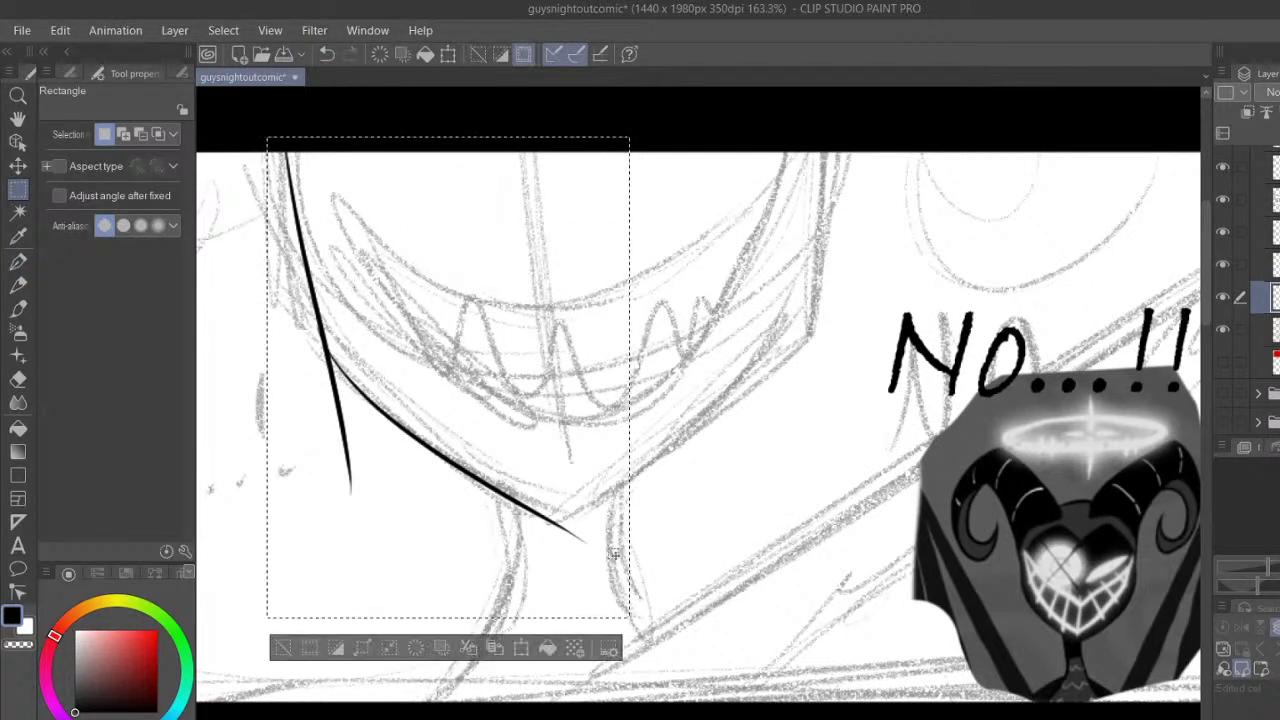
pyautogui.click(60, 31)
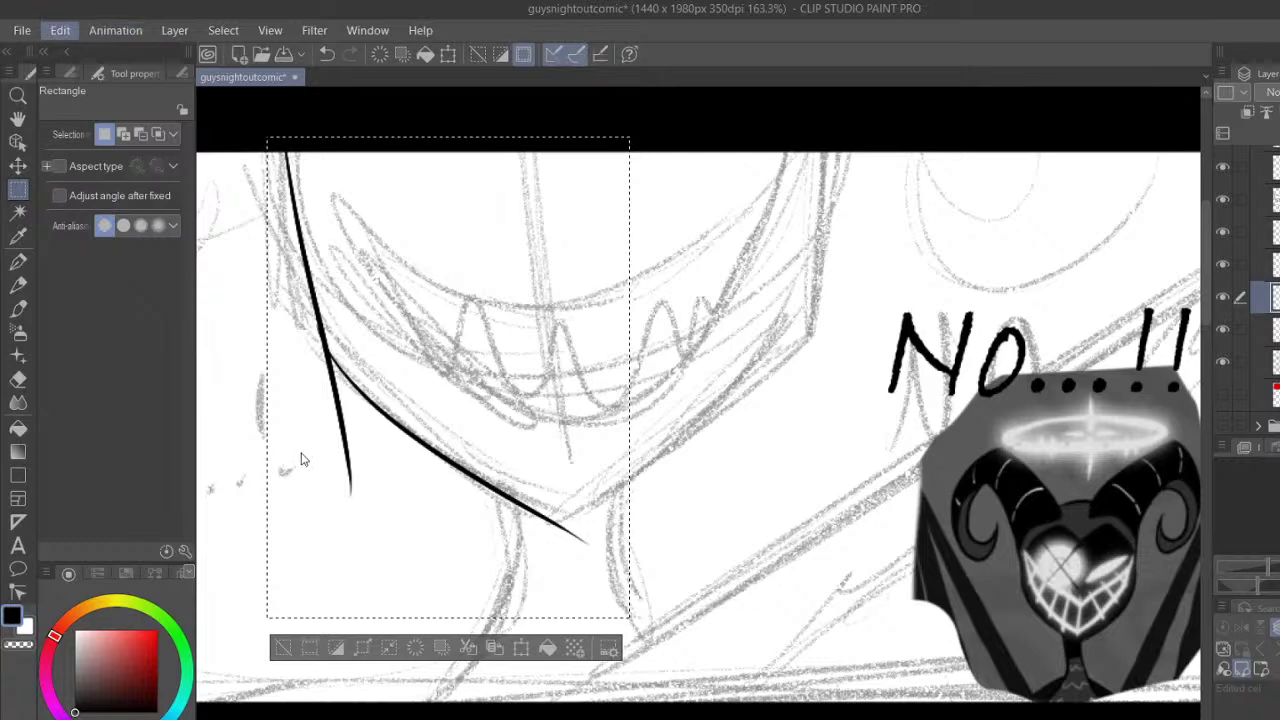
pyautogui.click(424, 612)
pyautogui.moveTo(537, 443); pyautogui.dragTo(742, 447)
pyautogui.click(643, 640)
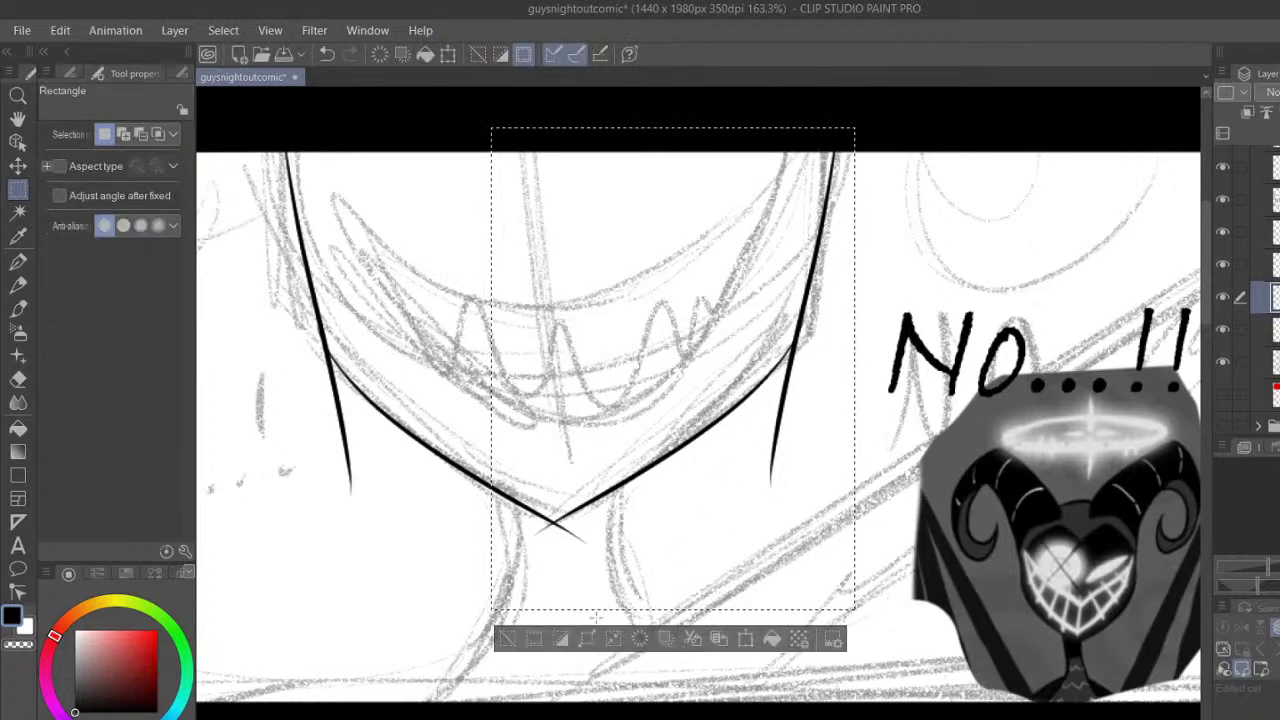
pyautogui.click(510, 641)
# Merge the mirrored half into the ink layer and erase the line ends overshooting the jaw corners and chin
pyautogui.hotkey('ctrl', 'e')
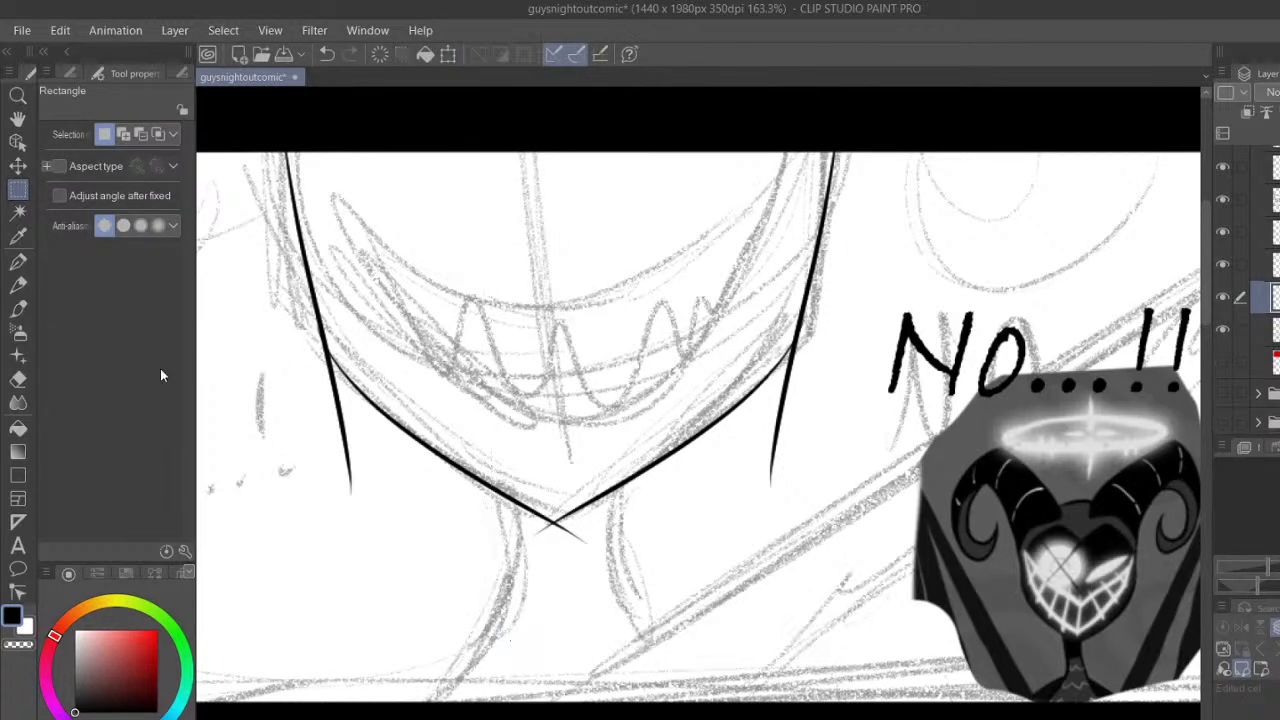
pyautogui.click(18, 379)
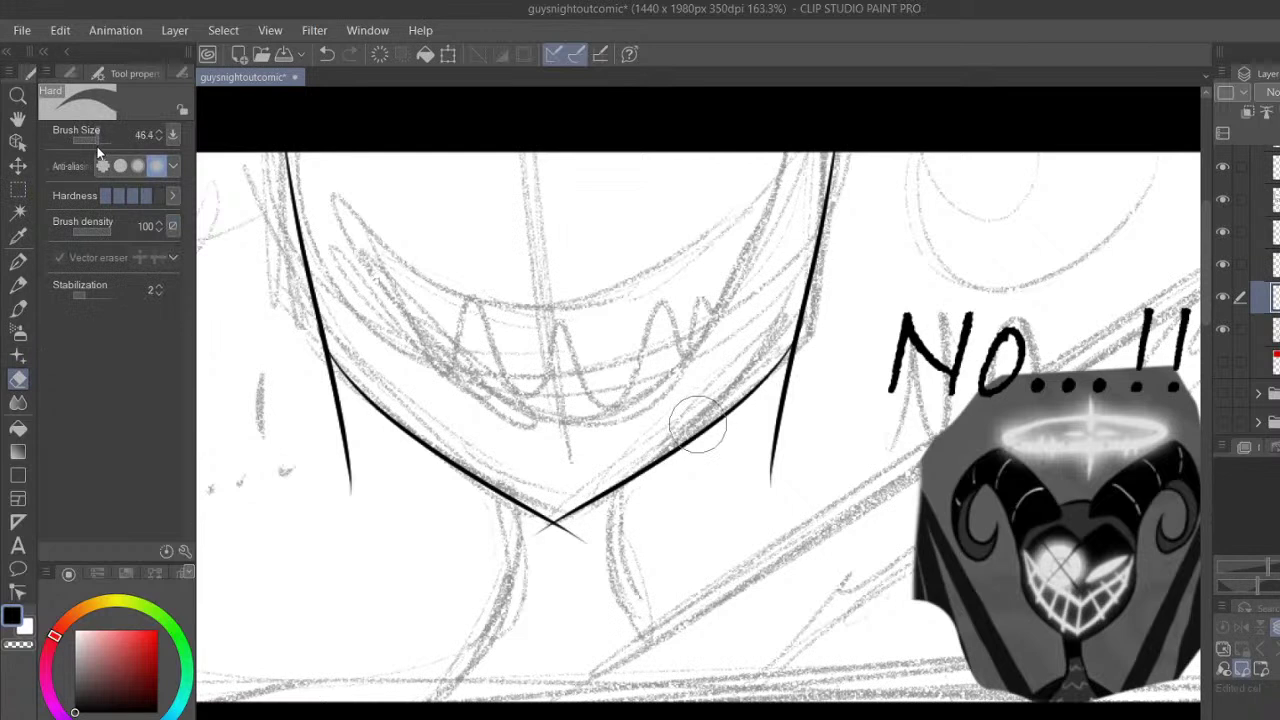
pyautogui.click(336, 382)
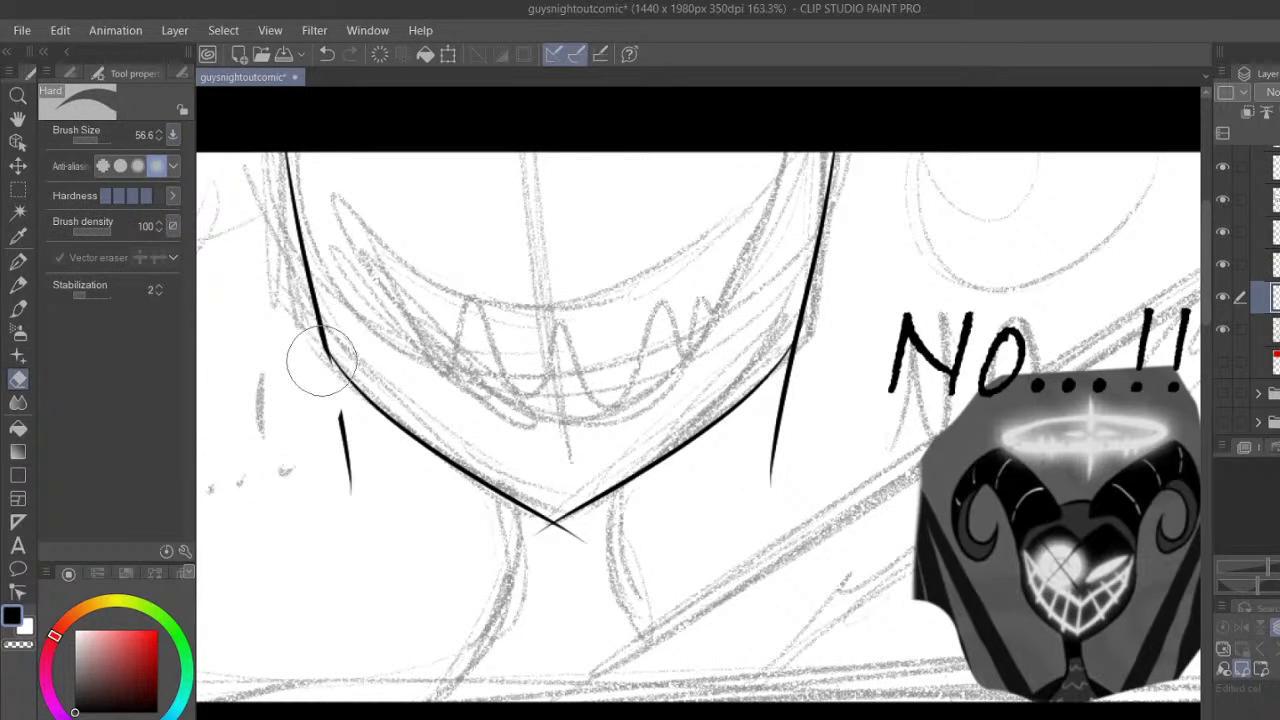
pyautogui.moveTo(340, 425); pyautogui.dragTo(348, 478)
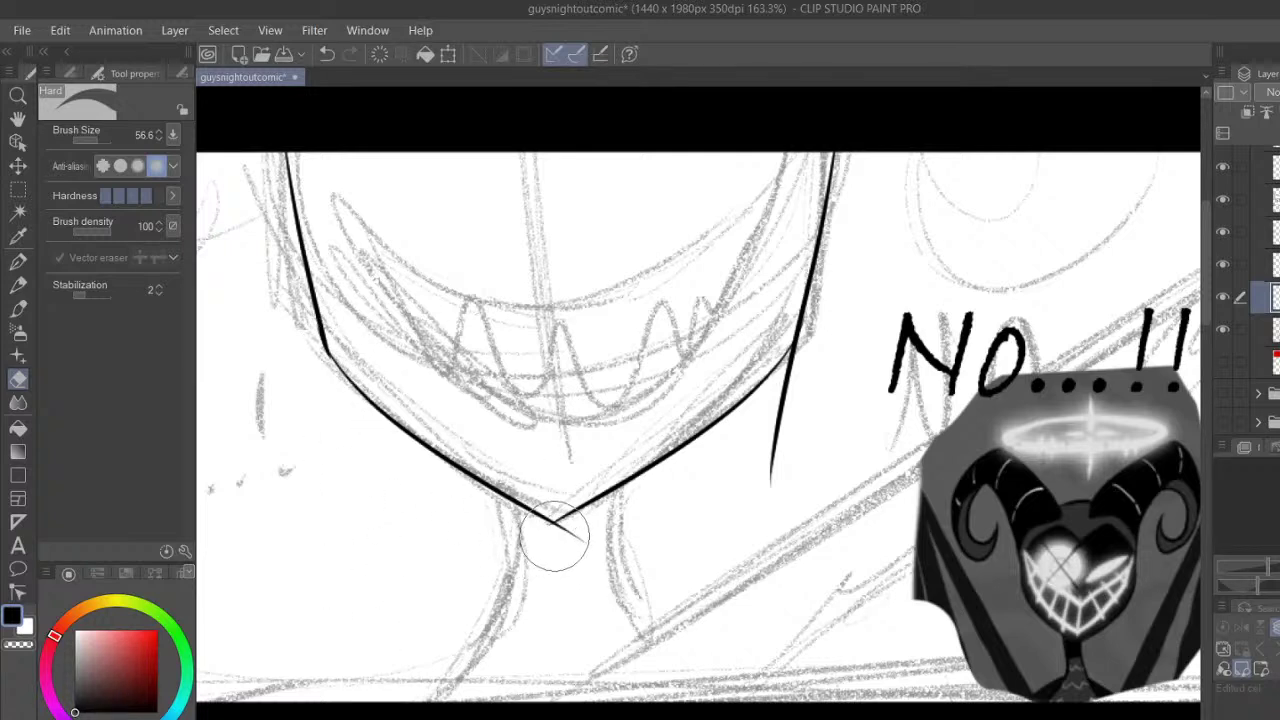
pyautogui.moveTo(556, 530); pyautogui.dragTo(574, 546)
pyautogui.moveTo(759, 519)
pyautogui.mouseDown()
pyautogui.moveTo(862, 315)
pyautogui.moveTo(782, 376)
pyautogui.moveTo(771, 432)
pyautogui.moveTo(805, 368)
pyautogui.mouseUp()
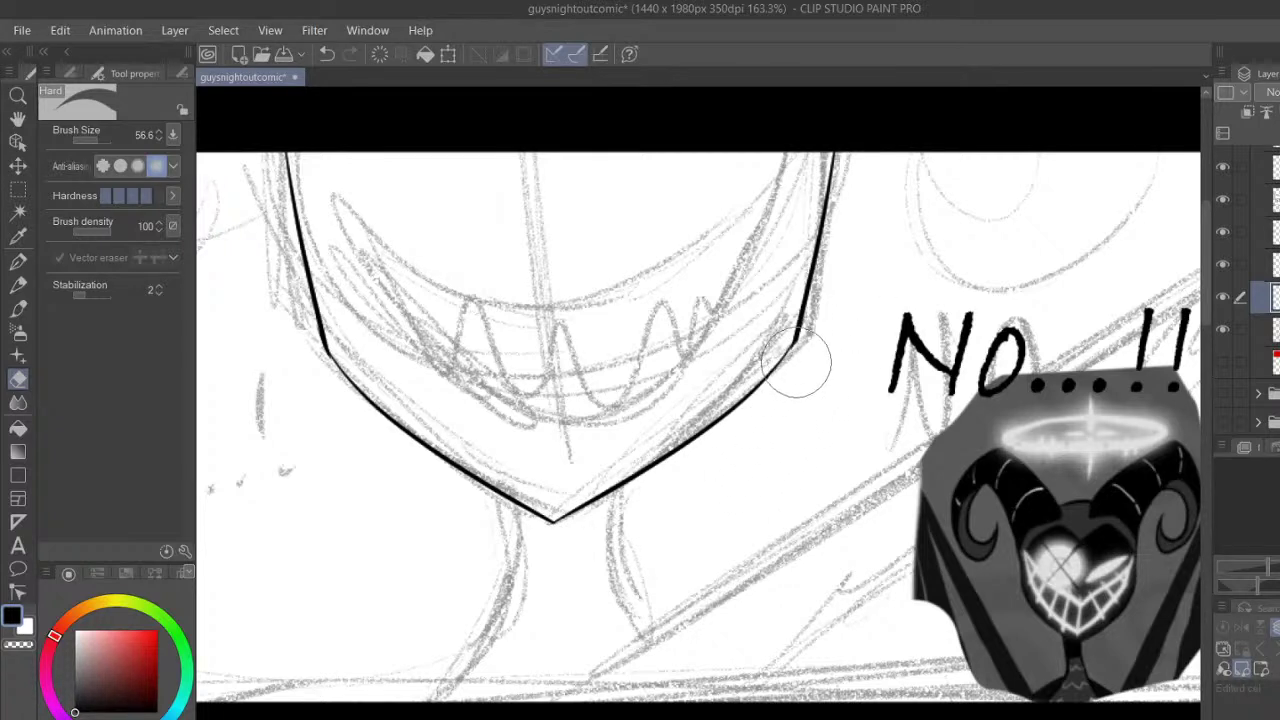
# Hide the sketch layer and undo the erasures and the layer merge, leaving the mirrored half separate and deselected
pyautogui.click(1224, 327)
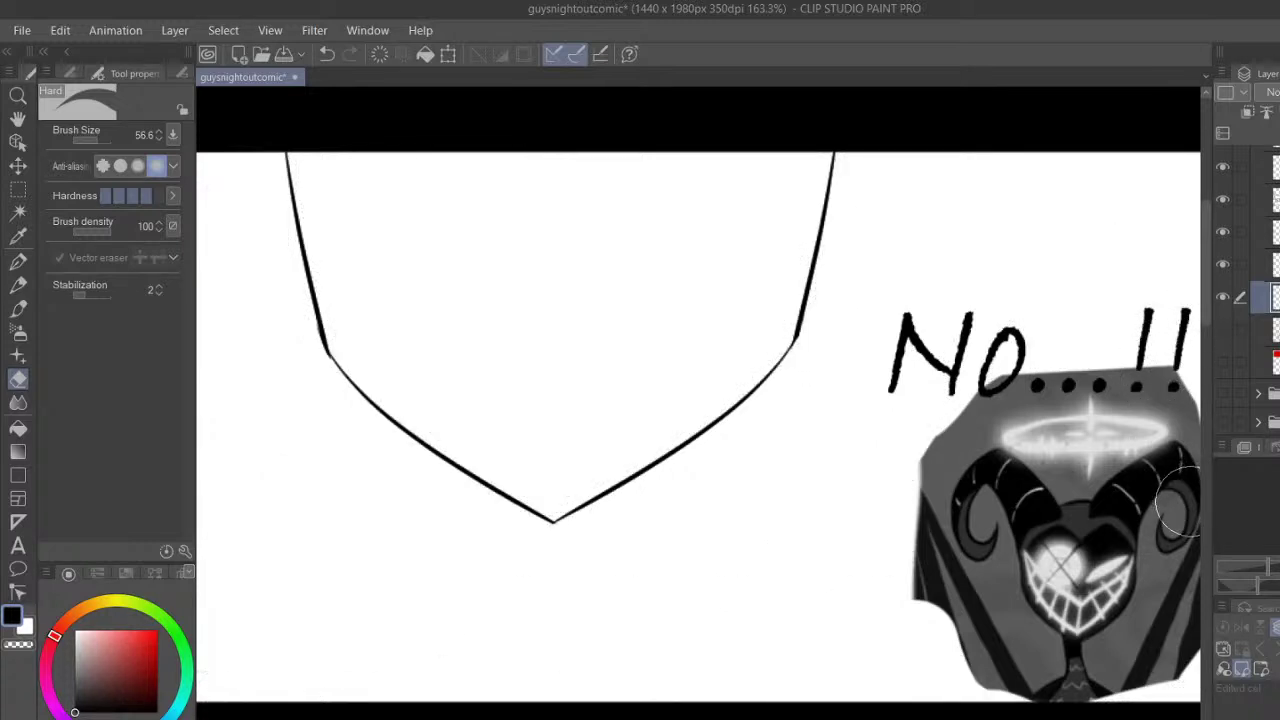
pyautogui.scroll(-2, 700, 418)
pyautogui.scroll(4, 700, 418)
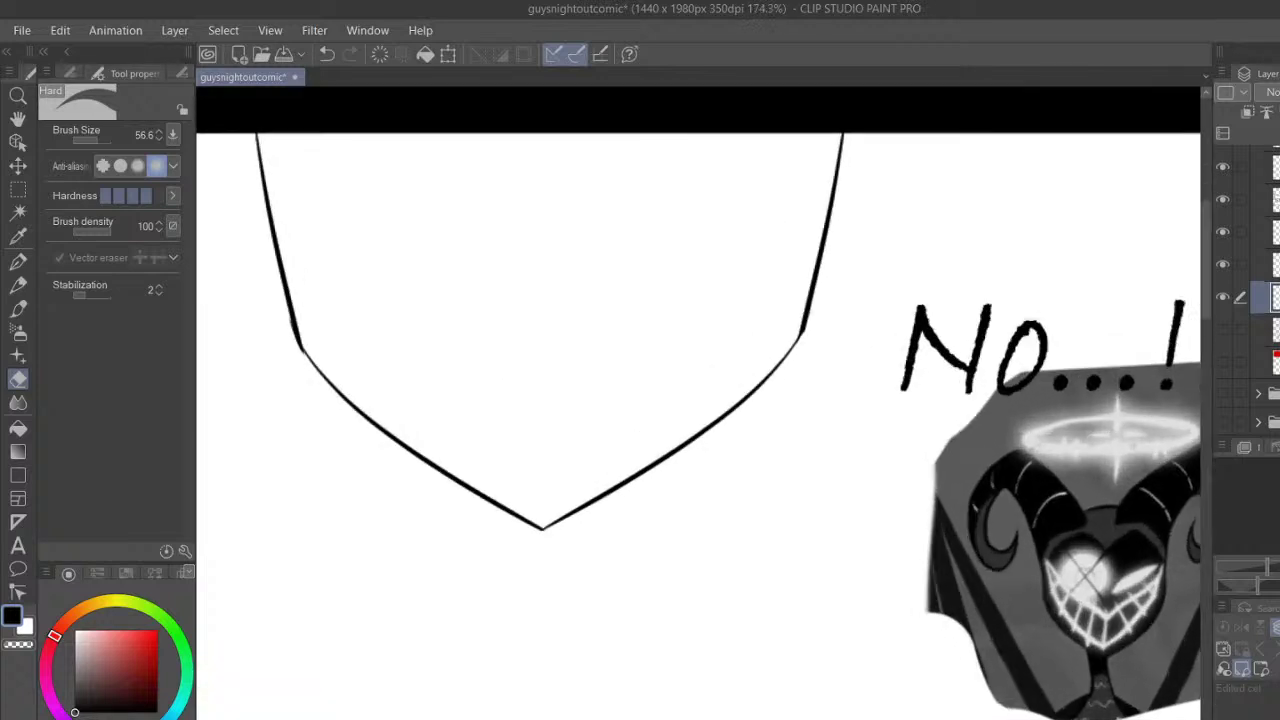
pyautogui.click(327, 54)
pyautogui.click(327, 54)
pyautogui.click(327, 54)
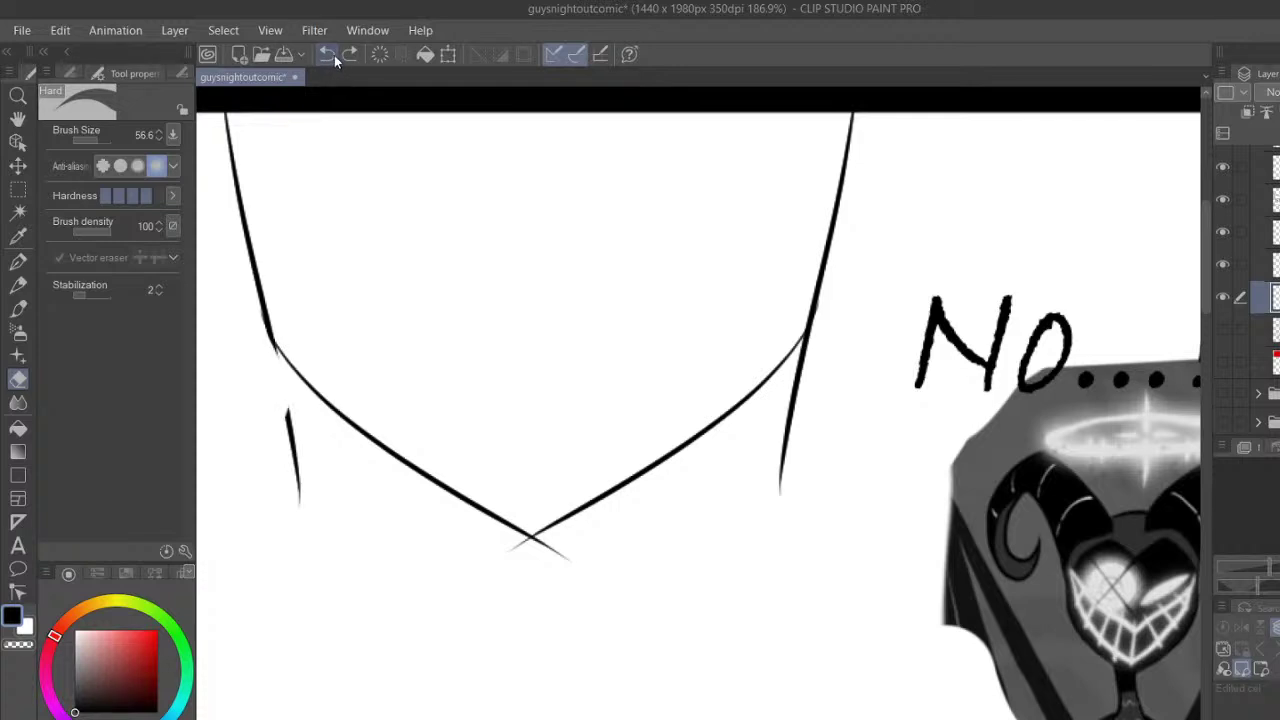
pyautogui.click(334, 55)
pyautogui.click(334, 55)
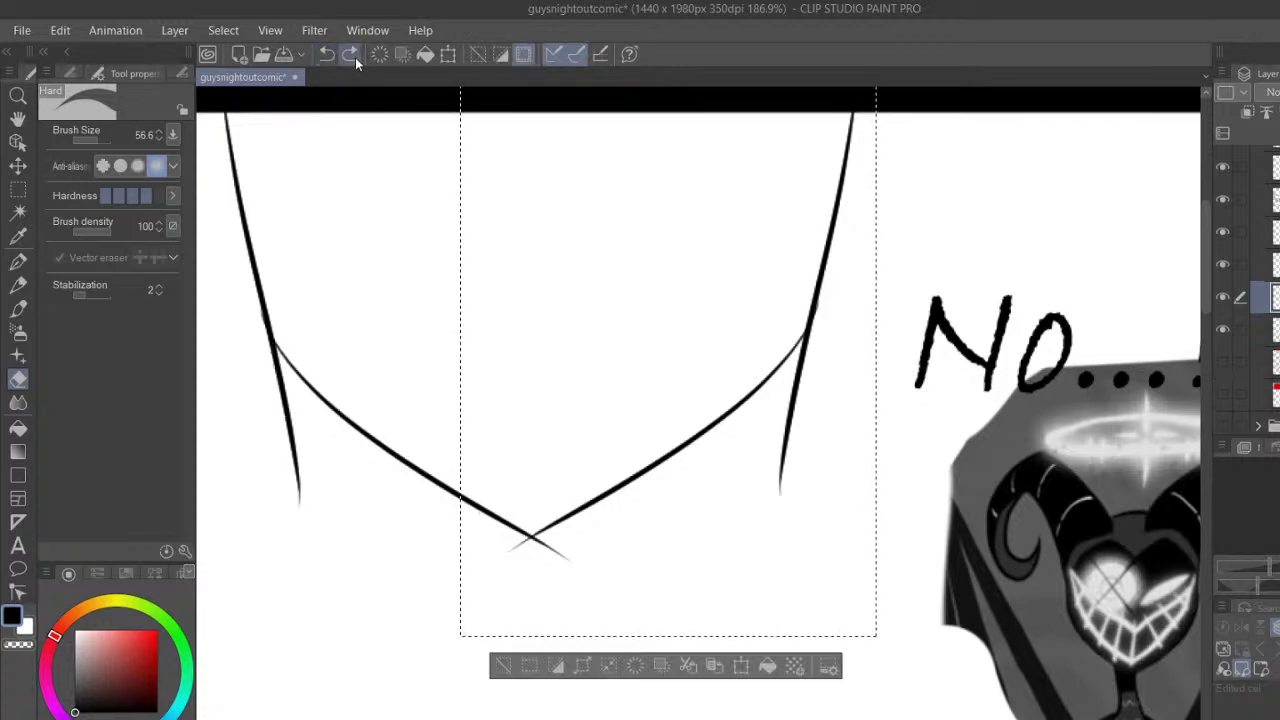
pyautogui.click(355, 57)
# Nudge the mirrored half slightly to line up the chin and erase its overshooting ends at the chin and right jaw corner
pyautogui.click(18, 165)
pyautogui.moveTo(932, 436); pyautogui.dragTo(933, 441)
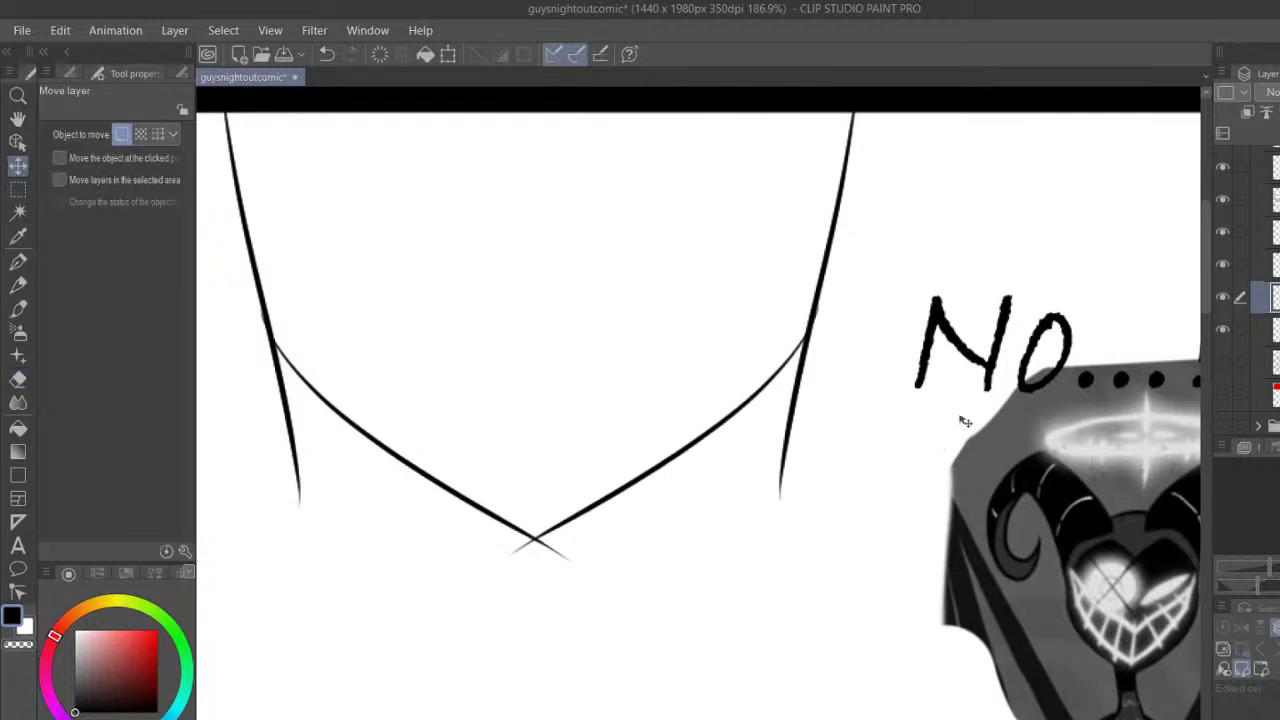
pyautogui.click(18, 379)
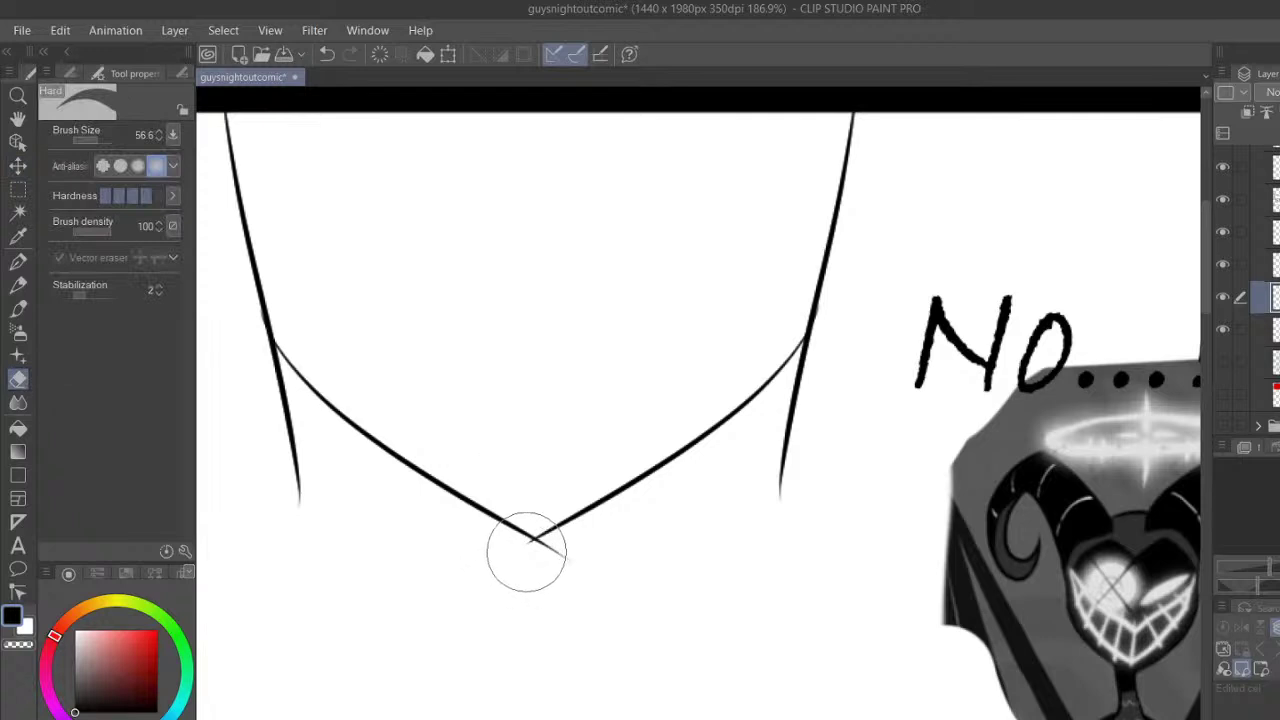
pyautogui.moveTo(777, 443)
pyautogui.mouseDown()
pyautogui.moveTo(768, 479)
pyautogui.moveTo(800, 440)
pyautogui.mouseUp()
pyautogui.moveTo(831, 380)
pyautogui.mouseDown()
pyautogui.moveTo(809, 360)
pyautogui.moveTo(829, 371)
pyautogui.moveTo(803, 380)
pyautogui.moveTo(817, 346)
pyautogui.mouseUp()
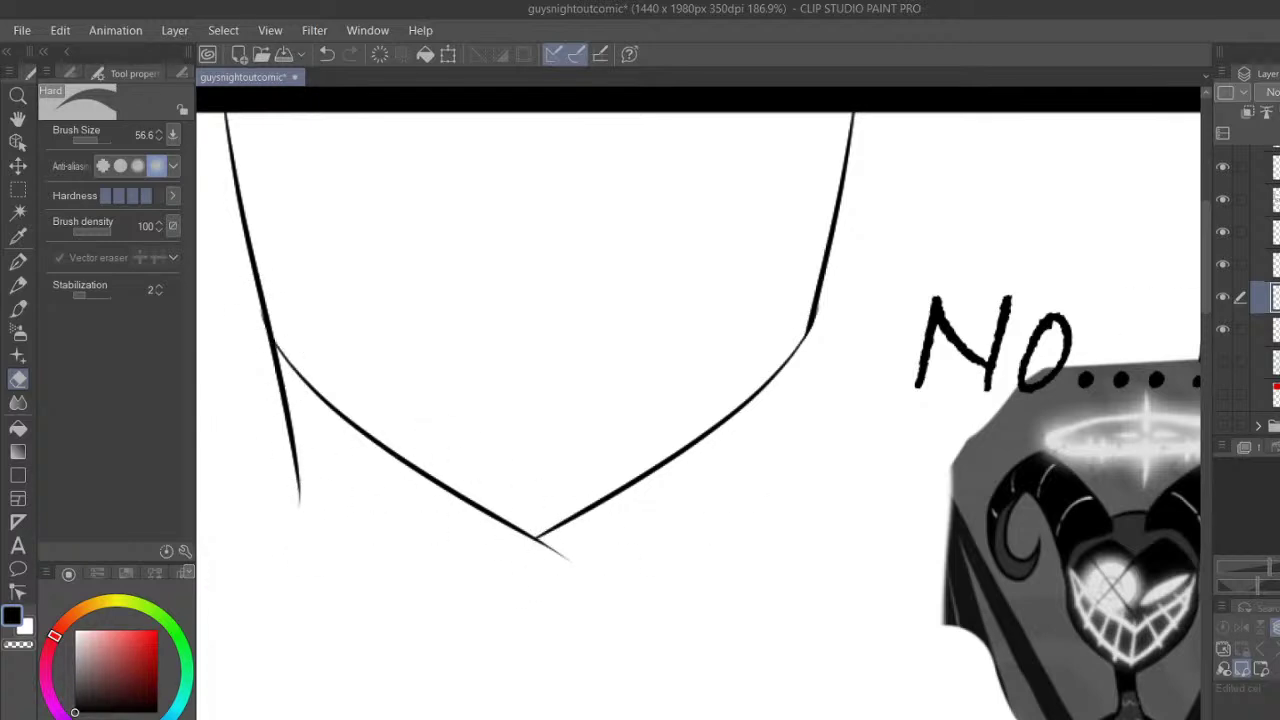
# Reduce the eraser size to 11.6 and clean up the line junction at the mirrored half's right jaw corner
pyautogui.click(1258, 330)
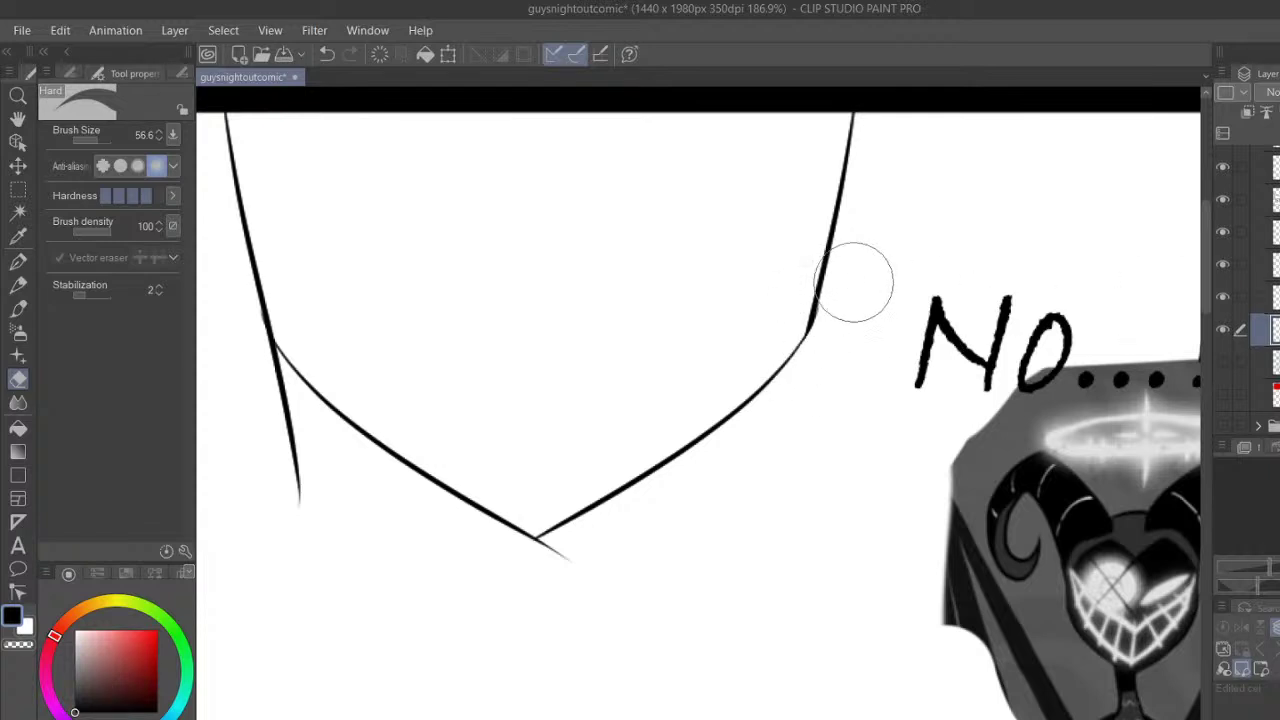
pyautogui.click(1222, 297)
pyautogui.click(1222, 297)
pyautogui.click(1258, 297)
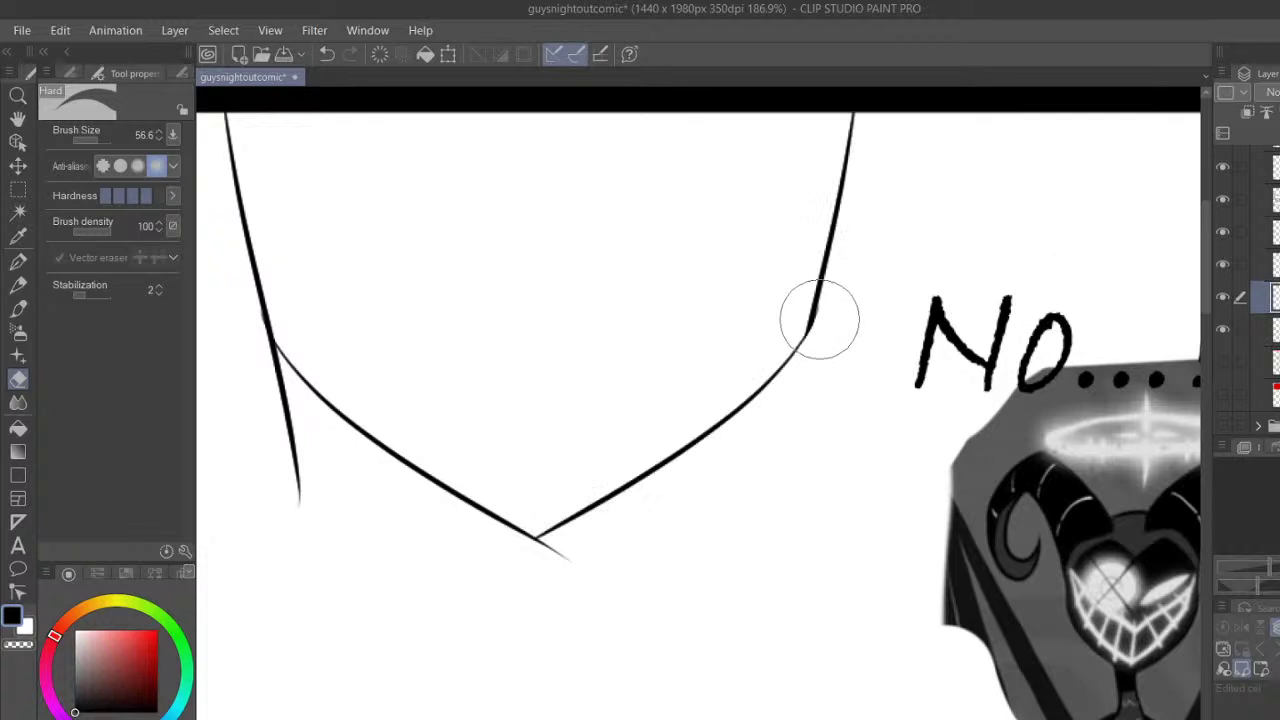
pyautogui.moveTo(824, 305); pyautogui.dragTo(813, 345)
pyautogui.click(326, 53)
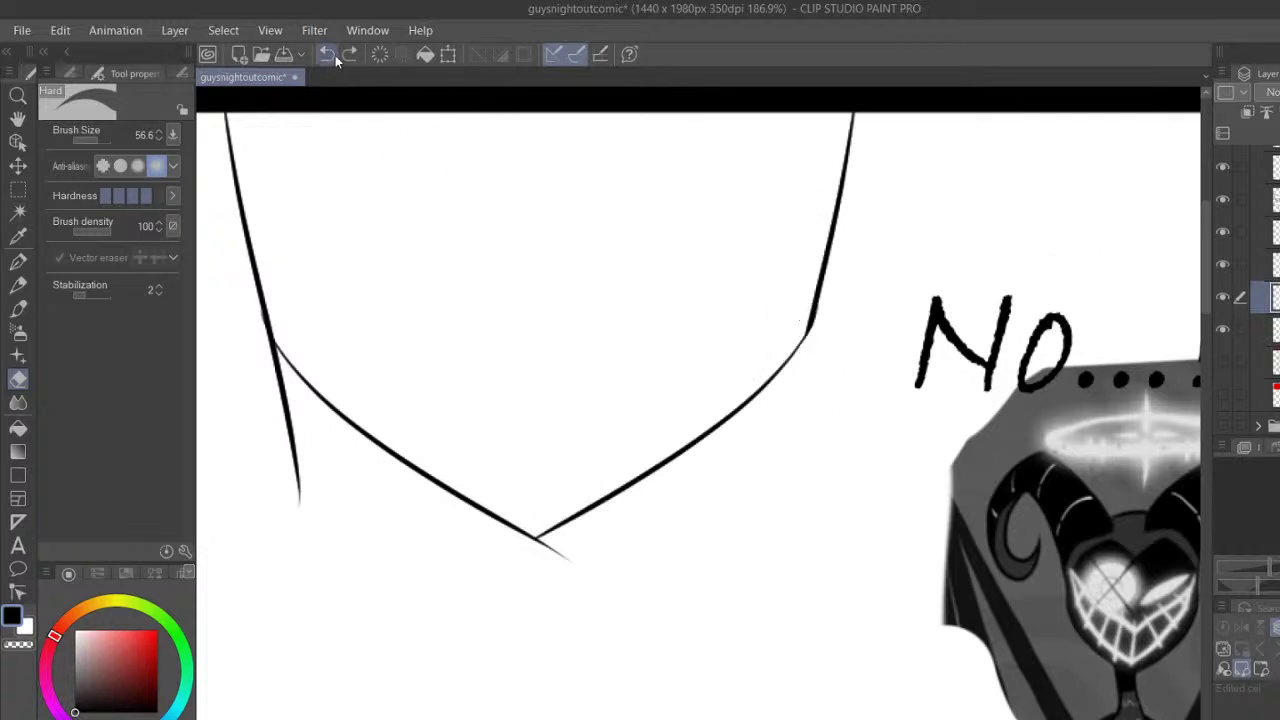
pyautogui.moveTo(96, 141); pyautogui.dragTo(84, 141)
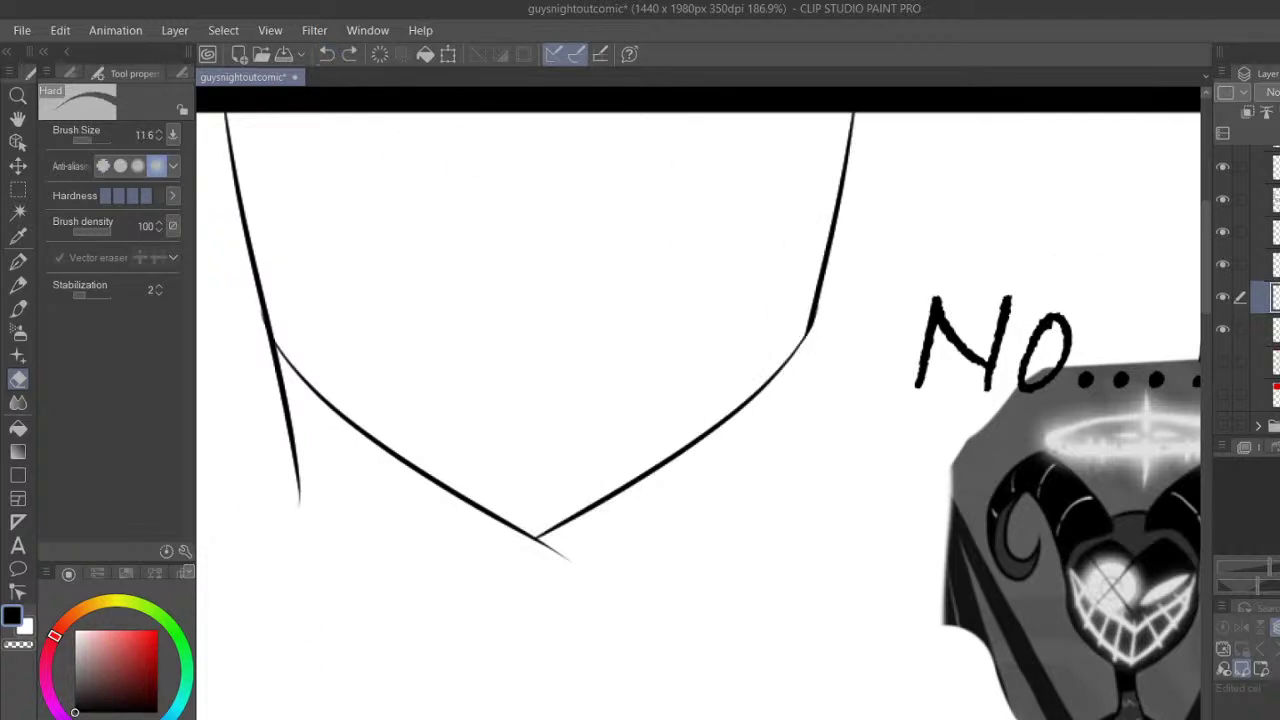
pyautogui.scroll(-1, 687, 436)
pyautogui.moveTo(798, 360)
pyautogui.mouseDown()
pyautogui.moveTo(814, 290)
pyautogui.moveTo(791, 375)
pyautogui.mouseUp()
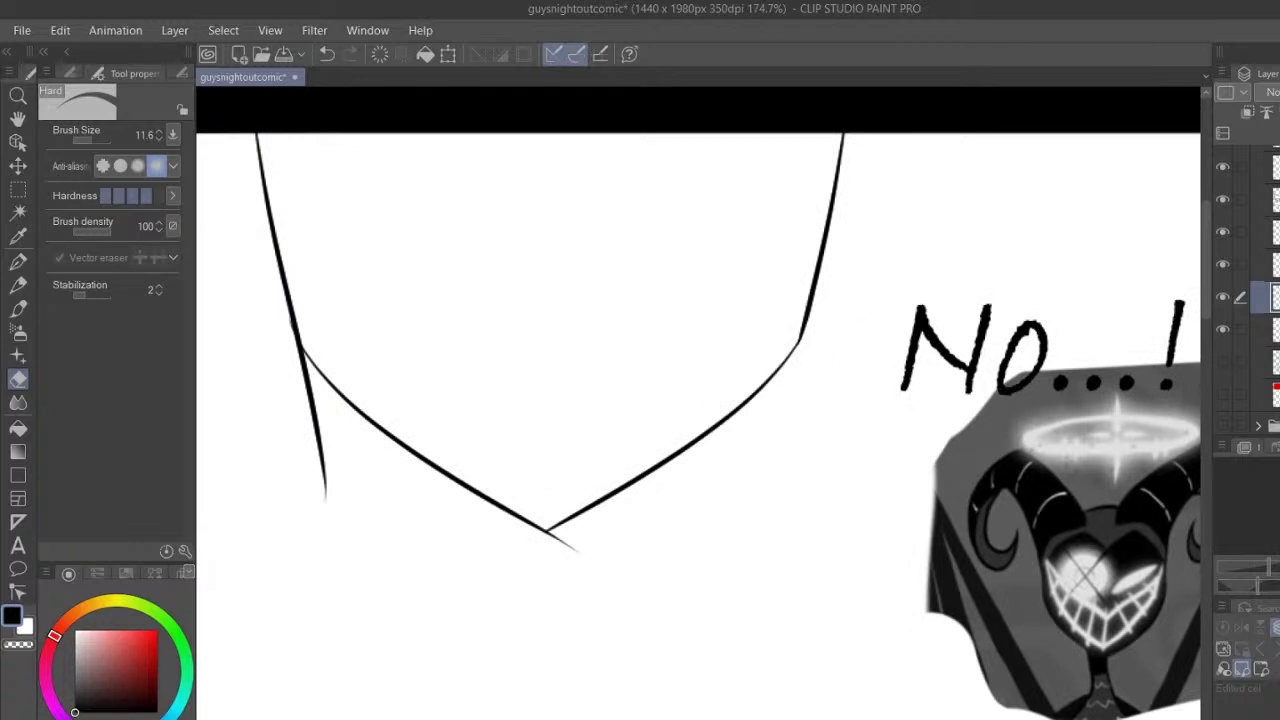
# On the original left half's layer, erase the line ends overshooting the chin and the left jaw corner
pyautogui.click(1234, 331)
pyautogui.click(1223, 331)
pyautogui.click(1223, 331)
pyautogui.moveTo(606, 540); pyautogui.dragTo(551, 554)
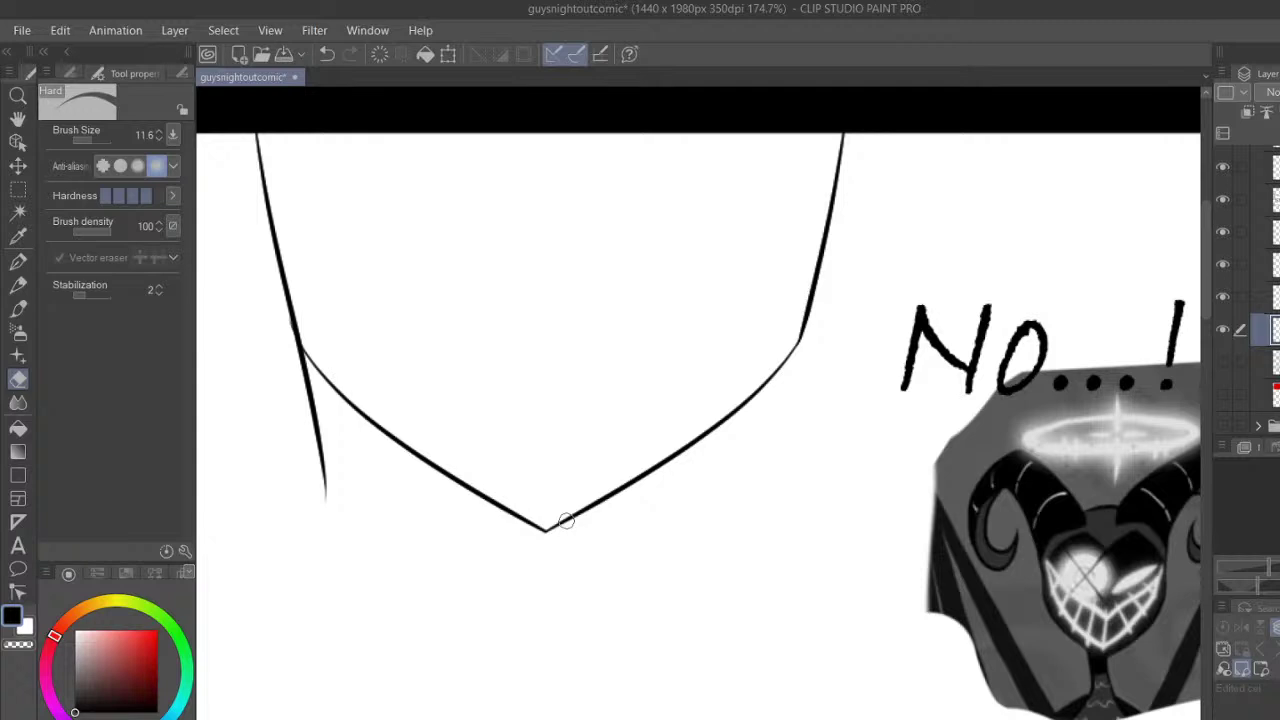
pyautogui.moveTo(287, 325); pyautogui.dragTo(308, 380)
pyautogui.moveTo(290, 339); pyautogui.dragTo(328, 490)
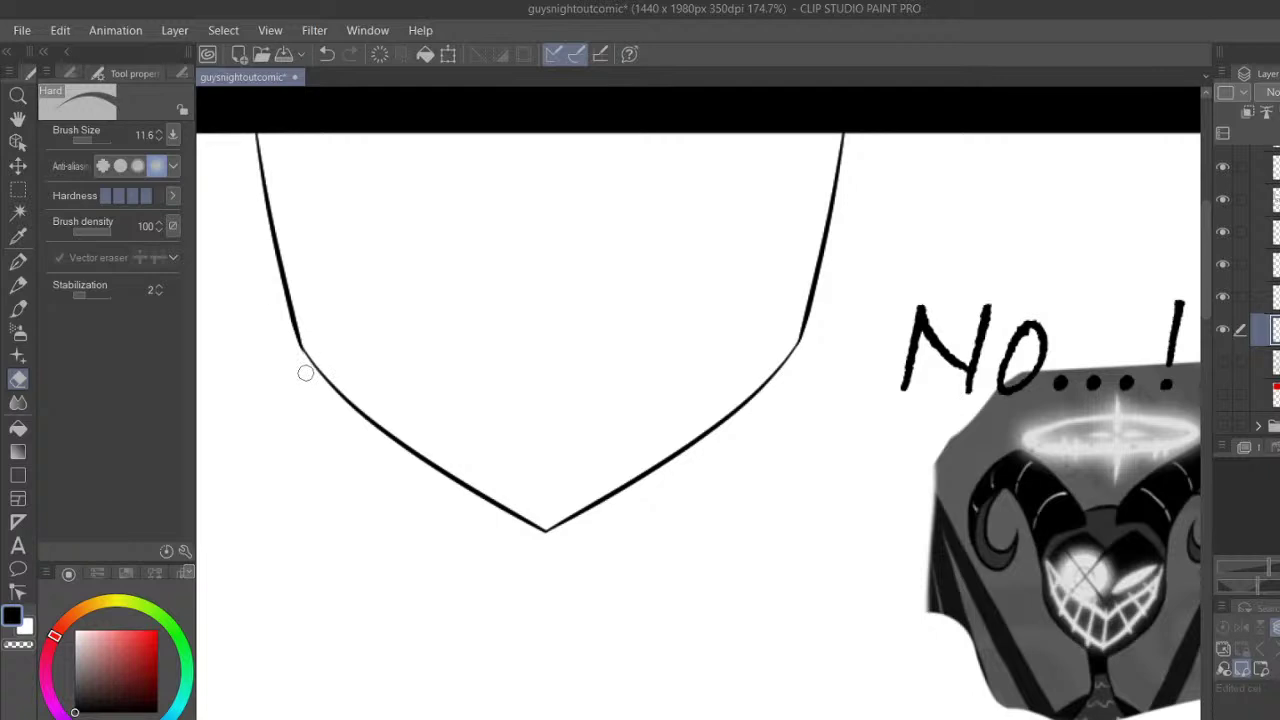
# Merge the two halves of the face outline into one layer and show the sketch layer again
pyautogui.click(1262, 297)
pyautogui.click(1227, 332)
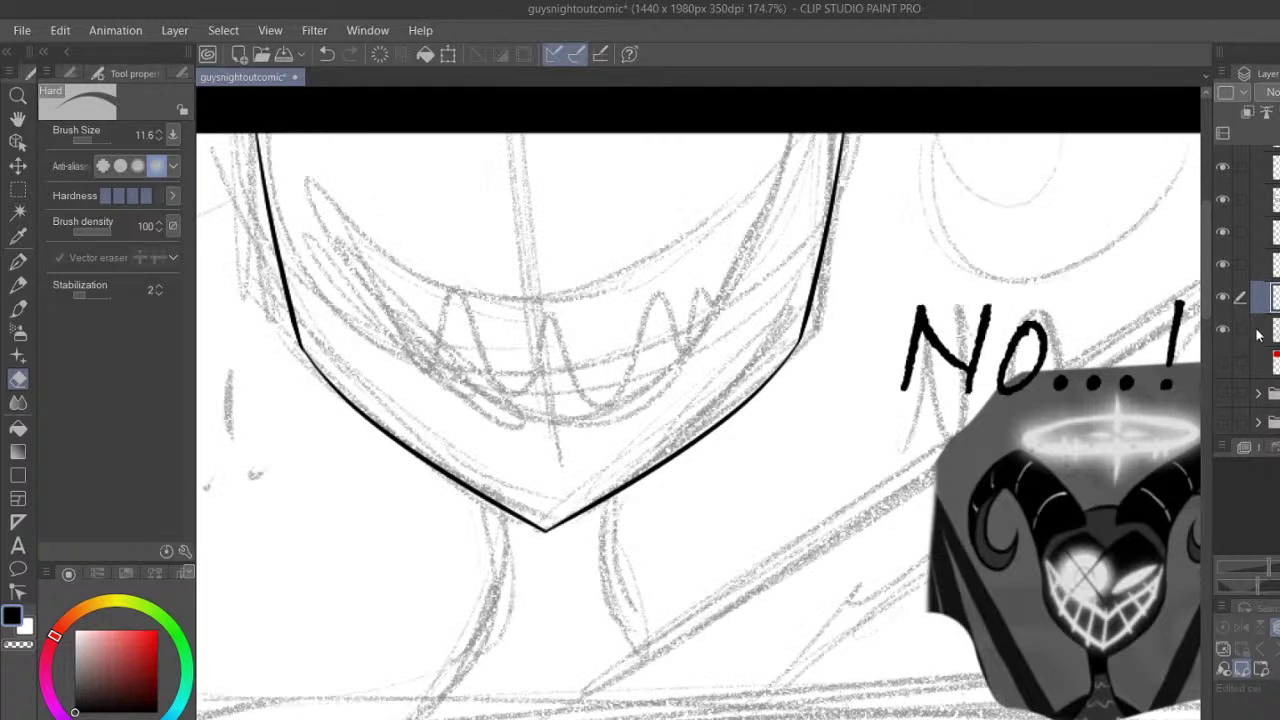
pyautogui.click(1225, 332)
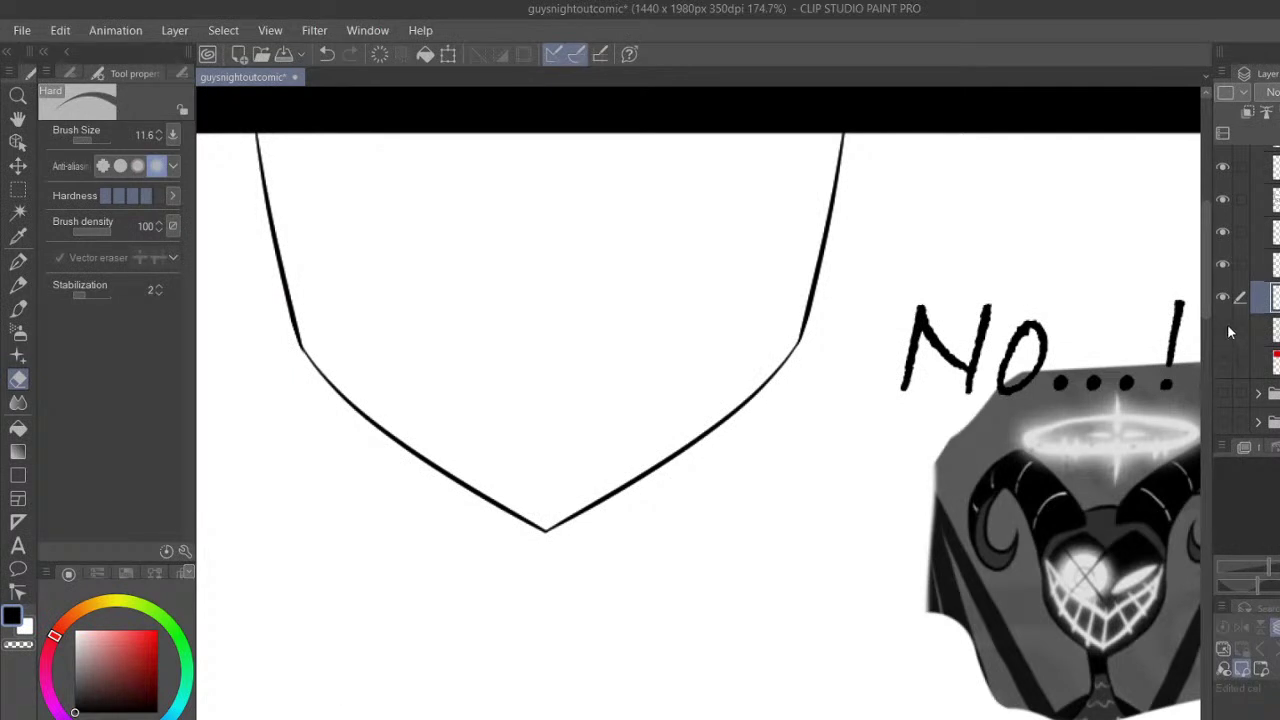
pyautogui.click(1223, 331)
pyautogui.scroll(-3, 1206, 309)
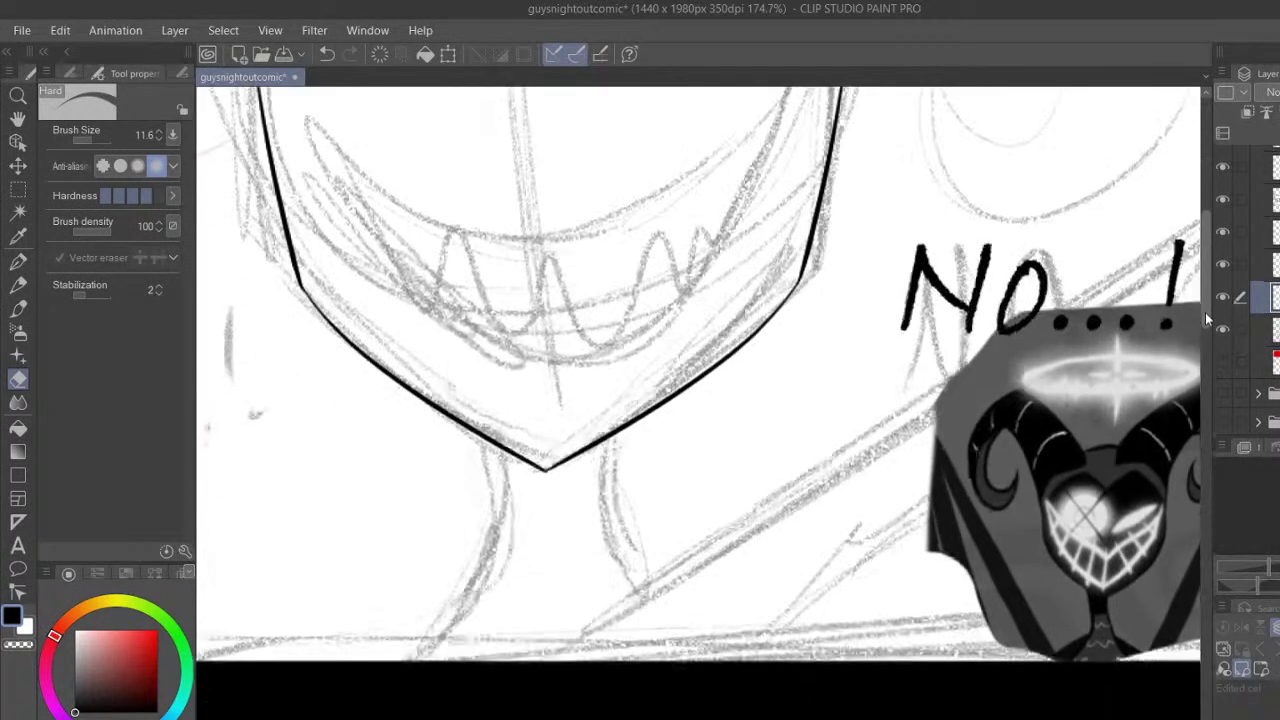
# On a new layer, ink both sides of the neck with the G-pen, curving from the jaw down to the panel's lower border
pyautogui.hotkey('ctrl', 'shift', 'n')
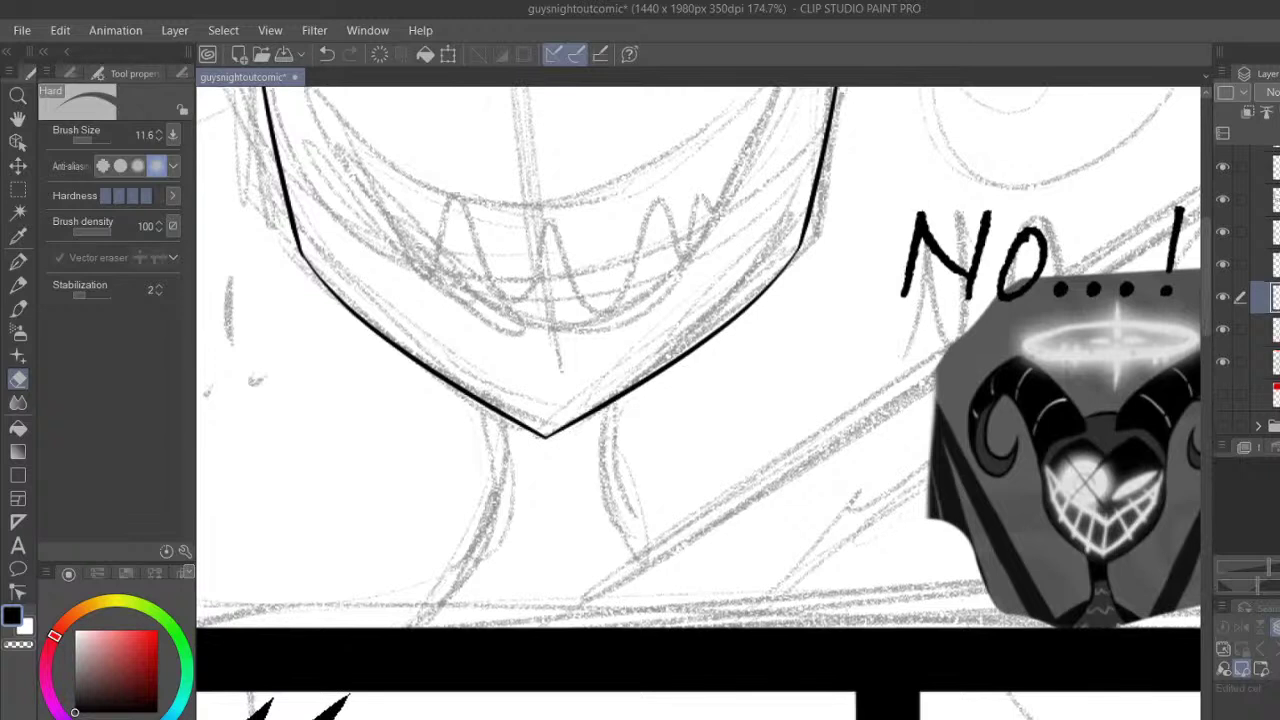
pyautogui.press('p')
pyautogui.moveTo(659, 286); pyautogui.dragTo(664, 627)
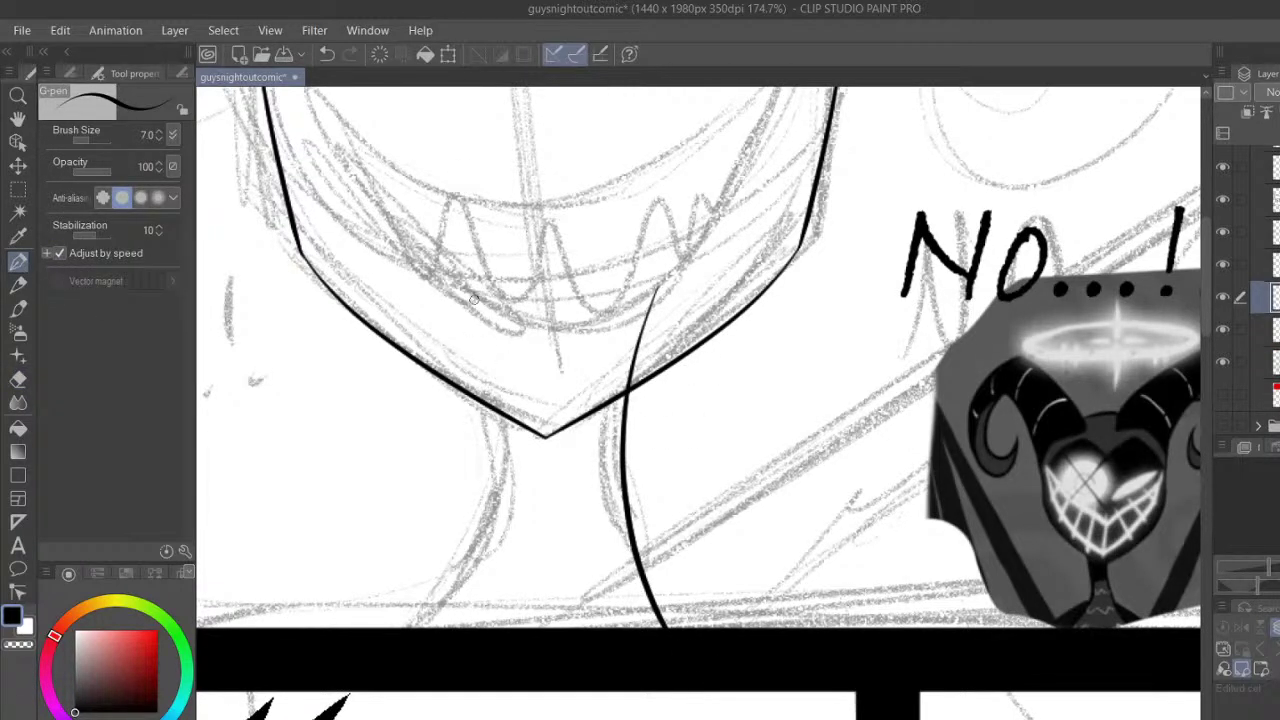
pyautogui.moveTo(472, 287); pyautogui.dragTo(463, 627)
# Shift the neck lines slightly left, erase their ends overlapping the face above the jaw, and check the lines with the sketch hidden
pyautogui.click(18, 189)
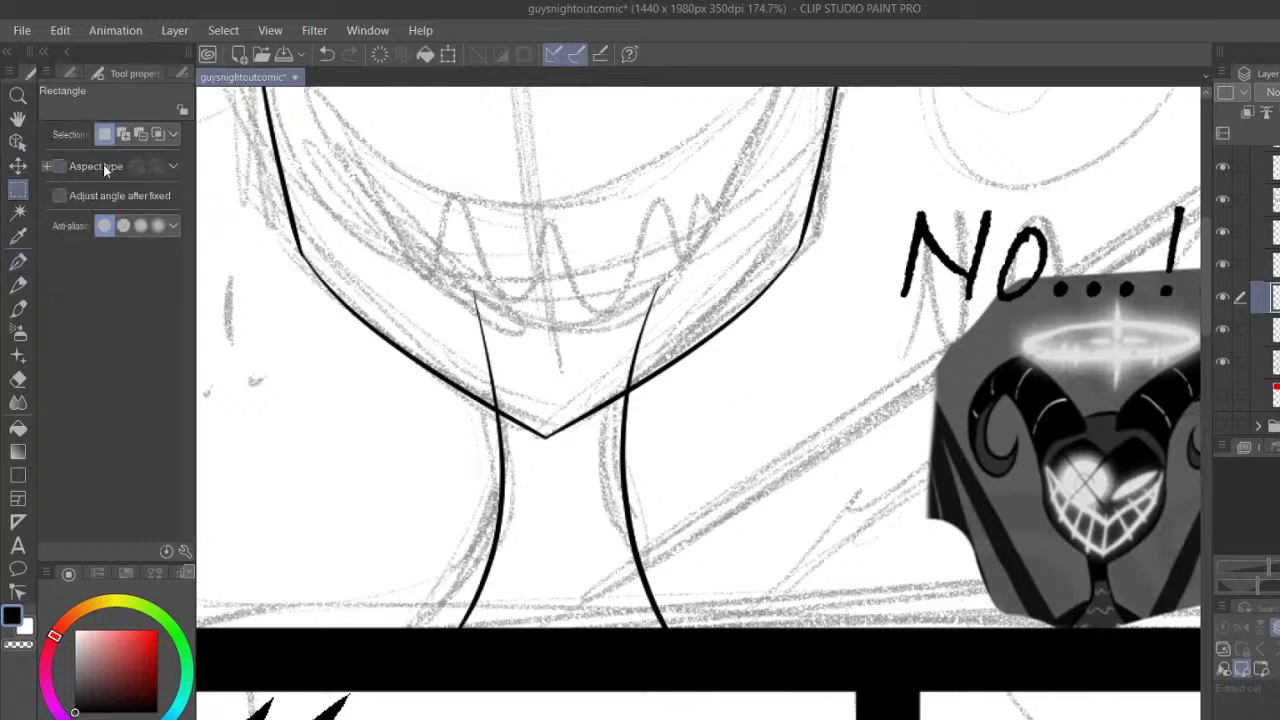
pyautogui.click(18, 166)
pyautogui.moveTo(889, 445); pyautogui.dragTo(882, 445)
pyautogui.click(18, 379)
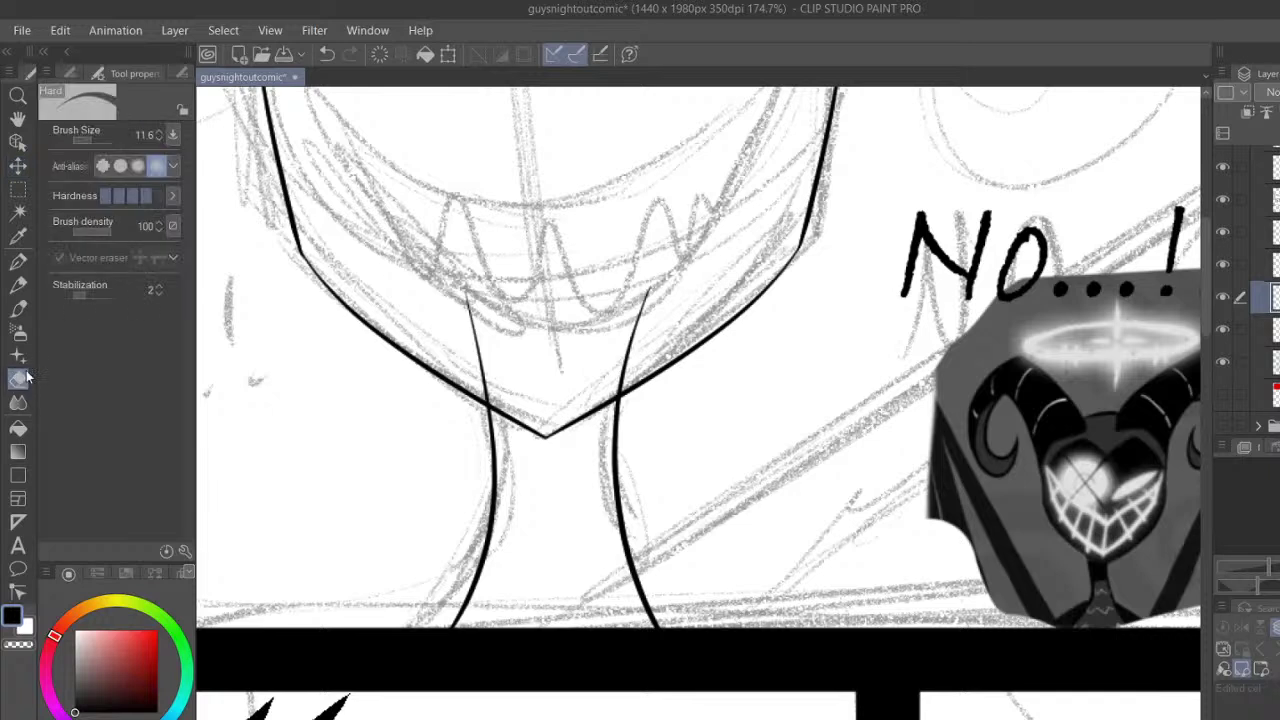
pyautogui.moveTo(467, 305); pyautogui.dragTo(489, 390)
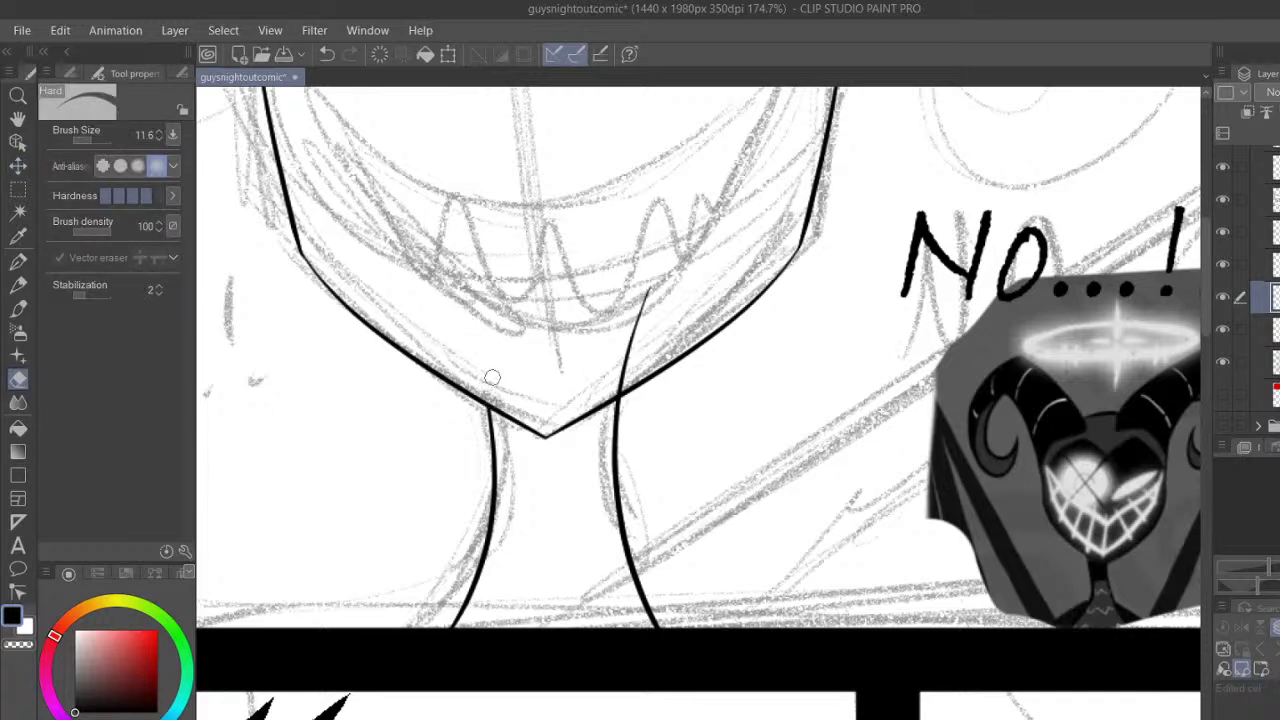
pyautogui.moveTo(620, 388); pyautogui.dragTo(622, 376)
pyautogui.click(1223, 362)
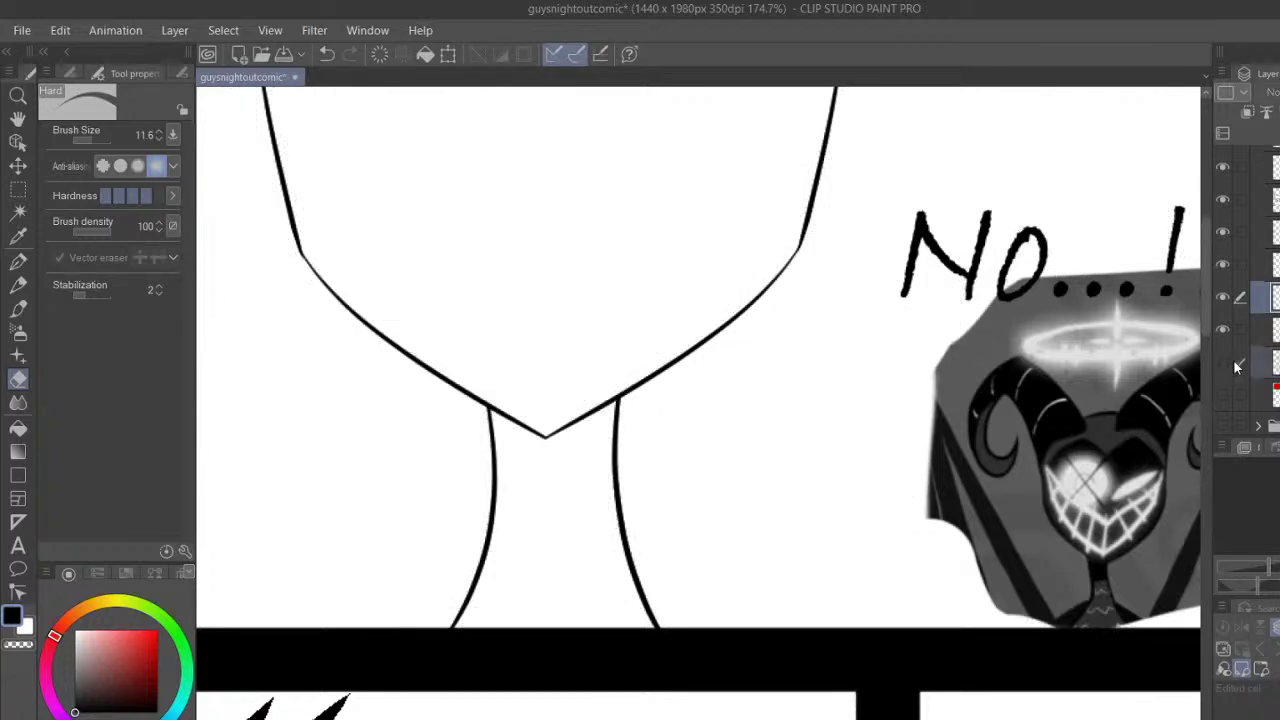
pyautogui.click(1221, 362)
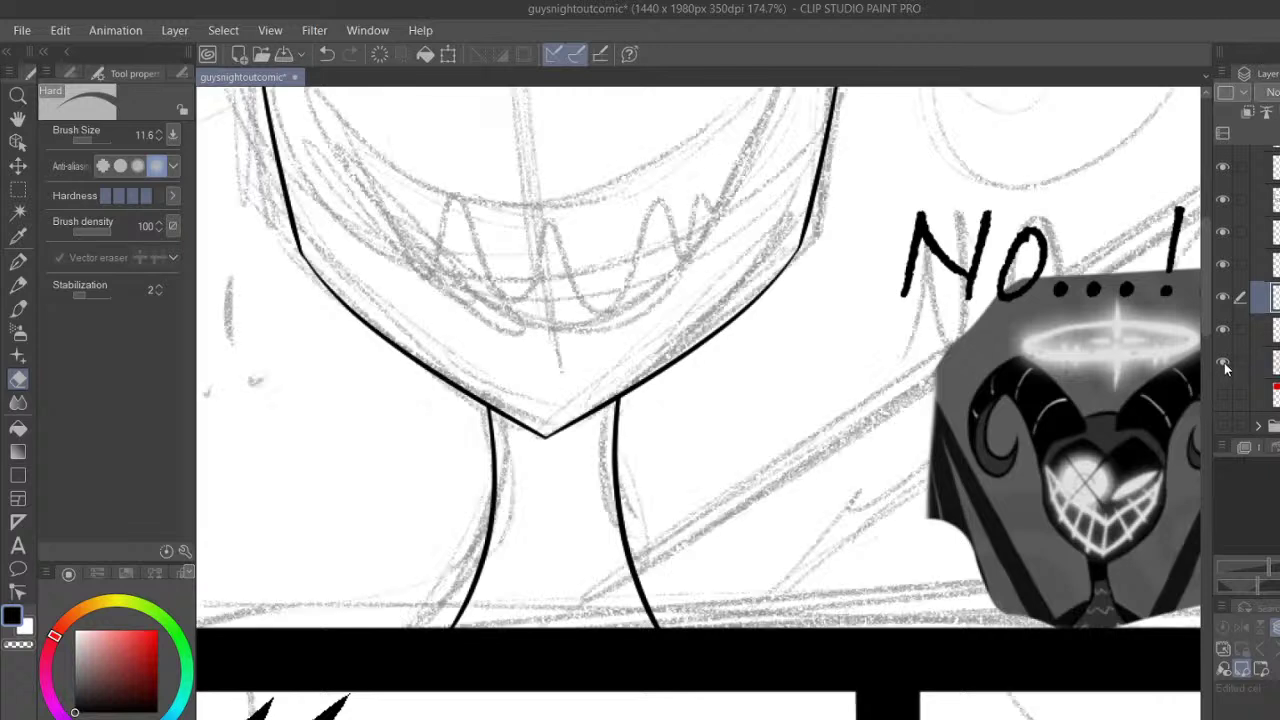
pyautogui.moveTo(1206, 325); pyautogui.dragTo(1196, 313)
pyautogui.moveTo(870, 718); pyautogui.dragTo(926, 718)
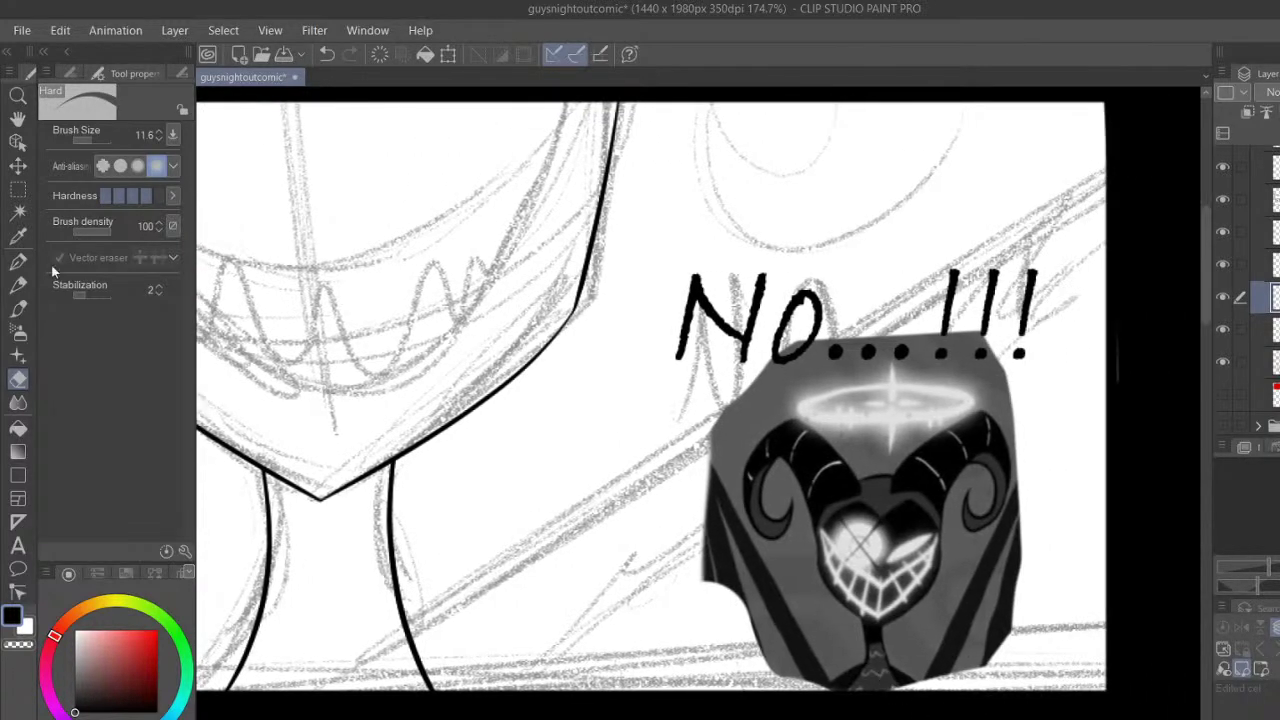
pyautogui.click(18, 260)
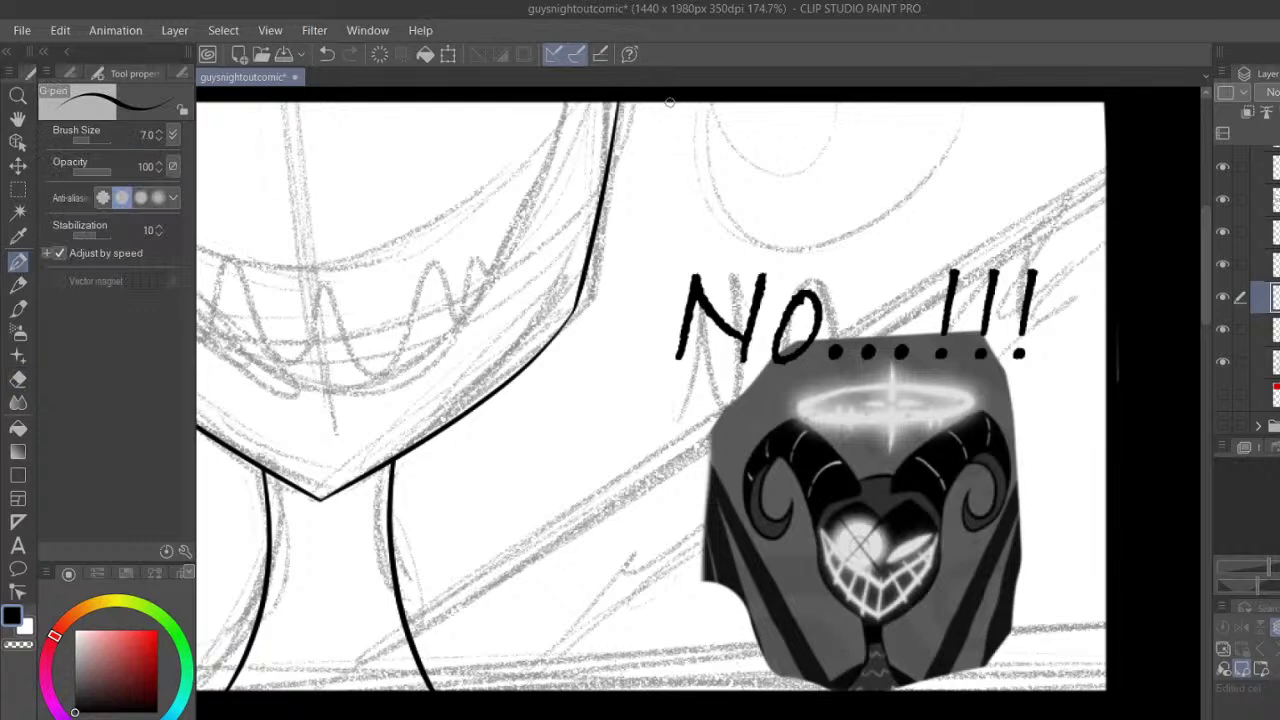
pyautogui.moveTo(655, 102); pyautogui.dragTo(902, 37)
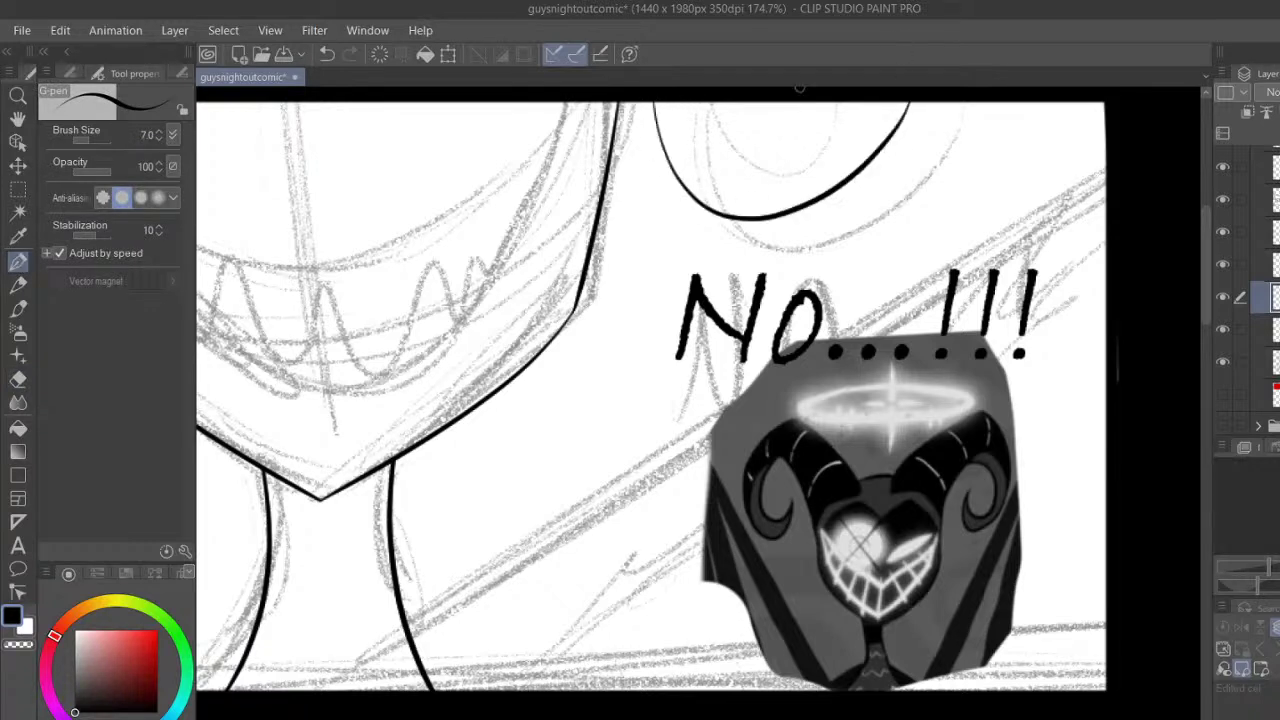
pyautogui.moveTo(664, 100); pyautogui.dragTo(848, 104)
pyautogui.hotkey('ctrl', 'z')
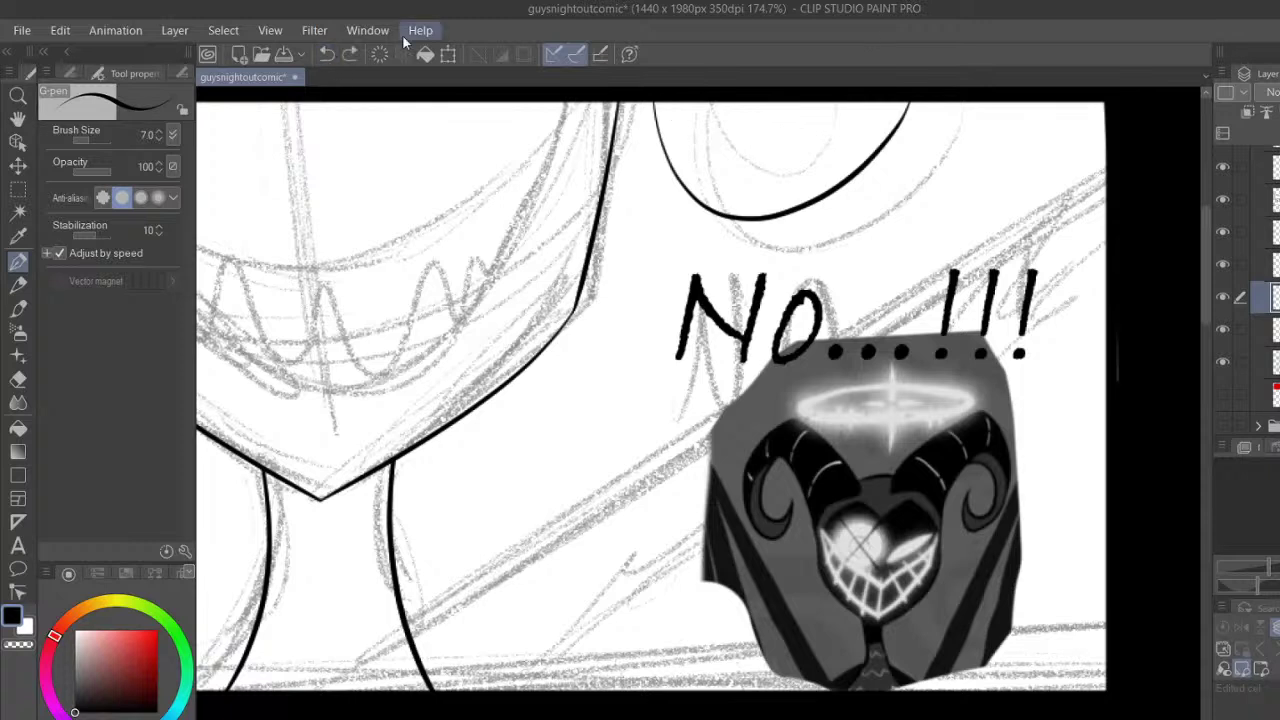
pyautogui.moveTo(678, 98)
pyautogui.mouseDown()
pyautogui.moveTo(727, 161)
pyautogui.moveTo(832, 64)
pyautogui.mouseUp()
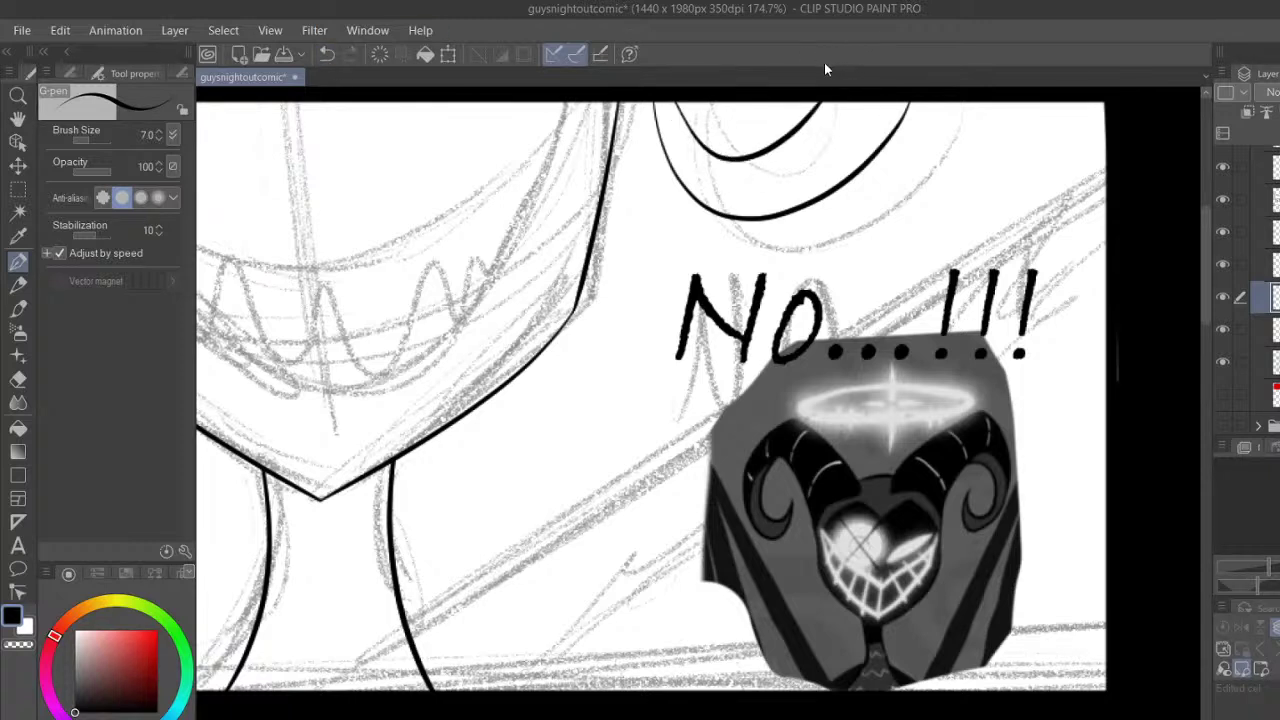
pyautogui.hotkey('ctrl', 'z')
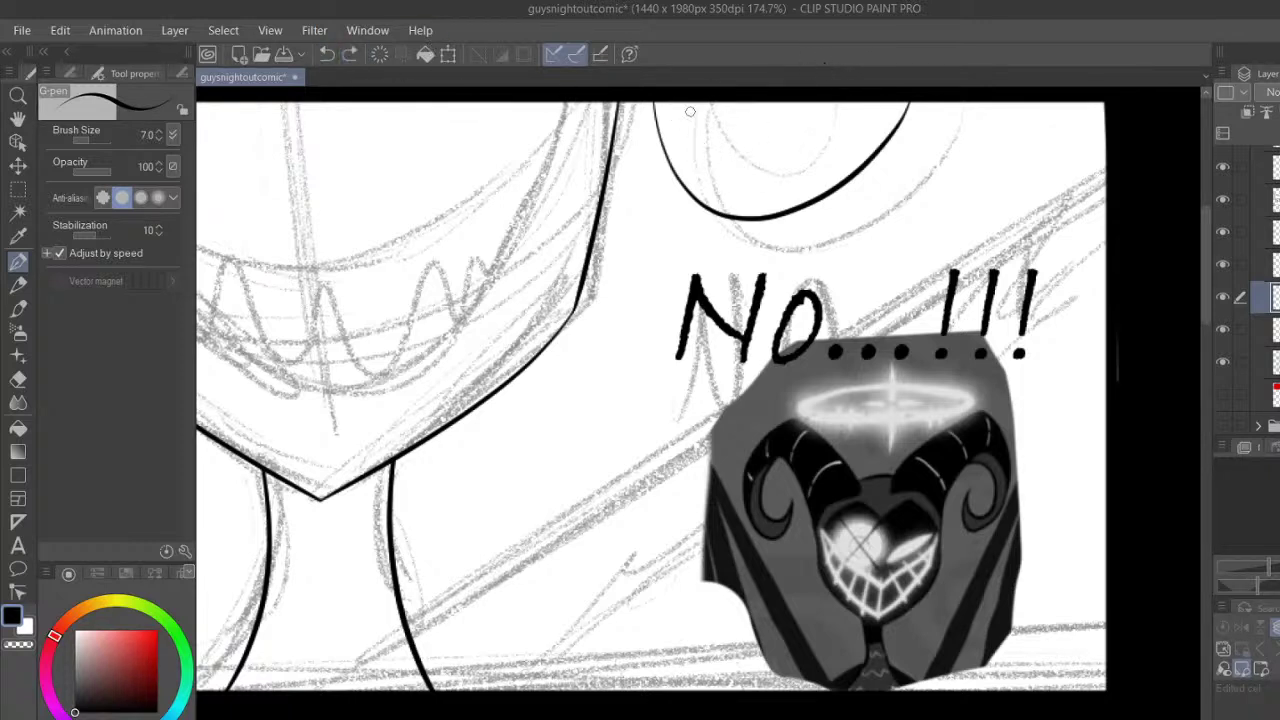
pyautogui.hotkey('ctrl', 'y')
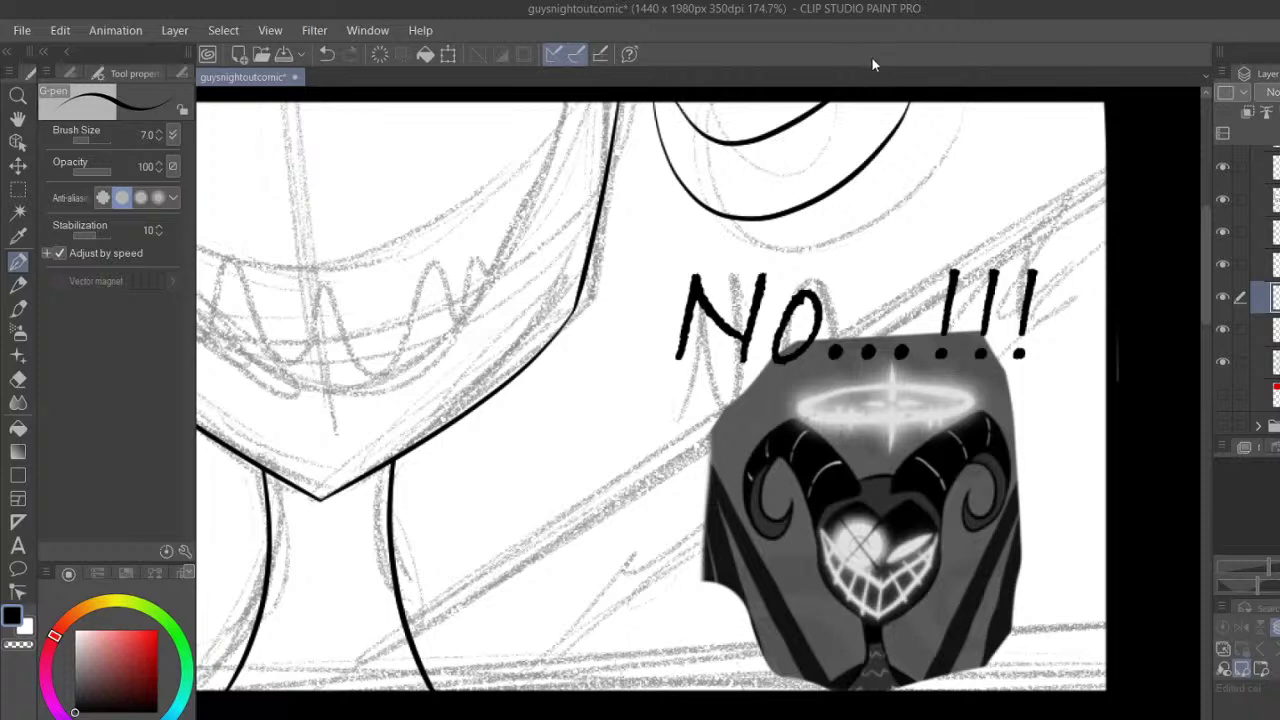
pyautogui.click(325, 54)
pyautogui.click(325, 54)
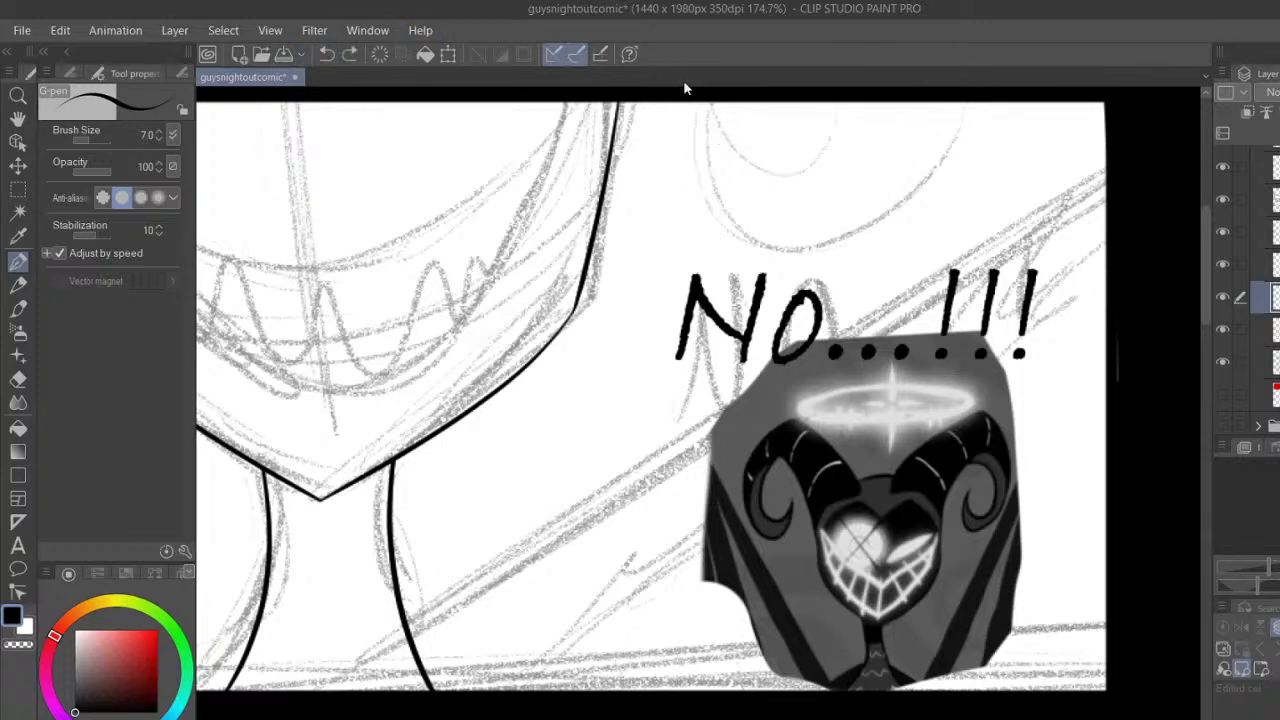
# Ink the outer curve of the horn curl to the right of the face, redrawing it until it follows the sketch
pyautogui.moveTo(662, 94); pyautogui.dragTo(895, 98)
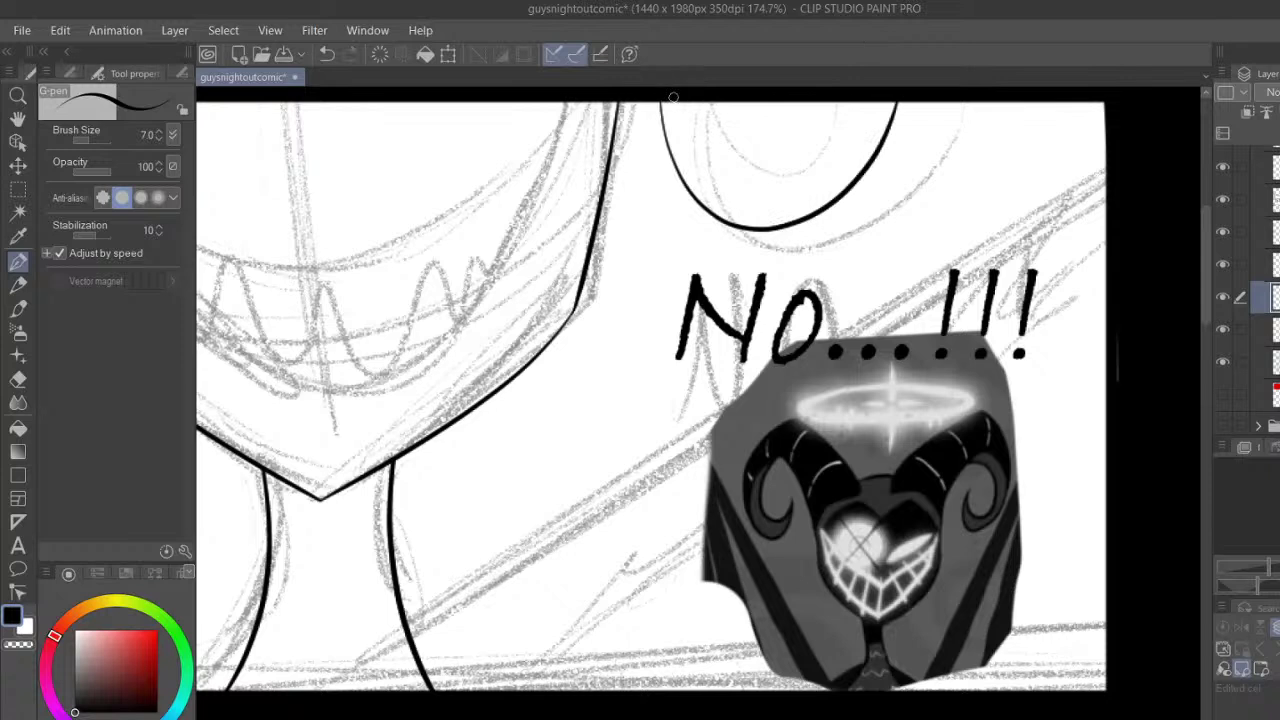
pyautogui.moveTo(674, 98); pyautogui.dragTo(846, 98)
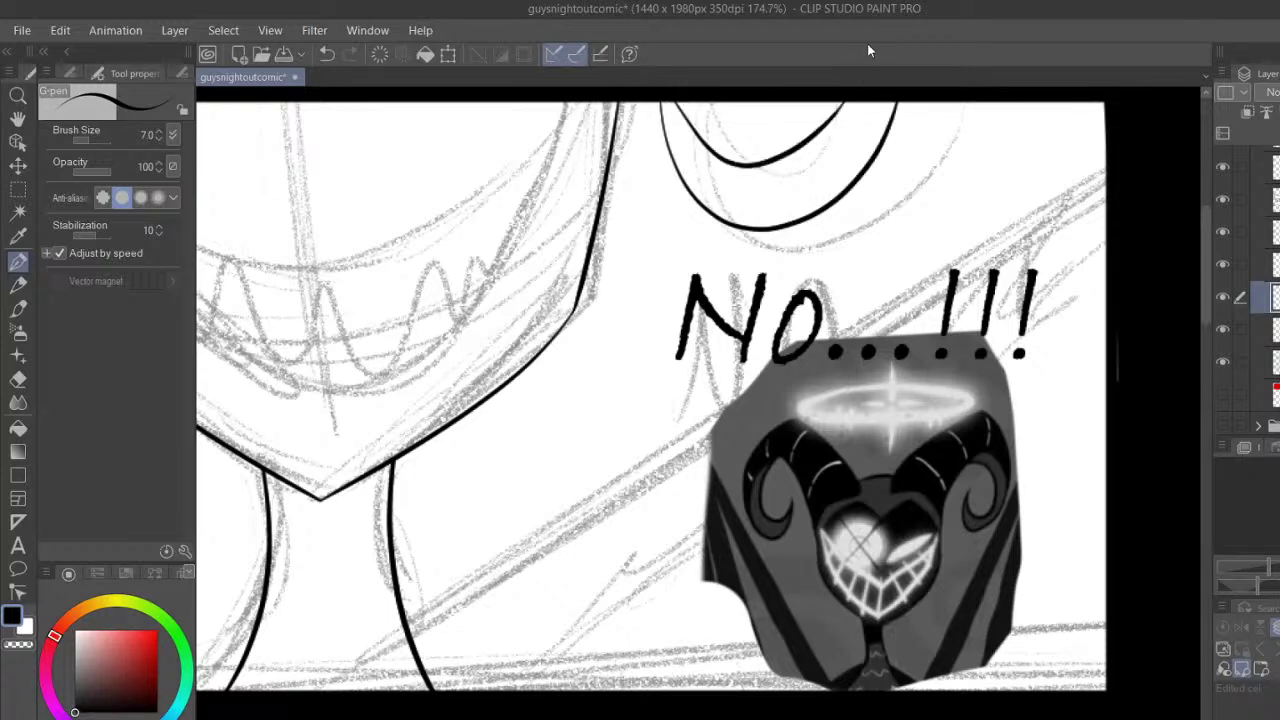
pyautogui.click(325, 54)
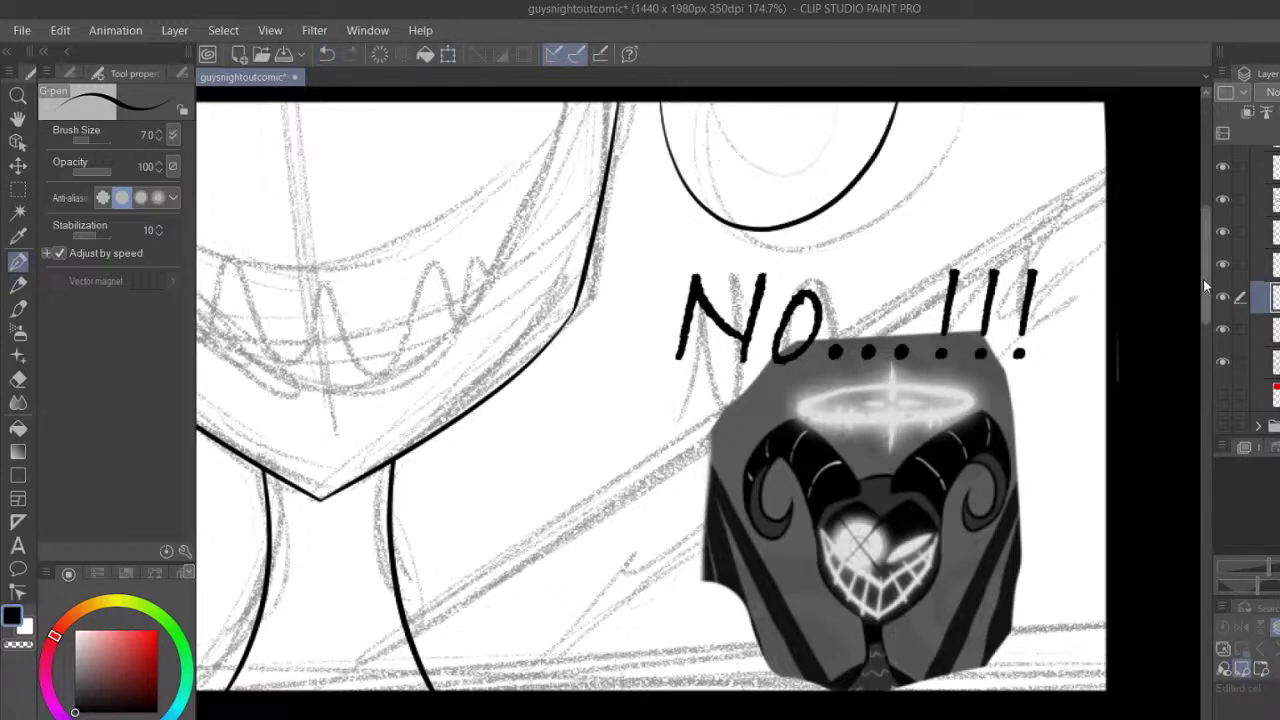
pyautogui.scroll(3, 1203, 279)
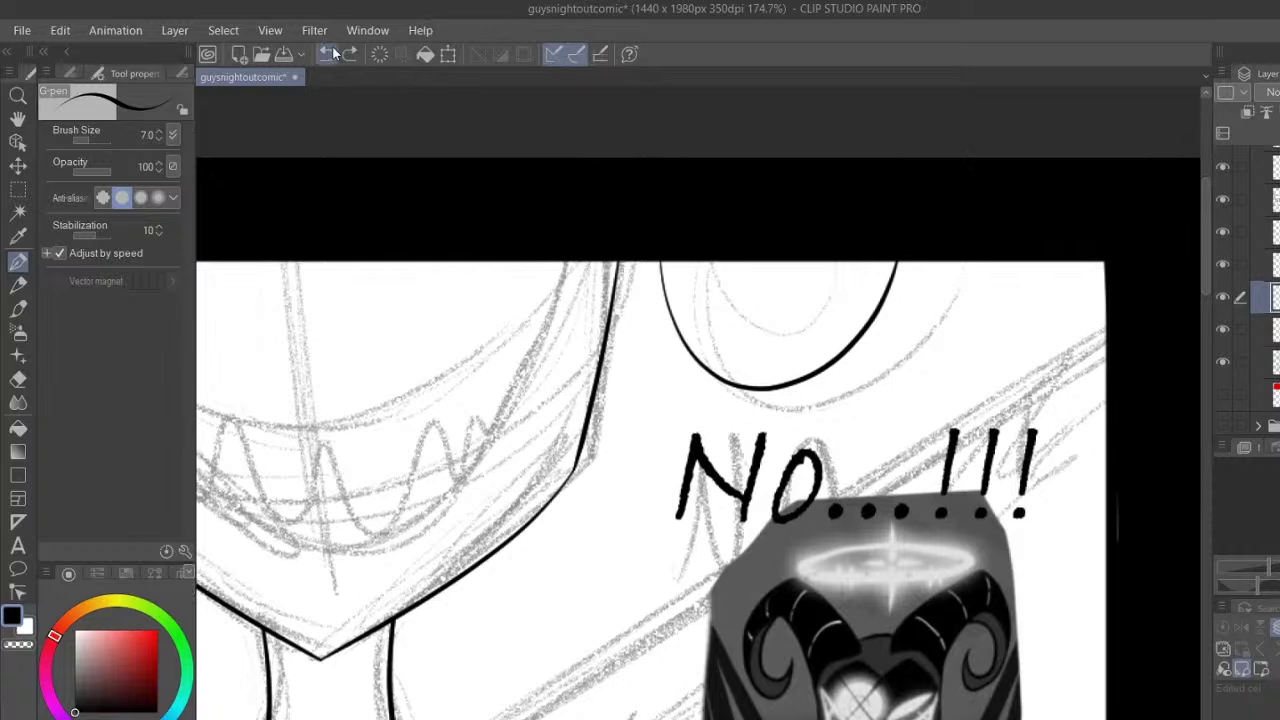
pyautogui.hotkey('ctrl', 'z')
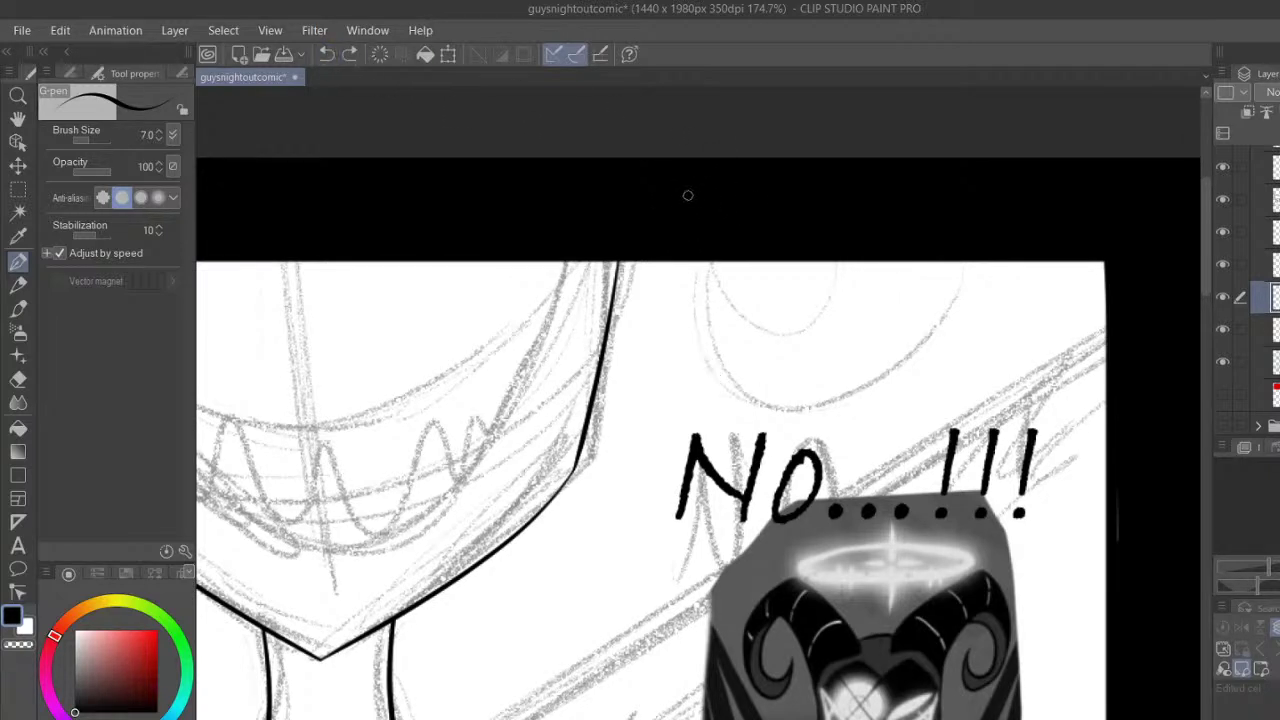
pyautogui.hotkey('ctrl', 'y')
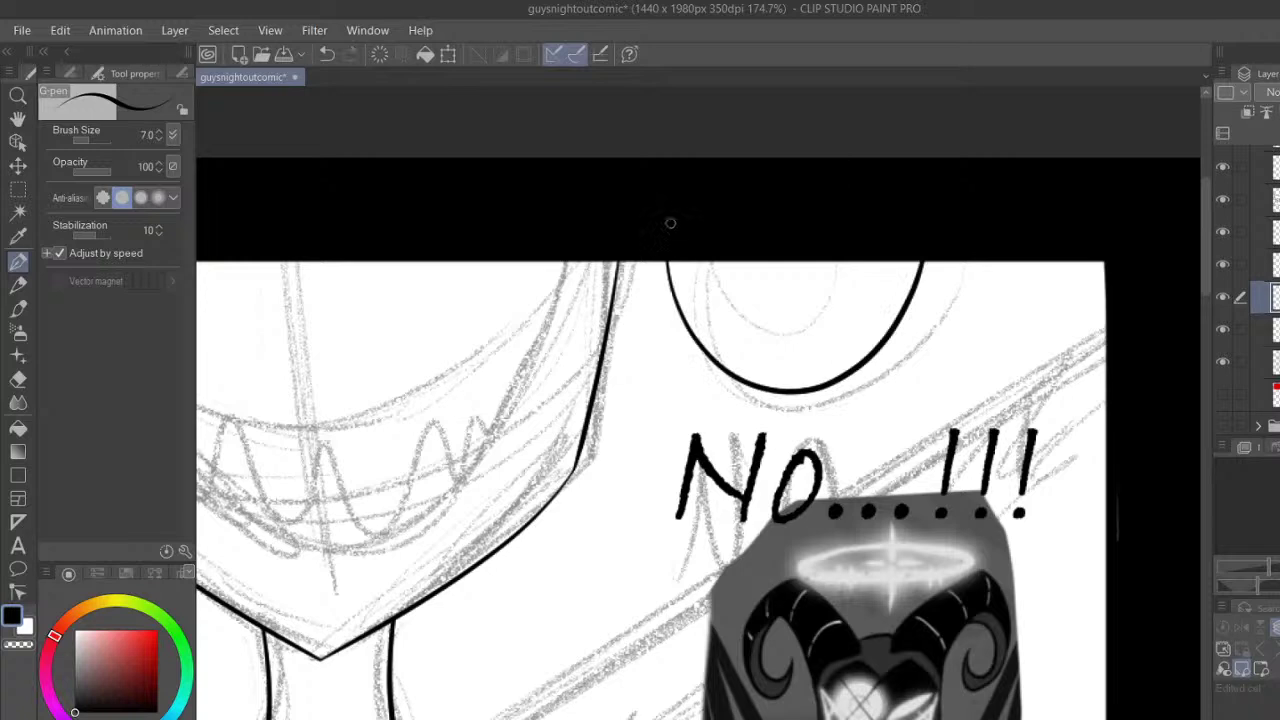
pyautogui.moveTo(672, 227); pyautogui.dragTo(835, 153)
pyautogui.hotkey('ctrl', 'z')
pyautogui.moveTo(766, 295); pyautogui.dragTo(815, 265)
pyautogui.hotkey('ctrl', 'z')
pyautogui.moveTo(700, 262); pyautogui.dragTo(846, 237)
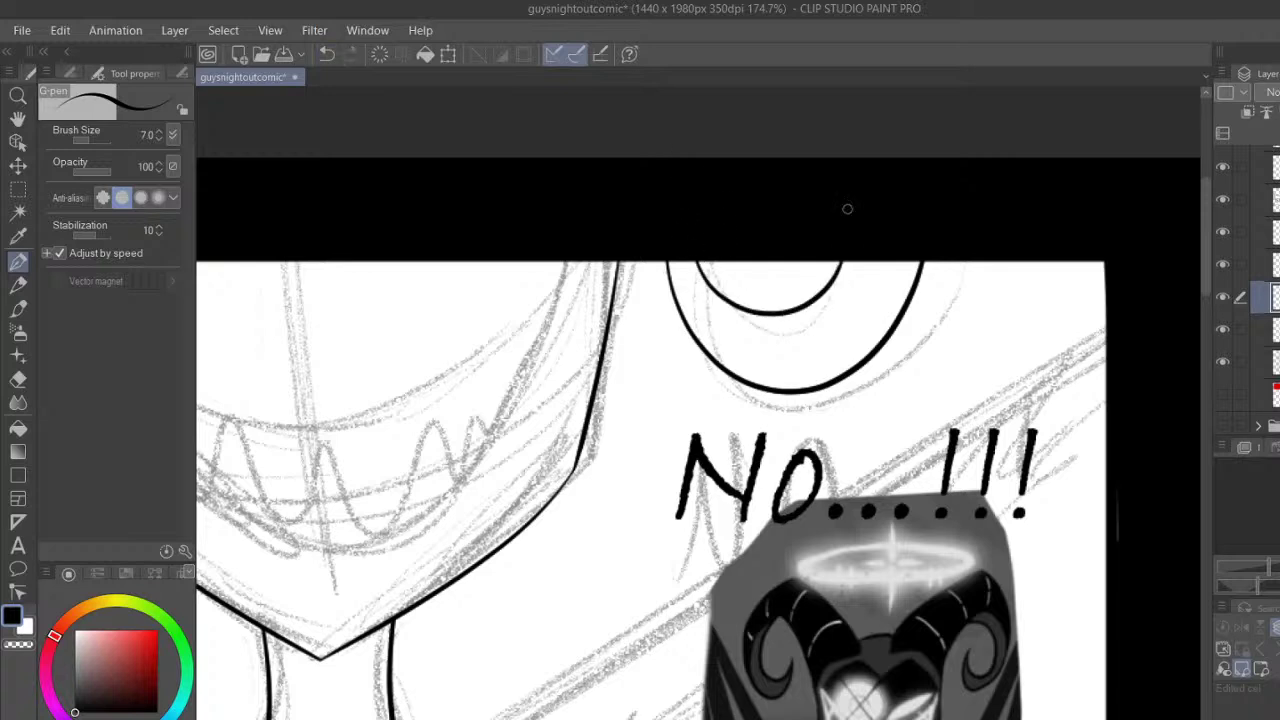
pyautogui.click(326, 54)
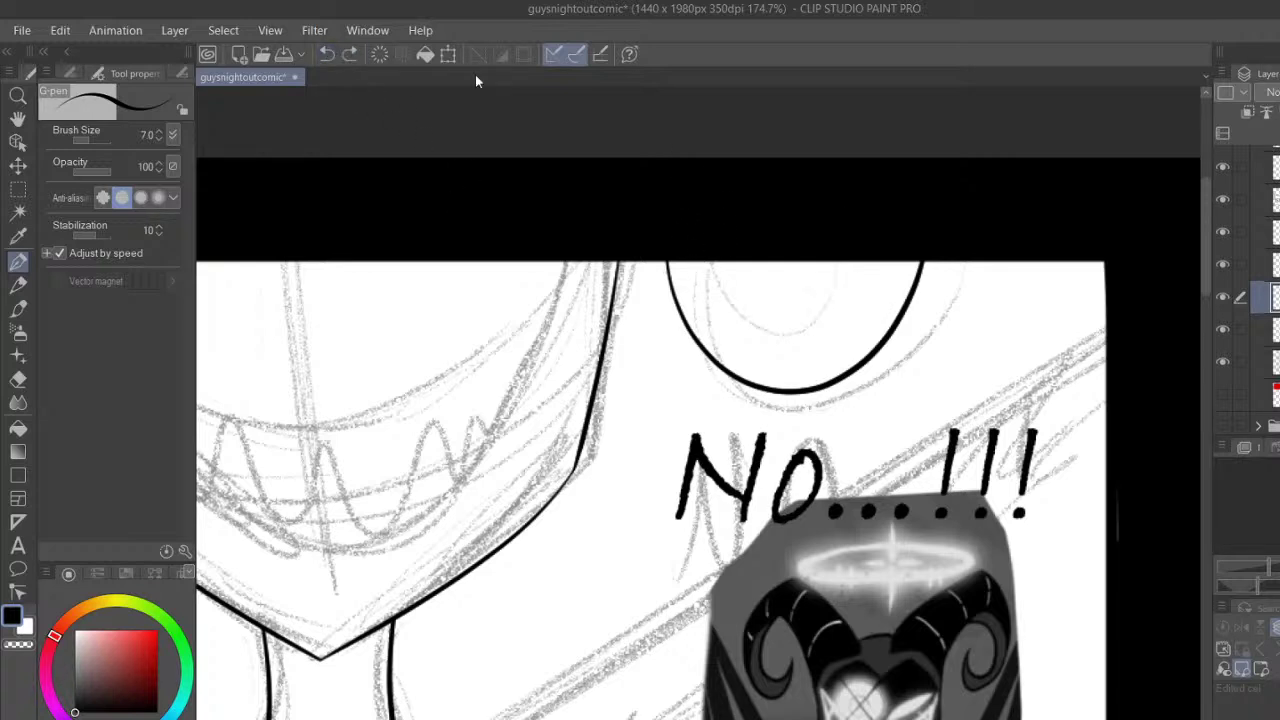
pyautogui.moveTo(712, 229)
pyautogui.mouseDown()
pyautogui.moveTo(838, 254)
pyautogui.moveTo(890, 185)
pyautogui.mouseUp()
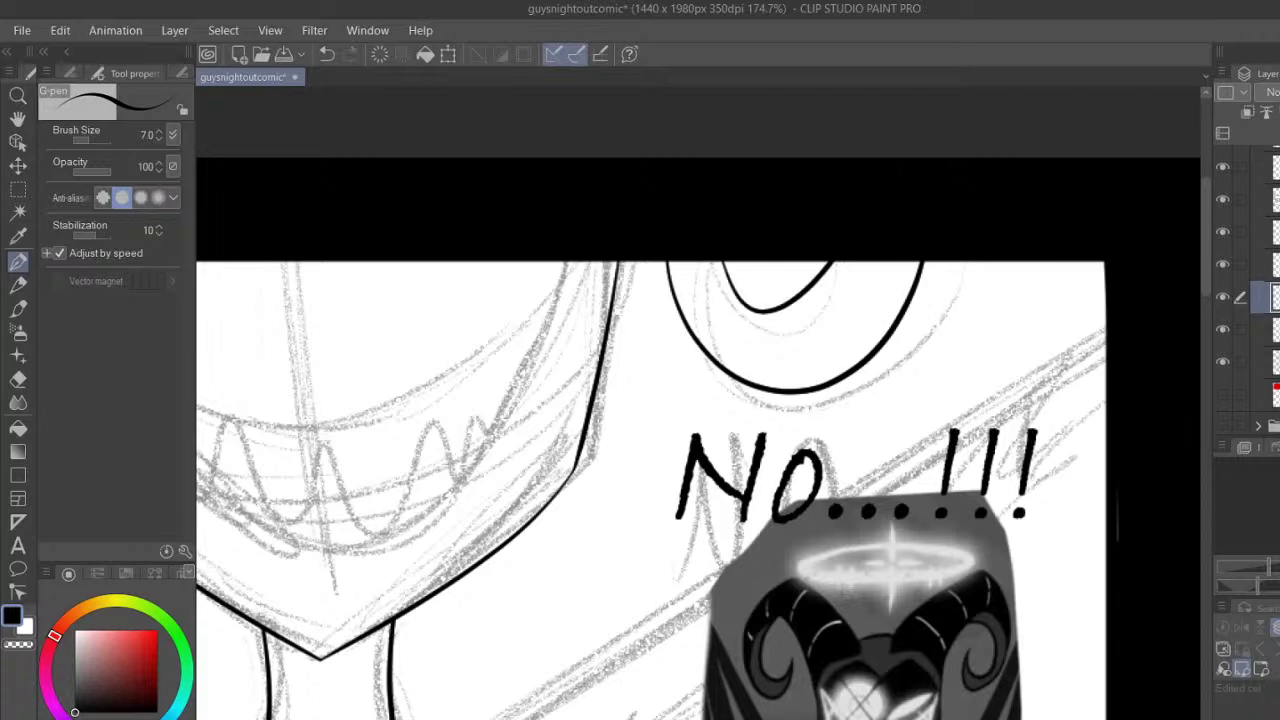
pyautogui.hscroll(-3, 700, 438)
pyautogui.hscroll(4, 700, 438)
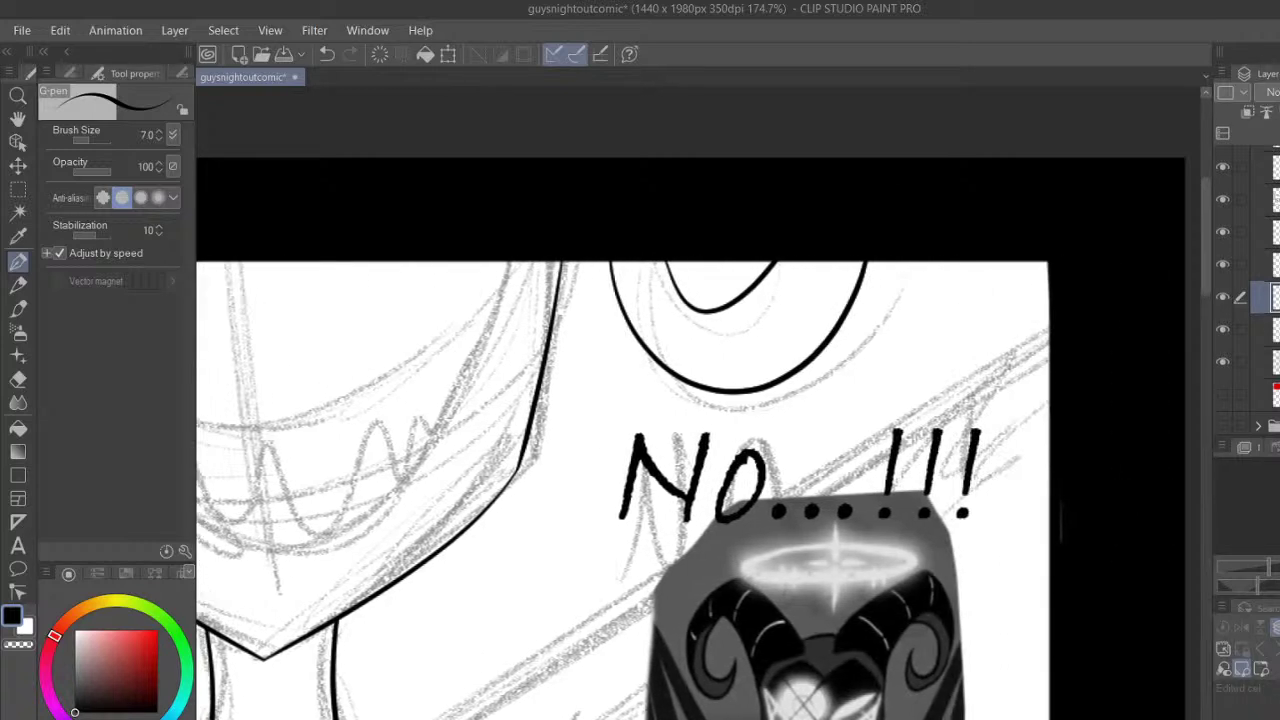
pyautogui.click(328, 55)
pyautogui.moveTo(630, 263); pyautogui.dragTo(762, 263)
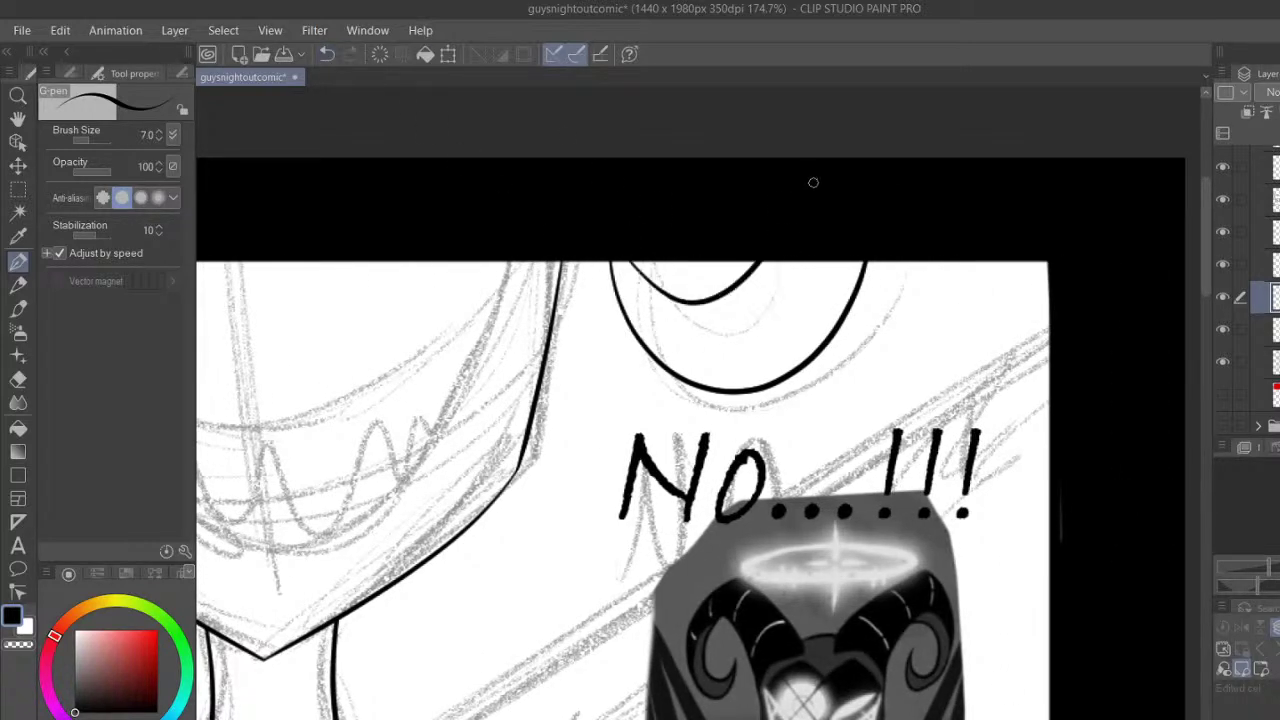
pyautogui.click(329, 55)
pyautogui.moveTo(628, 252); pyautogui.dragTo(790, 260)
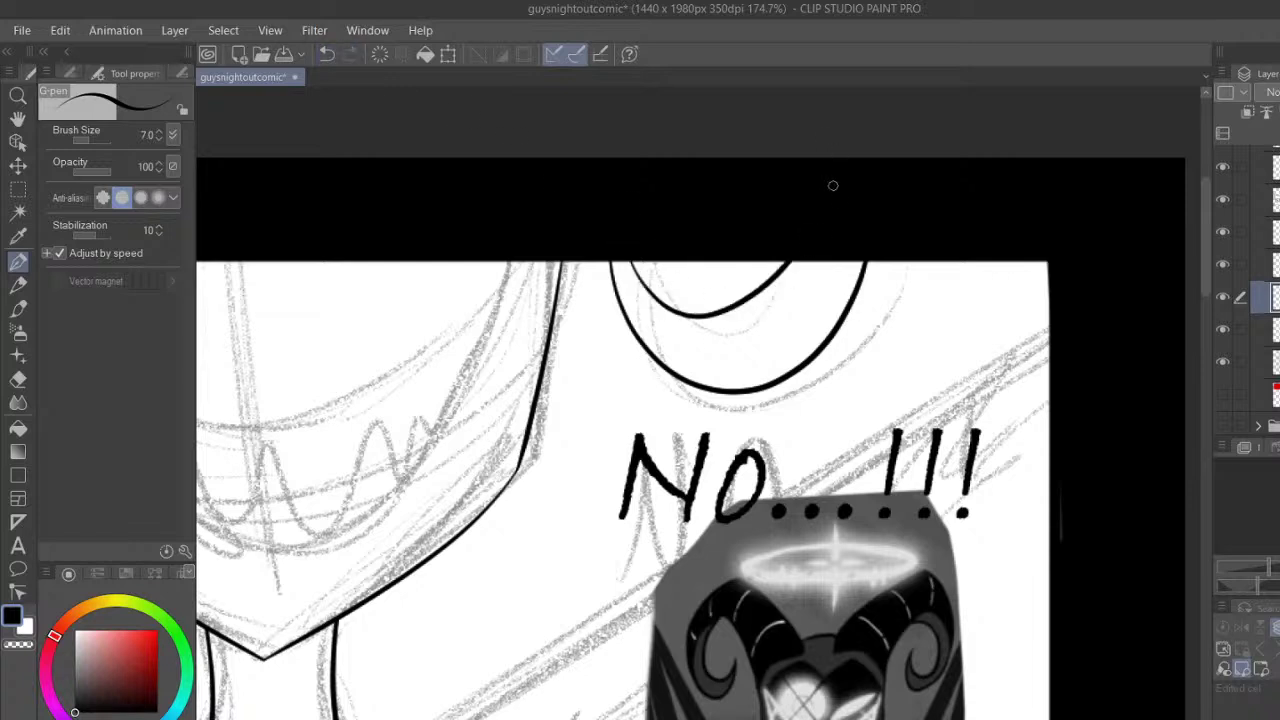
pyautogui.hscroll(2, 620, 440)
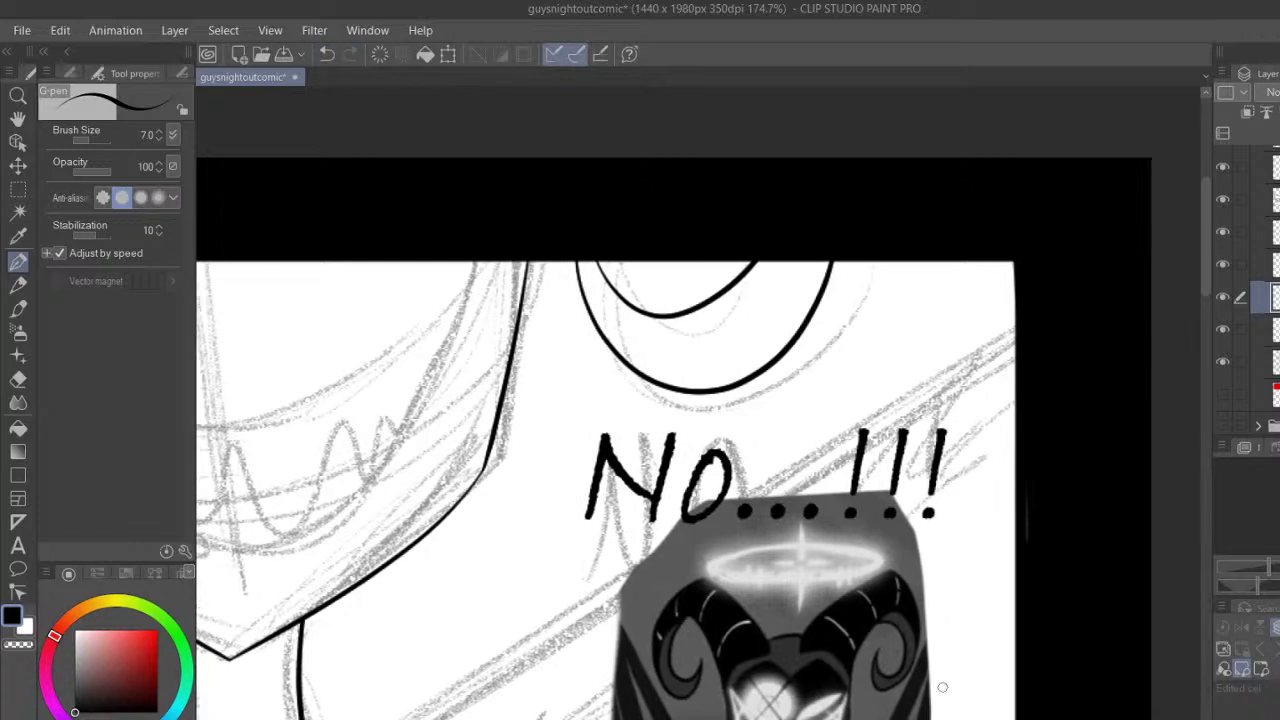
pyautogui.click(328, 55)
# Ink the inner curve of the right horn curl inside the outer curve, running up past the panel's upper border
pyautogui.moveTo(583, 243)
pyautogui.mouseDown()
pyautogui.moveTo(746, 259)
pyautogui.moveTo(759, 180)
pyautogui.mouseUp()
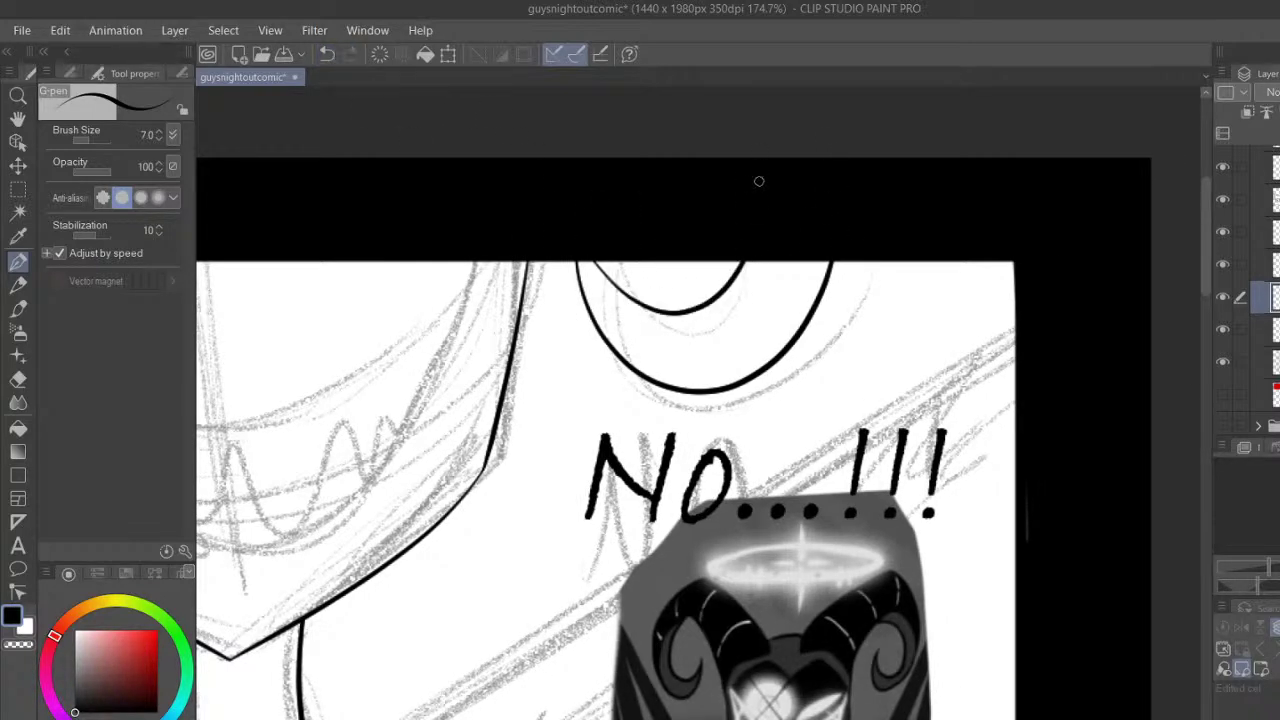
pyautogui.click(328, 55)
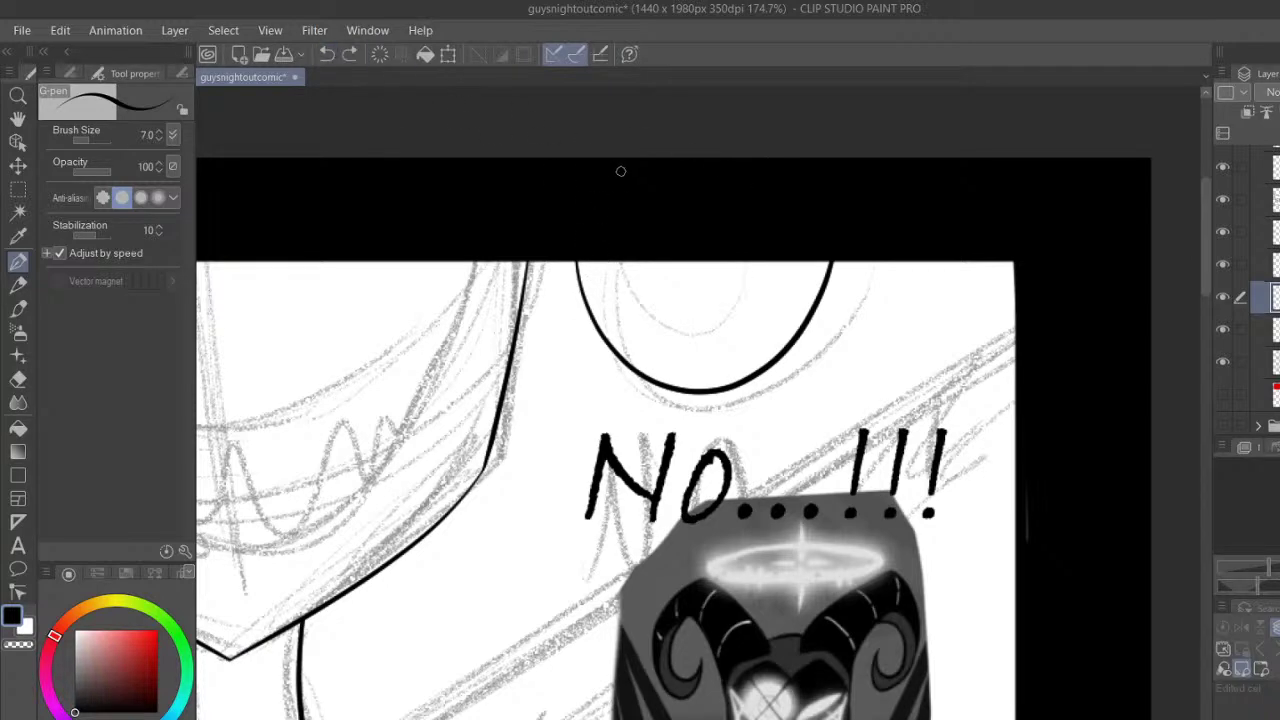
pyautogui.moveTo(595, 224); pyautogui.dragTo(782, 147)
pyautogui.moveTo(870, 718)
pyautogui.mouseDown()
pyautogui.moveTo(793, 718)
pyautogui.moveTo(847, 718)
pyautogui.mouseUp()
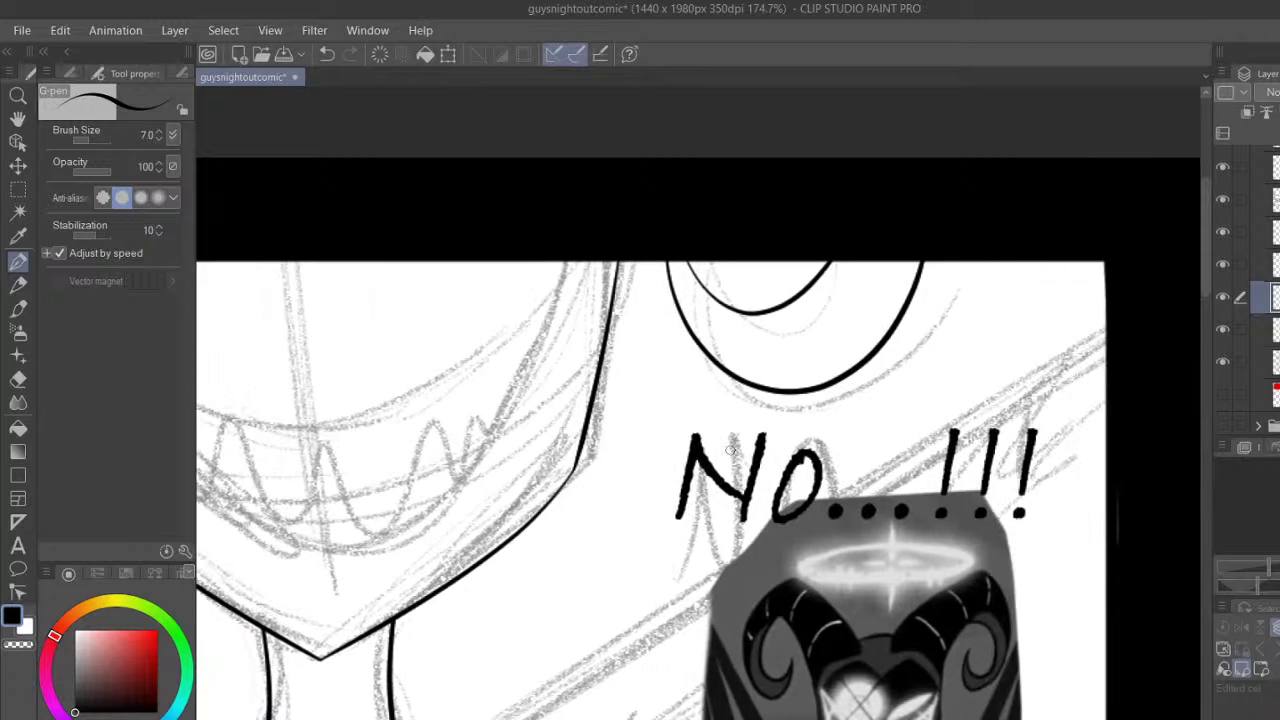
# Duplicate the right horn's two curves, flip the copy horizontally, and place it over the left horn's sketch
pyautogui.press('m')
pyautogui.moveTo(660, 204); pyautogui.dragTo(1035, 413)
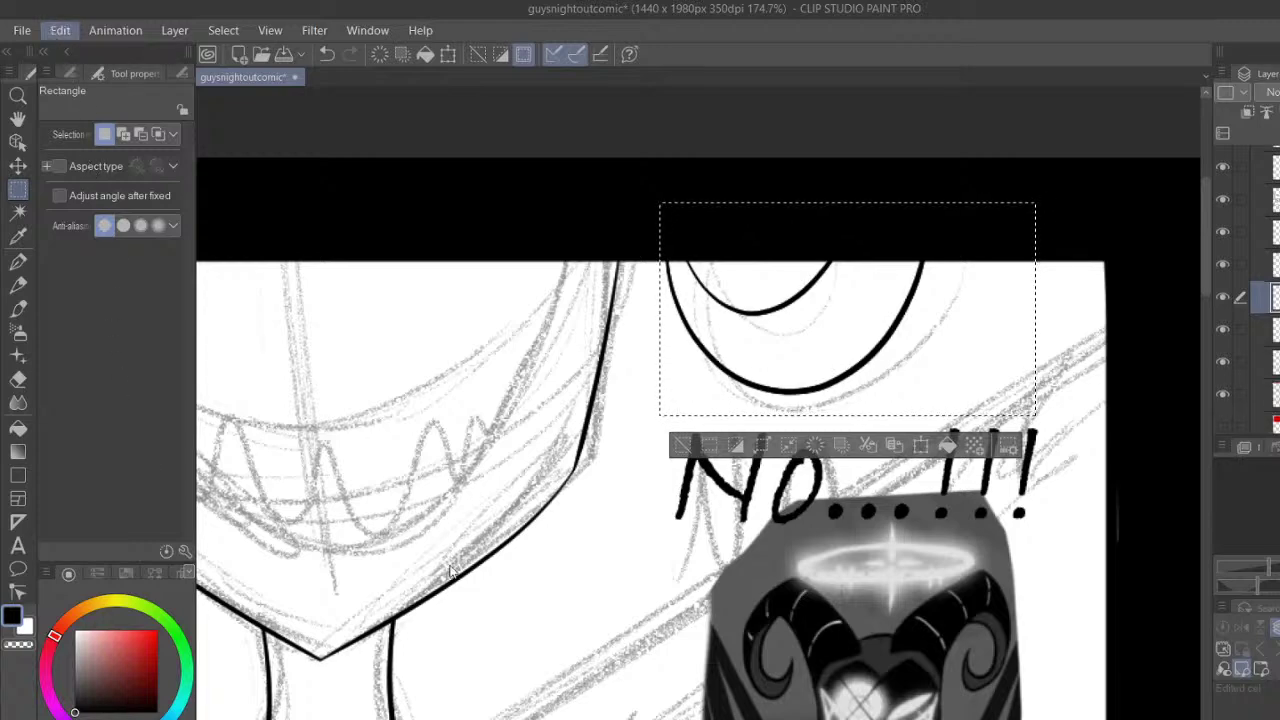
pyautogui.click(474, 609)
pyautogui.hscroll(-3, 699, 440)
pyautogui.moveTo(1071, 348); pyautogui.dragTo(239, 376)
pyautogui.hscroll(-3, 967, 700)
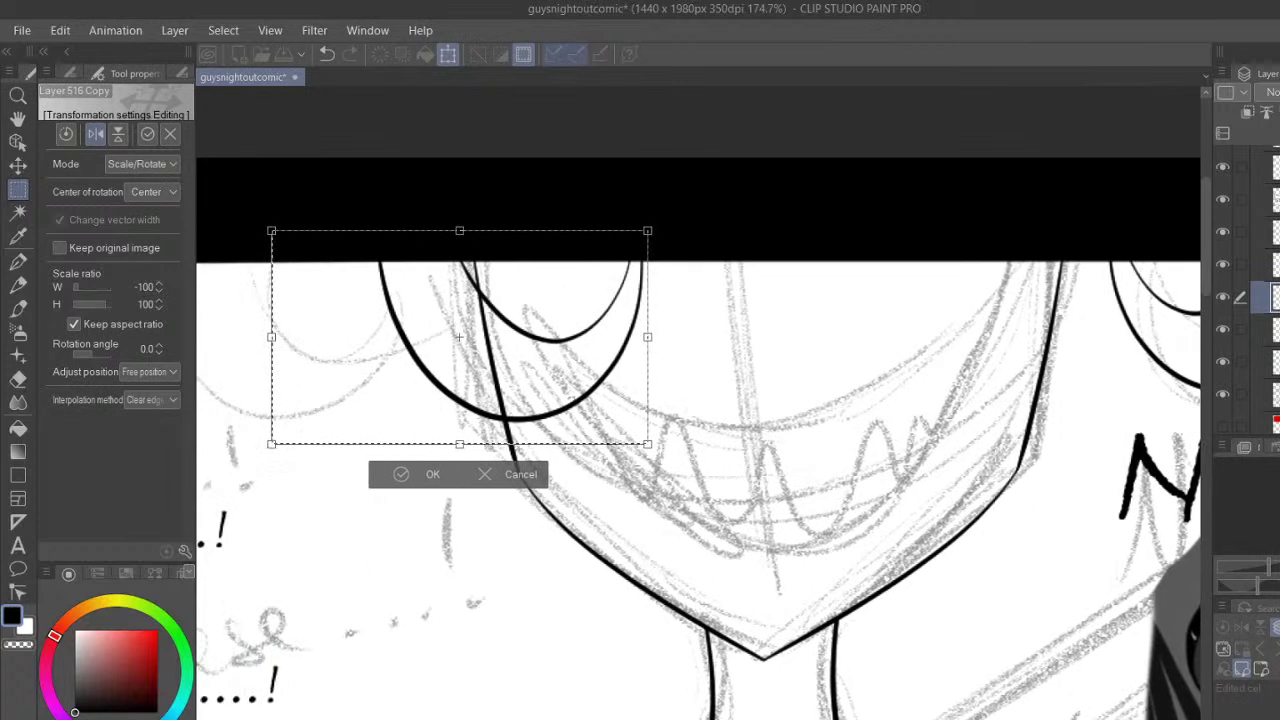
pyautogui.moveTo(538, 387); pyautogui.dragTo(364, 382)
pyautogui.click(256, 453)
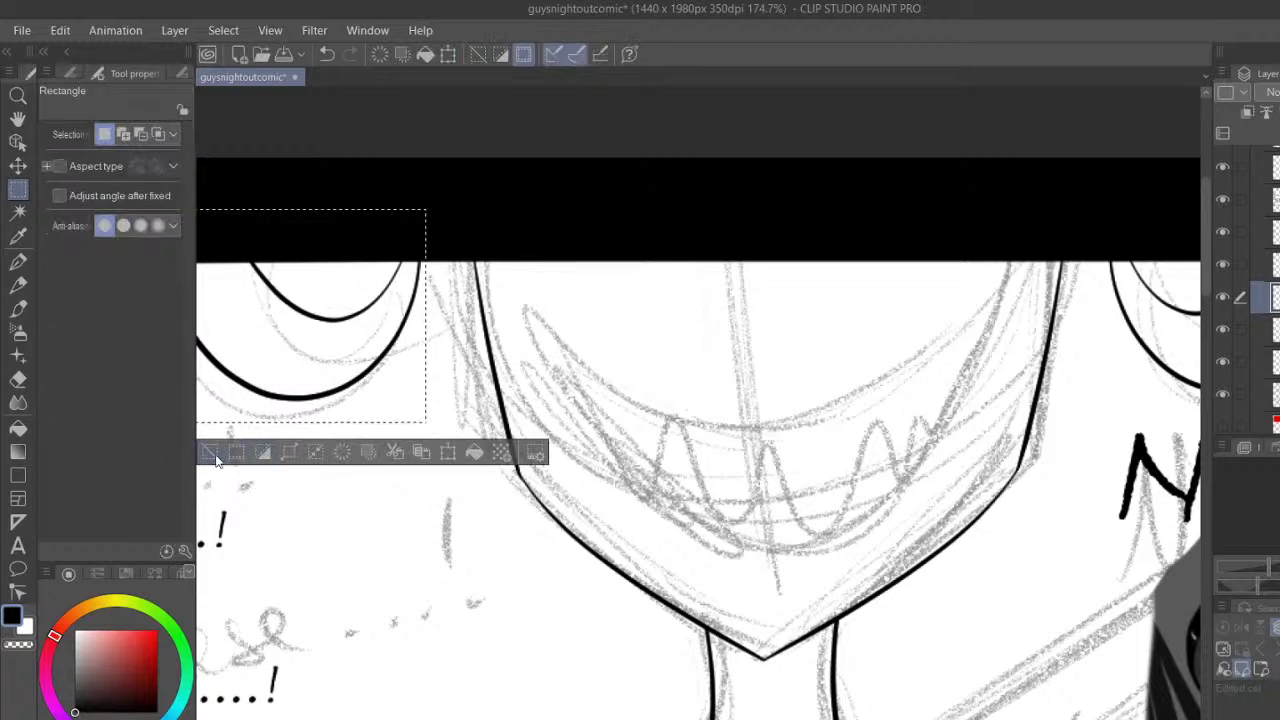
pyautogui.click(210, 455)
# Merge the mirrored horn copy into the original horn line layer and toggle the ink layers' visibility to check their contents
pyautogui.moveTo(824, 424)
pyautogui.mouseDown()
pyautogui.moveTo(743, 457)
pyautogui.moveTo(752, 495)
pyautogui.mouseUp()
pyautogui.hotkey('ctrl', 'e')
pyautogui.click(1223, 297)
pyautogui.click(1223, 297)
pyautogui.click(1223, 329)
pyautogui.click(1223, 329)
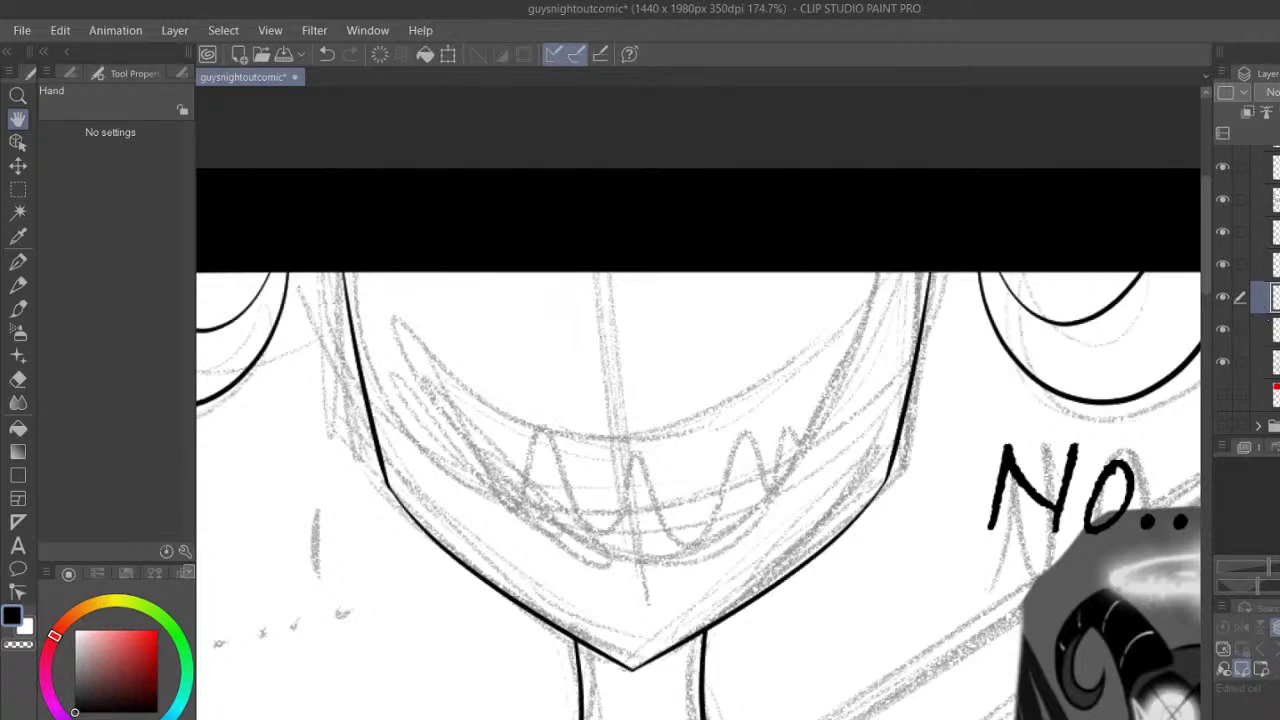
# Merge the horn line layer with the layer below, check it by toggling its visibility, and save the comic
pyautogui.hotkey('ctrl', 'e')
pyautogui.click(1223, 297)
pyautogui.click(1223, 297)
pyautogui.click(283, 55)
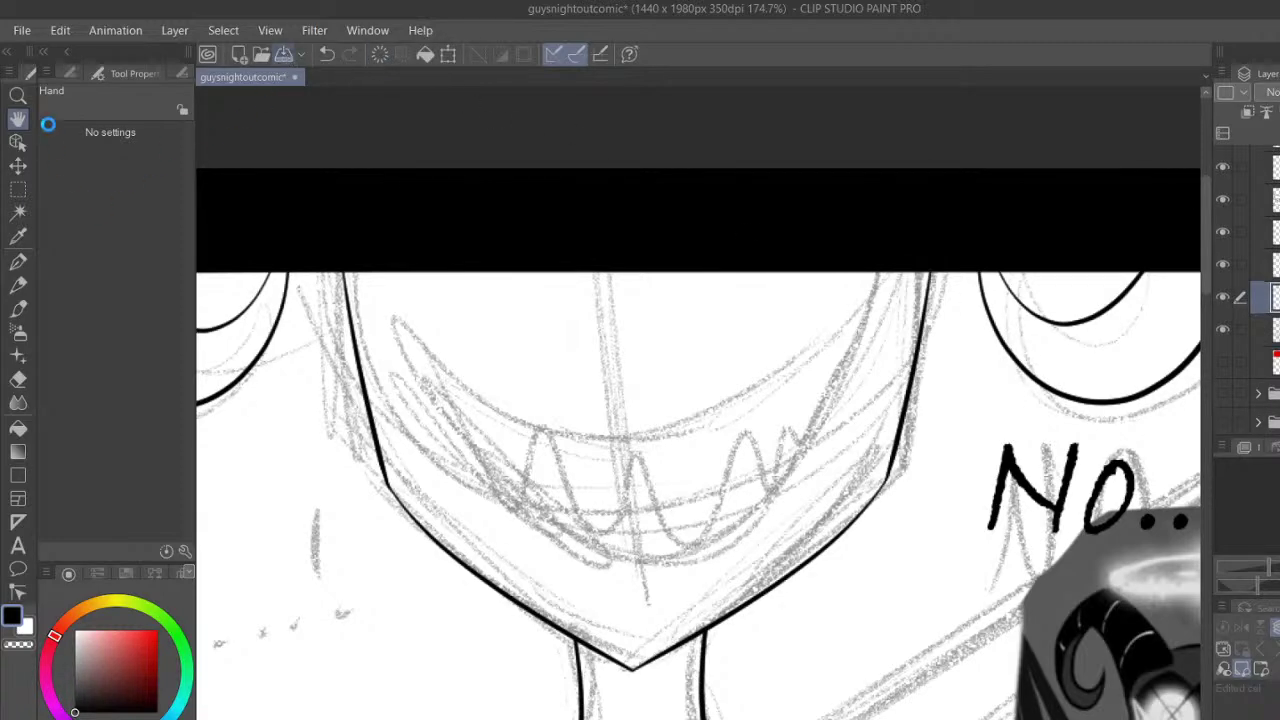
# Examine the first panel's inked face, neck and horns by toggling the selected line layer's visibility
pyautogui.scroll(-5, 818, 594)
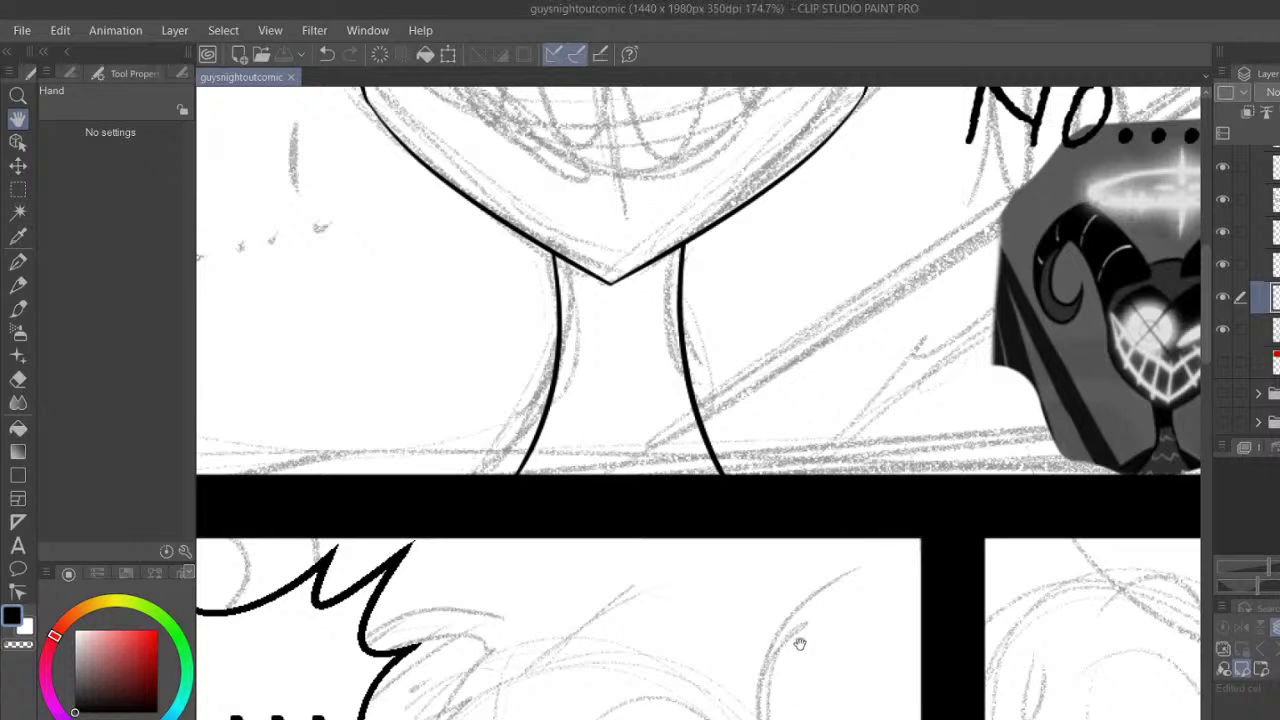
pyautogui.click(1223, 297)
pyautogui.click(1223, 297)
pyautogui.moveTo(1207, 327); pyautogui.dragTo(1207, 277)
pyautogui.scroll(2, 1209, 280)
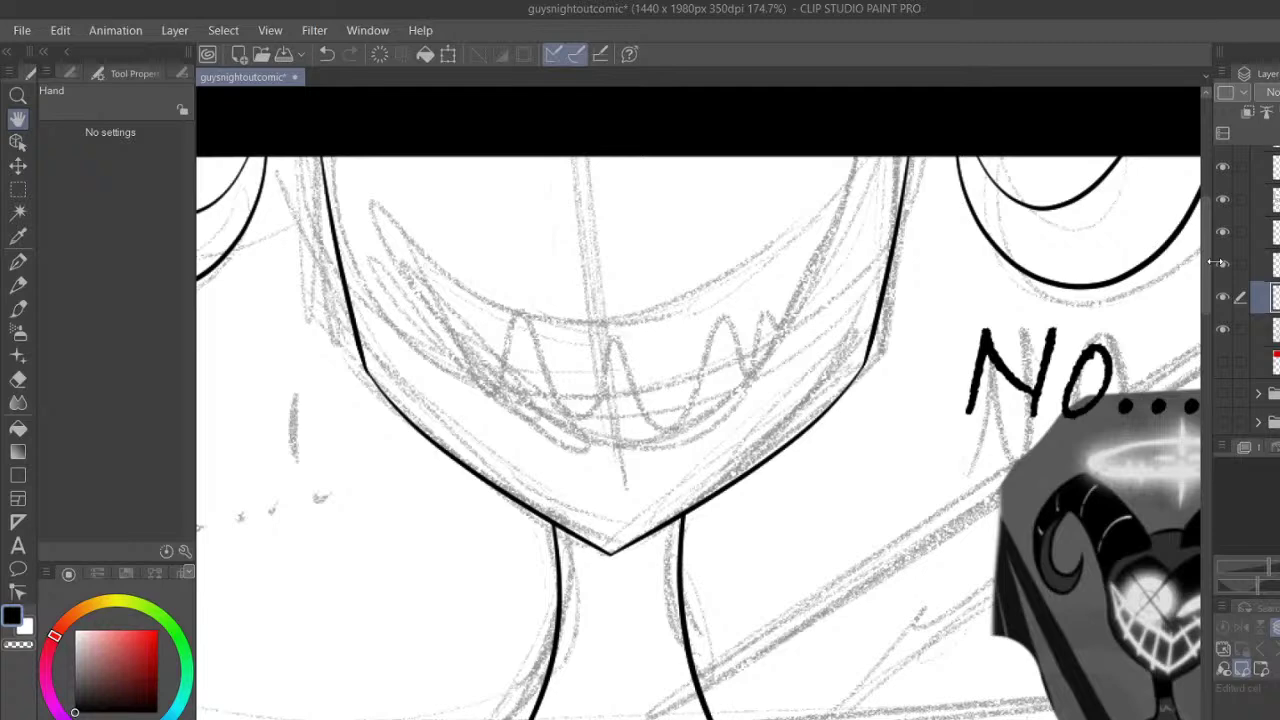
pyautogui.click(1222, 297)
pyautogui.click(1222, 297)
pyautogui.scroll(-5, 1205, 334)
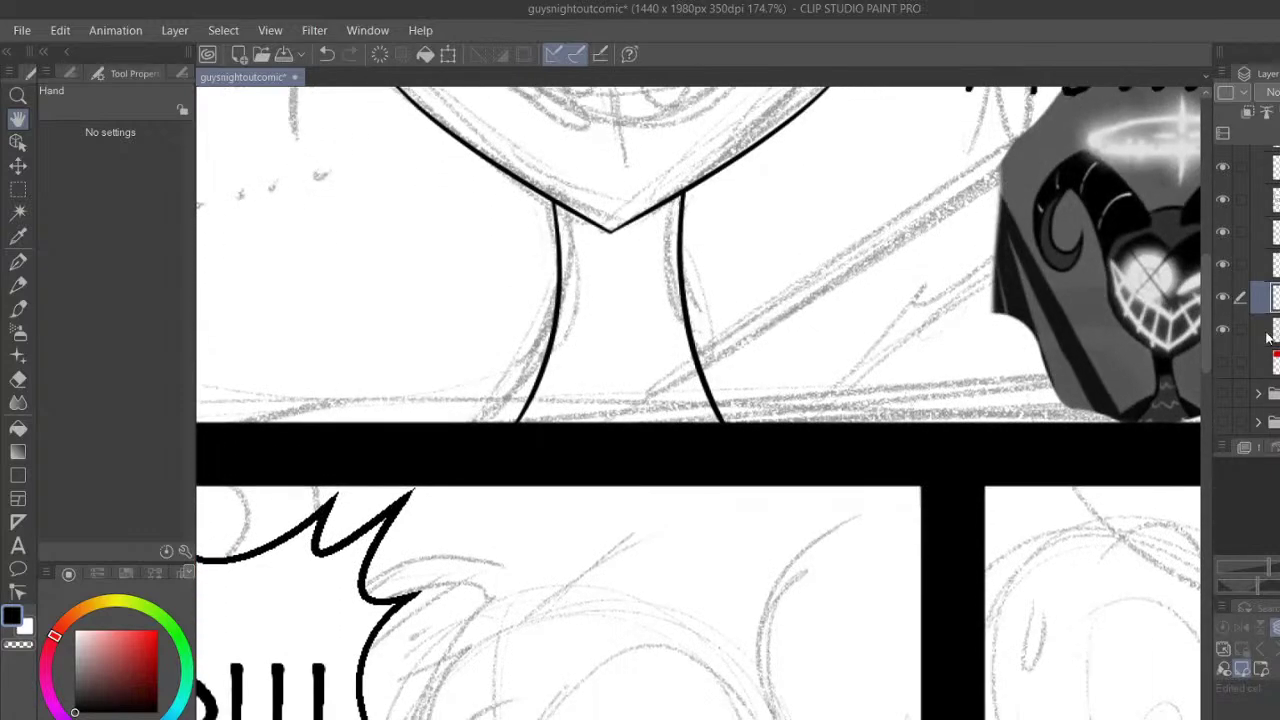
pyautogui.moveTo(654, 286)
pyautogui.mouseDown()
pyautogui.moveTo(626, 575)
pyautogui.moveTo(639, 618)
pyautogui.moveTo(538, 649)
pyautogui.mouseUp()
pyautogui.click(1222, 297)
pyautogui.click(1223, 297)
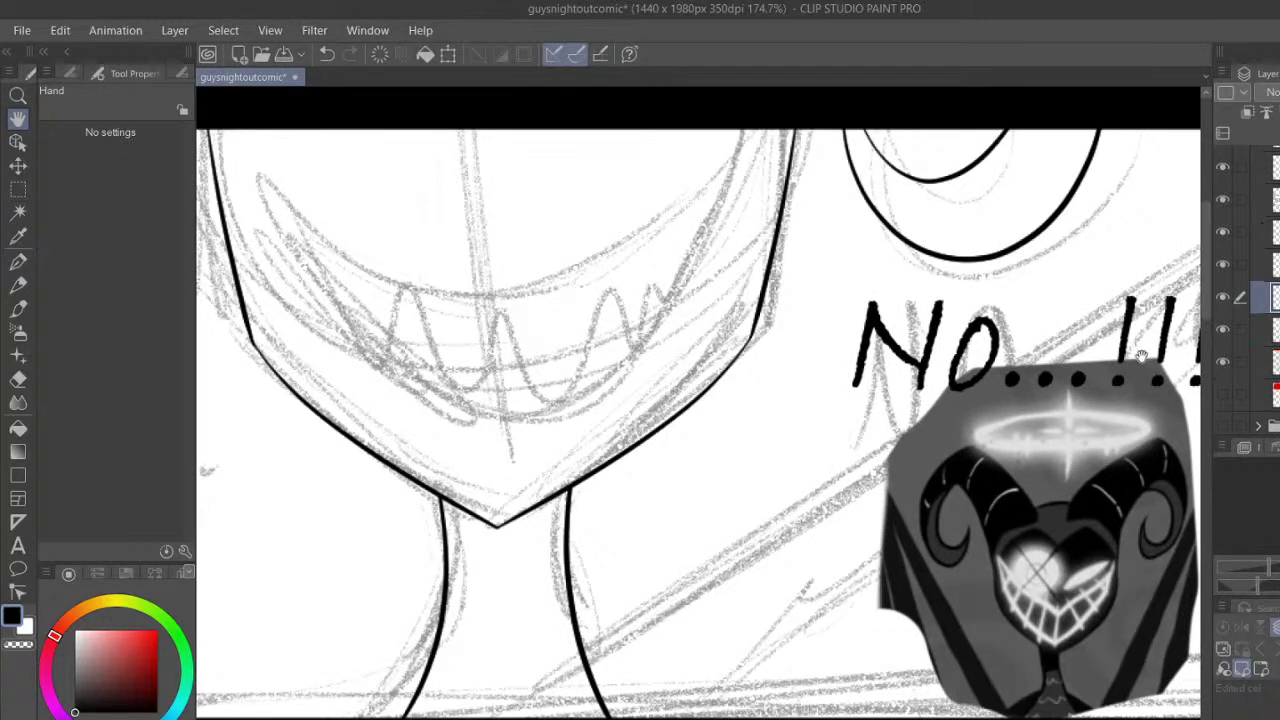
pyautogui.scroll(3, 1143, 355)
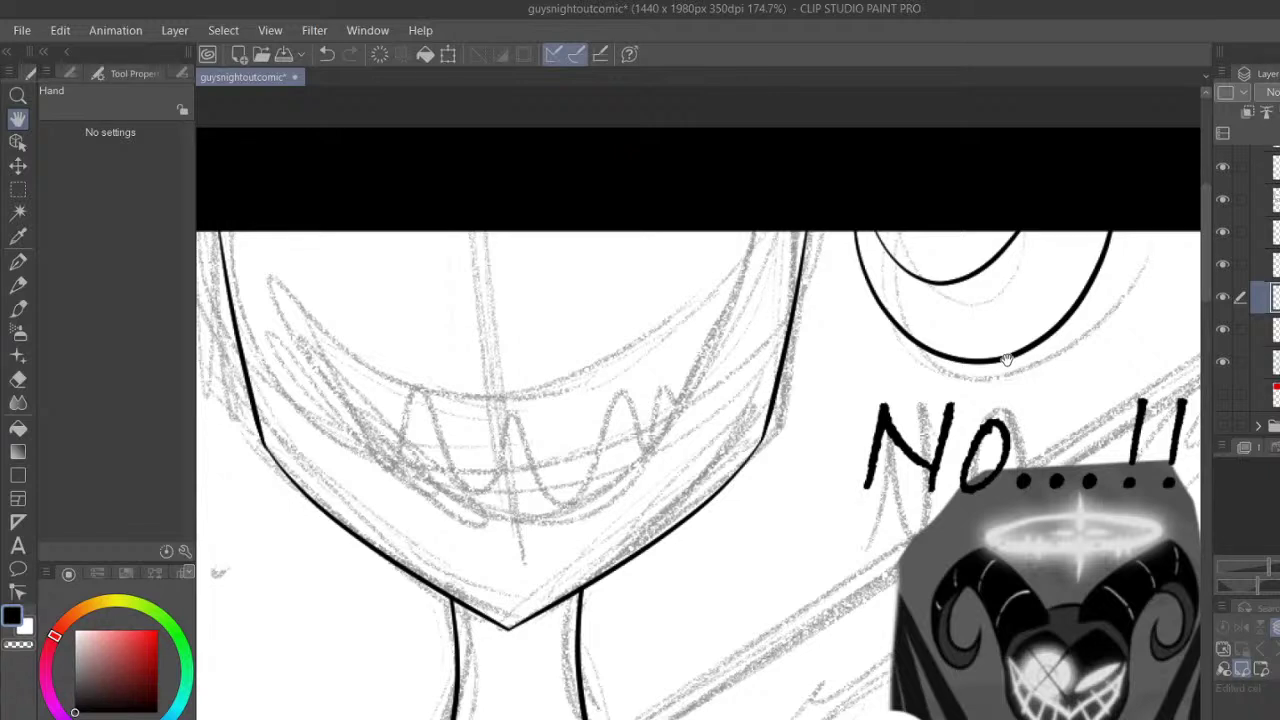
# Add a new layer among the first panel's ink layers for the next G-pen lines
pyautogui.click(18, 260)
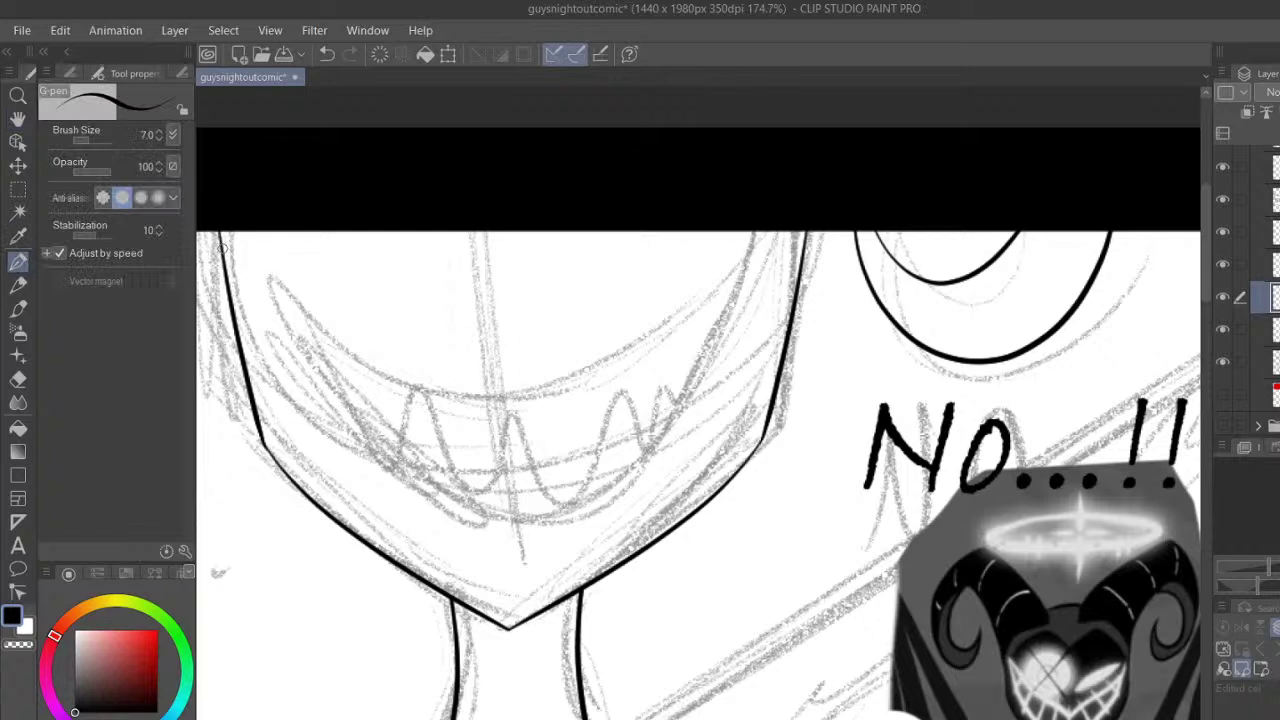
pyautogui.click(1279, 133)
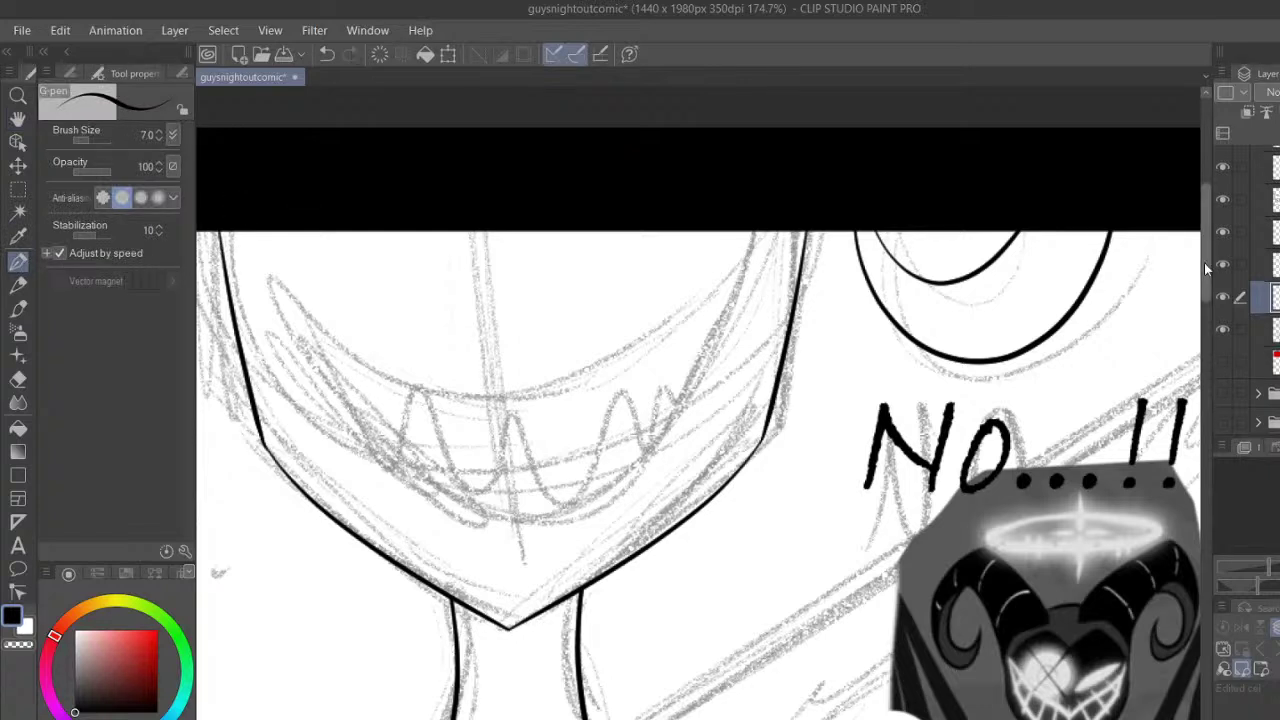
pyautogui.click(1277, 329)
pyautogui.hotkey('ctrl', 'shift', 'n')
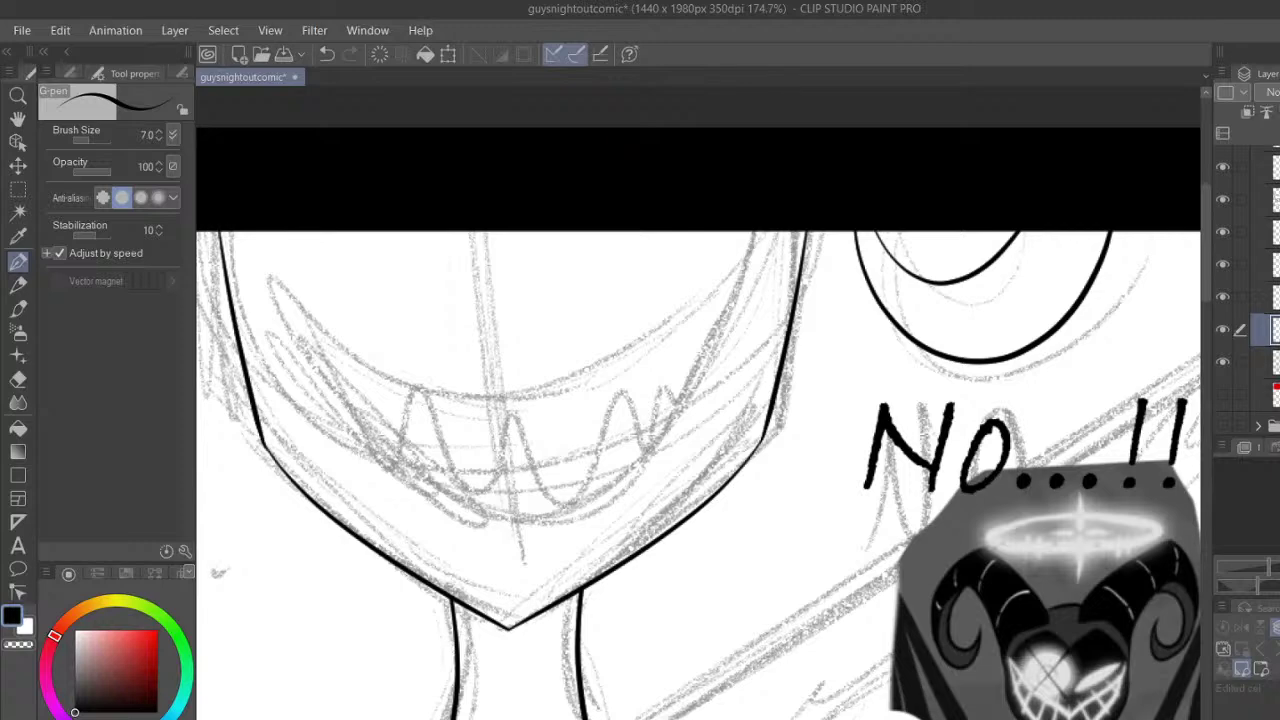
pyautogui.click(18, 119)
pyautogui.moveTo(371, 491); pyautogui.dragTo(665, 240)
pyautogui.moveTo(972, 502); pyautogui.dragTo(556, 592)
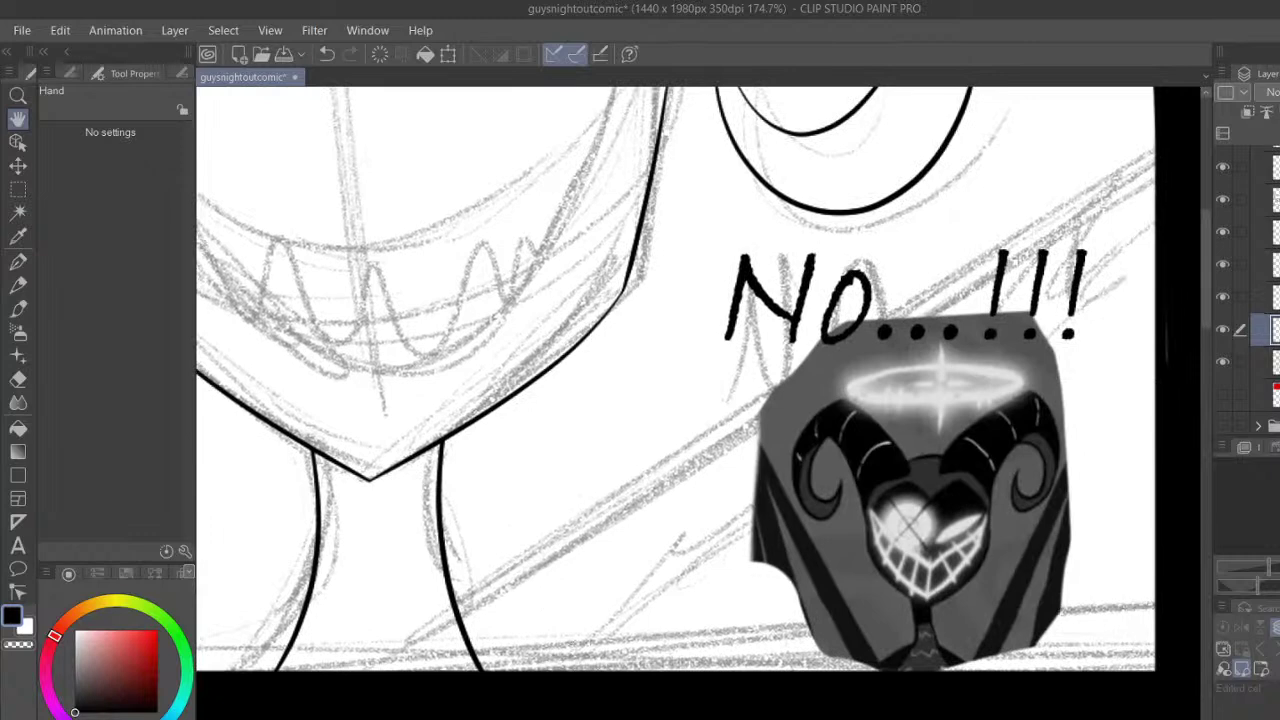
# Select the layer above the pasted character reference image in the first panel and hide that image
pyautogui.scroll(-3, 699, 420)
pyautogui.moveTo(687, 530); pyautogui.dragTo(578, 549)
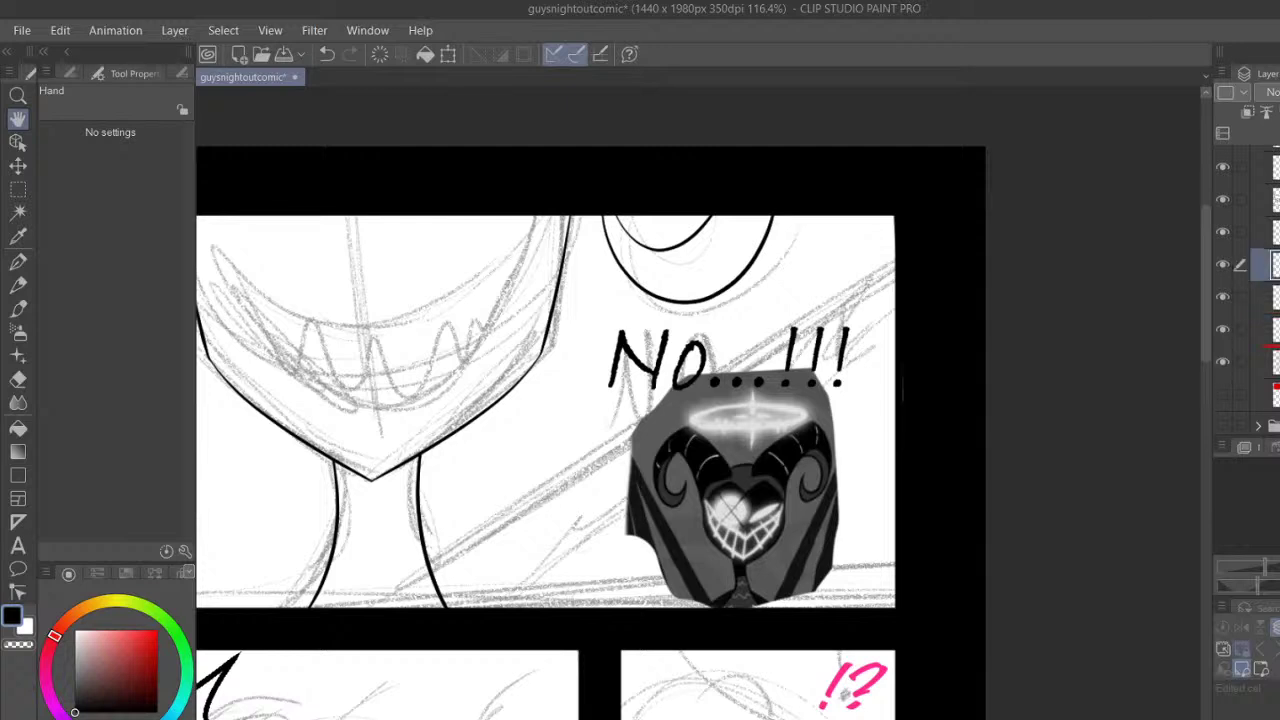
pyautogui.click(1257, 302)
pyautogui.click(1223, 331)
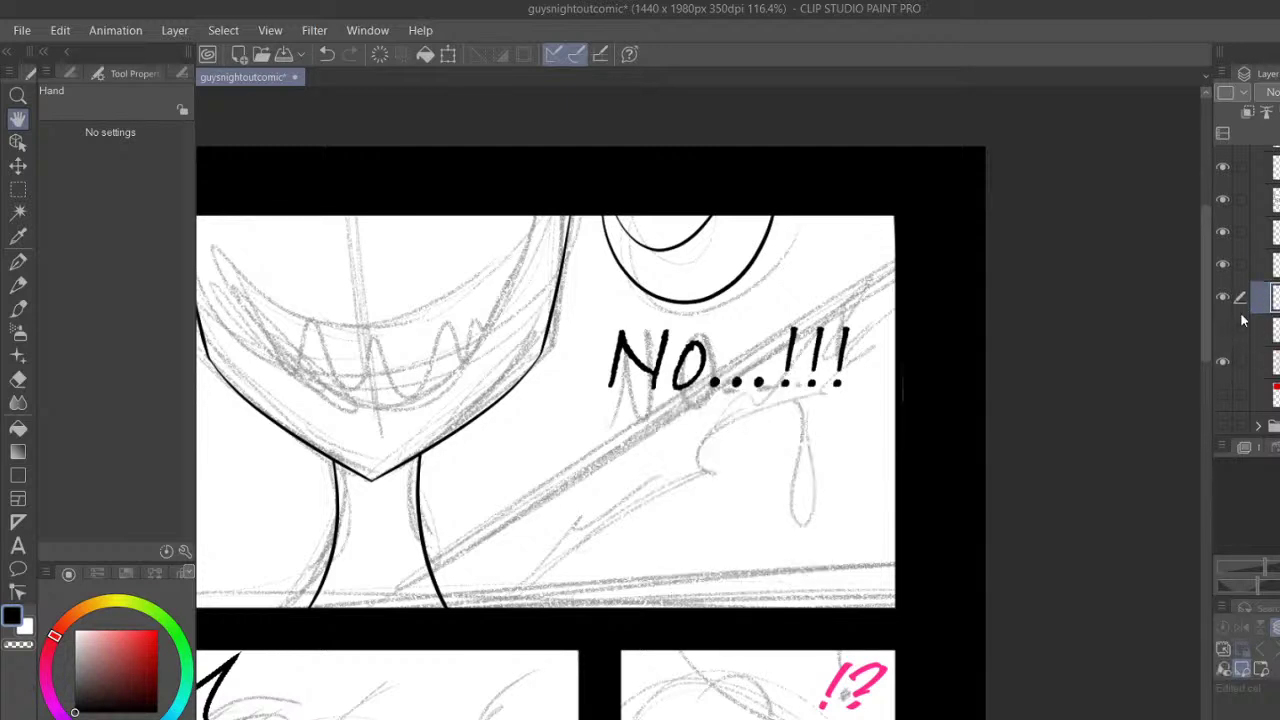
# Ink the upper diagonal line from the neck's base to the first panel's right border with the G-pen, redrawing it until it fits
pyautogui.click(18, 260)
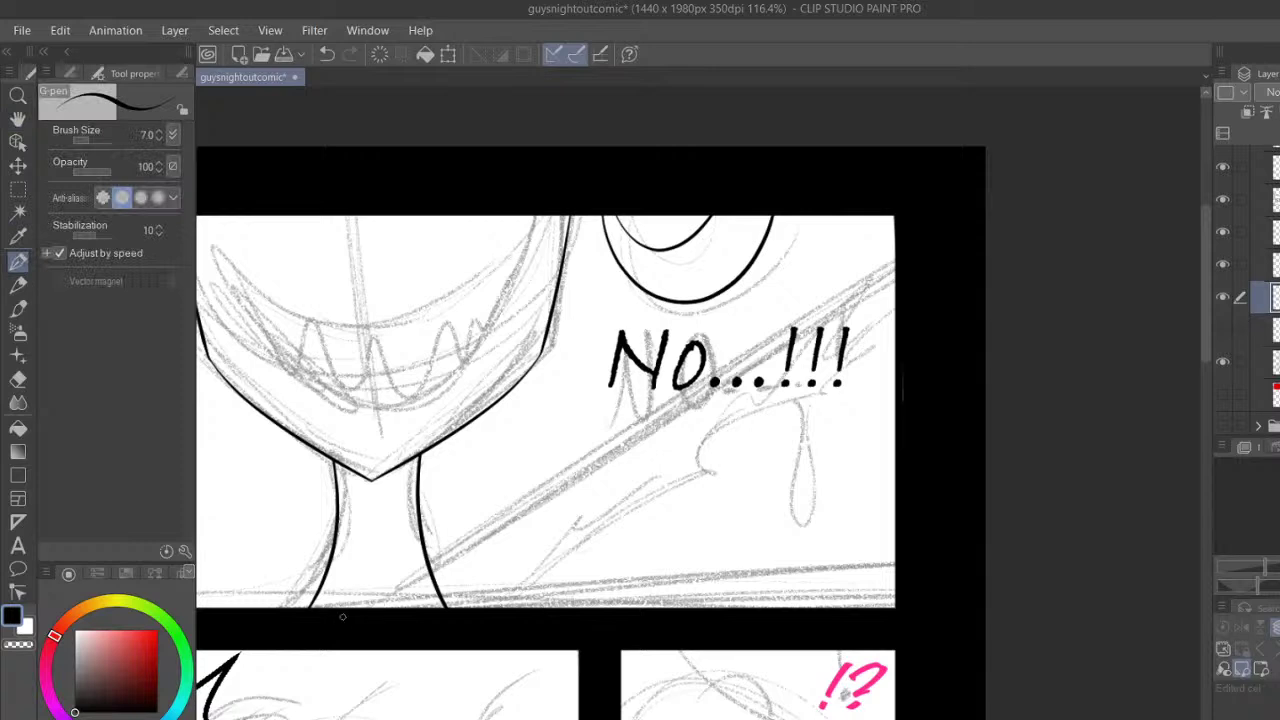
pyautogui.moveTo(346, 617)
pyautogui.mouseDown()
pyautogui.moveTo(874, 267)
pyautogui.moveTo(1030, 187)
pyautogui.mouseUp()
pyautogui.click(380, 54)
pyautogui.moveTo(328, 620); pyautogui.dragTo(988, 233)
pyautogui.click(380, 54)
pyautogui.moveTo(388, 583)
pyautogui.mouseDown()
pyautogui.moveTo(558, 468)
pyautogui.moveTo(889, 189)
pyautogui.mouseUp()
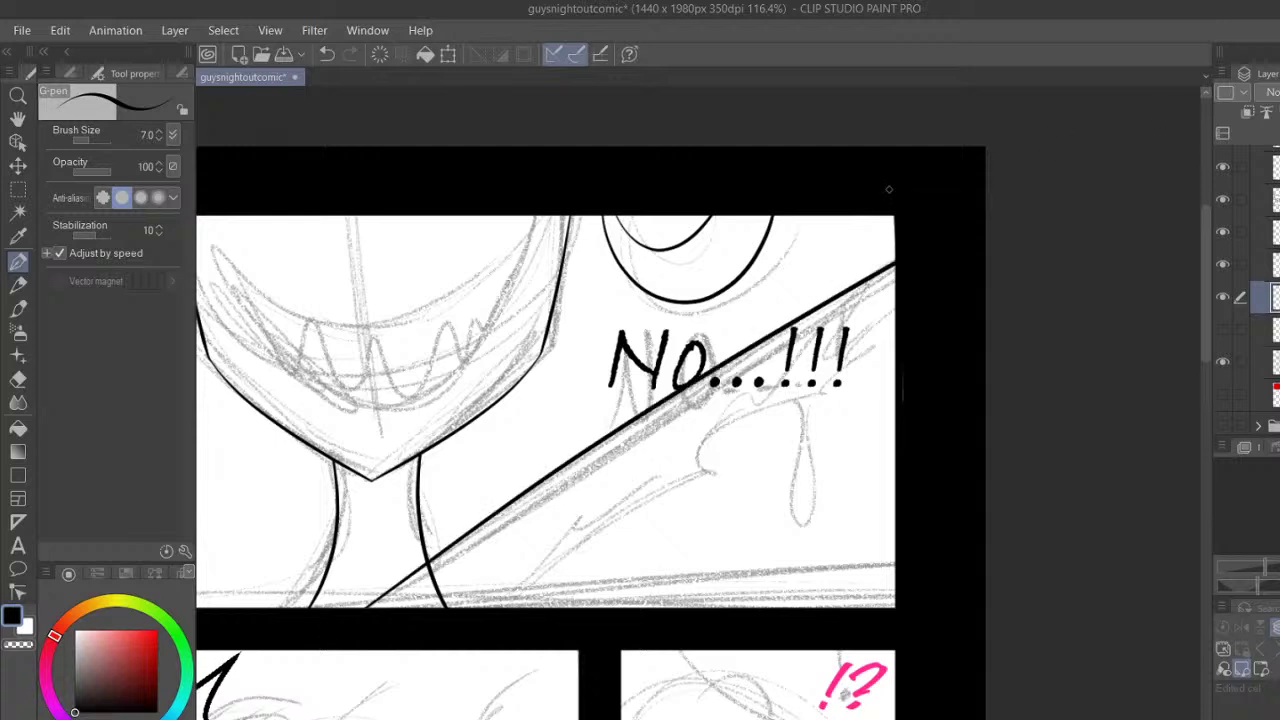
pyautogui.click(380, 54)
pyautogui.moveTo(380, 607); pyautogui.dragTo(885, 293)
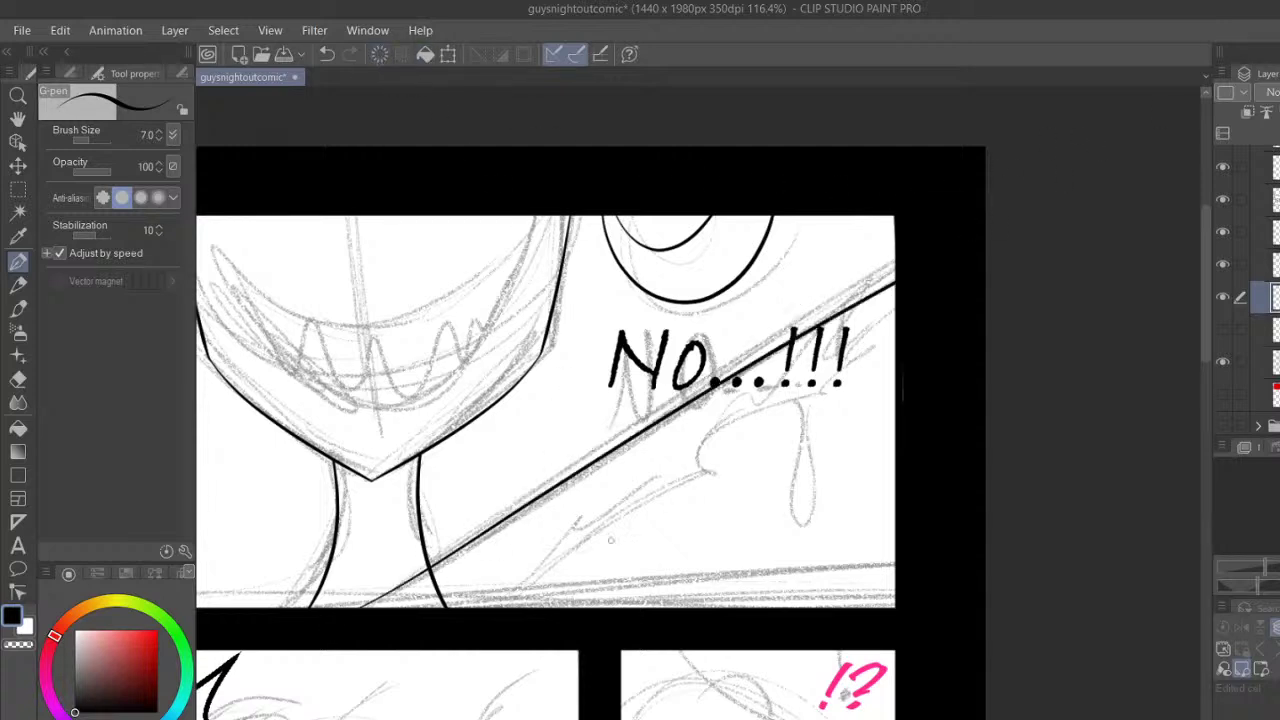
# Ink a second diagonal line below and roughly parallel to the first, redrawing it until its angle fits
pyautogui.moveTo(490, 608); pyautogui.dragTo(900, 330)
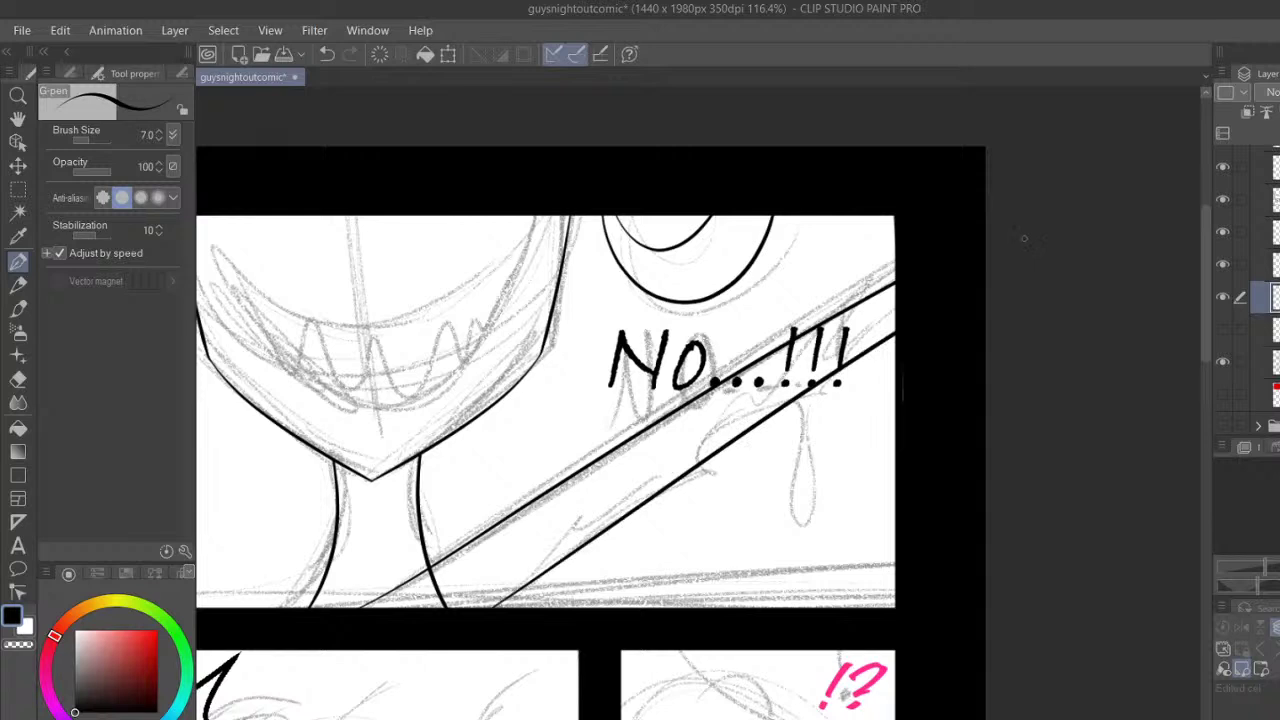
pyautogui.click(327, 55)
pyautogui.moveTo(480, 615); pyautogui.dragTo(645, 510)
pyautogui.moveTo(723, 451); pyautogui.dragTo(993, 222)
pyautogui.click(327, 55)
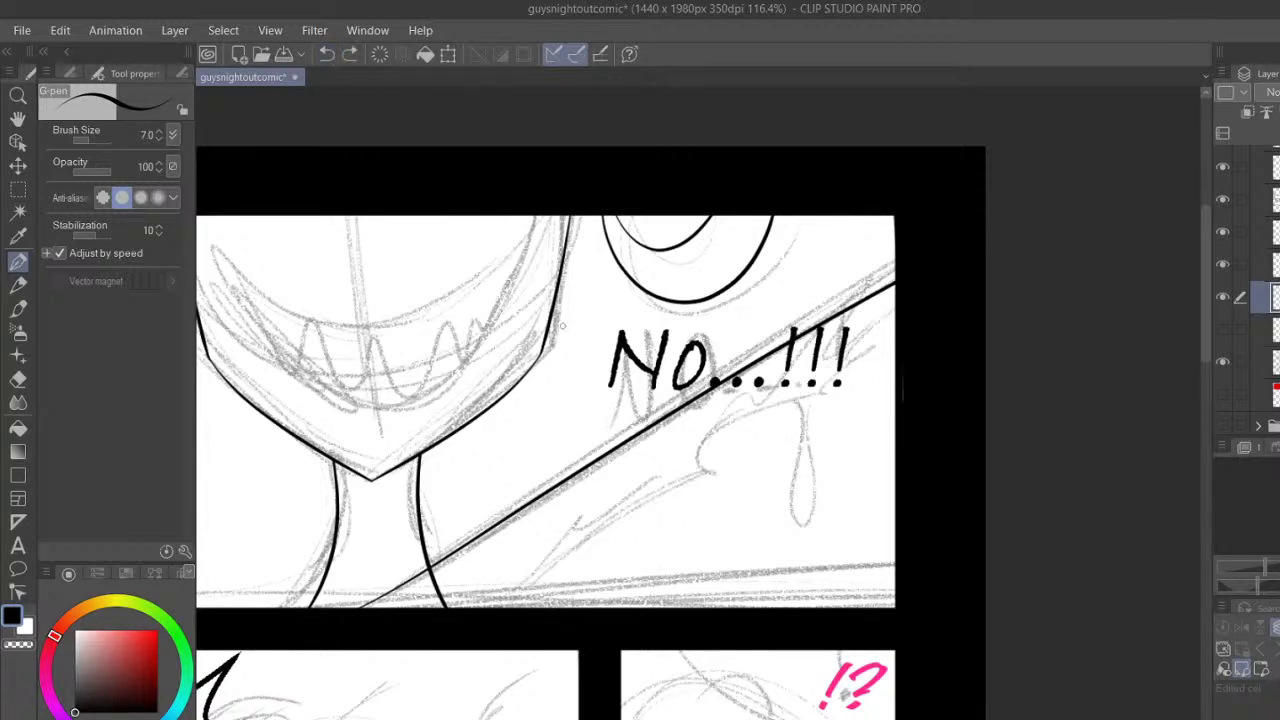
pyautogui.moveTo(463, 623); pyautogui.dragTo(990, 260)
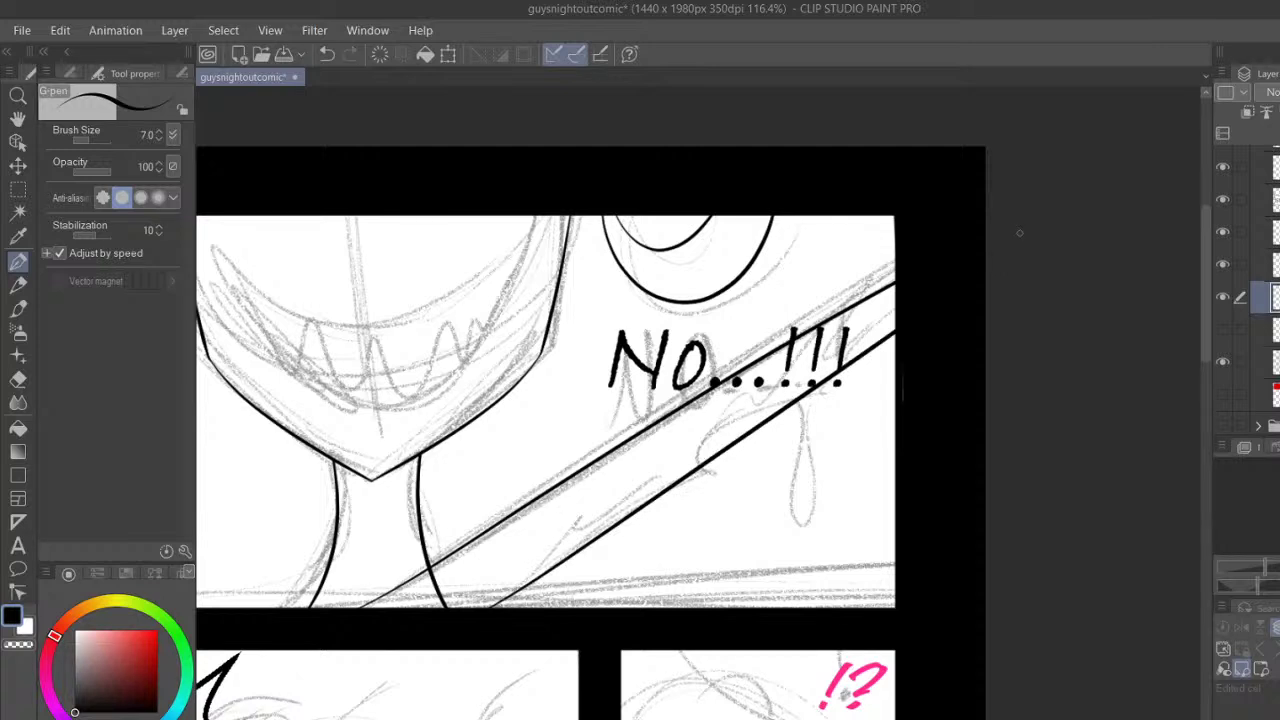
# Erase the right neck line where it runs below the upper diagonal, and merge the first panel's line layers
pyautogui.click(1272, 265)
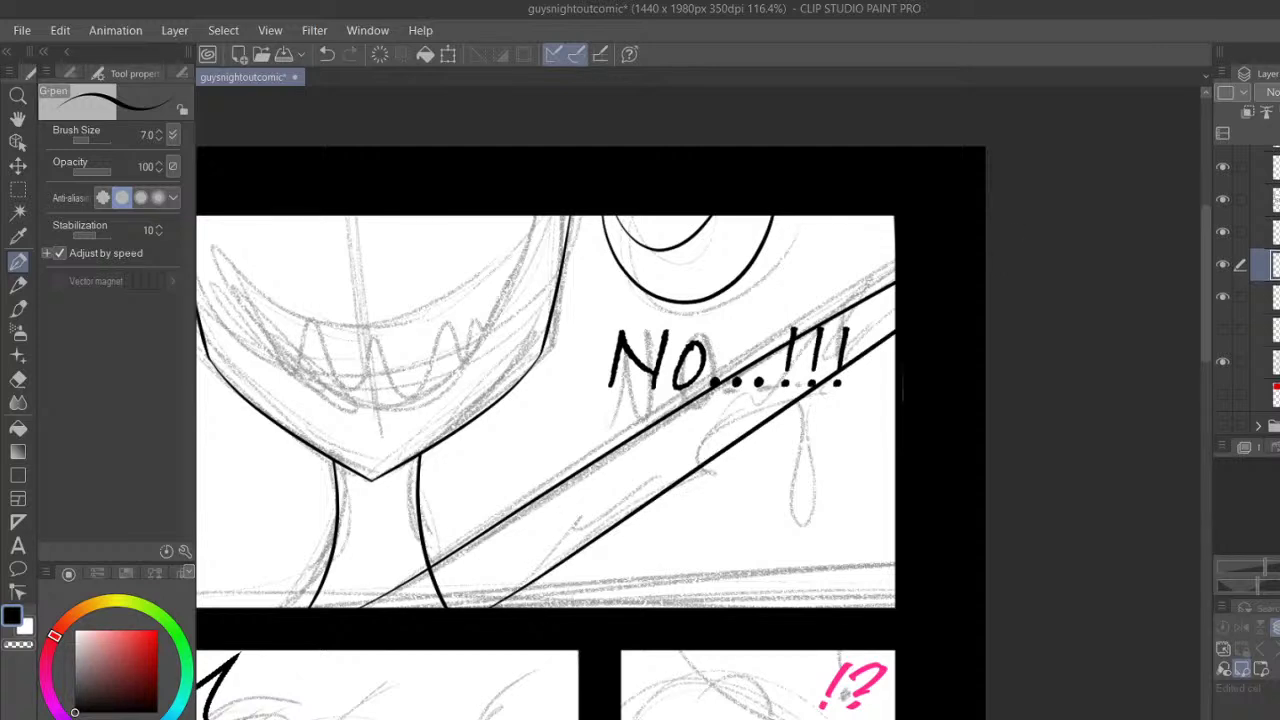
pyautogui.click(18, 380)
pyautogui.moveTo(428, 574); pyautogui.dragTo(441, 613)
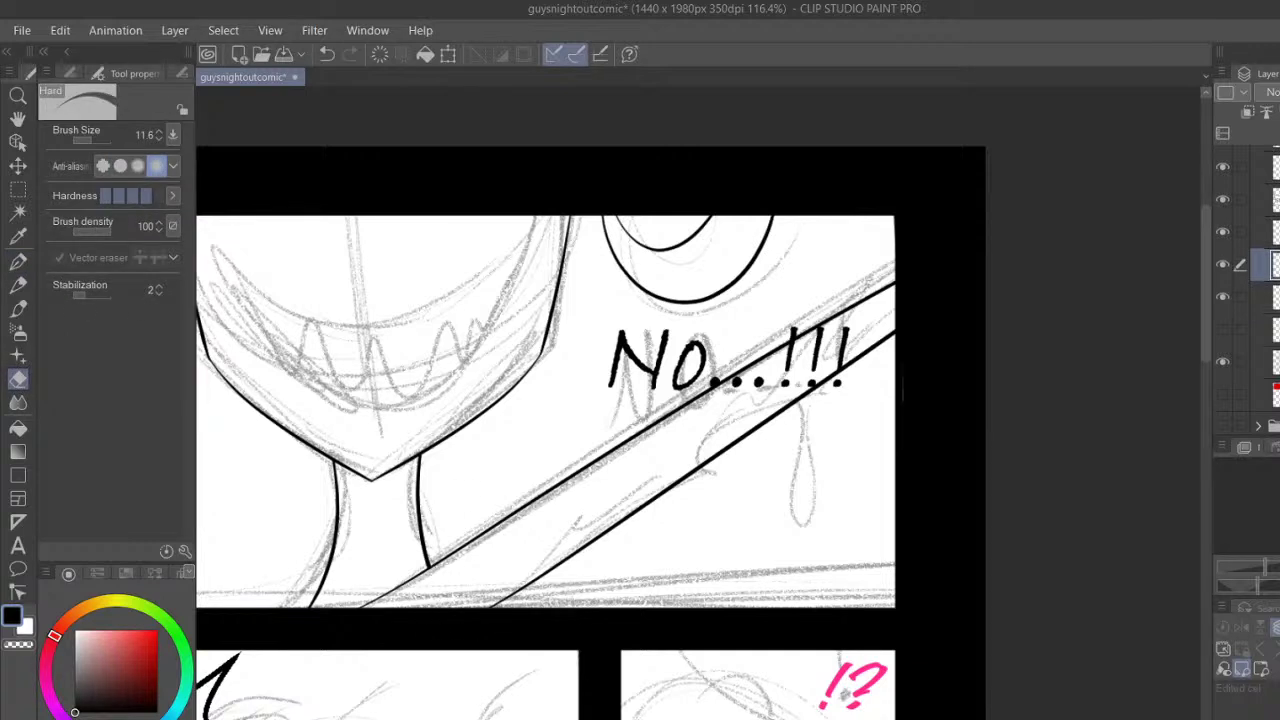
pyautogui.hotkey('ctrl', 'e')
# Add a new layer and choose the Textured pen with bright red as drawing colour for the second panel's character
pyautogui.click(1274, 329)
pyautogui.hotkey('ctrl', 'shift', 'n')
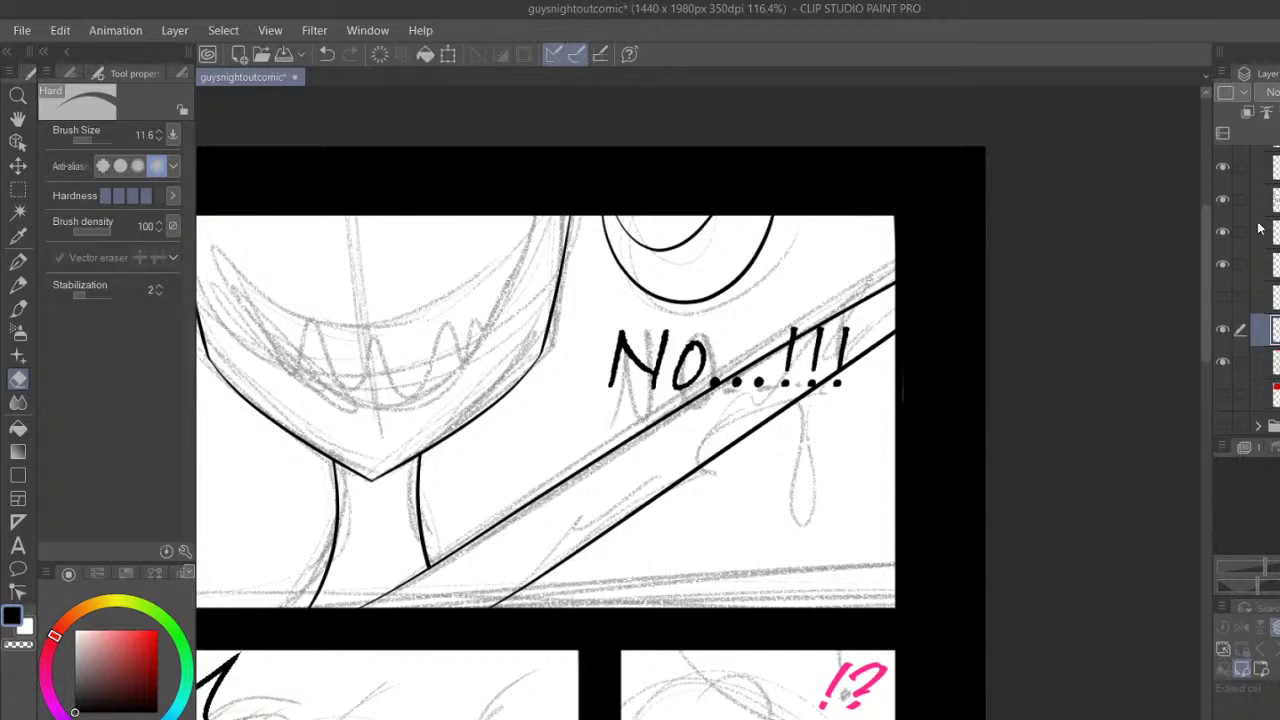
pyautogui.click(18, 118)
pyautogui.moveTo(412, 644); pyautogui.dragTo(650, 329)
pyautogui.click(18, 260)
pyautogui.click(180, 73)
pyautogui.click(120, 160)
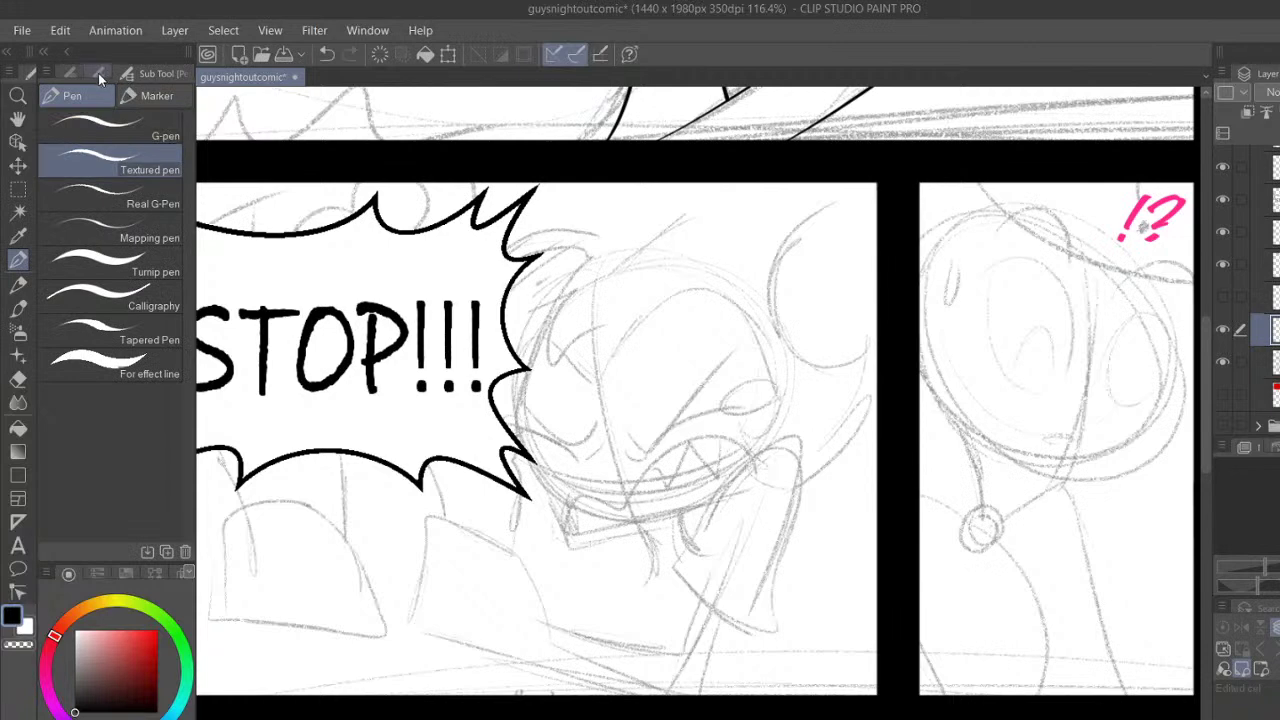
pyautogui.click(99, 79)
pyautogui.click(157, 631)
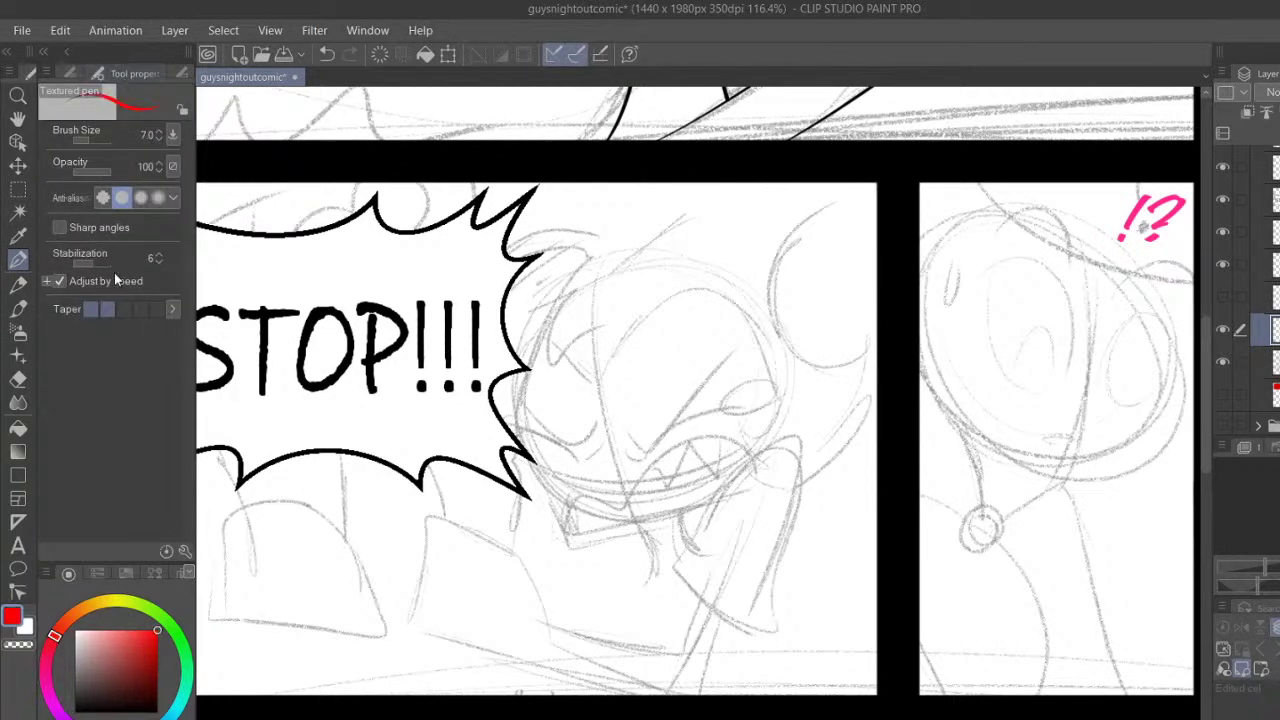
pyautogui.press('p')
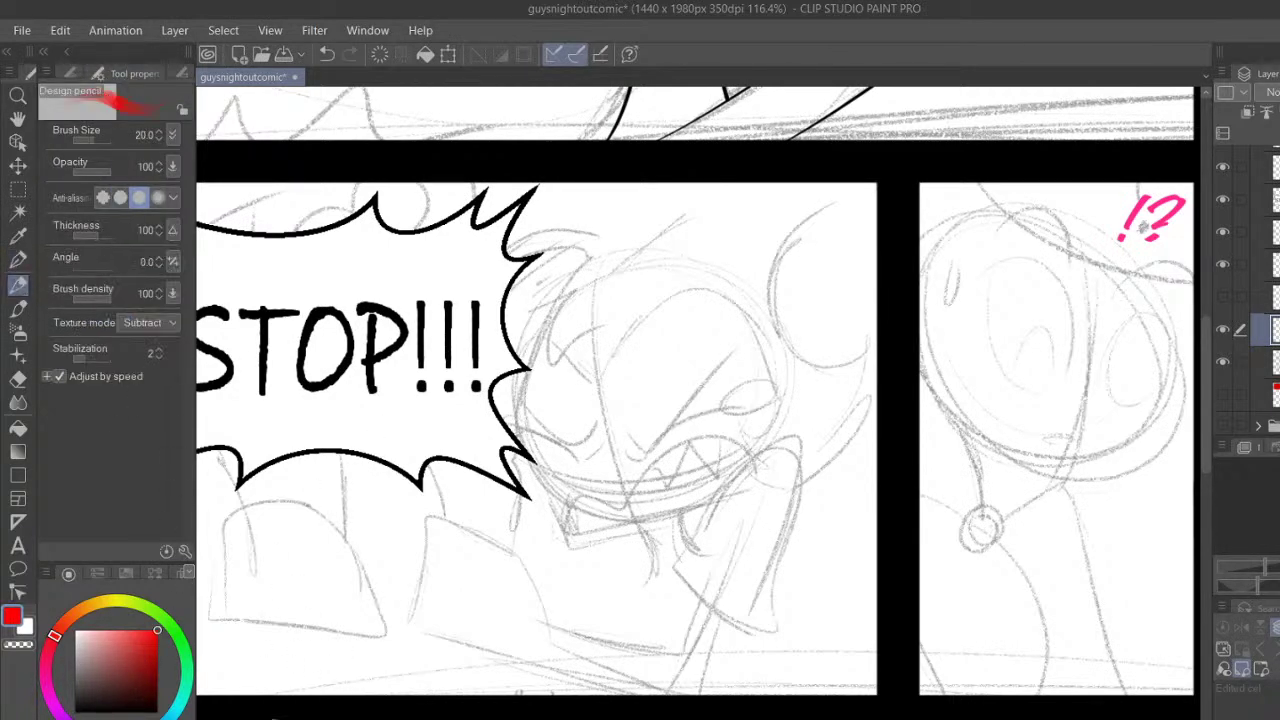
pyautogui.click(18, 260)
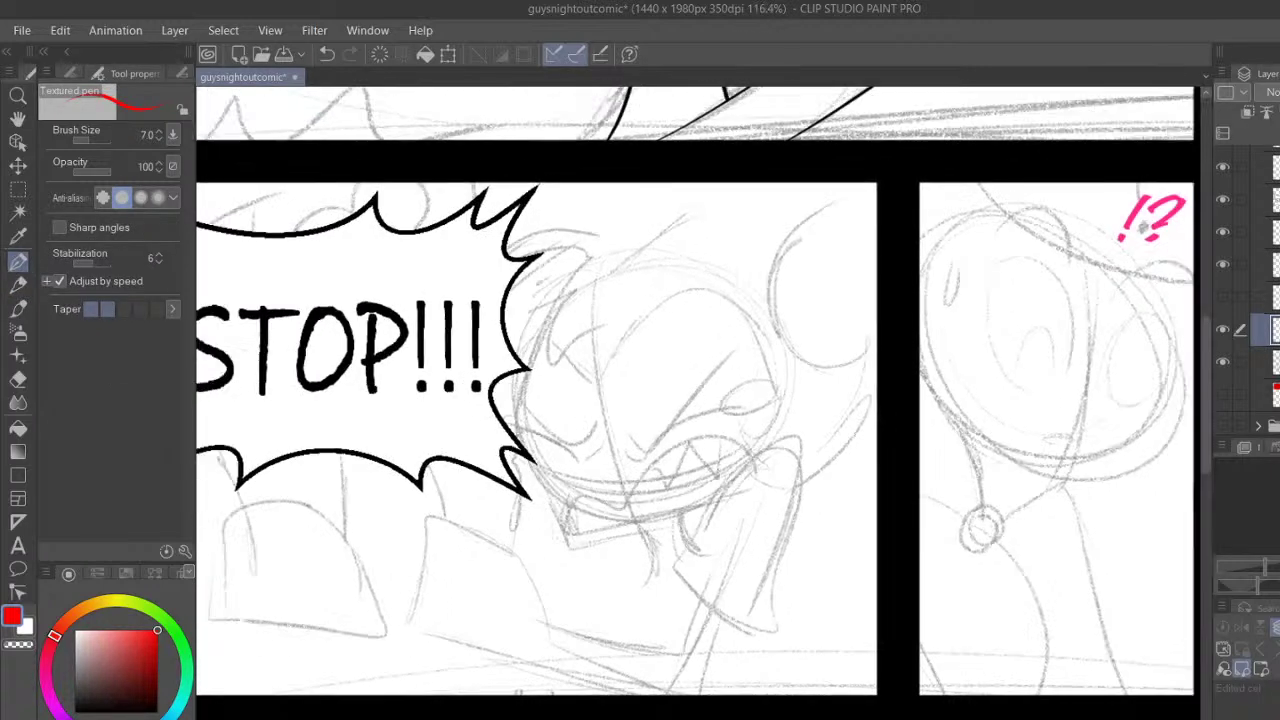
pyautogui.scroll(5, 699, 422)
pyautogui.scroll(-2, 699, 422)
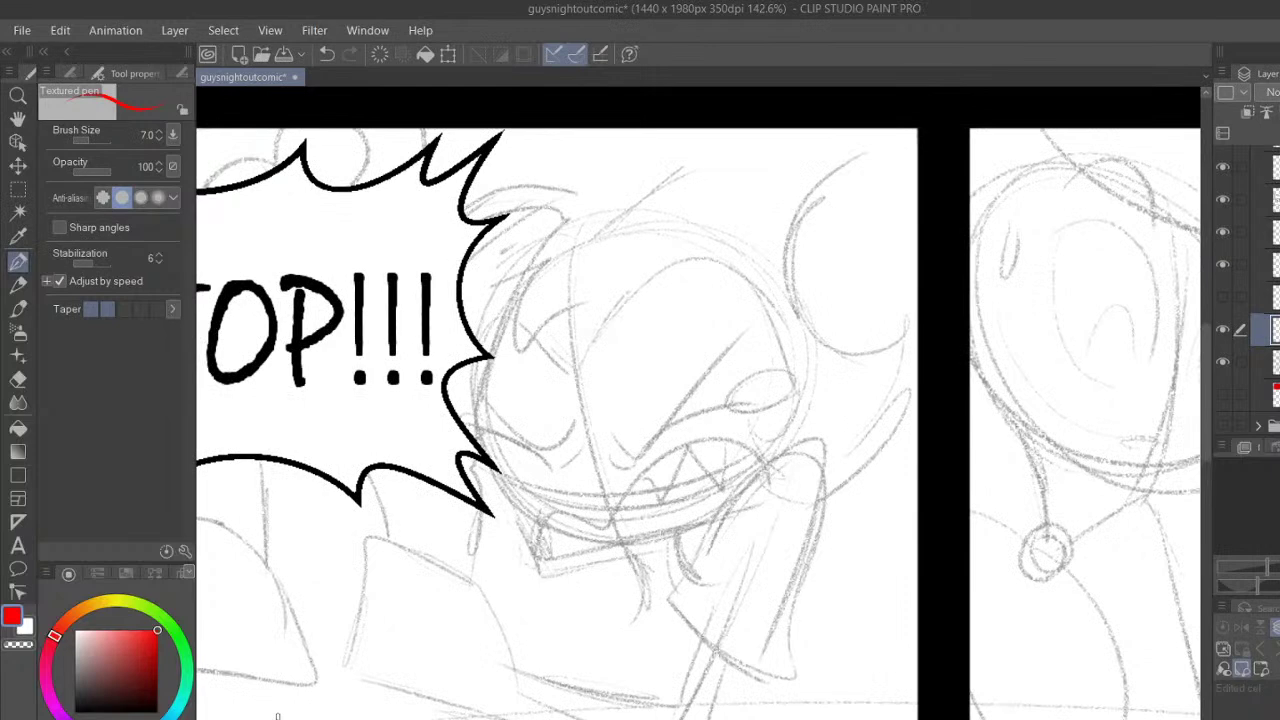
pyautogui.moveTo(483, 285); pyautogui.dragTo(533, 522)
pyautogui.moveTo(486, 320); pyautogui.dragTo(558, 572)
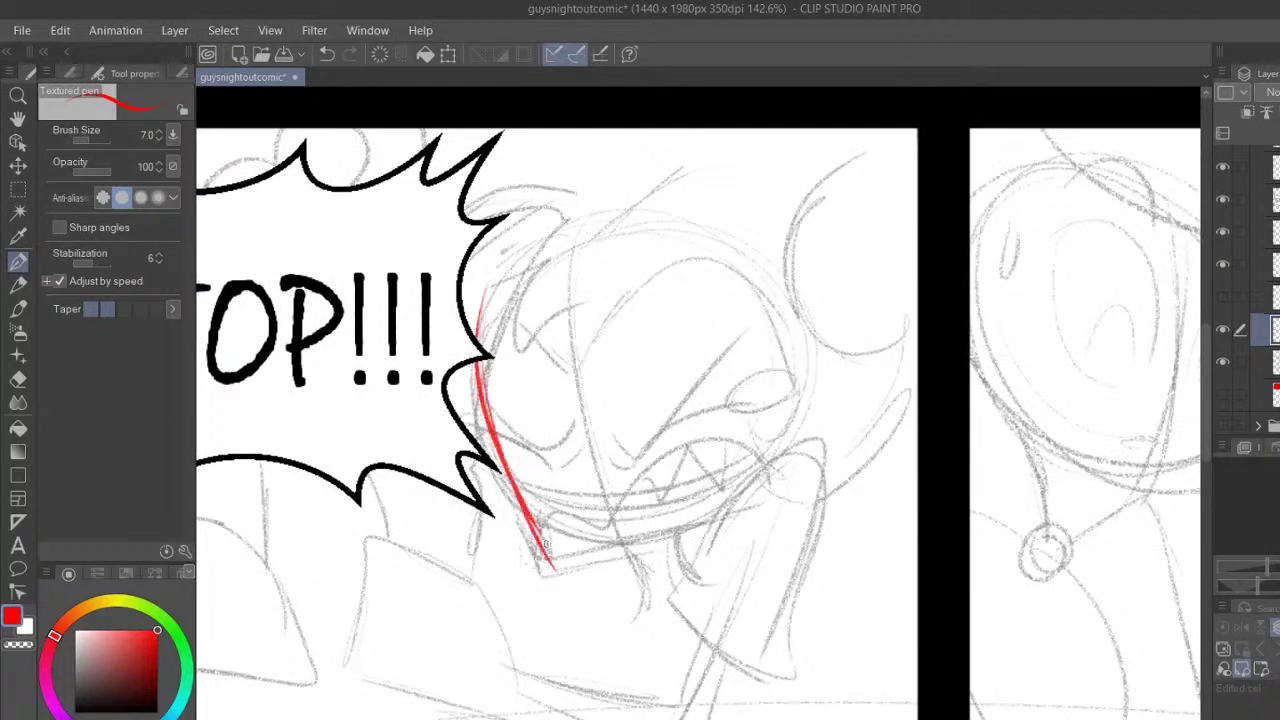
pyautogui.click(381, 55)
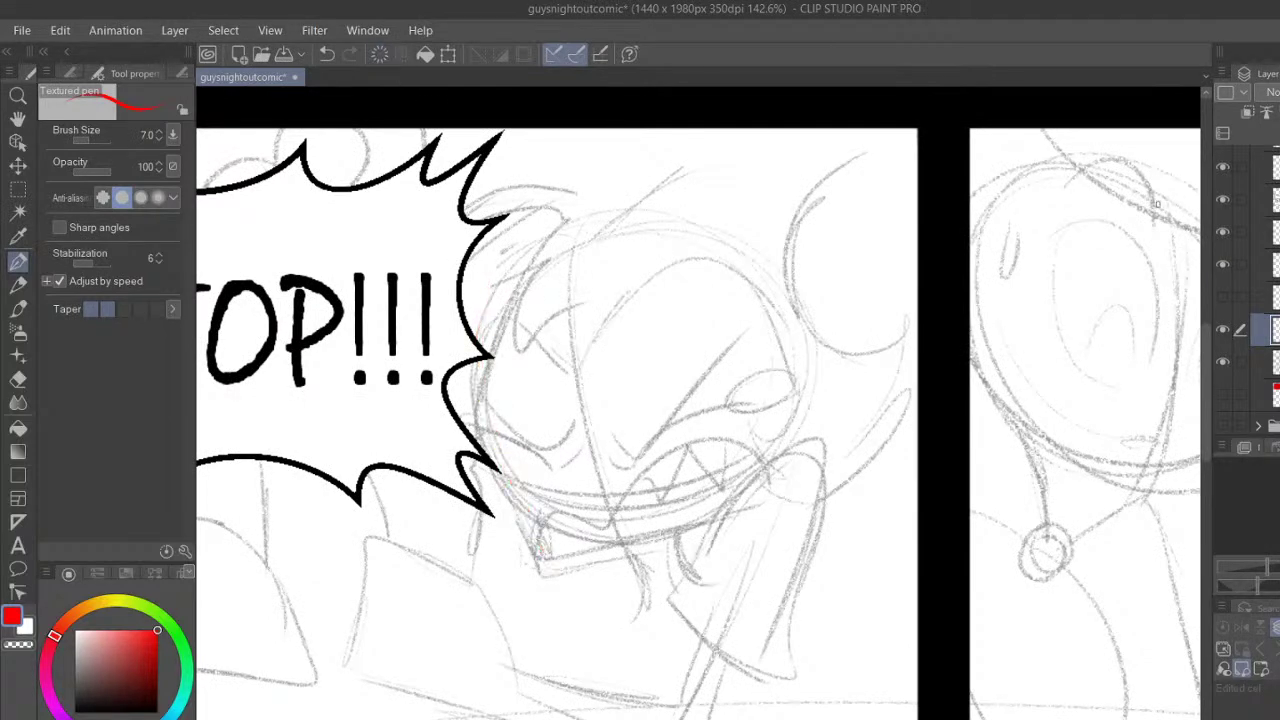
pyautogui.moveTo(1207, 354)
pyautogui.mouseDown()
pyautogui.moveTo(1209, 277)
pyautogui.moveTo(1209, 363)
pyautogui.mouseUp()
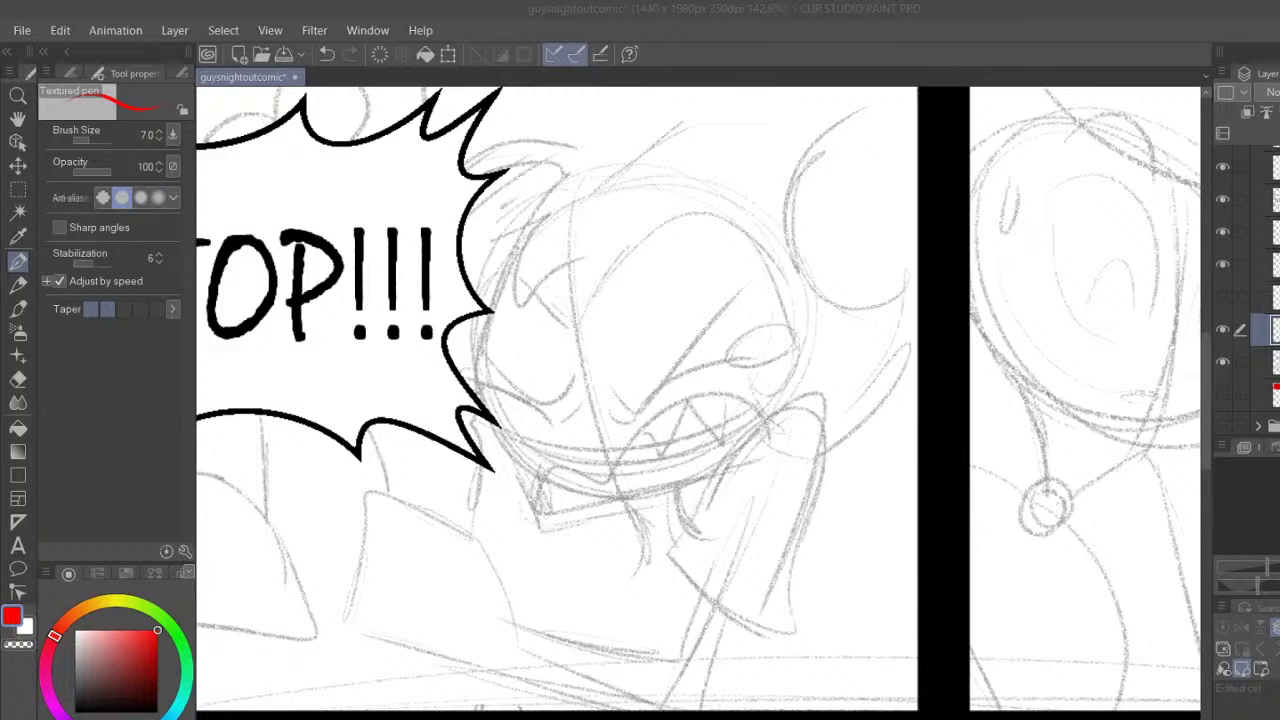
pyautogui.click(790, 718)
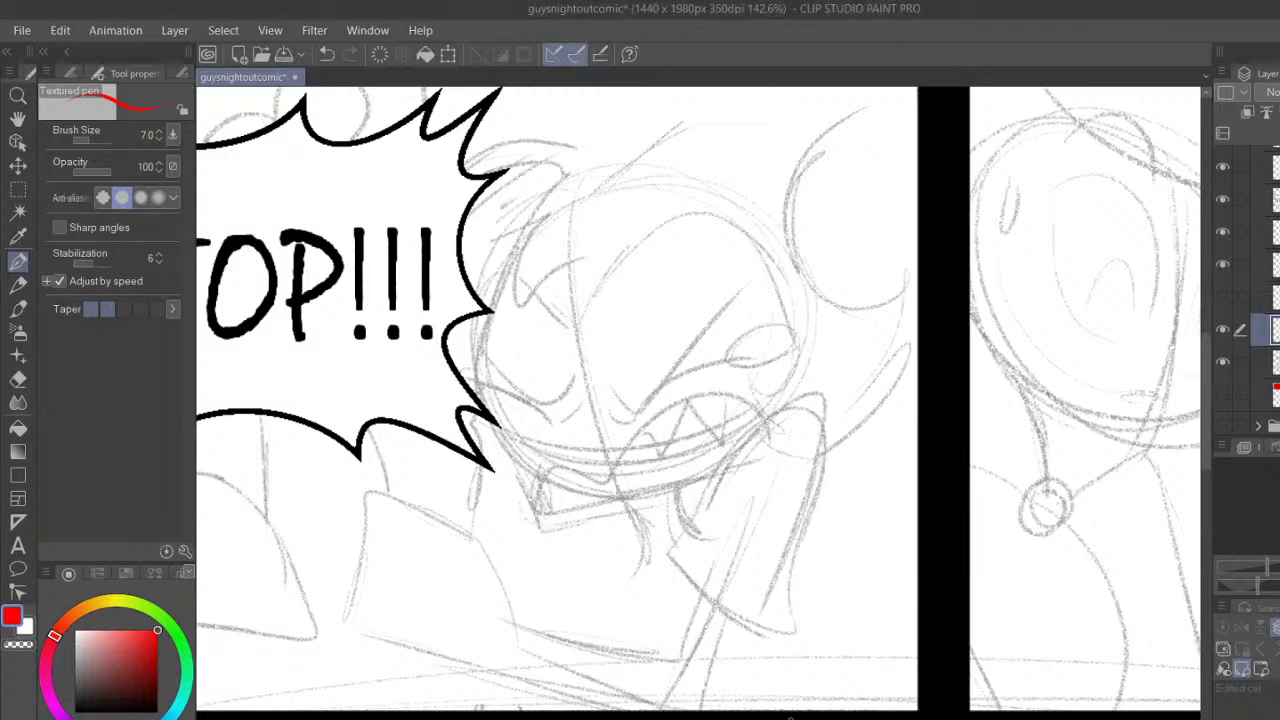
pyautogui.moveTo(488, 222); pyautogui.dragTo(546, 530)
pyautogui.moveTo(490, 330); pyautogui.dragTo(578, 553)
pyautogui.click(380, 54)
# Outline in red the left side of the second panel's face, its jaw base and the small peak beside the speech bubble
pyautogui.moveTo(476, 258)
pyautogui.mouseDown()
pyautogui.moveTo(550, 526)
pyautogui.moveTo(572, 551)
pyautogui.mouseUp()
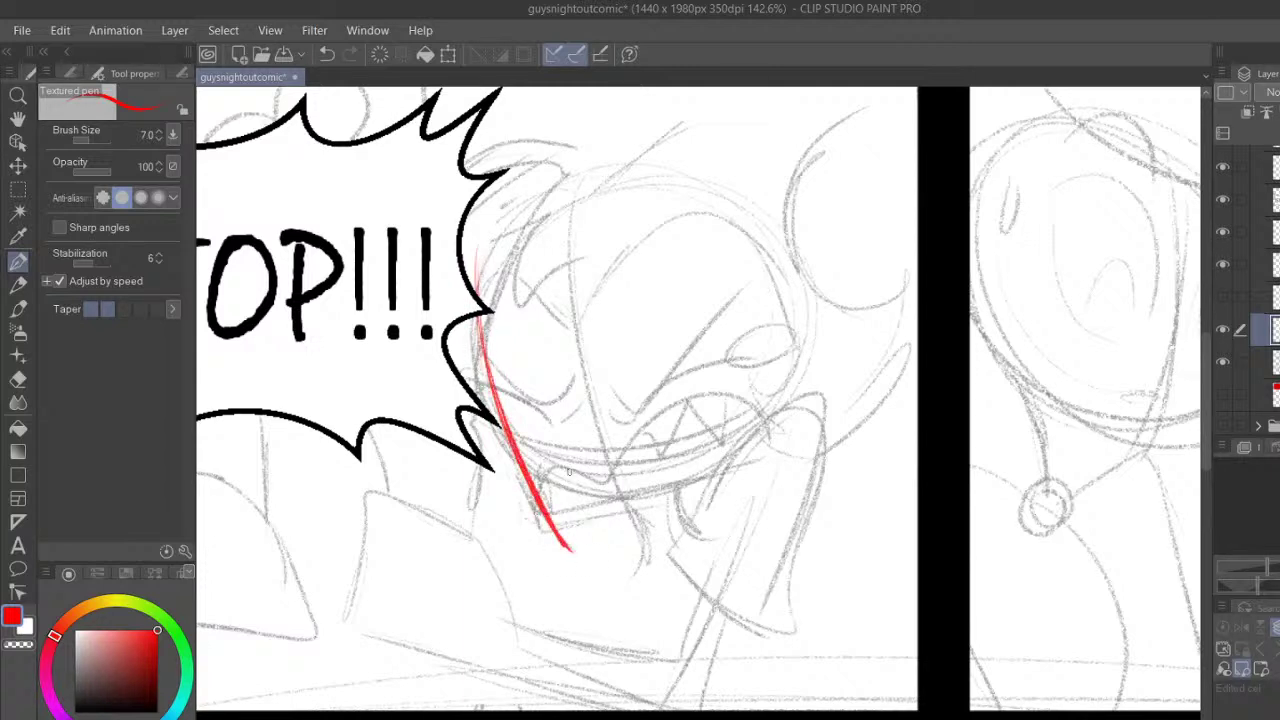
pyautogui.moveTo(568, 540); pyautogui.dragTo(690, 509)
pyautogui.moveTo(478, 288); pyautogui.dragTo(535, 300)
pyautogui.moveTo(500, 258); pyautogui.dragTo(568, 325)
pyautogui.moveTo(524, 278)
pyautogui.mouseDown()
pyautogui.moveTo(574, 336)
pyautogui.moveTo(592, 248)
pyautogui.mouseUp()
# Draw the large rounded lobe of the head in red, running down its right side into the notch at the cheek
pyautogui.moveTo(572, 330)
pyautogui.mouseDown()
pyautogui.moveTo(606, 243)
pyautogui.moveTo(668, 204)
pyautogui.mouseUp()
pyautogui.moveTo(694, 219); pyautogui.dragTo(765, 336)
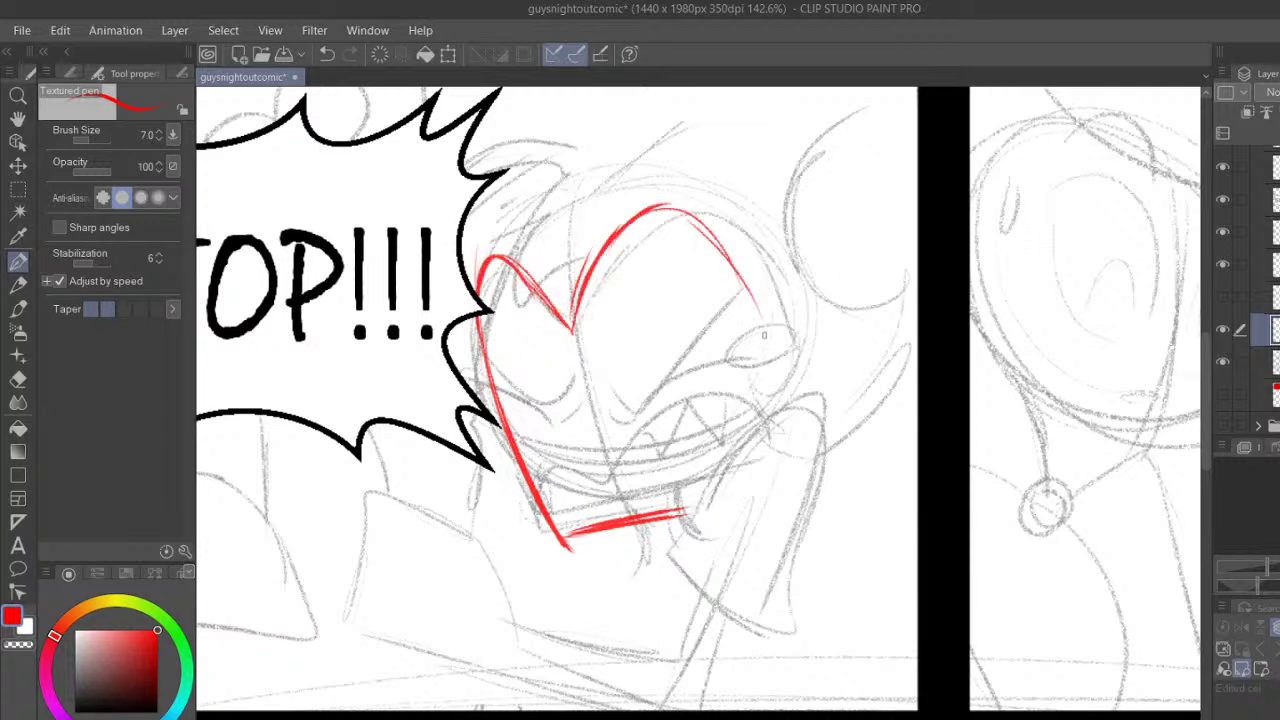
pyautogui.moveTo(668, 206)
pyautogui.mouseDown()
pyautogui.moveTo(764, 362)
pyautogui.moveTo(767, 376)
pyautogui.moveTo(727, 401)
pyautogui.moveTo(752, 431)
pyautogui.mouseUp()
pyautogui.moveTo(730, 400)
pyautogui.mouseDown()
pyautogui.moveTo(764, 383)
pyautogui.moveTo(769, 362)
pyautogui.mouseUp()
pyautogui.moveTo(759, 322); pyautogui.dragTo(767, 369)
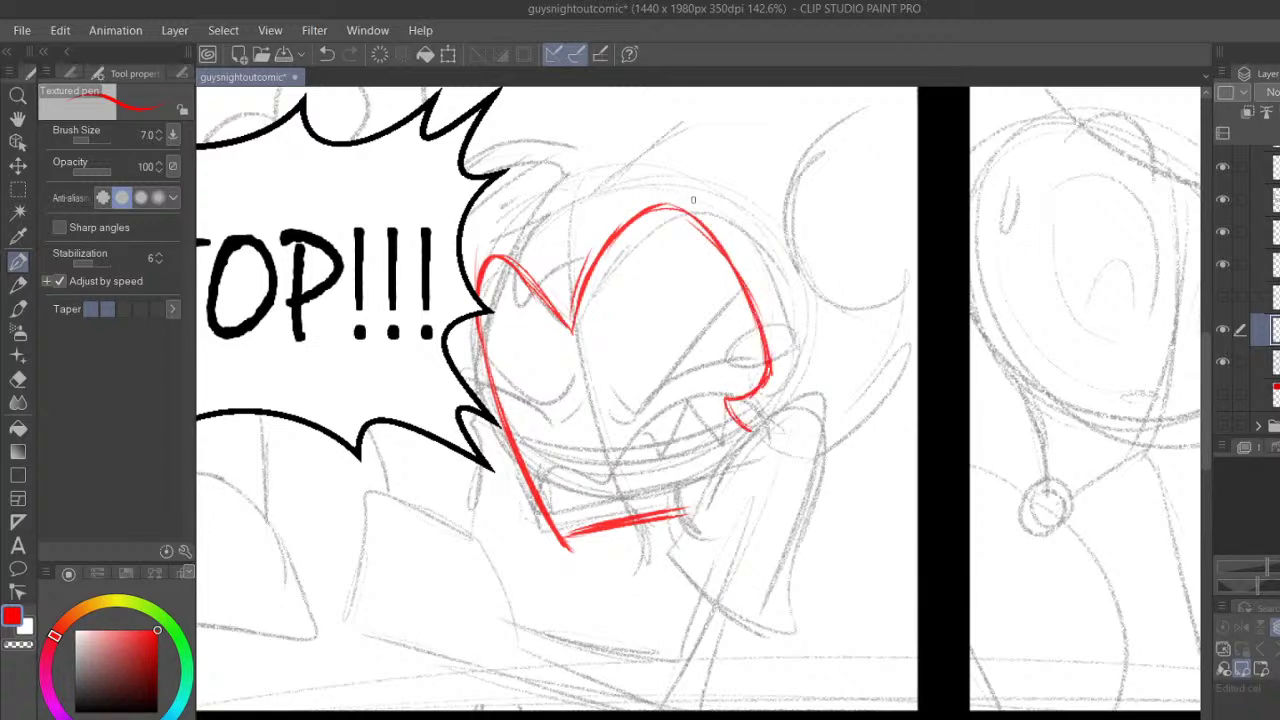
# Outline in red the rounded shape overlapping the jaw's right side, including its lower curve, and extend the jaw line to it
pyautogui.moveTo(694, 522)
pyautogui.mouseDown()
pyautogui.moveTo(742, 438)
pyautogui.moveTo(776, 416)
pyautogui.moveTo(796, 500)
pyautogui.moveTo(790, 590)
pyautogui.moveTo(681, 542)
pyautogui.moveTo(666, 568)
pyautogui.mouseUp()
pyautogui.moveTo(697, 508); pyautogui.dragTo(667, 568)
pyautogui.moveTo(675, 558)
pyautogui.mouseDown()
pyautogui.moveTo(690, 580)
pyautogui.moveTo(752, 594)
pyautogui.mouseUp()
pyautogui.moveTo(662, 522); pyautogui.dragTo(698, 510)
# Erase the overshooting line ends at the jaw corner and rounded shape, and close the rounded shape's lower edge in red
pyautogui.click(1224, 363)
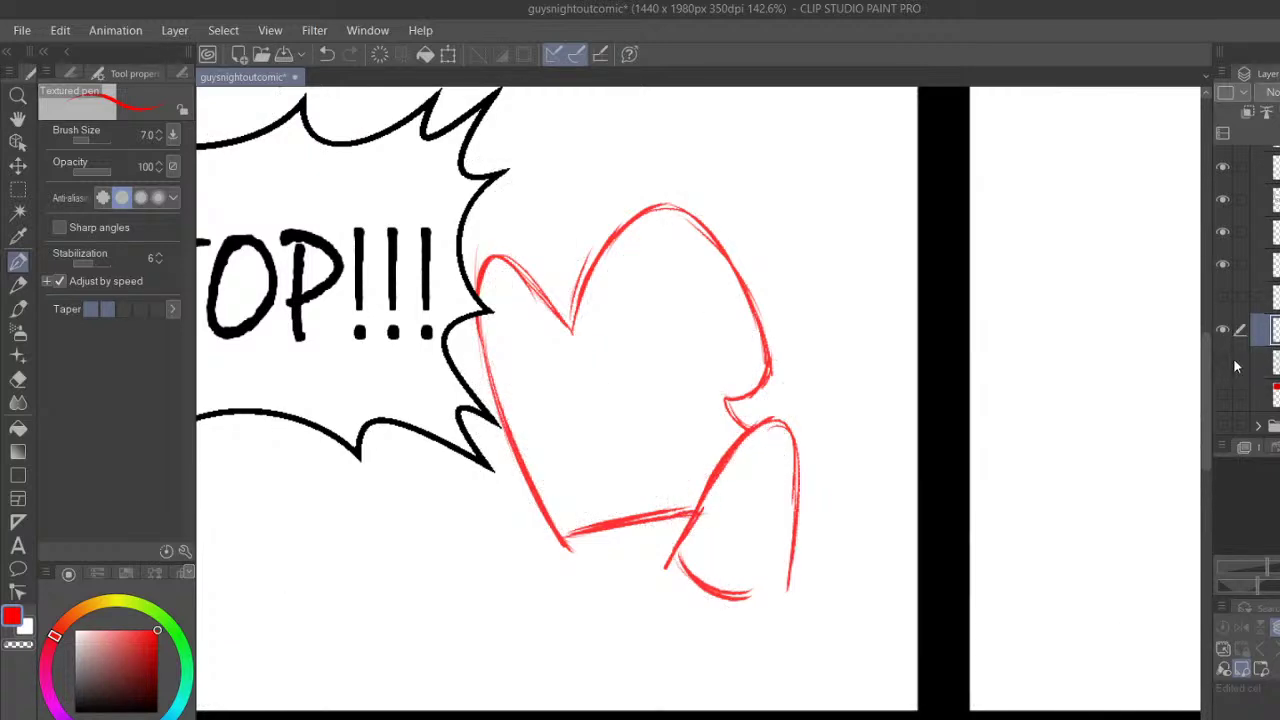
pyautogui.click(1223, 362)
pyautogui.click(18, 379)
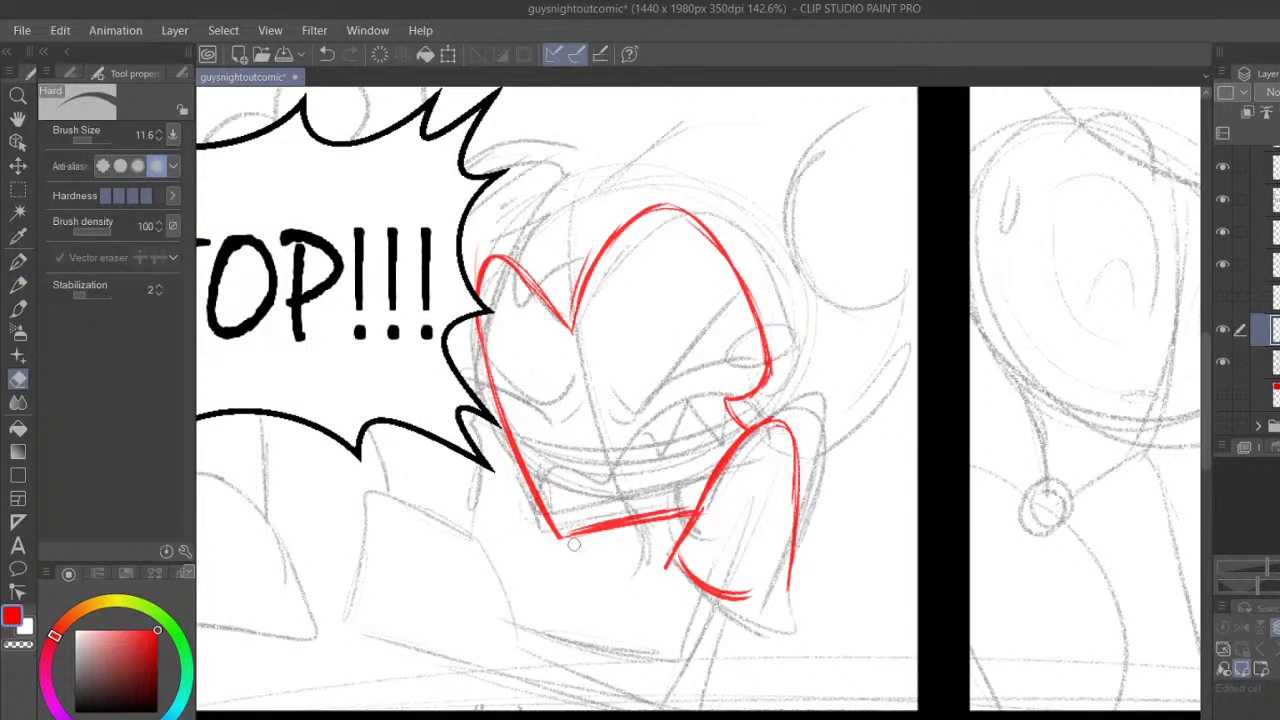
pyautogui.click(20, 258)
pyautogui.moveTo(706, 578)
pyautogui.mouseDown()
pyautogui.moveTo(778, 600)
pyautogui.moveTo(791, 560)
pyautogui.mouseUp()
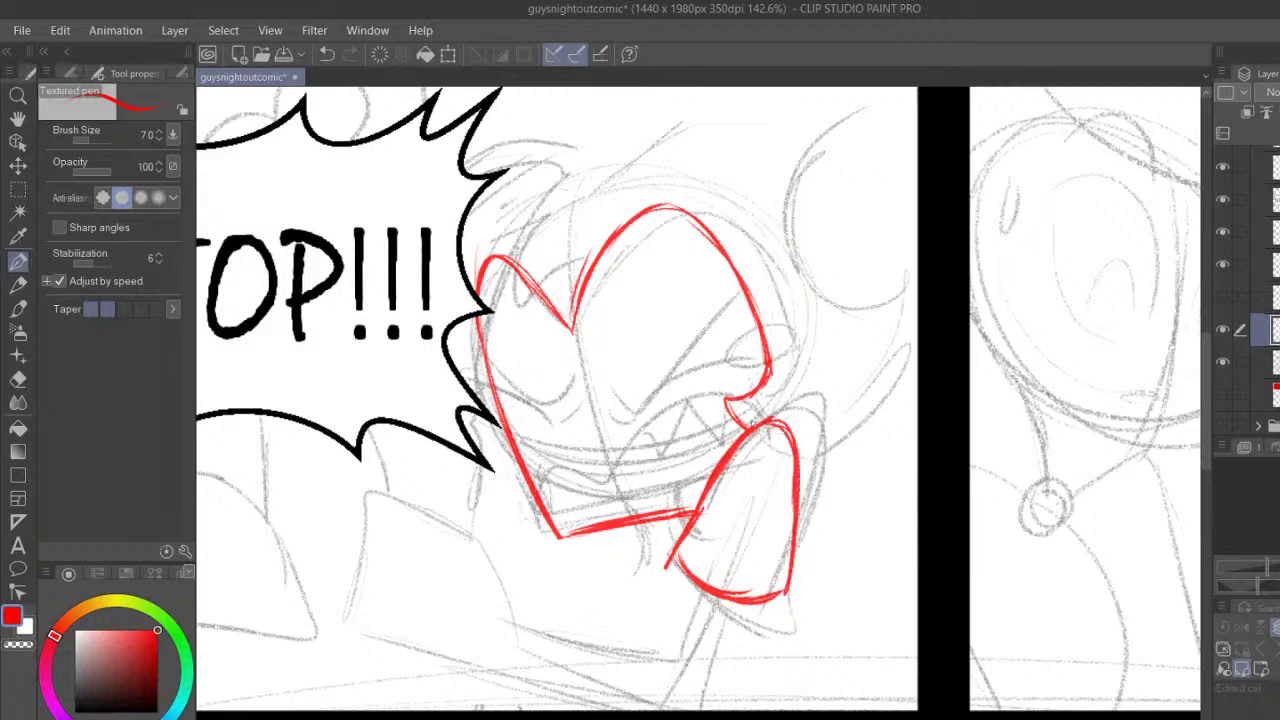
pyautogui.click(18, 379)
pyautogui.moveTo(662, 564); pyautogui.dragTo(674, 556)
# Draw the second panel's right eye as thick slanted red lines meeting near the nose, with a thin line down to the cheek notch
pyautogui.click(18, 259)
pyautogui.click(1224, 360)
pyautogui.click(1224, 359)
pyautogui.moveTo(608, 392); pyautogui.dragTo(750, 282)
pyautogui.moveTo(620, 408)
pyautogui.mouseDown()
pyautogui.moveTo(688, 361)
pyautogui.moveTo(731, 351)
pyautogui.mouseUp()
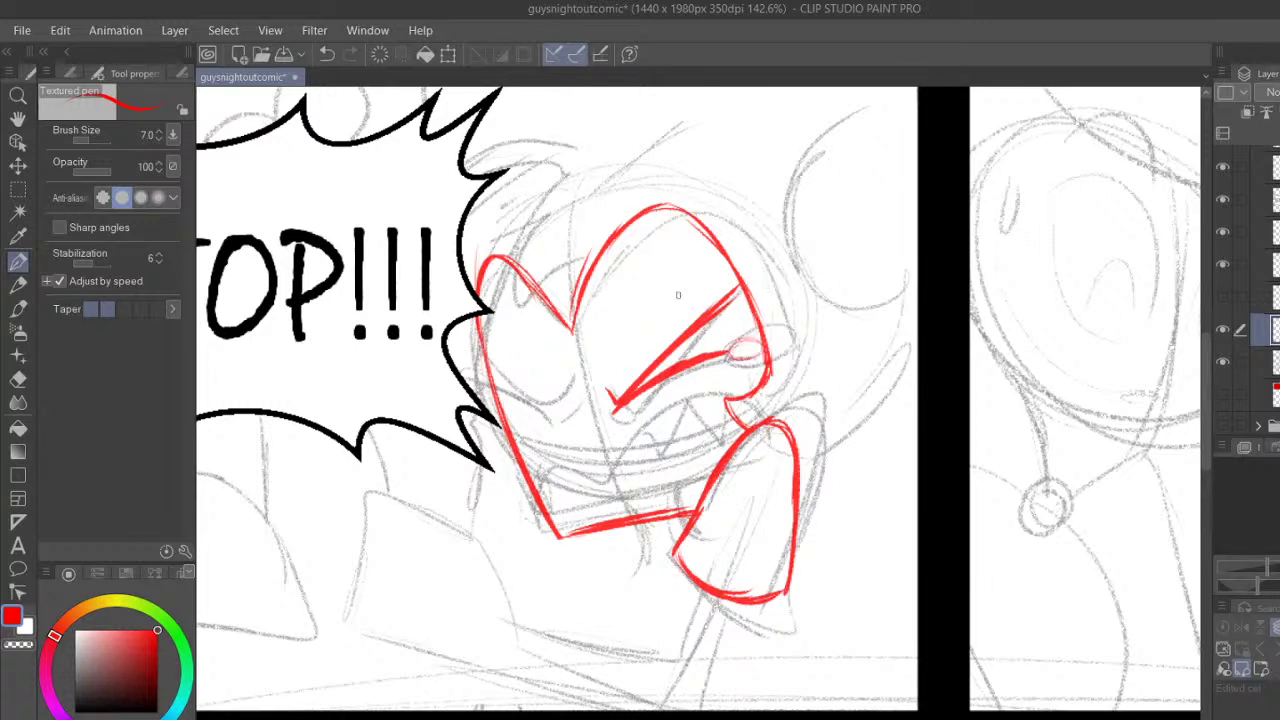
pyautogui.click(327, 54)
pyautogui.click(327, 54)
pyautogui.moveTo(689, 353)
pyautogui.mouseDown()
pyautogui.moveTo(679, 363)
pyautogui.moveTo(724, 349)
pyautogui.moveTo(728, 444)
pyautogui.mouseUp()
pyautogui.moveTo(716, 362); pyautogui.dragTo(737, 433)
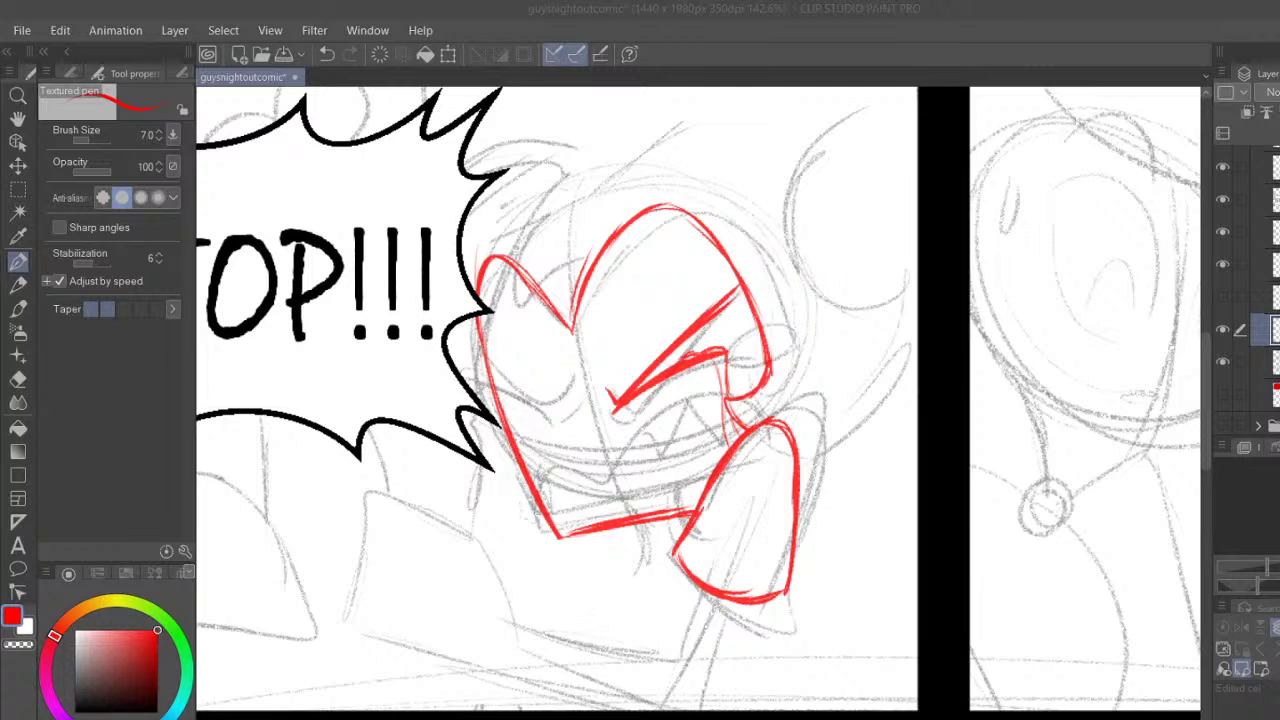
pyautogui.click(826, 605)
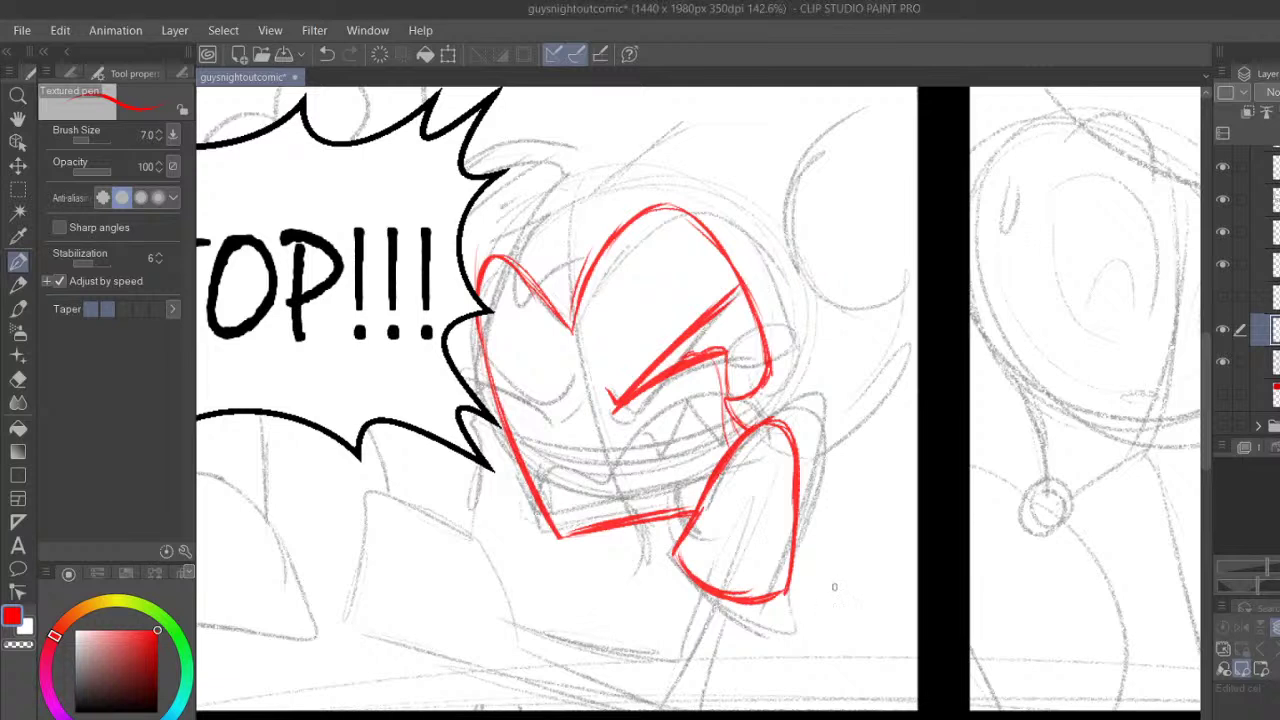
# Add the right eye's inner-corner mark and draw the slanted left eye in red, undoing the extra stroke beneath it
pyautogui.moveTo(604, 397); pyautogui.dragTo(611, 407)
pyautogui.moveTo(490, 370)
pyautogui.mouseDown()
pyautogui.moveTo(577, 413)
pyautogui.moveTo(522, 400)
pyautogui.mouseUp()
pyautogui.moveTo(552, 414); pyautogui.dragTo(572, 428)
pyautogui.moveTo(502, 395)
pyautogui.mouseDown()
pyautogui.moveTo(570, 408)
pyautogui.moveTo(520, 399)
pyautogui.moveTo(567, 424)
pyautogui.moveTo(503, 396)
pyautogui.moveTo(515, 460)
pyautogui.mouseUp()
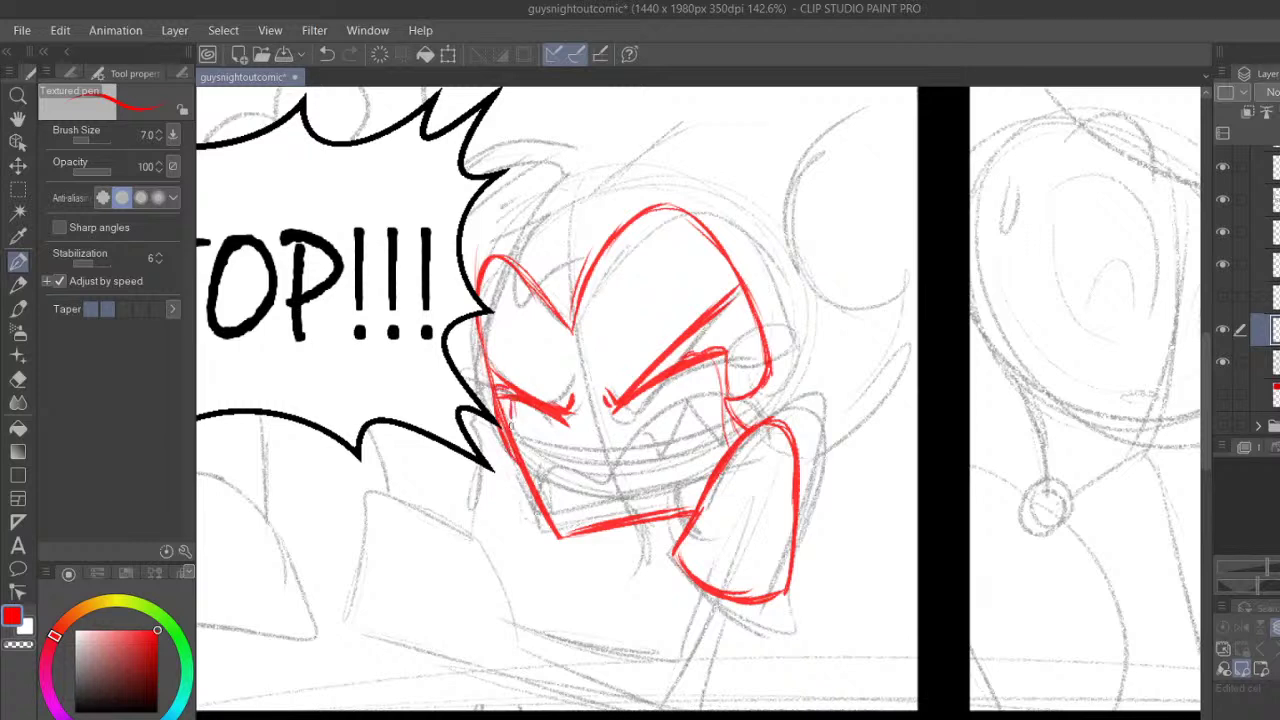
pyautogui.hotkey('ctrl', 'z')
# Try a red mouth outline with two upper arches and a lower line, checking it with layers hidden and shown
pyautogui.moveTo(538, 490)
pyautogui.mouseDown()
pyautogui.moveTo(543, 503)
pyautogui.moveTo(558, 475)
pyautogui.moveTo(642, 418)
pyautogui.moveTo(700, 412)
pyautogui.moveTo(730, 444)
pyautogui.mouseUp()
pyautogui.moveTo(547, 486)
pyautogui.mouseDown()
pyautogui.moveTo(606, 481)
pyautogui.moveTo(633, 424)
pyautogui.moveTo(664, 410)
pyautogui.mouseUp()
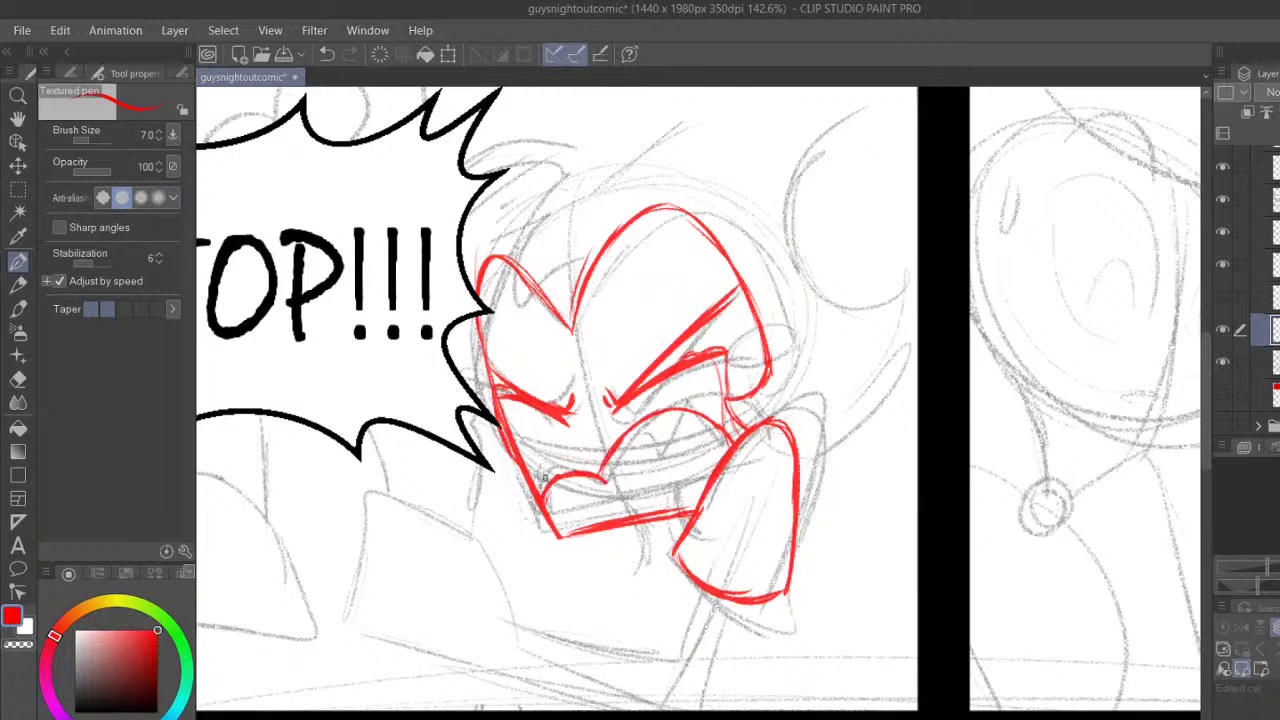
pyautogui.moveTo(572, 526); pyautogui.dragTo(636, 497)
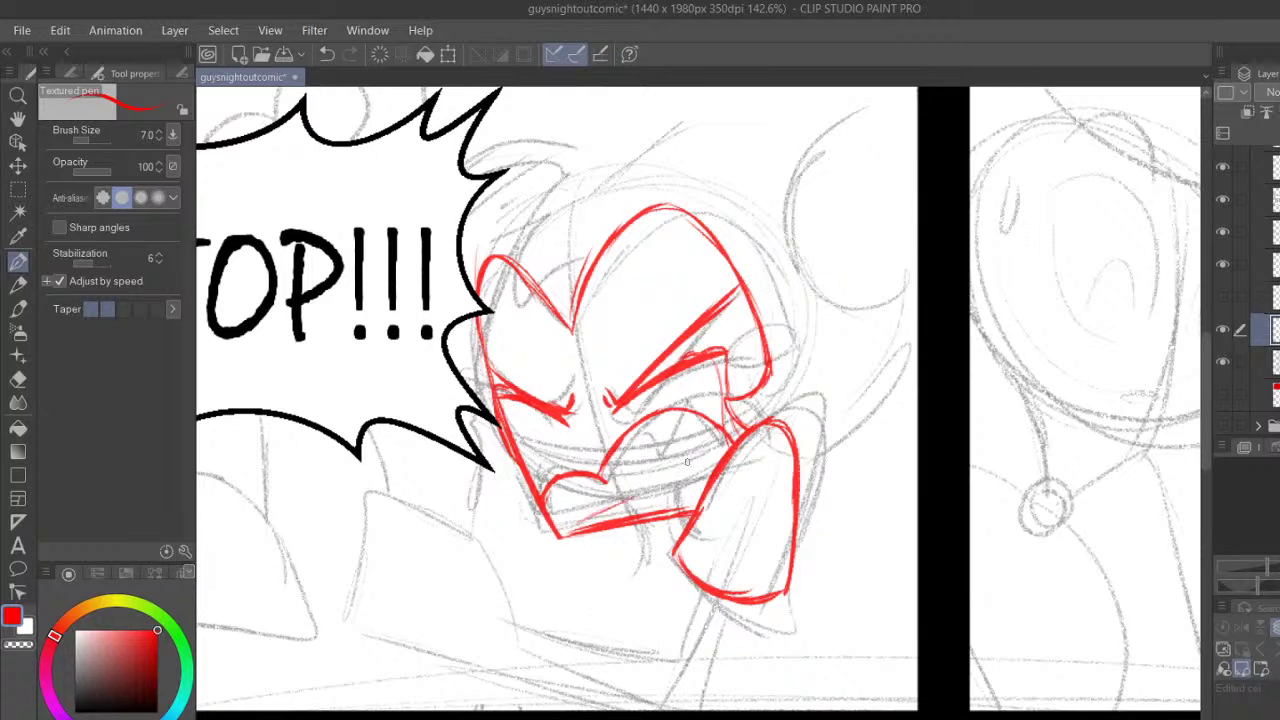
pyautogui.click(1224, 331)
pyautogui.click(1230, 328)
pyautogui.scroll(1, 1240, 325)
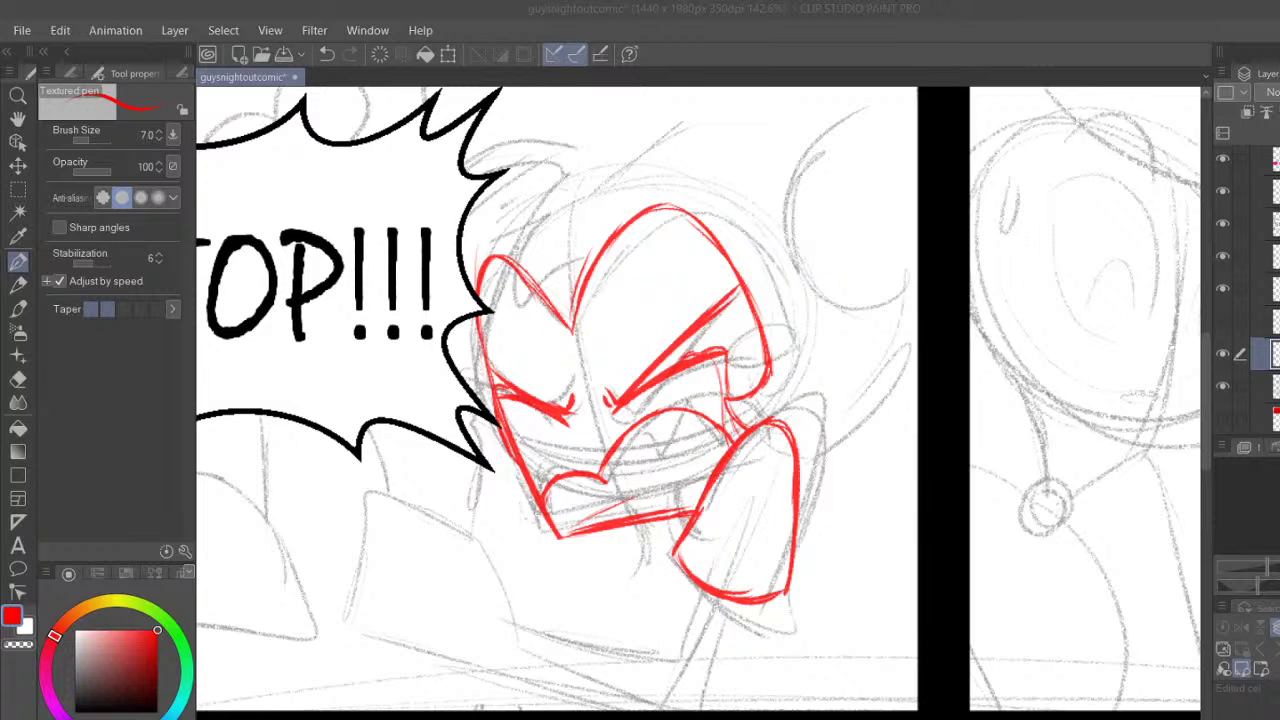
pyautogui.click(881, 148)
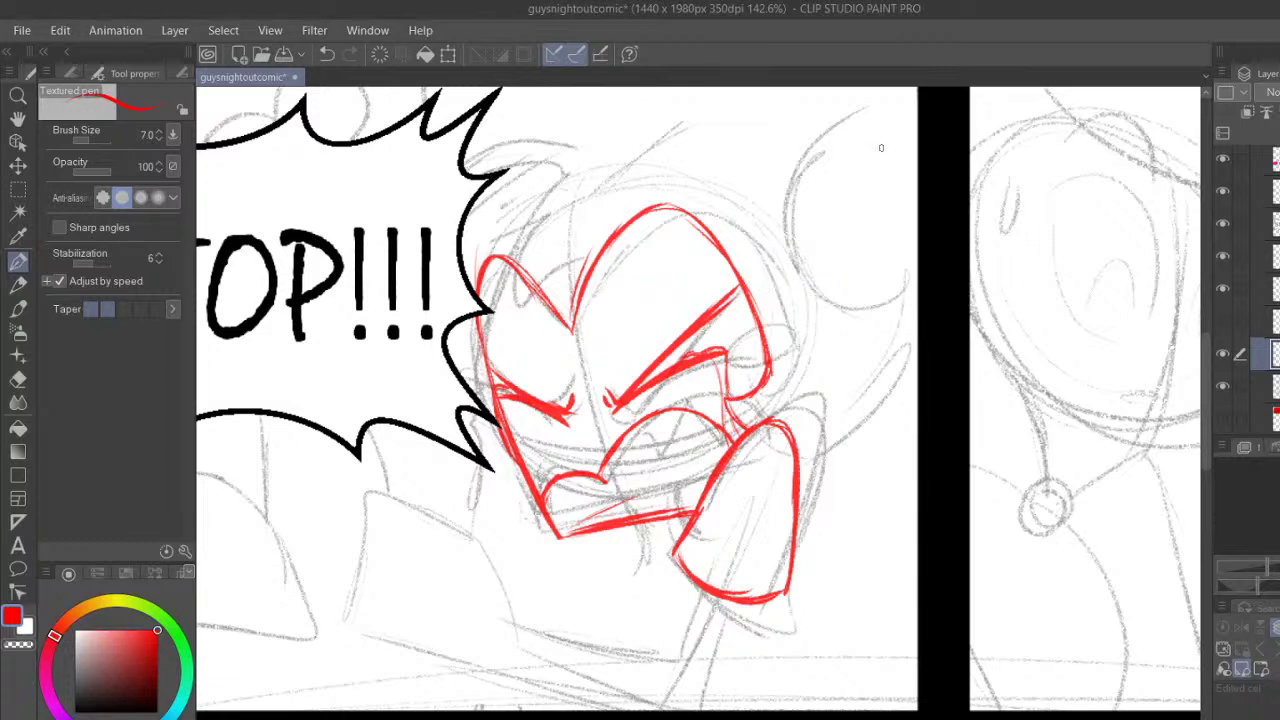
pyautogui.click(1224, 387)
pyautogui.click(1224, 387)
pyautogui.scroll(-2, 1202, 439)
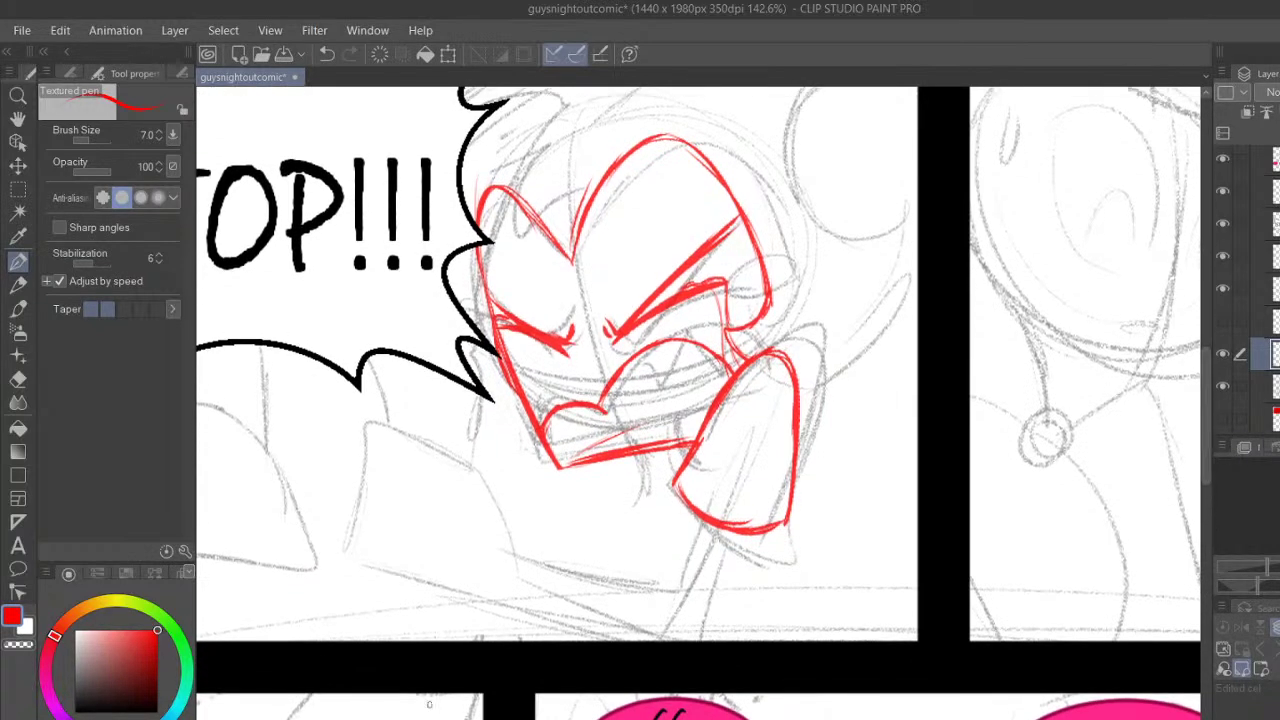
# Undo the red mouth lines
pyautogui.scroll(3, 700, 420)
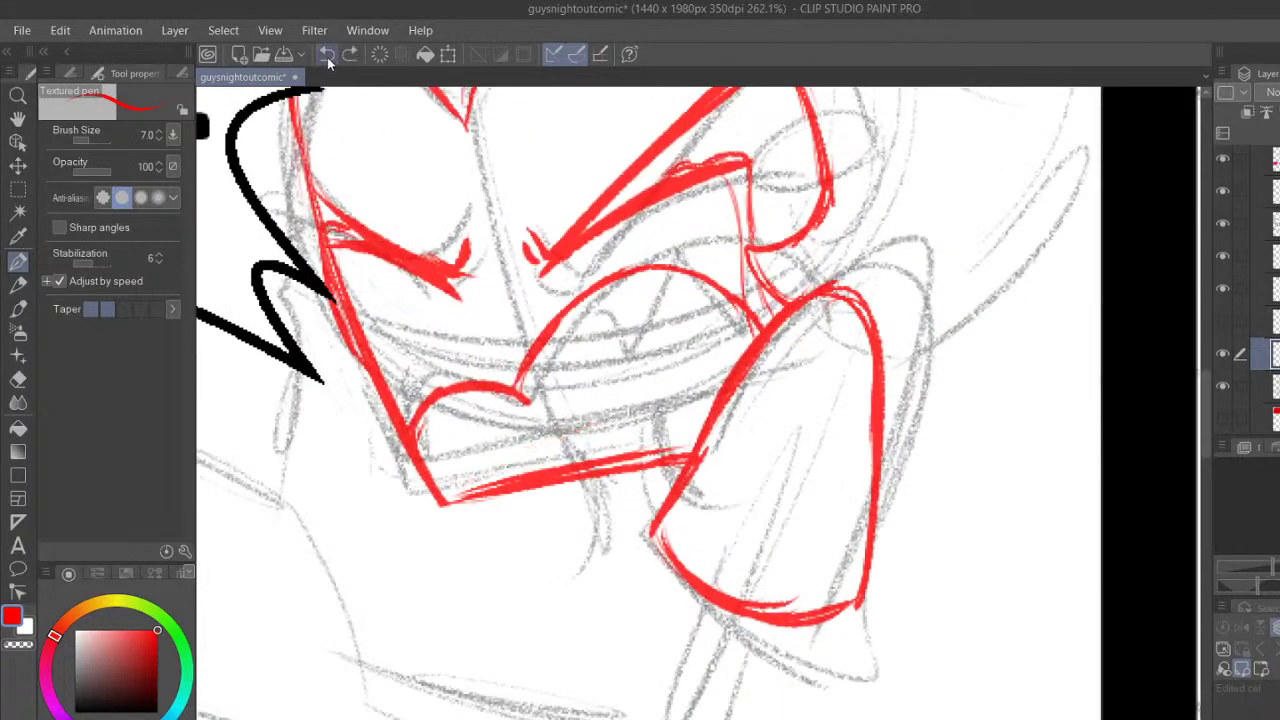
pyautogui.click(326, 58)
pyautogui.click(330, 59)
pyautogui.click(334, 60)
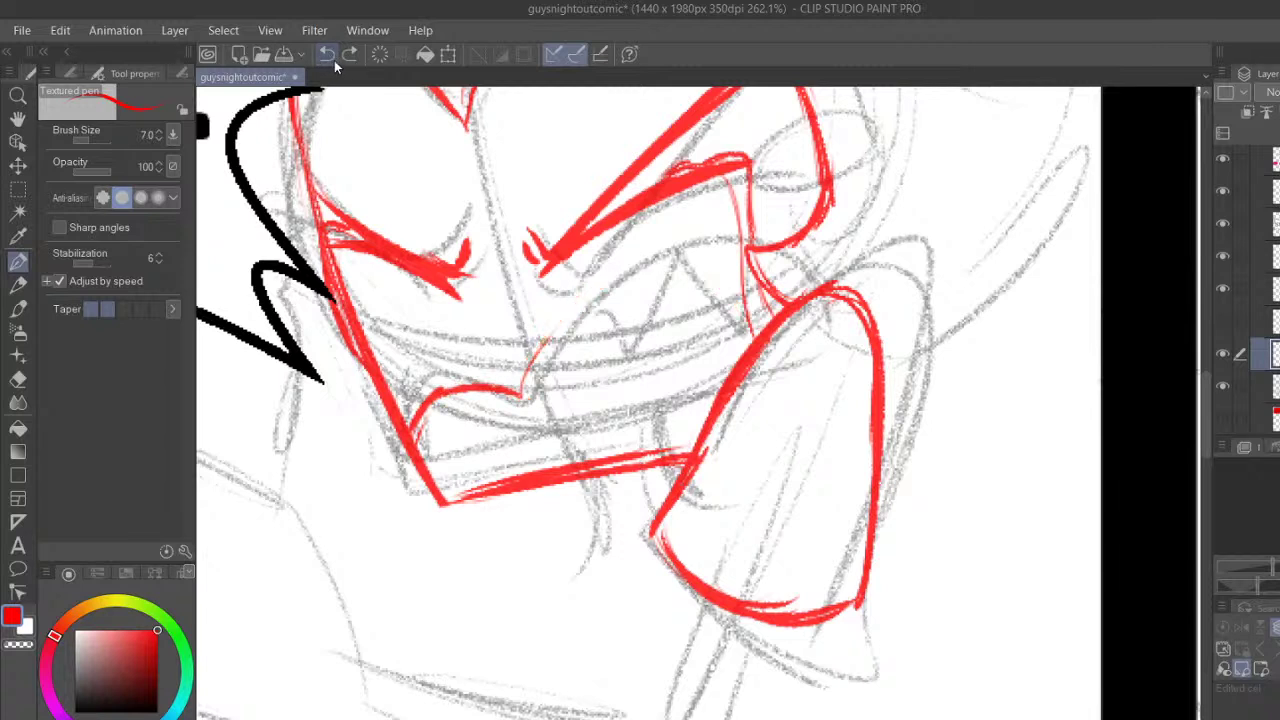
pyautogui.click(335, 60)
pyautogui.click(334, 60)
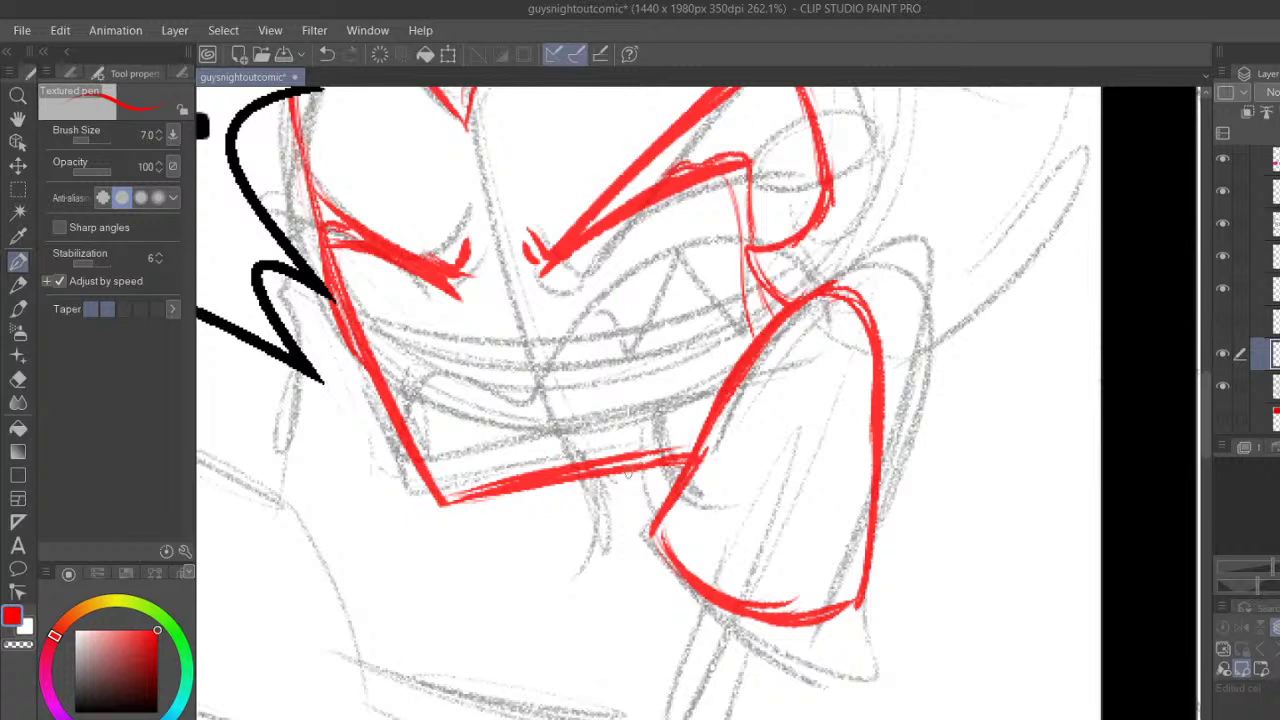
# Draw a curved red neck line below the jaw, and outline the mouth with two upper arches and a slanted lower line
pyautogui.moveTo(600, 480); pyautogui.dragTo(604, 572)
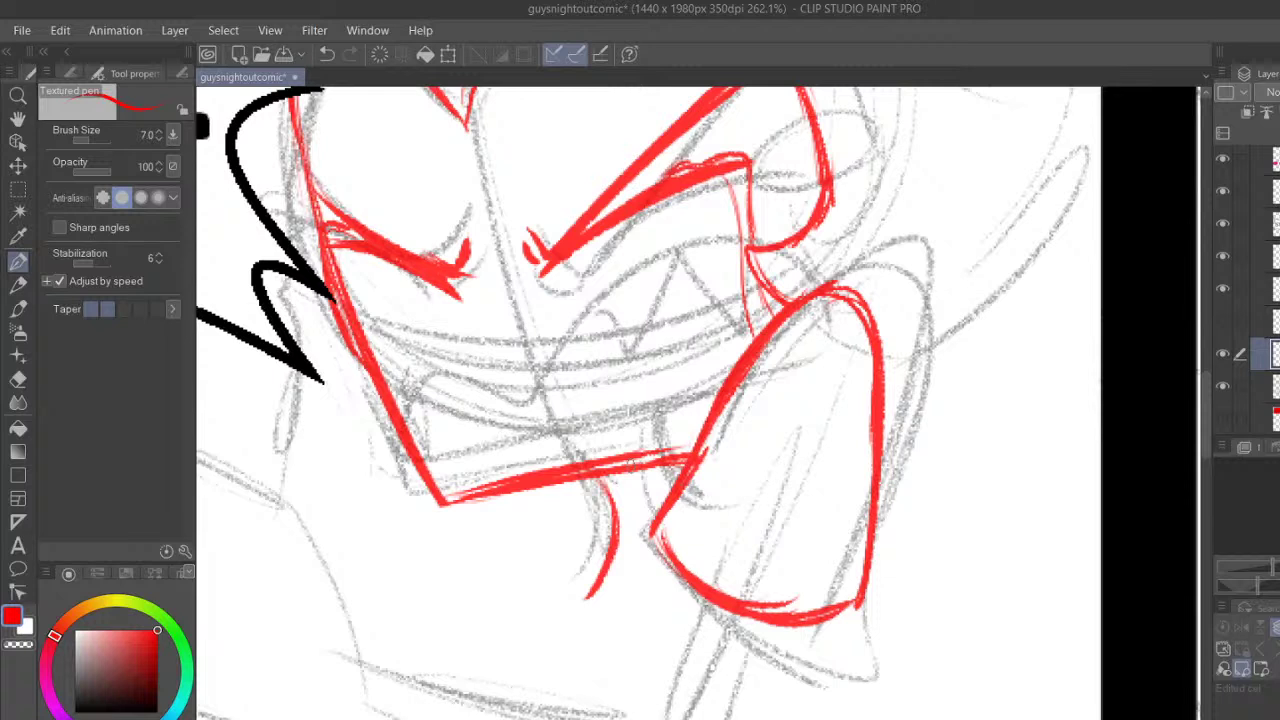
pyautogui.moveTo(430, 430)
pyautogui.mouseDown()
pyautogui.moveTo(456, 390)
pyautogui.moveTo(561, 372)
pyautogui.moveTo(548, 373)
pyautogui.moveTo(573, 317)
pyautogui.moveTo(608, 276)
pyautogui.moveTo(593, 287)
pyautogui.moveTo(728, 288)
pyautogui.mouseUp()
pyautogui.moveTo(618, 277); pyautogui.dragTo(742, 280)
pyautogui.moveTo(680, 251); pyautogui.dragTo(782, 302)
pyautogui.moveTo(441, 408)
pyautogui.mouseDown()
pyautogui.moveTo(440, 458)
pyautogui.moveTo(459, 421)
pyautogui.moveTo(437, 465)
pyautogui.moveTo(547, 423)
pyautogui.mouseUp()
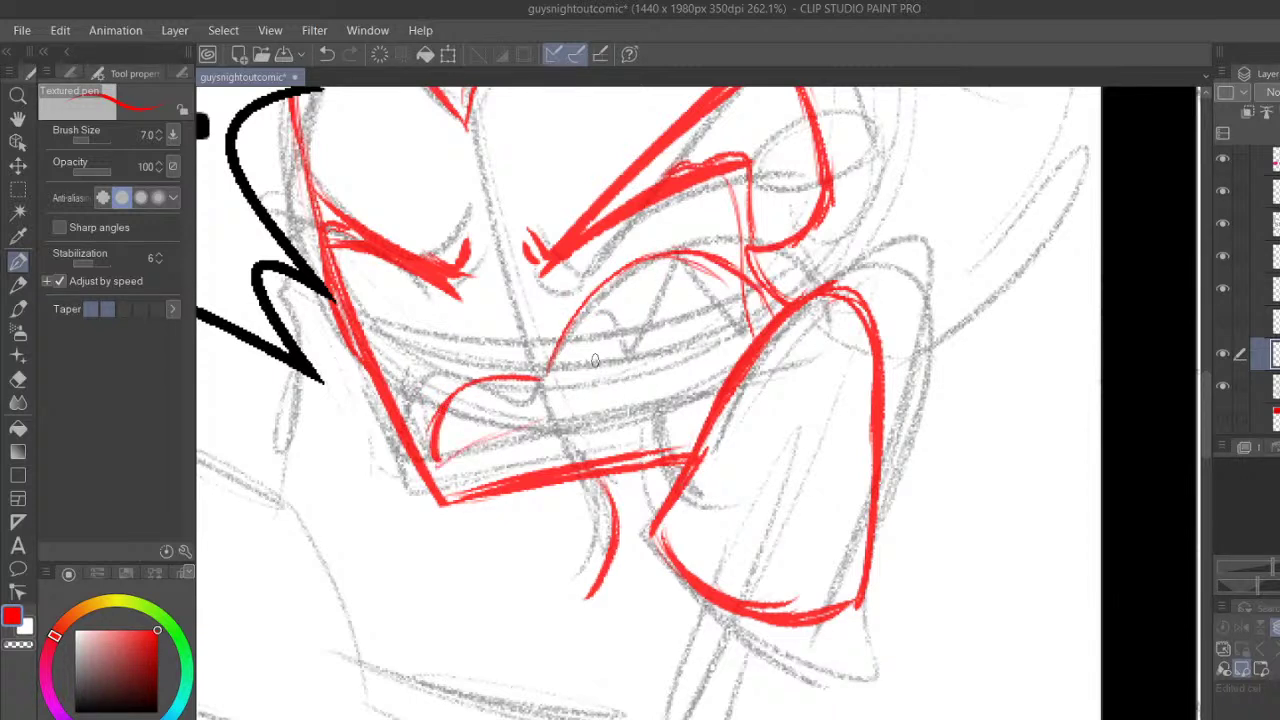
pyautogui.moveTo(446, 464); pyautogui.dragTo(652, 401)
pyautogui.moveTo(538, 428); pyautogui.dragTo(720, 384)
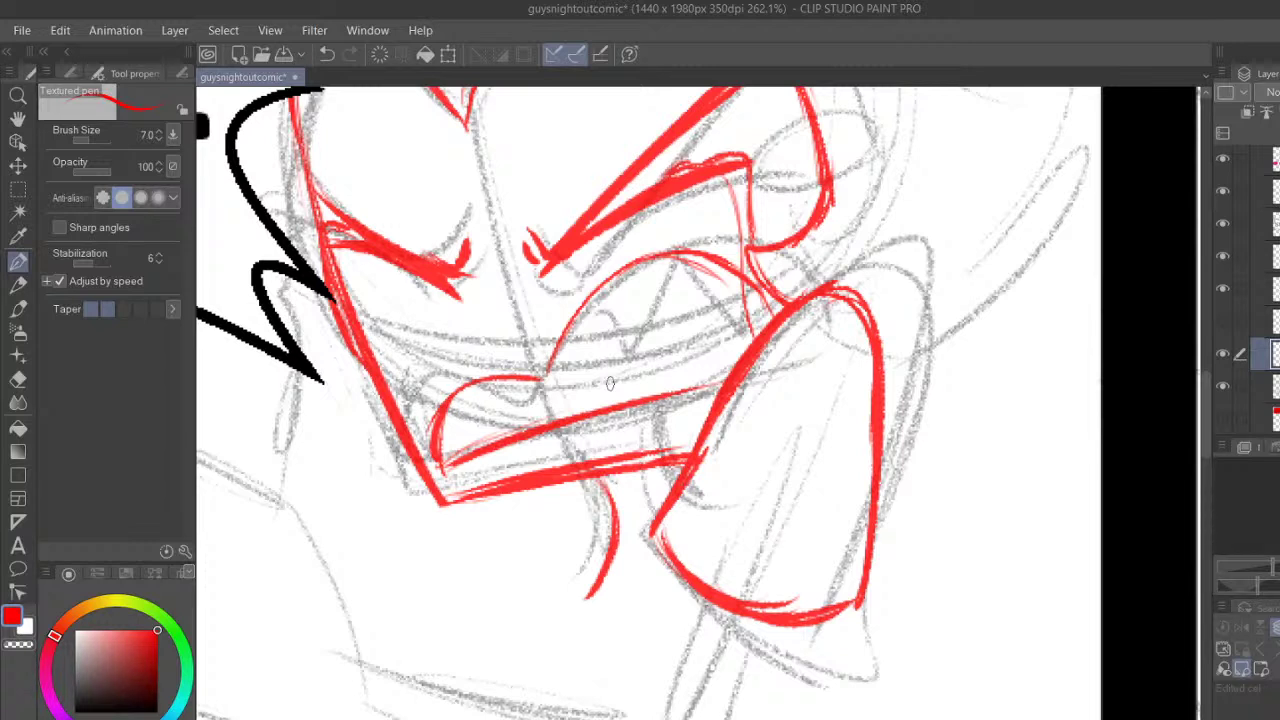
# Sketch in red the long strokes rising from the forehead to the panel's upper edge and the small pointed tufts beside the speech bubble
pyautogui.moveTo(1201, 386); pyautogui.dragTo(1202, 327)
pyautogui.moveTo(456, 344); pyautogui.dragTo(543, 114)
pyautogui.moveTo(438, 369); pyautogui.dragTo(543, 114)
pyautogui.moveTo(422, 402); pyautogui.dragTo(558, 120)
pyautogui.moveTo(446, 366); pyautogui.dragTo(570, 118)
pyautogui.moveTo(412, 352)
pyautogui.mouseDown()
pyautogui.moveTo(298, 427)
pyautogui.moveTo(388, 388)
pyautogui.mouseUp()
pyautogui.moveTo(362, 400)
pyautogui.mouseDown()
pyautogui.moveTo(348, 500)
pyautogui.moveTo(424, 415)
pyautogui.moveTo(366, 535)
pyautogui.mouseUp()
pyautogui.moveTo(366, 535)
pyautogui.mouseDown()
pyautogui.moveTo(411, 435)
pyautogui.moveTo(404, 449)
pyautogui.mouseUp()
# Draw the large red curve on the right of the head, sweeping down from the panel's upper edge and out to the right
pyautogui.moveTo(1205, 324)
pyautogui.mouseDown()
pyautogui.moveTo(1206, 335)
pyautogui.moveTo(1206, 321)
pyautogui.mouseUp()
pyautogui.moveTo(940, 176)
pyautogui.mouseDown()
pyautogui.moveTo(878, 388)
pyautogui.moveTo(944, 502)
pyautogui.mouseUp()
pyautogui.moveTo(884, 300); pyautogui.dragTo(948, 501)
pyautogui.moveTo(984, 176); pyautogui.dragTo(884, 350)
pyautogui.moveTo(1000, 176); pyautogui.dragTo(873, 438)
pyautogui.moveTo(876, 372); pyautogui.dragTo(1080, 552)
pyautogui.moveTo(1207, 355)
pyautogui.mouseDown()
pyautogui.moveTo(1207, 382)
pyautogui.moveTo(1215, 372)
pyautogui.mouseUp()
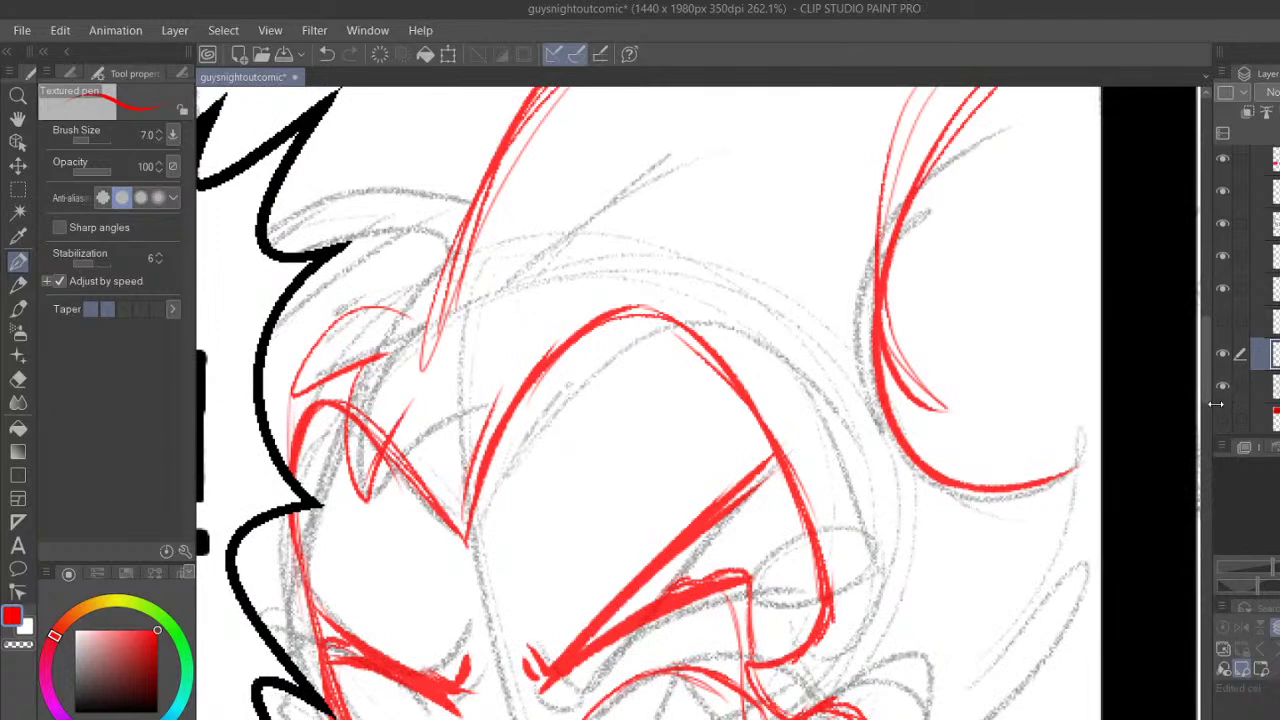
pyautogui.moveTo(1207, 378); pyautogui.dragTo(1208, 365)
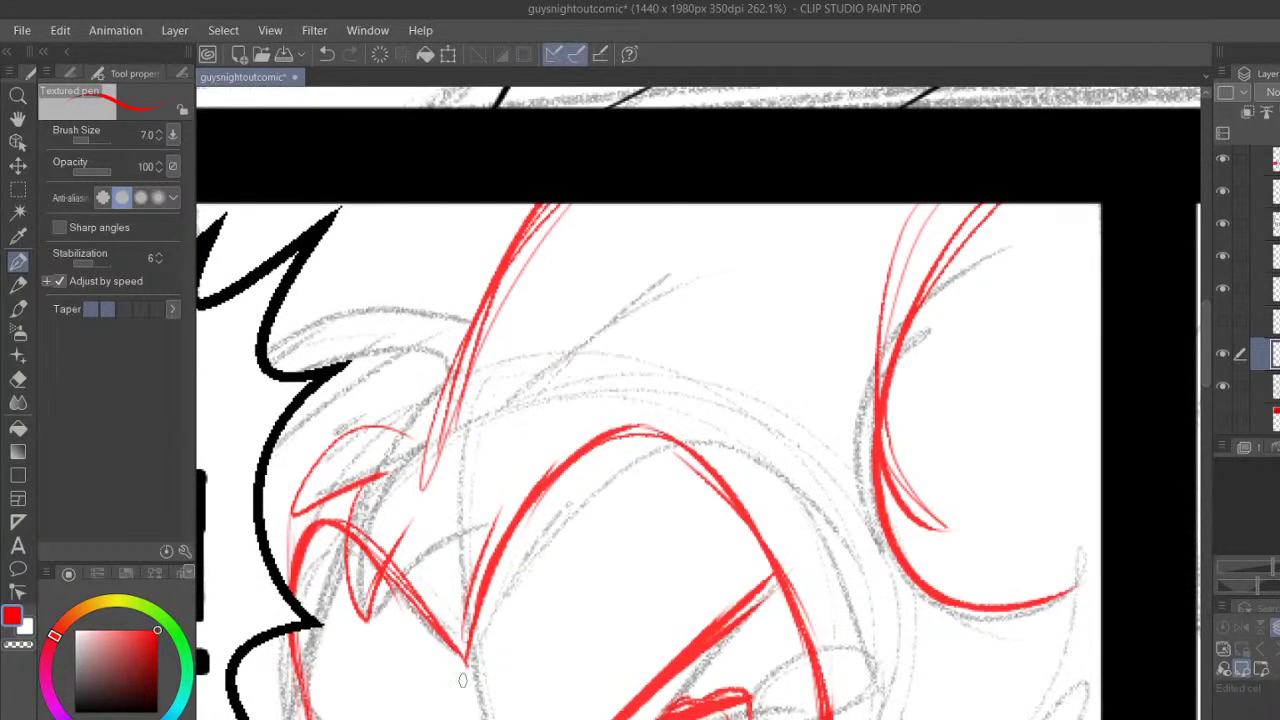
# Examine an earlier coloured comic page for reference by swapping page folder visibility, and show the current page's folder again
pyautogui.moveTo(1272, 567); pyautogui.dragTo(1252, 567)
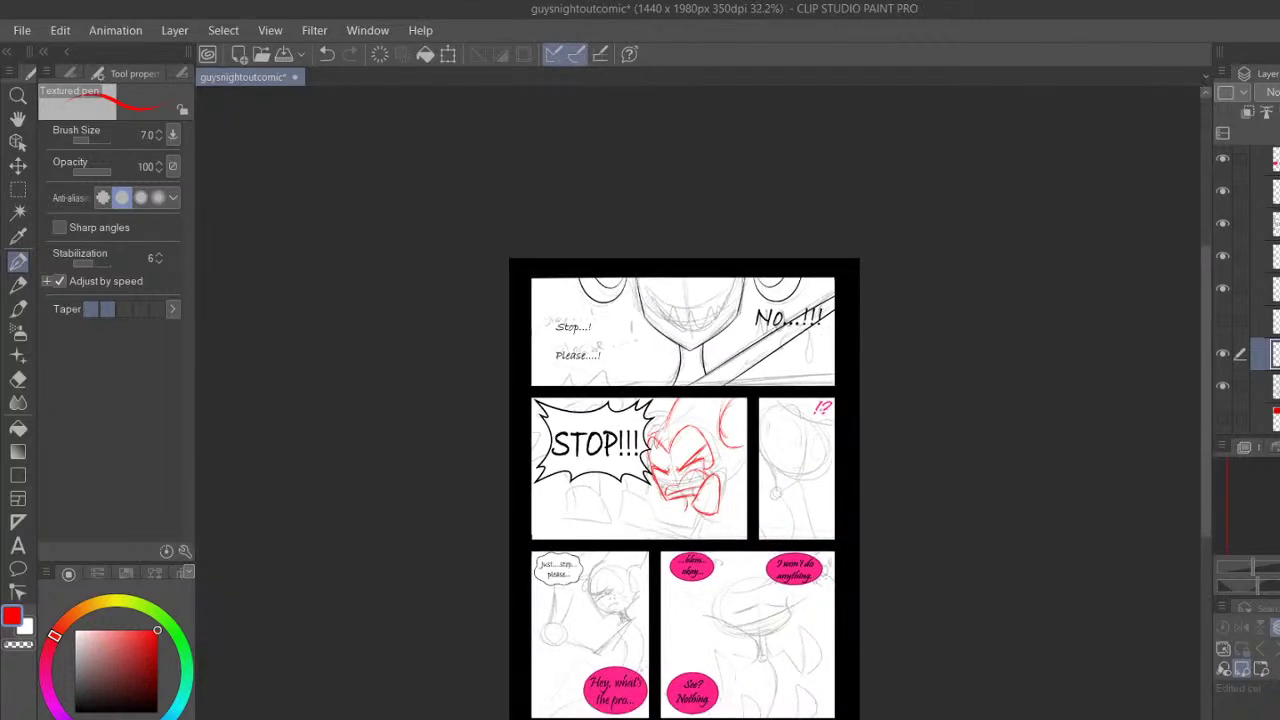
pyautogui.scroll(4, 1266, 290)
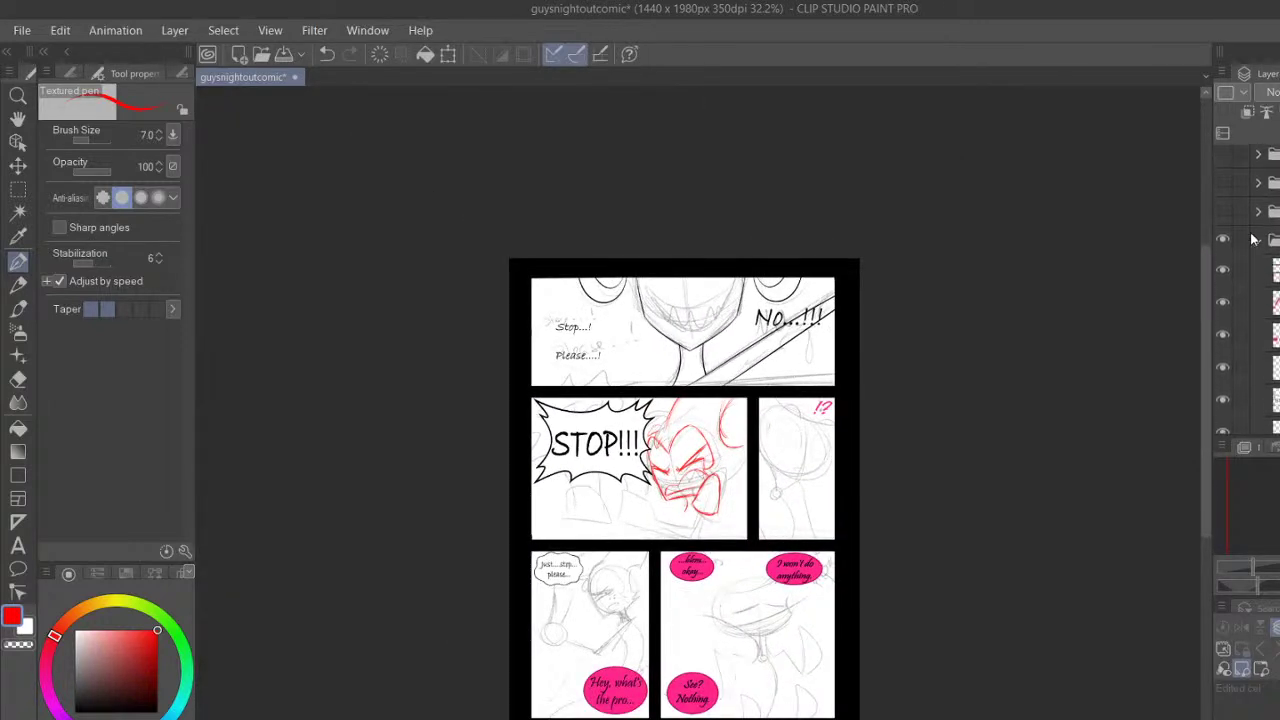
pyautogui.click(1225, 241)
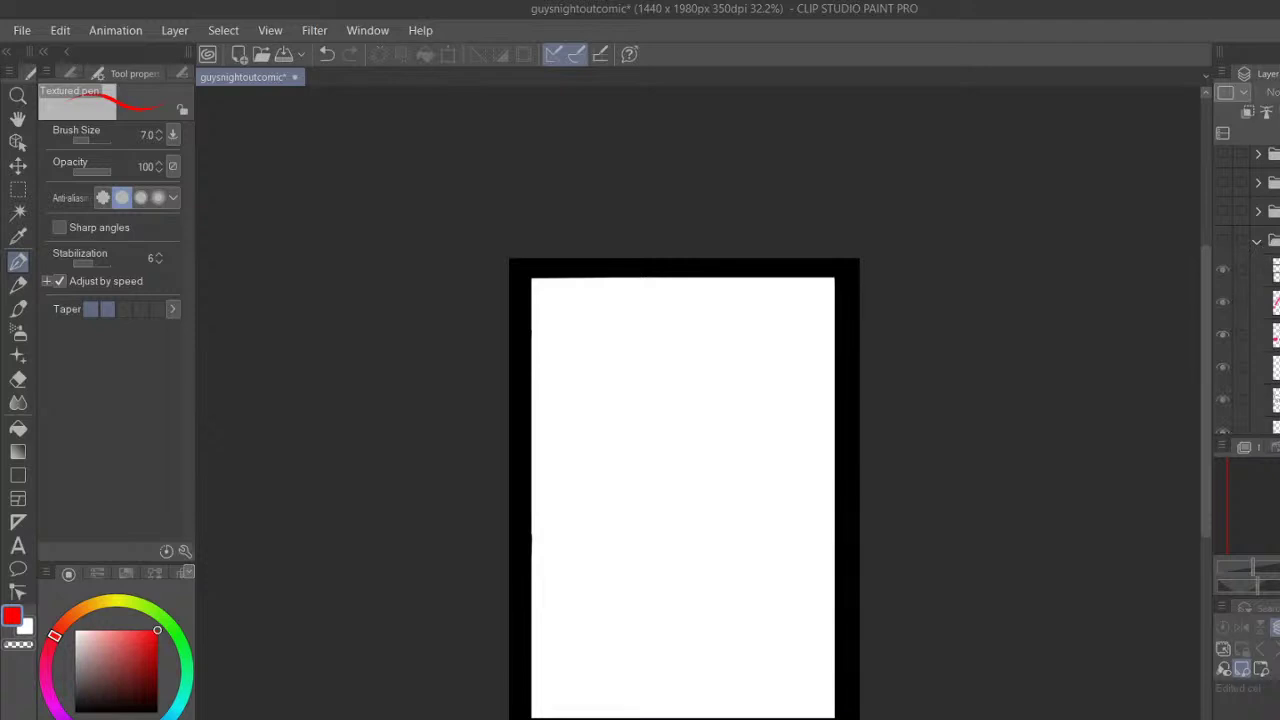
pyautogui.click(1260, 243)
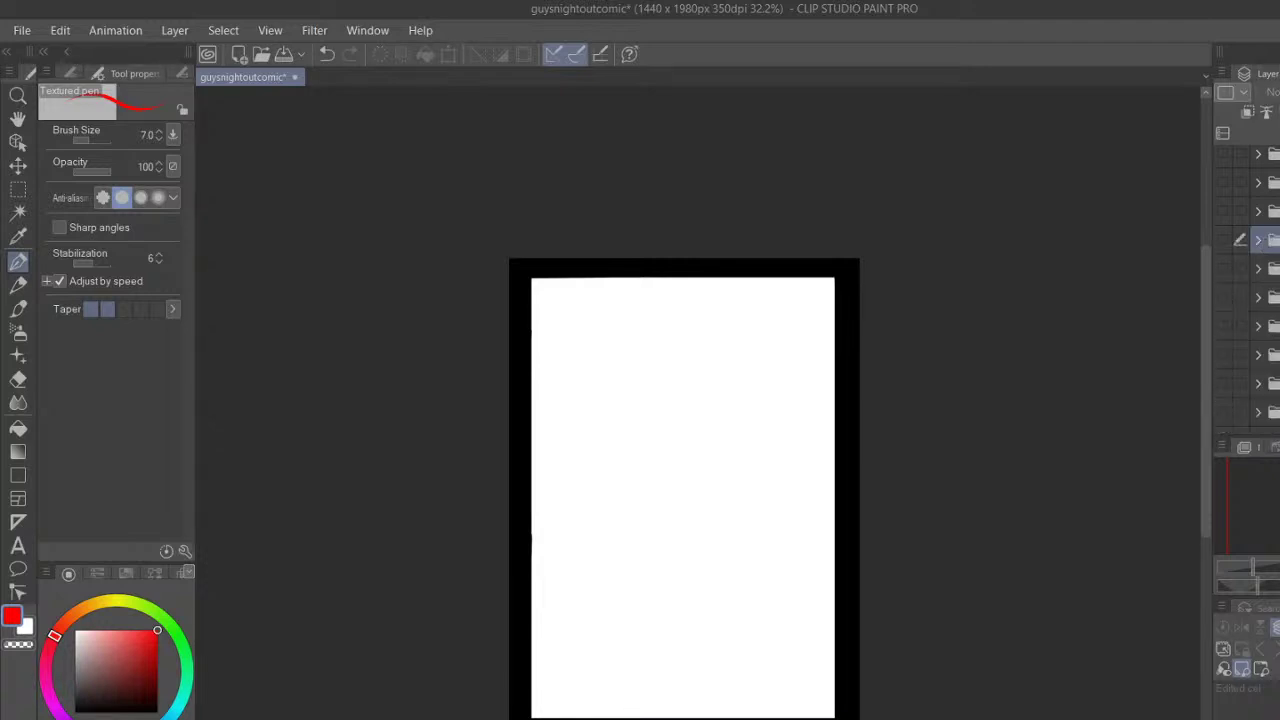
pyautogui.click(1223, 323)
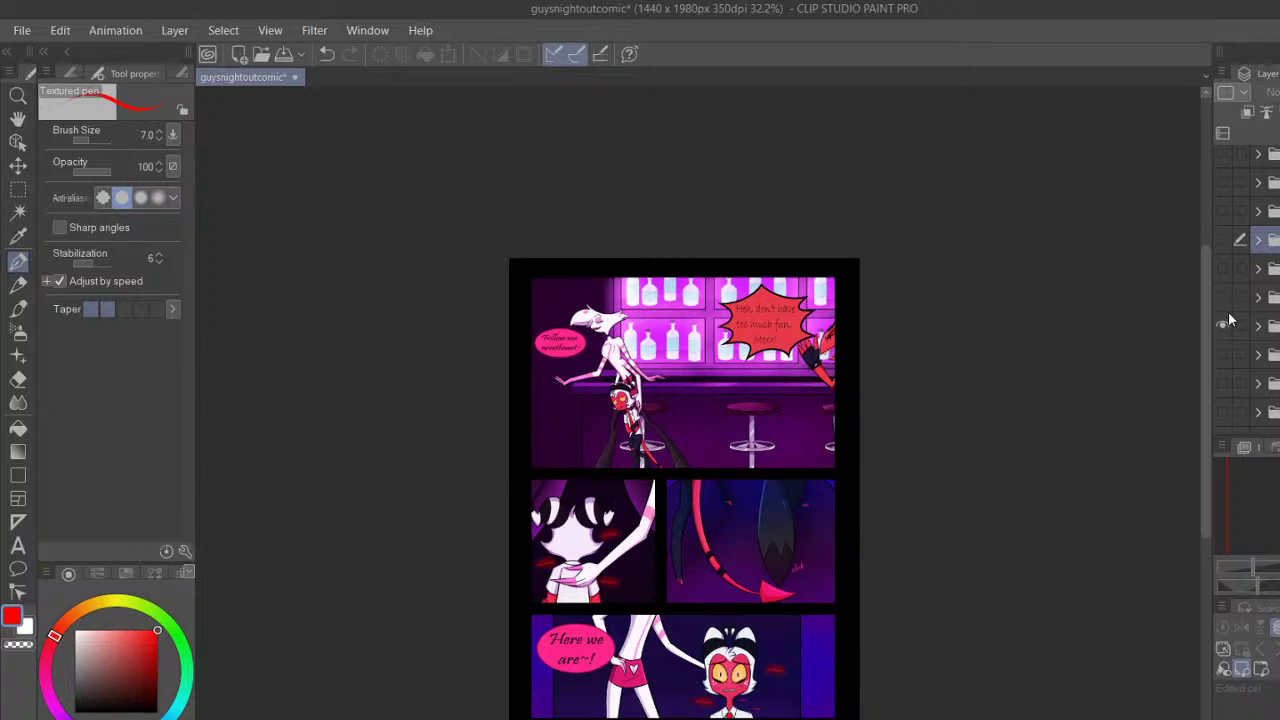
pyautogui.click(1223, 323)
pyautogui.click(1223, 241)
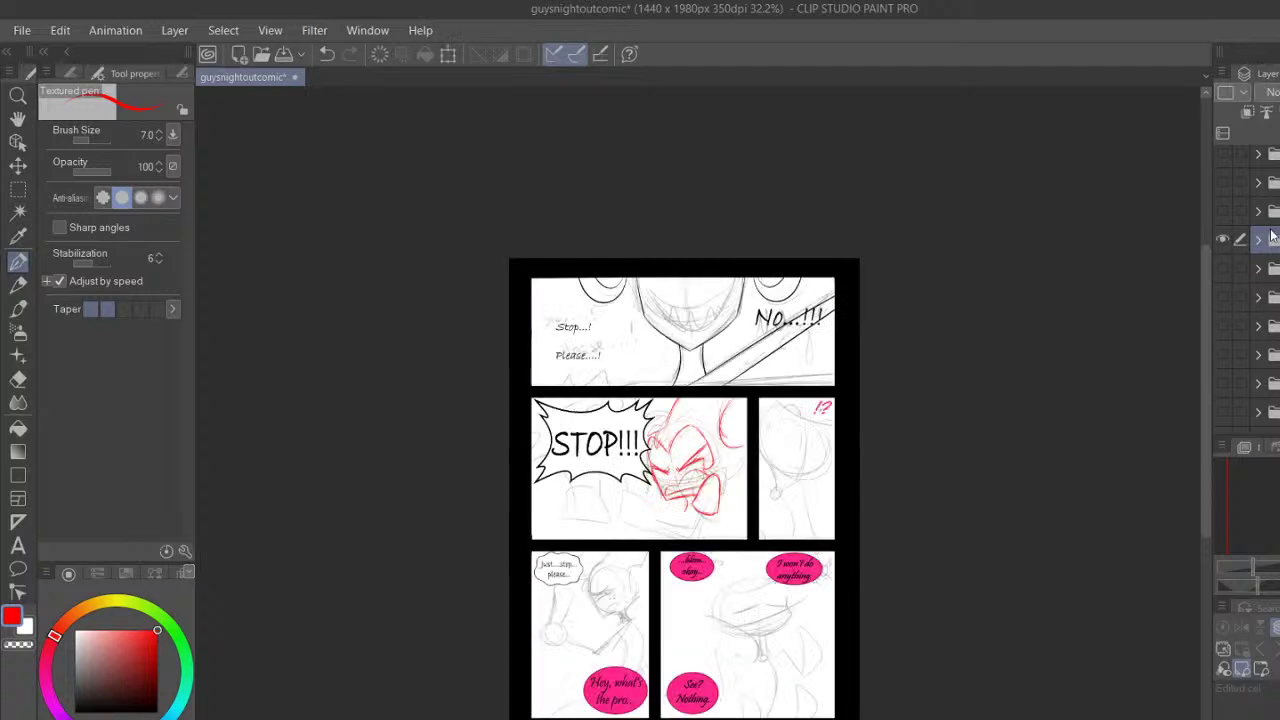
pyautogui.click(1258, 240)
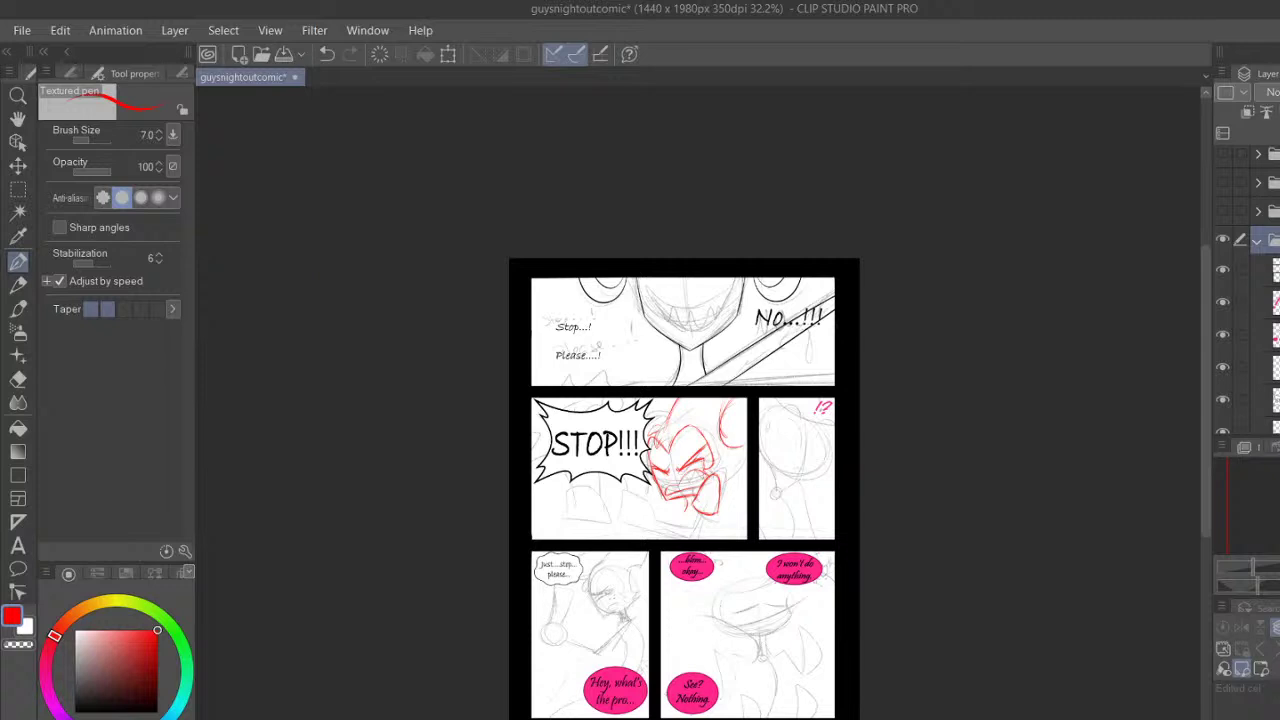
# Reselect the red sketch layer in the current page's folder and return to the second panel
pyautogui.scroll(5, 1247, 290)
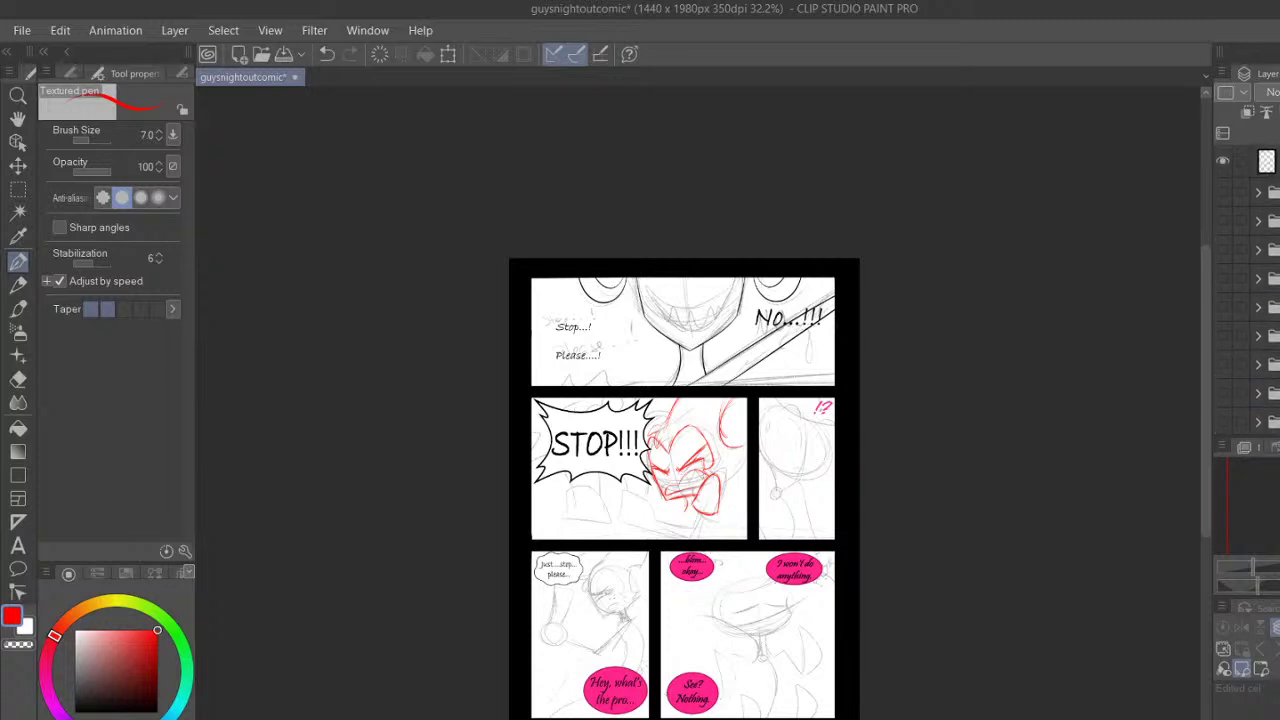
pyautogui.click(1273, 192)
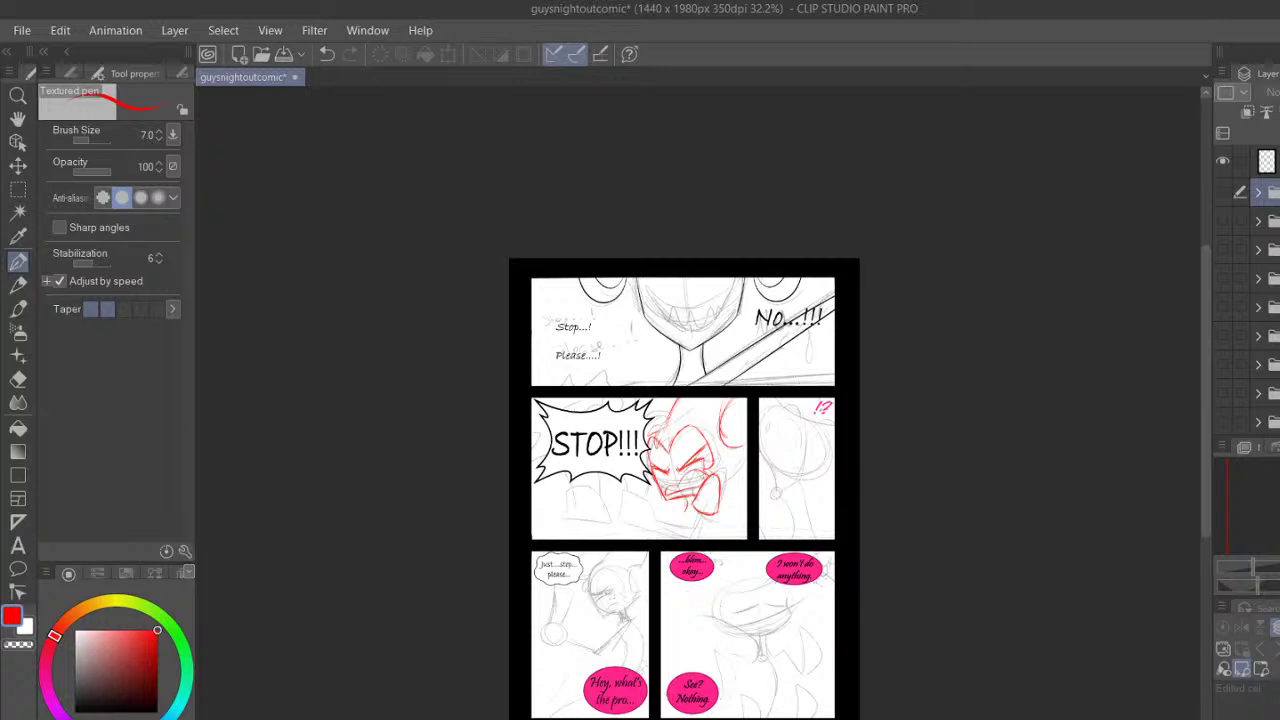
pyautogui.scroll(-5, 1247, 290)
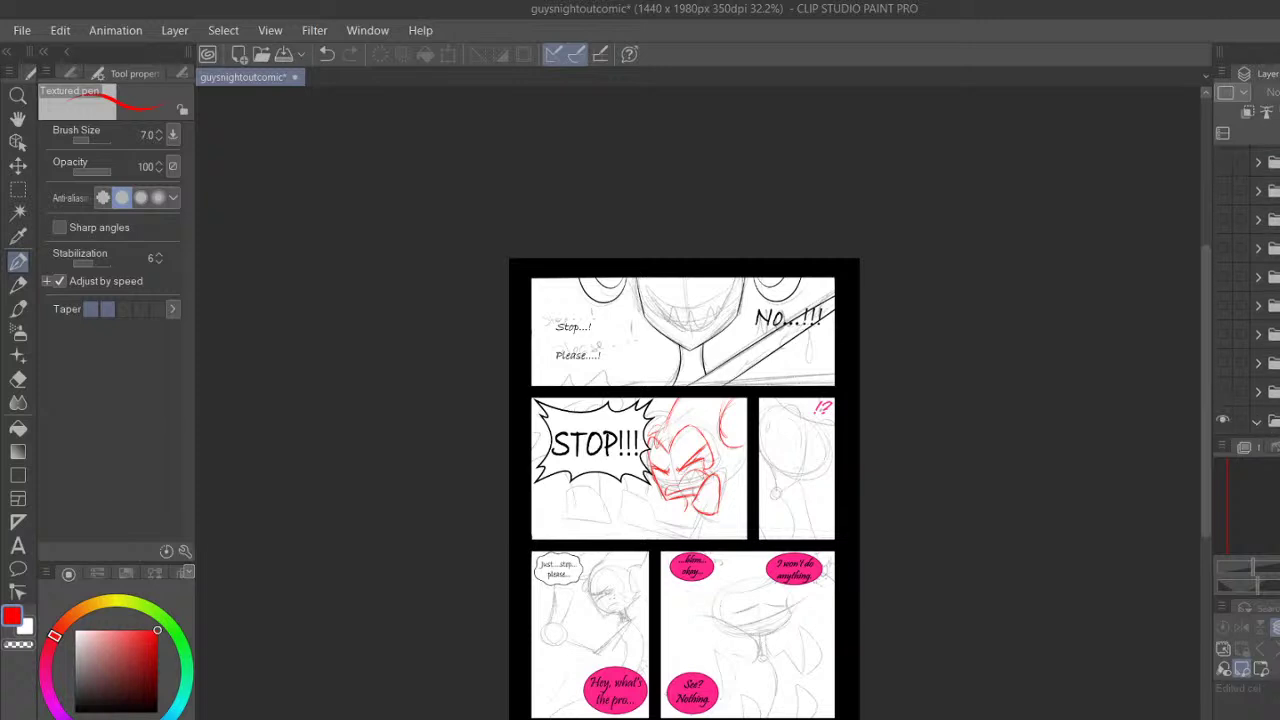
pyautogui.scroll(-5, 1250, 300)
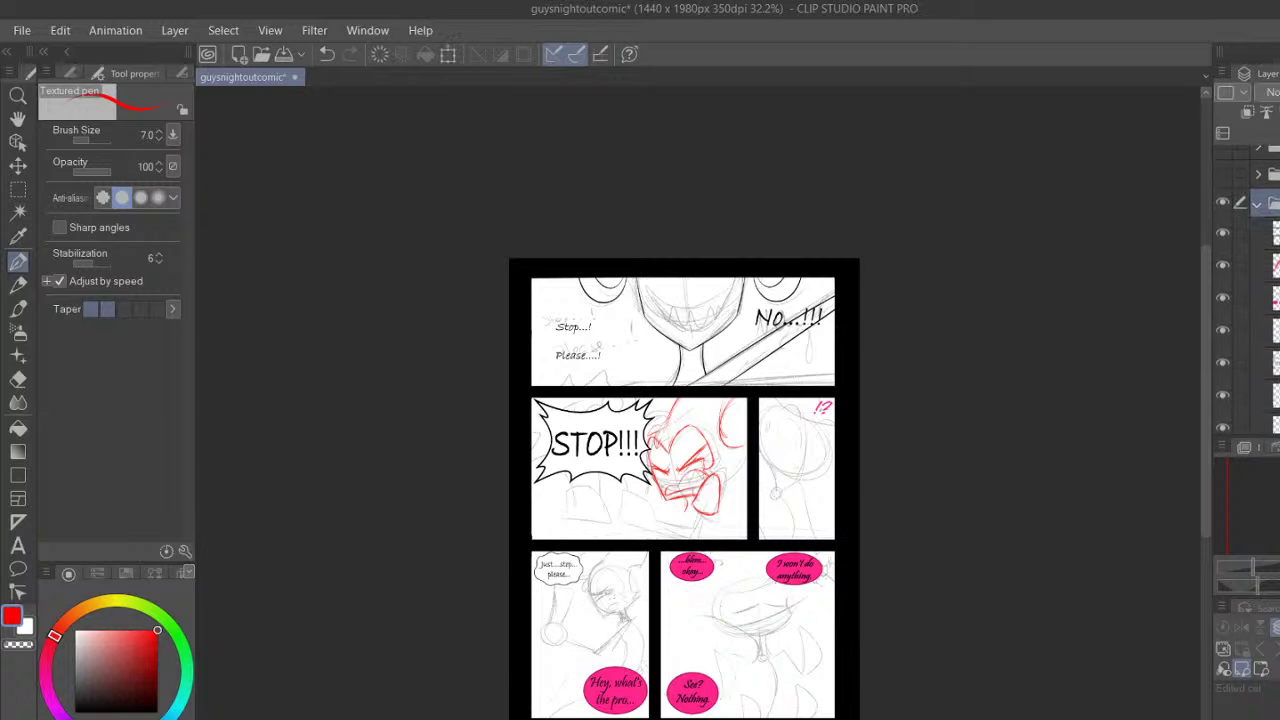
pyautogui.click(1265, 299)
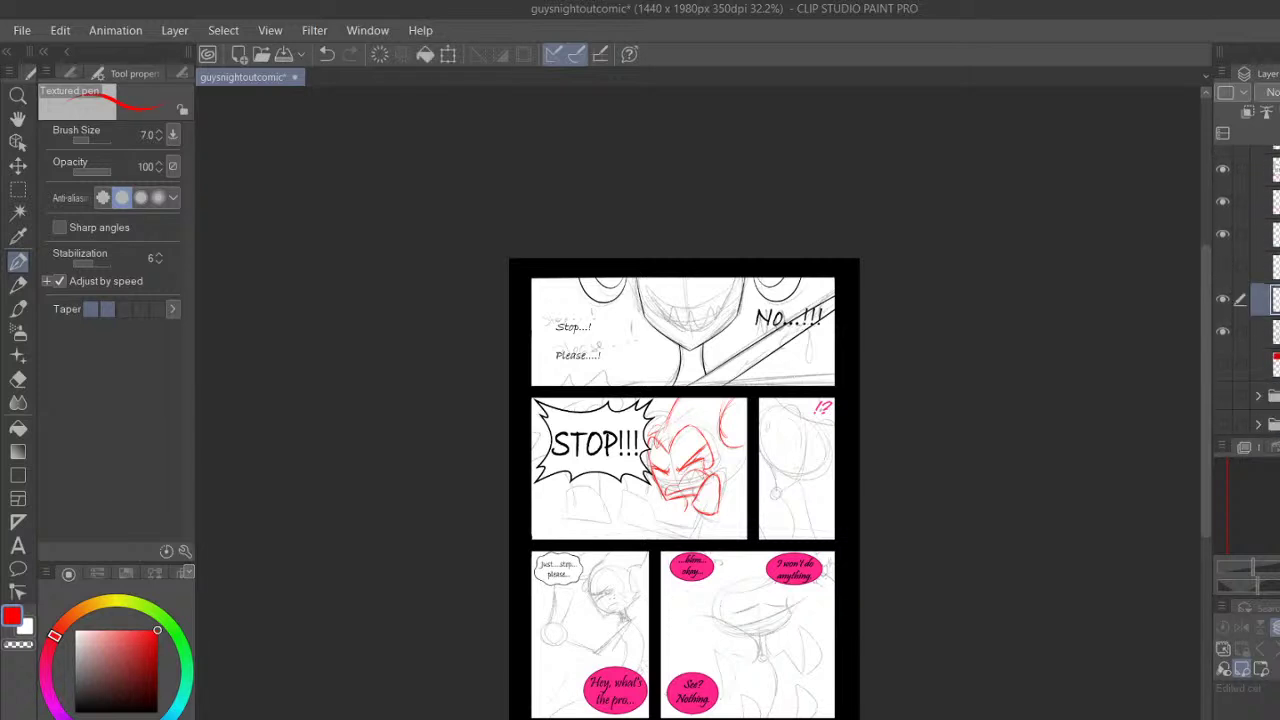
pyautogui.click(18, 119)
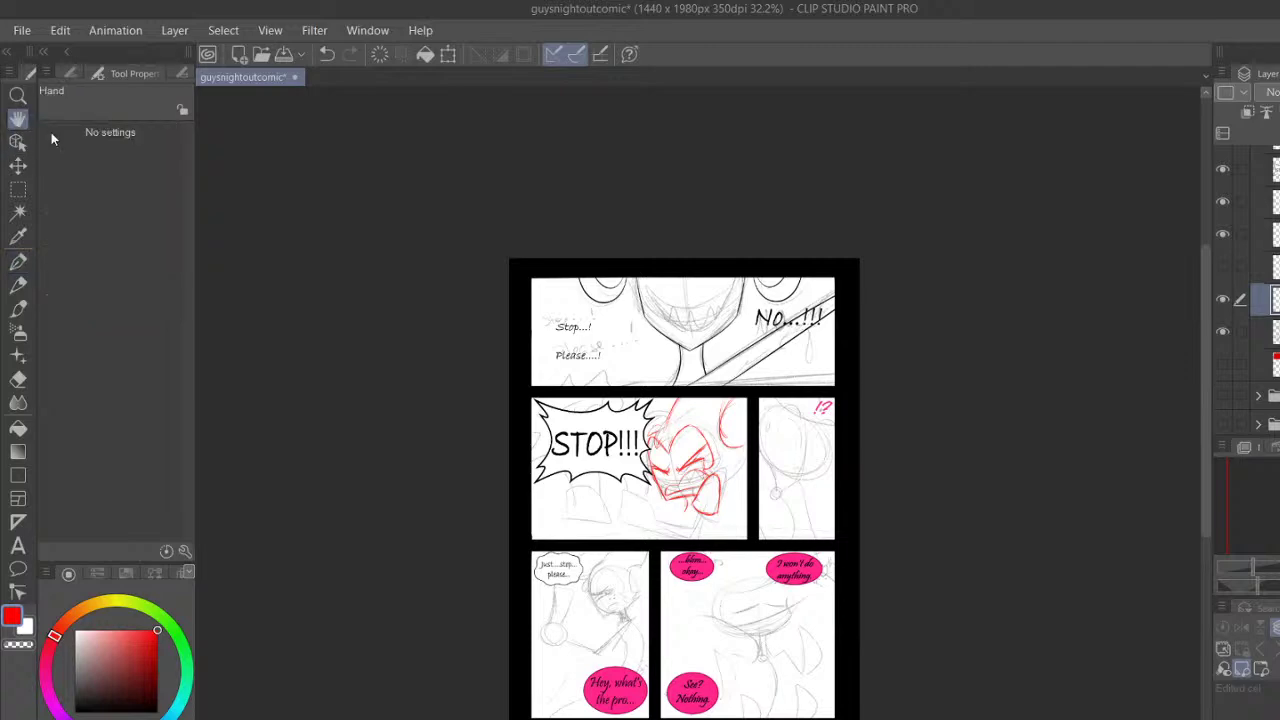
pyautogui.scroll(4, 697, 425)
pyautogui.moveTo(776, 565); pyautogui.dragTo(713, 482)
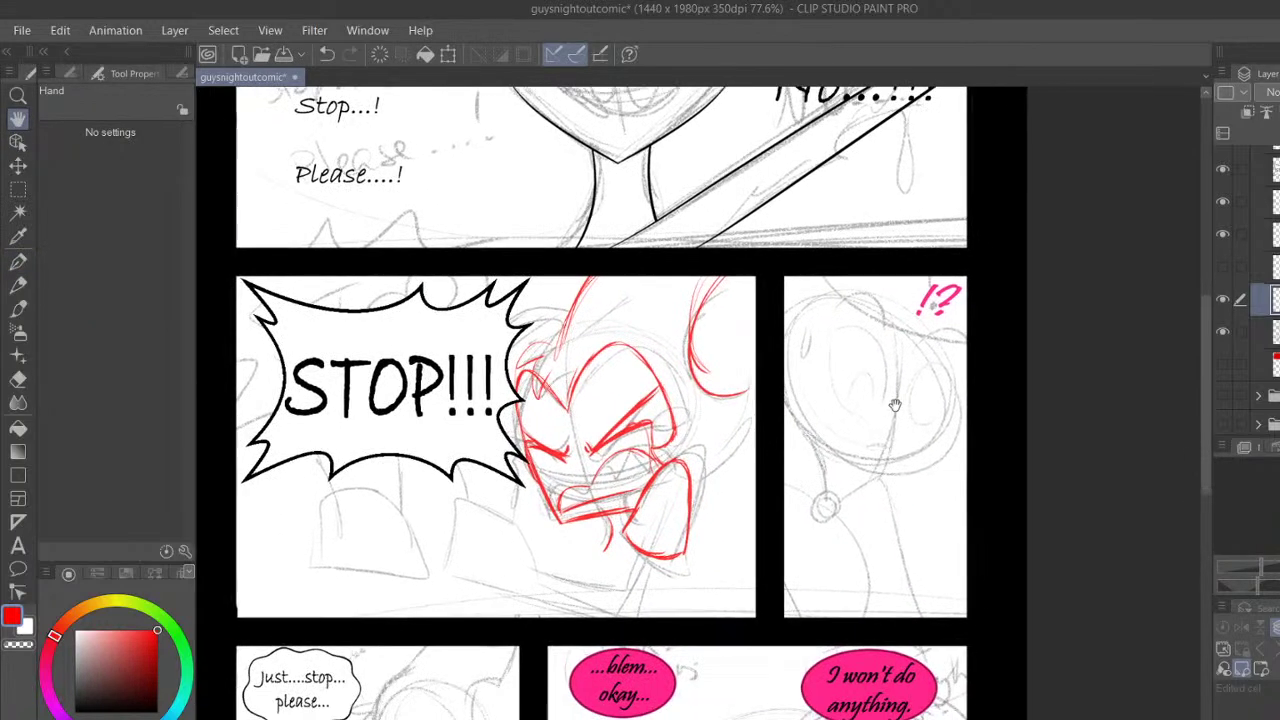
pyautogui.moveTo(630, 541); pyautogui.dragTo(672, 560)
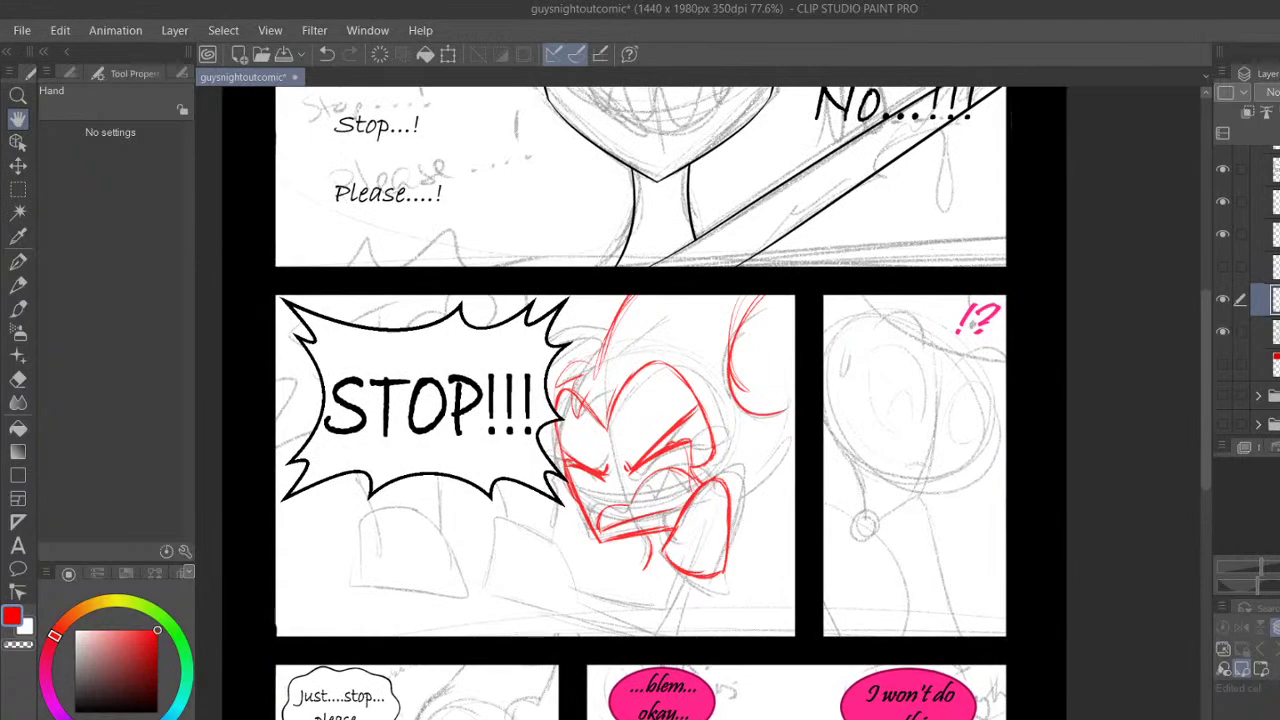
# Reinforce in red the long strand rising from the angry character's forehead to the second panel's upper edge
pyautogui.scroll(4, 698, 430)
pyautogui.moveTo(811, 467); pyautogui.dragTo(759, 515)
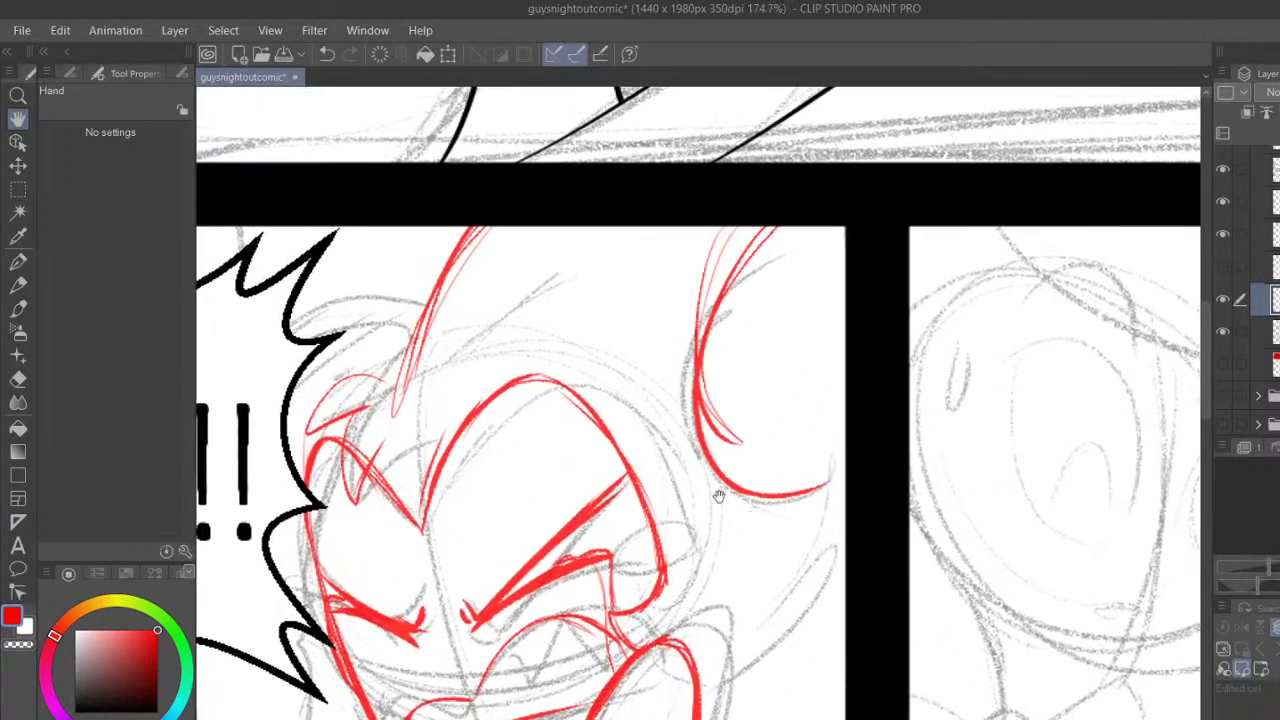
pyautogui.press('p')
pyautogui.moveTo(455, 247); pyautogui.dragTo(384, 406)
pyautogui.moveTo(426, 290); pyautogui.dragTo(408, 320)
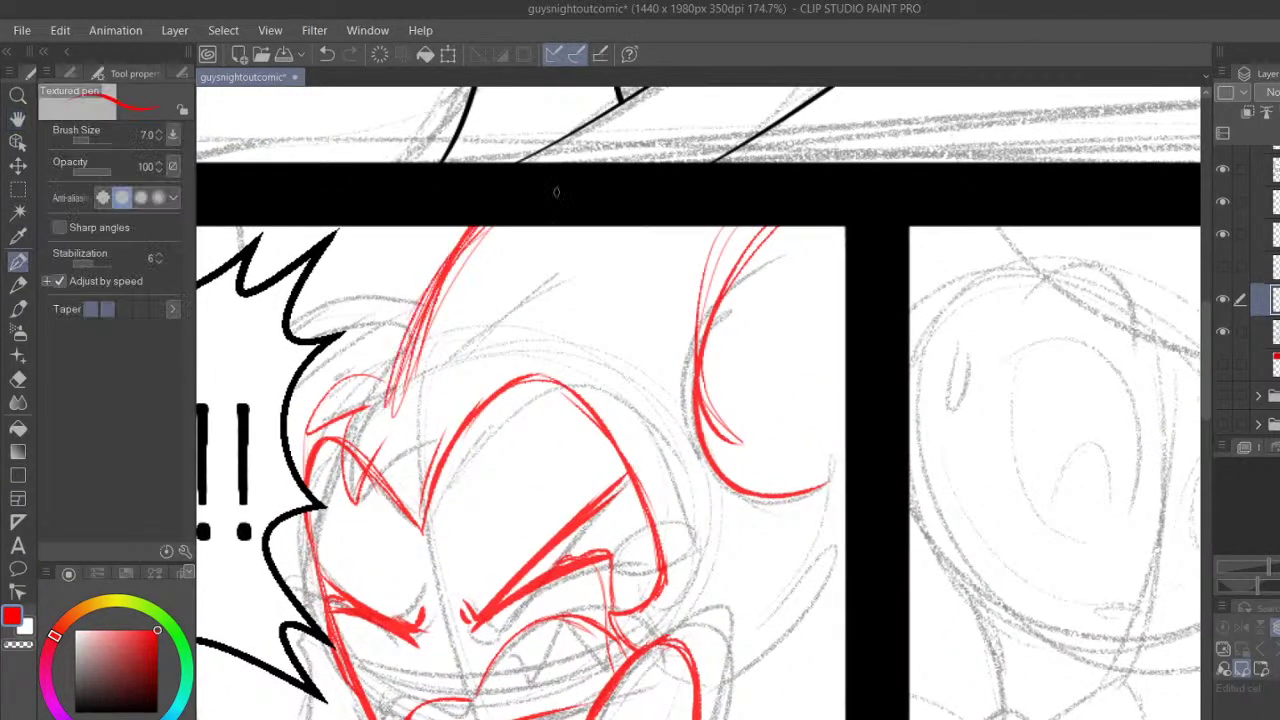
# Sketch the upper edge of the large curve right of the head and the short strokes in the panel's upper right corner
pyautogui.moveTo(779, 227)
pyautogui.mouseDown()
pyautogui.moveTo(807, 262)
pyautogui.moveTo(838, 280)
pyautogui.mouseUp()
pyautogui.moveTo(696, 332)
pyautogui.mouseDown()
pyautogui.moveTo(738, 298)
pyautogui.moveTo(854, 341)
pyautogui.mouseUp()
pyautogui.moveTo(778, 216); pyautogui.dragTo(860, 252)
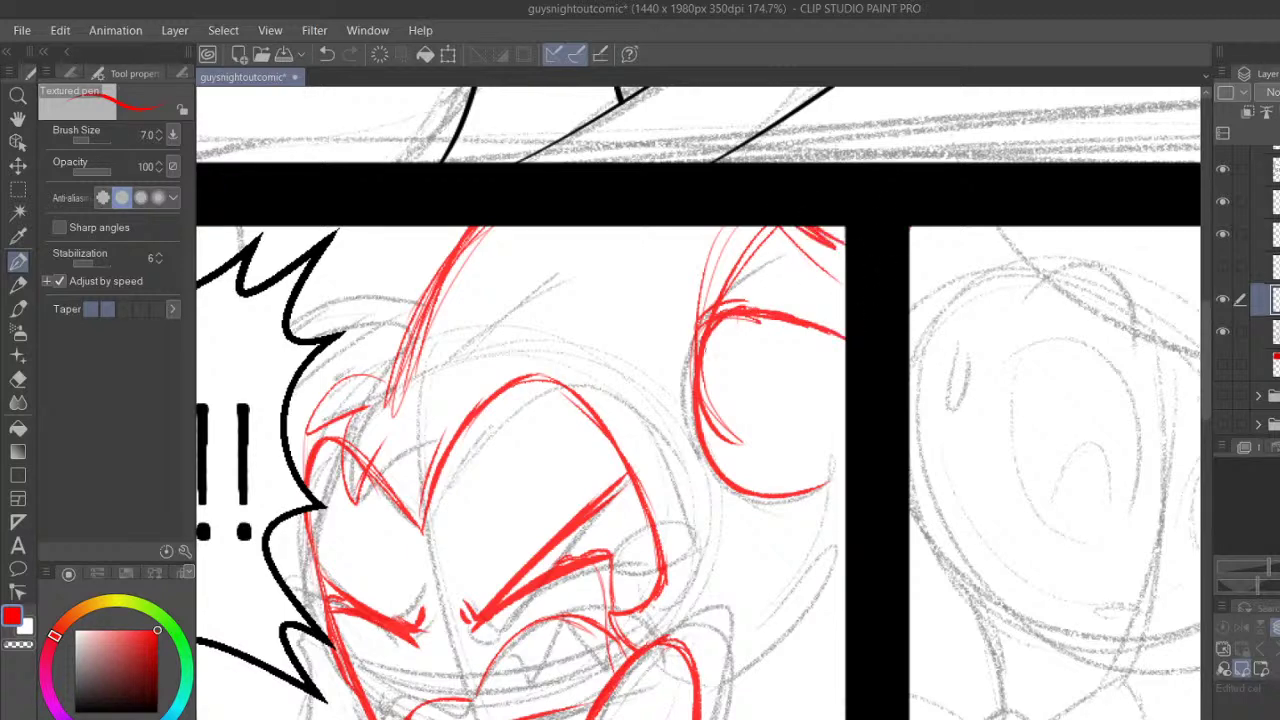
# Redraw the underside of the large curve to a point near the panel's right border and sweep its outer edge back toward the cheek
pyautogui.moveTo(1204, 357); pyautogui.dragTo(1203, 380)
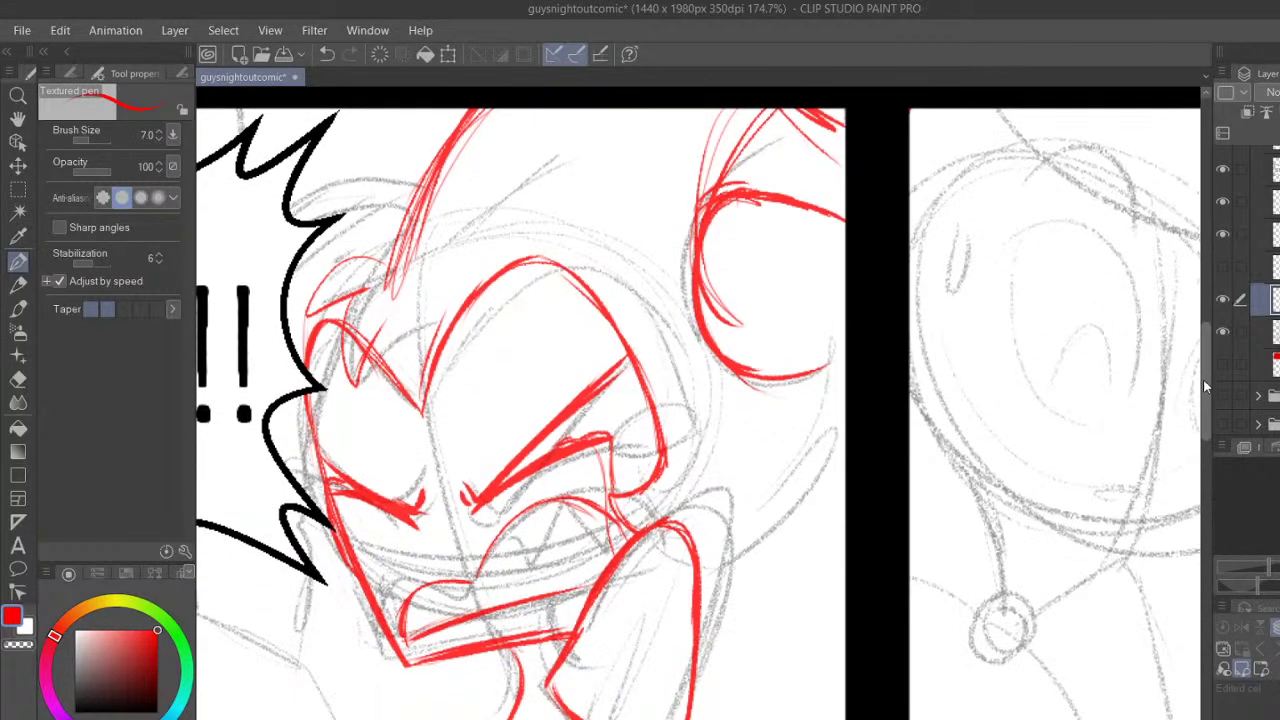
pyautogui.moveTo(700, 718); pyautogui.dragTo(708, 718)
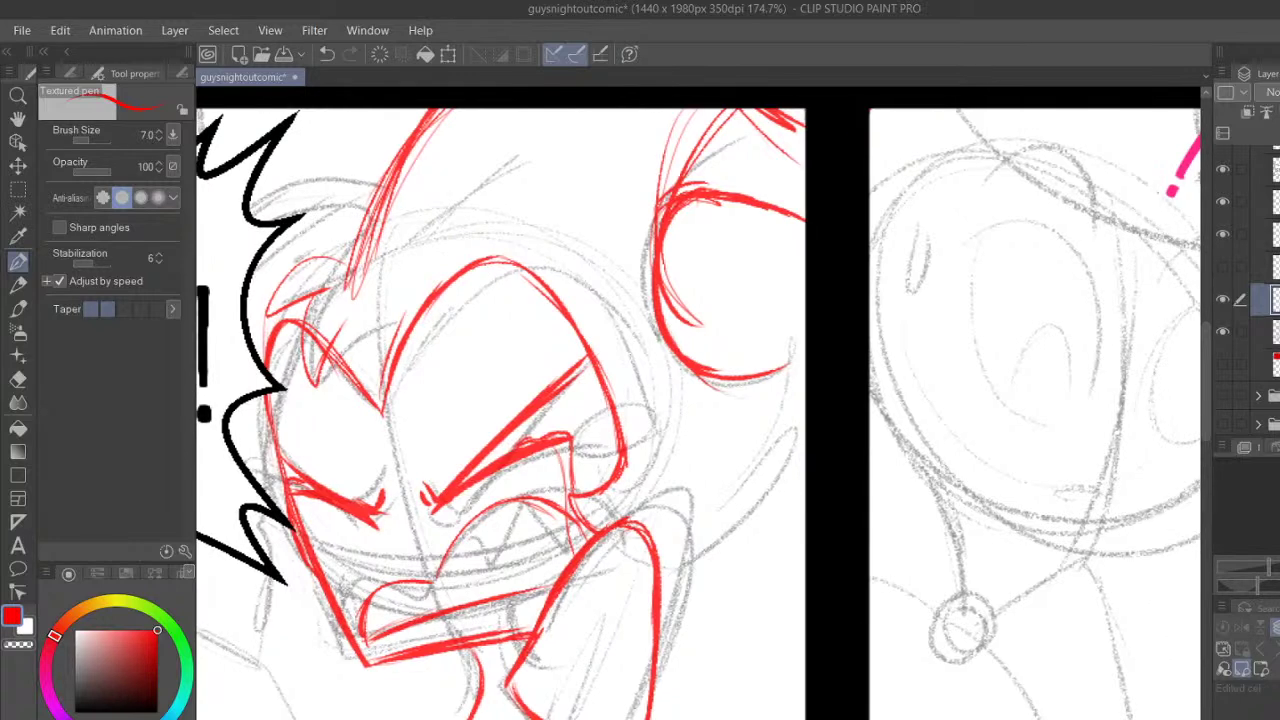
pyautogui.scroll(3, 650, 400)
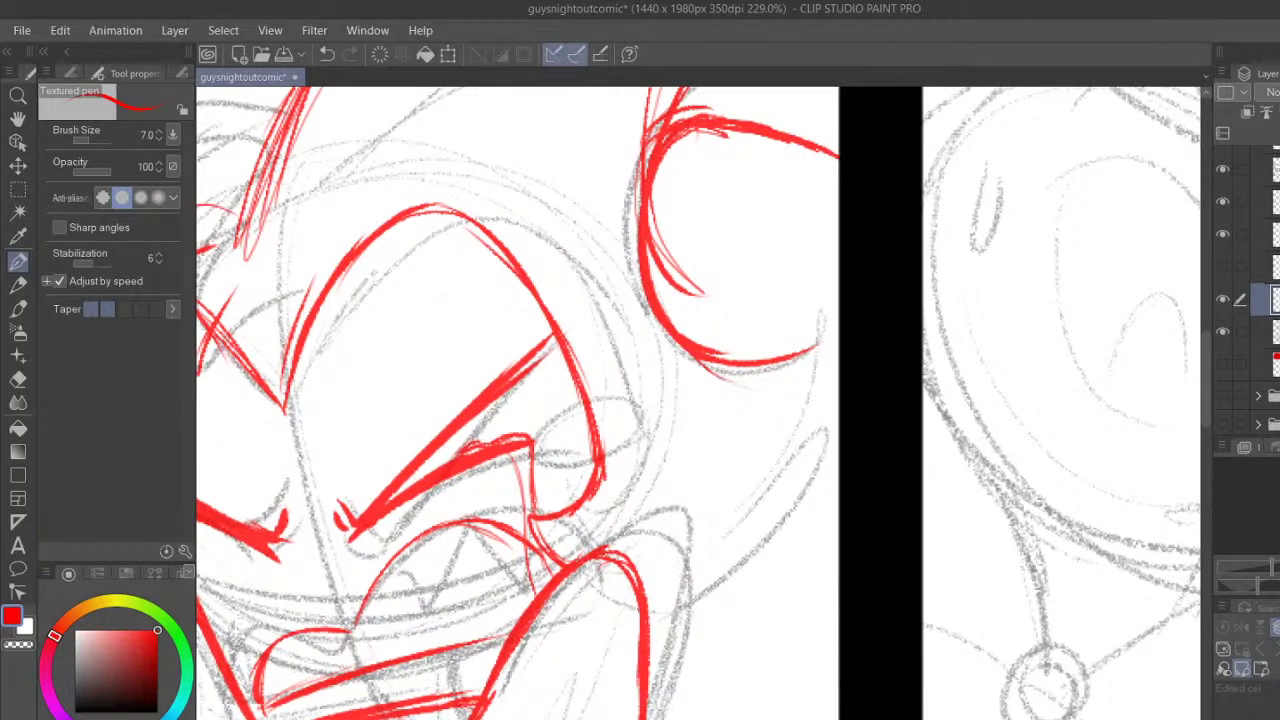
pyautogui.moveTo(650, 618)
pyautogui.mouseDown()
pyautogui.moveTo(785, 512)
pyautogui.moveTo(785, 364)
pyautogui.mouseUp()
pyautogui.moveTo(662, 325)
pyautogui.mouseDown()
pyautogui.moveTo(822, 398)
pyautogui.moveTo(766, 506)
pyautogui.mouseUp()
pyautogui.moveTo(807, 415); pyautogui.dragTo(756, 528)
pyautogui.moveTo(816, 452); pyautogui.dragTo(740, 592)
pyautogui.moveTo(813, 482); pyautogui.dragTo(668, 626)
pyautogui.moveTo(738, 546); pyautogui.dragTo(828, 397)
pyautogui.moveTo(650, 304)
pyautogui.mouseDown()
pyautogui.moveTo(686, 376)
pyautogui.moveTo(798, 404)
pyautogui.mouseUp()
pyautogui.moveTo(657, 318)
pyautogui.mouseDown()
pyautogui.moveTo(680, 372)
pyautogui.moveTo(752, 395)
pyautogui.mouseUp()
pyautogui.moveTo(668, 332); pyautogui.dragTo(798, 390)
# Erase the old inner arc of the large curve and the overlapping strokes running from its upper end to the panel's upper edge
pyautogui.press('e')
pyautogui.click(98, 141)
pyautogui.moveTo(714, 232)
pyautogui.mouseDown()
pyautogui.moveTo(723, 266)
pyautogui.moveTo(803, 337)
pyautogui.mouseUp()
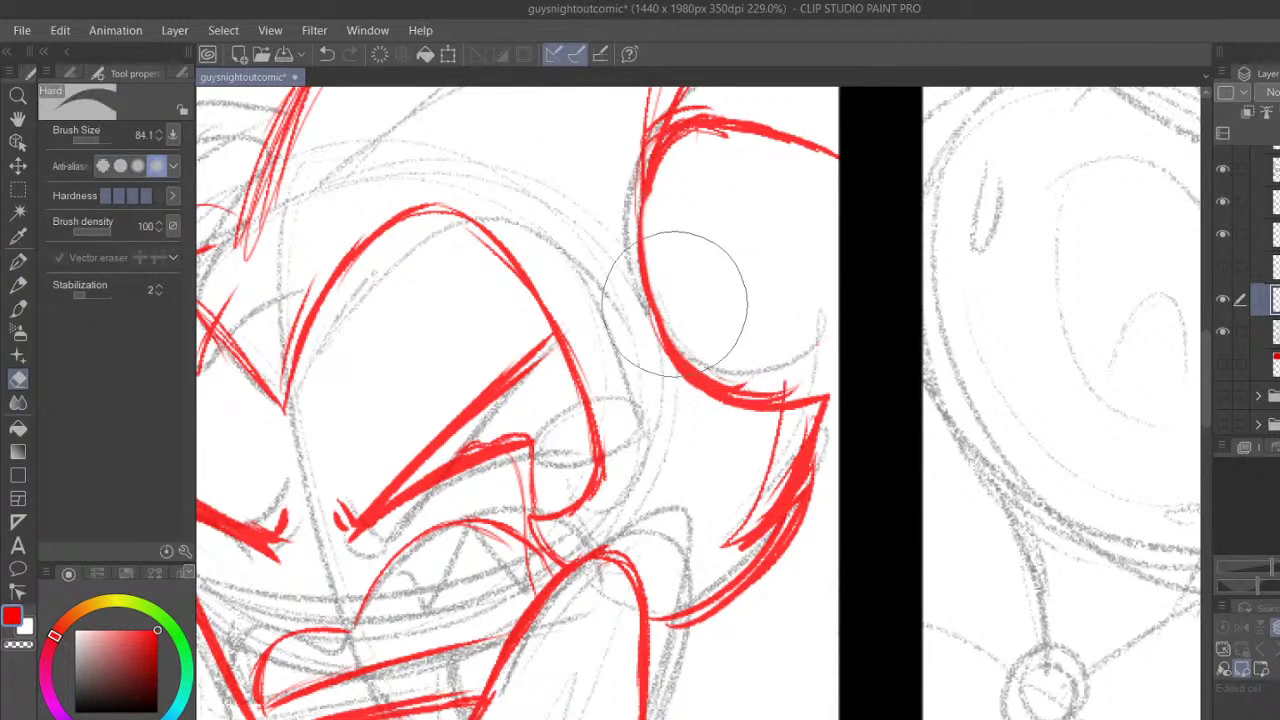
pyautogui.click(19, 259)
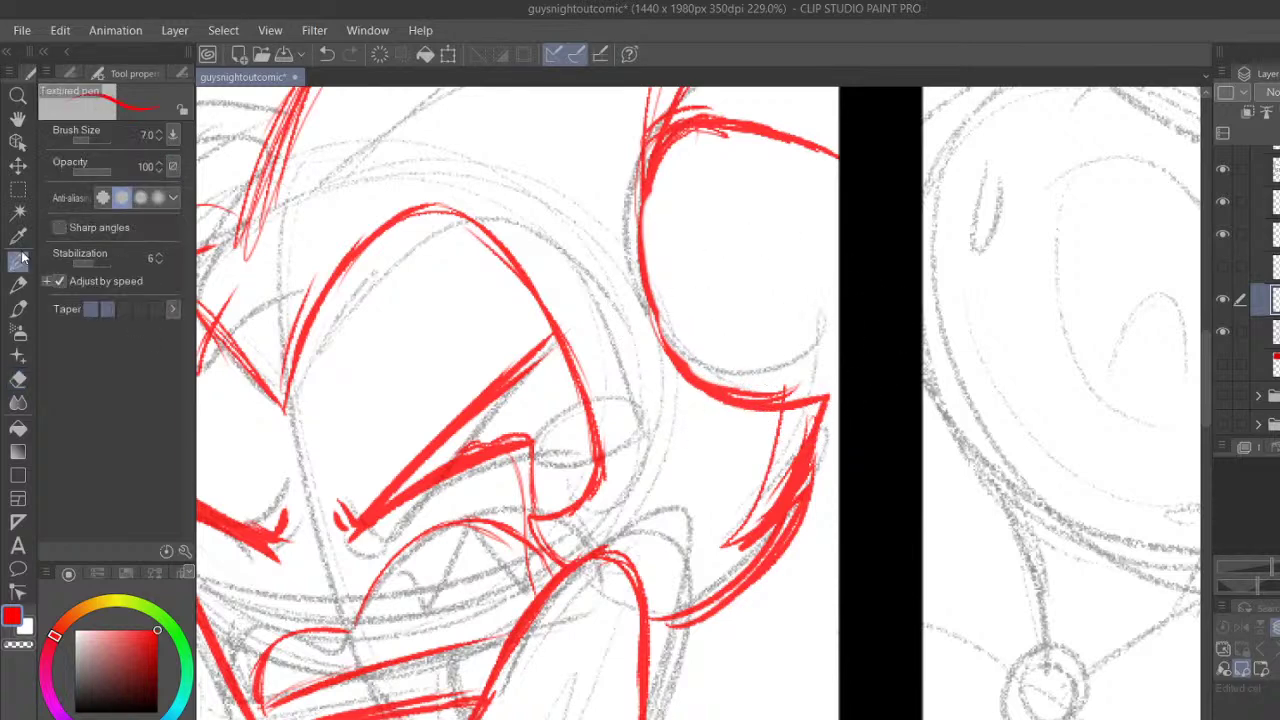
pyautogui.moveTo(1206, 362); pyautogui.dragTo(1203, 321)
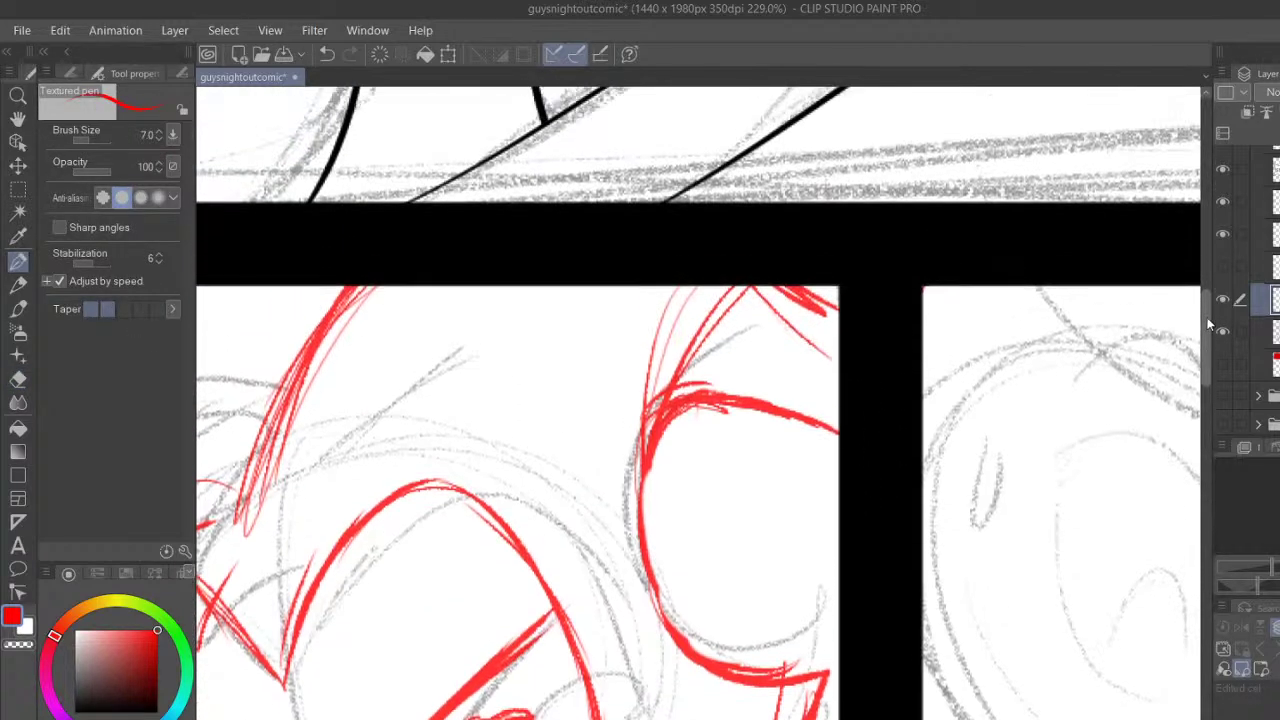
pyautogui.click(20, 379)
pyautogui.moveTo(642, 375)
pyautogui.mouseDown()
pyautogui.moveTo(671, 337)
pyautogui.moveTo(749, 311)
pyautogui.moveTo(790, 335)
pyautogui.mouseUp()
pyautogui.moveTo(600, 415)
pyautogui.mouseDown()
pyautogui.moveTo(797, 323)
pyautogui.moveTo(586, 400)
pyautogui.moveTo(660, 420)
pyautogui.mouseUp()
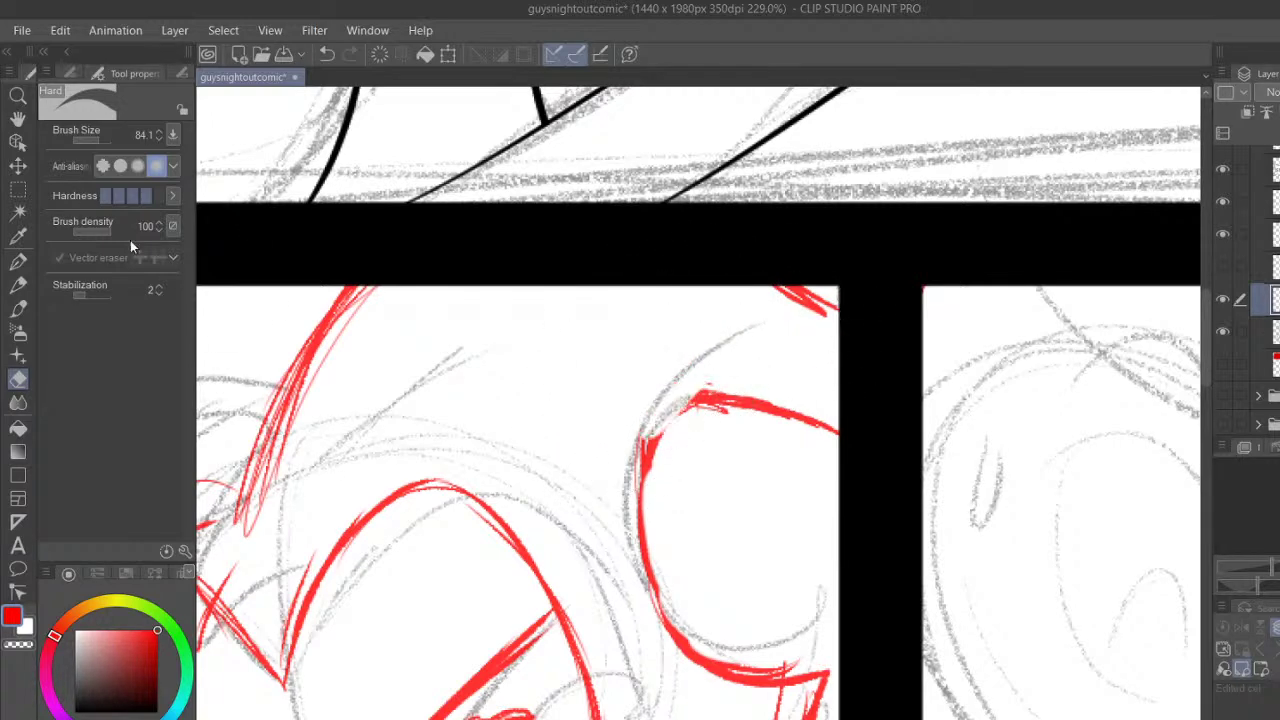
# Sketch the long red strokes running from the face's left side up past the speech bubble to the panel's upper edge
pyautogui.click(18, 118)
pyautogui.moveTo(609, 517); pyautogui.dragTo(871, 297)
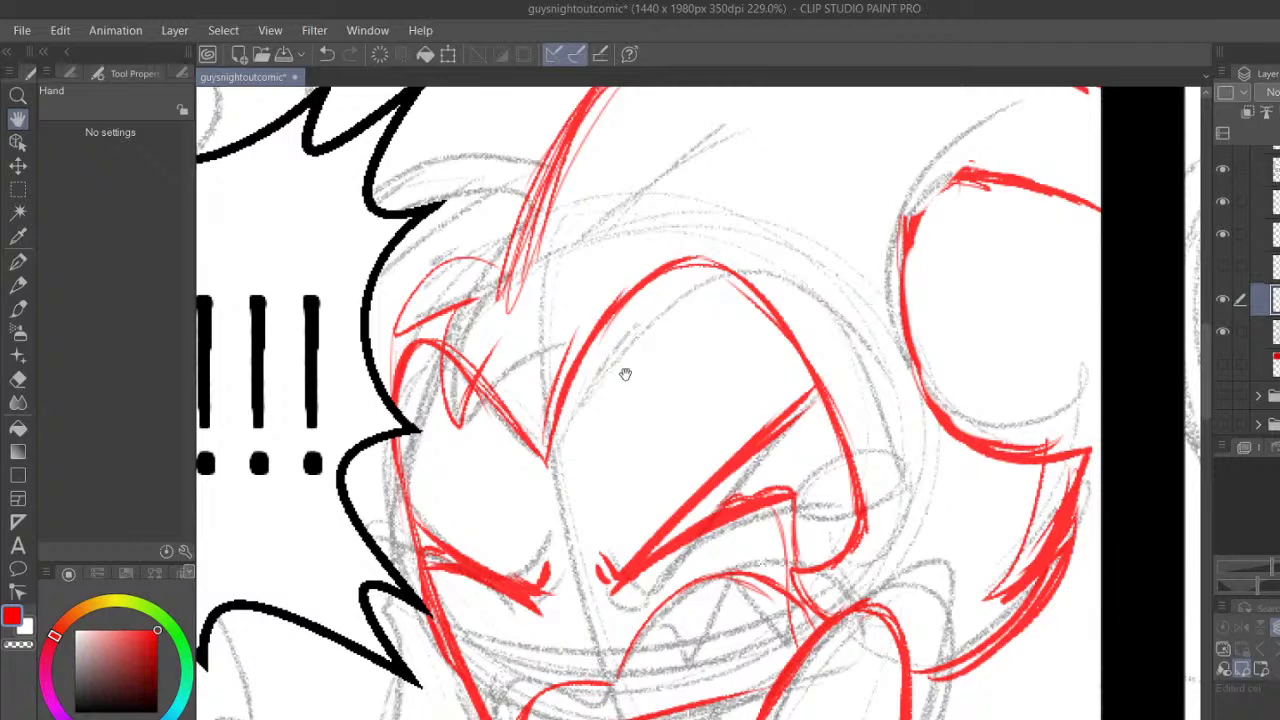
pyautogui.moveTo(871, 297); pyautogui.dragTo(917, 367)
pyautogui.click(18, 259)
pyautogui.moveTo(435, 514); pyautogui.dragTo(455, 587)
pyautogui.moveTo(440, 318); pyautogui.dragTo(434, 458)
pyautogui.moveTo(463, 194); pyautogui.dragTo(434, 462)
pyautogui.moveTo(474, 160); pyautogui.dragTo(440, 470)
pyautogui.moveTo(513, 135); pyautogui.dragTo(427, 505)
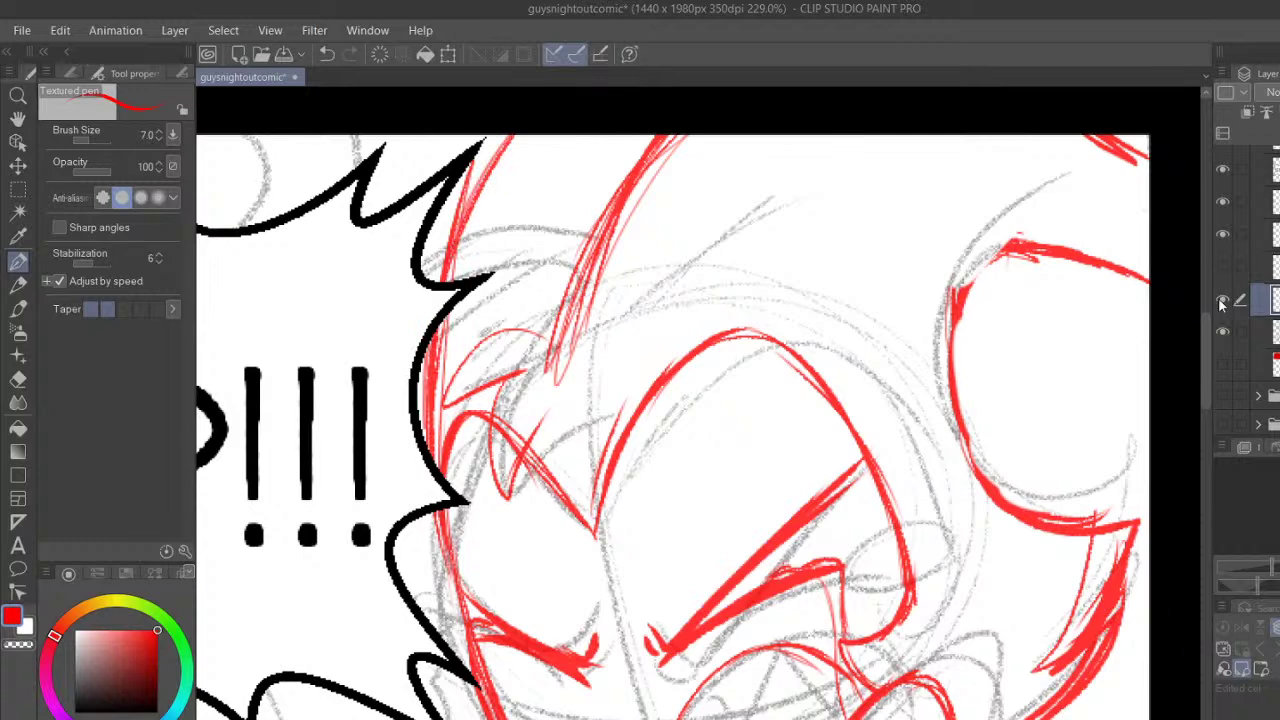
# Redraw the rounded upper part of the large curve and reinforce the short strokes in the panel's upper right corner
pyautogui.moveTo(938, 350)
pyautogui.mouseDown()
pyautogui.moveTo(1008, 244)
pyautogui.moveTo(1100, 282)
pyautogui.mouseUp()
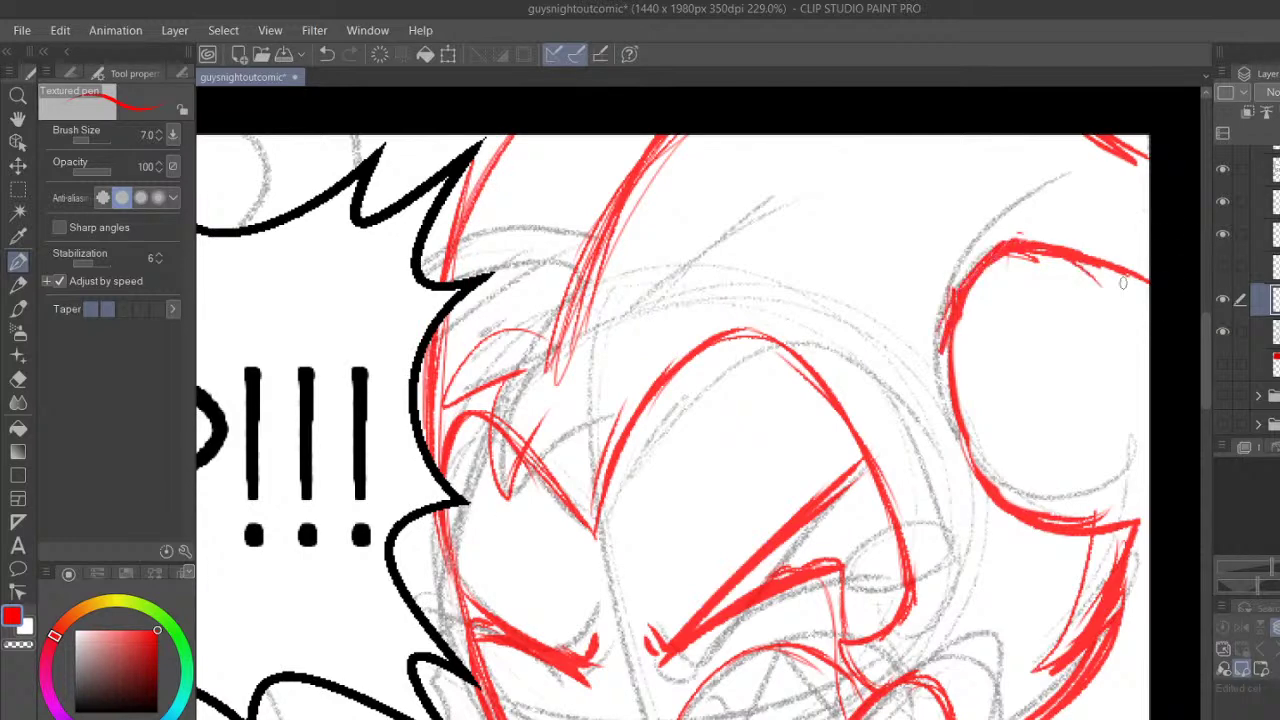
pyautogui.hscroll(3, 965, 716)
pyautogui.moveTo(850, 249)
pyautogui.mouseDown()
pyautogui.moveTo(946, 293)
pyautogui.moveTo(976, 332)
pyautogui.mouseUp()
pyautogui.moveTo(890, 262); pyautogui.dragTo(980, 325)
pyautogui.moveTo(924, 137); pyautogui.dragTo(966, 159)
pyautogui.moveTo(926, 135); pyautogui.dragTo(960, 149)
# Thicken the left edge of the tapered shape below the head and the curved cheek line above the mouth
pyautogui.moveTo(1204, 340); pyautogui.dragTo(1205, 412)
pyautogui.moveTo(582, 428); pyautogui.dragTo(646, 314)
pyautogui.moveTo(616, 358); pyautogui.dragTo(688, 242)
pyautogui.moveTo(566, 181)
pyautogui.mouseDown()
pyautogui.moveTo(666, 212)
pyautogui.moveTo(682, 234)
pyautogui.mouseUp()
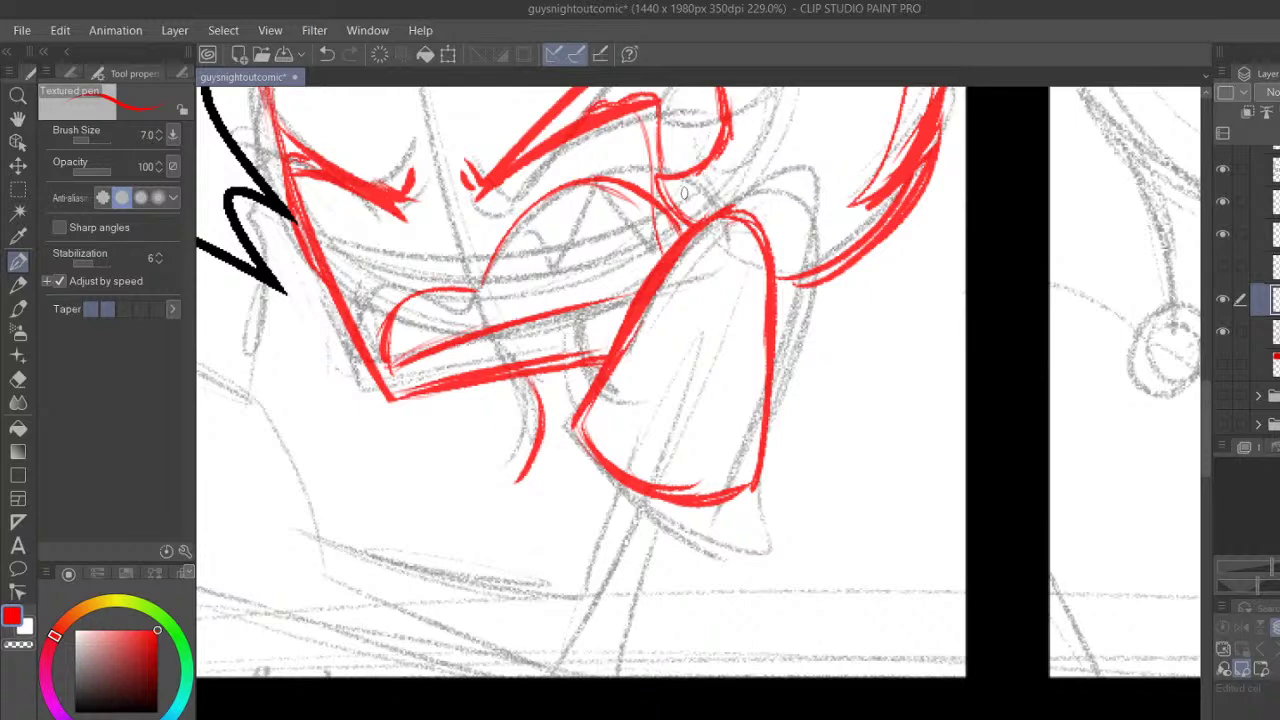
# Thicken the neck stroke below the chin and draw the arm's two sides from the tapered shape down to the panel's lower edge
pyautogui.moveTo(1206, 408); pyautogui.dragTo(1206, 422)
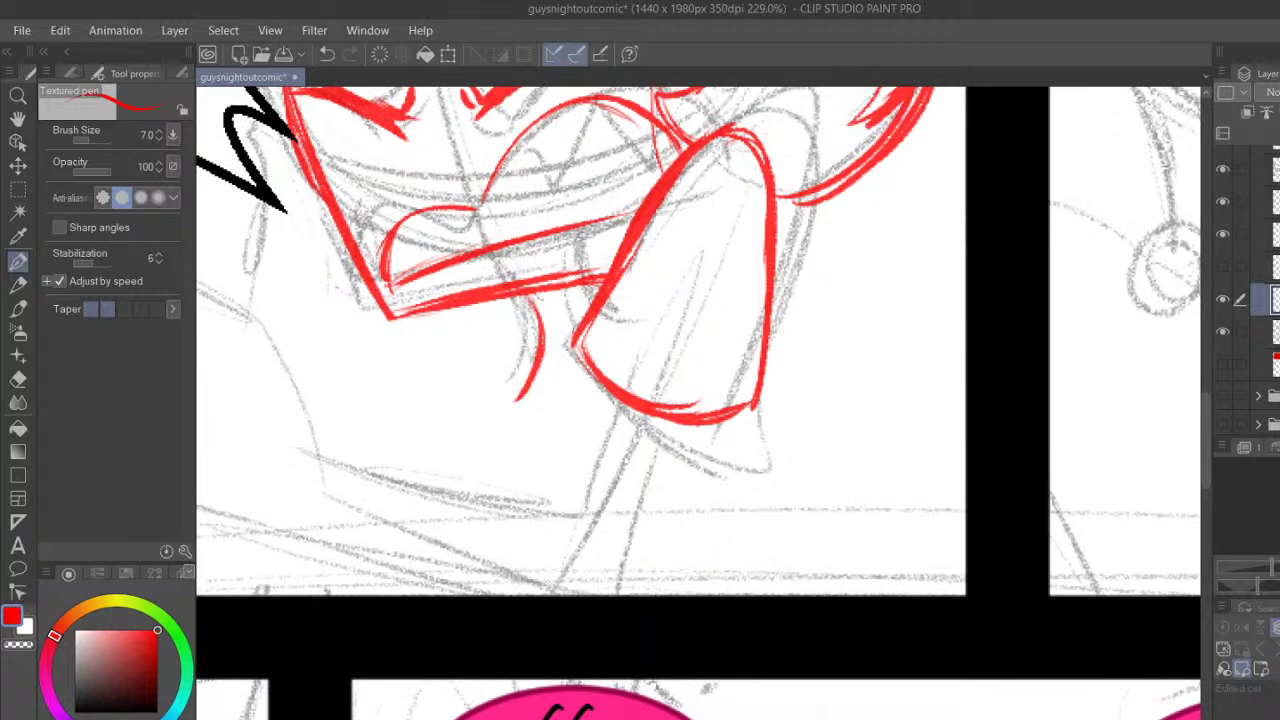
pyautogui.moveTo(547, 296)
pyautogui.mouseDown()
pyautogui.moveTo(540, 384)
pyautogui.moveTo(518, 420)
pyautogui.mouseUp()
pyautogui.moveTo(626, 324); pyautogui.dragTo(600, 396)
pyautogui.moveTo(608, 344); pyautogui.dragTo(514, 596)
pyautogui.moveTo(618, 322); pyautogui.dragTo(494, 596)
pyautogui.moveTo(726, 402)
pyautogui.mouseDown()
pyautogui.moveTo(636, 586)
pyautogui.moveTo(618, 596)
pyautogui.mouseUp()
# Sketch the red outline of the clenched fist below the speech bubble, with angular knuckles on its left and a straight right side
pyautogui.moveTo(820, 718); pyautogui.dragTo(770, 718)
pyautogui.moveTo(350, 380)
pyautogui.mouseDown()
pyautogui.moveTo(330, 318)
pyautogui.moveTo(362, 282)
pyautogui.moveTo(302, 412)
pyautogui.moveTo(332, 462)
pyautogui.moveTo(306, 461)
pyautogui.moveTo(338, 444)
pyautogui.mouseUp()
pyautogui.moveTo(313, 458)
pyautogui.mouseDown()
pyautogui.moveTo(311, 488)
pyautogui.moveTo(396, 536)
pyautogui.moveTo(302, 457)
pyautogui.moveTo(316, 385)
pyautogui.mouseUp()
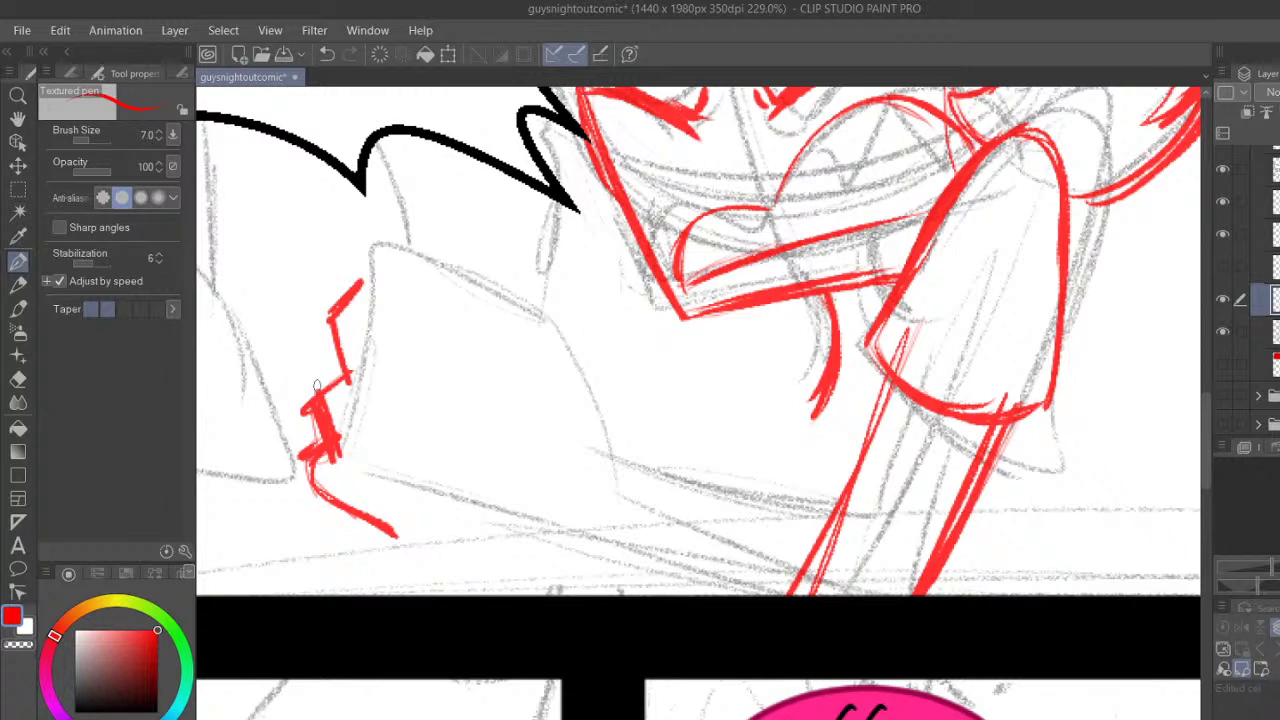
pyautogui.moveTo(563, 372); pyautogui.dragTo(562, 465)
pyautogui.moveTo(570, 346); pyautogui.dragTo(564, 440)
pyautogui.moveTo(502, 288)
pyautogui.mouseDown()
pyautogui.moveTo(560, 332)
pyautogui.moveTo(557, 475)
pyautogui.moveTo(640, 525)
pyautogui.mouseUp()
# Draw the forearm's two edges from the fist down to the panel's lower edge and reinforce the neighbouring arm line
pyautogui.moveTo(560, 468); pyautogui.dragTo(735, 595)
pyautogui.moveTo(398, 534)
pyautogui.mouseDown()
pyautogui.moveTo(490, 545)
pyautogui.moveTo(585, 594)
pyautogui.mouseUp()
pyautogui.moveTo(402, 528)
pyautogui.mouseDown()
pyautogui.moveTo(530, 558)
pyautogui.moveTo(585, 598)
pyautogui.mouseUp()
pyautogui.moveTo(578, 476); pyautogui.dragTo(760, 597)
pyautogui.moveTo(660, 542); pyautogui.dragTo(756, 597)
pyautogui.moveTo(880, 366); pyautogui.dragTo(787, 597)
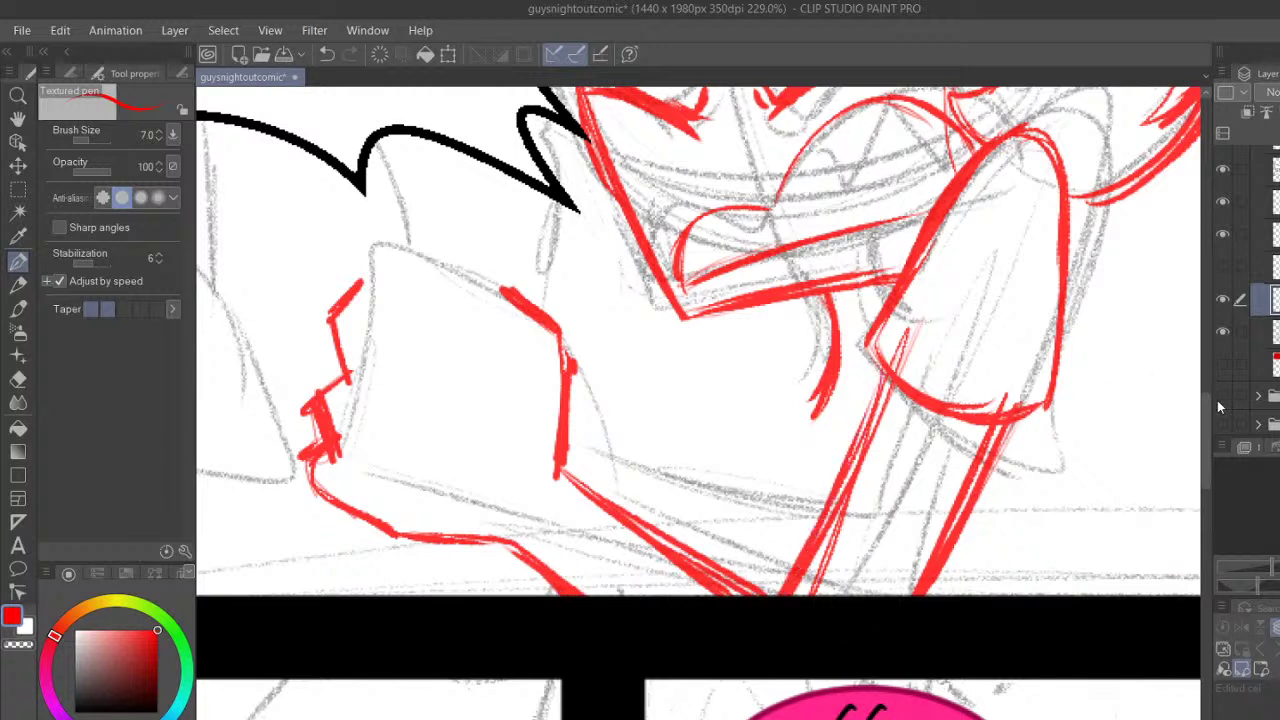
# Select the fist sketch with the Lasso, scale it down slightly toward the forearm, and deselect it
pyautogui.click(18, 190)
pyautogui.click(180, 73)
pyautogui.click(84, 95)
pyautogui.click(110, 160)
pyautogui.moveTo(400, 203)
pyautogui.mouseDown()
pyautogui.moveTo(315, 558)
pyautogui.moveTo(503, 543)
pyautogui.moveTo(598, 289)
pyautogui.mouseUp()
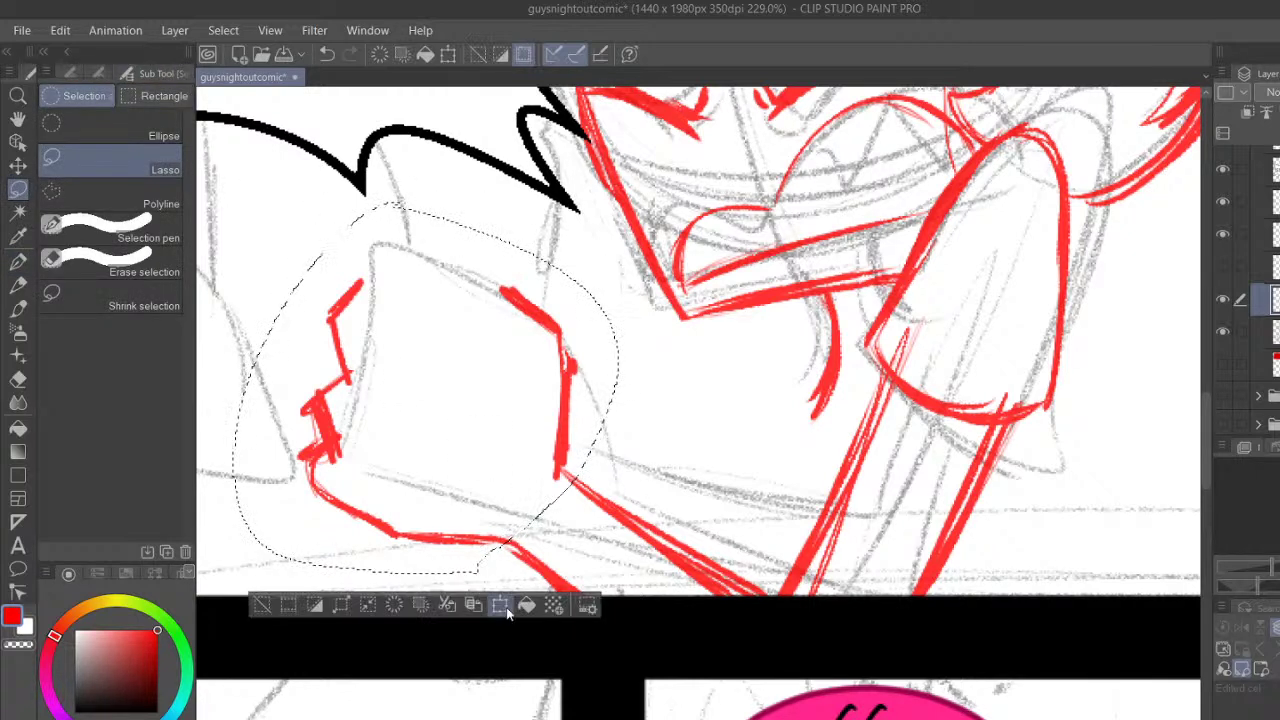
pyautogui.hotkey('ctrl', 't')
pyautogui.moveTo(255, 210); pyautogui.dragTo(277, 232)
pyautogui.click(388, 609)
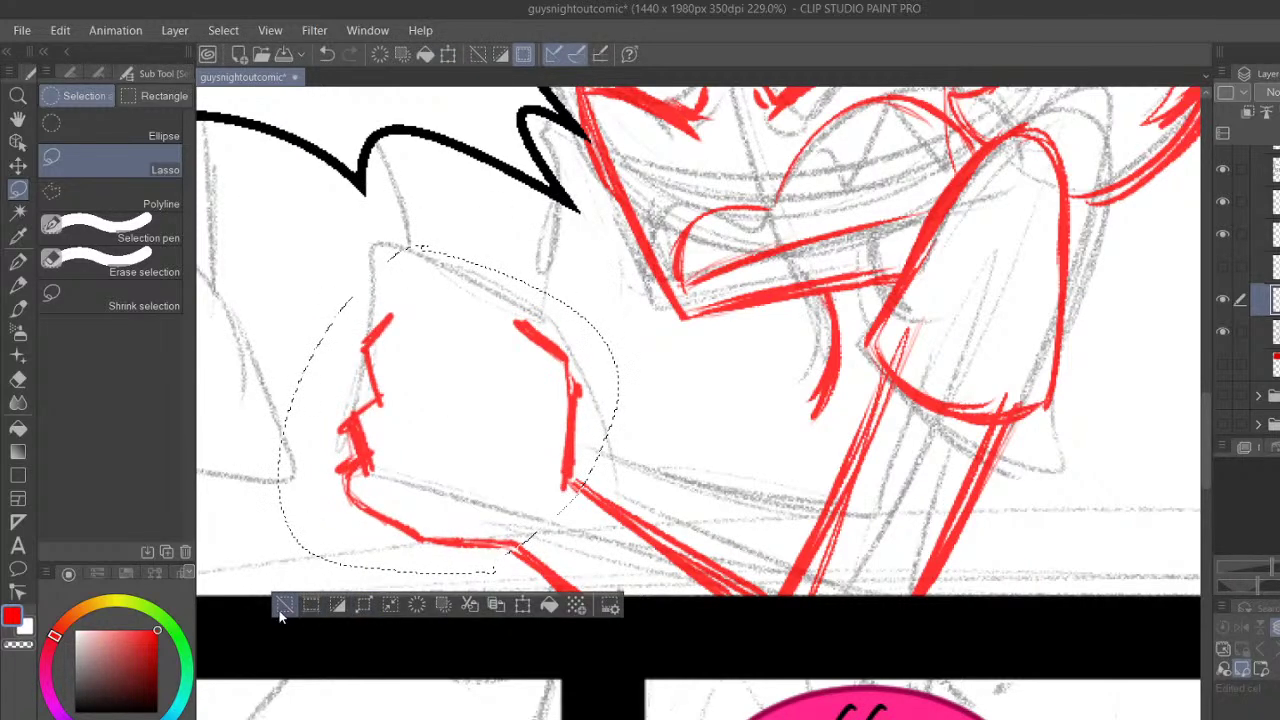
pyautogui.click(284, 608)
# Draw two side lines from the speech bubble down to the fist, join them with a curved rim, and reinforce the fist's right side
pyautogui.click(18, 119)
pyautogui.moveTo(683, 303); pyautogui.dragTo(738, 460)
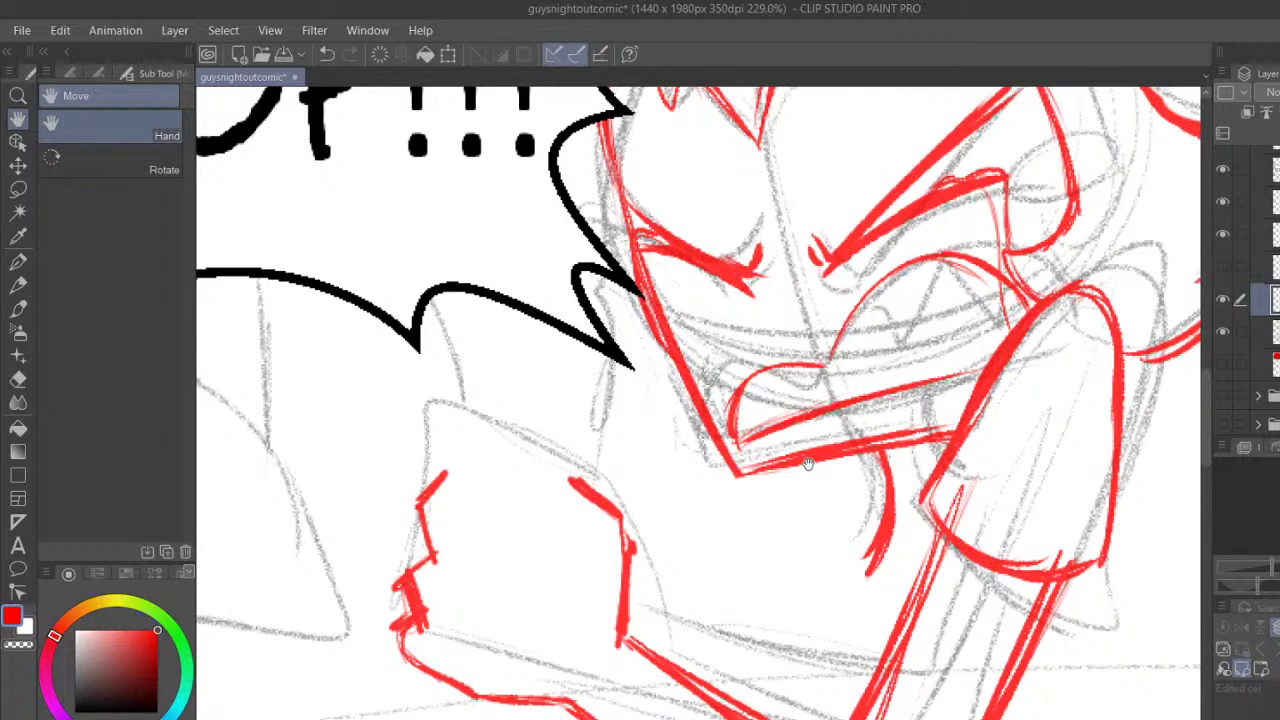
pyautogui.moveTo(363, 251)
pyautogui.mouseDown()
pyautogui.moveTo(391, 305)
pyautogui.moveTo(391, 273)
pyautogui.mouseUp()
pyautogui.click(18, 260)
pyautogui.moveTo(484, 493)
pyautogui.mouseDown()
pyautogui.moveTo(456, 303)
pyautogui.moveTo(488, 510)
pyautogui.mouseUp()
pyautogui.moveTo(464, 318); pyautogui.dragTo(490, 518)
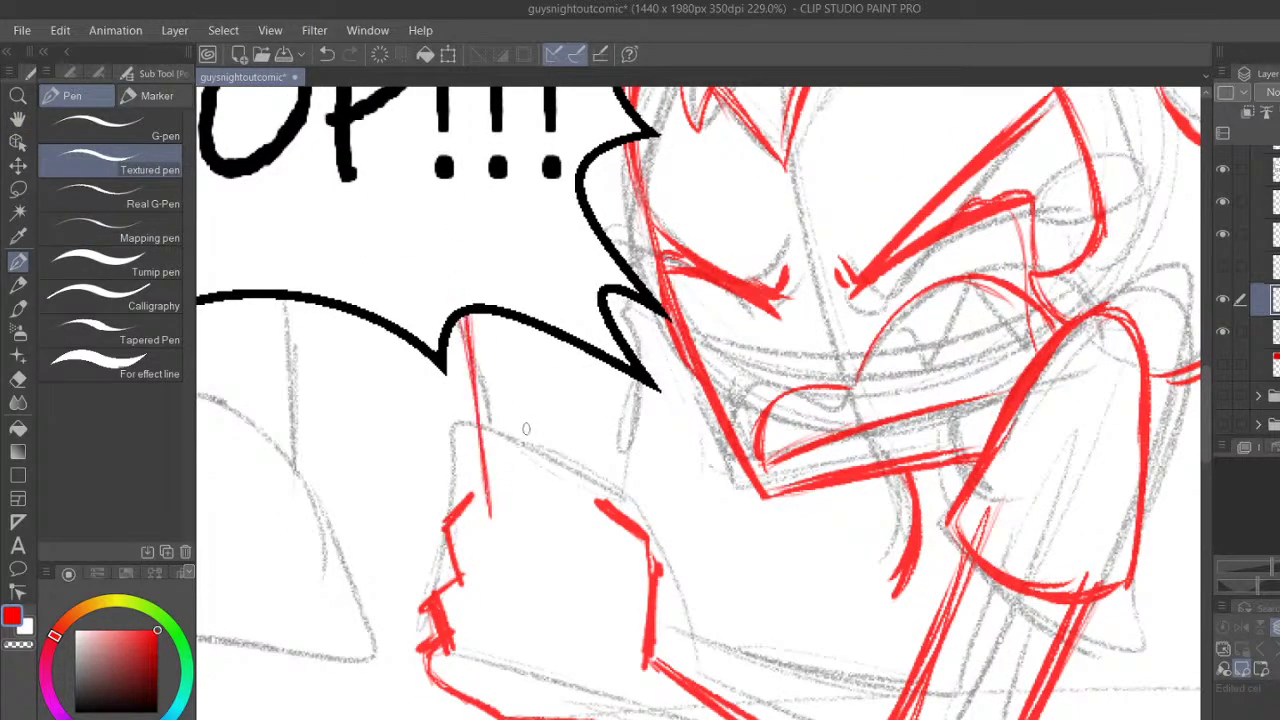
pyautogui.moveTo(466, 320)
pyautogui.mouseDown()
pyautogui.moveTo(488, 512)
pyautogui.moveTo(614, 532)
pyautogui.mouseUp()
pyautogui.moveTo(496, 514); pyautogui.dragTo(614, 530)
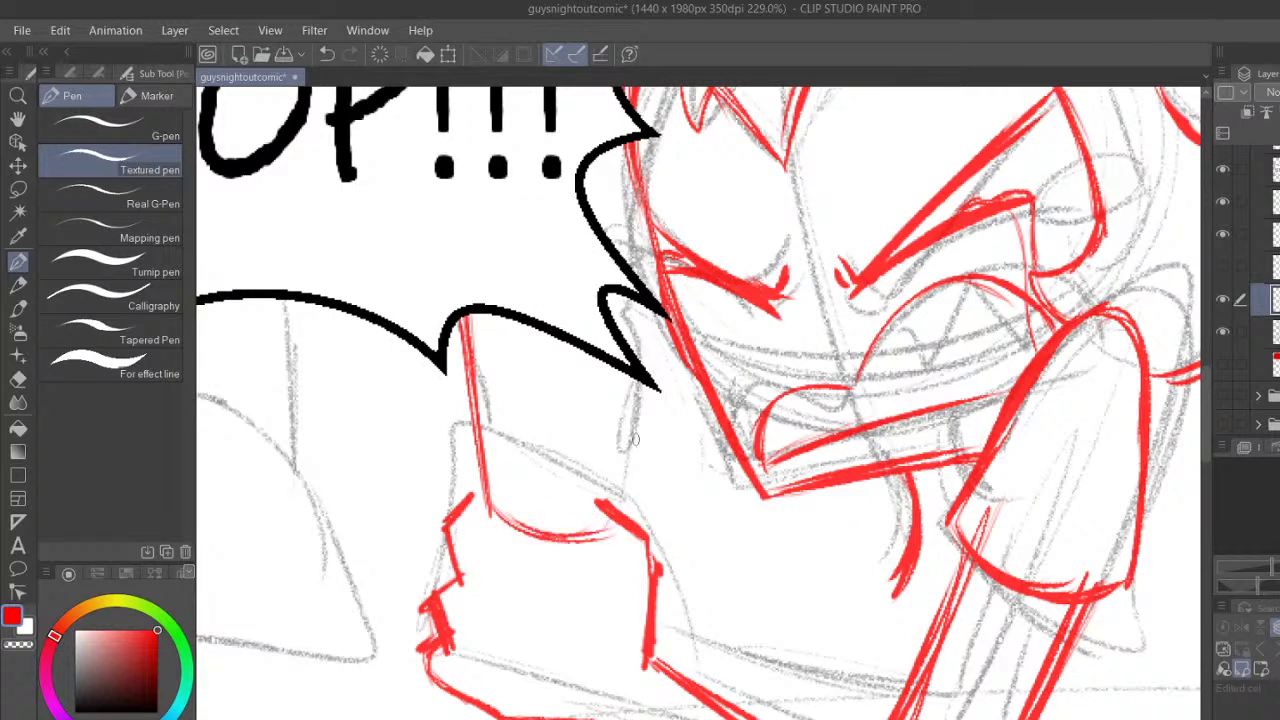
pyautogui.moveTo(470, 496)
pyautogui.mouseDown()
pyautogui.moveTo(648, 530)
pyautogui.moveTo(611, 535)
pyautogui.mouseUp()
pyautogui.moveTo(618, 506); pyautogui.dragTo(629, 416)
pyautogui.moveTo(620, 508); pyautogui.dragTo(648, 345)
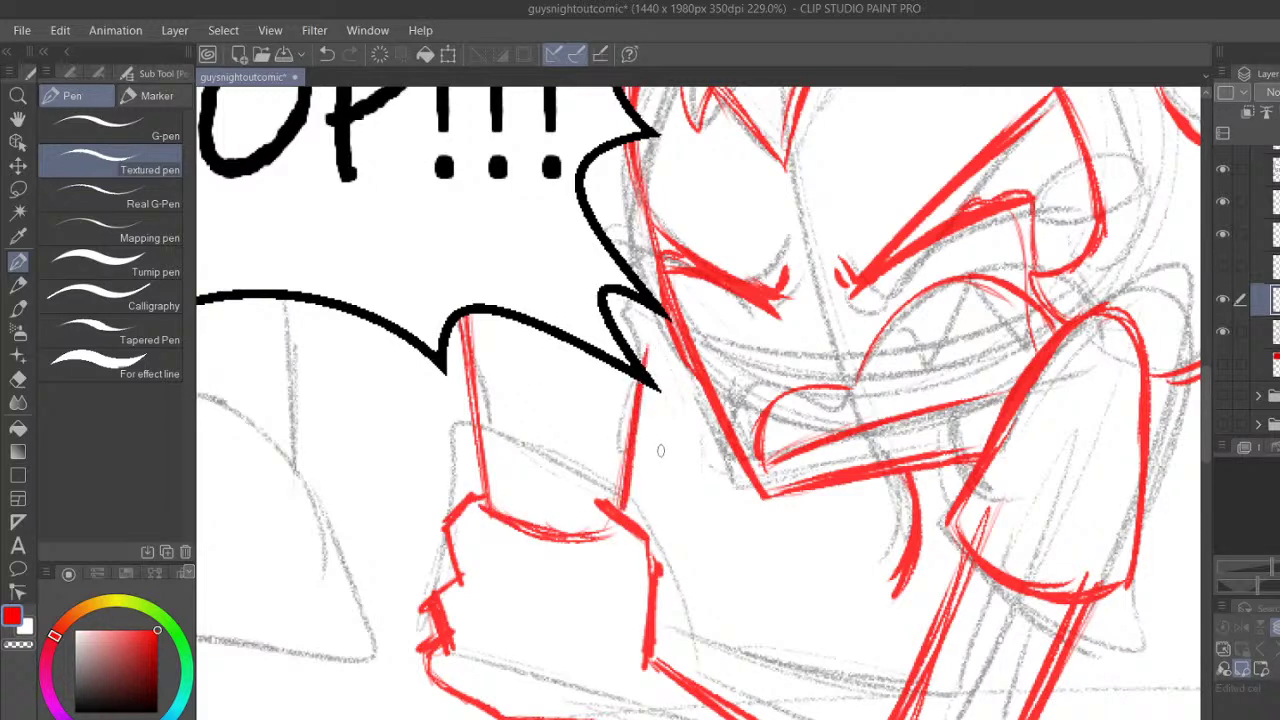
pyautogui.moveTo(608, 530)
pyautogui.mouseDown()
pyautogui.moveTo(643, 326)
pyautogui.moveTo(616, 522)
pyautogui.moveTo(666, 545)
pyautogui.moveTo(656, 640)
pyautogui.mouseUp()
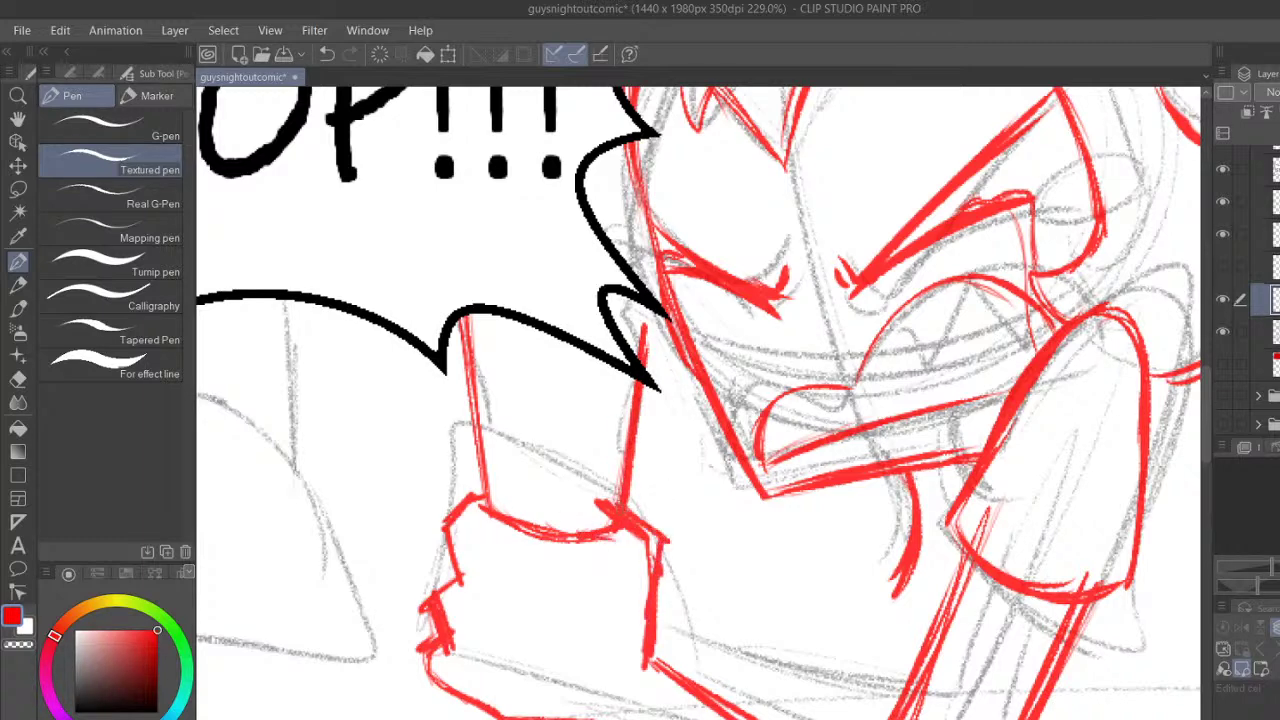
# Sketch the pointed collar strokes at the base of the neck and a line running down from them
pyautogui.scroll(-2, 1205, 427)
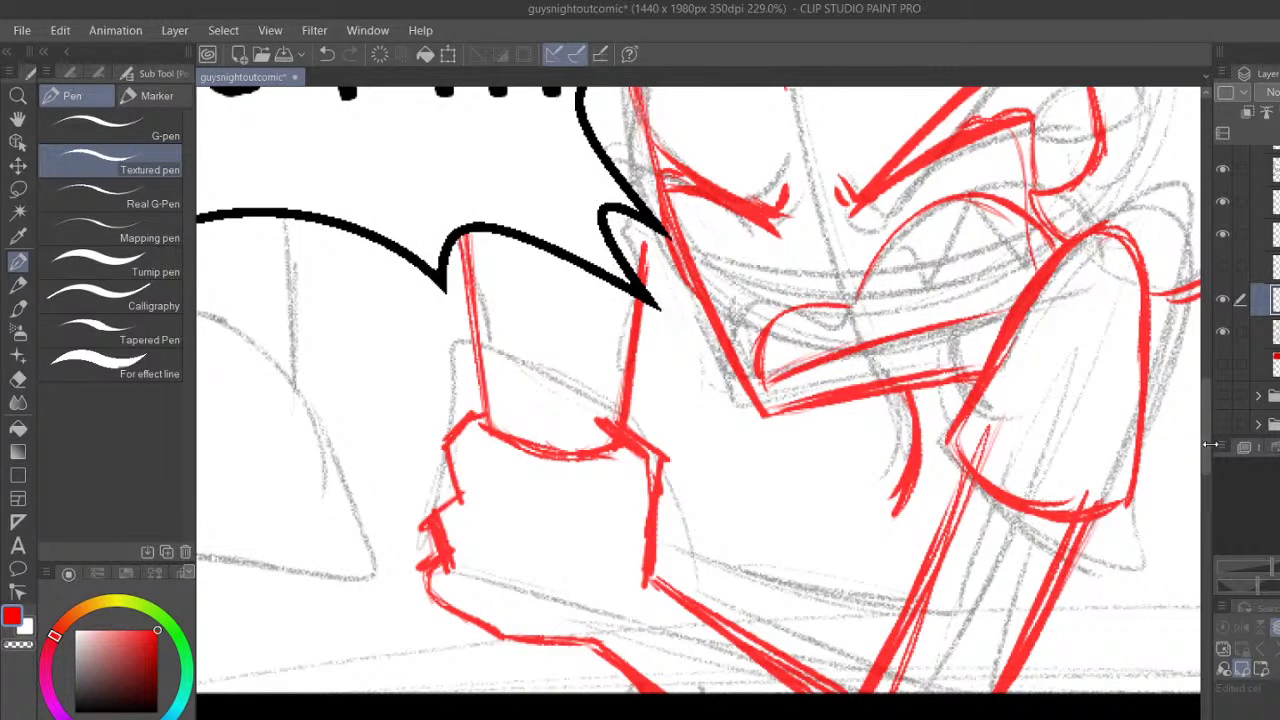
pyautogui.moveTo(1210, 442); pyautogui.dragTo(1204, 416)
pyautogui.hscroll(2, 1046, 627)
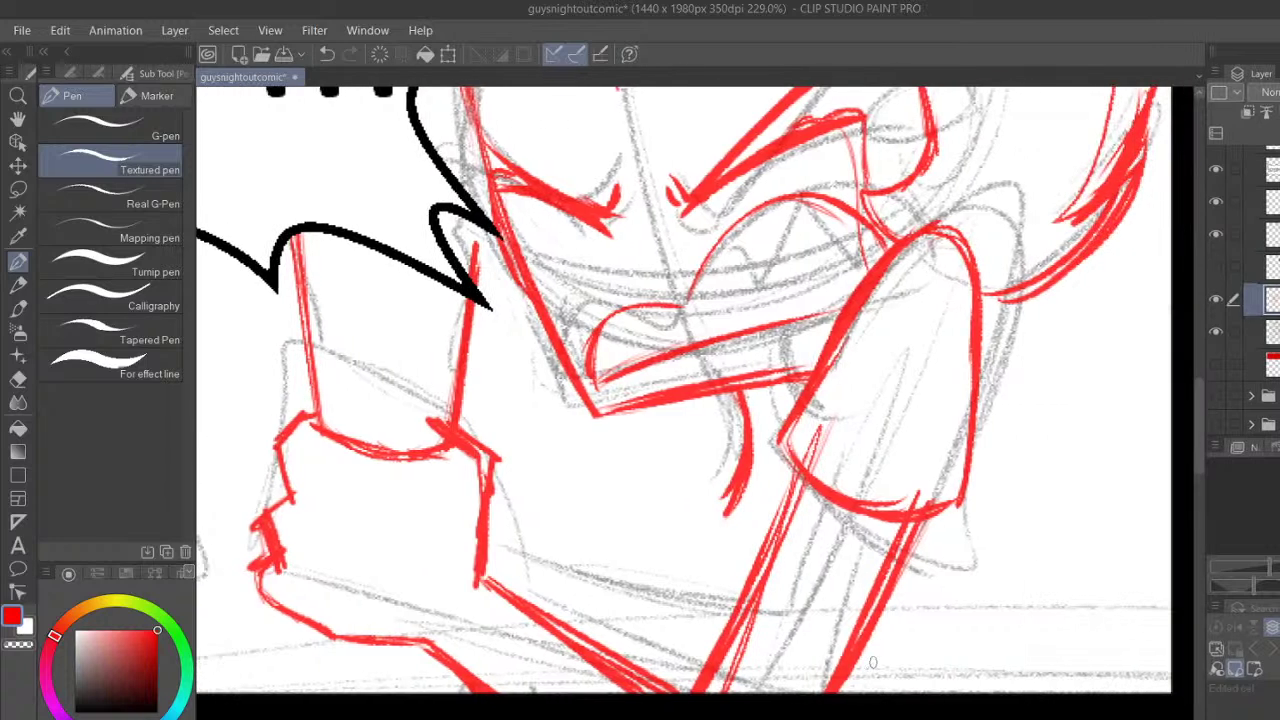
pyautogui.moveTo(740, 492)
pyautogui.mouseDown()
pyautogui.moveTo(778, 540)
pyautogui.moveTo(768, 524)
pyautogui.moveTo(688, 517)
pyautogui.moveTo(722, 620)
pyautogui.mouseUp()
pyautogui.moveTo(710, 516); pyautogui.dragTo(726, 630)
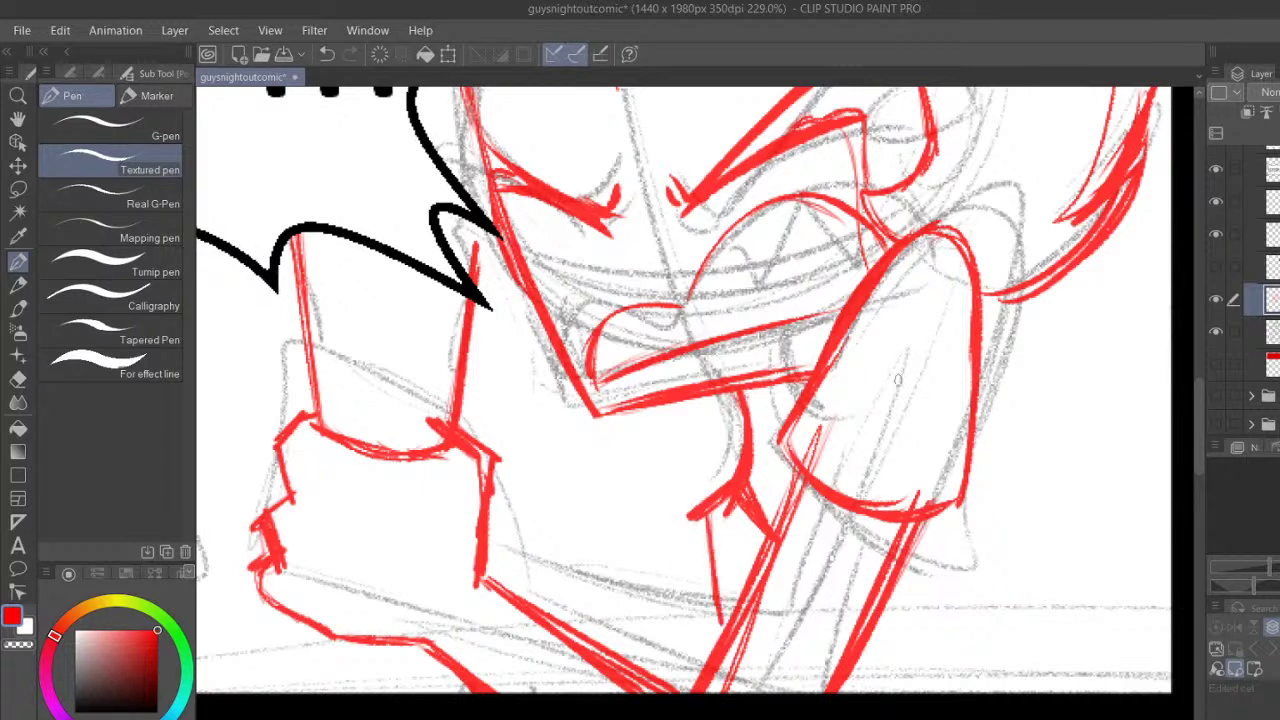
pyautogui.moveTo(964, 508); pyautogui.dragTo(1012, 626)
pyautogui.moveTo(924, 426); pyautogui.dragTo(1012, 692)
pyautogui.moveTo(1020, 480); pyautogui.dragTo(796, 480)
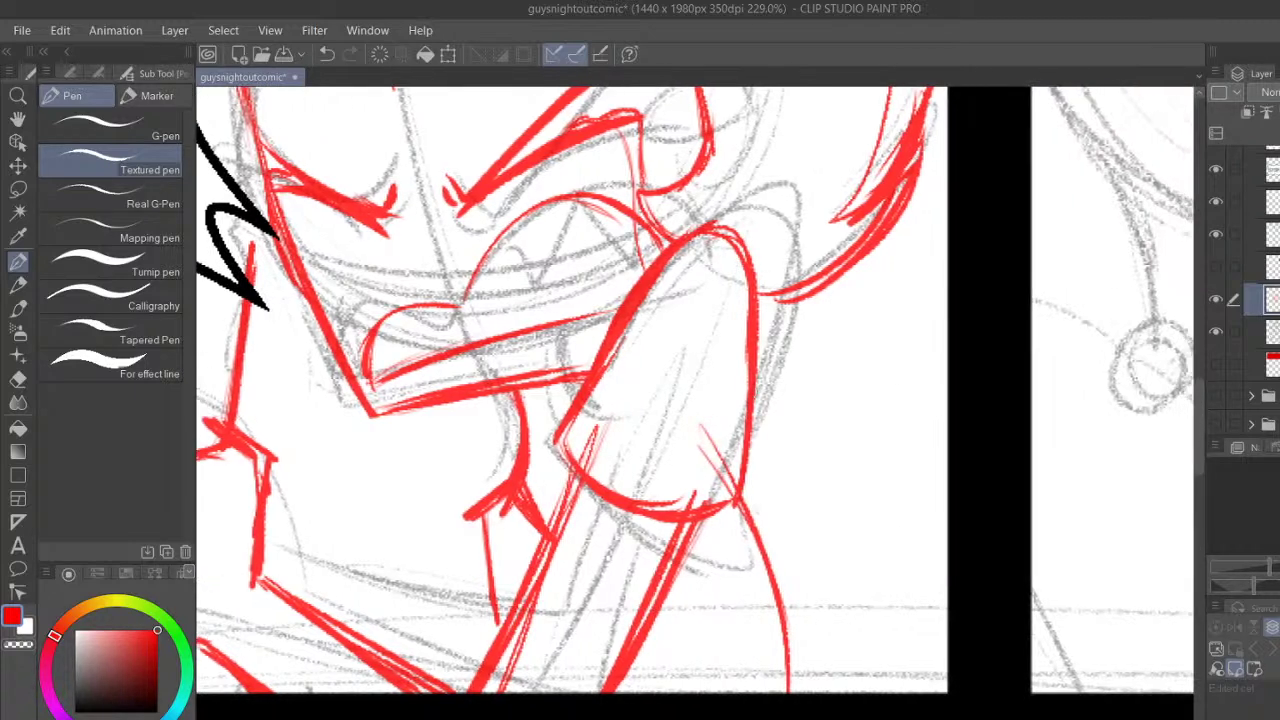
pyautogui.click(327, 53)
pyautogui.click(327, 53)
pyautogui.click(327, 53)
pyautogui.click(327, 53)
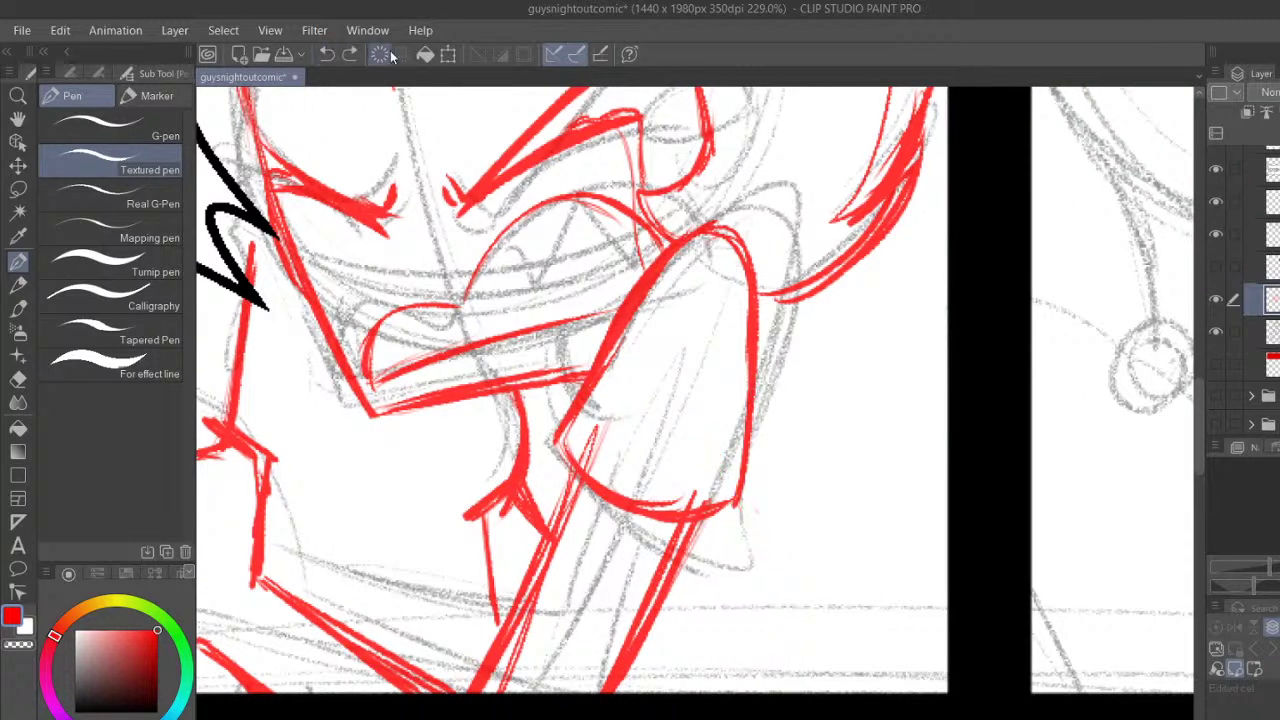
# Thicken the line below the collar and the tapered shape's left edge, and add light shoulder strokes on both sides
pyautogui.moveTo(600, 338)
pyautogui.mouseDown()
pyautogui.moveTo(548, 442)
pyautogui.moveTo(584, 370)
pyautogui.mouseUp()
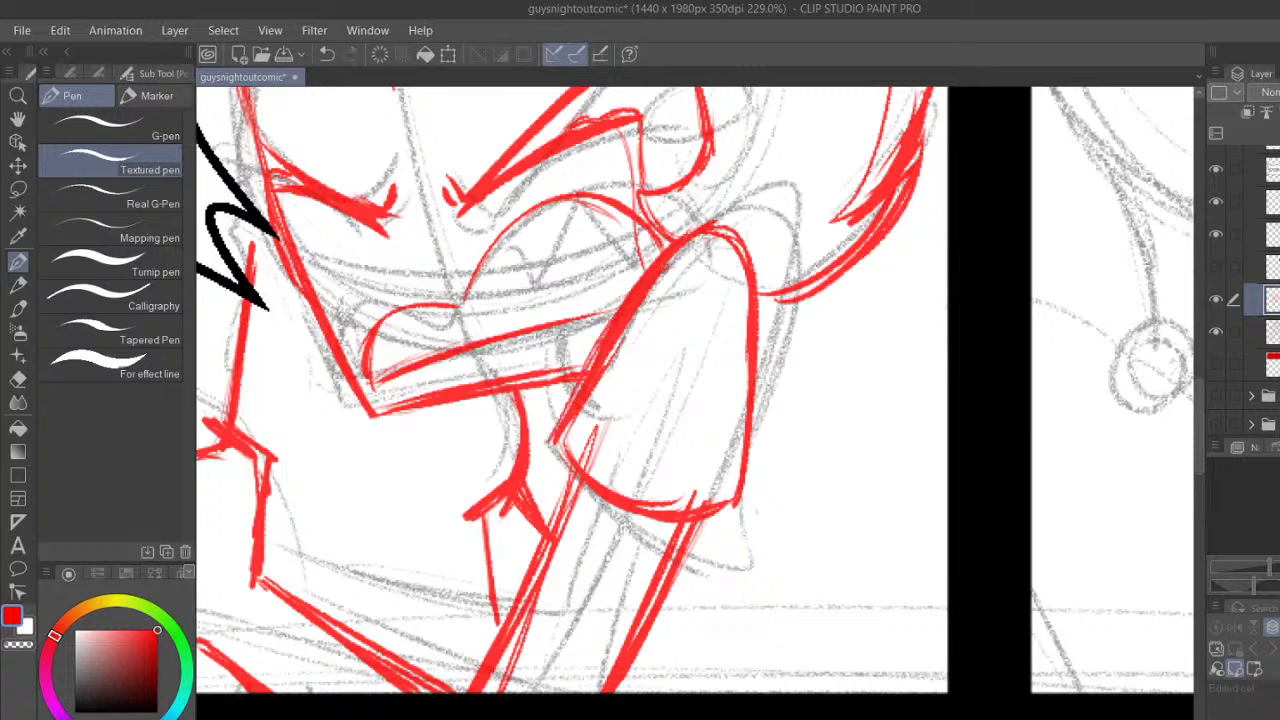
pyautogui.moveTo(1199, 426)
pyautogui.mouseDown()
pyautogui.moveTo(1200, 413)
pyautogui.moveTo(1200, 429)
pyautogui.mouseUp()
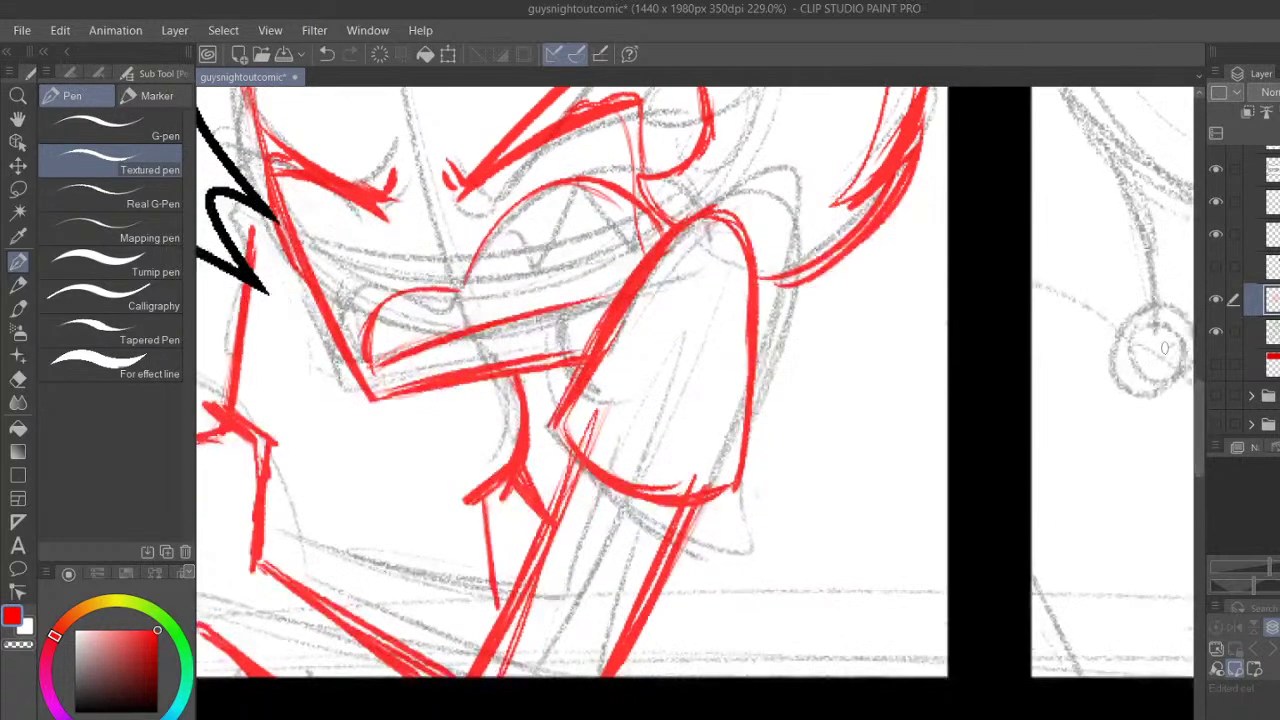
pyautogui.moveTo(760, 468); pyautogui.dragTo(798, 568)
pyautogui.moveTo(483, 504); pyautogui.dragTo(496, 614)
pyautogui.moveTo(481, 503); pyautogui.dragTo(495, 615)
pyautogui.moveTo(549, 531); pyautogui.dragTo(508, 617)
pyautogui.moveTo(474, 490)
pyautogui.mouseDown()
pyautogui.moveTo(412, 448)
pyautogui.moveTo(382, 450)
pyautogui.mouseUp()
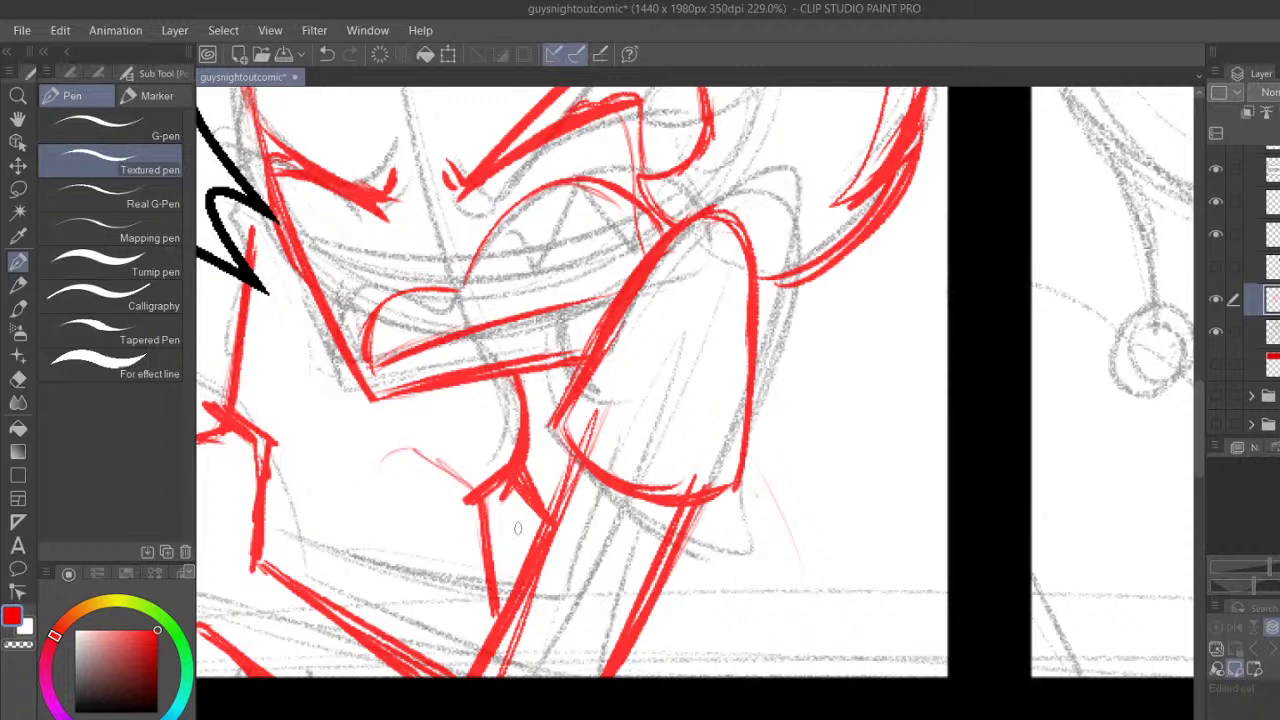
# Try to clean up the left edge of the tapered shape by erasing part of it and redrawing it in red
pyautogui.click(18, 118)
pyautogui.moveTo(680, 337); pyautogui.dragTo(693, 412)
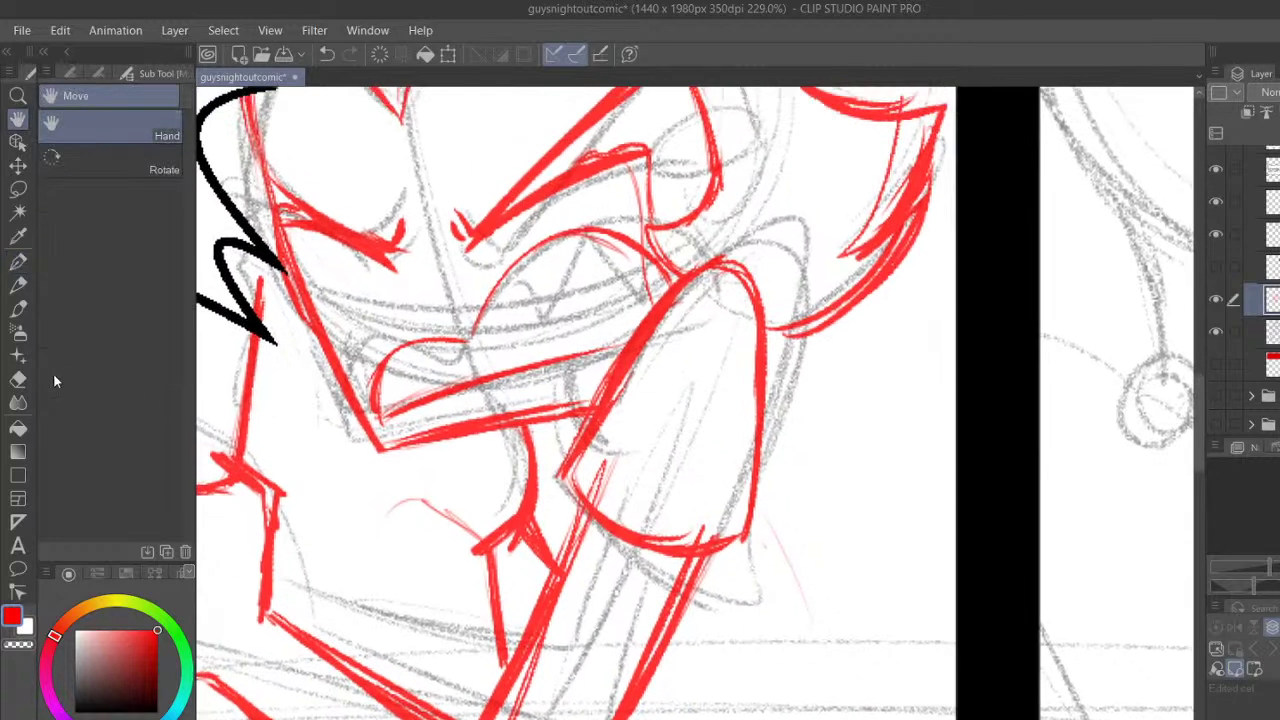
pyautogui.click(18, 379)
pyautogui.moveTo(564, 478)
pyautogui.mouseDown()
pyautogui.moveTo(658, 321)
pyautogui.moveTo(757, 414)
pyautogui.moveTo(714, 423)
pyautogui.moveTo(729, 520)
pyautogui.moveTo(629, 482)
pyautogui.moveTo(620, 402)
pyautogui.mouseUp()
pyautogui.press('p')
pyautogui.moveTo(562, 520)
pyautogui.mouseDown()
pyautogui.moveTo(636, 400)
pyautogui.moveTo(690, 344)
pyautogui.mouseUp()
# Erase the red tapered shape, both arms, the fist and the collar strokes, keeping the face and the short neck stroke
pyautogui.click(18, 378)
pyautogui.moveTo(280, 509)
pyautogui.mouseDown()
pyautogui.moveTo(246, 294)
pyautogui.moveTo(296, 486)
pyautogui.moveTo(355, 626)
pyautogui.moveTo(285, 419)
pyautogui.moveTo(440, 689)
pyautogui.moveTo(418, 516)
pyautogui.moveTo(405, 534)
pyautogui.moveTo(405, 694)
pyautogui.moveTo(578, 647)
pyautogui.moveTo(572, 632)
pyautogui.moveTo(526, 663)
pyautogui.moveTo(672, 361)
pyautogui.moveTo(576, 489)
pyautogui.moveTo(604, 524)
pyautogui.moveTo(620, 673)
pyautogui.moveTo(786, 586)
pyautogui.mouseUp()
pyautogui.hscroll(-5, 696, 403)
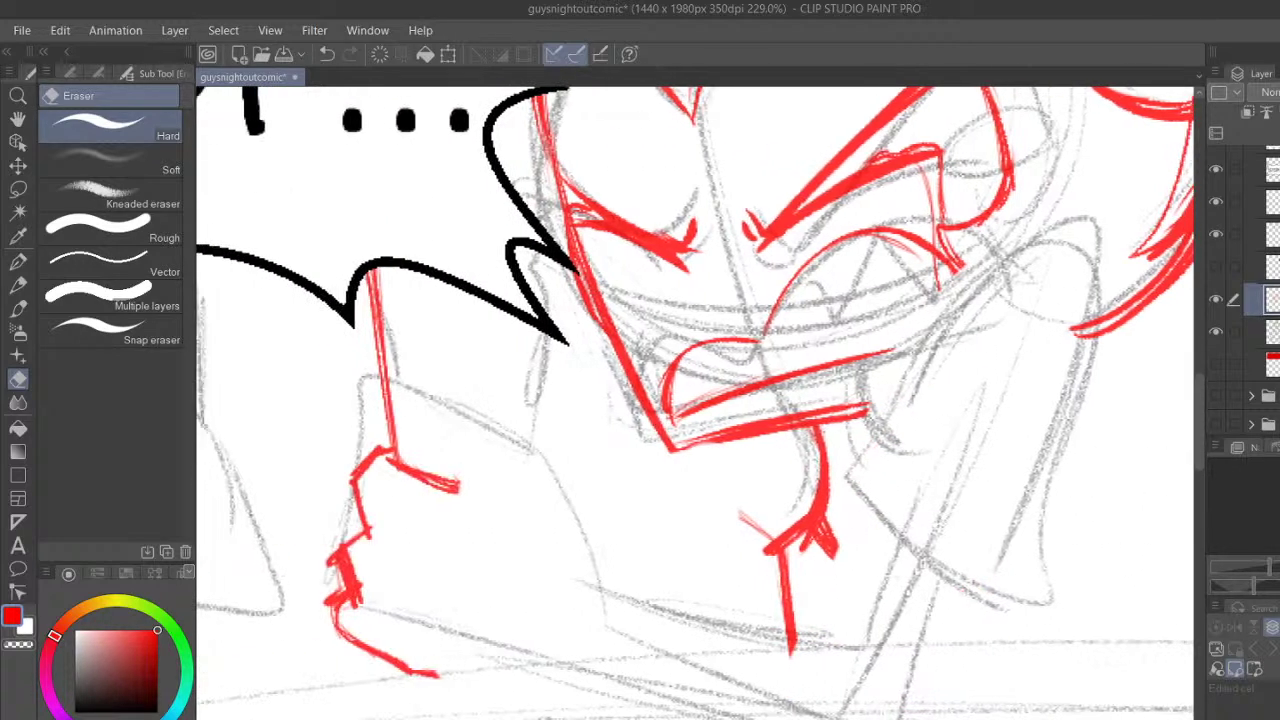
pyautogui.moveTo(406, 234)
pyautogui.mouseDown()
pyautogui.moveTo(343, 666)
pyautogui.moveTo(404, 379)
pyautogui.moveTo(462, 492)
pyautogui.mouseUp()
pyautogui.hscroll(6, 696, 403)
pyautogui.moveTo(446, 552)
pyautogui.mouseDown()
pyautogui.moveTo(406, 539)
pyautogui.moveTo(400, 654)
pyautogui.mouseUp()
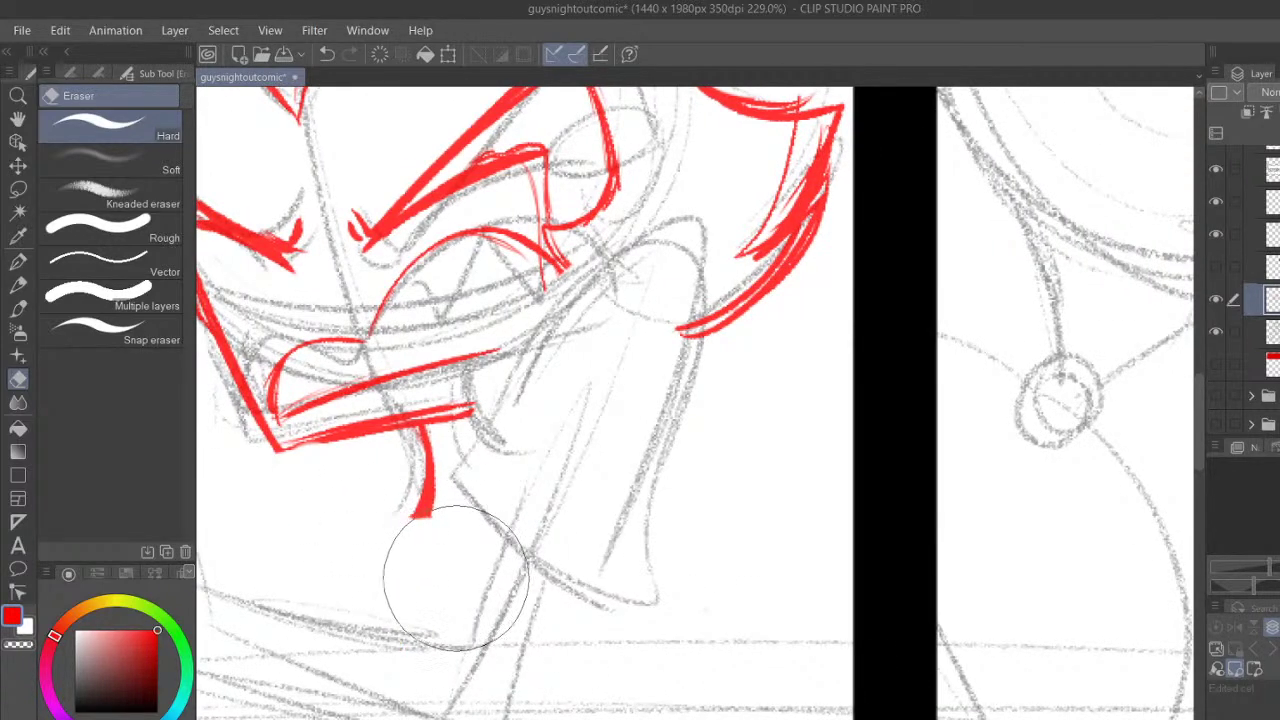
# Extend the lower jaw line in red and erase the old cheek curve and mouth-corner lines
pyautogui.click(18, 260)
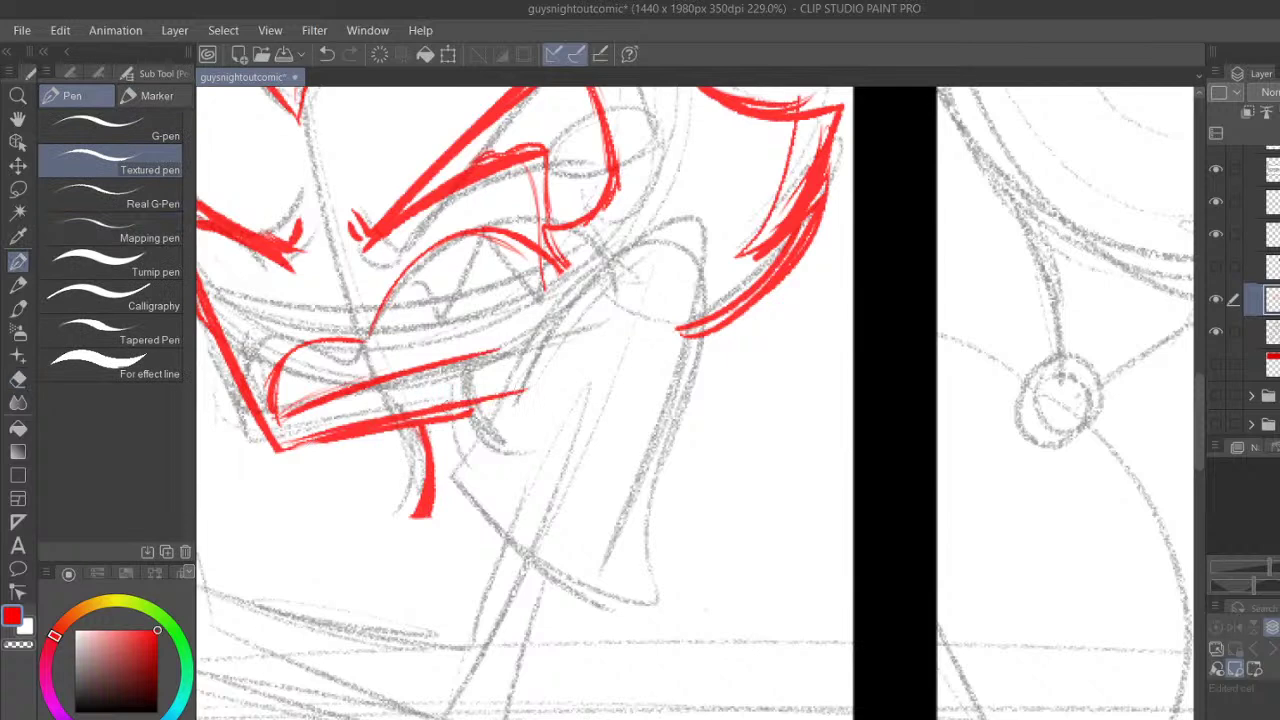
pyautogui.moveTo(1200, 426)
pyautogui.mouseDown()
pyautogui.moveTo(1203, 395)
pyautogui.moveTo(1219, 399)
pyautogui.mouseUp()
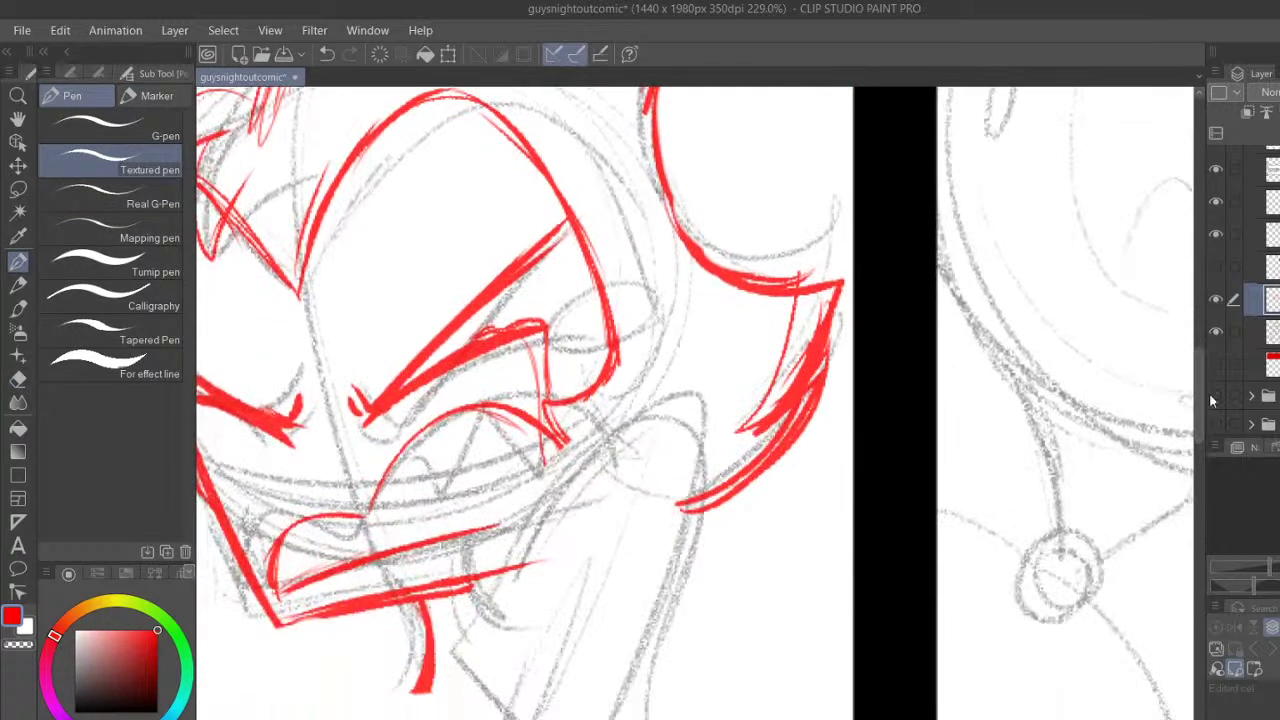
pyautogui.moveTo(617, 322)
pyautogui.mouseDown()
pyautogui.moveTo(540, 458)
pyautogui.moveTo(580, 486)
pyautogui.mouseUp()
pyautogui.moveTo(515, 446); pyautogui.dragTo(575, 484)
pyautogui.moveTo(588, 404)
pyautogui.mouseDown()
pyautogui.moveTo(578, 498)
pyautogui.moveTo(578, 445)
pyautogui.moveTo(524, 471)
pyautogui.moveTo(517, 453)
pyautogui.moveTo(582, 392)
pyautogui.moveTo(591, 442)
pyautogui.moveTo(571, 471)
pyautogui.moveTo(561, 390)
pyautogui.moveTo(600, 371)
pyautogui.mouseUp()
pyautogui.click(19, 380)
pyautogui.click(19, 260)
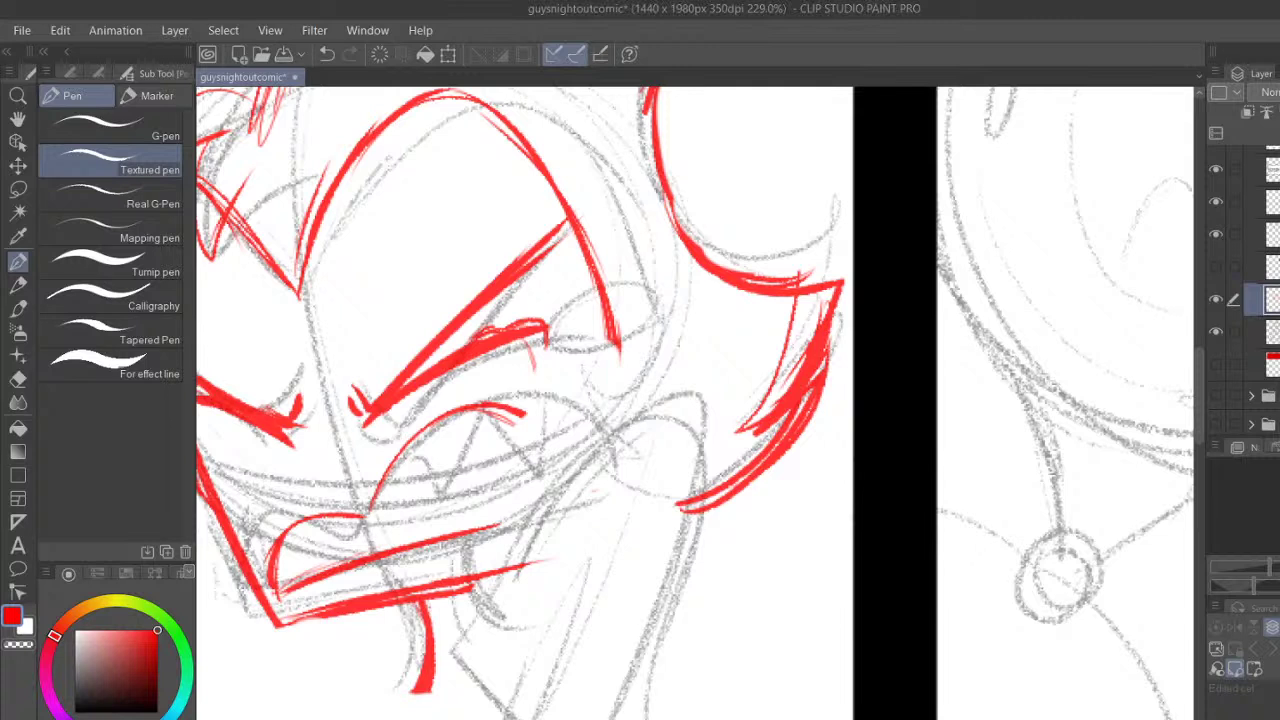
# Lengthen the lower jaw line and redraw the cheek curve from the brow's outer end to the mouth corner
pyautogui.moveTo(440, 590); pyautogui.dragTo(556, 561)
pyautogui.moveTo(613, 332)
pyautogui.mouseDown()
pyautogui.moveTo(530, 445)
pyautogui.moveTo(513, 441)
pyautogui.mouseUp()
pyautogui.moveTo(531, 458)
pyautogui.mouseDown()
pyautogui.moveTo(582, 491)
pyautogui.moveTo(558, 484)
pyautogui.mouseUp()
pyautogui.moveTo(540, 443); pyautogui.dragTo(575, 424)
pyautogui.moveTo(602, 288); pyautogui.dragTo(597, 384)
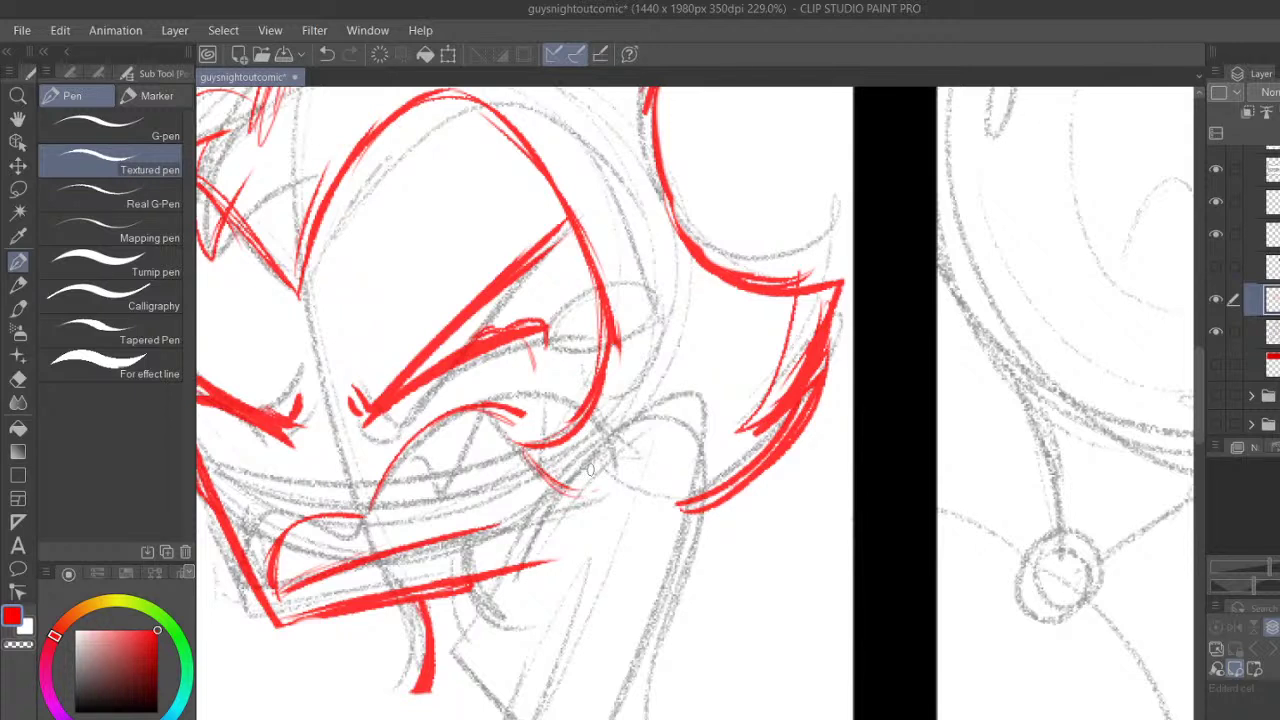
# Sketch the mouth corner's crease strokes and a curved line sweeping outward below the cheek
pyautogui.moveTo(524, 450)
pyautogui.mouseDown()
pyautogui.moveTo(604, 487)
pyautogui.moveTo(550, 518)
pyautogui.mouseUp()
pyautogui.moveTo(548, 522)
pyautogui.mouseDown()
pyautogui.moveTo(585, 558)
pyautogui.moveTo(698, 534)
pyautogui.mouseUp()
pyautogui.moveTo(618, 458)
pyautogui.mouseDown()
pyautogui.moveTo(569, 476)
pyautogui.moveTo(540, 498)
pyautogui.mouseUp()
pyautogui.moveTo(530, 492)
pyautogui.mouseDown()
pyautogui.moveTo(688, 550)
pyautogui.moveTo(742, 494)
pyautogui.moveTo(782, 418)
pyautogui.moveTo(776, 368)
pyautogui.mouseUp()
# Erase the old curve and pointed tuft right of the face, and redraw the curve reaching further down in red
pyautogui.click(19, 381)
pyautogui.moveTo(766, 228)
pyautogui.mouseDown()
pyautogui.moveTo(808, 257)
pyautogui.moveTo(808, 329)
pyautogui.moveTo(712, 475)
pyautogui.moveTo(726, 177)
pyautogui.moveTo(690, 140)
pyautogui.mouseUp()
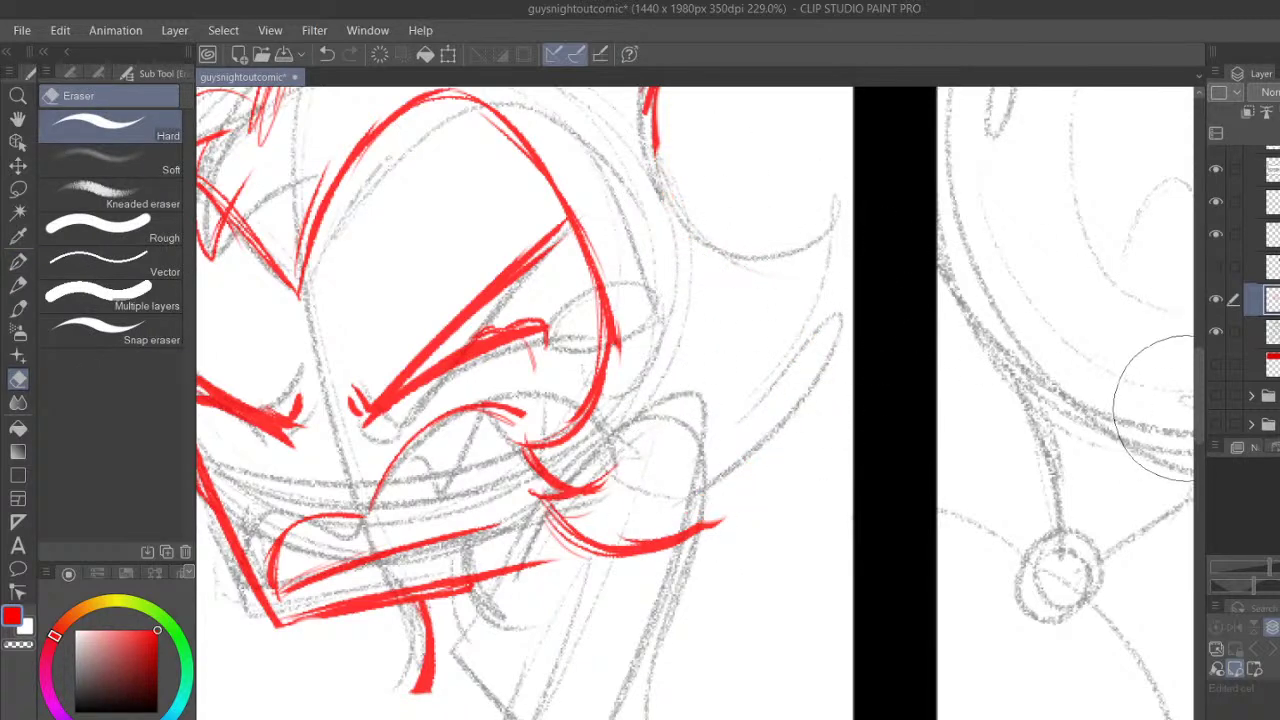
pyautogui.scroll(3, 1195, 385)
pyautogui.scroll(-3, 1195, 385)
pyautogui.press('p')
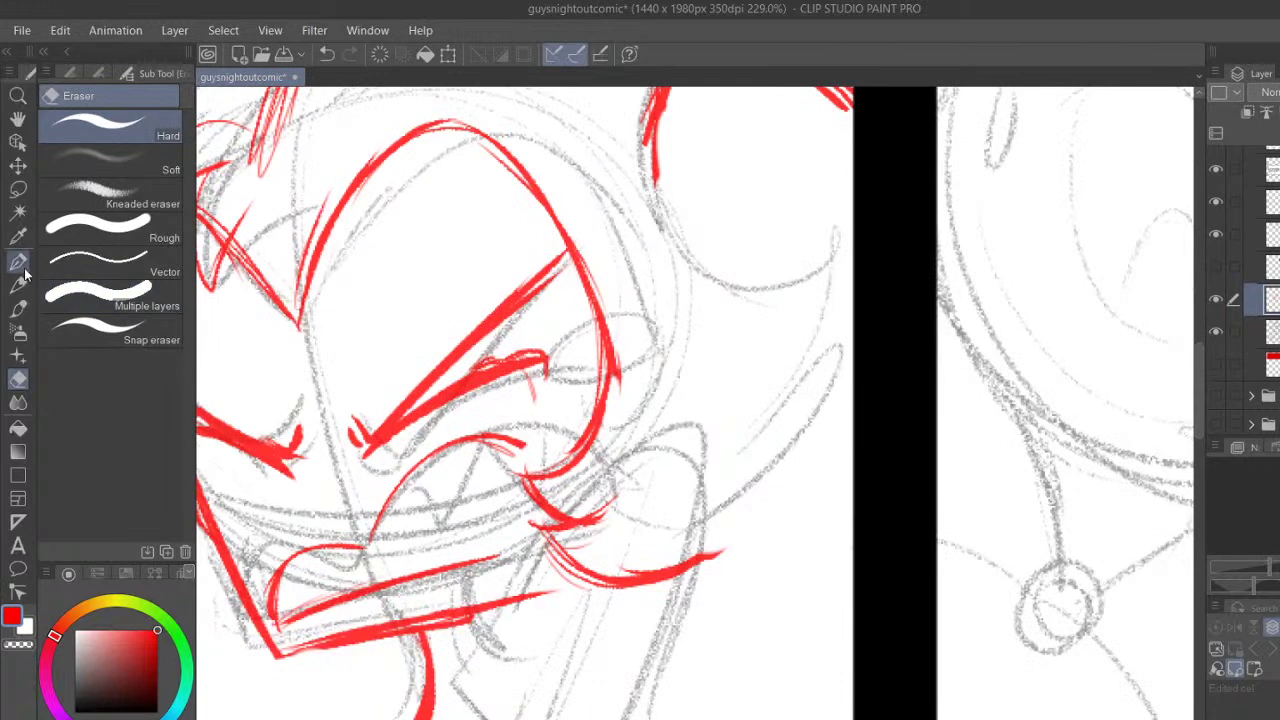
pyautogui.moveTo(646, 115); pyautogui.dragTo(682, 305)
pyautogui.moveTo(648, 170); pyautogui.dragTo(755, 362)
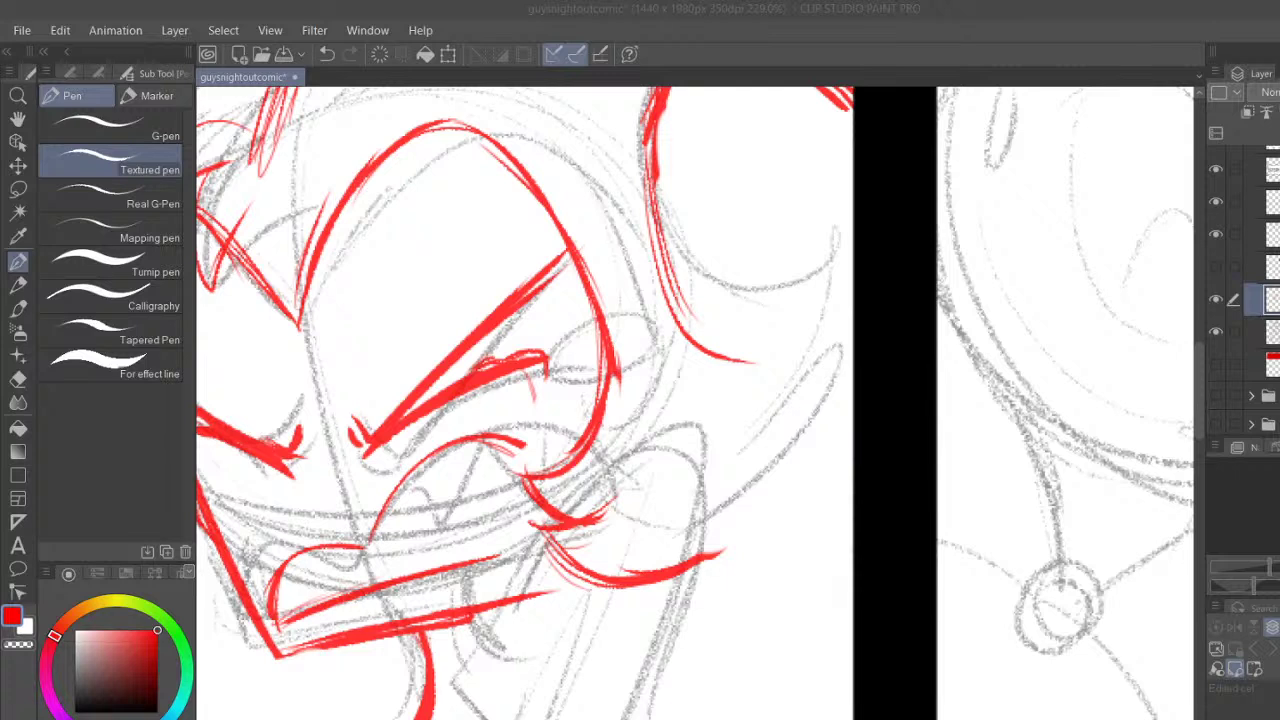
# Thicken the curve below the cheek and continue it upward into a pointed tuft right of the face
pyautogui.moveTo(542, 533); pyautogui.dragTo(720, 545)
pyautogui.moveTo(575, 546); pyautogui.dragTo(725, 534)
pyautogui.moveTo(684, 571); pyautogui.dragTo(758, 480)
pyautogui.moveTo(709, 552); pyautogui.dragTo(788, 426)
pyautogui.moveTo(788, 426); pyautogui.dragTo(723, 489)
pyautogui.moveTo(728, 487); pyautogui.dragTo(775, 377)
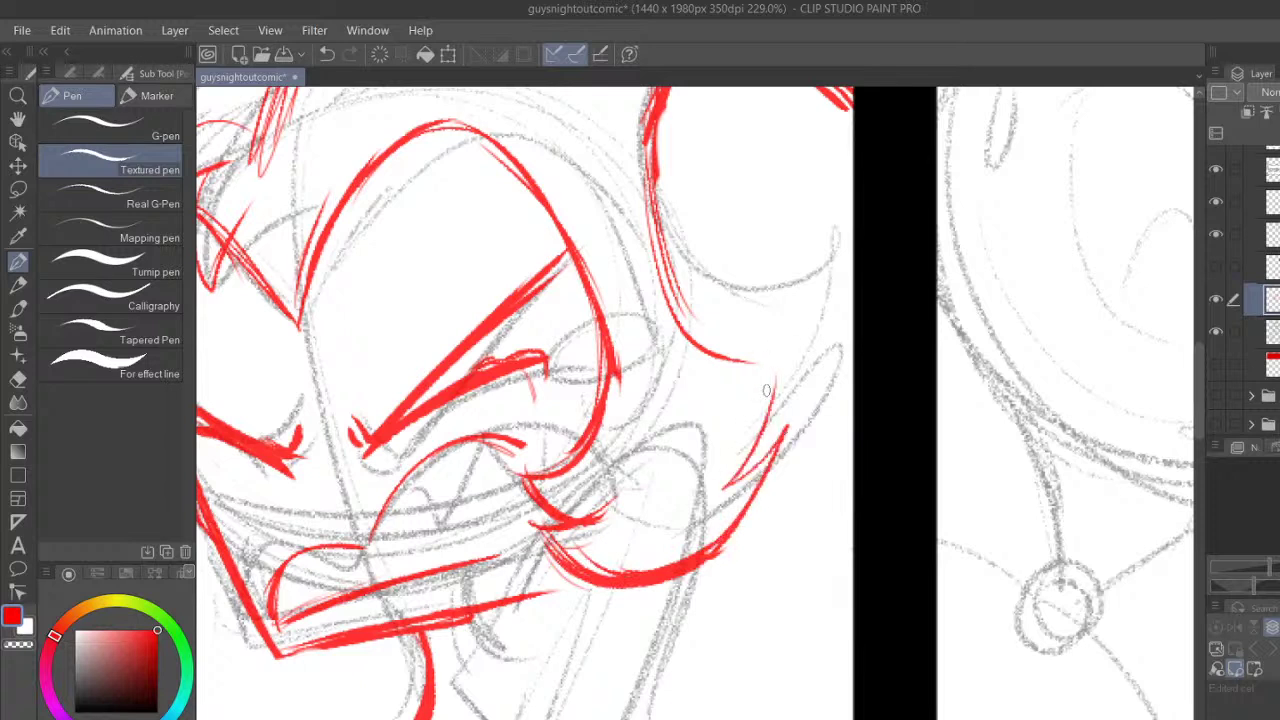
# Join the side curve to the tuft and thicken the tuft's pointed edges
pyautogui.moveTo(654, 214)
pyautogui.mouseDown()
pyautogui.moveTo(768, 360)
pyautogui.moveTo(795, 350)
pyautogui.moveTo(732, 482)
pyautogui.mouseUp()
pyautogui.moveTo(786, 372); pyautogui.dragTo(746, 476)
pyautogui.moveTo(786, 434); pyautogui.dragTo(772, 471)
pyautogui.moveTo(712, 558); pyautogui.dragTo(794, 428)
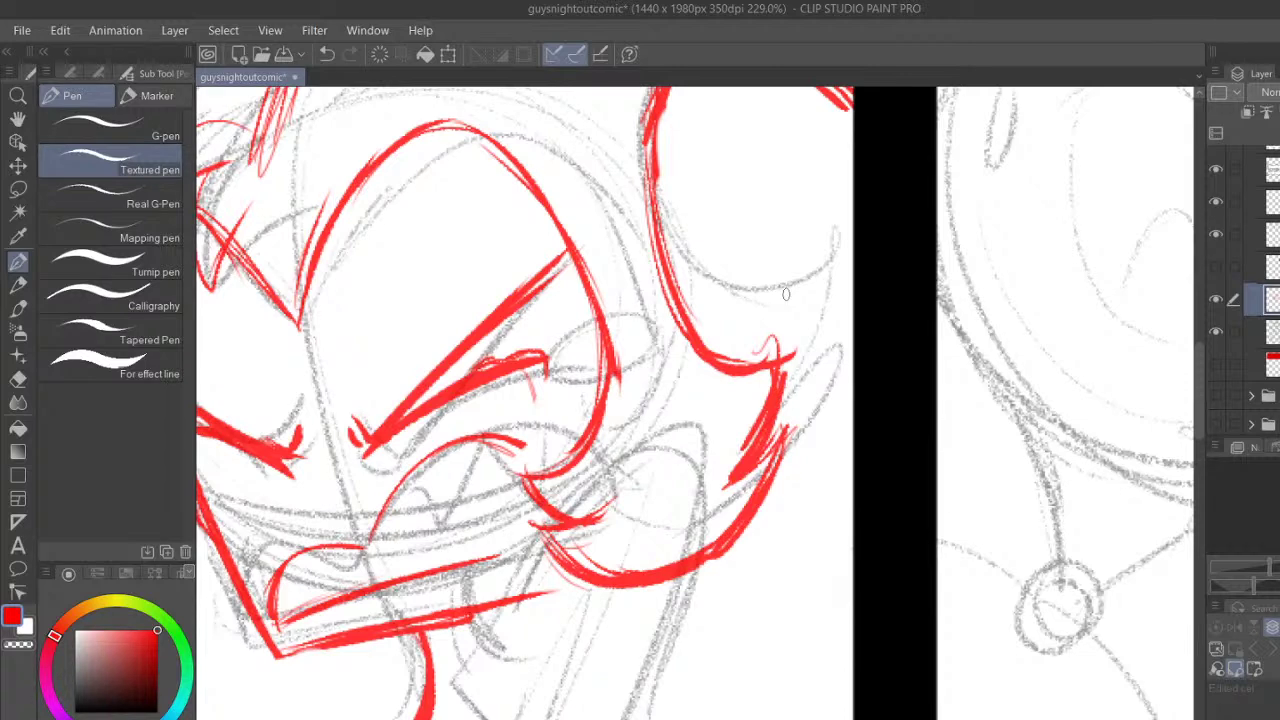
# Thicken the left and upper edges of the rounded outline right of the face up to the panel border
pyautogui.moveTo(1198, 405); pyautogui.dragTo(1196, 377)
pyautogui.moveTo(651, 312); pyautogui.dragTo(655, 438)
pyautogui.moveTo(652, 342); pyautogui.dragTo(684, 526)
pyautogui.moveTo(688, 230)
pyautogui.mouseDown()
pyautogui.moveTo(778, 248)
pyautogui.moveTo(836, 294)
pyautogui.mouseUp()
pyautogui.moveTo(784, 246); pyautogui.dragTo(848, 293)
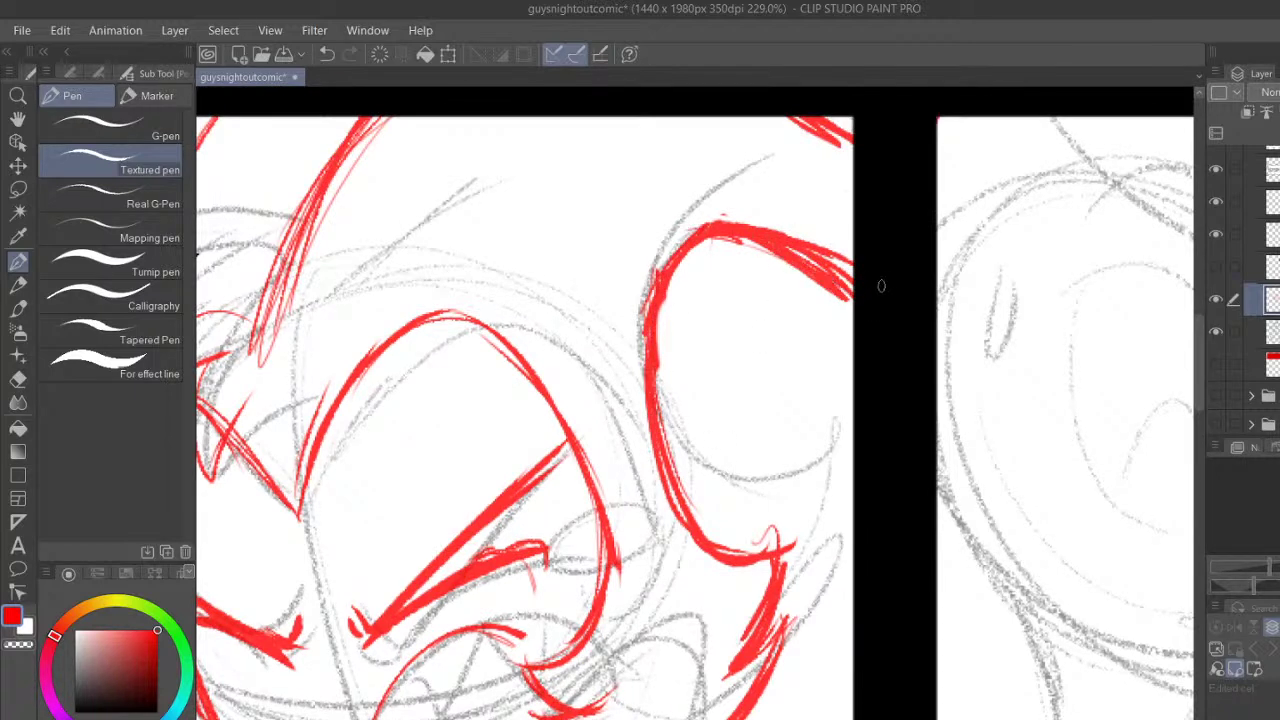
# Sketch the curved band across the forehead and the arcs rising from the rounded outline to the panel's upper border
pyautogui.moveTo(302, 288)
pyautogui.mouseDown()
pyautogui.moveTo(514, 256)
pyautogui.moveTo(640, 292)
pyautogui.moveTo(590, 270)
pyautogui.mouseUp()
pyautogui.moveTo(574, 117); pyautogui.dragTo(670, 207)
pyautogui.moveTo(617, 117); pyautogui.dragTo(695, 286)
pyautogui.moveTo(788, 118); pyautogui.dragTo(798, 236)
pyautogui.moveTo(634, 120); pyautogui.dragTo(704, 226)
pyautogui.moveTo(676, 118); pyautogui.dragTo(716, 262)
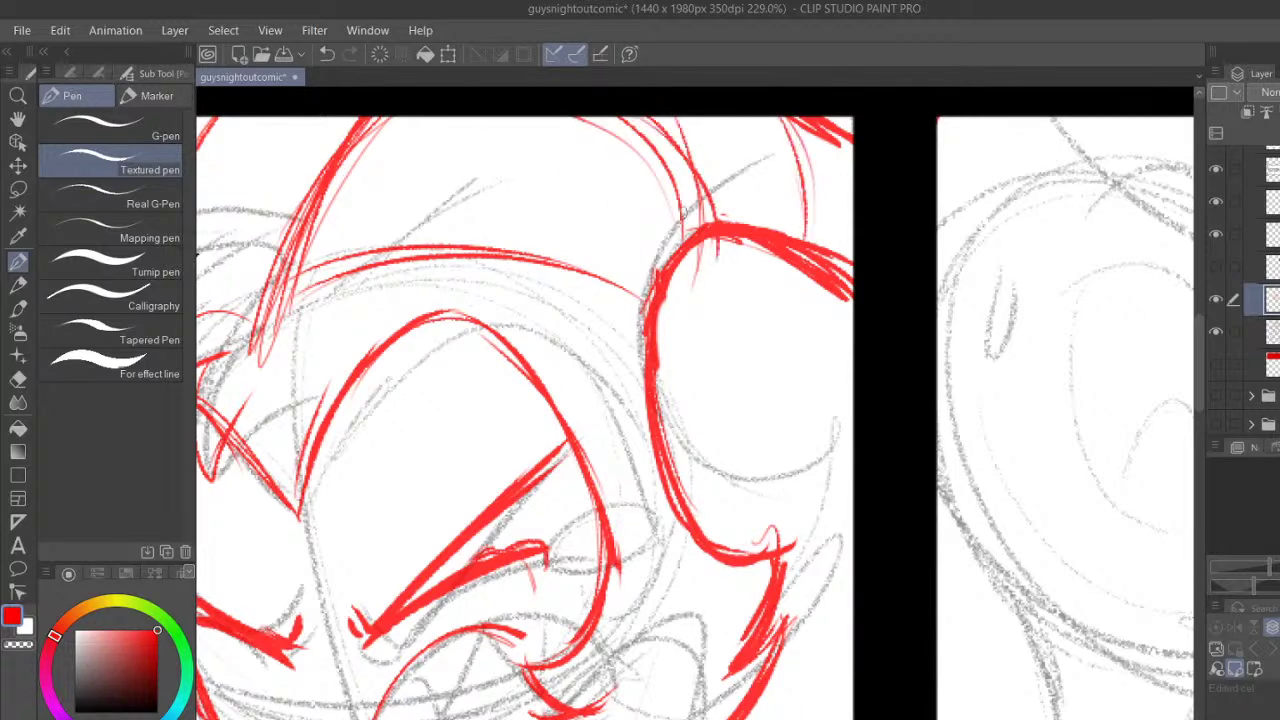
# Continue the forehead band to the head's left side and add upper head strokes beside the speech bubble
pyautogui.moveTo(931, 717); pyautogui.dragTo(896, 717)
pyautogui.moveTo(324, 328); pyautogui.dragTo(440, 286)
pyautogui.moveTo(386, 130); pyautogui.dragTo(571, 147)
pyautogui.moveTo(452, 268); pyautogui.dragTo(436, 326)
pyautogui.moveTo(520, 134); pyautogui.dragTo(450, 270)
pyautogui.moveTo(392, 124)
pyautogui.mouseDown()
pyautogui.moveTo(480, 119)
pyautogui.moveTo(326, 346)
pyautogui.moveTo(422, 284)
pyautogui.mouseUp()
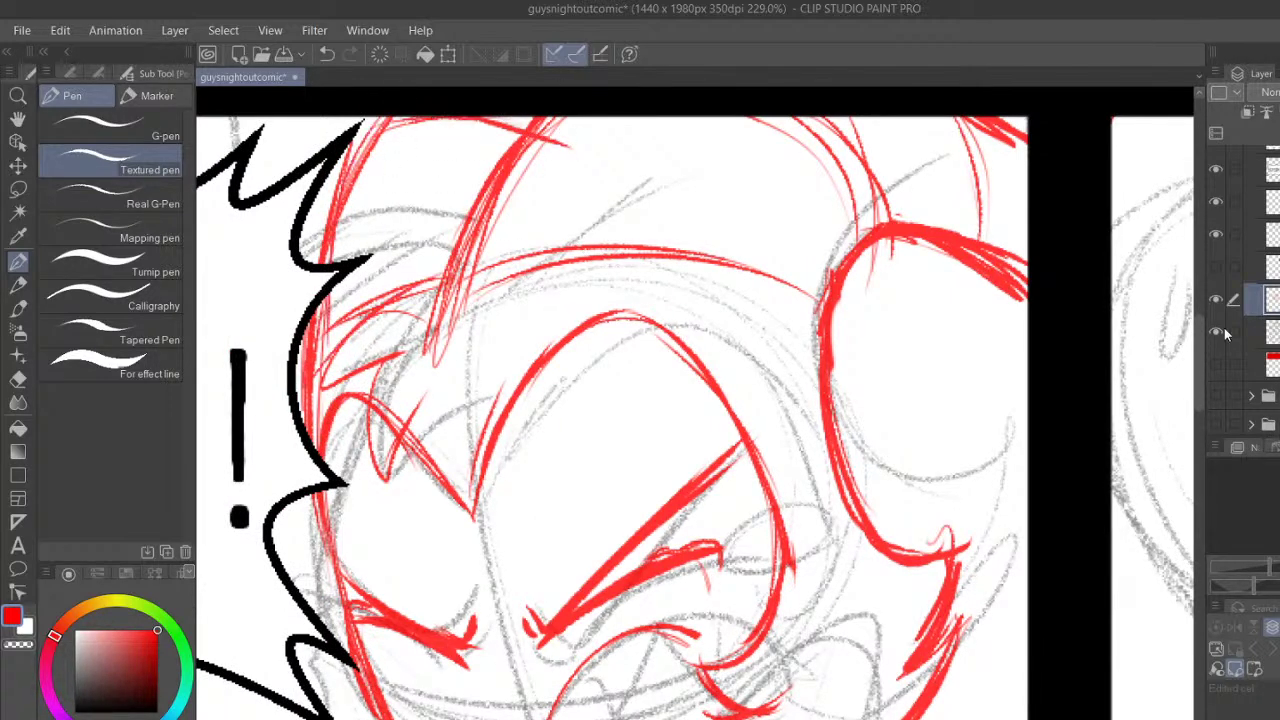
# Sketch pointed upper and lower teeth and a curved tongue line inside the open mouth
pyautogui.moveTo(1200, 351); pyautogui.dragTo(1178, 411)
pyautogui.moveTo(666, 221); pyautogui.dragTo(738, 264)
pyautogui.moveTo(626, 226); pyautogui.dragTo(638, 256)
pyautogui.moveTo(660, 226); pyautogui.dragTo(670, 256)
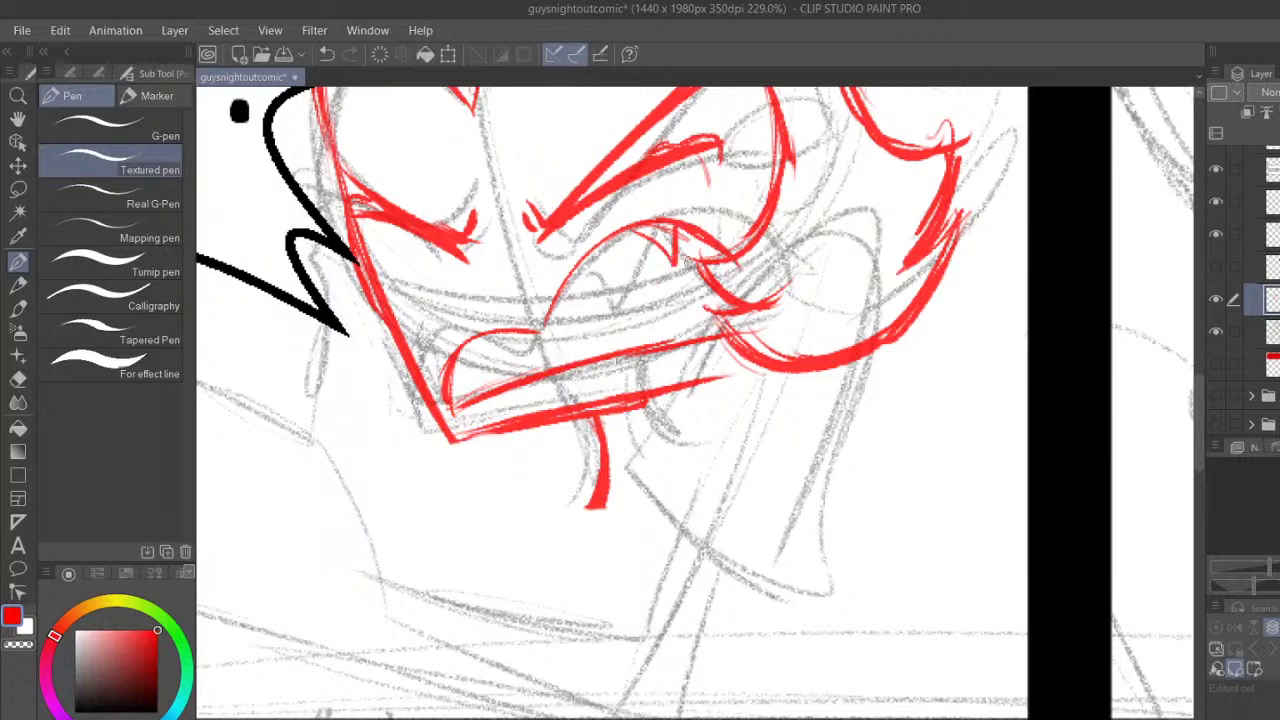
pyautogui.moveTo(592, 252); pyautogui.dragTo(586, 298)
pyautogui.moveTo(641, 345); pyautogui.dragTo(681, 340)
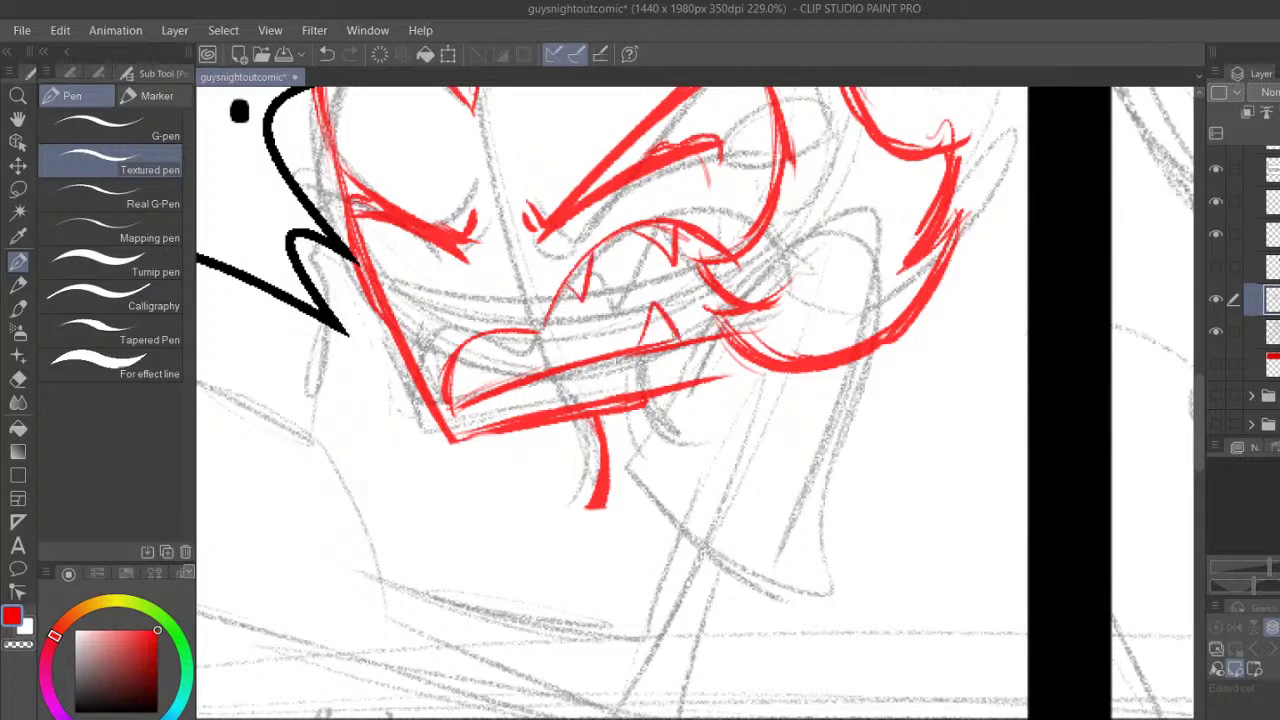
pyautogui.moveTo(508, 384)
pyautogui.mouseDown()
pyautogui.moveTo(592, 318)
pyautogui.moveTo(706, 302)
pyautogui.moveTo(712, 314)
pyautogui.mouseUp()
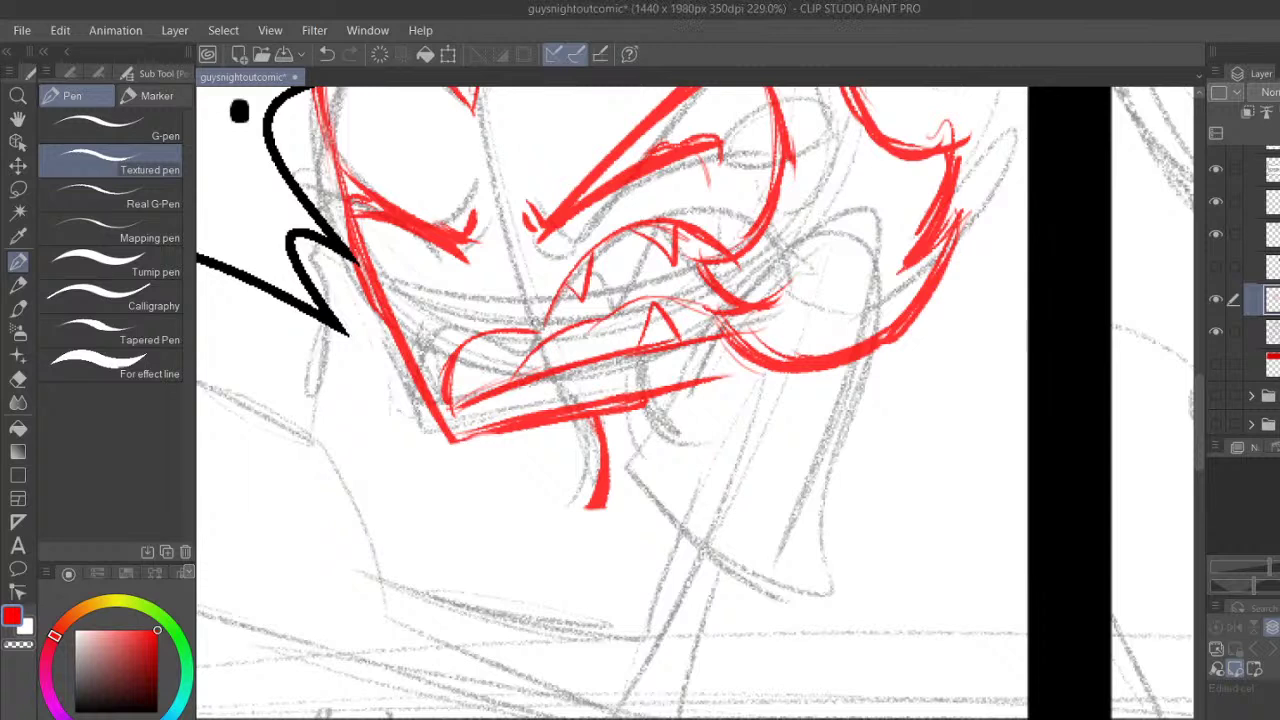
pyautogui.moveTo(494, 330); pyautogui.dragTo(480, 354)
# Sketch the tapered shape hanging below the cheek, with slanted sides and a thick curved lower edge
pyautogui.moveTo(690, 458)
pyautogui.mouseDown()
pyautogui.moveTo(722, 362)
pyautogui.moveTo(748, 330)
pyautogui.moveTo(812, 440)
pyautogui.moveTo(807, 562)
pyautogui.mouseUp()
pyautogui.moveTo(813, 478); pyautogui.dragTo(809, 582)
pyautogui.moveTo(690, 442); pyautogui.dragTo(652, 538)
pyautogui.moveTo(707, 410); pyautogui.dragTo(652, 540)
pyautogui.moveTo(667, 520)
pyautogui.mouseDown()
pyautogui.moveTo(724, 580)
pyautogui.moveTo(808, 592)
pyautogui.moveTo(824, 581)
pyautogui.mouseUp()
pyautogui.moveTo(668, 548)
pyautogui.mouseDown()
pyautogui.moveTo(752, 590)
pyautogui.moveTo(808, 586)
pyautogui.mouseUp()
pyautogui.moveTo(818, 578); pyautogui.dragTo(812, 374)
pyautogui.moveTo(706, 388); pyautogui.dragTo(678, 450)
pyautogui.moveTo(728, 342); pyautogui.dragTo(652, 532)
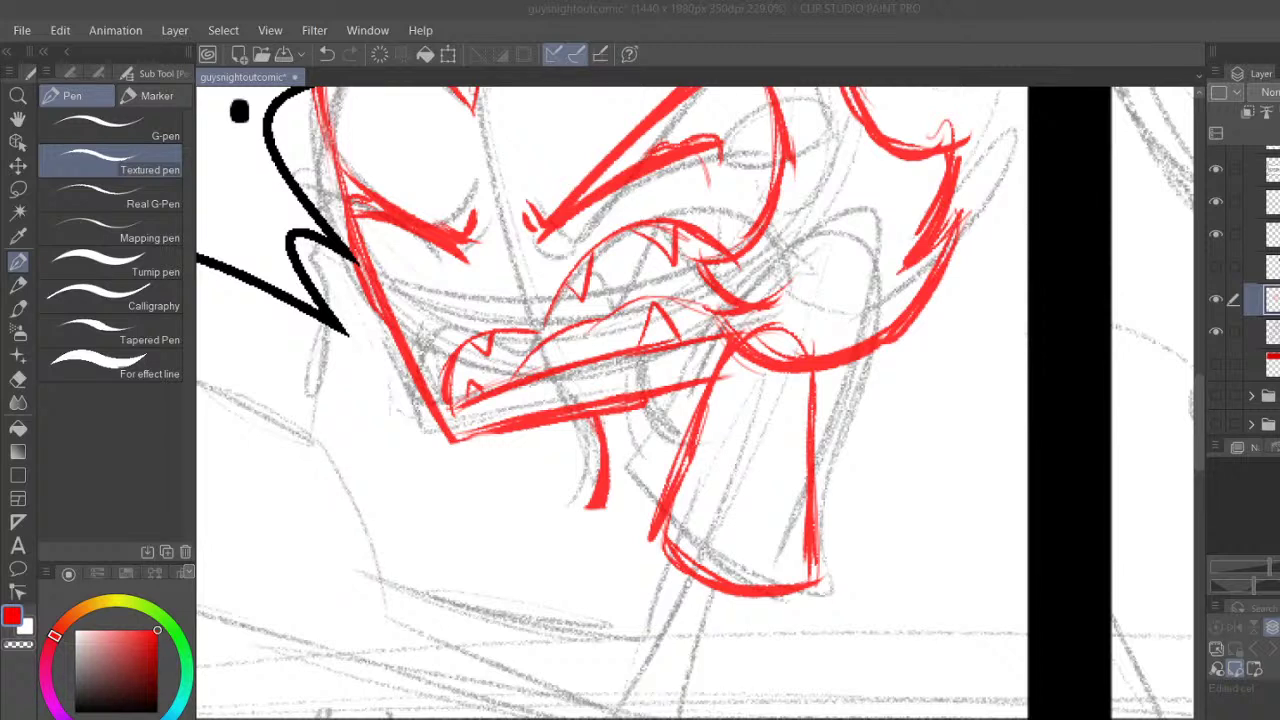
# Toggle the layer beneath the red sketch off and on to check the character's drawing
pyautogui.scroll(10, 1199, 395)
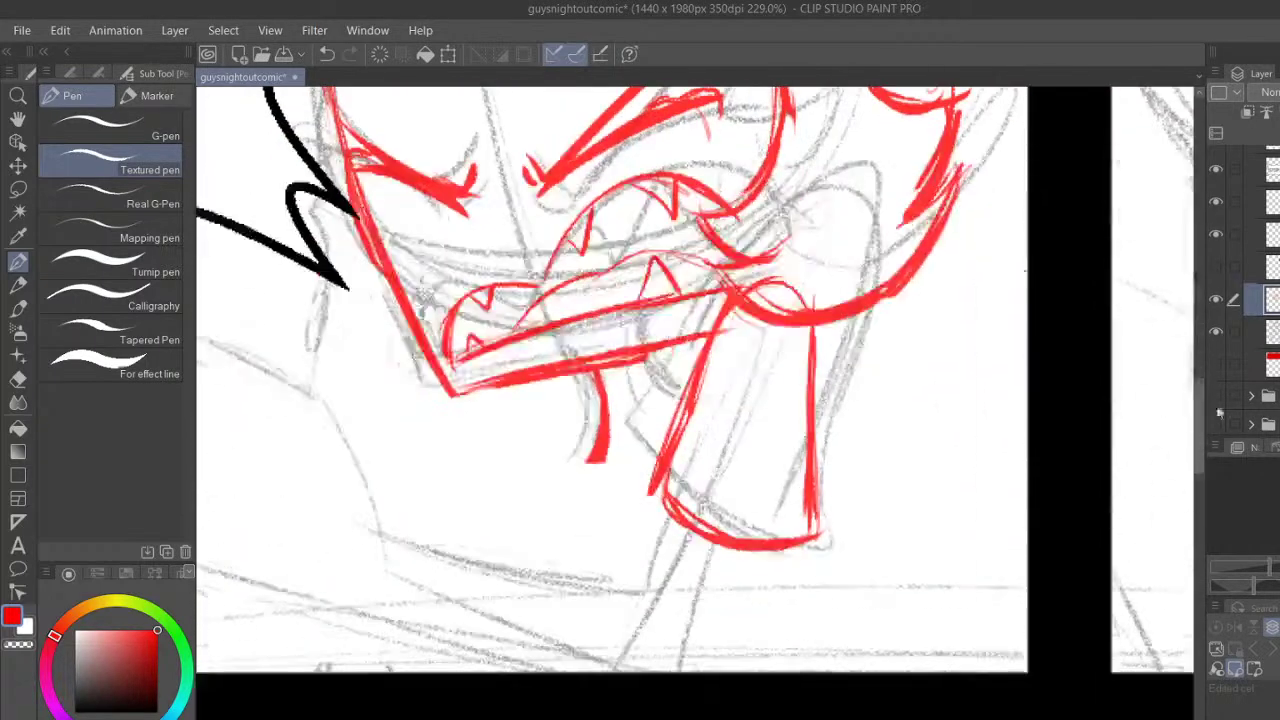
pyautogui.click(1216, 329)
pyautogui.click(1216, 329)
pyautogui.moveTo(1200, 412)
pyautogui.mouseDown()
pyautogui.moveTo(1197, 374)
pyautogui.moveTo(1199, 444)
pyautogui.mouseUp()
pyautogui.click(1214, 332)
pyautogui.click(1216, 331)
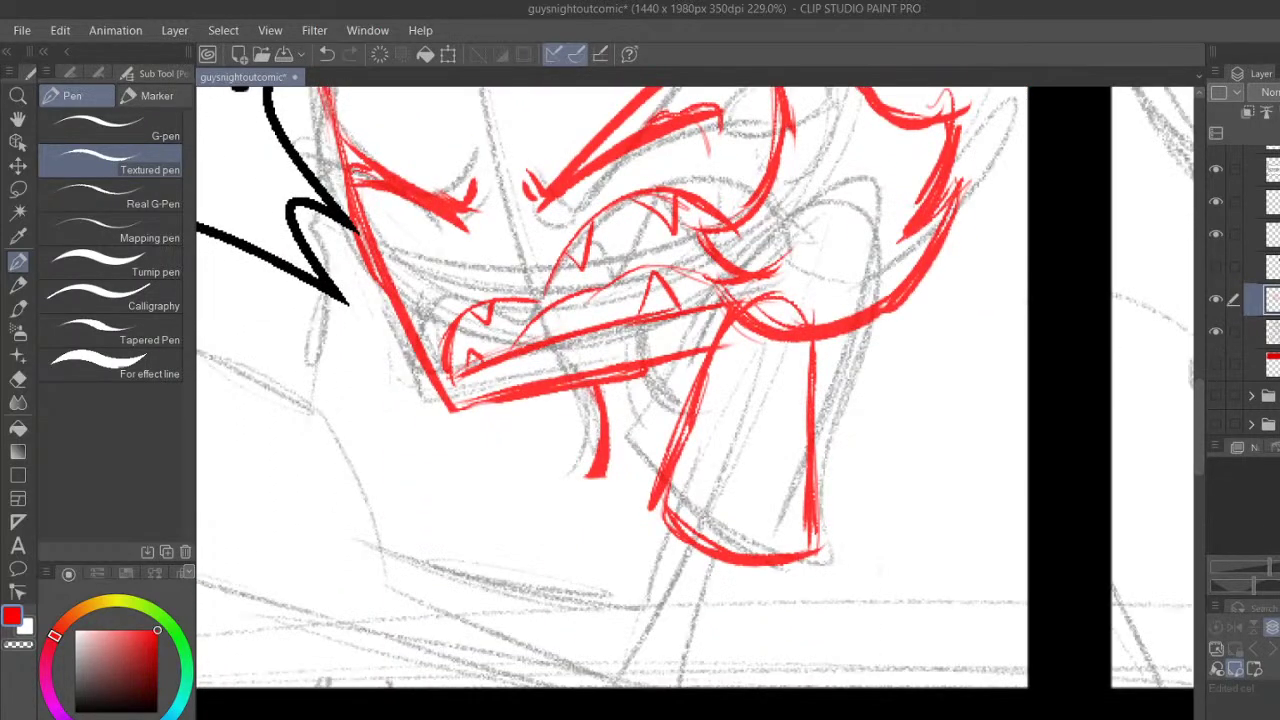
# Lasso the tapered shape below the cheek, enlarge it slightly, shift it down and left, and clear the selection
pyautogui.moveTo(820, 718); pyautogui.dragTo(864, 718)
pyautogui.click(18, 189)
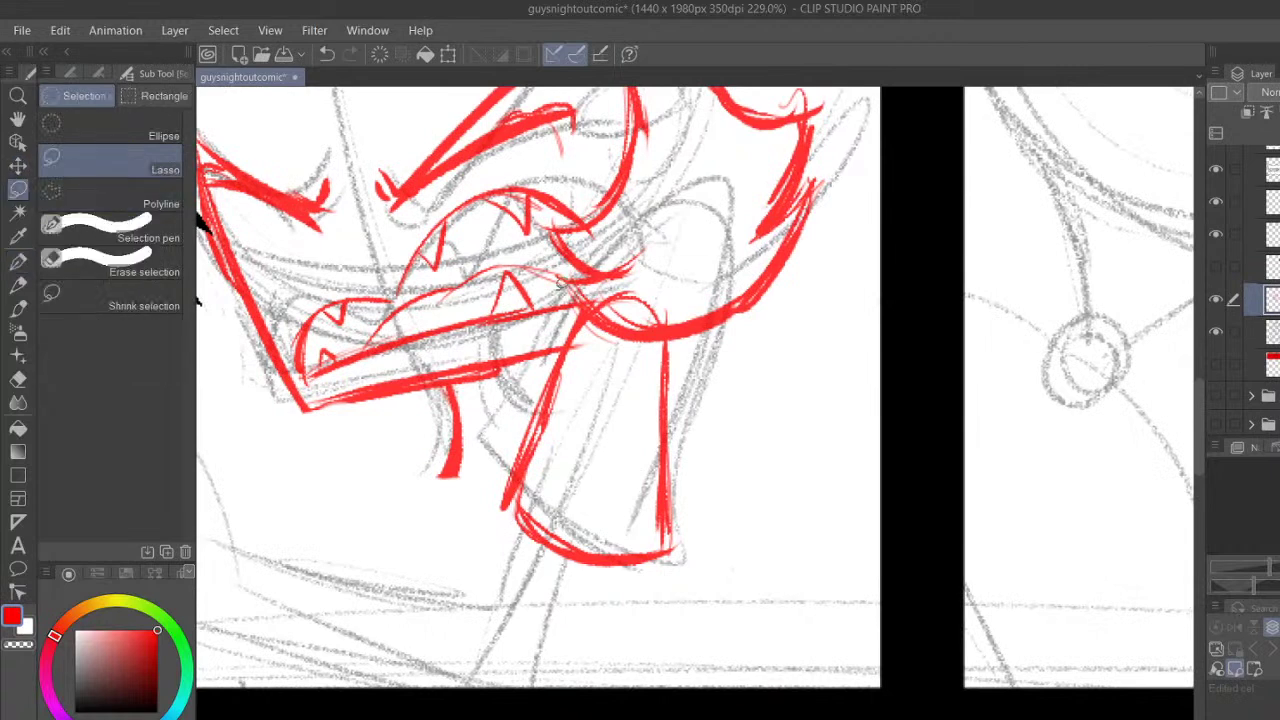
pyautogui.moveTo(590, 302)
pyautogui.mouseDown()
pyautogui.moveTo(461, 578)
pyautogui.moveTo(699, 594)
pyautogui.moveTo(670, 290)
pyautogui.moveTo(604, 291)
pyautogui.mouseUp()
pyautogui.click(640, 656)
pyautogui.moveTo(719, 266); pyautogui.dragTo(730, 253)
pyautogui.moveTo(691, 340); pyautogui.dragTo(678, 368)
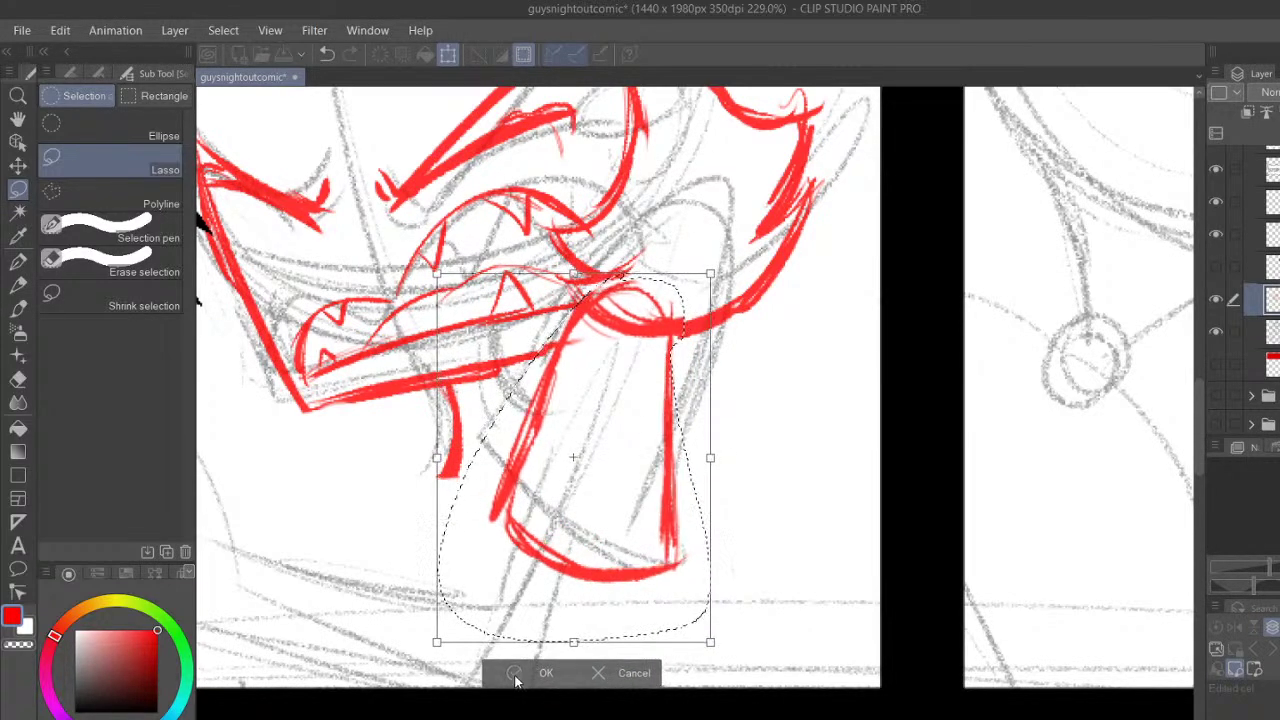
pyautogui.click(518, 678)
pyautogui.click(409, 672)
pyautogui.click(21, 239)
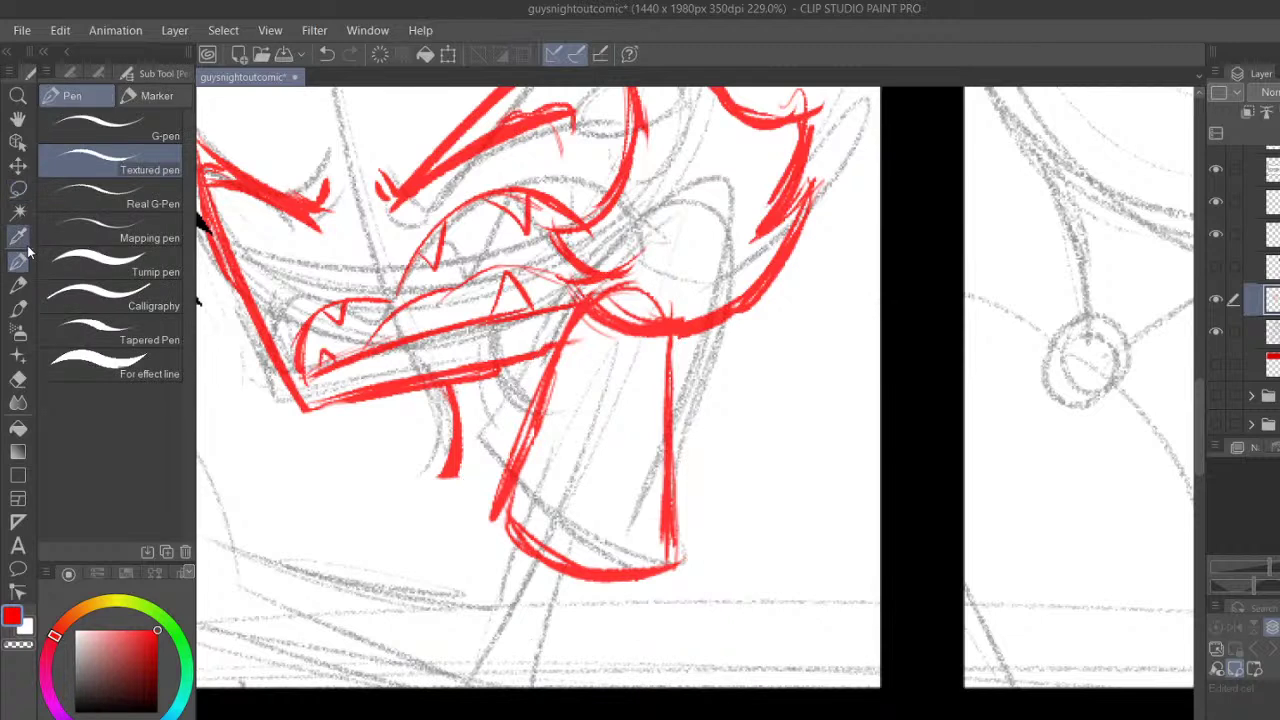
# Sketch two slanted lines from the tapered shape's lower edge down to the panel border
pyautogui.moveTo(632, 580); pyautogui.dragTo(598, 688)
pyautogui.moveTo(528, 556); pyautogui.dragTo(490, 688)
pyautogui.moveTo(529, 559); pyautogui.dragTo(486, 688)
# Add a short stroke under the jaw beside the tapered shape, and erase and redraw the neck stroke closer to it
pyautogui.moveTo(980, 717)
pyautogui.mouseDown()
pyautogui.moveTo(885, 717)
pyautogui.moveTo(950, 717)
pyautogui.mouseUp()
pyautogui.moveTo(589, 370)
pyautogui.mouseDown()
pyautogui.moveTo(671, 340)
pyautogui.moveTo(629, 384)
pyautogui.mouseUp()
pyautogui.moveTo(542, 387); pyautogui.dragTo(531, 516)
pyautogui.moveTo(619, 362); pyautogui.dragTo(629, 396)
pyautogui.click(18, 378)
pyautogui.moveTo(540, 500); pyautogui.dragTo(536, 420)
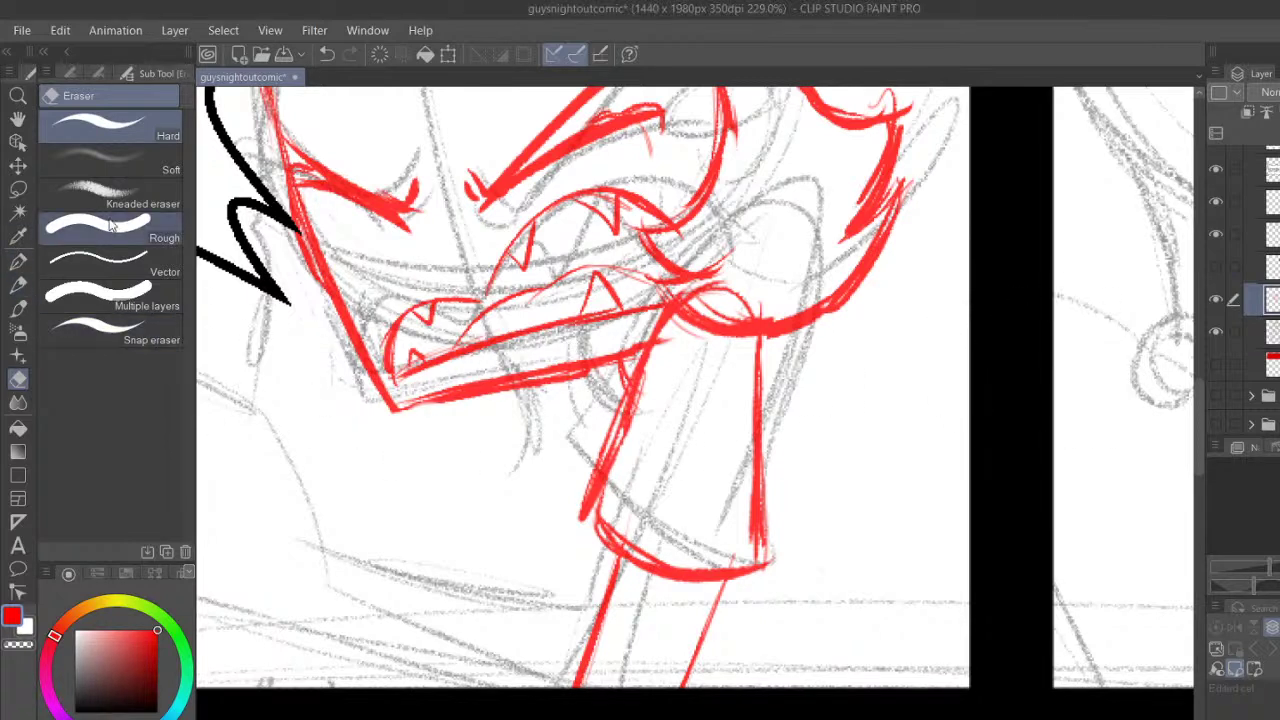
pyautogui.press('p')
pyautogui.moveTo(535, 390)
pyautogui.mouseDown()
pyautogui.moveTo(567, 448)
pyautogui.moveTo(555, 476)
pyautogui.mouseUp()
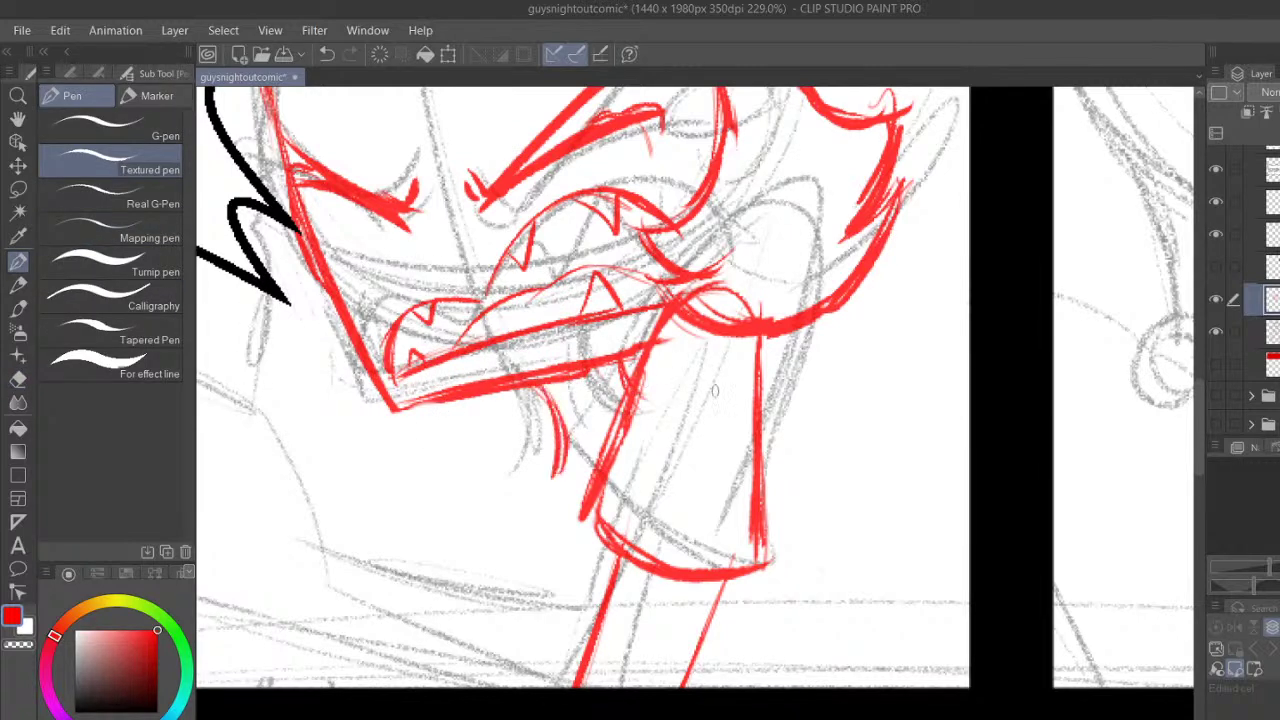
# Sketch a curved back line descending right of the tapered shape and round off that shape's upper sides
pyautogui.moveTo(727, 400); pyautogui.dragTo(815, 555)
pyautogui.moveTo(712, 392); pyautogui.dragTo(830, 572)
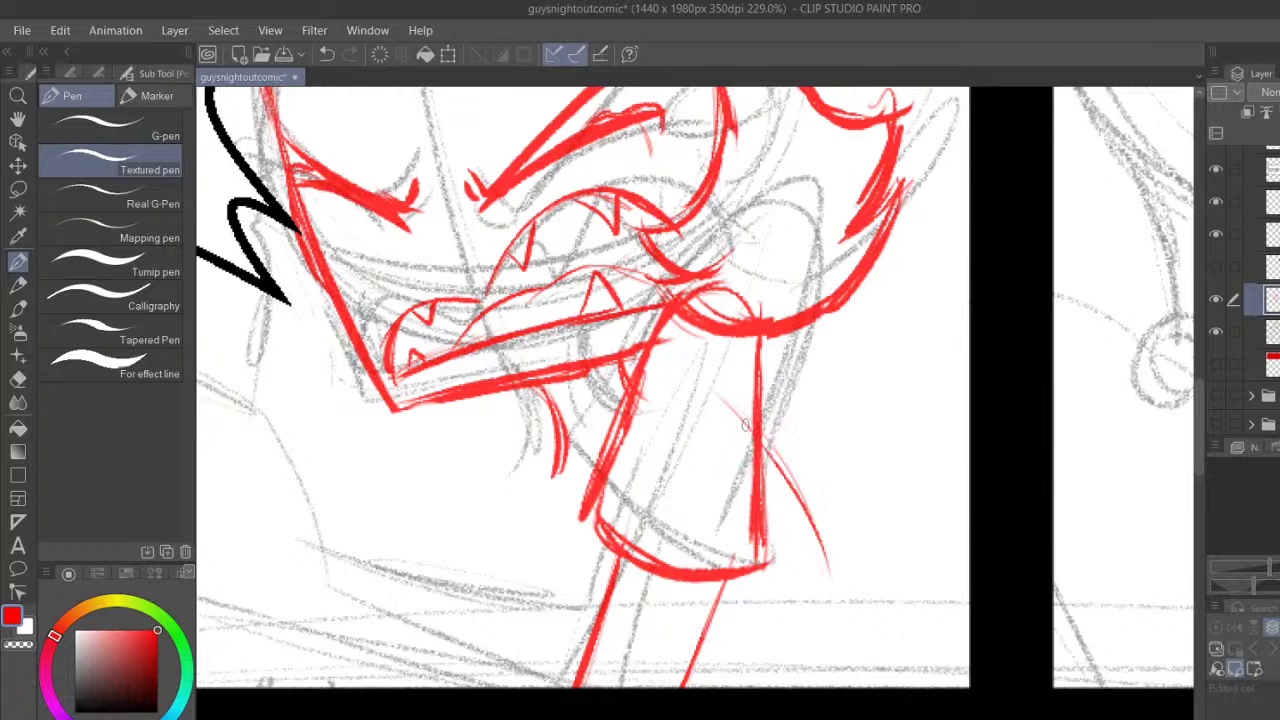
pyautogui.moveTo(760, 443); pyautogui.dragTo(830, 650)
pyautogui.moveTo(645, 384)
pyautogui.mouseDown()
pyautogui.moveTo(684, 318)
pyautogui.moveTo(752, 400)
pyautogui.moveTo(754, 566)
pyautogui.mouseUp()
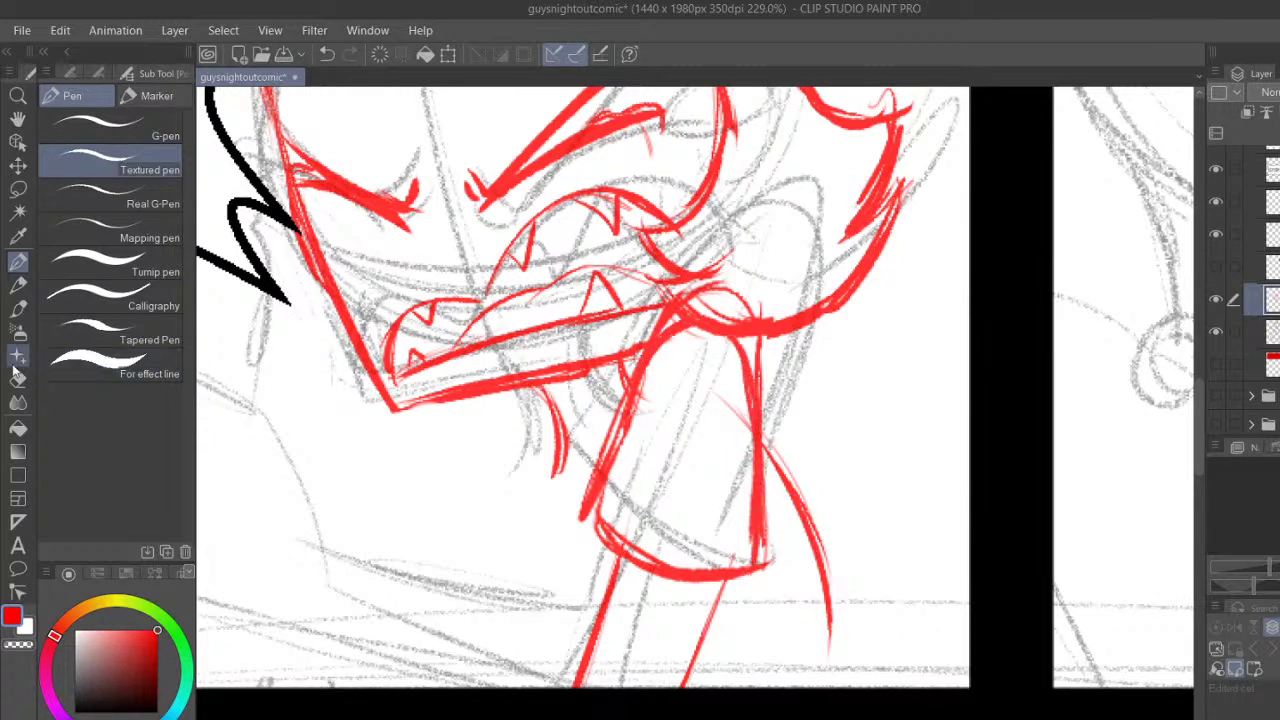
# Erase the arc above the tapered shape, redraw its junction with the cheek curve, and thicken the back line
pyautogui.click(18, 379)
pyautogui.moveTo(695, 293)
pyautogui.mouseDown()
pyautogui.moveTo(743, 294)
pyautogui.moveTo(775, 315)
pyautogui.mouseUp()
pyautogui.press('p')
pyautogui.moveTo(688, 322); pyautogui.dragTo(798, 320)
pyautogui.moveTo(694, 299)
pyautogui.mouseDown()
pyautogui.moveTo(780, 326)
pyautogui.moveTo(753, 510)
pyautogui.mouseUp()
pyautogui.moveTo(762, 416)
pyautogui.mouseDown()
pyautogui.moveTo(814, 538)
pyautogui.moveTo(826, 700)
pyautogui.mouseUp()
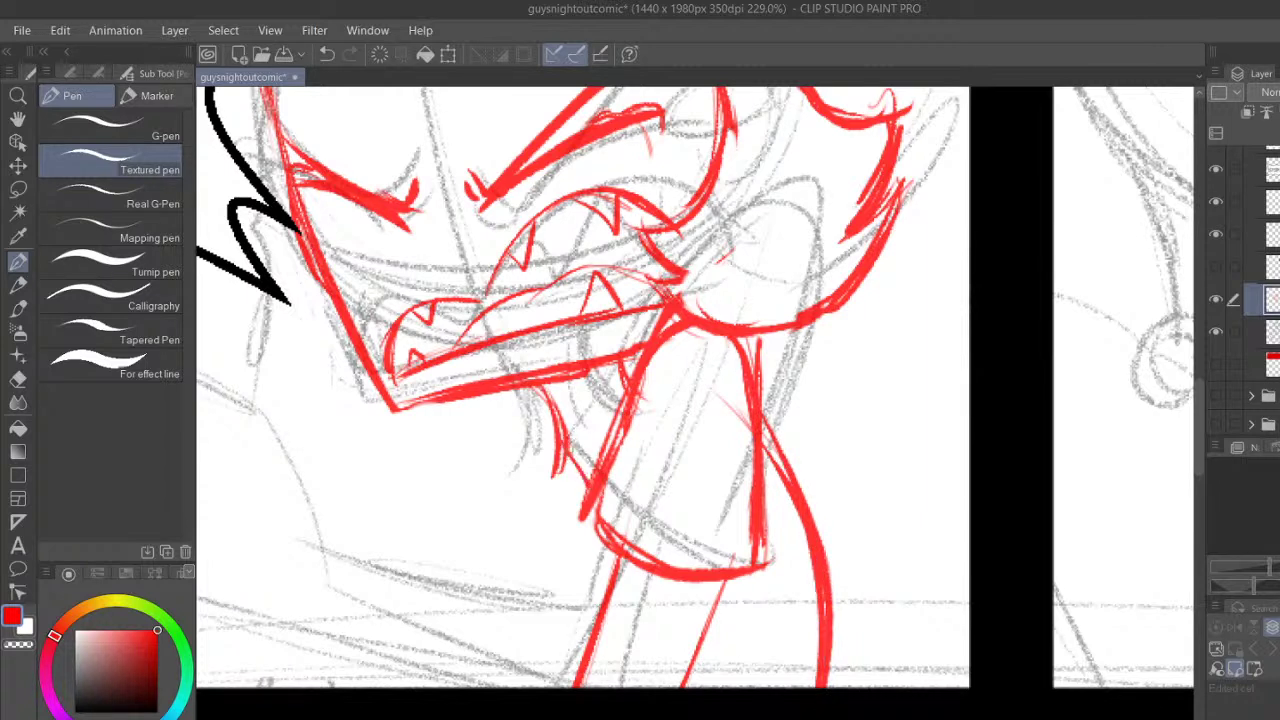
# Undo the last stroke and sketch the jagged left edge of a fur tuft below the jaw
pyautogui.click(327, 54)
pyautogui.moveTo(545, 431); pyautogui.dragTo(518, 450)
pyautogui.moveTo(516, 449)
pyautogui.mouseDown()
pyautogui.moveTo(482, 602)
pyautogui.moveTo(524, 546)
pyautogui.mouseUp()
pyautogui.moveTo(509, 486); pyautogui.dragTo(481, 603)
pyautogui.moveTo(514, 446)
pyautogui.mouseDown()
pyautogui.moveTo(501, 497)
pyautogui.moveTo(551, 410)
pyautogui.mouseUp()
pyautogui.moveTo(551, 411); pyautogui.dragTo(496, 459)
pyautogui.moveTo(504, 544); pyautogui.dragTo(482, 605)
# Sketch the fur tuft's pointed right edge and a line running from it to the panel's lower border
pyautogui.moveTo(556, 466); pyautogui.dragTo(544, 505)
pyautogui.moveTo(555, 474)
pyautogui.mouseDown()
pyautogui.moveTo(555, 556)
pyautogui.moveTo(589, 612)
pyautogui.mouseUp()
pyautogui.moveTo(546, 497); pyautogui.dragTo(590, 615)
pyautogui.moveTo(516, 556)
pyautogui.mouseDown()
pyautogui.moveTo(536, 532)
pyautogui.moveTo(524, 556)
pyautogui.moveTo(546, 604)
pyautogui.moveTo(555, 688)
pyautogui.mouseUp()
pyautogui.moveTo(567, 496); pyautogui.dragTo(590, 588)
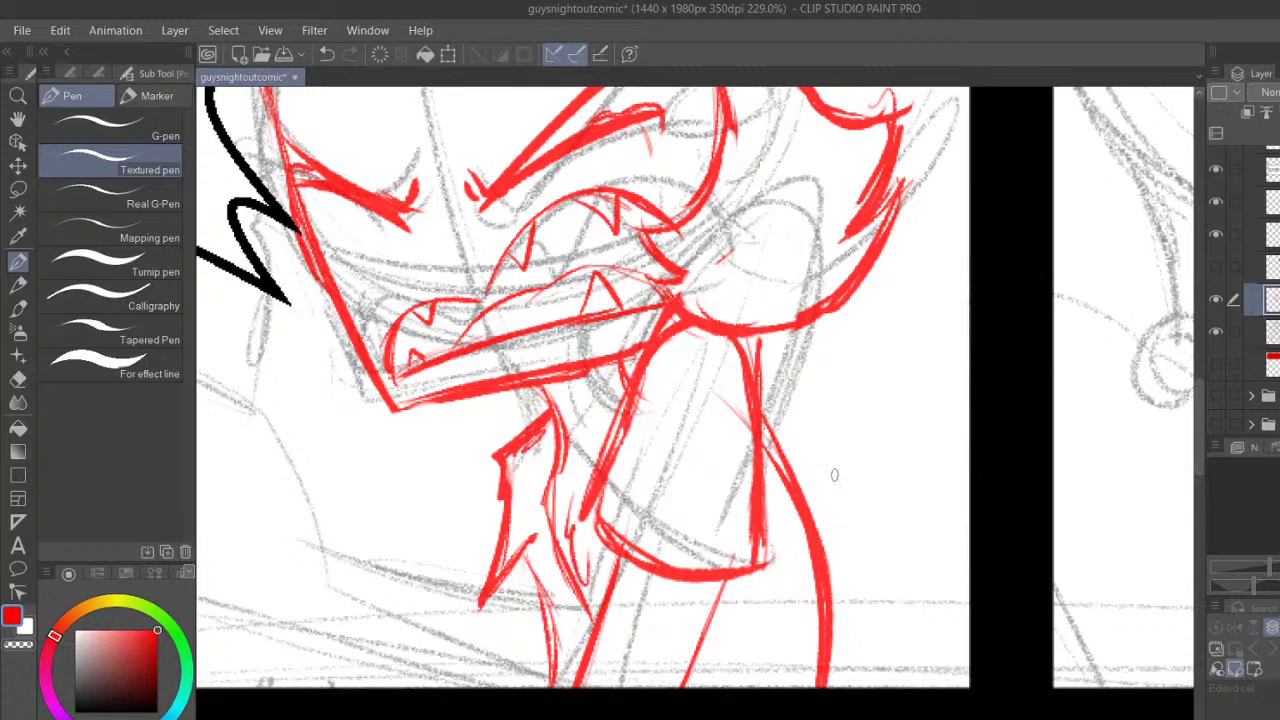
# Thicken the curved back line and add a near-vertical stroke below the tapered shape
pyautogui.moveTo(762, 414)
pyautogui.mouseDown()
pyautogui.moveTo(826, 550)
pyautogui.moveTo(846, 688)
pyautogui.mouseUp()
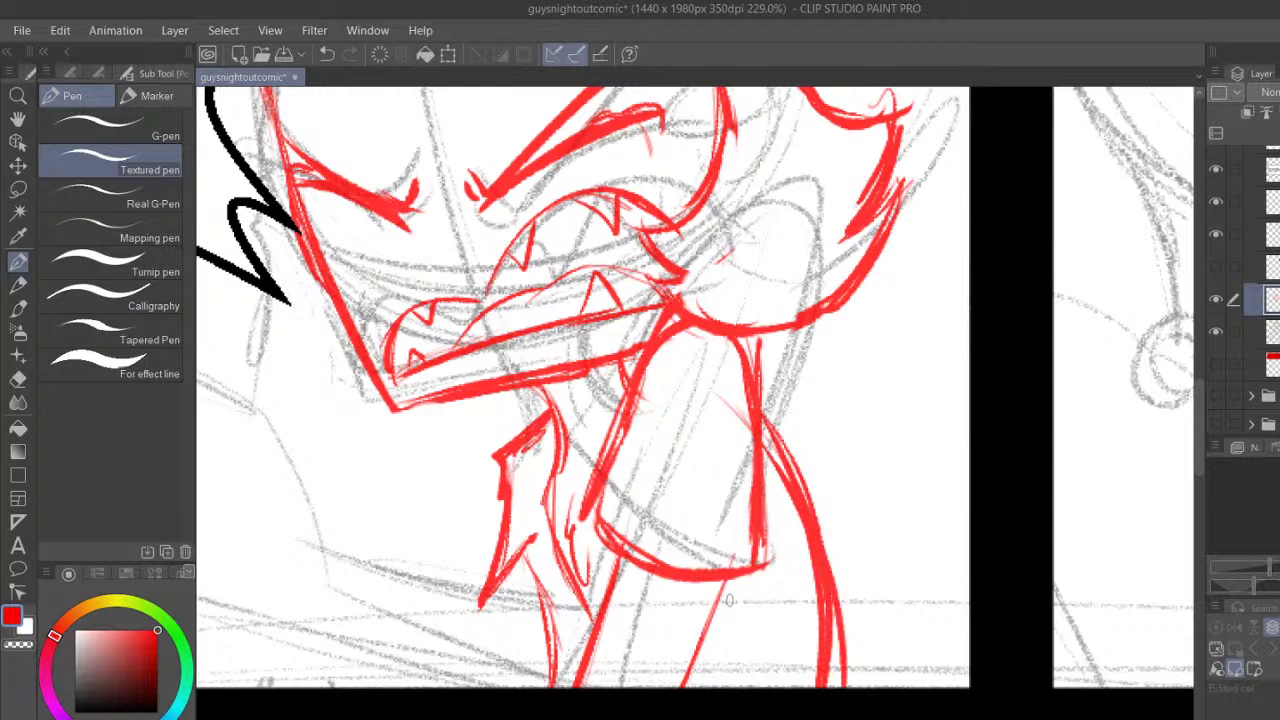
pyautogui.moveTo(724, 584); pyautogui.dragTo(712, 688)
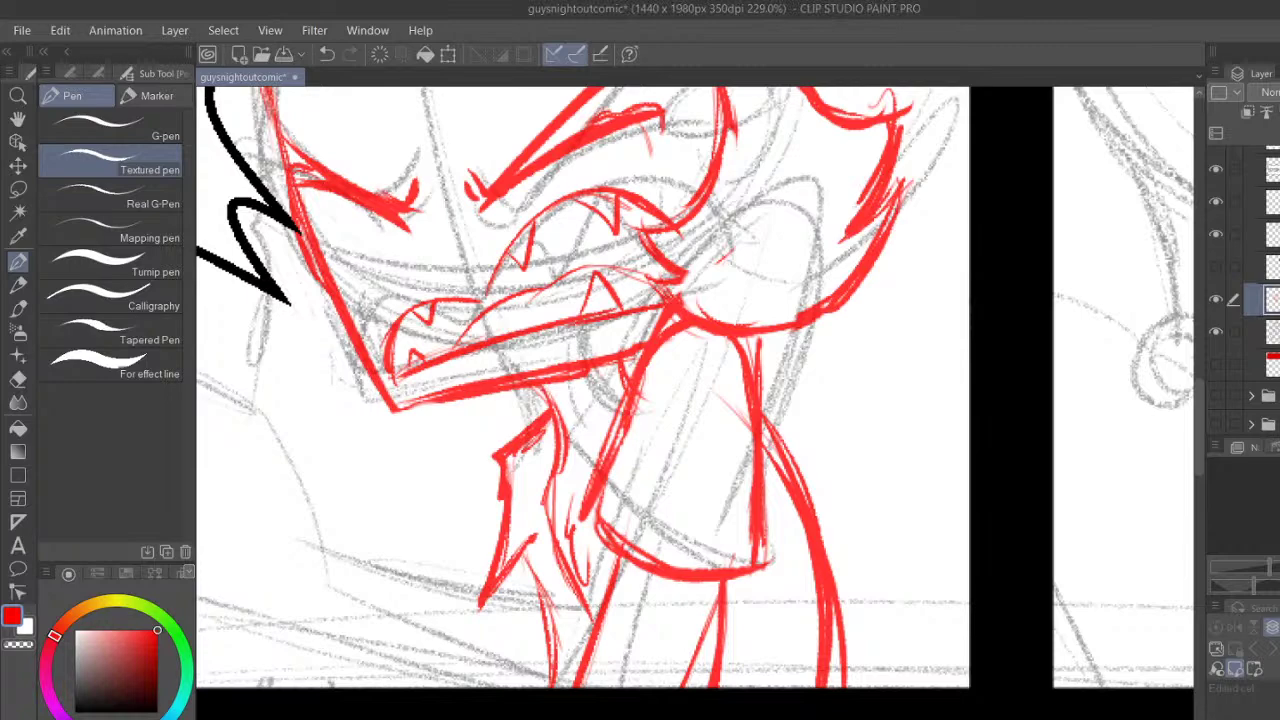
# Erase the stray red mark below the speech bubble
pyautogui.press('space')
pyautogui.moveTo(780, 392); pyautogui.dragTo(930, 432)
pyautogui.moveTo(946, 535)
pyautogui.mouseDown()
pyautogui.moveTo(915, 545)
pyautogui.moveTo(820, 650)
pyautogui.moveTo(890, 530)
pyautogui.moveTo(944, 393)
pyautogui.mouseUp()
pyautogui.click(19, 288)
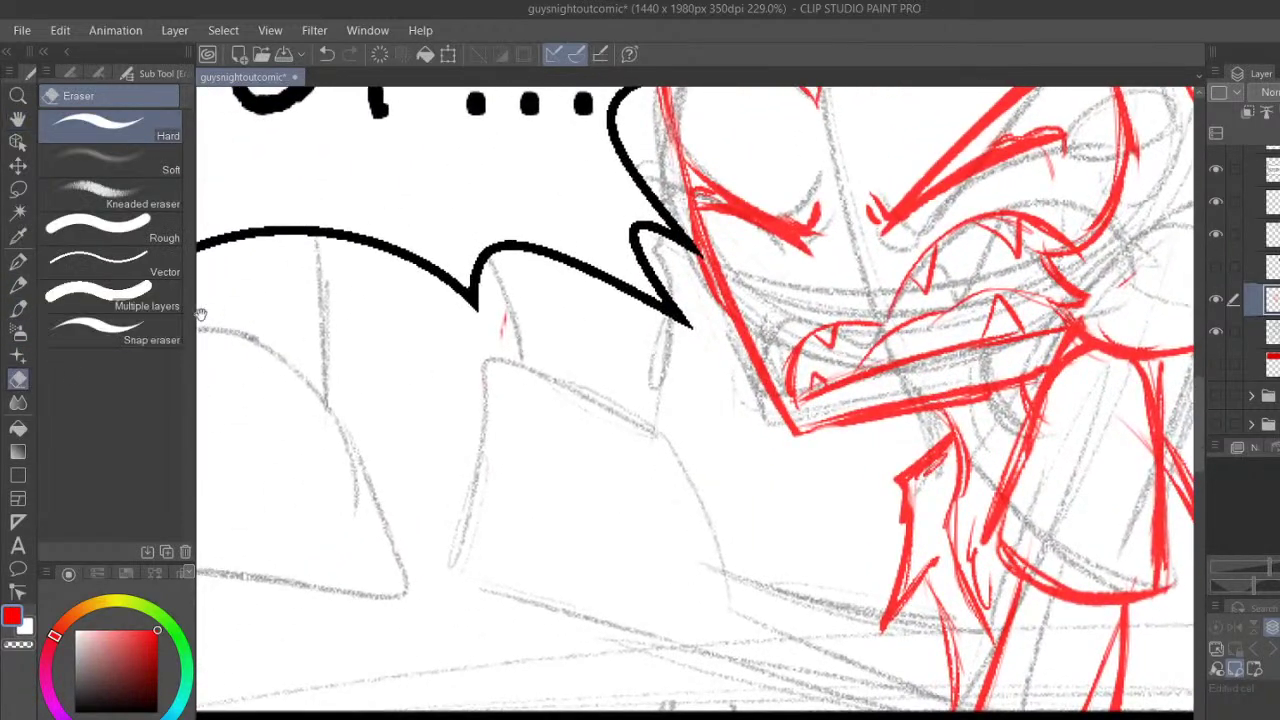
pyautogui.click(18, 258)
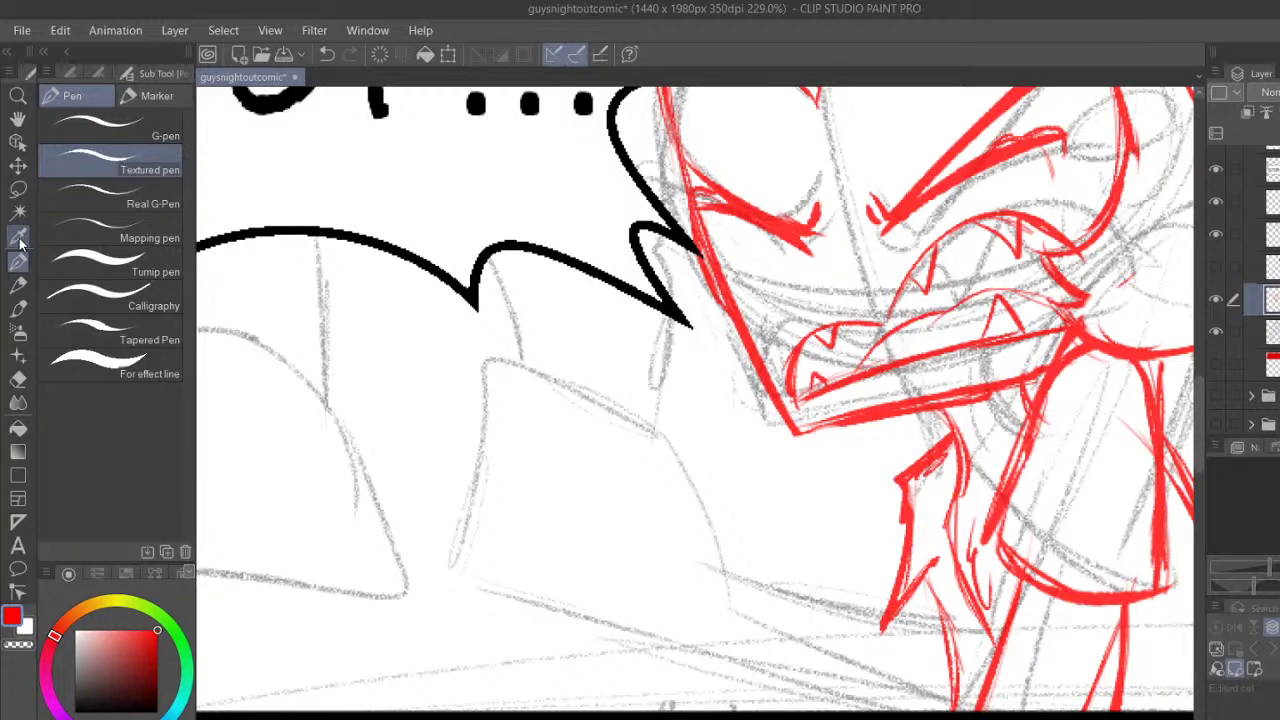
# Sketch the raised arm's two side lines in red below the speech bubble, thickening the one nearest the face
pyautogui.click(18, 119)
pyautogui.moveTo(780, 355)
pyautogui.mouseDown()
pyautogui.moveTo(675, 345)
pyautogui.moveTo(671, 371)
pyautogui.mouseUp()
pyautogui.click(18, 262)
pyautogui.moveTo(398, 370); pyautogui.dragTo(416, 473)
pyautogui.moveTo(376, 290); pyautogui.dragTo(418, 488)
pyautogui.moveTo(578, 332); pyautogui.dragTo(550, 480)
pyautogui.moveTo(577, 300); pyautogui.dragTo(563, 431)
pyautogui.moveTo(570, 258); pyautogui.dragTo(572, 380)
pyautogui.moveTo(550, 206); pyautogui.dragTo(543, 502)
pyautogui.moveTo(565, 251); pyautogui.dragTo(558, 443)
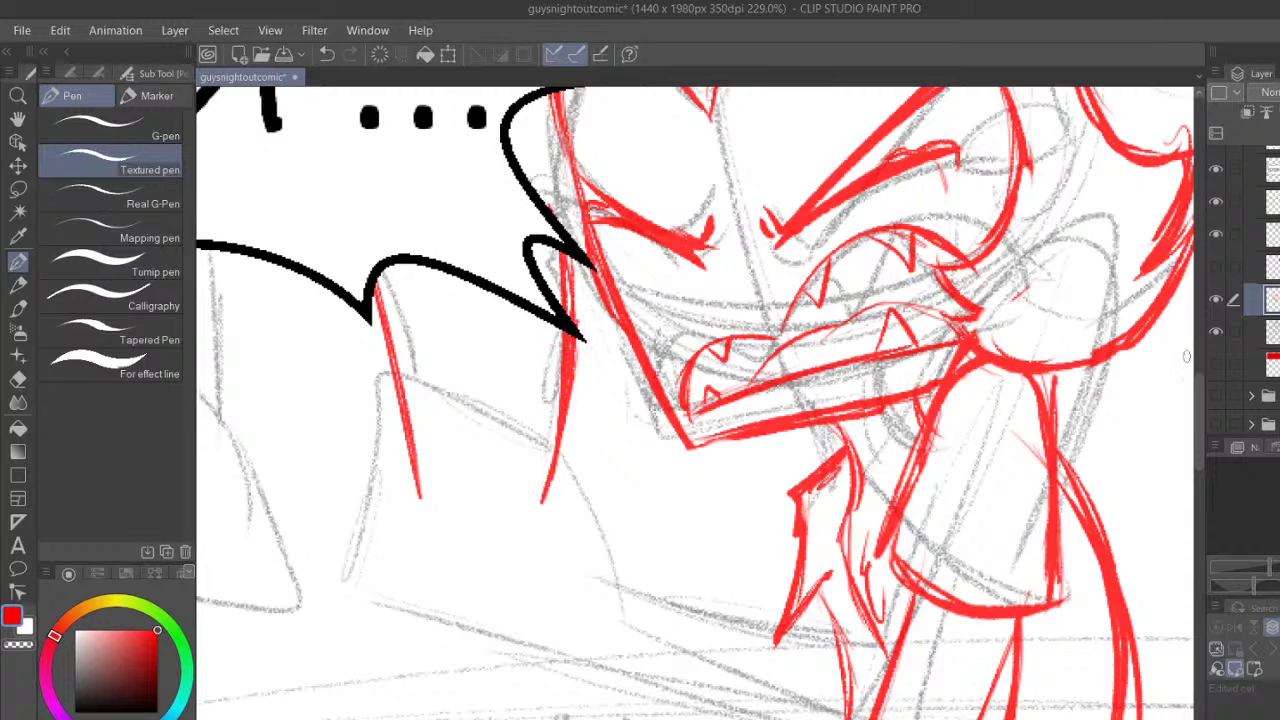
# Add red strokes along the left side of the face beside the speech bubble
pyautogui.moveTo(1203, 432); pyautogui.dragTo(1203, 430)
pyautogui.scroll(3, 1203, 430)
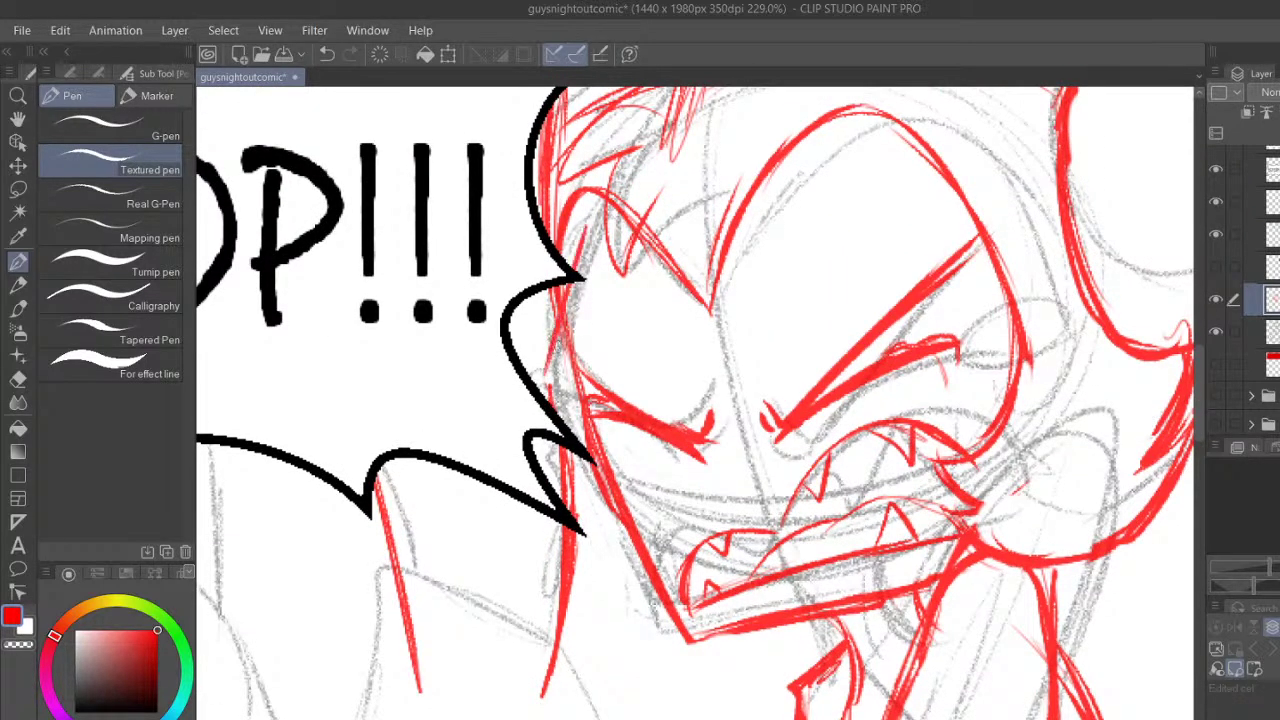
pyautogui.moveTo(550, 382)
pyautogui.mouseDown()
pyautogui.moveTo(566, 274)
pyautogui.moveTo(630, 90)
pyautogui.moveTo(610, 188)
pyautogui.mouseUp()
pyautogui.moveTo(545, 243)
pyautogui.mouseDown()
pyautogui.moveTo(611, 113)
pyautogui.moveTo(550, 226)
pyautogui.mouseUp()
pyautogui.scroll(3, 506, 150)
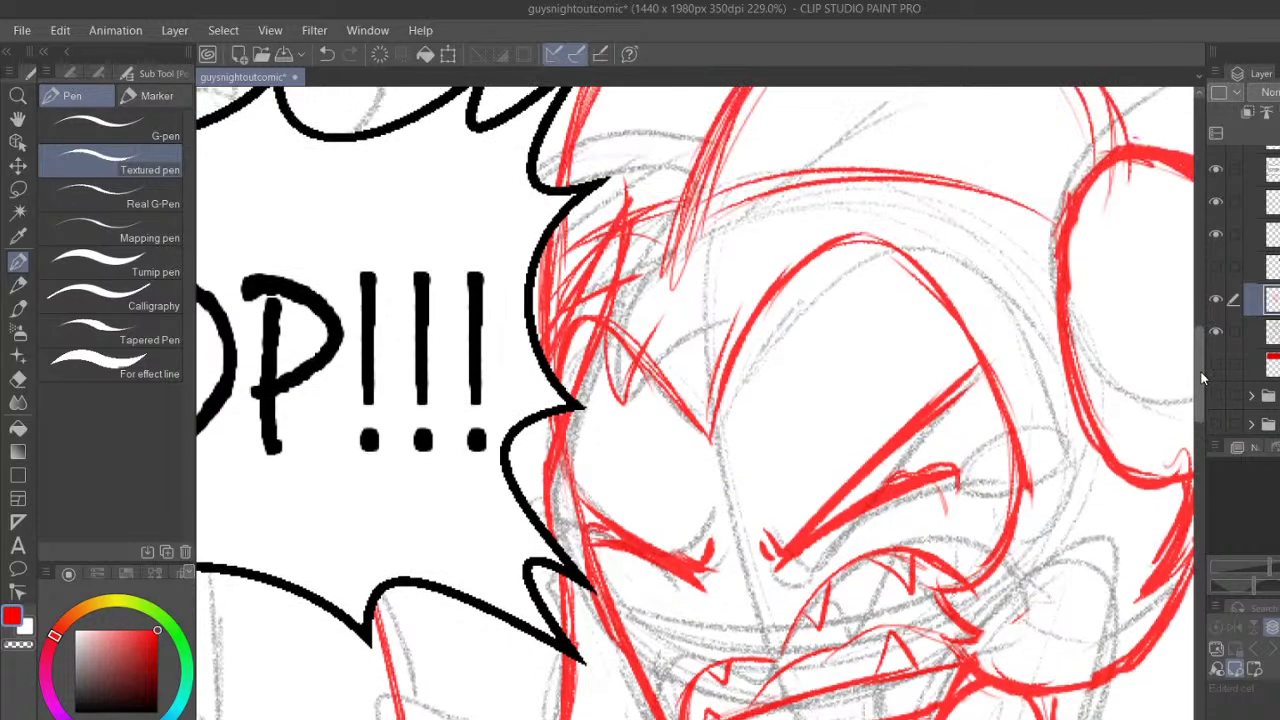
# Undo the last two strokes and sketch a tall pointed hair spike at the head's left edge
pyautogui.click(328, 54)
pyautogui.click(328, 54)
pyautogui.moveTo(608, 386); pyautogui.dragTo(640, 199)
pyautogui.moveTo(540, 392); pyautogui.dragTo(620, 220)
pyautogui.moveTo(554, 350); pyautogui.dragTo(639, 187)
pyautogui.moveTo(593, 261); pyautogui.dragTo(635, 189)
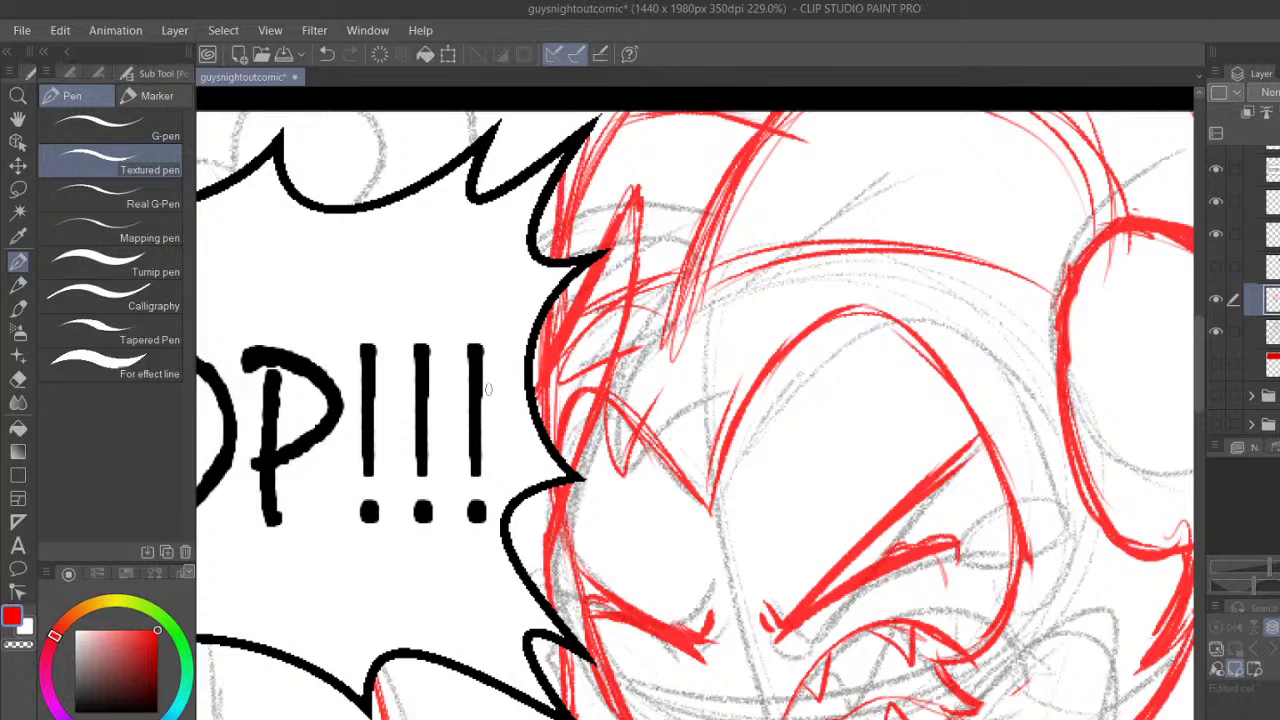
# Erase the red strokes around the base of the pointed hair spike beside the speech bubble, and undo the last erasure
pyautogui.click(18, 381)
pyautogui.moveTo(604, 335); pyautogui.dragTo(596, 306)
pyautogui.moveTo(574, 388)
pyautogui.mouseDown()
pyautogui.moveTo(598, 332)
pyautogui.moveTo(557, 434)
pyautogui.mouseUp()
pyautogui.click(326, 54)
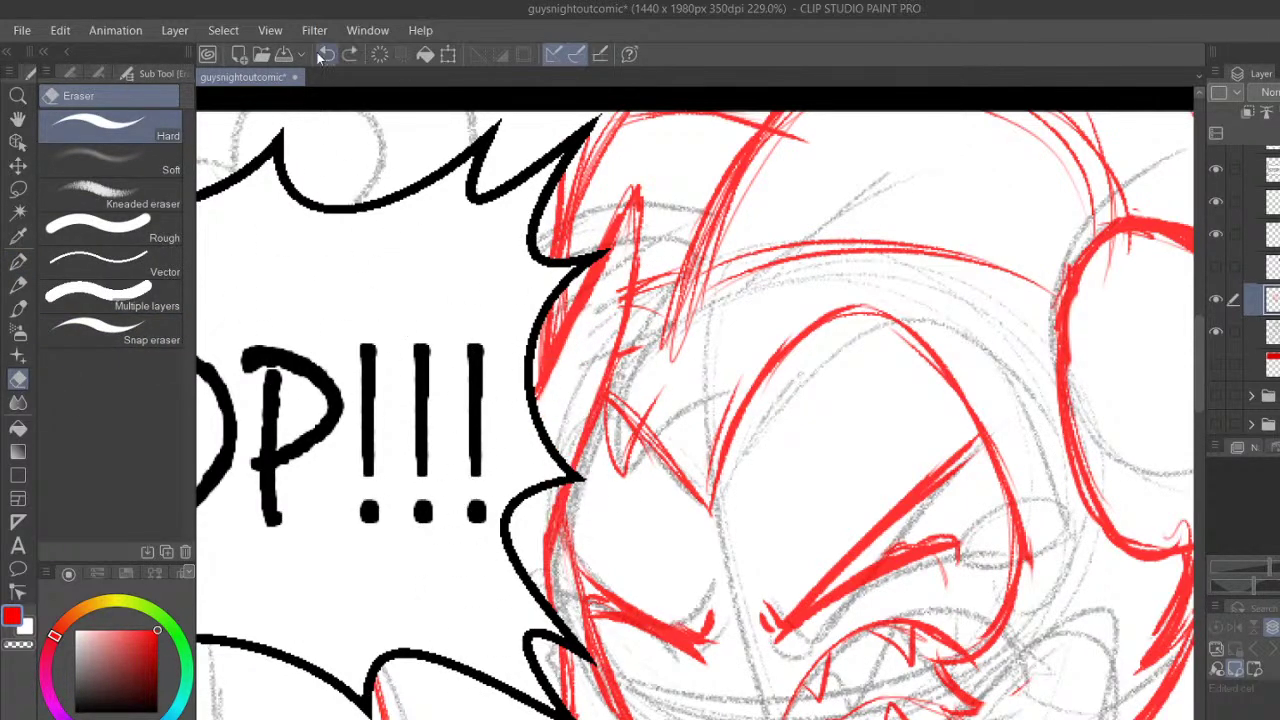
# Trim the lower tip of the raised arm's outer side line below the speech bubble with the hard eraser
pyautogui.click(18, 118)
pyautogui.moveTo(809, 587); pyautogui.dragTo(905, 253)
pyautogui.moveTo(757, 440); pyautogui.dragTo(768, 360)
pyautogui.moveTo(790, 424)
pyautogui.mouseDown()
pyautogui.moveTo(748, 478)
pyautogui.moveTo(724, 476)
pyautogui.moveTo(753, 430)
pyautogui.mouseUp()
pyautogui.click(18, 378)
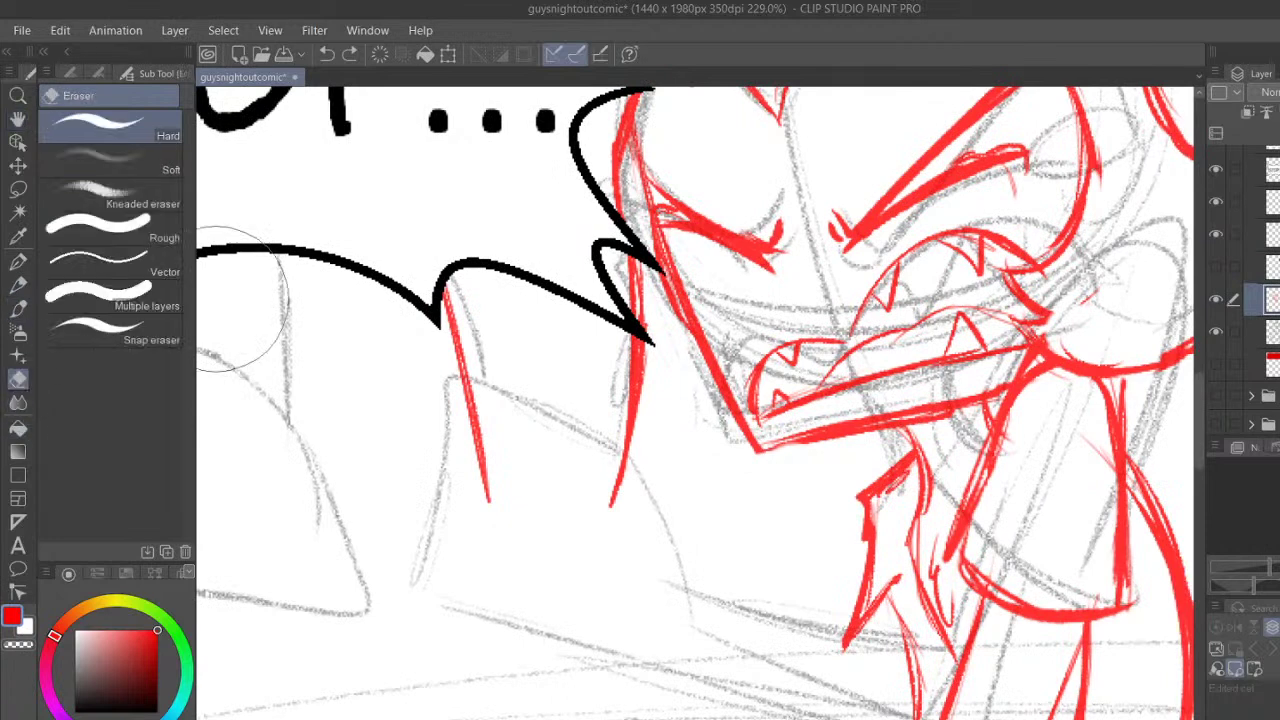
pyautogui.click(18, 260)
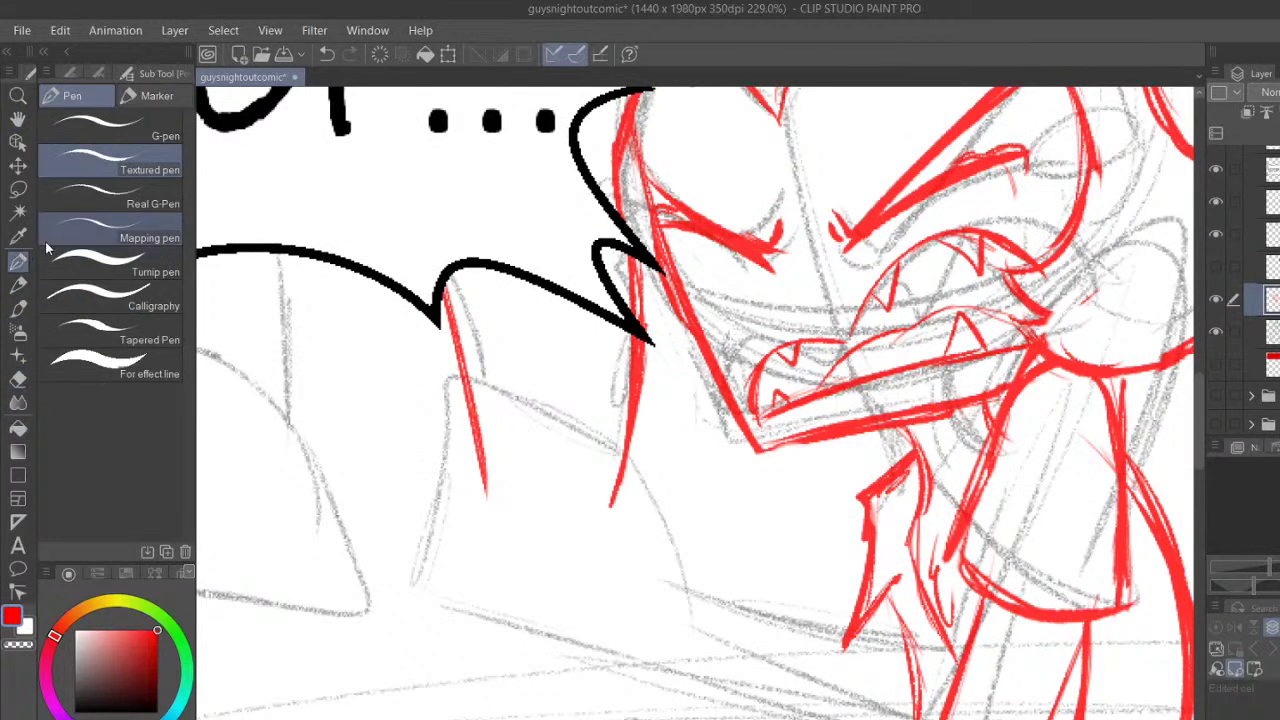
pyautogui.moveTo(445, 458); pyautogui.dragTo(610, 492)
pyautogui.moveTo(488, 461); pyautogui.dragTo(638, 516)
pyautogui.hotkey('ctrl', 'z')
pyautogui.hotkey('ctrl', 'z')
pyautogui.hotkey('ctrl', 'z')
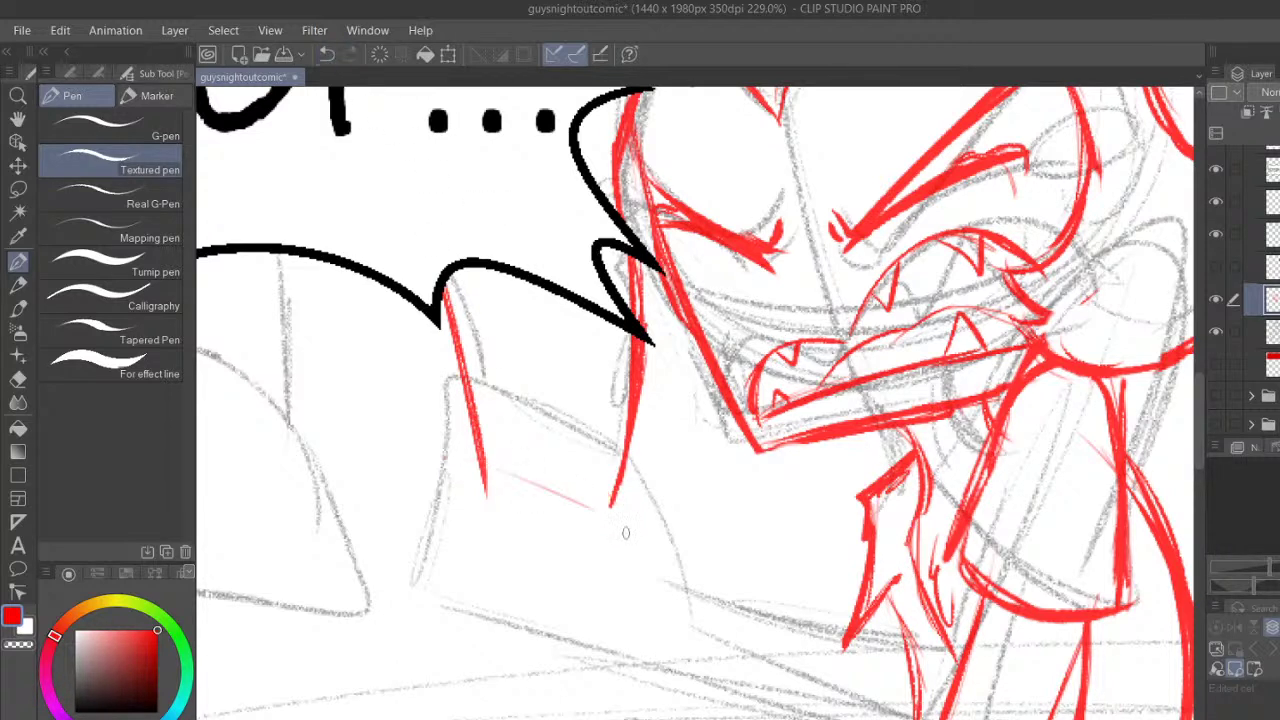
# Sketch a slanted red line across the raised arm's lower end and the hand's inner edge continuing into a diagonal forearm line
pyautogui.moveTo(452, 451); pyautogui.dragTo(622, 541)
pyautogui.moveTo(449, 443)
pyautogui.mouseDown()
pyautogui.moveTo(638, 540)
pyautogui.moveTo(614, 492)
pyautogui.moveTo(632, 442)
pyautogui.moveTo(688, 548)
pyautogui.moveTo(684, 574)
pyautogui.moveTo(820, 683)
pyautogui.mouseUp()
pyautogui.moveTo(690, 582); pyautogui.dragTo(880, 718)
pyautogui.moveTo(678, 576); pyautogui.dragTo(880, 718)
pyautogui.moveTo(720, 616); pyautogui.dragTo(858, 718)
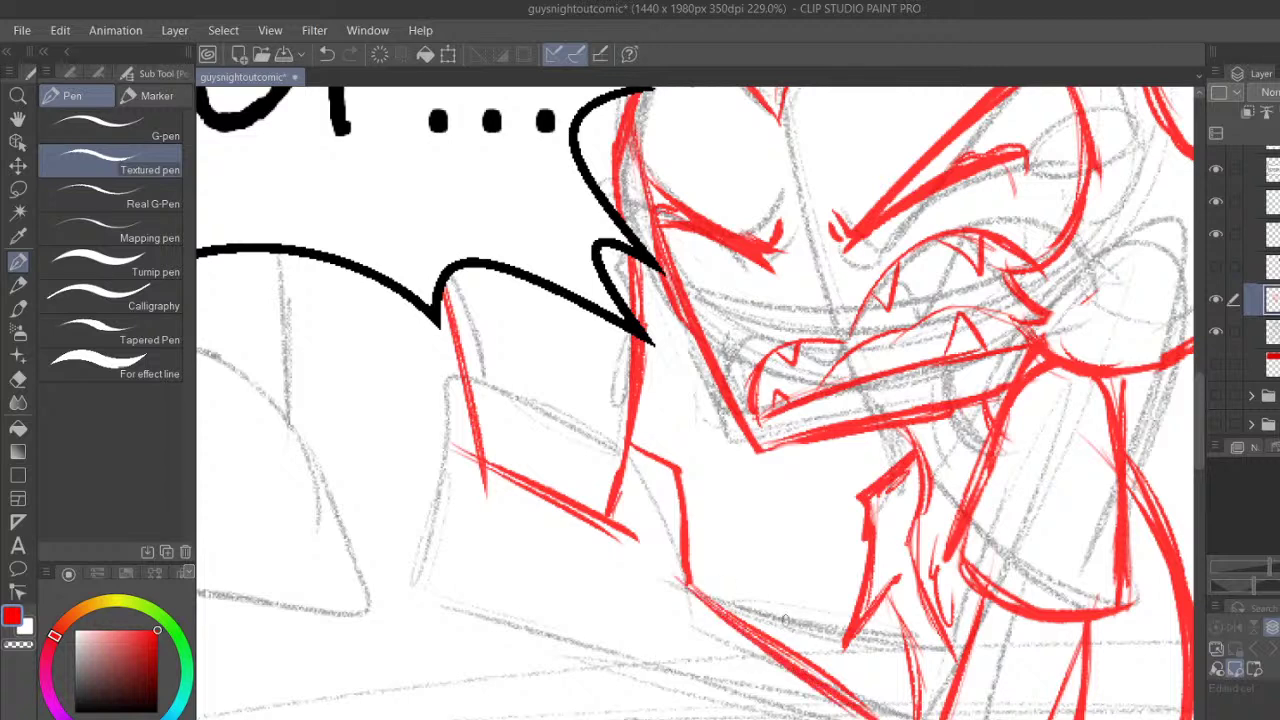
# Sketch angular knuckle bumps in red down the outer side of the hand, thickening the uppermost one
pyautogui.moveTo(462, 452)
pyautogui.mouseDown()
pyautogui.moveTo(438, 464)
pyautogui.moveTo(470, 449)
pyautogui.moveTo(443, 496)
pyautogui.moveTo(452, 528)
pyautogui.moveTo(415, 540)
pyautogui.moveTo(443, 598)
pyautogui.mouseUp()
pyautogui.moveTo(416, 556); pyautogui.dragTo(448, 602)
pyautogui.moveTo(448, 506); pyautogui.dragTo(414, 546)
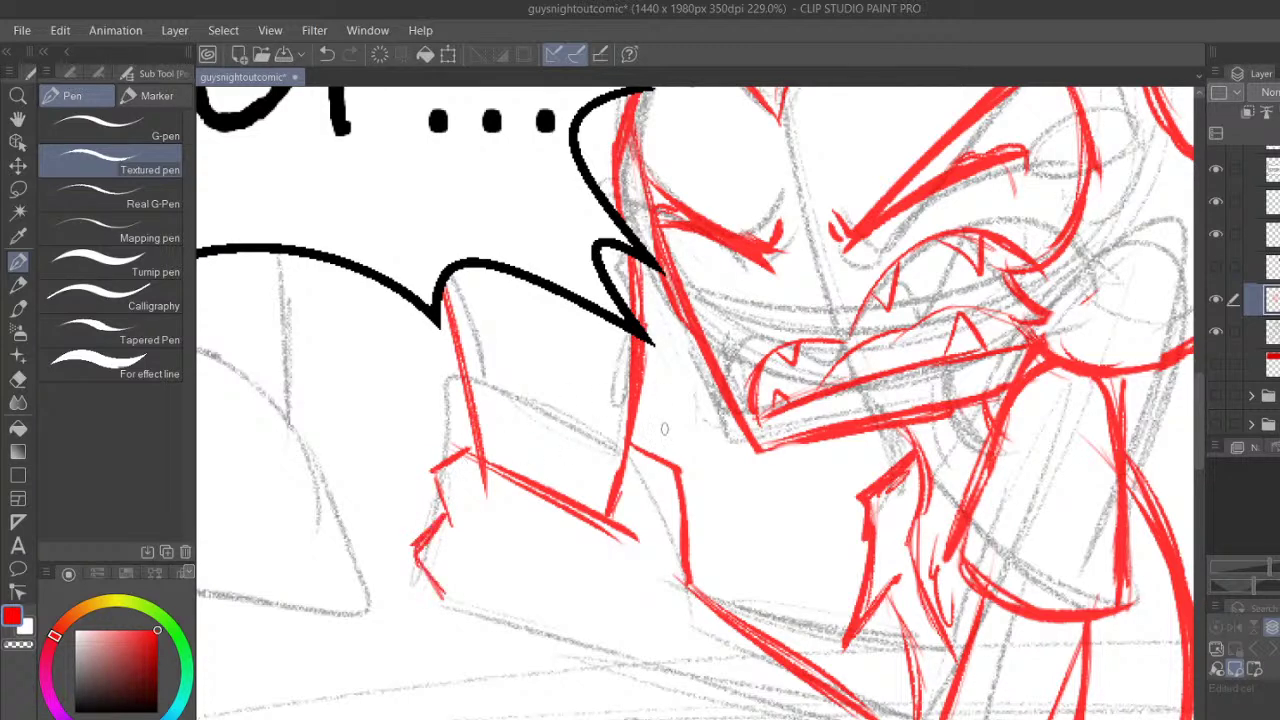
pyautogui.moveTo(471, 441); pyautogui.dragTo(434, 466)
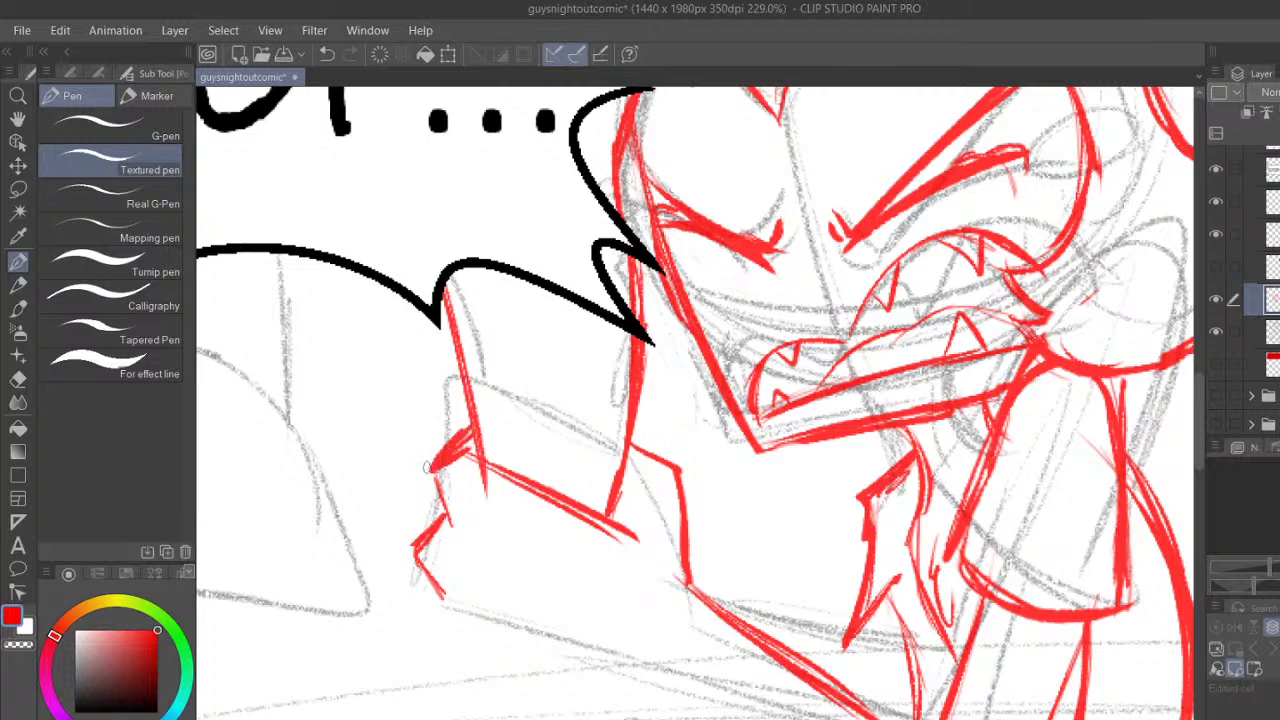
# Sketch the forearm's long lower outline in red from the outermost knuckle toward the panel's bottom edge
pyautogui.moveTo(426, 582)
pyautogui.mouseDown()
pyautogui.moveTo(414, 612)
pyautogui.moveTo(460, 644)
pyautogui.moveTo(375, 428)
pyautogui.mouseUp()
pyautogui.moveTo(515, 670); pyautogui.dragTo(487, 589)
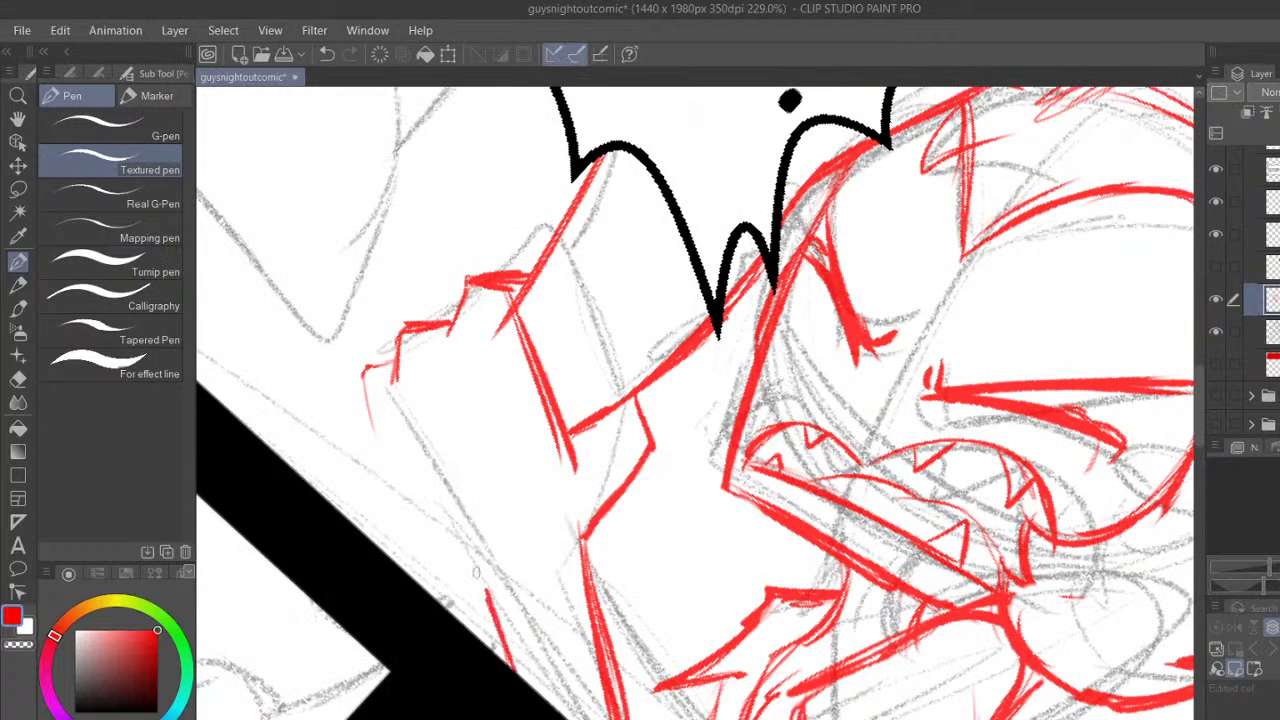
pyautogui.moveTo(370, 386)
pyautogui.mouseDown()
pyautogui.moveTo(416, 506)
pyautogui.moveTo(440, 530)
pyautogui.mouseUp()
pyautogui.moveTo(410, 474); pyautogui.dragTo(474, 562)
pyautogui.moveTo(450, 538)
pyautogui.mouseDown()
pyautogui.moveTo(485, 595)
pyautogui.moveTo(498, 654)
pyautogui.mouseUp()
pyautogui.hotkey('ctrl', '@')
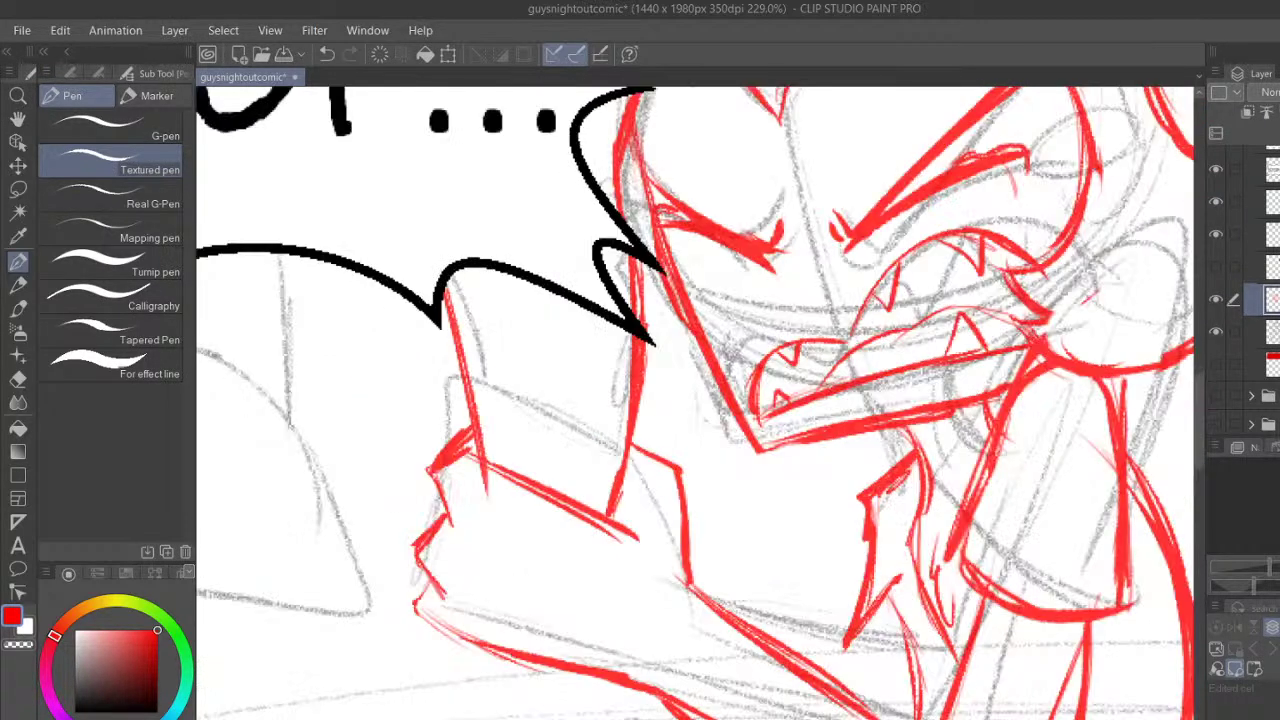
# Erase the forearm's lower outline, the lower knuckle bump and the hand's inner edge
pyautogui.hscroll(2, 696, 403)
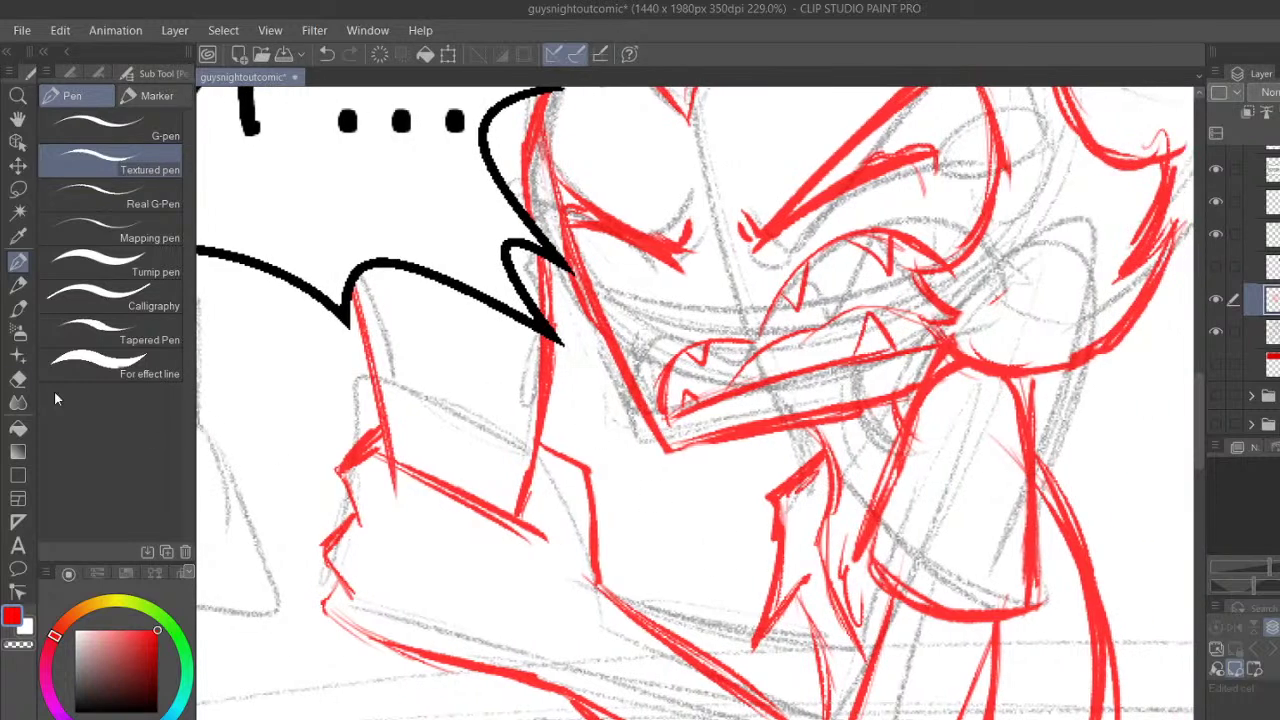
pyautogui.click(18, 379)
pyautogui.moveTo(352, 571)
pyautogui.mouseDown()
pyautogui.moveTo(366, 605)
pyautogui.moveTo(604, 698)
pyautogui.moveTo(359, 575)
pyautogui.moveTo(321, 535)
pyautogui.moveTo(349, 634)
pyautogui.mouseUp()
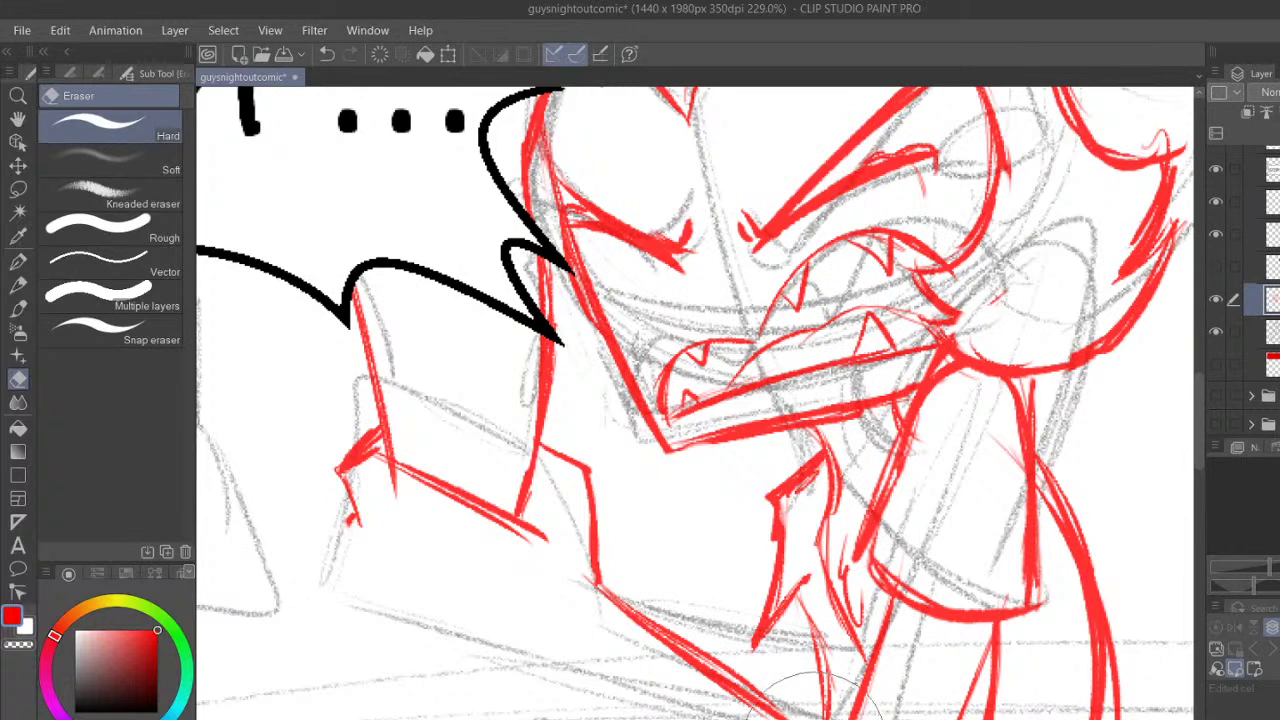
pyautogui.moveTo(562, 448); pyautogui.dragTo(586, 500)
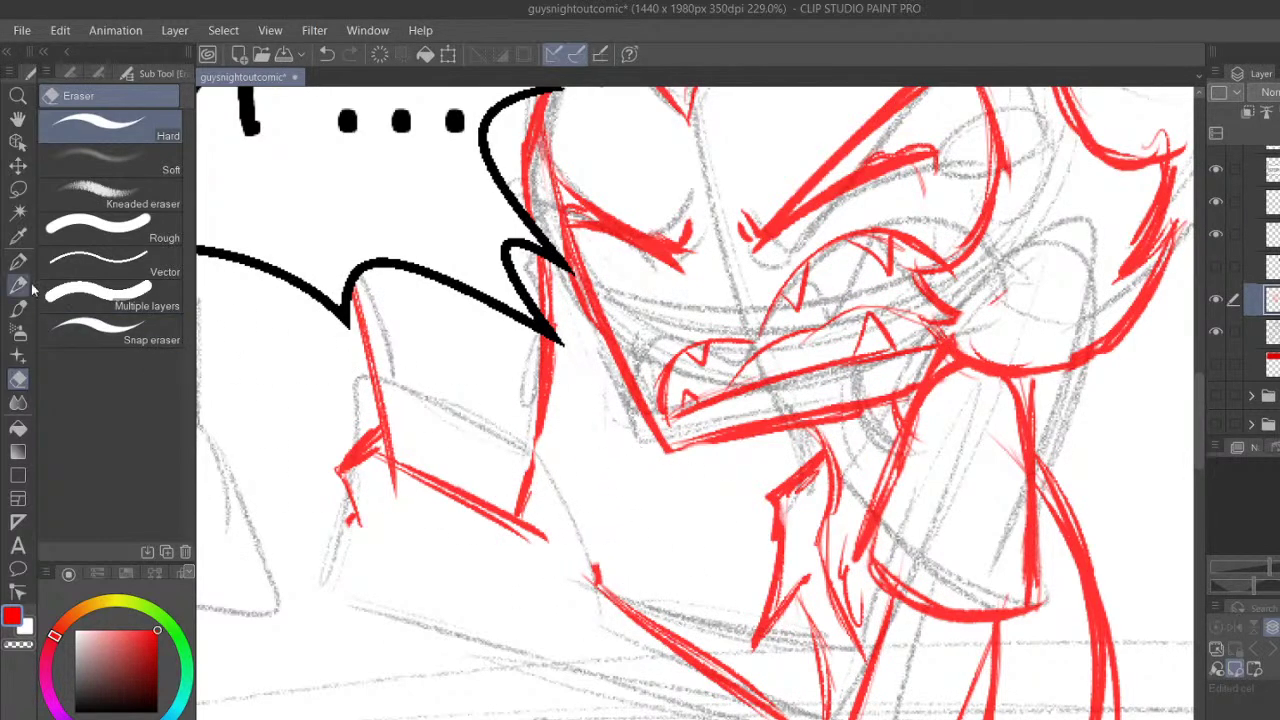
# Redraw the hand's angular inner edge in red and join it to the raised arm's line nearest the face
pyautogui.press('p')
pyautogui.moveTo(388, 462)
pyautogui.mouseDown()
pyautogui.moveTo(522, 500)
pyautogui.moveTo(537, 455)
pyautogui.moveTo(584, 552)
pyautogui.mouseUp()
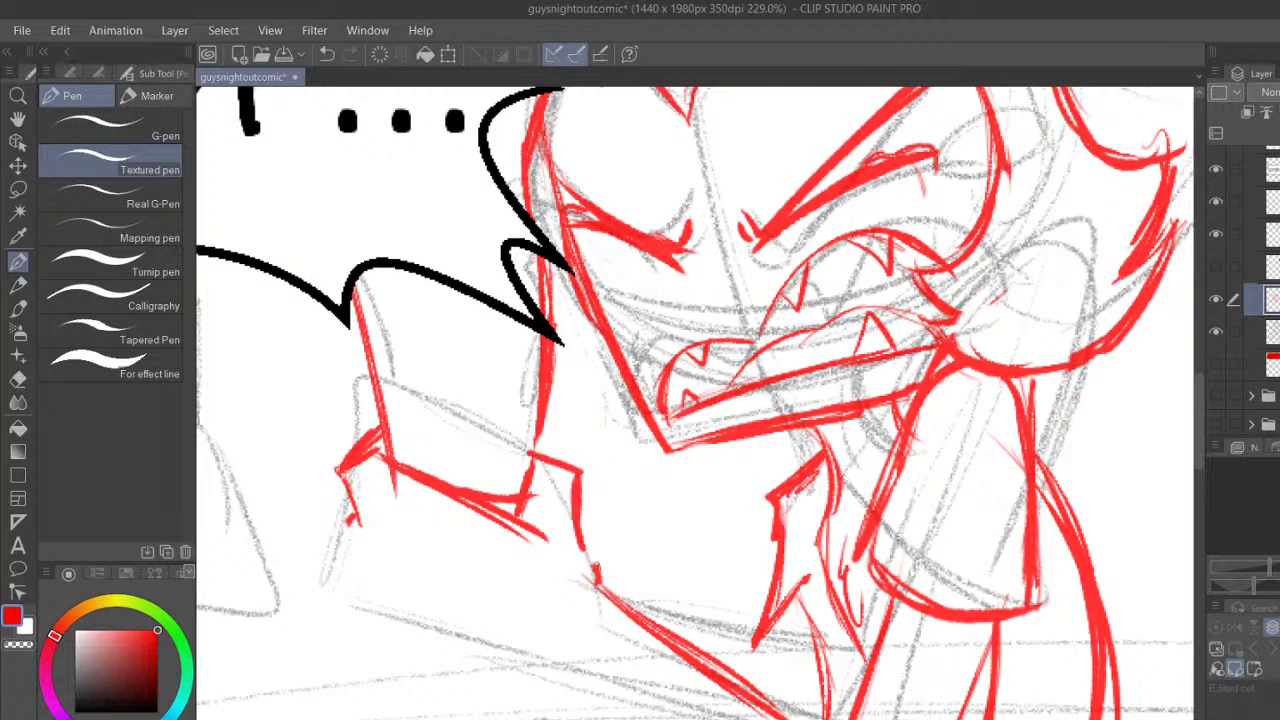
pyautogui.moveTo(536, 414); pyautogui.dragTo(532, 494)
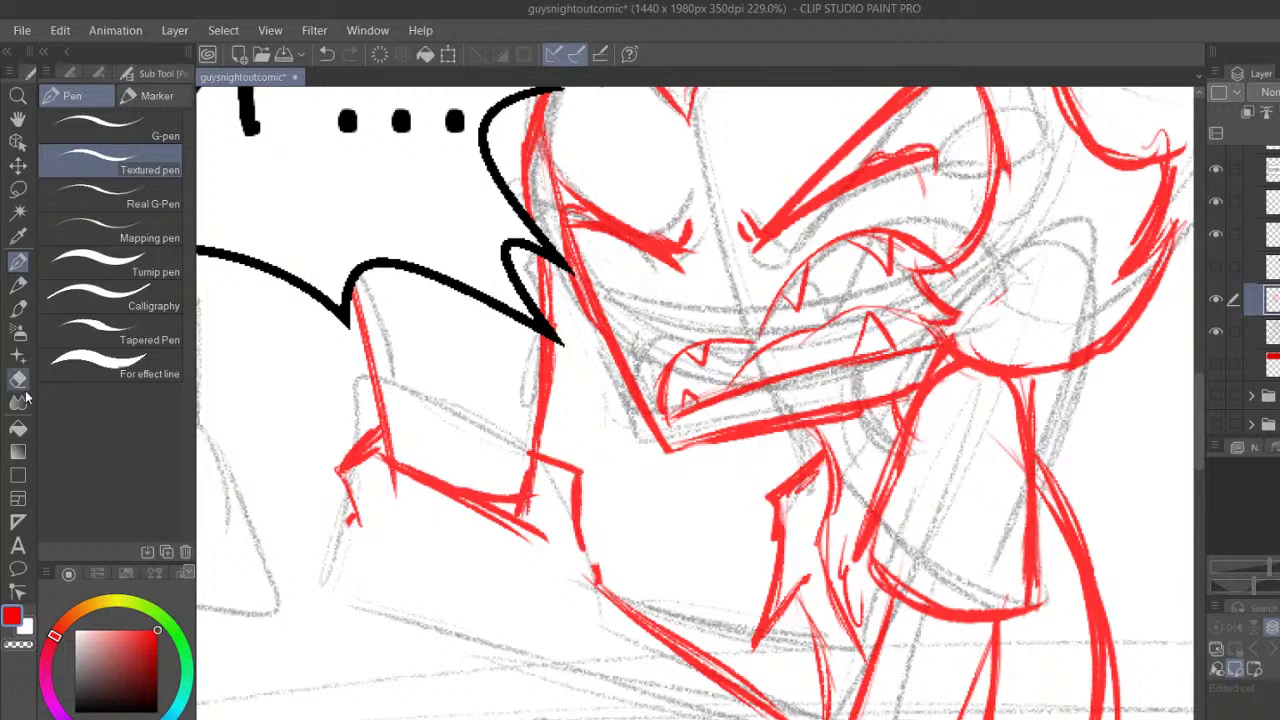
# Erase the straight line across the arm's lower end and redraw it as a curve running between both side lines
pyautogui.press('e')
pyautogui.moveTo(379, 483)
pyautogui.mouseDown()
pyautogui.moveTo(426, 488)
pyautogui.moveTo(529, 543)
pyautogui.moveTo(418, 514)
pyautogui.moveTo(503, 512)
pyautogui.mouseUp()
pyautogui.press('p')
pyautogui.moveTo(376, 456)
pyautogui.mouseDown()
pyautogui.moveTo(522, 498)
pyautogui.moveTo(577, 548)
pyautogui.mouseUp()
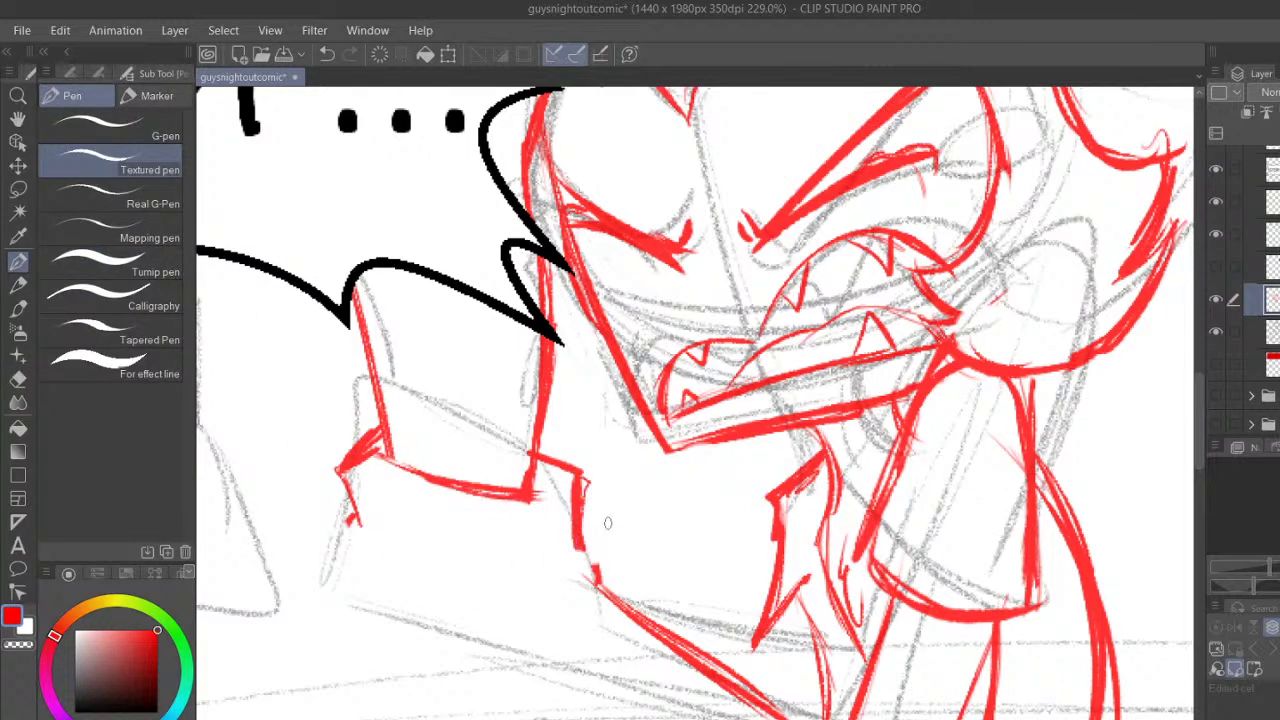
# Join the hand's inner edge to the forearm and thicken the forearm's upper line in red
pyautogui.press('^')
pyautogui.press('^')
pyautogui.press('^')
pyautogui.press('^')
pyautogui.press('^')
pyautogui.press('^')
pyautogui.press('^')
pyautogui.press('^')
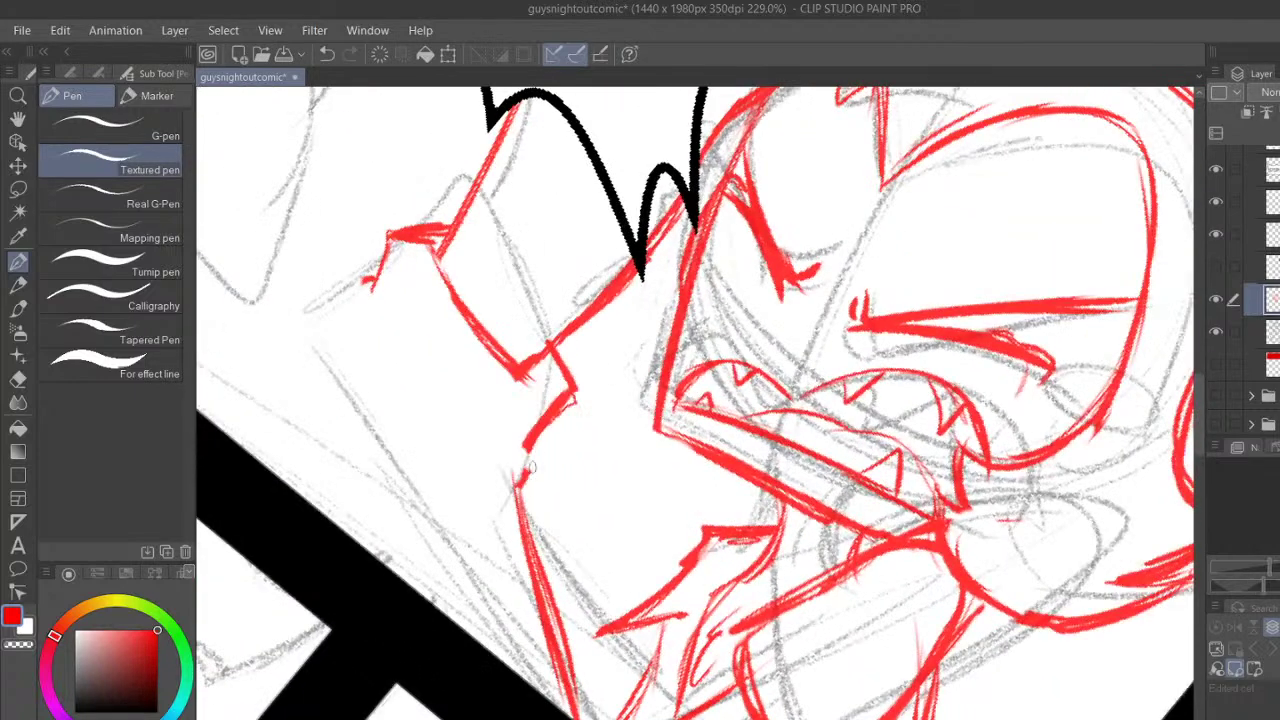
pyautogui.moveTo(528, 448)
pyautogui.mouseDown()
pyautogui.moveTo(518, 476)
pyautogui.moveTo(572, 716)
pyautogui.mouseUp()
pyautogui.moveTo(550, 652); pyautogui.dragTo(572, 717)
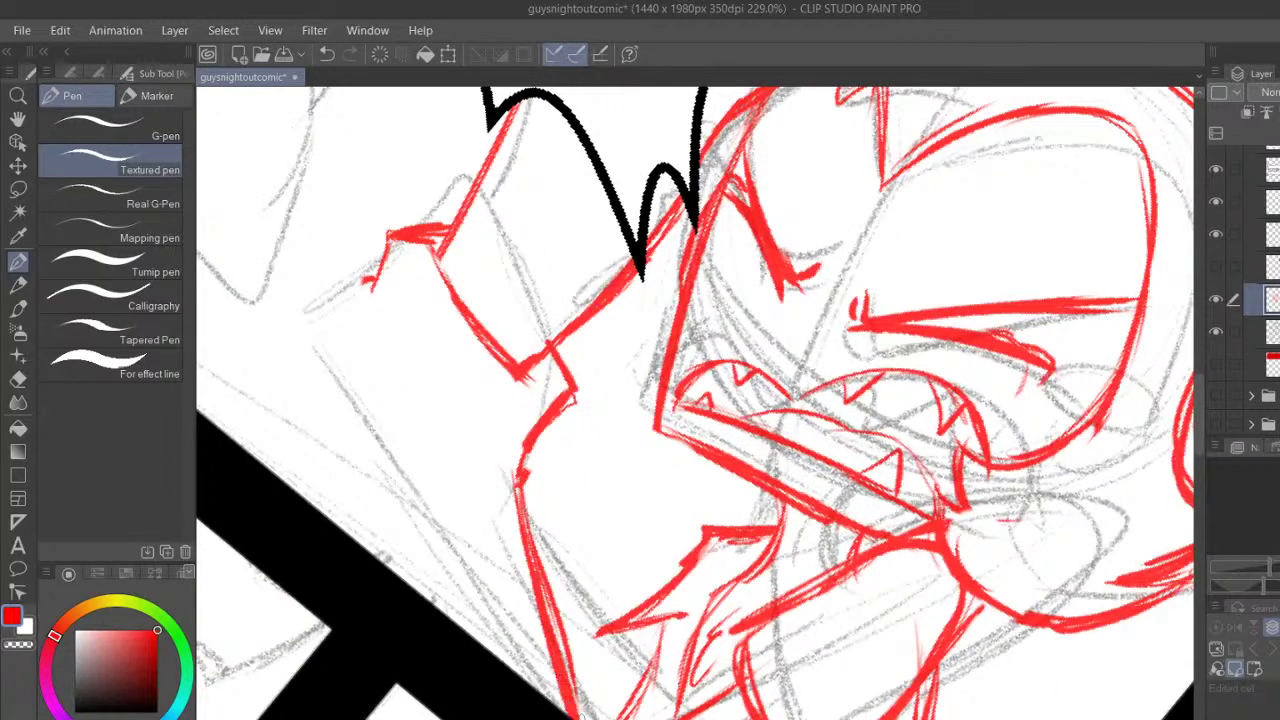
# Sketch a curved red line from the forearm up to the jagged tuft beneath the jaw, undoing the first attempt
pyautogui.press('-')
pyautogui.press('-')
pyautogui.press('-')
pyautogui.press('-')
pyautogui.press('-')
pyautogui.press('-')
pyautogui.press('-')
pyautogui.press('-')
pyautogui.moveTo(788, 463)
pyautogui.mouseDown()
pyautogui.moveTo(748, 470)
pyautogui.moveTo(691, 523)
pyautogui.mouseUp()
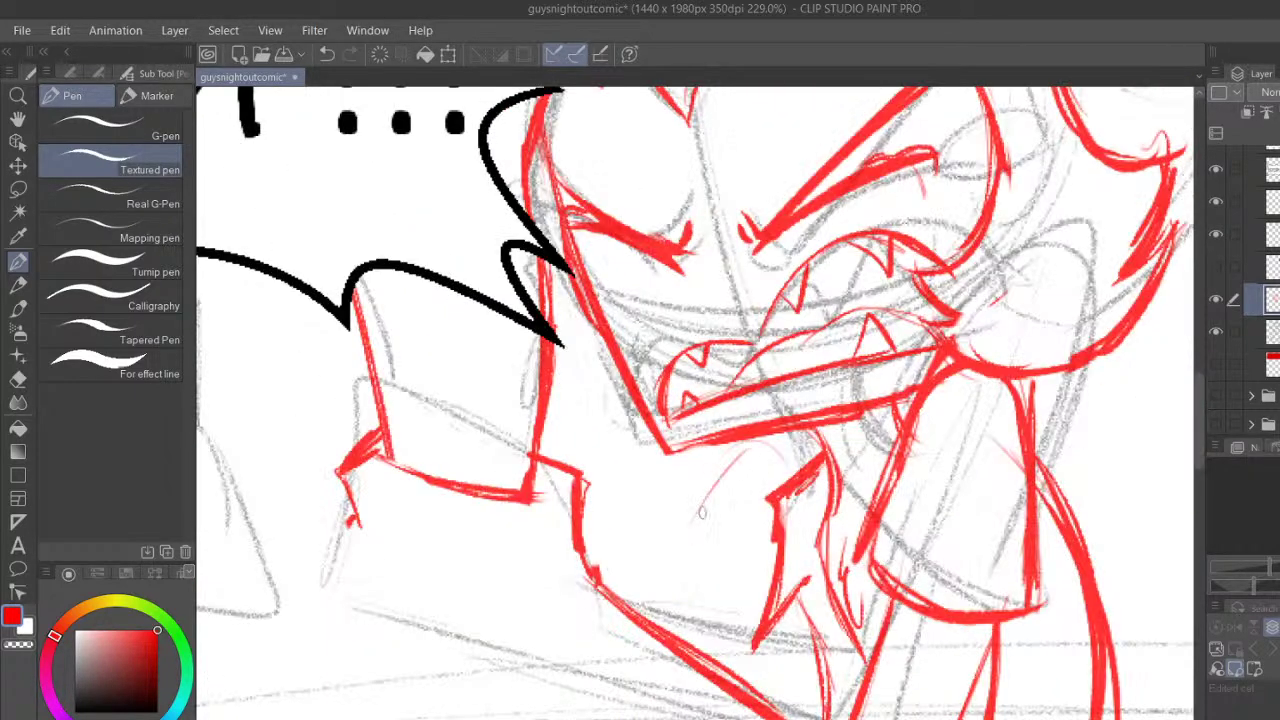
pyautogui.hotkey('ctrl', 'z')
pyautogui.moveTo(722, 482)
pyautogui.mouseDown()
pyautogui.moveTo(634, 593)
pyautogui.moveTo(740, 456)
pyautogui.mouseUp()
pyautogui.moveTo(702, 496)
pyautogui.mouseDown()
pyautogui.moveTo(771, 450)
pyautogui.moveTo(795, 478)
pyautogui.mouseUp()
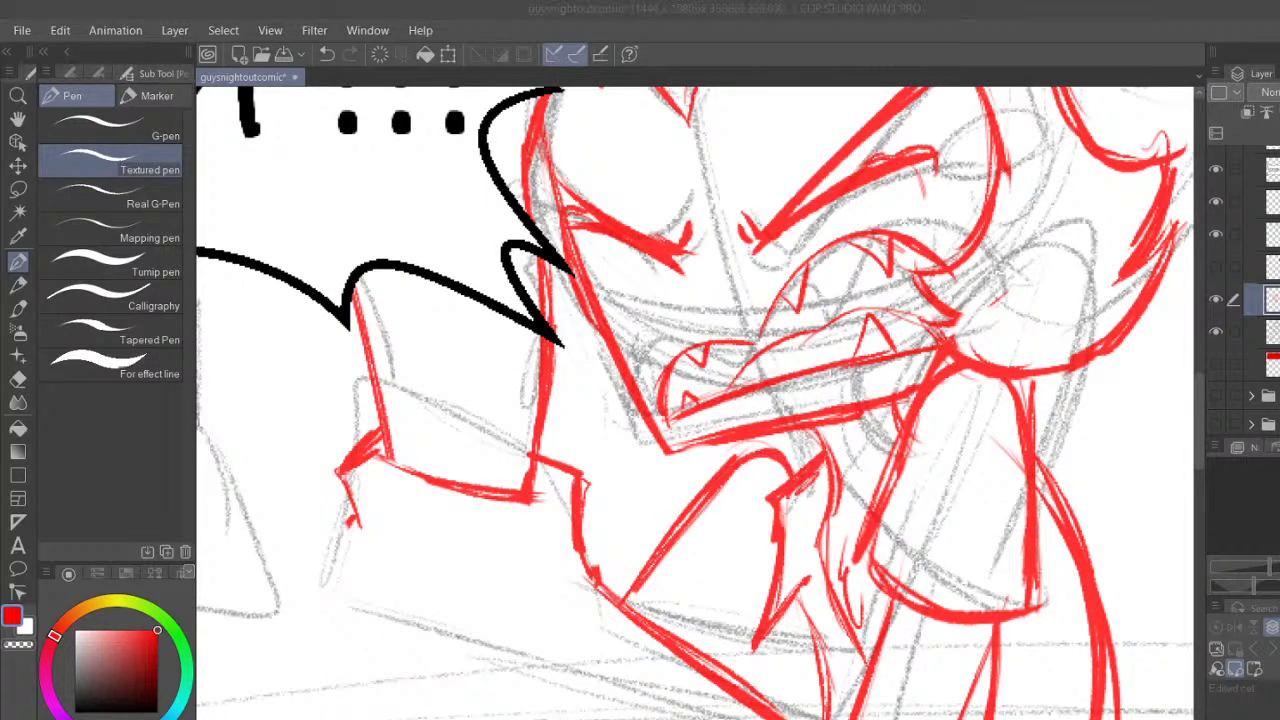
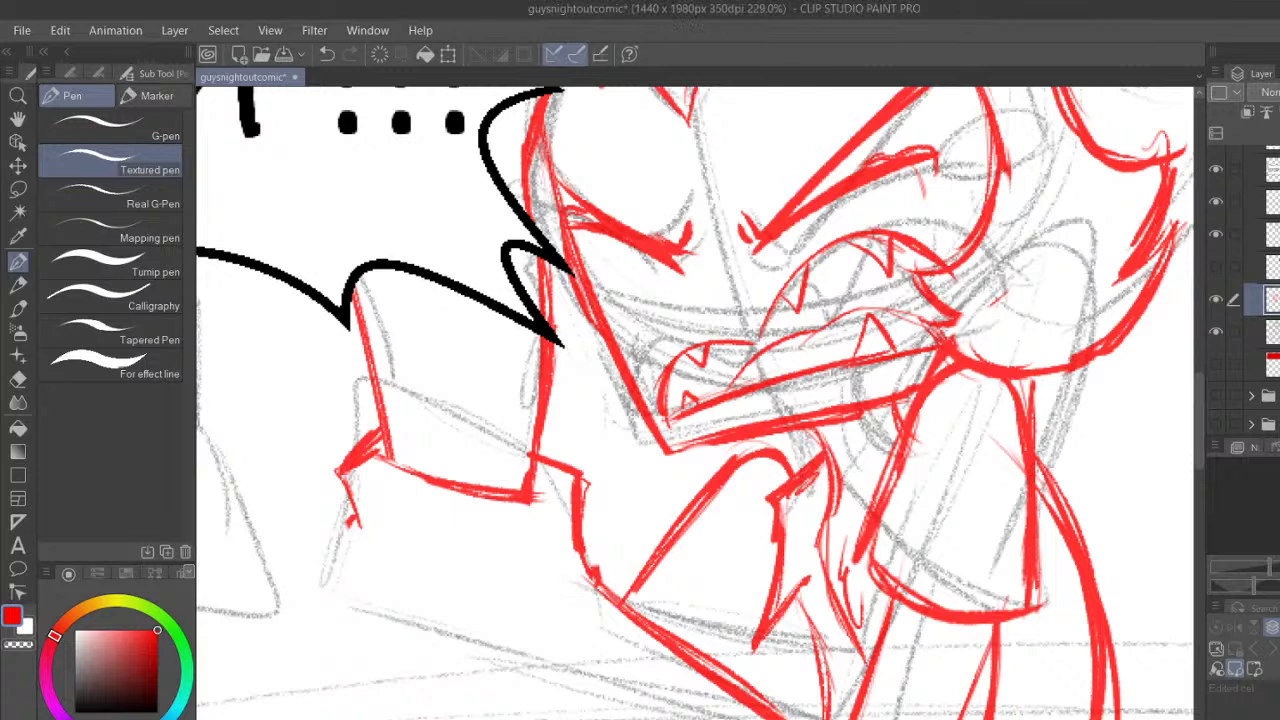
# Sketch a second knuckle bump on the hand's outer side and outline the back of the hand as a rounded box
pyautogui.moveTo(352, 515)
pyautogui.mouseDown()
pyautogui.moveTo(312, 542)
pyautogui.moveTo(345, 588)
pyautogui.moveTo(346, 502)
pyautogui.mouseUp()
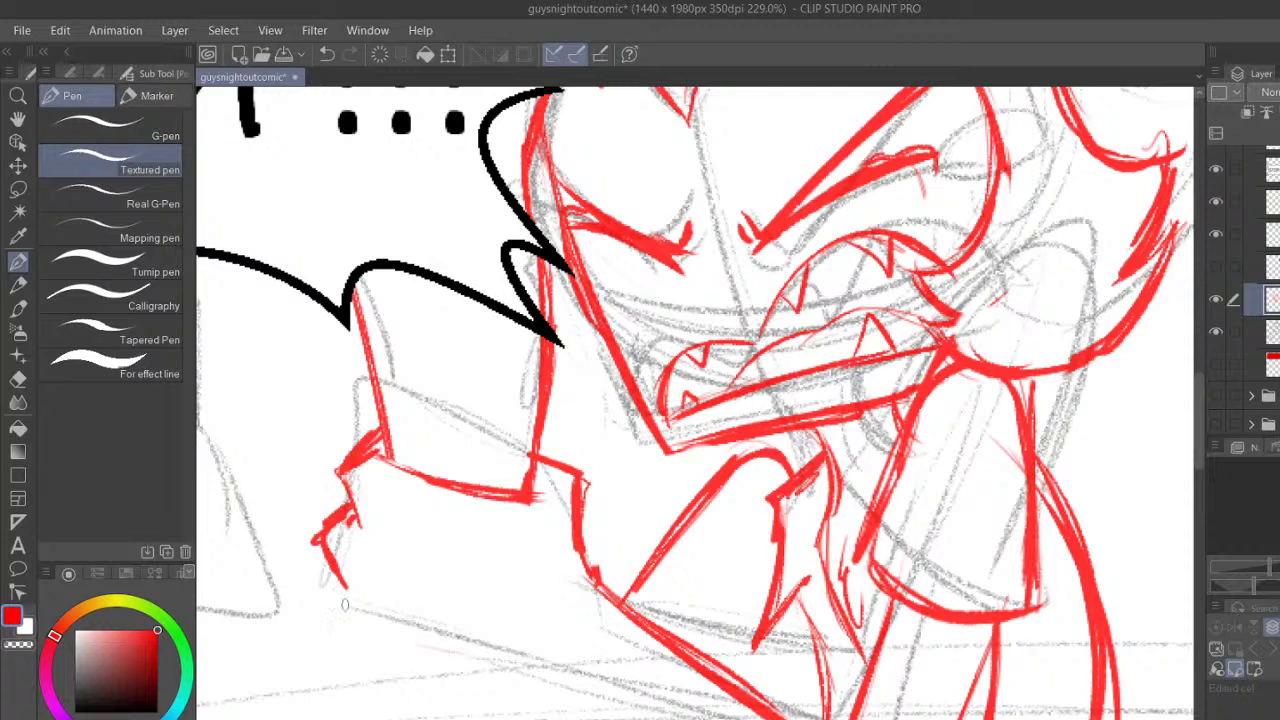
pyautogui.moveTo(374, 460)
pyautogui.mouseDown()
pyautogui.moveTo(366, 615)
pyautogui.moveTo(377, 638)
pyautogui.mouseUp()
pyautogui.moveTo(369, 470)
pyautogui.mouseDown()
pyautogui.moveTo(376, 634)
pyautogui.moveTo(534, 636)
pyautogui.mouseUp()
pyautogui.moveTo(386, 630)
pyautogui.mouseDown()
pyautogui.moveTo(544, 640)
pyautogui.moveTo(584, 516)
pyautogui.mouseUp()
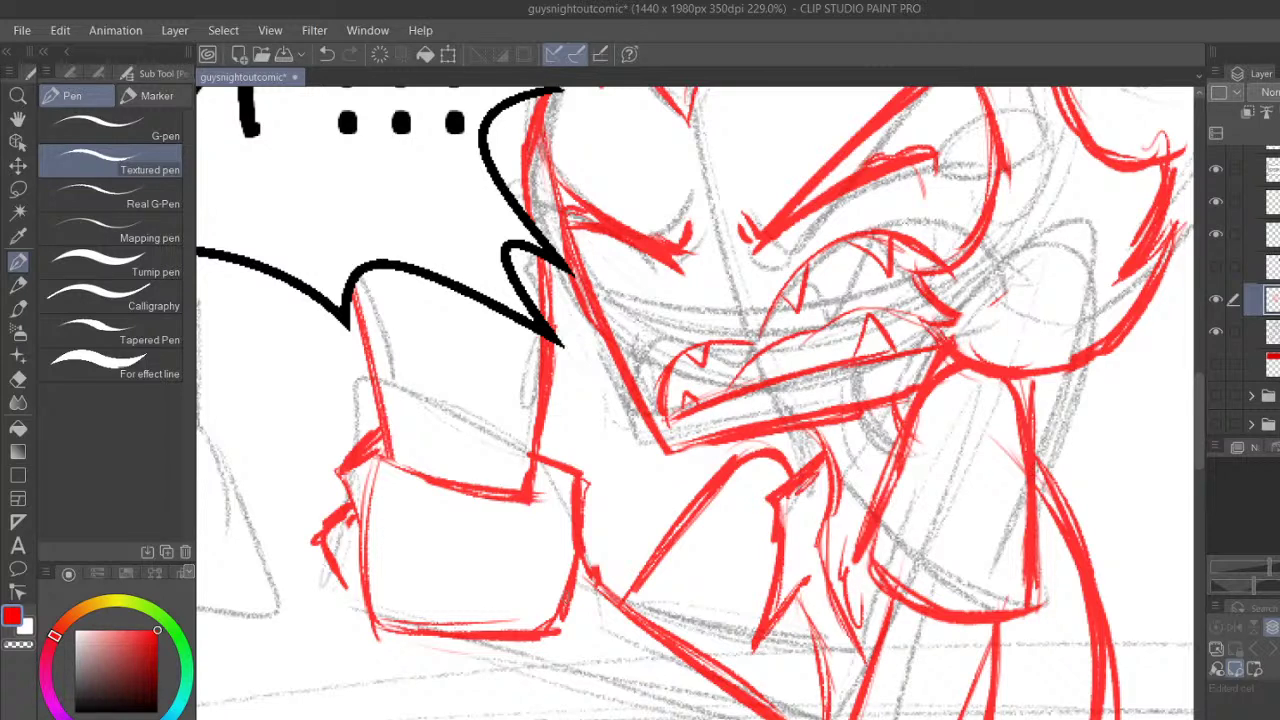
# Sketch the forearm's two side lines running down from the hand and add a lower knuckle bump joined to its bottom edge
pyautogui.moveTo(560, 636); pyautogui.dragTo(628, 719)
pyautogui.moveTo(603, 576); pyautogui.dragTo(776, 718)
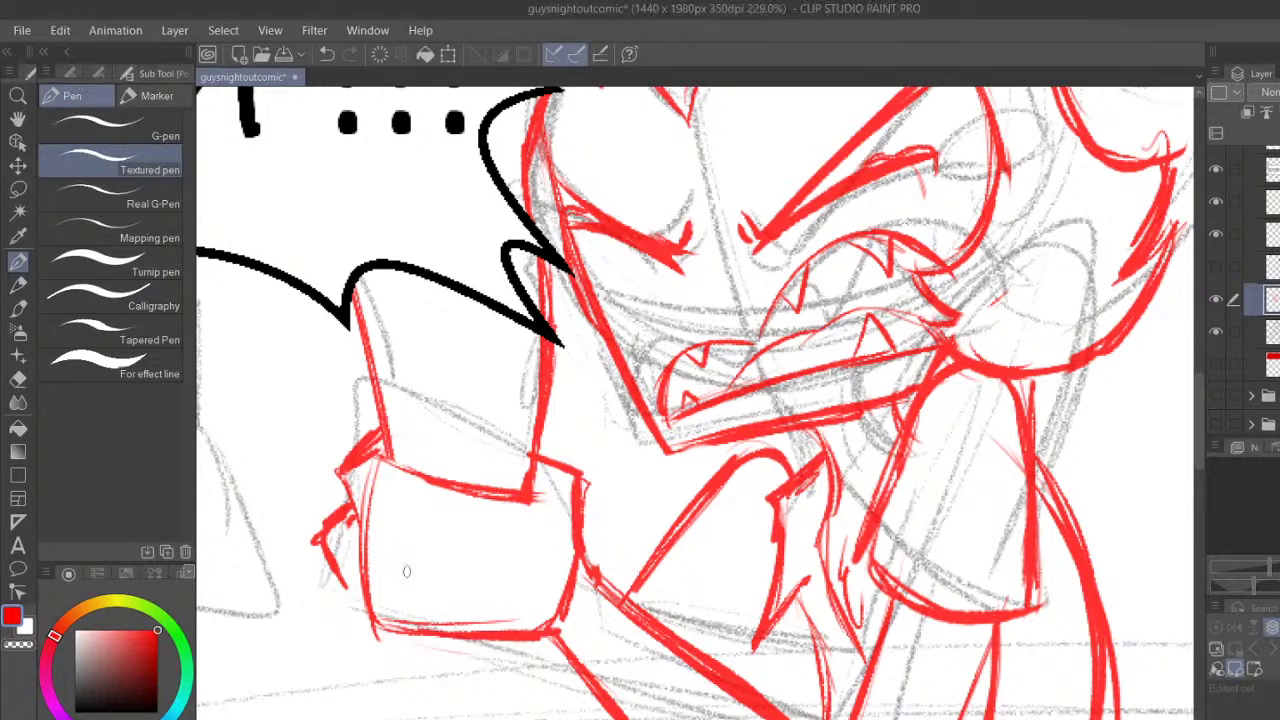
pyautogui.moveTo(330, 563); pyautogui.dragTo(308, 600)
pyautogui.moveTo(357, 622)
pyautogui.mouseDown()
pyautogui.moveTo(335, 610)
pyautogui.moveTo(535, 645)
pyautogui.moveTo(602, 716)
pyautogui.moveTo(624, 671)
pyautogui.mouseUp()
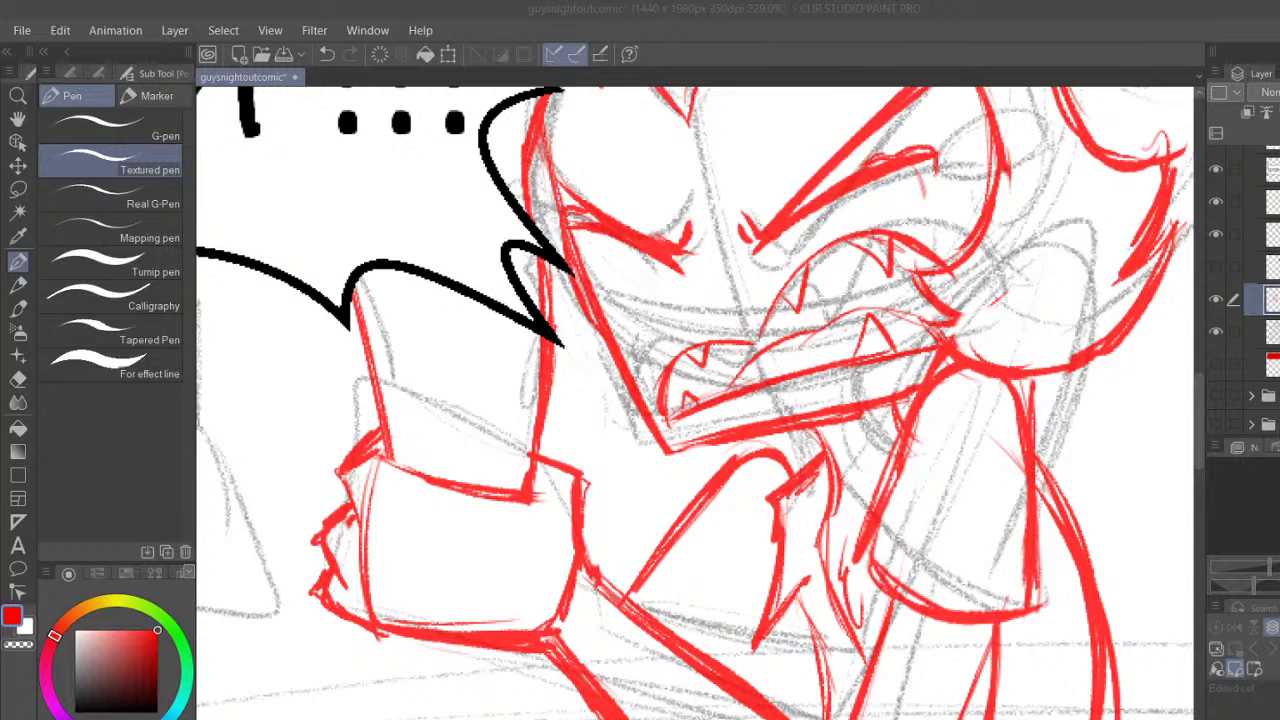
pyautogui.moveTo(836, 577); pyautogui.dragTo(866, 662)
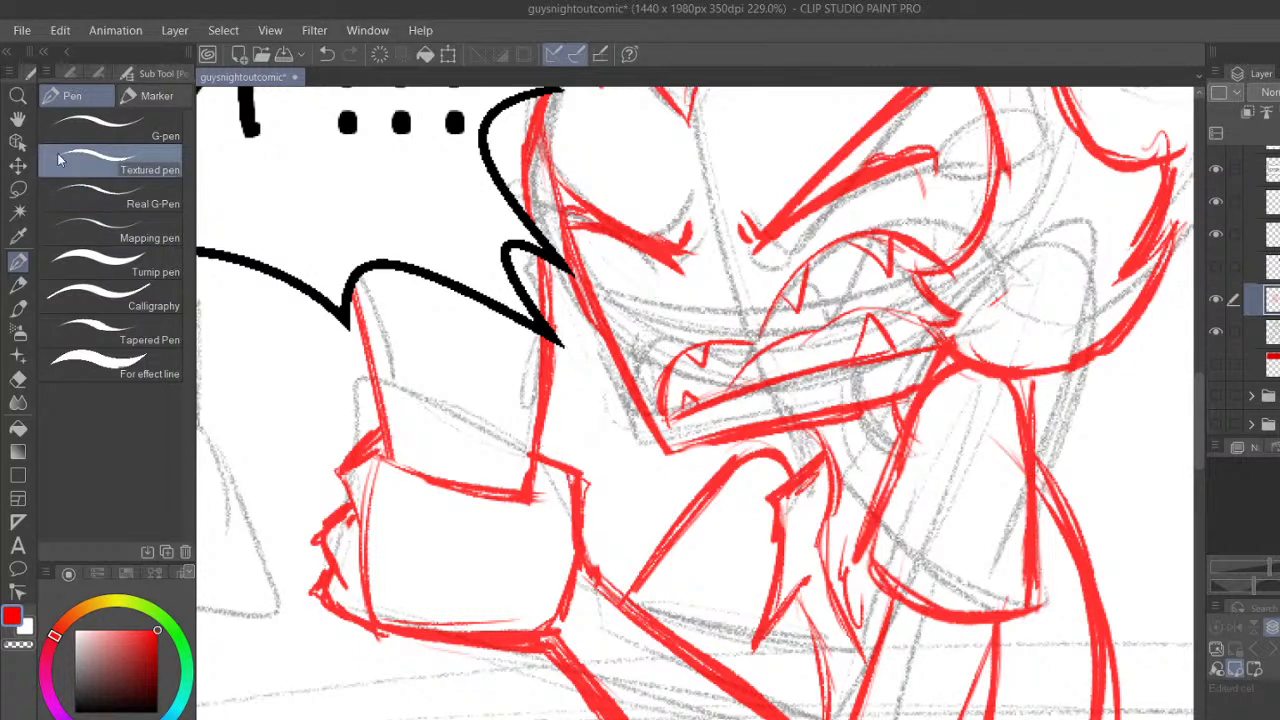
# Sketch two diagonal red lines from beneath the boxy hand down to the panel's bottom edge
pyautogui.press('space')
pyautogui.moveTo(590, 453); pyautogui.dragTo(895, 347)
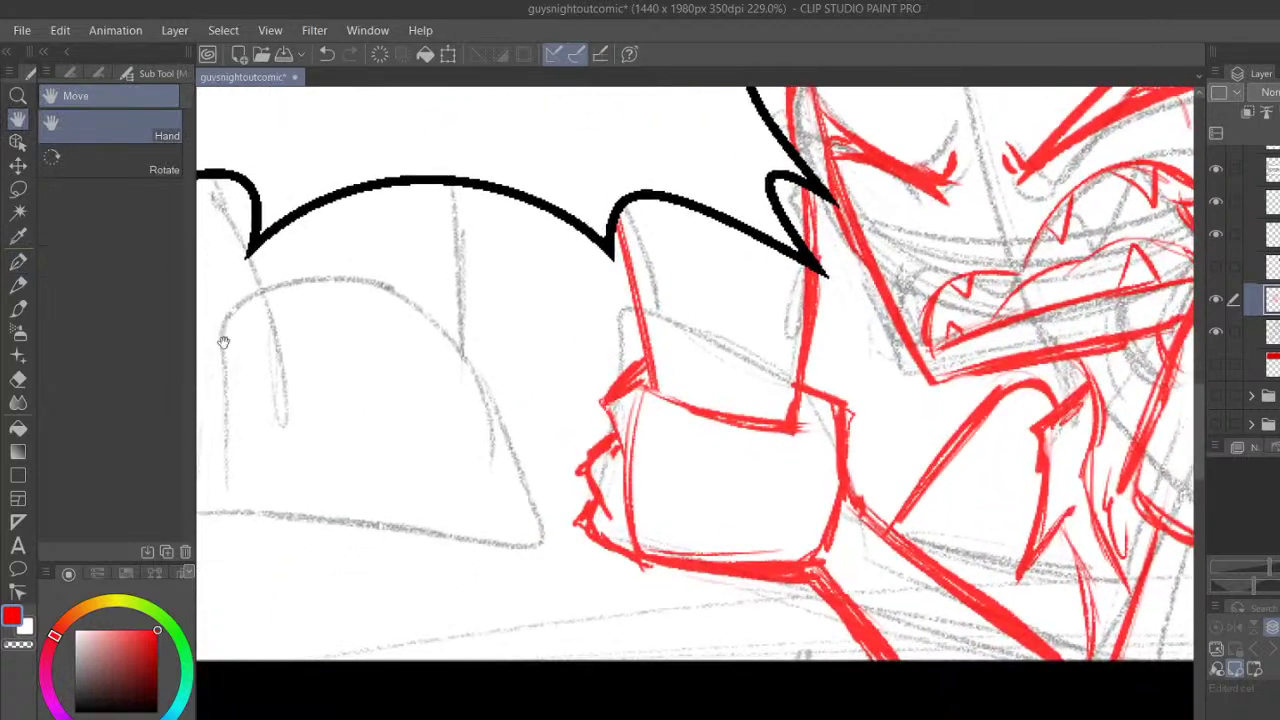
pyautogui.moveTo(615, 553)
pyautogui.mouseDown()
pyautogui.moveTo(509, 676)
pyautogui.moveTo(467, 679)
pyautogui.mouseUp()
pyautogui.moveTo(630, 529); pyautogui.dragTo(441, 682)
pyautogui.moveTo(784, 438); pyautogui.dragTo(662, 658)
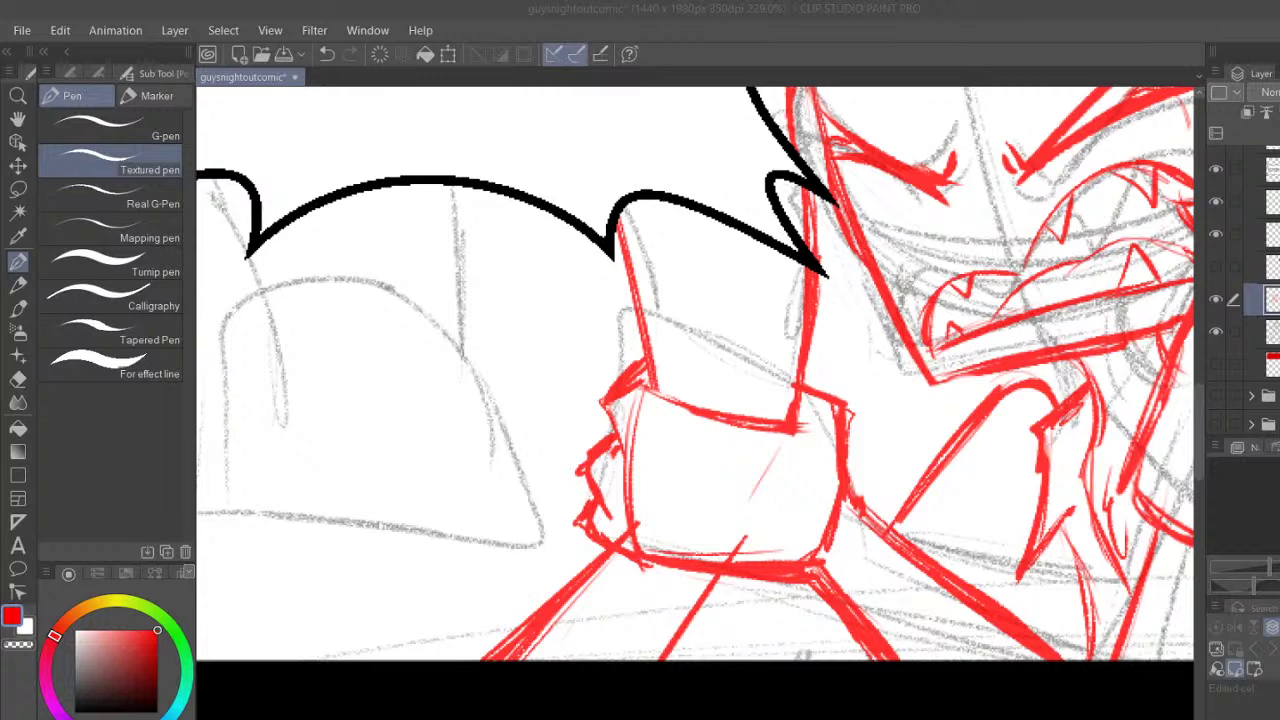
# Sketch a second forearm as two diagonal red lines from under the rounded grey hand sketch to the panel's bottom edge
pyautogui.click(18, 119)
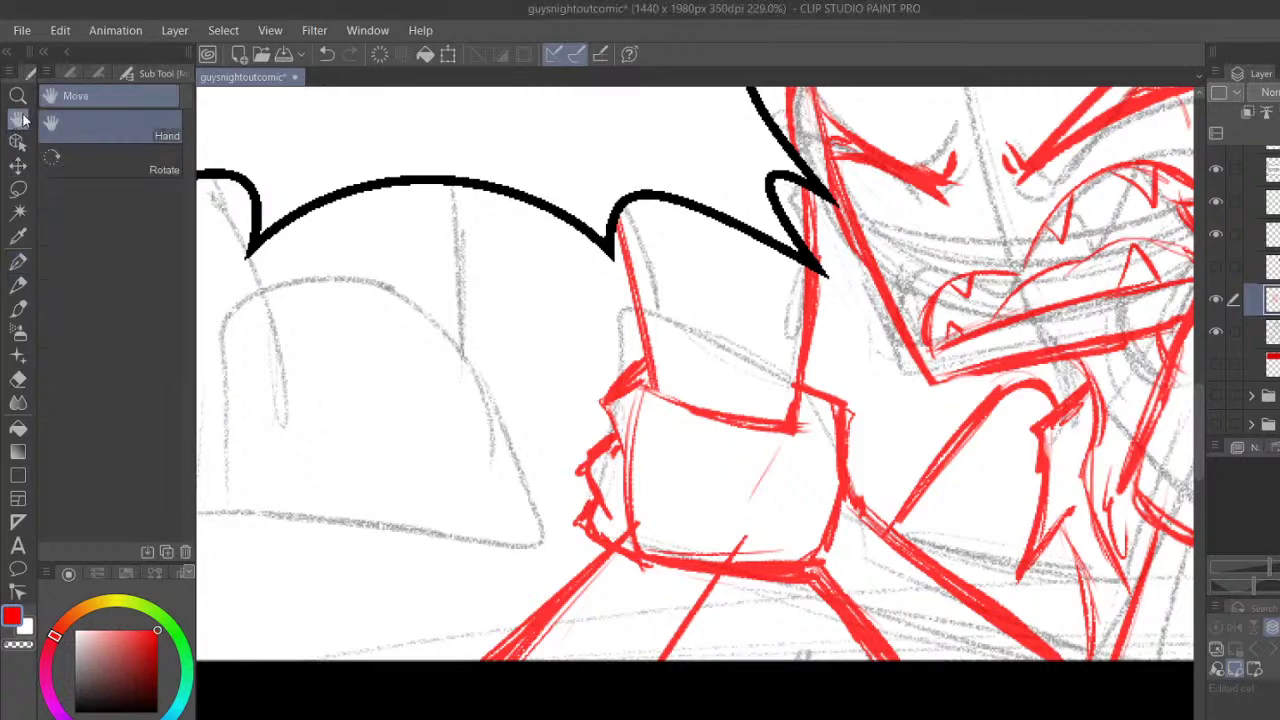
pyautogui.moveTo(806, 362); pyautogui.dragTo(996, 386)
pyautogui.press('p')
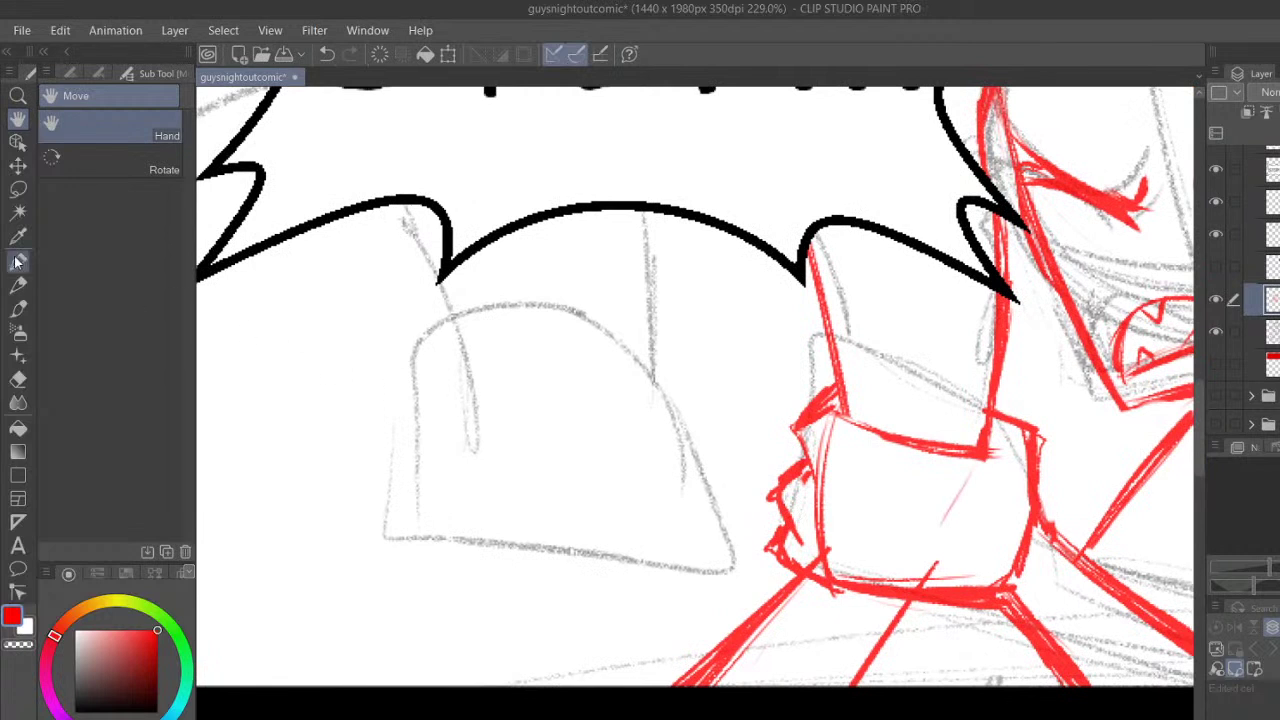
pyautogui.moveTo(488, 514); pyautogui.dragTo(314, 686)
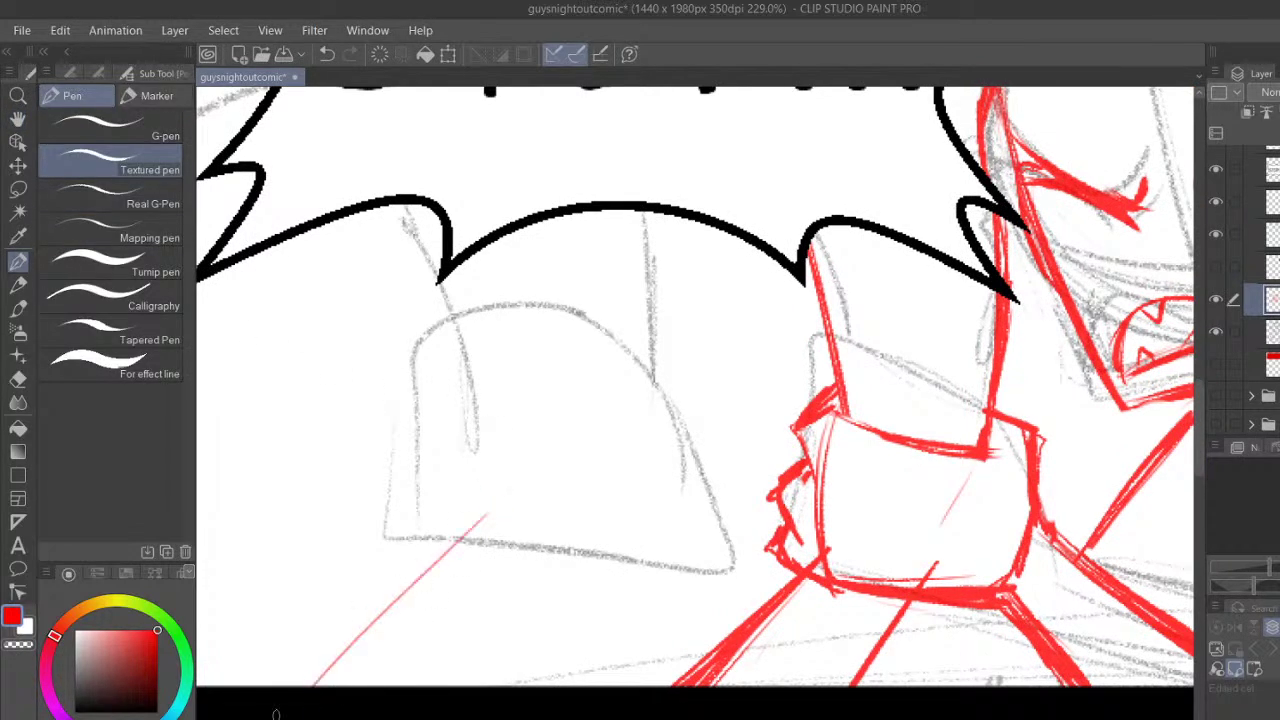
pyautogui.moveTo(480, 516); pyautogui.dragTo(302, 686)
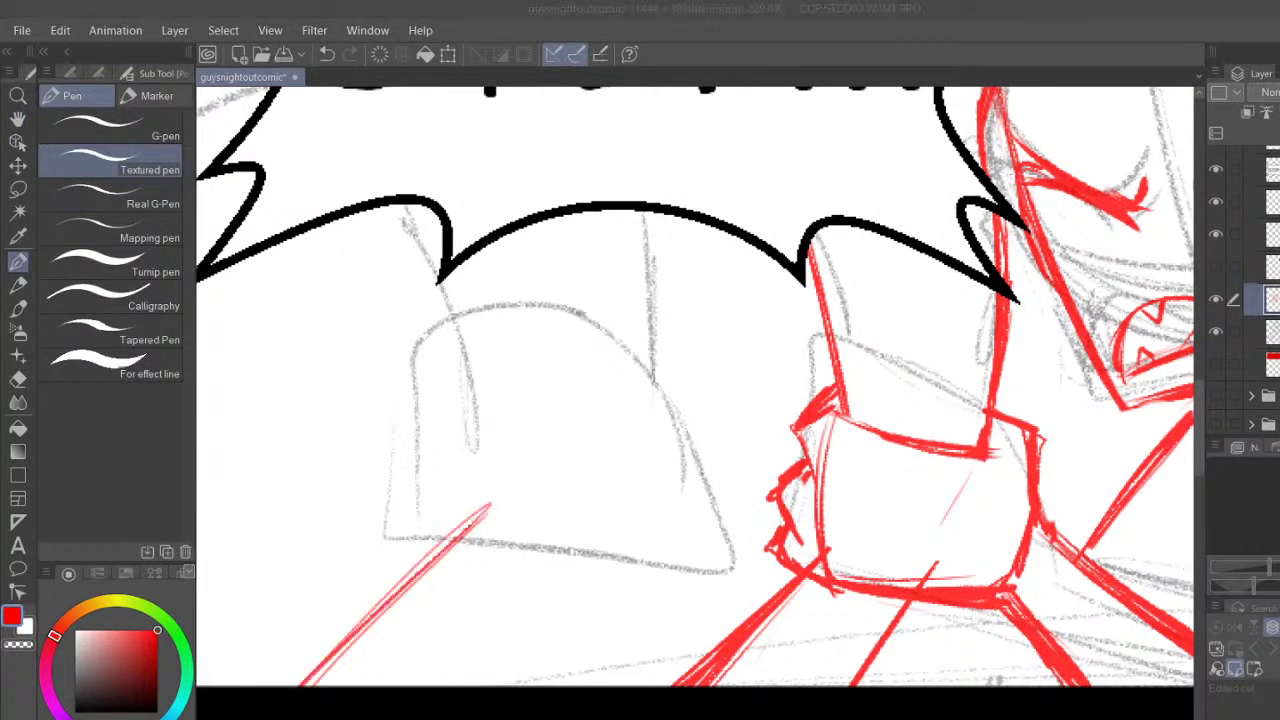
pyautogui.moveTo(490, 688); pyautogui.dragTo(608, 540)
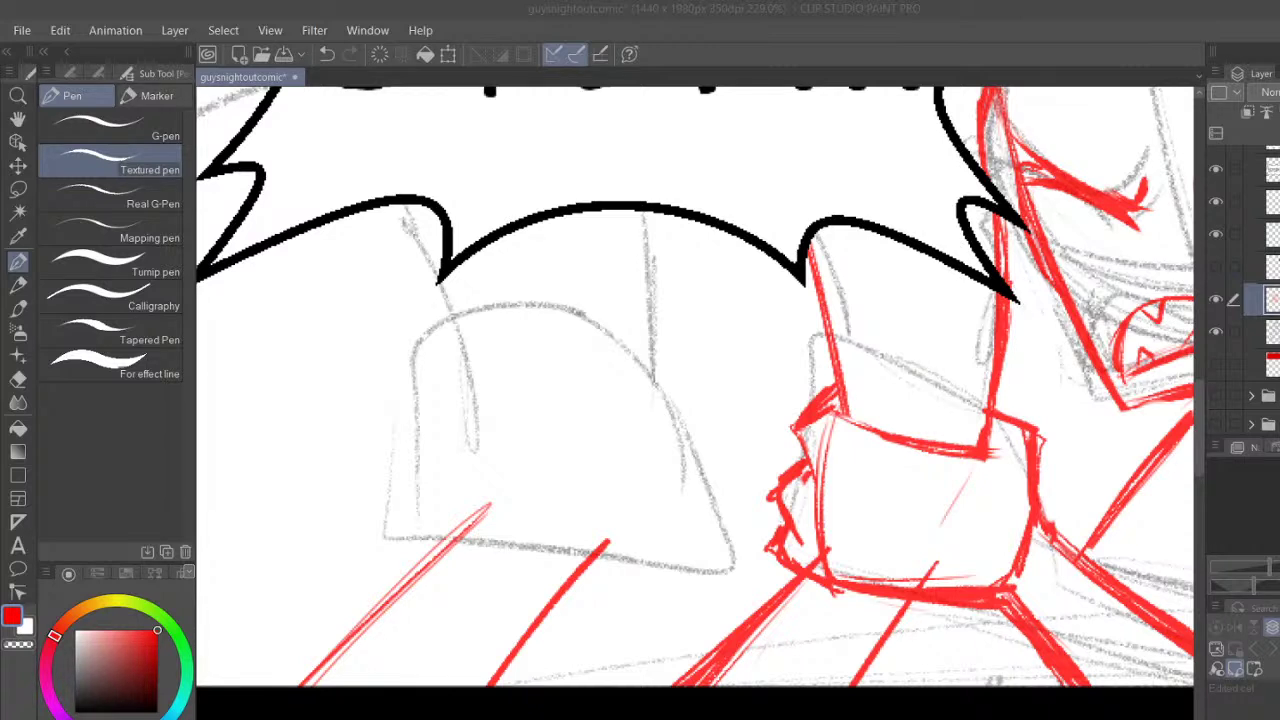
pyautogui.moveTo(500, 510); pyautogui.dragTo(275, 686)
pyautogui.moveTo(461, 536); pyautogui.dragTo(286, 686)
pyautogui.moveTo(480, 514); pyautogui.dragTo(390, 592)
# Sketch the second hand in red over the rounded grey shape, as three stacked curved fingers meeting at one point
pyautogui.moveTo(431, 362)
pyautogui.mouseDown()
pyautogui.moveTo(474, 305)
pyautogui.moveTo(442, 338)
pyautogui.moveTo(614, 358)
pyautogui.mouseUp()
pyautogui.moveTo(530, 306); pyautogui.dragTo(657, 421)
pyautogui.moveTo(594, 345); pyautogui.dragTo(667, 422)
pyautogui.moveTo(420, 434)
pyautogui.mouseDown()
pyautogui.moveTo(415, 400)
pyautogui.moveTo(594, 397)
pyautogui.moveTo(646, 430)
pyautogui.mouseUp()
pyautogui.moveTo(549, 369); pyautogui.dragTo(653, 445)
pyautogui.moveTo(433, 501)
pyautogui.mouseDown()
pyautogui.moveTo(539, 448)
pyautogui.moveTo(627, 474)
pyautogui.mouseUp()
pyautogui.moveTo(428, 482)
pyautogui.mouseDown()
pyautogui.moveTo(459, 522)
pyautogui.moveTo(513, 507)
pyautogui.moveTo(467, 505)
pyautogui.moveTo(672, 497)
pyautogui.mouseUp()
pyautogui.moveTo(556, 439); pyautogui.dragTo(668, 491)
pyautogui.moveTo(584, 445); pyautogui.dragTo(671, 495)
pyautogui.moveTo(628, 418); pyautogui.dragTo(673, 492)
pyautogui.moveTo(592, 340); pyautogui.dragTo(664, 470)
pyautogui.moveTo(640, 404); pyautogui.dragTo(666, 476)
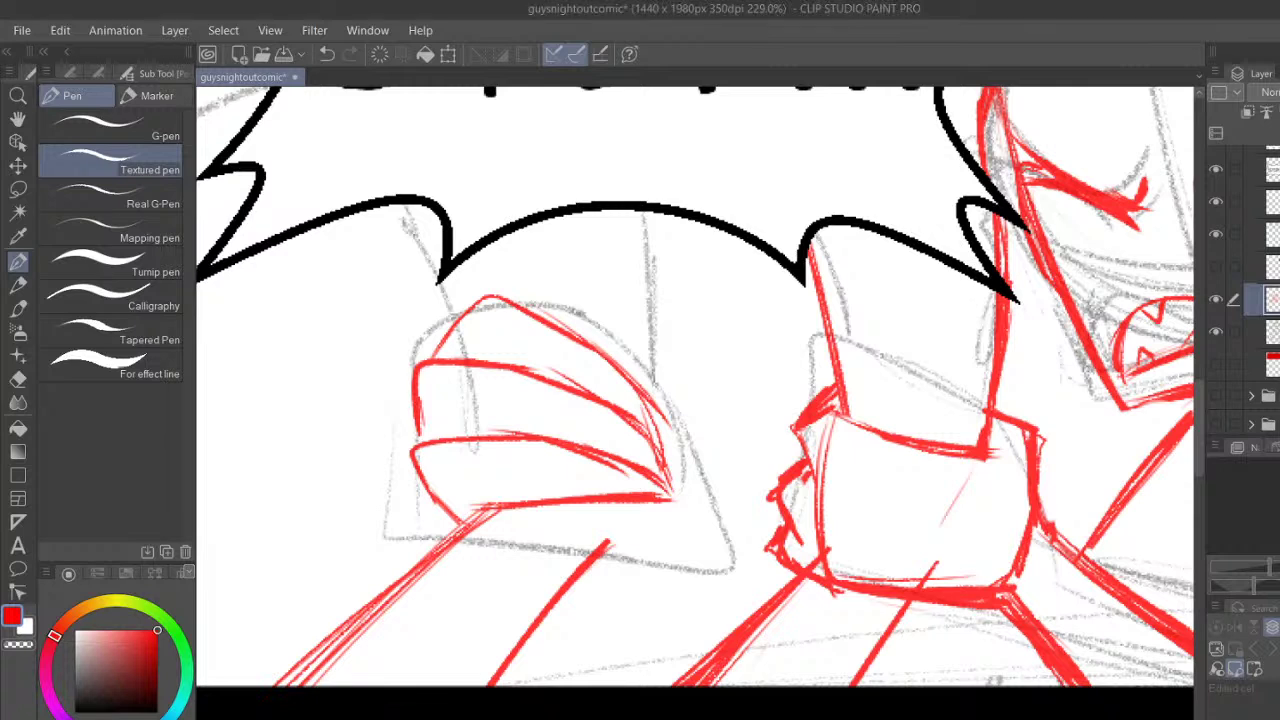
# Sketch connecting red lines from the second hand toward the boxy hand, and undo the last strokes
pyautogui.moveTo(641, 512)
pyautogui.mouseDown()
pyautogui.moveTo(590, 555)
pyautogui.moveTo(712, 637)
pyautogui.mouseUp()
pyautogui.moveTo(670, 492); pyautogui.dragTo(784, 525)
pyautogui.hscroll(4, 696, 386)
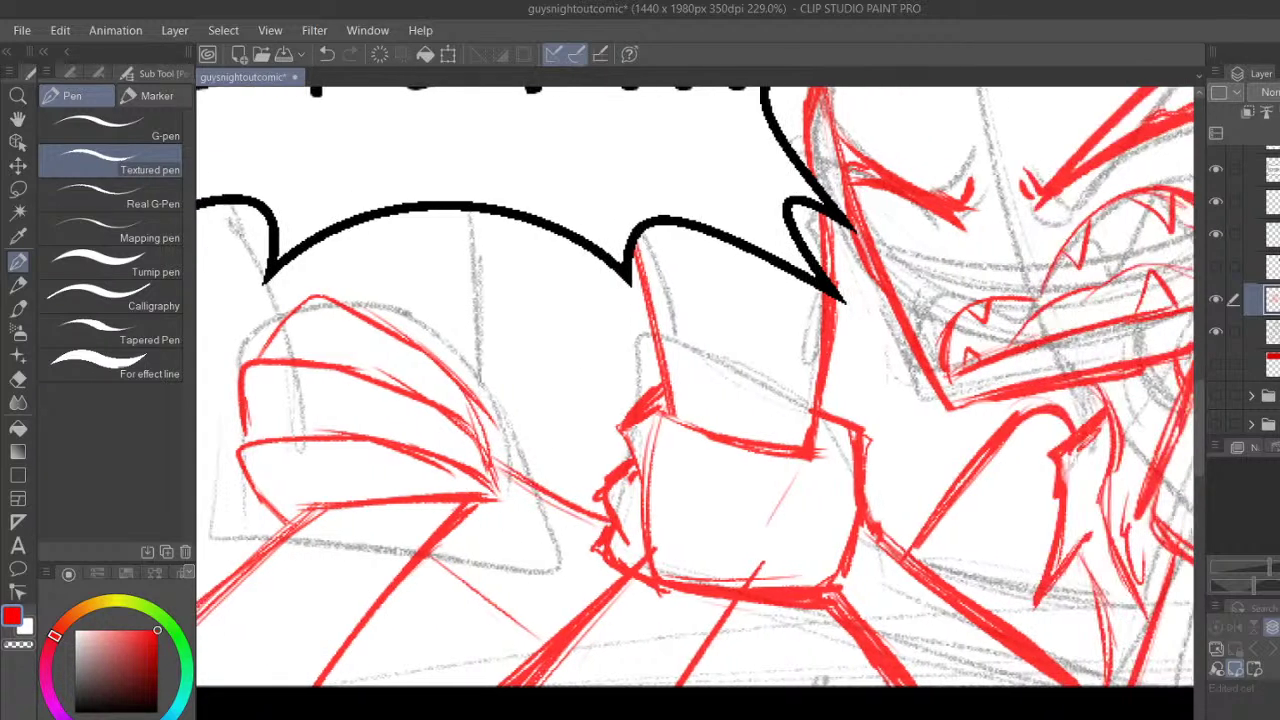
pyautogui.hotkey('ctrl', 'z')
pyautogui.hotkey('ctrl', 'z')
pyautogui.hotkey('ctrl', 'z')
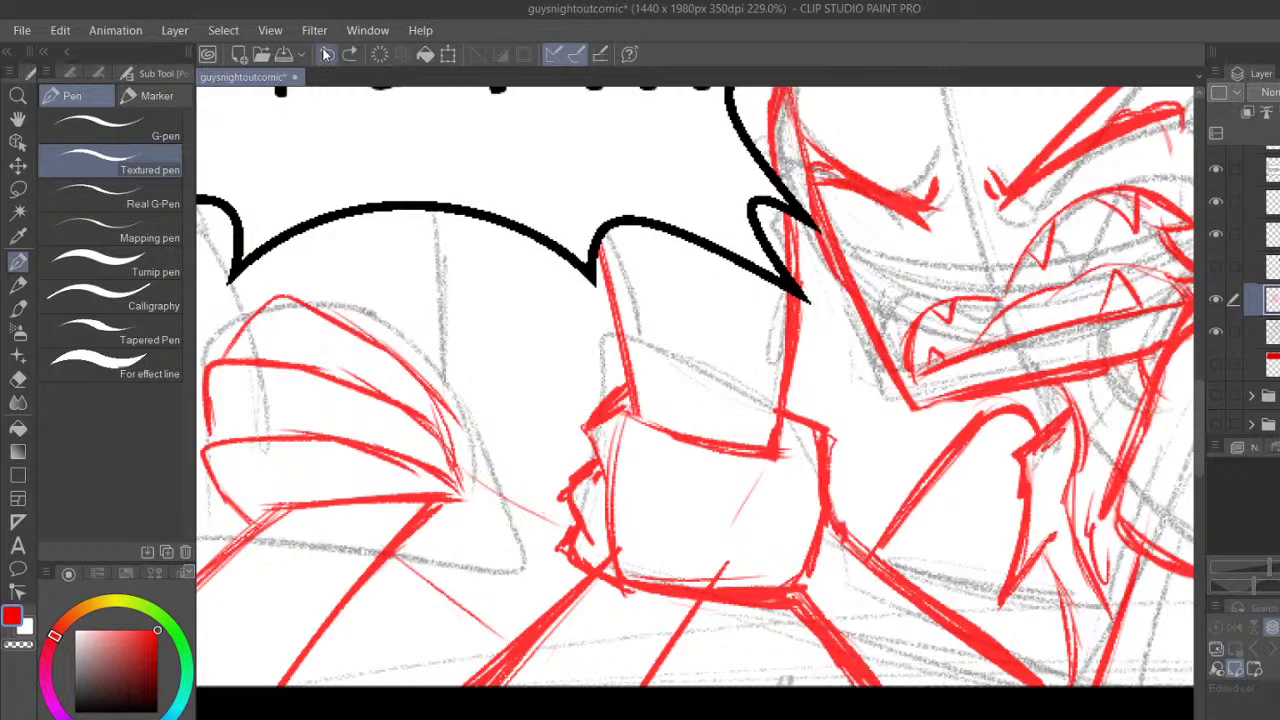
# Sketch diagonal red lines from the rounded hand's lower corner toward the boxy hand and from its forearm to the neighbouring arm
pyautogui.moveTo(390, 572); pyautogui.dragTo(490, 664)
pyautogui.moveTo(440, 500)
pyautogui.mouseDown()
pyautogui.moveTo(554, 590)
pyautogui.moveTo(567, 580)
pyautogui.mouseUp()
pyautogui.moveTo(382, 566); pyautogui.dragTo(478, 657)
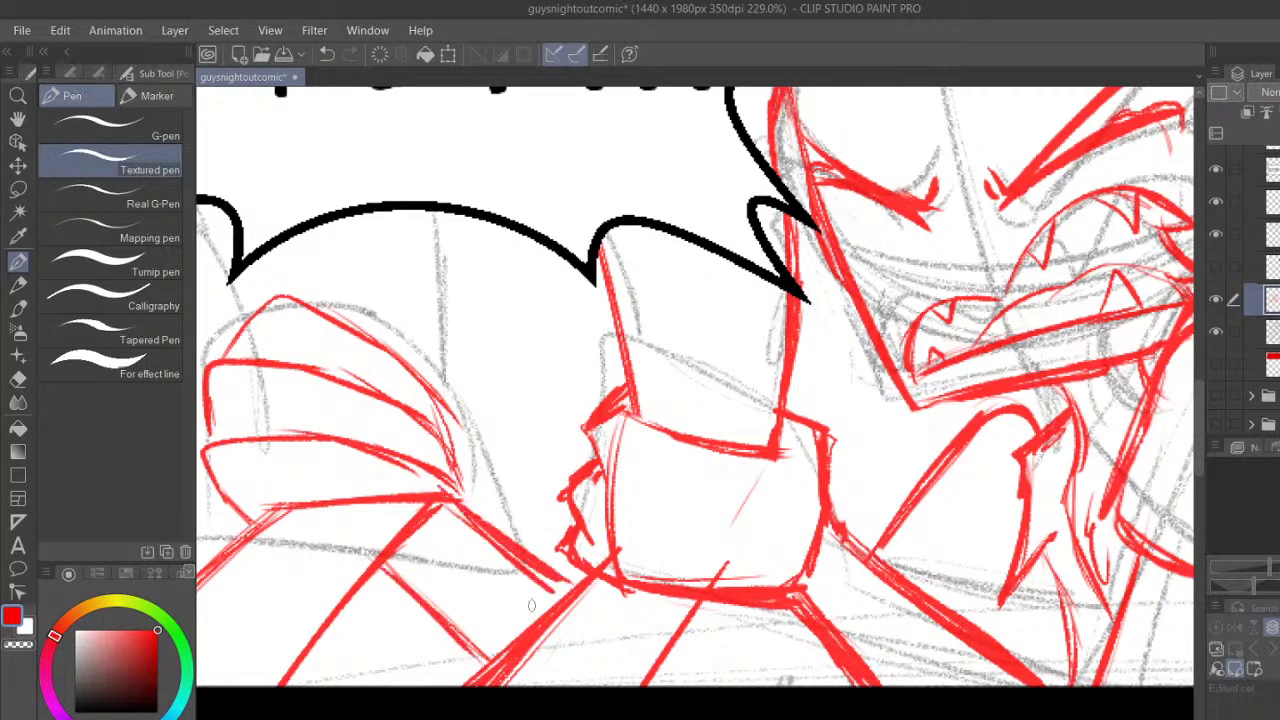
# Add a red stroke beneath the chest fur and two short diagonal lines under the boxy hand at the panel's bottom edge
pyautogui.moveTo(1035, 584); pyautogui.dragTo(1021, 644)
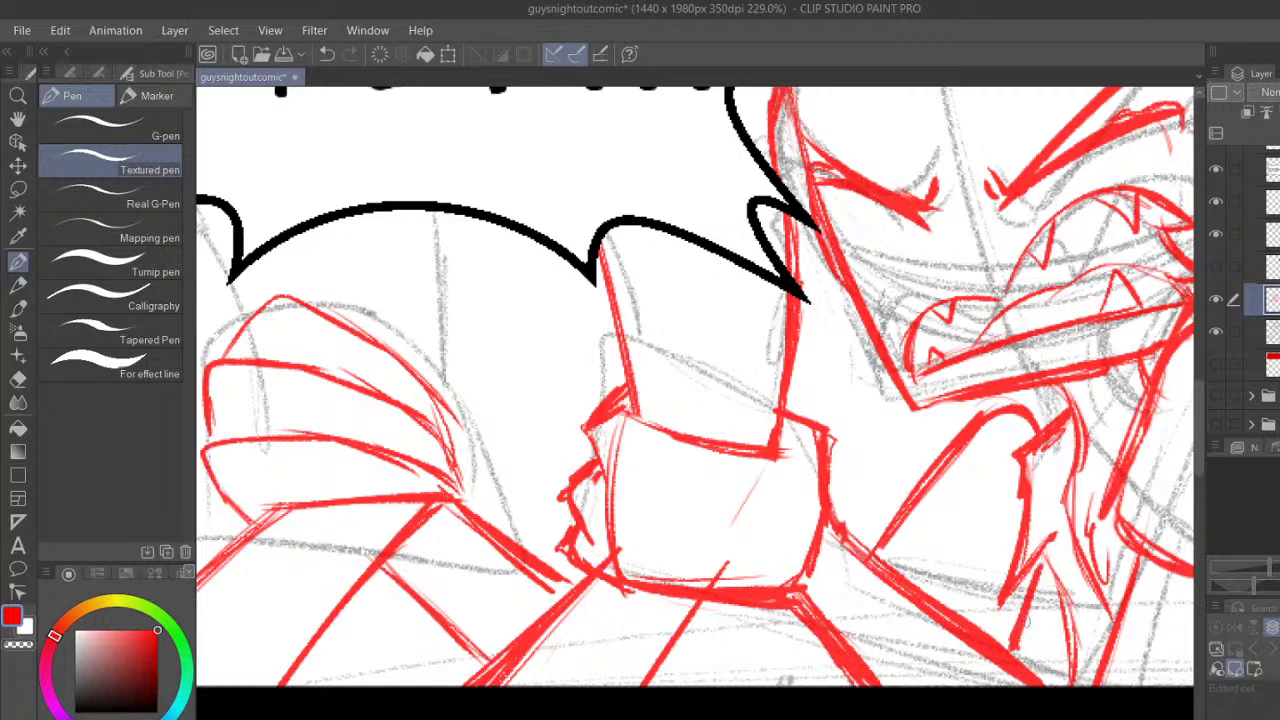
pyautogui.moveTo(764, 686); pyautogui.dragTo(815, 637)
pyautogui.moveTo(669, 656); pyautogui.dragTo(709, 694)
pyautogui.click(822, 718)
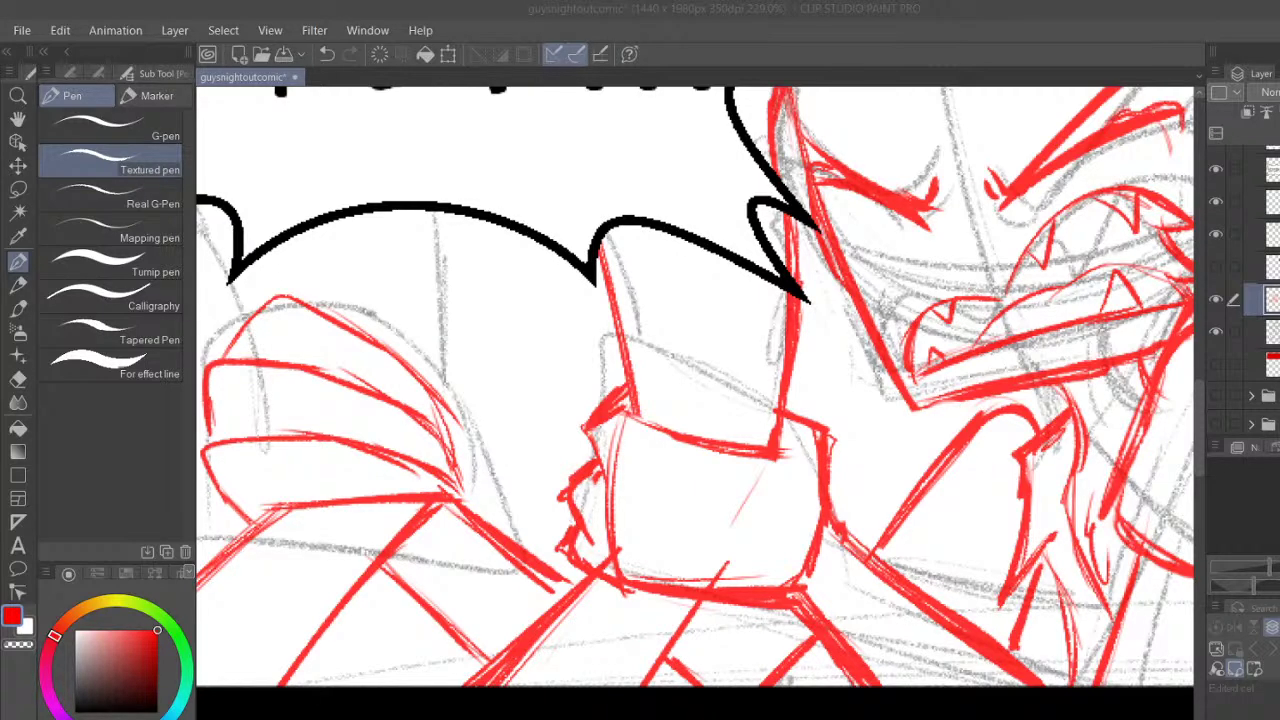
pyautogui.click(930, 676)
# Sketch two red lines joining the rounded hand to the underside of the STOP!!! bubble
pyautogui.scroll(2, 1204, 483)
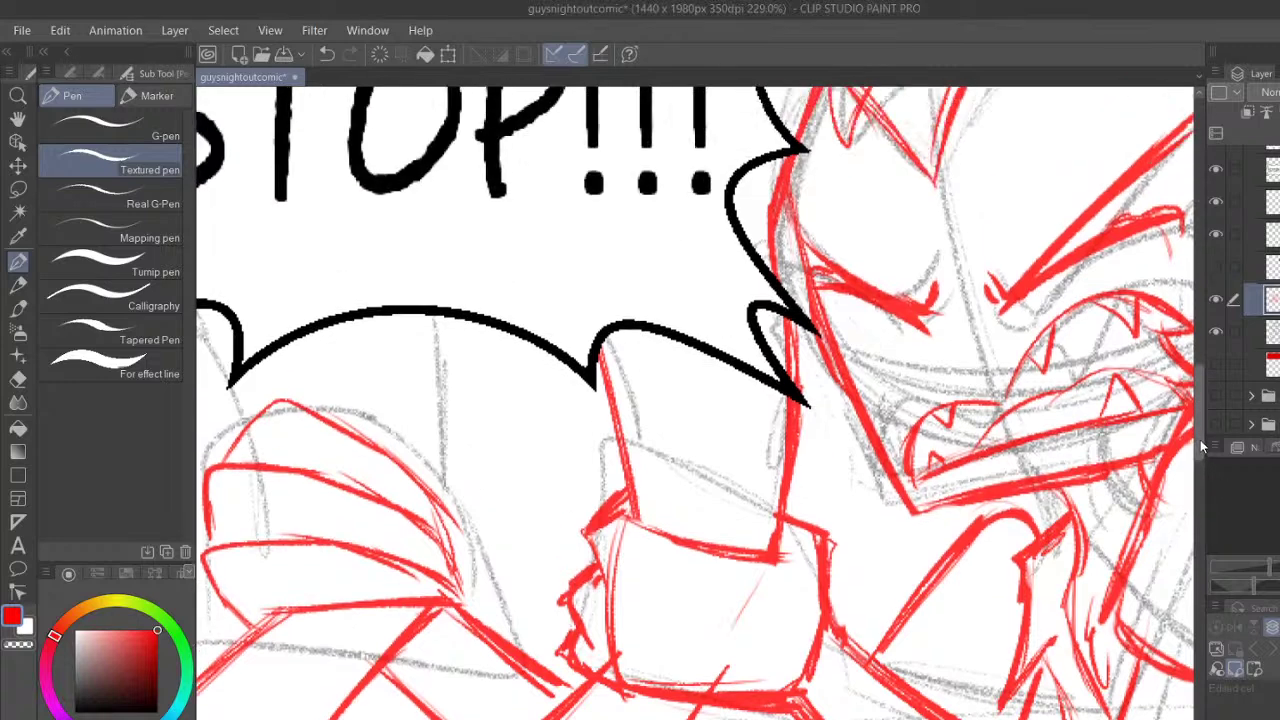
pyautogui.moveTo(432, 595); pyautogui.dragTo(421, 403)
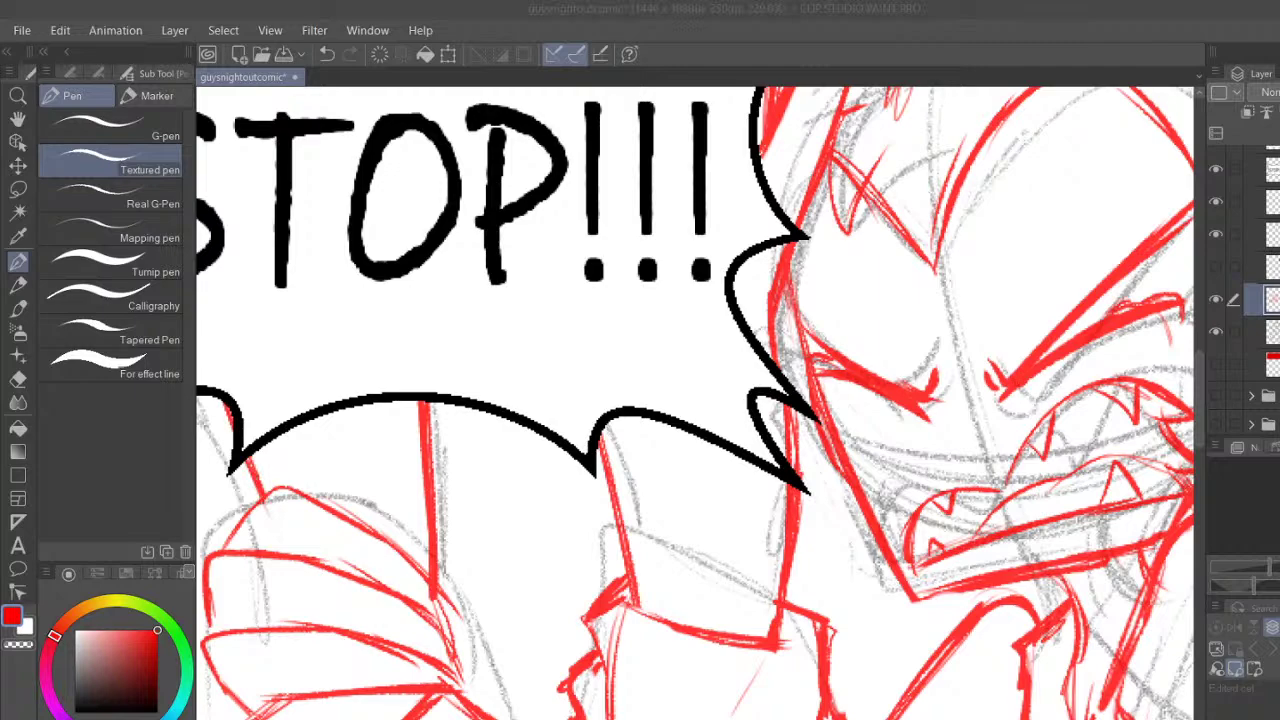
# Mirror the canvas view over the third panel and undo the trial red stroke on the head's edge
pyautogui.scroll(-8, 696, 403)
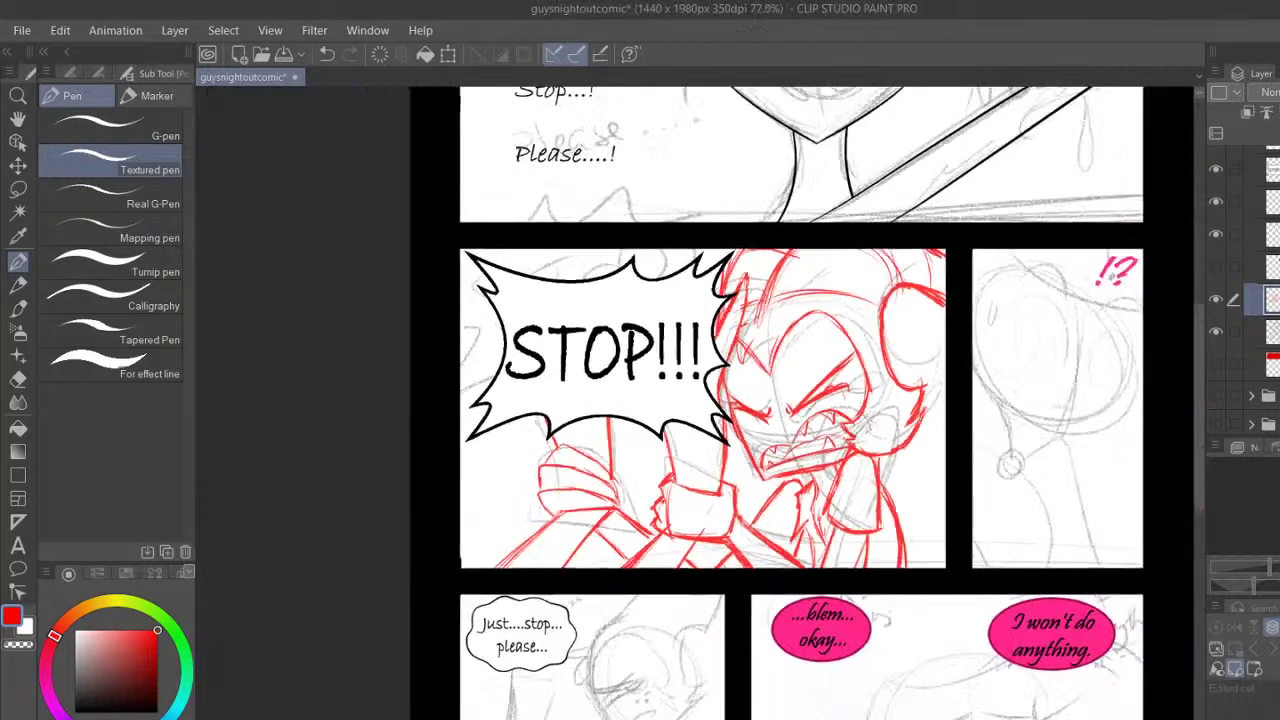
pyautogui.scroll(2, 696, 403)
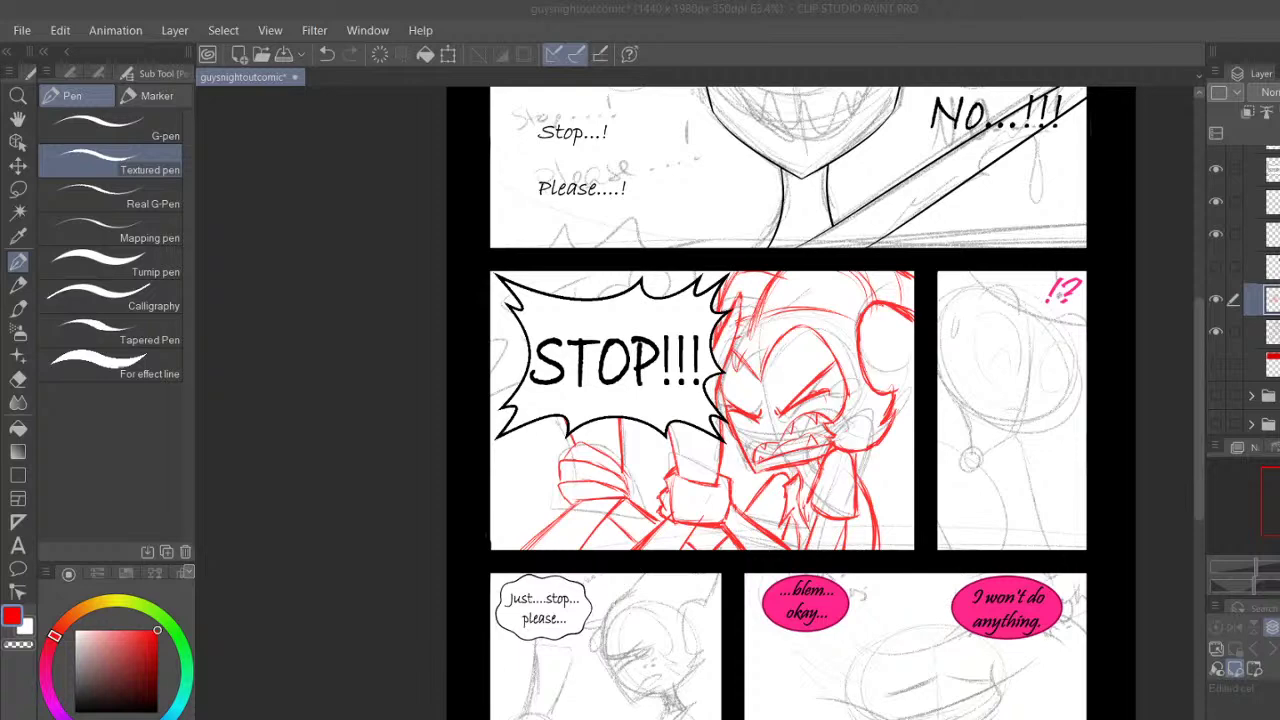
pyautogui.click(18, 118)
pyautogui.moveTo(1040, 355); pyautogui.dragTo(680, 393)
pyautogui.scroll(5, 680, 393)
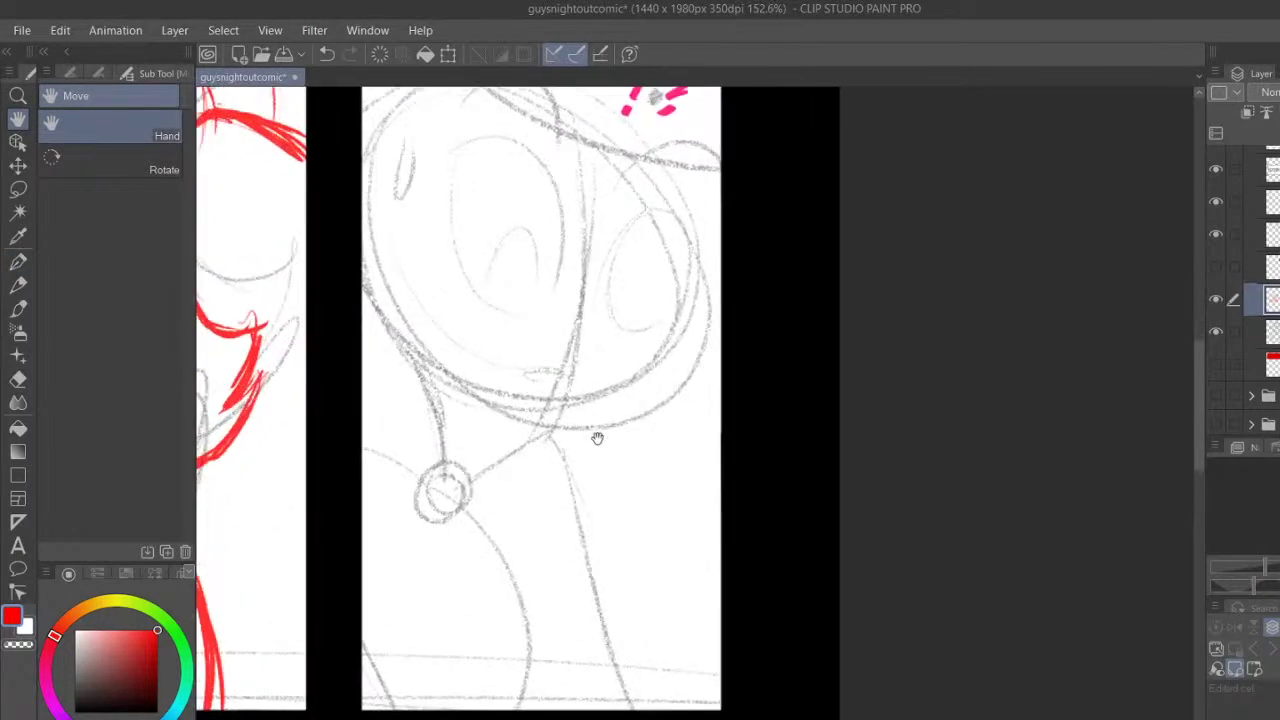
pyautogui.moveTo(597, 427); pyautogui.dragTo(579, 515)
pyautogui.click(18, 260)
pyautogui.moveTo(666, 342); pyautogui.dragTo(657, 384)
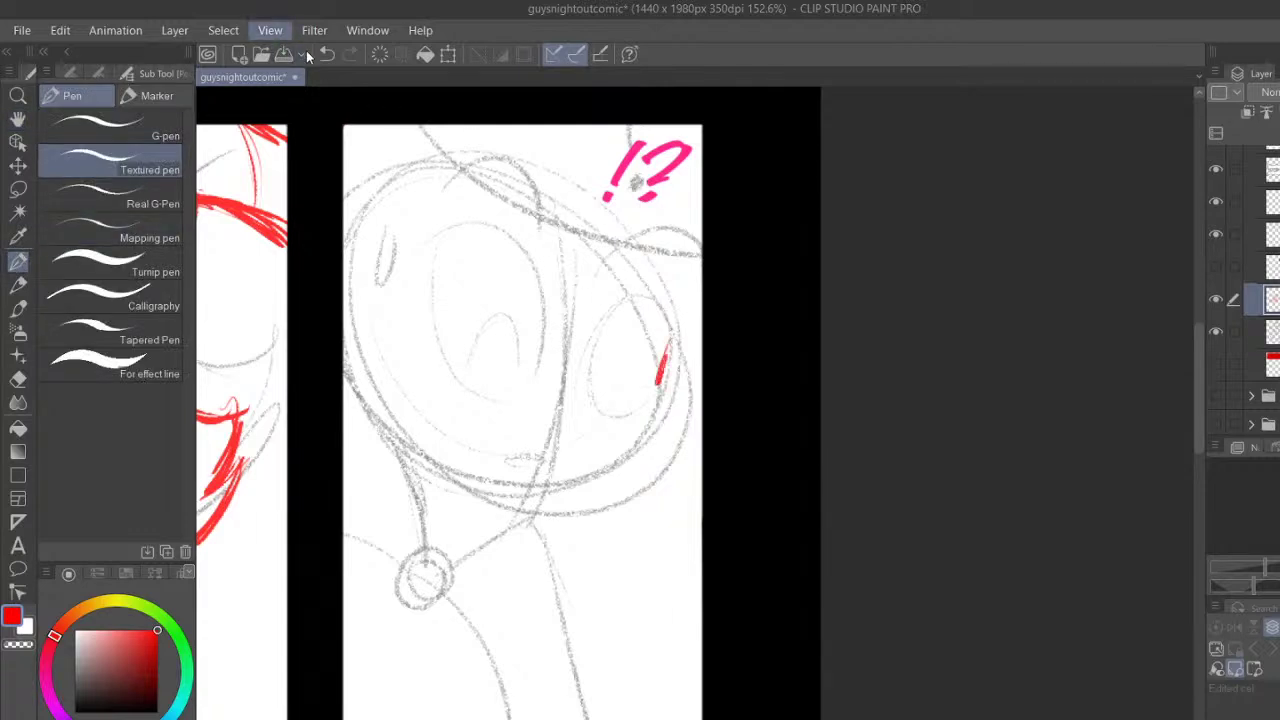
pyautogui.click(622, 167)
pyautogui.moveTo(812, 717); pyautogui.dragTo(877, 717)
pyautogui.moveTo(316, 719); pyautogui.dragTo(326, 719)
pyautogui.click(327, 56)
# Sketch the third panel character's cheek notch and long curved jaw in red over the grey head circle
pyautogui.moveTo(298, 348); pyautogui.dragTo(340, 425)
pyautogui.moveTo(331, 430)
pyautogui.mouseDown()
pyautogui.moveTo(315, 496)
pyautogui.moveTo(325, 479)
pyautogui.moveTo(354, 507)
pyautogui.moveTo(430, 528)
pyautogui.mouseUp()
pyautogui.moveTo(340, 505); pyautogui.dragTo(490, 540)
pyautogui.moveTo(336, 420)
pyautogui.mouseDown()
pyautogui.moveTo(326, 468)
pyautogui.moveTo(340, 510)
pyautogui.moveTo(442, 551)
pyautogui.mouseUp()
pyautogui.moveTo(346, 512)
pyautogui.mouseDown()
pyautogui.moveTo(412, 538)
pyautogui.moveTo(558, 538)
pyautogui.mouseUp()
pyautogui.moveTo(360, 514)
pyautogui.mouseDown()
pyautogui.moveTo(558, 534)
pyautogui.moveTo(643, 510)
pyautogui.mouseUp()
pyautogui.moveTo(371, 518)
pyautogui.mouseDown()
pyautogui.moveTo(654, 503)
pyautogui.moveTo(695, 484)
pyautogui.mouseUp()
pyautogui.moveTo(565, 525); pyautogui.dragTo(742, 449)
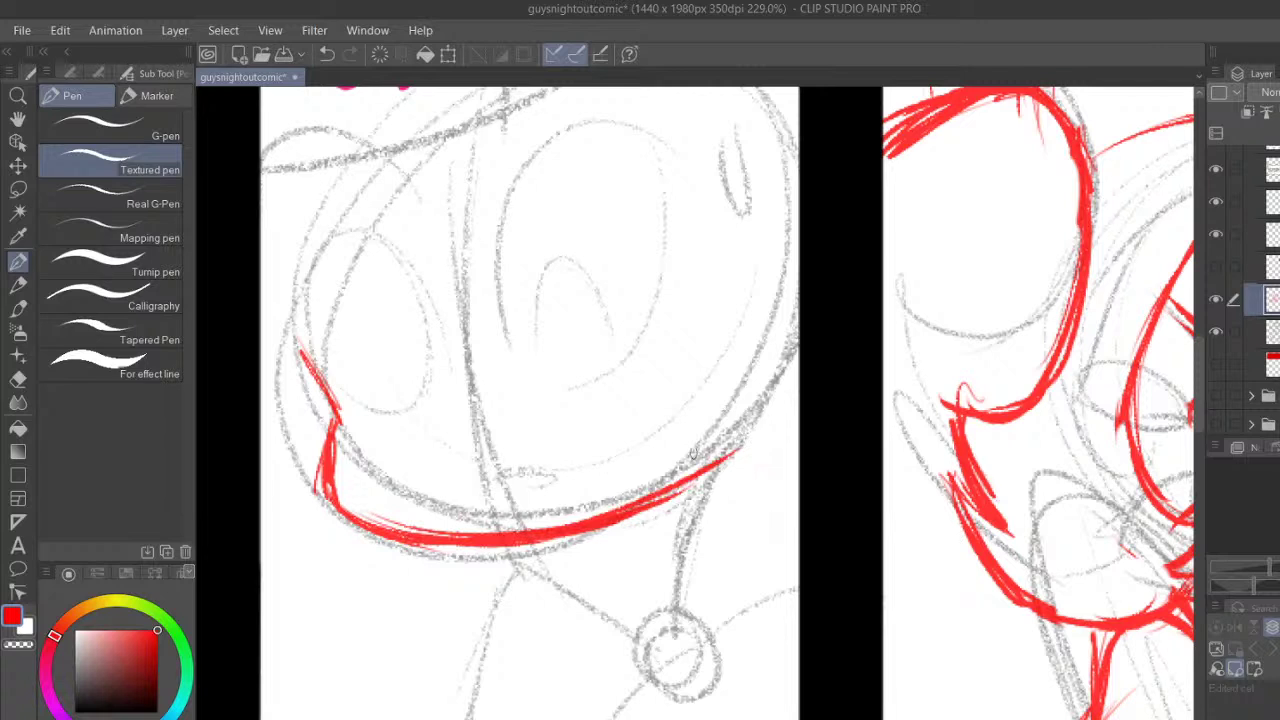
# Sketch two curved red lines from the jaw down around the small grey circle, with two pairs of cross bands between them
pyautogui.moveTo(656, 508); pyautogui.dragTo(630, 640)
pyautogui.moveTo(718, 620)
pyautogui.mouseDown()
pyautogui.moveTo(745, 448)
pyautogui.moveTo(792, 360)
pyautogui.mouseUp()
pyautogui.moveTo(718, 516); pyautogui.dragTo(811, 322)
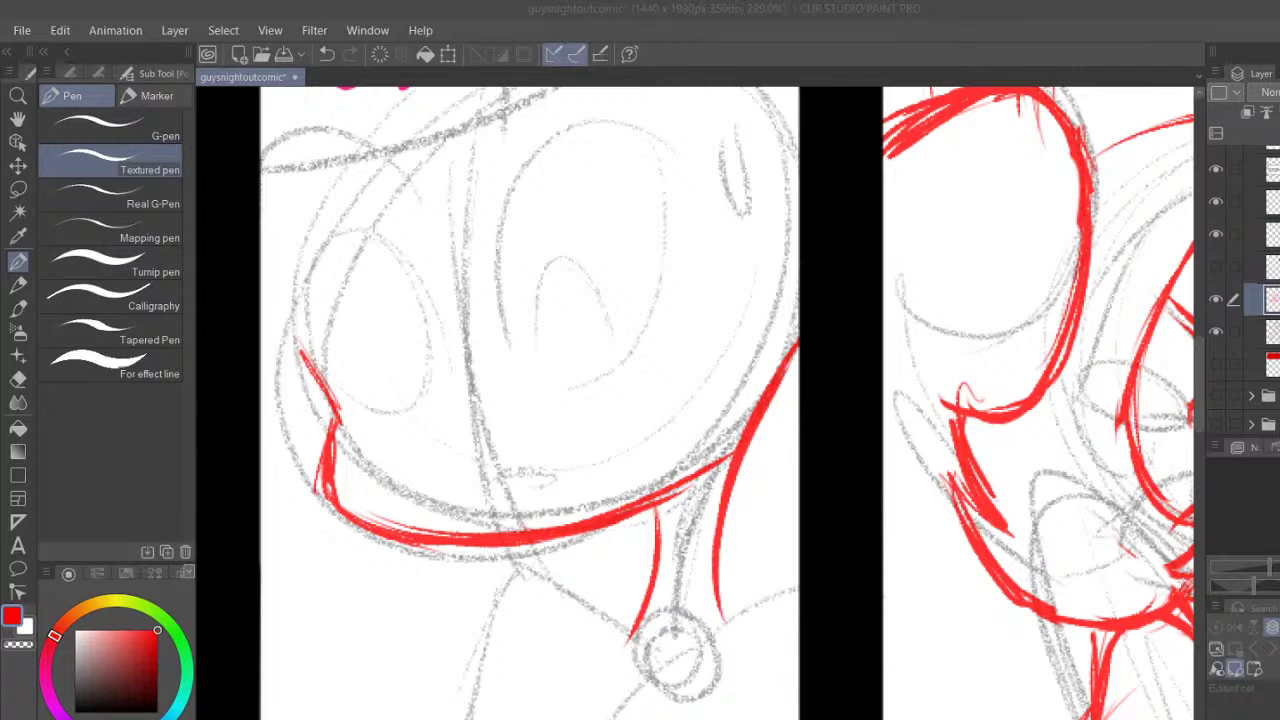
pyautogui.moveTo(662, 550); pyautogui.dragTo(716, 528)
pyautogui.moveTo(655, 586); pyautogui.dragTo(711, 580)
pyautogui.moveTo(662, 549); pyautogui.dragTo(714, 535)
pyautogui.moveTo(654, 592); pyautogui.dragTo(710, 588)
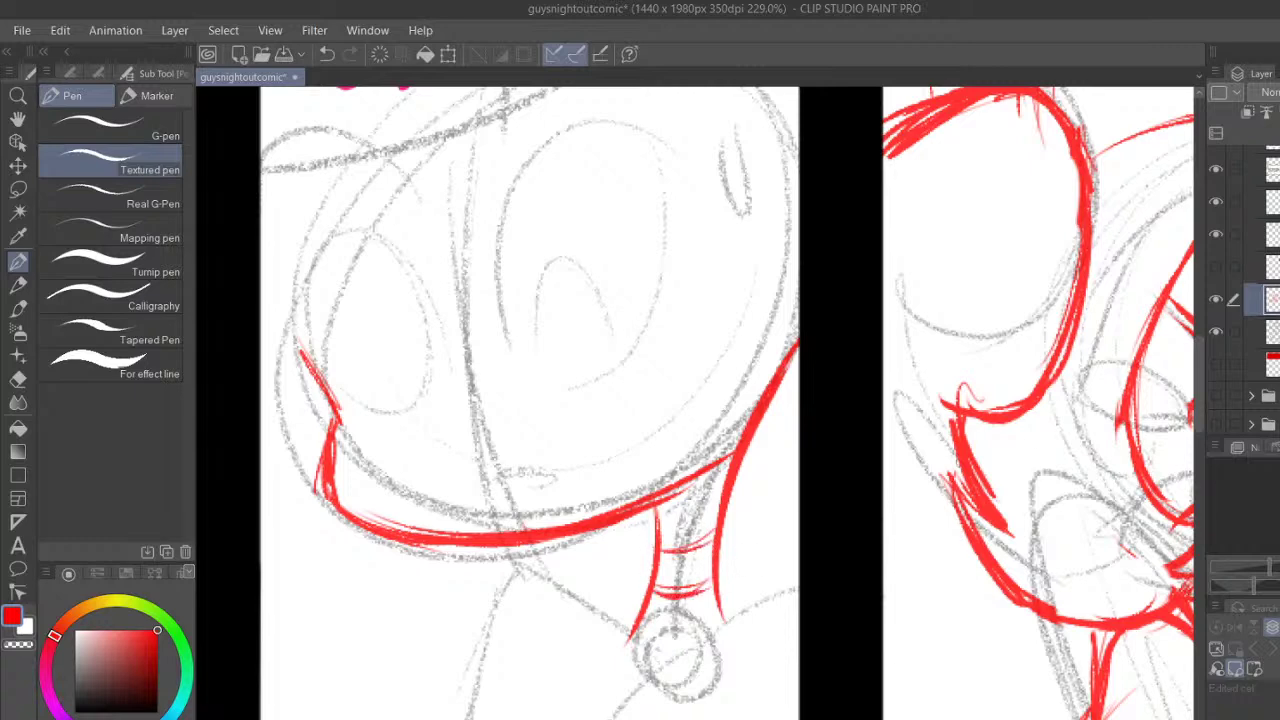
# Extend the two lines beside the small grey circle and sketch a curved shoulder out to the panel's edge
pyautogui.moveTo(1199, 388); pyautogui.dragTo(1199, 421)
pyautogui.moveTo(645, 352); pyautogui.dragTo(617, 446)
pyautogui.moveTo(710, 338); pyautogui.dragTo(708, 416)
pyautogui.moveTo(724, 286); pyautogui.dragTo(706, 452)
pyautogui.moveTo(800, 350); pyautogui.dragTo(702, 464)
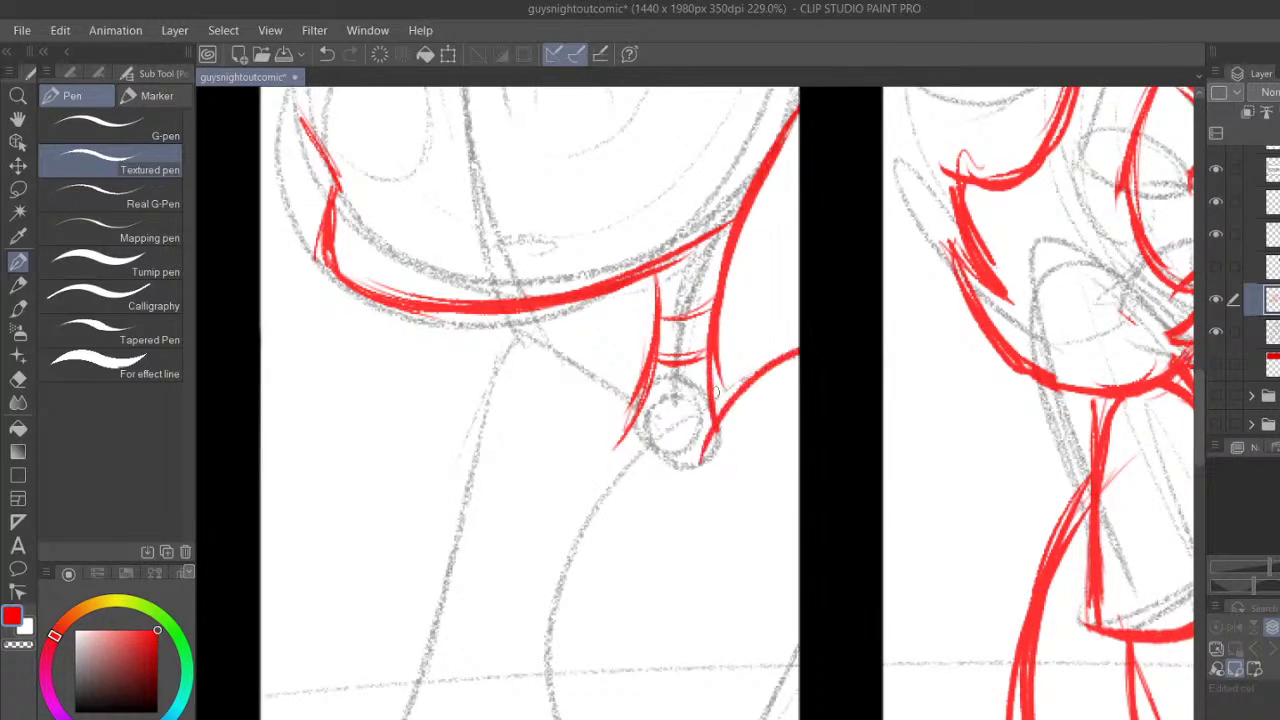
# Rough in light red curves and pointed tufts on the torso on both sides of the grey body line
pyautogui.moveTo(556, 440)
pyautogui.mouseDown()
pyautogui.moveTo(460, 555)
pyautogui.moveTo(508, 518)
pyautogui.mouseUp()
pyautogui.moveTo(458, 570); pyautogui.dragTo(486, 716)
pyautogui.moveTo(568, 512); pyautogui.dragTo(541, 572)
pyautogui.moveTo(571, 542); pyautogui.dragTo(548, 640)
pyautogui.moveTo(741, 516); pyautogui.dragTo(753, 618)
pyautogui.moveTo(746, 562); pyautogui.dragTo(712, 650)
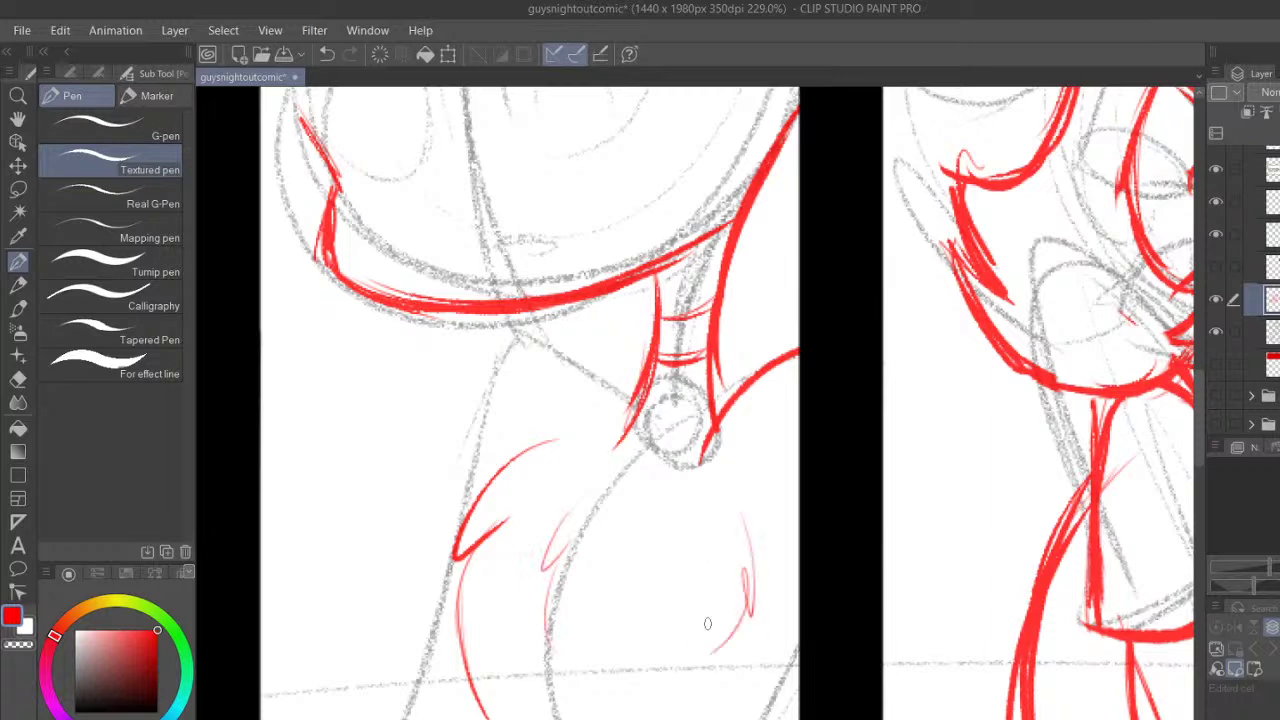
# Sketch a large red heart on the torso with a smaller heart nested inside it
pyautogui.moveTo(468, 540)
pyautogui.mouseDown()
pyautogui.moveTo(482, 528)
pyautogui.moveTo(530, 565)
pyautogui.moveTo(544, 618)
pyautogui.moveTo(670, 518)
pyautogui.mouseUp()
pyautogui.moveTo(548, 628)
pyautogui.mouseDown()
pyautogui.moveTo(682, 532)
pyautogui.moveTo(712, 698)
pyautogui.mouseUp()
pyautogui.moveTo(731, 626); pyautogui.dragTo(692, 718)
pyautogui.moveTo(730, 580); pyautogui.dragTo(706, 690)
pyautogui.moveTo(465, 629)
pyautogui.mouseDown()
pyautogui.moveTo(485, 578)
pyautogui.moveTo(535, 710)
pyautogui.moveTo(576, 611)
pyautogui.mouseUp()
pyautogui.moveTo(546, 684)
pyautogui.mouseDown()
pyautogui.moveTo(576, 617)
pyautogui.moveTo(626, 575)
pyautogui.mouseUp()
pyautogui.moveTo(606, 592)
pyautogui.mouseDown()
pyautogui.moveTo(655, 576)
pyautogui.moveTo(657, 691)
pyautogui.moveTo(638, 718)
pyautogui.mouseUp()
pyautogui.moveTo(682, 608); pyautogui.dragTo(648, 718)
pyautogui.moveTo(462, 612); pyautogui.dragTo(484, 716)
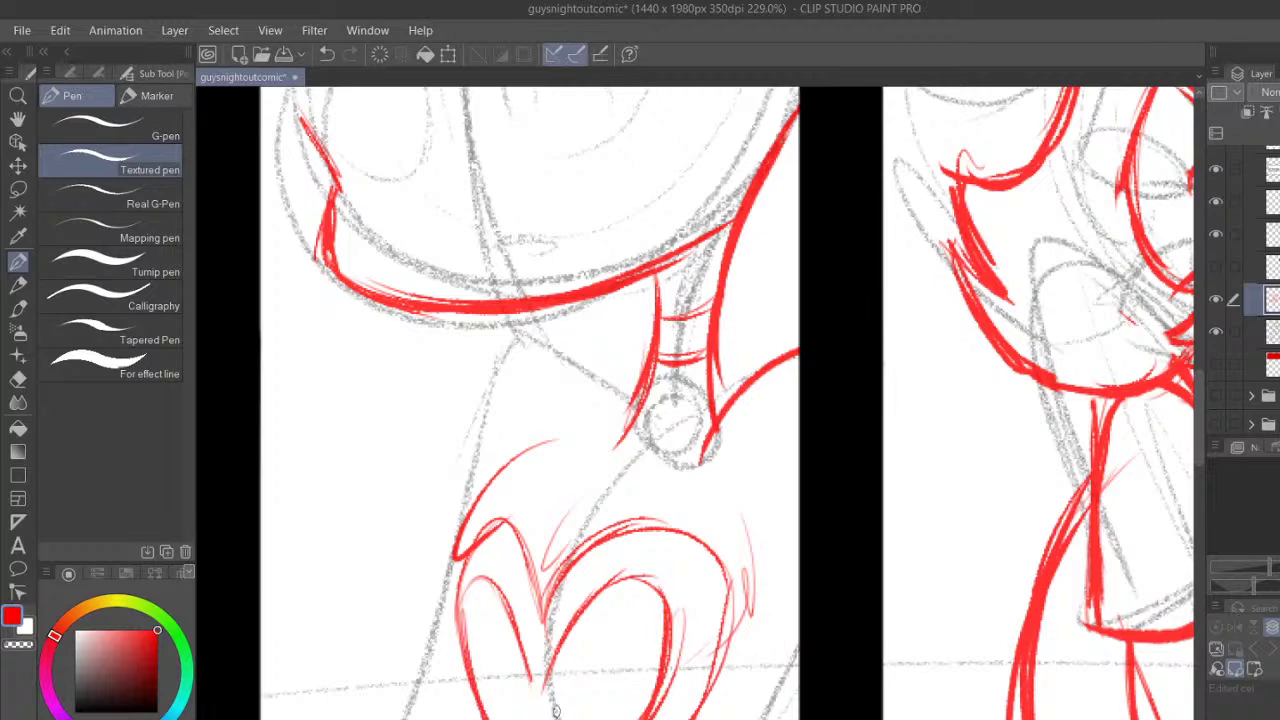
# Sketch the other shoulder's arch and the long sloping arm line beside the heart, and touch up the heart's outer edge
pyautogui.moveTo(798, 680); pyautogui.dragTo(781, 718)
pyautogui.scroll(3, 1200, 362)
pyautogui.scroll(-3, 1203, 394)
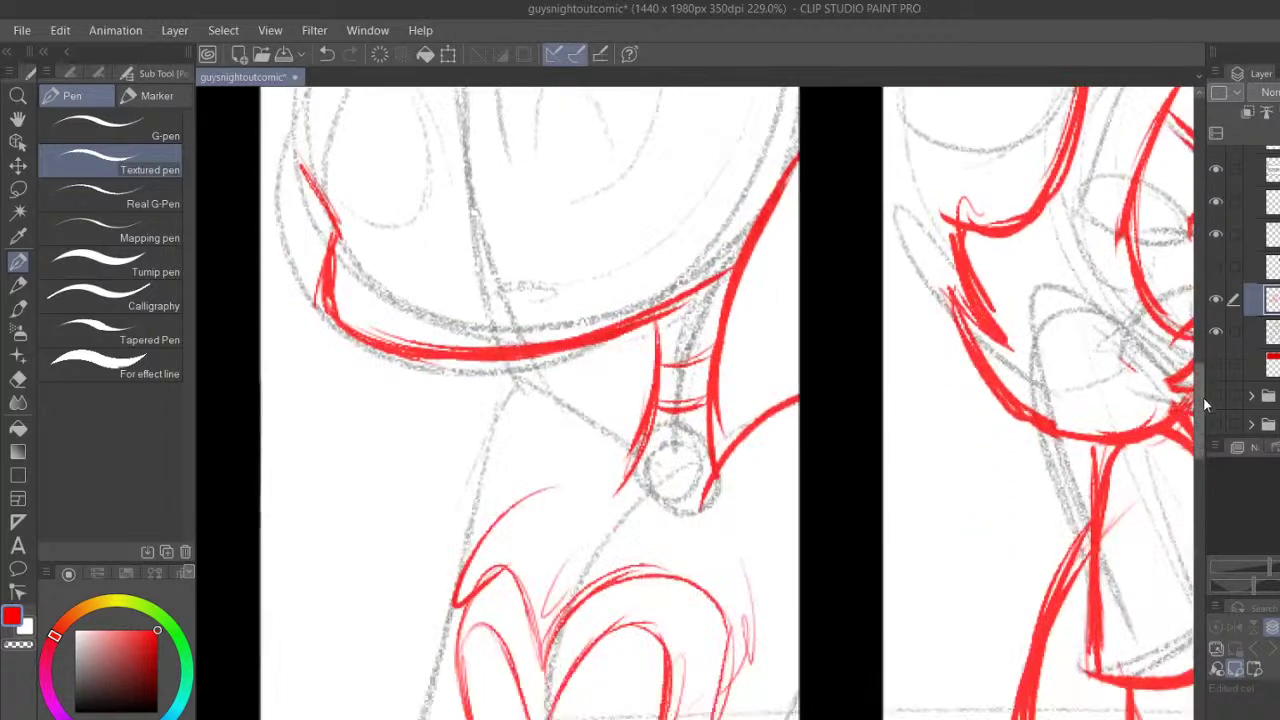
pyautogui.moveTo(630, 398); pyautogui.dragTo(466, 358)
pyautogui.hotkey('ctrl', 'z')
pyautogui.moveTo(628, 396); pyautogui.dragTo(478, 430)
pyautogui.moveTo(511, 340); pyautogui.dragTo(415, 602)
pyautogui.moveTo(464, 436); pyautogui.dragTo(369, 718)
pyautogui.moveTo(449, 460); pyautogui.dragTo(371, 706)
pyautogui.moveTo(502, 344)
pyautogui.mouseDown()
pyautogui.moveTo(435, 574)
pyautogui.moveTo(545, 334)
pyautogui.moveTo(618, 407)
pyautogui.mouseUp()
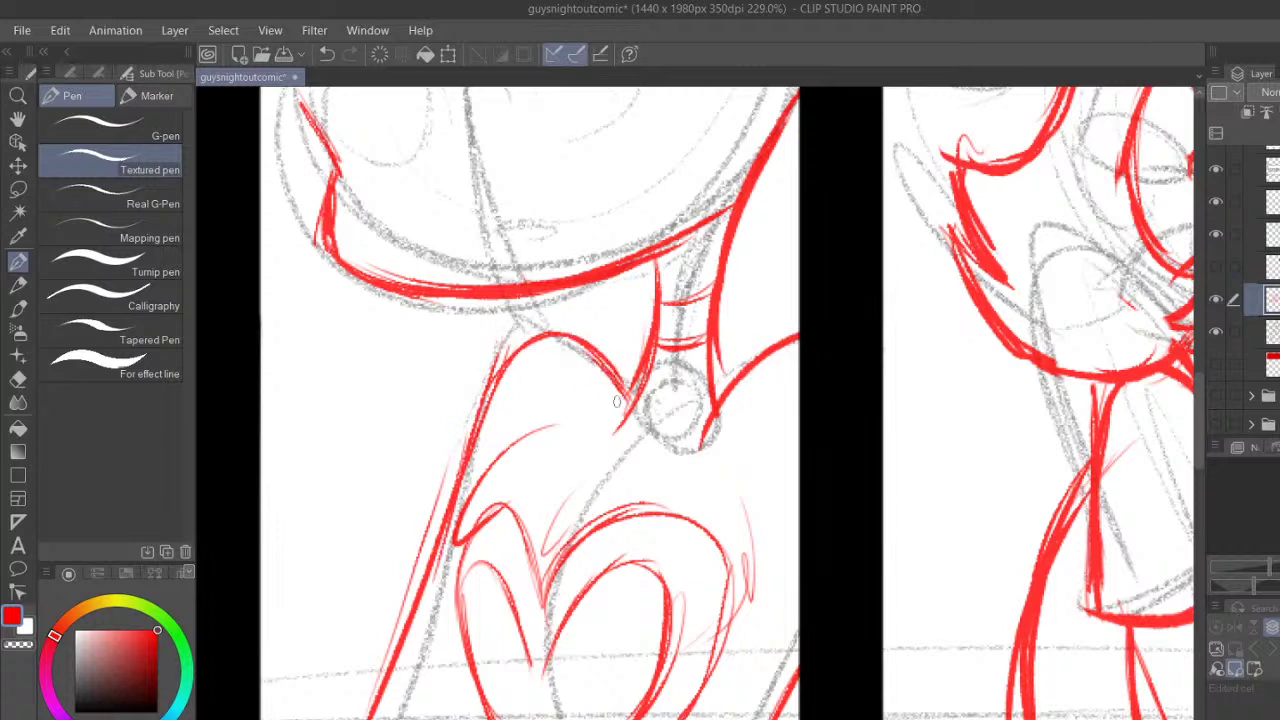
pyautogui.moveTo(517, 441)
pyautogui.mouseDown()
pyautogui.moveTo(577, 415)
pyautogui.moveTo(560, 403)
pyautogui.moveTo(487, 496)
pyautogui.moveTo(458, 585)
pyautogui.moveTo(458, 638)
pyautogui.moveTo(484, 706)
pyautogui.mouseUp()
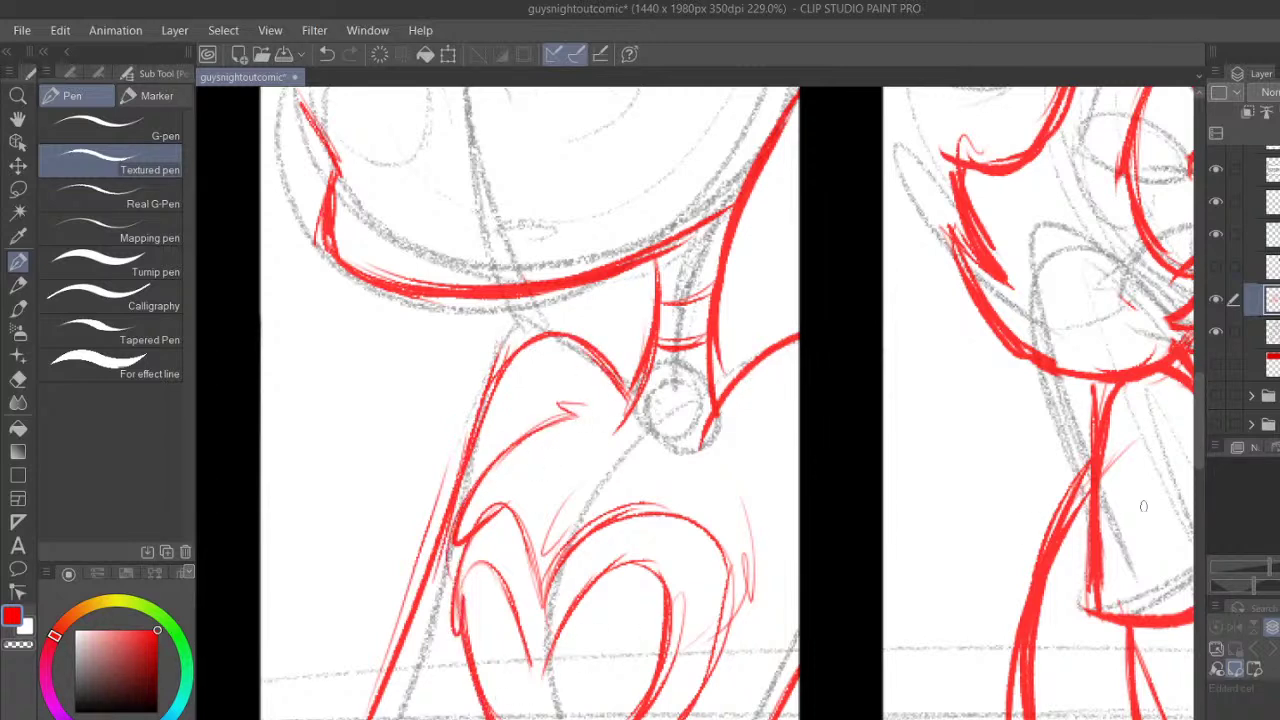
# Sketch two red arches above the eyes on the third panel's face
pyautogui.moveTo(1198, 458); pyautogui.dragTo(1208, 381)
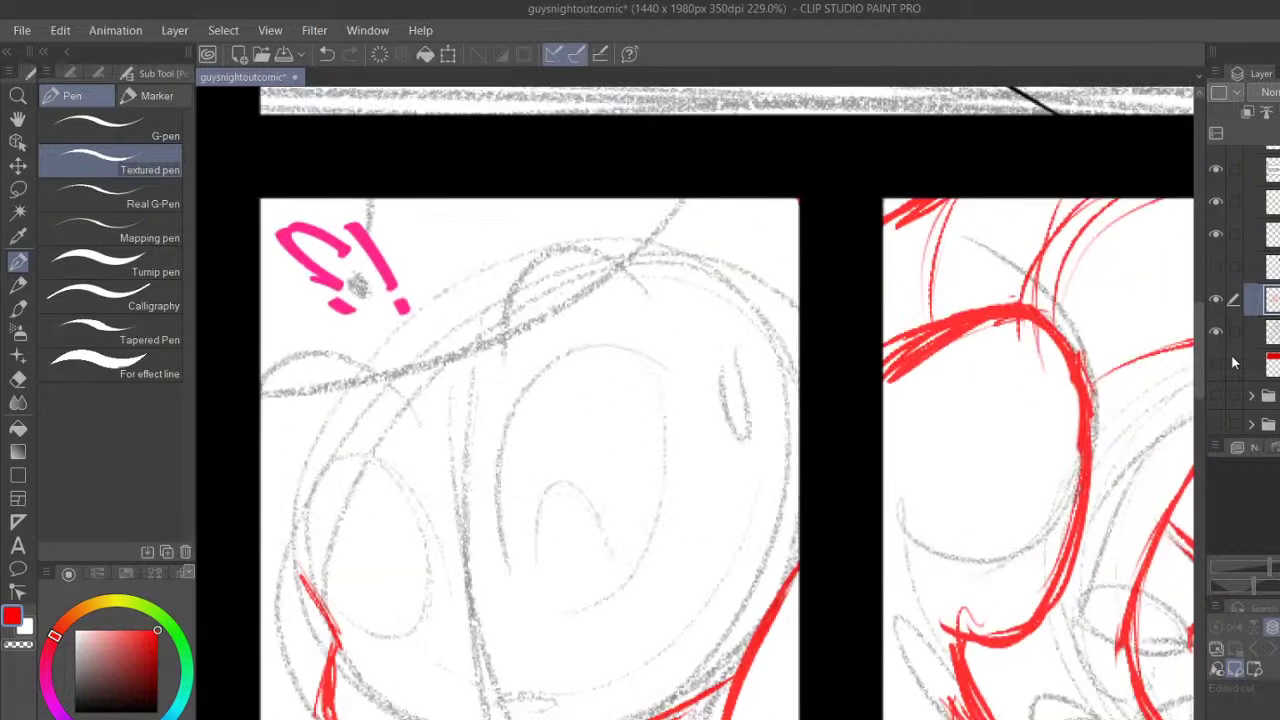
pyautogui.moveTo(471, 407); pyautogui.dragTo(663, 314)
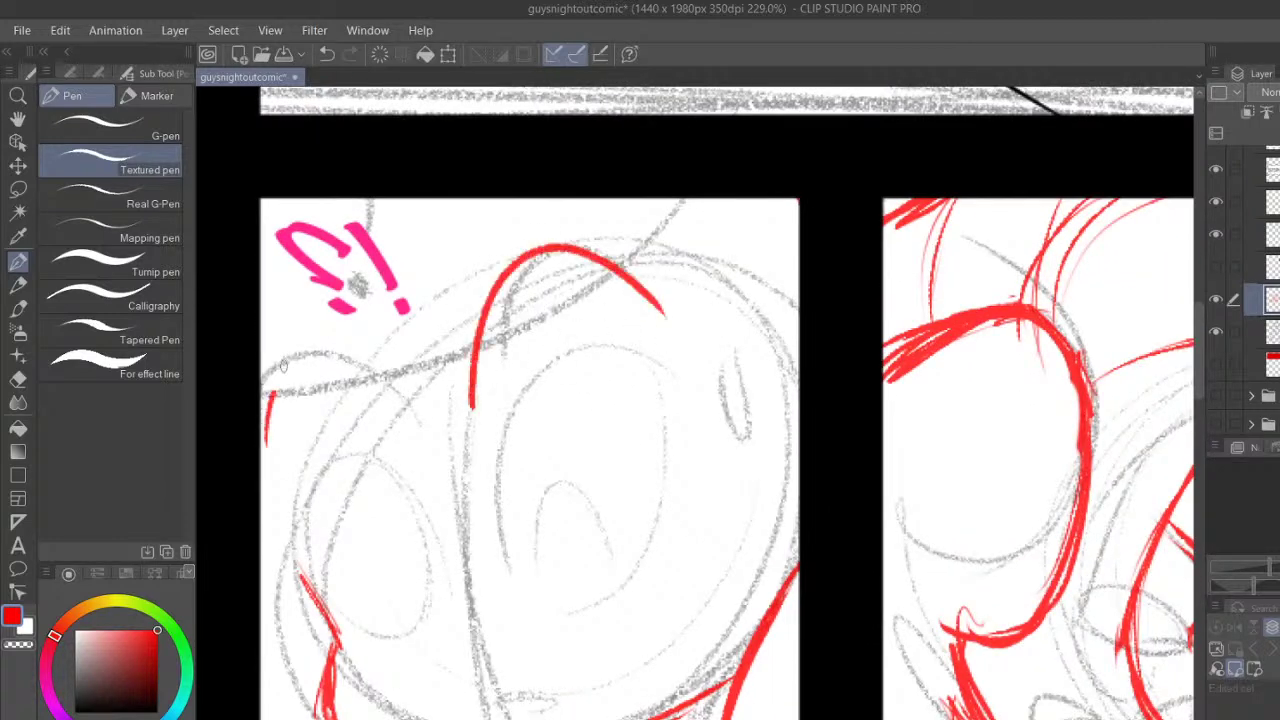
pyautogui.moveTo(265, 442); pyautogui.dragTo(413, 432)
# Outline the larger eye in red as a tall oval with a curved lower edge, undoing the rough strokes
pyautogui.moveTo(497, 563)
pyautogui.mouseDown()
pyautogui.moveTo(501, 574)
pyautogui.moveTo(683, 440)
pyautogui.mouseUp()
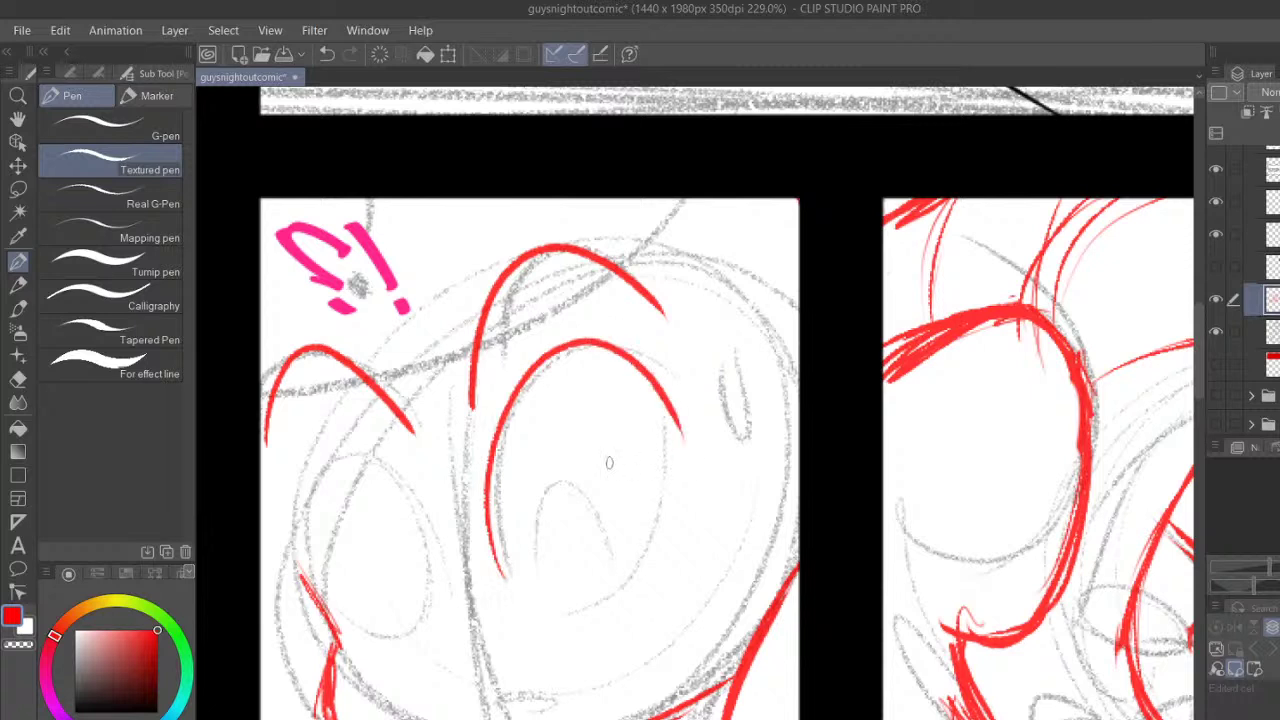
pyautogui.click(330, 57)
pyautogui.moveTo(512, 582)
pyautogui.mouseDown()
pyautogui.moveTo(606, 354)
pyautogui.moveTo(692, 436)
pyautogui.moveTo(606, 582)
pyautogui.moveTo(658, 516)
pyautogui.mouseUp()
pyautogui.moveTo(597, 583); pyautogui.dragTo(697, 432)
pyautogui.moveTo(511, 577)
pyautogui.mouseDown()
pyautogui.moveTo(622, 574)
pyautogui.moveTo(637, 596)
pyautogui.moveTo(709, 491)
pyautogui.mouseUp()
pyautogui.click(325, 57)
# Add a sweat drop beside the larger eye, a long curve across the upper arches, and a narrow arched pupil
pyautogui.moveTo(722, 436); pyautogui.dragTo(736, 440)
pyautogui.moveTo(250, 393)
pyautogui.mouseDown()
pyautogui.moveTo(474, 347)
pyautogui.moveTo(682, 198)
pyautogui.mouseUp()
pyautogui.moveTo(547, 588)
pyautogui.mouseDown()
pyautogui.moveTo(543, 501)
pyautogui.moveTo(560, 496)
pyautogui.moveTo(604, 543)
pyautogui.mouseUp()
pyautogui.moveTo(576, 493); pyautogui.dragTo(603, 570)
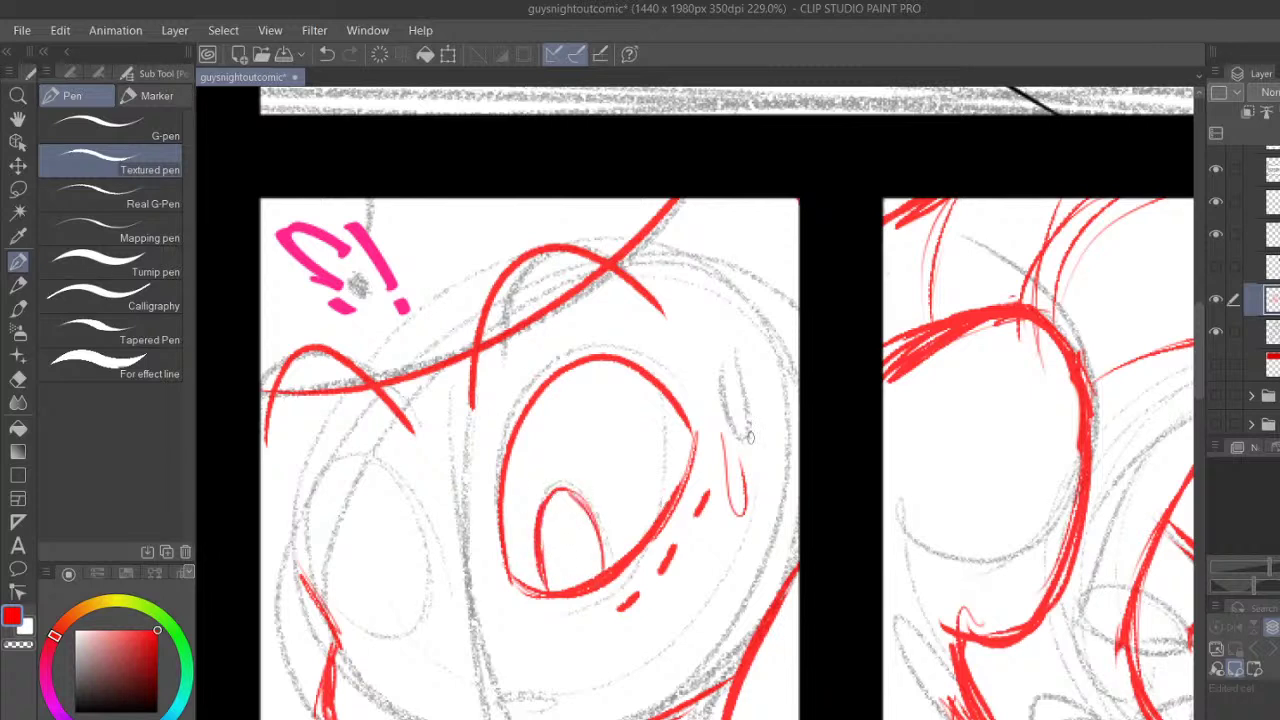
# Try an arch for the smaller eye, undo it, and add a pointed lash to the larger eye's outer corner
pyautogui.moveTo(291, 513); pyautogui.dragTo(438, 598)
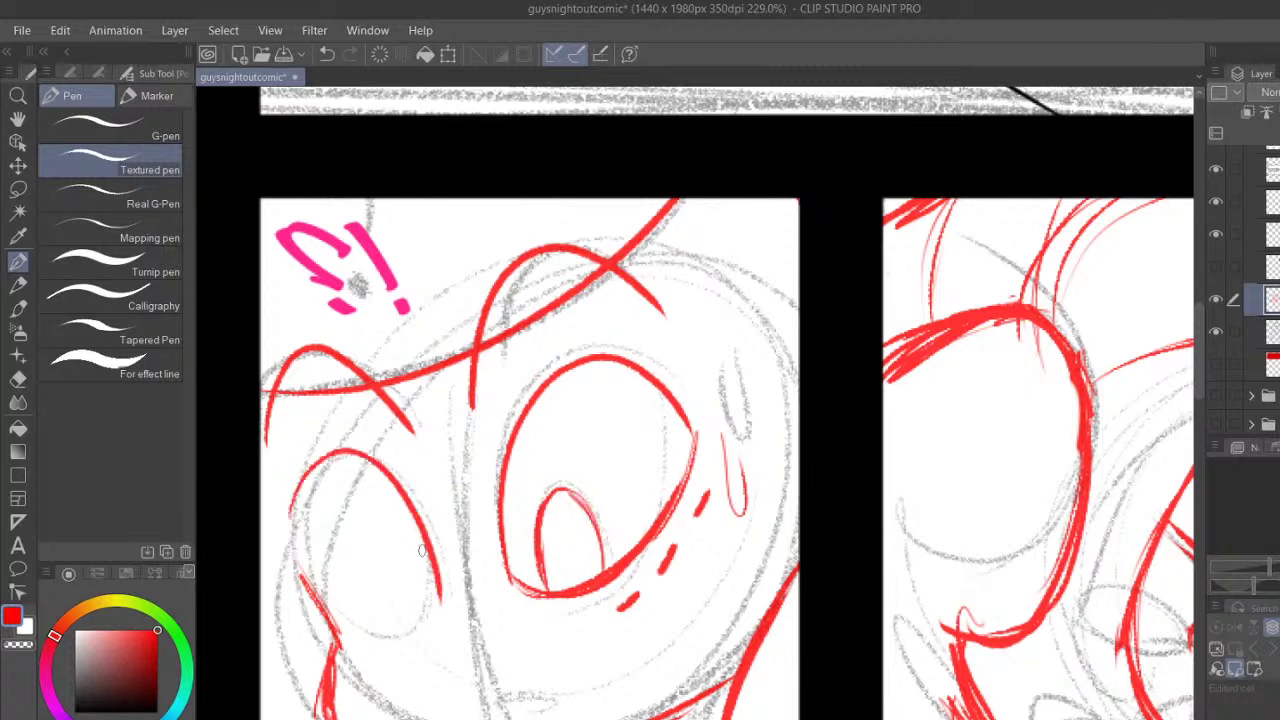
pyautogui.click(330, 58)
pyautogui.moveTo(700, 455); pyautogui.dragTo(714, 385)
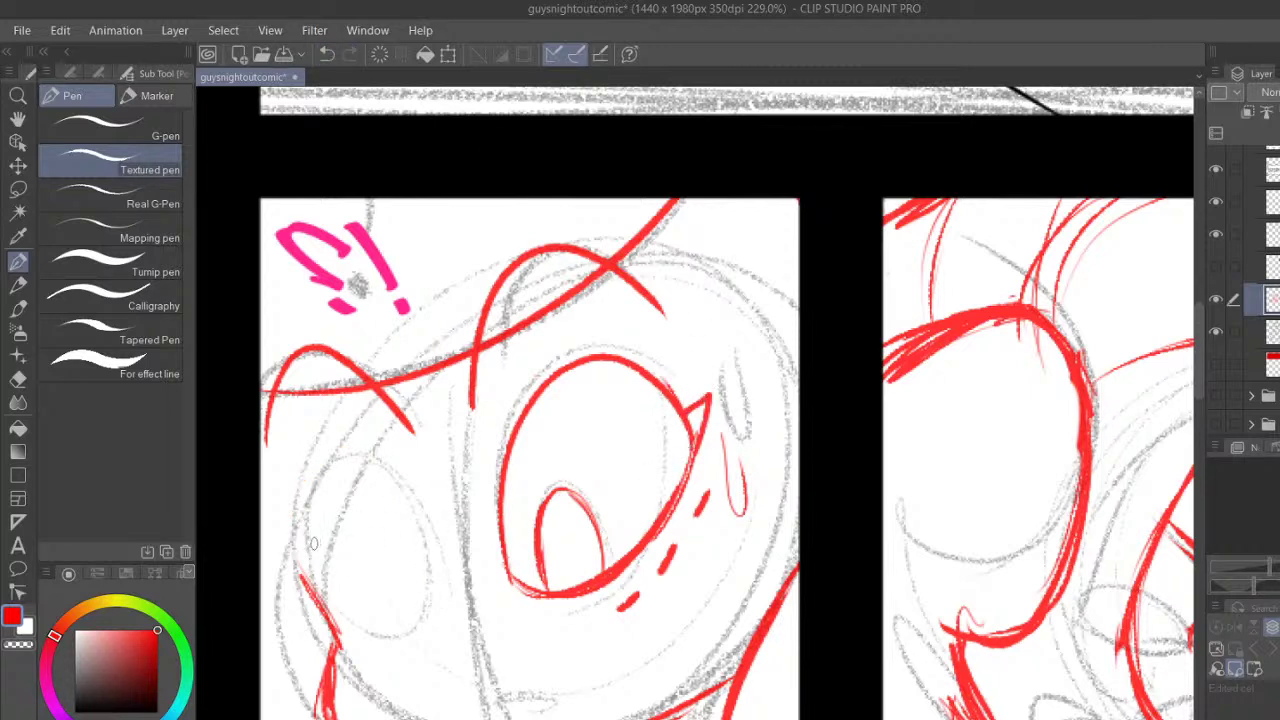
# Try a red outline for the smaller eye with short dashes beneath it
pyautogui.moveTo(308, 565); pyautogui.dragTo(443, 585)
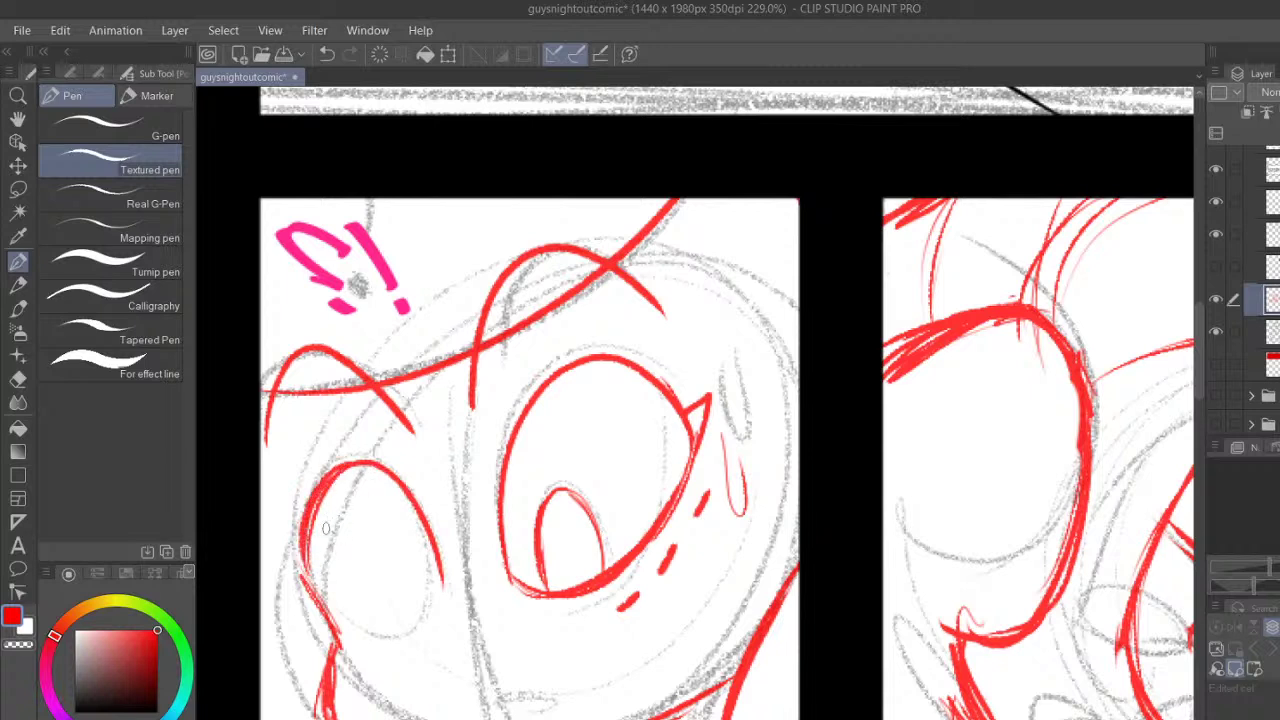
pyautogui.moveTo(306, 568)
pyautogui.mouseDown()
pyautogui.moveTo(405, 612)
pyautogui.moveTo(443, 598)
pyautogui.mouseUp()
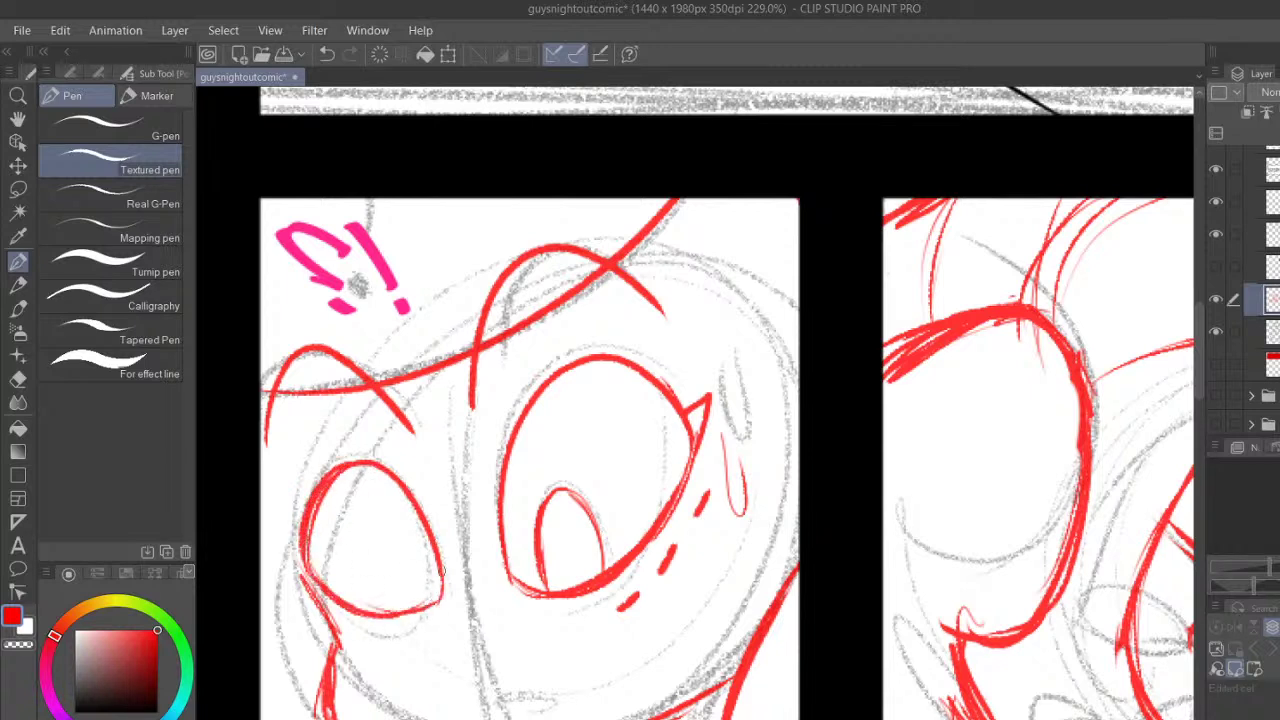
pyautogui.moveTo(332, 618); pyautogui.dragTo(404, 643)
pyautogui.moveTo(416, 637); pyautogui.dragTo(434, 637)
pyautogui.hscroll(-2, 695, 402)
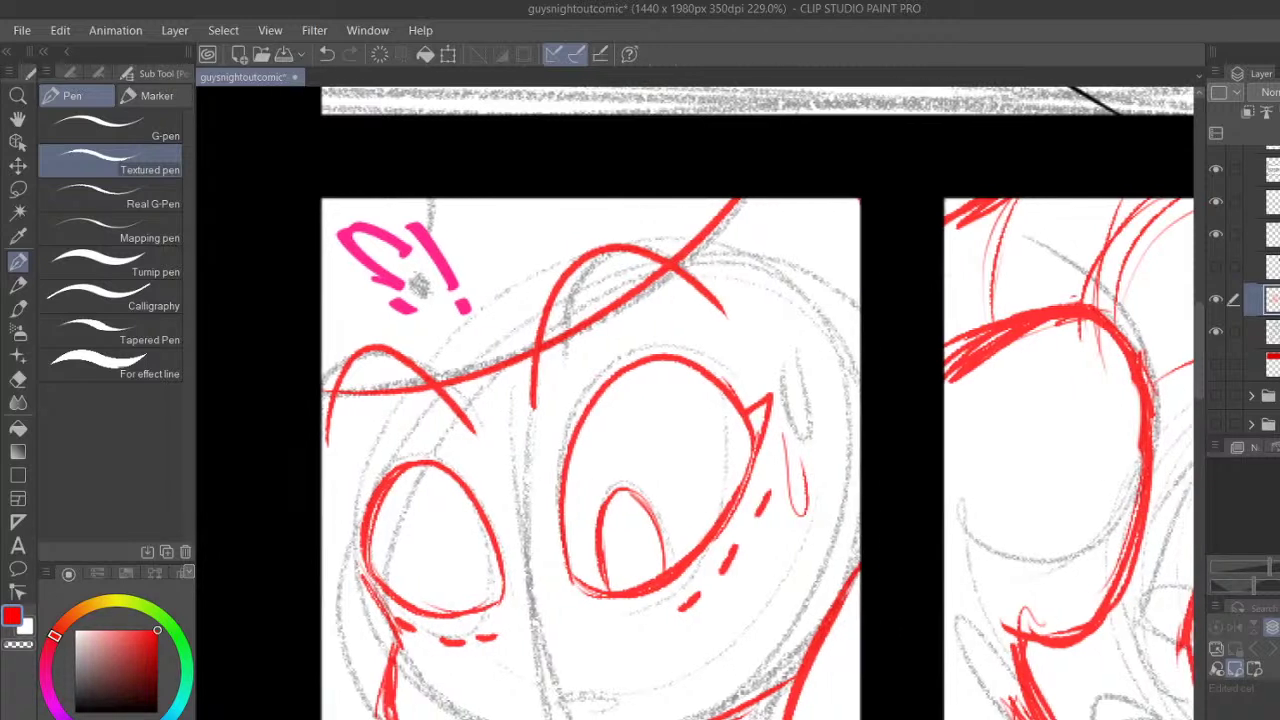
# Undo the smaller eye's outline and the dashes beneath it
pyautogui.click(329, 54)
pyautogui.click(329, 54)
pyautogui.click(329, 54)
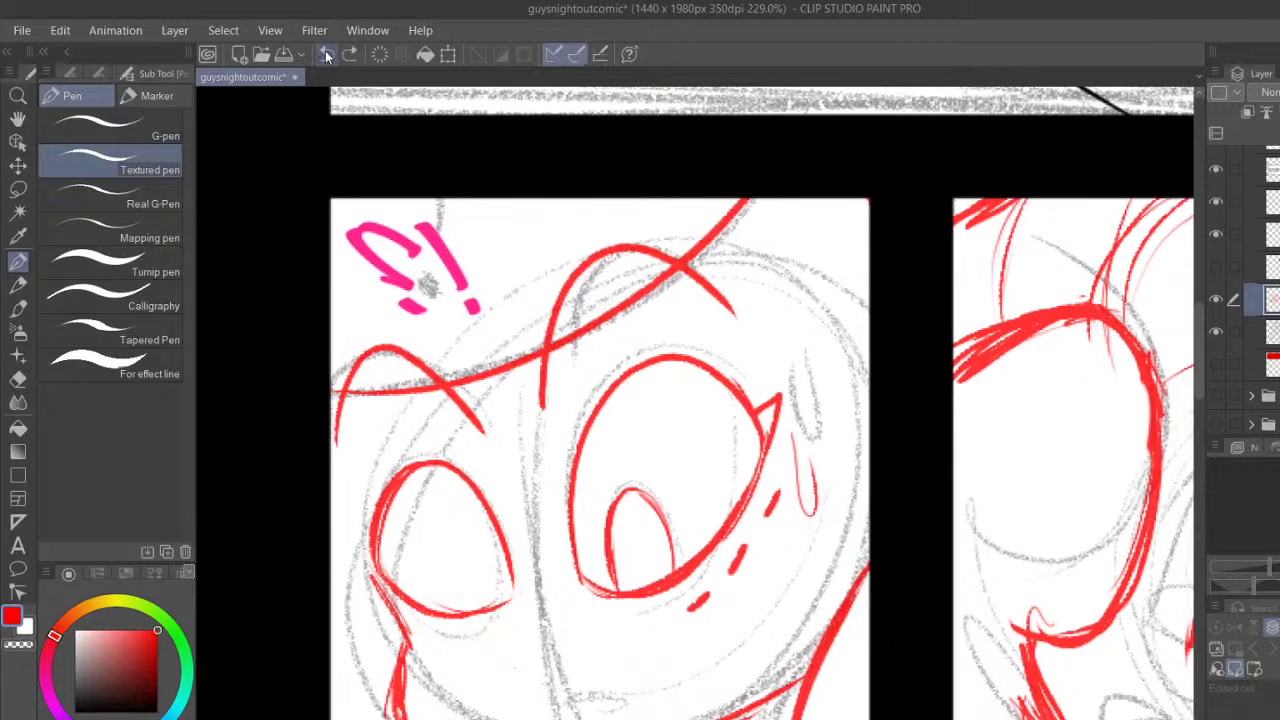
pyautogui.click(329, 54)
pyautogui.click(329, 54)
pyautogui.click(329, 54)
pyautogui.click(329, 54)
pyautogui.click(330, 54)
pyautogui.click(330, 54)
pyautogui.click(349, 55)
pyautogui.click(349, 55)
pyautogui.click(329, 54)
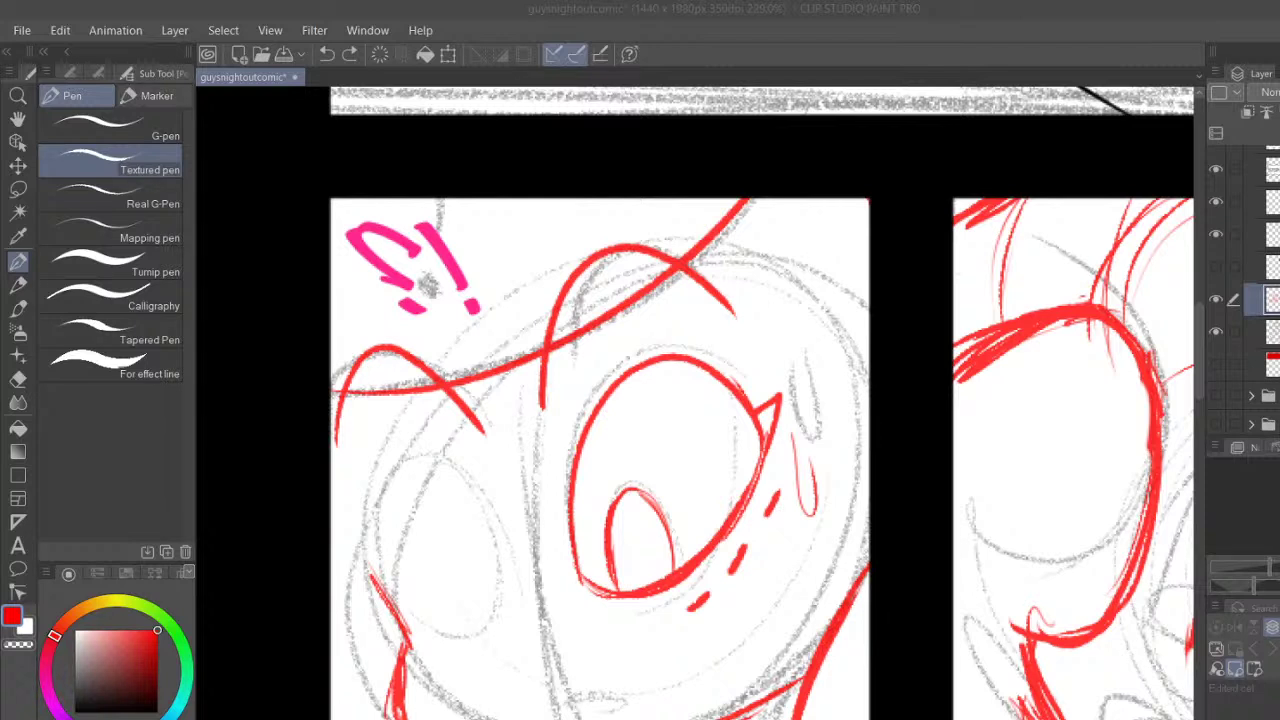
# Redraw the smaller eye's outline in red with overlapping strokes, tapering to a corner near the middle of the face
pyautogui.moveTo(378, 568)
pyautogui.mouseDown()
pyautogui.moveTo(376, 495)
pyautogui.moveTo(416, 466)
pyautogui.mouseUp()
pyautogui.moveTo(382, 505); pyautogui.dragTo(462, 500)
pyautogui.moveTo(400, 470); pyautogui.dragTo(508, 578)
pyautogui.moveTo(382, 526)
pyautogui.mouseDown()
pyautogui.moveTo(426, 468)
pyautogui.moveTo(514, 566)
pyautogui.mouseUp()
pyautogui.moveTo(366, 505); pyautogui.dragTo(400, 600)
pyautogui.moveTo(380, 545); pyautogui.dragTo(444, 615)
pyautogui.moveTo(384, 568); pyautogui.dragTo(518, 626)
pyautogui.moveTo(404, 596); pyautogui.dragTo(514, 621)
pyautogui.moveTo(414, 608); pyautogui.dragTo(526, 607)
pyautogui.moveTo(520, 603); pyautogui.dragTo(485, 509)
pyautogui.moveTo(398, 605)
pyautogui.mouseDown()
pyautogui.moveTo(418, 578)
pyautogui.moveTo(522, 606)
pyautogui.mouseUp()
# Erase the thick lower edge of the smaller eye with the Hard eraser
pyautogui.press('e')
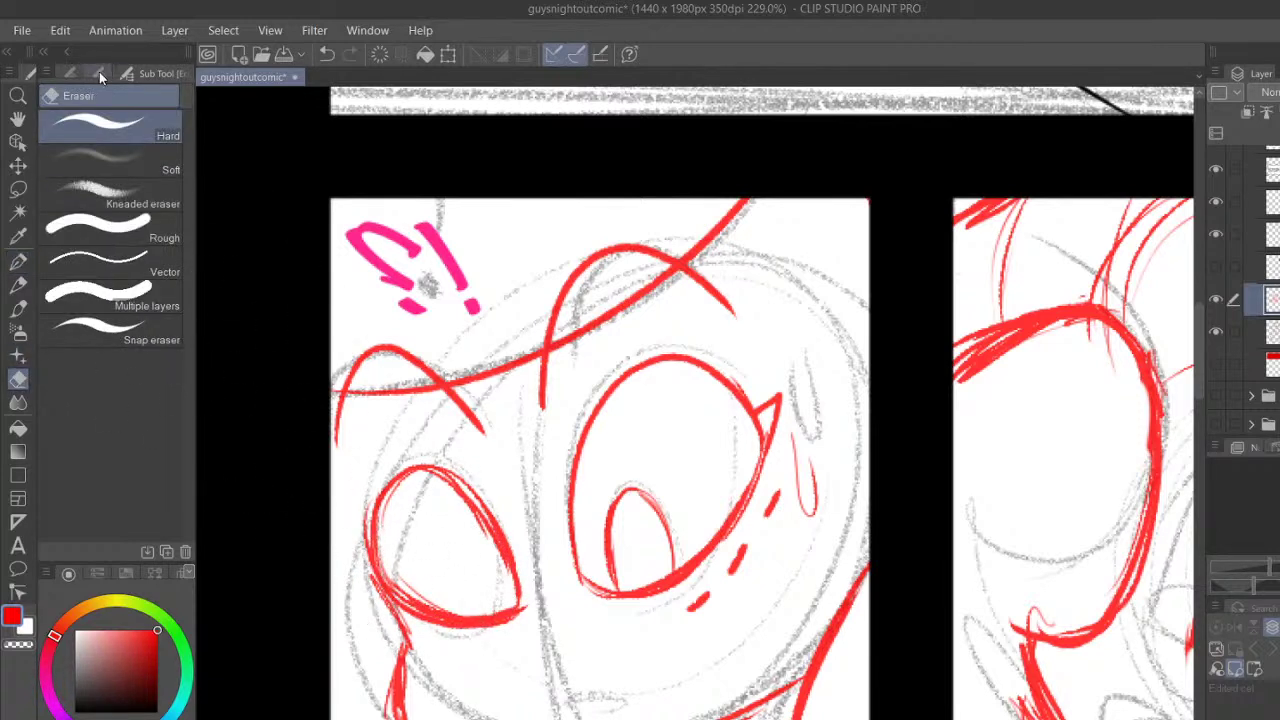
pyautogui.click(106, 72)
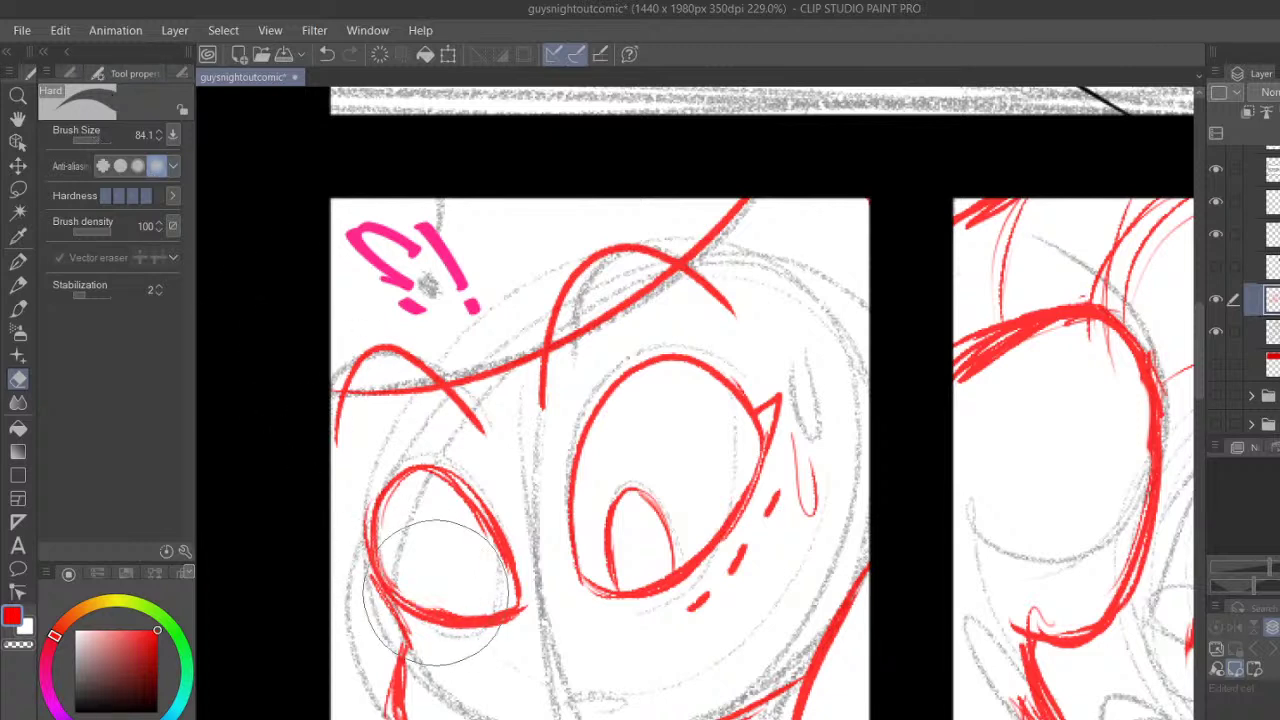
pyautogui.moveTo(484, 588)
pyautogui.mouseDown()
pyautogui.moveTo(439, 595)
pyautogui.moveTo(410, 578)
pyautogui.mouseUp()
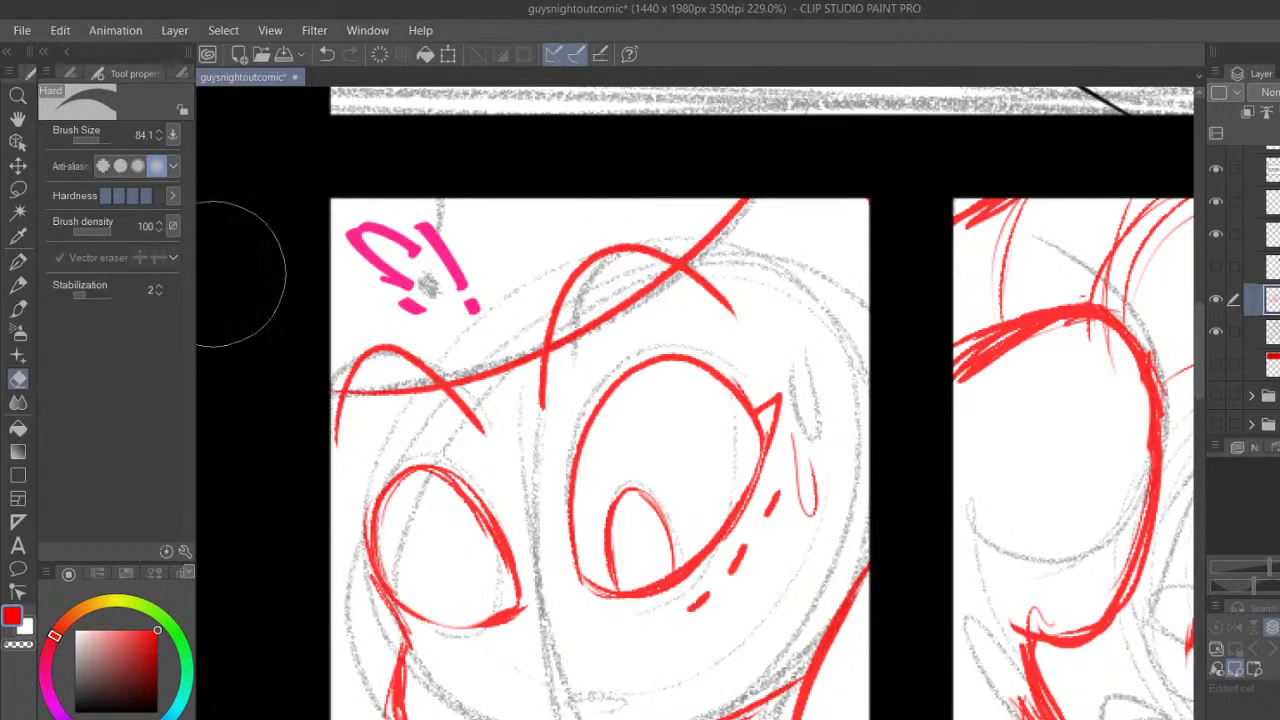
pyautogui.moveTo(470, 622); pyautogui.dragTo(492, 623)
# Redraw the smaller eye's lower edge with the Textured pen and darken both eyes' outer corner lashes in red
pyautogui.press('p')
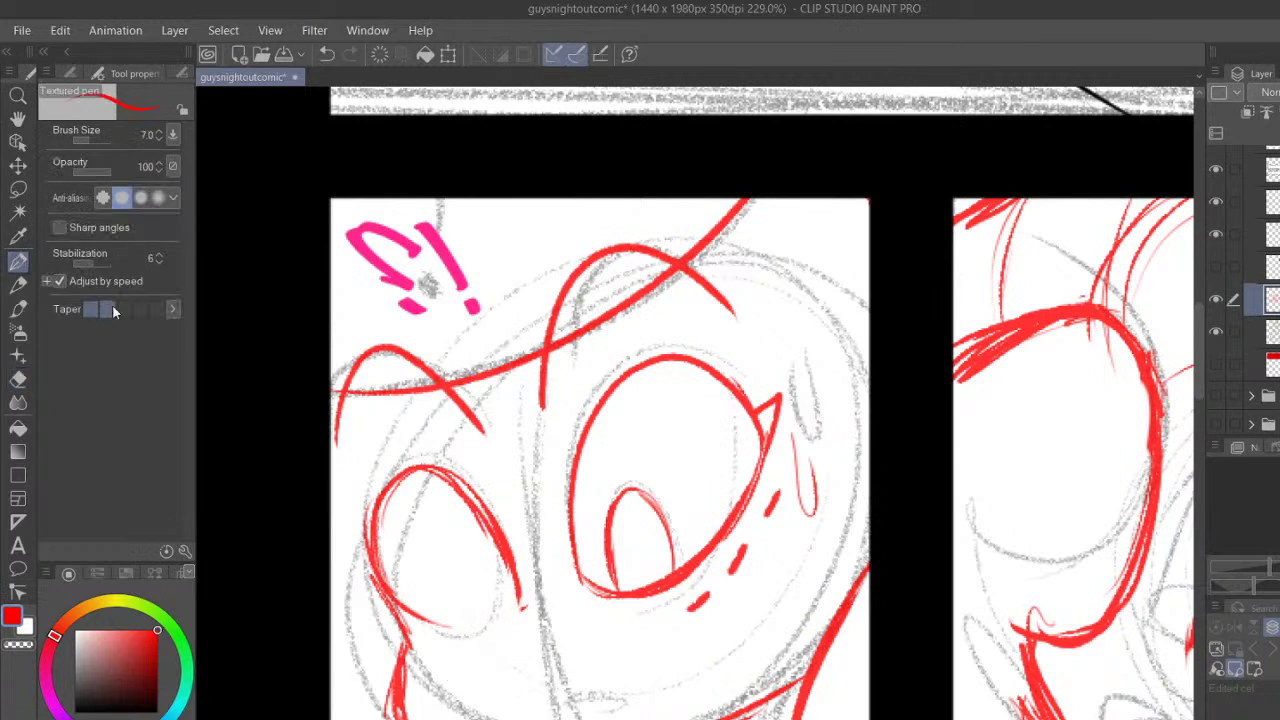
pyautogui.moveTo(378, 592); pyautogui.dragTo(521, 604)
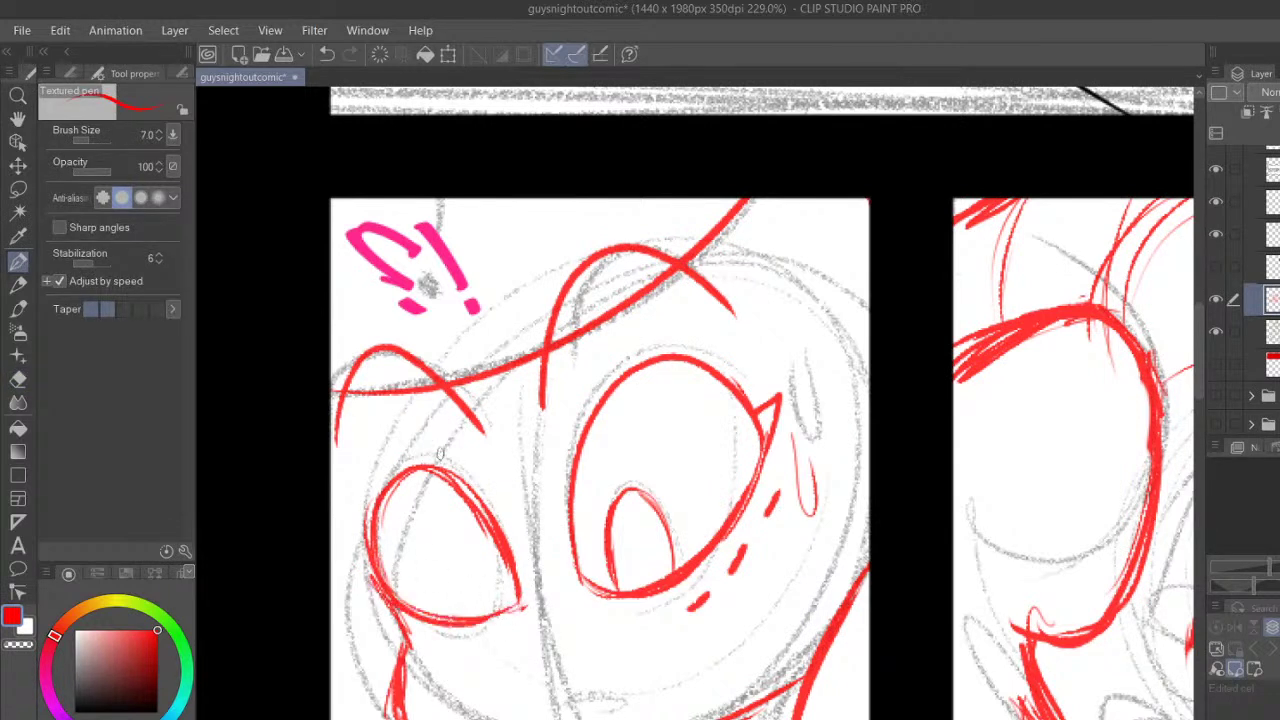
pyautogui.moveTo(364, 578); pyautogui.dragTo(398, 603)
pyautogui.moveTo(770, 416); pyautogui.dragTo(766, 440)
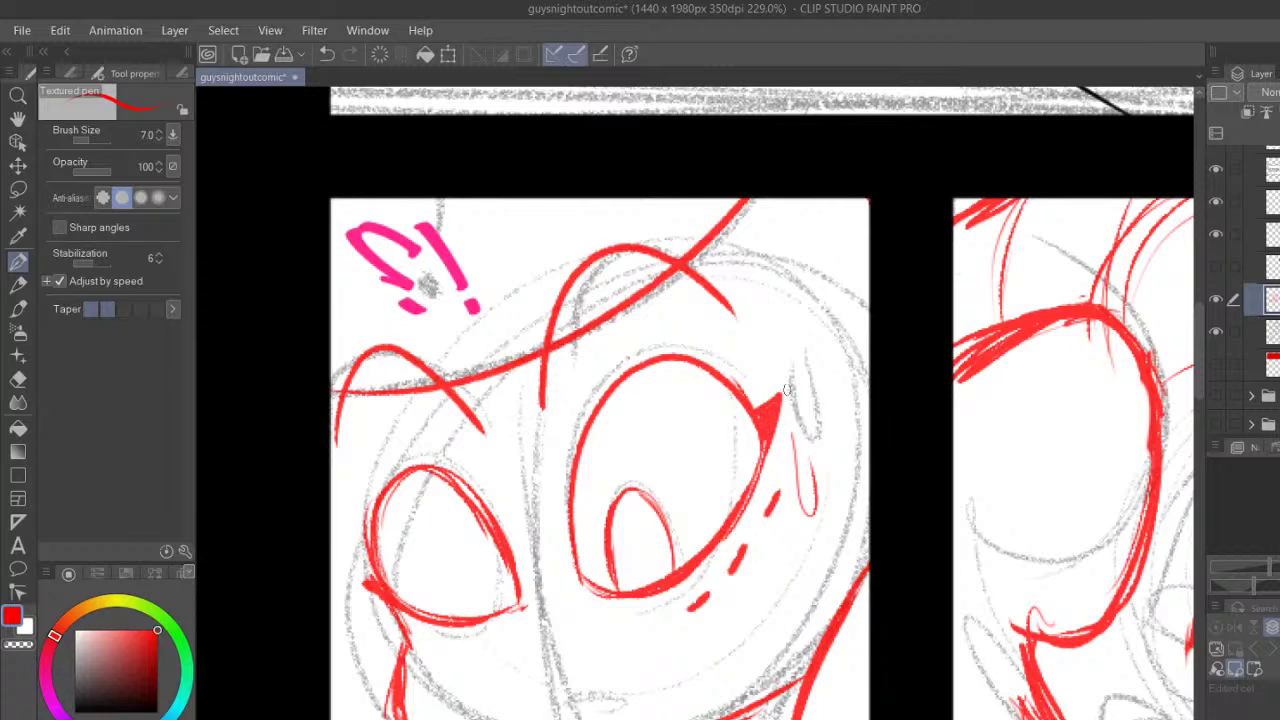
# Draw the pupil arc inside the smaller eye and a short red mark above the chin line in the third panel
pyautogui.moveTo(448, 590)
pyautogui.mouseDown()
pyautogui.moveTo(455, 615)
pyautogui.moveTo(446, 565)
pyautogui.moveTo(480, 555)
pyautogui.moveTo(503, 588)
pyautogui.mouseUp()
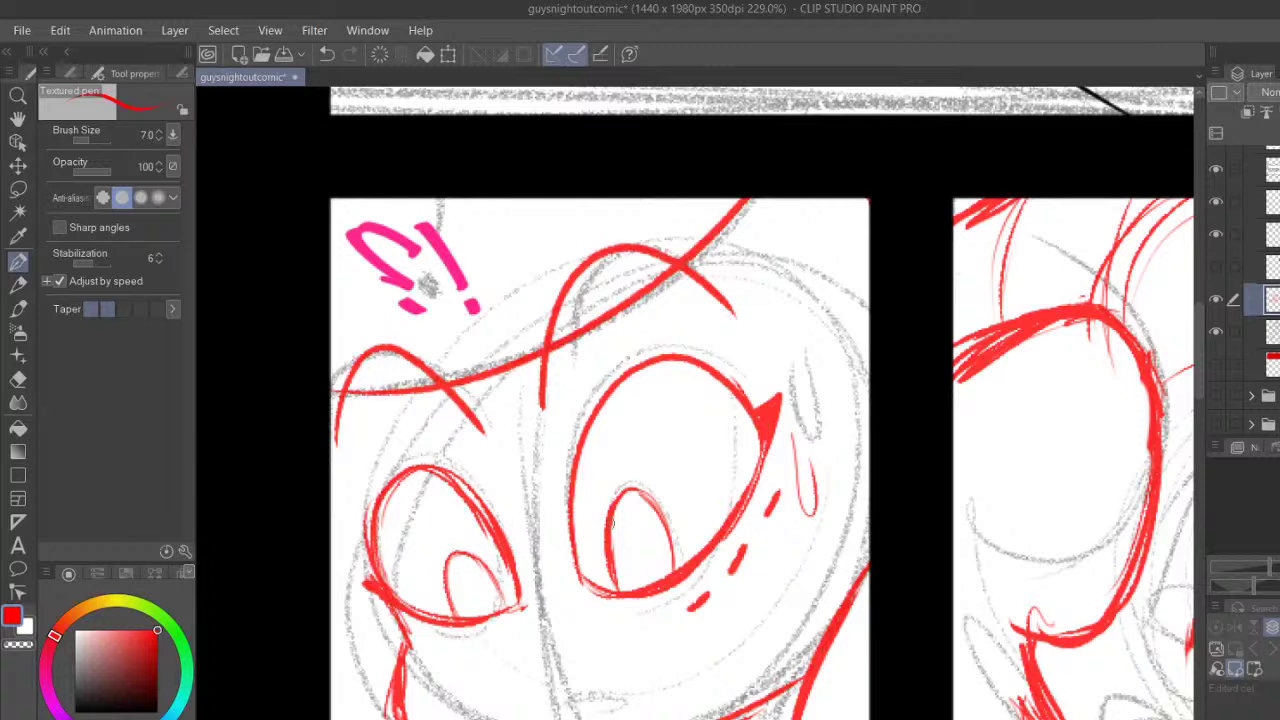
pyautogui.scroll(-3, 1200, 354)
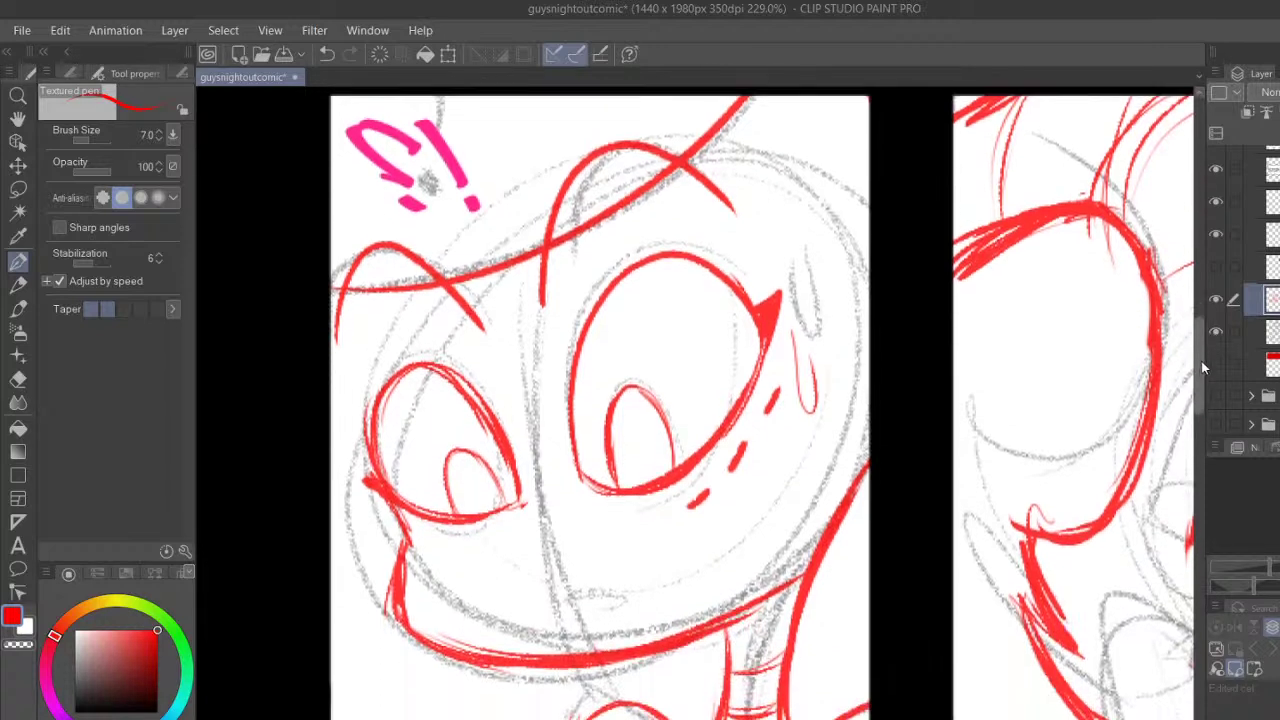
pyautogui.moveTo(521, 611); pyautogui.dragTo(568, 622)
pyautogui.click(327, 54)
# Sketch spiky tufts beside the cheek and reinforce the long curved line above the eyes with red strokes
pyautogui.moveTo(390, 570); pyautogui.dragTo(362, 615)
pyautogui.moveTo(386, 548); pyautogui.dragTo(331, 591)
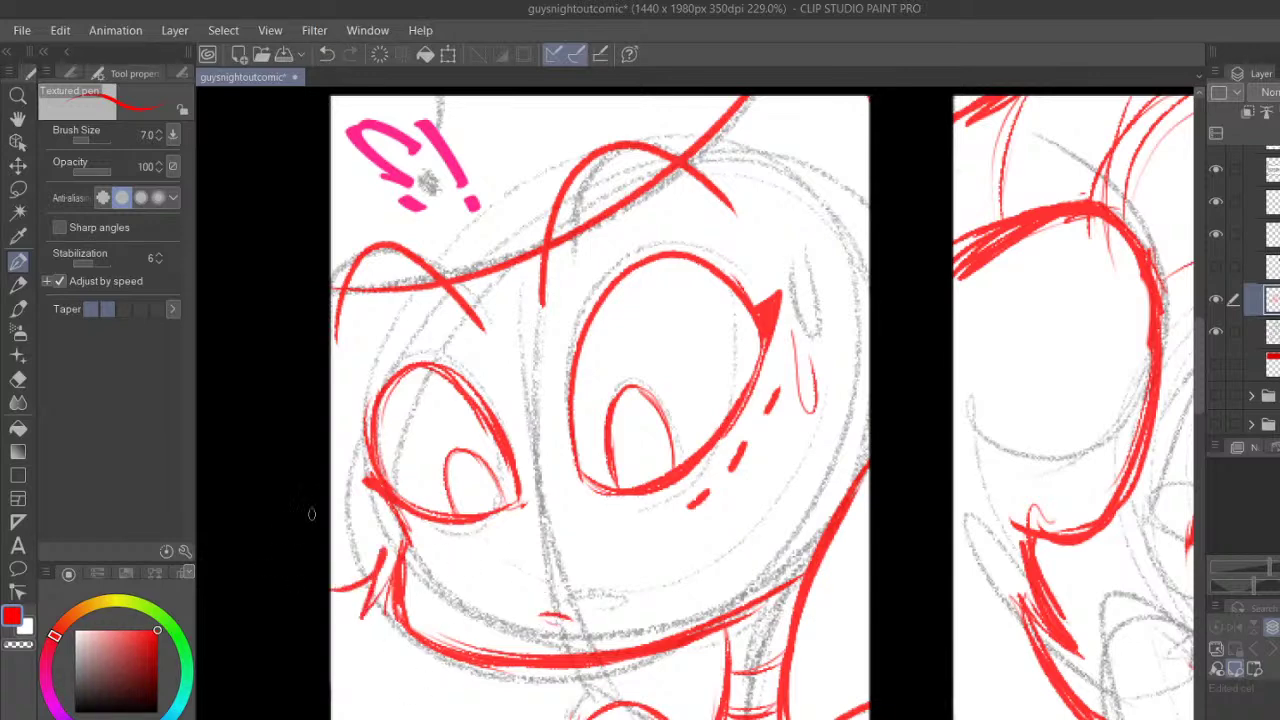
pyautogui.moveTo(1199, 394); pyautogui.dragTo(1214, 314)
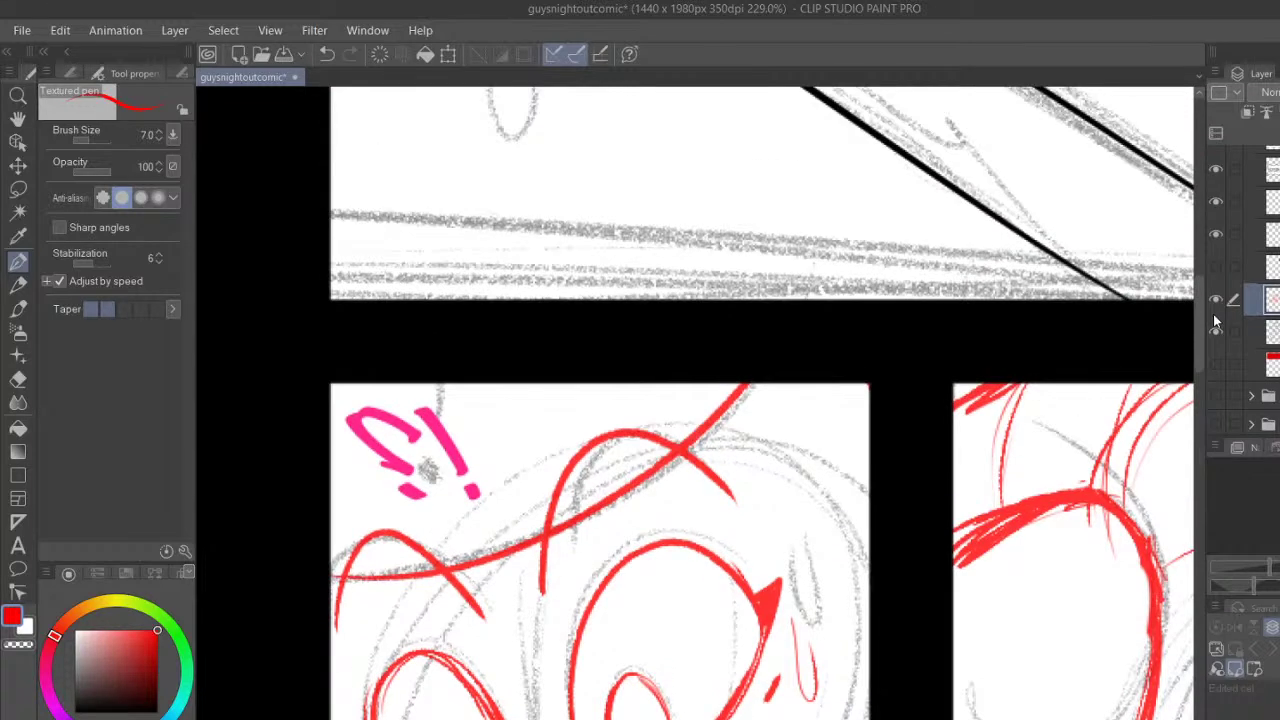
pyautogui.moveTo(330, 562); pyautogui.dragTo(460, 554)
pyautogui.moveTo(301, 528)
pyautogui.mouseDown()
pyautogui.moveTo(524, 541)
pyautogui.moveTo(600, 504)
pyautogui.mouseUp()
pyautogui.moveTo(1199, 362); pyautogui.dragTo(1198, 398)
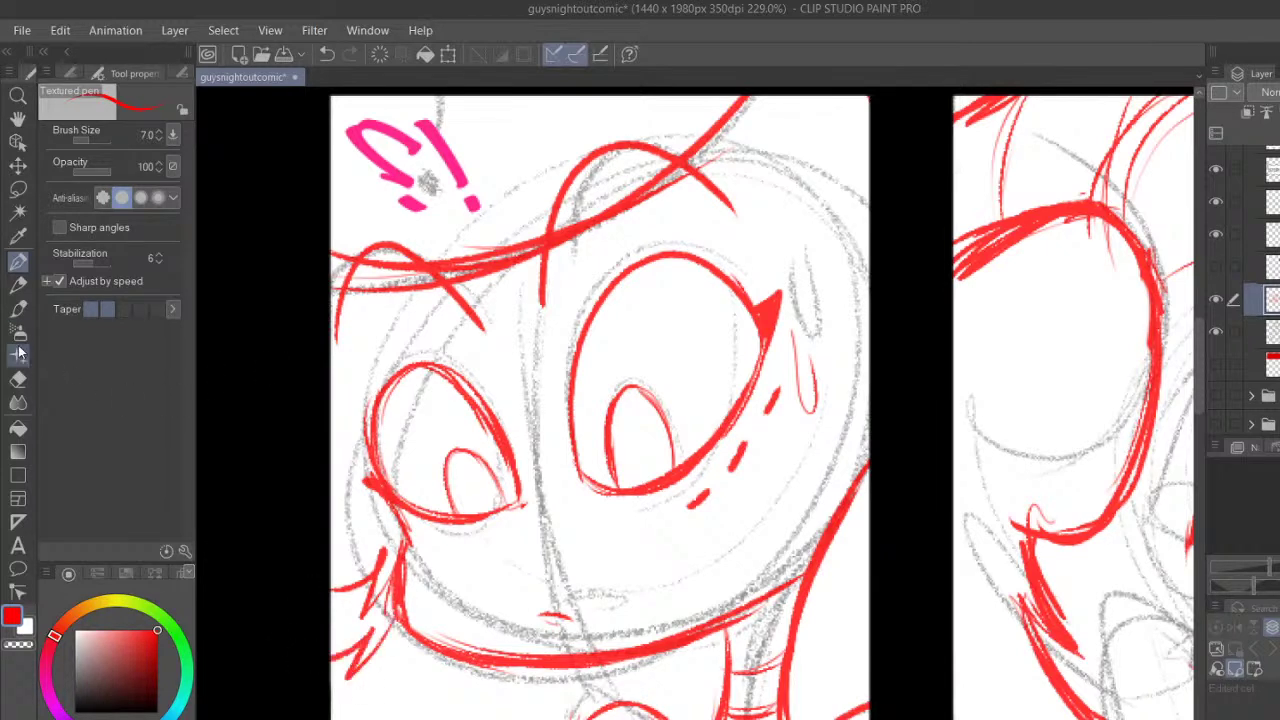
# Erase the spiky tufts beside the cheek and redraw them with the Textured pen as two curved, pointed red tufts
pyautogui.press('e')
pyautogui.moveTo(353, 521)
pyautogui.mouseDown()
pyautogui.moveTo(336, 567)
pyautogui.moveTo(349, 581)
pyautogui.moveTo(359, 567)
pyautogui.moveTo(370, 640)
pyautogui.moveTo(367, 580)
pyautogui.mouseUp()
pyautogui.press('p')
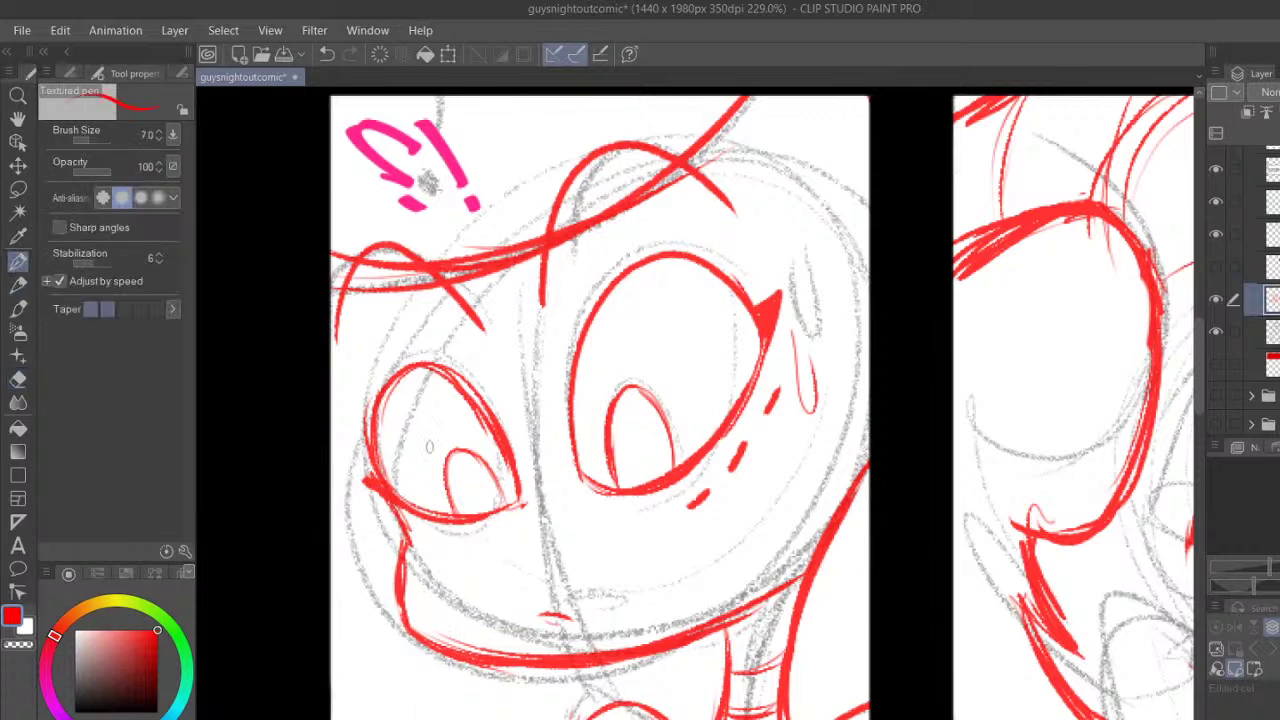
pyautogui.moveTo(390, 515)
pyautogui.mouseDown()
pyautogui.moveTo(366, 568)
pyautogui.moveTo(332, 580)
pyautogui.mouseUp()
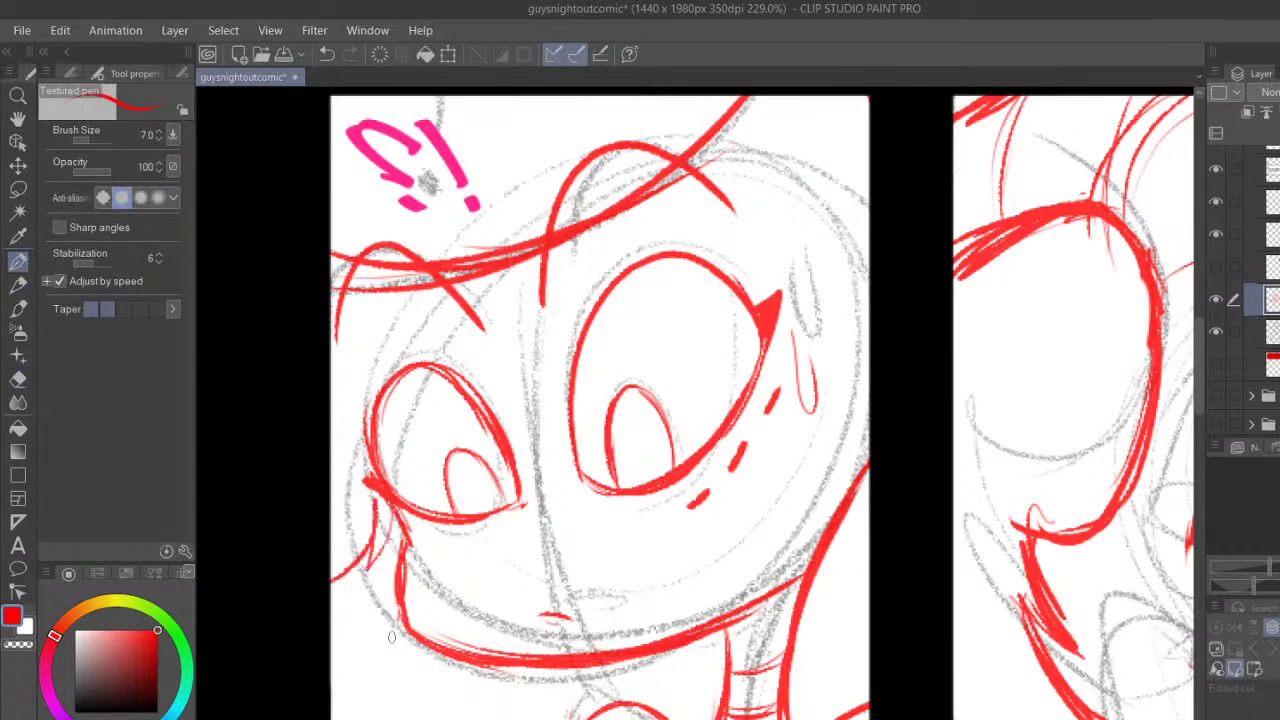
pyautogui.moveTo(401, 606); pyautogui.dragTo(360, 682)
pyautogui.moveTo(380, 602); pyautogui.dragTo(330, 678)
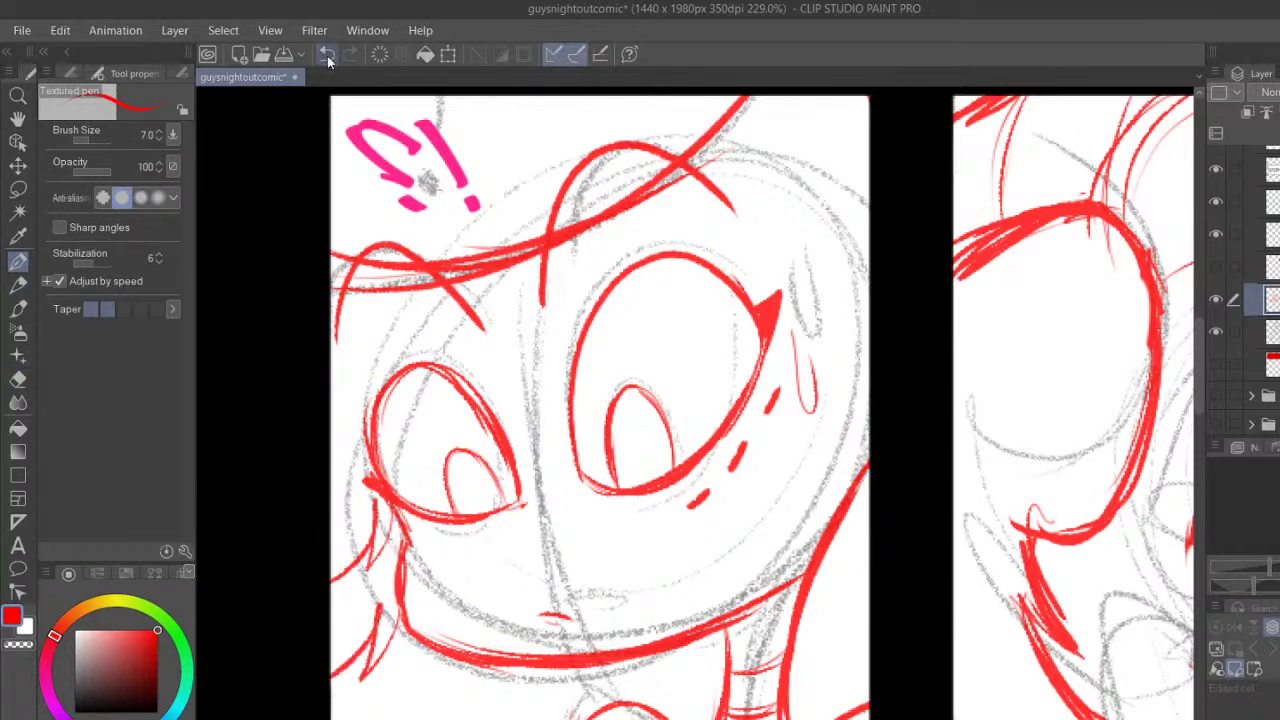
pyautogui.hotkey('ctrl', 'z')
pyautogui.moveTo(399, 612); pyautogui.dragTo(357, 663)
pyautogui.moveTo(381, 591); pyautogui.dragTo(331, 654)
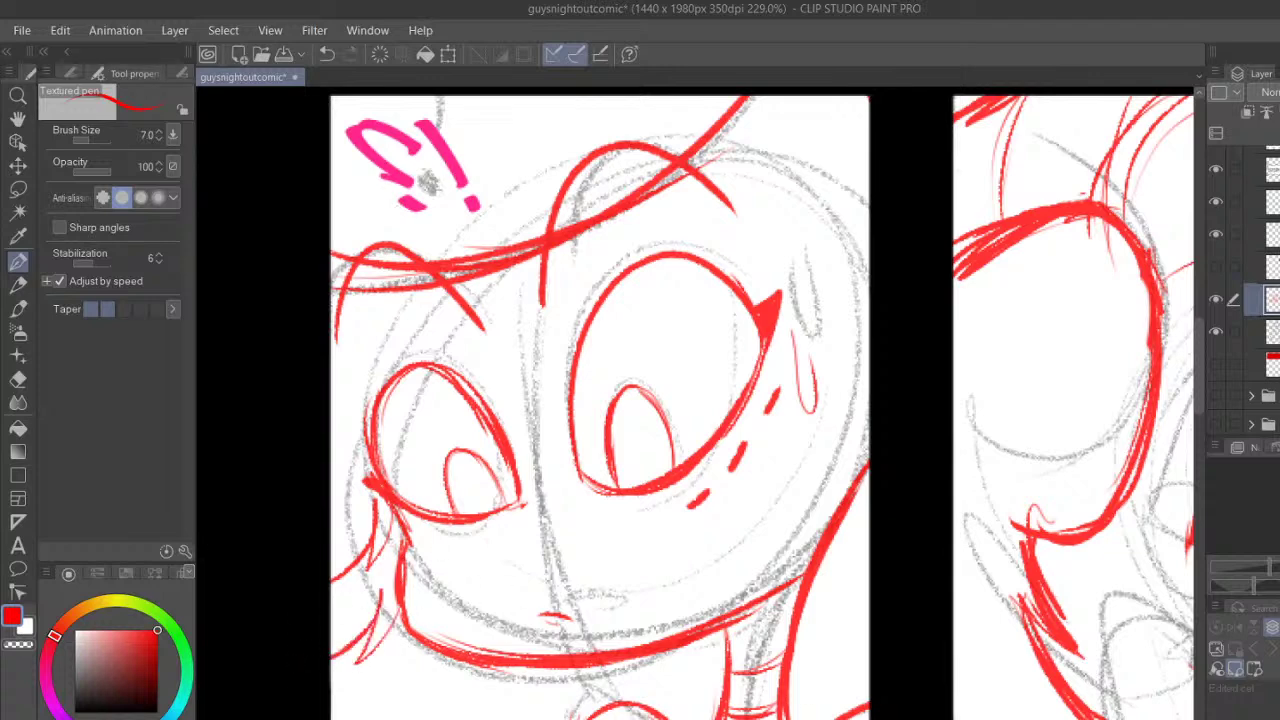
# Reinforce the small mark above the chin and thicken the upper outlines of both eyes in red
pyautogui.hscroll(3, 696, 407)
pyautogui.moveTo(386, 614); pyautogui.dragTo(428, 618)
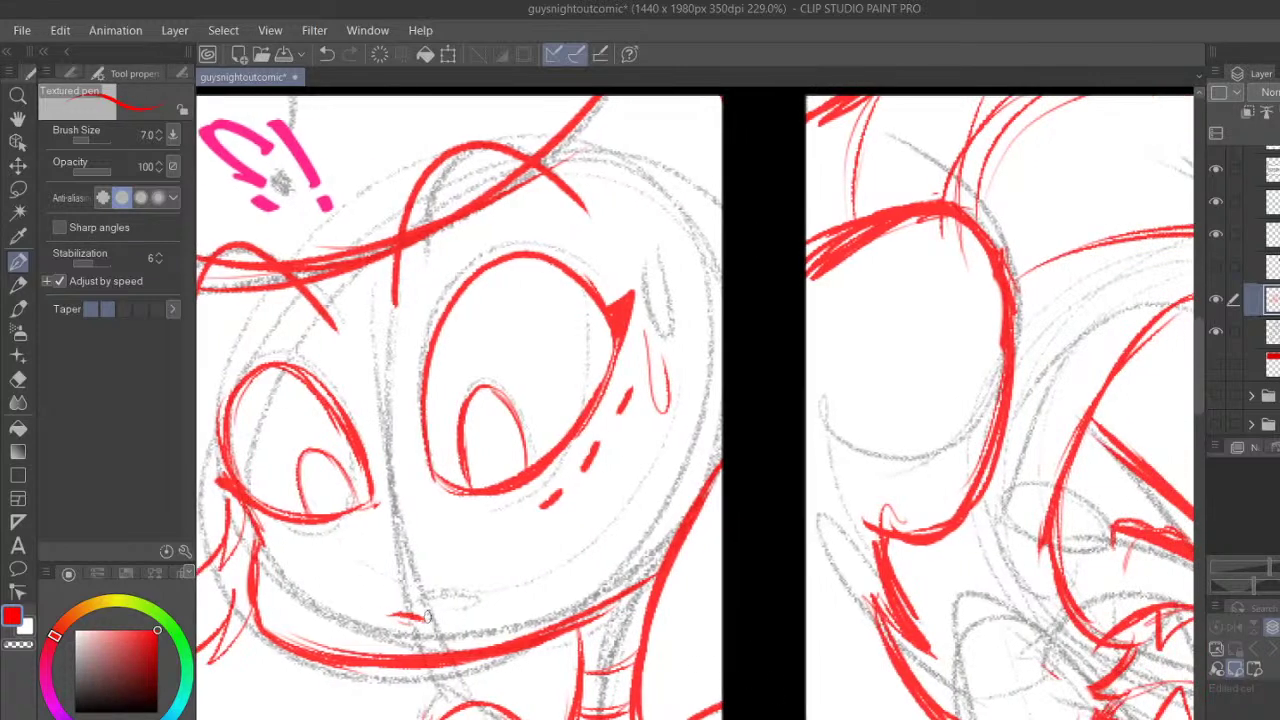
pyautogui.moveTo(433, 350)
pyautogui.mouseDown()
pyautogui.moveTo(540, 262)
pyautogui.moveTo(616, 358)
pyautogui.mouseUp()
pyautogui.moveTo(520, 260)
pyautogui.mouseDown()
pyautogui.moveTo(568, 275)
pyautogui.moveTo(611, 328)
pyautogui.mouseUp()
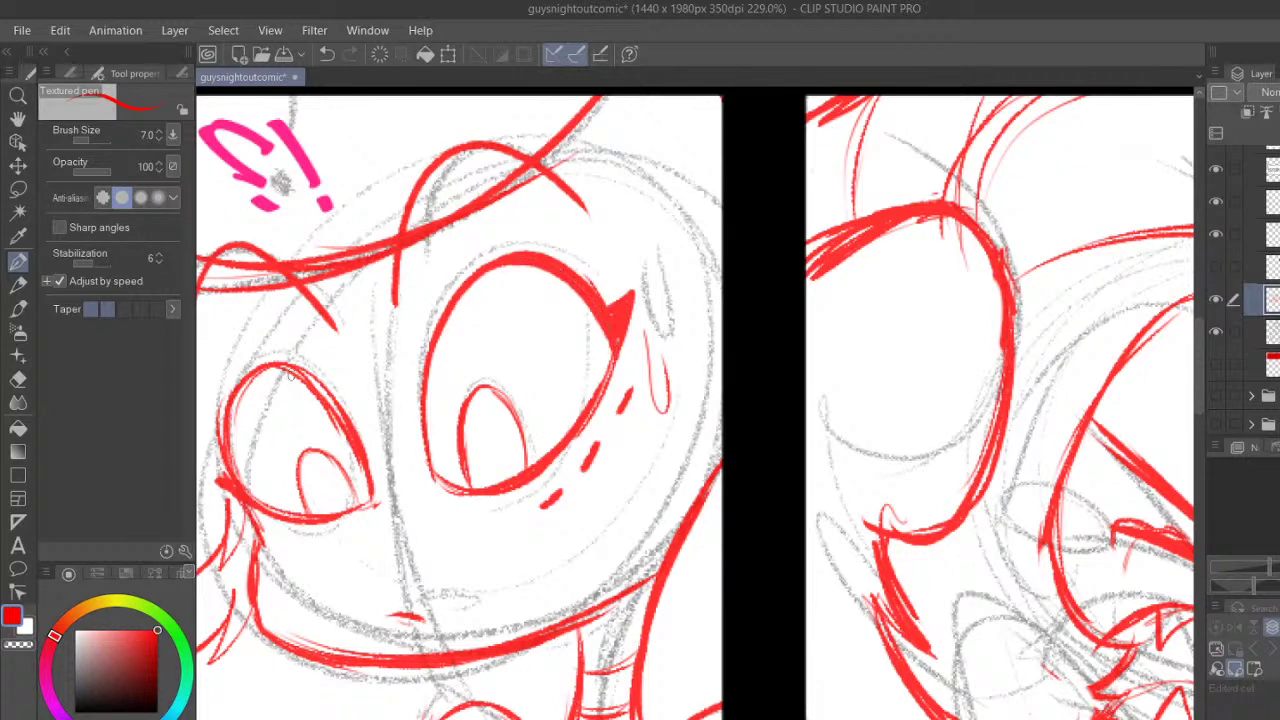
pyautogui.moveTo(266, 364)
pyautogui.mouseDown()
pyautogui.moveTo(236, 470)
pyautogui.moveTo(265, 499)
pyautogui.moveTo(376, 504)
pyautogui.mouseUp()
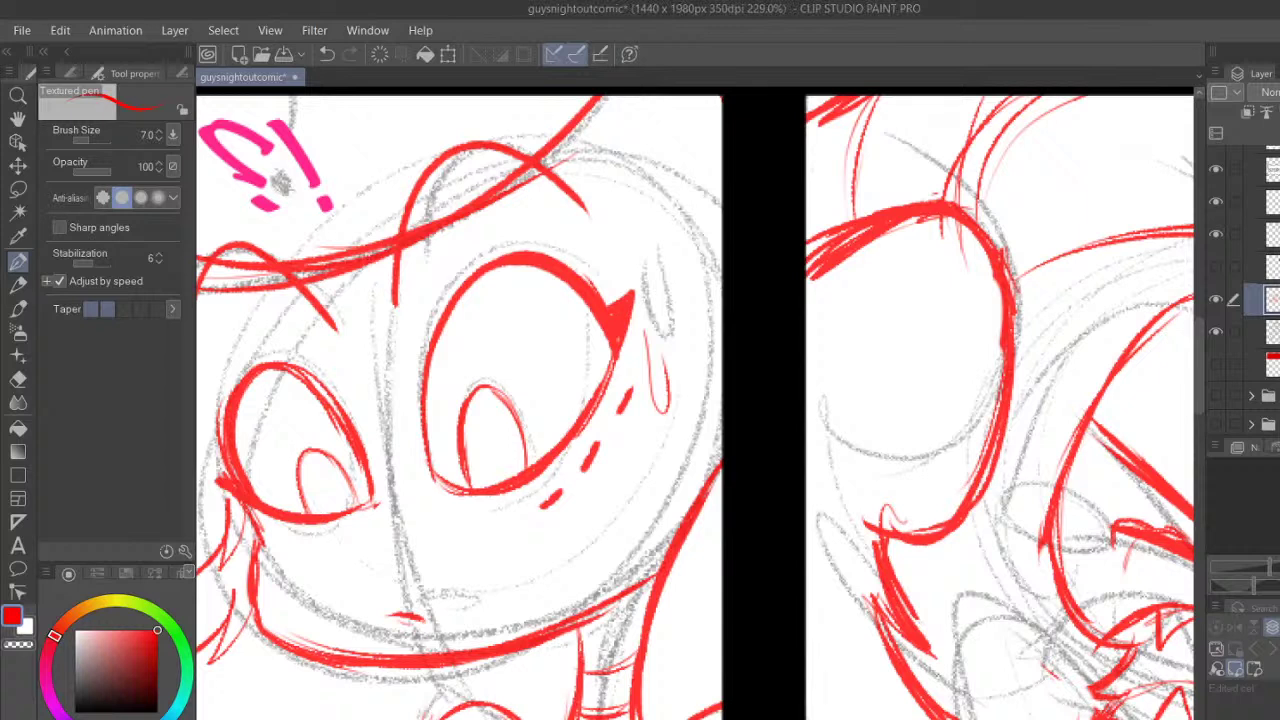
pyautogui.moveTo(236, 381); pyautogui.dragTo(260, 358)
# Look over the inked panels and the remaining sketched ones, then examine the head sketch in the "Just....stop... please..." panel
pyautogui.click(18, 119)
pyautogui.moveTo(973, 411); pyautogui.dragTo(540, 328)
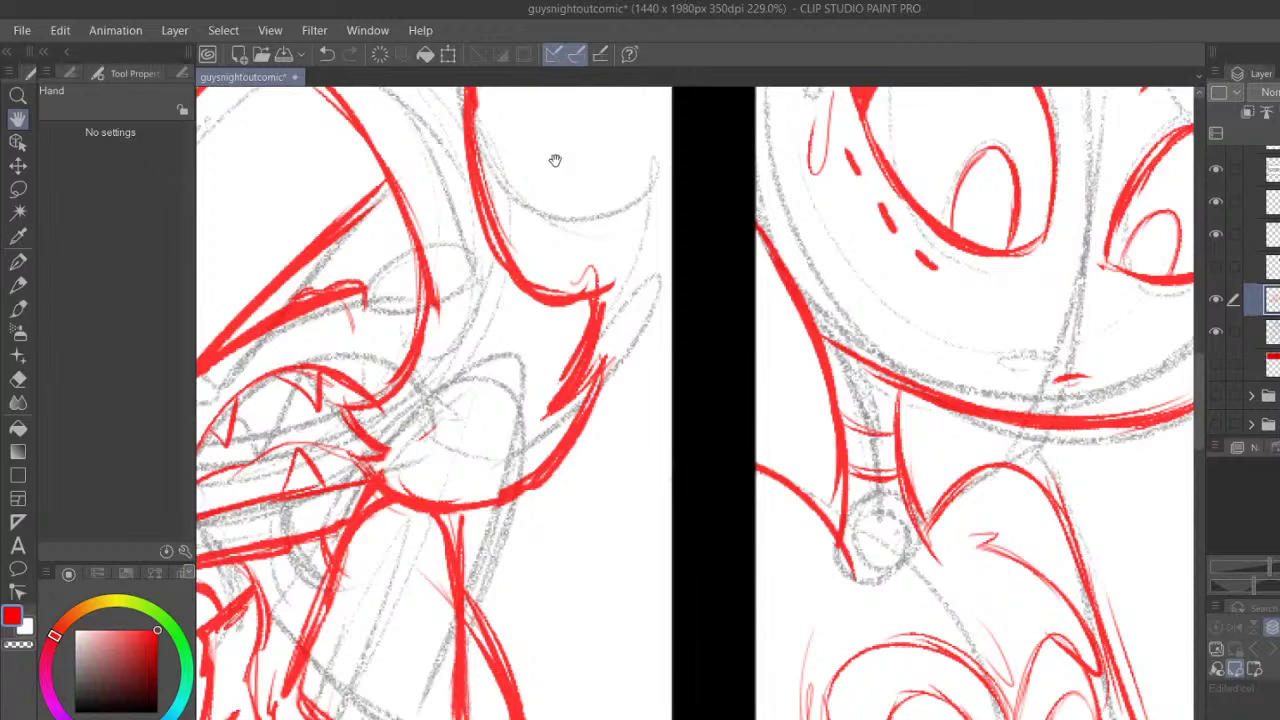
pyautogui.moveTo(813, 308); pyautogui.dragTo(407, 404)
pyautogui.moveTo(545, 712); pyautogui.dragTo(860, 329)
pyautogui.moveTo(646, 690); pyautogui.dragTo(886, 434)
pyautogui.moveTo(961, 636); pyautogui.dragTo(1062, 245)
pyautogui.moveTo(706, 328); pyautogui.dragTo(1160, 345)
pyautogui.moveTo(746, 348); pyautogui.dragTo(991, 386)
pyautogui.moveTo(843, 311); pyautogui.dragTo(1057, 314)
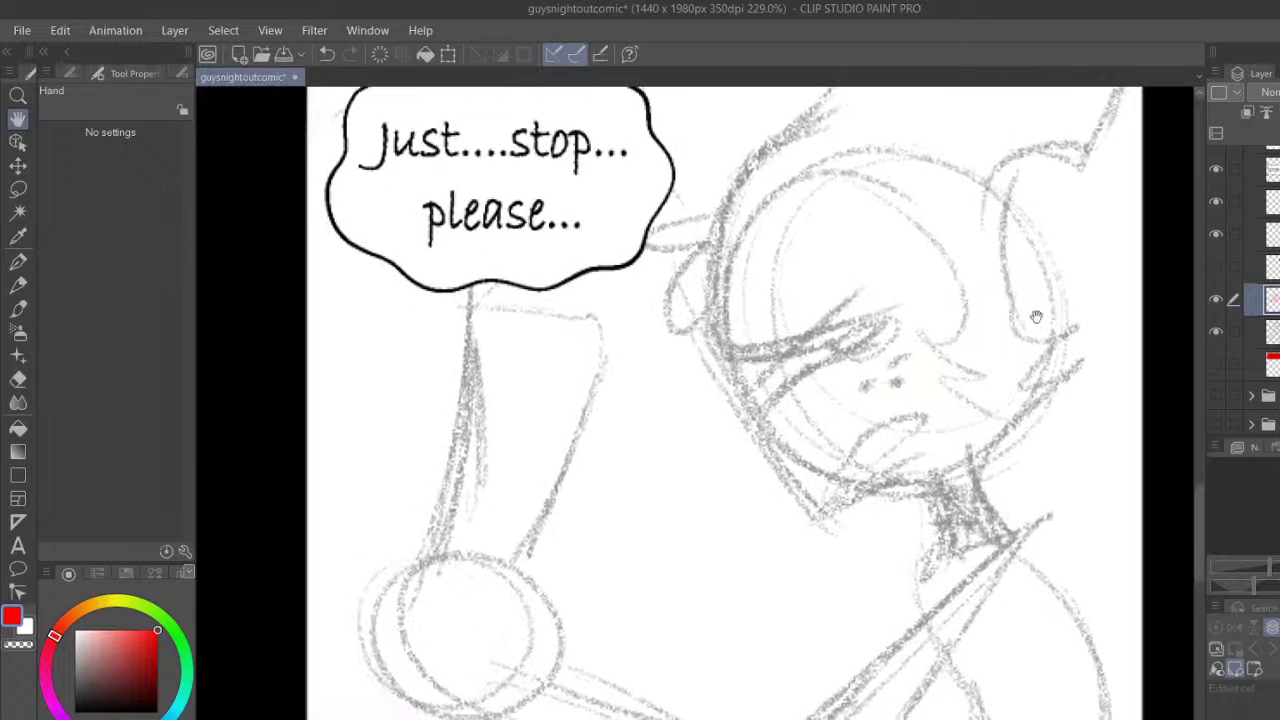
pyautogui.moveTo(980, 264); pyautogui.dragTo(897, 246)
pyautogui.scroll(3, 897, 246)
pyautogui.hscroll(3, 897, 246)
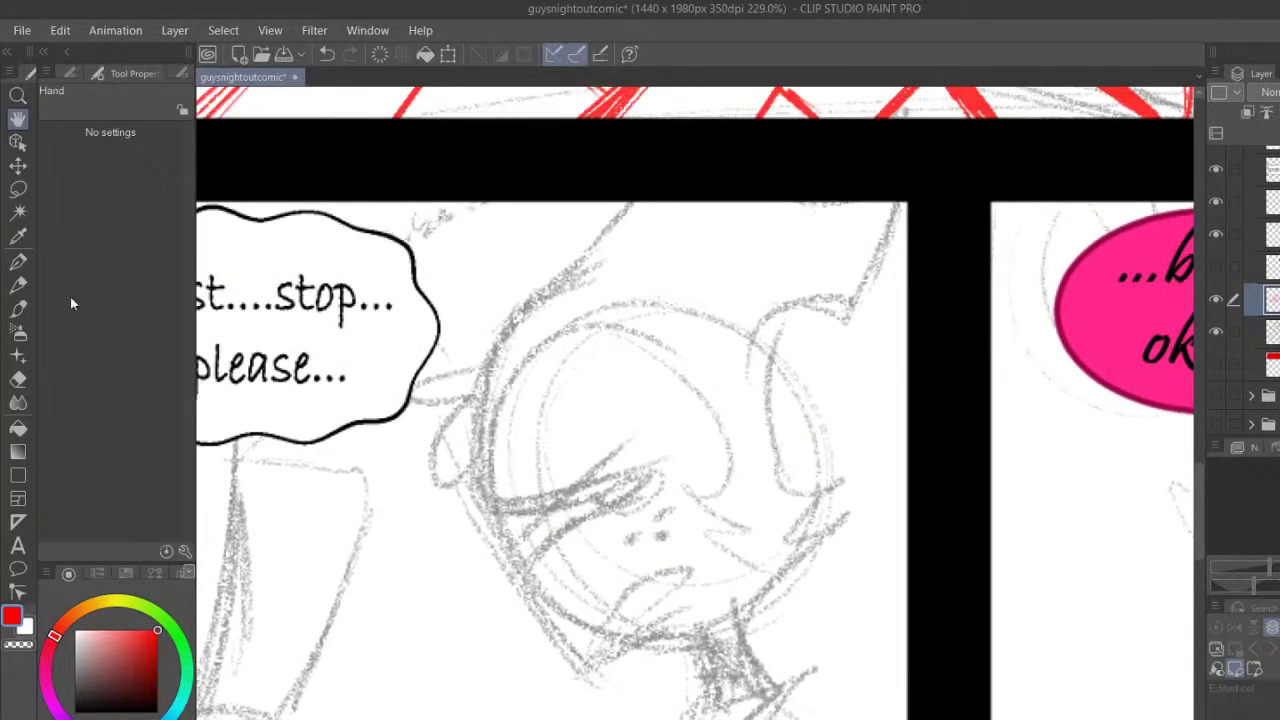
pyautogui.click(18, 260)
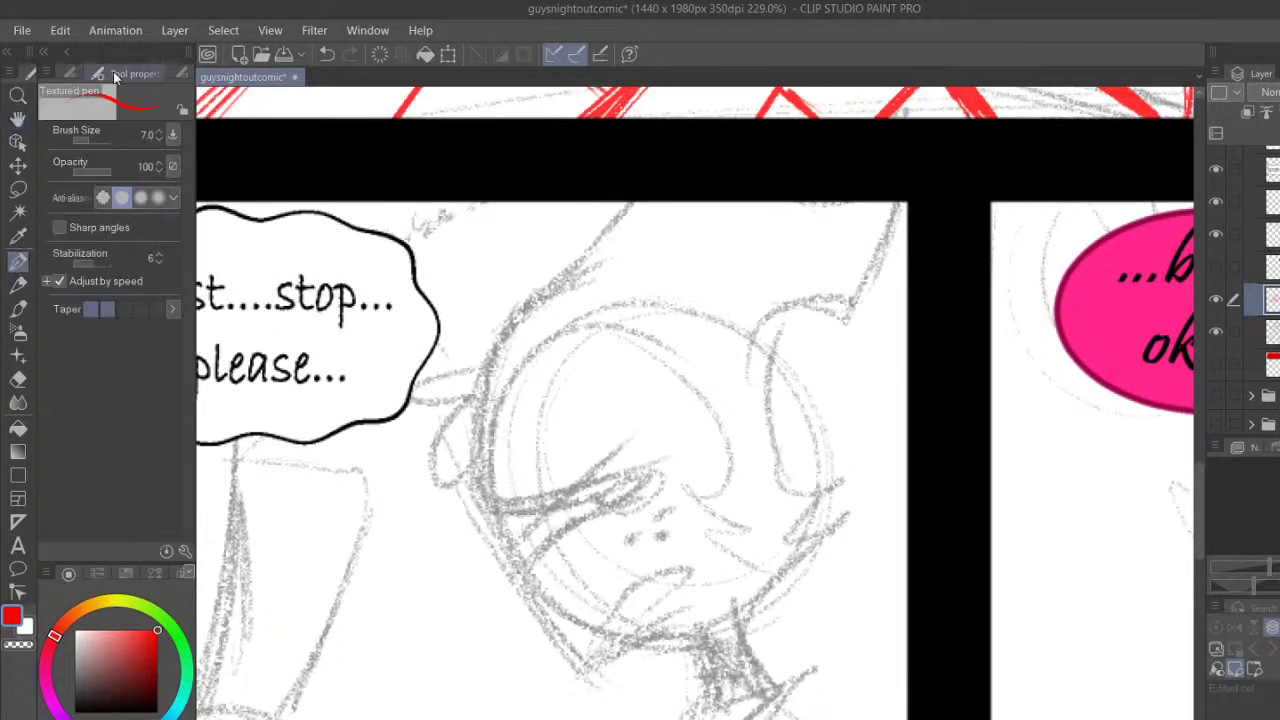
pyautogui.scroll(-6, 375, 360)
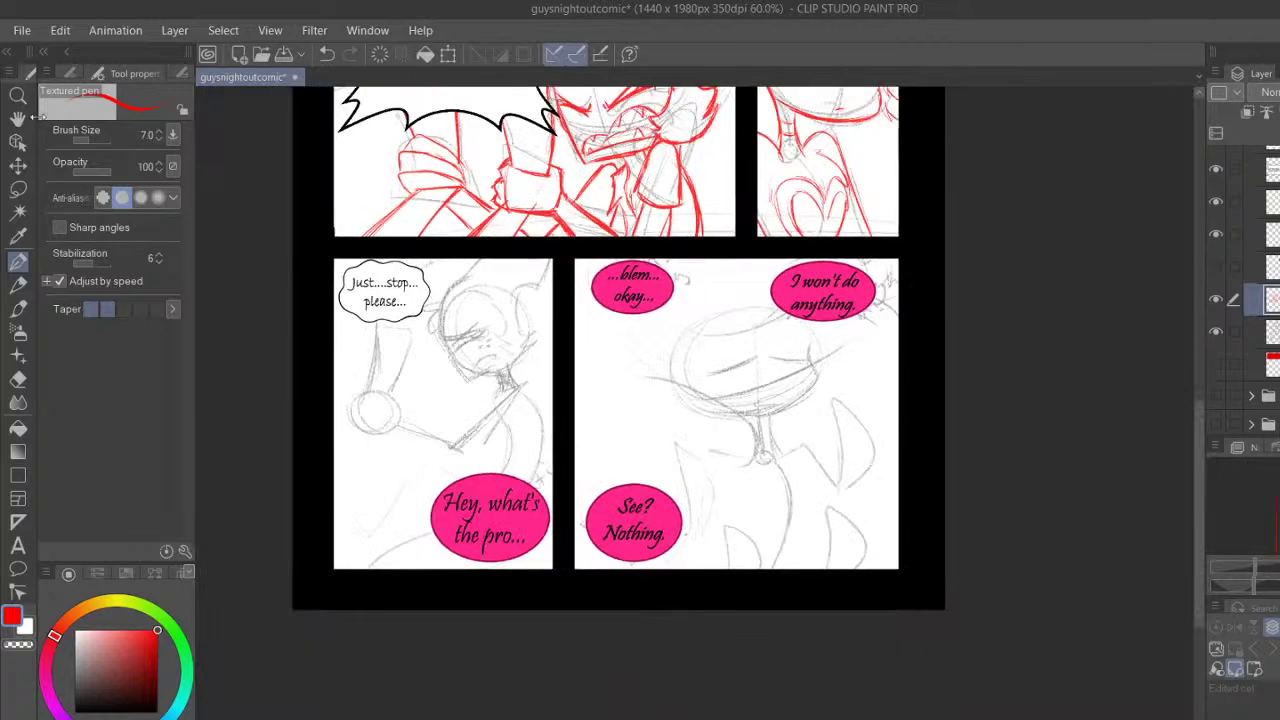
pyautogui.click(18, 119)
pyautogui.moveTo(490, 190); pyautogui.dragTo(460, 553)
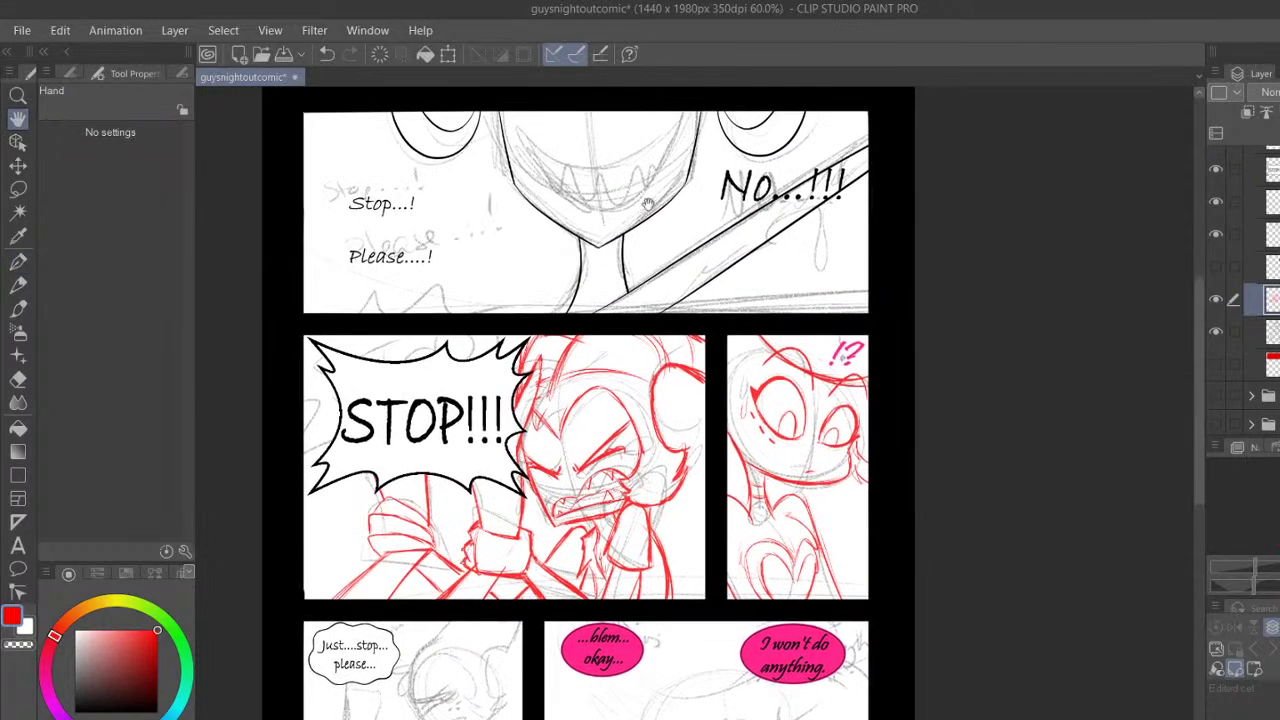
pyautogui.moveTo(542, 483); pyautogui.dragTo(583, 232)
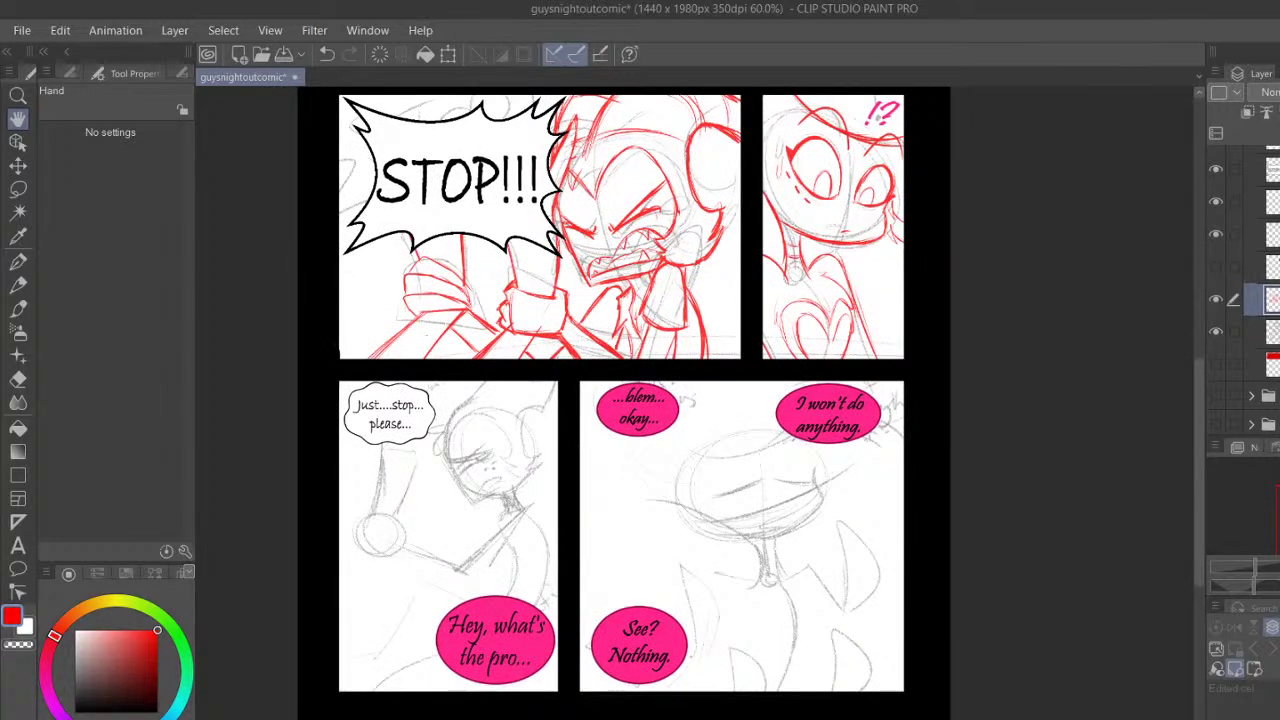
pyautogui.scroll(1, 649, 343)
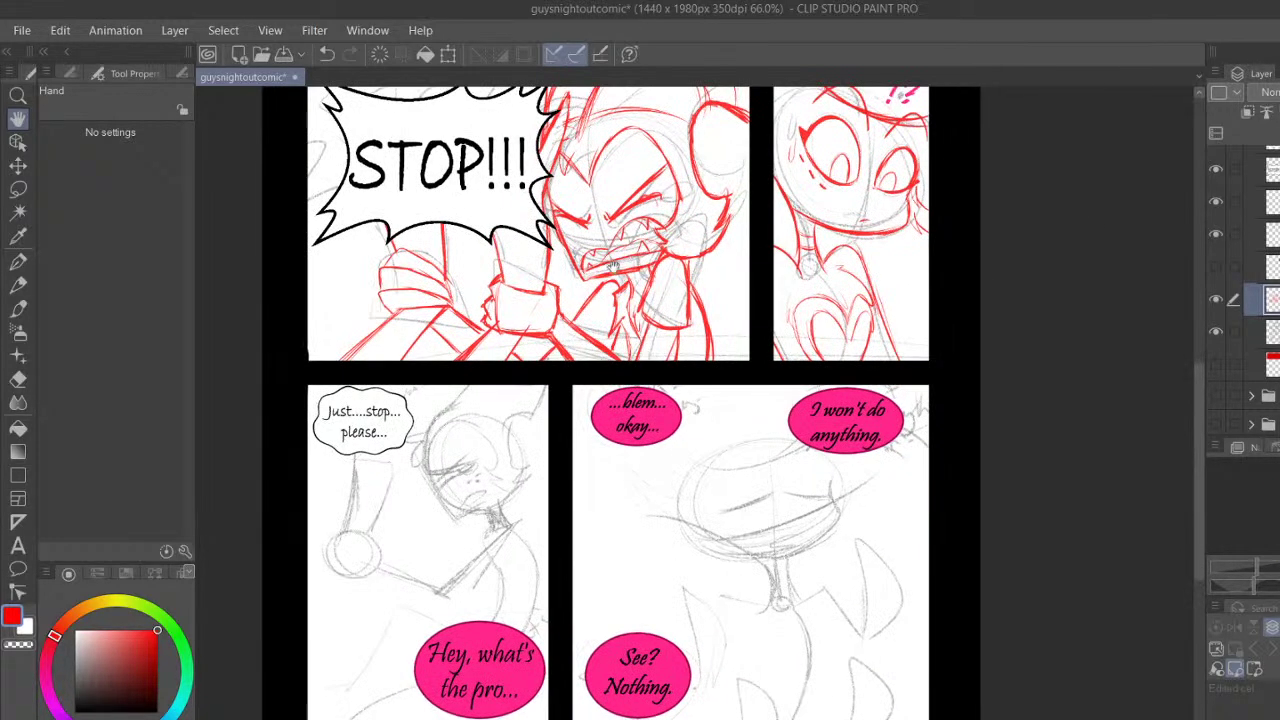
pyautogui.scroll(3, 508, 470)
pyautogui.scroll(4, 508, 470)
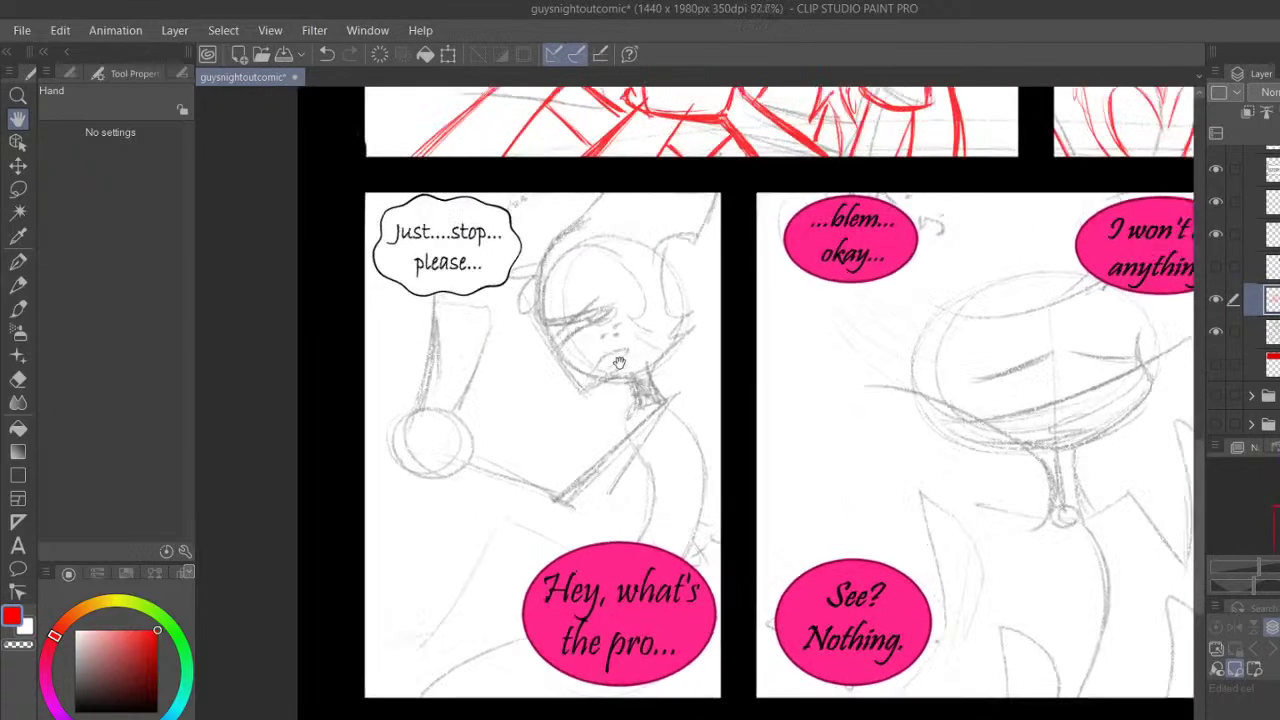
pyautogui.scroll(4, 622, 436)
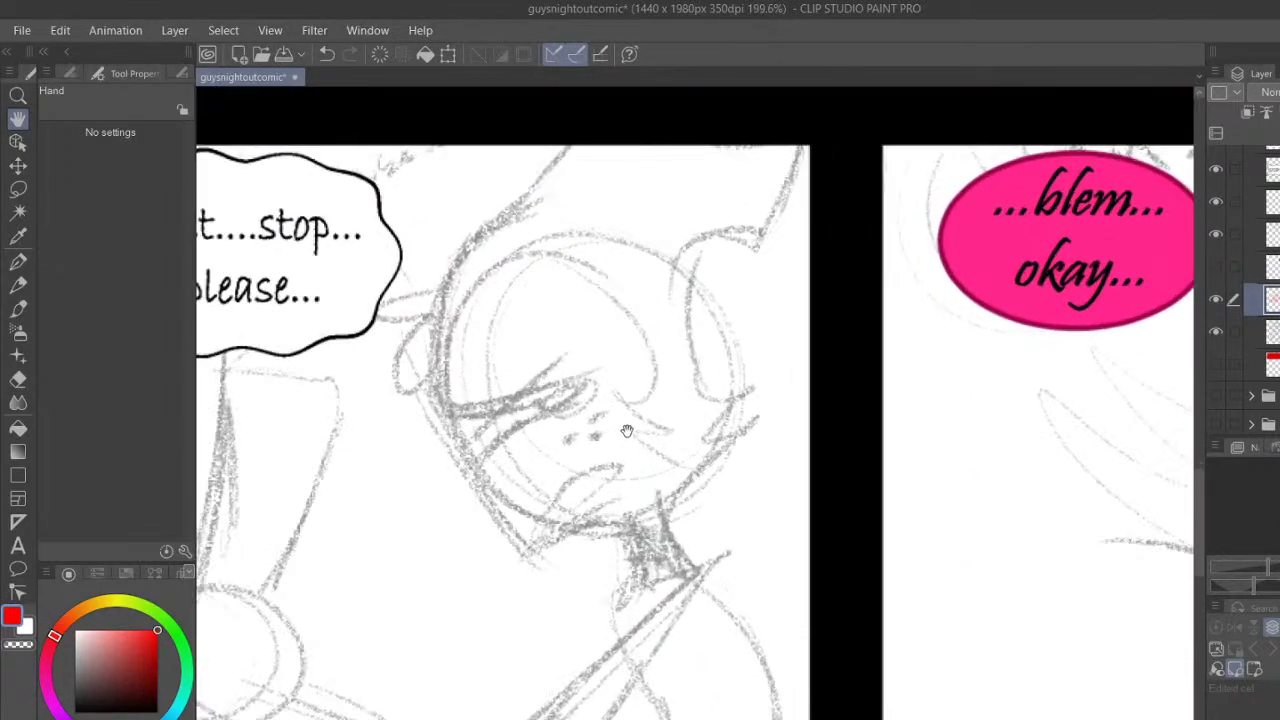
# Outline the front edge of the head and face in red with the Textured pen in the "Just....stop... please..." panel
pyautogui.click(18, 262)
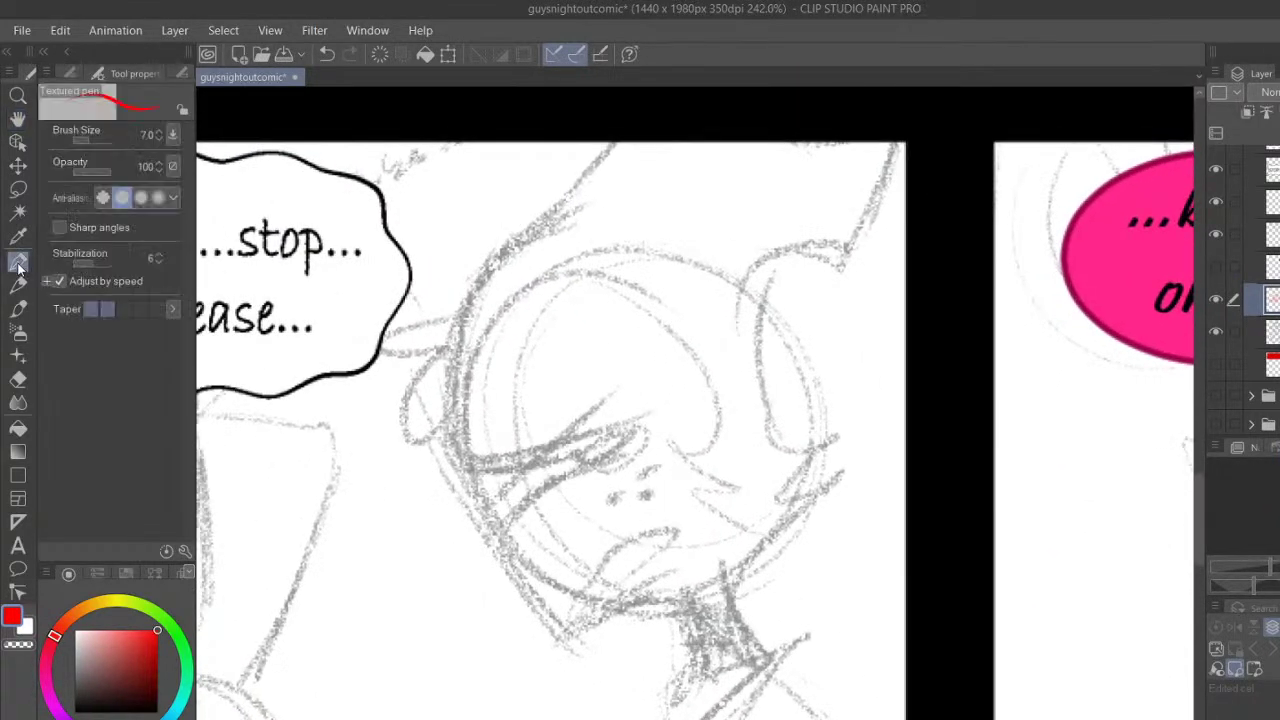
pyautogui.moveTo(504, 266)
pyautogui.mouseDown()
pyautogui.moveTo(557, 143)
pyautogui.moveTo(450, 318)
pyautogui.moveTo(462, 458)
pyautogui.moveTo(527, 567)
pyautogui.mouseUp()
pyautogui.moveTo(445, 355); pyautogui.dragTo(545, 600)
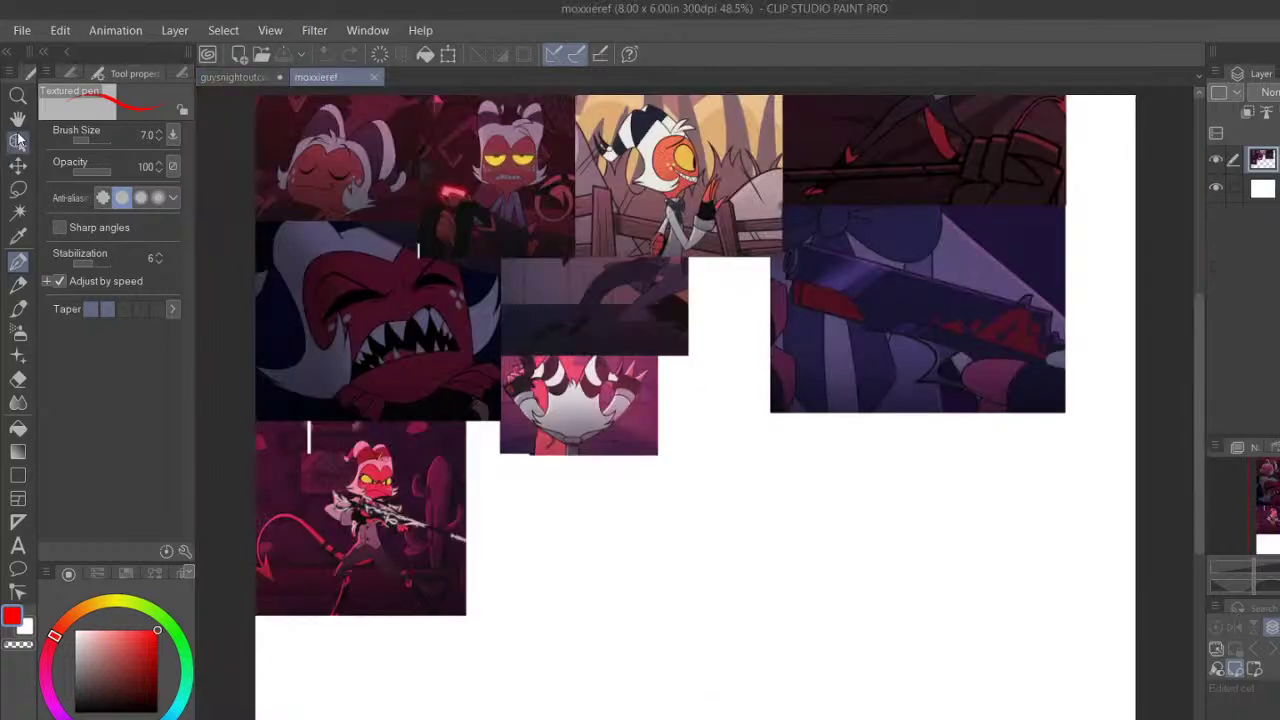
# Examine the picture of the horned character in profile on the moxxieref reference sheet
pyautogui.click(18, 119)
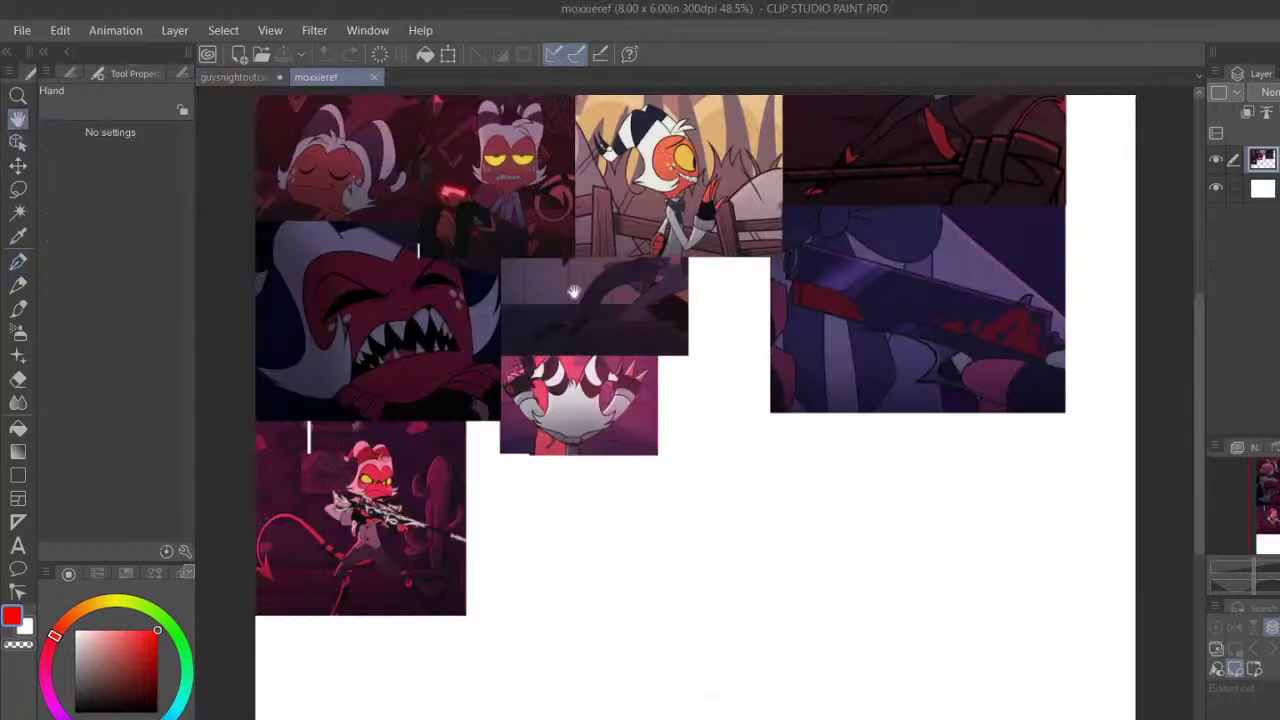
pyautogui.moveTo(701, 260); pyautogui.dragTo(626, 451)
pyautogui.scroll(3, 626, 438)
pyautogui.moveTo(619, 336); pyautogui.dragTo(653, 505)
pyautogui.scroll(1, 653, 505)
pyautogui.scroll(2, 653, 505)
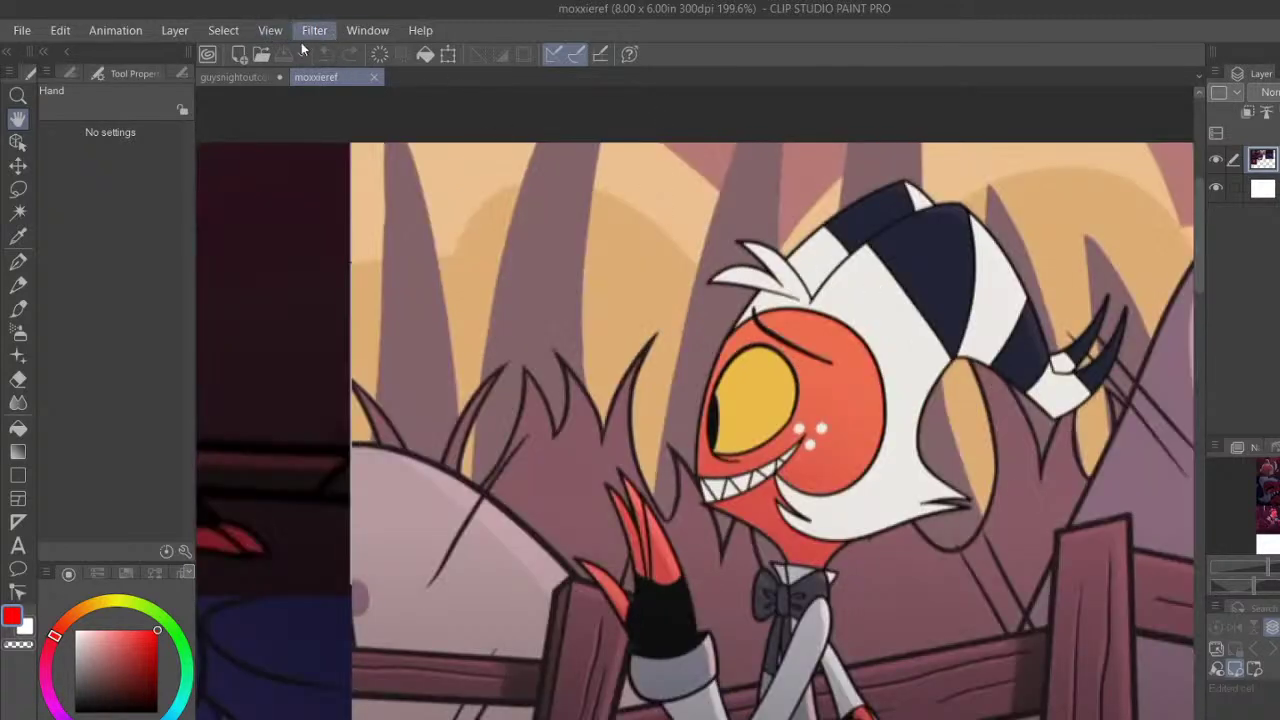
pyautogui.click(593, 156)
pyautogui.scroll(-2, 596, 223)
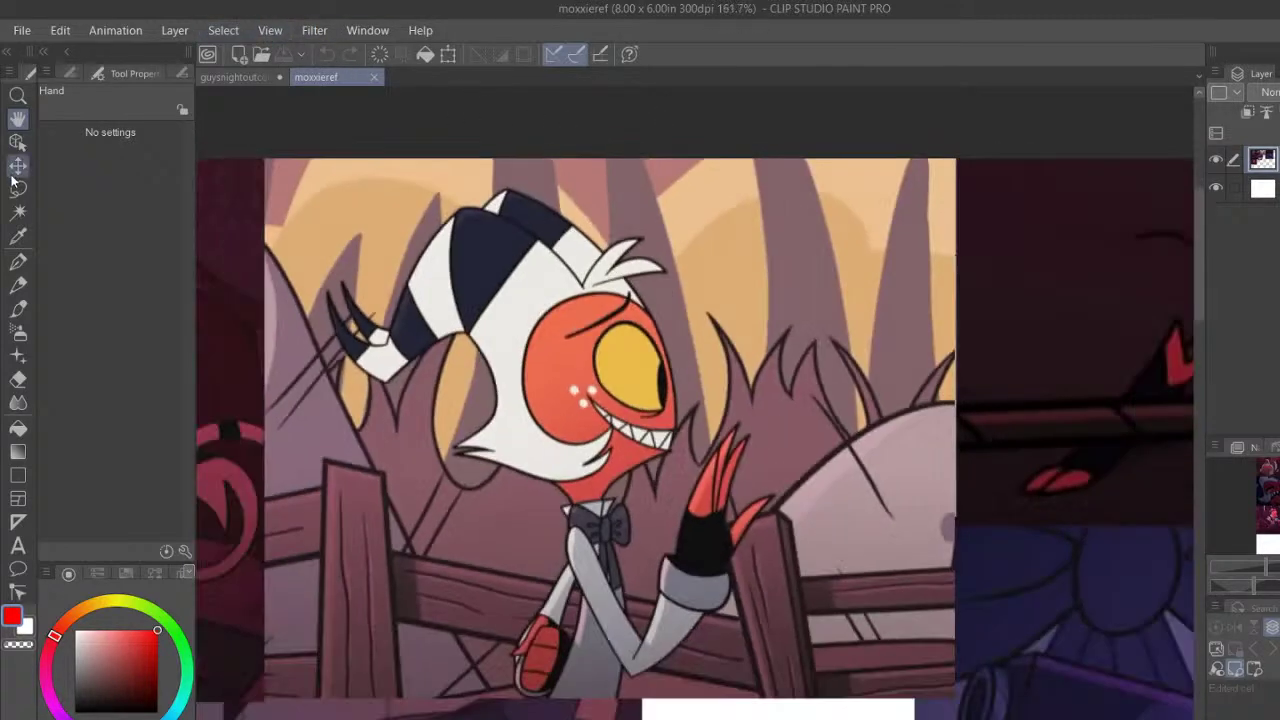
# Copy the profile head from the reference sheet with a lasso selection and paste it into the guysnightoutcomic page
pyautogui.click(17, 187)
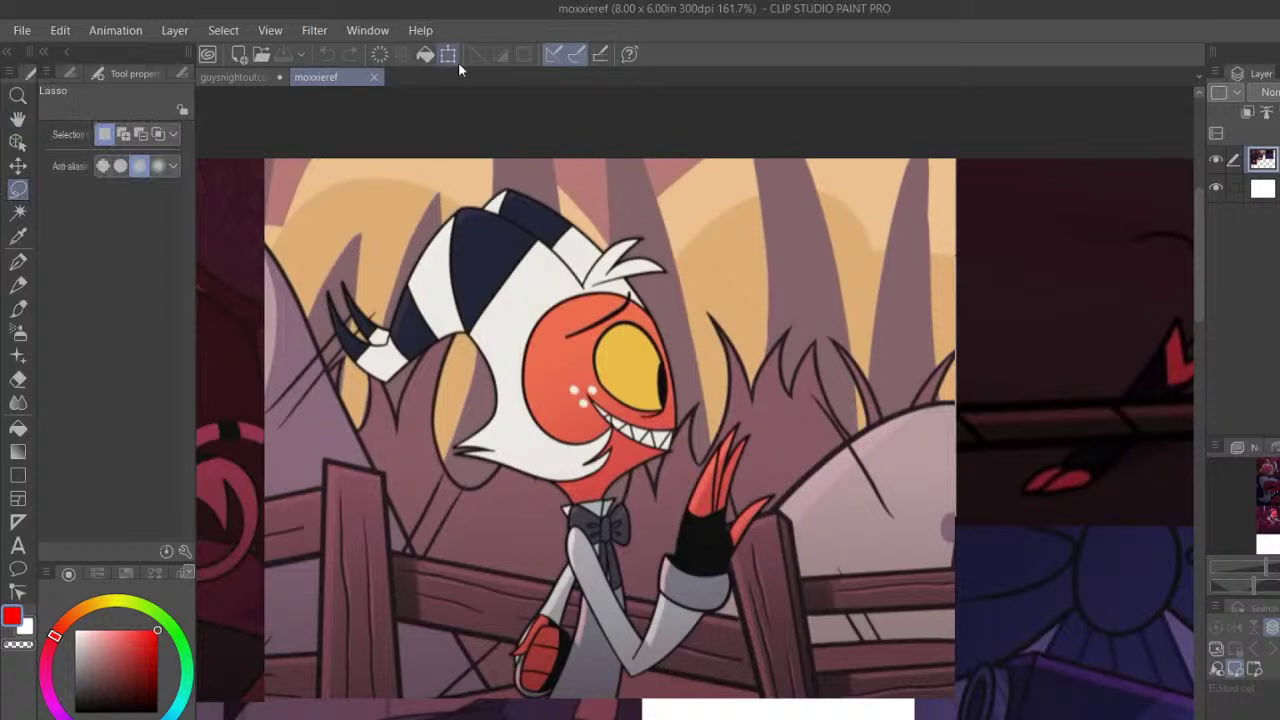
pyautogui.moveTo(478, 158)
pyautogui.mouseDown()
pyautogui.moveTo(340, 405)
pyautogui.moveTo(514, 515)
pyautogui.moveTo(641, 471)
pyautogui.moveTo(706, 401)
pyautogui.moveTo(532, 160)
pyautogui.mouseUp()
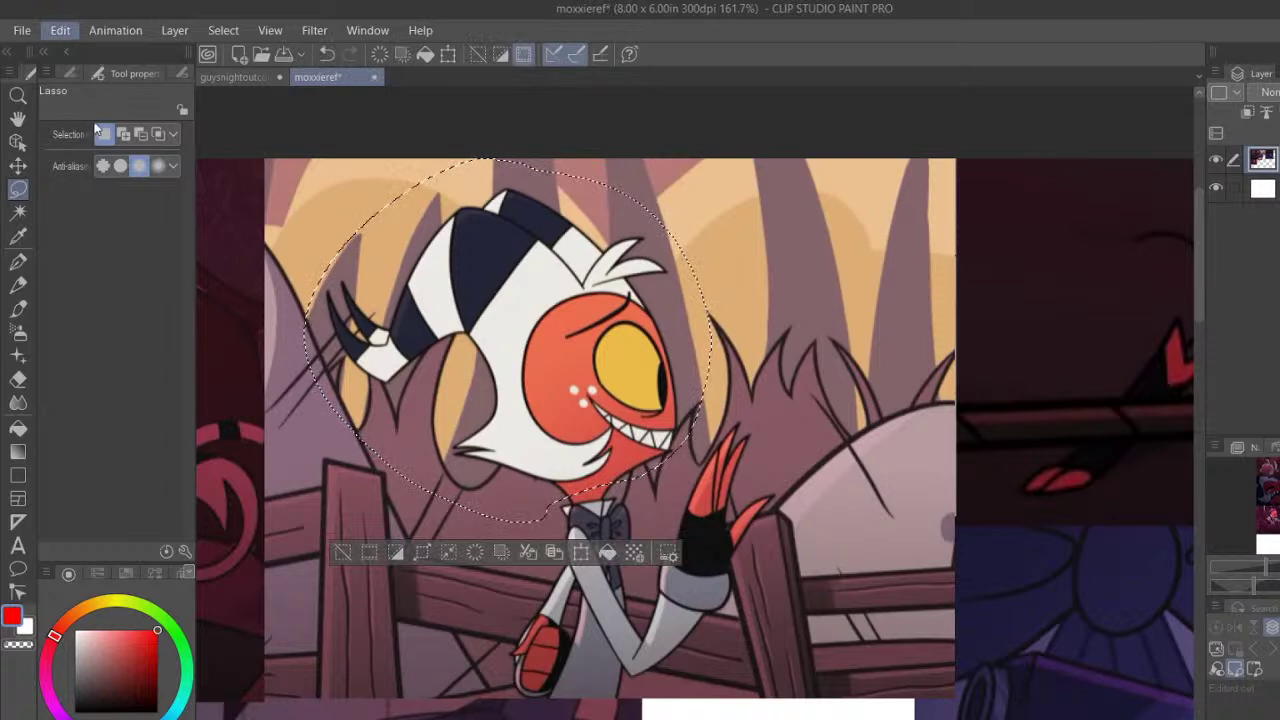
pyautogui.click(243, 77)
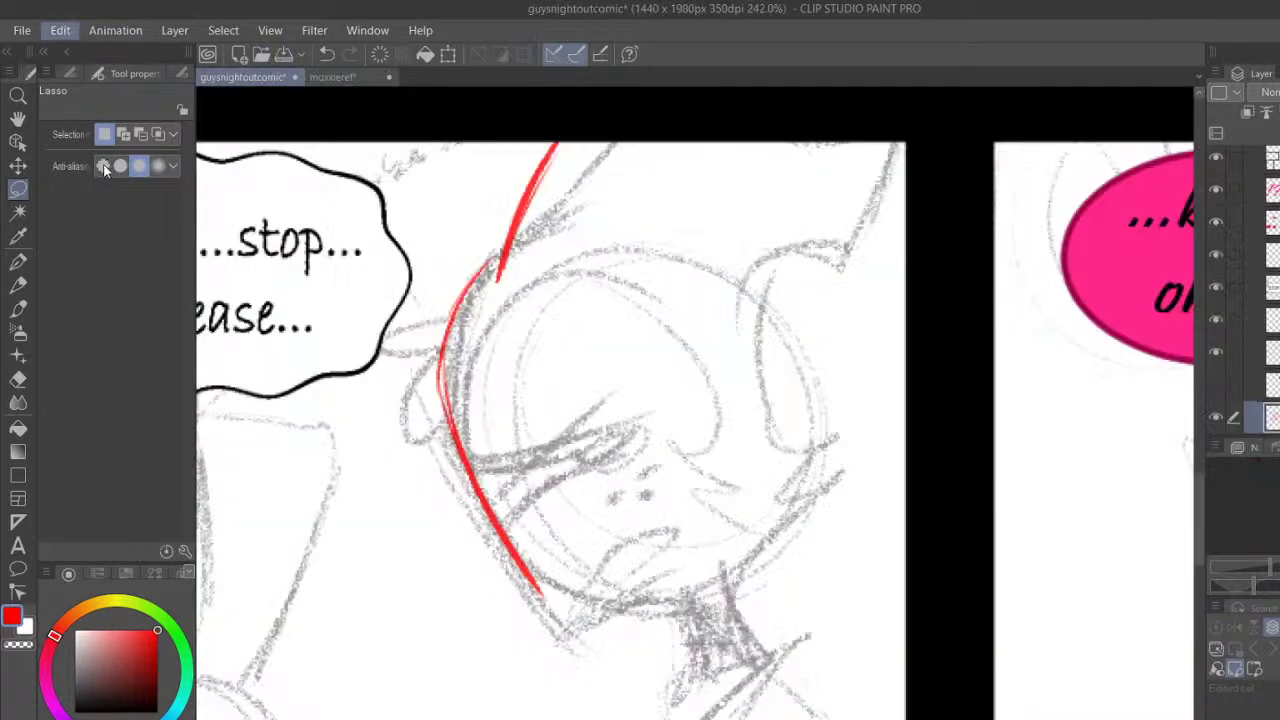
pyautogui.scroll(-5, 397, 402)
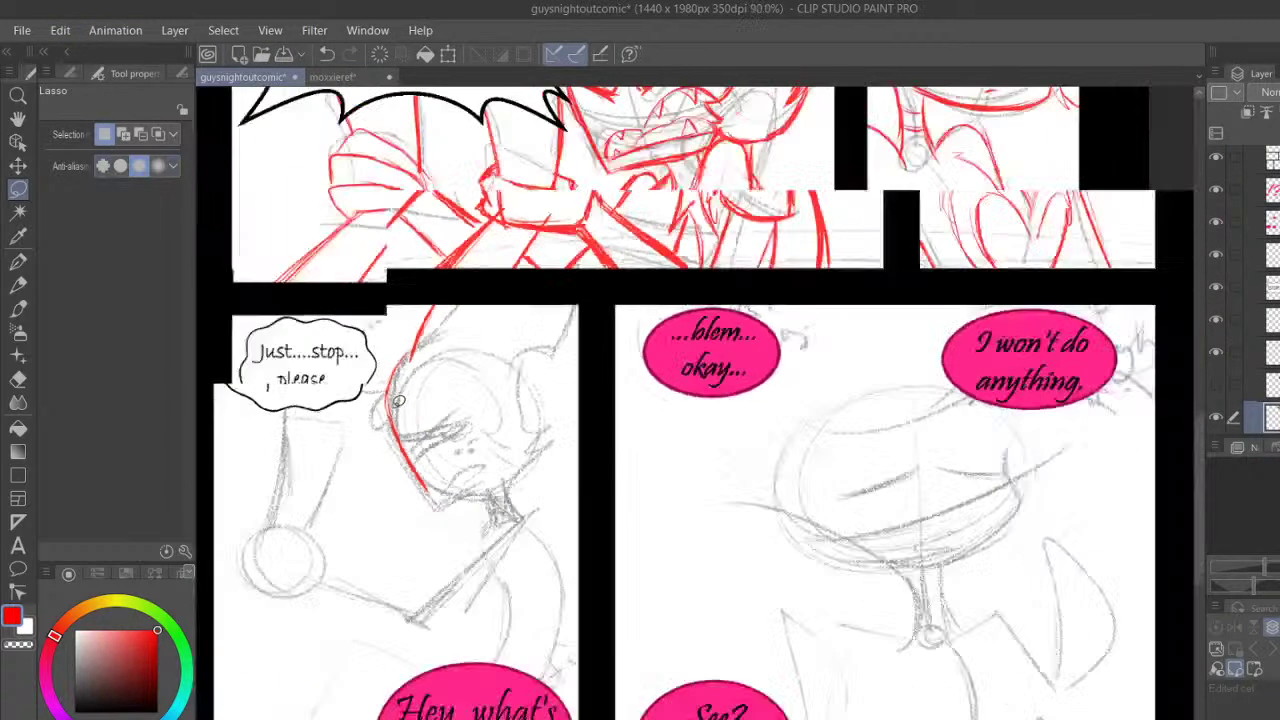
pyautogui.click(20, 167)
pyautogui.moveTo(657, 186); pyautogui.dragTo(551, 632)
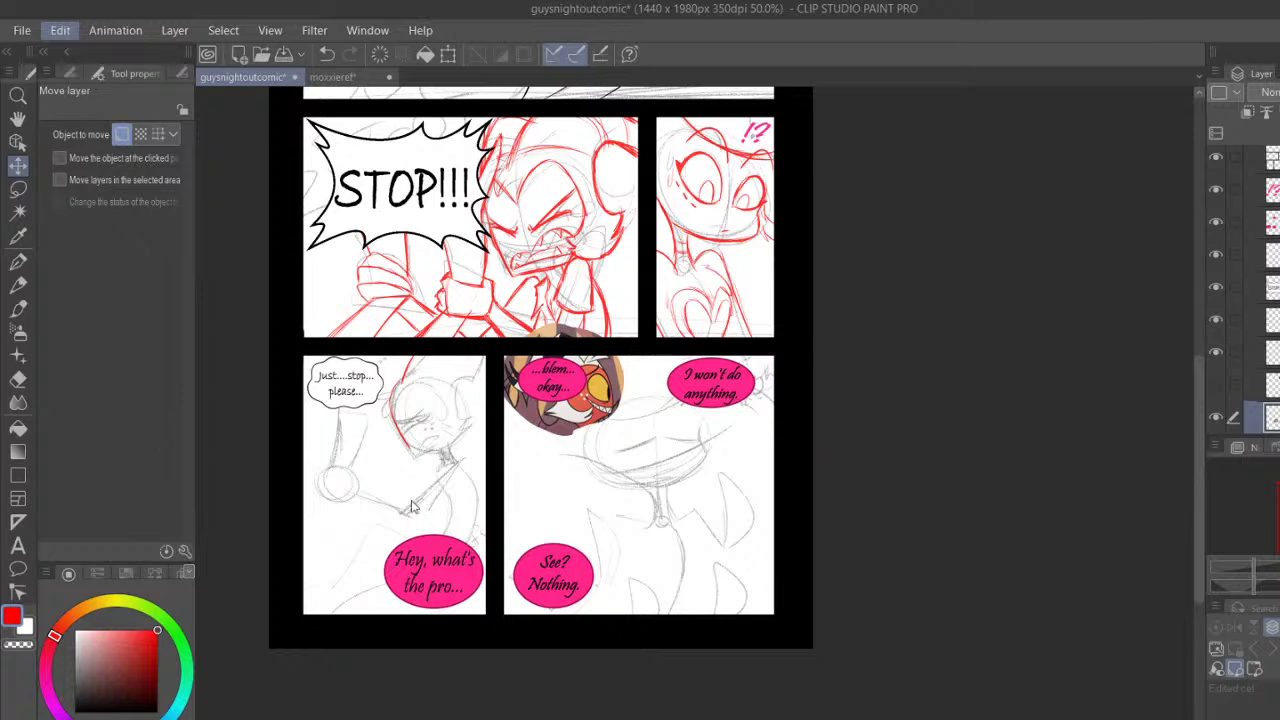
# Flip the pasted reference head horizontally and place it near the upper corner of the last panel
pyautogui.click(425, 610)
pyautogui.scroll(1, 600, 446)
pyautogui.moveTo(587, 389); pyautogui.dragTo(576, 440)
pyautogui.click(489, 526)
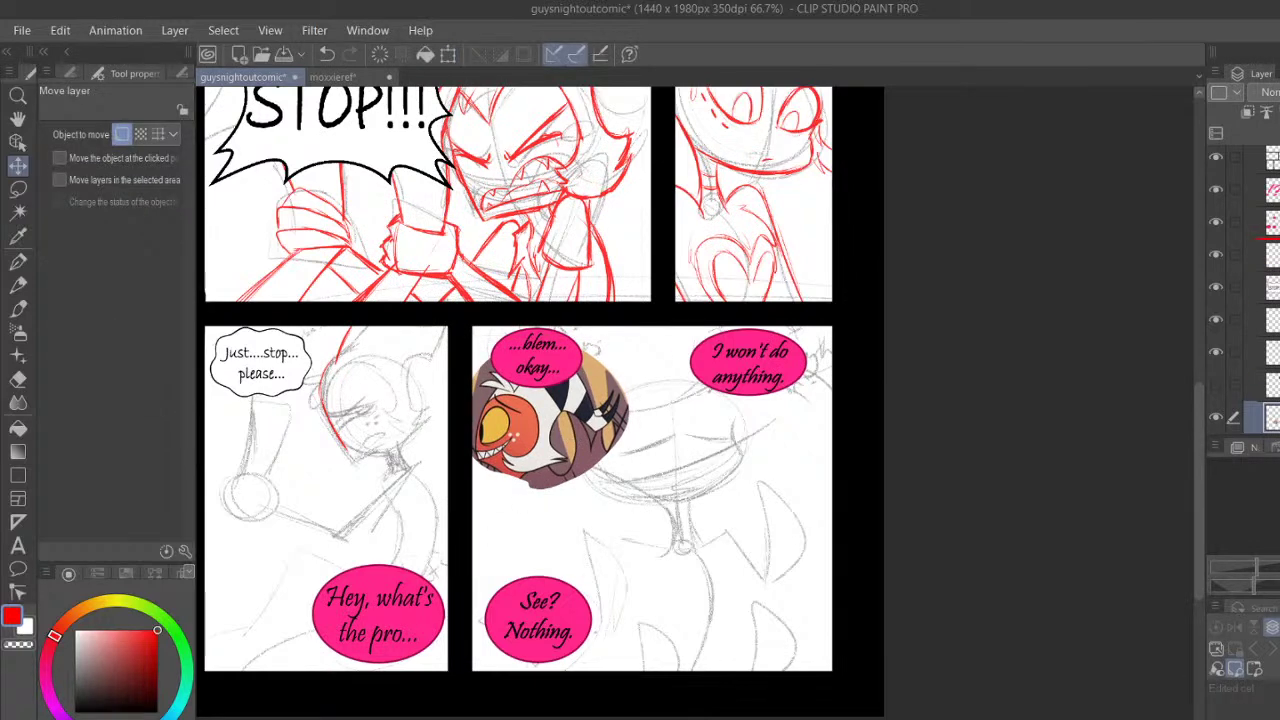
# Raise the pasted reference head's layer above the speech bubble layers
pyautogui.moveTo(1272, 178); pyautogui.dragTo(1272, 175)
pyautogui.scroll(4, 794, 370)
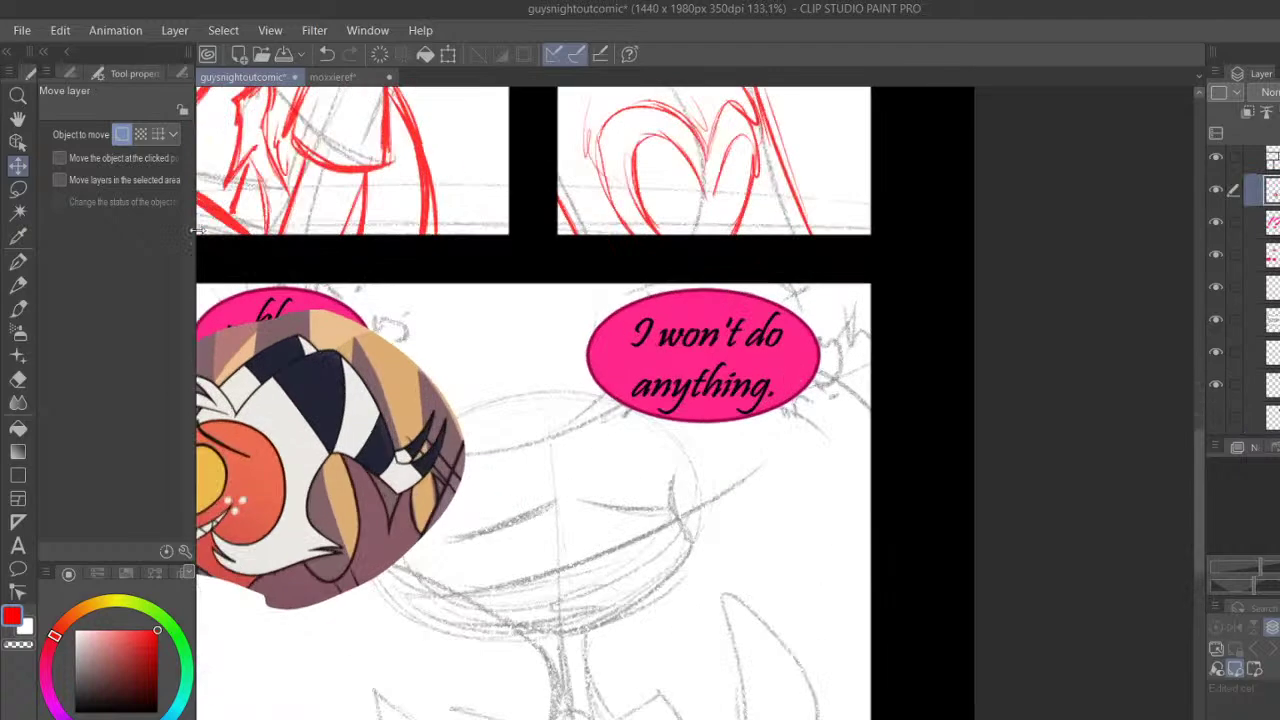
pyautogui.click(18, 119)
pyautogui.moveTo(307, 309); pyautogui.dragTo(676, 224)
pyautogui.scroll(1, 662, 277)
pyautogui.moveTo(516, 327); pyautogui.dragTo(601, 320)
# Examine the character pictures on the moxxieref reference sheet and return to the guysnightoutcomic page
pyautogui.click(352, 76)
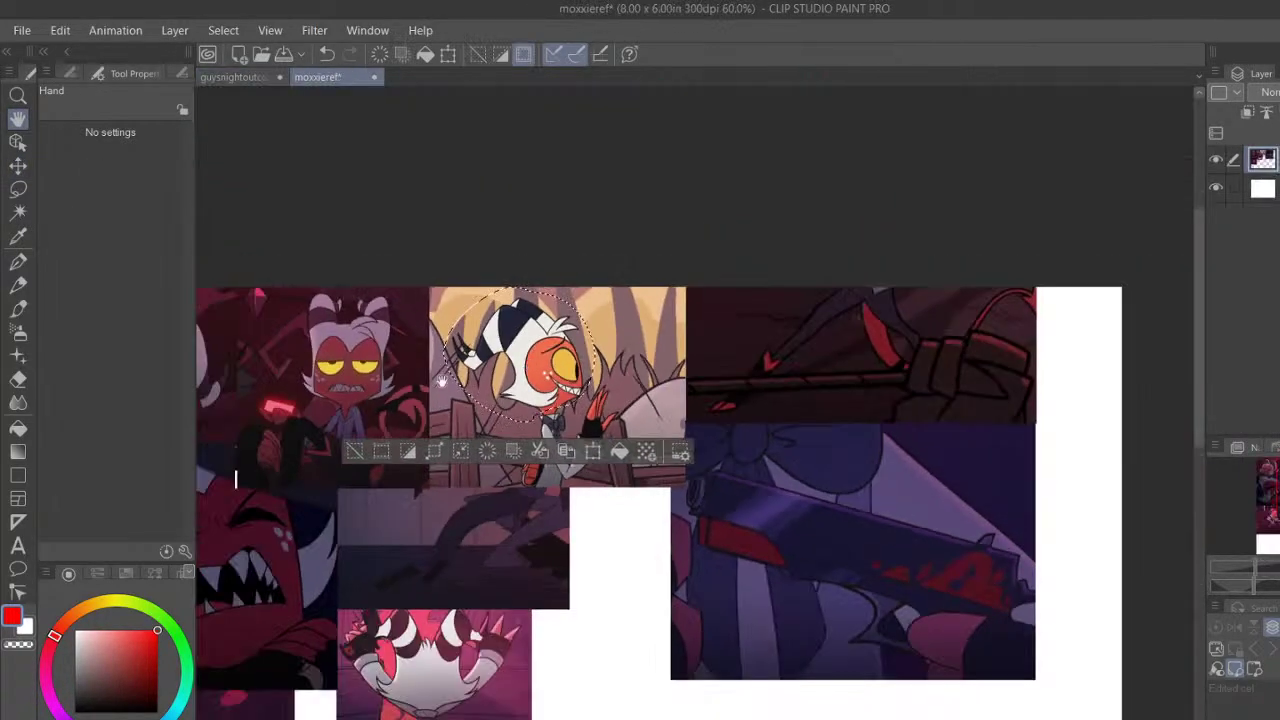
pyautogui.scroll(-1, 370, 460)
pyautogui.scroll(-1, 370, 460)
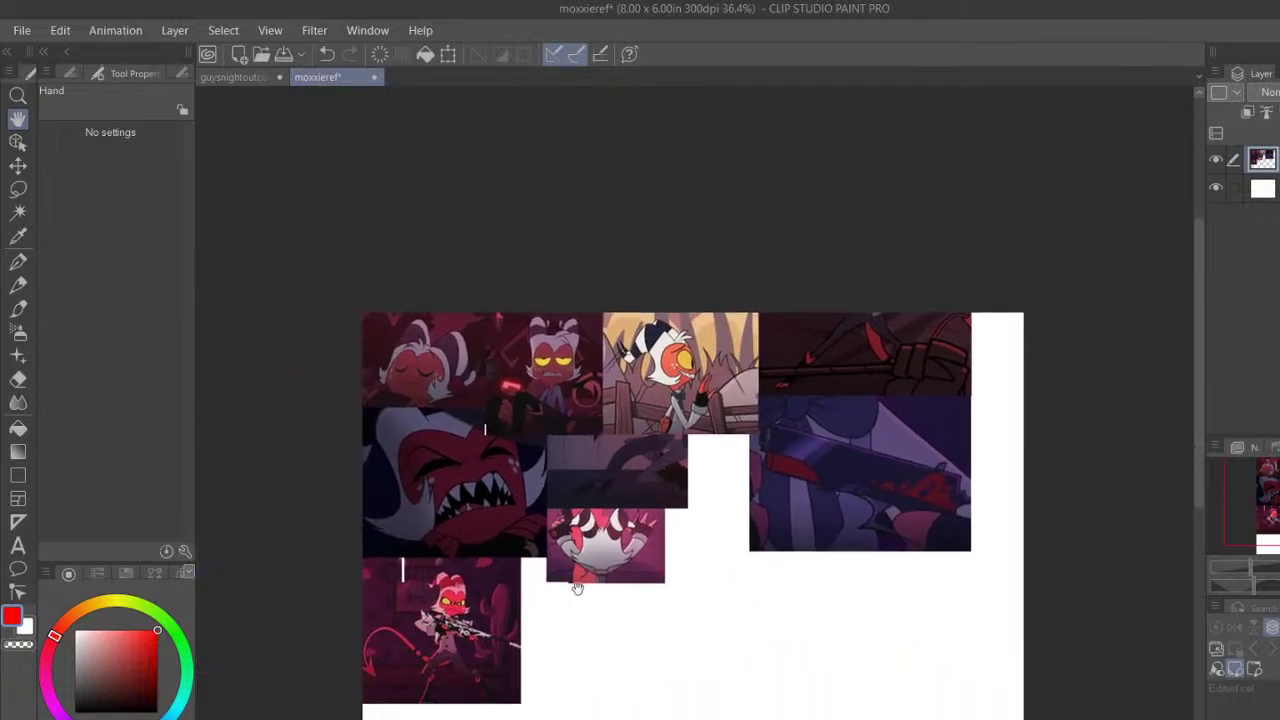
pyautogui.moveTo(662, 472); pyautogui.dragTo(571, 397)
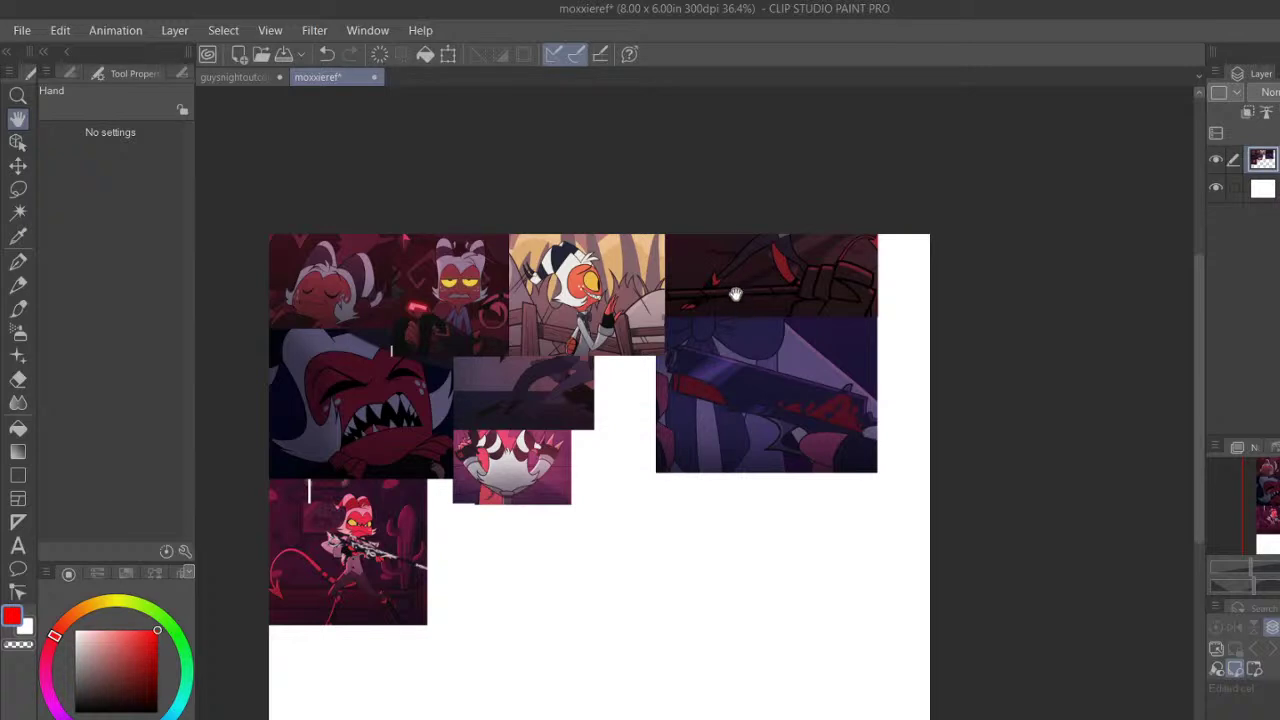
pyautogui.scroll(2, 582, 305)
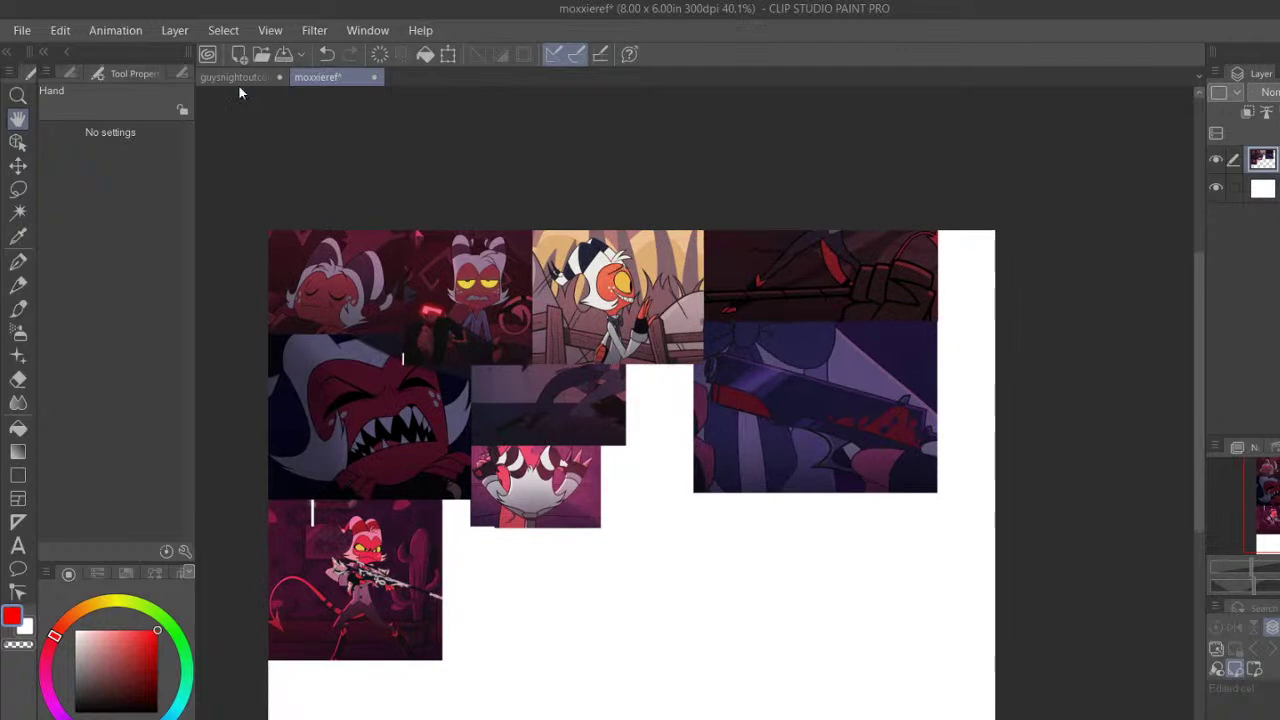
pyautogui.click(237, 79)
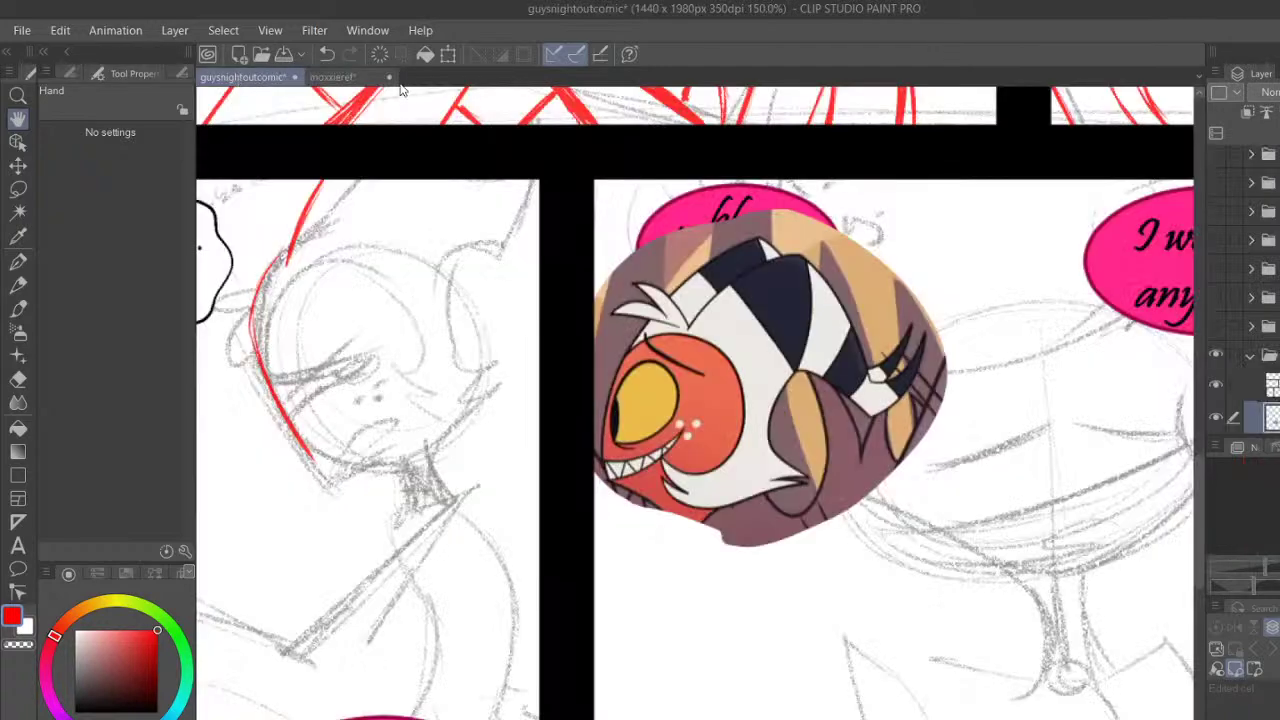
pyautogui.click(338, 77)
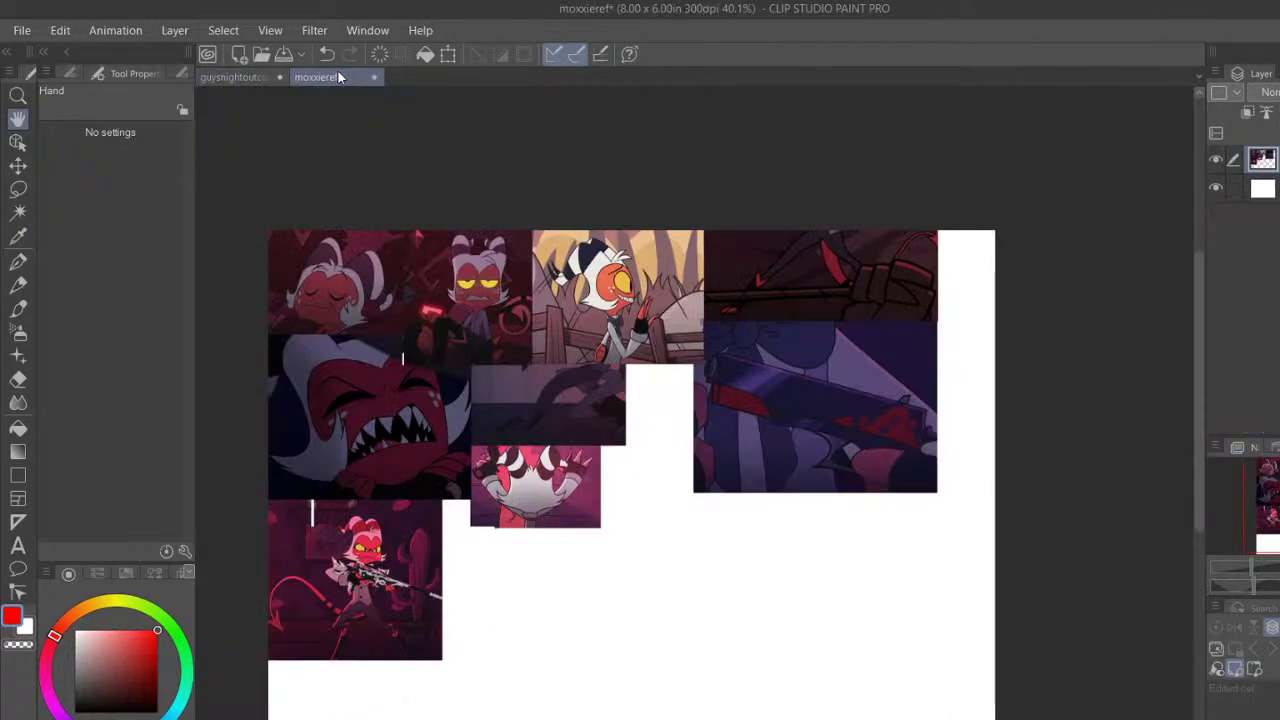
pyautogui.click(250, 77)
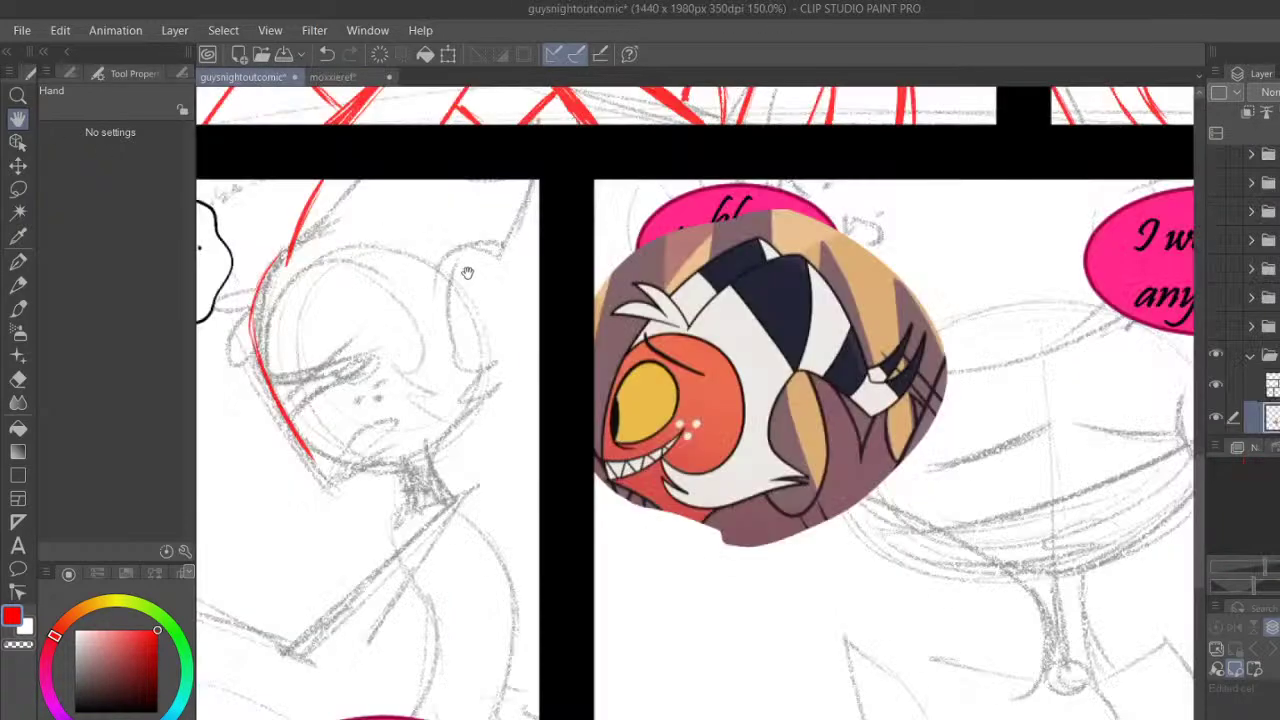
# Try docking the moxxieref sheet beside the comic page, and regroup both documents as tabs with the comic in front
pyautogui.moveTo(433, 281); pyautogui.dragTo(487, 221)
pyautogui.moveTo(560, 206); pyautogui.dragTo(628, 205)
pyautogui.moveTo(348, 77); pyautogui.dragTo(597, 455)
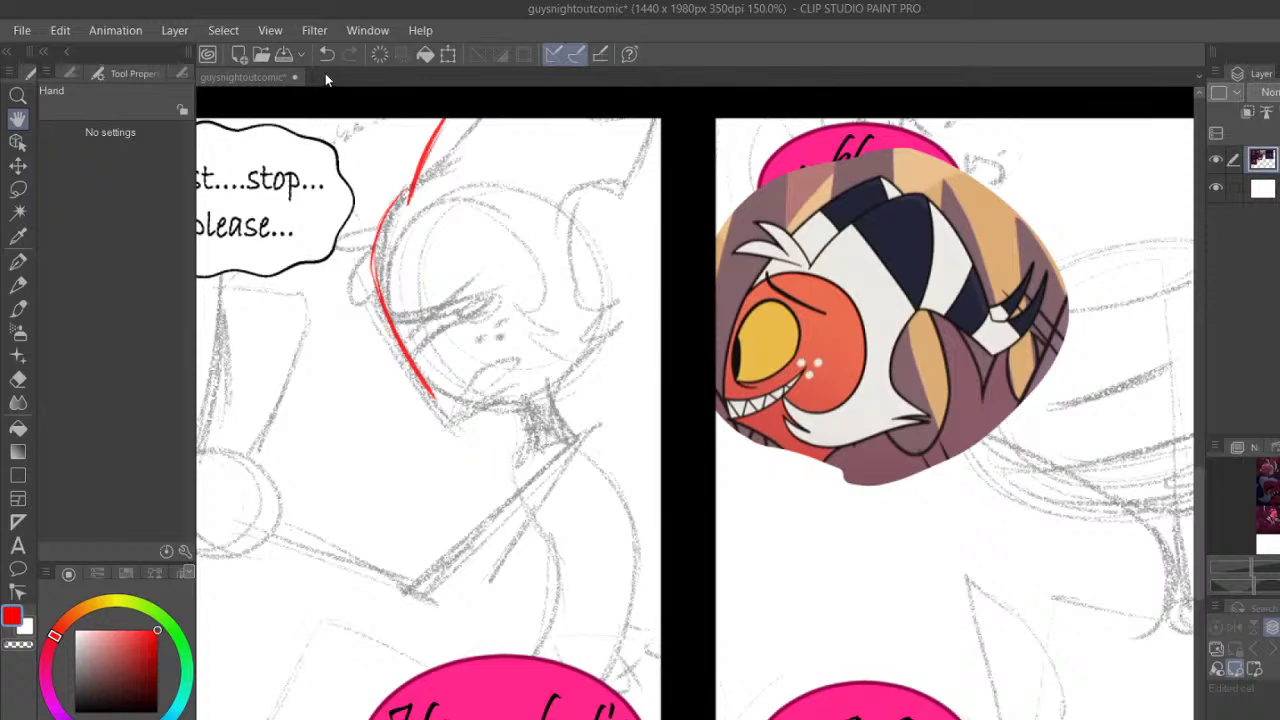
pyautogui.moveTo(325, 75); pyautogui.dragTo(324, 77)
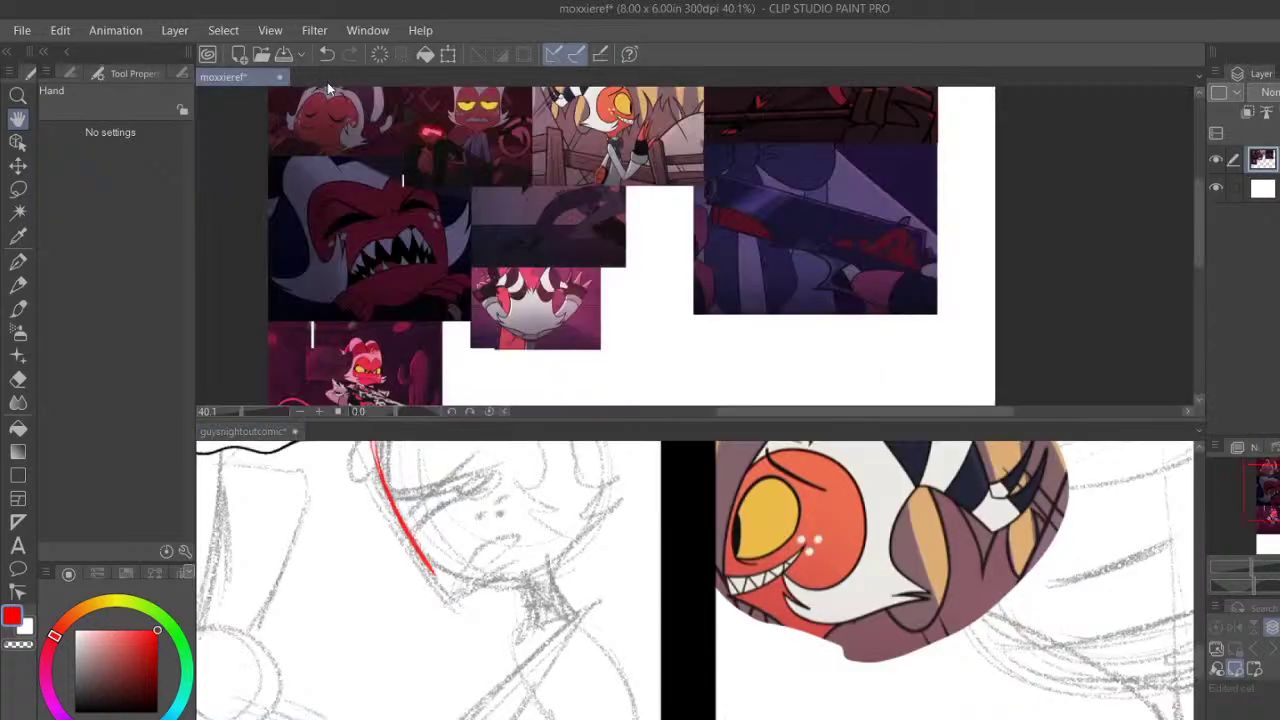
pyautogui.moveTo(205, 123); pyautogui.dragTo(206, 110)
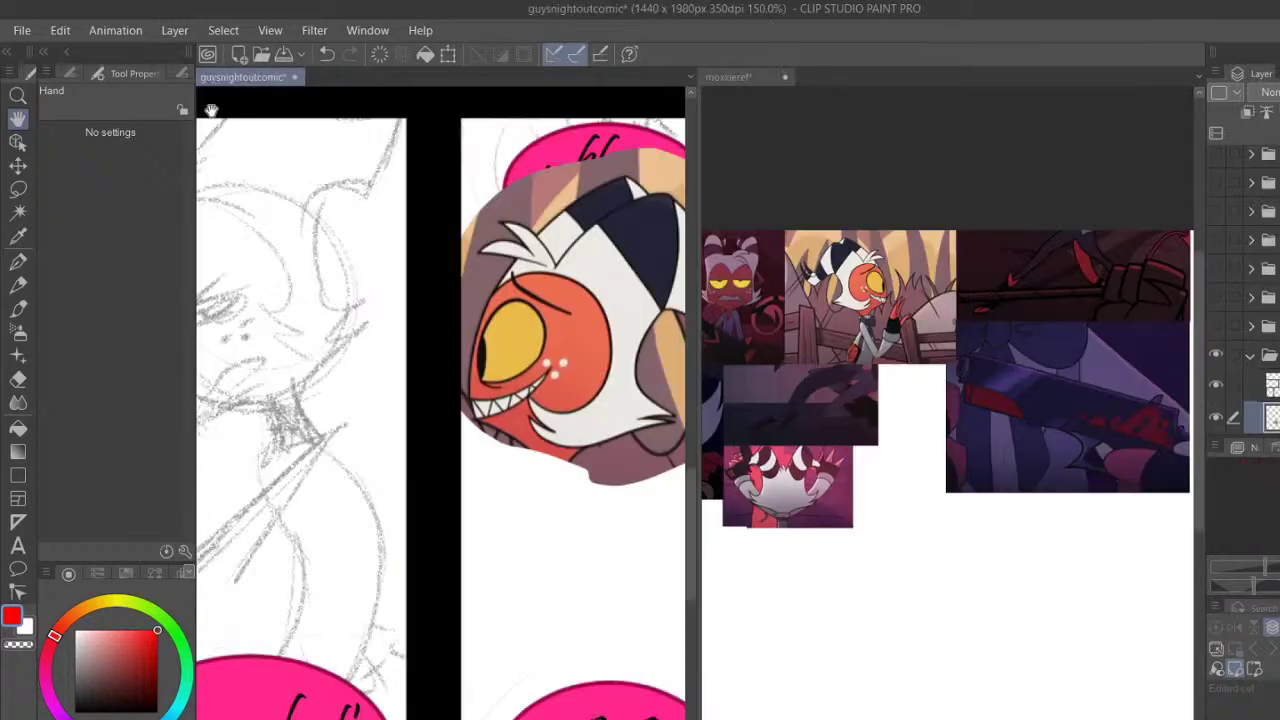
pyautogui.moveTo(730, 78); pyautogui.dragTo(460, 83)
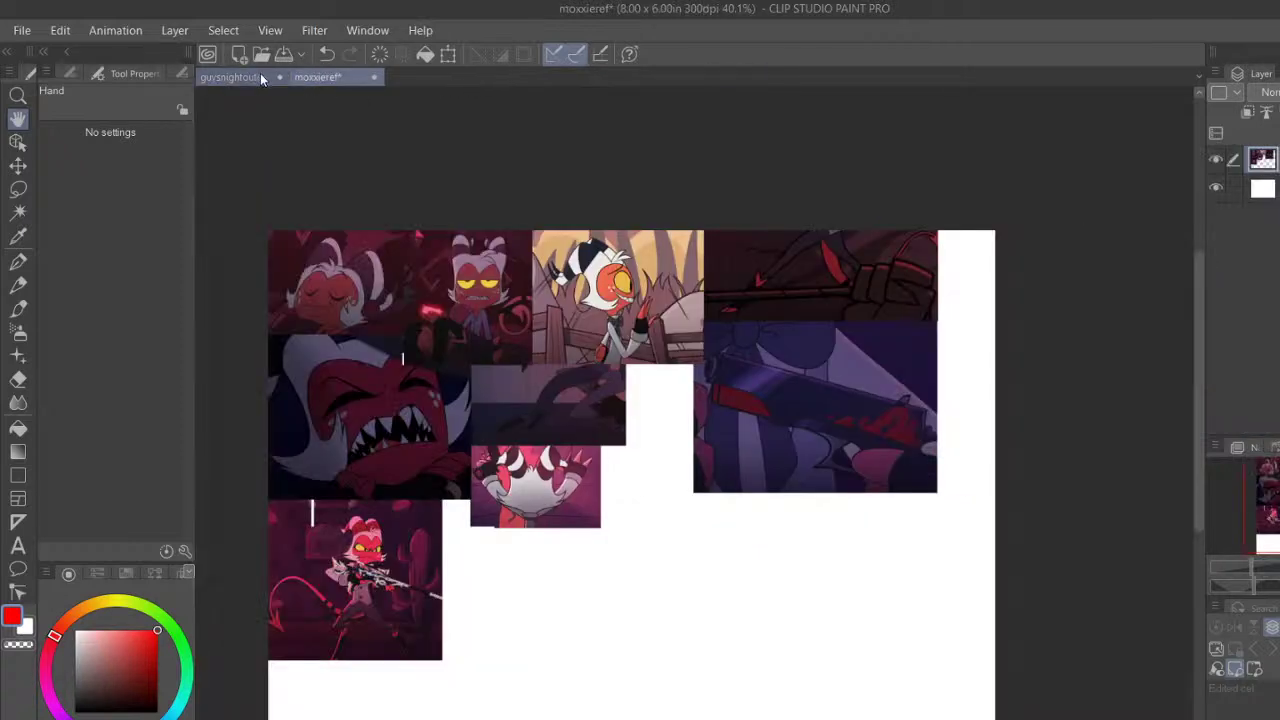
pyautogui.click(260, 75)
# Erase the existing red profile line of the fourth panel's head on the red drawing layer
pyautogui.moveTo(890, 700); pyautogui.dragTo(572, 575)
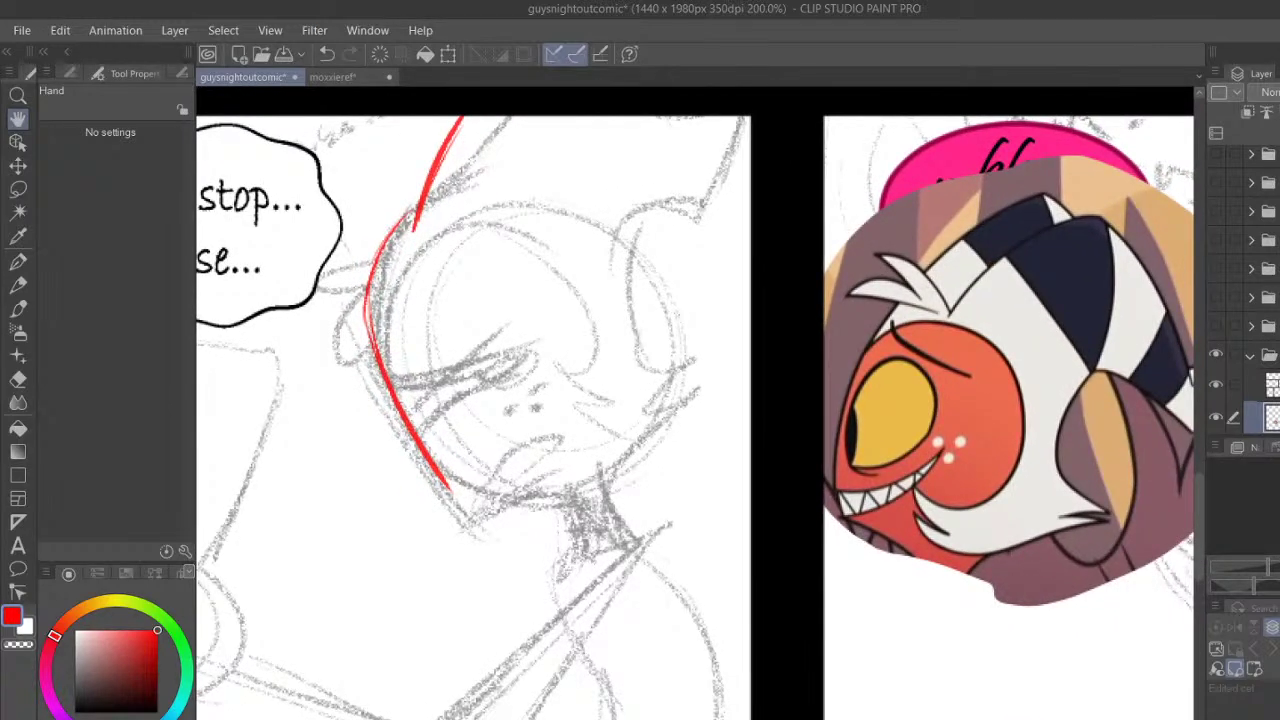
pyautogui.scroll(-10, 1244, 290)
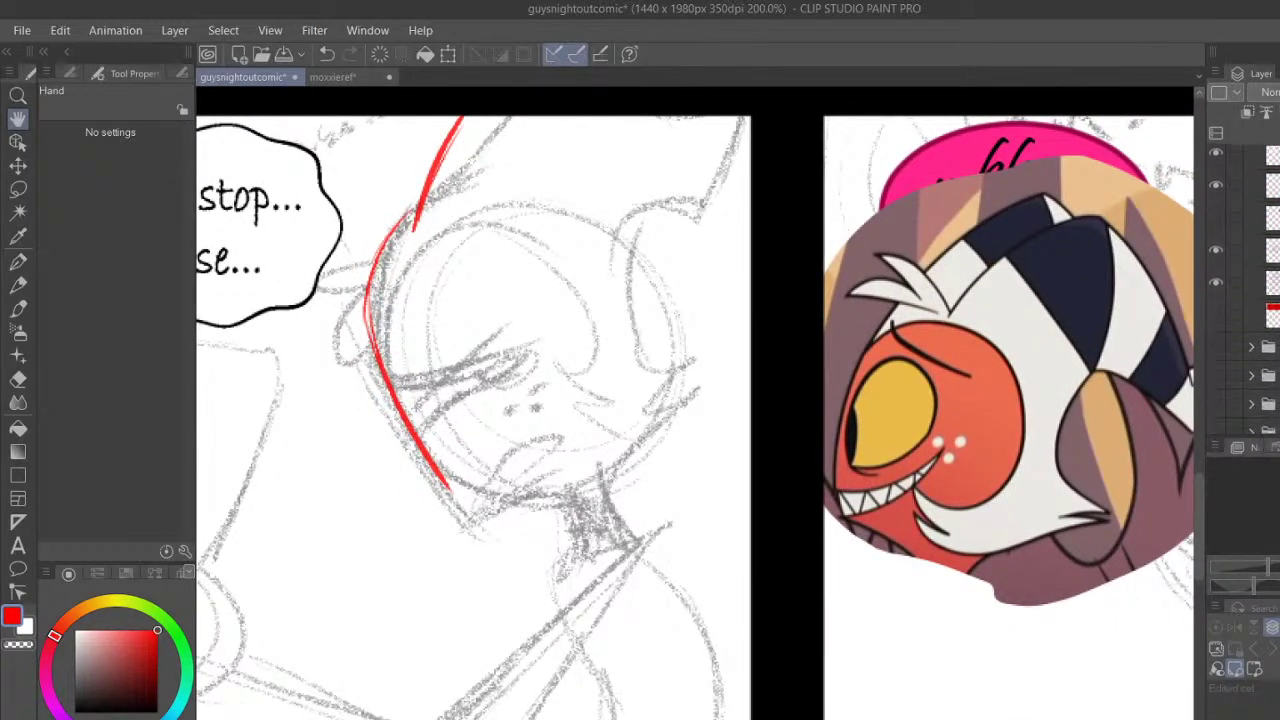
pyautogui.click(1272, 250)
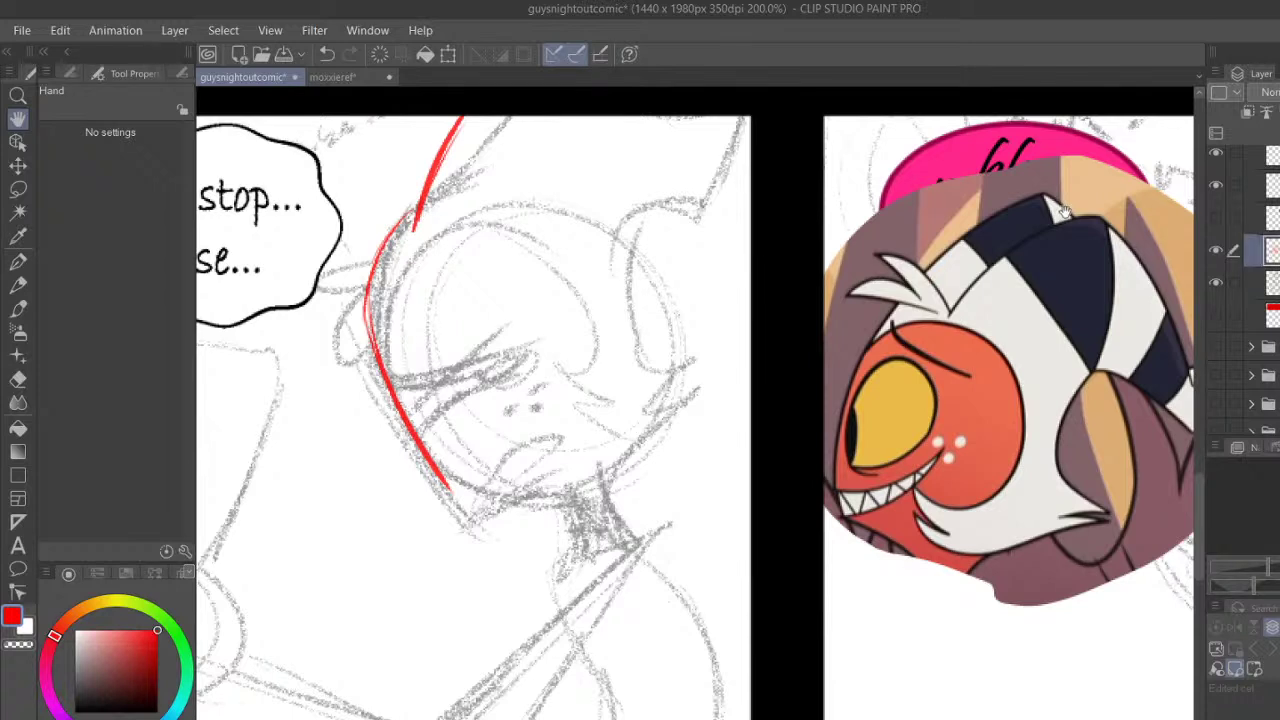
pyautogui.press('e')
pyautogui.moveTo(430, 158); pyautogui.dragTo(345, 350)
pyautogui.moveTo(375, 463); pyautogui.dragTo(474, 586)
# Redraw the face's front profile in red with the size 7.0 Textured pen, from the panel's upper border down to the chin
pyautogui.click(18, 262)
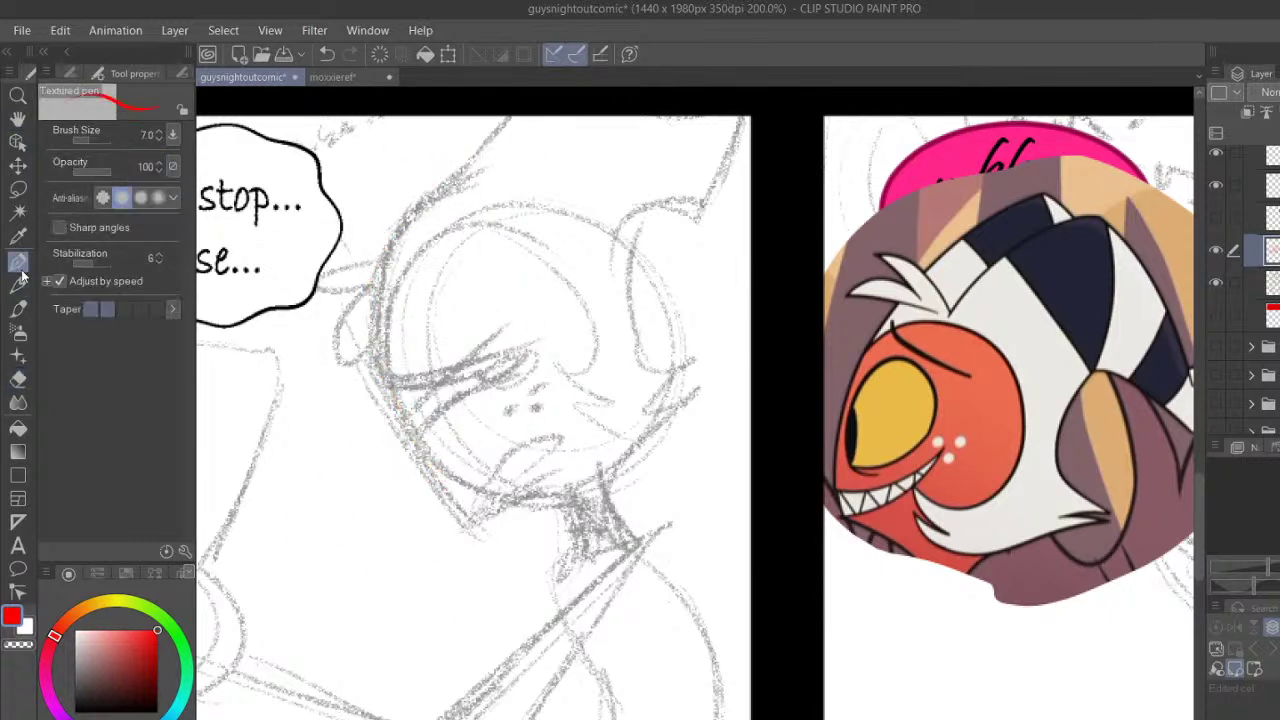
pyautogui.moveTo(392, 160); pyautogui.dragTo(381, 365)
pyautogui.moveTo(403, 131)
pyautogui.mouseDown()
pyautogui.moveTo(407, 392)
pyautogui.moveTo(424, 456)
pyautogui.moveTo(380, 165)
pyautogui.moveTo(460, 516)
pyautogui.mouseUp()
pyautogui.moveTo(397, 388); pyautogui.dragTo(480, 542)
pyautogui.moveTo(372, 286); pyautogui.dragTo(450, 510)
pyautogui.moveTo(391, 116); pyautogui.dragTo(452, 490)
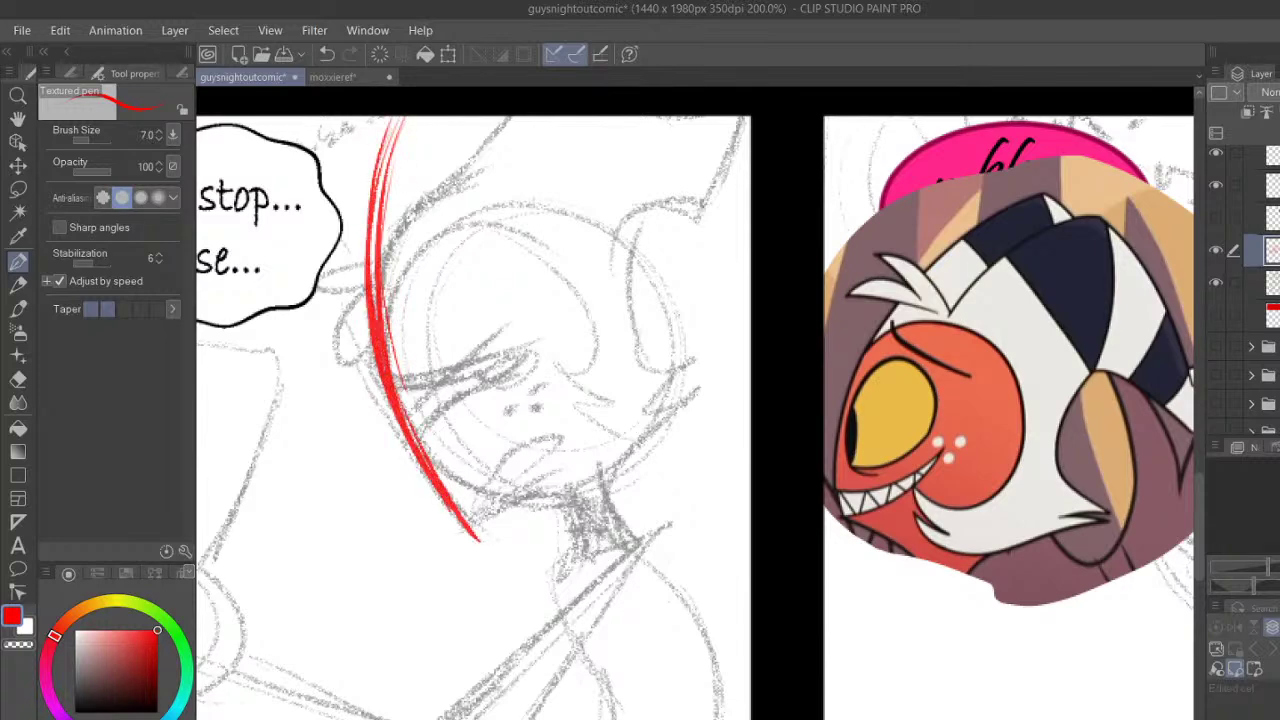
# Draw the short red jaw line rising from the chin toward the neck
pyautogui.scroll(4, 696, 429)
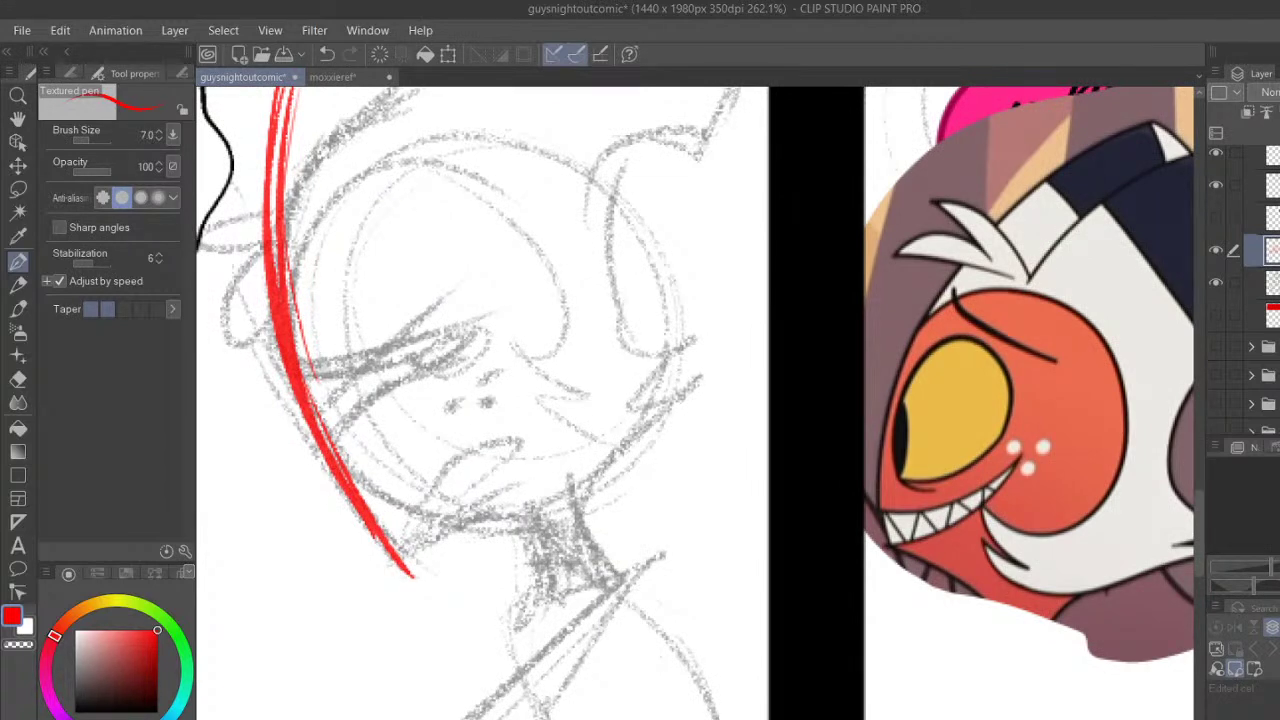
pyautogui.moveTo(405, 552); pyautogui.dragTo(505, 505)
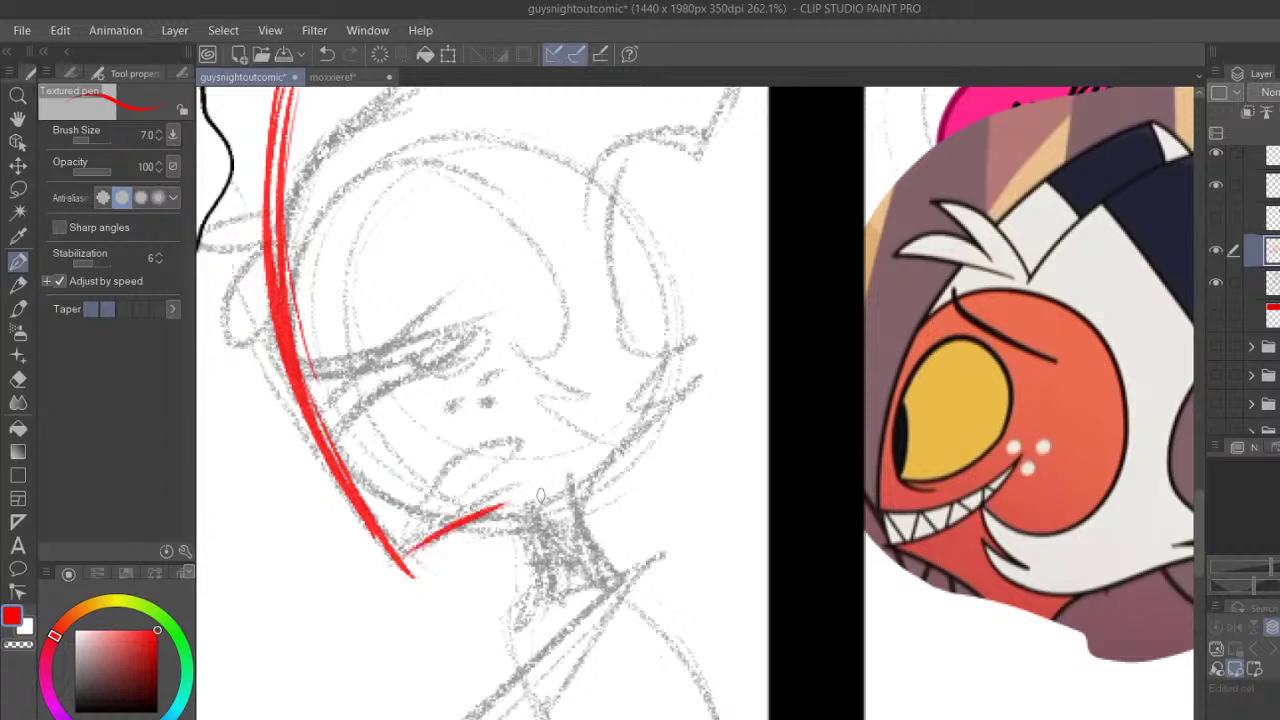
pyautogui.moveTo(393, 565); pyautogui.dragTo(520, 500)
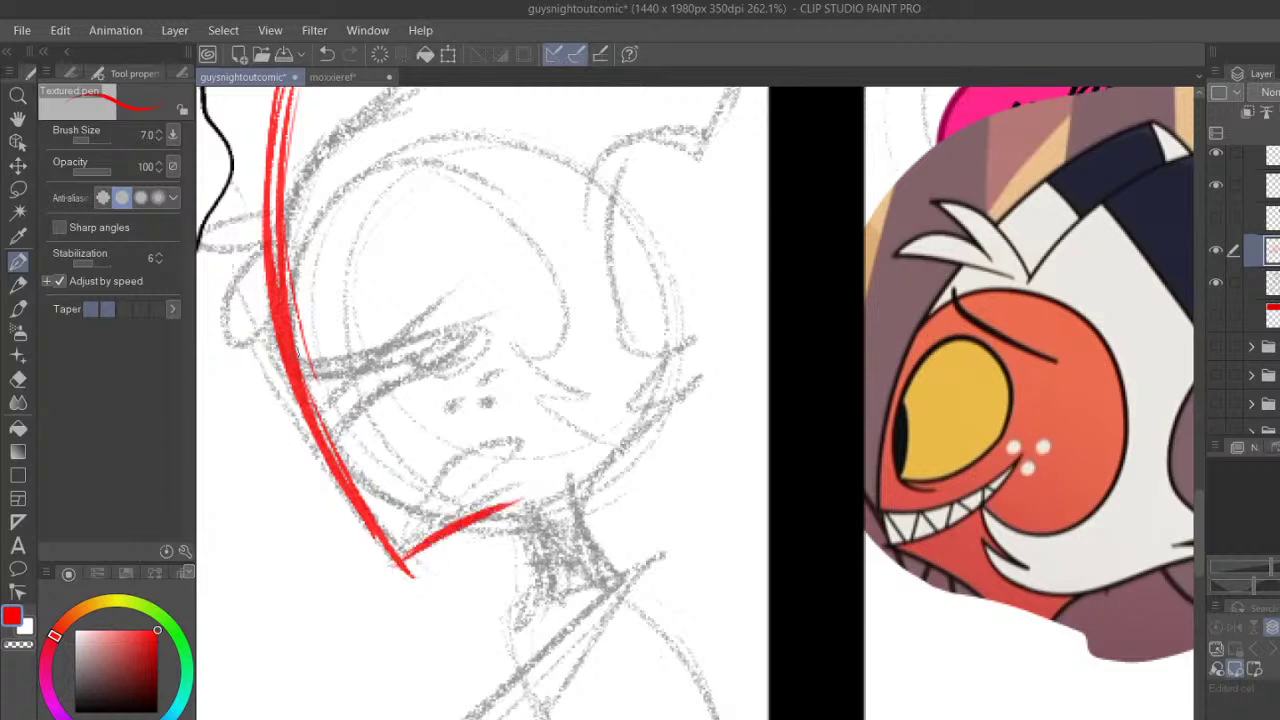
# Draw the curved red eyelid line inward from the face's profile, undoing and repeating the stroke to refine its shape
pyautogui.moveTo(298, 370); pyautogui.dragTo(428, 348)
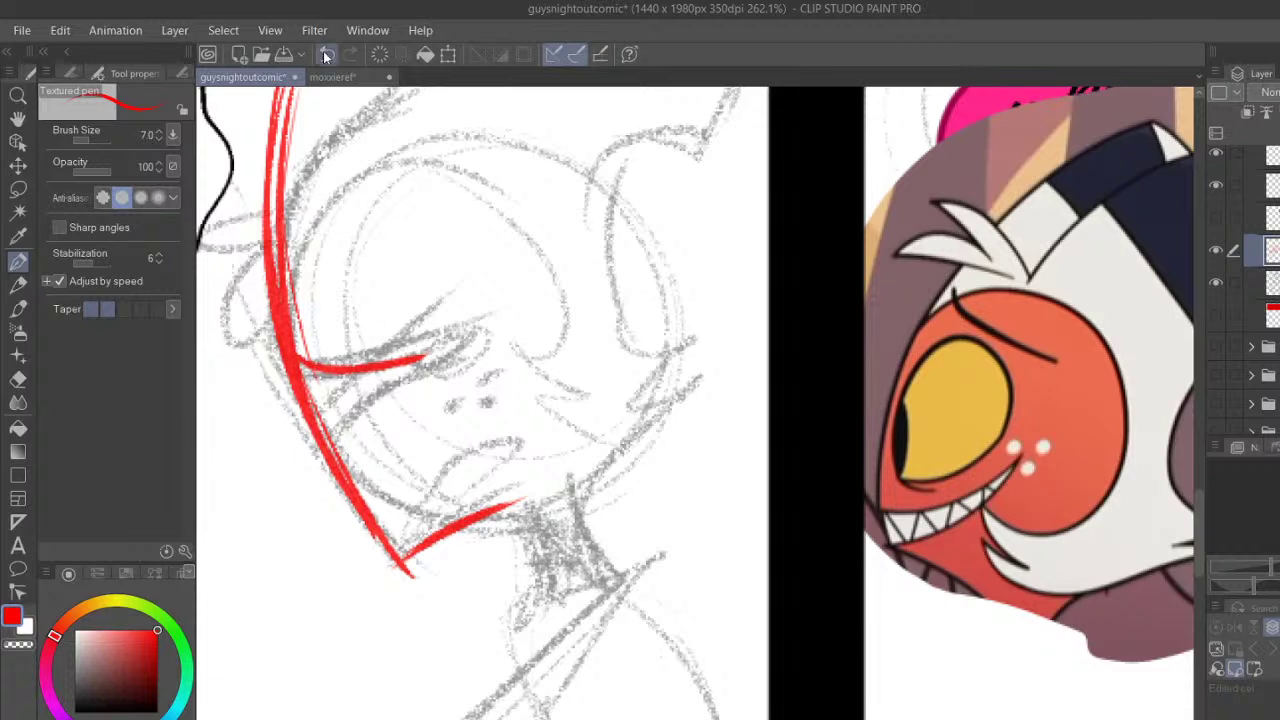
pyautogui.hotkey('ctrl', 'z')
pyautogui.moveTo(304, 342); pyautogui.dragTo(440, 341)
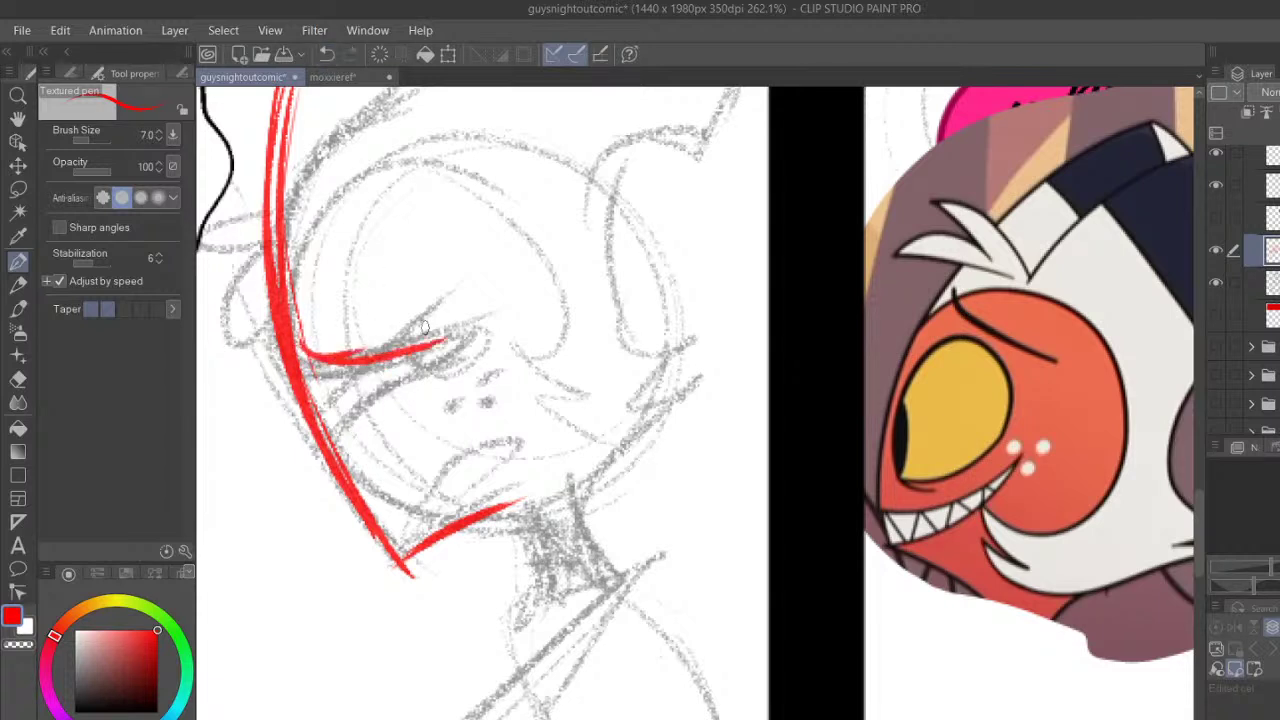
pyautogui.click(327, 54)
pyautogui.moveTo(300, 352); pyautogui.dragTo(452, 318)
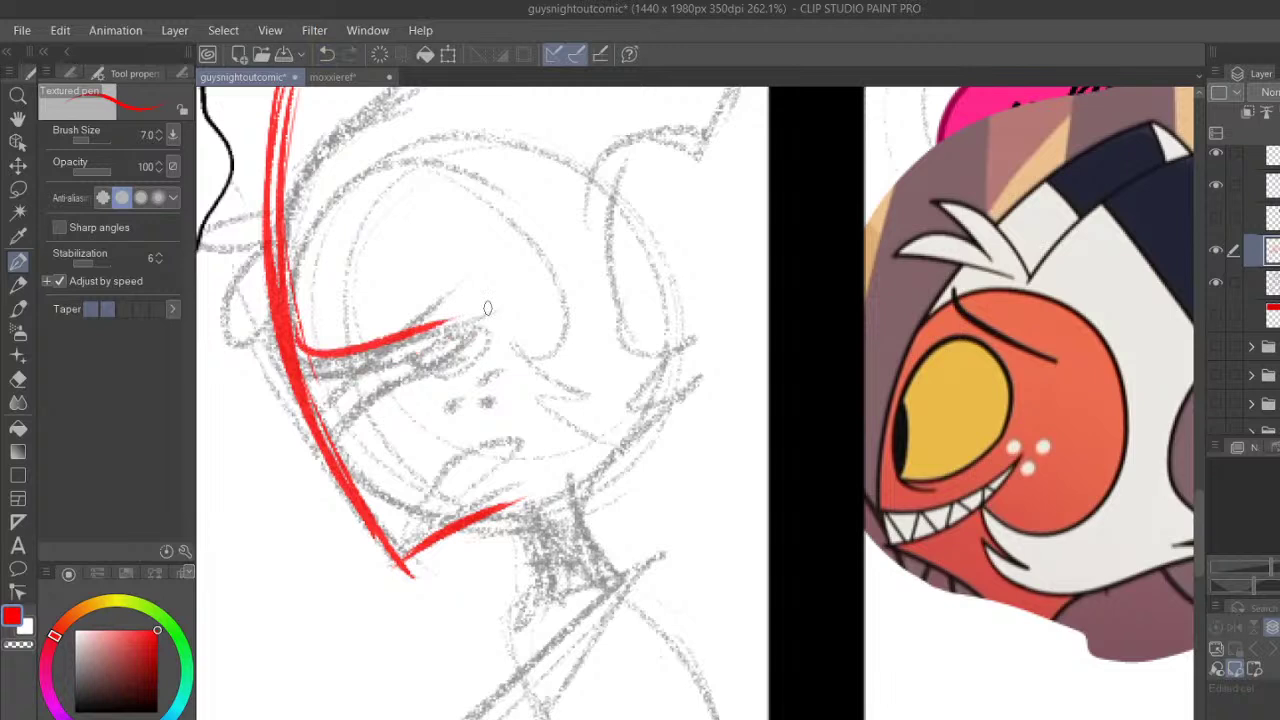
pyautogui.click(327, 54)
pyautogui.moveTo(300, 354); pyautogui.dragTo(430, 330)
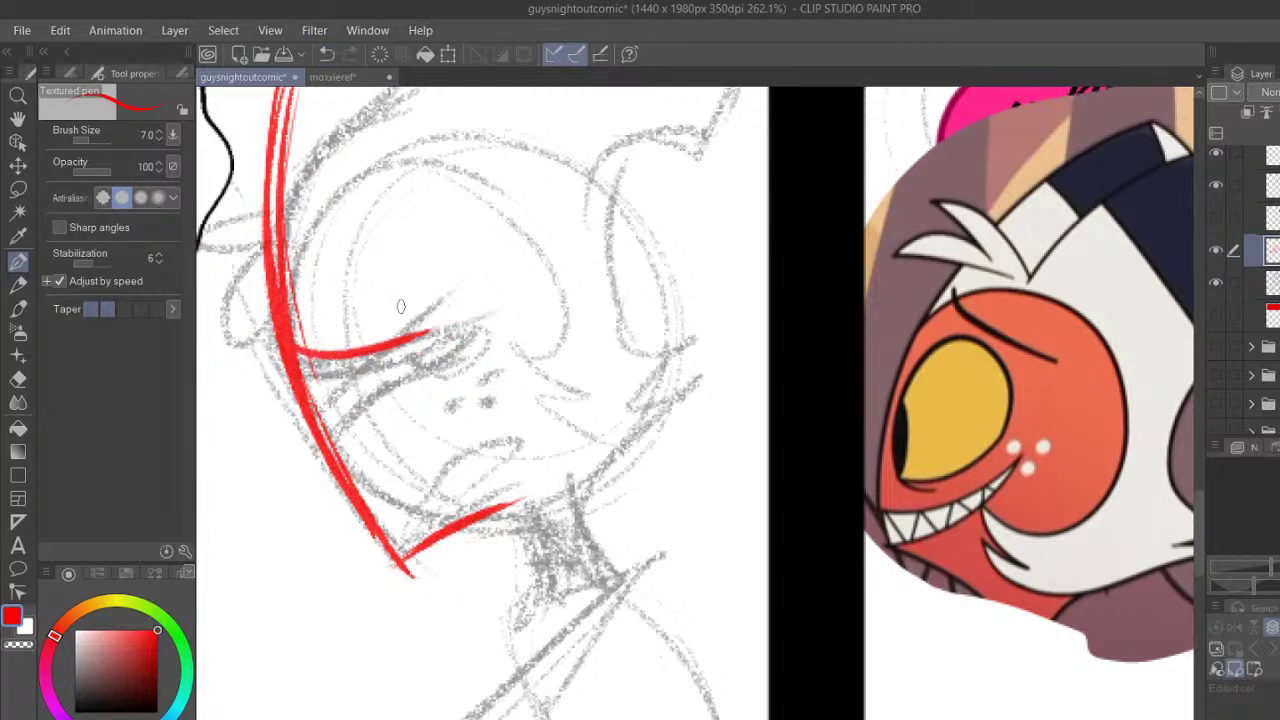
pyautogui.click(327, 54)
pyautogui.moveTo(296, 340); pyautogui.dragTo(438, 320)
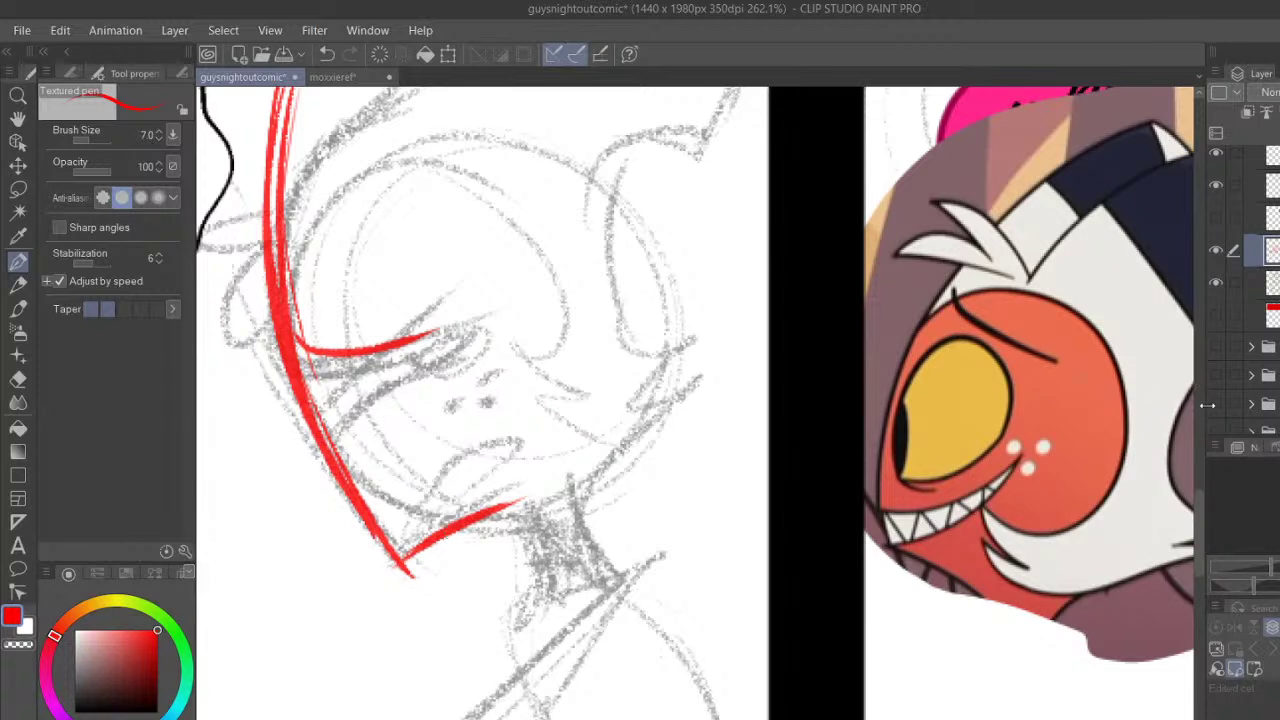
# Draw the red inner horn line from the forehead up to the panel's upper border, undoing and reworking the strokes
pyautogui.scroll(3, 1198, 503)
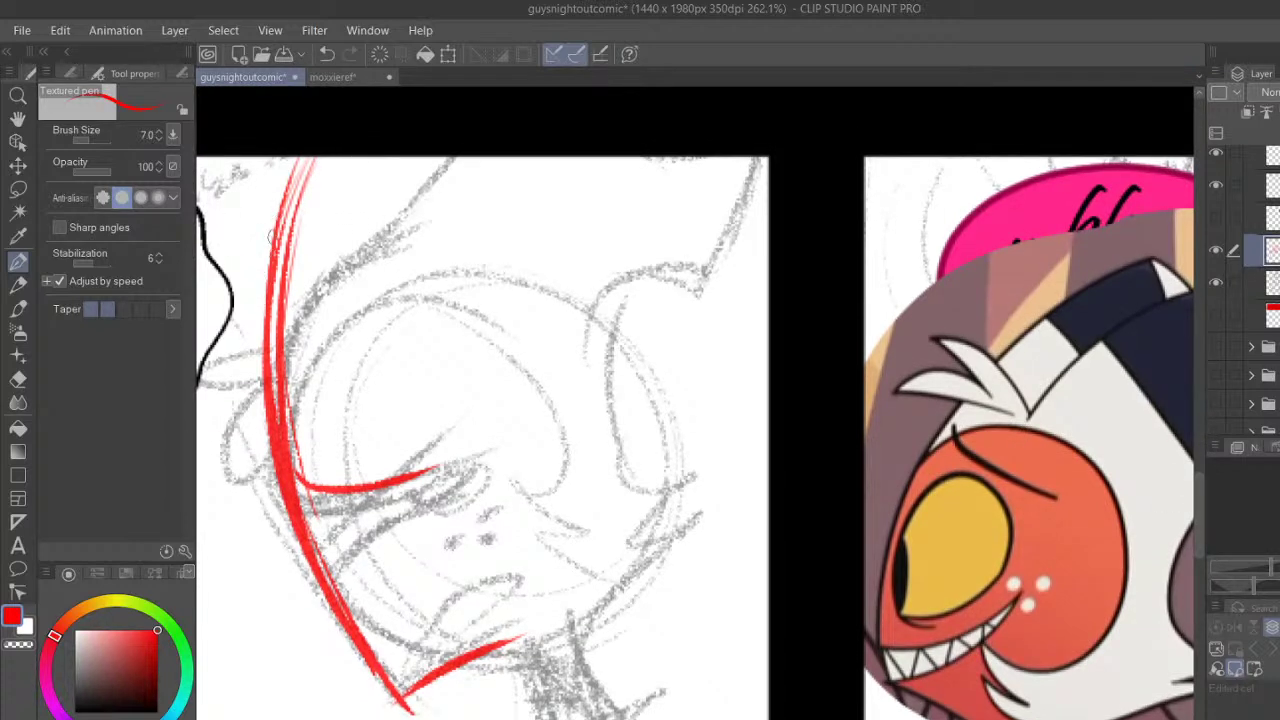
pyautogui.moveTo(269, 264); pyautogui.dragTo(314, 157)
pyautogui.moveTo(355, 265); pyautogui.dragTo(397, 158)
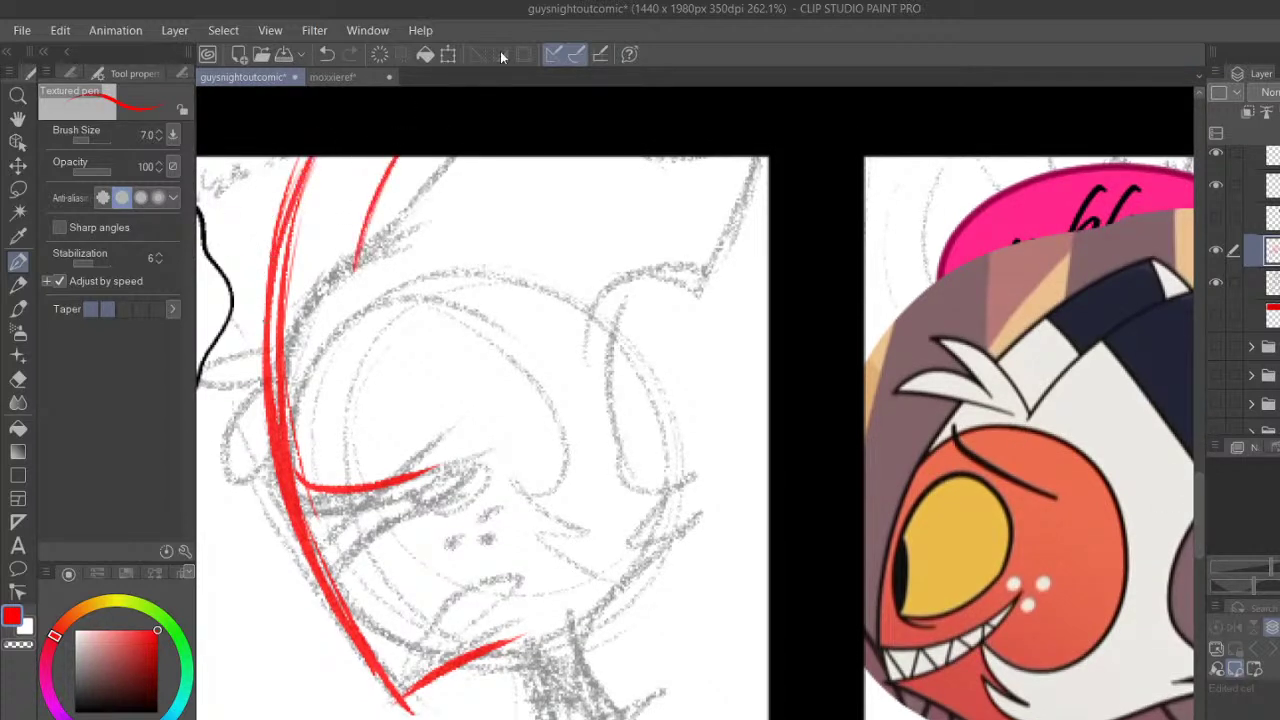
pyautogui.click(328, 55)
pyautogui.click(328, 55)
pyautogui.moveTo(336, 268)
pyautogui.mouseDown()
pyautogui.moveTo(377, 157)
pyautogui.moveTo(340, 318)
pyautogui.mouseUp()
pyautogui.click(327, 54)
pyautogui.click(327, 54)
pyautogui.click(327, 54)
pyautogui.click(327, 54)
pyautogui.moveTo(340, 300)
pyautogui.mouseDown()
pyautogui.moveTo(388, 156)
pyautogui.moveTo(341, 302)
pyautogui.mouseUp()
# Try a red U-shaped curve at the back of the head below the far horn
pyautogui.hscroll(5, 695, 402)
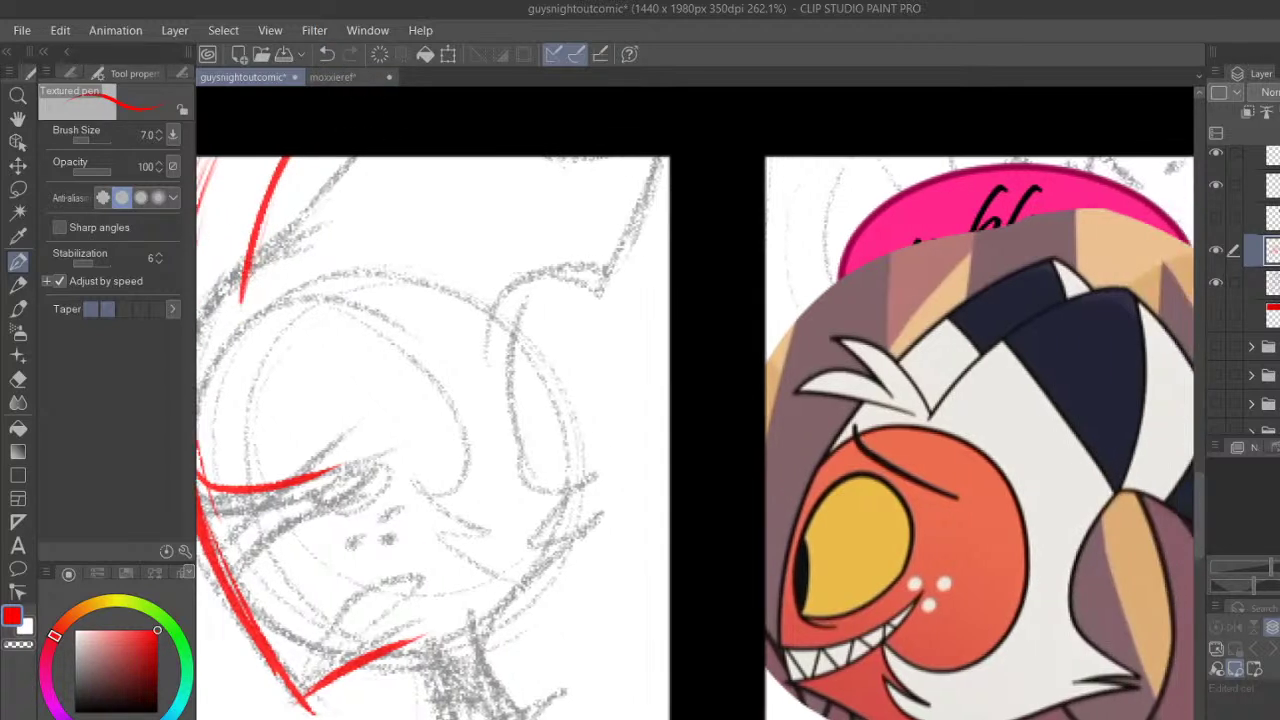
pyautogui.hscroll(-1, 695, 402)
pyautogui.hscroll(-3, 696, 437)
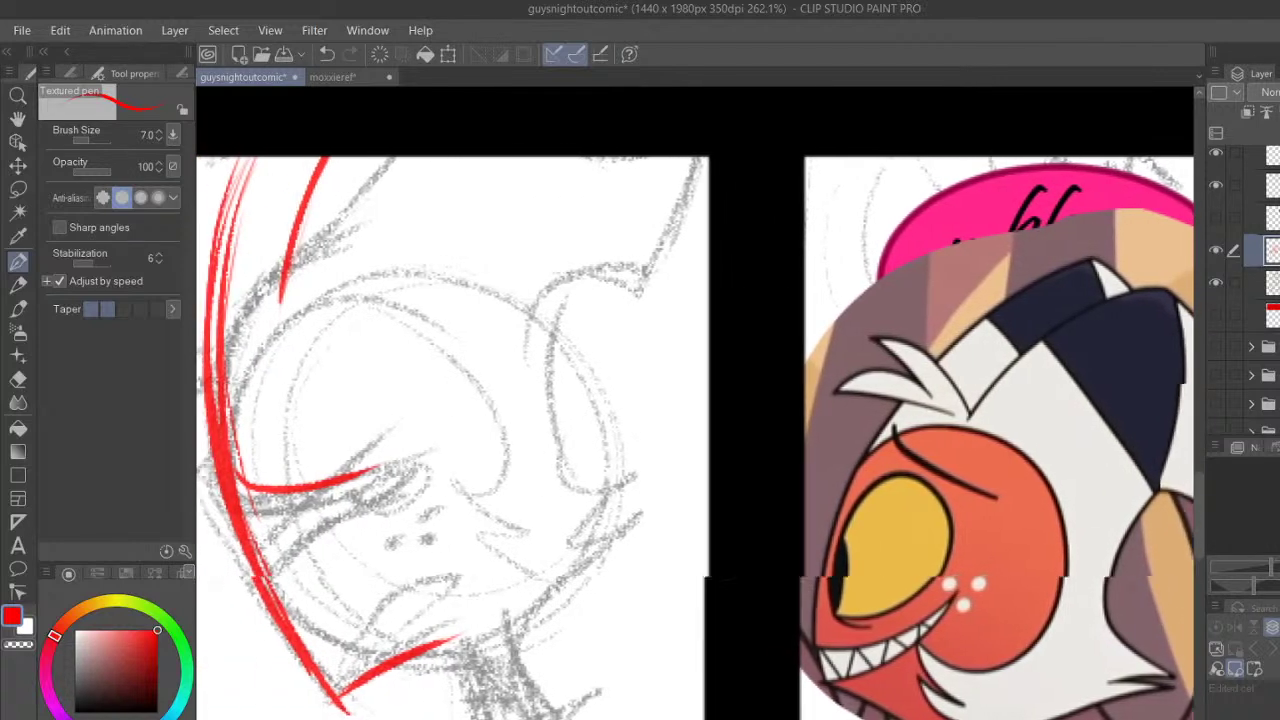
pyautogui.moveTo(540, 308); pyautogui.dragTo(561, 482)
pyautogui.moveTo(545, 331)
pyautogui.mouseDown()
pyautogui.moveTo(608, 476)
pyautogui.moveTo(662, 454)
pyautogui.mouseUp()
pyautogui.hscroll(3, 595, 541)
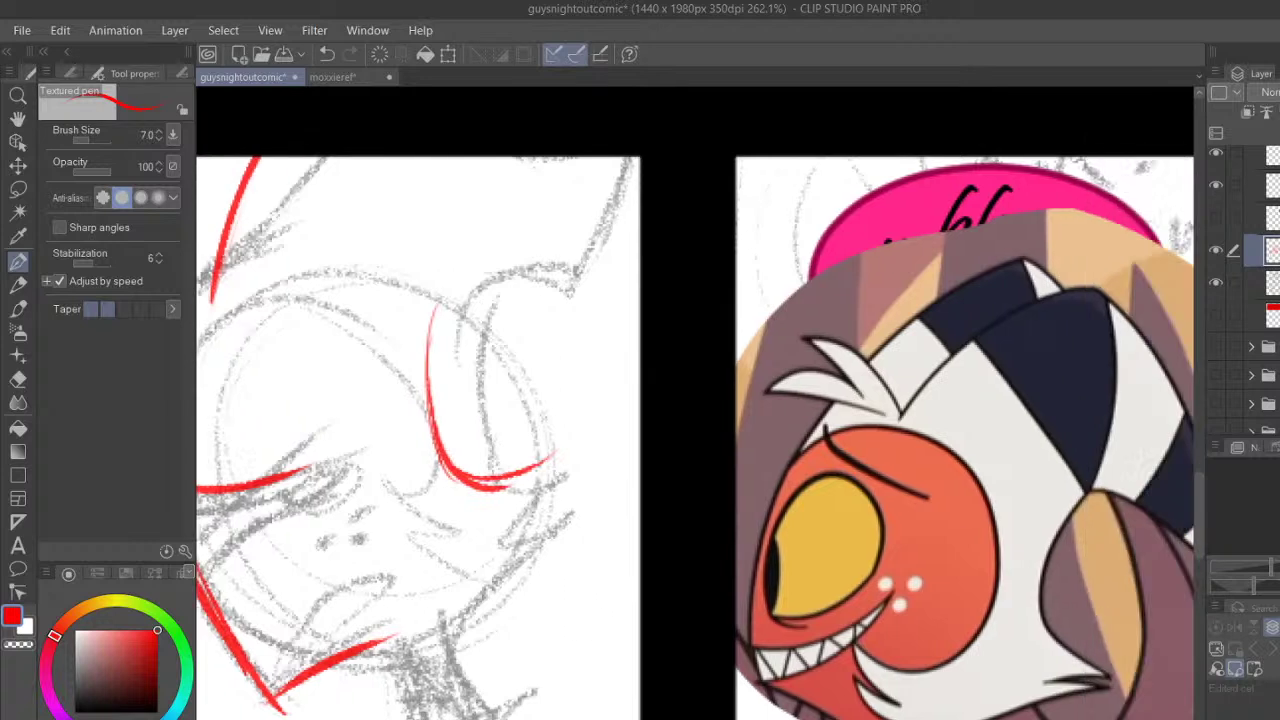
pyautogui.hscroll(-2, 595, 541)
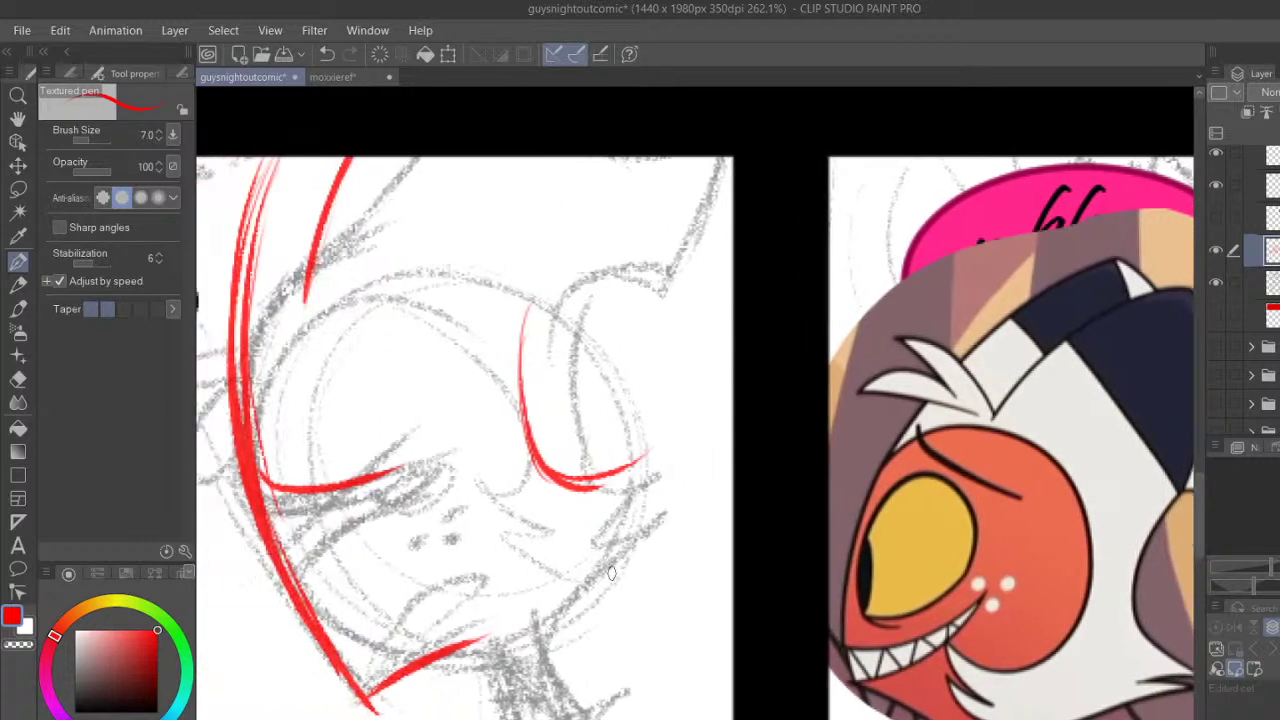
# Try red strokes for the jagged cheek tuft and the contour rising to the base of the far horn
pyautogui.moveTo(556, 628); pyautogui.dragTo(632, 538)
pyautogui.moveTo(580, 584); pyautogui.dragTo(636, 452)
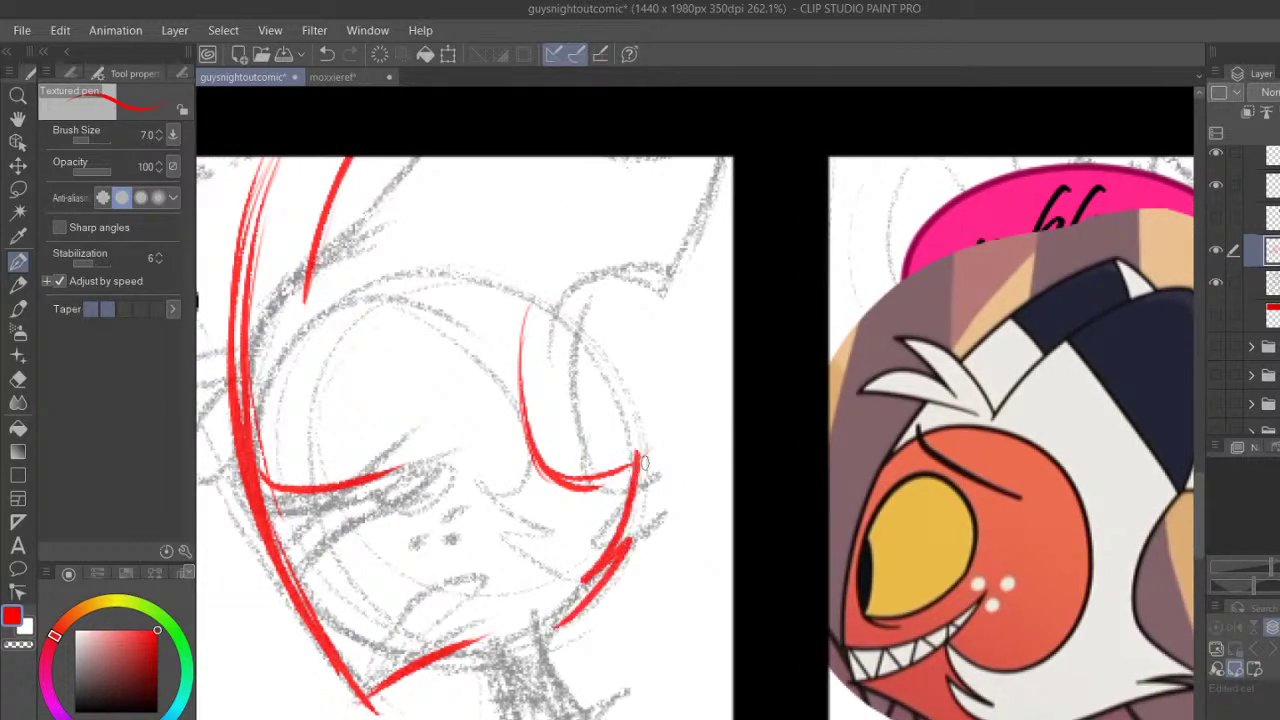
pyautogui.click(328, 54)
pyautogui.click(328, 54)
pyautogui.moveTo(616, 472)
pyautogui.mouseDown()
pyautogui.moveTo(556, 615)
pyautogui.moveTo(633, 497)
pyautogui.moveTo(541, 374)
pyautogui.moveTo(520, 379)
pyautogui.moveTo(535, 424)
pyautogui.moveTo(537, 309)
pyautogui.mouseUp()
pyautogui.moveTo(536, 432)
pyautogui.mouseDown()
pyautogui.moveTo(561, 292)
pyautogui.moveTo(580, 281)
pyautogui.mouseUp()
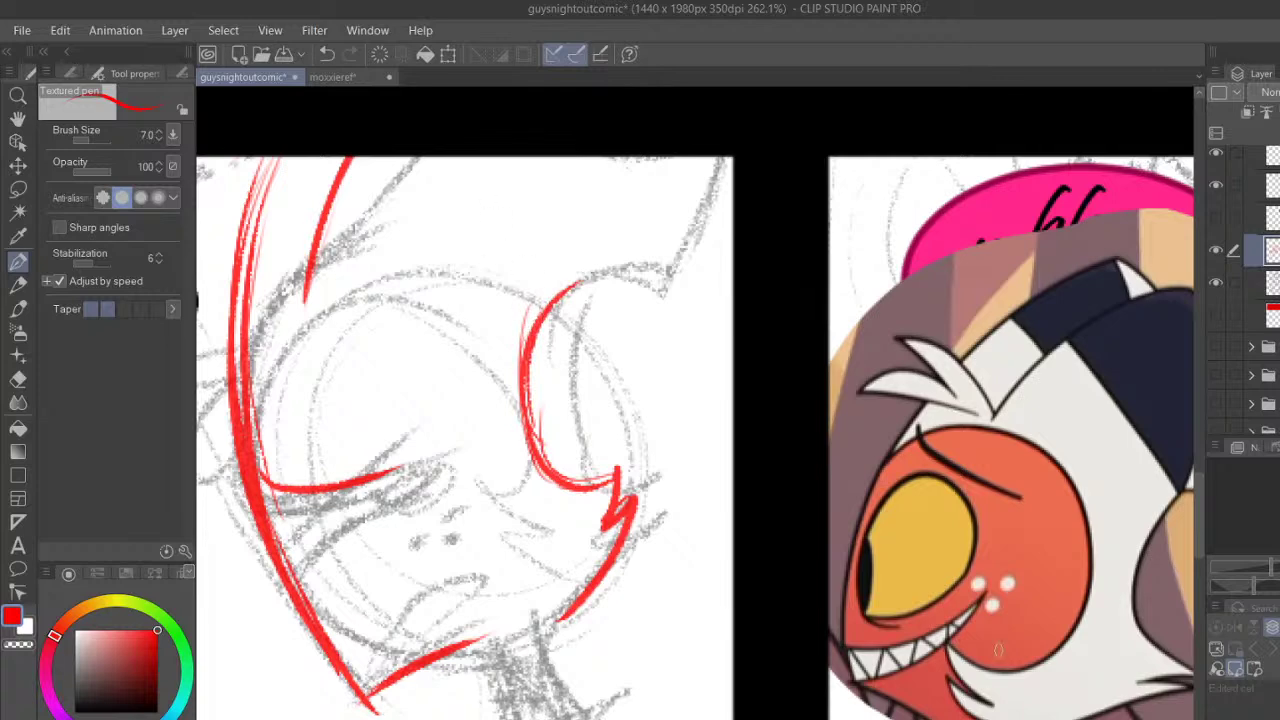
# Undo the strokes at the back of the head and cheek, keeping the thickened inner horn line
pyautogui.moveTo(922, 717)
pyautogui.mouseDown()
pyautogui.moveTo(938, 717)
pyautogui.moveTo(918, 715)
pyautogui.mouseUp()
pyautogui.click(1217, 282)
pyautogui.click(1217, 280)
pyautogui.click(334, 55)
pyautogui.click(335, 54)
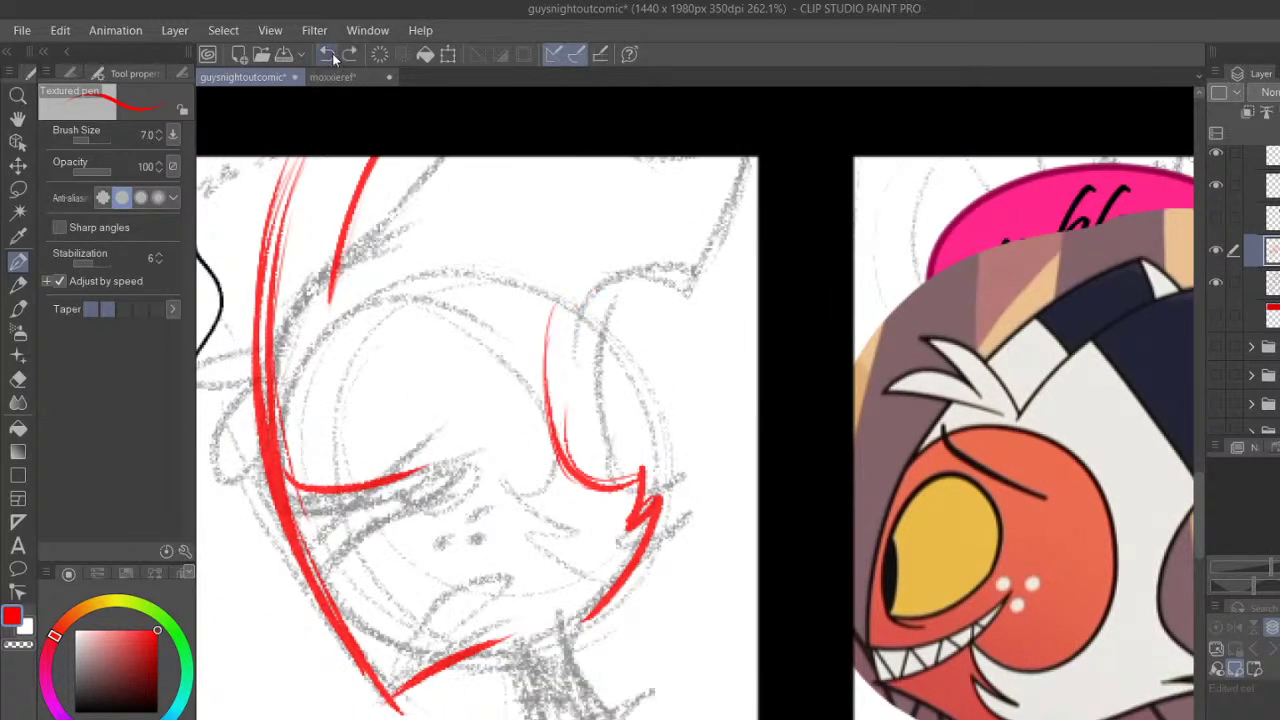
pyautogui.click(334, 54)
pyautogui.click(333, 55)
pyautogui.click(333, 54)
pyautogui.click(335, 54)
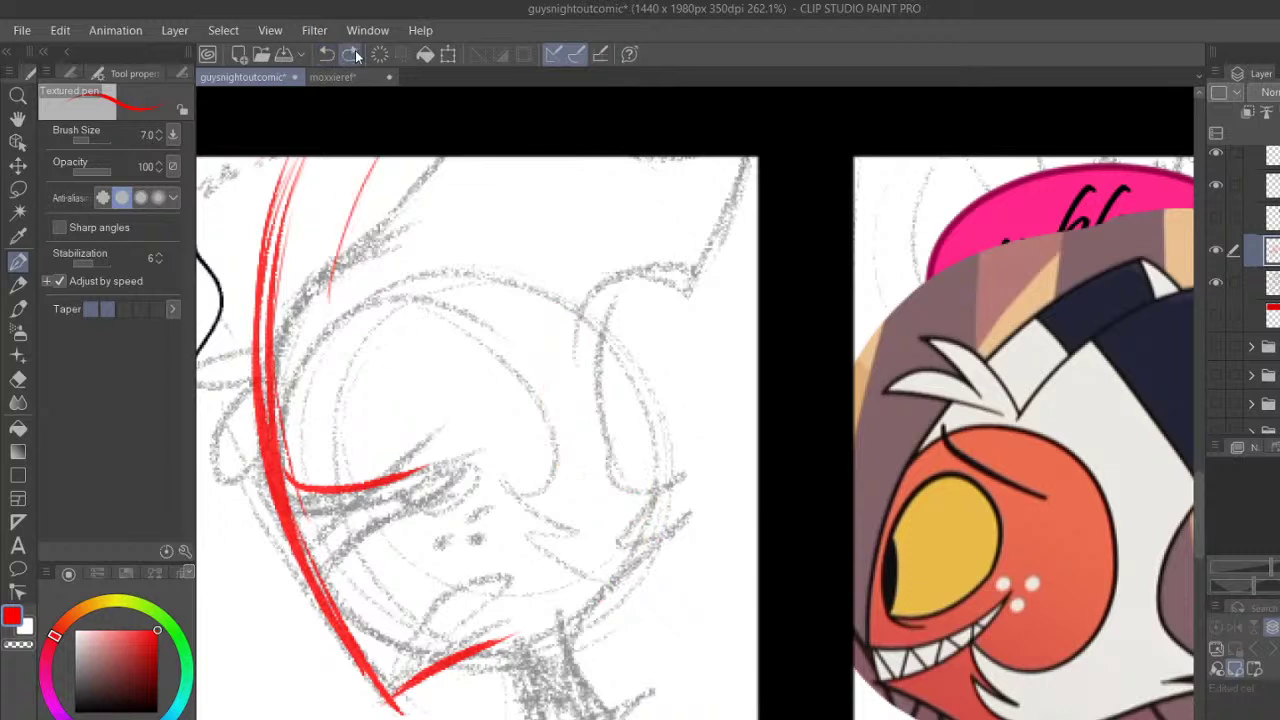
pyautogui.click(354, 55)
# Erase the red jaw line and redraw it longer, from the chin to the neck
pyautogui.click(18, 380)
pyautogui.moveTo(420, 672)
pyautogui.mouseDown()
pyautogui.moveTo(417, 702)
pyautogui.moveTo(512, 640)
pyautogui.mouseUp()
pyautogui.moveTo(392, 715); pyautogui.dragTo(490, 642)
pyautogui.click(18, 263)
pyautogui.moveTo(397, 688)
pyautogui.mouseDown()
pyautogui.moveTo(436, 658)
pyautogui.moveTo(387, 687)
pyautogui.moveTo(549, 612)
pyautogui.mouseUp()
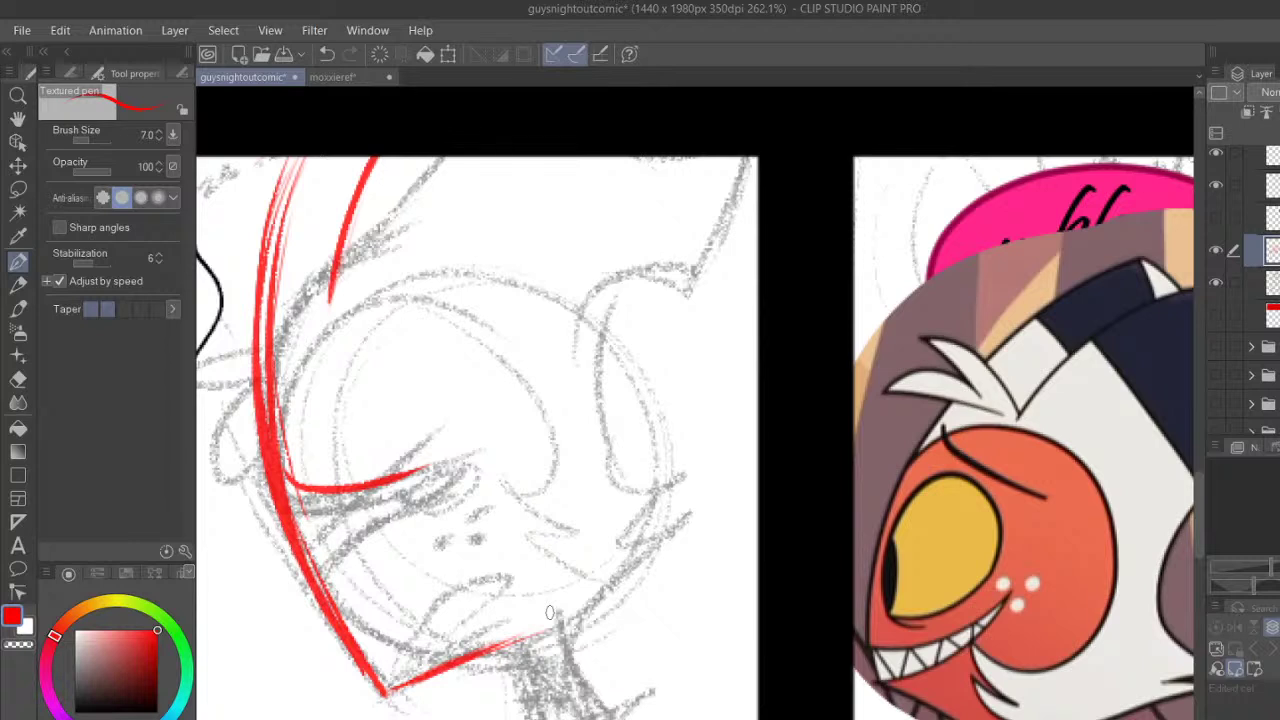
# Go over the red jaw line from the chin and extend it slightly toward the neck
pyautogui.moveTo(388, 690); pyautogui.dragTo(545, 628)
pyautogui.moveTo(470, 658); pyautogui.dragTo(563, 620)
# Try a small tilted red head oval beside the main head, with thick curved strokes along its front edge
pyautogui.moveTo(645, 202)
pyautogui.mouseDown()
pyautogui.moveTo(568, 288)
pyautogui.moveTo(568, 256)
pyautogui.moveTo(532, 388)
pyautogui.mouseUp()
pyautogui.moveTo(645, 202)
pyautogui.mouseDown()
pyautogui.moveTo(552, 300)
pyautogui.moveTo(663, 362)
pyautogui.moveTo(700, 342)
pyautogui.mouseUp()
pyautogui.moveTo(547, 290)
pyautogui.mouseDown()
pyautogui.moveTo(650, 200)
pyautogui.moveTo(662, 355)
pyautogui.mouseUp()
pyautogui.moveTo(718, 206); pyautogui.dragTo(686, 350)
pyautogui.moveTo(626, 191)
pyautogui.mouseDown()
pyautogui.moveTo(666, 351)
pyautogui.moveTo(731, 212)
pyautogui.moveTo(692, 187)
pyautogui.moveTo(645, 380)
pyautogui.mouseUp()
pyautogui.moveTo(672, 203)
pyautogui.mouseDown()
pyautogui.moveTo(547, 284)
pyautogui.moveTo(530, 382)
pyautogui.mouseUp()
pyautogui.moveTo(615, 239); pyautogui.dragTo(548, 376)
pyautogui.moveTo(640, 210); pyautogui.dragTo(552, 376)
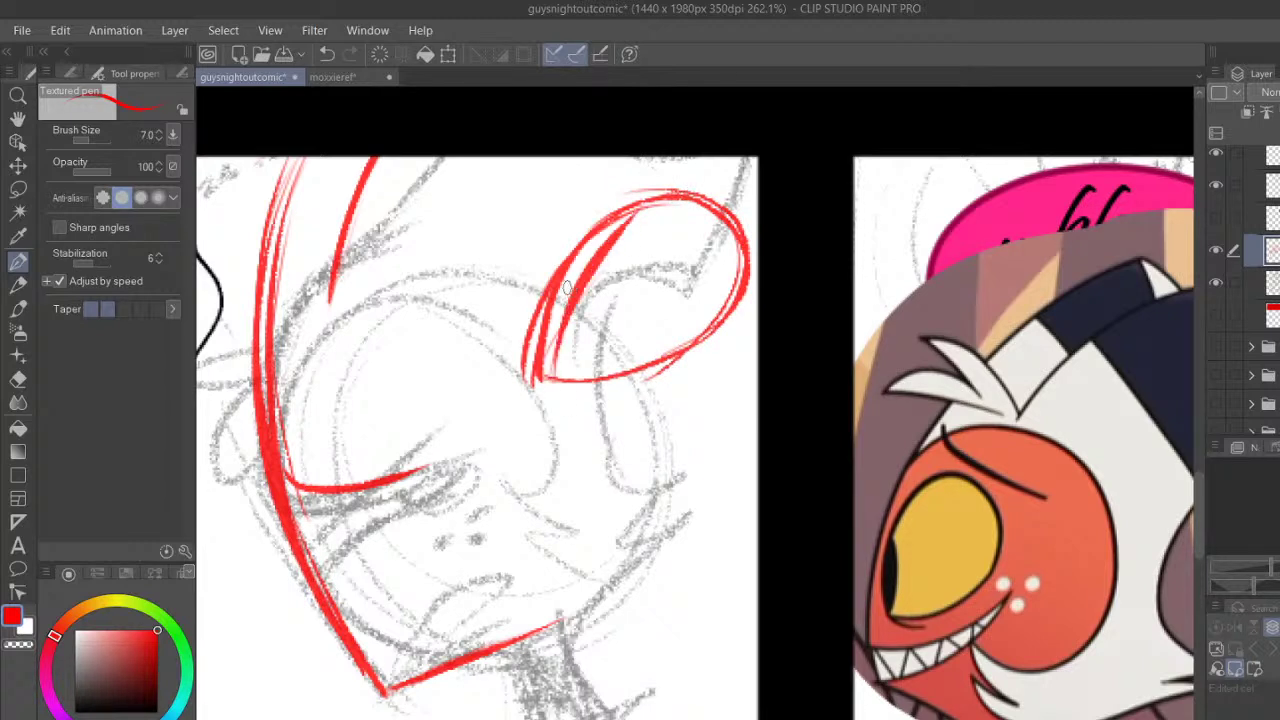
# Try a second, upright red head with curved neck lines below the tilted oval, and put a small eye circle on each head
pyautogui.moveTo(652, 392)
pyautogui.mouseDown()
pyautogui.moveTo(610, 480)
pyautogui.moveTo(586, 590)
pyautogui.moveTo(612, 606)
pyautogui.moveTo(676, 596)
pyautogui.moveTo(690, 688)
pyautogui.mouseUp()
pyautogui.moveTo(608, 458)
pyautogui.mouseDown()
pyautogui.moveTo(690, 362)
pyautogui.moveTo(760, 368)
pyautogui.mouseUp()
pyautogui.moveTo(616, 432); pyautogui.dragTo(760, 366)
pyautogui.moveTo(757, 490)
pyautogui.mouseDown()
pyautogui.moveTo(712, 612)
pyautogui.moveTo(728, 655)
pyautogui.mouseUp()
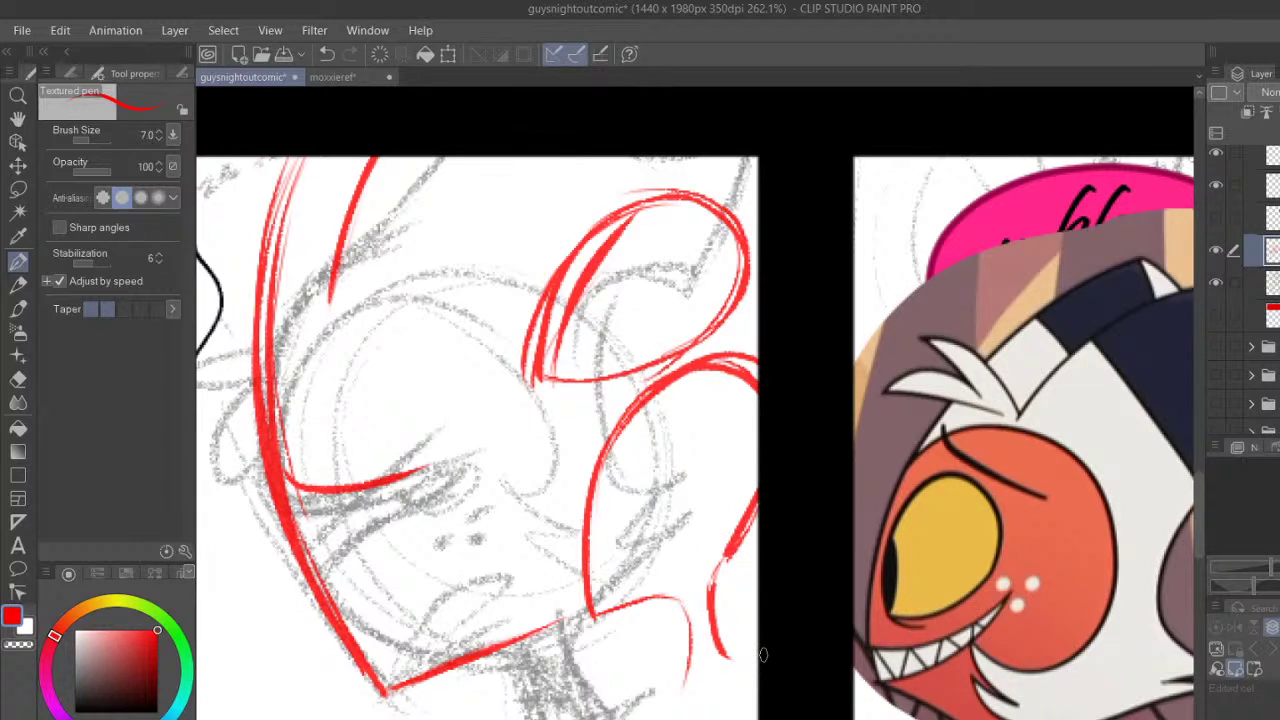
pyautogui.moveTo(697, 375)
pyautogui.mouseDown()
pyautogui.moveTo(660, 408)
pyautogui.moveTo(608, 628)
pyautogui.moveTo(662, 423)
pyautogui.moveTo(607, 688)
pyautogui.mouseUp()
pyautogui.moveTo(656, 500)
pyautogui.mouseDown()
pyautogui.moveTo(714, 477)
pyautogui.moveTo(675, 535)
pyautogui.moveTo(715, 490)
pyautogui.mouseUp()
pyautogui.moveTo(665, 258)
pyautogui.mouseDown()
pyautogui.moveTo(609, 283)
pyautogui.moveTo(672, 265)
pyautogui.mouseUp()
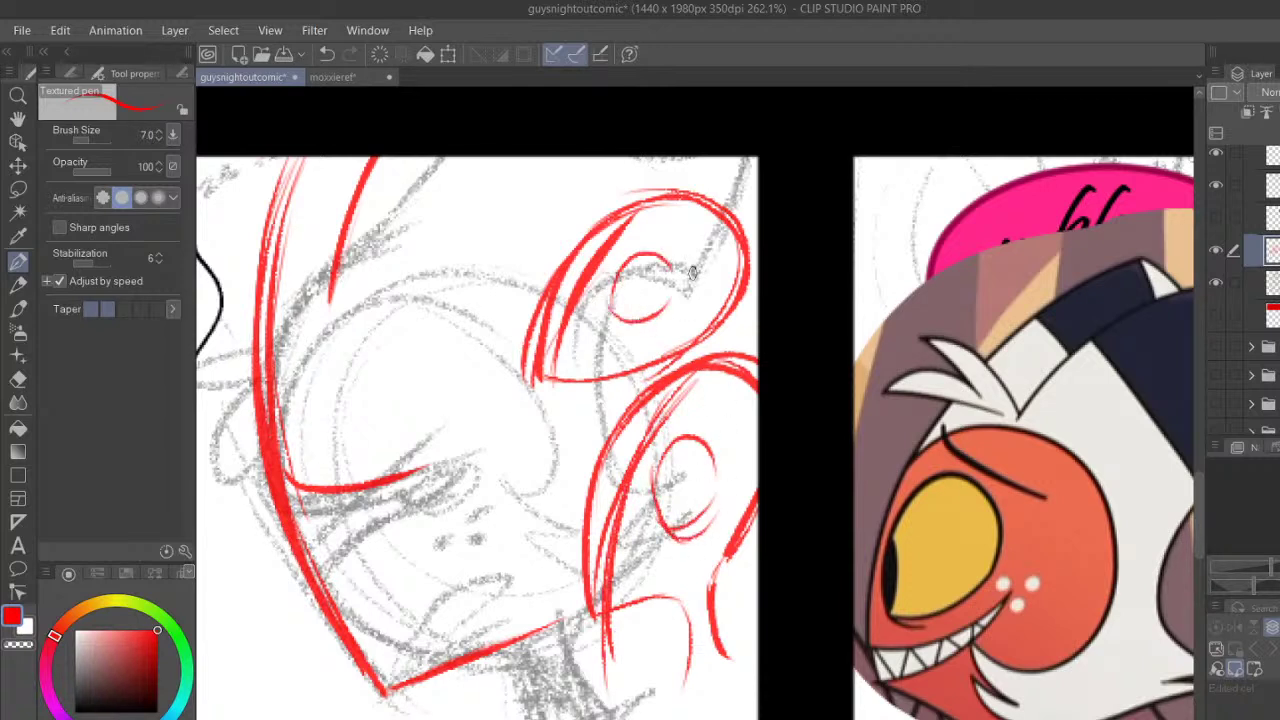
# Cross out the tilted head, add a check mark beside the upright one, and erase both trial heads with their marks
pyautogui.moveTo(528, 187); pyautogui.dragTo(715, 315)
pyautogui.moveTo(705, 158); pyautogui.dragTo(555, 420)
pyautogui.moveTo(505, 466)
pyautogui.mouseDown()
pyautogui.moveTo(562, 458)
pyautogui.moveTo(632, 388)
pyautogui.mouseUp()
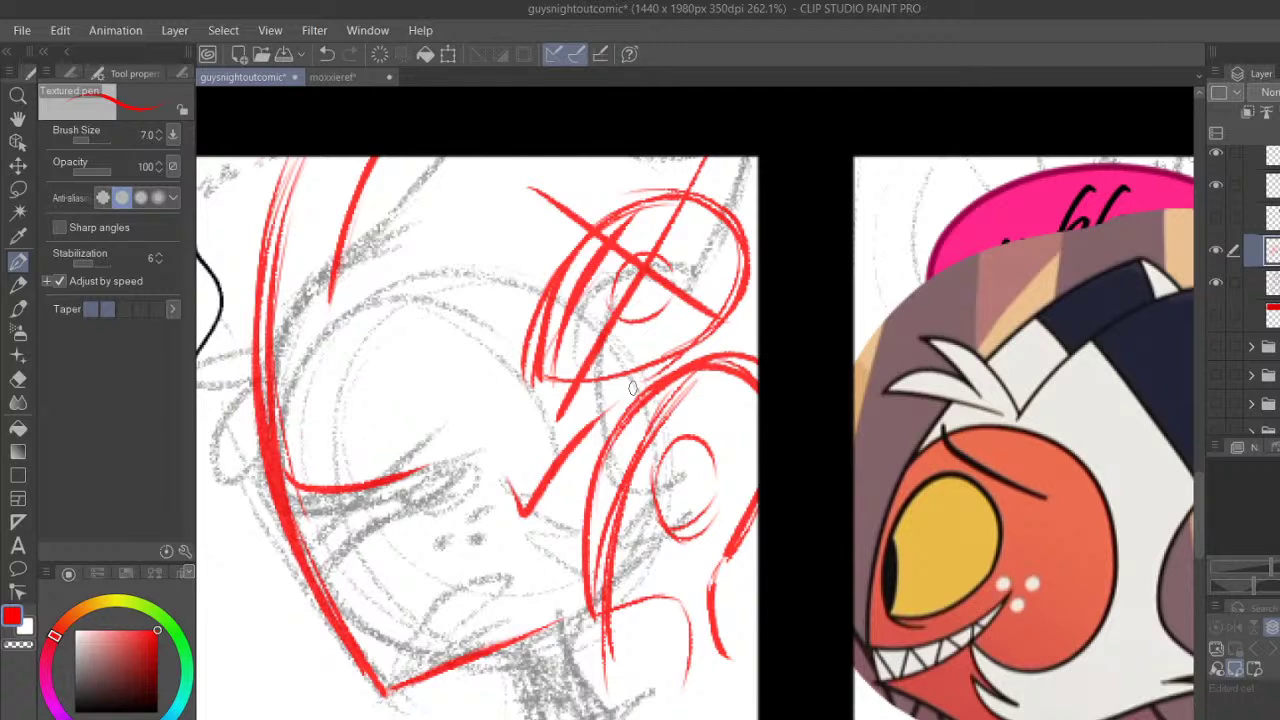
pyautogui.press('e')
pyautogui.moveTo(502, 380)
pyautogui.mouseDown()
pyautogui.moveTo(757, 171)
pyautogui.moveTo(575, 190)
pyautogui.moveTo(543, 457)
pyautogui.moveTo(557, 543)
pyautogui.moveTo(749, 491)
pyautogui.moveTo(725, 310)
pyautogui.mouseUp()
# Draw a second character's steep red face line, nearly level jaw line and two curved neck lines over the back of the sketched head
pyautogui.press('p')
pyautogui.moveTo(497, 310)
pyautogui.mouseDown()
pyautogui.moveTo(522, 548)
pyautogui.moveTo(672, 523)
pyautogui.mouseUp()
pyautogui.moveTo(525, 543); pyautogui.dragTo(668, 523)
pyautogui.moveTo(500, 300)
pyautogui.mouseDown()
pyautogui.moveTo(523, 545)
pyautogui.moveTo(682, 520)
pyautogui.mouseUp()
pyautogui.moveTo(530, 542)
pyautogui.mouseDown()
pyautogui.moveTo(577, 534)
pyautogui.moveTo(604, 643)
pyautogui.mouseUp()
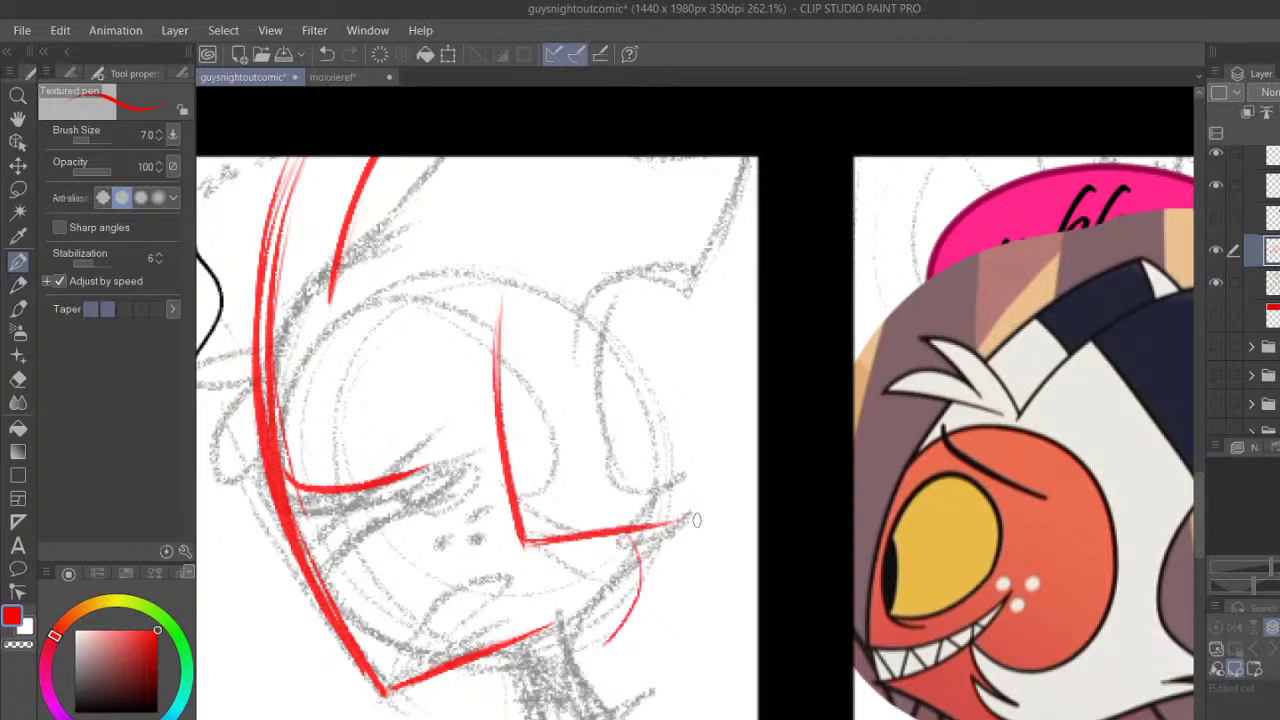
pyautogui.moveTo(688, 528); pyautogui.dragTo(704, 633)
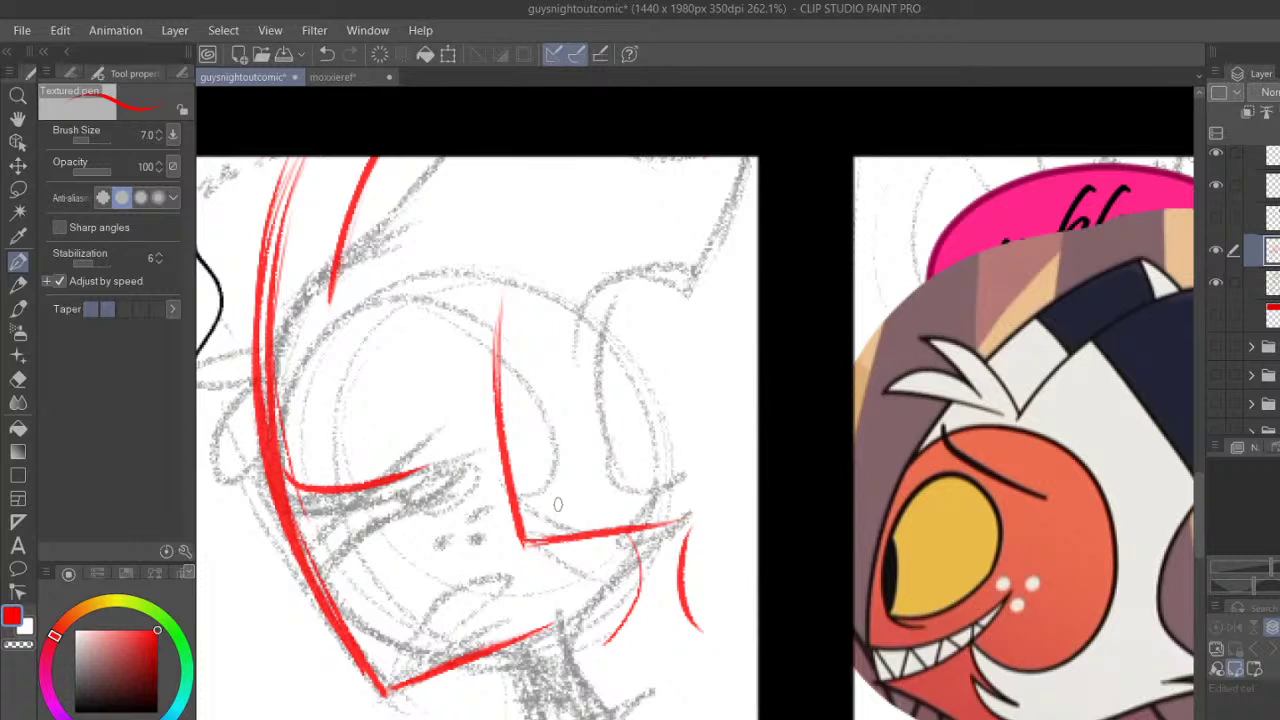
# Add a small mouth with teeth and two oval eyes above the level jaw, and enclose them in a two-lobed outline ending in a cheek tuft
pyautogui.moveTo(551, 488)
pyautogui.mouseDown()
pyautogui.moveTo(557, 500)
pyautogui.moveTo(590, 483)
pyautogui.moveTo(572, 532)
pyautogui.mouseUp()
pyautogui.moveTo(602, 392); pyautogui.dragTo(655, 418)
pyautogui.moveTo(605, 365); pyautogui.dragTo(662, 440)
pyautogui.moveTo(558, 372)
pyautogui.mouseDown()
pyautogui.moveTo(514, 395)
pyautogui.moveTo(570, 423)
pyautogui.mouseUp()
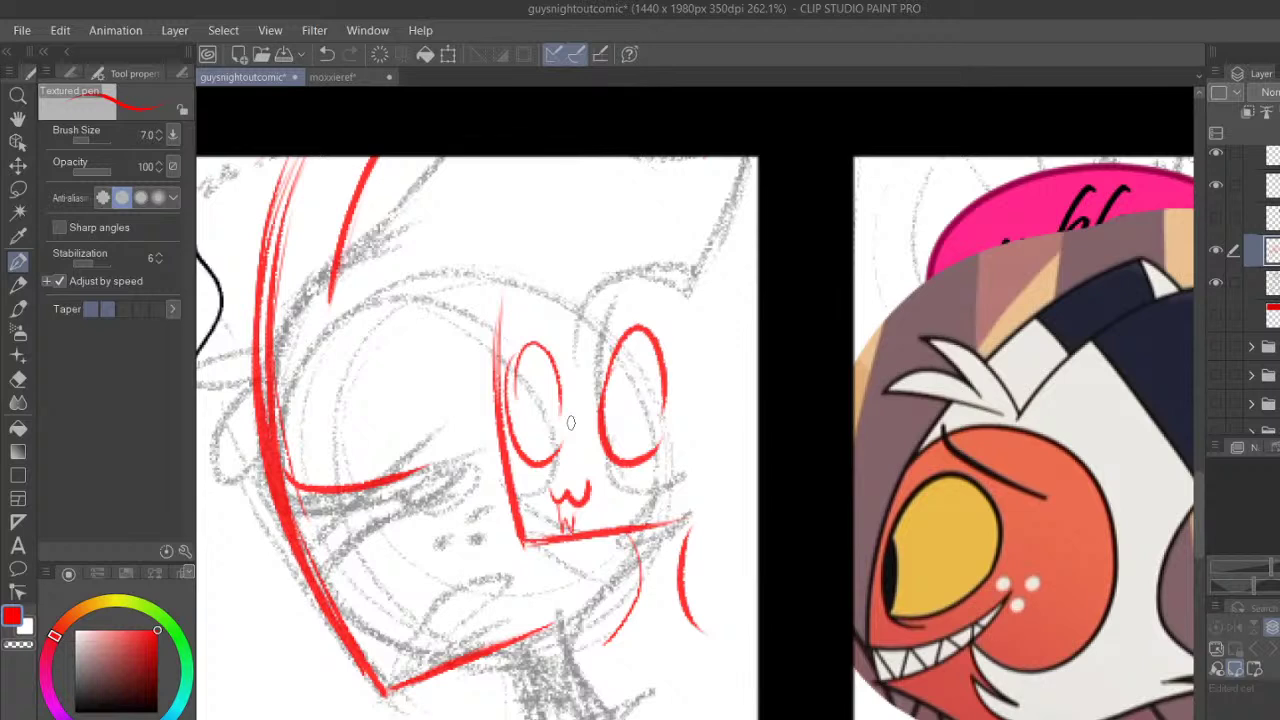
pyautogui.moveTo(493, 380)
pyautogui.mouseDown()
pyautogui.moveTo(670, 285)
pyautogui.moveTo(685, 303)
pyautogui.moveTo(687, 479)
pyautogui.moveTo(664, 473)
pyautogui.moveTo(700, 528)
pyautogui.mouseUp()
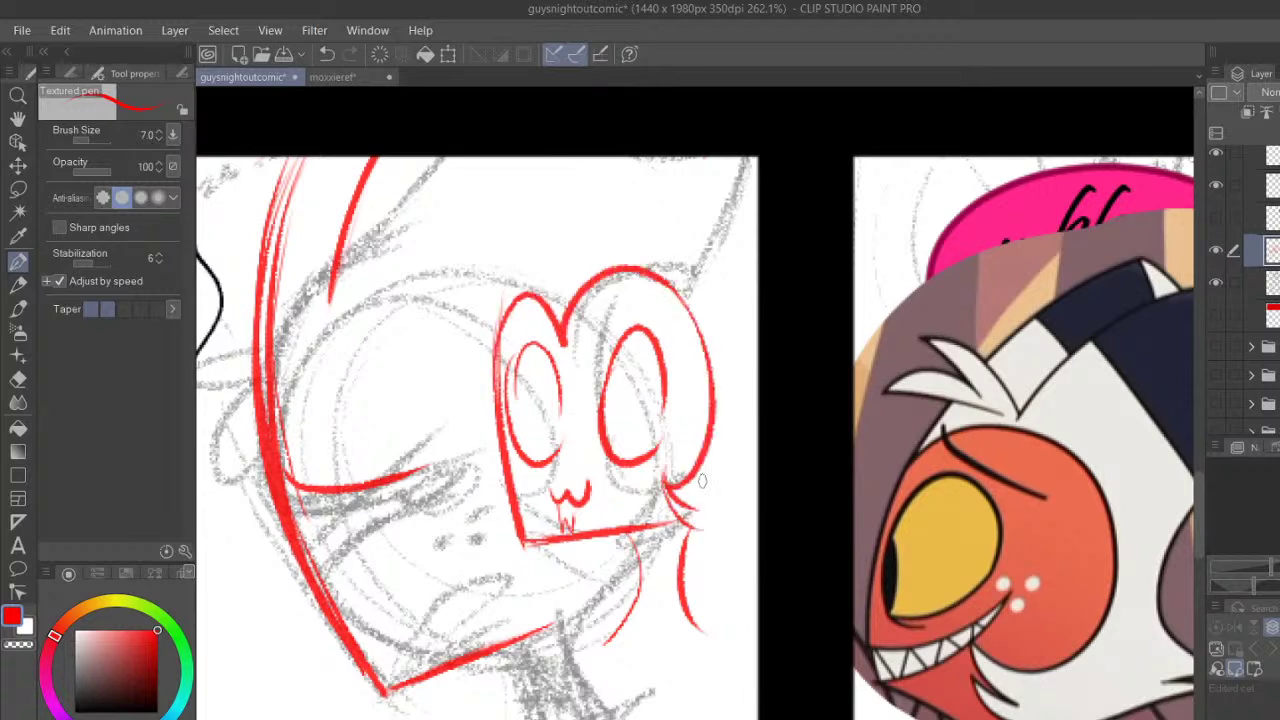
# Erase the red eyes, mouth and heart-shaped face outline drawn over the grey sketch in the panel
pyautogui.moveTo(705, 412); pyautogui.dragTo(668, 478)
pyautogui.click(18, 379)
pyautogui.moveTo(525, 325)
pyautogui.mouseDown()
pyautogui.moveTo(513, 493)
pyautogui.moveTo(540, 391)
pyautogui.moveTo(587, 463)
pyautogui.moveTo(604, 543)
pyautogui.moveTo(653, 651)
pyautogui.moveTo(701, 648)
pyautogui.moveTo(645, 555)
pyautogui.moveTo(686, 529)
pyautogui.mouseUp()
# Reinforce the inner horn line with the red textured pen and draw the curved strokes meeting in the panel's upper right corner
pyautogui.click(18, 258)
pyautogui.moveTo(366, 166); pyautogui.dragTo(324, 330)
pyautogui.hscroll(3, 695, 437)
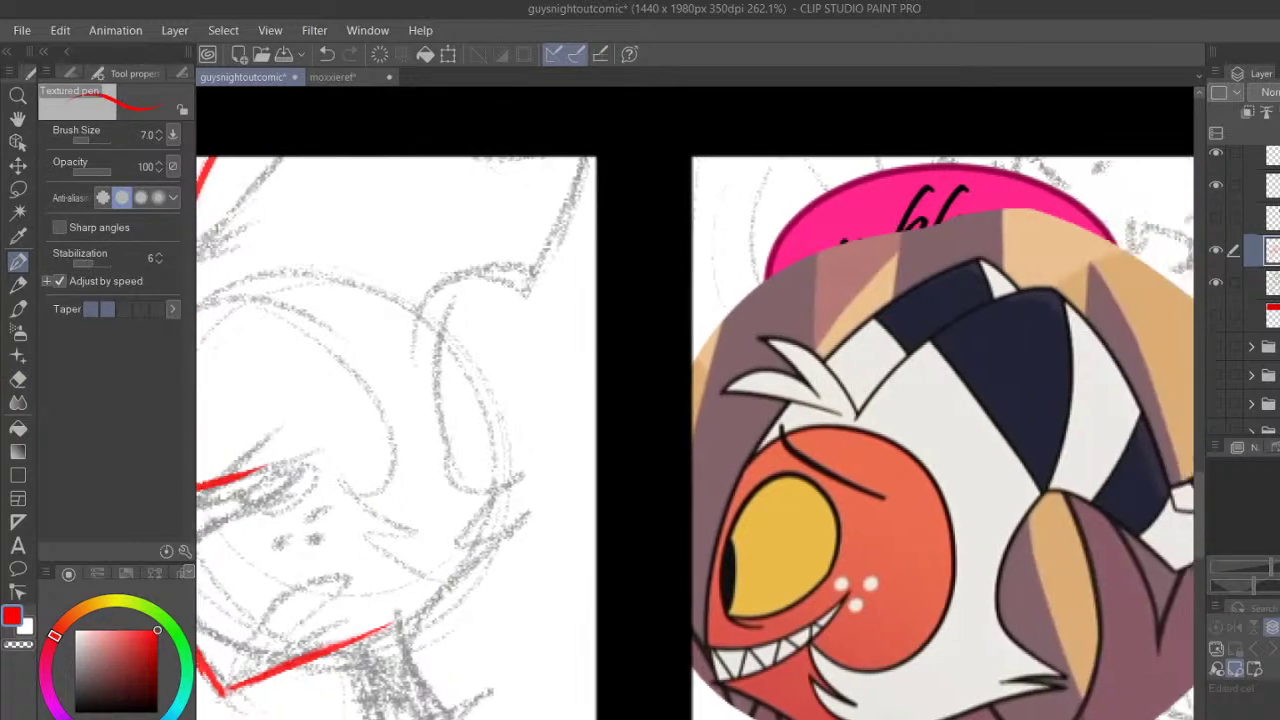
pyautogui.hscroll(-2, 695, 437)
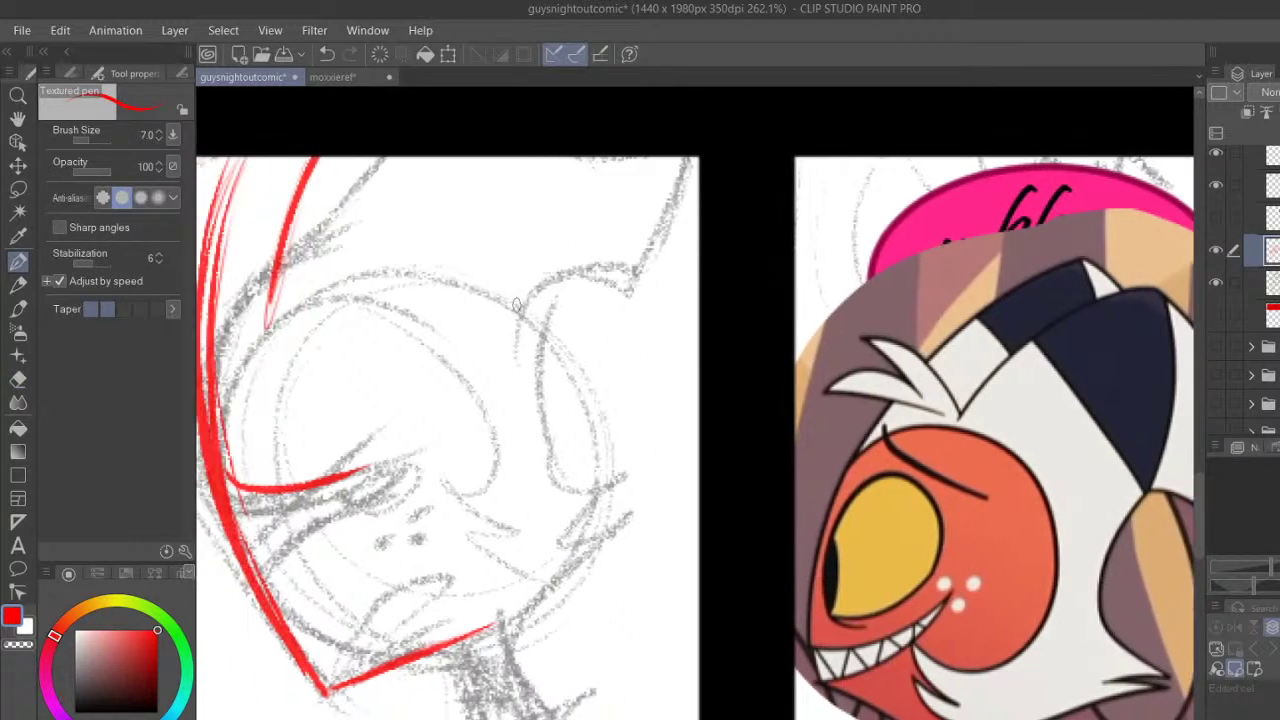
pyautogui.moveTo(432, 112); pyautogui.dragTo(655, 199)
pyautogui.moveTo(569, 147)
pyautogui.mouseDown()
pyautogui.moveTo(692, 174)
pyautogui.moveTo(719, 115)
pyautogui.mouseUp()
pyautogui.moveTo(700, 160)
pyautogui.mouseDown()
pyautogui.moveTo(653, 190)
pyautogui.moveTo(600, 174)
pyautogui.mouseUp()
pyautogui.moveTo(560, 156)
pyautogui.mouseDown()
pyautogui.moveTo(659, 183)
pyautogui.moveTo(723, 94)
pyautogui.mouseUp()
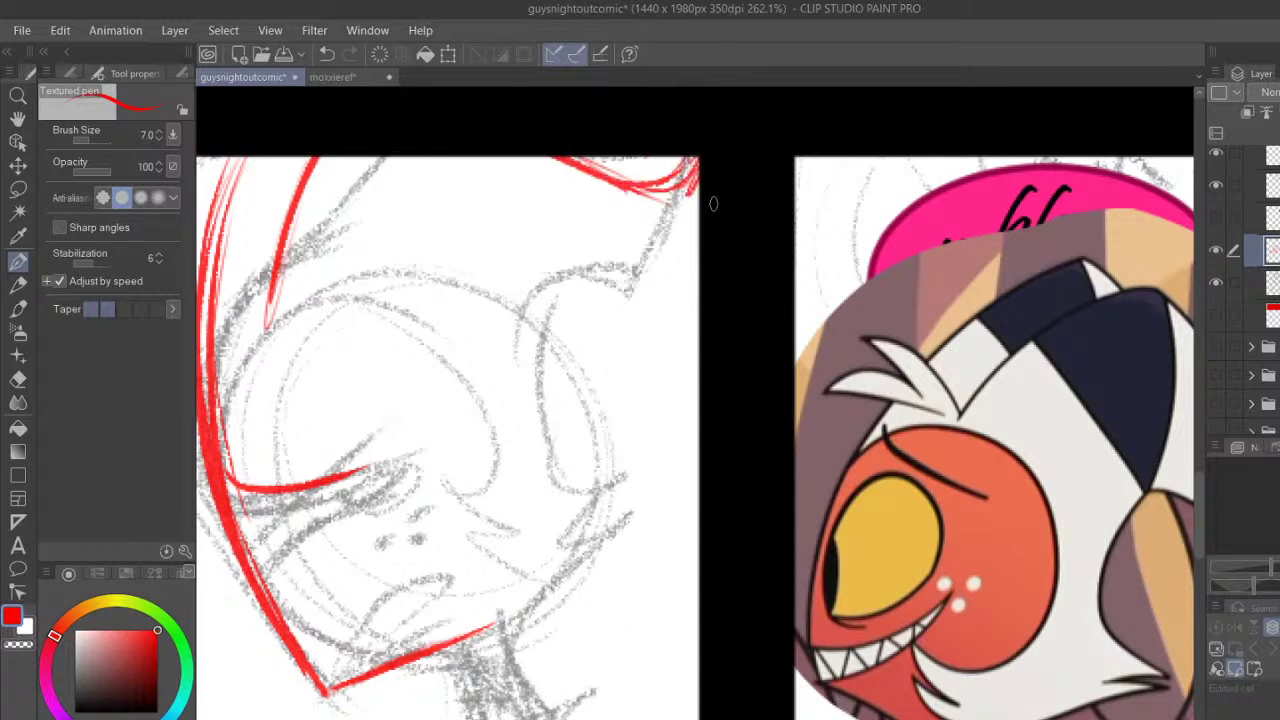
# Draw the curled outline at the back of the head in red, from the pointed tip around to the cheek
pyautogui.moveTo(514, 410)
pyautogui.mouseDown()
pyautogui.moveTo(506, 335)
pyautogui.moveTo(528, 296)
pyautogui.moveTo(610, 290)
pyautogui.moveTo(644, 304)
pyautogui.mouseUp()
pyautogui.moveTo(538, 290)
pyautogui.mouseDown()
pyautogui.moveTo(672, 318)
pyautogui.moveTo(698, 258)
pyautogui.mouseUp()
pyautogui.moveTo(660, 312); pyautogui.dragTo(698, 260)
pyautogui.moveTo(508, 330); pyautogui.dragTo(524, 456)
pyautogui.moveTo(502, 388); pyautogui.dragTo(614, 456)
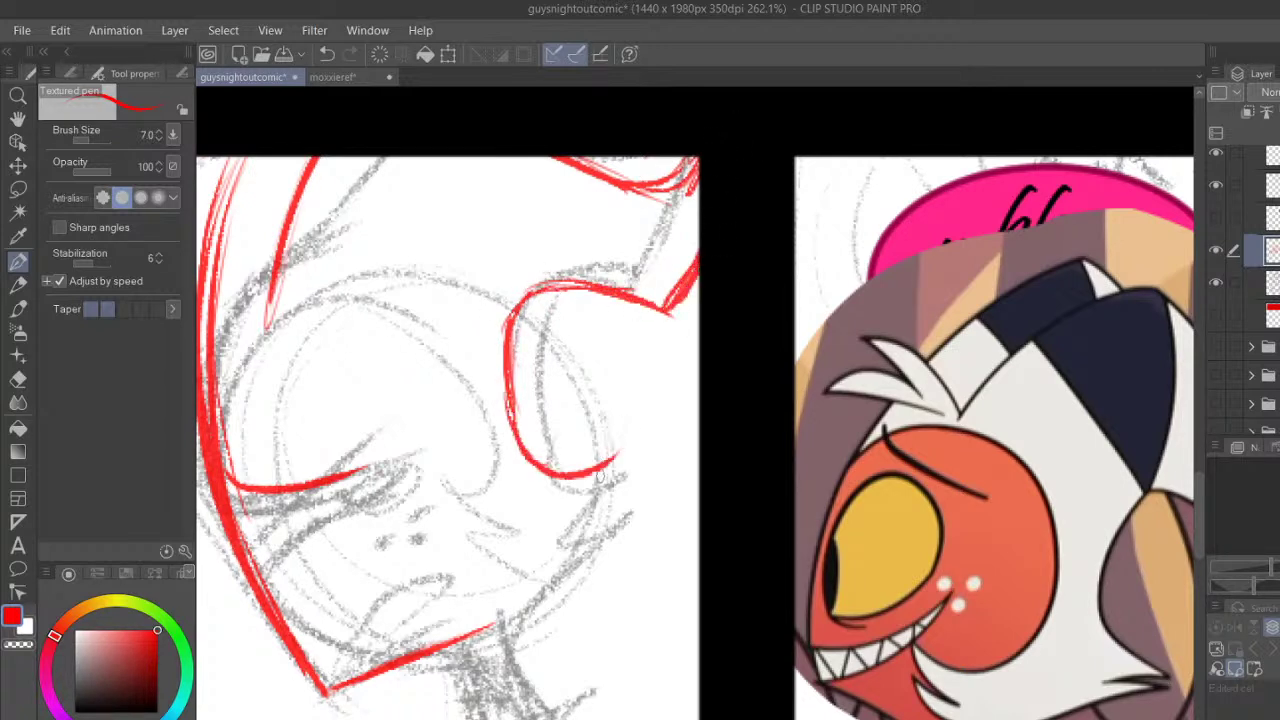
# Draw the jagged fur tufts along the back of the cheek down to the jaw in red
pyautogui.moveTo(530, 628)
pyautogui.mouseDown()
pyautogui.moveTo(580, 584)
pyautogui.moveTo(603, 534)
pyautogui.mouseUp()
pyautogui.moveTo(556, 582)
pyautogui.mouseDown()
pyautogui.moveTo(613, 458)
pyautogui.moveTo(564, 568)
pyautogui.mouseUp()
pyautogui.moveTo(602, 534)
pyautogui.mouseDown()
pyautogui.moveTo(565, 606)
pyautogui.moveTo(610, 532)
pyautogui.moveTo(604, 474)
pyautogui.mouseUp()
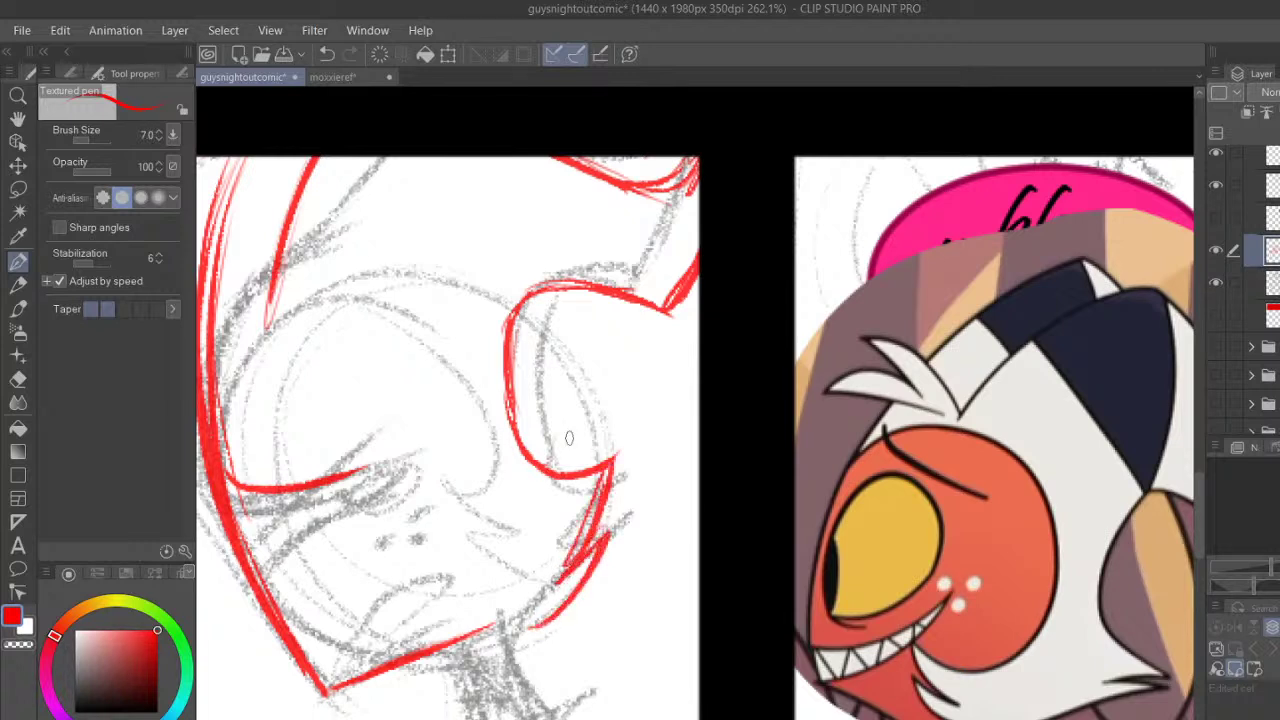
# Draw the large rounded eye-patch outline in red, arching from the front of the face towards the cheek
pyautogui.moveTo(218, 432)
pyautogui.mouseDown()
pyautogui.moveTo(348, 340)
pyautogui.moveTo(424, 390)
pyautogui.mouseUp()
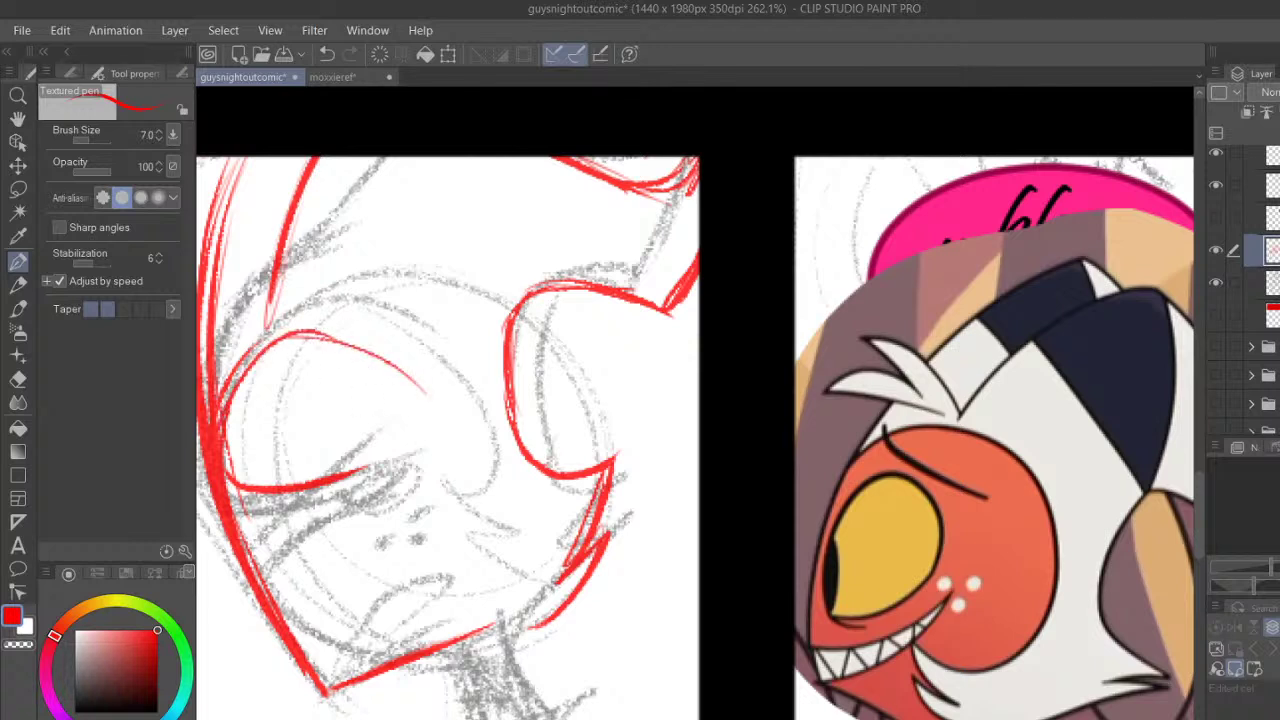
pyautogui.hscroll(-2, 696, 420)
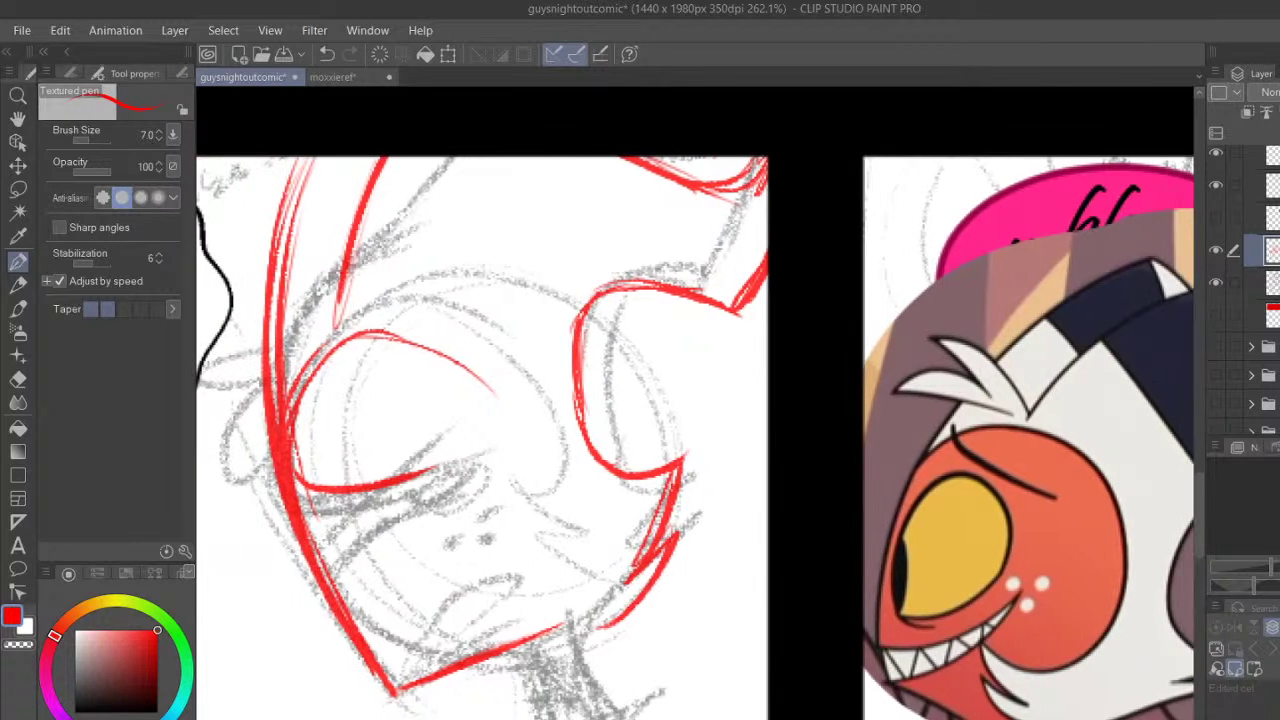
pyautogui.click(327, 55)
pyautogui.click(327, 55)
pyautogui.moveTo(302, 466)
pyautogui.mouseDown()
pyautogui.moveTo(344, 351)
pyautogui.moveTo(384, 343)
pyautogui.moveTo(483, 365)
pyautogui.mouseUp()
pyautogui.moveTo(316, 395)
pyautogui.mouseDown()
pyautogui.moveTo(543, 449)
pyautogui.moveTo(487, 523)
pyautogui.moveTo(551, 561)
pyautogui.mouseUp()
# Add the pointed cheek tufts below the eye patch, connect the jaw curve, and reinforce the patch's back edge
pyautogui.moveTo(542, 572)
pyautogui.mouseDown()
pyautogui.moveTo(496, 578)
pyautogui.moveTo(556, 624)
pyautogui.mouseUp()
pyautogui.moveTo(507, 586); pyautogui.dragTo(602, 598)
pyautogui.moveTo(518, 612); pyautogui.dragTo(606, 601)
pyautogui.moveTo(502, 579)
pyautogui.mouseDown()
pyautogui.moveTo(543, 567)
pyautogui.moveTo(537, 514)
pyautogui.moveTo(471, 356)
pyautogui.mouseUp()
pyautogui.moveTo(510, 400); pyautogui.dragTo(533, 538)
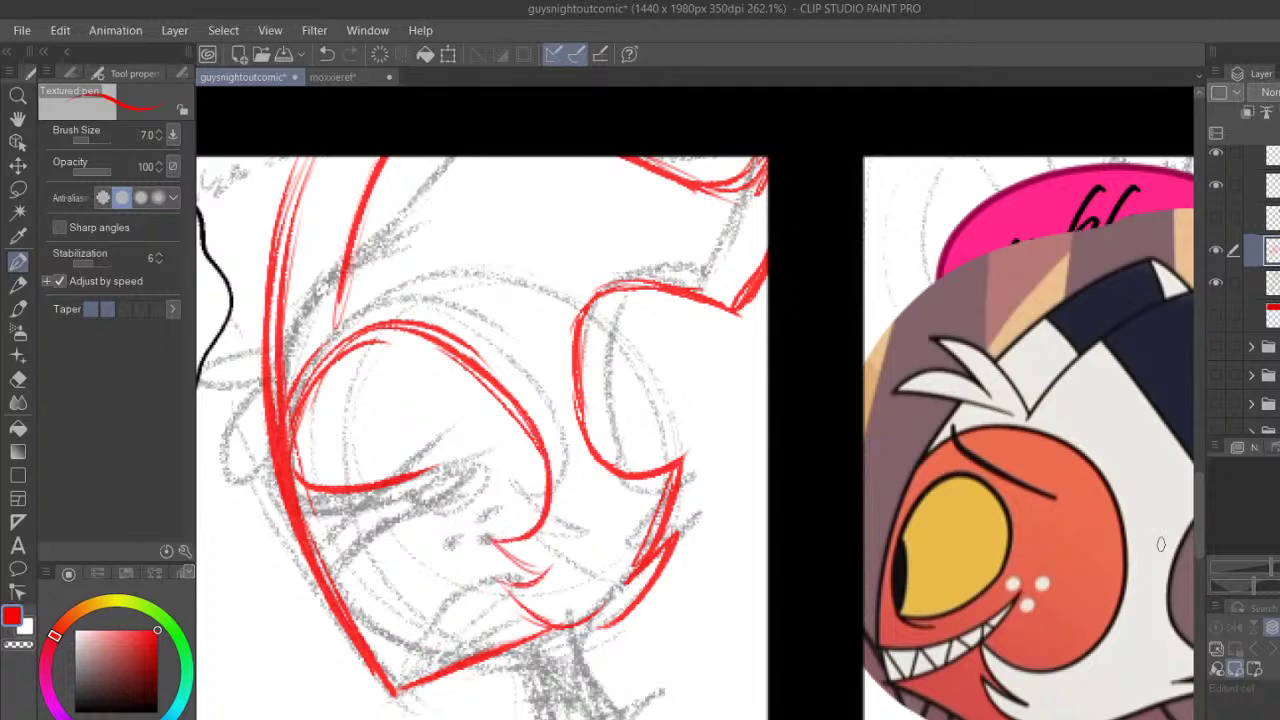
# Draw the front and back lines of the neck in red below the jaw
pyautogui.moveTo(1199, 494); pyautogui.dragTo(1199, 512)
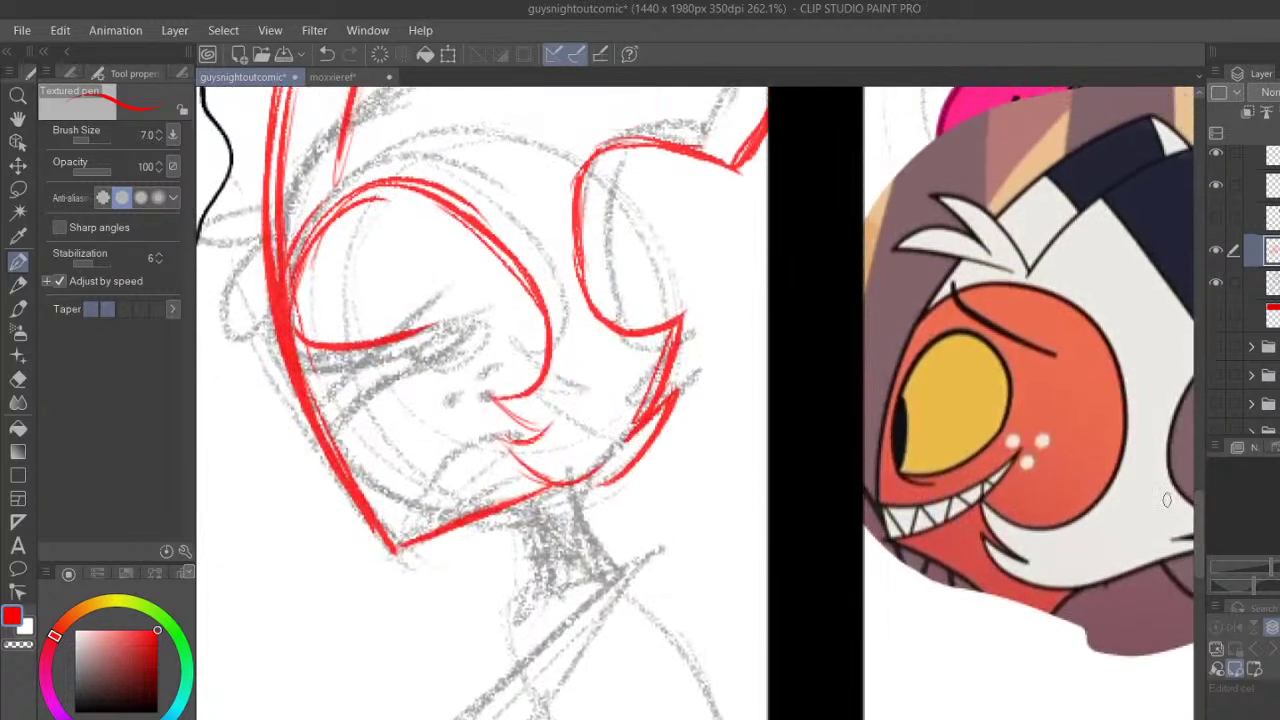
pyautogui.moveTo(522, 505); pyautogui.dragTo(548, 600)
pyautogui.moveTo(565, 484)
pyautogui.mouseDown()
pyautogui.moveTo(600, 548)
pyautogui.moveTo(632, 570)
pyautogui.moveTo(625, 458)
pyautogui.moveTo(646, 414)
pyautogui.mouseUp()
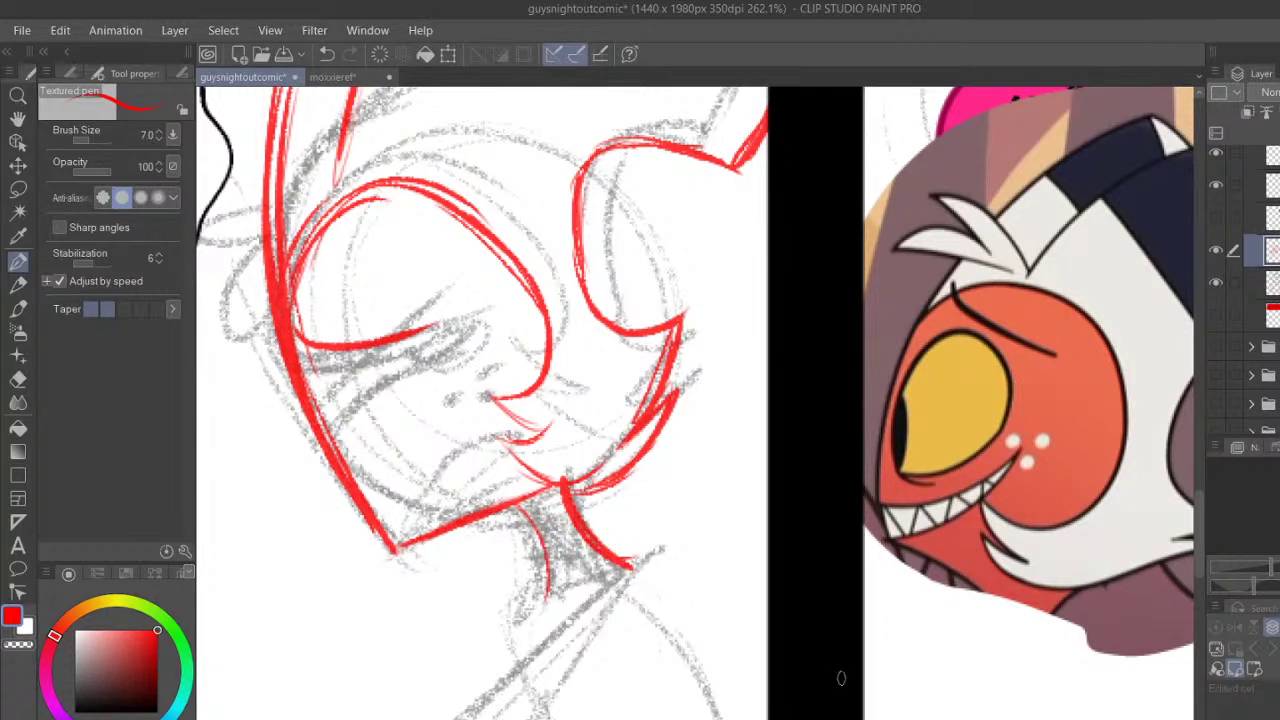
# Draw the lower crease of the squinting eye as a red line slanting up to the eye's corner
pyautogui.hscroll(-1, 695, 402)
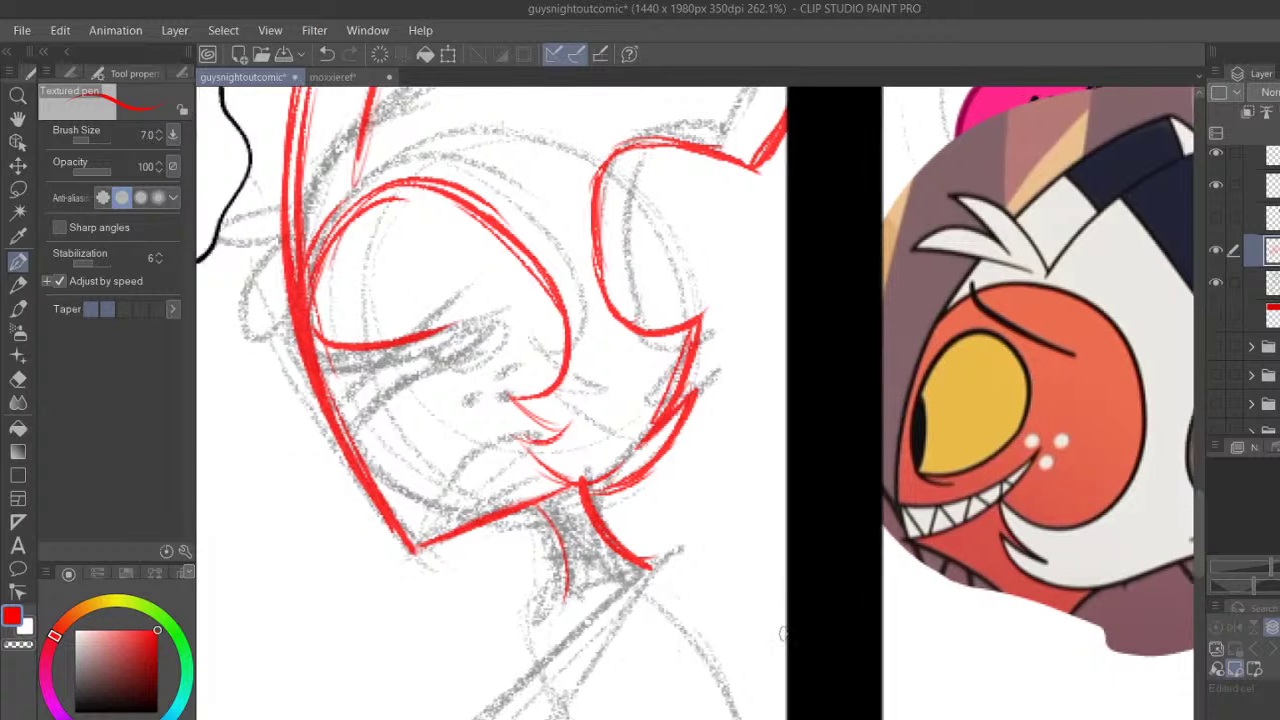
pyautogui.moveTo(369, 434); pyautogui.dragTo(462, 342)
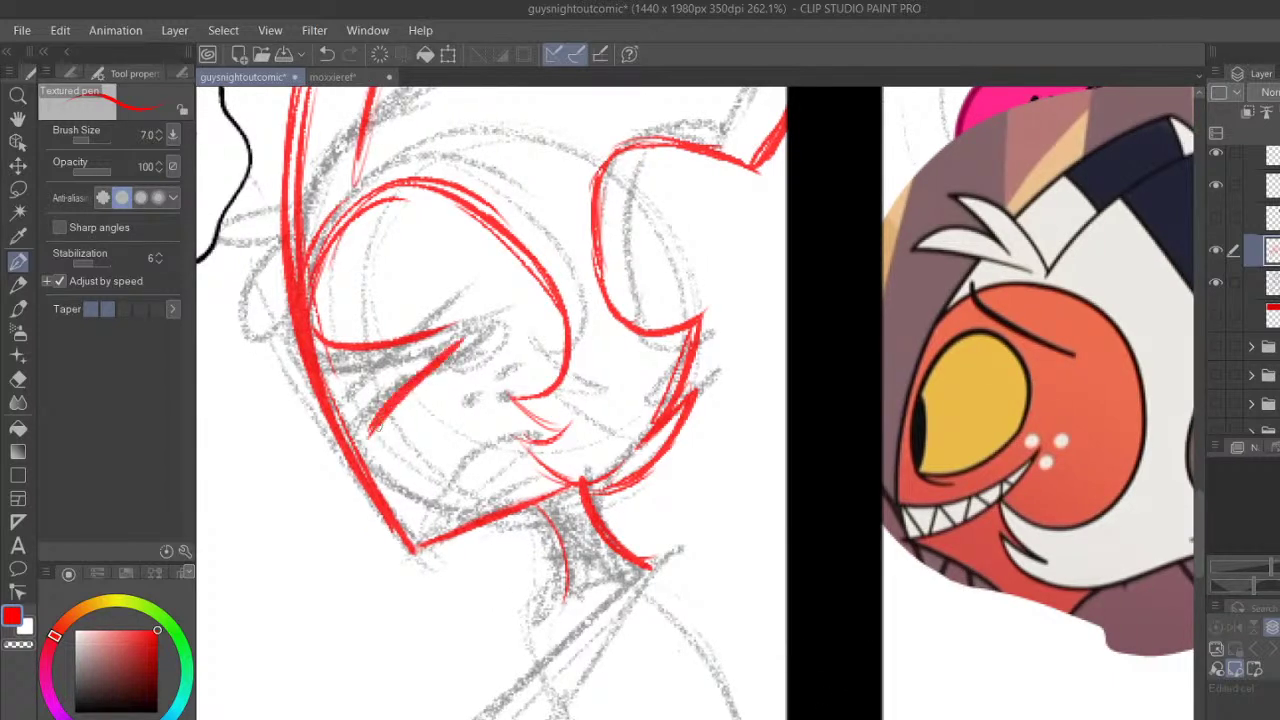
pyautogui.click(329, 53)
pyautogui.click(329, 53)
pyautogui.moveTo(378, 424); pyautogui.dragTo(452, 348)
pyautogui.moveTo(404, 382); pyautogui.dragTo(484, 319)
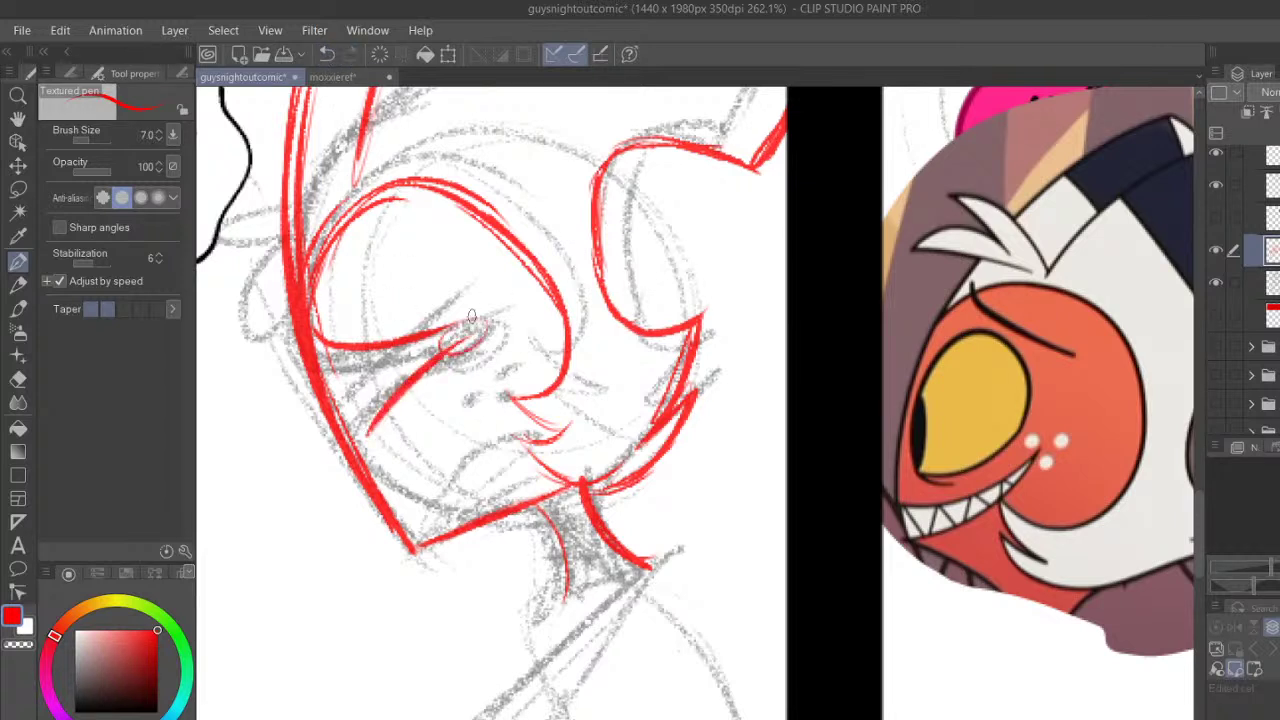
pyautogui.click(329, 53)
pyautogui.moveTo(455, 338); pyautogui.dragTo(479, 331)
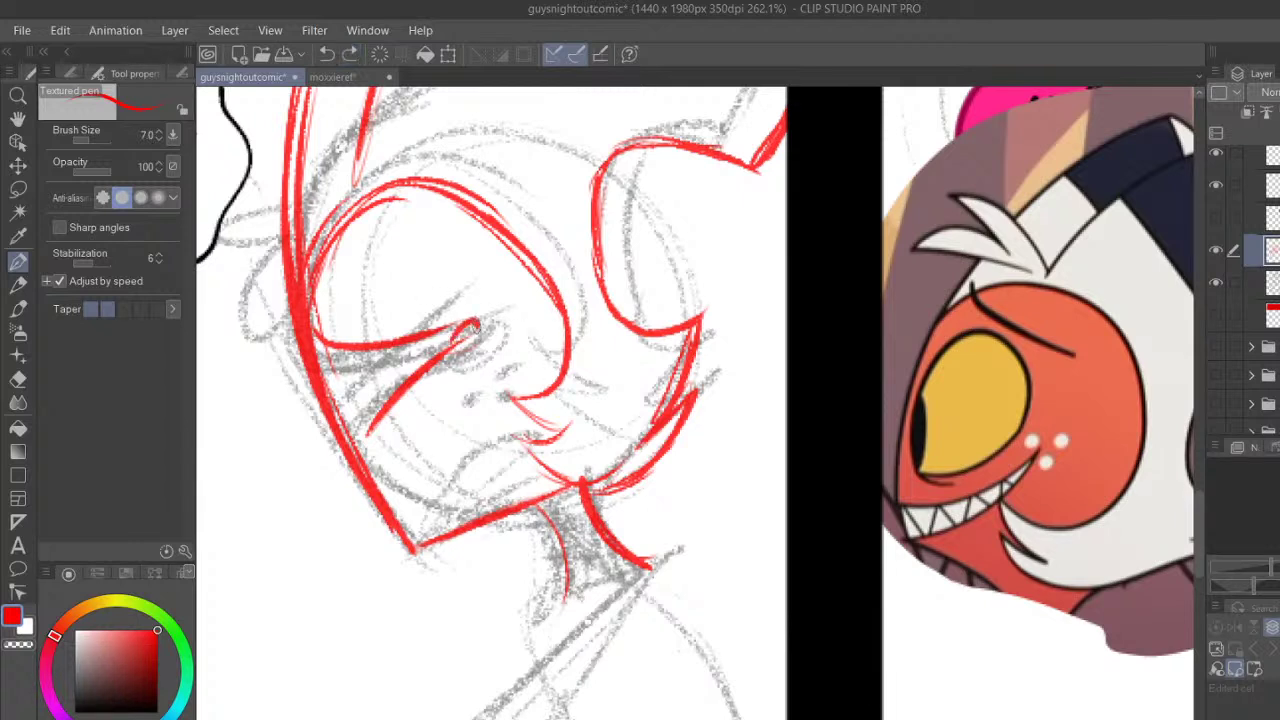
pyautogui.click(329, 55)
# Draw the tear streak running from the eye's corner down to the jaw, with small drops falling below it
pyautogui.moveTo(455, 337)
pyautogui.mouseDown()
pyautogui.moveTo(470, 321)
pyautogui.moveTo(483, 333)
pyautogui.moveTo(530, 466)
pyautogui.mouseUp()
pyautogui.moveTo(468, 337)
pyautogui.mouseDown()
pyautogui.moveTo(515, 438)
pyautogui.moveTo(527, 510)
pyautogui.mouseUp()
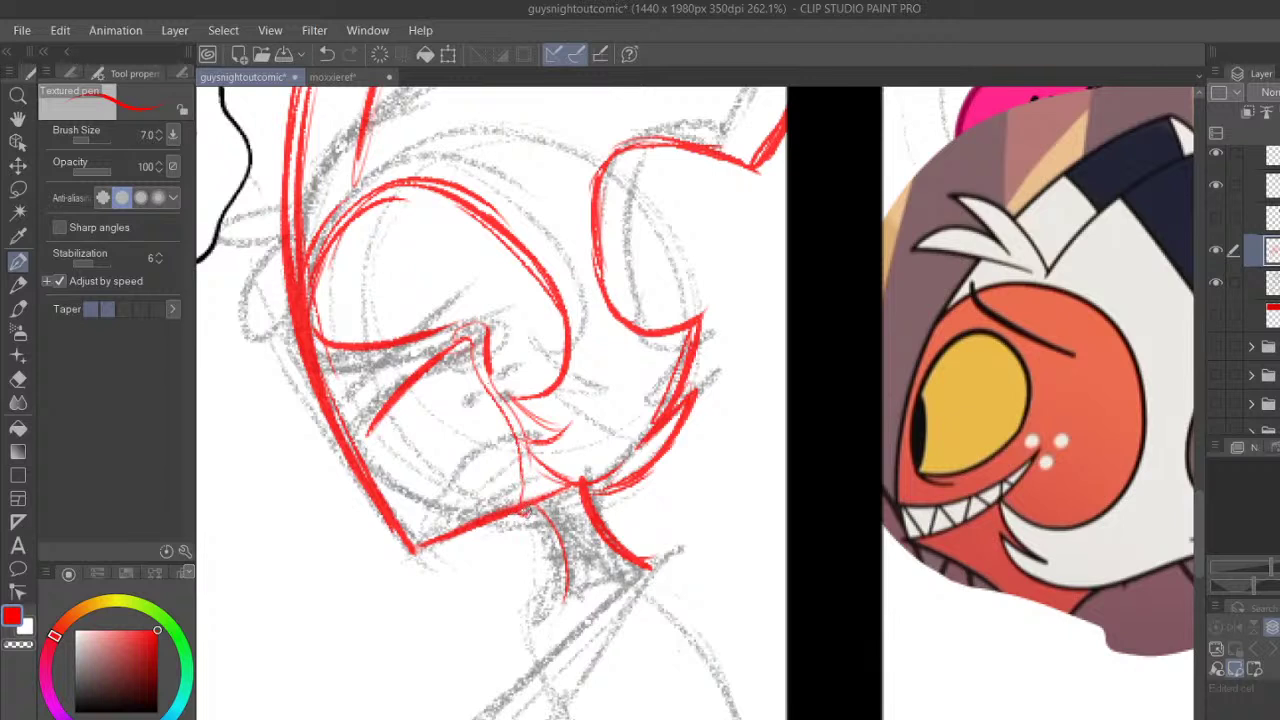
pyautogui.moveTo(527, 462); pyautogui.dragTo(532, 582)
# Add crease strokes and thicken the upper and lower lid lines of the squinting eye
pyautogui.moveTo(428, 338)
pyautogui.mouseDown()
pyautogui.moveTo(336, 380)
pyautogui.moveTo(369, 418)
pyautogui.mouseUp()
pyautogui.moveTo(369, 416); pyautogui.dragTo(432, 344)
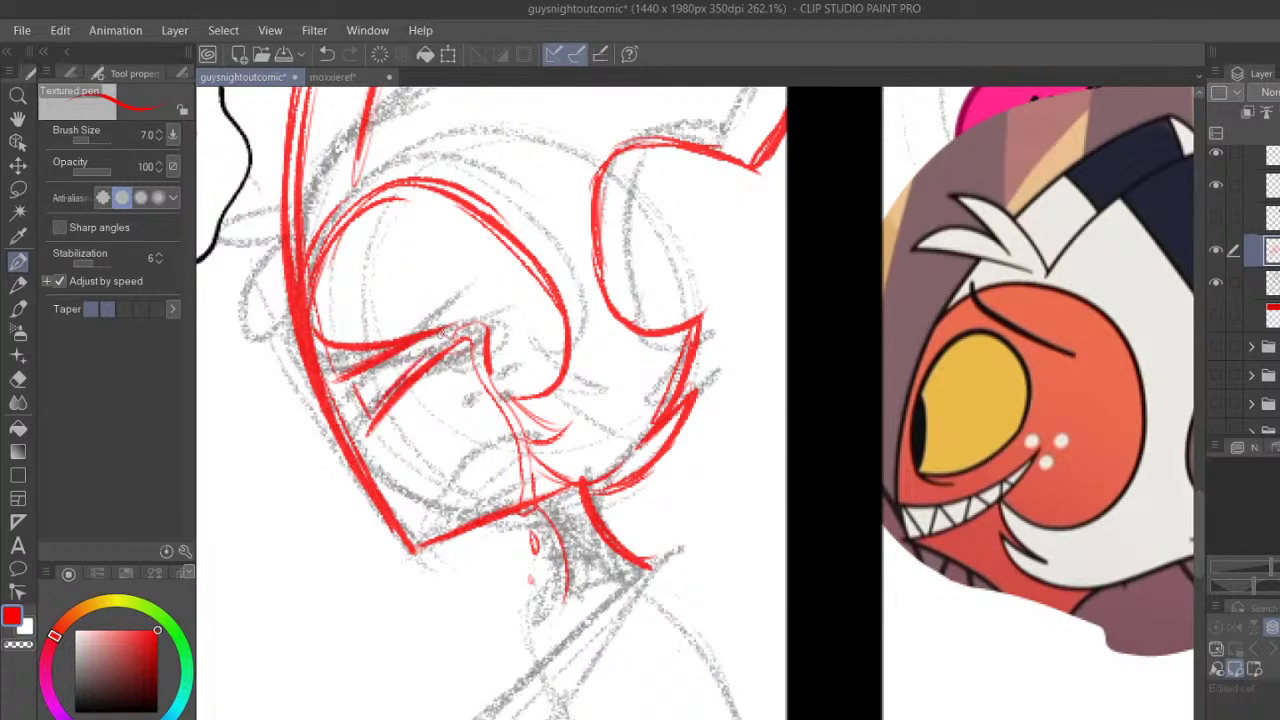
pyautogui.moveTo(374, 410); pyautogui.dragTo(428, 342)
pyautogui.moveTo(355, 383); pyautogui.dragTo(370, 414)
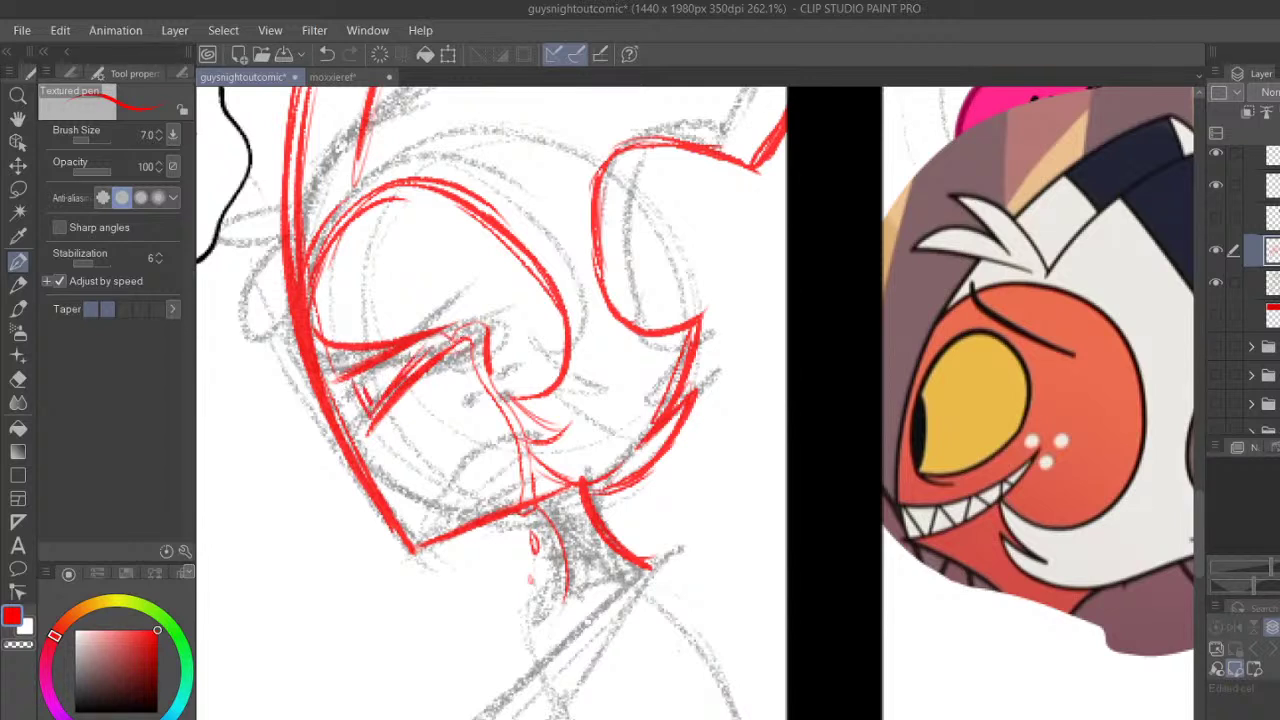
pyautogui.moveTo(392, 358); pyautogui.dragTo(454, 331)
# Draw the collar at the base of the neck and the short sleeve over the shoulder in red
pyautogui.scroll(-4, 1163, 376)
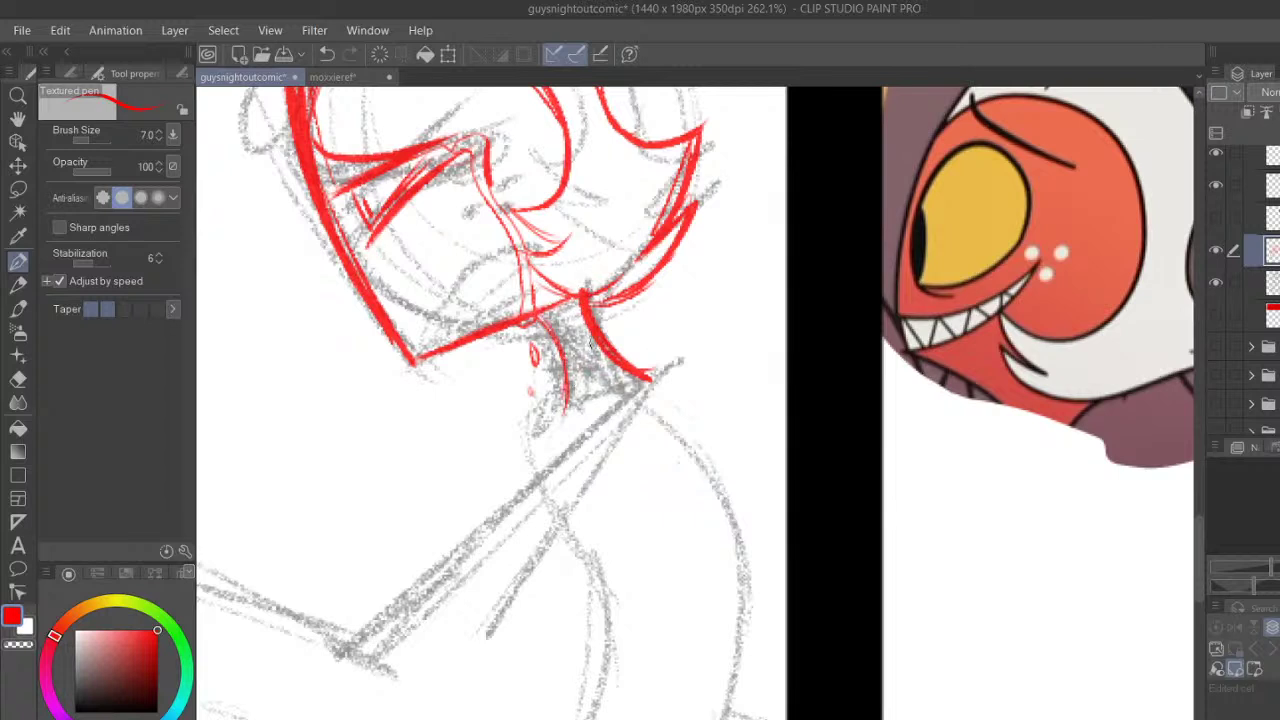
pyautogui.moveTo(580, 412)
pyautogui.mouseDown()
pyautogui.moveTo(612, 386)
pyautogui.moveTo(640, 422)
pyautogui.moveTo(597, 532)
pyautogui.moveTo(518, 466)
pyautogui.moveTo(528, 505)
pyautogui.moveTo(600, 530)
pyautogui.mouseUp()
pyautogui.moveTo(558, 422); pyautogui.dragTo(622, 343)
pyautogui.moveTo(556, 406); pyautogui.dragTo(604, 354)
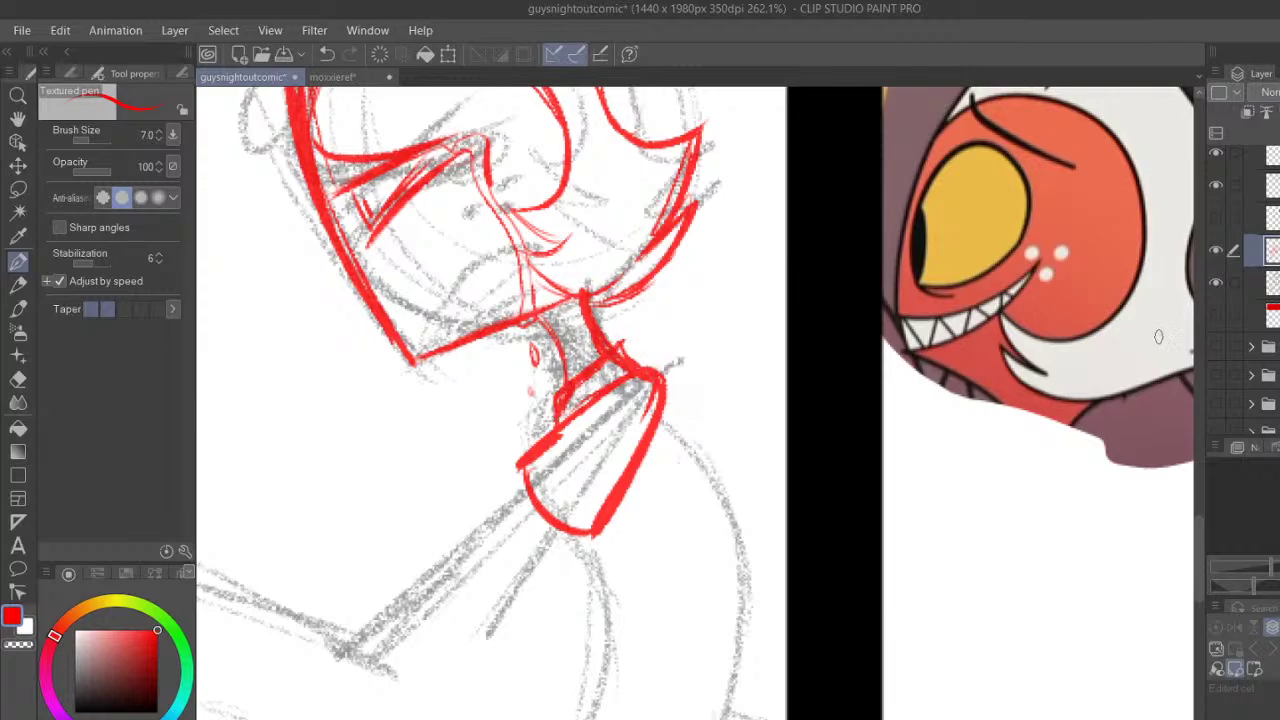
# Draw the torso's curved back and chest lines below the sleeve, with light fold strokes on the side
pyautogui.moveTo(1200, 537)
pyautogui.mouseDown()
pyautogui.moveTo(1199, 437)
pyautogui.moveTo(1203, 551)
pyautogui.moveTo(1197, 534)
pyautogui.mouseUp()
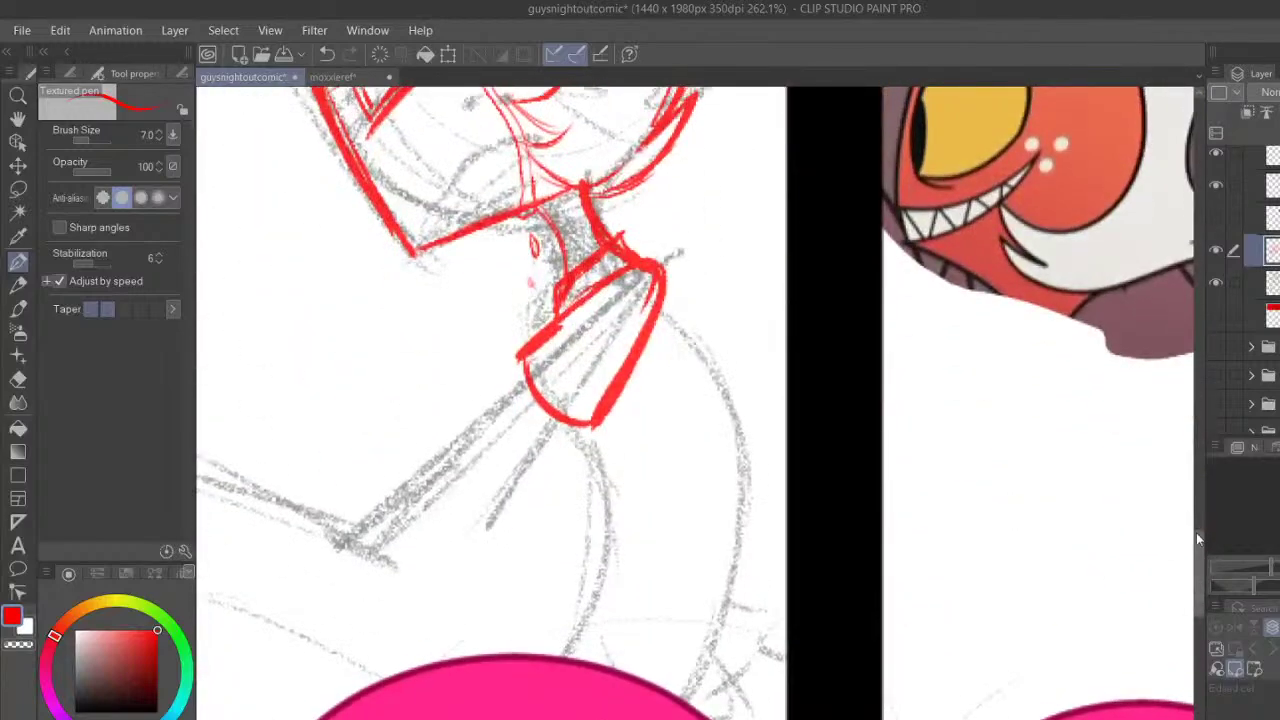
pyautogui.moveTo(670, 295)
pyautogui.mouseDown()
pyautogui.moveTo(738, 408)
pyautogui.moveTo(726, 660)
pyautogui.mouseUp()
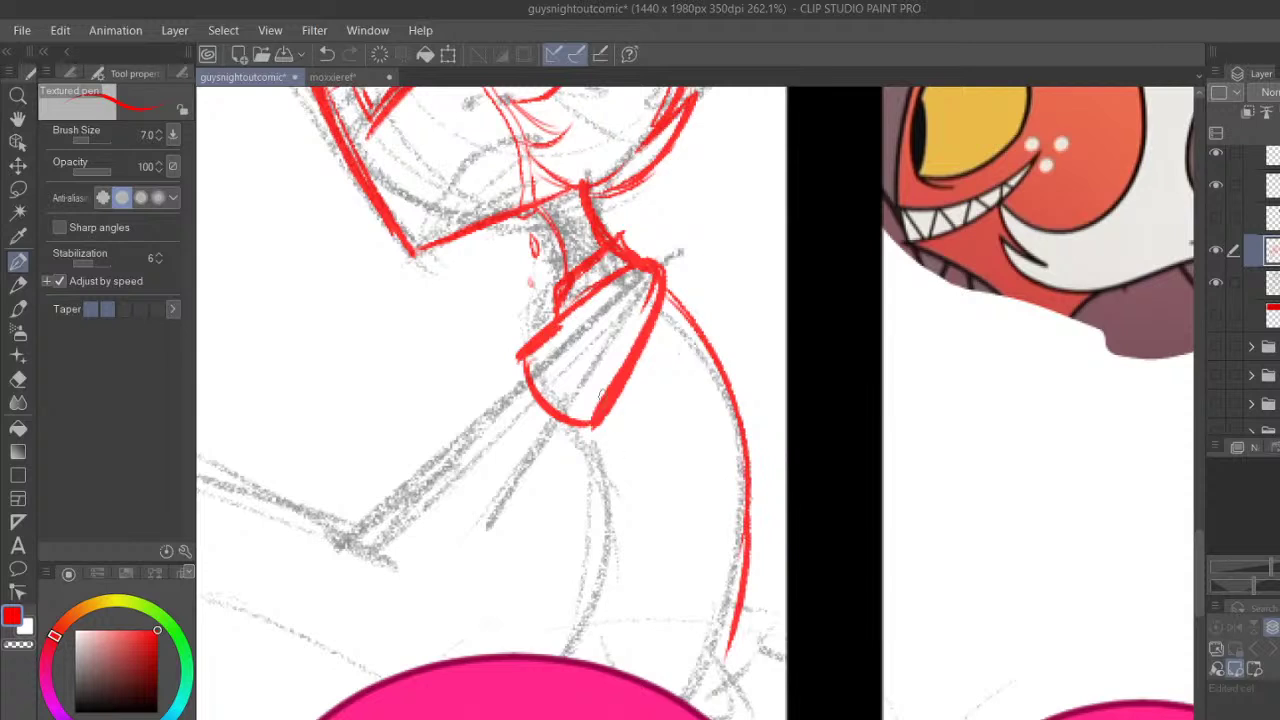
pyautogui.moveTo(587, 417)
pyautogui.mouseDown()
pyautogui.moveTo(601, 600)
pyautogui.moveTo(560, 655)
pyautogui.mouseUp()
pyautogui.moveTo(741, 550); pyautogui.dragTo(734, 677)
pyautogui.moveTo(745, 604)
pyautogui.mouseDown()
pyautogui.moveTo(742, 704)
pyautogui.moveTo(754, 719)
pyautogui.mouseUp()
pyautogui.moveTo(571, 436)
pyautogui.mouseDown()
pyautogui.moveTo(604, 560)
pyautogui.moveTo(577, 650)
pyautogui.moveTo(594, 530)
pyautogui.mouseUp()
pyautogui.moveTo(620, 638); pyautogui.dragTo(706, 520)
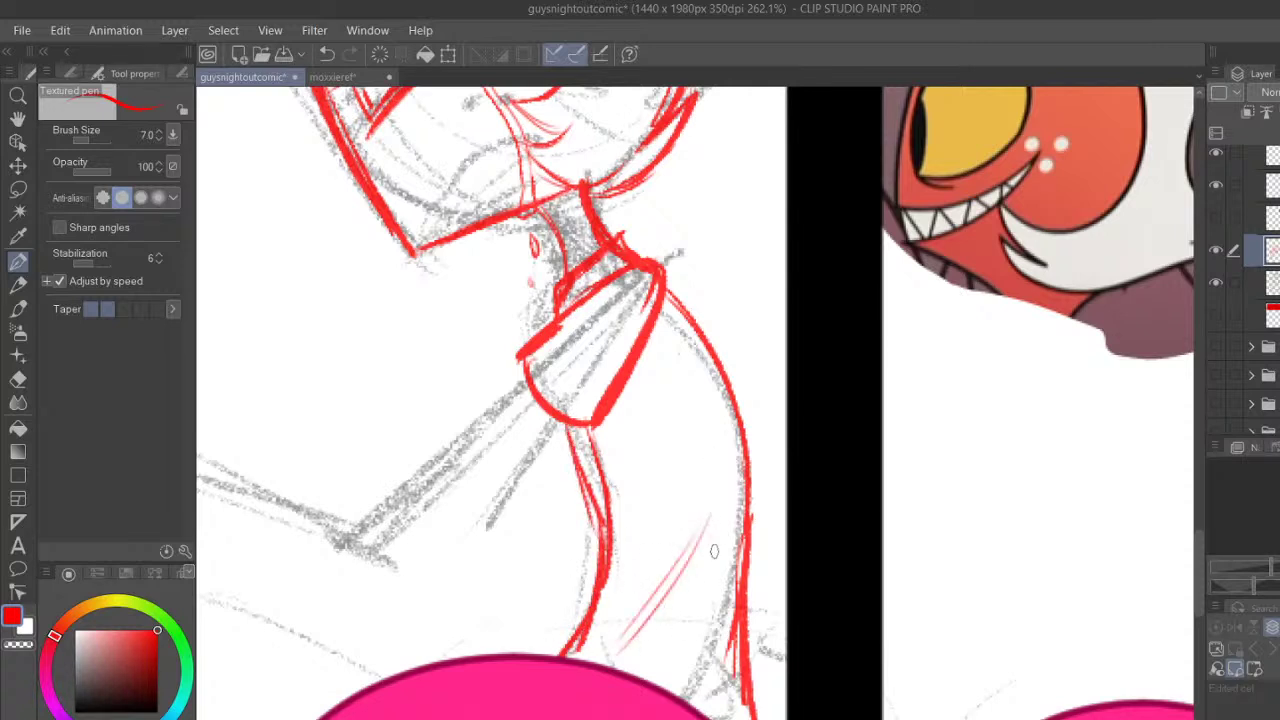
# Draw the upper and lower edges of the upper arm in red, from the sleeve to the elbow
pyautogui.hscroll(-12, 697, 403)
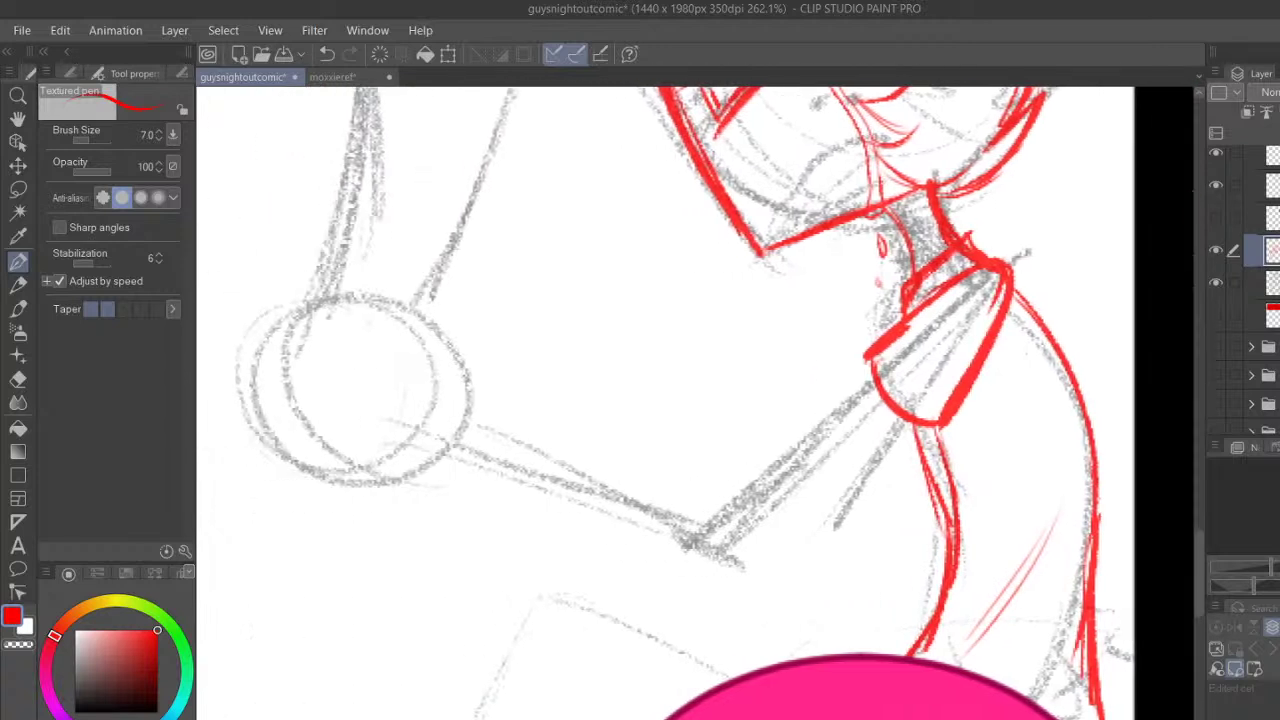
pyautogui.hscroll(1, 697, 403)
pyautogui.moveTo(864, 444); pyautogui.dragTo(752, 558)
pyautogui.moveTo(892, 426); pyautogui.dragTo(746, 568)
pyautogui.moveTo(706, 520); pyautogui.dragTo(848, 374)
# Draw both edges of the forearm from the wrist to the elbow and reinforce the underside of the upper arm
pyautogui.moveTo(574, 552); pyautogui.dragTo(527, 471)
pyautogui.moveTo(488, 350)
pyautogui.mouseDown()
pyautogui.moveTo(630, 590)
pyautogui.moveTo(668, 570)
pyautogui.mouseUp()
pyautogui.moveTo(460, 320); pyautogui.dragTo(603, 575)
pyautogui.moveTo(536, 364); pyautogui.dragTo(600, 455)
pyautogui.moveTo(518, 324); pyautogui.dragTo(646, 502)
pyautogui.moveTo(533, 363); pyautogui.dragTo(633, 514)
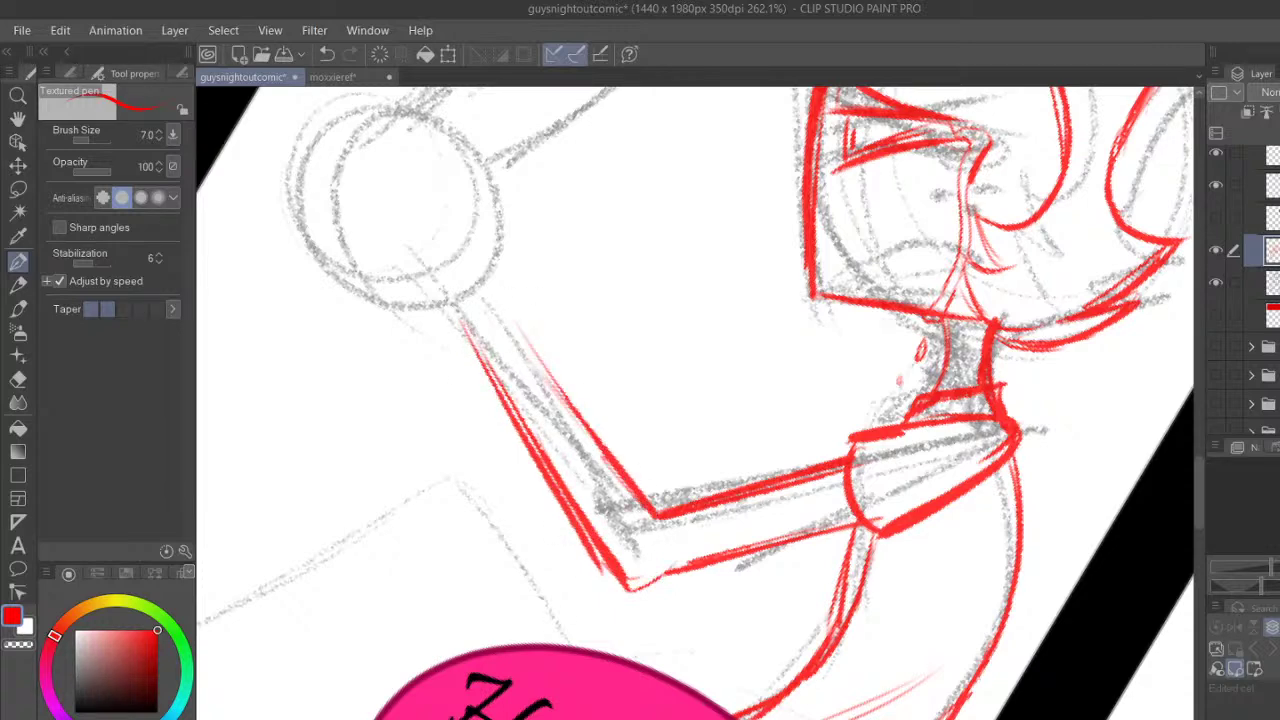
pyautogui.press('-')
pyautogui.moveTo(719, 590); pyautogui.dragTo(862, 468)
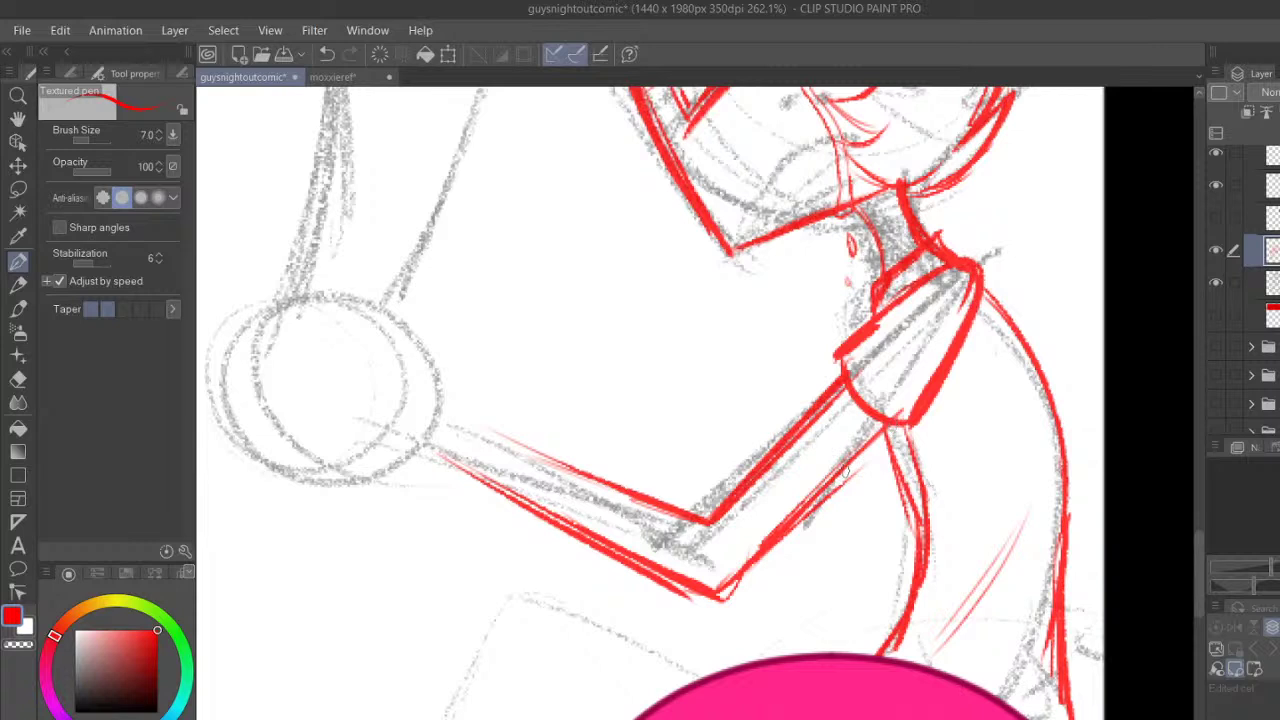
# Lasso the red forearm and elbow, shift them slightly towards the shoulder with a transform, and deselect
pyautogui.click(18, 189)
pyautogui.moveTo(507, 357)
pyautogui.mouseDown()
pyautogui.moveTo(686, 620)
pyautogui.moveTo(748, 468)
pyautogui.moveTo(537, 340)
pyautogui.mouseUp()
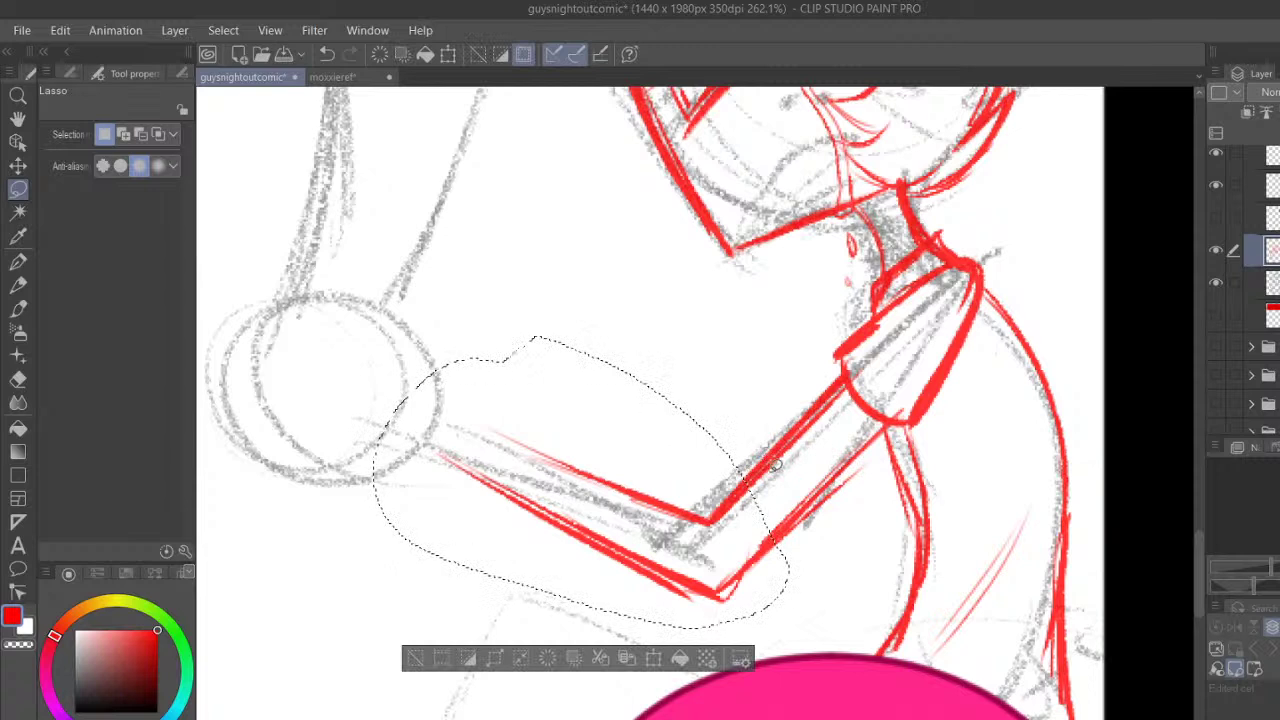
pyautogui.click(653, 658)
pyautogui.moveTo(745, 568); pyautogui.dragTo(761, 552)
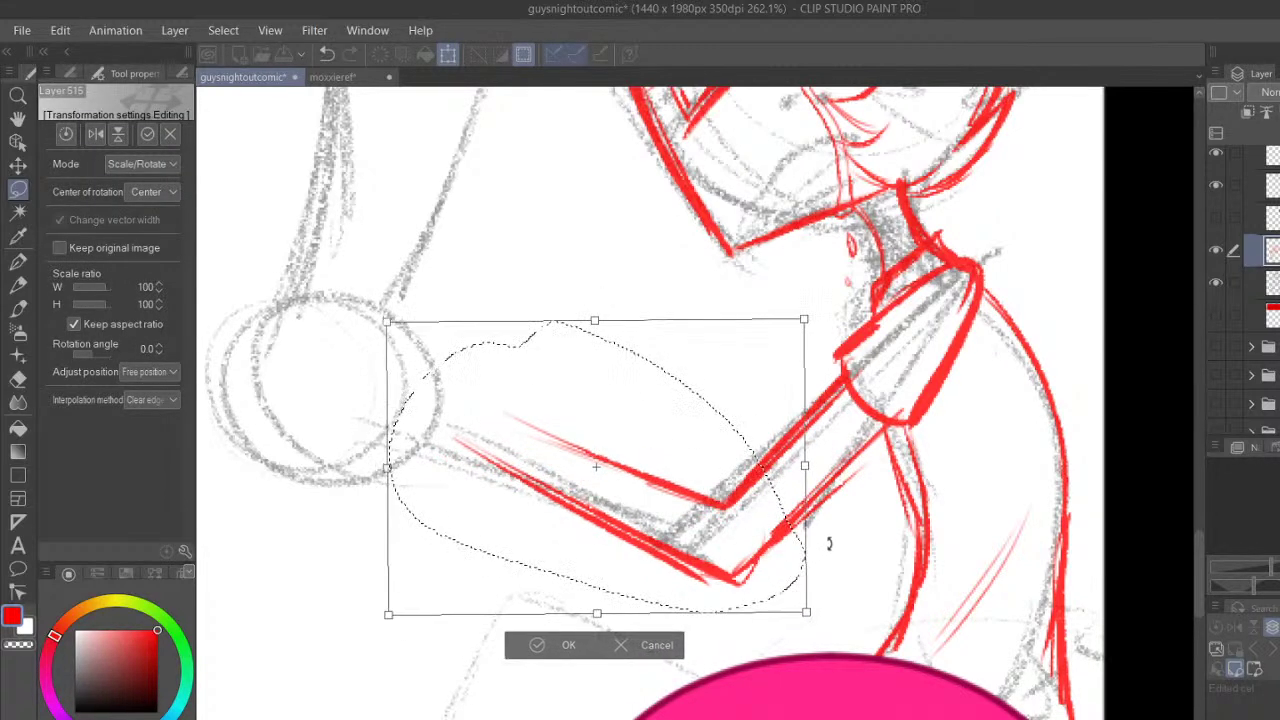
pyautogui.click(550, 645)
pyautogui.click(435, 643)
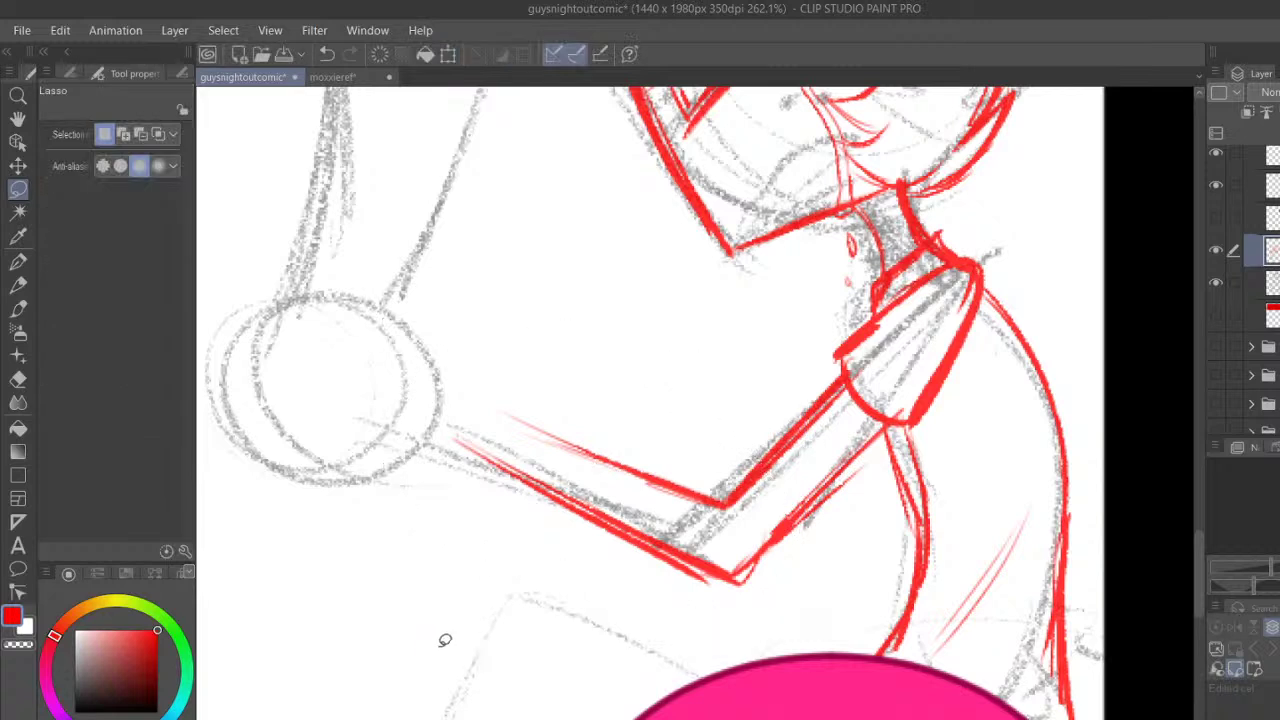
# Draw the short stepped edge in red with the textured pen at the wrist end of the forearm
pyautogui.click(20, 262)
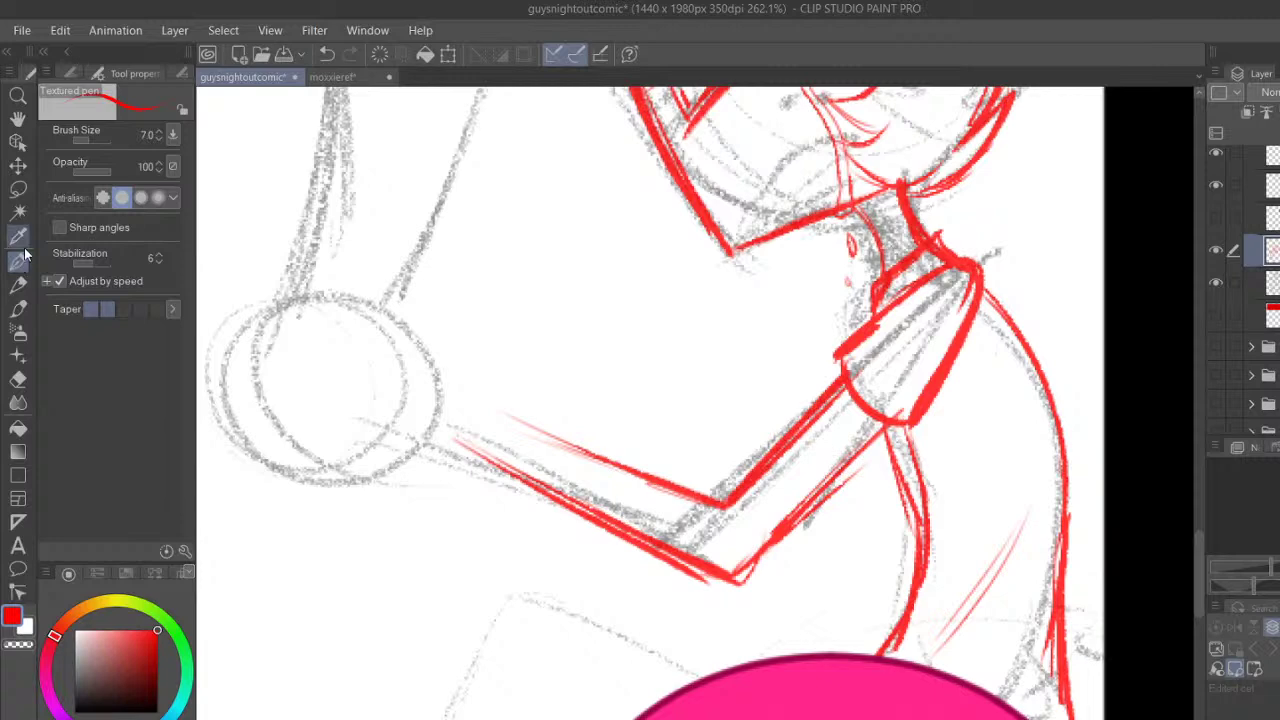
pyautogui.click(20, 121)
pyautogui.moveTo(606, 319)
pyautogui.mouseDown()
pyautogui.moveTo(631, 543)
pyautogui.moveTo(659, 563)
pyautogui.moveTo(689, 409)
pyautogui.moveTo(674, 386)
pyautogui.mouseUp()
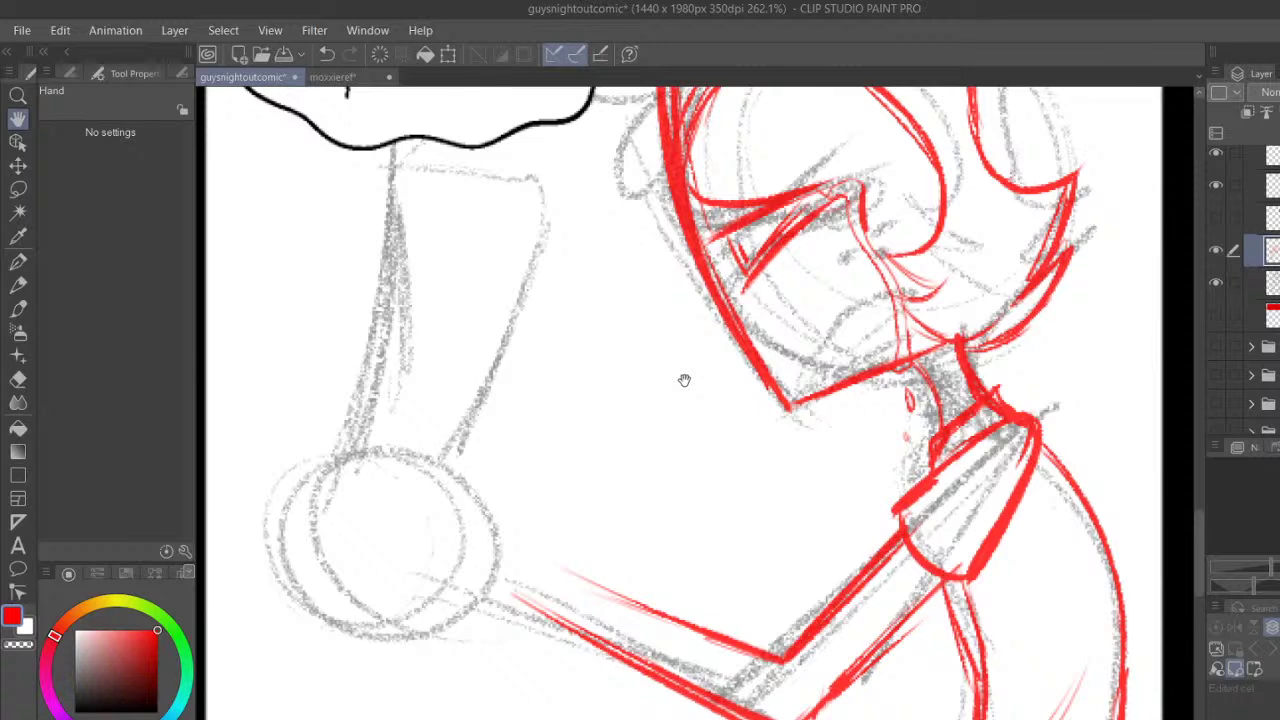
pyautogui.scroll(-3, 792, 456)
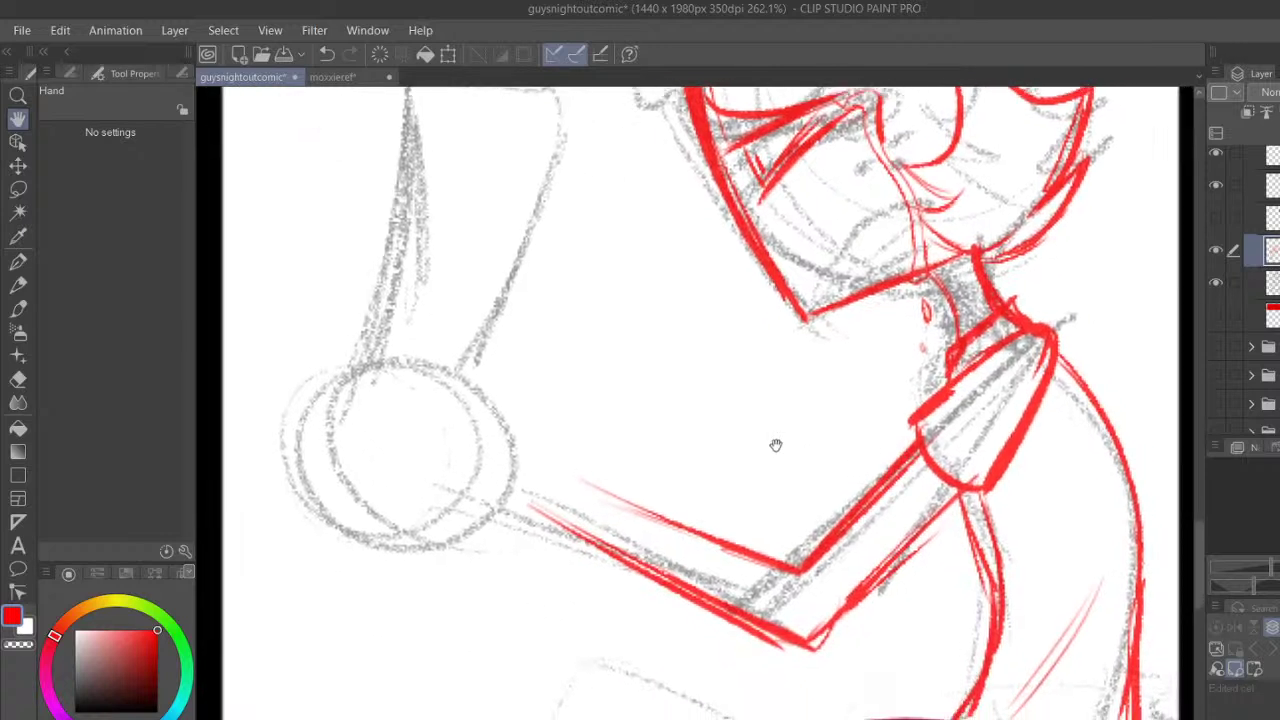
pyautogui.click(20, 258)
pyautogui.moveTo(571, 472); pyautogui.dragTo(580, 428)
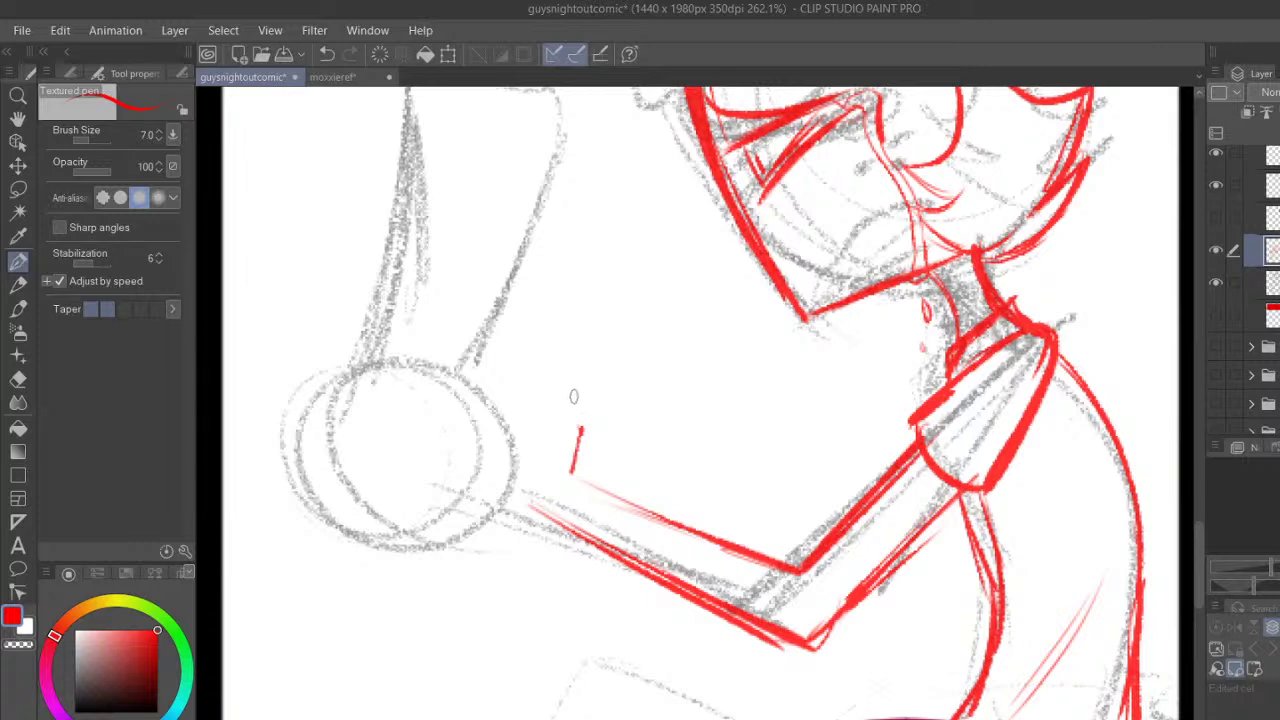
pyautogui.moveTo(532, 376)
pyautogui.mouseDown()
pyautogui.moveTo(574, 410)
pyautogui.moveTo(568, 475)
pyautogui.moveTo(622, 504)
pyautogui.mouseUp()
pyautogui.moveTo(566, 450); pyautogui.dragTo(570, 396)
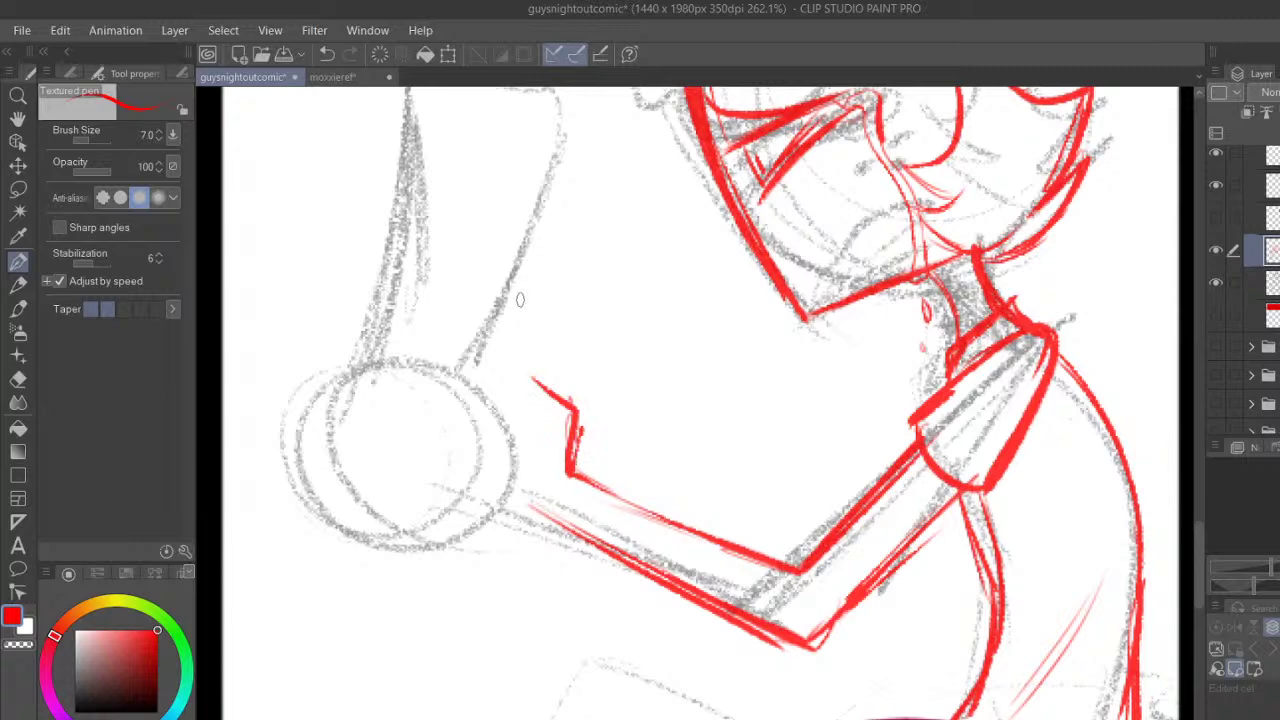
# Sketch the curved top and sloping side of the tall shape rising above the grey circle, below the speech bubble
pyautogui.moveTo(1198, 534); pyautogui.dragTo(1197, 506)
pyautogui.moveTo(440, 540)
pyautogui.mouseDown()
pyautogui.moveTo(440, 262)
pyautogui.moveTo(560, 332)
pyautogui.mouseUp()
pyautogui.moveTo(446, 273)
pyautogui.mouseDown()
pyautogui.moveTo(567, 331)
pyautogui.moveTo(494, 279)
pyautogui.moveTo(611, 382)
pyautogui.moveTo(560, 504)
pyautogui.mouseUp()
pyautogui.moveTo(590, 387); pyautogui.dragTo(536, 571)
pyautogui.moveTo(515, 588); pyautogui.dragTo(612, 388)
pyautogui.moveTo(445, 277); pyautogui.dragTo(585, 331)
pyautogui.moveTo(448, 280)
pyautogui.mouseDown()
pyautogui.moveTo(499, 285)
pyautogui.moveTo(600, 340)
pyautogui.mouseUp()
# Thicken the sloping edge of the tall shape nearest the face and draw its straight opposite edge down to the circle
pyautogui.moveTo(600, 340)
pyautogui.mouseDown()
pyautogui.moveTo(588, 415)
pyautogui.moveTo(526, 552)
pyautogui.mouseUp()
pyautogui.moveTo(556, 458); pyautogui.dragTo(496, 598)
pyautogui.moveTo(542, 514); pyautogui.dragTo(500, 600)
pyautogui.moveTo(566, 430); pyautogui.dragTo(546, 508)
pyautogui.moveTo(430, 462); pyautogui.dragTo(416, 570)
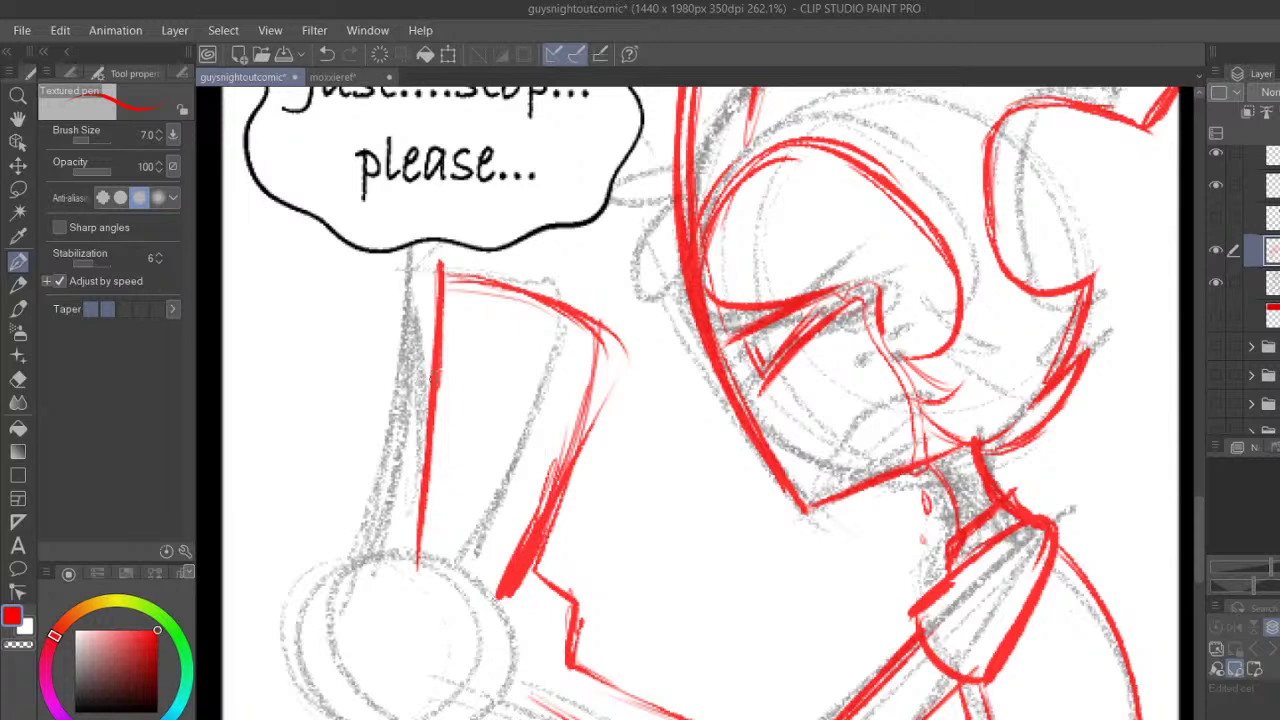
pyautogui.moveTo(454, 274)
pyautogui.mouseDown()
pyautogui.moveTo(598, 338)
pyautogui.moveTo(570, 468)
pyautogui.mouseUp()
pyautogui.moveTo(605, 325); pyautogui.dragTo(555, 490)
# Erase the tall shape's sloping red edge nearest the face and switch back to the pen
pyautogui.click(18, 381)
pyautogui.moveTo(574, 430); pyautogui.dragTo(503, 574)
pyautogui.press('p')
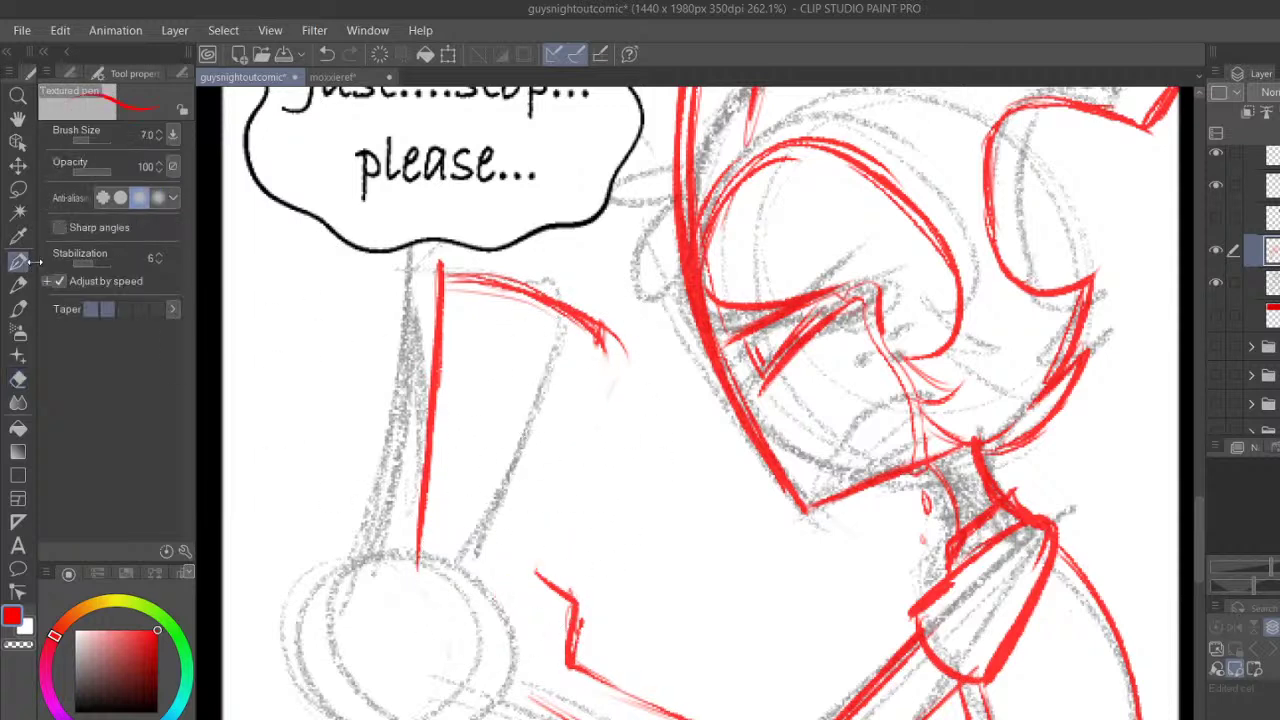
# Draw the tall shape's sloping edge nearest the face down to the stepped wrist line and erase the overshooting strokes at its corners
pyautogui.moveTo(602, 352); pyautogui.dragTo(510, 580)
pyautogui.moveTo(565, 475); pyautogui.dragTo(527, 540)
pyautogui.moveTo(606, 346)
pyautogui.mouseDown()
pyautogui.moveTo(567, 464)
pyautogui.moveTo(514, 556)
pyautogui.moveTo(544, 578)
pyautogui.mouseUp()
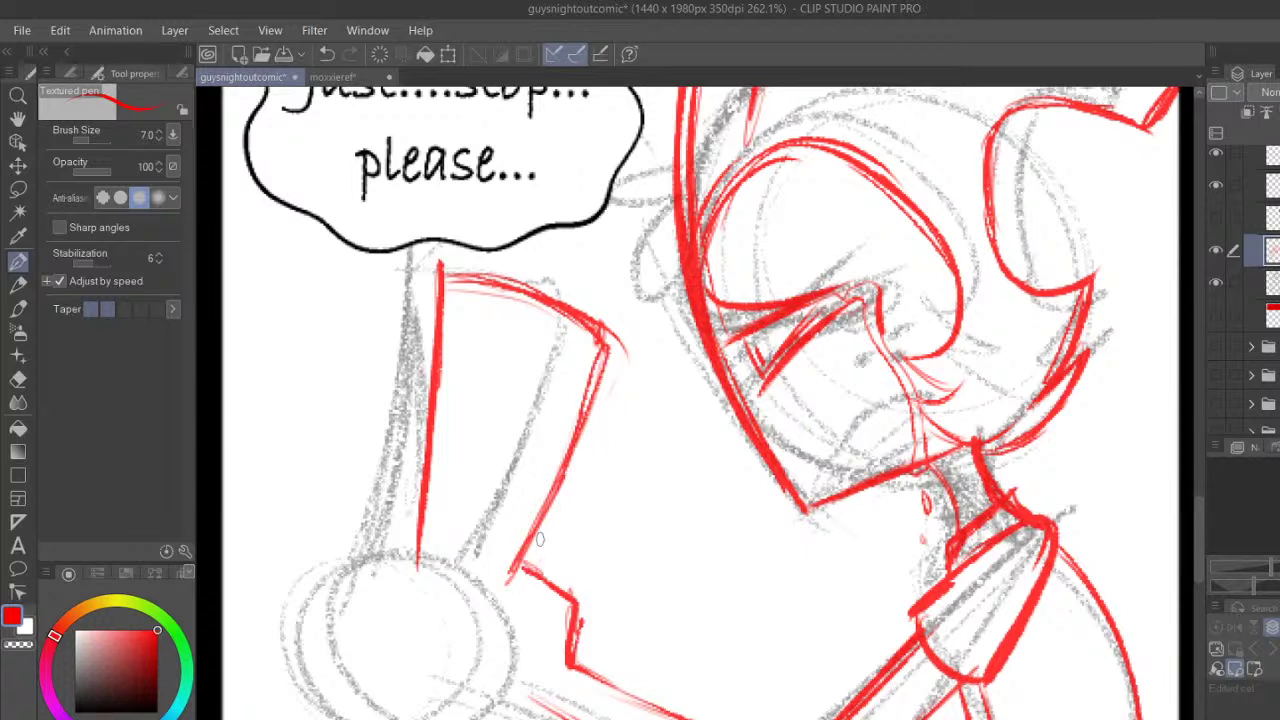
pyautogui.press('e')
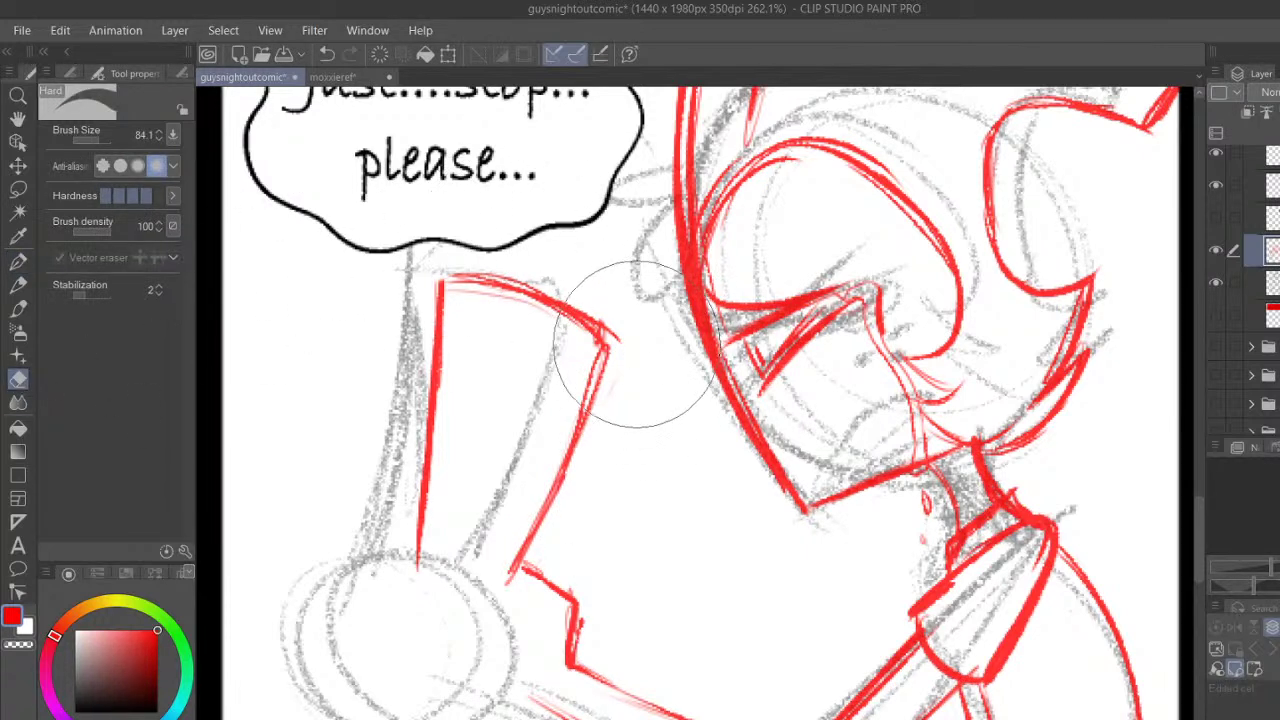
pyautogui.press('p')
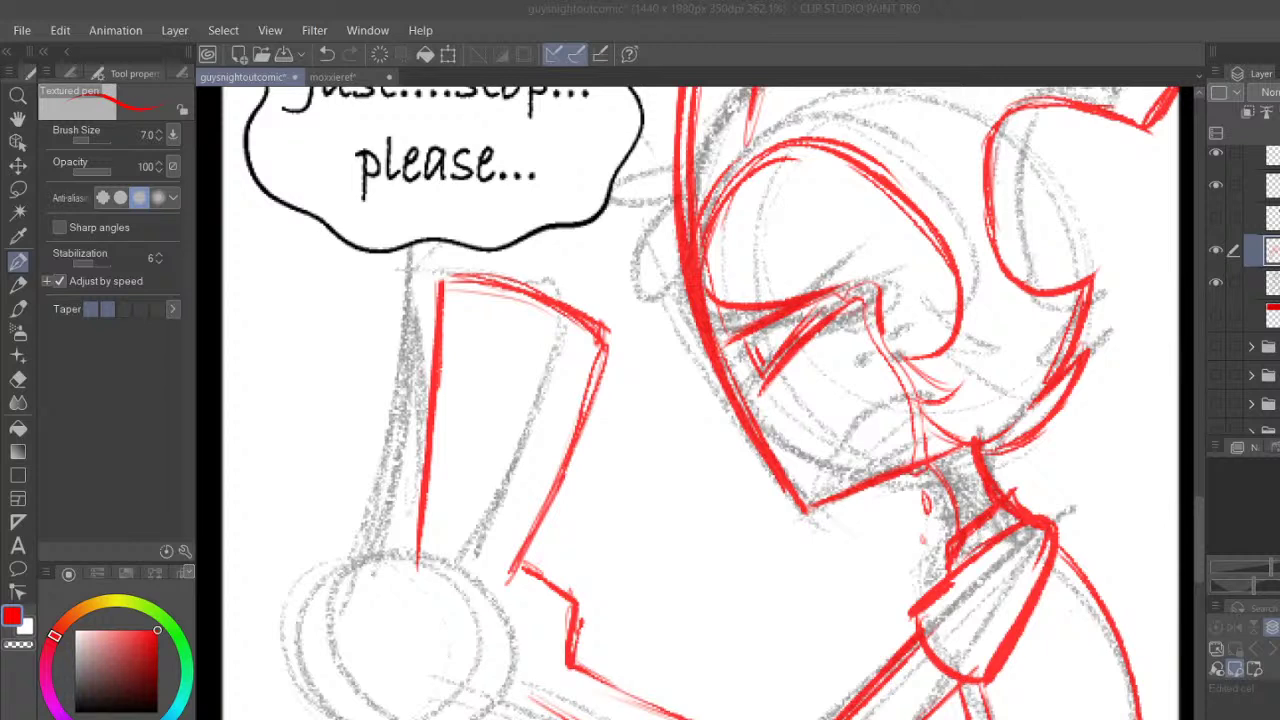
pyautogui.hscroll(1, 696, 402)
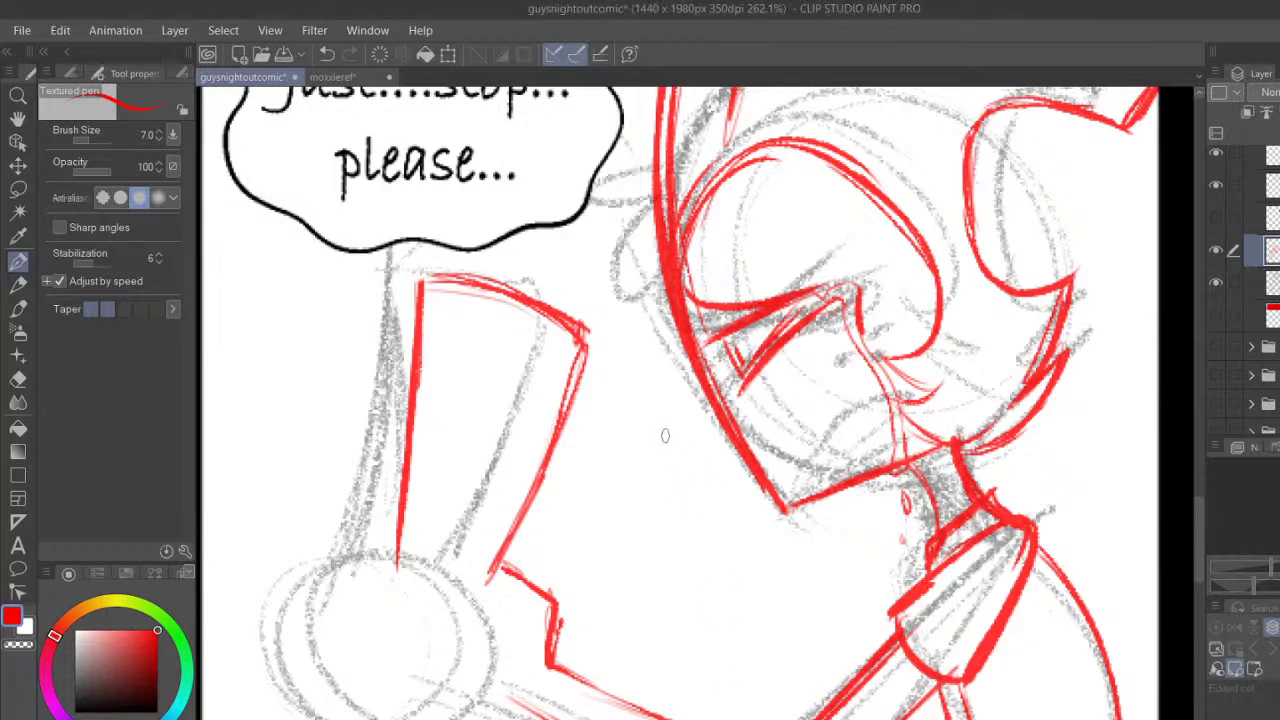
# Paste the Comparing Heights web page screenshot onto the comic page as a new layer
pyautogui.scroll(-3, 660, 448)
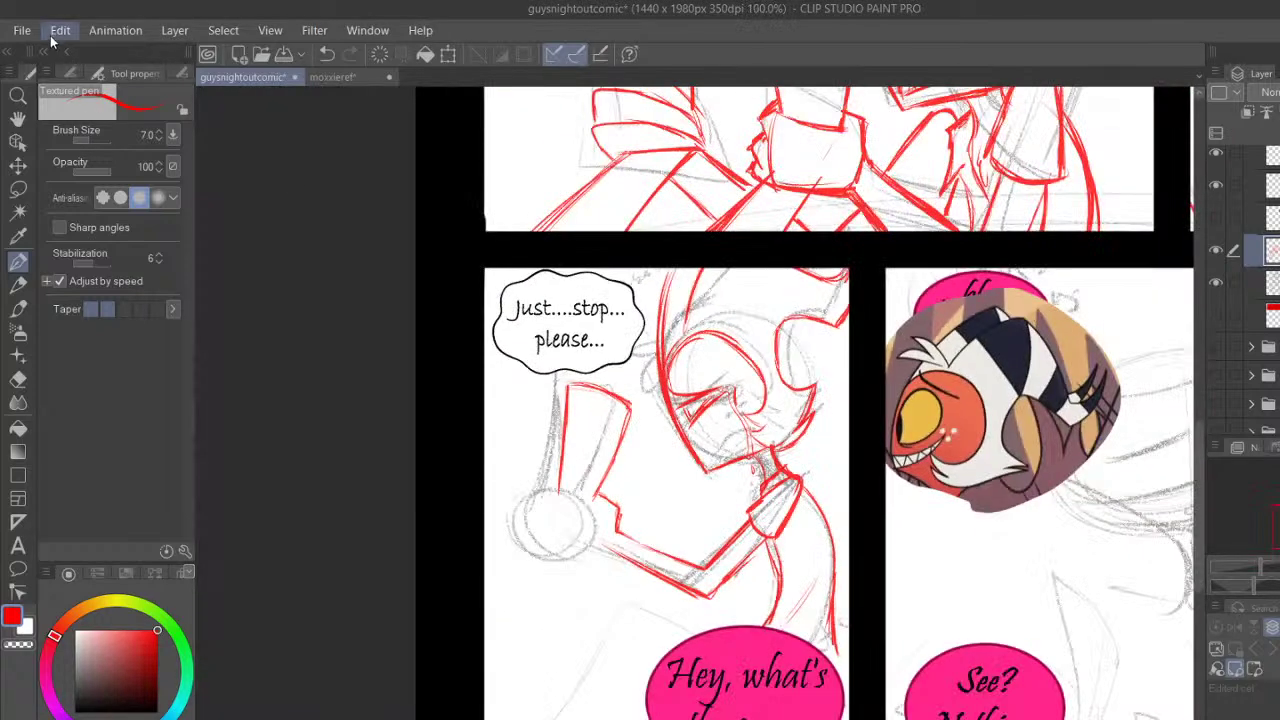
pyautogui.click(22, 157)
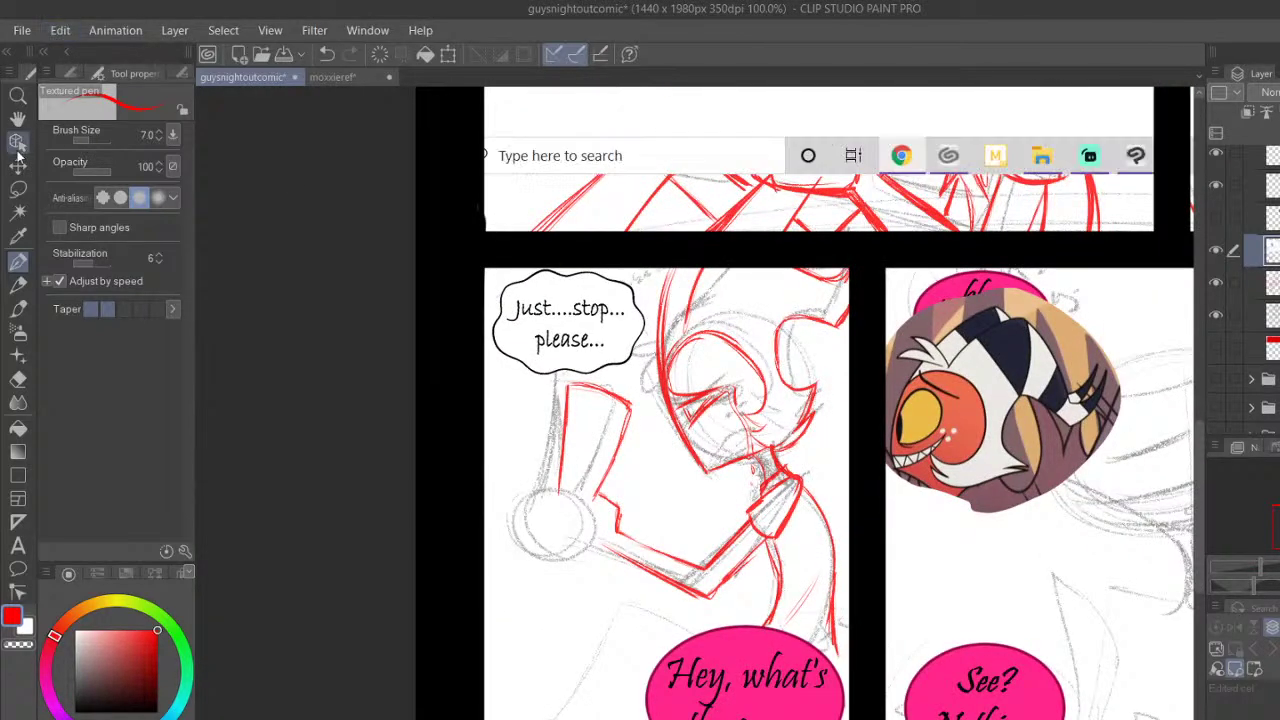
pyautogui.click(18, 120)
pyautogui.moveTo(812, 110); pyautogui.dragTo(729, 606)
pyautogui.moveTo(885, 168); pyautogui.dragTo(702, 278)
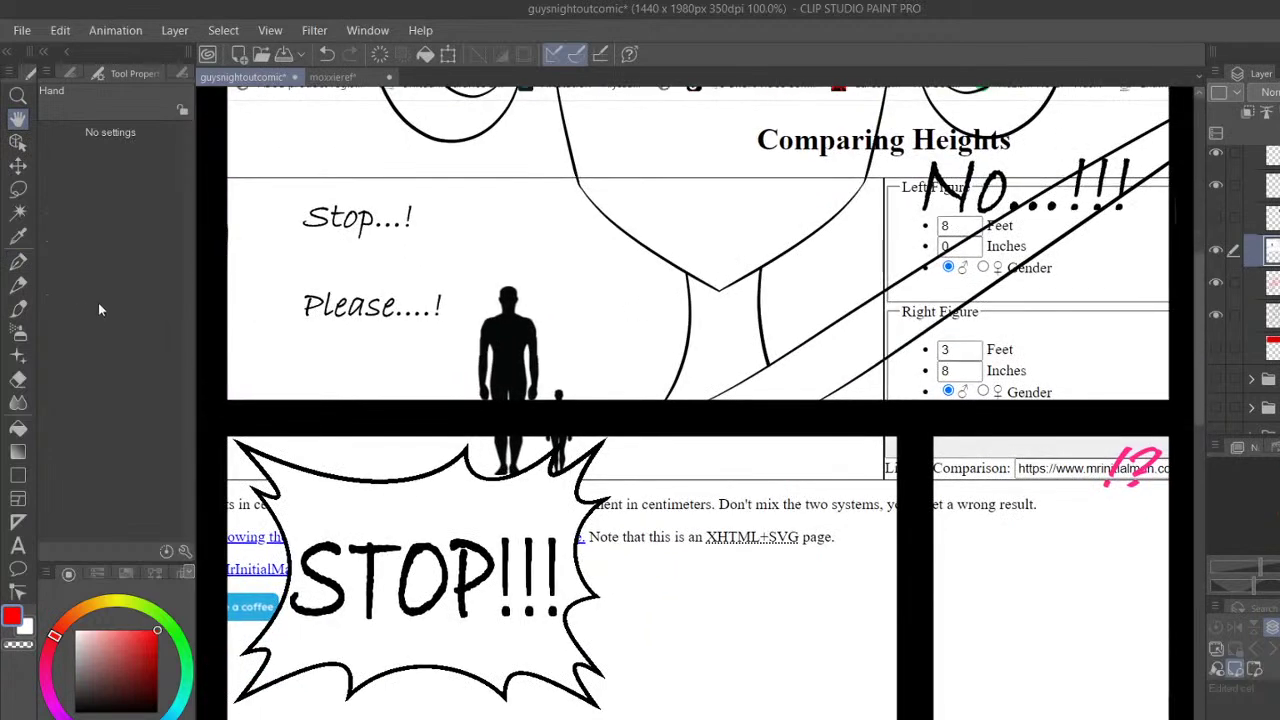
# Raise the pasted screenshot layer above the artwork and lettering layers and reposition it over the page's top panel
pyautogui.moveTo(1272, 250); pyautogui.dragTo(1272, 171)
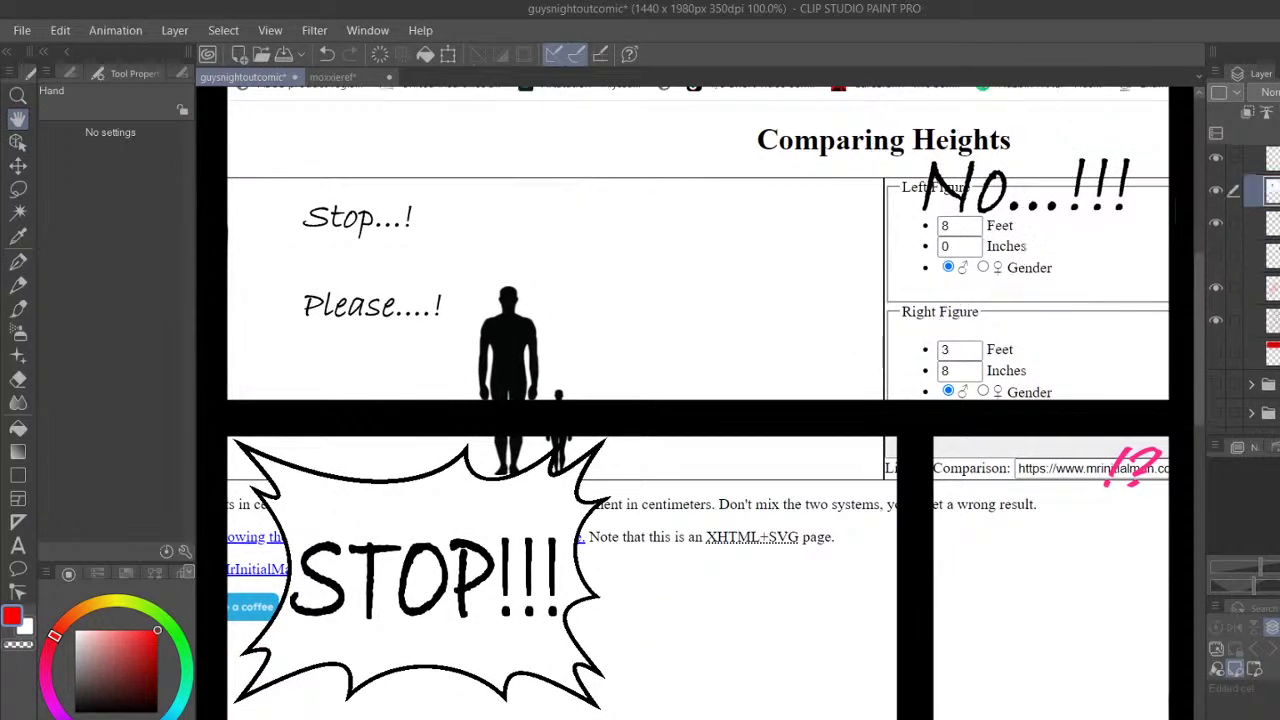
pyautogui.scroll(3, 1262, 280)
pyautogui.moveTo(1272, 282); pyautogui.dragTo(1272, 170)
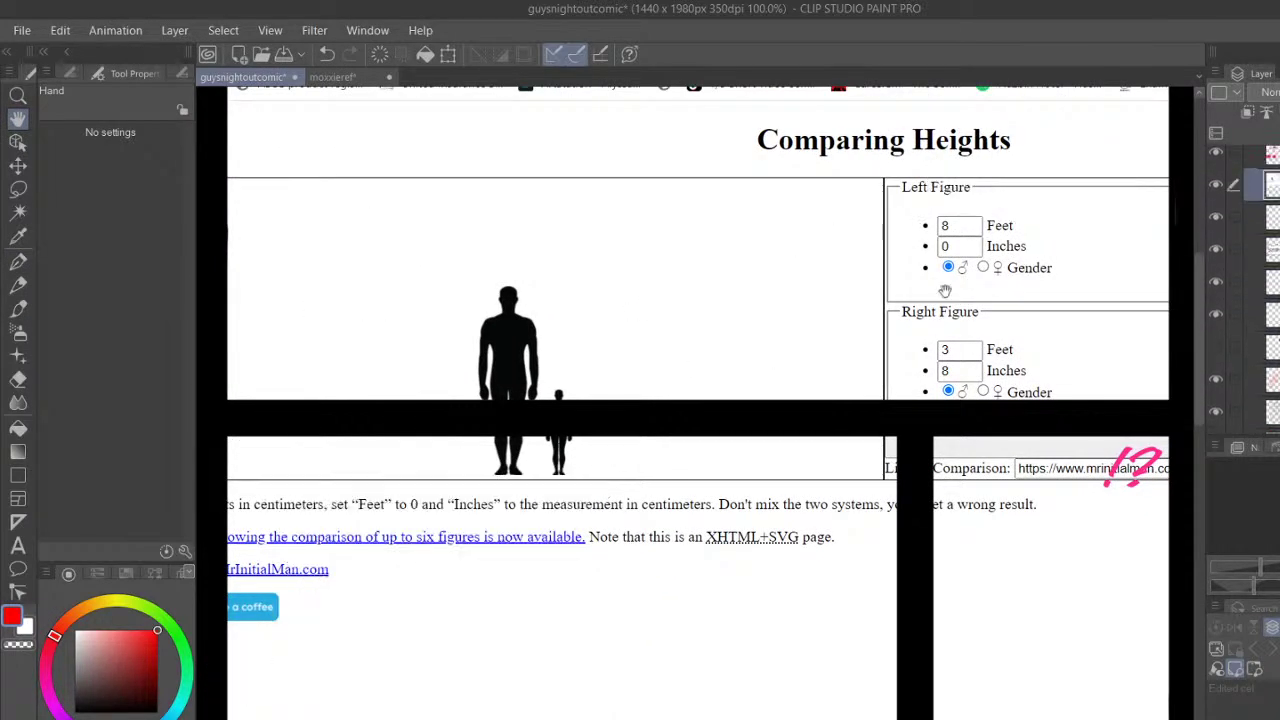
pyautogui.click(18, 166)
pyautogui.moveTo(627, 326); pyautogui.dragTo(631, 257)
# Compare the 8 ft and 3 ft 8 in silhouettes close up, and remove the pasted screenshot from the page
pyautogui.click(17, 119)
pyautogui.scroll(5, 554, 357)
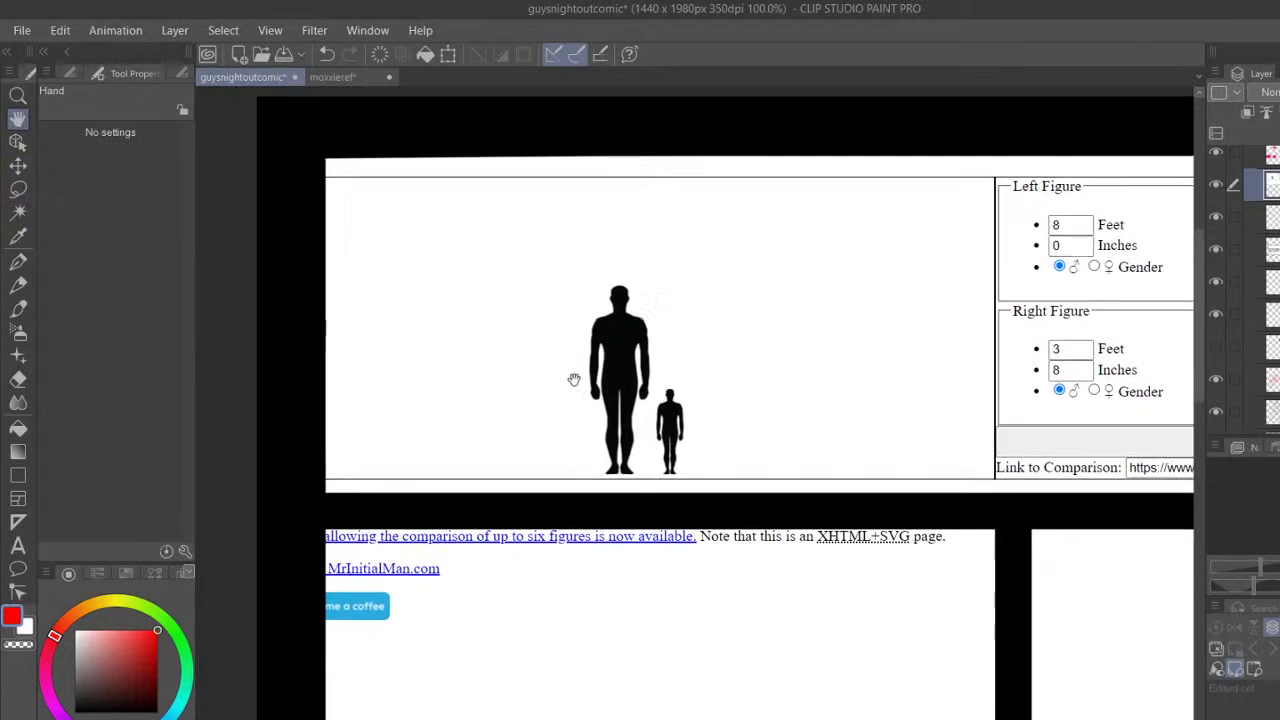
pyautogui.scroll(2, 909, 526)
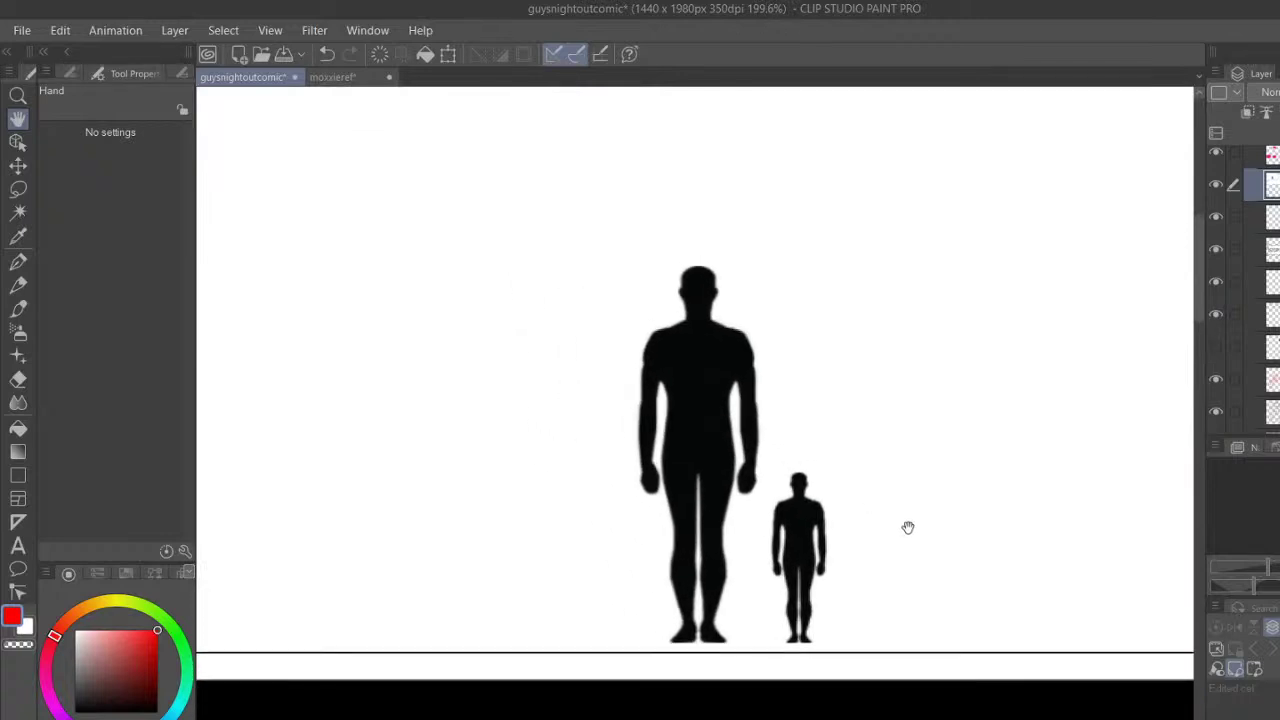
pyautogui.moveTo(909, 526); pyautogui.dragTo(585, 487)
pyautogui.scroll(-3, 771, 471)
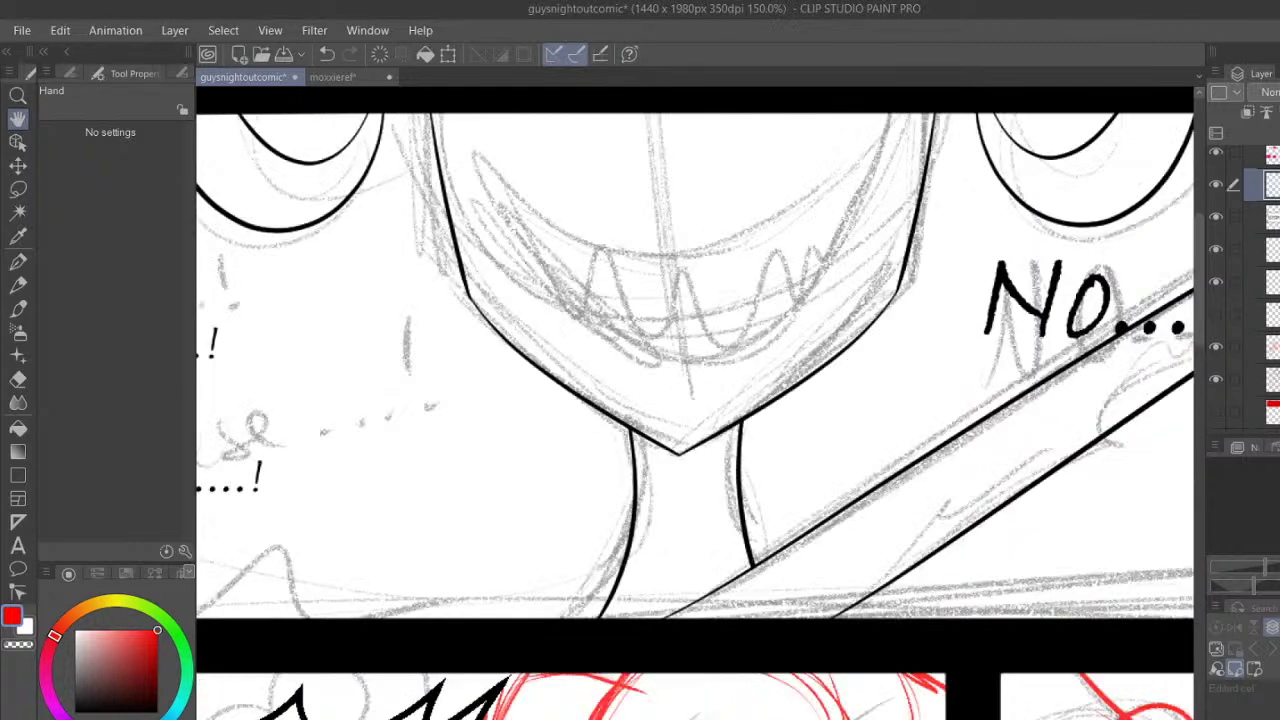
# Hide the current comic page's folder and show the folder of the coloured bar scene page
pyautogui.scroll(-1, 1276, 235)
pyautogui.scroll(4, 1276, 235)
pyautogui.click(1251, 291)
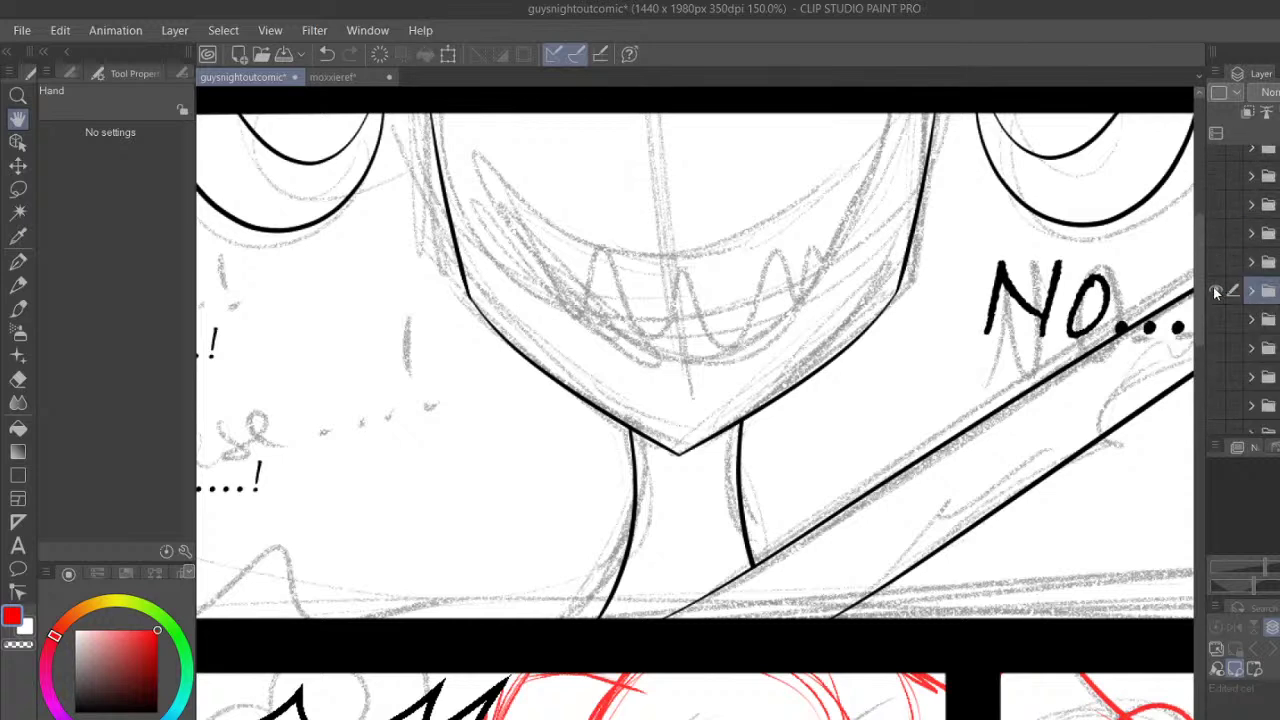
pyautogui.click(1216, 289)
pyautogui.scroll(-4, 1027, 333)
pyautogui.scroll(-5, 1027, 332)
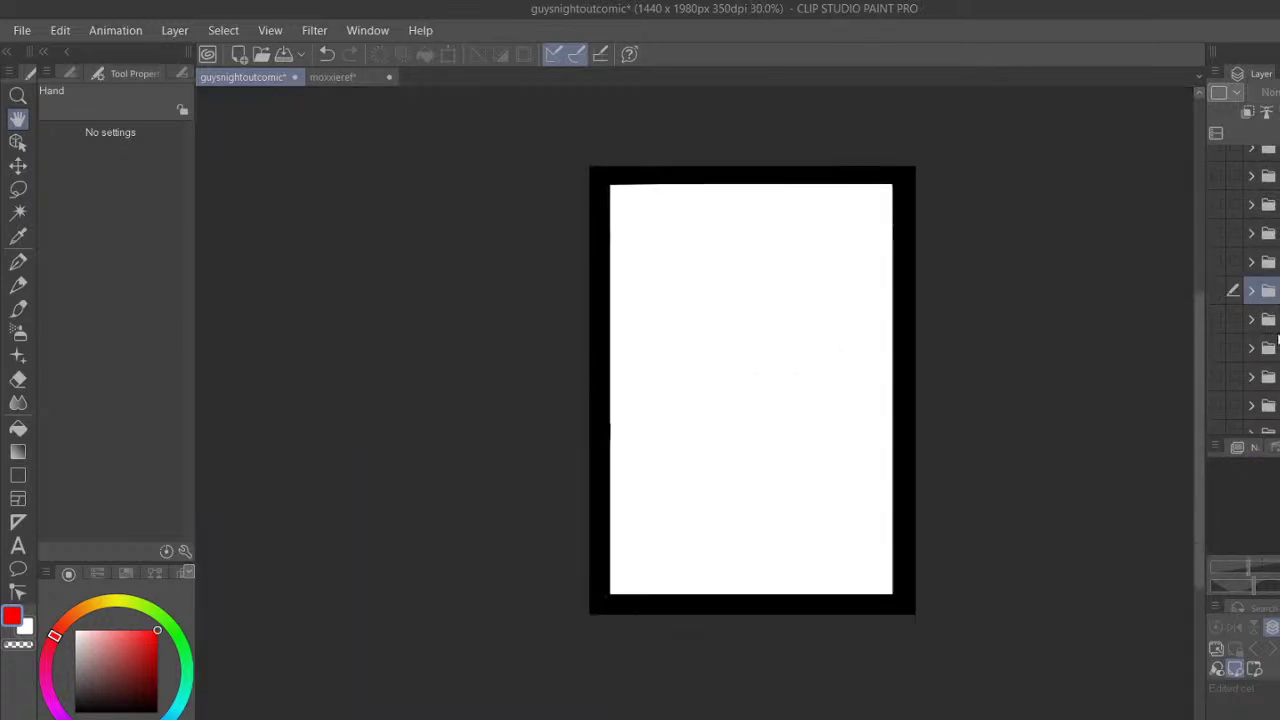
pyautogui.click(1217, 375)
pyautogui.click(1217, 375)
pyautogui.click(1218, 373)
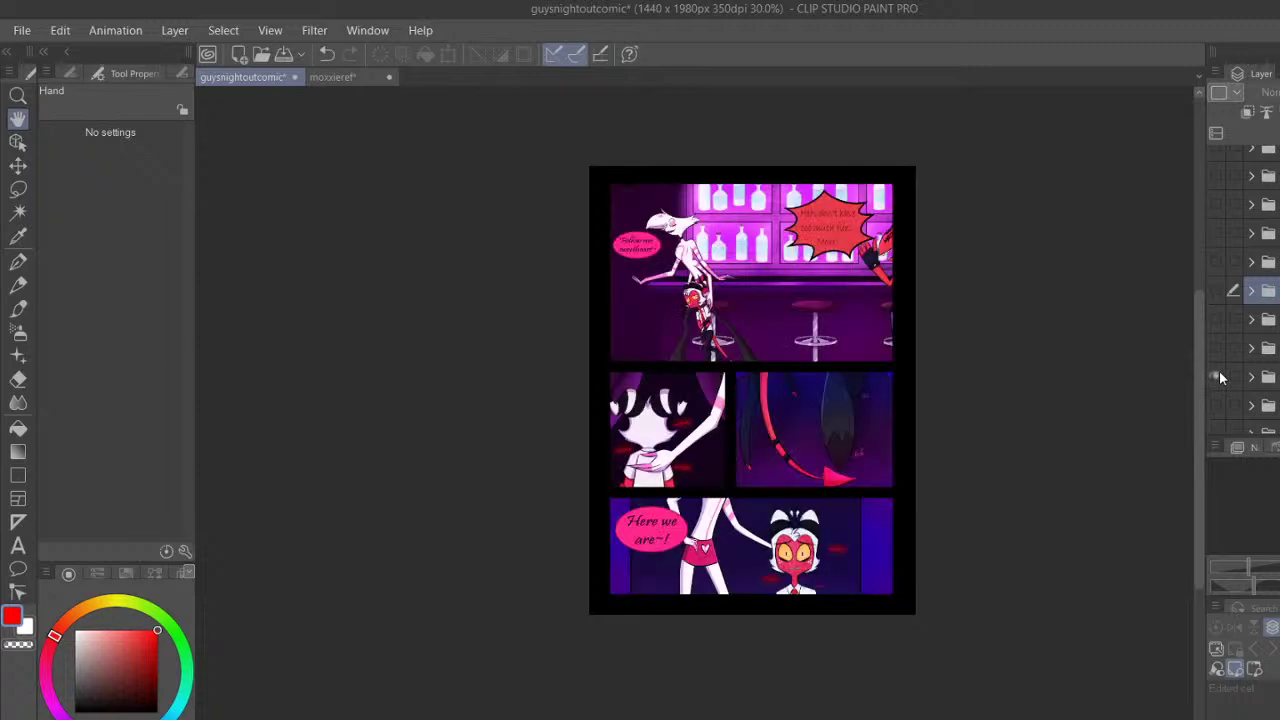
# Open the bar scene page's folder and select its top layer for marking up the two figures at the bar
pyautogui.scroll(5, 811, 375)
pyautogui.scroll(4, 792, 307)
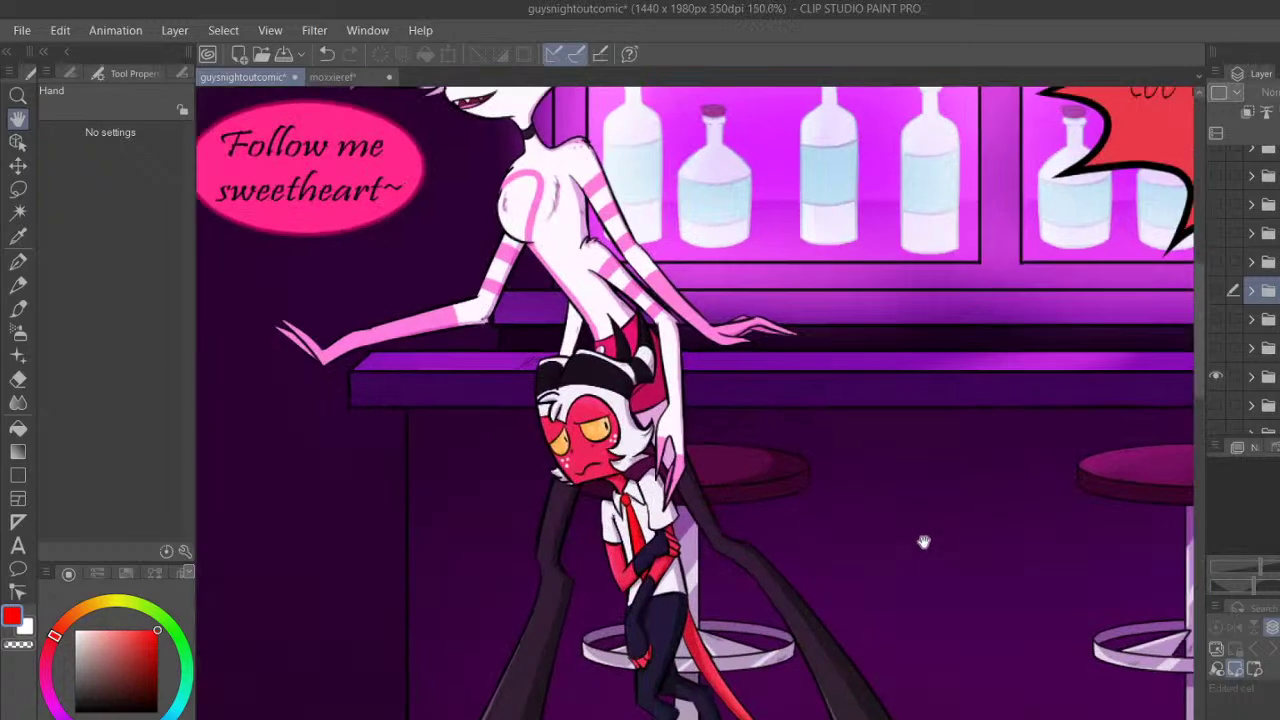
pyautogui.scroll(-3, 924, 542)
pyautogui.moveTo(951, 551); pyautogui.dragTo(800, 525)
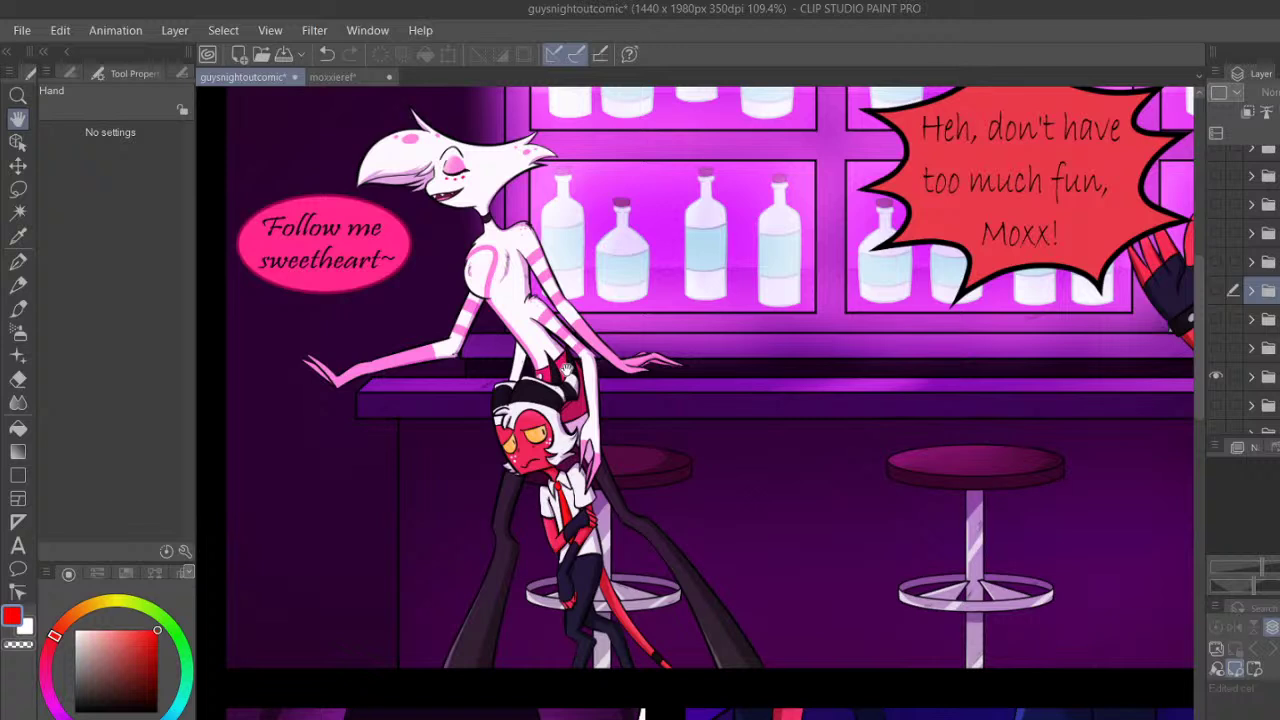
pyautogui.click(1266, 377)
pyautogui.click(1251, 377)
pyautogui.click(1272, 407)
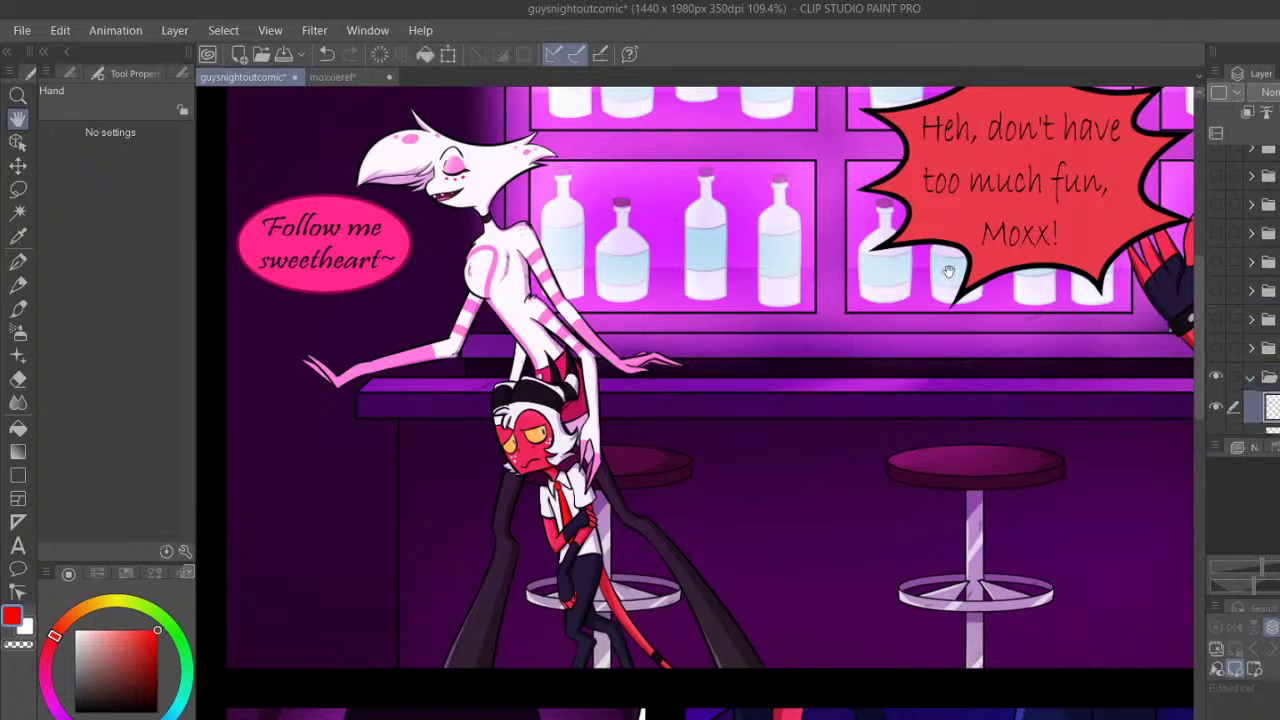
# Sketch red guide marks over the bar figures: a line across the tall one's chest, a curve rising from the small one, and a circle
pyautogui.click(17, 262)
pyautogui.moveTo(509, 317)
pyautogui.mouseDown()
pyautogui.moveTo(564, 311)
pyautogui.moveTo(470, 312)
pyautogui.moveTo(628, 306)
pyautogui.mouseUp()
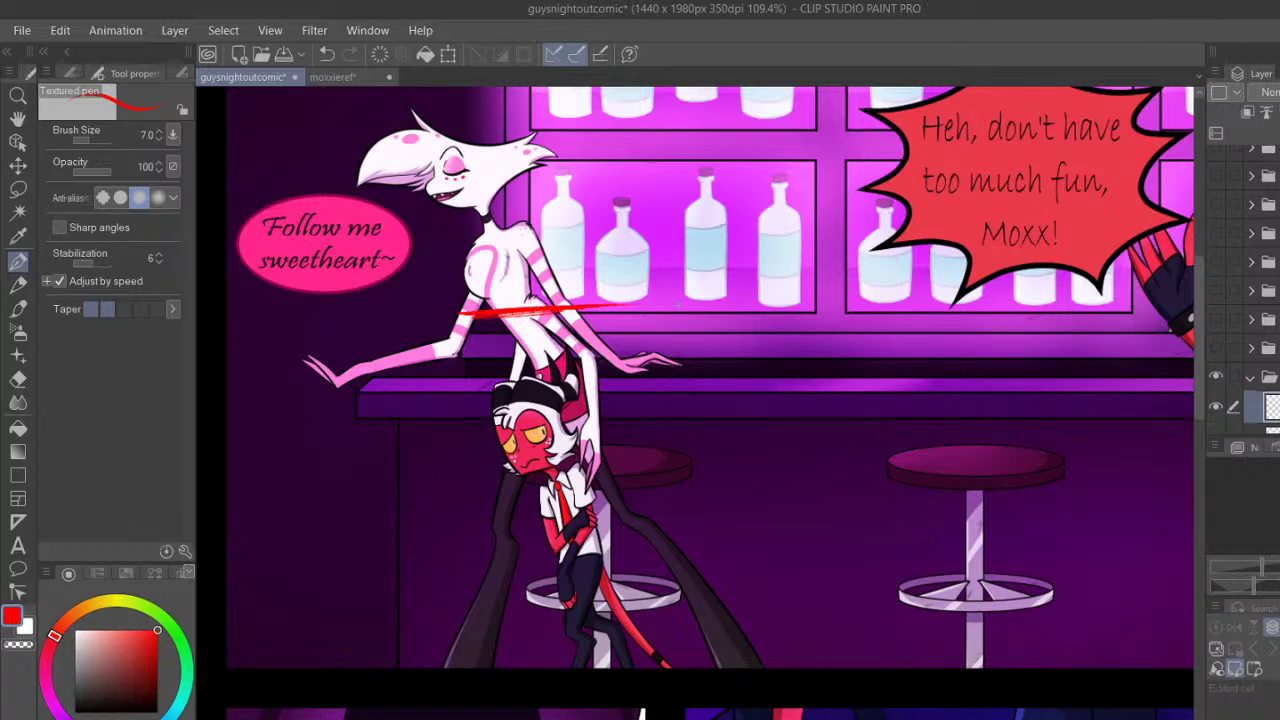
pyautogui.hscroll(5, 695, 400)
pyautogui.hscroll(-5, 695, 400)
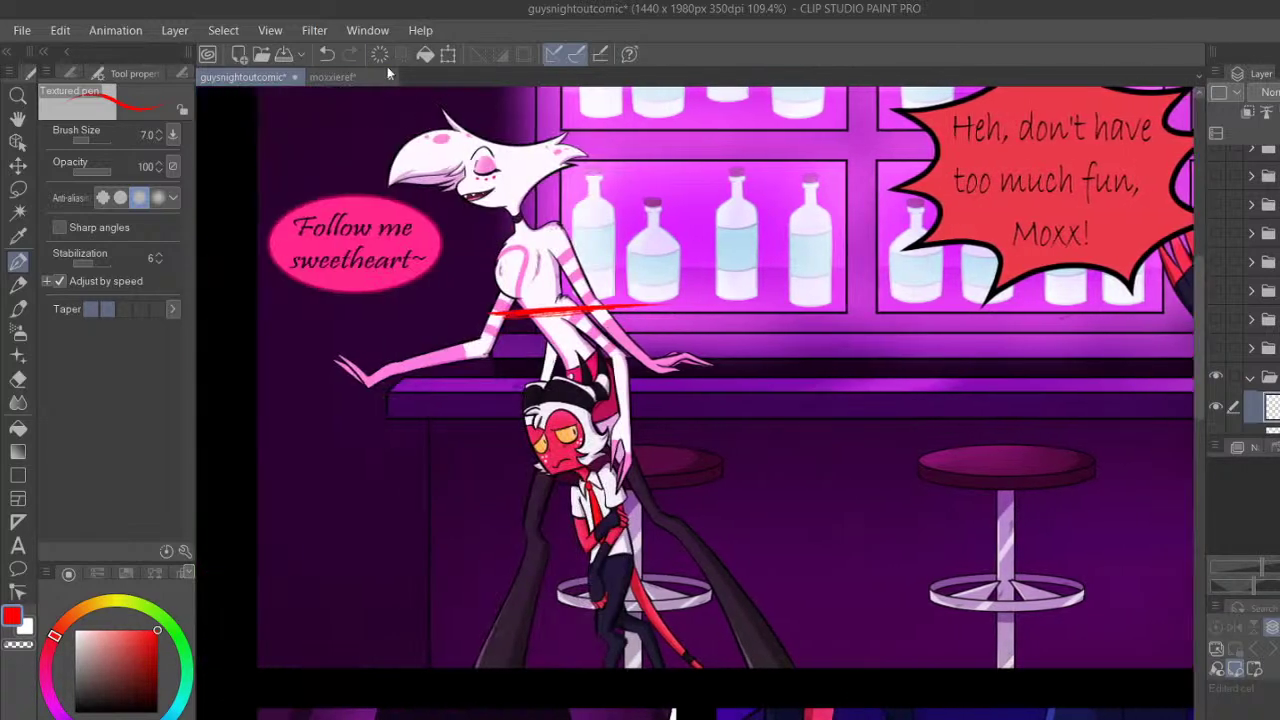
pyautogui.click(327, 54)
pyautogui.moveTo(504, 282); pyautogui.dragTo(651, 284)
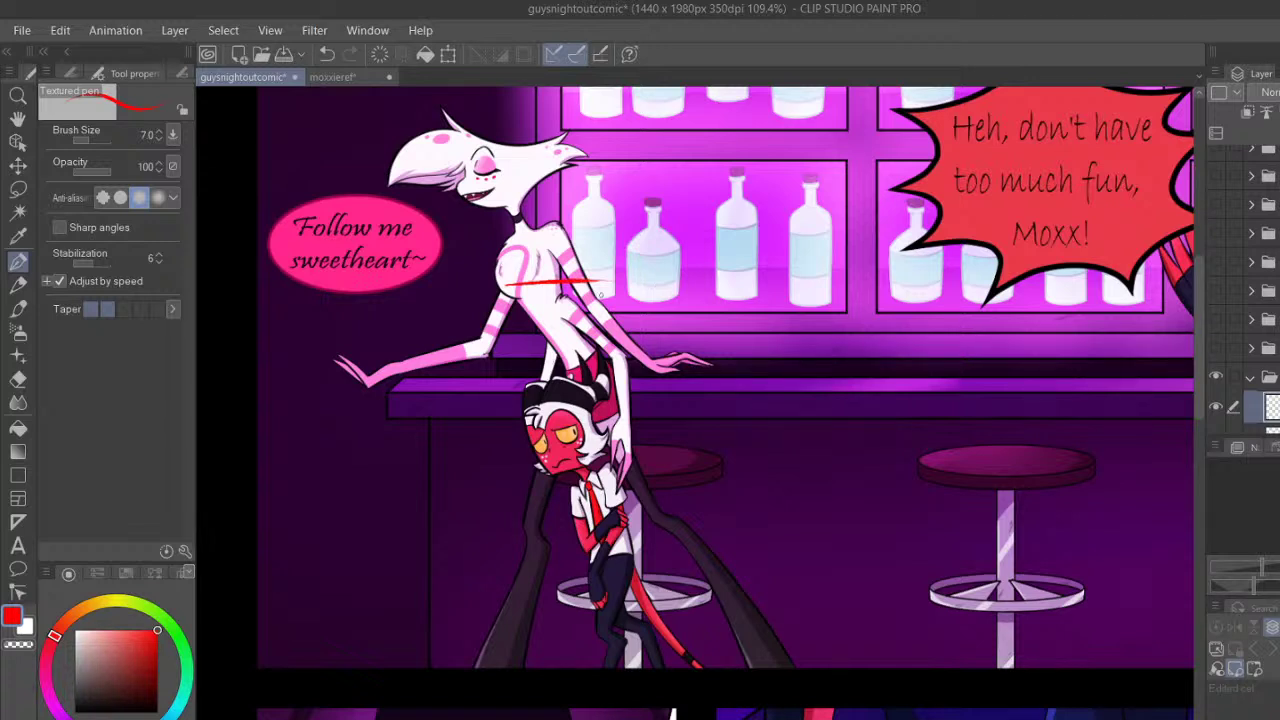
pyautogui.moveTo(598, 304)
pyautogui.mouseDown()
pyautogui.moveTo(686, 229)
pyautogui.moveTo(628, 262)
pyautogui.moveTo(590, 345)
pyautogui.moveTo(585, 370)
pyautogui.moveTo(636, 372)
pyautogui.moveTo(639, 400)
pyautogui.moveTo(620, 412)
pyautogui.moveTo(602, 484)
pyautogui.mouseUp()
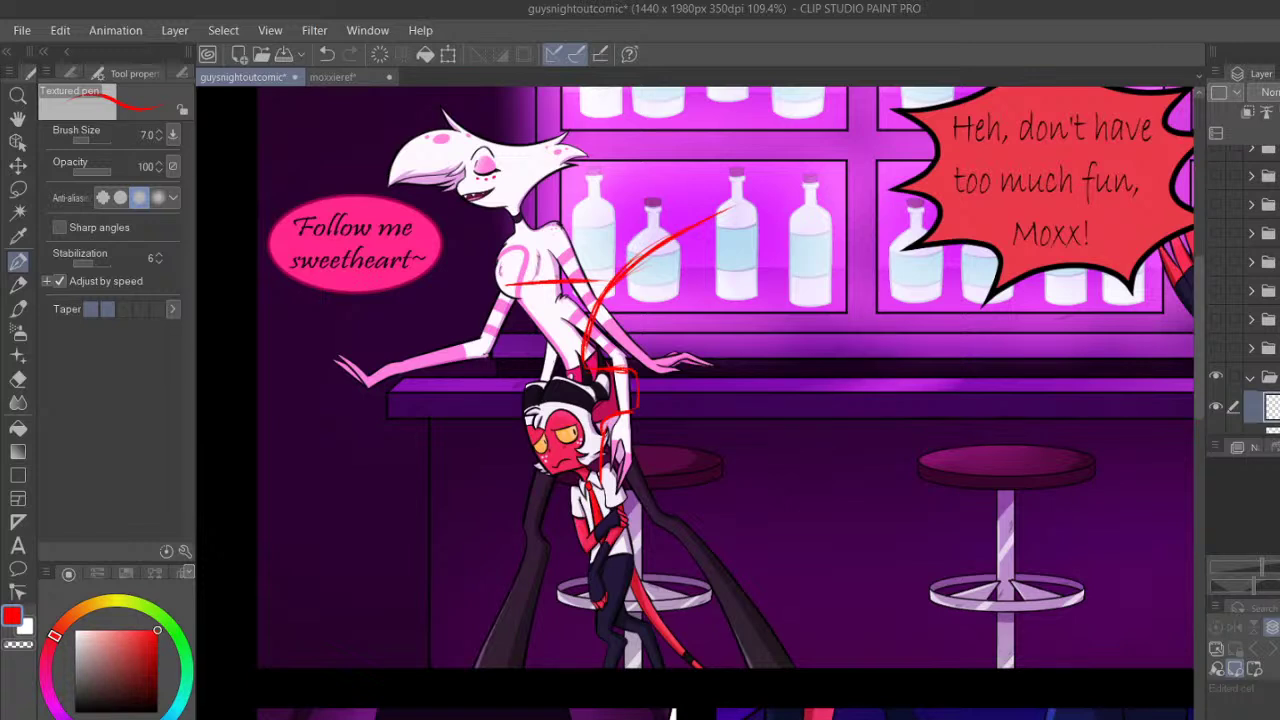
pyautogui.moveTo(736, 178)
pyautogui.mouseDown()
pyautogui.moveTo(745, 202)
pyautogui.moveTo(685, 150)
pyautogui.moveTo(730, 210)
pyautogui.mouseUp()
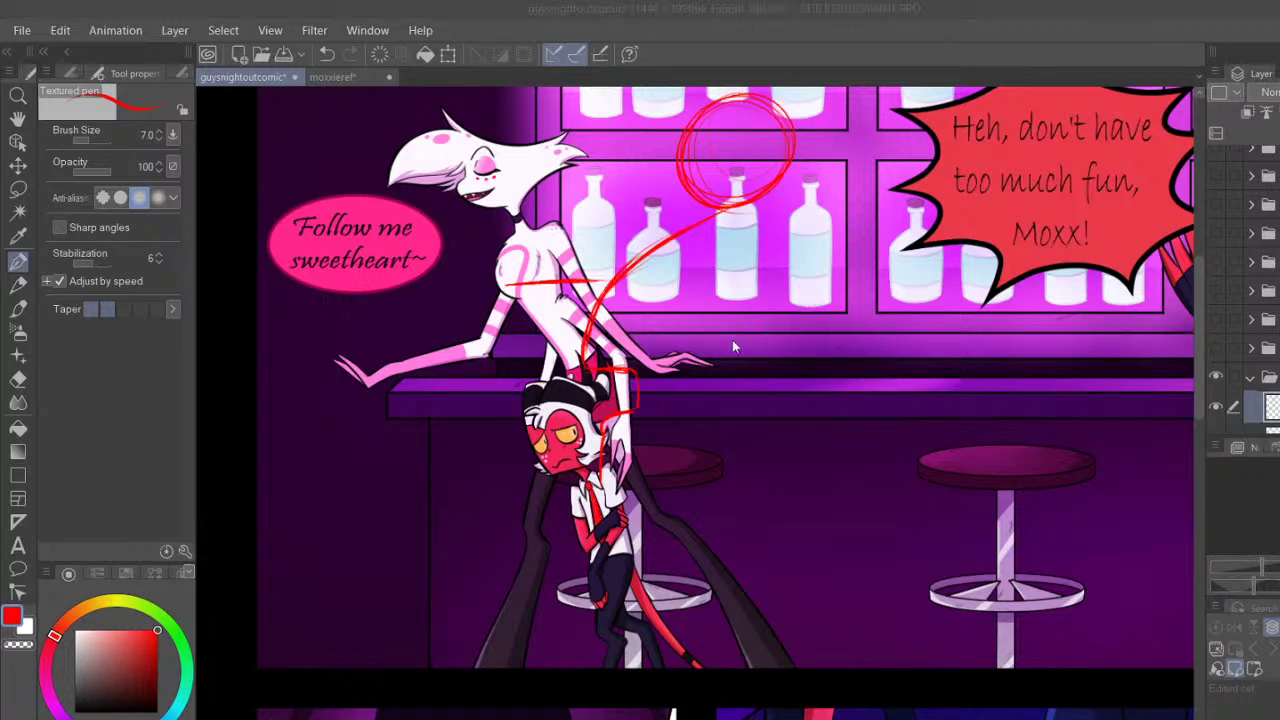
# Clear the red guide marks from the bar scene
pyautogui.click(812, 302)
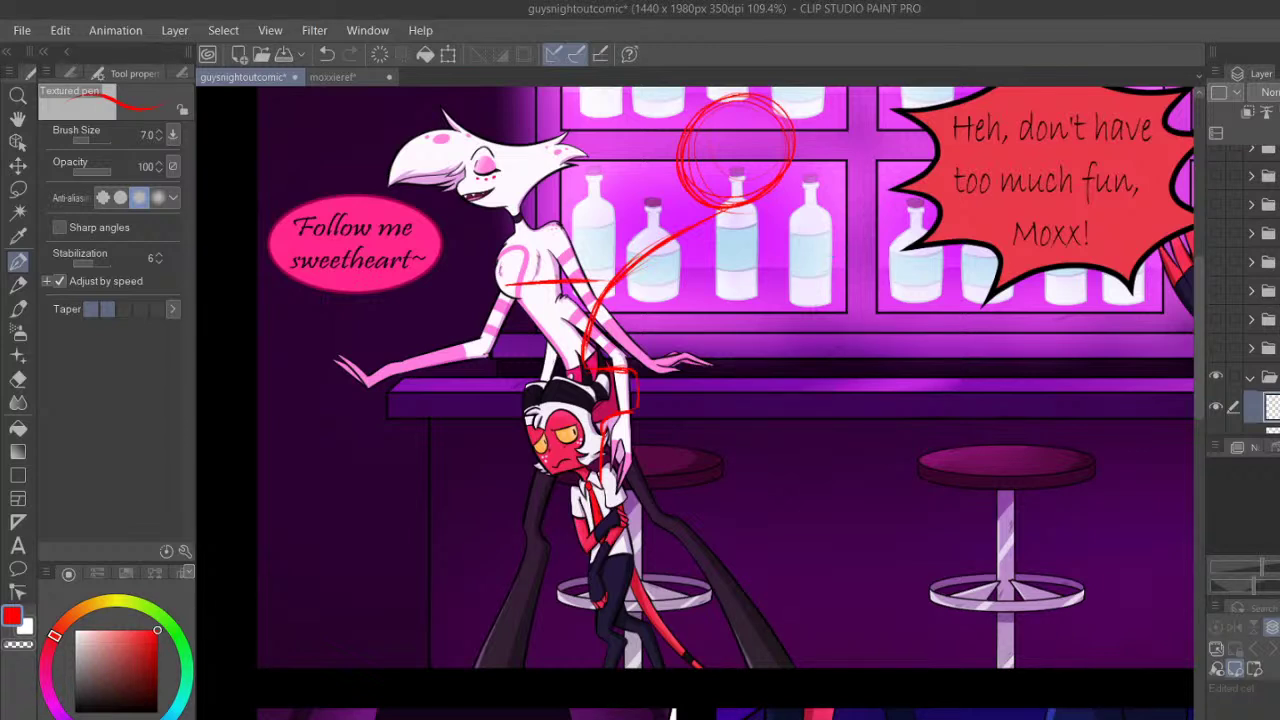
pyautogui.click(768, 301)
pyautogui.press('Delete')
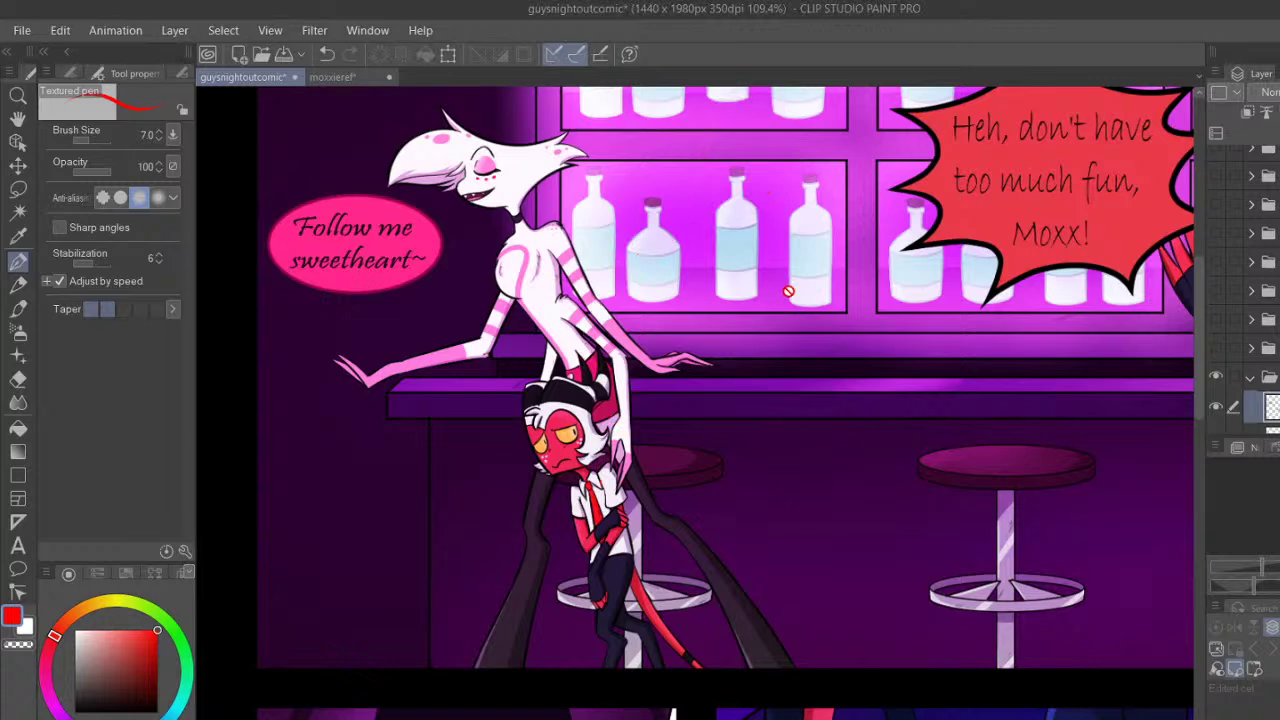
# Hide the bar scene page's folder and show the folder of the page with the STOP!!! panel
pyautogui.click(1250, 378)
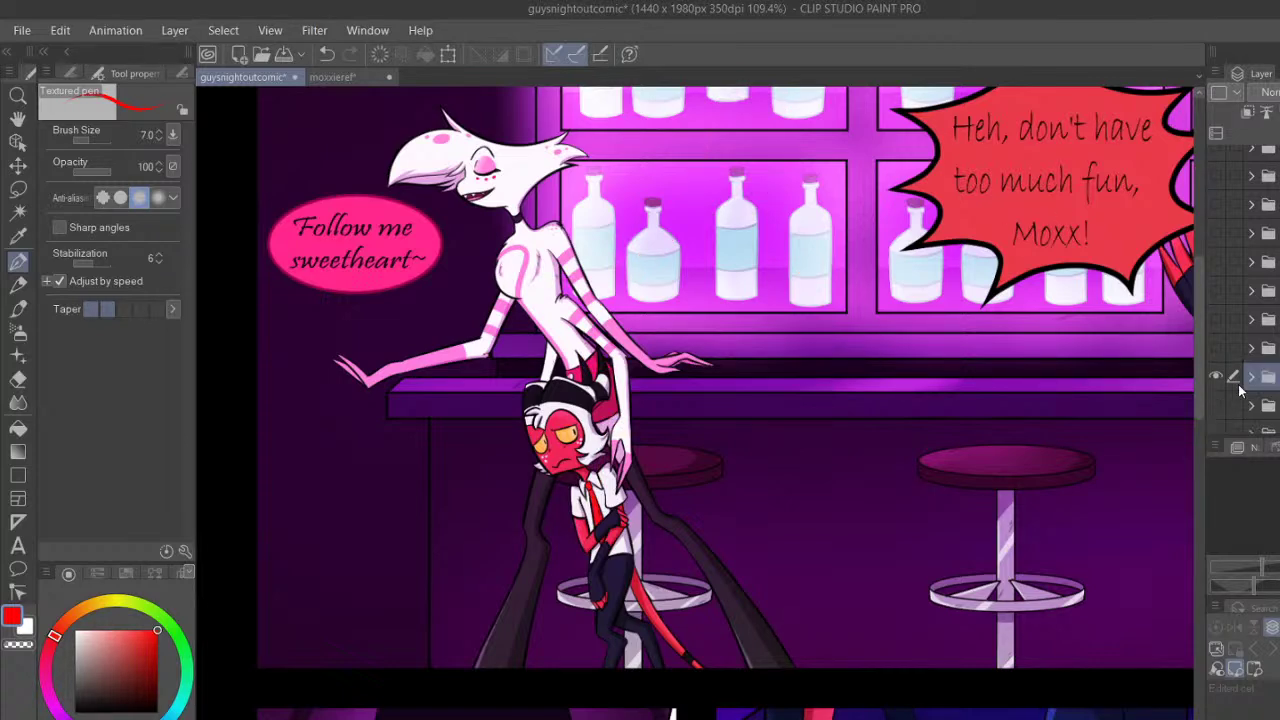
pyautogui.click(1216, 377)
pyautogui.click(1220, 233)
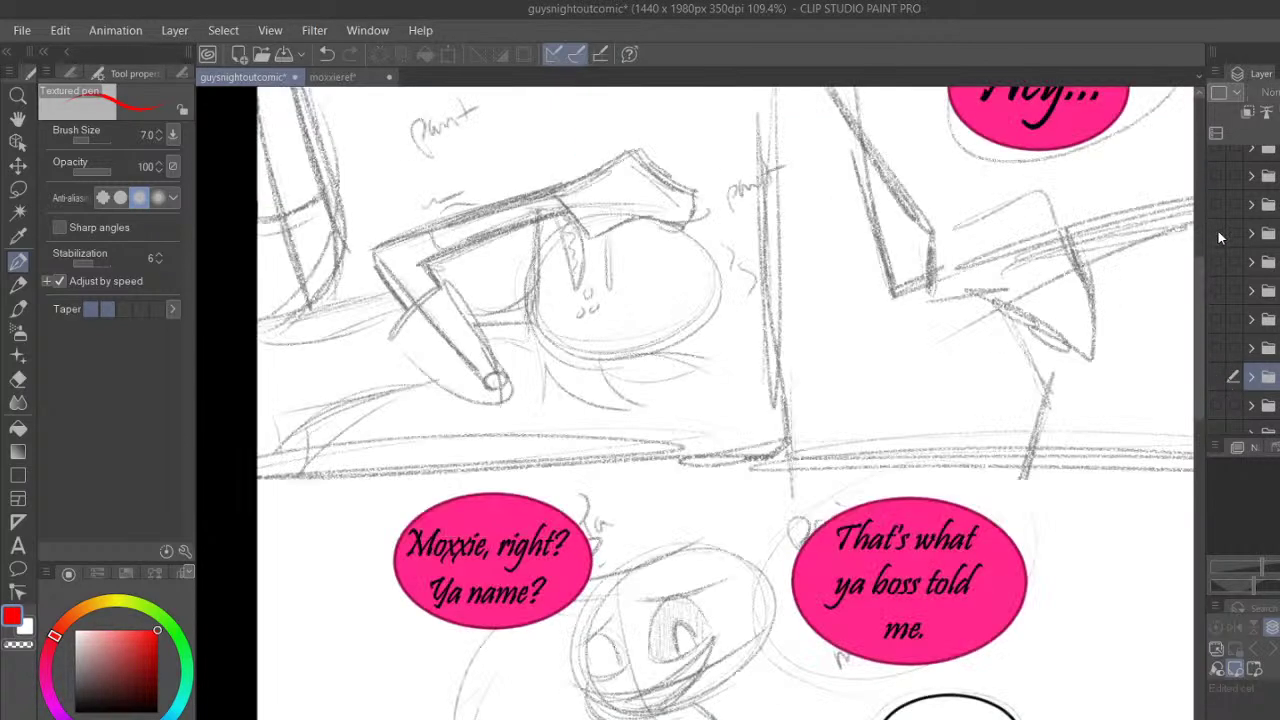
pyautogui.click(1218, 235)
pyautogui.click(1214, 261)
pyautogui.click(1214, 263)
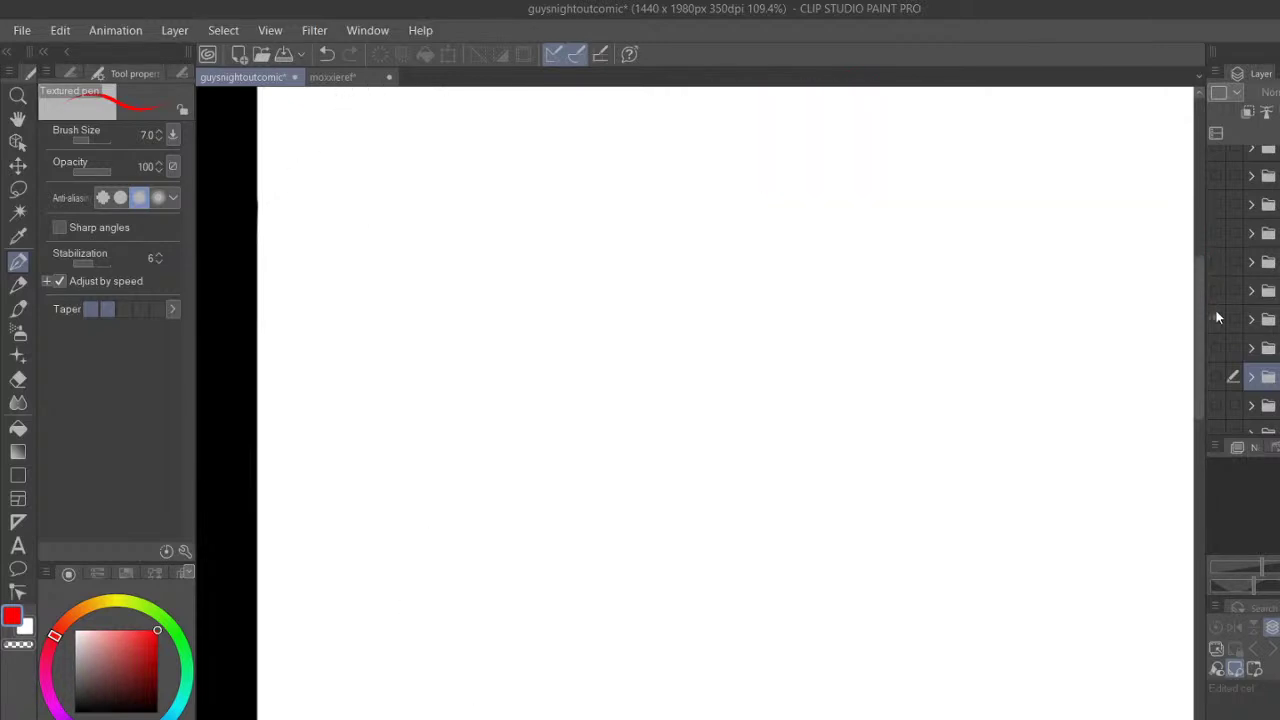
pyautogui.click(1217, 318)
pyautogui.click(1217, 318)
pyautogui.click(1216, 290)
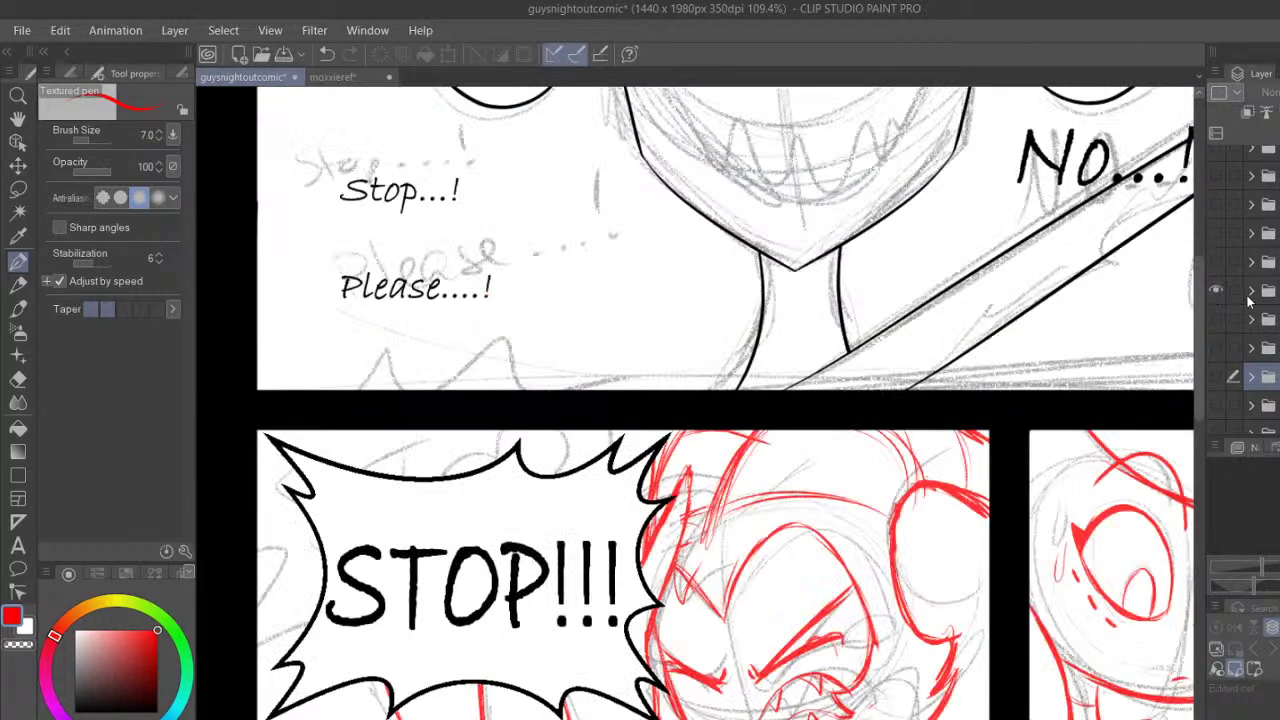
# Open the visible page's folder and select its red line art layer
pyautogui.click(1249, 292)
pyautogui.moveTo(1270, 233); pyautogui.dragTo(1270, 248)
pyautogui.scroll(-5, 1262, 260)
pyautogui.click(1250, 222)
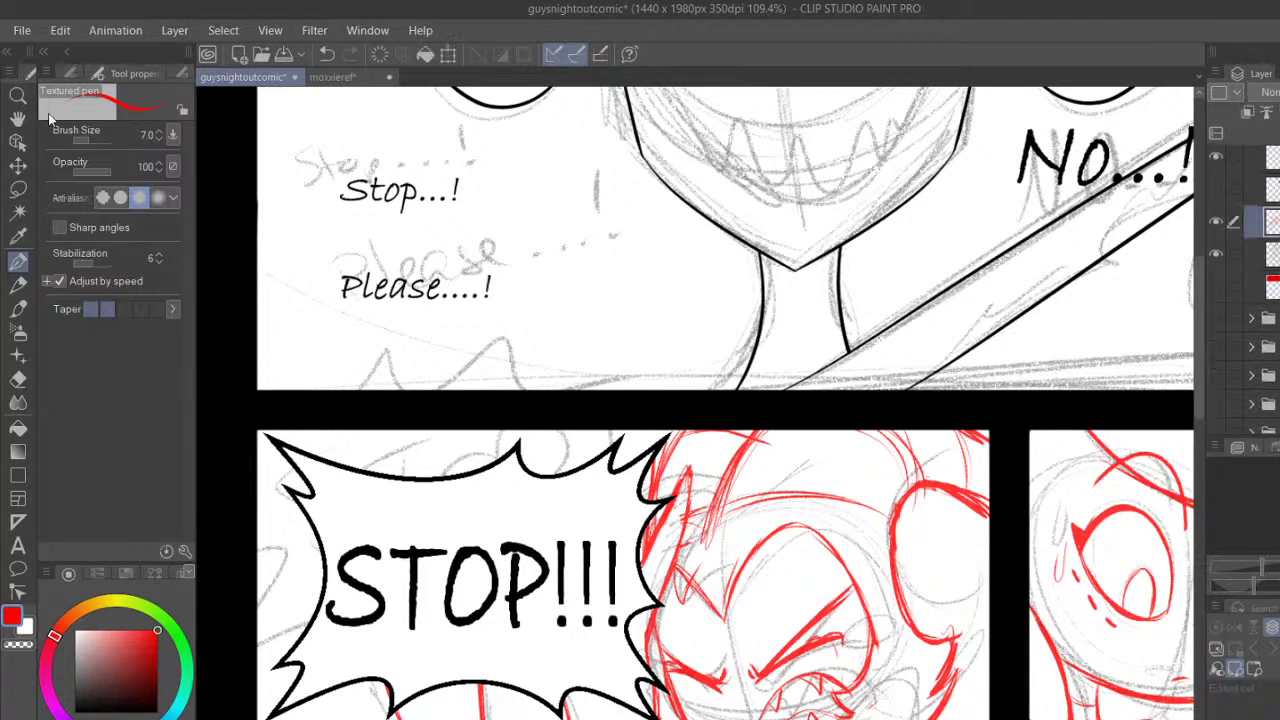
# Draw a clenched fist with curled fingers at the end of the forearm in the "Just....stop... please..." panel, gripping the upright shape
pyautogui.click(18, 118)
pyautogui.scroll(-3, 720, 390)
pyautogui.moveTo(832, 418); pyautogui.dragTo(751, 314)
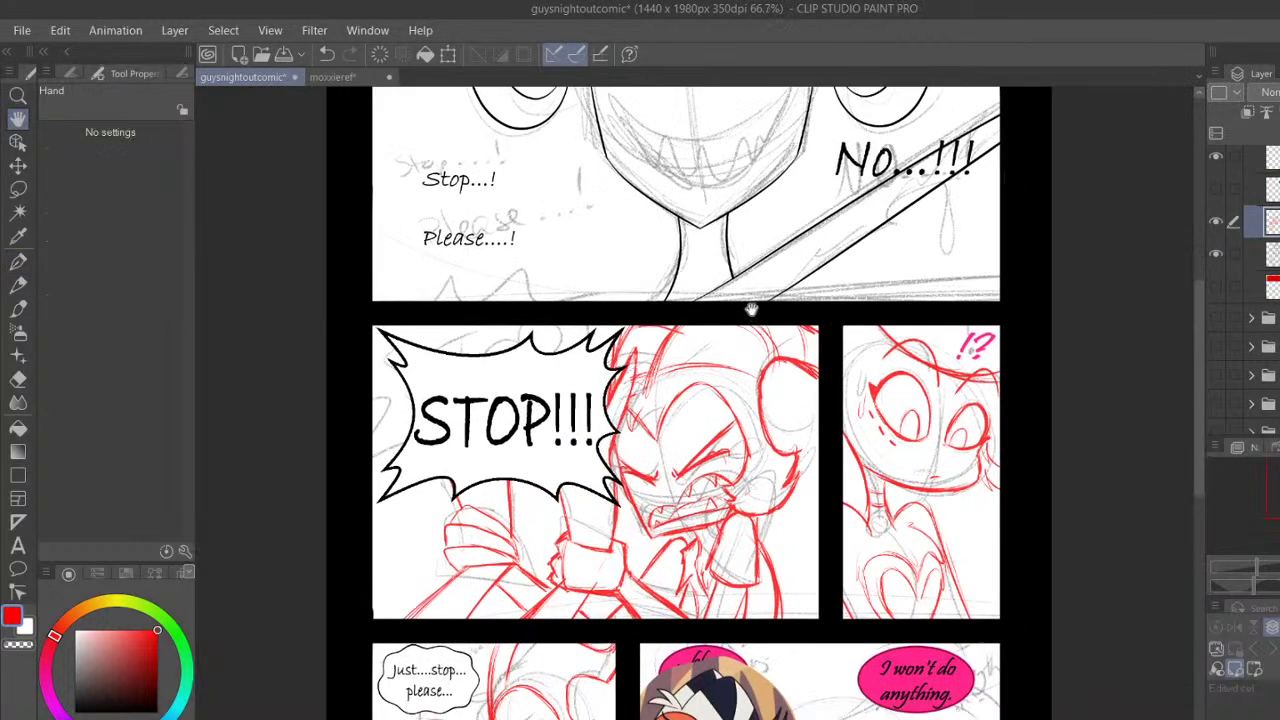
pyautogui.moveTo(602, 680); pyautogui.dragTo(883, 208)
pyautogui.scroll(4, 791, 263)
pyautogui.scroll(1, 860, 300)
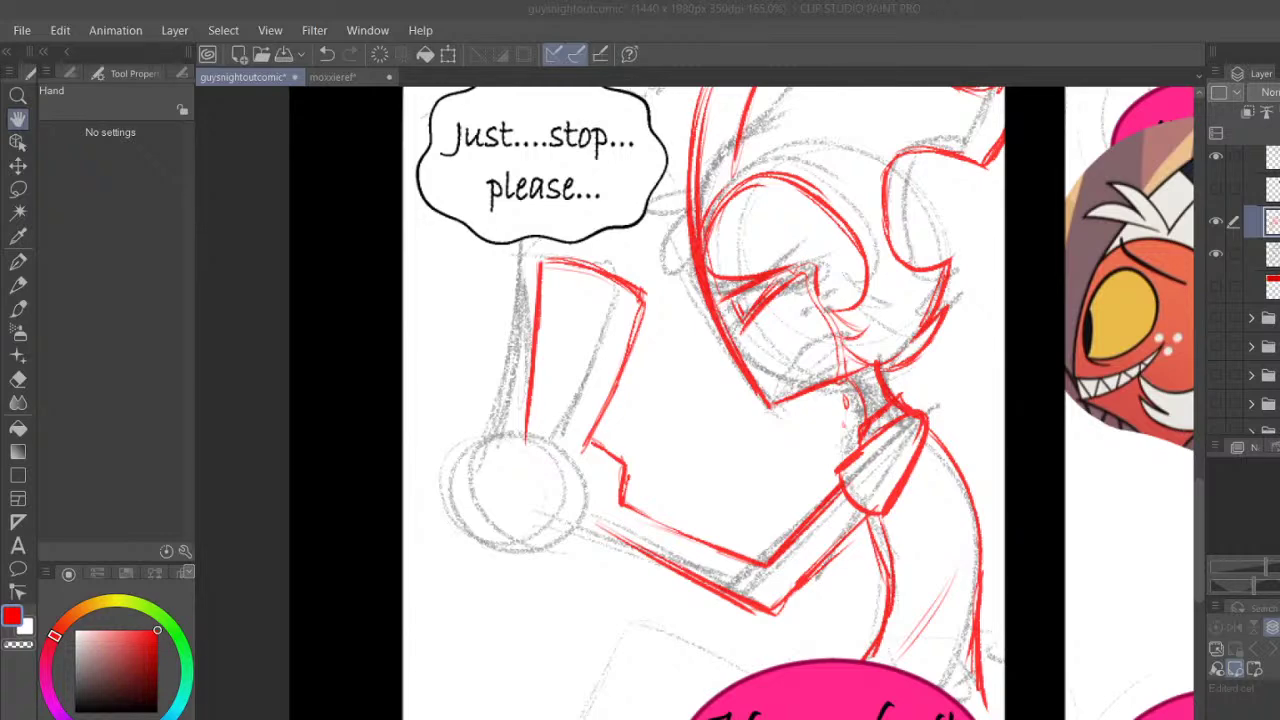
pyautogui.scroll(4, 666, 591)
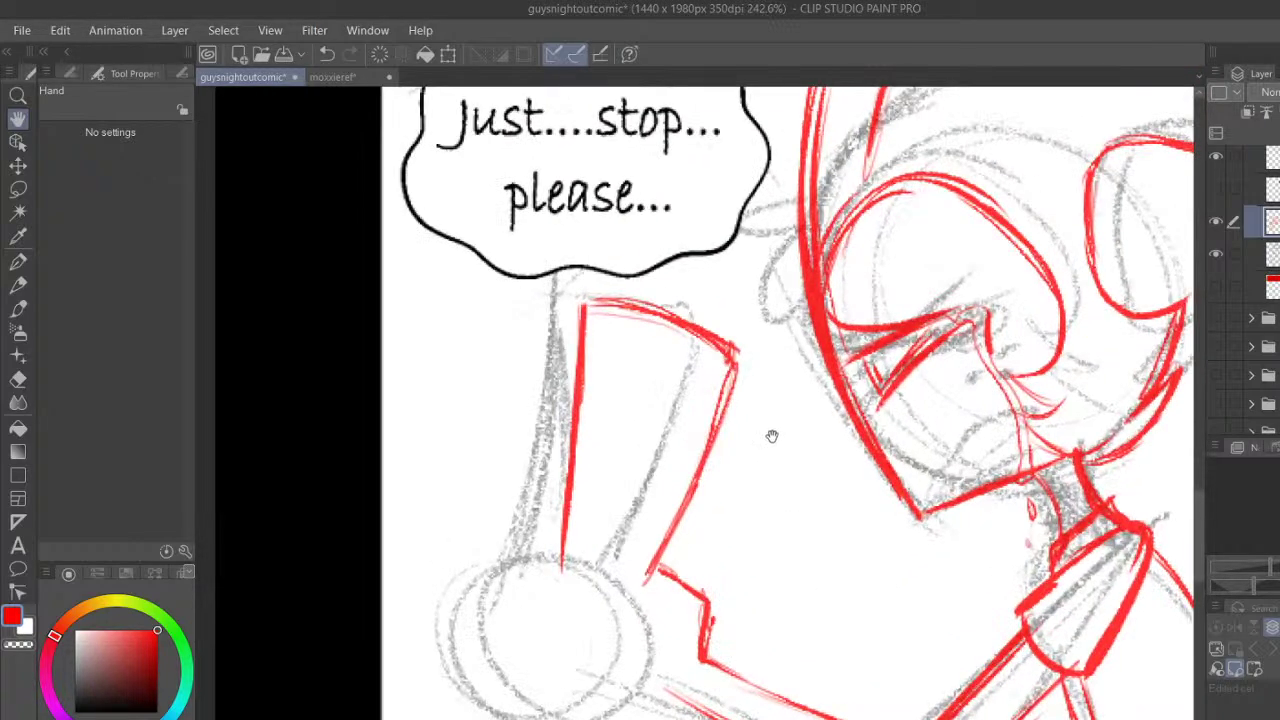
pyautogui.moveTo(772, 436); pyautogui.dragTo(697, 344)
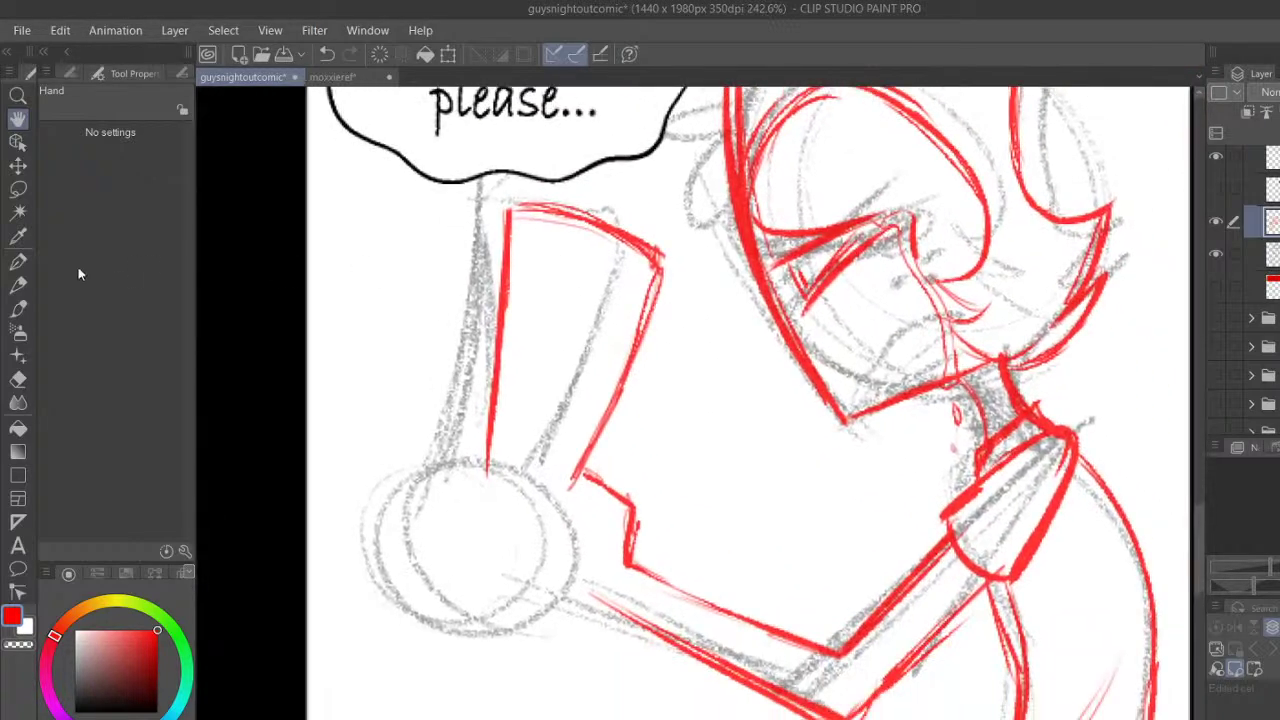
pyautogui.click(18, 260)
pyautogui.moveTo(500, 477); pyautogui.dragTo(538, 274)
pyautogui.moveTo(498, 457)
pyautogui.mouseDown()
pyautogui.moveTo(490, 398)
pyautogui.moveTo(446, 336)
pyautogui.moveTo(455, 284)
pyautogui.moveTo(479, 412)
pyautogui.mouseUp()
pyautogui.click(327, 54)
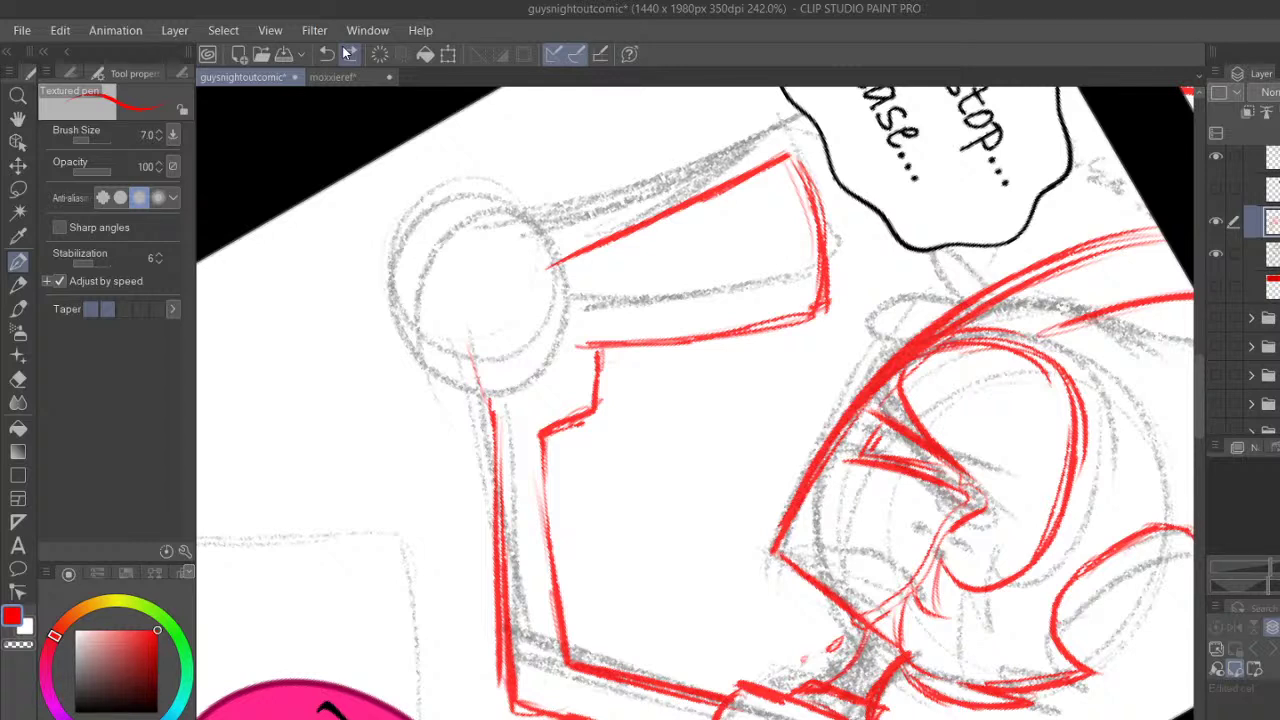
pyautogui.moveTo(495, 465); pyautogui.dragTo(464, 310)
pyautogui.moveTo(468, 340)
pyautogui.mouseDown()
pyautogui.moveTo(475, 276)
pyautogui.moveTo(493, 250)
pyautogui.moveTo(489, 276)
pyautogui.moveTo(534, 237)
pyautogui.mouseUp()
pyautogui.moveTo(490, 272)
pyautogui.mouseDown()
pyautogui.moveTo(514, 250)
pyautogui.moveTo(501, 348)
pyautogui.moveTo(456, 291)
pyautogui.mouseUp()
pyautogui.moveTo(456, 291); pyautogui.dragTo(478, 368)
pyautogui.moveTo(532, 333); pyautogui.dragTo(522, 262)
pyautogui.moveTo(523, 263)
pyautogui.mouseDown()
pyautogui.moveTo(572, 232)
pyautogui.moveTo(558, 242)
pyautogui.moveTo(585, 345)
pyautogui.mouseUp()
pyautogui.moveTo(555, 290); pyautogui.dragTo(590, 350)
# Strengthen the fist's thumb side, wrist and knuckle lines, and erase the stray lines around them
pyautogui.hotkey('ctrl', '@')
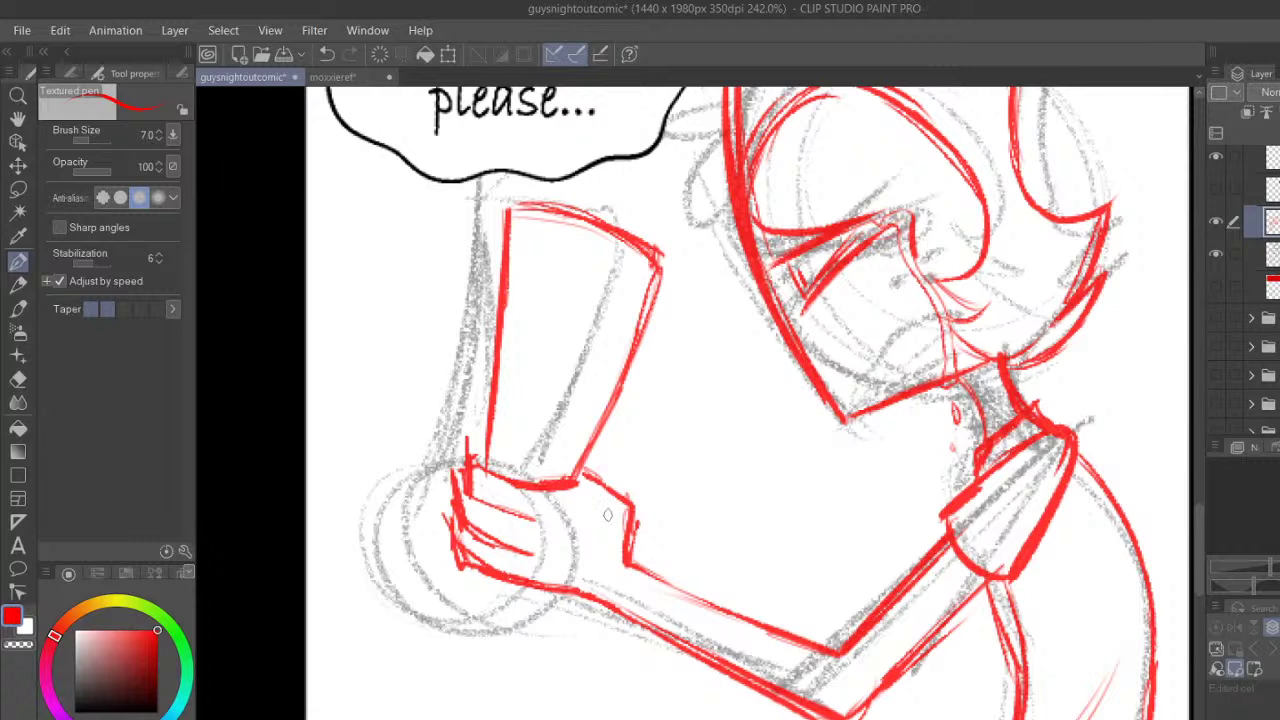
pyautogui.moveTo(584, 460)
pyautogui.mouseDown()
pyautogui.moveTo(620, 490)
pyautogui.moveTo(636, 568)
pyautogui.mouseUp()
pyautogui.moveTo(614, 478); pyautogui.dragTo(626, 534)
pyautogui.moveTo(484, 452)
pyautogui.mouseDown()
pyautogui.moveTo(458, 504)
pyautogui.moveTo(454, 562)
pyautogui.mouseUp()
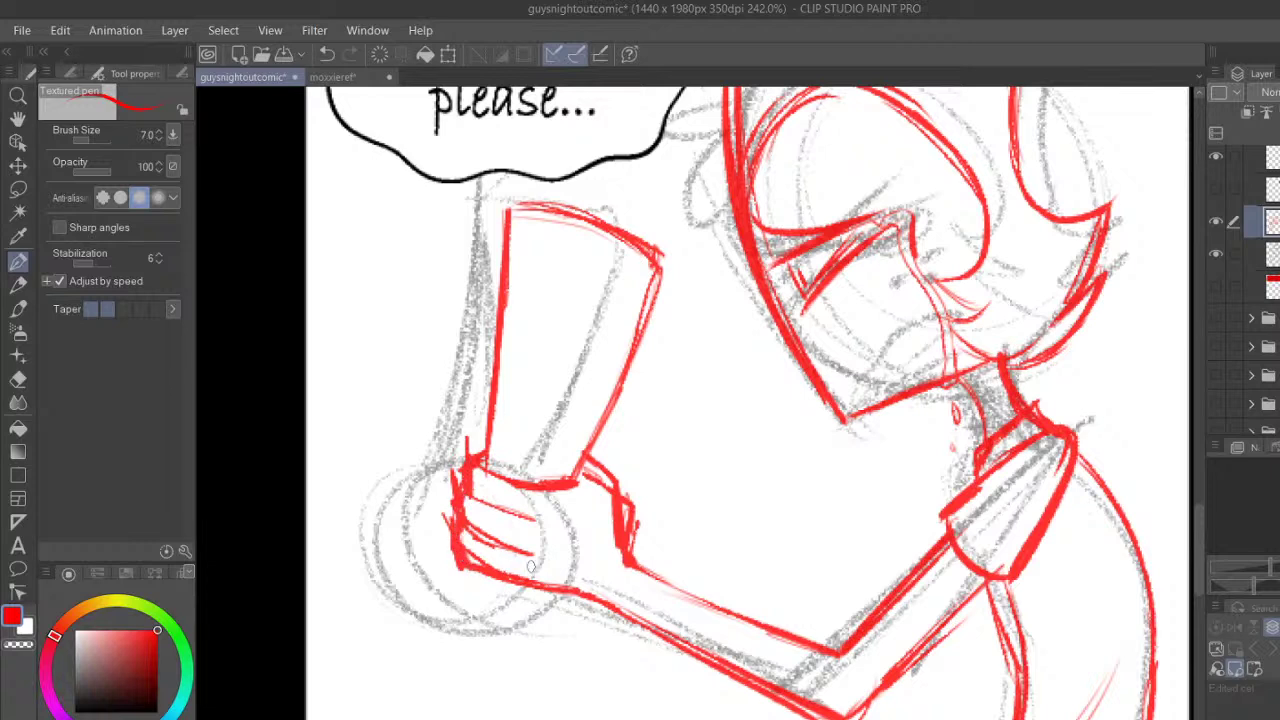
pyautogui.press('e')
pyautogui.moveTo(641, 504)
pyautogui.mouseDown()
pyautogui.moveTo(636, 534)
pyautogui.moveTo(633, 510)
pyautogui.moveTo(589, 484)
pyautogui.moveTo(607, 538)
pyautogui.moveTo(600, 487)
pyautogui.moveTo(641, 501)
pyautogui.mouseUp()
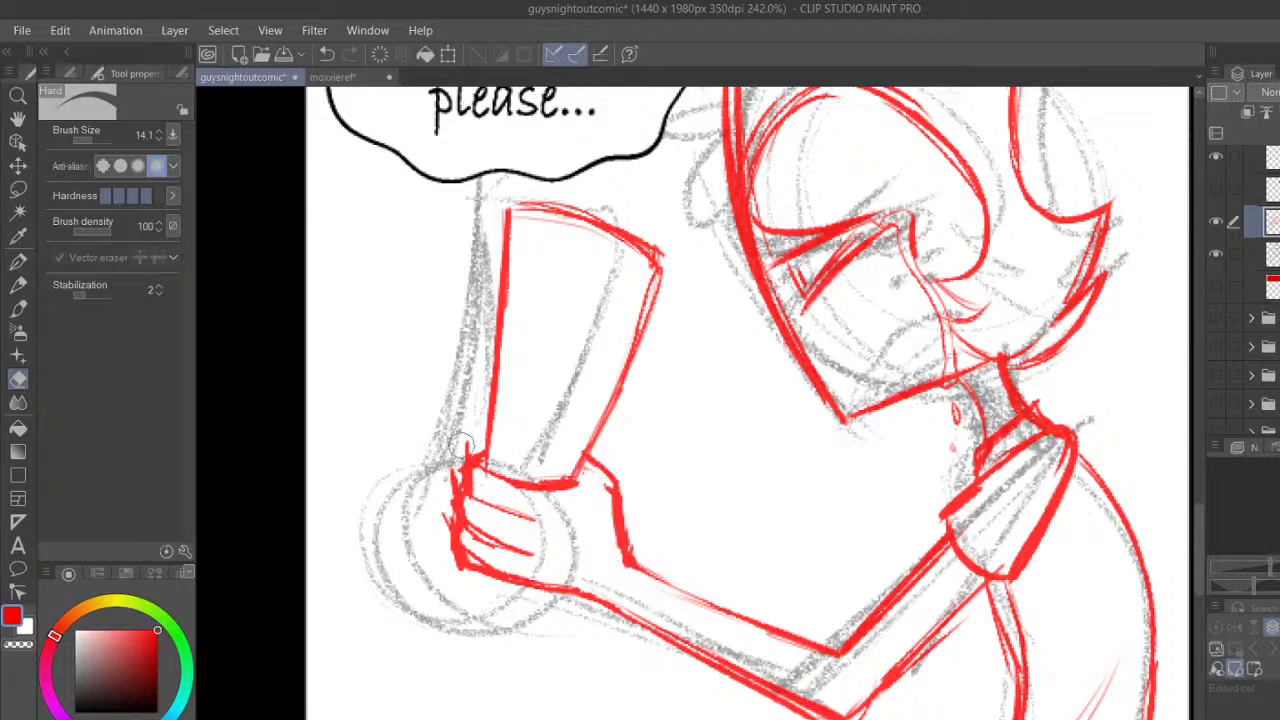
pyautogui.click(19, 261)
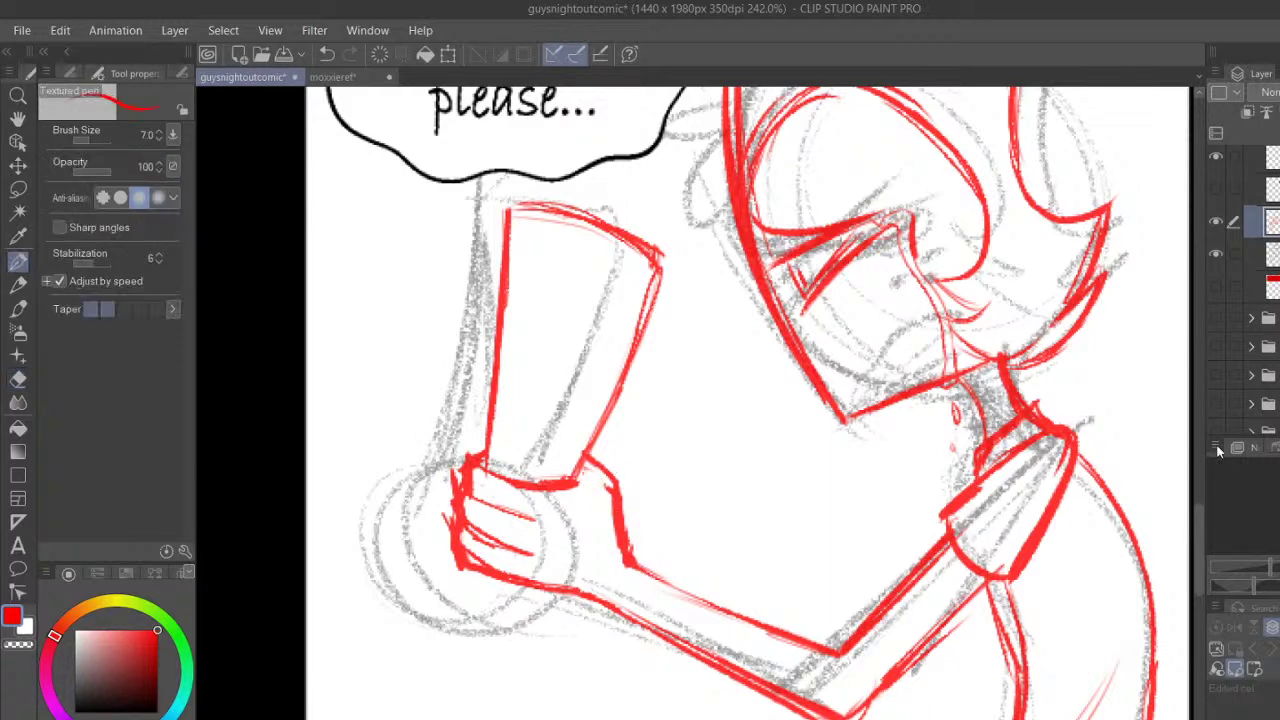
pyautogui.moveTo(1200, 512); pyautogui.dragTo(1200, 502)
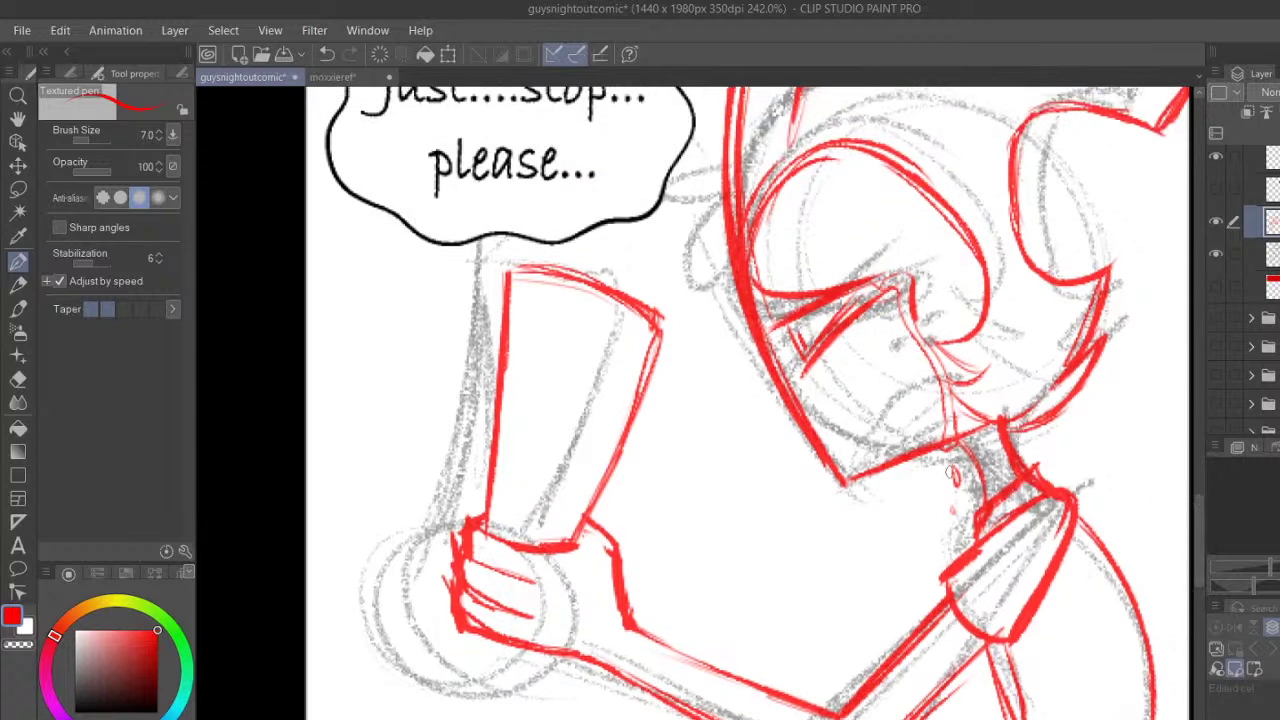
pyautogui.moveTo(580, 541)
pyautogui.mouseDown()
pyautogui.moveTo(621, 440)
pyautogui.moveTo(628, 359)
pyautogui.mouseUp()
pyautogui.moveTo(627, 404); pyautogui.dragTo(633, 340)
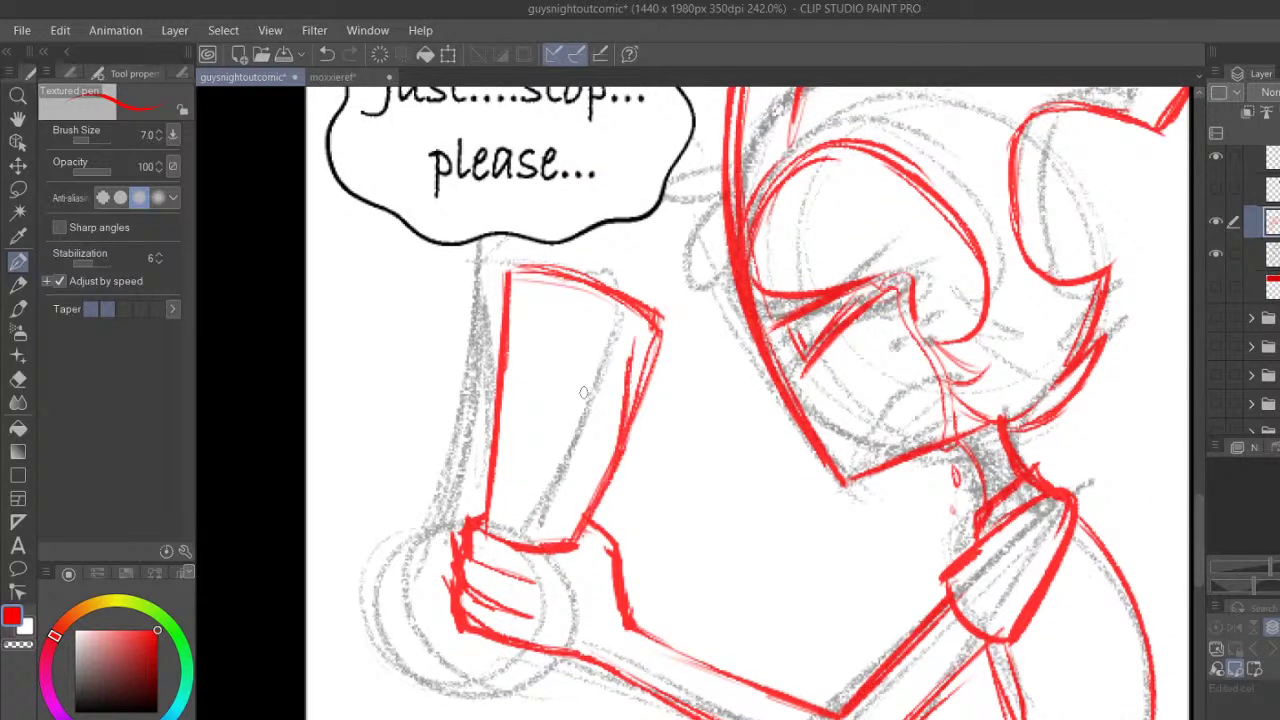
pyautogui.moveTo(632, 392); pyautogui.dragTo(690, 222)
pyautogui.moveTo(574, 404); pyautogui.dragTo(650, 266)
pyautogui.moveTo(636, 290); pyautogui.dragTo(692, 233)
pyautogui.click(328, 58)
pyautogui.click(328, 58)
pyautogui.click(327, 55)
pyautogui.click(329, 55)
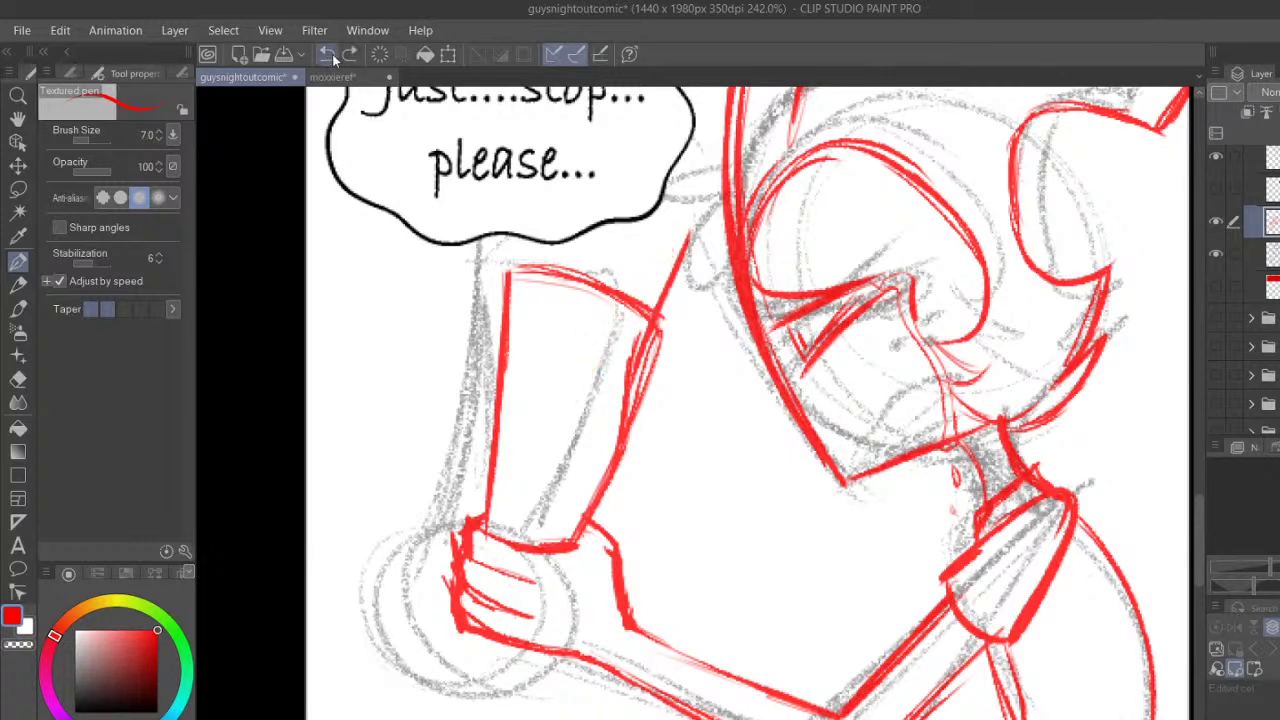
pyautogui.click(331, 55)
pyautogui.click(333, 56)
pyautogui.click(334, 56)
pyautogui.click(335, 56)
pyautogui.click(336, 55)
pyautogui.click(336, 55)
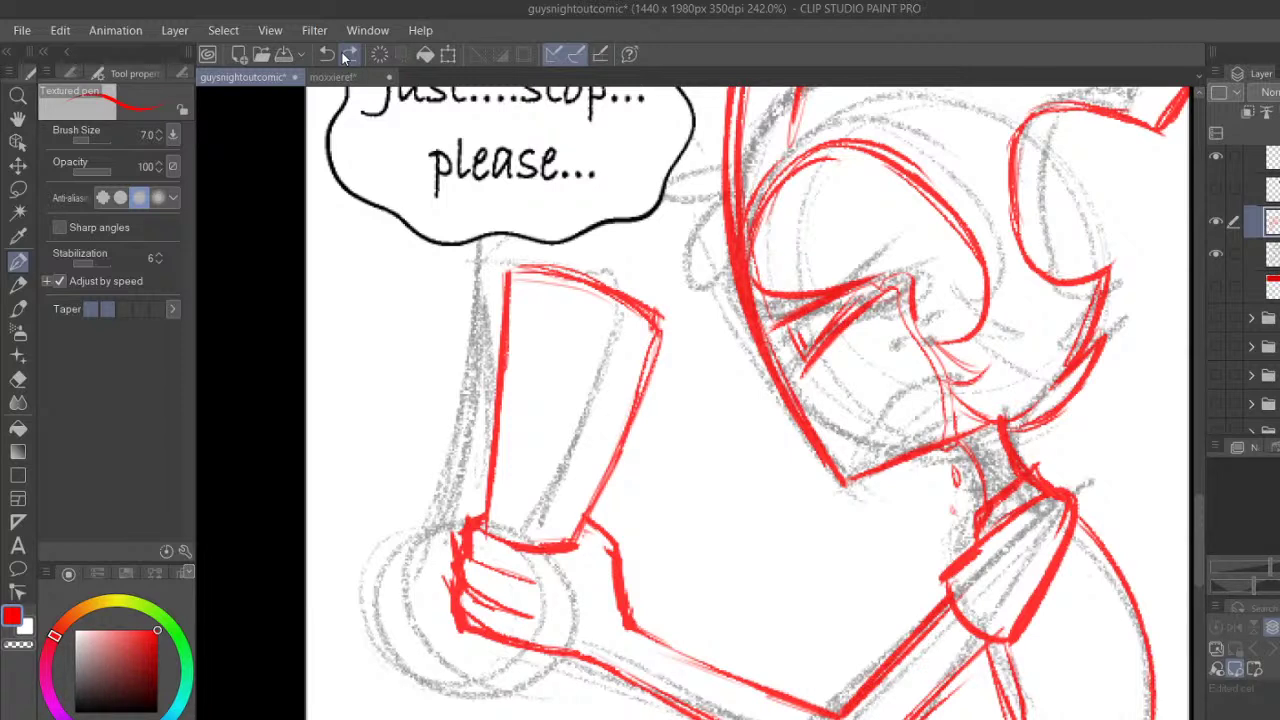
pyautogui.scroll(3, 616, 480)
pyautogui.moveTo(586, 506)
pyautogui.mouseDown()
pyautogui.moveTo(658, 349)
pyautogui.moveTo(680, 360)
pyautogui.moveTo(668, 410)
pyautogui.mouseUp()
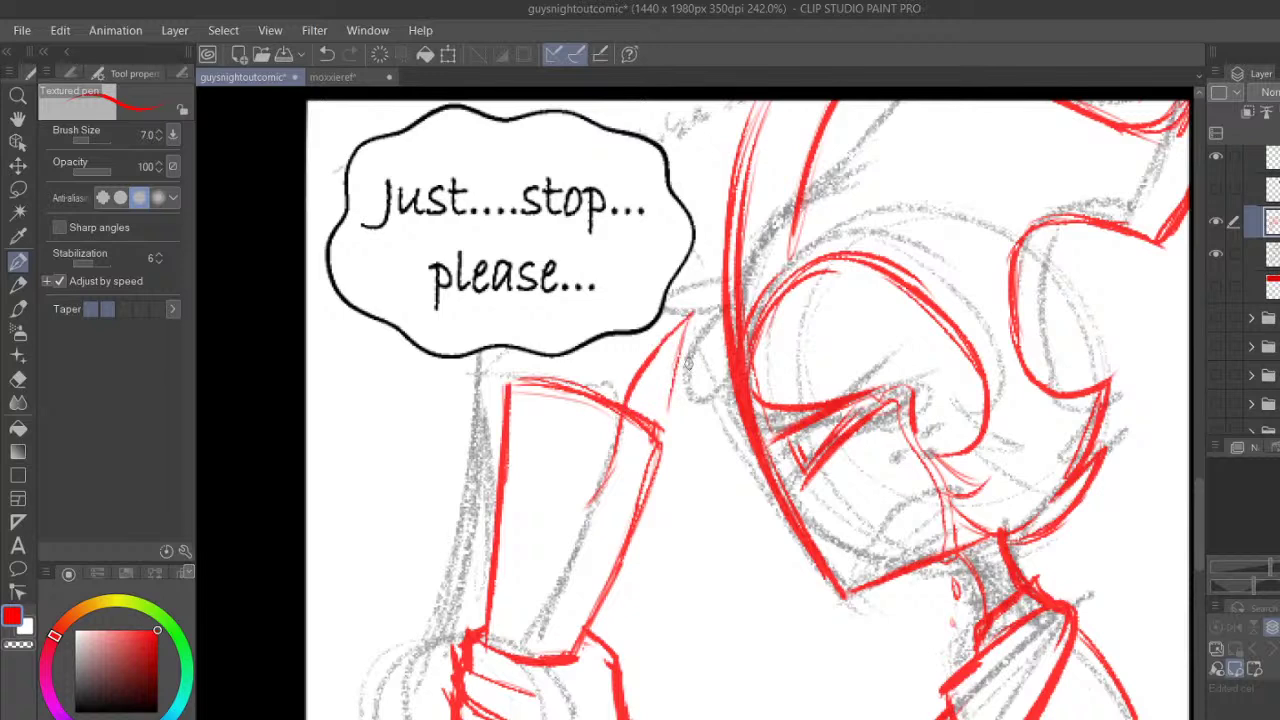
pyautogui.click(326, 56)
pyautogui.click(326, 56)
pyautogui.click(326, 56)
pyautogui.click(326, 56)
pyautogui.click(326, 56)
pyautogui.click(328, 56)
pyautogui.click(329, 55)
pyautogui.click(329, 54)
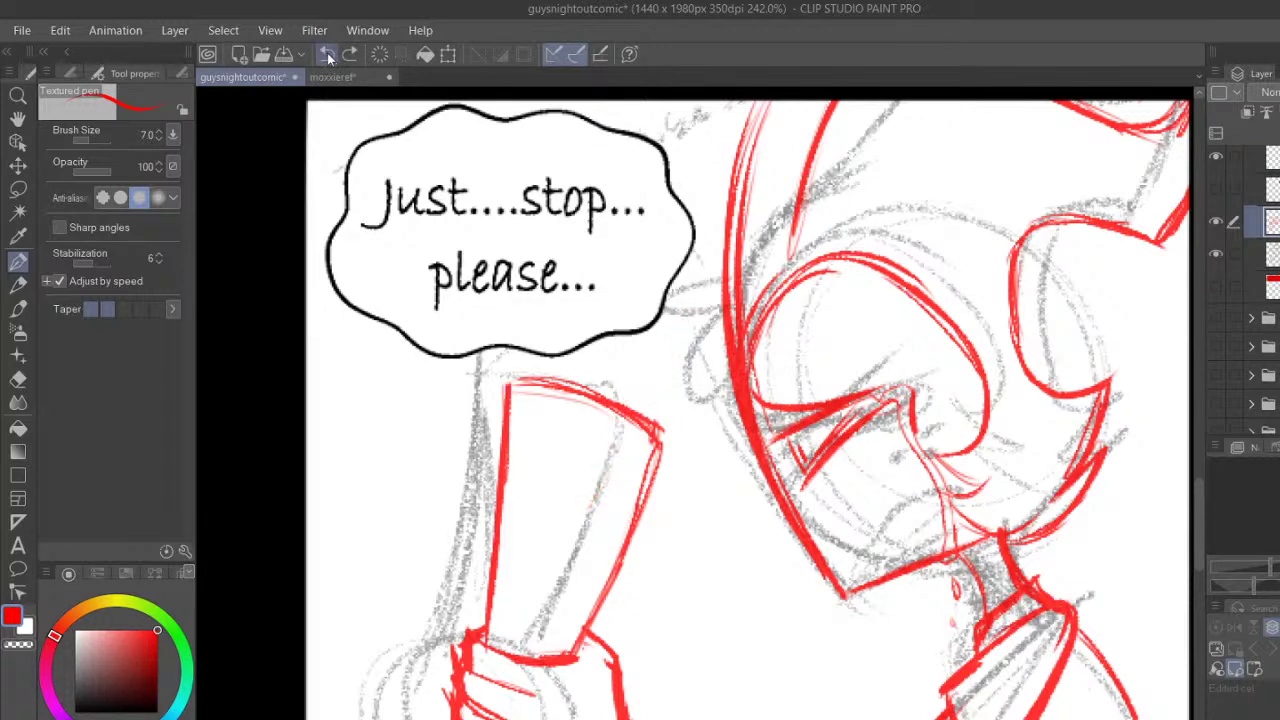
# Extend the upright shape's edges up to the speech bubble, with a wavy inner edge and a short line branching off it
pyautogui.moveTo(510, 347); pyautogui.dragTo(492, 470)
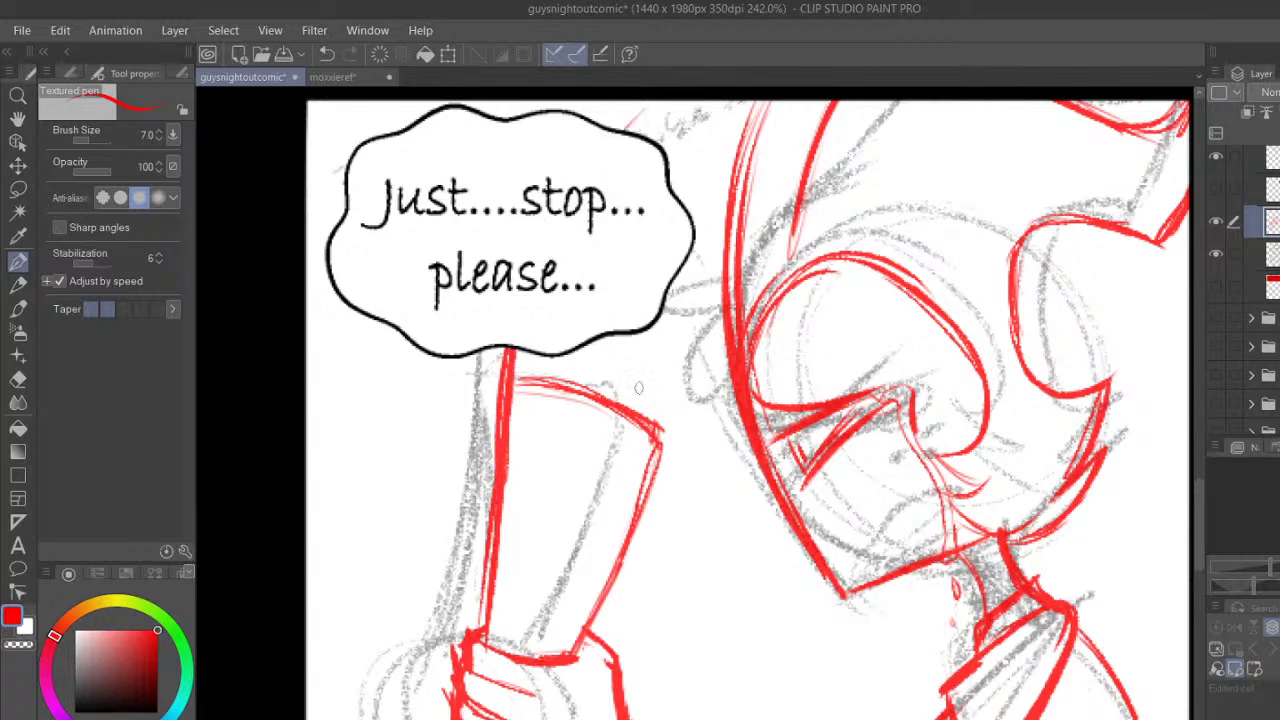
pyautogui.scroll(2, 1199, 497)
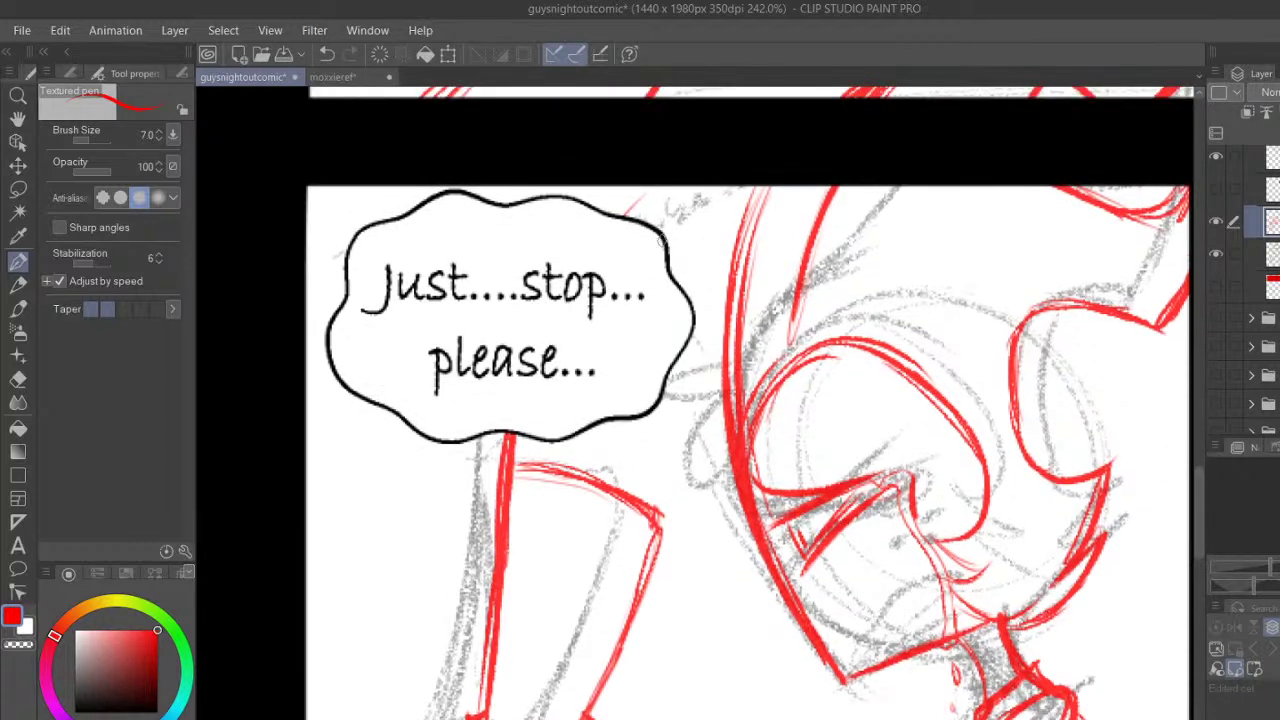
pyautogui.moveTo(581, 432)
pyautogui.mouseDown()
pyautogui.moveTo(614, 614)
pyautogui.moveTo(585, 716)
pyautogui.mouseUp()
pyautogui.moveTo(596, 510); pyautogui.dragTo(632, 404)
pyautogui.moveTo(604, 476); pyautogui.dragTo(630, 421)
# Draw pointed tufts on the side of the character's head, next to the speech bubble
pyautogui.moveTo(737, 365); pyautogui.dragTo(648, 452)
pyautogui.moveTo(648, 452)
pyautogui.mouseDown()
pyautogui.moveTo(710, 410)
pyautogui.moveTo(704, 489)
pyautogui.mouseUp()
pyautogui.moveTo(704, 489); pyautogui.dragTo(728, 438)
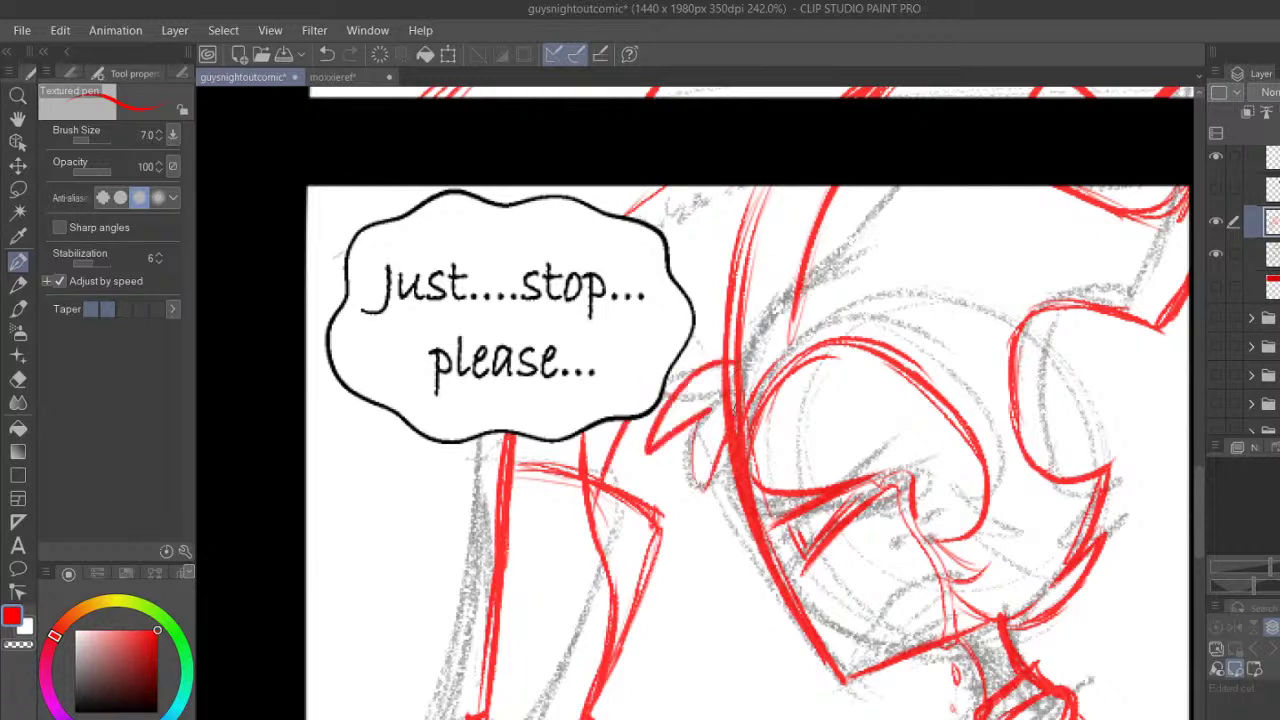
pyautogui.moveTo(704, 490); pyautogui.dragTo(699, 438)
pyautogui.moveTo(689, 193); pyautogui.dragTo(647, 244)
pyautogui.moveTo(734, 240)
pyautogui.mouseDown()
pyautogui.moveTo(672, 282)
pyautogui.moveTo(690, 300)
pyautogui.mouseUp()
# Erase the old flared corner and outer edge of the upright shape above the fist
pyautogui.click(18, 379)
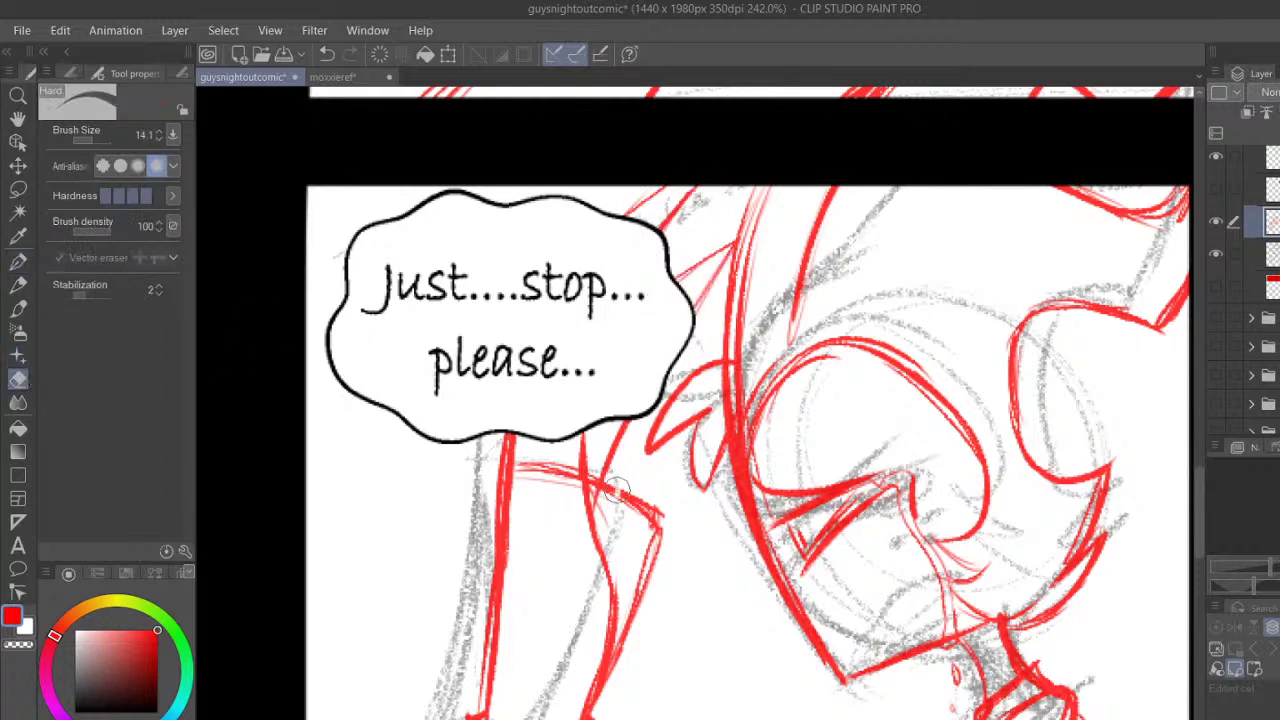
pyautogui.moveTo(651, 514)
pyautogui.mouseDown()
pyautogui.moveTo(626, 652)
pyautogui.moveTo(638, 524)
pyautogui.moveTo(615, 498)
pyautogui.mouseUp()
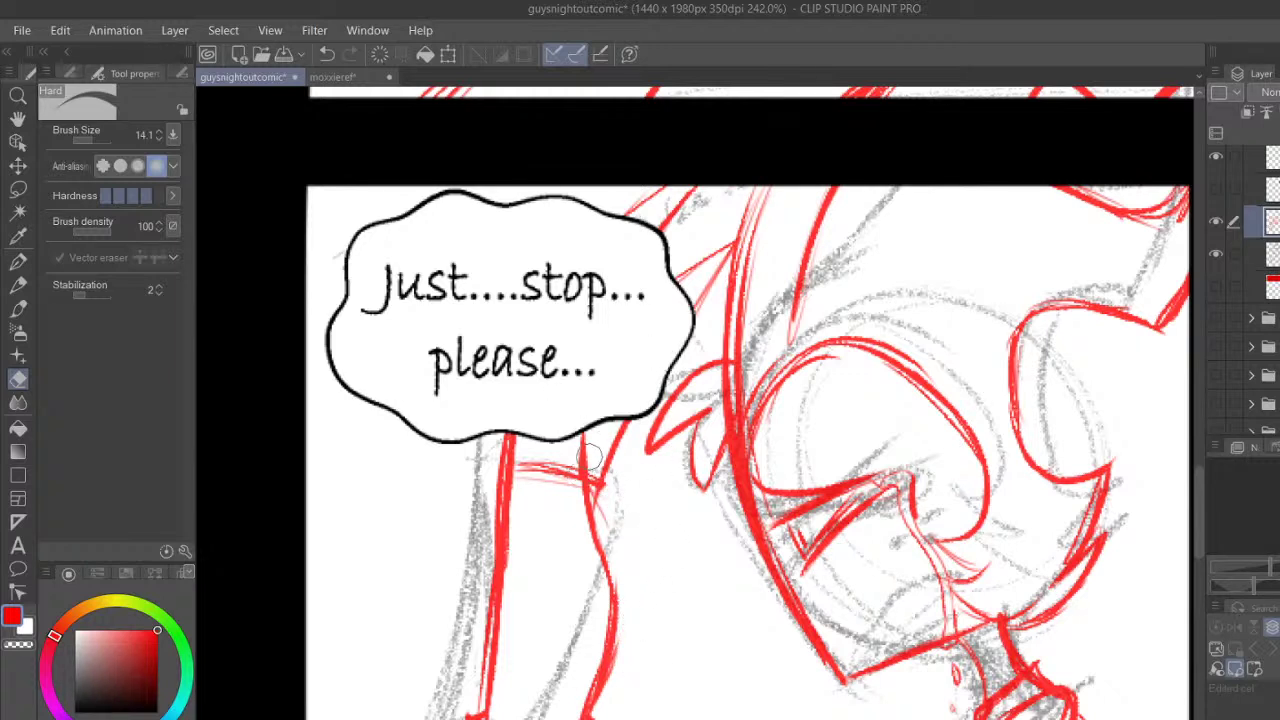
# Draw two long slanted edges running from beneath the fist down to the panel's left border
pyautogui.click(18, 260)
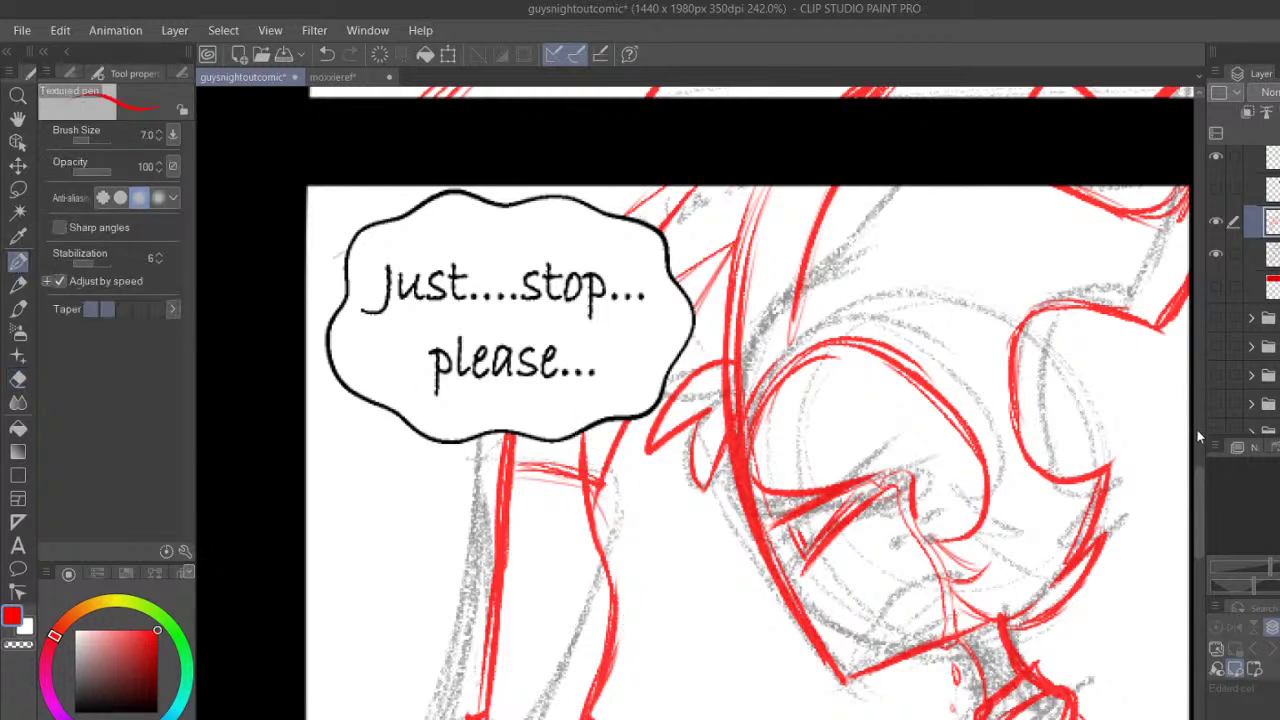
pyautogui.moveTo(1198, 492); pyautogui.dragTo(1201, 562)
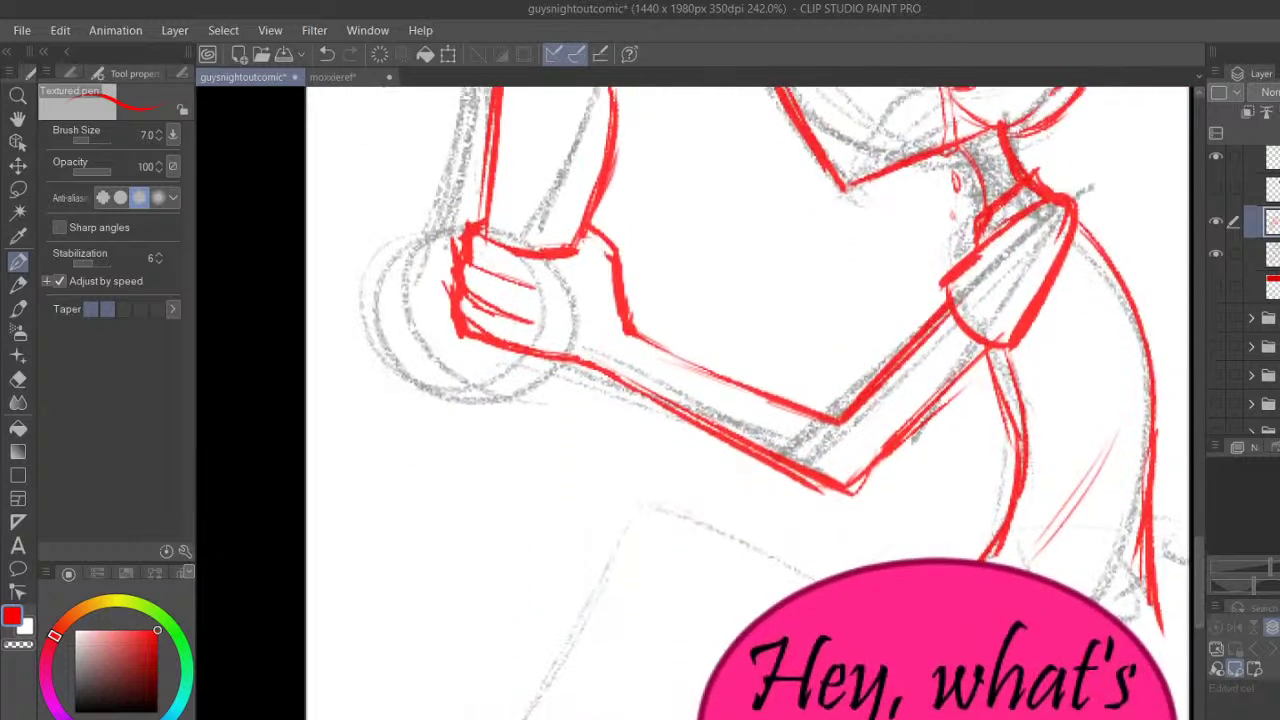
pyautogui.moveTo(457, 339)
pyautogui.mouseDown()
pyautogui.moveTo(331, 488)
pyautogui.moveTo(306, 494)
pyautogui.mouseUp()
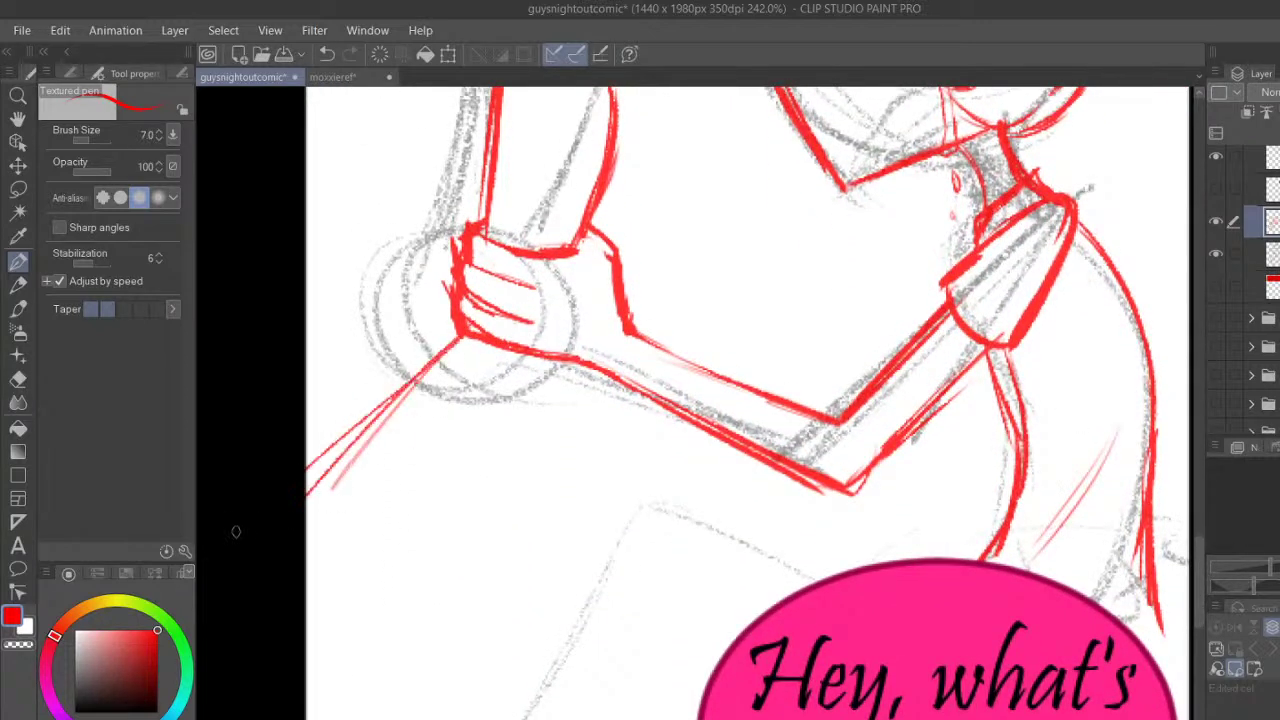
pyautogui.moveTo(450, 344); pyautogui.dragTo(306, 487)
pyautogui.moveTo(480, 315)
pyautogui.mouseDown()
pyautogui.moveTo(300, 485)
pyautogui.moveTo(304, 458)
pyautogui.mouseUp()
pyautogui.moveTo(524, 364); pyautogui.dragTo(306, 652)
pyautogui.moveTo(436, 364); pyautogui.dragTo(306, 486)
pyautogui.moveTo(460, 330); pyautogui.dragTo(356, 424)
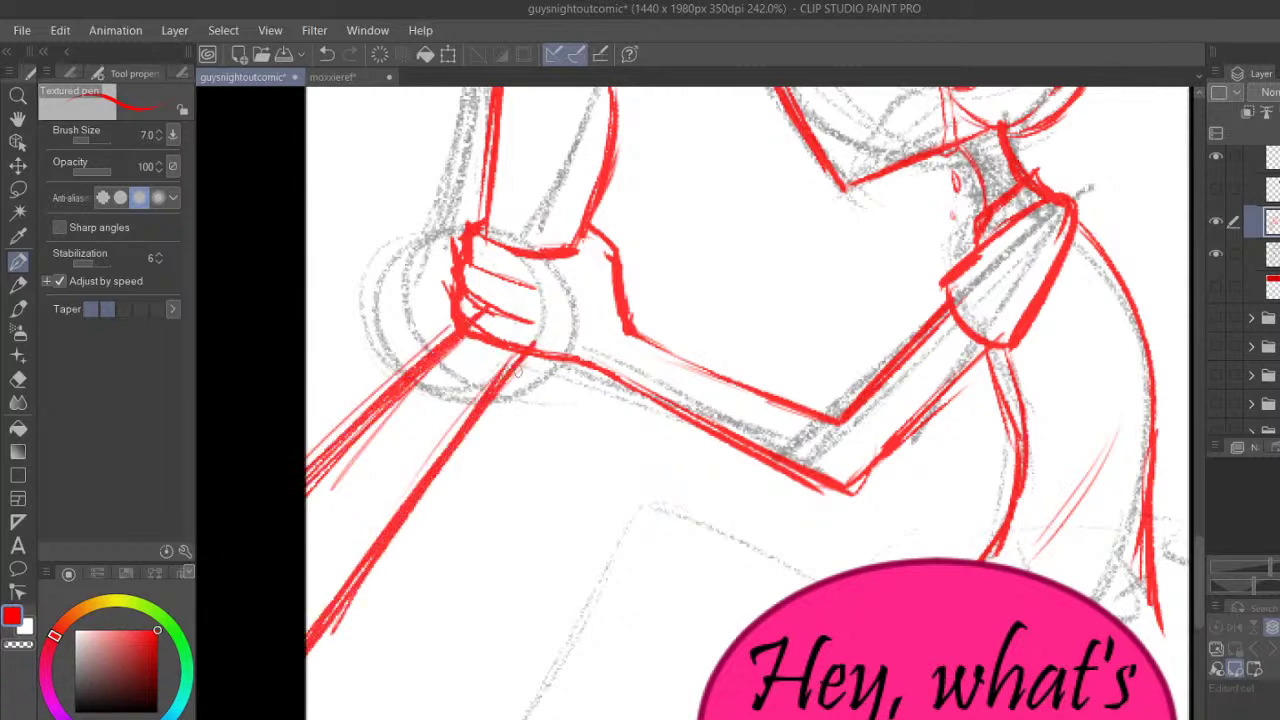
# Examine the blade's shape in the moxxieref reference image and return to the comic page
pyautogui.click(362, 80)
pyautogui.press('space')
pyautogui.moveTo(888, 349); pyautogui.dragTo(645, 393)
pyautogui.scroll(8, 620, 520)
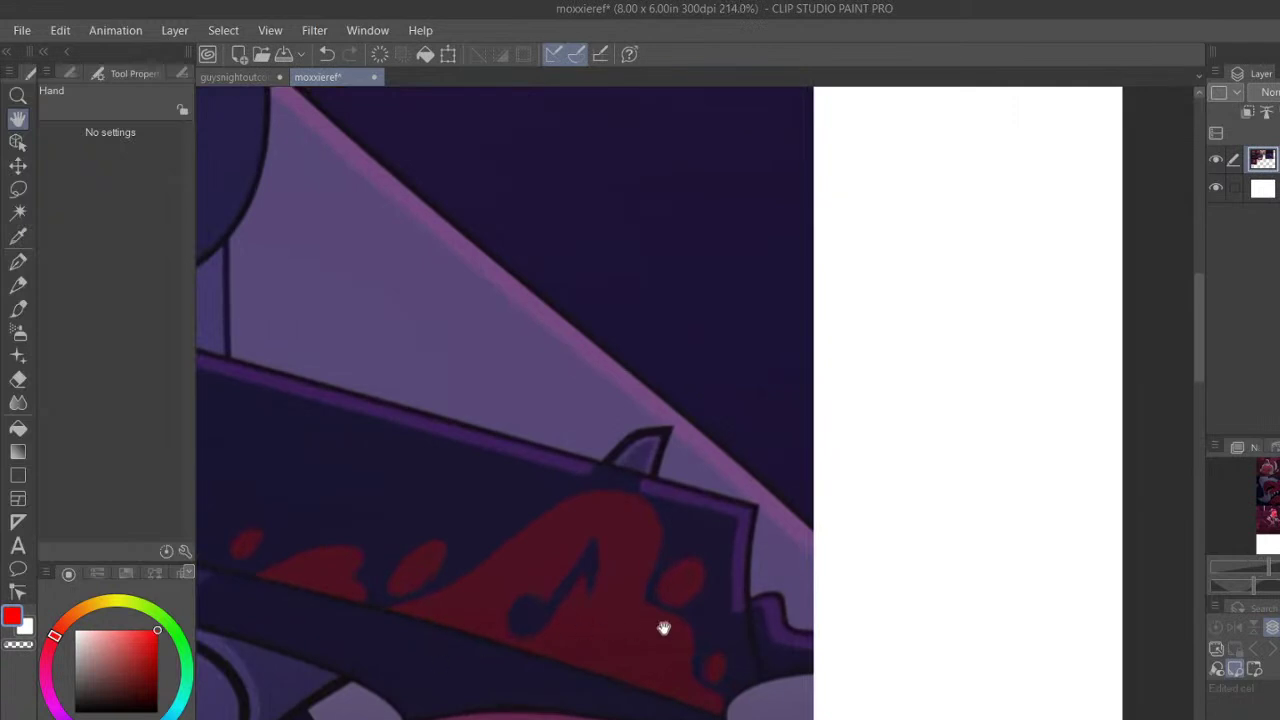
pyautogui.moveTo(691, 606); pyautogui.dragTo(738, 577)
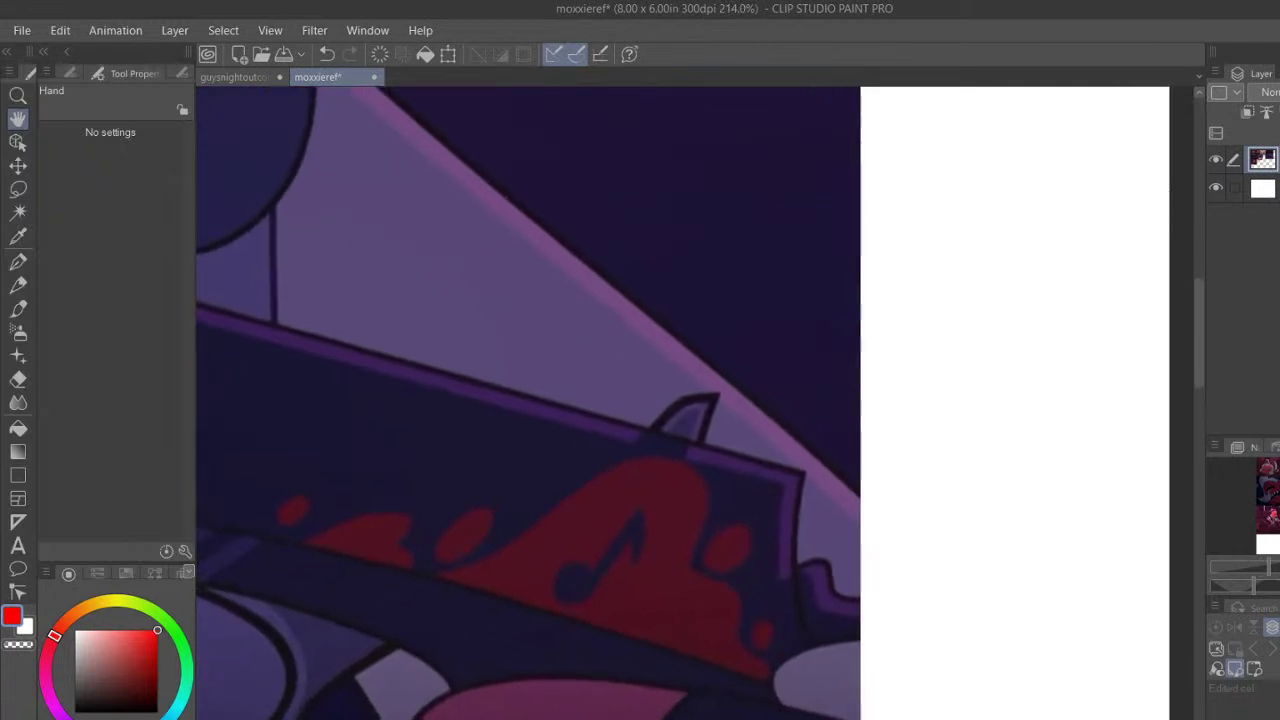
pyautogui.scroll(-7, 591, 580)
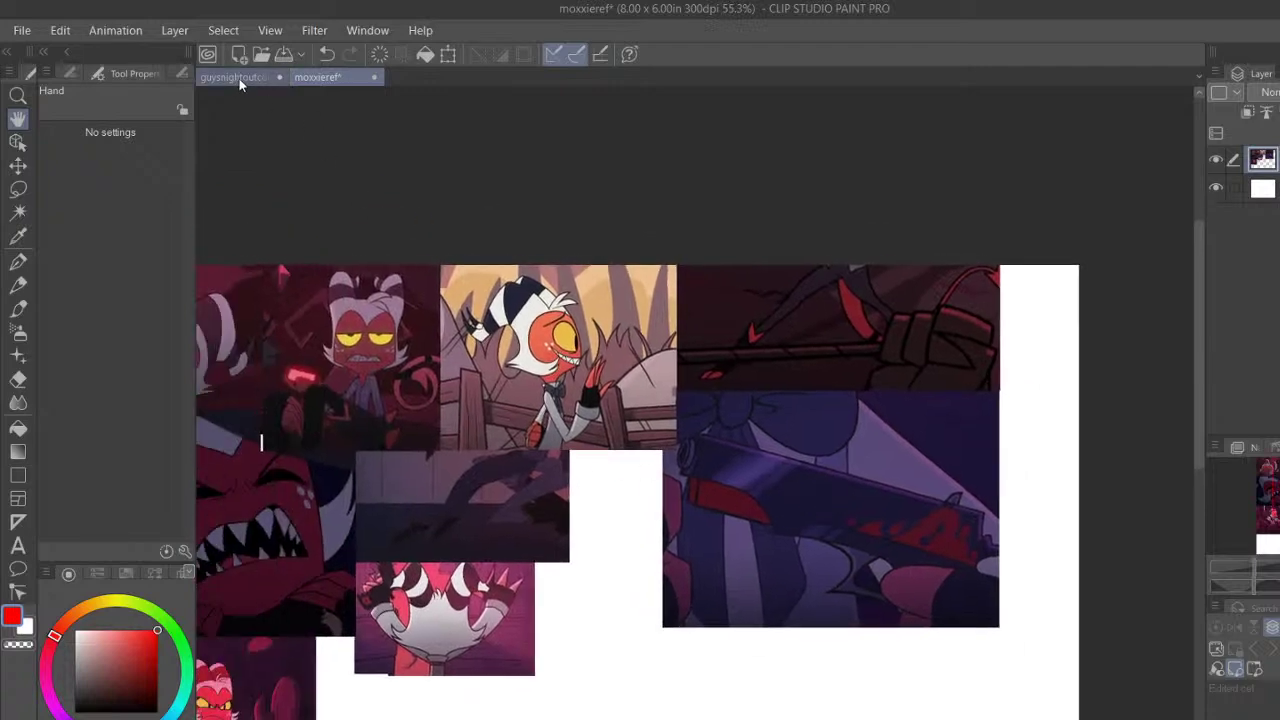
pyautogui.click(240, 78)
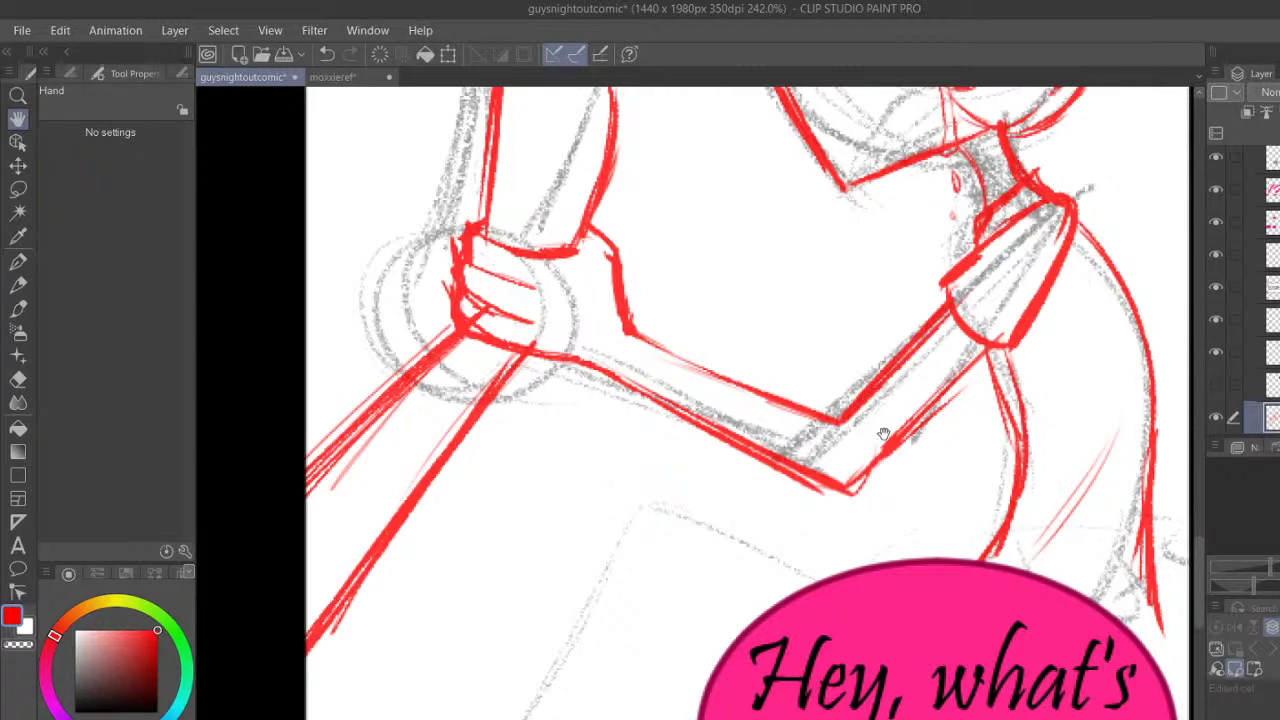
# Redraw the bent arm's inner edge slightly further out from wrist to upper arm, and add a curved line across the forearm
pyautogui.moveTo(872, 433); pyautogui.dragTo(804, 330)
pyautogui.moveTo(868, 402); pyautogui.dragTo(874, 600)
pyautogui.moveTo(608, 549)
pyautogui.mouseDown()
pyautogui.moveTo(757, 509)
pyautogui.moveTo(681, 672)
pyautogui.mouseUp()
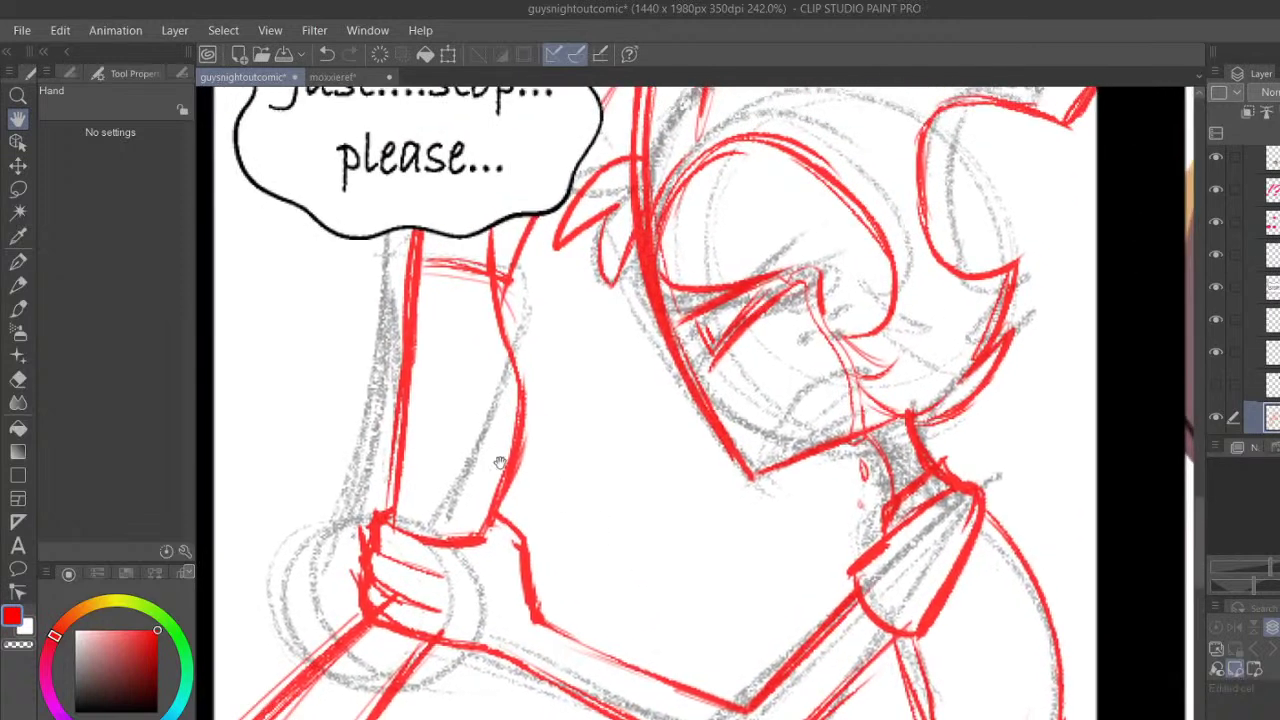
pyautogui.click(18, 260)
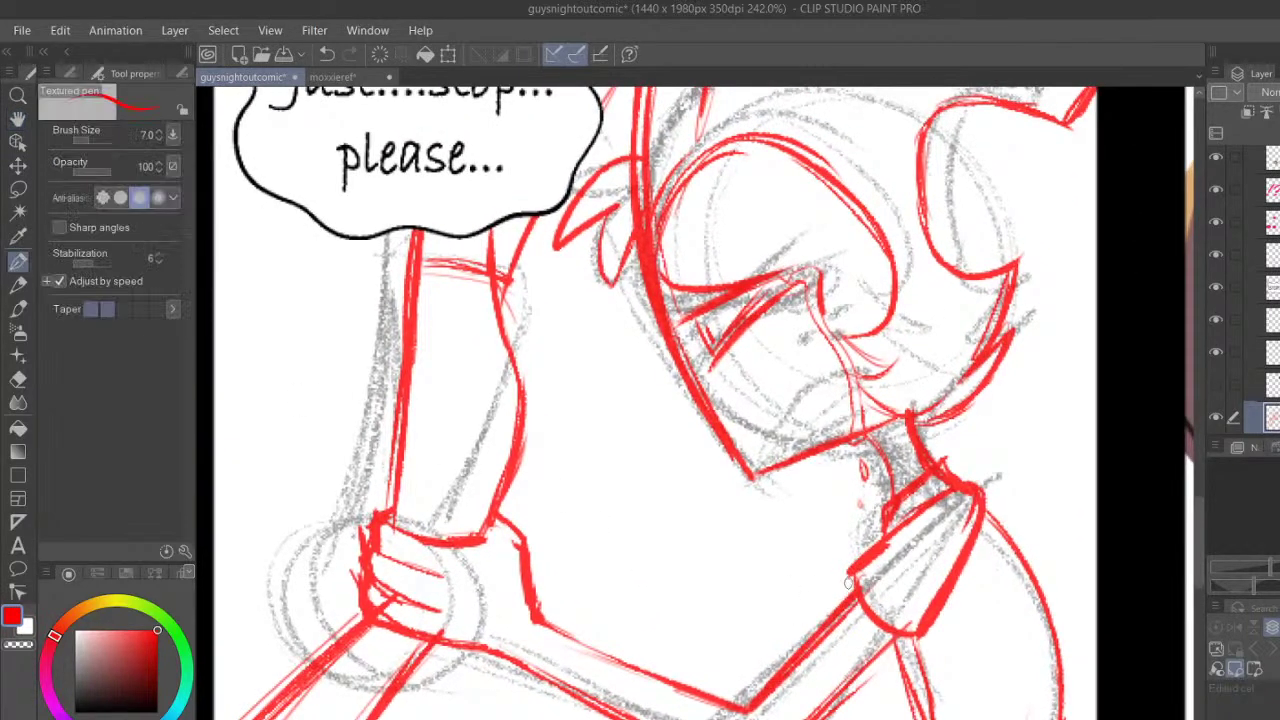
pyautogui.moveTo(792, 625); pyautogui.dragTo(705, 676)
pyautogui.moveTo(557, 607)
pyautogui.mouseDown()
pyautogui.moveTo(658, 654)
pyautogui.moveTo(626, 718)
pyautogui.mouseUp()
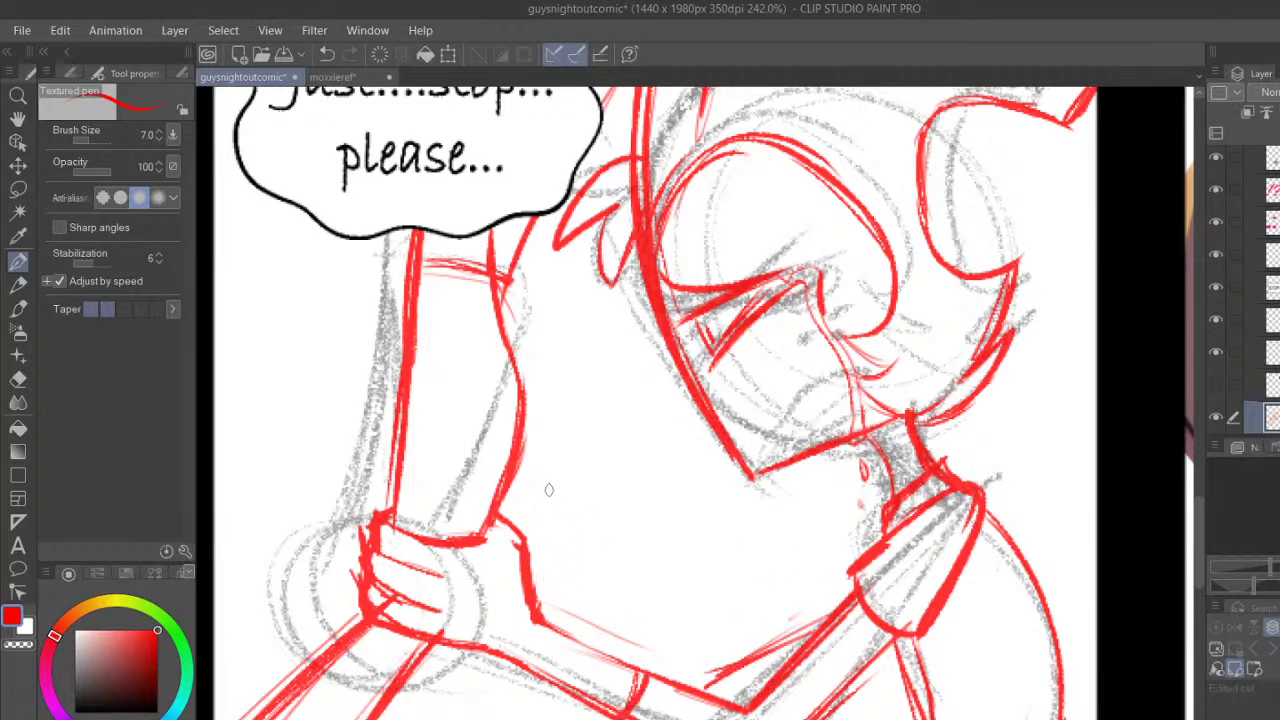
pyautogui.moveTo(545, 608); pyautogui.dragTo(718, 684)
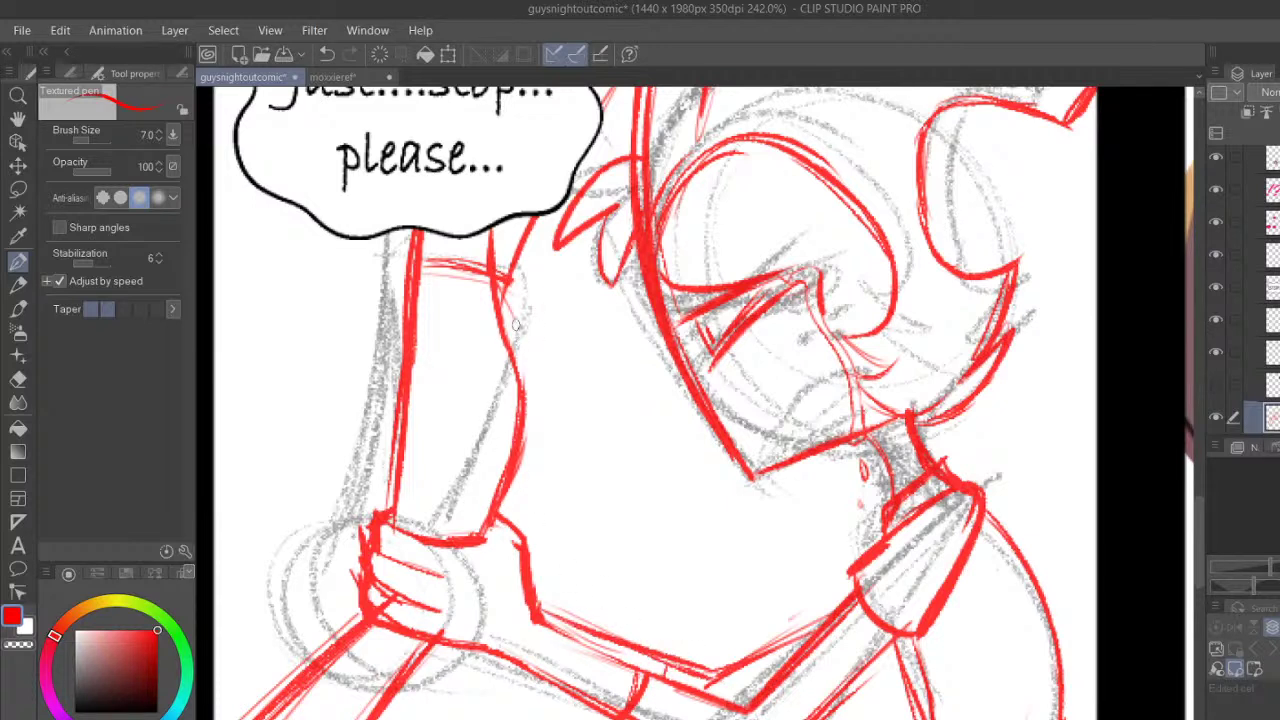
# Draw a bulging outer line from the fist up to the speech bubble, outside the upright shape's straight edge
pyautogui.moveTo(388, 505)
pyautogui.mouseDown()
pyautogui.moveTo(357, 353)
pyautogui.moveTo(359, 241)
pyautogui.moveTo(364, 408)
pyautogui.moveTo(384, 512)
pyautogui.mouseUp()
pyautogui.moveTo(345, 338)
pyautogui.mouseDown()
pyautogui.moveTo(382, 510)
pyautogui.moveTo(364, 418)
pyautogui.mouseUp()
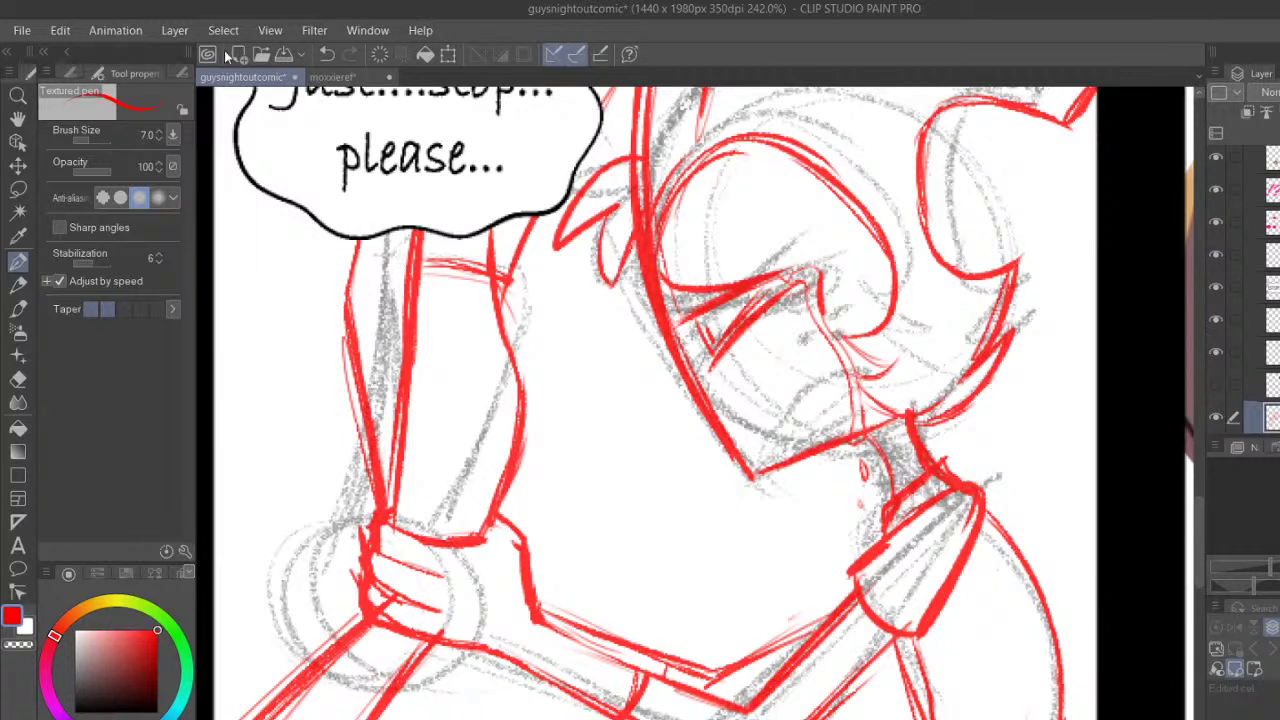
pyautogui.click(19, 121)
pyautogui.moveTo(842, 689); pyautogui.dragTo(831, 366)
pyautogui.moveTo(794, 640); pyautogui.dragTo(717, 430)
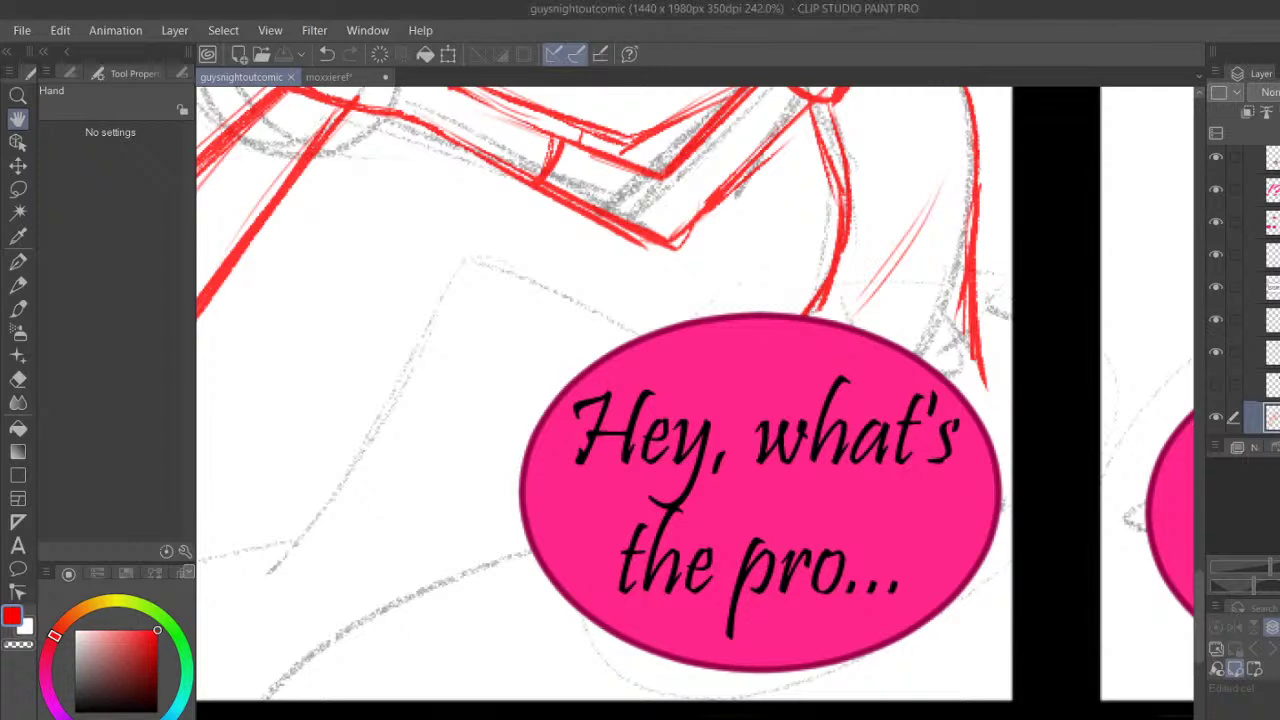
pyautogui.moveTo(1052, 505); pyautogui.dragTo(1124, 510)
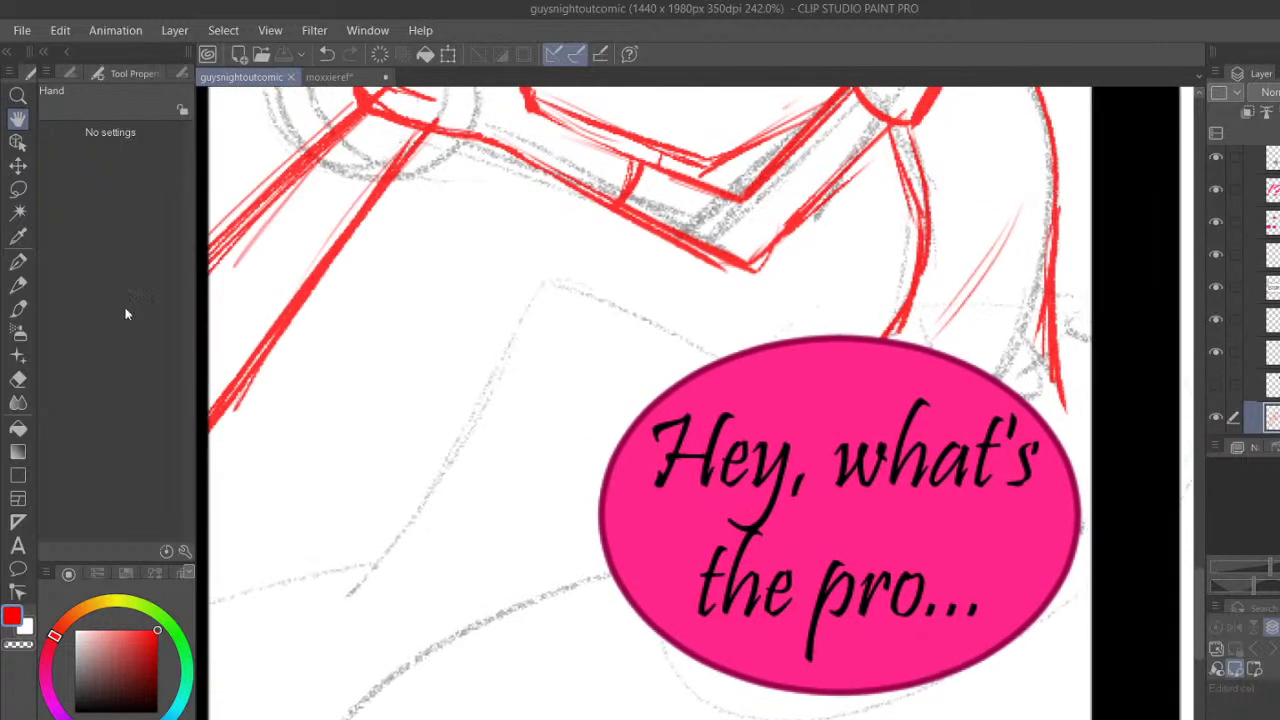
# Paste the copied character reference picture onto a new layer above the page's panel frames
pyautogui.click(18, 260)
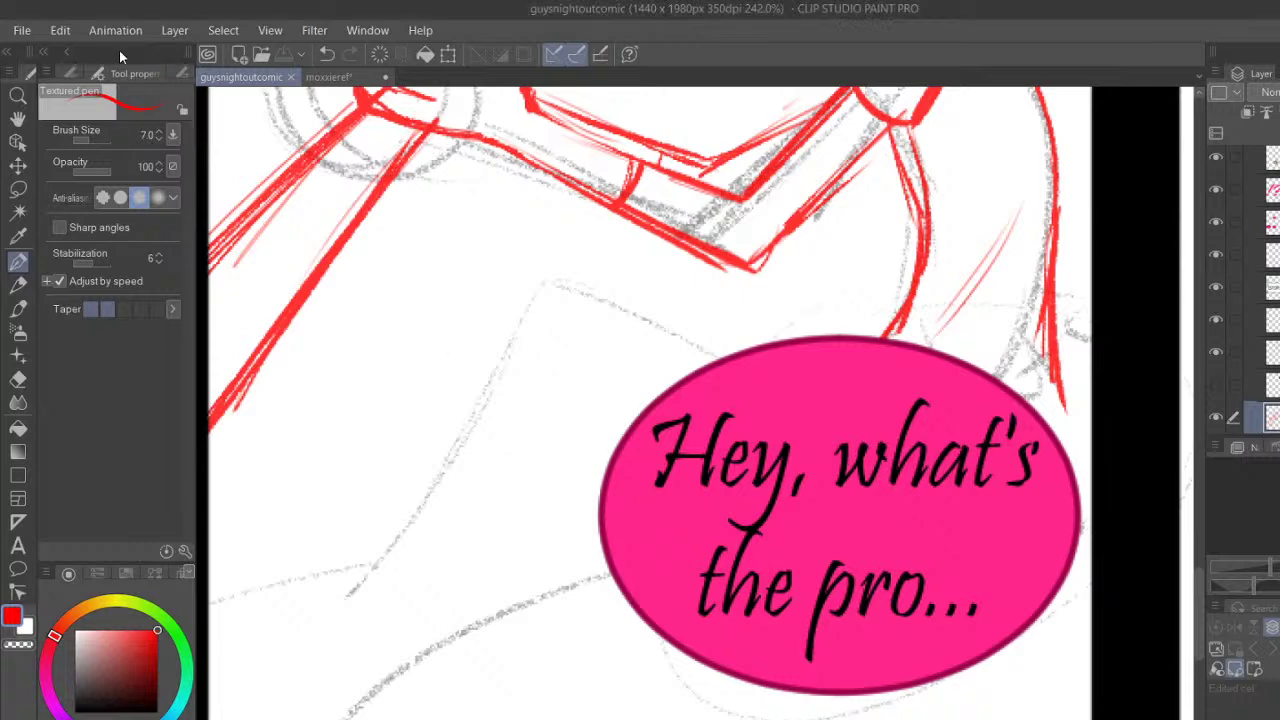
pyautogui.scroll(3, 1250, 290)
pyautogui.click(1268, 270)
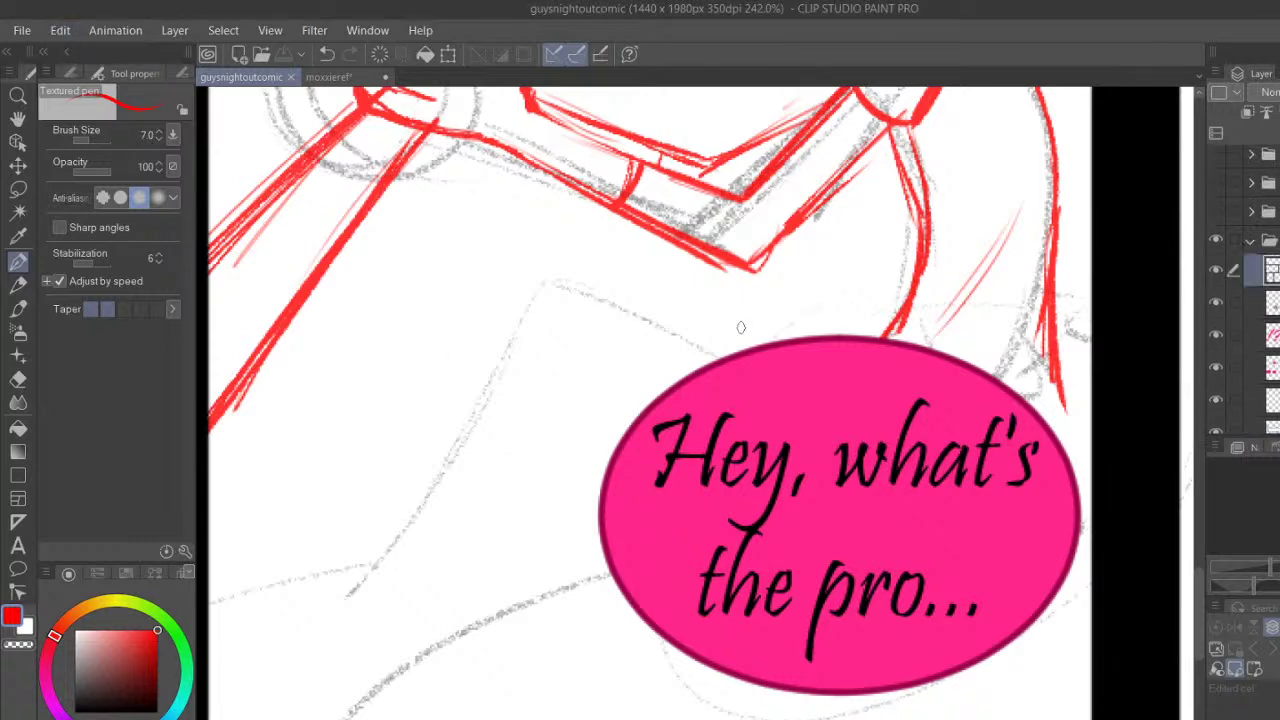
pyautogui.scroll(-15, 690, 341)
pyautogui.click(58, 29)
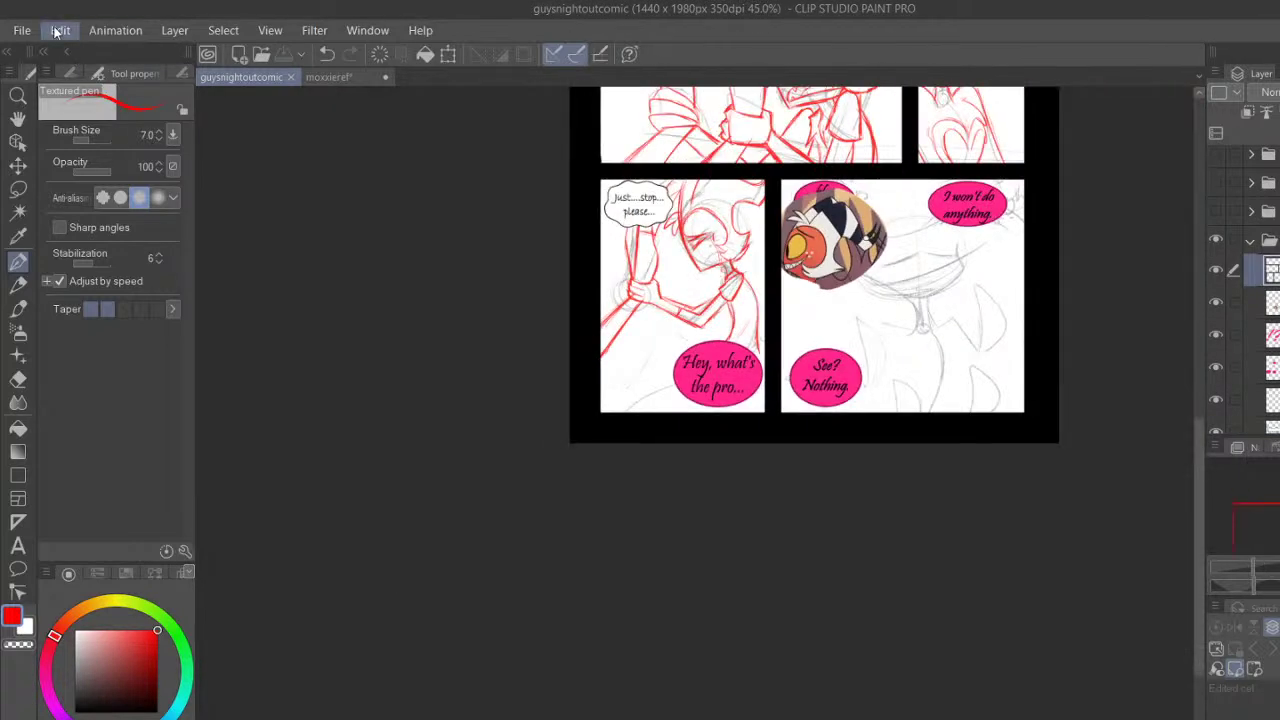
pyautogui.click(90, 160)
# Examine the face and suit of the character in the pasted reference picture beside the page's first panel
pyautogui.click(20, 122)
pyautogui.moveTo(785, 176); pyautogui.dragTo(625, 611)
pyautogui.scroll(10, 551, 333)
pyautogui.moveTo(551, 360); pyautogui.dragTo(752, 528)
pyautogui.moveTo(641, 372); pyautogui.dragTo(731, 364)
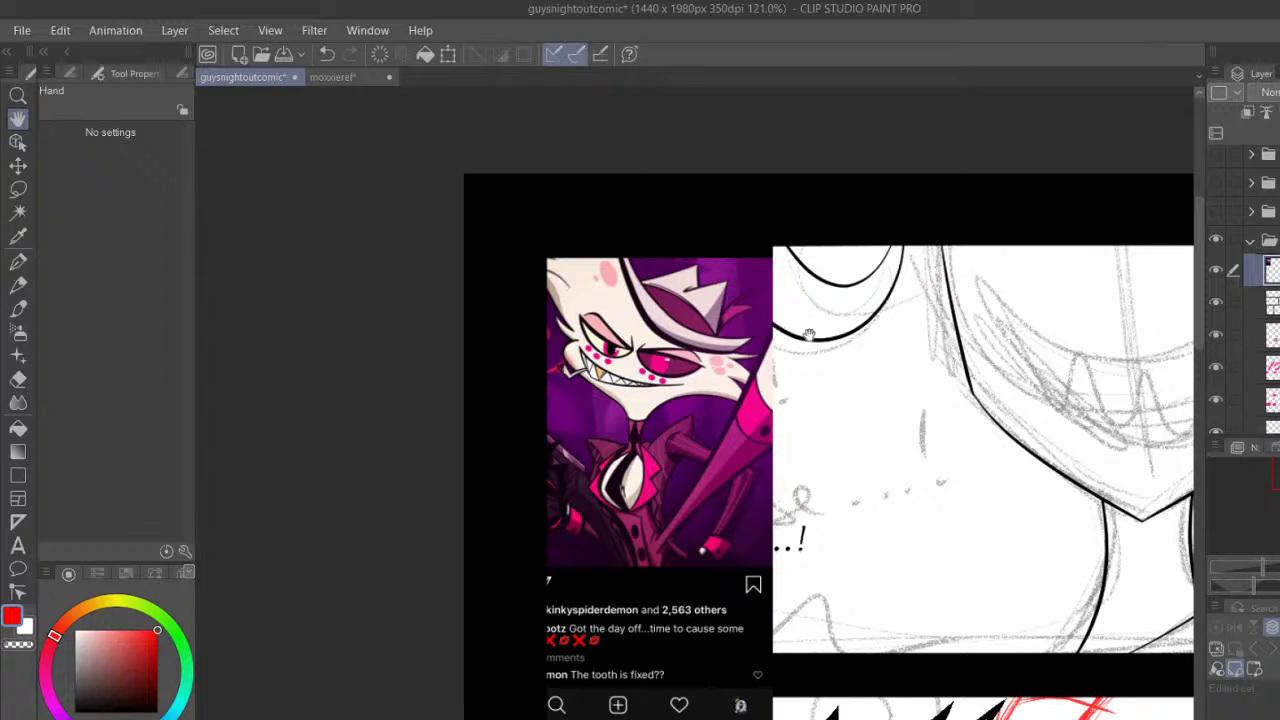
pyautogui.moveTo(997, 447); pyautogui.dragTo(962, 424)
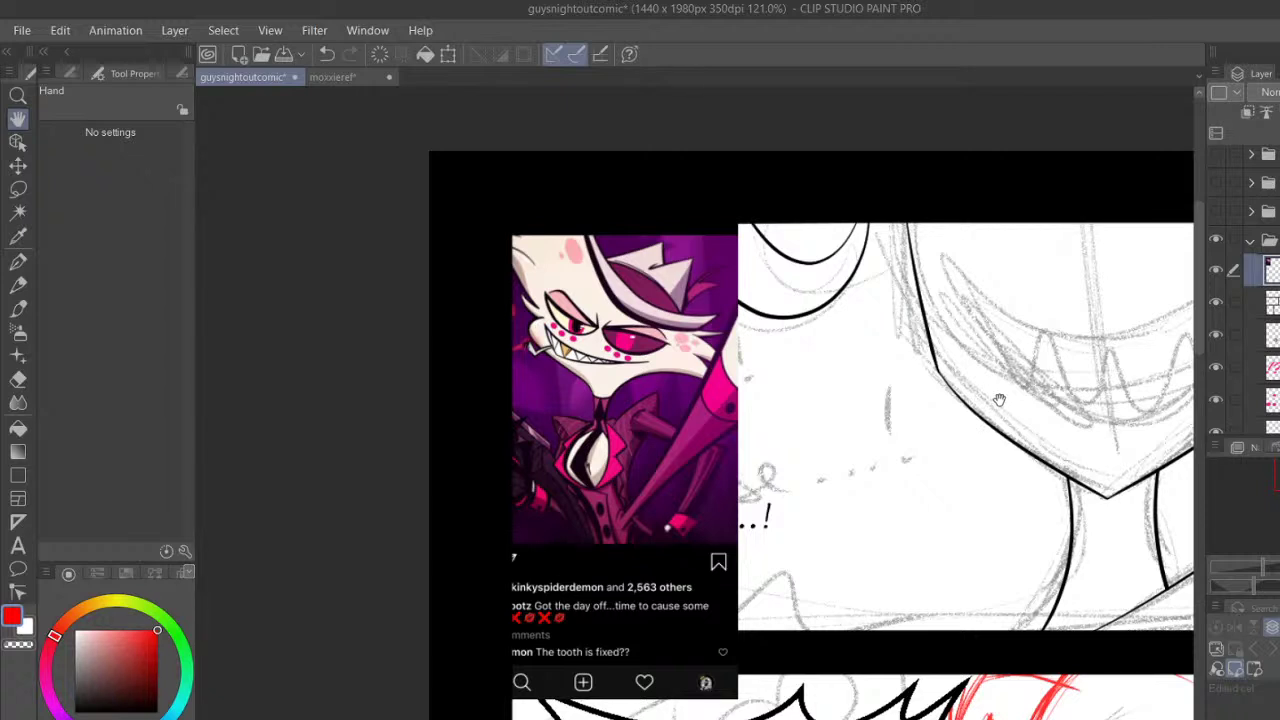
pyautogui.moveTo(957, 347); pyautogui.dragTo(933, 342)
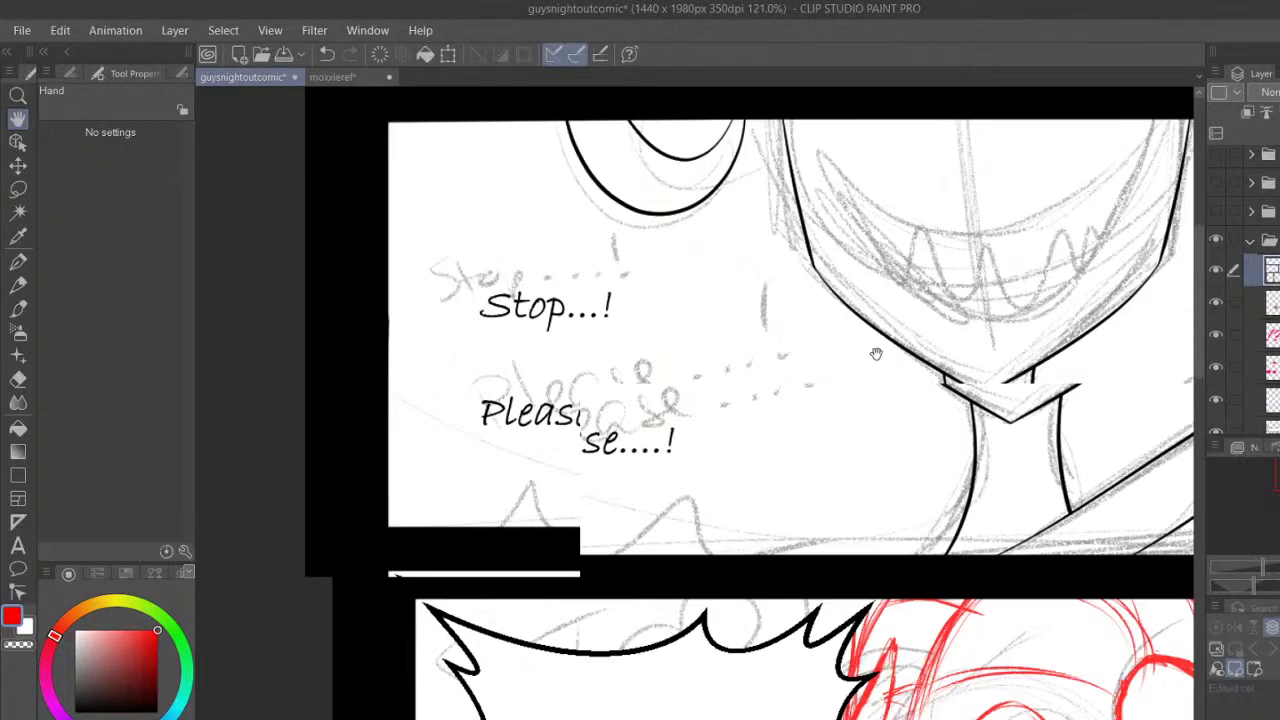
# On the red line layer, extend the back line to the panel's right border and draw the bent leg's upper outline from the lower speech bubble
pyautogui.moveTo(876, 354); pyautogui.dragTo(612, 20)
pyautogui.scroll(-4, 851, 281)
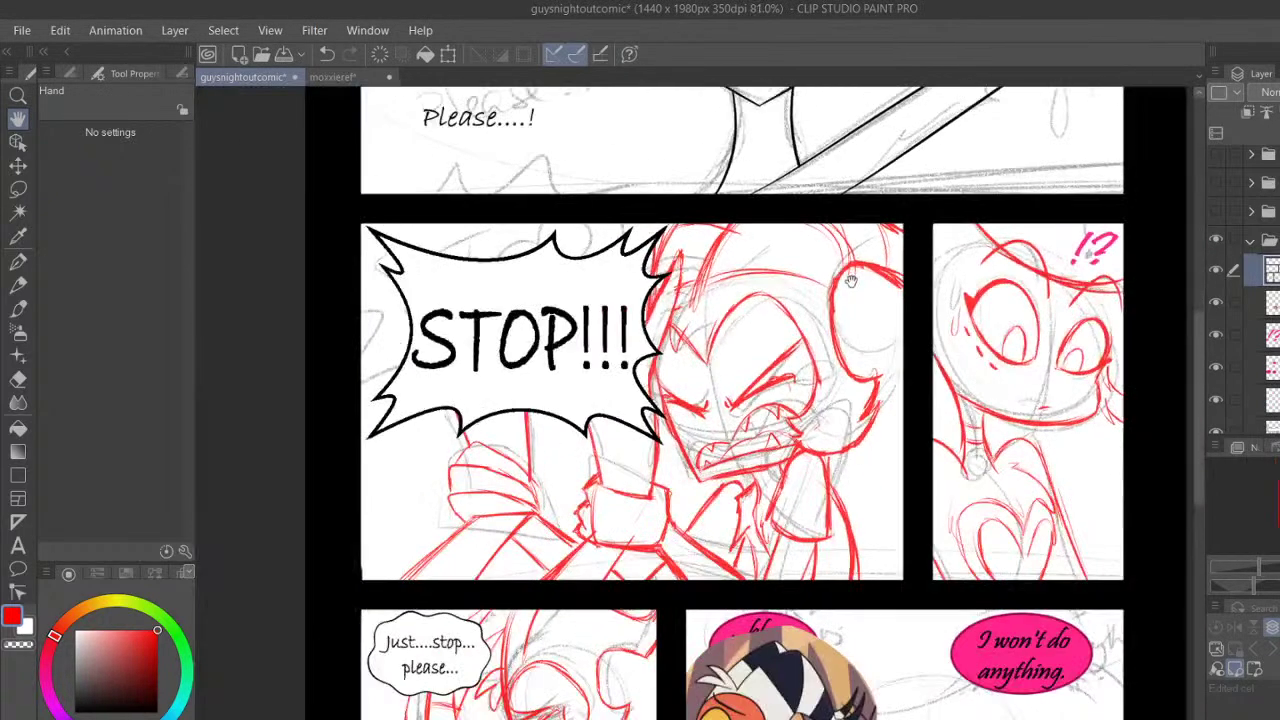
pyautogui.scroll(-3, 1255, 269)
pyautogui.scroll(-2, 1262, 290)
pyautogui.click(1270, 320)
pyautogui.moveTo(731, 718)
pyautogui.mouseDown()
pyautogui.moveTo(717, 640)
pyautogui.moveTo(838, 379)
pyautogui.mouseUp()
pyautogui.scroll(5, 836, 380)
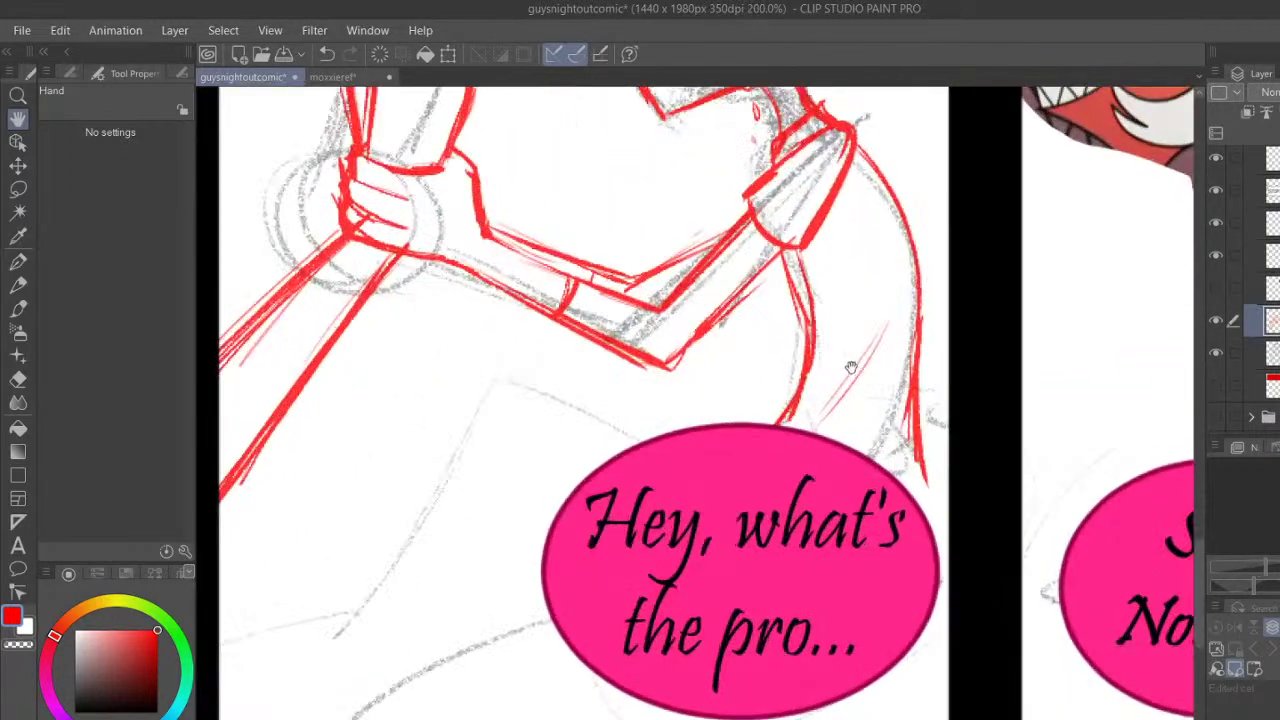
pyautogui.press('p')
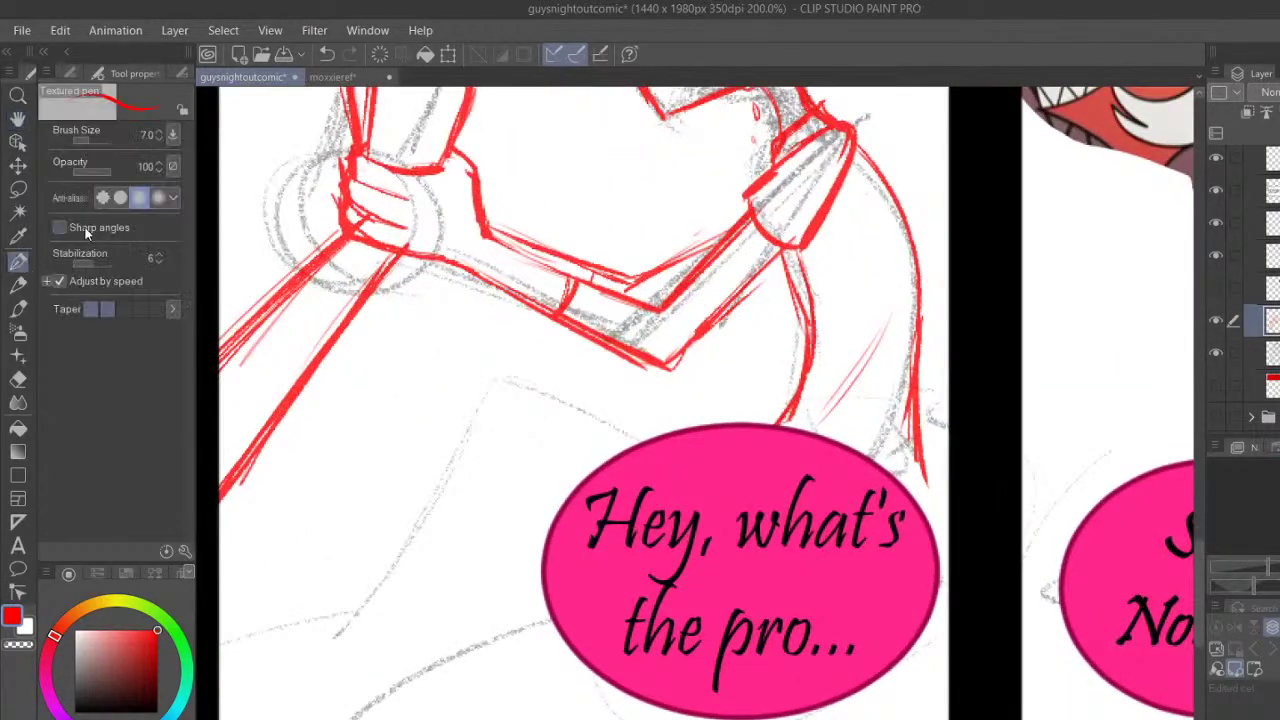
pyautogui.moveTo(922, 460)
pyautogui.mouseDown()
pyautogui.moveTo(948, 502)
pyautogui.moveTo(929, 518)
pyautogui.mouseUp()
pyautogui.moveTo(672, 430)
pyautogui.mouseDown()
pyautogui.moveTo(520, 418)
pyautogui.moveTo(492, 498)
pyautogui.moveTo(280, 672)
pyautogui.mouseUp()
pyautogui.moveTo(448, 540)
pyautogui.mouseDown()
pyautogui.moveTo(264, 696)
pyautogui.moveTo(492, 500)
pyautogui.moveTo(626, 428)
pyautogui.moveTo(666, 430)
pyautogui.mouseUp()
pyautogui.moveTo(337, 609); pyautogui.dragTo(242, 719)
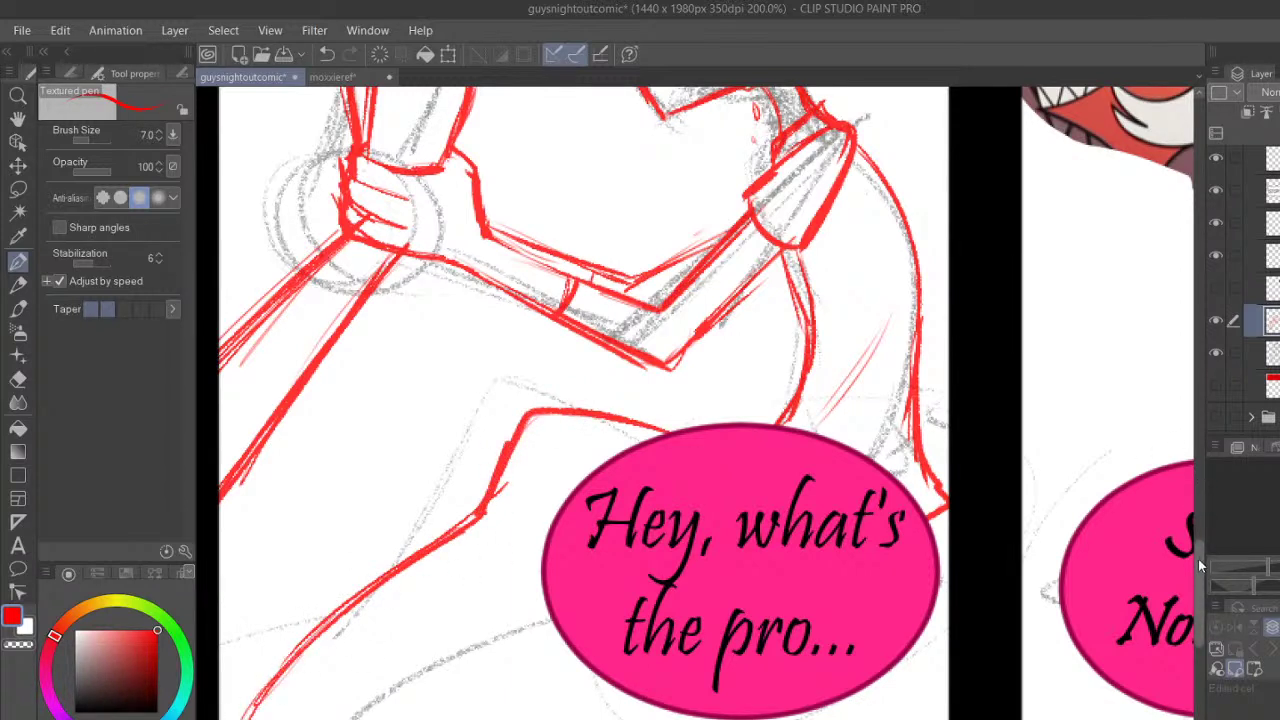
# Draw the bent leg's lower outline from the pointed foot up to the speech bubble and close off the foot's tip
pyautogui.moveTo(1198, 560); pyautogui.dragTo(1198, 568)
pyautogui.moveTo(246, 679)
pyautogui.mouseDown()
pyautogui.moveTo(292, 667)
pyautogui.moveTo(335, 616)
pyautogui.mouseUp()
pyautogui.moveTo(288, 663)
pyautogui.mouseDown()
pyautogui.moveTo(341, 601)
pyautogui.moveTo(496, 502)
pyautogui.mouseUp()
pyautogui.moveTo(330, 612); pyautogui.dragTo(518, 490)
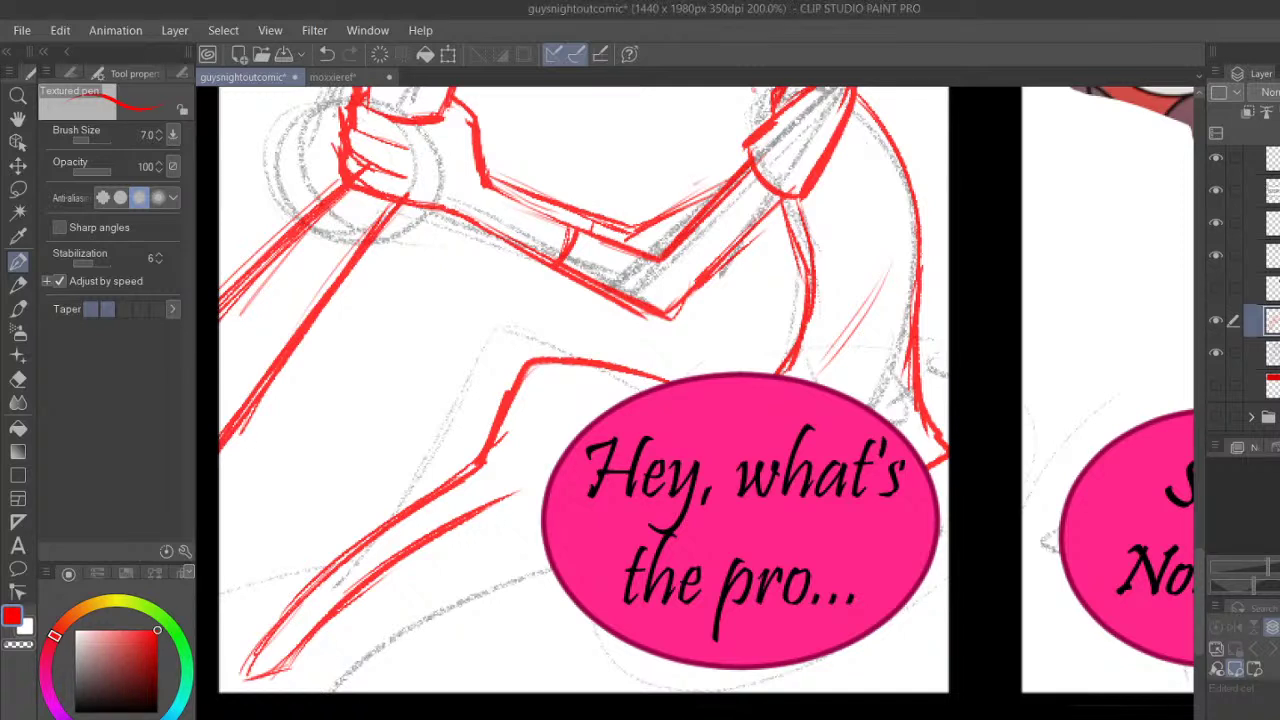
pyautogui.moveTo(265, 678)
pyautogui.mouseDown()
pyautogui.moveTo(448, 532)
pyautogui.moveTo(518, 505)
pyautogui.moveTo(518, 484)
pyautogui.moveTo(566, 437)
pyautogui.moveTo(591, 450)
pyautogui.moveTo(538, 444)
pyautogui.moveTo(458, 529)
pyautogui.moveTo(388, 572)
pyautogui.moveTo(316, 580)
pyautogui.mouseUp()
pyautogui.moveTo(264, 656)
pyautogui.mouseDown()
pyautogui.moveTo(258, 672)
pyautogui.moveTo(264, 655)
pyautogui.mouseUp()
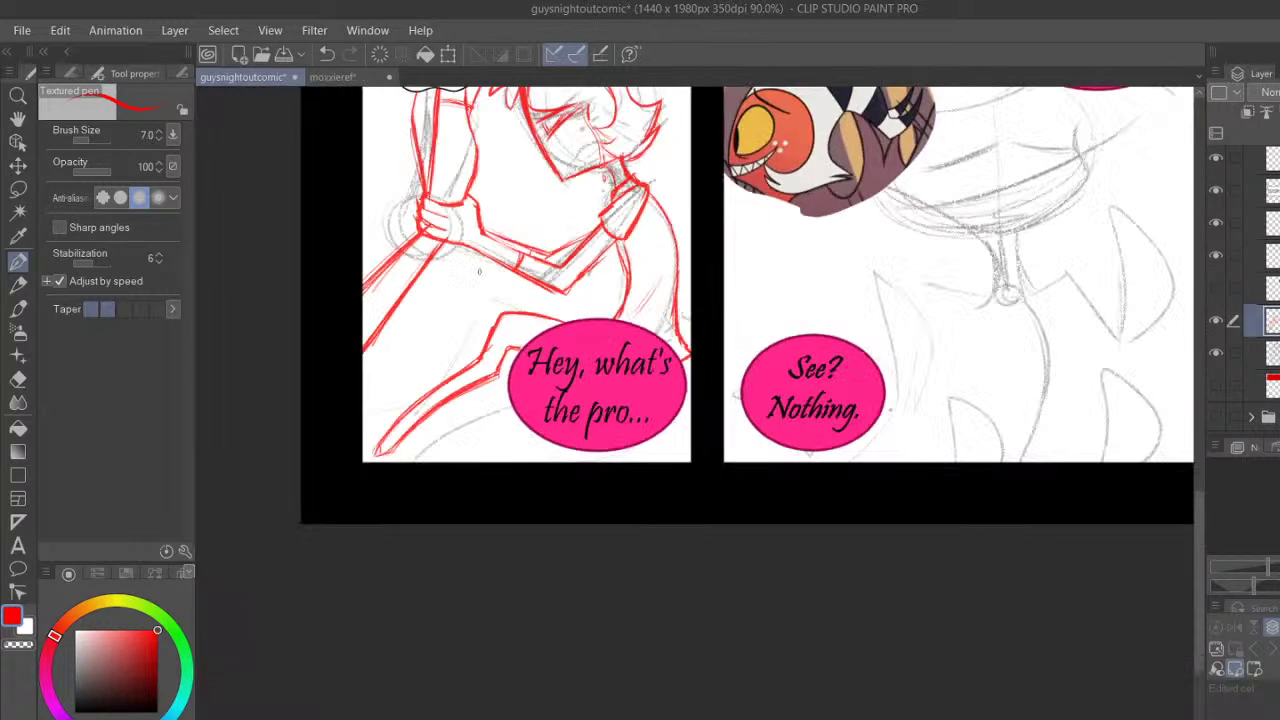
# Examine the newly drawn leg in relation to the whole figure and the neighbouring panels
pyautogui.scroll(-4, 480, 274)
pyautogui.click(16, 117)
pyautogui.moveTo(554, 211); pyautogui.dragTo(544, 458)
pyautogui.scroll(-1, 546, 456)
pyautogui.moveTo(790, 222); pyautogui.dragTo(816, 337)
pyautogui.scroll(-3, 765, 302)
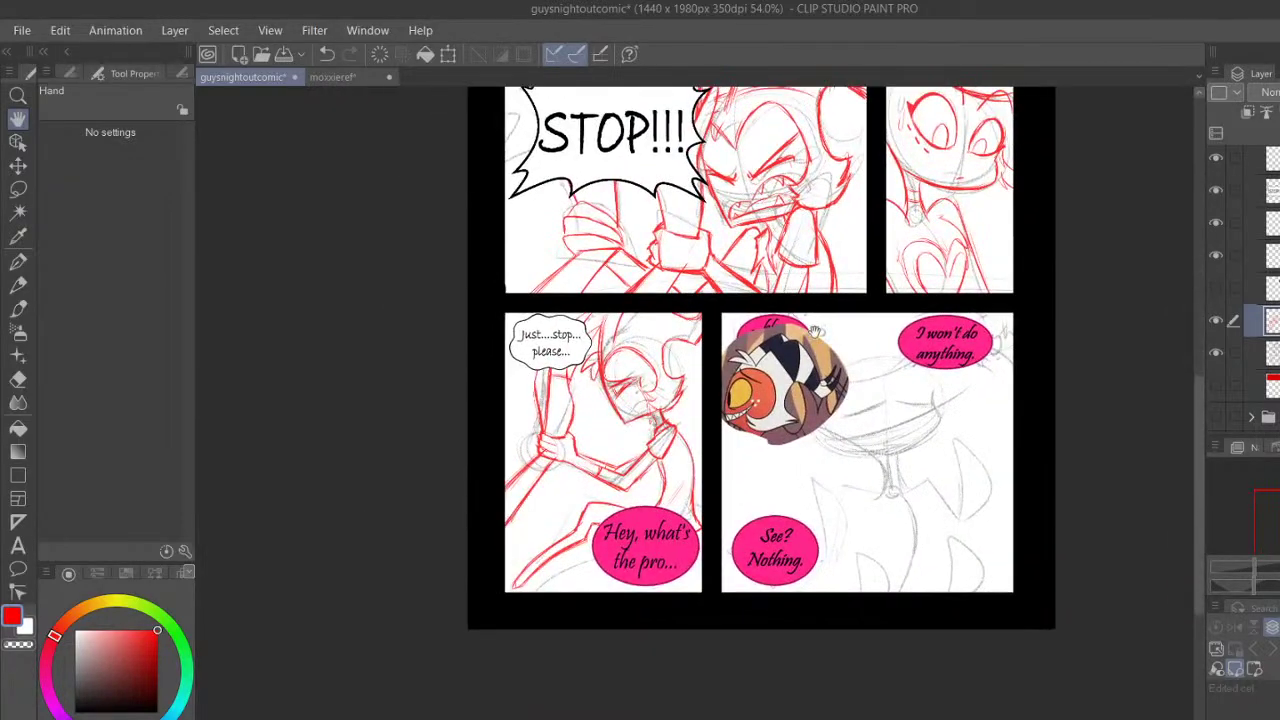
pyautogui.scroll(4, 760, 370)
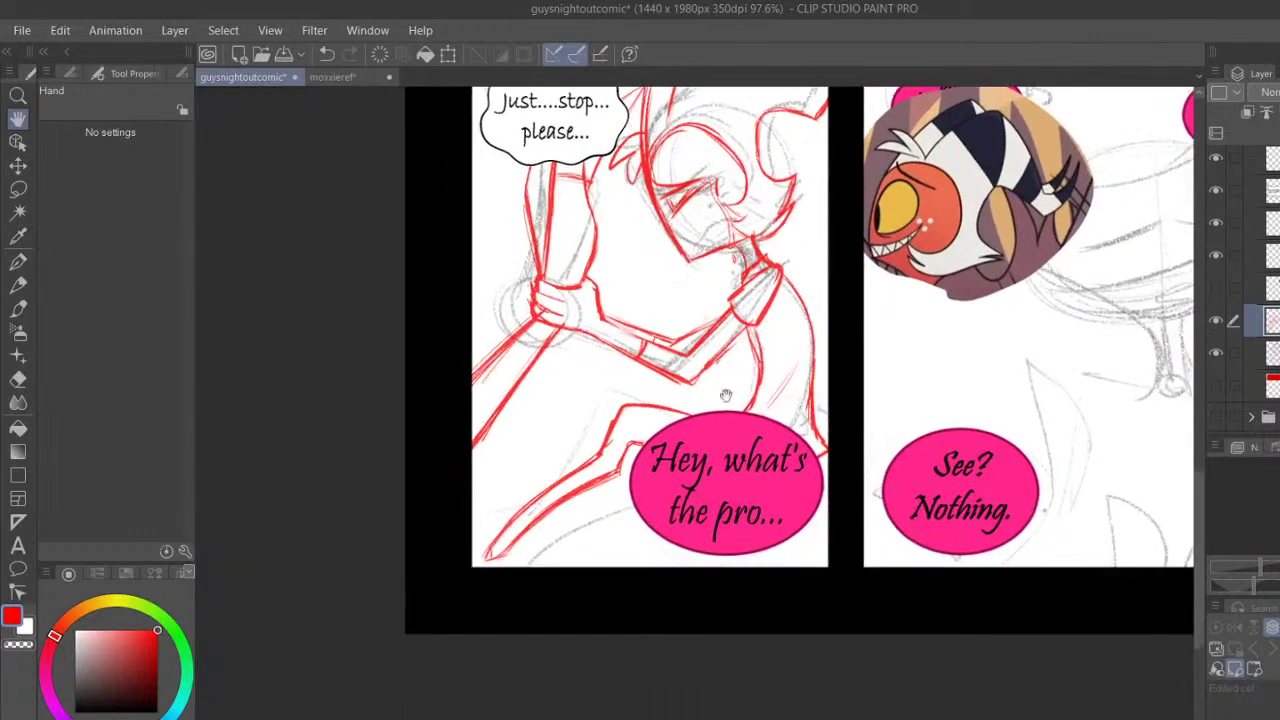
pyautogui.scroll(5, 749, 377)
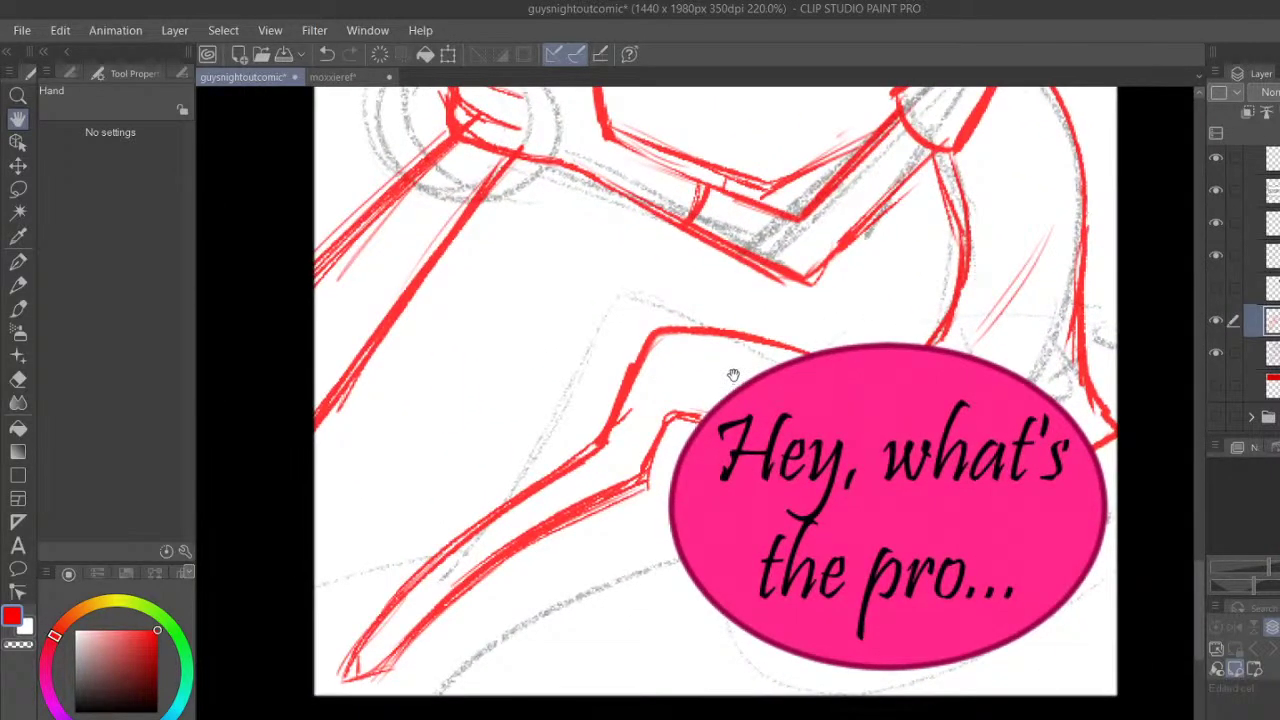
# Draw the second lower leg from the knee to the panel's left border and close the small shape beside the speech bubble
pyautogui.moveTo(912, 452); pyautogui.dragTo(916, 404)
pyautogui.click(18, 260)
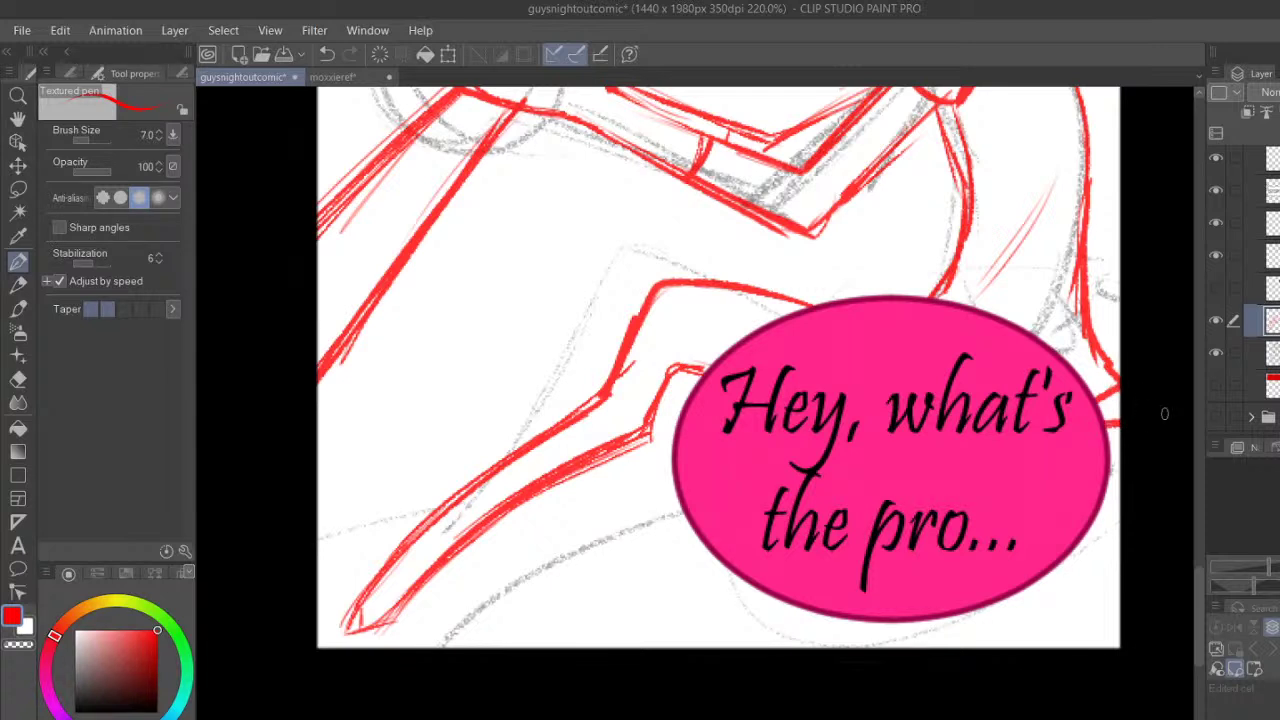
pyautogui.moveTo(577, 401)
pyautogui.mouseDown()
pyautogui.moveTo(429, 446)
pyautogui.moveTo(318, 522)
pyautogui.moveTo(444, 452)
pyautogui.moveTo(336, 516)
pyautogui.moveTo(428, 488)
pyautogui.mouseUp()
pyautogui.moveTo(357, 534)
pyautogui.mouseDown()
pyautogui.moveTo(423, 488)
pyautogui.moveTo(472, 477)
pyautogui.moveTo(346, 543)
pyautogui.moveTo(549, 446)
pyautogui.mouseUp()
pyautogui.moveTo(318, 557); pyautogui.dragTo(484, 471)
pyautogui.moveTo(336, 512)
pyautogui.mouseDown()
pyautogui.moveTo(572, 398)
pyautogui.moveTo(688, 402)
pyautogui.mouseUp()
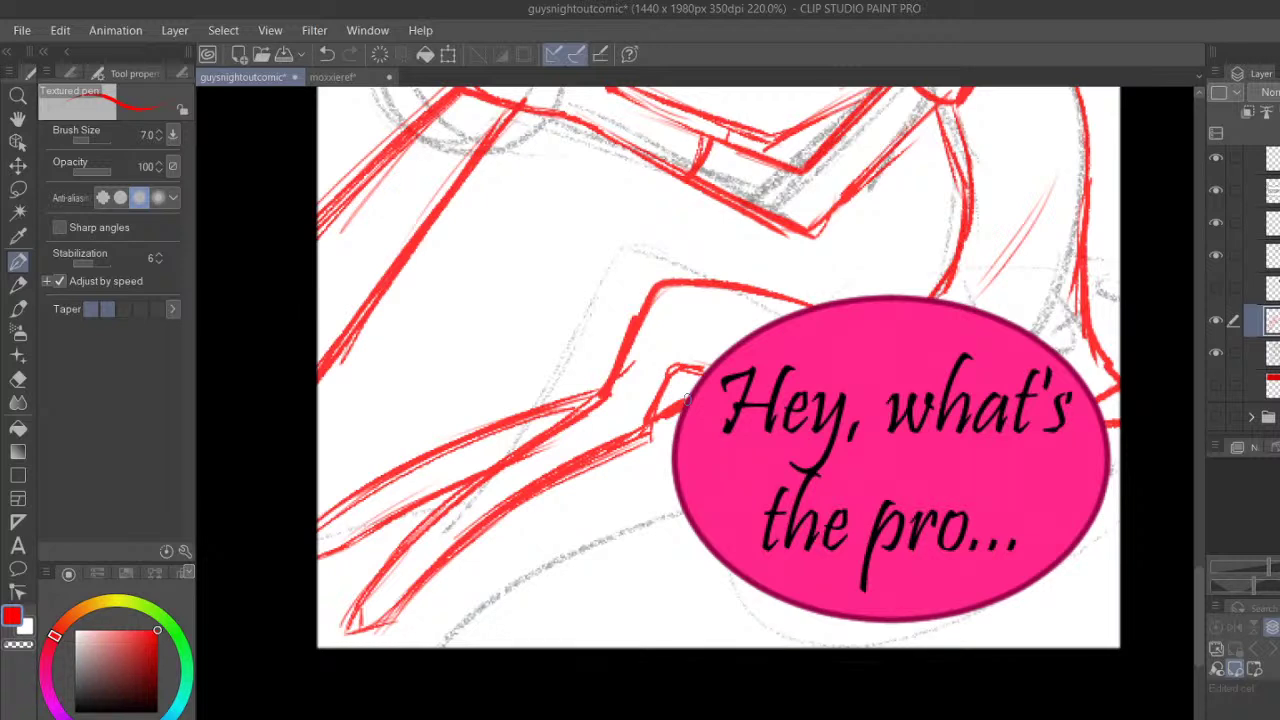
pyautogui.click(327, 54)
pyautogui.moveTo(651, 431); pyautogui.dragTo(704, 368)
# Erase the short line across the upright shape below the "Just....stop... please..." bubble, thin its straight edge, and clean up its outer edge
pyautogui.click(18, 118)
pyautogui.moveTo(819, 294); pyautogui.dragTo(771, 509)
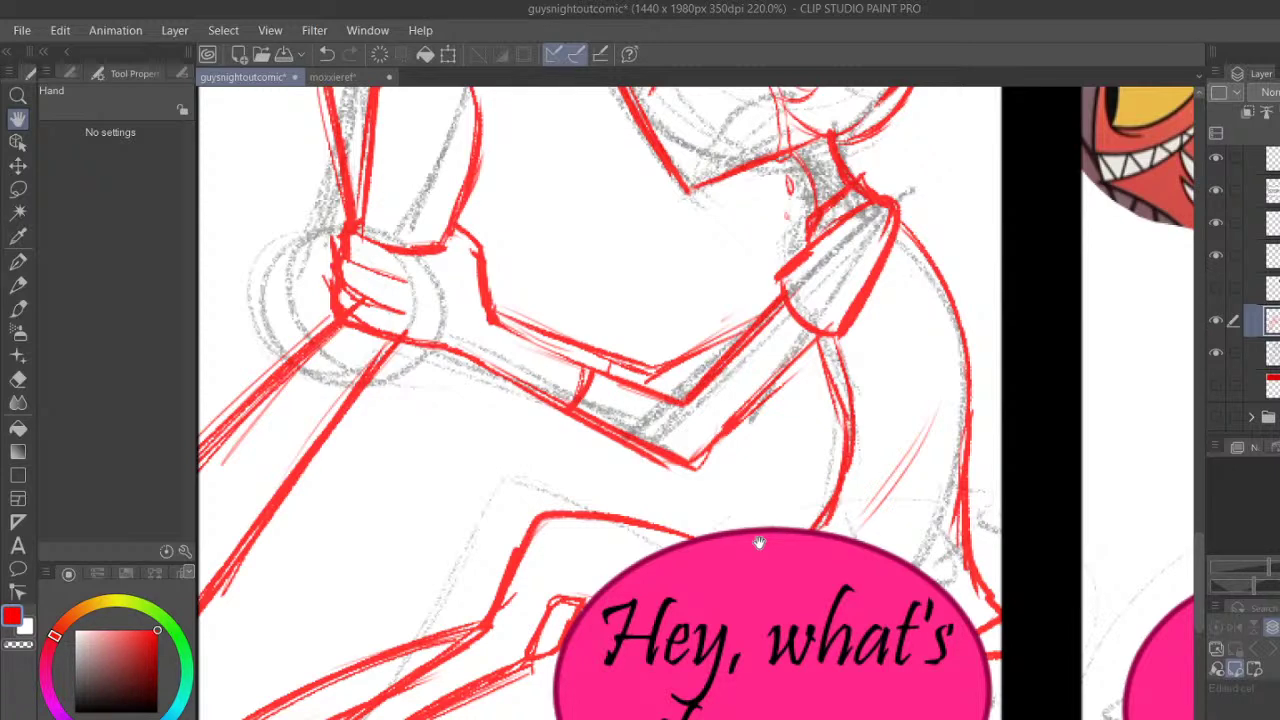
pyautogui.moveTo(789, 537); pyautogui.dragTo(831, 506)
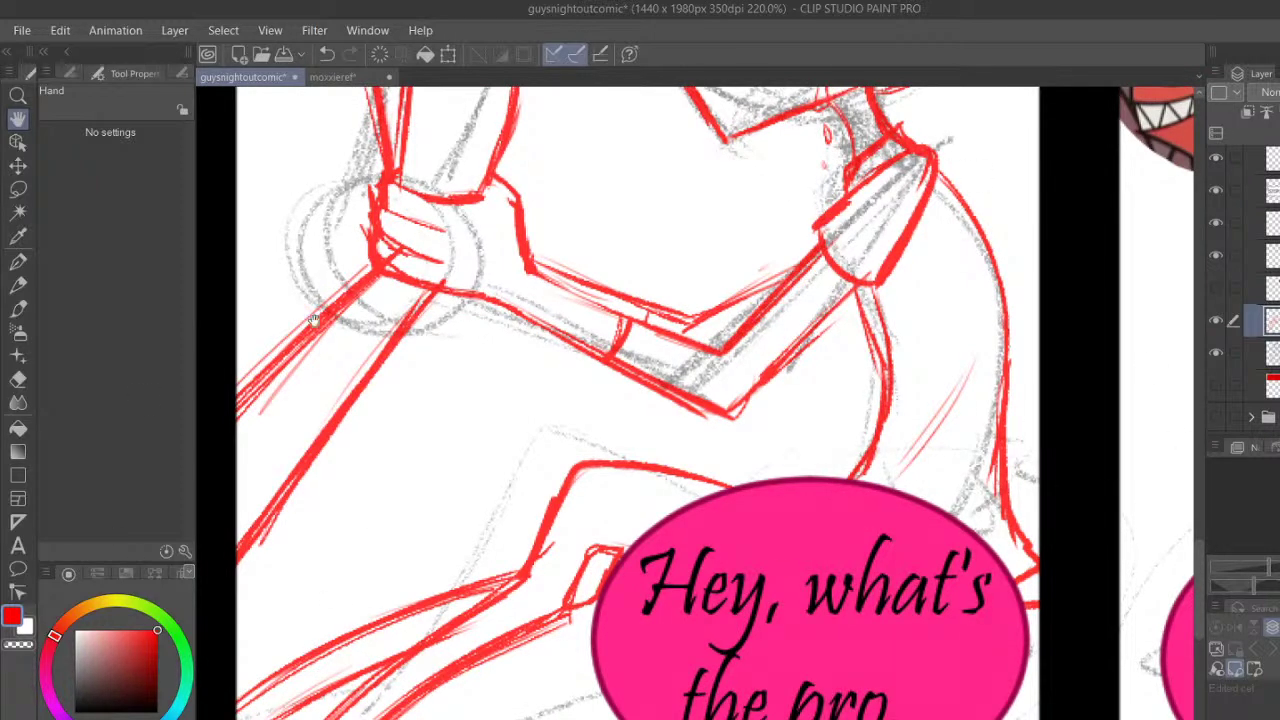
pyautogui.scroll(5, 760, 427)
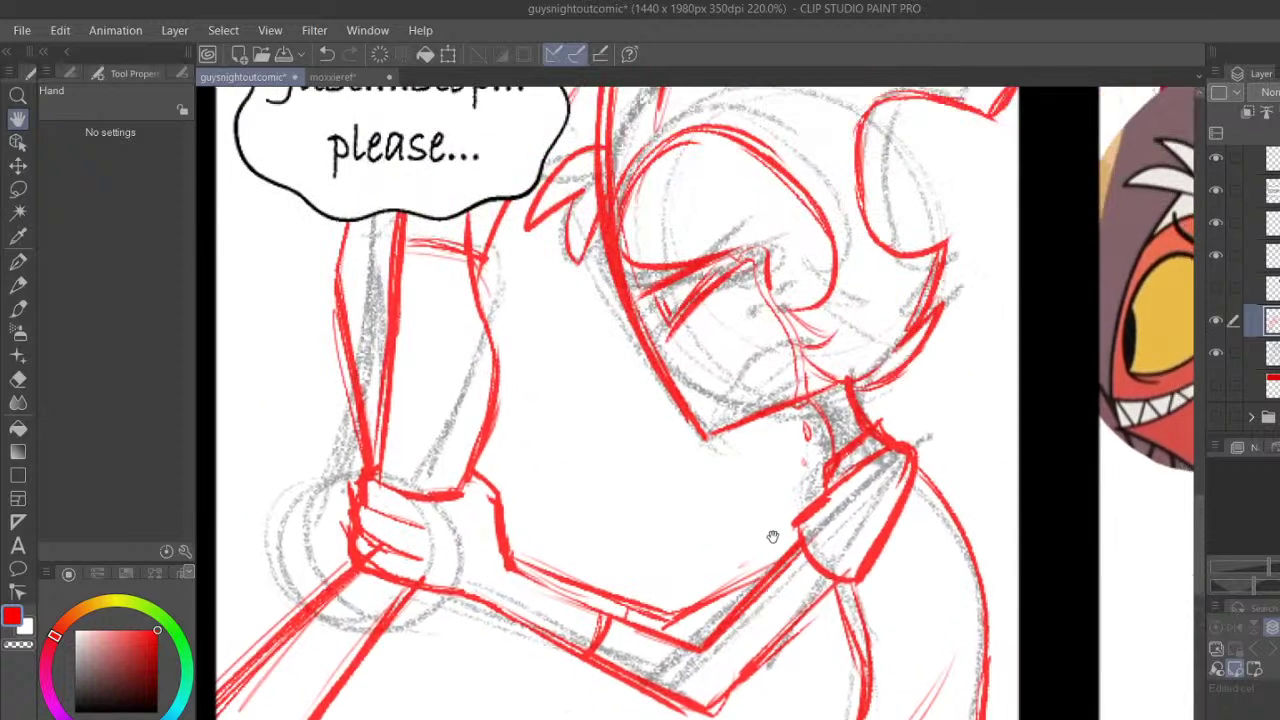
pyautogui.press('e')
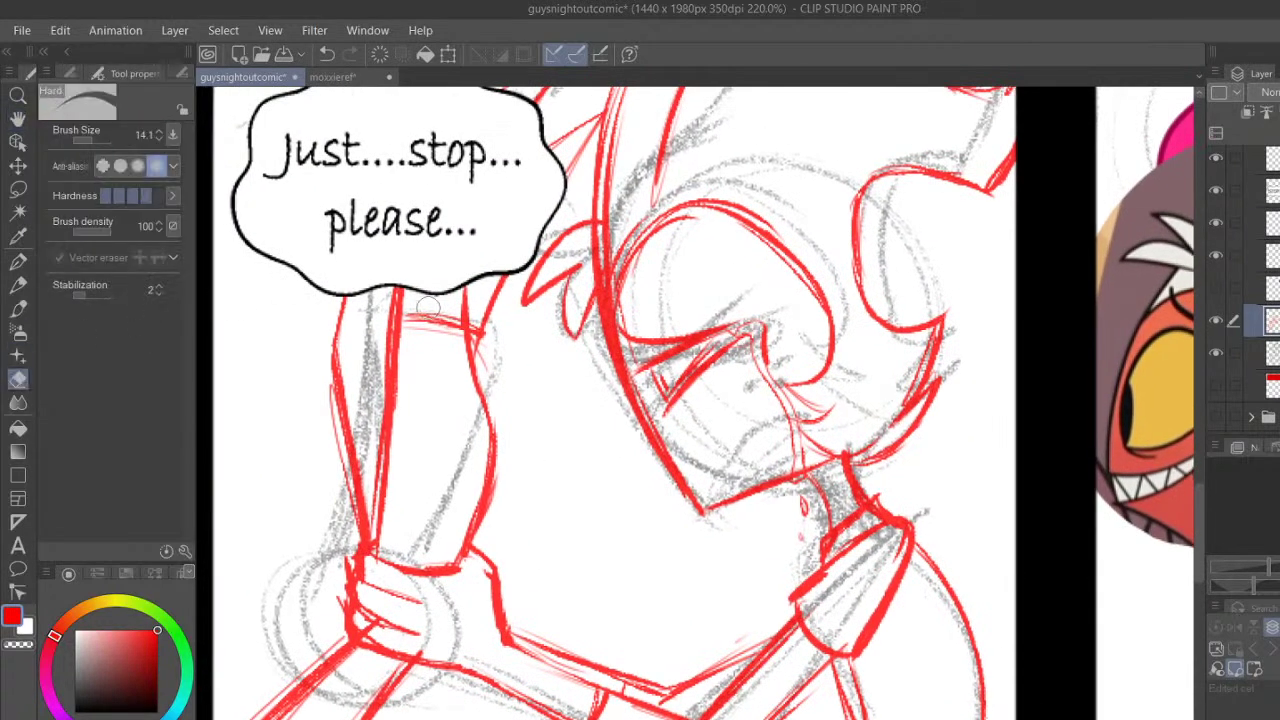
pyautogui.moveTo(444, 361); pyautogui.dragTo(446, 305)
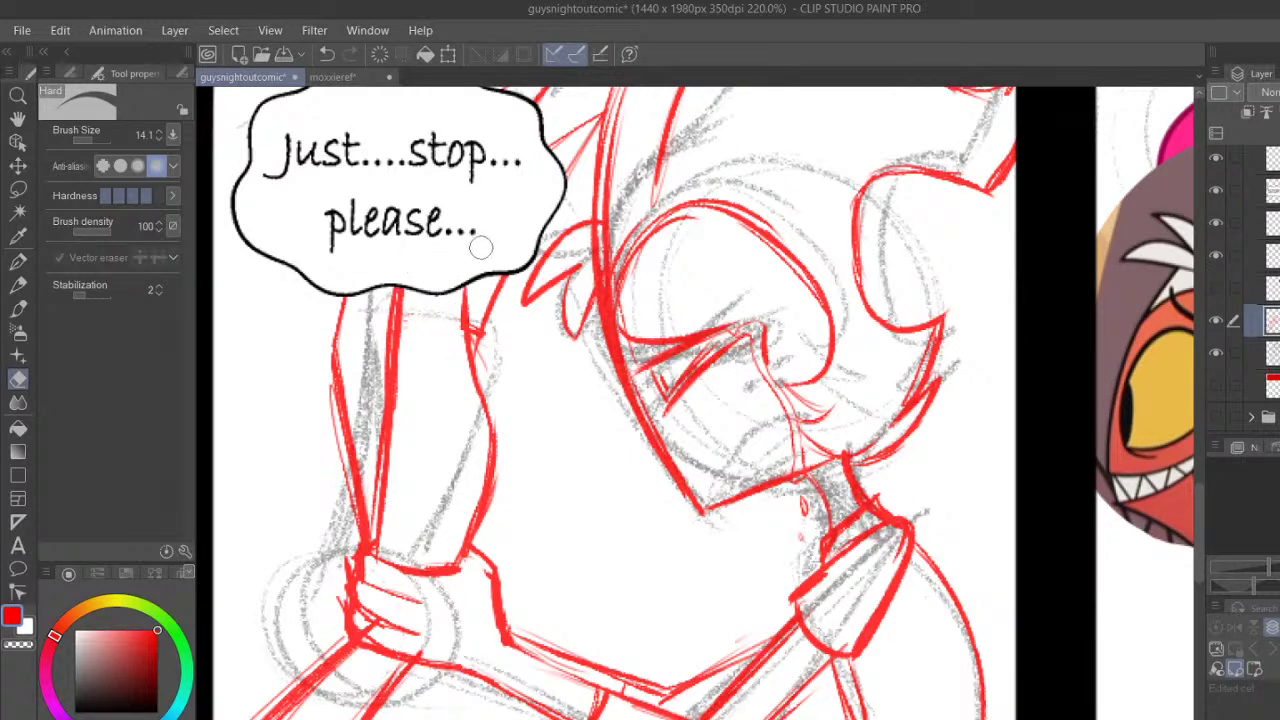
pyautogui.moveTo(405, 323)
pyautogui.mouseDown()
pyautogui.moveTo(373, 376)
pyautogui.moveTo(398, 321)
pyautogui.moveTo(368, 503)
pyautogui.mouseUp()
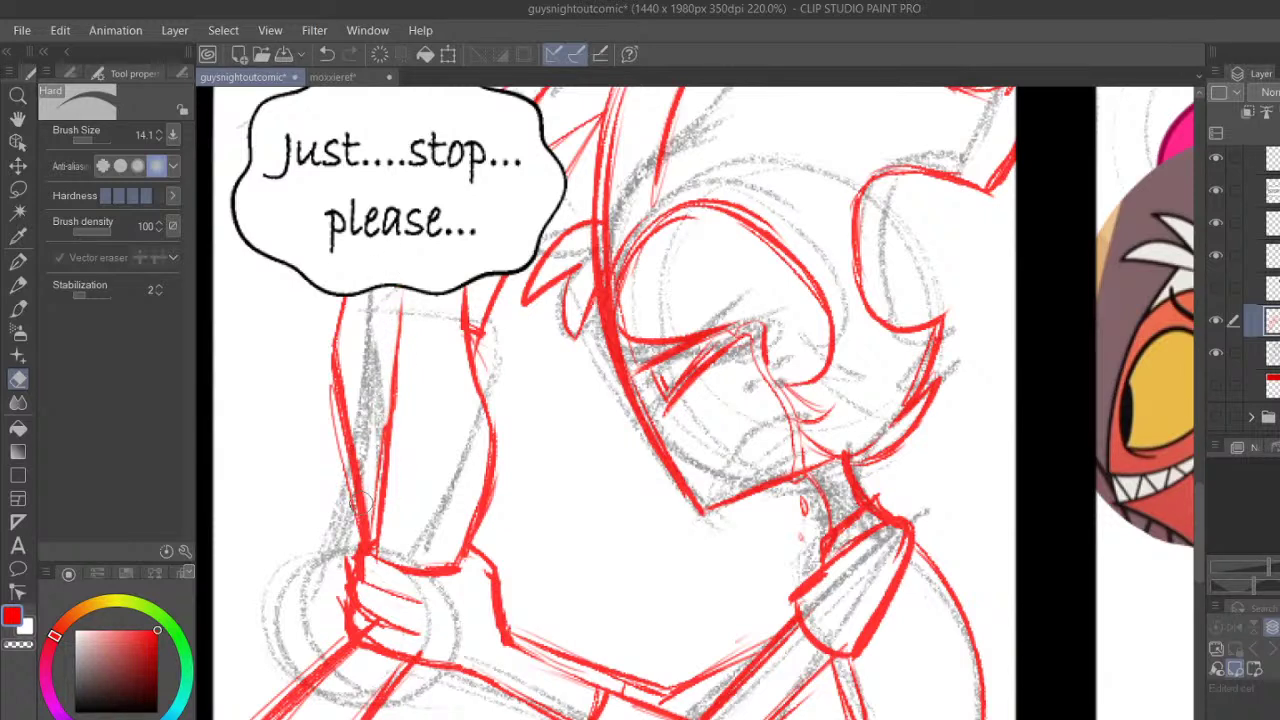
pyautogui.moveTo(485, 338)
pyautogui.mouseDown()
pyautogui.moveTo(478, 312)
pyautogui.moveTo(480, 348)
pyautogui.mouseUp()
# Reinforce the upright shape's left edge and add a small curved finger line where it meets the fist
pyautogui.press('space')
pyautogui.moveTo(801, 504); pyautogui.dragTo(752, 330)
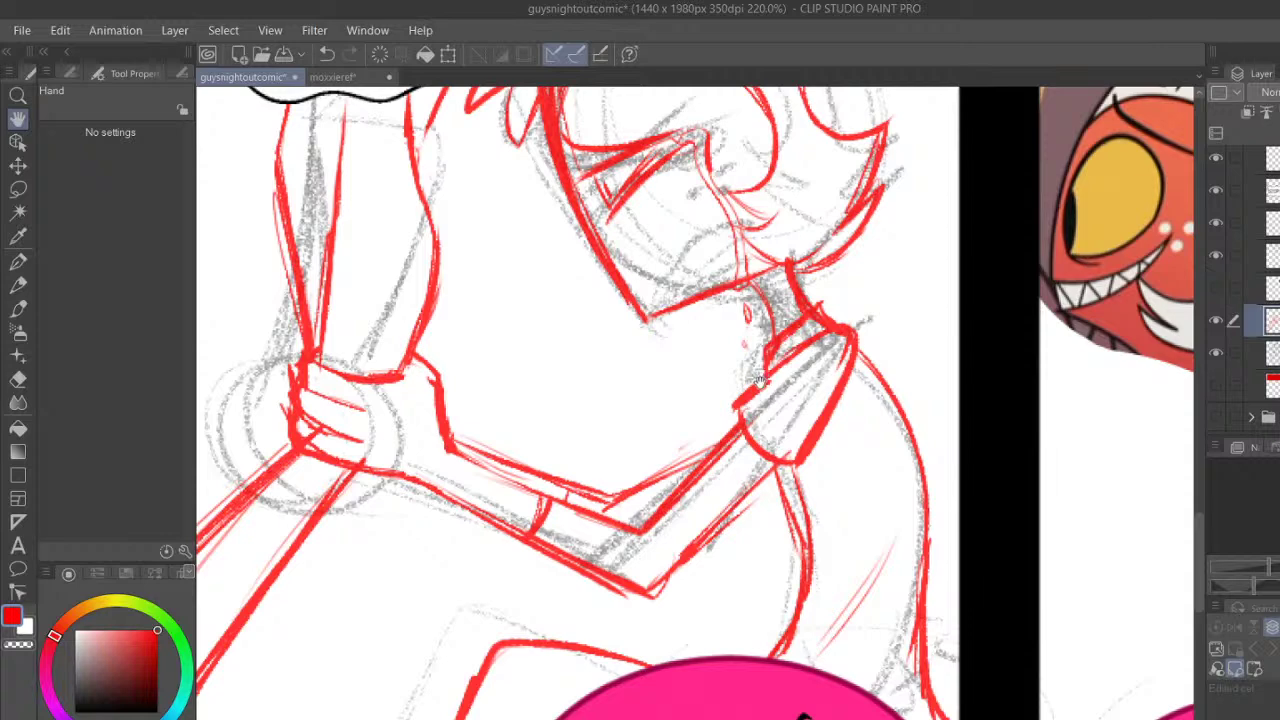
pyautogui.moveTo(609, 349); pyautogui.dragTo(603, 497)
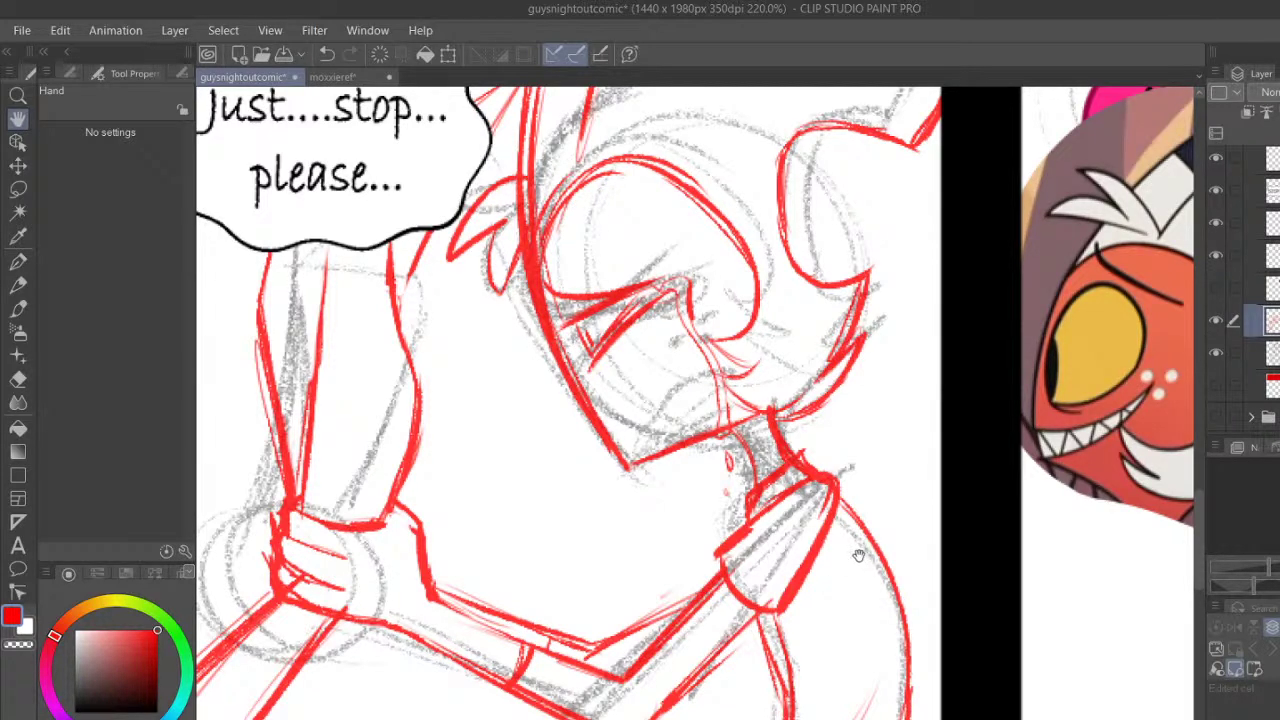
pyautogui.moveTo(879, 470); pyautogui.dragTo(875, 561)
pyautogui.press('p')
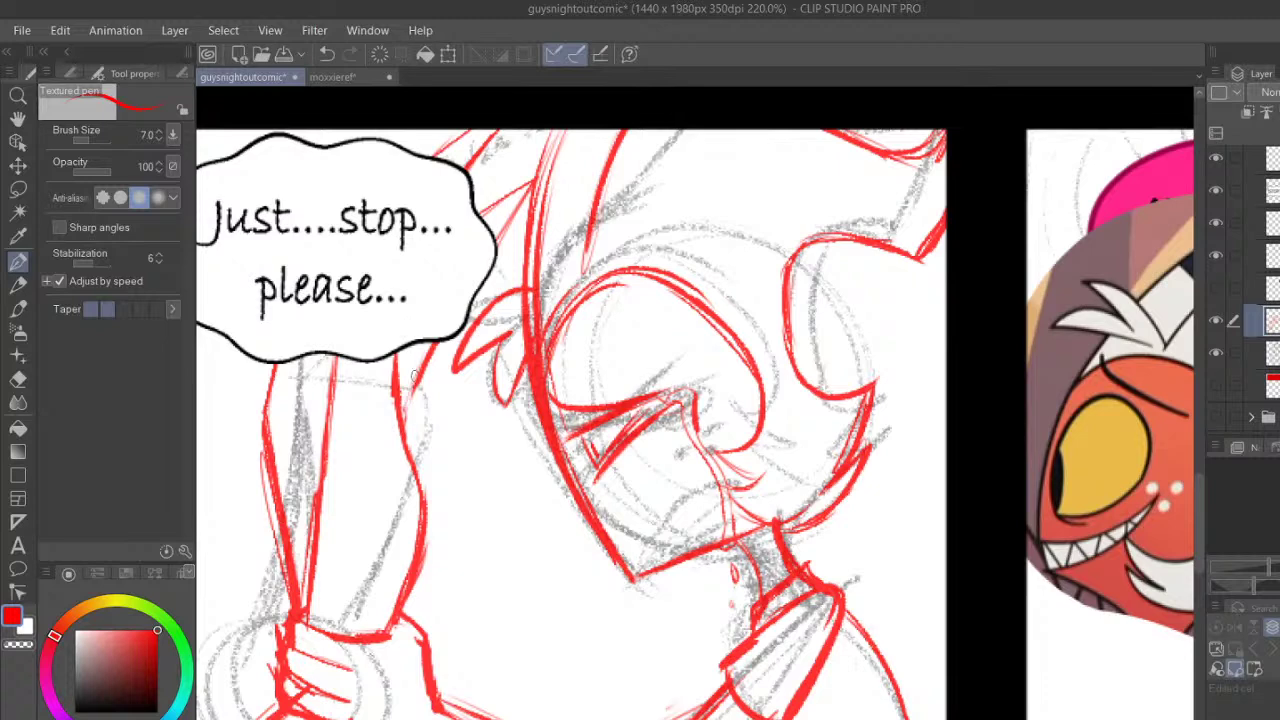
pyautogui.moveTo(277, 452)
pyautogui.mouseDown()
pyautogui.moveTo(304, 596)
pyautogui.moveTo(414, 397)
pyautogui.mouseUp()
pyautogui.click(18, 121)
pyautogui.click(15, 266)
pyautogui.moveTo(376, 447); pyautogui.dragTo(362, 510)
pyautogui.hotkey('ctrl', 'z')
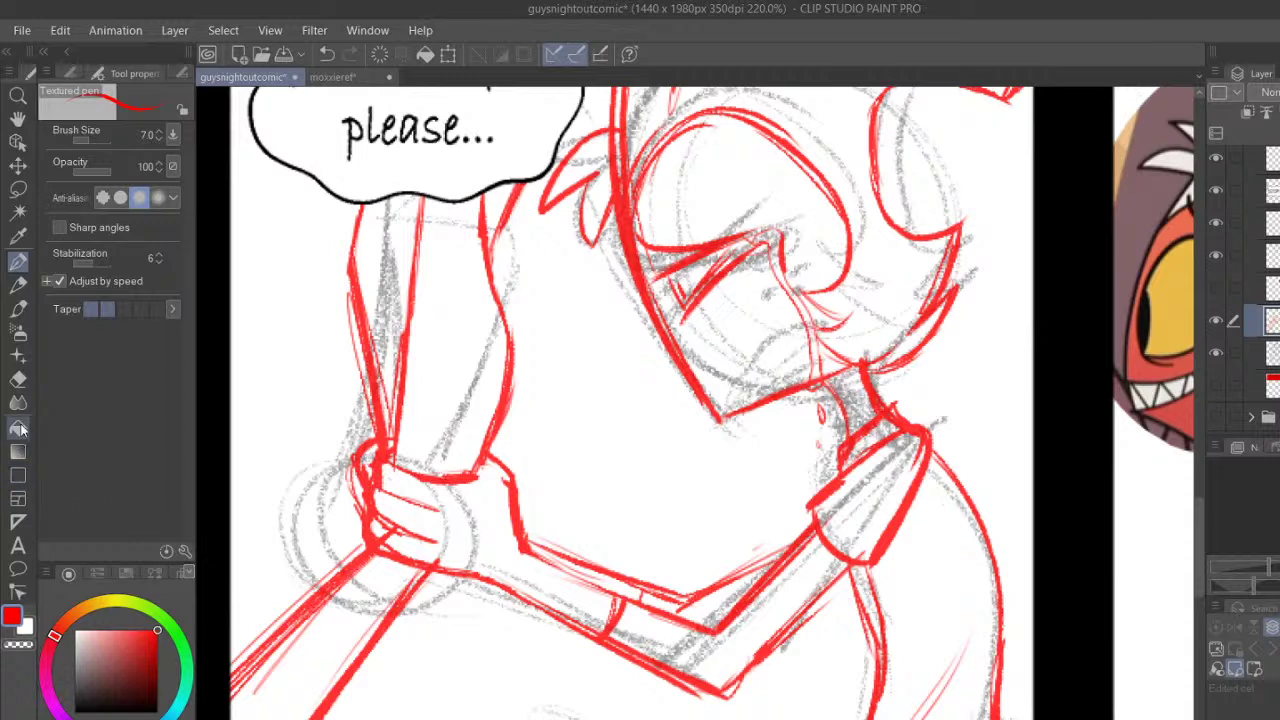
# Draw a short curve across the strand near the panel's top edge and a long curved line over the top of the head
pyautogui.click(17, 118)
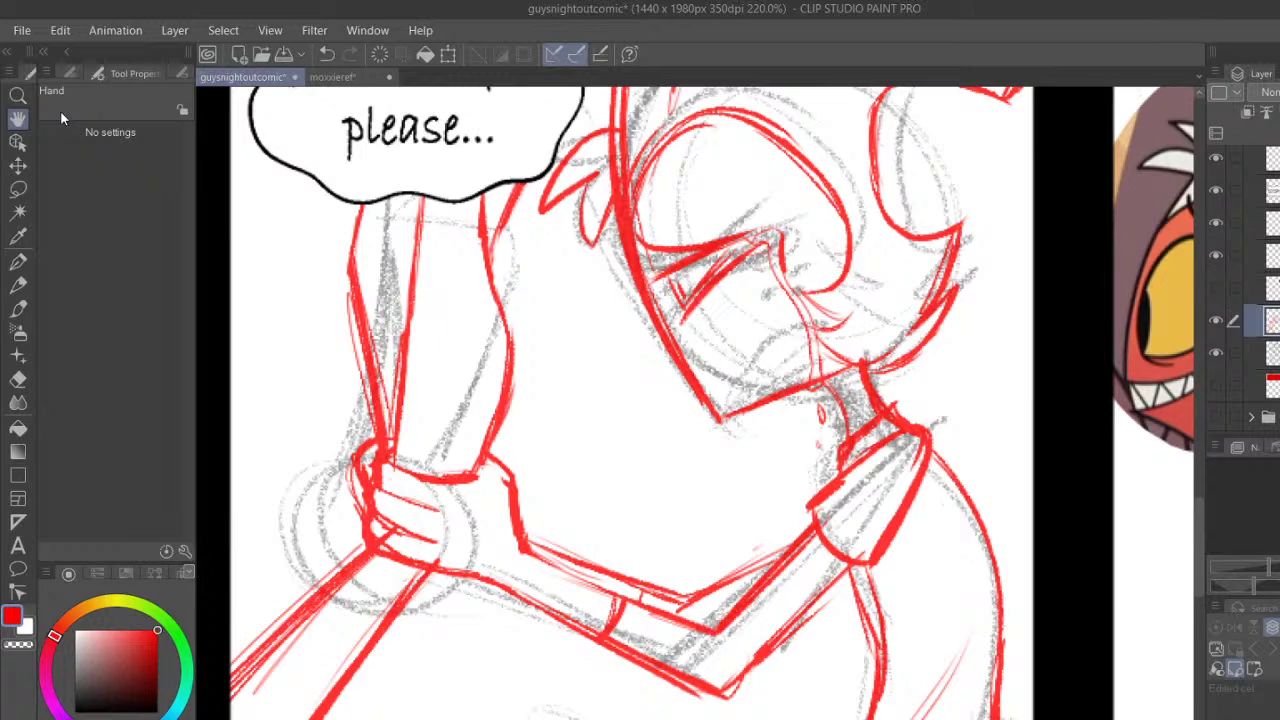
pyautogui.moveTo(1008, 391); pyautogui.dragTo(767, 562)
pyautogui.hotkey('ctrl', '+')
pyautogui.hotkey('ctrl', '+')
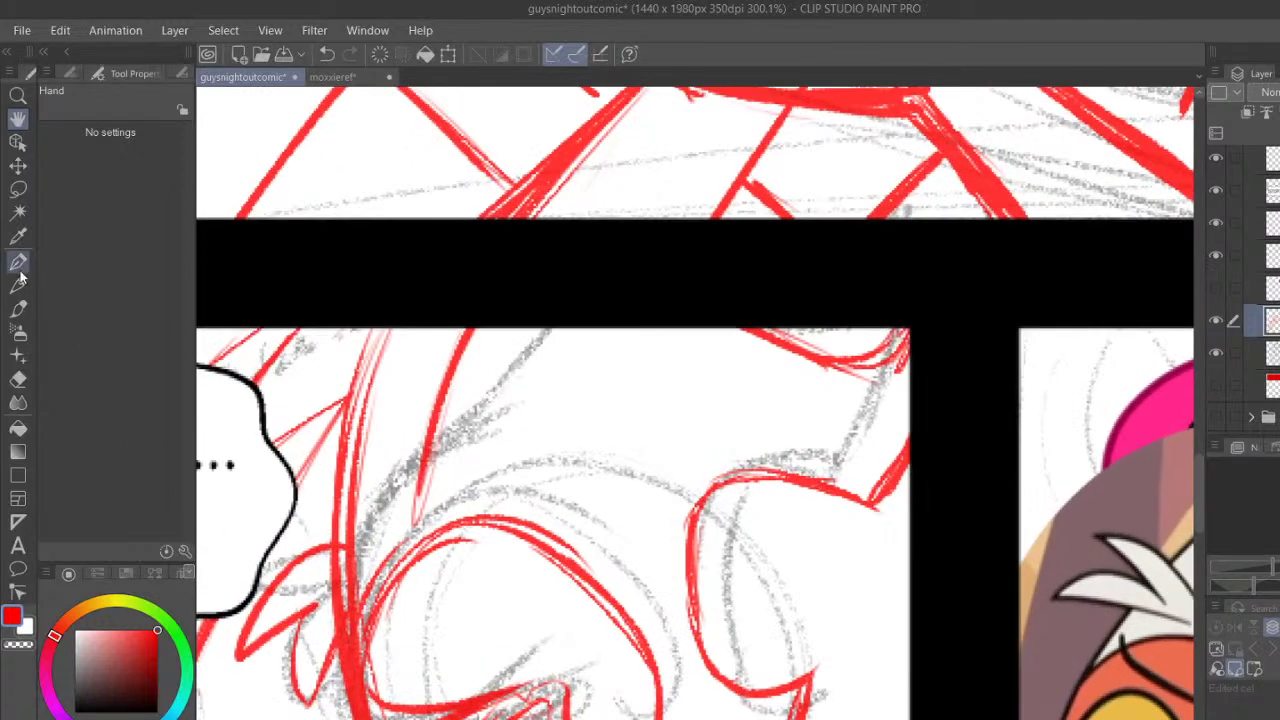
pyautogui.click(19, 265)
pyautogui.moveTo(408, 476)
pyautogui.mouseDown()
pyautogui.moveTo(372, 485)
pyautogui.moveTo(414, 468)
pyautogui.mouseUp()
pyautogui.moveTo(362, 360); pyautogui.dragTo(446, 351)
pyautogui.moveTo(383, 346); pyautogui.dragTo(465, 366)
pyautogui.moveTo(357, 492)
pyautogui.mouseDown()
pyautogui.moveTo(424, 467)
pyautogui.moveTo(718, 530)
pyautogui.mouseUp()
# Draw three curved bands from the panel's top edge down to the outline at the back of the head
pyautogui.moveTo(600, 330)
pyautogui.mouseDown()
pyautogui.moveTo(720, 465)
pyautogui.moveTo(726, 494)
pyautogui.mouseUp()
pyautogui.moveTo(770, 345); pyautogui.dragTo(798, 470)
pyautogui.moveTo(835, 365); pyautogui.dragTo(892, 465)
pyautogui.moveTo(770, 345); pyautogui.dragTo(812, 478)
pyautogui.moveTo(595, 330)
pyautogui.mouseDown()
pyautogui.moveTo(692, 390)
pyautogui.moveTo(728, 476)
pyautogui.mouseUp()
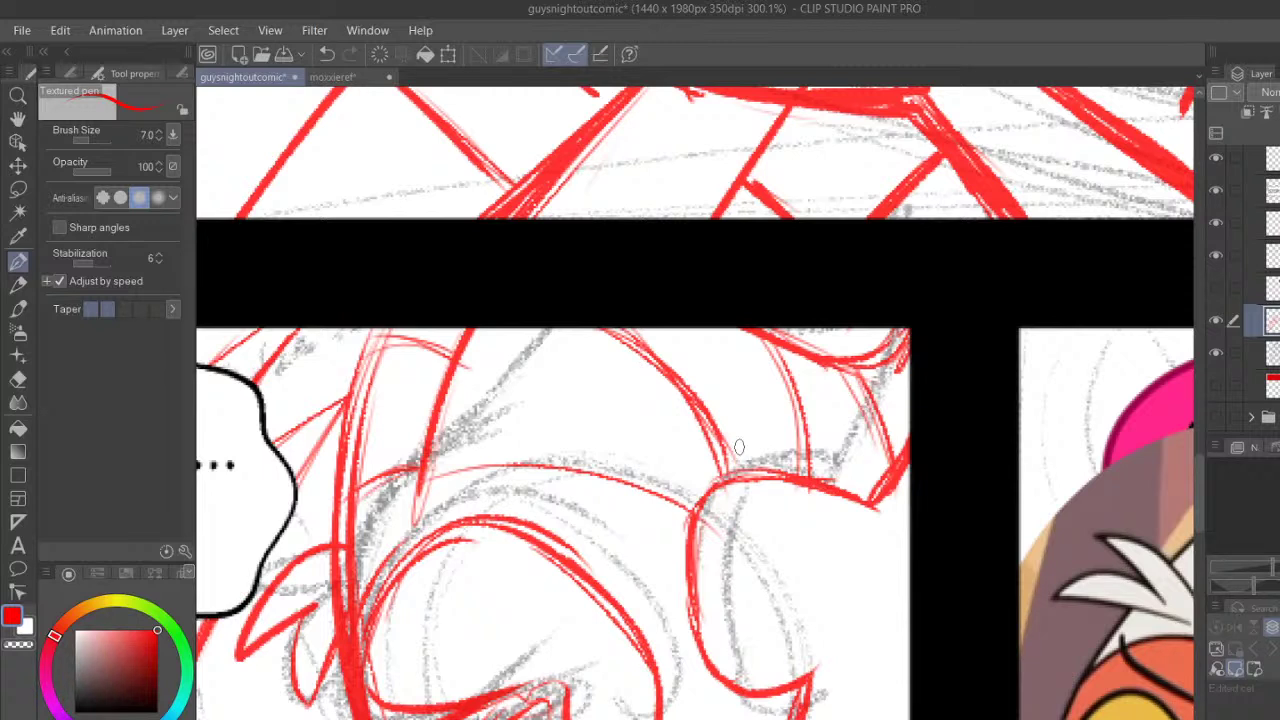
# Reinforce the bent arm's inner edge between the elbow and the sleeve
pyautogui.click(18, 119)
pyautogui.moveTo(861, 549); pyautogui.dragTo(768, 235)
pyautogui.moveTo(824, 458)
pyautogui.mouseDown()
pyautogui.moveTo(823, 529)
pyautogui.moveTo(914, 314)
pyautogui.mouseUp()
pyautogui.moveTo(914, 443); pyautogui.dragTo(932, 311)
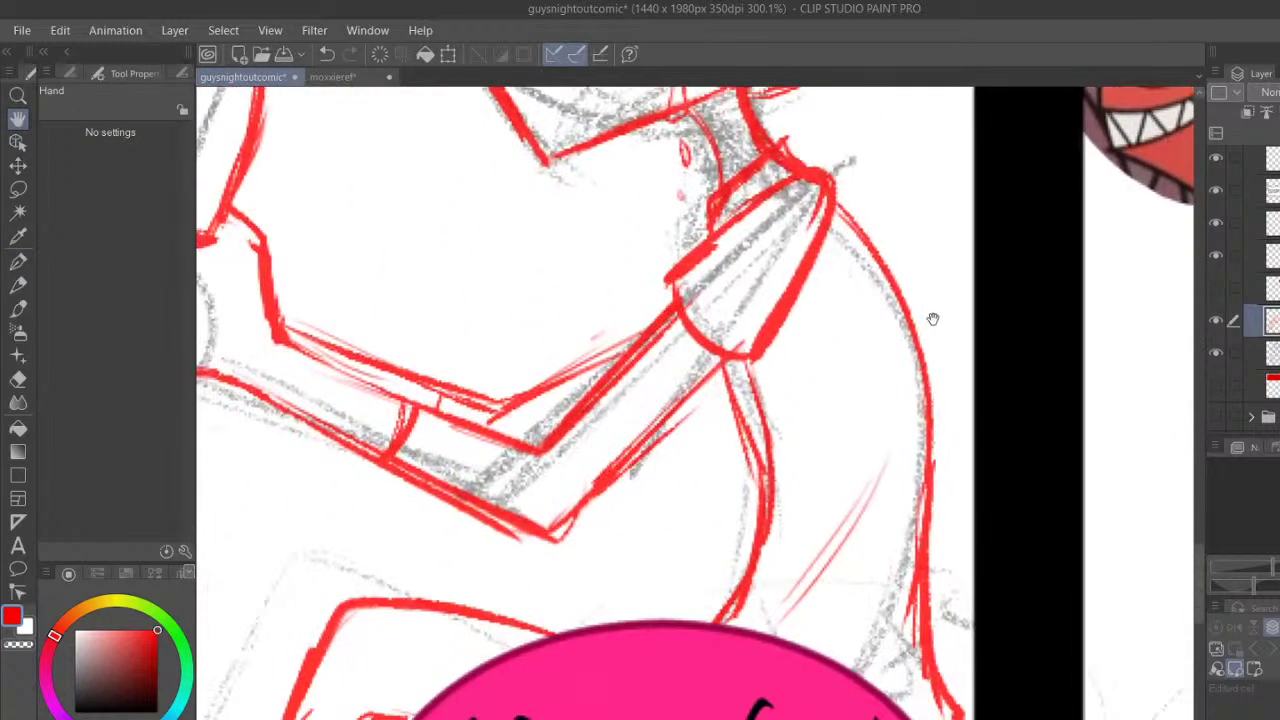
pyautogui.moveTo(561, 311); pyautogui.dragTo(617, 357)
pyautogui.click(18, 262)
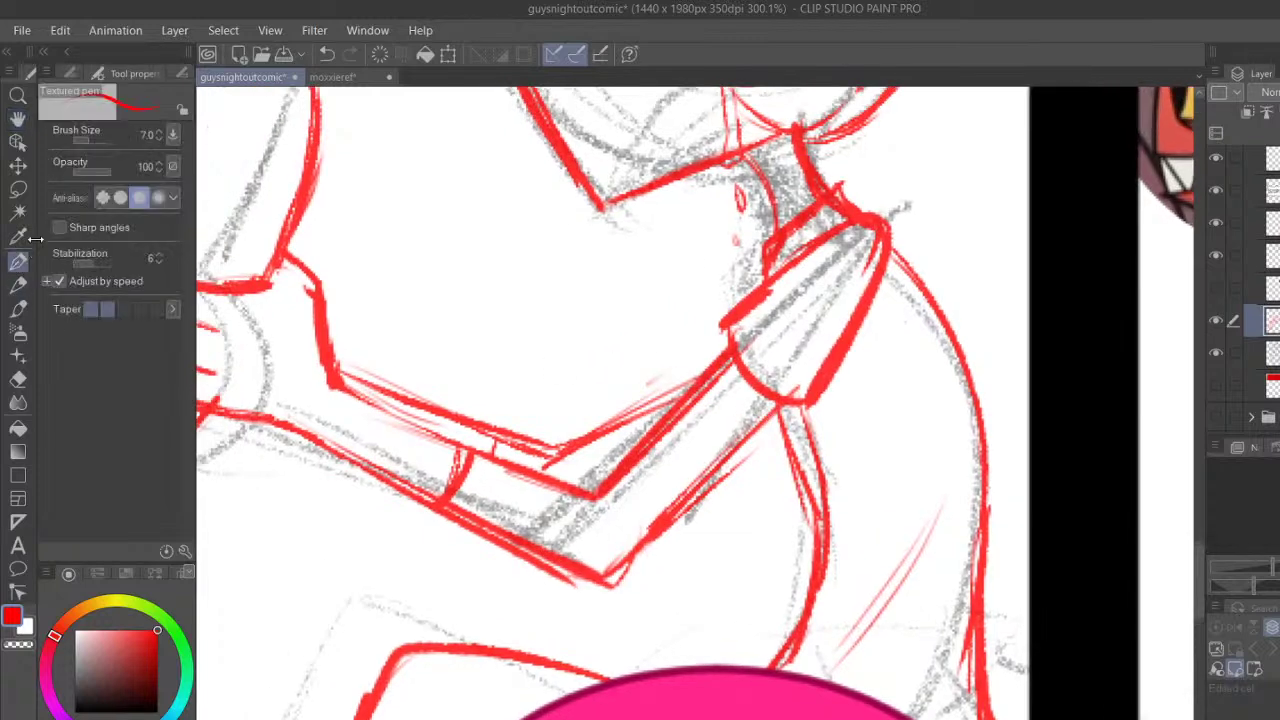
pyautogui.moveTo(598, 430); pyautogui.dragTo(710, 364)
# Draw long, nearly horizontal background lines from the panel's left border across to the bent knee, above the lower legs
pyautogui.press('h')
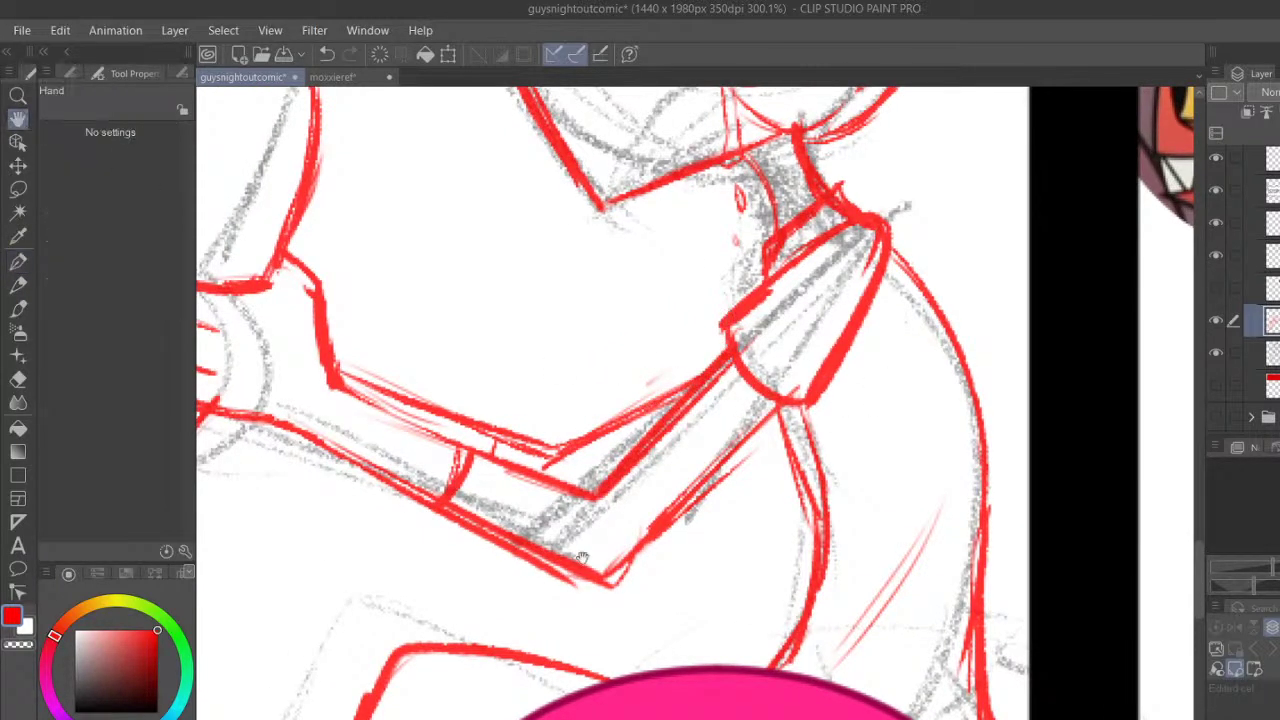
pyautogui.moveTo(541, 527); pyautogui.dragTo(758, 246)
pyautogui.moveTo(683, 495); pyautogui.dragTo(829, 363)
pyautogui.moveTo(883, 399); pyautogui.dragTo(846, 351)
pyautogui.moveTo(762, 321); pyautogui.dragTo(757, 348)
pyautogui.press('p')
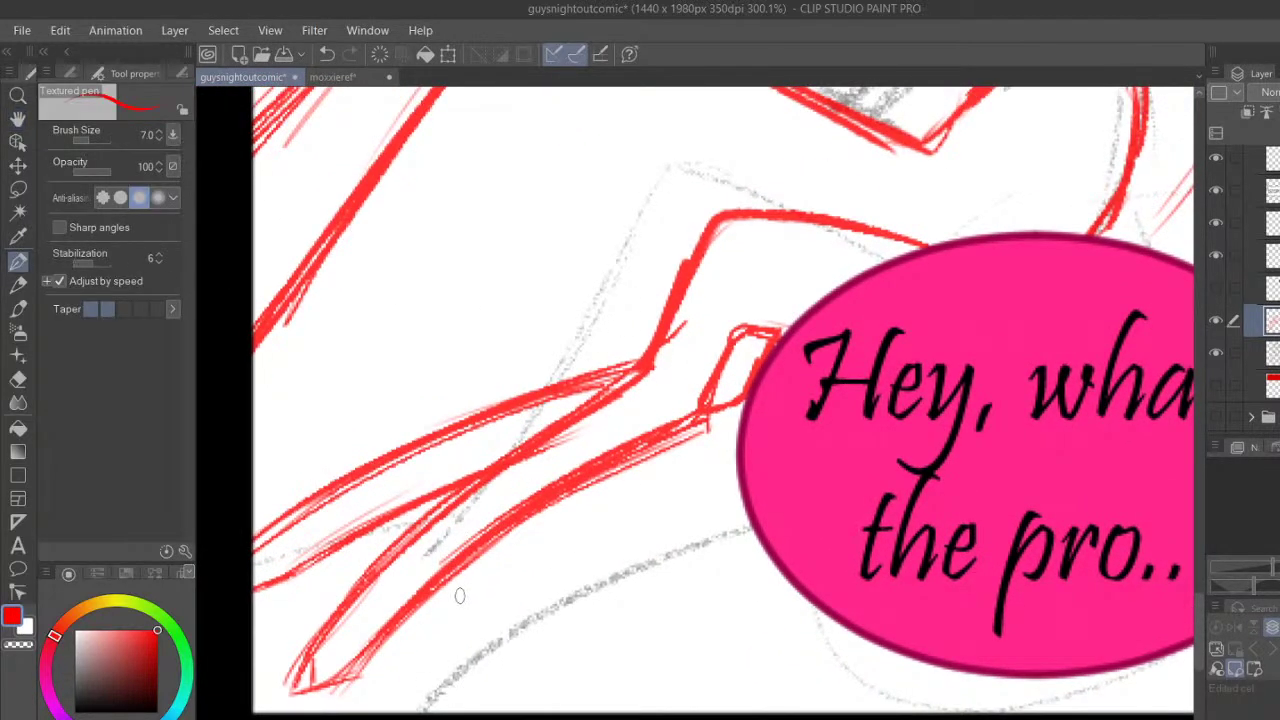
pyautogui.moveTo(449, 584); pyautogui.dragTo(445, 712)
pyautogui.click(328, 55)
pyautogui.moveTo(298, 376); pyautogui.dragTo(622, 359)
pyautogui.moveTo(285, 332)
pyautogui.mouseDown()
pyautogui.moveTo(712, 317)
pyautogui.moveTo(660, 318)
pyautogui.mouseUp()
pyautogui.moveTo(479, 325); pyautogui.dragTo(265, 346)
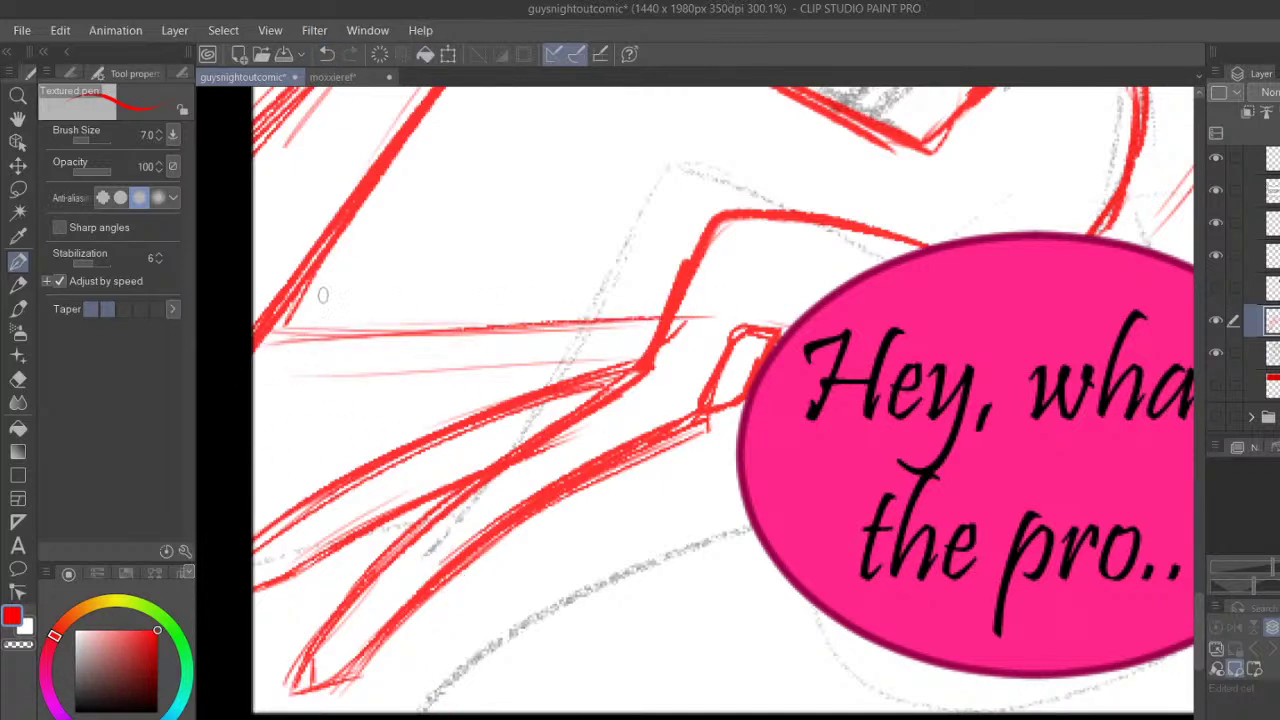
# Undo the latest background lines and redraw a nearly horizontal line from the panel's left border to the bent knee
pyautogui.click(328, 59)
pyautogui.click(328, 59)
pyautogui.click(328, 59)
pyautogui.click(330, 59)
pyautogui.click(330, 59)
pyautogui.click(330, 59)
pyautogui.moveTo(288, 324)
pyautogui.mouseDown()
pyautogui.moveTo(646, 313)
pyautogui.moveTo(276, 325)
pyautogui.mouseUp()
pyautogui.moveTo(391, 318); pyautogui.dragTo(289, 327)
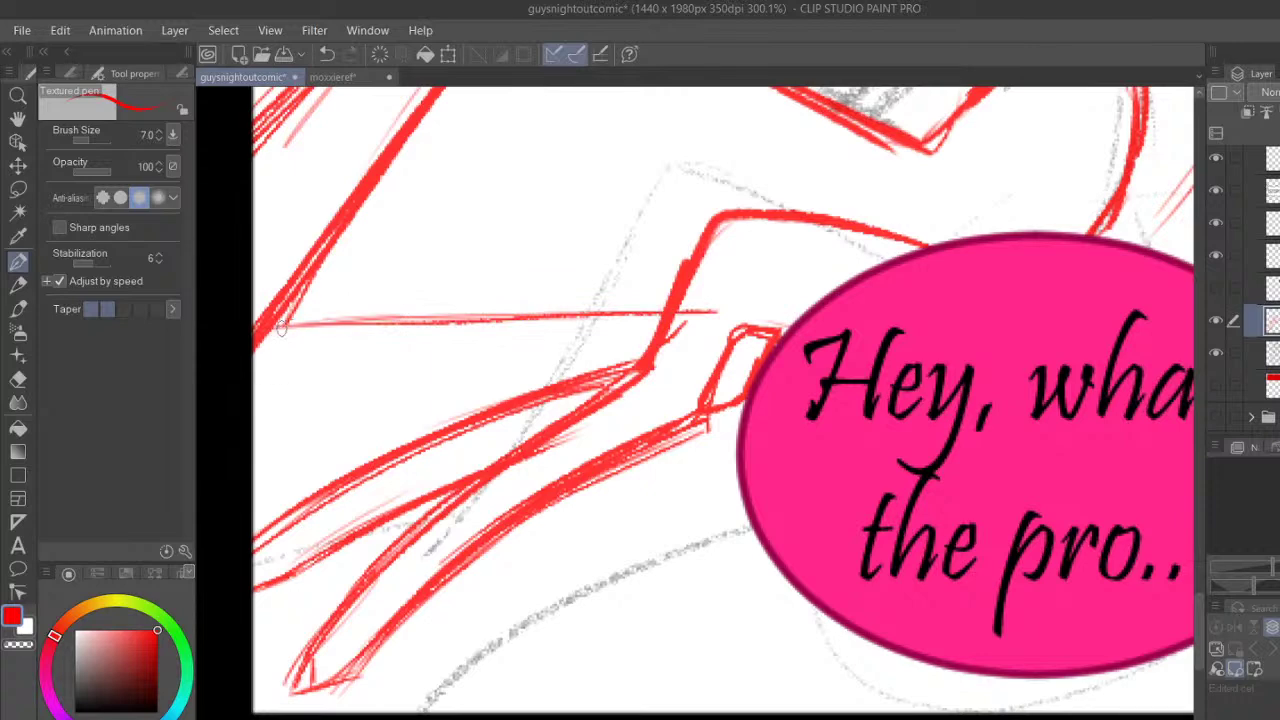
# Draw a faint, nearly horizontal background line below the lower legs, running behind the "Hey, what's the pro..." bubble
pyautogui.click(18, 118)
pyautogui.moveTo(1001, 360); pyautogui.dragTo(706, 499)
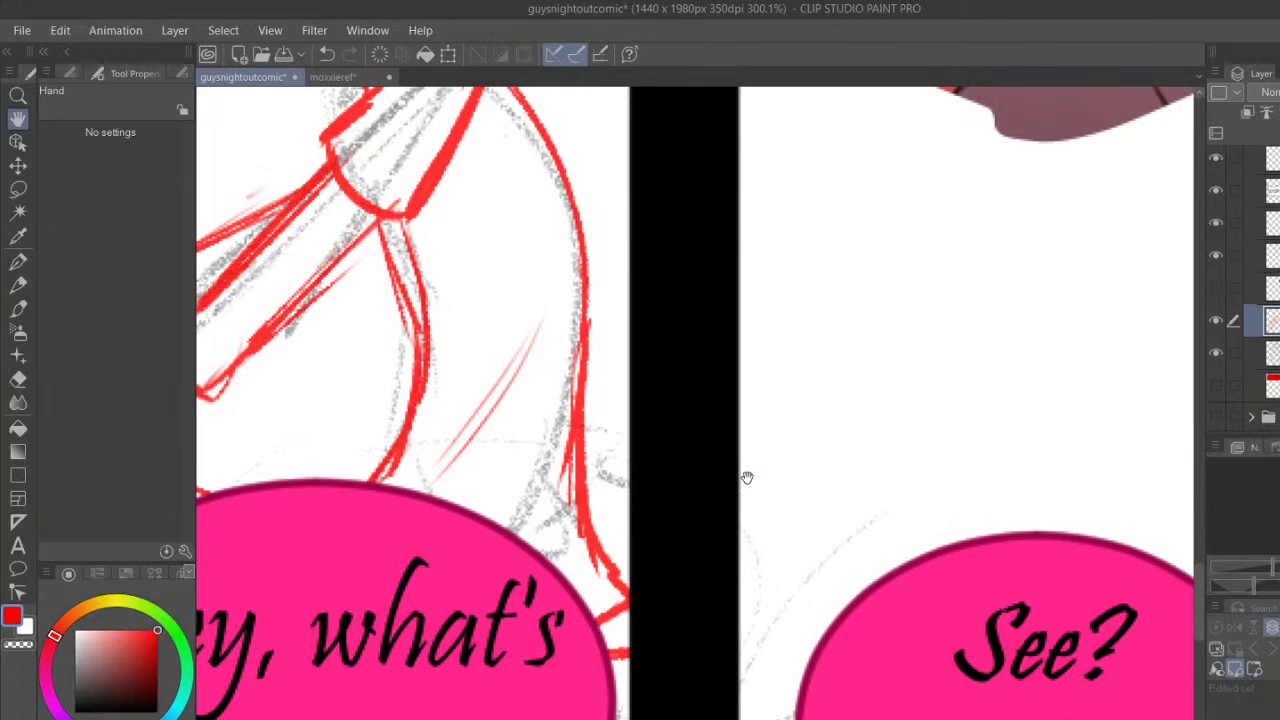
pyautogui.moveTo(940, 388); pyautogui.dragTo(1003, 518)
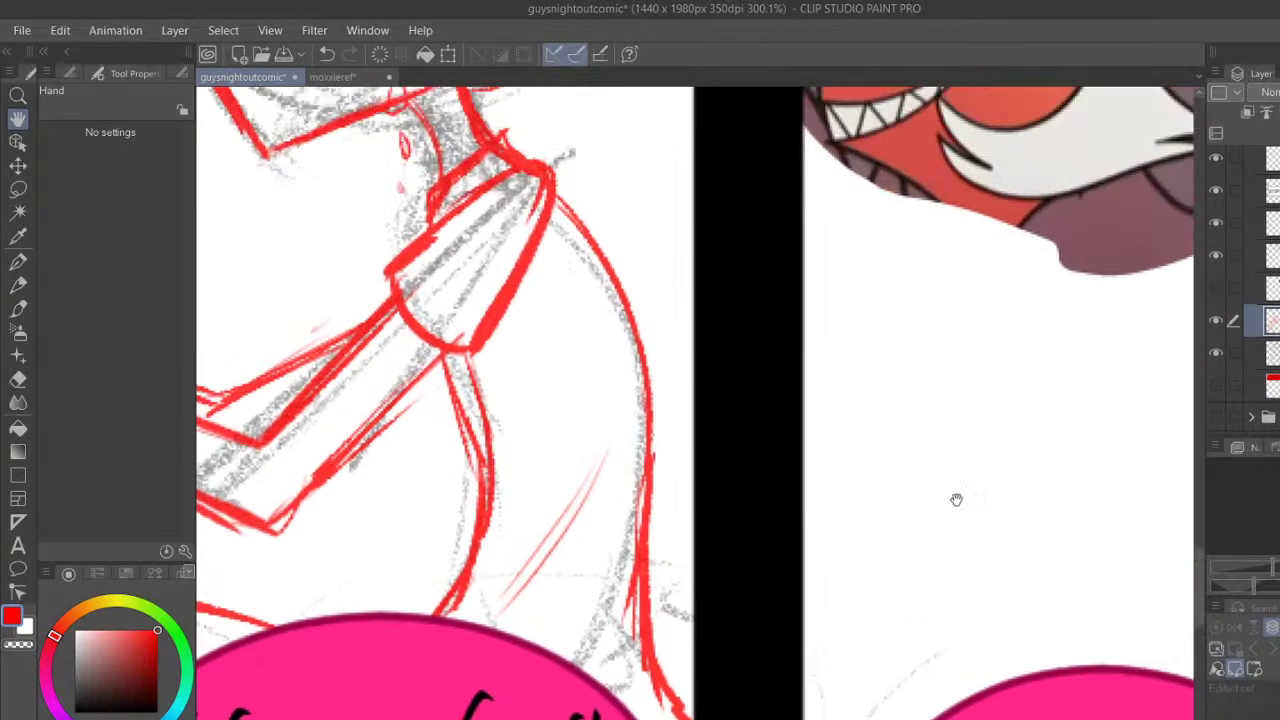
pyautogui.hotkey('ctrl', '-')
pyautogui.moveTo(634, 540); pyautogui.dragTo(660, 490)
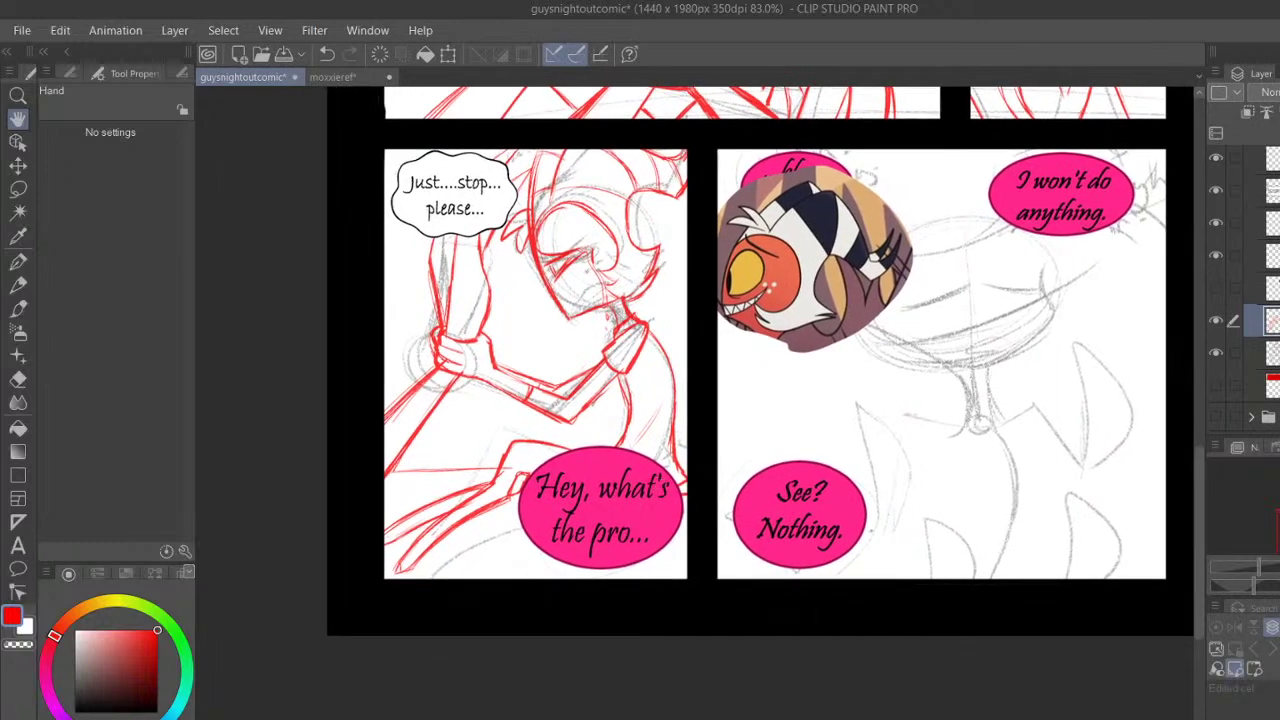
pyautogui.scroll(2, 660, 490)
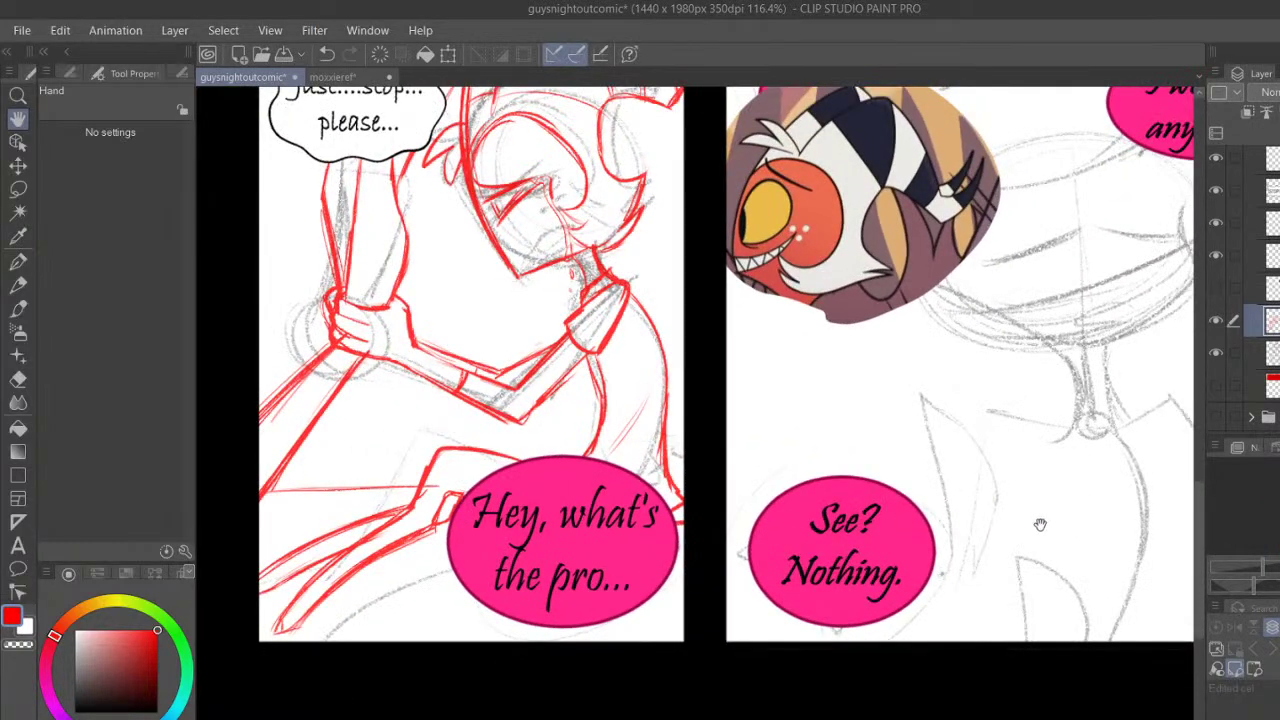
pyautogui.moveTo(986, 506); pyautogui.dragTo(1002, 494)
pyautogui.click(18, 262)
pyautogui.moveTo(384, 598); pyautogui.dragTo(730, 586)
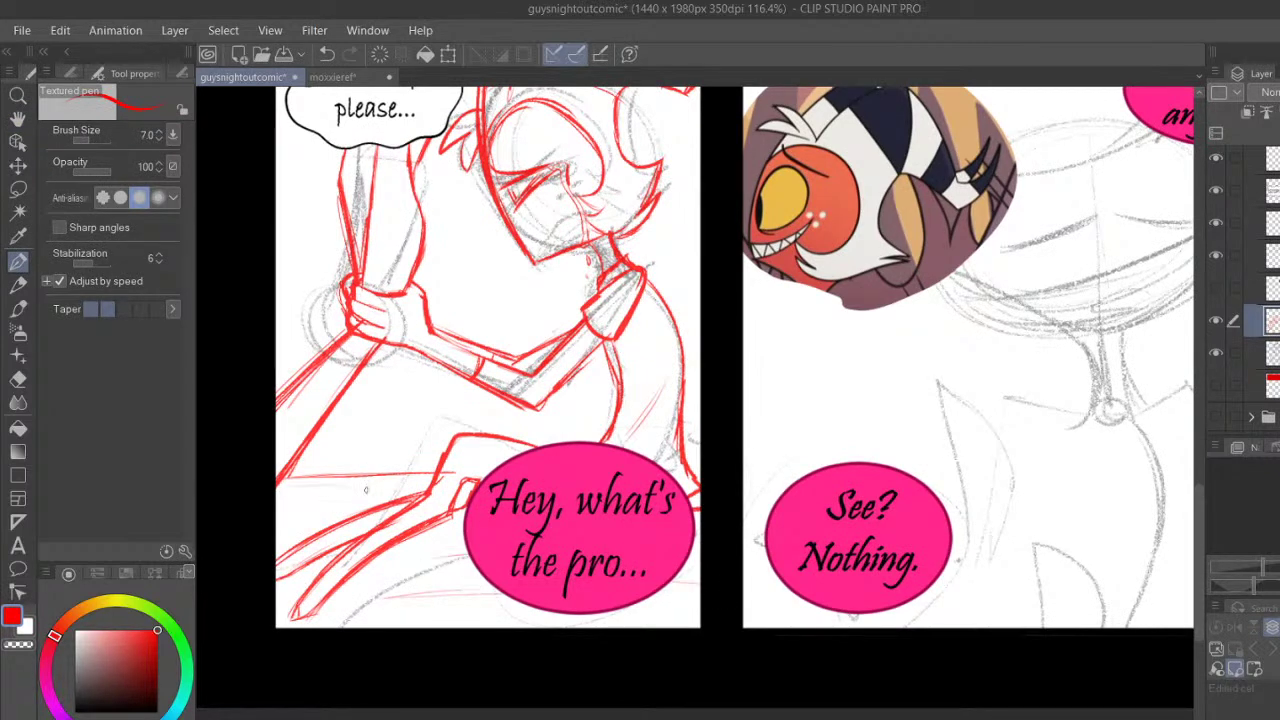
# Hide the reference picture of the character's head that covers the "I won't do anything." panel
pyautogui.moveTo(700, 714); pyautogui.dragTo(849, 714)
pyautogui.moveTo(1197, 507); pyautogui.dragTo(1200, 475)
pyautogui.scroll(-10, 1262, 290)
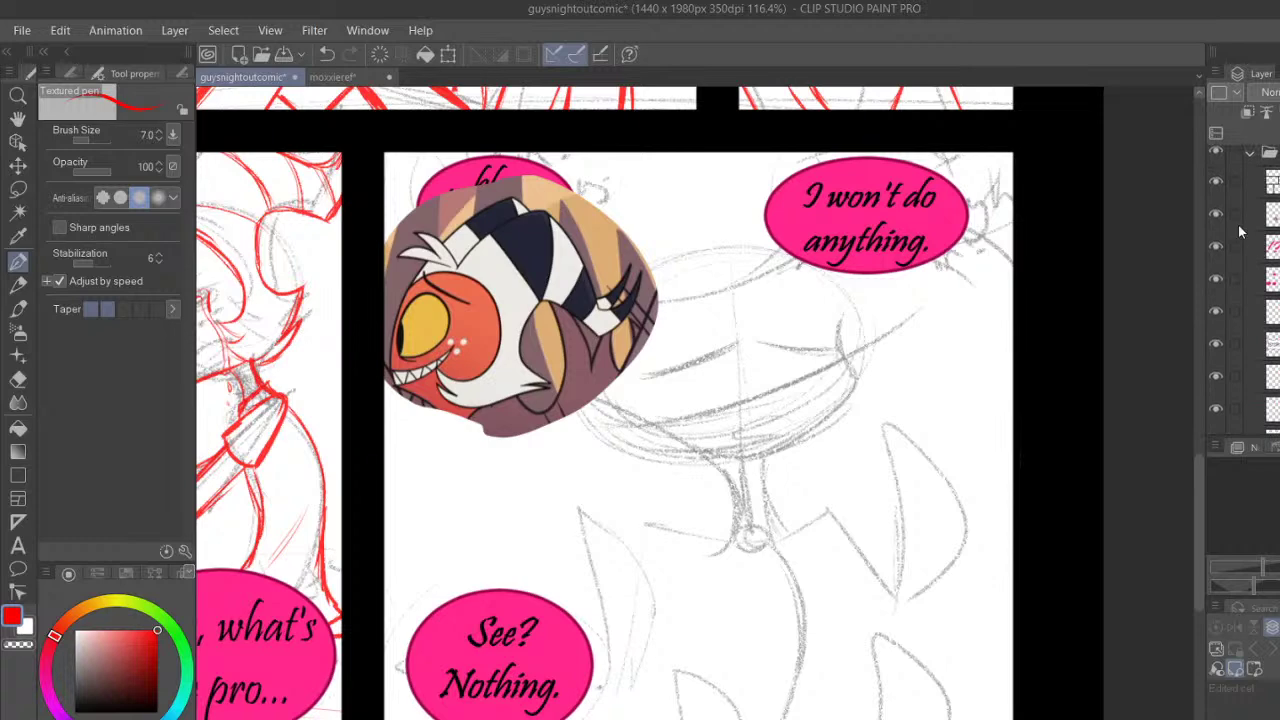
pyautogui.click(1216, 212)
pyautogui.moveTo(812, 718); pyautogui.dragTo(719, 718)
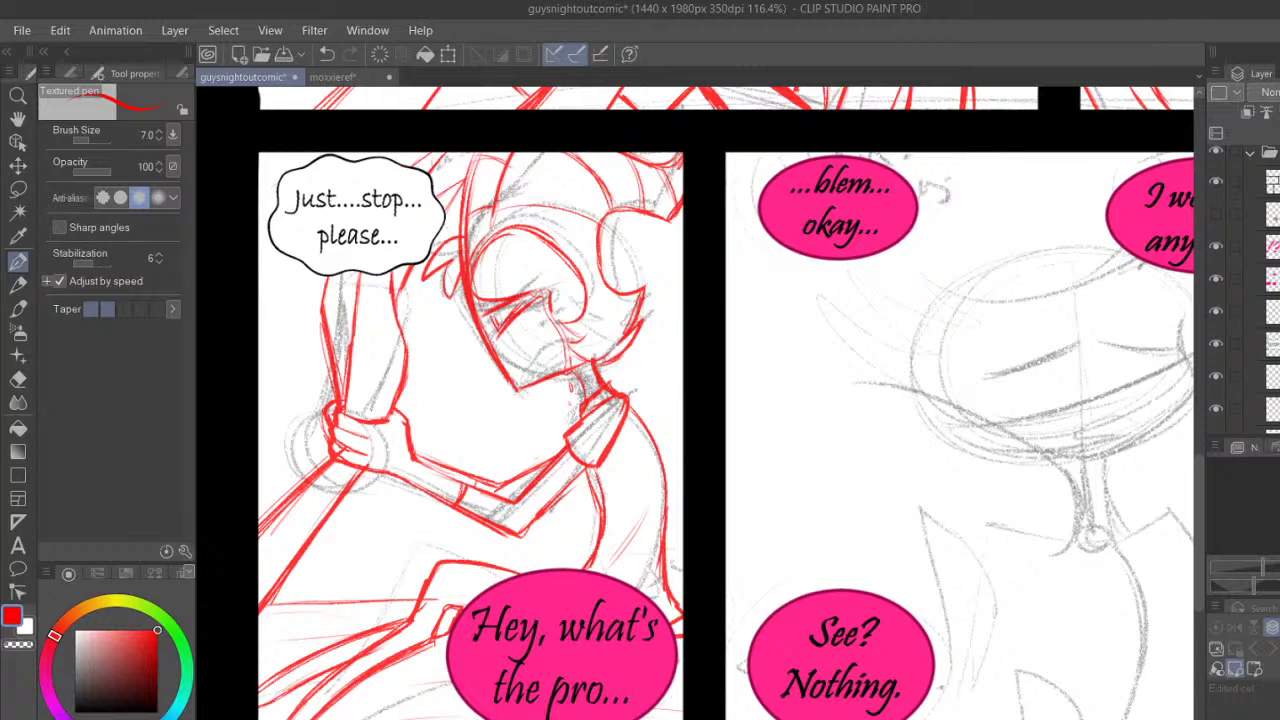
pyautogui.hscroll(5, 695, 400)
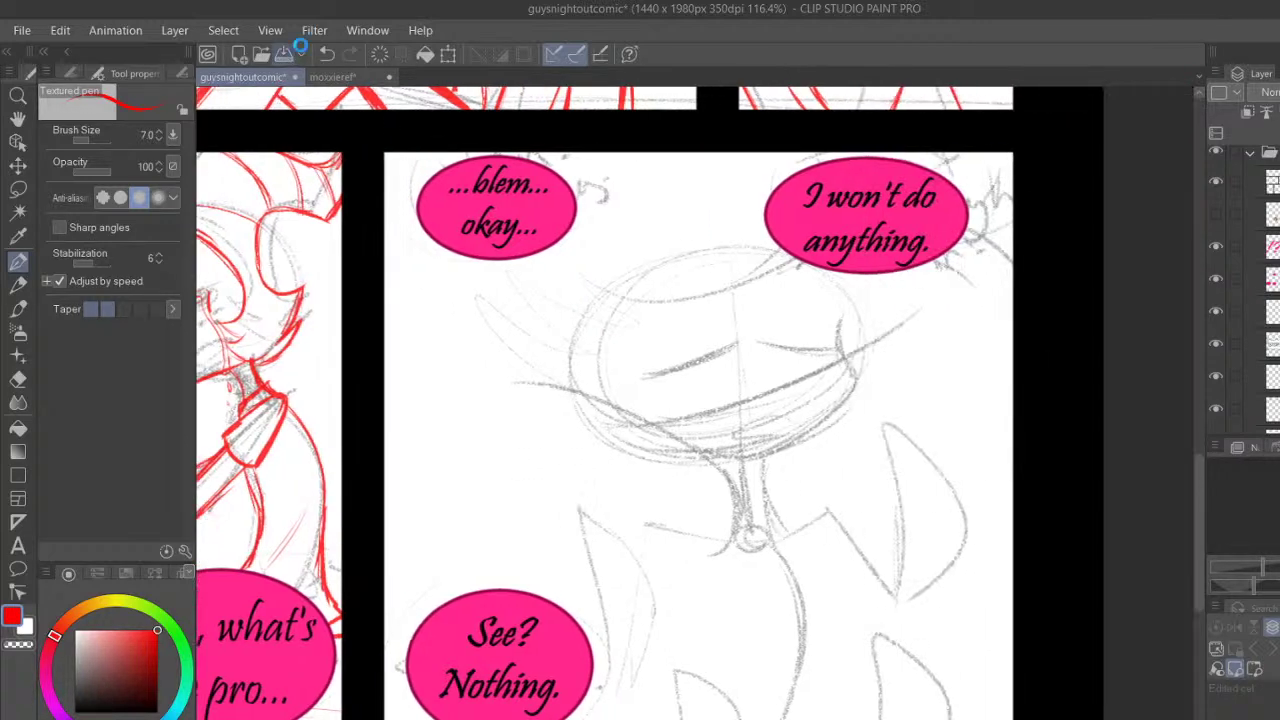
# Outline the side of the face in the "I won't do anything." panel, from beside the eye around the cheek to the chin
pyautogui.click(18, 121)
pyautogui.moveTo(930, 334); pyautogui.dragTo(809, 383)
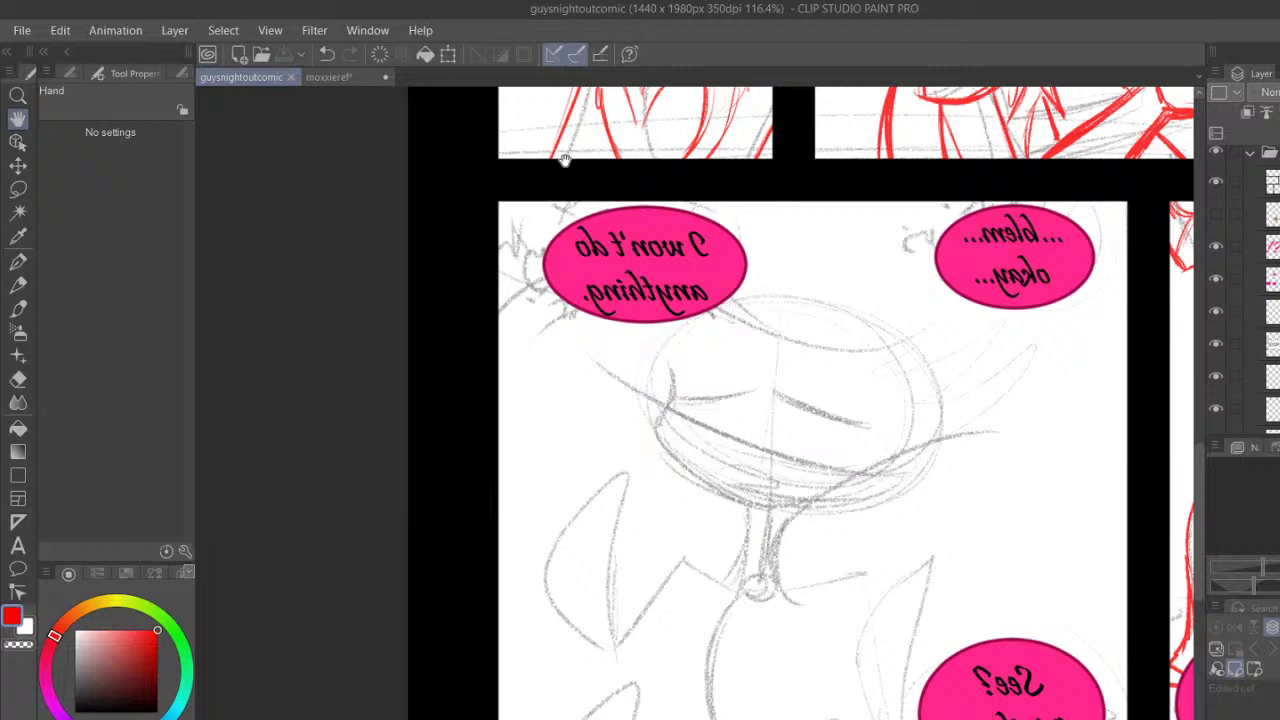
pyautogui.moveTo(668, 641); pyautogui.dragTo(574, 588)
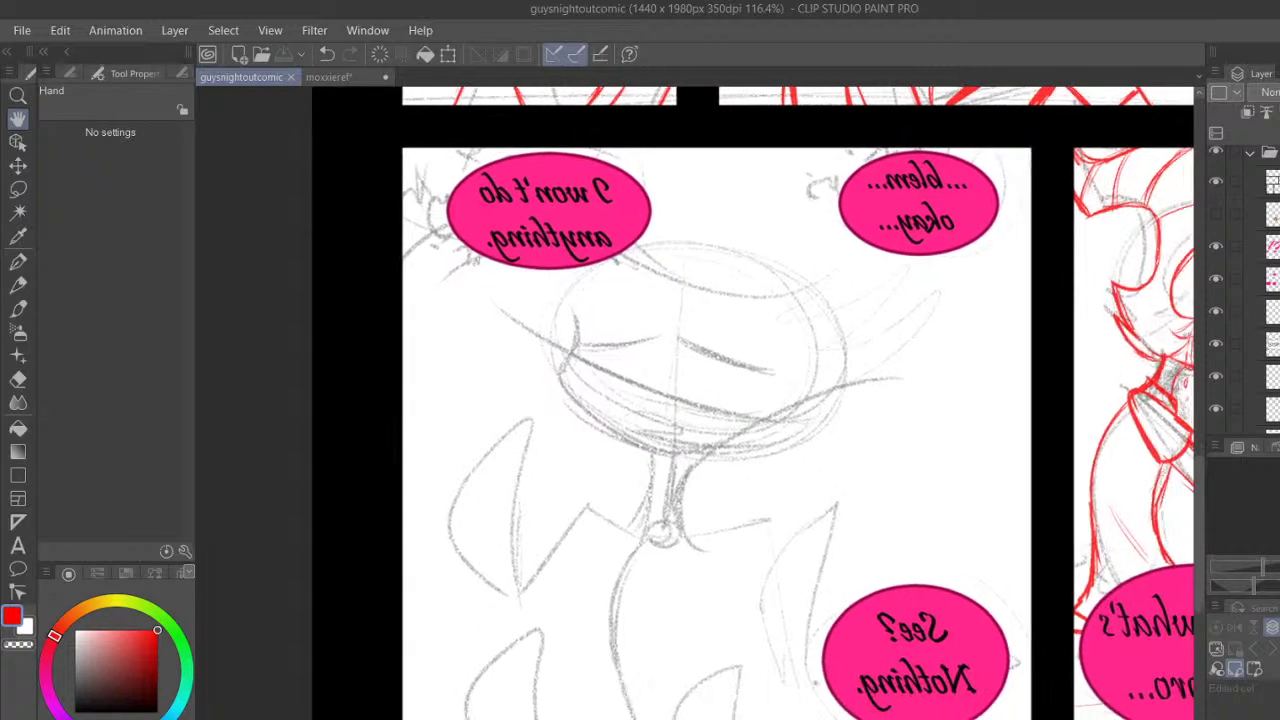
pyautogui.hotkey('ctrl', '+')
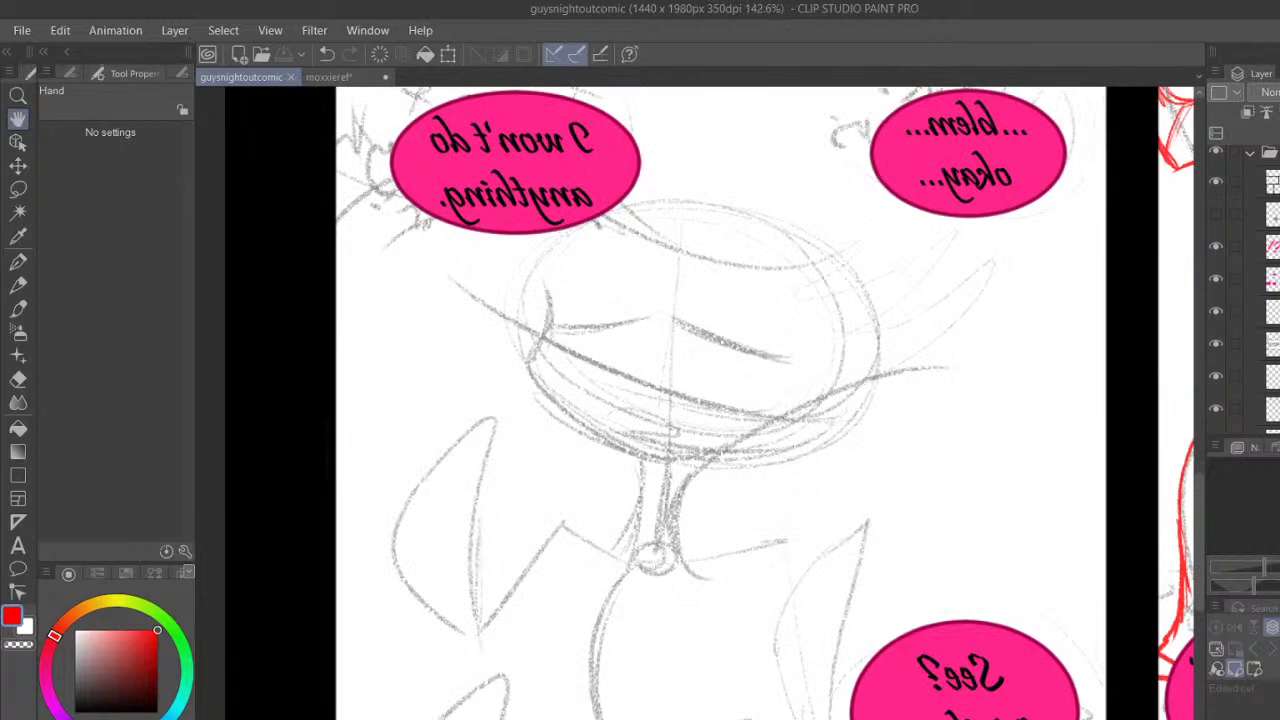
pyautogui.scroll(4, 623, 537)
pyautogui.moveTo(623, 537); pyautogui.dragTo(673, 620)
pyautogui.press('p')
pyautogui.moveTo(507, 280)
pyautogui.mouseDown()
pyautogui.moveTo(504, 358)
pyautogui.moveTo(430, 456)
pyautogui.mouseUp()
pyautogui.moveTo(482, 392); pyautogui.dragTo(440, 500)
pyautogui.moveTo(448, 440)
pyautogui.mouseDown()
pyautogui.moveTo(540, 596)
pyautogui.moveTo(505, 378)
pyautogui.moveTo(512, 290)
pyautogui.moveTo(590, 615)
pyautogui.moveTo(750, 674)
pyautogui.mouseUp()
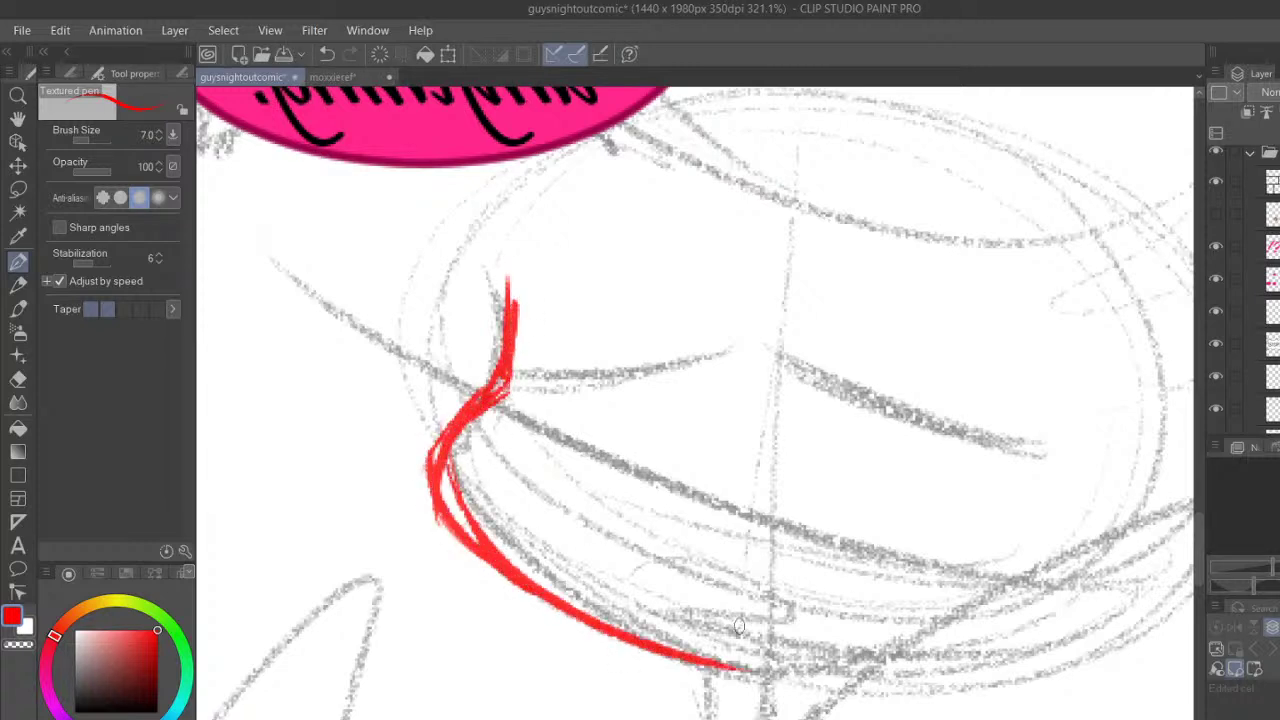
pyautogui.moveTo(446, 480); pyautogui.dragTo(860, 695)
# Erase the overlapping cheek strokes, redraw the cheek and jaw more cleanly, and add one side of the neck below the chin
pyautogui.moveTo(1200, 527)
pyautogui.mouseDown()
pyautogui.moveTo(1201, 548)
pyautogui.moveTo(1201, 507)
pyautogui.mouseUp()
pyautogui.click(18, 380)
pyautogui.moveTo(503, 245)
pyautogui.mouseDown()
pyautogui.moveTo(510, 322)
pyautogui.moveTo(460, 342)
pyautogui.moveTo(755, 577)
pyautogui.moveTo(773, 553)
pyautogui.mouseUp()
pyautogui.click(104, 141)
pyautogui.moveTo(99, 141); pyautogui.dragTo(93, 141)
pyautogui.click(18, 269)
pyautogui.moveTo(516, 252); pyautogui.dragTo(510, 386)
pyautogui.moveTo(445, 435)
pyautogui.mouseDown()
pyautogui.moveTo(513, 390)
pyautogui.moveTo(452, 455)
pyautogui.moveTo(600, 586)
pyautogui.moveTo(470, 450)
pyautogui.moveTo(517, 296)
pyautogui.moveTo(465, 440)
pyautogui.moveTo(690, 615)
pyautogui.moveTo(792, 642)
pyautogui.mouseUp()
pyautogui.moveTo(1200, 529); pyautogui.dragTo(1200, 559)
pyautogui.moveTo(712, 372)
pyautogui.mouseDown()
pyautogui.moveTo(688, 556)
pyautogui.moveTo(652, 600)
pyautogui.mouseUp()
pyautogui.moveTo(480, 160)
pyautogui.mouseDown()
pyautogui.moveTo(718, 348)
pyautogui.moveTo(764, 348)
pyautogui.mouseUp()
pyautogui.click(327, 55)
pyautogui.moveTo(449, 164)
pyautogui.mouseDown()
pyautogui.moveTo(446, 205)
pyautogui.moveTo(758, 354)
pyautogui.mouseUp()
pyautogui.click(327, 55)
pyautogui.click(327, 55)
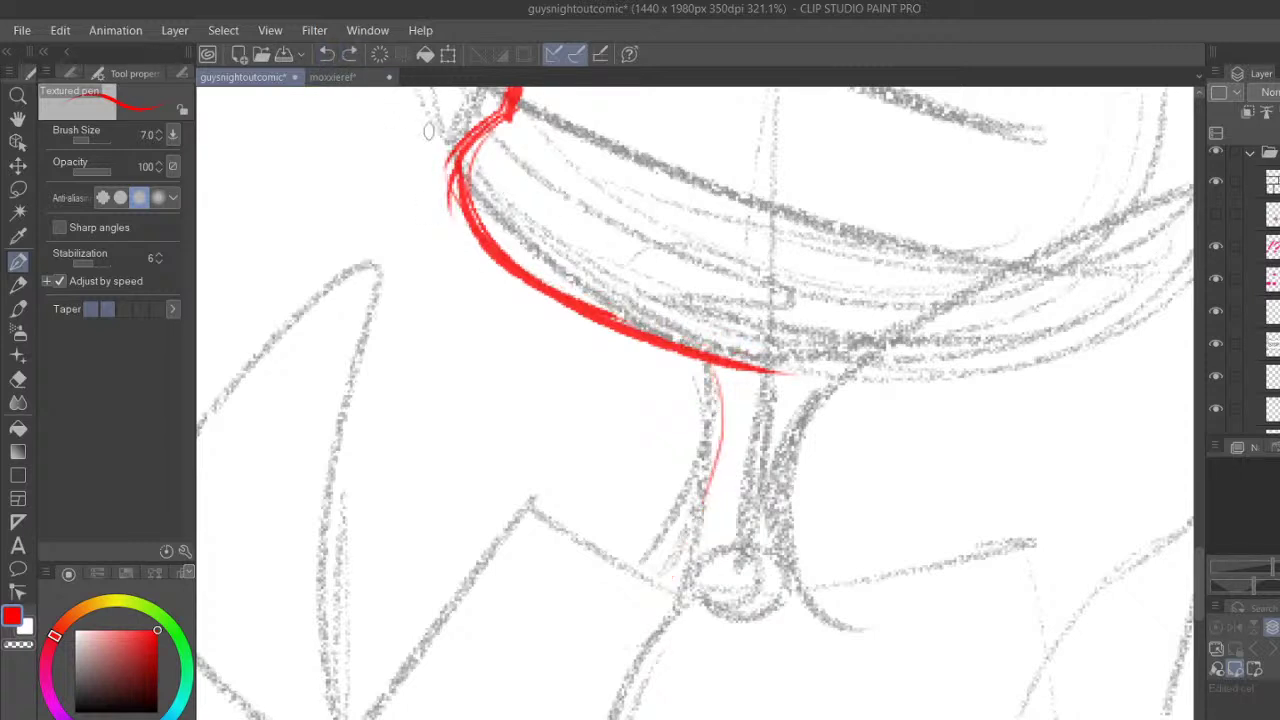
pyautogui.click(349, 54)
# Draw the other side of the neck and a long curve sweeping from it across the cheek, beyond the sketched head
pyautogui.moveTo(792, 614)
pyautogui.mouseDown()
pyautogui.moveTo(784, 515)
pyautogui.moveTo(828, 400)
pyautogui.moveTo(878, 347)
pyautogui.moveTo(1095, 250)
pyautogui.mouseUp()
pyautogui.moveTo(792, 719); pyautogui.dragTo(846, 719)
pyautogui.click(327, 55)
pyautogui.moveTo(497, 605)
pyautogui.mouseDown()
pyautogui.moveTo(488, 440)
pyautogui.moveTo(538, 372)
pyautogui.moveTo(1014, 194)
pyautogui.moveTo(1140, 185)
pyautogui.mouseUp()
pyautogui.moveTo(1200, 569); pyautogui.dragTo(1188, 518)
pyautogui.moveTo(1272, 567); pyautogui.dragTo(1265, 567)
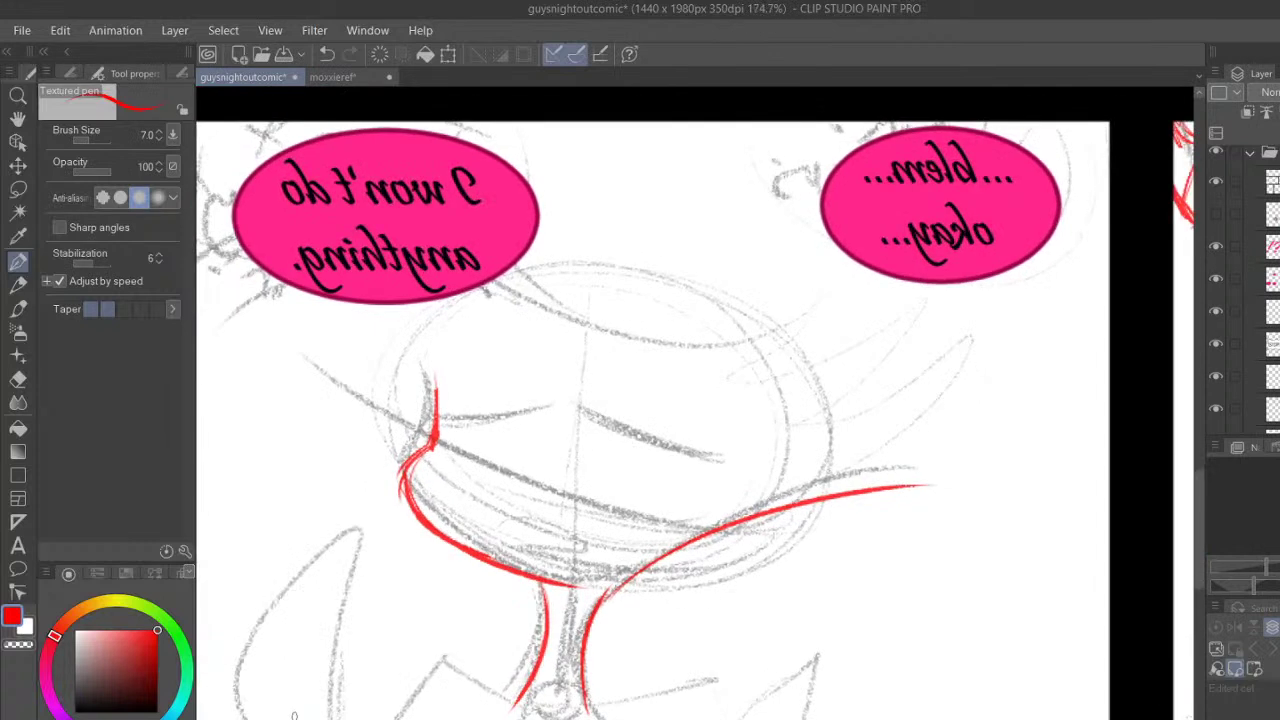
# Draw a long curve from the "I won't do anything." bubble across the head and close it to the lower cheek curve with pointed tips
pyautogui.moveTo(528, 252); pyautogui.dragTo(960, 331)
pyautogui.hotkey('ctrl', 'z')
pyautogui.moveTo(520, 263)
pyautogui.mouseDown()
pyautogui.moveTo(895, 364)
pyautogui.moveTo(958, 443)
pyautogui.moveTo(958, 481)
pyautogui.mouseUp()
pyautogui.moveTo(900, 452); pyautogui.dragTo(955, 481)
pyautogui.moveTo(858, 383)
pyautogui.mouseDown()
pyautogui.moveTo(890, 357)
pyautogui.moveTo(925, 357)
pyautogui.mouseUp()
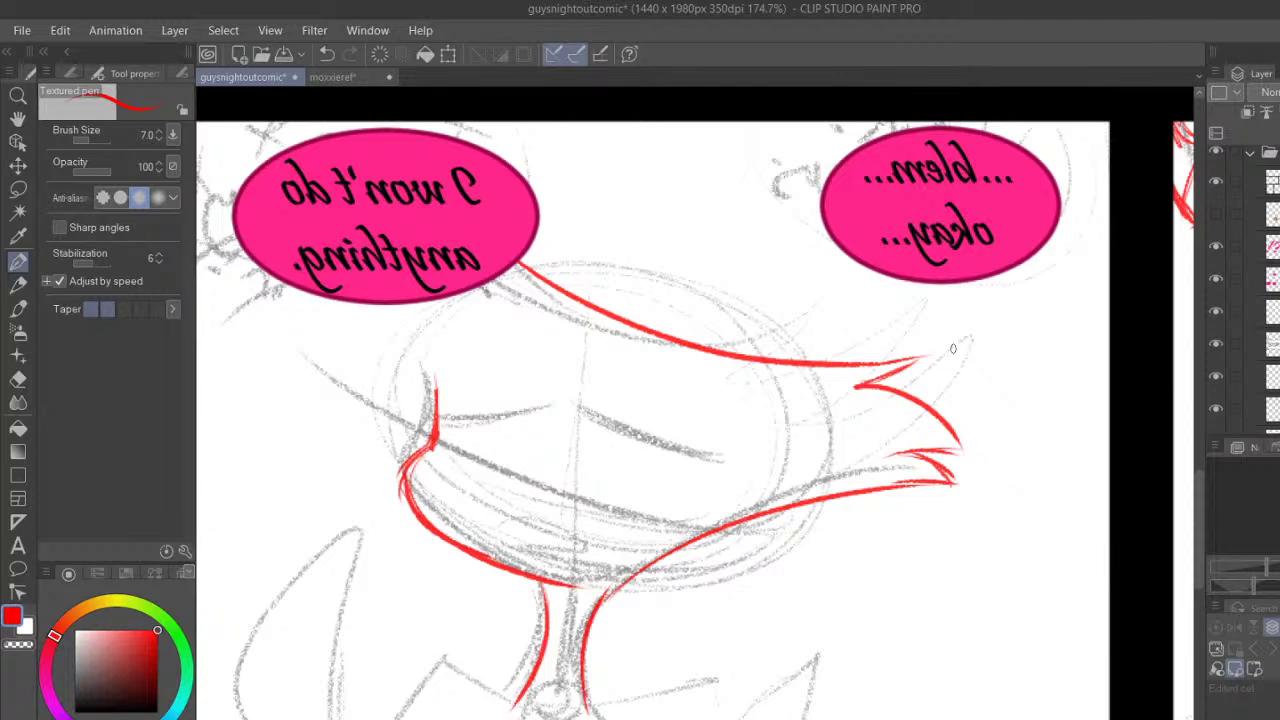
# Draw a curved strand with a small pointed end extending outward from the crease beside the eye on the opposite side
pyautogui.press('-')
pyautogui.press('-')
pyautogui.press('-')
pyautogui.press('-')
pyautogui.press('-')
pyautogui.press('-')
pyautogui.press('-')
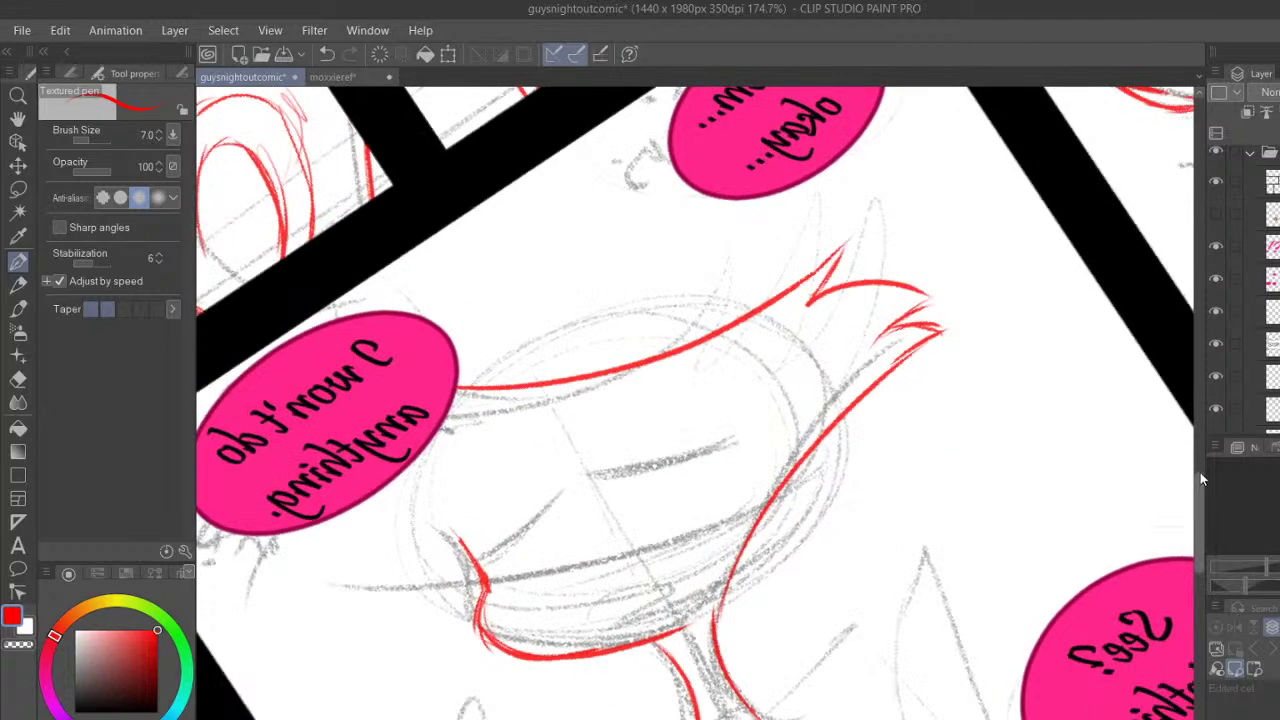
pyautogui.moveTo(1200, 472); pyautogui.dragTo(1197, 504)
pyautogui.hscroll(-3, 695, 404)
pyautogui.moveTo(650, 462)
pyautogui.mouseDown()
pyautogui.moveTo(620, 497)
pyautogui.moveTo(632, 460)
pyautogui.mouseUp()
pyautogui.moveTo(632, 462); pyautogui.dragTo(482, 518)
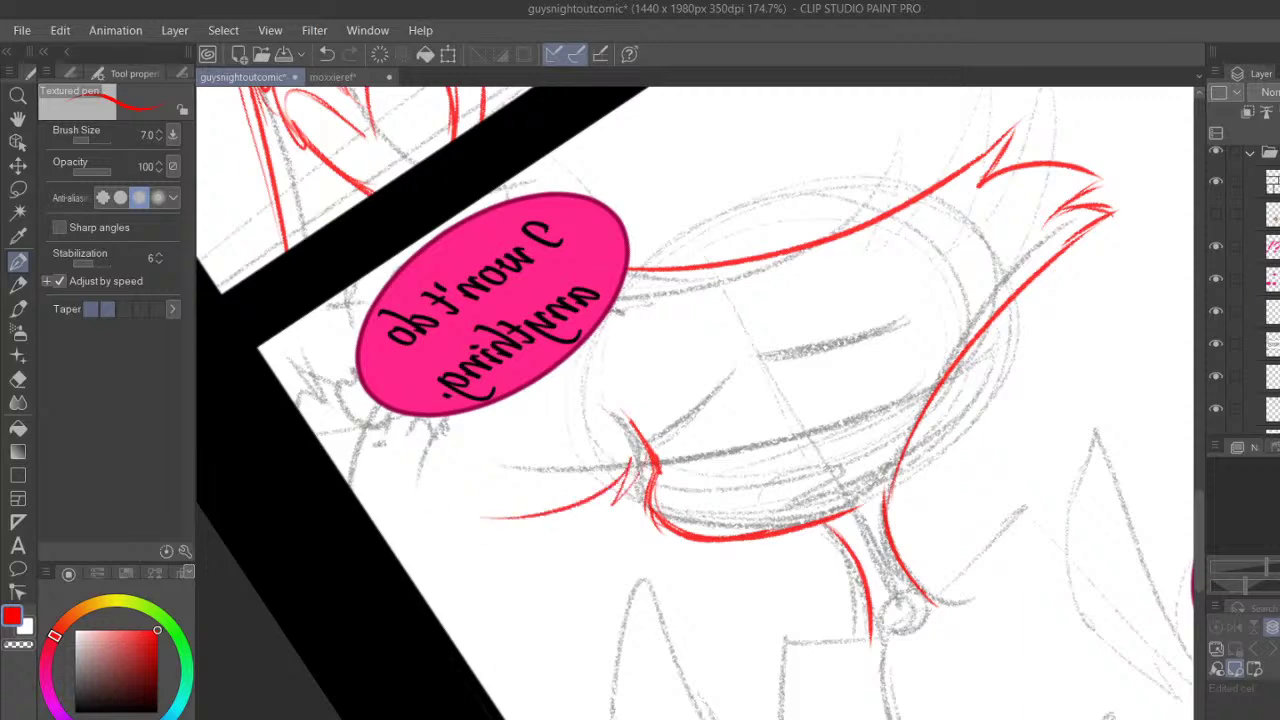
pyautogui.hotkey('ctrl', '@')
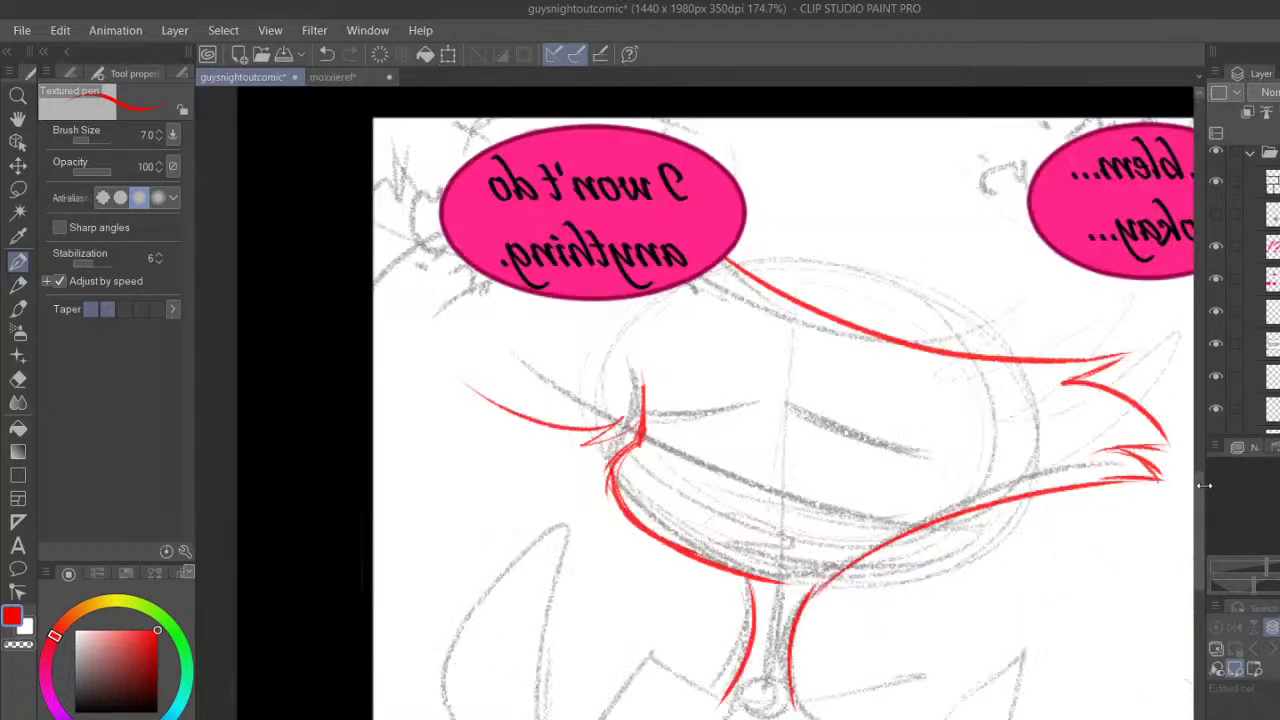
pyautogui.moveTo(1203, 504); pyautogui.dragTo(1200, 486)
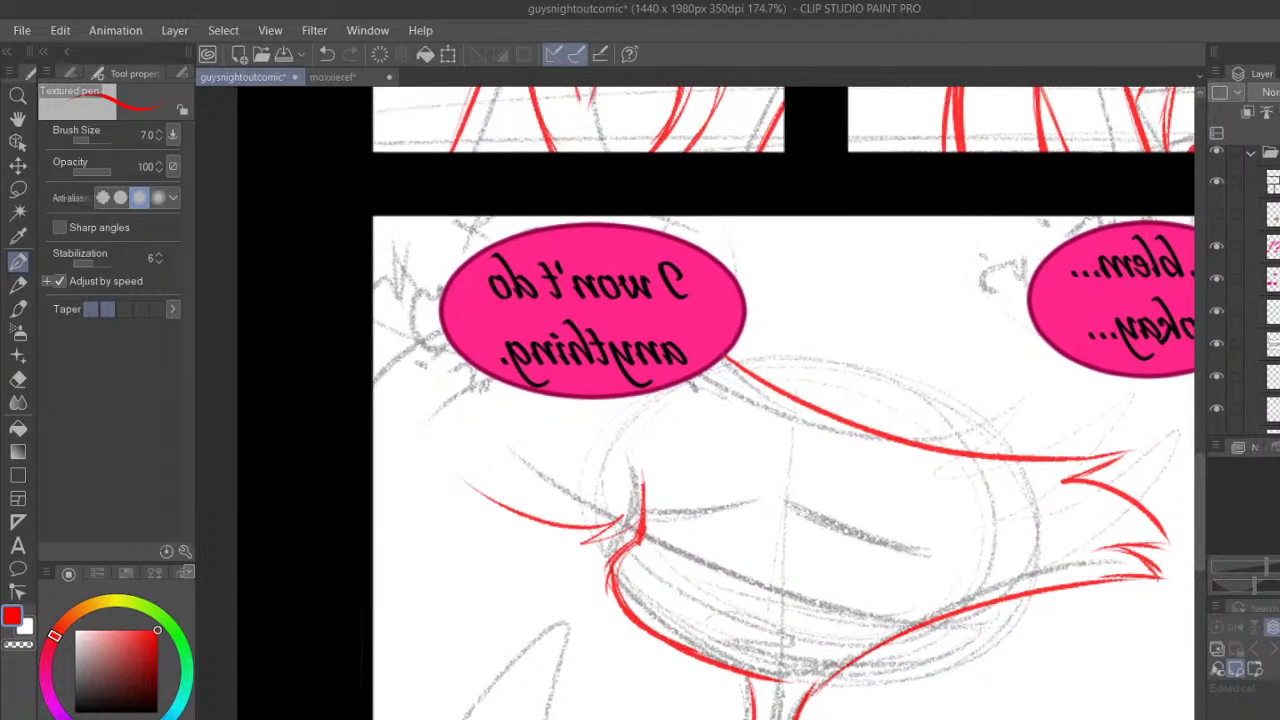
# Draw a curve from the bubble to the panel border, and extend the strand beside the cheek to the border with wavy, pointed lines
pyautogui.moveTo(491, 246); pyautogui.dragTo(372, 293)
pyautogui.moveTo(518, 648)
pyautogui.mouseDown()
pyautogui.moveTo(662, 705)
pyautogui.moveTo(769, 699)
pyautogui.mouseUp()
pyautogui.hotkey('ctrl', 'z')
pyautogui.hotkey('ctrl', 'y')
pyautogui.moveTo(757, 575)
pyautogui.mouseDown()
pyautogui.moveTo(738, 627)
pyautogui.moveTo(669, 648)
pyautogui.moveTo(552, 718)
pyautogui.mouseUp()
pyautogui.moveTo(428, 490); pyautogui.dragTo(399, 606)
pyautogui.moveTo(596, 650); pyautogui.dragTo(544, 716)
pyautogui.moveTo(646, 622); pyautogui.dragTo(532, 704)
pyautogui.moveTo(716, 548); pyautogui.dragTo(534, 708)
pyautogui.hotkey('ctrl', '@')
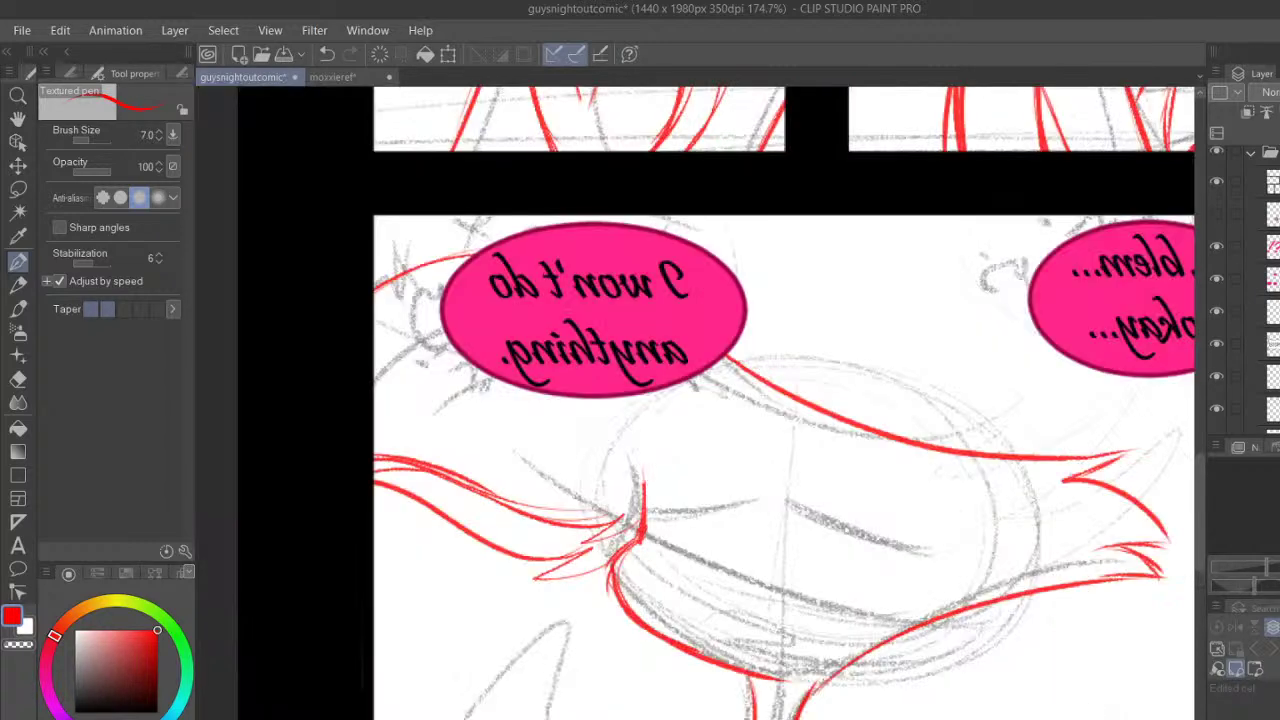
# Draw two short curved bands across the neck and thicken the long curve rising from the neck along the cheek
pyautogui.moveTo(1201, 476); pyautogui.dragTo(1199, 522)
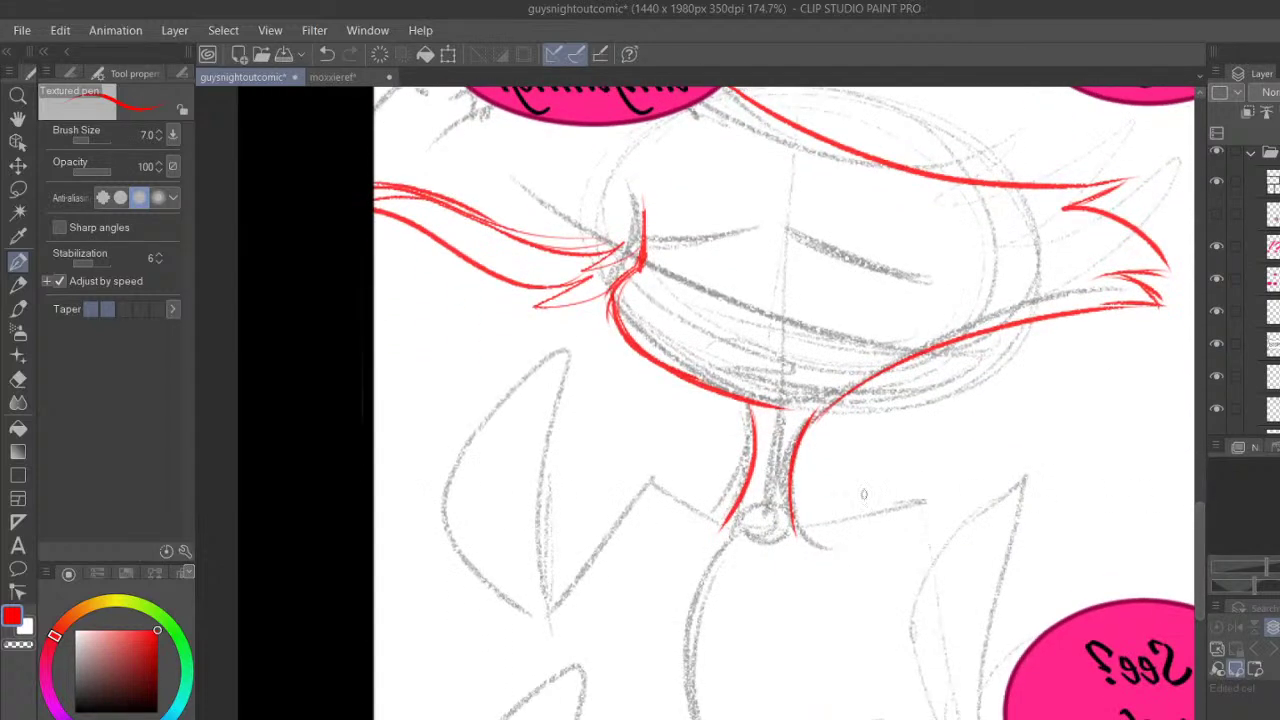
pyautogui.moveTo(846, 456); pyautogui.dragTo(692, 450)
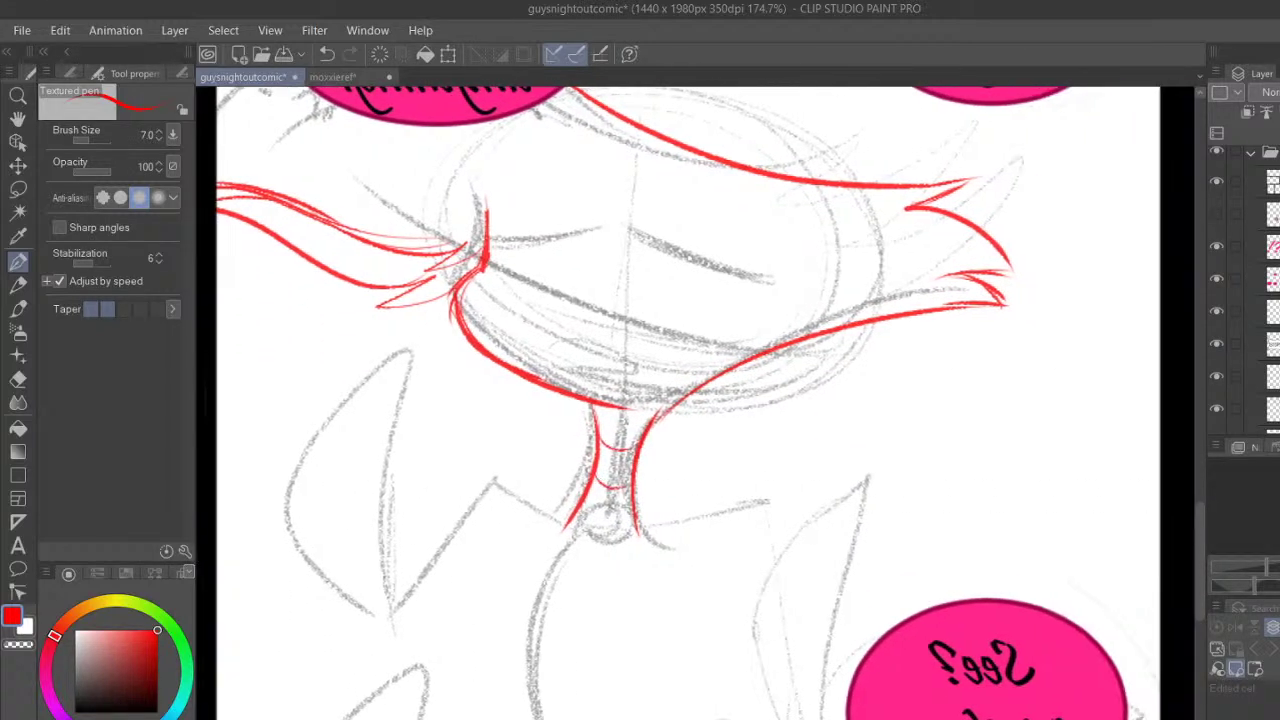
pyautogui.moveTo(590, 458); pyautogui.dragTo(630, 476)
pyautogui.scroll(-6, 1260, 290)
pyautogui.scroll(2, 1260, 290)
pyautogui.click(1216, 304)
pyautogui.click(1216, 305)
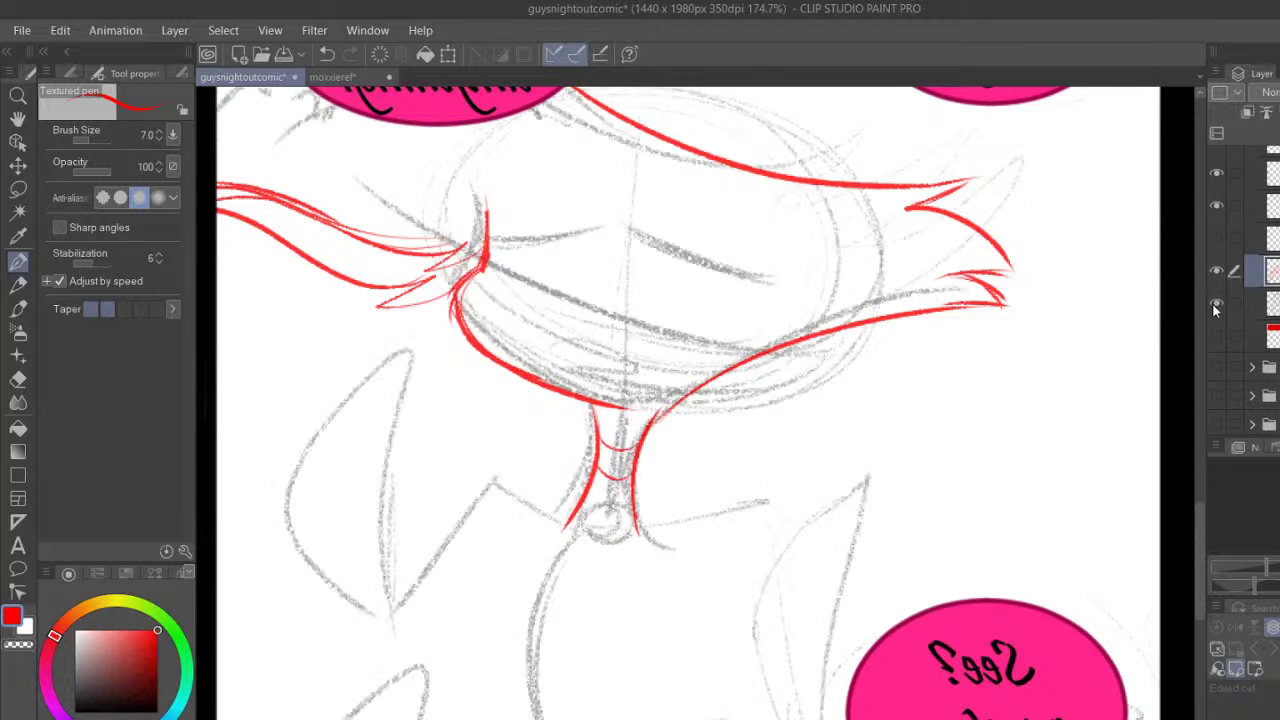
pyautogui.moveTo(652, 424); pyautogui.dragTo(796, 345)
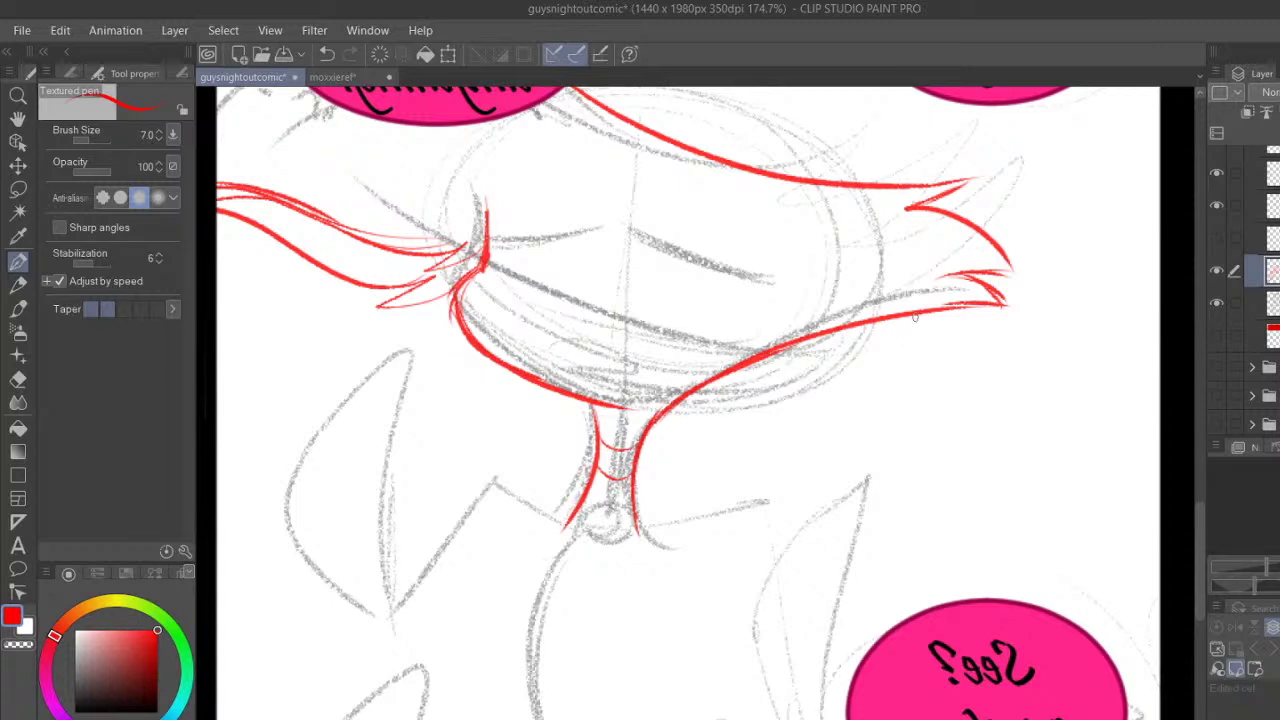
# Draw a tufted curve for one side of the chest heart and a body curve beside it, undoing the surplus strokes
pyautogui.moveTo(1198, 531); pyautogui.dragTo(1200, 560)
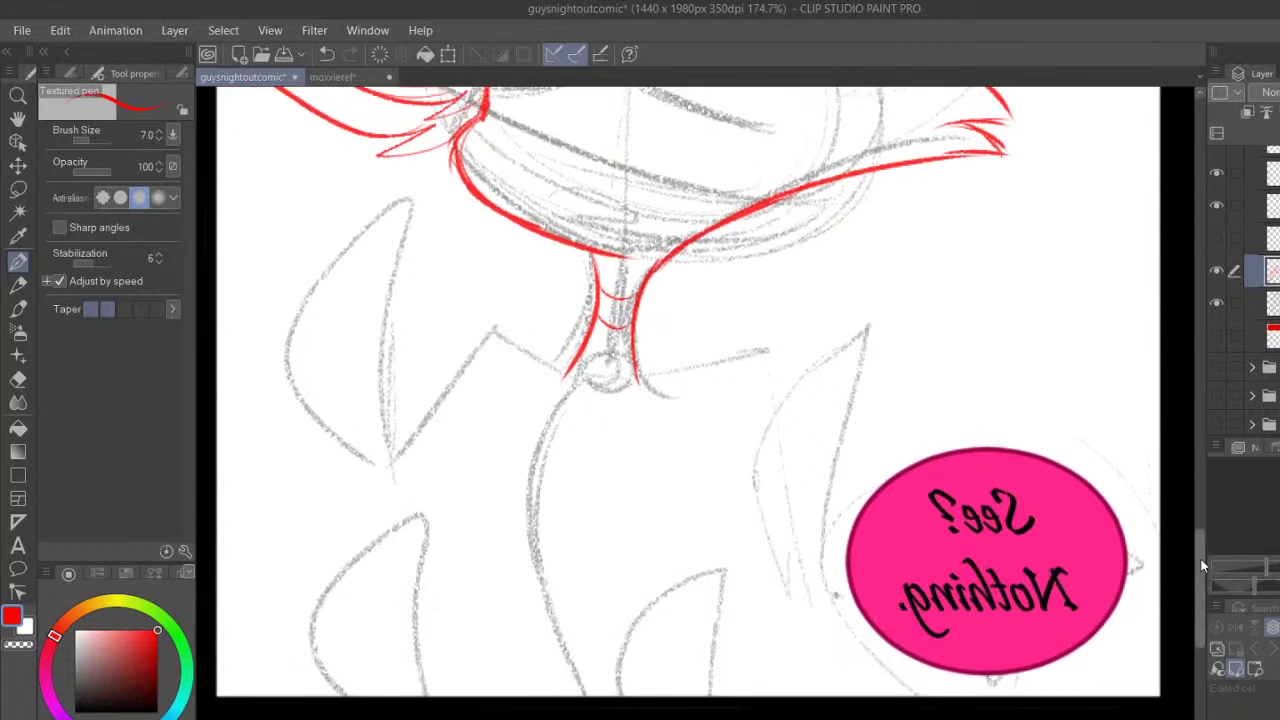
pyautogui.moveTo(518, 386)
pyautogui.mouseDown()
pyautogui.moveTo(492, 422)
pyautogui.moveTo(490, 502)
pyautogui.mouseUp()
pyautogui.moveTo(469, 451)
pyautogui.mouseDown()
pyautogui.moveTo(478, 508)
pyautogui.moveTo(537, 611)
pyautogui.mouseUp()
pyautogui.moveTo(680, 466)
pyautogui.mouseDown()
pyautogui.moveTo(632, 580)
pyautogui.moveTo(676, 678)
pyautogui.mouseUp()
pyautogui.moveTo(478, 532)
pyautogui.mouseDown()
pyautogui.moveTo(542, 613)
pyautogui.moveTo(542, 684)
pyautogui.mouseUp()
pyautogui.moveTo(468, 470); pyautogui.dragTo(500, 584)
pyautogui.click(326, 55)
pyautogui.click(326, 55)
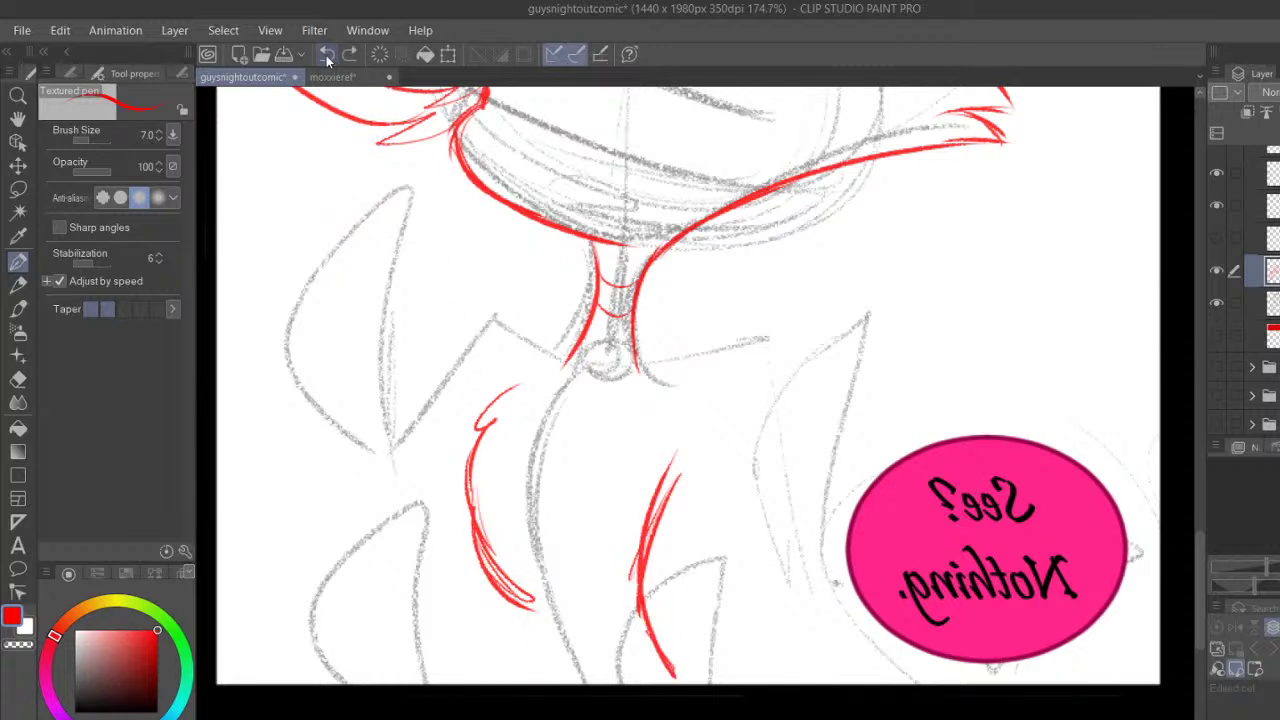
pyautogui.click(326, 55)
pyautogui.click(326, 55)
pyautogui.click(326, 55)
pyautogui.click(326, 55)
pyautogui.click(326, 55)
pyautogui.click(352, 60)
pyautogui.click(352, 60)
pyautogui.click(352, 60)
pyautogui.click(352, 60)
pyautogui.click(352, 60)
# Thicken the chest heart's outer side and draw a small tuft with a short curve at the heart's notch
pyautogui.moveTo(464, 510); pyautogui.dragTo(536, 598)
pyautogui.moveTo(490, 426); pyautogui.dragTo(535, 584)
pyautogui.moveTo(532, 415); pyautogui.dragTo(507, 507)
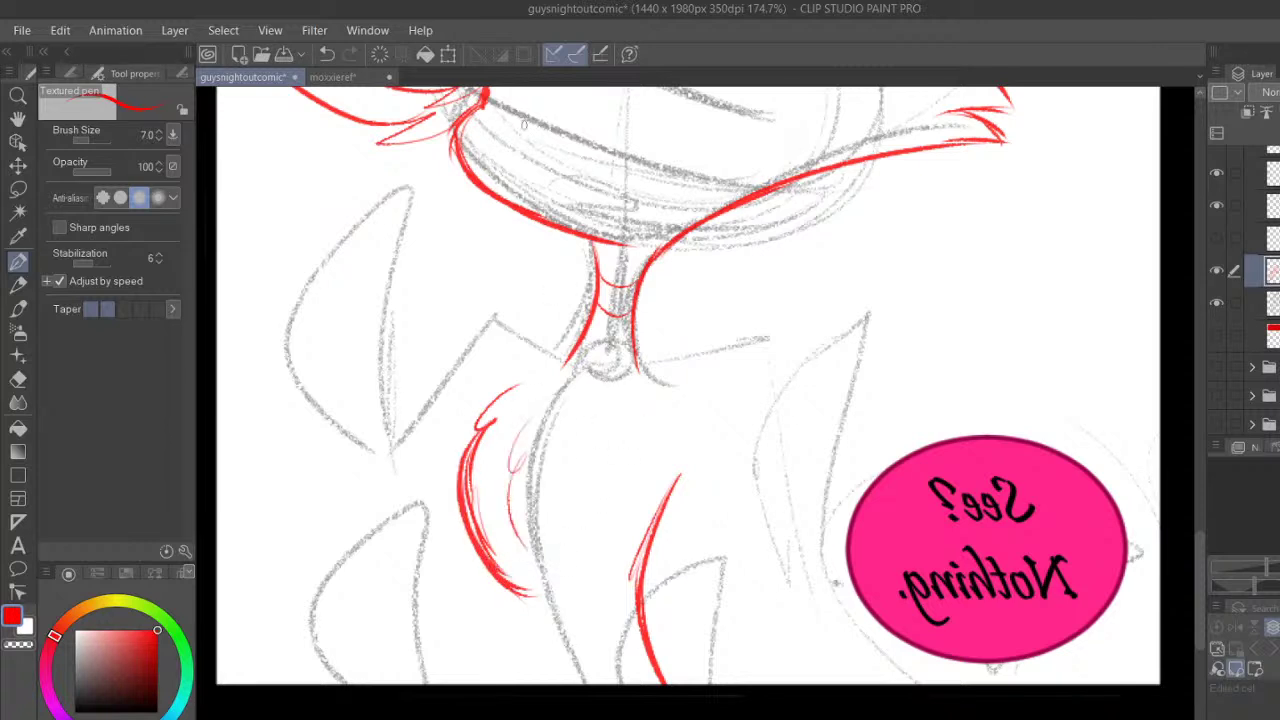
pyautogui.click(326, 55)
pyautogui.moveTo(556, 400); pyautogui.dragTo(508, 492)
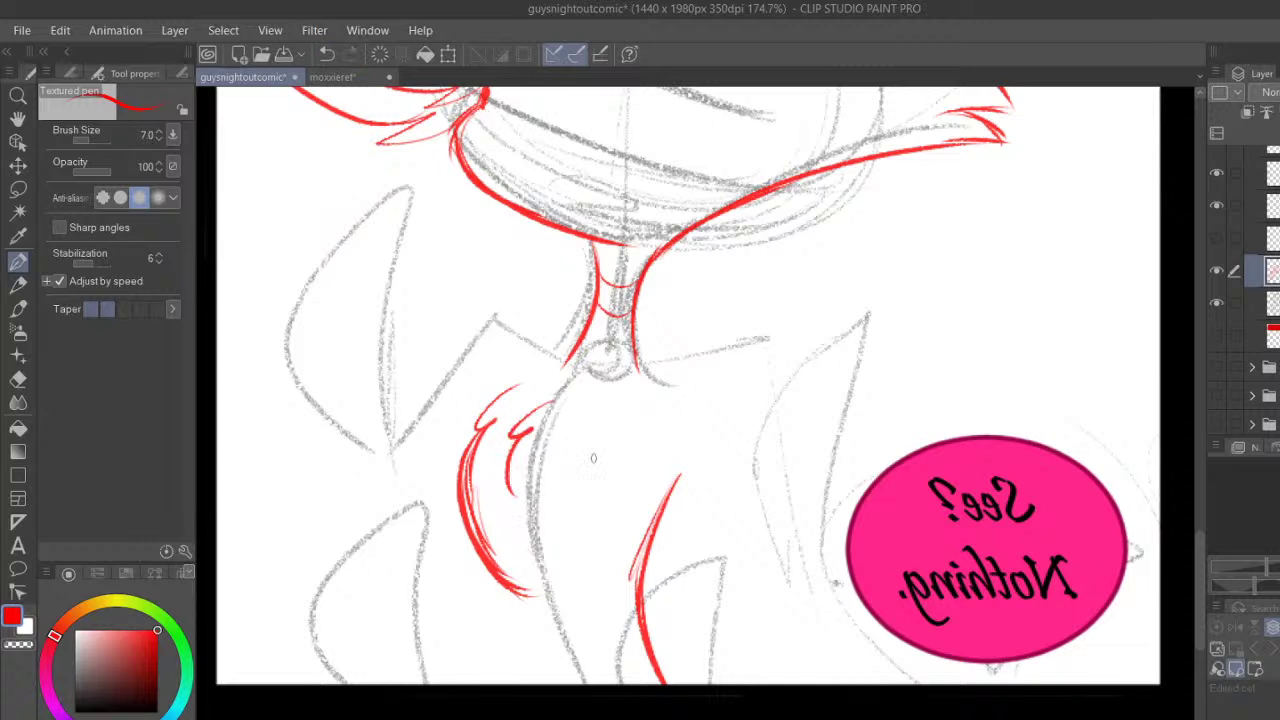
# Draw the chest heart's rounded lobes and continue its far side in a wavy line down to the panel's lower edge
pyautogui.moveTo(639, 440); pyautogui.dragTo(606, 499)
pyautogui.moveTo(456, 468); pyautogui.dragTo(538, 438)
pyautogui.click(323, 59)
pyautogui.click(323, 59)
pyautogui.moveTo(503, 441)
pyautogui.mouseDown()
pyautogui.moveTo(515, 480)
pyautogui.moveTo(530, 445)
pyautogui.moveTo(510, 472)
pyautogui.moveTo(575, 431)
pyautogui.mouseUp()
pyautogui.moveTo(514, 474)
pyautogui.mouseDown()
pyautogui.moveTo(577, 446)
pyautogui.moveTo(573, 431)
pyautogui.moveTo(606, 446)
pyautogui.mouseUp()
pyautogui.moveTo(583, 430)
pyautogui.mouseDown()
pyautogui.moveTo(608, 534)
pyautogui.moveTo(581, 627)
pyautogui.mouseUp()
pyautogui.moveTo(600, 555); pyautogui.dragTo(590, 680)
# Build up the heart's outer side with more strokes and erase the excess lines along its inner edge
pyautogui.moveTo(516, 594)
pyautogui.mouseDown()
pyautogui.moveTo(547, 659)
pyautogui.moveTo(470, 540)
pyautogui.mouseUp()
pyautogui.moveTo(478, 446); pyautogui.dragTo(505, 576)
pyautogui.moveTo(462, 470); pyautogui.dragTo(490, 582)
pyautogui.moveTo(472, 444); pyautogui.dragTo(458, 550)
pyautogui.click(18, 380)
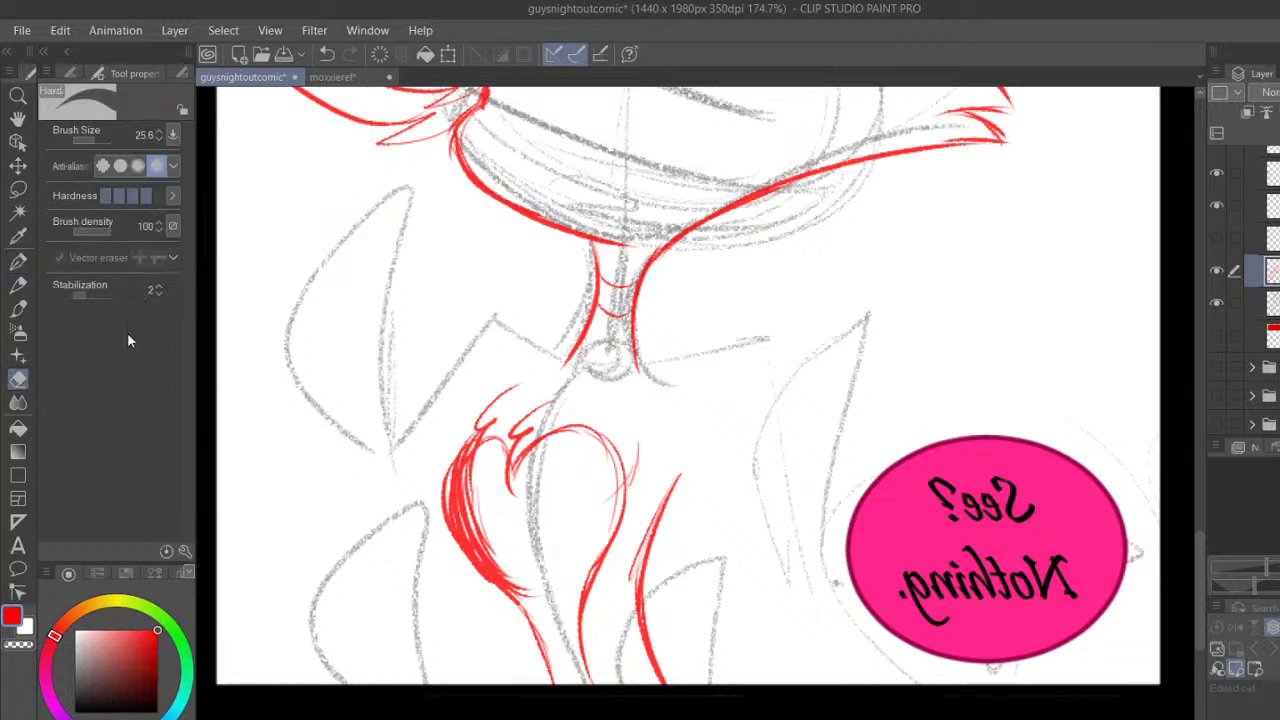
pyautogui.moveTo(482, 470)
pyautogui.mouseDown()
pyautogui.moveTo(501, 535)
pyautogui.moveTo(485, 460)
pyautogui.moveTo(490, 547)
pyautogui.moveTo(473, 467)
pyautogui.moveTo(523, 582)
pyautogui.mouseUp()
# Draw a smaller heart inside the chest heart and reinforce the wavy line running to the panel's lower edge
pyautogui.click(18, 260)
pyautogui.moveTo(464, 468); pyautogui.dragTo(511, 500)
pyautogui.moveTo(482, 436)
pyautogui.mouseDown()
pyautogui.moveTo(515, 480)
pyautogui.moveTo(514, 505)
pyautogui.mouseUp()
pyautogui.moveTo(472, 462)
pyautogui.mouseDown()
pyautogui.moveTo(523, 493)
pyautogui.moveTo(564, 454)
pyautogui.moveTo(588, 466)
pyautogui.moveTo(566, 590)
pyautogui.moveTo(544, 624)
pyautogui.moveTo(566, 595)
pyautogui.moveTo(586, 690)
pyautogui.mouseUp()
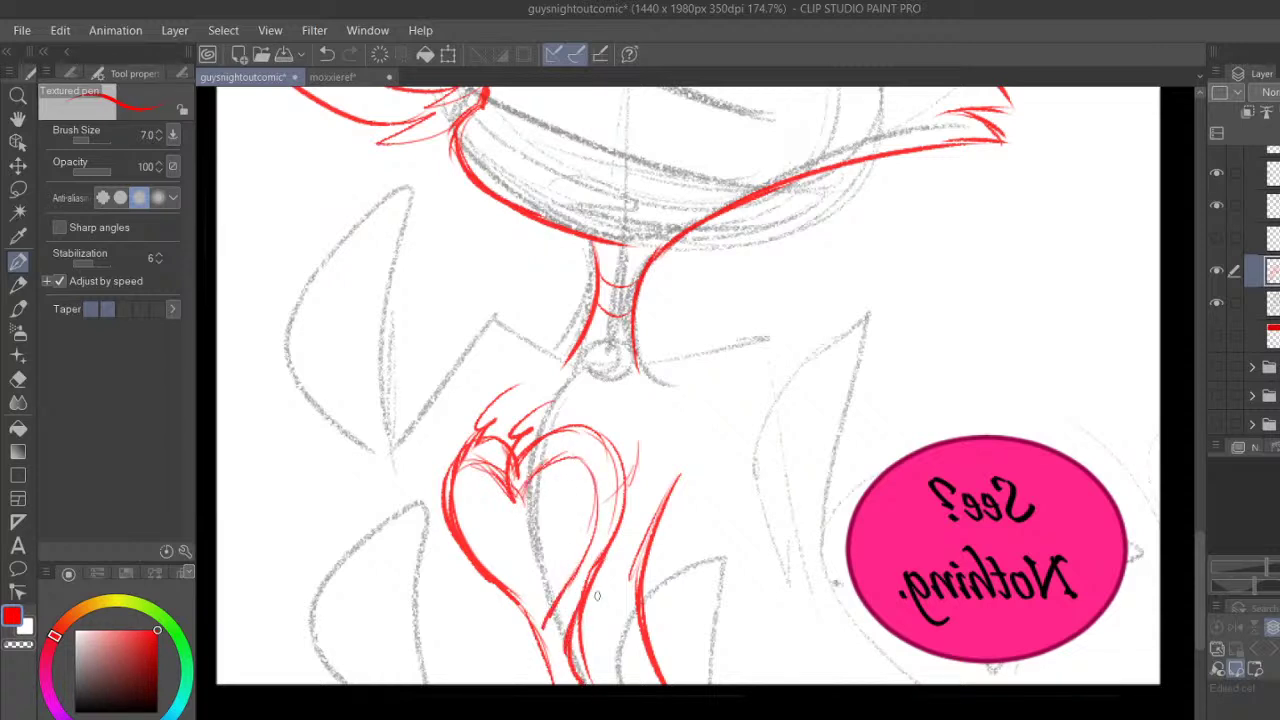
# Erase the stray strokes beside the wavy line below the heart and reinforce the inner heart's side down to its tip
pyautogui.press('e')
pyautogui.moveTo(595, 682); pyautogui.dragTo(583, 627)
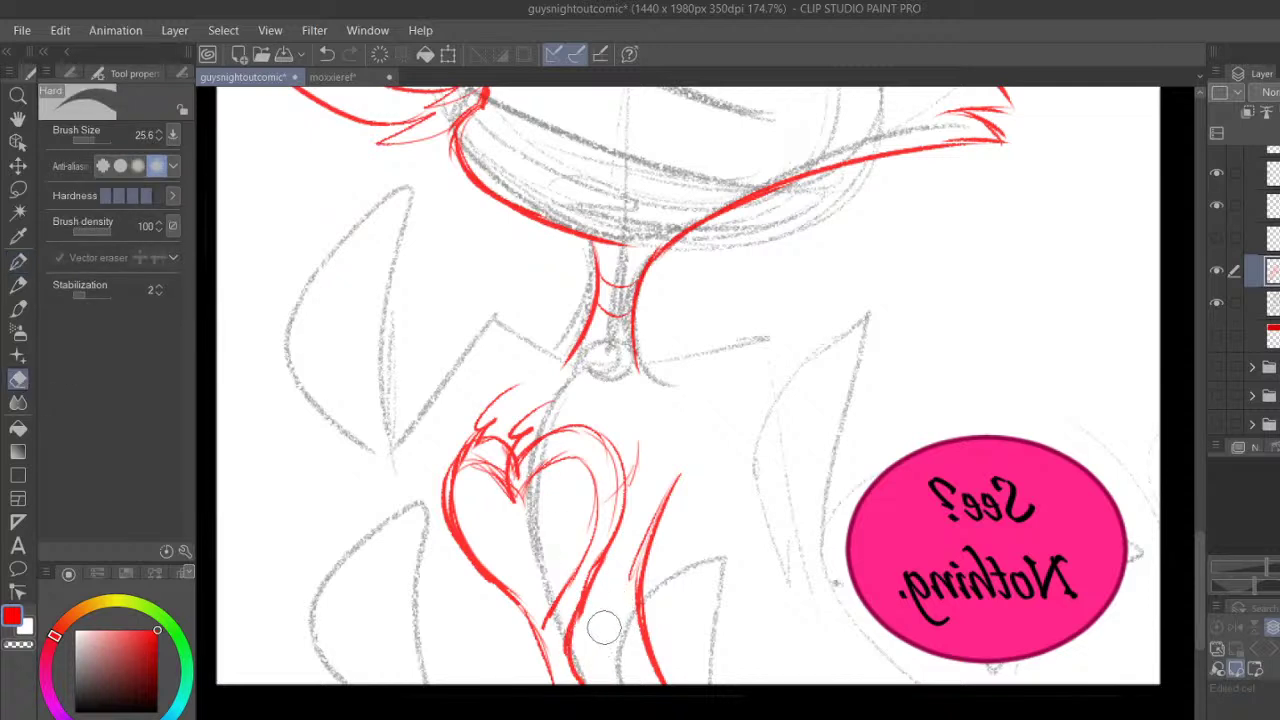
pyautogui.click(18, 259)
pyautogui.moveTo(457, 514); pyautogui.dragTo(542, 624)
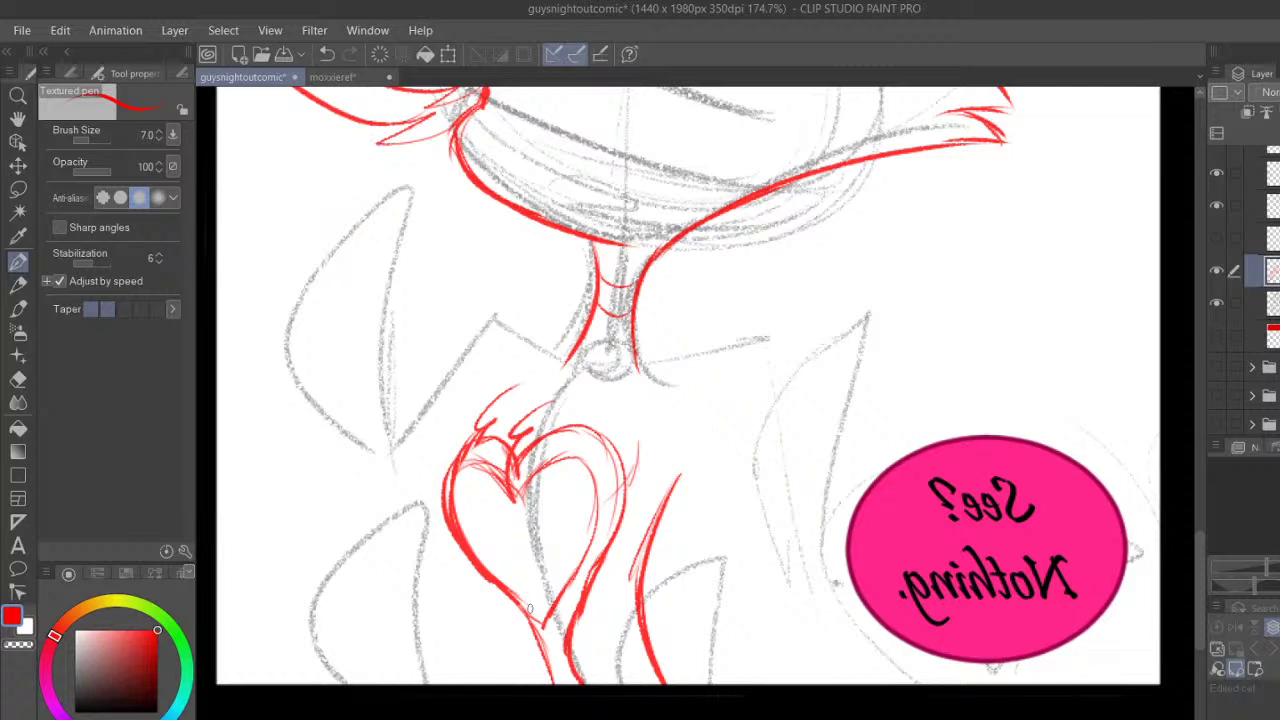
# Draw the shoulder line out from the base of the neck and the outer arm edge down to the panel's lower border
pyautogui.moveTo(640, 372)
pyautogui.mouseDown()
pyautogui.moveTo(735, 341)
pyautogui.moveTo(743, 357)
pyautogui.mouseUp()
pyautogui.moveTo(642, 368); pyautogui.dragTo(692, 351)
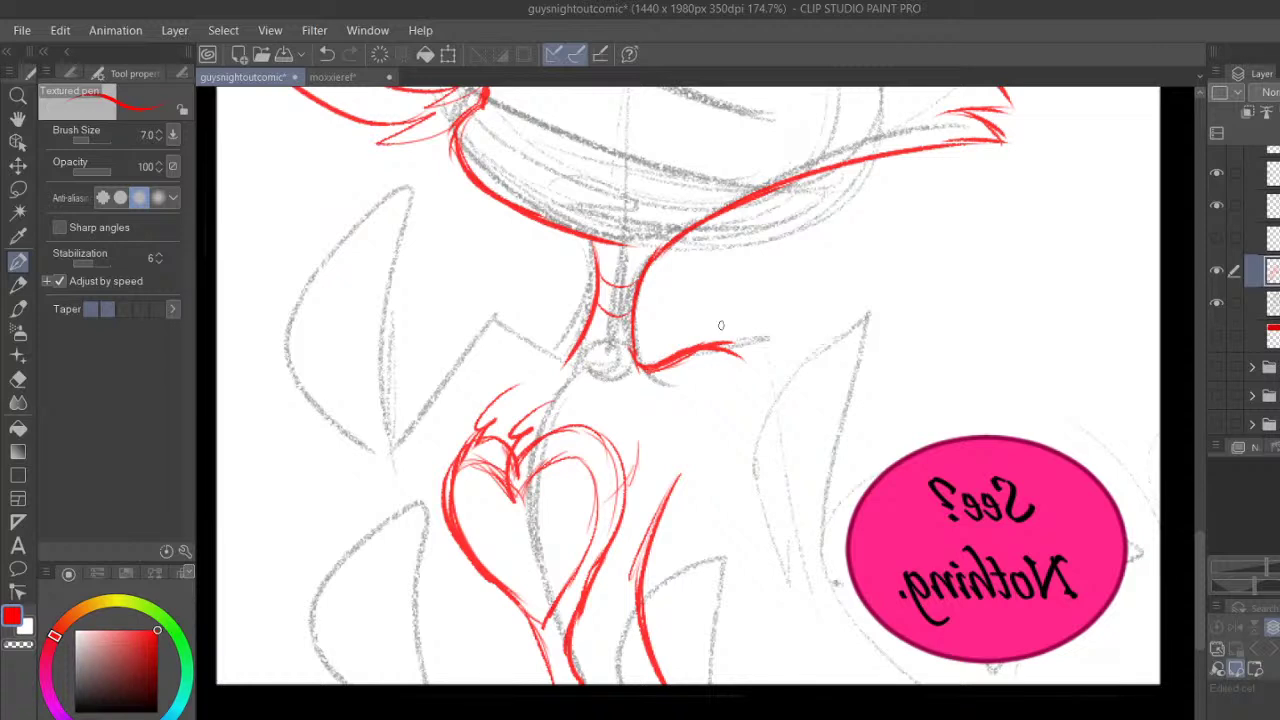
pyautogui.moveTo(678, 362)
pyautogui.mouseDown()
pyautogui.moveTo(717, 354)
pyautogui.moveTo(741, 365)
pyautogui.moveTo(767, 522)
pyautogui.moveTo(822, 680)
pyautogui.mouseUp()
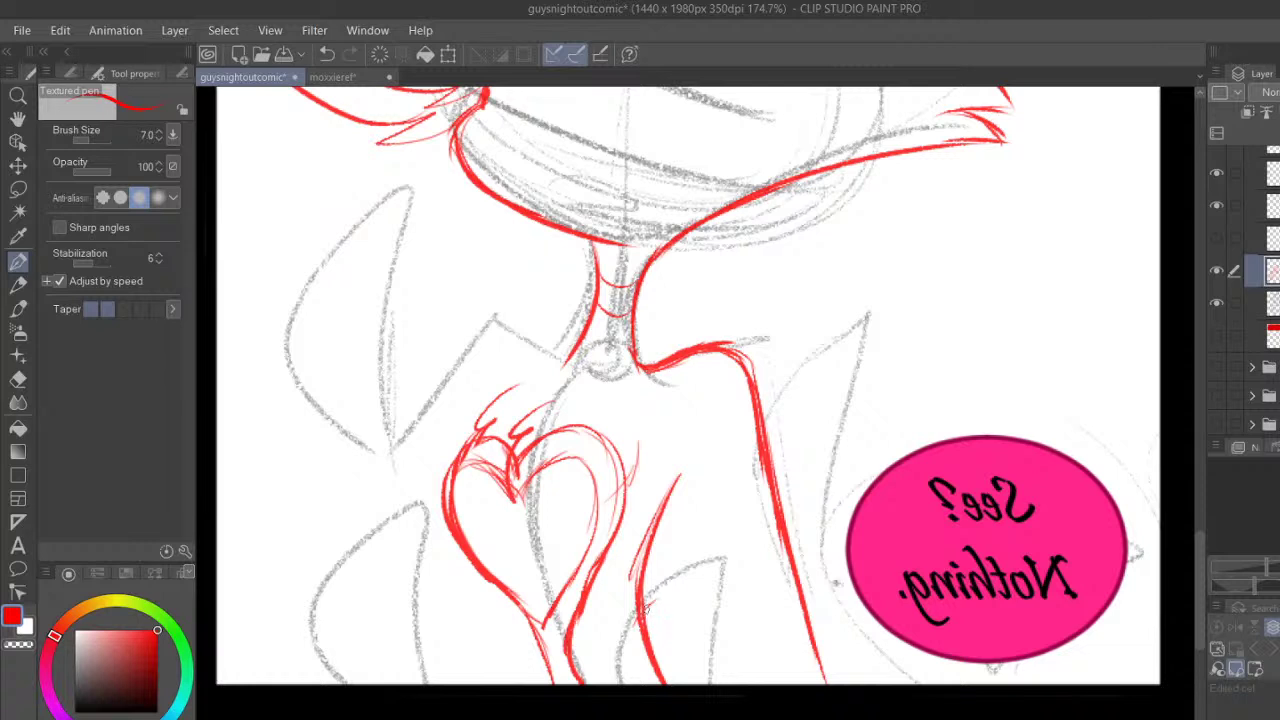
# Draw curved lines flaring from the torso's side and from below the heart down to the panel's lower border
pyautogui.moveTo(638, 611)
pyautogui.mouseDown()
pyautogui.moveTo(700, 655)
pyautogui.moveTo(714, 688)
pyautogui.mouseUp()
pyautogui.moveTo(688, 628); pyautogui.dragTo(721, 688)
pyautogui.moveTo(530, 622); pyautogui.dragTo(508, 690)
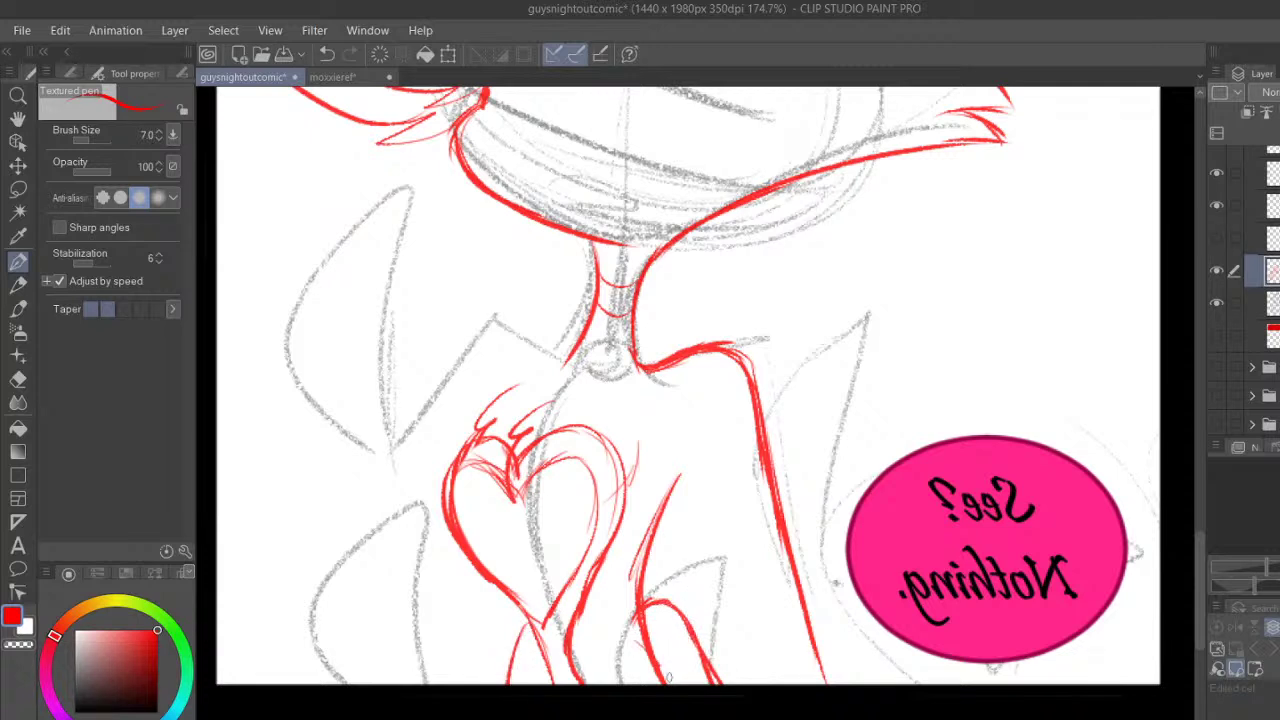
pyautogui.moveTo(645, 654); pyautogui.dragTo(669, 701)
pyautogui.moveTo(638, 650); pyautogui.dragTo(678, 691)
# Extend the torso's side line up to the armpit, draw the inner arm edge down from it, and thicken both arm edges
pyautogui.moveTo(638, 557); pyautogui.dragTo(692, 452)
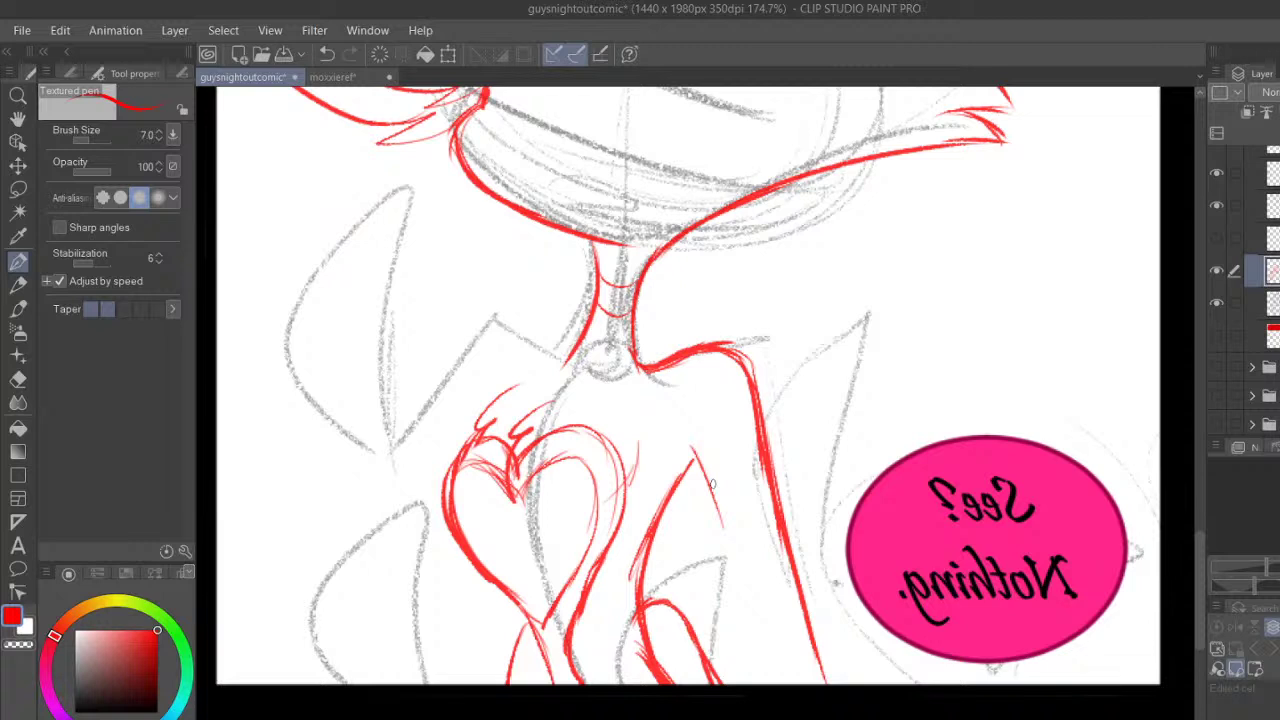
pyautogui.moveTo(688, 446); pyautogui.dragTo(762, 684)
pyautogui.moveTo(700, 466)
pyautogui.mouseDown()
pyautogui.moveTo(647, 603)
pyautogui.moveTo(641, 665)
pyautogui.mouseUp()
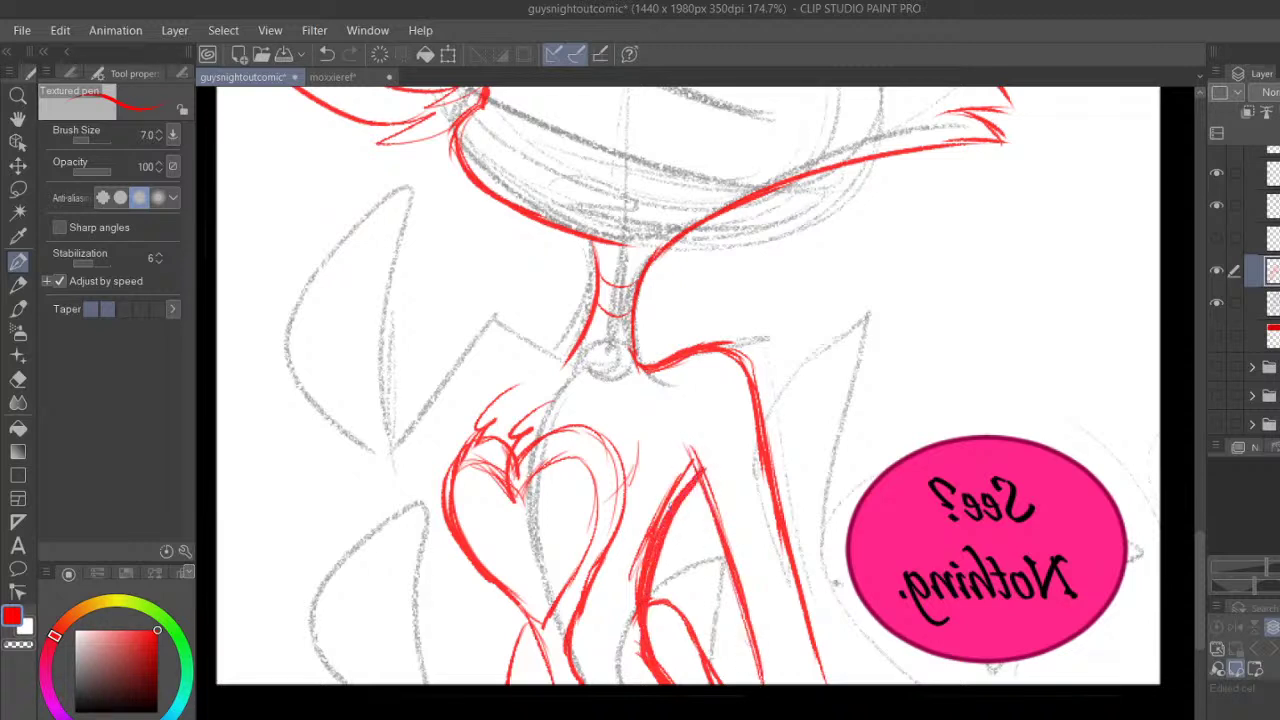
pyautogui.moveTo(692, 462); pyautogui.dragTo(724, 605)
pyautogui.moveTo(645, 616); pyautogui.dragTo(684, 690)
pyautogui.moveTo(733, 354); pyautogui.dragTo(810, 676)
pyautogui.moveTo(722, 546); pyautogui.dragTo(762, 684)
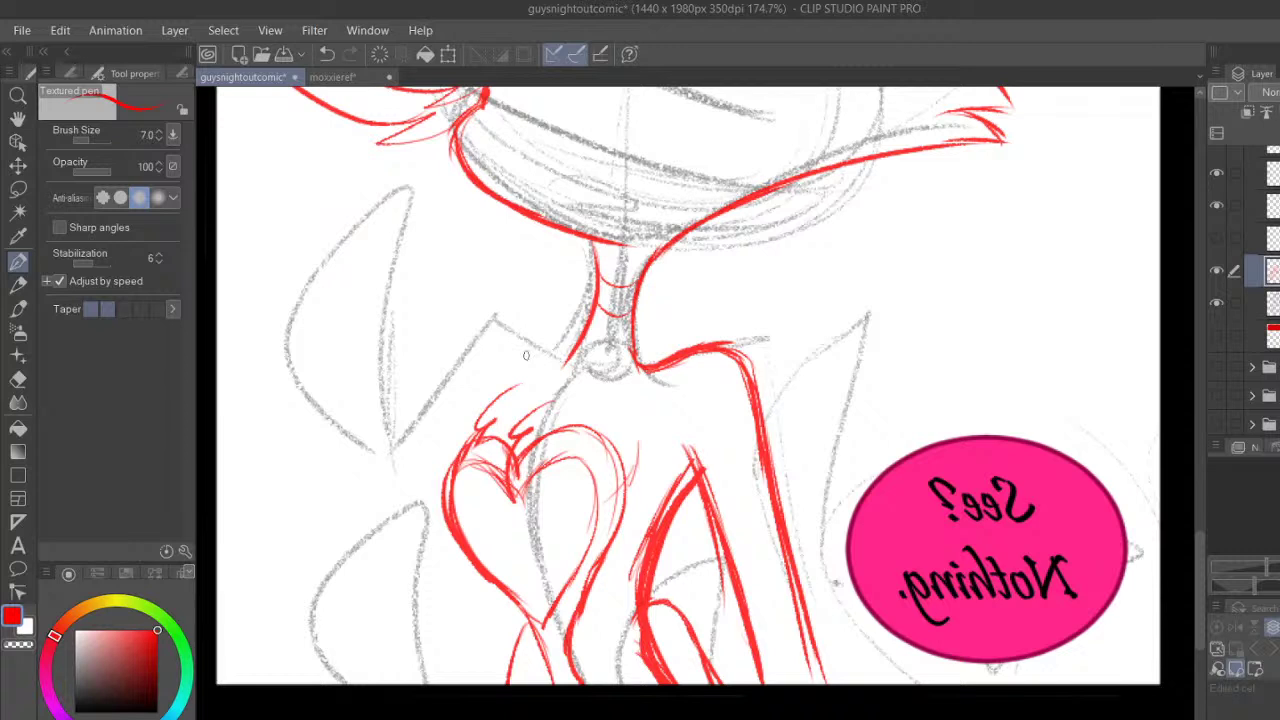
# Draw the shoulder and upper arm beside the heart, then both edges of its raised forearm
pyautogui.moveTo(565, 340)
pyautogui.mouseDown()
pyautogui.moveTo(472, 414)
pyautogui.moveTo(414, 553)
pyautogui.mouseUp()
pyautogui.moveTo(424, 498); pyautogui.dragTo(382, 612)
pyautogui.moveTo(317, 381); pyautogui.dragTo(374, 549)
pyautogui.moveTo(324, 396); pyautogui.dragTo(400, 602)
pyautogui.moveTo(310, 354); pyautogui.dragTo(389, 586)
pyautogui.moveTo(308, 350); pyautogui.dragTo(350, 493)
pyautogui.moveTo(298, 402)
pyautogui.mouseDown()
pyautogui.moveTo(366, 662)
pyautogui.moveTo(384, 678)
pyautogui.mouseUp()
# Close the bent elbow near the panel's lower border and reinforce the forearm's outer edge and the base of the neck
pyautogui.moveTo(466, 560); pyautogui.dragTo(390, 676)
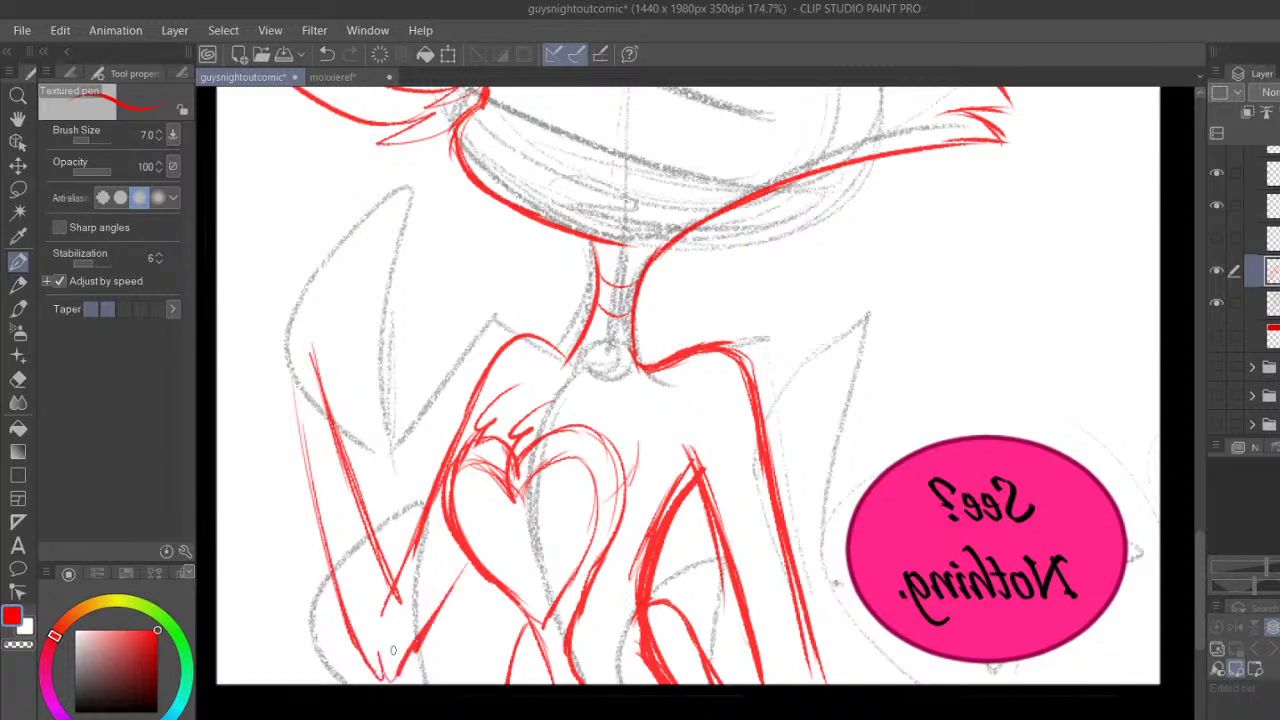
pyautogui.moveTo(288, 370); pyautogui.dragTo(332, 590)
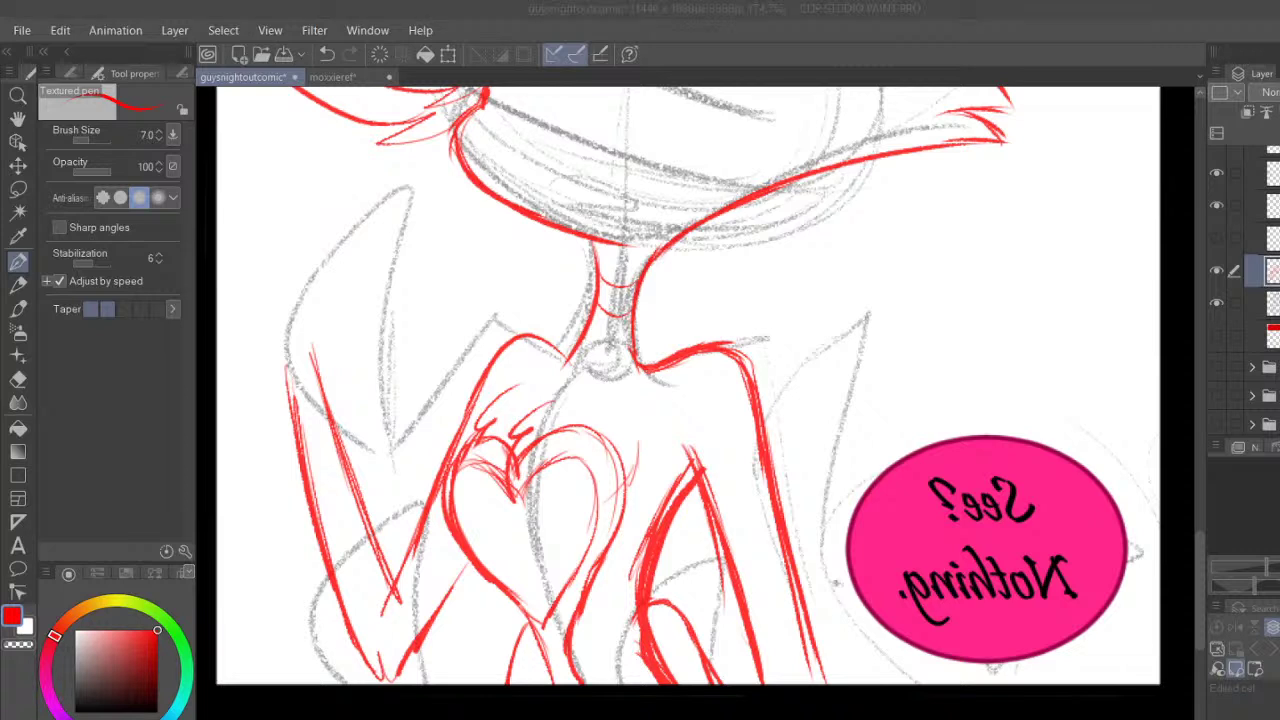
pyautogui.moveTo(637, 336); pyautogui.dragTo(652, 375)
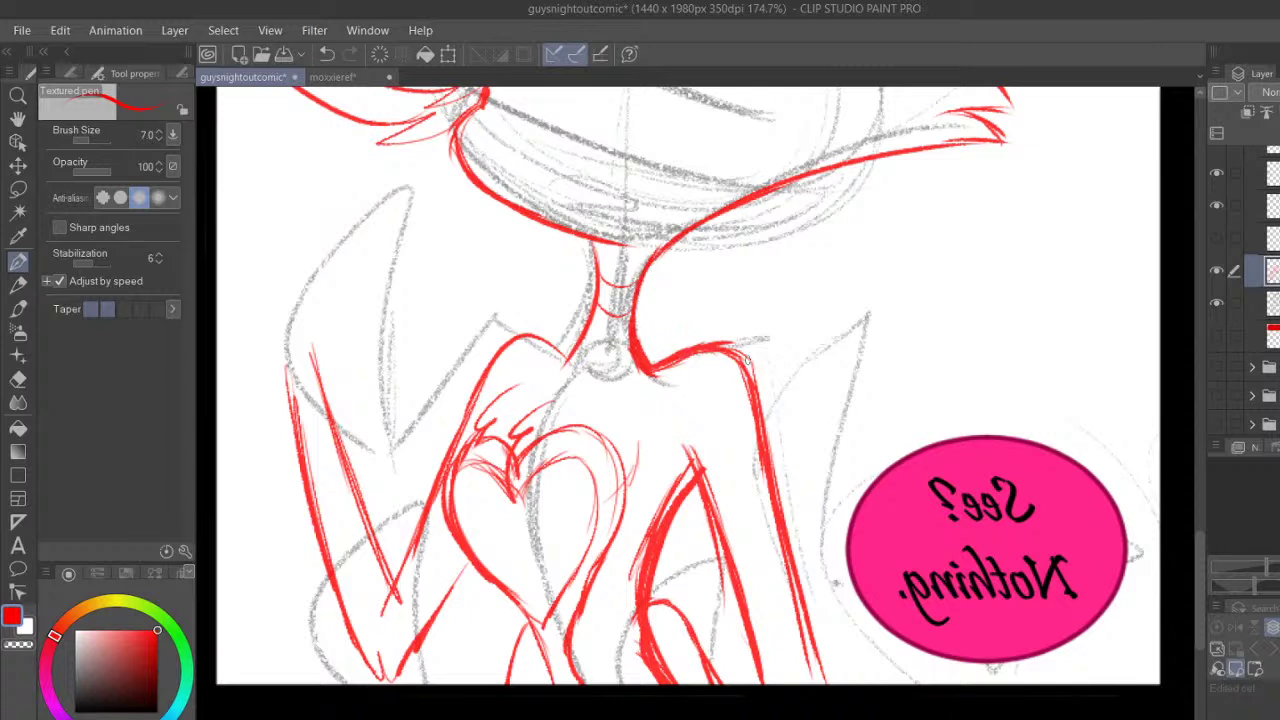
pyautogui.moveTo(356, 632)
pyautogui.mouseDown()
pyautogui.moveTo(384, 676)
pyautogui.moveTo(448, 590)
pyautogui.mouseUp()
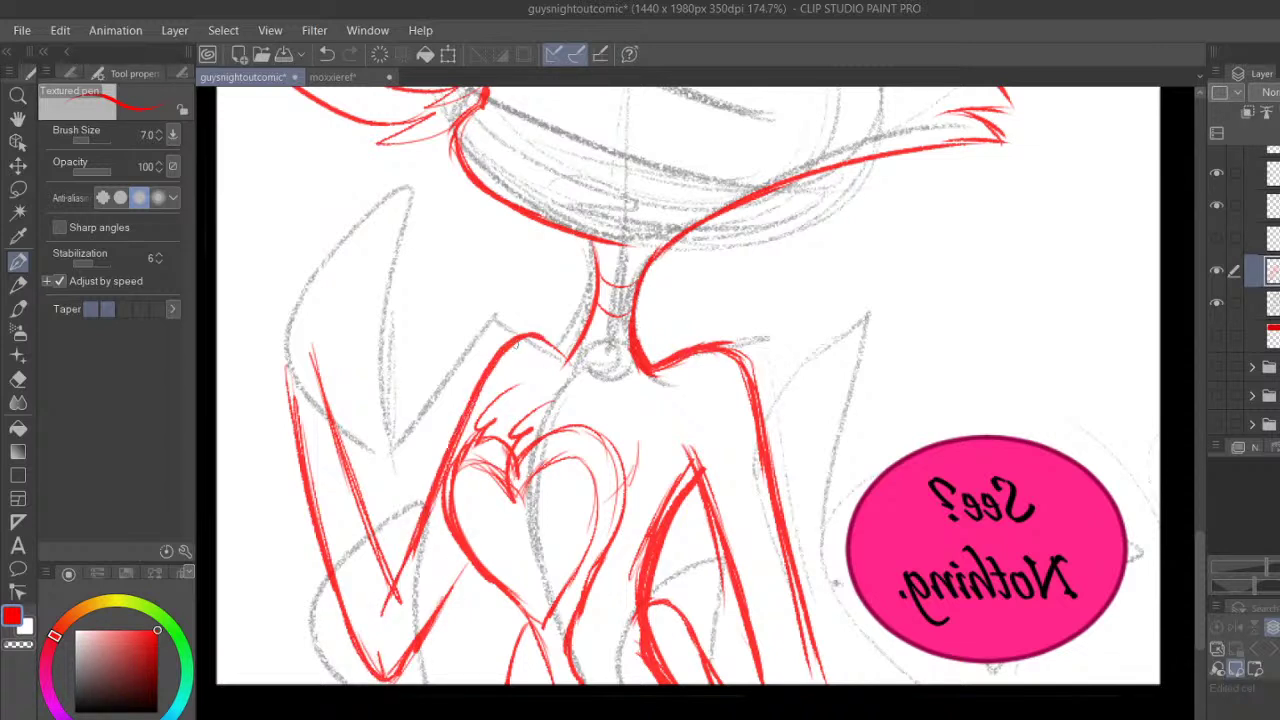
pyautogui.moveTo(286, 368); pyautogui.dragTo(293, 428)
# Erase the overshooting upper ends of the raised forearm's two edges
pyautogui.moveTo(1197, 549); pyautogui.dragTo(1197, 519)
pyautogui.click(18, 379)
pyautogui.moveTo(310, 498)
pyautogui.mouseDown()
pyautogui.moveTo(330, 500)
pyautogui.moveTo(339, 561)
pyautogui.mouseUp()
pyautogui.press('p')
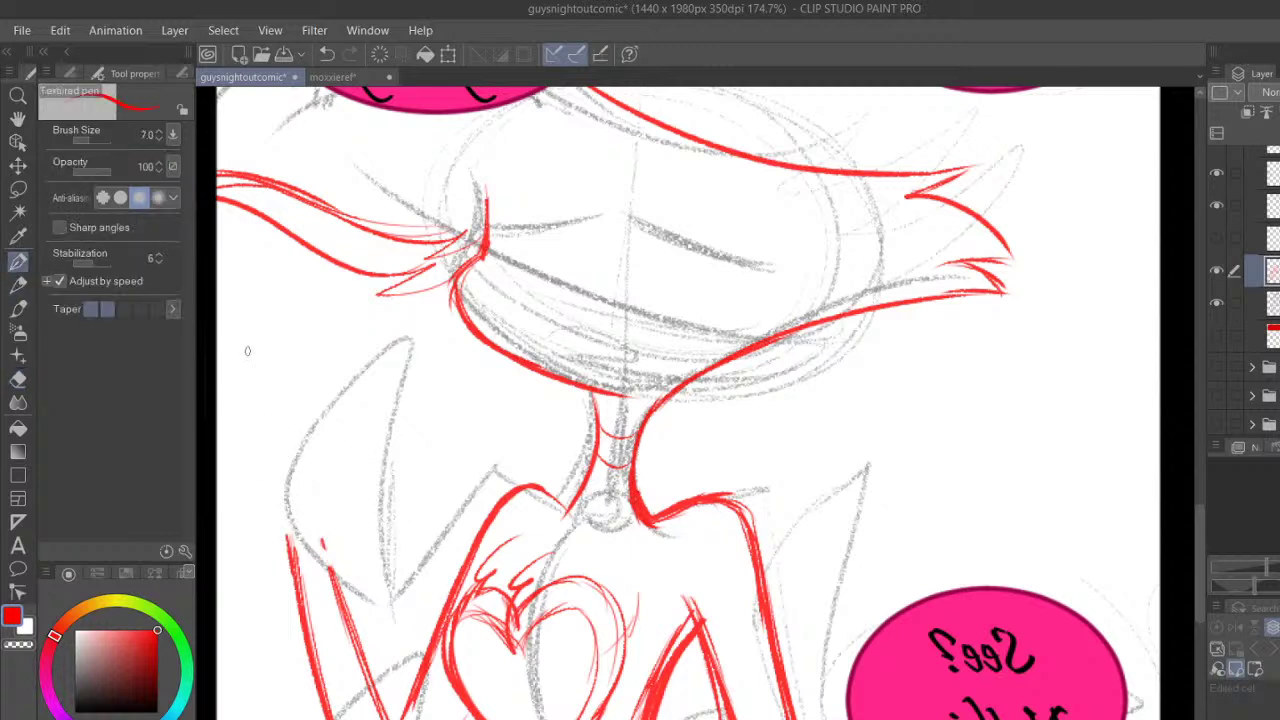
pyautogui.click(18, 379)
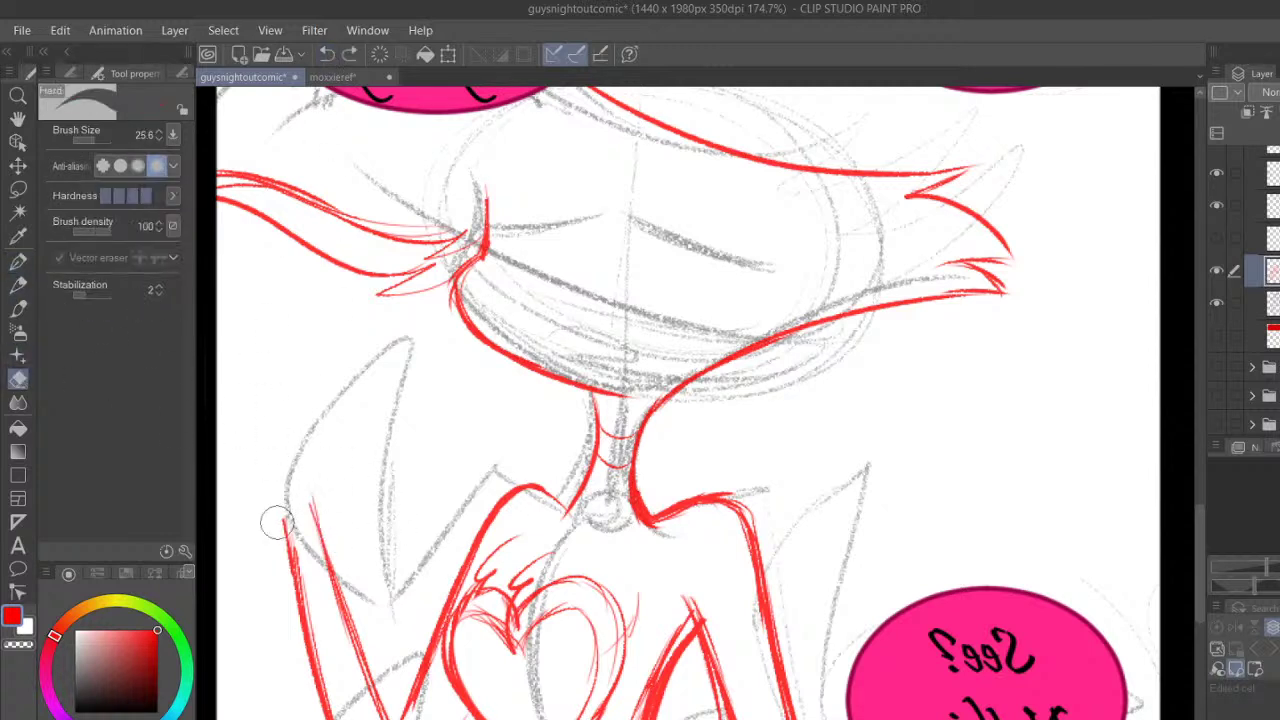
pyautogui.moveTo(297, 507); pyautogui.dragTo(290, 535)
# Draw the raised hand's wrist and palm outline, the line across the palm, and the edge of the finger nearest the head
pyautogui.press('p')
pyautogui.moveTo(318, 535)
pyautogui.mouseDown()
pyautogui.moveTo(334, 458)
pyautogui.moveTo(327, 517)
pyautogui.moveTo(259, 443)
pyautogui.moveTo(266, 474)
pyautogui.moveTo(253, 368)
pyautogui.moveTo(264, 350)
pyautogui.moveTo(338, 356)
pyautogui.mouseUp()
pyautogui.moveTo(262, 346); pyautogui.dragTo(334, 464)
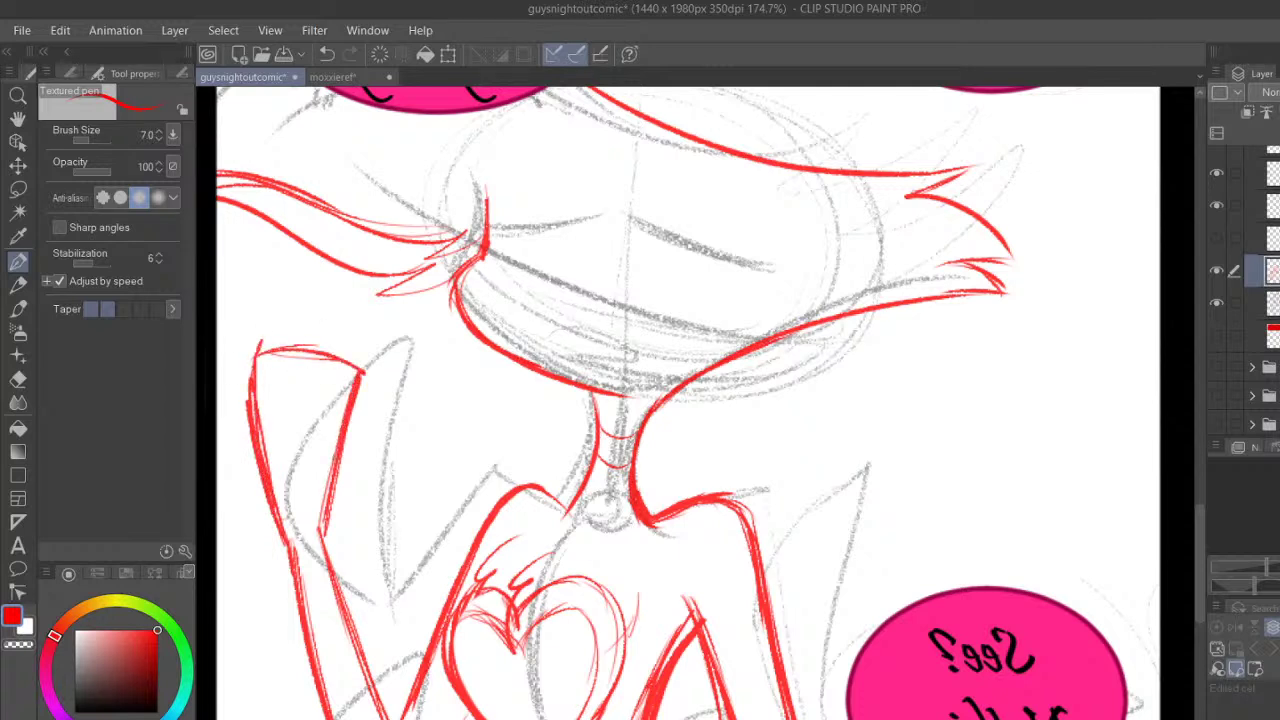
pyautogui.moveTo(320, 428)
pyautogui.mouseDown()
pyautogui.moveTo(312, 410)
pyautogui.moveTo(398, 214)
pyautogui.mouseUp()
pyautogui.moveTo(383, 308); pyautogui.dragTo(338, 446)
pyautogui.moveTo(345, 424)
pyautogui.mouseDown()
pyautogui.moveTo(377, 351)
pyautogui.moveTo(383, 256)
pyautogui.mouseUp()
pyautogui.moveTo(380, 308)
pyautogui.mouseDown()
pyautogui.moveTo(377, 360)
pyautogui.moveTo(330, 486)
pyautogui.moveTo(376, 346)
pyautogui.mouseUp()
pyautogui.moveTo(376, 252); pyautogui.dragTo(380, 312)
# Add the outer edge and dividing lines of the raised hand's fingers and reinforce the wrist's inner edge
pyautogui.moveTo(257, 376); pyautogui.dragTo(252, 212)
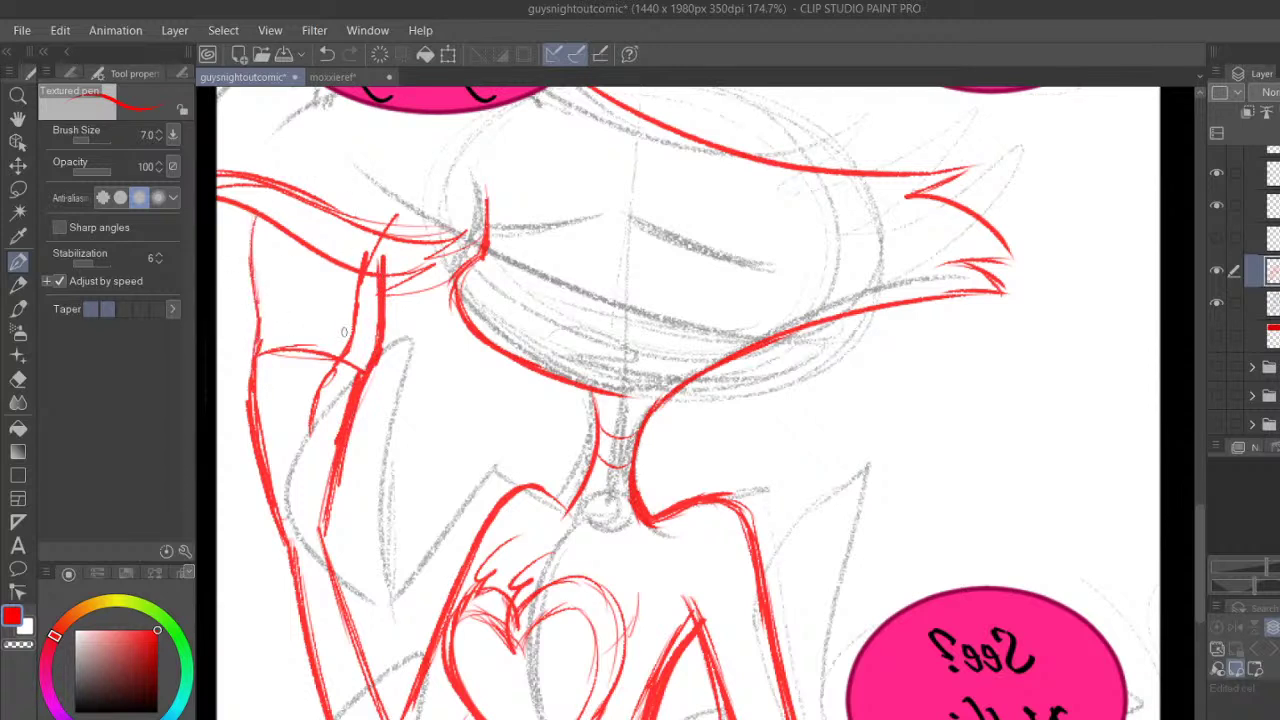
pyautogui.moveTo(350, 320); pyautogui.dragTo(338, 246)
pyautogui.moveTo(304, 359); pyautogui.dragTo(320, 212)
pyautogui.moveTo(313, 278); pyautogui.dragTo(307, 246)
pyautogui.moveTo(317, 300)
pyautogui.mouseDown()
pyautogui.moveTo(304, 226)
pyautogui.moveTo(324, 198)
pyautogui.moveTo(282, 290)
pyautogui.moveTo(268, 372)
pyautogui.moveTo(280, 234)
pyautogui.mouseUp()
pyautogui.moveTo(262, 370)
pyautogui.mouseDown()
pyautogui.moveTo(258, 200)
pyautogui.moveTo(287, 338)
pyautogui.mouseUp()
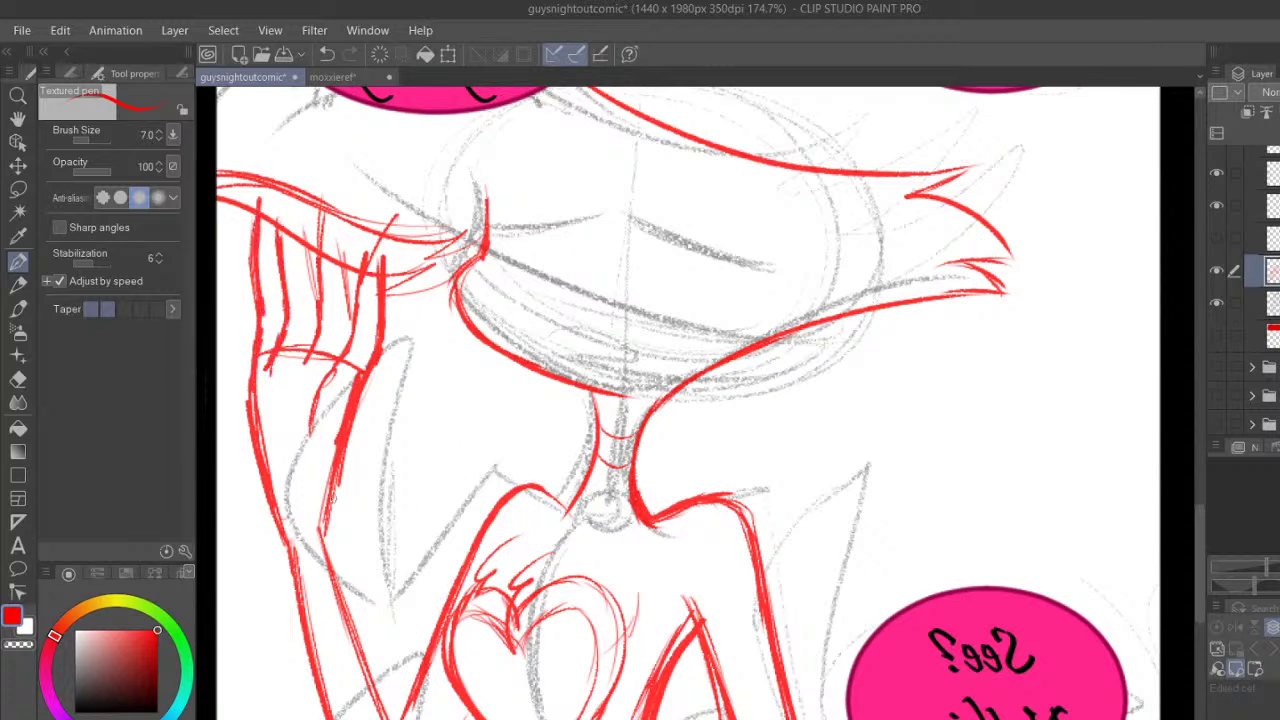
pyautogui.moveTo(329, 520); pyautogui.dragTo(346, 453)
# Lasso the raised hand below the hair strand, transform it slightly smaller and lower, and clear the selection
pyautogui.moveTo(1204, 544)
pyautogui.mouseDown()
pyautogui.moveTo(1200, 573)
pyautogui.moveTo(1195, 541)
pyautogui.mouseUp()
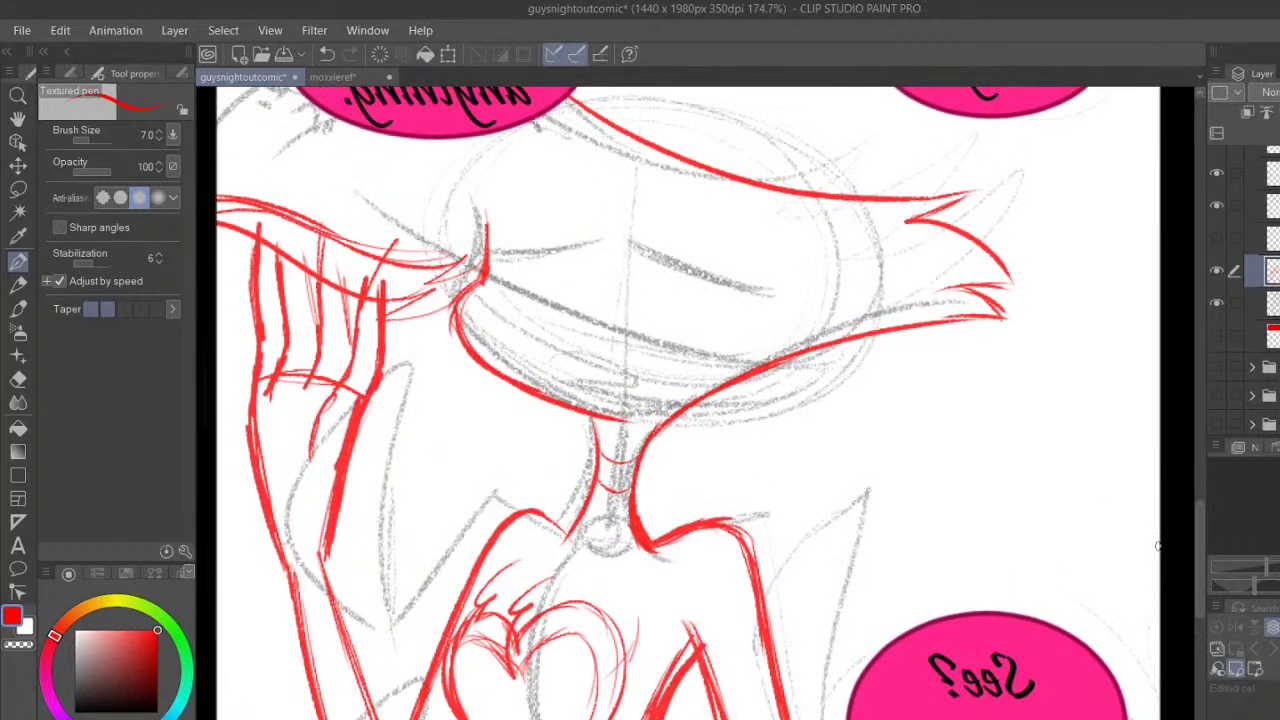
pyautogui.press('m')
pyautogui.moveTo(263, 248)
pyautogui.mouseDown()
pyautogui.moveTo(385, 291)
pyautogui.moveTo(392, 364)
pyautogui.moveTo(359, 494)
pyautogui.moveTo(329, 543)
pyautogui.moveTo(279, 550)
pyautogui.moveTo(234, 294)
pyautogui.moveTo(250, 240)
pyautogui.mouseUp()
pyautogui.click(20, 168)
pyautogui.click(19, 190)
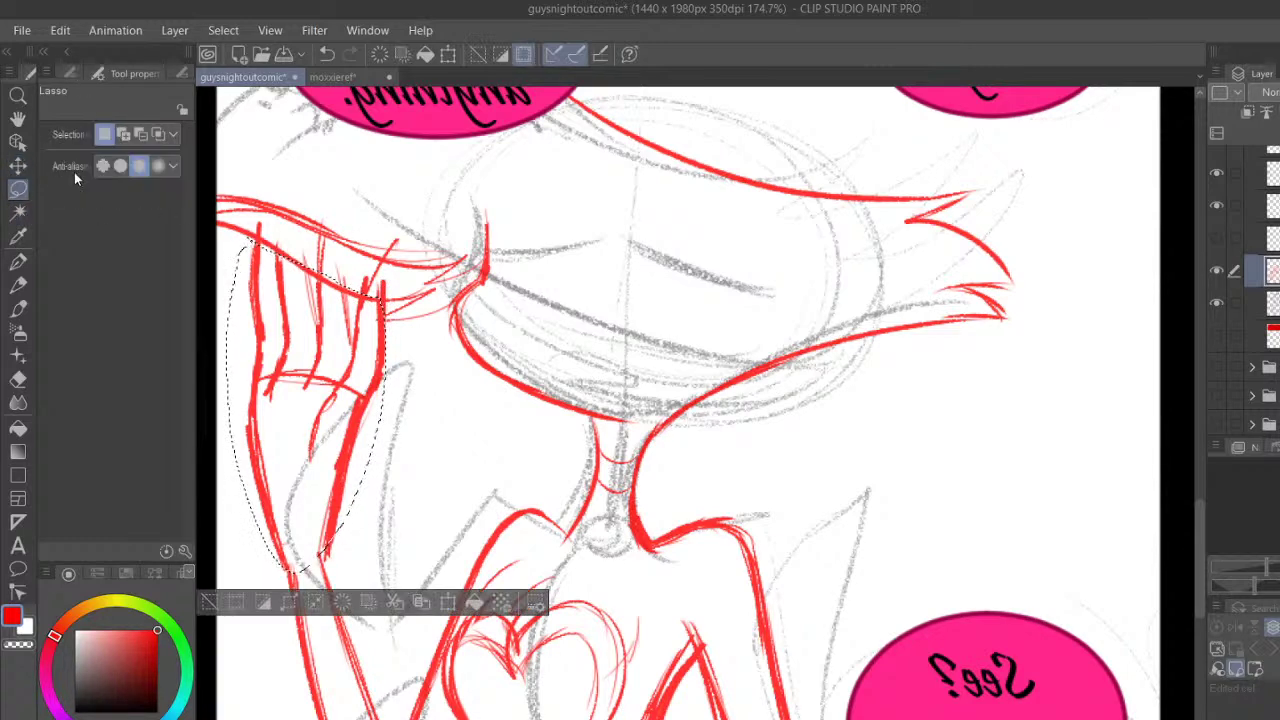
pyautogui.click(448, 602)
pyautogui.moveTo(387, 236); pyautogui.dragTo(372, 265)
pyautogui.moveTo(324, 433); pyautogui.dragTo(349, 430)
pyautogui.click(244, 617)
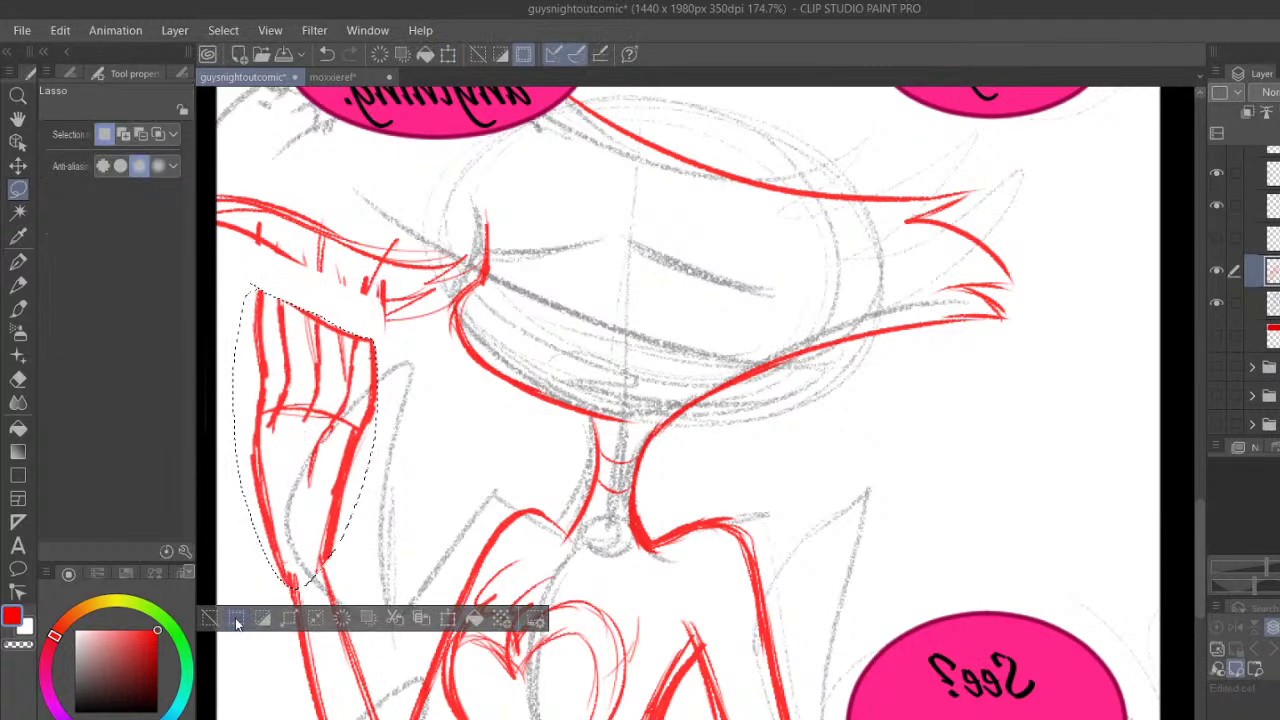
pyautogui.hotkey('ctrl', 'd')
# Redraw the moved hand's finger lines up to the hair strand, undoing and replacing the poorly placed stroke
pyautogui.click(17, 262)
pyautogui.moveTo(270, 247); pyautogui.dragTo(386, 298)
pyautogui.moveTo(308, 268); pyautogui.dragTo(388, 297)
pyautogui.moveTo(357, 342)
pyautogui.mouseDown()
pyautogui.moveTo(371, 324)
pyautogui.moveTo(374, 346)
pyautogui.mouseUp()
pyautogui.moveTo(333, 278); pyautogui.dragTo(345, 378)
pyautogui.moveTo(334, 290)
pyautogui.mouseDown()
pyautogui.moveTo(346, 379)
pyautogui.moveTo(315, 316)
pyautogui.mouseUp()
pyautogui.moveTo(304, 264); pyautogui.dragTo(318, 380)
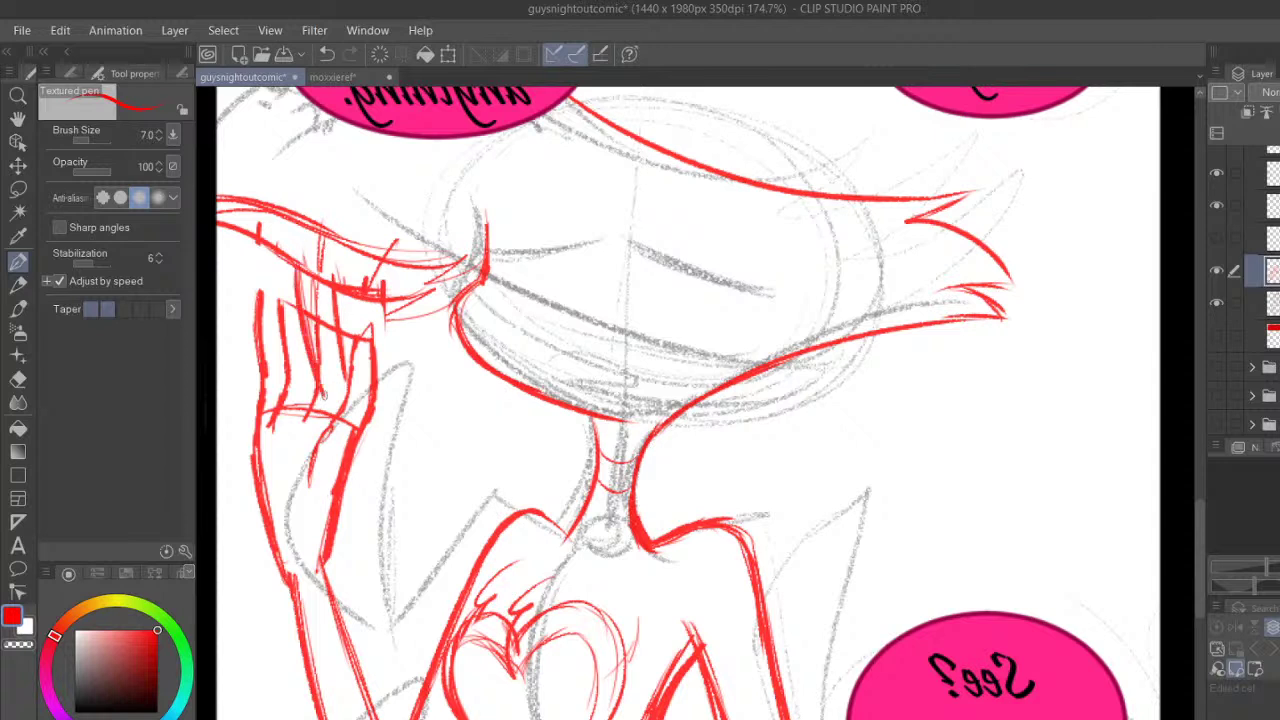
pyautogui.hotkey('ctrl', 'z')
pyautogui.moveTo(301, 274); pyautogui.dragTo(318, 364)
pyautogui.moveTo(336, 284); pyautogui.dragTo(344, 386)
pyautogui.moveTo(283, 258)
pyautogui.mouseDown()
pyautogui.moveTo(285, 322)
pyautogui.moveTo(264, 323)
pyautogui.moveTo(264, 364)
pyautogui.mouseUp()
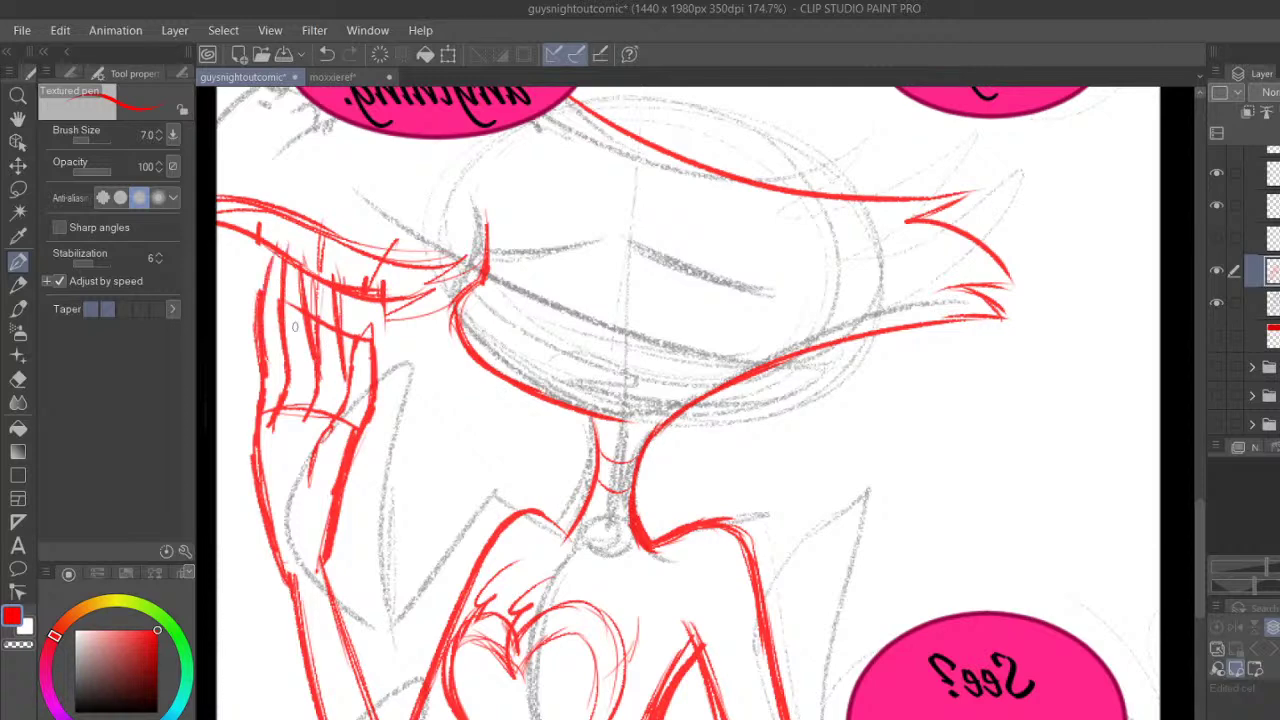
# Reinforce the outer edge of the raised forearm from the wrist down toward the elbow
pyautogui.press('space')
pyautogui.moveTo(794, 529); pyautogui.dragTo(954, 426)
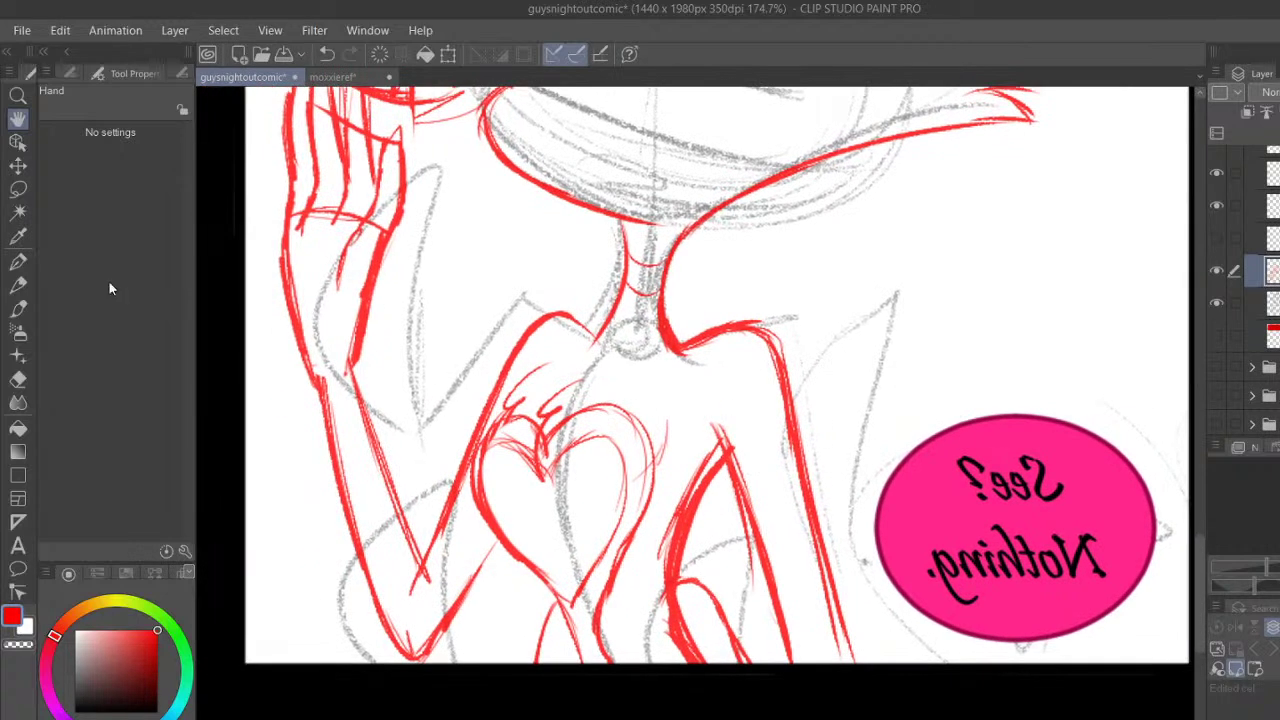
pyautogui.moveTo(301, 335); pyautogui.dragTo(350, 536)
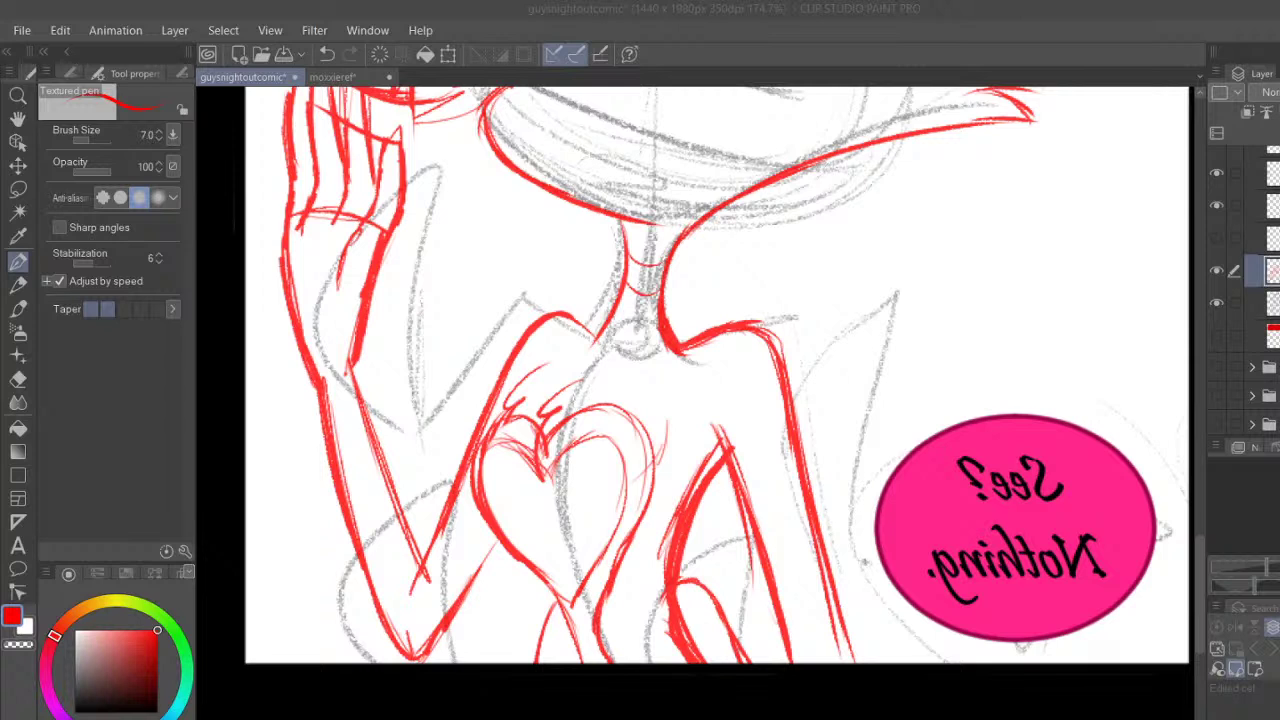
pyautogui.click(712, 713)
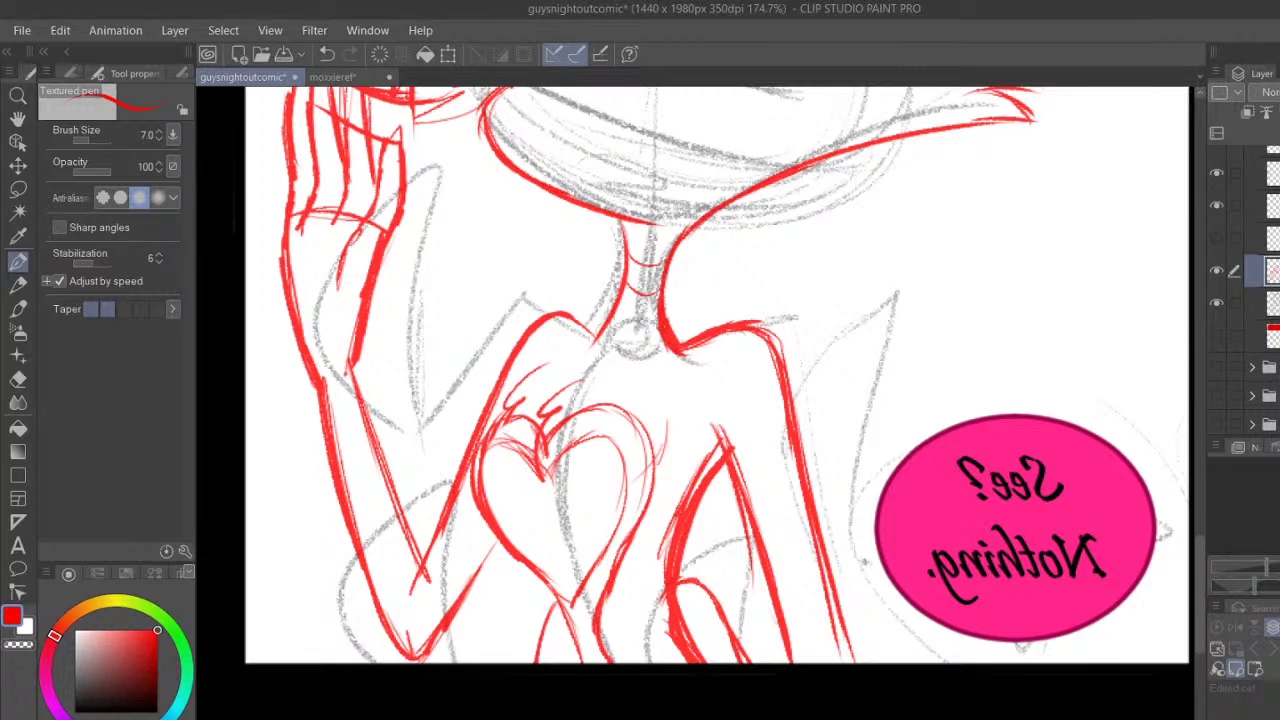
# Draw the other arm's raised forearm beside the "See? Nothing." bubble, from the panel's lower border up to the wrist and thumb
pyautogui.hscroll(3, 696, 380)
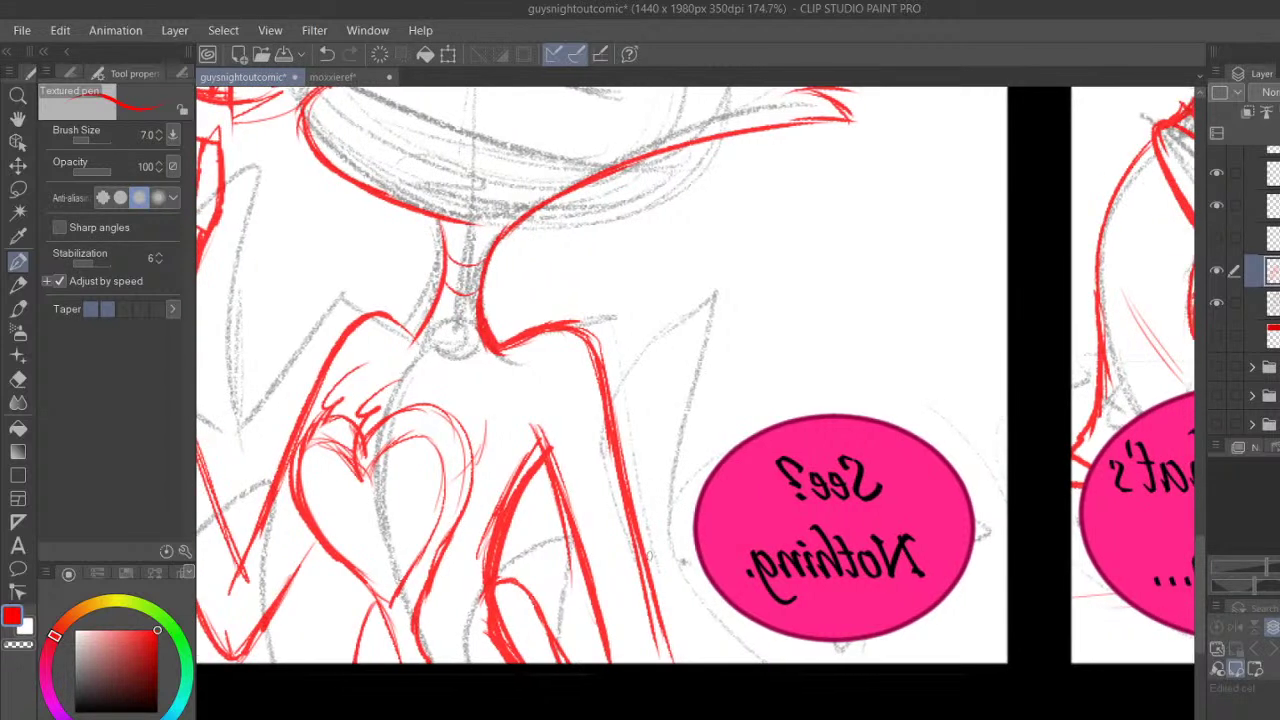
pyautogui.moveTo(663, 534); pyautogui.dragTo(661, 633)
pyautogui.moveTo(660, 530); pyautogui.dragTo(646, 638)
pyautogui.moveTo(662, 470); pyautogui.dragTo(638, 662)
pyautogui.moveTo(662, 444); pyautogui.dragTo(634, 661)
pyautogui.moveTo(662, 464)
pyautogui.mouseDown()
pyautogui.moveTo(637, 382)
pyautogui.moveTo(633, 250)
pyautogui.moveTo(695, 418)
pyautogui.mouseUp()
pyautogui.moveTo(664, 354); pyautogui.dragTo(628, 247)
pyautogui.moveTo(628, 247)
pyautogui.mouseDown()
pyautogui.moveTo(638, 402)
pyautogui.moveTo(658, 472)
pyautogui.moveTo(650, 560)
pyautogui.mouseUp()
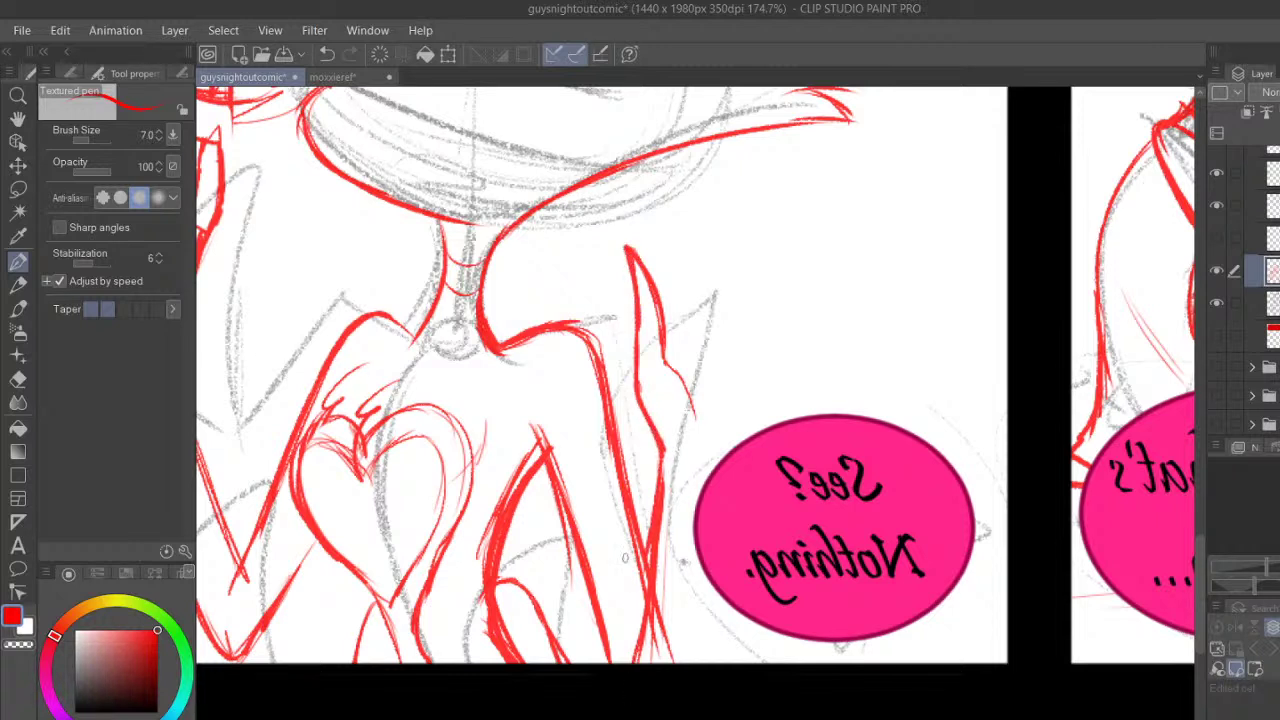
pyautogui.moveTo(707, 475); pyautogui.dragTo(701, 646)
pyautogui.moveTo(699, 554); pyautogui.dragTo(702, 664)
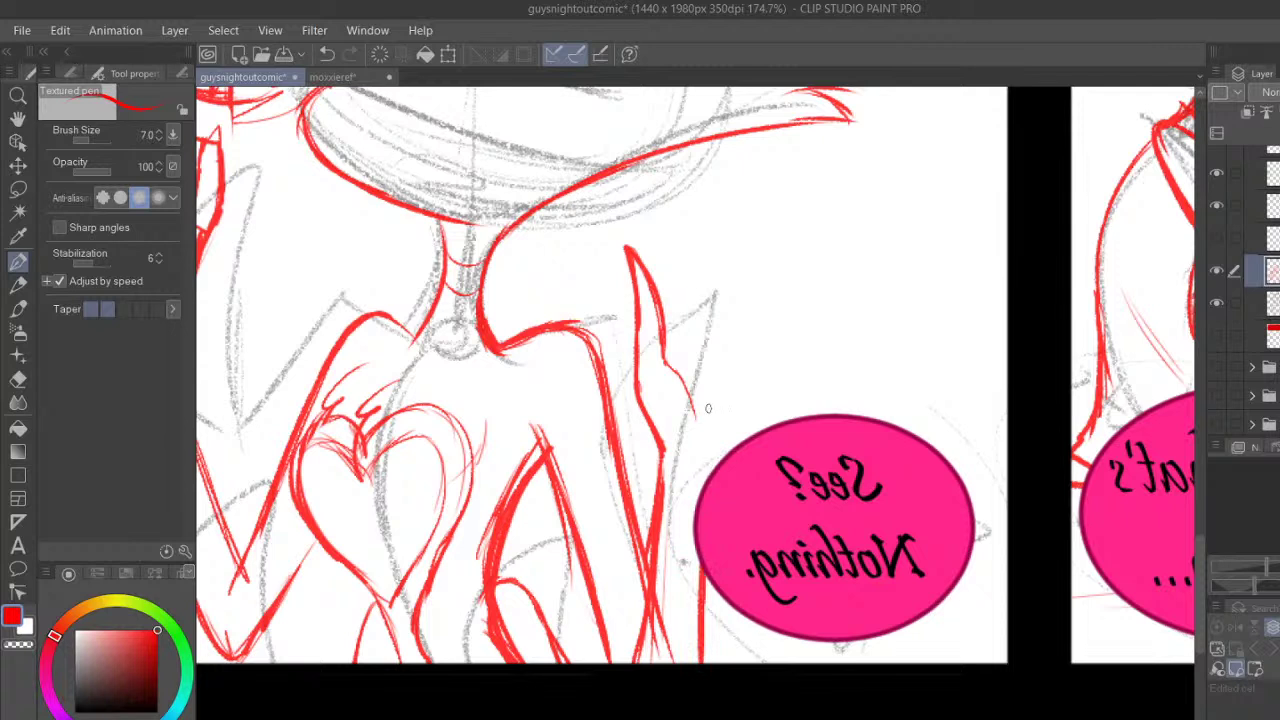
# Draw the pointed fingers of the hand above the "See? Nothing." bubble and the outer side of its palm
pyautogui.moveTo(672, 364)
pyautogui.mouseDown()
pyautogui.moveTo(672, 177)
pyautogui.moveTo(699, 323)
pyautogui.moveTo(732, 151)
pyautogui.moveTo(732, 302)
pyautogui.moveTo(734, 182)
pyautogui.moveTo(717, 235)
pyautogui.moveTo(698, 242)
pyautogui.moveTo(714, 208)
pyautogui.mouseUp()
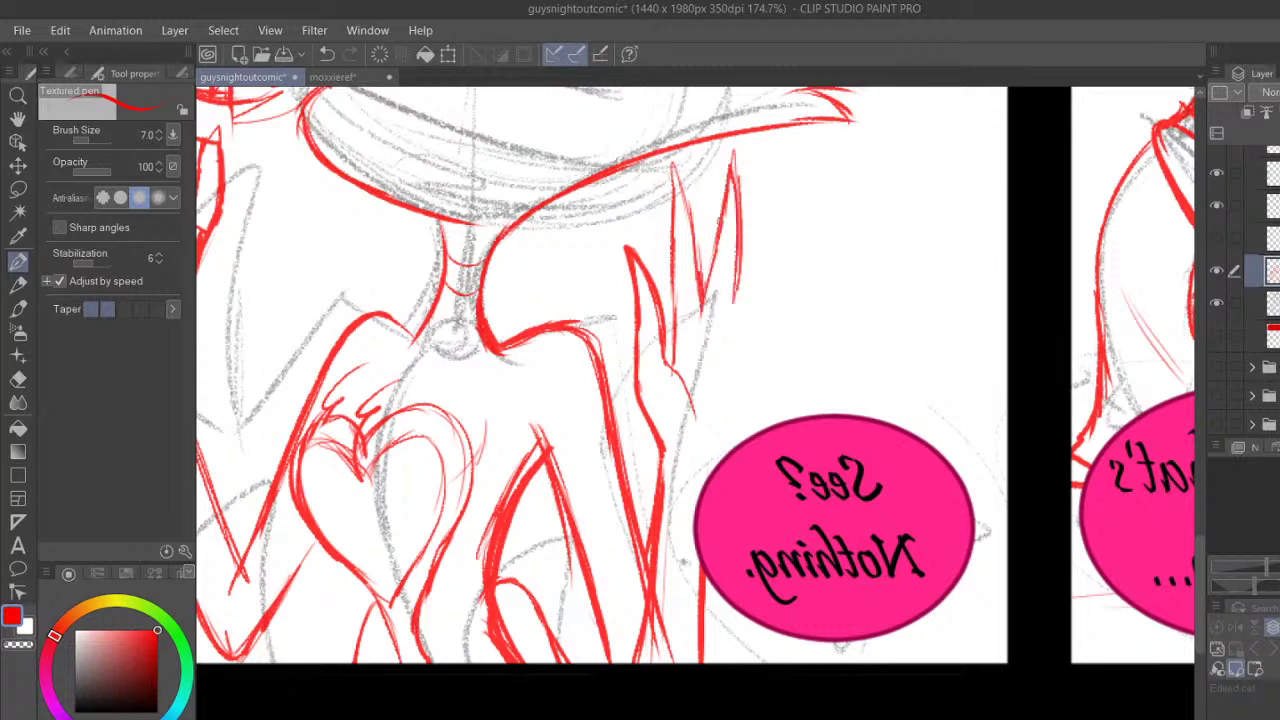
pyautogui.moveTo(700, 299); pyautogui.dragTo(694, 397)
pyautogui.moveTo(714, 468)
pyautogui.mouseDown()
pyautogui.moveTo(750, 360)
pyautogui.moveTo(764, 200)
pyautogui.moveTo(733, 344)
pyautogui.moveTo(768, 195)
pyautogui.mouseUp()
pyautogui.moveTo(770, 196); pyautogui.dragTo(720, 448)
pyautogui.moveTo(728, 288); pyautogui.dragTo(730, 360)
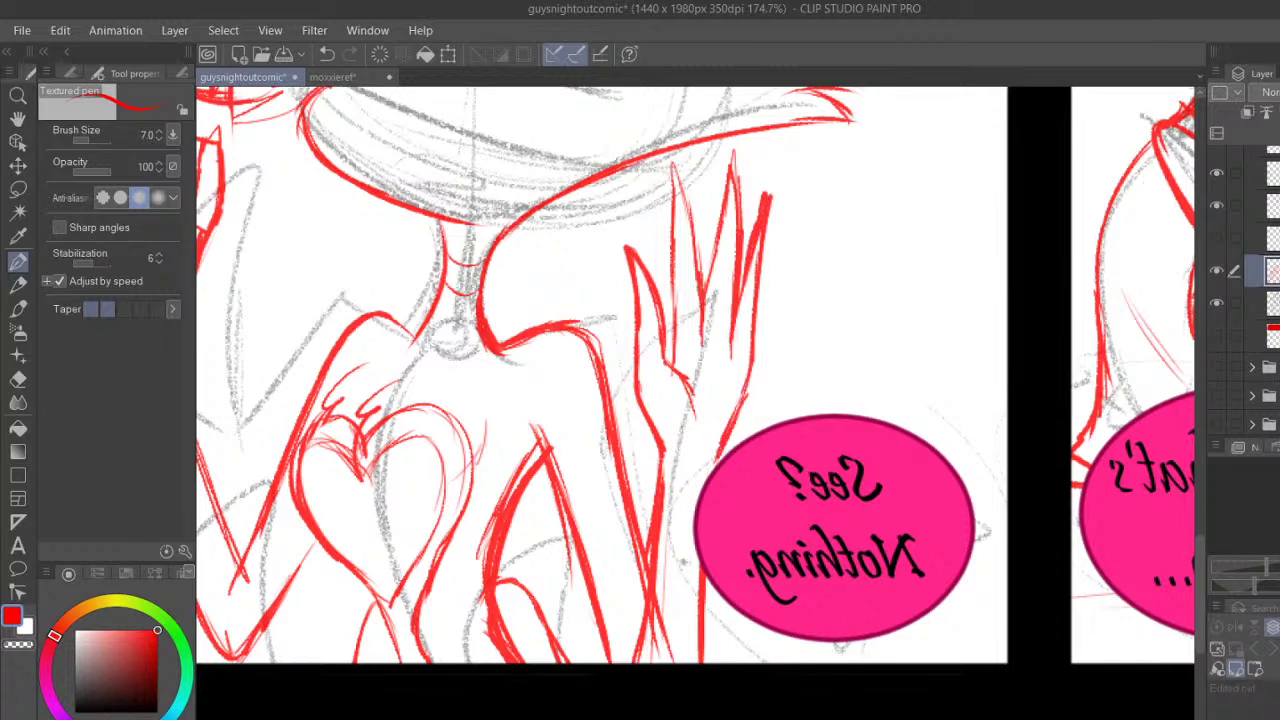
# Check the whole figure's red line art with the grey sketch layer hidden, and show the sketch again
pyautogui.scroll(-8, 696, 424)
pyautogui.scroll(6, 696, 424)
pyautogui.click(14, 120)
pyautogui.moveTo(351, 433); pyautogui.dragTo(440, 712)
pyautogui.scroll(1, 696, 430)
pyautogui.moveTo(730, 649); pyautogui.dragTo(662, 522)
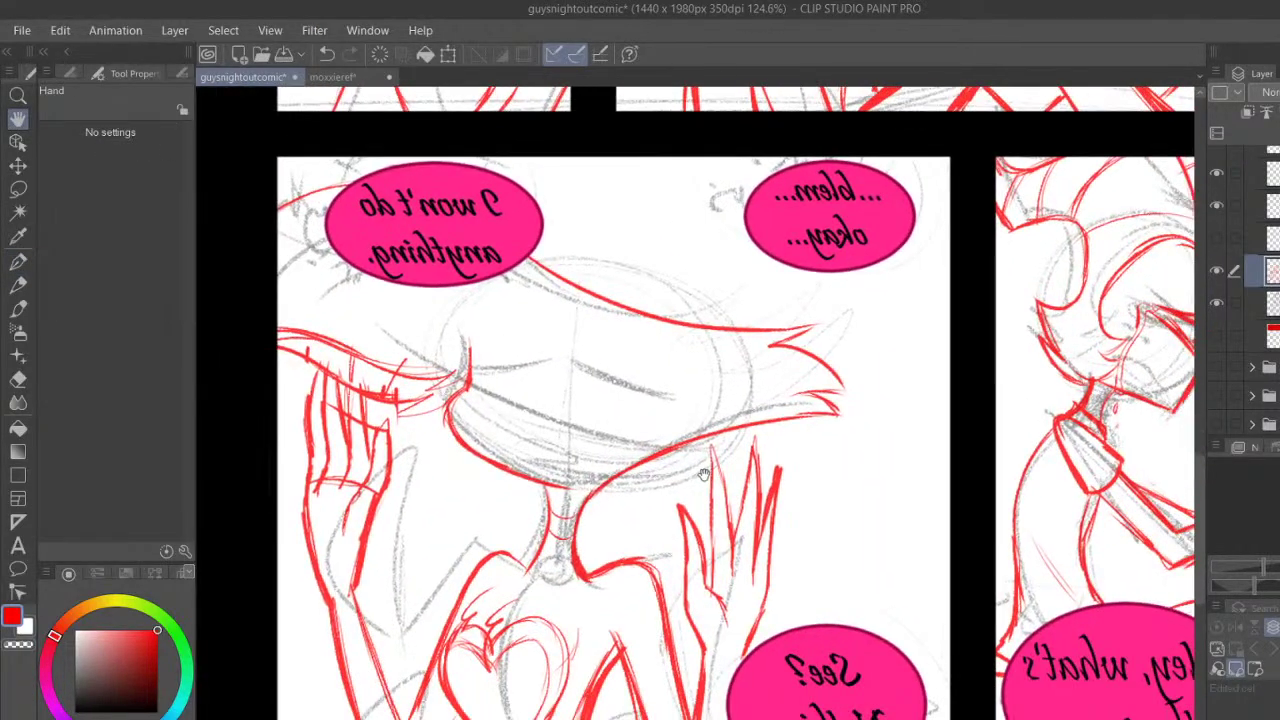
pyautogui.moveTo(1048, 460); pyautogui.dragTo(1022, 410)
pyautogui.click(1217, 303)
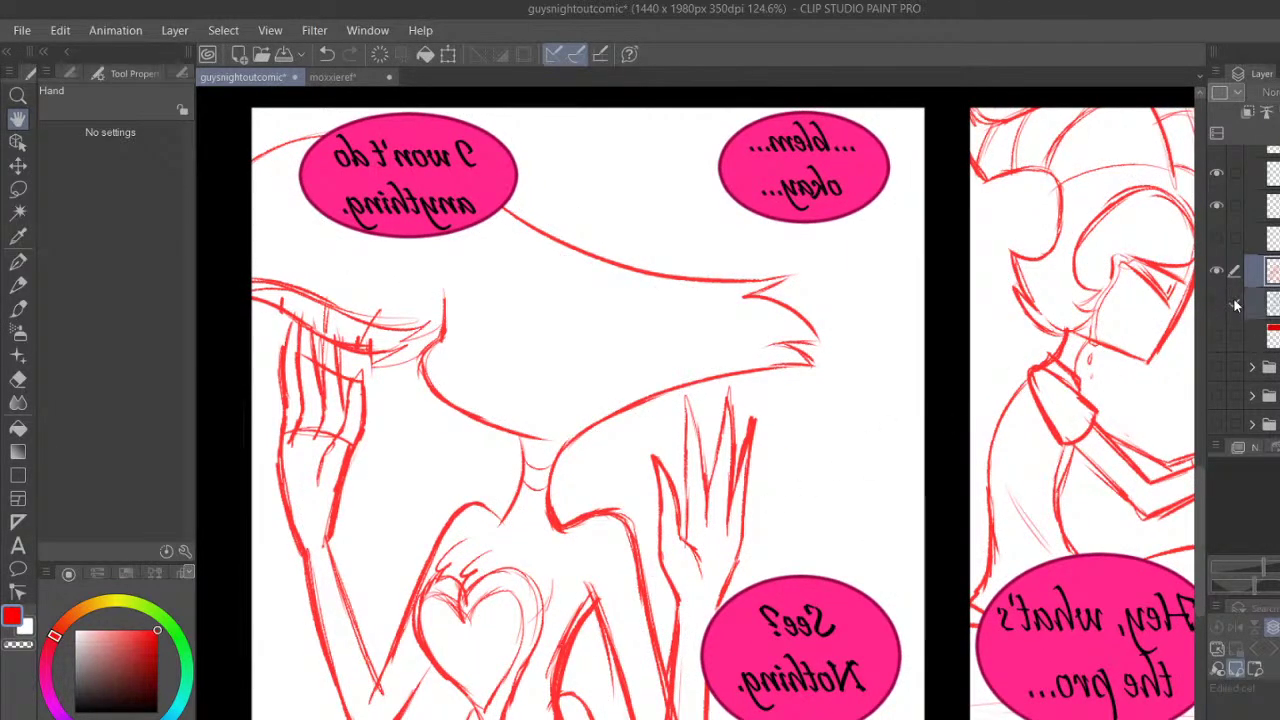
pyautogui.click(1215, 303)
# Draw short curved strokes on both sides of the bent elbow, rising from the panel's lower border
pyautogui.moveTo(642, 603); pyautogui.dragTo(864, 388)
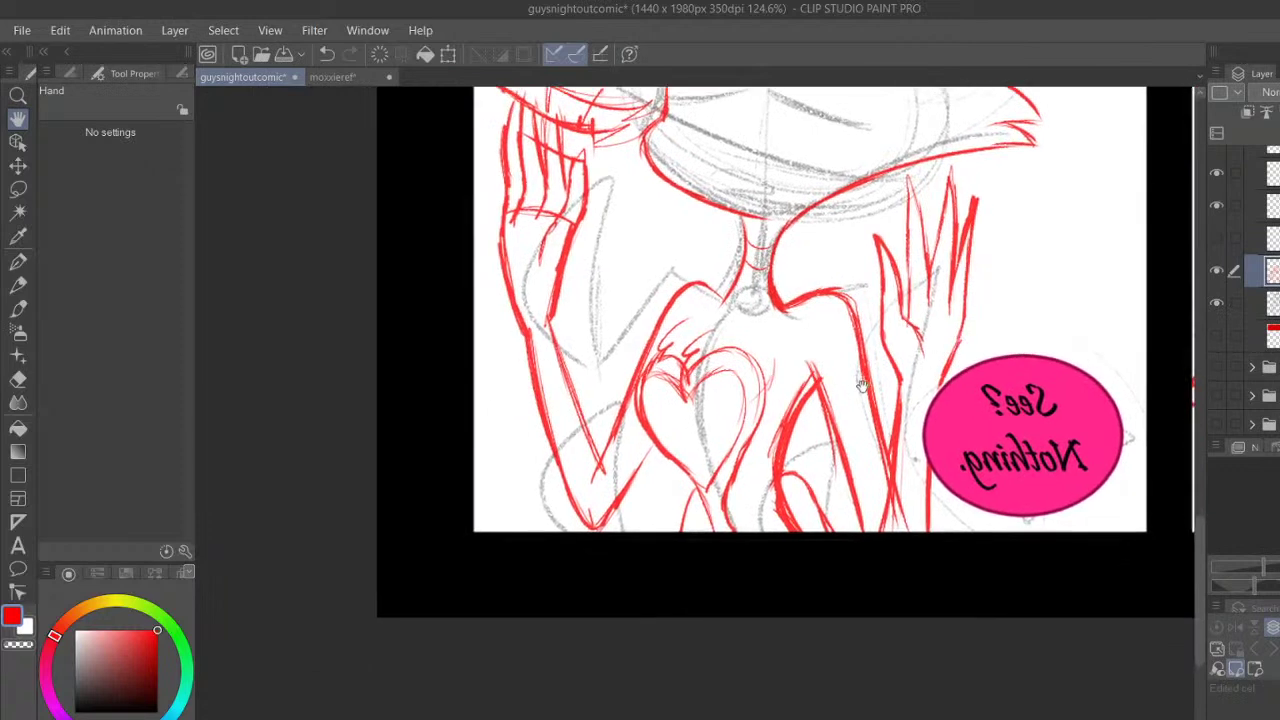
pyautogui.scroll(5, 696, 424)
pyautogui.click(18, 262)
pyautogui.moveTo(383, 607)
pyautogui.mouseDown()
pyautogui.moveTo(389, 561)
pyautogui.moveTo(405, 600)
pyautogui.moveTo(418, 530)
pyautogui.moveTo(440, 596)
pyautogui.mouseUp()
pyautogui.moveTo(445, 535); pyautogui.dragTo(452, 592)
pyautogui.moveTo(452, 508); pyautogui.dragTo(470, 600)
pyautogui.moveTo(476, 556); pyautogui.dragTo(488, 608)
pyautogui.moveTo(470, 524); pyautogui.dragTo(480, 590)
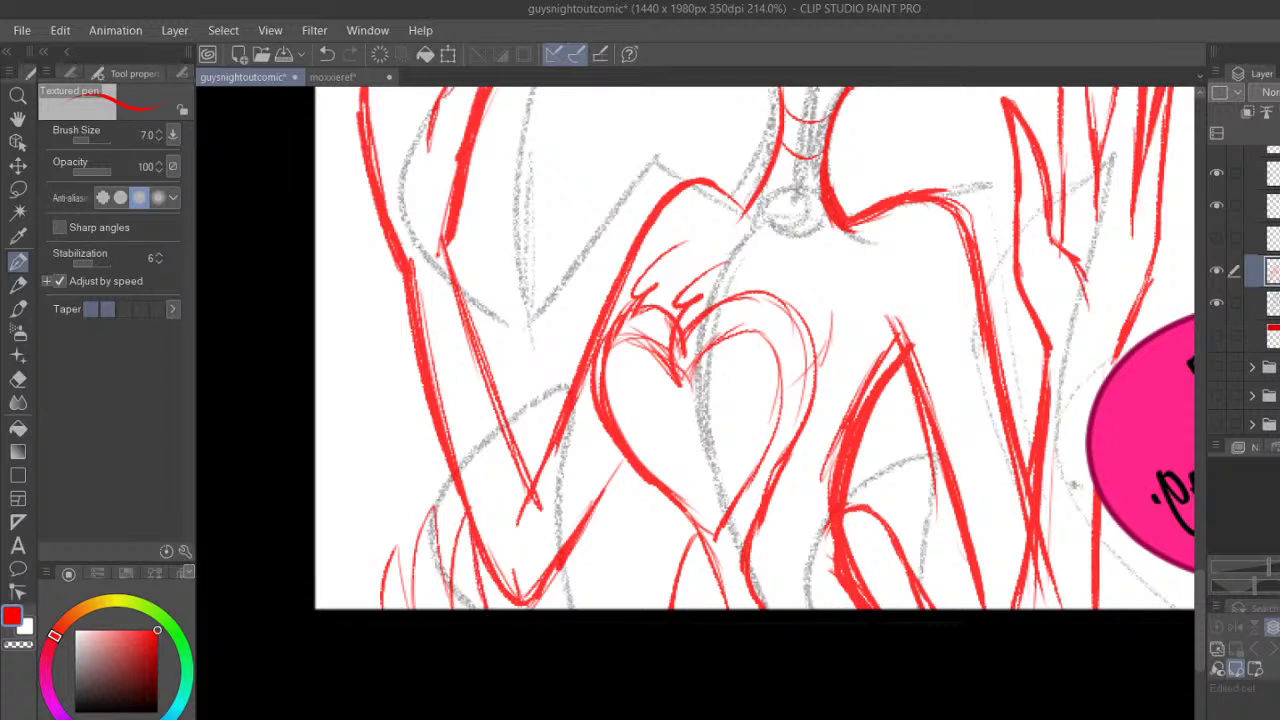
# Add matching short pointed strokes around the other forearm's base beneath the "See? Nothing." bubble
pyautogui.moveTo(890, 718); pyautogui.dragTo(915, 718)
pyautogui.moveTo(991, 611)
pyautogui.mouseDown()
pyautogui.moveTo(1025, 520)
pyautogui.moveTo(1048, 558)
pyautogui.moveTo(1059, 535)
pyautogui.mouseUp()
pyautogui.moveTo(1060, 608)
pyautogui.mouseDown()
pyautogui.moveTo(1062, 543)
pyautogui.moveTo(1060, 608)
pyautogui.mouseUp()
pyautogui.moveTo(1080, 566)
pyautogui.mouseDown()
pyautogui.moveTo(1070, 612)
pyautogui.moveTo(1096, 610)
pyautogui.mouseUp()
pyautogui.moveTo(1100, 566); pyautogui.dragTo(1094, 610)
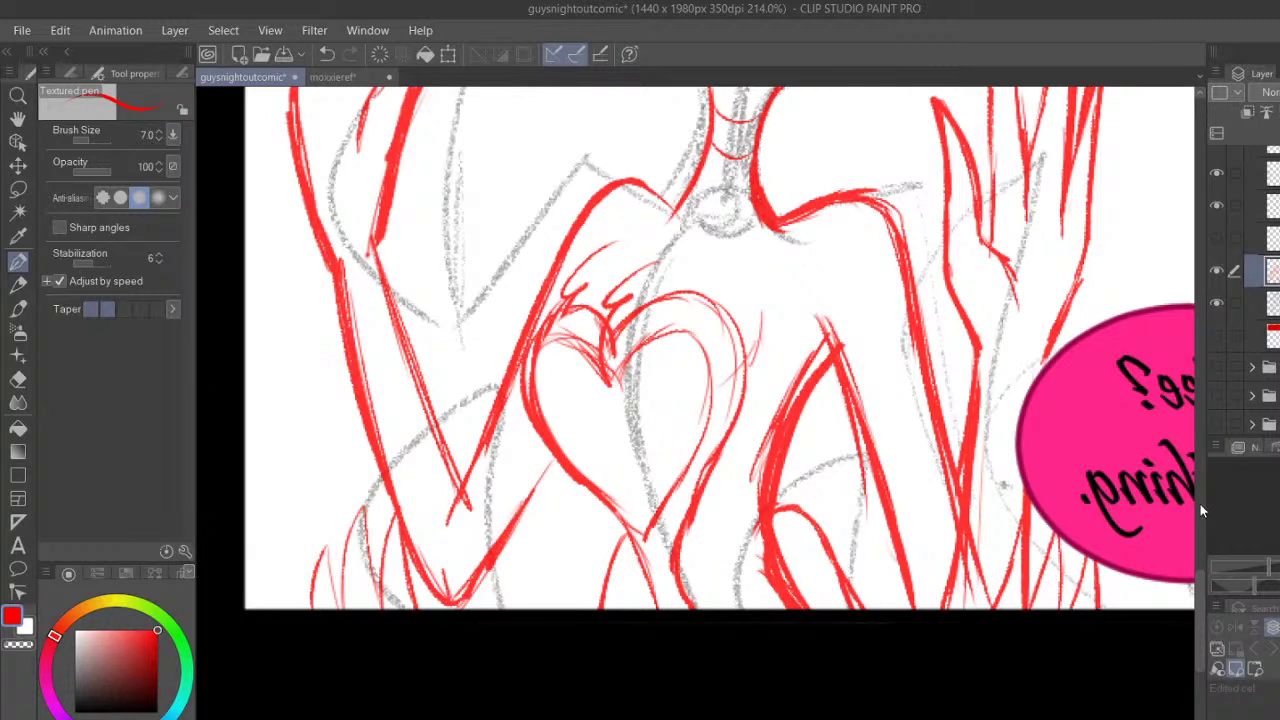
# Draw a small almond-shaped mouth on the lower part of the face, just above the chin line
pyautogui.scroll(10, 1200, 506)
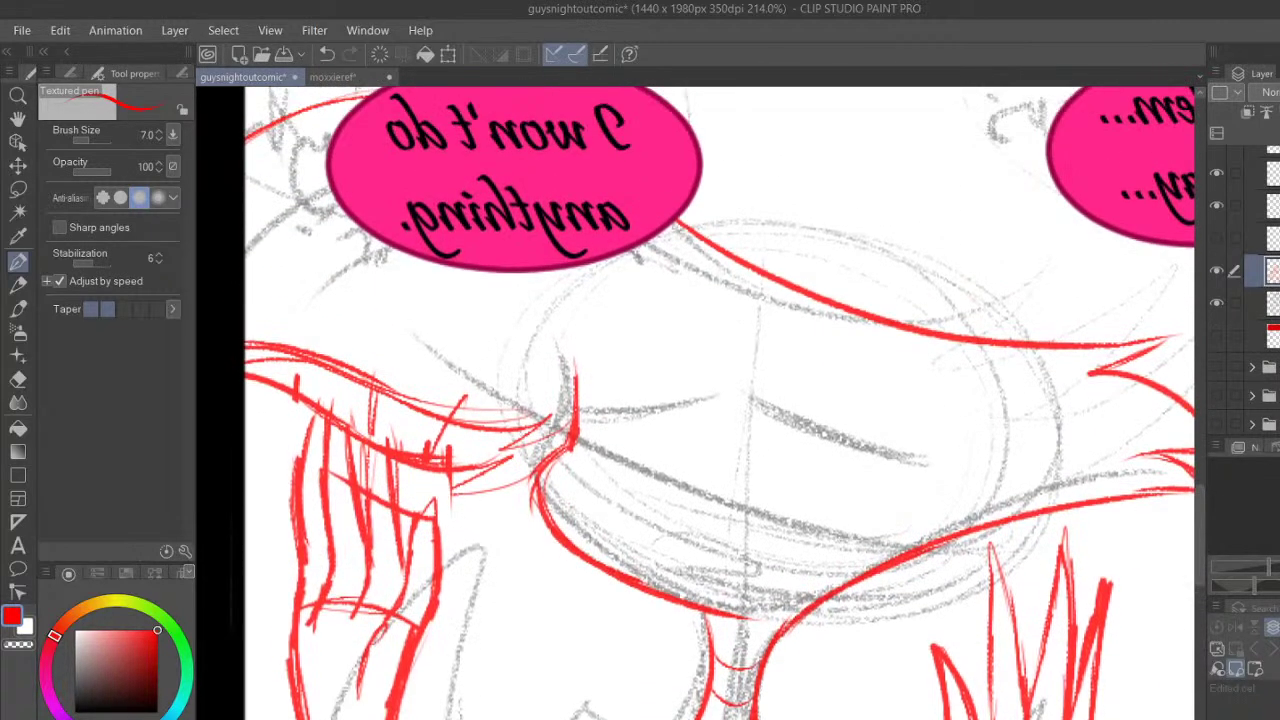
pyautogui.scroll(2, 695, 423)
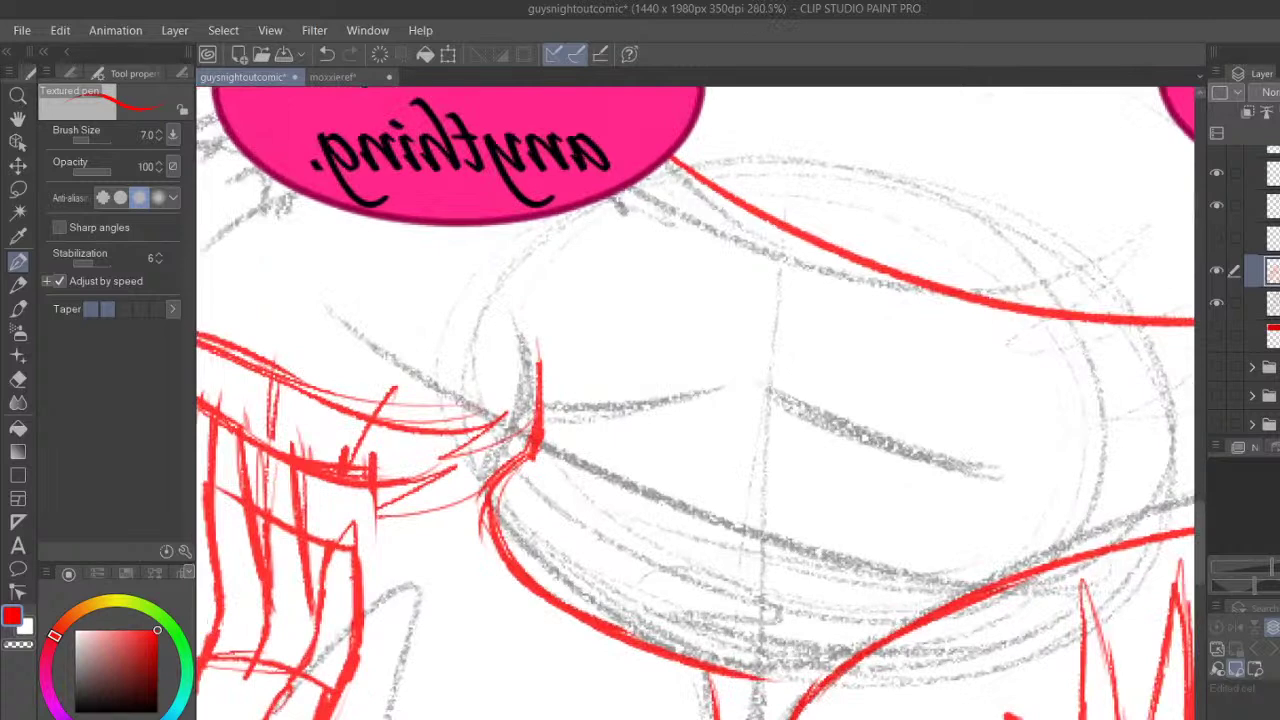
pyautogui.hscroll(2, 272, 412)
pyautogui.moveTo(524, 583); pyautogui.dragTo(612, 622)
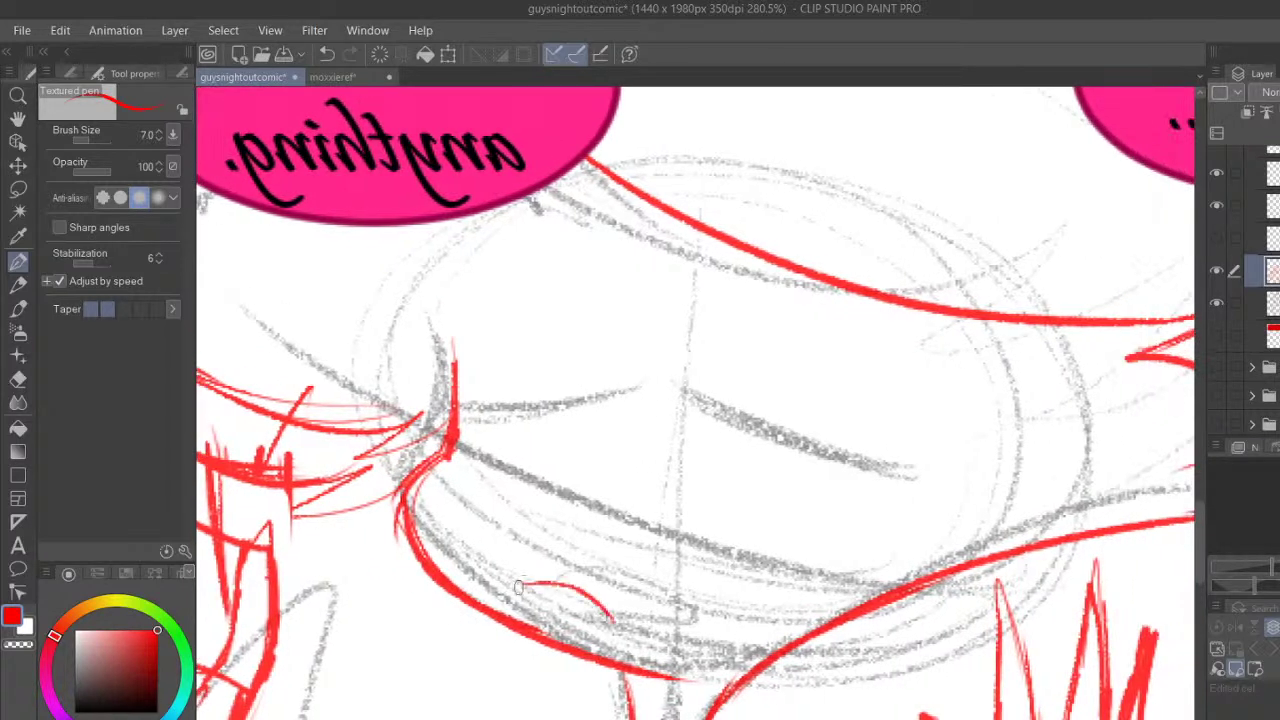
pyautogui.moveTo(520, 588); pyautogui.dragTo(617, 625)
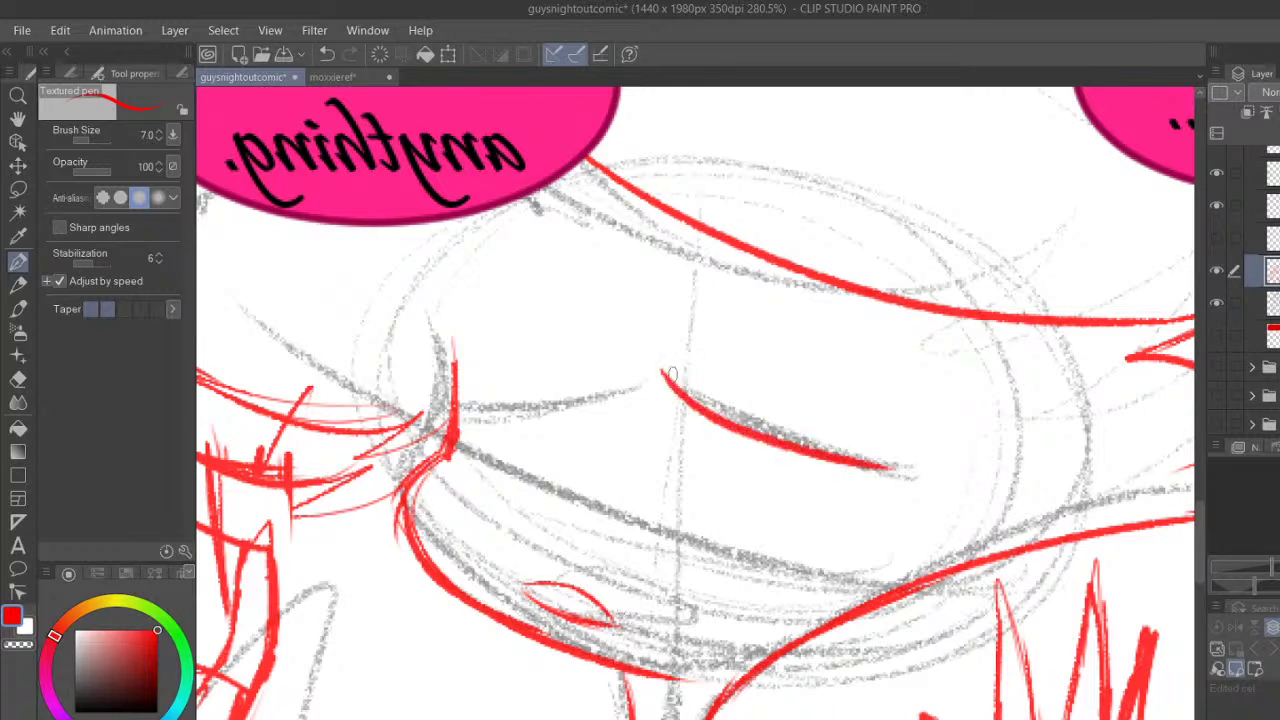
# Try closed-eyelid strokes for both eyes in the "I won't do anything." panel and undo them
pyautogui.moveTo(452, 408); pyautogui.dragTo(640, 373)
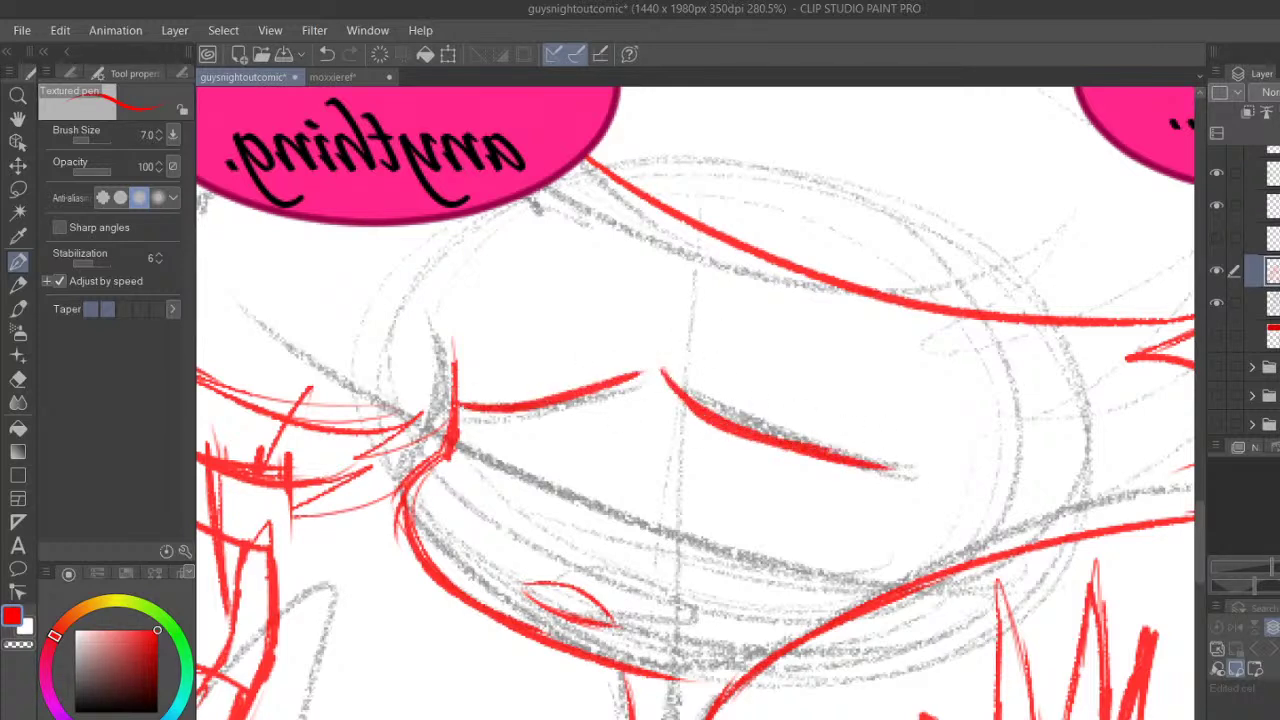
pyautogui.click(1217, 303)
pyautogui.click(1219, 297)
pyautogui.click(328, 57)
pyautogui.click(330, 57)
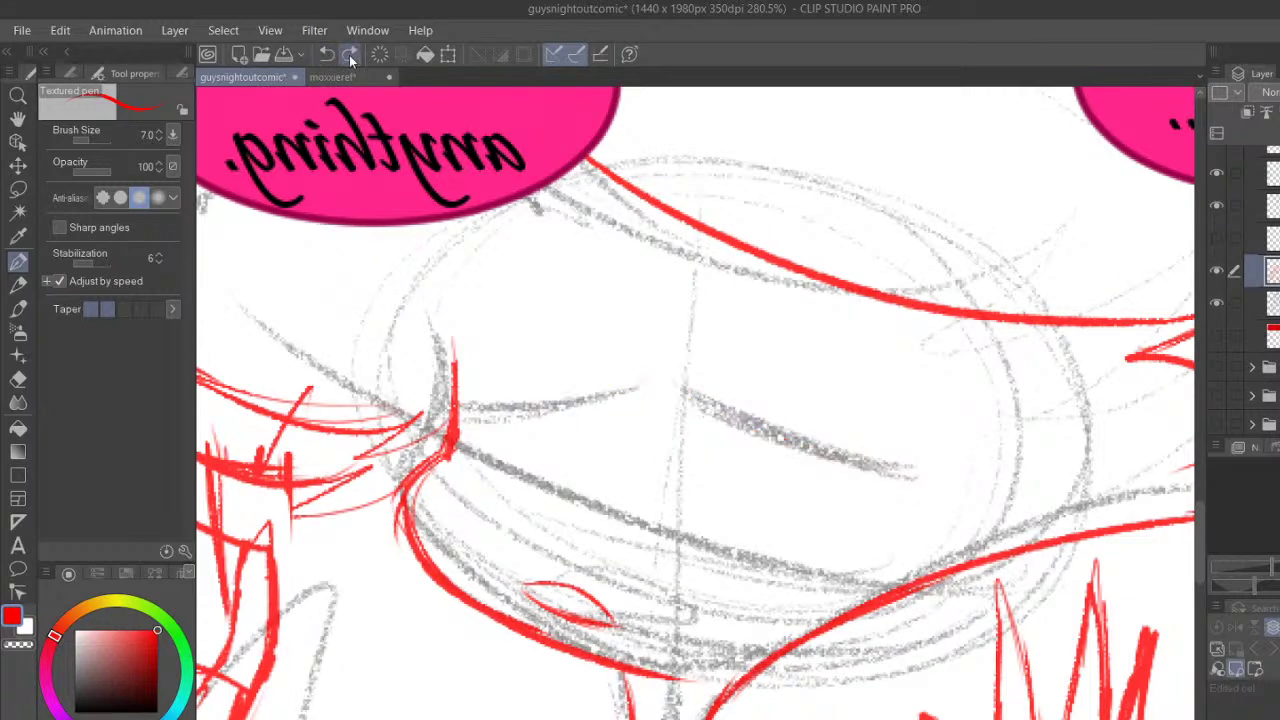
# Draw a large round outline for the nearer eye, with a pointed outer corner and three short lash dashes beneath it
pyautogui.moveTo(650, 500); pyautogui.dragTo(822, 440)
pyautogui.moveTo(650, 510); pyautogui.dragTo(808, 530)
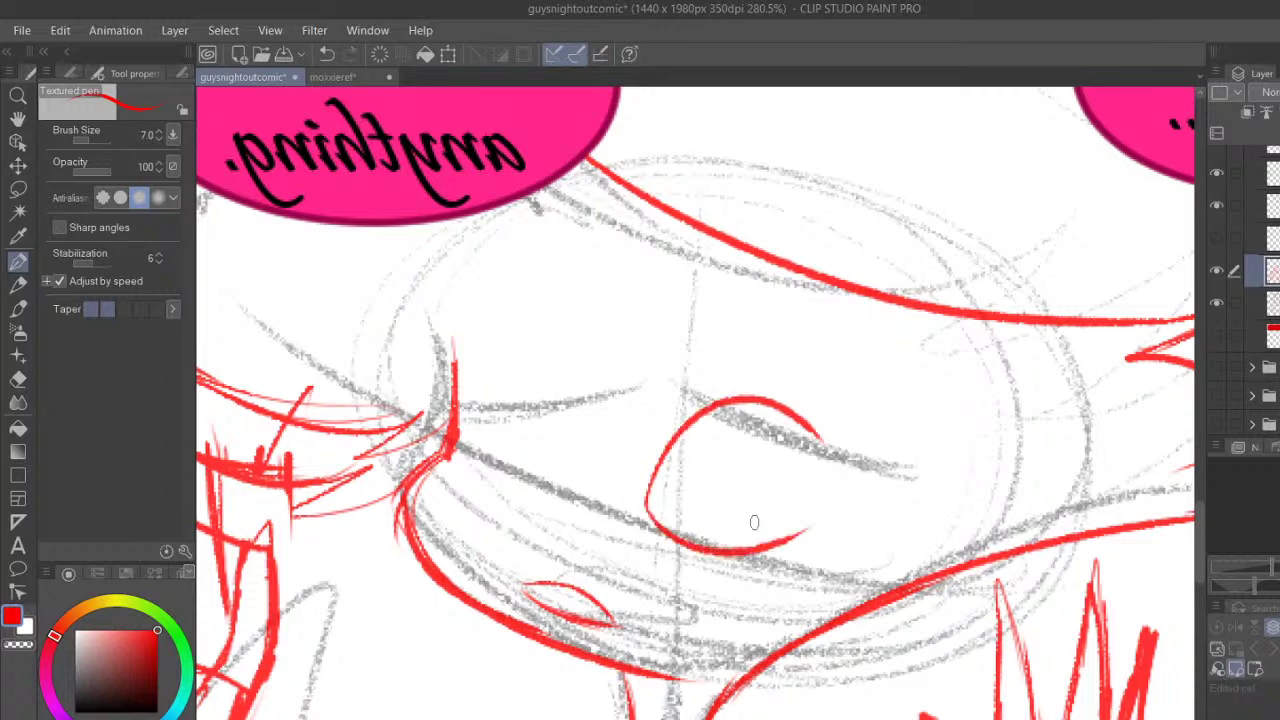
pyautogui.moveTo(800, 408)
pyautogui.mouseDown()
pyautogui.moveTo(827, 490)
pyautogui.moveTo(803, 523)
pyautogui.moveTo(832, 498)
pyautogui.mouseUp()
pyautogui.moveTo(668, 553); pyautogui.dragTo(765, 572)
pyautogui.moveTo(785, 565); pyautogui.dragTo(808, 553)
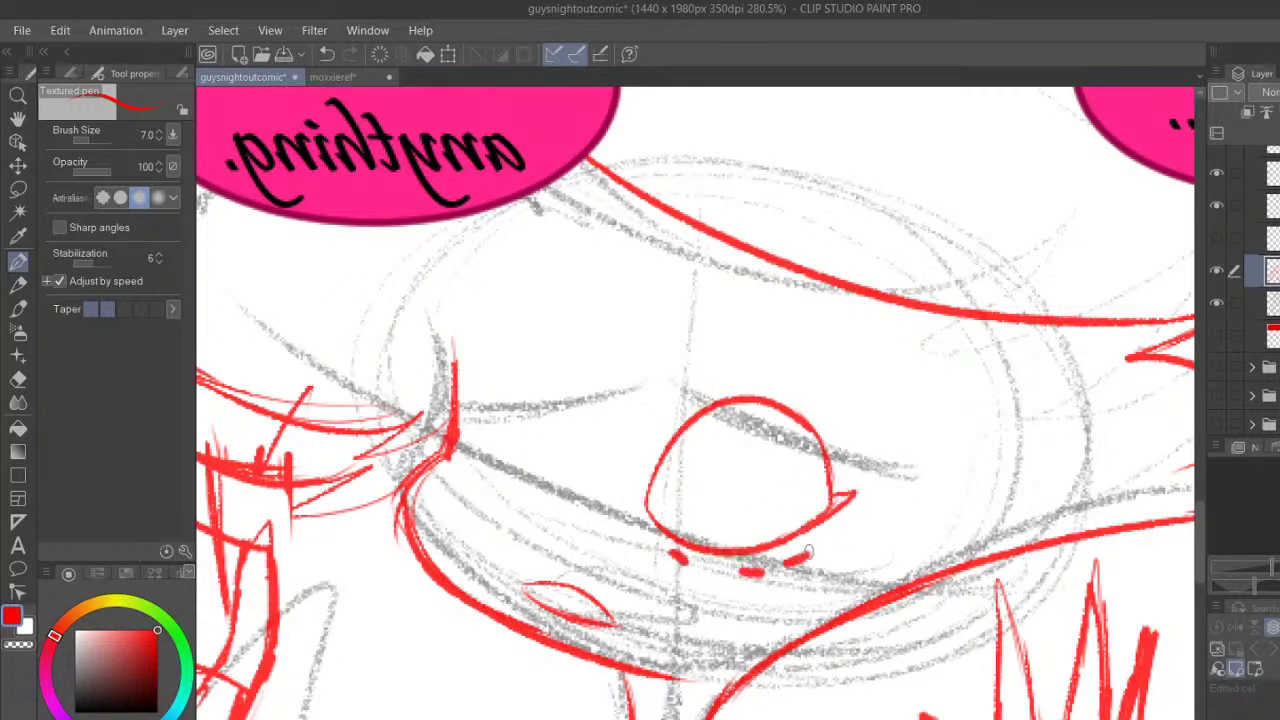
# Draw a thick sloping upper eyelid across the top of the round eye and a flatter lower lid line inside its base
pyautogui.moveTo(676, 357)
pyautogui.mouseDown()
pyautogui.moveTo(750, 407)
pyautogui.moveTo(842, 432)
pyautogui.mouseUp()
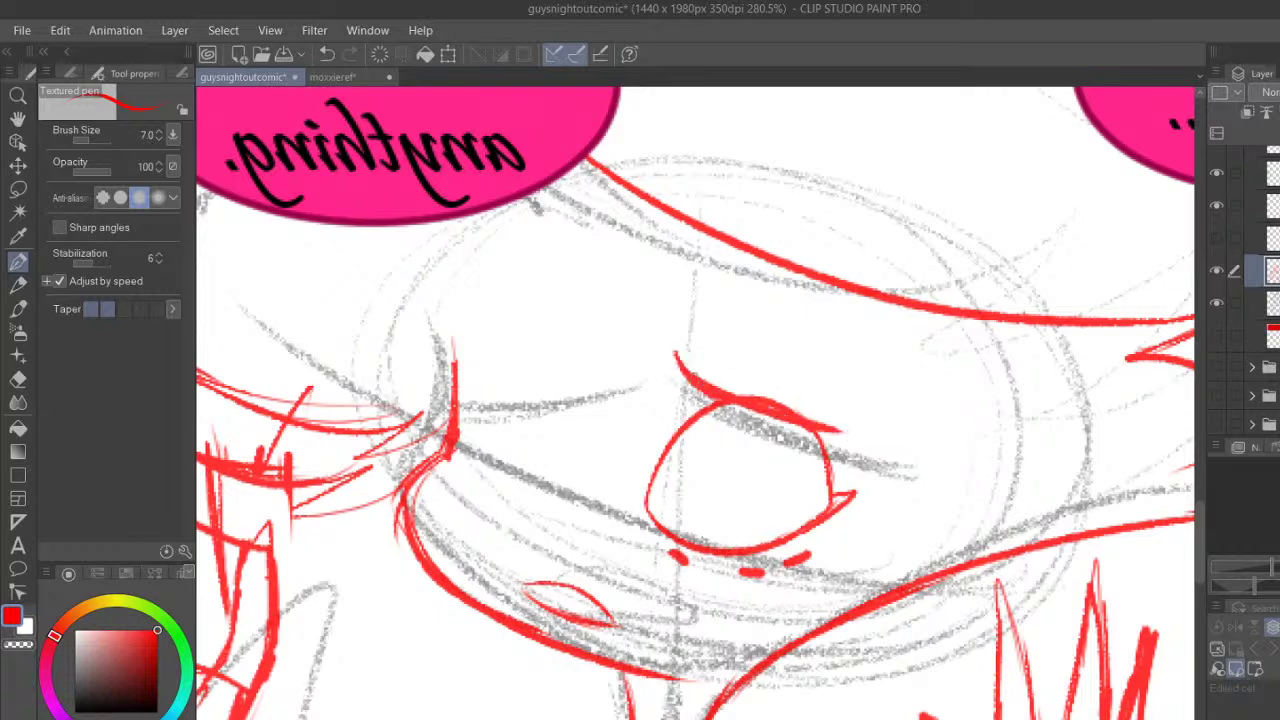
pyautogui.moveTo(724, 404); pyautogui.dragTo(884, 456)
pyautogui.moveTo(760, 424); pyautogui.dragTo(855, 452)
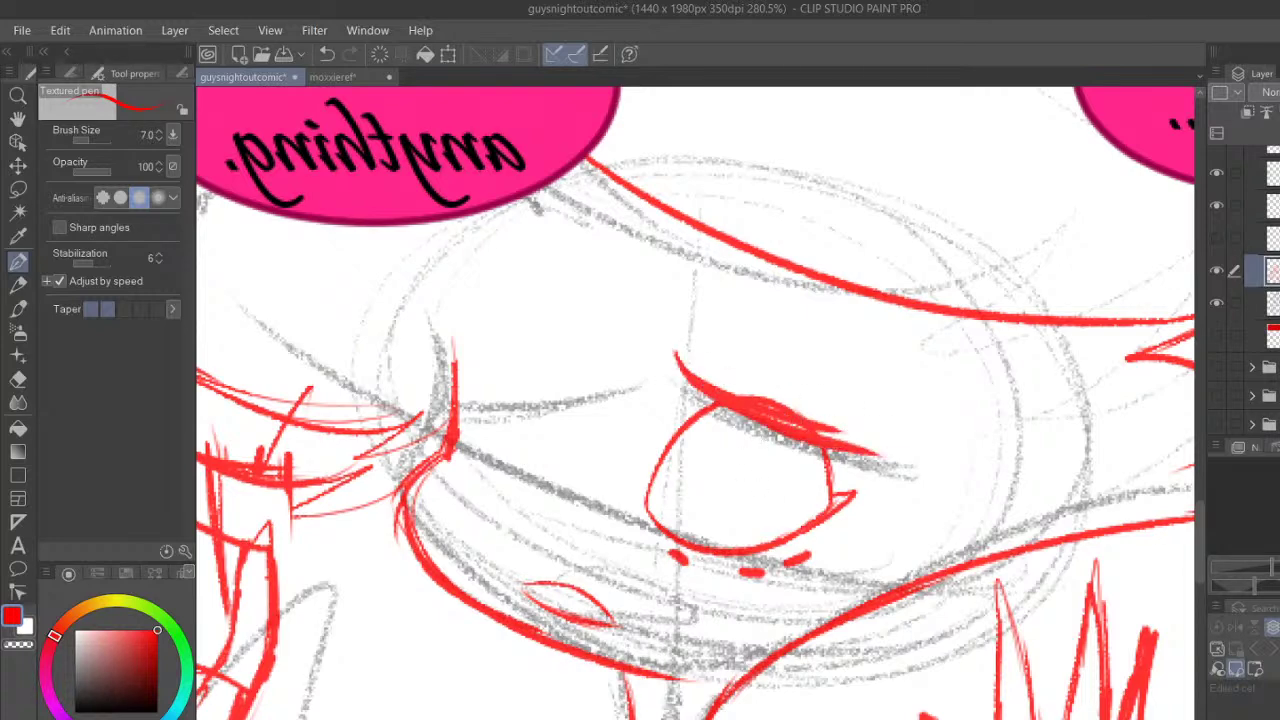
pyautogui.click(1217, 302)
pyautogui.click(1217, 302)
pyautogui.moveTo(652, 516)
pyautogui.mouseDown()
pyautogui.moveTo(733, 530)
pyautogui.moveTo(654, 503)
pyautogui.moveTo(793, 525)
pyautogui.moveTo(647, 508)
pyautogui.moveTo(808, 526)
pyautogui.mouseUp()
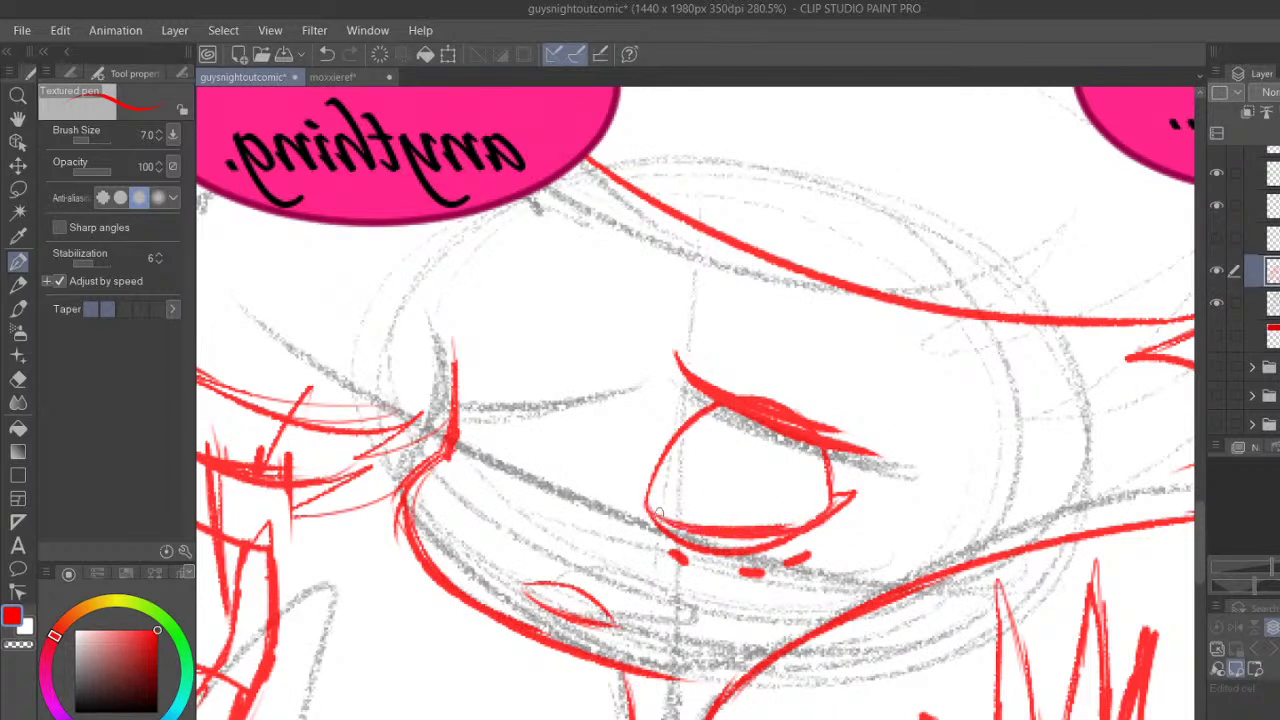
# Erase the eye outline's excess arcs above the upper lid and below the lower lid with the Hard eraser at size 9.5
pyautogui.press('e')
pyautogui.click(91, 141)
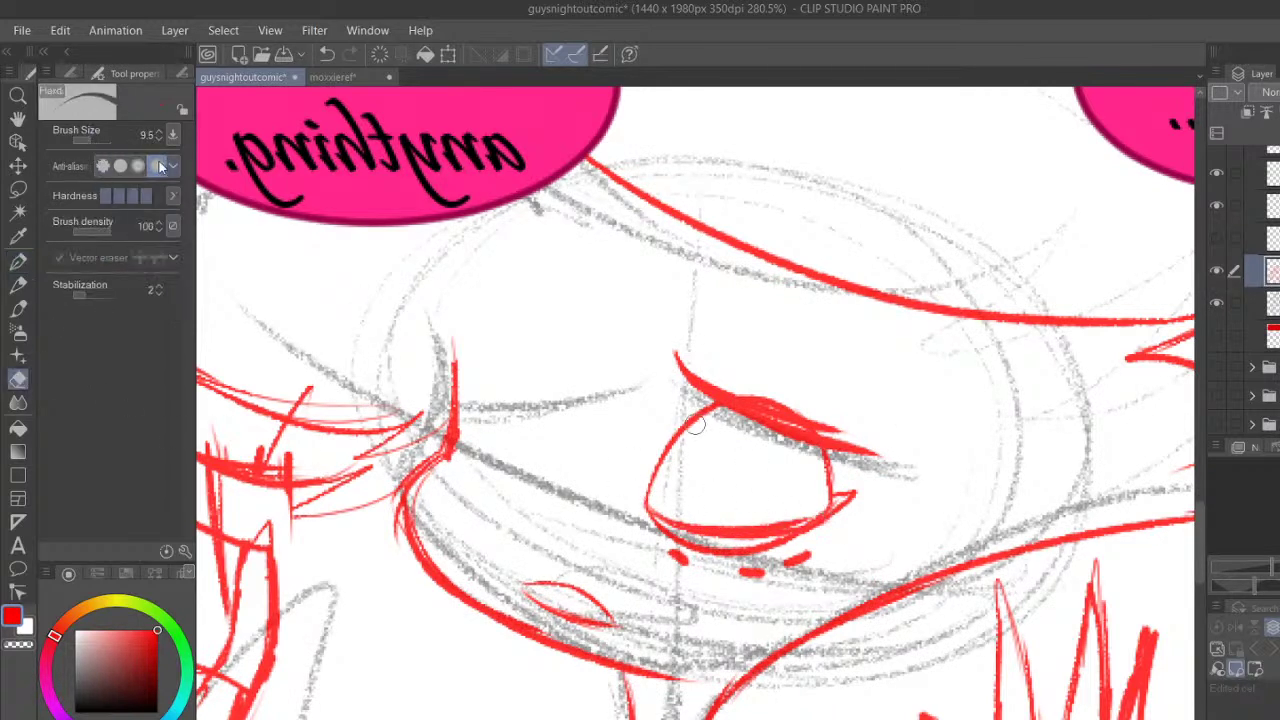
pyautogui.moveTo(642, 508)
pyautogui.mouseDown()
pyautogui.moveTo(750, 544)
pyautogui.moveTo(672, 518)
pyautogui.moveTo(804, 534)
pyautogui.moveTo(642, 519)
pyautogui.moveTo(787, 521)
pyautogui.moveTo(804, 536)
pyautogui.moveTo(758, 543)
pyautogui.moveTo(722, 520)
pyautogui.moveTo(633, 502)
pyautogui.moveTo(808, 521)
pyautogui.mouseUp()
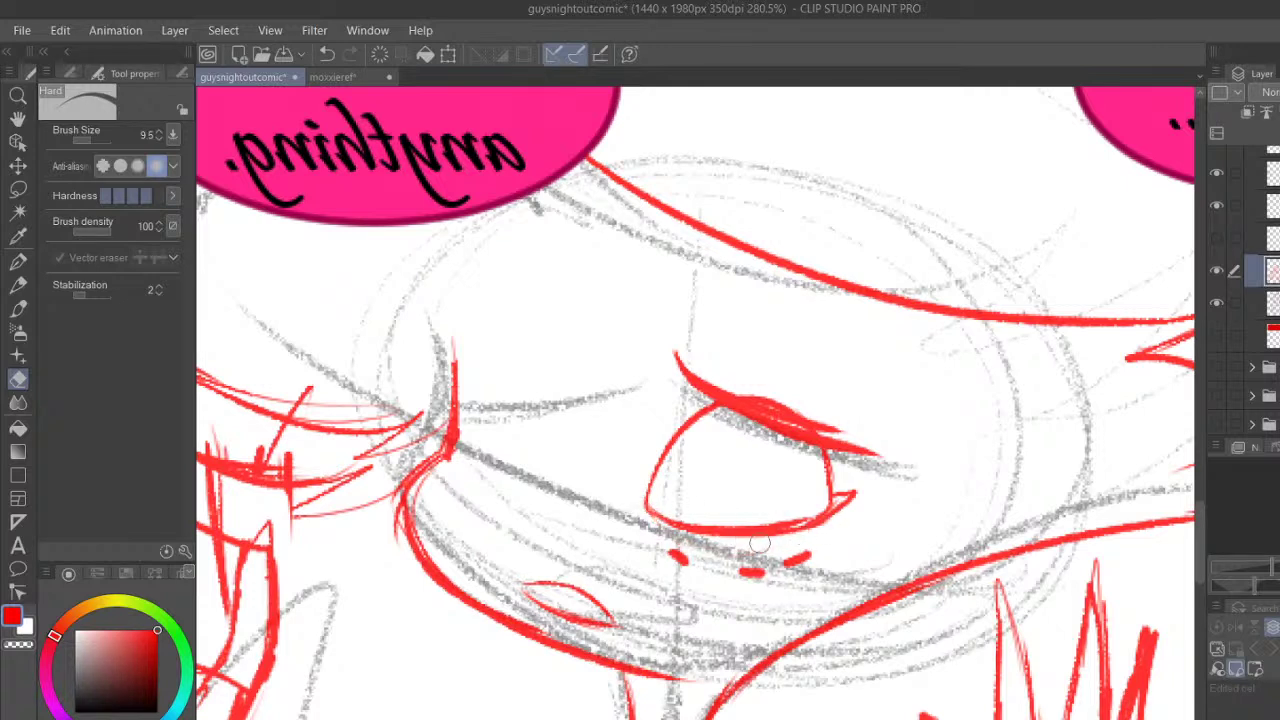
pyautogui.moveTo(720, 390); pyautogui.dragTo(860, 438)
pyautogui.moveTo(758, 400); pyautogui.dragTo(802, 410)
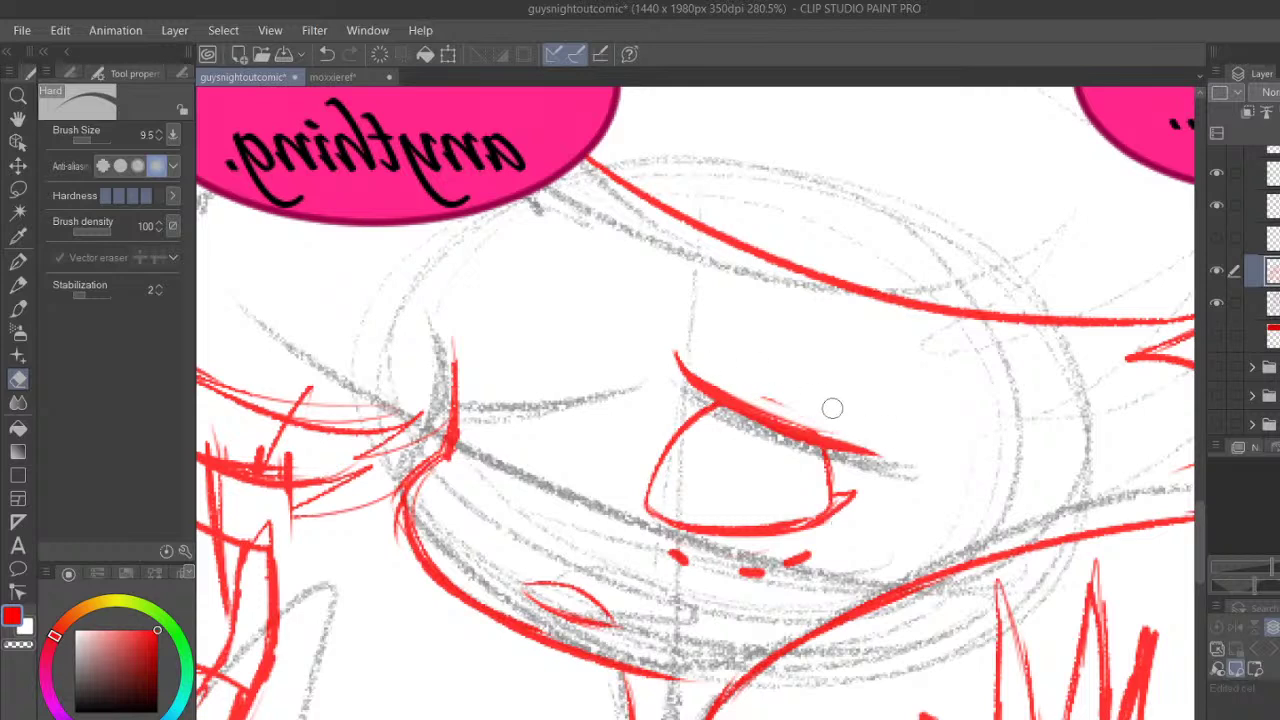
pyautogui.moveTo(686, 357)
pyautogui.mouseDown()
pyautogui.moveTo(892, 440)
pyautogui.moveTo(734, 375)
pyautogui.moveTo(817, 406)
pyautogui.moveTo(784, 404)
pyautogui.mouseUp()
# Retrace the upper eyelid with the Textured pen and add a small arched pupil at the eye's inner lower corner
pyautogui.click(19, 263)
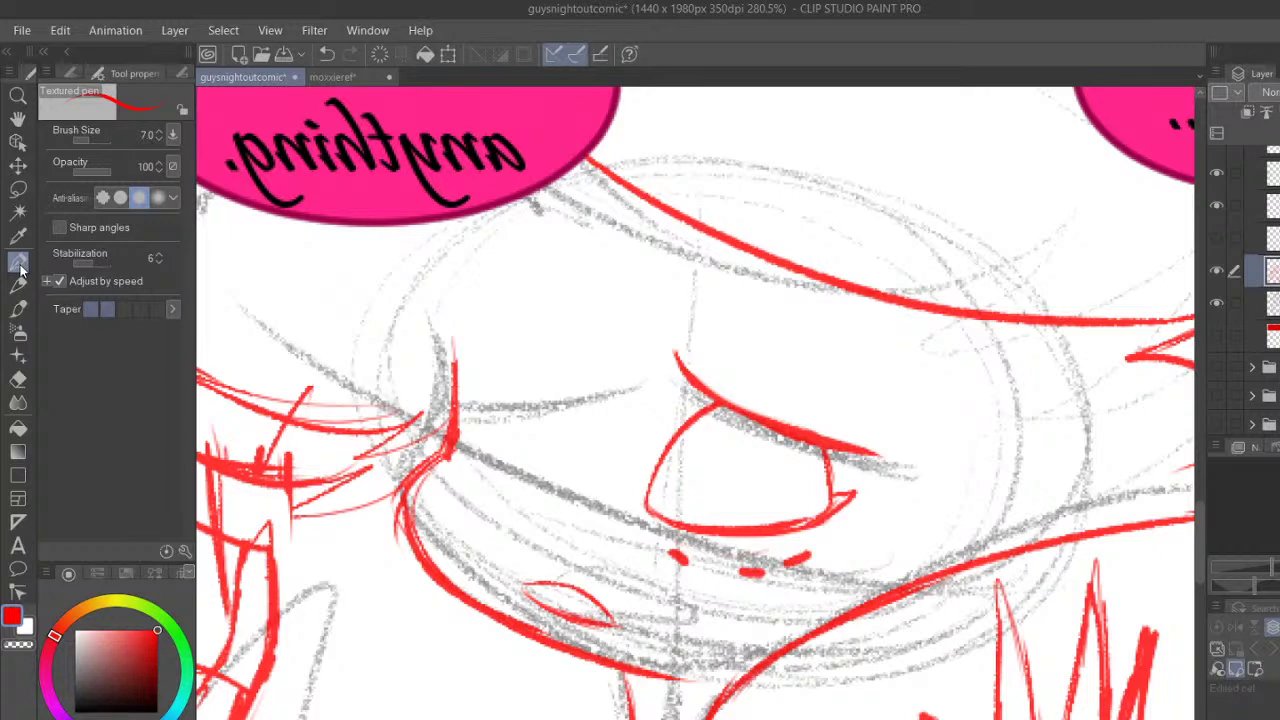
pyautogui.moveTo(672, 340); pyautogui.dragTo(895, 462)
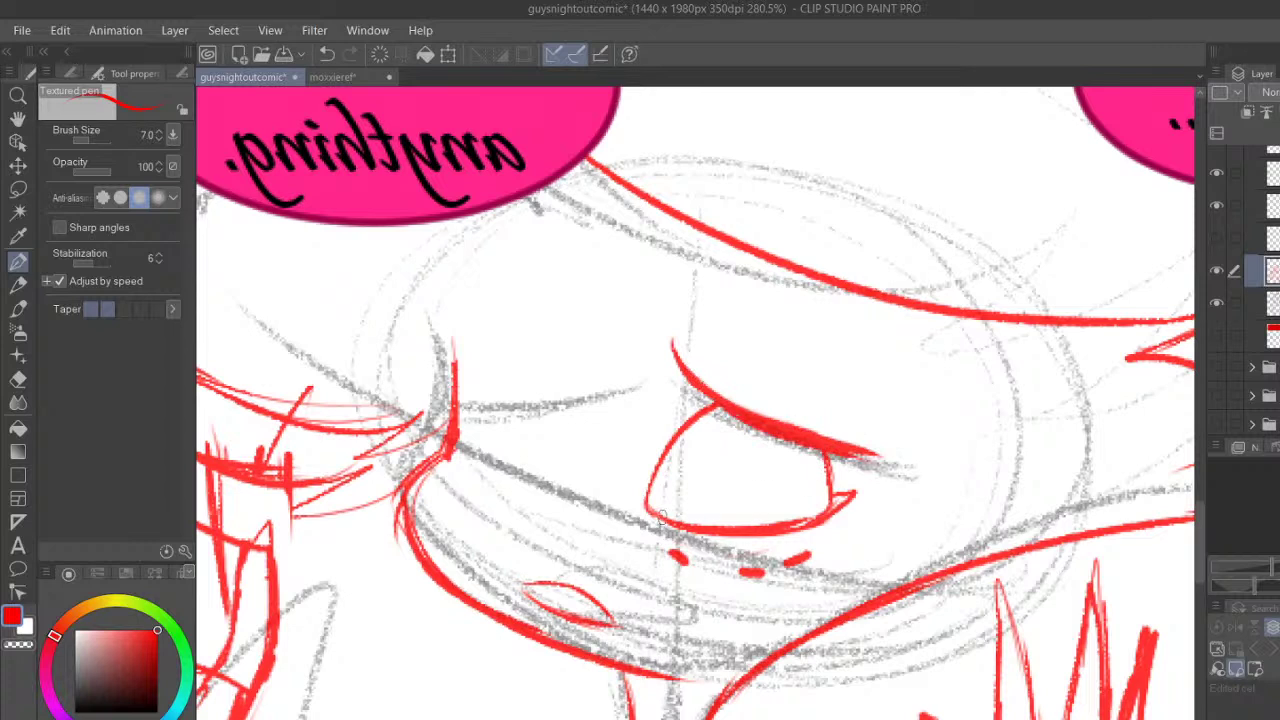
pyautogui.moveTo(667, 517); pyautogui.dragTo(705, 520)
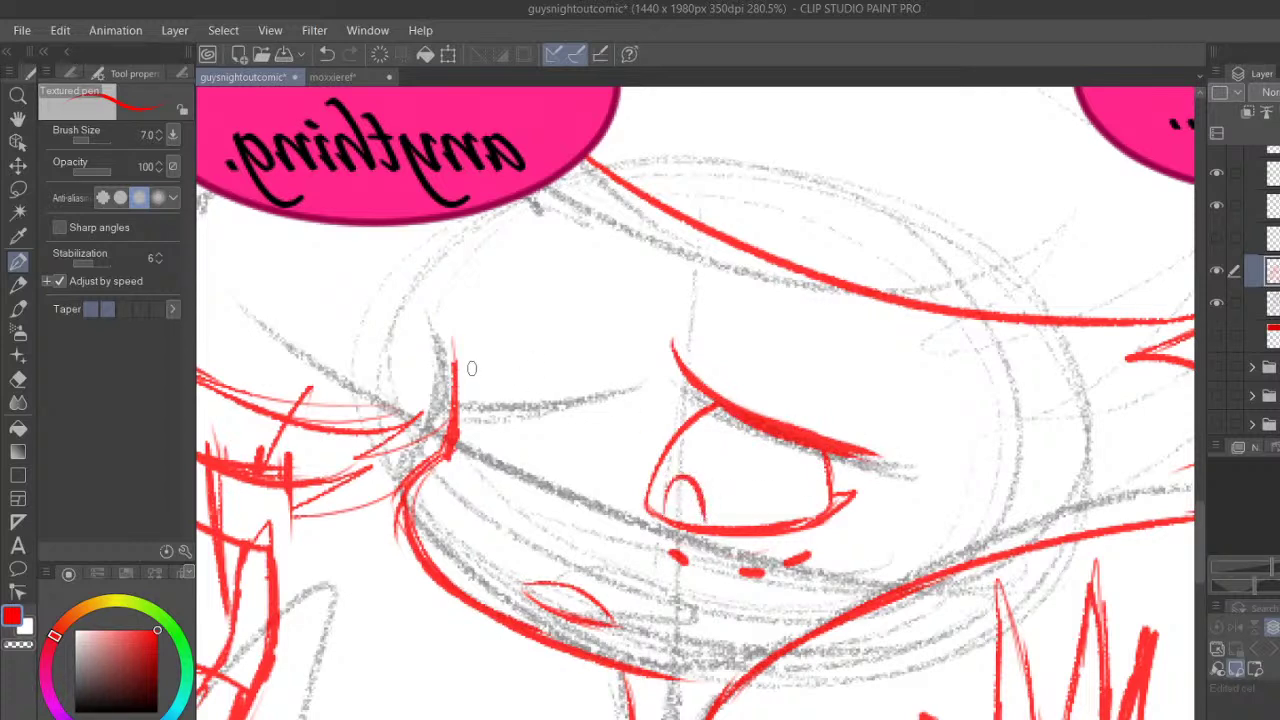
# Draw the far eye with a tall arched outline, a slanted lower lid, a curved upper lid and a small arched pupil
pyautogui.moveTo(462, 393); pyautogui.dragTo(578, 465)
pyautogui.click(327, 54)
pyautogui.moveTo(466, 416)
pyautogui.mouseDown()
pyautogui.moveTo(494, 370)
pyautogui.moveTo(566, 466)
pyautogui.mouseUp()
pyautogui.moveTo(462, 439); pyautogui.dragTo(568, 497)
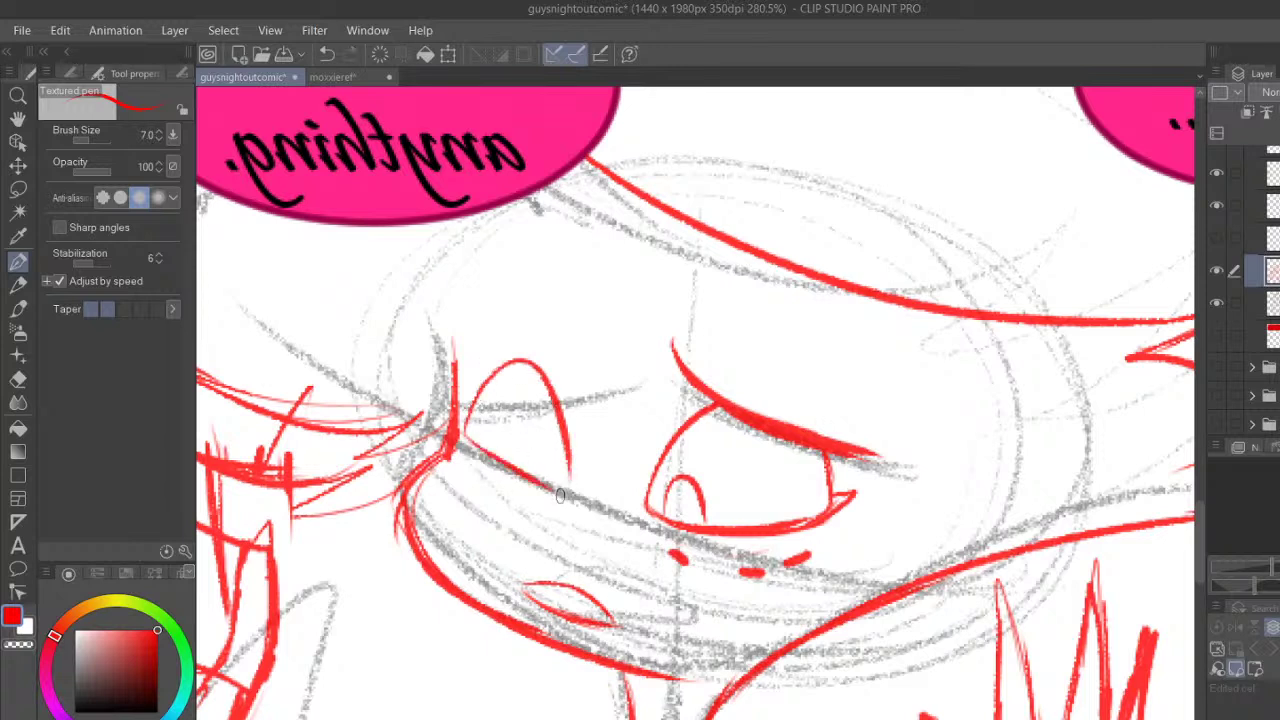
pyautogui.moveTo(465, 426); pyautogui.dragTo(557, 489)
pyautogui.moveTo(451, 422); pyautogui.dragTo(563, 491)
pyautogui.moveTo(462, 364); pyautogui.dragTo(600, 343)
pyautogui.moveTo(514, 468); pyautogui.dragTo(550, 484)
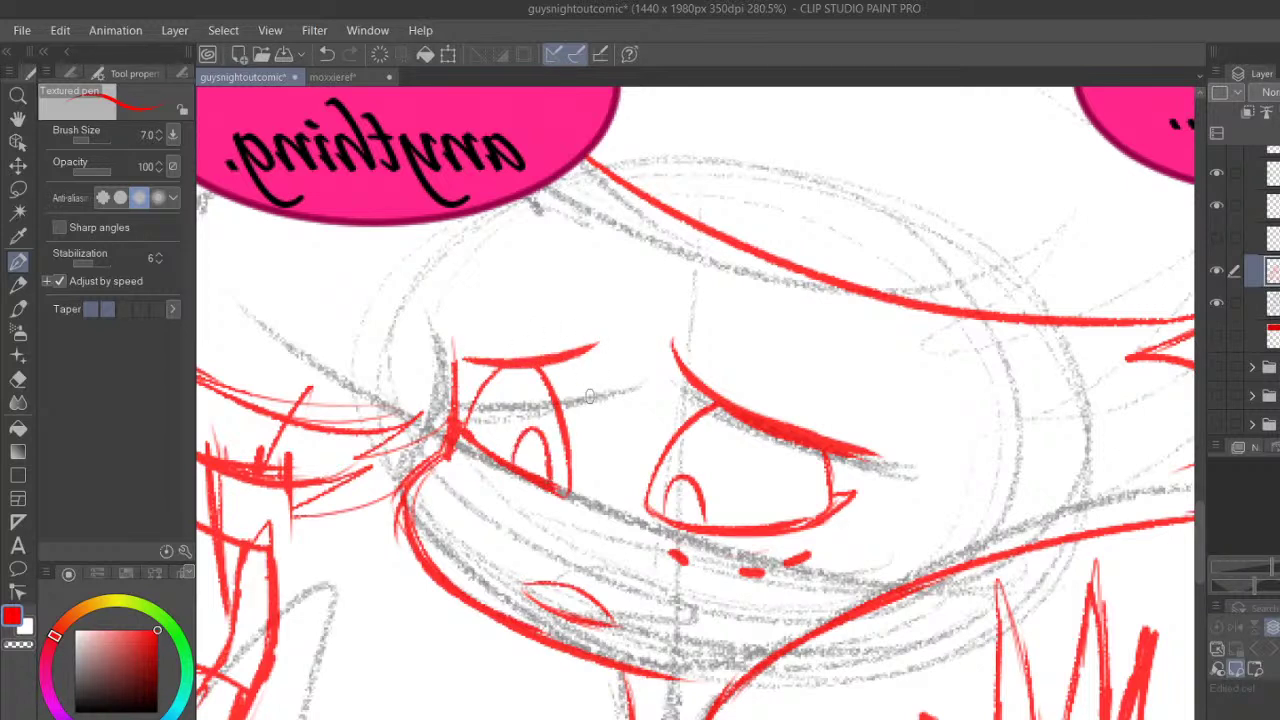
# Add three short lash dashes beneath the far eye's lower lid
pyautogui.moveTo(458, 458); pyautogui.dragTo(467, 469)
pyautogui.moveTo(480, 472); pyautogui.dragTo(515, 501)
pyautogui.moveTo(531, 503); pyautogui.dragTo(551, 510)
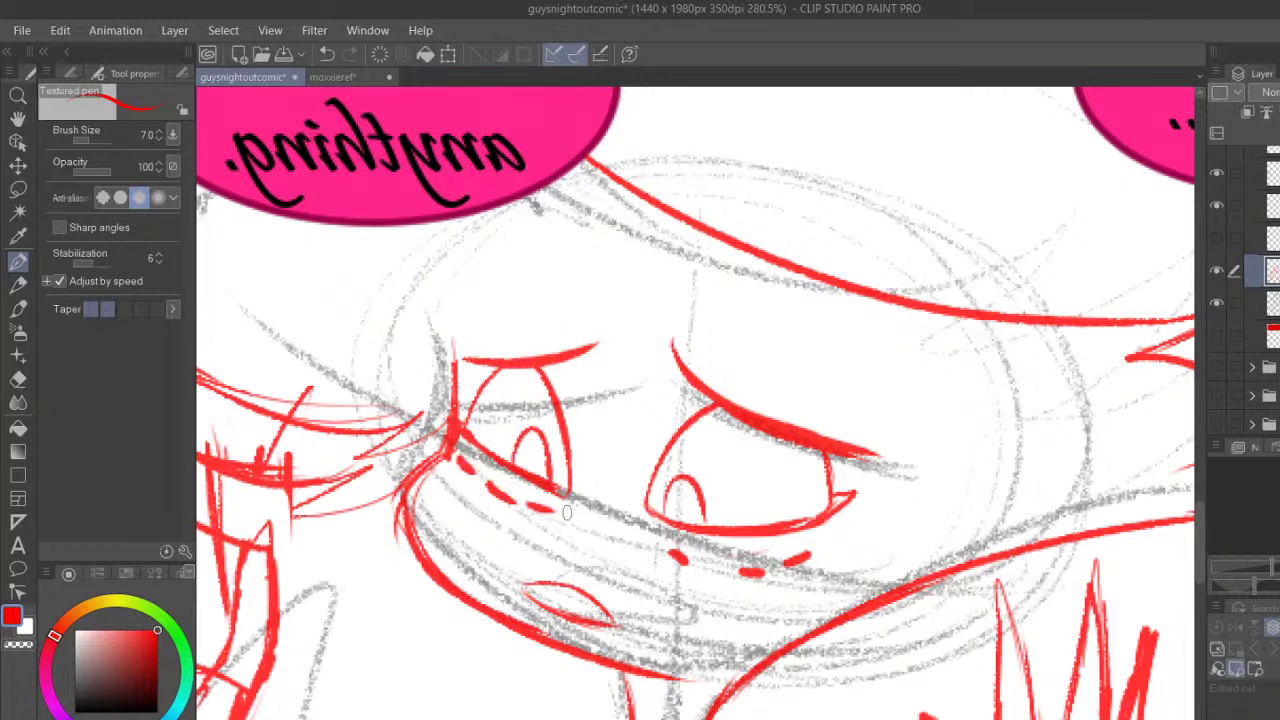
# Flip the mirrored canvas view back to its normal orientation and hide the grey sketch layer
pyautogui.scroll(-5, 626, 499)
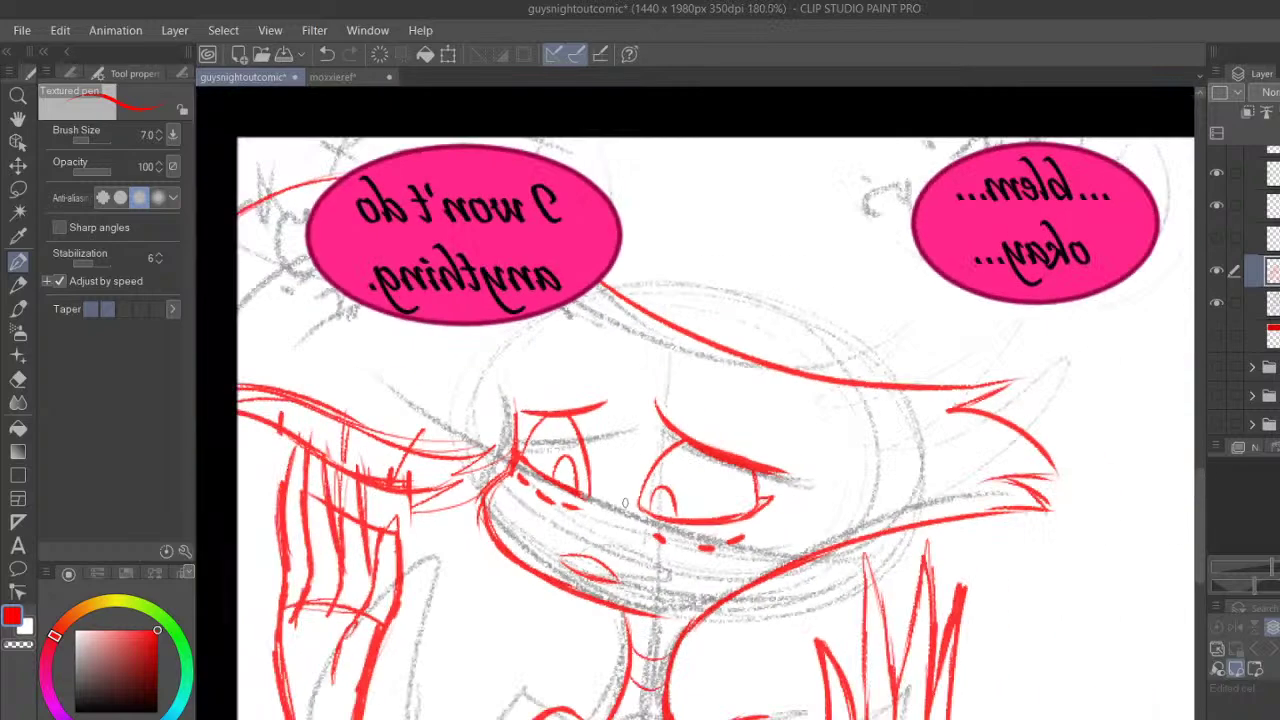
pyautogui.click(17, 118)
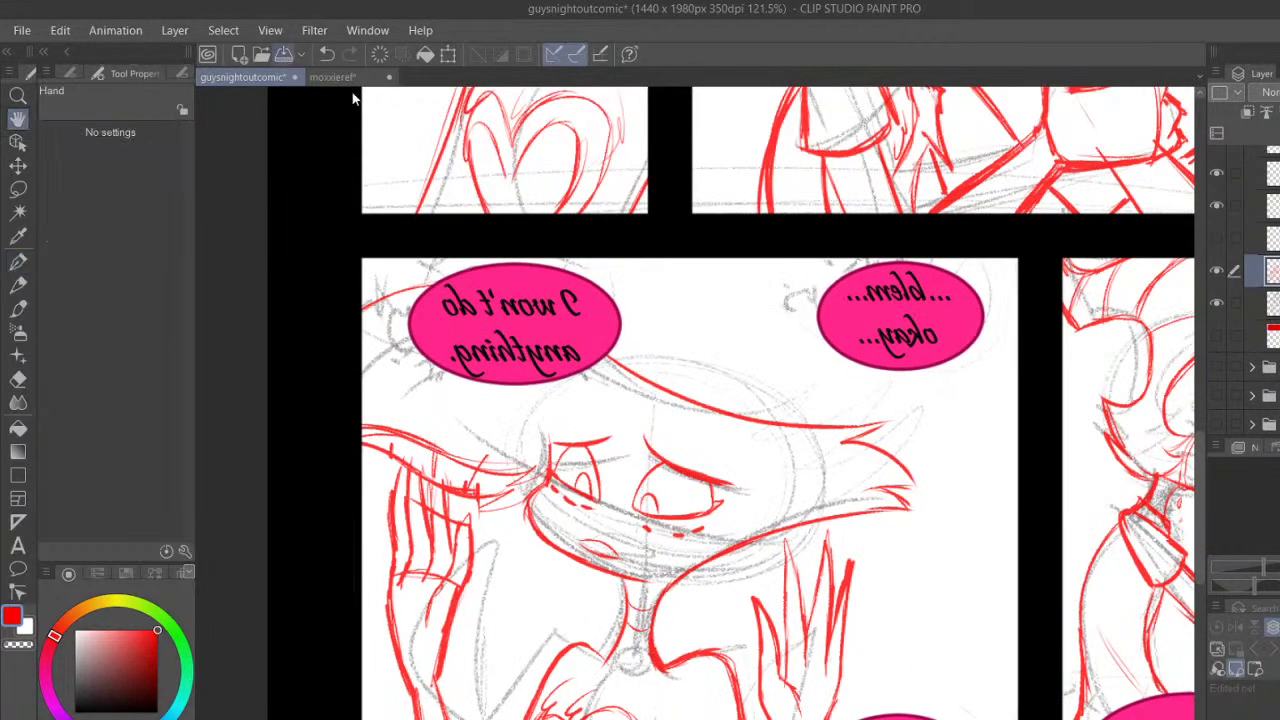
pyautogui.scroll(-1, 951, 369)
pyautogui.moveTo(995, 237); pyautogui.dragTo(992, 406)
pyautogui.scroll(-3, 985, 402)
pyautogui.moveTo(1015, 320); pyautogui.dragTo(683, 432)
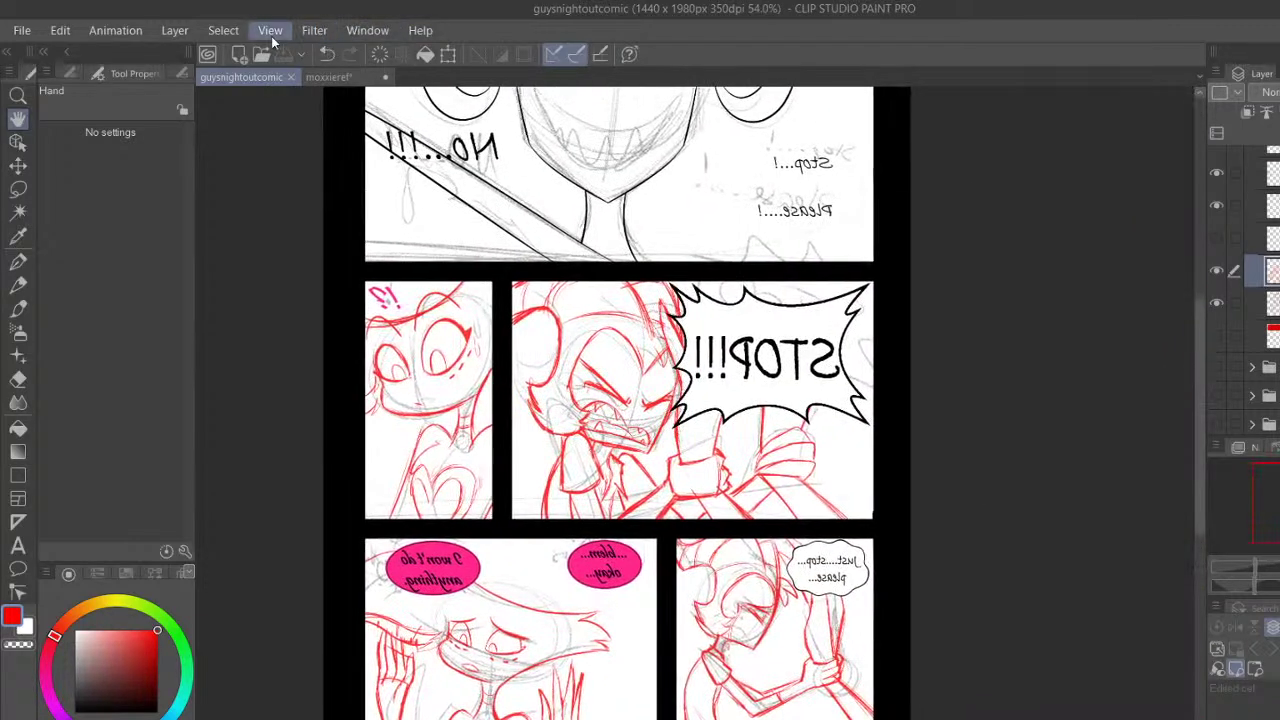
pyautogui.click(697, 181)
pyautogui.scroll(-2, 799, 360)
pyautogui.moveTo(800, 360)
pyautogui.mouseDown()
pyautogui.moveTo(643, 397)
pyautogui.moveTo(676, 350)
pyautogui.mouseUp()
pyautogui.click(1217, 302)
# Add three small freckle dots beneath the crying character's eye in the "Just....stop... please..." panel
pyautogui.scroll(2, 676, 350)
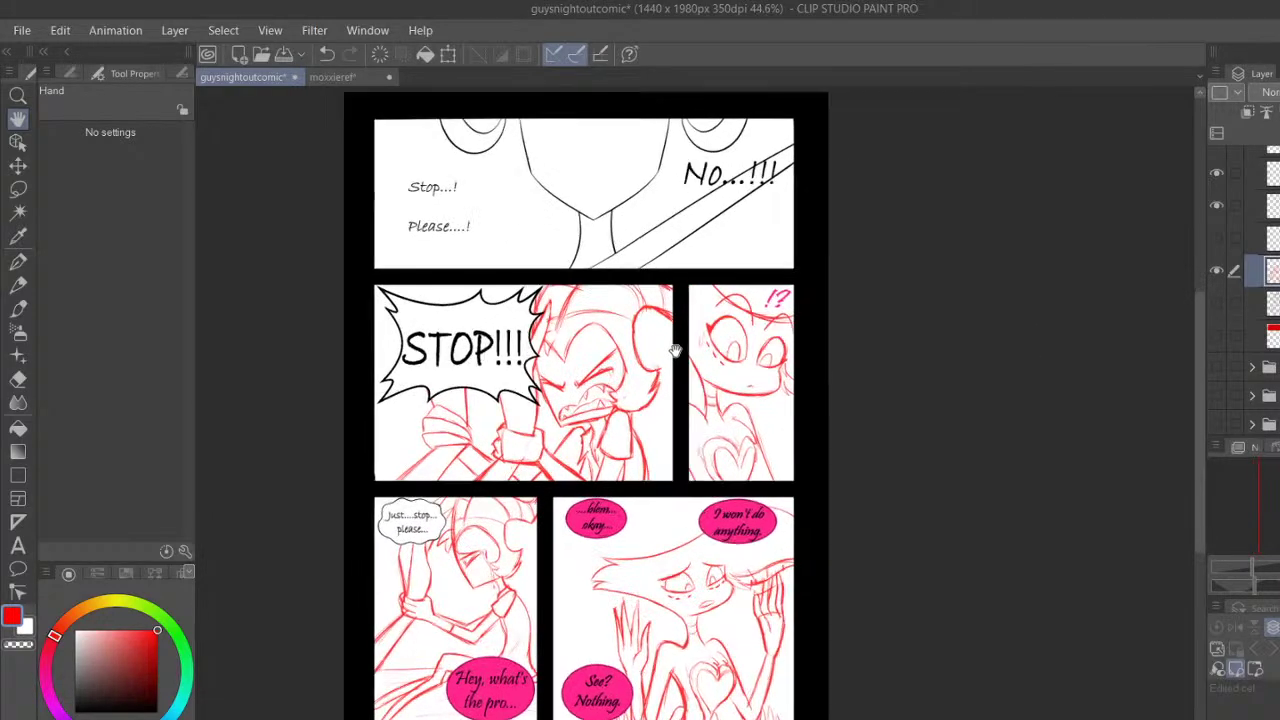
pyautogui.moveTo(624, 445); pyautogui.dragTo(723, 316)
pyautogui.scroll(5, 575, 480)
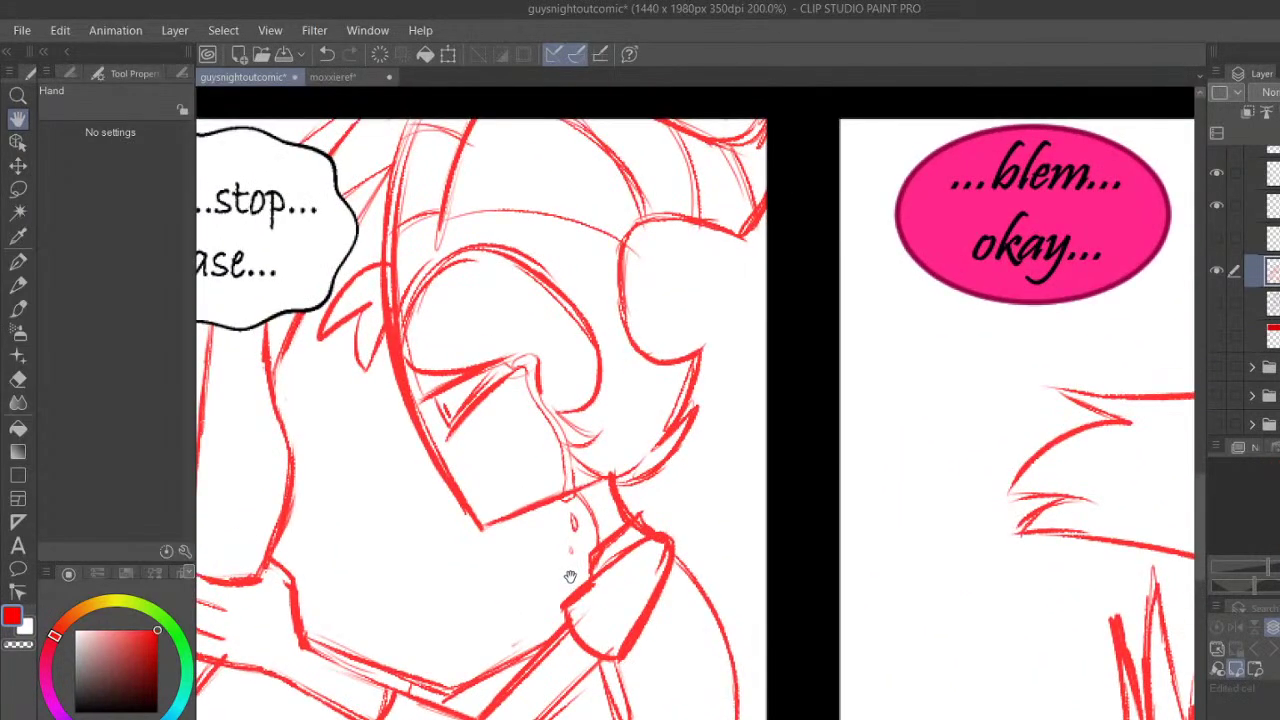
pyautogui.moveTo(500, 398); pyautogui.dragTo(497, 398)
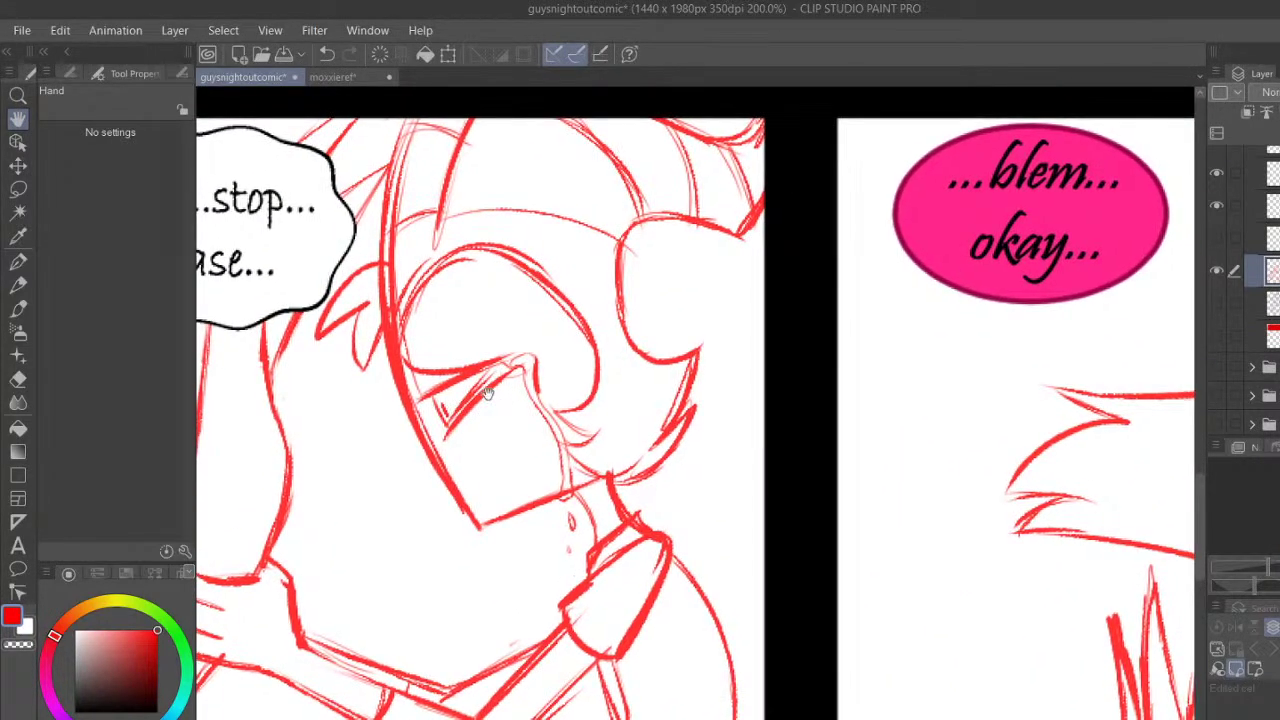
pyautogui.press('p')
pyautogui.click(502, 400)
pyautogui.click(516, 385)
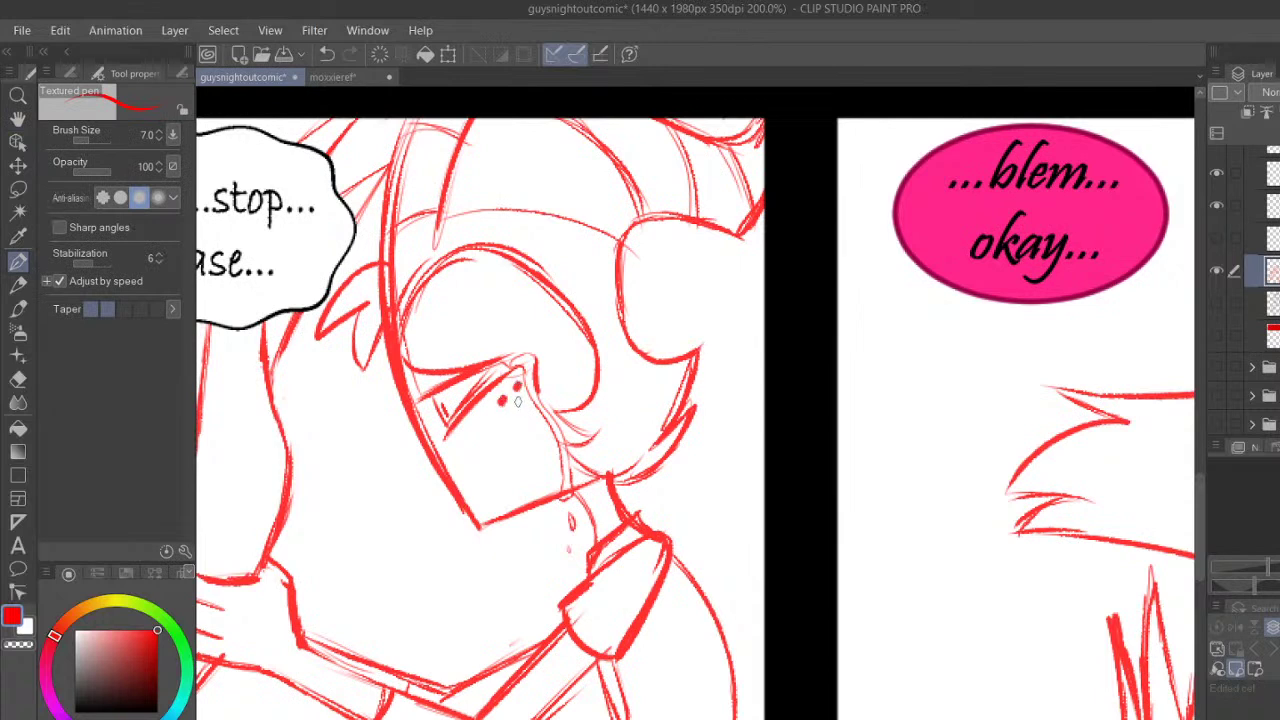
# Try a small mouth on the crying character's lower face and compare it with the layers' visibility toggled
pyautogui.moveTo(468, 500); pyautogui.dragTo(506, 474)
pyautogui.click(1217, 270)
pyautogui.click(1219, 303)
pyautogui.click(1221, 303)
pyautogui.click(1220, 303)
pyautogui.click(1220, 300)
pyautogui.click(1218, 270)
# Undo the trial mouth and draw a small open frown near the tip of the crying character's chin
pyautogui.click(325, 58)
pyautogui.click(323, 58)
pyautogui.click(324, 56)
pyautogui.click(324, 56)
pyautogui.click(350, 56)
pyautogui.click(350, 56)
pyautogui.moveTo(477, 519)
pyautogui.mouseDown()
pyautogui.moveTo(526, 478)
pyautogui.moveTo(485, 513)
pyautogui.moveTo(526, 480)
pyautogui.moveTo(502, 479)
pyautogui.moveTo(529, 481)
pyautogui.moveTo(501, 490)
pyautogui.mouseUp()
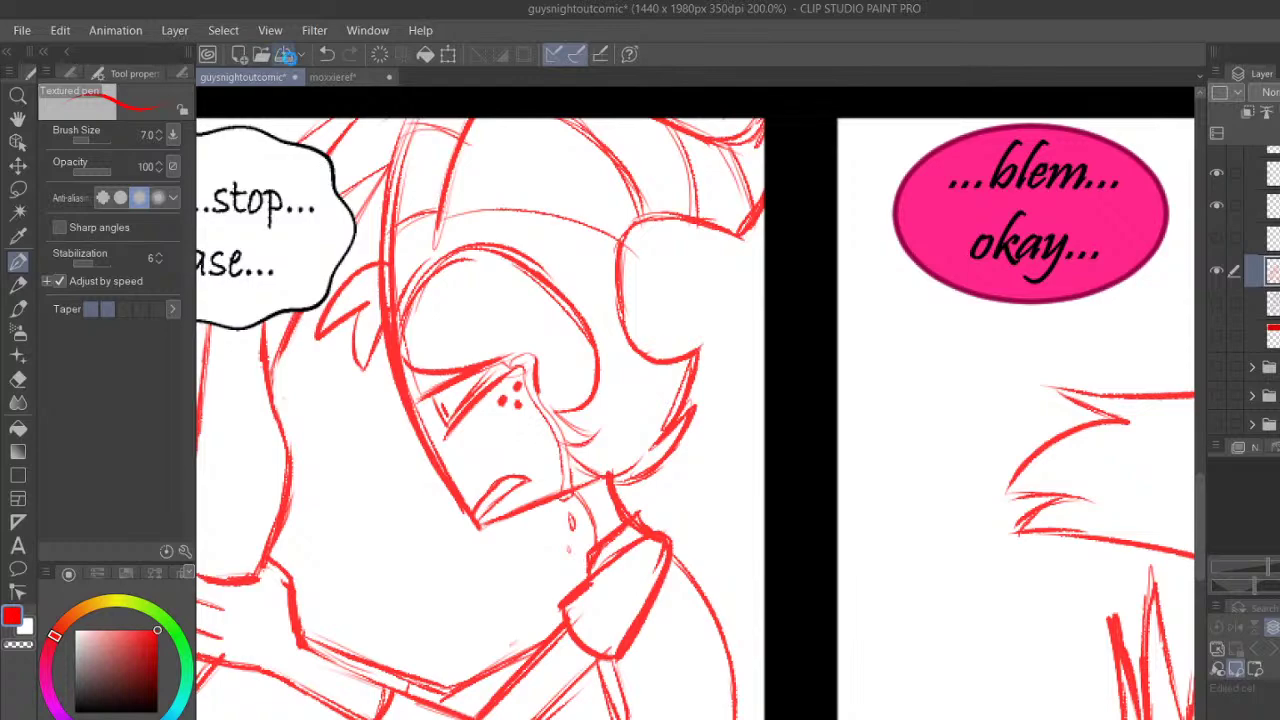
# Review the whole page's red line art with the grey sketch layer toggled, and save the comic file
pyautogui.scroll(-2, 406, 305)
pyautogui.click(18, 119)
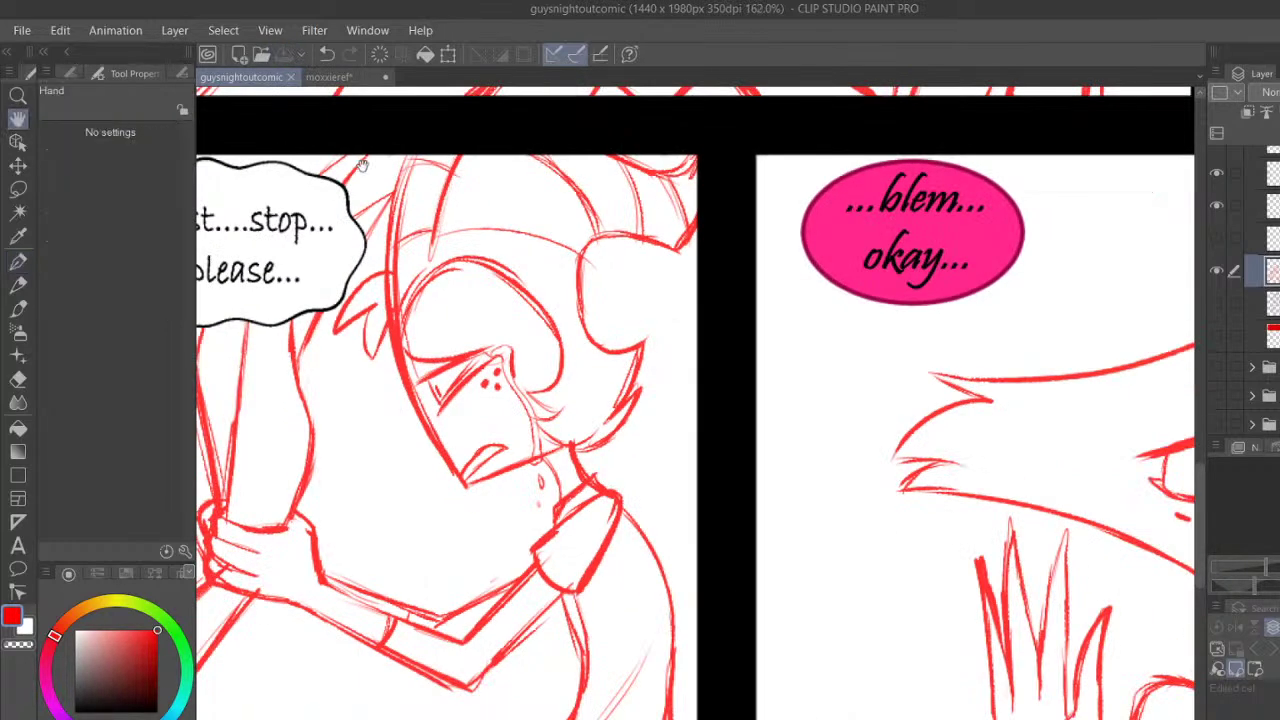
pyautogui.moveTo(435, 184); pyautogui.dragTo(477, 363)
pyautogui.scroll(-6, 507, 361)
pyautogui.scroll(-3, 677, 328)
pyautogui.moveTo(726, 233); pyautogui.dragTo(610, 347)
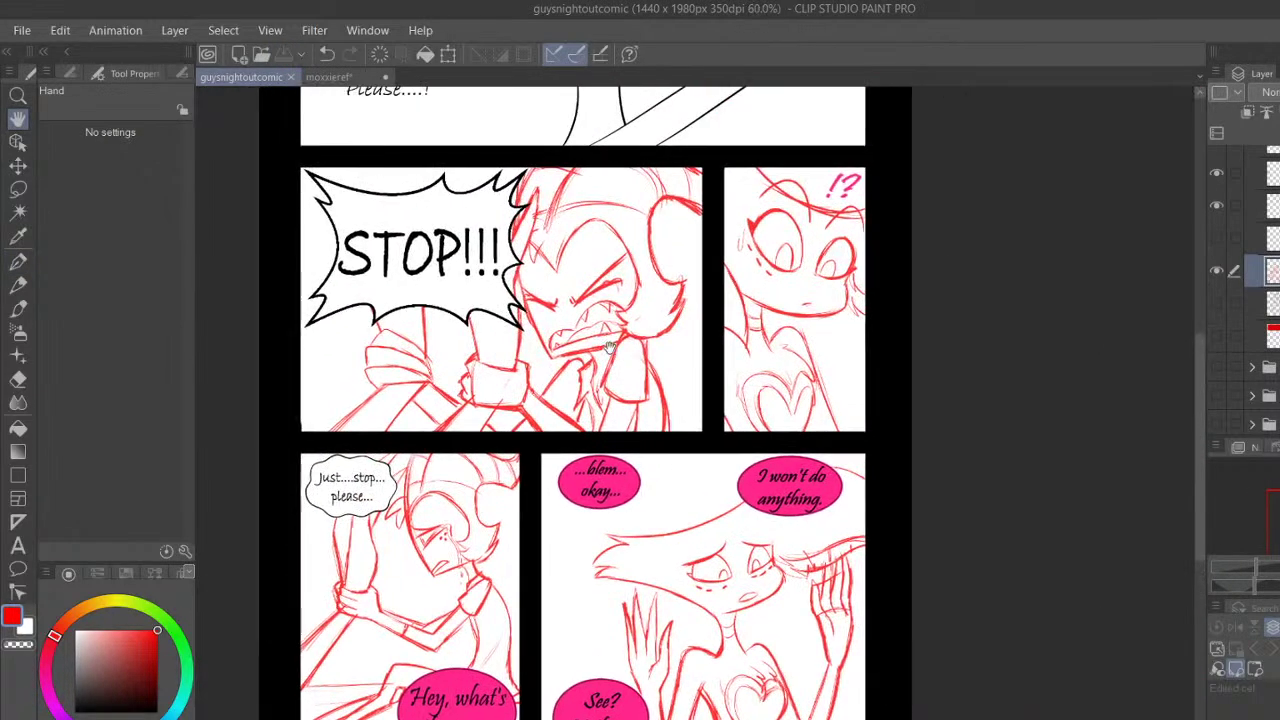
pyautogui.scroll(-3, 610, 346)
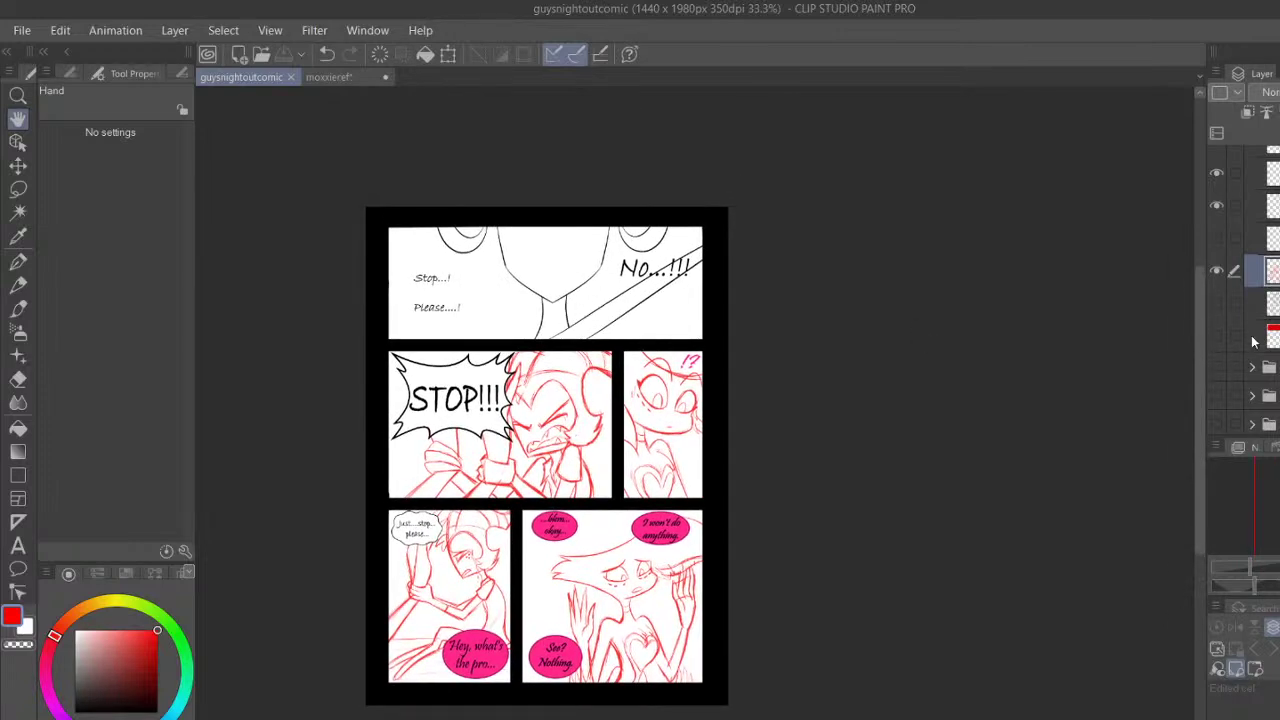
pyautogui.click(1217, 297)
pyautogui.click(1217, 297)
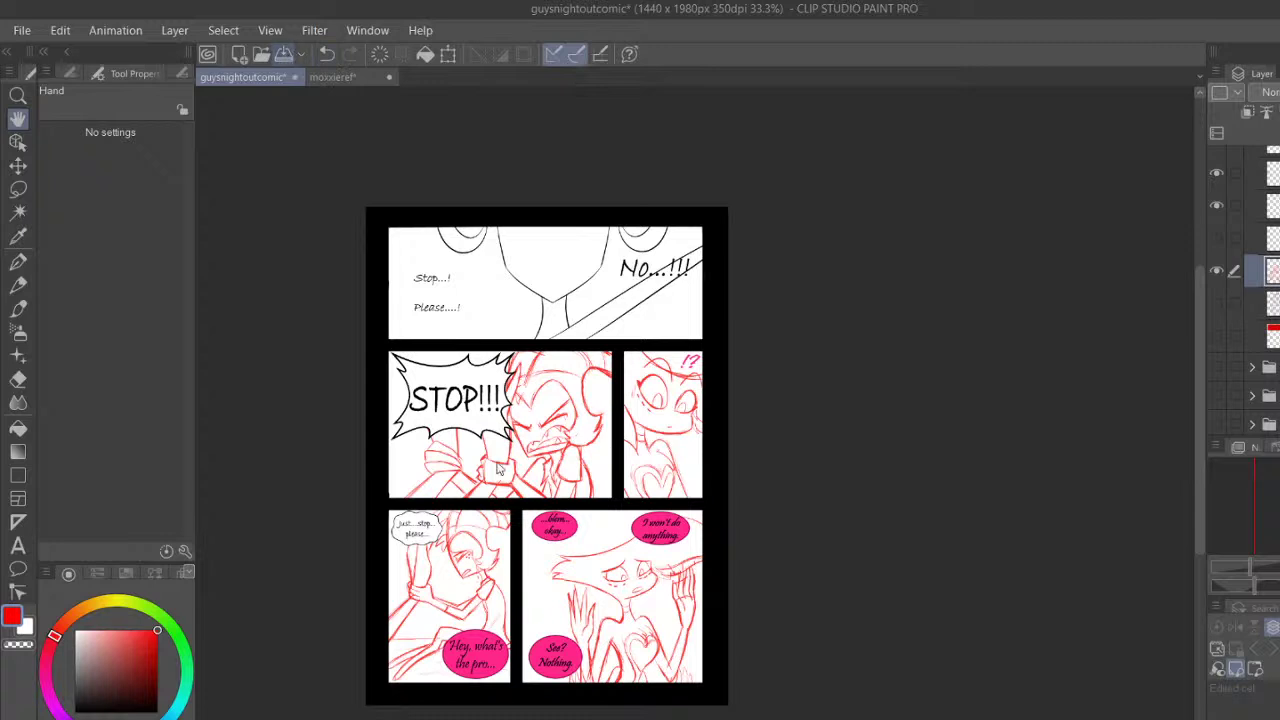
pyautogui.click(283, 54)
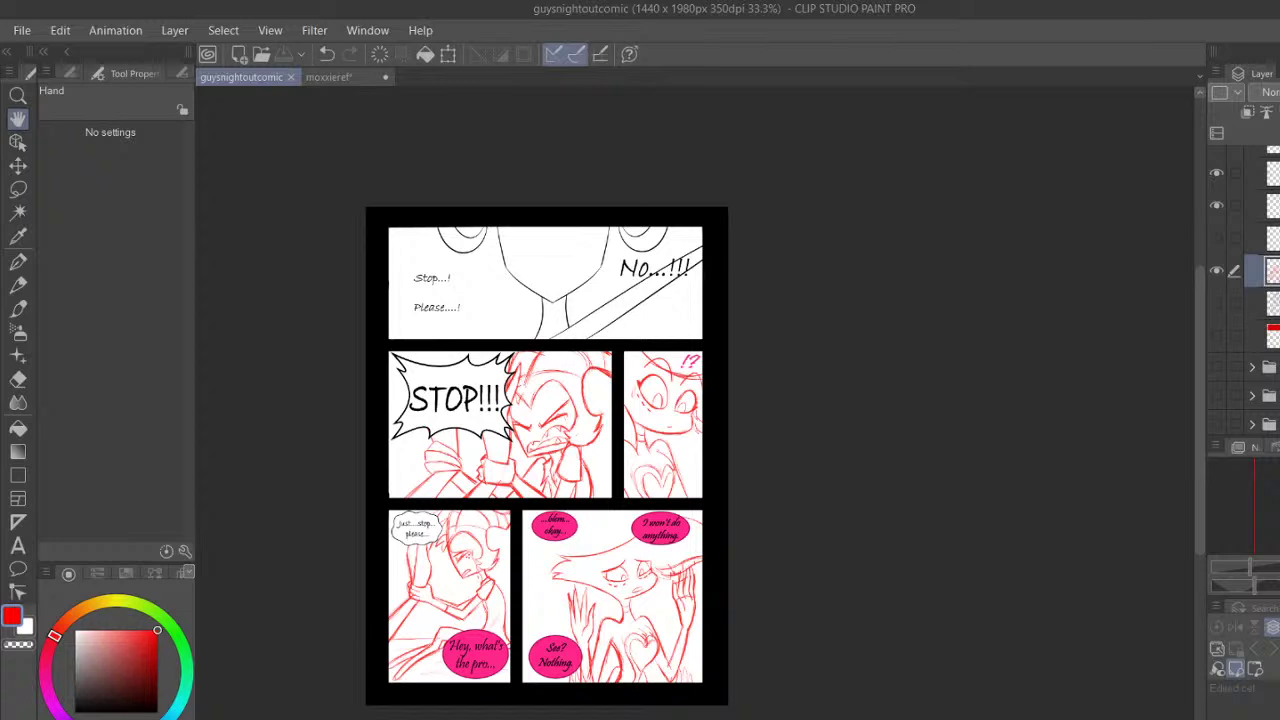
# Collapse the finished page's layer folder and hide it
pyautogui.moveTo(968, 408); pyautogui.dragTo(1066, 383)
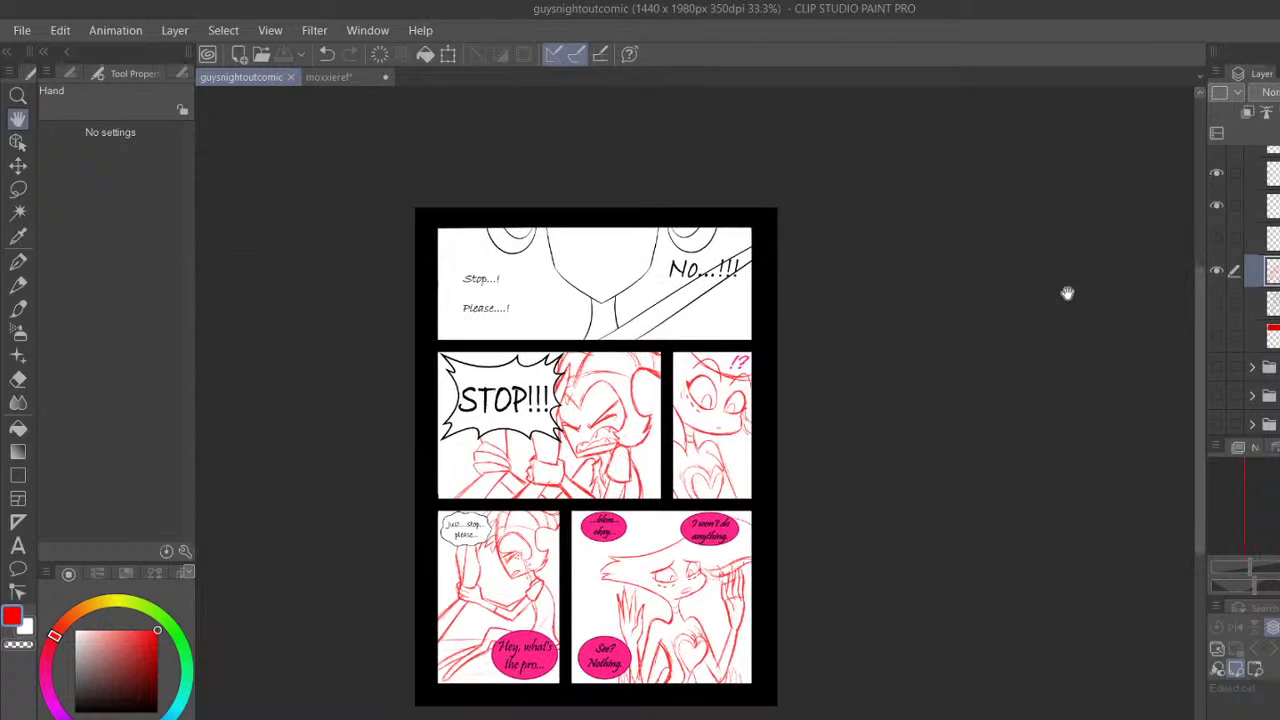
pyautogui.scroll(4, 1068, 293)
pyautogui.scroll(3, 1270, 262)
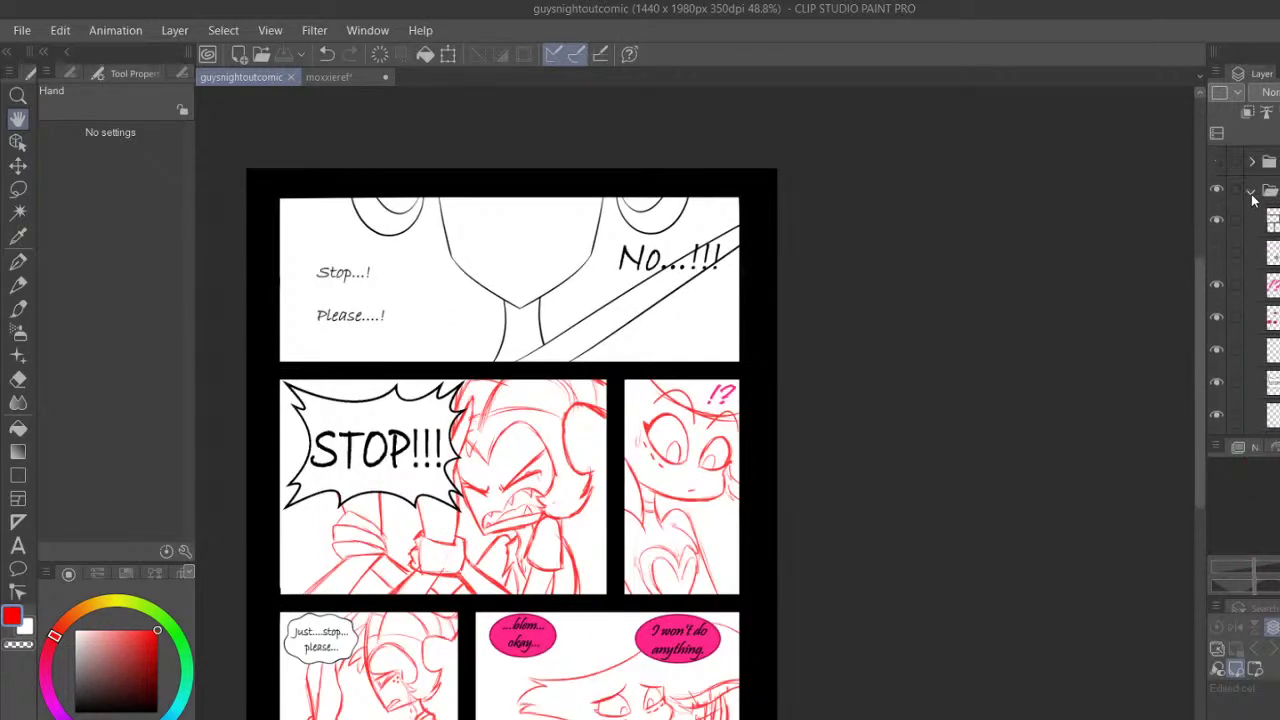
pyautogui.click(1251, 190)
pyautogui.click(1216, 190)
# Show the layer folder of another page's grey rough sketch and examine the worried horned character's face
pyautogui.scroll(3, 1250, 300)
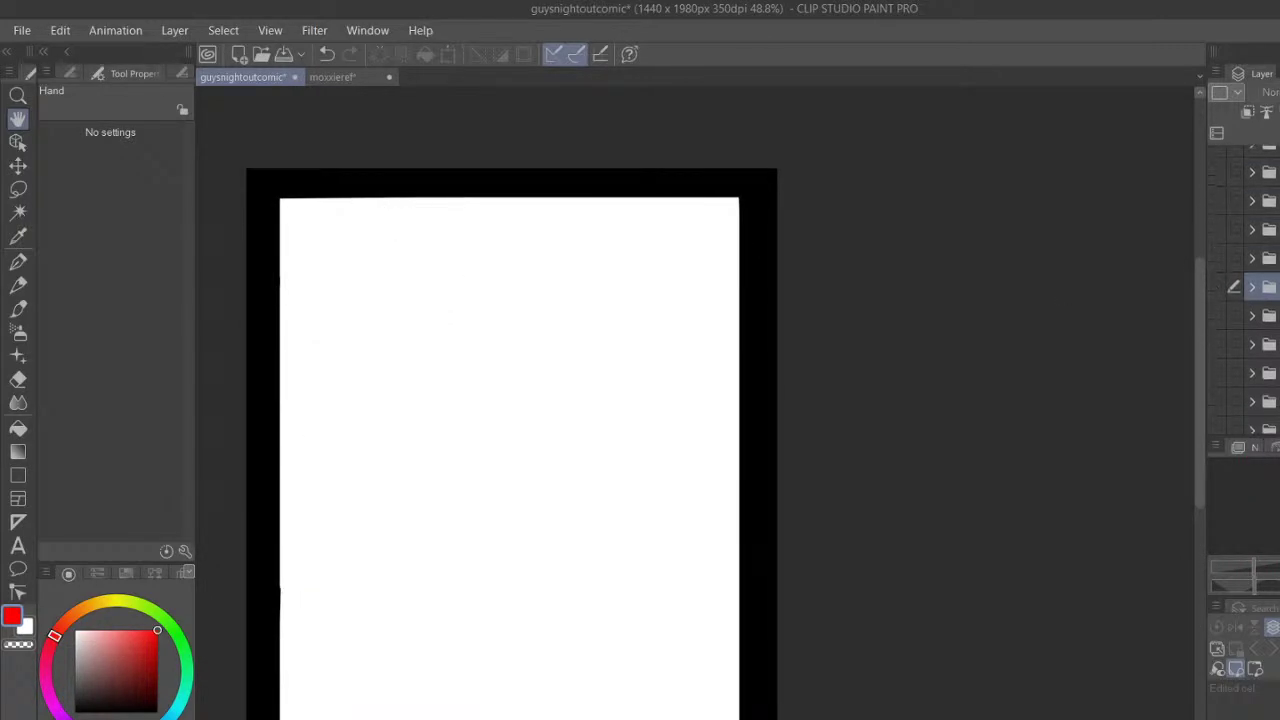
pyautogui.click(1217, 201)
pyautogui.click(1217, 203)
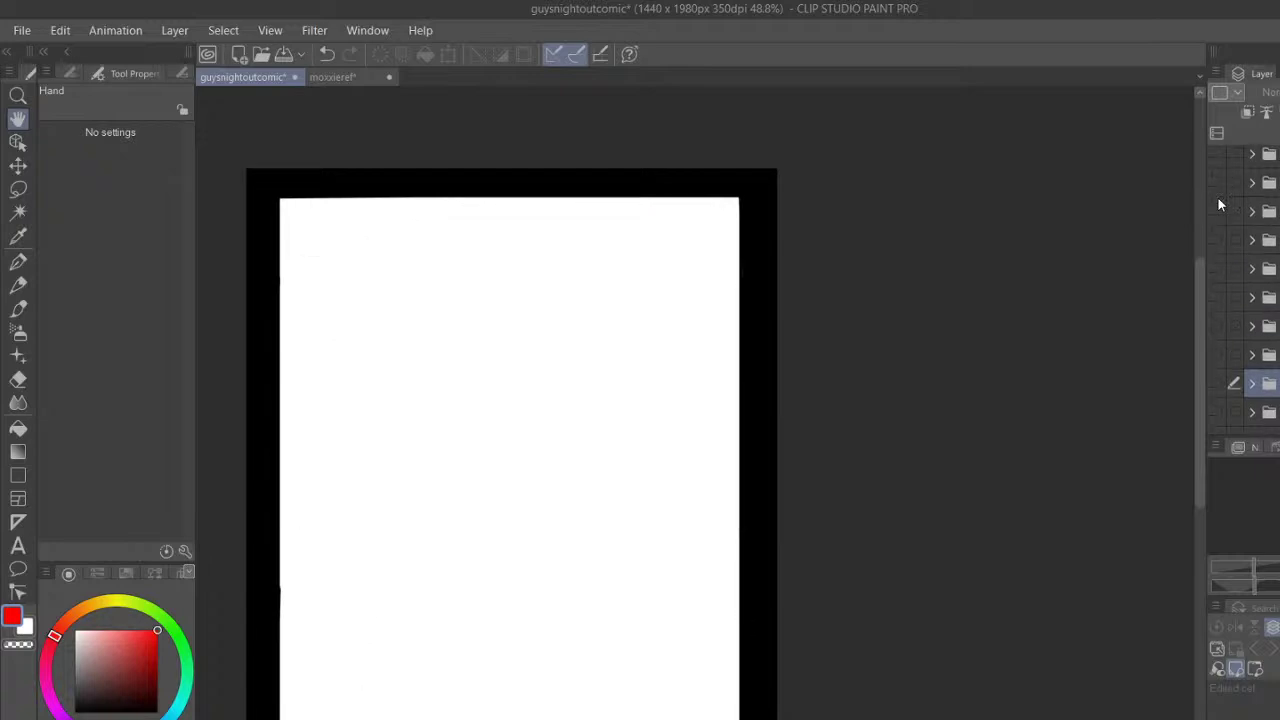
pyautogui.scroll(3, 1218, 205)
pyautogui.click(1218, 205)
pyautogui.click(1217, 205)
pyautogui.click(1217, 205)
pyautogui.scroll(4, 1051, 391)
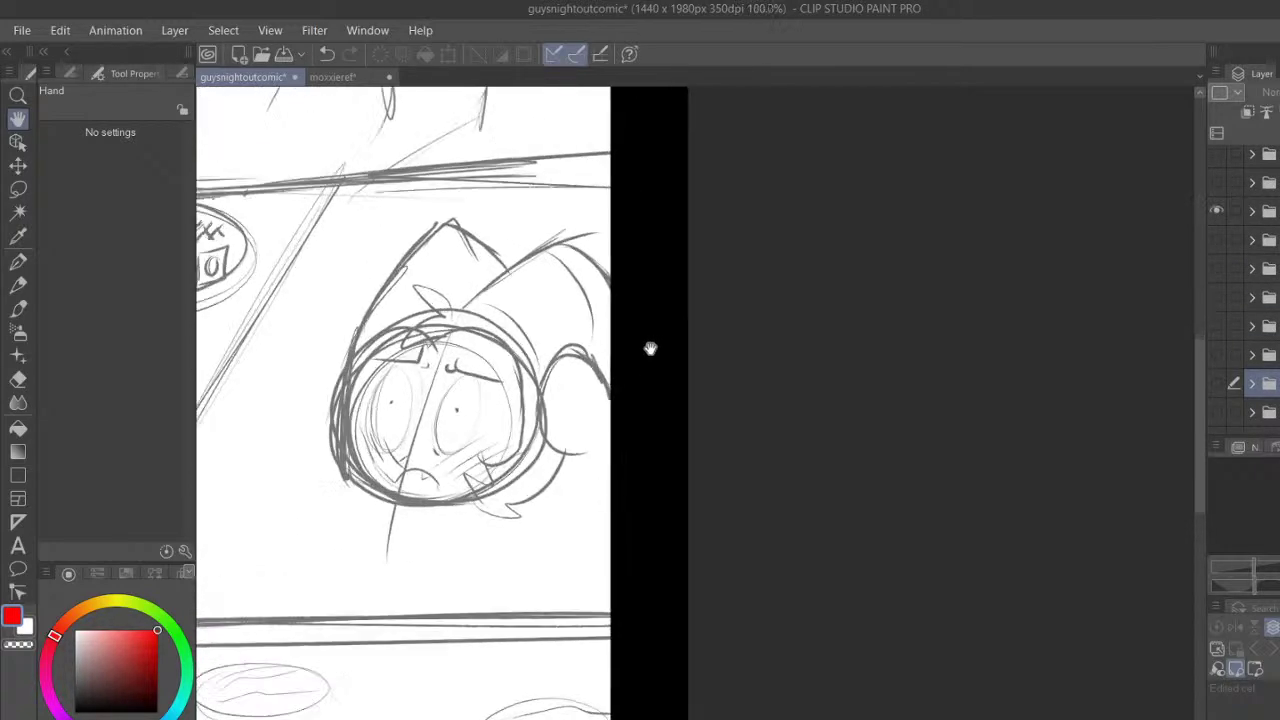
pyautogui.scroll(4, 650, 348)
pyautogui.moveTo(789, 374); pyautogui.dragTo(808, 362)
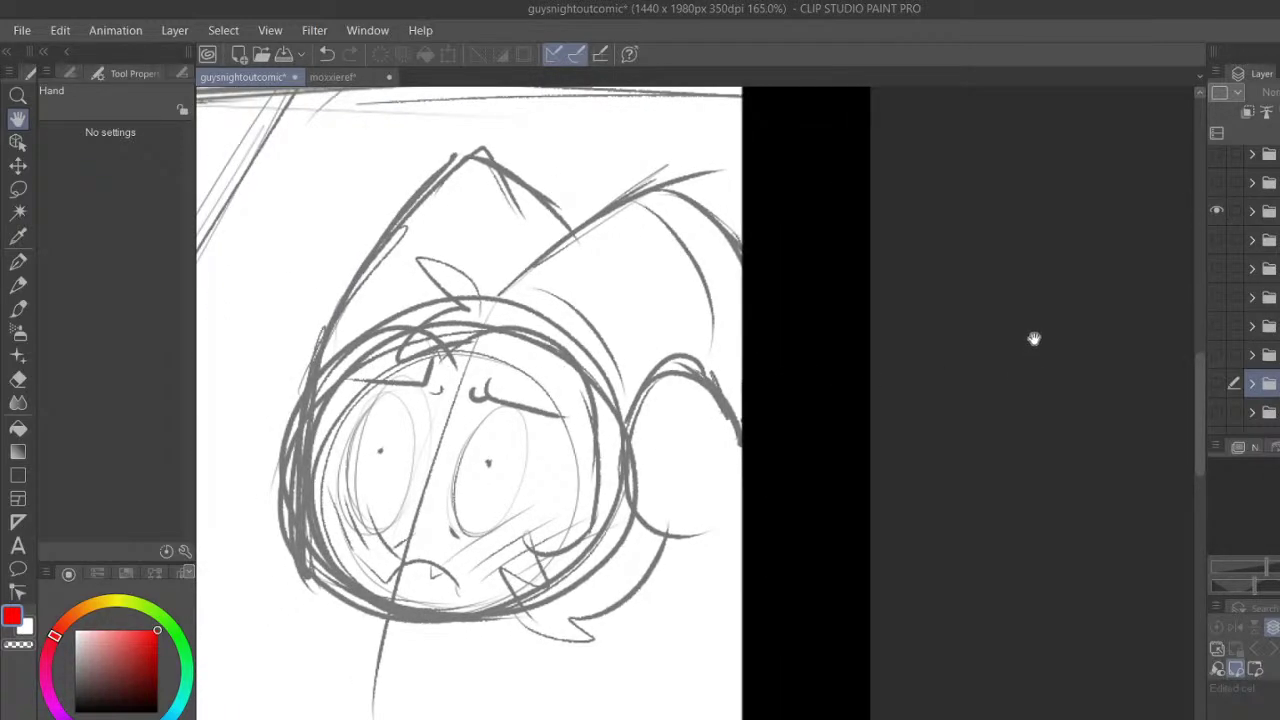
# Hide the worried horned character's page and preview the neighbouring page folders one at a time
pyautogui.scroll(-1, 1035, 338)
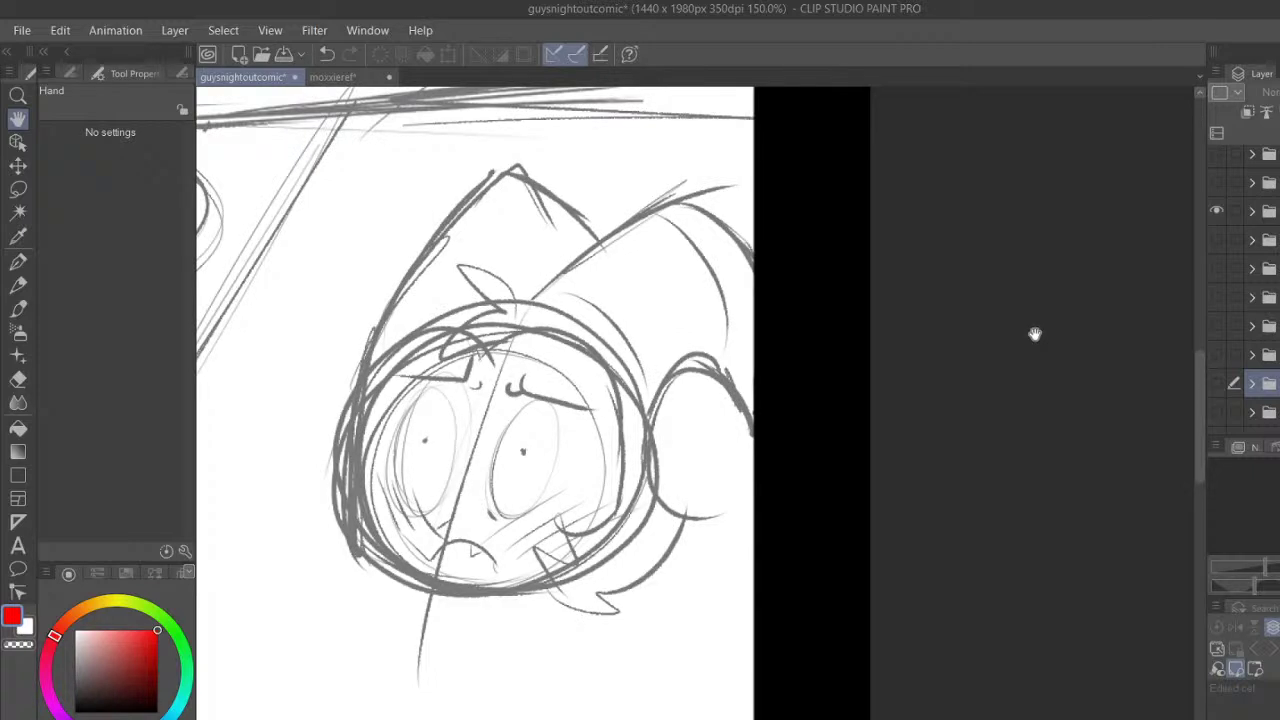
pyautogui.click(1214, 209)
pyautogui.click(1217, 182)
pyautogui.click(1215, 182)
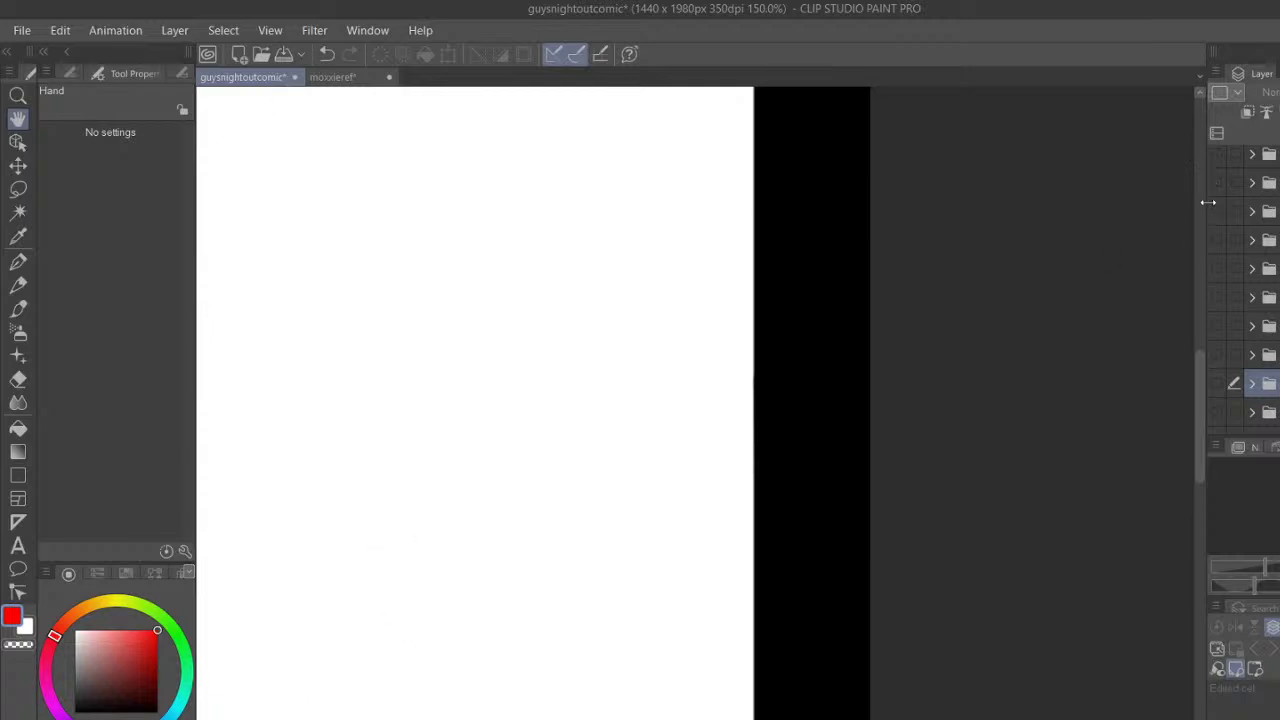
pyautogui.click(1220, 180)
pyautogui.click(1220, 180)
pyautogui.click(1215, 157)
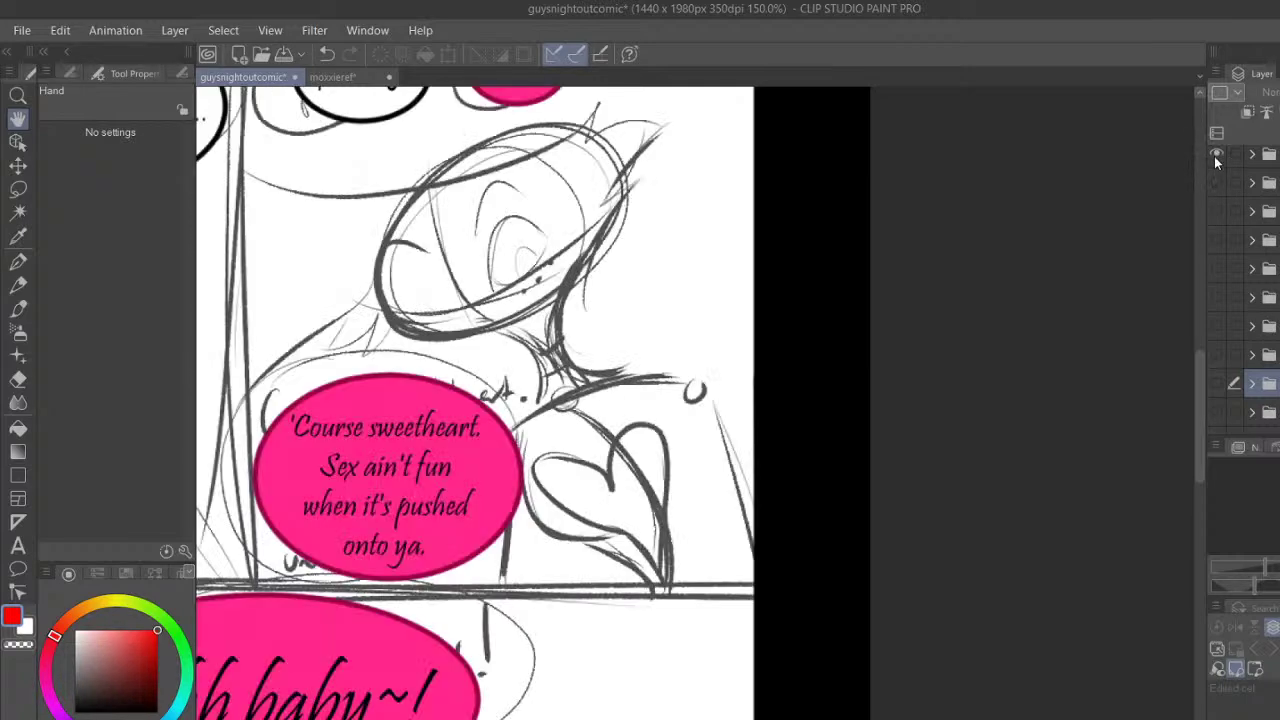
pyautogui.click(1214, 156)
pyautogui.moveTo(967, 253); pyautogui.dragTo(1062, 498)
pyautogui.scroll(-5, 1062, 496)
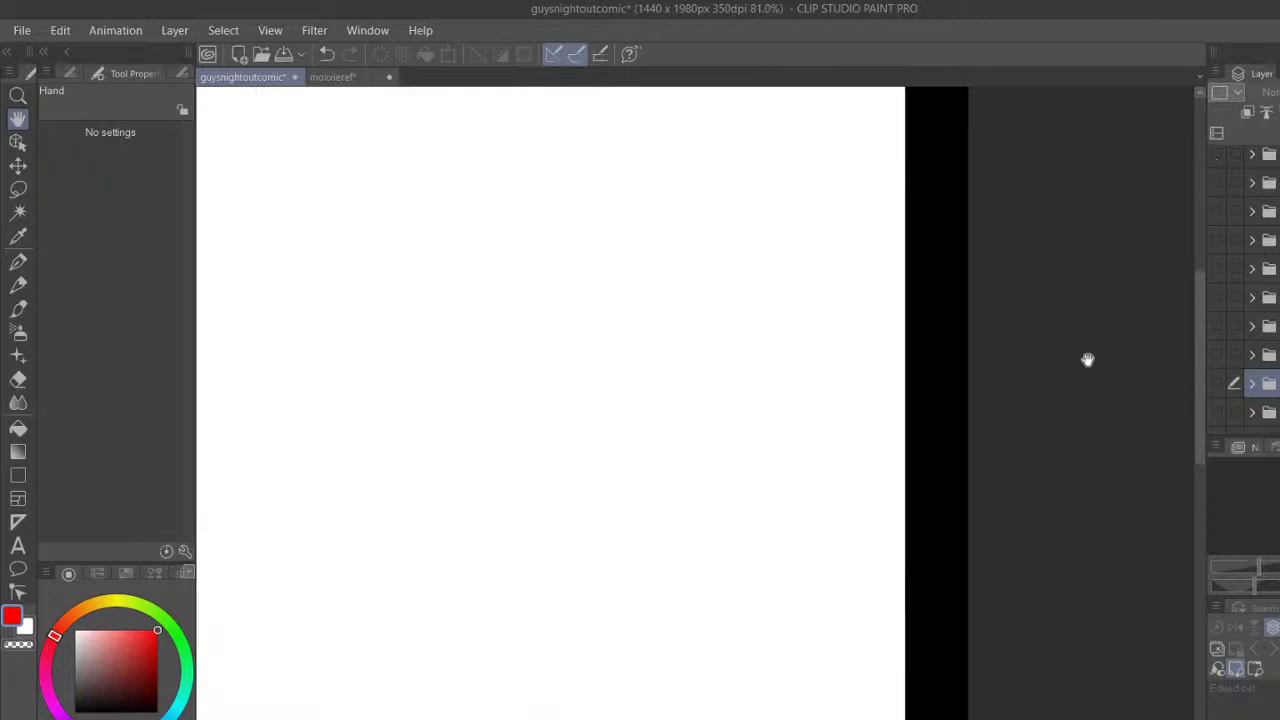
# Compare the "Alright smalls, time's up." page with the worried horned character's grey rough, and hide both page folders
pyautogui.click(1211, 213)
pyautogui.click(1211, 213)
pyautogui.click(1223, 153)
pyautogui.click(1217, 211)
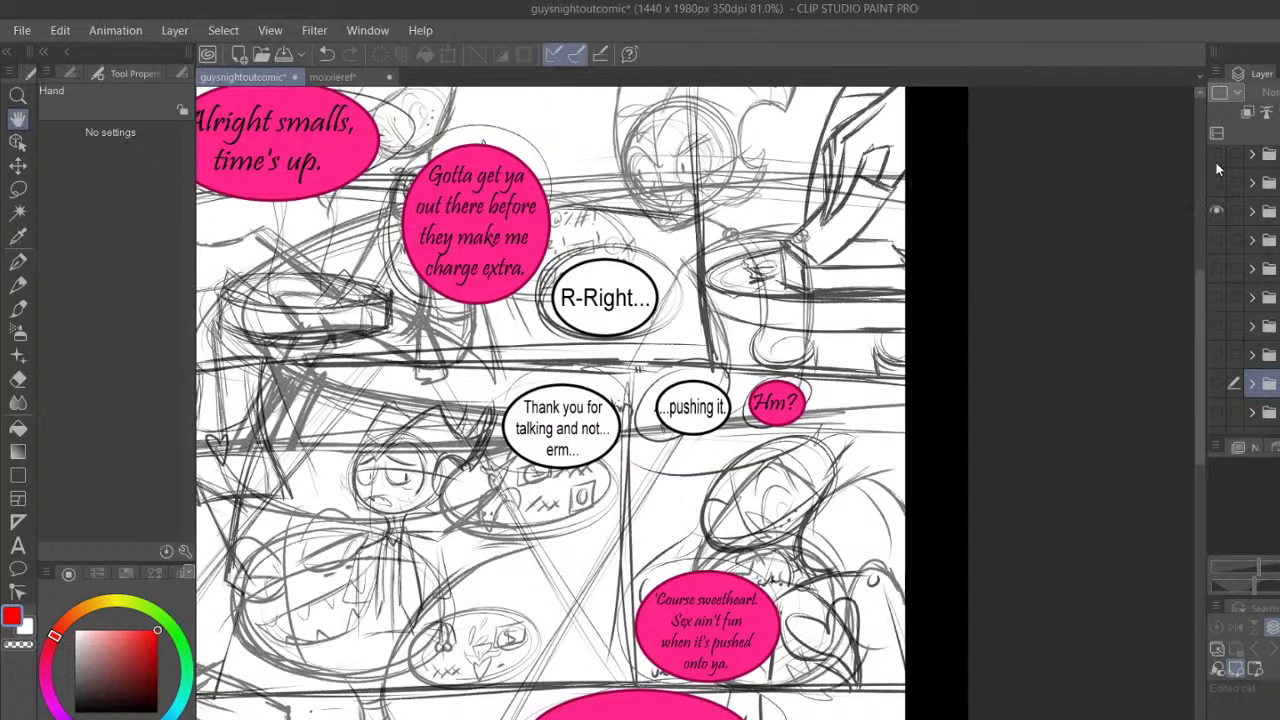
pyautogui.click(1217, 155)
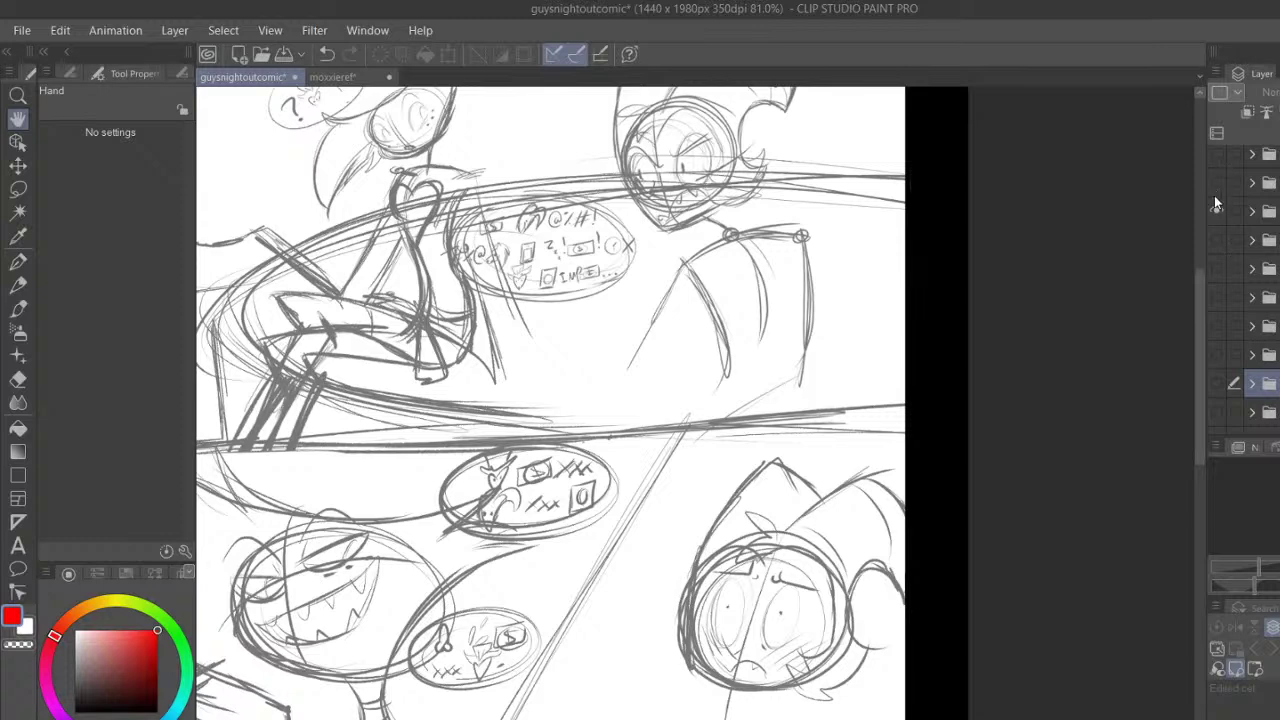
pyautogui.click(1215, 205)
pyautogui.click(1260, 266)
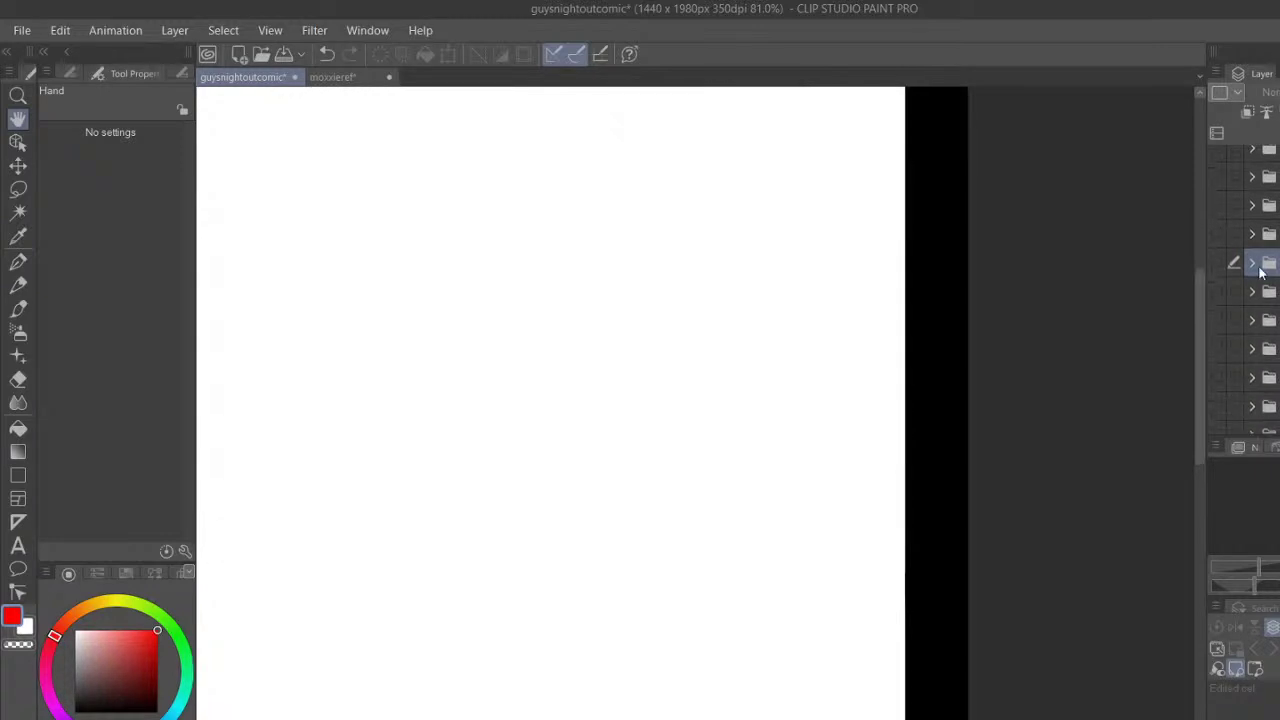
# Preview the red-lined "STOP!!!" page and the "Talking... I wouldn't mind that." and "Take care, sugah." rough pages, hiding each again
pyautogui.click(1224, 262)
pyautogui.moveTo(843, 249); pyautogui.dragTo(920, 181)
pyautogui.scroll(-2, 884, 438)
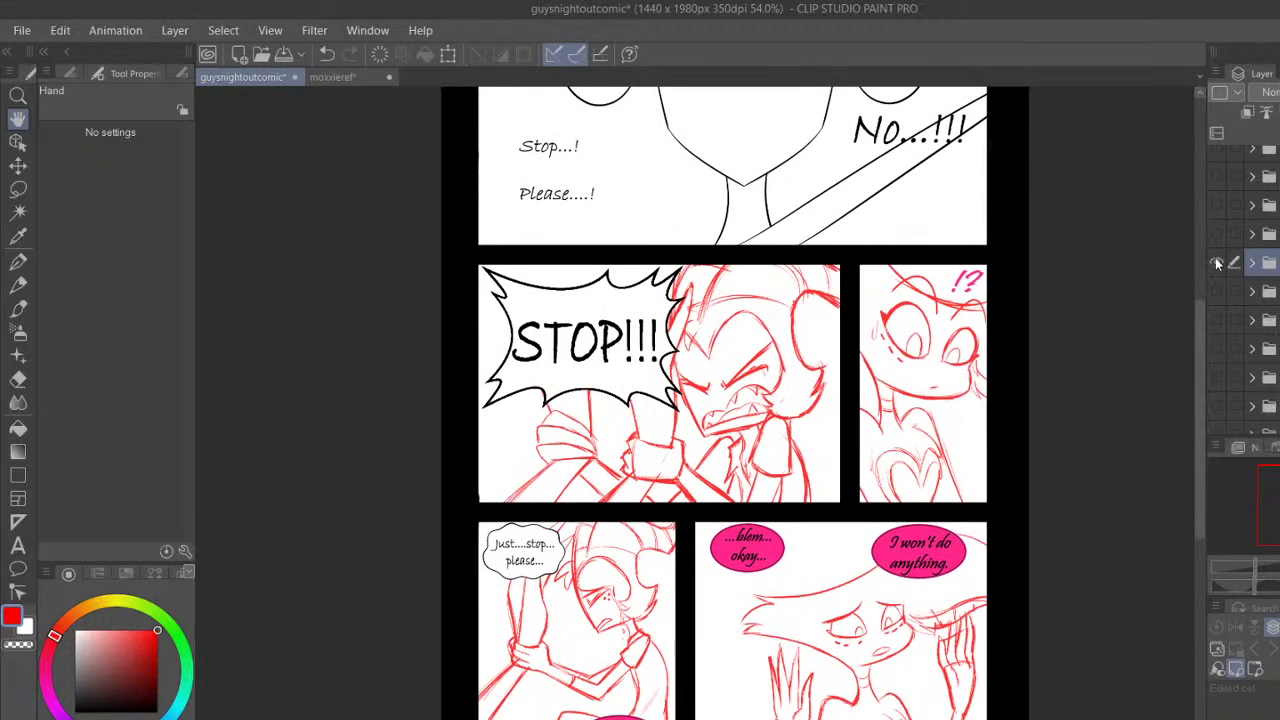
pyautogui.click(1218, 263)
pyautogui.scroll(2, 1212, 214)
pyautogui.click(1215, 216)
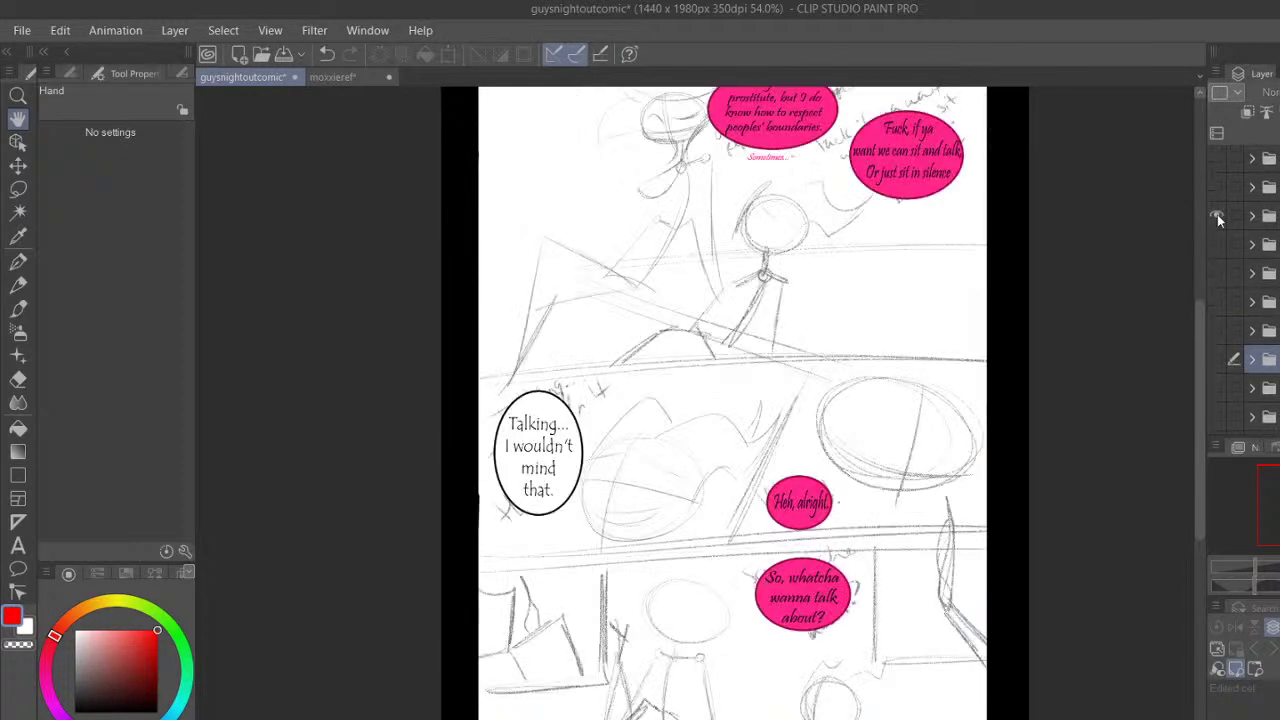
pyautogui.click(1218, 216)
pyautogui.click(1218, 188)
pyautogui.click(1218, 188)
pyautogui.scroll(2, 1218, 188)
pyautogui.click(1217, 195)
pyautogui.click(1218, 199)
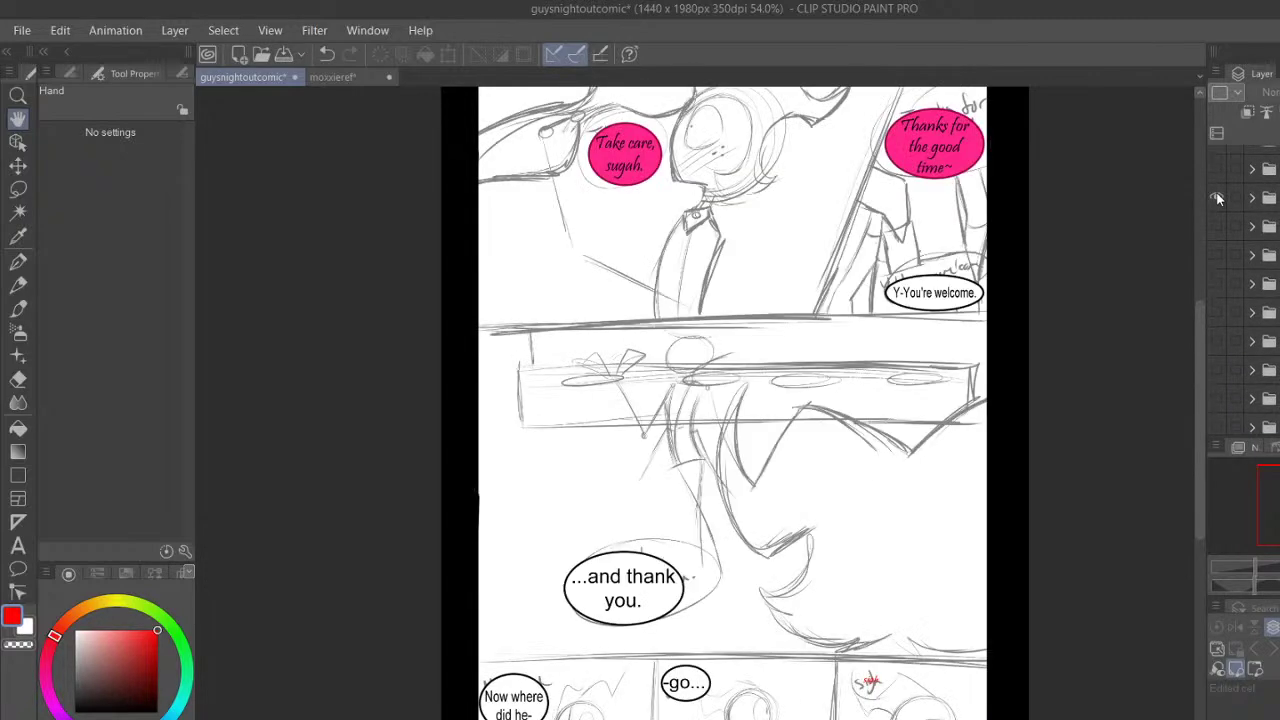
pyautogui.scroll(-1, 1218, 199)
pyautogui.click(1220, 175)
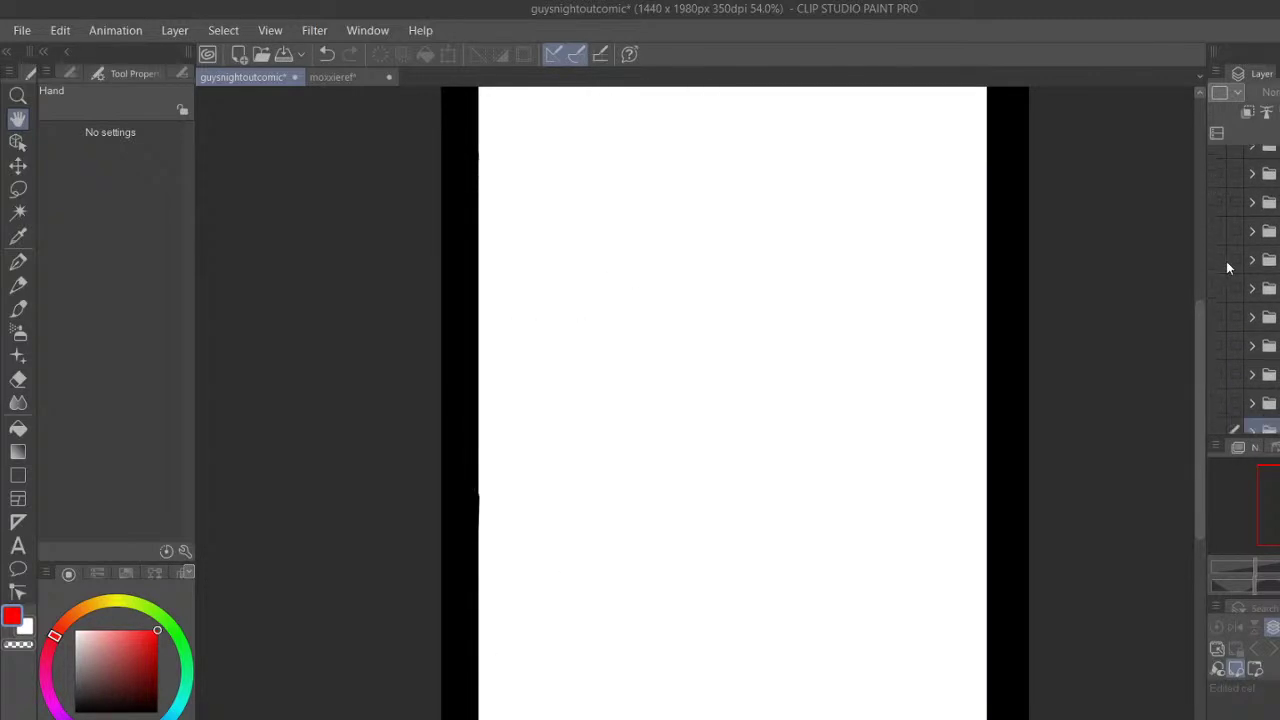
# Check the remaining page folders up to the "Alright smalls, time's up." rough page, and hide them again
pyautogui.click(1218, 260)
pyautogui.click(1218, 250)
pyautogui.click(1219, 231)
pyautogui.click(1219, 230)
pyautogui.click(1218, 214)
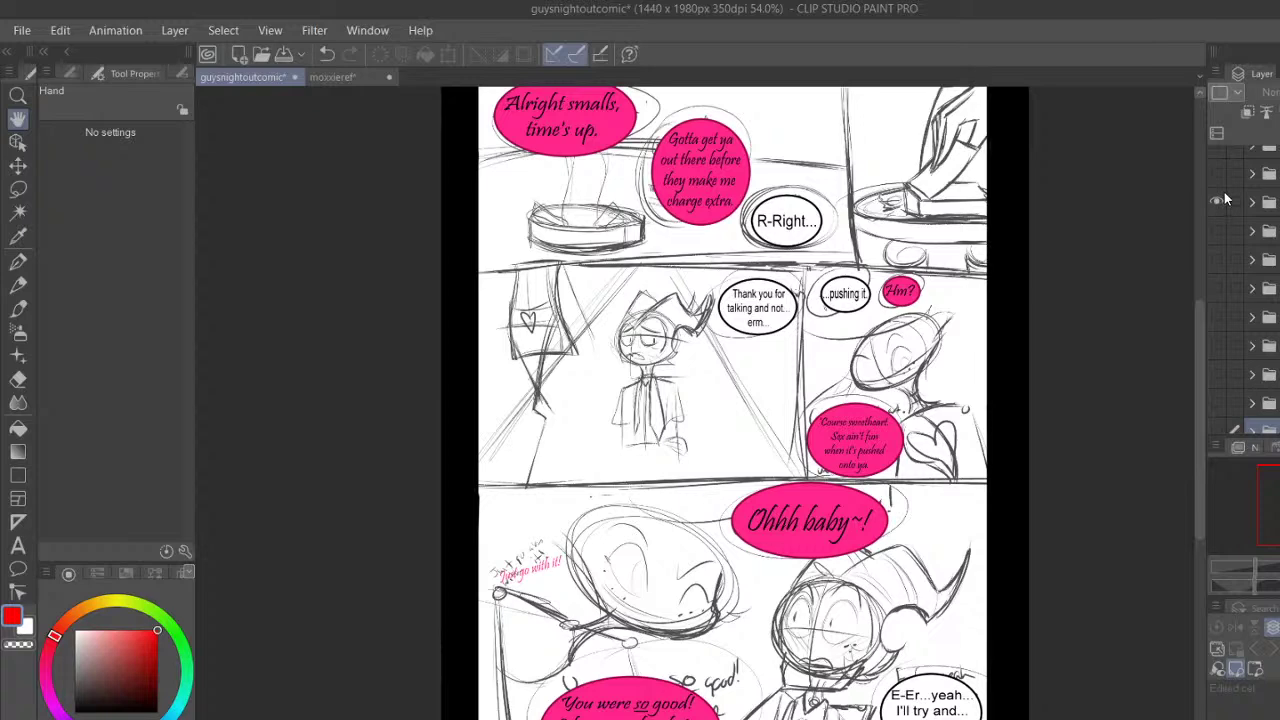
pyautogui.click(1218, 201)
pyautogui.scroll(1, 1223, 293)
# Show the "STOP!!!" page's folder, expand it and select its red line art layer
pyautogui.click(1257, 359)
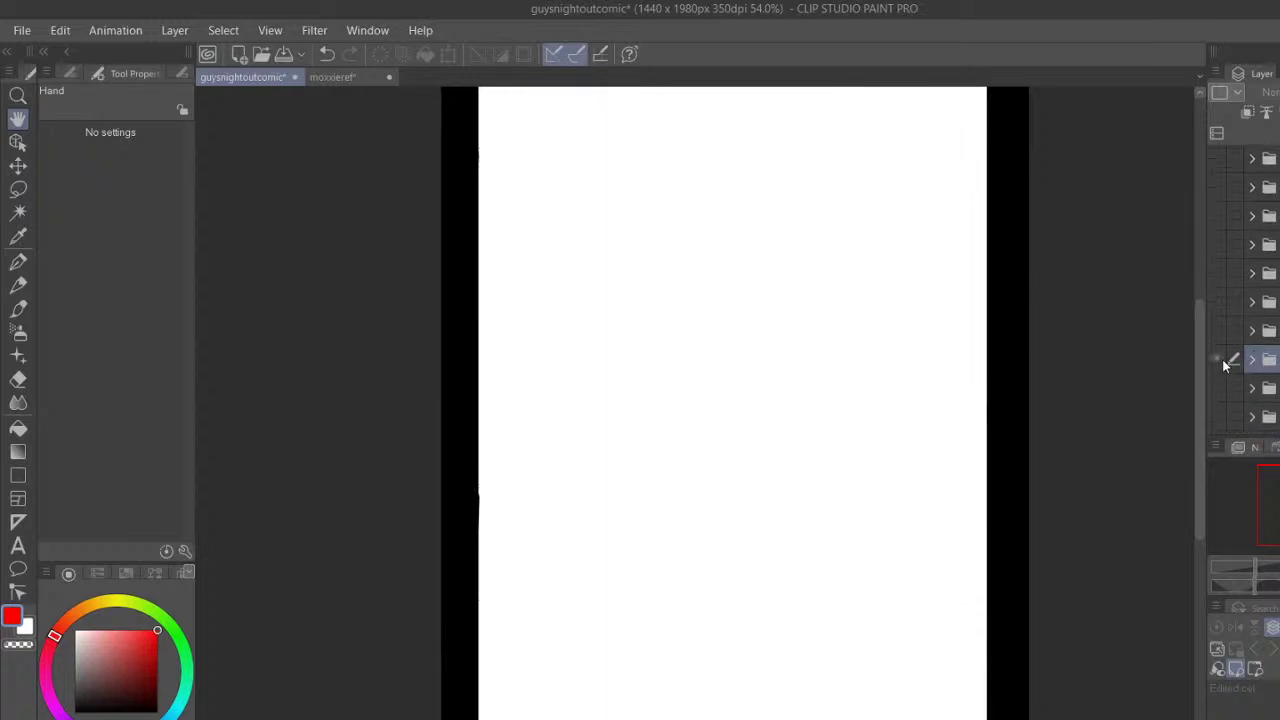
pyautogui.click(1219, 360)
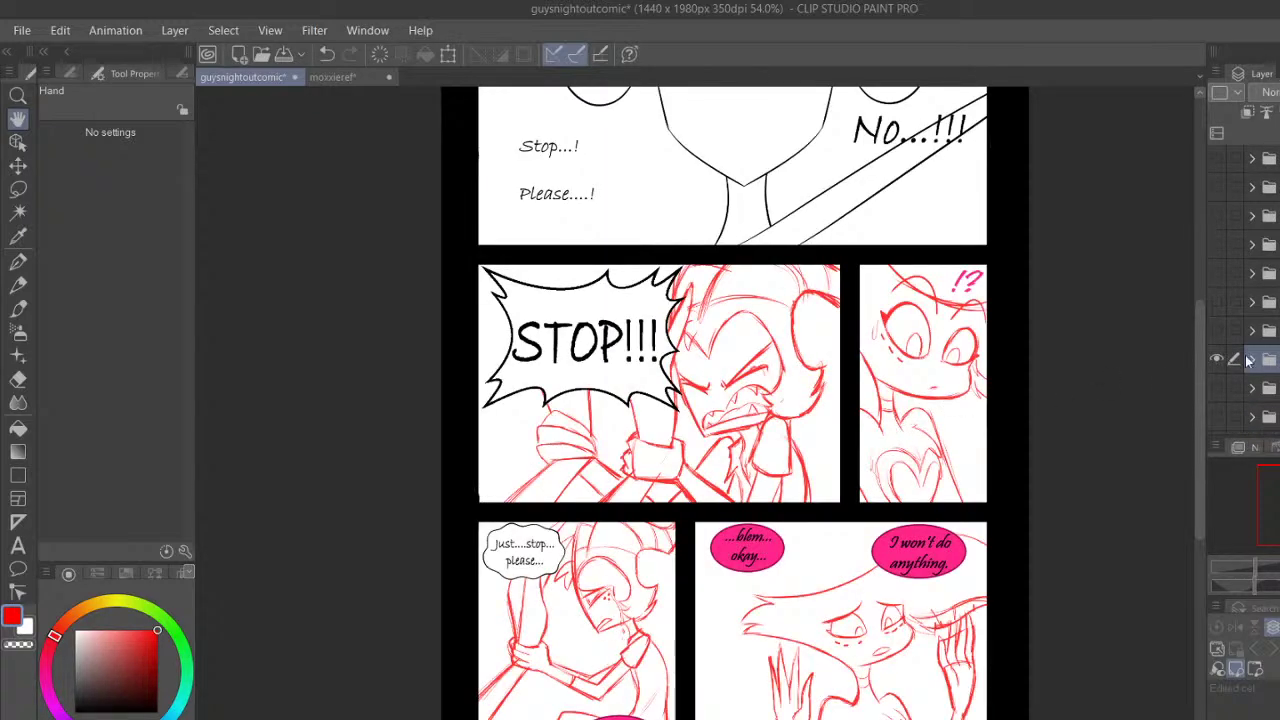
pyautogui.click(1251, 360)
pyautogui.scroll(-3, 1262, 300)
pyautogui.click(1266, 367)
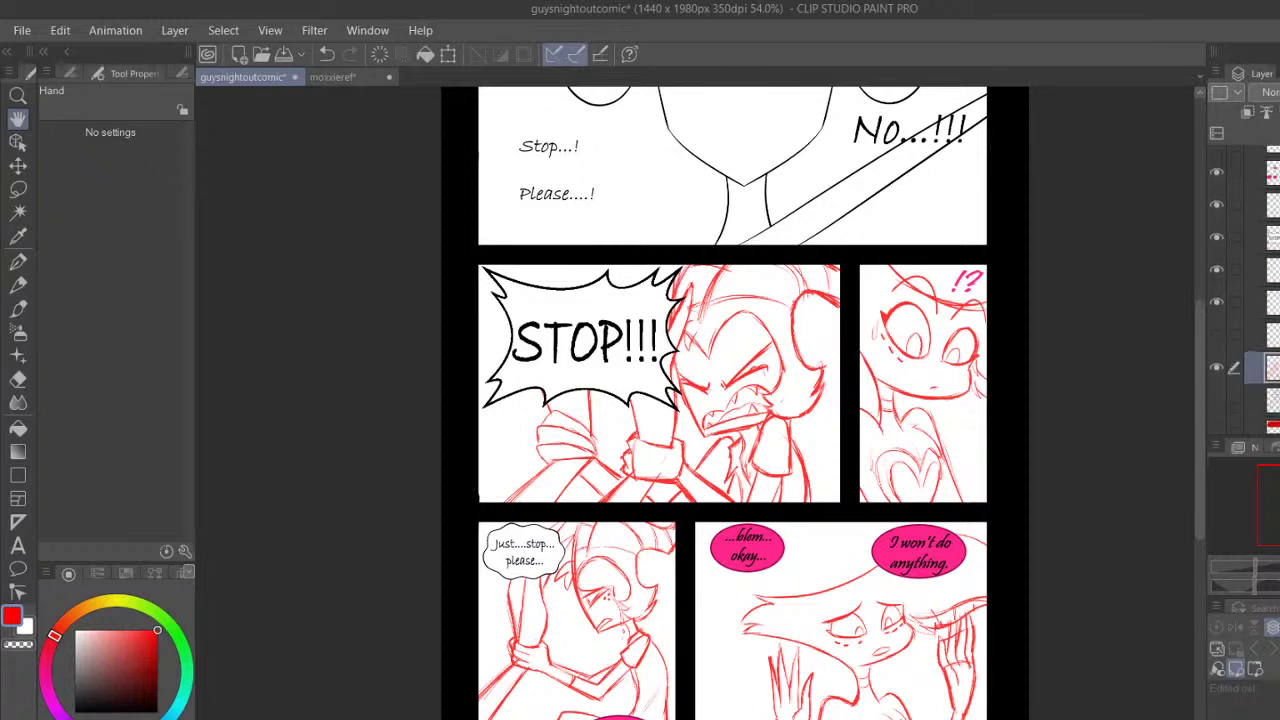
# Save both the comic and the moxxieref reference document, and return to the comic
pyautogui.moveTo(722, 329); pyautogui.dragTo(730, 339)
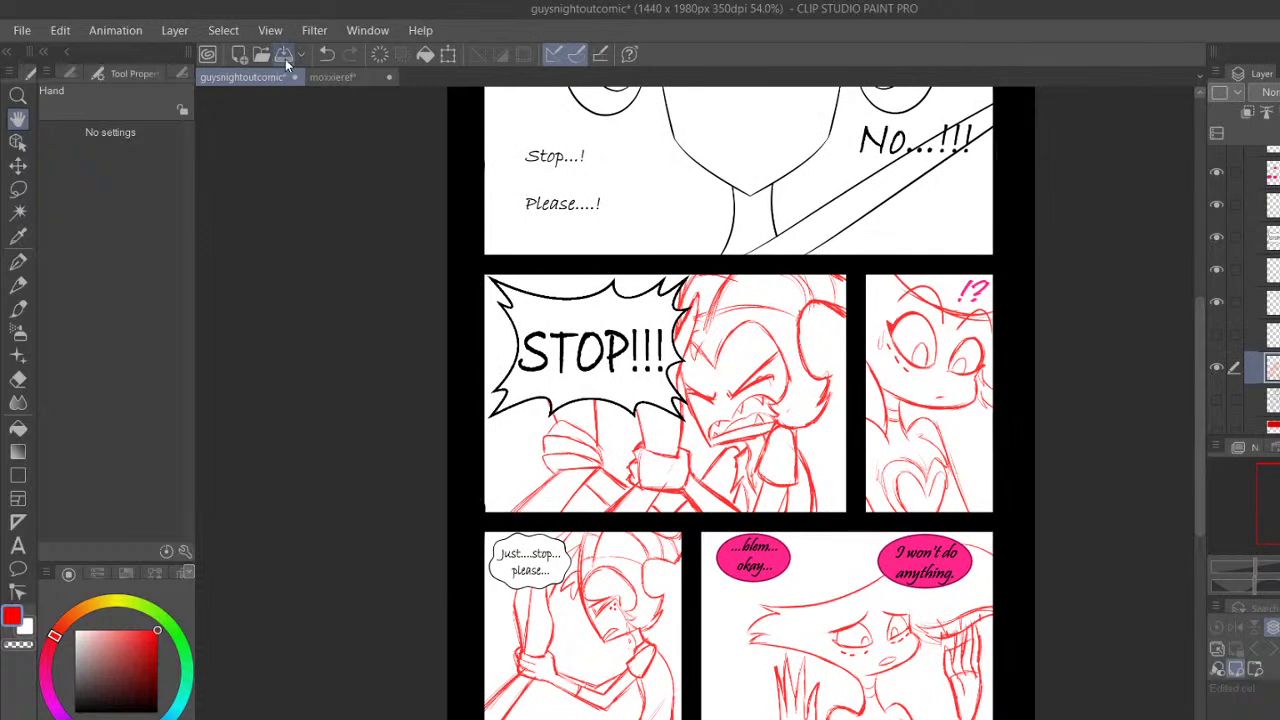
pyautogui.click(340, 77)
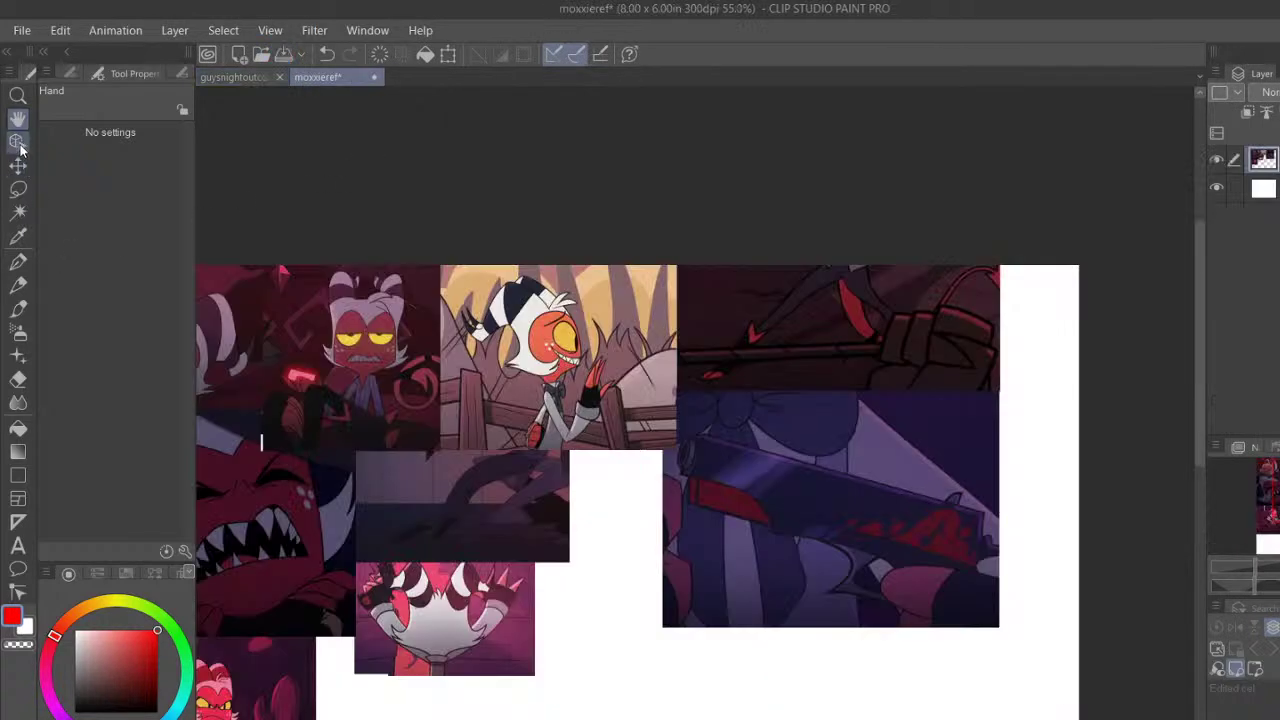
pyautogui.click(283, 58)
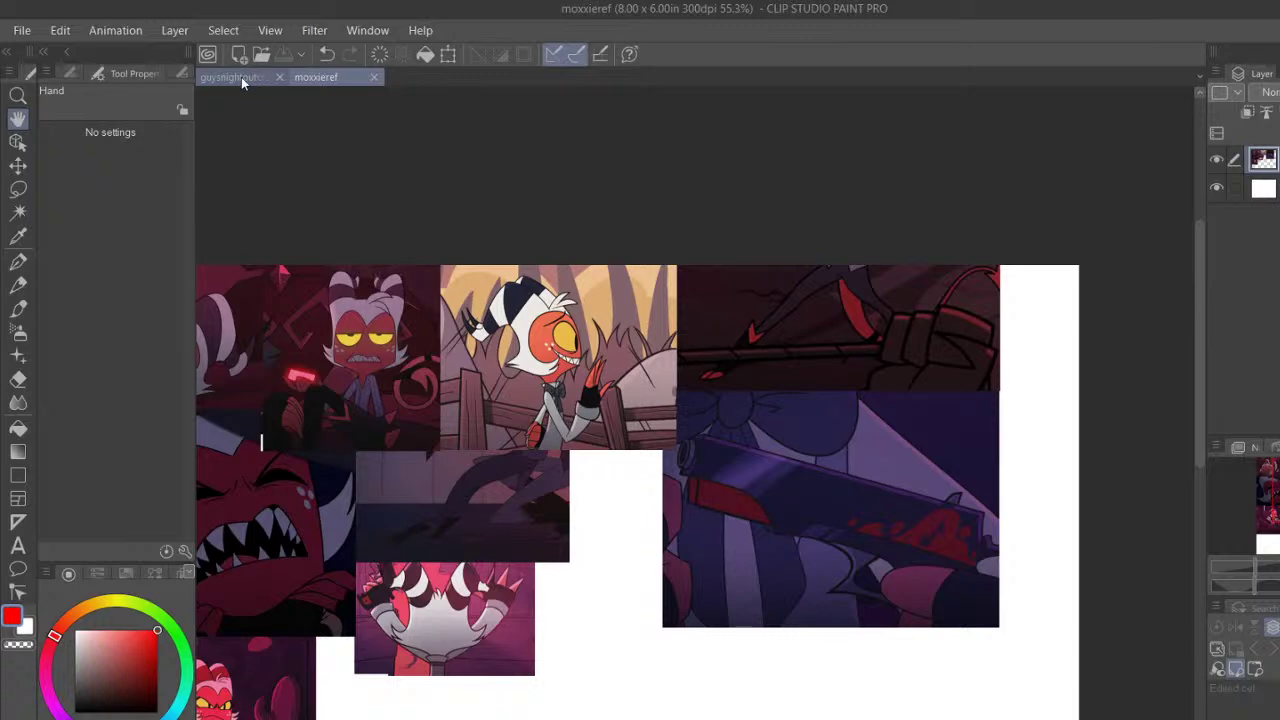
pyautogui.click(241, 77)
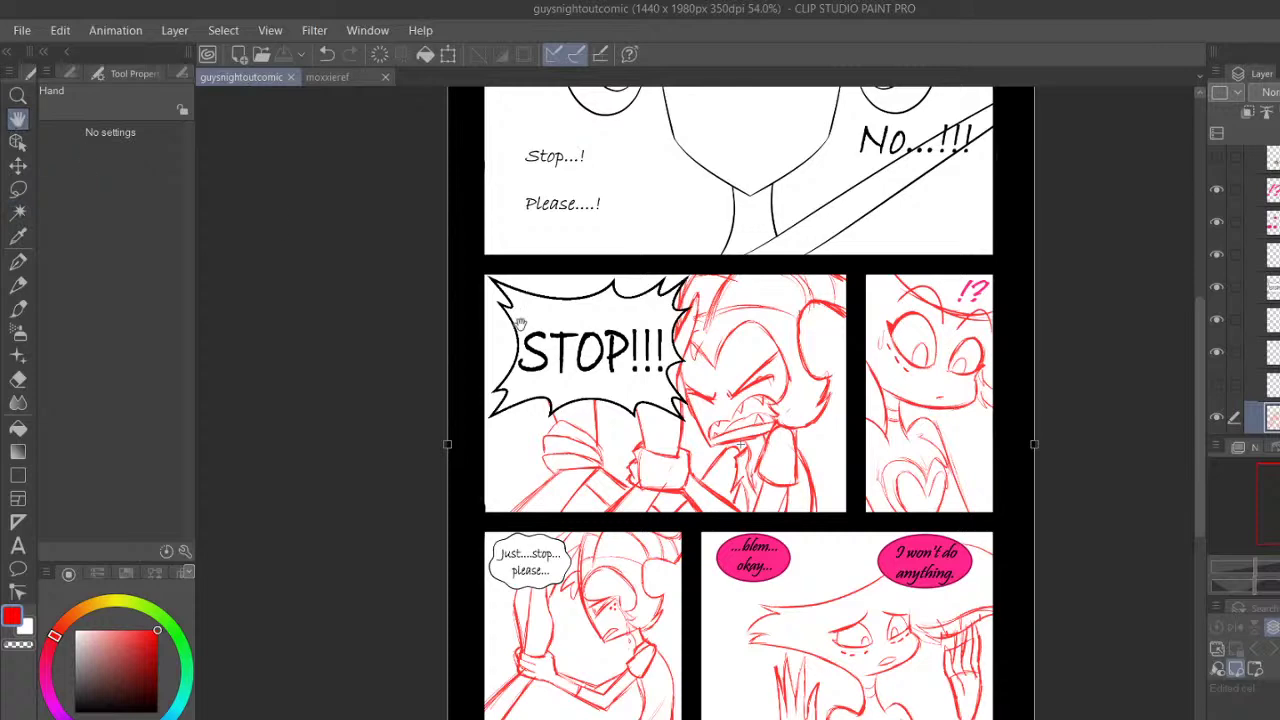
# Add a new layer directly above the hidden layer that sits over the "STOP!!!" page's red line art
pyautogui.scroll(2, 828, 423)
pyautogui.moveTo(853, 330); pyautogui.dragTo(838, 317)
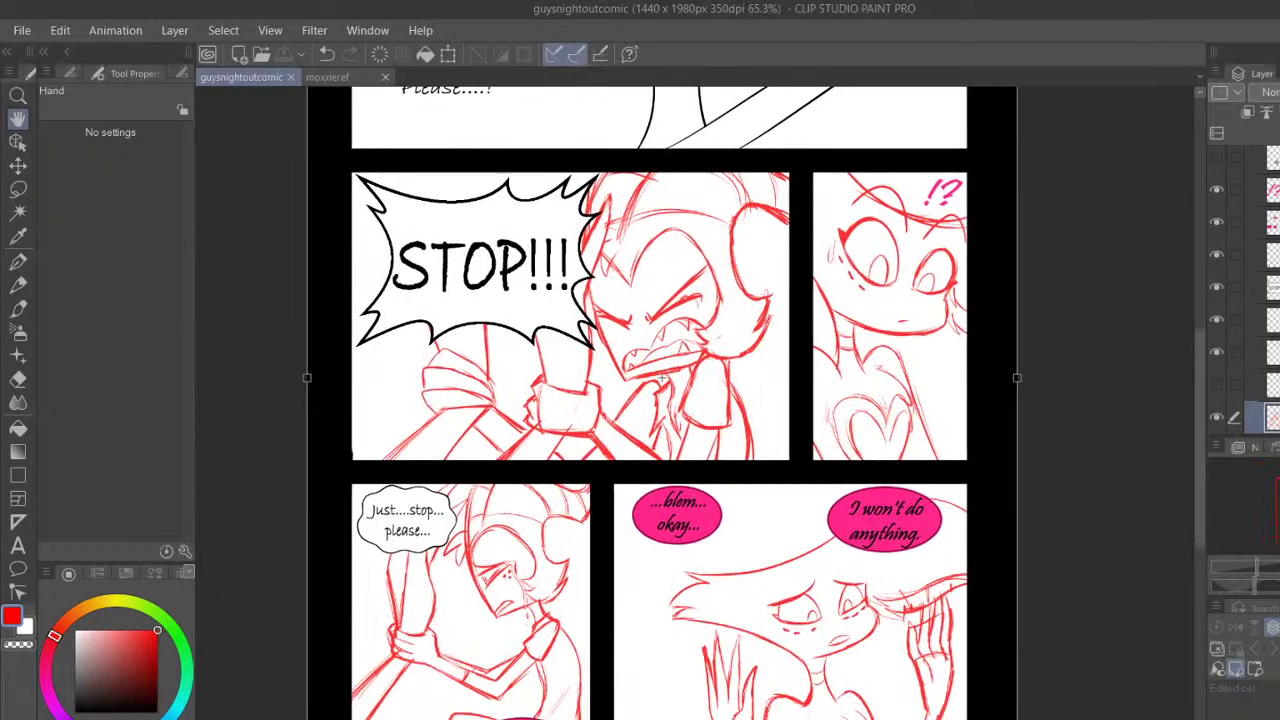
pyautogui.scroll(-1, 1268, 290)
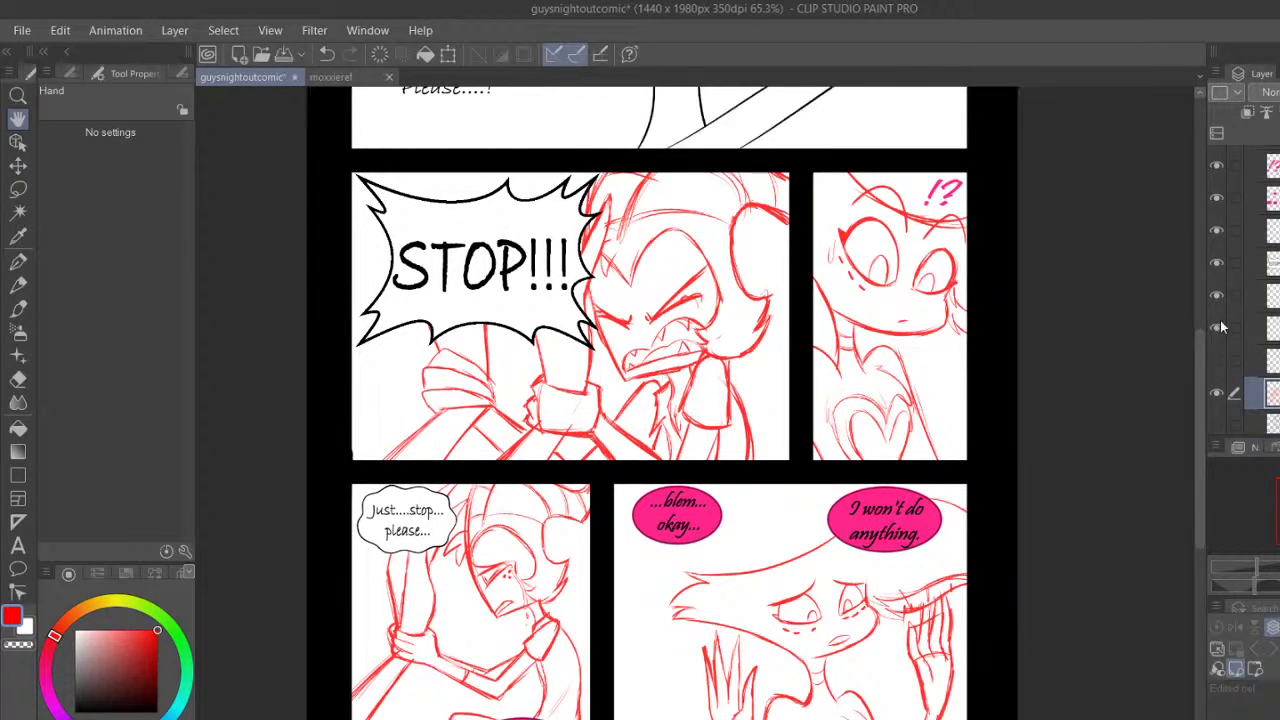
pyautogui.click(1246, 330)
pyautogui.moveTo(1138, 229); pyautogui.dragTo(1164, 369)
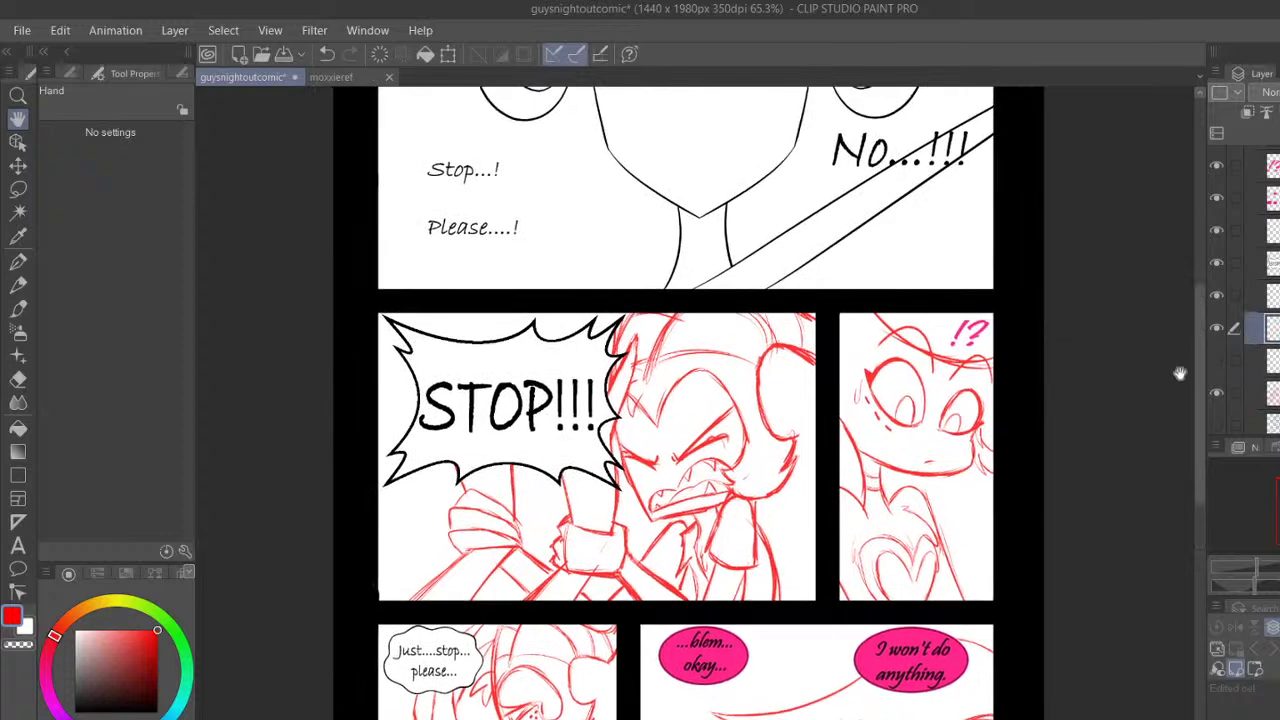
pyautogui.click(1217, 330)
pyautogui.click(1217, 329)
pyautogui.click(1272, 361)
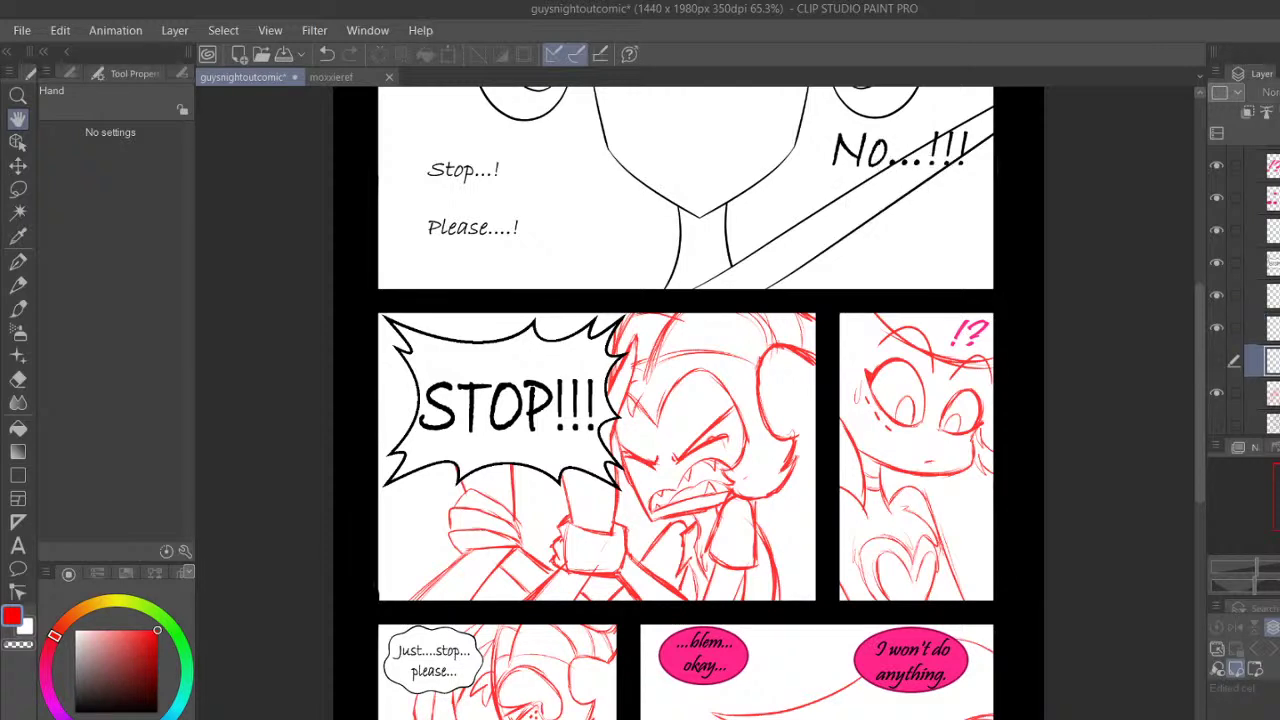
pyautogui.hotkey('ctrl', 'shift', 'n')
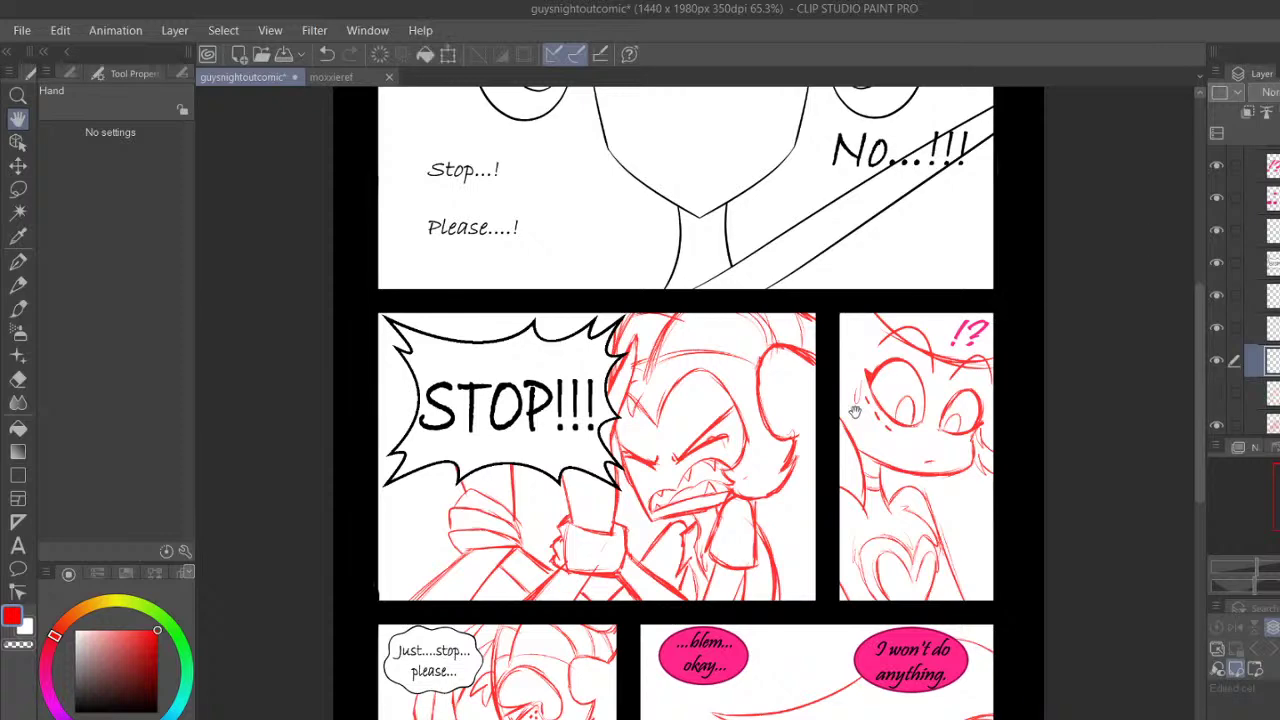
# Lower the opacity of the "STOP!!!" page's red line art layer so the lines turn pale
pyautogui.moveTo(863, 408); pyautogui.dragTo(895, 370)
pyautogui.click(1273, 423)
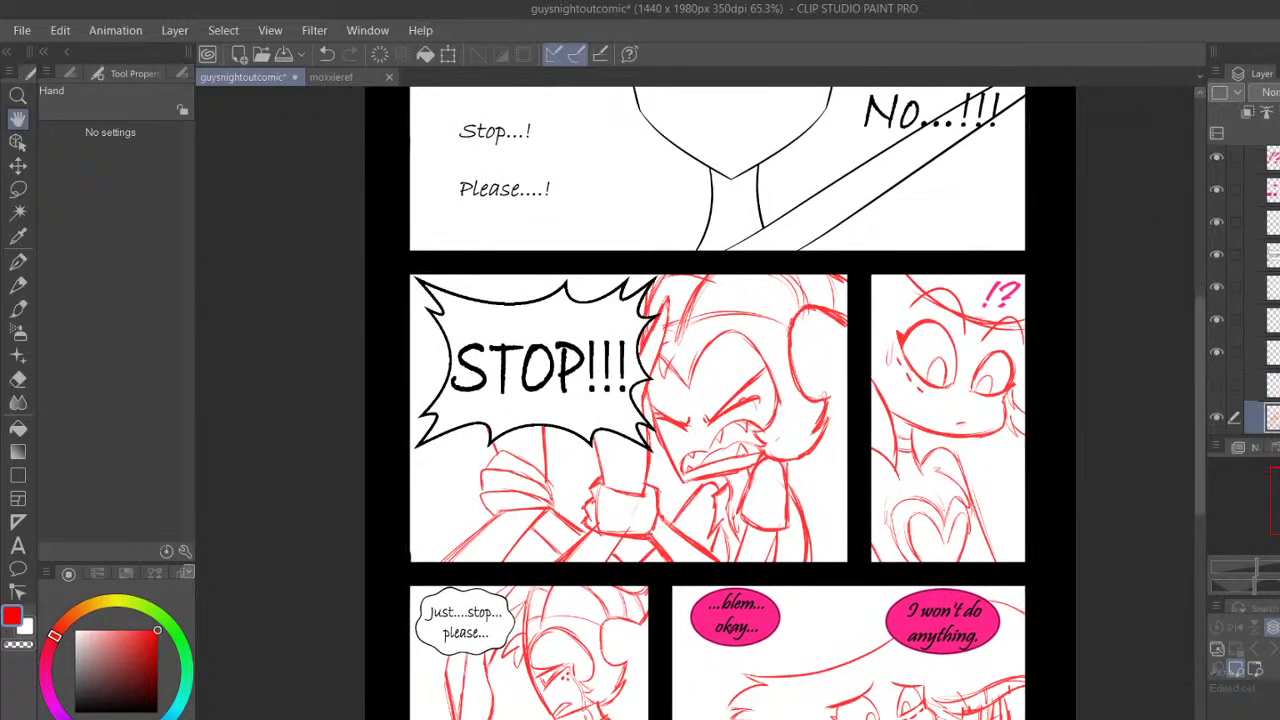
pyautogui.moveTo(1279, 92); pyautogui.dragTo(1277, 92)
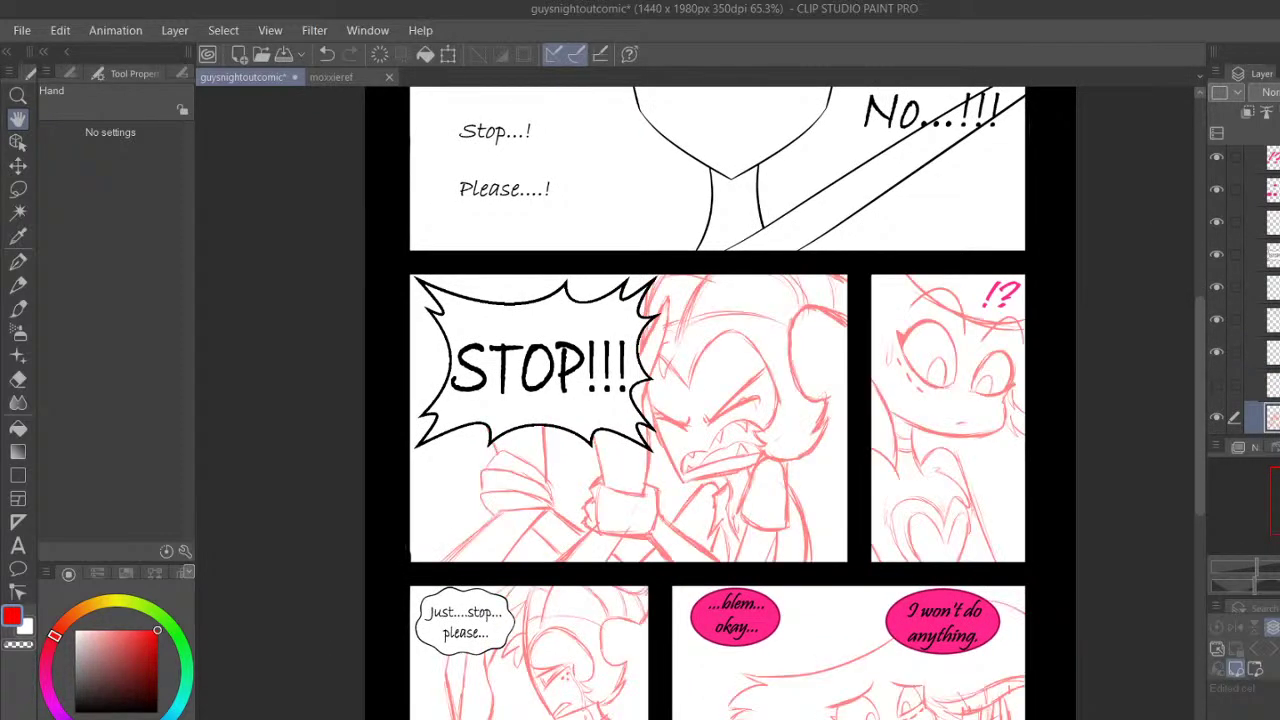
# Switch to the G-pen in black and set its brush size to 6.0
pyautogui.click(18, 260)
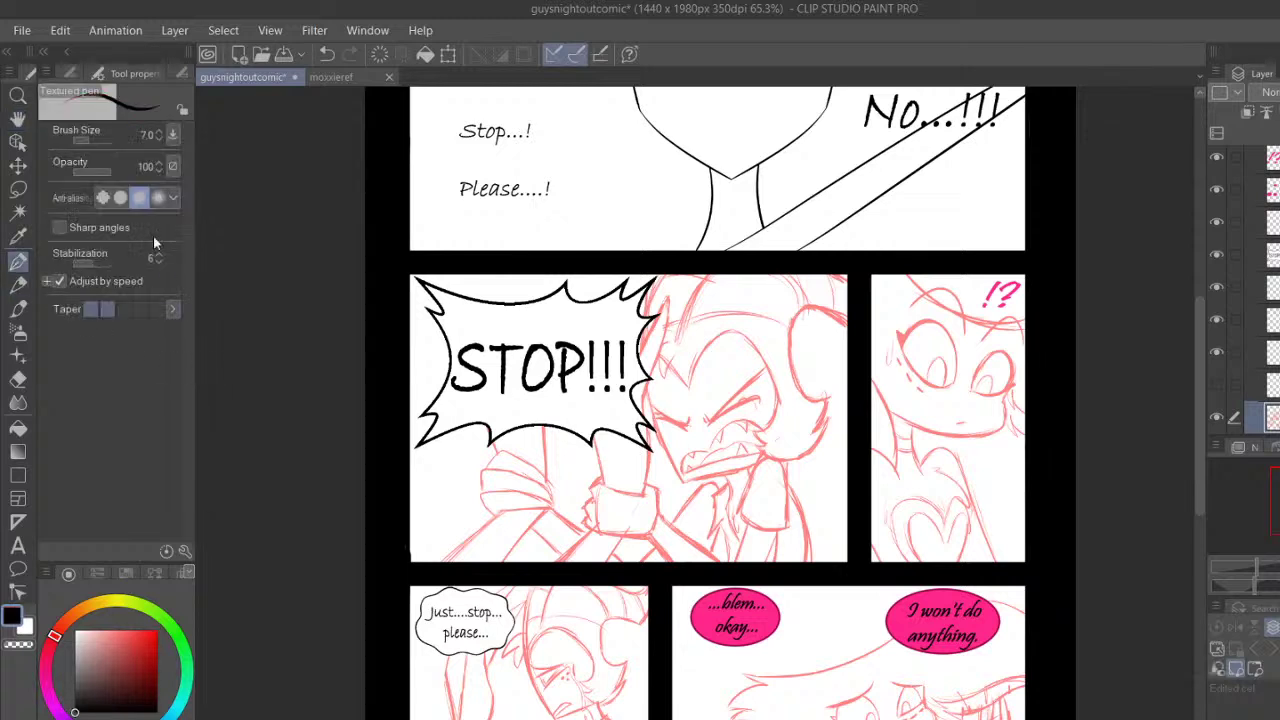
pyautogui.click(175, 77)
pyautogui.click(121, 136)
pyautogui.click(97, 75)
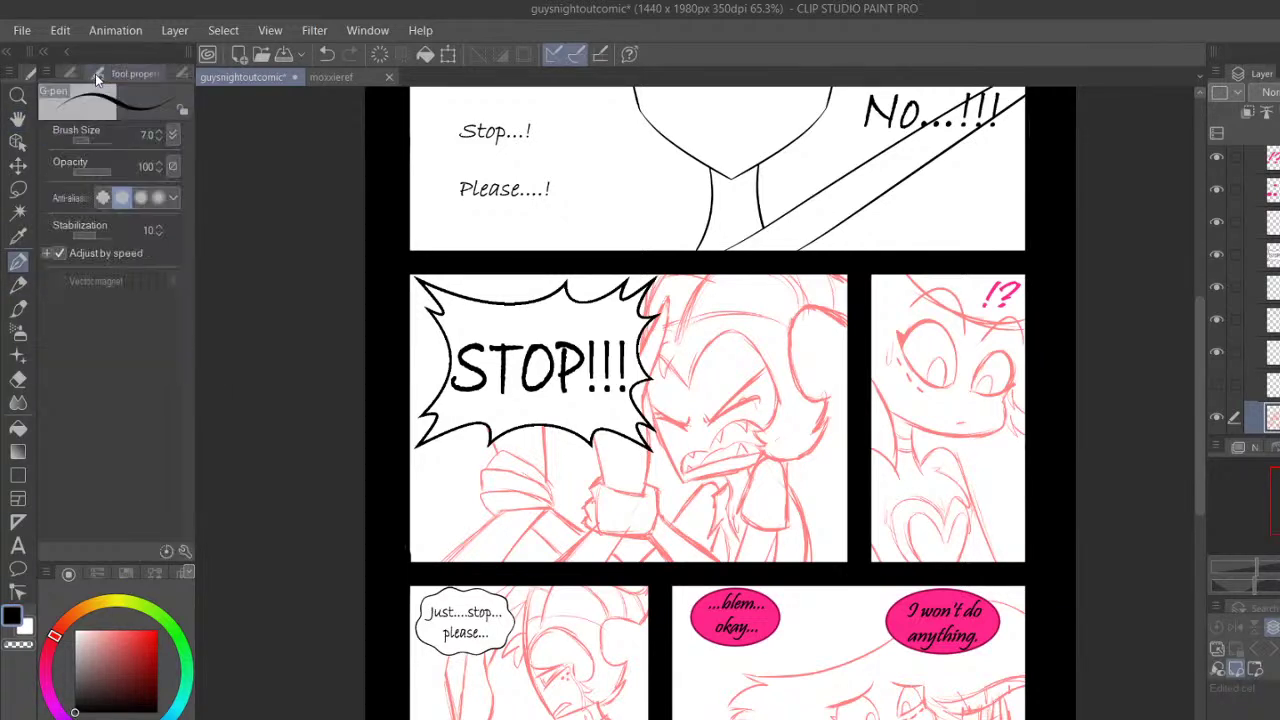
pyautogui.click(158, 140)
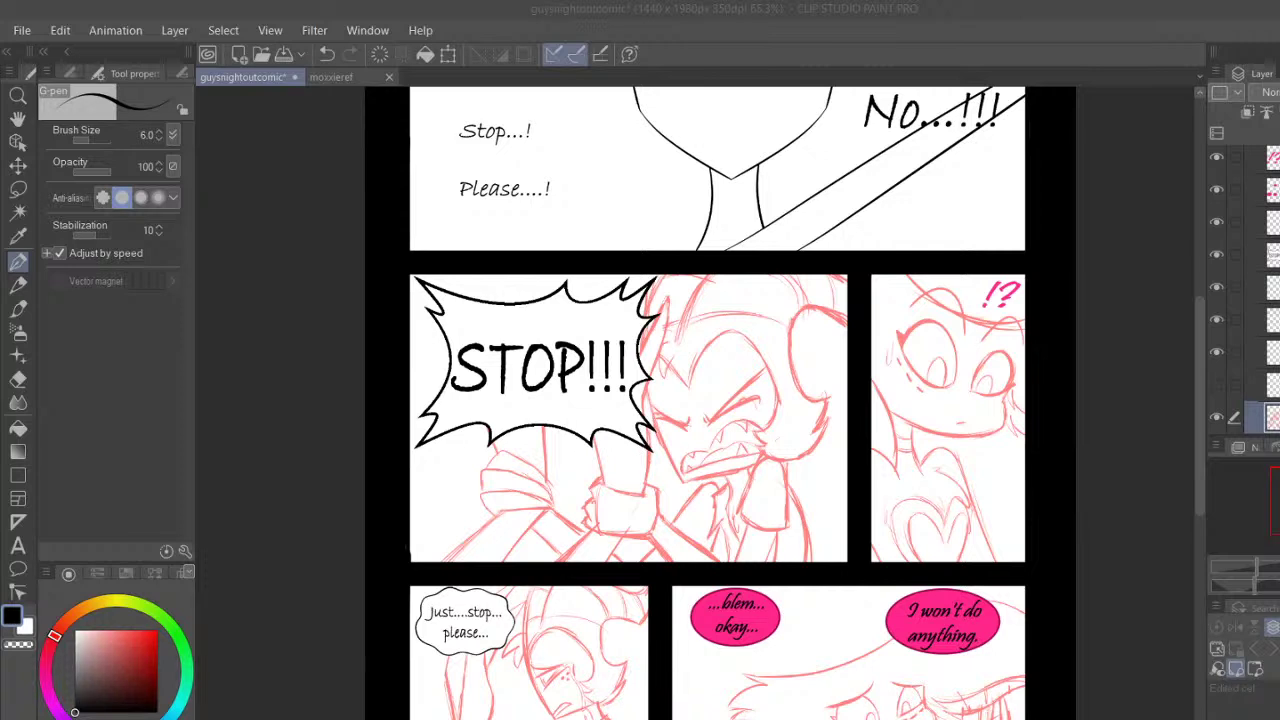
# Activate the empty ink layer and try to ink the cheek outline of the shouting face in the "STOP!!!" panel with the G-pen
pyautogui.scroll(3, 681, 531)
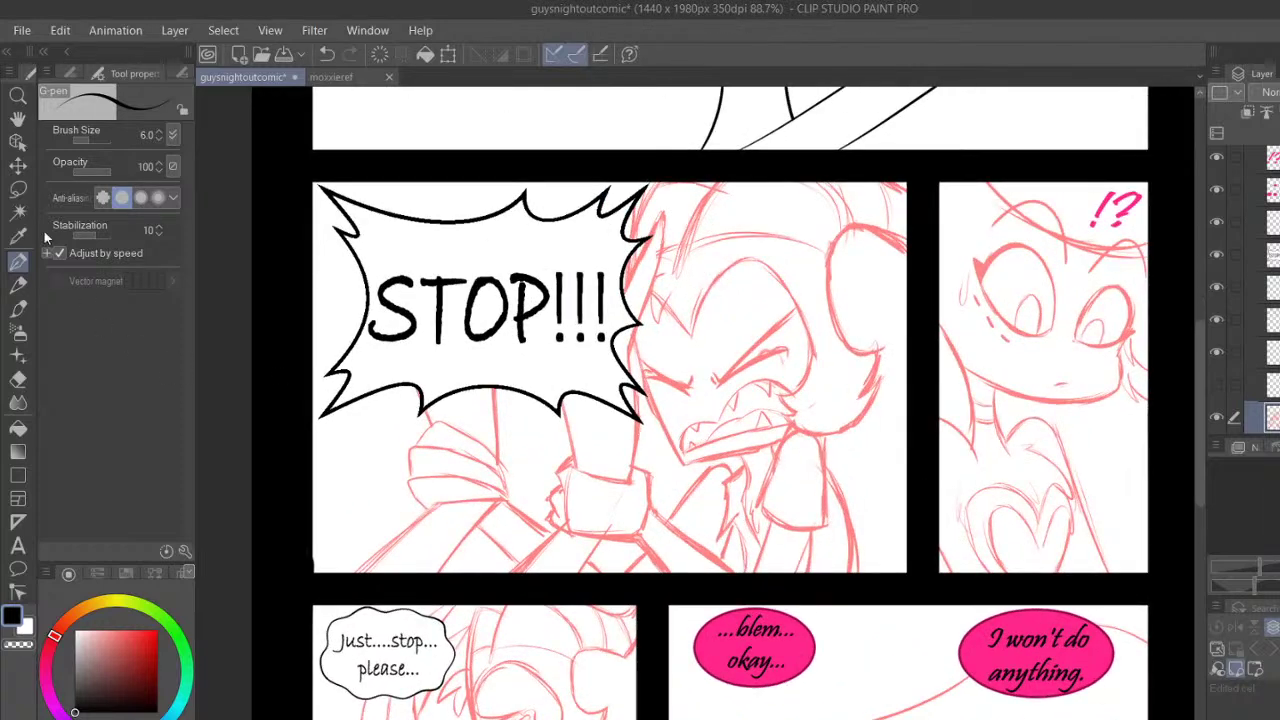
pyautogui.click(18, 96)
pyautogui.click(18, 119)
pyautogui.moveTo(655, 335); pyautogui.dragTo(648, 516)
pyautogui.scroll(7, 649, 522)
pyautogui.moveTo(731, 536); pyautogui.dragTo(669, 480)
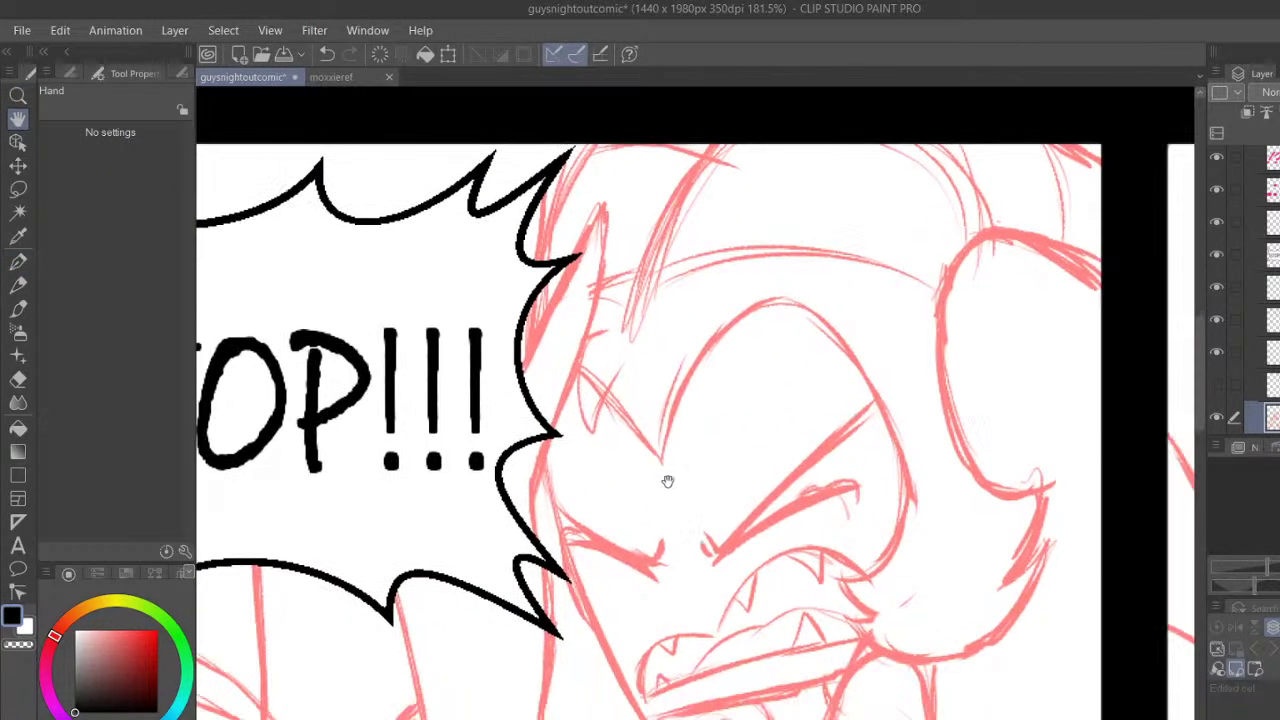
pyautogui.click(1224, 319)
pyautogui.hotkey('ctrl', 'e')
pyautogui.moveTo(1005, 235); pyautogui.dragTo(1031, 166)
pyautogui.hotkey('ctrl', 'z')
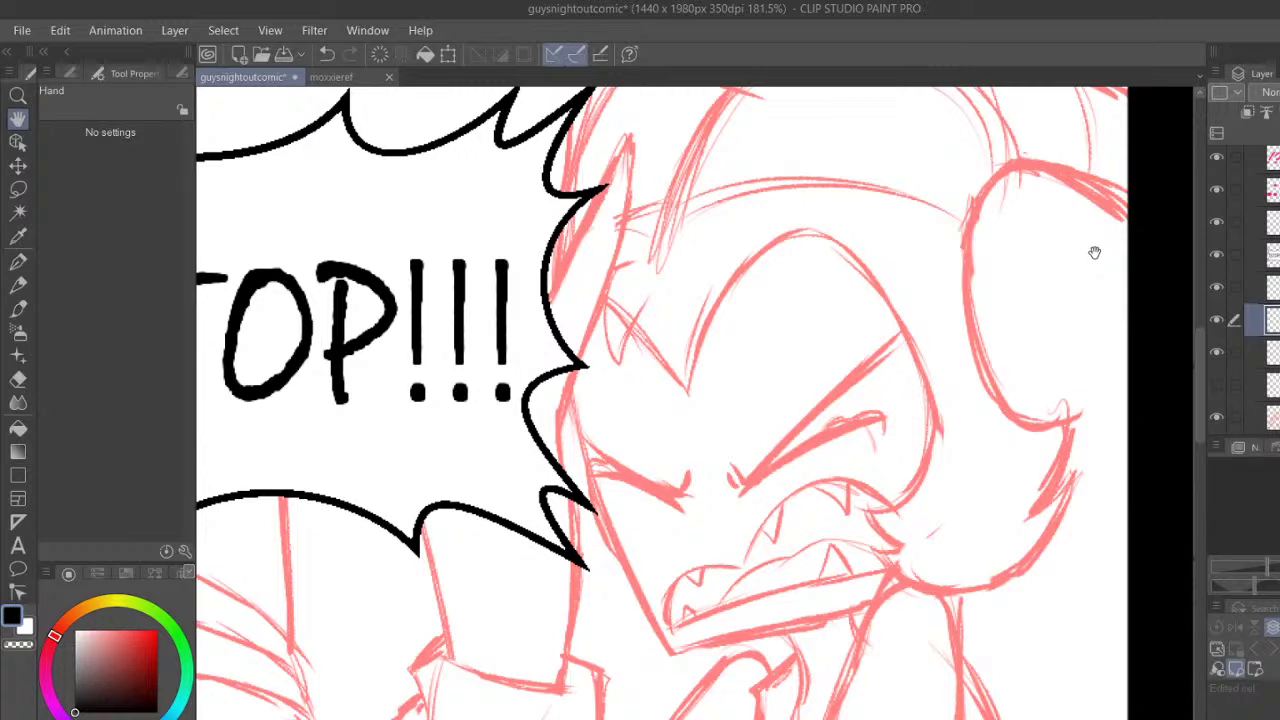
pyautogui.moveTo(1095, 252); pyautogui.dragTo(1049, 238)
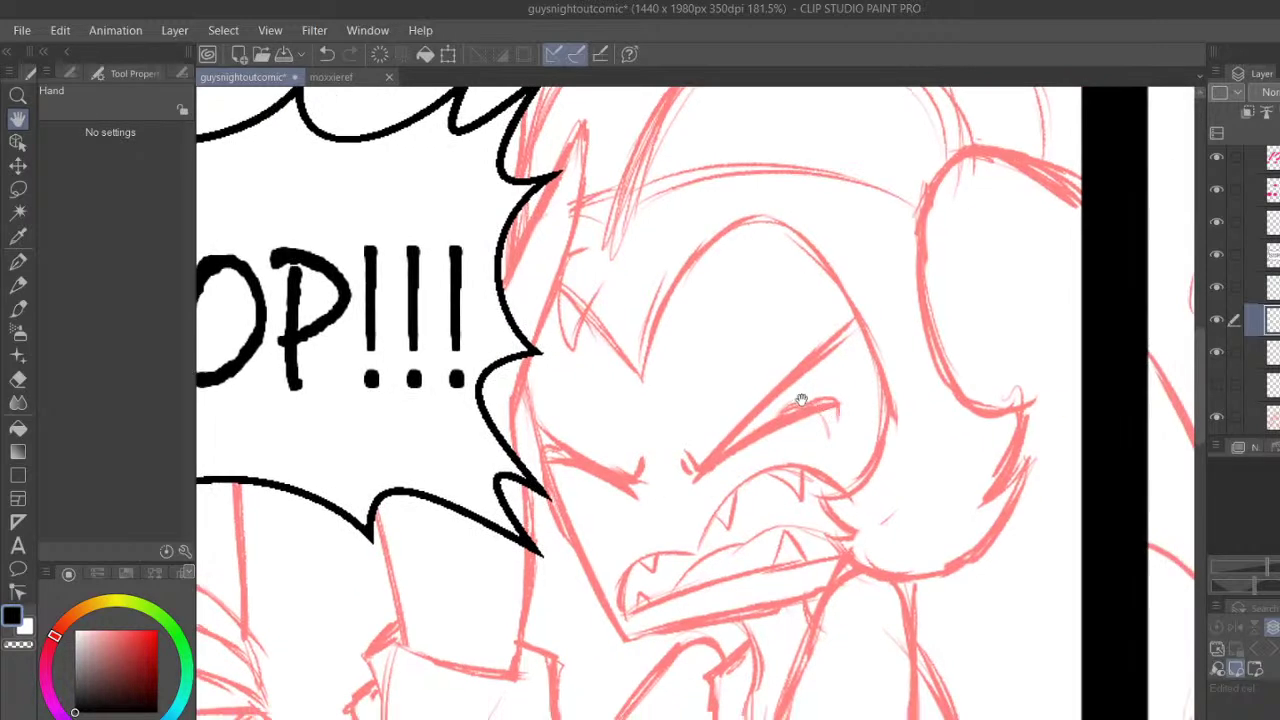
pyautogui.click(18, 260)
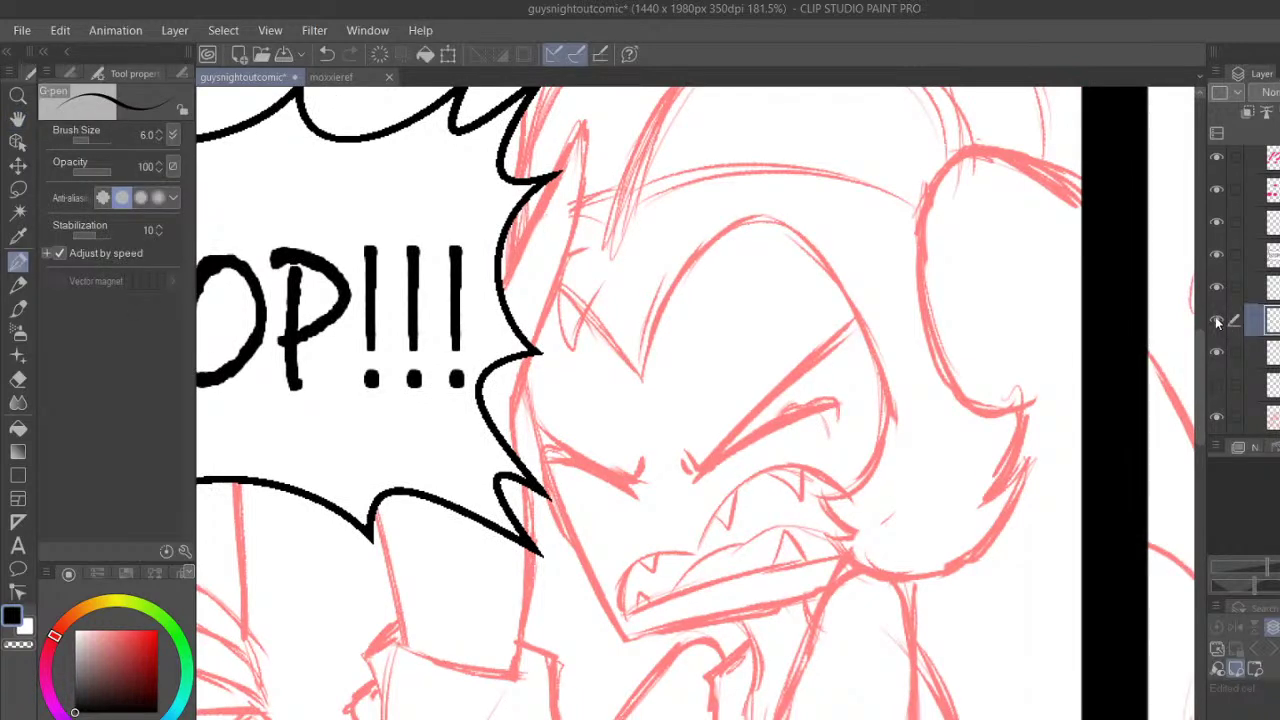
pyautogui.moveTo(522, 355)
pyautogui.mouseDown()
pyautogui.moveTo(550, 462)
pyautogui.moveTo(648, 690)
pyautogui.mouseUp()
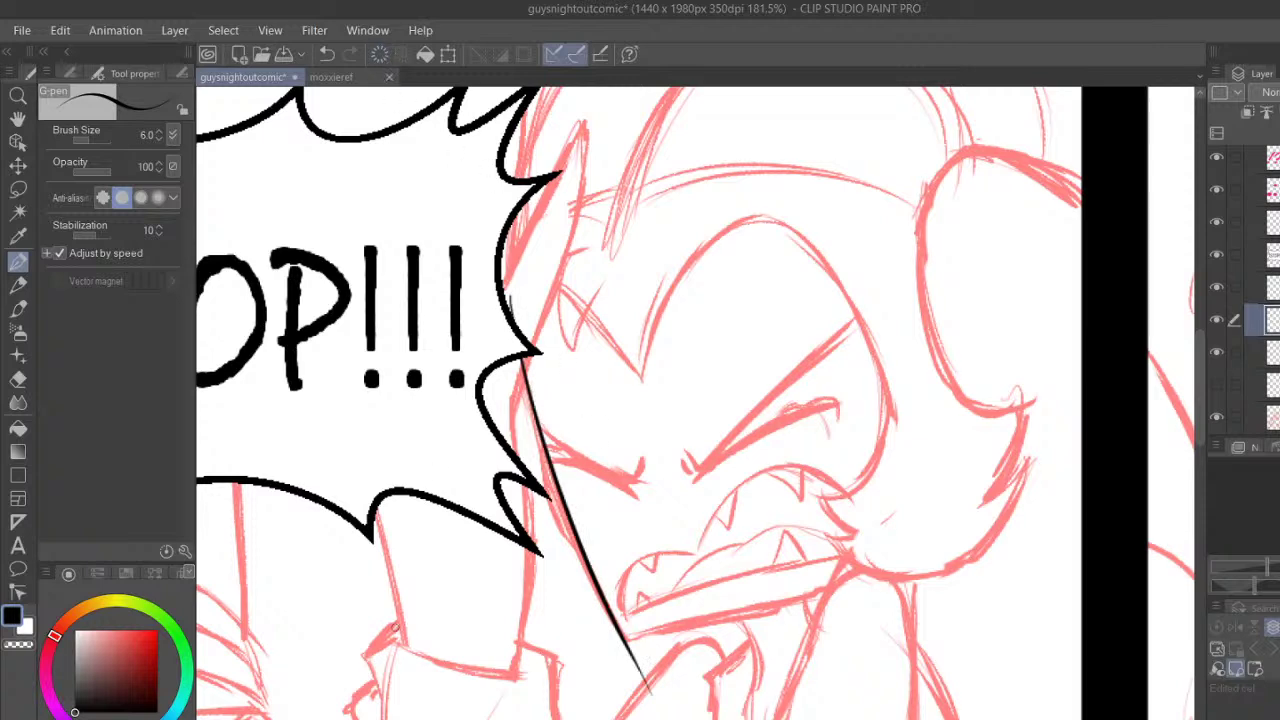
pyautogui.scroll(2, 697, 423)
pyautogui.moveTo(1201, 404); pyautogui.dragTo(1202, 414)
pyautogui.click(327, 55)
pyautogui.hotkey('ctrl', 'y')
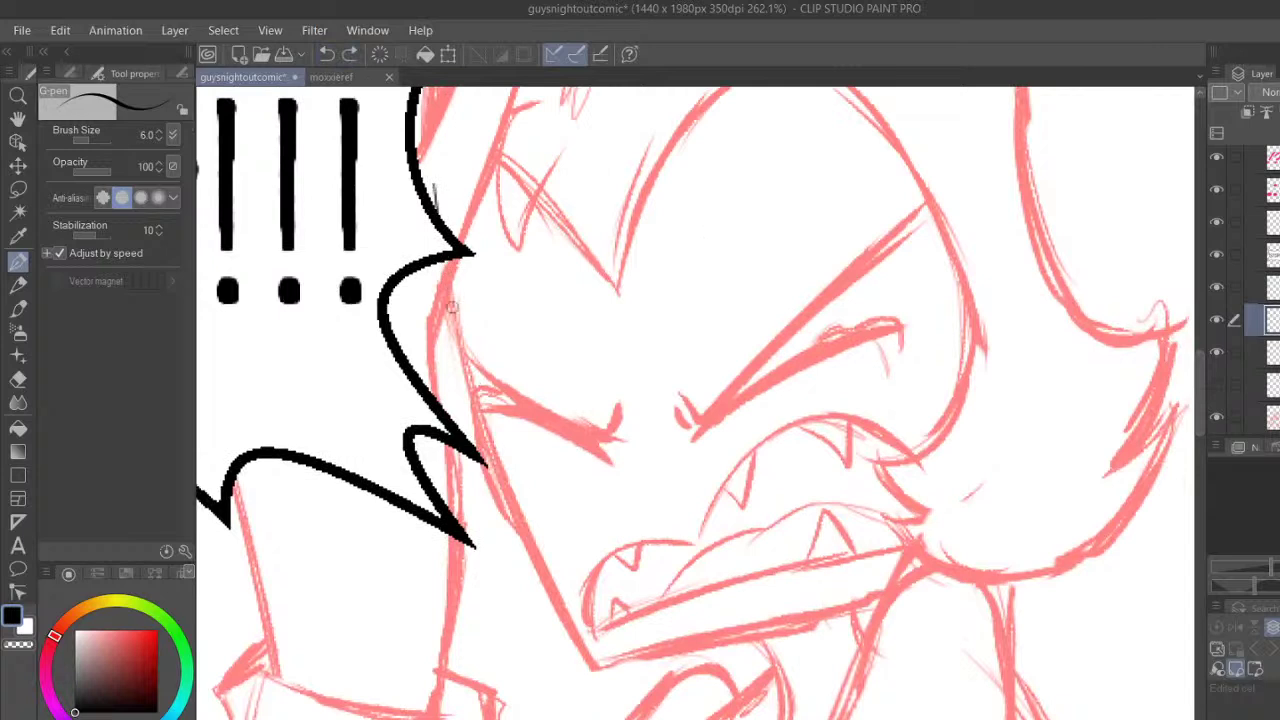
pyautogui.hotkey('ctrl', 'z')
pyautogui.moveTo(441, 263); pyautogui.dragTo(625, 683)
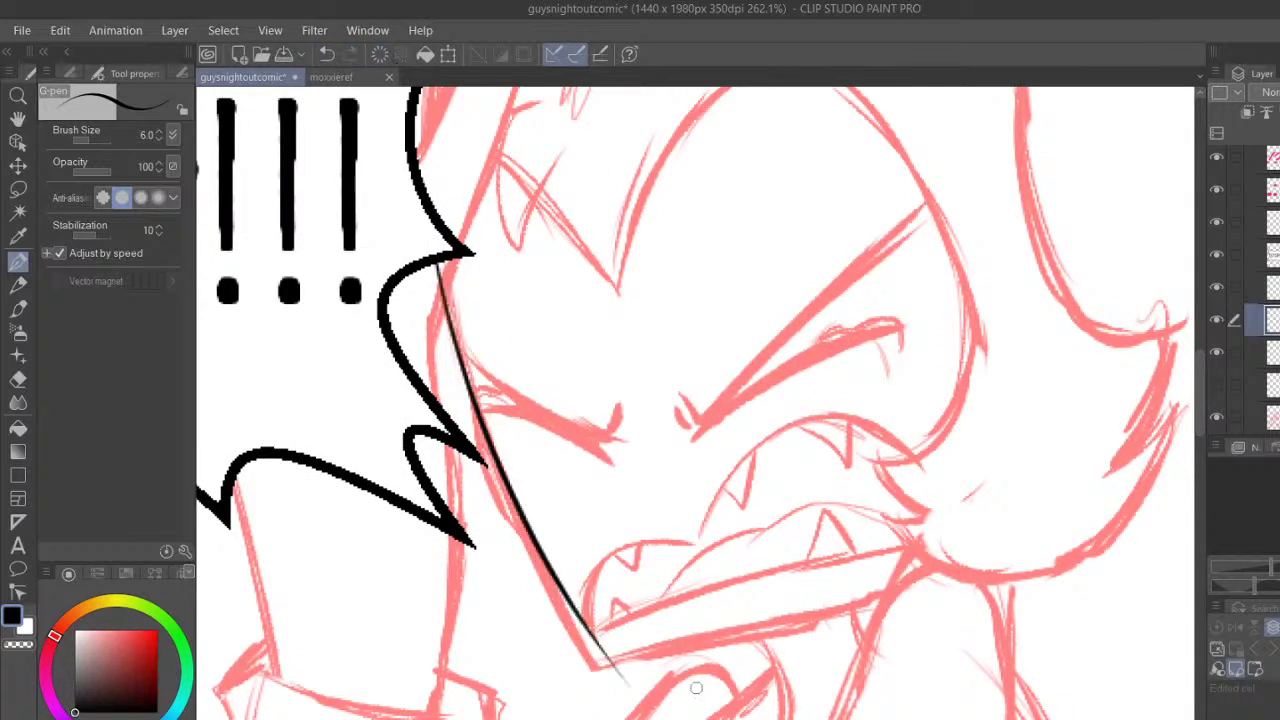
pyautogui.hotkey('ctrl', 'z')
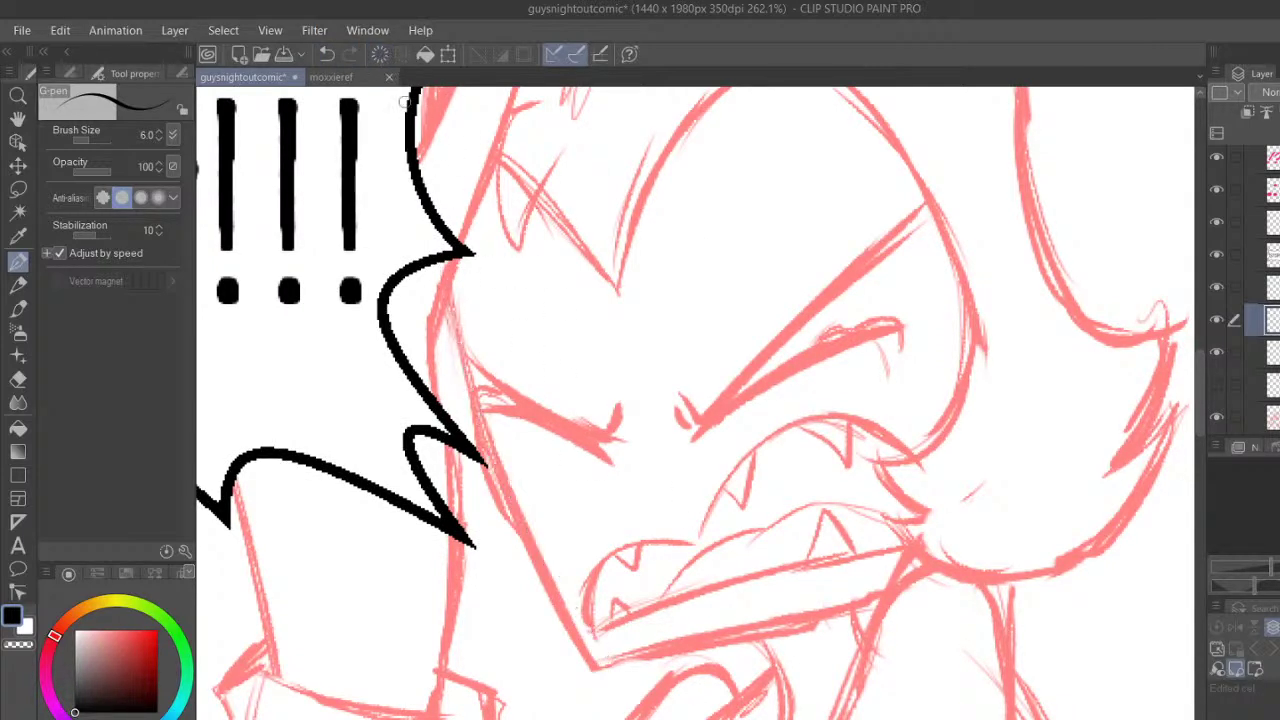
# Ink the shouting face's cheek line down to the chin and the line along the underside of its jaw in black
pyautogui.moveTo(435, 177); pyautogui.dragTo(600, 712)
pyautogui.click(384, 54)
pyautogui.moveTo(440, 262)
pyautogui.mouseDown()
pyautogui.moveTo(525, 542)
pyautogui.moveTo(605, 716)
pyautogui.mouseUp()
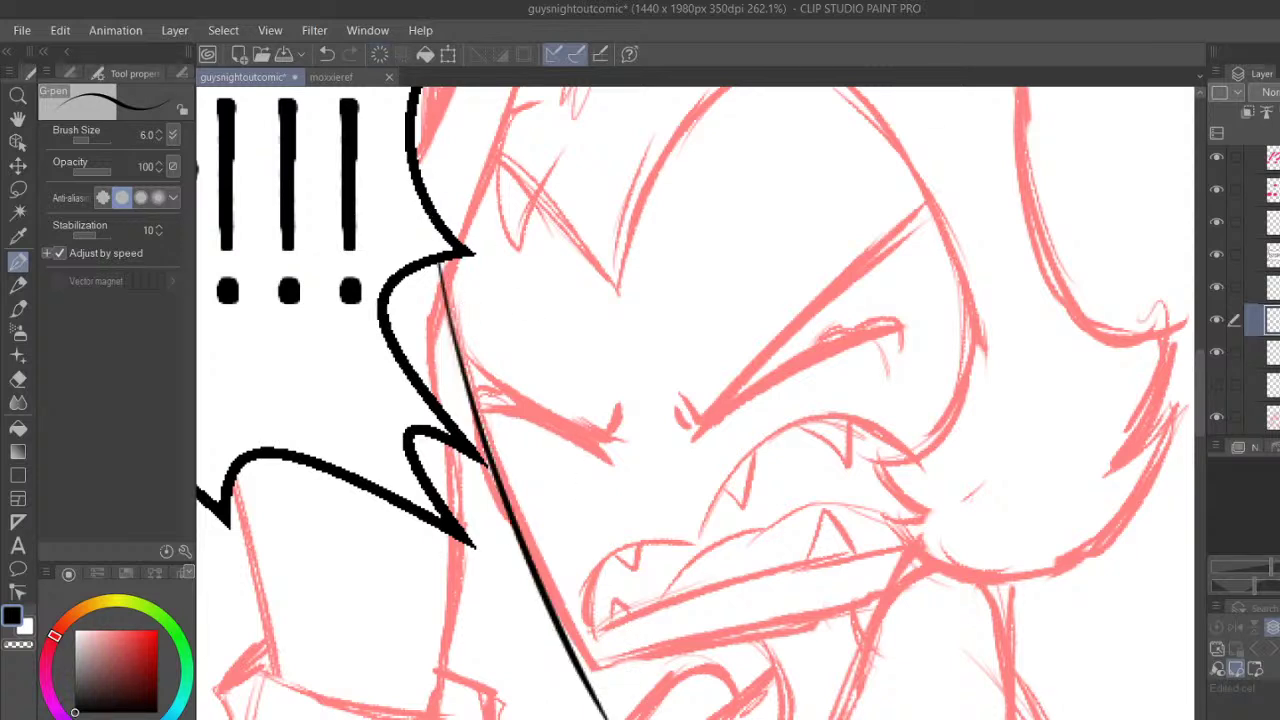
pyautogui.click(382, 54)
pyautogui.moveTo(438, 208)
pyautogui.mouseDown()
pyautogui.moveTo(618, 704)
pyautogui.moveTo(815, 622)
pyautogui.mouseUp()
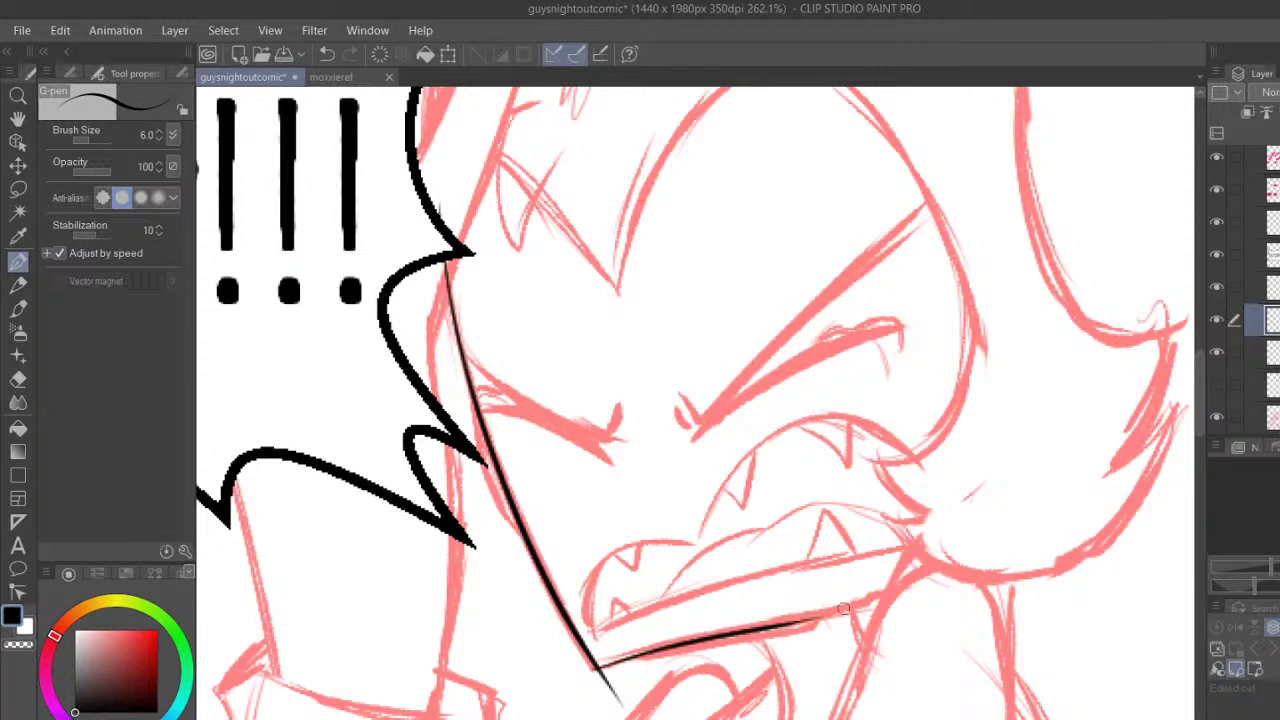
pyautogui.click(327, 54)
pyautogui.moveTo(599, 666); pyautogui.dragTo(858, 612)
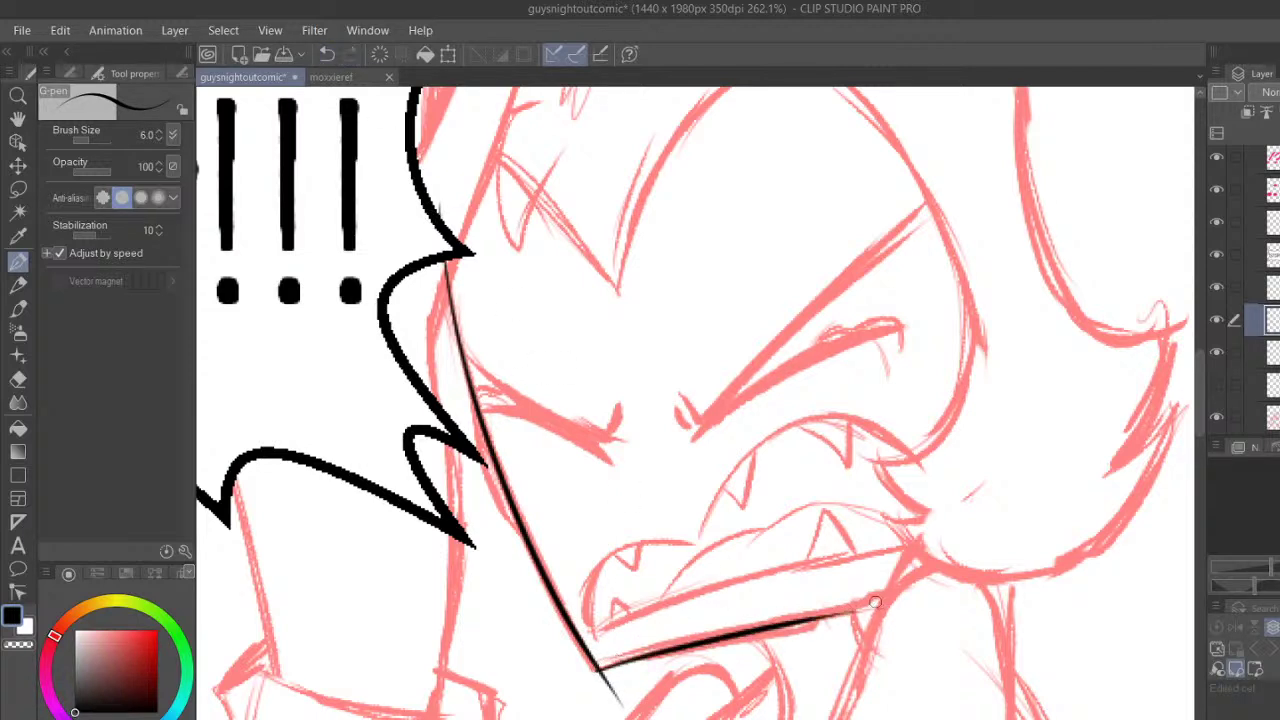
# Toggle the red line art to check the inking, and undo the face's jaw and cheek lines
pyautogui.click(1217, 417)
pyautogui.click(1216, 417)
pyautogui.click(1217, 416)
pyautogui.click(1217, 416)
pyautogui.click(327, 54)
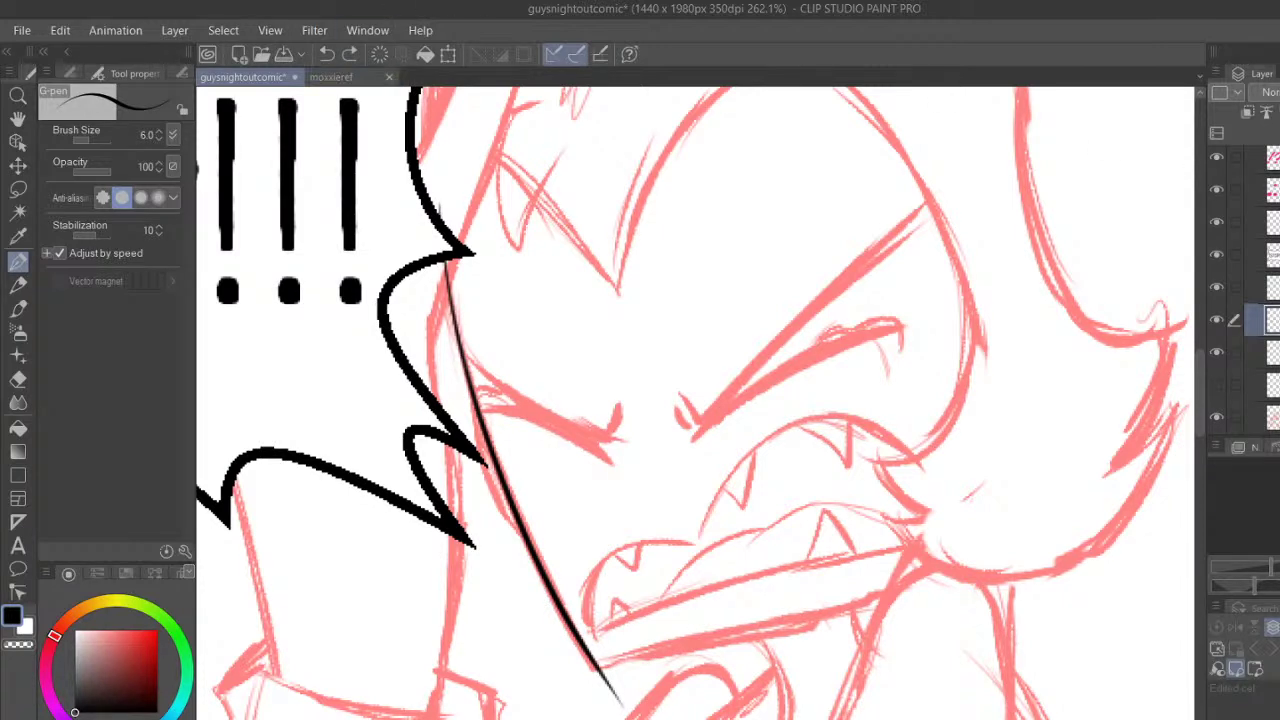
pyautogui.hotkey('ctrl', 'z')
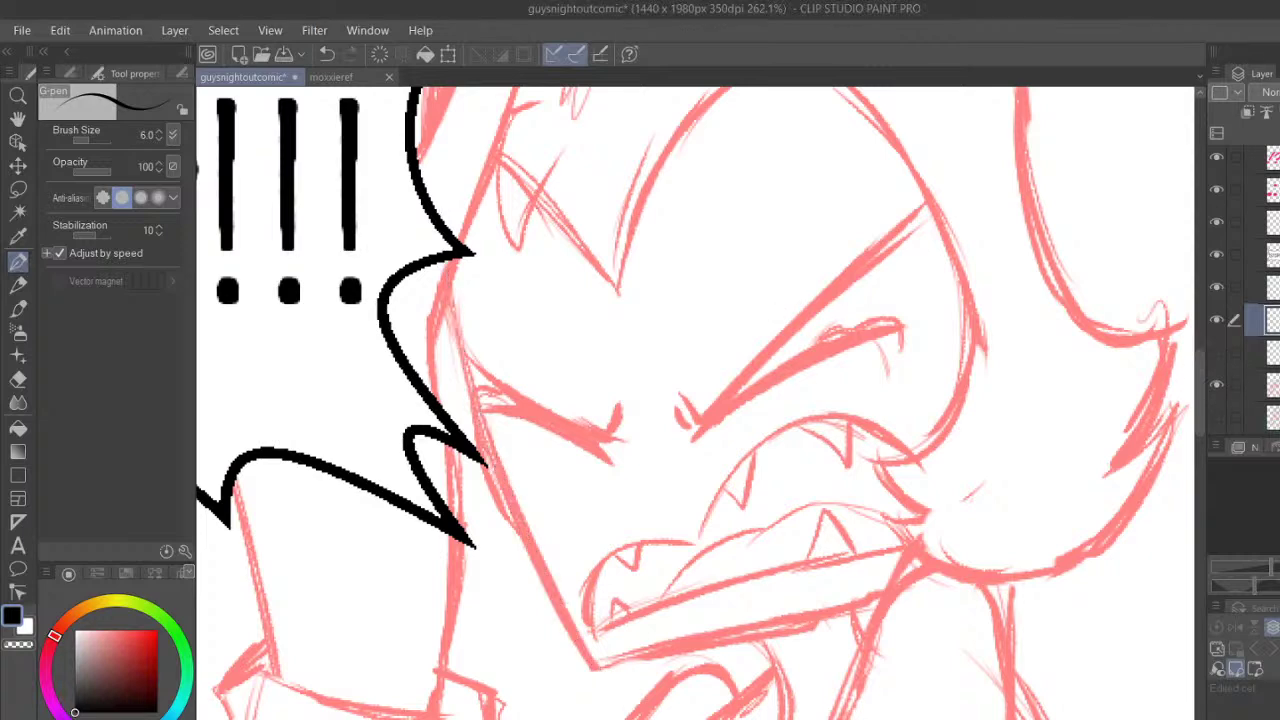
# Hide the "STOP!!!" page's folder, and show and expand the folder directly above it, with the "Don't worry" bubble
pyautogui.scroll(4, 1262, 290)
pyautogui.click(1253, 283)
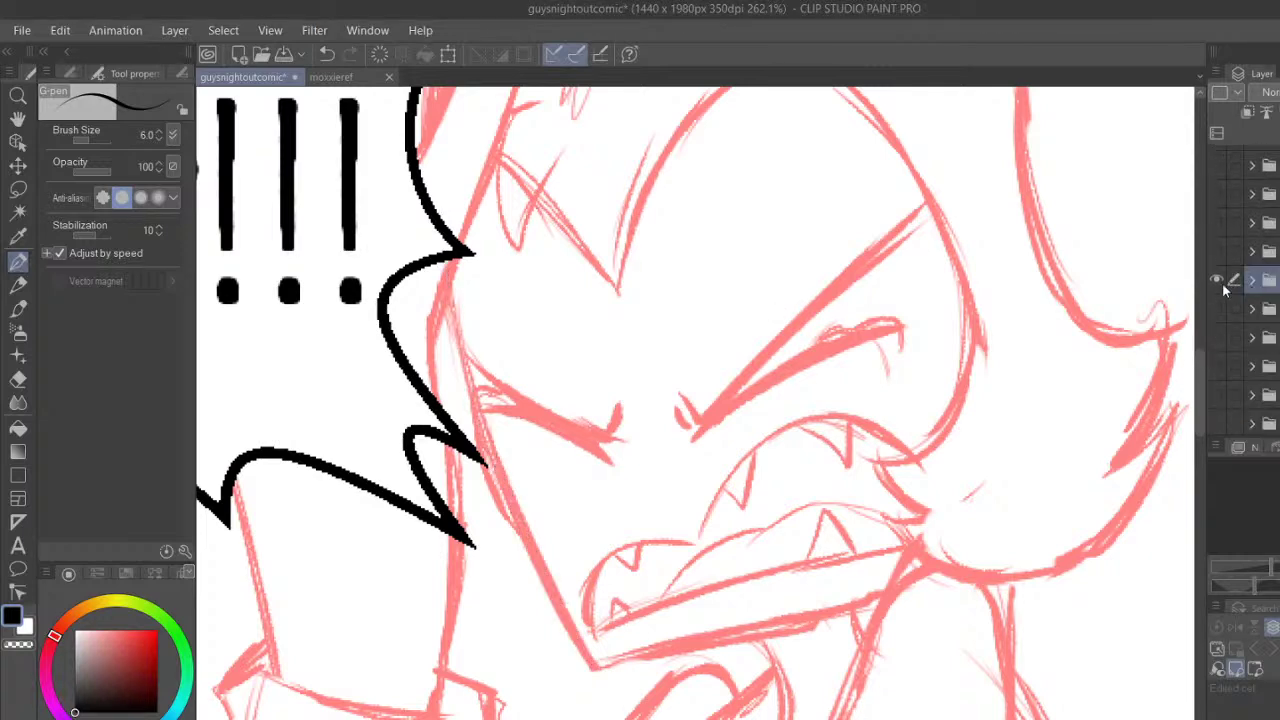
pyautogui.click(1218, 284)
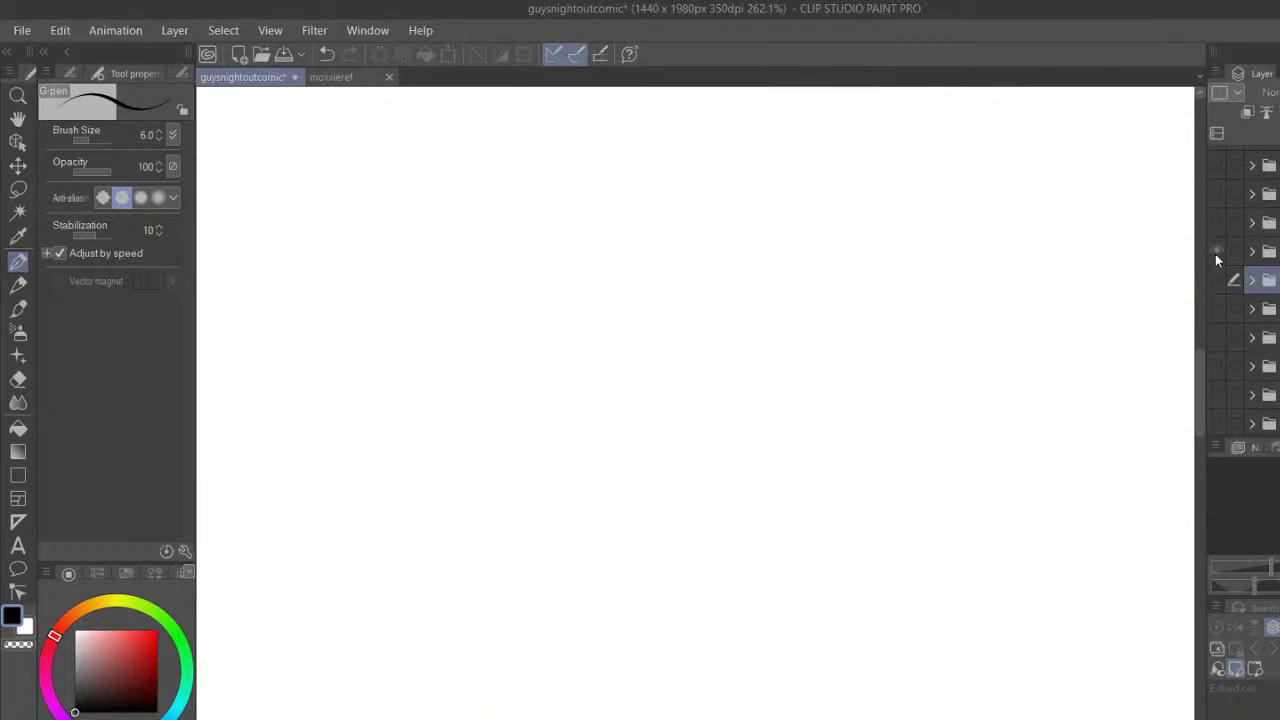
pyautogui.click(1215, 254)
pyautogui.click(1252, 252)
pyautogui.scroll(-2, 1245, 290)
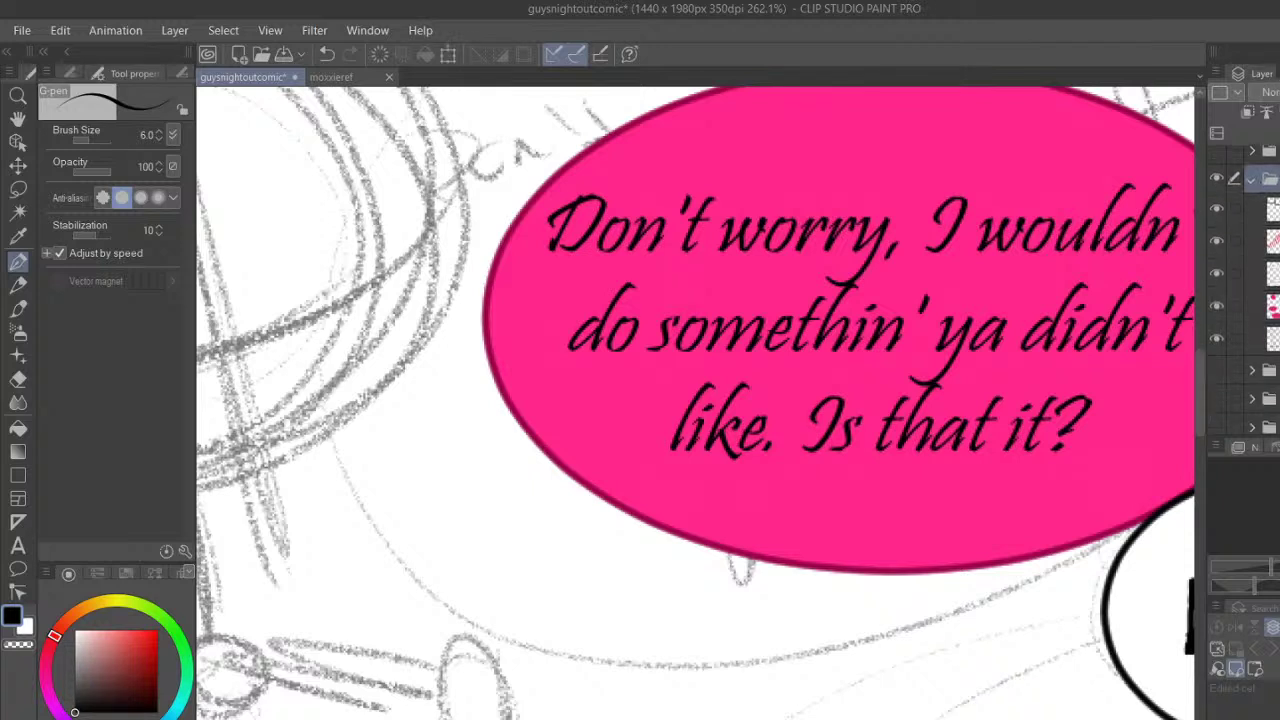
# Add a new layer directly above the lowest layer in this page's folder, and switch to the Textured pen in red
pyautogui.click(1270, 339)
pyautogui.click(157, 631)
pyautogui.click(182, 74)
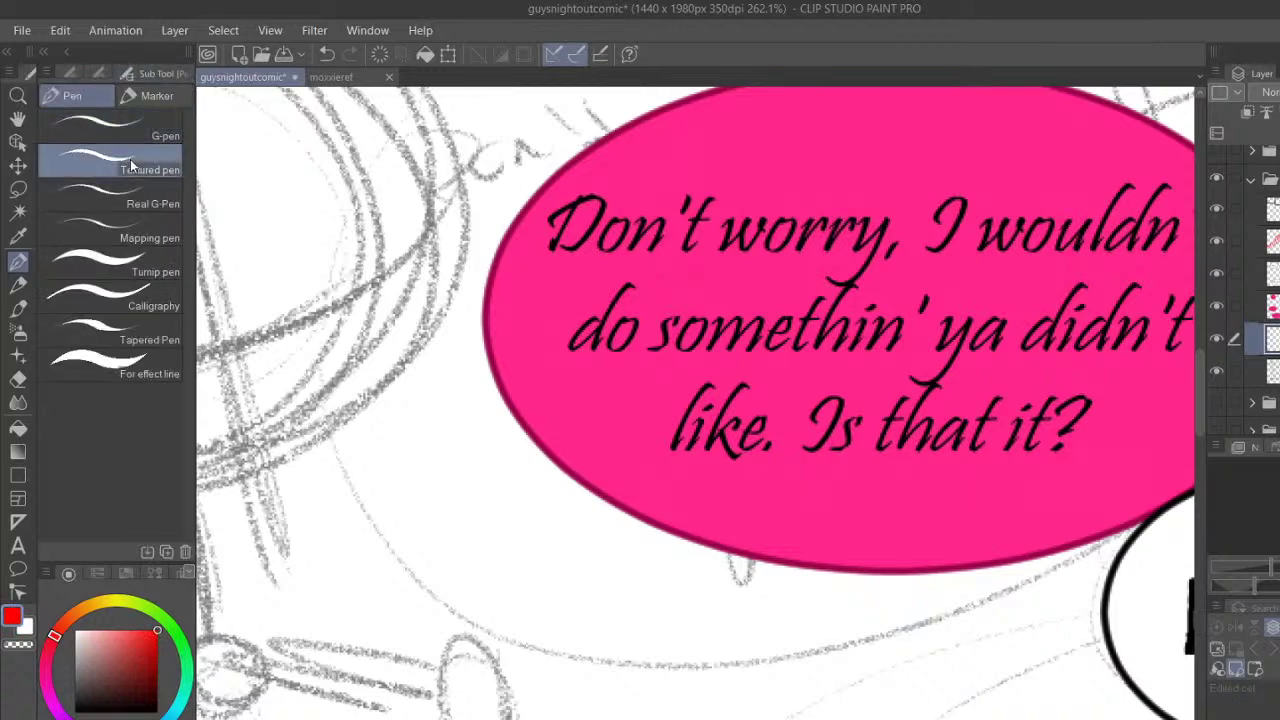
# Examine the rough pencil sketch of the character's head and arms in the page's "sniffle" panel with the pen ready
pyautogui.click(17, 118)
pyautogui.scroll(-2, 566, 416)
pyautogui.scroll(-5, 572, 418)
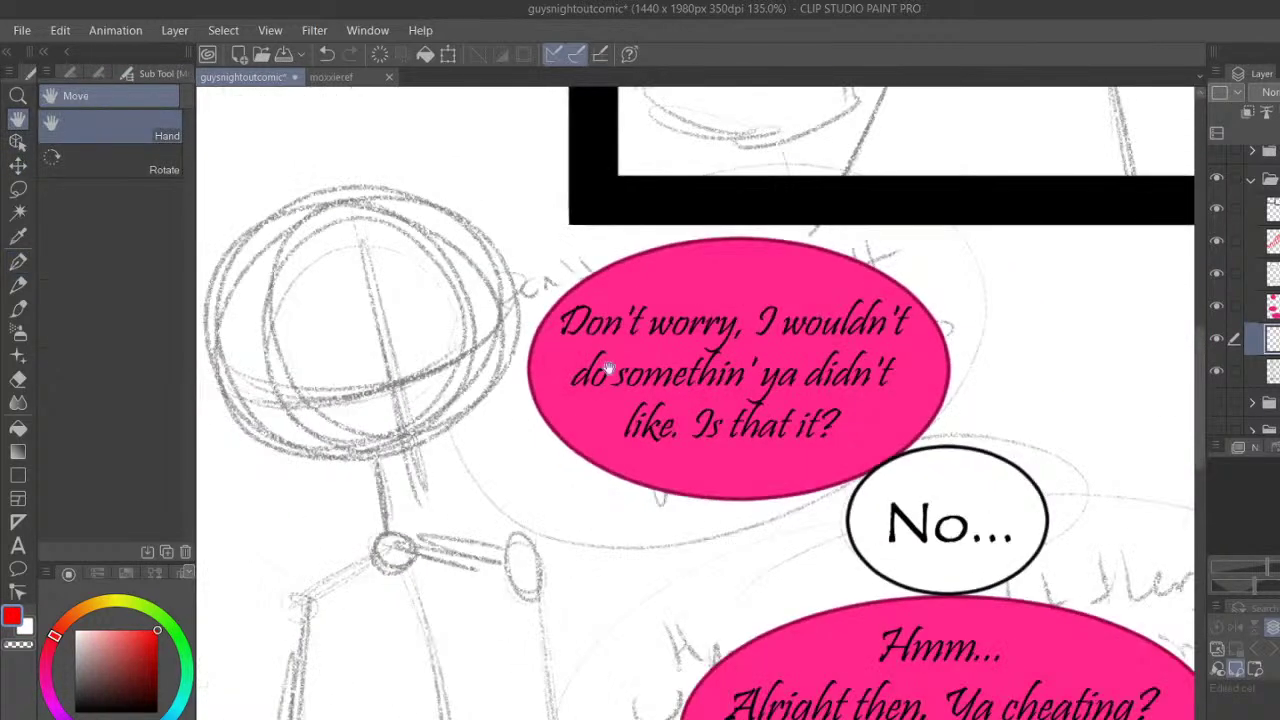
pyautogui.moveTo(670, 200); pyautogui.dragTo(795, 587)
pyautogui.moveTo(522, 222); pyautogui.dragTo(782, 511)
pyautogui.scroll(1, 782, 511)
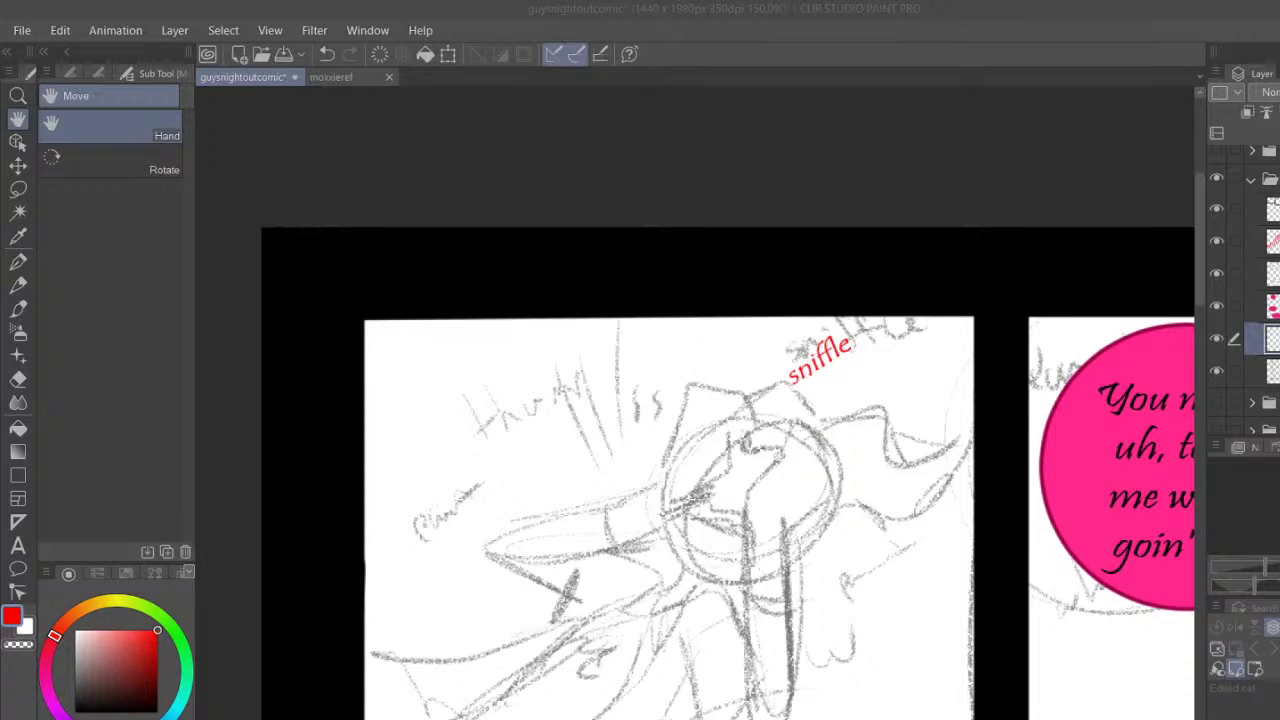
pyautogui.moveTo(718, 566); pyautogui.dragTo(740, 343)
pyautogui.scroll(1, 678, 379)
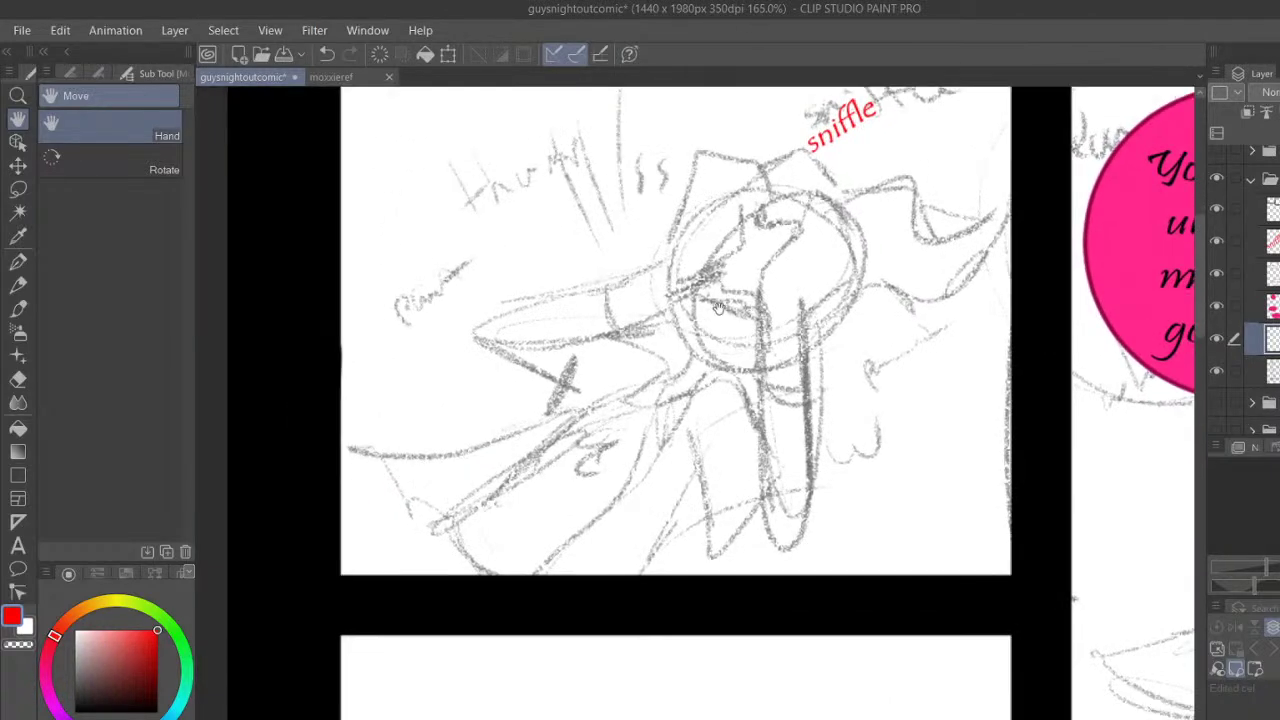
pyautogui.moveTo(710, 298); pyautogui.dragTo(730, 376)
pyautogui.scroll(3, 750, 396)
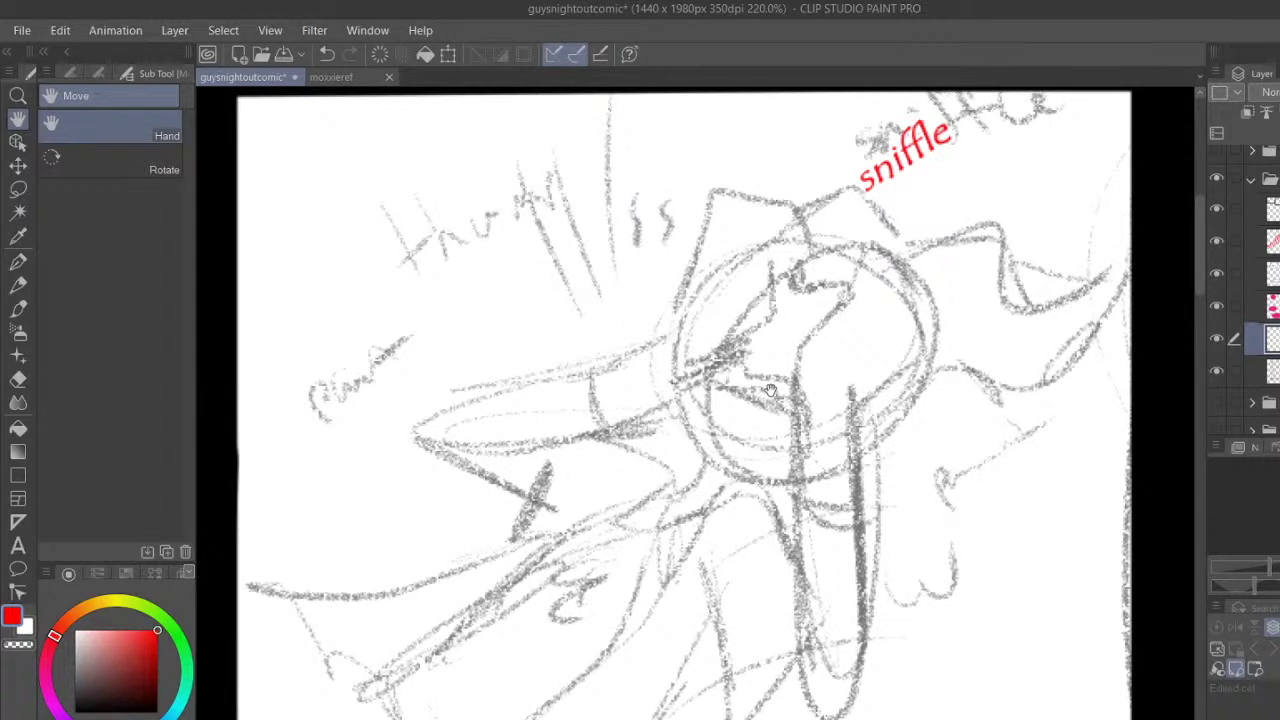
pyautogui.click(18, 261)
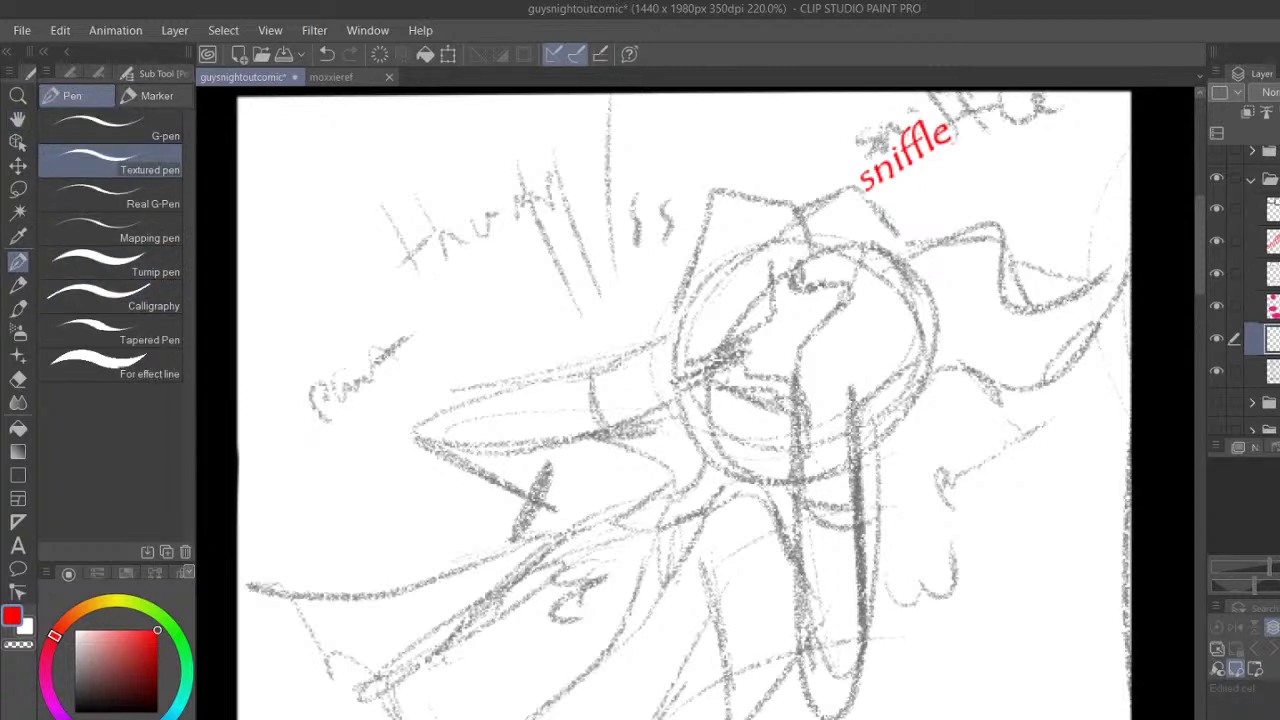
pyautogui.scroll(8, 700, 426)
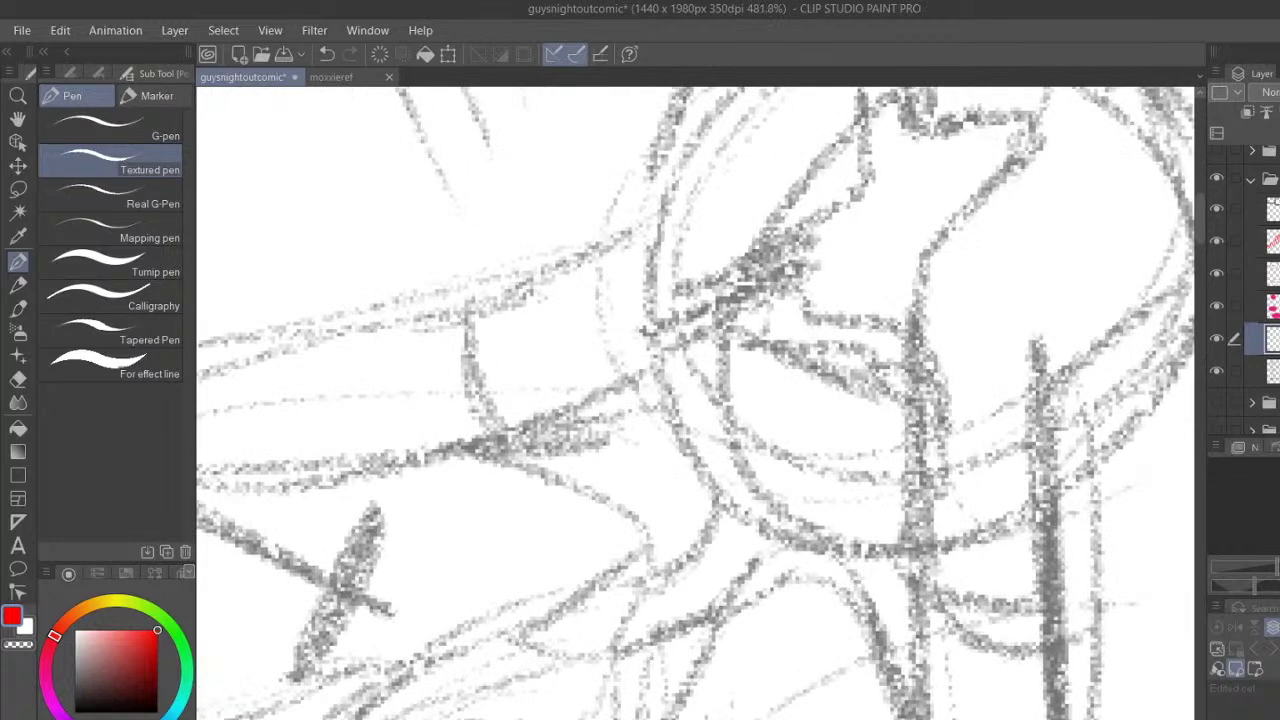
pyautogui.hscroll(10, 696, 403)
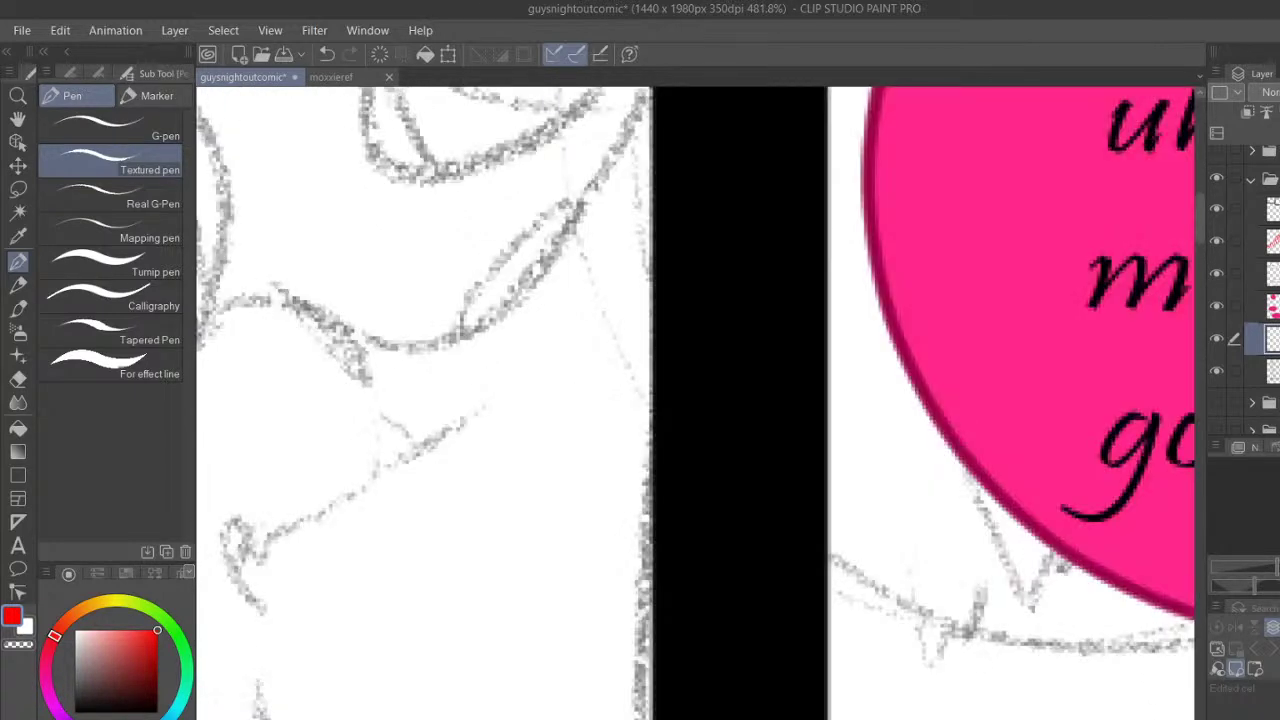
pyautogui.hscroll(-4, 696, 403)
pyautogui.scroll(-16, 694, 424)
pyautogui.scroll(10, 694, 424)
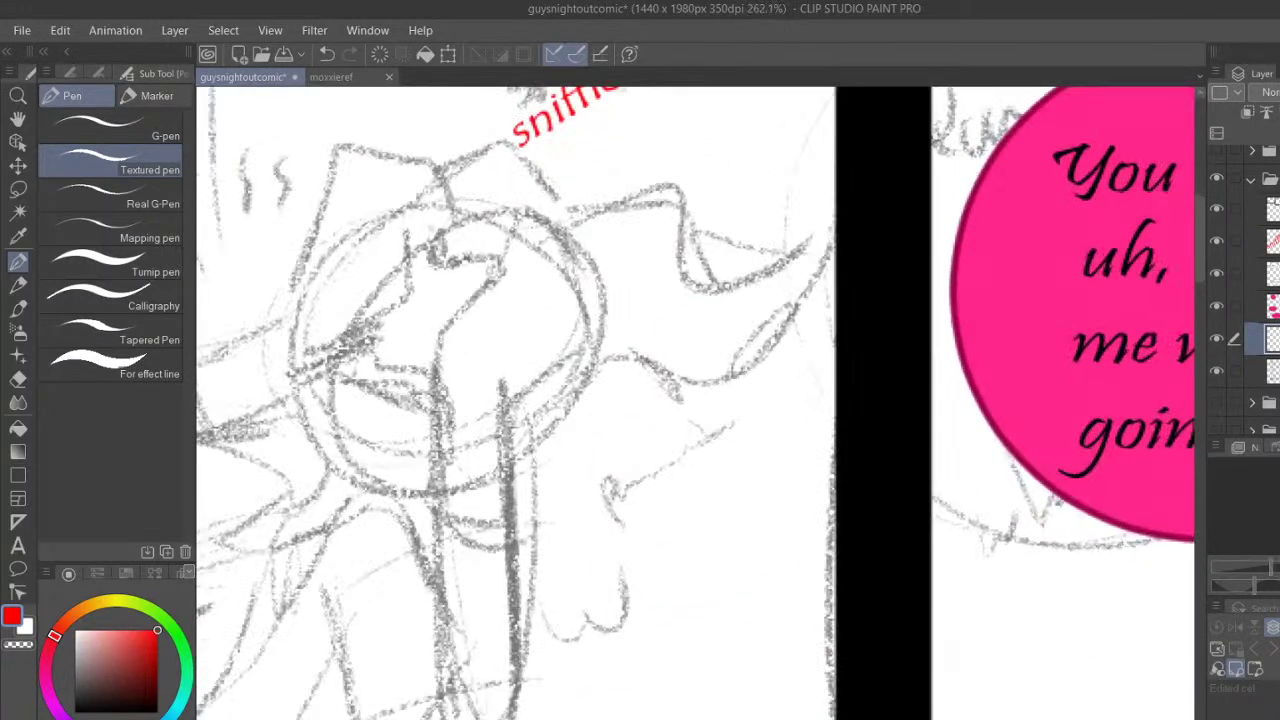
pyautogui.hscroll(-2, 696, 403)
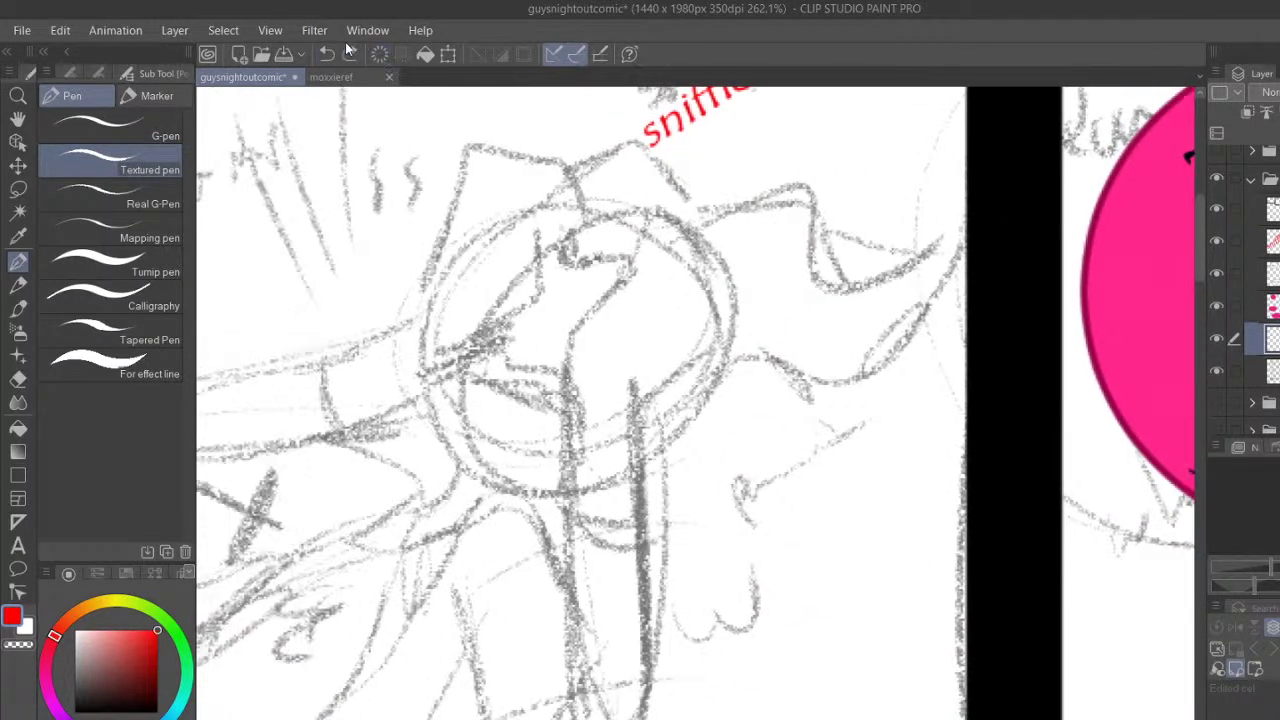
pyautogui.scroll(-2, 1198, 279)
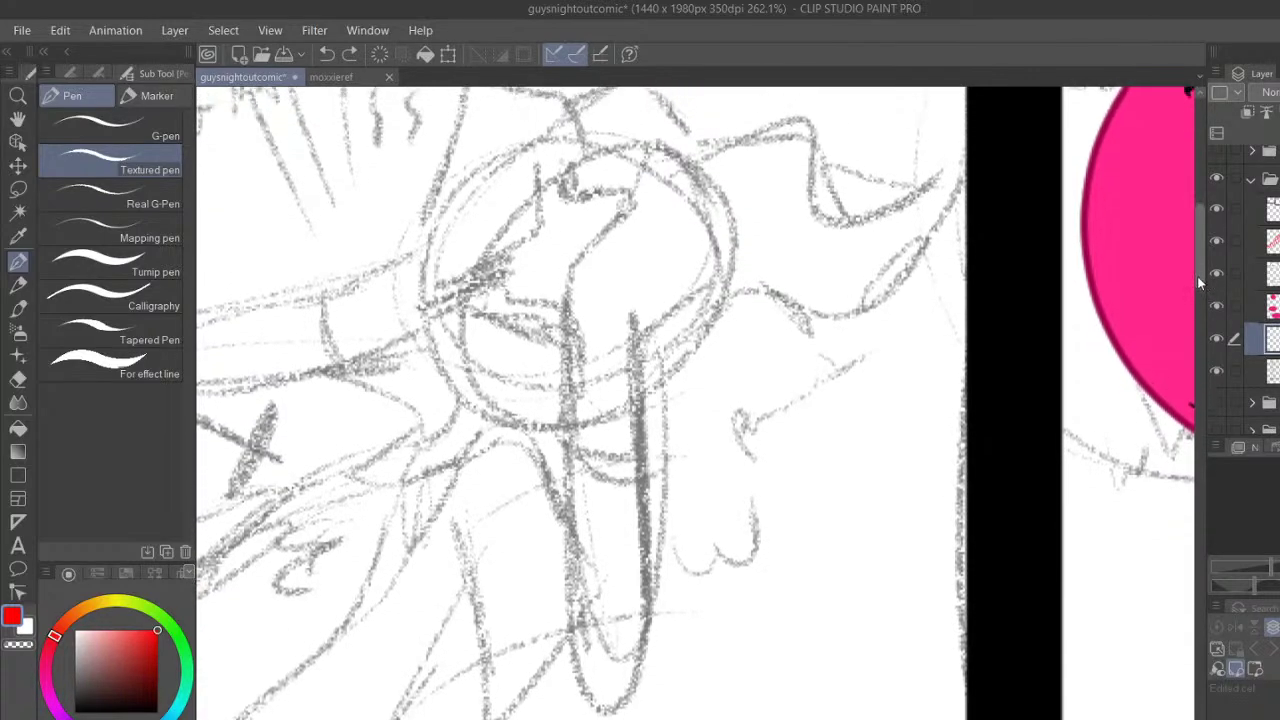
pyautogui.scroll(3, 1199, 277)
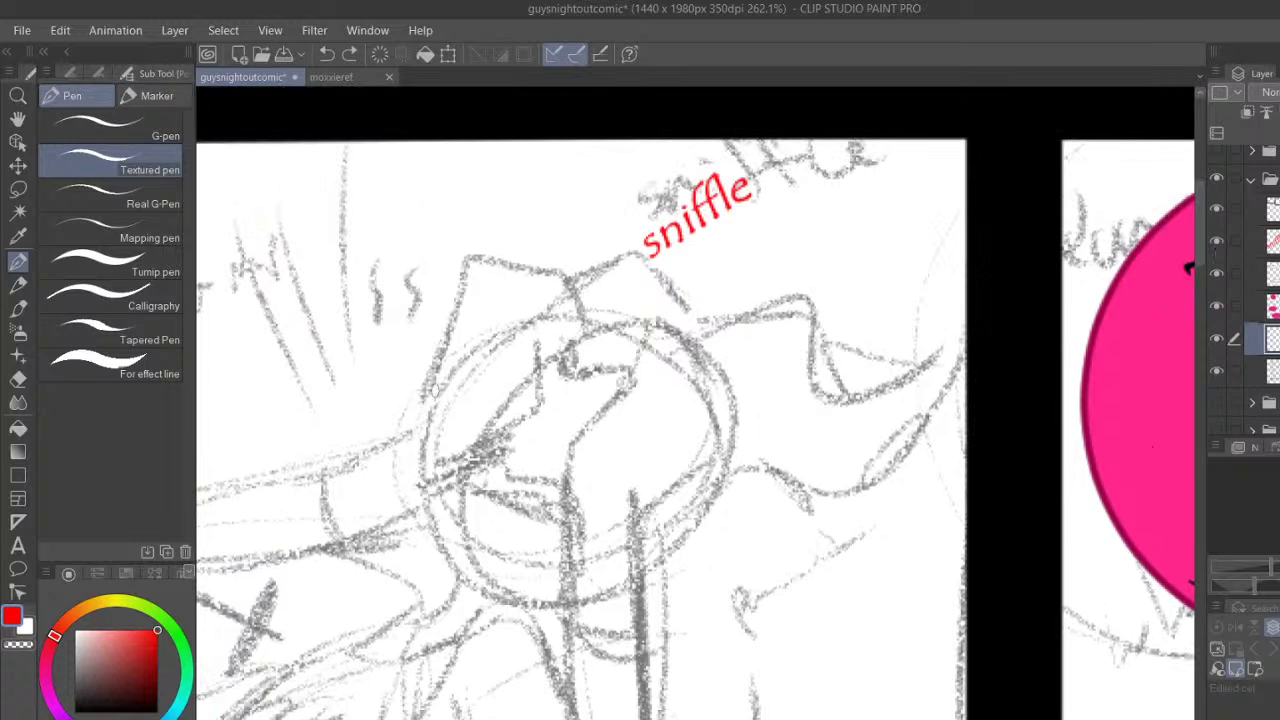
# Sketch the curved side of the character's head and the short slanted cheek line below it in red in the "sniffle" panel
pyautogui.moveTo(490, 340)
pyautogui.mouseDown()
pyautogui.moveTo(418, 472)
pyautogui.moveTo(437, 408)
pyautogui.moveTo(427, 430)
pyautogui.moveTo(425, 518)
pyautogui.moveTo(448, 538)
pyautogui.moveTo(489, 358)
pyautogui.mouseUp()
pyautogui.click(327, 56)
pyautogui.moveTo(411, 502)
pyautogui.mouseDown()
pyautogui.moveTo(471, 558)
pyautogui.moveTo(455, 379)
pyautogui.moveTo(490, 334)
pyautogui.mouseUp()
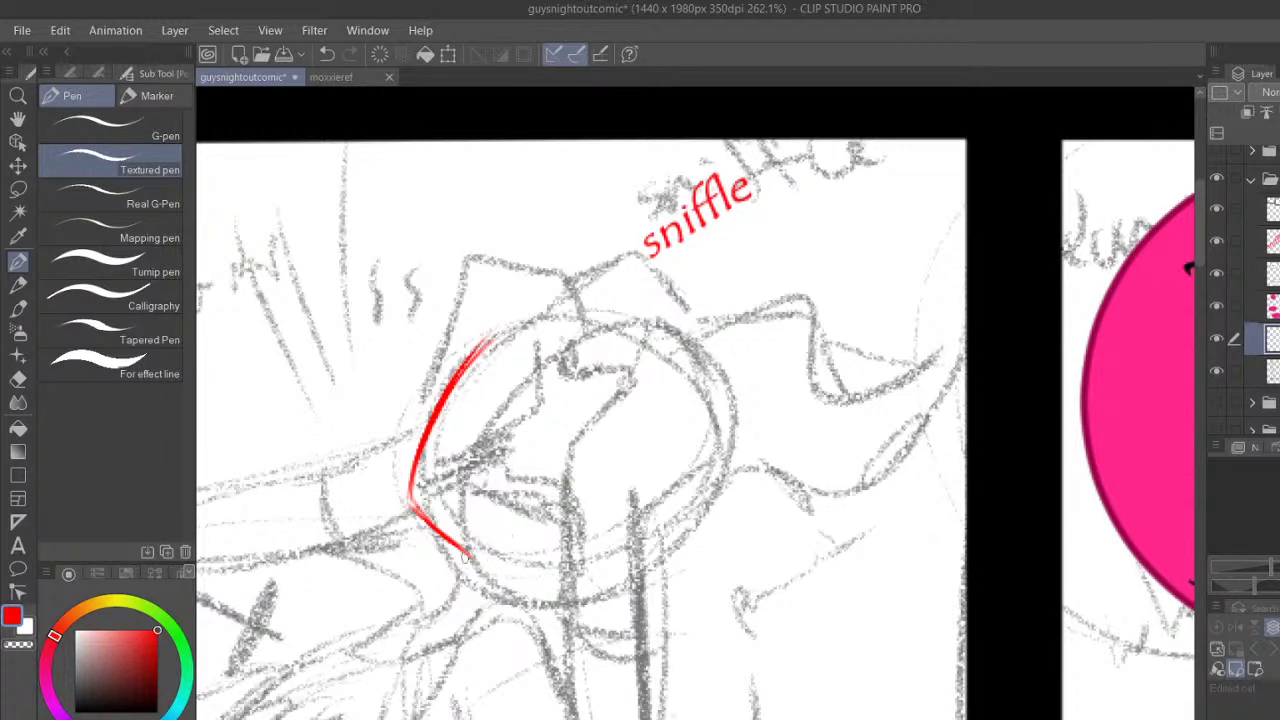
pyautogui.moveTo(412, 500); pyautogui.dragTo(480, 574)
# Draw the short curves beneath the cheek corner and the arched body line below them in red
pyautogui.moveTo(410, 550); pyautogui.dragTo(466, 630)
pyautogui.click(327, 54)
pyautogui.moveTo(466, 546); pyautogui.dragTo(425, 600)
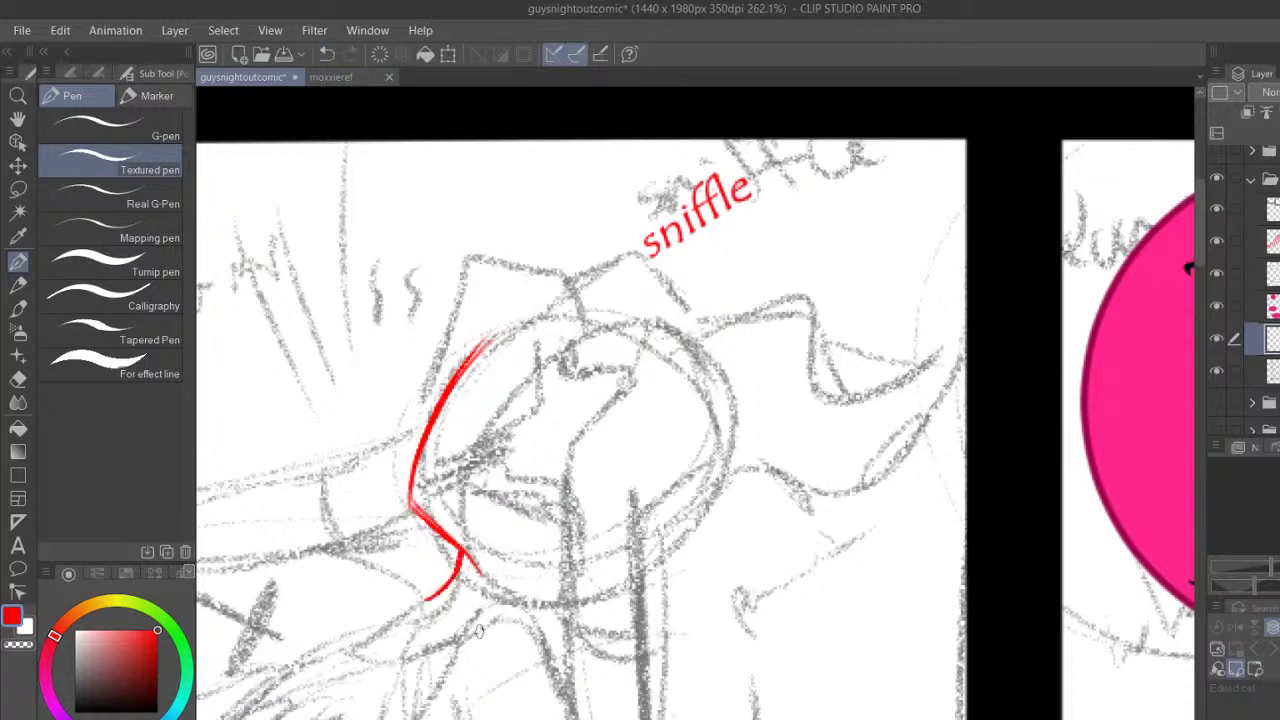
pyautogui.moveTo(466, 642)
pyautogui.mouseDown()
pyautogui.moveTo(502, 626)
pyautogui.moveTo(565, 710)
pyautogui.mouseUp()
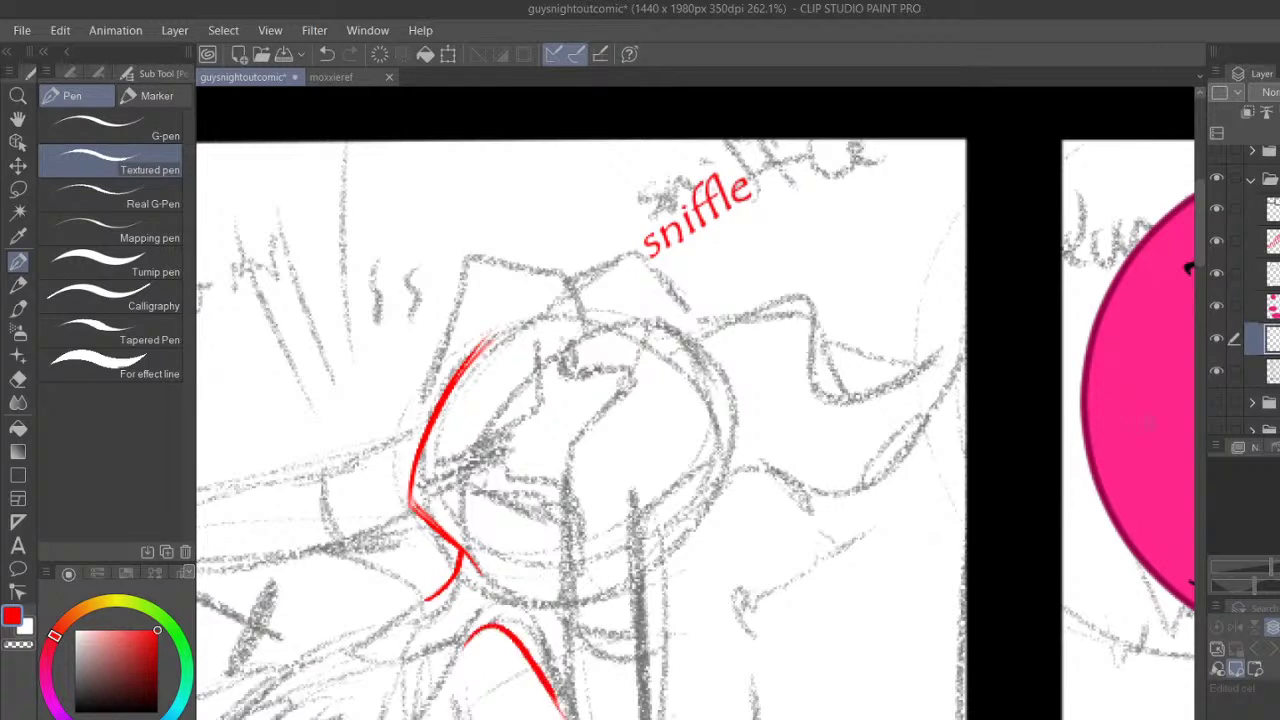
pyautogui.scroll(-4, 1201, 271)
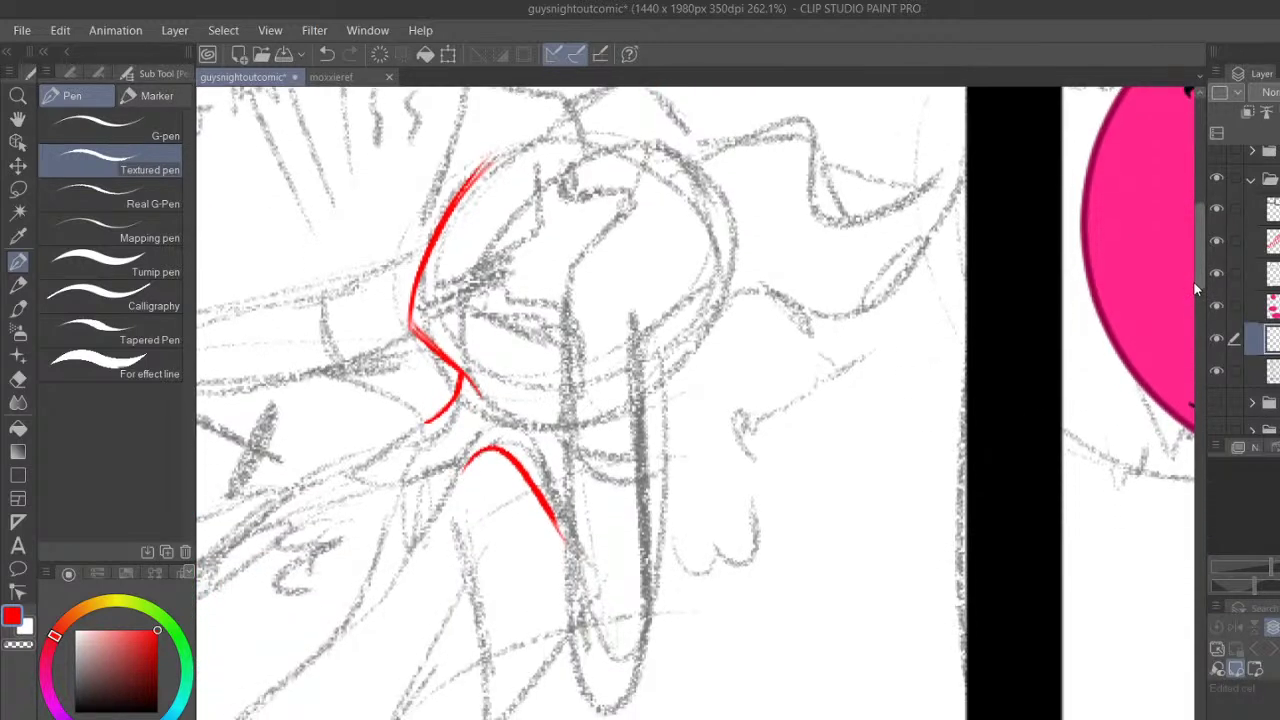
pyautogui.moveTo(462, 438); pyautogui.dragTo(497, 394)
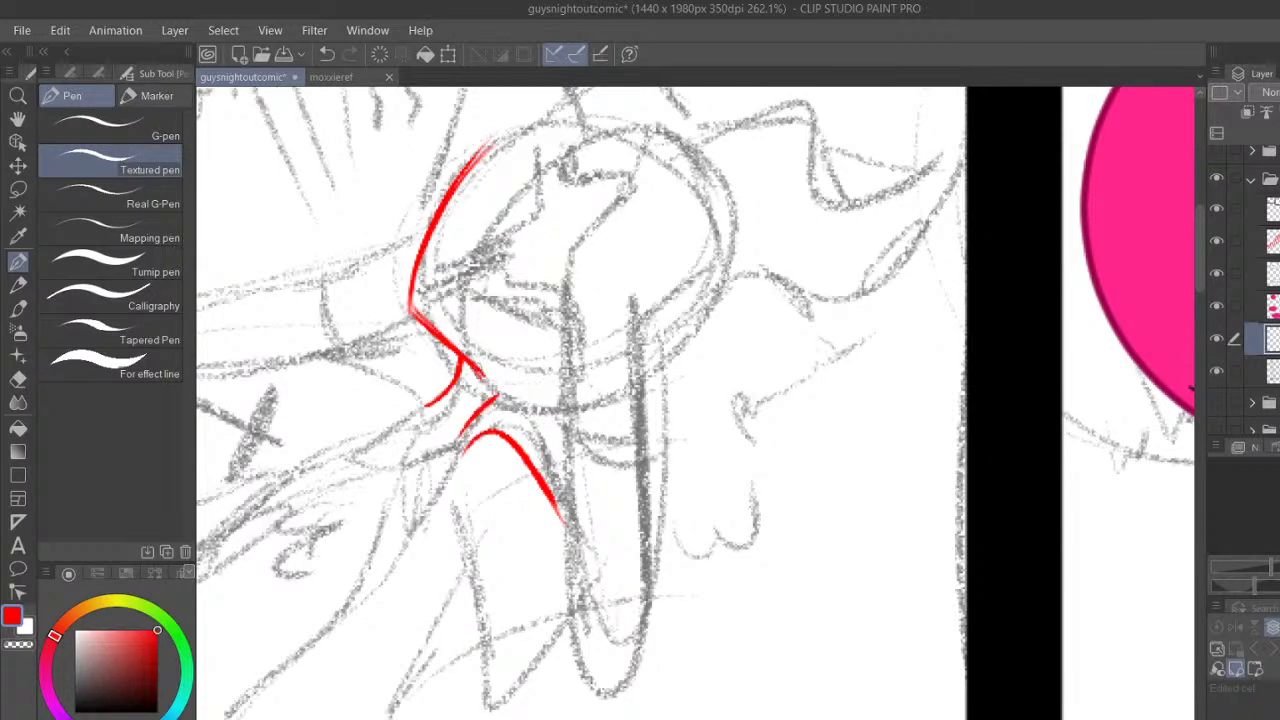
# Try to erase around the cheek corner, and undo the erasing and the strokes drawn below the cheek line
pyautogui.click(18, 379)
pyautogui.moveTo(450, 366); pyautogui.dragTo(485, 401)
pyautogui.click(328, 56)
pyautogui.click(326, 56)
pyautogui.click(328, 56)
pyautogui.click(328, 56)
pyautogui.click(328, 56)
pyautogui.click(328, 56)
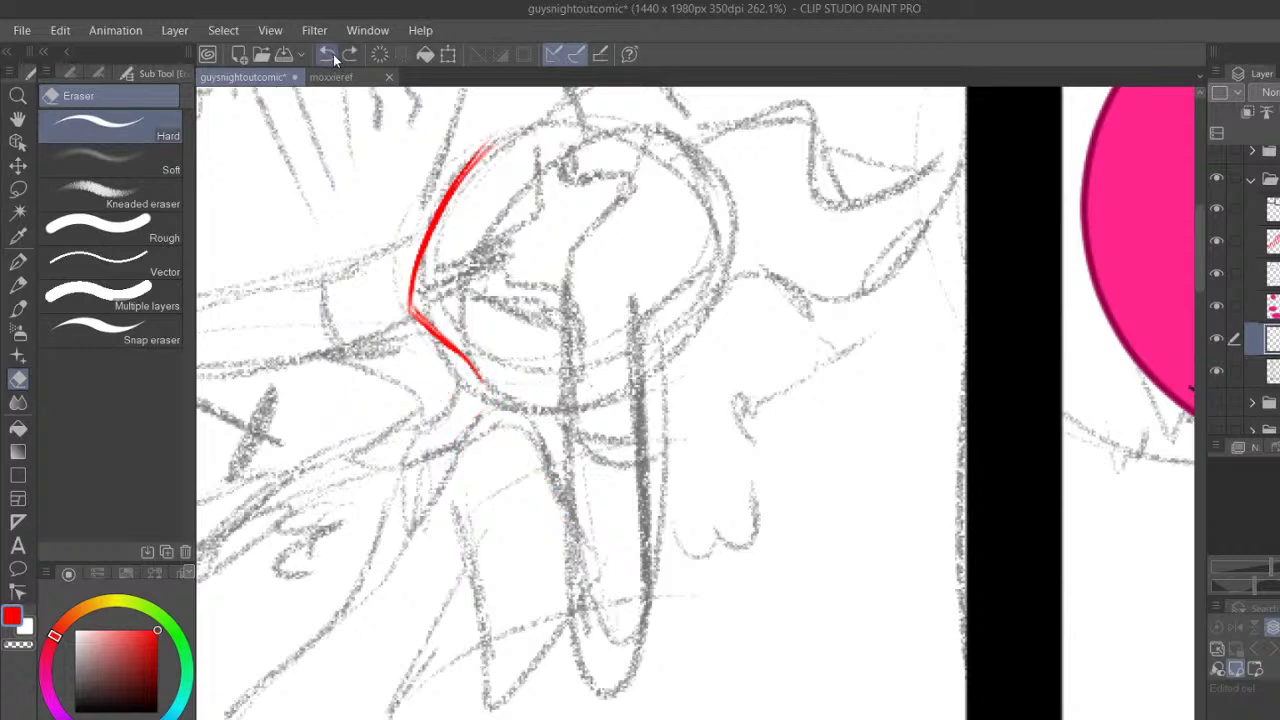
# Undo the latest strokes at the cheek and redraw the short slanted jaw line below the head's curved side in red
pyautogui.click(331, 55)
pyautogui.click(331, 57)
pyautogui.click(332, 58)
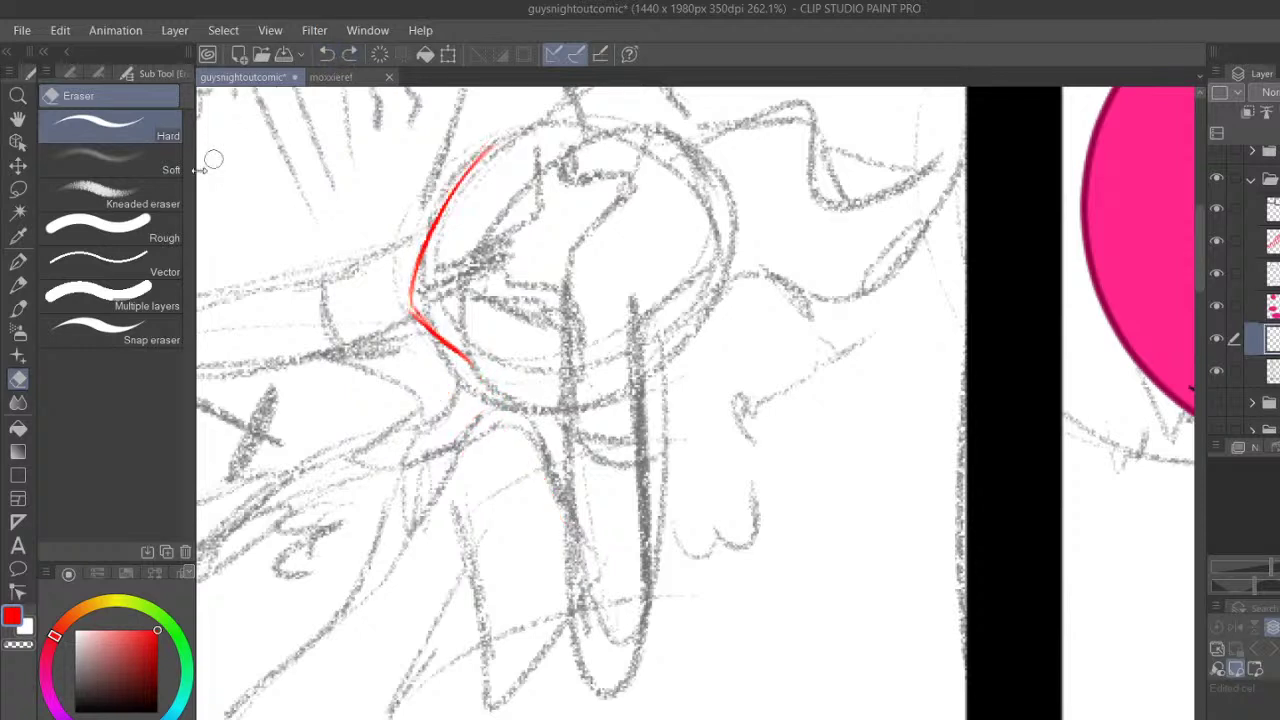
pyautogui.click(18, 262)
pyautogui.moveTo(410, 295)
pyautogui.mouseDown()
pyautogui.moveTo(492, 145)
pyautogui.moveTo(470, 360)
pyautogui.moveTo(480, 372)
pyautogui.mouseUp()
pyautogui.moveTo(410, 298); pyautogui.dragTo(485, 382)
pyautogui.click(329, 57)
pyautogui.click(329, 57)
pyautogui.moveTo(411, 303); pyautogui.dragTo(462, 354)
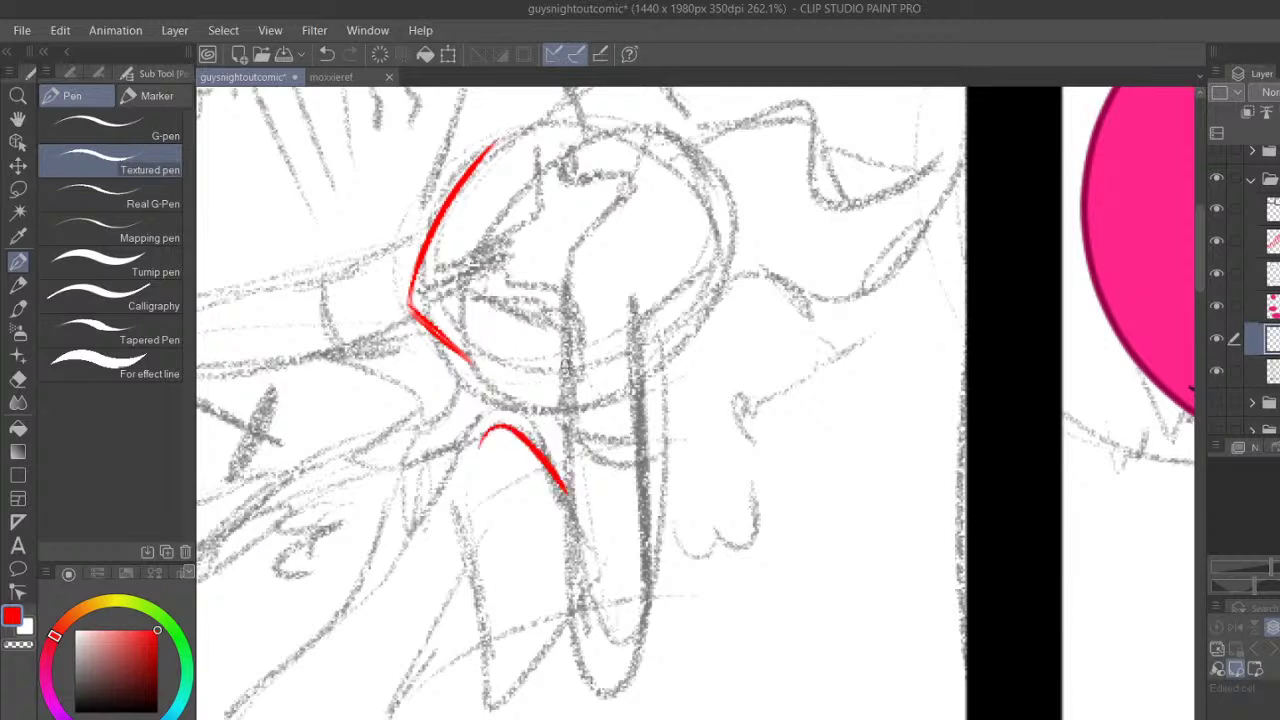
# Draw the raised forearm in red as two long edges joined by a rounded elbow, replacing the arched body line
pyautogui.moveTo(570, 325); pyautogui.dragTo(576, 600)
pyautogui.click(328, 55)
pyautogui.click(328, 55)
pyautogui.moveTo(568, 328); pyautogui.dragTo(562, 615)
pyautogui.moveTo(562, 540)
pyautogui.mouseDown()
pyautogui.moveTo(586, 653)
pyautogui.moveTo(615, 670)
pyautogui.mouseUp()
pyautogui.moveTo(570, 313); pyautogui.dragTo(562, 530)
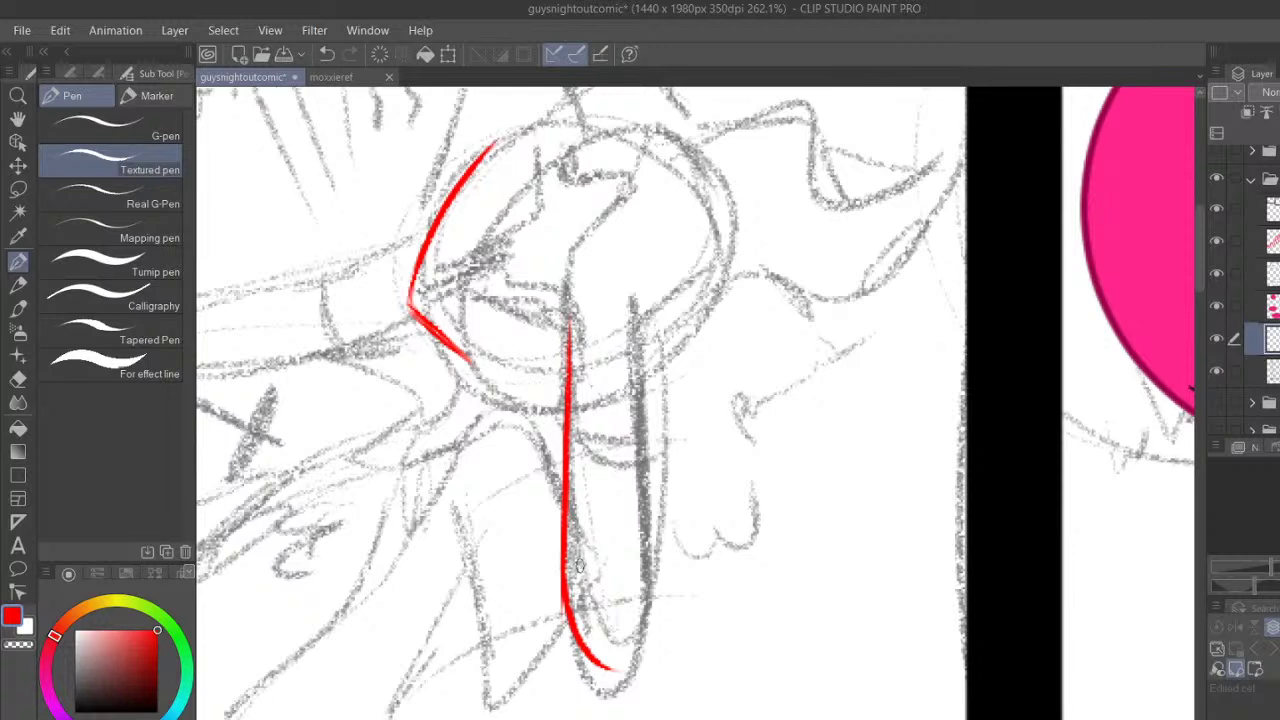
pyautogui.moveTo(617, 347)
pyautogui.mouseDown()
pyautogui.moveTo(620, 485)
pyautogui.moveTo(652, 620)
pyautogui.moveTo(647, 655)
pyautogui.moveTo(608, 670)
pyautogui.mouseUp()
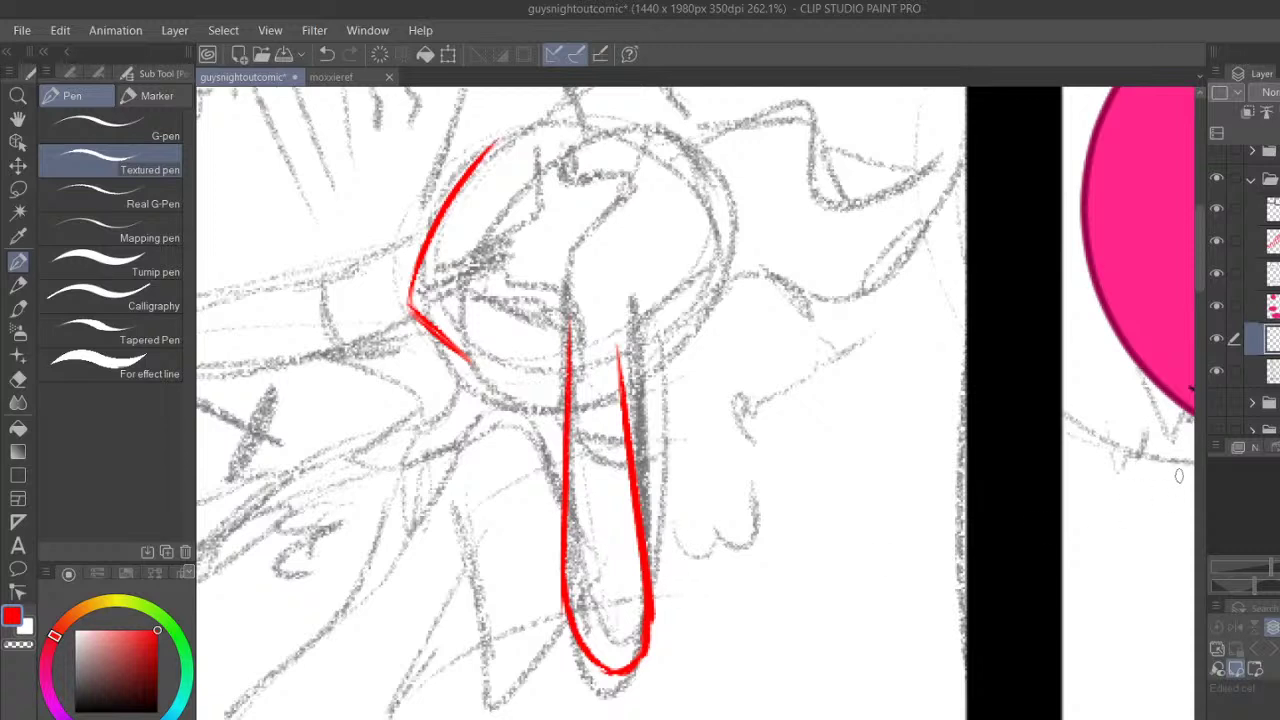
# Extend the forearm's edge upward and add curved bands across the wrist and the middle of the forearm
pyautogui.moveTo(1198, 289); pyautogui.dragTo(1198, 268)
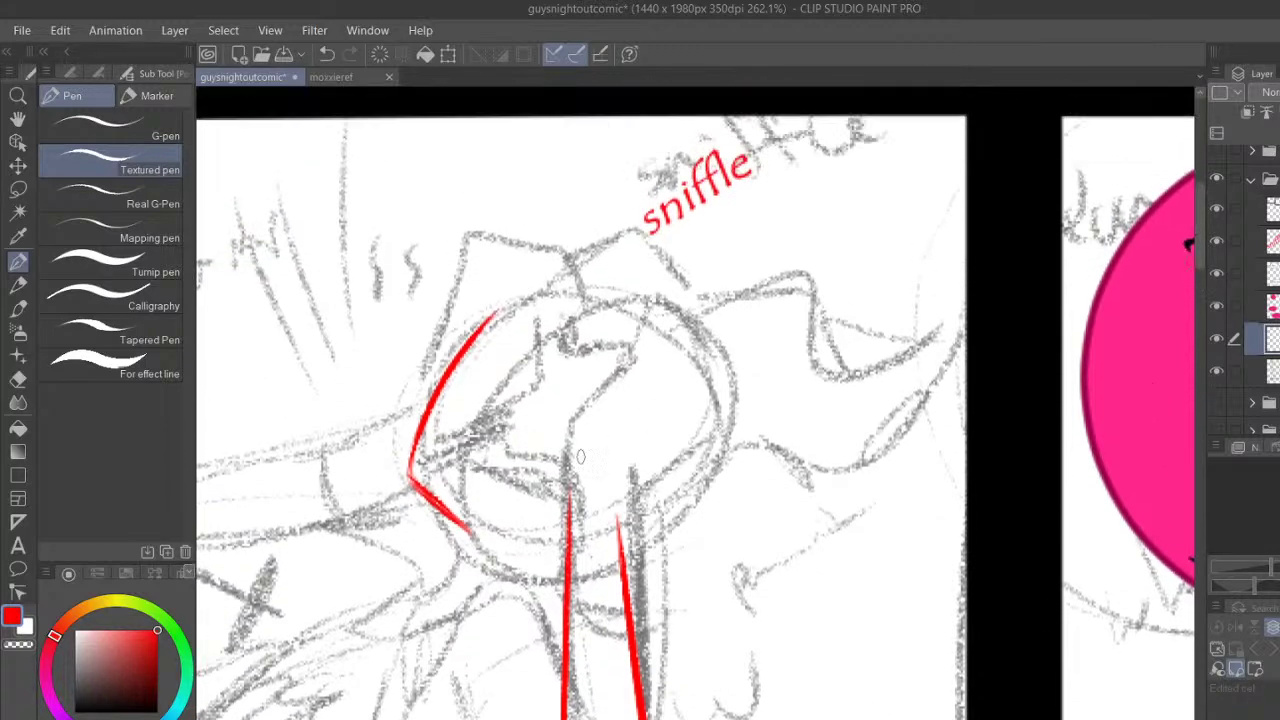
pyautogui.moveTo(567, 515); pyautogui.dragTo(568, 462)
pyautogui.moveTo(572, 514); pyautogui.dragTo(603, 518)
pyautogui.moveTo(570, 663)
pyautogui.mouseDown()
pyautogui.moveTo(600, 679)
pyautogui.moveTo(625, 667)
pyautogui.mouseUp()
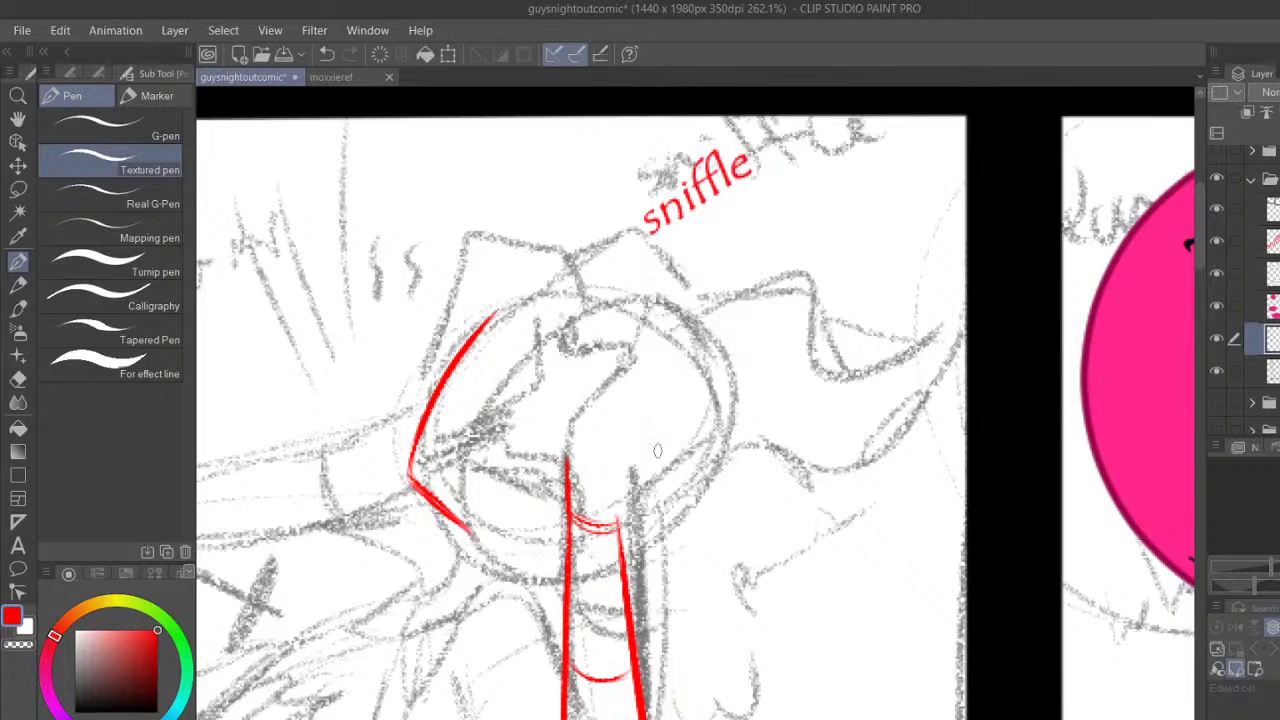
# Draw the two slanted edges of the hand rising from the wrist, redoing the upper one
pyautogui.moveTo(620, 508); pyautogui.dragTo(698, 462)
pyautogui.moveTo(618, 514)
pyautogui.mouseDown()
pyautogui.moveTo(715, 459)
pyautogui.moveTo(688, 461)
pyautogui.mouseUp()
pyautogui.moveTo(566, 460); pyautogui.dragTo(624, 427)
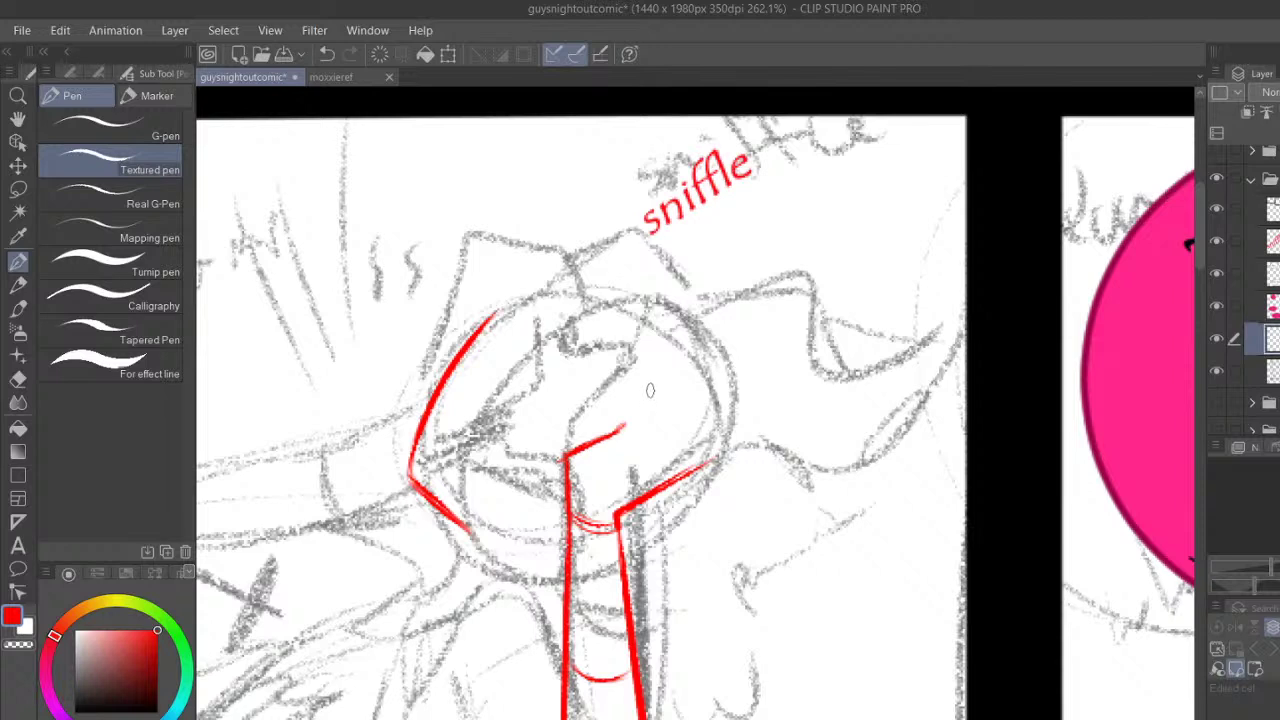
pyautogui.hotkey('ctrl', 'z')
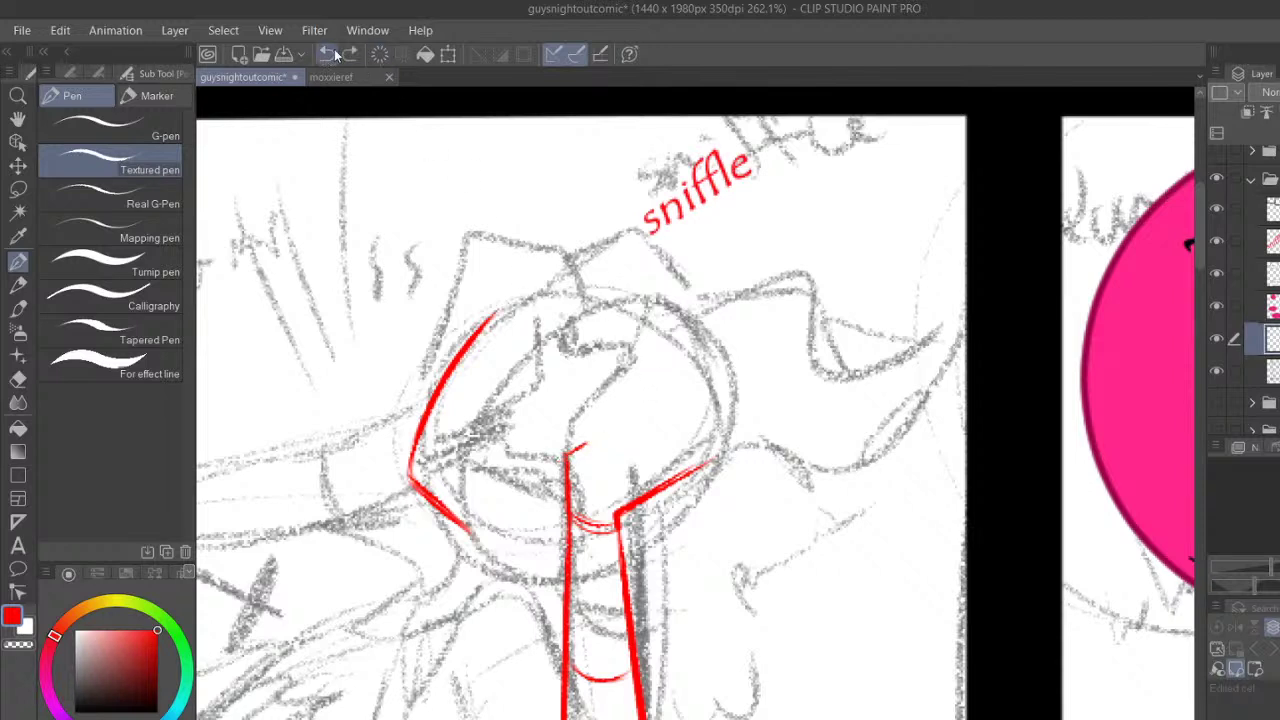
pyautogui.moveTo(566, 466)
pyautogui.mouseDown()
pyautogui.moveTo(578, 444)
pyautogui.moveTo(629, 420)
pyautogui.mouseUp()
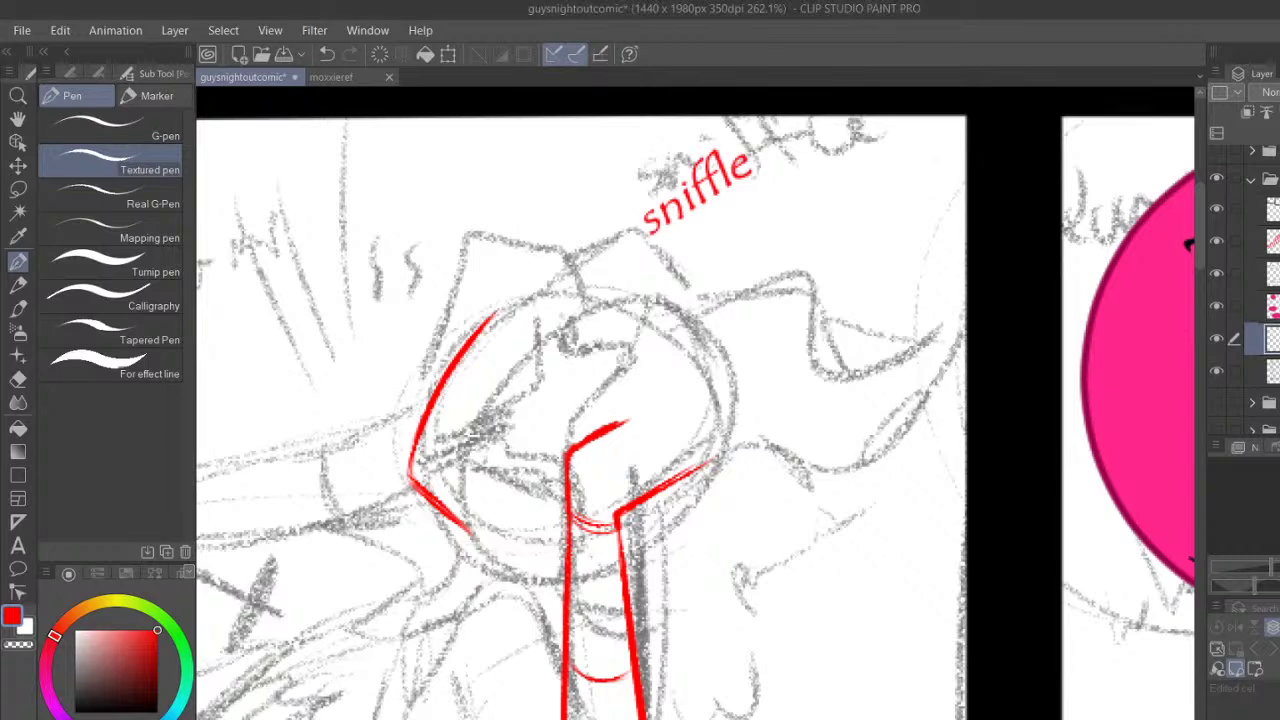
# Complete the clenched fist's outline with finger lines and knuckles, and erase the stray stroke ends at its inner edge
pyautogui.click(1217, 339)
pyautogui.click(1217, 339)
pyautogui.moveTo(562, 457)
pyautogui.mouseDown()
pyautogui.moveTo(621, 411)
pyautogui.moveTo(574, 461)
pyautogui.mouseUp()
pyautogui.click(18, 378)
pyautogui.moveTo(623, 416)
pyautogui.mouseDown()
pyautogui.moveTo(580, 460)
pyautogui.moveTo(566, 448)
pyautogui.moveTo(622, 407)
pyautogui.mouseUp()
pyautogui.click(18, 260)
pyautogui.moveTo(660, 488)
pyautogui.mouseDown()
pyautogui.moveTo(709, 462)
pyautogui.moveTo(724, 396)
pyautogui.moveTo(714, 418)
pyautogui.moveTo(710, 388)
pyautogui.moveTo(678, 368)
pyautogui.moveTo(614, 400)
pyautogui.moveTo(638, 373)
pyautogui.moveTo(638, 401)
pyautogui.moveTo(692, 380)
pyautogui.moveTo(723, 400)
pyautogui.mouseUp()
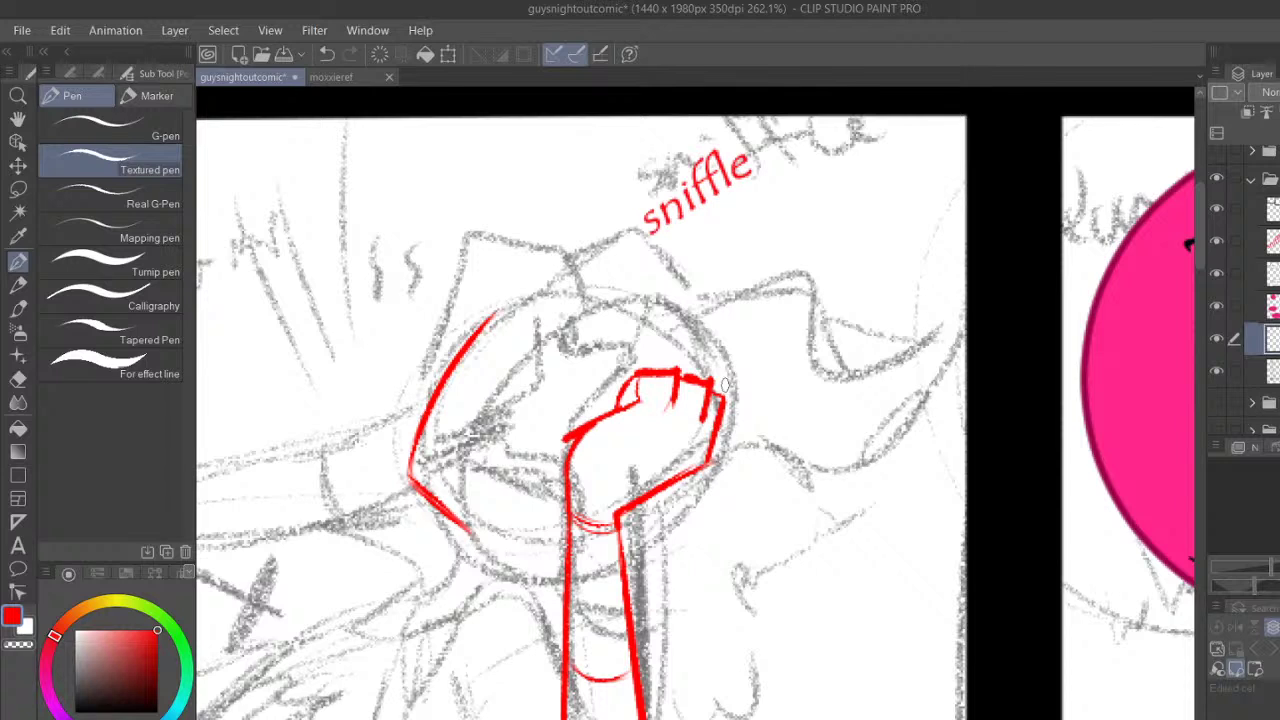
pyautogui.press('e')
pyautogui.moveTo(571, 432); pyautogui.dragTo(597, 412)
pyautogui.press('p')
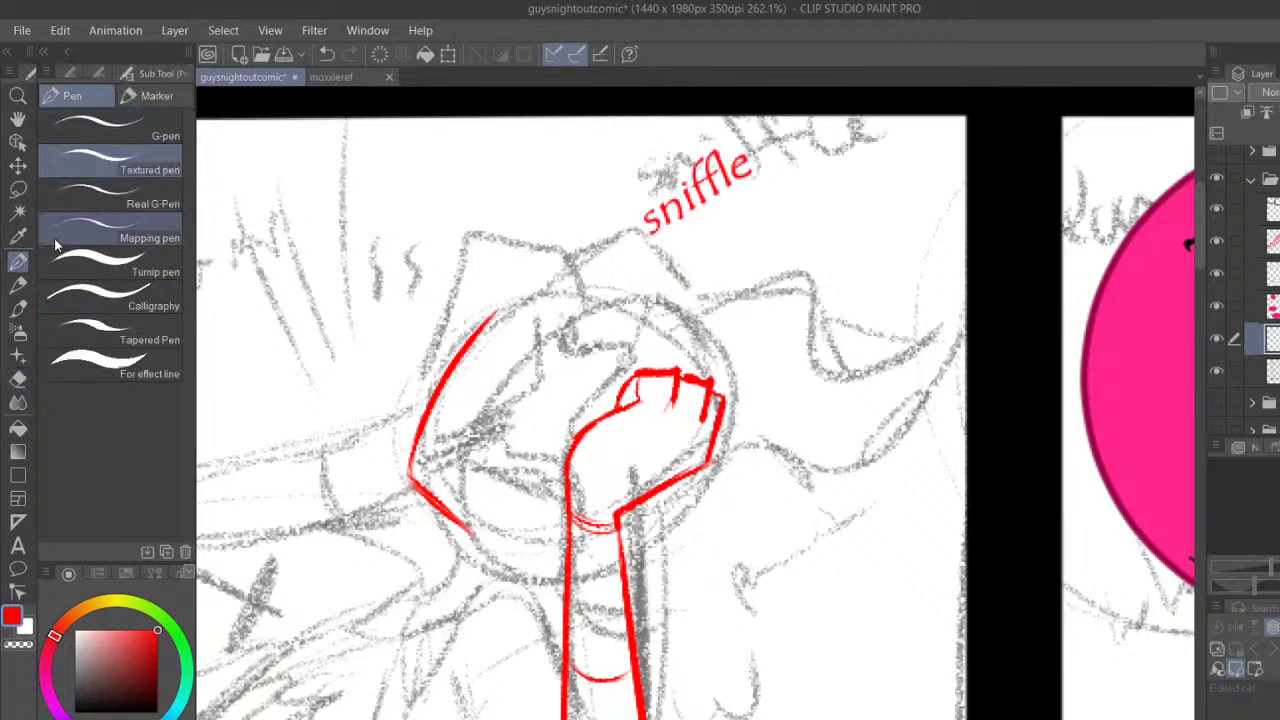
# Draw the short angular face lines beside the fist and the curved, pointed shapes above it in red
pyautogui.moveTo(578, 380)
pyautogui.mouseDown()
pyautogui.moveTo(631, 409)
pyautogui.moveTo(581, 412)
pyautogui.moveTo(595, 419)
pyautogui.moveTo(544, 440)
pyautogui.moveTo(597, 432)
pyautogui.mouseUp()
pyautogui.click(327, 54)
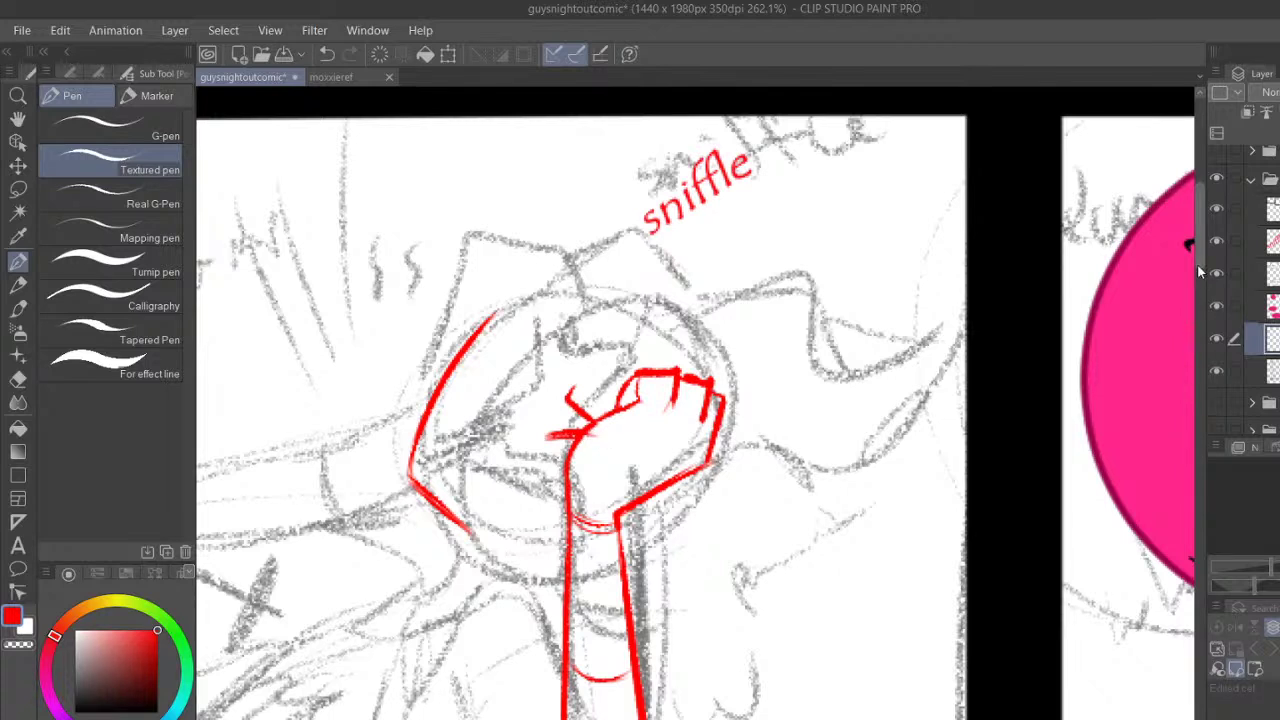
pyautogui.click(326, 54)
pyautogui.moveTo(597, 330)
pyautogui.mouseDown()
pyautogui.moveTo(551, 322)
pyautogui.moveTo(582, 330)
pyautogui.moveTo(591, 287)
pyautogui.moveTo(584, 320)
pyautogui.moveTo(600, 362)
pyautogui.moveTo(564, 354)
pyautogui.moveTo(636, 369)
pyautogui.mouseUp()
pyautogui.click(326, 54)
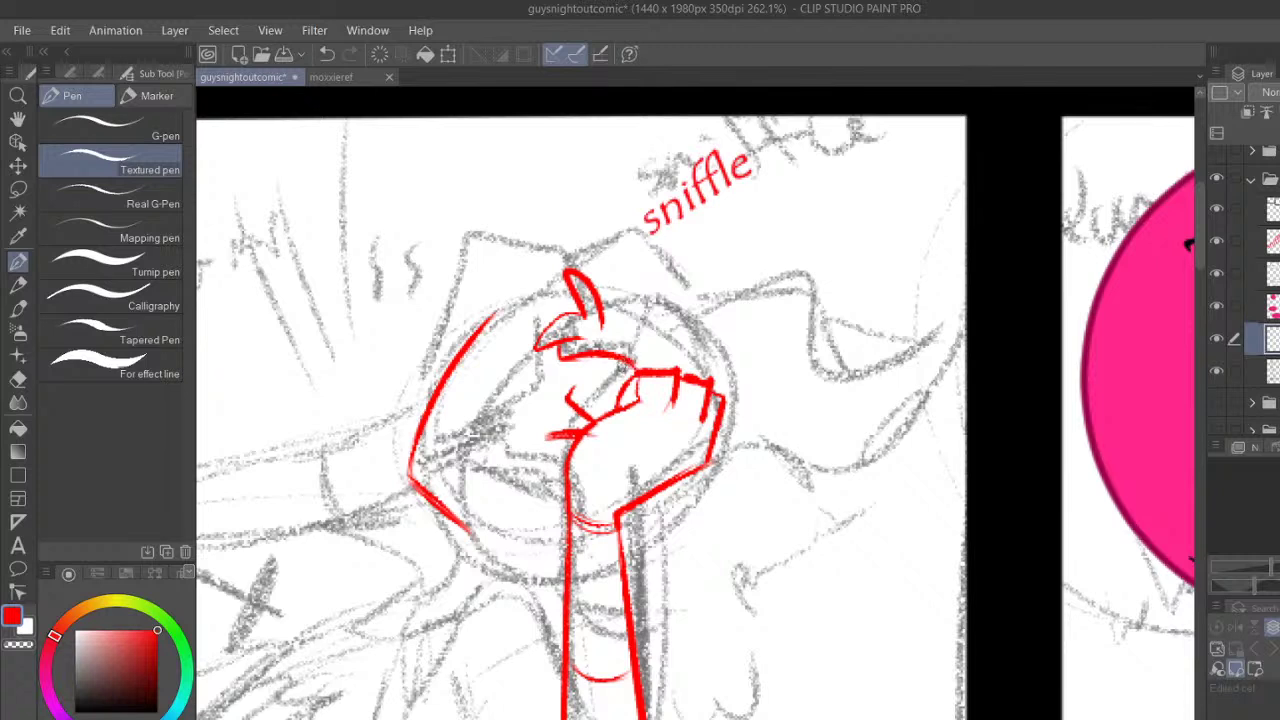
# Draw the open mouth's outline between the head's edge and the forearm, and thicken the slanted jaw line
pyautogui.moveTo(436, 437)
pyautogui.mouseDown()
pyautogui.moveTo(466, 425)
pyautogui.moveTo(564, 483)
pyautogui.moveTo(481, 463)
pyautogui.moveTo(556, 498)
pyautogui.mouseUp()
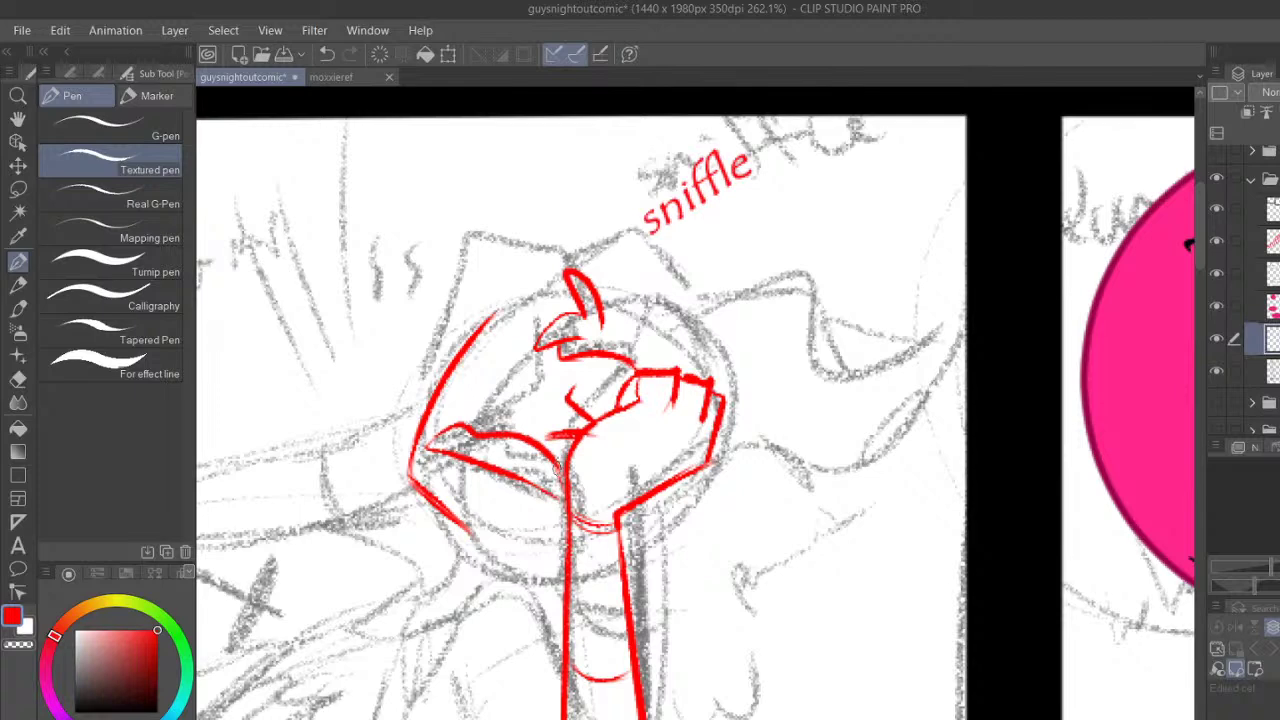
pyautogui.scroll(5, 707, 423)
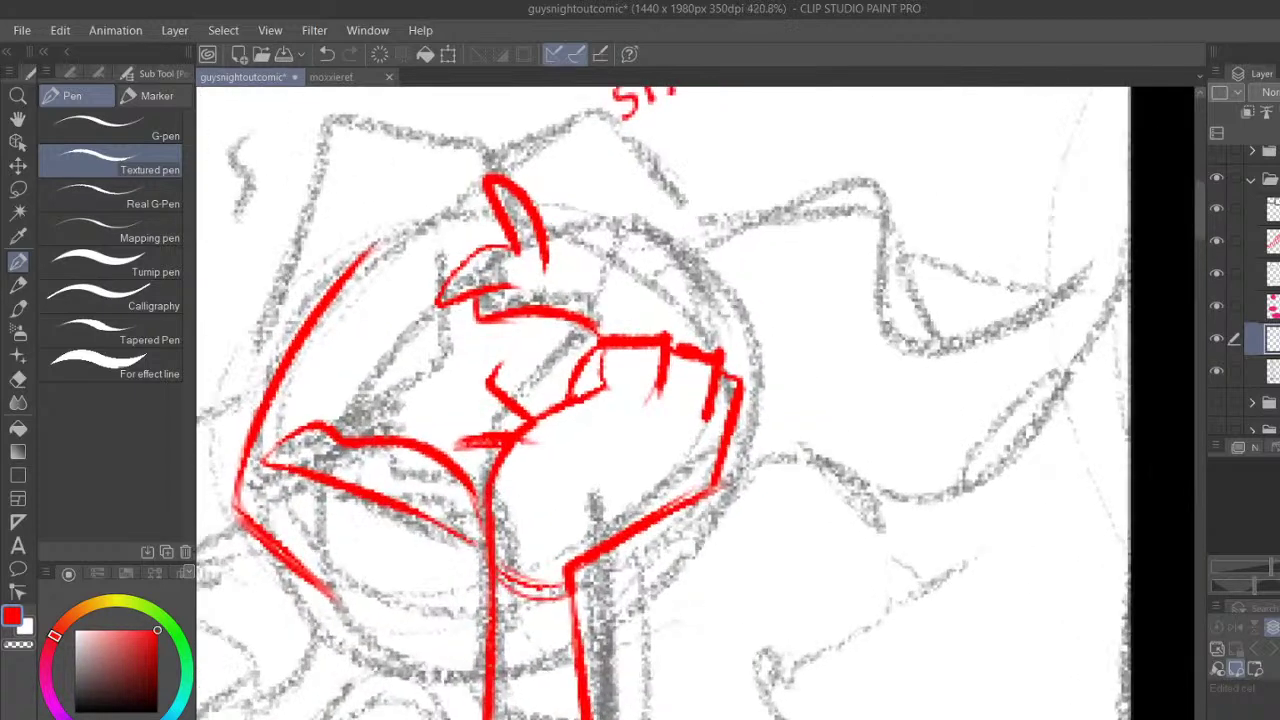
pyautogui.hscroll(-2, 689, 579)
pyautogui.moveTo(303, 496)
pyautogui.mouseDown()
pyautogui.moveTo(305, 519)
pyautogui.moveTo(450, 627)
pyautogui.mouseUp()
pyautogui.moveTo(376, 574); pyautogui.dragTo(436, 620)
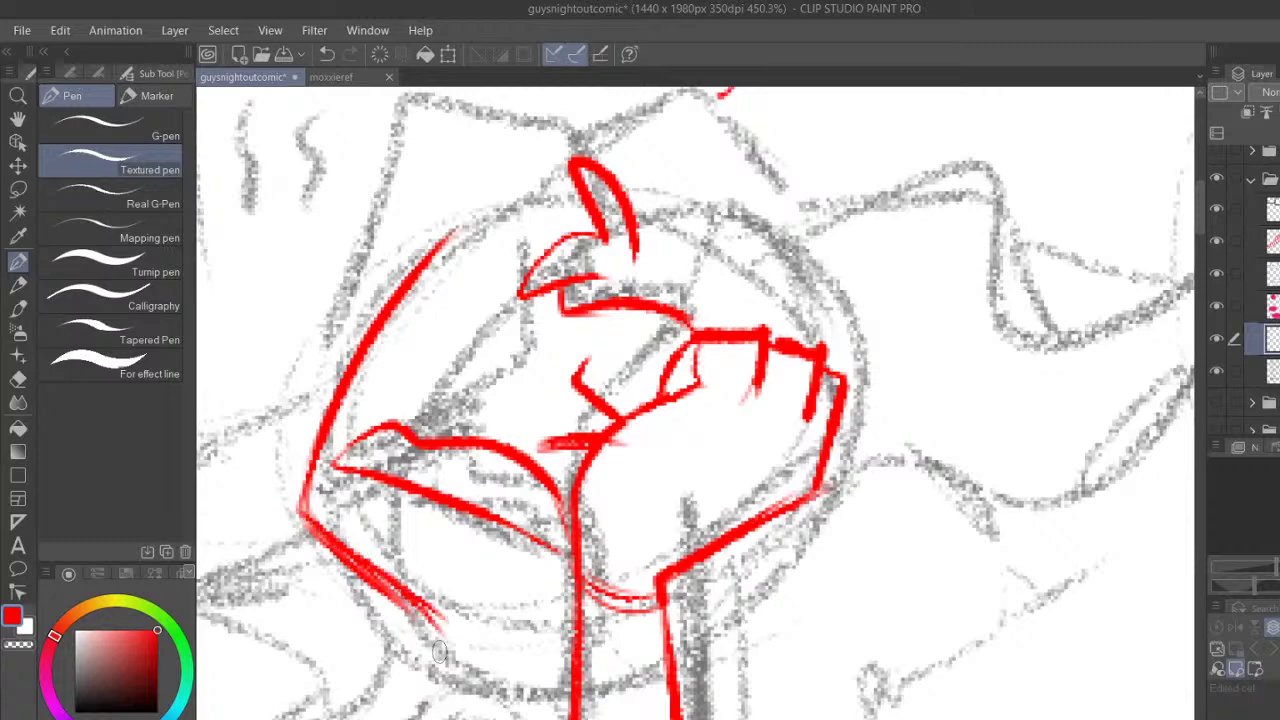
# Draw the curved neck line below the jaw and the arched shoulder line meeting the forearm, with a short neck stroke above
pyautogui.scroll(-2, 1201, 232)
pyautogui.scroll(-1, 1201, 232)
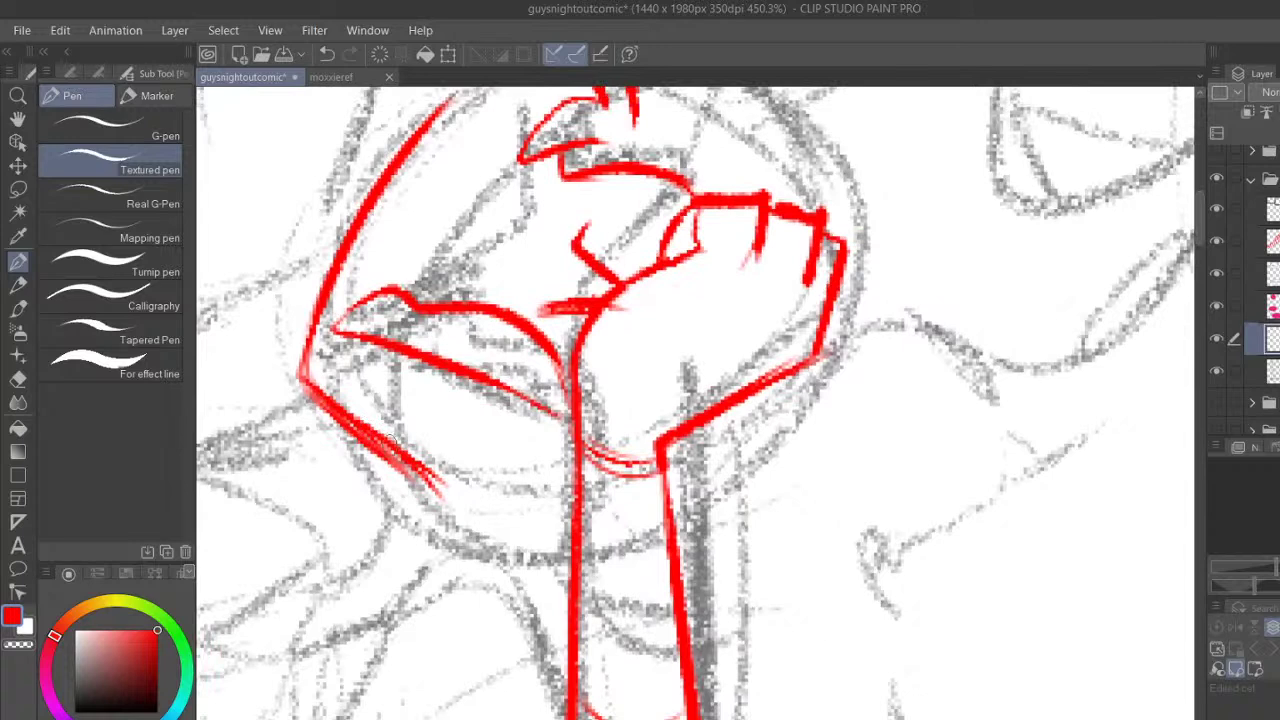
pyautogui.moveTo(398, 466)
pyautogui.mouseDown()
pyautogui.moveTo(308, 551)
pyautogui.moveTo(318, 580)
pyautogui.mouseUp()
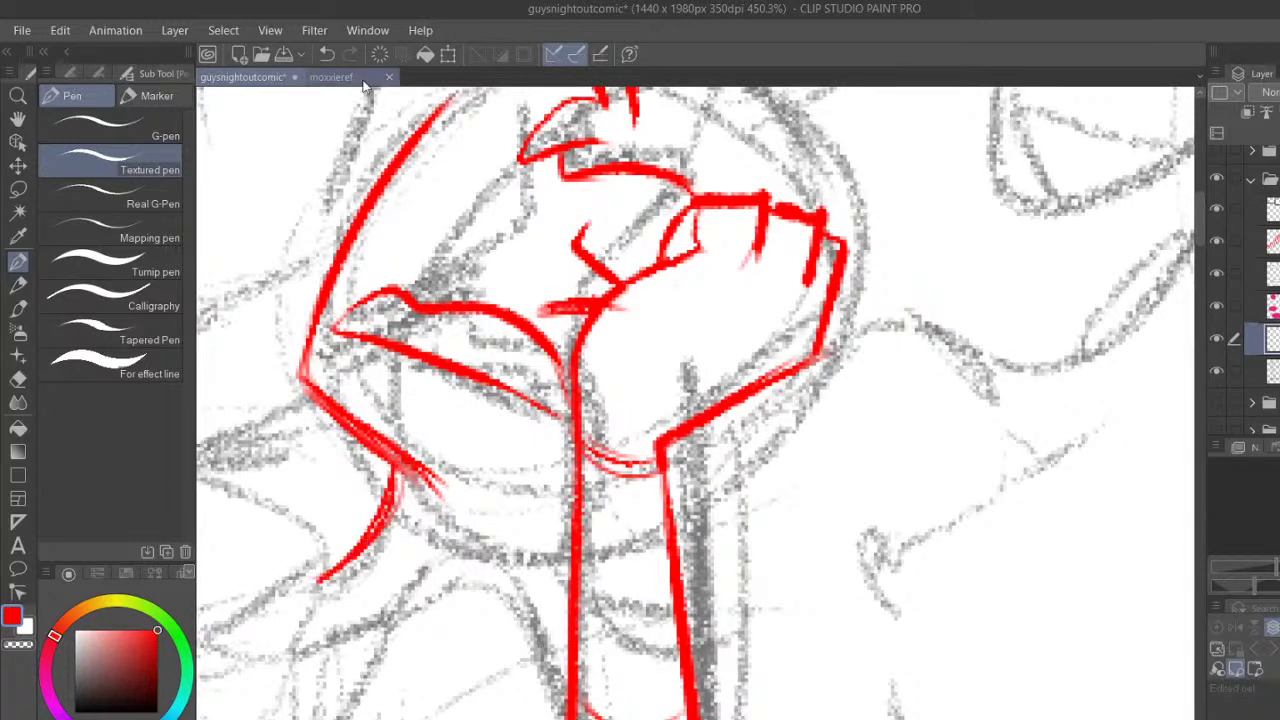
pyautogui.click(327, 54)
pyautogui.moveTo(408, 468); pyautogui.dragTo(332, 570)
pyautogui.moveTo(397, 651)
pyautogui.mouseDown()
pyautogui.moveTo(400, 640)
pyautogui.moveTo(561, 686)
pyautogui.mouseUp()
pyautogui.moveTo(528, 643); pyautogui.dragTo(562, 682)
pyautogui.moveTo(480, 543)
pyautogui.mouseDown()
pyautogui.moveTo(456, 592)
pyautogui.moveTo(500, 521)
pyautogui.mouseUp()
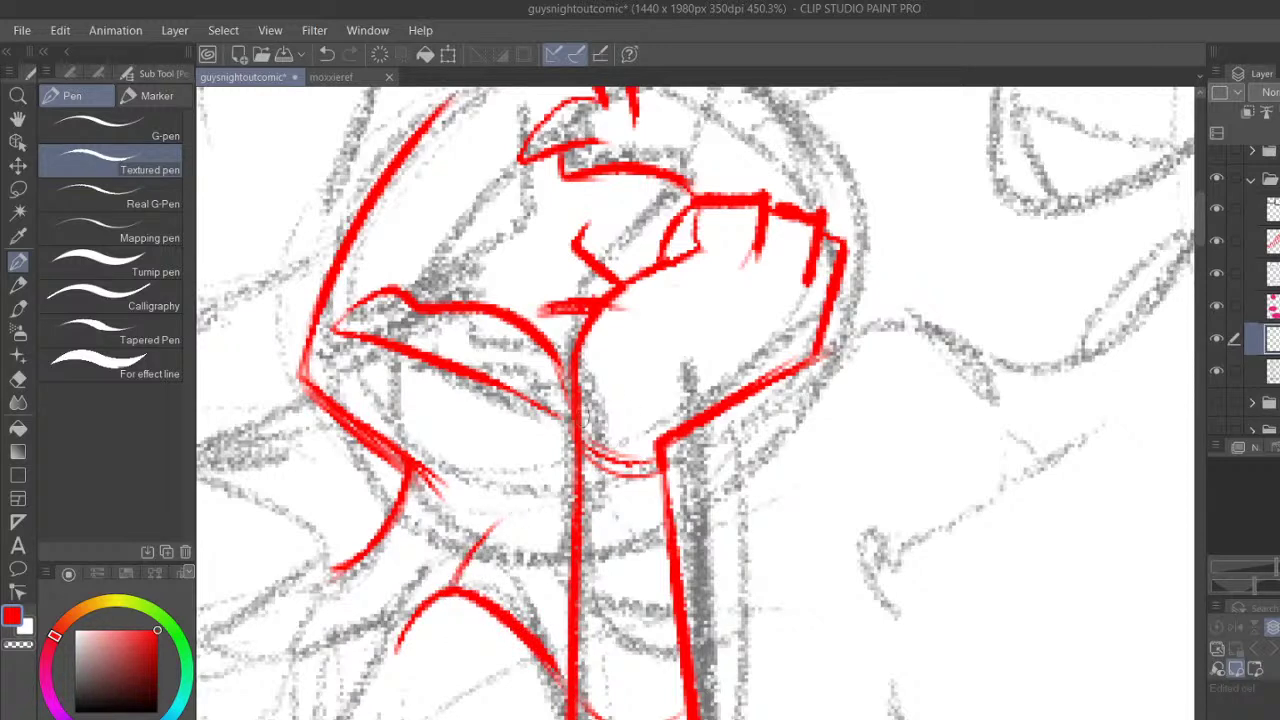
# Add small pointed teeth along the upper and lower edges of the open mouth
pyautogui.moveTo(358, 306); pyautogui.dragTo(389, 305)
pyautogui.moveTo(437, 326)
pyautogui.mouseDown()
pyautogui.moveTo(468, 319)
pyautogui.moveTo(538, 348)
pyautogui.mouseUp()
pyautogui.moveTo(525, 393); pyautogui.dragTo(548, 408)
pyautogui.moveTo(462, 369); pyautogui.dragTo(486, 368)
pyautogui.moveTo(376, 337); pyautogui.dragTo(396, 334)
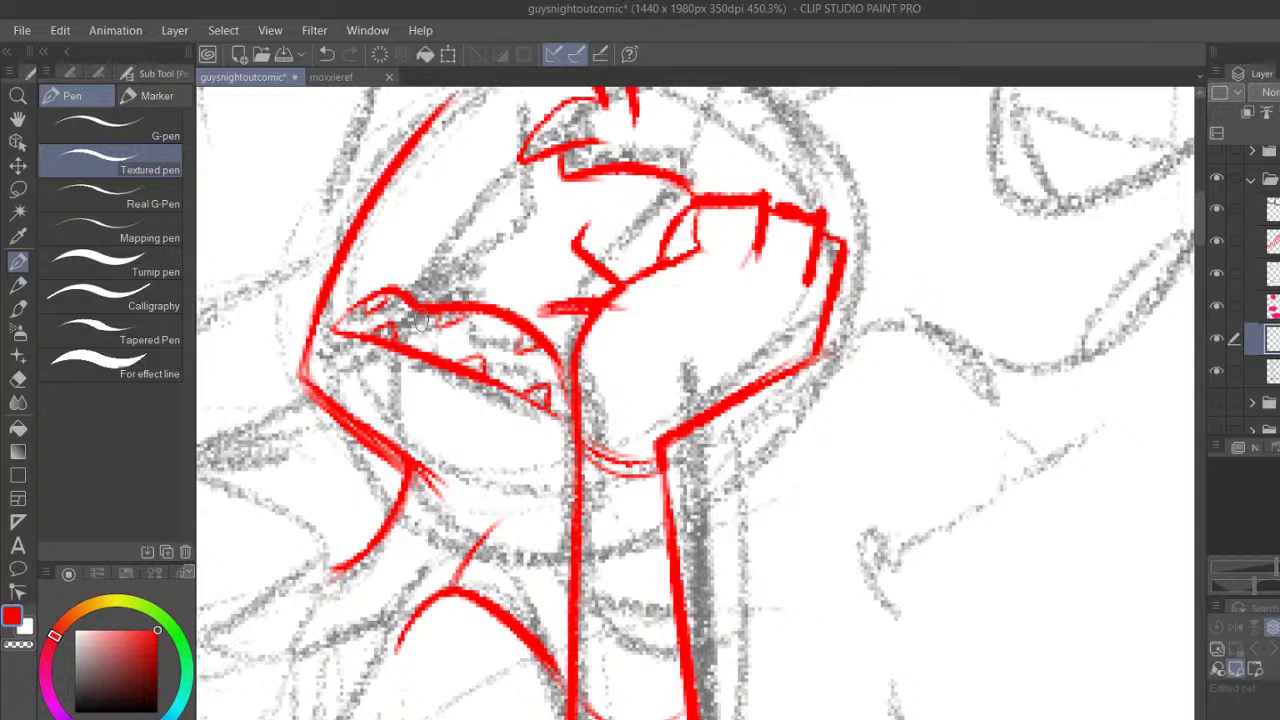
# Thicken the short neck stroke and draw the curved, pointed shape between the mouth corner and the shoulder arch
pyautogui.hscroll(-3, 421, 320)
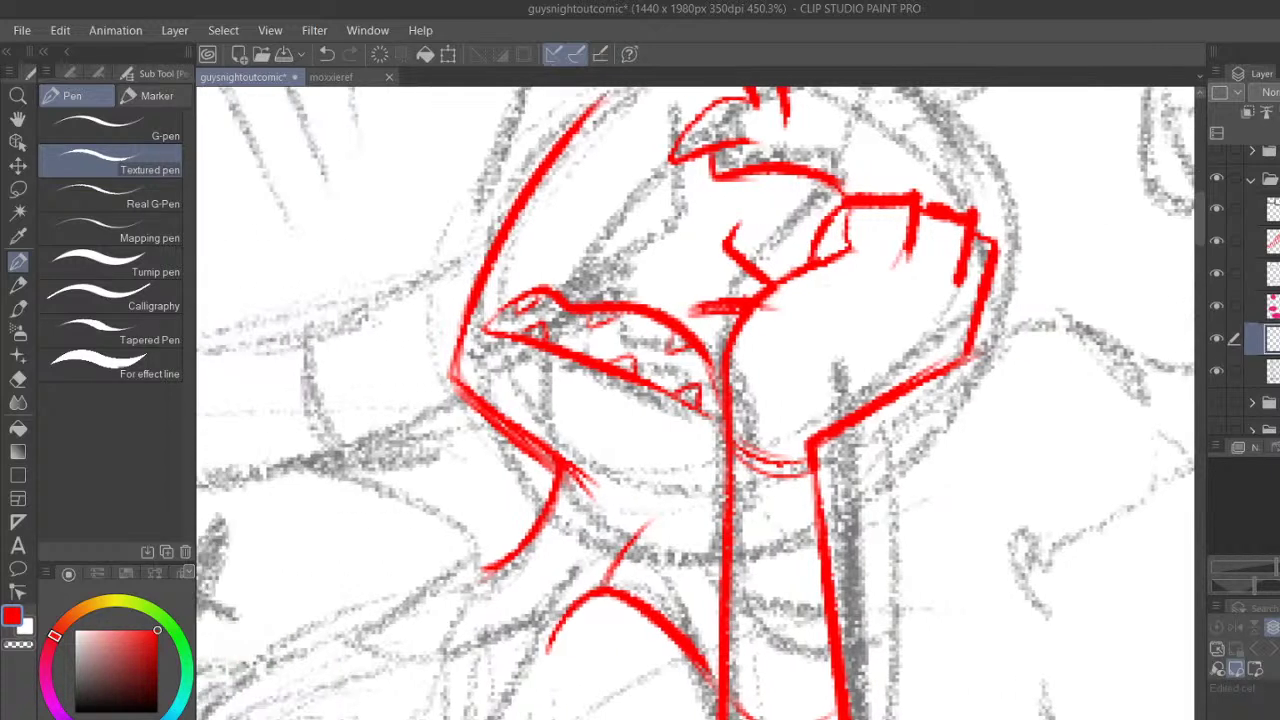
pyautogui.moveTo(603, 587); pyautogui.dragTo(638, 523)
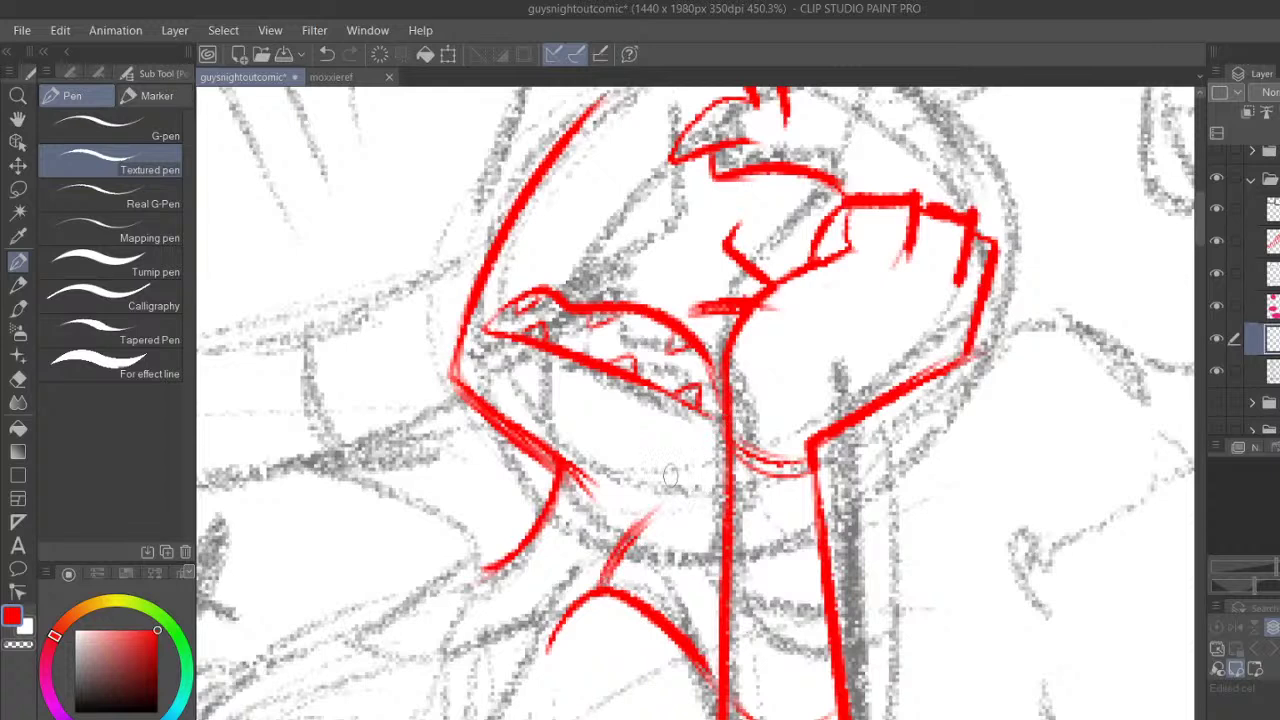
pyautogui.moveTo(712, 578); pyautogui.dragTo(669, 460)
pyautogui.moveTo(700, 545)
pyautogui.mouseDown()
pyautogui.moveTo(667, 484)
pyautogui.moveTo(690, 411)
pyautogui.mouseUp()
pyautogui.moveTo(690, 412)
pyautogui.mouseDown()
pyautogui.moveTo(711, 404)
pyautogui.moveTo(712, 484)
pyautogui.mouseUp()
pyautogui.moveTo(668, 447); pyautogui.dragTo(716, 564)
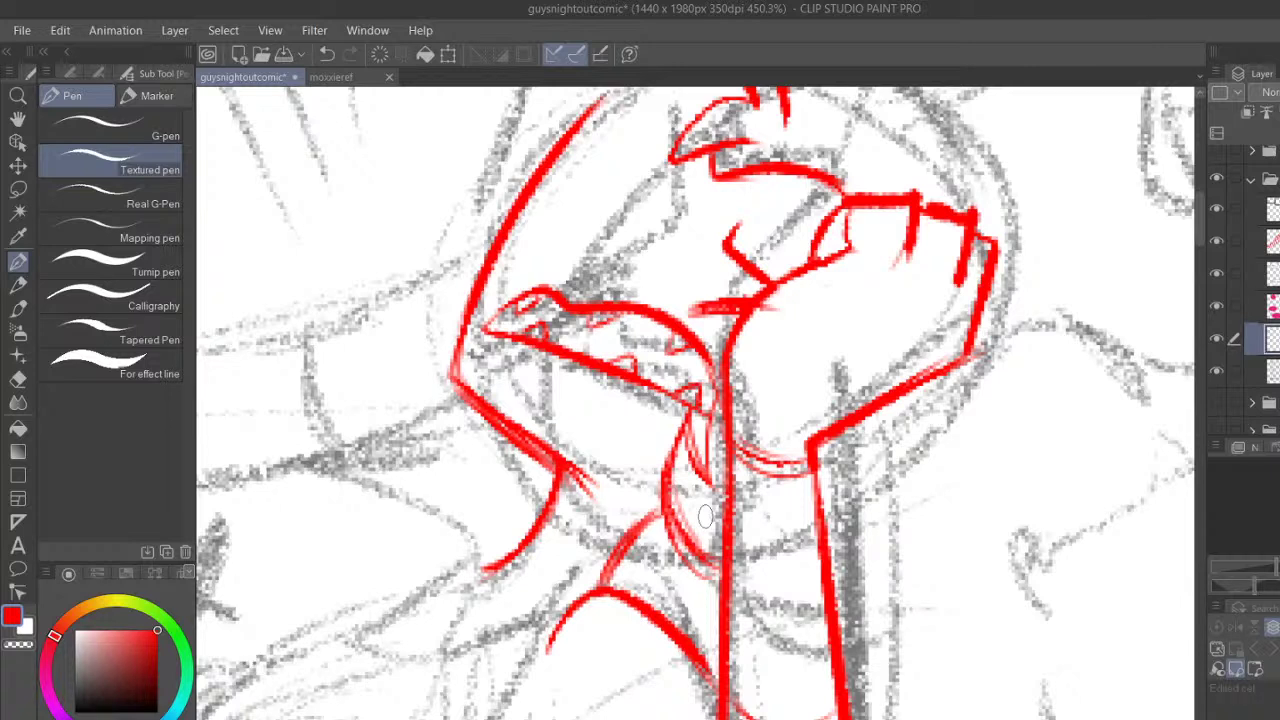
# Draw the pointed sleeve shape under the shoulder arch and the short slanted line joining it to the elbow
pyautogui.moveTo(830, 718); pyautogui.dragTo(860, 718)
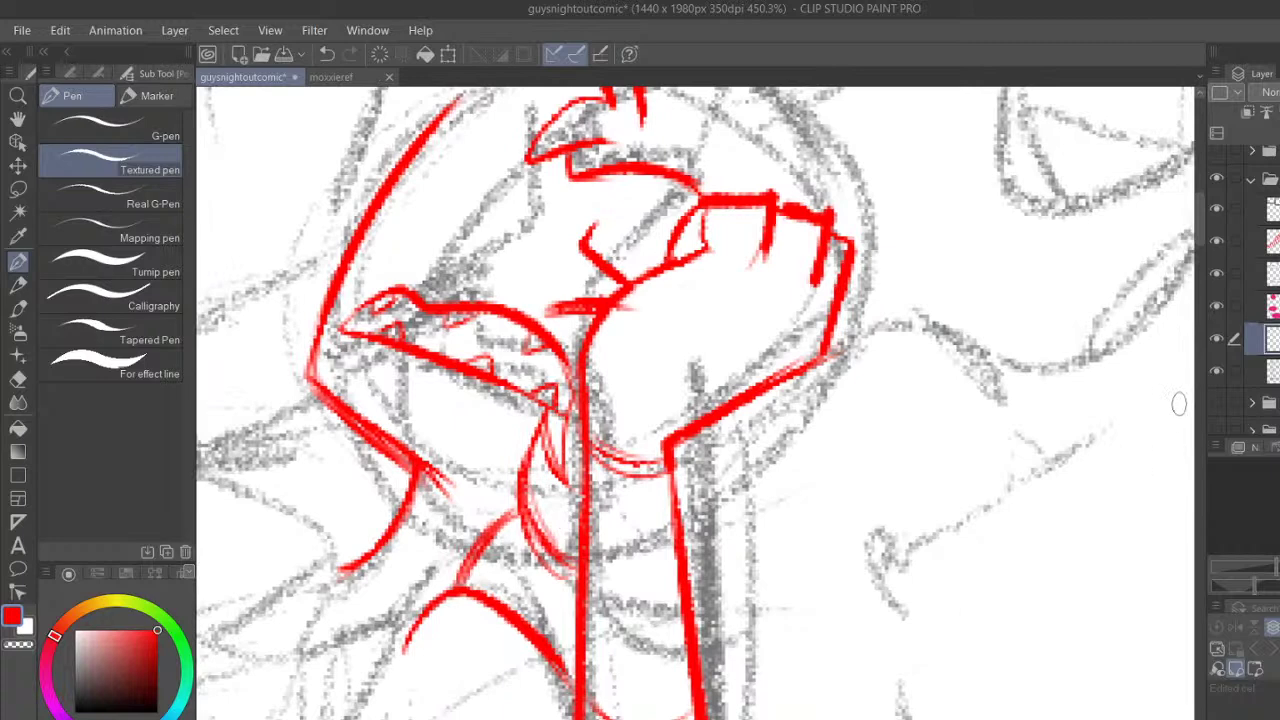
pyautogui.moveTo(1199, 232); pyautogui.dragTo(1205, 273)
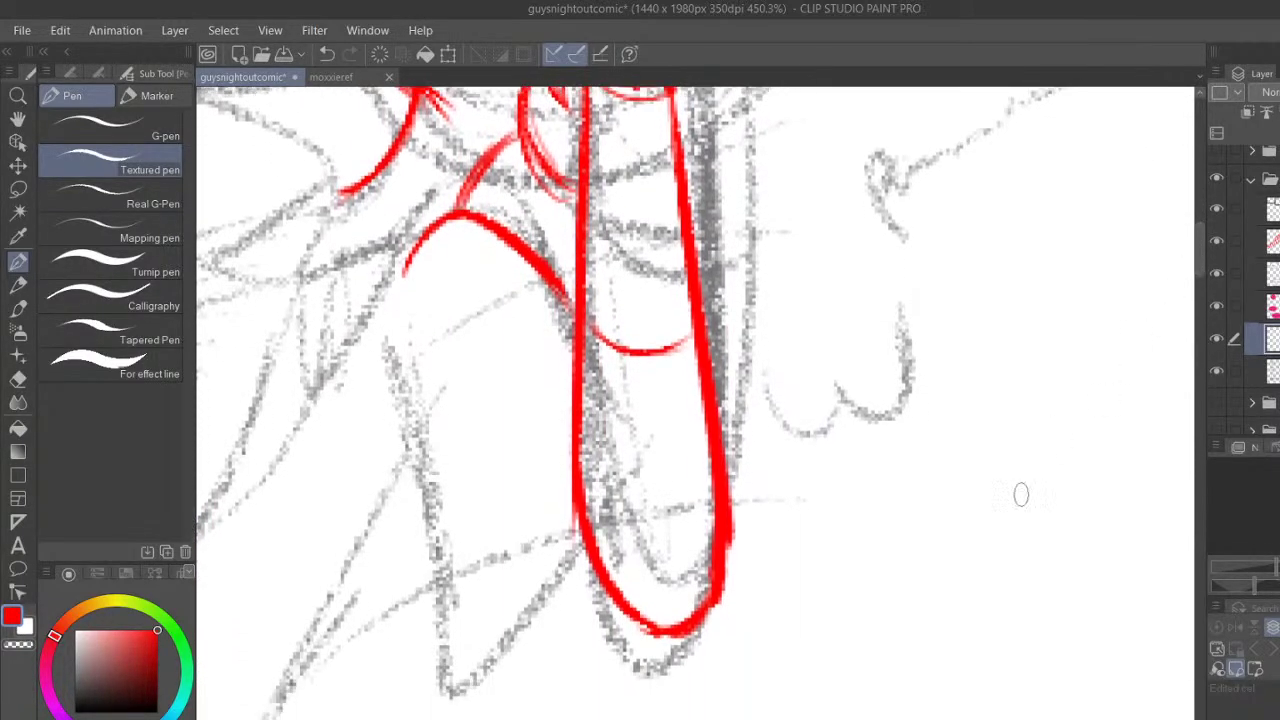
pyautogui.moveTo(806, 718); pyautogui.dragTo(787, 718)
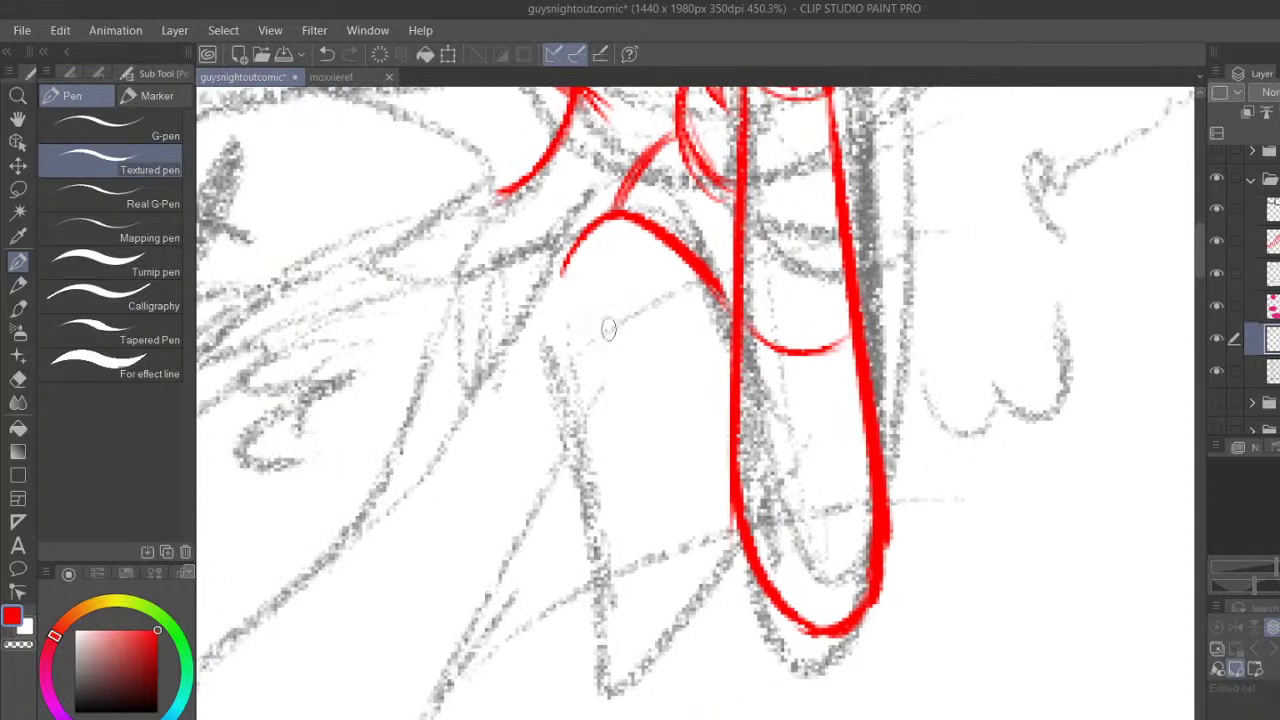
pyautogui.moveTo(572, 332); pyautogui.dragTo(645, 575)
pyautogui.moveTo(645, 575); pyautogui.dragTo(730, 478)
pyautogui.moveTo(712, 520); pyautogui.dragTo(760, 590)
pyautogui.moveTo(686, 514)
pyautogui.mouseDown()
pyautogui.moveTo(808, 628)
pyautogui.moveTo(760, 588)
pyautogui.mouseUp()
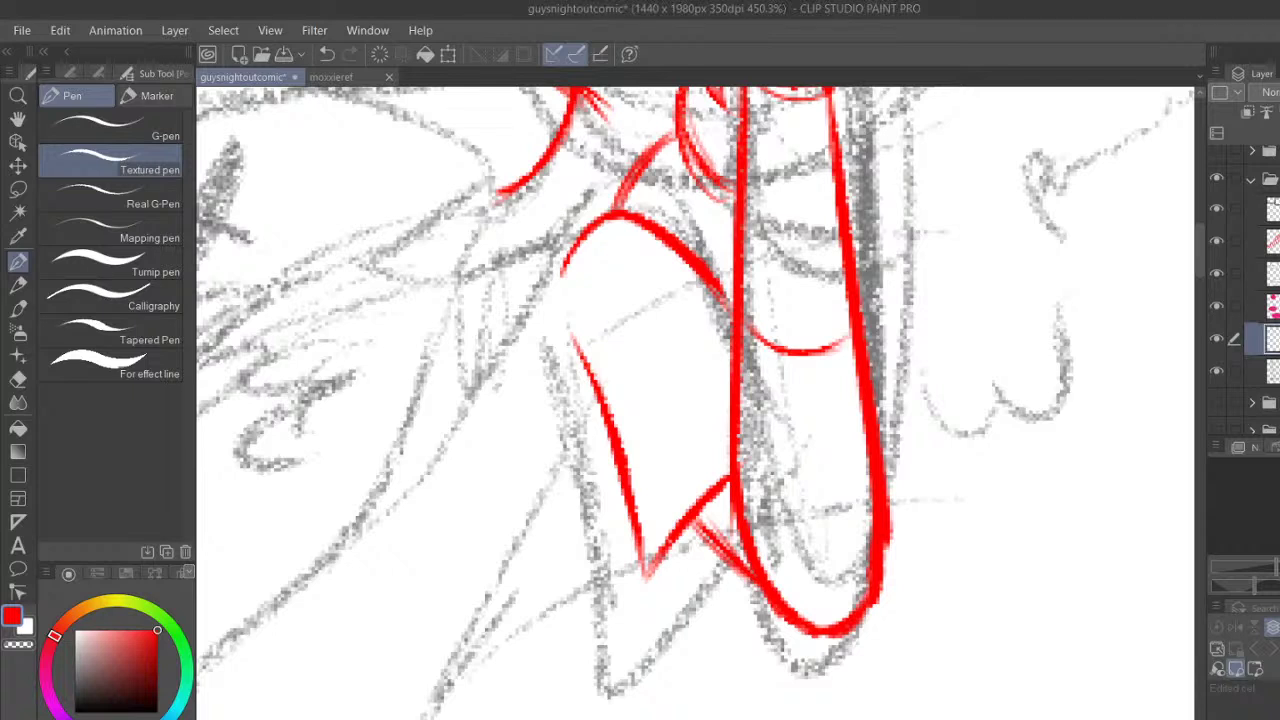
# Add small strokes at the top of the pointed sleeve and draw the curved body line down to the panel's lower border
pyautogui.moveTo(575, 222); pyautogui.dragTo(479, 300)
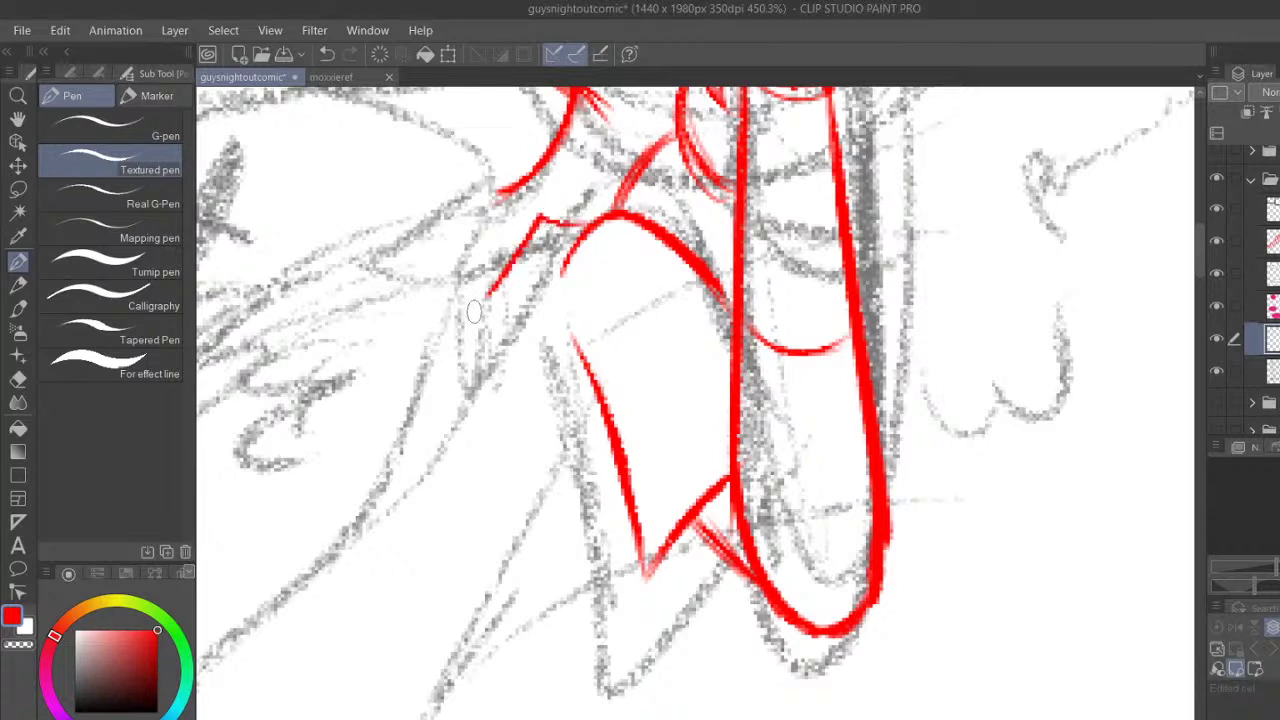
pyautogui.click(325, 60)
pyautogui.hscroll(-3, 1026, 503)
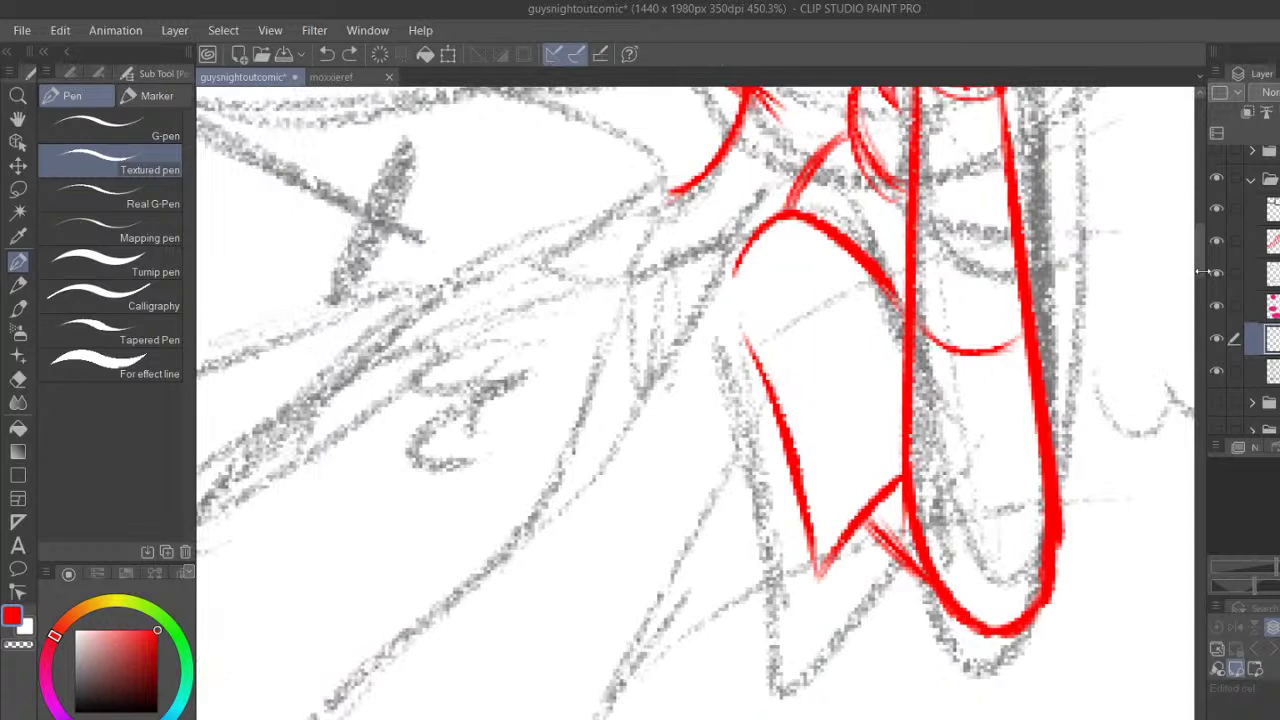
pyautogui.moveTo(1200, 270); pyautogui.dragTo(1199, 281)
pyautogui.moveTo(743, 221)
pyautogui.mouseDown()
pyautogui.moveTo(738, 175)
pyautogui.moveTo(743, 220)
pyautogui.mouseUp()
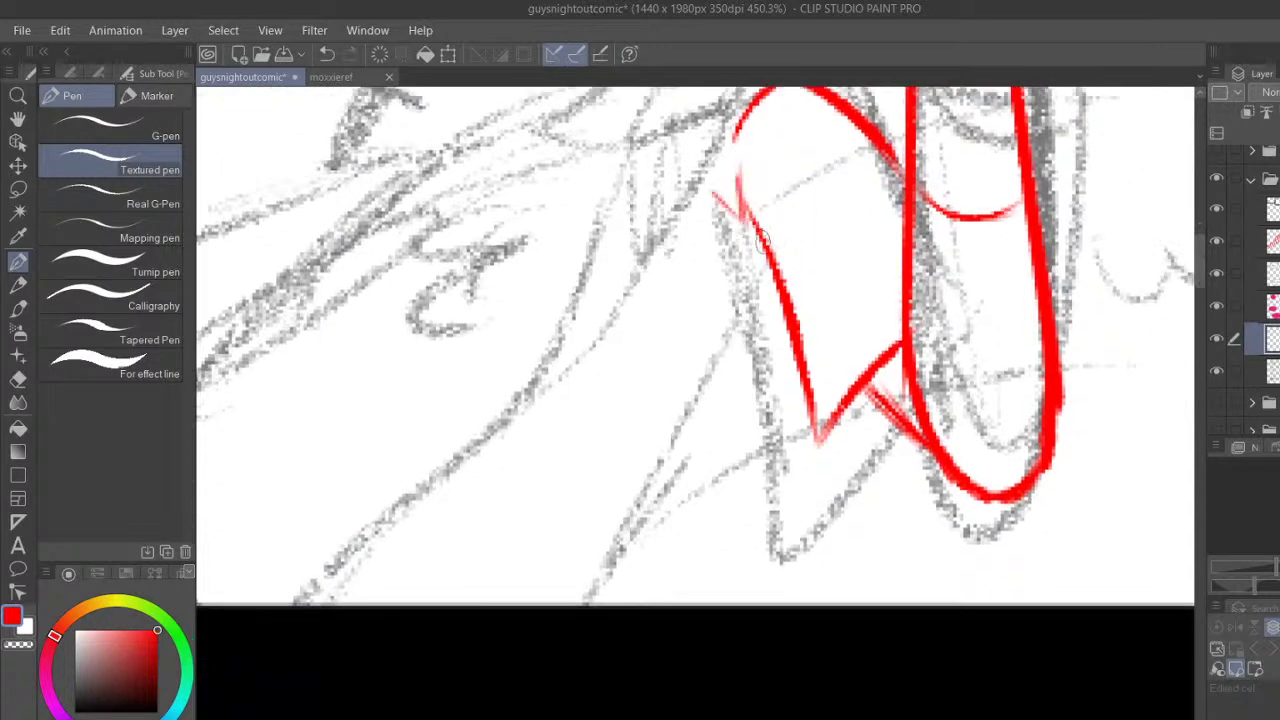
pyautogui.moveTo(768, 282)
pyautogui.mouseDown()
pyautogui.moveTo(658, 427)
pyautogui.moveTo(603, 686)
pyautogui.mouseUp()
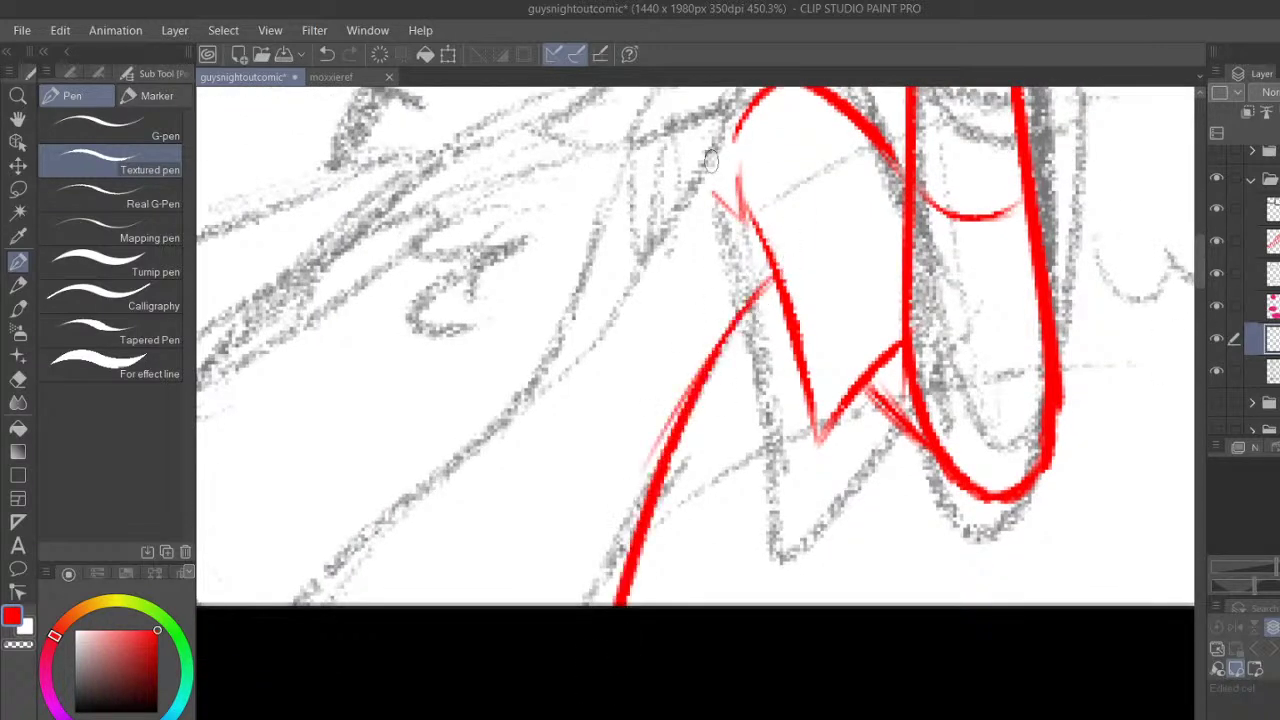
# Draw the angular collar beside the shoulder arch with a pointed tip, and the long outer body line to the panel's lower border
pyautogui.scroll(1, 1198, 282)
pyautogui.scroll(1, 1198, 282)
pyautogui.moveTo(765, 168)
pyautogui.mouseDown()
pyautogui.moveTo(682, 168)
pyautogui.moveTo(625, 228)
pyautogui.mouseUp()
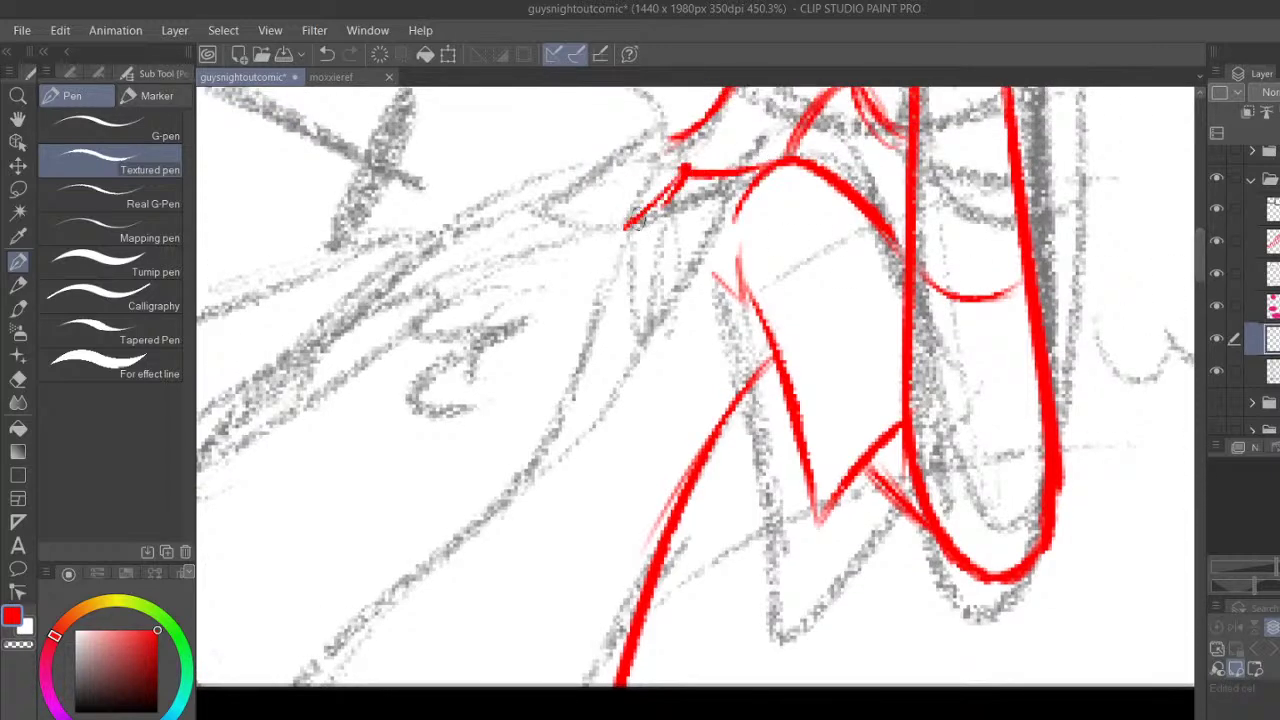
pyautogui.moveTo(682, 170)
pyautogui.mouseDown()
pyautogui.moveTo(670, 300)
pyautogui.moveTo(708, 255)
pyautogui.mouseUp()
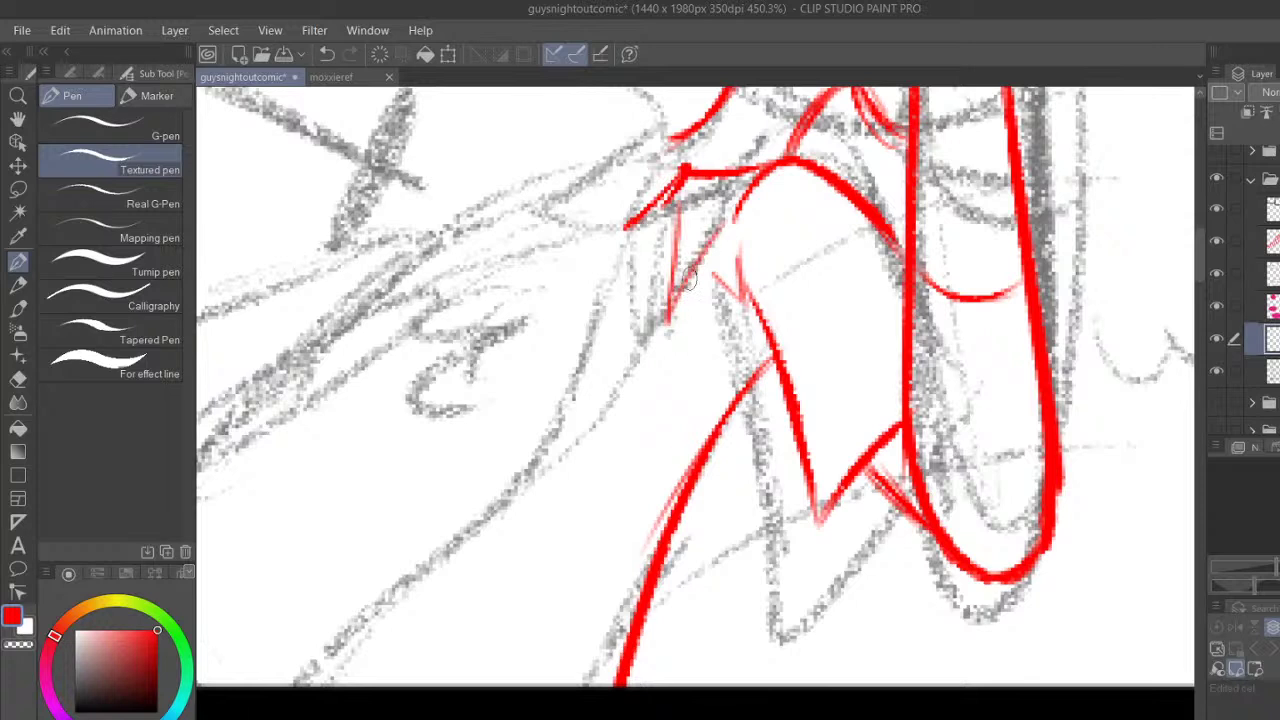
pyautogui.click(330, 56)
pyautogui.moveTo(682, 170)
pyautogui.mouseDown()
pyautogui.moveTo(673, 230)
pyautogui.moveTo(712, 245)
pyautogui.moveTo(728, 222)
pyautogui.moveTo(625, 255)
pyautogui.moveTo(443, 513)
pyautogui.moveTo(413, 522)
pyautogui.moveTo(290, 688)
pyautogui.mouseUp()
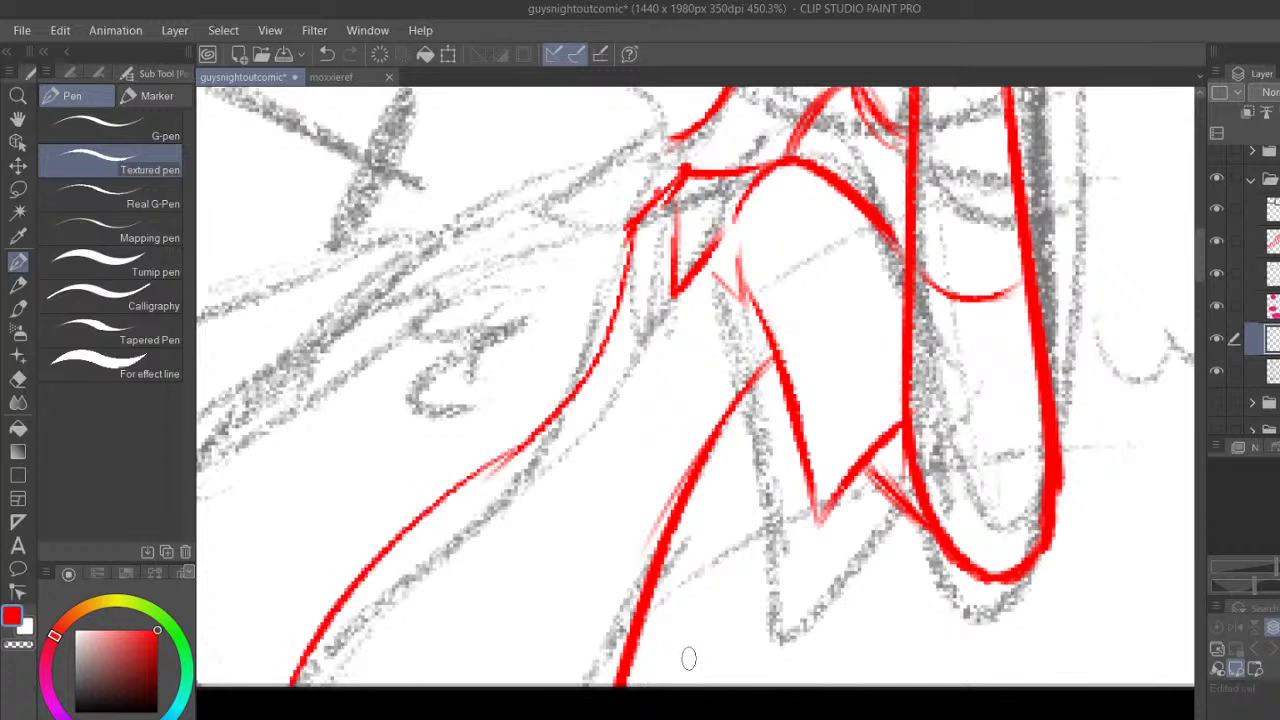
pyautogui.moveTo(775, 714); pyautogui.dragTo(761, 714)
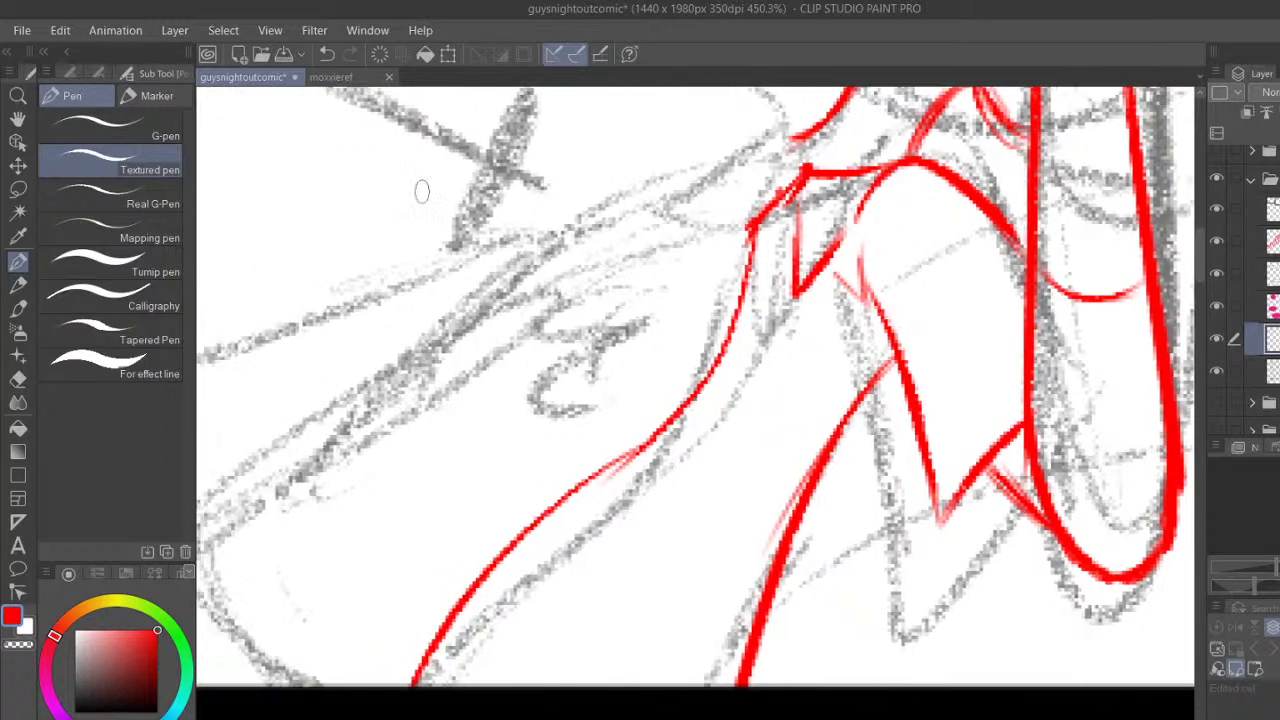
# Undo the long outer body line, redraw it to the panel's lower border and add a faint short fold stroke beside it
pyautogui.click(326, 54)
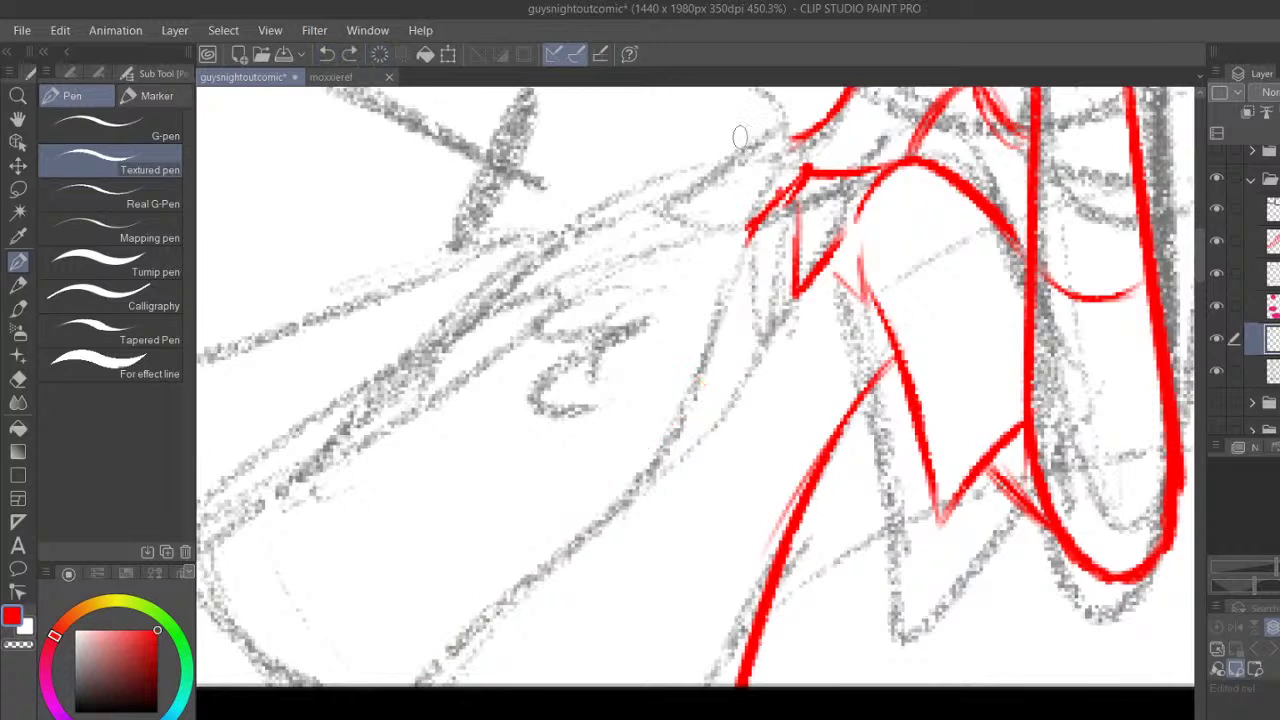
pyautogui.moveTo(805, 168)
pyautogui.mouseDown()
pyautogui.moveTo(736, 283)
pyautogui.moveTo(380, 686)
pyautogui.mouseUp()
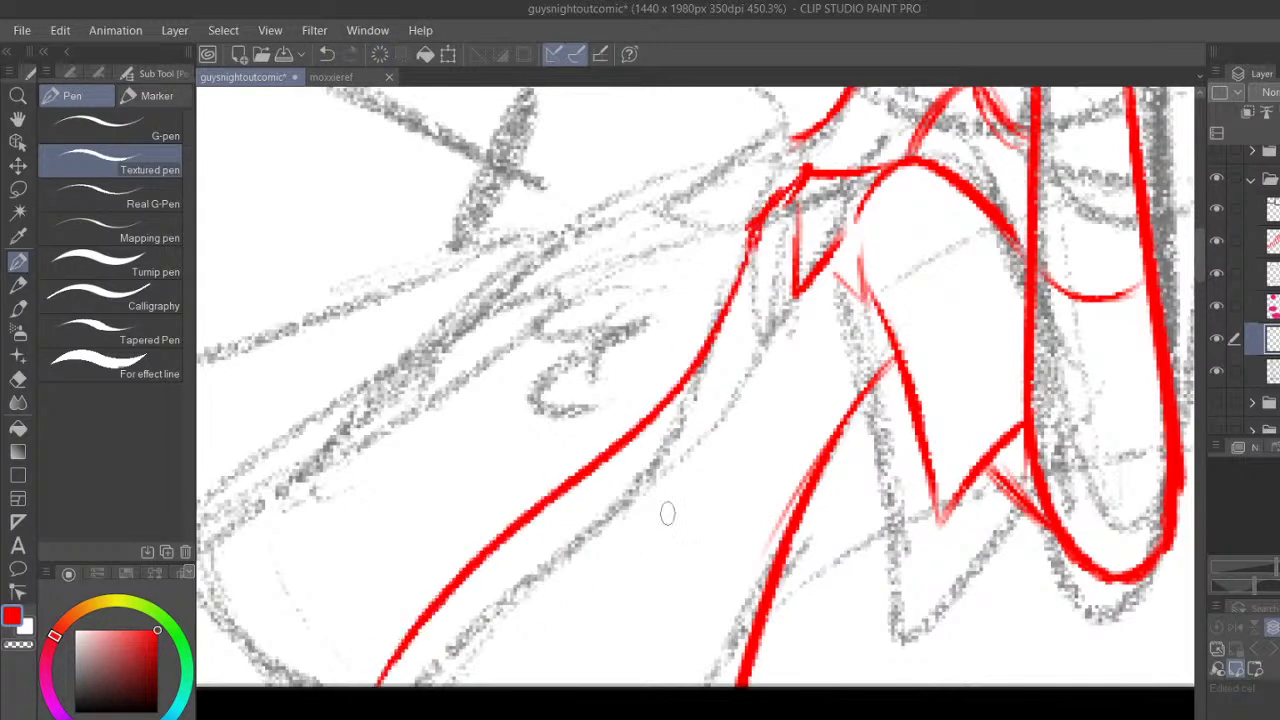
pyautogui.moveTo(605, 560); pyautogui.dragTo(601, 686)
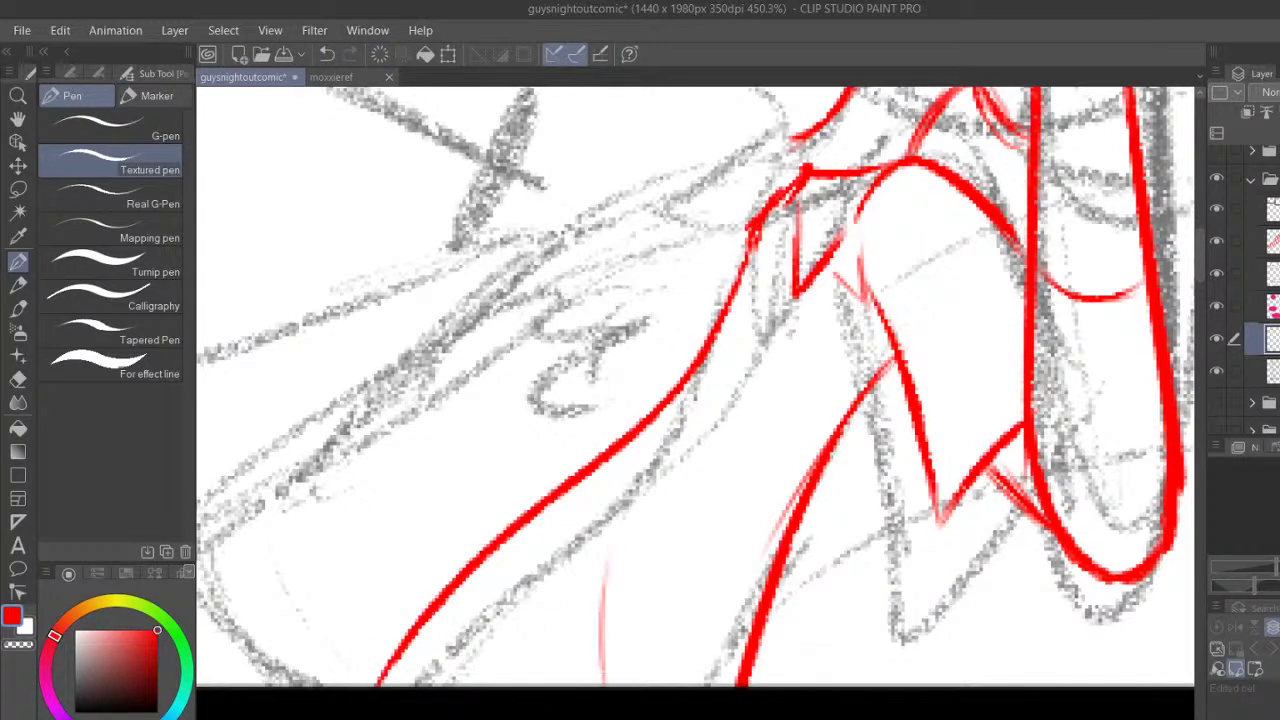
# Draw the long curved coat edge beyond the body line and undo the strokes on its upper part
pyautogui.moveTo(768, 696); pyautogui.dragTo(739, 696)
pyautogui.moveTo(388, 532)
pyautogui.mouseDown()
pyautogui.moveTo(674, 292)
pyautogui.moveTo(566, 392)
pyautogui.moveTo(813, 218)
pyautogui.moveTo(890, 196)
pyautogui.mouseUp()
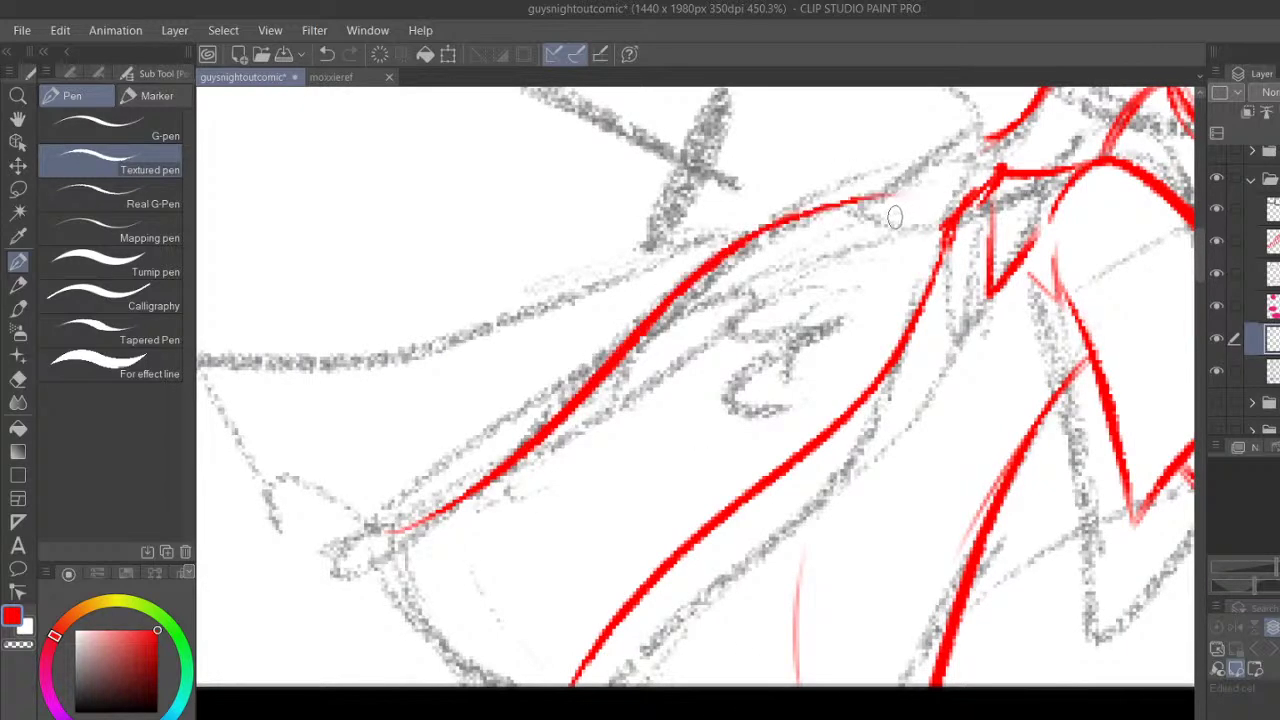
pyautogui.click(326, 54)
pyautogui.click(326, 54)
pyautogui.click(349, 54)
pyautogui.click(349, 54)
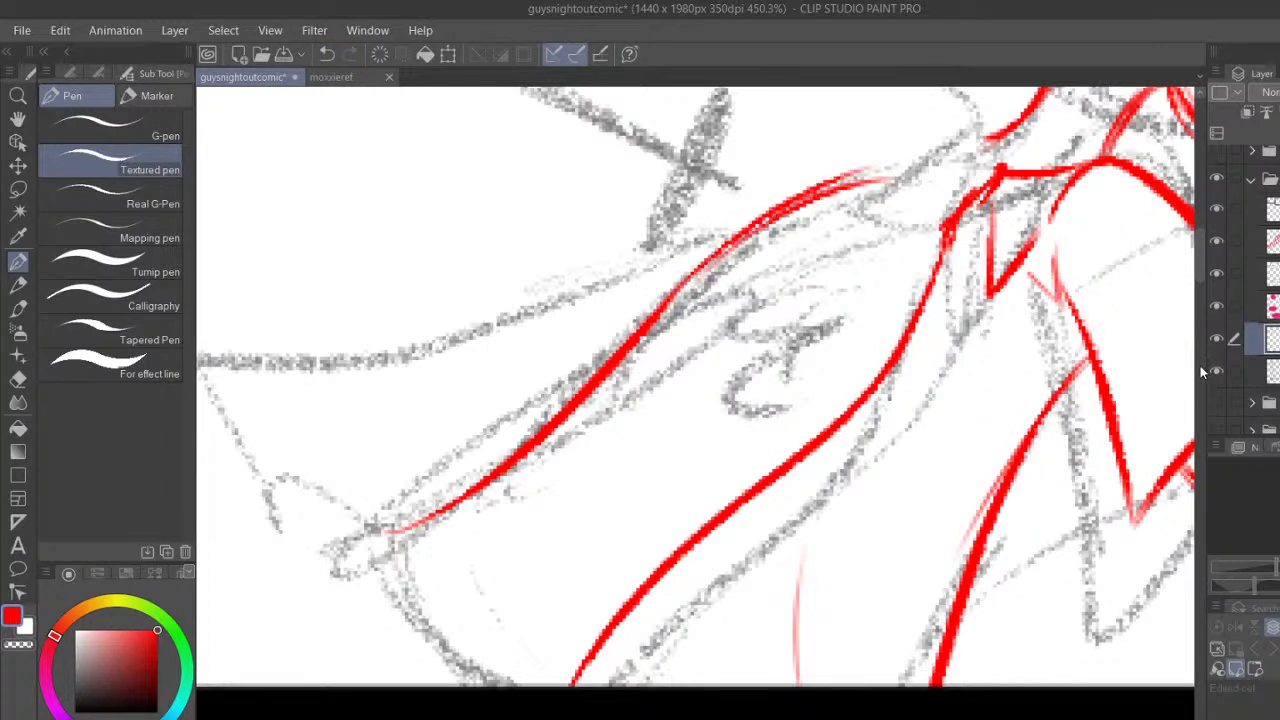
pyautogui.moveTo(1200, 268); pyautogui.dragTo(1200, 265)
pyautogui.click(335, 53)
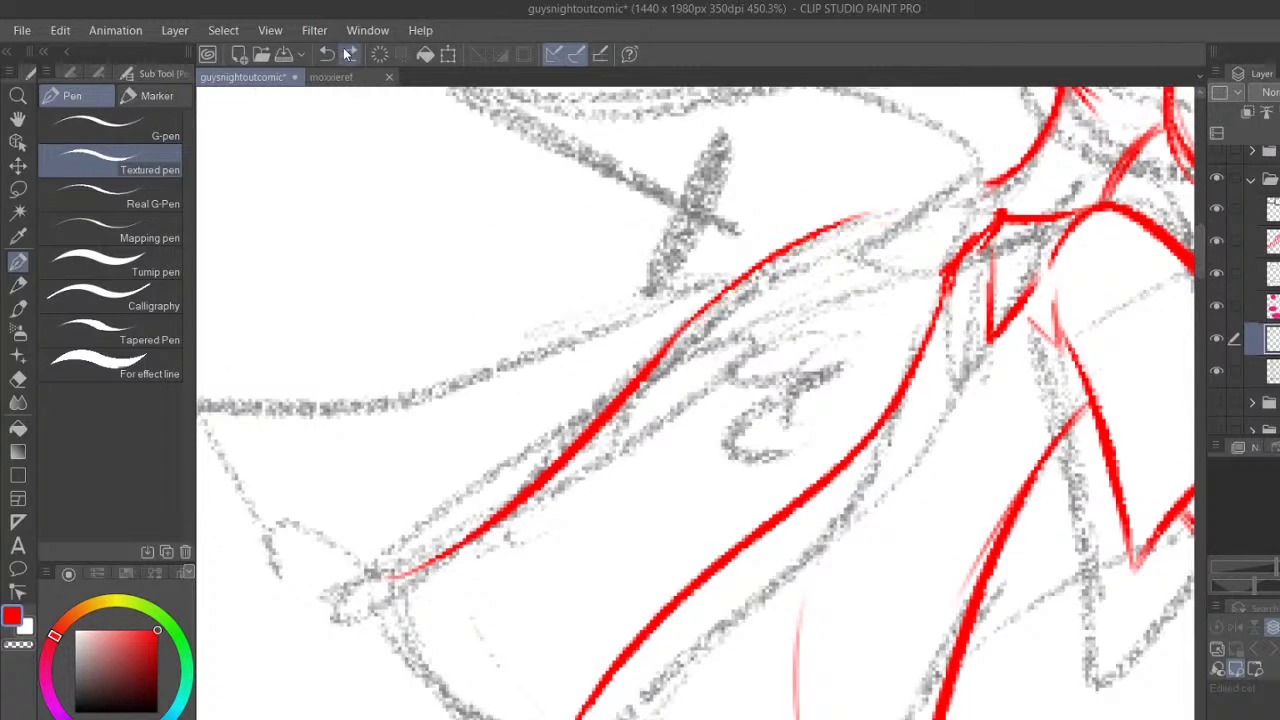
pyautogui.click(328, 54)
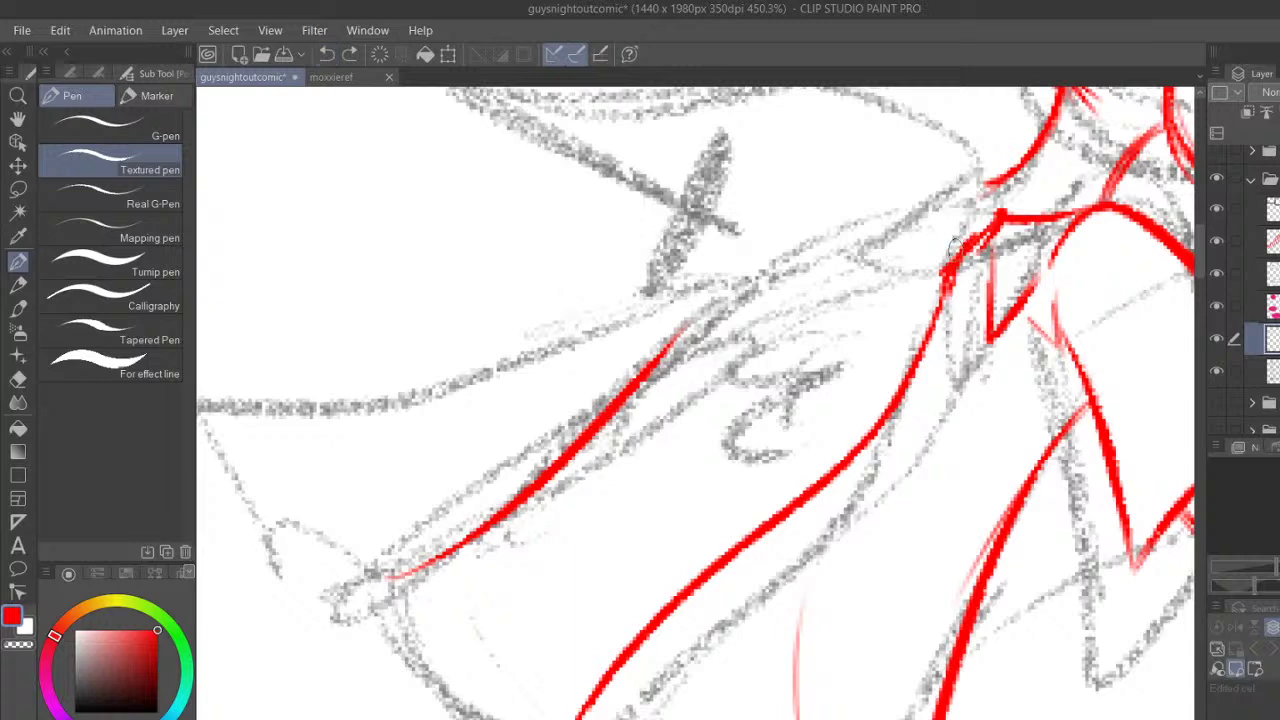
# Draw the second pointed collar at the neck and extend the coat edge in a curve up to its base
pyautogui.moveTo(1008, 174); pyautogui.dragTo(871, 237)
pyautogui.moveTo(988, 183)
pyautogui.mouseDown()
pyautogui.moveTo(957, 145)
pyautogui.moveTo(793, 189)
pyautogui.moveTo(849, 195)
pyautogui.moveTo(872, 231)
pyautogui.moveTo(820, 252)
pyautogui.moveTo(806, 240)
pyautogui.moveTo(744, 279)
pyautogui.mouseUp()
pyautogui.moveTo(808, 244)
pyautogui.mouseDown()
pyautogui.moveTo(744, 277)
pyautogui.moveTo(655, 375)
pyautogui.mouseUp()
pyautogui.moveTo(726, 292); pyautogui.dragTo(656, 357)
pyautogui.moveTo(446, 557); pyautogui.dragTo(360, 591)
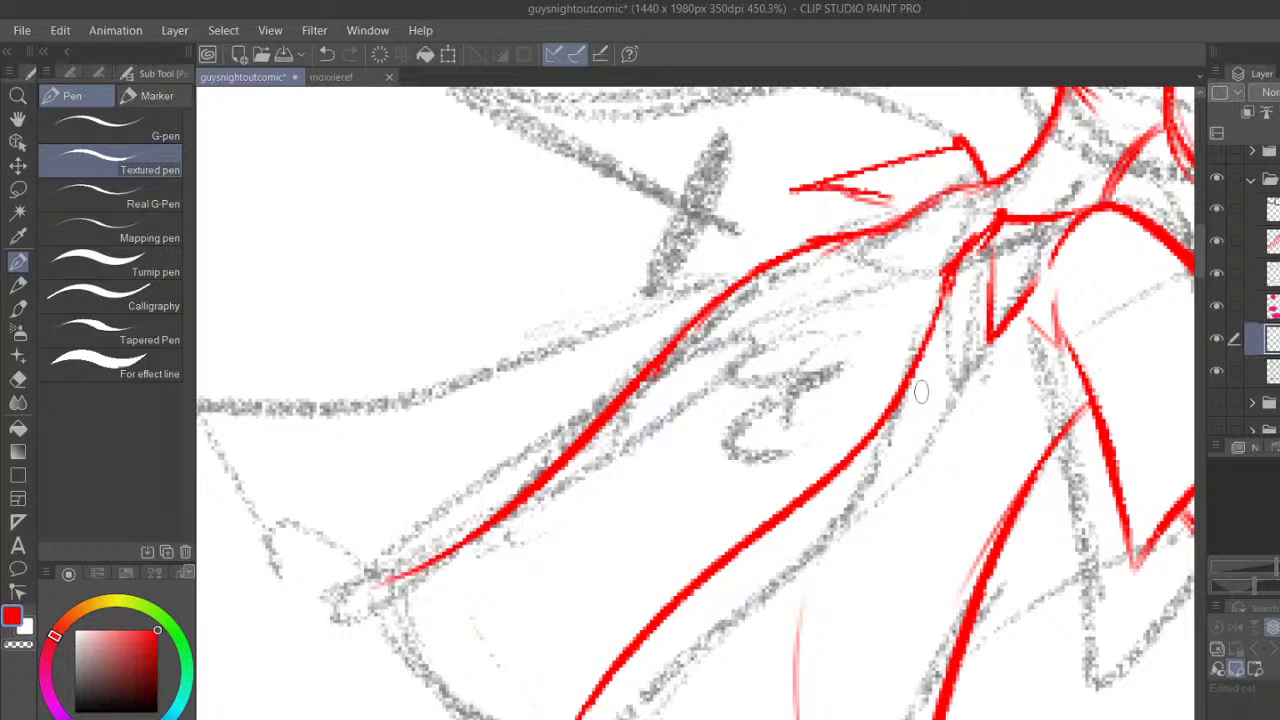
# Thicken the upper coat edge beneath the pointed collar and erase the surplus strokes to leave one clean curve
pyautogui.hscroll(3, 696, 403)
pyautogui.moveTo(803, 680); pyautogui.dragTo(816, 648)
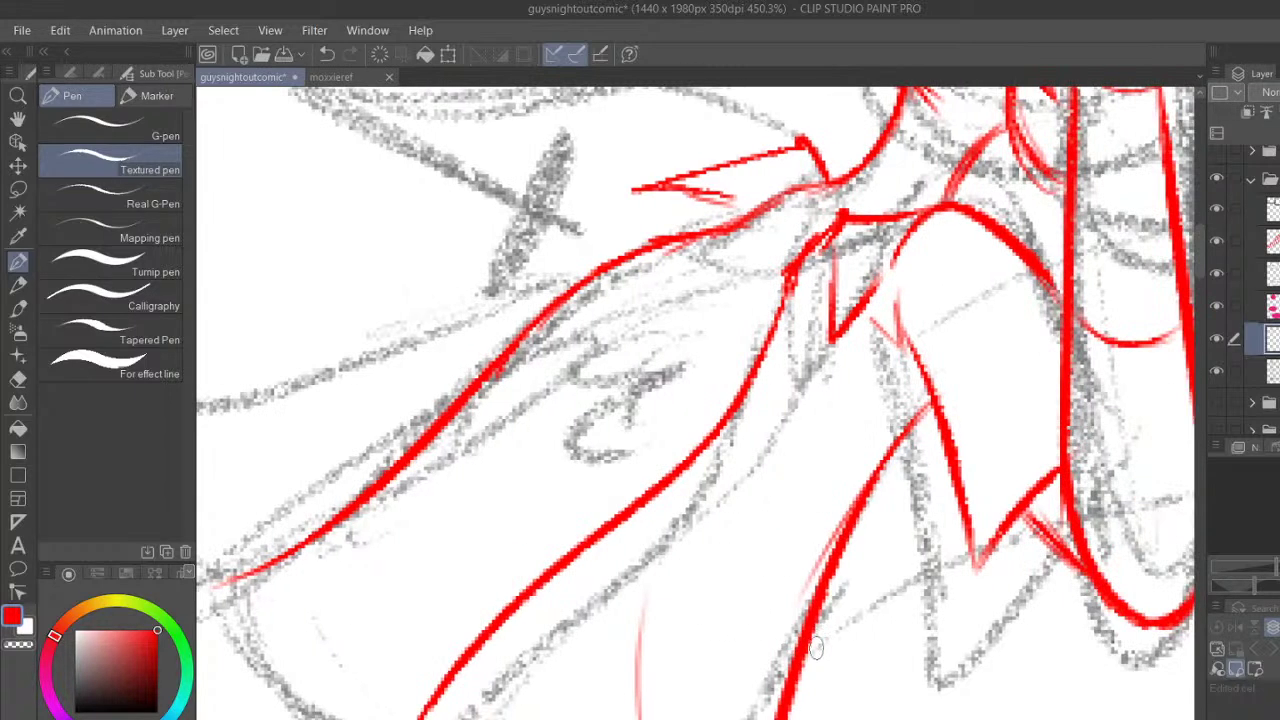
pyautogui.moveTo(750, 216)
pyautogui.mouseDown()
pyautogui.moveTo(683, 228)
pyautogui.moveTo(825, 190)
pyautogui.mouseUp()
pyautogui.moveTo(645, 252); pyautogui.dragTo(806, 196)
pyautogui.press('e')
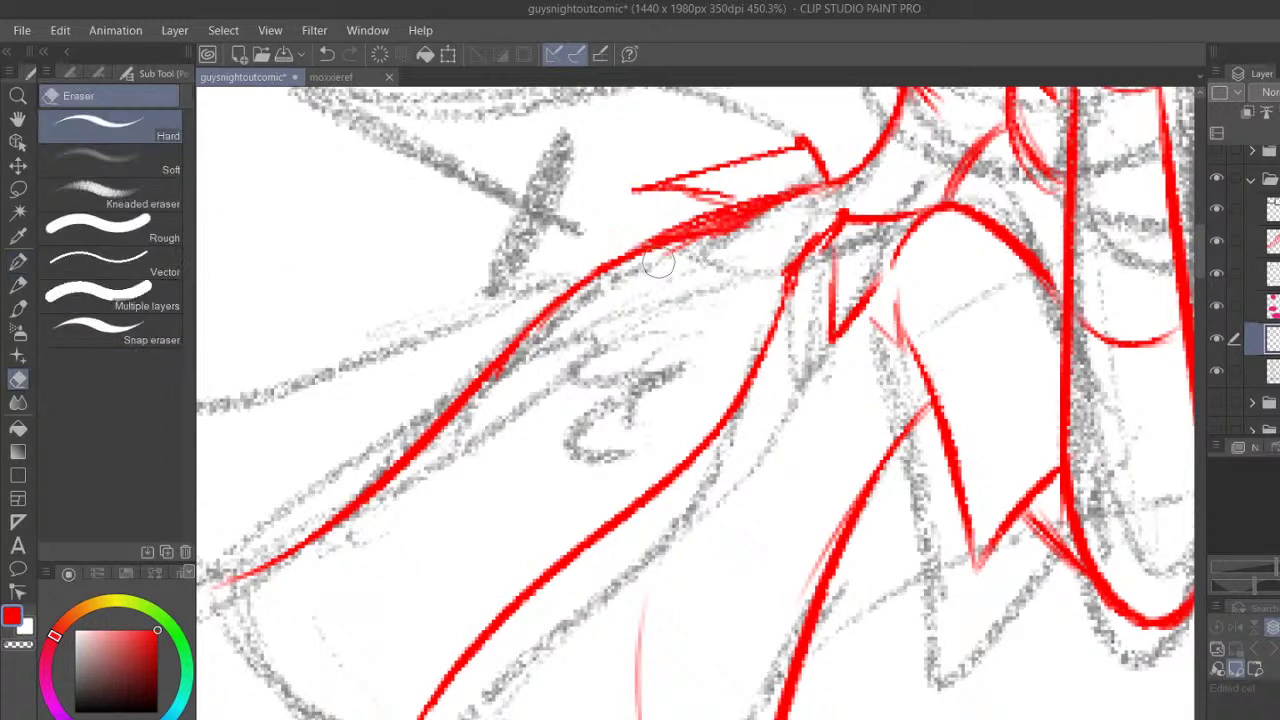
pyautogui.moveTo(656, 252)
pyautogui.mouseDown()
pyautogui.moveTo(834, 189)
pyautogui.moveTo(606, 288)
pyautogui.moveTo(723, 218)
pyautogui.moveTo(780, 205)
pyautogui.mouseUp()
# Reinforce the pointed collar's corner, draw the small curled detail under the coat edge and add a stroke along the pointed sleeve
pyautogui.click(18, 264)
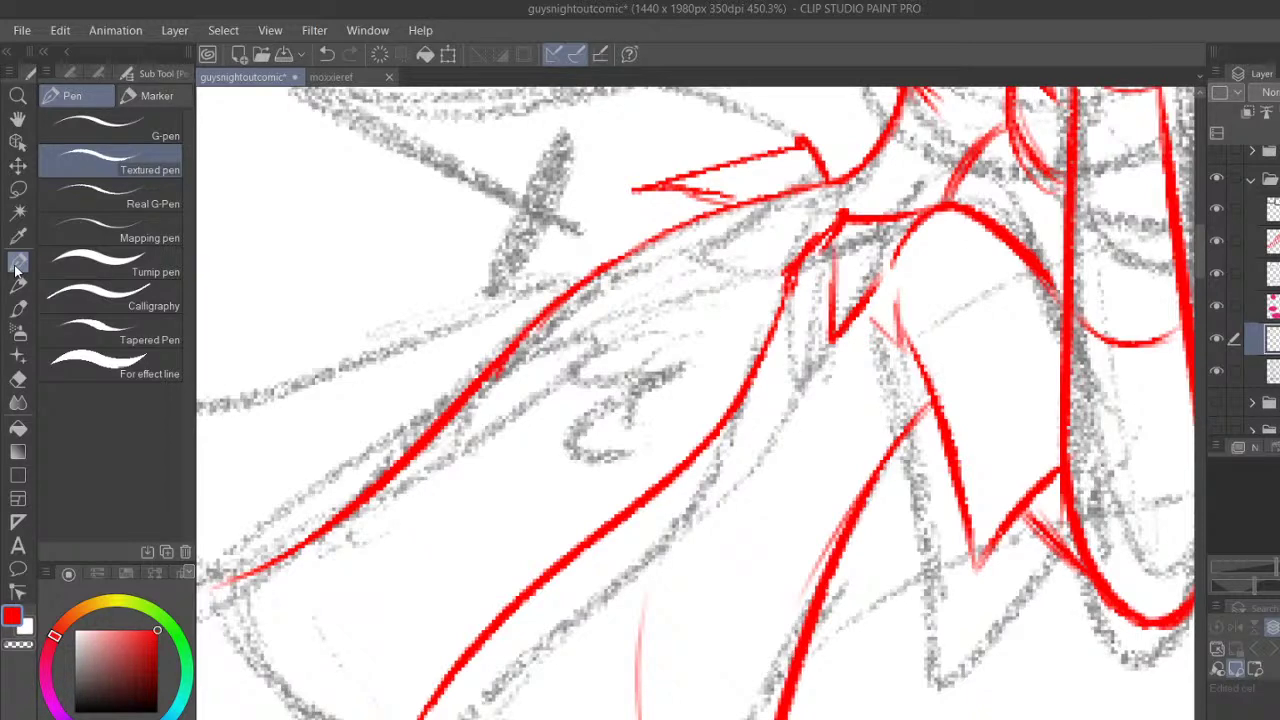
pyautogui.moveTo(811, 145); pyautogui.dragTo(863, 180)
pyautogui.moveTo(681, 186)
pyautogui.mouseDown()
pyautogui.moveTo(780, 182)
pyautogui.moveTo(700, 276)
pyautogui.mouseUp()
pyautogui.click(1216, 369)
pyautogui.click(1219, 369)
pyautogui.moveTo(874, 321)
pyautogui.mouseDown()
pyautogui.moveTo(910, 350)
pyautogui.moveTo(954, 500)
pyautogui.moveTo(1028, 528)
pyautogui.mouseUp()
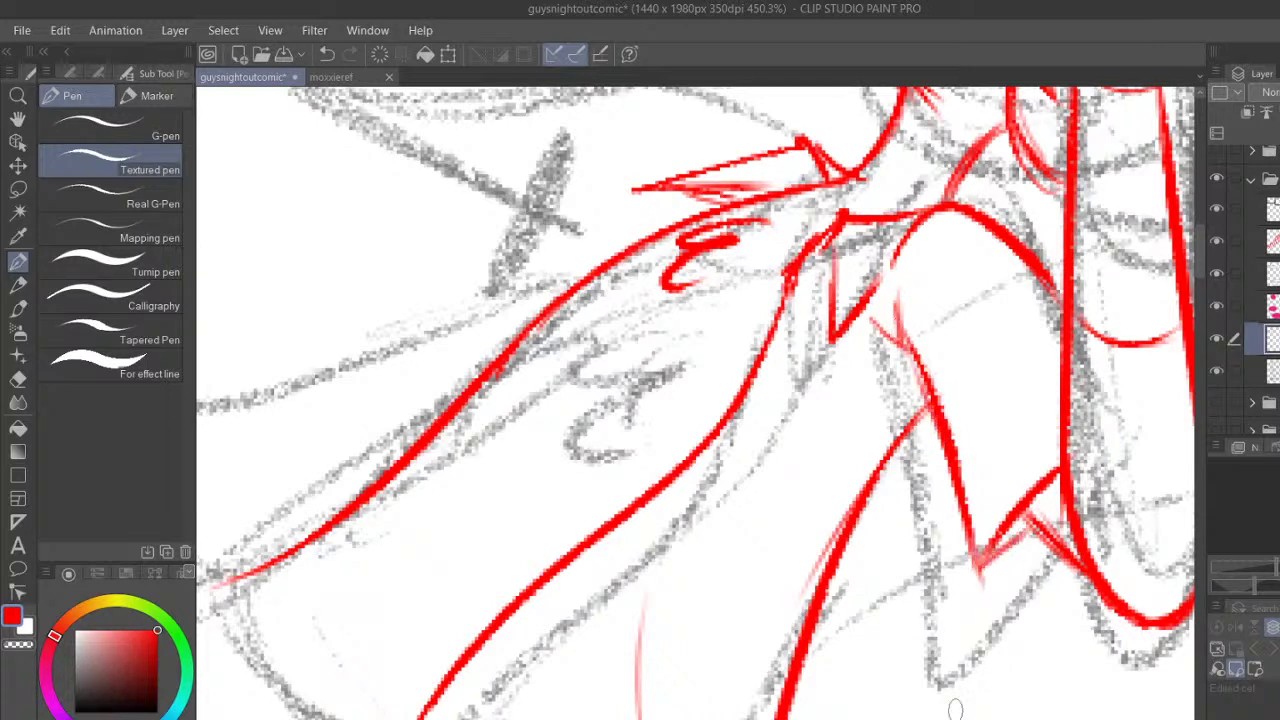
# Draw the curved hem from the coat edge's lower end to the panel border, and the wavy outer coat line above it
pyautogui.moveTo(540, 719); pyautogui.dragTo(498, 719)
pyautogui.moveTo(513, 582); pyautogui.dragTo(590, 719)
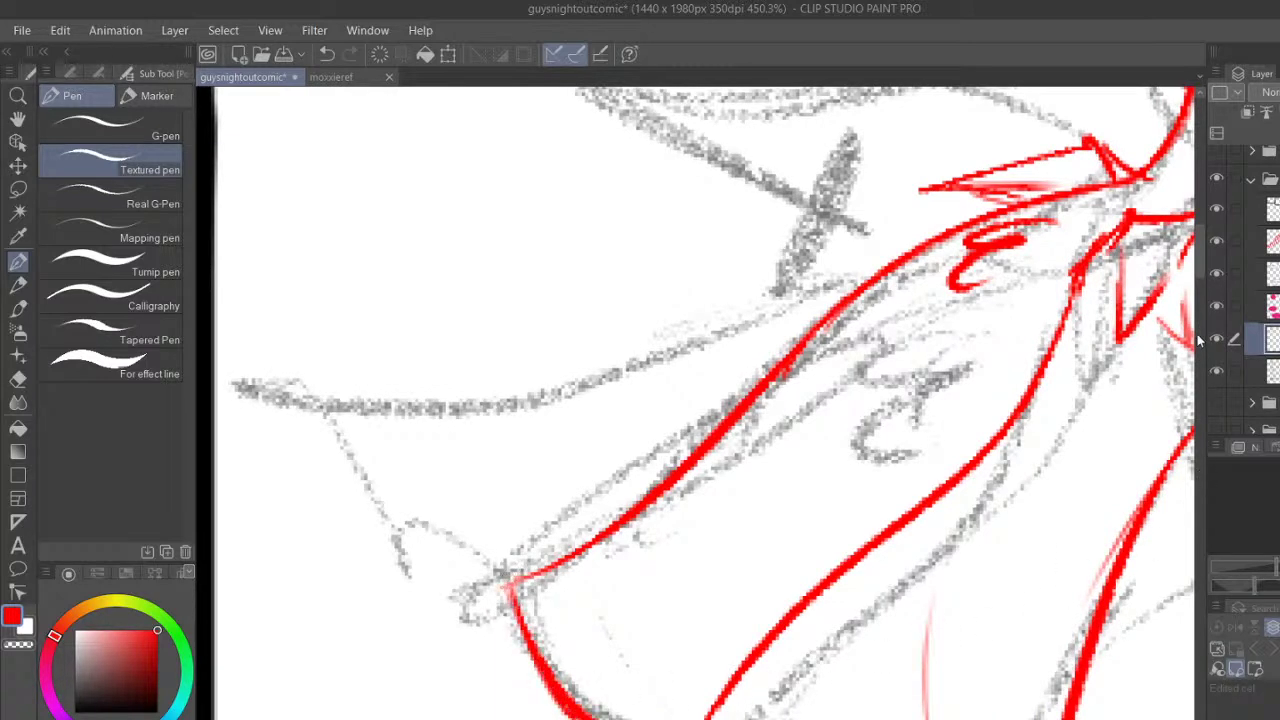
pyautogui.moveTo(1199, 257)
pyautogui.mouseDown()
pyautogui.moveTo(1200, 214)
pyautogui.moveTo(1204, 270)
pyautogui.mouseUp()
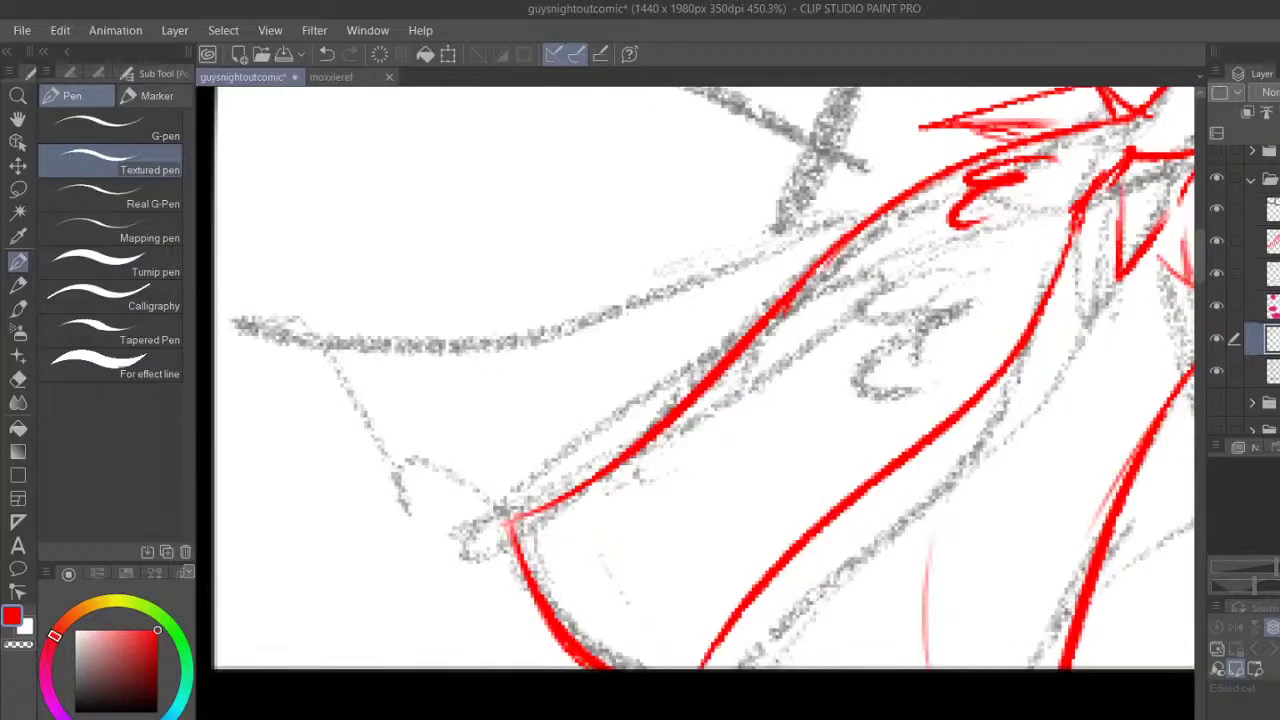
pyautogui.moveTo(830, 717); pyautogui.dragTo(818, 717)
pyautogui.moveTo(1140, 146)
pyautogui.mouseDown()
pyautogui.moveTo(677, 353)
pyautogui.moveTo(437, 423)
pyautogui.moveTo(550, 462)
pyautogui.mouseUp()
pyautogui.moveTo(645, 521); pyautogui.dragTo(405, 512)
pyautogui.moveTo(503, 503); pyautogui.dragTo(565, 508)
pyautogui.moveTo(455, 499); pyautogui.dragTo(345, 502)
pyautogui.moveTo(660, 537); pyautogui.dragTo(306, 503)
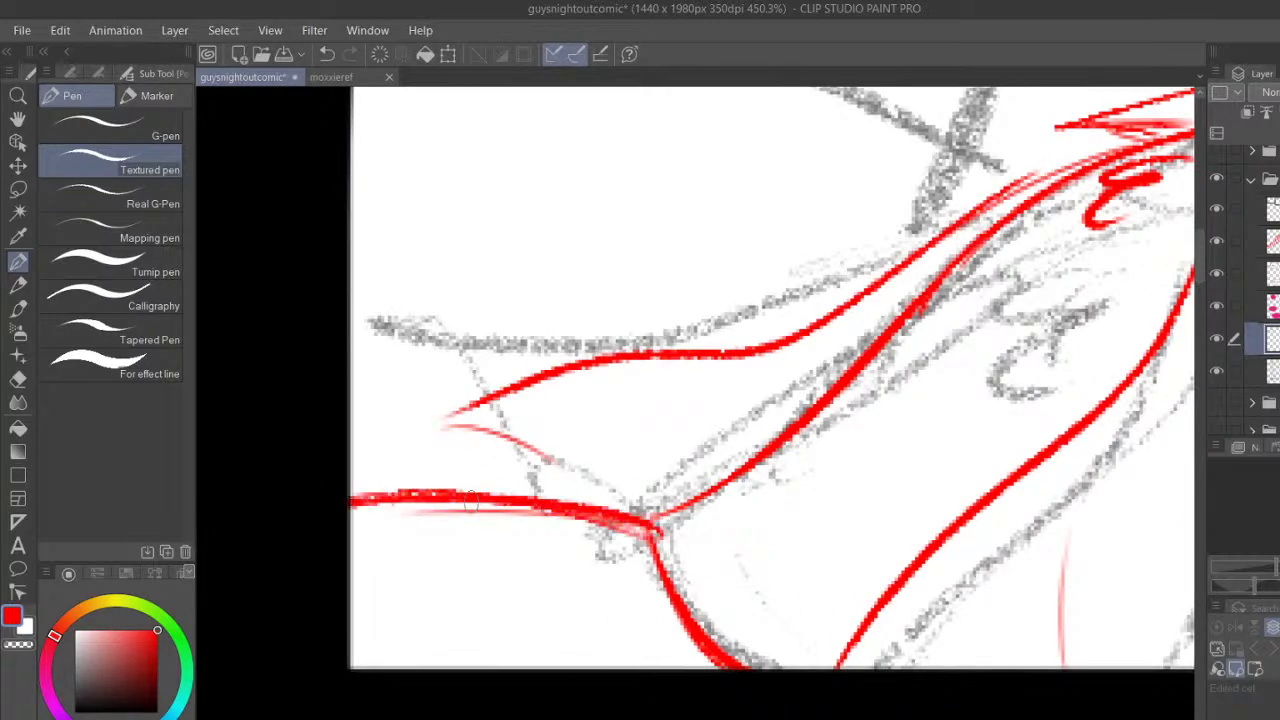
pyautogui.moveTo(552, 504); pyautogui.dragTo(450, 494)
pyautogui.moveTo(662, 516); pyautogui.dragTo(343, 507)
pyautogui.moveTo(648, 516); pyautogui.dragTo(752, 491)
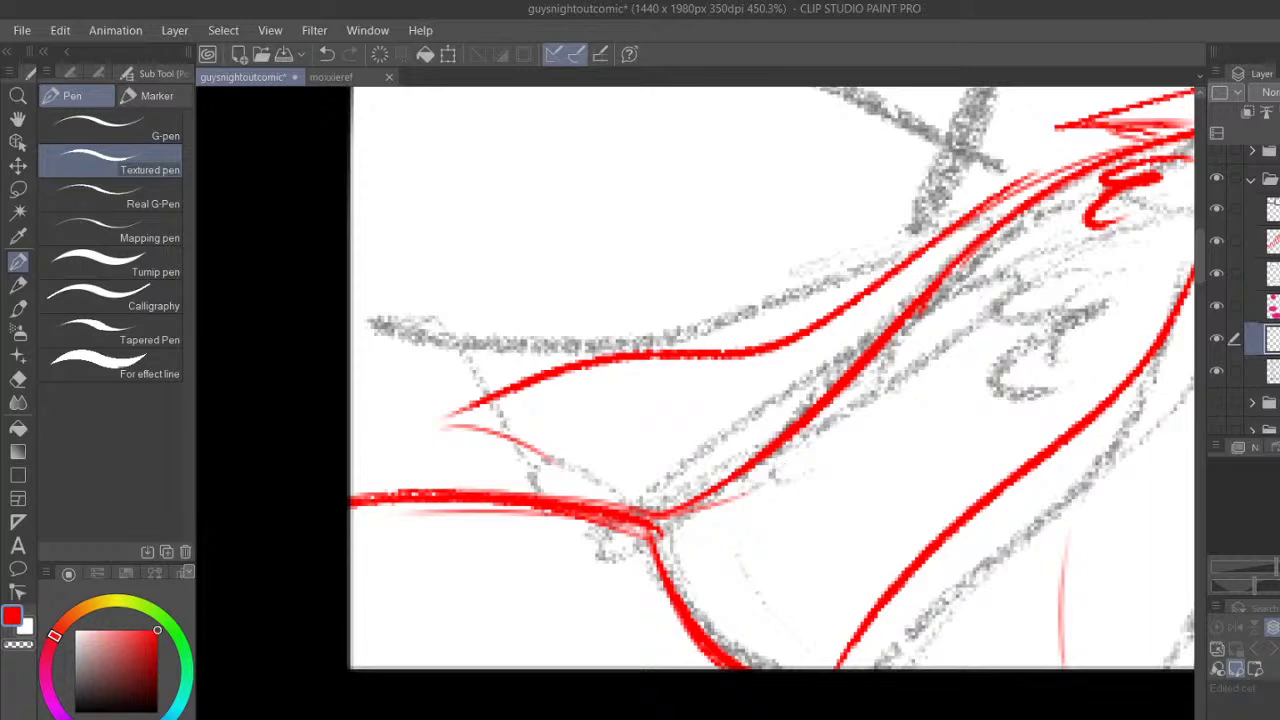
pyautogui.moveTo(790, 262); pyautogui.dragTo(628, 245)
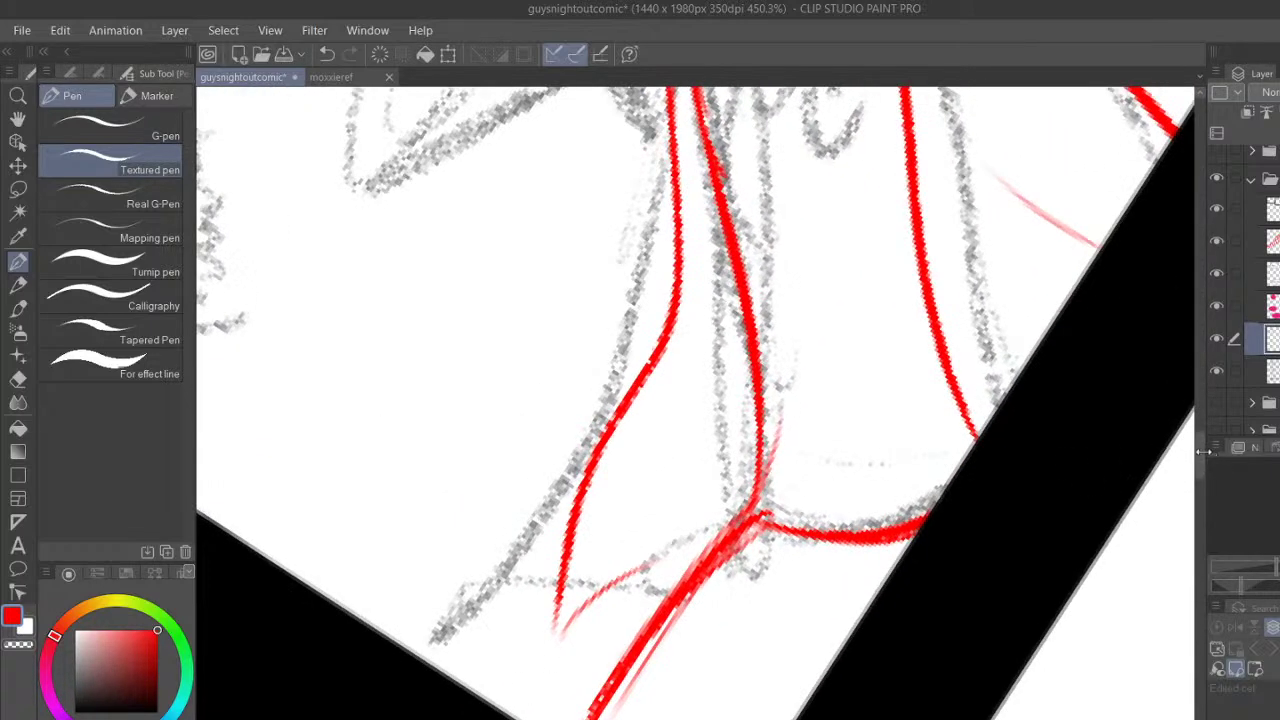
pyautogui.moveTo(1202, 457); pyautogui.dragTo(1203, 475)
pyautogui.click(327, 54)
pyautogui.click(327, 54)
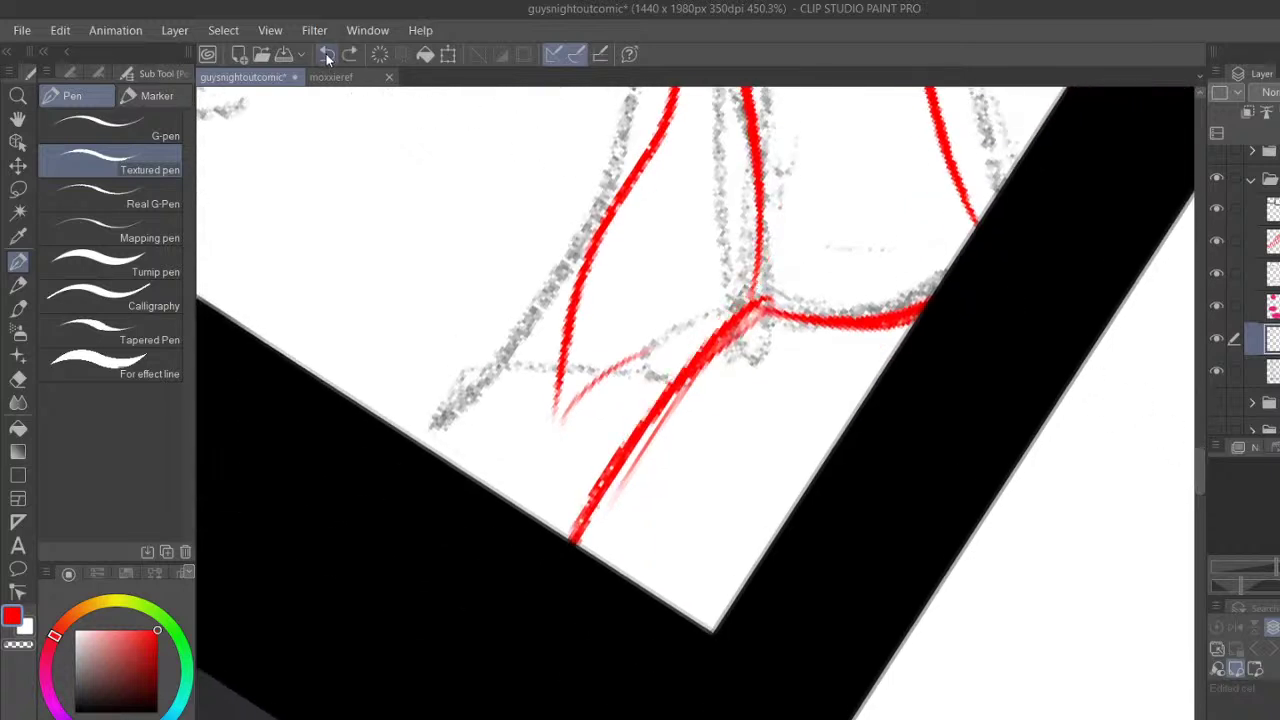
pyautogui.click(327, 54)
pyautogui.click(327, 54)
# Draw the curved line from the coat hem's corner past the outer coat tip to the panel's side border
pyautogui.moveTo(662, 345); pyautogui.dragTo(560, 426)
pyautogui.moveTo(738, 313)
pyautogui.mouseDown()
pyautogui.moveTo(553, 432)
pyautogui.moveTo(508, 477)
pyautogui.mouseUp()
pyautogui.moveTo(750, 302); pyautogui.dragTo(413, 547)
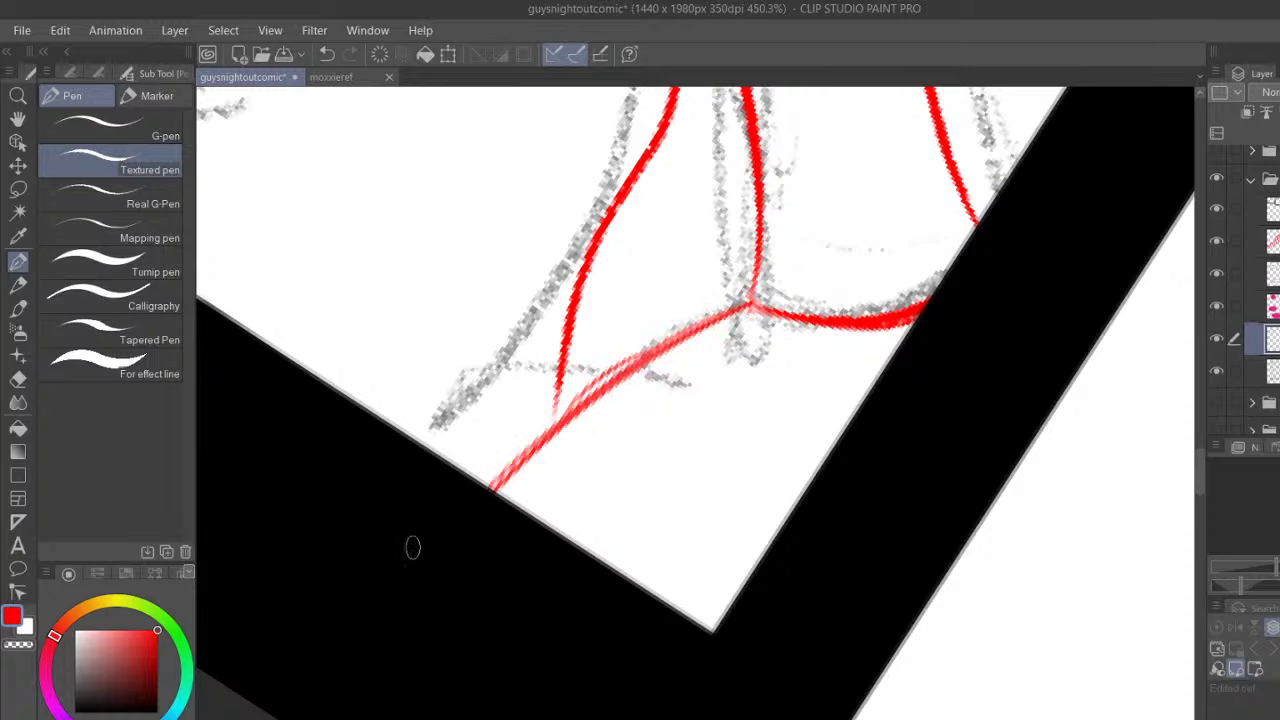
pyautogui.hotkey('ctrl', '@')
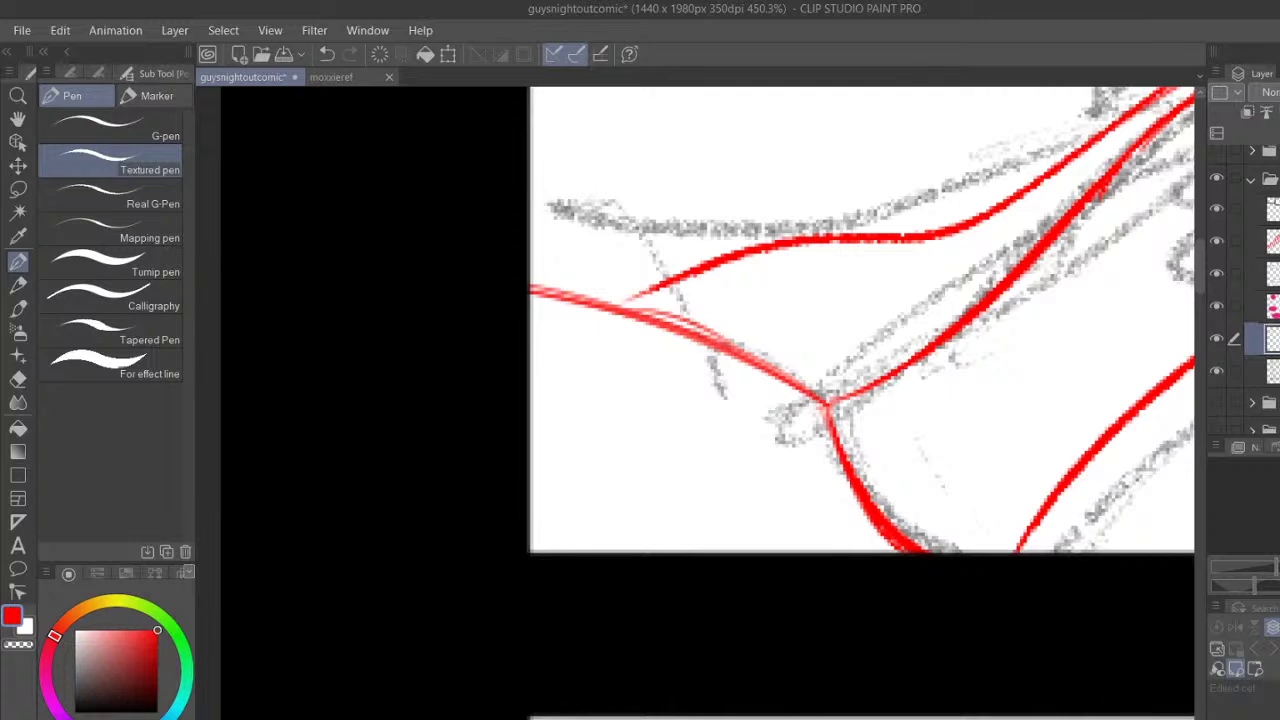
pyautogui.click(486, 718)
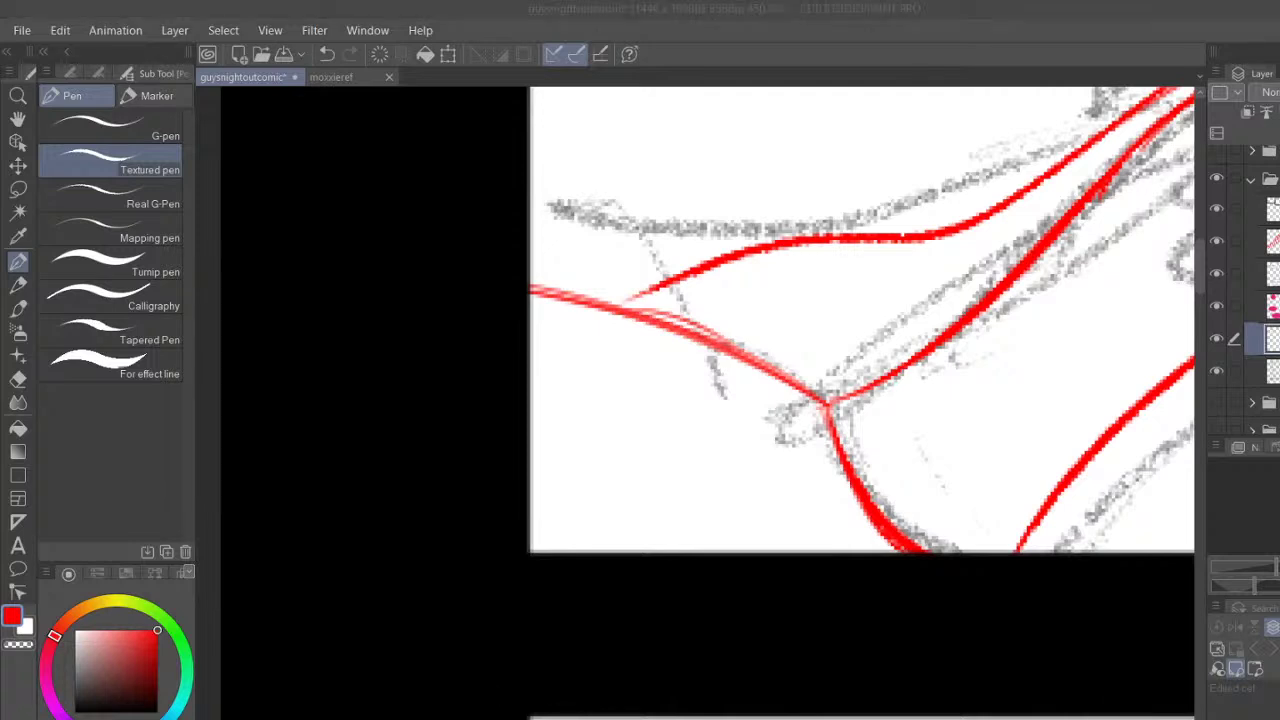
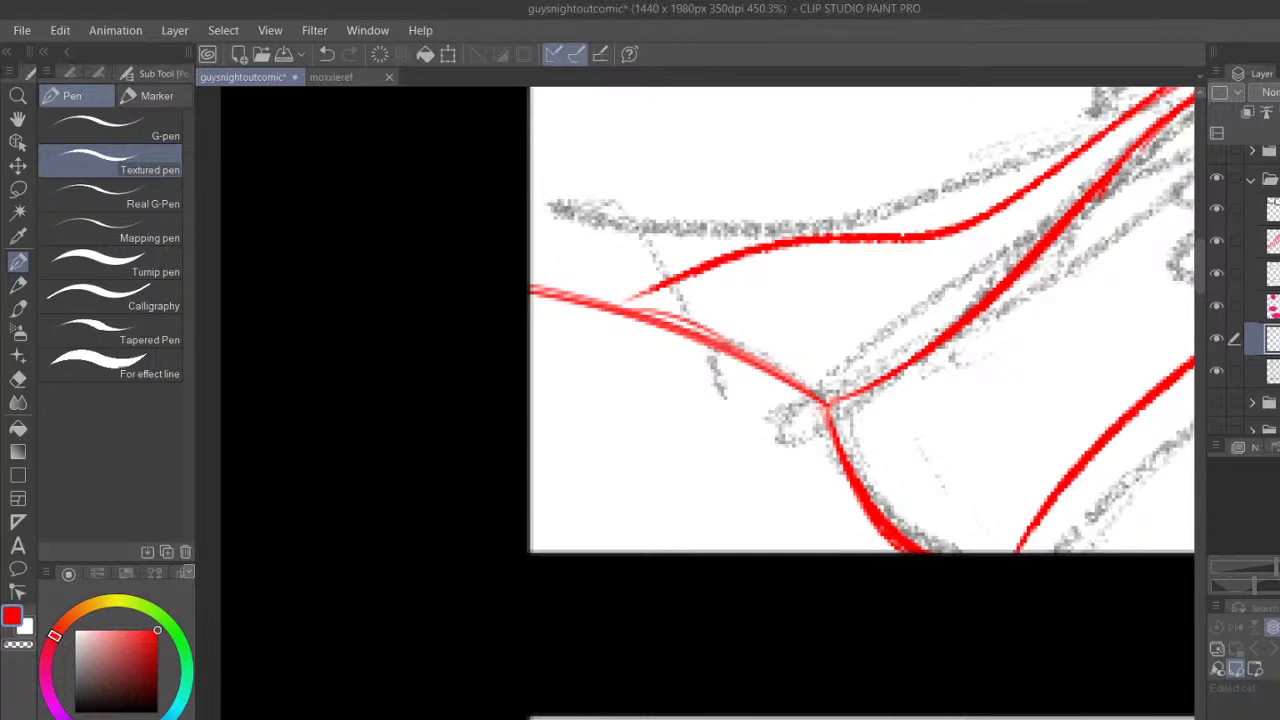
# Draw and build up the slanted curved line running into the panel's lower corner, undoing the stray stroke
pyautogui.hscroll(7, 700, 400)
pyautogui.hscroll(-2, 700, 400)
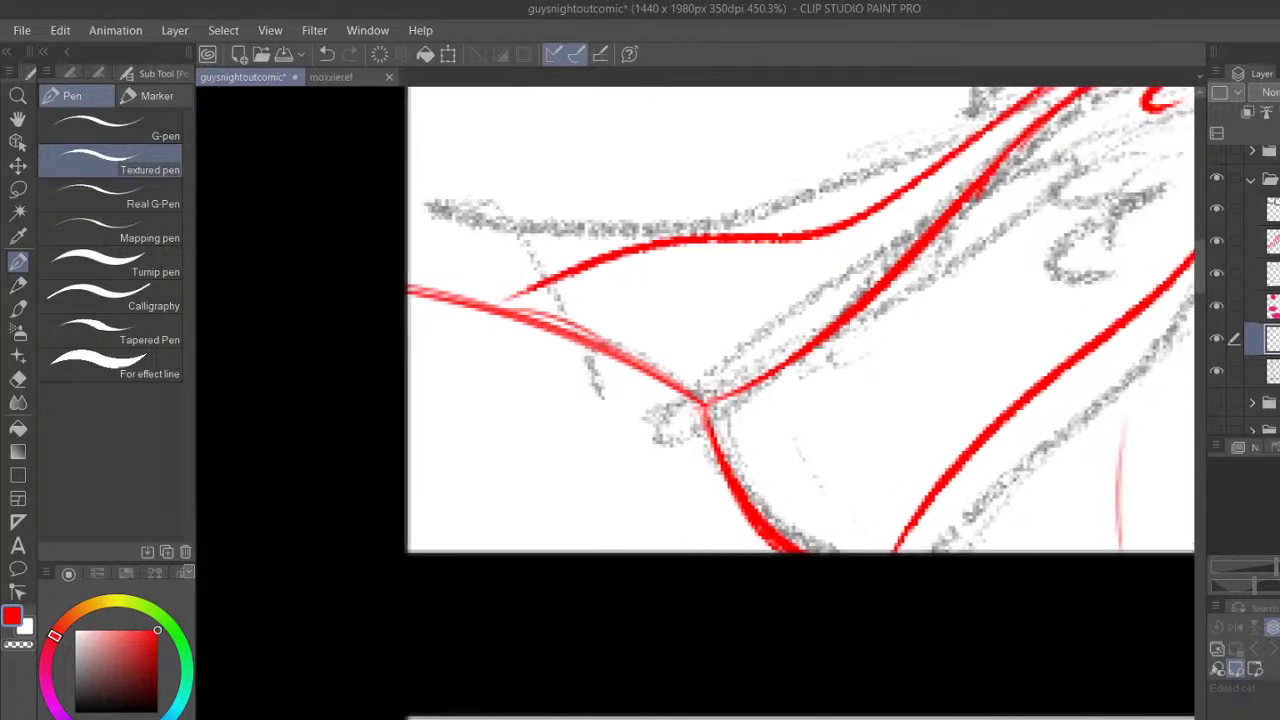
pyautogui.moveTo(684, 524); pyautogui.dragTo(757, 506)
pyautogui.moveTo(700, 546); pyautogui.dragTo(580, 703)
pyautogui.moveTo(724, 514); pyautogui.dragTo(563, 705)
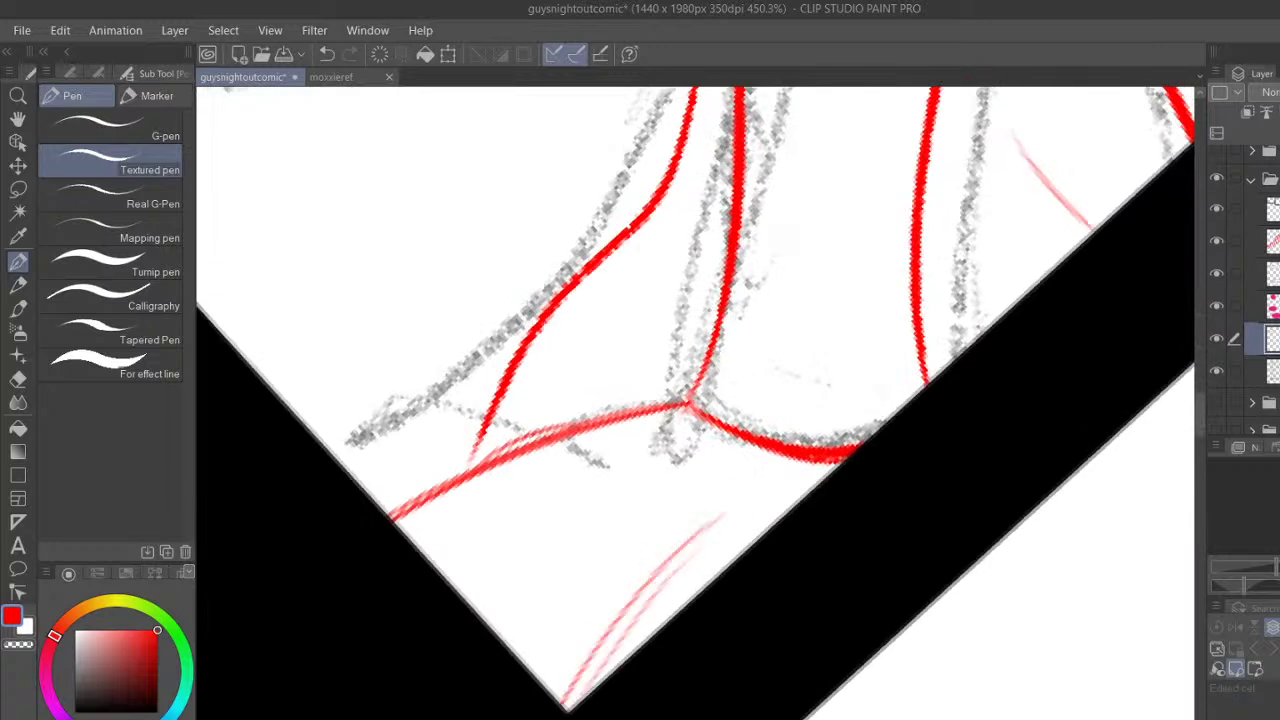
pyautogui.moveTo(745, 493); pyautogui.dragTo(563, 705)
pyautogui.moveTo(728, 505); pyautogui.dragTo(575, 695)
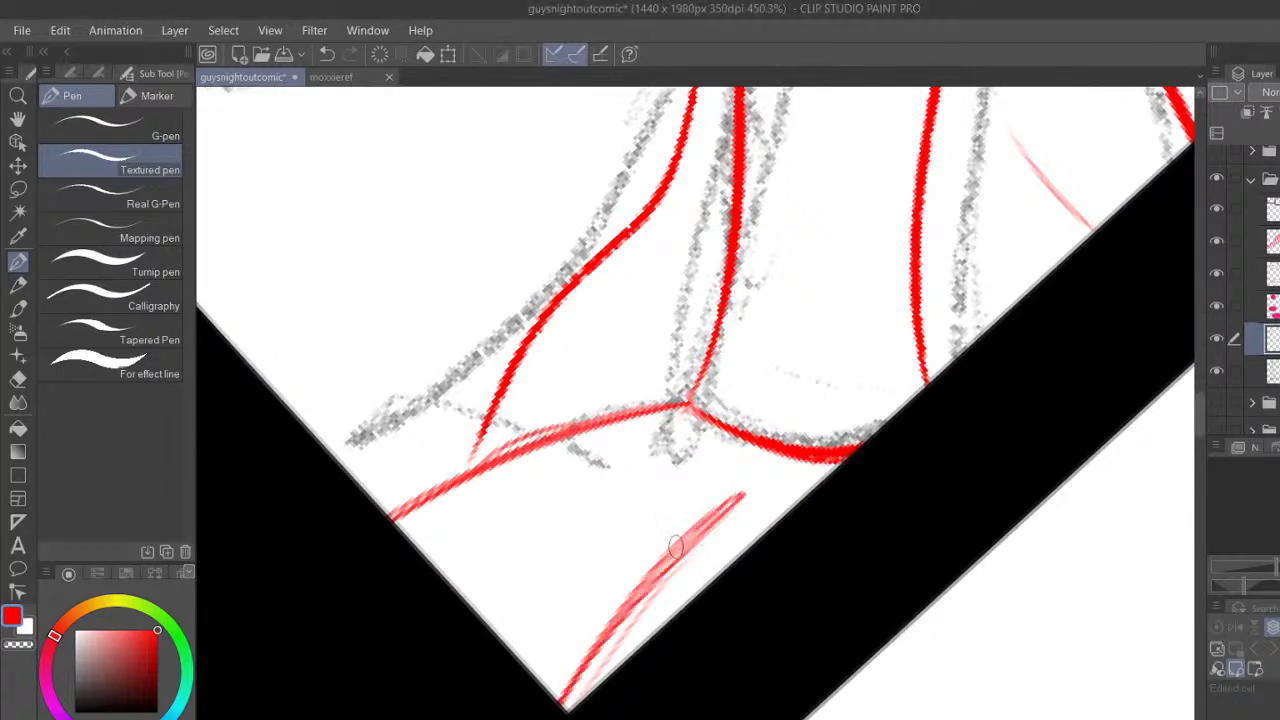
pyautogui.moveTo(730, 503); pyautogui.dragTo(568, 692)
pyautogui.moveTo(665, 543); pyautogui.dragTo(610, 526)
pyautogui.click(333, 57)
# Draw the shoulder line extending from the pointed collar and the angular strokes beneath it
pyautogui.moveTo(1201, 422)
pyautogui.mouseDown()
pyautogui.moveTo(1200, 369)
pyautogui.moveTo(1197, 394)
pyautogui.mouseUp()
pyautogui.moveTo(806, 292); pyautogui.dragTo(580, 345)
pyautogui.moveTo(607, 403)
pyautogui.mouseDown()
pyautogui.moveTo(643, 585)
pyautogui.moveTo(712, 516)
pyautogui.mouseUp()
pyautogui.moveTo(640, 556)
pyautogui.mouseDown()
pyautogui.moveTo(780, 444)
pyautogui.moveTo(706, 620)
pyautogui.mouseUp()
pyautogui.moveTo(770, 413); pyautogui.dragTo(712, 612)
pyautogui.moveTo(784, 389); pyautogui.dragTo(731, 530)
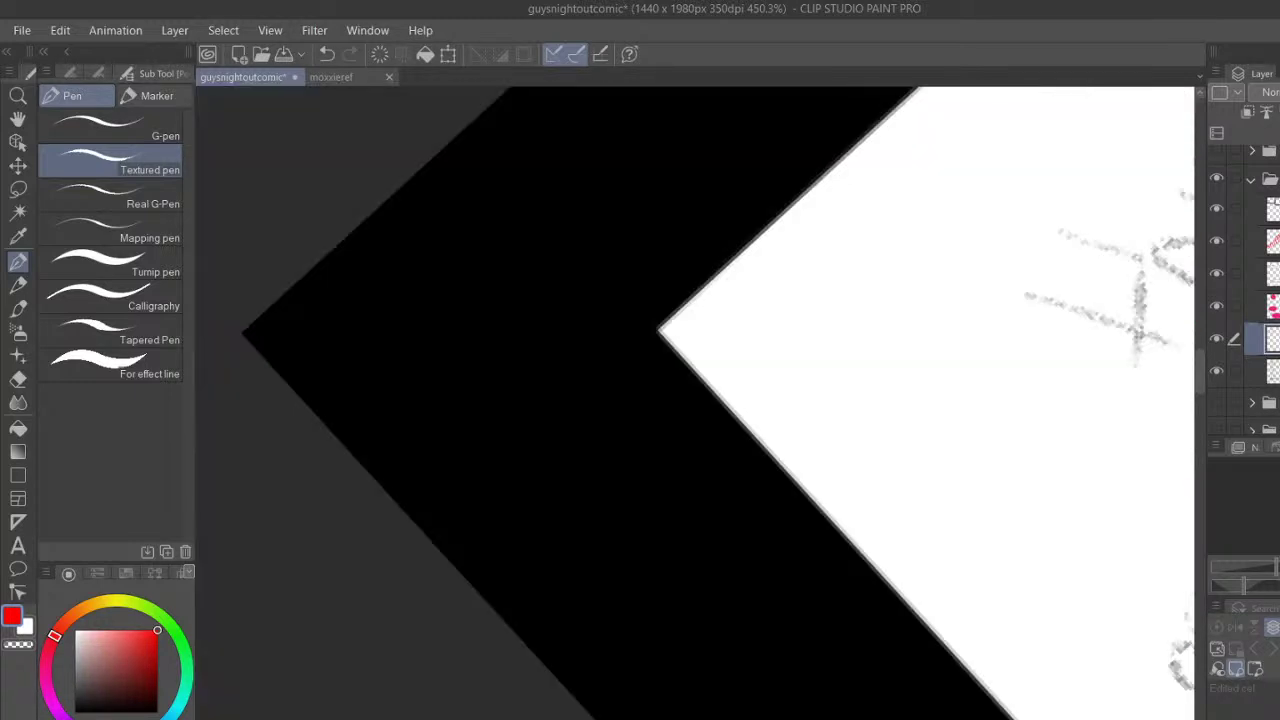
# Draw the long tapered arm extending from the face edge, with a rounded tip and a reinforced outer line
pyautogui.click(440, 719)
pyautogui.moveTo(600, 719); pyautogui.dragTo(663, 719)
pyautogui.moveTo(1200, 192); pyautogui.dragTo(1200, 239)
pyautogui.moveTo(910, 426); pyautogui.dragTo(892, 326)
pyautogui.moveTo(750, 225)
pyautogui.mouseDown()
pyautogui.moveTo(412, 520)
pyautogui.moveTo(370, 680)
pyautogui.moveTo(485, 594)
pyautogui.mouseUp()
pyautogui.moveTo(420, 677)
pyautogui.mouseDown()
pyautogui.moveTo(655, 525)
pyautogui.moveTo(705, 447)
pyautogui.mouseUp()
pyautogui.moveTo(786, 342)
pyautogui.mouseDown()
pyautogui.moveTo(515, 627)
pyautogui.moveTo(373, 675)
pyautogui.moveTo(595, 330)
pyautogui.mouseUp()
pyautogui.moveTo(428, 485); pyautogui.dragTo(740, 238)
pyautogui.moveTo(535, 405); pyautogui.dragTo(800, 190)
pyautogui.moveTo(712, 252); pyautogui.dragTo(780, 196)
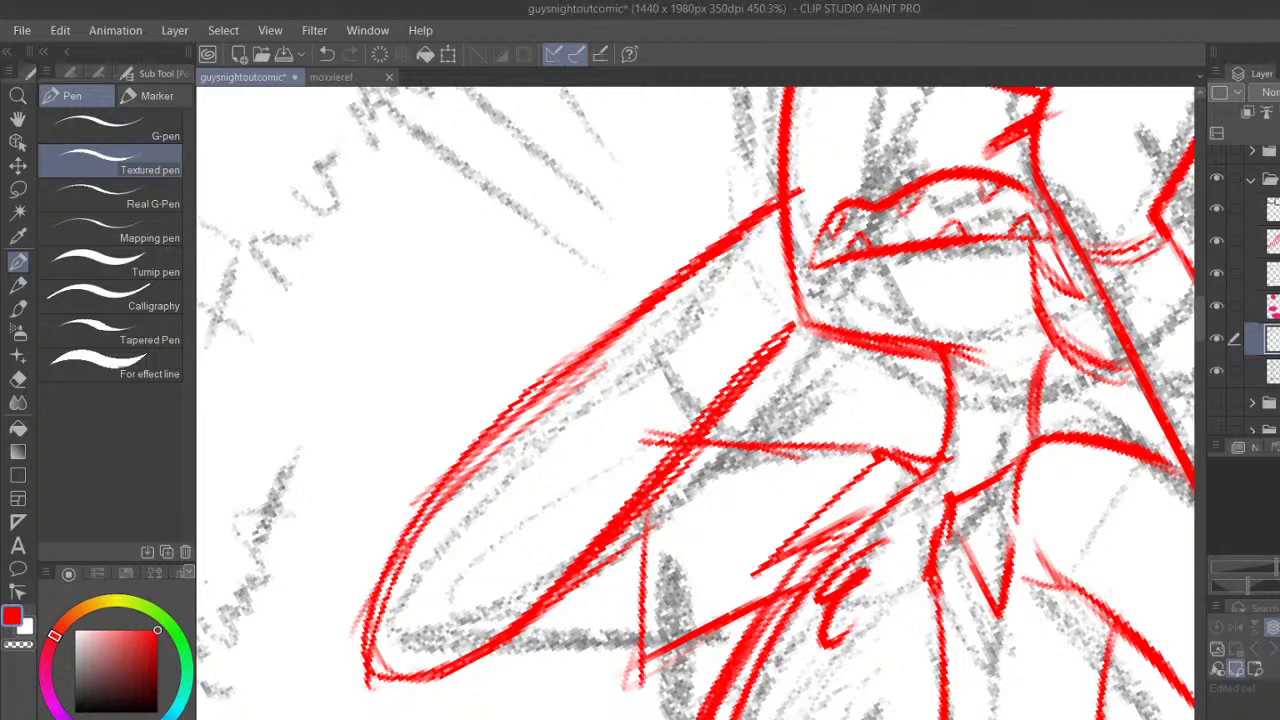
# Add a thin crossing line on the long arm and redraw its inner edge closer to the outer line
pyautogui.hscroll(2, 695, 403)
pyautogui.moveTo(366, 396); pyautogui.dragTo(402, 480)
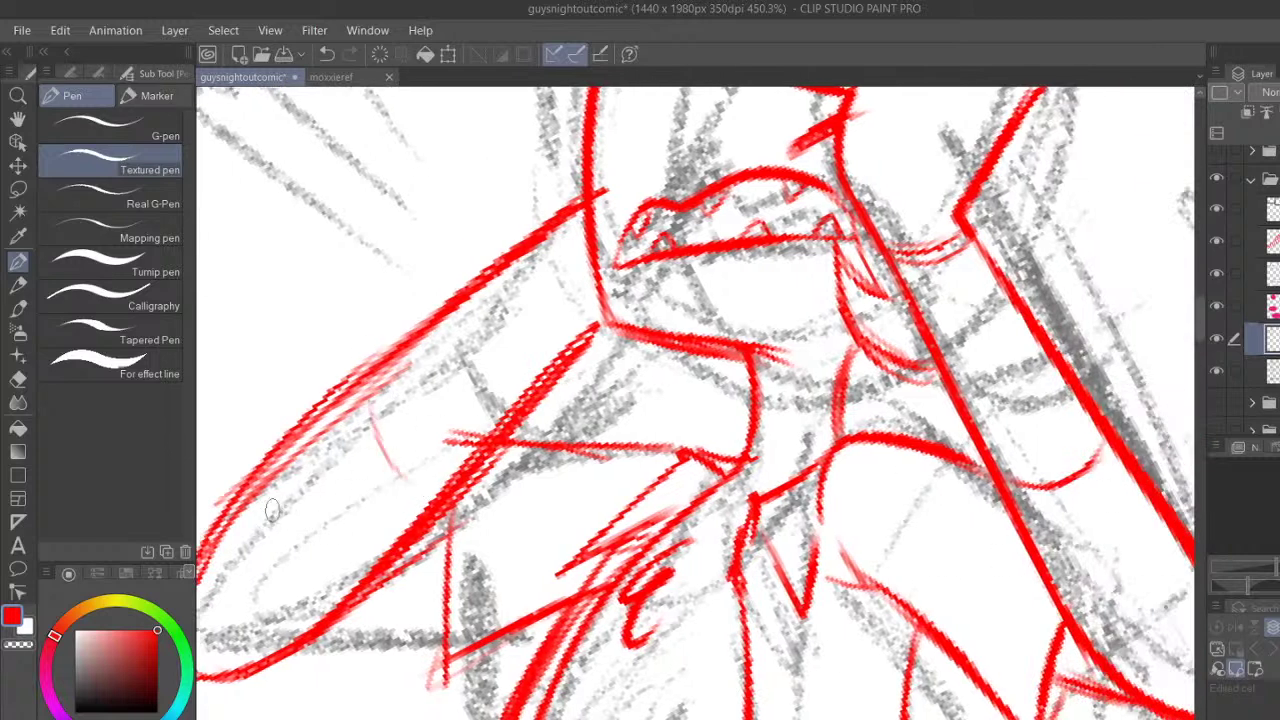
pyautogui.hscroll(-2, 697, 402)
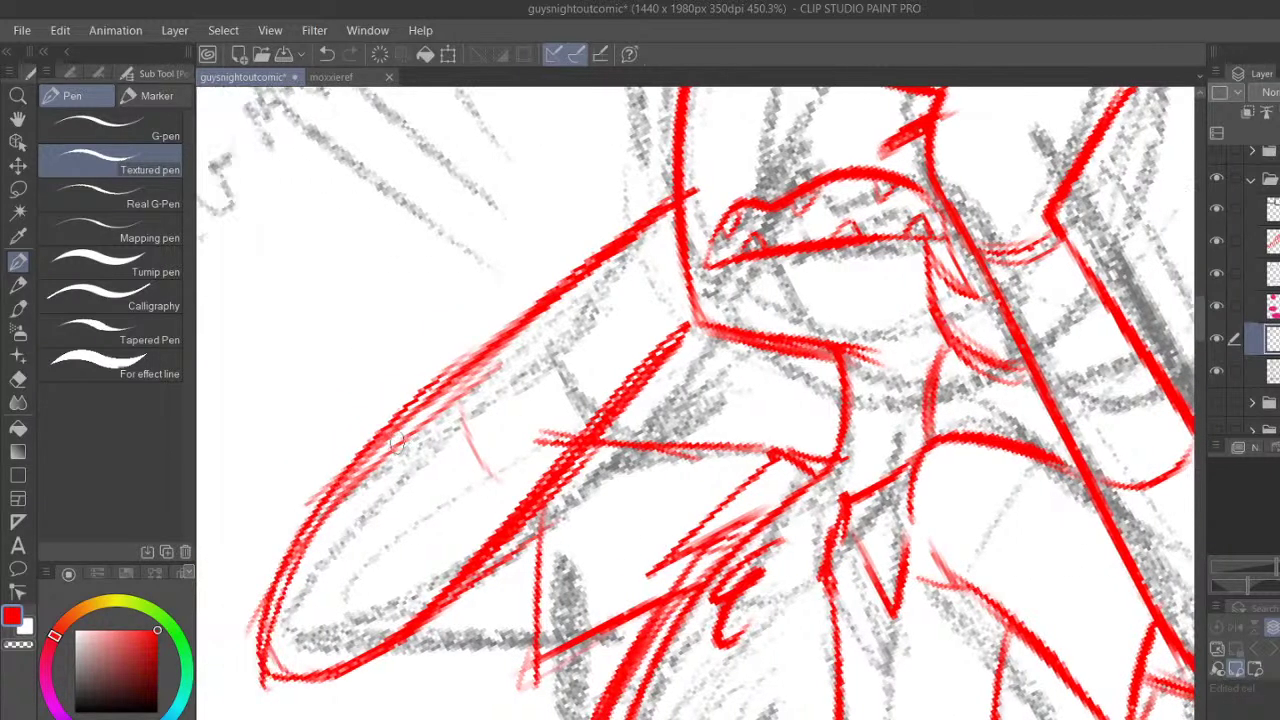
pyautogui.moveTo(341, 480)
pyautogui.mouseDown()
pyautogui.moveTo(264, 684)
pyautogui.moveTo(436, 600)
pyautogui.moveTo(526, 483)
pyautogui.mouseUp()
pyautogui.moveTo(438, 592); pyautogui.dragTo(631, 360)
pyautogui.moveTo(470, 549); pyautogui.dragTo(686, 284)
pyautogui.moveTo(498, 514); pyautogui.dragTo(690, 298)
pyautogui.moveTo(652, 340); pyautogui.dragTo(470, 550)
# Erase the old inner edge of the long arm down to its rounded tip
pyautogui.click(18, 380)
pyautogui.moveTo(690, 315)
pyautogui.mouseDown()
pyautogui.moveTo(459, 595)
pyautogui.moveTo(541, 483)
pyautogui.moveTo(663, 367)
pyautogui.moveTo(681, 368)
pyautogui.moveTo(686, 333)
pyautogui.moveTo(381, 652)
pyautogui.moveTo(527, 530)
pyautogui.moveTo(679, 330)
pyautogui.moveTo(611, 391)
pyautogui.moveTo(651, 374)
pyautogui.mouseUp()
pyautogui.moveTo(556, 476)
pyautogui.mouseDown()
pyautogui.moveTo(410, 634)
pyautogui.moveTo(336, 692)
pyautogui.mouseUp()
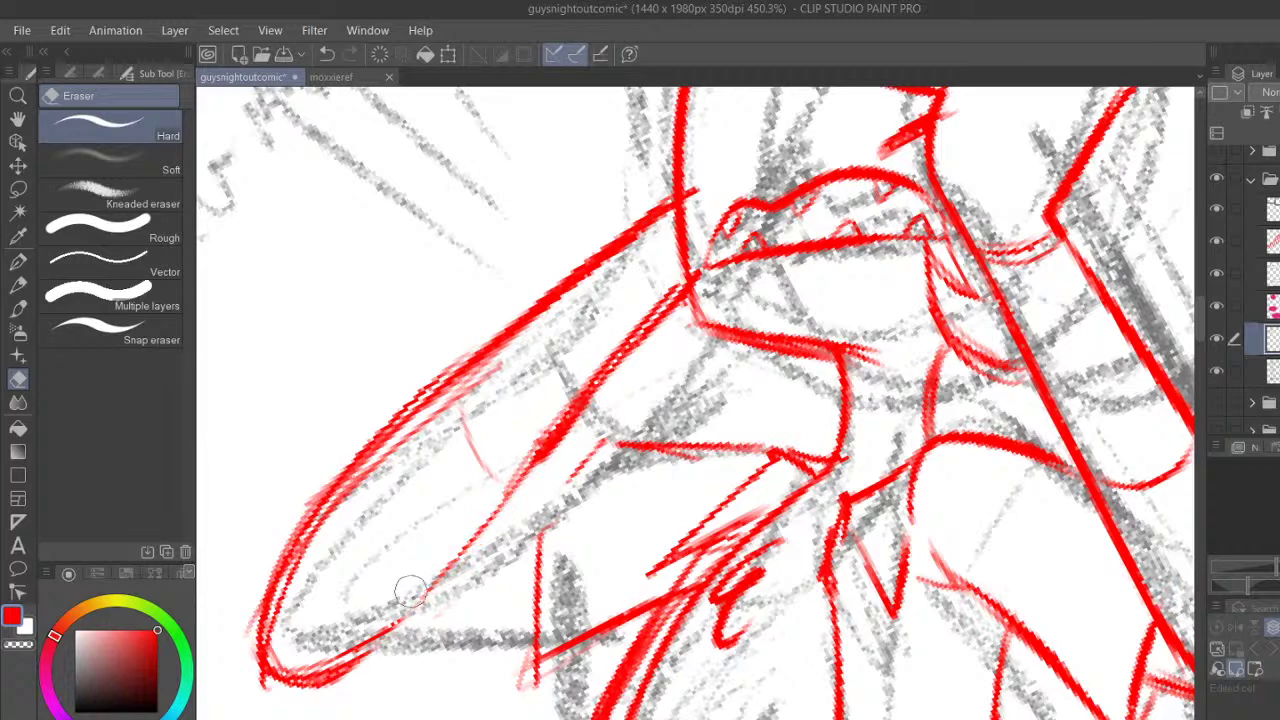
# Redraw the arm's inner edge near the rounded tip and join it to the body with two short lines and a curved stroke
pyautogui.click(18, 261)
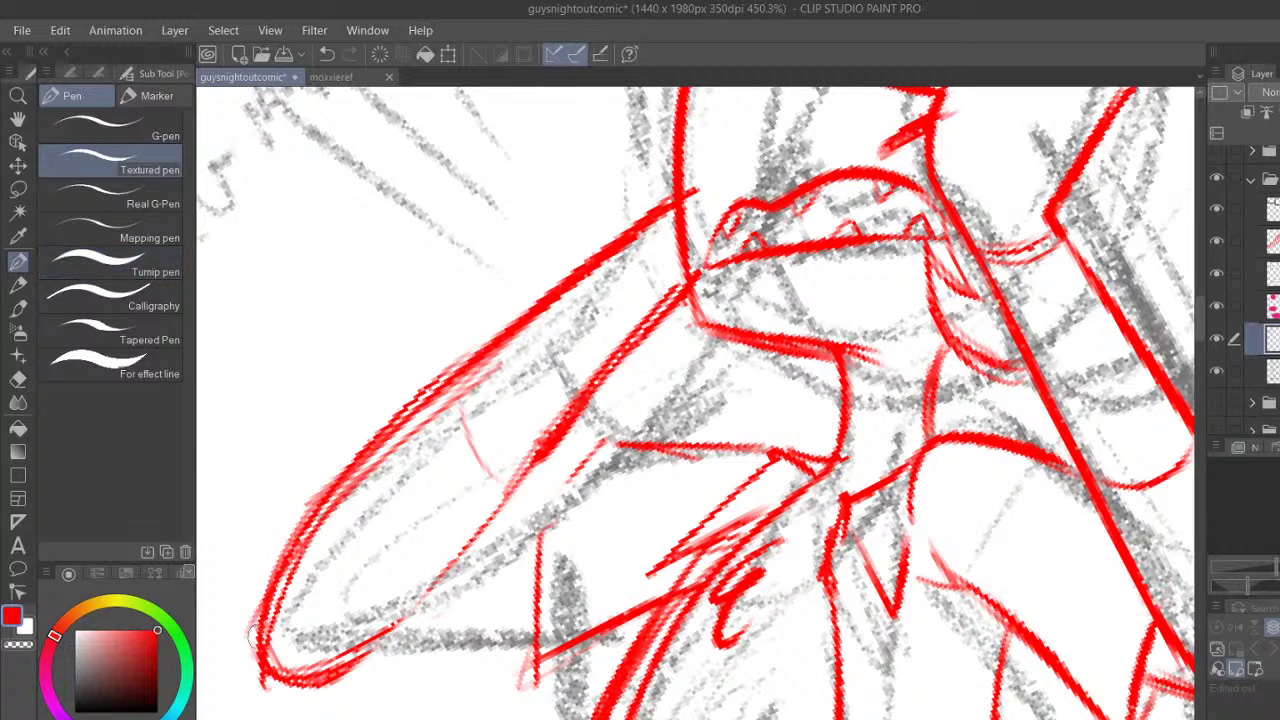
pyautogui.moveTo(262, 640); pyautogui.dragTo(454, 590)
pyautogui.moveTo(372, 642); pyautogui.dragTo(504, 498)
pyautogui.moveTo(424, 602)
pyautogui.mouseDown()
pyautogui.moveTo(625, 369)
pyautogui.moveTo(520, 610)
pyautogui.mouseUp()
pyautogui.moveTo(596, 446)
pyautogui.mouseDown()
pyautogui.moveTo(567, 463)
pyautogui.moveTo(568, 515)
pyautogui.mouseUp()
pyautogui.moveTo(360, 636); pyautogui.dragTo(584, 609)
pyautogui.moveTo(514, 489); pyautogui.dragTo(634, 461)
pyautogui.moveTo(374, 640); pyautogui.dragTo(507, 612)
pyautogui.moveTo(350, 665)
pyautogui.mouseDown()
pyautogui.moveTo(461, 585)
pyautogui.moveTo(498, 514)
pyautogui.mouseUp()
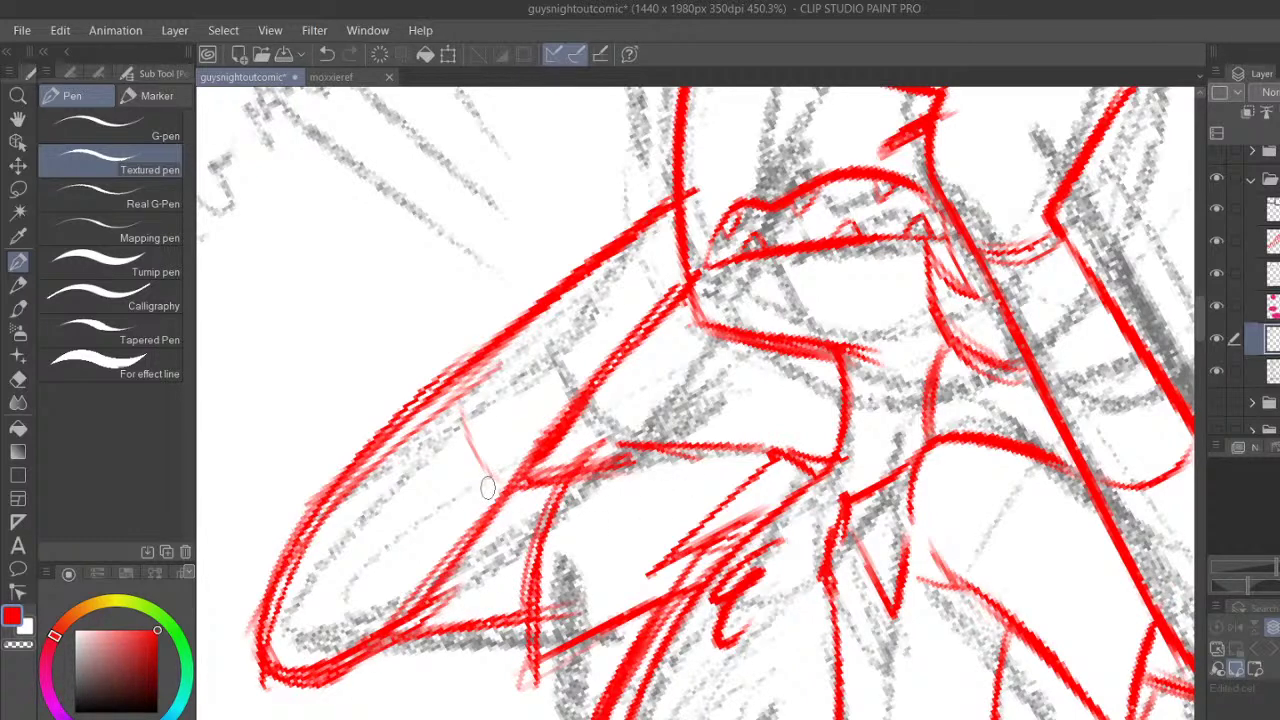
# Draw the angular outline beside the head from the horn's base down to the arm, undoing the surplus strokes
pyautogui.press('space')
pyautogui.moveTo(770, 285); pyautogui.dragTo(598, 470)
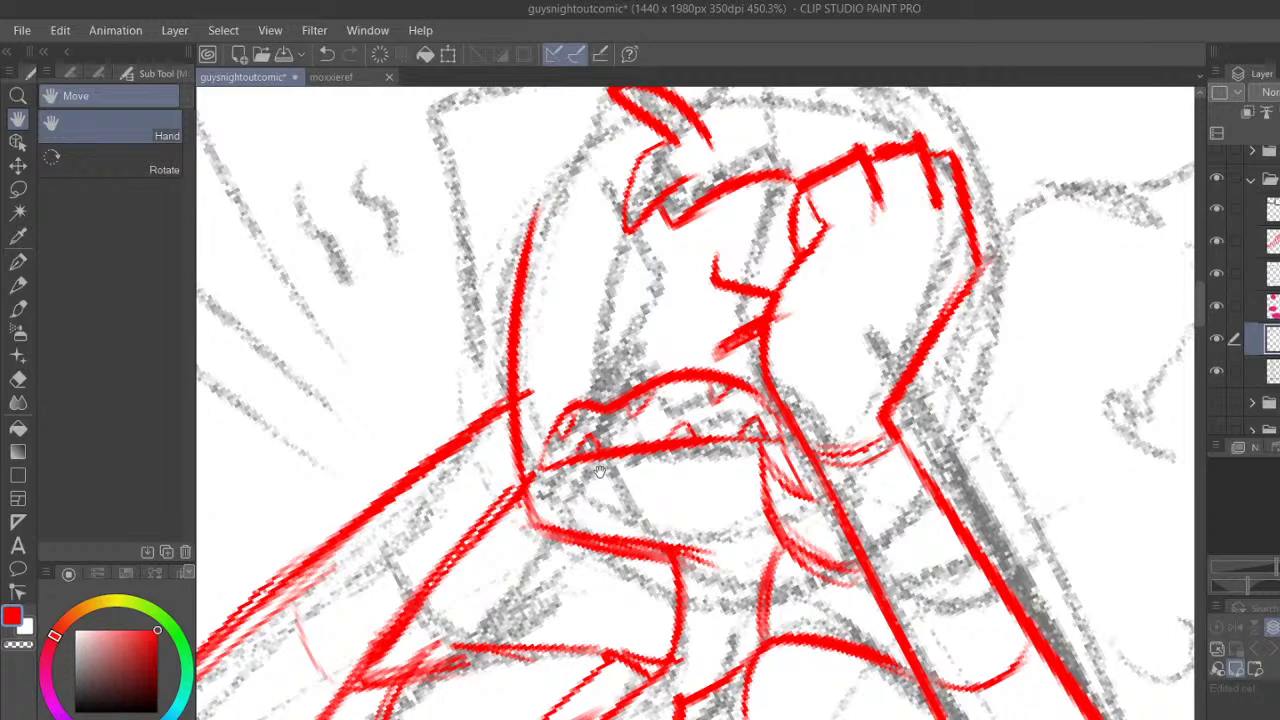
pyautogui.moveTo(600, 470); pyautogui.dragTo(678, 495)
pyautogui.press('p')
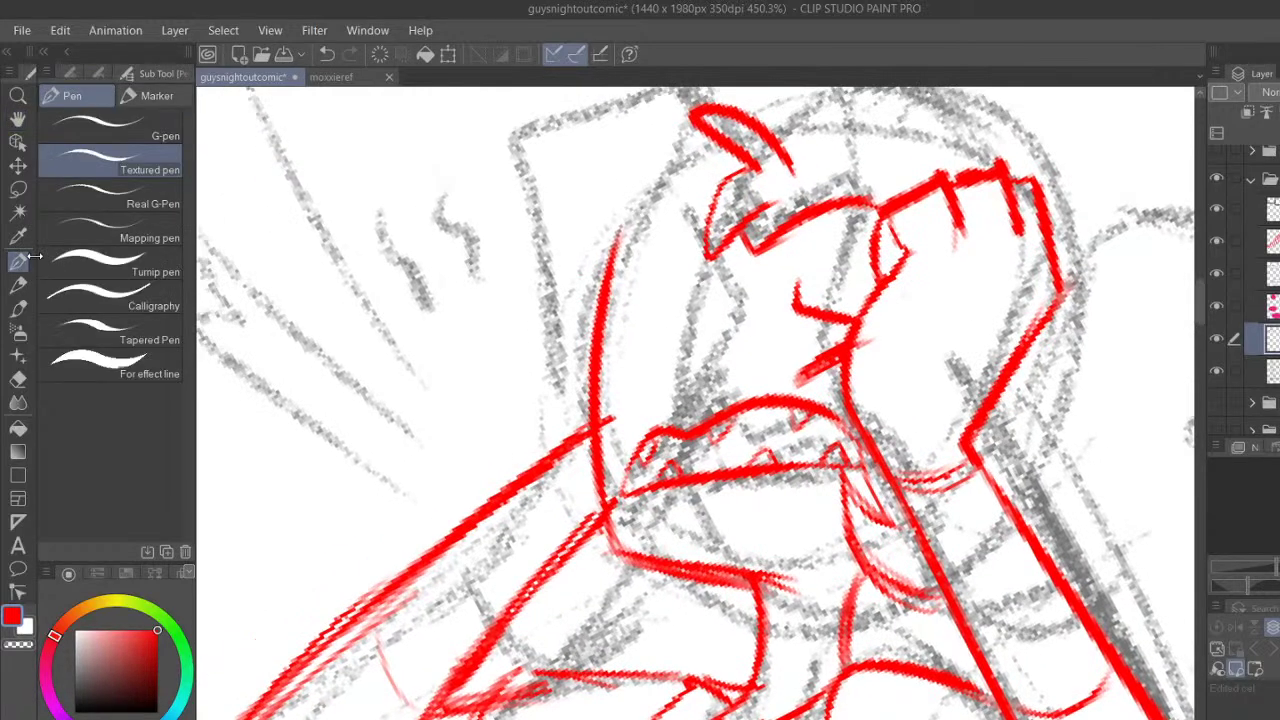
pyautogui.moveTo(514, 482)
pyautogui.mouseDown()
pyautogui.moveTo(566, 439)
pyautogui.moveTo(525, 205)
pyautogui.moveTo(720, 124)
pyautogui.mouseUp()
pyautogui.moveTo(740, 172); pyautogui.dragTo(688, 334)
pyautogui.moveTo(716, 232)
pyautogui.mouseDown()
pyautogui.moveTo(672, 434)
pyautogui.moveTo(594, 512)
pyautogui.mouseUp()
pyautogui.moveTo(656, 458)
pyautogui.mouseDown()
pyautogui.moveTo(590, 530)
pyautogui.moveTo(660, 450)
pyautogui.mouseUp()
pyautogui.click(327, 54)
pyautogui.click(327, 54)
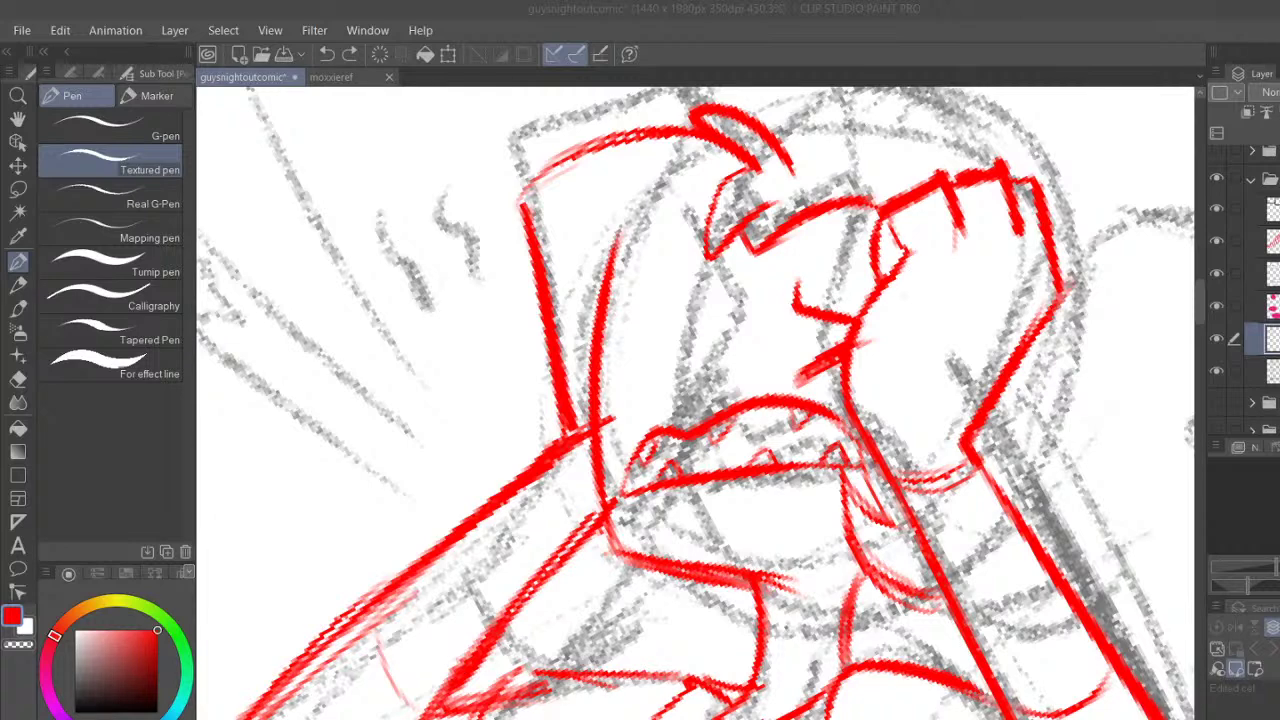
# Undo the angular outline beside the head, along with the trial strokes closing its top and running down to the mouth
pyautogui.click(755, 538)
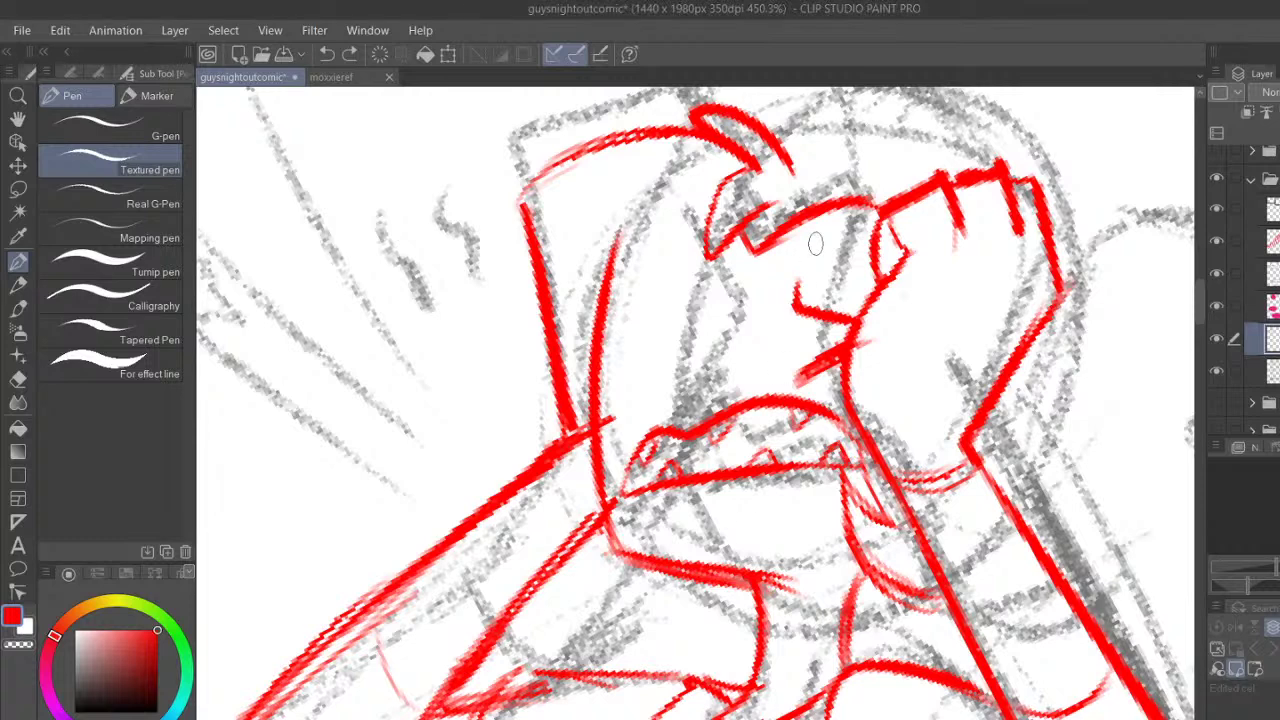
pyautogui.moveTo(530, 208)
pyautogui.mouseDown()
pyautogui.moveTo(600, 146)
pyautogui.moveTo(690, 150)
pyautogui.moveTo(676, 424)
pyautogui.mouseUp()
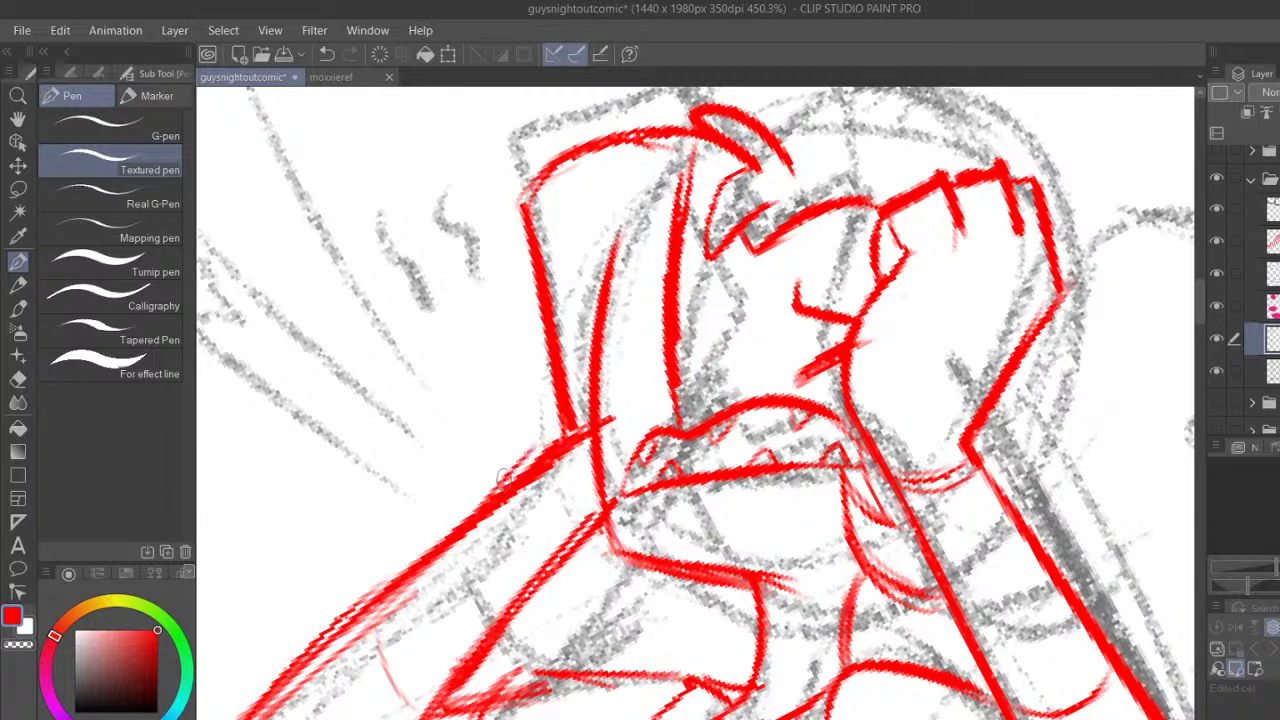
pyautogui.click(325, 58)
pyautogui.click(324, 59)
pyautogui.click(335, 57)
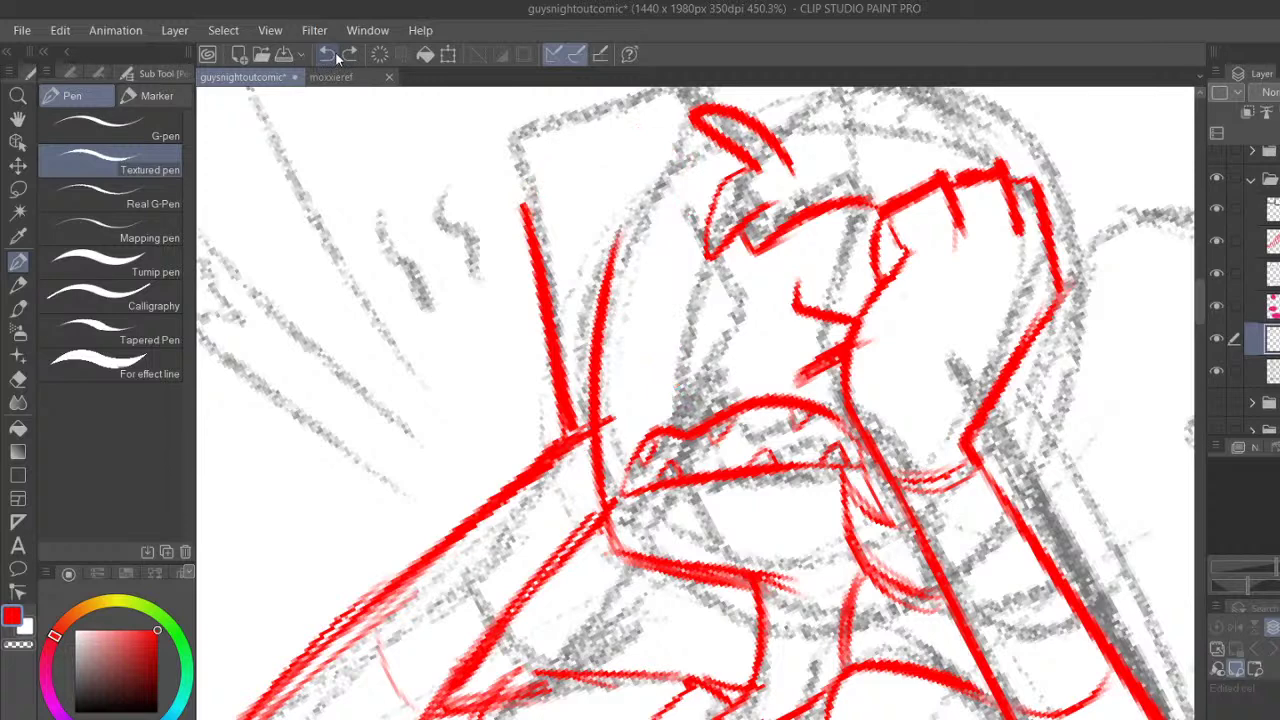
pyautogui.click(338, 57)
# Draw the raised hand's palm beside the head with a slanted outer side, rounded top and thick inner edge down to the mouth corner
pyautogui.moveTo(550, 447)
pyautogui.mouseDown()
pyautogui.moveTo(481, 215)
pyautogui.moveTo(661, 147)
pyautogui.moveTo(605, 153)
pyautogui.moveTo(656, 226)
pyautogui.moveTo(655, 210)
pyautogui.moveTo(663, 392)
pyautogui.mouseUp()
pyautogui.moveTo(650, 242)
pyautogui.mouseDown()
pyautogui.moveTo(668, 420)
pyautogui.moveTo(590, 521)
pyautogui.moveTo(669, 396)
pyautogui.moveTo(663, 292)
pyautogui.mouseUp()
pyautogui.moveTo(505, 248)
pyautogui.mouseDown()
pyautogui.moveTo(535, 237)
pyautogui.moveTo(660, 244)
pyautogui.mouseUp()
pyautogui.moveTo(628, 204); pyautogui.dragTo(667, 346)
# Erase the old face line crossing the new palm and the surplus arc above its rounded top
pyautogui.click(18, 378)
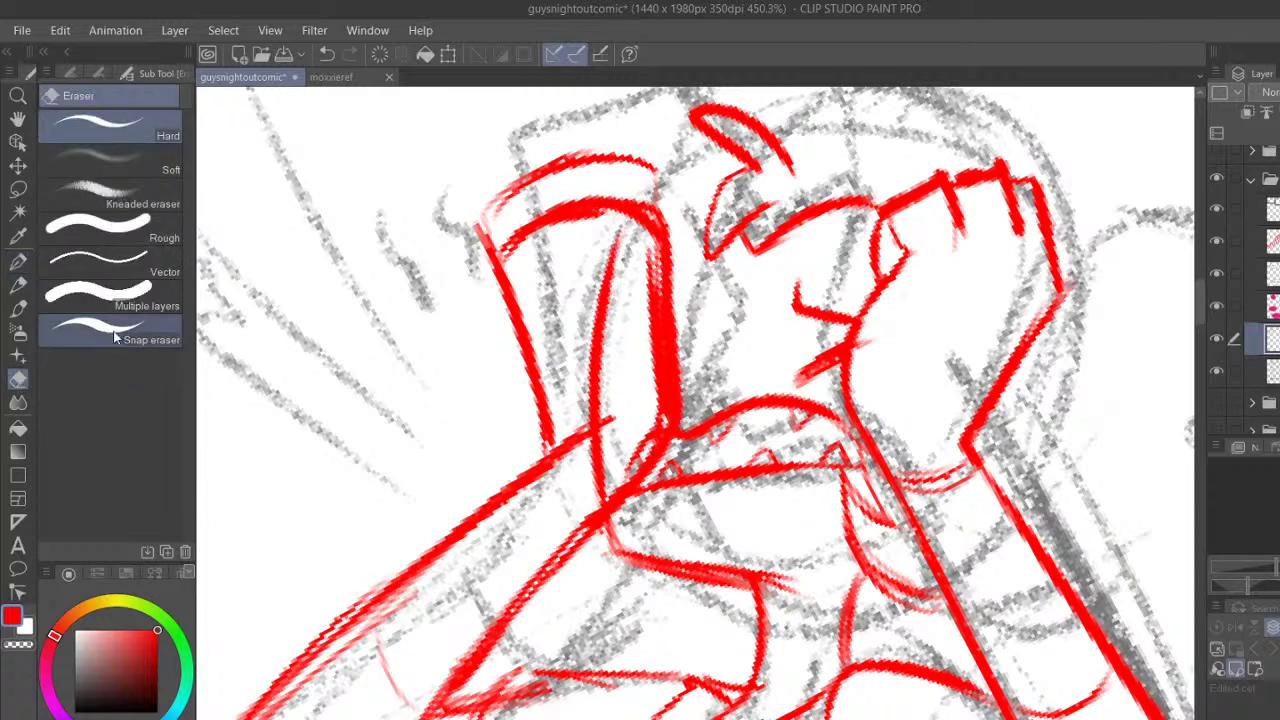
pyautogui.moveTo(610, 240)
pyautogui.mouseDown()
pyautogui.moveTo(586, 460)
pyautogui.moveTo(600, 430)
pyautogui.moveTo(636, 420)
pyautogui.moveTo(575, 500)
pyautogui.moveTo(586, 503)
pyautogui.moveTo(640, 253)
pyautogui.moveTo(656, 292)
pyautogui.moveTo(652, 420)
pyautogui.moveTo(627, 466)
pyautogui.mouseUp()
pyautogui.moveTo(505, 196)
pyautogui.mouseDown()
pyautogui.moveTo(491, 227)
pyautogui.moveTo(647, 152)
pyautogui.moveTo(485, 221)
pyautogui.moveTo(652, 168)
pyautogui.mouseUp()
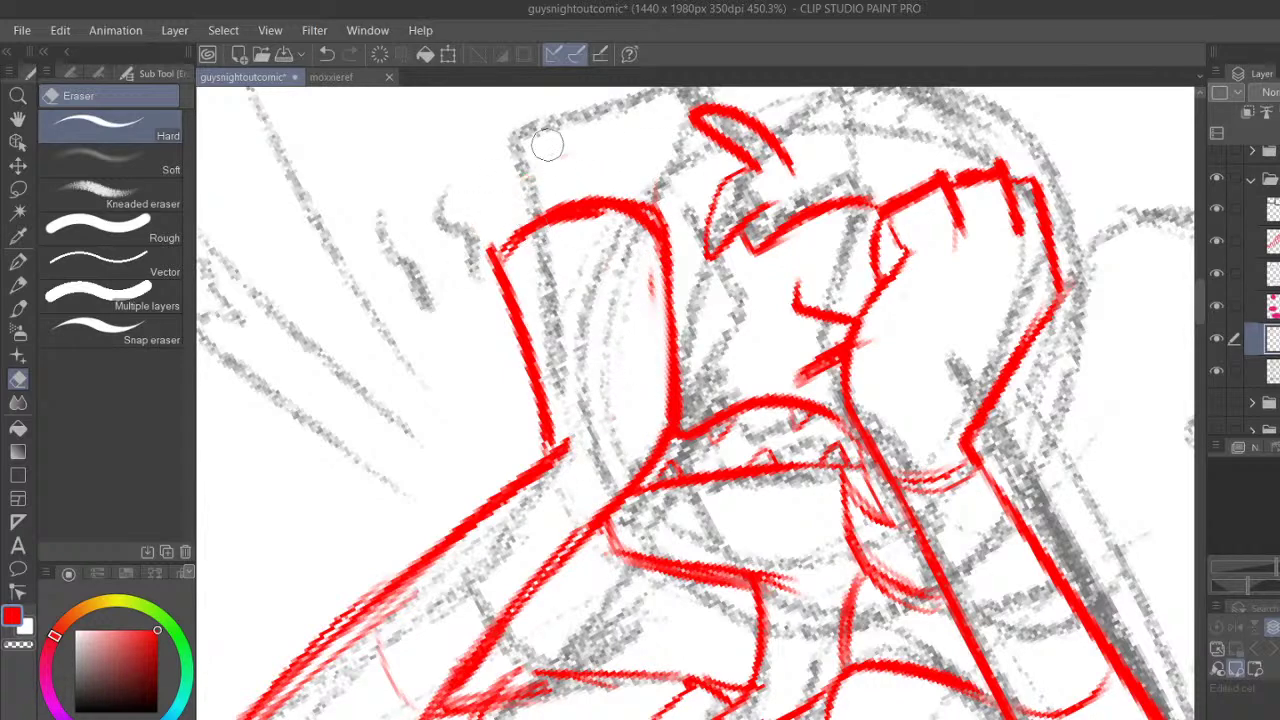
# Draw a short curved cuff line across the forearm below the new palm with the Textured pen
pyautogui.click(18, 261)
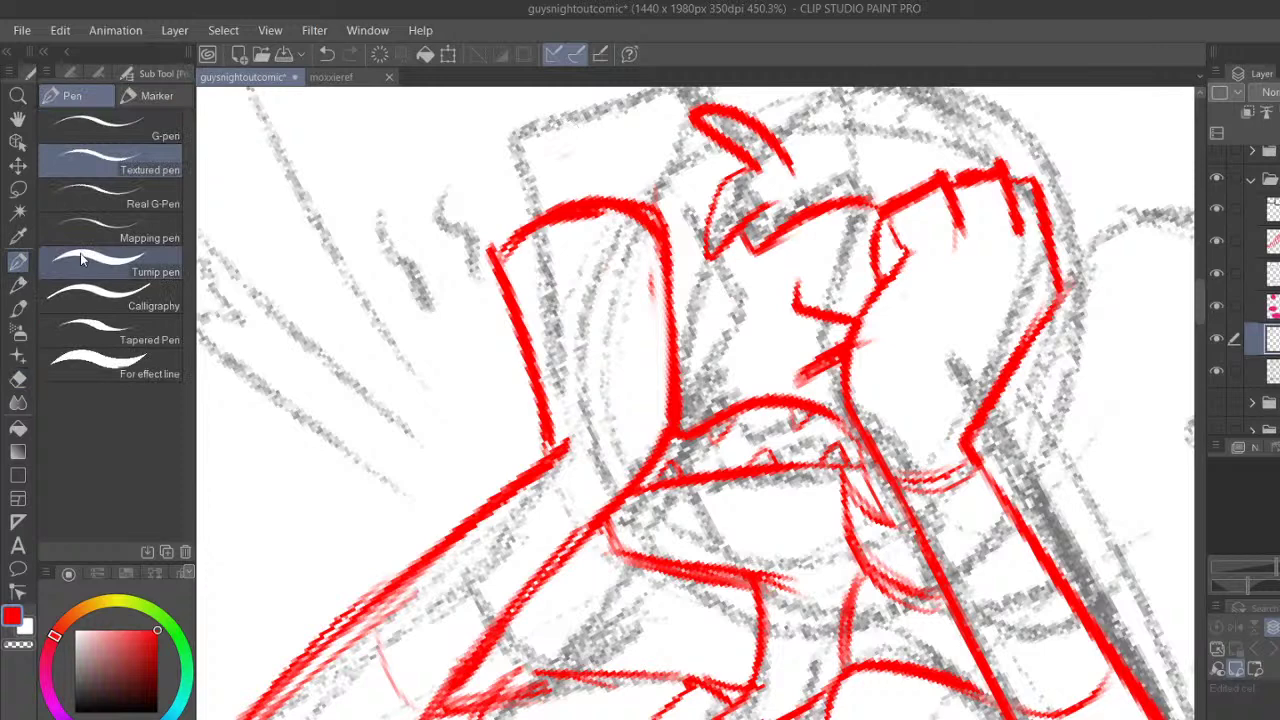
pyautogui.moveTo(1204, 305); pyautogui.dragTo(1196, 324)
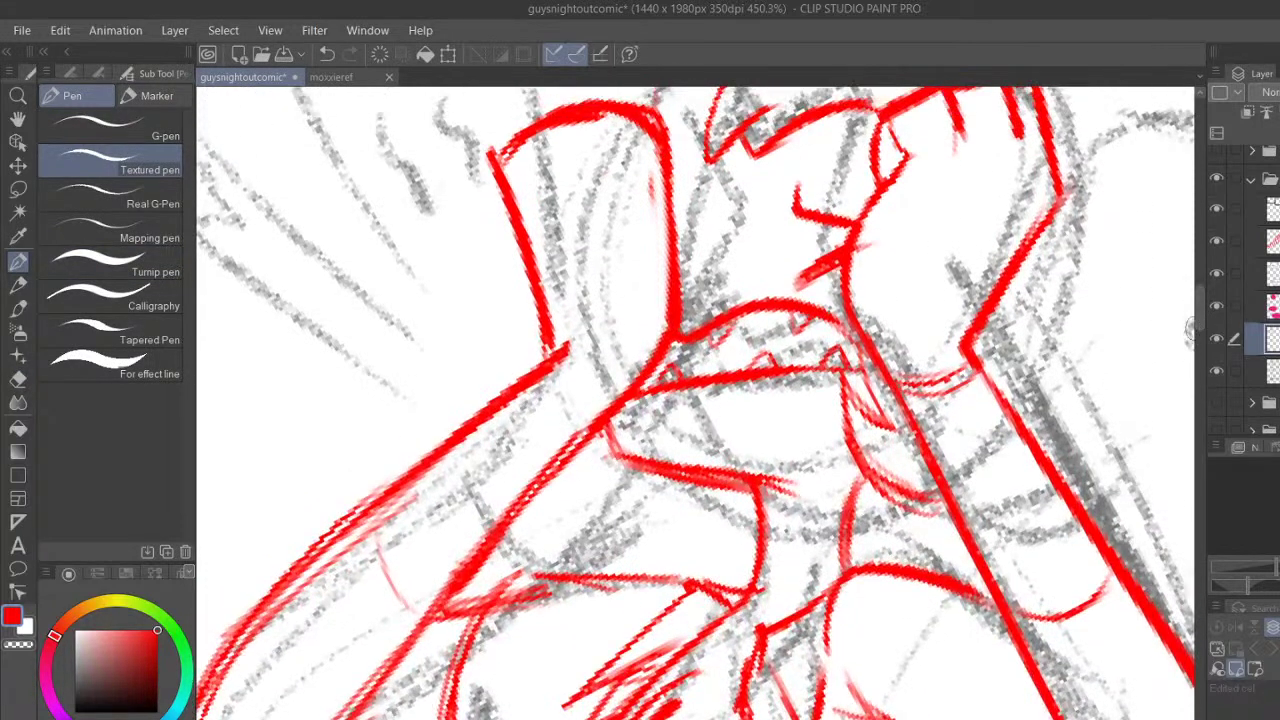
pyautogui.moveTo(363, 510)
pyautogui.mouseDown()
pyautogui.moveTo(392, 606)
pyautogui.moveTo(408, 613)
pyautogui.mouseUp()
# Draw three pointed fingers over the new palm's rounded top and an angular thumb along its inner edge
pyautogui.moveTo(1201, 326); pyautogui.dragTo(1197, 315)
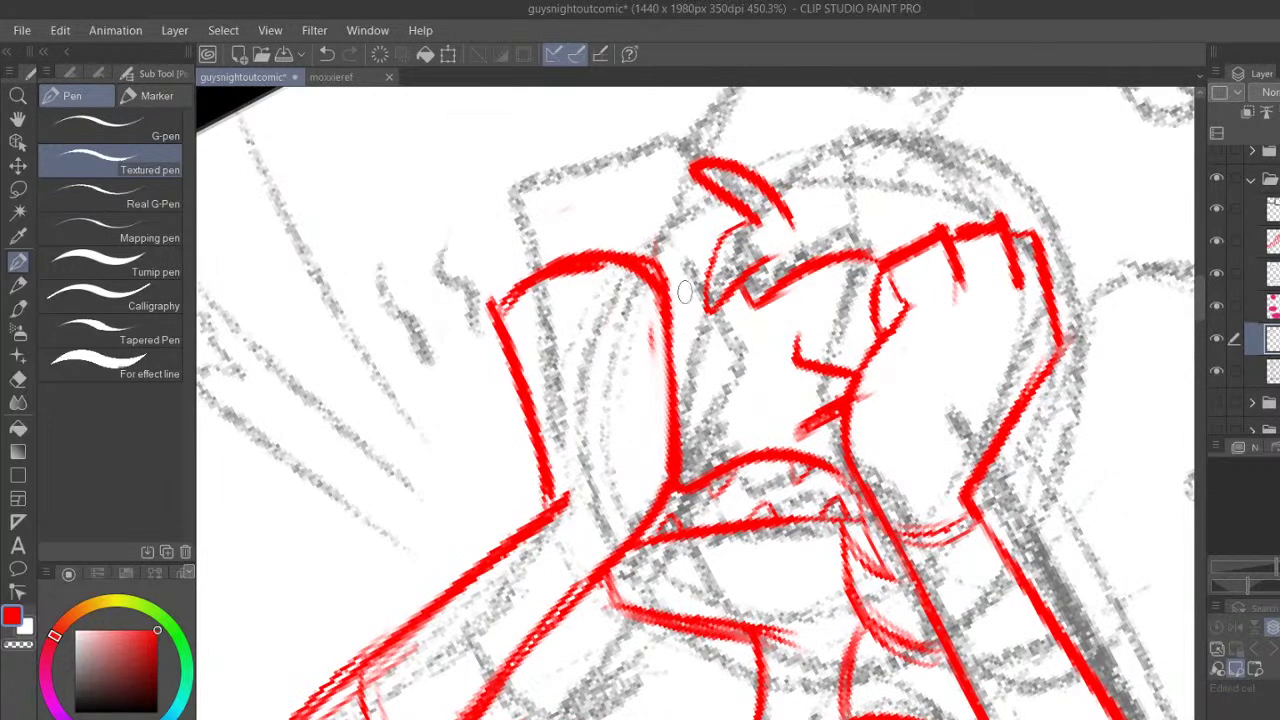
pyautogui.moveTo(511, 273)
pyautogui.mouseDown()
pyautogui.moveTo(539, 210)
pyautogui.moveTo(564, 221)
pyautogui.moveTo(563, 246)
pyautogui.moveTo(589, 218)
pyautogui.moveTo(637, 212)
pyautogui.moveTo(648, 241)
pyautogui.moveTo(718, 266)
pyautogui.mouseUp()
pyautogui.moveTo(681, 426)
pyautogui.mouseDown()
pyautogui.moveTo(724, 357)
pyautogui.moveTo(699, 314)
pyautogui.mouseUp()
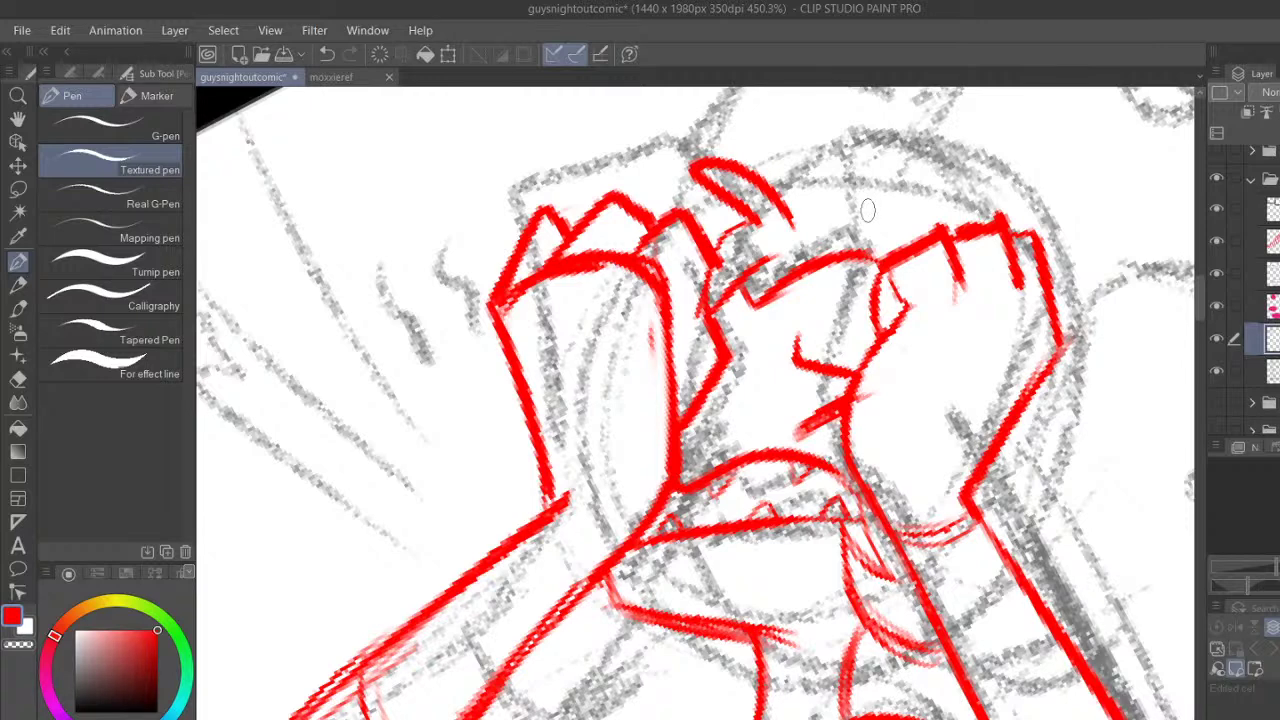
pyautogui.moveTo(852, 388)
pyautogui.mouseDown()
pyautogui.moveTo(868, 309)
pyautogui.moveTo(845, 314)
pyautogui.moveTo(884, 320)
pyautogui.moveTo(878, 294)
pyautogui.moveTo(884, 328)
pyautogui.mouseUp()
pyautogui.moveTo(846, 366); pyautogui.dragTo(846, 402)
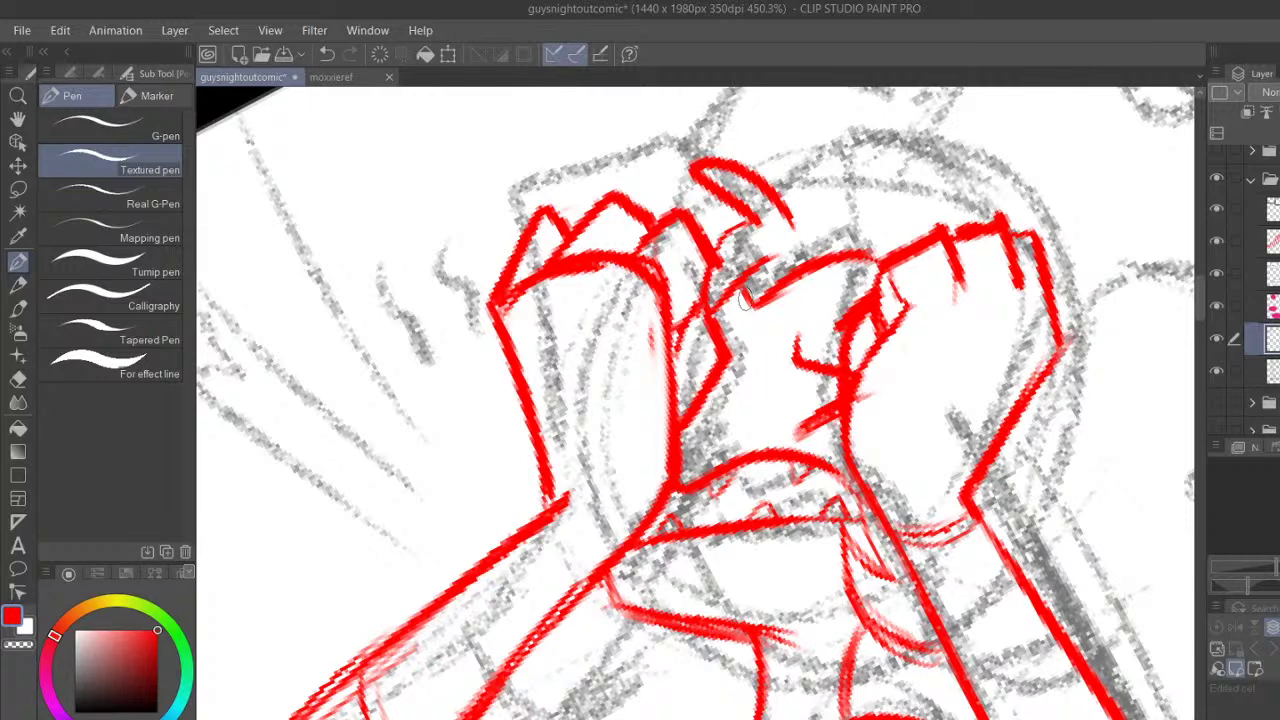
pyautogui.click(325, 56)
pyautogui.click(328, 57)
pyautogui.click(330, 59)
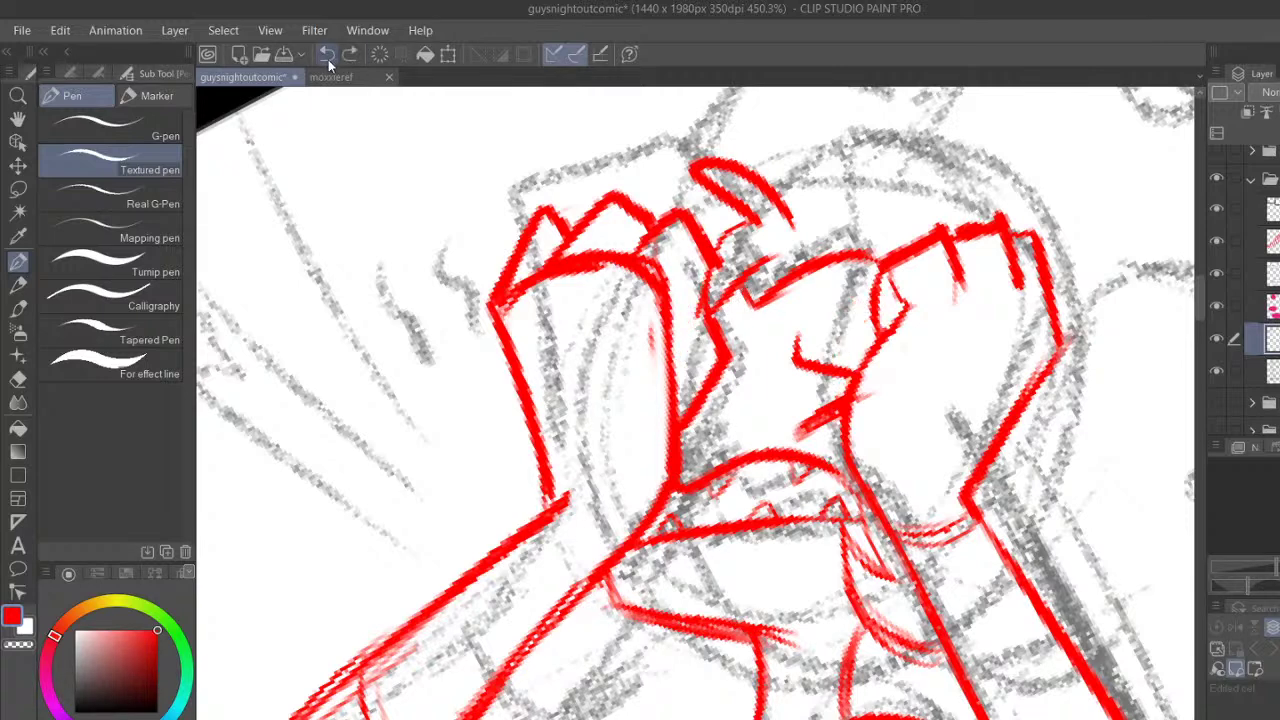
# Undo the thumb and nearest finger, redraw that finger tapering into the palm's inner edge, and discard a trial thumb on the outer side
pyautogui.click(330, 59)
pyautogui.click(332, 56)
pyautogui.moveTo(625, 250)
pyautogui.mouseDown()
pyautogui.moveTo(696, 278)
pyautogui.moveTo(704, 263)
pyautogui.moveTo(672, 350)
pyautogui.mouseUp()
pyautogui.moveTo(704, 302); pyautogui.dragTo(674, 352)
pyautogui.moveTo(641, 281)
pyautogui.mouseDown()
pyautogui.moveTo(665, 323)
pyautogui.moveTo(678, 405)
pyautogui.mouseUp()
pyautogui.moveTo(520, 396); pyautogui.dragTo(492, 320)
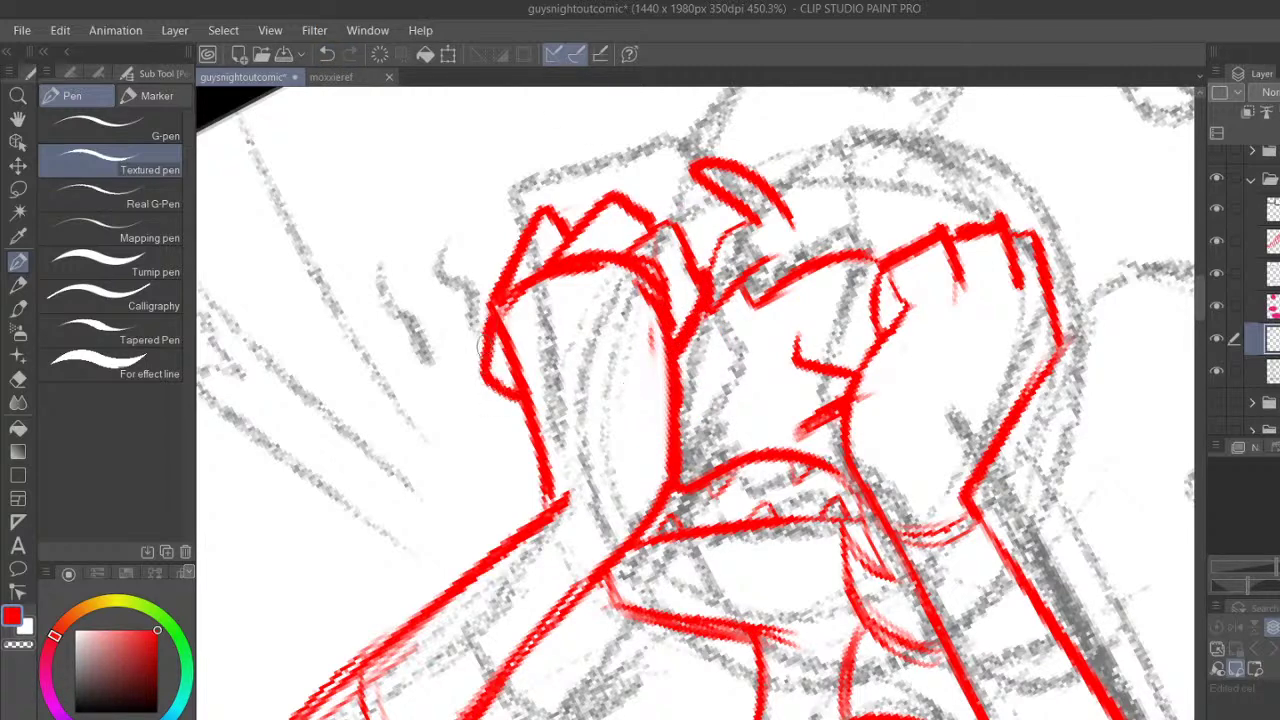
pyautogui.click(328, 54)
# Thicken the palm's inner edge, add two short marks on the face beside it, and reinforce the jaw corner below the mouth
pyautogui.moveTo(684, 356); pyautogui.dragTo(686, 478)
pyautogui.moveTo(686, 348); pyautogui.dragTo(706, 360)
pyautogui.moveTo(694, 404); pyautogui.dragTo(702, 436)
pyautogui.moveTo(628, 540)
pyautogui.mouseDown()
pyautogui.moveTo(631, 613)
pyautogui.moveTo(659, 635)
pyautogui.moveTo(639, 627)
pyautogui.moveTo(702, 645)
pyautogui.moveTo(716, 618)
pyautogui.mouseUp()
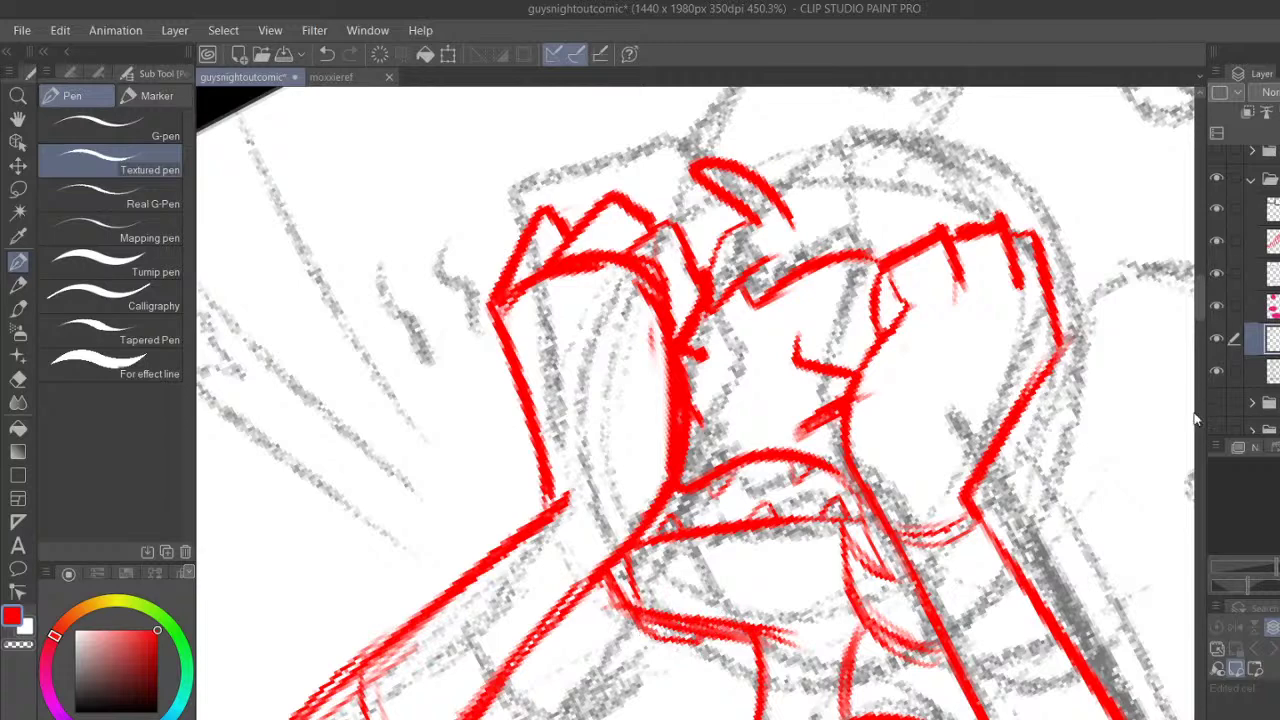
# Rotate the canvas and draw a long line from the new hand's fingers to a peak beneath the "sniffle" lettering and down its far side
pyautogui.scroll(3, 1200, 290)
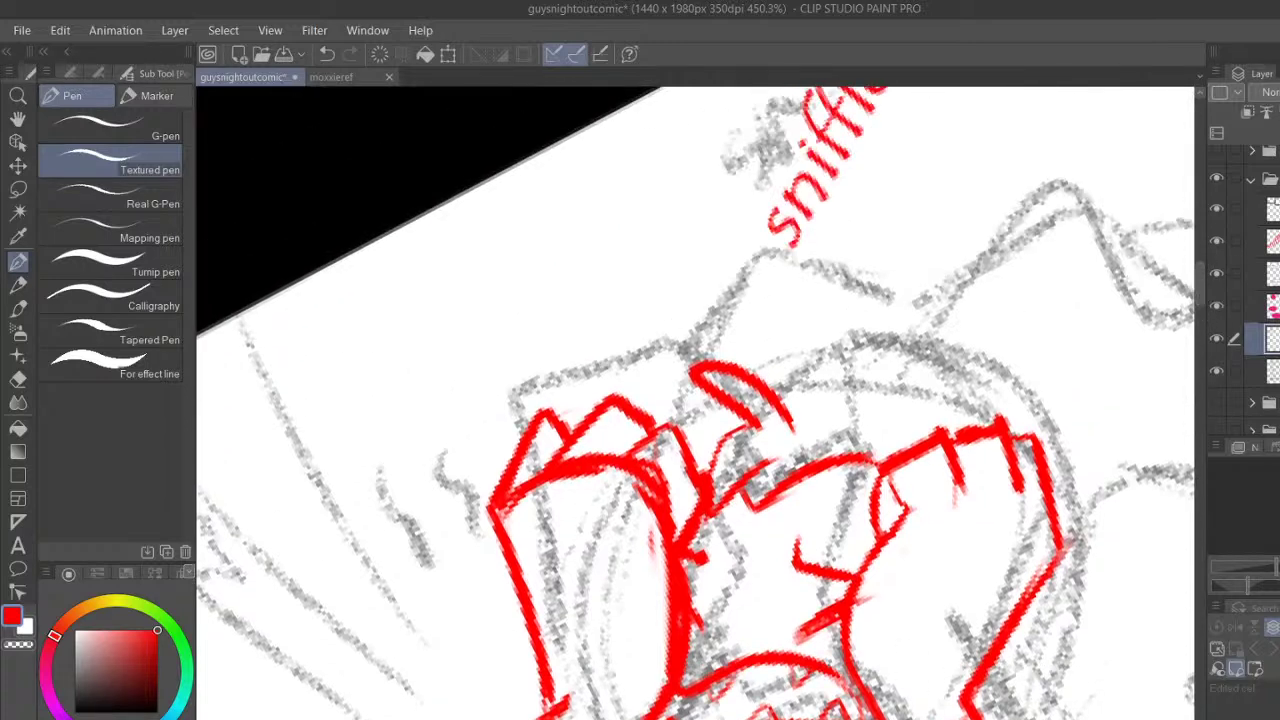
pyautogui.moveTo(1248, 586); pyautogui.dragTo(1255, 586)
pyautogui.moveTo(830, 718); pyautogui.dragTo(858, 718)
pyautogui.moveTo(487, 370); pyautogui.dragTo(556, 321)
pyautogui.moveTo(420, 405)
pyautogui.mouseDown()
pyautogui.moveTo(674, 293)
pyautogui.moveTo(770, 377)
pyautogui.mouseUp()
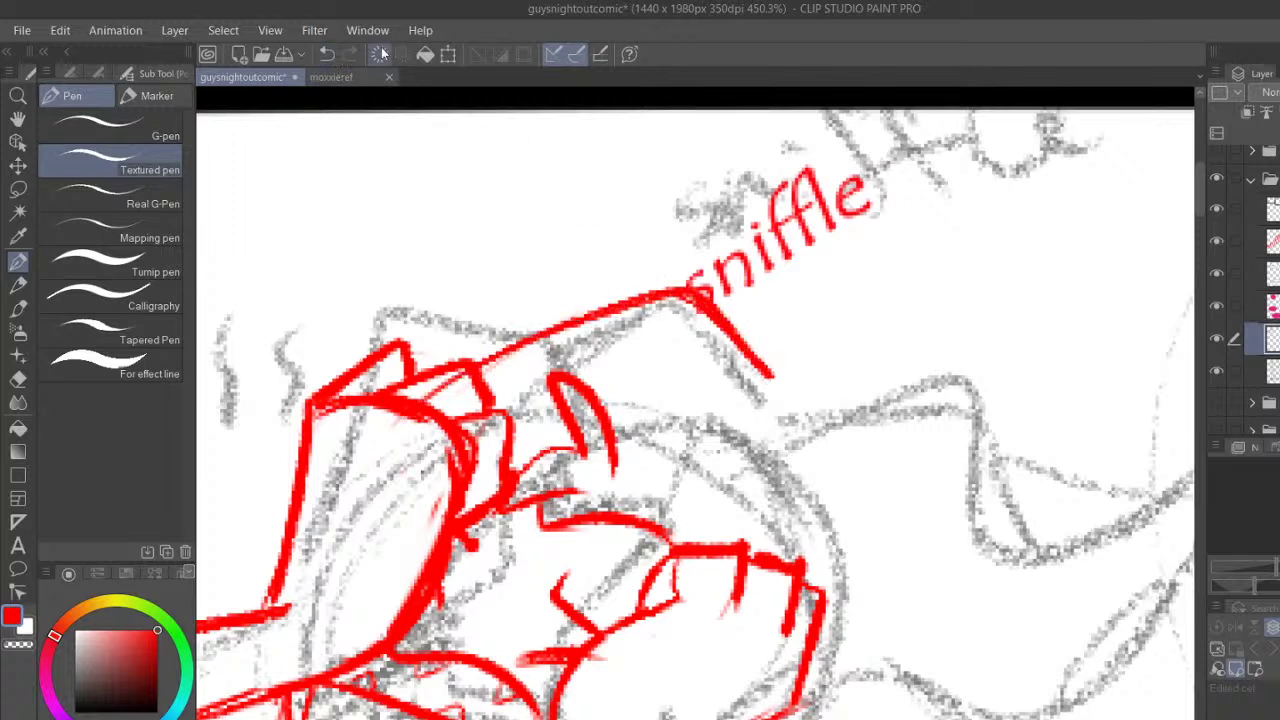
# Undo the last two contour strokes and redraw the head's upper contour in red, rising to a peak below "sniffle"
pyautogui.click(326, 53)
pyautogui.click(326, 53)
pyautogui.moveTo(490, 384)
pyautogui.mouseDown()
pyautogui.moveTo(642, 298)
pyautogui.moveTo(725, 362)
pyautogui.mouseUp()
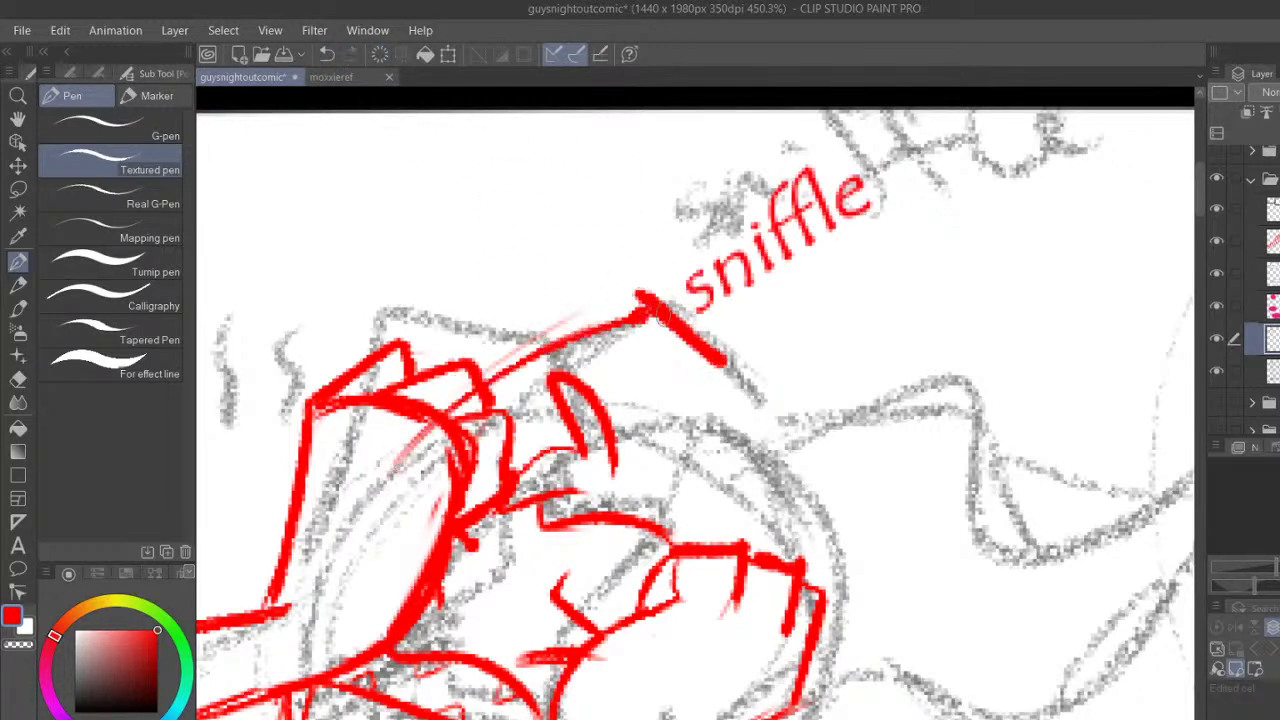
pyautogui.click(328, 54)
pyautogui.click(328, 54)
pyautogui.moveTo(378, 494); pyautogui.dragTo(672, 314)
pyautogui.moveTo(500, 380); pyautogui.dragTo(694, 310)
pyautogui.moveTo(698, 312); pyautogui.dragTo(723, 390)
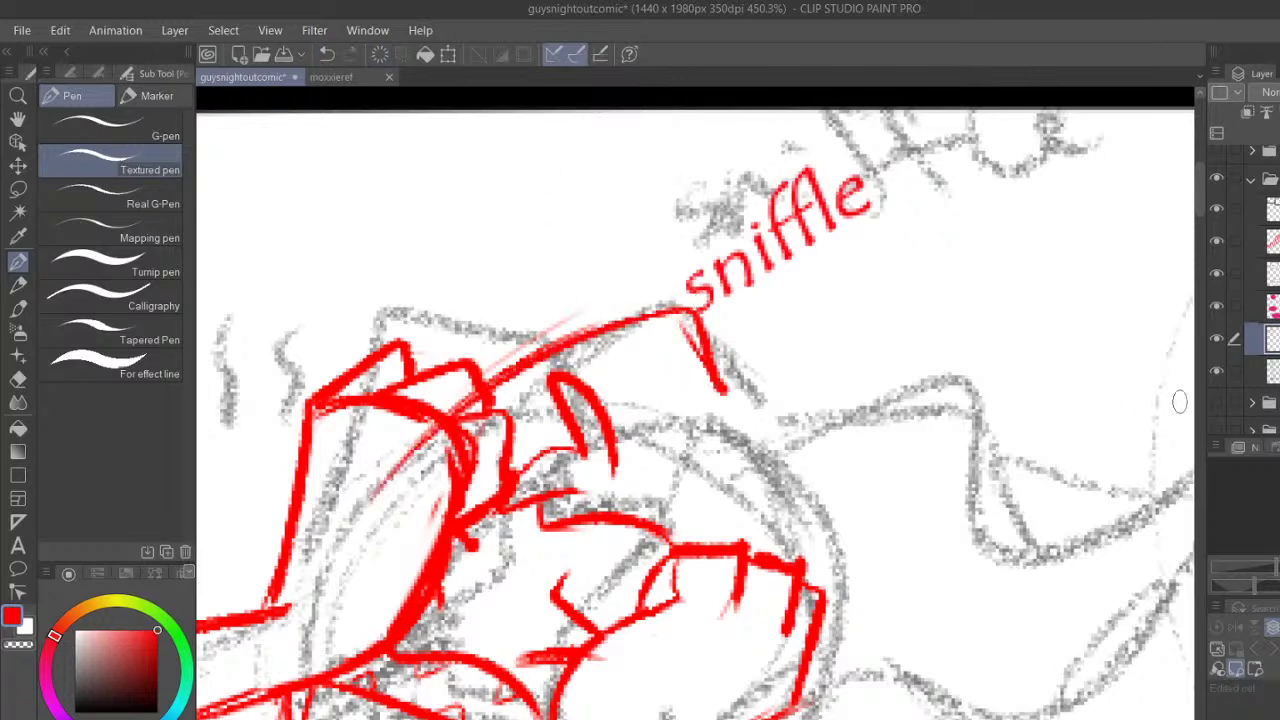
# Undo the short stroke descending from the peak and extend the contour to a sharper corner with a new downward edge
pyautogui.moveTo(1198, 224); pyautogui.dragTo(1198, 232)
pyautogui.moveTo(845, 719); pyautogui.dragTo(859, 719)
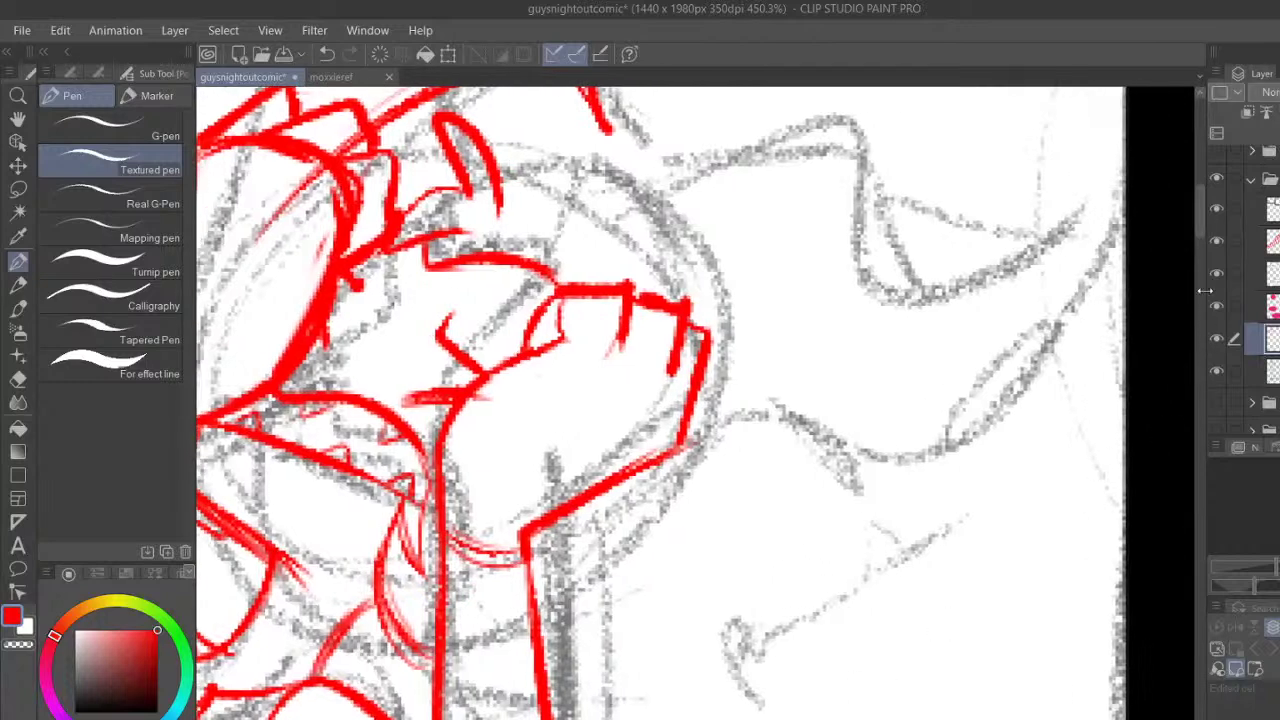
pyautogui.scroll(2, 1200, 212)
pyautogui.scroll(5, 1200, 212)
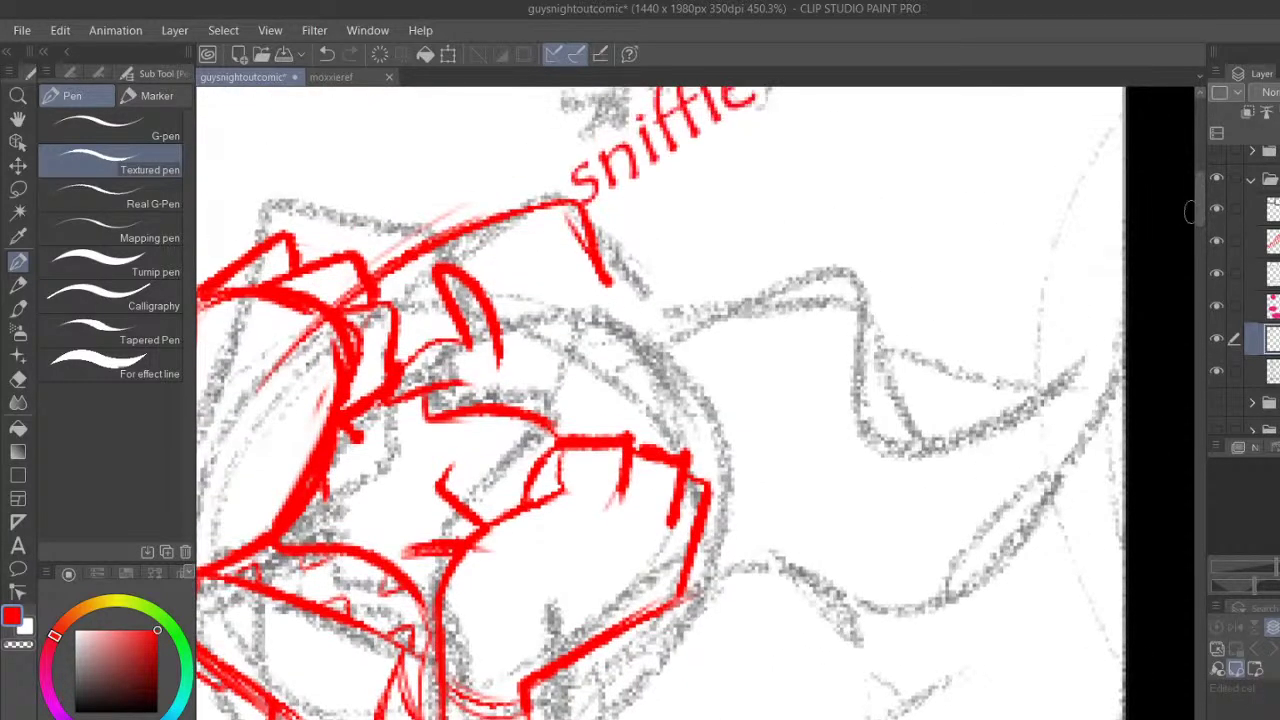
pyautogui.click(349, 55)
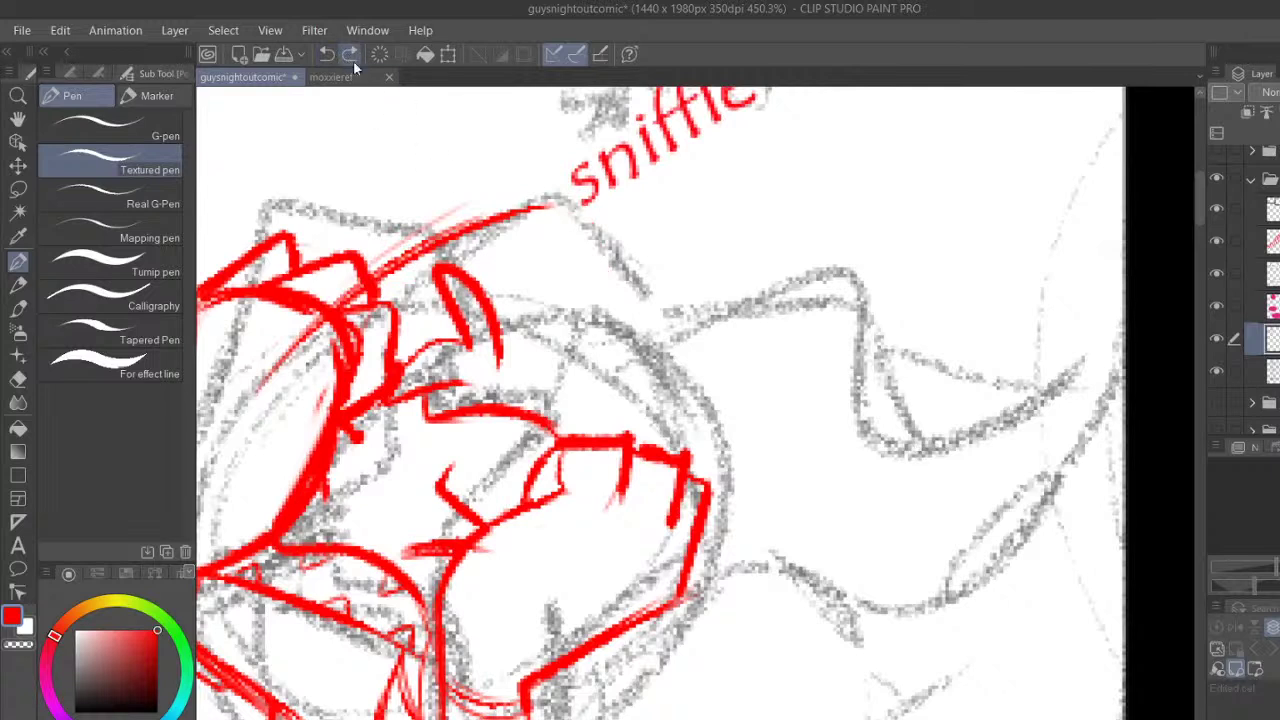
pyautogui.moveTo(372, 278); pyautogui.dragTo(616, 183)
pyautogui.moveTo(616, 183); pyautogui.dragTo(648, 275)
# Outline the upper and lower edges of the long curved horn, bringing them together in a point at the panel border
pyautogui.moveTo(530, 344); pyautogui.dragTo(756, 265)
pyautogui.moveTo(534, 338)
pyautogui.mouseDown()
pyautogui.moveTo(757, 264)
pyautogui.moveTo(676, 275)
pyautogui.moveTo(636, 300)
pyautogui.moveTo(790, 254)
pyautogui.mouseUp()
pyautogui.moveTo(600, 310)
pyautogui.mouseDown()
pyautogui.moveTo(780, 263)
pyautogui.moveTo(754, 271)
pyautogui.mouseUp()
pyautogui.moveTo(530, 331)
pyautogui.mouseDown()
pyautogui.moveTo(808, 266)
pyautogui.moveTo(855, 424)
pyautogui.mouseUp()
pyautogui.moveTo(808, 274); pyautogui.dragTo(852, 422)
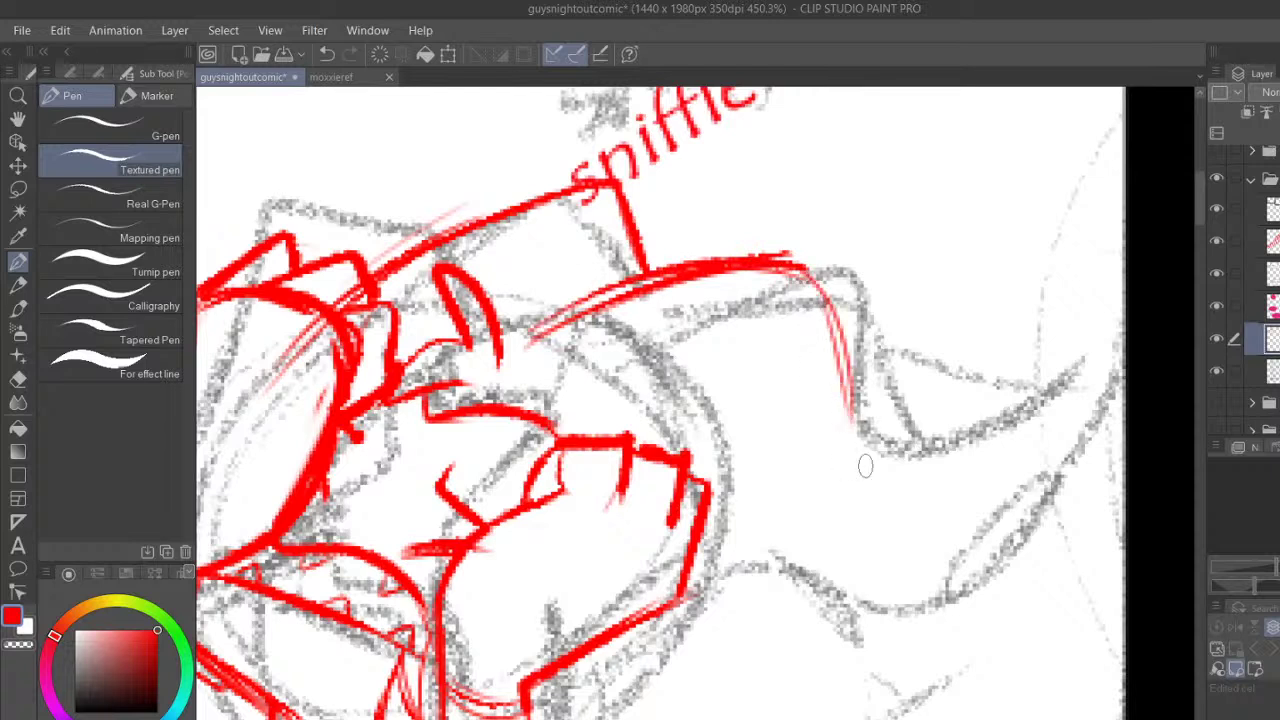
pyautogui.moveTo(788, 258)
pyautogui.mouseDown()
pyautogui.moveTo(870, 488)
pyautogui.moveTo(905, 507)
pyautogui.moveTo(855, 386)
pyautogui.moveTo(1000, 474)
pyautogui.mouseUp()
pyautogui.moveTo(916, 506); pyautogui.dragTo(1035, 457)
pyautogui.moveTo(966, 492); pyautogui.dragTo(1124, 362)
pyautogui.moveTo(1120, 372)
pyautogui.mouseDown()
pyautogui.moveTo(997, 559)
pyautogui.moveTo(942, 598)
pyautogui.mouseUp()
pyautogui.moveTo(592, 694)
pyautogui.mouseDown()
pyautogui.moveTo(700, 550)
pyautogui.moveTo(768, 550)
pyautogui.moveTo(836, 612)
pyautogui.moveTo(960, 580)
pyautogui.moveTo(1050, 532)
pyautogui.mouseUp()
# Draw the curved contours passing beneath the raised fist and around the forearm
pyautogui.moveTo(1199, 212); pyautogui.dragTo(1190, 225)
pyautogui.moveTo(380, 588)
pyautogui.mouseDown()
pyautogui.moveTo(498, 665)
pyautogui.moveTo(590, 640)
pyautogui.moveTo(629, 550)
pyautogui.mouseUp()
pyautogui.moveTo(598, 496)
pyautogui.mouseDown()
pyautogui.moveTo(620, 565)
pyautogui.moveTo(651, 556)
pyautogui.mouseUp()
pyautogui.moveTo(540, 664)
pyautogui.mouseDown()
pyautogui.moveTo(600, 628)
pyautogui.moveTo(629, 562)
pyautogui.mouseUp()
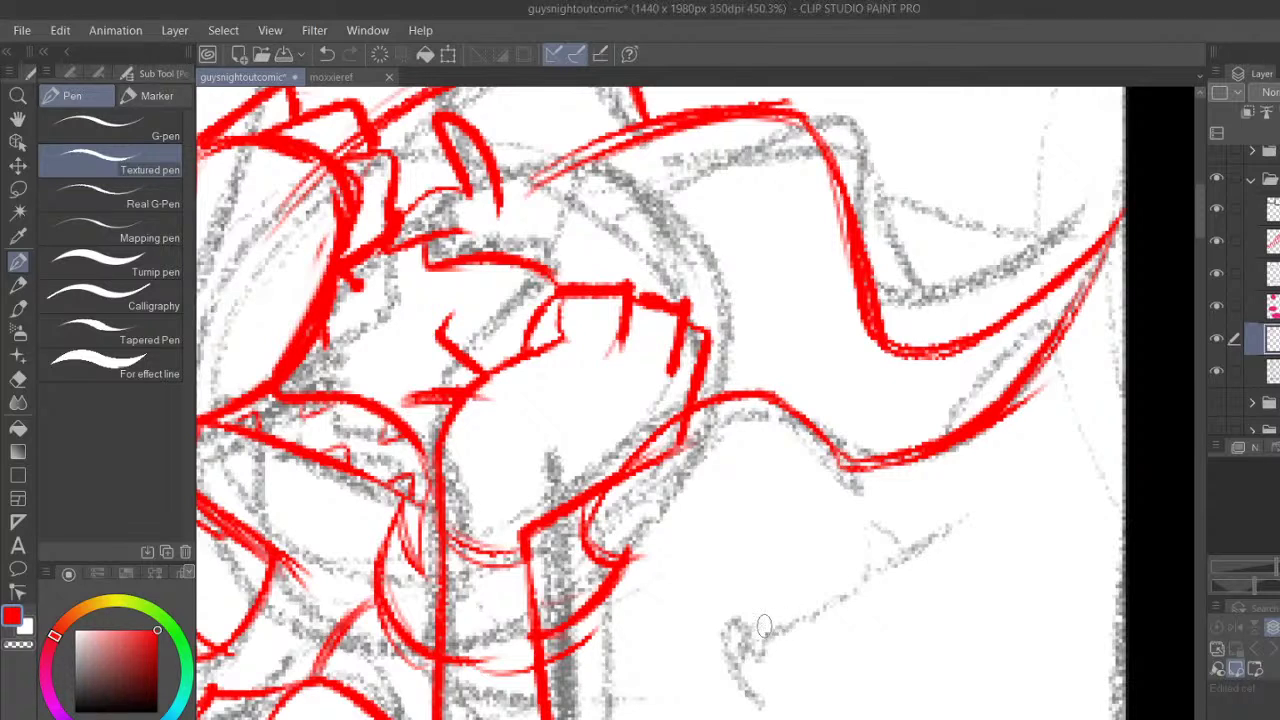
# Redraw the sloping edge from the peak below "sniffle" to the horn and erase the earlier steeper stroke
pyautogui.moveTo(1198, 228); pyautogui.dragTo(1200, 206)
pyautogui.moveTo(565, 289); pyautogui.dragTo(665, 372)
pyautogui.press('e')
pyautogui.moveTo(597, 288); pyautogui.dragTo(674, 320)
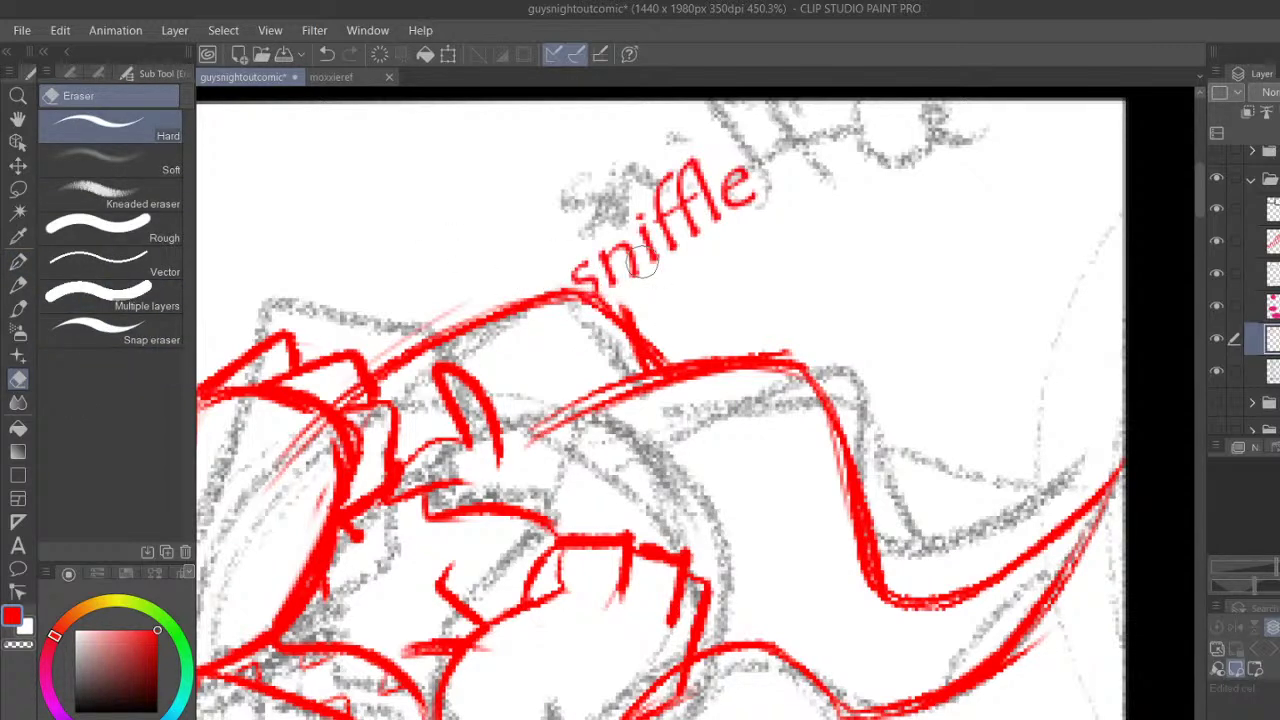
pyautogui.moveTo(623, 301)
pyautogui.mouseDown()
pyautogui.moveTo(648, 325)
pyautogui.moveTo(630, 358)
pyautogui.mouseUp()
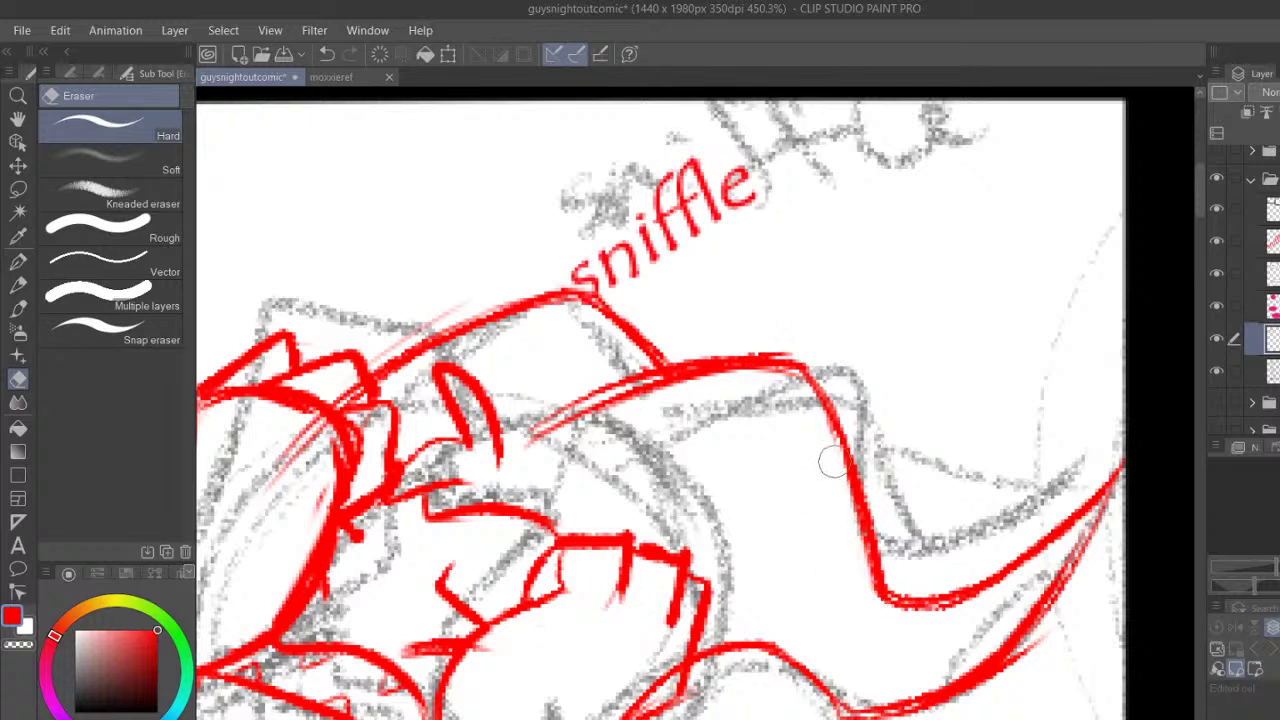
# Reinforce the horn's upper edge and the slope beside it with the Textured pen, and add a thin head curve toward the knuckles
pyautogui.click(16, 258)
pyautogui.moveTo(502, 452); pyautogui.dragTo(662, 378)
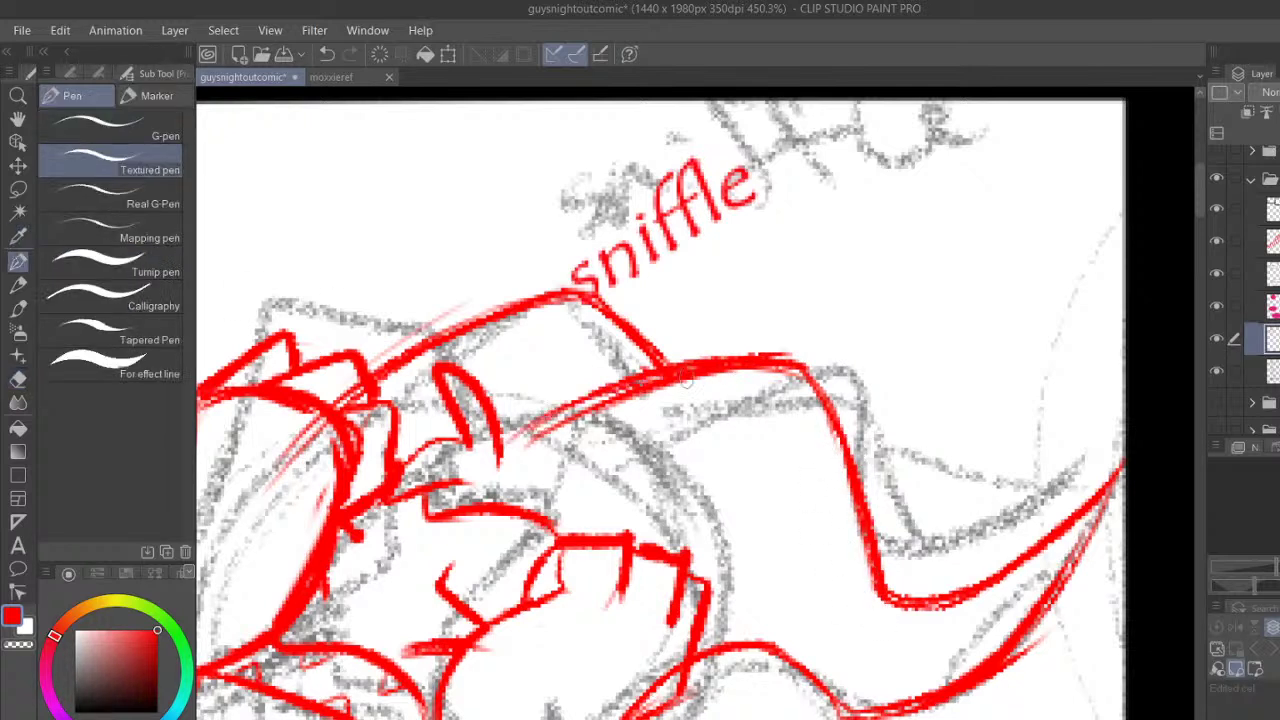
pyautogui.moveTo(490, 306); pyautogui.dragTo(638, 360)
pyautogui.moveTo(488, 396); pyautogui.dragTo(660, 550)
# Draw curved stripe lines across the horn from its wide base toward the tip
pyautogui.moveTo(760, 372); pyautogui.dragTo(788, 652)
pyautogui.moveTo(868, 566); pyautogui.dragTo(834, 684)
pyautogui.moveTo(962, 604); pyautogui.dragTo(970, 680)
pyautogui.moveTo(1016, 566); pyautogui.dragTo(1034, 644)
pyautogui.moveTo(866, 568); pyautogui.dragTo(832, 688)
pyautogui.moveTo(872, 572); pyautogui.dragTo(840, 690)
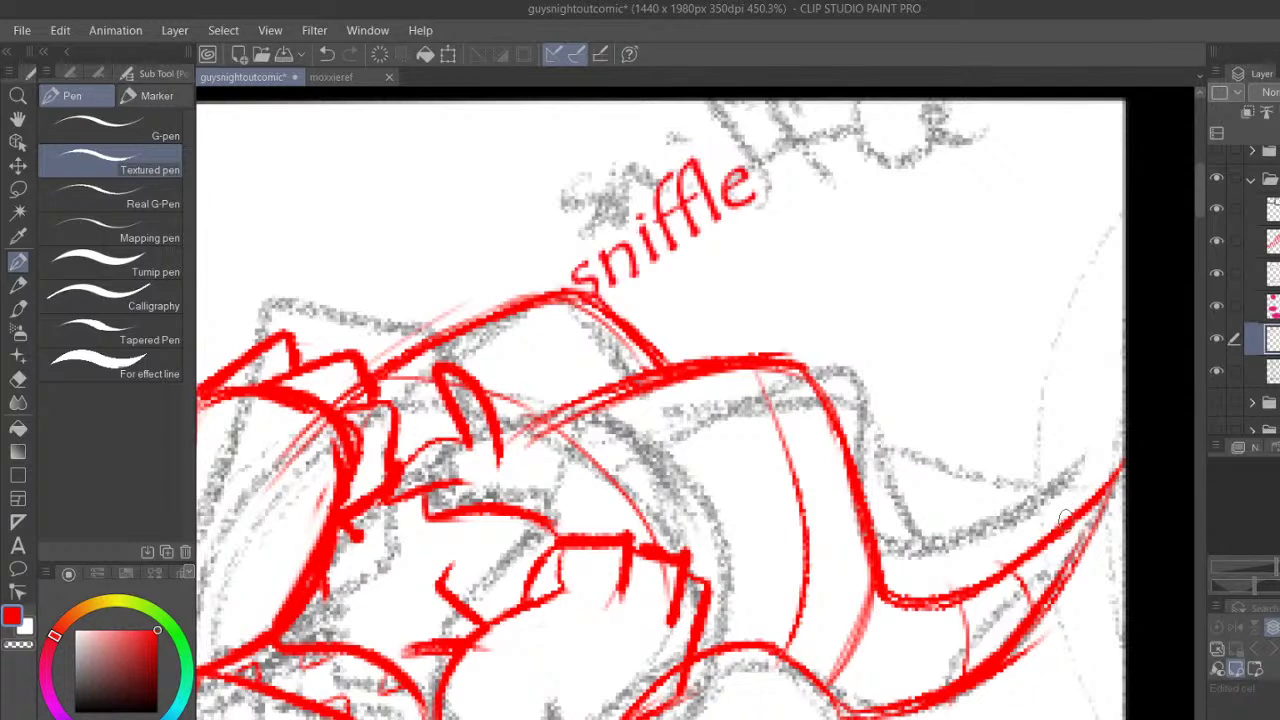
pyautogui.moveTo(958, 603); pyautogui.dragTo(956, 682)
# Strengthen the horn's pointed tip and add a second pointed spike behind its lower bend
pyautogui.moveTo(1038, 543); pyautogui.dragTo(1146, 433)
pyautogui.moveTo(1125, 480); pyautogui.dragTo(1056, 589)
pyautogui.moveTo(880, 574); pyautogui.dragTo(1008, 456)
pyautogui.moveTo(925, 600)
pyautogui.mouseDown()
pyautogui.moveTo(1002, 460)
pyautogui.moveTo(992, 498)
pyautogui.mouseUp()
# Check the lower part of the figure and undo the last stroke
pyautogui.scroll(-5, 1149, 313)
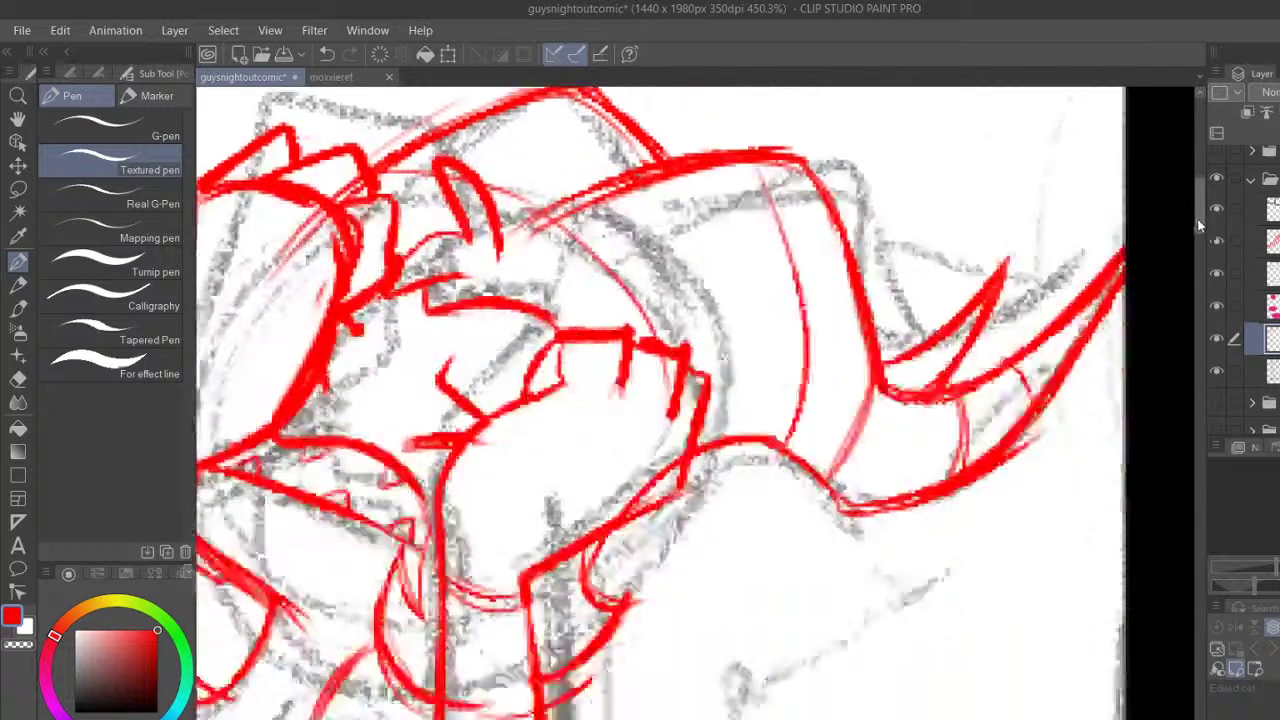
pyautogui.moveTo(1198, 241)
pyautogui.mouseDown()
pyautogui.moveTo(1197, 276)
pyautogui.moveTo(1199, 247)
pyautogui.moveTo(1199, 264)
pyautogui.mouseUp()
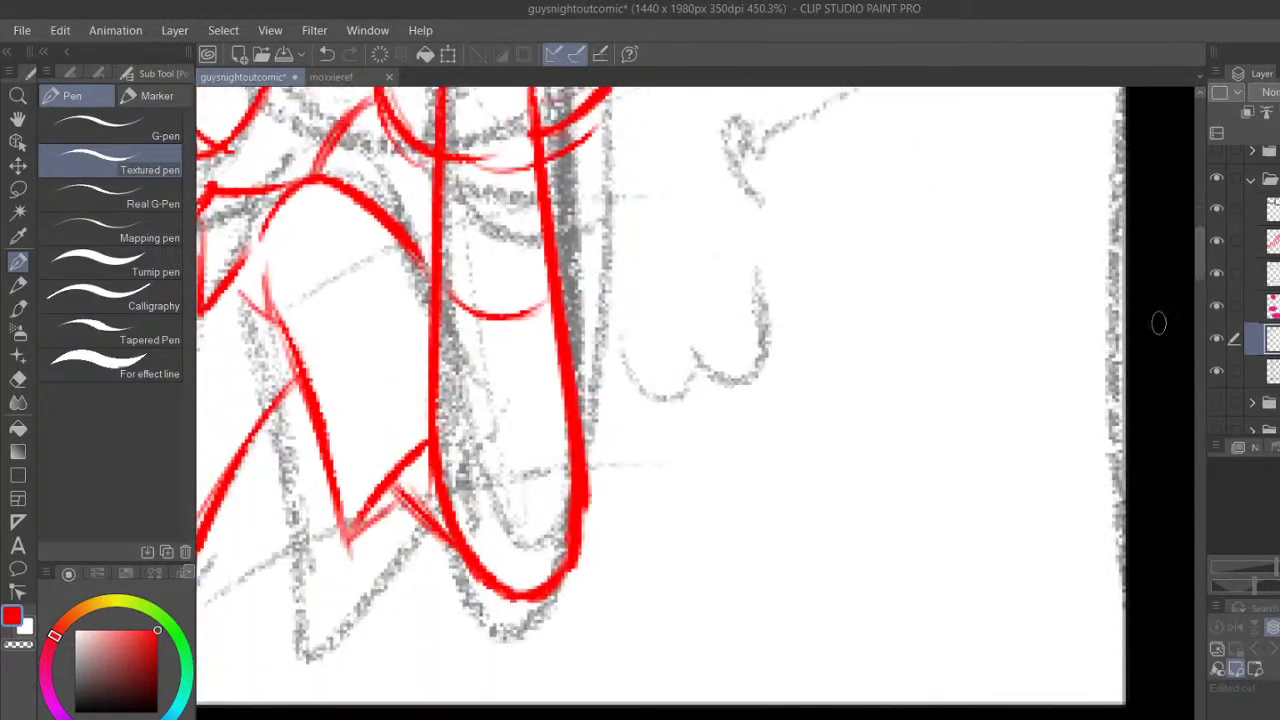
pyautogui.moveTo(720, 714); pyautogui.dragTo(656, 714)
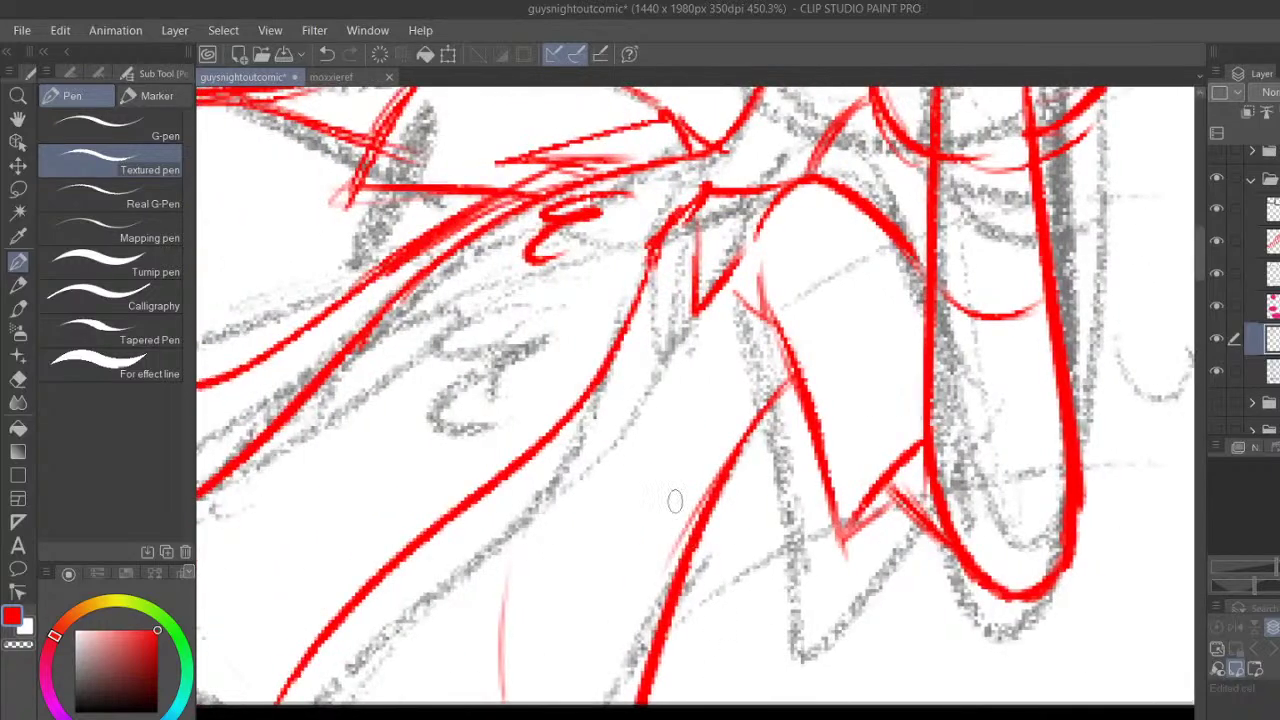
pyautogui.click(325, 56)
# Look over the crying figure and examine the rough head sketch in the neighbouring panel with the "Ya nervous?" bubble
pyautogui.press('h')
pyautogui.moveTo(630, 212); pyautogui.dragTo(740, 522)
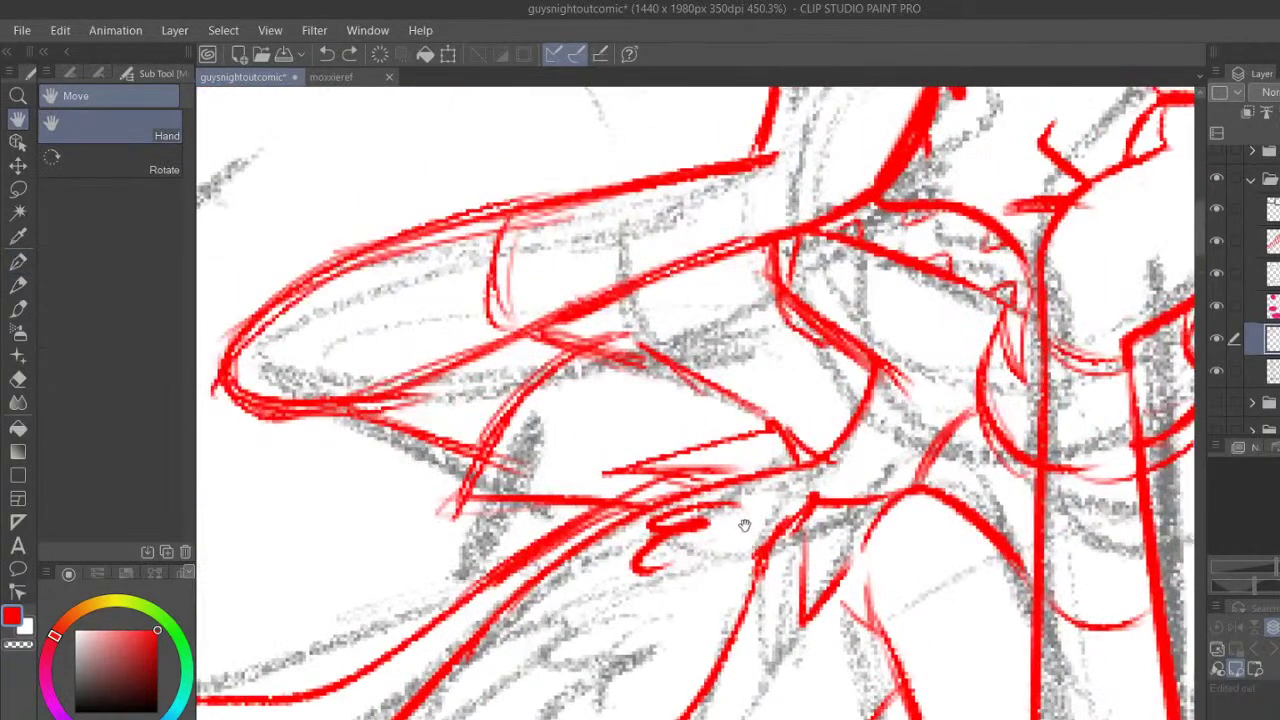
pyautogui.scroll(-6, 733, 493)
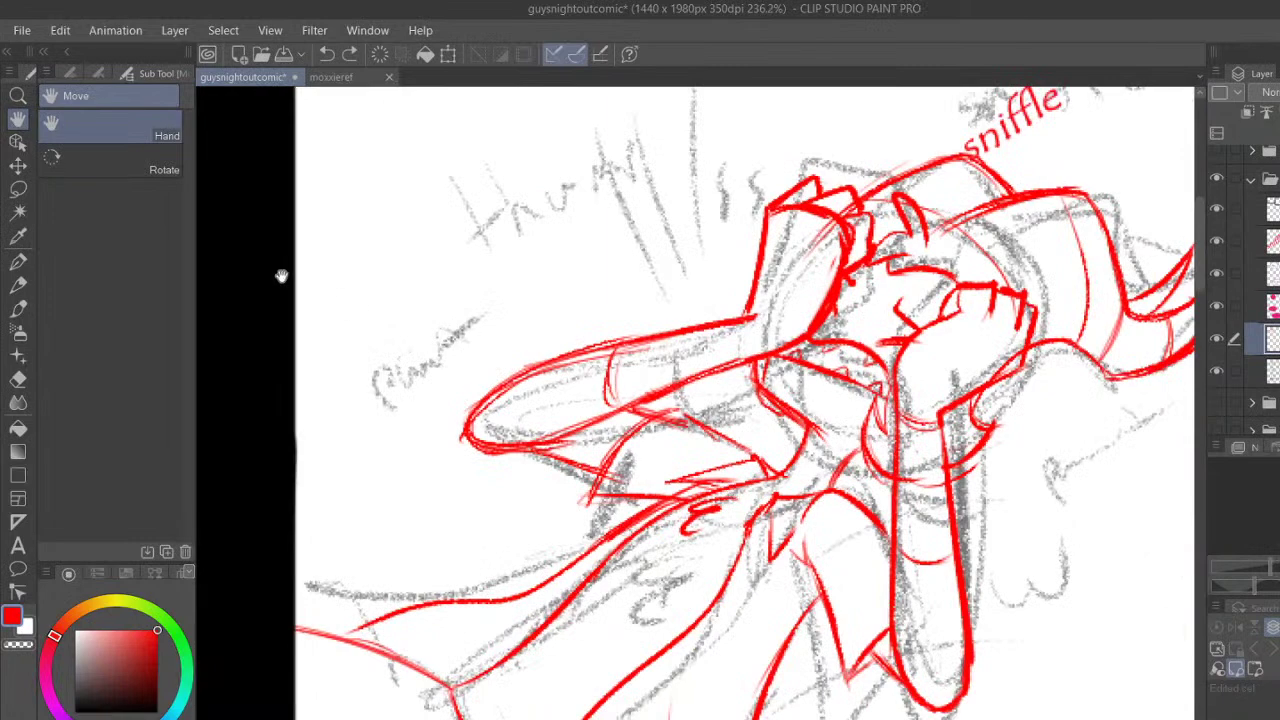
pyautogui.moveTo(1098, 580)
pyautogui.mouseDown()
pyautogui.moveTo(813, 496)
pyautogui.moveTo(763, 529)
pyautogui.mouseUp()
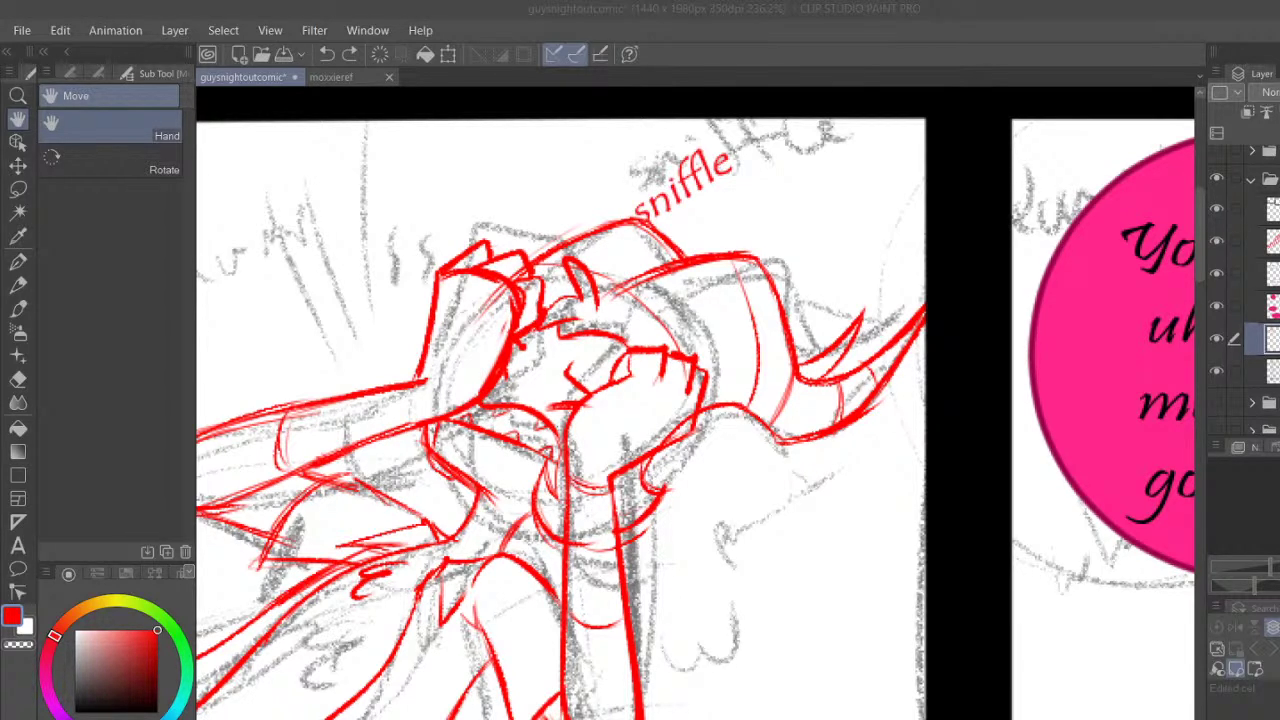
pyautogui.click(748, 584)
pyautogui.moveTo(758, 536); pyautogui.dragTo(517, 415)
pyautogui.moveTo(823, 483); pyautogui.dragTo(564, 439)
pyautogui.moveTo(829, 449); pyautogui.dragTo(569, 274)
pyautogui.scroll(-3, 583, 440)
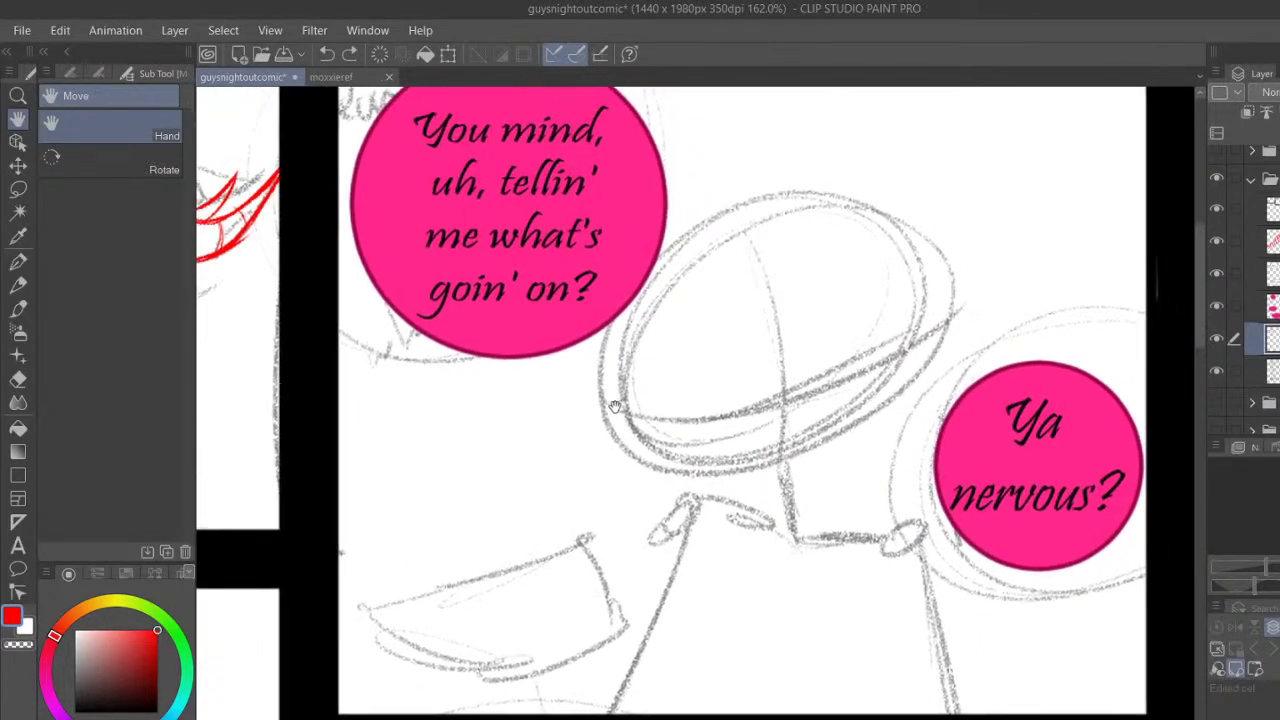
pyautogui.moveTo(621, 406); pyautogui.dragTo(524, 398)
pyautogui.scroll(4, 524, 398)
pyautogui.moveTo(680, 307); pyautogui.dragTo(598, 363)
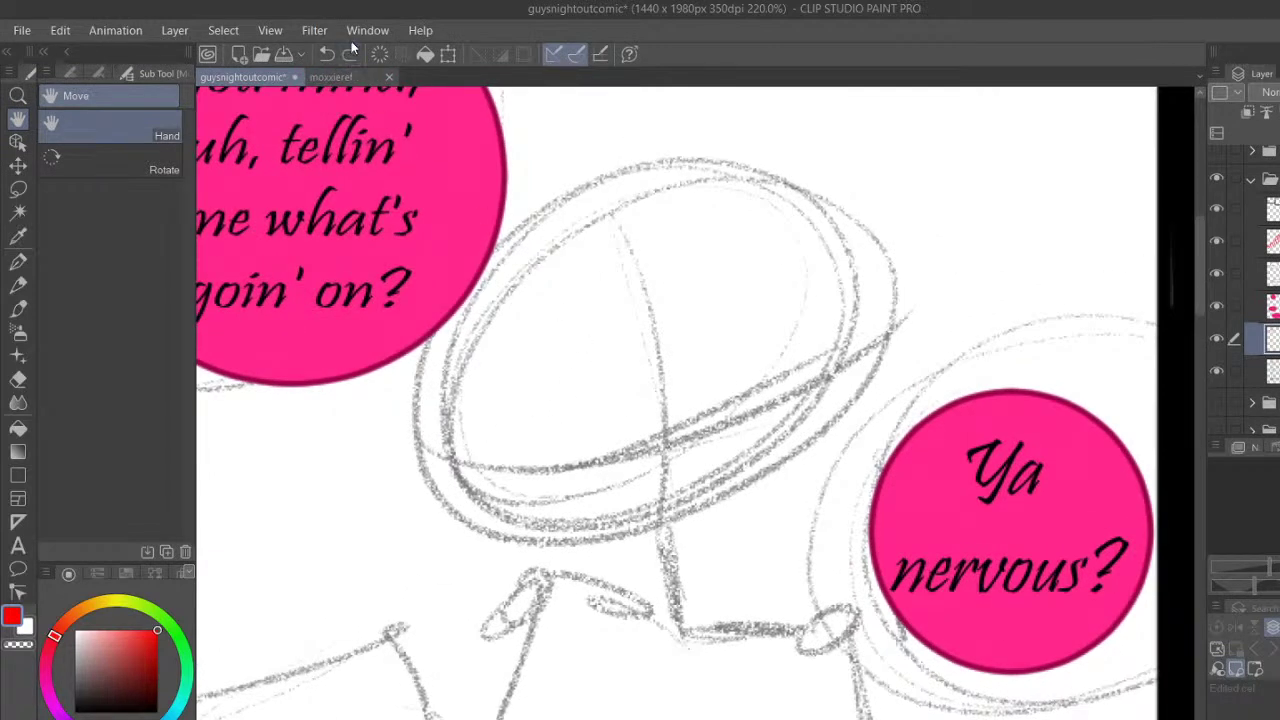
pyautogui.click(18, 260)
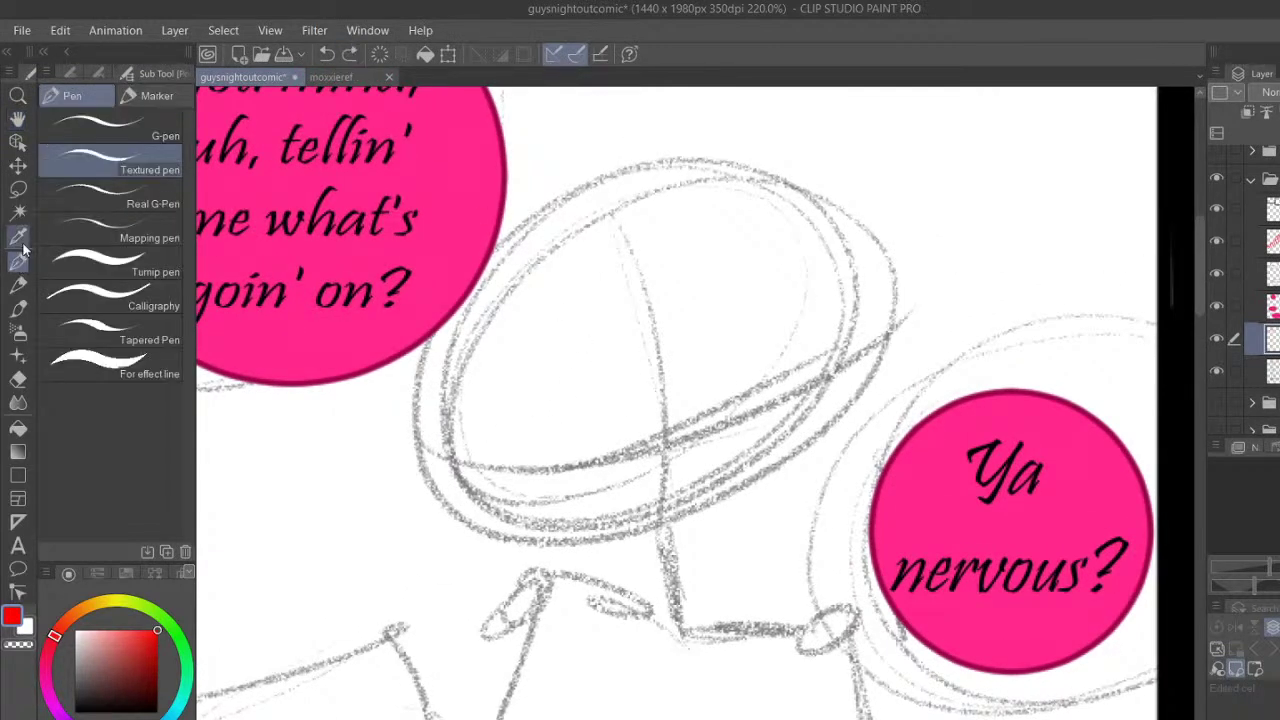
pyautogui.moveTo(818, 262)
pyautogui.mouseDown()
pyautogui.moveTo(850, 360)
pyautogui.moveTo(846, 424)
pyautogui.mouseUp()
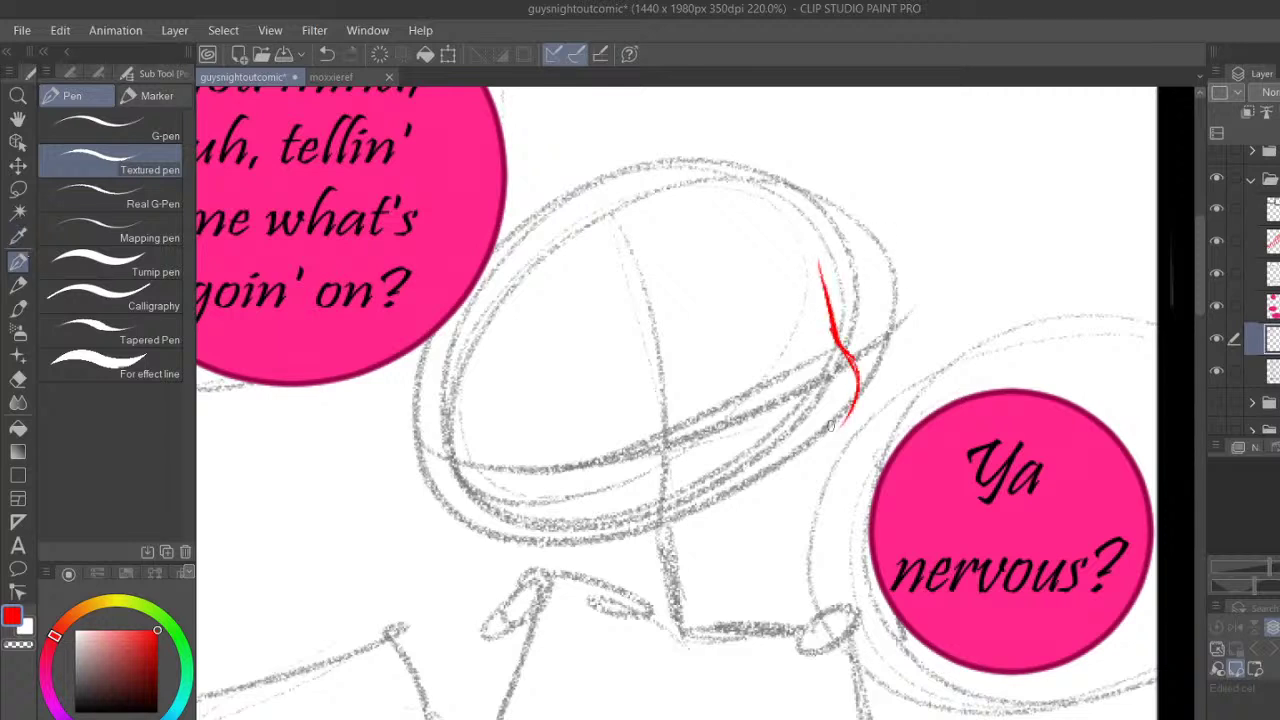
pyautogui.click(325, 55)
pyautogui.click(328, 56)
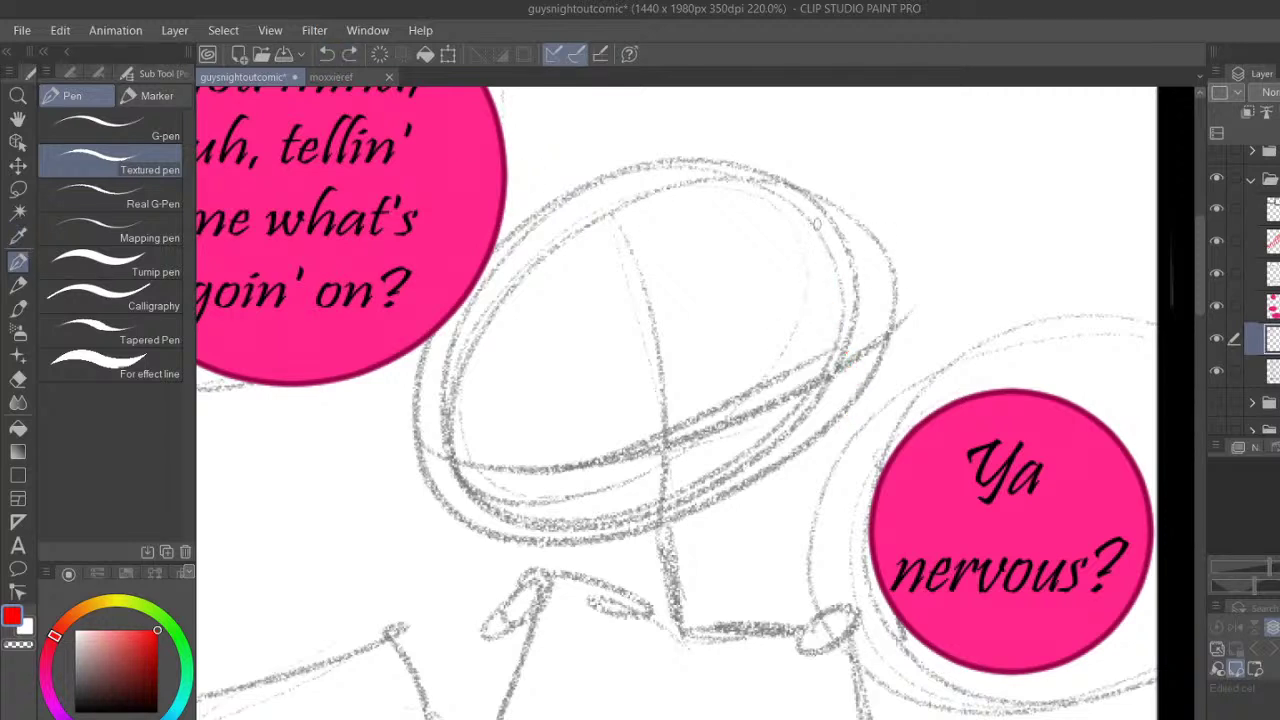
pyautogui.moveTo(831, 330)
pyautogui.mouseDown()
pyautogui.moveTo(841, 423)
pyautogui.moveTo(816, 479)
pyautogui.moveTo(712, 535)
pyautogui.mouseUp()
pyautogui.moveTo(728, 532); pyautogui.dragTo(843, 405)
pyautogui.moveTo(811, 299)
pyautogui.mouseDown()
pyautogui.moveTo(816, 381)
pyautogui.moveTo(847, 406)
pyautogui.moveTo(850, 437)
pyautogui.moveTo(839, 433)
pyautogui.moveTo(747, 529)
pyautogui.moveTo(680, 548)
pyautogui.mouseUp()
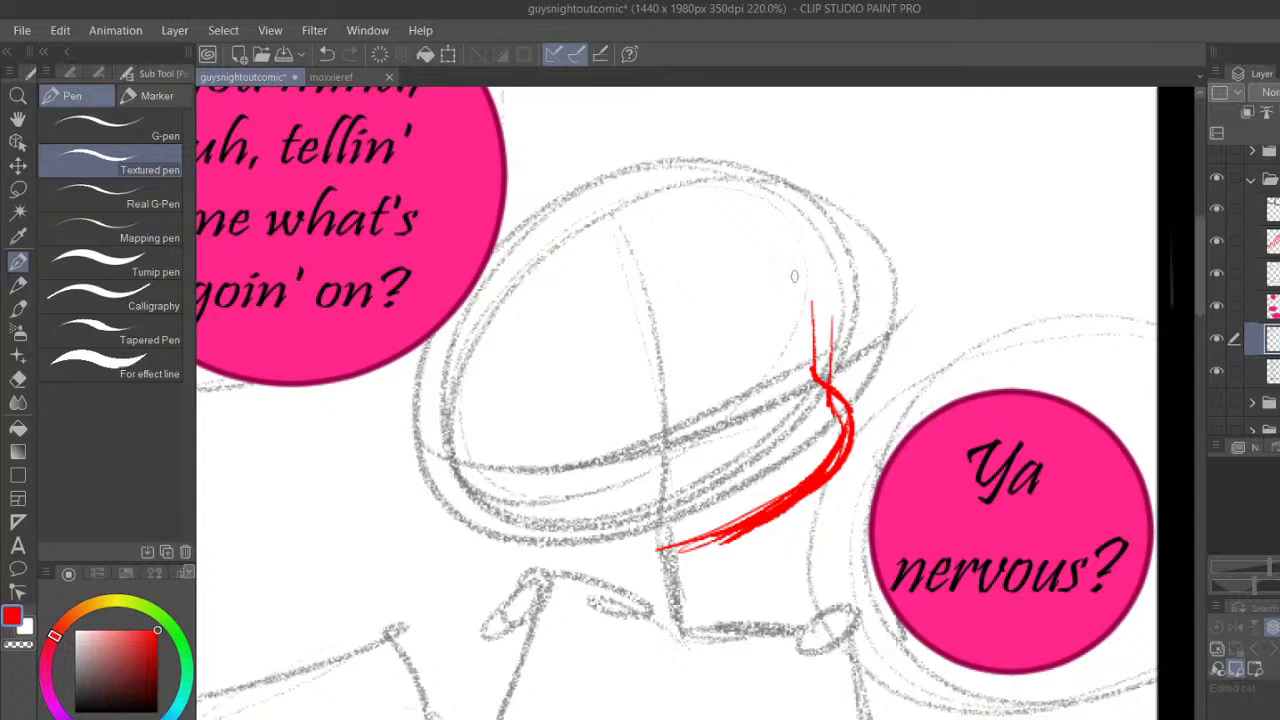
pyautogui.click(18, 379)
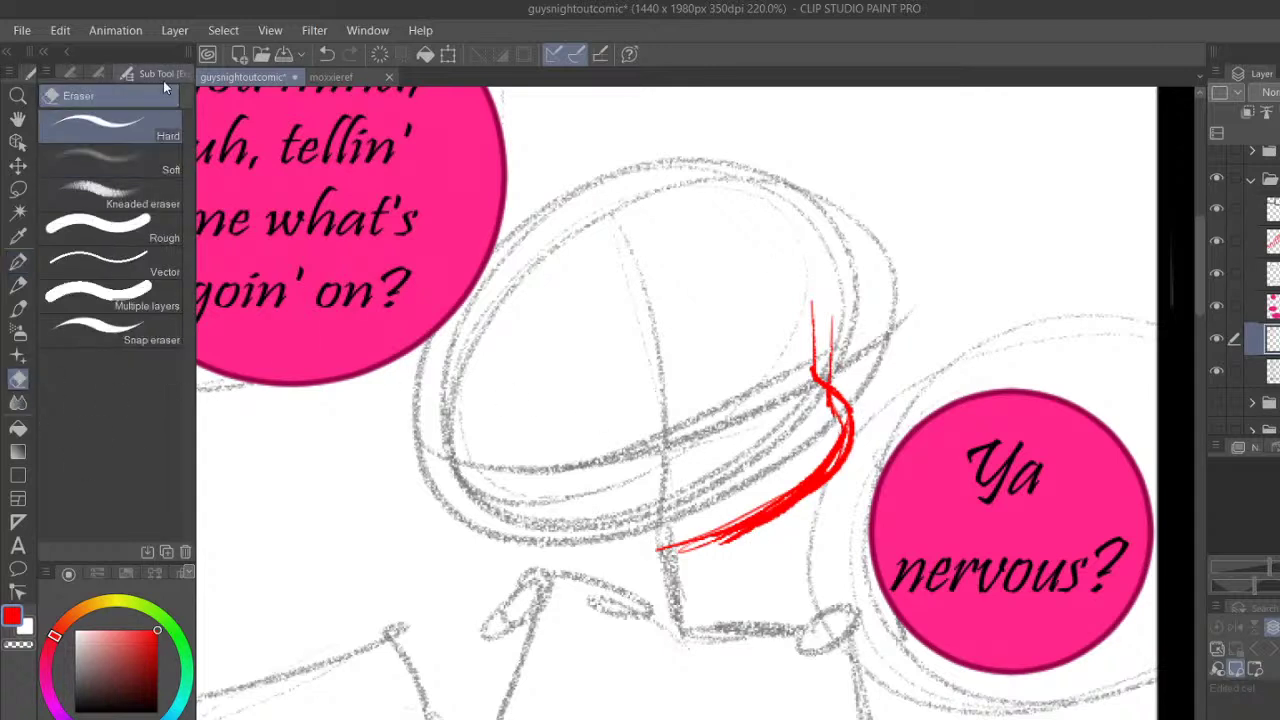
pyautogui.click(98, 73)
pyautogui.click(106, 139)
pyautogui.moveTo(765, 466)
pyautogui.mouseDown()
pyautogui.moveTo(801, 479)
pyautogui.moveTo(815, 360)
pyautogui.mouseUp()
pyautogui.moveTo(99, 139); pyautogui.dragTo(97, 141)
# Draw the cheek and jawline of the second panel's head in red with the Textured pen, building up a thick curve toward the neck
pyautogui.click(18, 261)
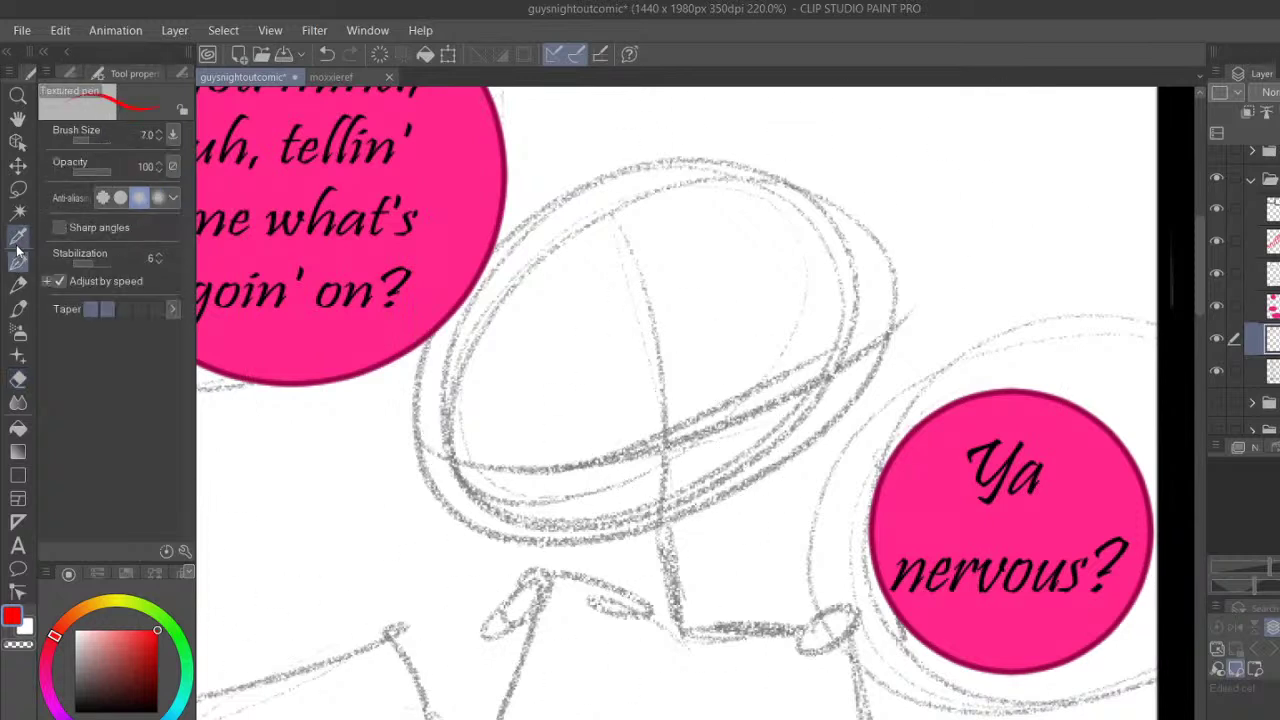
pyautogui.moveTo(821, 335)
pyautogui.mouseDown()
pyautogui.moveTo(848, 405)
pyautogui.moveTo(846, 458)
pyautogui.moveTo(749, 520)
pyautogui.moveTo(680, 538)
pyautogui.mouseUp()
pyautogui.click(328, 55)
pyautogui.click(328, 55)
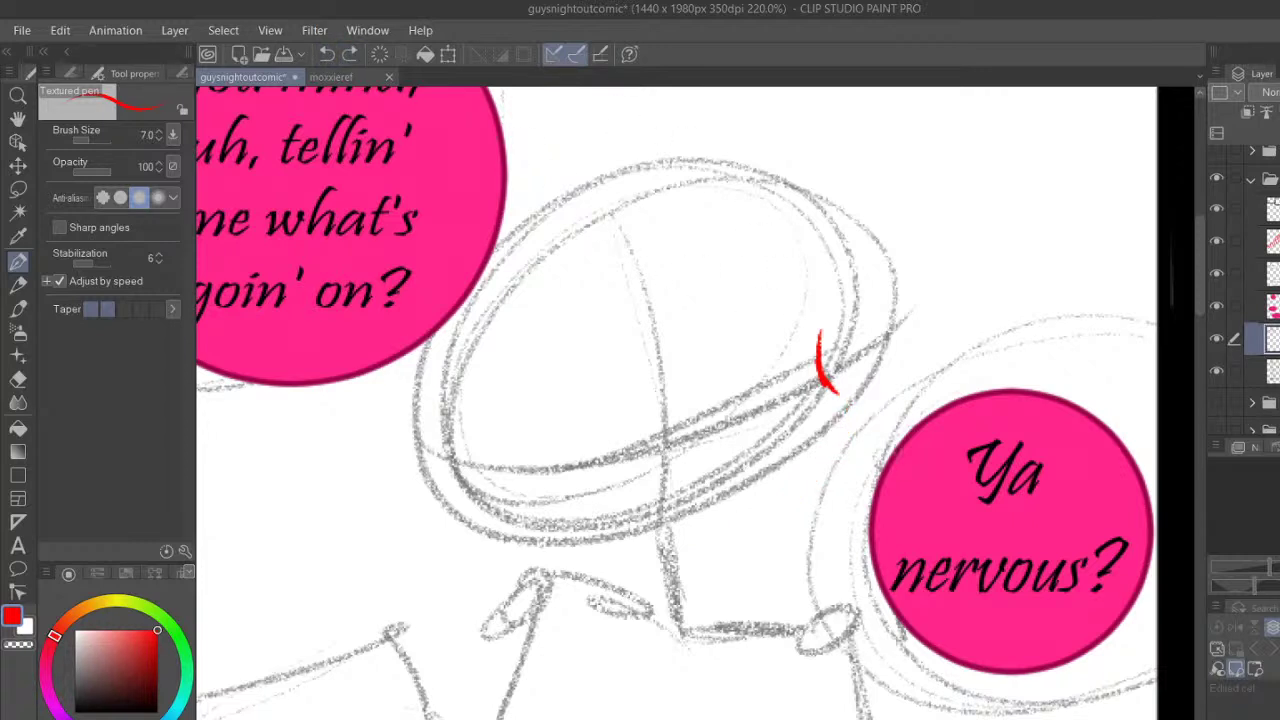
pyautogui.moveTo(830, 385)
pyautogui.mouseDown()
pyautogui.moveTo(846, 398)
pyautogui.moveTo(820, 456)
pyautogui.mouseUp()
pyautogui.moveTo(849, 408); pyautogui.dragTo(740, 520)
pyautogui.moveTo(832, 436)
pyautogui.mouseDown()
pyautogui.moveTo(688, 538)
pyautogui.moveTo(770, 505)
pyautogui.mouseUp()
pyautogui.moveTo(840, 410)
pyautogui.mouseDown()
pyautogui.moveTo(820, 318)
pyautogui.moveTo(850, 440)
pyautogui.moveTo(704, 540)
pyautogui.mouseUp()
pyautogui.moveTo(775, 498); pyautogui.dragTo(661, 546)
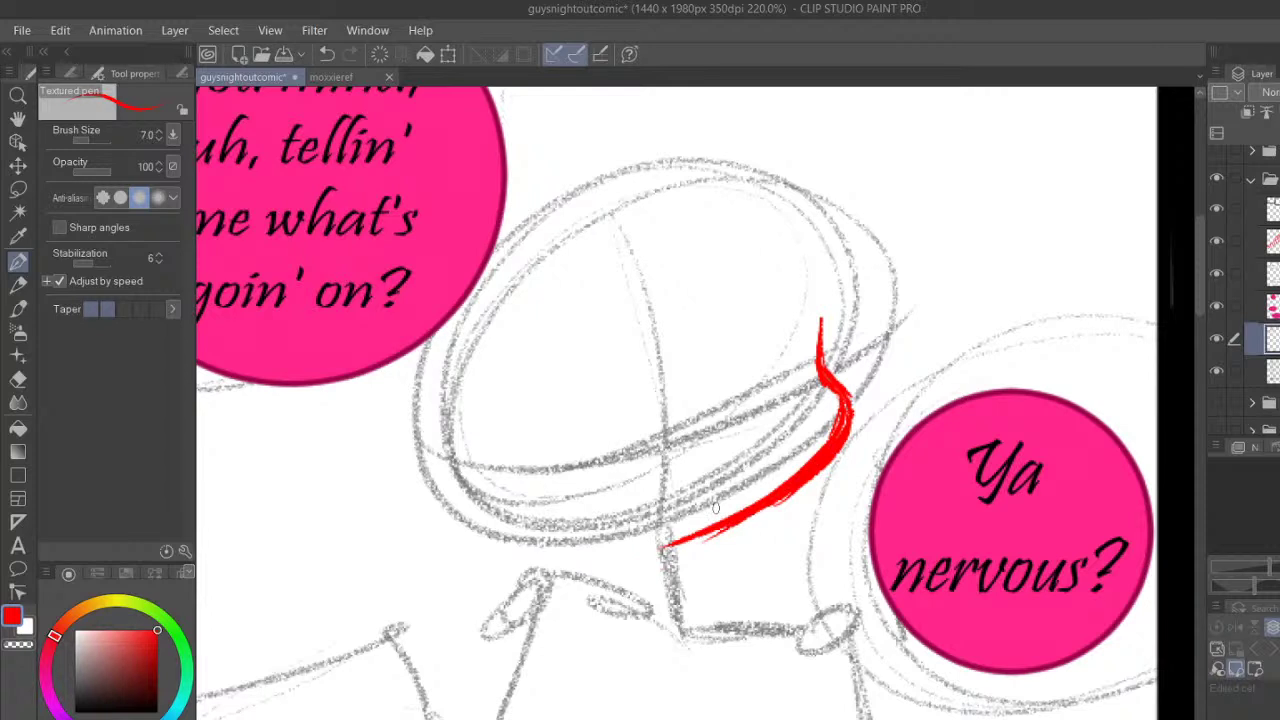
# Draw both sides of the neck below the jawline in red
pyautogui.moveTo(1198, 301); pyautogui.dragTo(1199, 306)
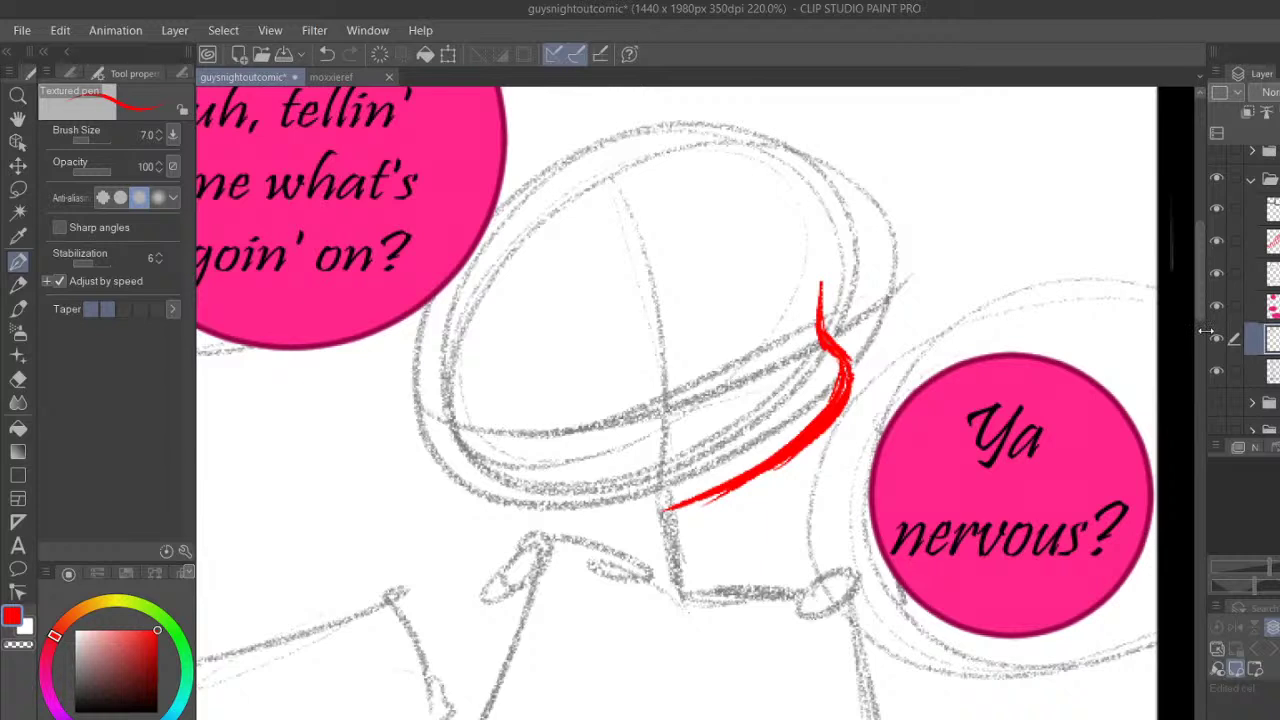
pyautogui.moveTo(684, 508); pyautogui.dragTo(712, 598)
pyautogui.moveTo(626, 510); pyautogui.dragTo(651, 606)
pyautogui.moveTo(648, 536); pyautogui.dragTo(636, 628)
pyautogui.moveTo(686, 508); pyautogui.dragTo(714, 612)
pyautogui.moveTo(680, 502); pyautogui.dragTo(700, 560)
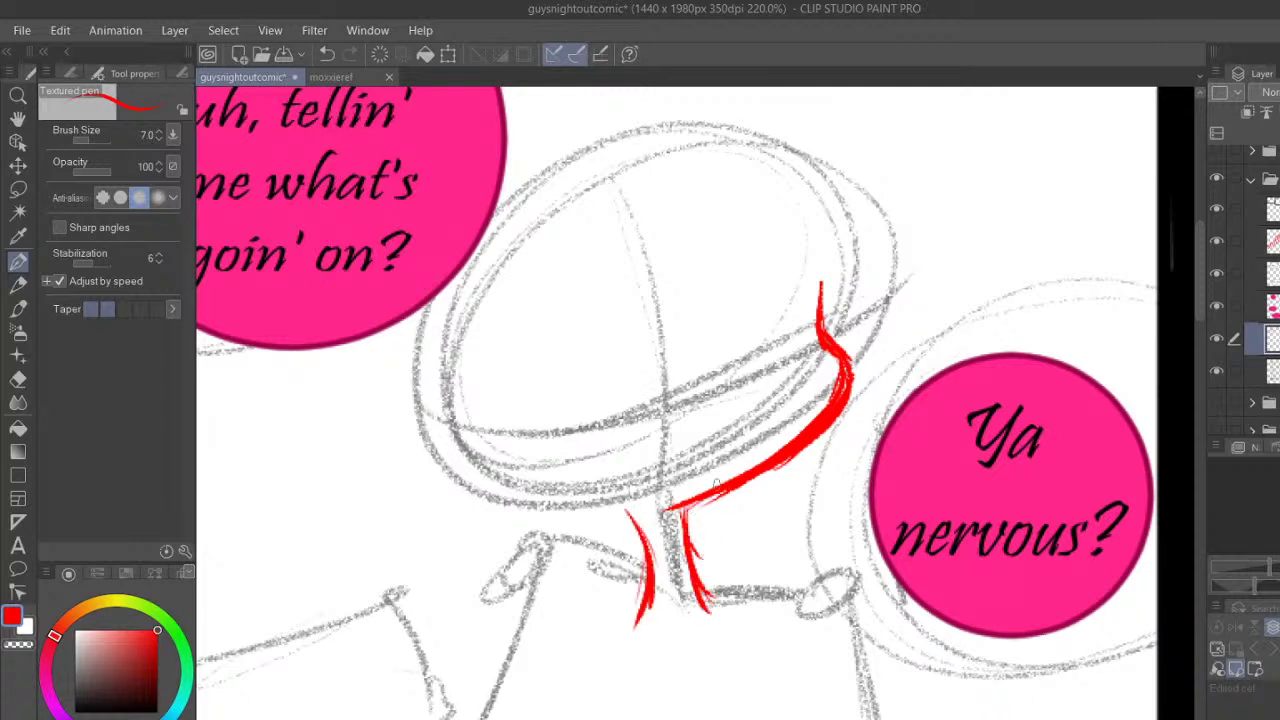
# Draw sweeping curves rising above the head from the large speech bubble and a wide double arc toward the panel's far edge
pyautogui.scroll(2, 1205, 272)
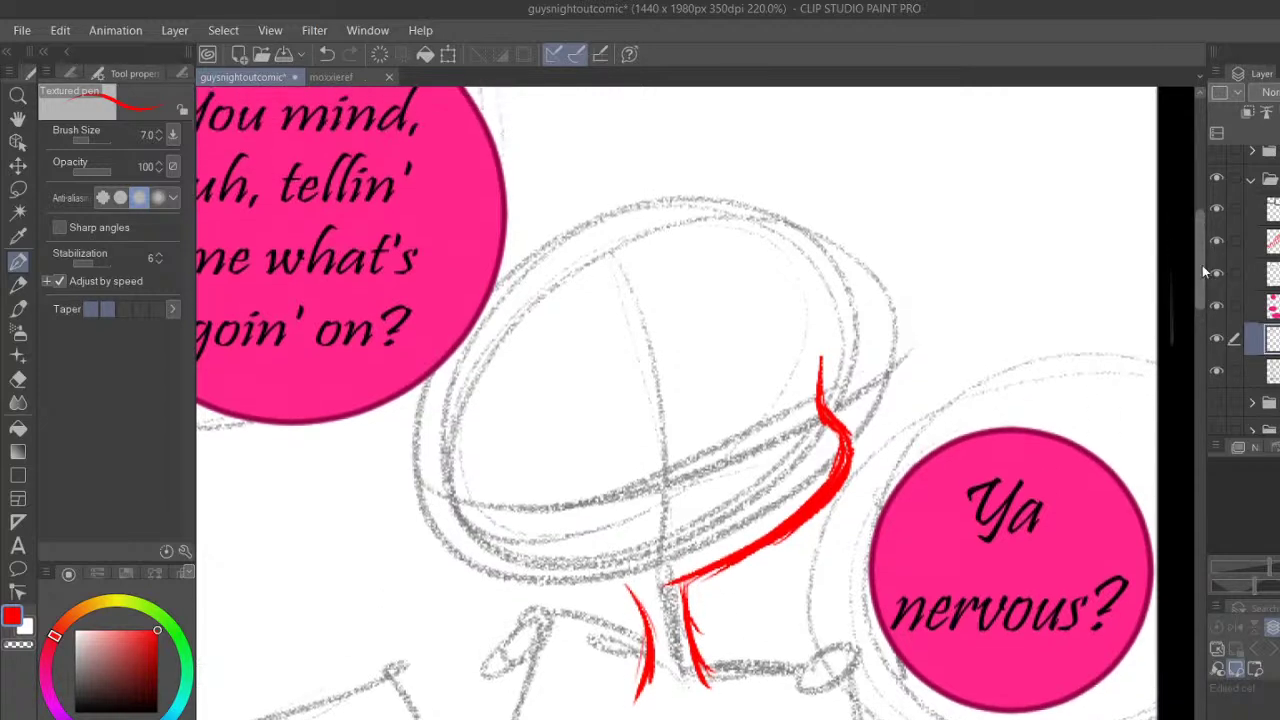
pyautogui.scroll(2, 1200, 264)
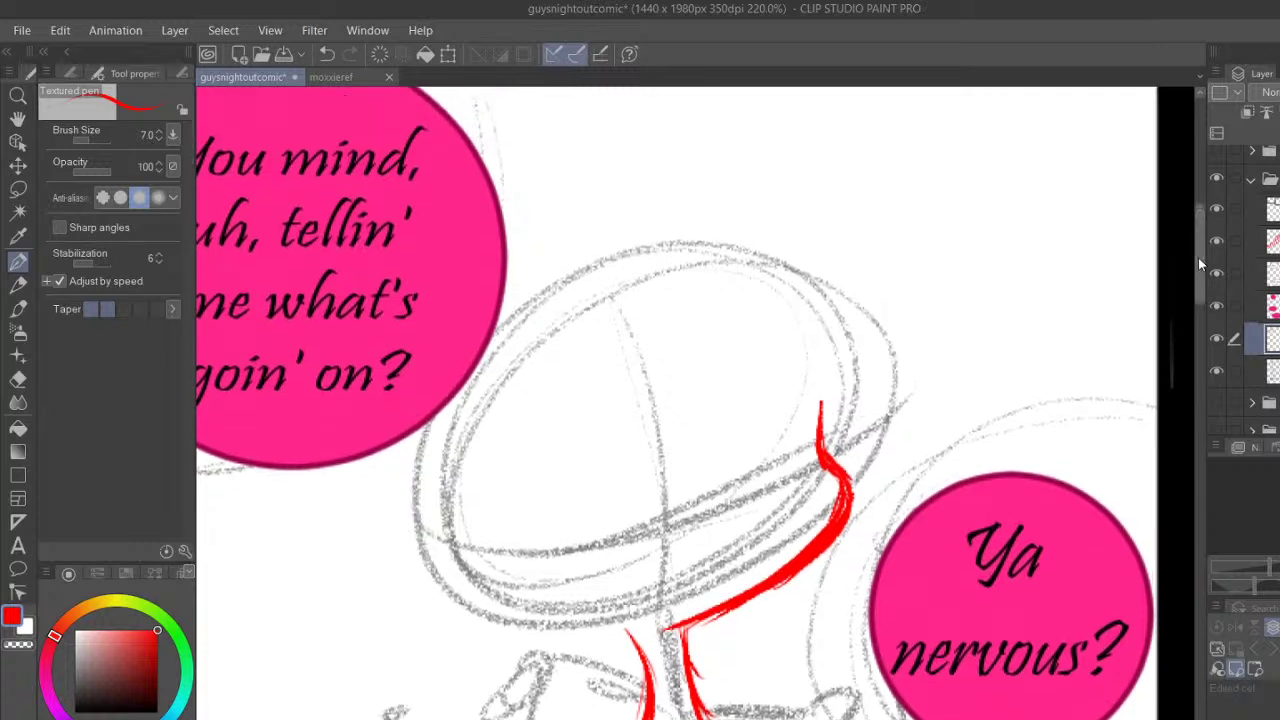
pyautogui.moveTo(487, 393)
pyautogui.mouseDown()
pyautogui.moveTo(752, 144)
pyautogui.moveTo(766, 88)
pyautogui.mouseUp()
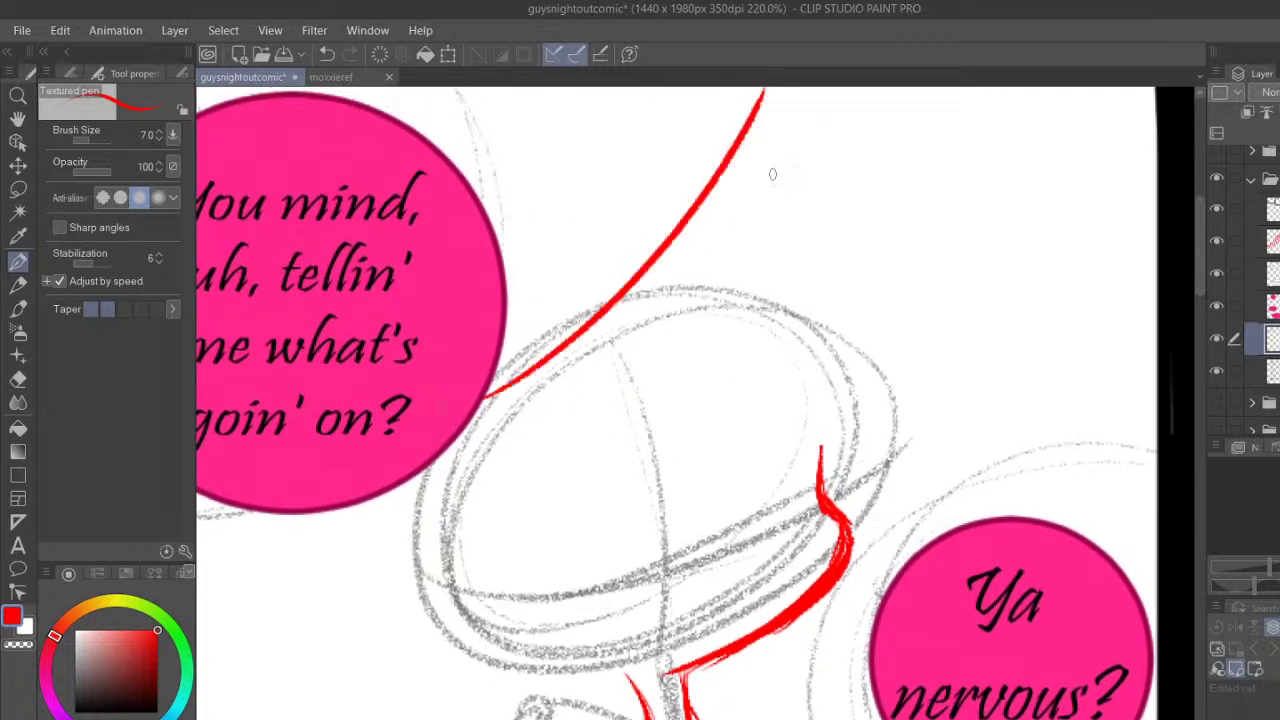
pyautogui.moveTo(740, 242); pyautogui.dragTo(782, 88)
pyautogui.moveTo(723, 273)
pyautogui.mouseDown()
pyautogui.moveTo(775, 105)
pyautogui.moveTo(730, 250)
pyautogui.mouseUp()
pyautogui.hscroll(2, 783, 394)
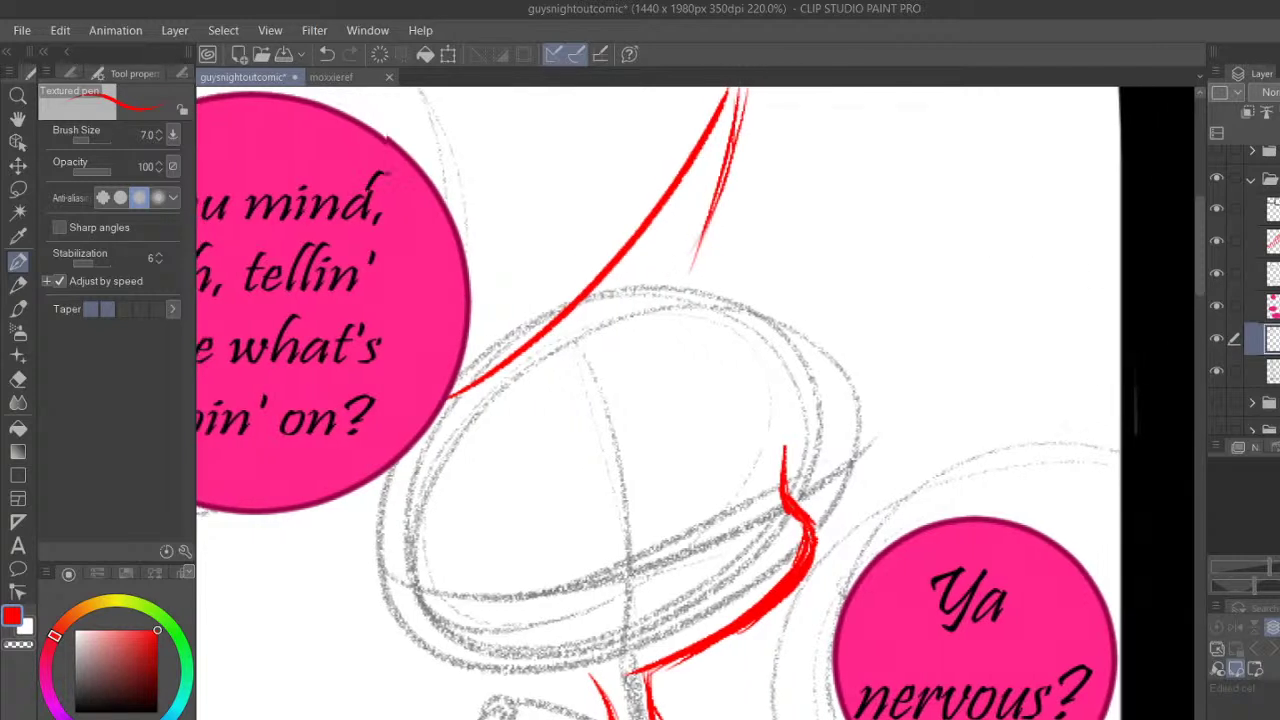
pyautogui.moveTo(626, 288); pyautogui.dragTo(1115, 316)
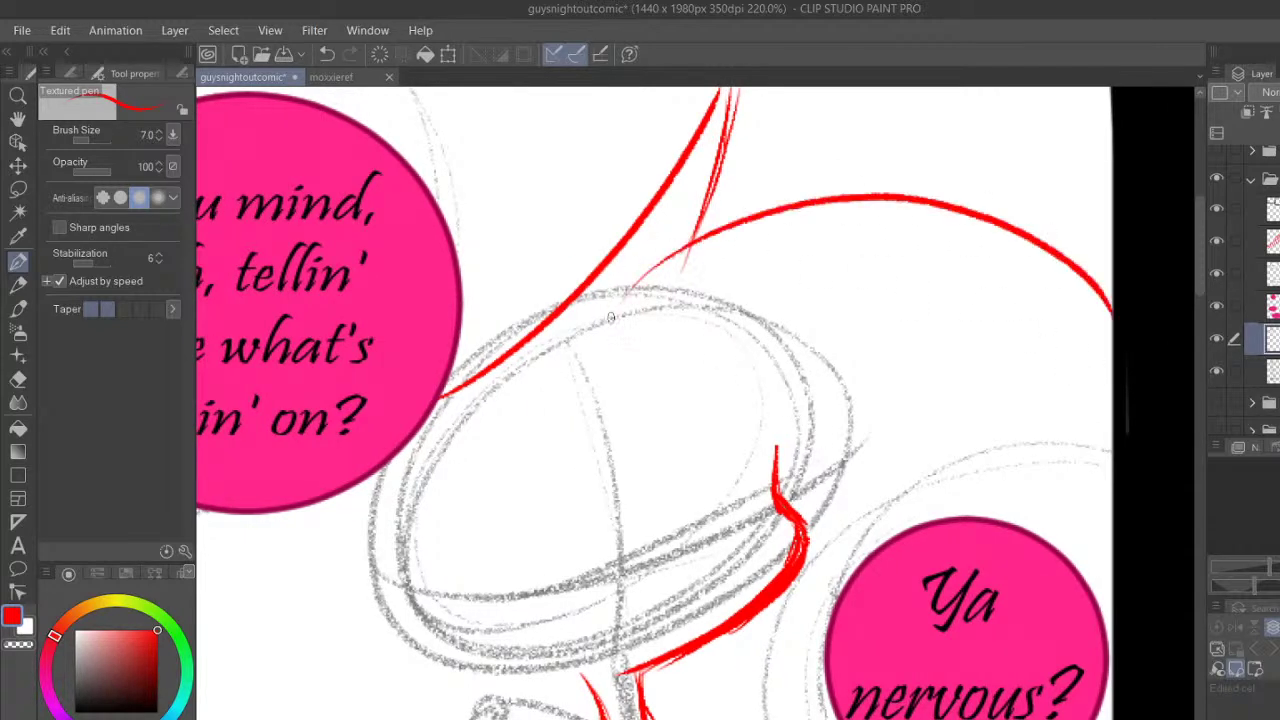
pyautogui.moveTo(617, 310); pyautogui.dragTo(1020, 268)
# Draw pointed tufts beside the cheek and two long curves running out to the panel edge above the "Ya nervous?" bubble
pyautogui.moveTo(812, 569); pyautogui.dragTo(990, 440)
pyautogui.moveTo(872, 532); pyautogui.dragTo(1056, 436)
pyautogui.moveTo(769, 454); pyautogui.dragTo(862, 491)
pyautogui.moveTo(812, 457); pyautogui.dragTo(1008, 421)
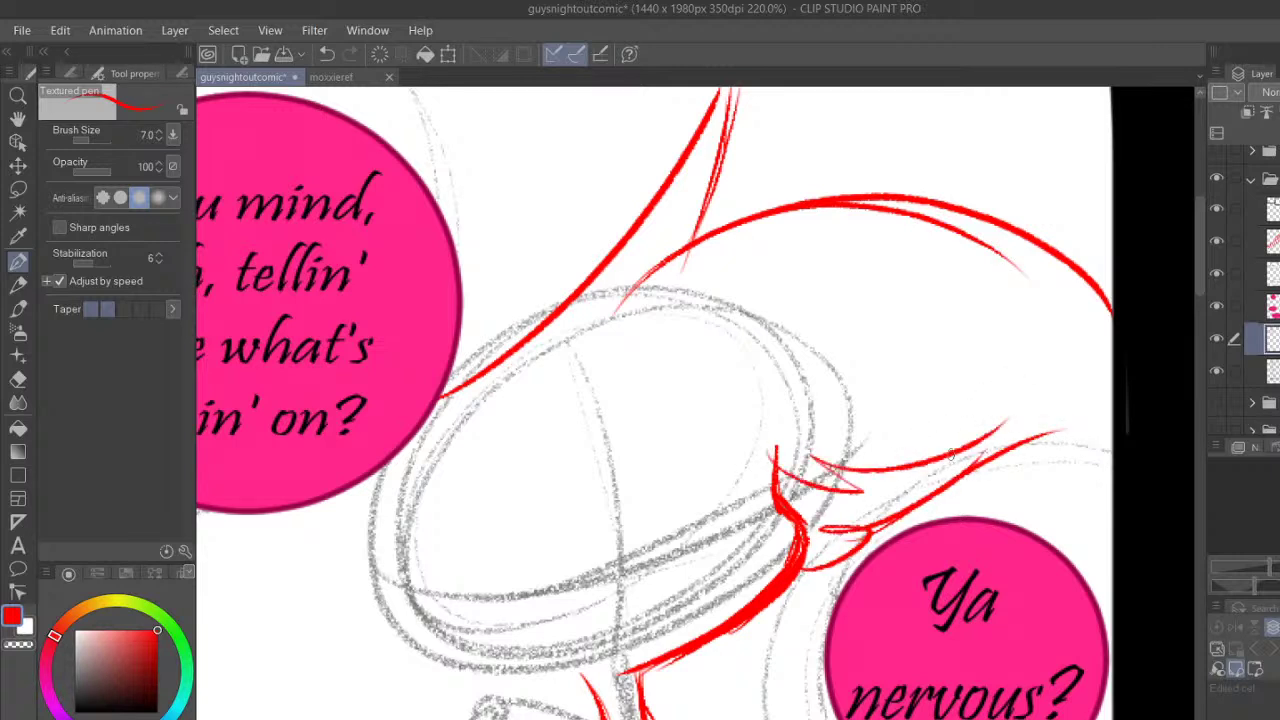
pyautogui.moveTo(922, 462); pyautogui.dragTo(1113, 400)
pyautogui.moveTo(890, 513); pyautogui.dragTo(1110, 420)
# Build up the wide arc above the head with repeated red strokes and thicken the short line above the cheek
pyautogui.moveTo(617, 300)
pyautogui.mouseDown()
pyautogui.moveTo(960, 210)
pyautogui.moveTo(1070, 313)
pyautogui.mouseUp()
pyautogui.moveTo(616, 300)
pyautogui.mouseDown()
pyautogui.moveTo(727, 207)
pyautogui.moveTo(912, 197)
pyautogui.mouseUp()
pyautogui.moveTo(578, 337); pyautogui.dragTo(778, 204)
pyautogui.moveTo(771, 438); pyautogui.dragTo(776, 490)
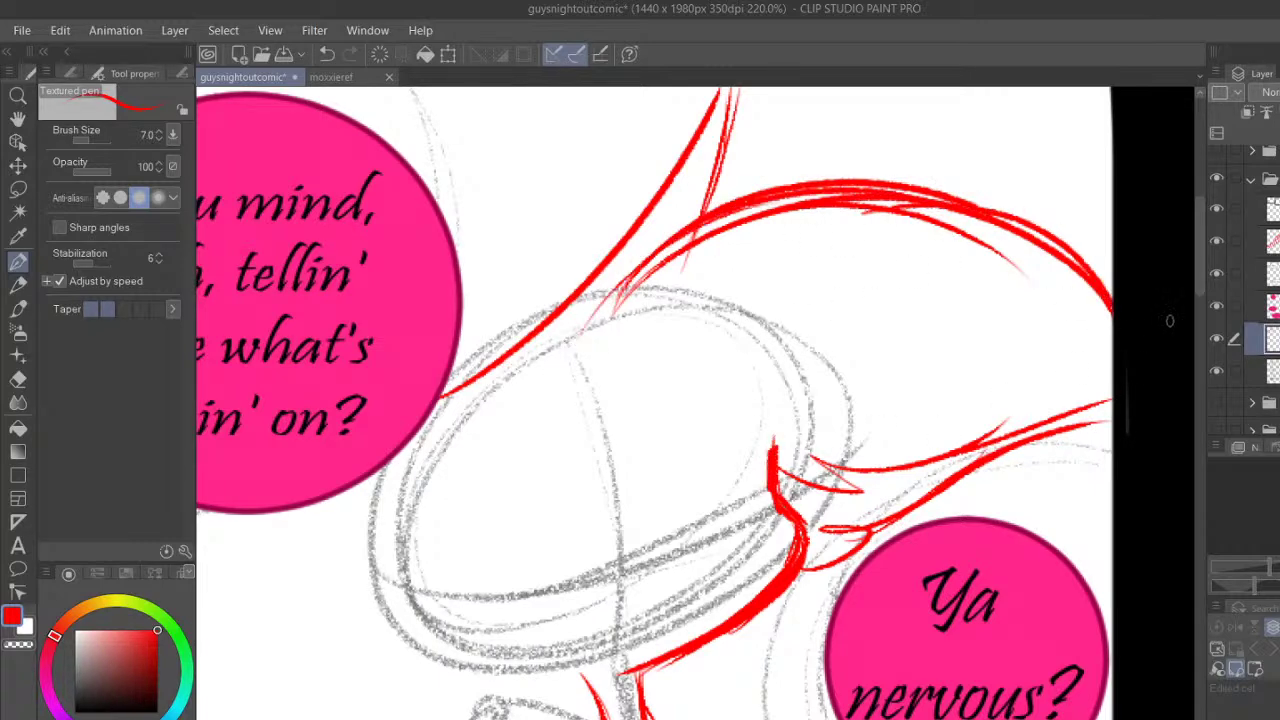
# Draw a slanted upper lid line for each eye and a small oval mouth beside the jawline
pyautogui.scroll(-3, 1165, 320)
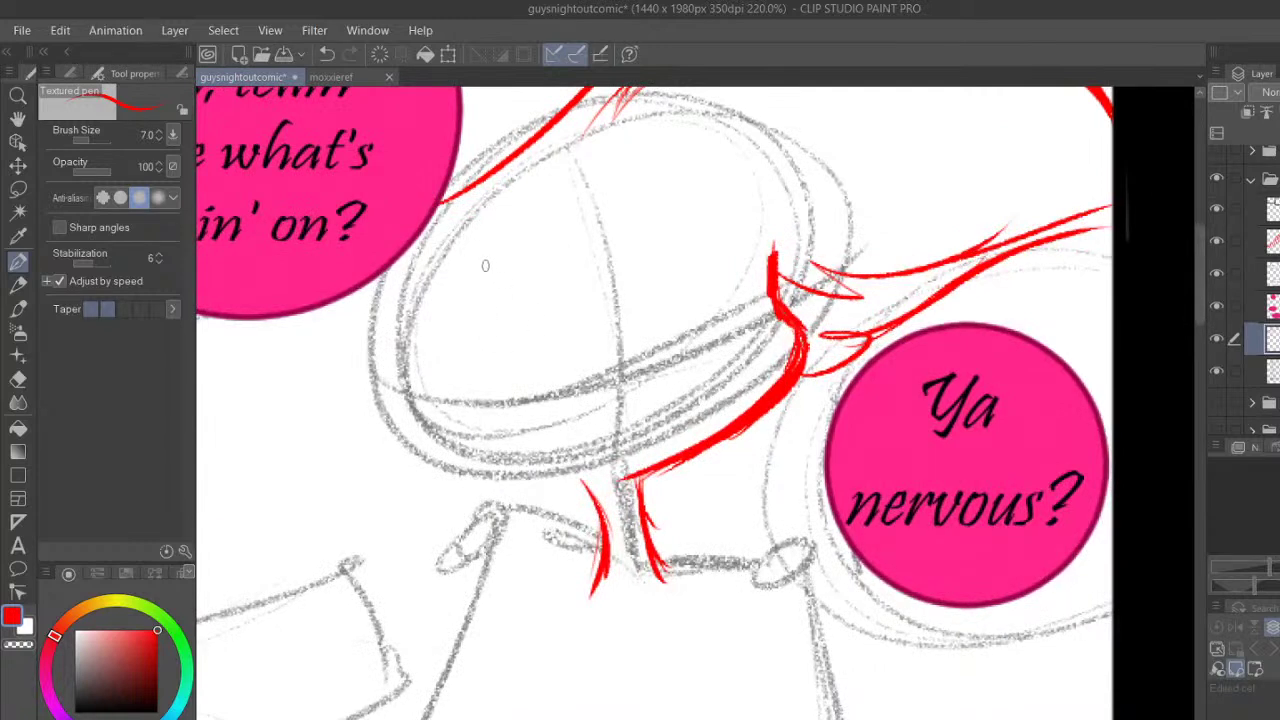
pyautogui.moveTo(455, 281); pyautogui.dragTo(758, 220)
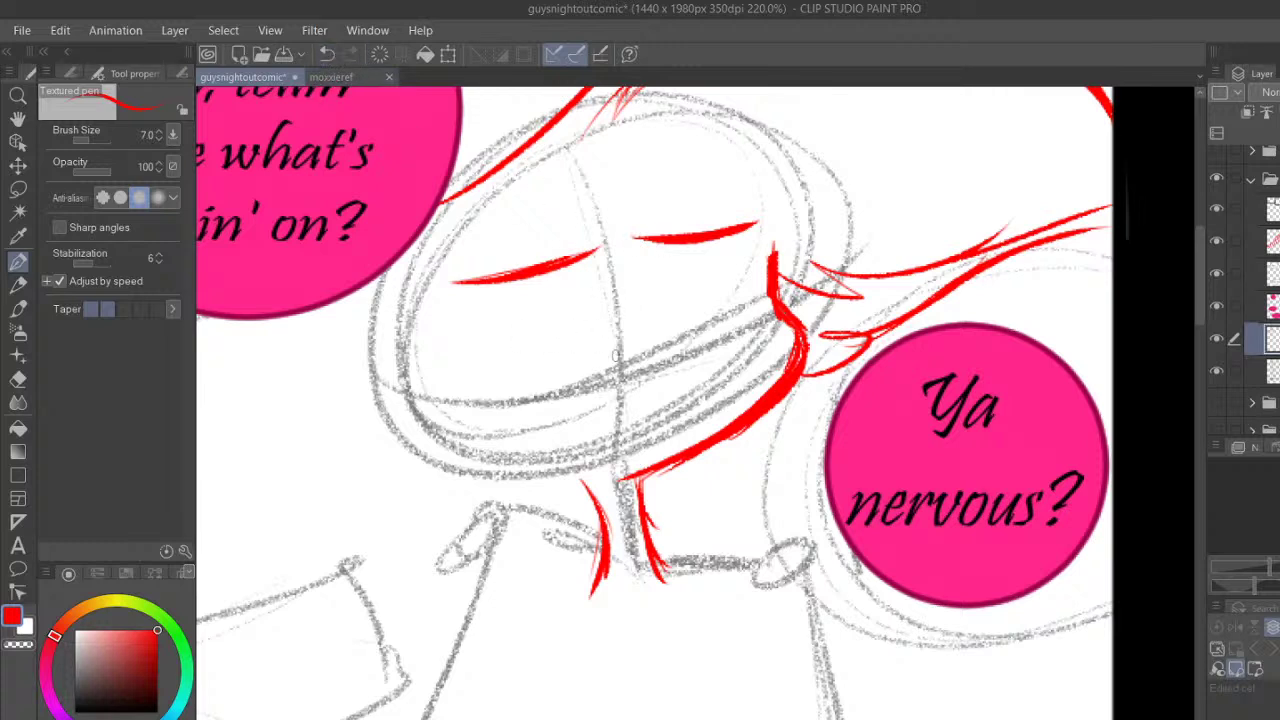
pyautogui.moveTo(694, 416)
pyautogui.mouseDown()
pyautogui.moveTo(664, 437)
pyautogui.moveTo(707, 416)
pyautogui.moveTo(664, 422)
pyautogui.moveTo(709, 419)
pyautogui.mouseUp()
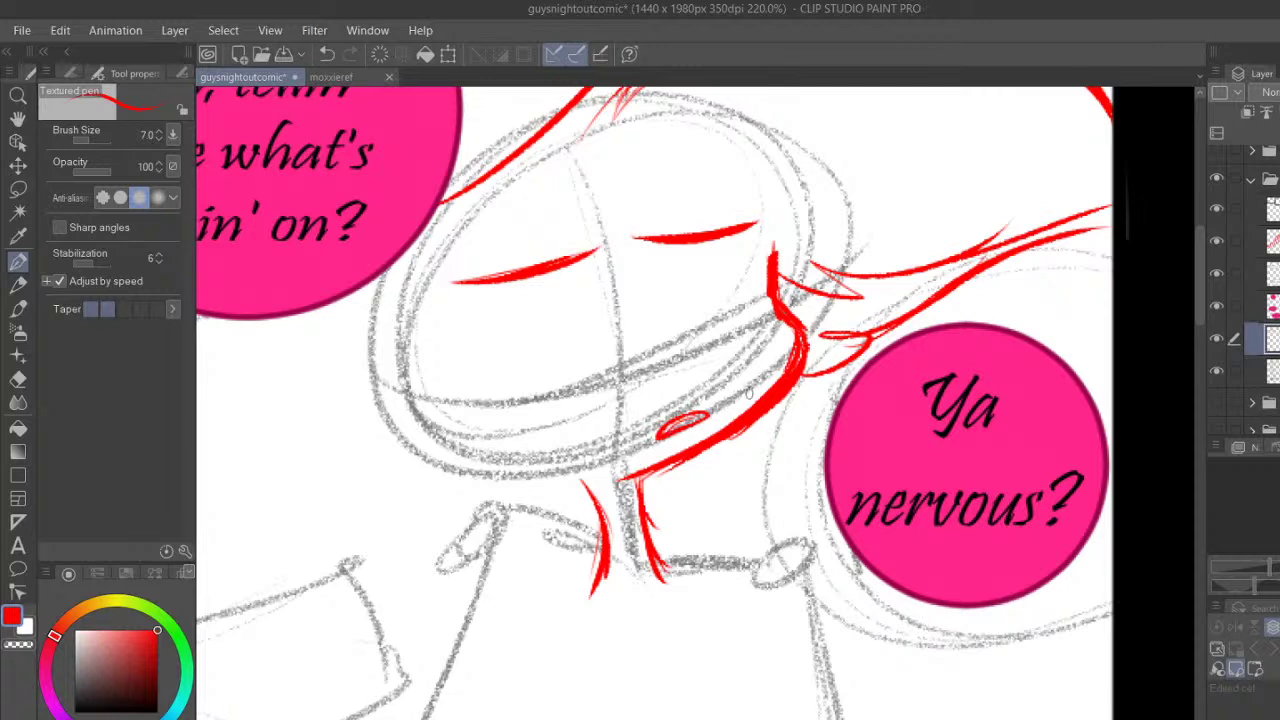
# Erase the lid line nearest the cheek and replace it with a thick, raised peaked brow
pyautogui.moveTo(482, 286); pyautogui.dragTo(462, 343)
pyautogui.click(328, 55)
pyautogui.click(18, 379)
pyautogui.moveTo(620, 240); pyautogui.dragTo(767, 209)
pyautogui.click(18, 259)
pyautogui.moveTo(615, 213)
pyautogui.mouseDown()
pyautogui.moveTo(650, 180)
pyautogui.moveTo(735, 244)
pyautogui.mouseUp()
pyautogui.click(327, 54)
pyautogui.moveTo(622, 214)
pyautogui.mouseDown()
pyautogui.moveTo(664, 177)
pyautogui.moveTo(752, 240)
pyautogui.mouseUp()
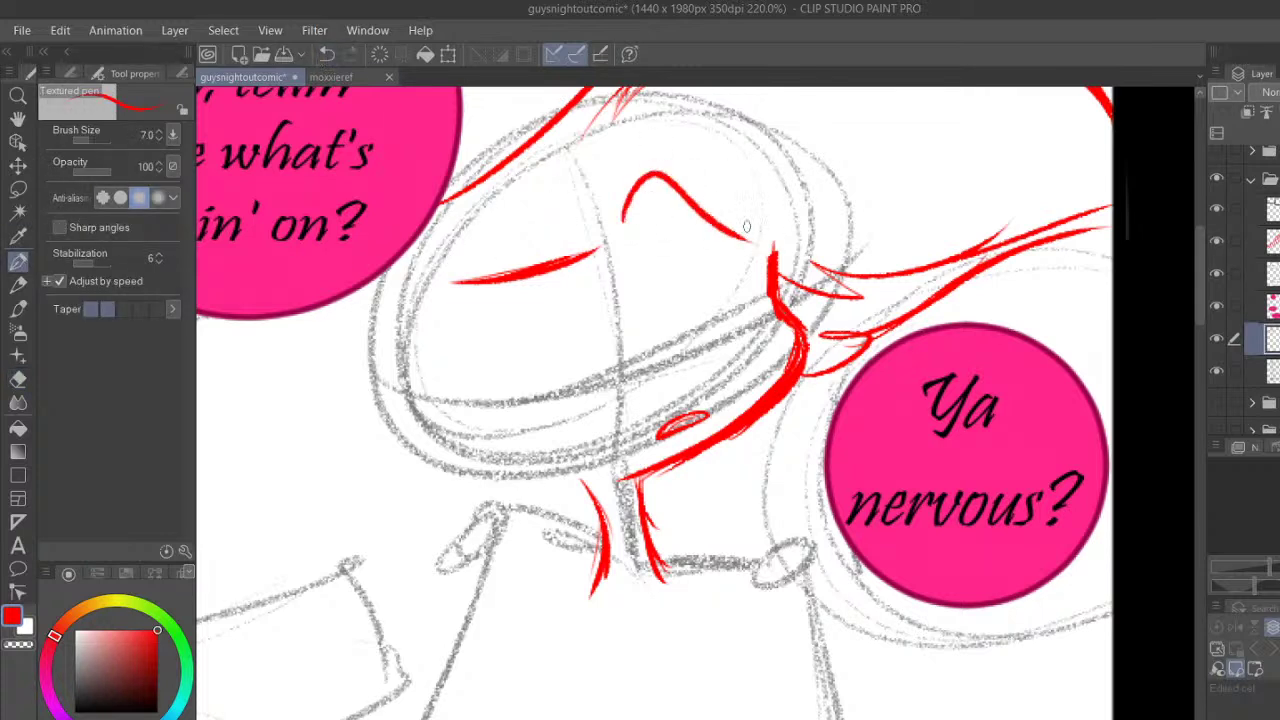
pyautogui.click(327, 54)
pyautogui.moveTo(618, 225)
pyautogui.mouseDown()
pyautogui.moveTo(748, 241)
pyautogui.moveTo(630, 186)
pyautogui.moveTo(746, 240)
pyautogui.moveTo(702, 215)
pyautogui.mouseUp()
pyautogui.moveTo(610, 235); pyautogui.dragTo(640, 180)
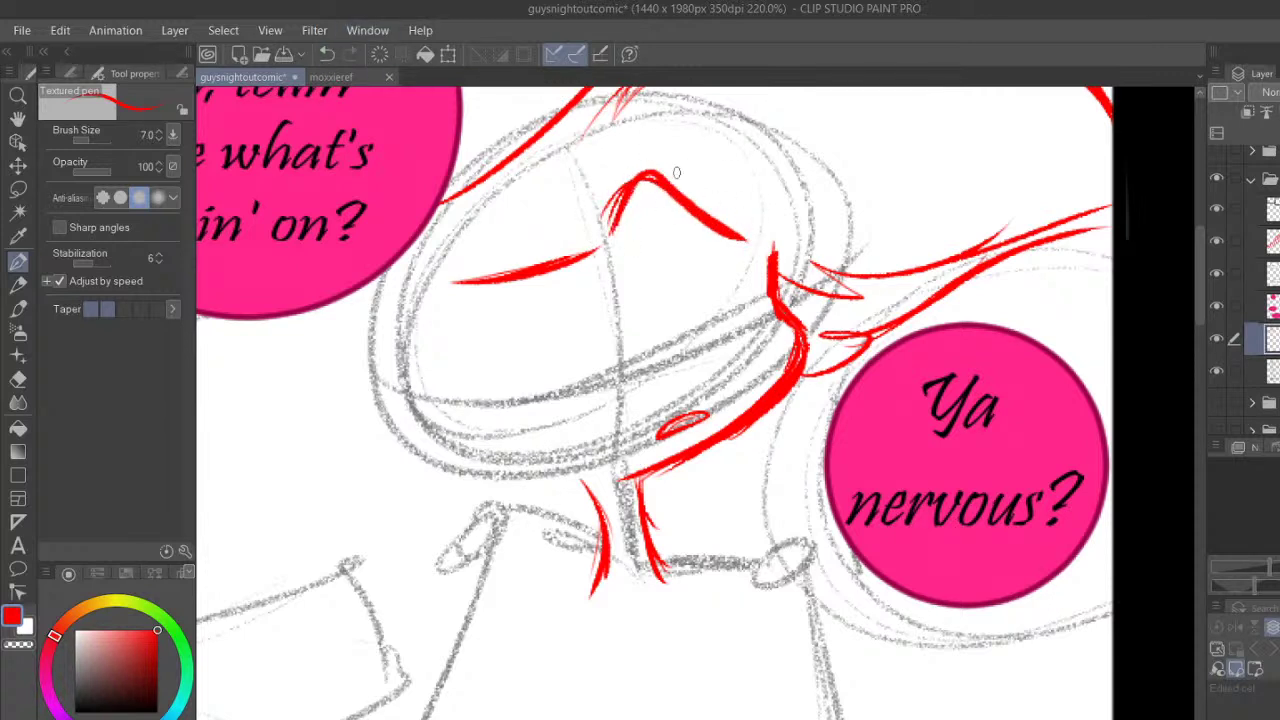
# Complete the eye beneath the remaining slanted lid with a rounded outline, a corner point and a small pupil
pyautogui.moveTo(461, 288)
pyautogui.mouseDown()
pyautogui.moveTo(464, 345)
pyautogui.moveTo(466, 330)
pyautogui.moveTo(582, 356)
pyautogui.mouseUp()
pyautogui.moveTo(470, 345)
pyautogui.mouseDown()
pyautogui.moveTo(558, 336)
pyautogui.moveTo(592, 346)
pyautogui.mouseUp()
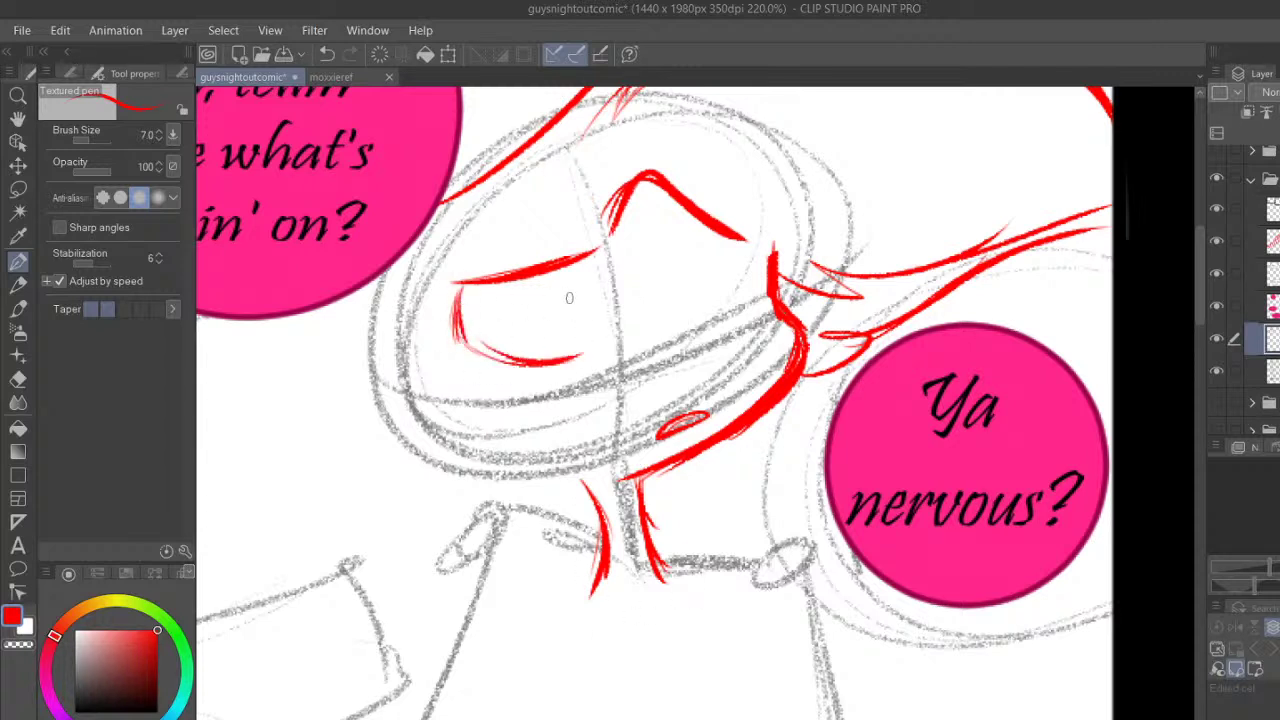
pyautogui.moveTo(465, 286)
pyautogui.mouseDown()
pyautogui.moveTo(468, 346)
pyautogui.moveTo(508, 356)
pyautogui.moveTo(474, 306)
pyautogui.mouseUp()
pyautogui.moveTo(588, 258); pyautogui.dragTo(600, 340)
pyautogui.moveTo(598, 332); pyautogui.dragTo(570, 356)
pyautogui.moveTo(588, 258)
pyautogui.mouseDown()
pyautogui.moveTo(600, 316)
pyautogui.moveTo(564, 352)
pyautogui.moveTo(588, 350)
pyautogui.mouseUp()
pyautogui.moveTo(466, 342)
pyautogui.mouseDown()
pyautogui.moveTo(446, 328)
pyautogui.moveTo(530, 366)
pyautogui.mouseUp()
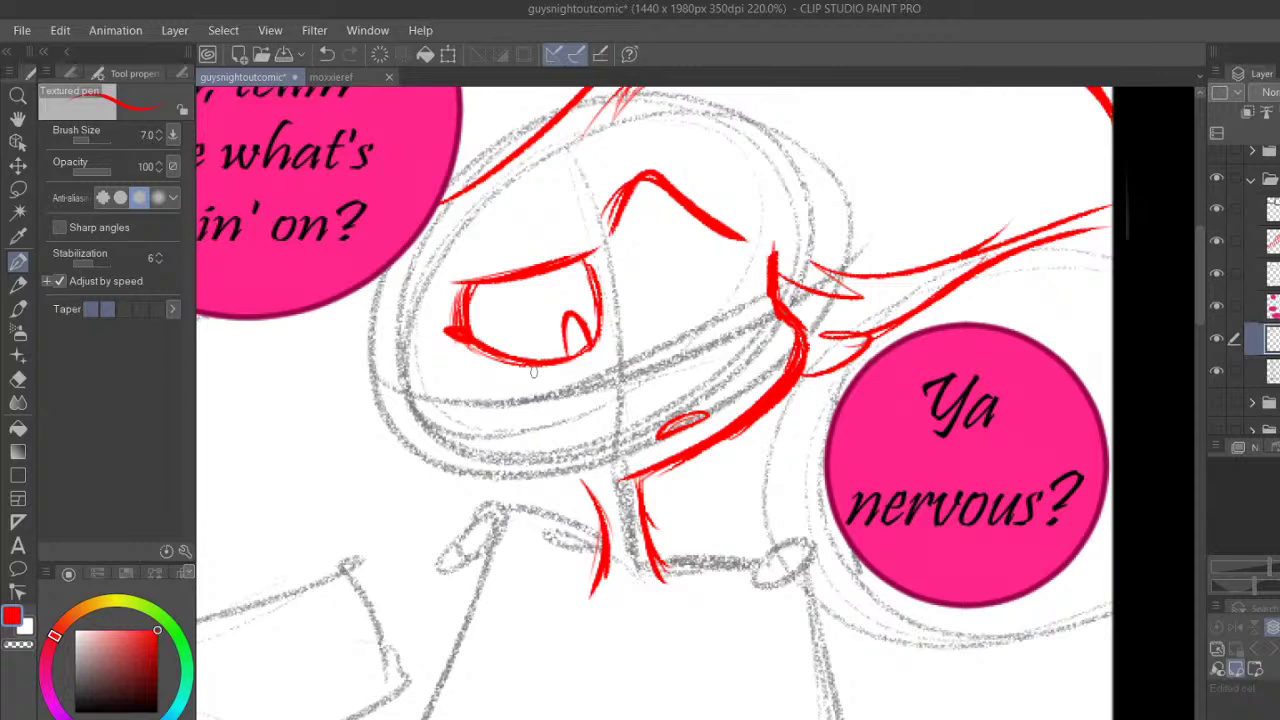
# Draw two bands across the neck, a curved line down one side of the chest and a short diagonal opposite
pyautogui.moveTo(606, 521); pyautogui.dragTo(641, 518)
pyautogui.moveTo(610, 554); pyautogui.dragTo(648, 548)
pyautogui.moveTo(1199, 298); pyautogui.dragTo(1197, 327)
pyautogui.moveTo(566, 390); pyautogui.dragTo(507, 454)
pyautogui.moveTo(540, 430); pyautogui.dragTo(496, 546)
pyautogui.moveTo(510, 470); pyautogui.dragTo(520, 578)
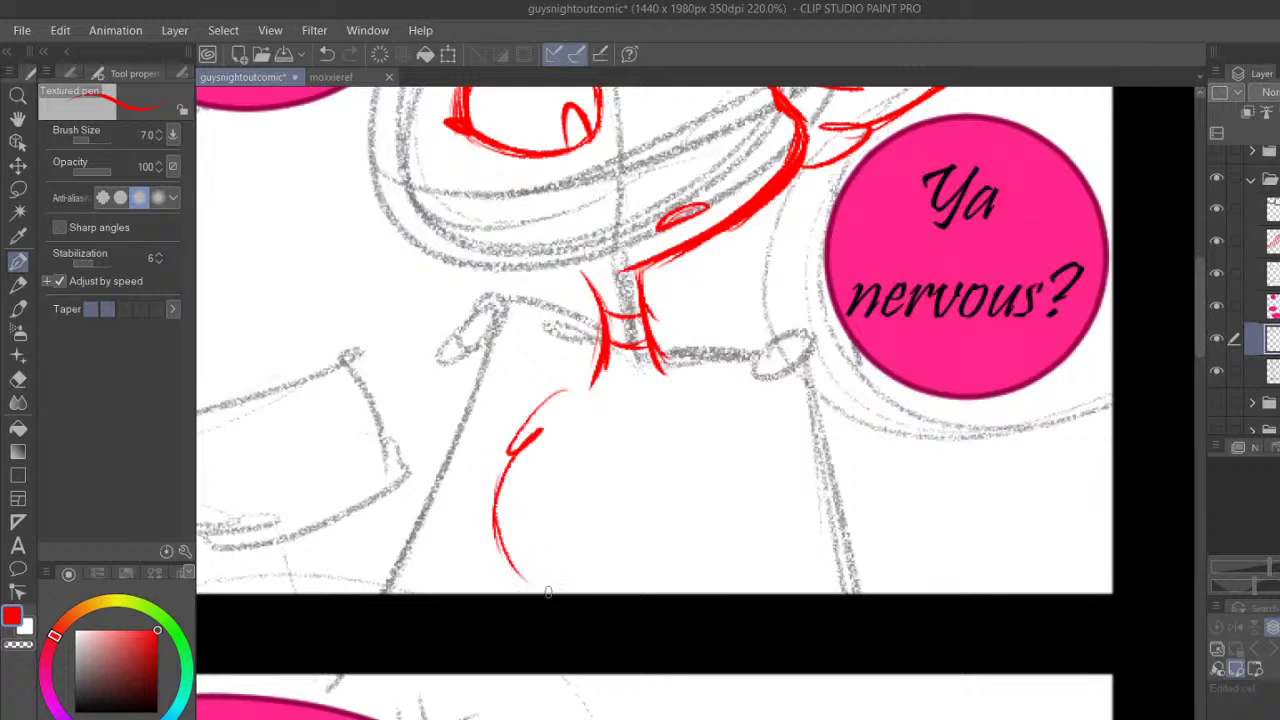
pyautogui.moveTo(763, 494); pyautogui.dragTo(722, 588)
pyautogui.moveTo(664, 368)
pyautogui.mouseDown()
pyautogui.moveTo(766, 336)
pyautogui.moveTo(808, 412)
pyautogui.moveTo(824, 566)
pyautogui.mouseUp()
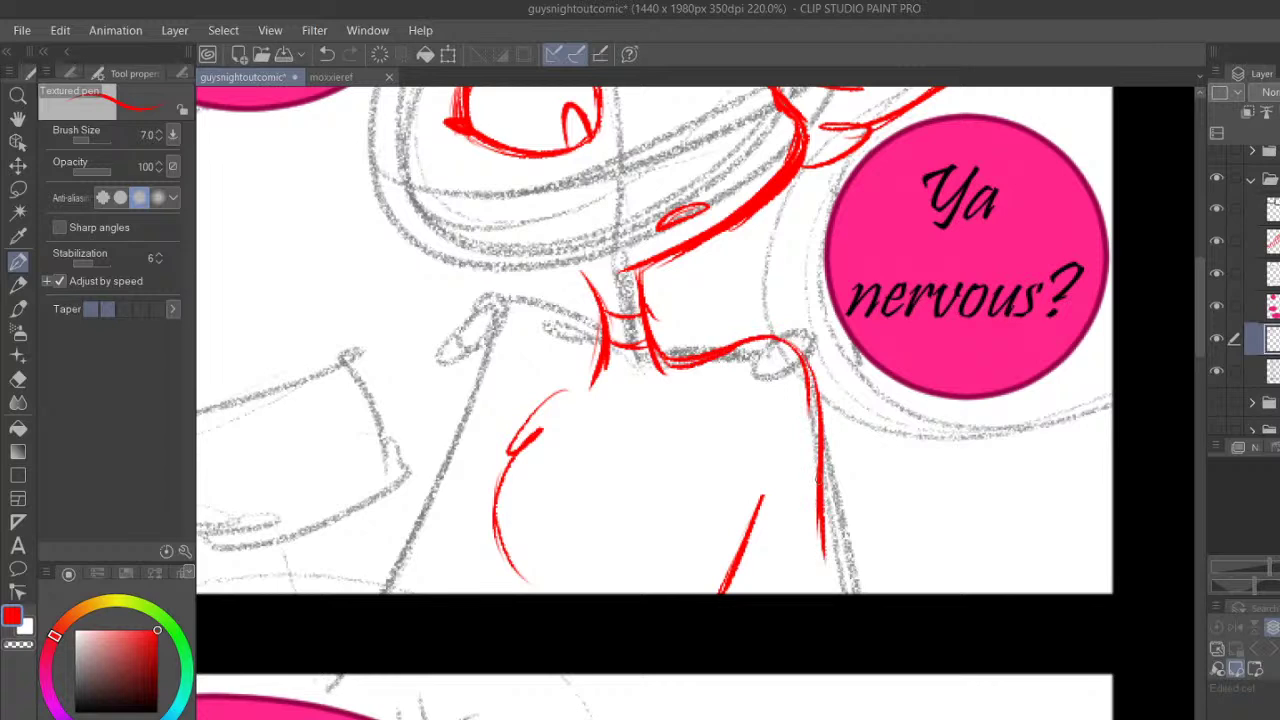
pyautogui.click(327, 55)
pyautogui.click(327, 55)
pyautogui.click(327, 55)
pyautogui.click(326, 57)
pyautogui.click(325, 59)
# Draw both rounded shoulders from the neck, with outer arm lines to the panel's lower edge and one inner arm line
pyautogui.moveTo(660, 358)
pyautogui.mouseDown()
pyautogui.moveTo(745, 341)
pyautogui.moveTo(747, 328)
pyautogui.moveTo(774, 395)
pyautogui.mouseUp()
pyautogui.moveTo(760, 345); pyautogui.dragTo(786, 576)
pyautogui.moveTo(735, 336); pyautogui.dragTo(790, 590)
pyautogui.moveTo(697, 420); pyautogui.dragTo(720, 590)
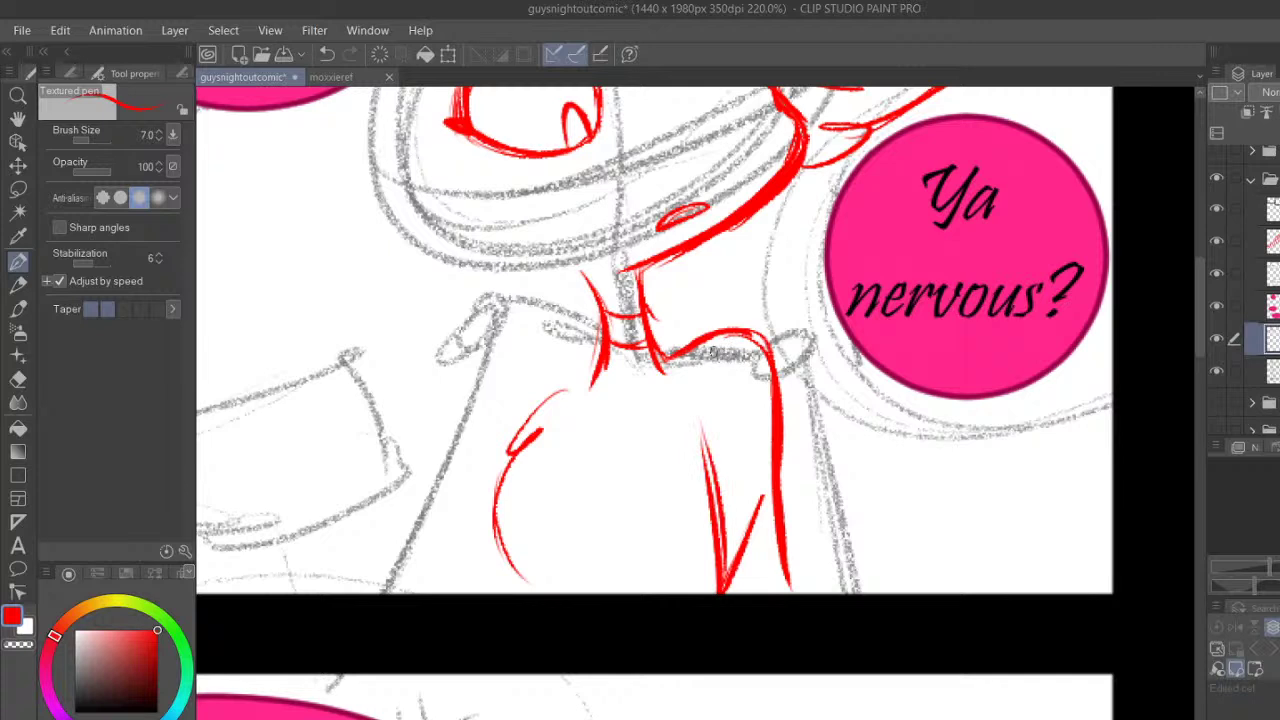
pyautogui.moveTo(590, 350); pyautogui.dragTo(509, 368)
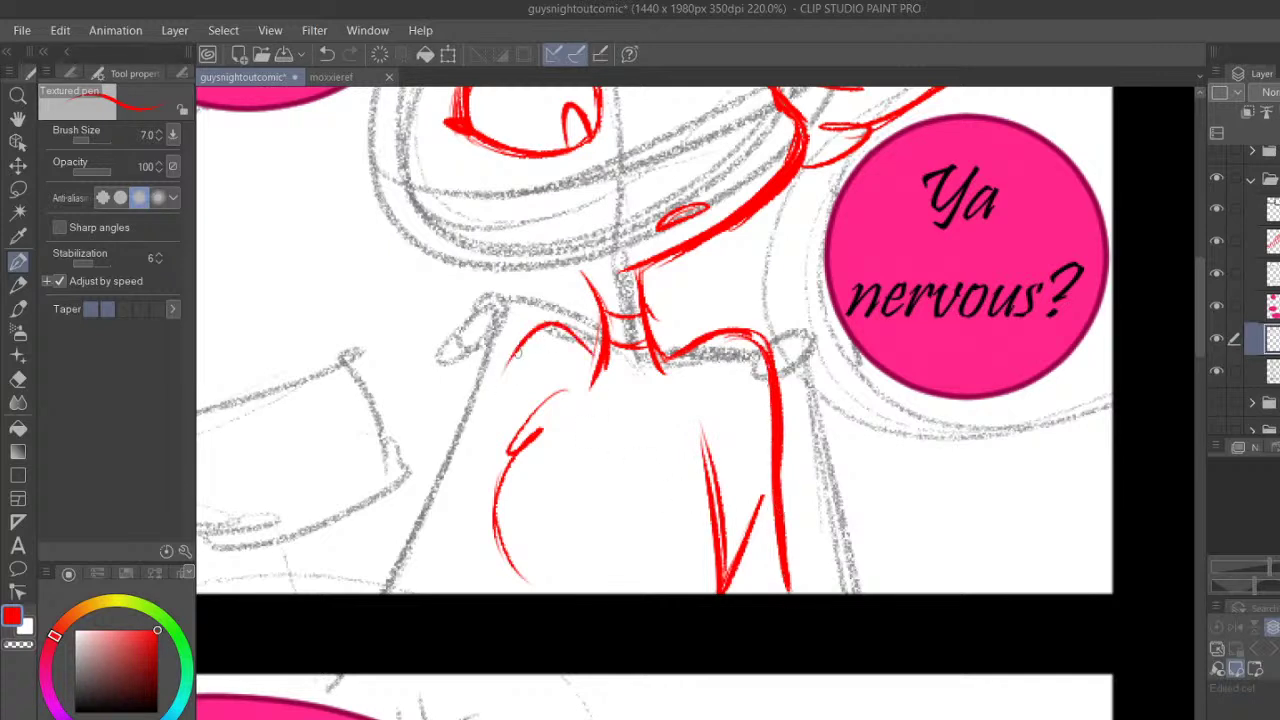
pyautogui.moveTo(527, 325); pyautogui.dragTo(351, 620)
# Add small tuft strokes on both sides of the chest and thicken the curved chest line
pyautogui.moveTo(548, 447); pyautogui.dragTo(548, 505)
pyautogui.moveTo(676, 440); pyautogui.dragTo(670, 522)
pyautogui.moveTo(680, 478); pyautogui.dragTo(636, 534)
pyautogui.moveTo(508, 520); pyautogui.dragTo(524, 590)
pyautogui.moveTo(514, 462); pyautogui.dragTo(530, 594)
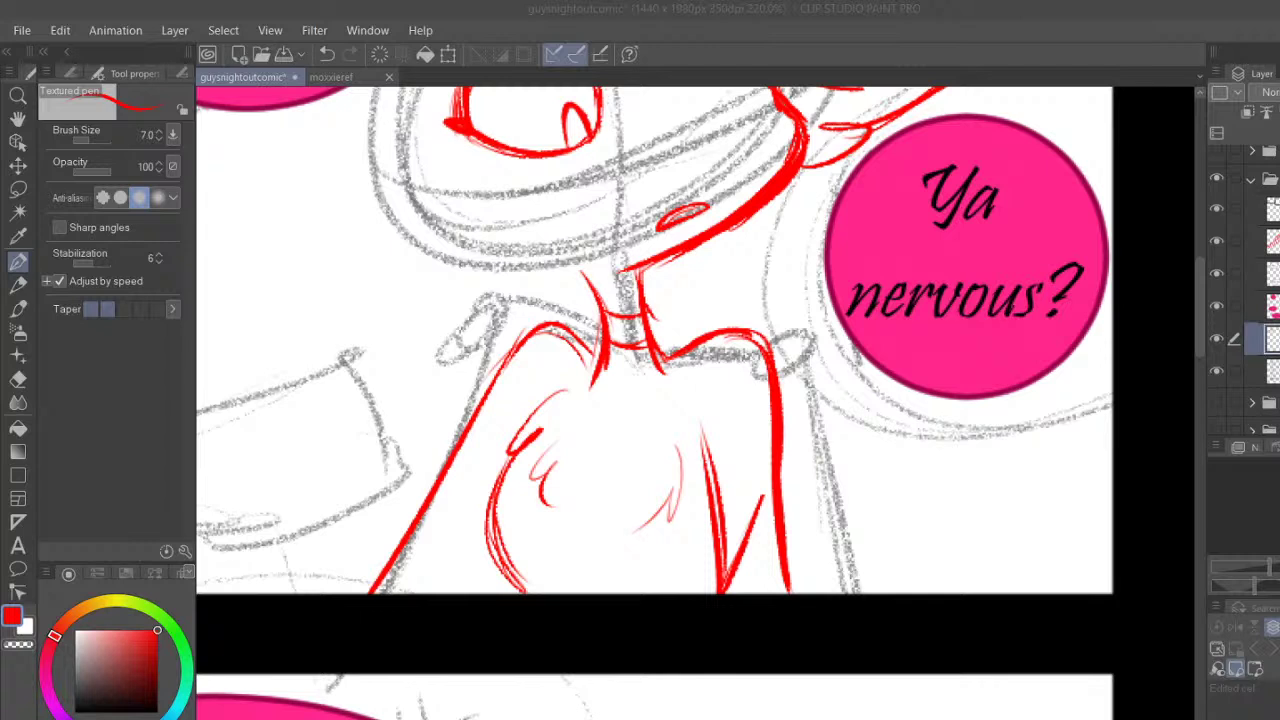
# Erase the short diagonal beside the inner arm line and draw an inner line for the opposite arm
pyautogui.click(860, 349)
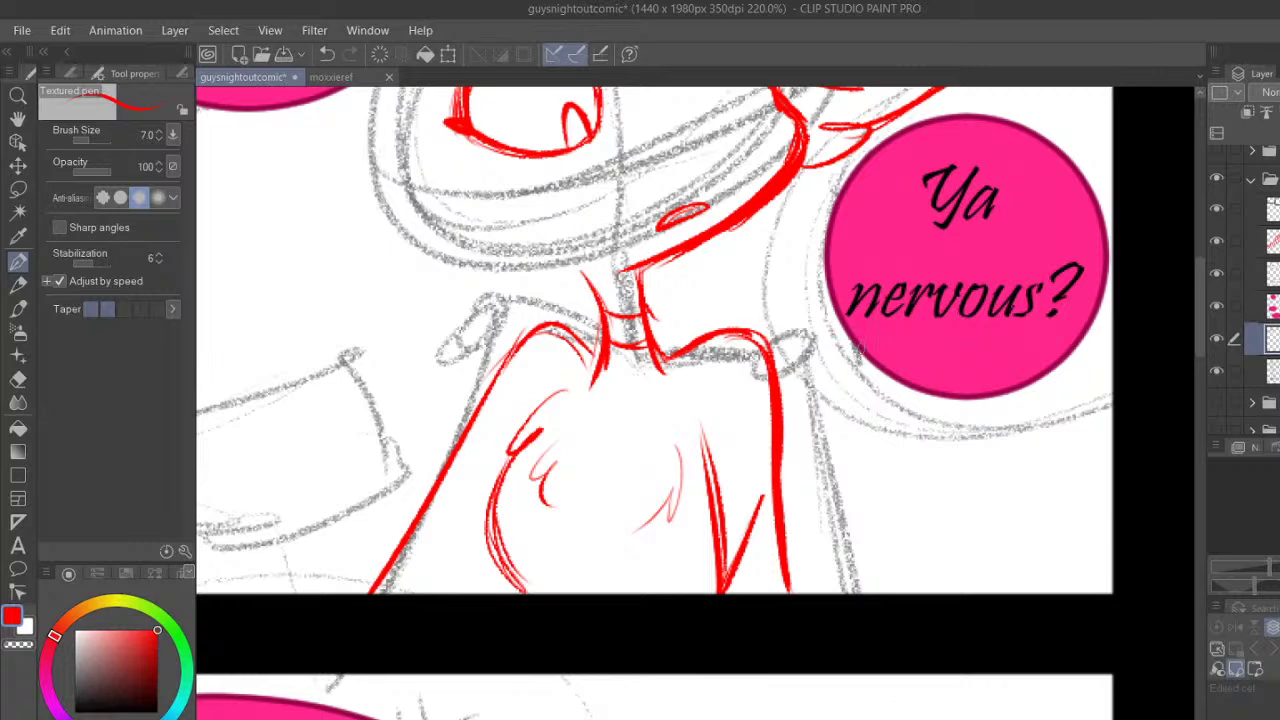
pyautogui.scroll(3, 1188, 326)
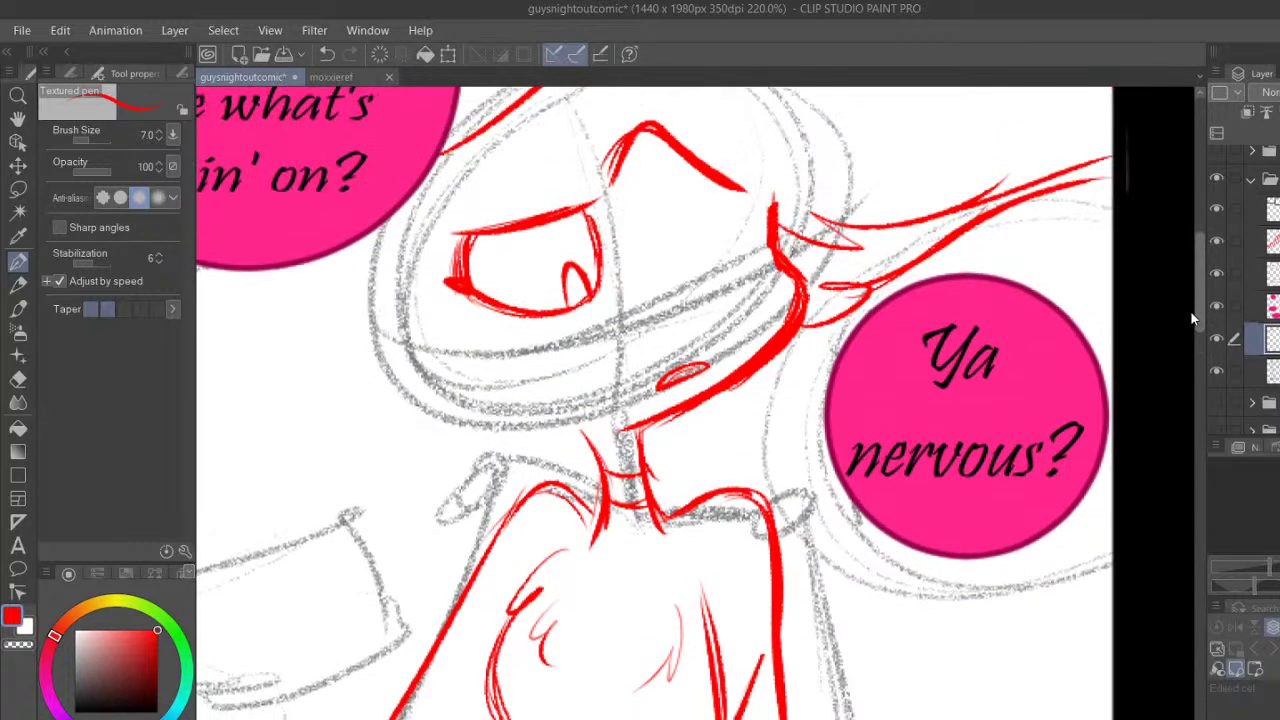
pyautogui.scroll(-2, 1188, 326)
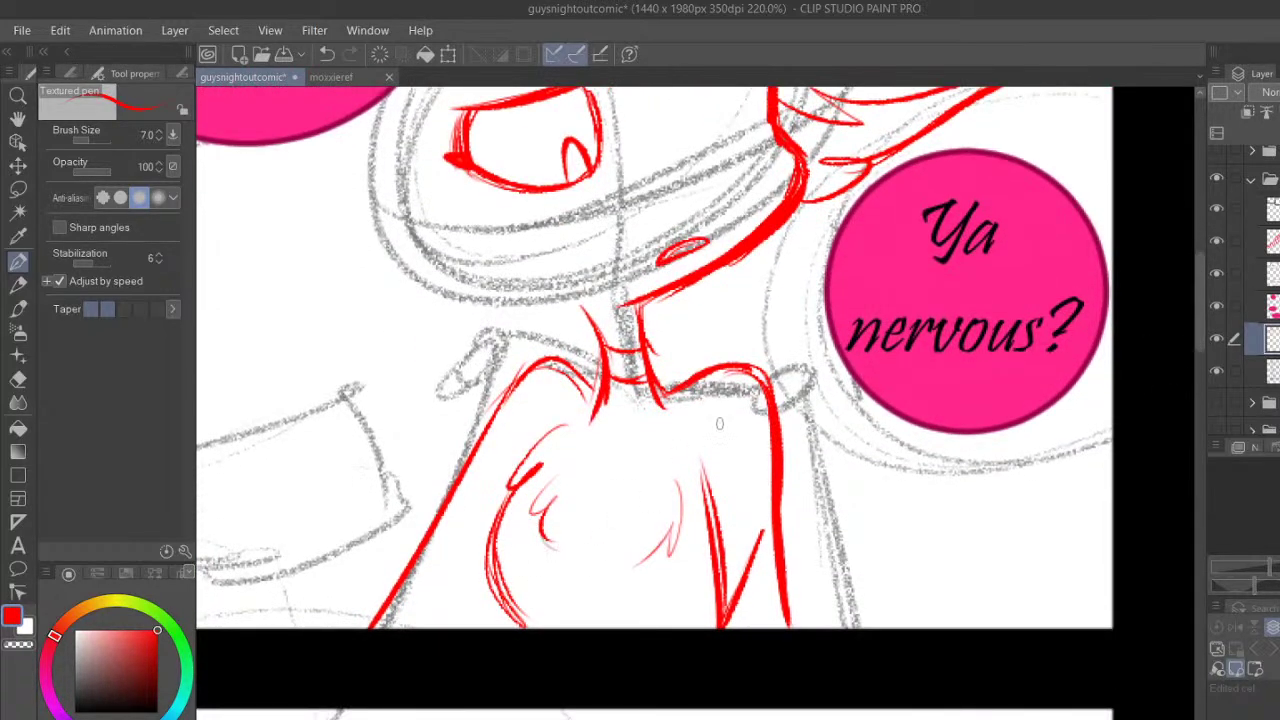
pyautogui.press('e')
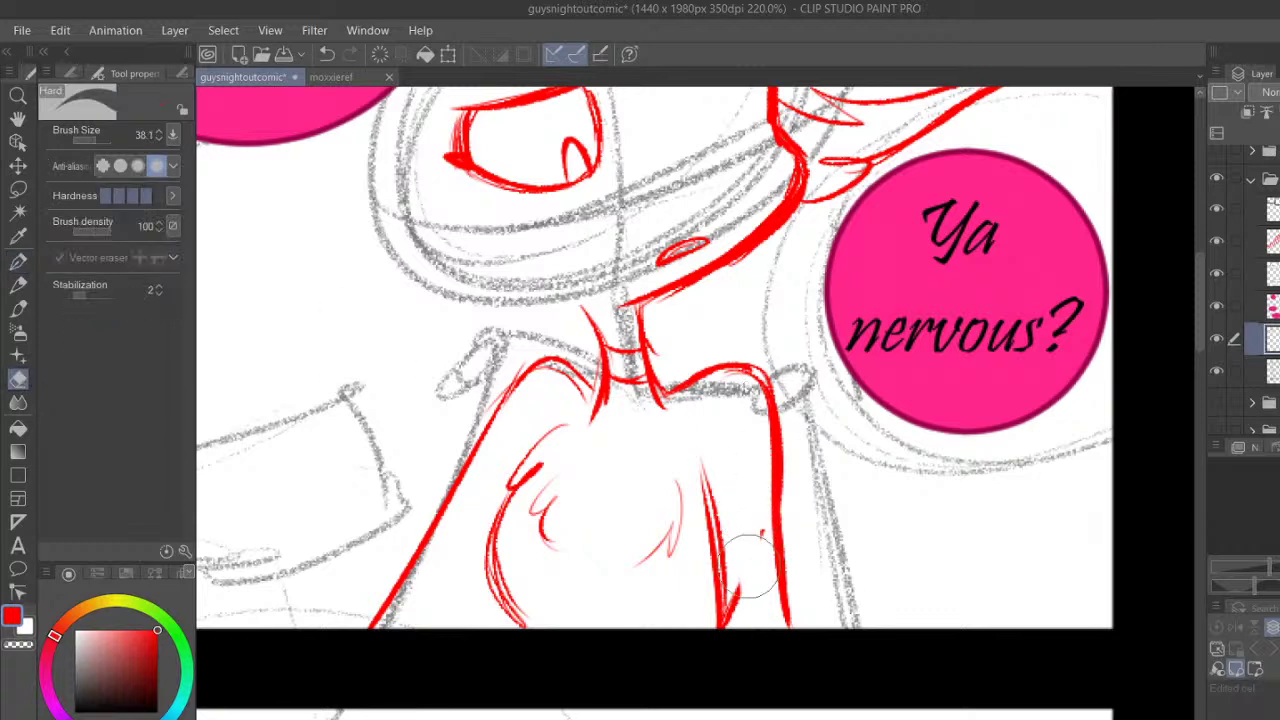
pyautogui.hscroll(-2, 737, 643)
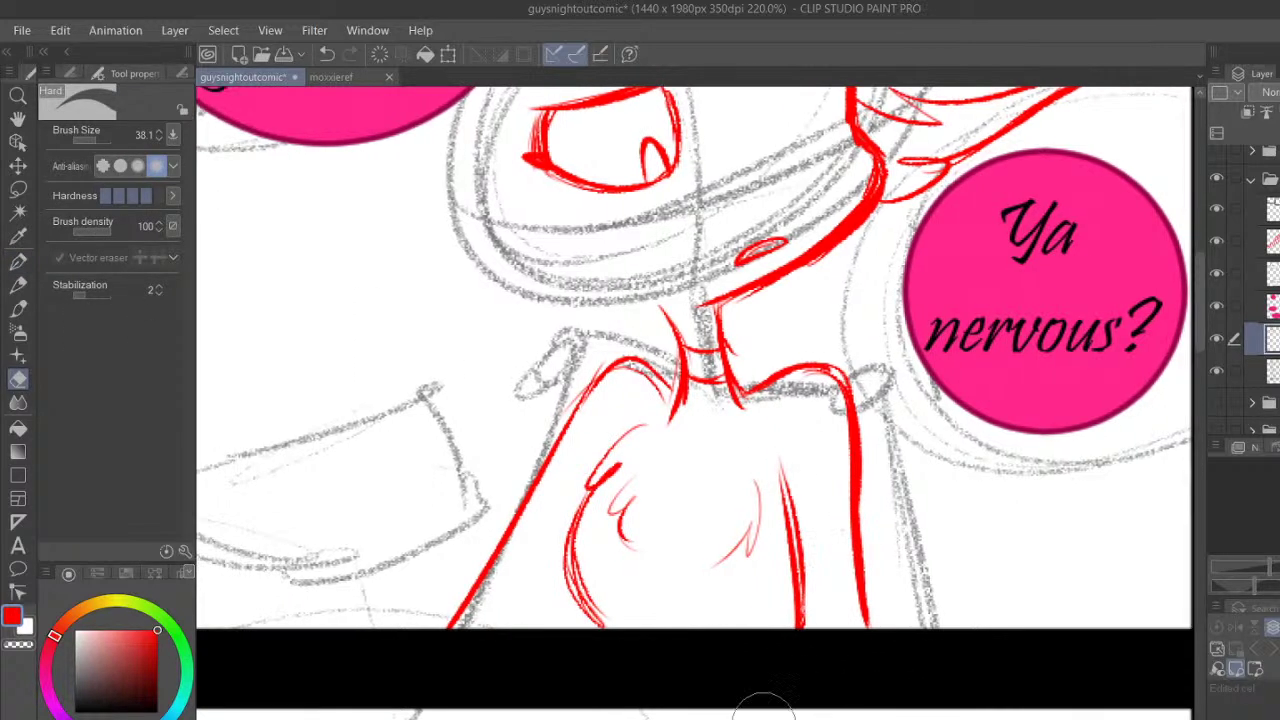
pyautogui.click(19, 261)
pyautogui.moveTo(530, 640)
pyautogui.mouseDown()
pyautogui.moveTo(586, 580)
pyautogui.moveTo(517, 646)
pyautogui.mouseUp()
pyautogui.click(327, 54)
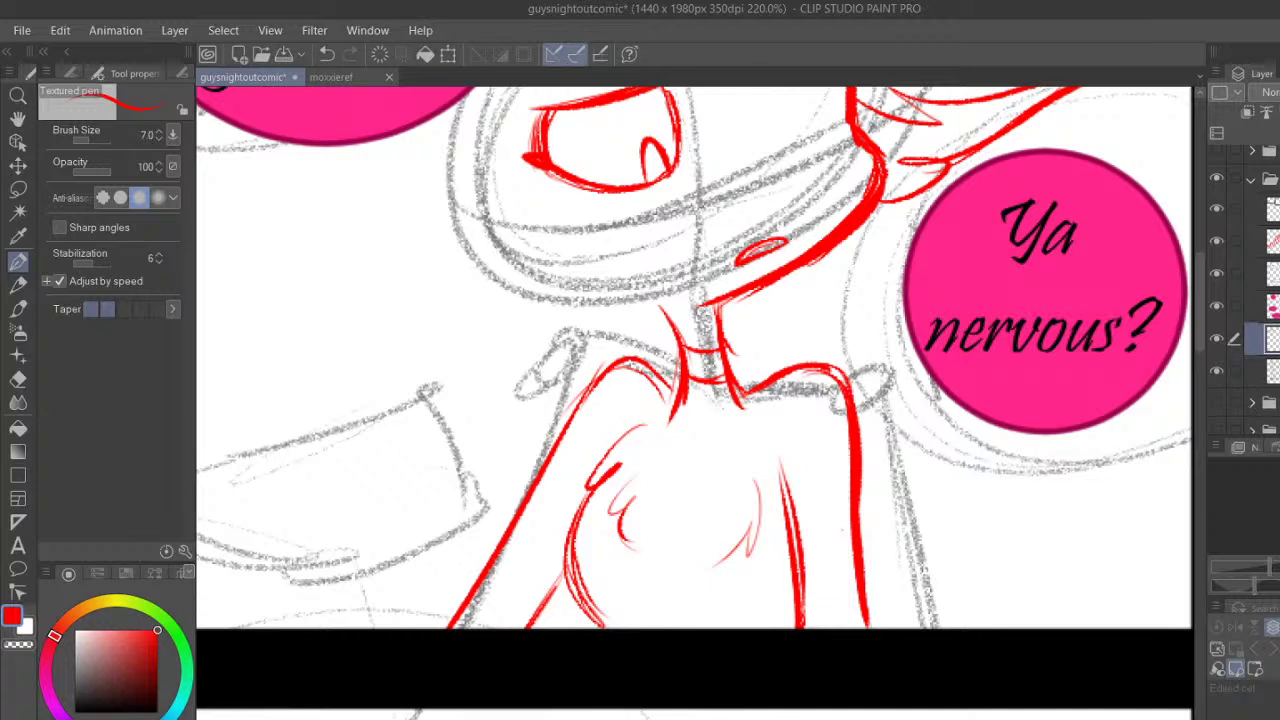
pyautogui.scroll(-1, 1245, 290)
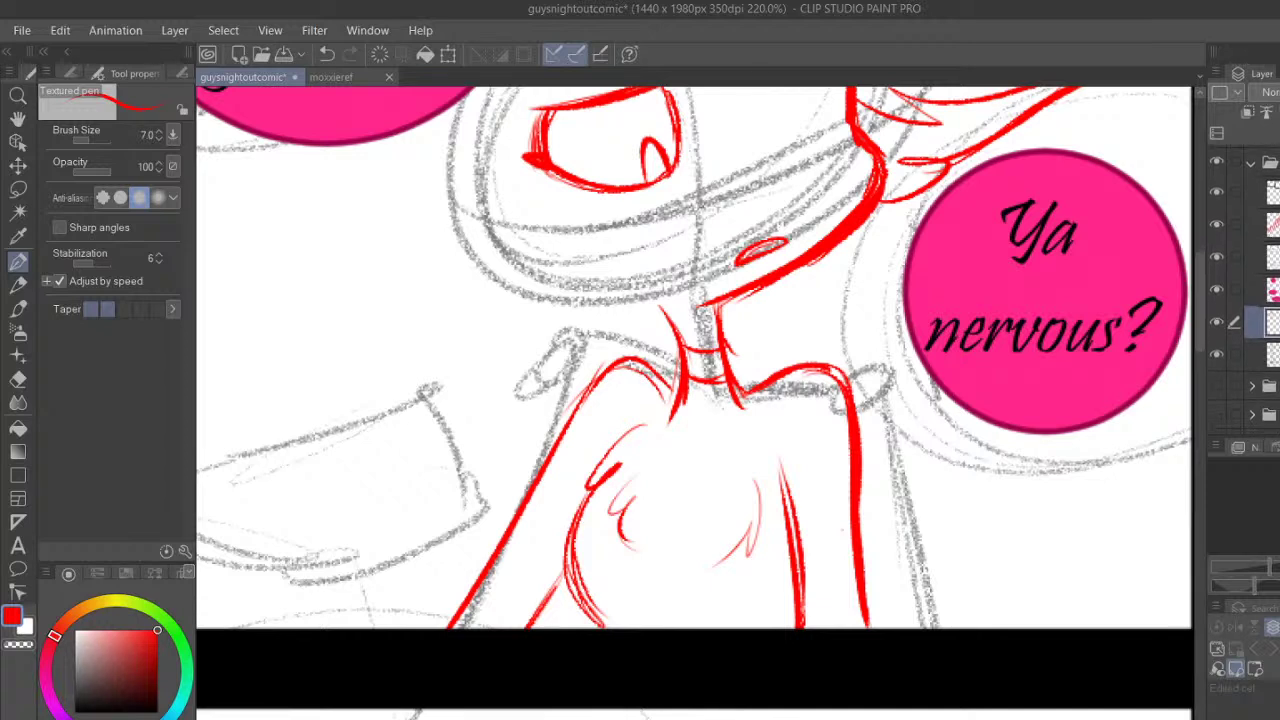
pyautogui.scroll(-3, 1250, 290)
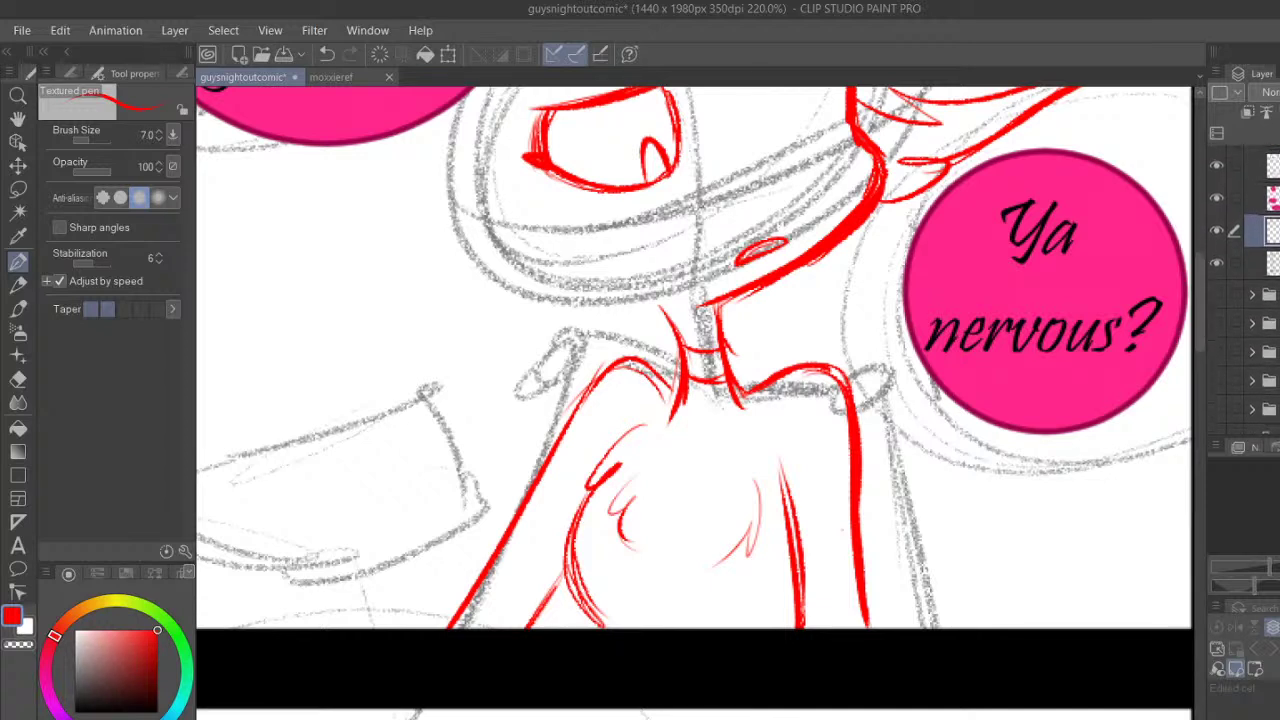
pyautogui.scroll(-9, 1250, 290)
pyautogui.scroll(17, 1250, 290)
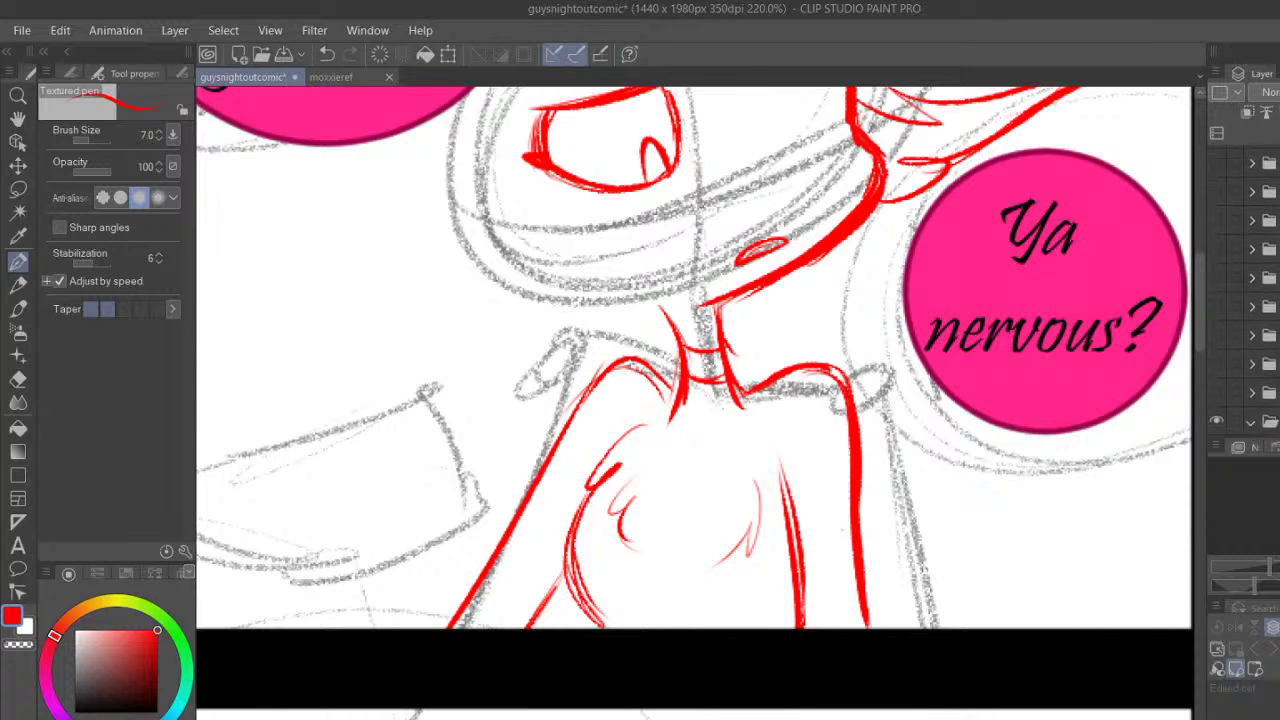
pyautogui.scroll(-3, 1245, 373)
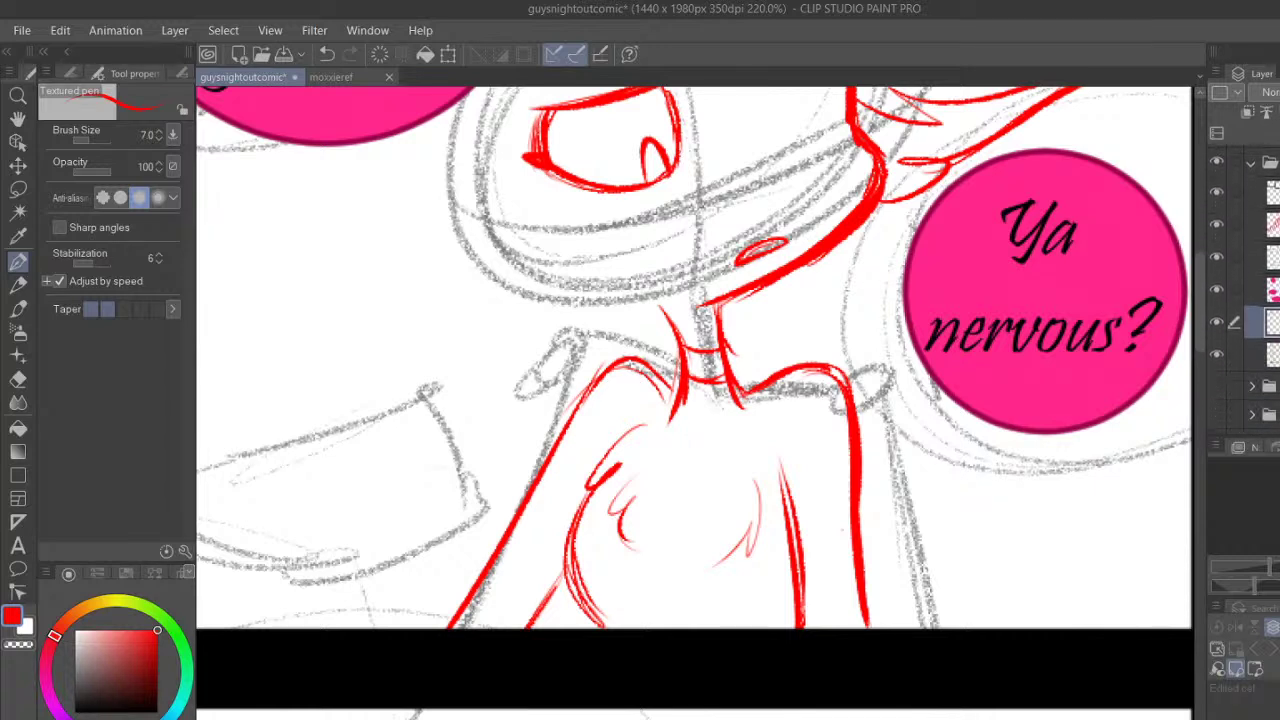
# Rotate the canvas and draw a long red curve from the neck outward beneath the large speech bubble
pyautogui.moveTo(901, 718); pyautogui.dragTo(814, 718)
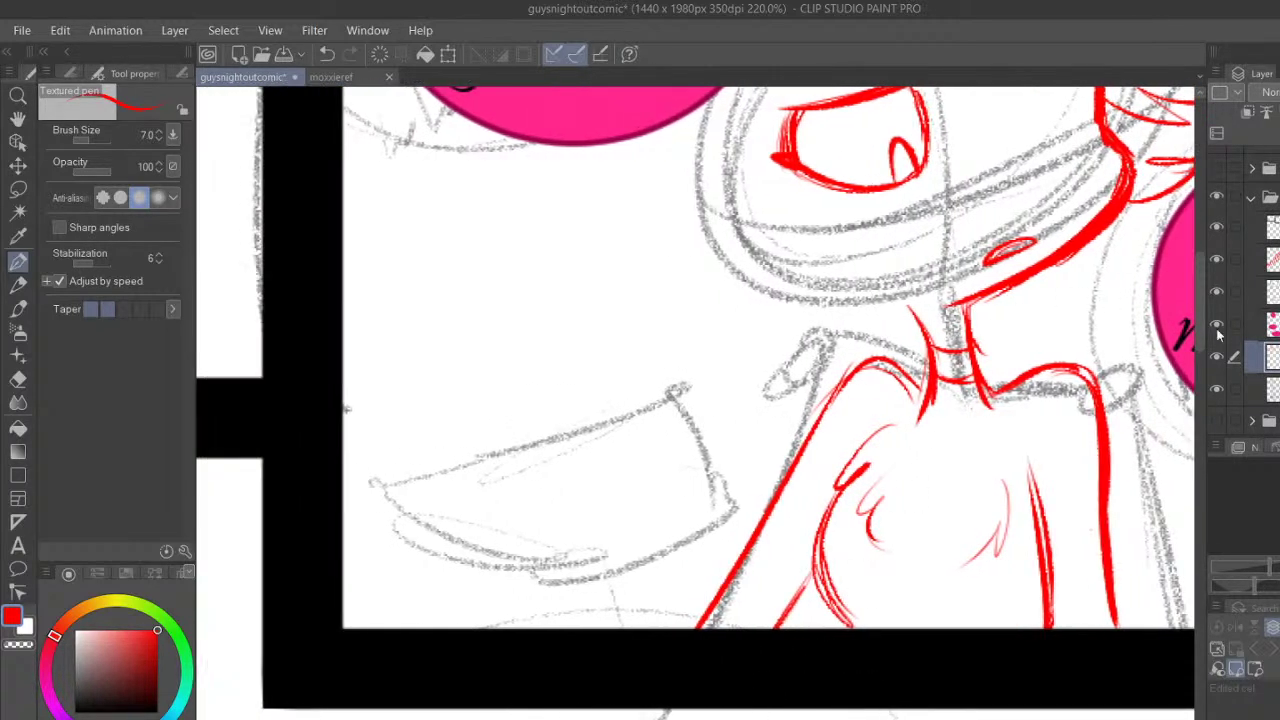
pyautogui.scroll(6, 1200, 270)
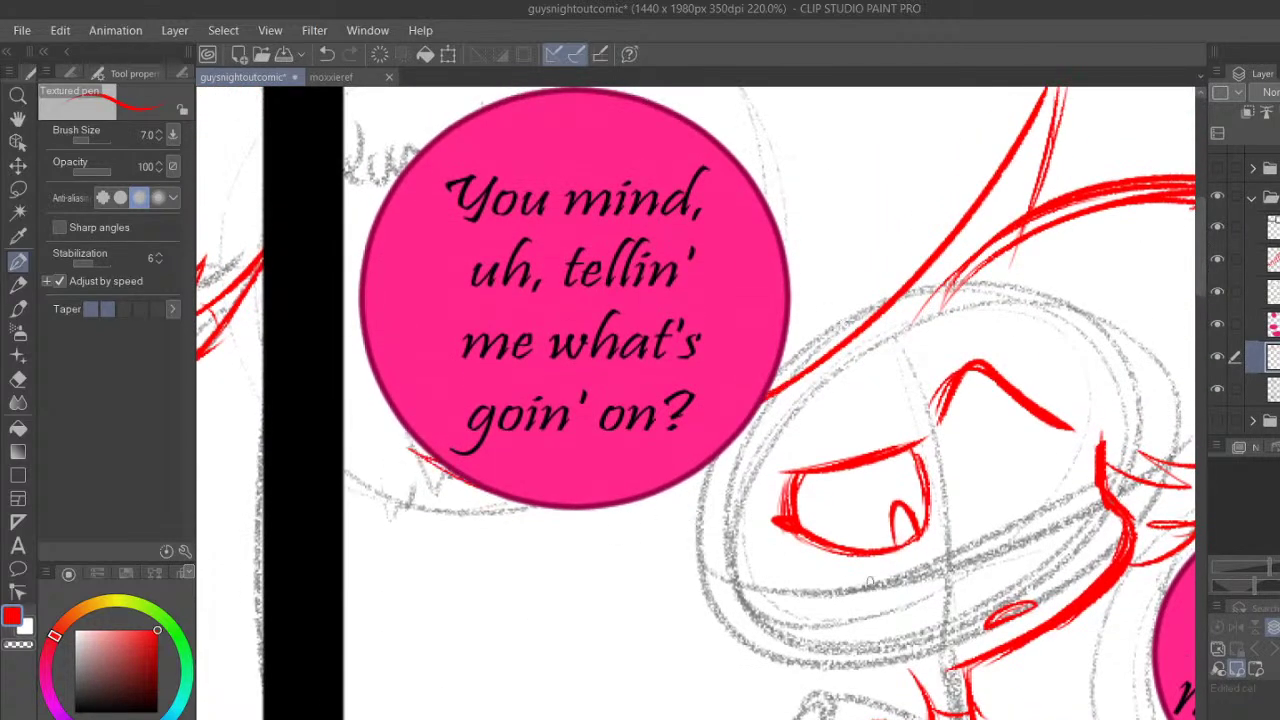
pyautogui.moveTo(915, 676)
pyautogui.mouseDown()
pyautogui.moveTo(476, 594)
pyautogui.moveTo(490, 240)
pyautogui.mouseUp()
pyautogui.click(327, 54)
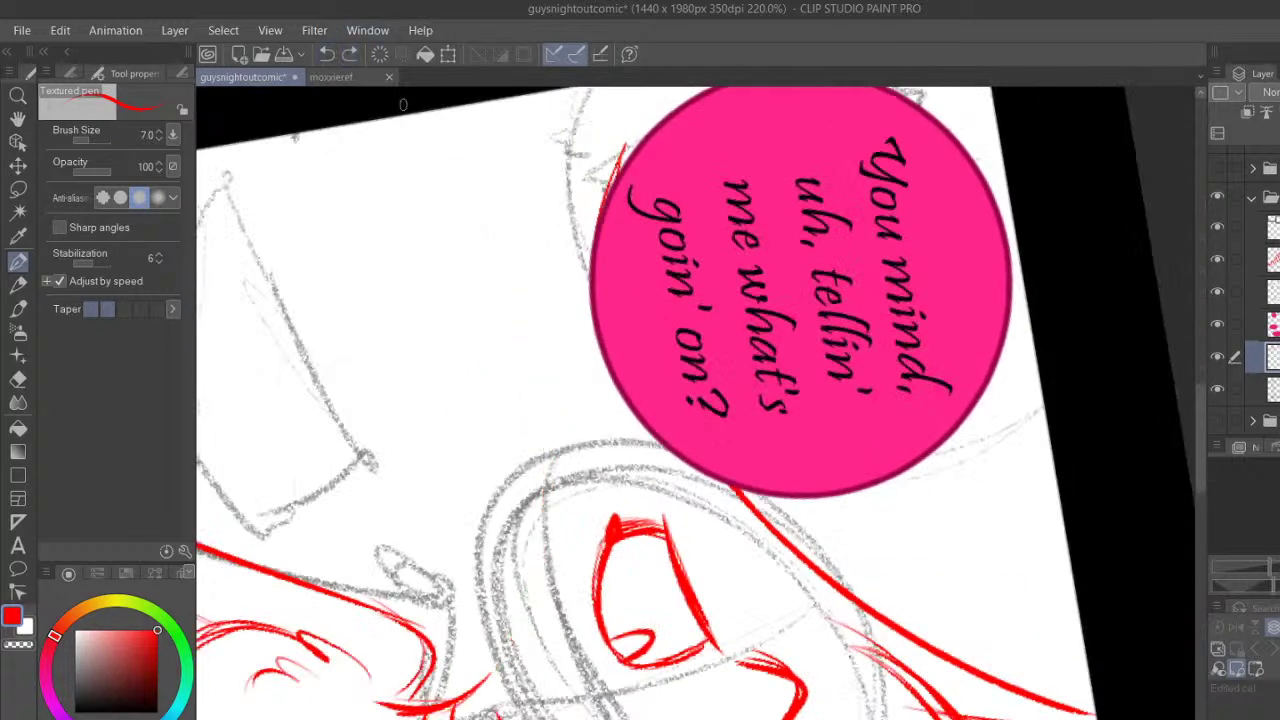
pyautogui.moveTo(468, 698)
pyautogui.mouseDown()
pyautogui.moveTo(524, 492)
pyautogui.moveTo(528, 290)
pyautogui.moveTo(549, 333)
pyautogui.moveTo(546, 236)
pyautogui.mouseUp()
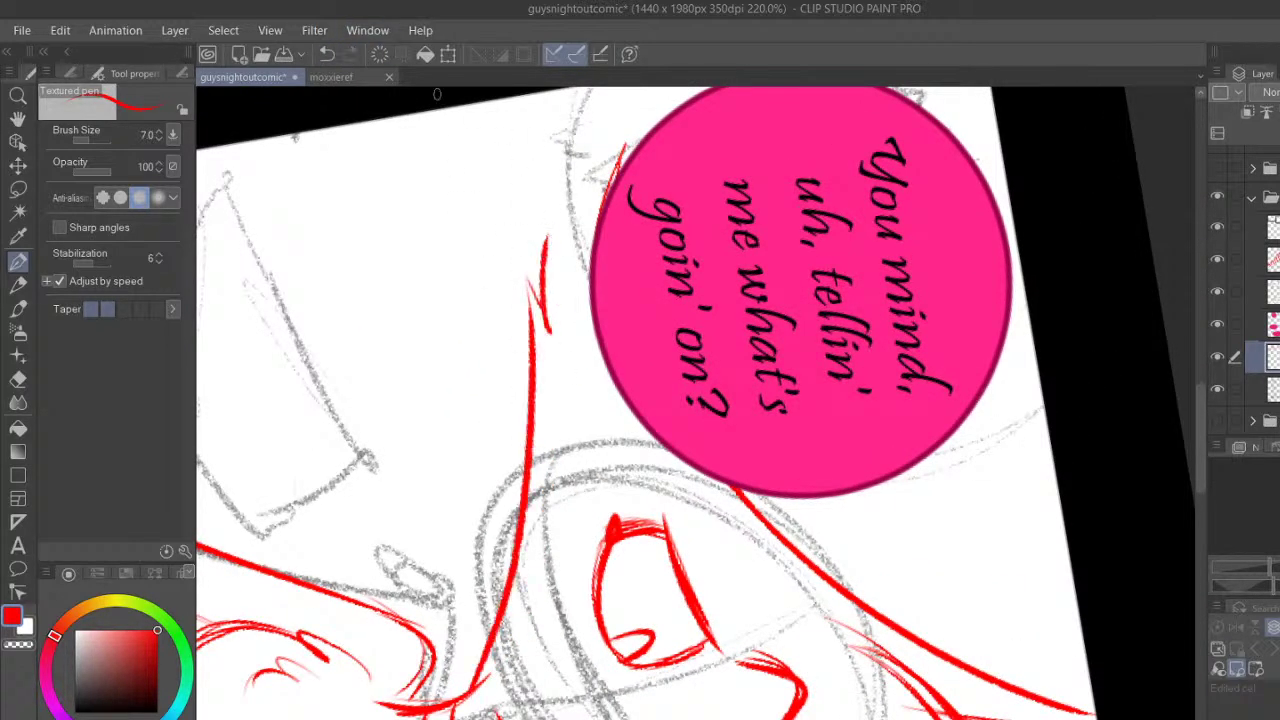
pyautogui.hotkey('ctrl', 'z')
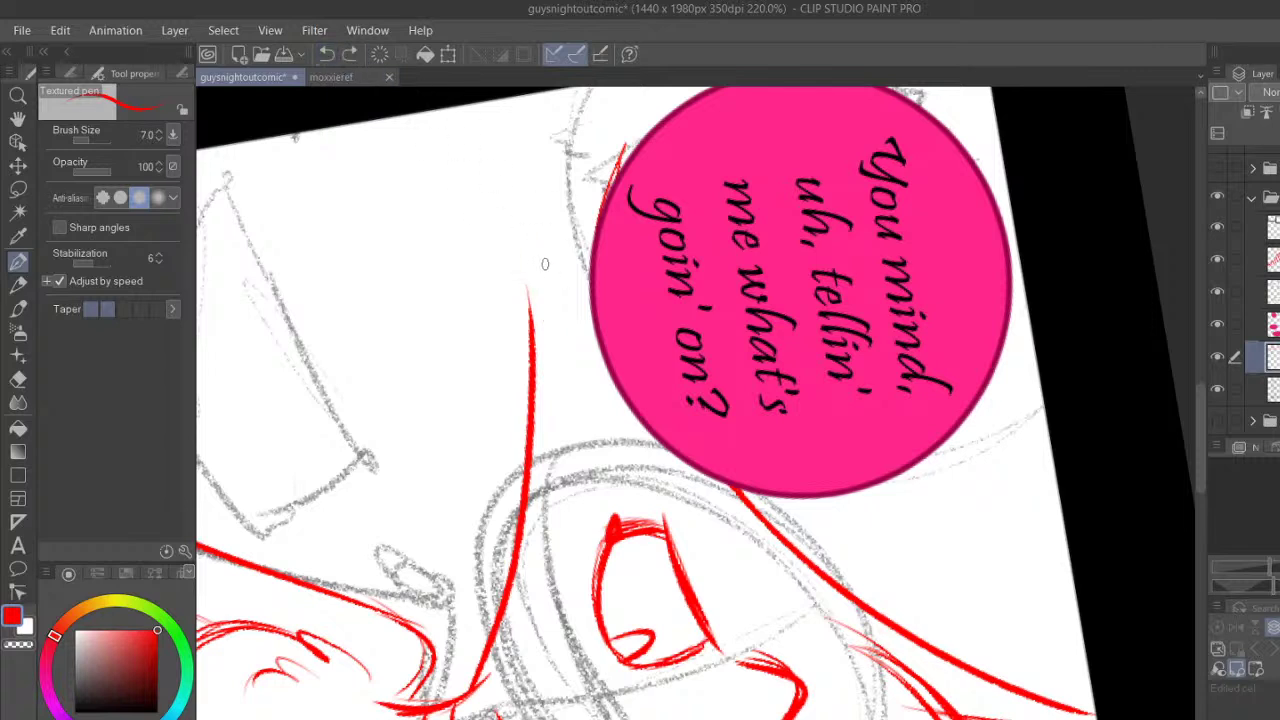
pyautogui.moveTo(532, 282)
pyautogui.mouseDown()
pyautogui.moveTo(555, 322)
pyautogui.moveTo(522, 236)
pyautogui.moveTo(594, 248)
pyautogui.moveTo(506, 218)
pyautogui.moveTo(531, 350)
pyautogui.mouseUp()
# Finish the long curve with a forked, pointed end joining the large speech bubble, and return the canvas to upright
pyautogui.click(18, 379)
pyautogui.moveTo(506, 228)
pyautogui.mouseDown()
pyautogui.moveTo(552, 302)
pyautogui.moveTo(583, 275)
pyautogui.mouseUp()
pyautogui.click(18, 261)
pyautogui.hotkey('ctrl', '@')
pyautogui.moveTo(473, 520); pyautogui.dragTo(654, 663)
pyautogui.moveTo(567, 673)
pyautogui.mouseDown()
pyautogui.moveTo(633, 646)
pyautogui.moveTo(615, 718)
pyautogui.mouseUp()
pyautogui.moveTo(643, 718)
pyautogui.mouseDown()
pyautogui.moveTo(671, 684)
pyautogui.moveTo(674, 718)
pyautogui.mouseUp()
pyautogui.moveTo(717, 652); pyautogui.dragTo(692, 718)
pyautogui.moveTo(726, 626); pyautogui.dragTo(693, 712)
pyautogui.moveTo(693, 712); pyautogui.dragTo(783, 566)
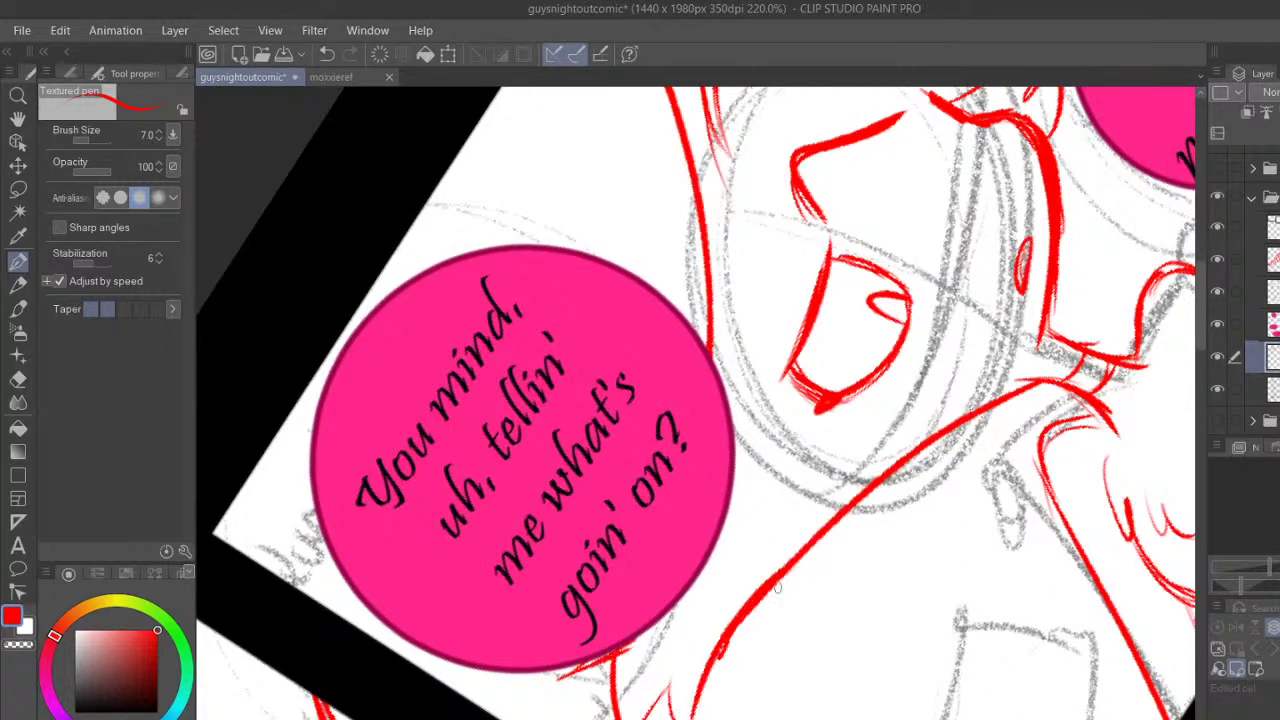
pyautogui.hotkey('ctrl', '@')
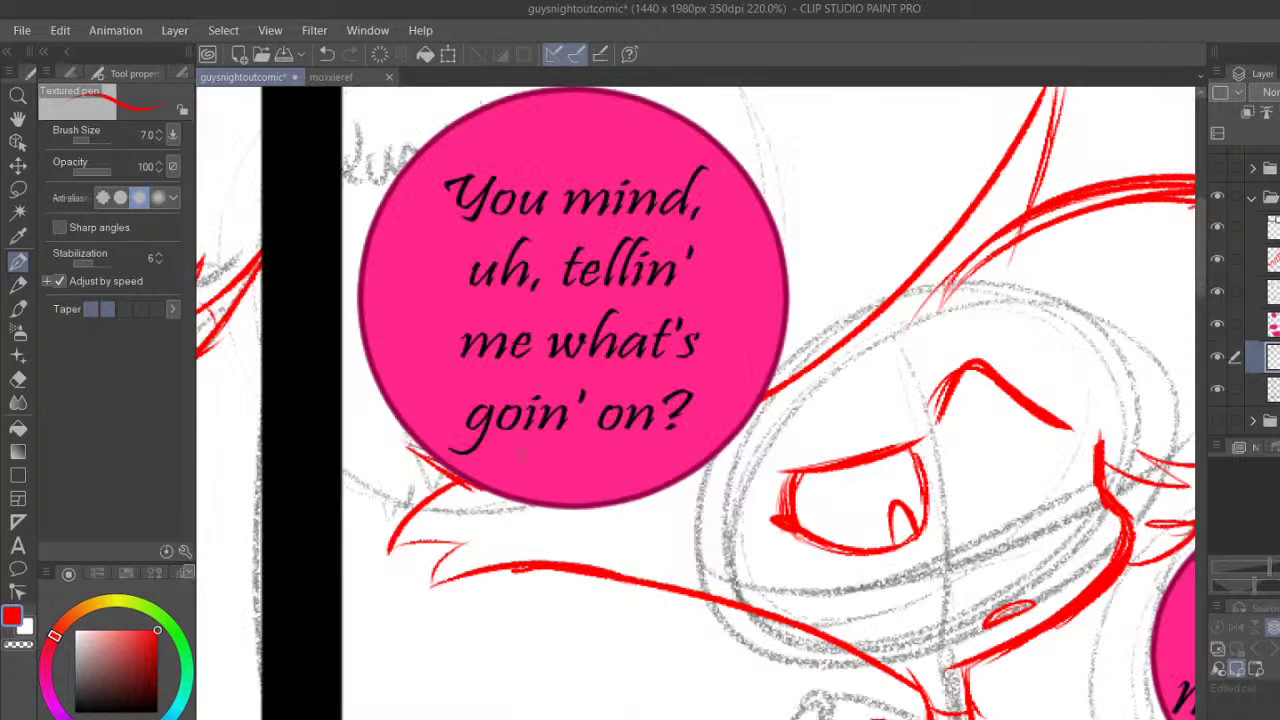
# Draw the second eye's oval outline, pupil and outer corner beneath the peaked brow
pyautogui.moveTo(1200, 280); pyautogui.dragTo(1201, 294)
pyautogui.hscroll(5, 696, 400)
pyautogui.moveTo(678, 394); pyautogui.dragTo(730, 314)
pyautogui.moveTo(682, 358)
pyautogui.mouseDown()
pyautogui.moveTo(759, 350)
pyautogui.moveTo(679, 389)
pyautogui.moveTo(717, 414)
pyautogui.moveTo(674, 398)
pyautogui.moveTo(783, 363)
pyautogui.mouseUp()
pyautogui.moveTo(740, 309); pyautogui.dragTo(777, 373)
pyautogui.moveTo(754, 335)
pyautogui.mouseDown()
pyautogui.moveTo(780, 373)
pyautogui.moveTo(764, 396)
pyautogui.mouseUp()
# Add short dashed lines beneath both eyes
pyautogui.moveTo(520, 454); pyautogui.dragTo(592, 470)
pyautogui.moveTo(604, 466); pyautogui.dragTo(622, 462)
pyautogui.moveTo(738, 434); pyautogui.dragTo(792, 380)
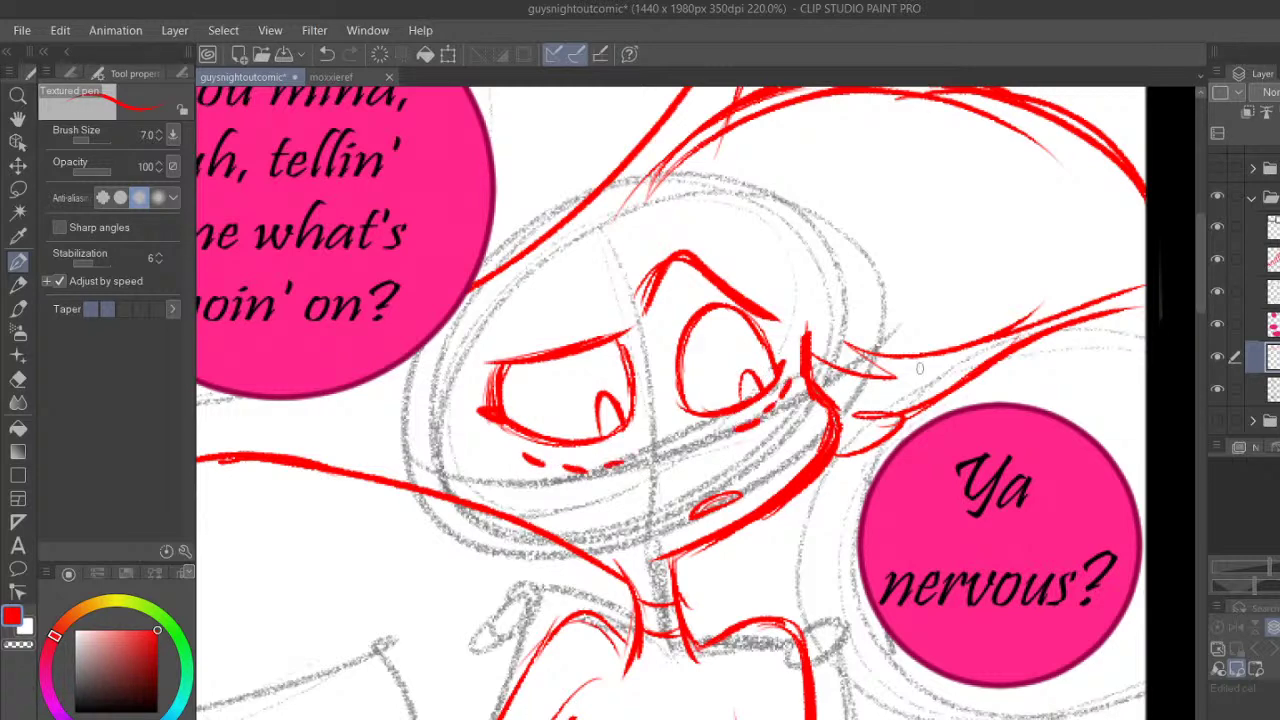
# Draw a slanted outline with rounded corners over the rough shape in the panel's lower corner beside the figure
pyautogui.moveTo(1198, 318); pyautogui.dragTo(1198, 346)
pyautogui.moveTo(870, 718); pyautogui.dragTo(822, 718)
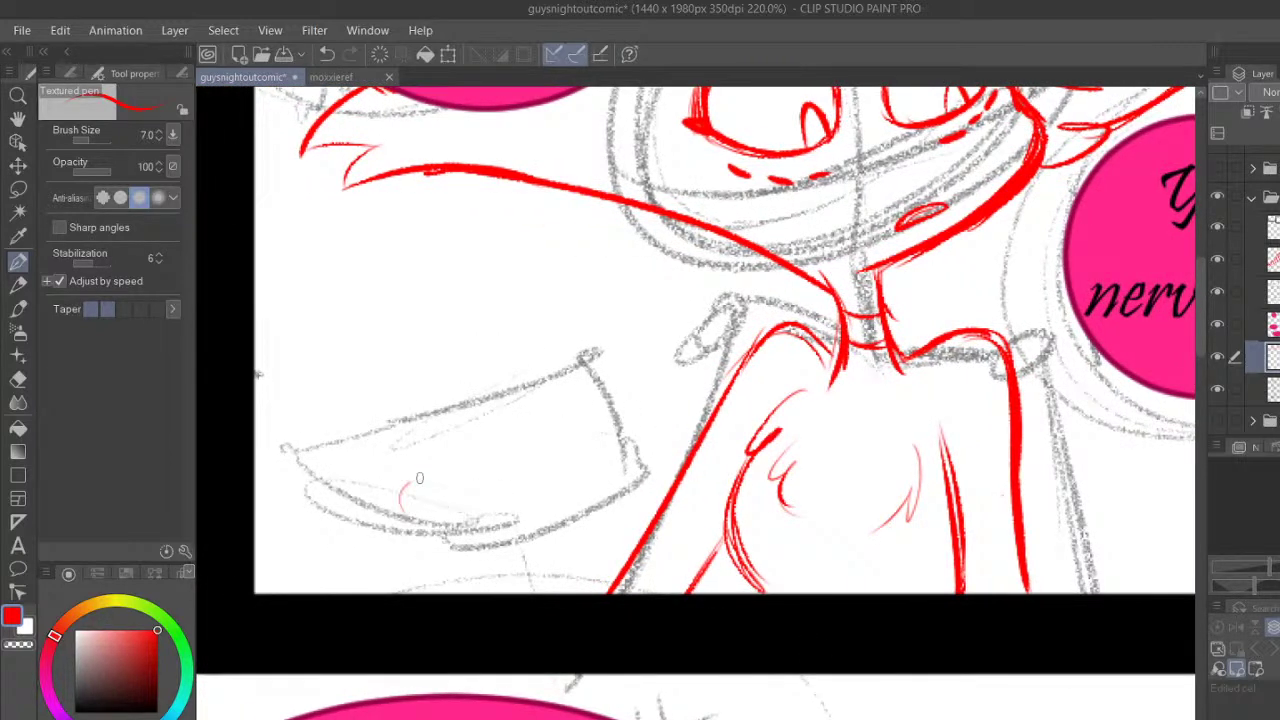
pyautogui.moveTo(399, 496)
pyautogui.mouseDown()
pyautogui.moveTo(552, 430)
pyautogui.moveTo(501, 445)
pyautogui.moveTo(529, 435)
pyautogui.moveTo(596, 436)
pyautogui.mouseUp()
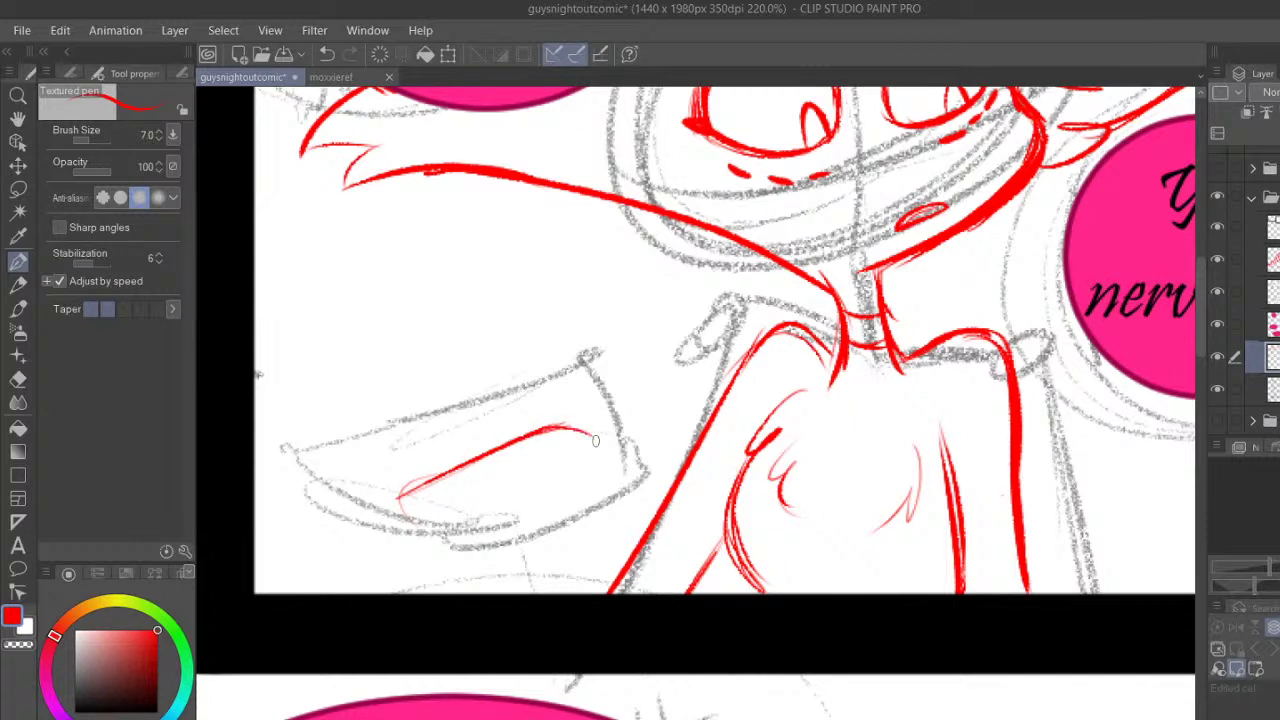
pyautogui.moveTo(398, 499)
pyautogui.mouseDown()
pyautogui.moveTo(450, 560)
pyautogui.moveTo(508, 568)
pyautogui.moveTo(596, 488)
pyautogui.mouseUp()
pyautogui.moveTo(502, 578); pyautogui.dragTo(600, 480)
# Round off the slanted shape's side and draw two thick lines from it down to the panel's lower edge
pyautogui.moveTo(594, 434); pyautogui.dragTo(590, 593)
pyautogui.moveTo(541, 549); pyautogui.dragTo(529, 607)
pyautogui.moveTo(596, 490); pyautogui.dragTo(587, 596)
pyautogui.moveTo(595, 496); pyautogui.dragTo(591, 596)
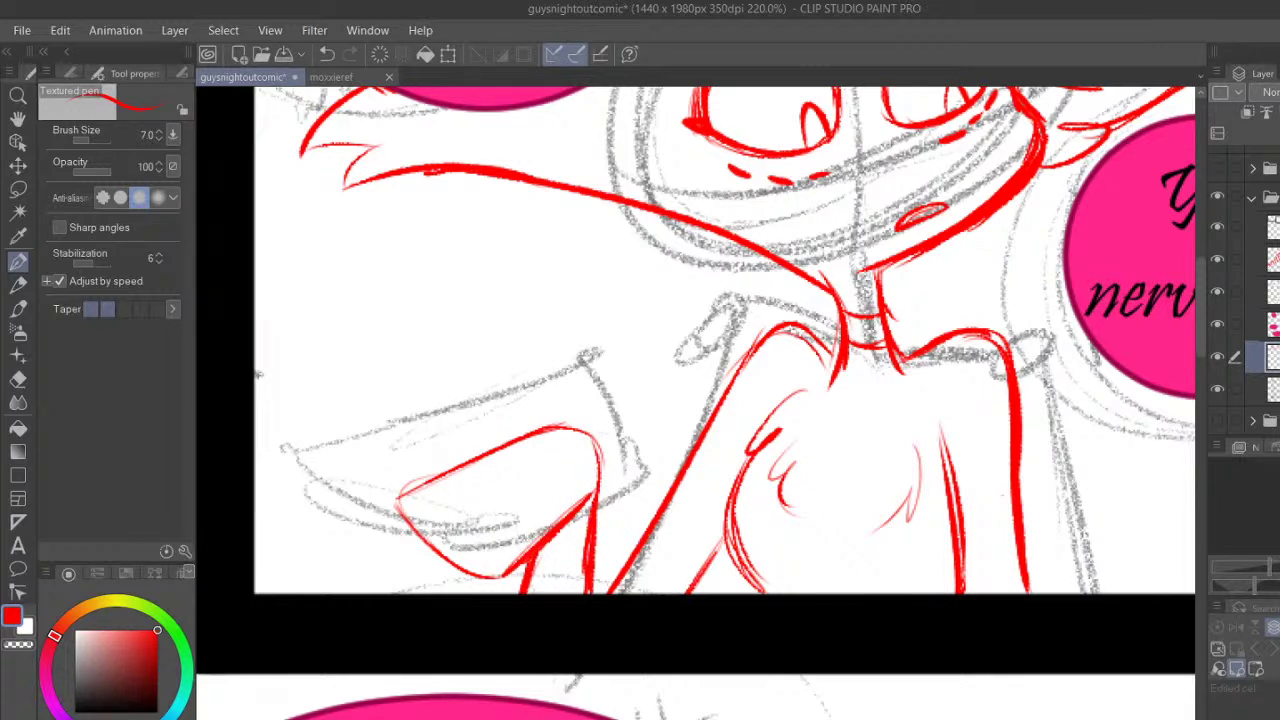
# Draw a curved, pointed thumb along the upper edge of the slanted hand shape
pyautogui.hotkey('shift', 'space')
pyautogui.moveTo(1201, 504); pyautogui.dragTo(1198, 483)
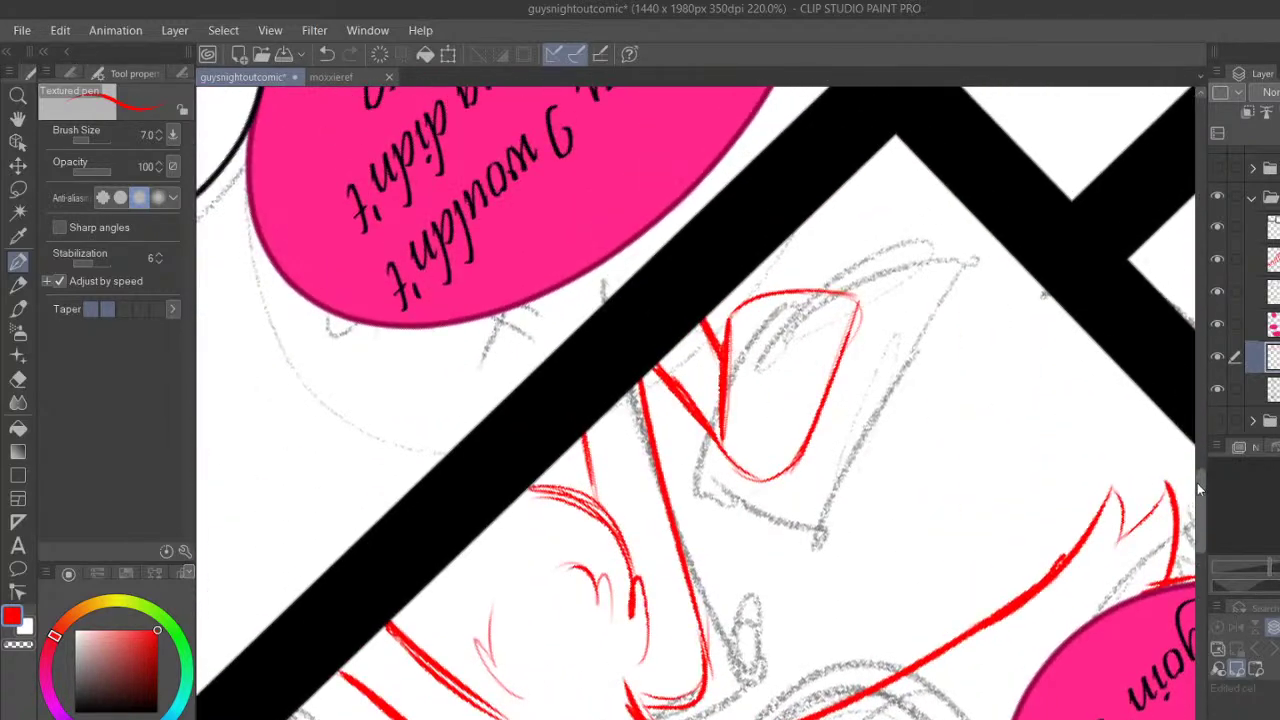
pyautogui.moveTo(690, 718); pyautogui.dragTo(708, 718)
pyautogui.moveTo(579, 422)
pyautogui.mouseDown()
pyautogui.moveTo(648, 479)
pyautogui.moveTo(702, 440)
pyautogui.moveTo(738, 370)
pyautogui.moveTo(805, 316)
pyautogui.moveTo(772, 336)
pyautogui.moveTo(680, 468)
pyautogui.mouseUp()
pyautogui.moveTo(735, 326); pyautogui.dragTo(794, 218)
pyautogui.hotkey('ctrl', '@')
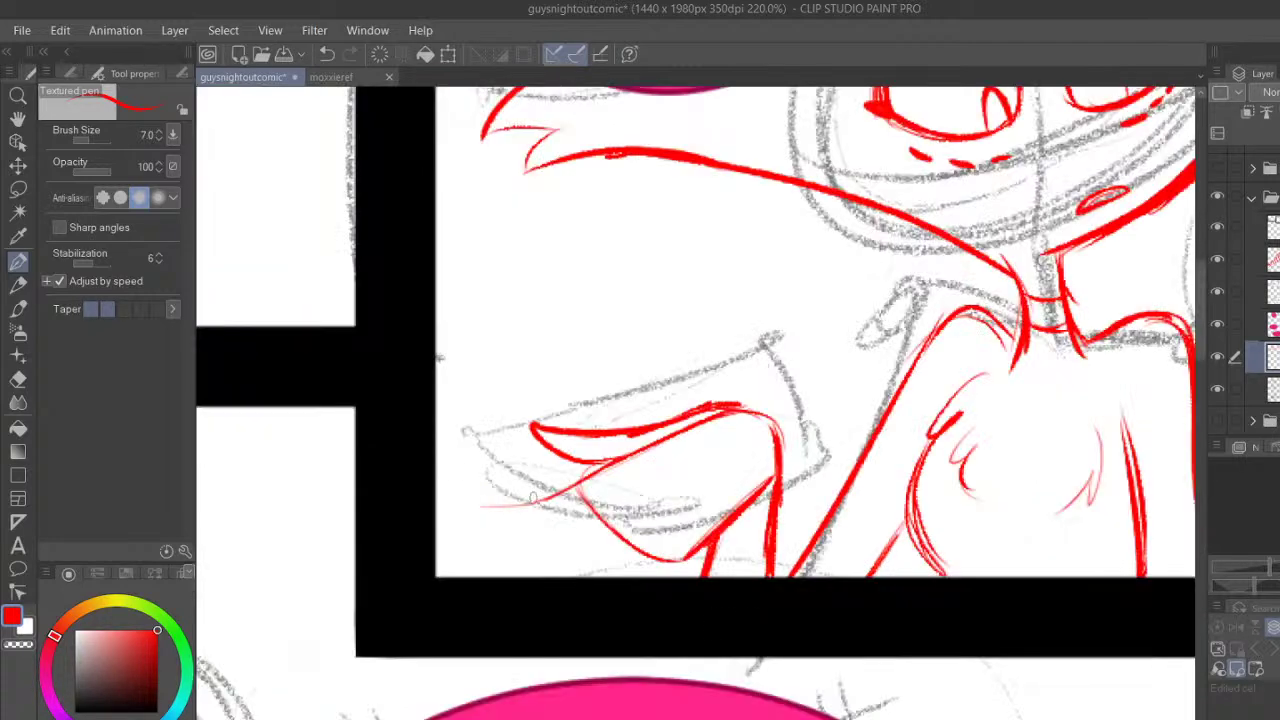
# Draw the bent fingers as layered angular lines running from the hand to the panel's side edge
pyautogui.moveTo(434, 472)
pyautogui.mouseDown()
pyautogui.moveTo(522, 512)
pyautogui.moveTo(655, 447)
pyautogui.mouseUp()
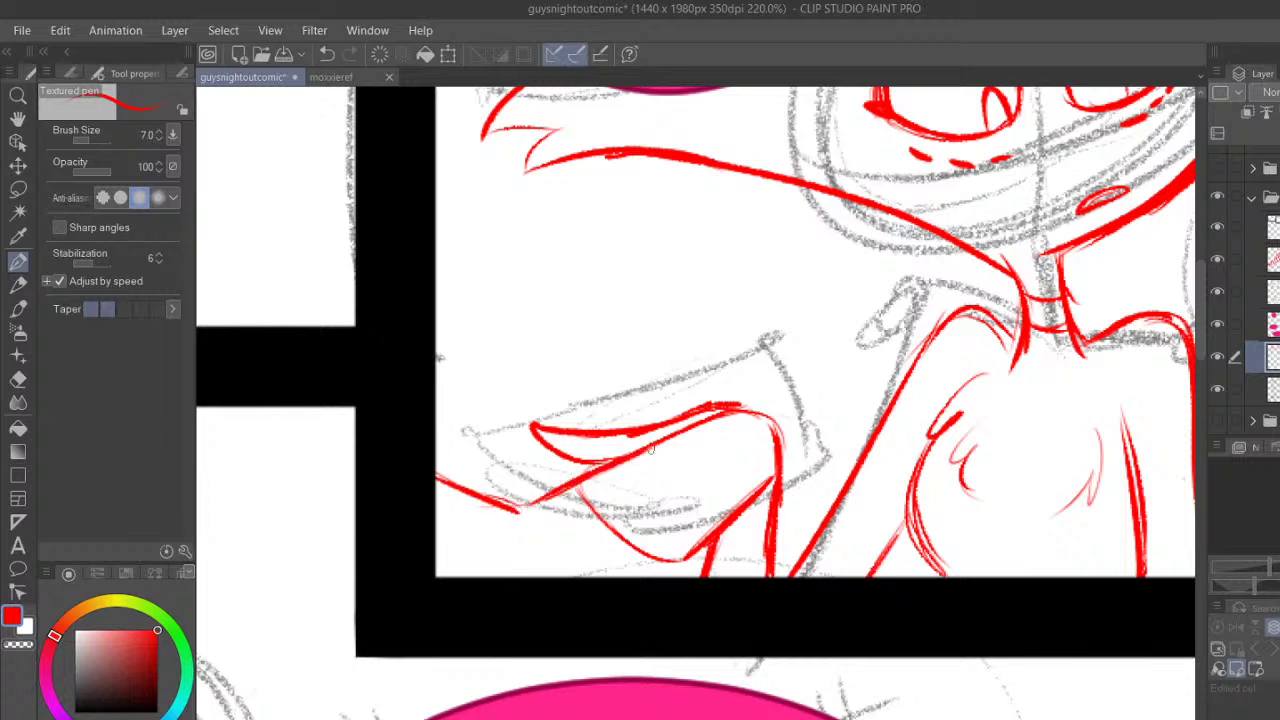
pyautogui.moveTo(460, 480)
pyautogui.mouseDown()
pyautogui.moveTo(535, 507)
pyautogui.moveTo(690, 433)
pyautogui.mouseUp()
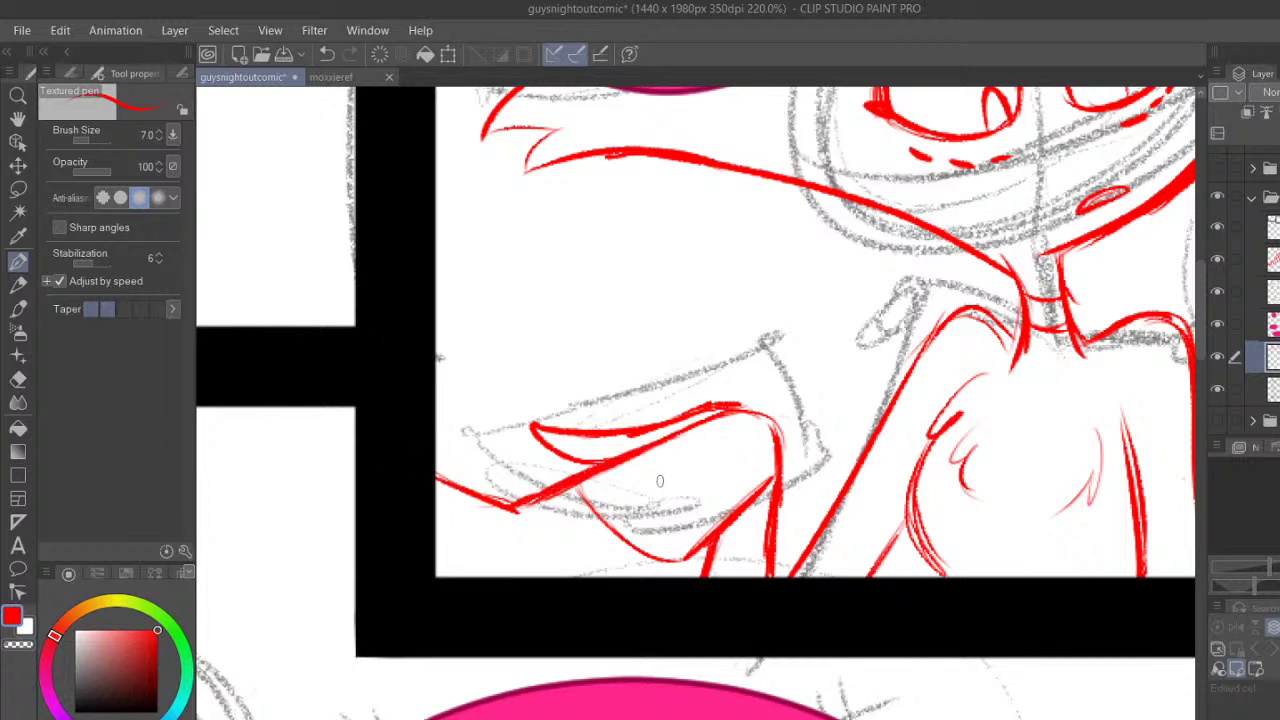
pyautogui.moveTo(649, 476)
pyautogui.mouseDown()
pyautogui.moveTo(532, 534)
pyautogui.moveTo(436, 517)
pyautogui.moveTo(528, 530)
pyautogui.moveTo(656, 468)
pyautogui.mouseUp()
pyautogui.moveTo(603, 532)
pyautogui.mouseDown()
pyautogui.moveTo(537, 571)
pyautogui.moveTo(442, 576)
pyautogui.moveTo(542, 570)
pyautogui.mouseUp()
pyautogui.moveTo(414, 541); pyautogui.dragTo(480, 563)
pyautogui.moveTo(702, 544)
pyautogui.mouseDown()
pyautogui.moveTo(597, 596)
pyautogui.moveTo(648, 563)
pyautogui.mouseUp()
pyautogui.moveTo(546, 570); pyautogui.dragTo(634, 524)
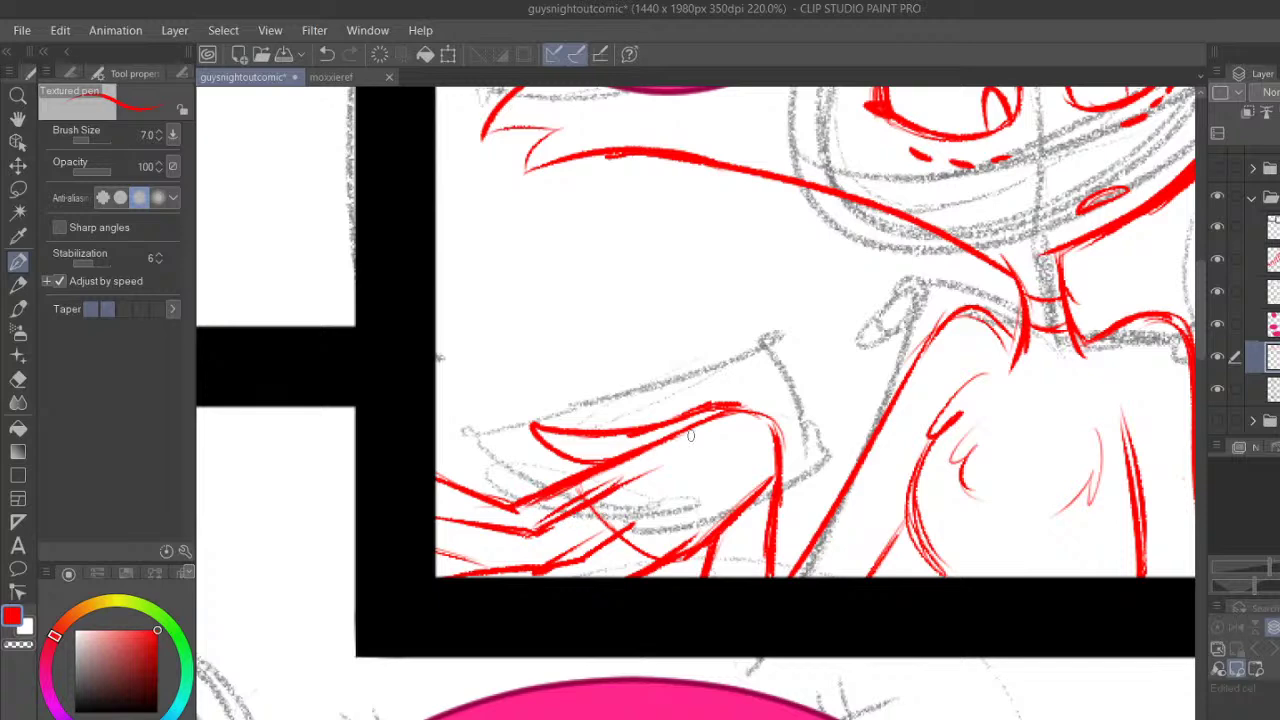
# Review the line art between the two speech bubbles and the rough sketch in the large bottom panel
pyautogui.scroll(-3, 745, 403)
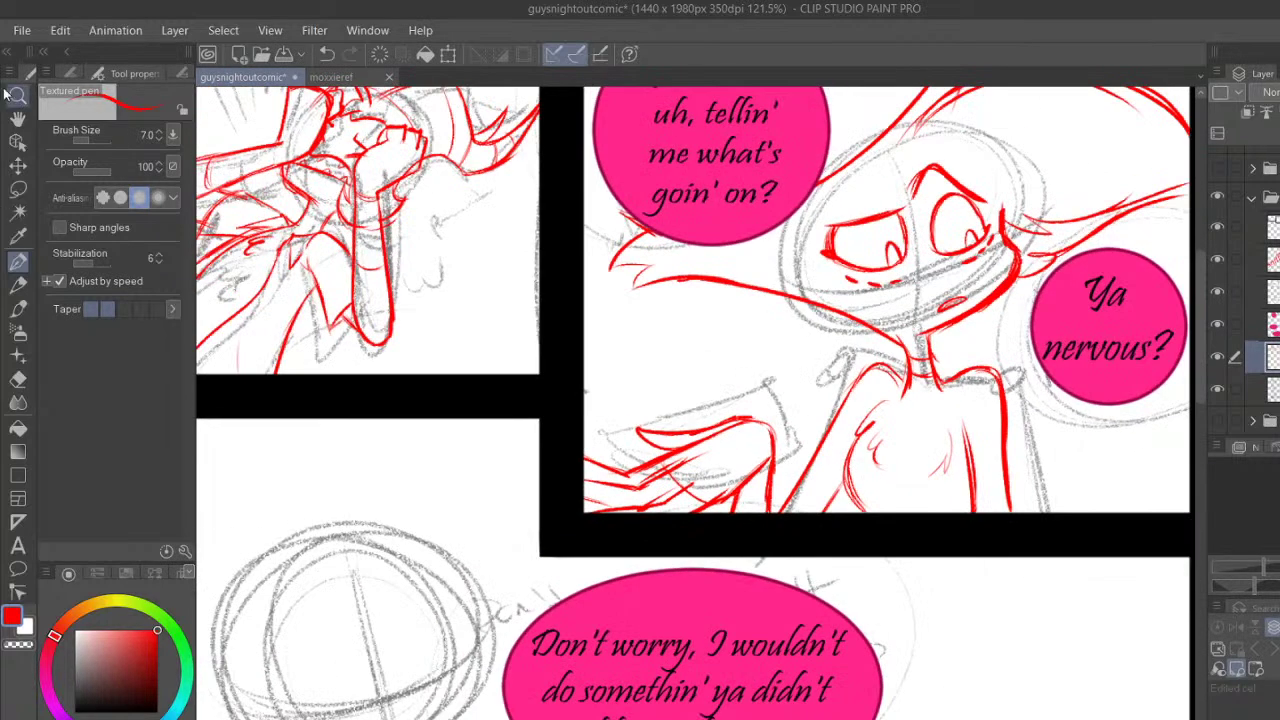
pyautogui.click(17, 118)
pyautogui.moveTo(702, 314); pyautogui.dragTo(425, 401)
pyautogui.scroll(2, 443, 435)
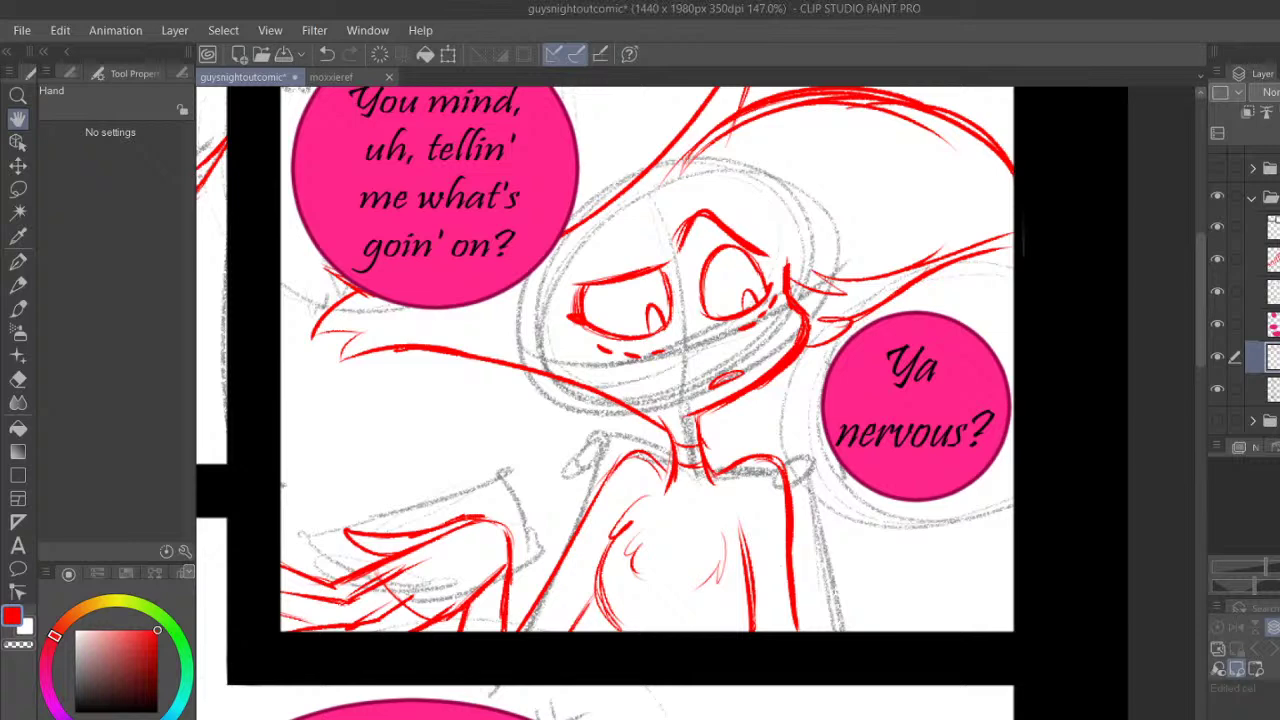
pyautogui.moveTo(321, 410); pyautogui.dragTo(398, 654)
pyautogui.click(9, 263)
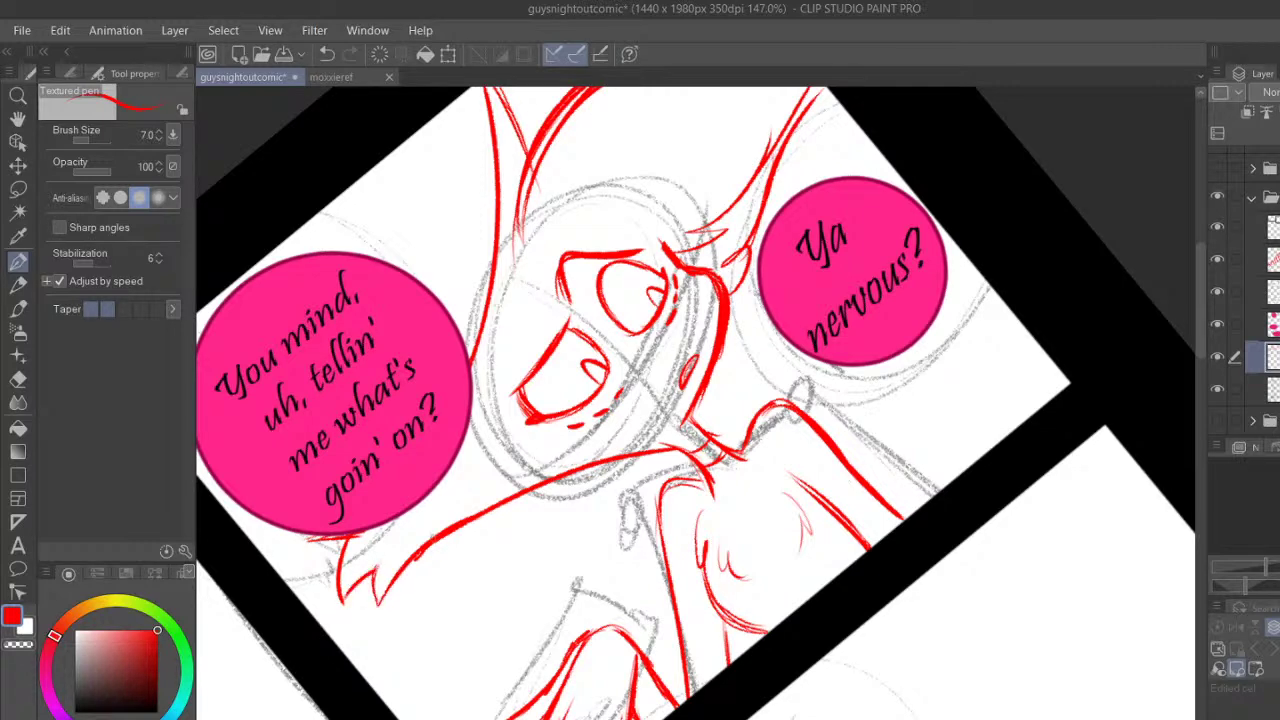
pyautogui.click(560, 717)
pyautogui.click(500, 717)
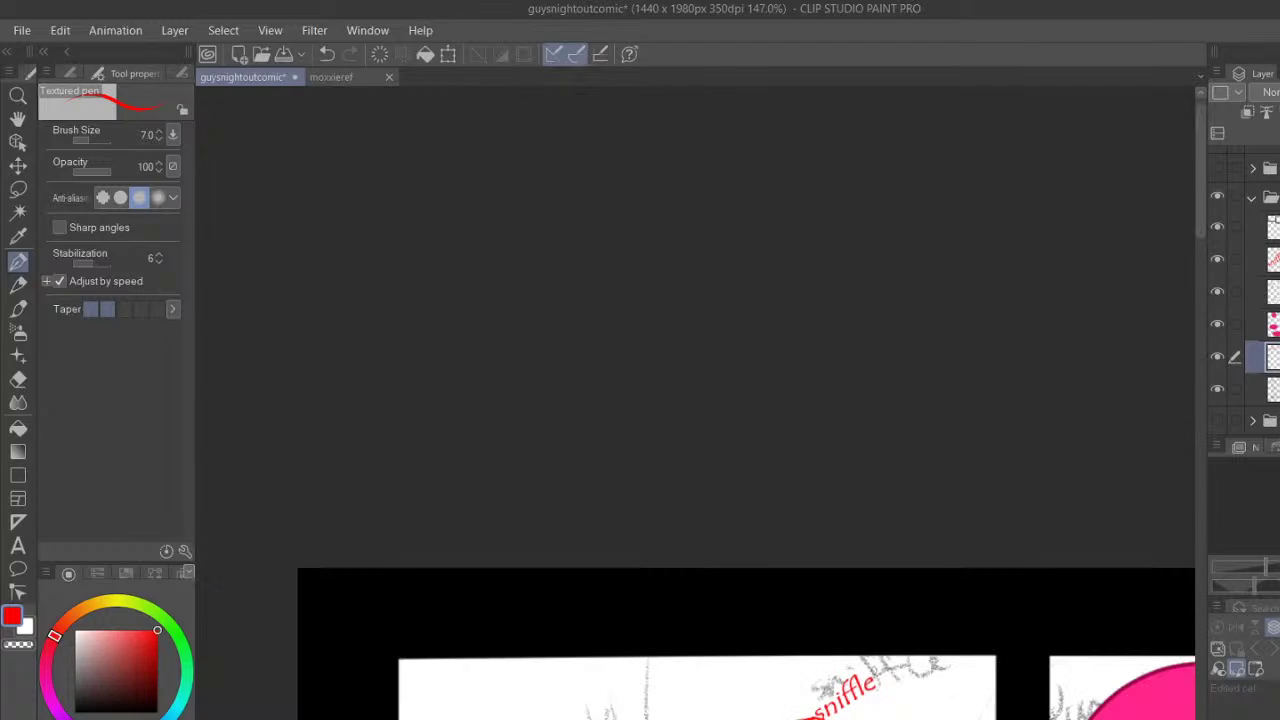
pyautogui.moveTo(1197, 214)
pyautogui.mouseDown()
pyautogui.moveTo(1220, 560)
pyautogui.moveTo(1258, 566)
pyautogui.mouseUp()
pyautogui.moveTo(640, 717); pyautogui.dragTo(690, 717)
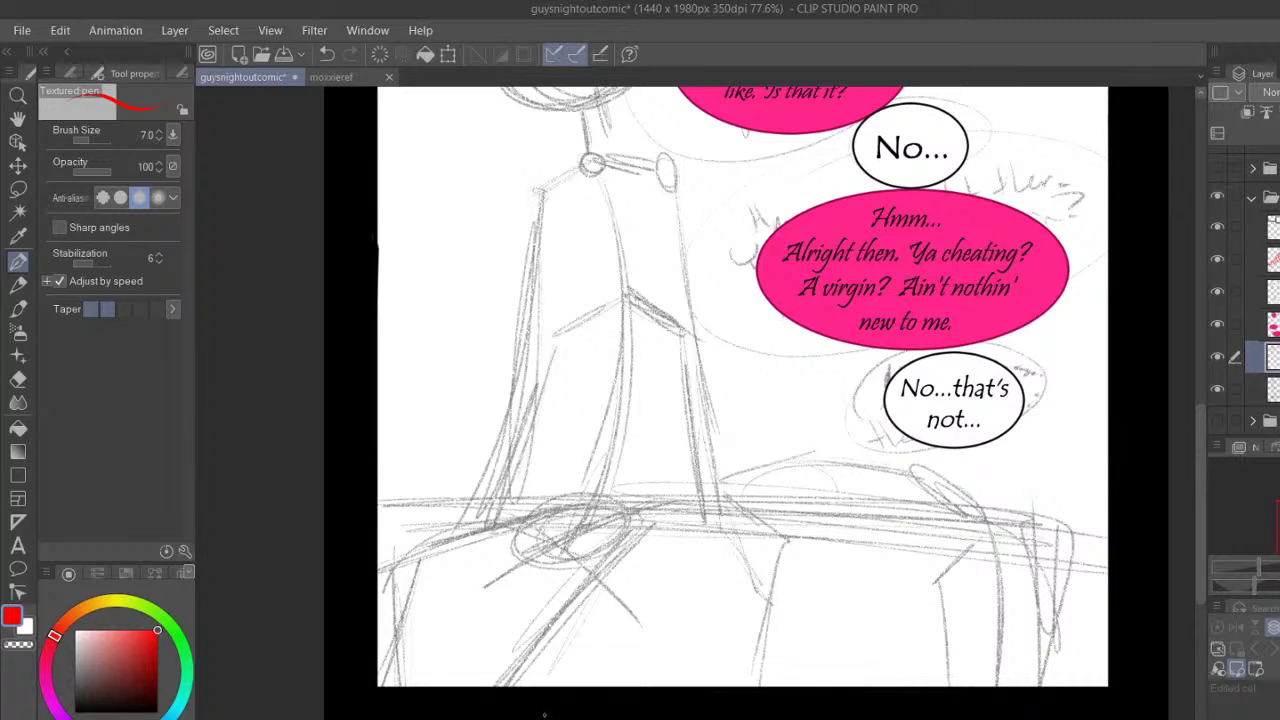
pyautogui.moveTo(1254, 586); pyautogui.dragTo(1248, 586)
pyautogui.moveTo(500, 602); pyautogui.dragTo(1116, 383)
pyautogui.moveTo(444, 632); pyautogui.dragTo(1136, 392)
pyautogui.moveTo(520, 600); pyautogui.dragTo(1136, 390)
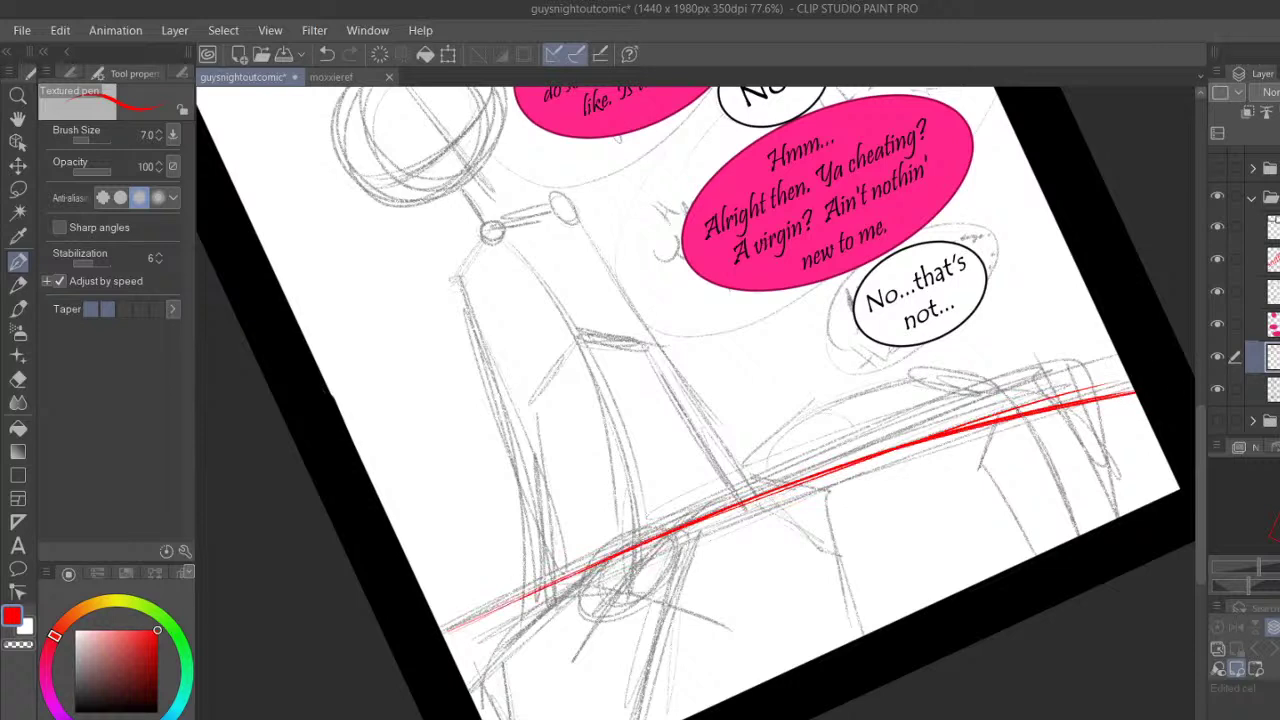
pyautogui.click(327, 56)
pyautogui.click(327, 56)
pyautogui.click(327, 56)
# Draw two long, gently arched lines across the full width of the bottom panel along the rough horizontal edge
pyautogui.moveTo(447, 642); pyautogui.dragTo(681, 520)
pyautogui.moveTo(590, 565); pyautogui.dragTo(1114, 358)
pyautogui.moveTo(442, 637)
pyautogui.mouseDown()
pyautogui.moveTo(1120, 370)
pyautogui.moveTo(1118, 354)
pyautogui.mouseUp()
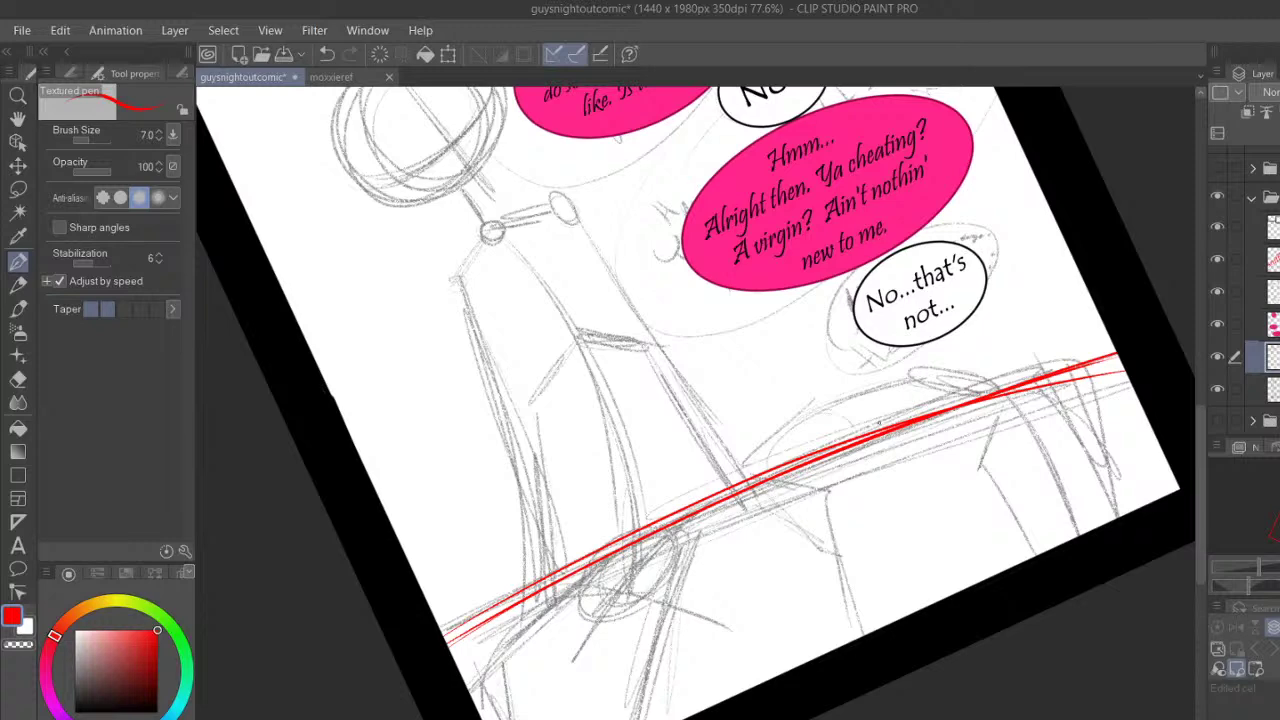
pyautogui.hotkey('ctrl', '@')
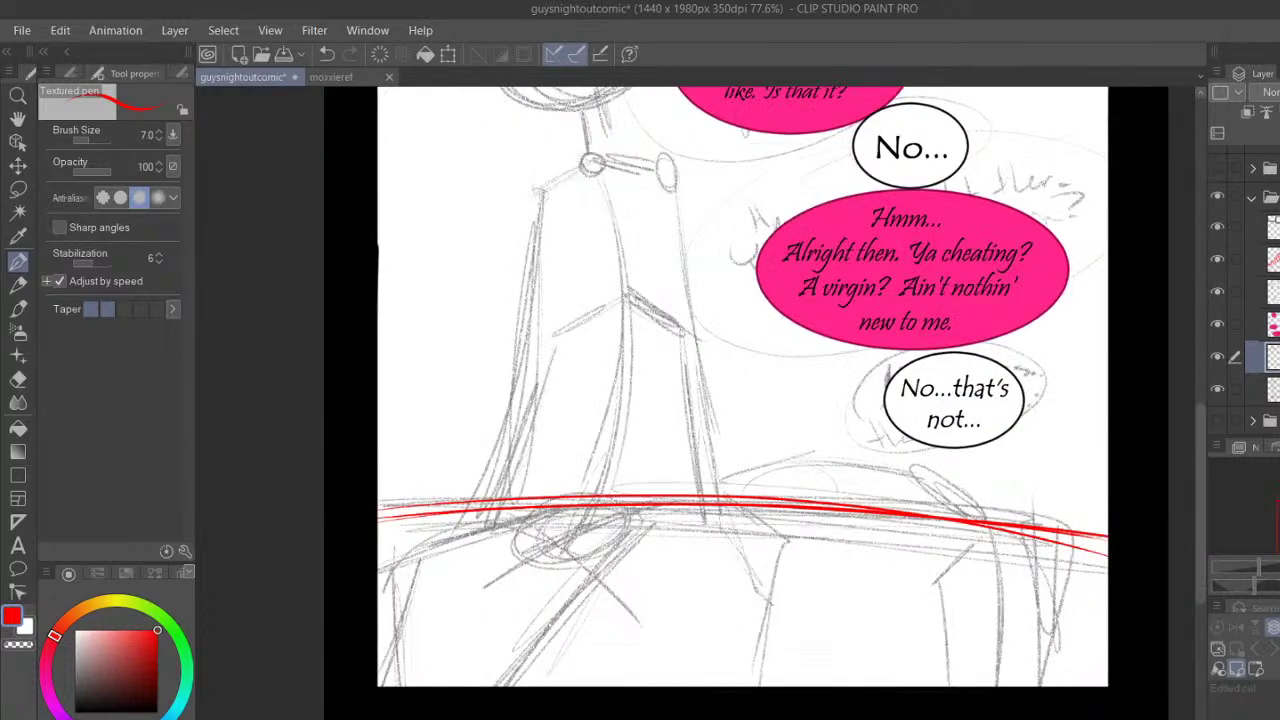
# Draw one rounded side of the form beneath the "No...that's not..." bubble, with two curved lines down to the panel's lower edge
pyautogui.hscroll(2, 741, 387)
pyautogui.moveTo(1204, 441)
pyautogui.mouseDown()
pyautogui.moveTo(1200, 330)
pyautogui.moveTo(1211, 450)
pyautogui.mouseUp()
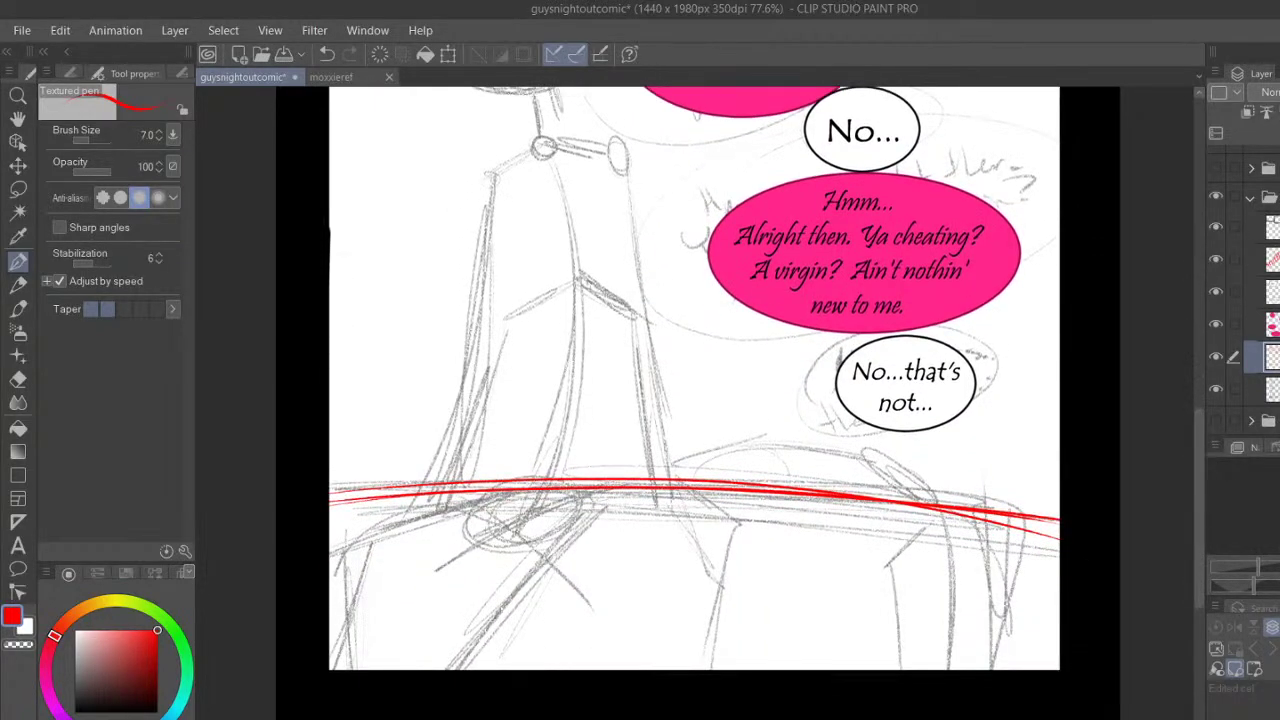
pyautogui.hscroll(3, 695, 400)
pyautogui.moveTo(1258, 567); pyautogui.dragTo(1262, 567)
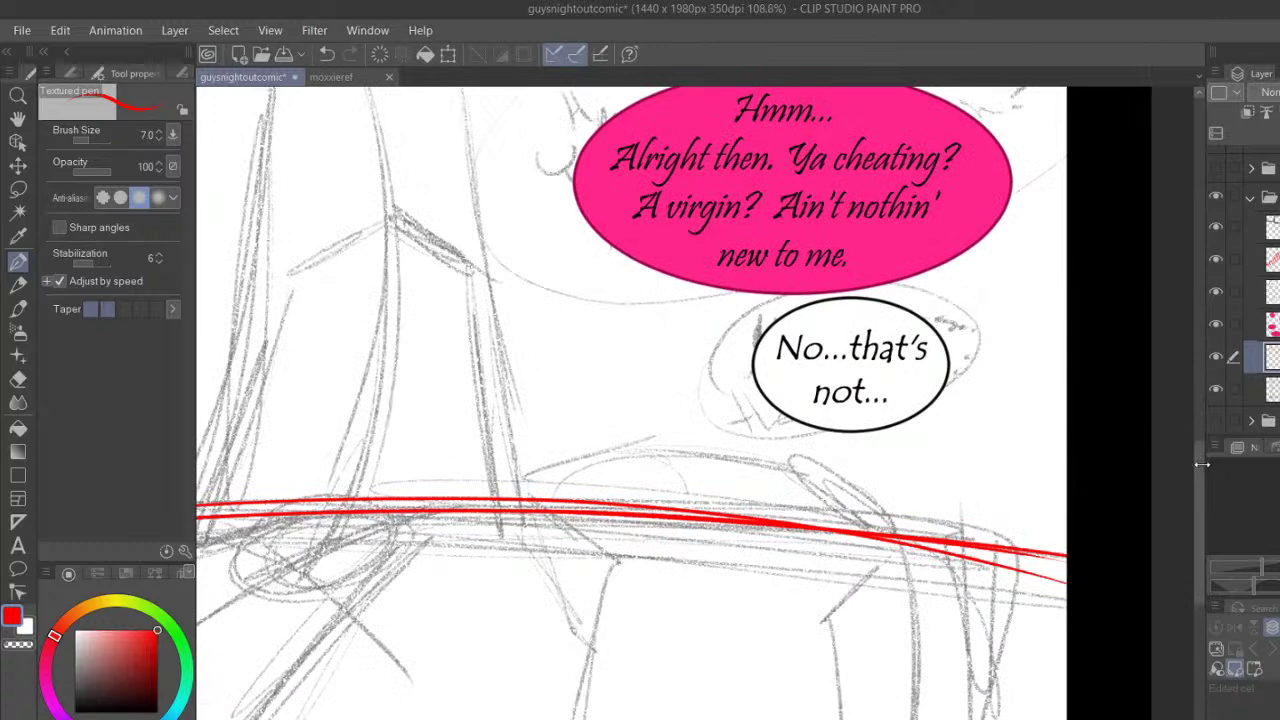
pyautogui.scroll(-2, 1203, 464)
pyautogui.moveTo(622, 389)
pyautogui.mouseDown()
pyautogui.moveTo(578, 396)
pyautogui.moveTo(572, 518)
pyautogui.moveTo(526, 448)
pyautogui.mouseUp()
pyautogui.moveTo(680, 390)
pyautogui.mouseDown()
pyautogui.moveTo(538, 458)
pyautogui.moveTo(575, 518)
pyautogui.moveTo(545, 670)
pyautogui.mouseUp()
pyautogui.moveTo(582, 522); pyautogui.dragTo(542, 716)
pyautogui.moveTo(548, 488)
pyautogui.mouseDown()
pyautogui.moveTo(584, 528)
pyautogui.moveTo(562, 522)
pyautogui.moveTo(540, 716)
pyautogui.mouseUp()
pyautogui.moveTo(631, 492)
pyautogui.mouseDown()
pyautogui.moveTo(624, 478)
pyautogui.moveTo(650, 500)
pyautogui.moveTo(596, 578)
pyautogui.moveTo(574, 714)
pyautogui.mouseUp()
pyautogui.moveTo(643, 473)
pyautogui.mouseDown()
pyautogui.moveTo(644, 508)
pyautogui.moveTo(660, 469)
pyautogui.moveTo(692, 466)
pyautogui.mouseUp()
# Complete the rounded form with its upper contour and the opposite side curling inward below the arched lines
pyautogui.moveTo(674, 399); pyautogui.dragTo(748, 399)
pyautogui.moveTo(670, 398)
pyautogui.mouseDown()
pyautogui.moveTo(822, 400)
pyautogui.moveTo(864, 440)
pyautogui.mouseUp()
pyautogui.moveTo(808, 399); pyautogui.dragTo(877, 480)
pyautogui.moveTo(867, 446); pyautogui.dragTo(820, 525)
pyautogui.moveTo(866, 476); pyautogui.dragTo(812, 530)
pyautogui.moveTo(868, 433); pyautogui.dragTo(814, 530)
pyautogui.moveTo(864, 486); pyautogui.dragTo(797, 534)
# Draw the second pair of curved lines from the rounded form down toward the panel's lower edge, with an angular inner corner
pyautogui.moveTo(852, 489)
pyautogui.mouseDown()
pyautogui.moveTo(798, 534)
pyautogui.moveTo(822, 588)
pyautogui.mouseUp()
pyautogui.moveTo(806, 536)
pyautogui.mouseDown()
pyautogui.moveTo(880, 714)
pyautogui.moveTo(868, 694)
pyautogui.moveTo(868, 719)
pyautogui.mouseUp()
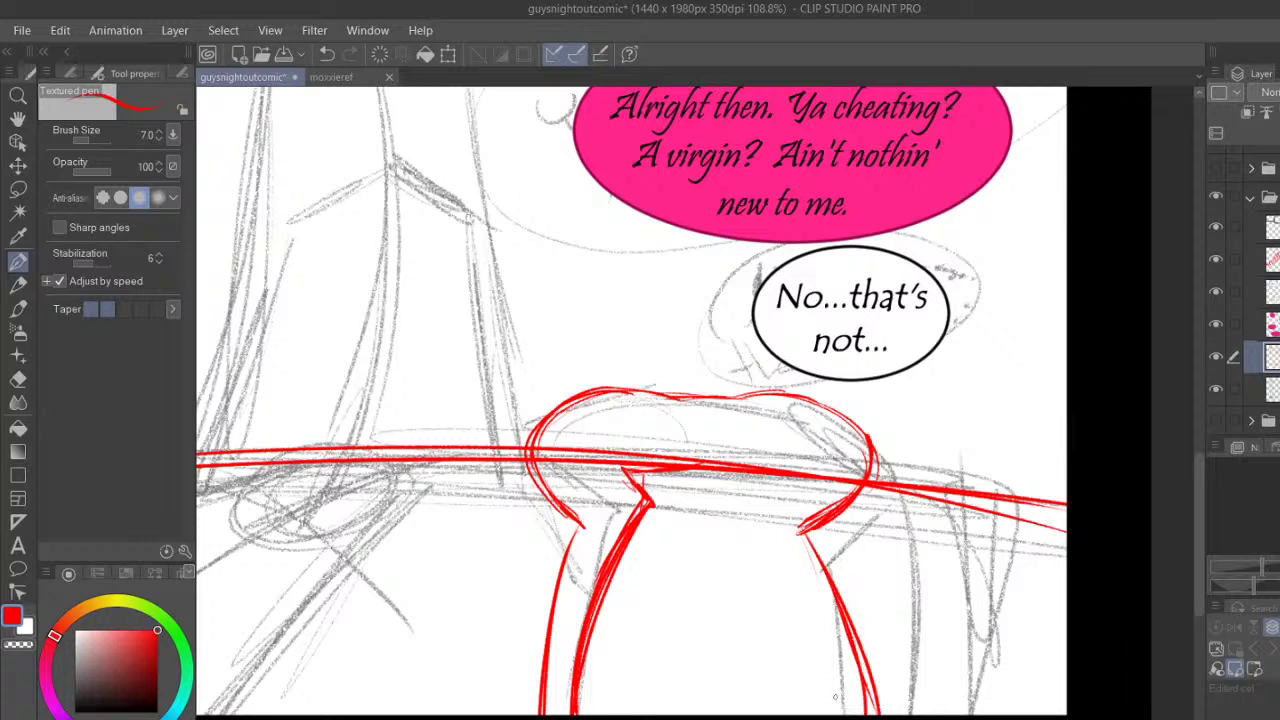
pyautogui.moveTo(692, 466)
pyautogui.mouseDown()
pyautogui.moveTo(764, 474)
pyautogui.moveTo(750, 462)
pyautogui.moveTo(743, 531)
pyautogui.moveTo(788, 592)
pyautogui.mouseUp()
pyautogui.moveTo(736, 518)
pyautogui.mouseDown()
pyautogui.moveTo(816, 638)
pyautogui.moveTo(846, 712)
pyautogui.mouseUp()
pyautogui.moveTo(824, 644); pyautogui.dragTo(850, 714)
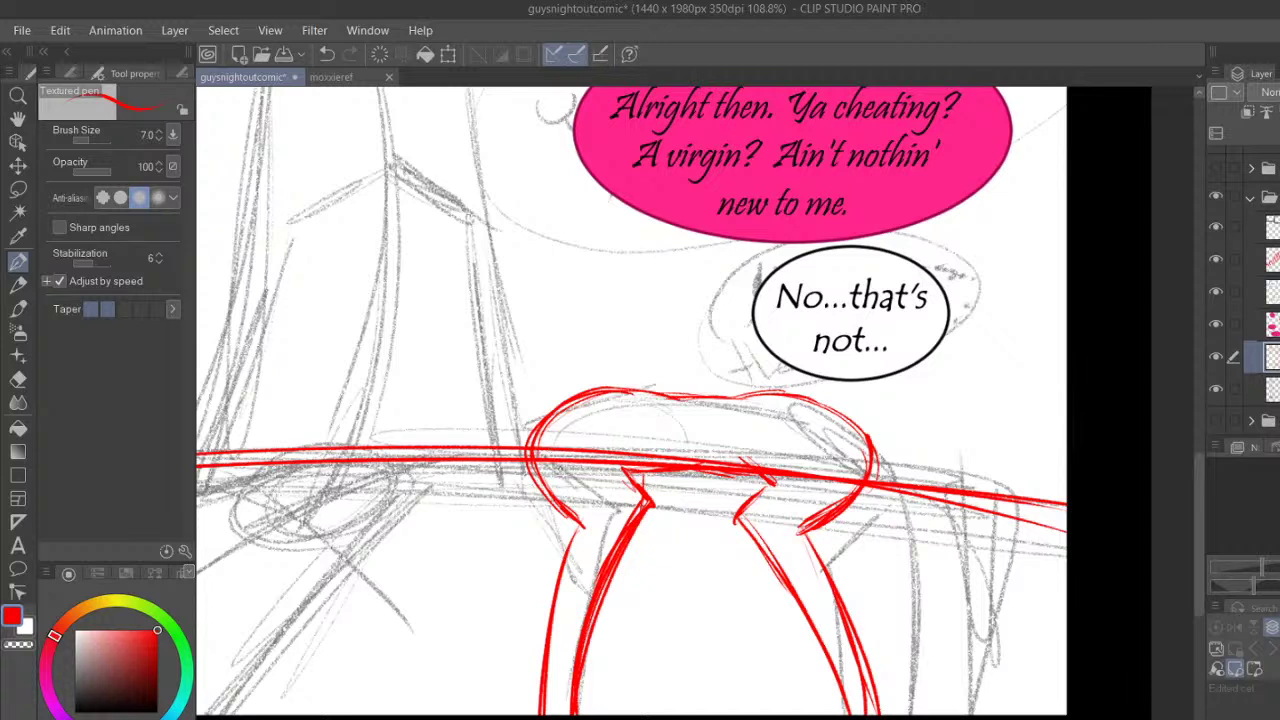
pyautogui.moveTo(555, 407); pyautogui.dragTo(500, 421)
pyautogui.moveTo(555, 405); pyautogui.dragTo(473, 442)
pyautogui.click(330, 58)
# Draw a curved limb with doubled contours from the rounded form's outer side down to the panel's lower edge
pyautogui.moveTo(878, 455)
pyautogui.mouseDown()
pyautogui.moveTo(912, 478)
pyautogui.moveTo(950, 545)
pyautogui.moveTo(962, 684)
pyautogui.mouseUp()
pyautogui.moveTo(846, 426)
pyautogui.mouseDown()
pyautogui.moveTo(884, 443)
pyautogui.moveTo(950, 702)
pyautogui.mouseUp()
pyautogui.moveTo(961, 562); pyautogui.dragTo(951, 714)
pyautogui.moveTo(876, 490)
pyautogui.mouseDown()
pyautogui.moveTo(918, 508)
pyautogui.moveTo(926, 608)
pyautogui.moveTo(934, 592)
pyautogui.mouseUp()
pyautogui.moveTo(914, 520); pyautogui.dragTo(932, 680)
pyautogui.moveTo(932, 578); pyautogui.dragTo(920, 716)
pyautogui.moveTo(886, 462); pyautogui.dragTo(922, 676)
pyautogui.moveTo(922, 498); pyautogui.dragTo(966, 662)
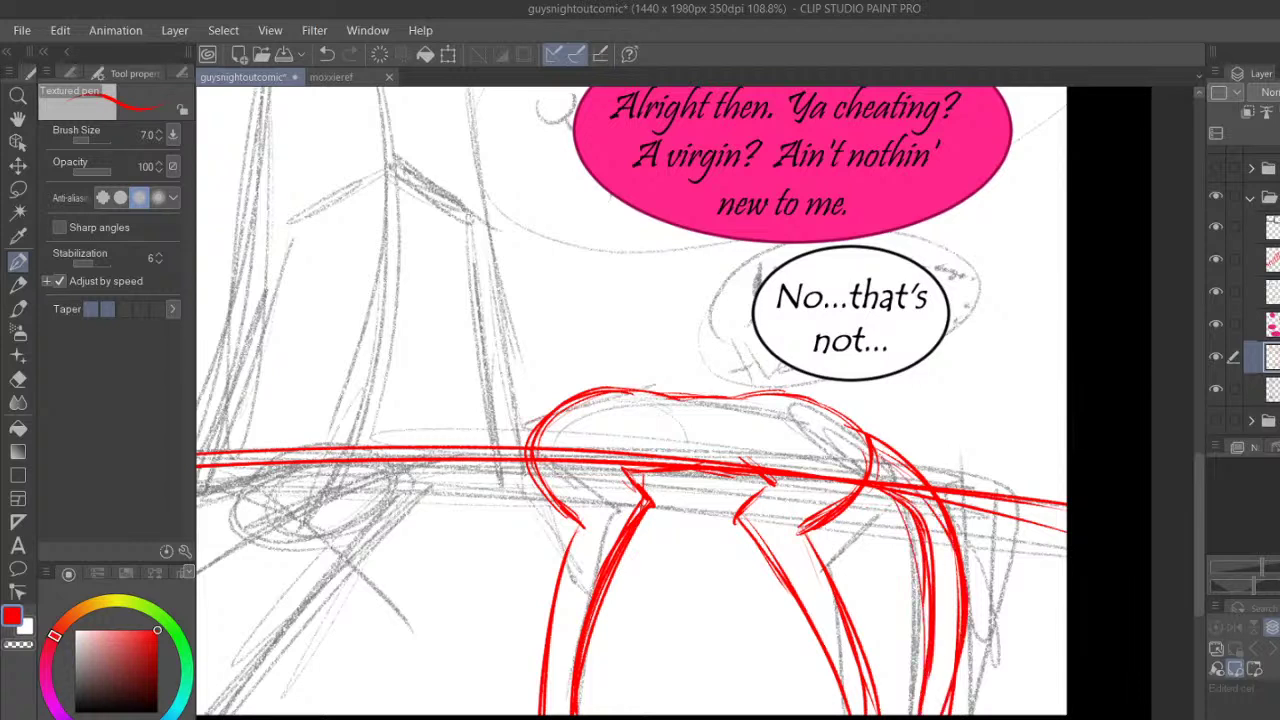
pyautogui.moveTo(928, 620); pyautogui.dragTo(926, 710)
pyautogui.moveTo(930, 566); pyautogui.dragTo(920, 646)
# Reinforce the top contour of the rounded form beneath the "No...that's not..." bubble with overlapping strokes
pyautogui.moveTo(1196, 490)
pyautogui.mouseDown()
pyautogui.moveTo(1195, 421)
pyautogui.moveTo(1195, 446)
pyautogui.mouseUp()
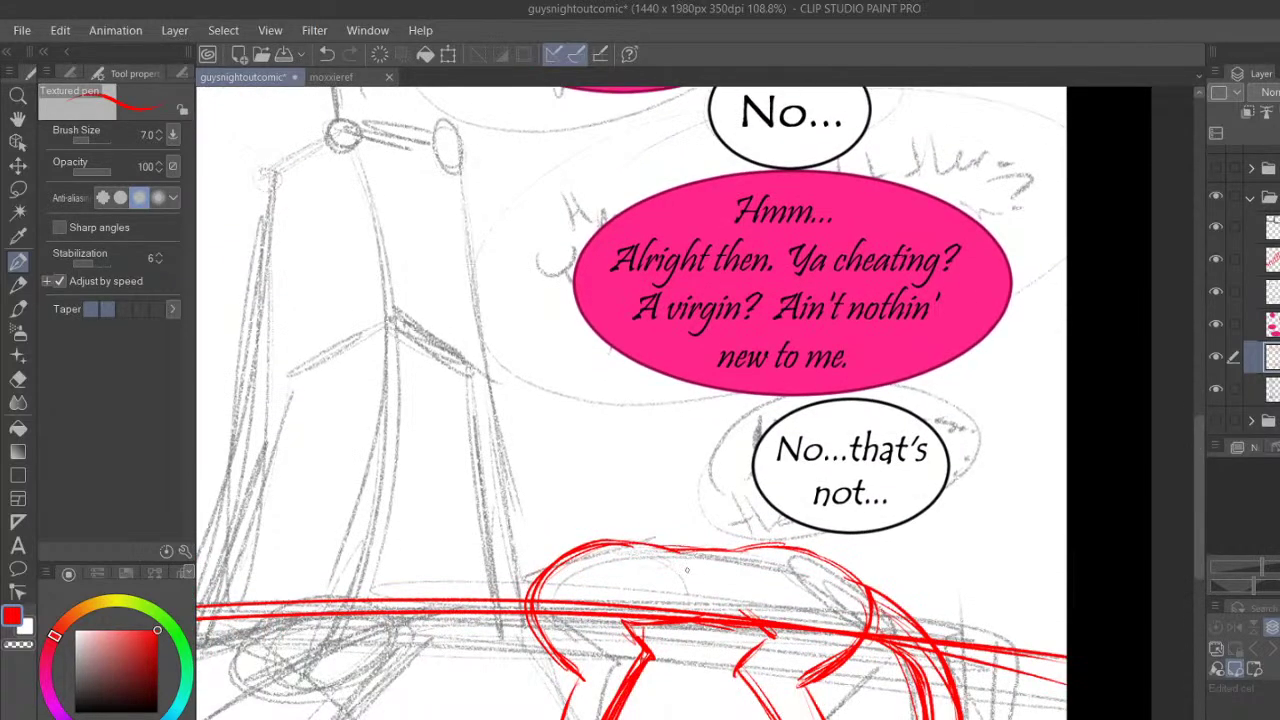
pyautogui.moveTo(648, 543); pyautogui.dragTo(738, 544)
pyautogui.moveTo(658, 545); pyautogui.dragTo(744, 549)
pyautogui.moveTo(642, 542); pyautogui.dragTo(748, 548)
# Draw thick sweeping curves from the standing figure's rough head up to the bottom panel's upper inner corner
pyautogui.click(18, 120)
pyautogui.moveTo(699, 380); pyautogui.dragTo(817, 459)
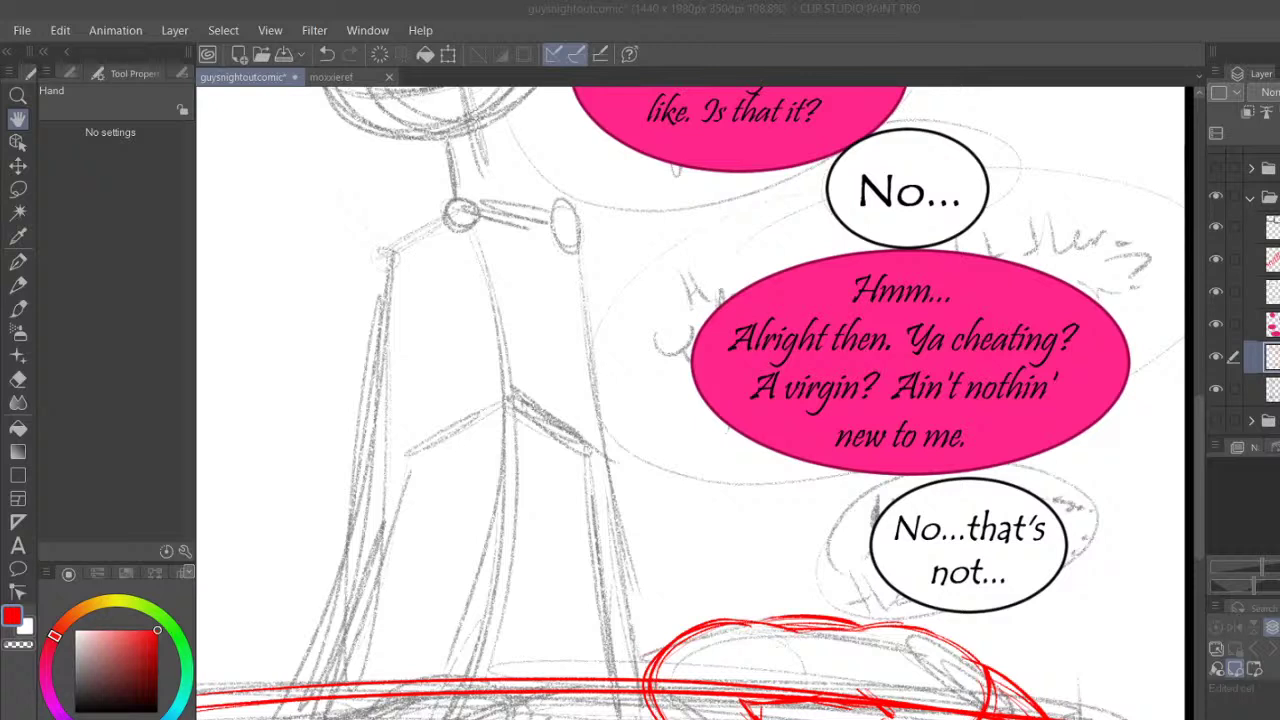
pyautogui.click(701, 717)
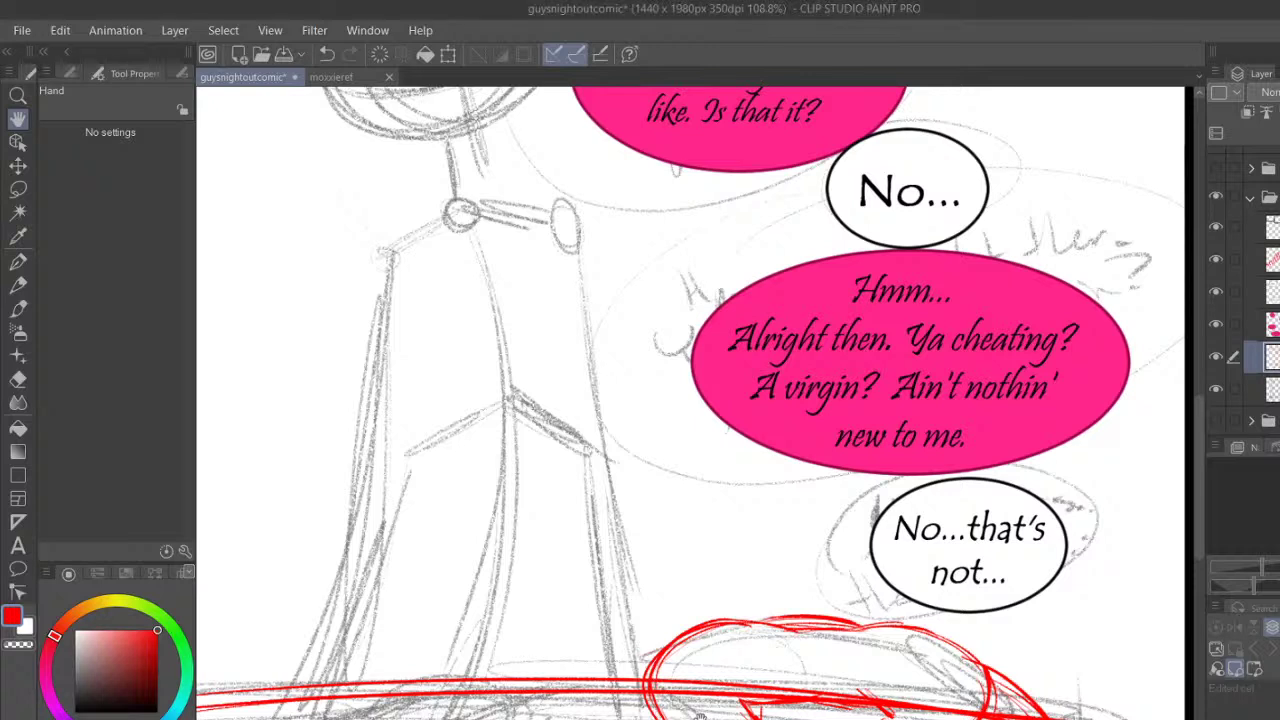
pyautogui.scroll(10, 940, 358)
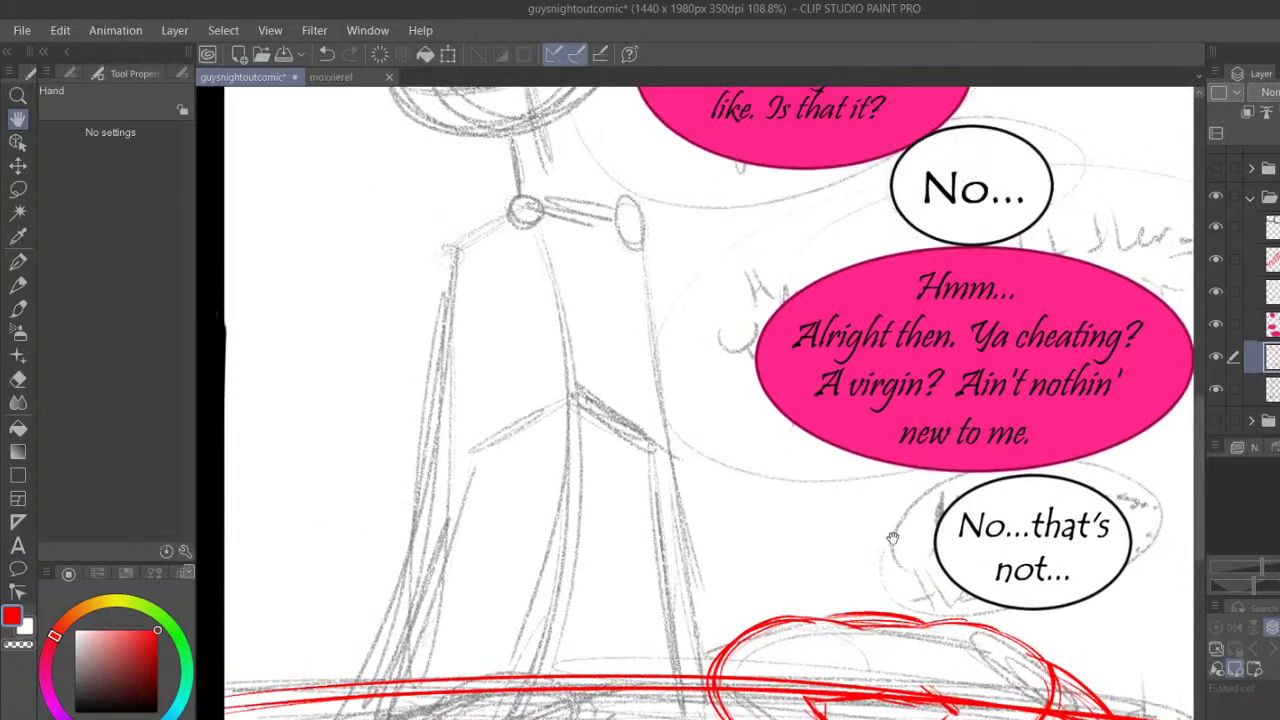
pyautogui.press('p')
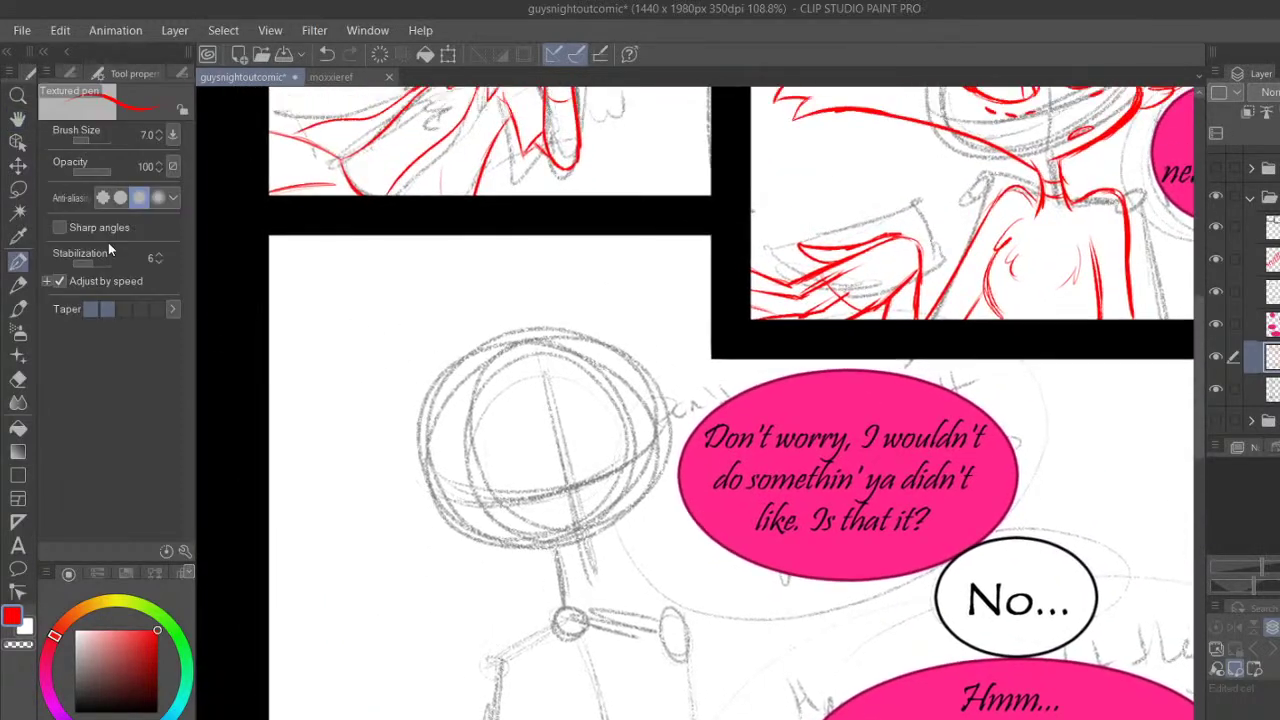
pyautogui.moveTo(428, 409); pyautogui.dragTo(620, 327)
pyautogui.moveTo(389, 410); pyautogui.dragTo(695, 241)
pyautogui.moveTo(476, 389); pyautogui.dragTo(720, 203)
pyautogui.moveTo(581, 335); pyautogui.dragTo(712, 186)
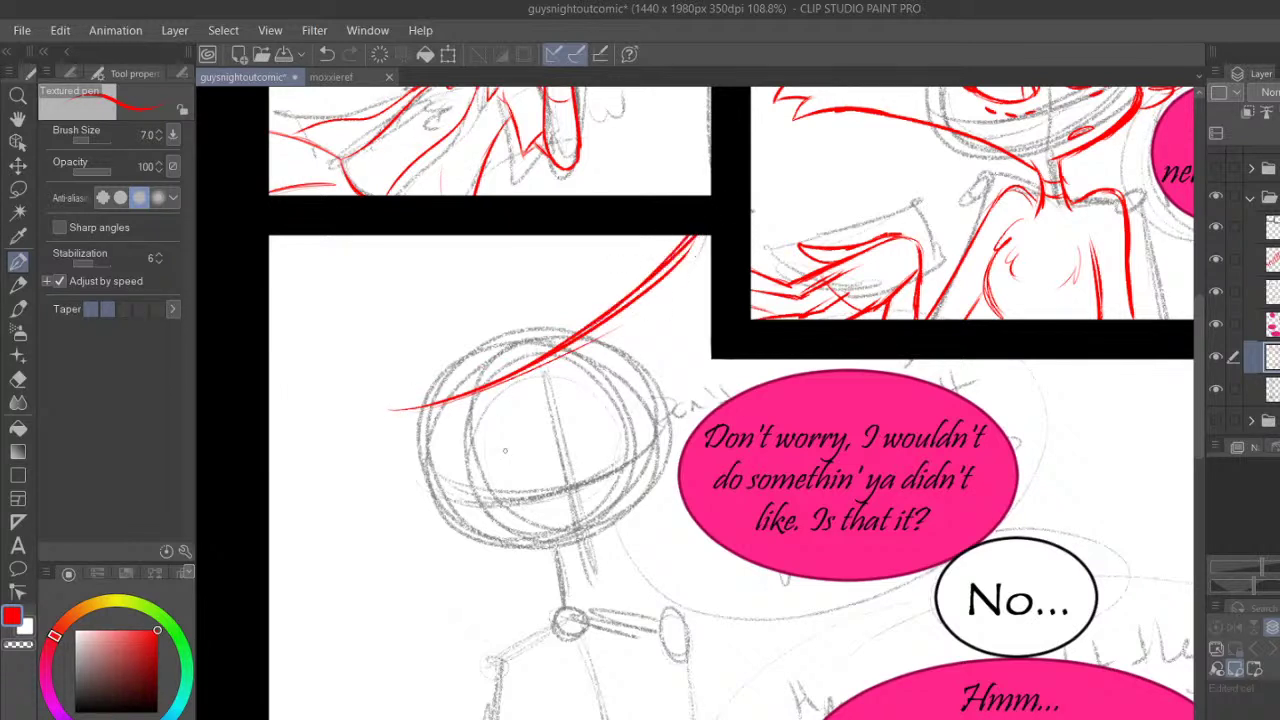
# Draw the standing figure's cheek, jaw and neck contours, plus short hair strokes beside the pink speech bubble
pyautogui.moveTo(424, 504)
pyautogui.mouseDown()
pyautogui.moveTo(540, 548)
pyautogui.moveTo(550, 576)
pyautogui.moveTo(534, 563)
pyautogui.moveTo(546, 616)
pyautogui.mouseUp()
pyautogui.moveTo(647, 501); pyautogui.dragTo(612, 524)
pyautogui.moveTo(660, 449); pyautogui.dragTo(610, 526)
pyautogui.moveTo(654, 498); pyautogui.dragTo(661, 449)
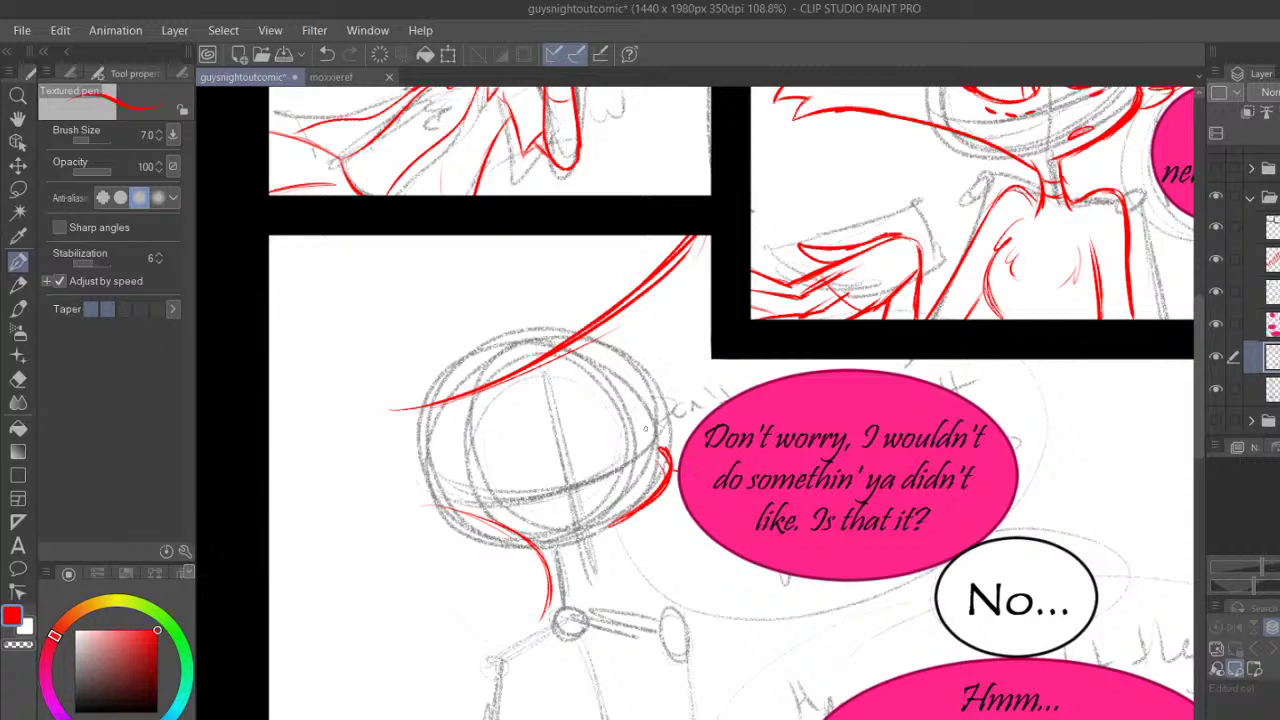
pyautogui.moveTo(652, 421)
pyautogui.mouseDown()
pyautogui.moveTo(665, 450)
pyautogui.moveTo(674, 441)
pyautogui.mouseUp()
pyautogui.moveTo(764, 360); pyautogui.dragTo(738, 394)
pyautogui.moveTo(610, 526)
pyautogui.mouseDown()
pyautogui.moveTo(572, 557)
pyautogui.moveTo(588, 594)
pyautogui.mouseUp()
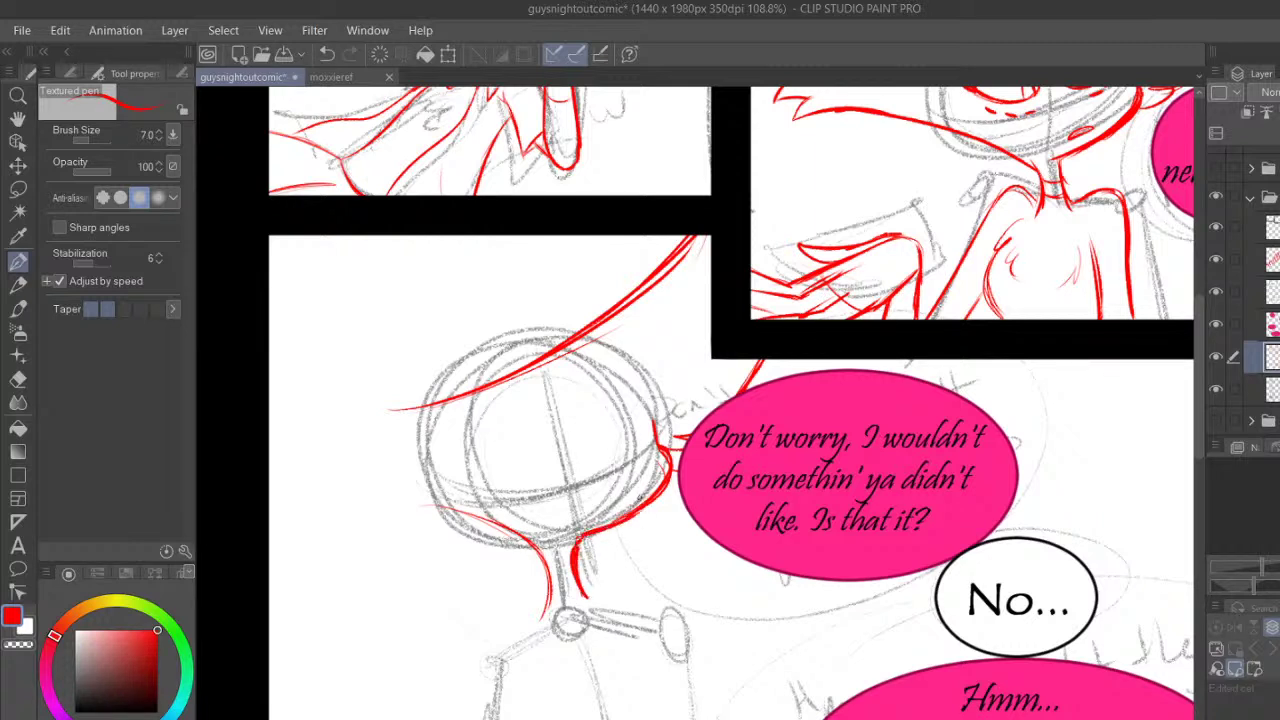
# Draw two lowered eyelid lines and a small curved mouth on the standing figure's face
pyautogui.moveTo(484, 454); pyautogui.dragTo(630, 418)
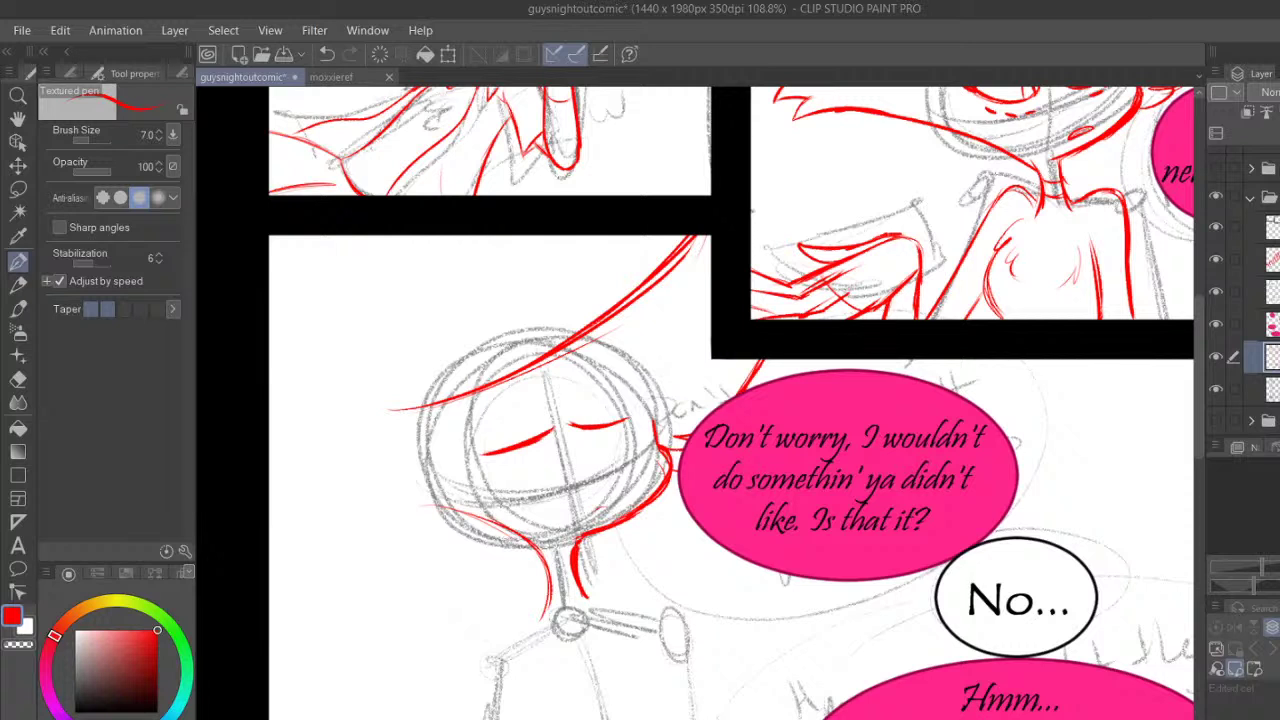
pyautogui.click(326, 54)
pyautogui.moveTo(563, 519); pyautogui.dragTo(584, 514)
# Extend the head's upper and lower contours outward into a long hair tuft with jagged, pointed tips
pyautogui.moveTo(584, 514)
pyautogui.mouseDown()
pyautogui.moveTo(560, 484)
pyautogui.moveTo(539, 384)
pyautogui.moveTo(555, 332)
pyautogui.moveTo(514, 350)
pyautogui.mouseUp()
pyautogui.moveTo(519, 326); pyautogui.dragTo(526, 346)
pyautogui.scroll(3, 1200, 392)
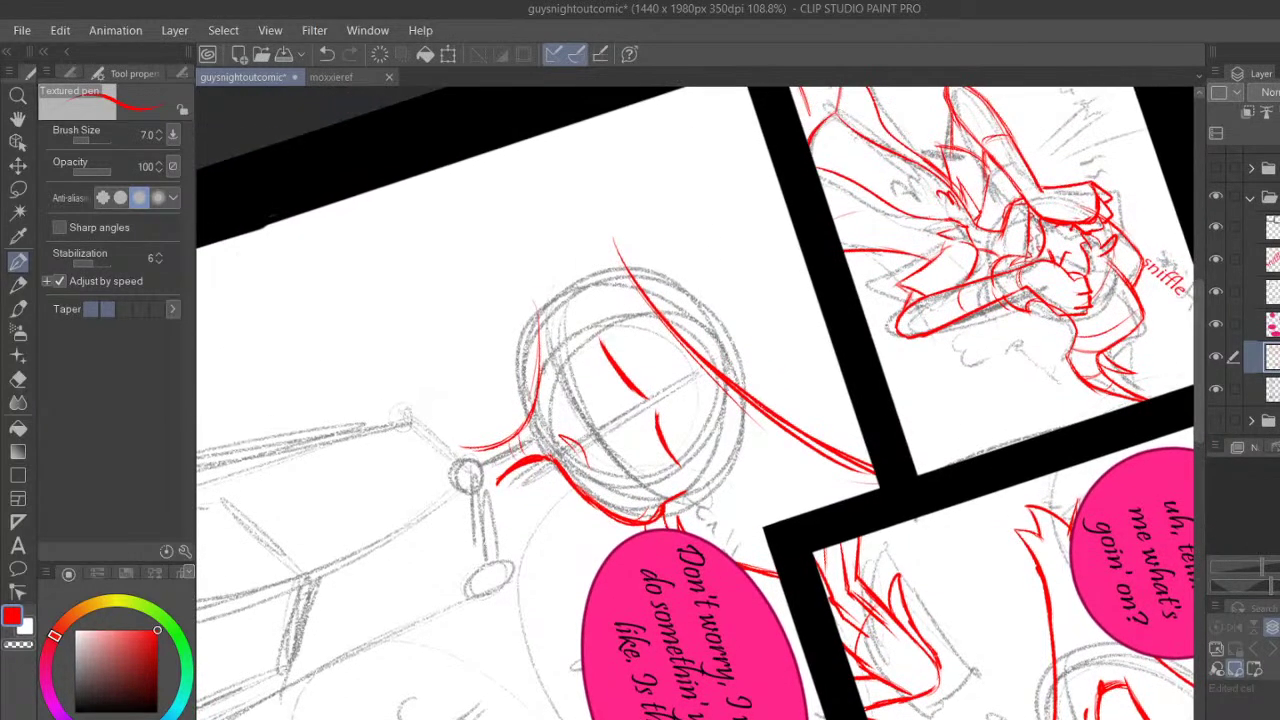
pyautogui.moveTo(548, 390); pyautogui.dragTo(541, 256)
pyautogui.moveTo(546, 310)
pyautogui.mouseDown()
pyautogui.moveTo(535, 206)
pyautogui.moveTo(556, 240)
pyautogui.mouseUp()
pyautogui.moveTo(628, 282)
pyautogui.mouseDown()
pyautogui.moveTo(603, 168)
pyautogui.moveTo(543, 185)
pyautogui.moveTo(594, 238)
pyautogui.mouseUp()
pyautogui.moveTo(609, 214); pyautogui.dragTo(620, 244)
pyautogui.moveTo(542, 180)
pyautogui.mouseDown()
pyautogui.moveTo(558, 244)
pyautogui.moveTo(592, 232)
pyautogui.moveTo(557, 238)
pyautogui.mouseUp()
pyautogui.hotkey('ctrl', 'z')
pyautogui.moveTo(606, 164)
pyautogui.mouseDown()
pyautogui.moveTo(592, 228)
pyautogui.moveTo(602, 200)
pyautogui.mouseUp()
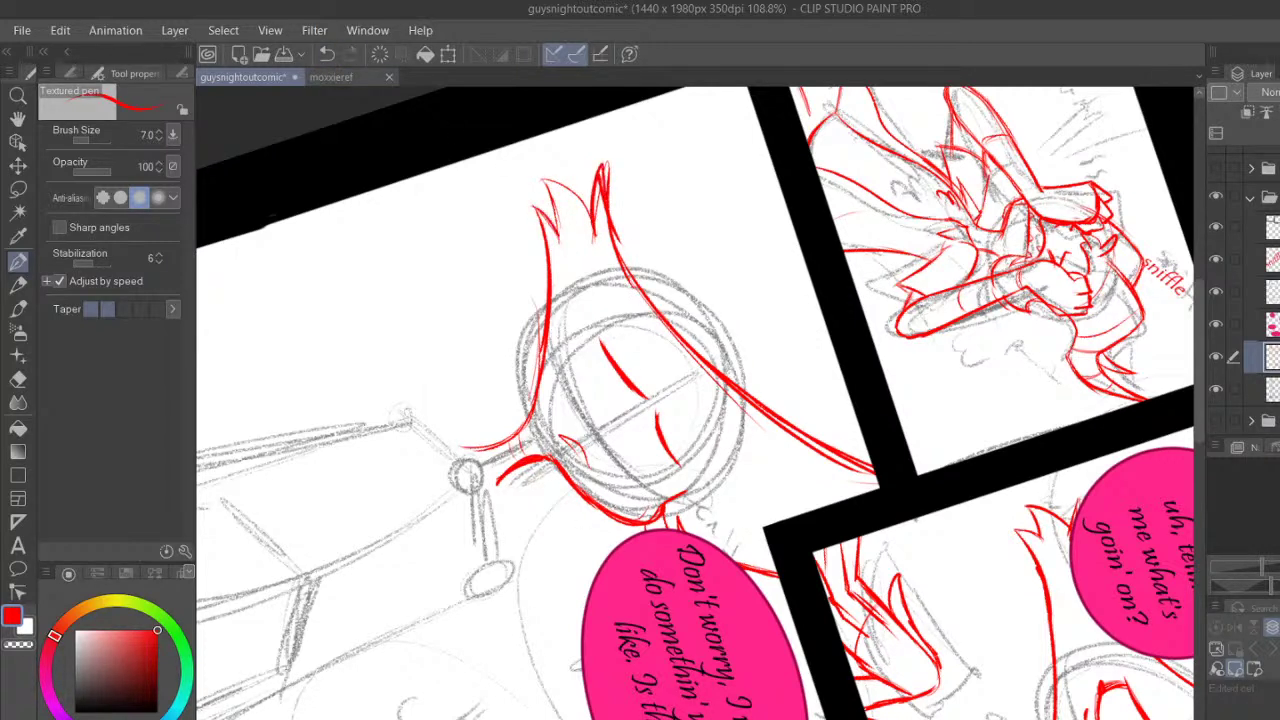
# Add the standing figure's neck band, then outline the torso with a rounded chest, tapering waist and opposite side line
pyautogui.hotkey('ctrl', '@')
pyautogui.moveTo(1197, 371)
pyautogui.mouseDown()
pyautogui.moveTo(1206, 523)
pyautogui.moveTo(1208, 469)
pyautogui.moveTo(1208, 481)
pyautogui.mouseUp()
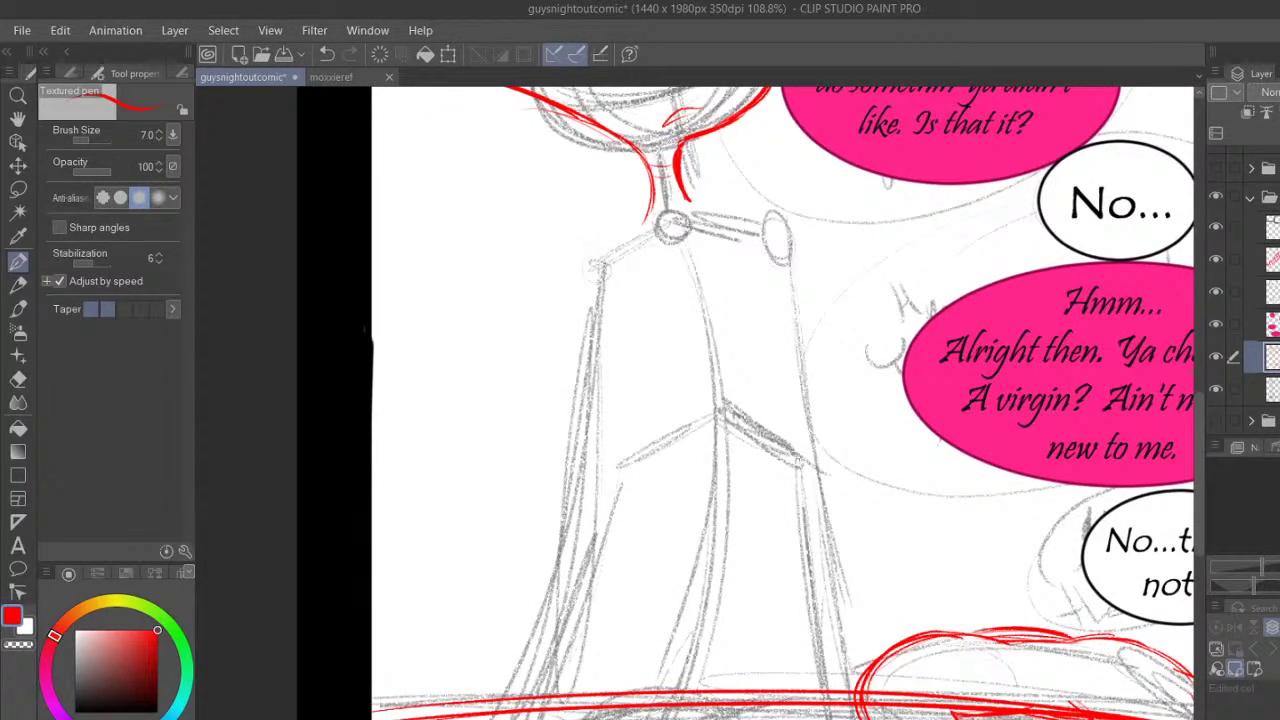
pyautogui.moveTo(654, 174)
pyautogui.mouseDown()
pyautogui.moveTo(679, 176)
pyautogui.moveTo(652, 214)
pyautogui.mouseUp()
pyautogui.moveTo(628, 256)
pyautogui.mouseDown()
pyautogui.moveTo(609, 316)
pyautogui.moveTo(630, 358)
pyautogui.mouseUp()
pyautogui.moveTo(602, 314); pyautogui.dragTo(646, 365)
pyautogui.moveTo(621, 259)
pyautogui.mouseDown()
pyautogui.moveTo(624, 355)
pyautogui.moveTo(671, 369)
pyautogui.mouseUp()
pyautogui.moveTo(772, 296); pyautogui.dragTo(756, 428)
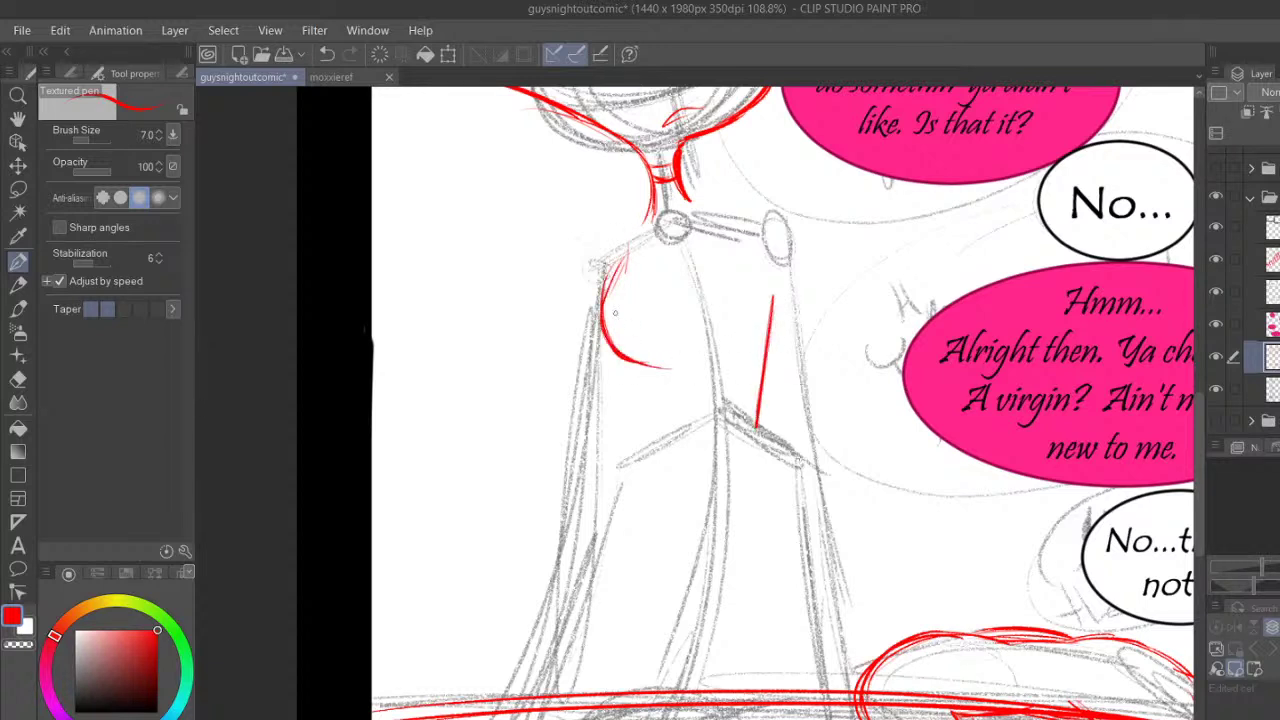
pyautogui.moveTo(646, 380); pyautogui.dragTo(668, 434)
pyautogui.moveTo(608, 348); pyautogui.dragTo(670, 368)
# Add fluffy tuft strokes along the edge and inside of the standing figure's chest
pyautogui.moveTo(646, 254); pyautogui.dragTo(660, 350)
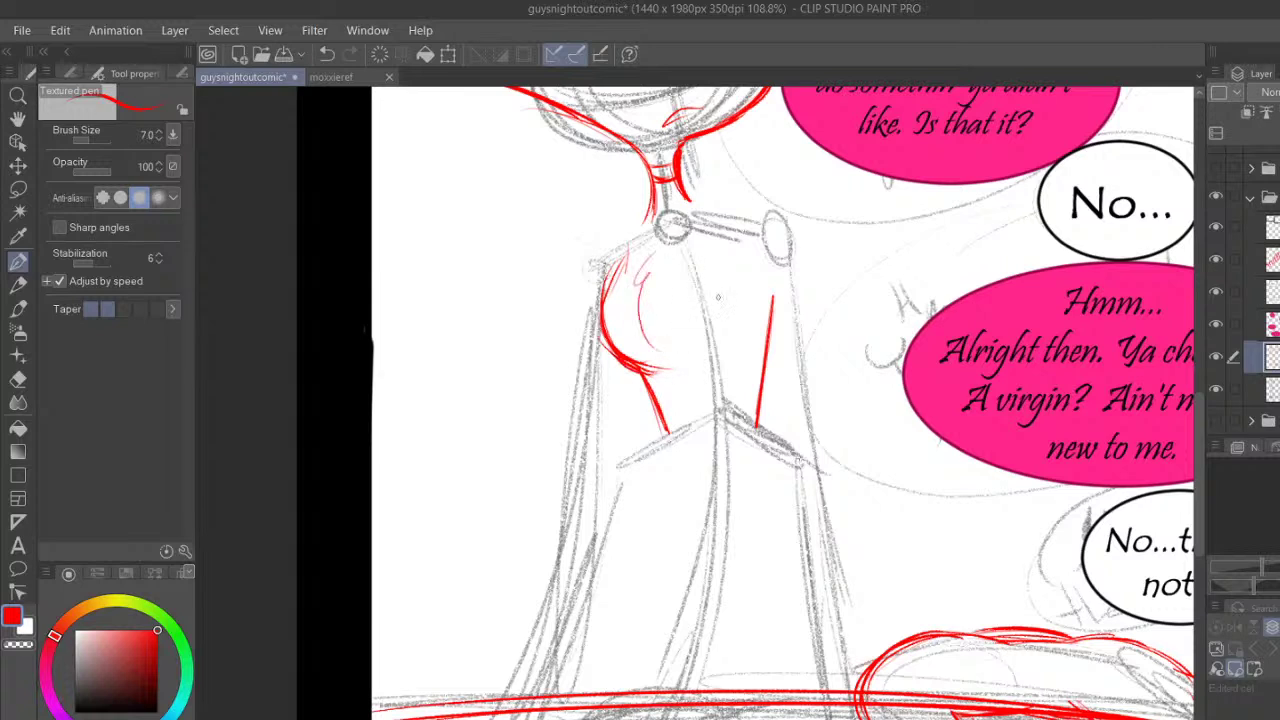
pyautogui.click(327, 53)
pyautogui.moveTo(622, 257)
pyautogui.mouseDown()
pyautogui.moveTo(596, 296)
pyautogui.moveTo(606, 352)
pyautogui.mouseUp()
pyautogui.moveTo(655, 256); pyautogui.dragTo(656, 322)
pyautogui.moveTo(722, 278); pyautogui.dragTo(726, 322)
pyautogui.moveTo(641, 276); pyautogui.dragTo(652, 342)
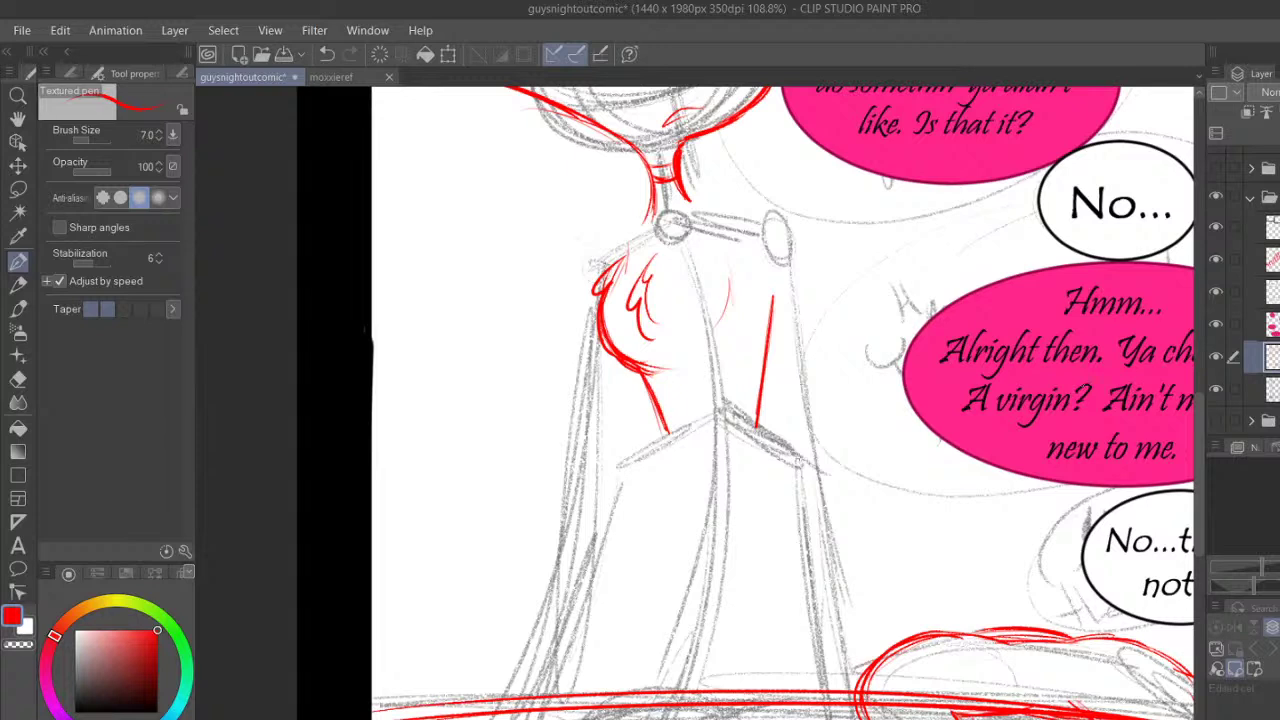
# Extend both sides of the standing figure's body from the waist down to the arched horizontal lines
pyautogui.moveTo(666, 424); pyautogui.dragTo(665, 506)
pyautogui.moveTo(667, 458)
pyautogui.mouseDown()
pyautogui.moveTo(638, 654)
pyautogui.moveTo(616, 696)
pyautogui.mouseUp()
pyautogui.moveTo(768, 348); pyautogui.dragTo(748, 712)
pyautogui.moveTo(770, 488); pyautogui.dragTo(756, 690)
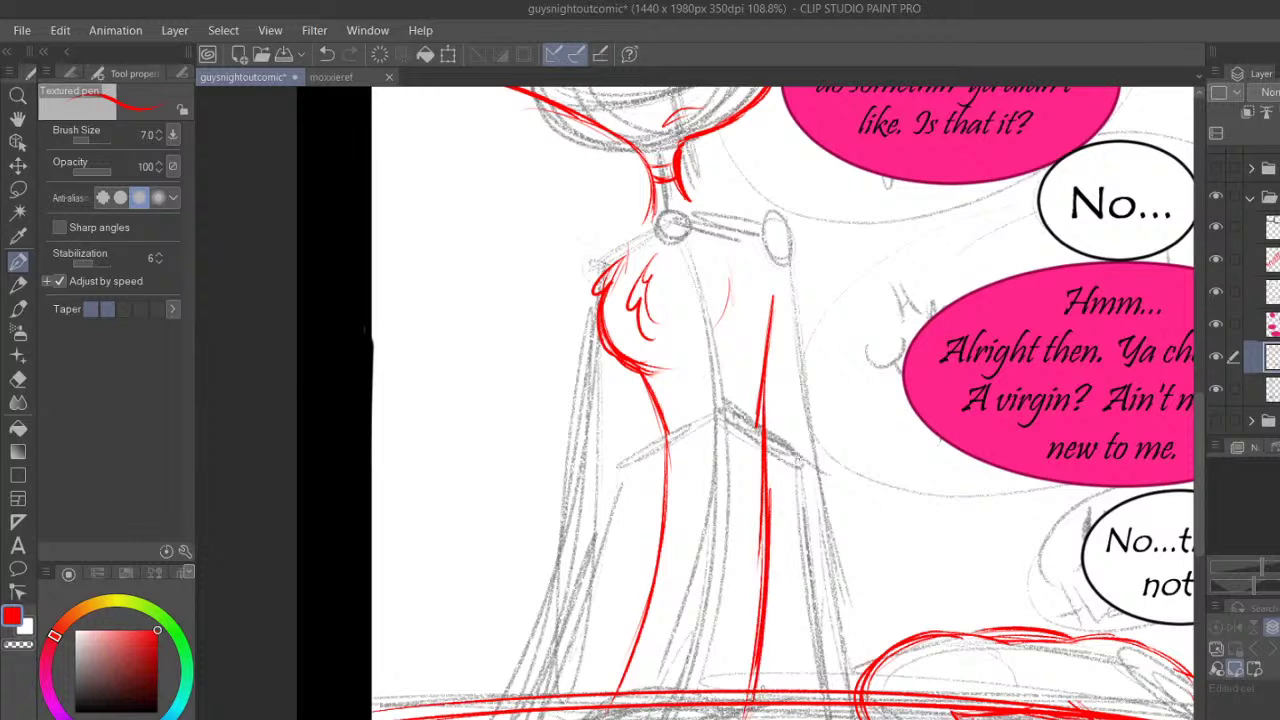
# Reinforce the torso's side line and draw the shoulder from the neck around into the outer line of the upper arm
pyautogui.moveTo(780, 268)
pyautogui.mouseDown()
pyautogui.moveTo(769, 412)
pyautogui.moveTo(777, 282)
pyautogui.moveTo(771, 414)
pyautogui.moveTo(772, 470)
pyautogui.mouseUp()
pyautogui.moveTo(693, 187)
pyautogui.mouseDown()
pyautogui.moveTo(708, 205)
pyautogui.moveTo(775, 213)
pyautogui.moveTo(786, 230)
pyautogui.moveTo(802, 398)
pyautogui.mouseUp()
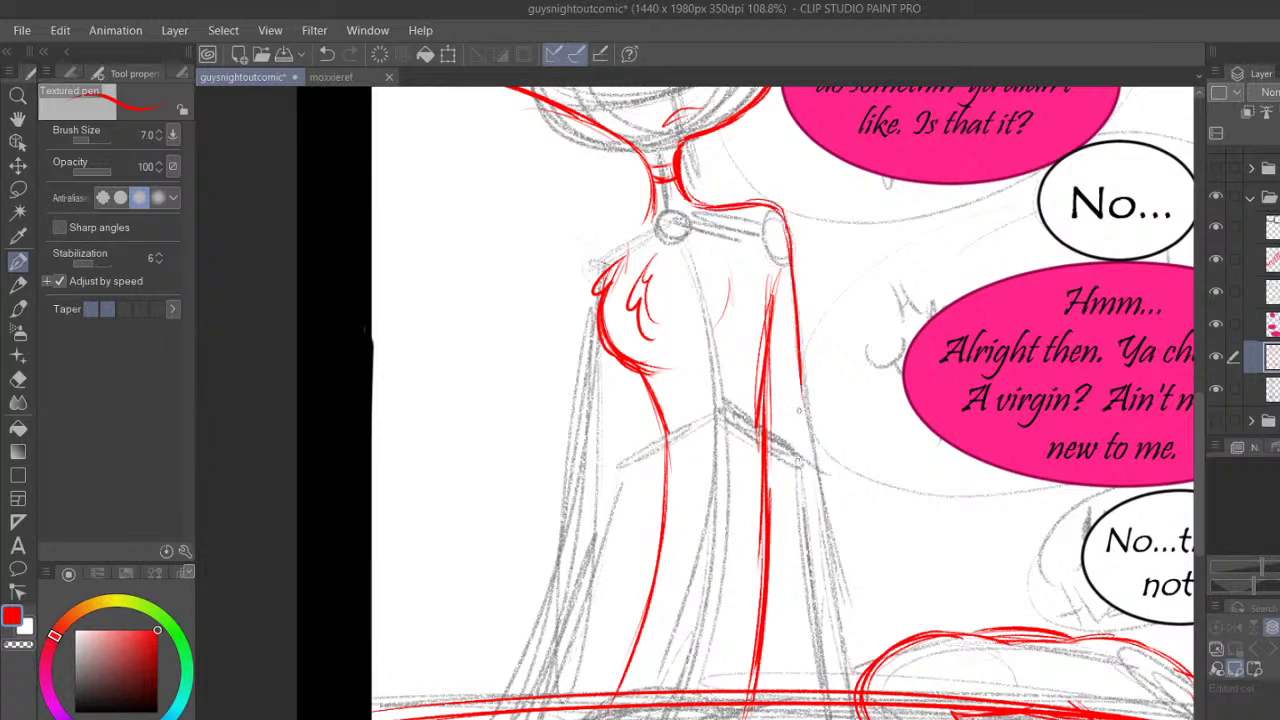
pyautogui.moveTo(1197, 427); pyautogui.dragTo(1192, 464)
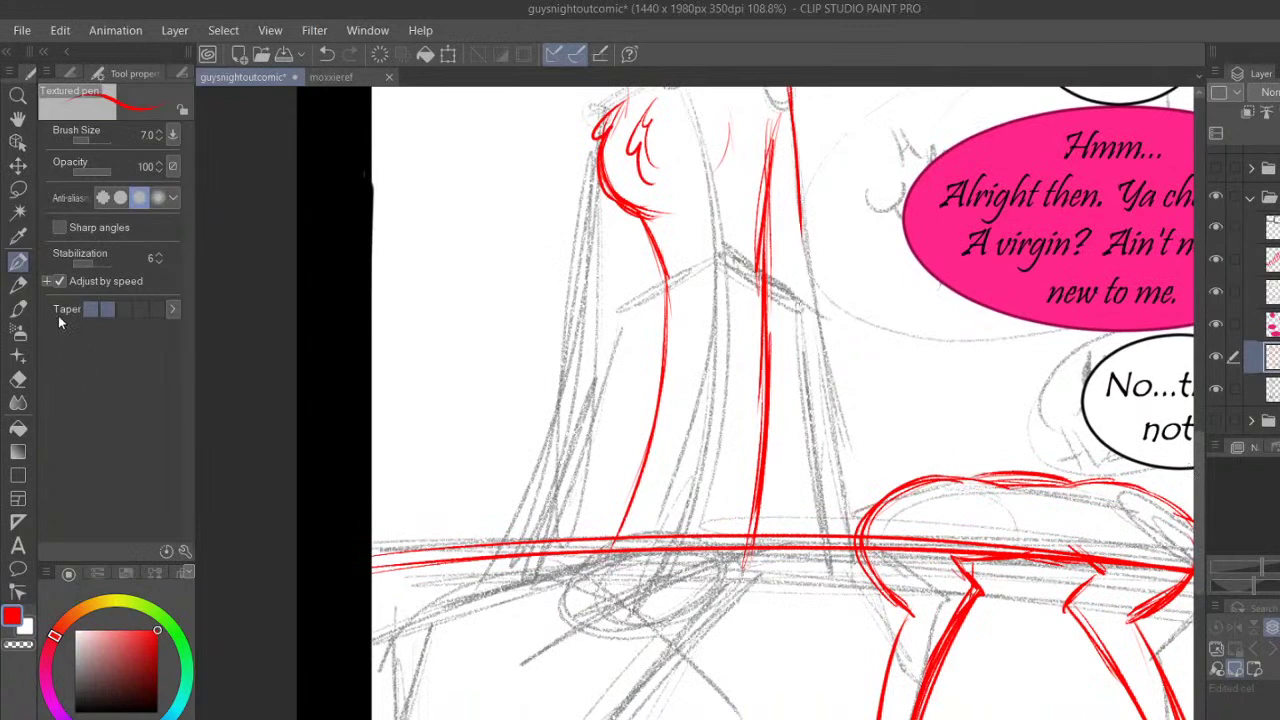
# Strengthen the body contour from the waist down, clean it up with the eraser, and redraw the horizontal line at its base
pyautogui.moveTo(642, 502); pyautogui.dragTo(626, 540)
pyautogui.moveTo(660, 365)
pyautogui.mouseDown()
pyautogui.moveTo(628, 536)
pyautogui.moveTo(634, 514)
pyautogui.mouseUp()
pyautogui.moveTo(664, 278); pyautogui.dragTo(652, 392)
pyautogui.moveTo(667, 290)
pyautogui.mouseDown()
pyautogui.moveTo(661, 440)
pyautogui.moveTo(638, 518)
pyautogui.mouseUp()
pyautogui.moveTo(666, 308)
pyautogui.mouseDown()
pyautogui.moveTo(651, 478)
pyautogui.moveTo(624, 549)
pyautogui.mouseUp()
pyautogui.click(18, 380)
pyautogui.moveTo(650, 318)
pyautogui.mouseDown()
pyautogui.moveTo(648, 402)
pyautogui.moveTo(607, 543)
pyautogui.moveTo(696, 553)
pyautogui.mouseUp()
pyautogui.click(18, 262)
pyautogui.moveTo(504, 552)
pyautogui.mouseDown()
pyautogui.moveTo(696, 546)
pyautogui.moveTo(688, 528)
pyautogui.mouseUp()
# Draw the rounded upper lobes of the chest shape and extend a long inner line from it down to the body's base
pyautogui.moveTo(606, 138)
pyautogui.mouseDown()
pyautogui.moveTo(636, 158)
pyautogui.moveTo(700, 138)
pyautogui.moveTo(707, 214)
pyautogui.mouseUp()
pyautogui.moveTo(700, 170); pyautogui.dragTo(706, 238)
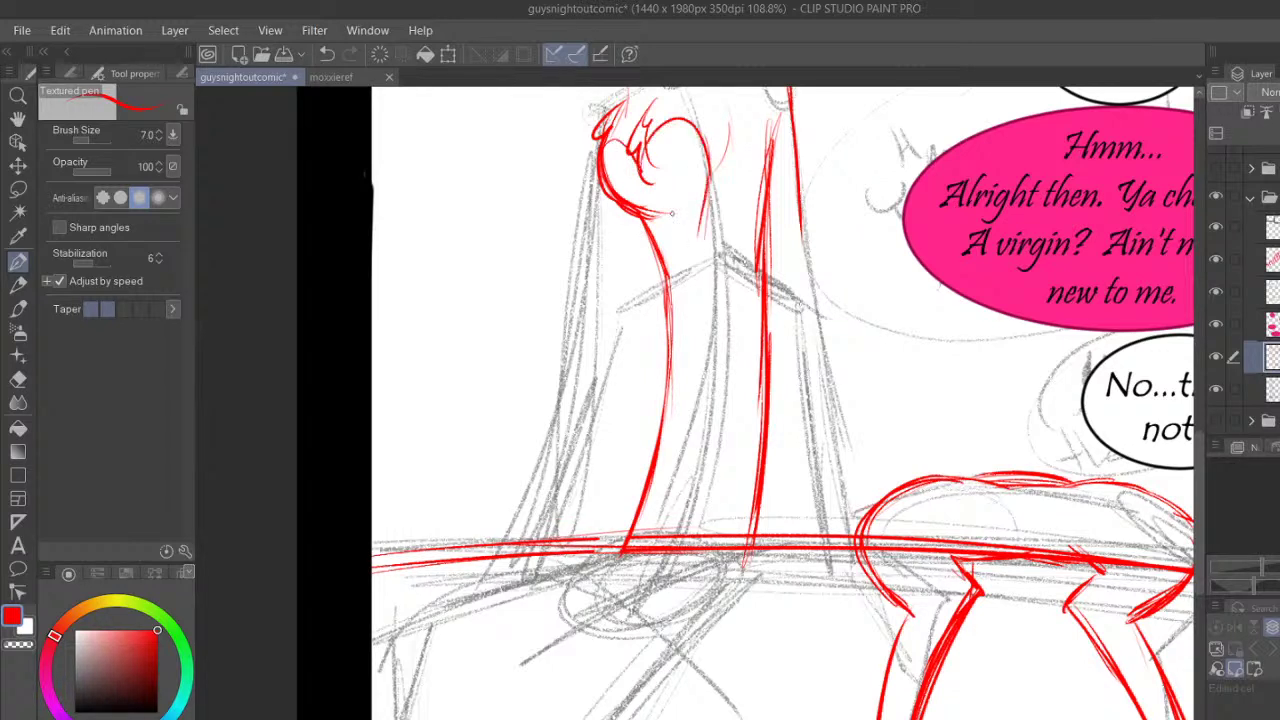
pyautogui.moveTo(710, 168); pyautogui.dragTo(701, 296)
pyautogui.moveTo(702, 224)
pyautogui.mouseDown()
pyautogui.moveTo(709, 414)
pyautogui.moveTo(672, 546)
pyautogui.mouseUp()
pyautogui.moveTo(696, 434); pyautogui.dragTo(672, 536)
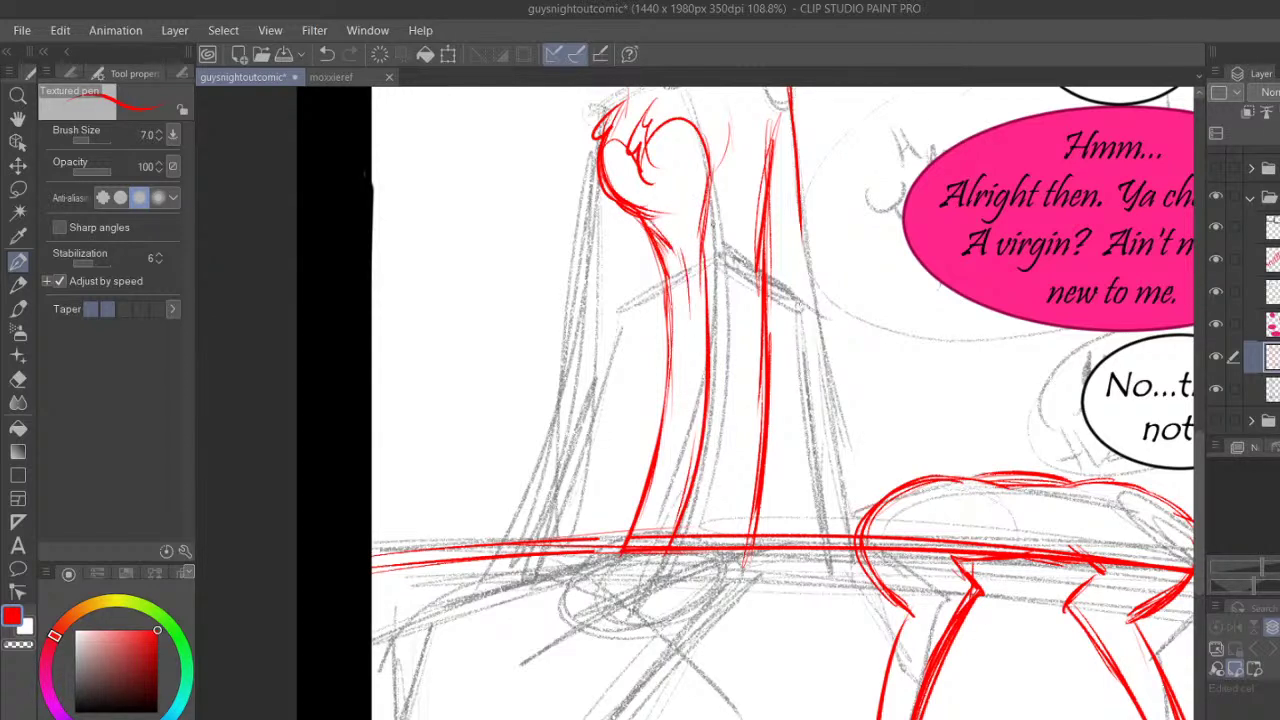
# Build up repeated long curved strokes along the inside of the body's front contour, from below the chest to the base
pyautogui.moveTo(1197, 438); pyautogui.dragTo(1200, 388)
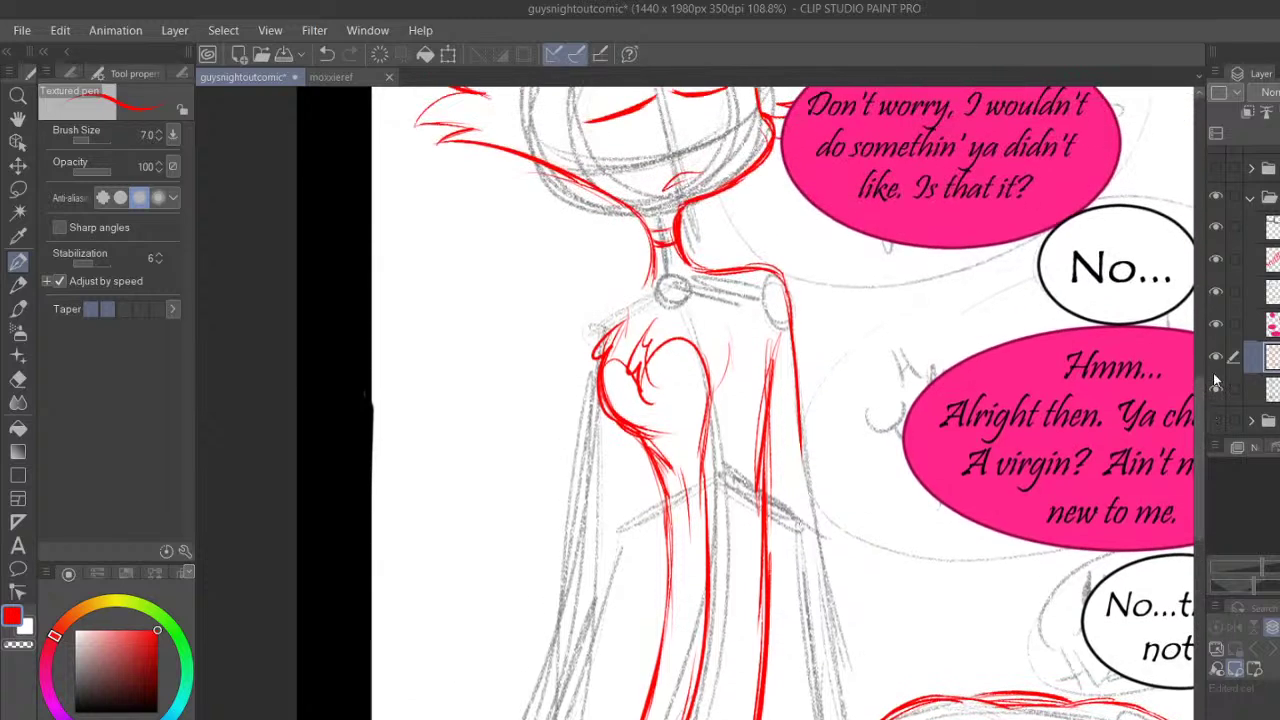
pyautogui.moveTo(708, 418); pyautogui.dragTo(690, 526)
pyautogui.moveTo(658, 458)
pyautogui.mouseDown()
pyautogui.moveTo(690, 556)
pyautogui.moveTo(666, 718)
pyautogui.mouseUp()
pyautogui.moveTo(692, 538); pyautogui.dragTo(664, 718)
pyautogui.moveTo(692, 540); pyautogui.dragTo(668, 718)
pyautogui.moveTo(680, 498); pyautogui.dragTo(658, 718)
pyautogui.moveTo(668, 450); pyautogui.dragTo(676, 718)
pyautogui.click(330, 55)
pyautogui.click(330, 55)
pyautogui.moveTo(646, 446)
pyautogui.mouseDown()
pyautogui.moveTo(680, 508)
pyautogui.moveTo(652, 718)
pyautogui.mouseUp()
pyautogui.moveTo(688, 530); pyautogui.dragTo(666, 708)
pyautogui.moveTo(675, 636); pyautogui.dragTo(658, 718)
pyautogui.moveTo(685, 514); pyautogui.dragTo(676, 638)
pyautogui.moveTo(670, 478); pyautogui.dragTo(656, 718)
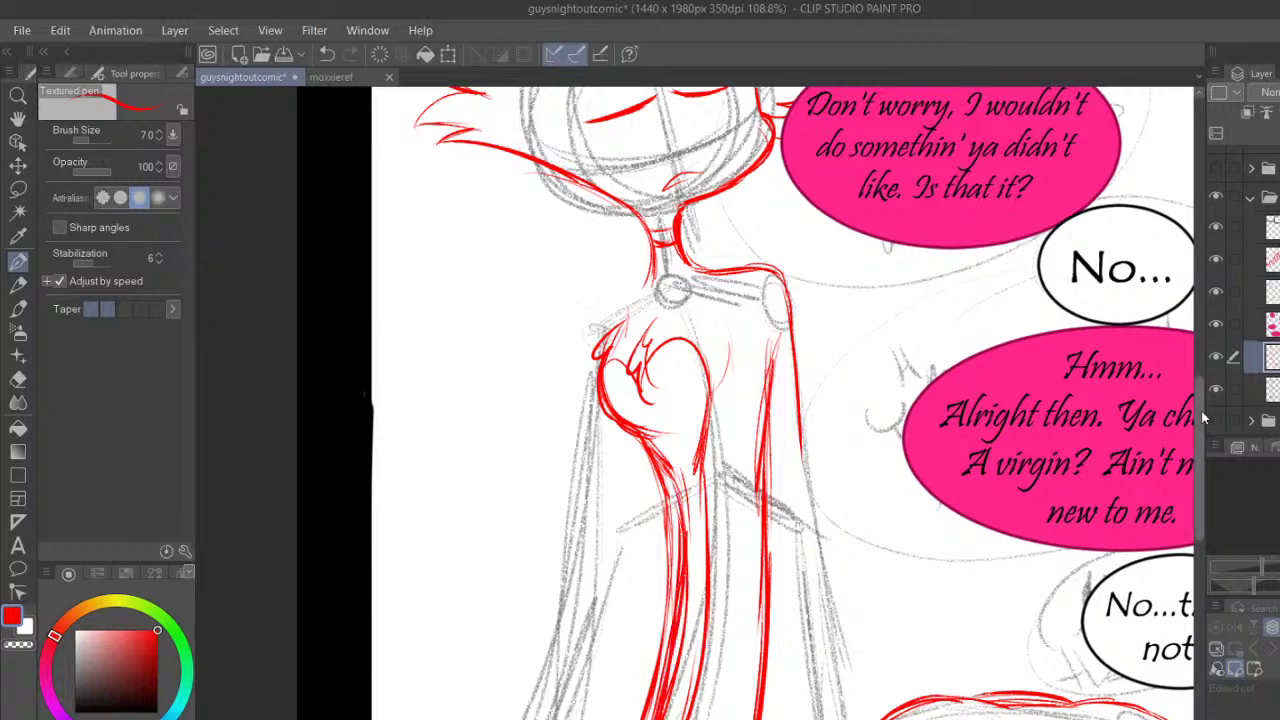
# Erase the horizontal lines and stroke ends crossing the lower end of the standing figure's body
pyautogui.moveTo(1199, 407); pyautogui.dragTo(1197, 453)
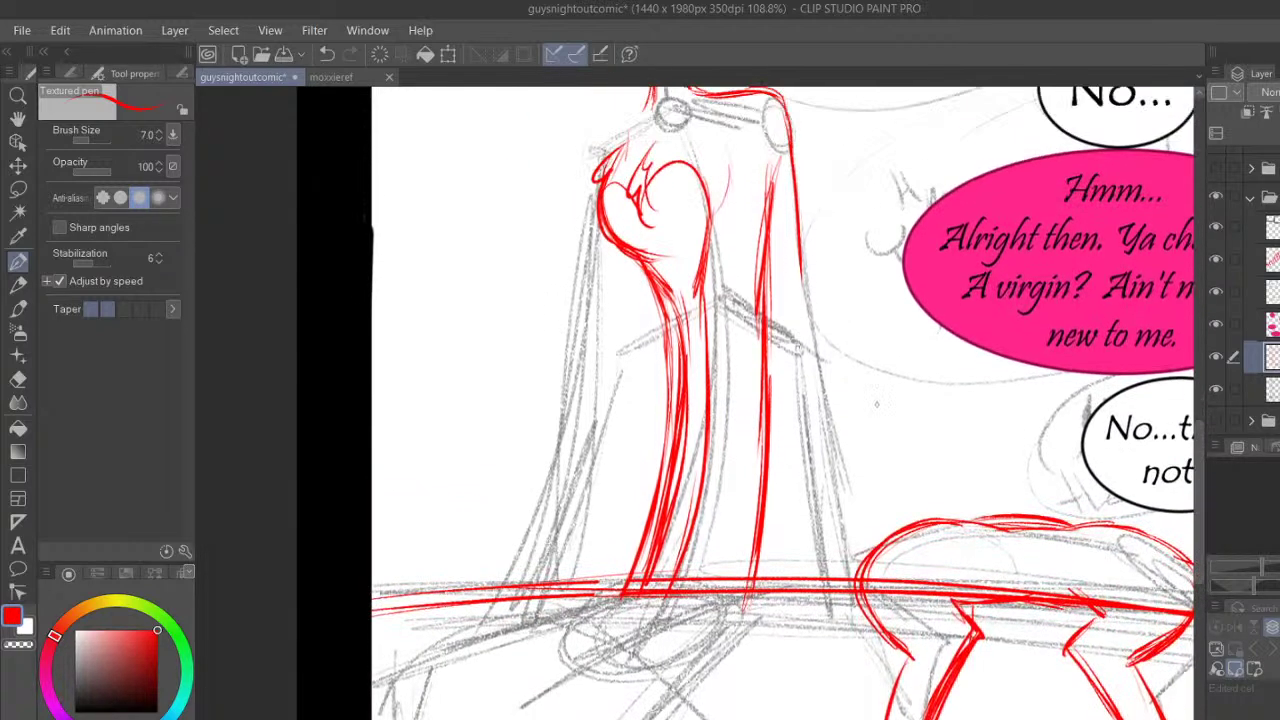
pyautogui.moveTo(656, 570)
pyautogui.mouseDown()
pyautogui.moveTo(718, 582)
pyautogui.moveTo(746, 562)
pyautogui.mouseUp()
pyautogui.press('e')
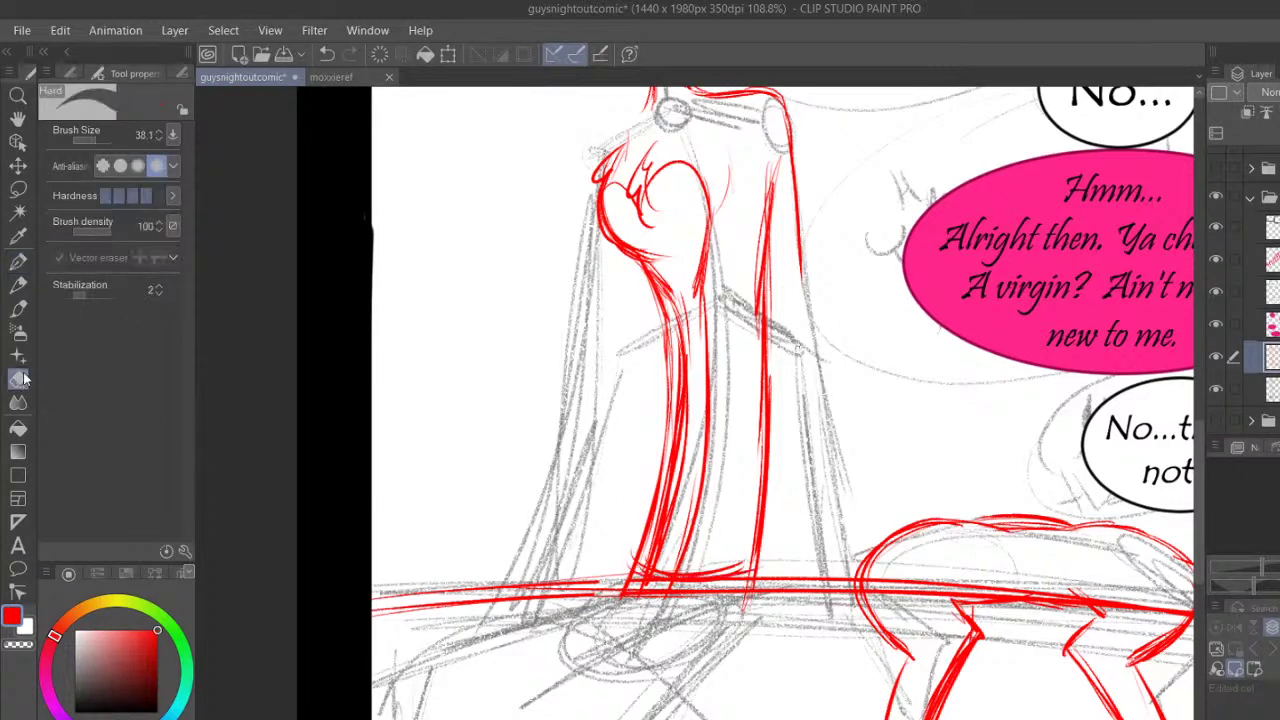
pyautogui.moveTo(636, 593)
pyautogui.mouseDown()
pyautogui.moveTo(685, 578)
pyautogui.moveTo(690, 598)
pyautogui.moveTo(733, 568)
pyautogui.moveTo(731, 609)
pyautogui.moveTo(661, 573)
pyautogui.moveTo(613, 605)
pyautogui.mouseUp()
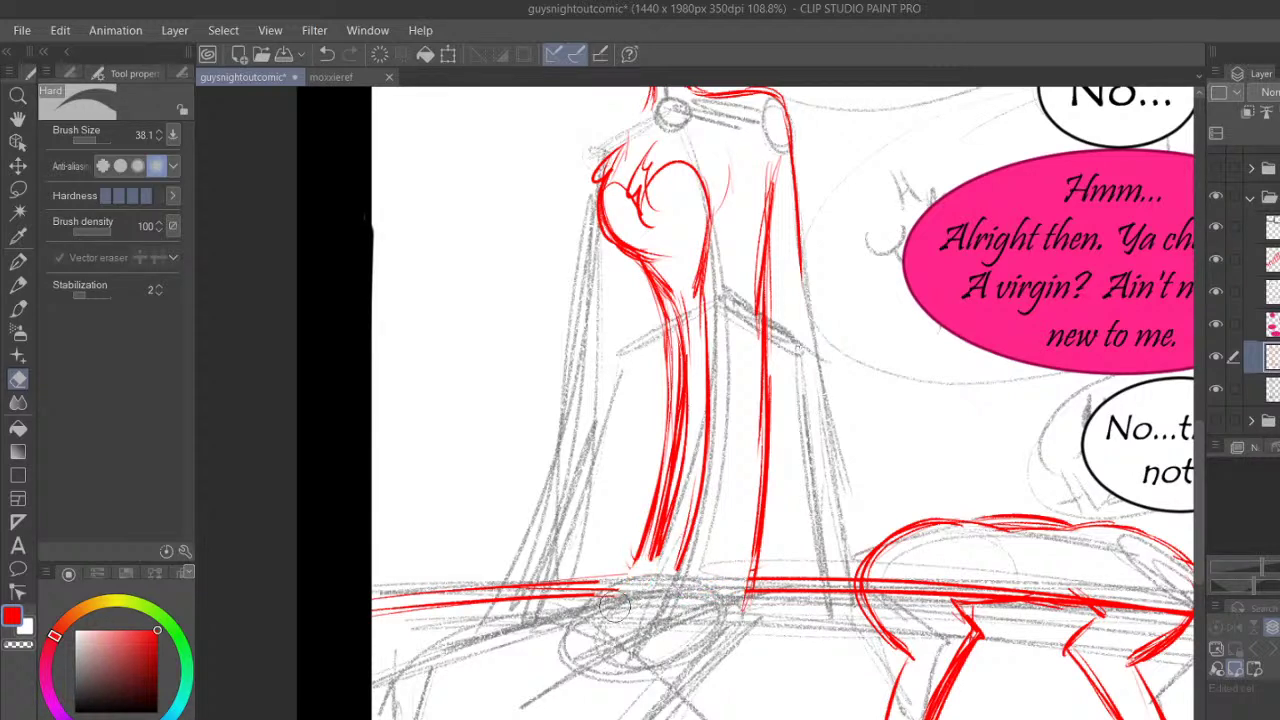
# Draw a curved base joining both sides of the body, and complete an inner heart outline on the chest
pyautogui.click(18, 260)
pyautogui.moveTo(627, 574); pyautogui.dragTo(734, 595)
pyautogui.moveTo(628, 578)
pyautogui.mouseDown()
pyautogui.moveTo(692, 596)
pyautogui.moveTo(746, 587)
pyautogui.mouseUp()
pyautogui.moveTo(647, 545); pyautogui.dragTo(624, 578)
pyautogui.moveTo(626, 574)
pyautogui.mouseDown()
pyautogui.moveTo(650, 592)
pyautogui.moveTo(714, 598)
pyautogui.moveTo(748, 579)
pyautogui.mouseUp()
pyautogui.moveTo(653, 515); pyautogui.dragTo(626, 576)
pyautogui.moveTo(728, 591)
pyautogui.mouseDown()
pyautogui.moveTo(760, 560)
pyautogui.moveTo(765, 529)
pyautogui.mouseUp()
pyautogui.moveTo(654, 548); pyautogui.dragTo(642, 582)
pyautogui.moveTo(656, 534)
pyautogui.mouseDown()
pyautogui.moveTo(642, 584)
pyautogui.moveTo(664, 590)
pyautogui.mouseUp()
pyautogui.moveTo(680, 558)
pyautogui.mouseDown()
pyautogui.moveTo(672, 580)
pyautogui.moveTo(641, 584)
pyautogui.mouseUp()
pyautogui.moveTo(600, 214)
pyautogui.mouseDown()
pyautogui.moveTo(640, 226)
pyautogui.moveTo(660, 182)
pyautogui.moveTo(687, 197)
pyautogui.moveTo(674, 282)
pyautogui.moveTo(652, 266)
pyautogui.moveTo(694, 318)
pyautogui.mouseUp()
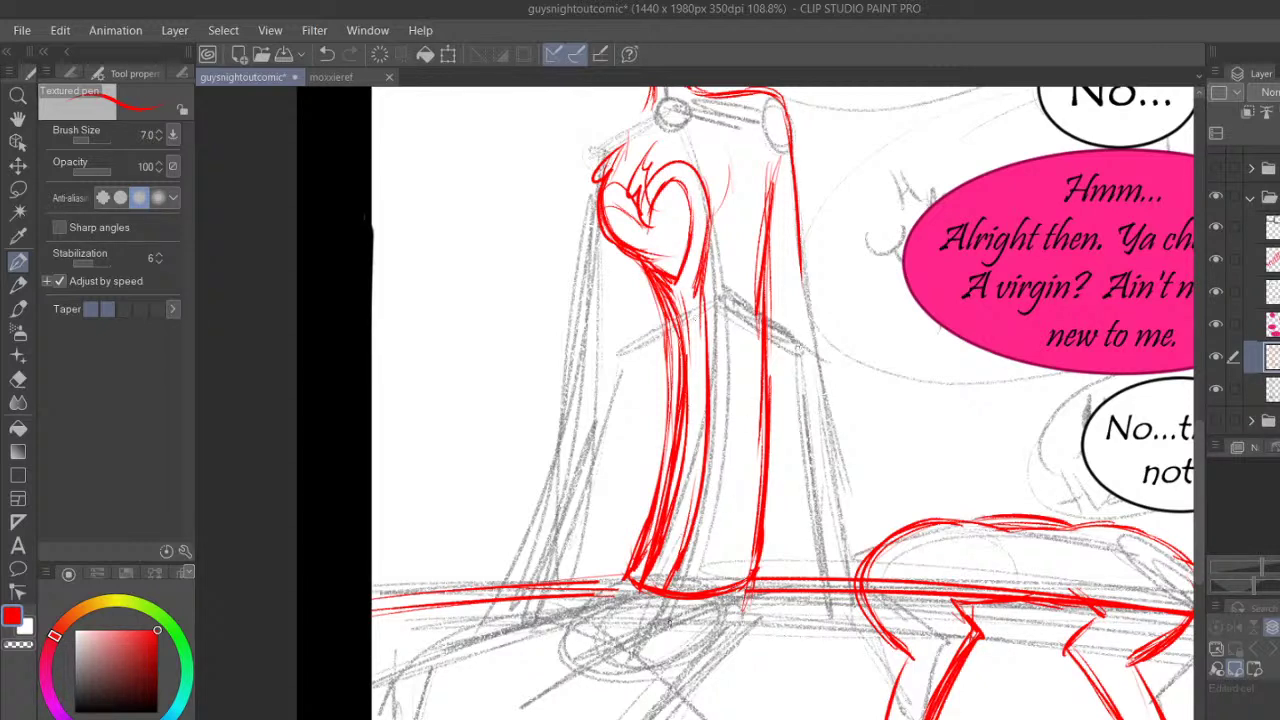
pyautogui.moveTo(440, 163); pyautogui.dragTo(416, 406)
pyautogui.hotkey('ctrl', 'z')
pyautogui.moveTo(452, 150)
pyautogui.mouseDown()
pyautogui.moveTo(424, 168)
pyautogui.moveTo(384, 384)
pyautogui.mouseUp()
pyautogui.moveTo(499, 146)
pyautogui.mouseDown()
pyautogui.moveTo(552, 200)
pyautogui.moveTo(574, 290)
pyautogui.mouseUp()
pyautogui.moveTo(451, 160); pyautogui.dragTo(405, 398)
pyautogui.moveTo(517, 178); pyautogui.dragTo(550, 342)
pyautogui.hotkey('ctrl', 'z')
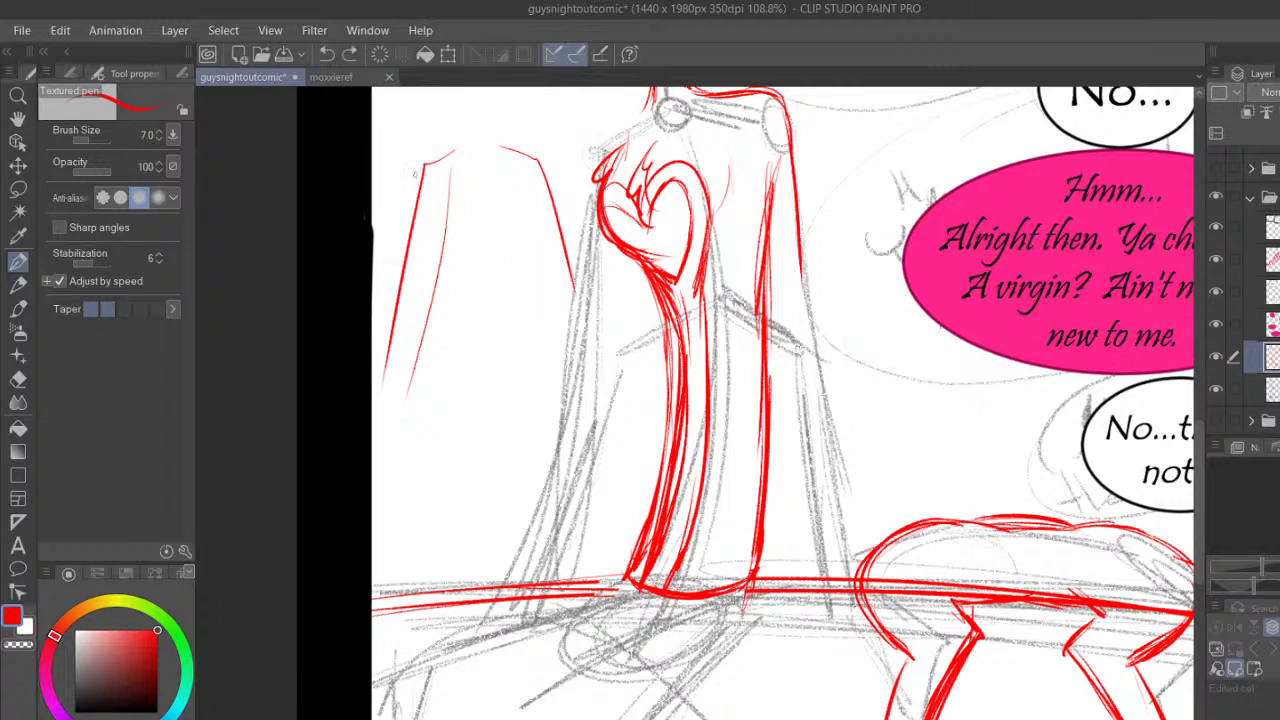
pyautogui.hotkey('ctrl', 'z')
pyautogui.moveTo(438, 192); pyautogui.dragTo(416, 386)
pyautogui.moveTo(466, 142)
pyautogui.mouseDown()
pyautogui.moveTo(470, 175)
pyautogui.moveTo(446, 128)
pyautogui.moveTo(494, 124)
pyautogui.mouseUp()
pyautogui.moveTo(446, 167); pyautogui.dragTo(419, 370)
pyautogui.click(328, 54)
pyautogui.click(328, 54)
pyautogui.click(328, 54)
pyautogui.click(328, 54)
pyautogui.click(330, 55)
pyautogui.click(330, 55)
pyautogui.click(330, 55)
pyautogui.click(330, 55)
pyautogui.click(330, 55)
pyautogui.click(330, 55)
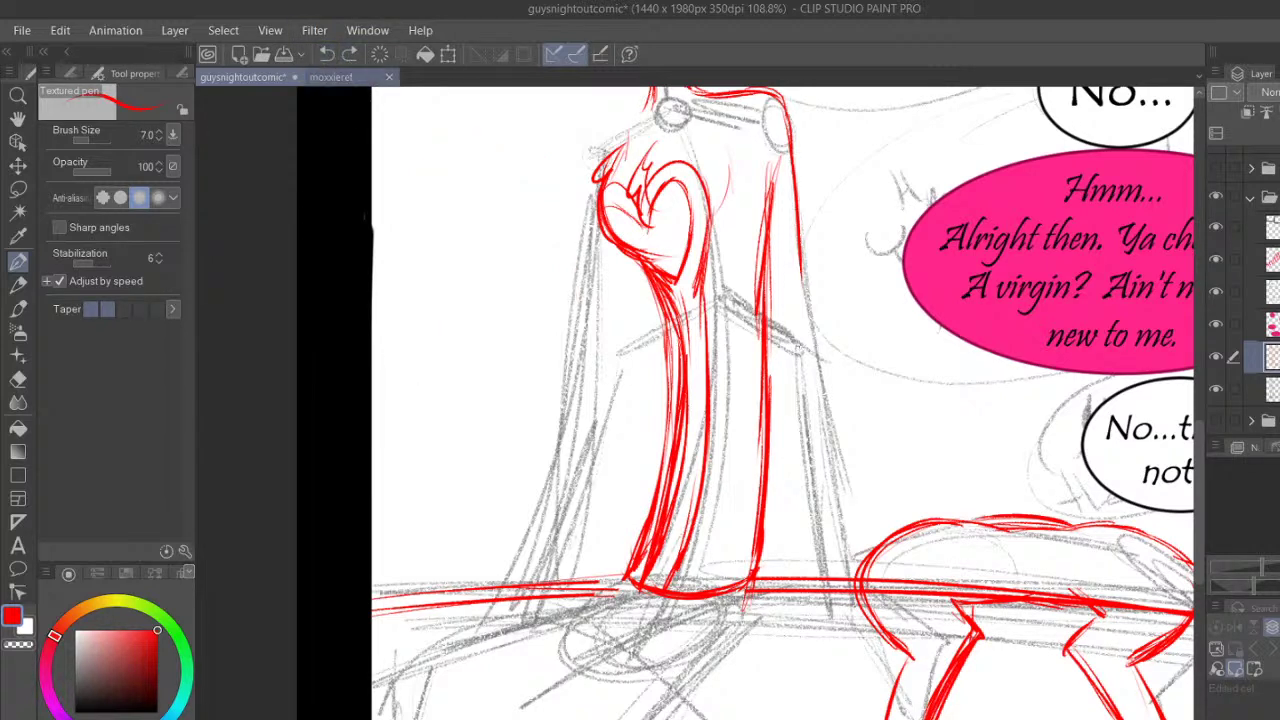
pyautogui.moveTo(490, 188)
pyautogui.mouseDown()
pyautogui.moveTo(477, 188)
pyautogui.moveTo(474, 212)
pyautogui.moveTo(490, 262)
pyautogui.moveTo(528, 242)
pyautogui.moveTo(498, 240)
pyautogui.mouseUp()
pyautogui.click(326, 56)
pyautogui.click(326, 56)
pyautogui.moveTo(476, 188)
pyautogui.mouseDown()
pyautogui.moveTo(482, 250)
pyautogui.moveTo(536, 215)
pyautogui.moveTo(505, 246)
pyautogui.mouseUp()
pyautogui.moveTo(420, 228); pyautogui.dragTo(356, 490)
pyautogui.moveTo(538, 212); pyautogui.dragTo(609, 422)
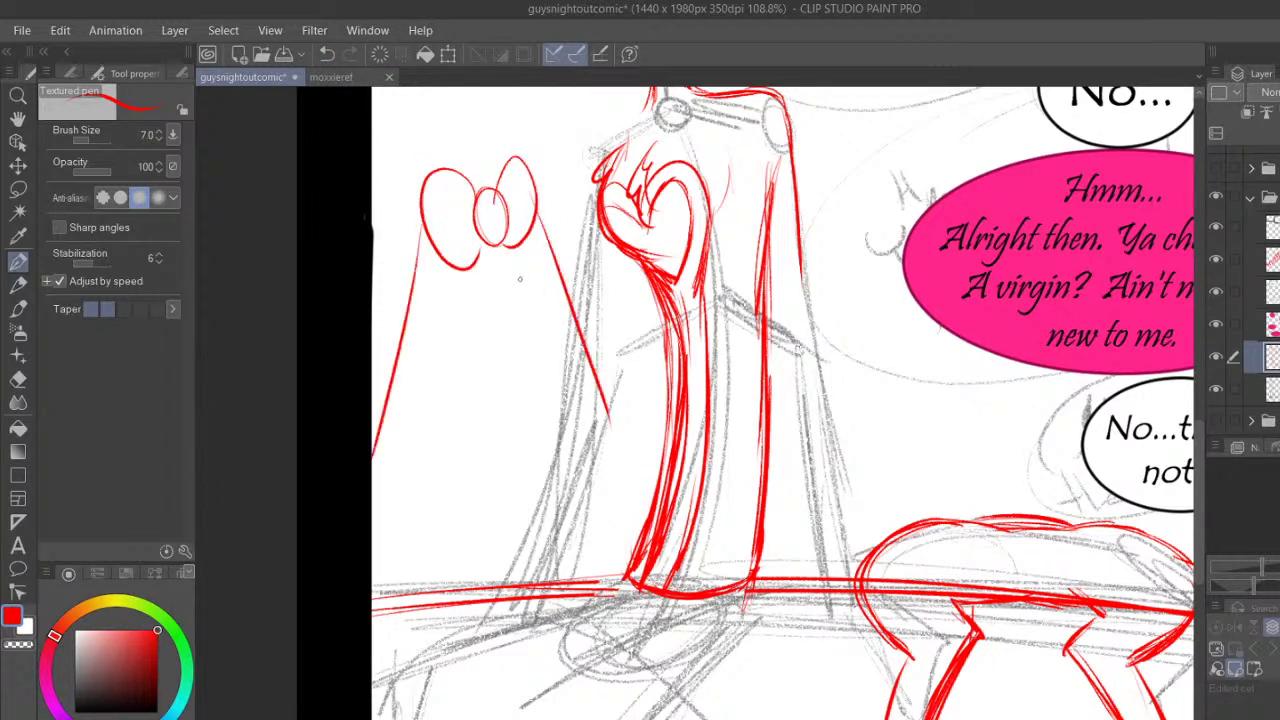
pyautogui.moveTo(482, 248)
pyautogui.mouseDown()
pyautogui.moveTo(484, 264)
pyautogui.moveTo(514, 238)
pyautogui.mouseUp()
pyautogui.moveTo(482, 262); pyautogui.dragTo(506, 310)
pyautogui.moveTo(520, 244); pyautogui.dragTo(508, 308)
pyautogui.moveTo(455, 264); pyautogui.dragTo(434, 470)
pyautogui.moveTo(520, 244); pyautogui.dragTo(600, 485)
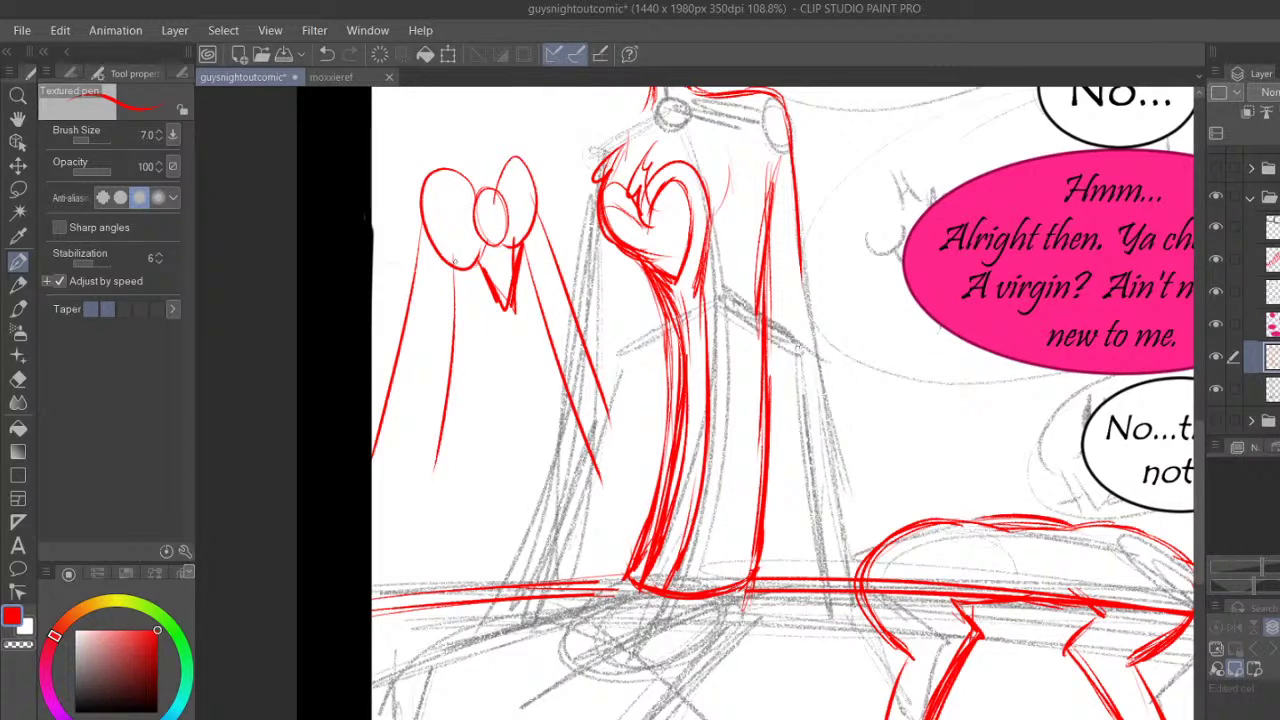
pyautogui.moveTo(418, 218); pyautogui.dragTo(456, 212)
pyautogui.moveTo(536, 205)
pyautogui.mouseDown()
pyautogui.moveTo(510, 212)
pyautogui.moveTo(536, 205)
pyautogui.mouseUp()
pyautogui.click(328, 54)
pyautogui.click(328, 54)
pyautogui.click(328, 54)
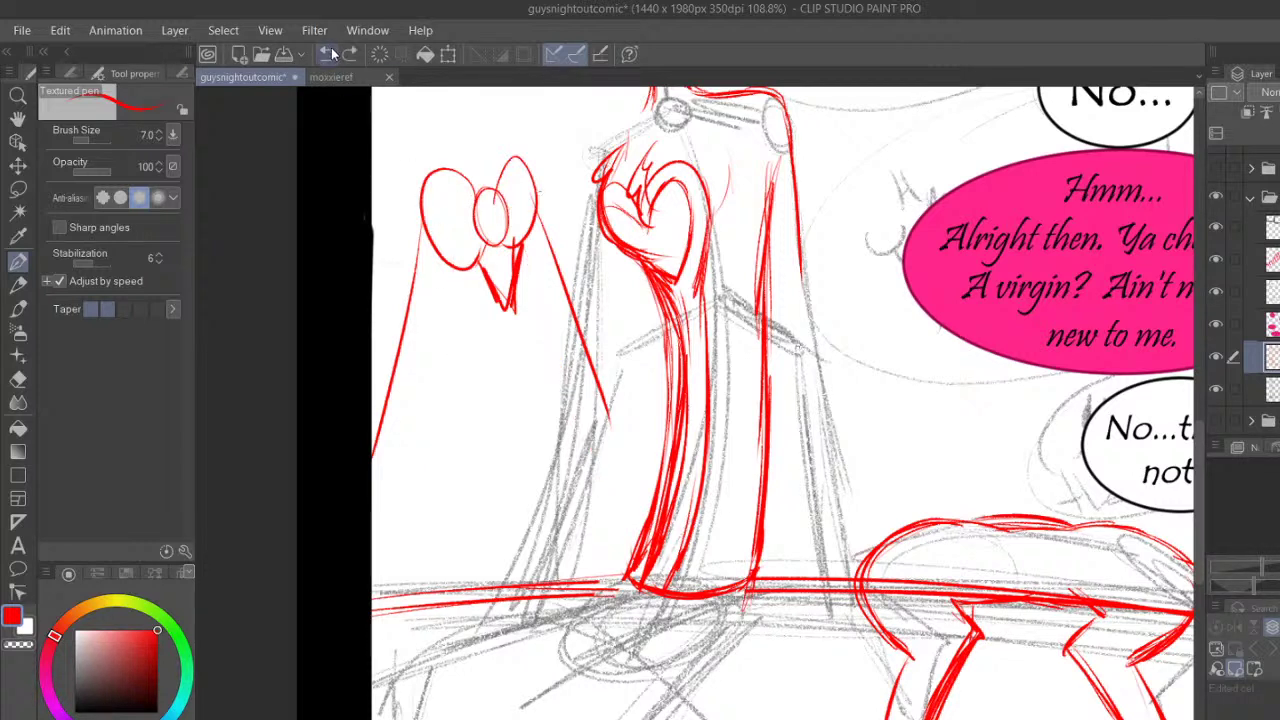
pyautogui.click(329, 54)
pyautogui.click(329, 54)
pyautogui.click(330, 54)
pyautogui.click(332, 53)
pyautogui.click(335, 52)
pyautogui.click(334, 53)
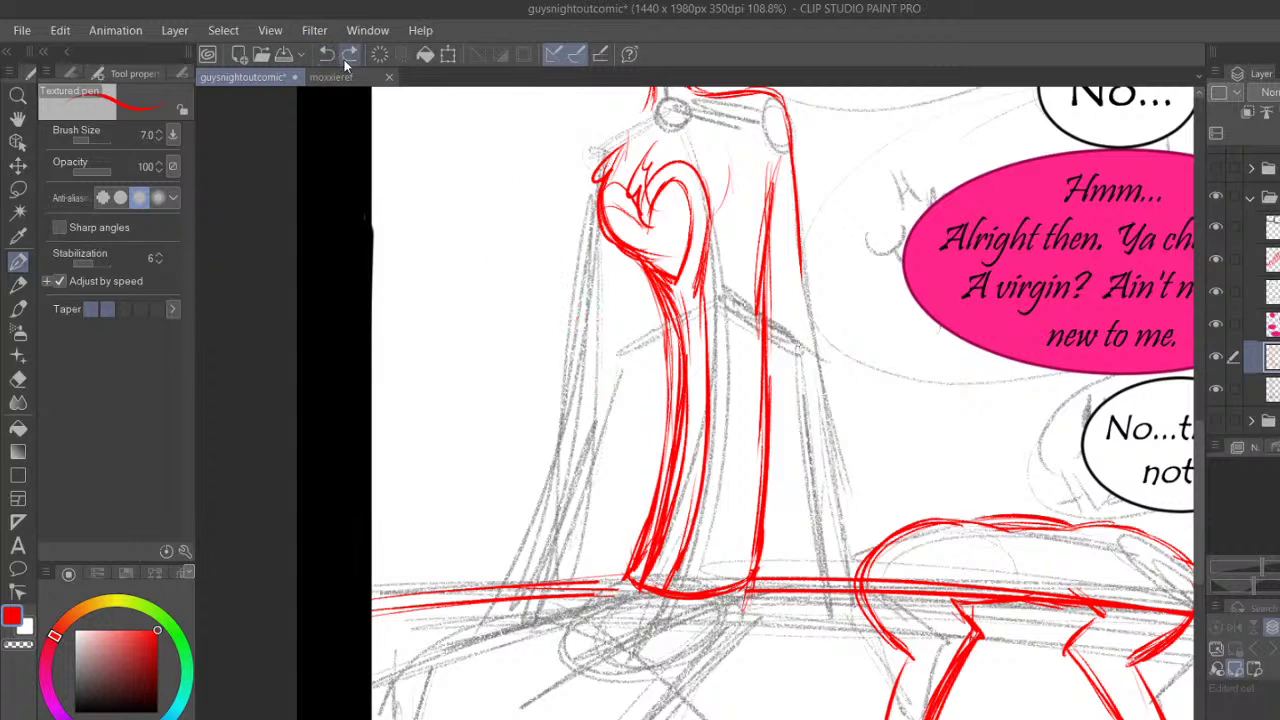
pyautogui.moveTo(425, 247); pyautogui.dragTo(452, 286)
pyautogui.moveTo(517, 236)
pyautogui.mouseDown()
pyautogui.moveTo(501, 292)
pyautogui.moveTo(465, 287)
pyautogui.moveTo(501, 296)
pyautogui.mouseUp()
pyautogui.moveTo(501, 294); pyautogui.dragTo(538, 348)
pyautogui.moveTo(501, 296); pyautogui.dragTo(539, 350)
pyautogui.moveTo(516, 252)
pyautogui.mouseDown()
pyautogui.moveTo(501, 298)
pyautogui.moveTo(450, 319)
pyautogui.moveTo(438, 352)
pyautogui.mouseUp()
pyautogui.moveTo(460, 290); pyautogui.dragTo(450, 324)
pyautogui.moveTo(446, 228)
pyautogui.mouseDown()
pyautogui.moveTo(460, 292)
pyautogui.moveTo(441, 333)
pyautogui.mouseUp()
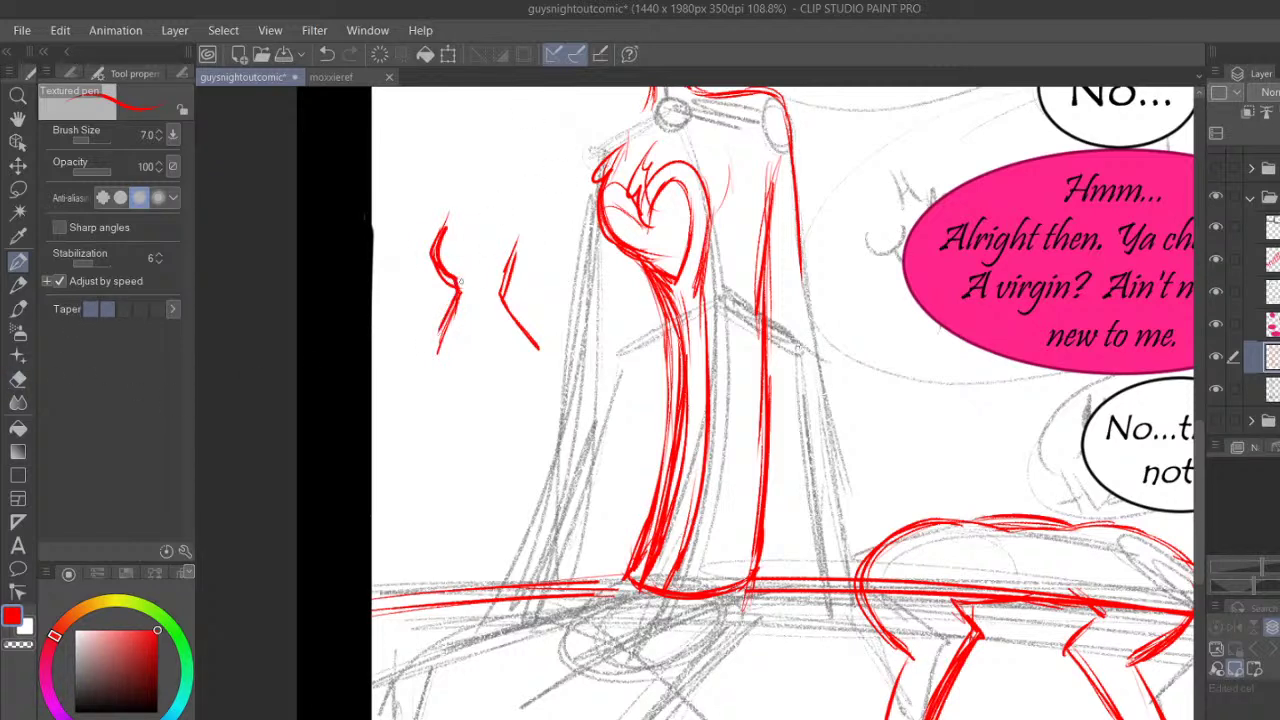
pyautogui.press('e')
pyautogui.moveTo(428, 250)
pyautogui.mouseDown()
pyautogui.moveTo(446, 349)
pyautogui.moveTo(478, 237)
pyautogui.moveTo(519, 216)
pyautogui.moveTo(511, 333)
pyautogui.moveTo(533, 301)
pyautogui.mouseUp()
pyautogui.moveTo(438, 240); pyautogui.dragTo(423, 241)
pyautogui.moveTo(508, 316)
pyautogui.mouseDown()
pyautogui.moveTo(519, 323)
pyautogui.moveTo(521, 270)
pyautogui.mouseUp()
pyautogui.click(473, 277)
pyautogui.press('p')
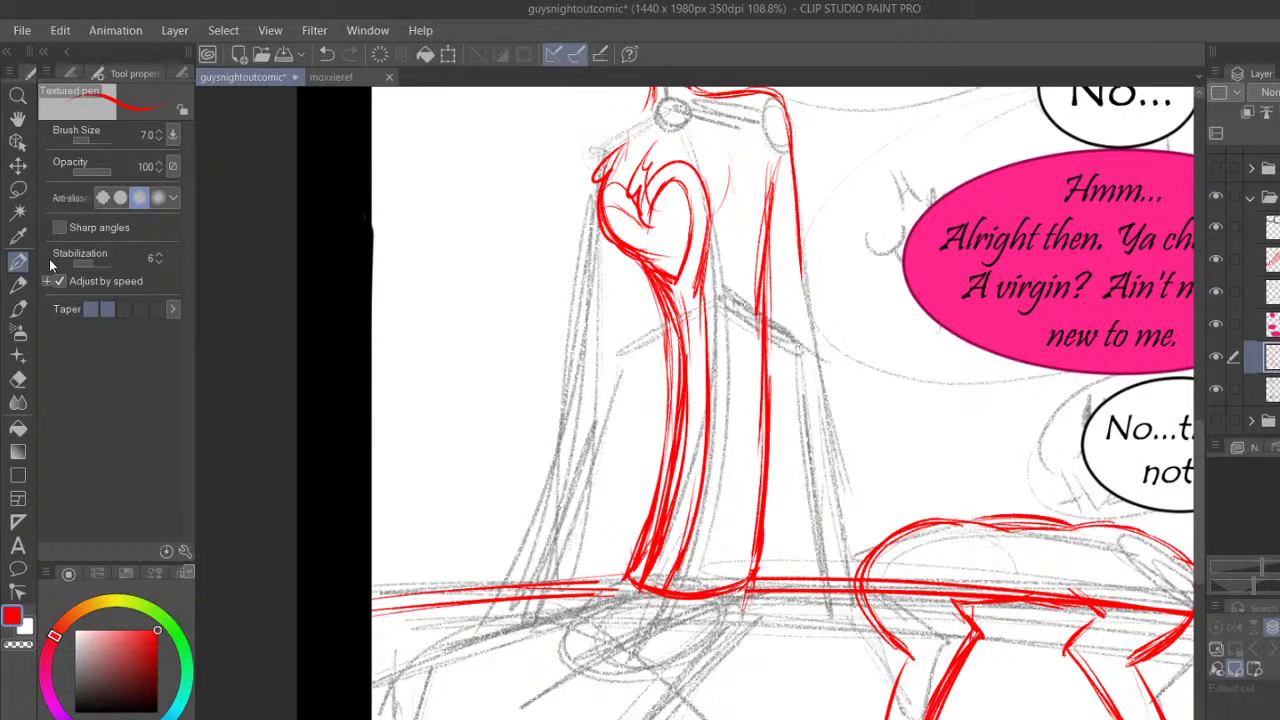
# Draw the other shoulder, the long outer lines of both arms, and an inner arm line starting at the waist
pyautogui.moveTo(1198, 446); pyautogui.dragTo(1199, 401)
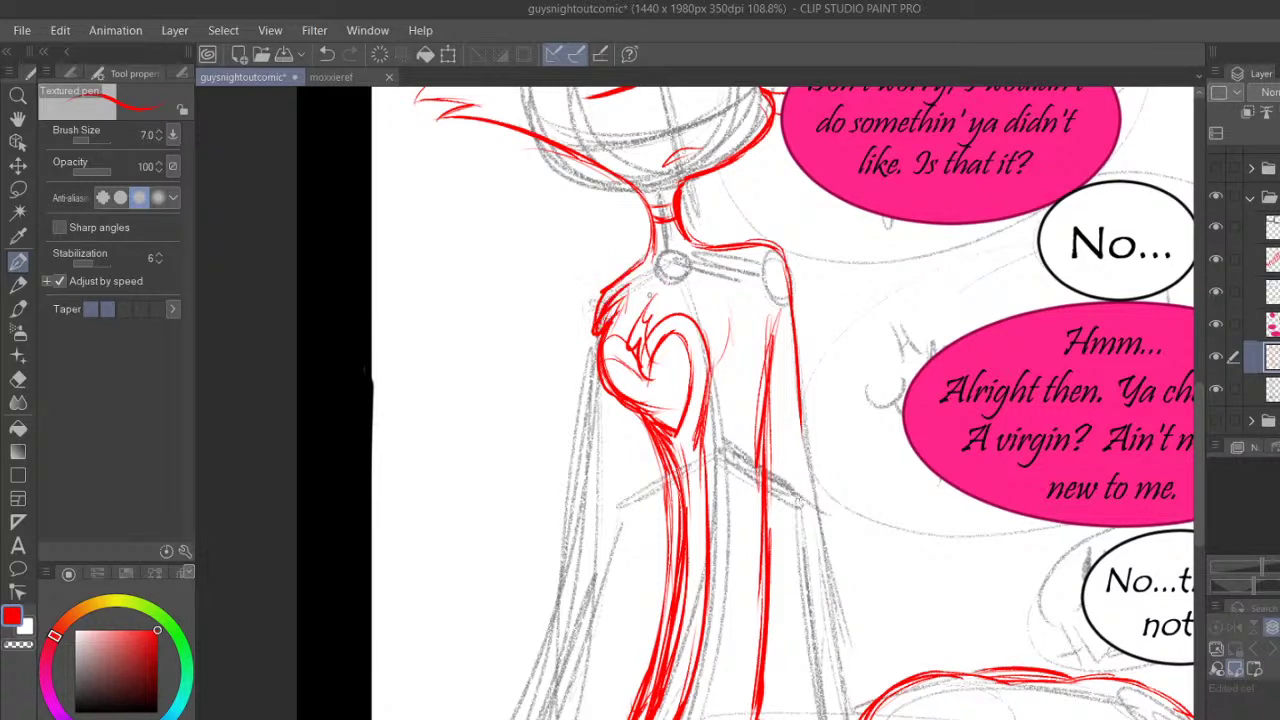
pyautogui.moveTo(594, 338)
pyautogui.mouseDown()
pyautogui.moveTo(580, 568)
pyautogui.moveTo(536, 718)
pyautogui.mouseUp()
pyautogui.moveTo(800, 418)
pyautogui.mouseDown()
pyautogui.moveTo(819, 556)
pyautogui.moveTo(862, 714)
pyautogui.mouseUp()
pyautogui.moveTo(1199, 452)
pyautogui.mouseDown()
pyautogui.moveTo(1199, 478)
pyautogui.moveTo(1199, 466)
pyautogui.mouseUp()
pyautogui.moveTo(661, 398)
pyautogui.mouseDown()
pyautogui.moveTo(629, 443)
pyautogui.moveTo(618, 636)
pyautogui.mouseUp()
pyautogui.moveTo(633, 500); pyautogui.dragTo(616, 628)
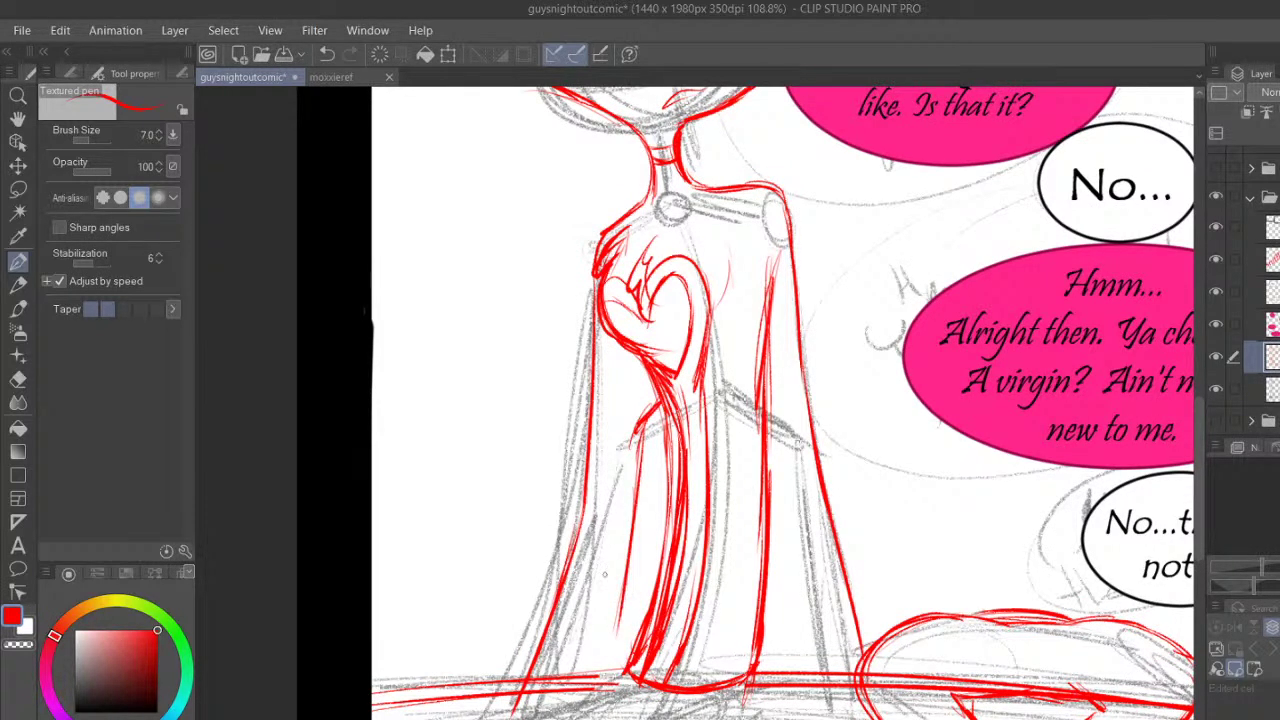
# Draw the bent inner contour of the opposite arm and the long lines running beside it down past the body's base
pyautogui.scroll(-2, 1198, 441)
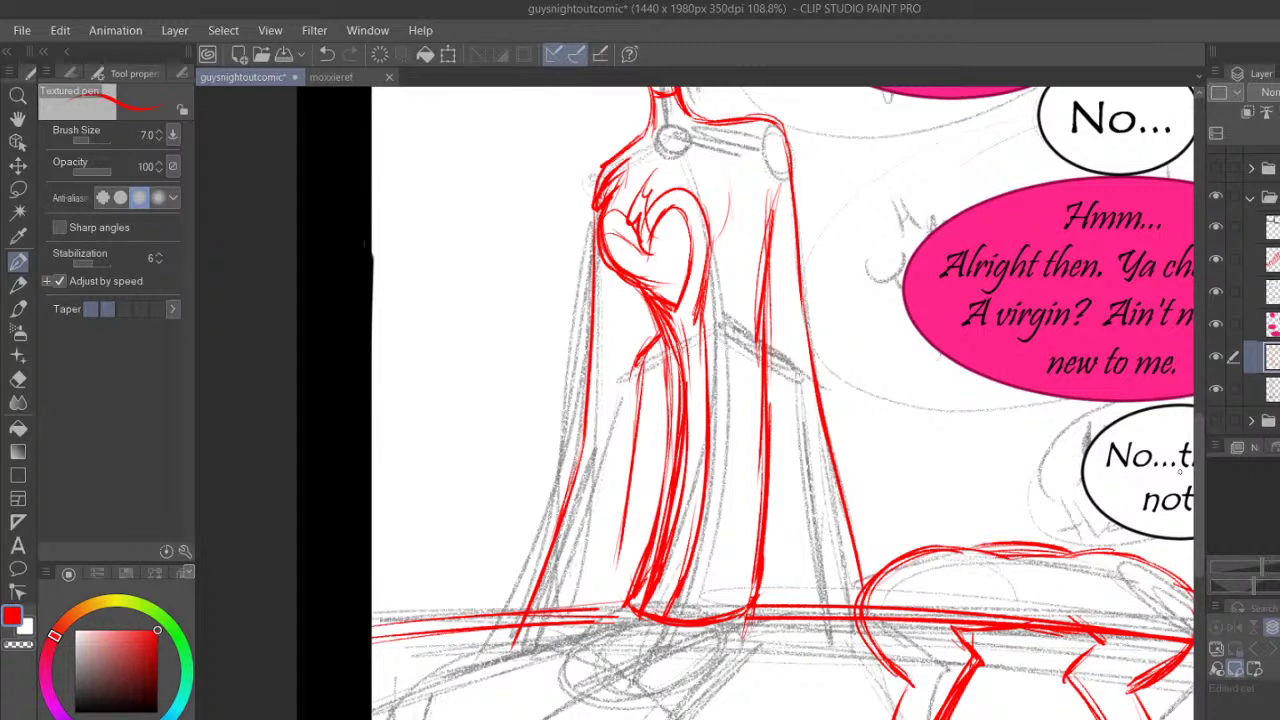
pyautogui.moveTo(742, 330)
pyautogui.mouseDown()
pyautogui.moveTo(789, 366)
pyautogui.moveTo(779, 344)
pyautogui.moveTo(786, 398)
pyautogui.mouseUp()
pyautogui.moveTo(774, 350); pyautogui.dragTo(787, 438)
pyautogui.moveTo(781, 374); pyautogui.dragTo(803, 590)
pyautogui.moveTo(797, 522); pyautogui.dragTo(828, 686)
pyautogui.moveTo(748, 384); pyautogui.dragTo(764, 492)
pyautogui.moveTo(746, 390); pyautogui.dragTo(762, 500)
pyautogui.moveTo(768, 512); pyautogui.dragTo(786, 654)
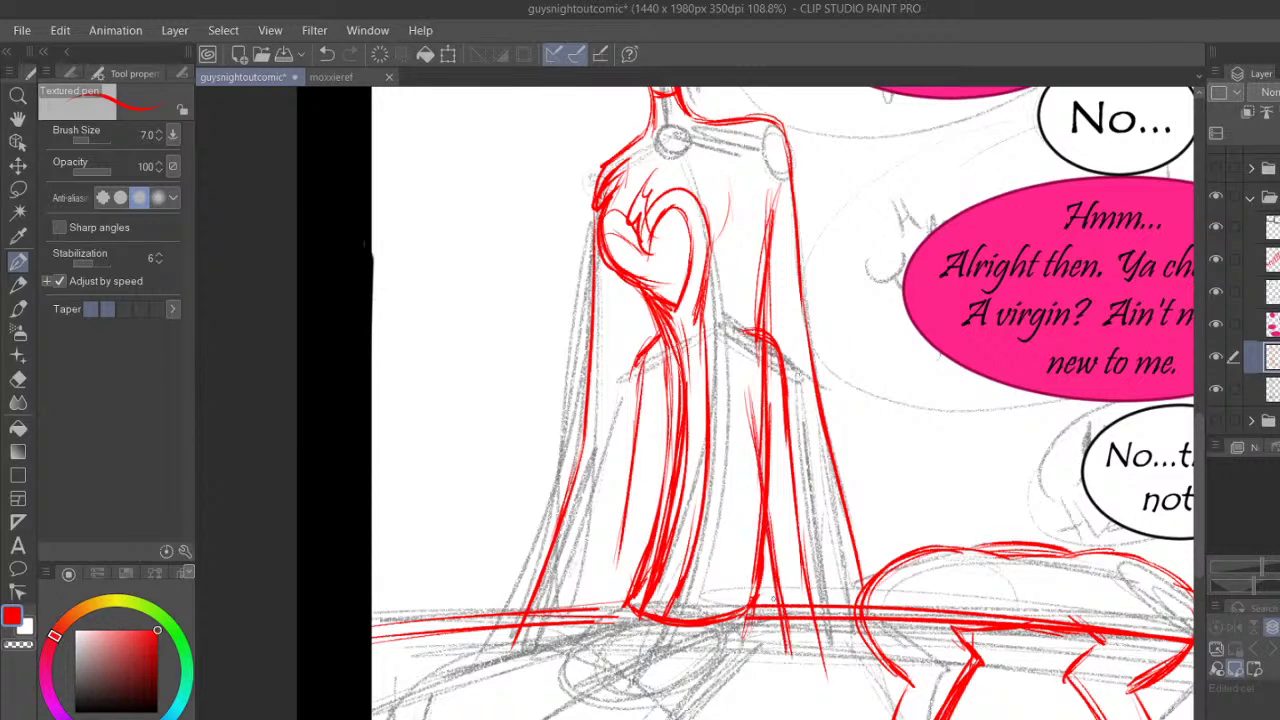
# Erase the torso side line where it overlaps the arm, and reinforce the arm's inner contours
pyautogui.click(18, 379)
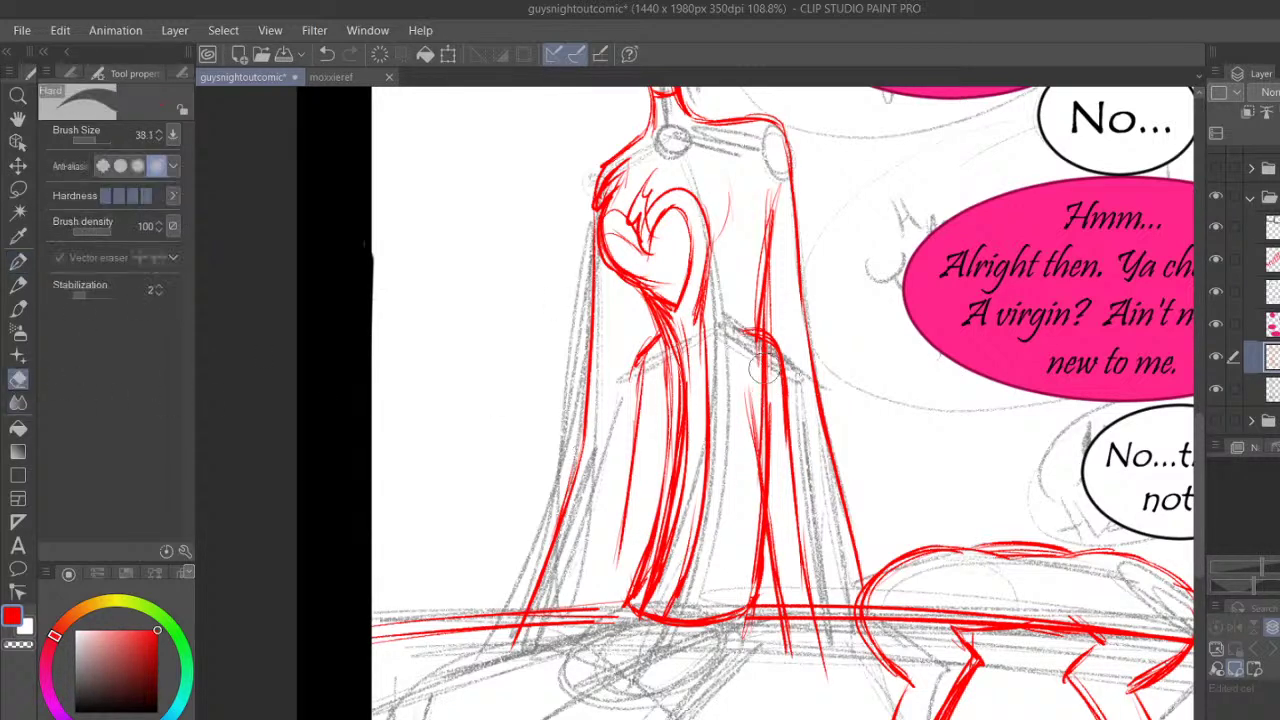
pyautogui.moveTo(752, 348)
pyautogui.mouseDown()
pyautogui.moveTo(797, 627)
pyautogui.moveTo(793, 583)
pyautogui.moveTo(798, 604)
pyautogui.mouseUp()
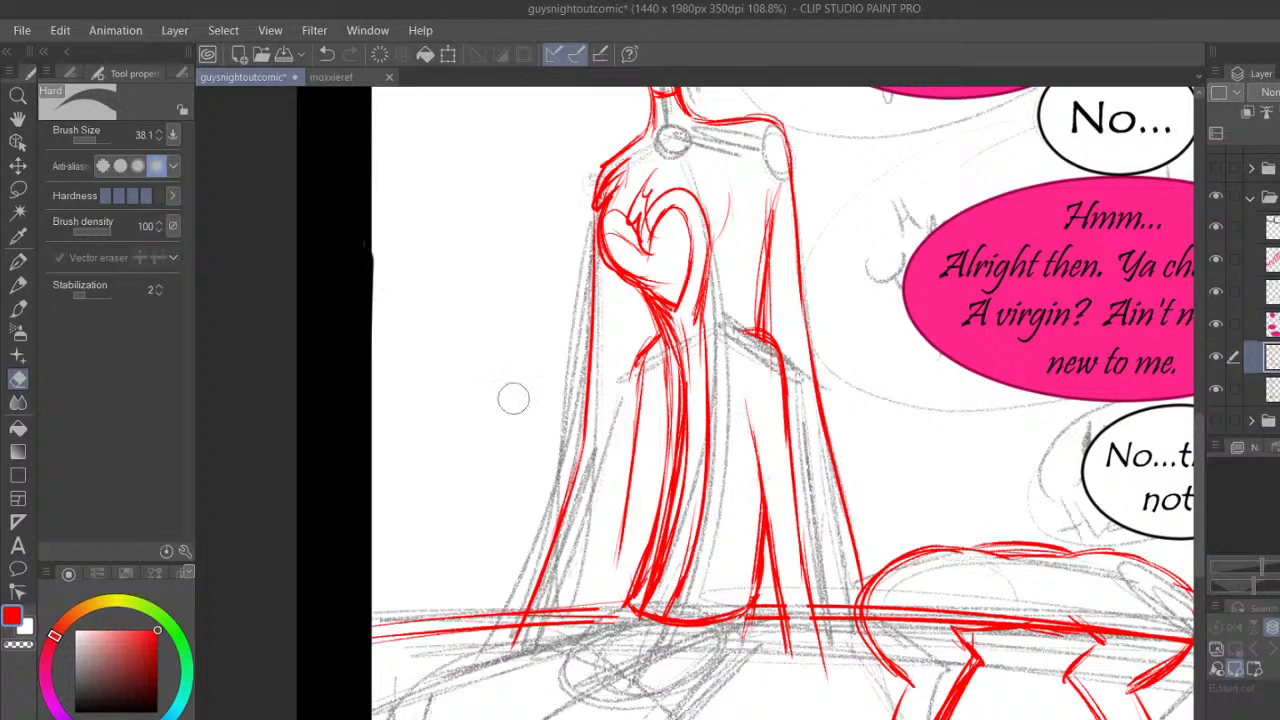
pyautogui.click(19, 264)
pyautogui.moveTo(738, 387); pyautogui.dragTo(770, 530)
pyautogui.moveTo(740, 332)
pyautogui.mouseDown()
pyautogui.moveTo(780, 380)
pyautogui.moveTo(813, 604)
pyautogui.mouseUp()
# Draw a thick curved thigh contour from the body's base outward to the panel's edge
pyautogui.scroll(-4, 1200, 461)
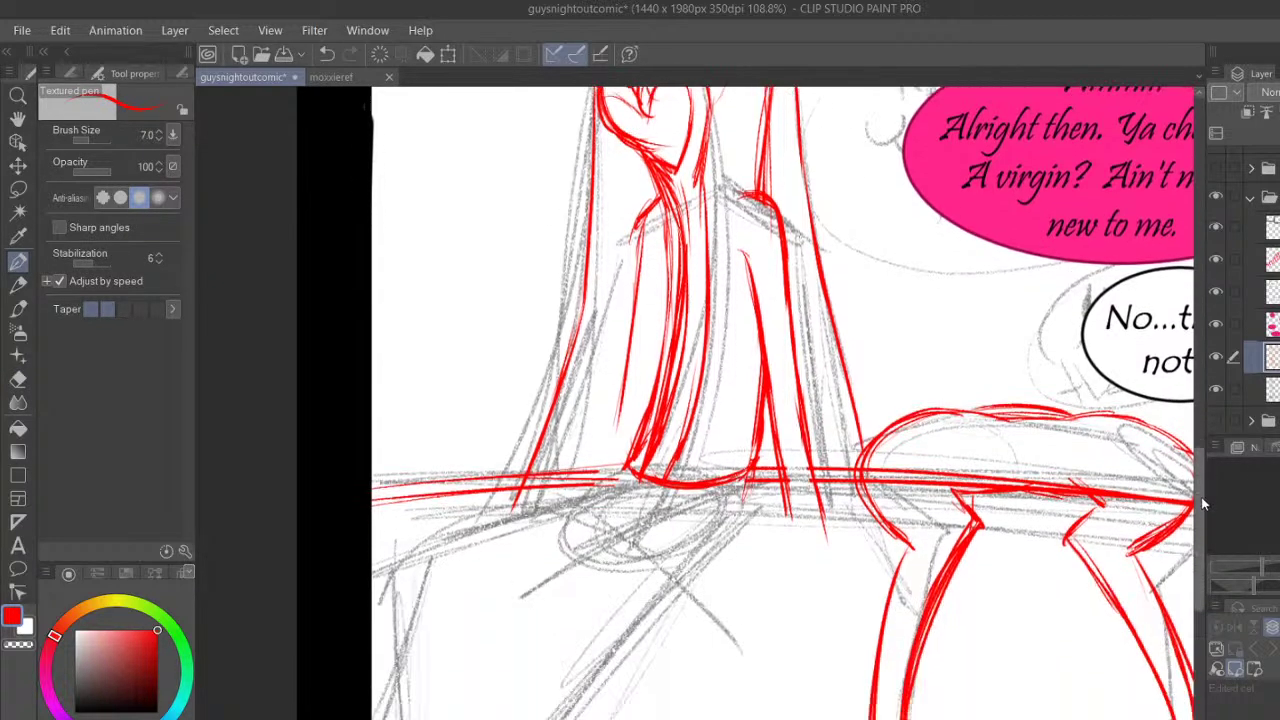
pyautogui.moveTo(404, 476); pyautogui.dragTo(622, 420)
pyautogui.moveTo(372, 500); pyautogui.dragTo(632, 413)
pyautogui.moveTo(418, 487); pyautogui.dragTo(612, 411)
pyautogui.moveTo(464, 458); pyautogui.dragTo(624, 410)
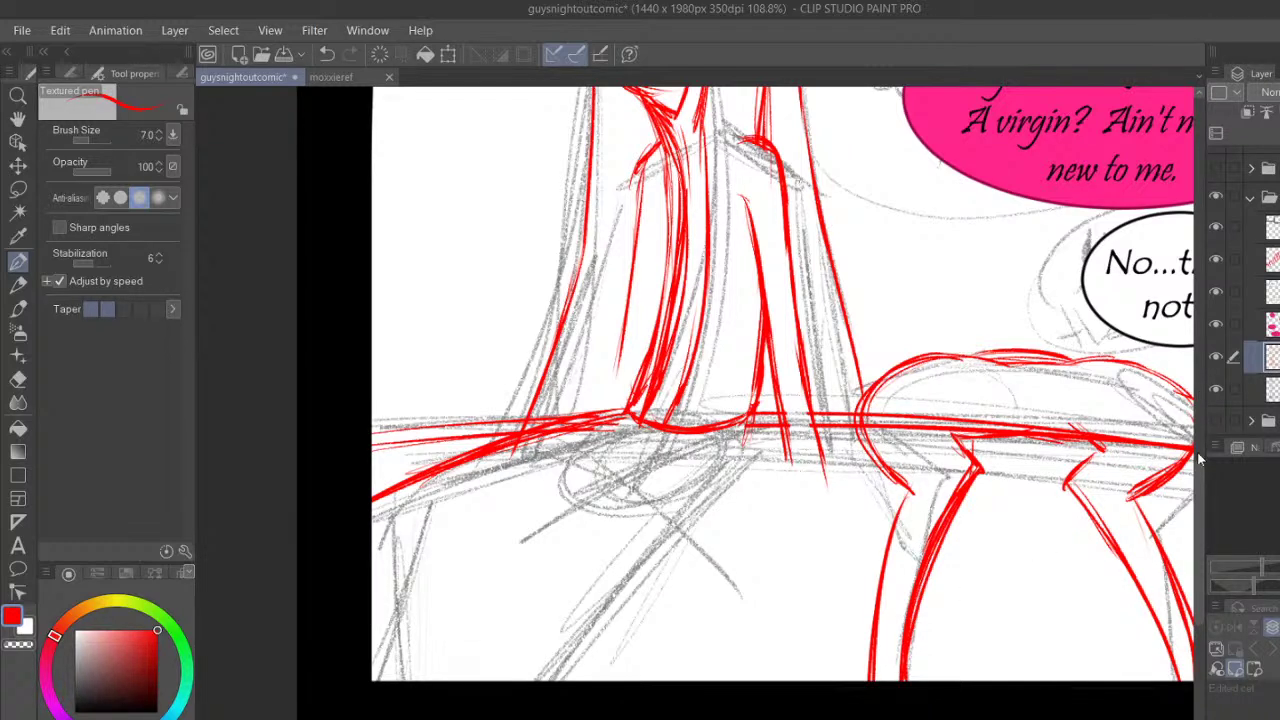
# Draw a pointed V-shaped contour beneath the body's base, connecting the thigh line to the opposite side
pyautogui.scroll(10, 1199, 447)
pyautogui.scroll(-10, 1204, 385)
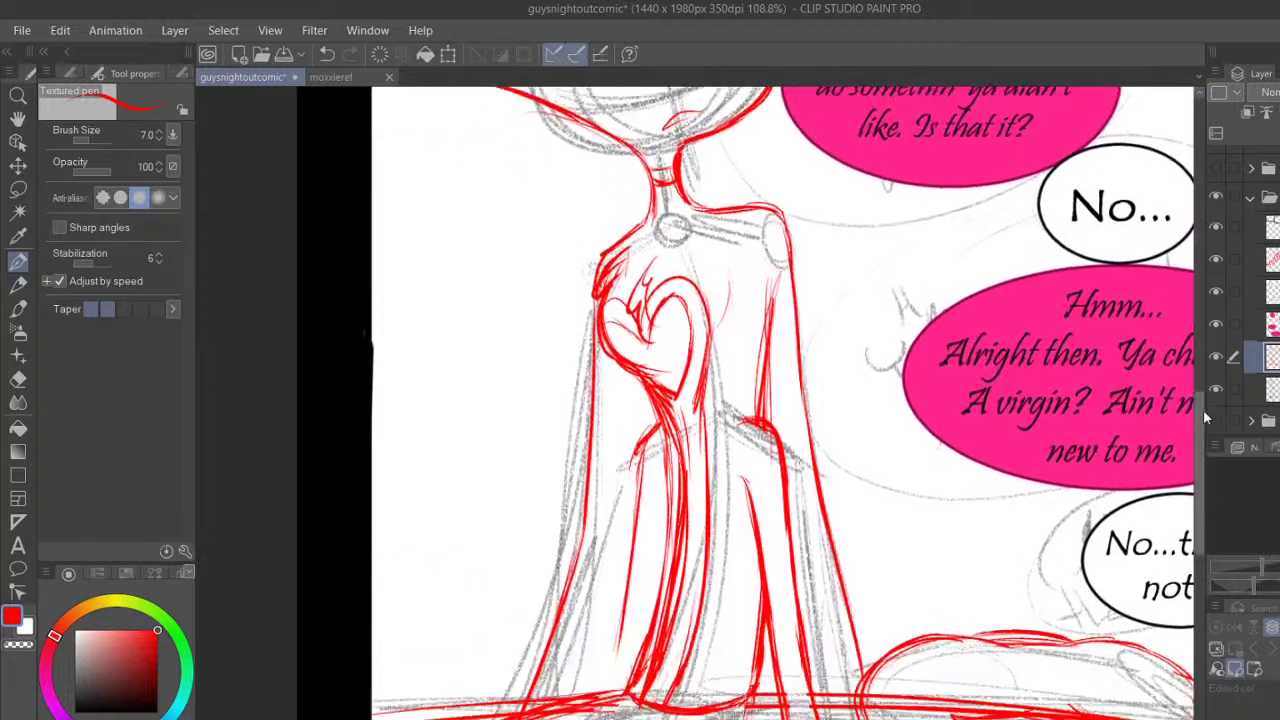
pyautogui.moveTo(482, 422)
pyautogui.mouseDown()
pyautogui.moveTo(636, 454)
pyautogui.moveTo(672, 492)
pyautogui.moveTo(676, 522)
pyautogui.mouseUp()
pyautogui.moveTo(762, 338); pyautogui.dragTo(748, 426)
pyautogui.moveTo(756, 350)
pyautogui.mouseDown()
pyautogui.moveTo(747, 425)
pyautogui.moveTo(666, 504)
pyautogui.mouseUp()
pyautogui.moveTo(758, 420); pyautogui.dragTo(660, 506)
pyautogui.moveTo(760, 360)
pyautogui.mouseDown()
pyautogui.moveTo(760, 424)
pyautogui.moveTo(747, 432)
pyautogui.mouseUp()
pyautogui.moveTo(749, 395); pyautogui.dragTo(718, 478)
# Add a small heart just below the body's base, and draw the leg lines curving down to the panel's edges
pyautogui.moveTo(568, 398); pyautogui.dragTo(544, 406)
pyautogui.moveTo(621, 383); pyautogui.dragTo(533, 407)
pyautogui.moveTo(637, 400); pyautogui.dragTo(640, 402)
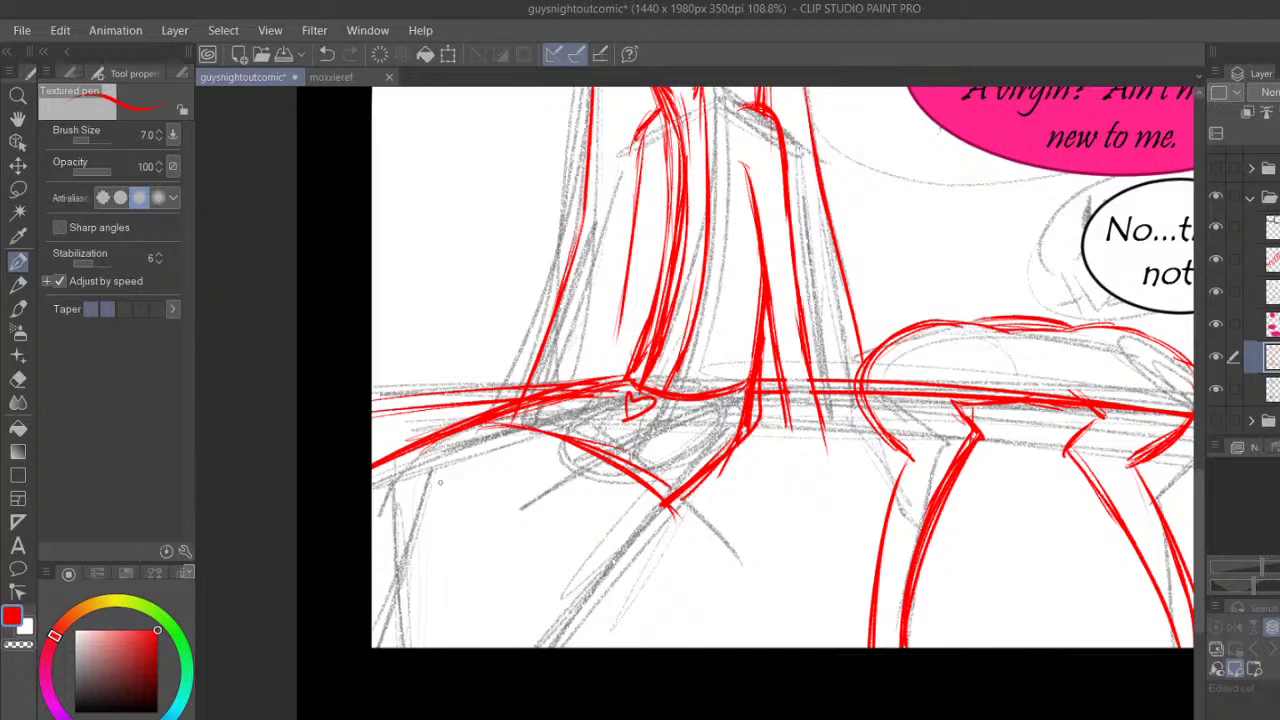
pyautogui.moveTo(536, 448)
pyautogui.mouseDown()
pyautogui.moveTo(408, 494)
pyautogui.moveTo(563, 450)
pyautogui.moveTo(398, 500)
pyautogui.mouseUp()
pyautogui.moveTo(594, 460); pyautogui.dragTo(412, 645)
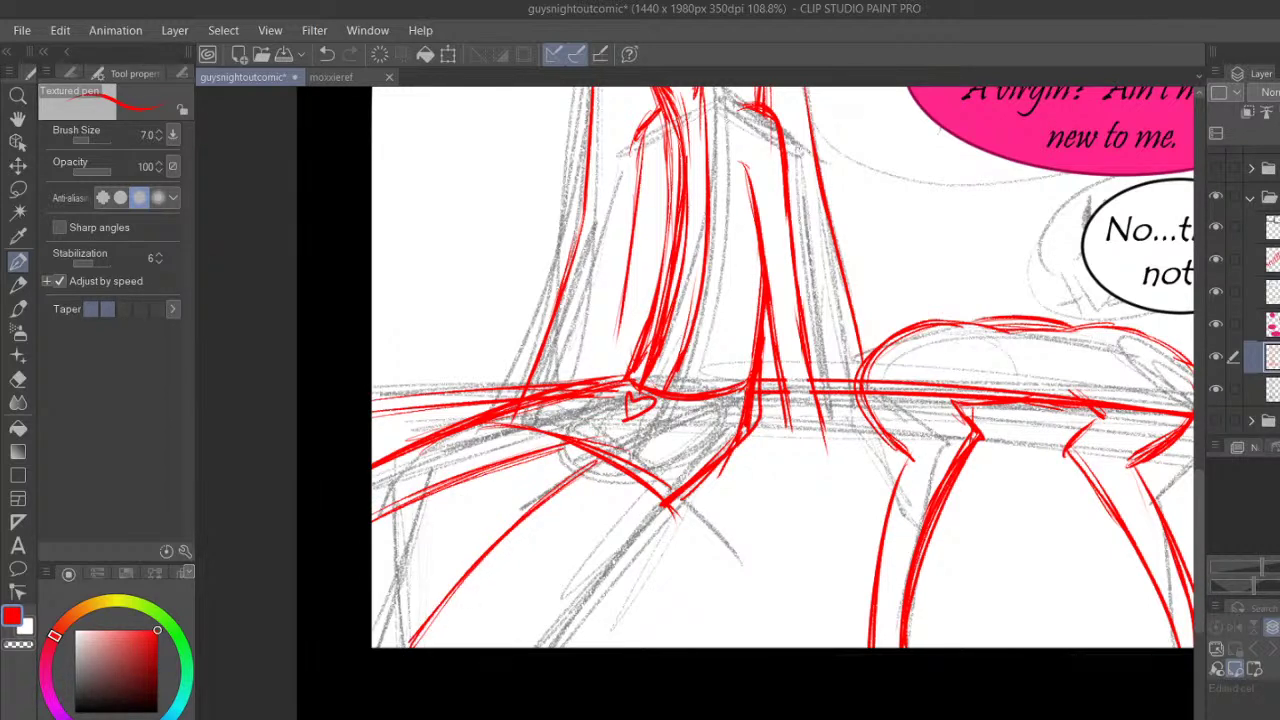
# Select the standing figure's line art with the Lasso, shift it slightly up and to the right, and deselect it
pyautogui.moveTo(858, 719)
pyautogui.mouseDown()
pyautogui.moveTo(938, 719)
pyautogui.moveTo(877, 719)
pyautogui.mouseUp()
pyautogui.moveTo(1198, 482)
pyautogui.mouseDown()
pyautogui.moveTo(1205, 305)
pyautogui.moveTo(1216, 435)
pyautogui.mouseUp()
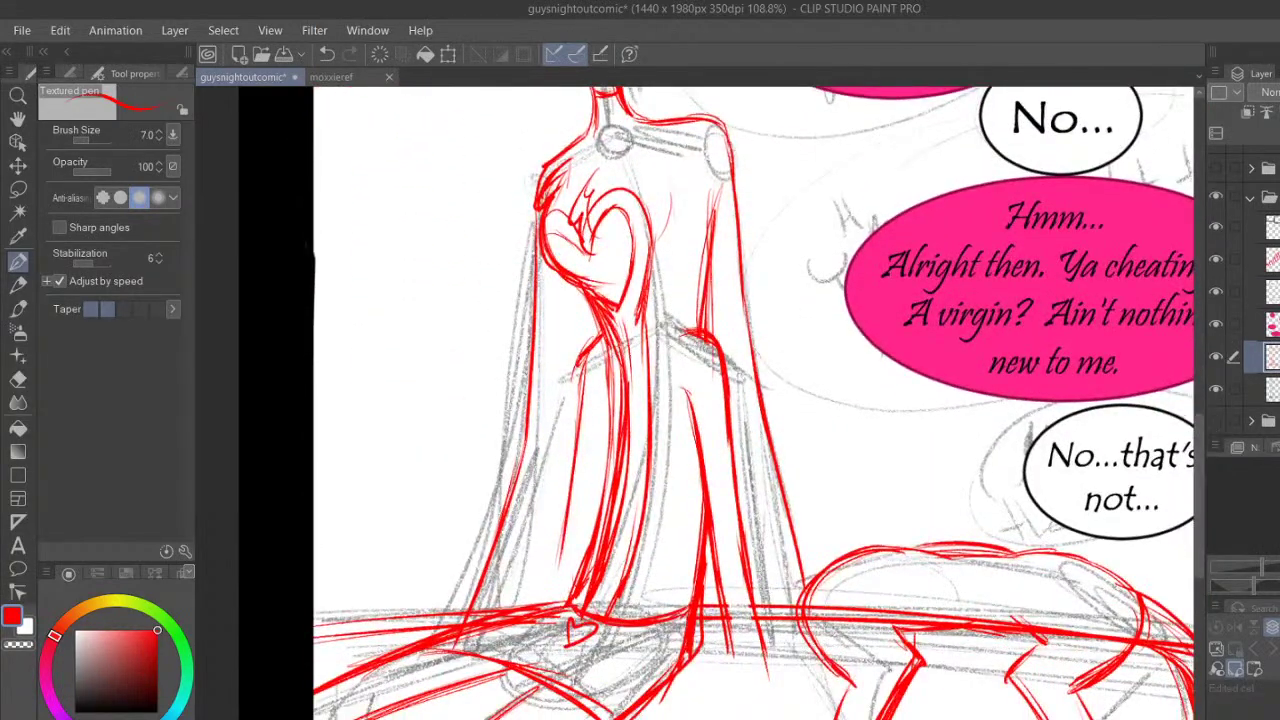
pyautogui.scroll(-7, 680, 419)
pyautogui.scroll(2, 682, 424)
pyautogui.scroll(-5, 718, 442)
pyautogui.scroll(5, 718, 440)
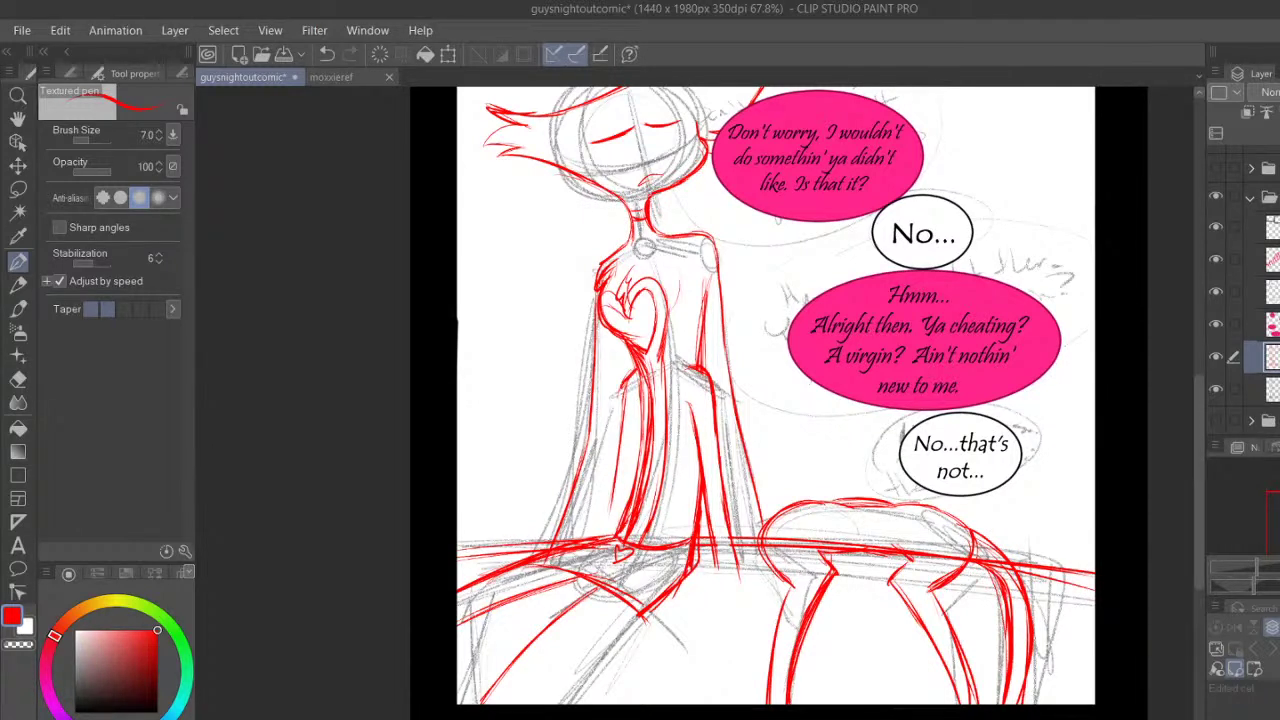
pyautogui.click(18, 189)
pyautogui.moveTo(472, 96); pyautogui.dragTo(698, 87)
pyautogui.click(610, 98)
pyautogui.moveTo(1200, 374); pyautogui.dragTo(1198, 366)
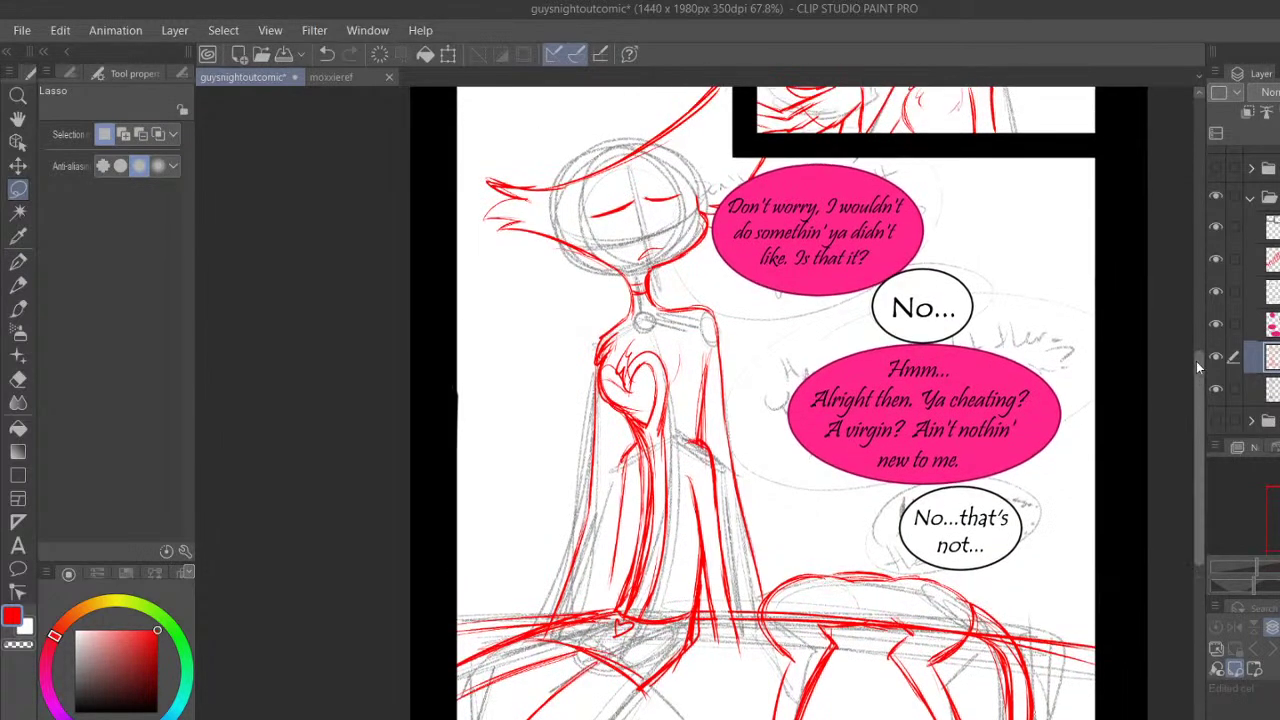
pyautogui.moveTo(478, 157)
pyautogui.mouseDown()
pyautogui.moveTo(729, 69)
pyautogui.moveTo(773, 231)
pyautogui.moveTo(778, 625)
pyautogui.moveTo(752, 645)
pyautogui.moveTo(733, 698)
pyautogui.moveTo(705, 715)
pyautogui.moveTo(600, 718)
pyautogui.moveTo(449, 686)
pyautogui.moveTo(508, 523)
pyautogui.moveTo(553, 490)
pyautogui.moveTo(566, 258)
pyautogui.moveTo(445, 92)
pyautogui.mouseUp()
pyautogui.click(18, 165)
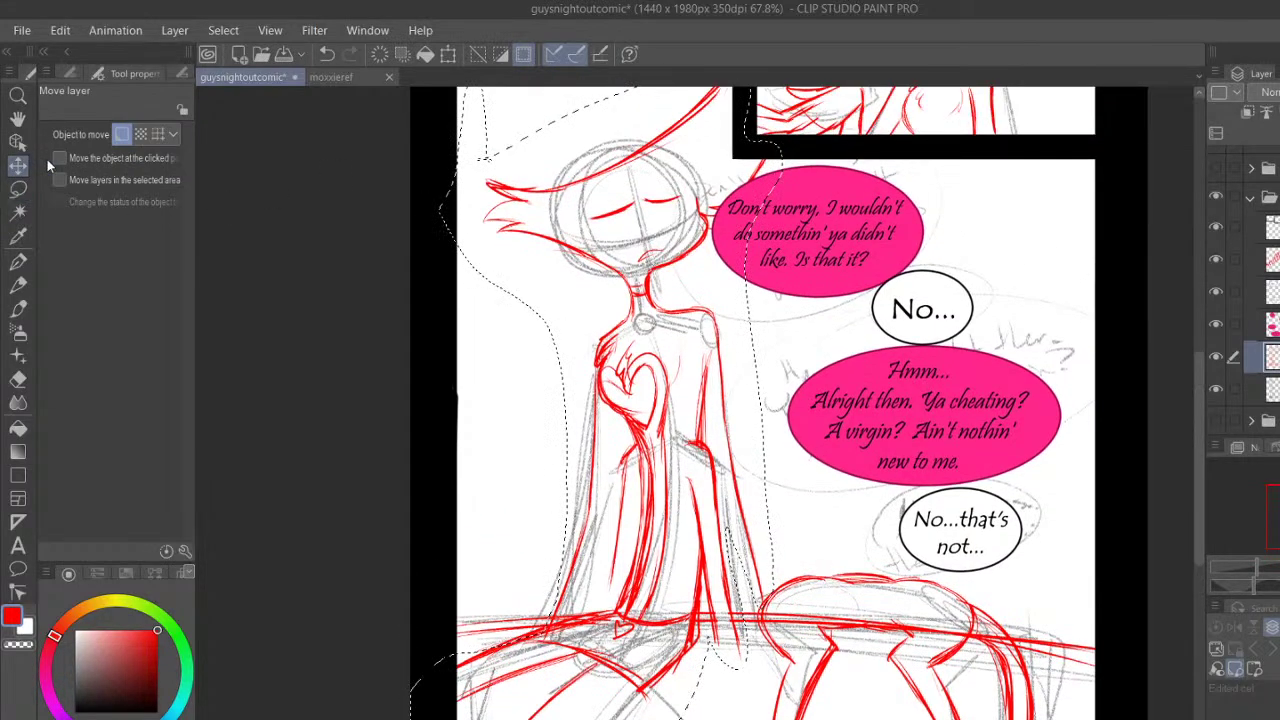
pyautogui.hotkey('ctrl', 't')
pyautogui.moveTo(753, 658)
pyautogui.mouseDown()
pyautogui.moveTo(749, 624)
pyautogui.moveTo(762, 617)
pyautogui.mouseUp()
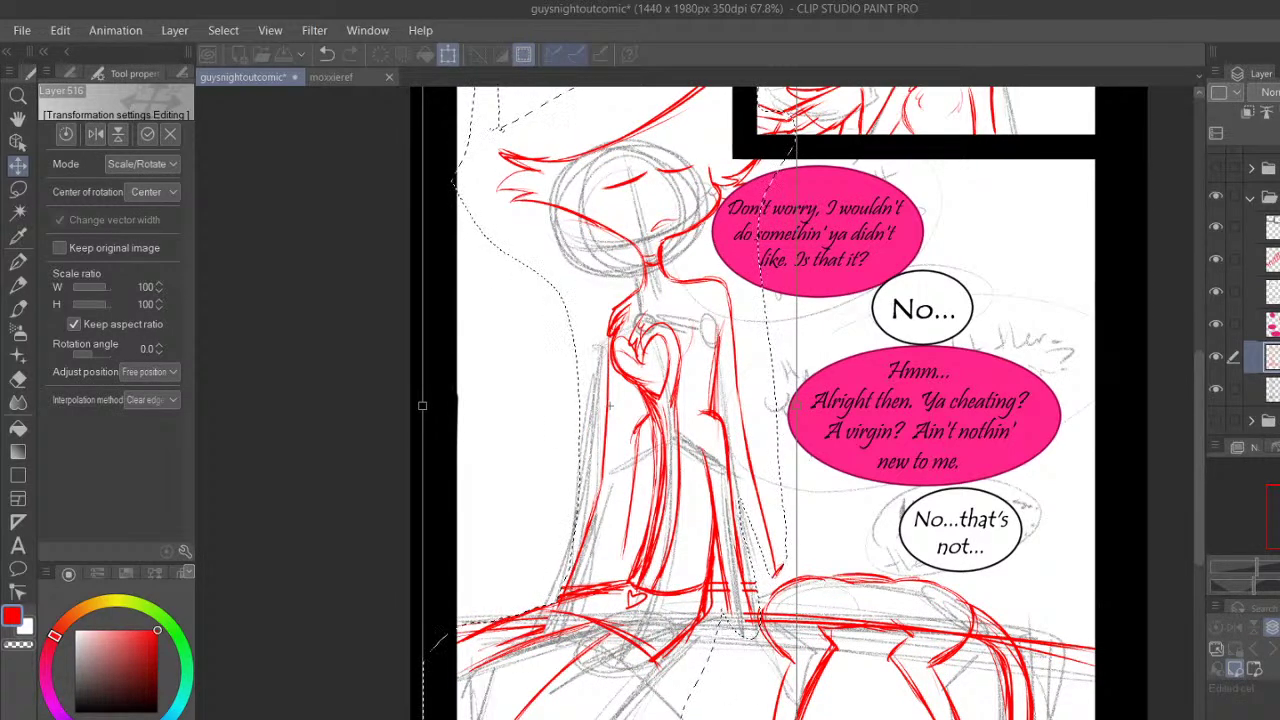
pyautogui.press('Return')
pyautogui.hotkey('ctrl', 'd')
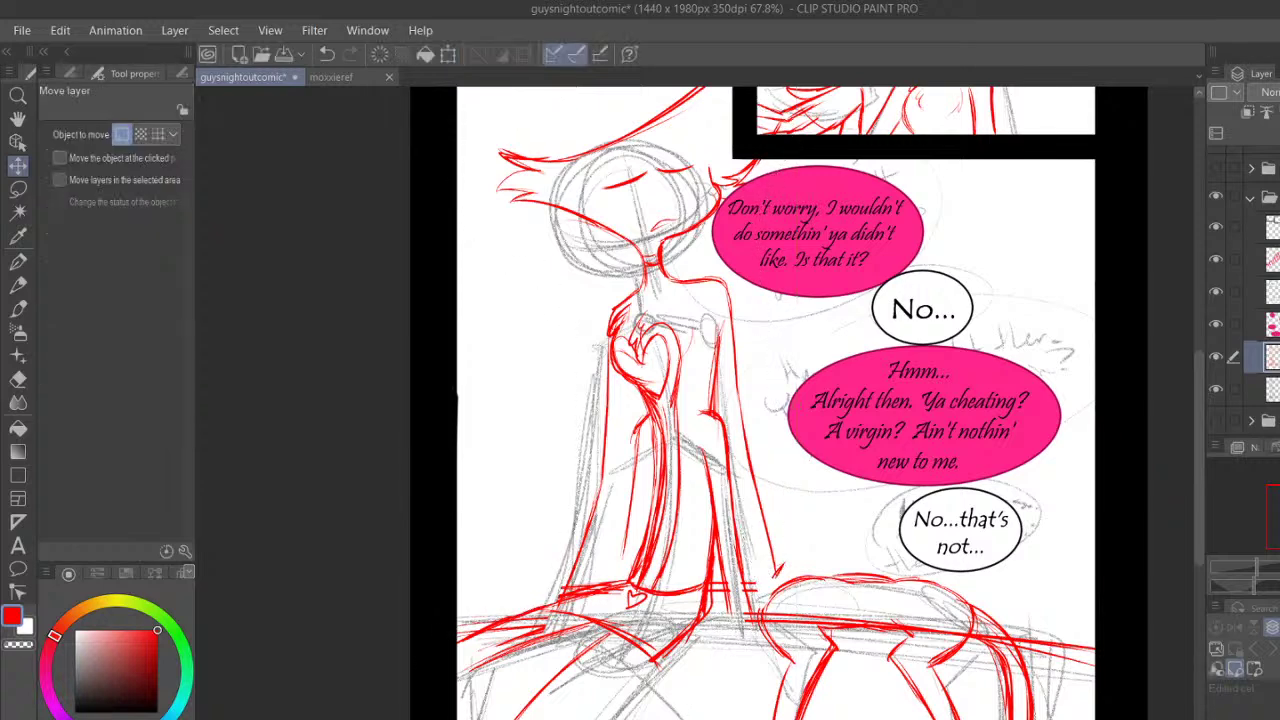
# Draw the front leg's underside and the bent knee corners at the panel's lower edge, and thicken the far thigh's lower contour
pyautogui.click(18, 118)
pyautogui.moveTo(580, 592); pyautogui.dragTo(600, 410)
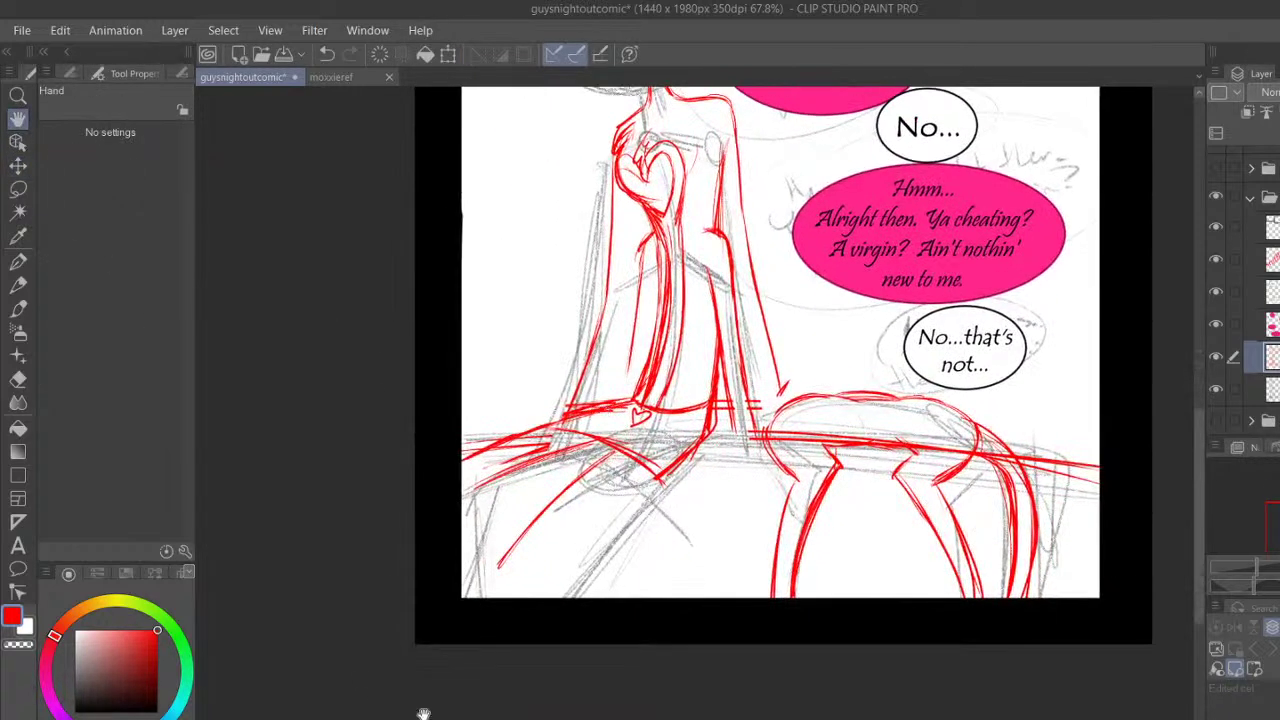
pyautogui.scroll(2, 692, 420)
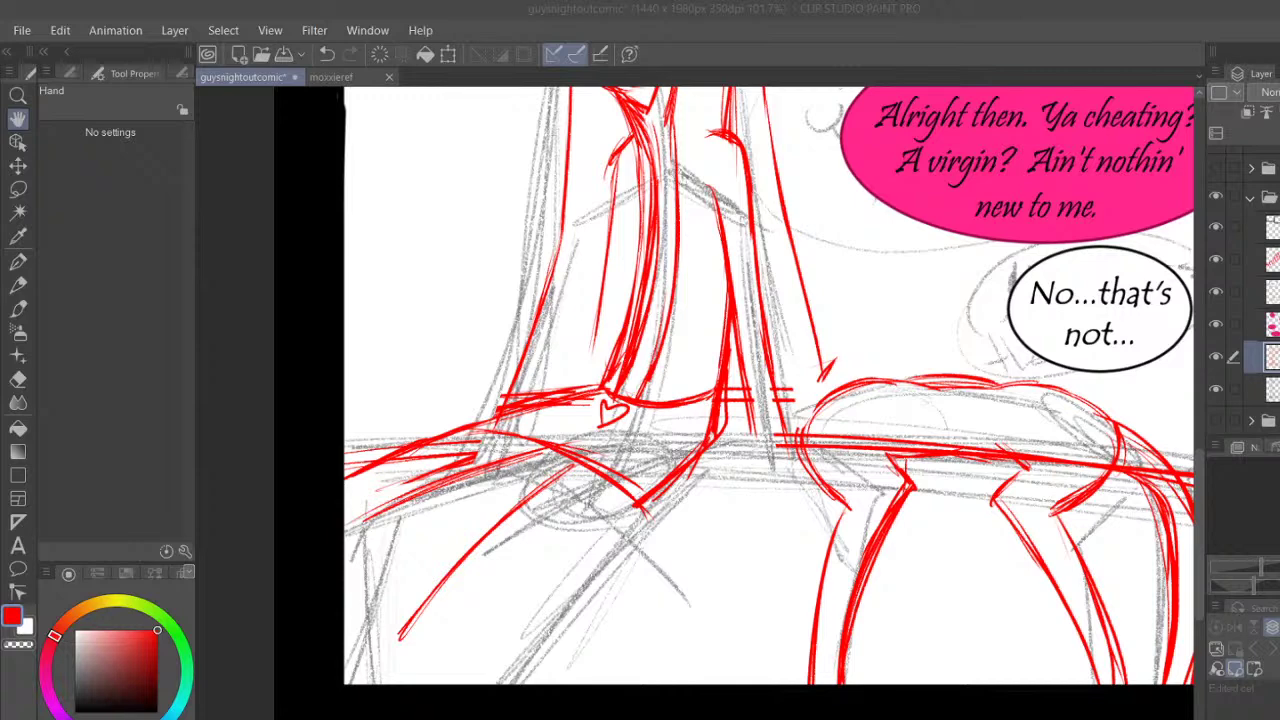
pyautogui.scroll(1, 678, 424)
pyautogui.moveTo(650, 371); pyautogui.dragTo(726, 338)
pyautogui.scroll(3, 678, 360)
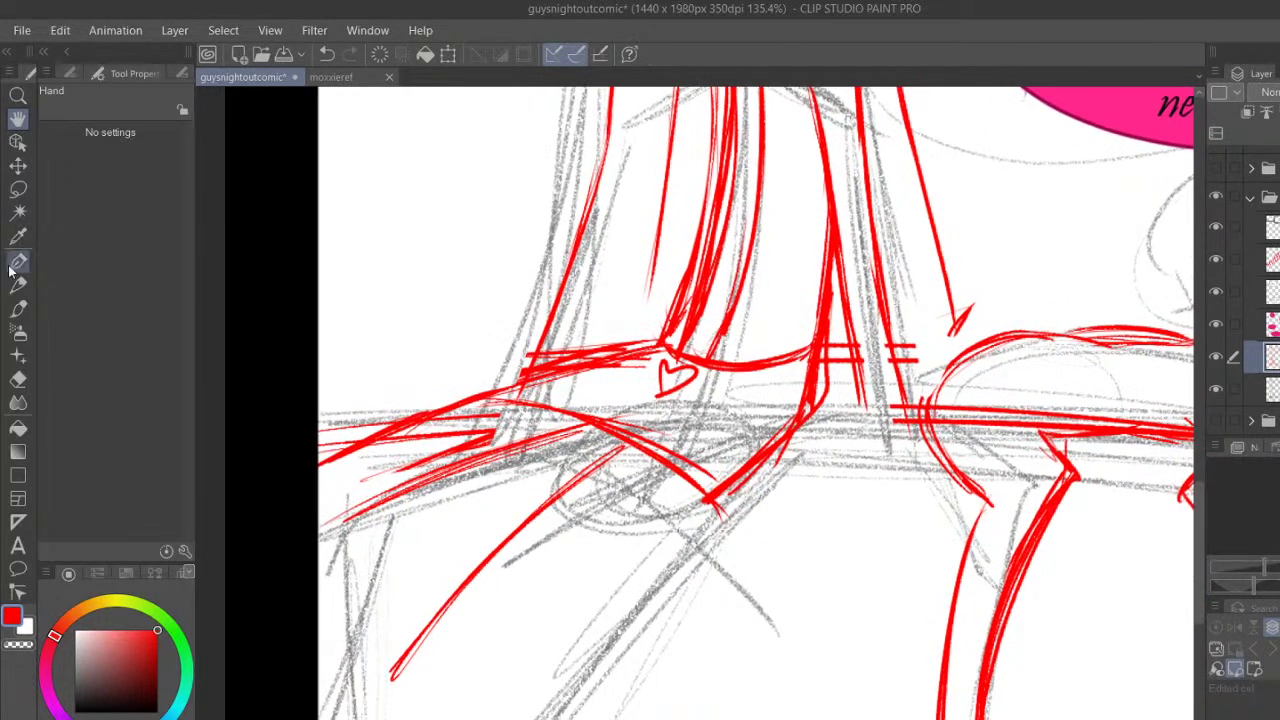
pyautogui.press('p')
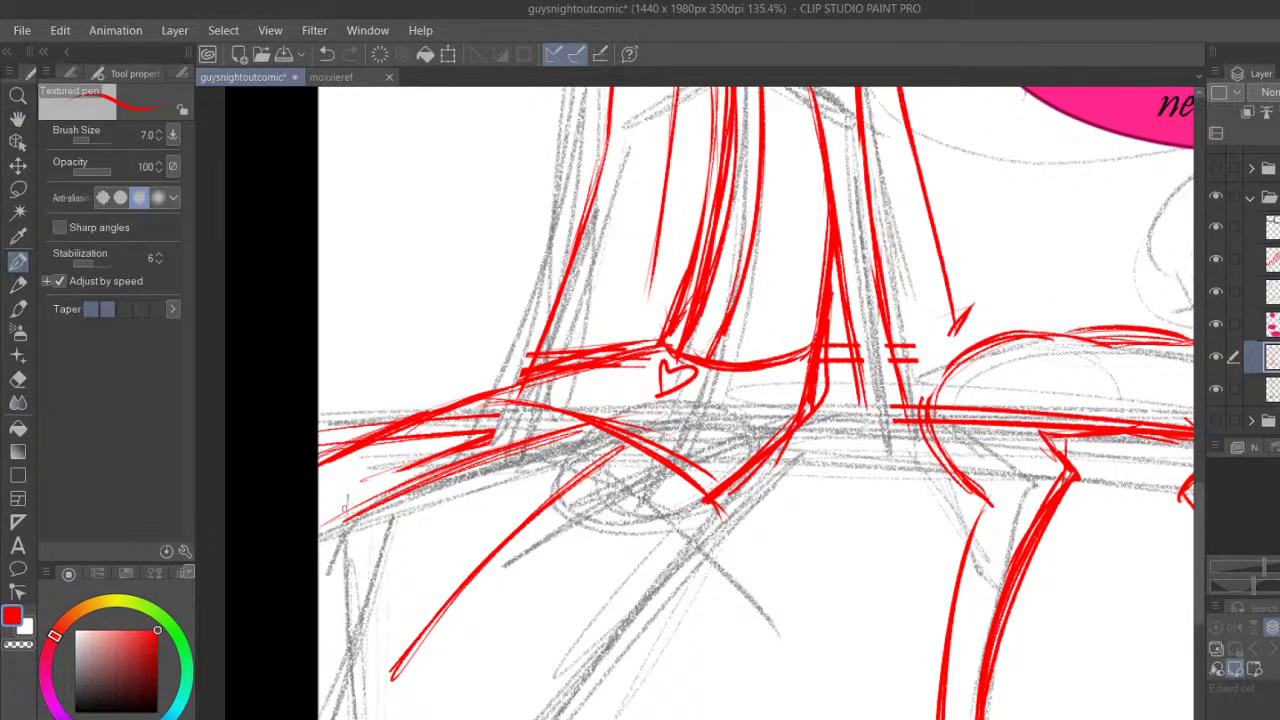
pyautogui.moveTo(318, 518); pyautogui.dragTo(494, 449)
pyautogui.moveTo(374, 490); pyautogui.dragTo(542, 432)
pyautogui.moveTo(458, 671)
pyautogui.mouseDown()
pyautogui.moveTo(704, 491)
pyautogui.moveTo(461, 674)
pyautogui.moveTo(514, 718)
pyautogui.mouseUp()
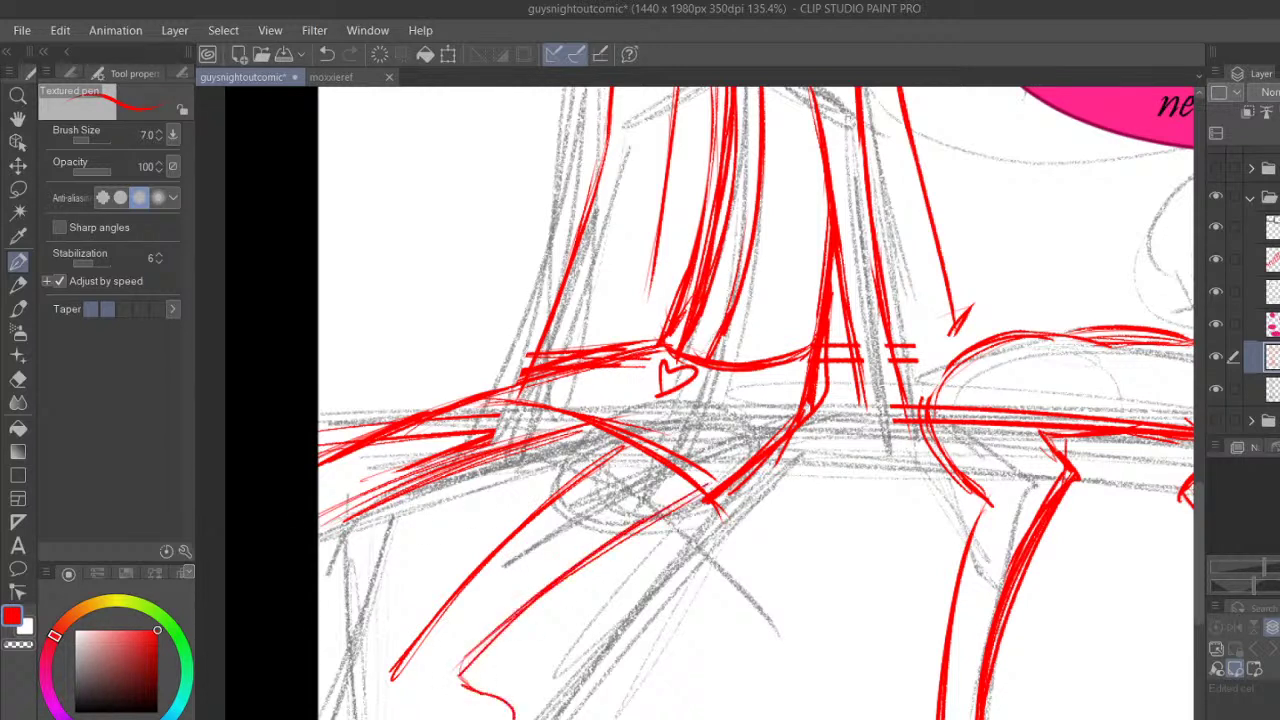
pyautogui.moveTo(462, 670); pyautogui.dragTo(508, 716)
pyautogui.moveTo(392, 677)
pyautogui.mouseDown()
pyautogui.moveTo(422, 718)
pyautogui.moveTo(442, 608)
pyautogui.mouseUp()
pyautogui.moveTo(466, 682); pyautogui.dragTo(502, 718)
# Reinforce the contours of both thighs with repeated overlapping strokes from the hips to the knees
pyautogui.moveTo(692, 490); pyautogui.dragTo(466, 660)
pyautogui.moveTo(462, 598); pyautogui.dragTo(402, 670)
pyautogui.moveTo(638, 452); pyautogui.dragTo(464, 596)
pyautogui.moveTo(558, 434); pyautogui.dragTo(322, 528)
pyautogui.moveTo(494, 456); pyautogui.dragTo(318, 532)
pyautogui.moveTo(565, 437); pyautogui.dragTo(379, 505)
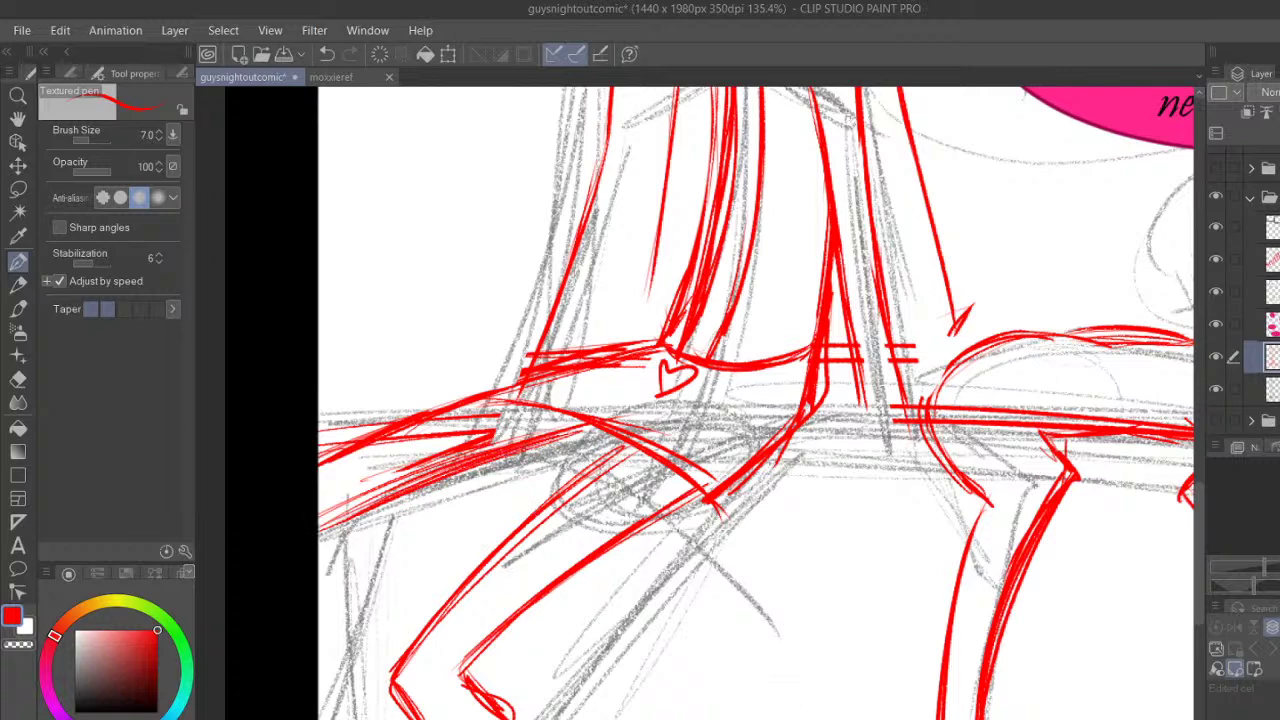
pyautogui.moveTo(646, 436); pyautogui.dragTo(550, 499)
pyautogui.moveTo(716, 487); pyautogui.dragTo(604, 550)
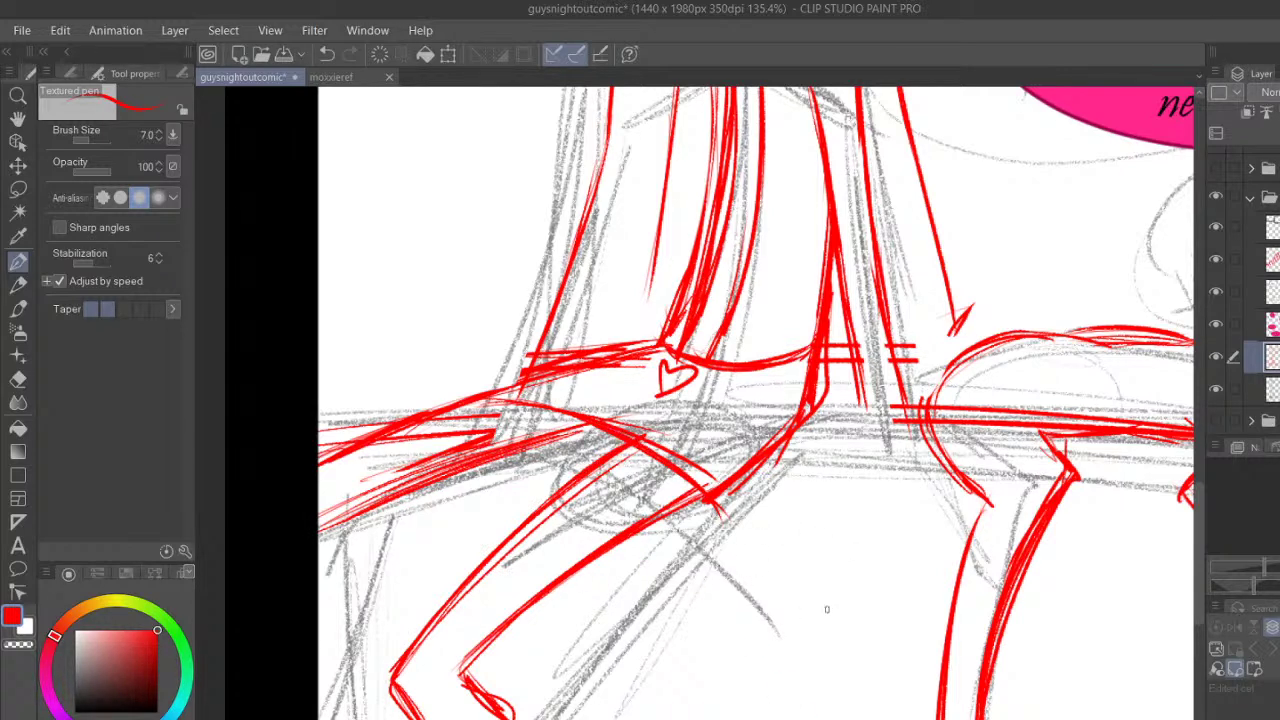
# Draw the inner contour of the arm on the heart's outer side, running from below the heart to the wrist
pyautogui.click(18, 120)
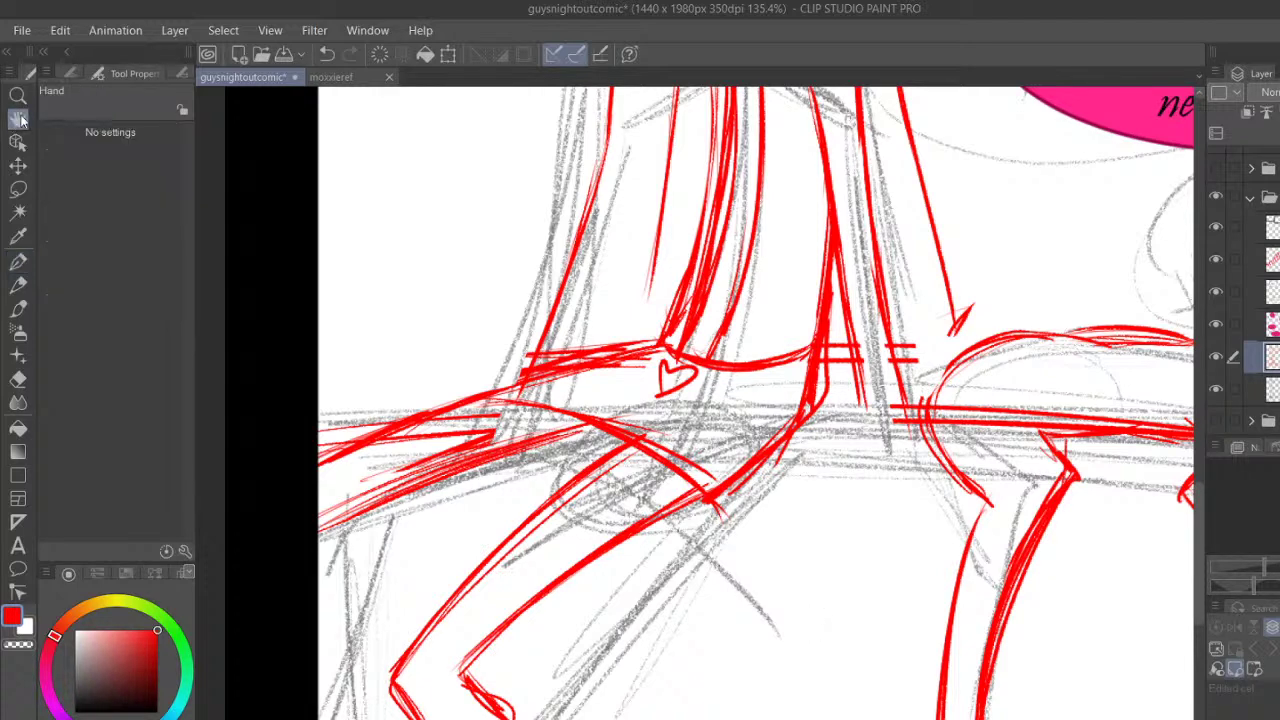
pyautogui.moveTo(956, 246); pyautogui.dragTo(732, 523)
pyautogui.moveTo(857, 378); pyautogui.dragTo(798, 526)
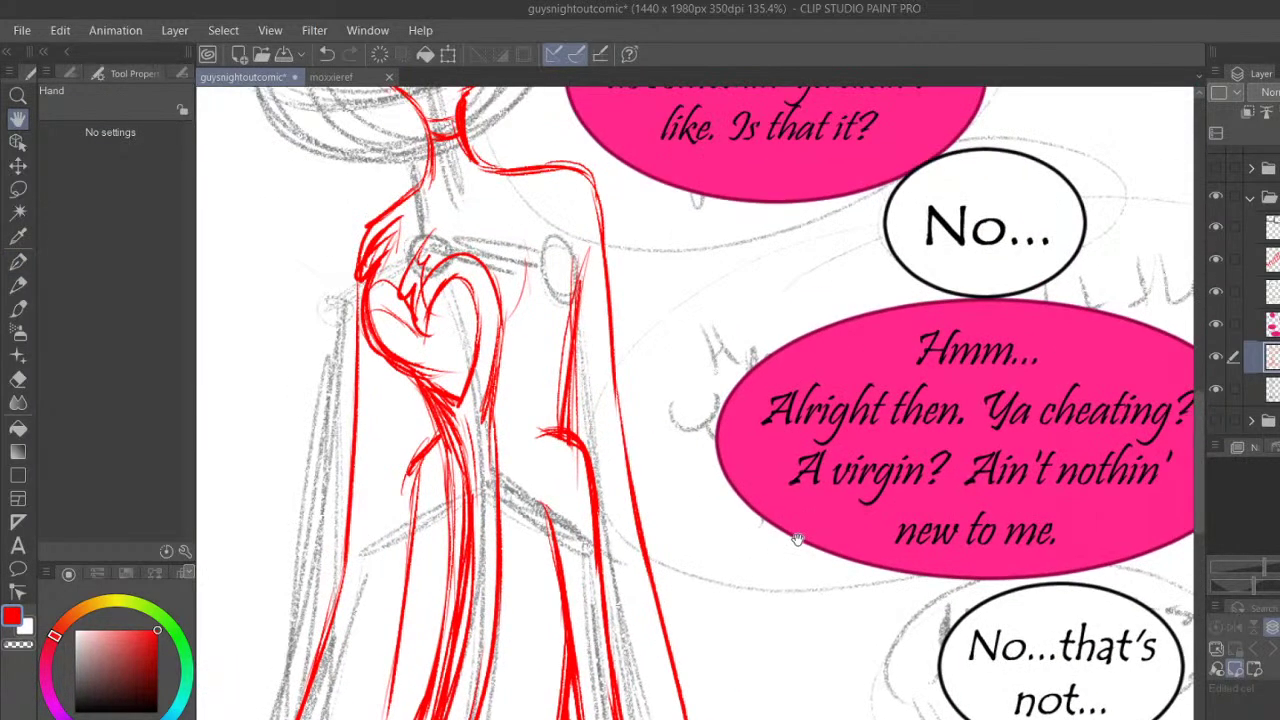
pyautogui.moveTo(574, 477)
pyautogui.mouseDown()
pyautogui.moveTo(738, 303)
pyautogui.moveTo(729, 337)
pyautogui.mouseUp()
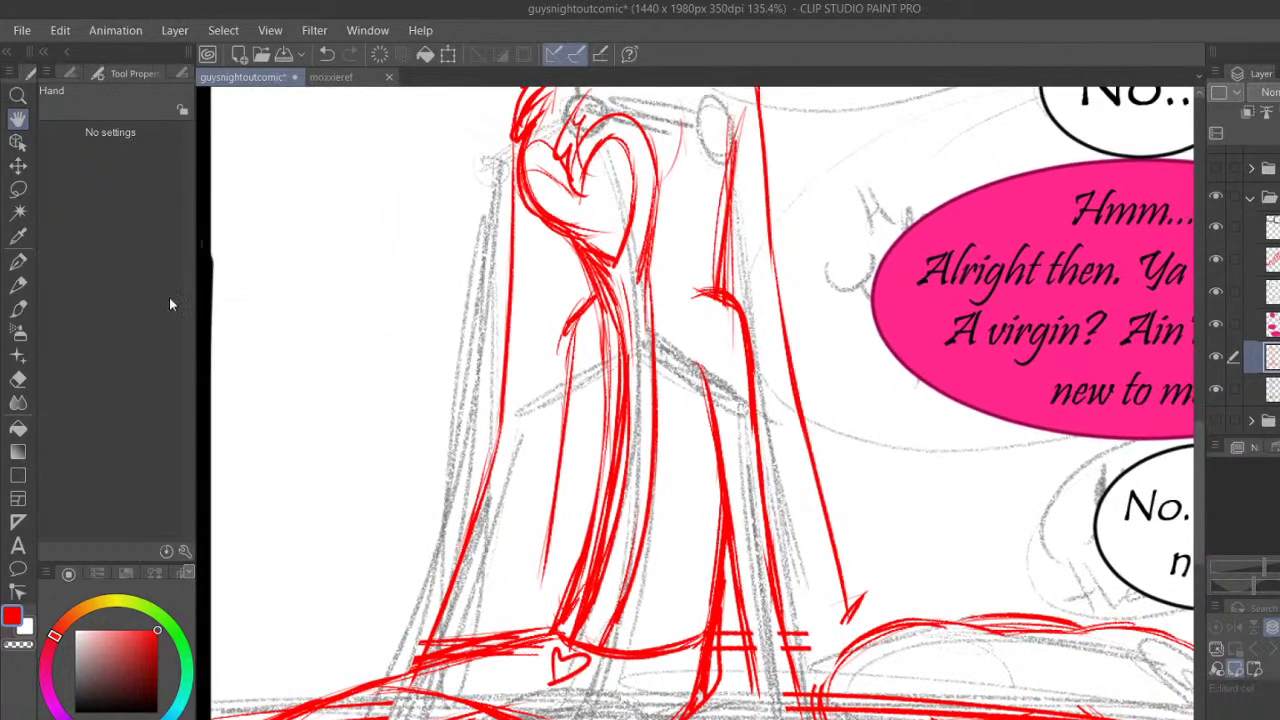
pyautogui.click(18, 262)
pyautogui.moveTo(556, 462); pyautogui.dragTo(523, 615)
pyautogui.moveTo(551, 494); pyautogui.dragTo(514, 629)
pyautogui.moveTo(557, 236); pyautogui.dragTo(544, 407)
pyautogui.moveTo(553, 301)
pyautogui.mouseDown()
pyautogui.moveTo(526, 467)
pyautogui.moveTo(482, 564)
pyautogui.mouseUp()
pyautogui.moveTo(522, 466)
pyautogui.mouseDown()
pyautogui.moveTo(495, 514)
pyautogui.moveTo(526, 532)
pyautogui.moveTo(482, 611)
pyautogui.moveTo(519, 510)
pyautogui.mouseUp()
pyautogui.moveTo(483, 590)
pyautogui.mouseDown()
pyautogui.moveTo(546, 416)
pyautogui.moveTo(561, 212)
pyautogui.mouseUp()
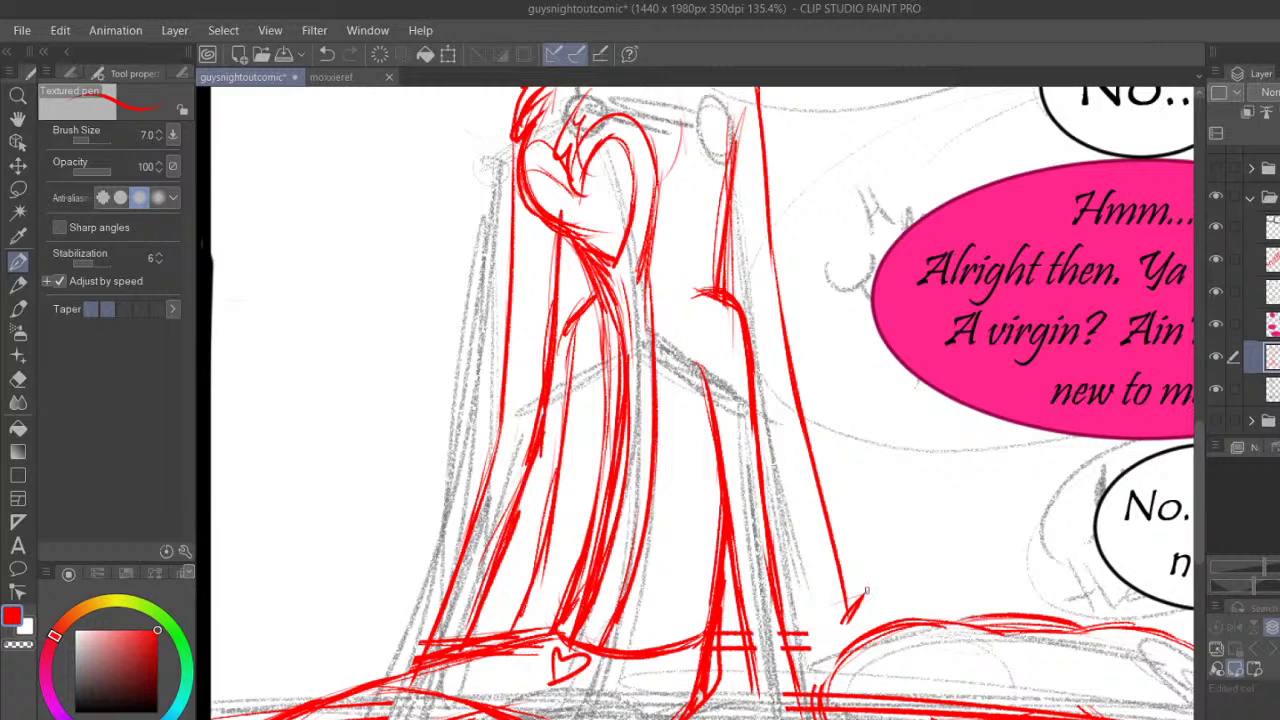
# Draw the inner contour of the opposite arm, from beside the chest down to its flared end
pyautogui.moveTo(722, 221); pyautogui.dragTo(788, 540)
pyautogui.moveTo(762, 422); pyautogui.dragTo(820, 645)
pyautogui.moveTo(824, 538); pyautogui.dragTo(850, 644)
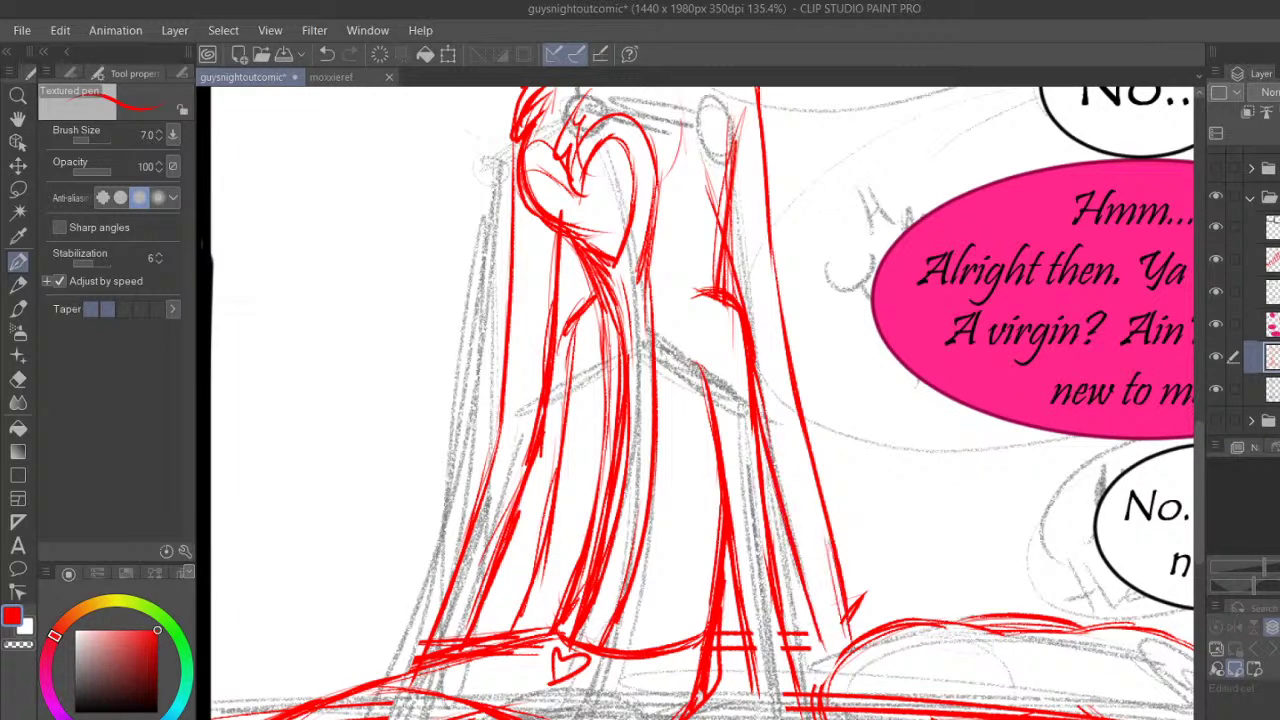
# Draw a hand with long pointed fingers hanging below the double wrist lines, over the edge of the bed
pyautogui.hscroll(3, 695, 403)
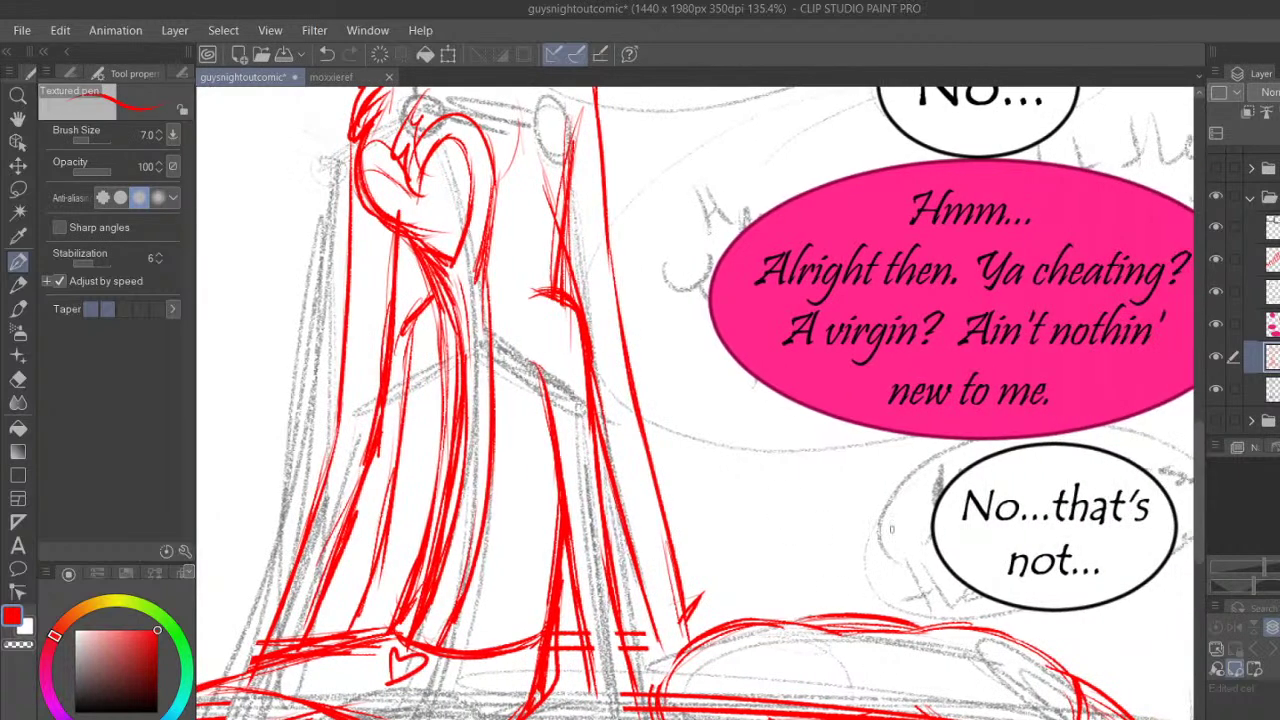
pyautogui.scroll(-4, 1200, 420)
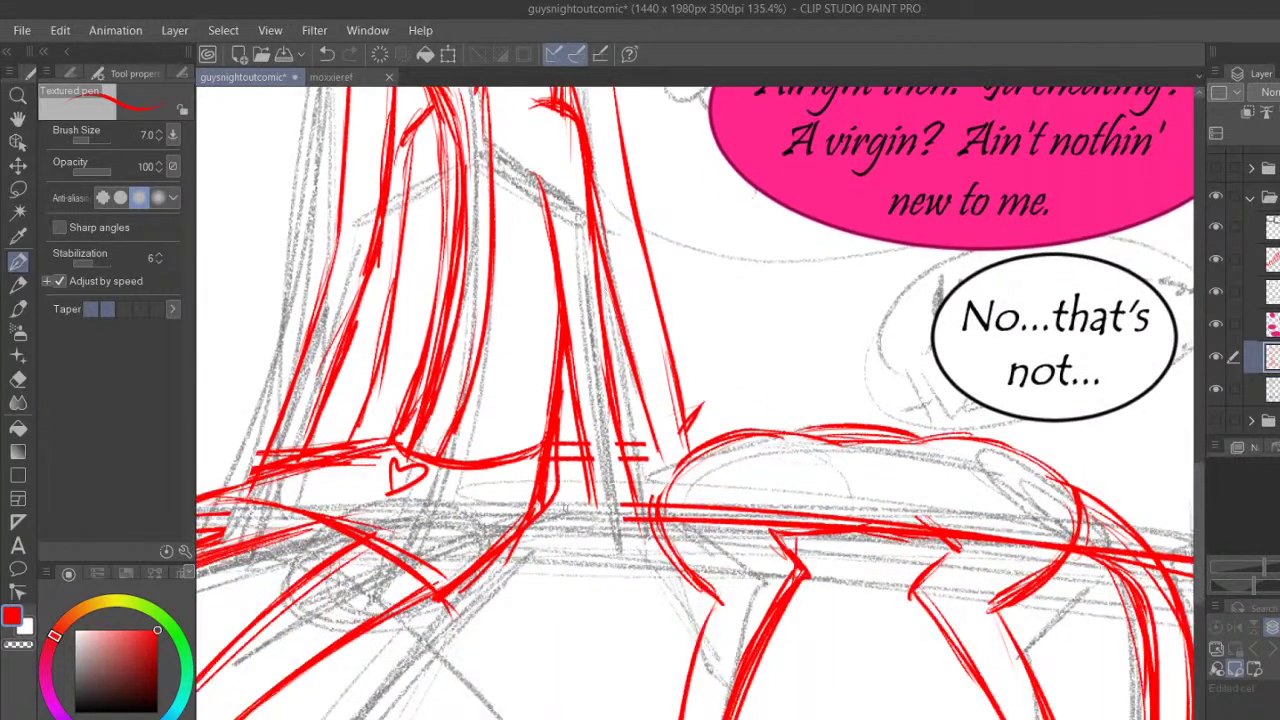
pyautogui.moveTo(596, 466)
pyautogui.mouseDown()
pyautogui.moveTo(590, 514)
pyautogui.moveTo(528, 548)
pyautogui.moveTo(523, 655)
pyautogui.mouseUp()
pyautogui.moveTo(590, 506); pyautogui.dragTo(557, 533)
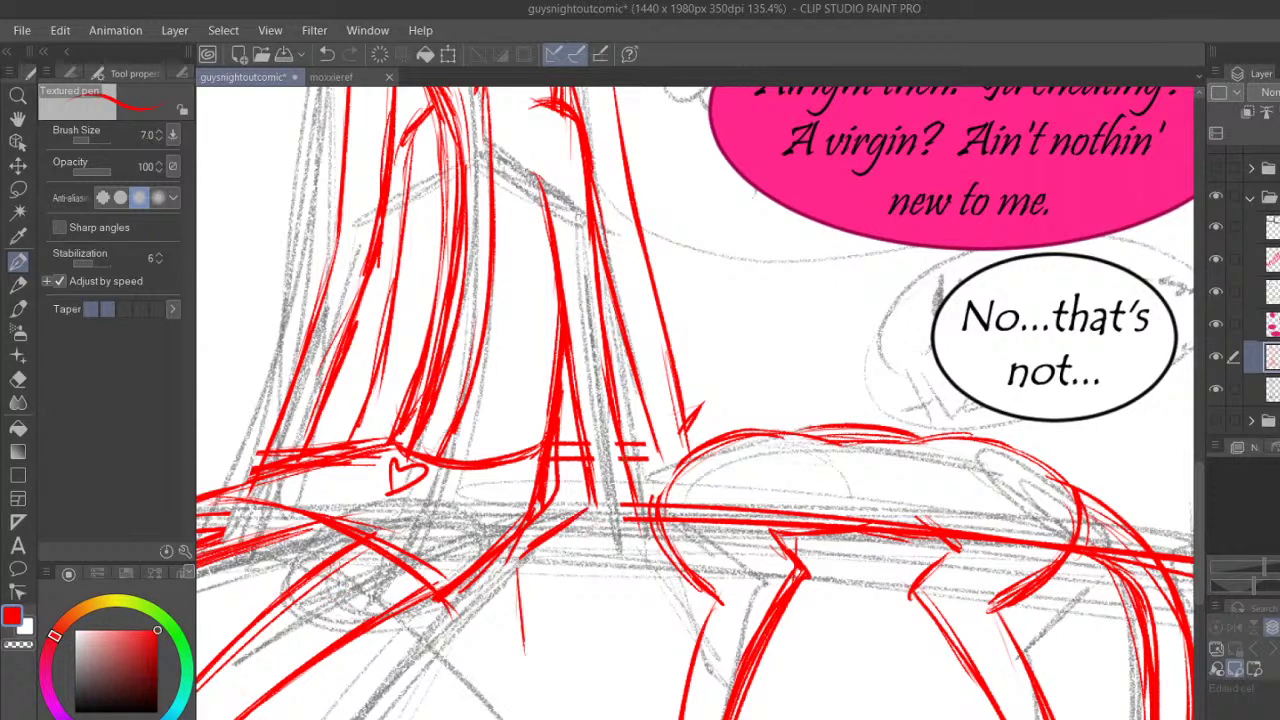
pyautogui.moveTo(579, 430)
pyautogui.mouseDown()
pyautogui.moveTo(592, 506)
pyautogui.moveTo(636, 506)
pyautogui.moveTo(638, 526)
pyautogui.moveTo(575, 581)
pyautogui.moveTo(540, 672)
pyautogui.mouseUp()
pyautogui.moveTo(542, 552)
pyautogui.mouseDown()
pyautogui.moveTo(527, 567)
pyautogui.moveTo(531, 670)
pyautogui.moveTo(528, 565)
pyautogui.mouseUp()
pyautogui.moveTo(530, 563)
pyautogui.mouseDown()
pyautogui.moveTo(527, 655)
pyautogui.moveTo(552, 586)
pyautogui.moveTo(538, 660)
pyautogui.moveTo(582, 546)
pyautogui.mouseUp()
pyautogui.moveTo(542, 634); pyautogui.dragTo(540, 658)
pyautogui.moveTo(560, 562); pyautogui.dragTo(578, 548)
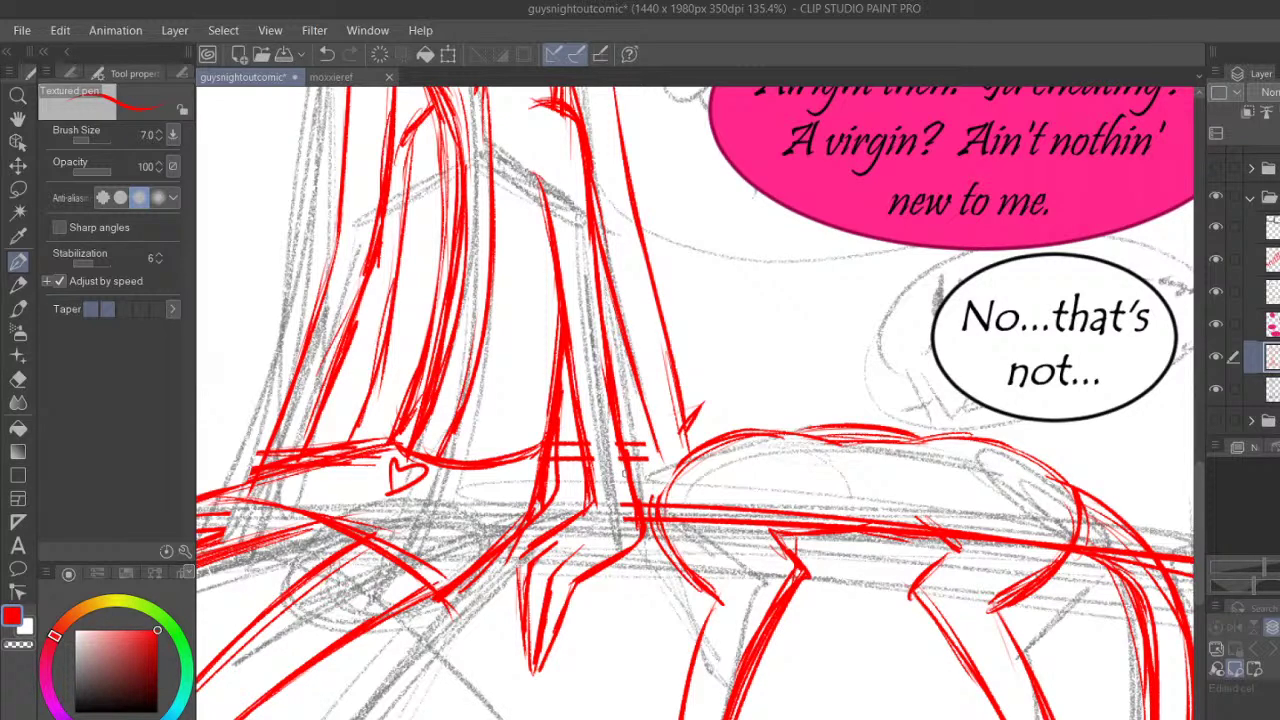
# Thicken the lines of the shoulder and upper arm nearest the speech bubbles, adding an inner contour along the torso
pyautogui.click(17, 120)
pyautogui.moveTo(798, 252); pyautogui.dragTo(749, 530)
pyautogui.moveTo(820, 425); pyautogui.dragTo(885, 309)
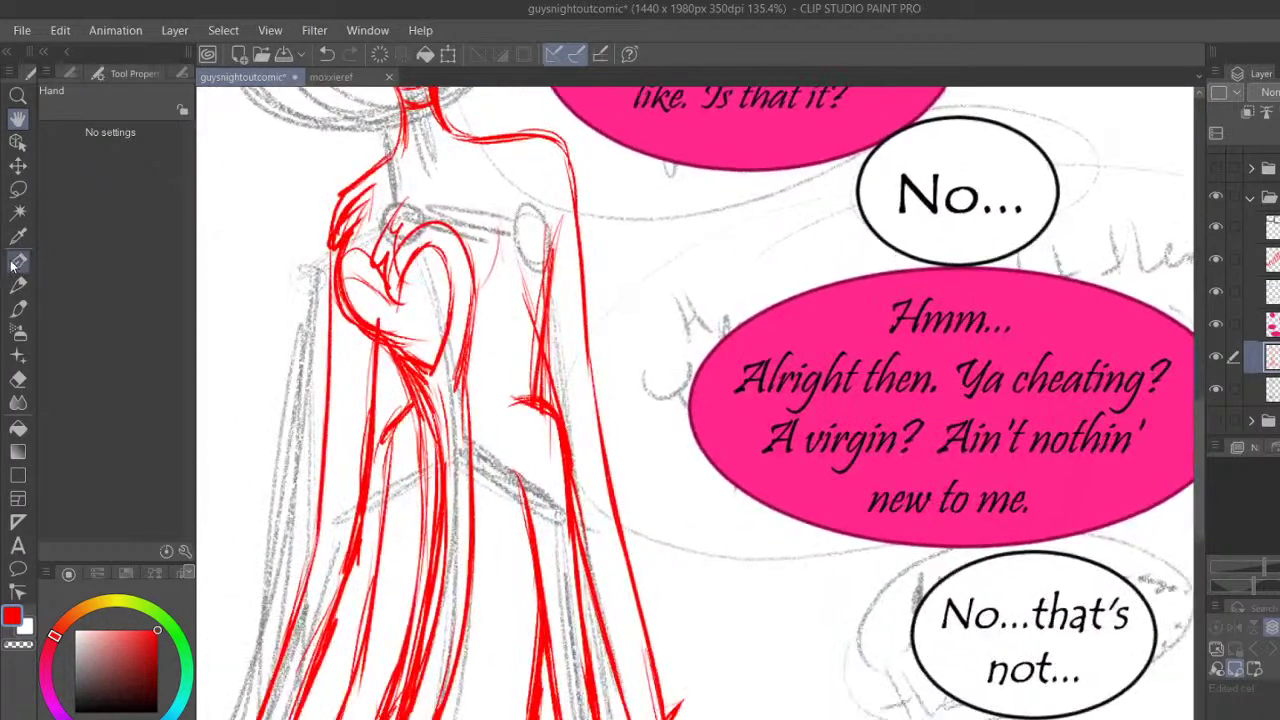
pyautogui.press('p')
pyautogui.moveTo(514, 242)
pyautogui.mouseDown()
pyautogui.moveTo(534, 276)
pyautogui.moveTo(548, 384)
pyautogui.mouseUp()
pyautogui.moveTo(528, 276); pyautogui.dragTo(556, 408)
pyautogui.moveTo(546, 342); pyautogui.dragTo(566, 488)
pyautogui.moveTo(513, 237); pyautogui.dragTo(548, 346)
pyautogui.moveTo(457, 121)
pyautogui.mouseDown()
pyautogui.moveTo(514, 130)
pyautogui.moveTo(465, 133)
pyautogui.moveTo(545, 150)
pyautogui.moveTo(598, 400)
pyautogui.mouseUp()
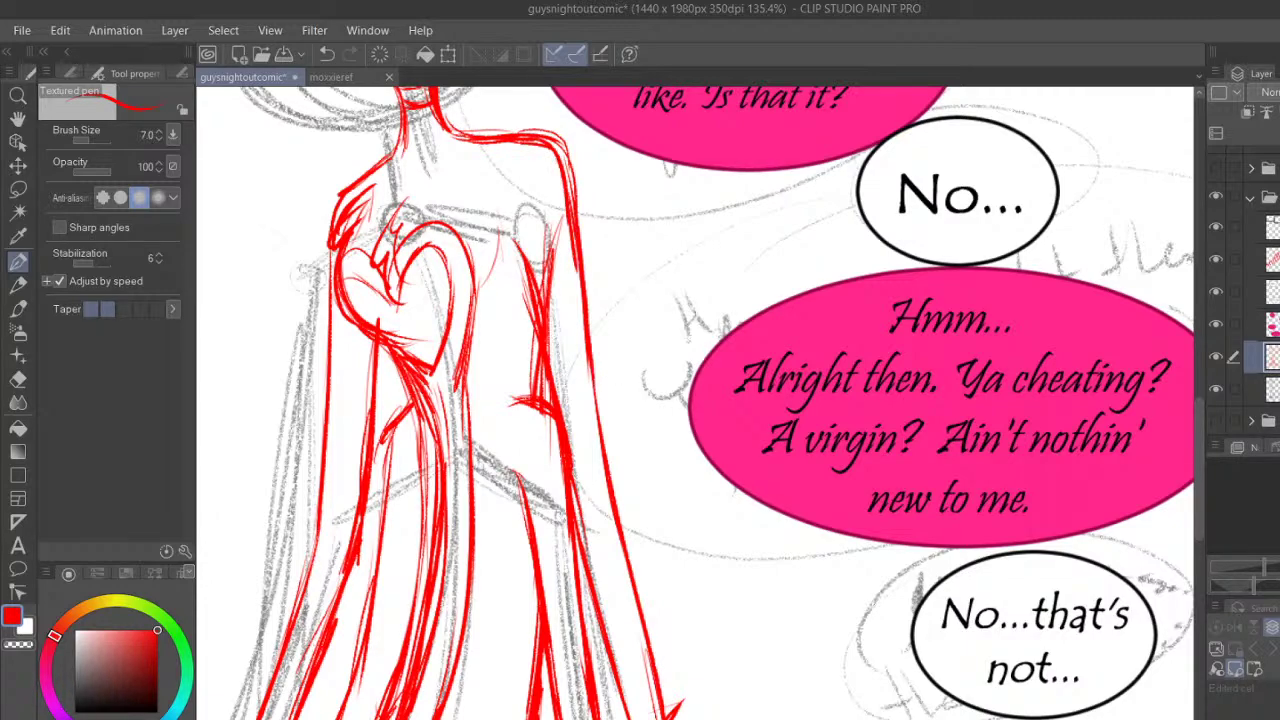
# Draw the standing figure's first eye outline beneath the longer slanted lid, with a pointed outer corner
pyautogui.scroll(-7, 694, 423)
pyautogui.scroll(4, 694, 423)
pyautogui.scroll(-1, 694, 423)
pyautogui.click(18, 118)
pyautogui.moveTo(520, 252); pyautogui.dragTo(742, 508)
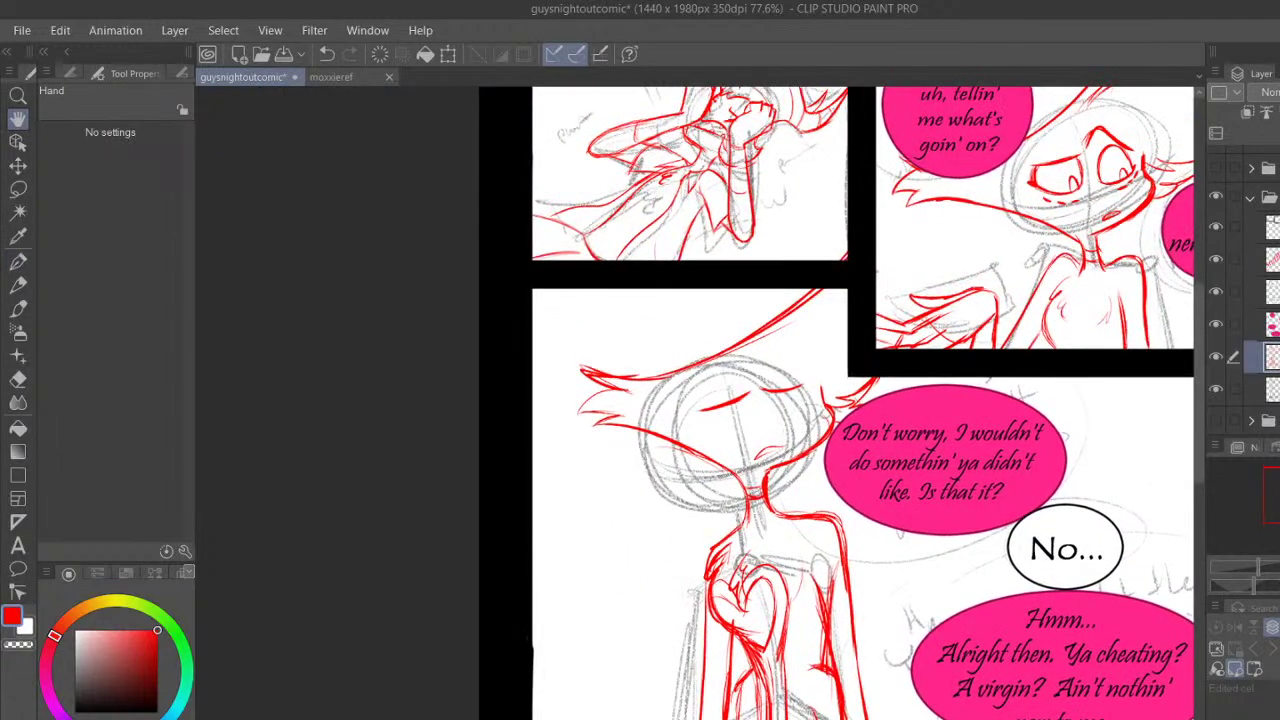
pyautogui.scroll(7, 694, 426)
pyautogui.moveTo(848, 447); pyautogui.dragTo(546, 432)
pyautogui.click(18, 261)
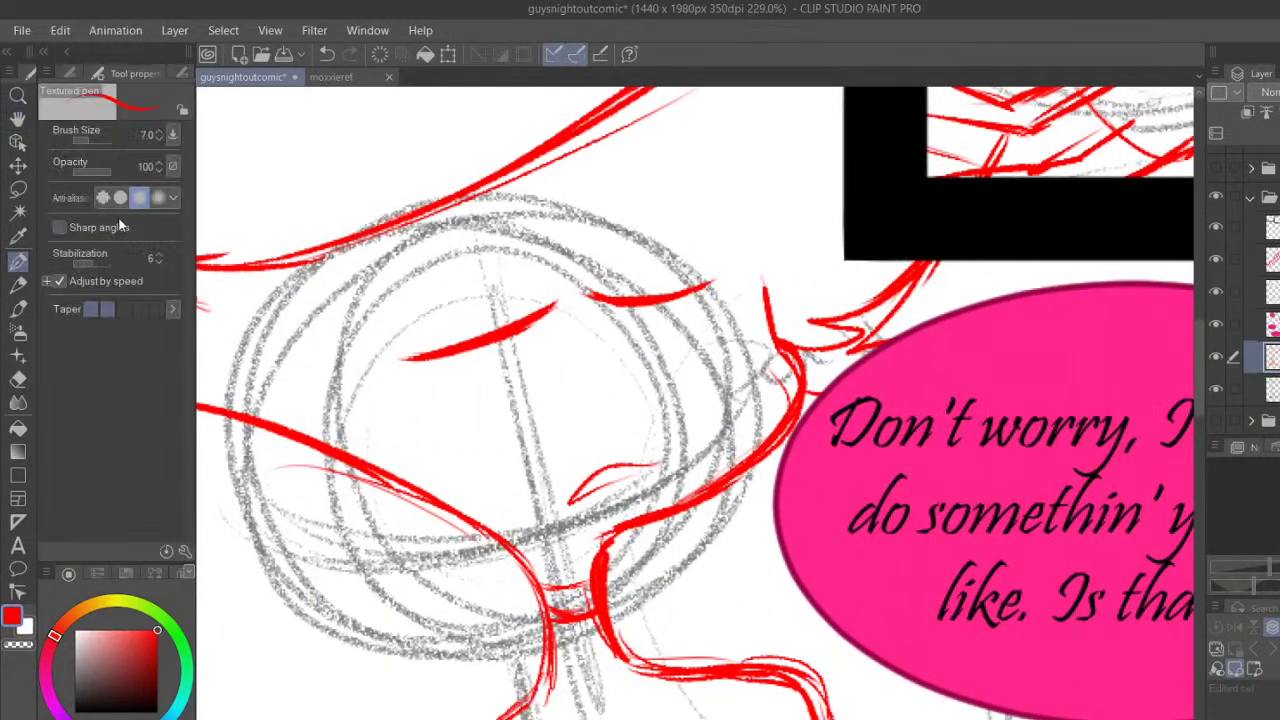
pyautogui.moveTo(424, 362); pyautogui.dragTo(418, 426)
pyautogui.moveTo(525, 326); pyautogui.dragTo(566, 404)
pyautogui.moveTo(424, 416)
pyautogui.mouseDown()
pyautogui.moveTo(536, 440)
pyautogui.moveTo(566, 424)
pyautogui.moveTo(531, 322)
pyautogui.mouseUp()
pyautogui.moveTo(410, 414)
pyautogui.mouseDown()
pyautogui.moveTo(492, 446)
pyautogui.moveTo(416, 420)
pyautogui.mouseUp()
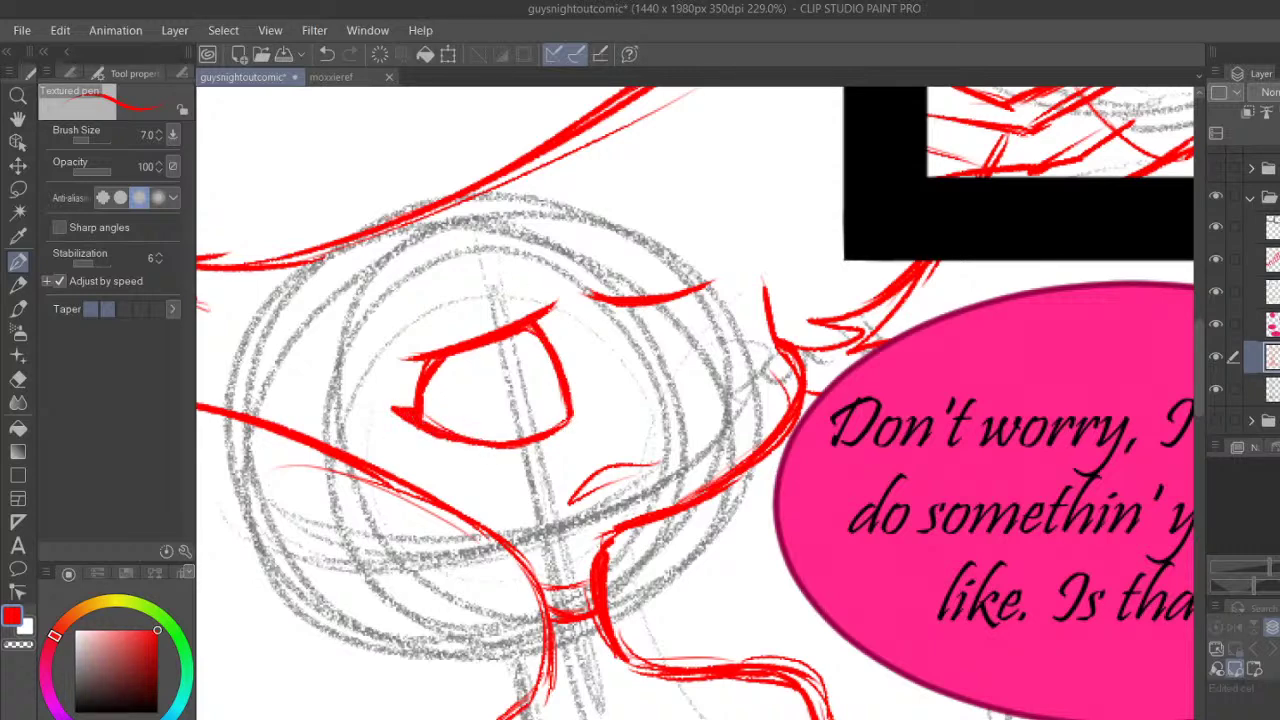
# Draw the second eye outline beneath the other lid, ending in a small pointed lash at the outer corner
pyautogui.click(1216, 388)
pyautogui.click(1217, 388)
pyautogui.moveTo(606, 303)
pyautogui.mouseDown()
pyautogui.moveTo(626, 394)
pyautogui.moveTo(680, 388)
pyautogui.moveTo(724, 356)
pyautogui.mouseUp()
pyautogui.moveTo(660, 398); pyautogui.dragTo(732, 344)
pyautogui.moveTo(704, 292); pyautogui.dragTo(736, 334)
pyautogui.moveTo(744, 324); pyautogui.dragTo(724, 362)
pyautogui.moveTo(730, 328); pyautogui.dragTo(742, 326)
# Draw a small arched pupil at the lower edge of each eye, toward the speech bubble side
pyautogui.moveTo(668, 388)
pyautogui.mouseDown()
pyautogui.moveTo(669, 374)
pyautogui.moveTo(690, 382)
pyautogui.mouseUp()
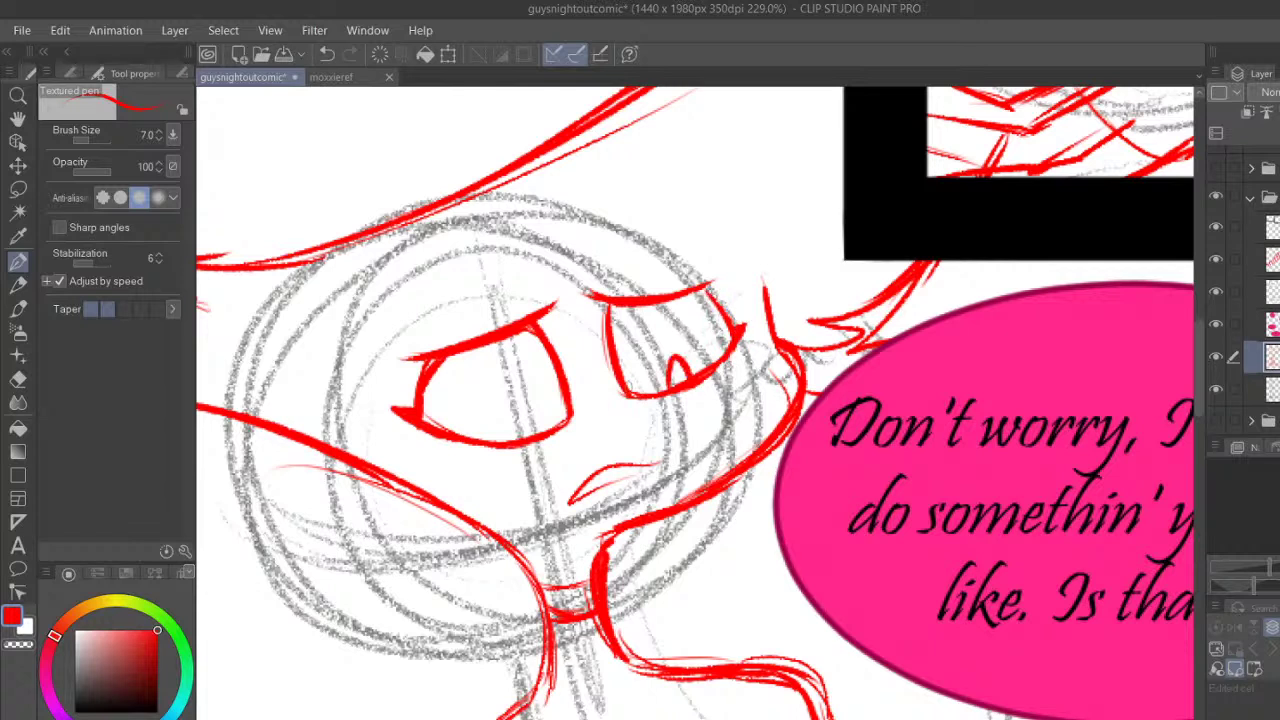
pyautogui.click(327, 54)
pyautogui.moveTo(537, 421); pyautogui.dragTo(566, 412)
pyautogui.moveTo(682, 372); pyautogui.dragTo(714, 362)
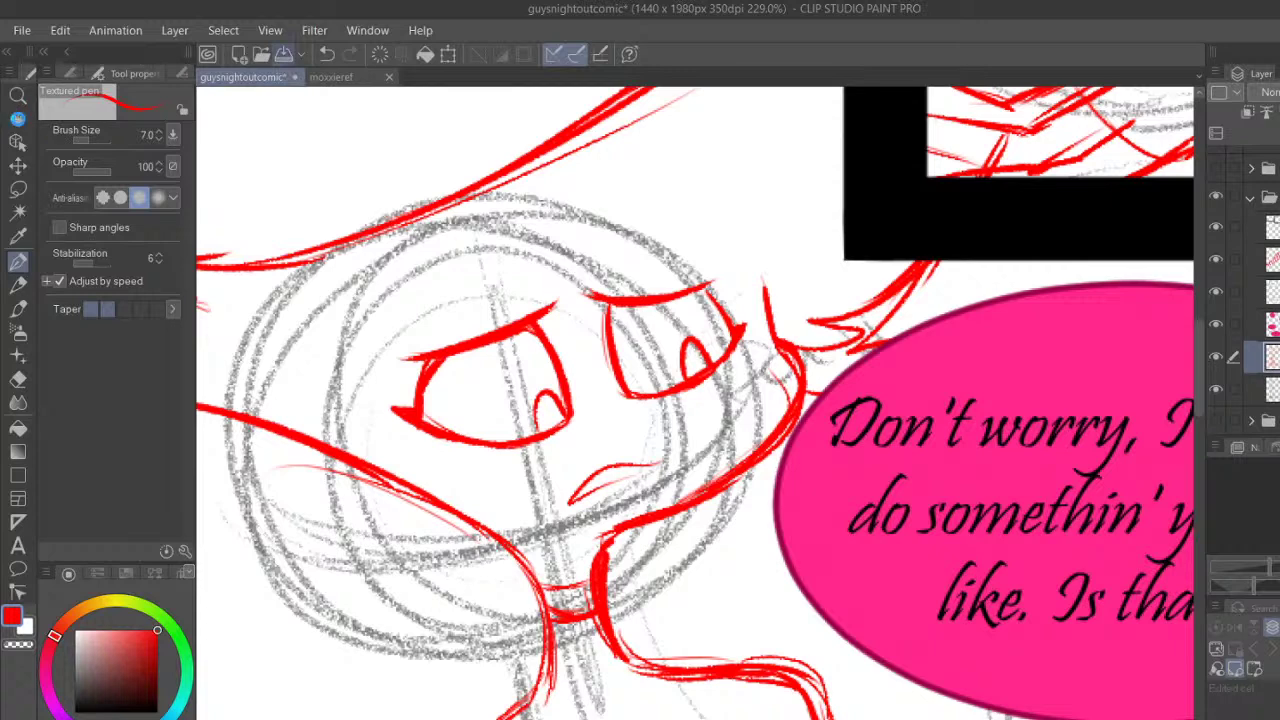
# Save the comic page file
pyautogui.click(18, 118)
pyautogui.hotkey('ctrl', 's')
pyautogui.scroll(-2, 588, 318)
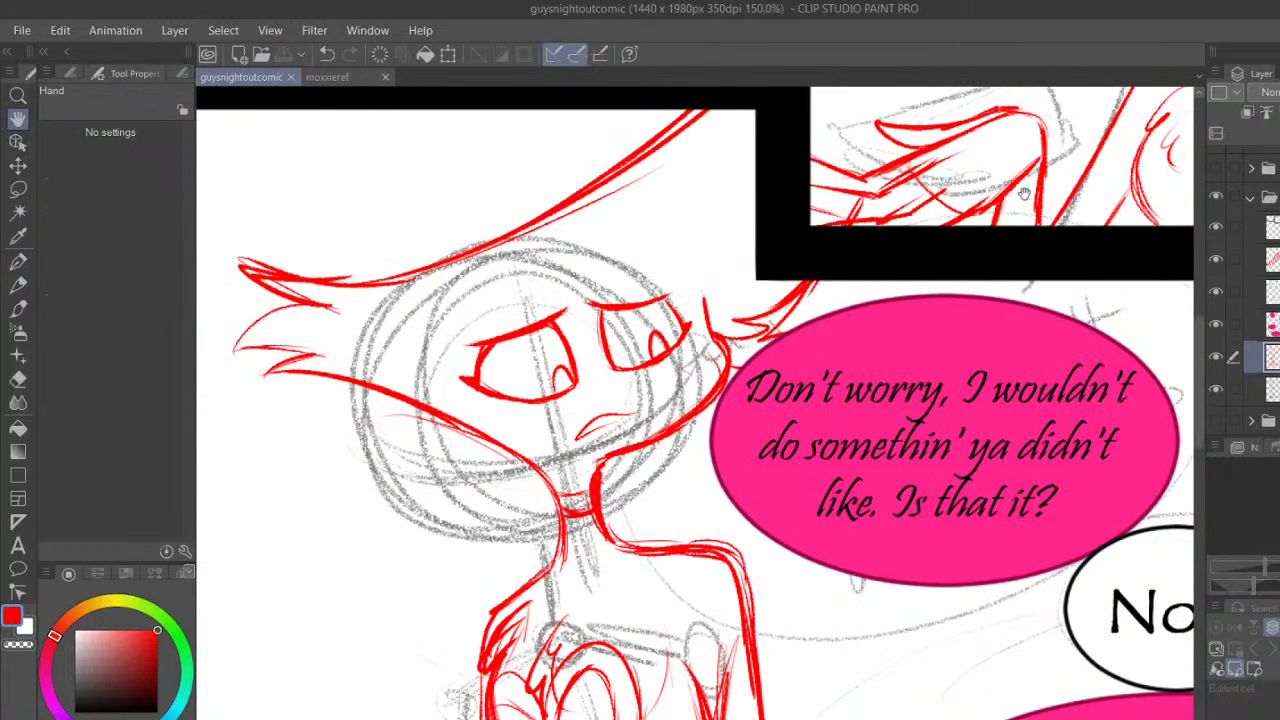
pyautogui.moveTo(588, 318); pyautogui.dragTo(560, 400)
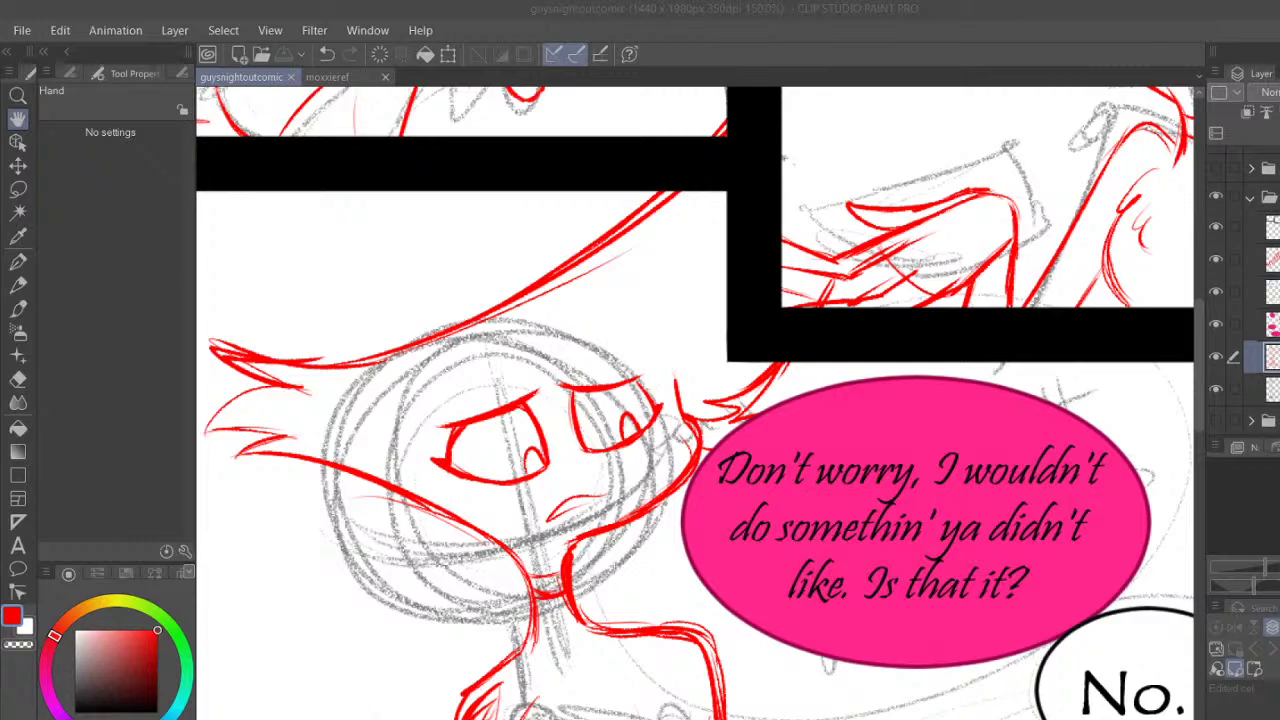
pyautogui.click(703, 684)
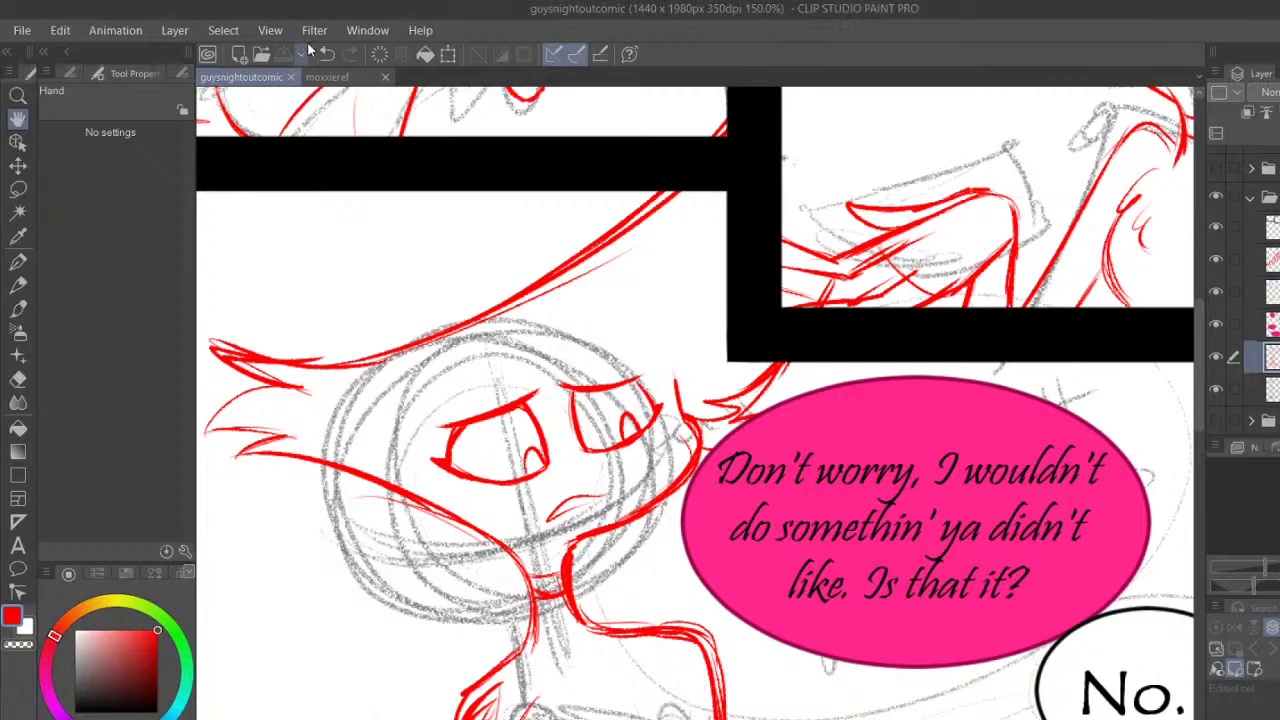
pyautogui.moveTo(762, 374); pyautogui.dragTo(664, 252)
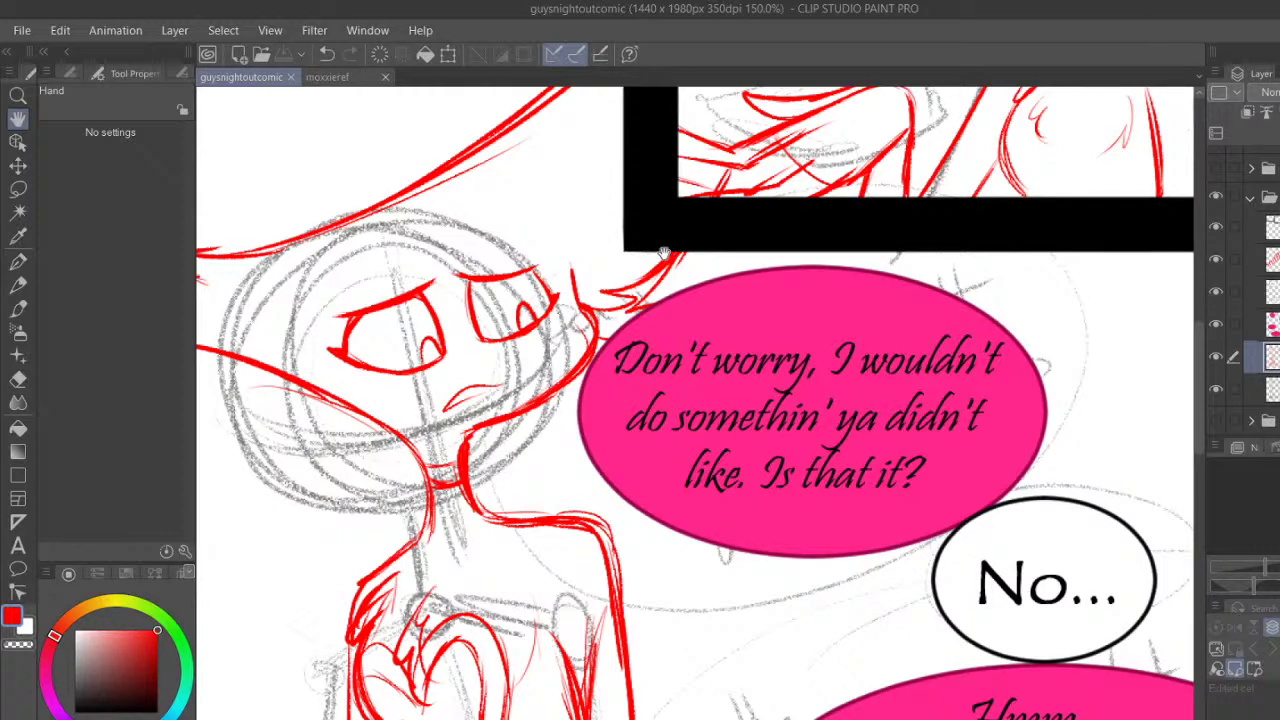
# Erase the stray red mark at the lower right corner of the sniffle panel
pyautogui.scroll(-10, 696, 420)
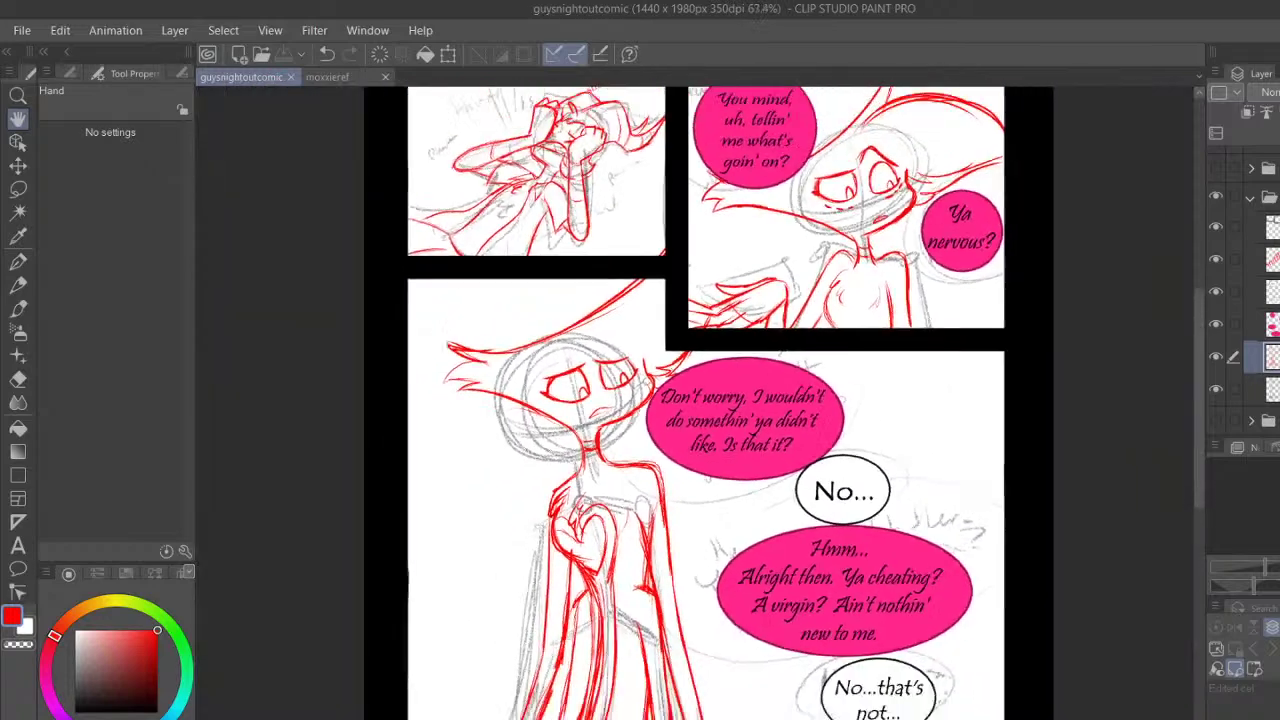
pyautogui.scroll(5, 696, 420)
pyautogui.moveTo(880, 402); pyautogui.dragTo(801, 537)
pyautogui.press('e')
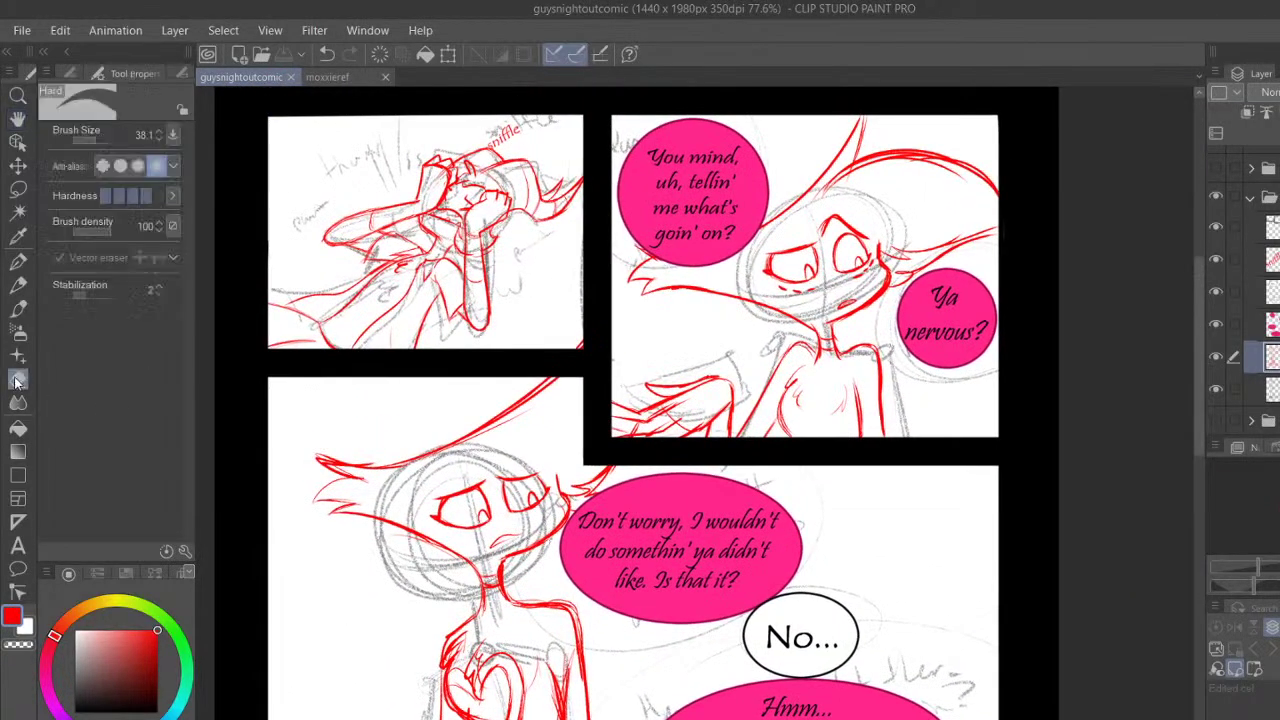
pyautogui.click(584, 341)
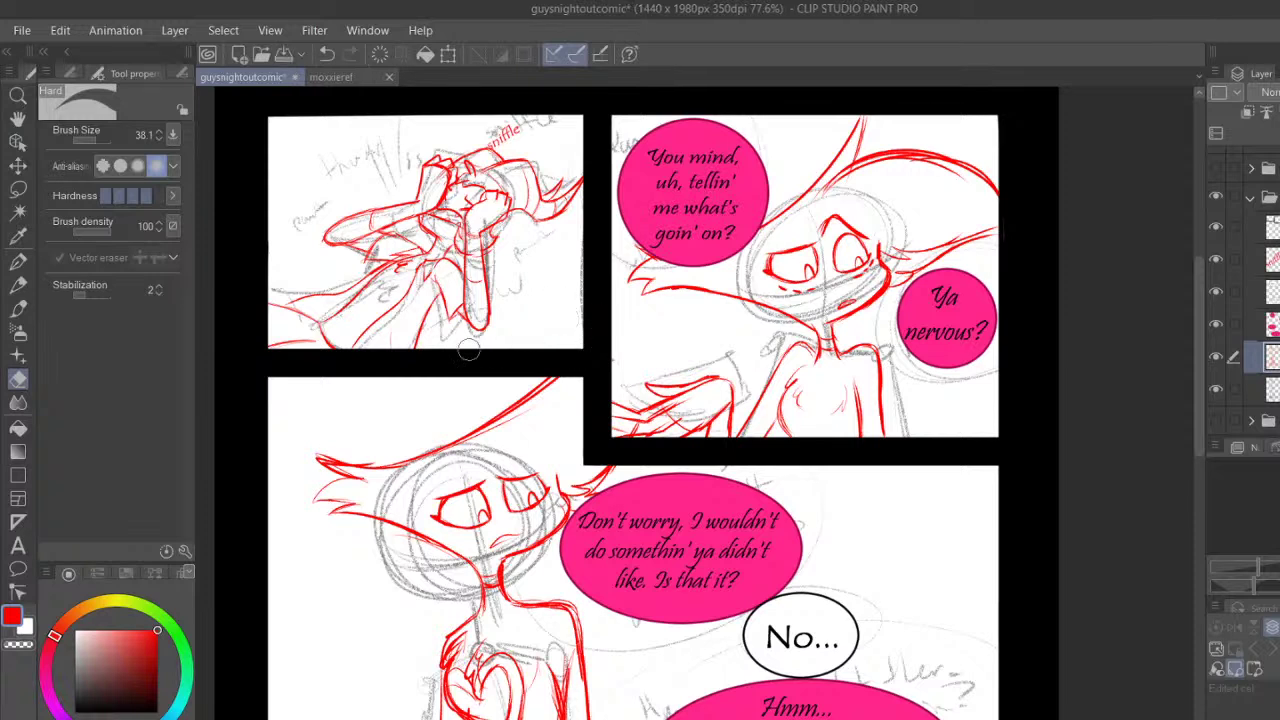
# Enlarge the eraser to 275.9 and erase the standing figure's shoulder and arm lines beside the speech bubbles
pyautogui.click(18, 119)
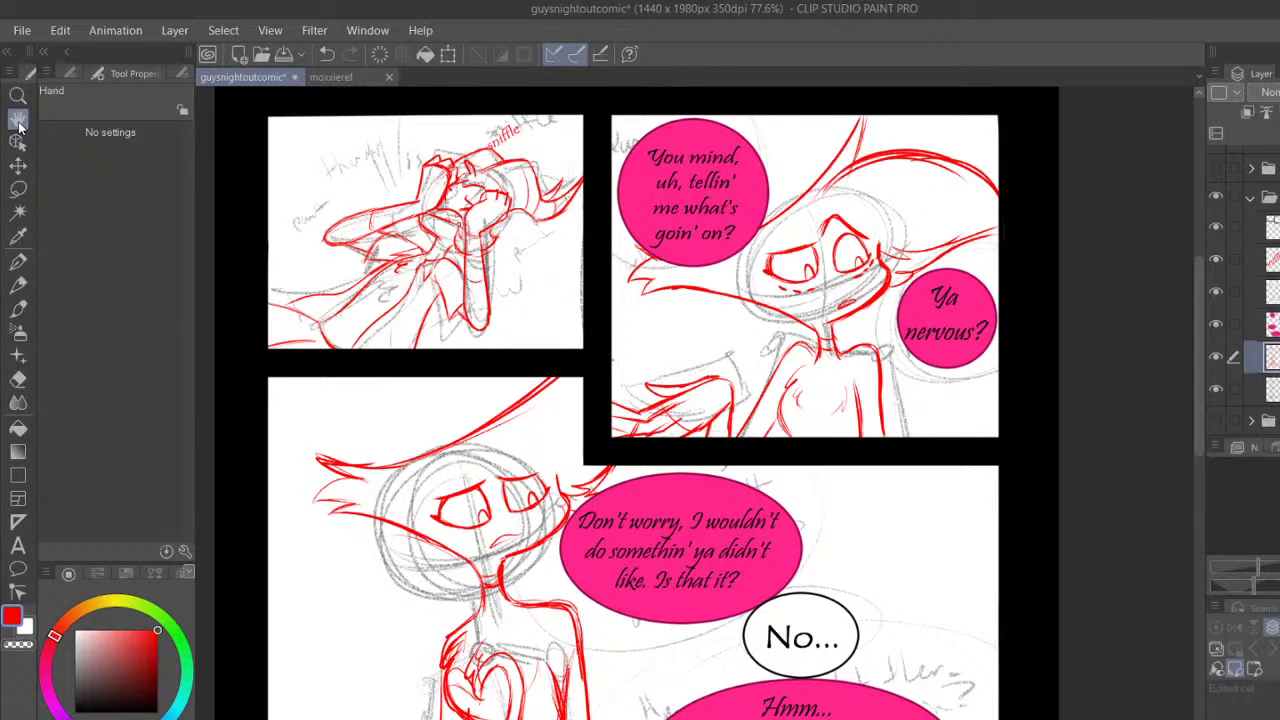
pyautogui.moveTo(811, 621); pyautogui.dragTo(860, 300)
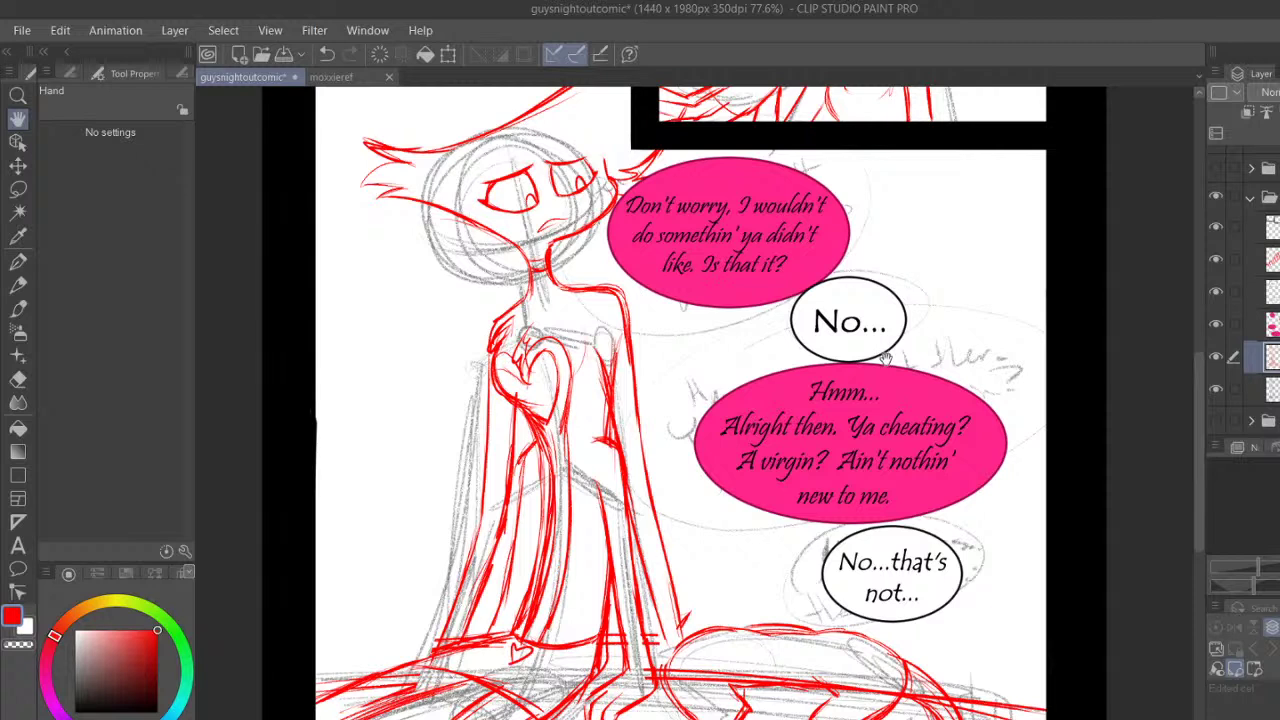
pyautogui.press('e')
pyautogui.moveTo(104, 142); pyautogui.dragTo(180, 141)
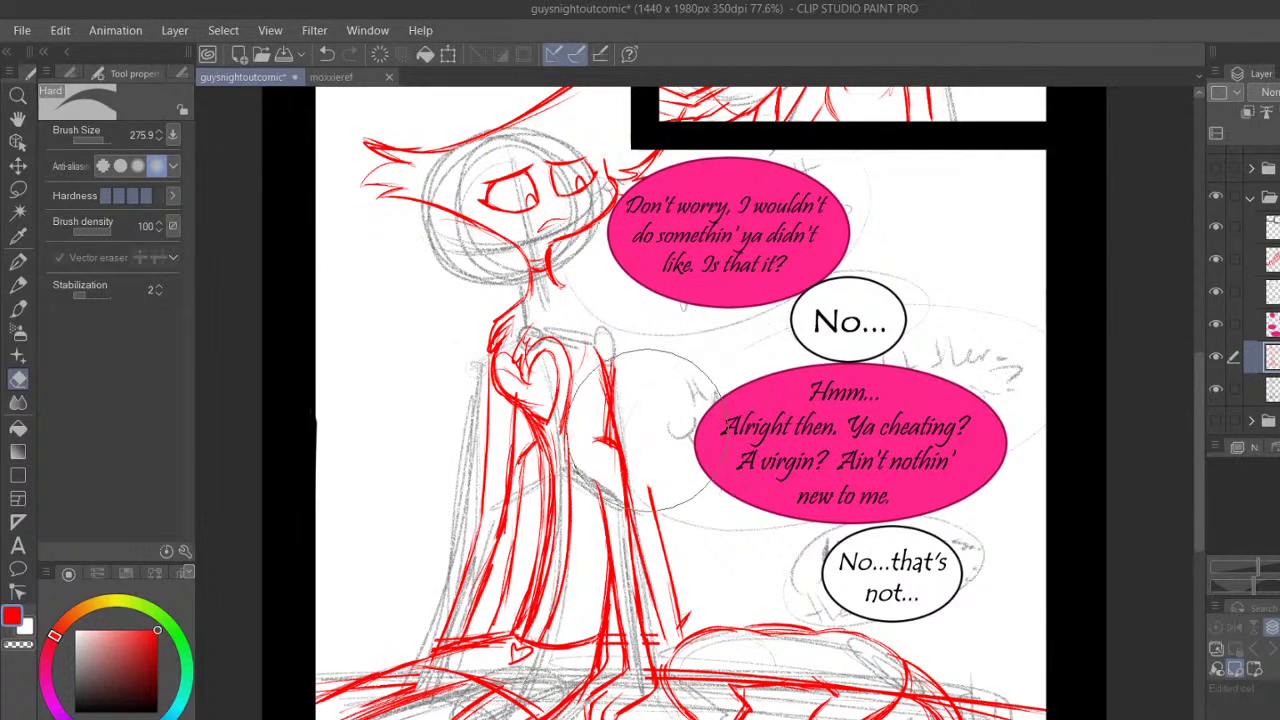
pyautogui.moveTo(640, 466)
pyautogui.mouseDown()
pyautogui.moveTo(637, 380)
pyautogui.moveTo(636, 450)
pyautogui.mouseUp()
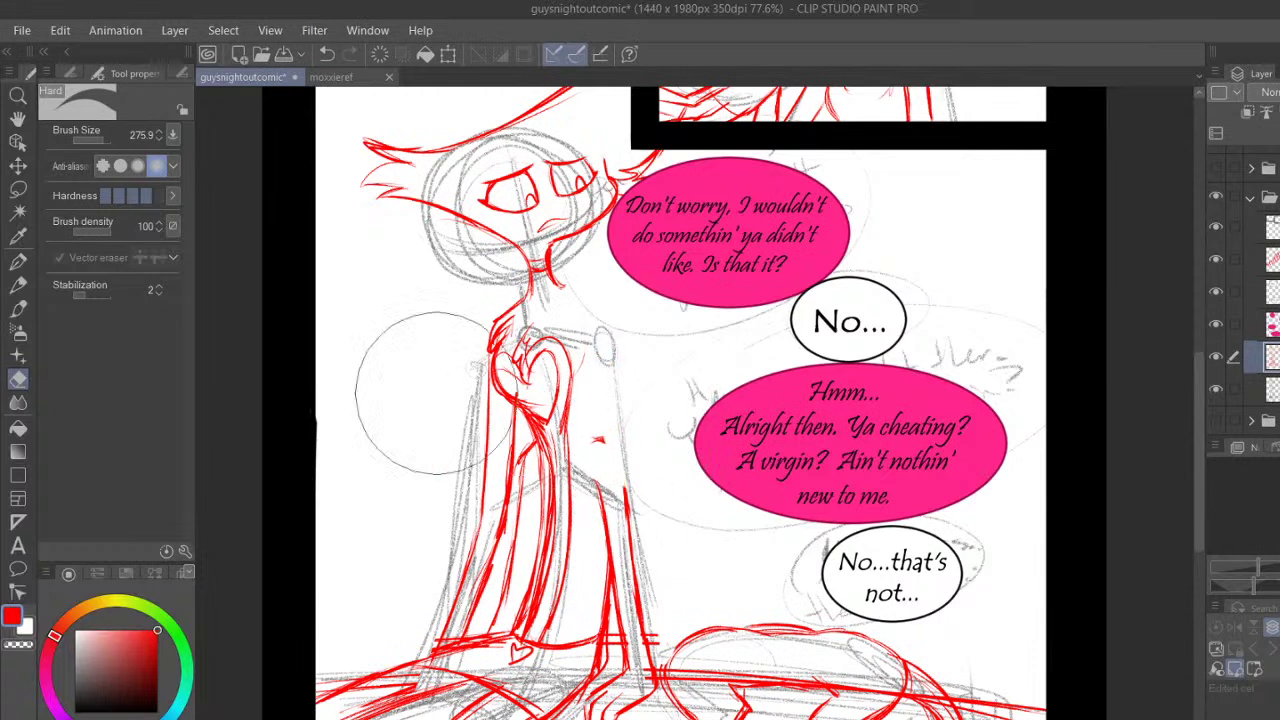
pyautogui.click(18, 258)
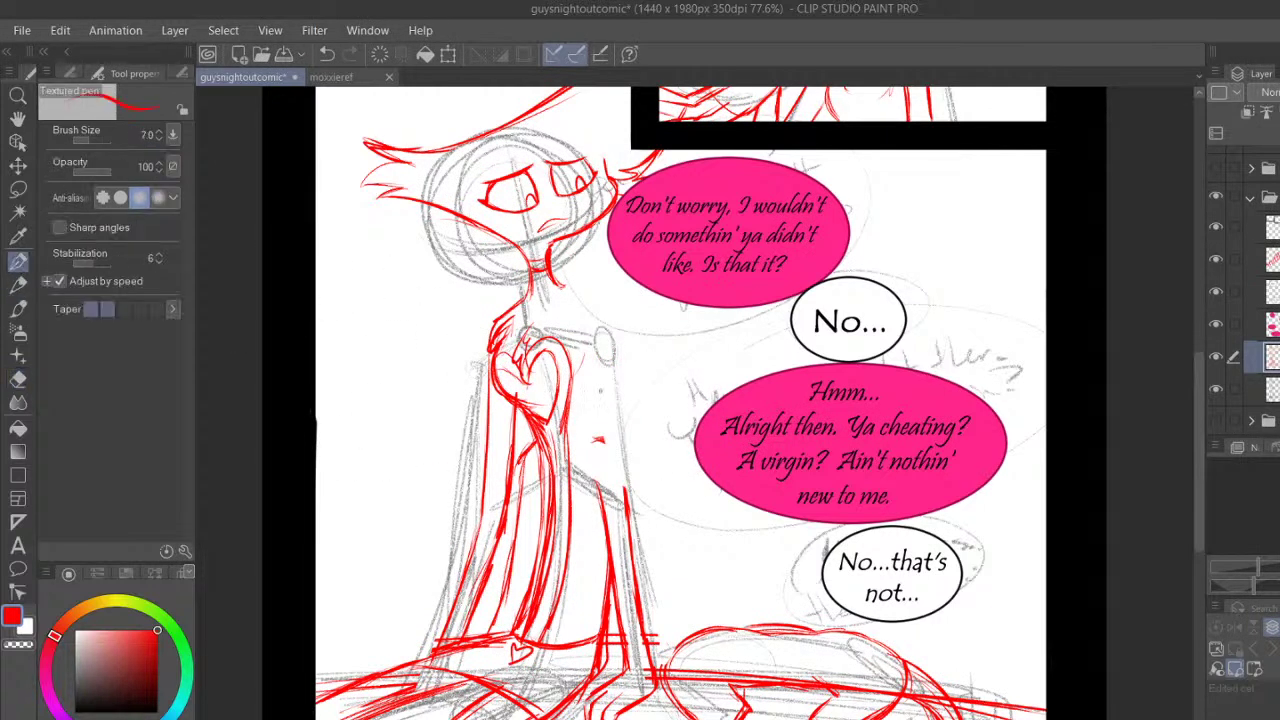
# Redraw the standing figure's hip line, torso side, shoulder and upper arm in red beside the speech bubbles
pyautogui.moveTo(602, 440)
pyautogui.mouseDown()
pyautogui.moveTo(636, 550)
pyautogui.moveTo(621, 595)
pyautogui.mouseUp()
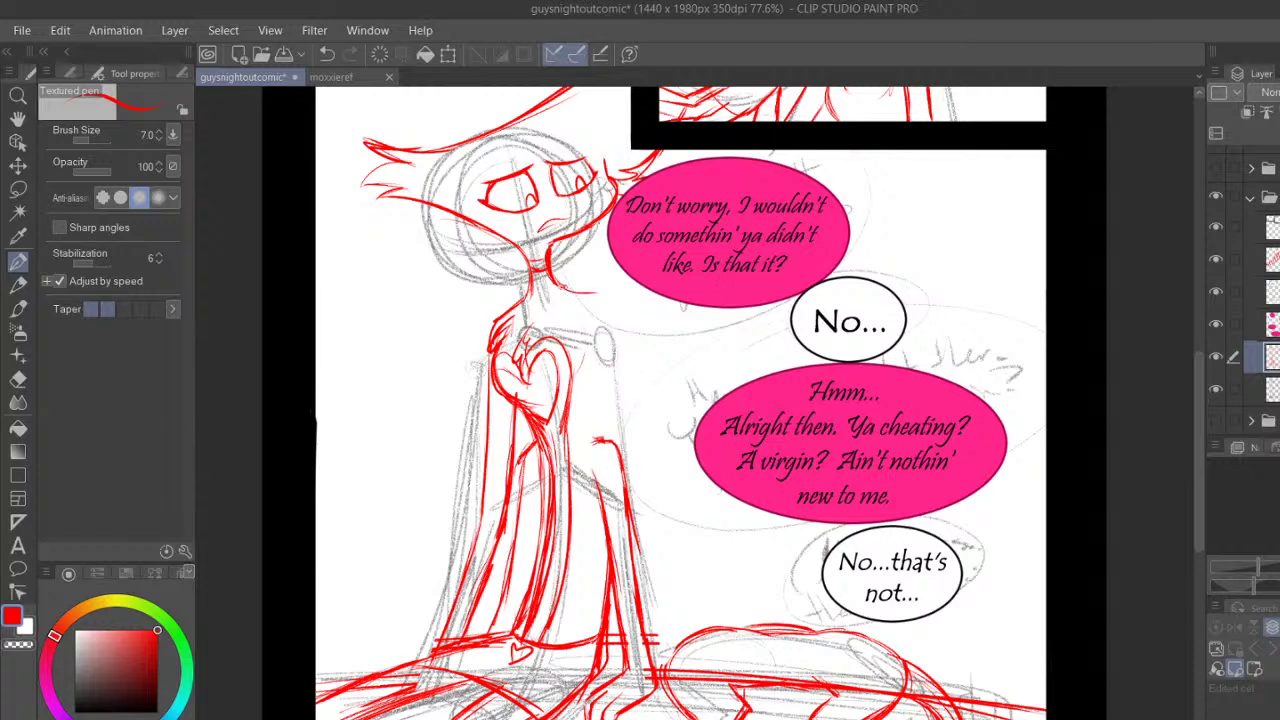
pyautogui.moveTo(588, 291)
pyautogui.mouseDown()
pyautogui.moveTo(624, 328)
pyautogui.moveTo(659, 418)
pyautogui.mouseUp()
pyautogui.moveTo(626, 321); pyautogui.dragTo(669, 443)
pyautogui.moveTo(603, 365); pyautogui.dragTo(650, 461)
pyautogui.moveTo(586, 338); pyautogui.dragTo(648, 458)
pyautogui.moveTo(613, 388); pyautogui.dragTo(612, 440)
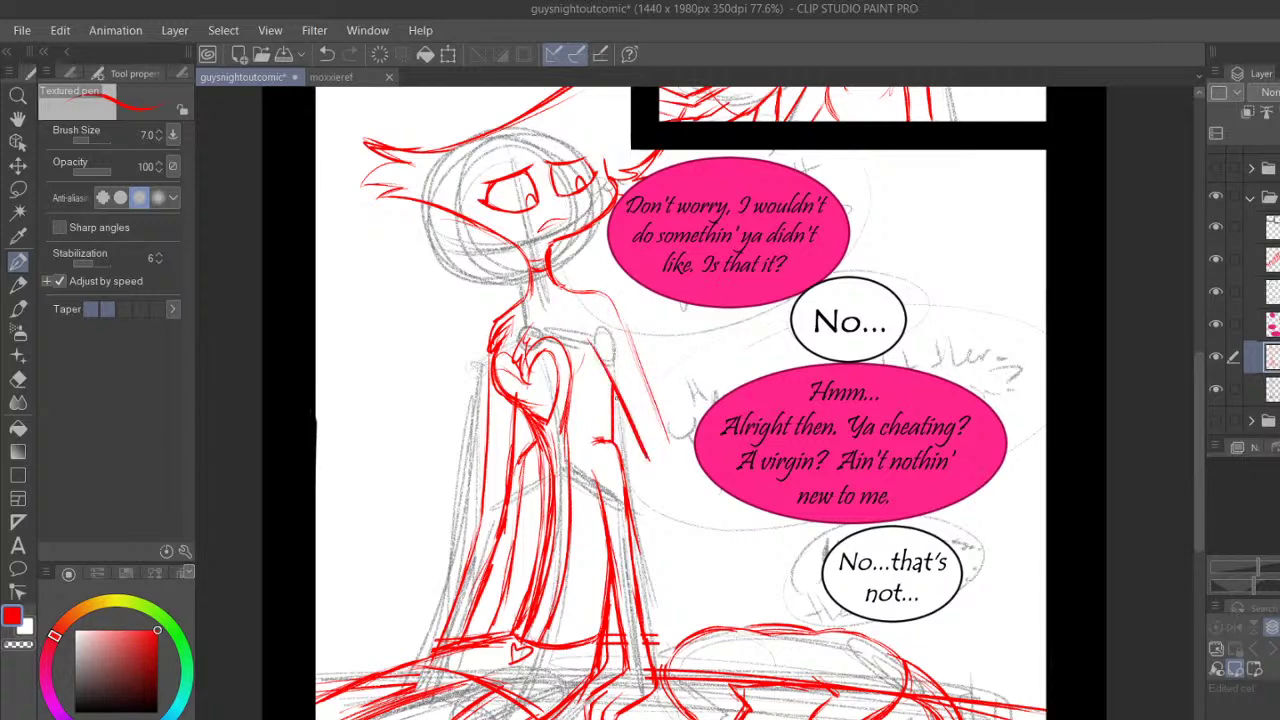
pyautogui.moveTo(594, 284); pyautogui.dragTo(671, 448)
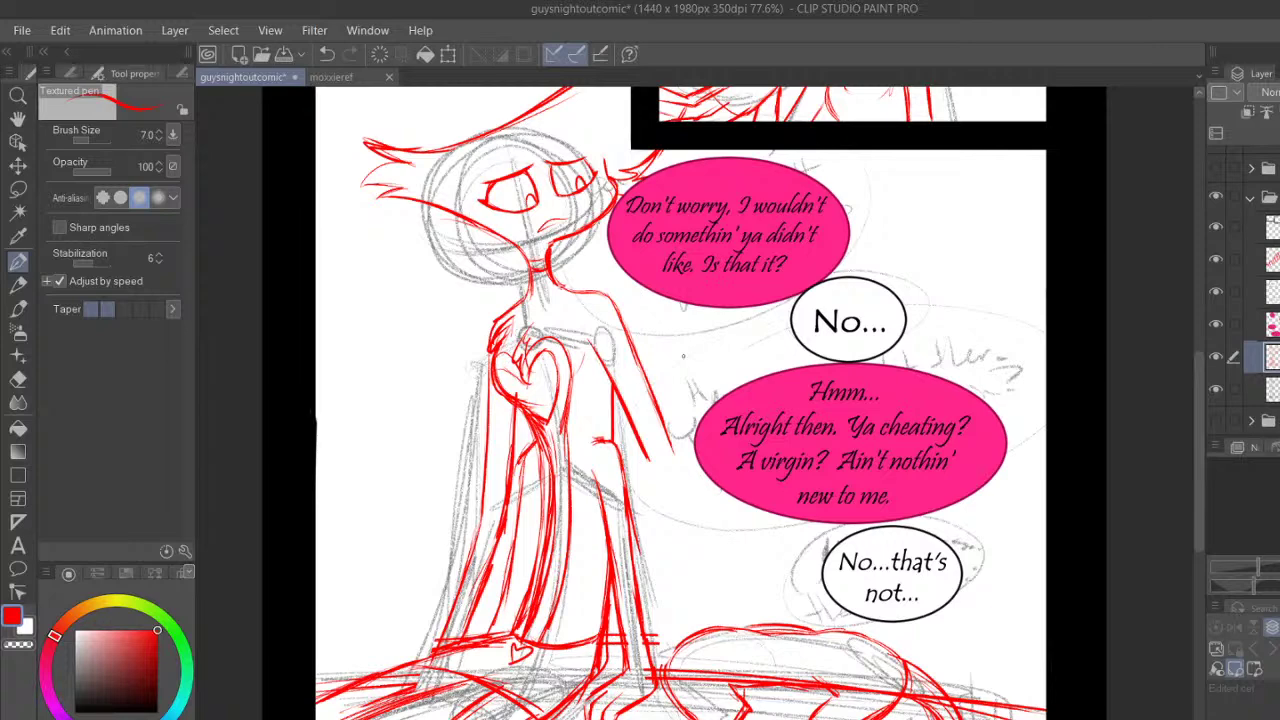
# Draw the standing figure's bent elbow and forearm reaching behind the large pink speech bubble
pyautogui.moveTo(1258, 567); pyautogui.dragTo(1263, 567)
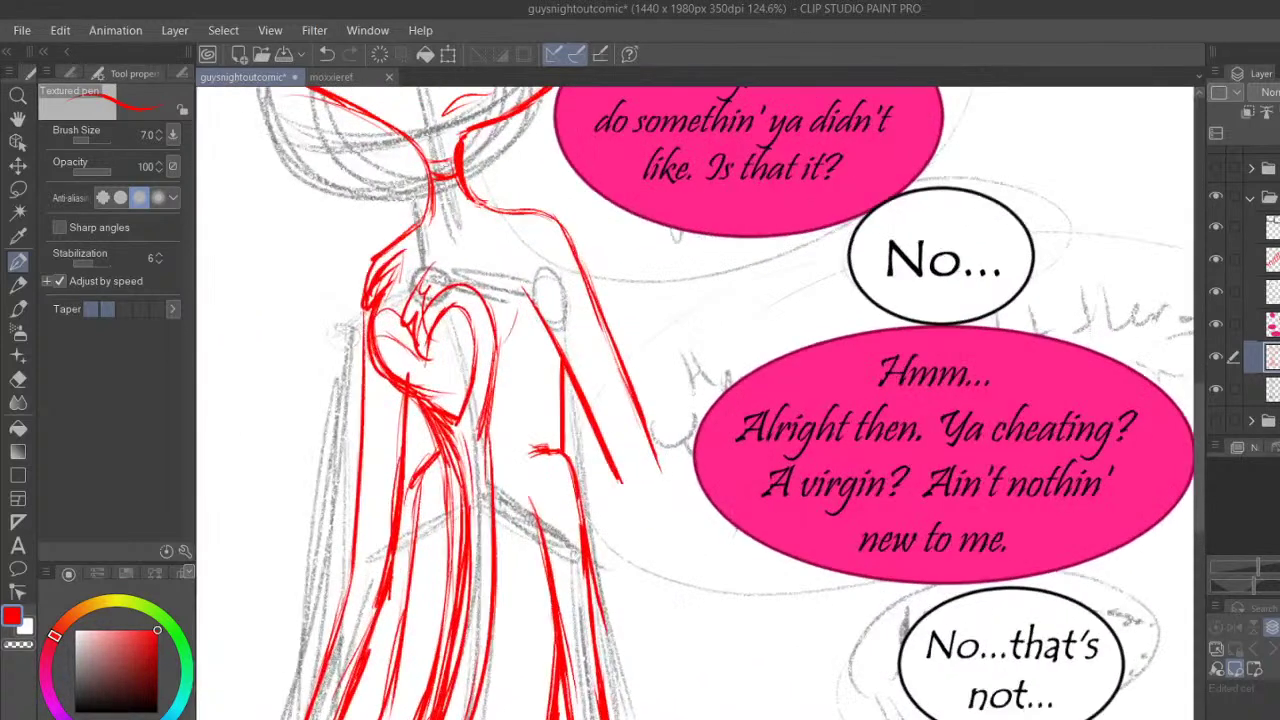
pyautogui.moveTo(512, 278)
pyautogui.mouseDown()
pyautogui.moveTo(584, 390)
pyautogui.moveTo(620, 500)
pyautogui.moveTo(648, 530)
pyautogui.moveTo(700, 485)
pyautogui.moveTo(661, 470)
pyautogui.moveTo(695, 443)
pyautogui.mouseUp()
pyautogui.moveTo(618, 488)
pyautogui.mouseDown()
pyautogui.moveTo(643, 529)
pyautogui.moveTo(698, 496)
pyautogui.mouseUp()
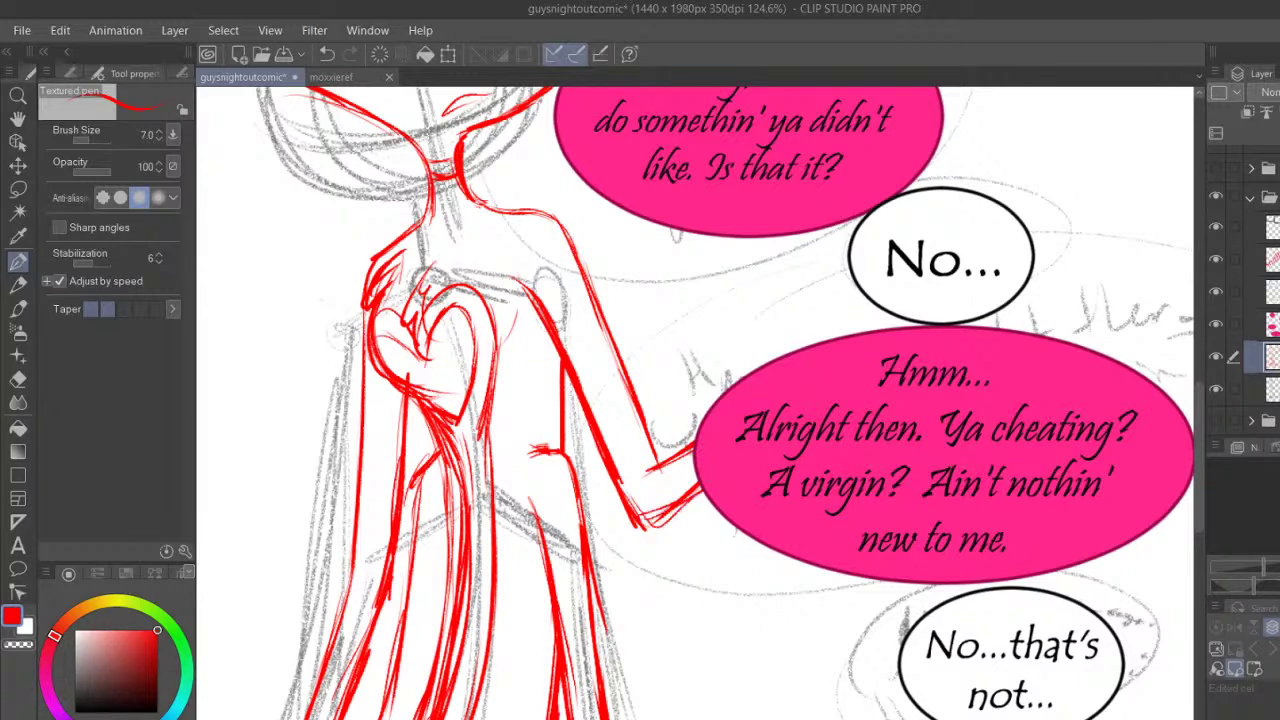
# Save the comic page file
pyautogui.scroll(-2, 850, 425)
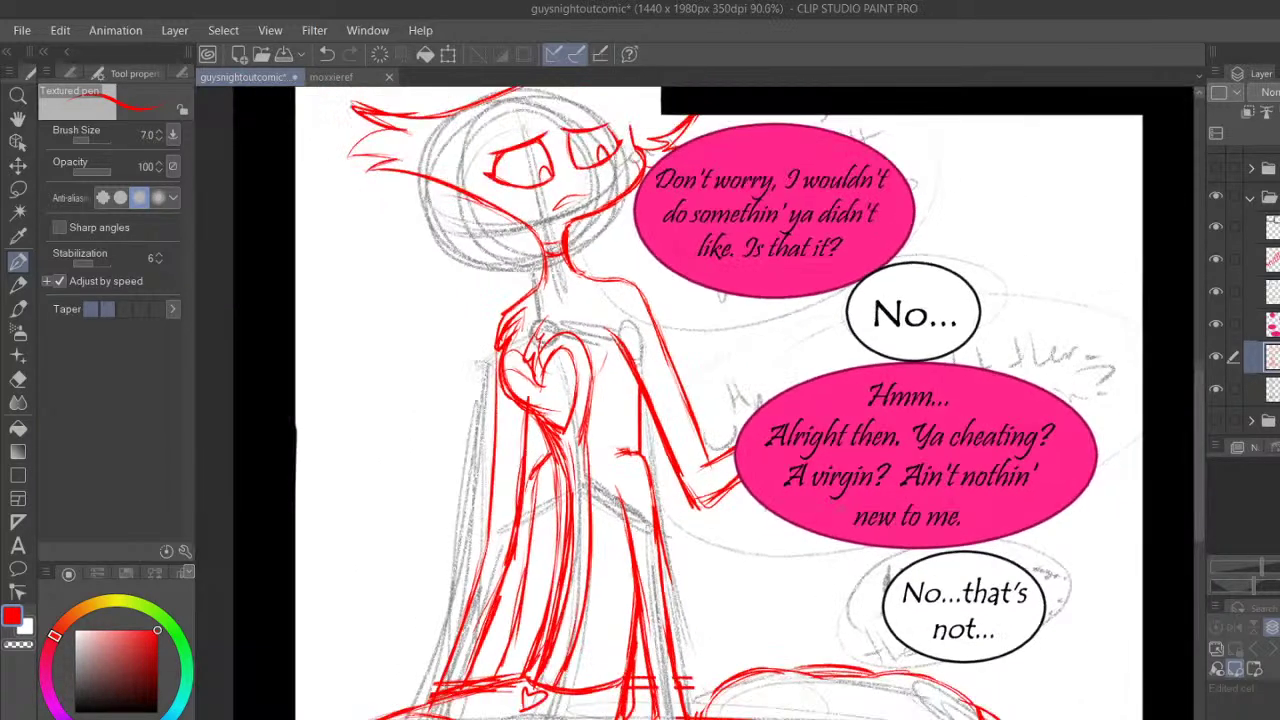
pyautogui.click(18, 119)
pyautogui.scroll(-1, 737, 262)
pyautogui.moveTo(733, 182); pyautogui.dragTo(618, 348)
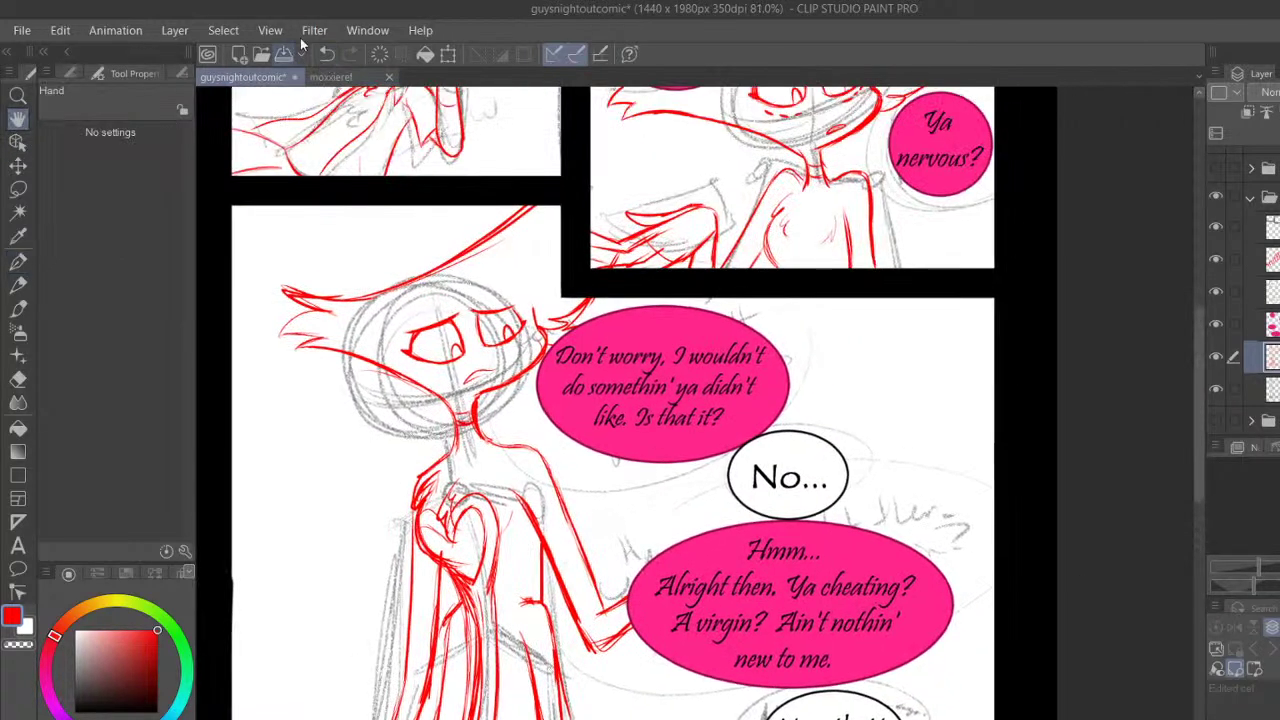
pyautogui.hotkey('ctrl', 's')
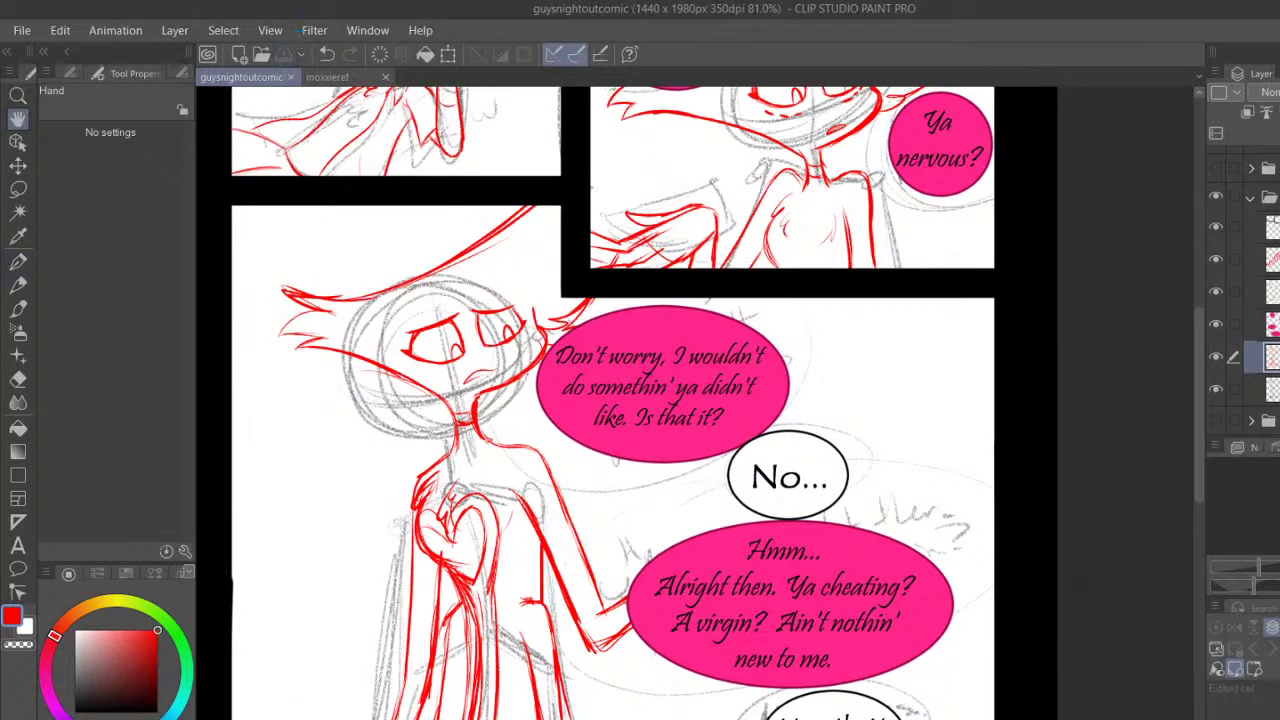
# Collapse and hide the finished page's folder, show the page folder above it, and select that page's rough sketch layer
pyautogui.moveTo(1094, 451); pyautogui.dragTo(1085, 354)
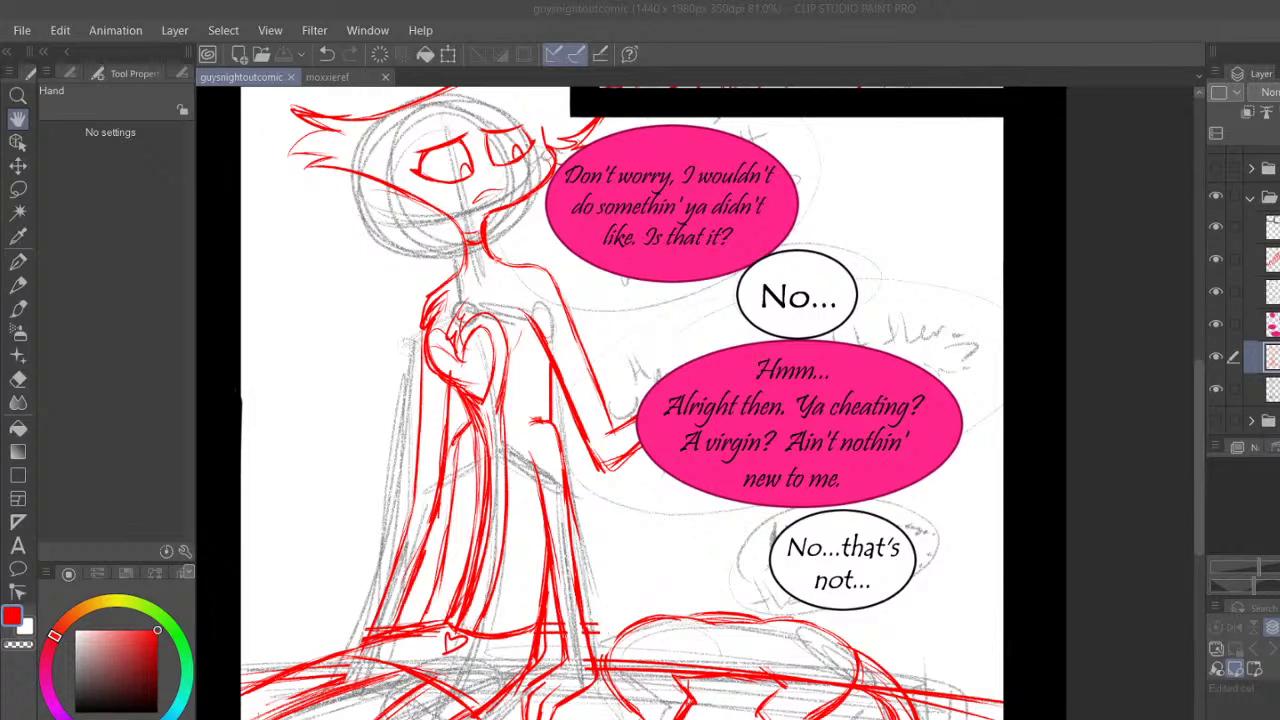
pyautogui.click(880, 278)
pyautogui.hotkey('alt', 'Tab')
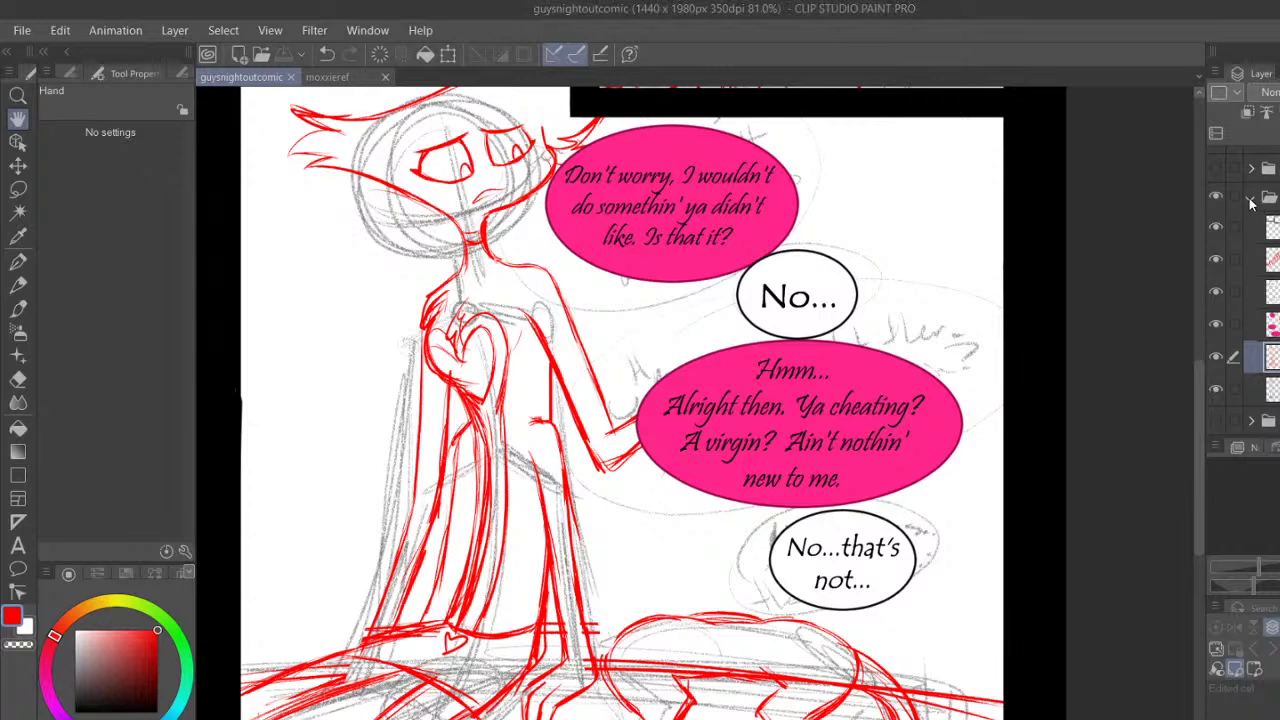
pyautogui.click(1249, 199)
pyautogui.moveTo(1199, 381); pyautogui.dragTo(1196, 352)
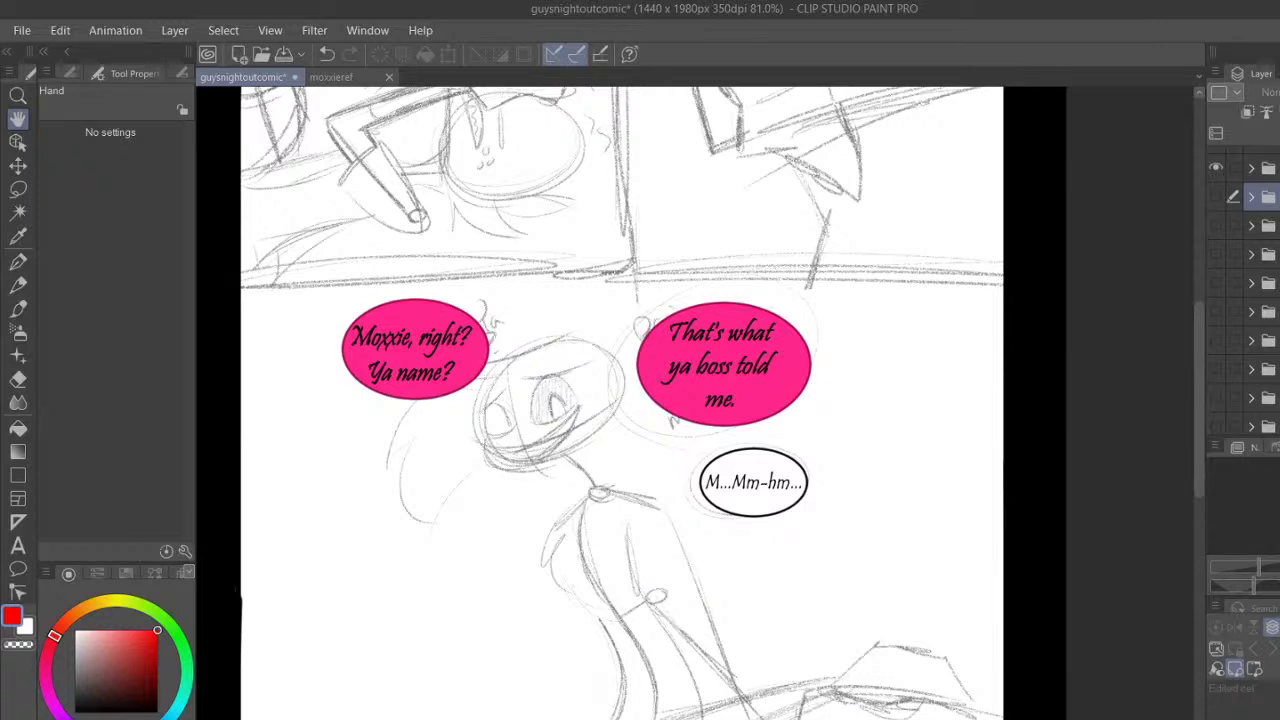
pyautogui.click(1251, 169)
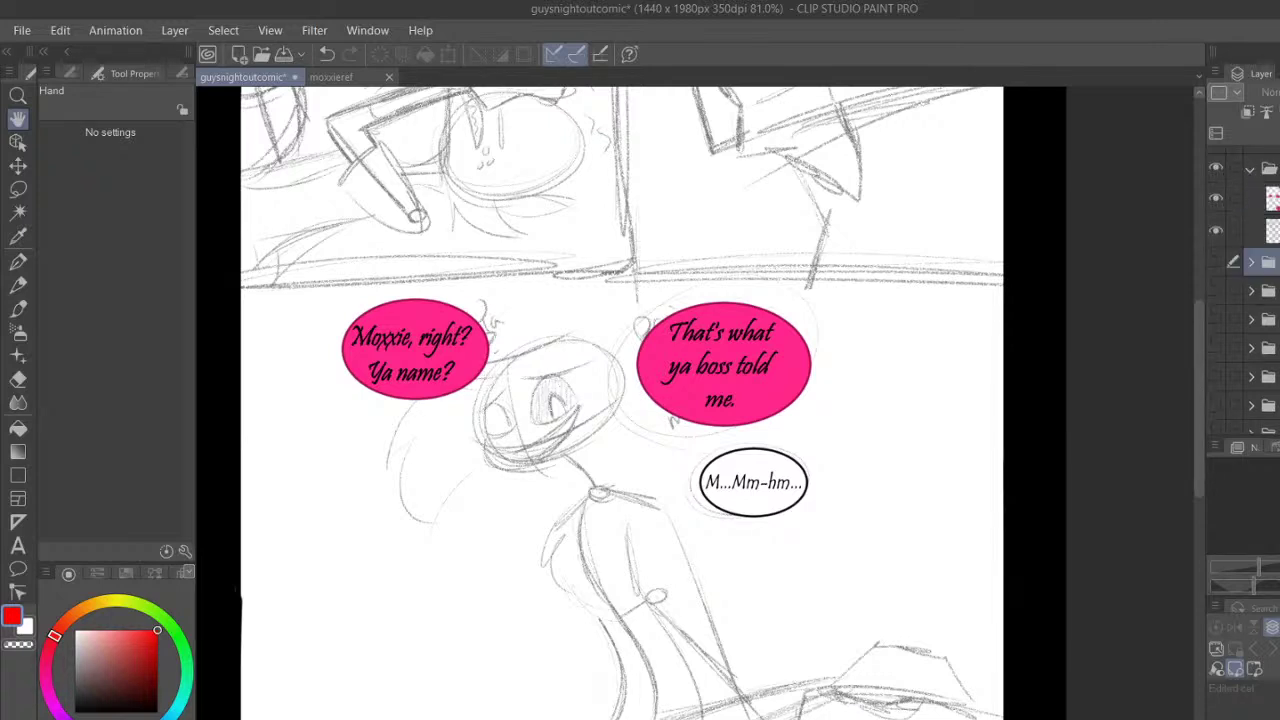
pyautogui.click(1273, 231)
pyautogui.moveTo(1196, 330); pyautogui.dragTo(1220, 350)
pyautogui.moveTo(284, 719); pyautogui.dragTo(279, 719)
pyautogui.moveTo(650, 388); pyautogui.dragTo(606, 540)
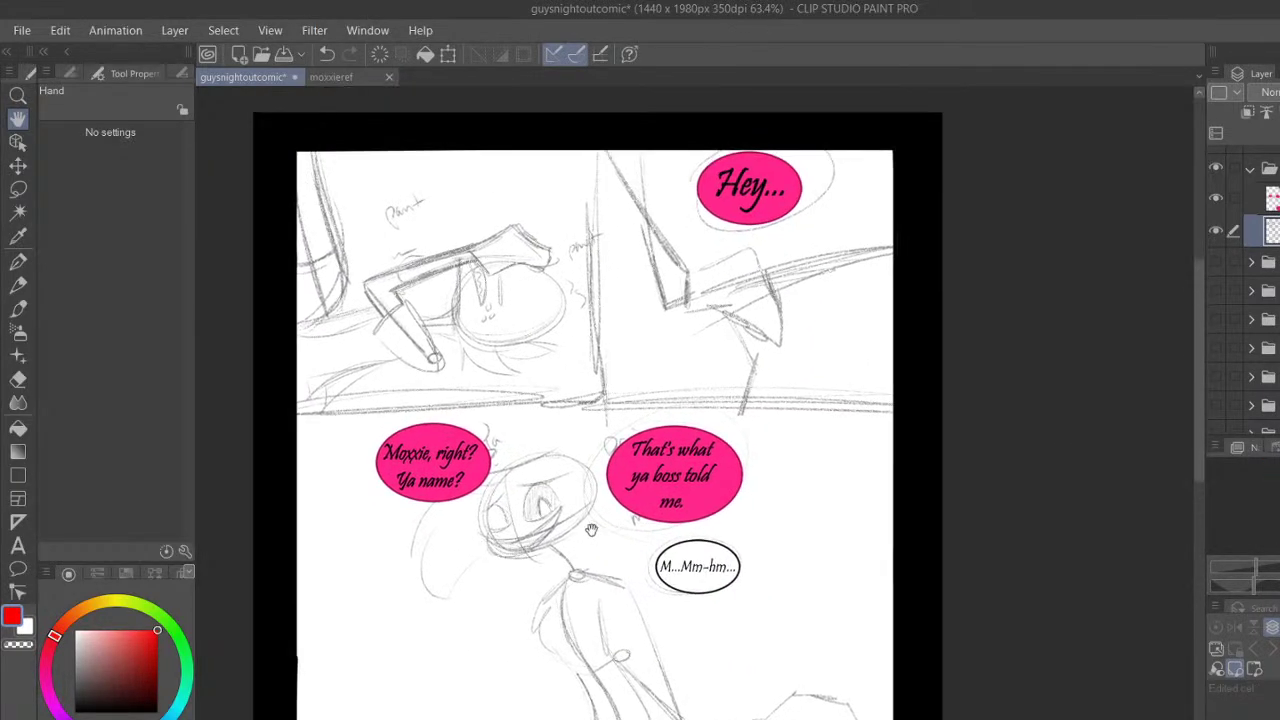
# Set the Rectangle tool to outline only with brush size 40 and add a new layer above the speech bubbles
pyautogui.click(19, 477)
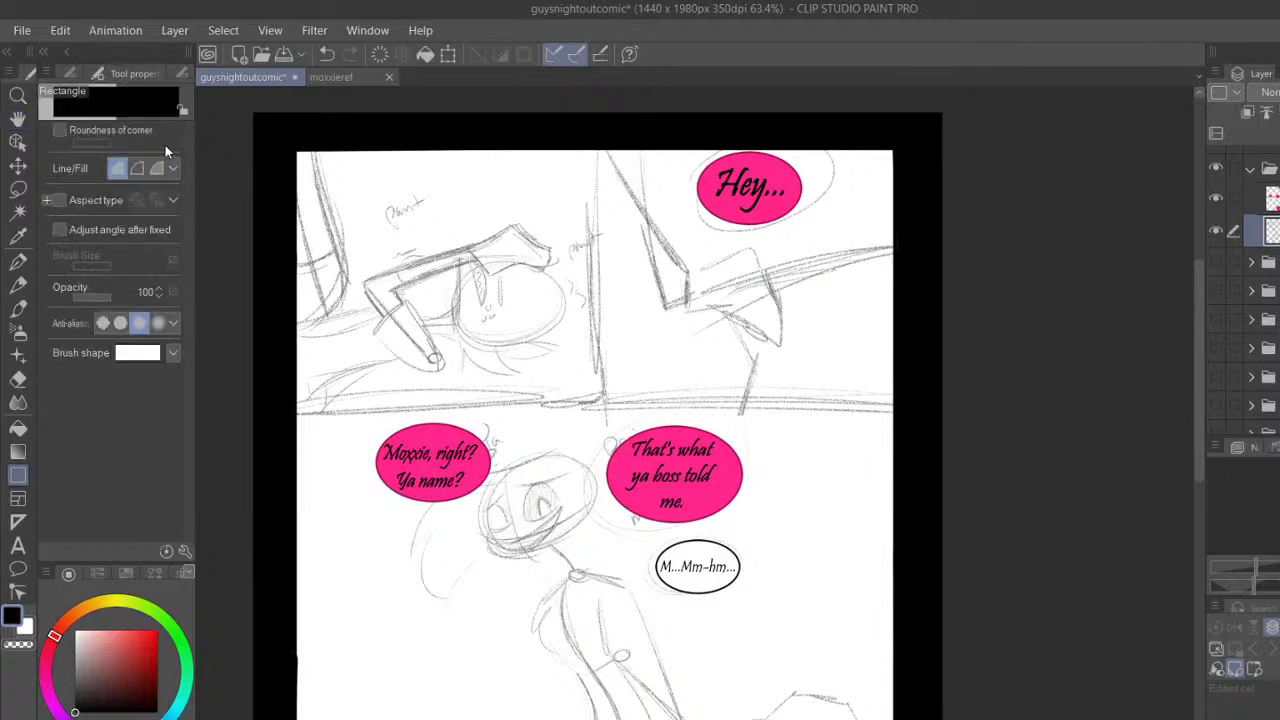
pyautogui.click(159, 257)
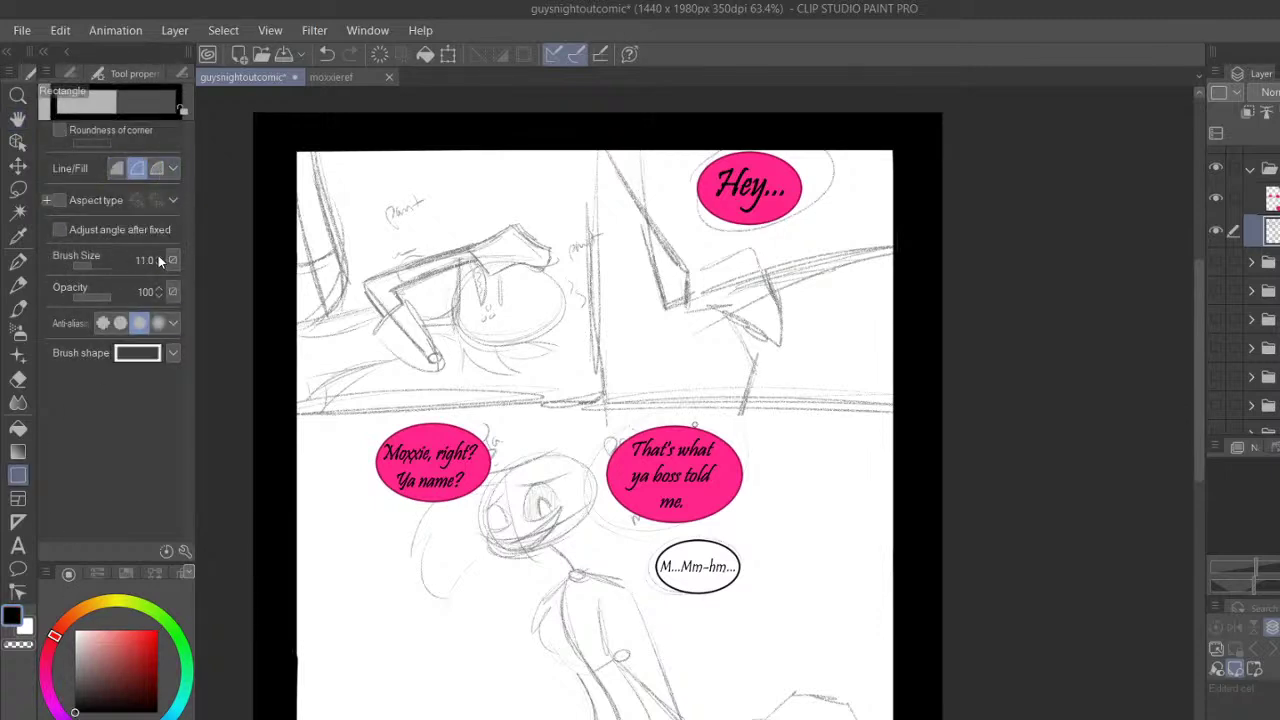
pyautogui.moveTo(304, 222); pyautogui.dragTo(442, 295)
pyautogui.click(325, 55)
pyautogui.hotkey('ctrl', 'shift', 'n')
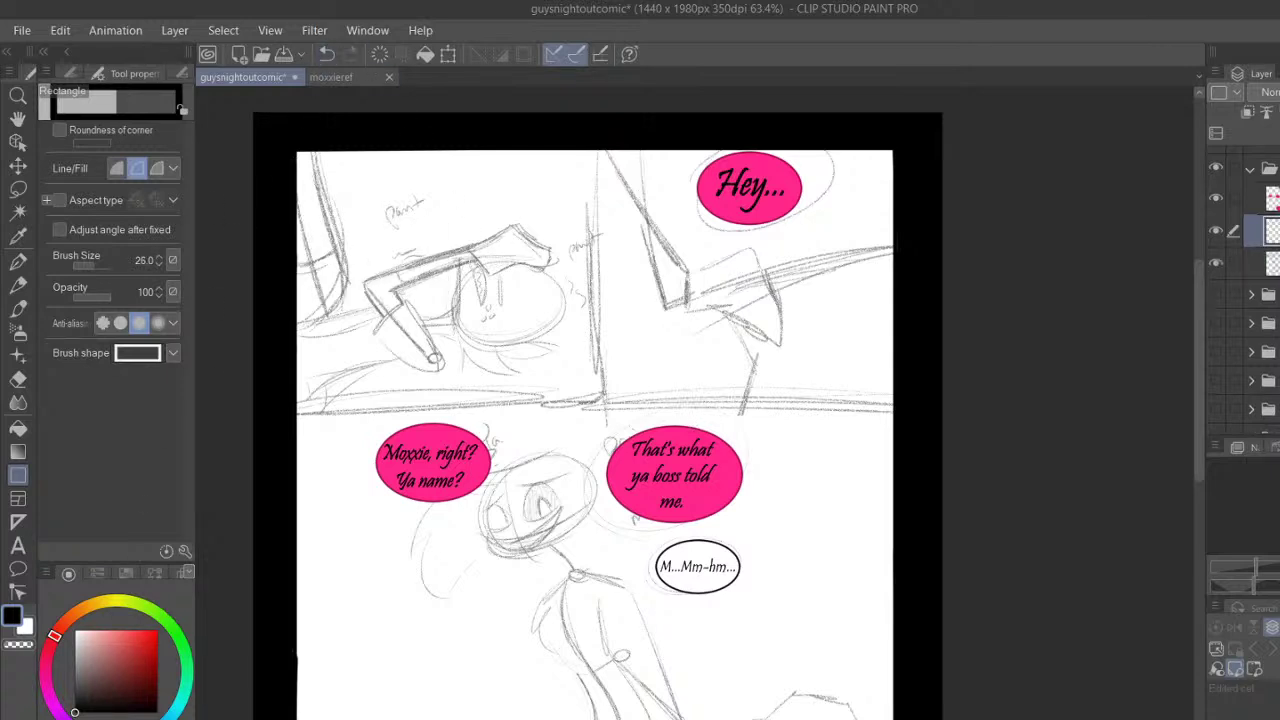
pyautogui.moveTo(1273, 231); pyautogui.dragTo(1273, 184)
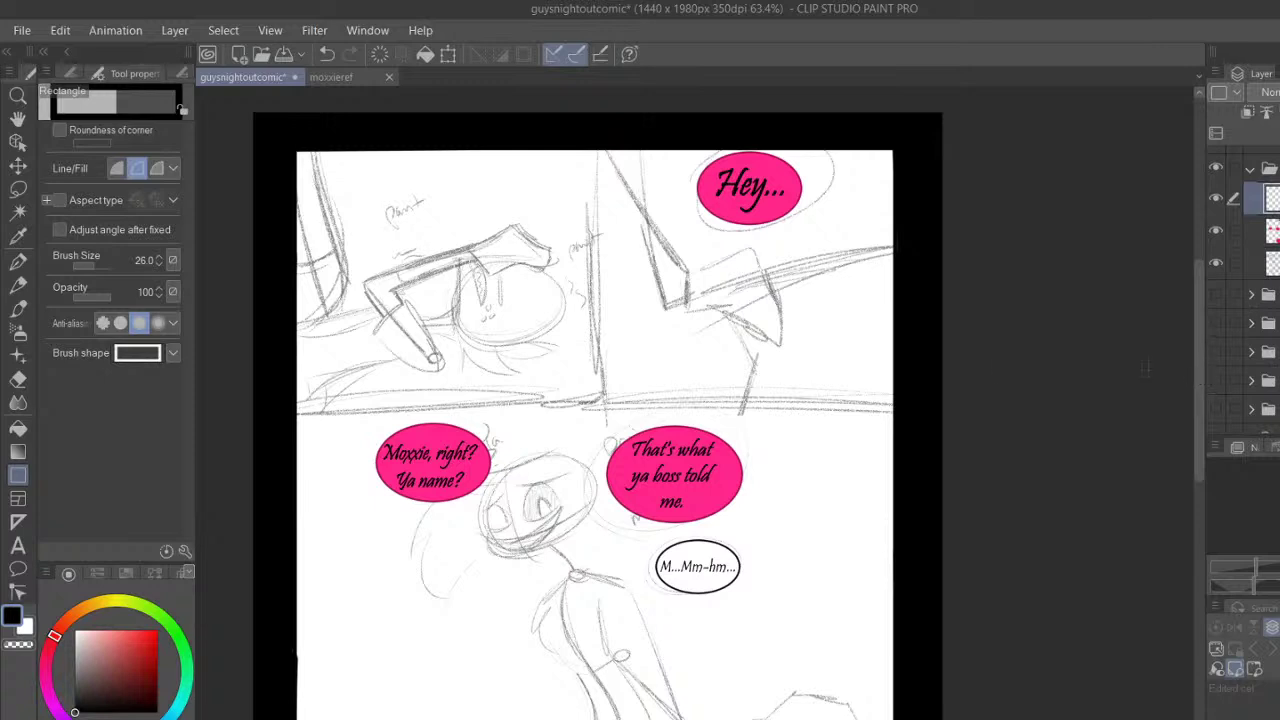
pyautogui.click(158, 257)
pyautogui.scroll(2, 160, 260)
pyautogui.scroll(5, 158, 260)
# Draw a horizontal black gutter below the top row and a vertical one between its two panels, erasing the excess outline
pyautogui.moveTo(289, 142); pyautogui.dragTo(709, 336)
pyautogui.moveTo(856, 405); pyautogui.dragTo(982, 411)
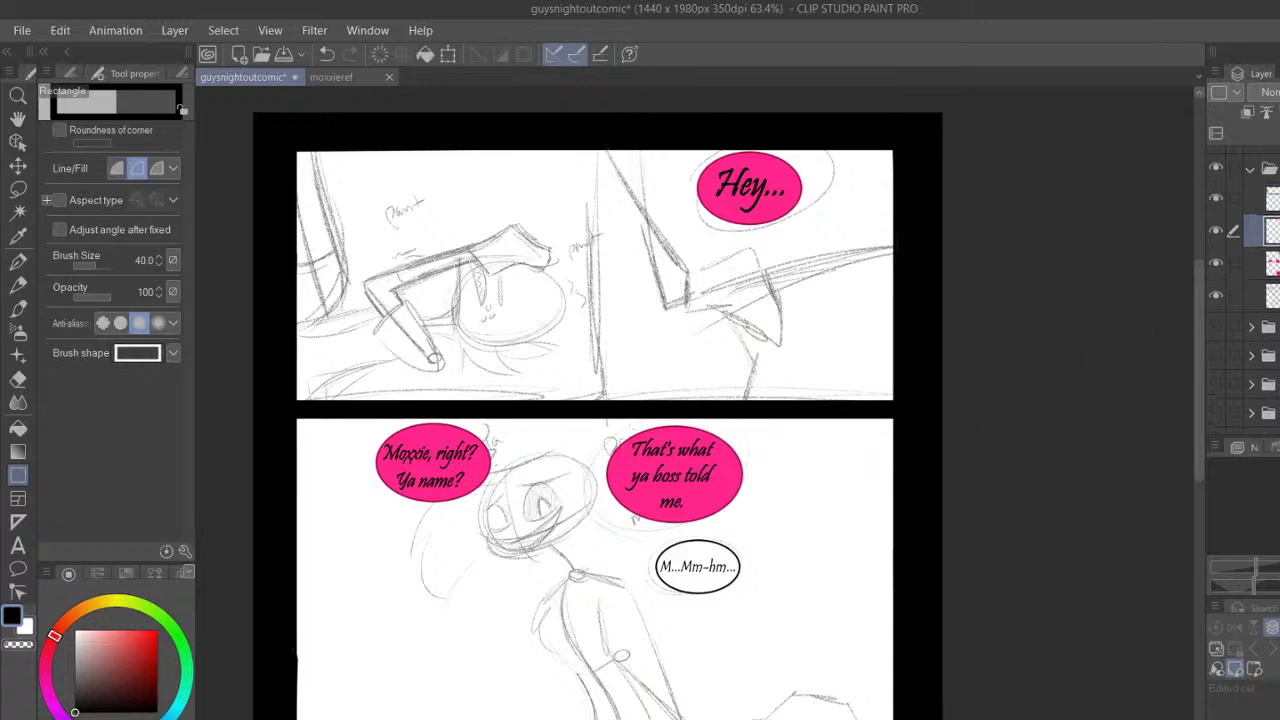
pyautogui.moveTo(600, 128)
pyautogui.mouseDown()
pyautogui.moveTo(620, 472)
pyautogui.moveTo(648, 470)
pyautogui.mouseUp()
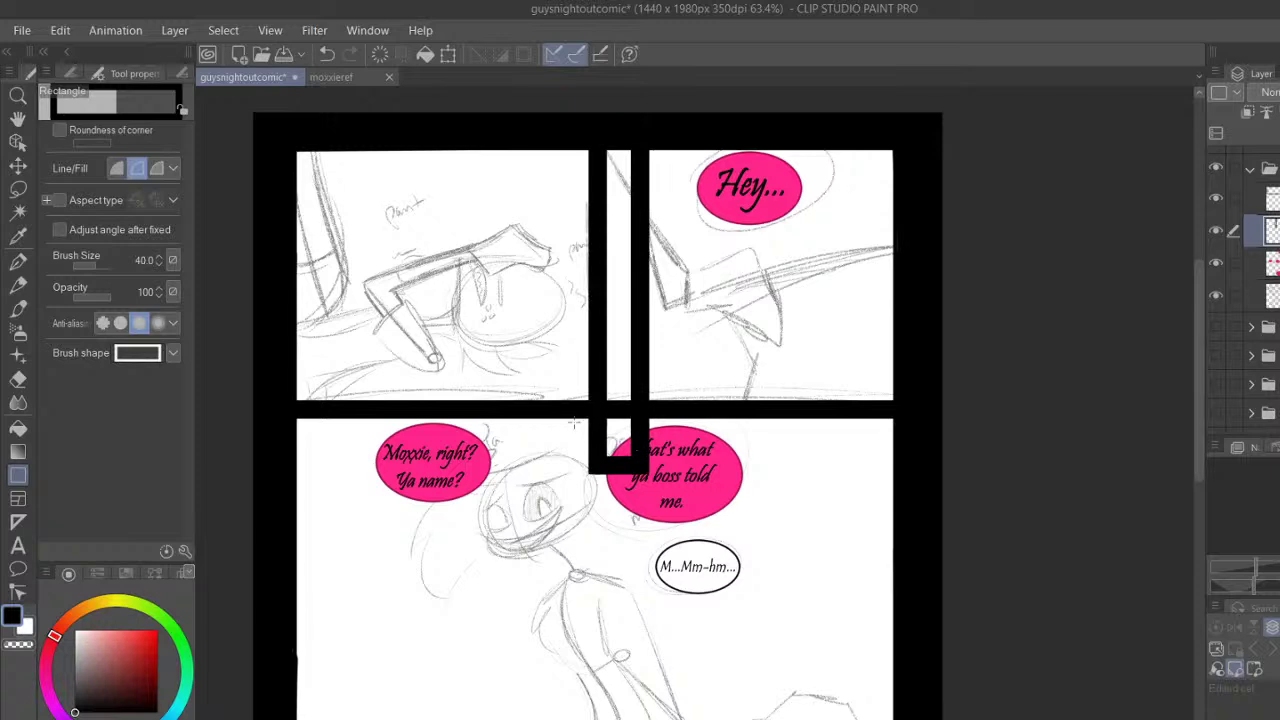
pyautogui.press('e')
pyautogui.moveTo(657, 150)
pyautogui.mouseDown()
pyautogui.moveTo(646, 555)
pyautogui.moveTo(591, 432)
pyautogui.moveTo(605, 505)
pyautogui.mouseUp()
# Draw a horizontal black gutter between the middle panel and the bottom panel
pyautogui.moveTo(1199, 367); pyautogui.dragTo(1201, 484)
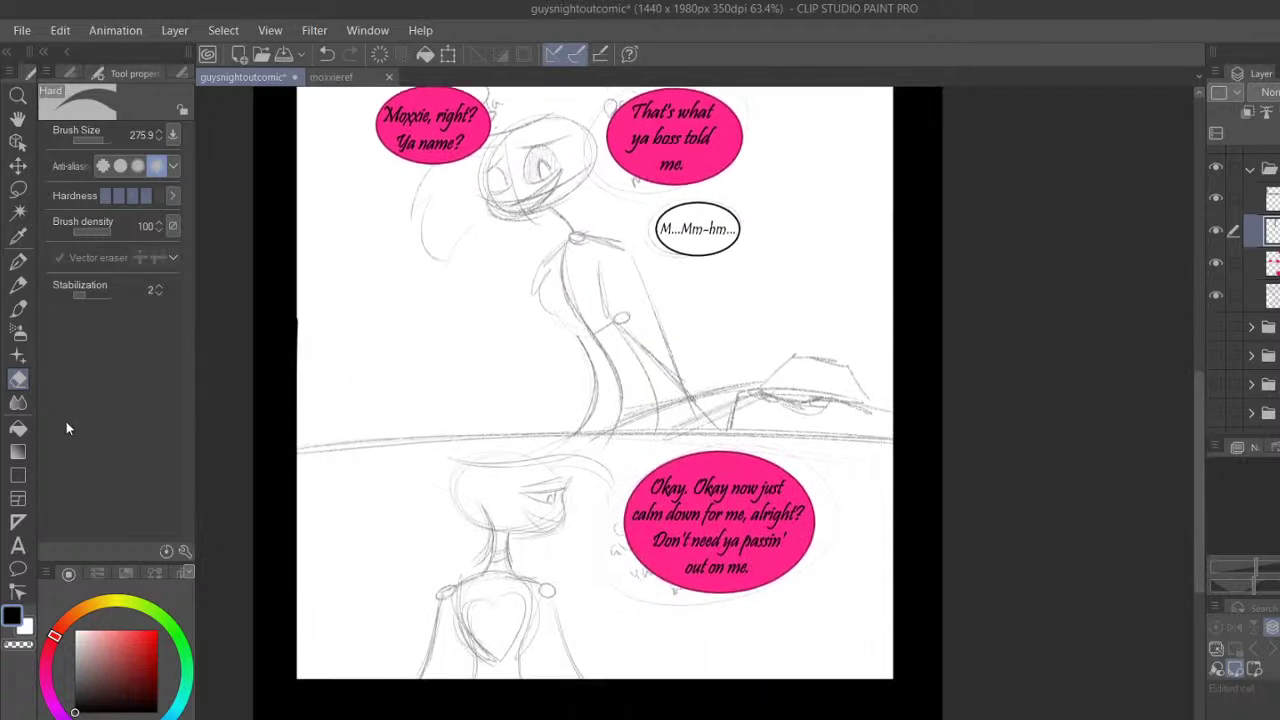
pyautogui.click(18, 451)
pyautogui.click(18, 475)
pyautogui.moveTo(288, 434)
pyautogui.mouseDown()
pyautogui.moveTo(551, 497)
pyautogui.moveTo(905, 440)
pyautogui.mouseUp()
pyautogui.click(18, 378)
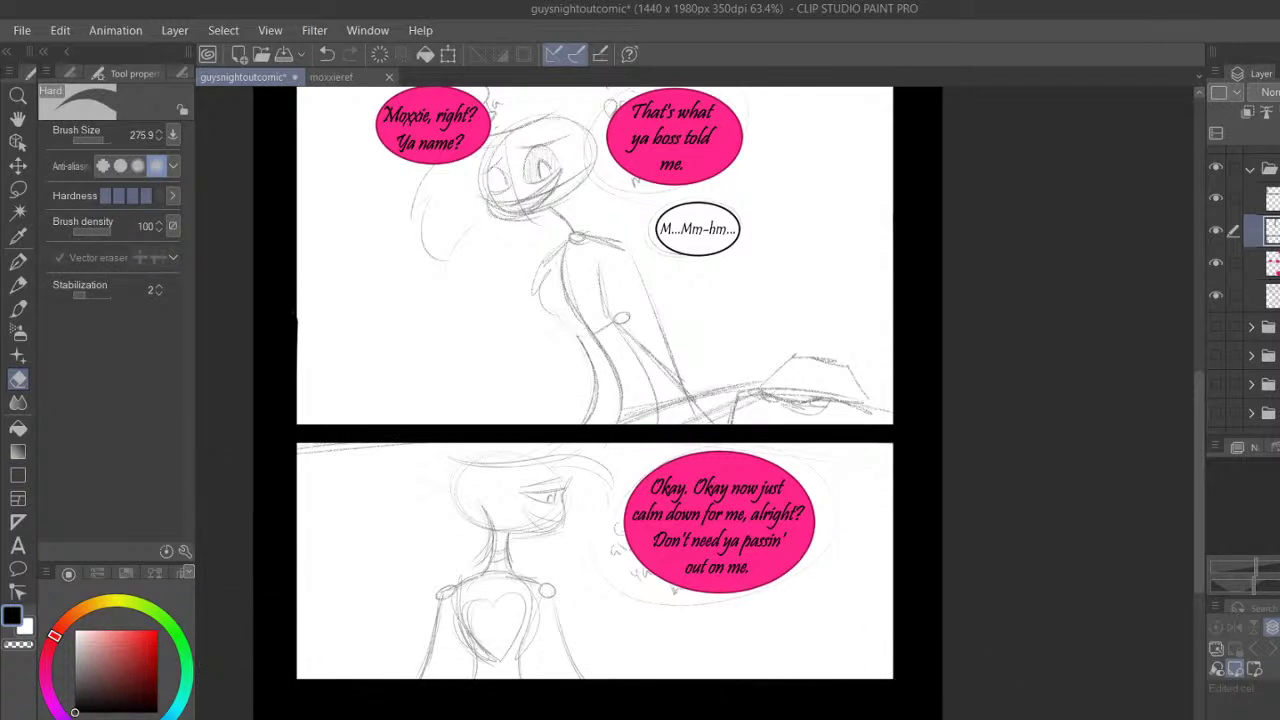
# Merge the two panel border layers into one and save the comic file
pyautogui.click(1272, 198)
pyautogui.hotkey('ctrl', 'e')
pyautogui.moveTo(1194, 425); pyautogui.dragTo(1204, 325)
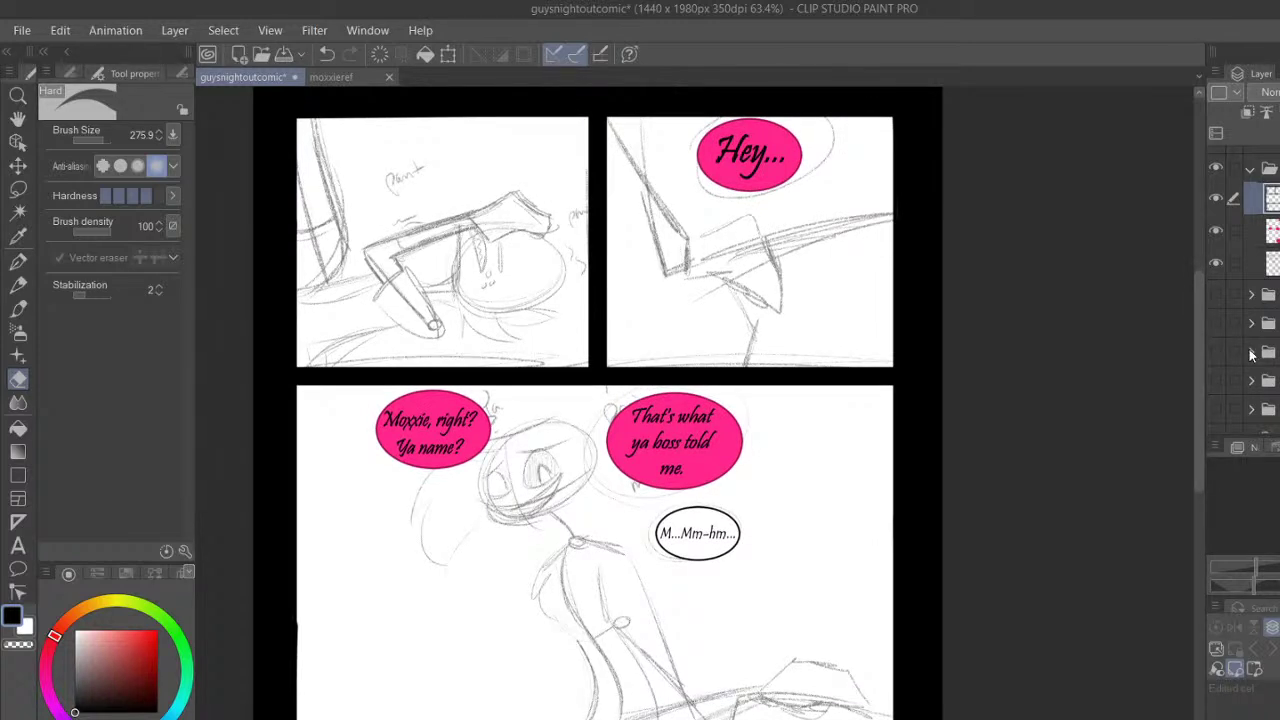
pyautogui.click(286, 54)
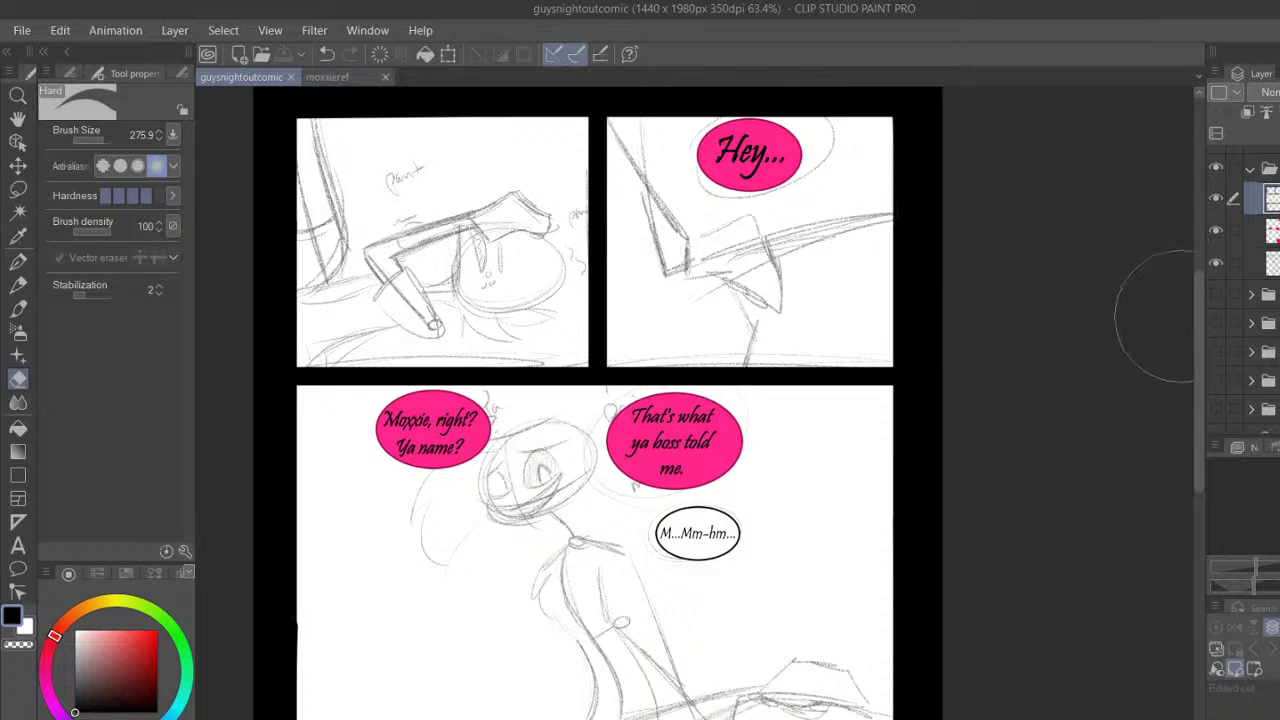
# Set up the Textured pen in red and add a new layer between the panel borders and the speech bubbles
pyautogui.moveTo(1194, 296)
pyautogui.mouseDown()
pyautogui.moveTo(1181, 399)
pyautogui.moveTo(1180, 307)
pyautogui.mouseUp()
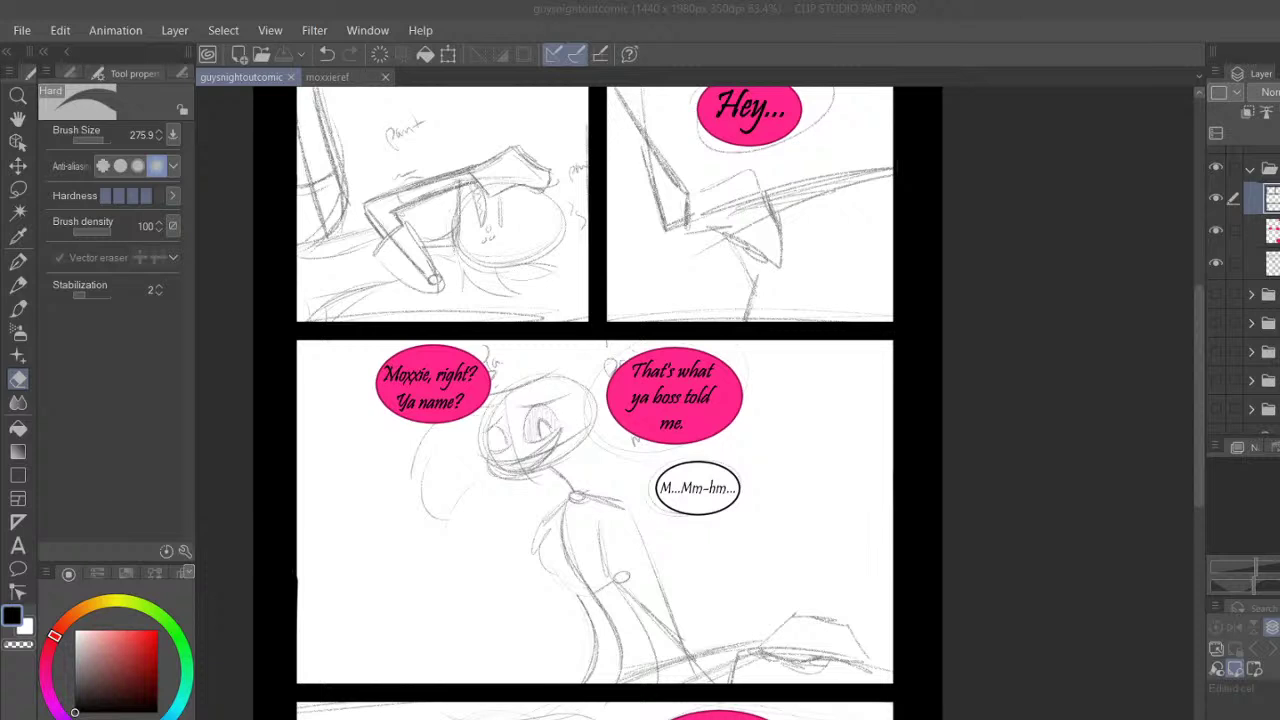
pyautogui.hotkey('alt', 'Tab')
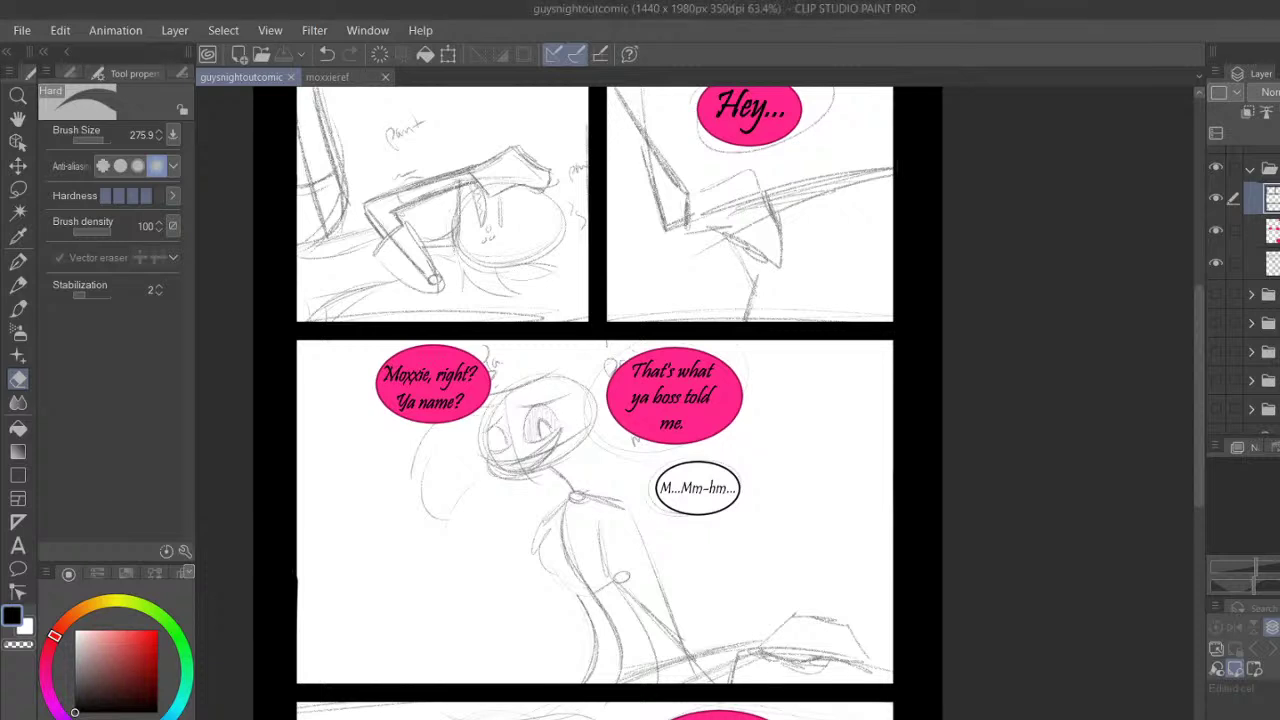
pyautogui.moveTo(99, 140); pyautogui.dragTo(86, 144)
pyautogui.click(18, 261)
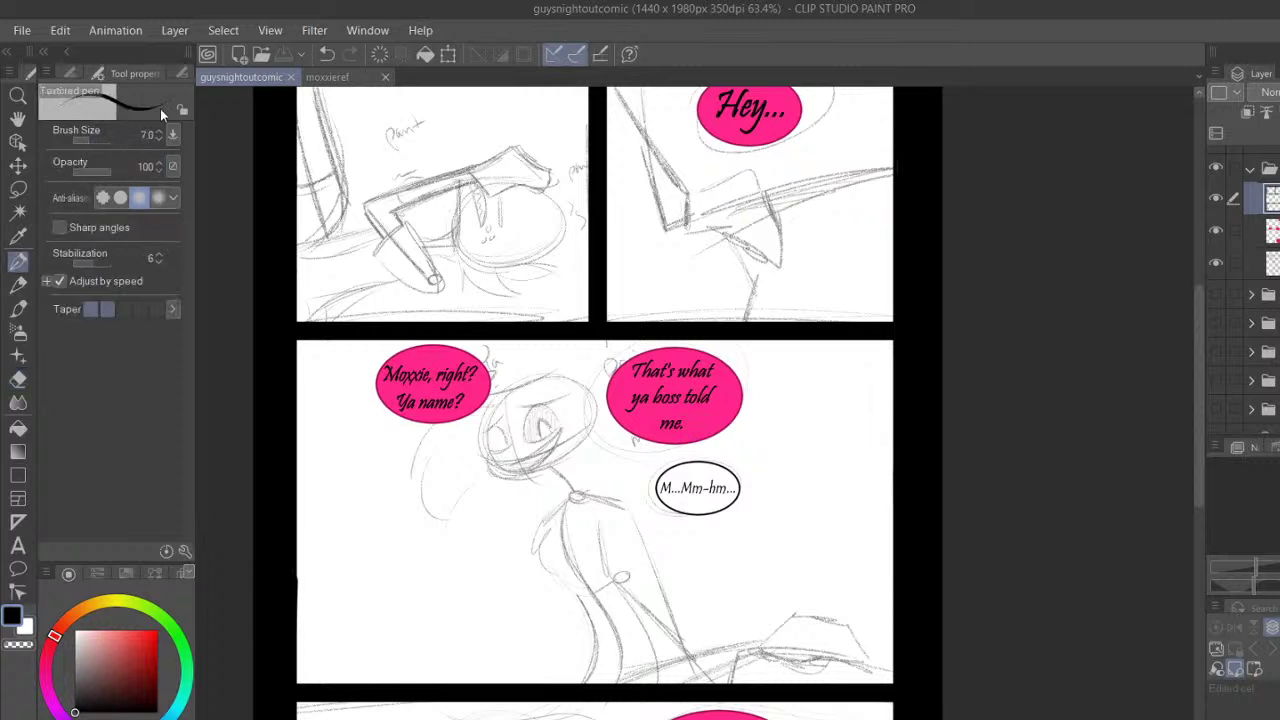
pyautogui.click(110, 680)
pyautogui.moveTo(121, 663); pyautogui.dragTo(157, 630)
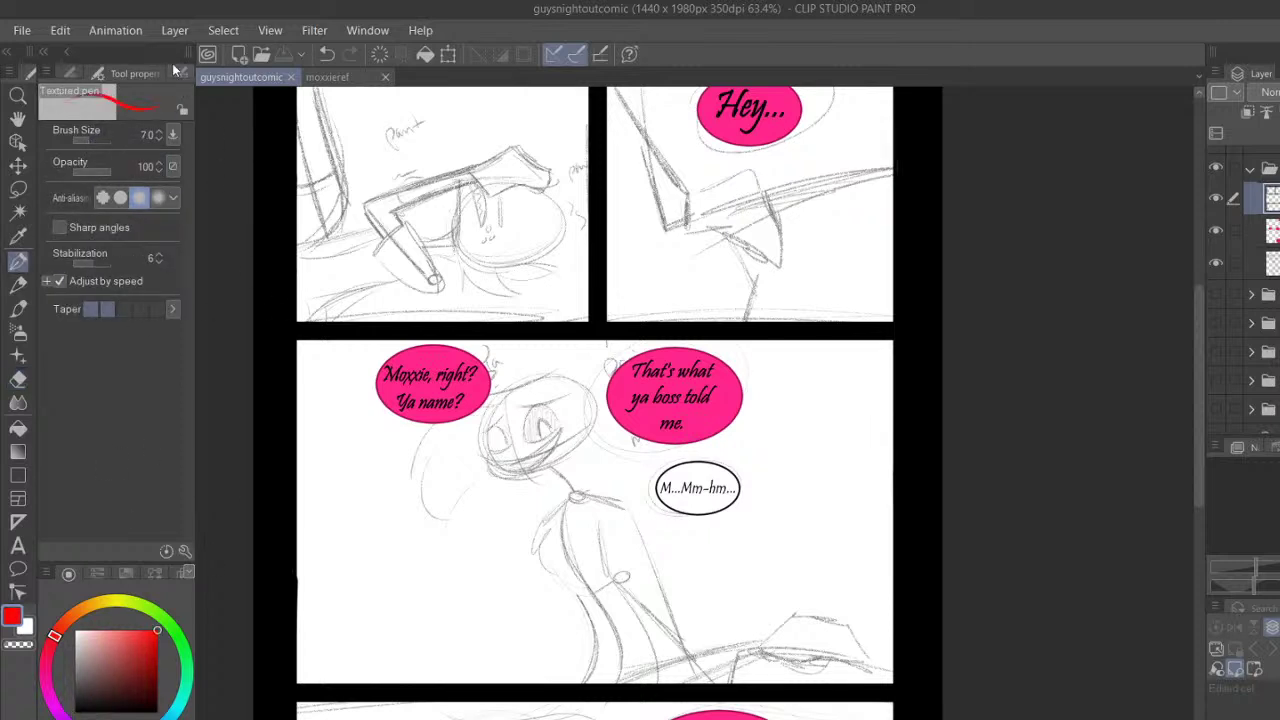
pyautogui.click(181, 73)
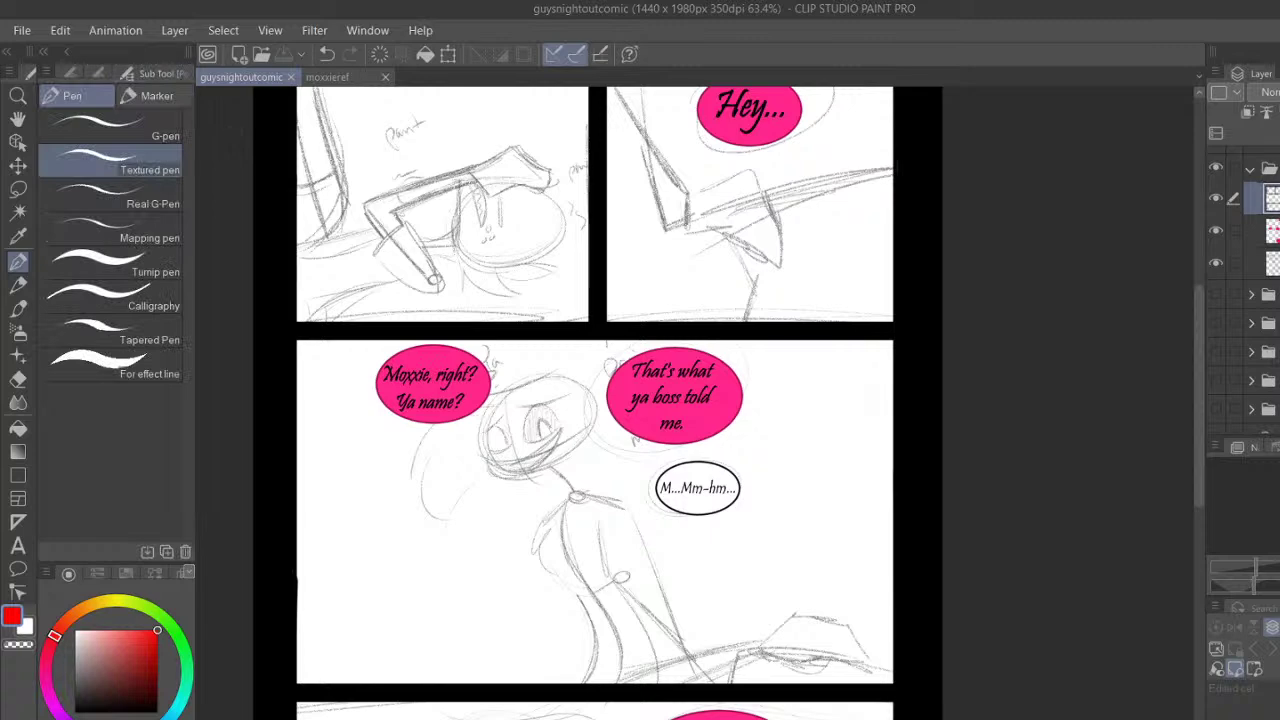
pyautogui.click(1272, 231)
pyautogui.hotkey('ctrl', 'shift', 'n')
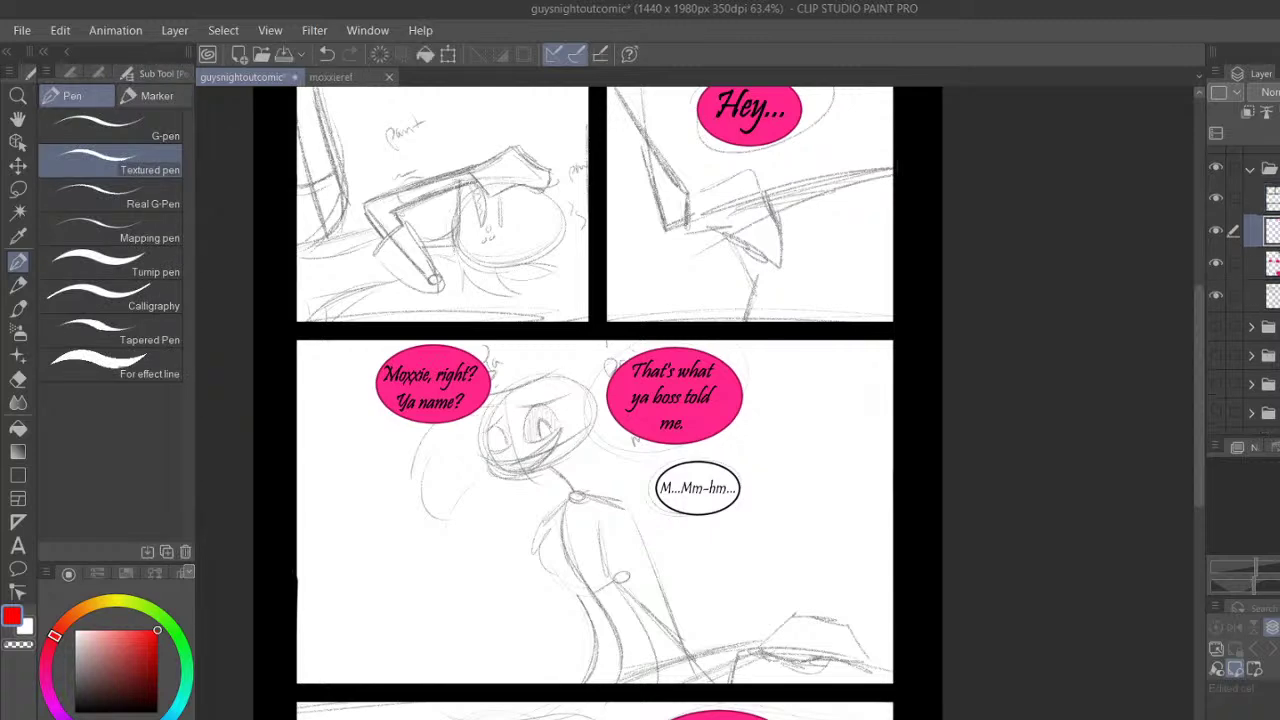
# Draw red outlines over the rounded sketch shape at the first panel's left edge, including its crossing band line
pyautogui.click(18, 119)
pyautogui.moveTo(736, 483); pyautogui.dragTo(779, 377)
pyautogui.moveTo(700, 224); pyautogui.dragTo(857, 542)
pyautogui.scroll(5, 527, 528)
pyautogui.moveTo(527, 528); pyautogui.dragTo(607, 562)
pyautogui.press('p')
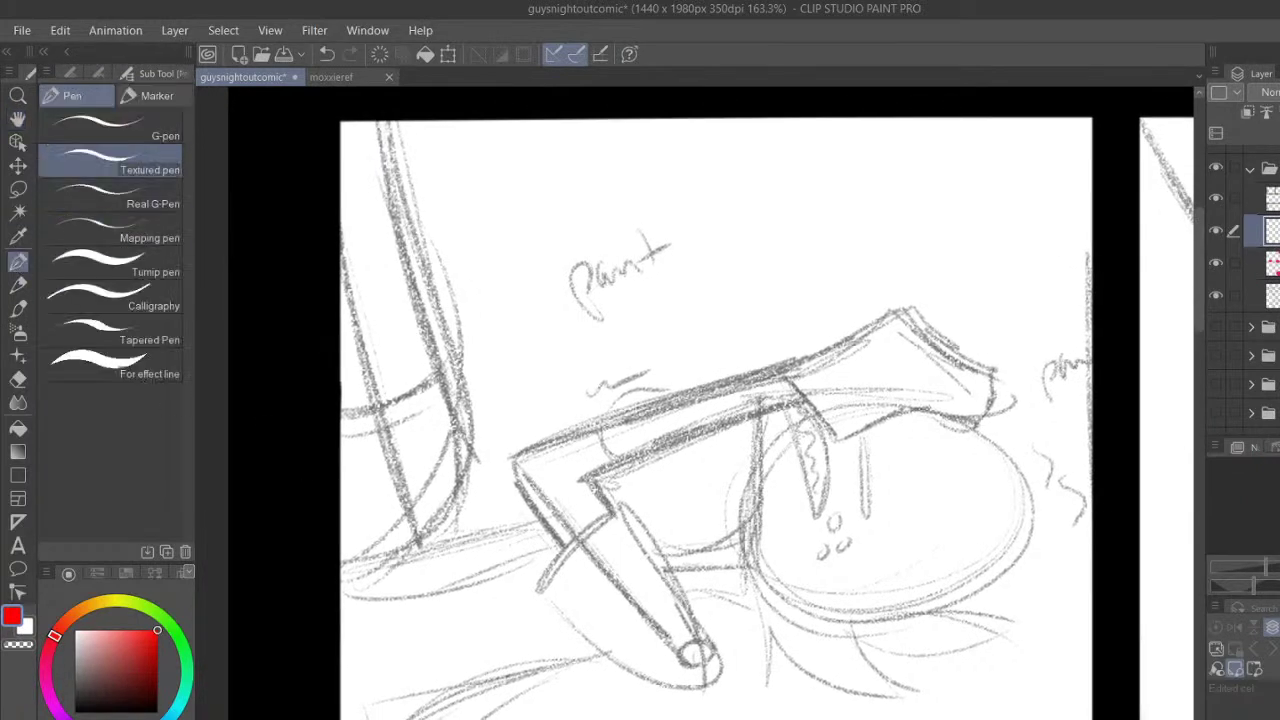
pyautogui.moveTo(362, 122)
pyautogui.mouseDown()
pyautogui.moveTo(454, 432)
pyautogui.moveTo(444, 410)
pyautogui.moveTo(346, 568)
pyautogui.moveTo(311, 574)
pyautogui.mouseUp()
pyautogui.moveTo(425, 540)
pyautogui.mouseDown()
pyautogui.moveTo(341, 569)
pyautogui.moveTo(440, 521)
pyautogui.moveTo(370, 128)
pyautogui.mouseUp()
pyautogui.moveTo(338, 409); pyautogui.dragTo(432, 374)
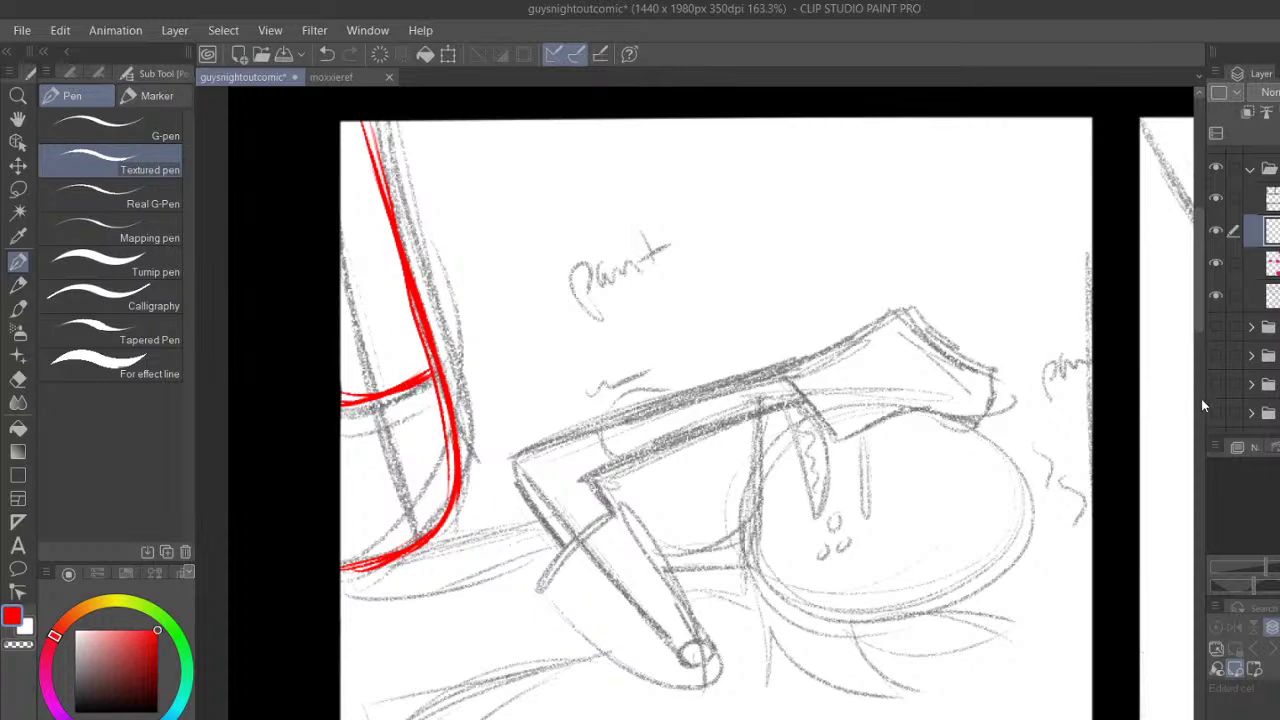
# Draw red strokes over the sketched hand beside the lying character's head in the first panel
pyautogui.moveTo(1196, 317); pyautogui.dragTo(1196, 344)
pyautogui.moveTo(950, 470); pyautogui.dragTo(755, 173)
pyautogui.moveTo(1203, 461); pyautogui.dragTo(1196, 429)
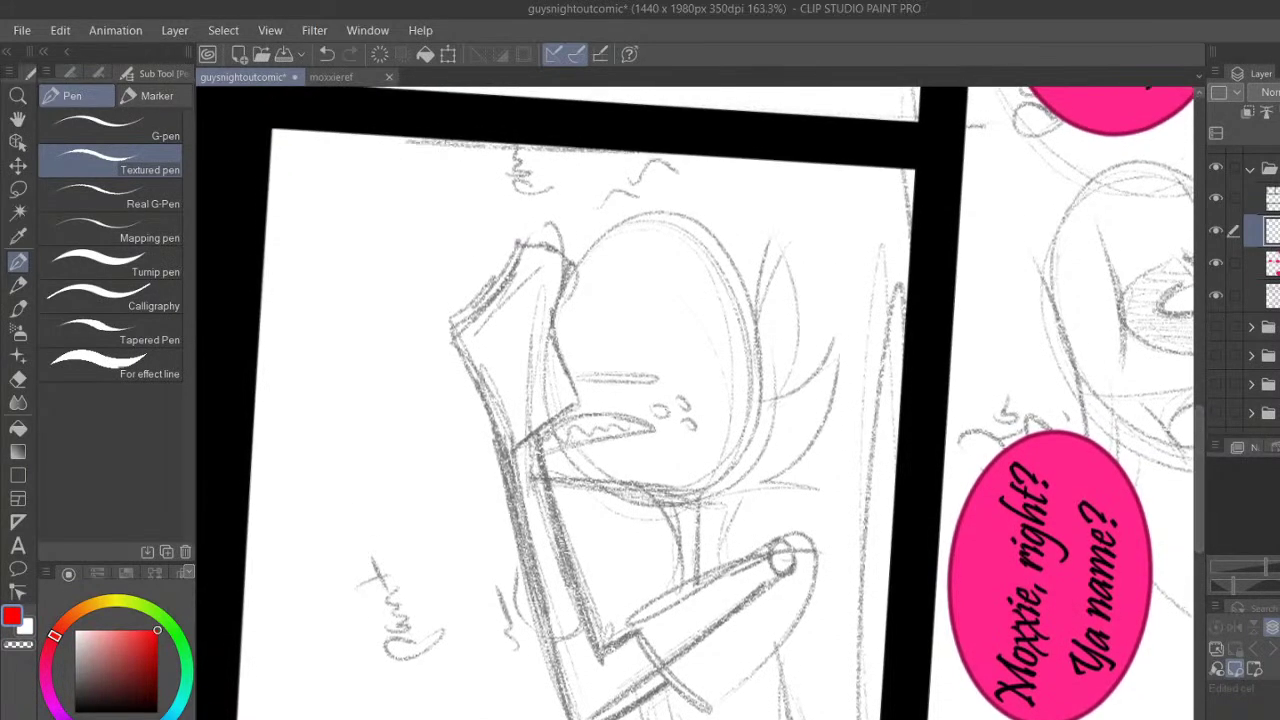
pyautogui.moveTo(1233, 586); pyautogui.dragTo(1231, 586)
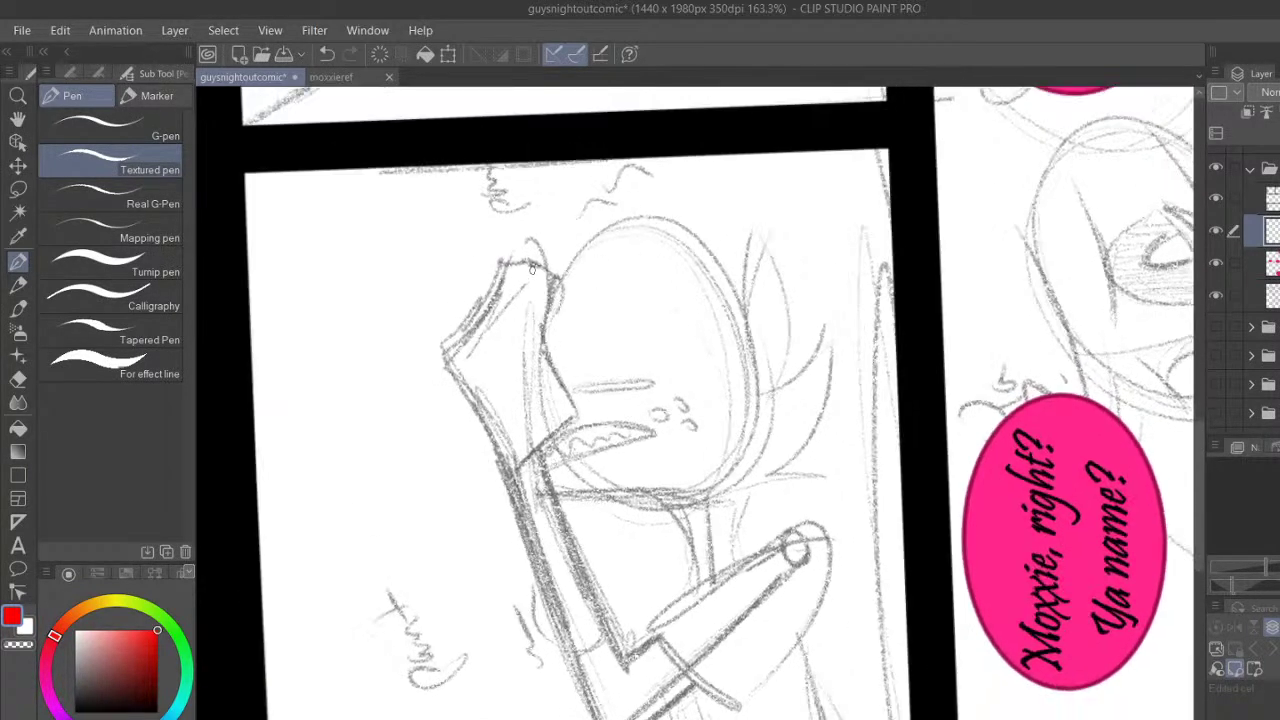
pyautogui.moveTo(526, 448); pyautogui.dragTo(531, 288)
pyautogui.moveTo(528, 470); pyautogui.dragTo(531, 304)
pyautogui.moveTo(521, 358)
pyautogui.mouseDown()
pyautogui.moveTo(531, 284)
pyautogui.moveTo(556, 244)
pyautogui.mouseUp()
pyautogui.moveTo(523, 316); pyautogui.dragTo(586, 216)
pyautogui.moveTo(538, 270); pyautogui.dragTo(580, 218)
# Examine the striped-horned character's side-profile head up close in the mirrored moxxieref reference image
pyautogui.click(331, 77)
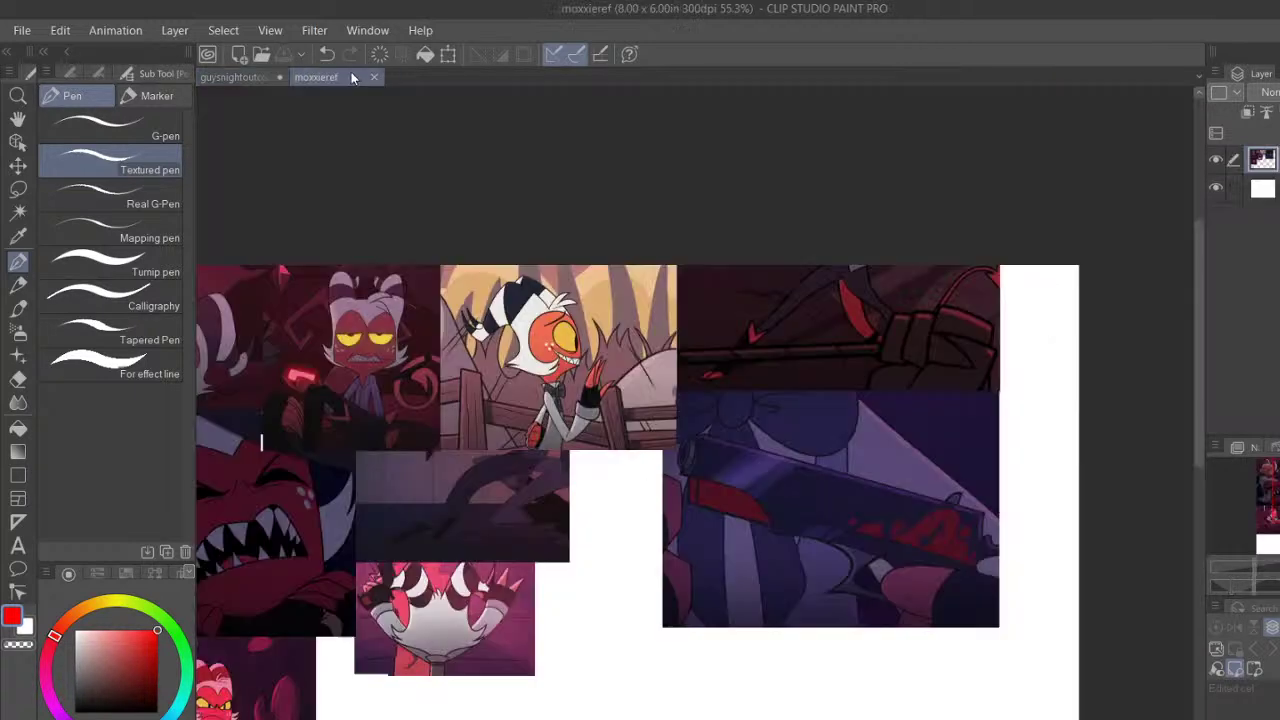
pyautogui.press('h')
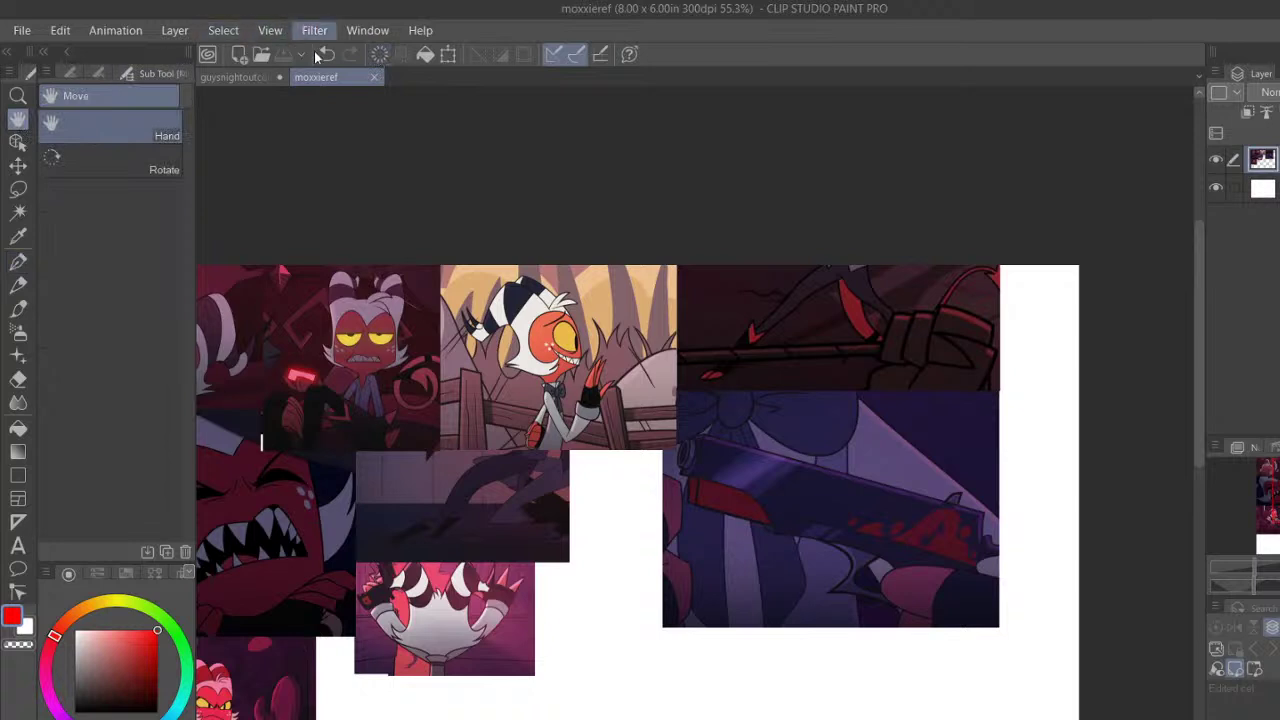
pyautogui.click(611, 217)
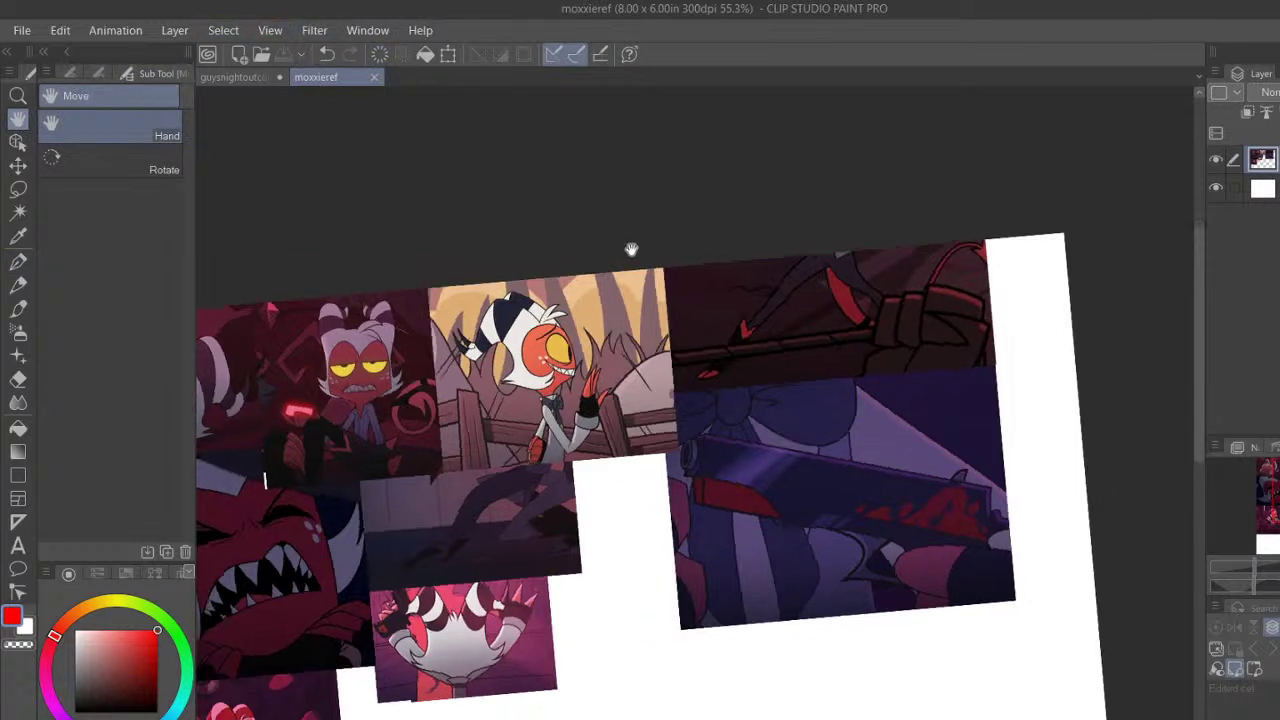
pyautogui.press('^')
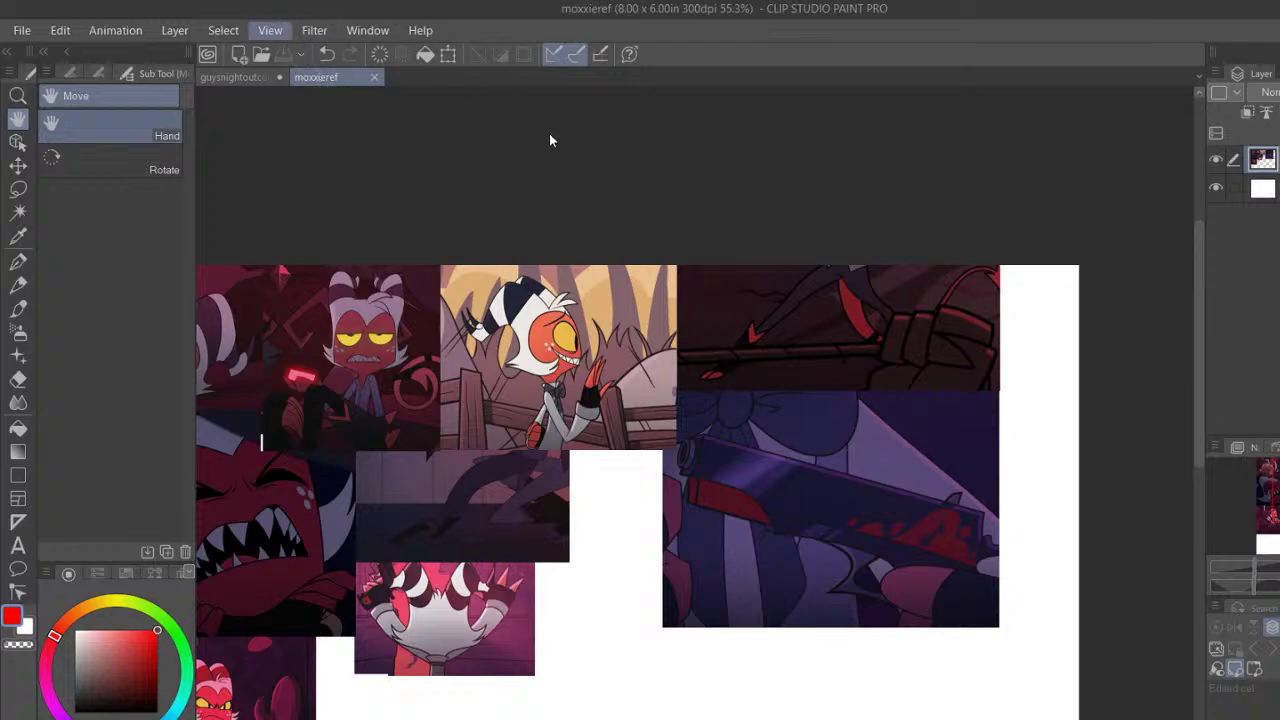
pyautogui.click(574, 170)
pyautogui.moveTo(571, 328); pyautogui.dragTo(235, 445)
pyautogui.scroll(5, 694, 426)
pyautogui.scroll(2, 694, 428)
pyautogui.moveTo(419, 590); pyautogui.dragTo(848, 526)
pyautogui.moveTo(686, 421); pyautogui.dragTo(783, 410)
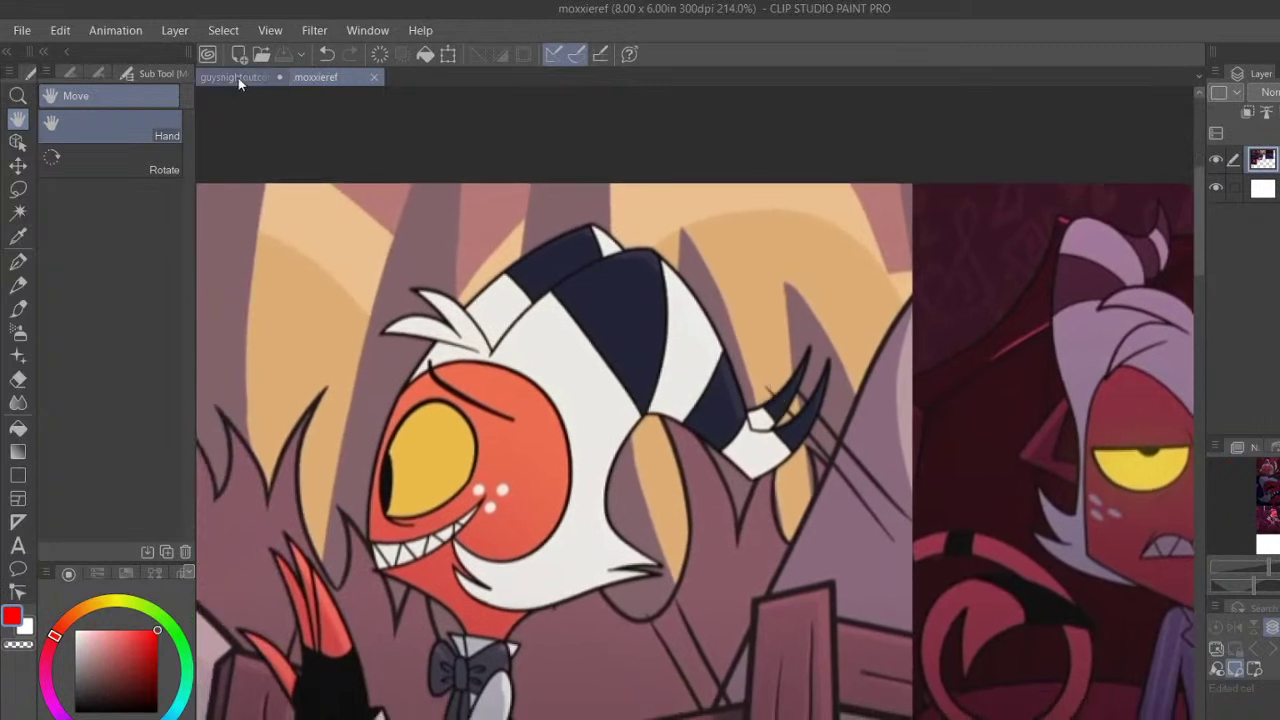
pyautogui.click(240, 78)
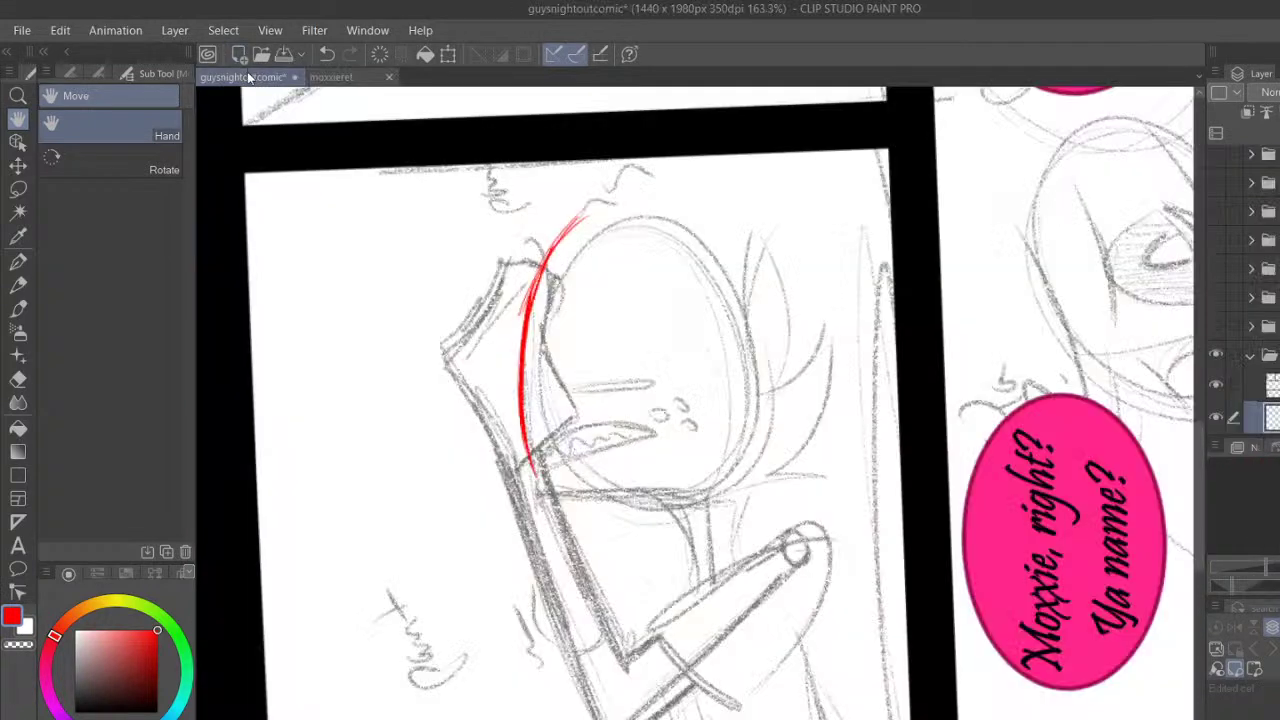
# Draw red Textured pen strokes for the lying character's curved head outline, rounded face marking, pointed cheek edge and freckles in the first panel
pyautogui.click(18, 261)
pyautogui.moveTo(520, 322)
pyautogui.mouseDown()
pyautogui.moveTo(541, 244)
pyautogui.moveTo(606, 160)
pyautogui.mouseUp()
pyautogui.moveTo(516, 380); pyautogui.dragTo(606, 160)
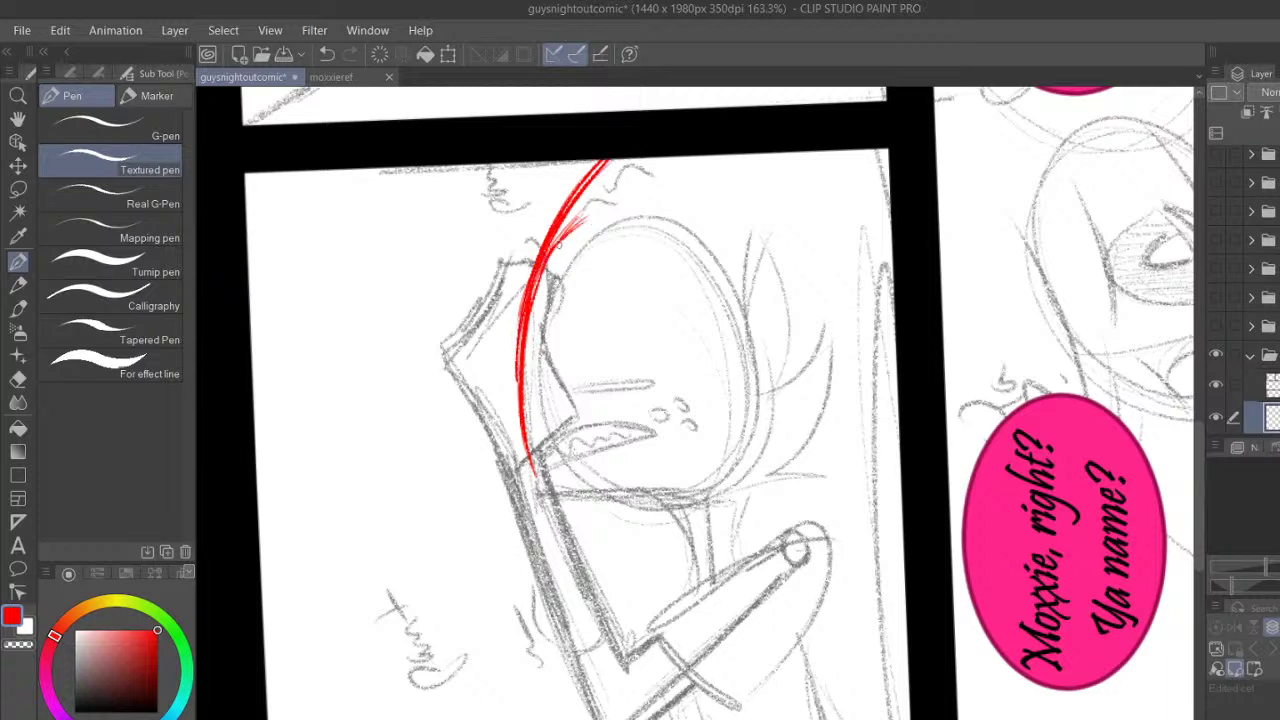
pyautogui.moveTo(535, 298)
pyautogui.mouseDown()
pyautogui.moveTo(550, 265)
pyautogui.moveTo(598, 232)
pyautogui.moveTo(665, 250)
pyautogui.moveTo(710, 318)
pyautogui.moveTo(685, 389)
pyautogui.moveTo(688, 467)
pyautogui.mouseUp()
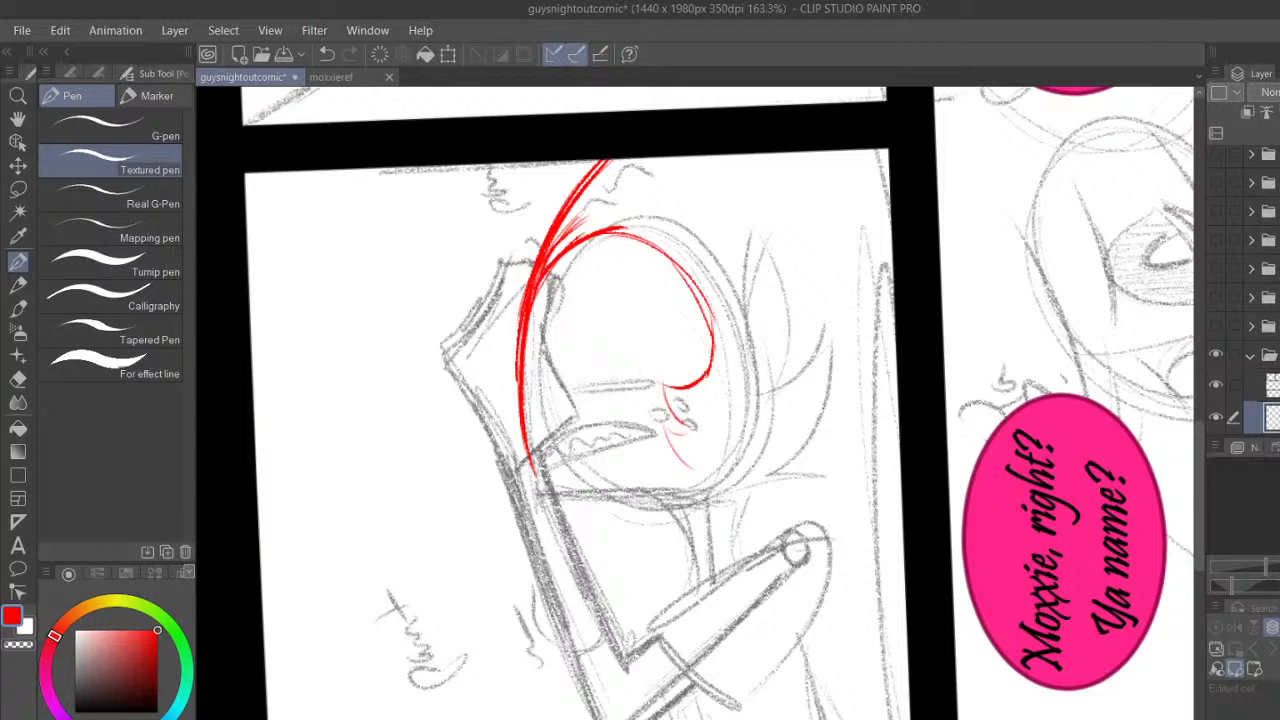
pyautogui.hotkey('ctrl', '@')
pyautogui.moveTo(647, 439)
pyautogui.mouseDown()
pyautogui.moveTo(668, 402)
pyautogui.moveTo(691, 427)
pyautogui.moveTo(733, 397)
pyautogui.moveTo(722, 371)
pyautogui.moveTo(709, 371)
pyautogui.moveTo(710, 389)
pyautogui.moveTo(725, 388)
pyautogui.moveTo(711, 381)
pyautogui.mouseUp()
pyautogui.click(334, 56)
pyautogui.click(334, 56)
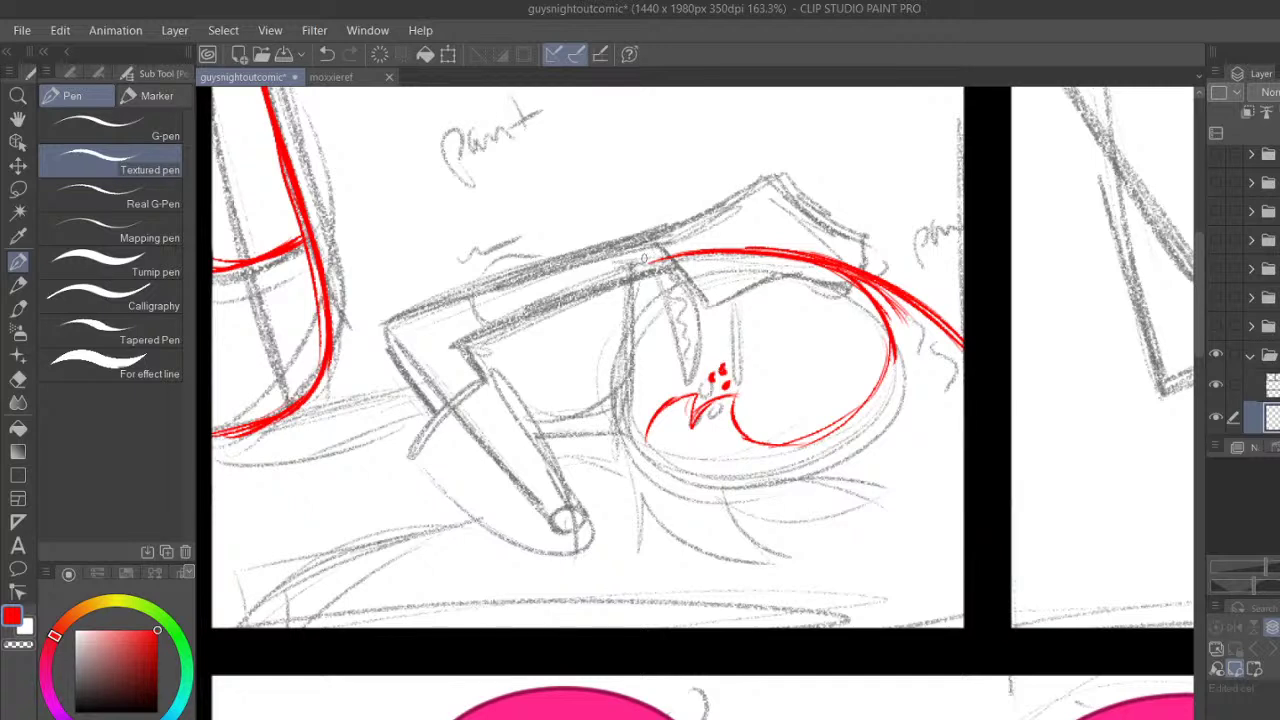
# Draw the red front edge of the face down to the jaw and reinforce the lines running from the head to the panel border
pyautogui.moveTo(660, 252)
pyautogui.mouseDown()
pyautogui.moveTo(632, 280)
pyautogui.moveTo(628, 408)
pyautogui.mouseUp()
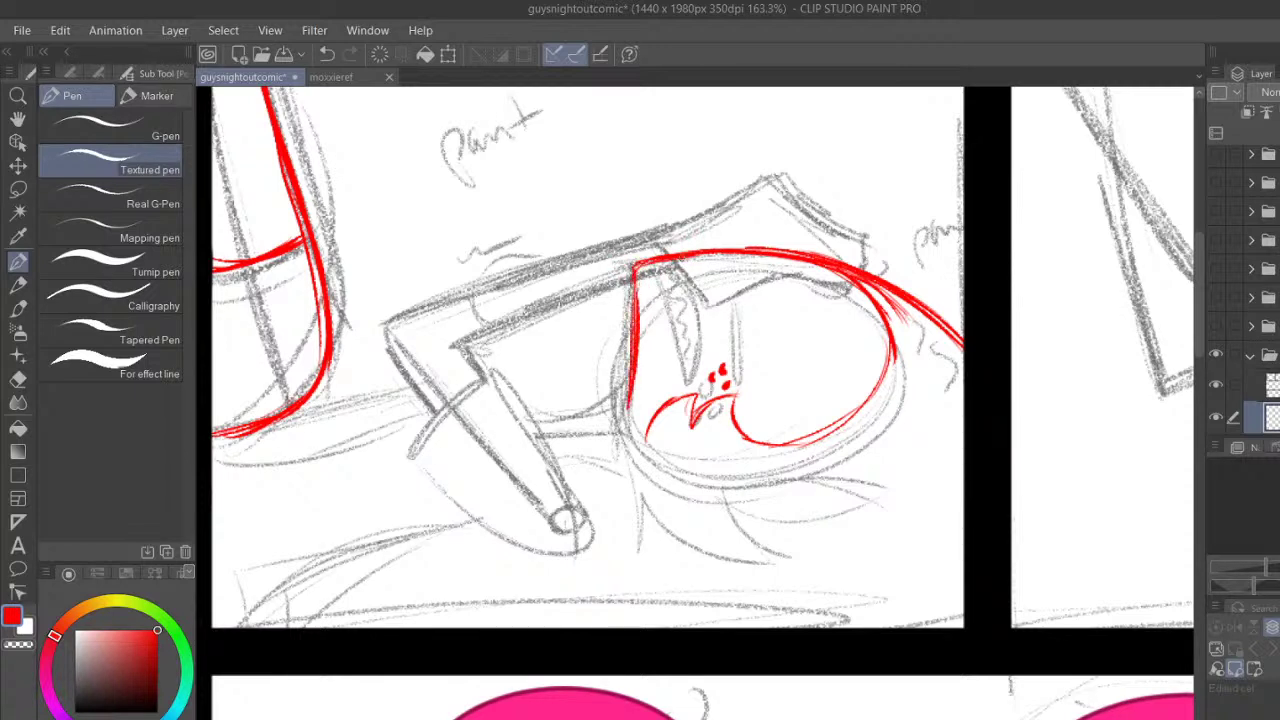
pyautogui.click(327, 58)
pyautogui.moveTo(686, 306)
pyautogui.mouseDown()
pyautogui.moveTo(610, 345)
pyautogui.moveTo(580, 415)
pyautogui.mouseUp()
pyautogui.moveTo(650, 140); pyautogui.dragTo(533, 292)
pyautogui.moveTo(684, 180); pyautogui.dragTo(650, 198)
pyautogui.moveTo(705, 150); pyautogui.dragTo(632, 202)
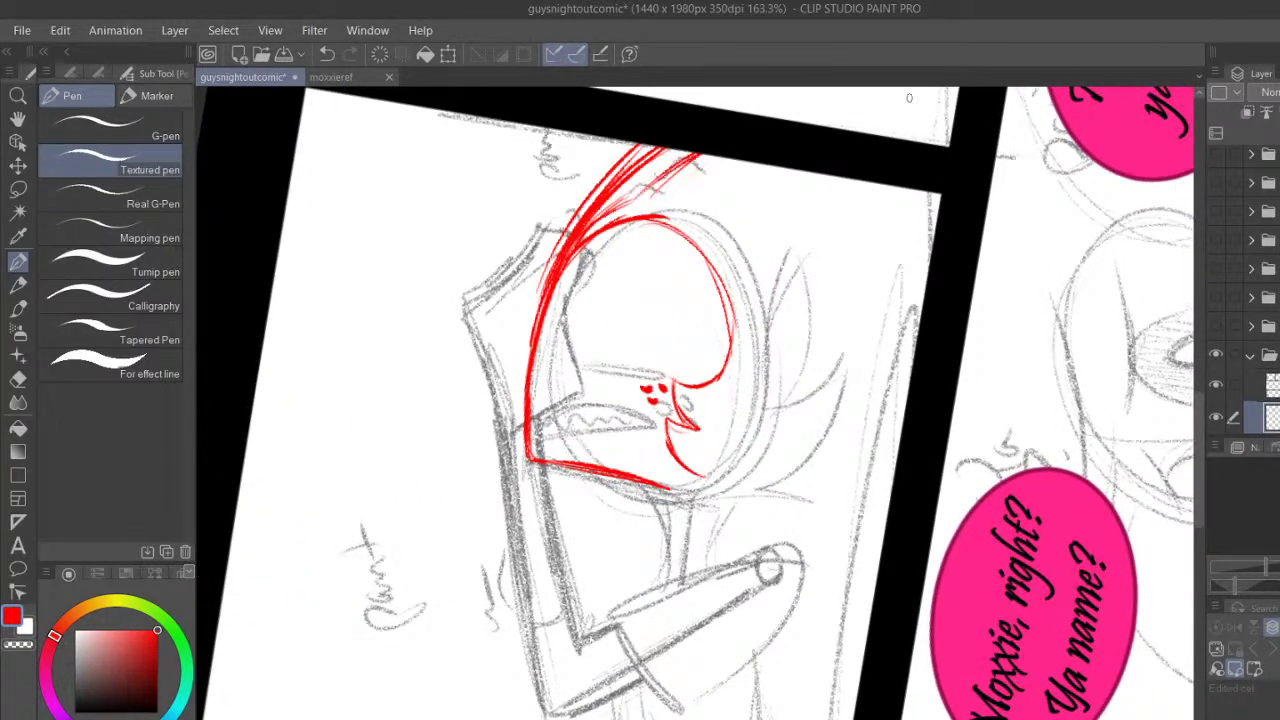
# Draw the lying character's neck, collar band and rounded shoulder with upper-arm lines in red
pyautogui.moveTo(662, 486); pyautogui.dragTo(646, 556)
pyautogui.moveTo(668, 484)
pyautogui.mouseDown()
pyautogui.moveTo(641, 557)
pyautogui.moveTo(700, 522)
pyautogui.moveTo(694, 564)
pyautogui.mouseUp()
pyautogui.moveTo(710, 496); pyautogui.dragTo(702, 564)
pyautogui.moveTo(664, 490)
pyautogui.mouseDown()
pyautogui.moveTo(658, 572)
pyautogui.moveTo(712, 525)
pyautogui.mouseUp()
pyautogui.moveTo(655, 564)
pyautogui.mouseDown()
pyautogui.moveTo(672, 590)
pyautogui.moveTo(737, 570)
pyautogui.moveTo(745, 591)
pyautogui.moveTo(640, 692)
pyautogui.mouseUp()
pyautogui.moveTo(748, 572); pyautogui.dragTo(648, 688)
pyautogui.moveTo(742, 564); pyautogui.dragTo(648, 595)
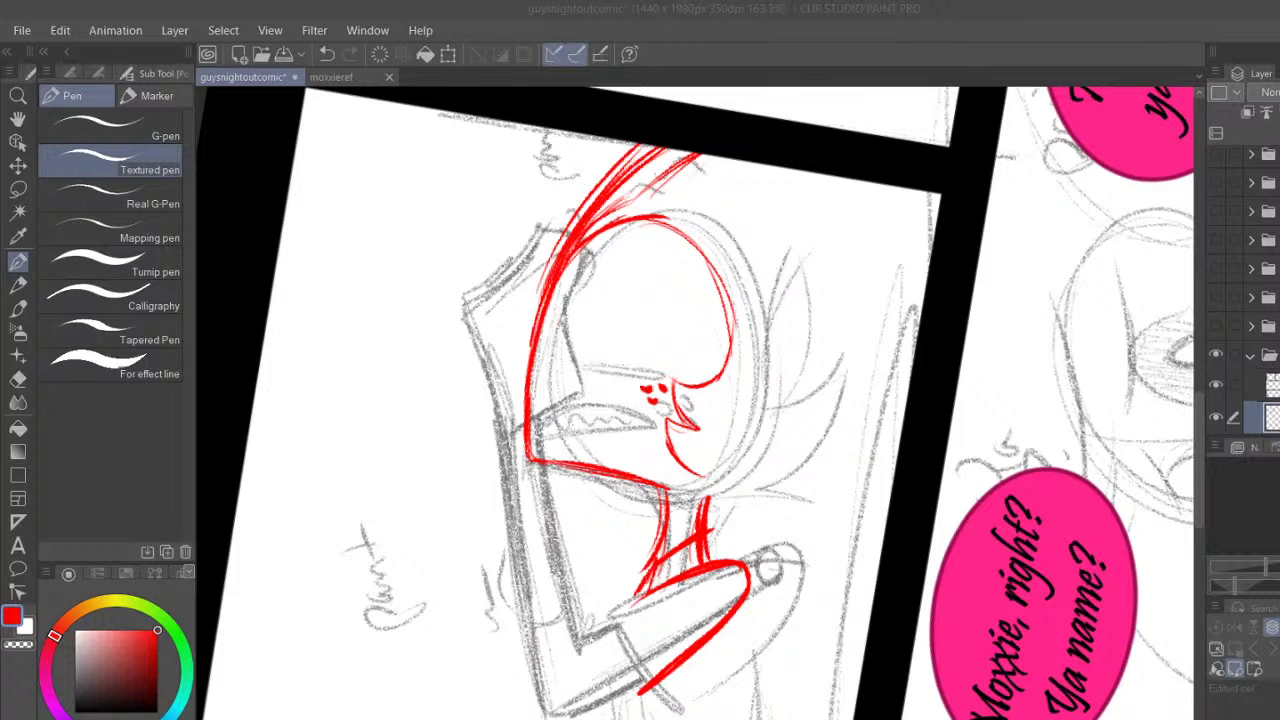
# Draw a small red hair tuft on the outer side of the lying character's forehead near the panel border
pyautogui.scroll(-3, 767, 422)
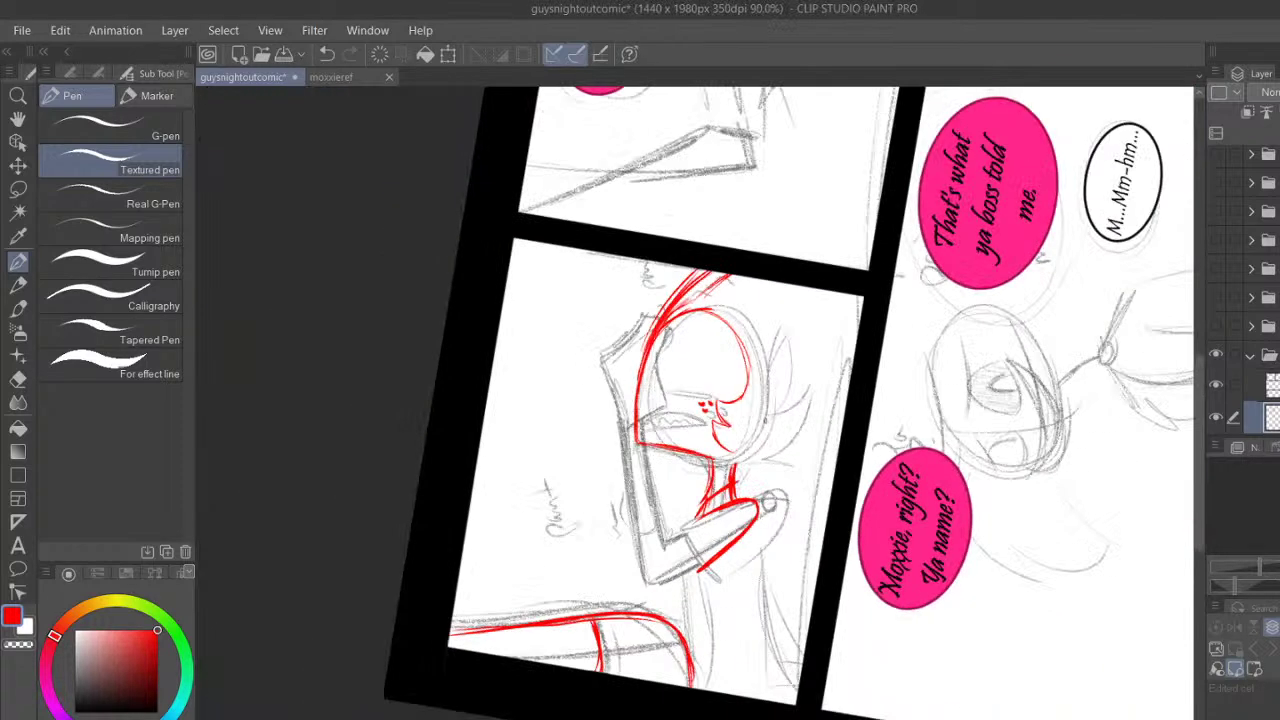
pyautogui.hscroll(4, 765, 421)
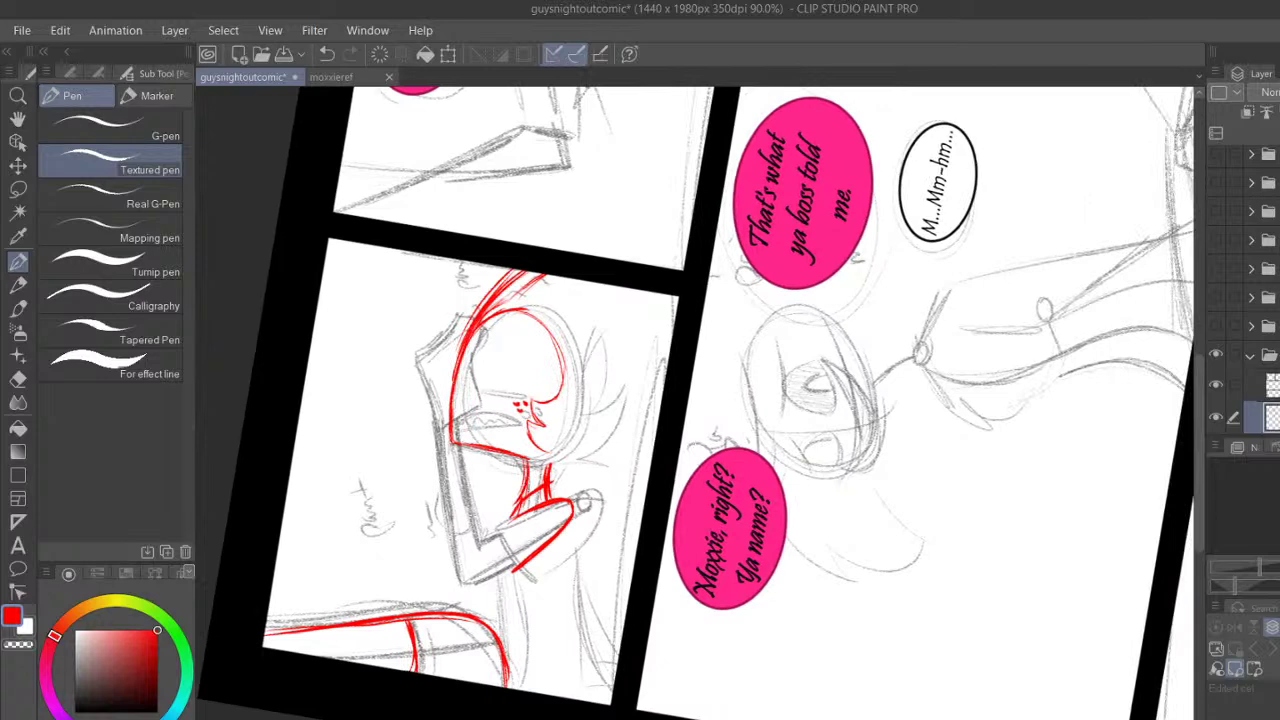
pyautogui.scroll(4, 696, 423)
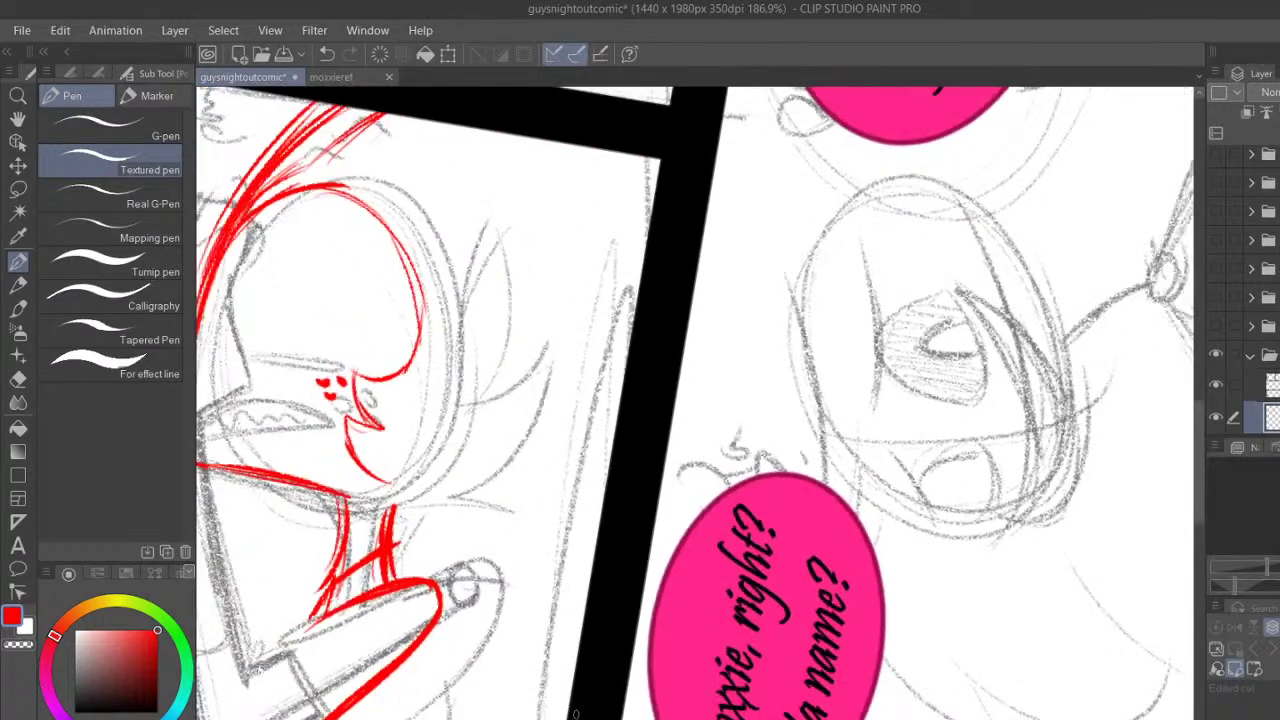
pyautogui.hscroll(-5, 700, 400)
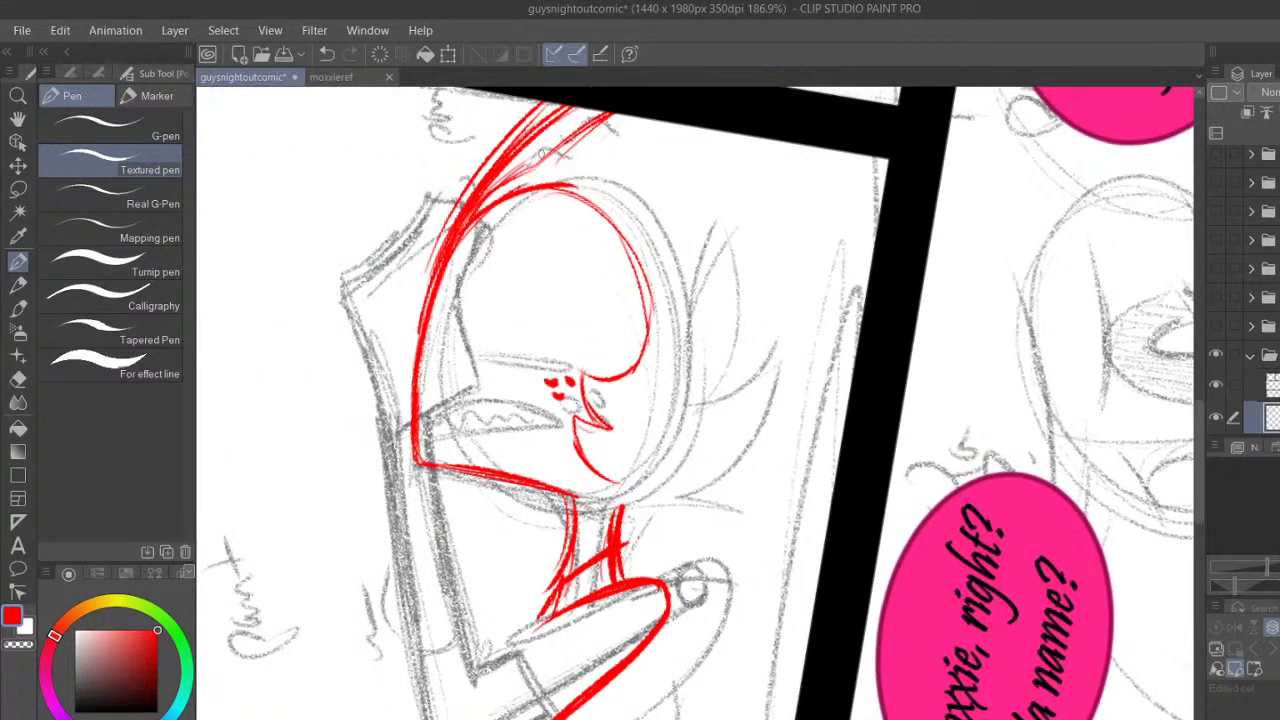
pyautogui.moveTo(462, 203); pyautogui.dragTo(475, 178)
pyautogui.moveTo(470, 180)
pyautogui.mouseDown()
pyautogui.moveTo(498, 117)
pyautogui.moveTo(502, 160)
pyautogui.mouseUp()
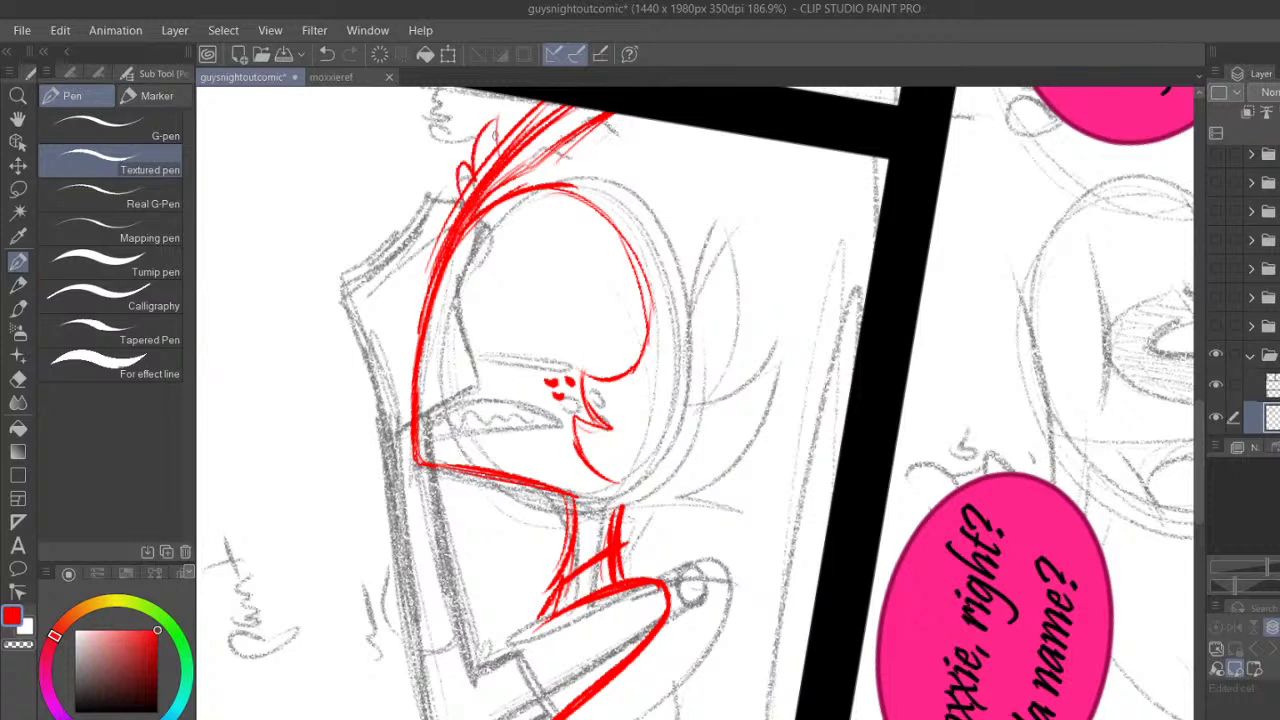
pyautogui.moveTo(461, 203); pyautogui.dragTo(474, 171)
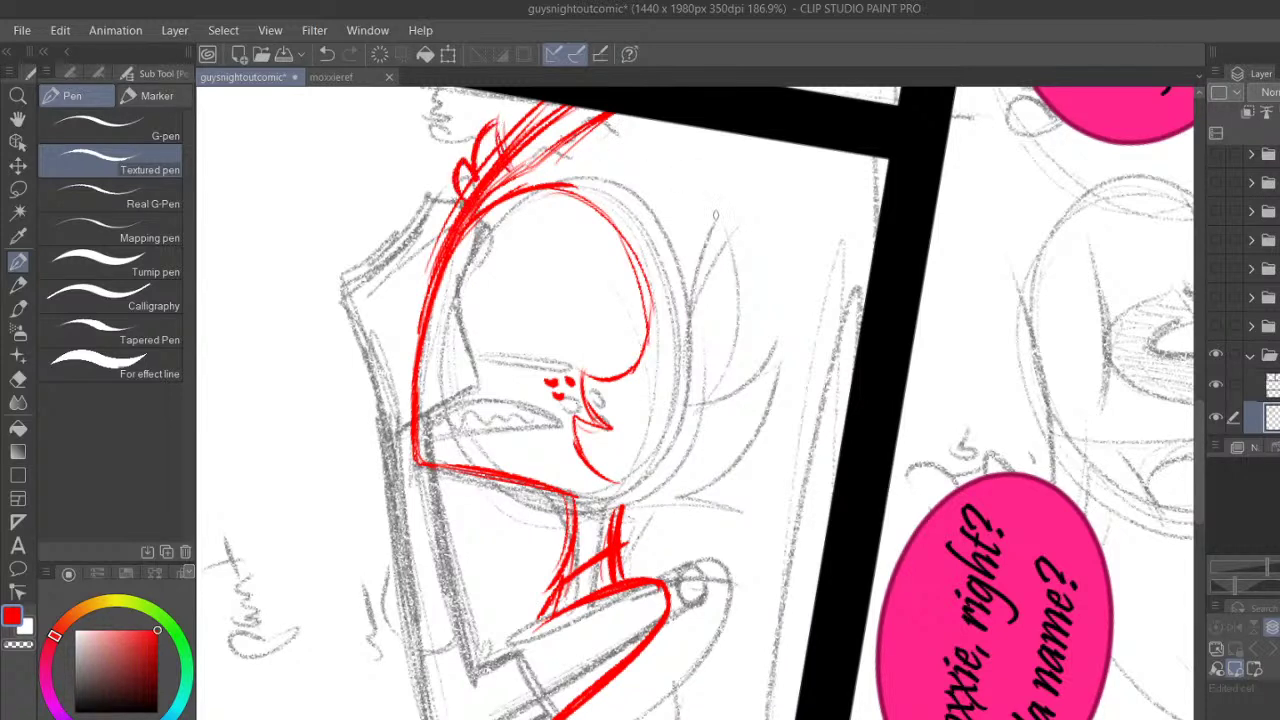
# Draw a red horn curve behind the lying character's head and spiky hair points from the neck up the back of the head
pyautogui.moveTo(697, 275); pyautogui.dragTo(765, 153)
pyautogui.moveTo(704, 242); pyautogui.dragTo(771, 153)
pyautogui.moveTo(696, 279)
pyautogui.mouseDown()
pyautogui.moveTo(755, 167)
pyautogui.moveTo(813, 150)
pyautogui.mouseUp()
pyautogui.moveTo(735, 180); pyautogui.dragTo(819, 159)
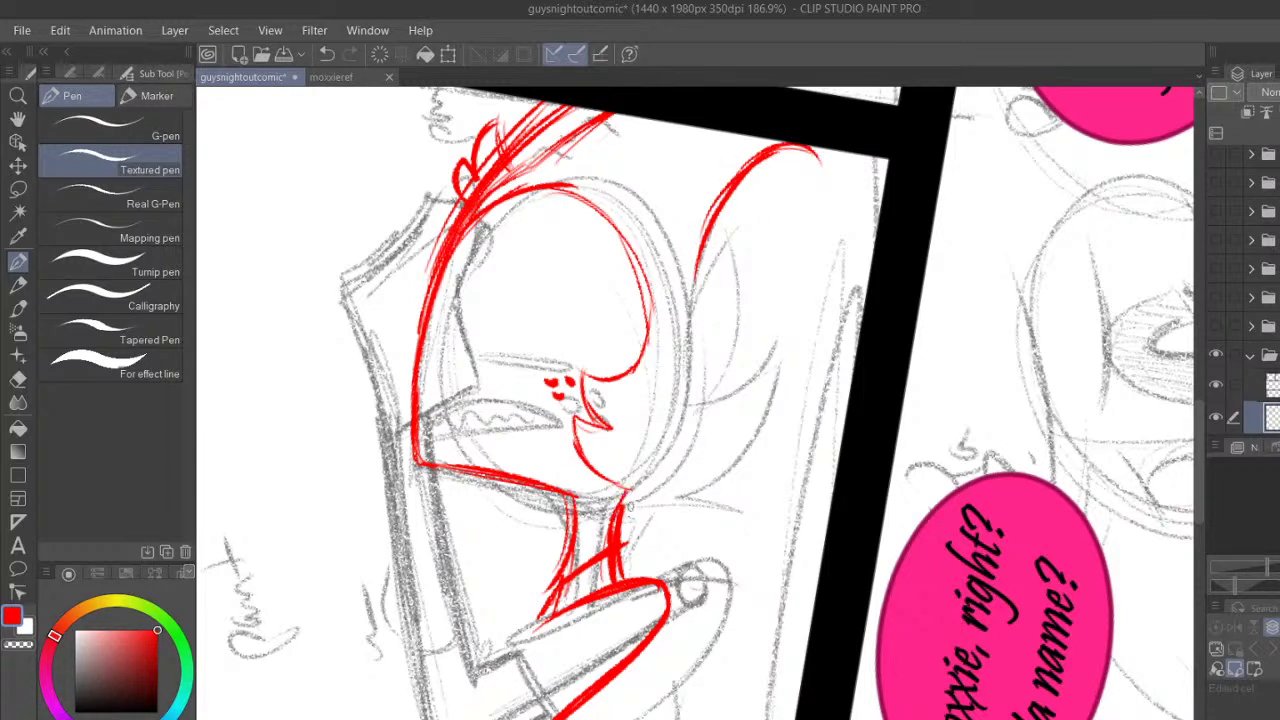
pyautogui.moveTo(626, 502)
pyautogui.mouseDown()
pyautogui.moveTo(665, 532)
pyautogui.moveTo(716, 476)
pyautogui.moveTo(749, 387)
pyautogui.moveTo(718, 423)
pyautogui.moveTo(724, 362)
pyautogui.mouseUp()
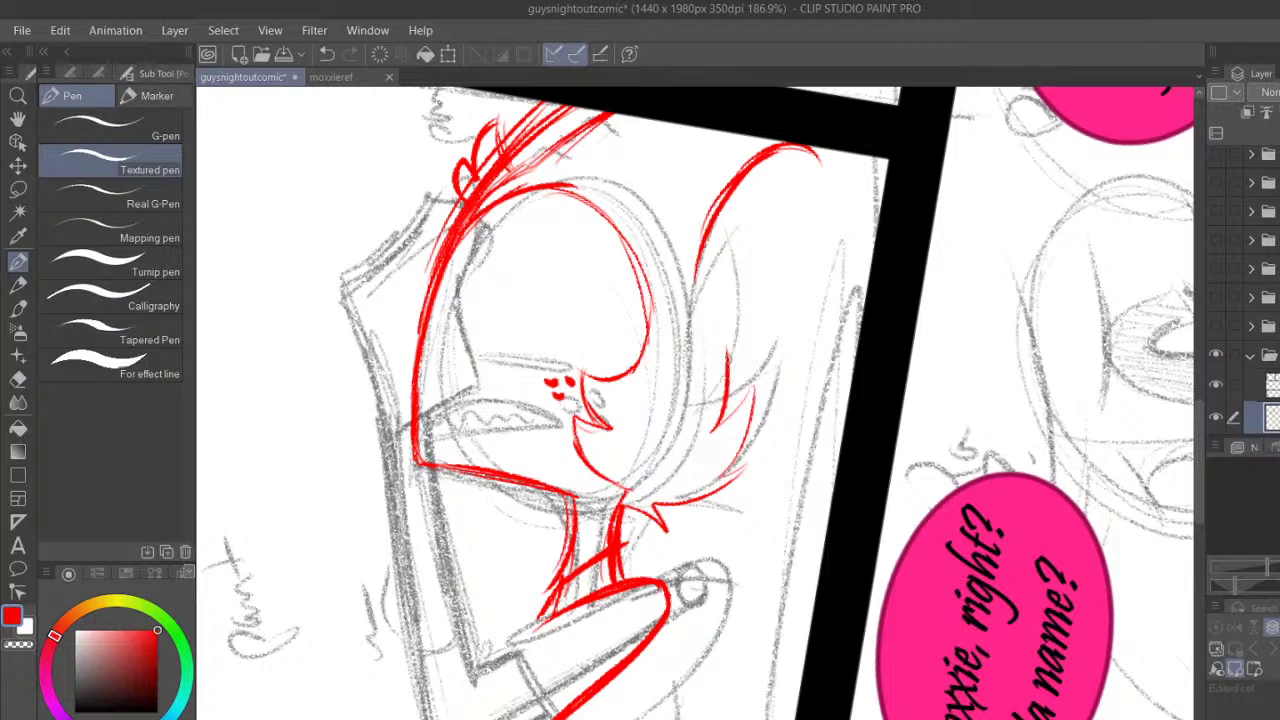
pyautogui.moveTo(728, 358); pyautogui.dragTo(690, 376)
# Draw the horn's thick inner curve from the hair spikes to its tip at the panel corner in red
pyautogui.moveTo(790, 330)
pyautogui.mouseDown()
pyautogui.moveTo(825, 447)
pyautogui.moveTo(654, 548)
pyautogui.mouseUp()
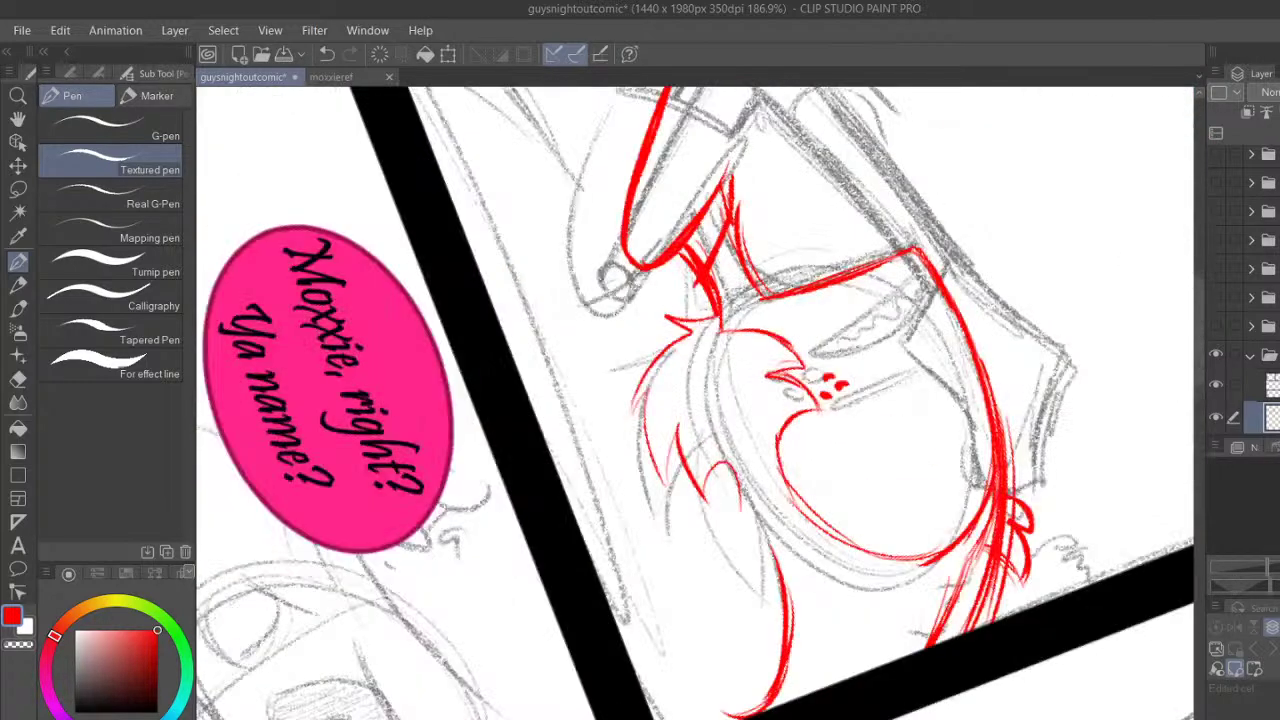
pyautogui.moveTo(940, 719); pyautogui.dragTo(960, 719)
pyautogui.moveTo(1199, 338); pyautogui.dragTo(1199, 355)
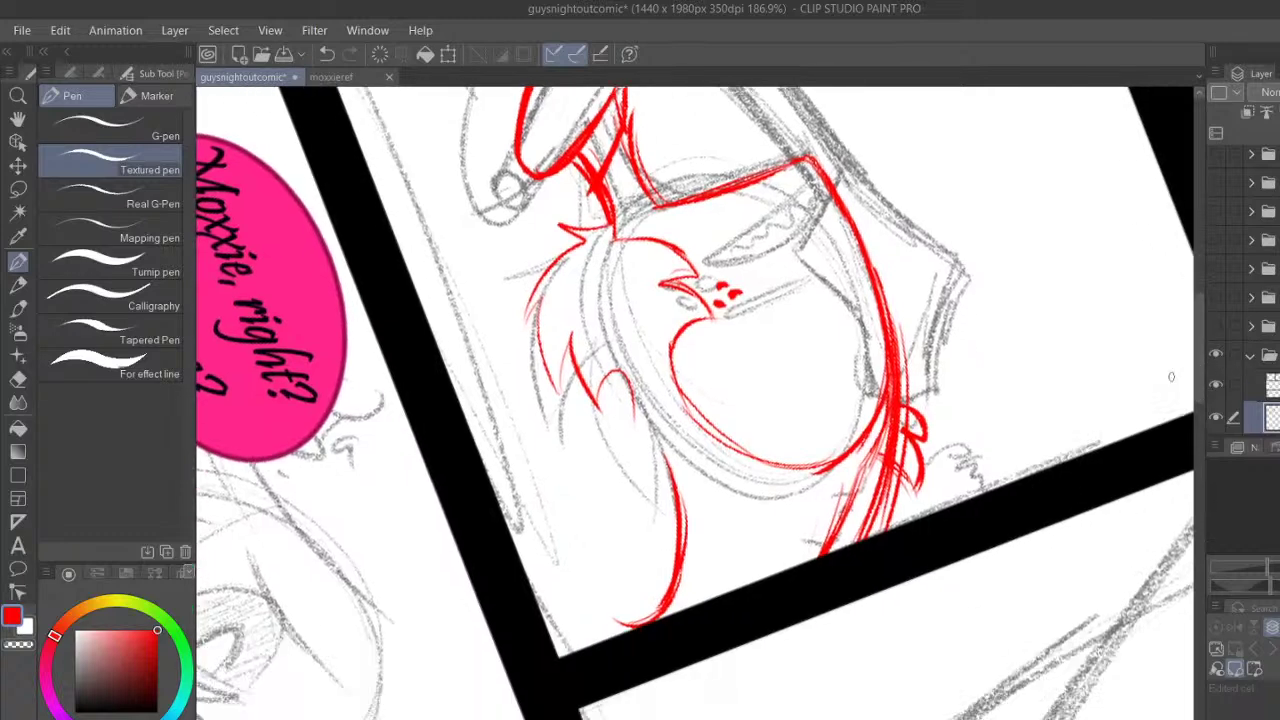
pyautogui.moveTo(628, 378); pyautogui.dragTo(664, 450)
pyautogui.moveTo(664, 450)
pyautogui.mouseDown()
pyautogui.moveTo(658, 514)
pyautogui.moveTo(592, 581)
pyautogui.mouseUp()
pyautogui.moveTo(671, 512); pyautogui.dragTo(602, 584)
pyautogui.moveTo(667, 470)
pyautogui.mouseDown()
pyautogui.moveTo(592, 570)
pyautogui.moveTo(545, 556)
pyautogui.moveTo(540, 625)
pyautogui.mouseUp()
pyautogui.moveTo(556, 578)
pyautogui.mouseDown()
pyautogui.moveTo(542, 616)
pyautogui.moveTo(559, 572)
pyautogui.mouseUp()
pyautogui.moveTo(559, 572); pyautogui.dragTo(617, 576)
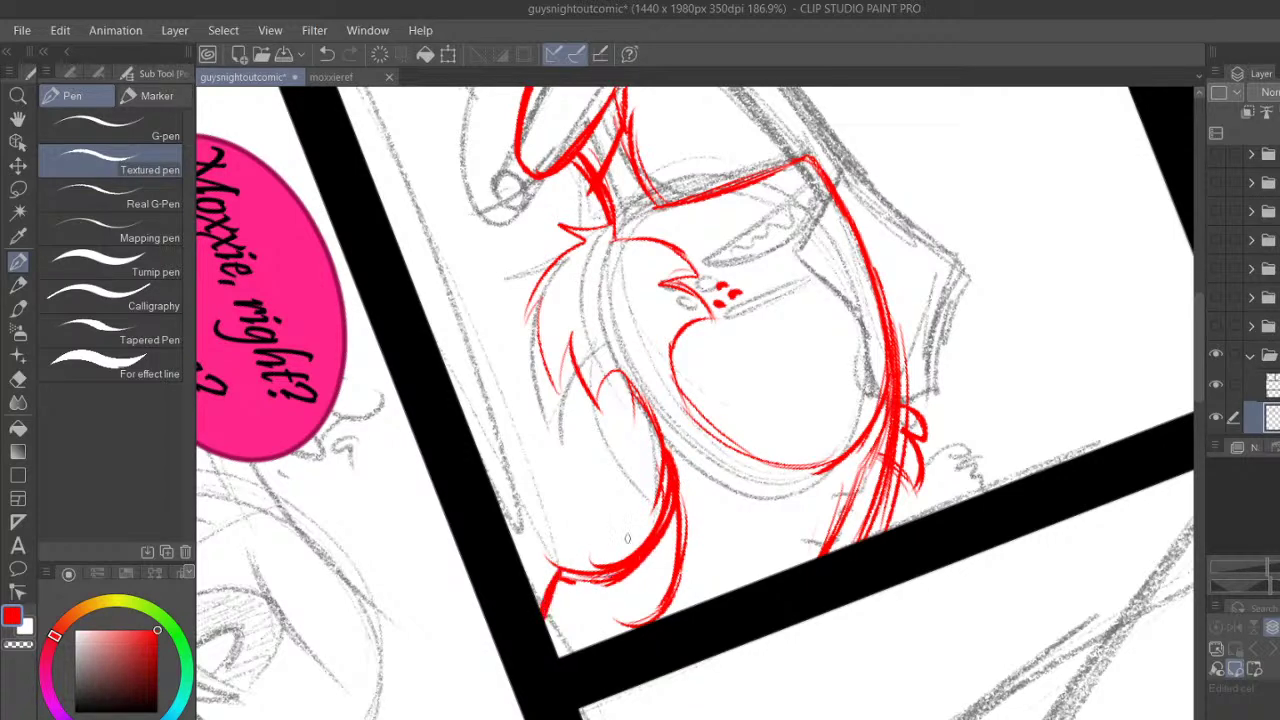
# Erase the stray outer horn curve and rough edges with the Hard eraser at size 69
pyautogui.click(18, 379)
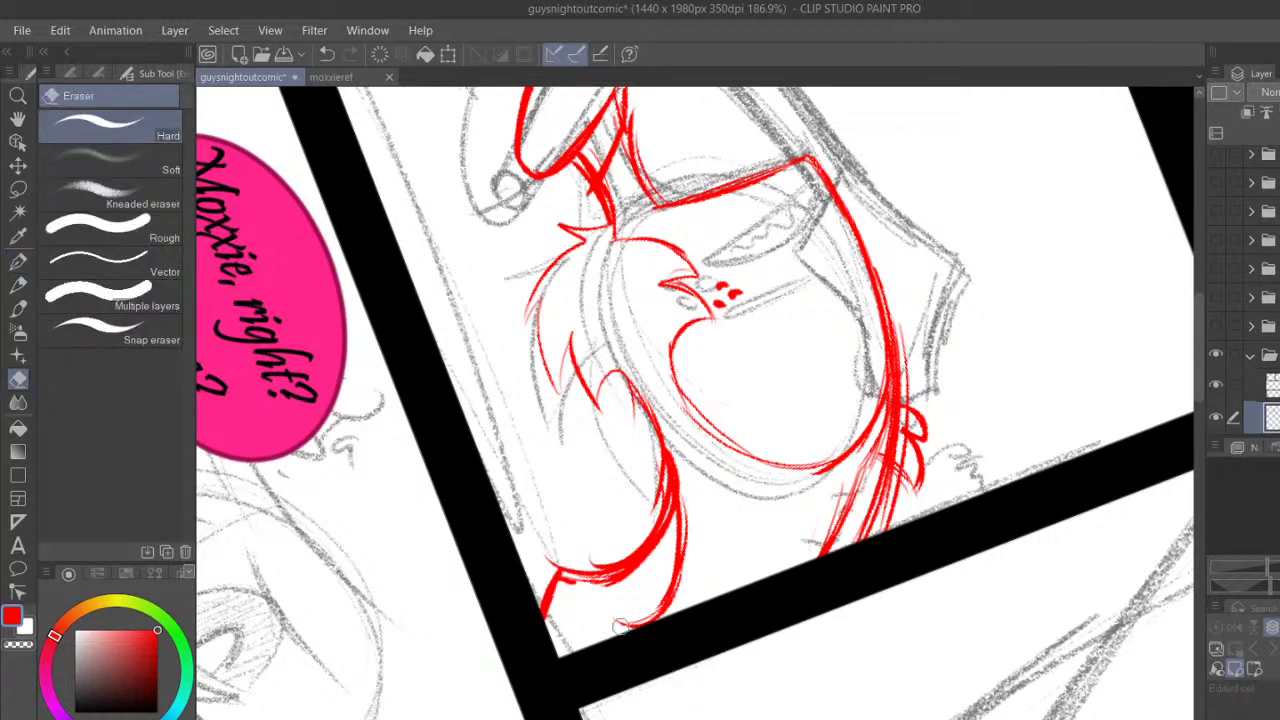
pyautogui.click(105, 75)
pyautogui.click(99, 139)
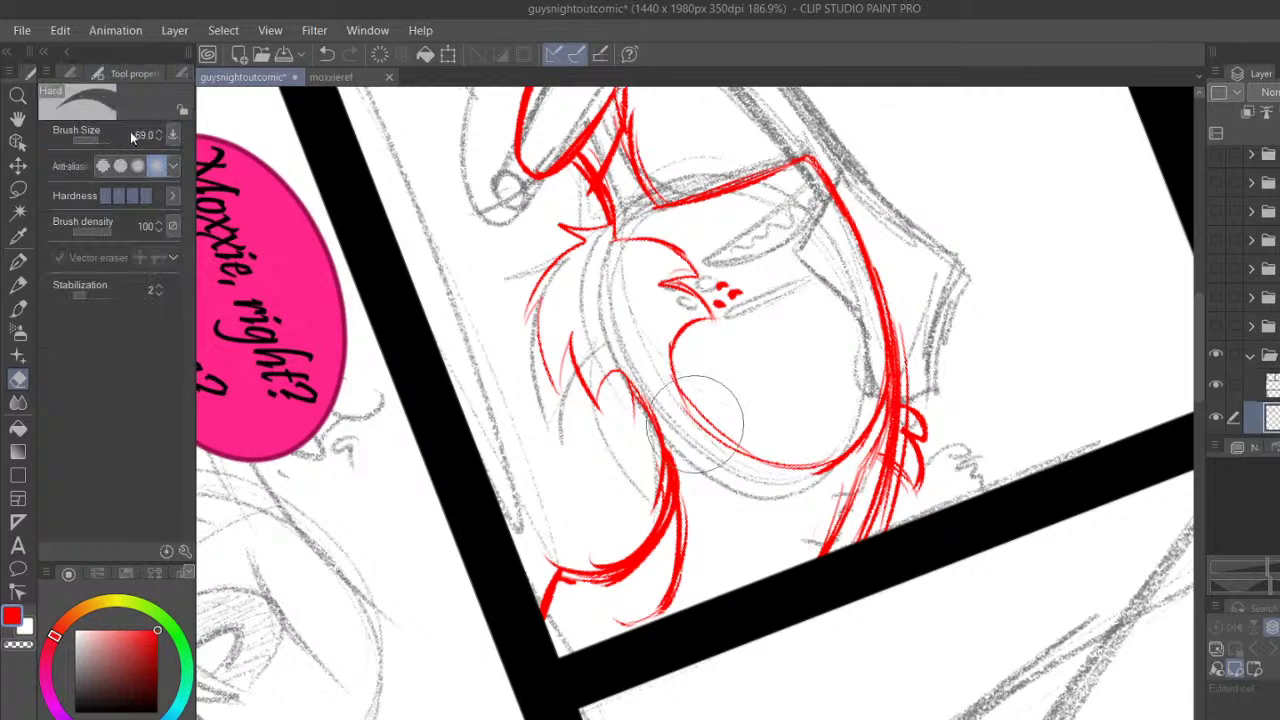
pyautogui.moveTo(626, 620)
pyautogui.mouseDown()
pyautogui.moveTo(669, 580)
pyautogui.moveTo(692, 522)
pyautogui.mouseUp()
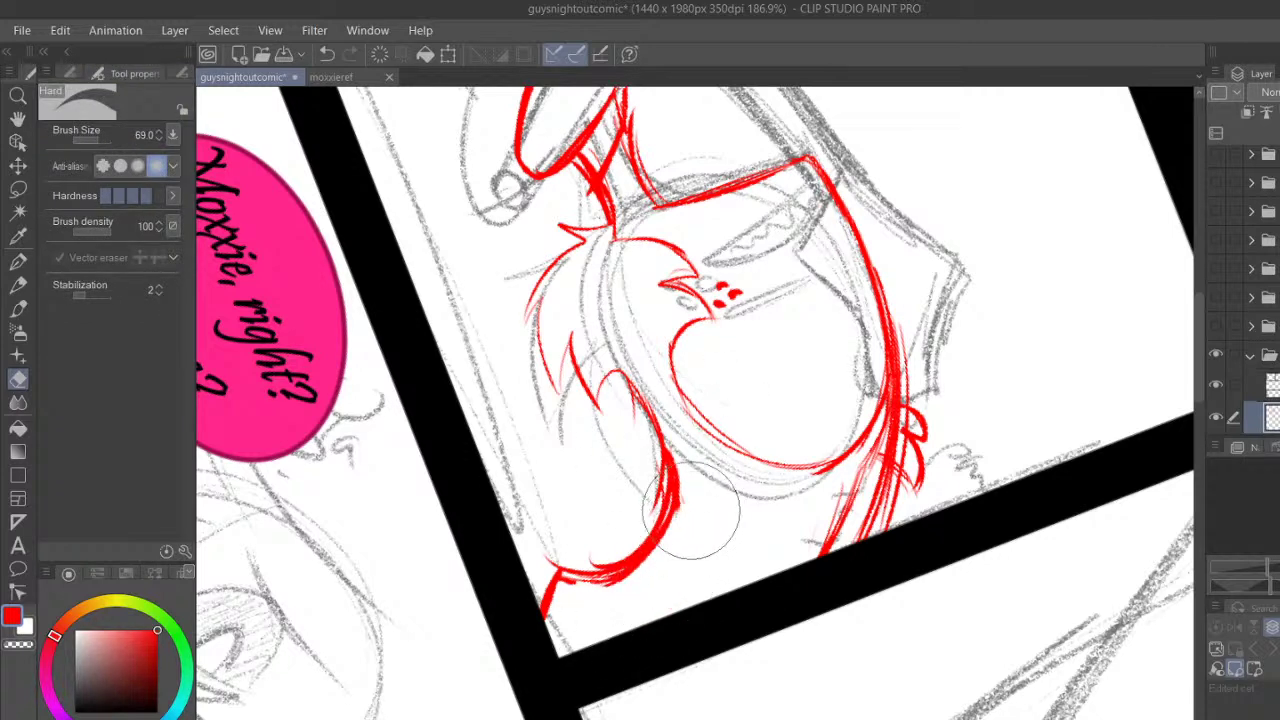
pyautogui.moveTo(645, 486)
pyautogui.mouseDown()
pyautogui.moveTo(644, 471)
pyautogui.moveTo(647, 508)
pyautogui.moveTo(690, 470)
pyautogui.moveTo(670, 540)
pyautogui.moveTo(610, 605)
pyautogui.moveTo(601, 596)
pyautogui.moveTo(657, 563)
pyautogui.moveTo(687, 517)
pyautogui.mouseUp()
pyautogui.moveTo(581, 538)
pyautogui.mouseDown()
pyautogui.moveTo(620, 537)
pyautogui.moveTo(643, 471)
pyautogui.mouseUp()
# Draw red stripe bands across the lying character's horns and strengthen the lower edge of the hair spikes with the Textured pen
pyautogui.press('p')
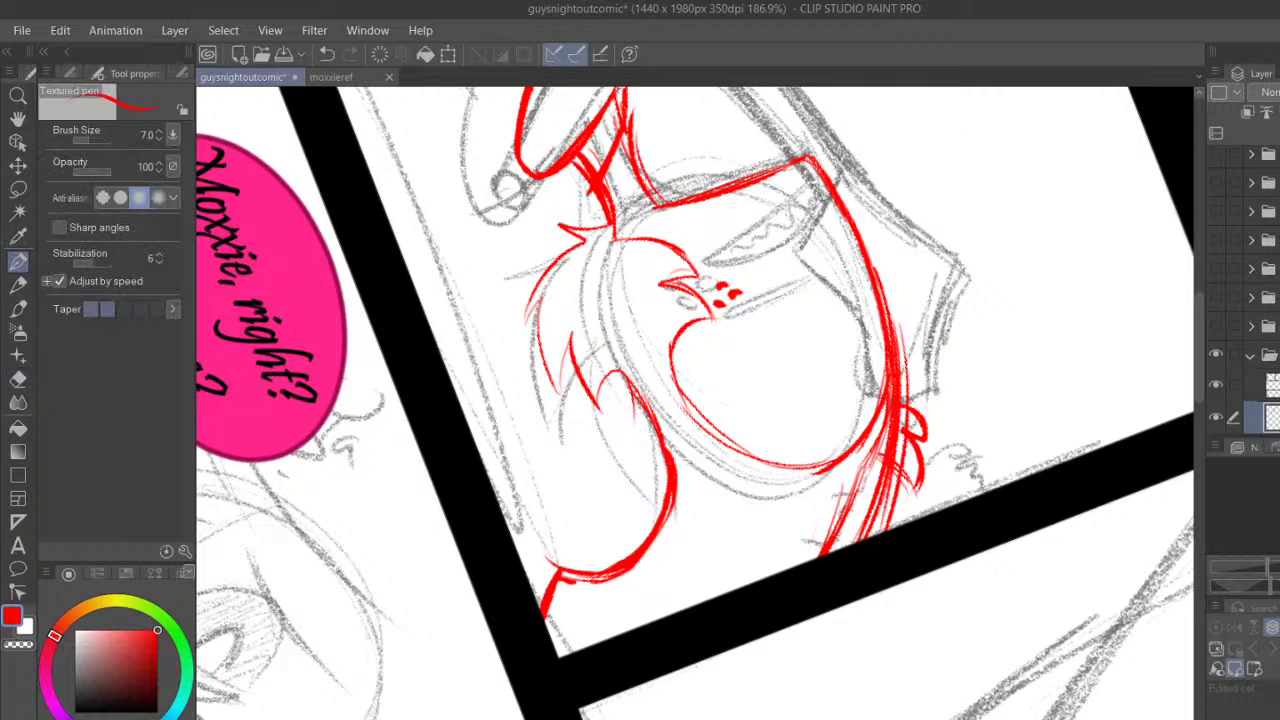
pyautogui.press('r')
pyautogui.moveTo(820, 296)
pyautogui.mouseDown()
pyautogui.moveTo(860, 342)
pyautogui.moveTo(802, 436)
pyautogui.mouseUp()
pyautogui.moveTo(840, 324); pyautogui.dragTo(760, 470)
pyautogui.moveTo(864, 488)
pyautogui.mouseDown()
pyautogui.moveTo(806, 536)
pyautogui.moveTo(796, 607)
pyautogui.moveTo(865, 565)
pyautogui.mouseUp()
pyautogui.moveTo(799, 540); pyautogui.dragTo(866, 480)
pyautogui.moveTo(760, 466); pyautogui.dragTo(825, 334)
pyautogui.moveTo(794, 610); pyautogui.dragTo(831, 592)
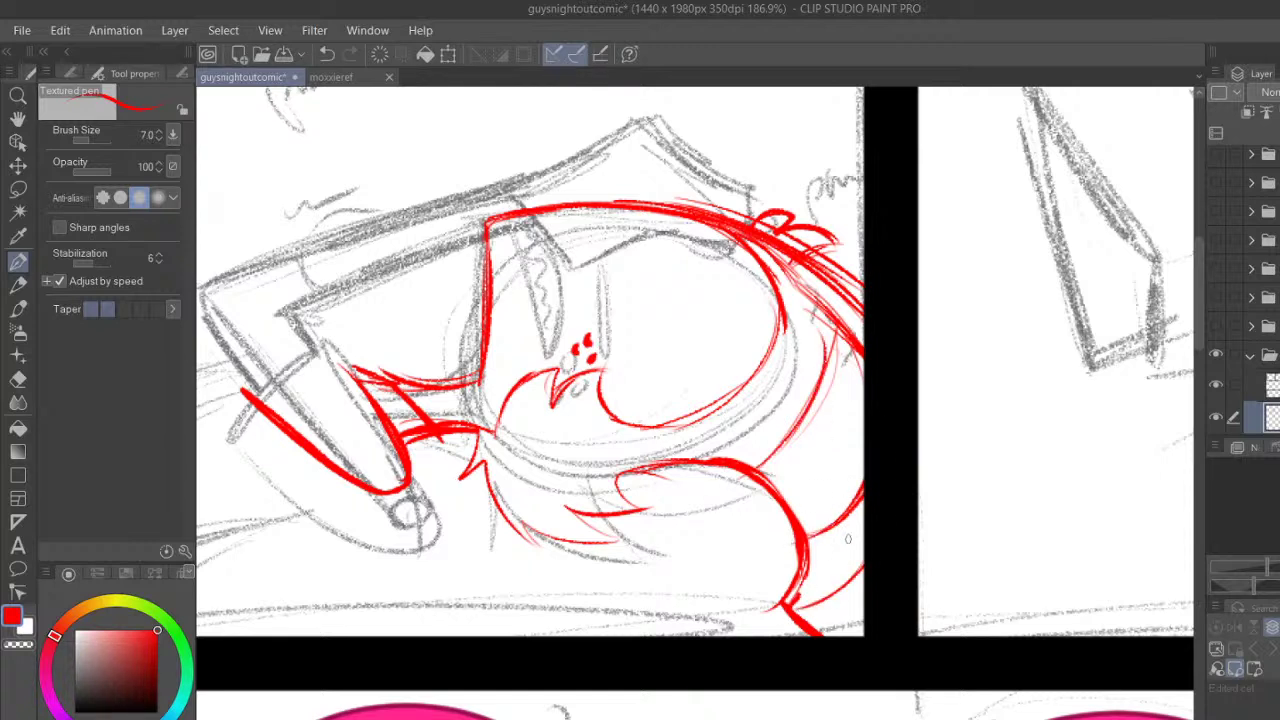
pyautogui.moveTo(500, 508)
pyautogui.mouseDown()
pyautogui.moveTo(524, 528)
pyautogui.moveTo(612, 539)
pyautogui.mouseUp()
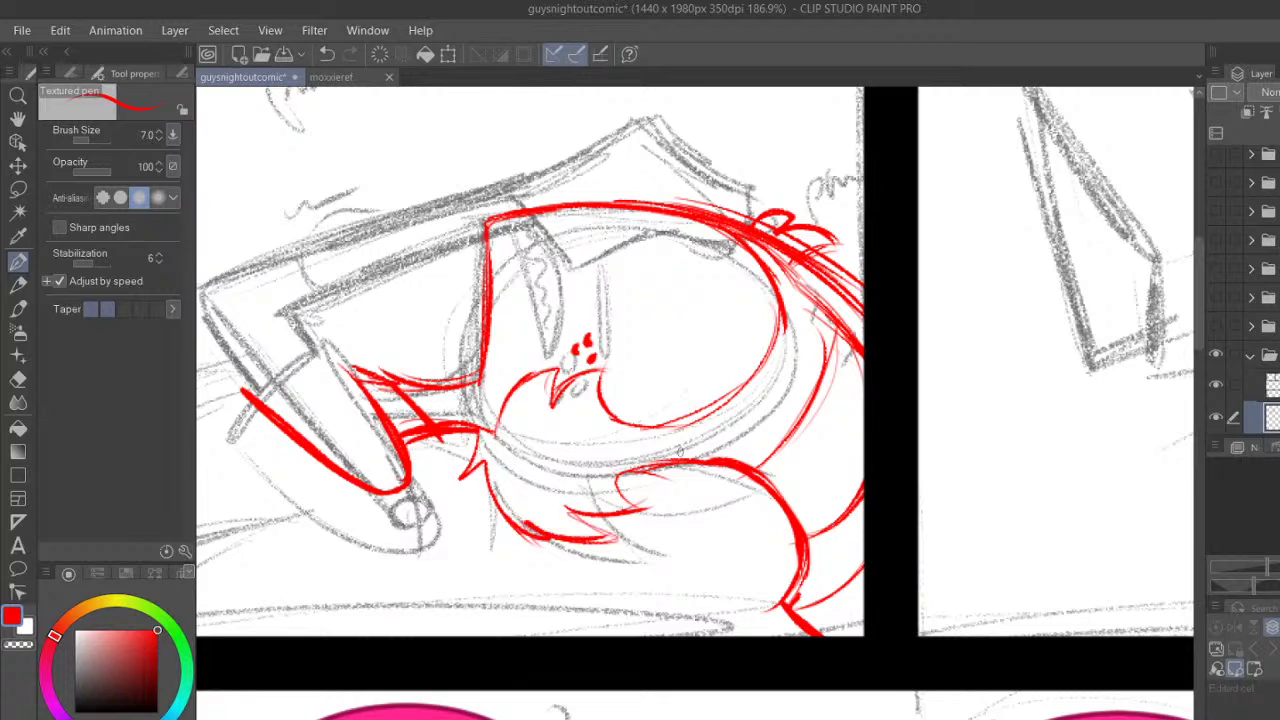
# Close the lying character's upper-arm shape with a curved red sleeve edge and reinforce its shoulder side
pyautogui.hscroll(-3, 680, 451)
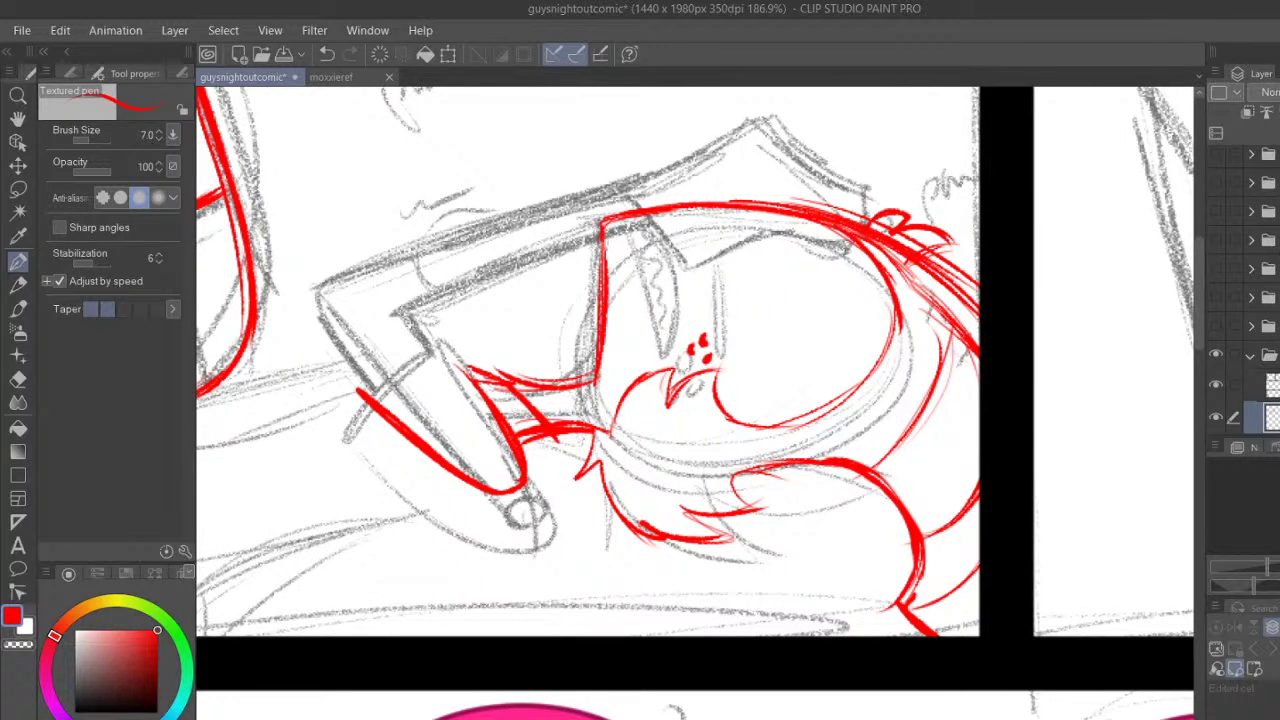
pyautogui.hscroll(-5, 695, 402)
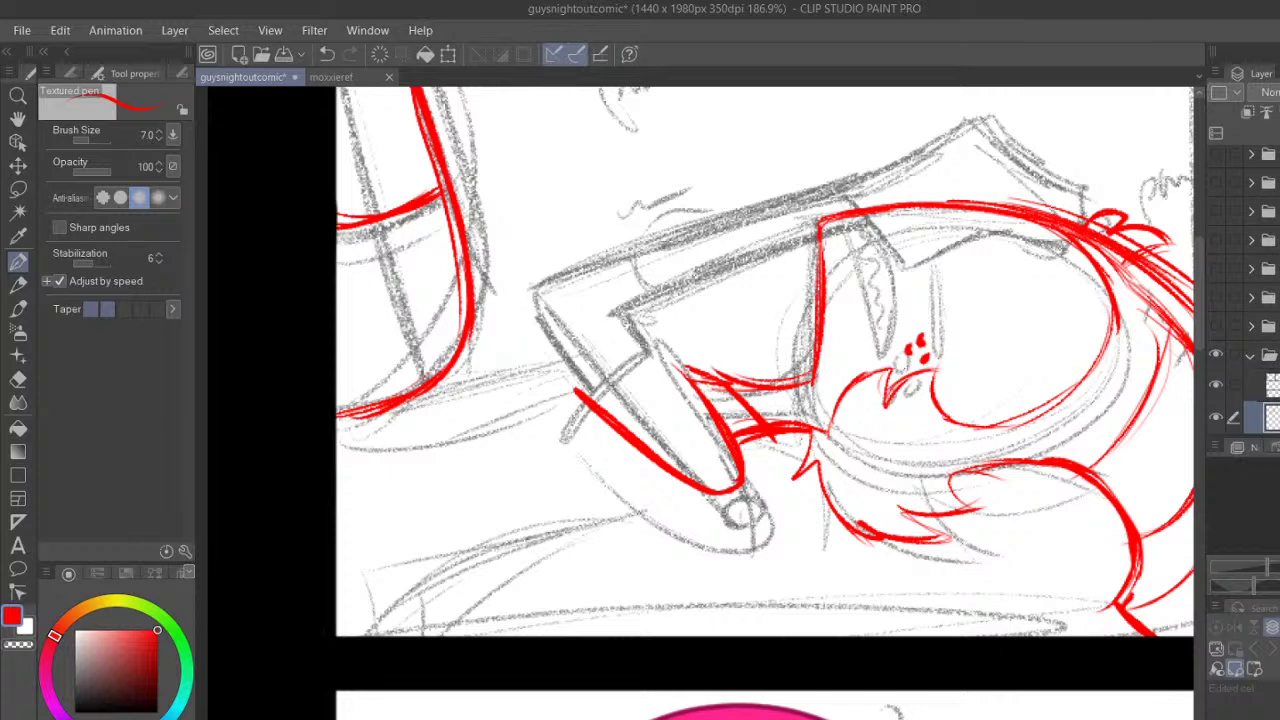
pyautogui.moveTo(576, 389); pyautogui.dragTo(612, 349)
pyautogui.moveTo(575, 389)
pyautogui.mouseDown()
pyautogui.moveTo(653, 325)
pyautogui.moveTo(701, 389)
pyautogui.mouseUp()
pyautogui.moveTo(658, 336); pyautogui.dragTo(713, 402)
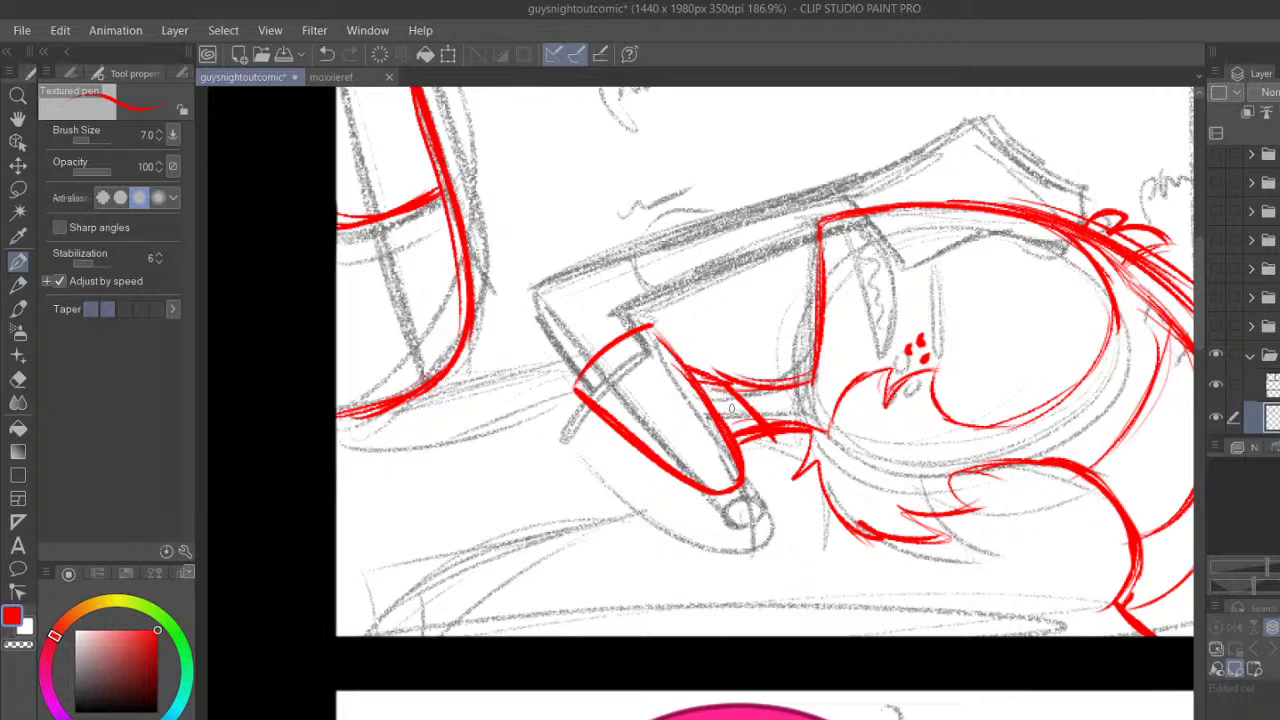
# Add short red strokes defining the collar around the base of the lying character's neck
pyautogui.moveTo(415, 365); pyautogui.dragTo(494, 628)
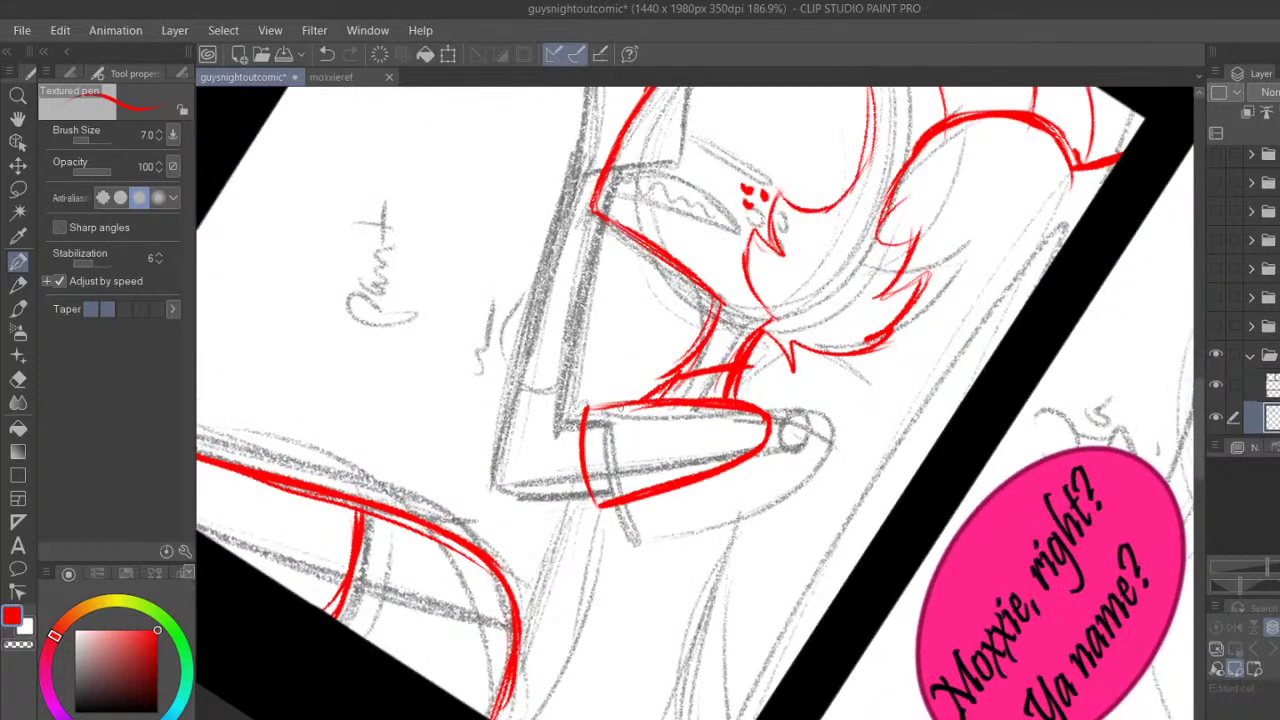
pyautogui.scroll(-3, 1199, 415)
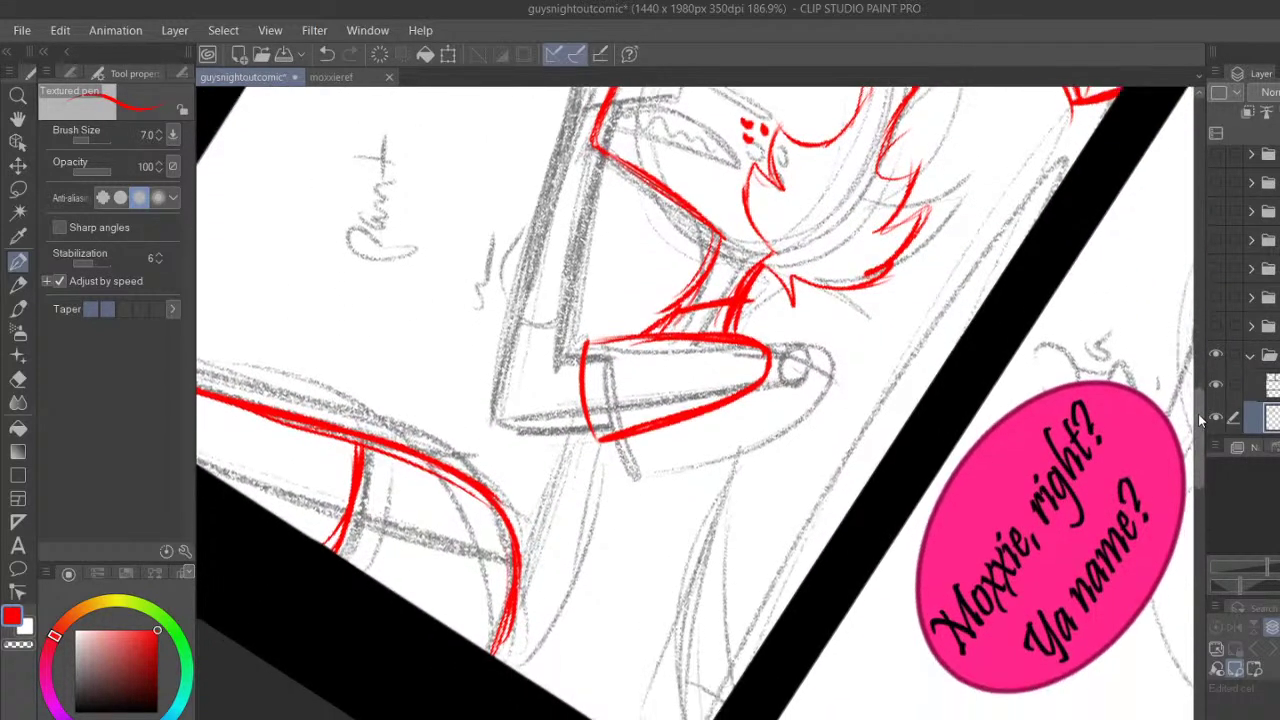
pyautogui.moveTo(1201, 411); pyautogui.dragTo(1201, 409)
pyautogui.moveTo(757, 320); pyautogui.dragTo(747, 356)
pyautogui.moveTo(675, 336); pyautogui.dragTo(668, 354)
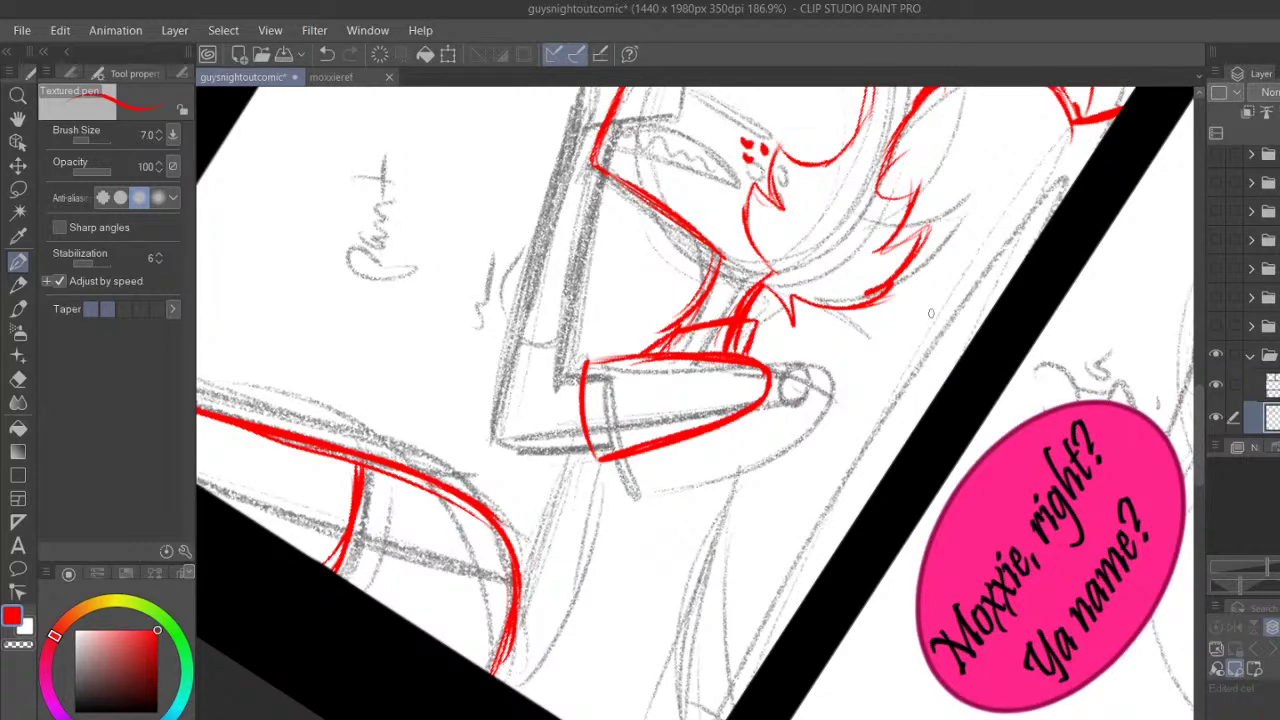
# Draw the lying character's raised forearm in red with two long edges, an elbow edge and a curved cuff line, and check it without the sketch
pyautogui.scroll(5, 1197, 440)
pyautogui.moveTo(1199, 416); pyautogui.dragTo(1200, 415)
pyautogui.click(1216, 384)
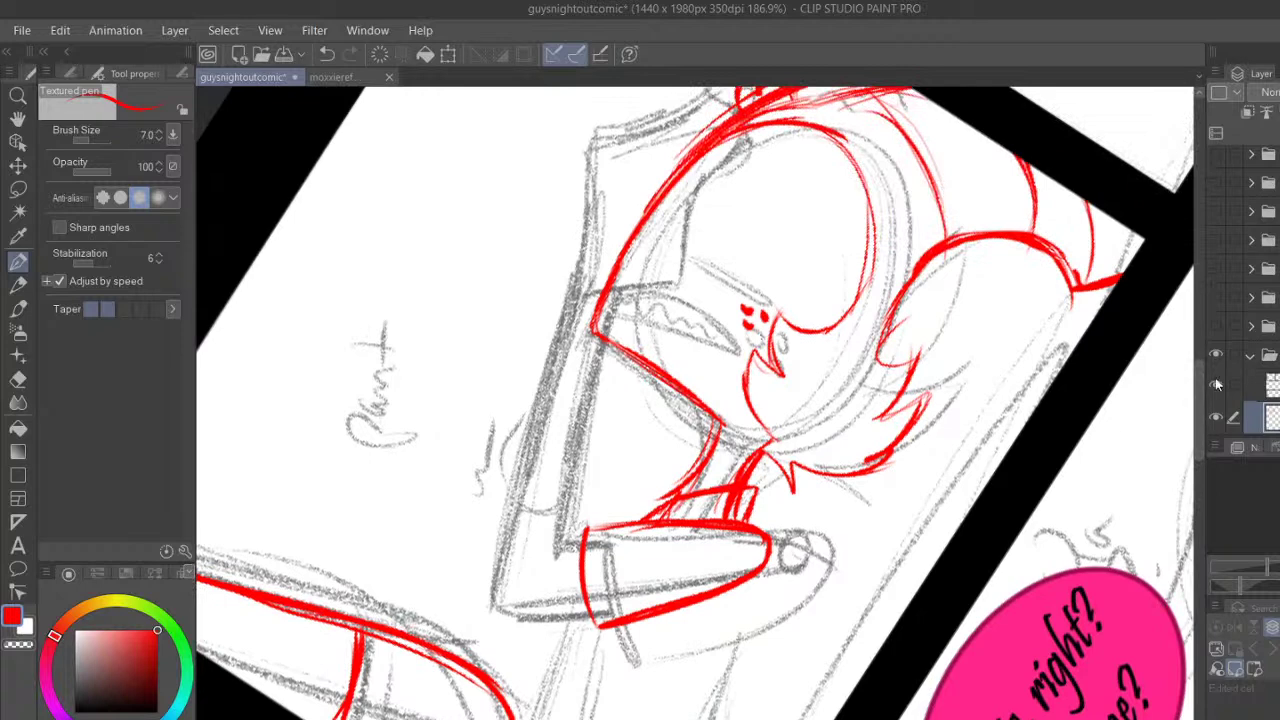
pyautogui.moveTo(551, 374); pyautogui.dragTo(487, 588)
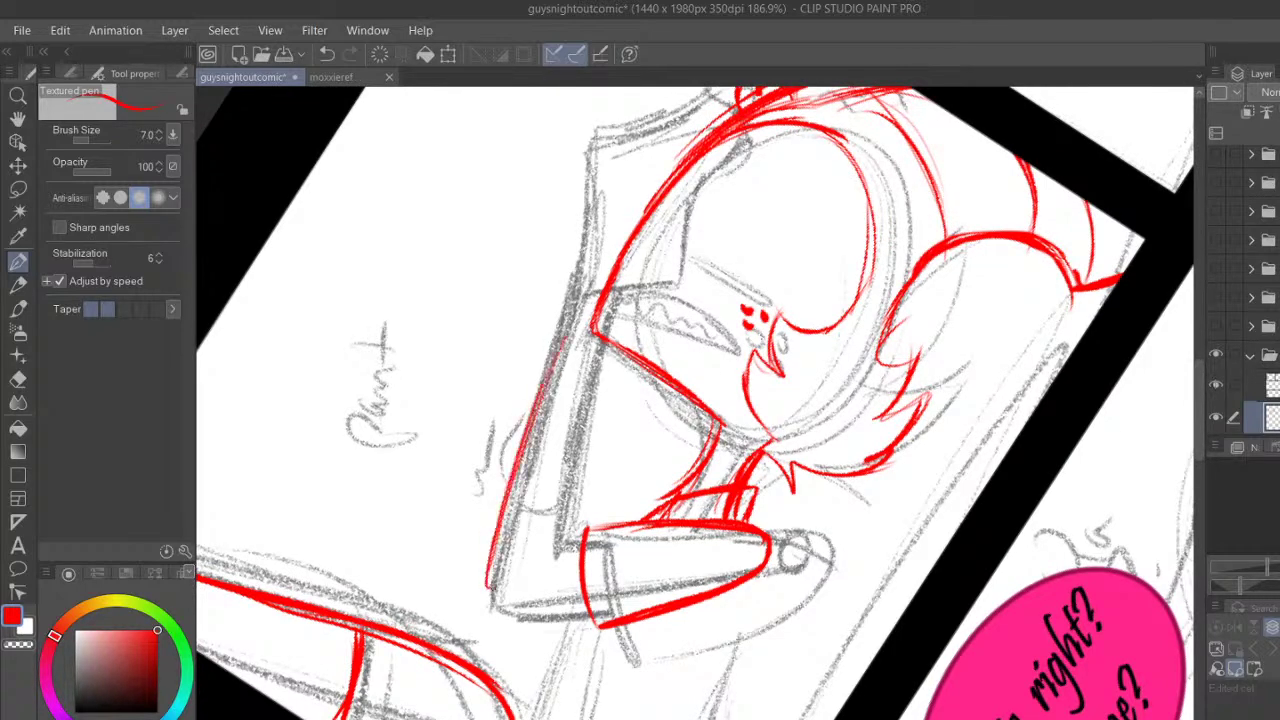
pyautogui.moveTo(592, 602)
pyautogui.mouseDown()
pyautogui.moveTo(500, 600)
pyautogui.moveTo(510, 462)
pyautogui.moveTo(570, 326)
pyautogui.moveTo(556, 540)
pyautogui.moveTo(584, 534)
pyautogui.moveTo(563, 552)
pyautogui.mouseUp()
pyautogui.moveTo(514, 490); pyautogui.dragTo(558, 500)
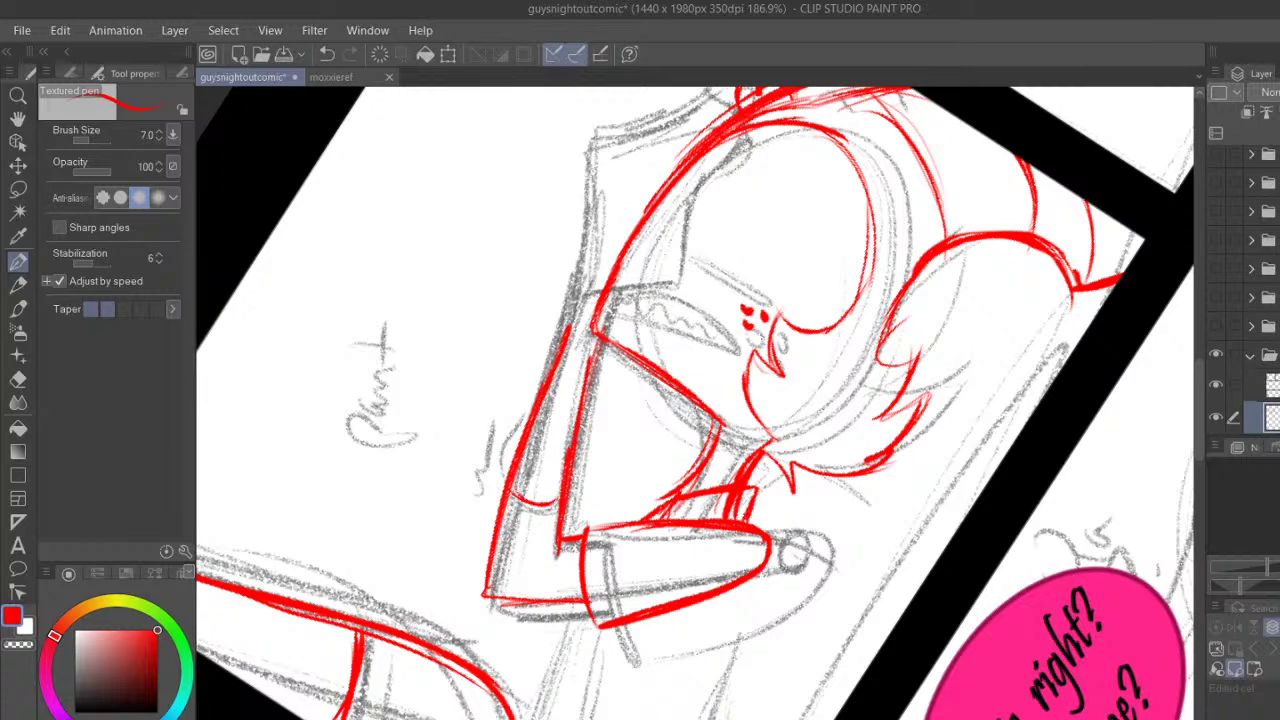
pyautogui.scroll(-2, 1240, 400)
pyautogui.click(1215, 423)
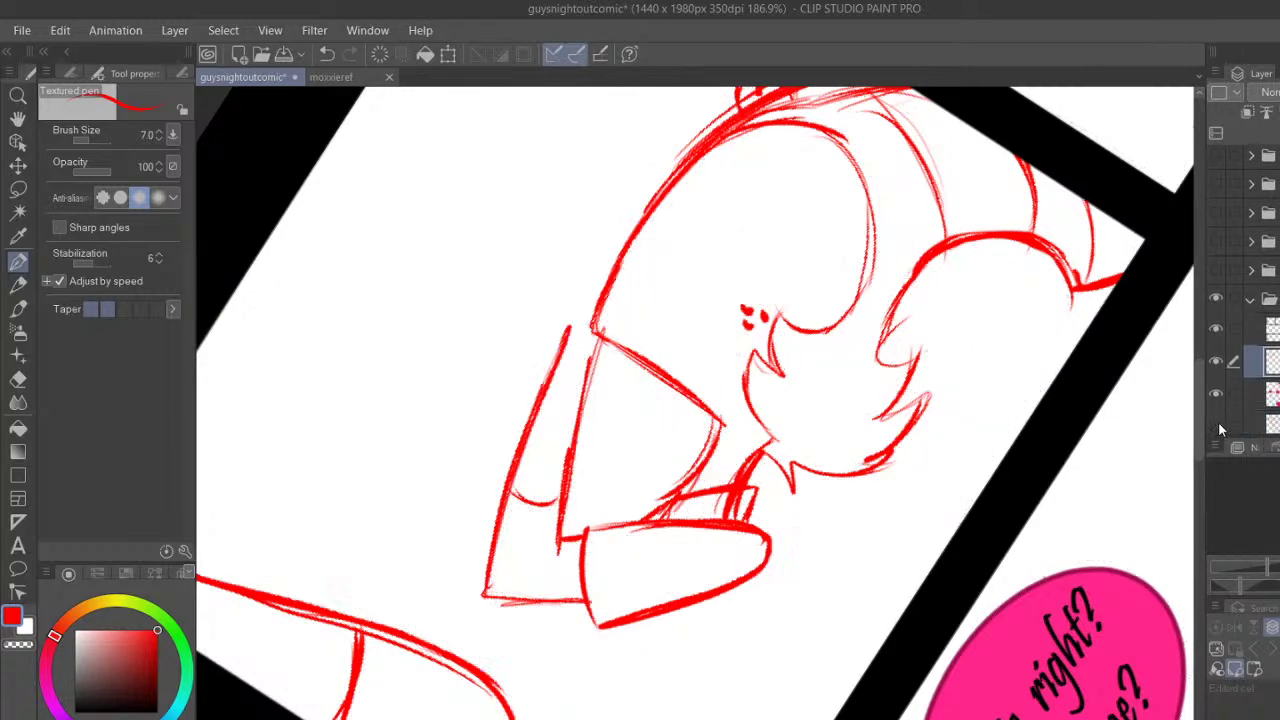
pyautogui.click(1218, 422)
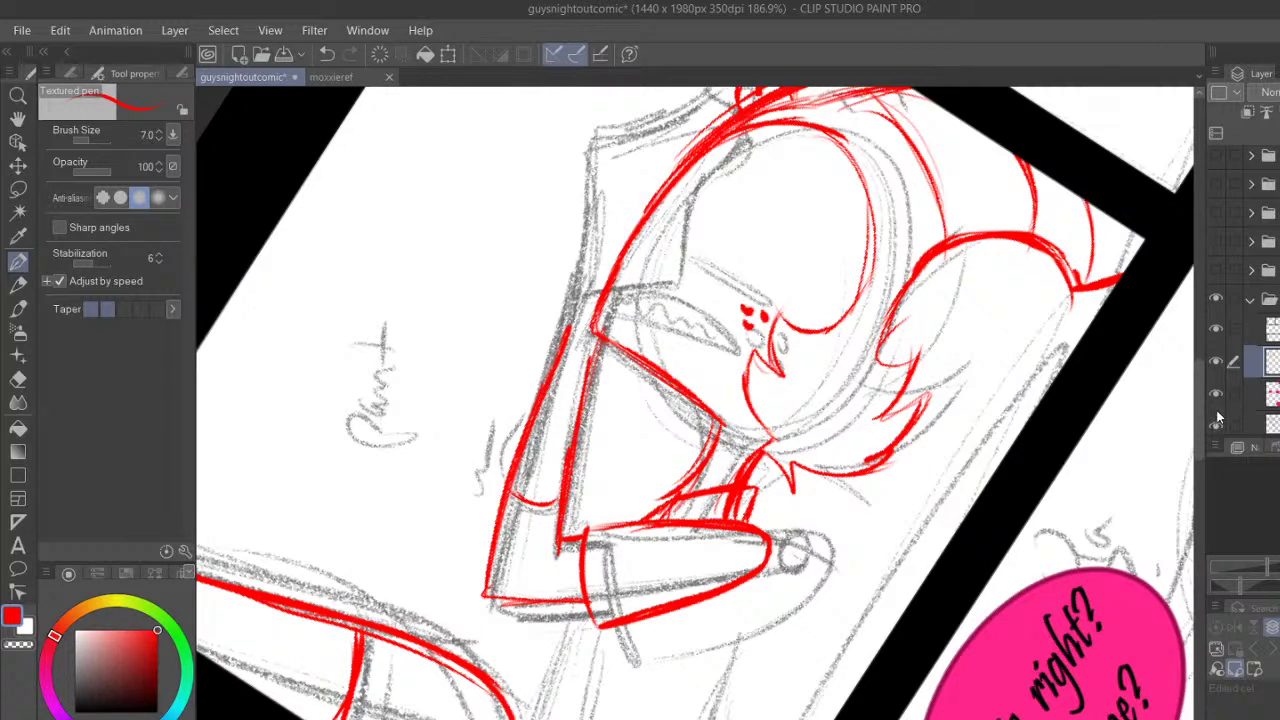
# Draw the lying character's shut eye in red as two converging crease lines continuing into a wavy line toward the side of the face
pyautogui.moveTo(651, 242); pyautogui.dragTo(758, 246)
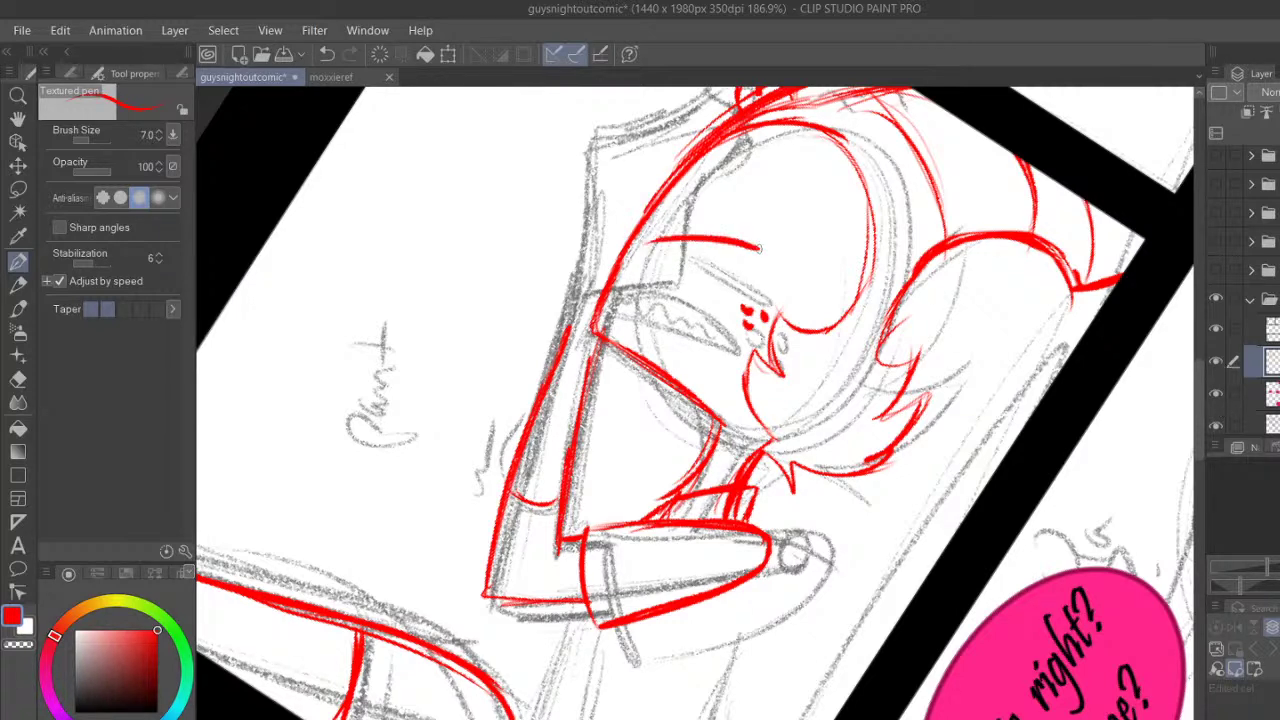
pyautogui.moveTo(698, 166); pyautogui.dragTo(760, 232)
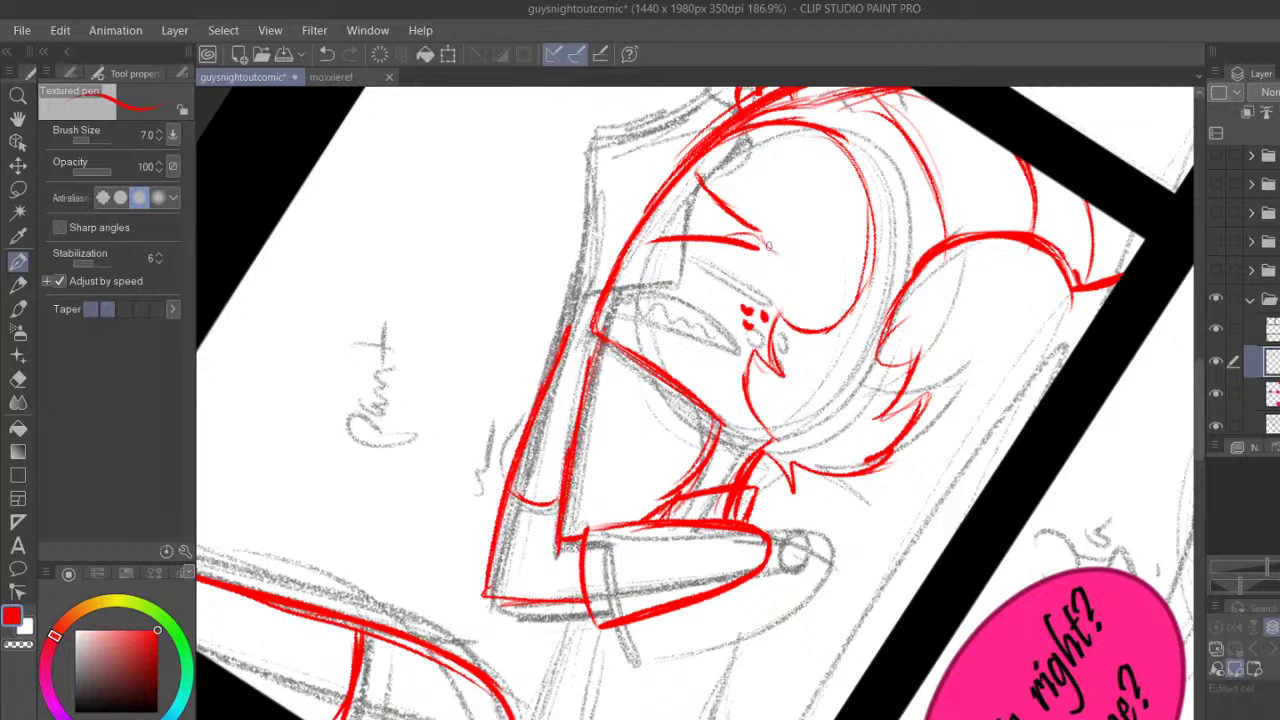
pyautogui.moveTo(765, 247); pyautogui.dragTo(832, 301)
pyautogui.moveTo(760, 237); pyautogui.dragTo(836, 292)
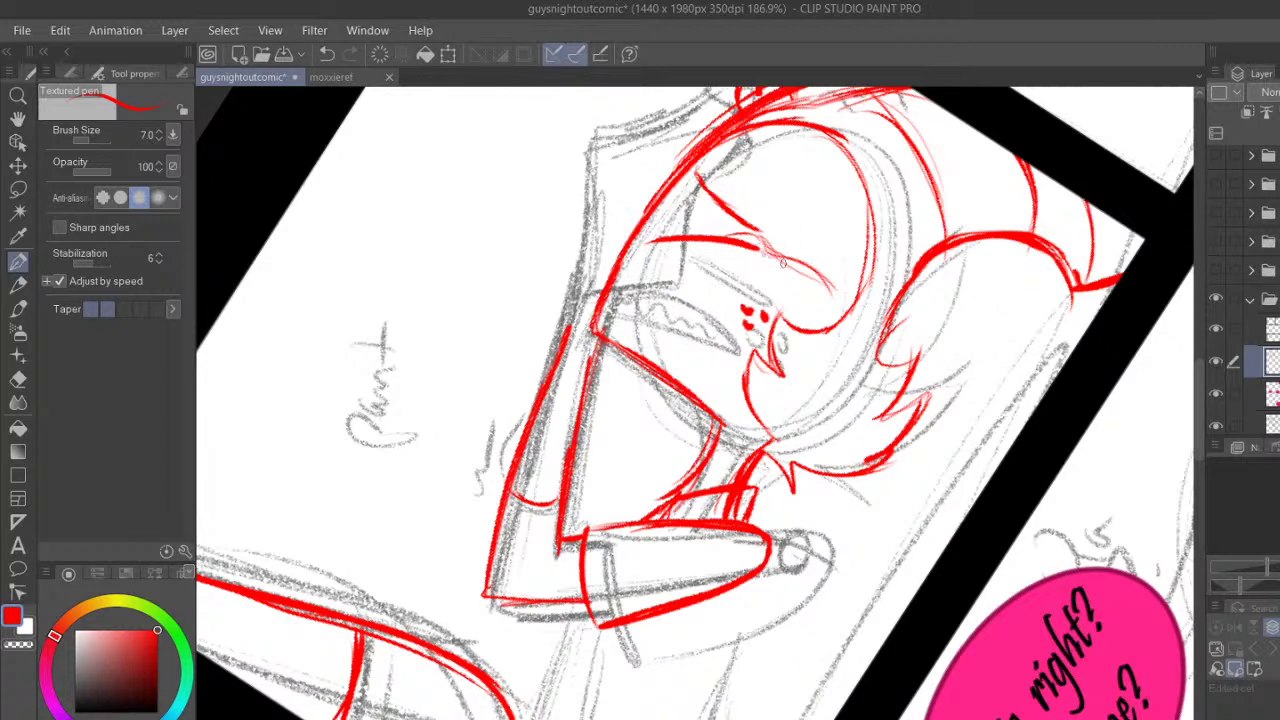
pyautogui.moveTo(767, 256); pyautogui.dragTo(848, 309)
pyautogui.moveTo(812, 266); pyautogui.dragTo(847, 303)
pyautogui.click(327, 54)
pyautogui.click(327, 54)
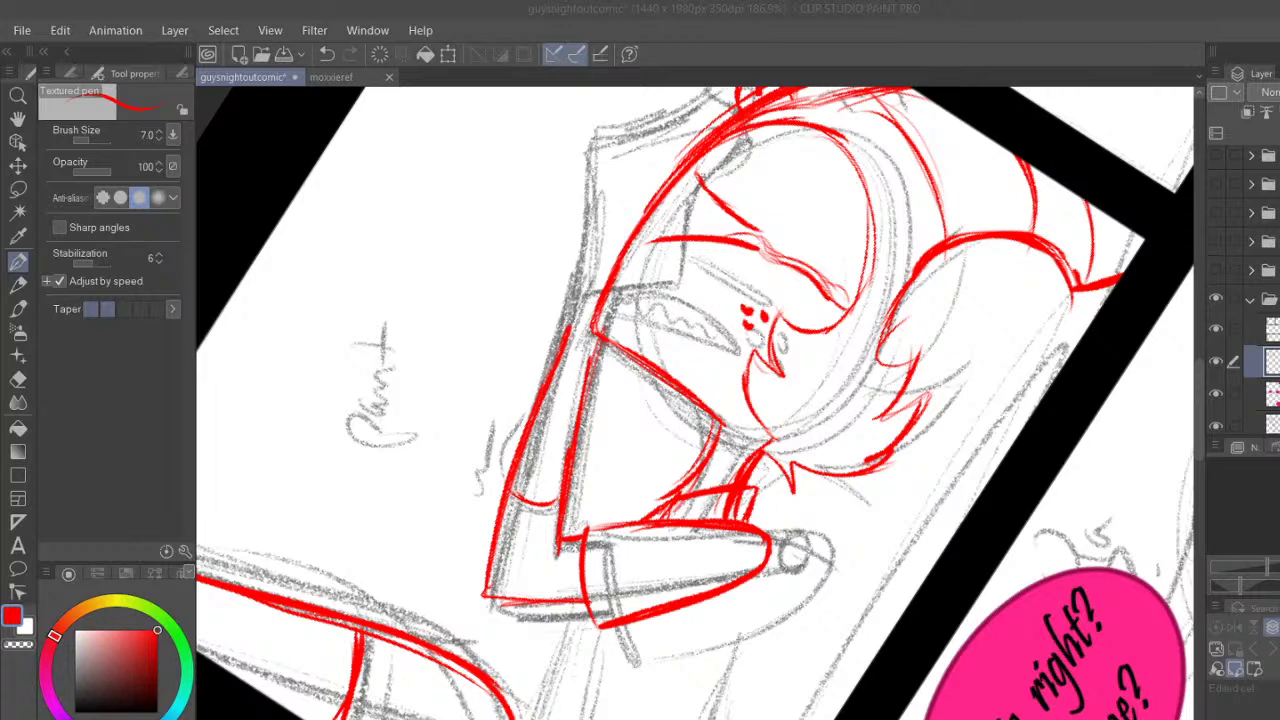
pyautogui.hotkey('alt', 'Tab')
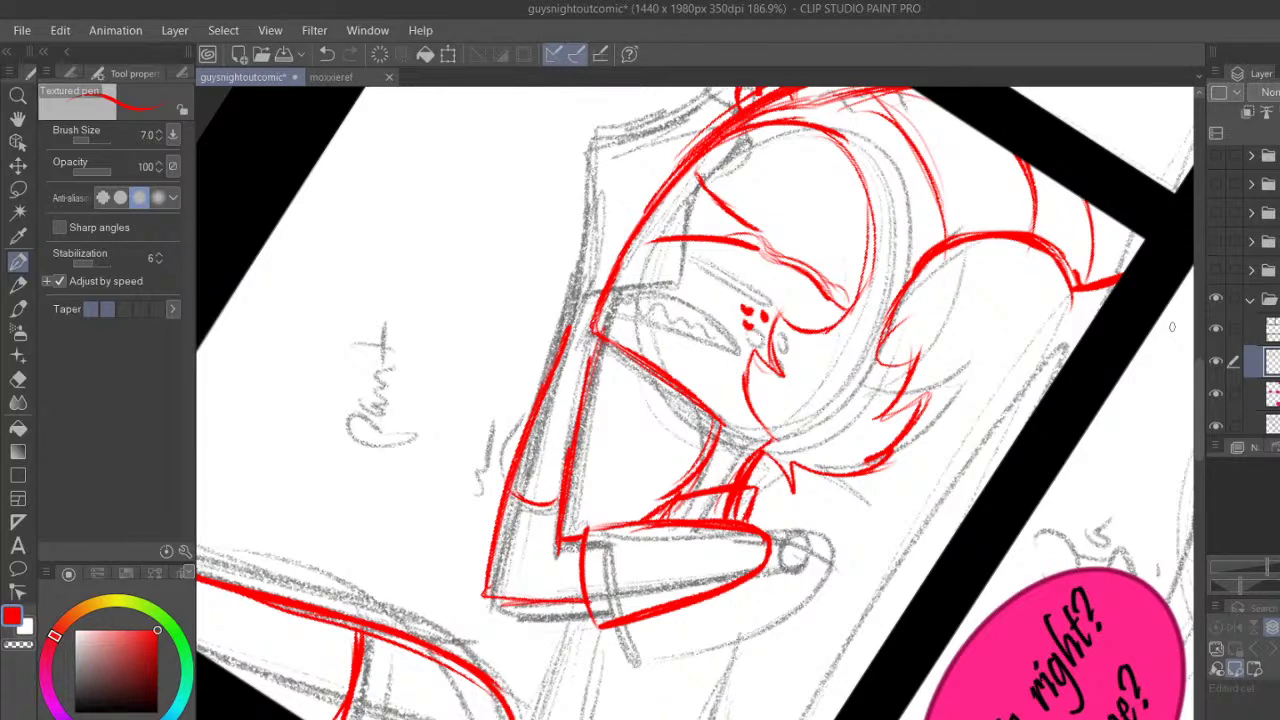
# Draw the lying character's open mouth in red with an arched upper edge, a lower edge and a zigzag row of teeth
pyautogui.scroll(2, 1205, 380)
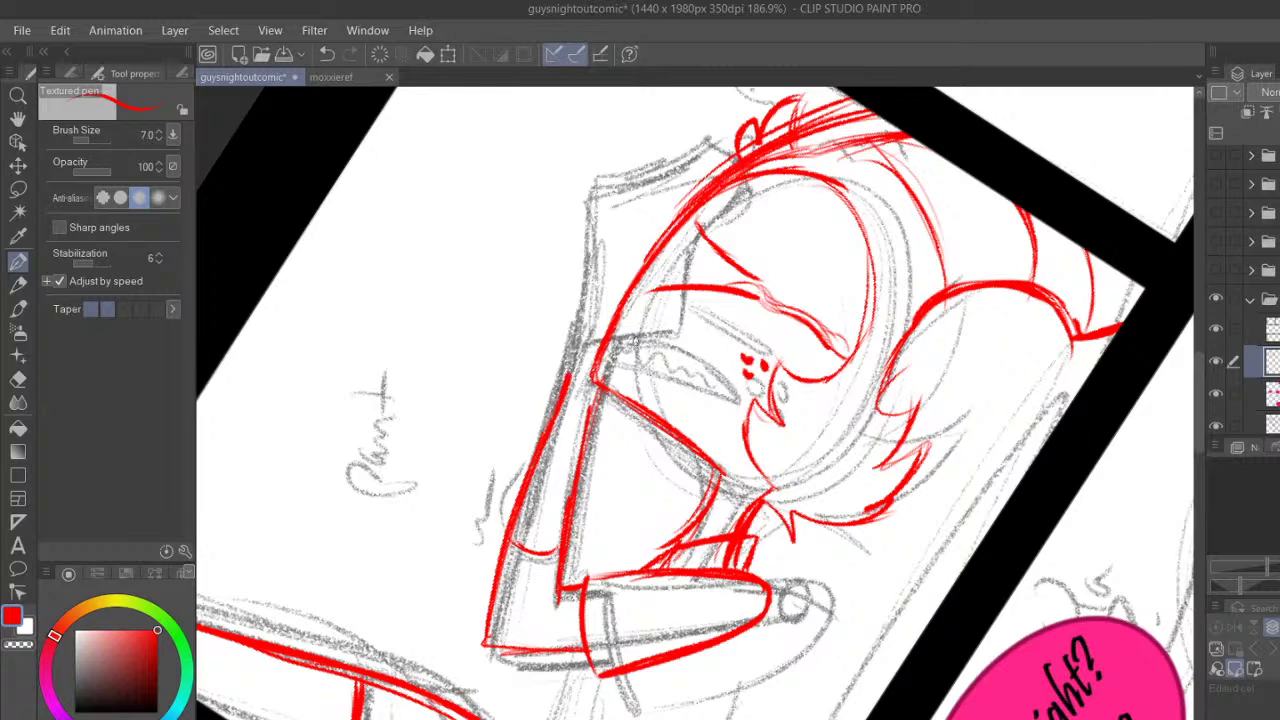
pyautogui.scroll(3, 700, 440)
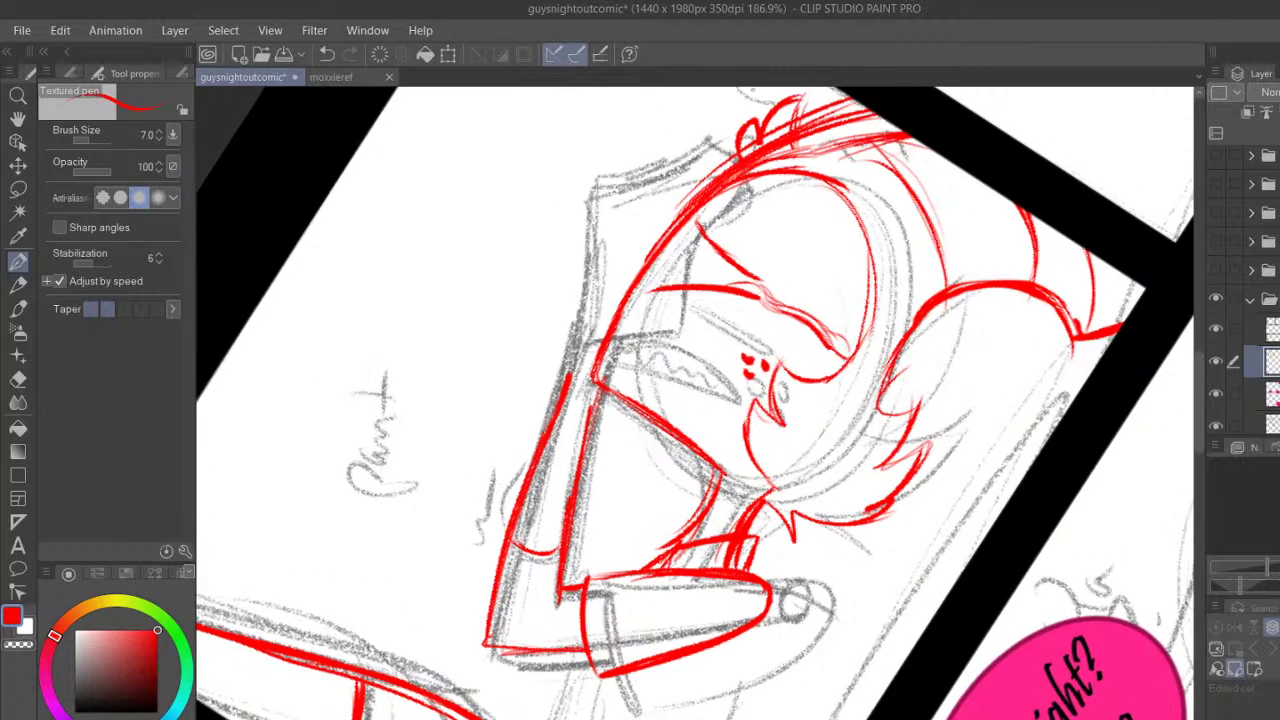
pyautogui.moveTo(1197, 401); pyautogui.dragTo(1197, 390)
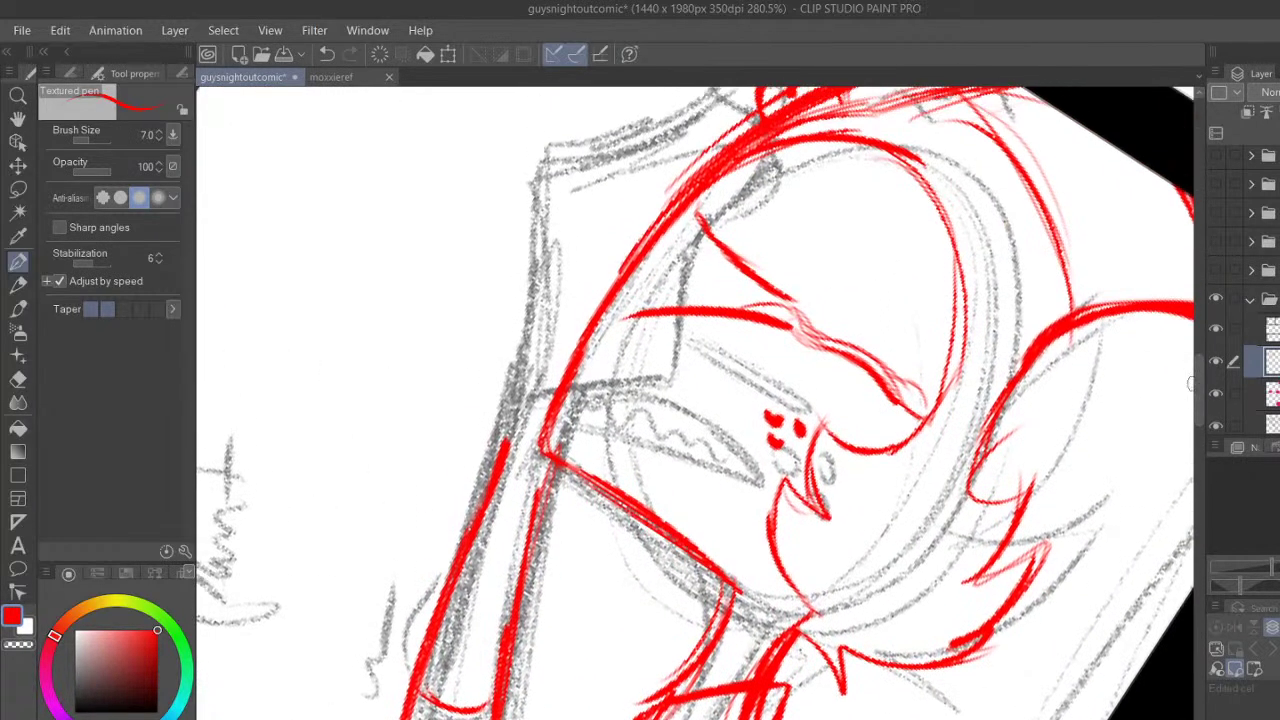
pyautogui.moveTo(565, 405); pyautogui.dragTo(717, 464)
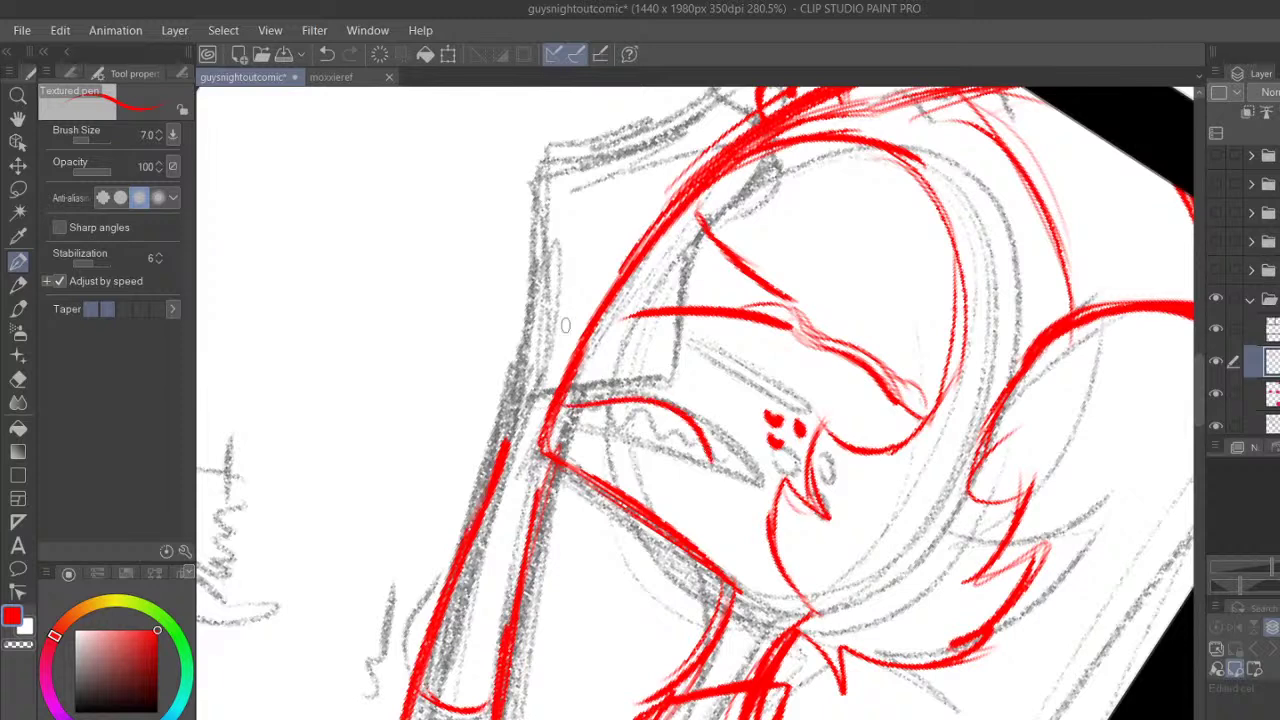
pyautogui.click(326, 54)
pyautogui.moveTo(562, 406); pyautogui.dragTo(748, 465)
pyautogui.moveTo(524, 428); pyautogui.dragTo(692, 456)
pyautogui.moveTo(564, 422); pyautogui.dragTo(752, 478)
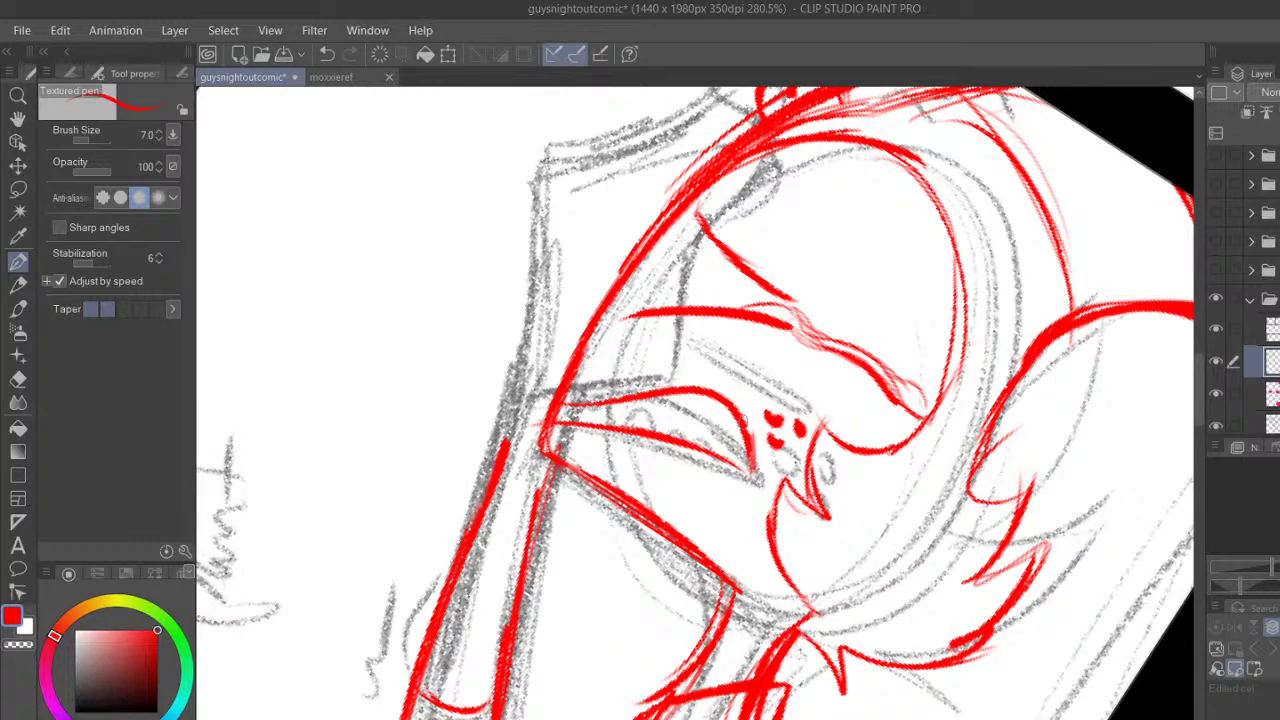
pyautogui.moveTo(704, 392)
pyautogui.mouseDown()
pyautogui.moveTo(720, 446)
pyautogui.moveTo(742, 452)
pyautogui.moveTo(700, 400)
pyautogui.moveTo(593, 428)
pyautogui.moveTo(555, 388)
pyautogui.mouseUp()
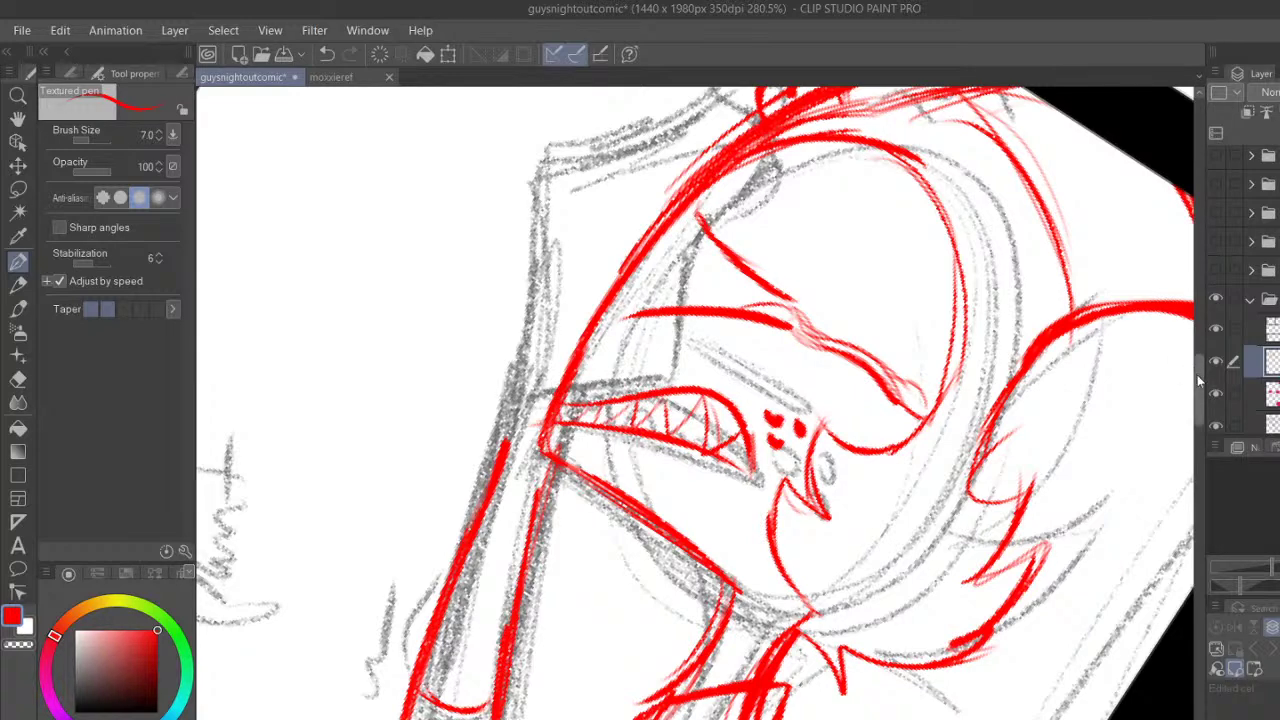
# Draw a hand outline in red from the top of the forearm over the forehead toward the hair, with a curved line across it
pyautogui.scroll(3, 1198, 383)
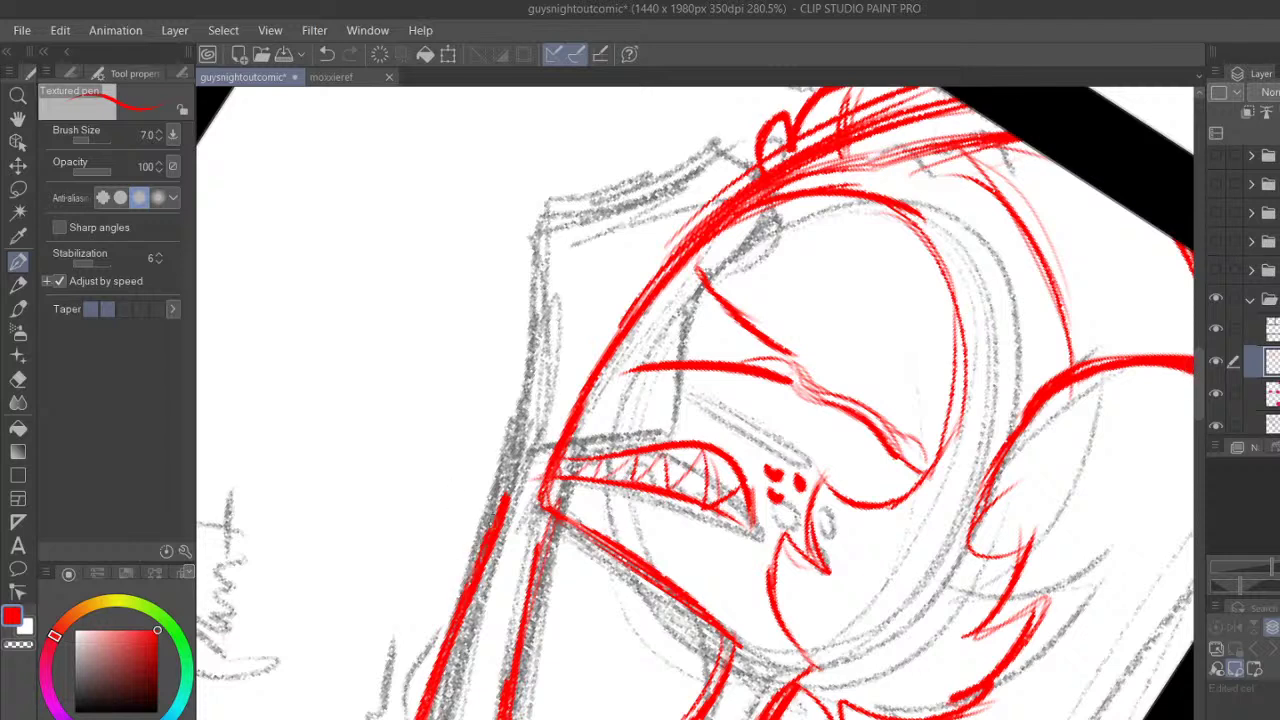
pyautogui.moveTo(508, 494)
pyautogui.mouseDown()
pyautogui.moveTo(509, 255)
pyautogui.moveTo(522, 263)
pyautogui.moveTo(530, 244)
pyautogui.moveTo(506, 262)
pyautogui.moveTo(630, 267)
pyautogui.mouseUp()
pyautogui.moveTo(545, 248); pyautogui.dragTo(655, 276)
pyautogui.moveTo(511, 272)
pyautogui.mouseDown()
pyautogui.moveTo(543, 200)
pyautogui.moveTo(699, 152)
pyautogui.mouseUp()
pyautogui.moveTo(564, 191); pyautogui.dragTo(590, 178)
pyautogui.click(327, 54)
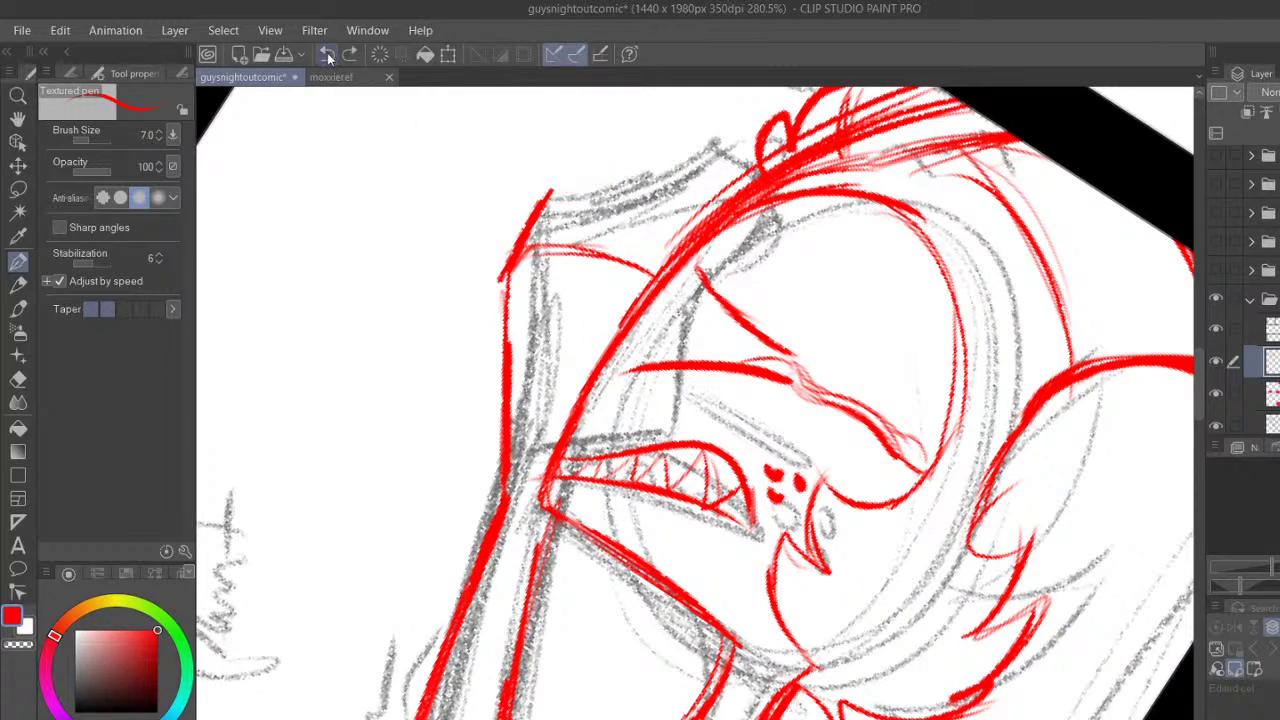
pyautogui.click(327, 54)
pyautogui.moveTo(498, 338)
pyautogui.mouseDown()
pyautogui.moveTo(560, 163)
pyautogui.moveTo(653, 141)
pyautogui.mouseUp()
pyautogui.moveTo(572, 155); pyautogui.dragTo(766, 123)
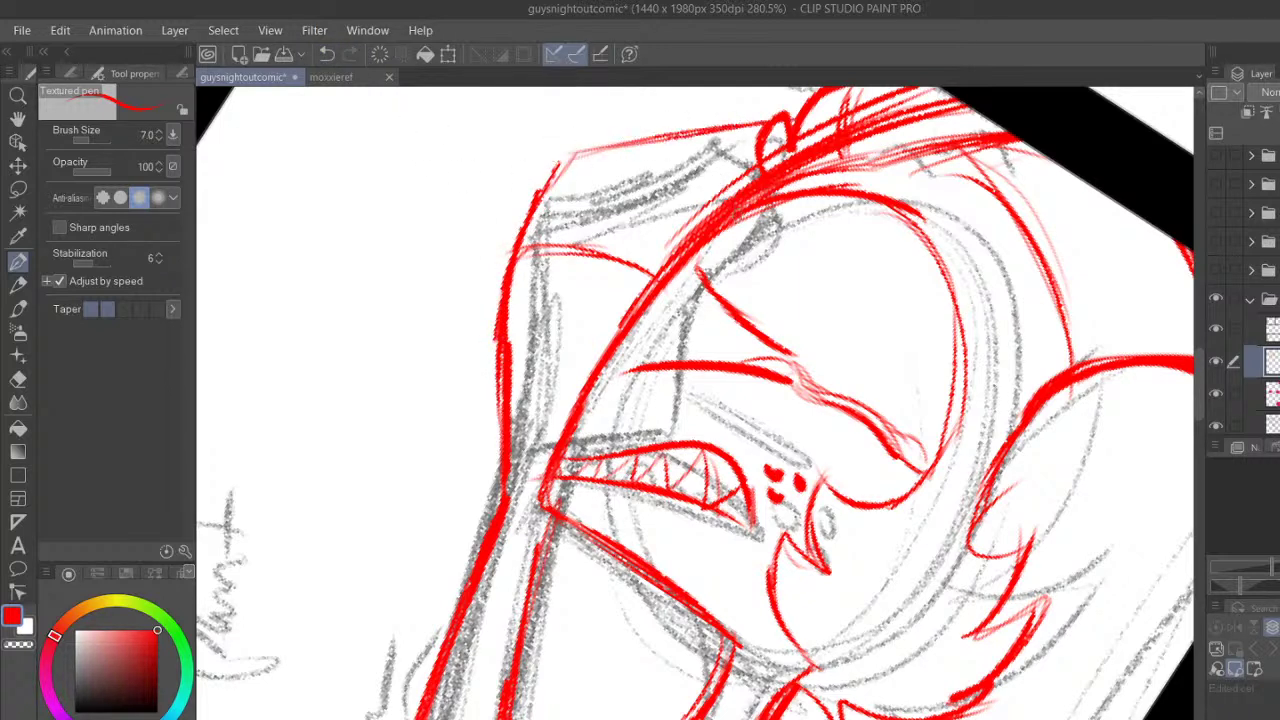
# Select the red hand outline with the Lasso, move it down the face toward the forearm, and deselect
pyautogui.hotkey('ctrl', '@')
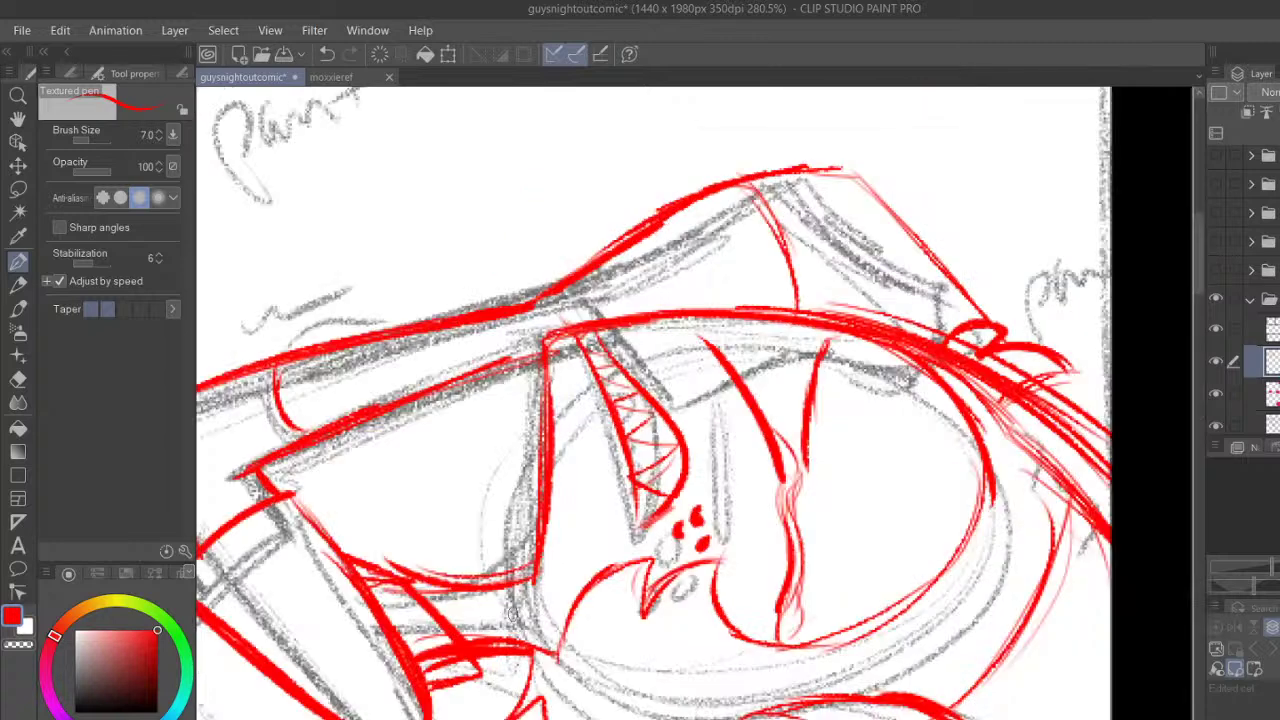
pyautogui.moveTo(483, 309); pyautogui.dragTo(598, 267)
pyautogui.click(18, 190)
pyautogui.moveTo(501, 362)
pyautogui.mouseDown()
pyautogui.moveTo(635, 170)
pyautogui.moveTo(931, 180)
pyautogui.moveTo(995, 315)
pyautogui.moveTo(805, 305)
pyautogui.moveTo(545, 330)
pyautogui.moveTo(503, 370)
pyautogui.mouseUp()
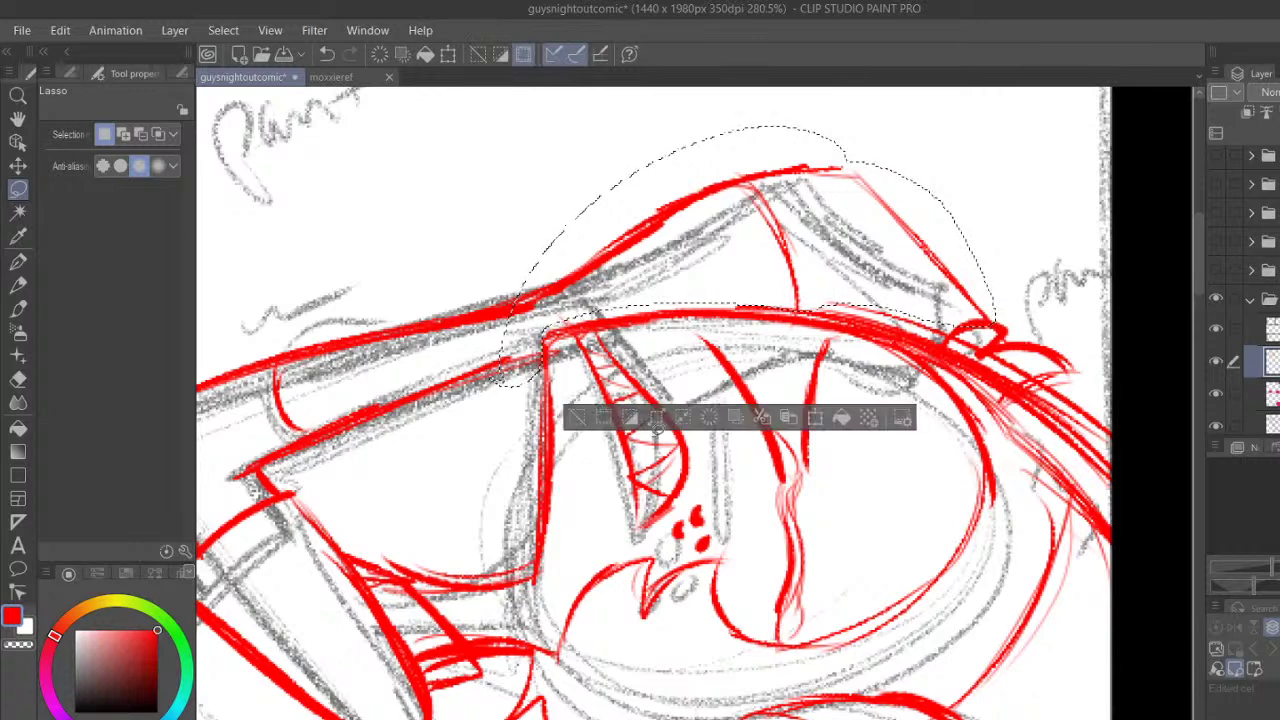
pyautogui.click(816, 418)
pyautogui.moveTo(719, 290); pyautogui.dragTo(654, 310)
pyautogui.click(594, 450)
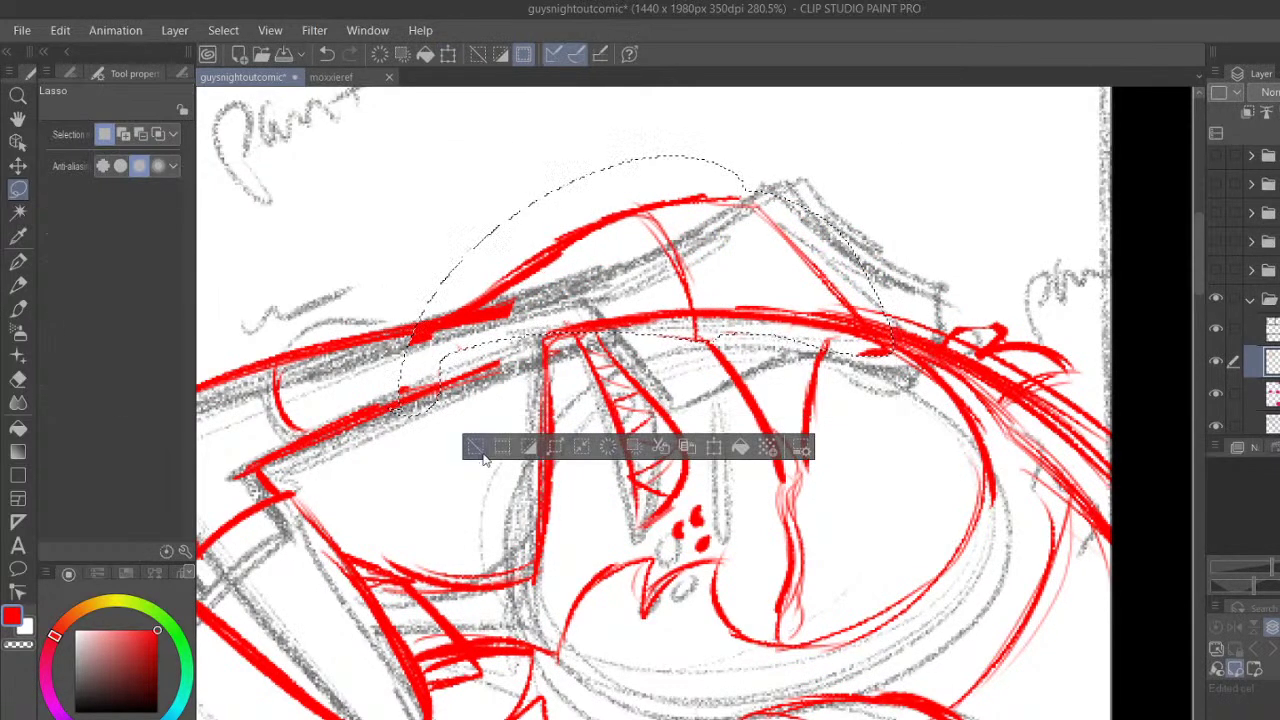
pyautogui.click(487, 456)
# Erase the overlapping line where the hand meets the forearm and extend the forearm's inner edge past the chin with the Textured pen
pyautogui.press('p')
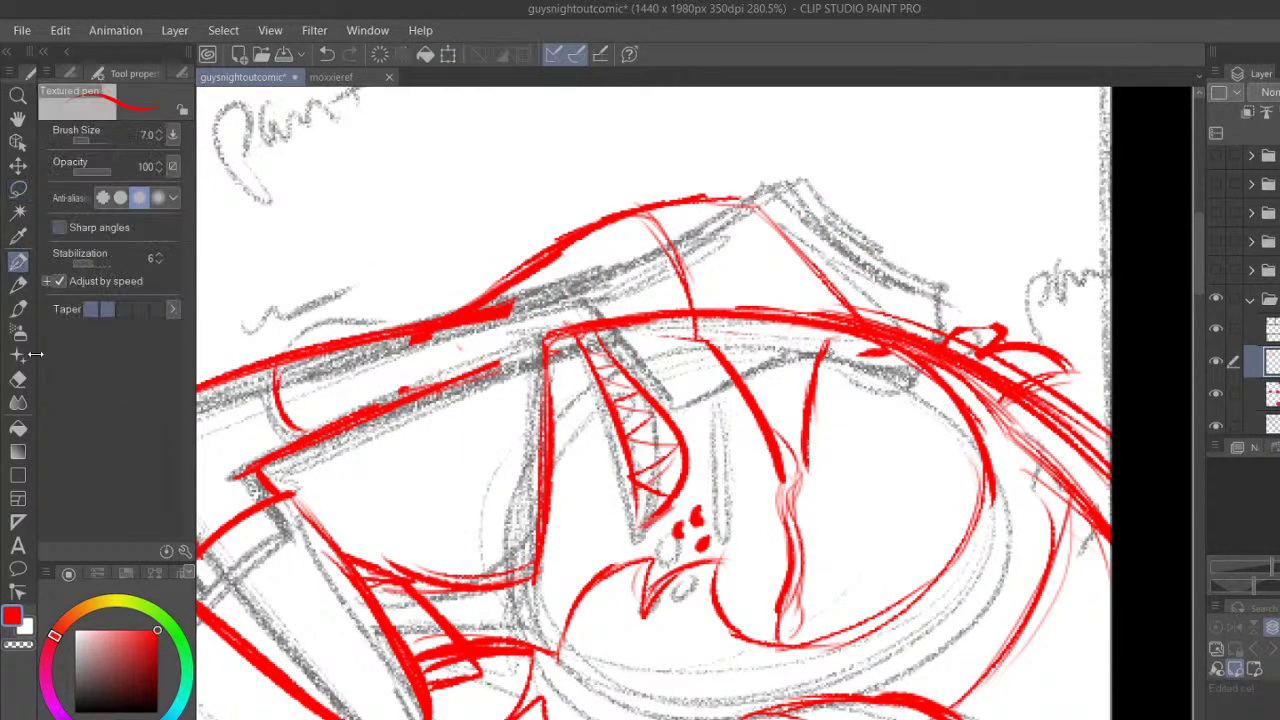
pyautogui.click(20, 379)
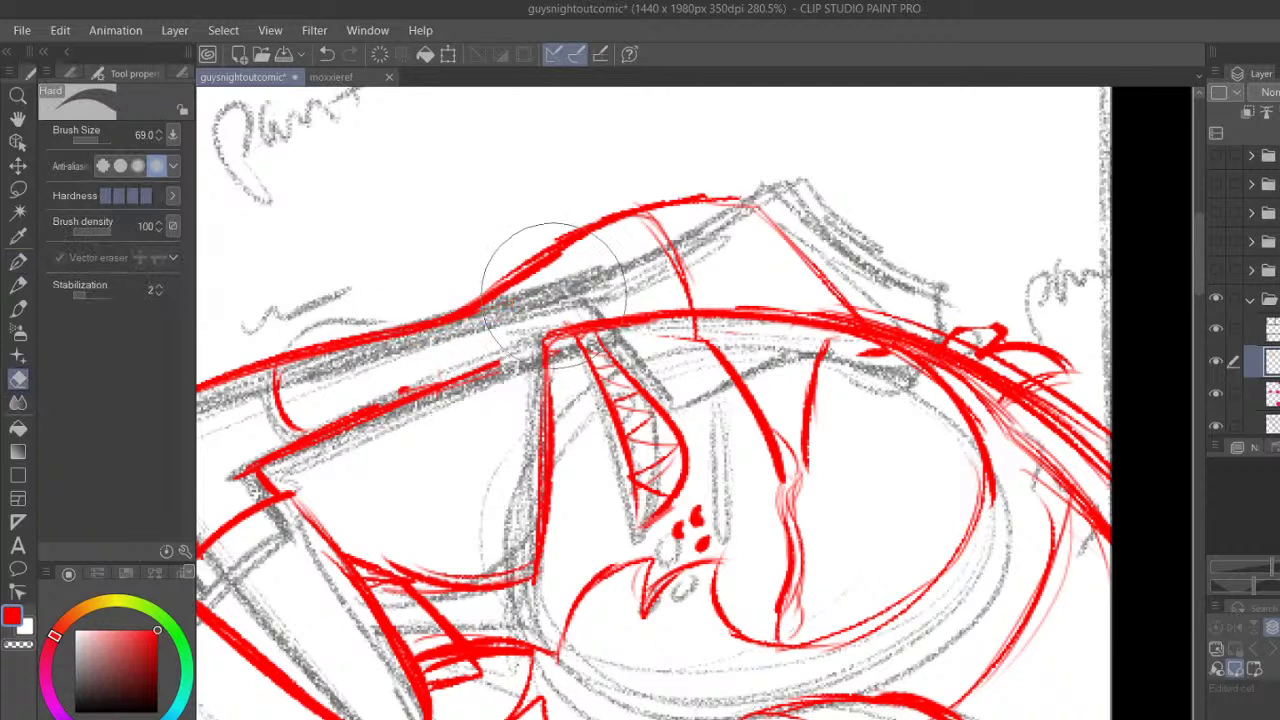
pyautogui.press('p')
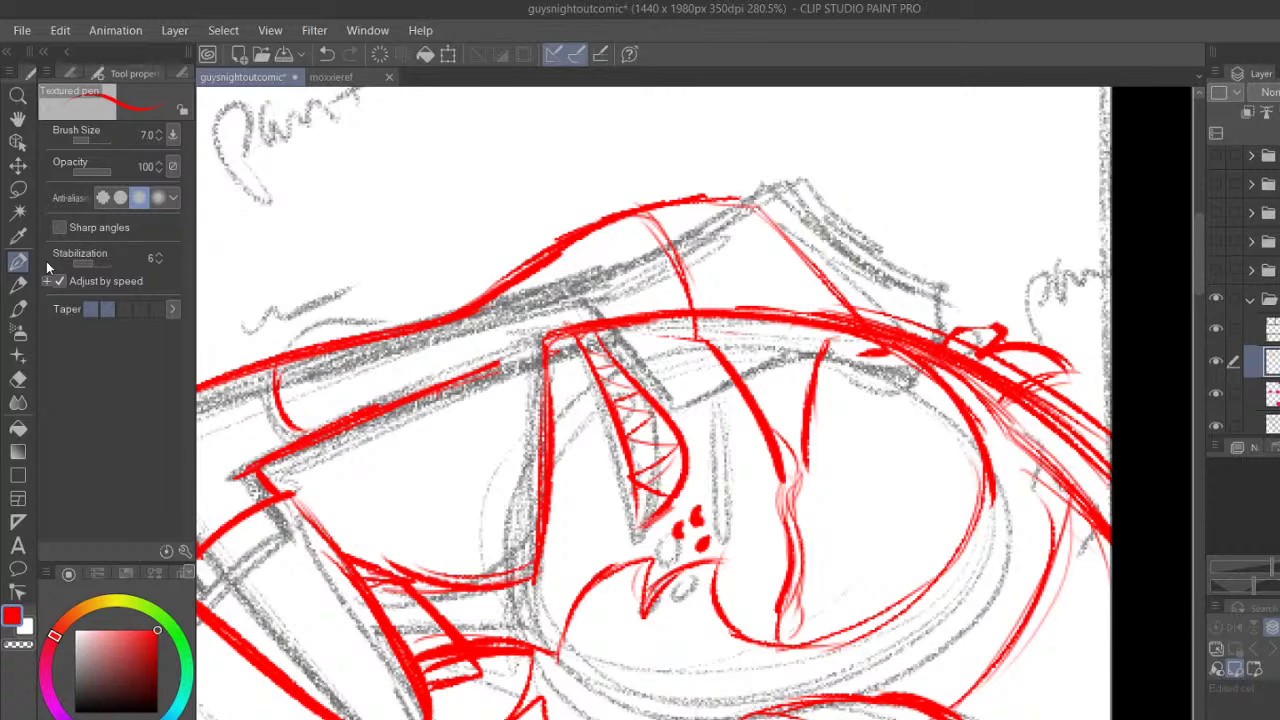
pyautogui.press('-')
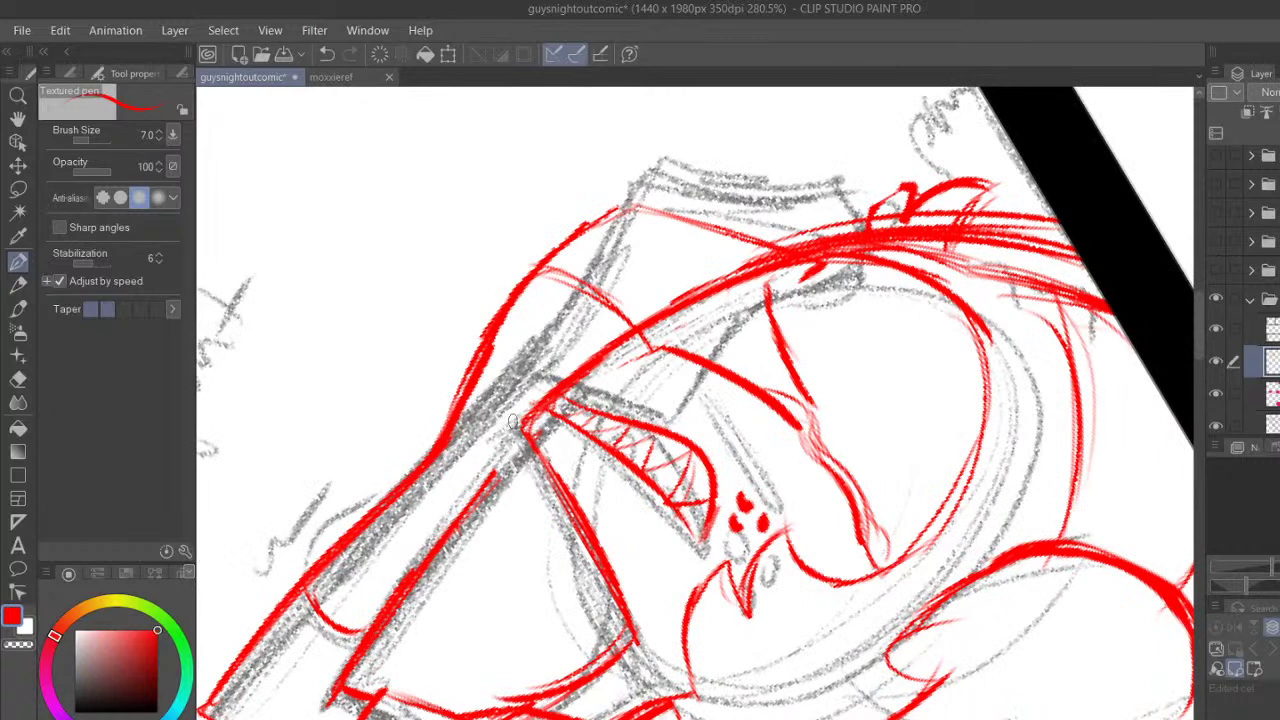
pyautogui.moveTo(498, 472); pyautogui.dragTo(545, 450)
pyautogui.moveTo(514, 466)
pyautogui.mouseDown()
pyautogui.moveTo(510, 445)
pyautogui.moveTo(550, 418)
pyautogui.moveTo(617, 268)
pyautogui.mouseUp()
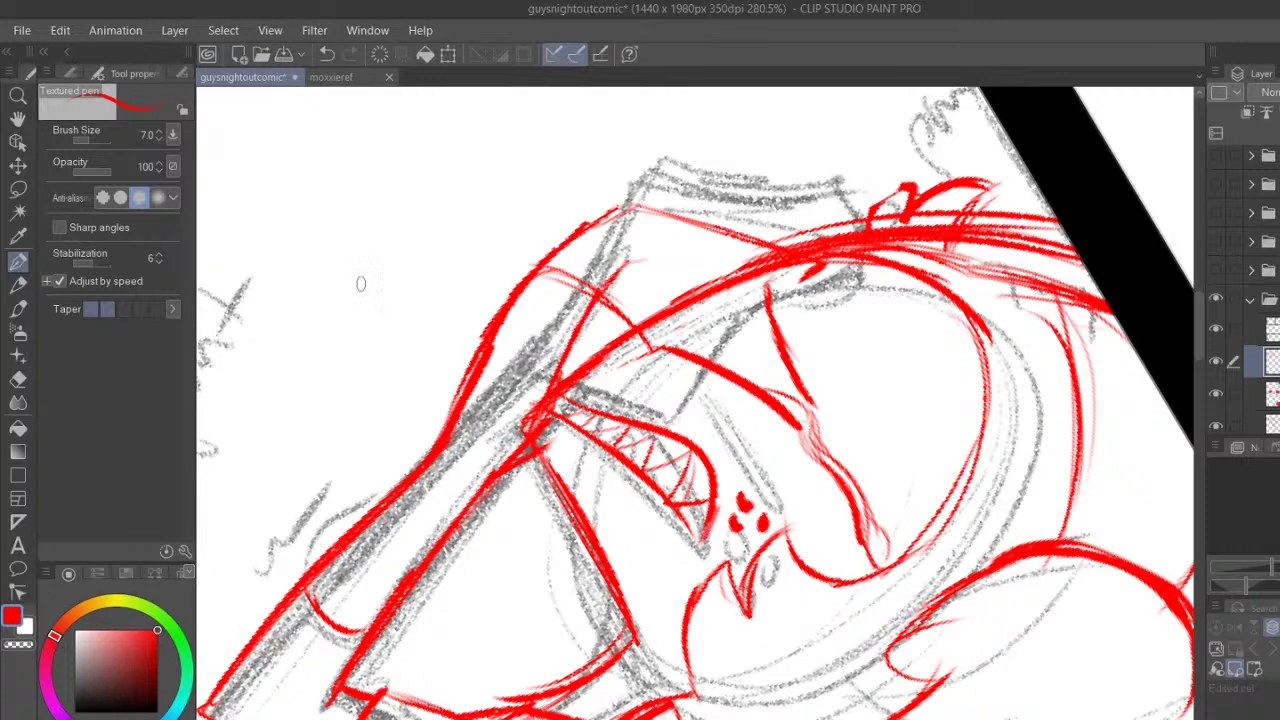
# Erase the hand outline with the Hard eraser and redraw the face's front edge from the mouth up to the forehead in red
pyautogui.click(19, 377)
pyautogui.moveTo(386, 471)
pyautogui.mouseDown()
pyautogui.moveTo(652, 172)
pyautogui.moveTo(689, 193)
pyautogui.moveTo(613, 297)
pyautogui.mouseUp()
pyautogui.moveTo(530, 345); pyautogui.dragTo(785, 180)
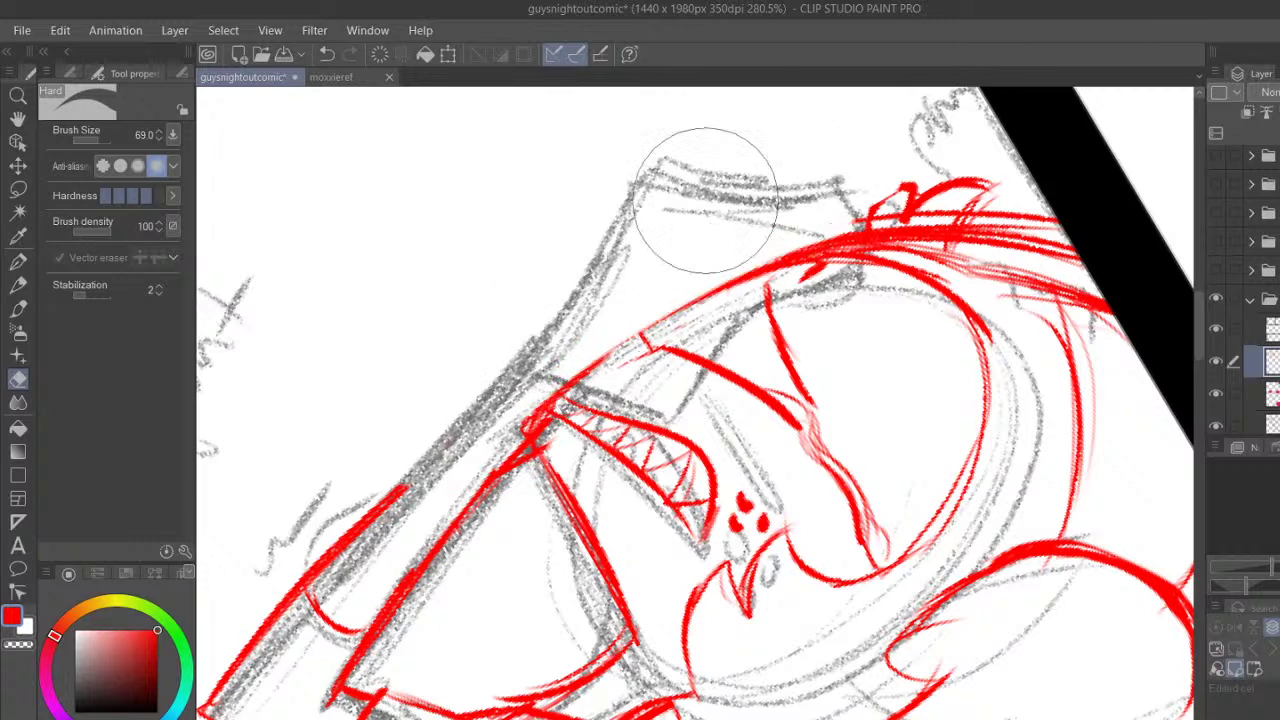
pyautogui.click(20, 263)
pyautogui.moveTo(567, 382); pyautogui.dragTo(756, 268)
pyautogui.moveTo(524, 414); pyautogui.dragTo(774, 264)
pyautogui.moveTo(520, 428)
pyautogui.mouseDown()
pyautogui.moveTo(702, 308)
pyautogui.moveTo(650, 329)
pyautogui.mouseUp()
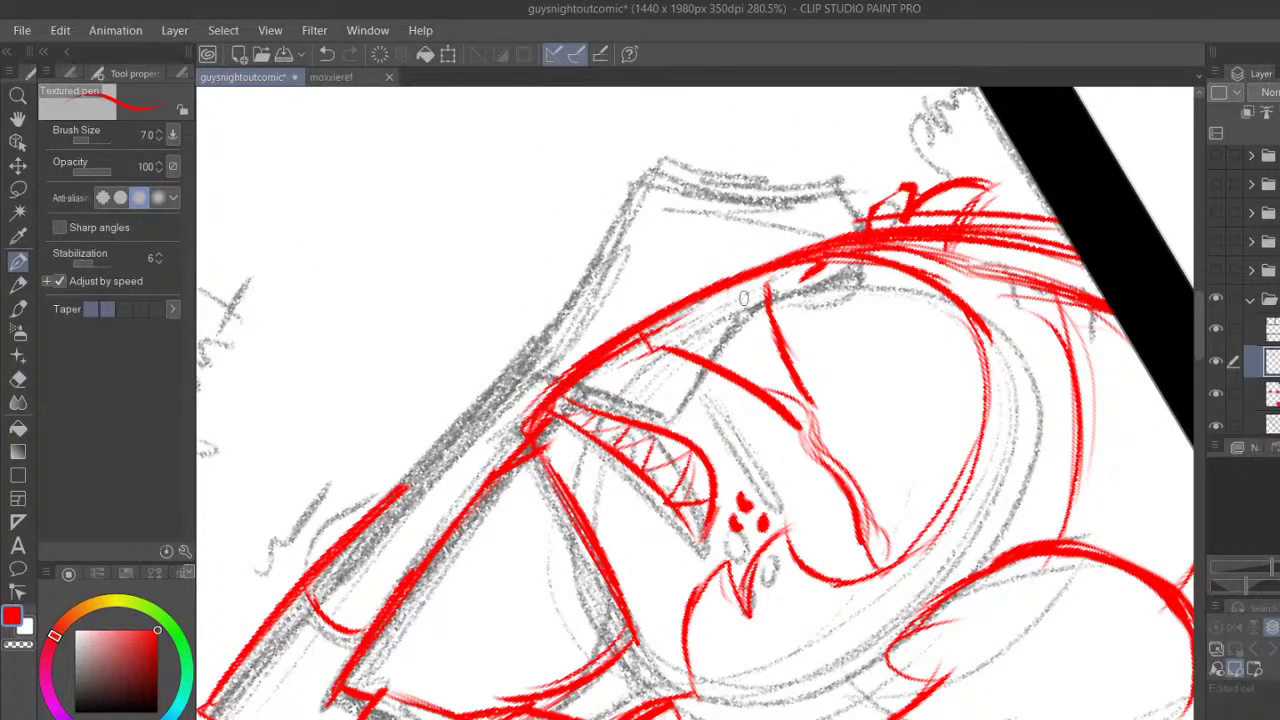
# Redraw the hand's outer outline in red closer to the face, running from the forearm over the knuckles to the hairline
pyautogui.moveTo(382, 522); pyautogui.dragTo(466, 428)
pyautogui.moveTo(400, 490)
pyautogui.mouseDown()
pyautogui.moveTo(478, 418)
pyautogui.moveTo(556, 298)
pyautogui.moveTo(652, 243)
pyautogui.mouseUp()
pyautogui.moveTo(572, 288); pyautogui.dragTo(787, 237)
pyautogui.moveTo(705, 232); pyautogui.dragTo(838, 238)
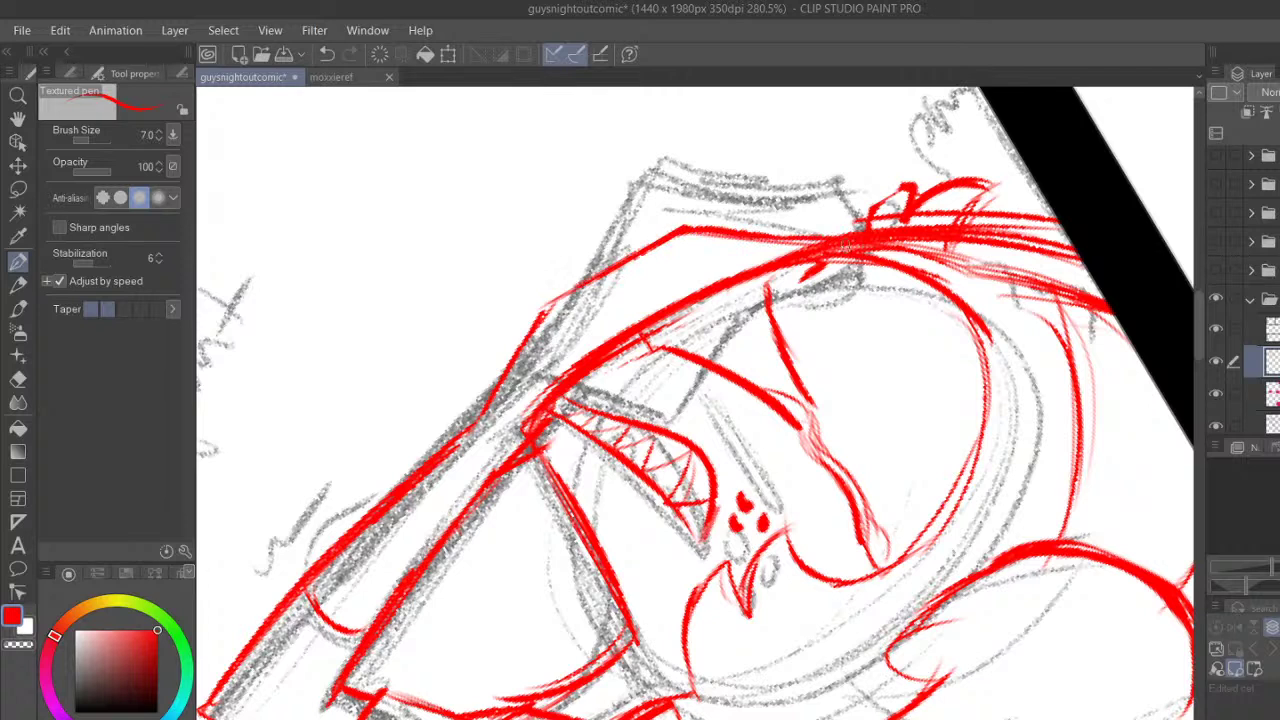
pyautogui.moveTo(430, 459); pyautogui.dragTo(490, 401)
# Add inner finger lines in red along the hand and across the forehead above the shut eye, thickening the face edge beneath
pyautogui.press('-')
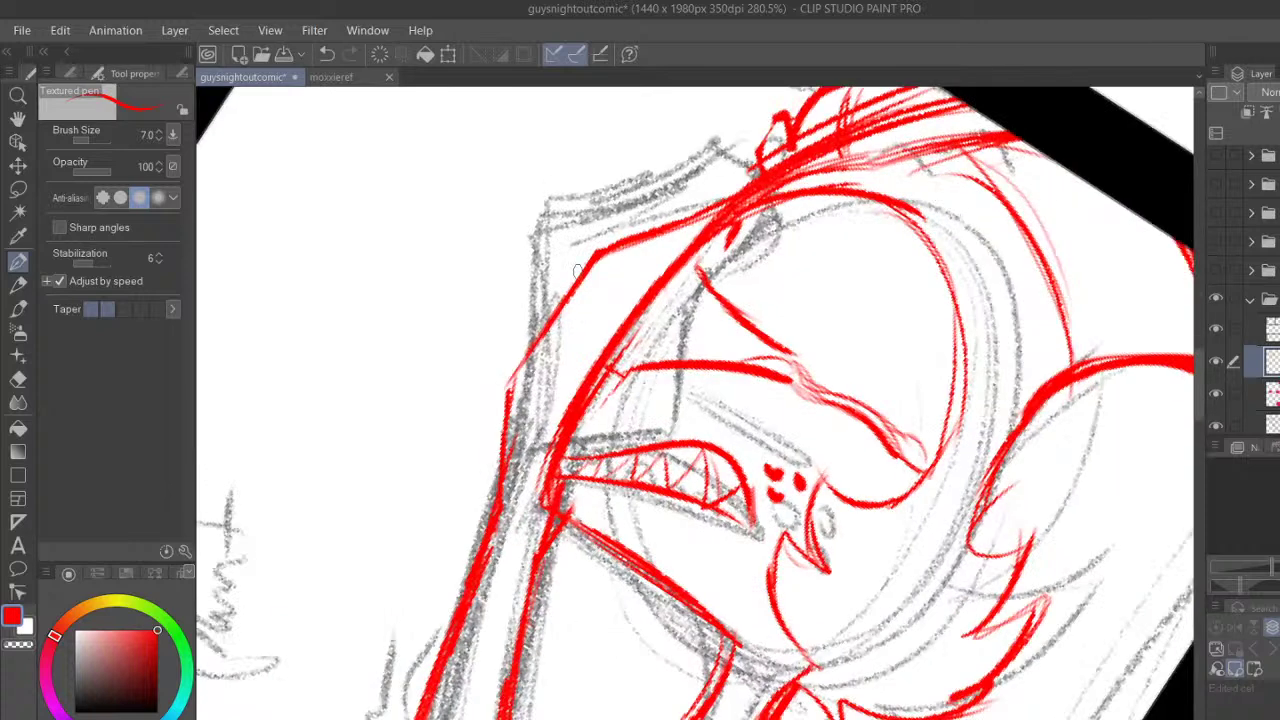
pyautogui.moveTo(540, 403); pyautogui.dragTo(562, 349)
pyautogui.moveTo(510, 388)
pyautogui.mouseDown()
pyautogui.moveTo(605, 273)
pyautogui.moveTo(724, 245)
pyautogui.mouseUp()
pyautogui.moveTo(633, 265); pyautogui.dragTo(788, 240)
pyautogui.moveTo(592, 289)
pyautogui.mouseDown()
pyautogui.moveTo(614, 264)
pyautogui.moveTo(636, 264)
pyautogui.mouseUp()
pyautogui.moveTo(553, 512)
pyautogui.mouseDown()
pyautogui.moveTo(607, 333)
pyautogui.moveTo(641, 297)
pyautogui.moveTo(810, 222)
pyautogui.mouseUp()
pyautogui.moveTo(618, 262); pyautogui.dragTo(782, 232)
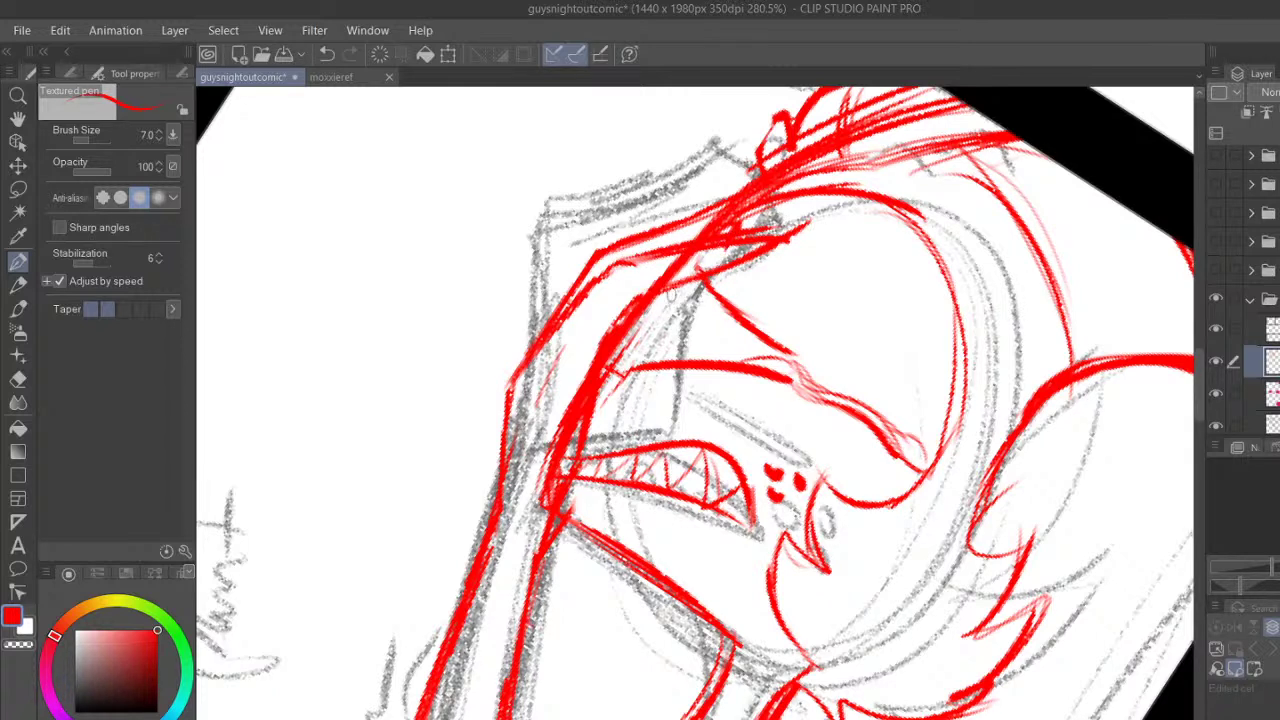
# Add a small curved fingertip line inside the hand and reinforce the outer wrist and back-of-hand edge in red
pyautogui.moveTo(612, 271); pyautogui.dragTo(556, 321)
pyautogui.moveTo(600, 280); pyautogui.dragTo(620, 314)
pyautogui.moveTo(519, 368); pyautogui.dragTo(498, 464)
pyautogui.moveTo(512, 402); pyautogui.dragTo(480, 526)
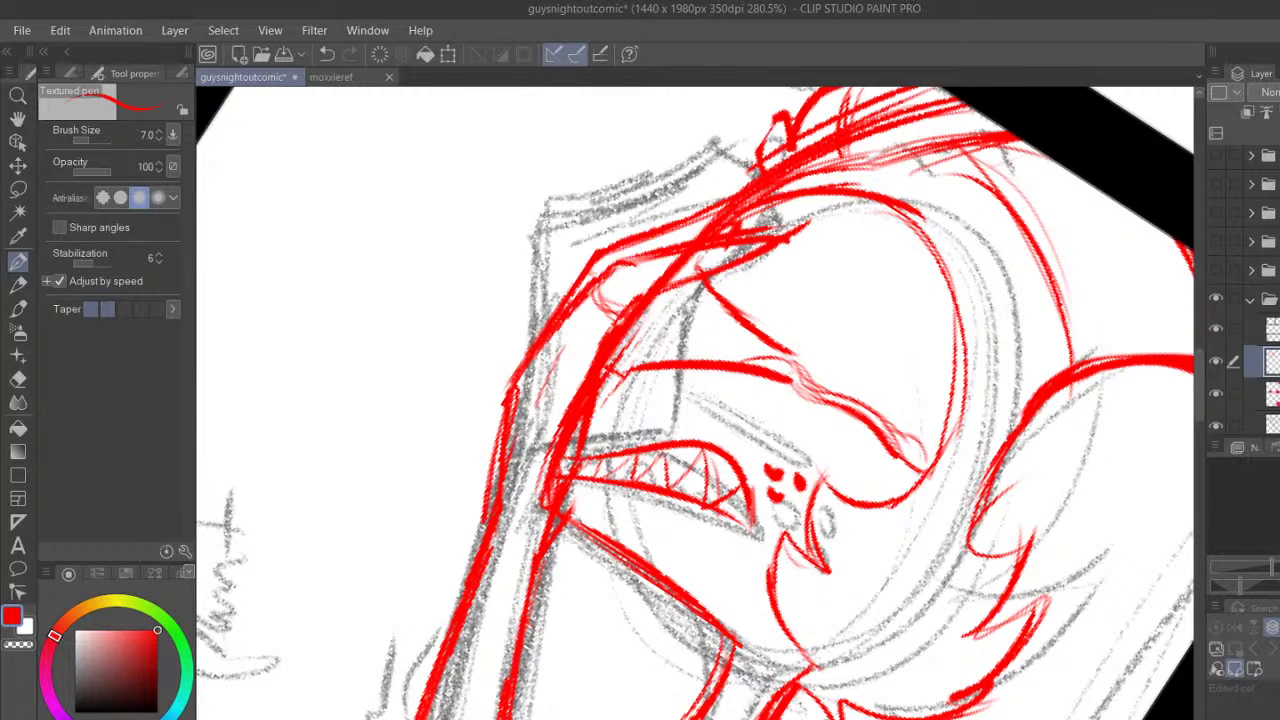
pyautogui.moveTo(486, 528); pyautogui.dragTo(598, 262)
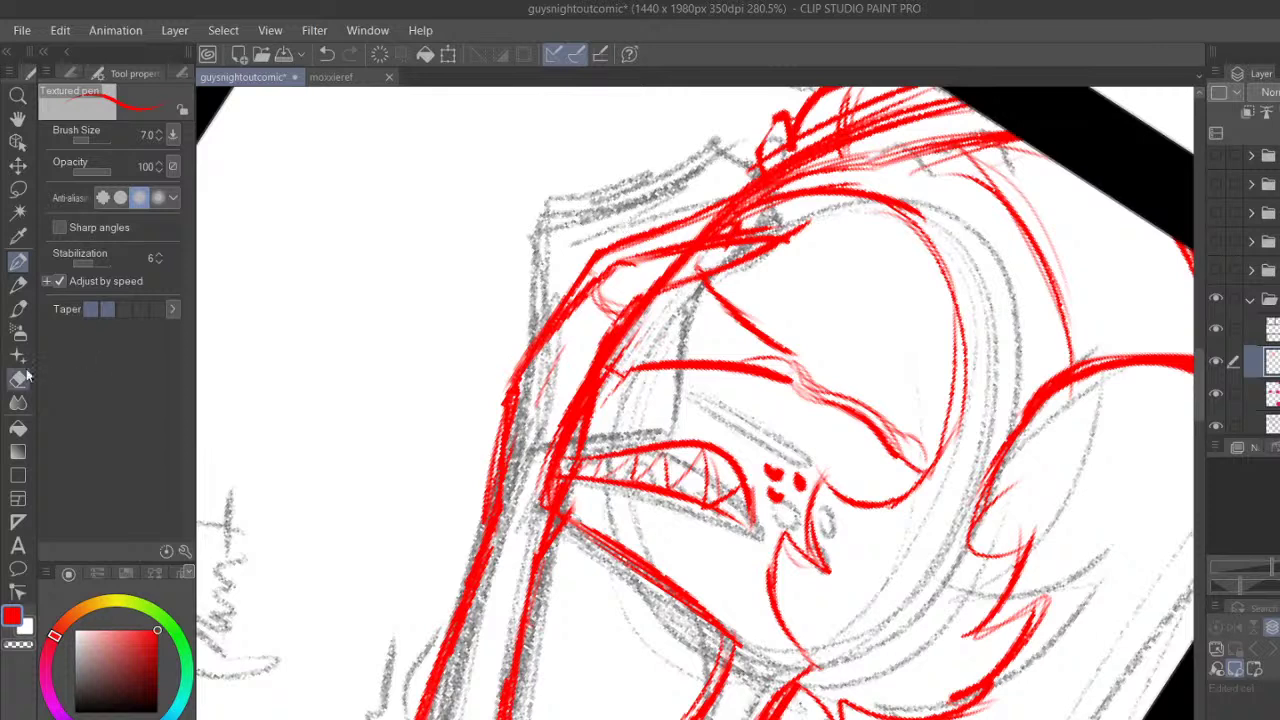
pyautogui.click(18, 401)
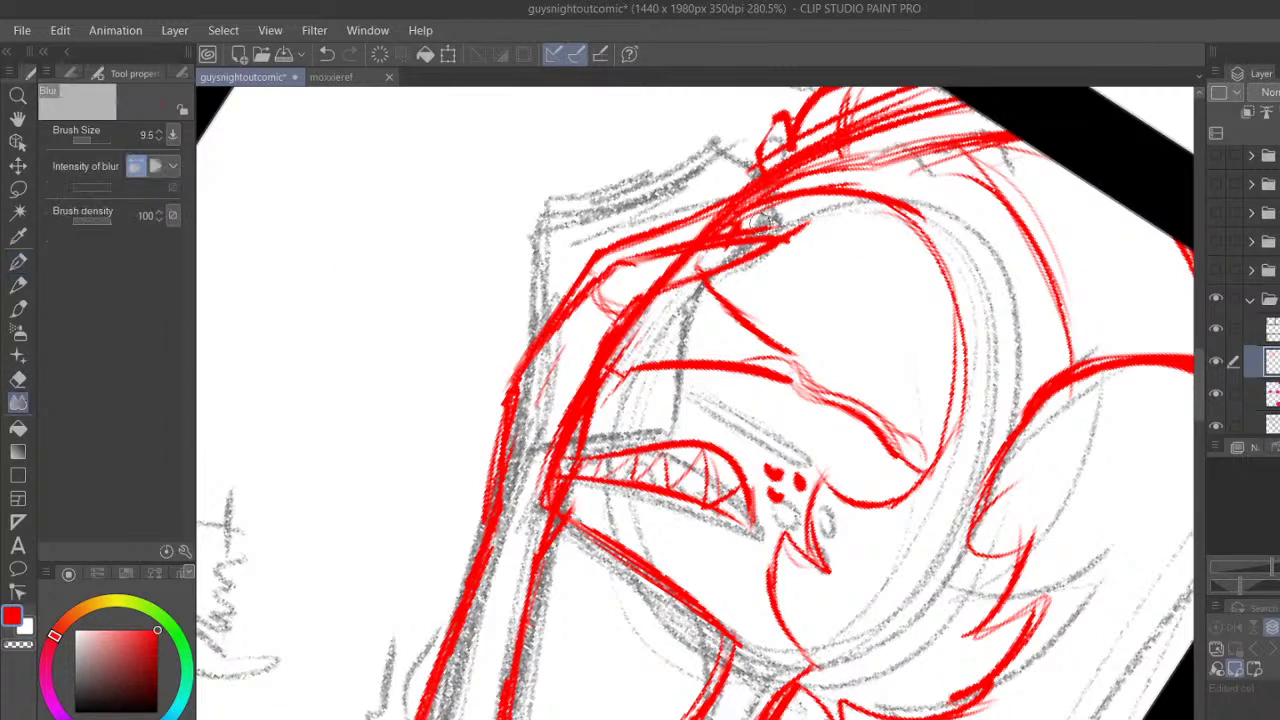
# Undo the last stroke, then erase the face-edge line crossing the fingers and clean up the fingertip by the forehead with the Hard eraser
pyautogui.click(326, 57)
pyautogui.press('e')
pyautogui.moveTo(808, 222); pyautogui.dragTo(774, 226)
pyautogui.moveTo(660, 276); pyautogui.dragTo(692, 258)
pyautogui.press('p')
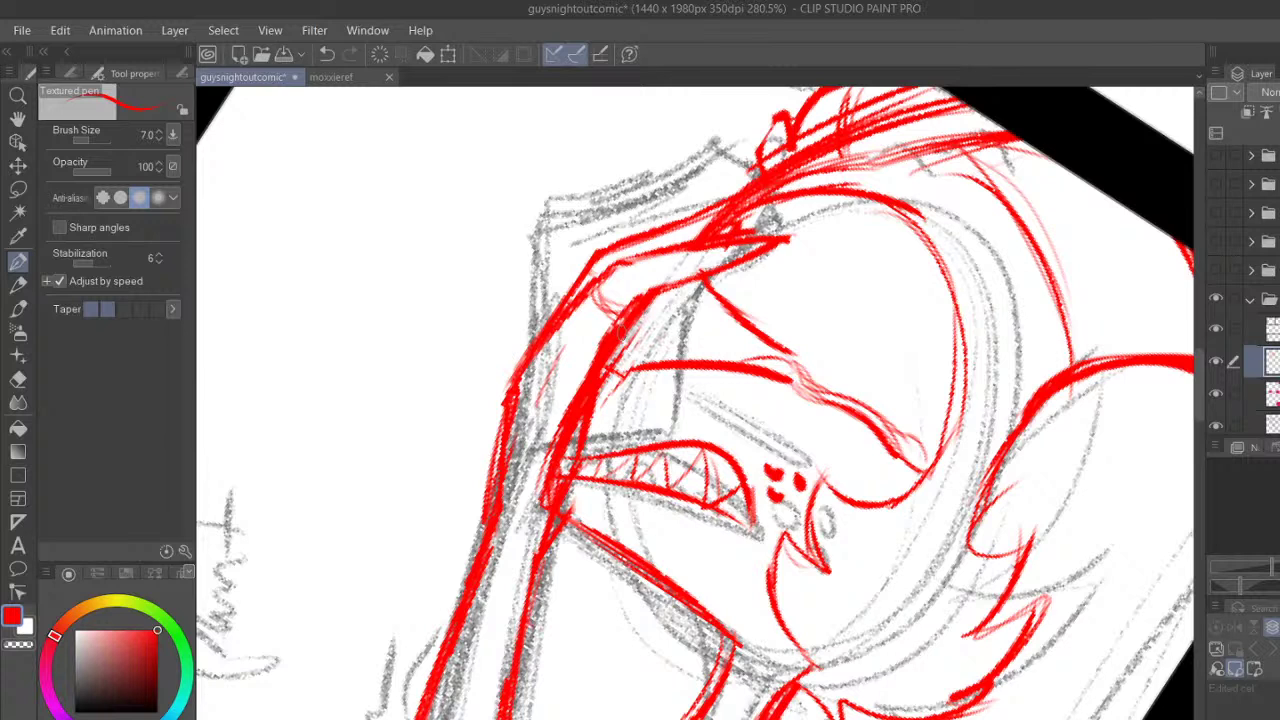
pyautogui.press('e')
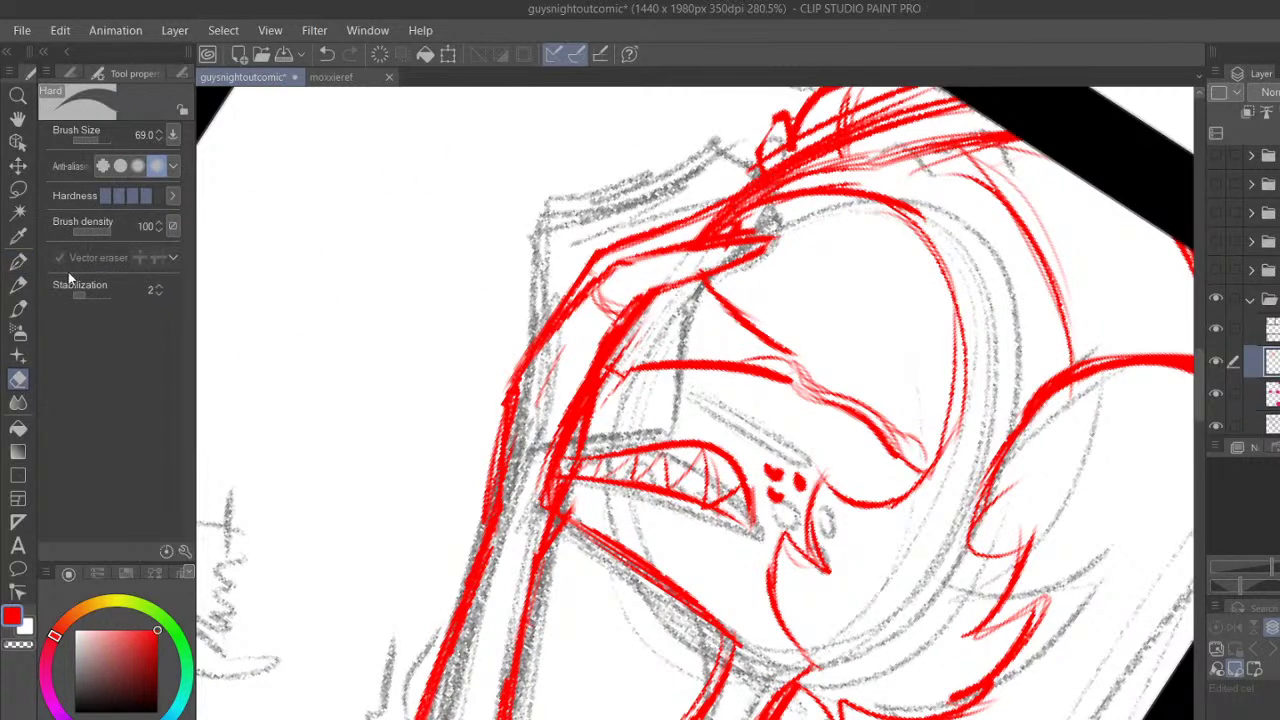
pyautogui.press('p')
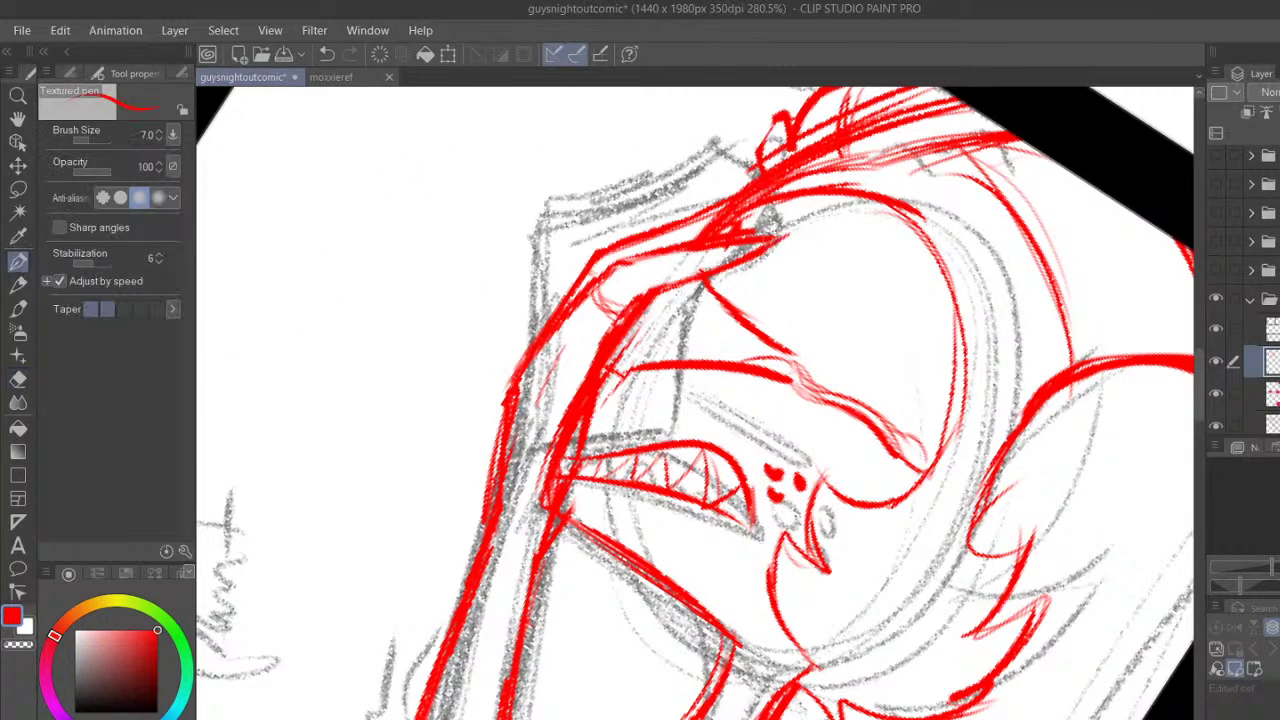
# Erase the doubled face-edge line between the mouth and the wrist with the Hard eraser
pyautogui.click(18, 118)
pyautogui.moveTo(874, 482)
pyautogui.mouseDown()
pyautogui.moveTo(838, 448)
pyautogui.moveTo(763, 274)
pyautogui.moveTo(787, 342)
pyautogui.moveTo(775, 388)
pyautogui.moveTo(787, 412)
pyautogui.mouseUp()
pyautogui.press('e')
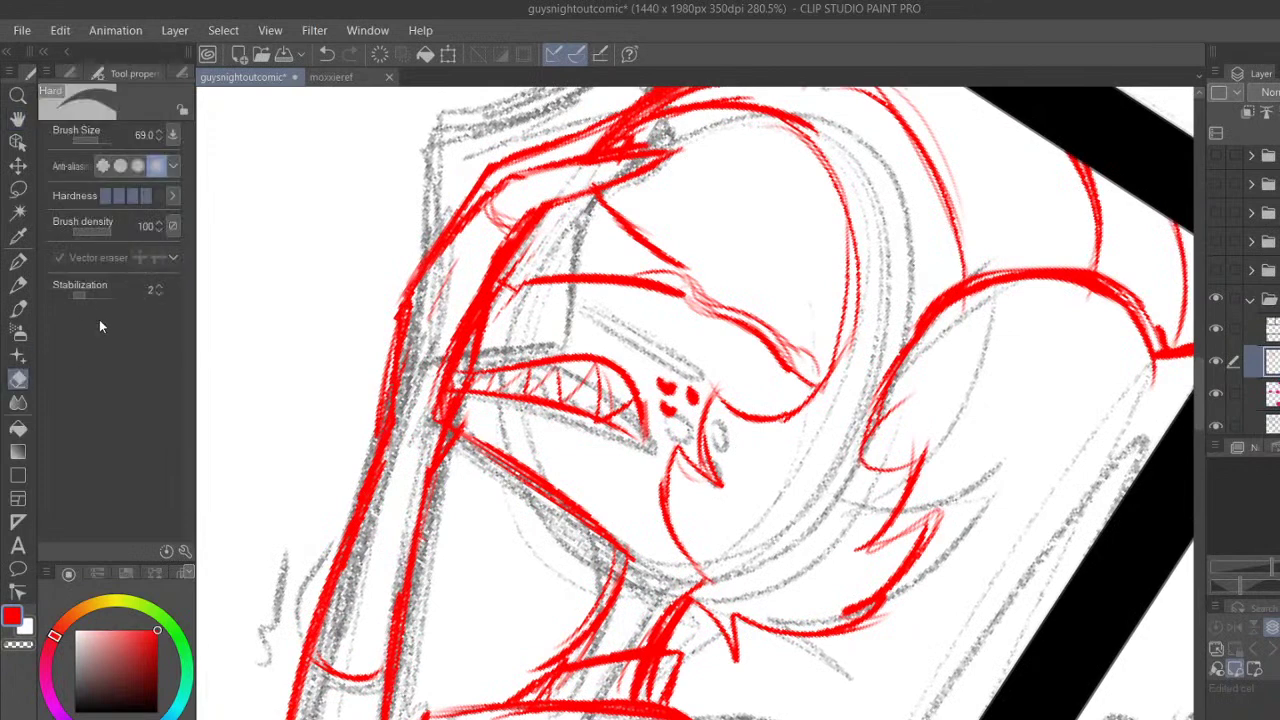
pyautogui.moveTo(441, 425)
pyautogui.mouseDown()
pyautogui.moveTo(420, 426)
pyautogui.moveTo(466, 256)
pyautogui.mouseUp()
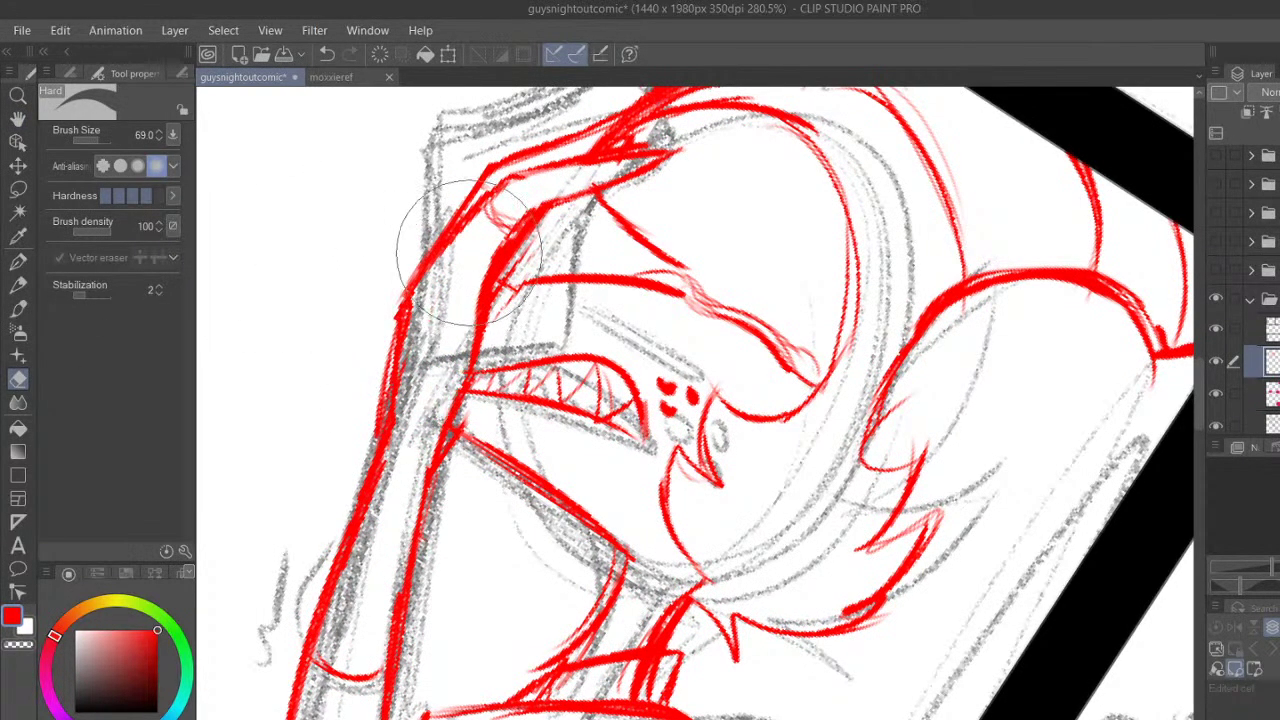
pyautogui.press('p')
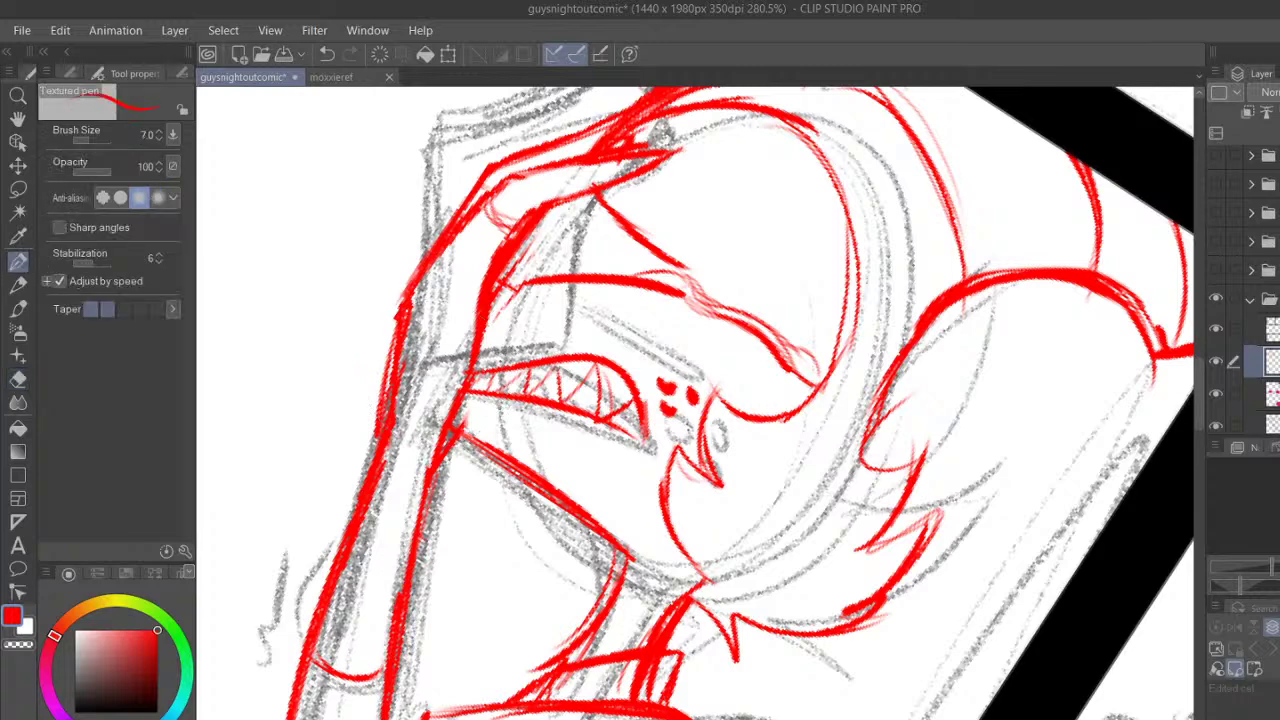
# Reinforce the elbow and sleeve edges in red and add short lines linking the sleeve opening to the chest
pyautogui.hotkey('ctrl', '@')
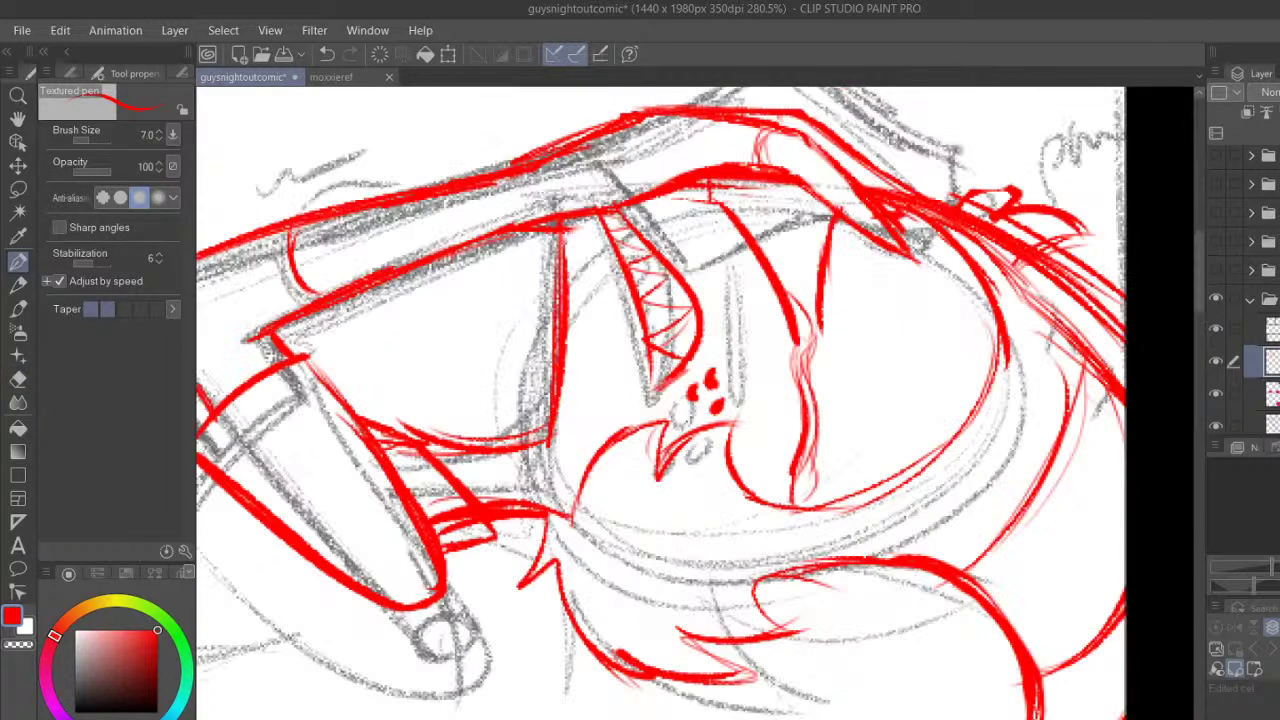
pyautogui.moveTo(872, 718); pyautogui.dragTo(825, 718)
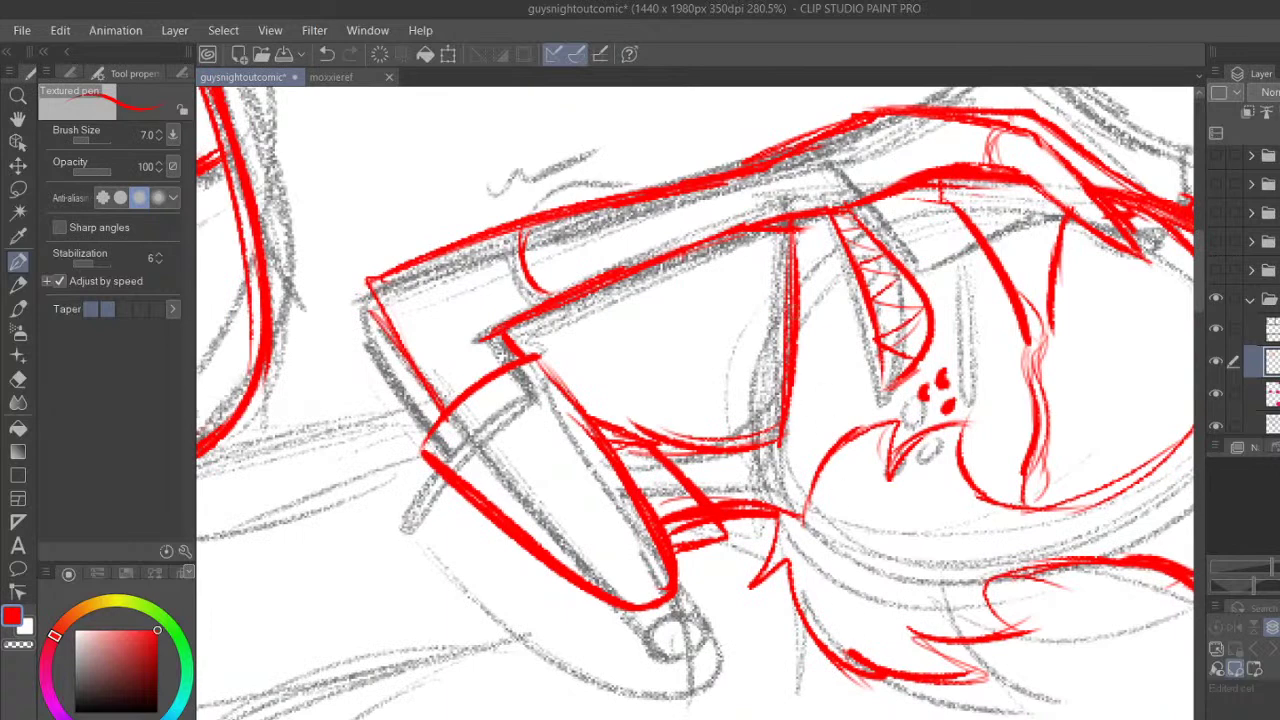
pyautogui.moveTo(368, 288); pyautogui.dragTo(420, 378)
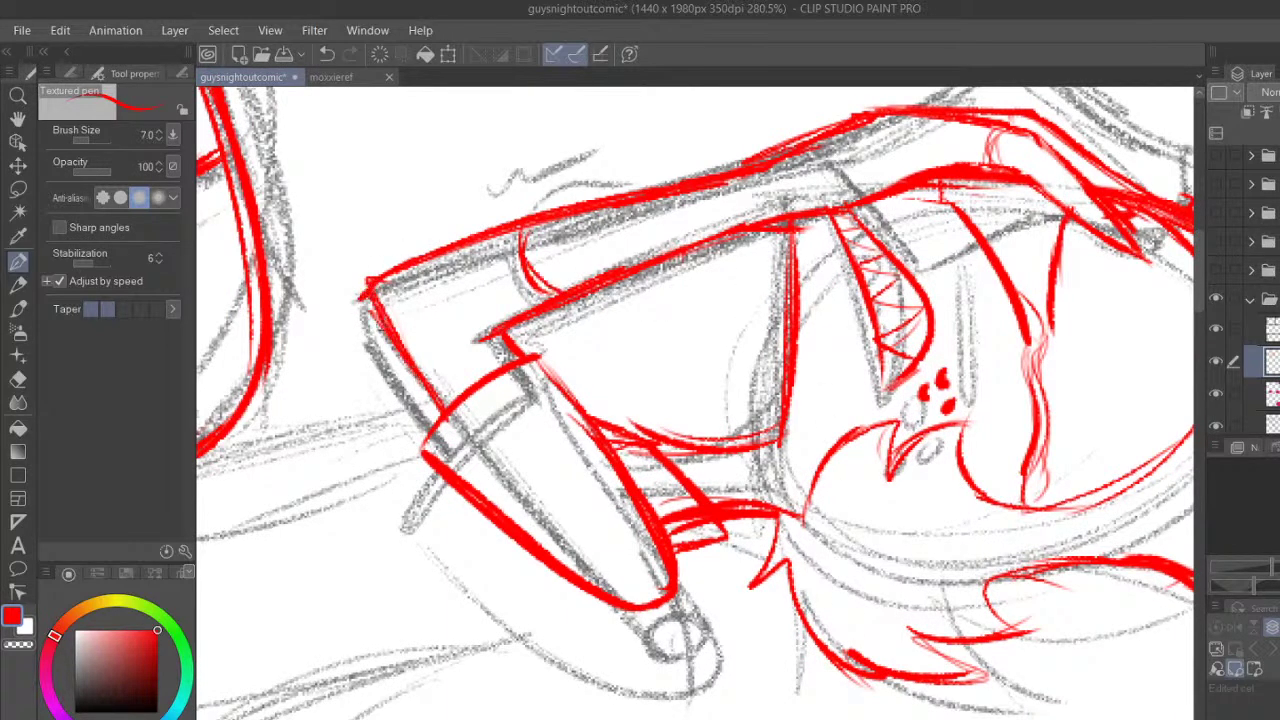
pyautogui.moveTo(540, 358); pyautogui.dragTo(628, 466)
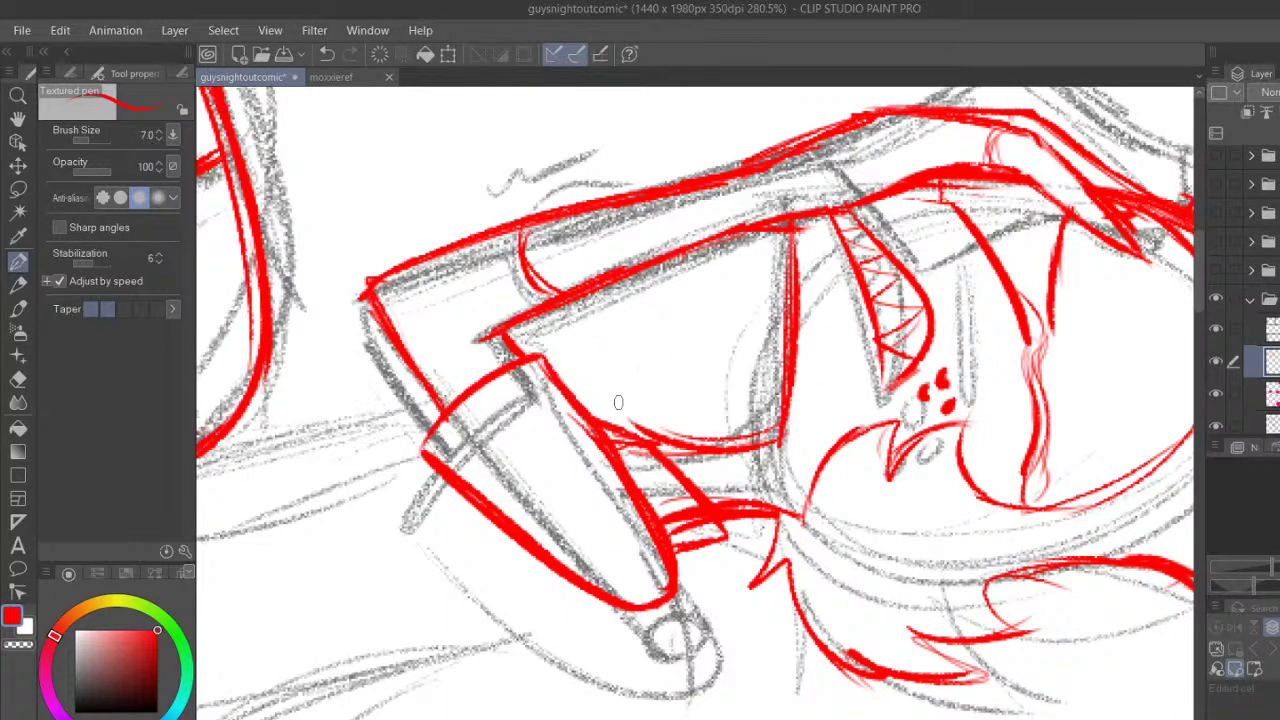
pyautogui.moveTo(520, 338)
pyautogui.mouseDown()
pyautogui.moveTo(564, 334)
pyautogui.moveTo(607, 424)
pyautogui.mouseUp()
pyautogui.moveTo(571, 343); pyautogui.dragTo(613, 426)
pyautogui.moveTo(547, 312); pyautogui.dragTo(557, 333)
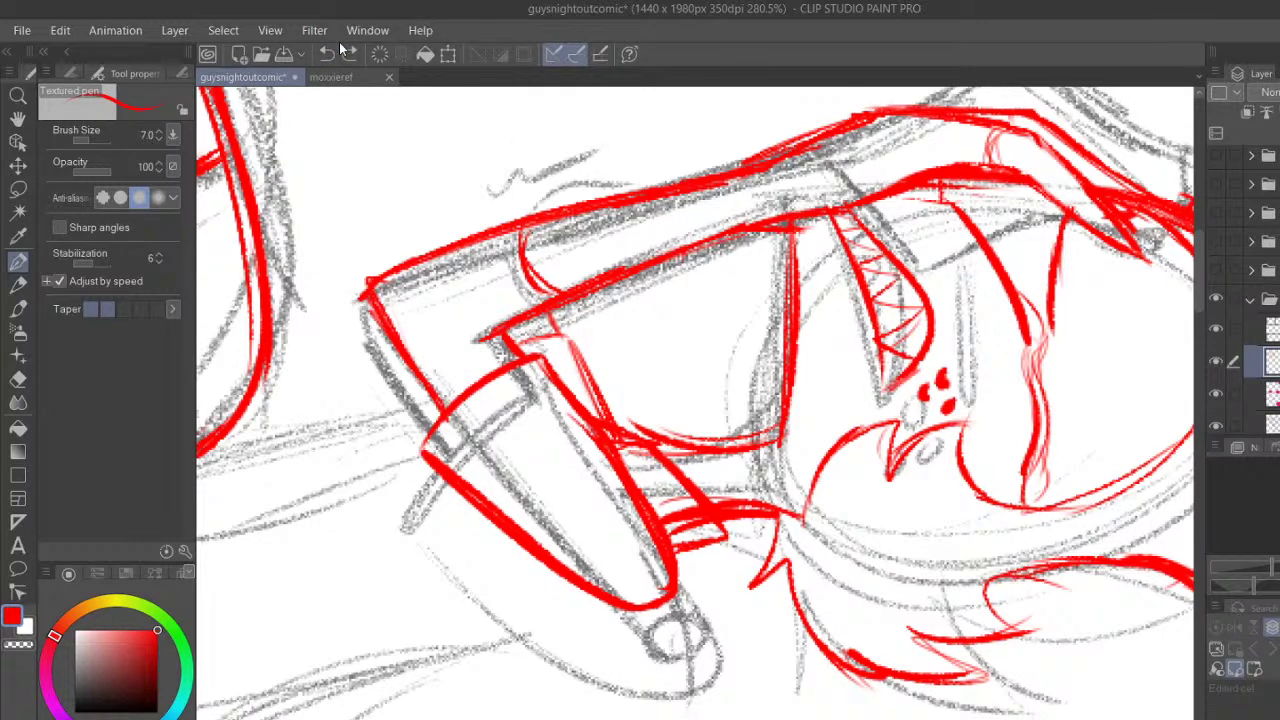
# Draw two long red torso lines running from beneath the pointed sleeve down to the panel's border
pyautogui.press('h')
pyautogui.moveTo(557, 443); pyautogui.dragTo(900, 337)
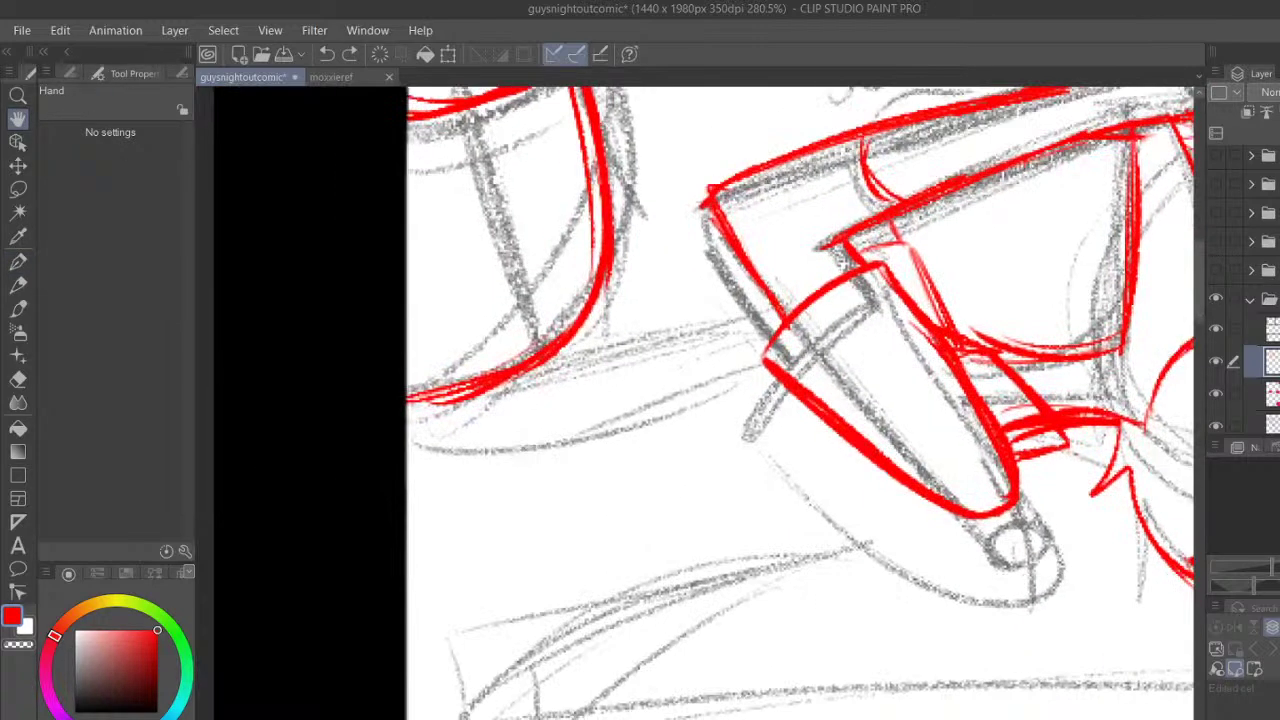
pyautogui.moveTo(697, 578); pyautogui.dragTo(814, 535)
pyautogui.moveTo(892, 487); pyautogui.dragTo(848, 480)
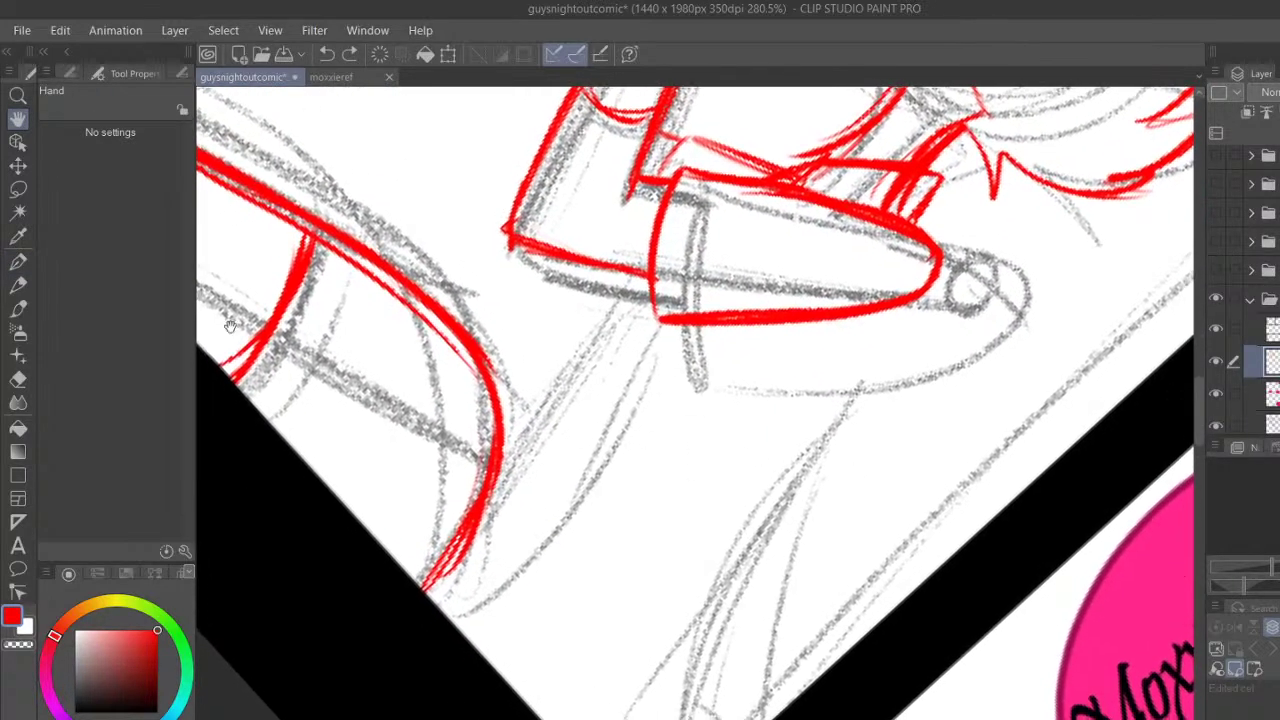
pyautogui.click(17, 261)
pyautogui.moveTo(880, 305); pyautogui.dragTo(762, 718)
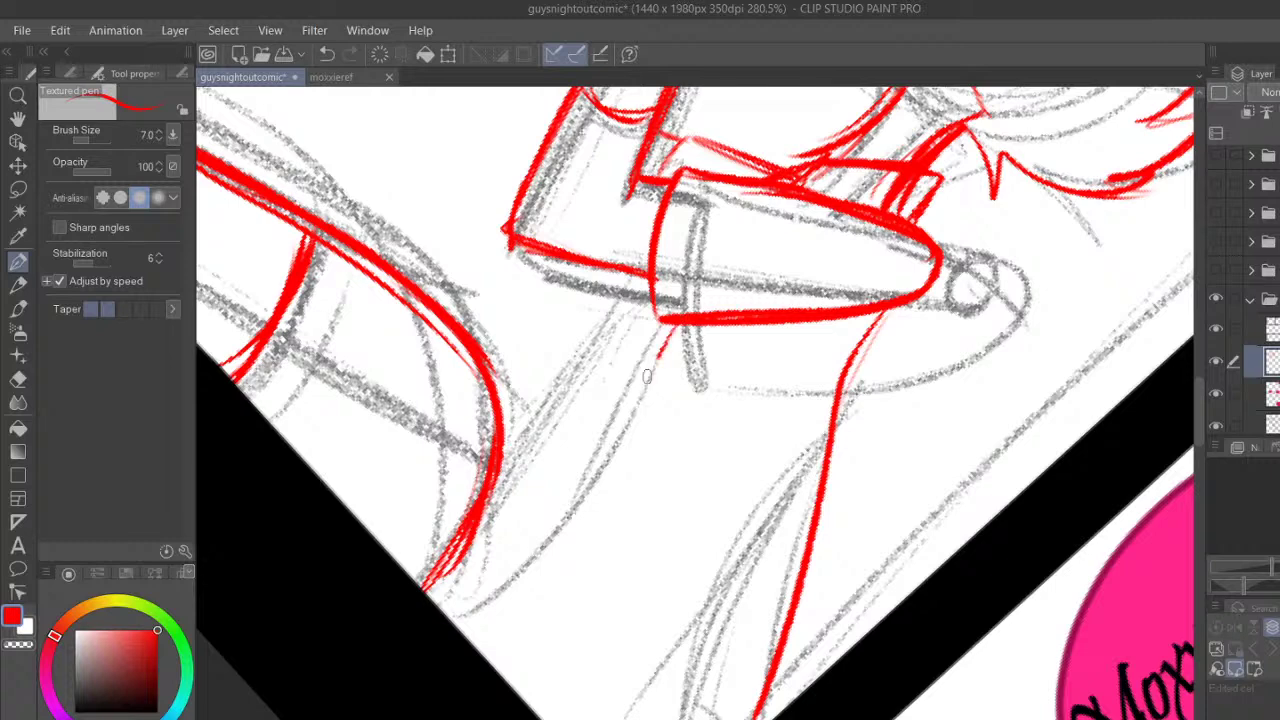
pyautogui.moveTo(671, 333); pyautogui.dragTo(456, 624)
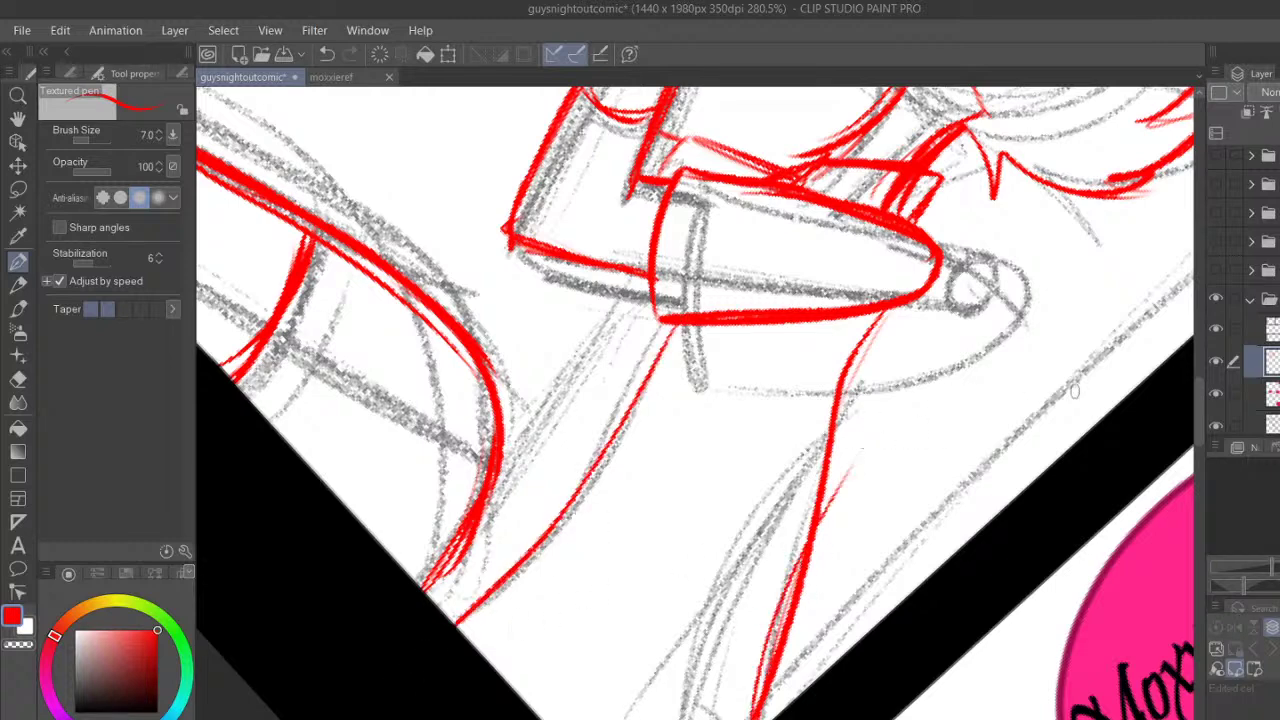
pyautogui.moveTo(1198, 393); pyautogui.dragTo(1195, 406)
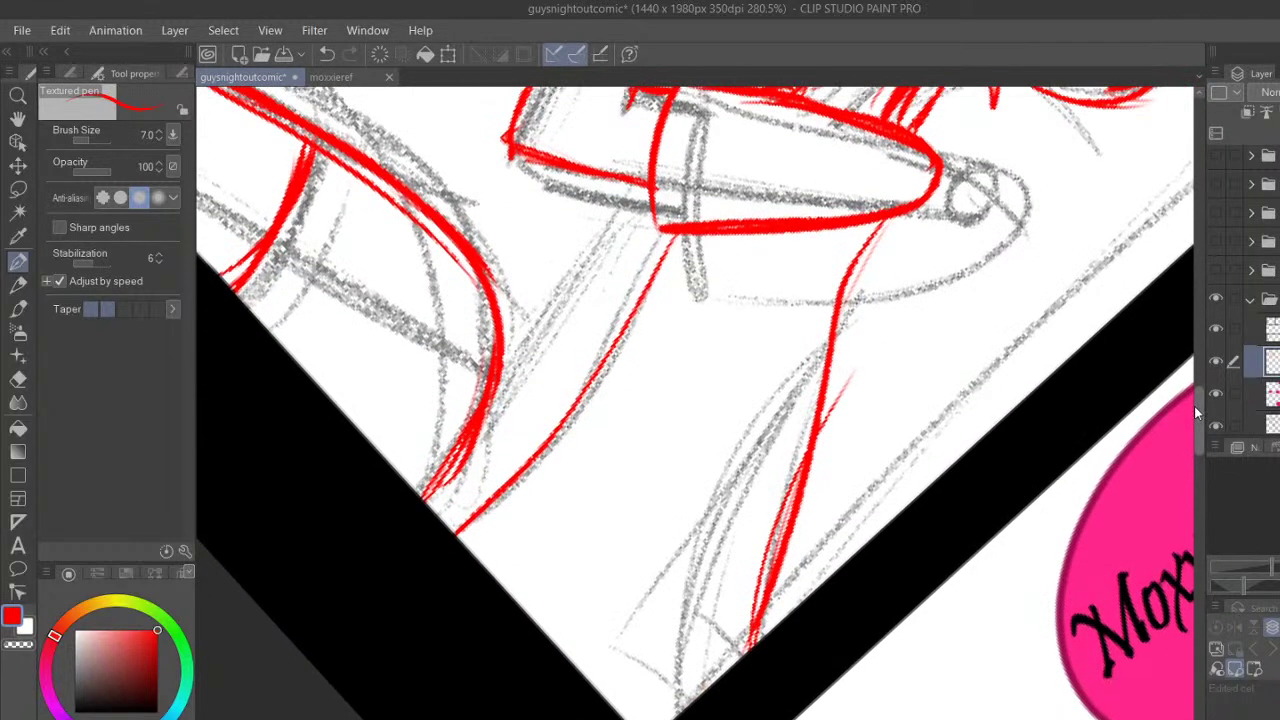
pyautogui.moveTo(650, 452); pyautogui.dragTo(770, 390)
pyautogui.moveTo(530, 528); pyautogui.dragTo(712, 496)
pyautogui.moveTo(512, 550); pyautogui.dragTo(705, 528)
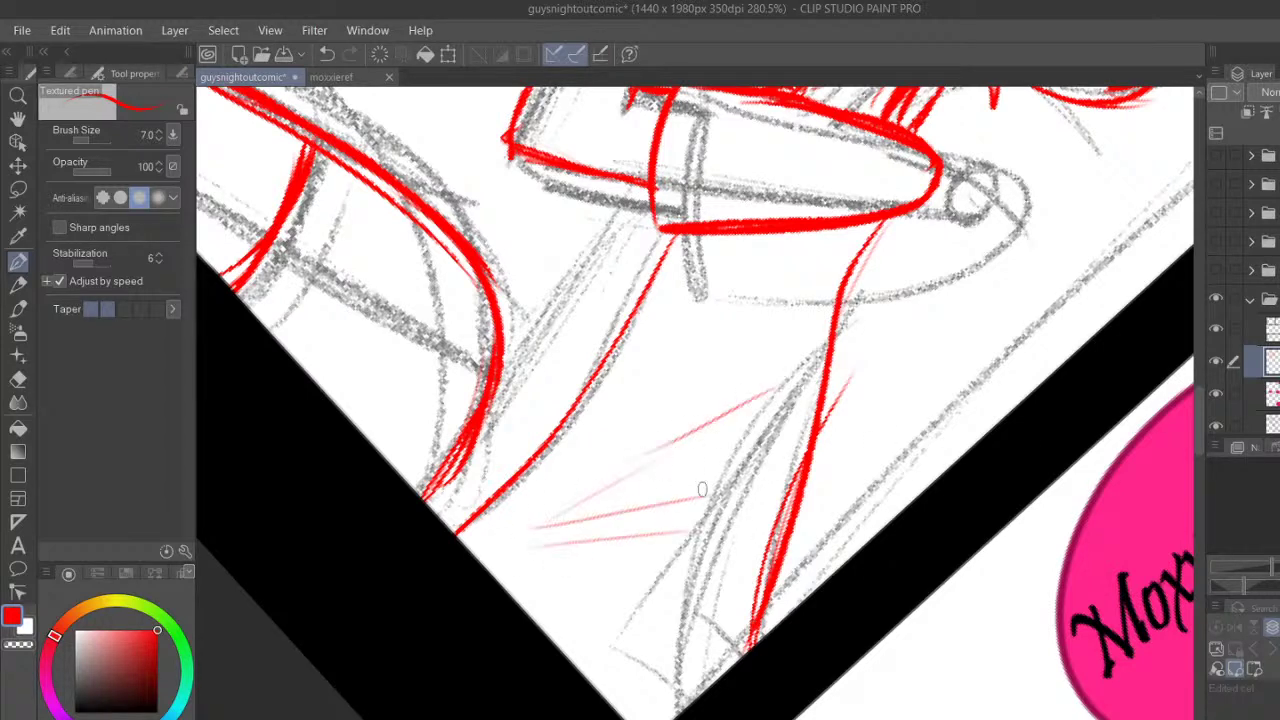
pyautogui.press('e')
pyautogui.moveTo(689, 416)
pyautogui.mouseDown()
pyautogui.moveTo(662, 562)
pyautogui.moveTo(579, 587)
pyautogui.moveTo(534, 571)
pyautogui.mouseUp()
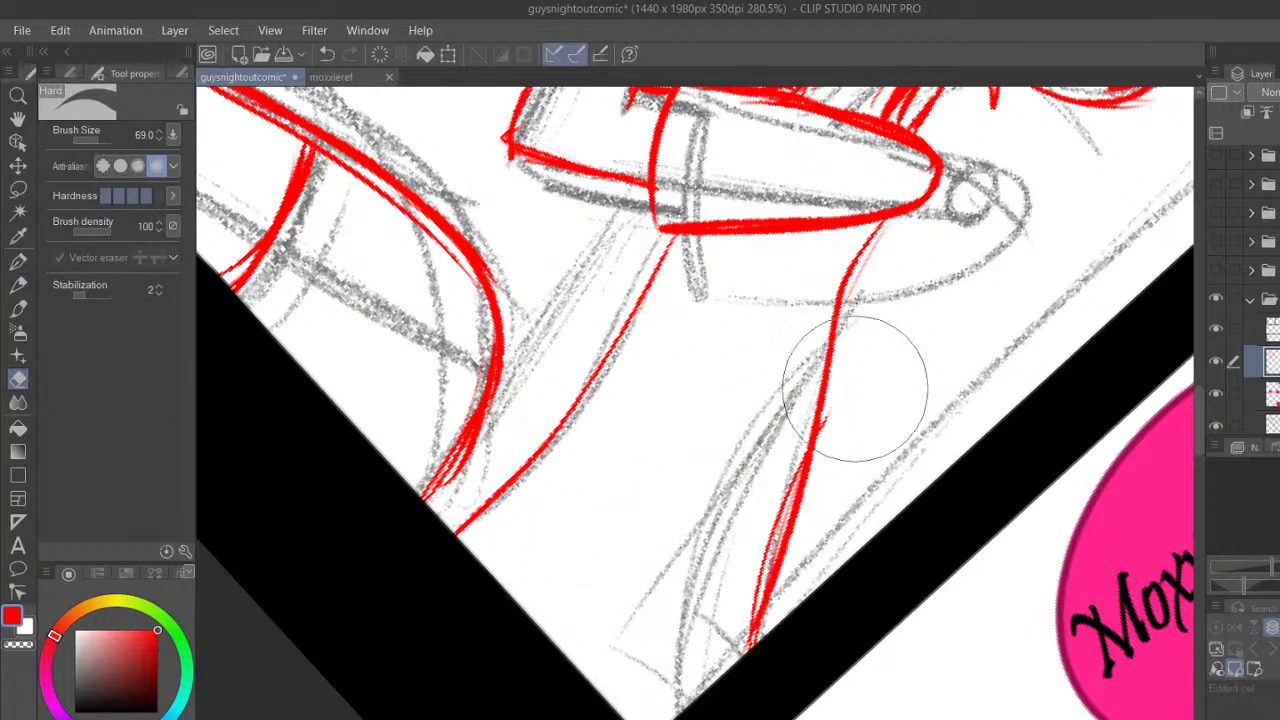
# Add faint red fold lines across the torso and a second back contour from the sleeve to the panel border
pyautogui.click(18, 258)
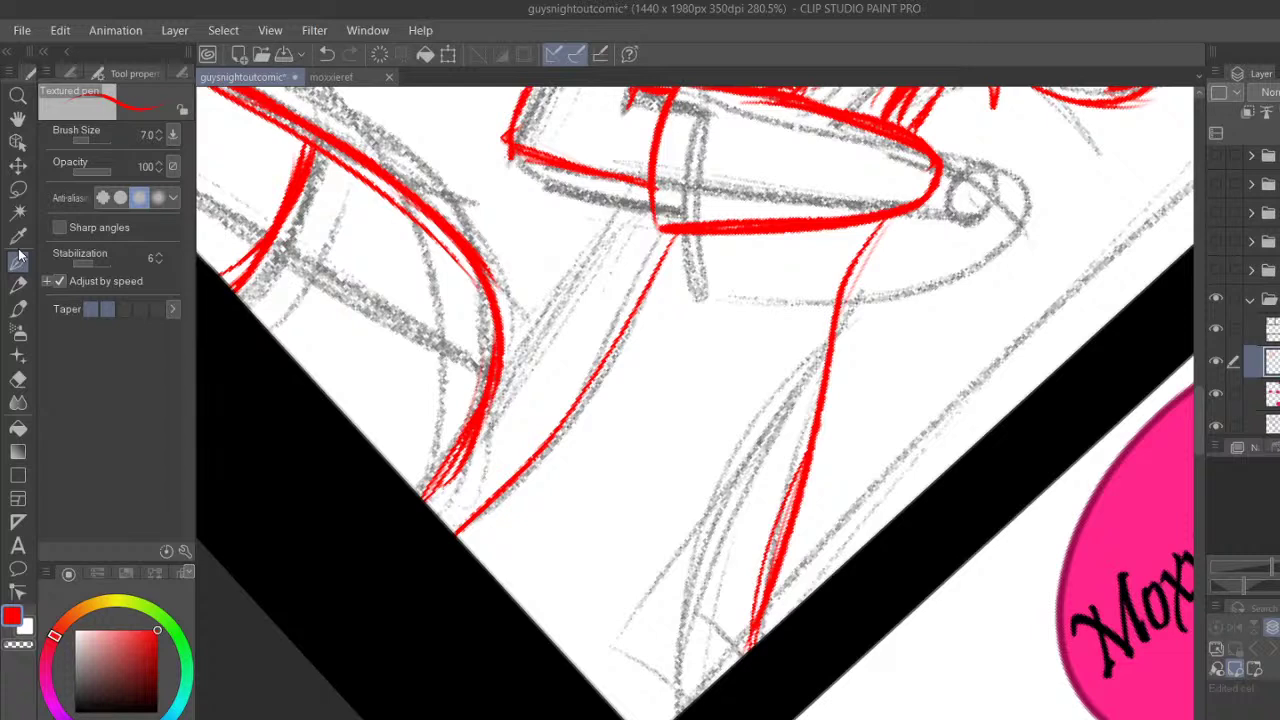
pyautogui.moveTo(558, 494); pyautogui.dragTo(755, 461)
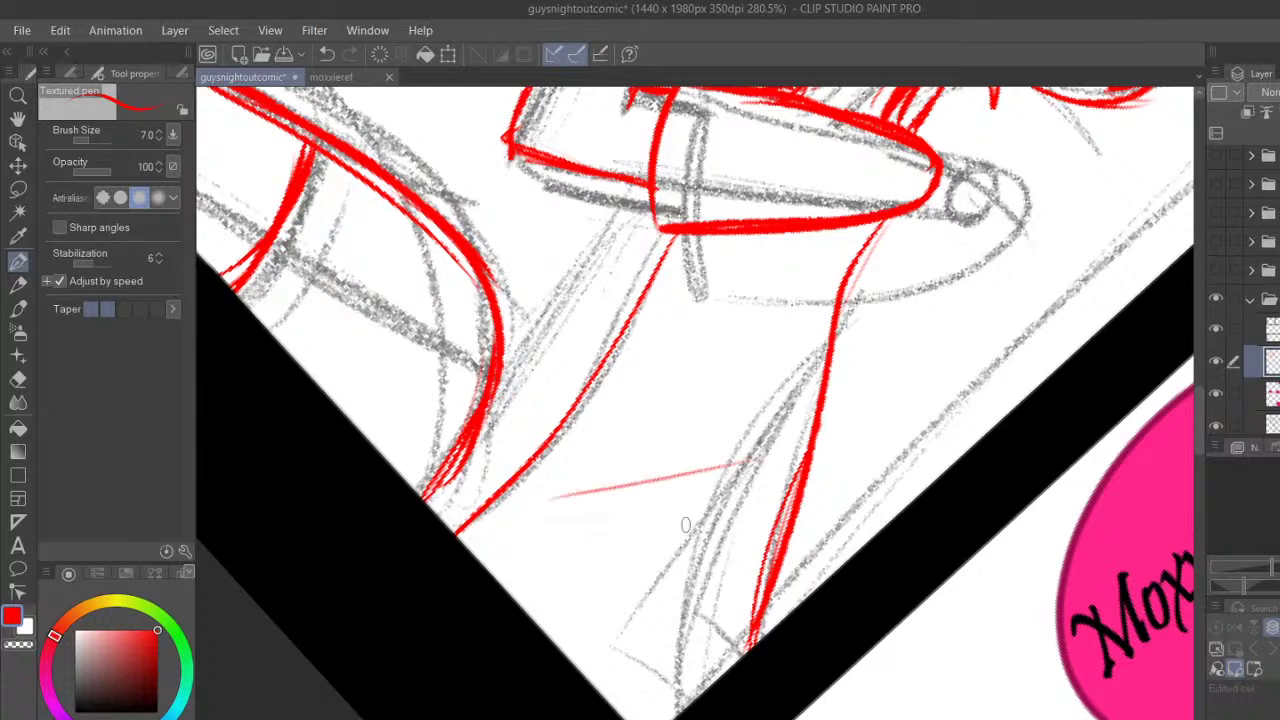
pyautogui.moveTo(521, 551); pyautogui.dragTo(645, 603)
pyautogui.moveTo(630, 197)
pyautogui.mouseDown()
pyautogui.moveTo(512, 448)
pyautogui.moveTo(438, 526)
pyautogui.mouseUp()
pyautogui.moveTo(534, 379)
pyautogui.mouseDown()
pyautogui.moveTo(474, 470)
pyautogui.moveTo(581, 248)
pyautogui.moveTo(628, 190)
pyautogui.mouseUp()
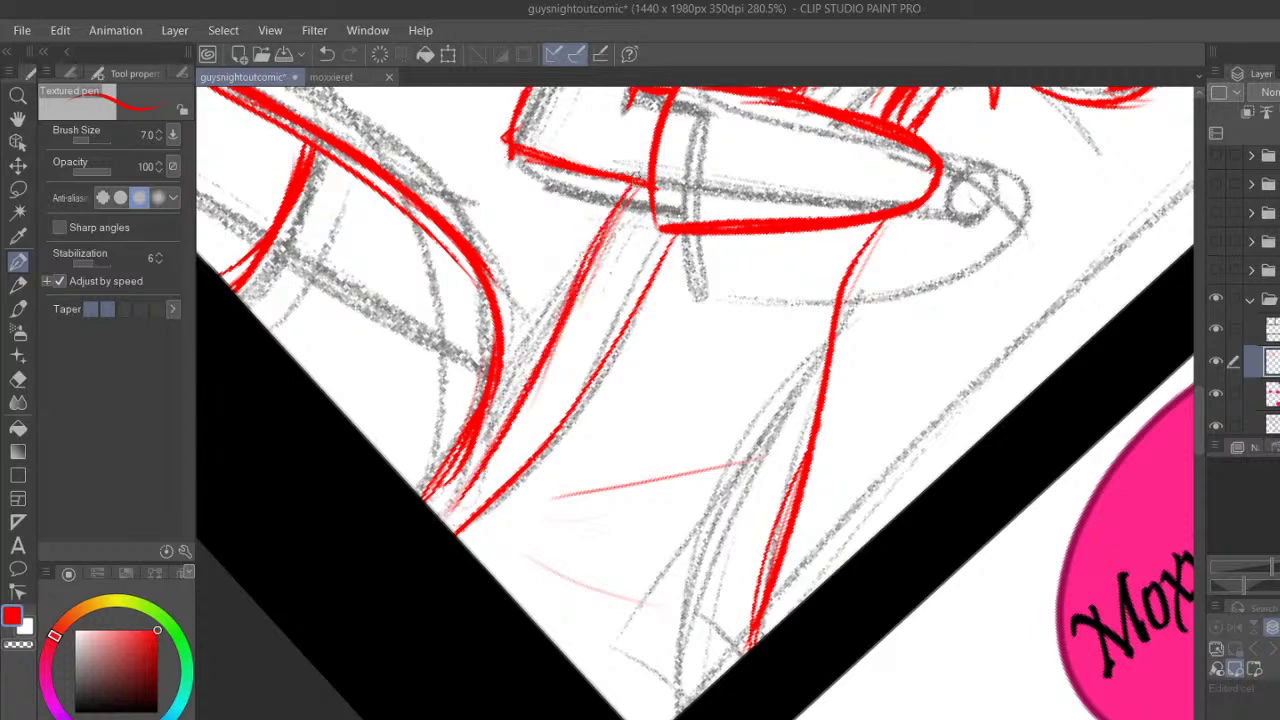
# In the "Hey..." panel, draw a red contour sweeping from the right border around a rounded bend to the bottom border
pyautogui.moveTo(1195, 420)
pyautogui.mouseDown()
pyautogui.moveTo(1200, 397)
pyautogui.moveTo(1196, 414)
pyautogui.mouseUp()
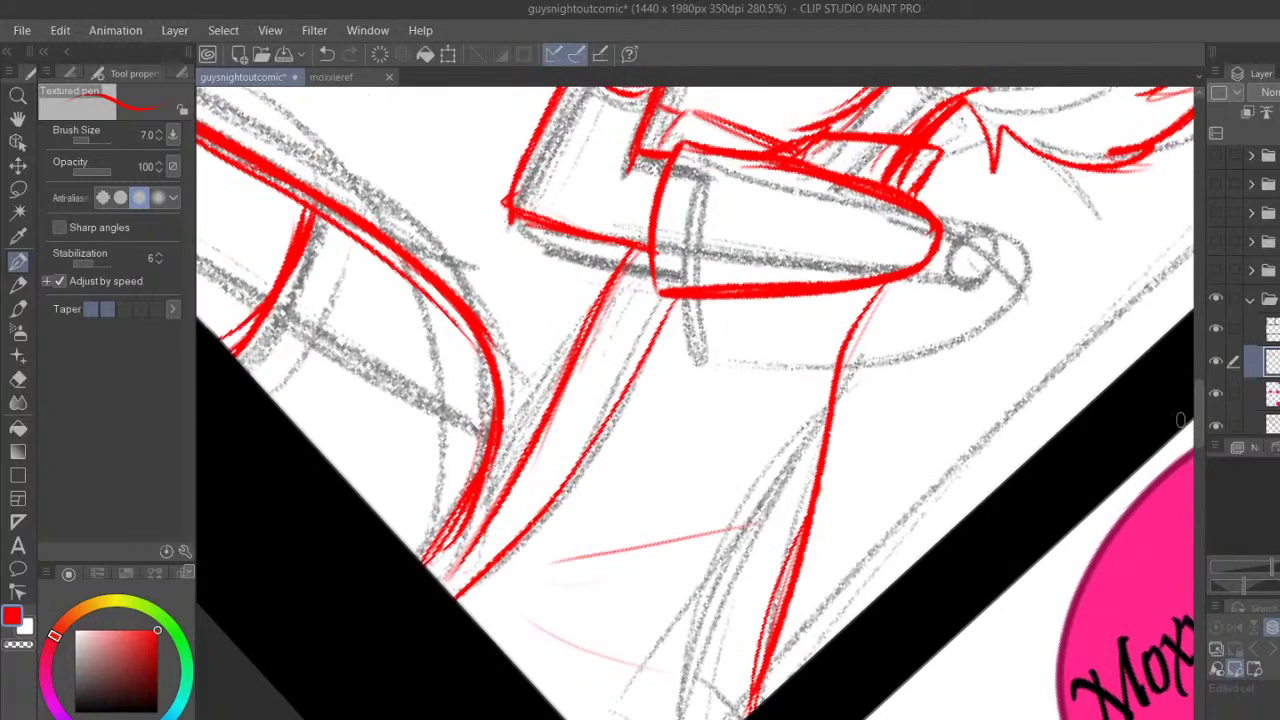
pyautogui.click(1278, 586)
pyautogui.moveTo(700, 718); pyautogui.dragTo(718, 718)
pyautogui.hscroll(6, 700, 380)
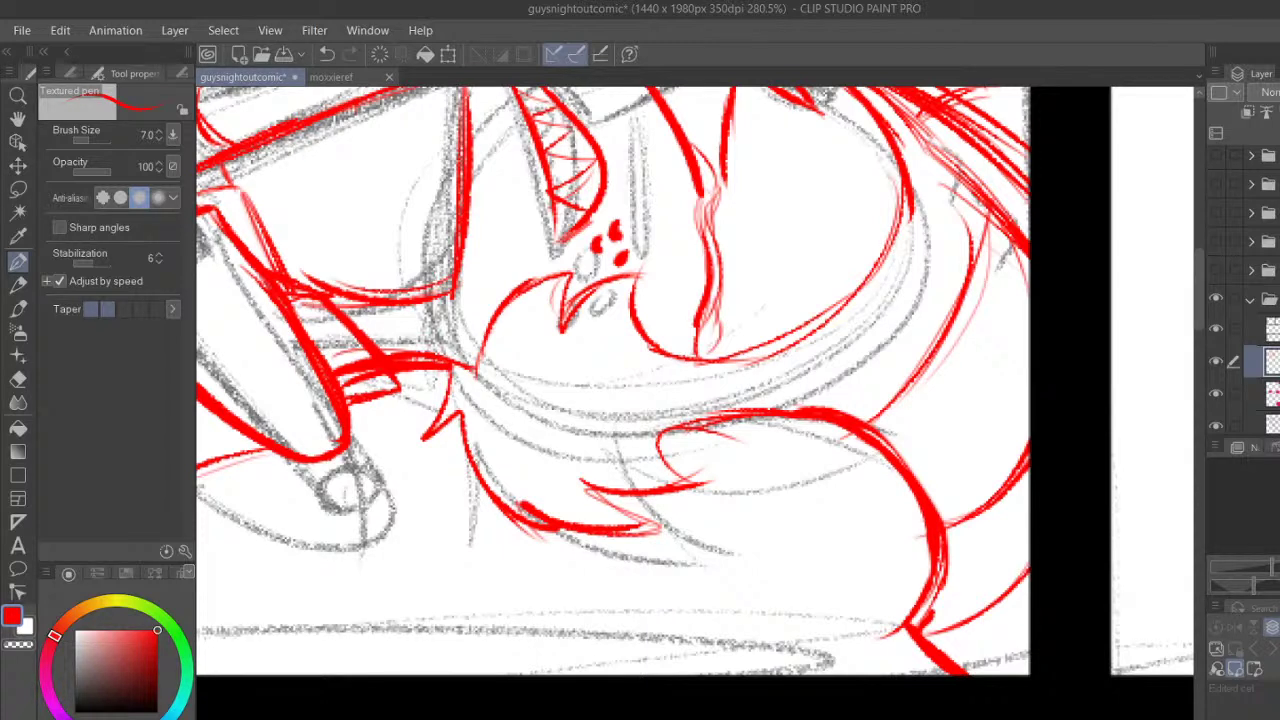
pyautogui.click(18, 119)
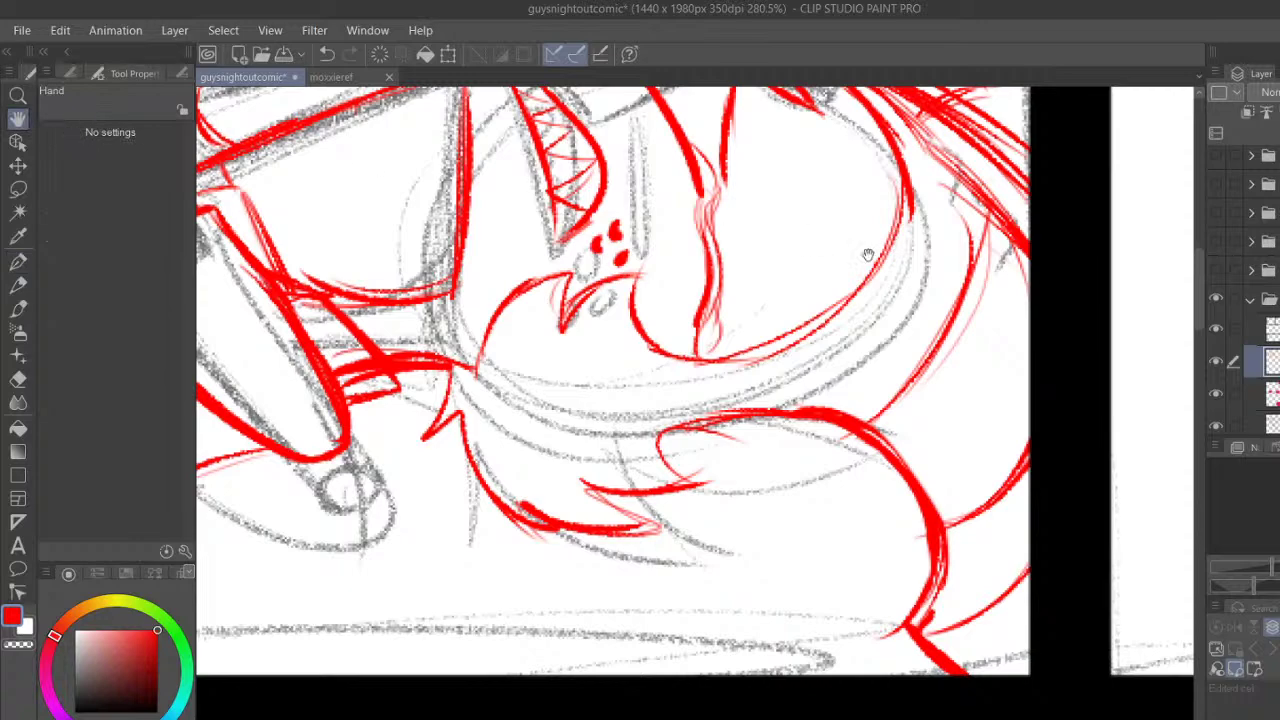
pyautogui.moveTo(933, 352); pyautogui.dragTo(603, 552)
pyautogui.moveTo(991, 456); pyautogui.dragTo(577, 544)
pyautogui.moveTo(1031, 455); pyautogui.dragTo(518, 529)
pyautogui.scroll(-7, 697, 424)
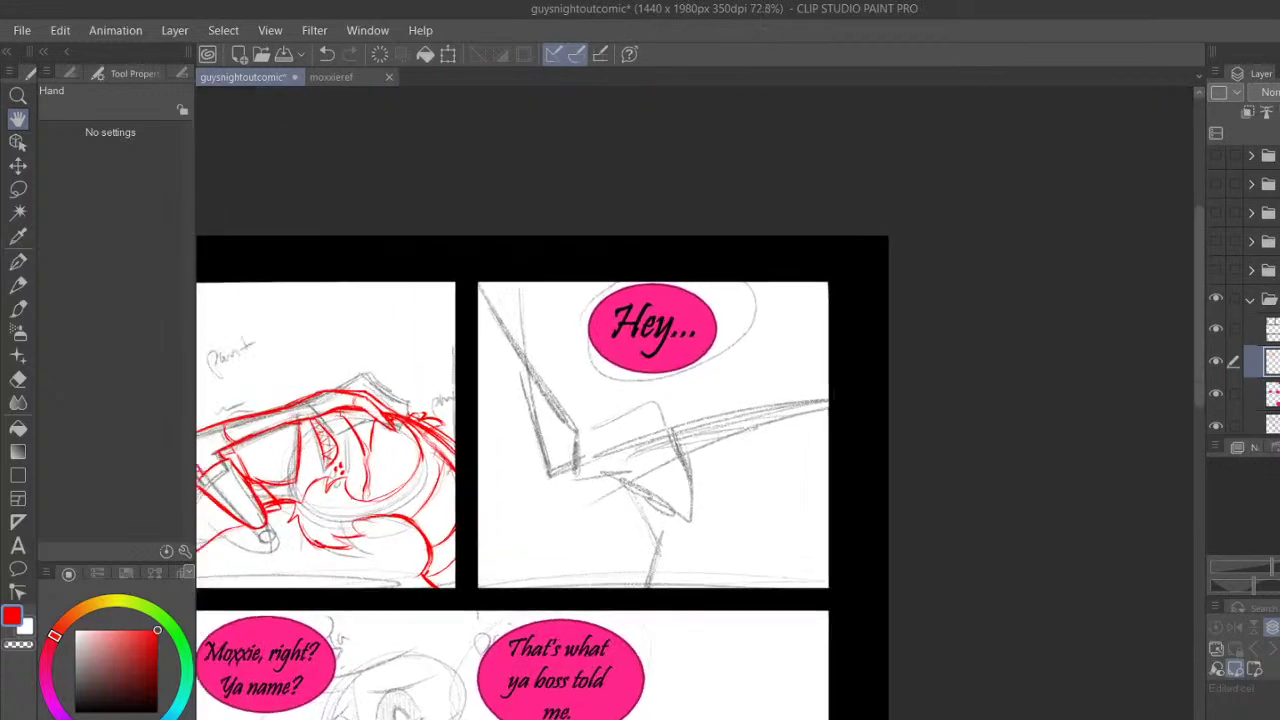
pyautogui.scroll(4, 694, 430)
pyautogui.moveTo(499, 615); pyautogui.dragTo(613, 534)
pyautogui.click(18, 262)
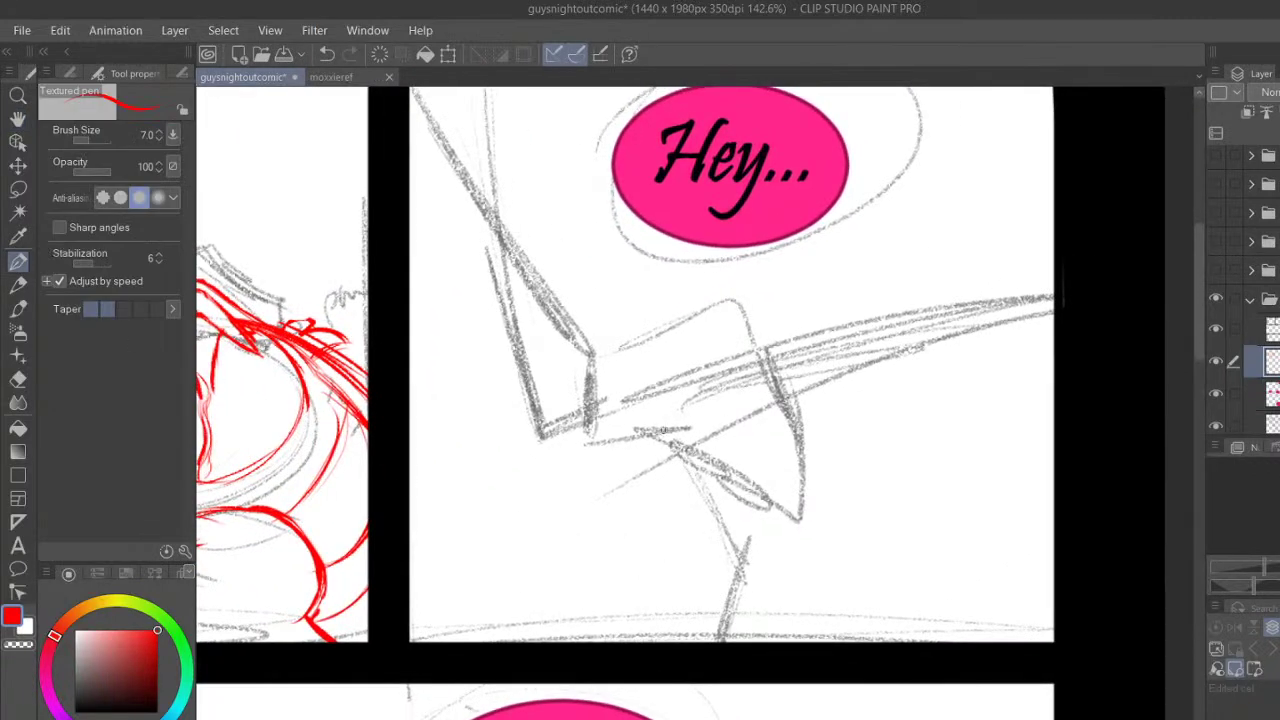
pyautogui.moveTo(597, 453); pyautogui.dragTo(1188, 288)
pyautogui.moveTo(632, 430)
pyautogui.mouseDown()
pyautogui.moveTo(588, 486)
pyautogui.moveTo(615, 446)
pyautogui.moveTo(640, 479)
pyautogui.moveTo(636, 579)
pyautogui.moveTo(600, 461)
pyautogui.moveTo(627, 428)
pyautogui.moveTo(610, 560)
pyautogui.mouseUp()
pyautogui.moveTo(604, 548); pyautogui.dragTo(814, 340)
pyautogui.moveTo(636, 438)
pyautogui.mouseDown()
pyautogui.moveTo(1024, 295)
pyautogui.moveTo(605, 536)
pyautogui.moveTo(652, 594)
pyautogui.mouseUp()
pyautogui.moveTo(613, 562); pyautogui.dragTo(676, 634)
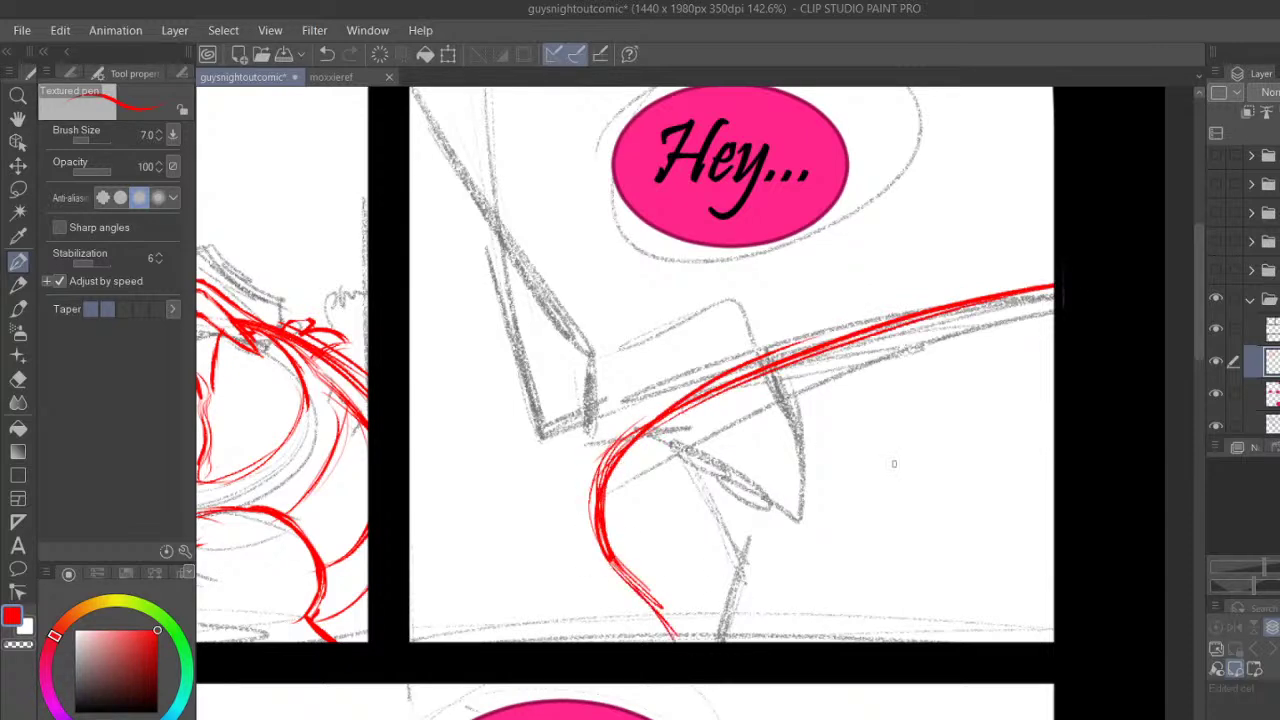
# Draw the form's lower edge in red toward the right border and the bent inner contour down to the bottom border
pyautogui.moveTo(745, 504)
pyautogui.mouseDown()
pyautogui.moveTo(798, 568)
pyautogui.moveTo(773, 645)
pyautogui.mouseUp()
pyautogui.moveTo(817, 604); pyautogui.dragTo(779, 641)
pyautogui.moveTo(747, 505); pyautogui.dragTo(808, 602)
pyautogui.moveTo(805, 598); pyautogui.dragTo(795, 642)
pyautogui.moveTo(768, 520); pyautogui.dragTo(1052, 462)
pyautogui.moveTo(769, 516); pyautogui.dragTo(1054, 476)
pyautogui.moveTo(762, 522); pyautogui.dragTo(1054, 483)
pyautogui.moveTo(771, 516)
pyautogui.mouseDown()
pyautogui.moveTo(976, 493)
pyautogui.moveTo(810, 625)
pyautogui.mouseUp()
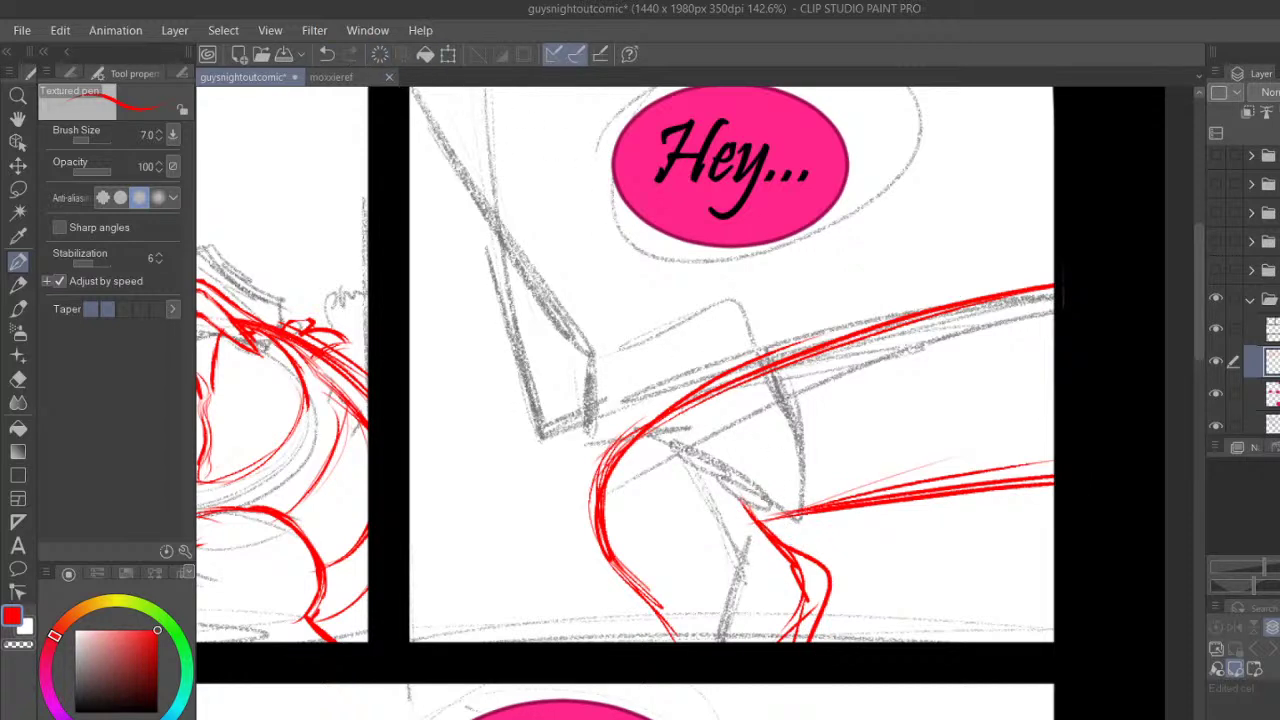
# Undo the last inner-contour stroke and thicken the lower outer curve and the start of the inner contour in red
pyautogui.click(333, 56)
pyautogui.moveTo(604, 546); pyautogui.dragTo(677, 643)
pyautogui.moveTo(747, 504)
pyautogui.mouseDown()
pyautogui.moveTo(805, 651)
pyautogui.moveTo(780, 537)
pyautogui.mouseUp()
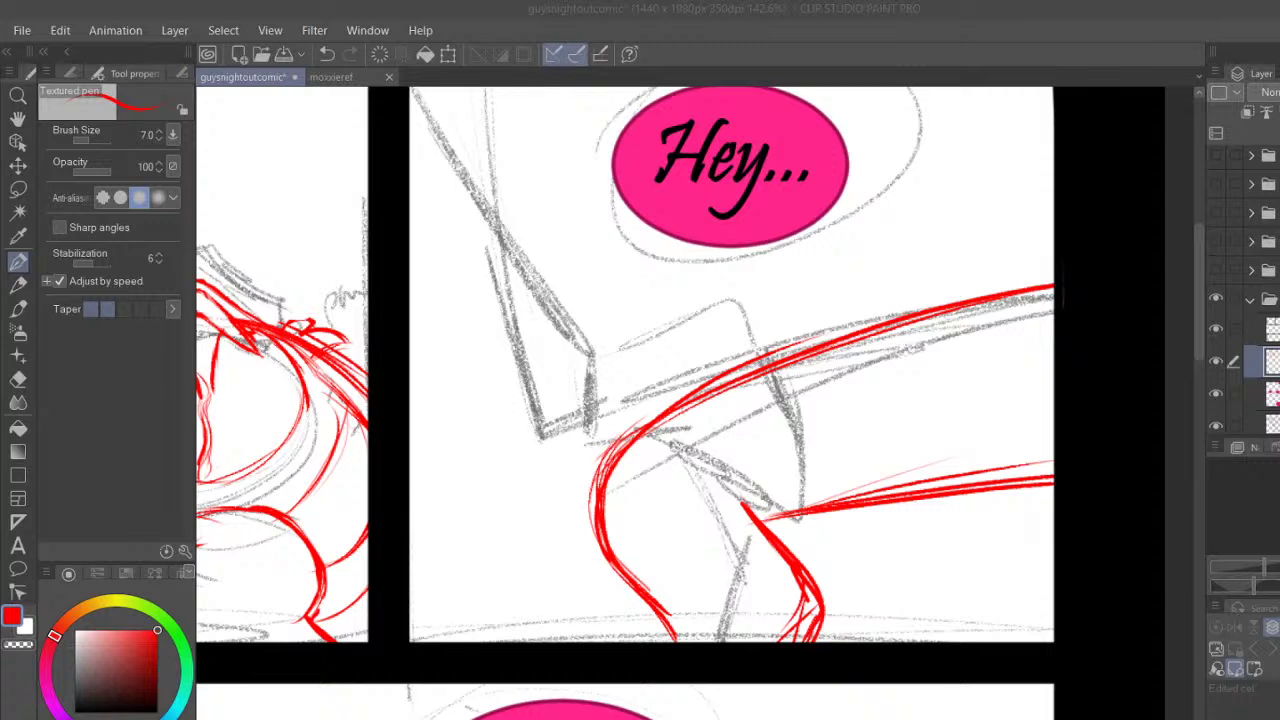
pyautogui.hotkey('alt', 'Tab')
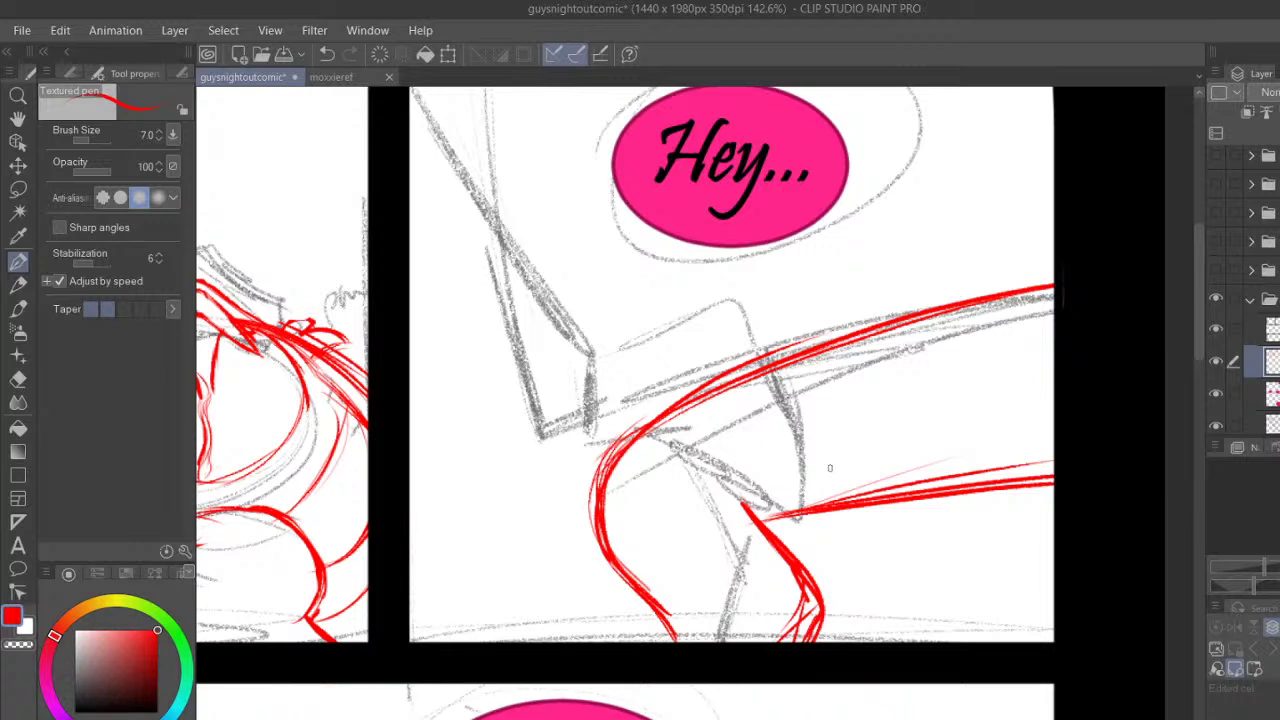
# Draw the bent limb's upper edge in red from the top border down to the inner corner and out toward the rounded form
pyautogui.scroll(1, 1195, 300)
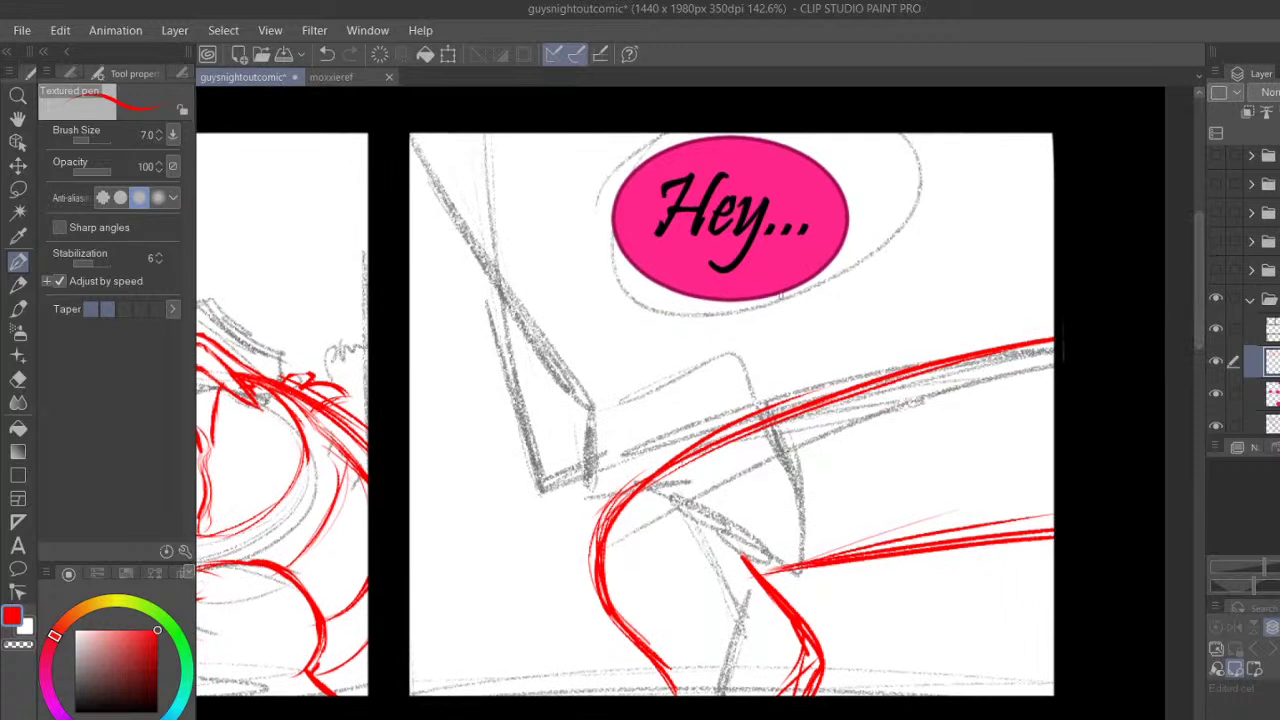
pyautogui.moveTo(456, 108)
pyautogui.mouseDown()
pyautogui.moveTo(495, 275)
pyautogui.moveTo(489, 235)
pyautogui.moveTo(547, 410)
pyautogui.mouseUp()
pyautogui.moveTo(494, 220); pyautogui.dragTo(556, 421)
pyautogui.moveTo(511, 284)
pyautogui.mouseDown()
pyautogui.moveTo(480, 133)
pyautogui.moveTo(557, 454)
pyautogui.mouseUp()
pyautogui.moveTo(524, 358); pyautogui.dragTo(563, 452)
pyautogui.moveTo(548, 398)
pyautogui.mouseDown()
pyautogui.moveTo(568, 453)
pyautogui.moveTo(707, 377)
pyautogui.mouseUp()
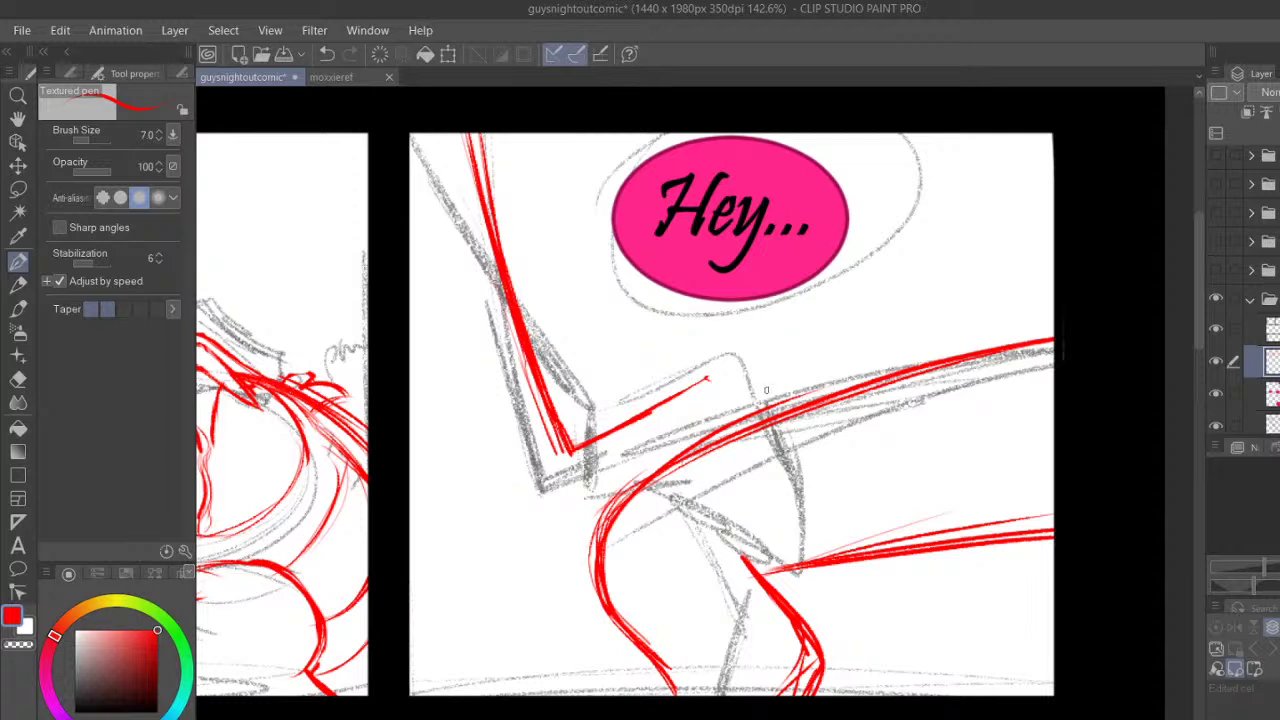
# Draw and thicken the limb's lower edge from the left border into the rounded form, and add a short line across the panel's corner
pyautogui.moveTo(412, 356); pyautogui.dragTo(477, 507)
pyautogui.moveTo(437, 412)
pyautogui.mouseDown()
pyautogui.moveTo(510, 542)
pyautogui.moveTo(548, 570)
pyautogui.moveTo(648, 543)
pyautogui.mouseUp()
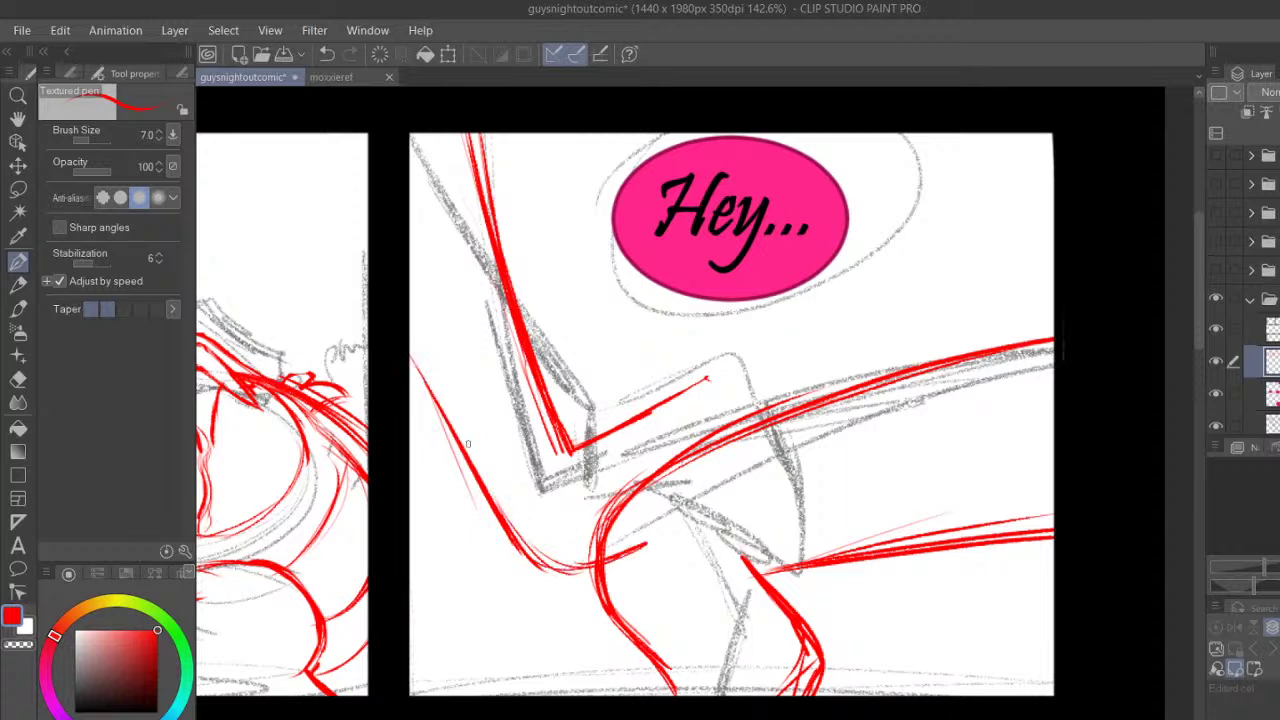
pyautogui.moveTo(412, 318); pyautogui.dragTo(520, 536)
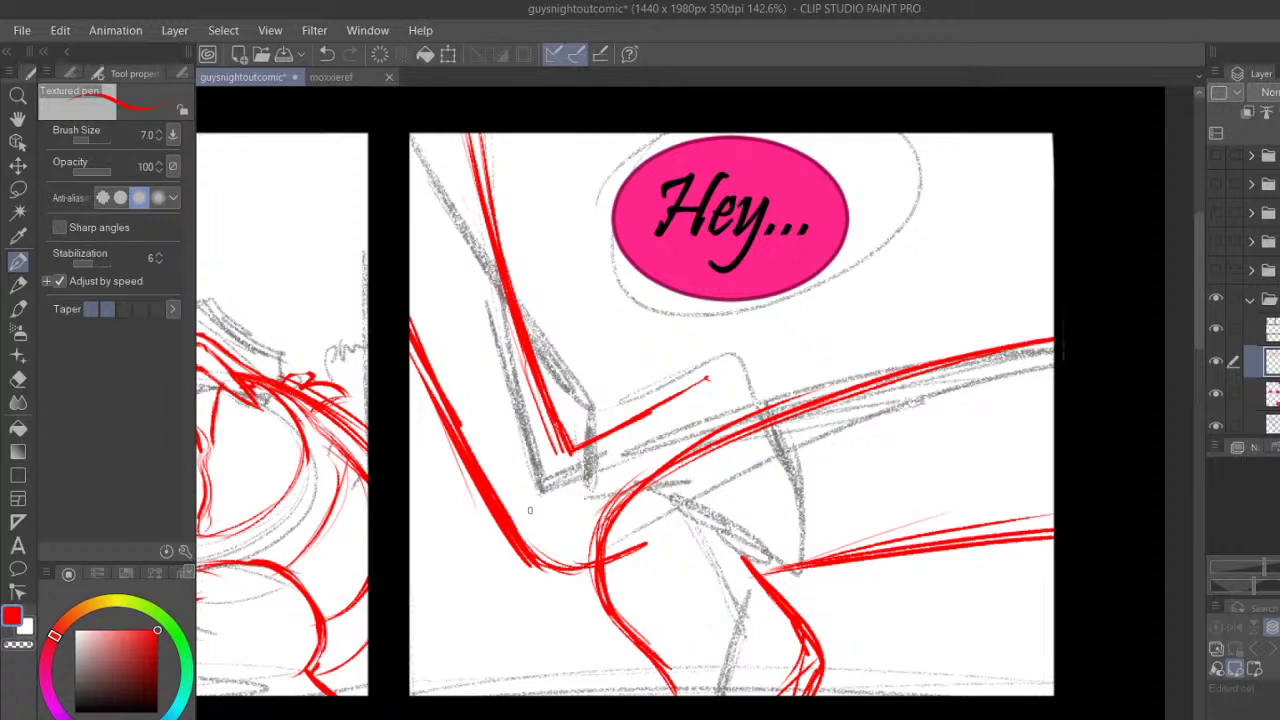
pyautogui.moveTo(469, 122); pyautogui.dragTo(505, 260)
pyautogui.moveTo(404, 152); pyautogui.dragTo(470, 129)
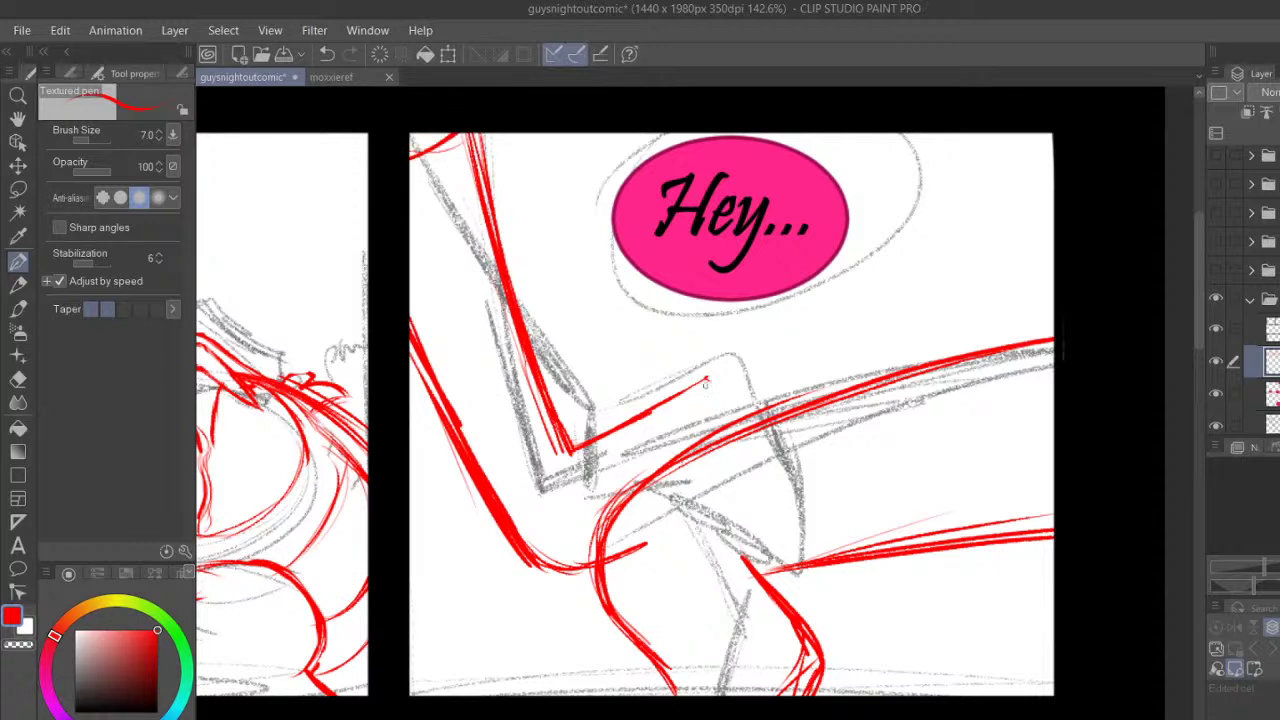
# Draw the end of the bent limb in red as two parallel curved edges running from its upper corner down to the lower joint
pyautogui.moveTo(674, 397)
pyautogui.mouseDown()
pyautogui.moveTo(717, 370)
pyautogui.moveTo(781, 482)
pyautogui.mouseUp()
pyautogui.moveTo(730, 390); pyautogui.dragTo(806, 603)
pyautogui.moveTo(638, 414)
pyautogui.mouseDown()
pyautogui.moveTo(686, 380)
pyautogui.moveTo(747, 470)
pyautogui.mouseUp()
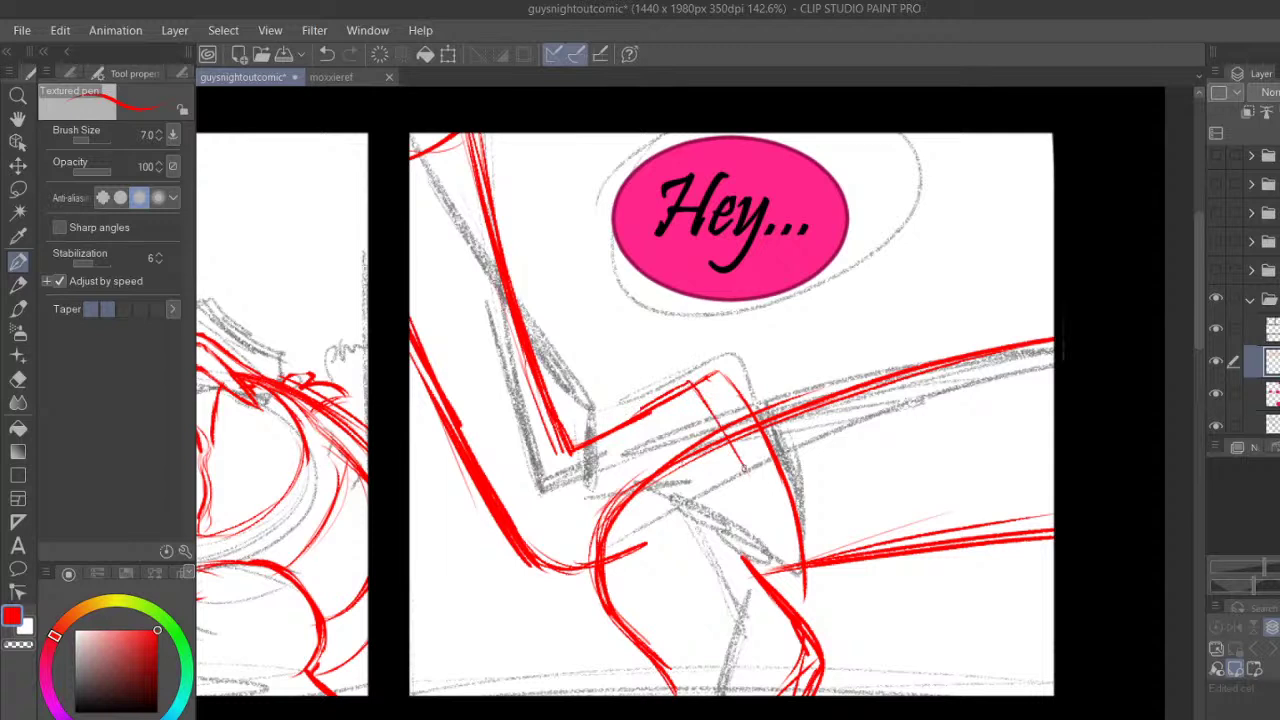
pyautogui.moveTo(600, 436)
pyautogui.mouseDown()
pyautogui.moveTo(680, 387)
pyautogui.moveTo(719, 430)
pyautogui.moveTo(754, 506)
pyautogui.mouseUp()
pyautogui.moveTo(728, 432); pyautogui.dragTo(776, 578)
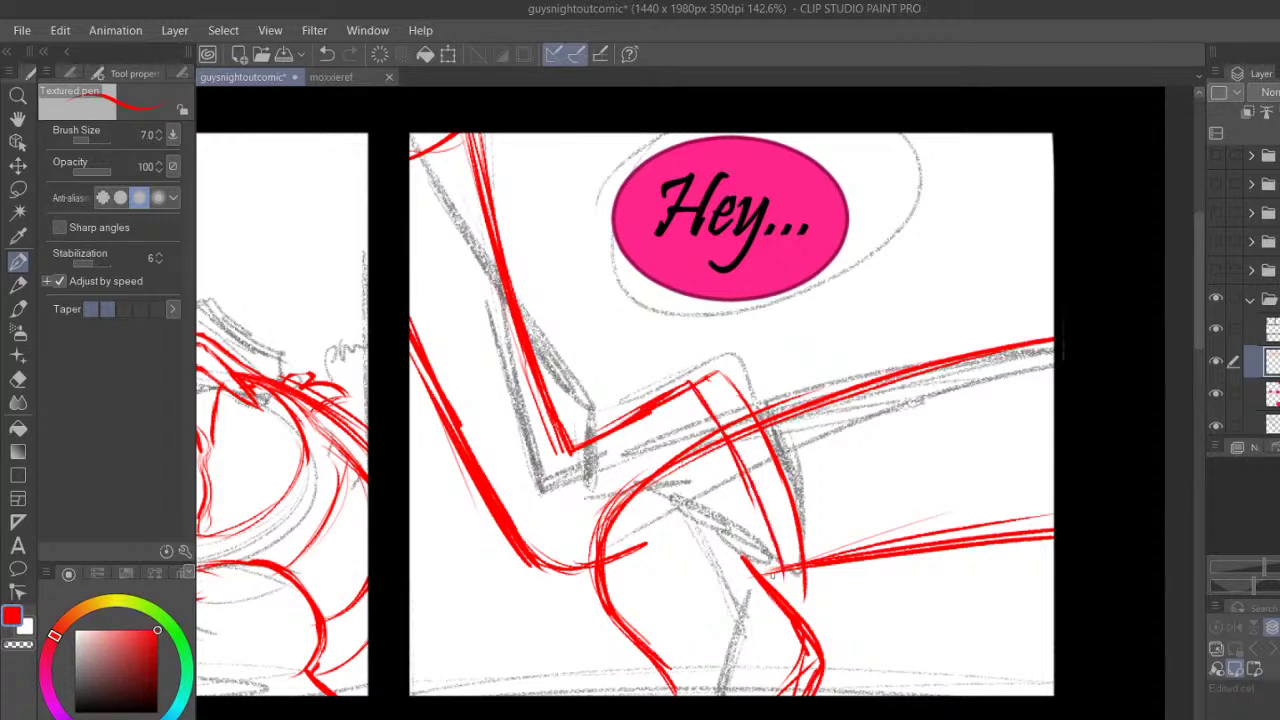
pyautogui.moveTo(748, 478); pyautogui.dragTo(786, 600)
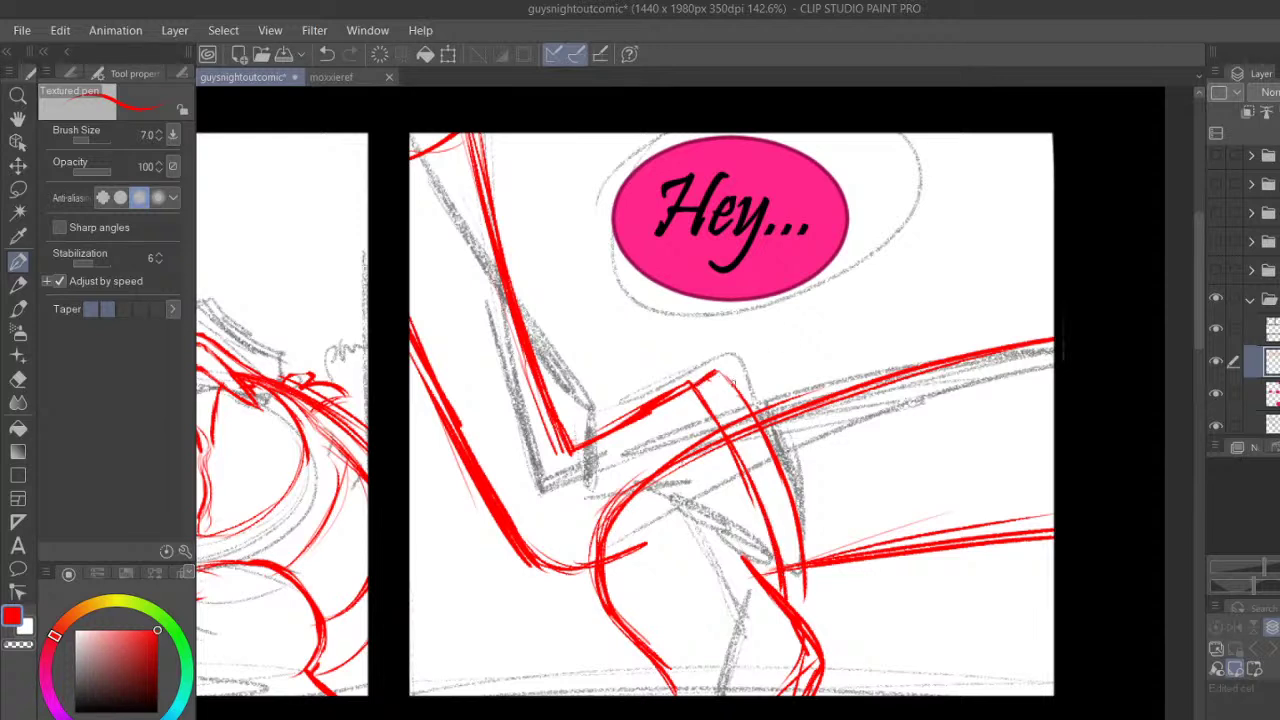
# Add red inner fold lines that converge on the limb's lower joint and thicken the curved outer edge beside them
pyautogui.moveTo(652, 412); pyautogui.dragTo(754, 571)
pyautogui.moveTo(644, 499); pyautogui.dragTo(750, 579)
pyautogui.moveTo(650, 503)
pyautogui.mouseDown()
pyautogui.moveTo(748, 579)
pyautogui.moveTo(718, 550)
pyautogui.moveTo(688, 550)
pyautogui.moveTo(775, 609)
pyautogui.mouseUp()
pyautogui.moveTo(745, 544); pyautogui.dragTo(769, 611)
pyautogui.moveTo(612, 555); pyautogui.dragTo(669, 522)
pyautogui.moveTo(611, 558)
pyautogui.mouseDown()
pyautogui.moveTo(662, 520)
pyautogui.moveTo(679, 523)
pyautogui.moveTo(787, 611)
pyautogui.mouseUp()
pyautogui.moveTo(797, 537); pyautogui.dragTo(791, 607)
pyautogui.moveTo(797, 509); pyautogui.dragTo(790, 606)
pyautogui.moveTo(788, 482); pyautogui.dragTo(790, 603)
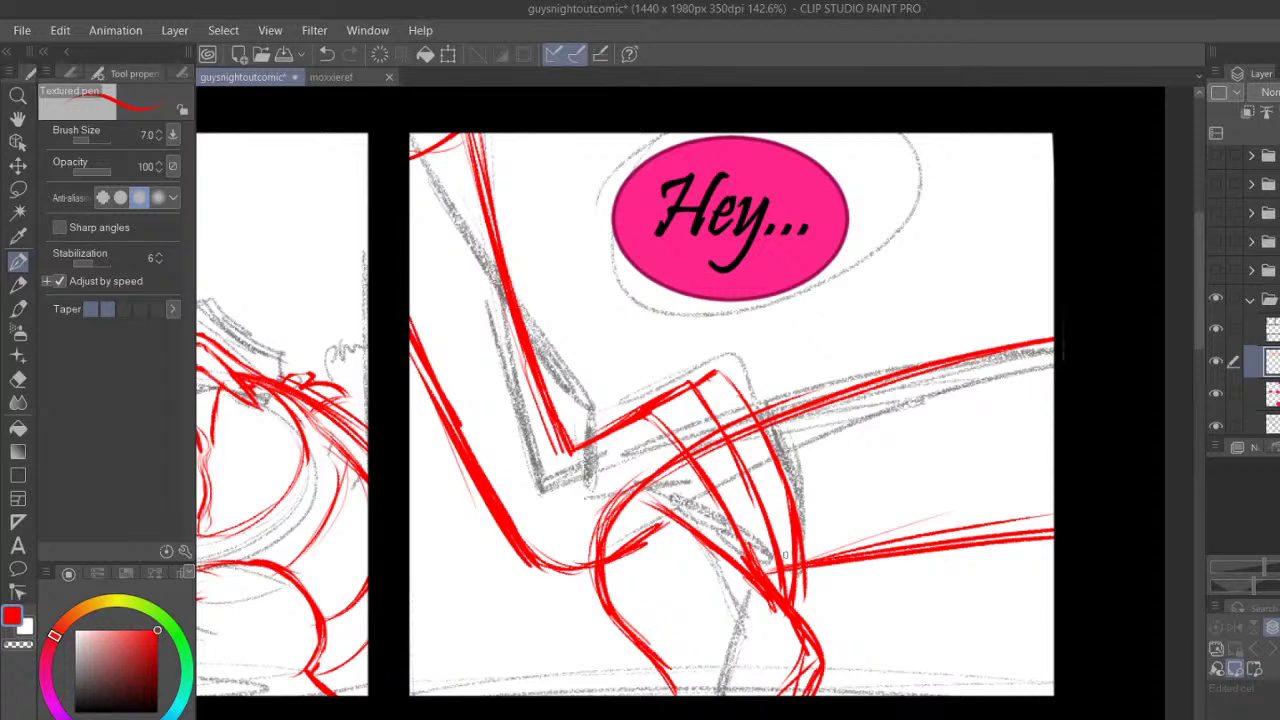
# Erase the stray line outside the limb's curved end and reconnect the adjoining lower edge and inner fold in red
pyautogui.press('e')
pyautogui.moveTo(102, 138); pyautogui.dragTo(94, 137)
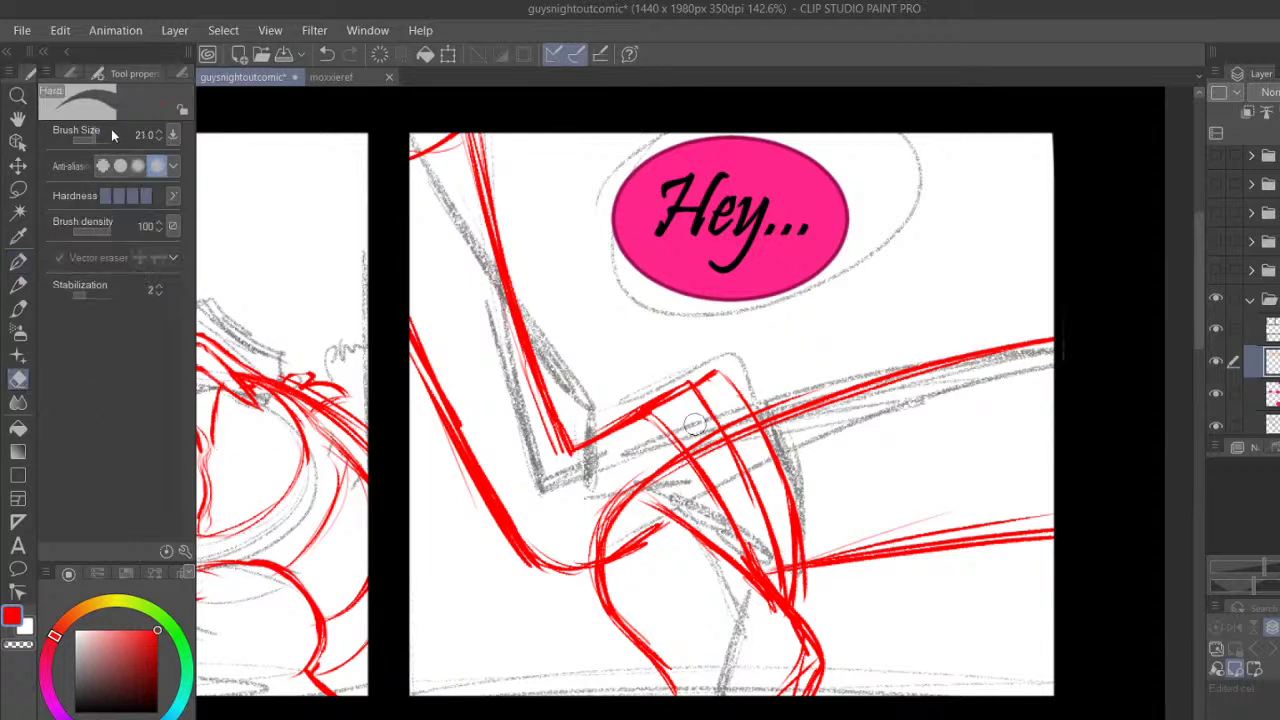
pyautogui.moveTo(808, 595); pyautogui.dragTo(802, 506)
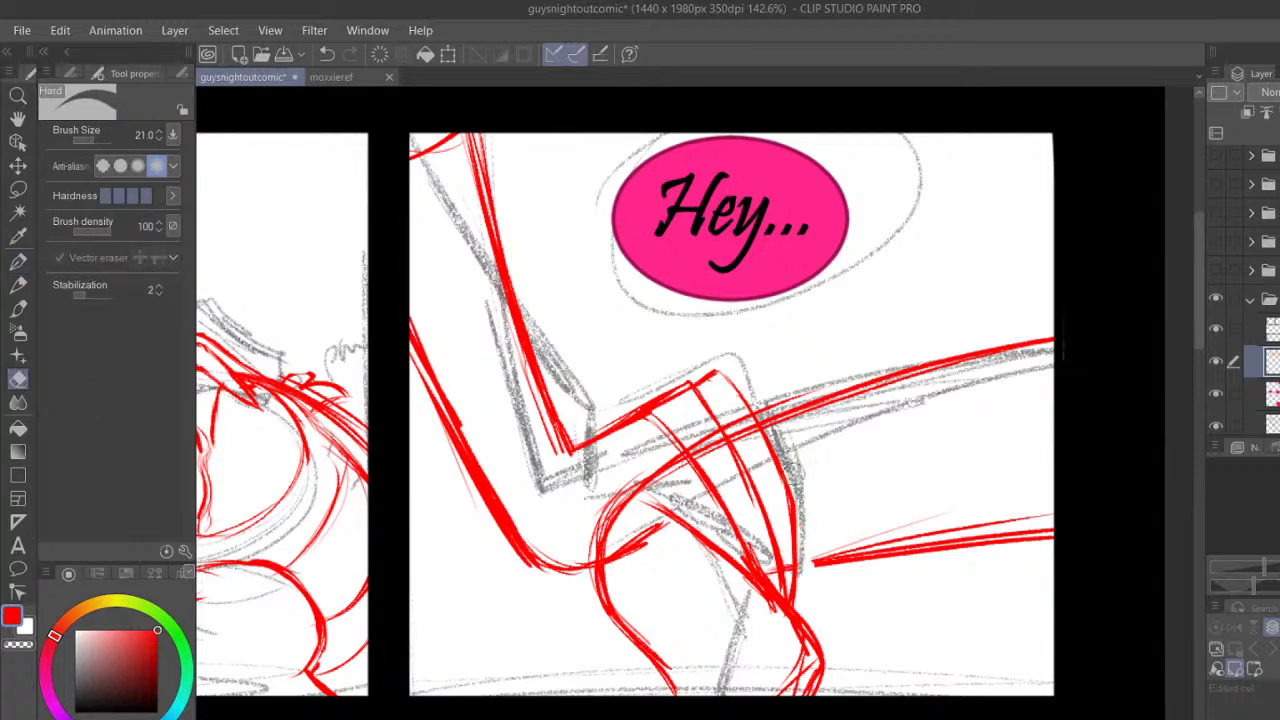
pyautogui.press('p')
pyautogui.moveTo(801, 567); pyautogui.dragTo(873, 553)
pyautogui.moveTo(628, 546)
pyautogui.mouseDown()
pyautogui.moveTo(670, 518)
pyautogui.moveTo(698, 532)
pyautogui.mouseUp()
pyautogui.moveTo(637, 492); pyautogui.dragTo(742, 554)
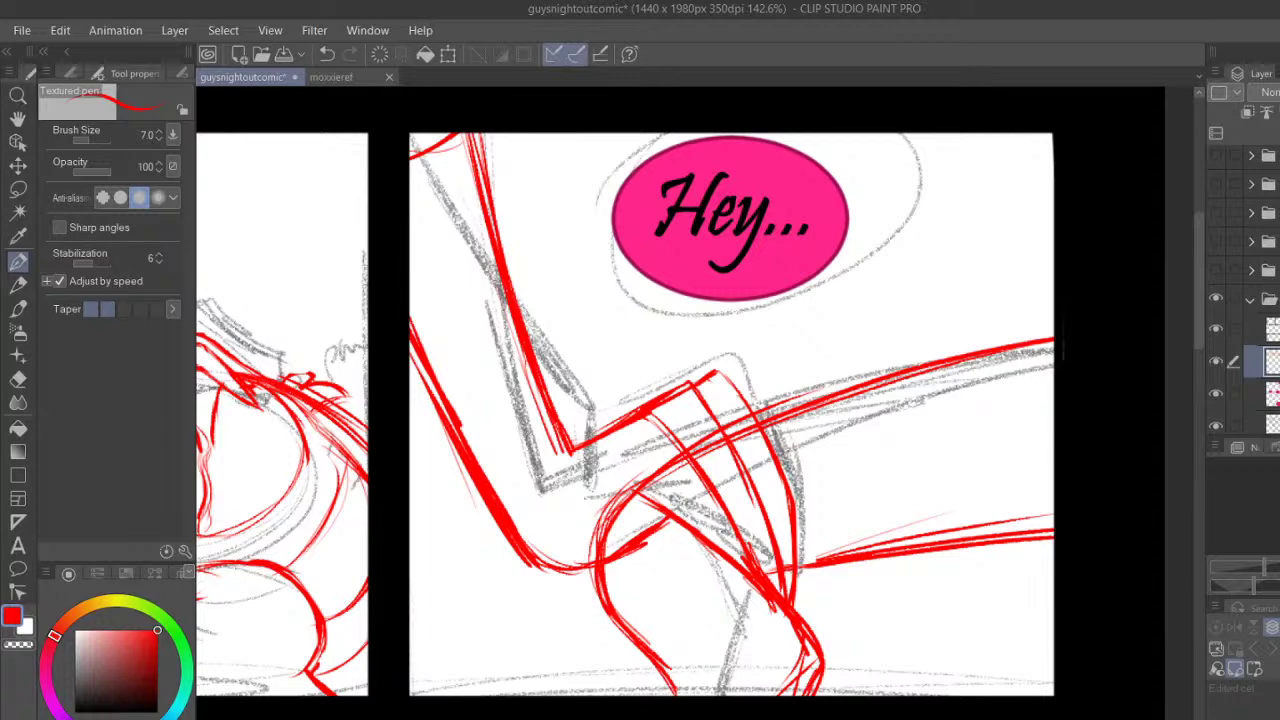
pyautogui.scroll(-3, 1193, 284)
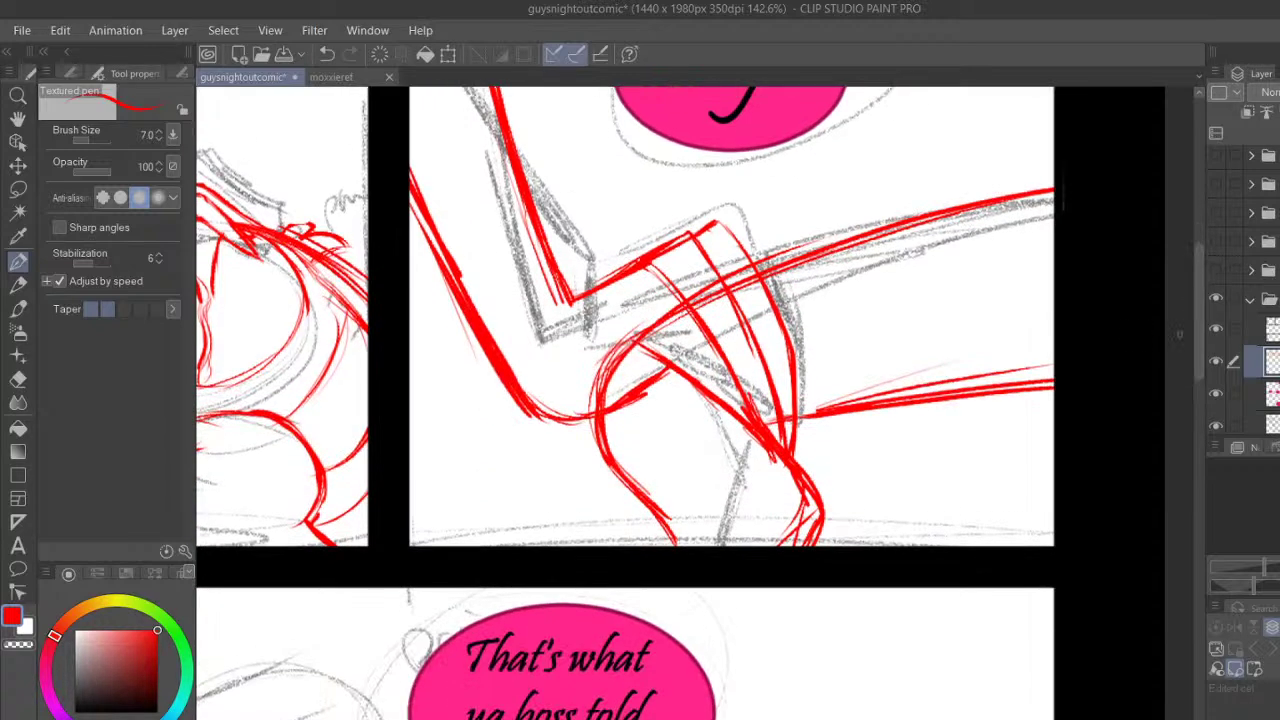
pyautogui.scroll(3, 1197, 320)
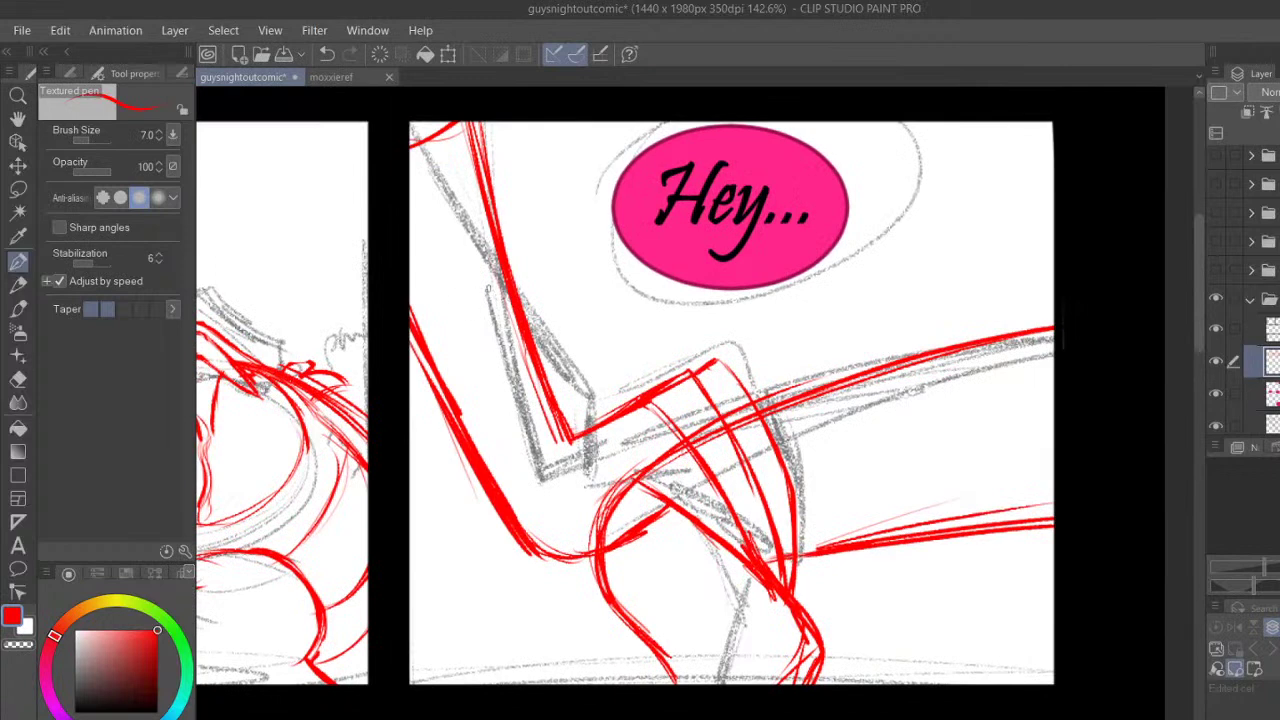
pyautogui.moveTo(412, 218)
pyautogui.mouseDown()
pyautogui.moveTo(729, 116)
pyautogui.moveTo(398, 211)
pyautogui.moveTo(690, 120)
pyautogui.mouseUp()
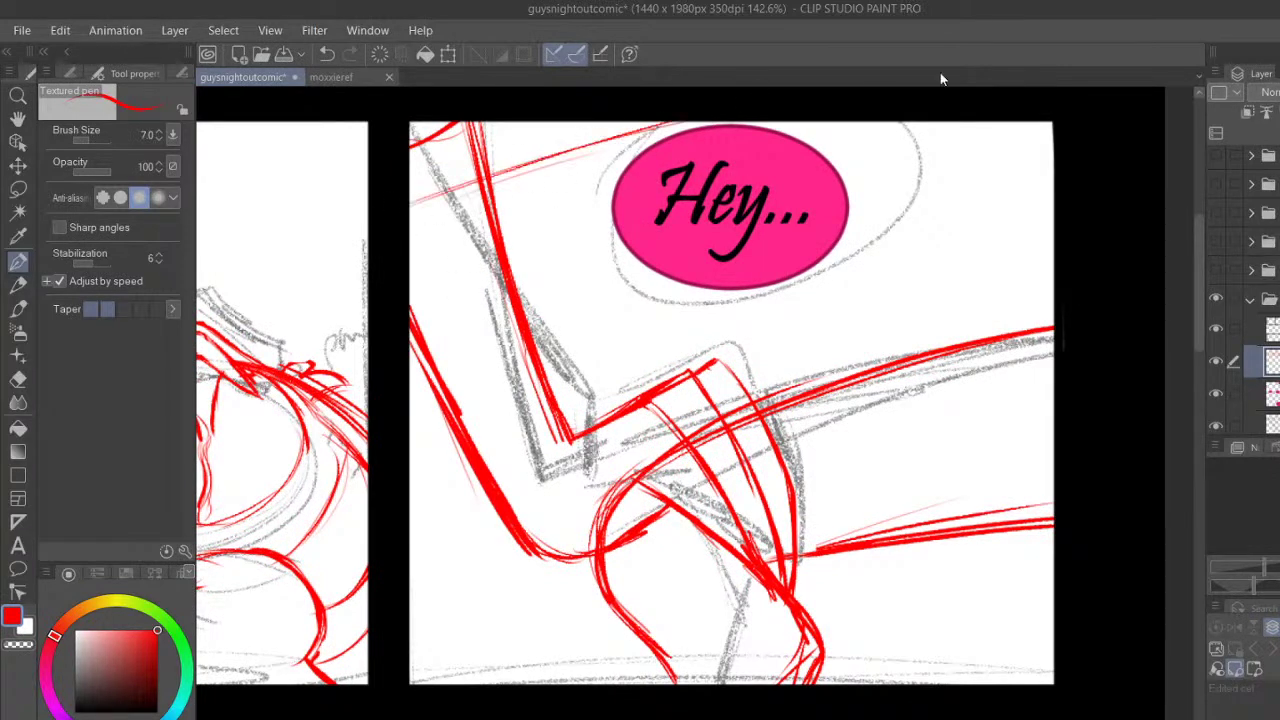
pyautogui.click(328, 56)
pyautogui.click(322, 56)
pyautogui.moveTo(905, 717); pyautogui.dragTo(752, 717)
pyautogui.moveTo(396, 268); pyautogui.dragTo(615, 280)
pyautogui.moveTo(328, 277); pyautogui.dragTo(912, 274)
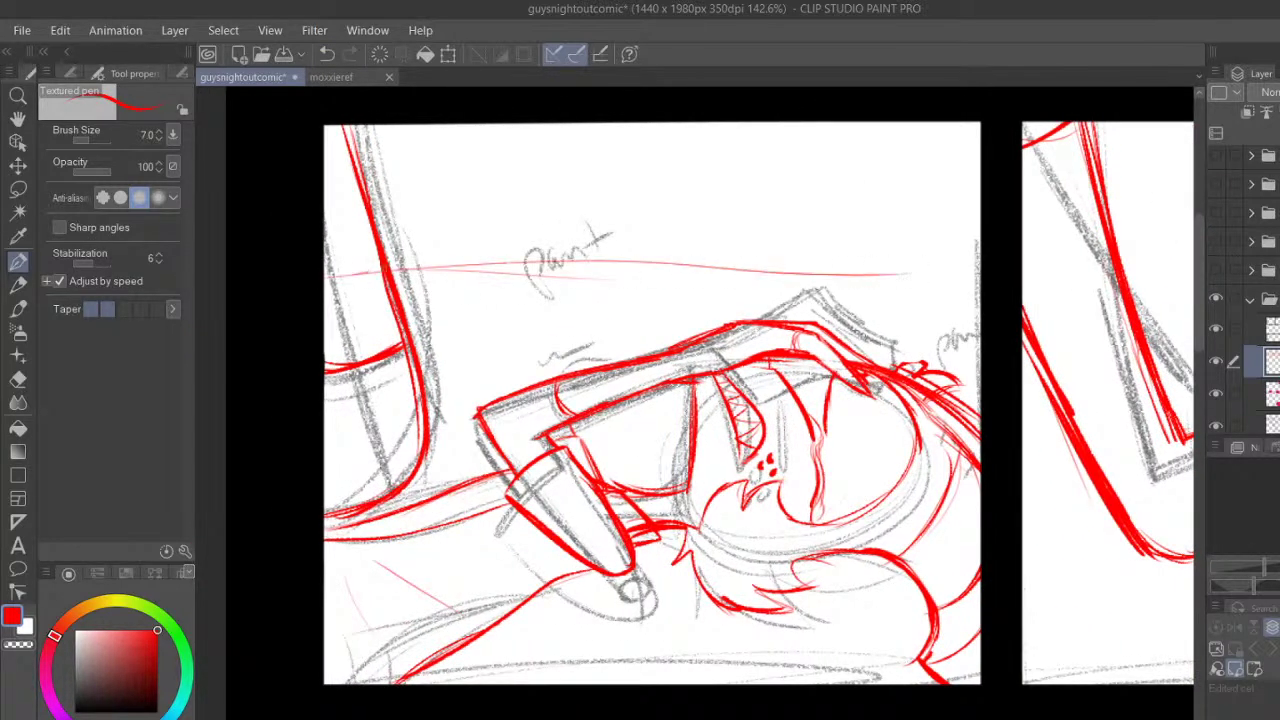
pyautogui.click(328, 55)
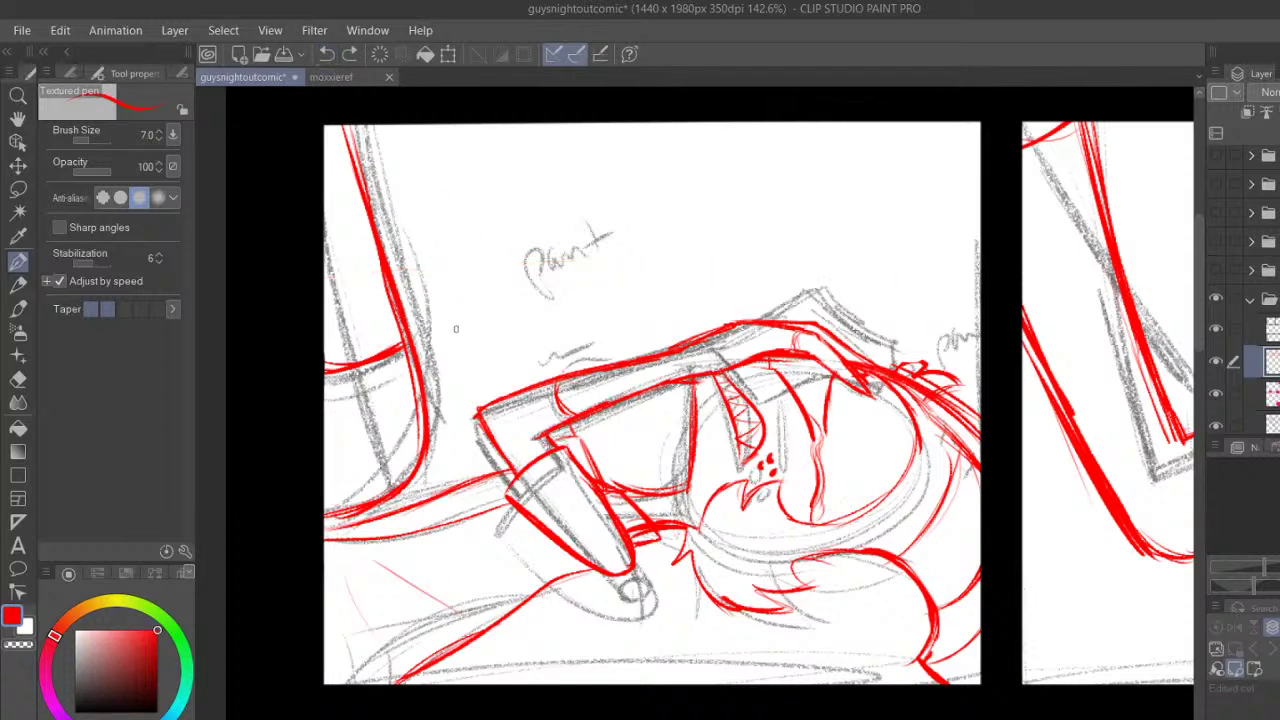
# Draw a near-horizontal red background line behind the lying character across the first panel, and save the comic
pyautogui.moveTo(412, 326); pyautogui.dragTo(951, 311)
pyautogui.moveTo(410, 325); pyautogui.dragTo(1040, 315)
pyautogui.moveTo(706, 318); pyautogui.dragTo(982, 324)
pyautogui.scroll(-3, 1203, 327)
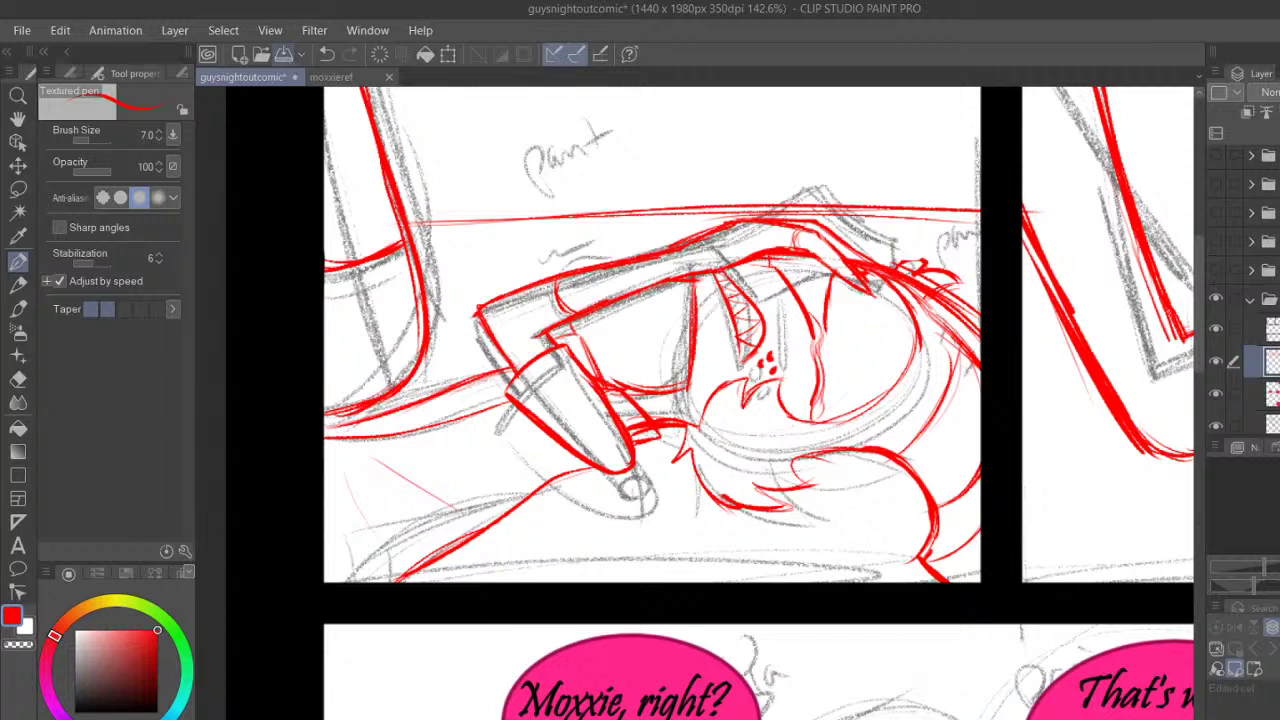
pyautogui.hotkey('ctrl', 's')
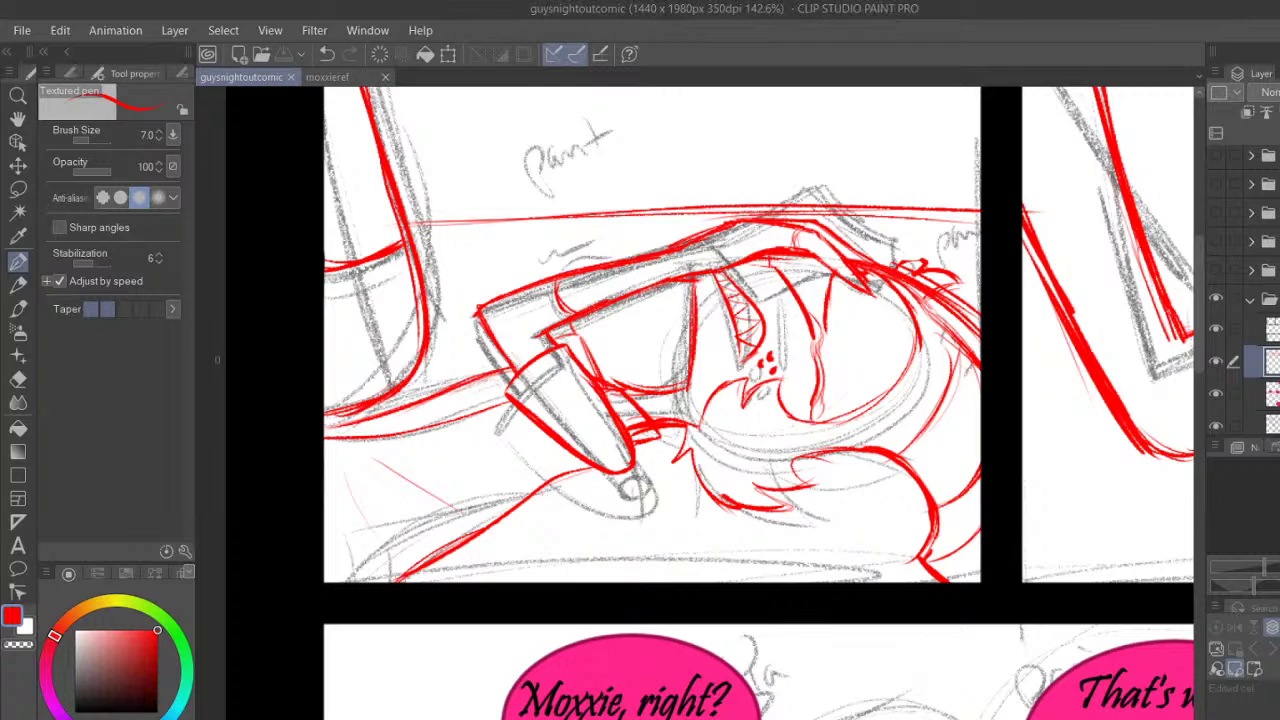
# Examine the rough figure sketch in the panel with the "Moxxie, right? Ya name?" speech bubble
pyautogui.click(18, 118)
pyautogui.moveTo(1048, 592); pyautogui.dragTo(903, 412)
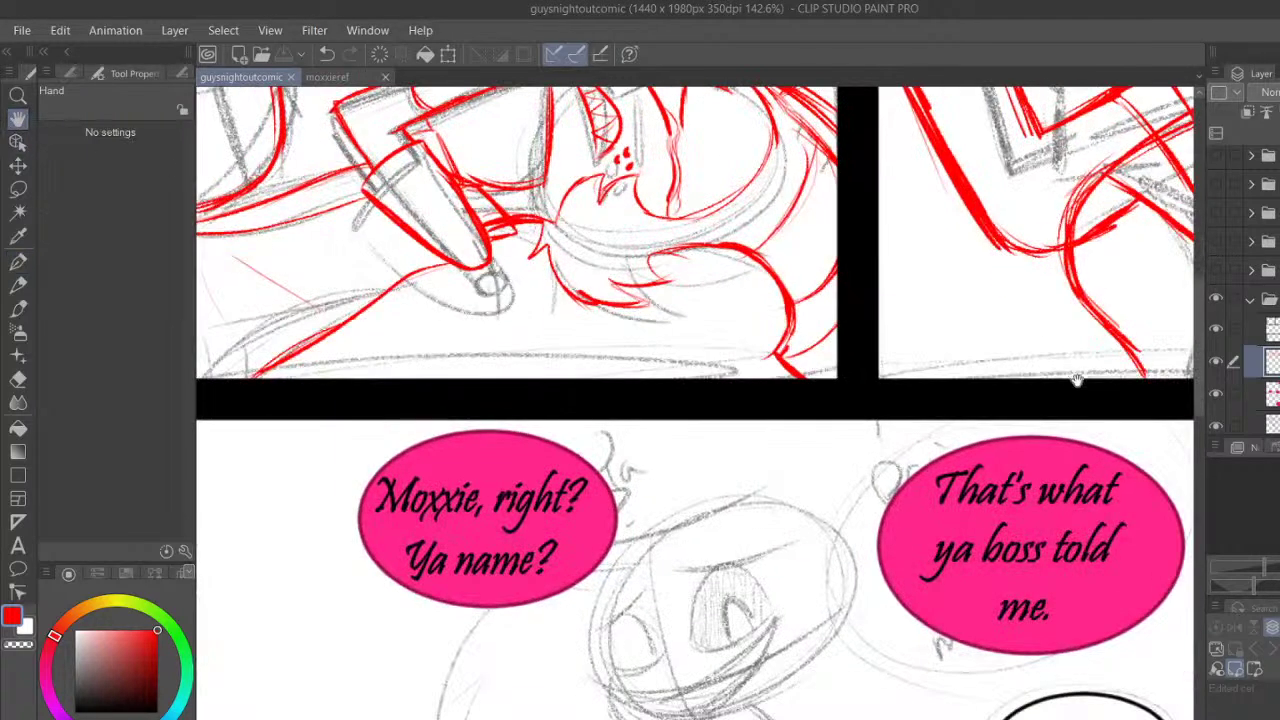
pyautogui.moveTo(1073, 472); pyautogui.dragTo(1082, 432)
pyautogui.moveTo(1098, 514); pyautogui.dragTo(887, 662)
pyautogui.moveTo(958, 505); pyautogui.dragTo(900, 635)
pyautogui.moveTo(763, 548); pyautogui.dragTo(817, 691)
pyautogui.moveTo(704, 702); pyautogui.dragTo(993, 385)
pyautogui.scroll(-3, 896, 569)
pyautogui.scroll(-5, 451, 403)
pyautogui.hscroll(2, 451, 403)
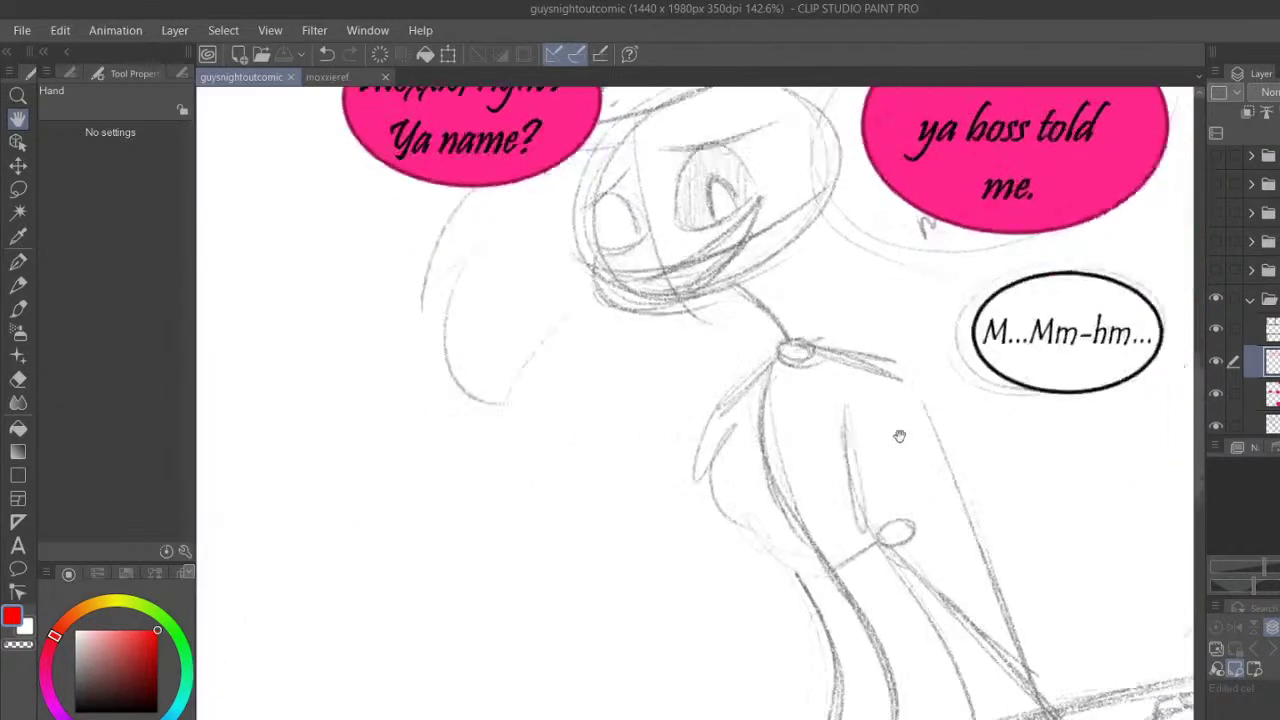
pyautogui.scroll(5, 770, 216)
pyautogui.hscroll(3, 770, 216)
pyautogui.scroll(-3, 1014, 389)
pyautogui.hscroll(-2, 1014, 389)
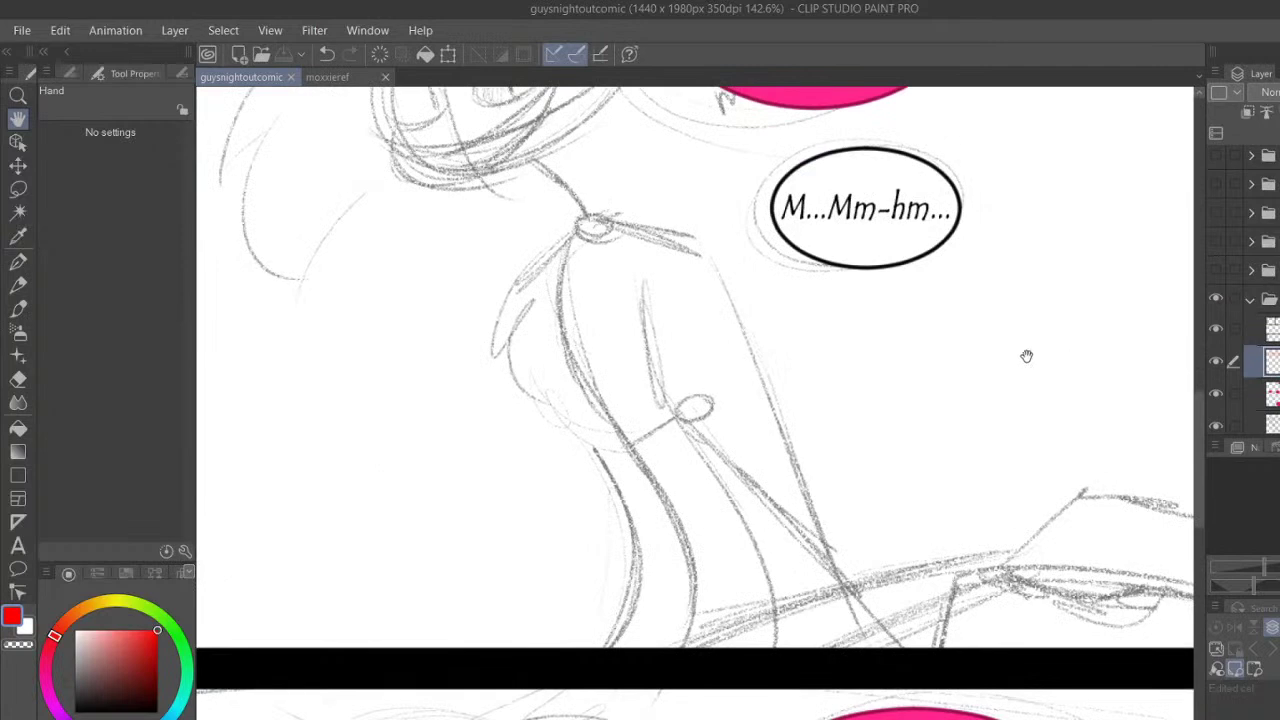
pyautogui.moveTo(837, 322); pyautogui.dragTo(951, 466)
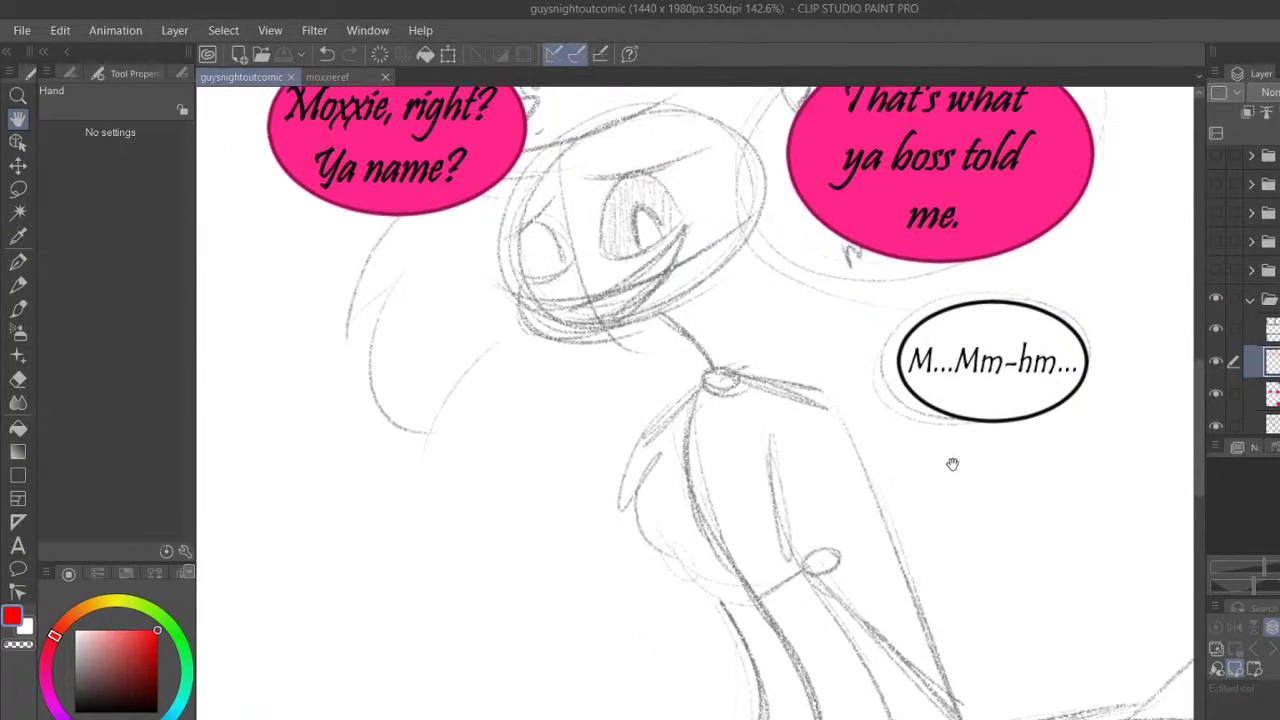
pyautogui.moveTo(957, 466)
pyautogui.mouseDown()
pyautogui.moveTo(1006, 508)
pyautogui.moveTo(1011, 498)
pyautogui.mouseUp()
# Draw the standing figure's jaw and both sides of the neck in red, with a small band across the neck
pyautogui.press('p')
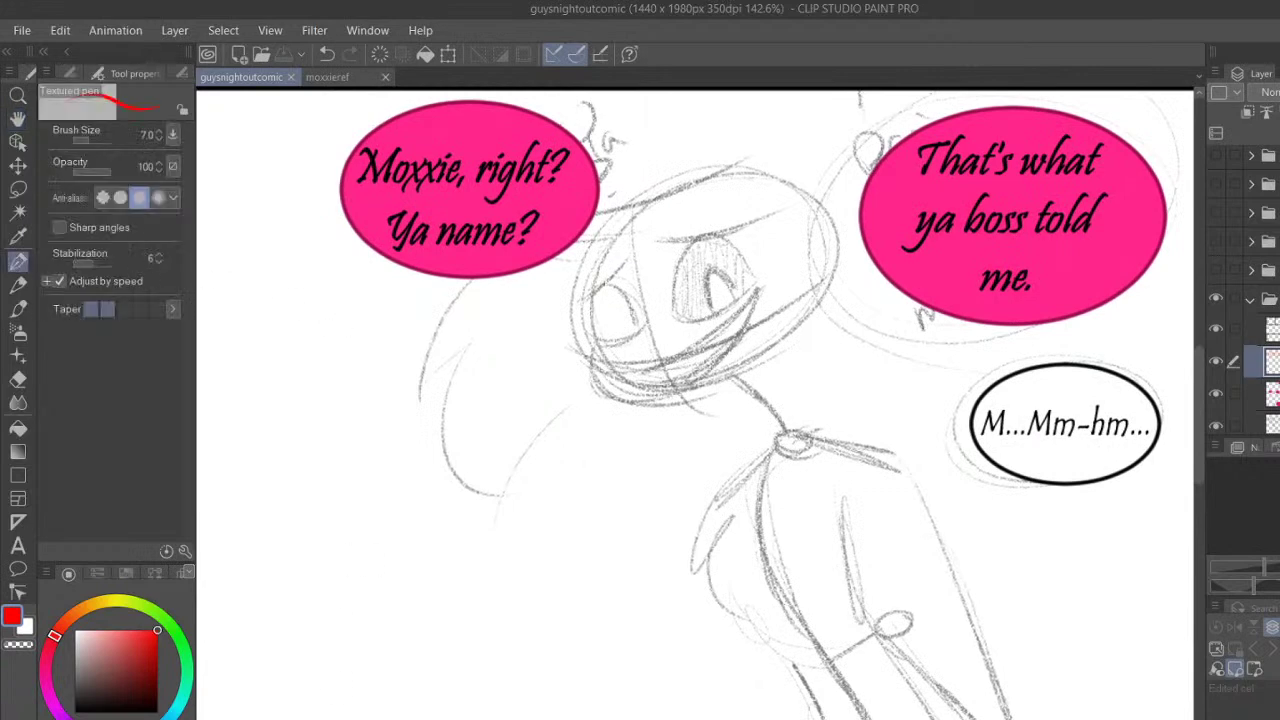
pyautogui.hotkey('ctrl', '+')
pyautogui.moveTo(514, 272)
pyautogui.mouseDown()
pyautogui.moveTo(524, 356)
pyautogui.moveTo(629, 376)
pyautogui.moveTo(521, 344)
pyautogui.moveTo(714, 363)
pyautogui.moveTo(764, 344)
pyautogui.mouseUp()
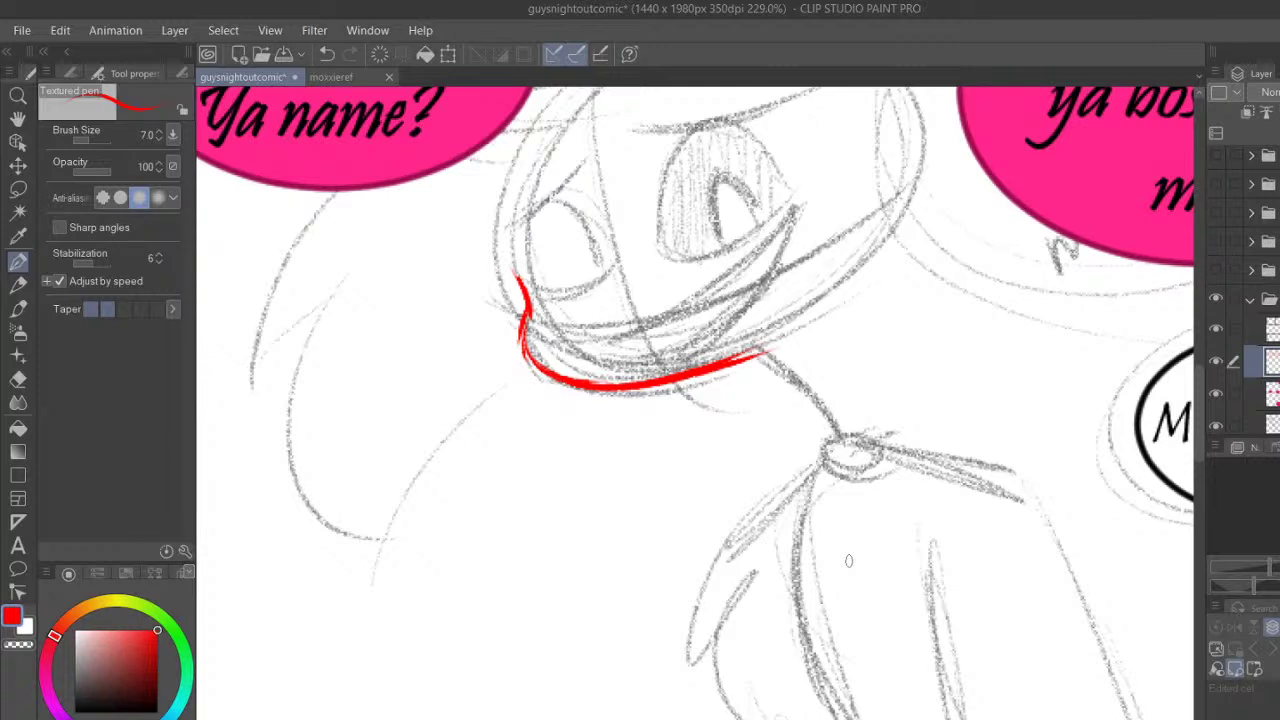
pyautogui.moveTo(742, 358)
pyautogui.mouseDown()
pyautogui.moveTo(815, 447)
pyautogui.moveTo(808, 462)
pyautogui.mouseUp()
pyautogui.moveTo(802, 324)
pyautogui.mouseDown()
pyautogui.moveTo(872, 415)
pyautogui.moveTo(901, 408)
pyautogui.mouseUp()
pyautogui.moveTo(821, 368)
pyautogui.mouseDown()
pyautogui.moveTo(897, 188)
pyautogui.moveTo(966, 143)
pyautogui.mouseUp()
pyautogui.moveTo(813, 372)
pyautogui.mouseDown()
pyautogui.moveTo(790, 388)
pyautogui.moveTo(800, 407)
pyautogui.mouseUp()
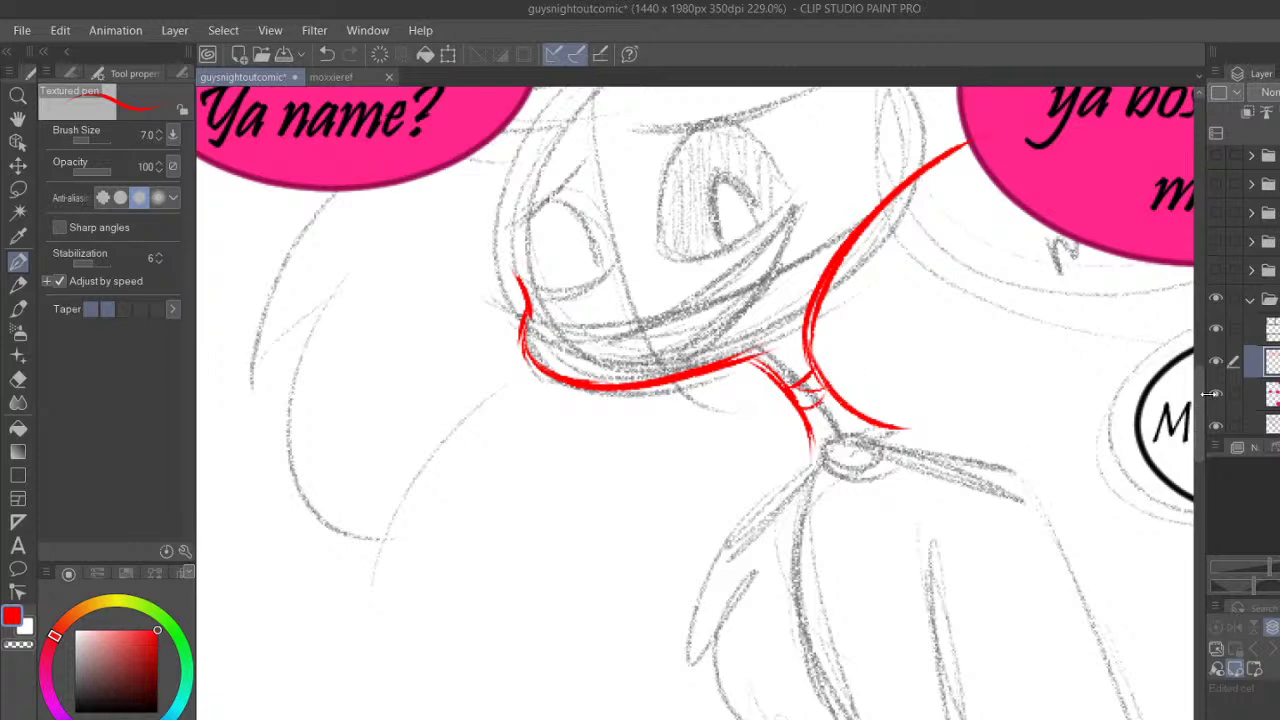
# Draw the torso's outer chest curve, the short pointed shoulder edge and the thick inner line of the opposite arm in red
pyautogui.moveTo(1200, 408); pyautogui.dragTo(1200, 428)
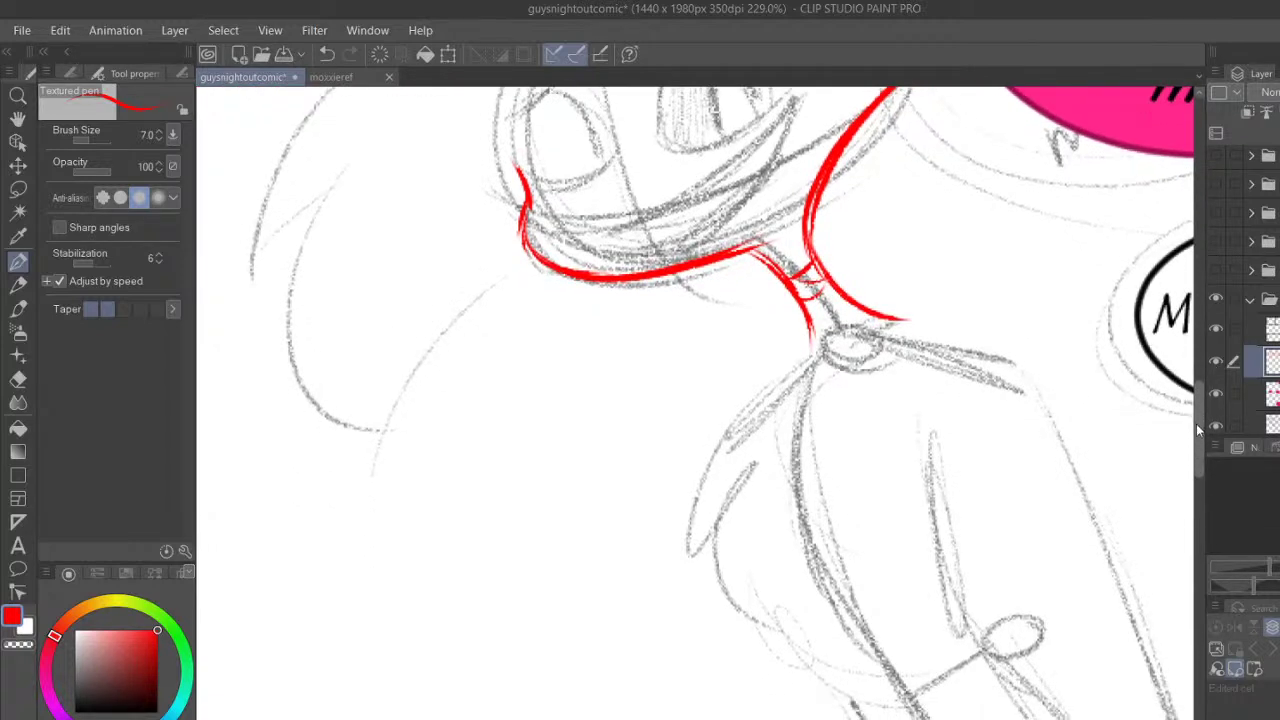
pyautogui.moveTo(938, 717); pyautogui.dragTo(970, 717)
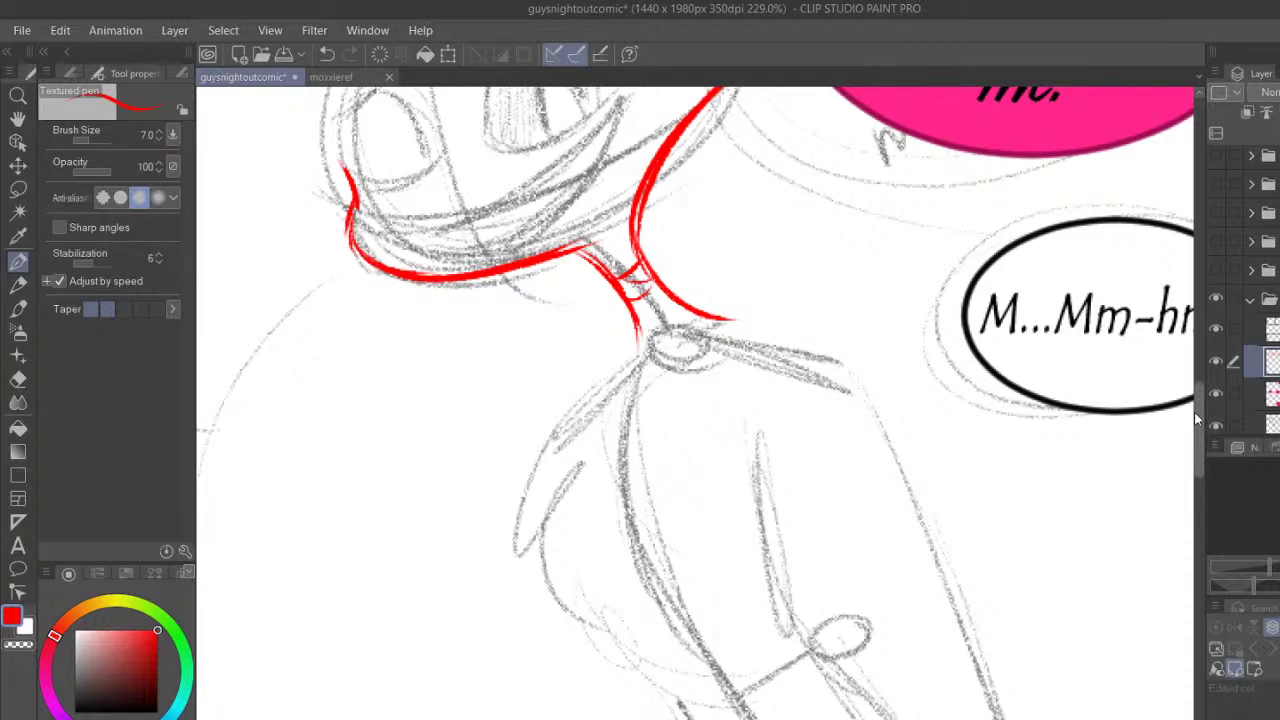
pyautogui.scroll(-1, 1196, 410)
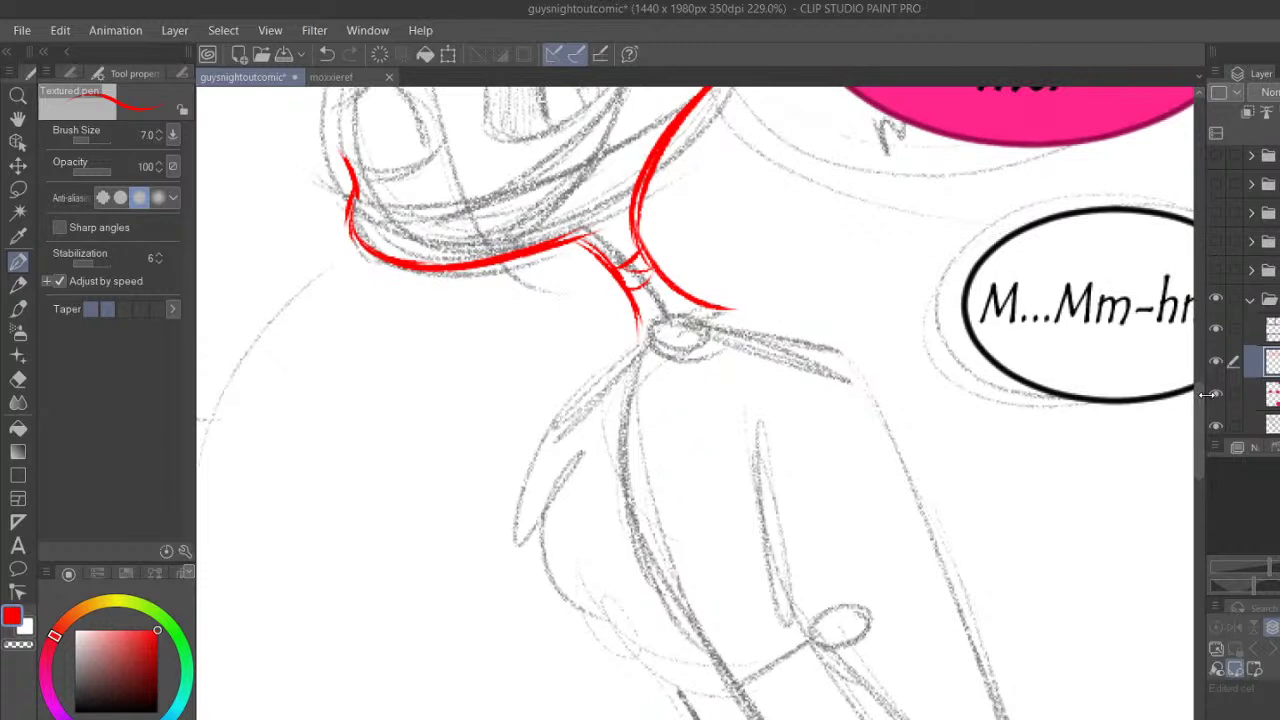
pyautogui.scroll(-3, 1200, 429)
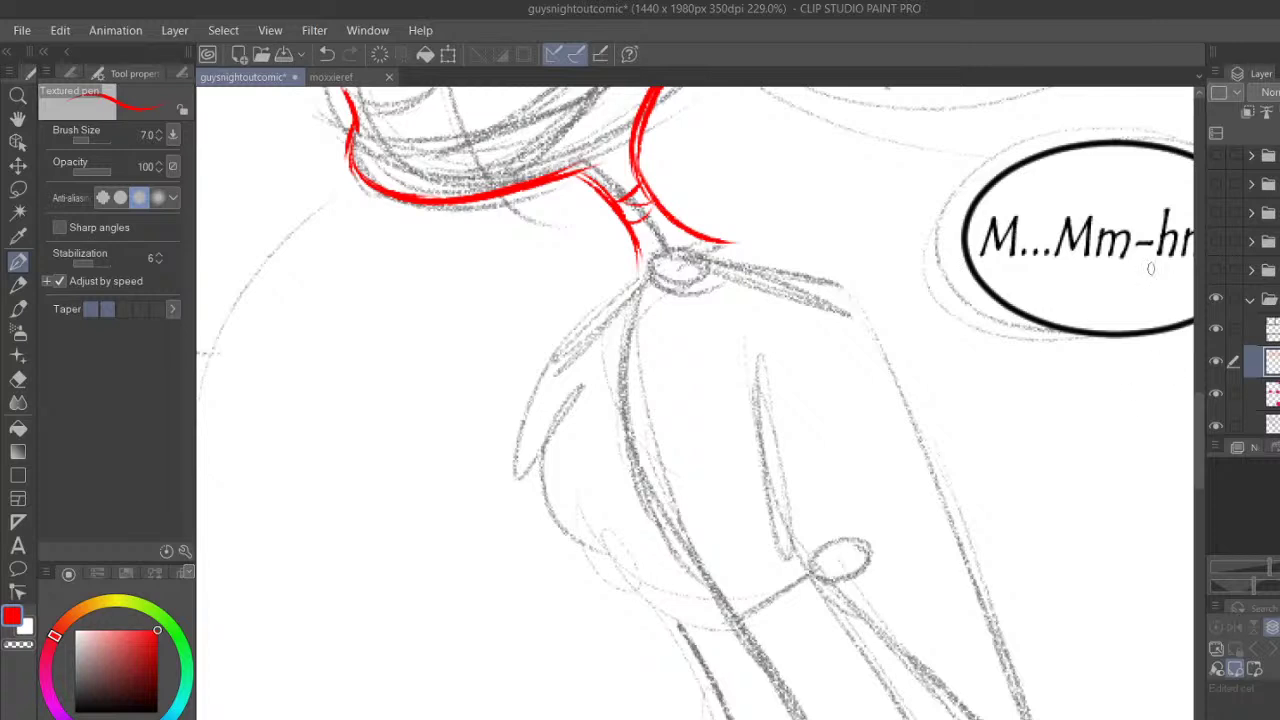
pyautogui.moveTo(583, 346)
pyautogui.mouseDown()
pyautogui.moveTo(563, 391)
pyautogui.moveTo(560, 495)
pyautogui.moveTo(590, 538)
pyautogui.moveTo(634, 562)
pyautogui.mouseUp()
pyautogui.moveTo(555, 402)
pyautogui.mouseDown()
pyautogui.moveTo(603, 557)
pyautogui.moveTo(664, 568)
pyautogui.mouseUp()
pyautogui.moveTo(803, 412); pyautogui.dragTo(802, 455)
pyautogui.moveTo(800, 390); pyautogui.dragTo(814, 580)
pyautogui.moveTo(816, 357); pyautogui.dragTo(806, 488)
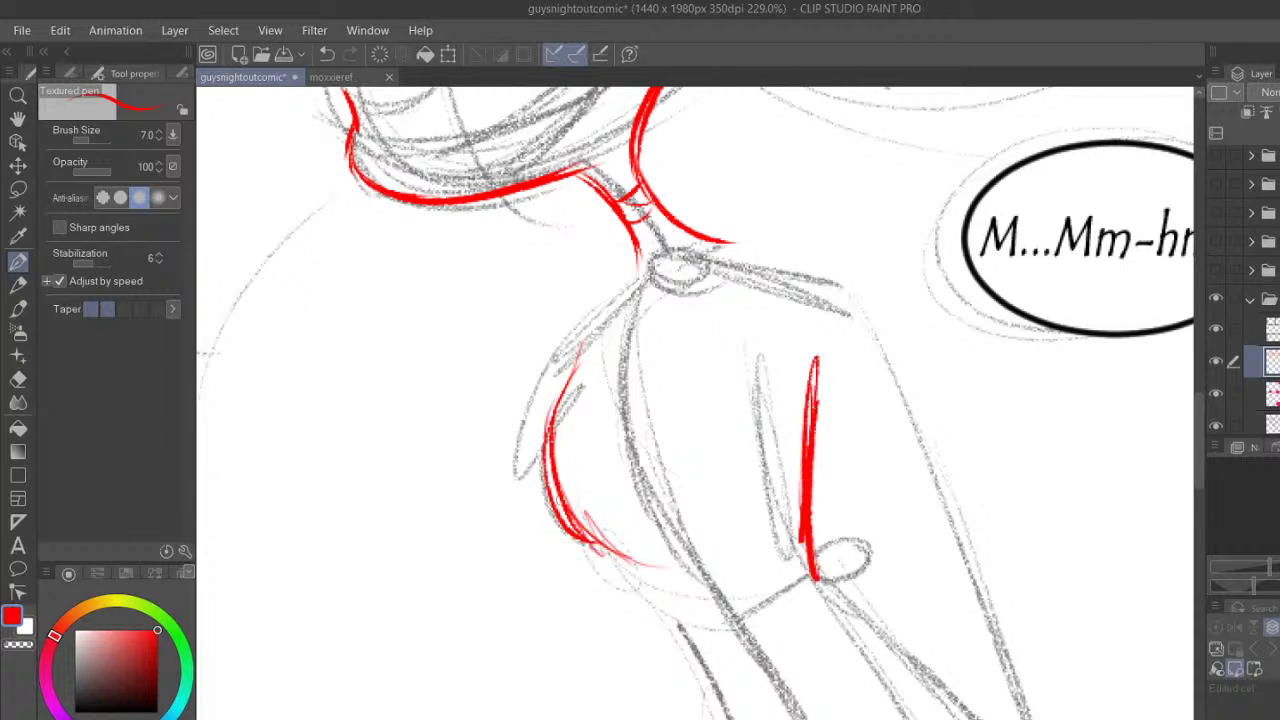
pyautogui.moveTo(590, 343); pyautogui.dragTo(528, 440)
pyautogui.moveTo(555, 390)
pyautogui.mouseDown()
pyautogui.moveTo(565, 535)
pyautogui.moveTo(690, 608)
pyautogui.mouseUp()
pyautogui.moveTo(586, 538); pyautogui.dragTo(686, 600)
# Draw the outer heart shape on the chest in red, with a small lobe, a taller rounded lobe and a reinforced side
pyautogui.moveTo(545, 436); pyautogui.dragTo(636, 476)
pyautogui.moveTo(636, 470)
pyautogui.mouseDown()
pyautogui.moveTo(655, 385)
pyautogui.moveTo(721, 347)
pyautogui.mouseUp()
pyautogui.moveTo(655, 370); pyautogui.dragTo(768, 396)
pyautogui.moveTo(696, 354); pyautogui.dragTo(779, 512)
pyautogui.moveTo(768, 392); pyautogui.dragTo(772, 555)
pyautogui.moveTo(778, 420); pyautogui.dragTo(745, 612)
pyautogui.moveTo(770, 372); pyautogui.dragTo(778, 505)
pyautogui.moveTo(694, 354)
pyautogui.mouseDown()
pyautogui.moveTo(766, 542)
pyautogui.moveTo(746, 610)
pyautogui.mouseUp()
# Draw the inner heart contour inside the chest shape and thicken its inner side in red
pyautogui.moveTo(550, 470)
pyautogui.mouseDown()
pyautogui.moveTo(648, 510)
pyautogui.moveTo(669, 405)
pyautogui.moveTo(688, 389)
pyautogui.moveTo(745, 410)
pyautogui.moveTo(740, 541)
pyautogui.mouseUp()
pyautogui.moveTo(748, 452); pyautogui.dragTo(712, 588)
pyautogui.moveTo(744, 494); pyautogui.dragTo(711, 598)
pyautogui.moveTo(746, 488); pyautogui.dragTo(716, 596)
pyautogui.moveTo(738, 412); pyautogui.dragTo(753, 488)
# Draw the small curved form below the arm line and the body's long contour from the heart's tip downward in red
pyautogui.moveTo(1008, 719); pyautogui.dragTo(1034, 719)
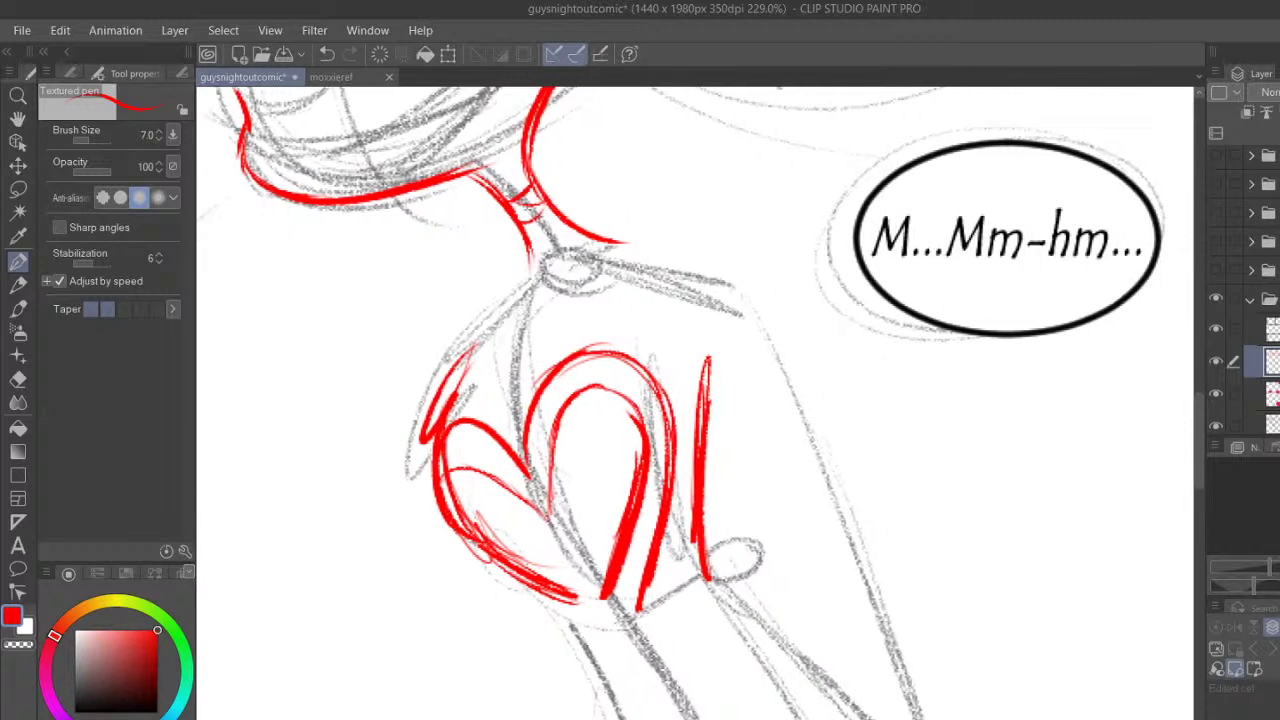
pyautogui.moveTo(1199, 419); pyautogui.dragTo(1198, 481)
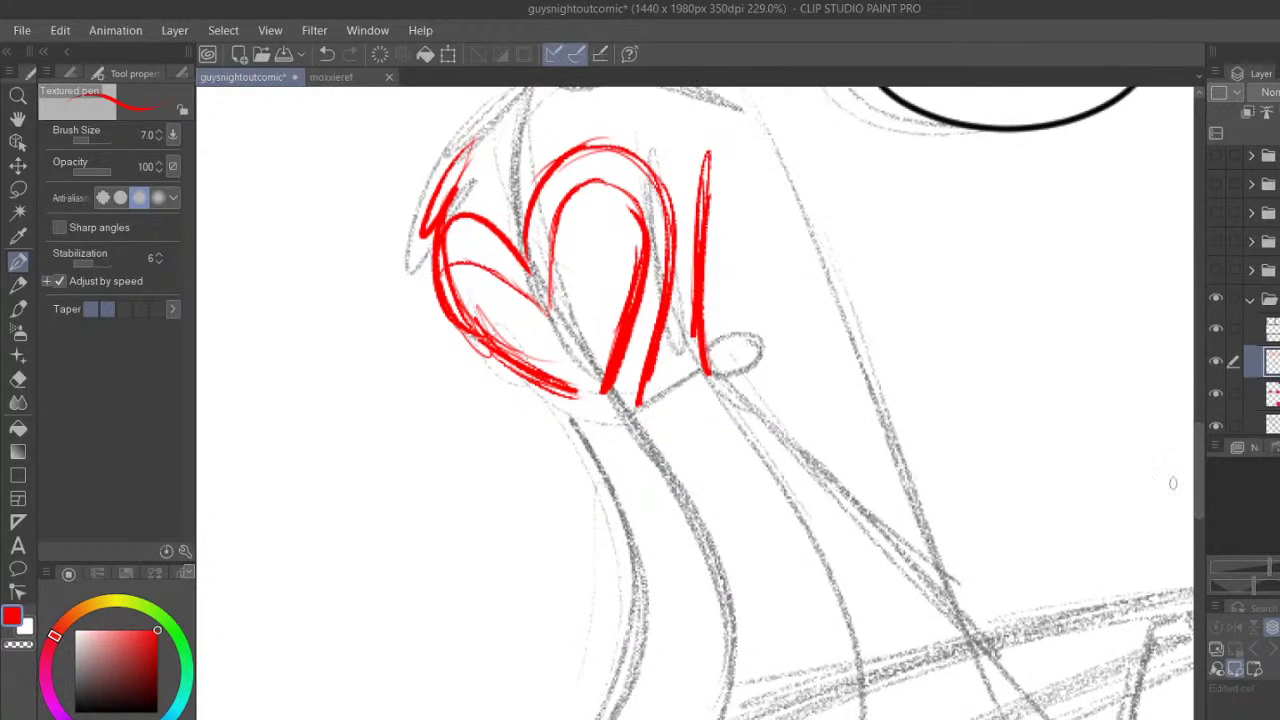
pyautogui.moveTo(696, 336); pyautogui.dragTo(787, 428)
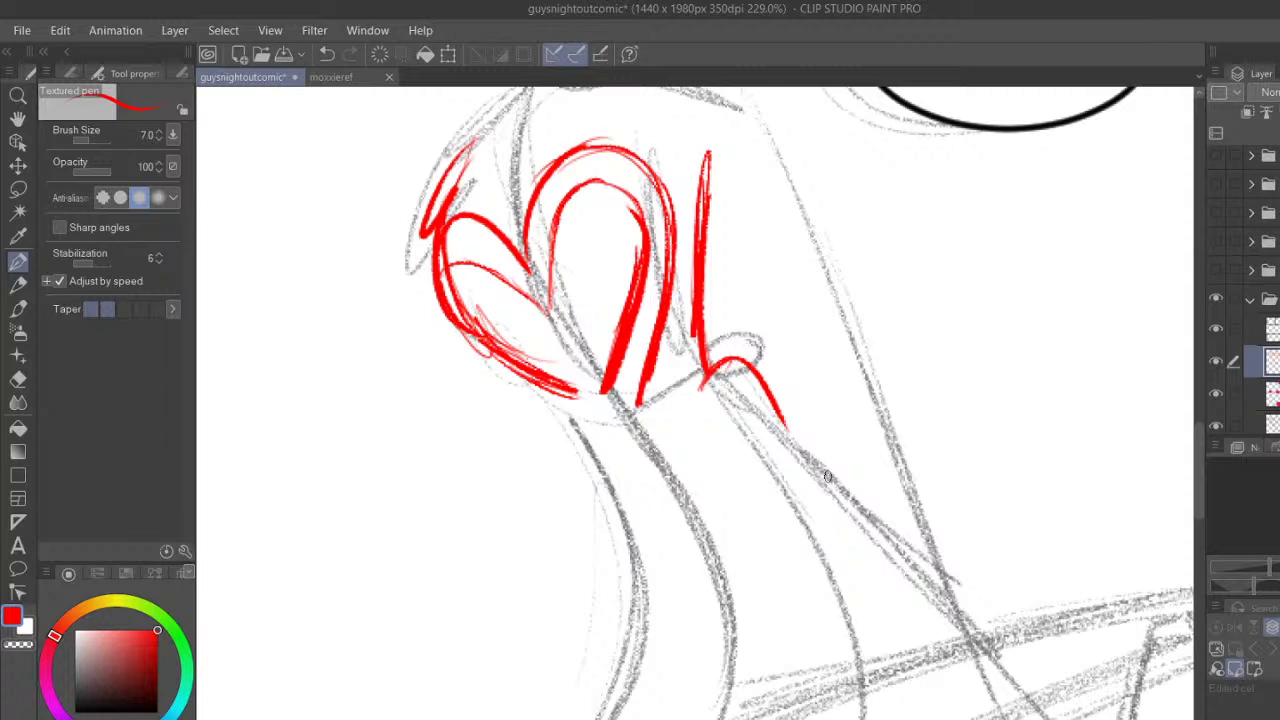
pyautogui.moveTo(532, 378)
pyautogui.mouseDown()
pyautogui.moveTo(586, 405)
pyautogui.moveTo(602, 392)
pyautogui.moveTo(733, 647)
pyautogui.moveTo(749, 719)
pyautogui.mouseUp()
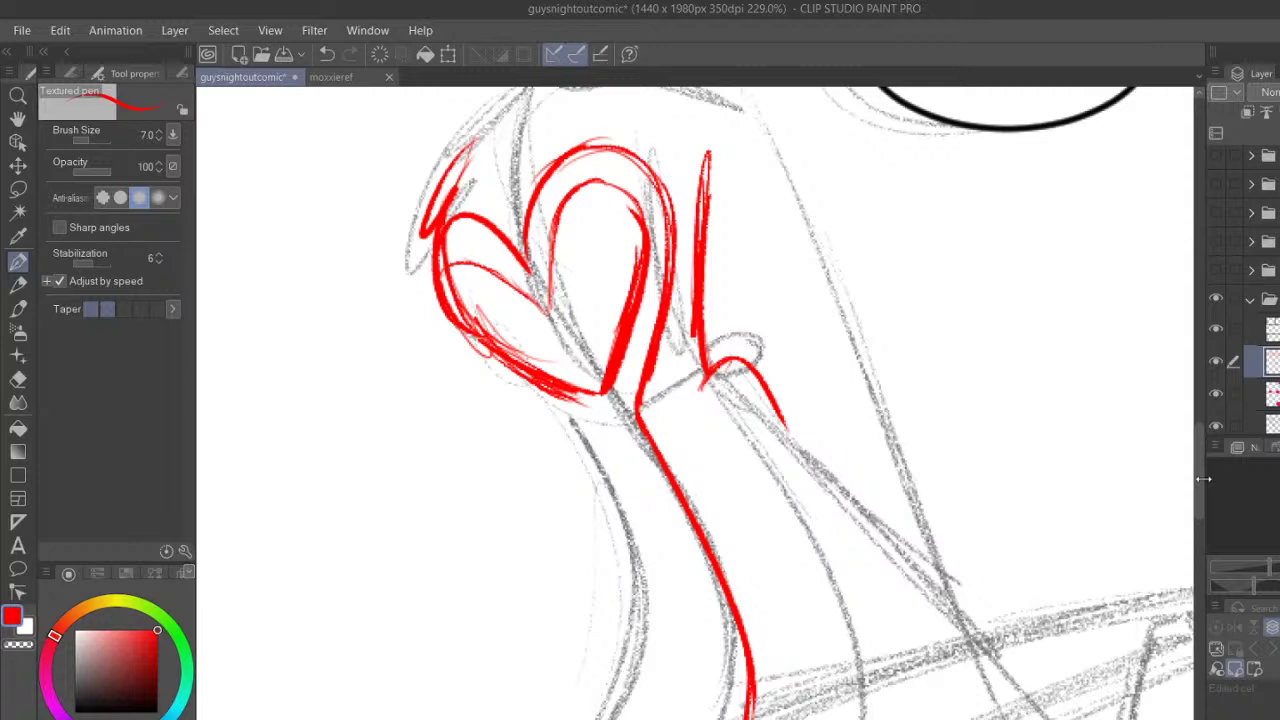
# Draw the opposite waist contour in red down to the panel's bottom border and add a thickened inner curve beside it
pyautogui.scroll(-2, 1204, 483)
pyautogui.moveTo(562, 334)
pyautogui.mouseDown()
pyautogui.moveTo(600, 364)
pyautogui.moveTo(632, 431)
pyautogui.moveTo(650, 540)
pyautogui.moveTo(616, 678)
pyautogui.mouseUp()
pyautogui.moveTo(602, 360)
pyautogui.mouseDown()
pyautogui.moveTo(676, 519)
pyautogui.moveTo(679, 648)
pyautogui.mouseUp()
pyautogui.moveTo(672, 480)
pyautogui.mouseDown()
pyautogui.moveTo(689, 600)
pyautogui.moveTo(682, 664)
pyautogui.mouseUp()
pyautogui.moveTo(666, 462)
pyautogui.mouseDown()
pyautogui.moveTo(703, 615)
pyautogui.moveTo(690, 672)
pyautogui.mouseUp()
pyautogui.moveTo(703, 548); pyautogui.dragTo(684, 688)
pyautogui.moveTo(696, 578); pyautogui.dragTo(691, 624)
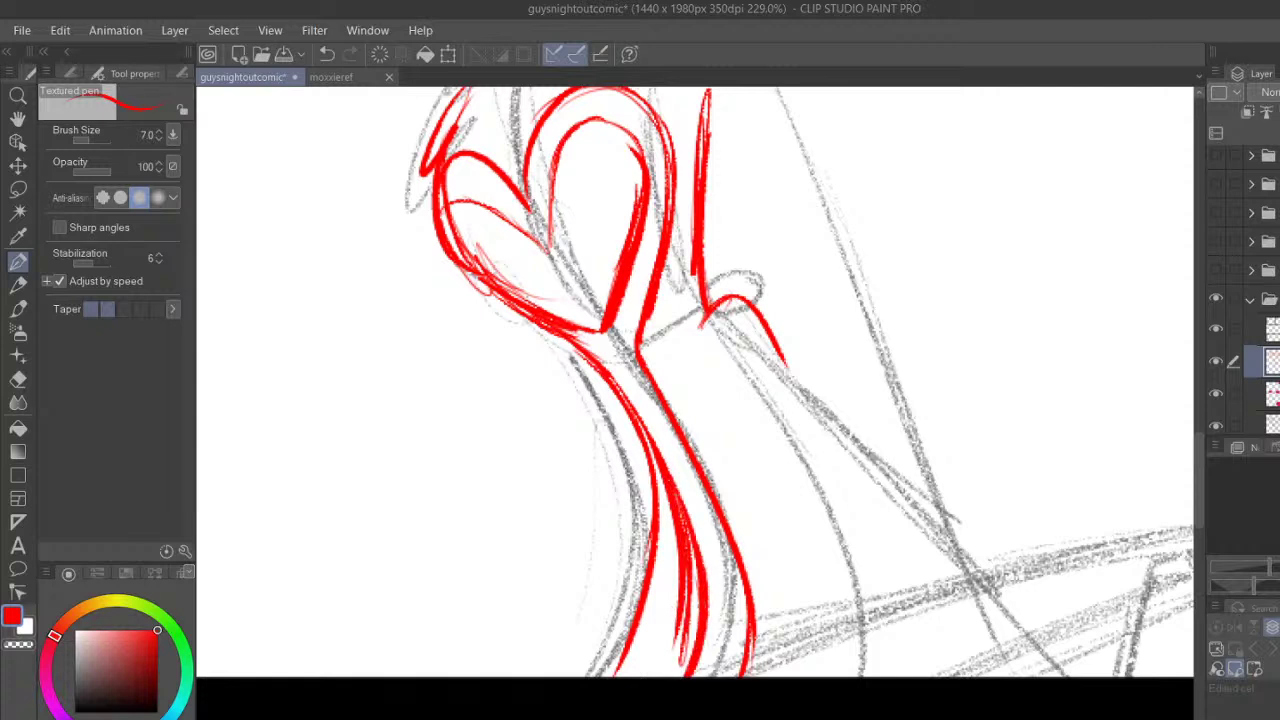
# Erase the excess strokes between the lower body curves and trim the outer edge of the long body contour
pyautogui.press('e')
pyautogui.moveTo(660, 490)
pyautogui.mouseDown()
pyautogui.moveTo(654, 686)
pyautogui.moveTo(634, 654)
pyautogui.mouseUp()
pyautogui.moveTo(728, 498); pyautogui.dragTo(748, 700)
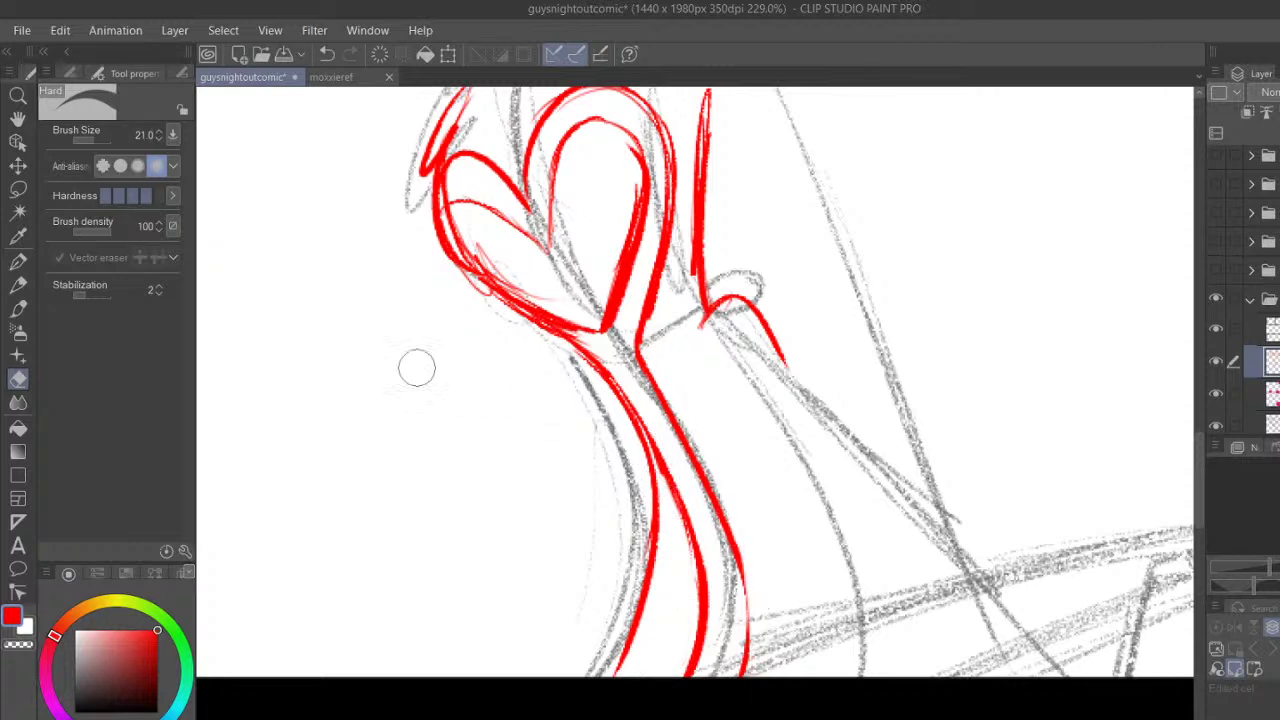
# Draw two slanting red lines from the waist down to the panel's bottom border, redoing the first and thickening the second
pyautogui.press('p')
pyautogui.moveTo(588, 364); pyautogui.dragTo(532, 676)
pyautogui.click(328, 55)
pyautogui.click(332, 57)
pyautogui.moveTo(590, 366); pyautogui.dragTo(518, 693)
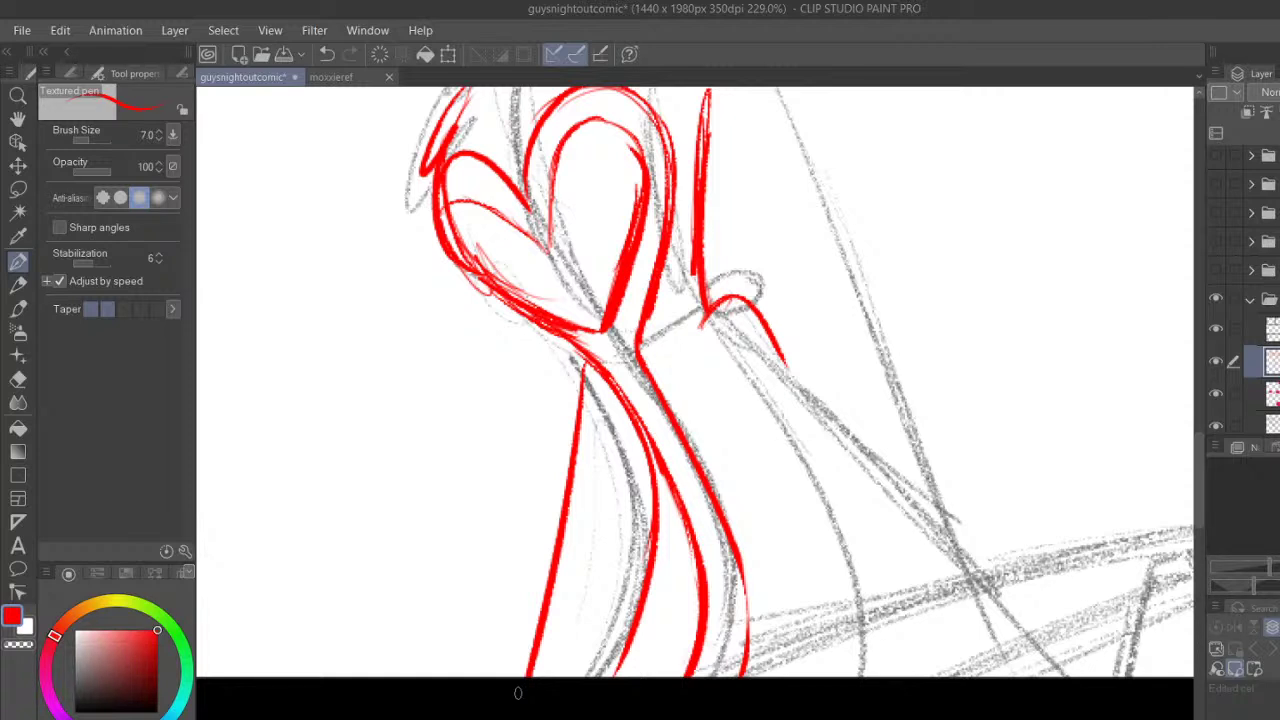
pyautogui.moveTo(624, 428); pyautogui.dragTo(566, 660)
pyautogui.moveTo(627, 435)
pyautogui.mouseDown()
pyautogui.moveTo(573, 644)
pyautogui.moveTo(570, 676)
pyautogui.mouseUp()
pyautogui.moveTo(660, 450); pyautogui.dragTo(601, 450)
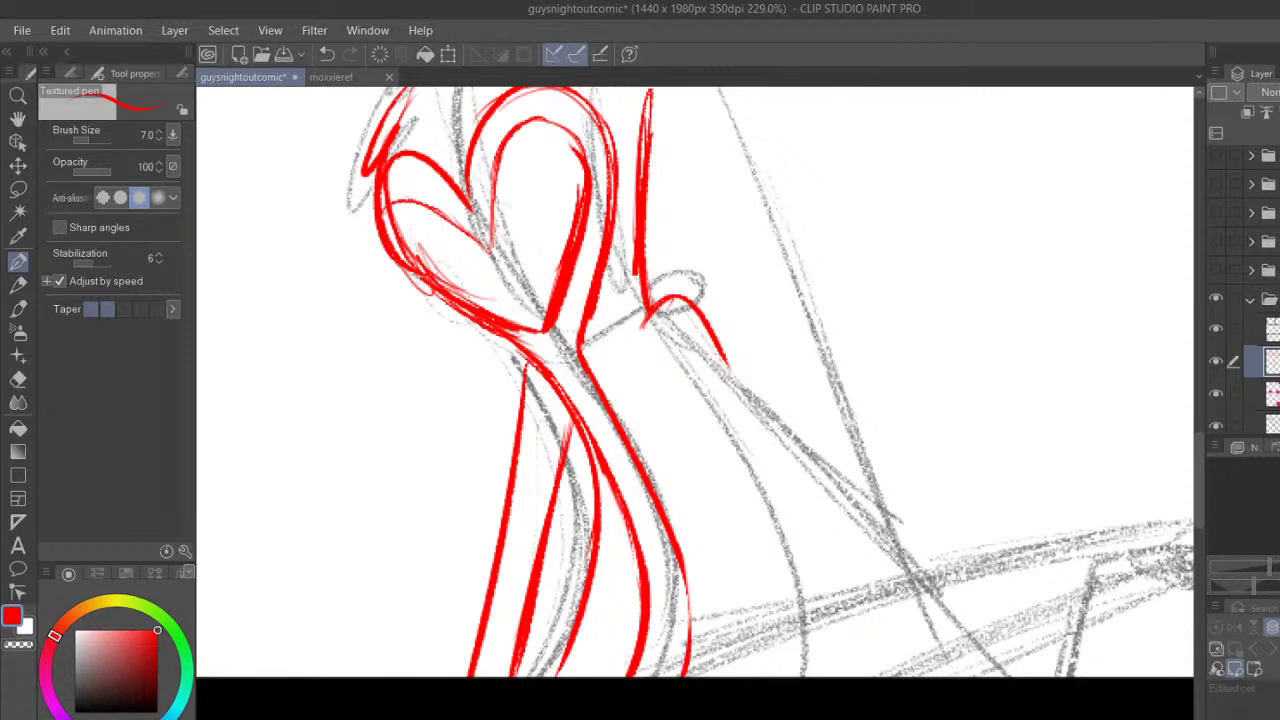
pyautogui.moveTo(734, 629); pyautogui.dragTo(698, 629)
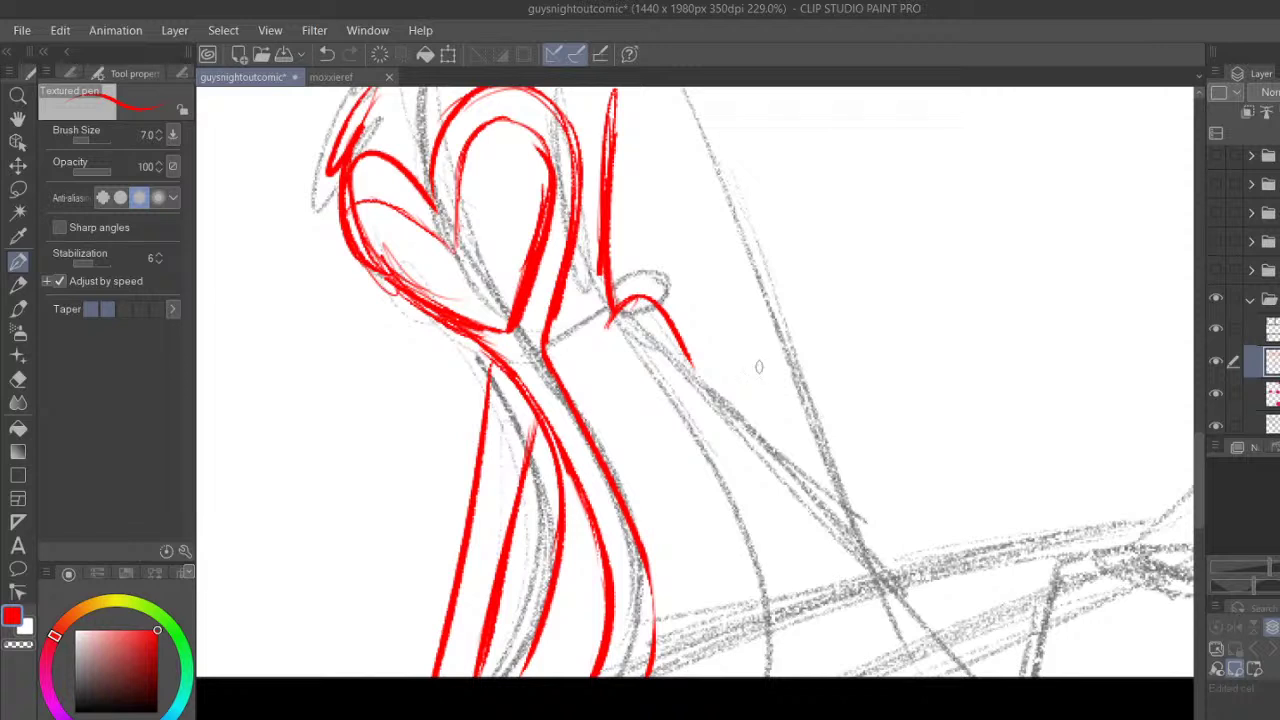
# Draw red lines from the small curved waist form down to the panel's bottom border, with inner lines branching beneath it
pyautogui.moveTo(676, 318); pyautogui.dragTo(850, 676)
pyautogui.moveTo(641, 388)
pyautogui.mouseDown()
pyautogui.moveTo(704, 488)
pyautogui.moveTo(772, 644)
pyautogui.mouseUp()
pyautogui.moveTo(670, 437); pyautogui.dragTo(800, 703)
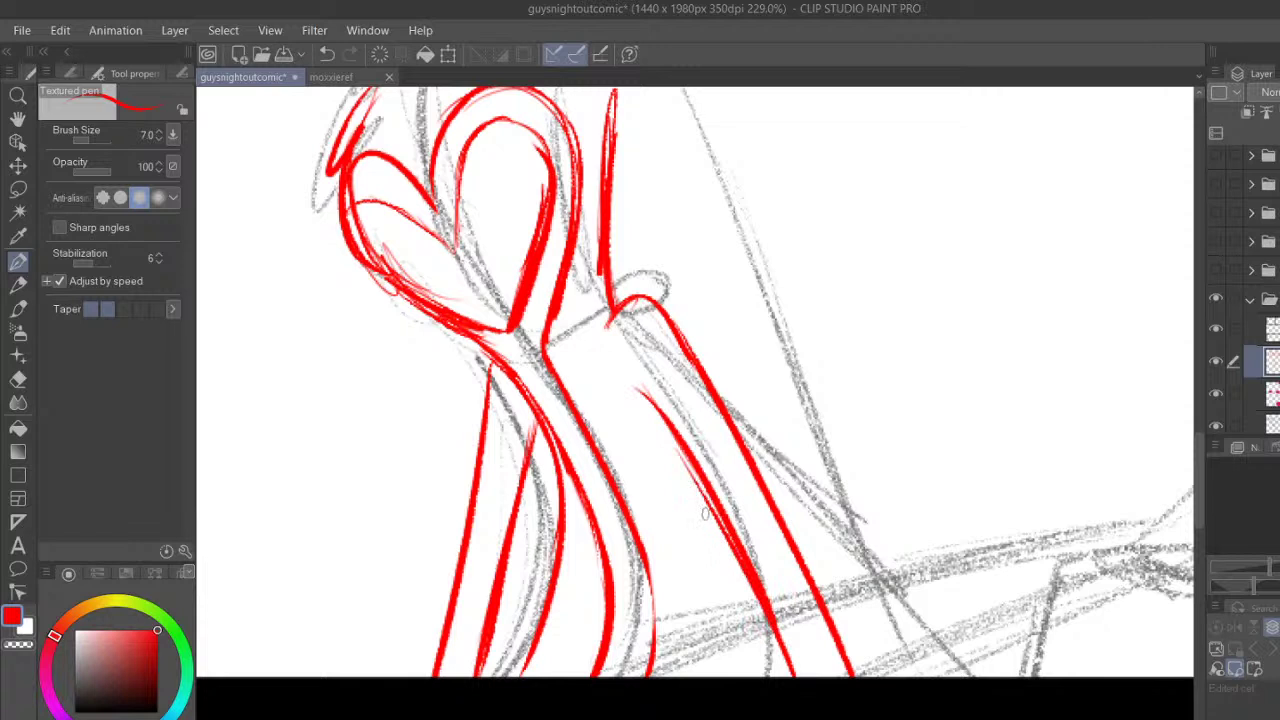
pyautogui.moveTo(687, 452); pyautogui.dragTo(714, 678)
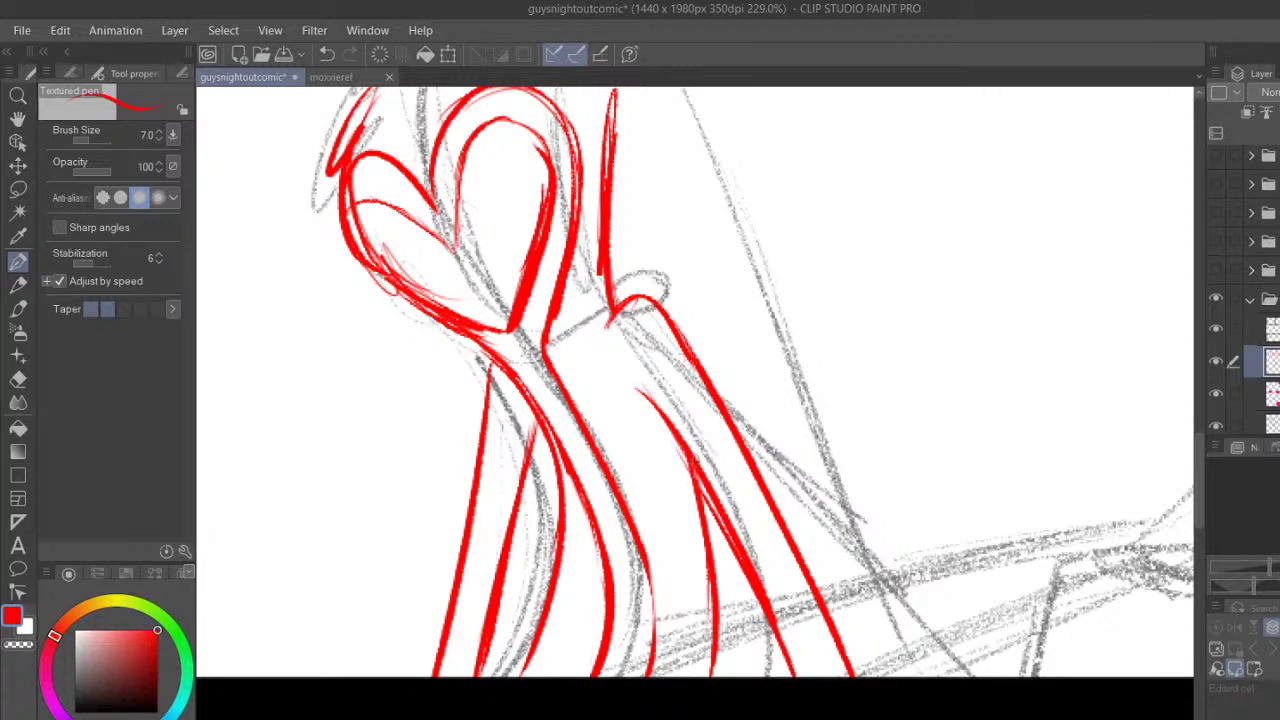
# Erase the two long body contours below the heart's tip and redraw them in red, curving more tightly down to the bottom border
pyautogui.press('e')
pyautogui.moveTo(566, 432)
pyautogui.mouseDown()
pyautogui.moveTo(647, 648)
pyautogui.moveTo(583, 473)
pyautogui.moveTo(606, 640)
pyautogui.moveTo(613, 522)
pyautogui.moveTo(623, 557)
pyautogui.moveTo(637, 542)
pyautogui.moveTo(646, 597)
pyautogui.moveTo(603, 641)
pyautogui.moveTo(609, 560)
pyautogui.mouseUp()
pyautogui.press('p')
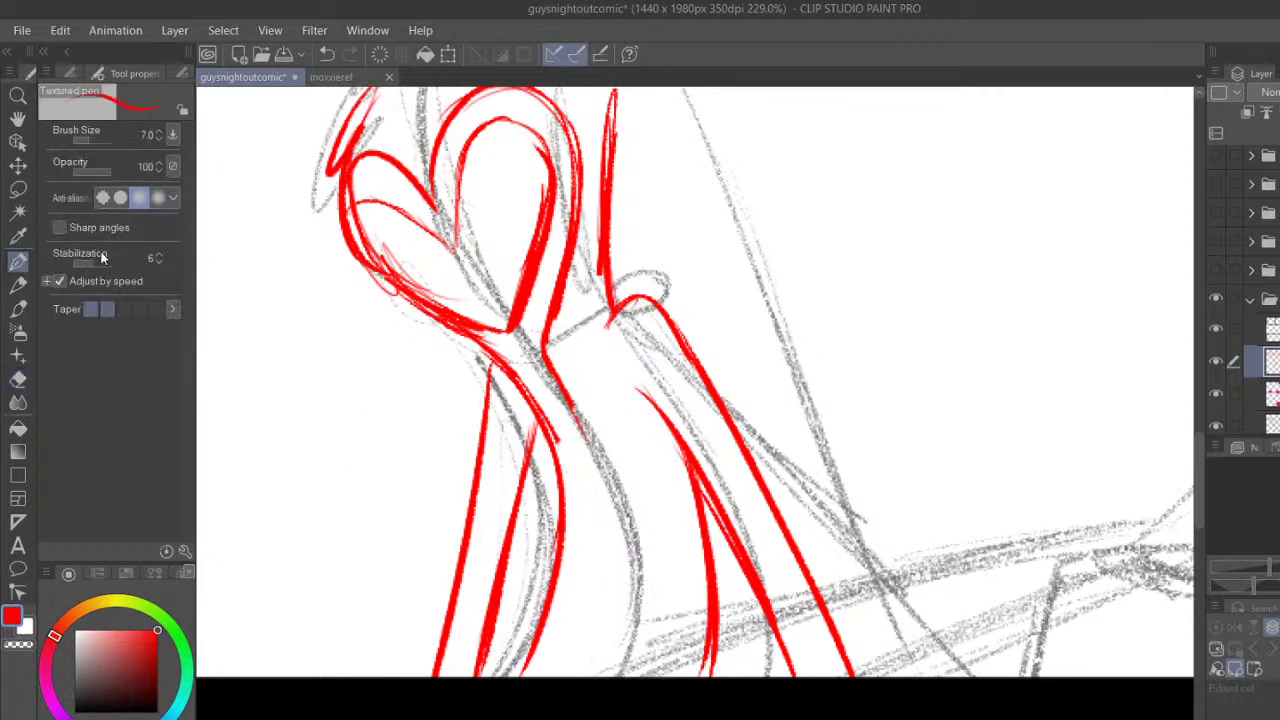
pyautogui.moveTo(568, 412); pyautogui.dragTo(605, 675)
pyautogui.moveTo(548, 408)
pyautogui.mouseDown()
pyautogui.moveTo(575, 500)
pyautogui.moveTo(550, 684)
pyautogui.mouseUp()
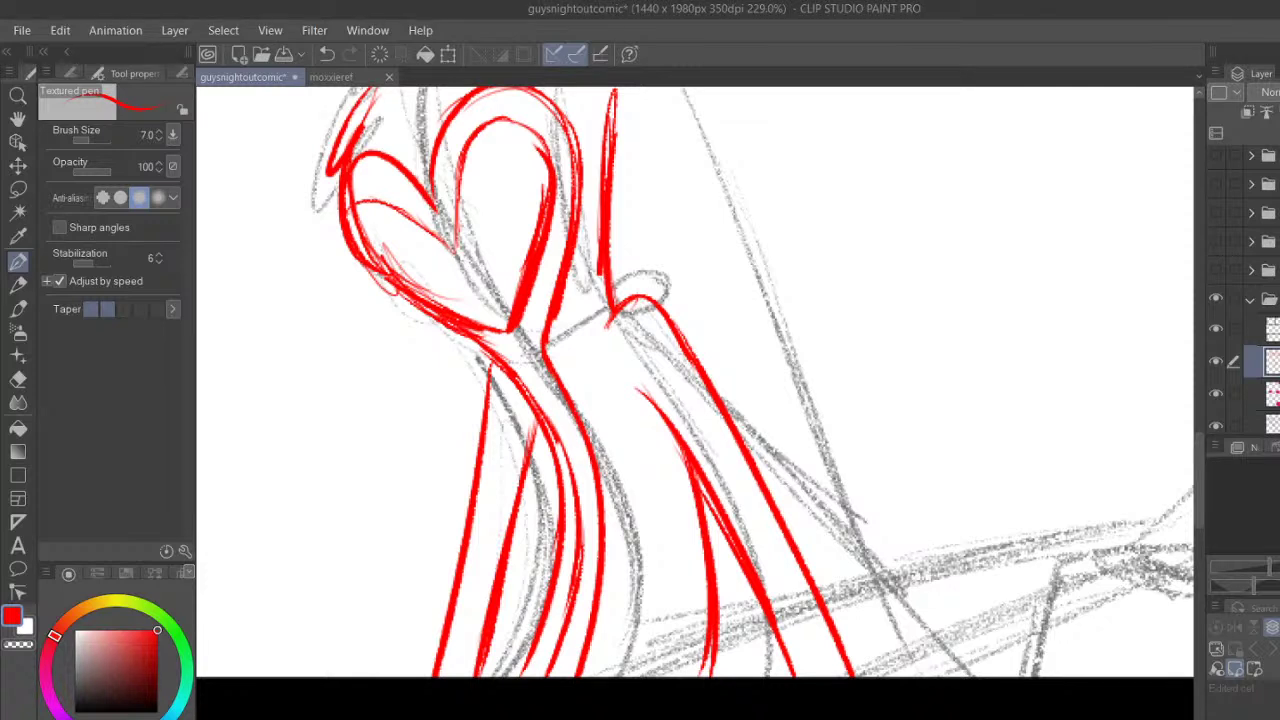
# Draw the red shoulder slope down to the heart's outer side and start the outer arm line below it
pyautogui.moveTo(1190, 490); pyautogui.dragTo(1191, 463)
pyautogui.moveTo(1199, 465); pyautogui.dragTo(1199, 435)
pyautogui.click(334, 52)
pyautogui.moveTo(438, 205)
pyautogui.mouseDown()
pyautogui.moveTo(350, 270)
pyautogui.moveTo(324, 335)
pyautogui.mouseUp()
pyautogui.moveTo(334, 285)
pyautogui.mouseDown()
pyautogui.moveTo(358, 545)
pyautogui.moveTo(356, 533)
pyautogui.moveTo(355, 718)
pyautogui.mouseUp()
pyautogui.click(20, 119)
pyautogui.moveTo(550, 478); pyautogui.dragTo(696, 336)
# Draw the hanging arm's outer and inner lines in red from beside the heart down toward the panel's bottom border
pyautogui.click(20, 260)
pyautogui.moveTo(504, 122)
pyautogui.mouseDown()
pyautogui.moveTo(472, 235)
pyautogui.moveTo(511, 578)
pyautogui.mouseUp()
pyautogui.moveTo(499, 436)
pyautogui.mouseDown()
pyautogui.moveTo(490, 660)
pyautogui.moveTo(469, 718)
pyautogui.mouseUp()
pyautogui.moveTo(508, 520)
pyautogui.mouseDown()
pyautogui.moveTo(475, 695)
pyautogui.moveTo(498, 600)
pyautogui.mouseUp()
pyautogui.moveTo(506, 480); pyautogui.dragTo(478, 703)
pyautogui.moveTo(548, 350); pyautogui.dragTo(556, 505)
pyautogui.moveTo(482, 274)
pyautogui.mouseDown()
pyautogui.moveTo(500, 405)
pyautogui.moveTo(550, 566)
pyautogui.moveTo(526, 690)
pyautogui.mouseUp()
pyautogui.moveTo(546, 552); pyautogui.dragTo(514, 718)
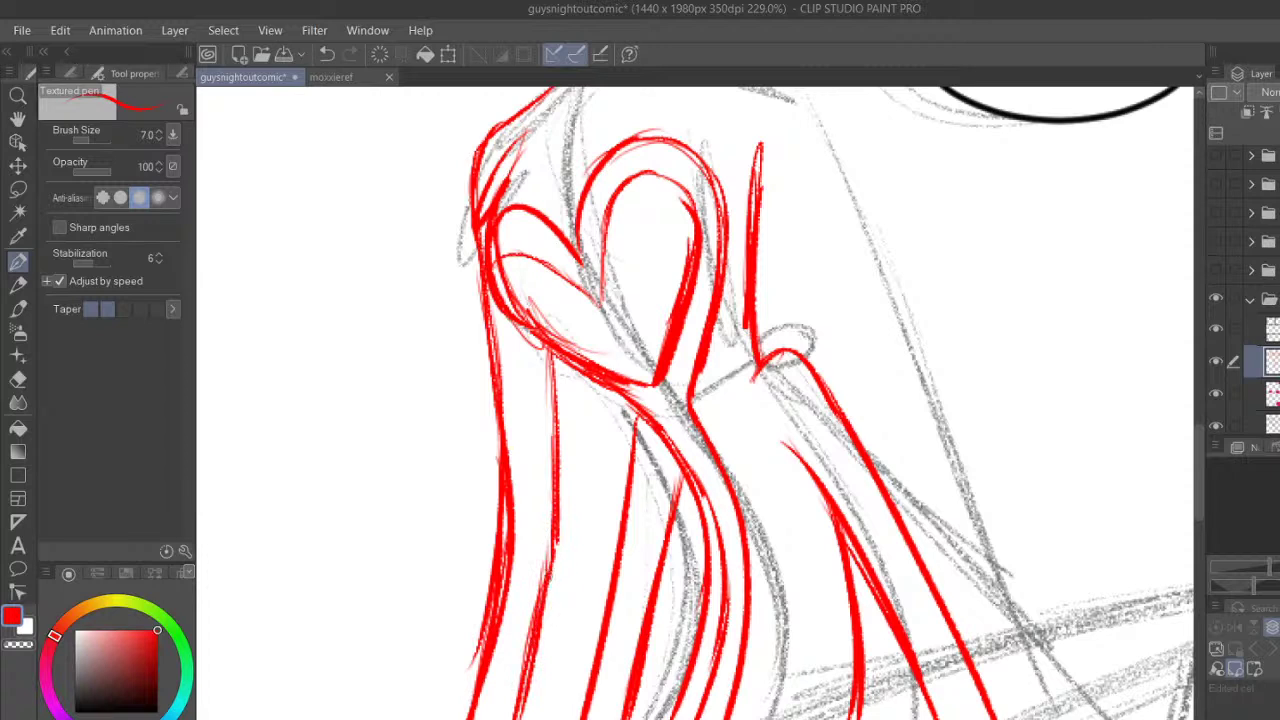
# Try to erase the doubled strokes along the hanging arm's outer line
pyautogui.press('e')
pyautogui.moveTo(484, 384)
pyautogui.mouseDown()
pyautogui.moveTo(495, 552)
pyautogui.moveTo(443, 677)
pyautogui.mouseUp()
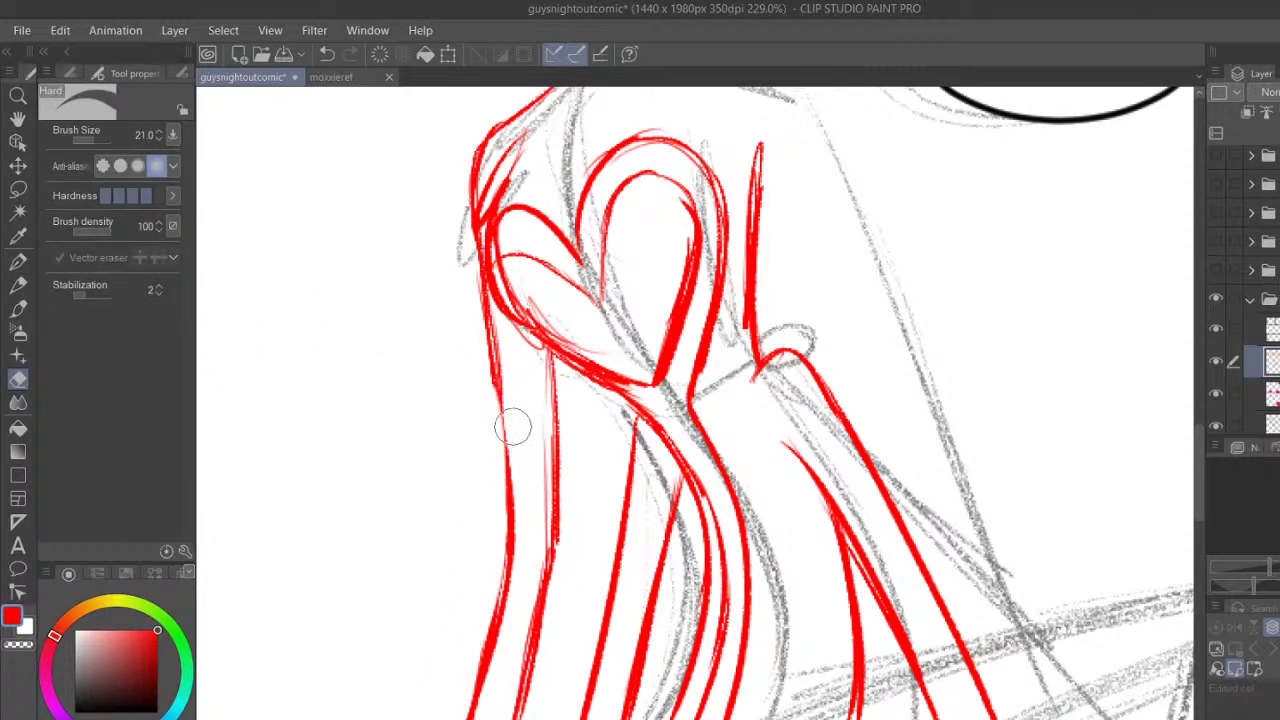
pyautogui.click(326, 55)
pyautogui.click(326, 55)
pyautogui.click(326, 55)
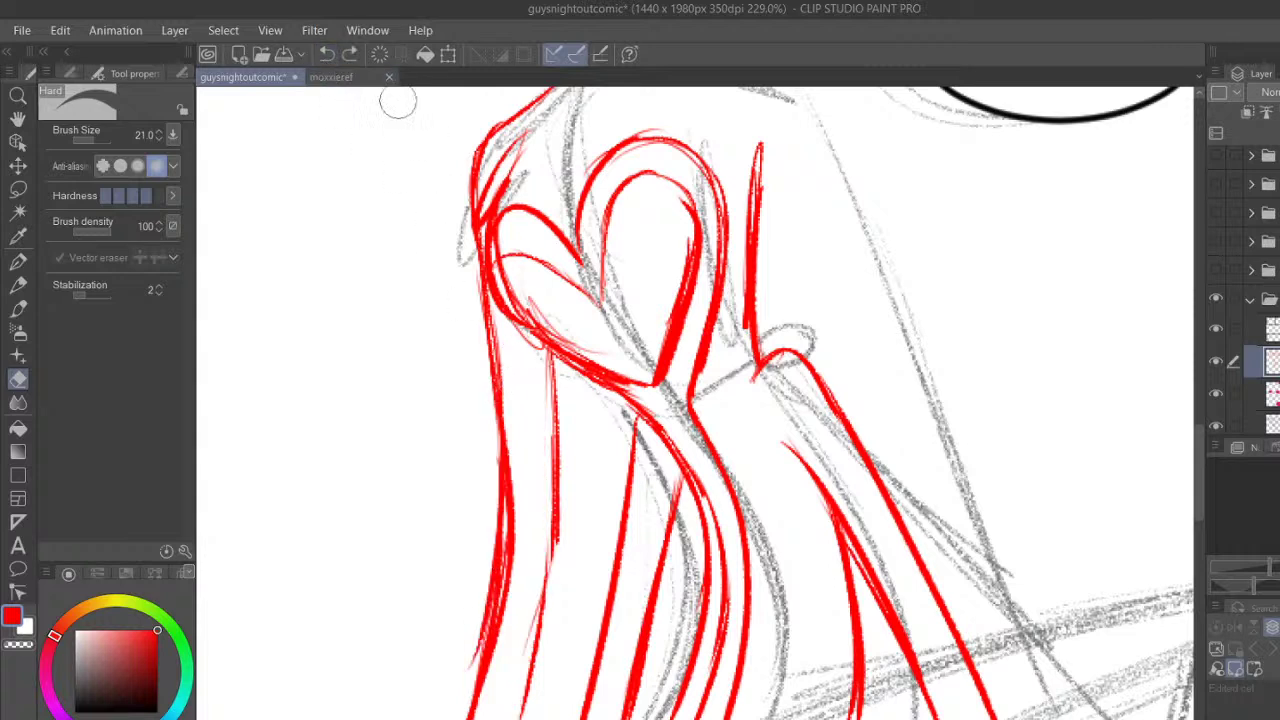
# Erase the inner excess of the hanging arm's outer line and redraw the lower part of its inner line in red
pyautogui.moveTo(515, 420); pyautogui.dragTo(506, 637)
pyautogui.moveTo(513, 523); pyautogui.dragTo(496, 680)
pyautogui.moveTo(515, 574); pyautogui.dragTo(497, 665)
pyautogui.click(18, 262)
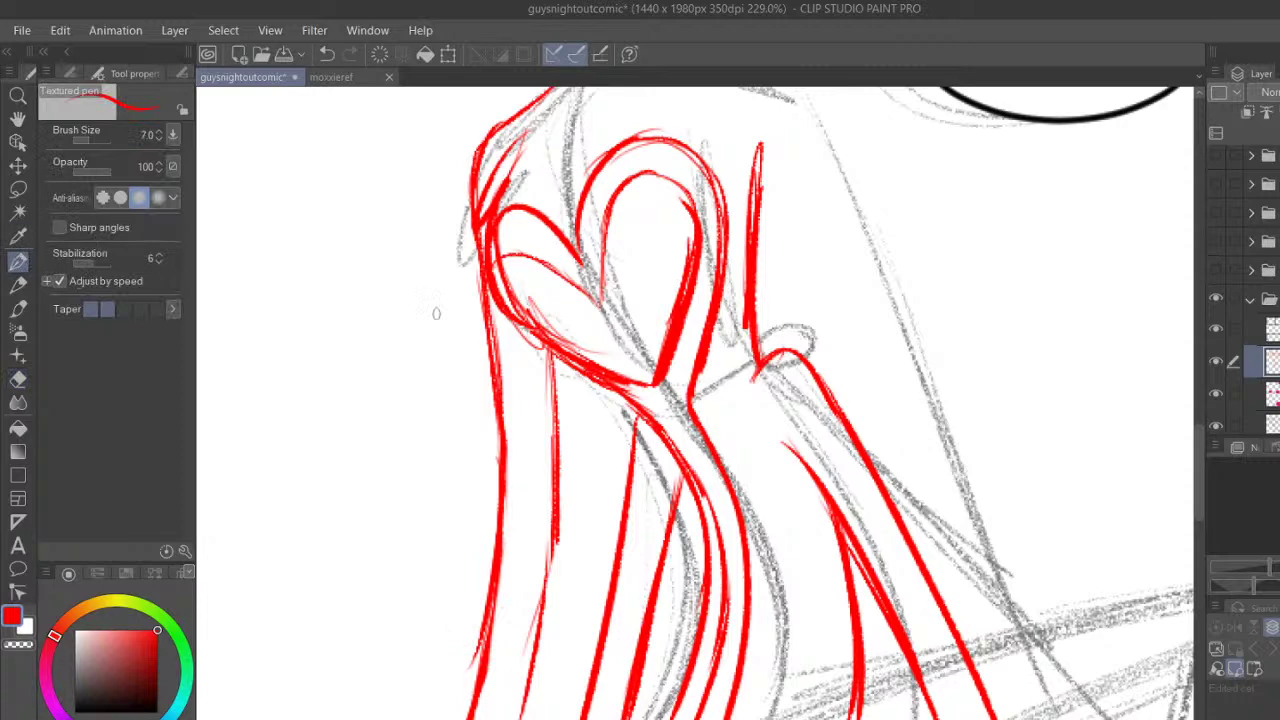
pyautogui.moveTo(556, 543); pyautogui.dragTo(521, 717)
# Draw the other shoulder in red from the neck's base outward and down into the upper arm's outer edge
pyautogui.hscroll(8, 695, 403)
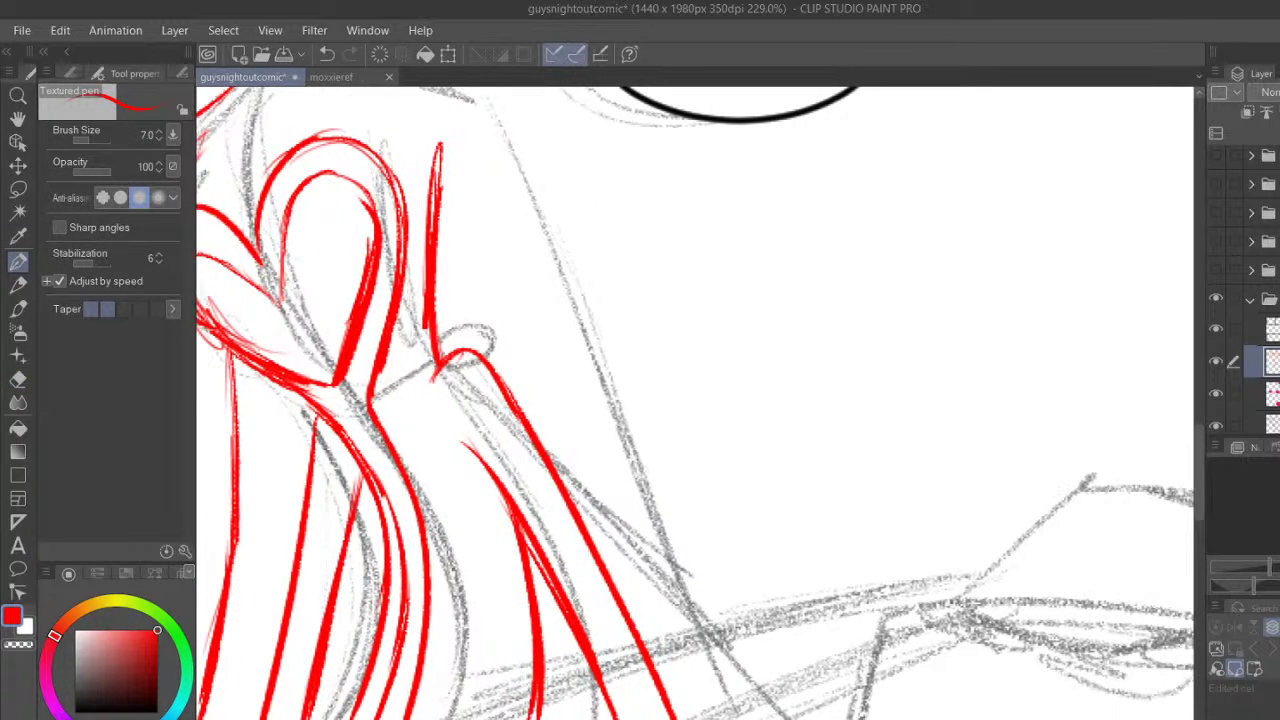
pyautogui.moveTo(1199, 468); pyautogui.dragTo(1202, 445)
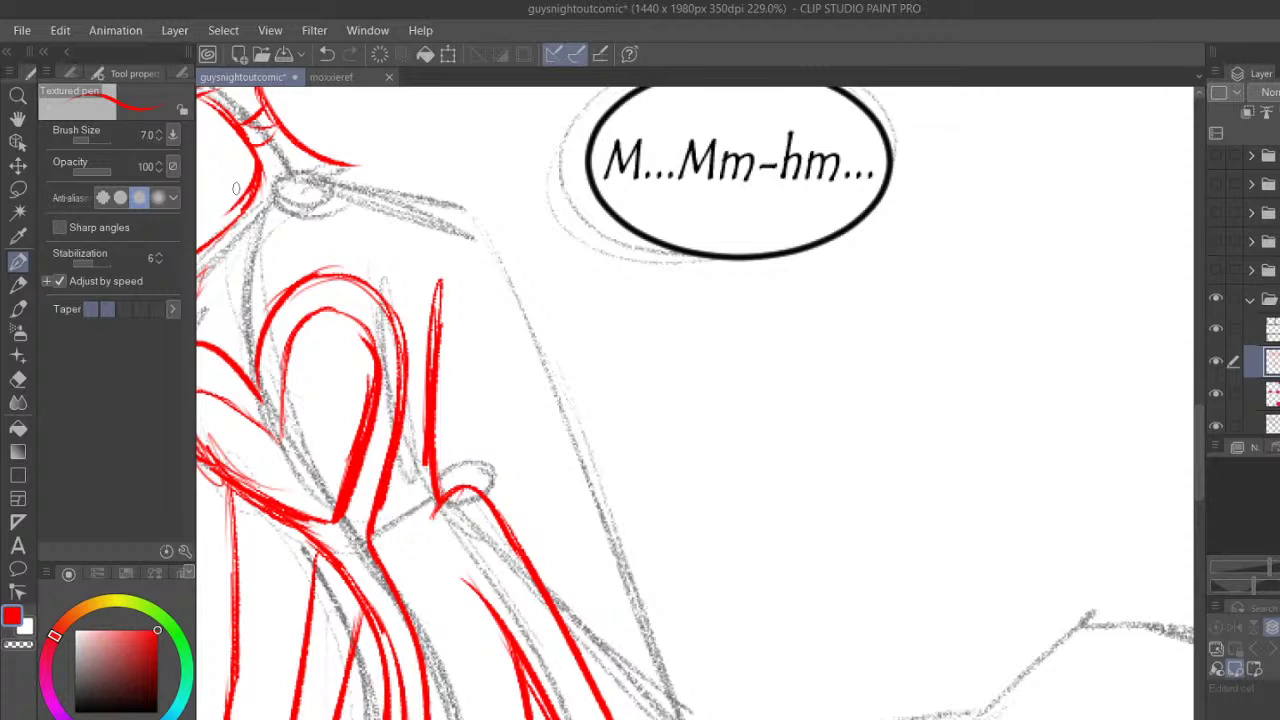
pyautogui.moveTo(383, 169)
pyautogui.mouseDown()
pyautogui.moveTo(417, 167)
pyautogui.moveTo(390, 169)
pyautogui.moveTo(477, 193)
pyautogui.moveTo(537, 375)
pyautogui.moveTo(585, 452)
pyautogui.mouseUp()
# Try to extend the outer arm line straight down along the gray sketch toward the panel's bottom border
pyautogui.moveTo(500, 228)
pyautogui.mouseDown()
pyautogui.moveTo(602, 530)
pyautogui.moveTo(670, 660)
pyautogui.mouseUp()
pyautogui.moveTo(630, 590); pyautogui.dragTo(705, 718)
pyautogui.moveTo(1194, 433); pyautogui.dragTo(1198, 479)
pyautogui.moveTo(985, 719); pyautogui.dragTo(1063, 719)
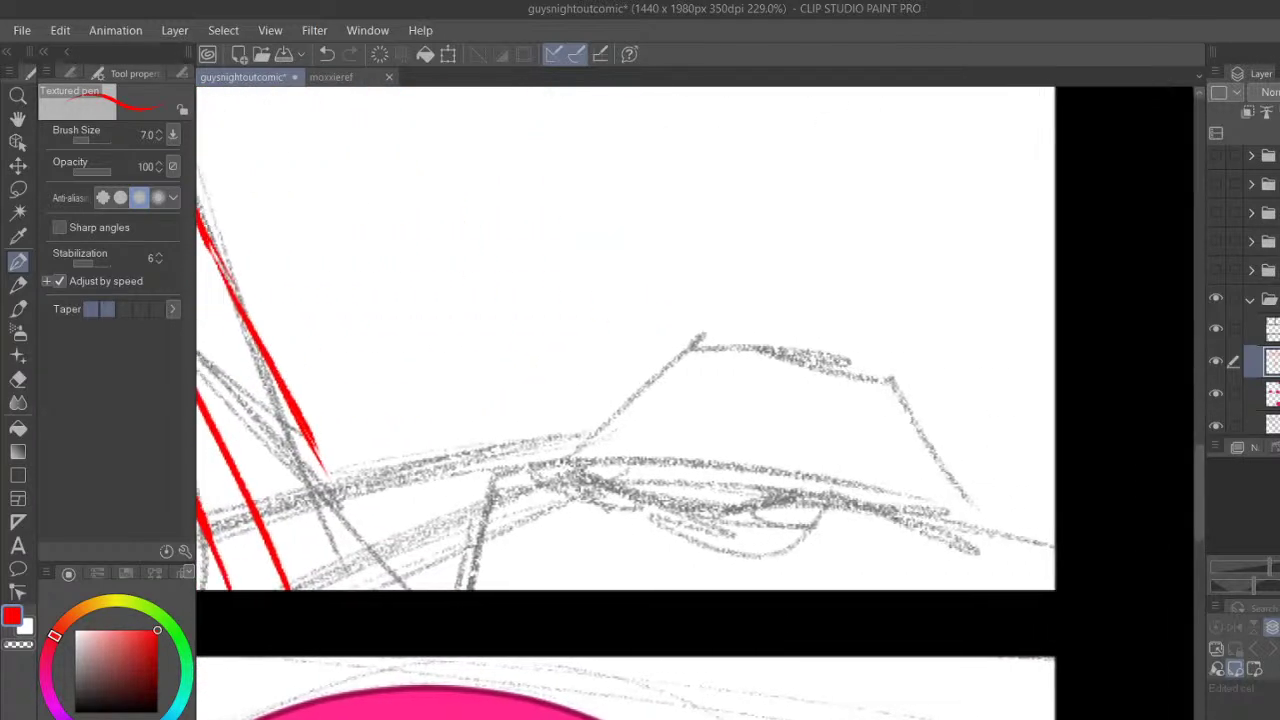
pyautogui.hscroll(-1, 633, 697)
pyautogui.moveTo(332, 719); pyautogui.dragTo(322, 719)
pyautogui.click(325, 56)
pyautogui.click(325, 56)
pyautogui.click(325, 56)
pyautogui.click(325, 56)
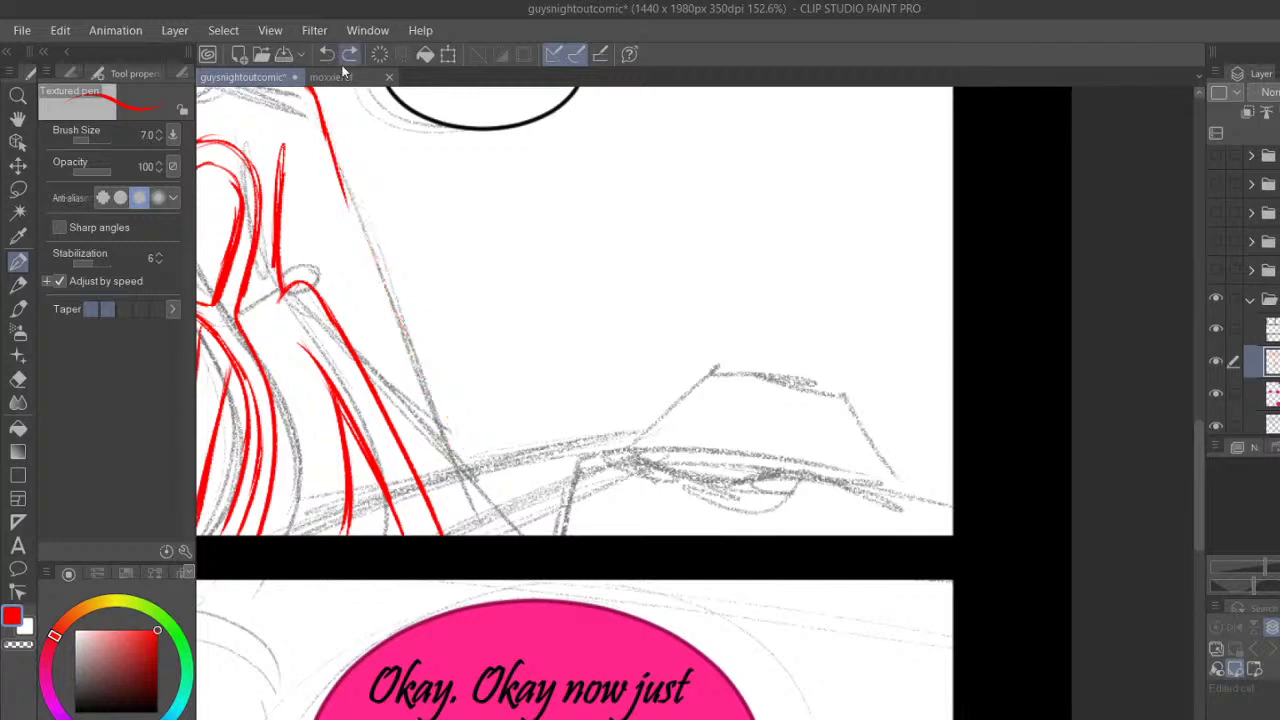
# Draw the short slanted line and the long curve to the panel's side border in red, redoing the curve slightly lower
pyautogui.moveTo(557, 540)
pyautogui.mouseDown()
pyautogui.moveTo(584, 455)
pyautogui.moveTo(808, 448)
pyautogui.mouseUp()
pyautogui.moveTo(608, 452); pyautogui.dragTo(974, 485)
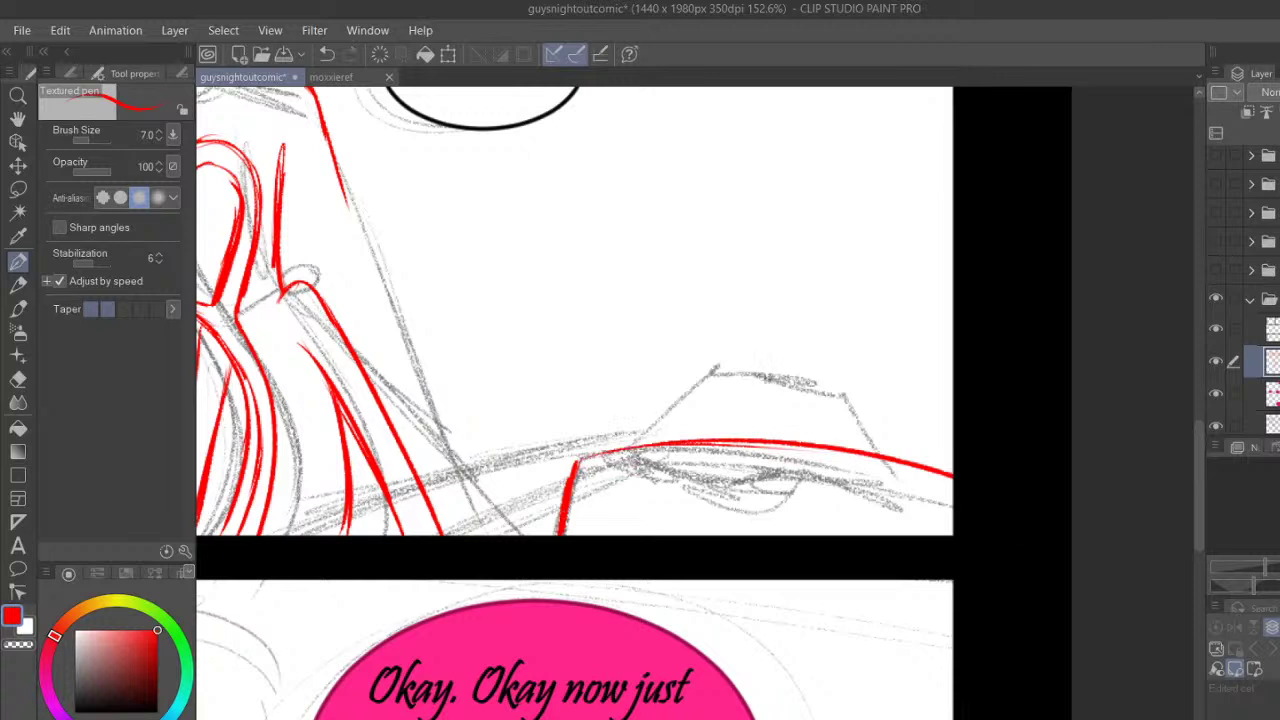
pyautogui.click(326, 55)
pyautogui.moveTo(607, 457); pyautogui.dragTo(1025, 526)
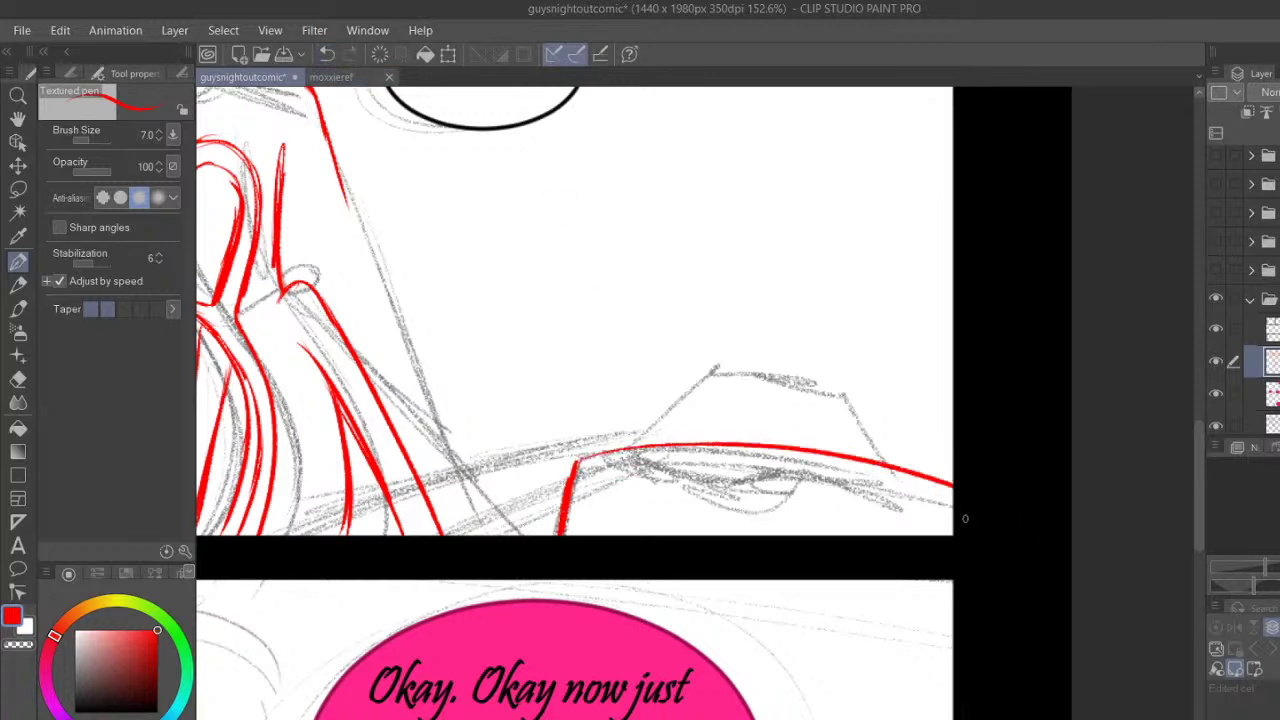
# Draw the bent arm's outer and inner edges in red, from the shoulder to the elbow and down to the bottom border
pyautogui.hscroll(-3, 909, 559)
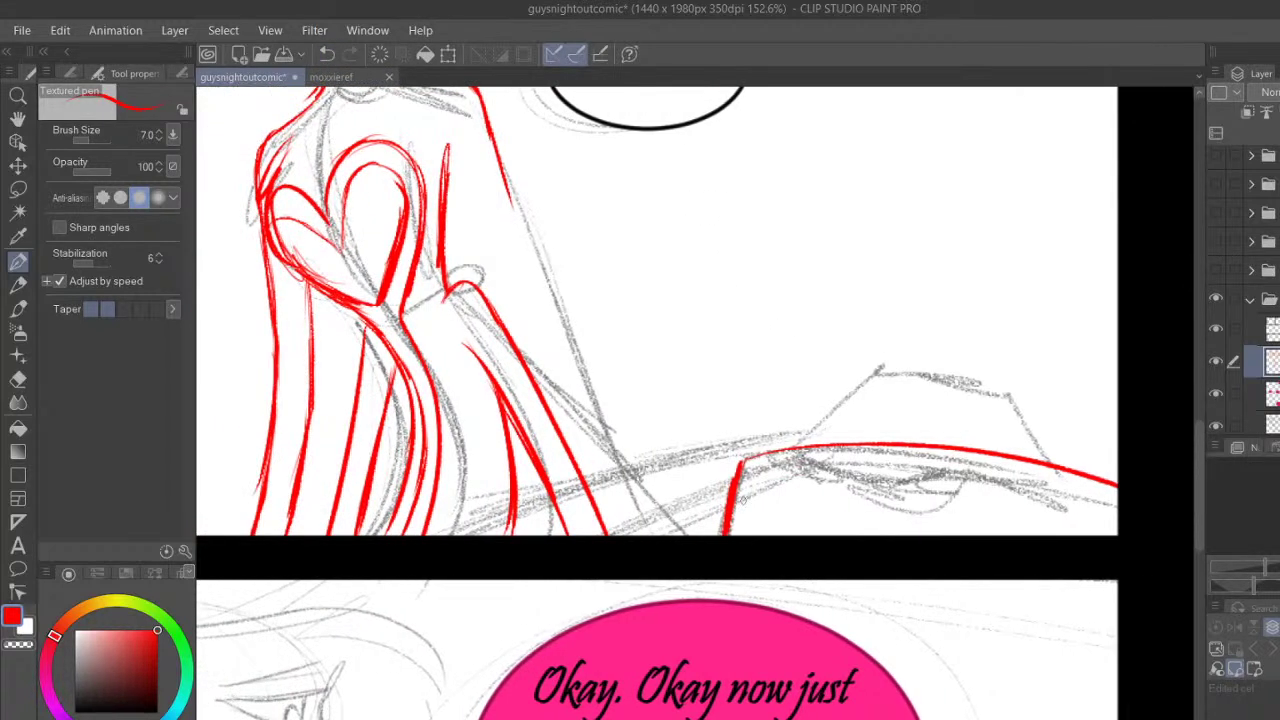
pyautogui.moveTo(1201, 436); pyautogui.dragTo(1198, 408)
pyautogui.moveTo(492, 236)
pyautogui.mouseDown()
pyautogui.moveTo(548, 422)
pyautogui.moveTo(526, 536)
pyautogui.moveTo(478, 645)
pyautogui.mouseUp()
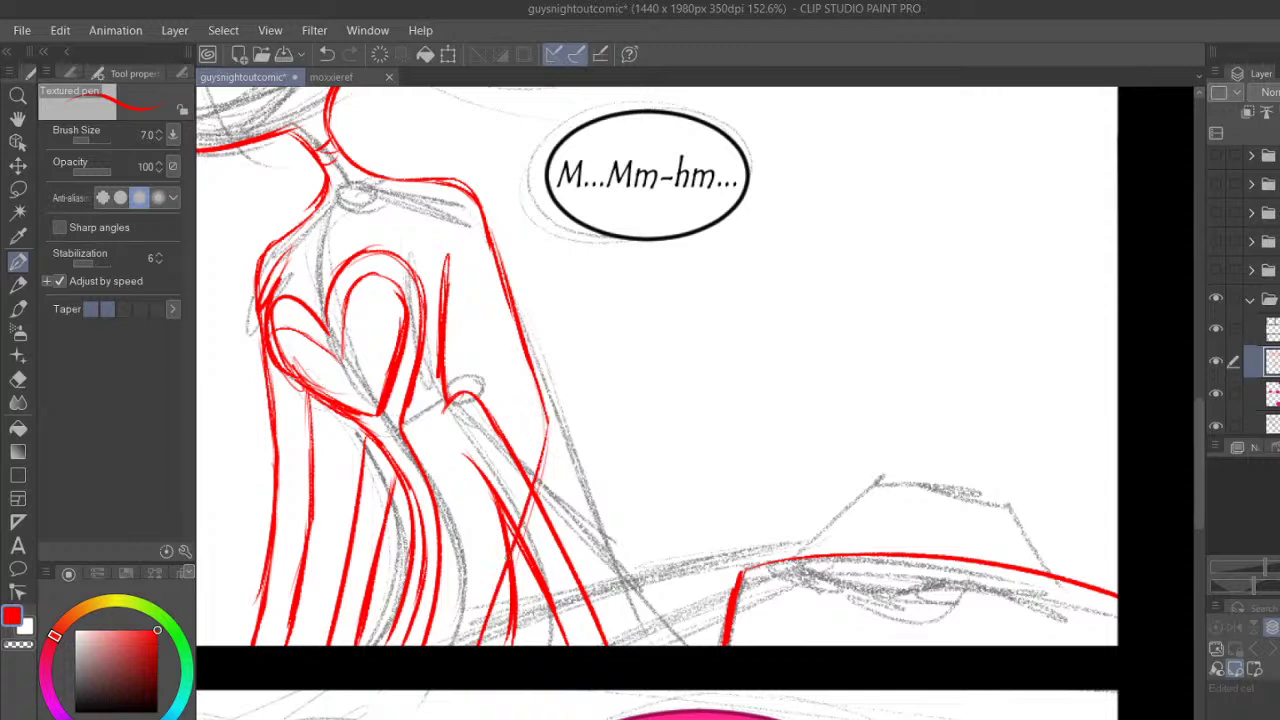
pyautogui.moveTo(444, 262)
pyautogui.mouseDown()
pyautogui.moveTo(508, 420)
pyautogui.moveTo(462, 600)
pyautogui.mouseUp()
pyautogui.moveTo(504, 424); pyautogui.dragTo(448, 646)
pyautogui.moveTo(498, 448); pyautogui.dragTo(441, 593)
# Erase the body lines overlapping the bent forearm and retrace the forearm's outer edge in red
pyautogui.press('e')
pyautogui.moveTo(504, 456)
pyautogui.mouseDown()
pyautogui.moveTo(506, 512)
pyautogui.moveTo(492, 525)
pyautogui.moveTo(520, 482)
pyautogui.moveTo(526, 434)
pyautogui.mouseUp()
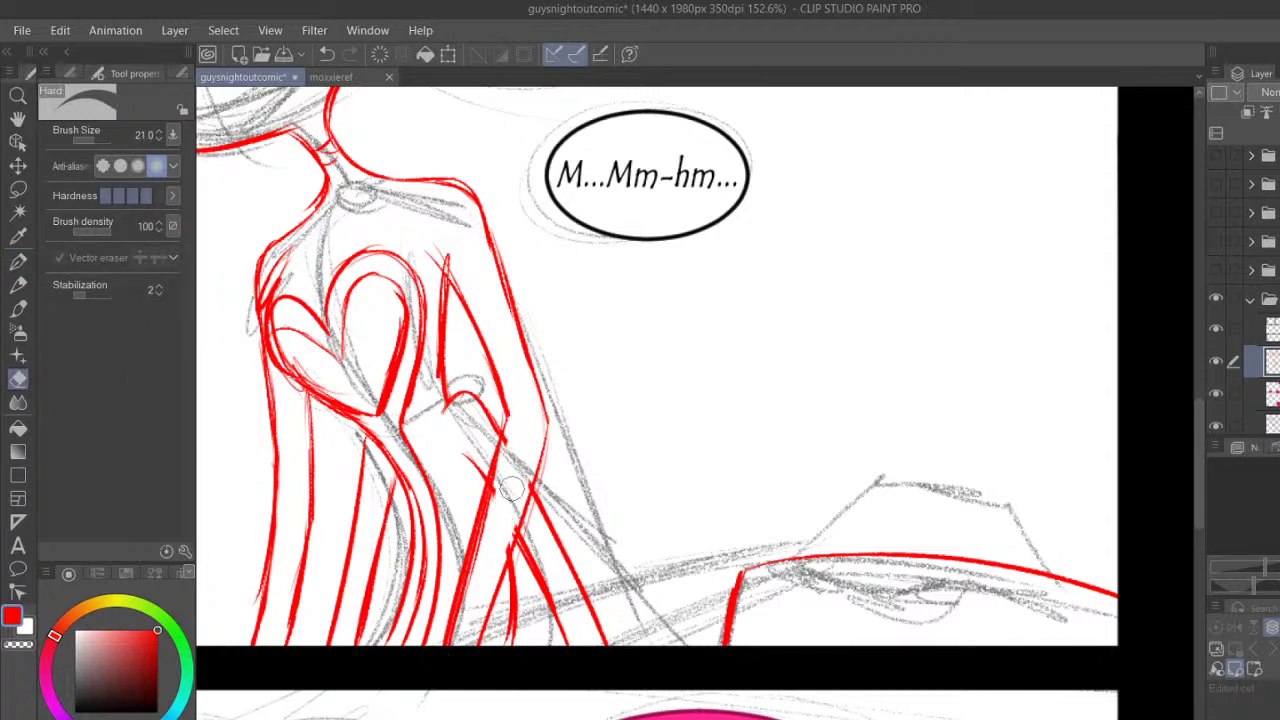
pyautogui.moveTo(512, 522); pyautogui.dragTo(507, 561)
pyautogui.press('p')
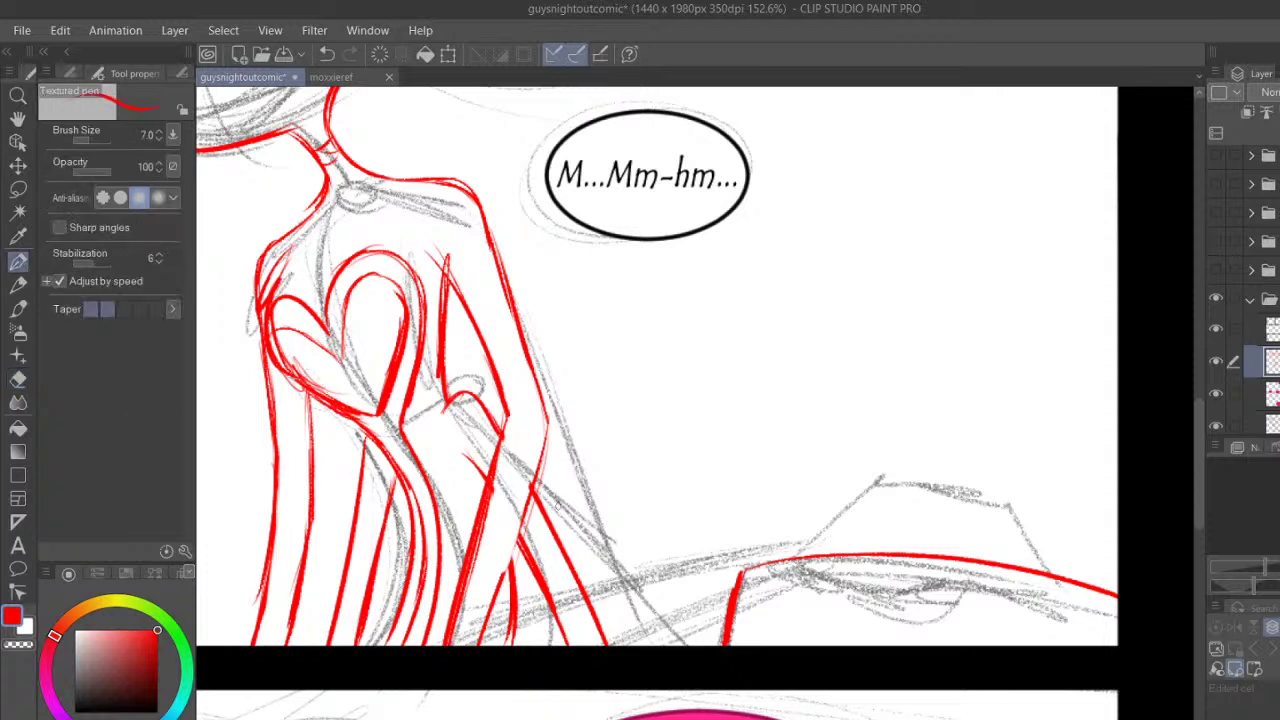
pyautogui.moveTo(531, 492); pyautogui.dragTo(485, 618)
pyautogui.moveTo(519, 525); pyautogui.dragTo(481, 636)
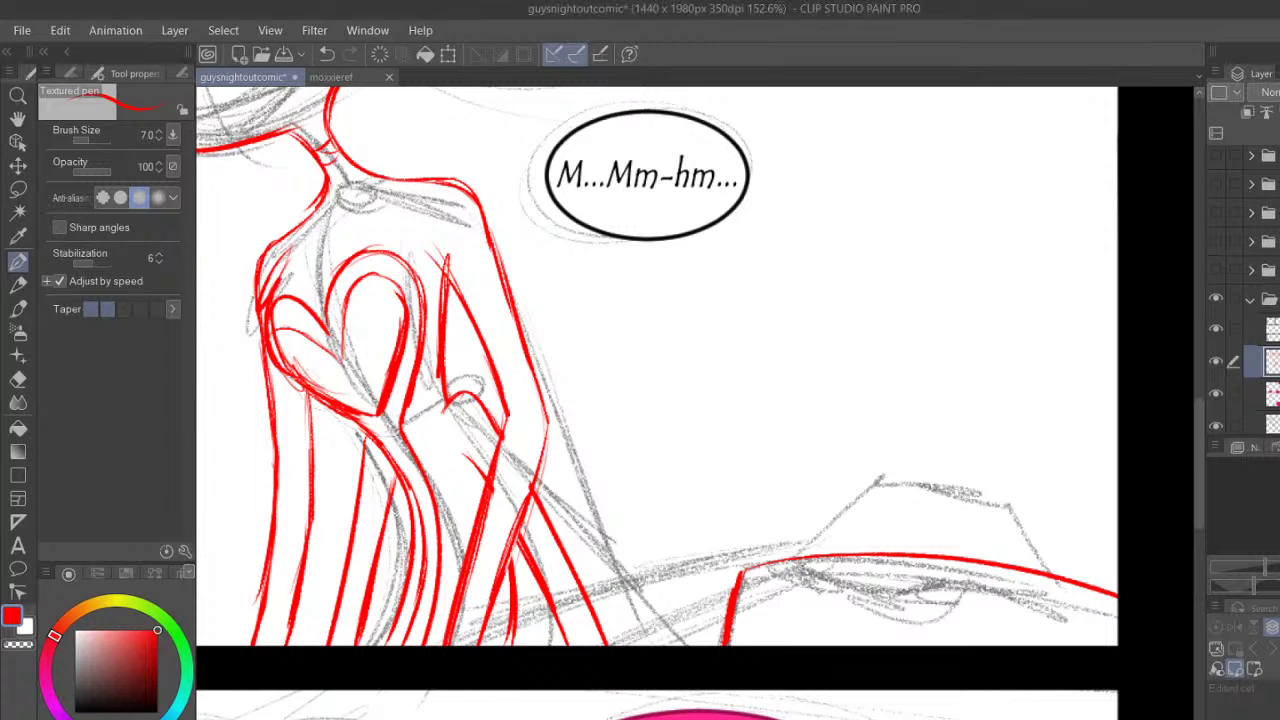
# Save the comic file and thicken the bent arm's inner edge down to the elbow
pyautogui.click(284, 55)
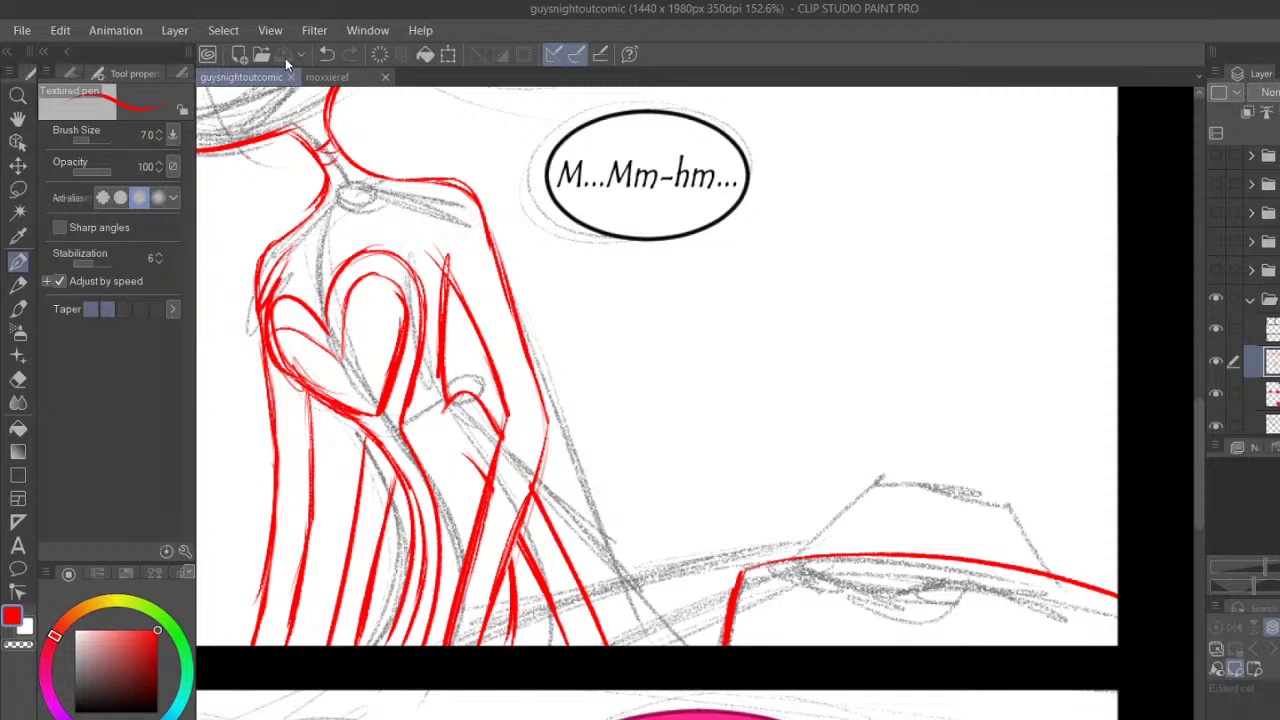
pyautogui.moveTo(447, 272); pyautogui.dragTo(503, 432)
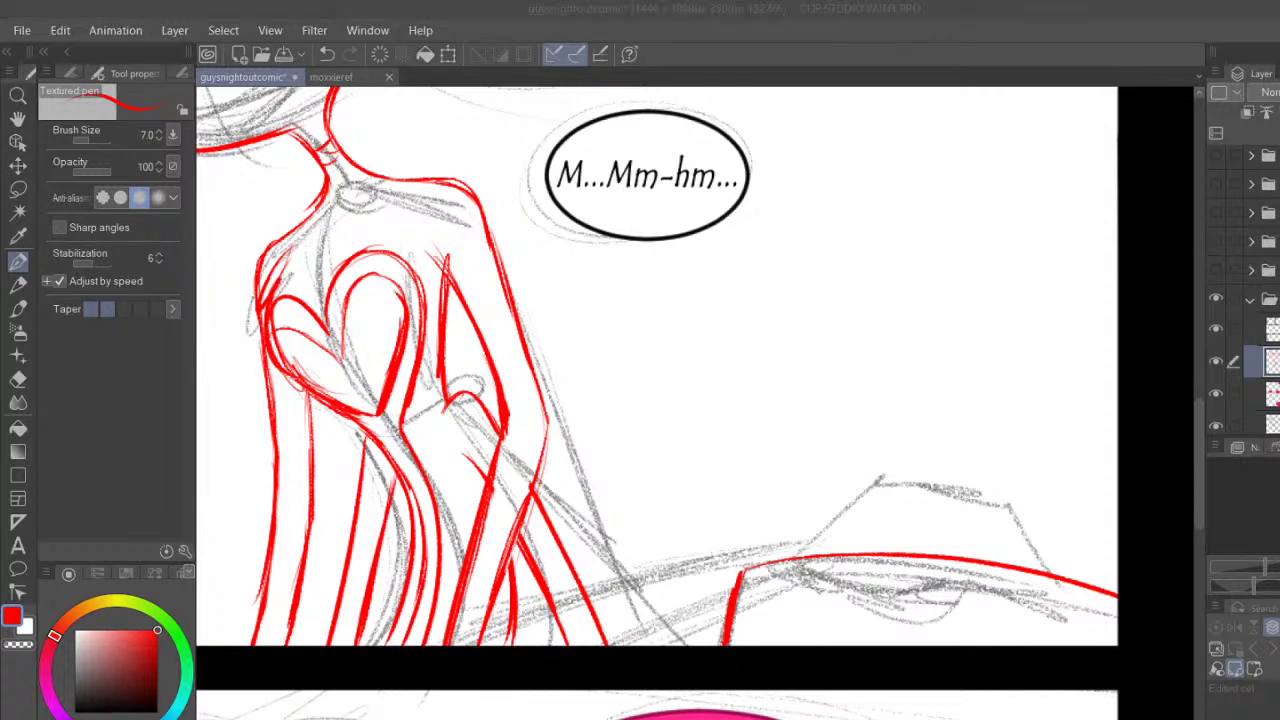
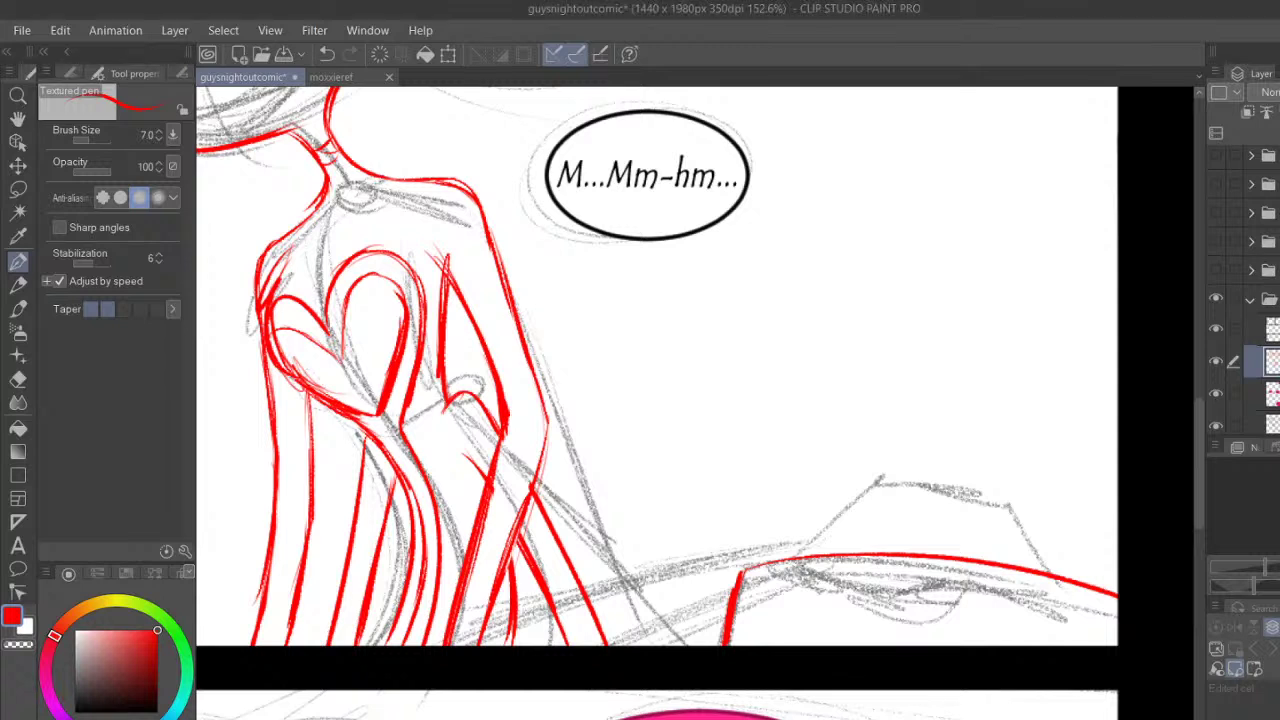
# Start the reaching forearm's upper contour in red from the panel's bottom border toward the sketched hand
pyautogui.click(14, 119)
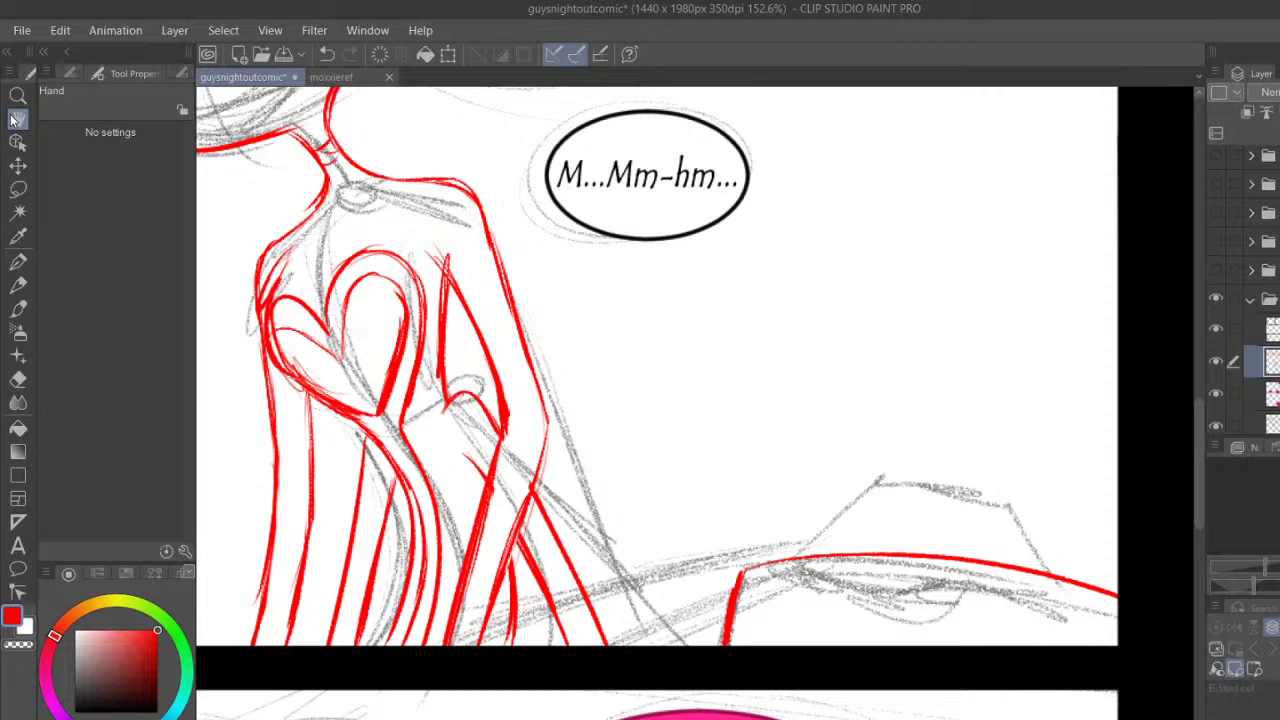
pyautogui.moveTo(1017, 494); pyautogui.dragTo(860, 467)
pyautogui.click(19, 257)
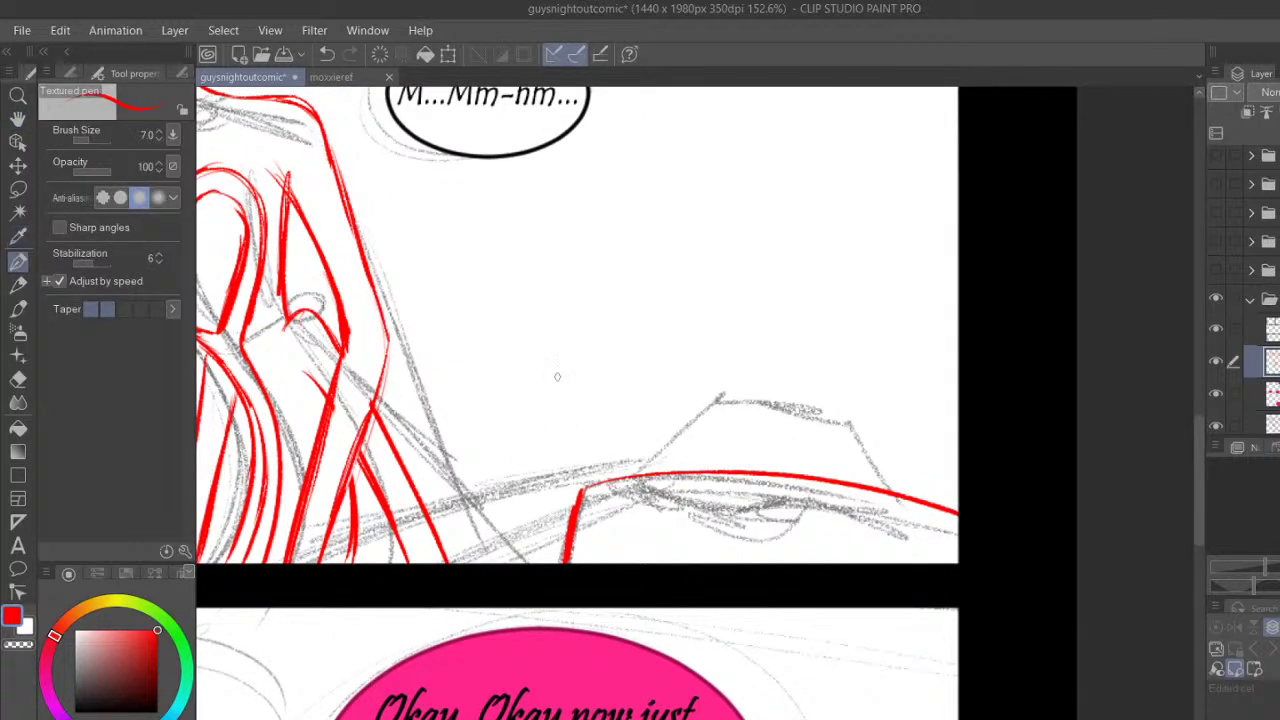
pyautogui.moveTo(378, 562)
pyautogui.mouseDown()
pyautogui.moveTo(523, 484)
pyautogui.moveTo(546, 441)
pyautogui.moveTo(722, 396)
pyautogui.mouseUp()
# Try to draw the top of the reaching hand in red from the wrist to the long curve
pyautogui.moveTo(568, 430)
pyautogui.mouseDown()
pyautogui.moveTo(698, 394)
pyautogui.moveTo(865, 484)
pyautogui.moveTo(883, 396)
pyautogui.mouseUp()
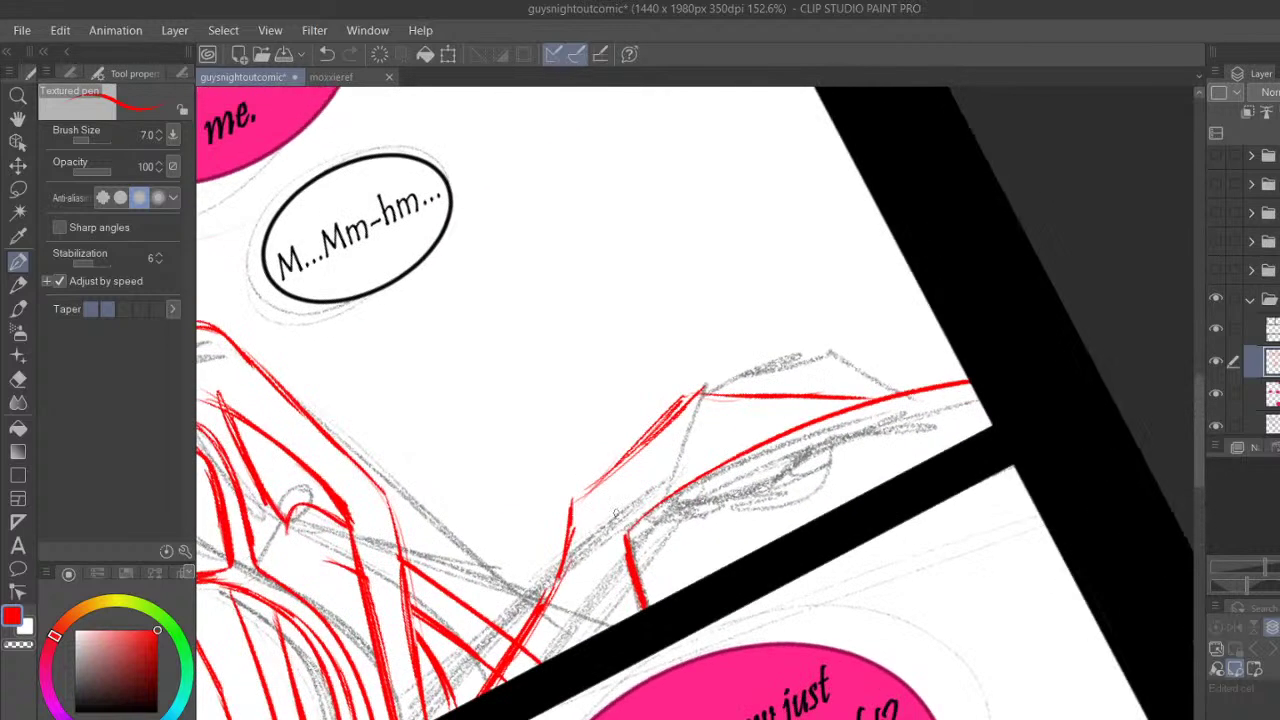
pyautogui.moveTo(532, 622); pyautogui.dragTo(556, 578)
pyautogui.click(328, 57)
pyautogui.click(331, 55)
pyautogui.click(331, 56)
pyautogui.click(334, 59)
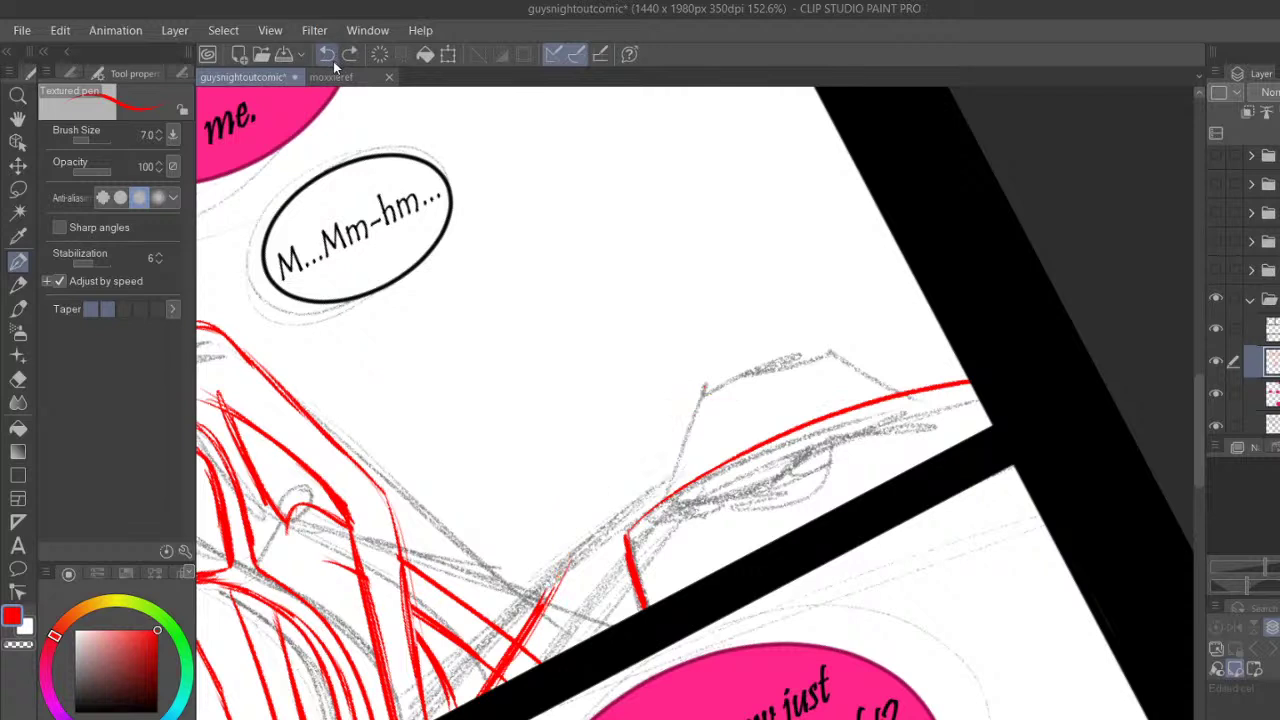
pyautogui.click(330, 56)
pyautogui.click(333, 59)
# Try a lower red contour for the reaching forearm and the back of its hand
pyautogui.moveTo(664, 441); pyautogui.dragTo(553, 534)
pyautogui.moveTo(688, 433)
pyautogui.mouseDown()
pyautogui.moveTo(792, 411)
pyautogui.moveTo(676, 441)
pyautogui.mouseUp()
pyautogui.moveTo(593, 501); pyautogui.dragTo(653, 443)
pyautogui.moveTo(650, 443); pyautogui.dragTo(808, 441)
pyautogui.click(330, 56)
pyautogui.click(330, 56)
pyautogui.click(329, 56)
pyautogui.click(328, 57)
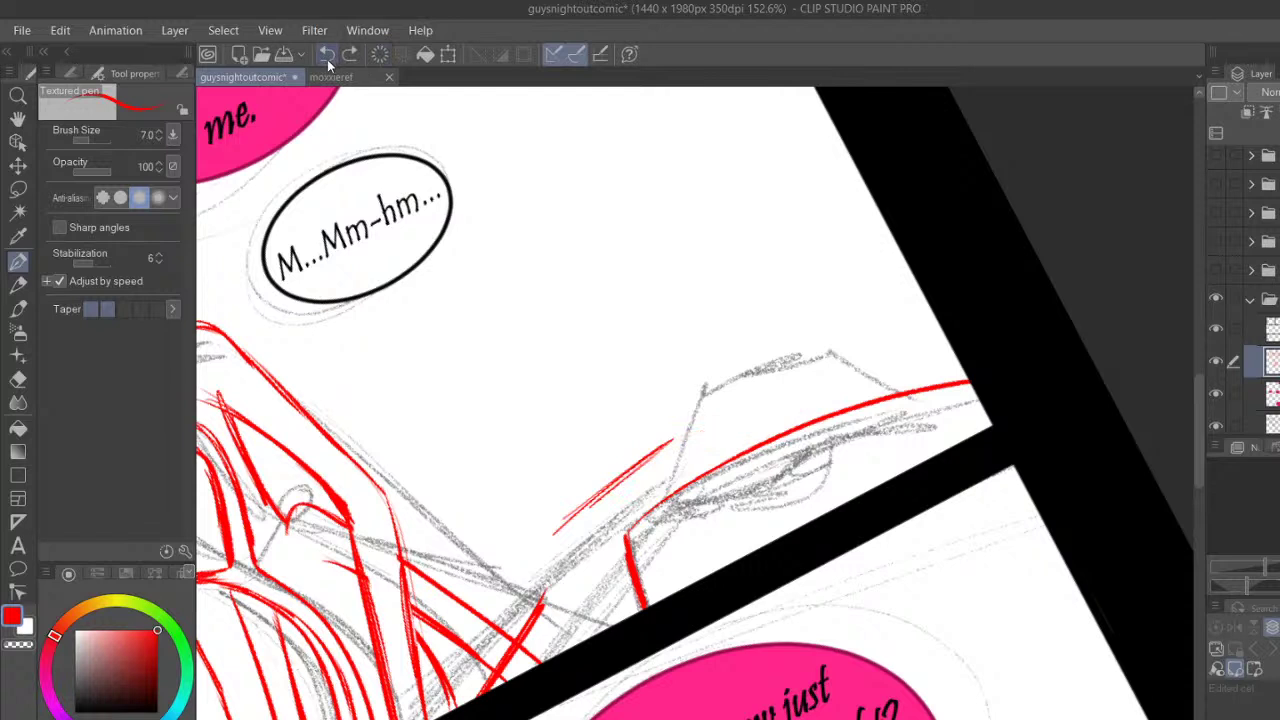
pyautogui.click(330, 57)
# Draw the reaching forearm's upper edge and the back of the hand in red, connecting them to the stroke at the bottom border
pyautogui.moveTo(562, 520)
pyautogui.mouseDown()
pyautogui.moveTo(656, 440)
pyautogui.moveTo(822, 421)
pyautogui.mouseUp()
pyautogui.moveTo(680, 431); pyautogui.dragTo(848, 426)
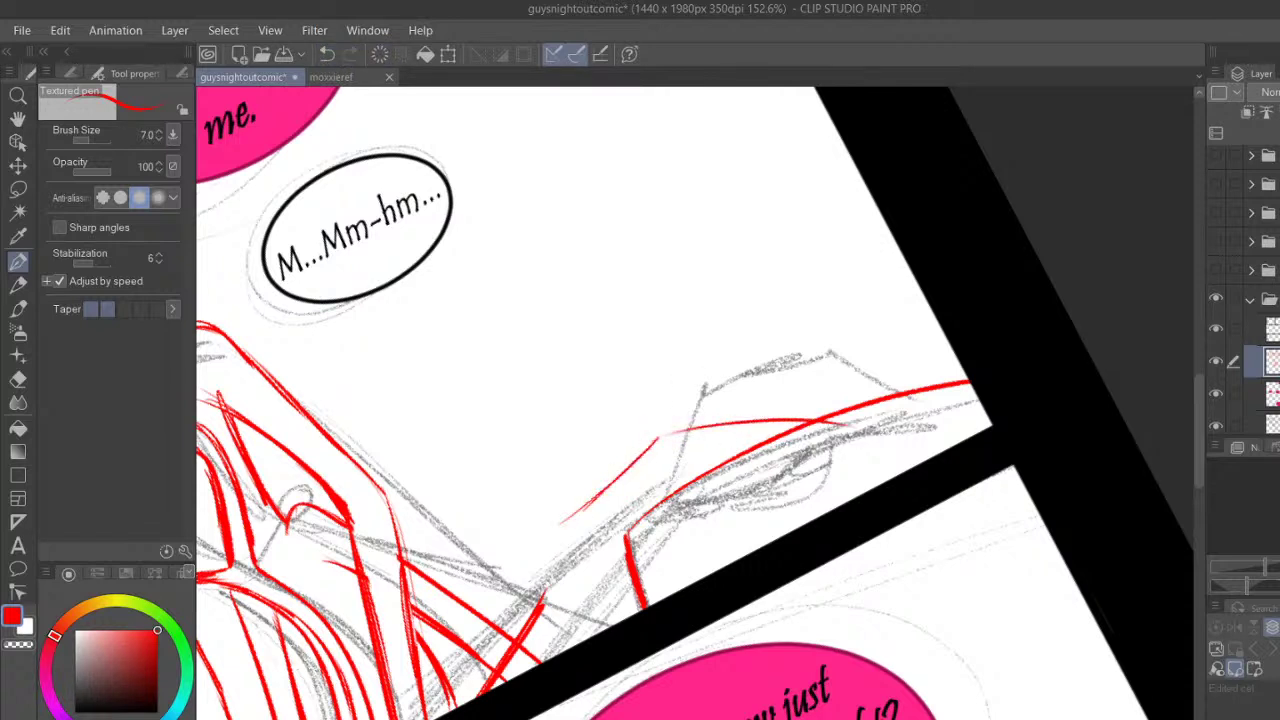
pyautogui.press('-')
pyautogui.moveTo(597, 523); pyautogui.dragTo(654, 444)
pyautogui.moveTo(571, 552); pyautogui.dragTo(641, 474)
pyautogui.moveTo(562, 578); pyautogui.dragTo(624, 499)
pyautogui.moveTo(554, 626); pyautogui.dragTo(644, 458)
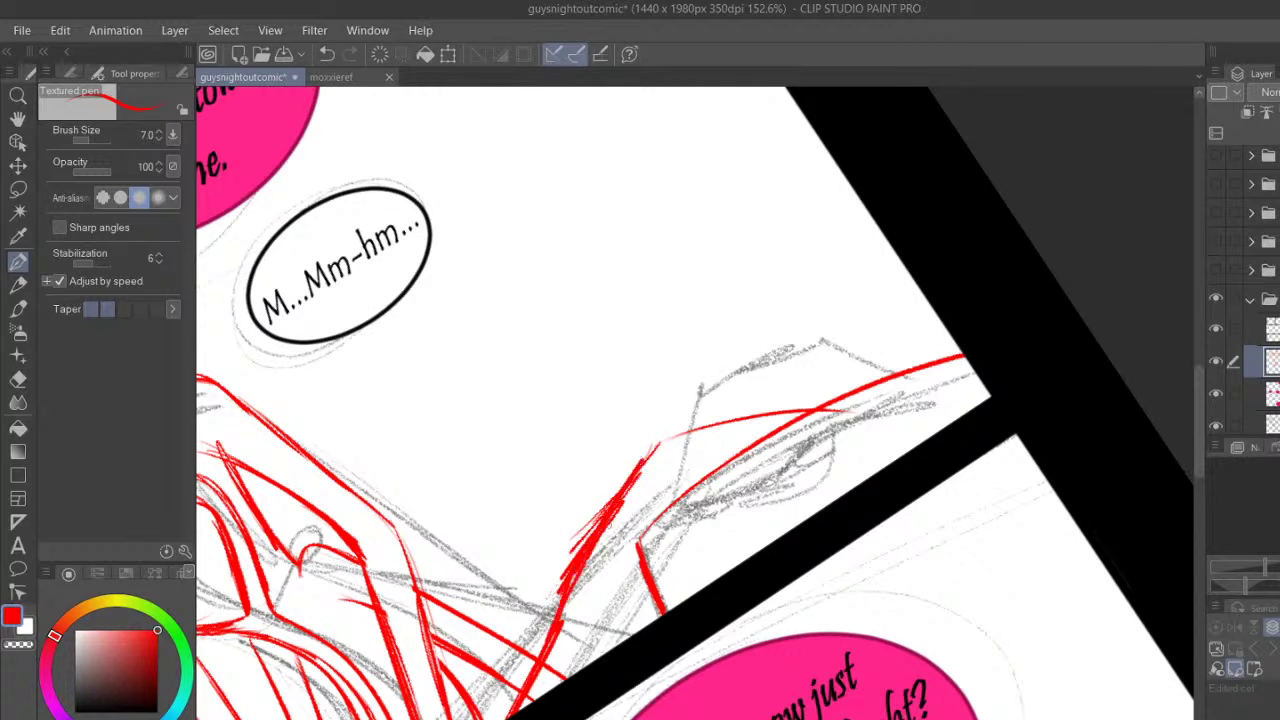
# Erase the rough excess along the reaching forearm's upper edge and redraw it as one clean red line to the wrist
pyautogui.click(18, 378)
pyautogui.moveTo(553, 580)
pyautogui.mouseDown()
pyautogui.moveTo(623, 462)
pyautogui.moveTo(547, 598)
pyautogui.moveTo(652, 435)
pyautogui.moveTo(546, 609)
pyautogui.moveTo(597, 455)
pyautogui.mouseUp()
pyautogui.press('p')
pyautogui.moveTo(560, 598)
pyautogui.mouseDown()
pyautogui.moveTo(648, 455)
pyautogui.moveTo(694, 426)
pyautogui.mouseUp()
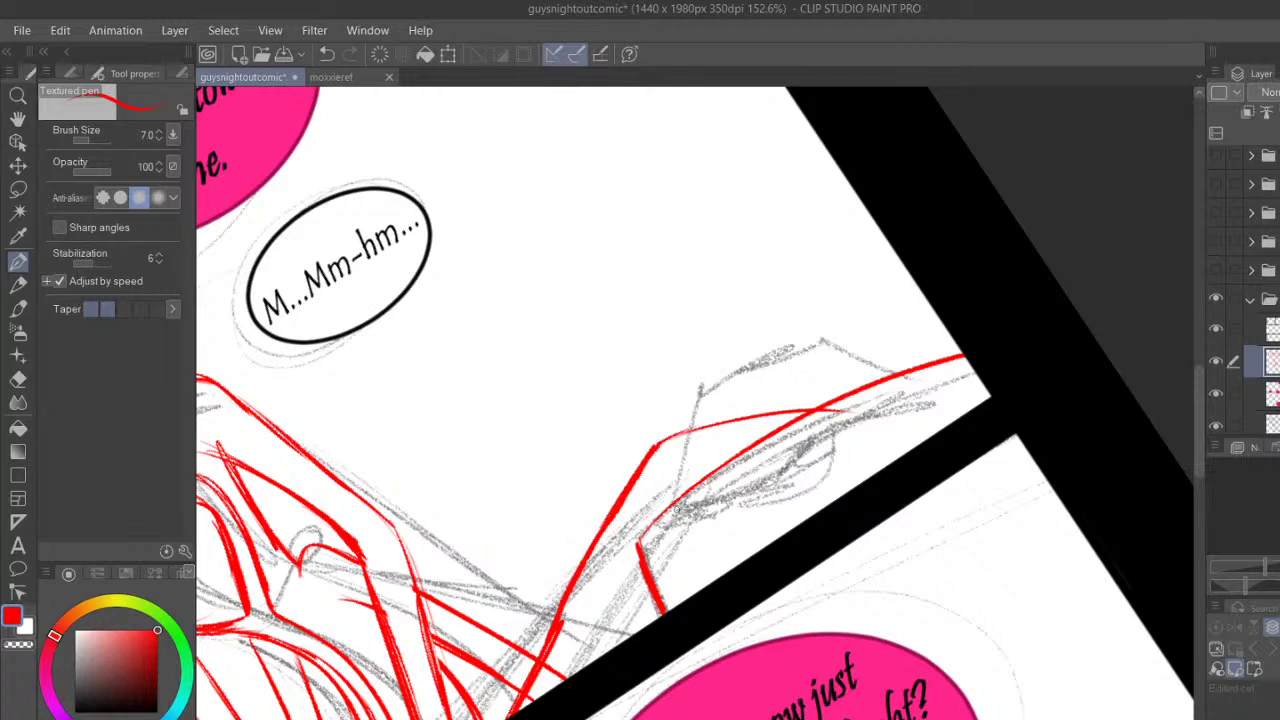
# Draw the reaching forearm's lower edge, the cuff and the hand's underside in red, and add a second contour above the hand
pyautogui.moveTo(692, 474)
pyautogui.mouseDown()
pyautogui.moveTo(815, 433)
pyautogui.moveTo(669, 516)
pyautogui.moveTo(594, 660)
pyautogui.mouseUp()
pyautogui.moveTo(632, 600)
pyautogui.mouseDown()
pyautogui.moveTo(684, 484)
pyautogui.moveTo(672, 440)
pyautogui.moveTo(690, 468)
pyautogui.moveTo(840, 410)
pyautogui.mouseUp()
pyautogui.moveTo(698, 466)
pyautogui.mouseDown()
pyautogui.moveTo(830, 416)
pyautogui.moveTo(812, 426)
pyautogui.mouseUp()
pyautogui.moveTo(630, 473)
pyautogui.mouseDown()
pyautogui.moveTo(708, 417)
pyautogui.moveTo(792, 408)
pyautogui.mouseUp()
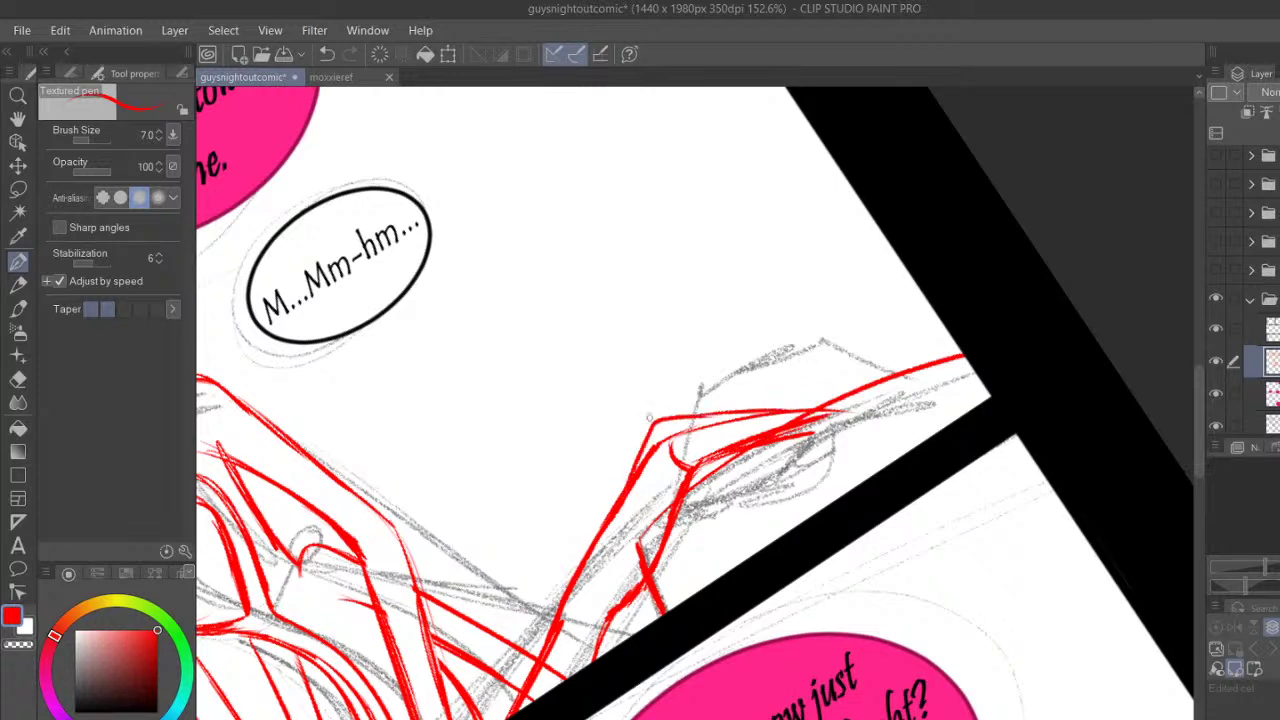
pyautogui.moveTo(674, 420); pyautogui.dragTo(810, 408)
pyautogui.scroll(-3, 1201, 449)
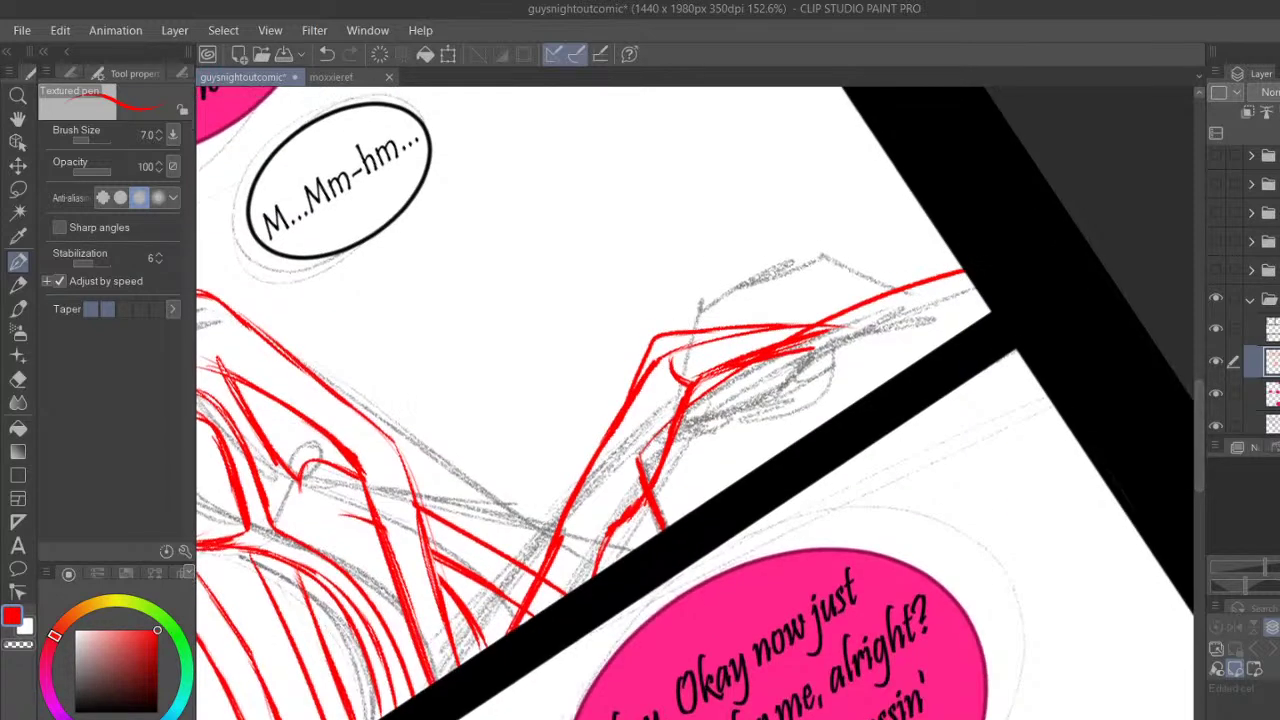
pyautogui.click(1277, 586)
pyautogui.hotkey('ctrl', '+')
pyautogui.hotkey('ctrl', '+')
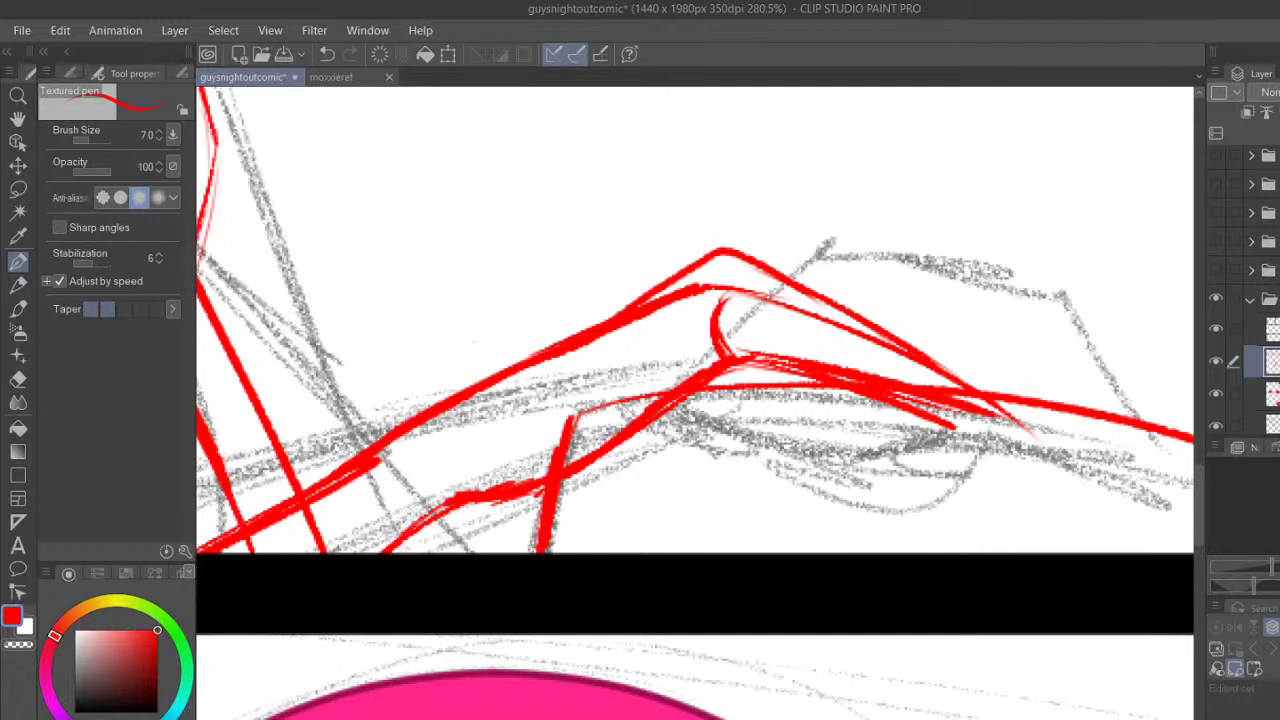
pyautogui.moveTo(803, 410); pyautogui.dragTo(806, 500)
pyautogui.click(327, 54)
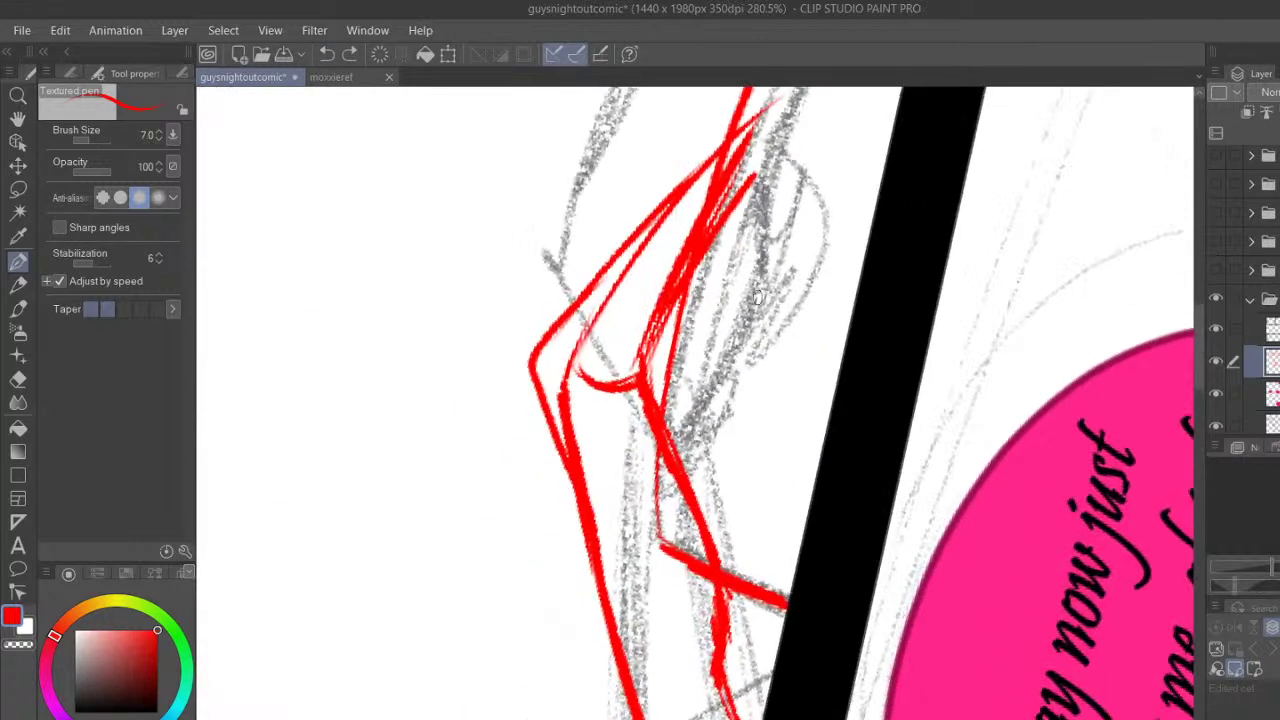
pyautogui.scroll(5, 788, 286)
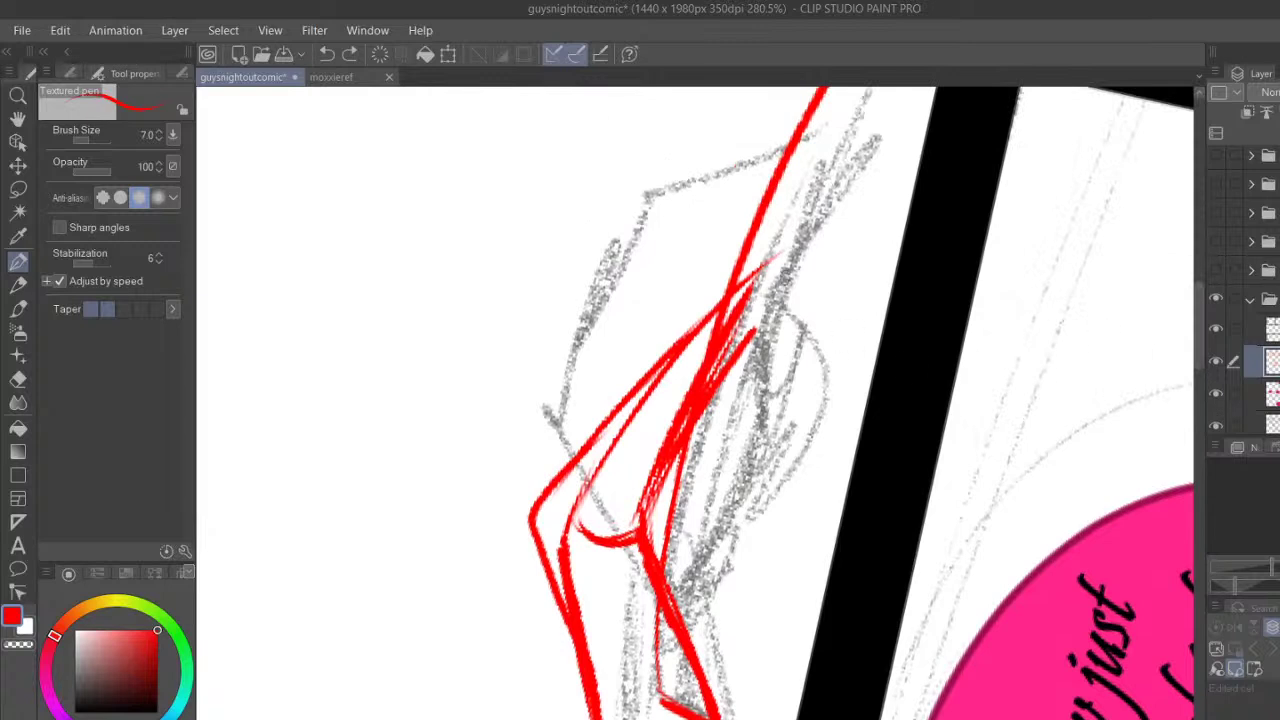
# Draw a red arc from the long body contour to the black panel border and add small curled contours around that contour's far end
pyautogui.scroll(3, 788, 286)
pyautogui.moveTo(778, 292)
pyautogui.mouseDown()
pyautogui.moveTo(862, 242)
pyautogui.moveTo(920, 275)
pyautogui.mouseUp()
pyautogui.moveTo(803, 132)
pyautogui.mouseDown()
pyautogui.moveTo(788, 222)
pyautogui.moveTo(818, 168)
pyautogui.moveTo(836, 182)
pyautogui.mouseUp()
pyautogui.moveTo(810, 134)
pyautogui.mouseDown()
pyautogui.moveTo(838, 186)
pyautogui.moveTo(870, 189)
pyautogui.mouseUp()
pyautogui.moveTo(768, 212); pyautogui.dragTo(806, 261)
pyautogui.moveTo(767, 167); pyautogui.dragTo(765, 243)
pyautogui.moveTo(782, 180); pyautogui.dragTo(798, 220)
pyautogui.moveTo(807, 135); pyautogui.dragTo(785, 198)
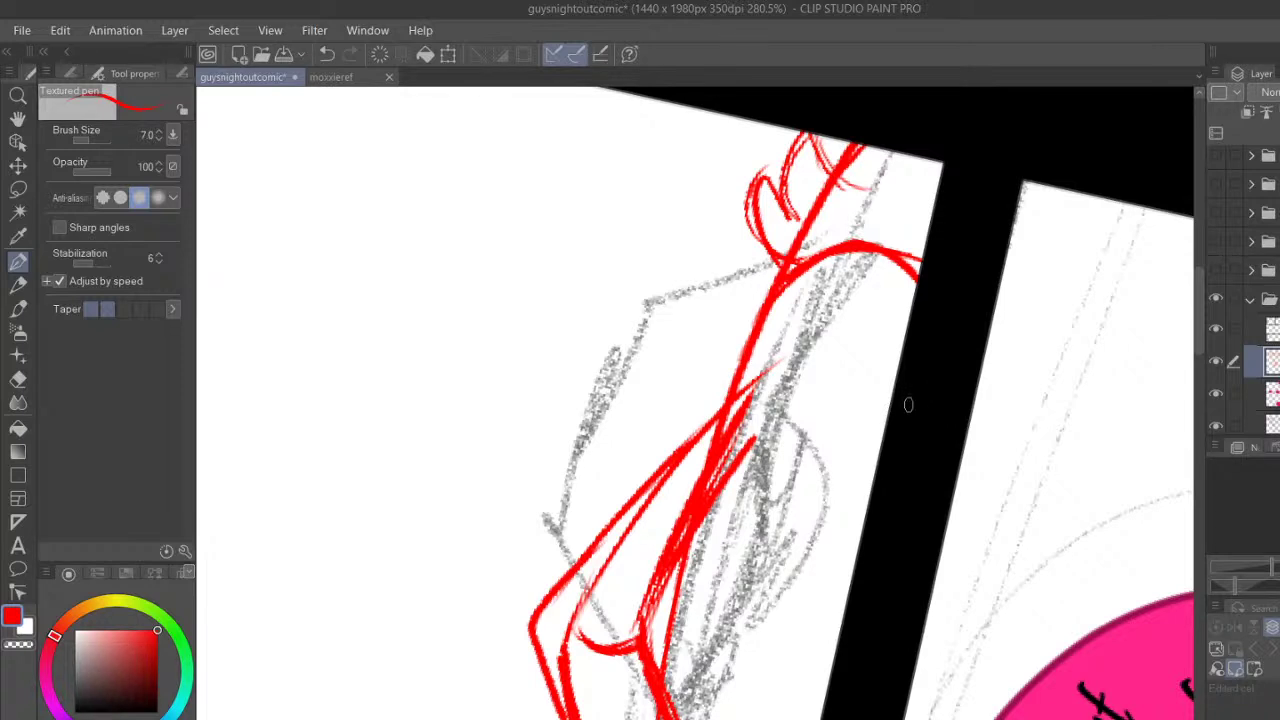
# Draw three red lines from the arm contour to the panel border, join two with a short end stroke, and add a small pointed mark
pyautogui.moveTo(1202, 321); pyautogui.dragTo(1203, 330)
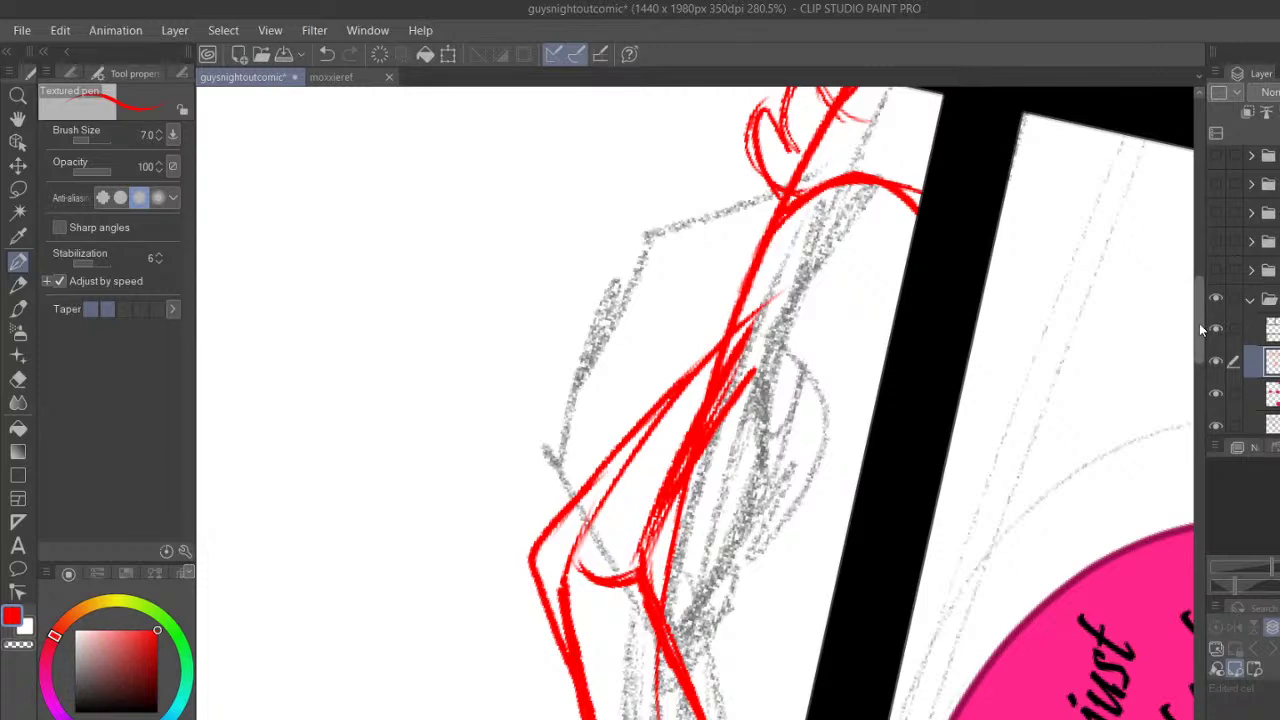
pyautogui.scroll(-2, 1201, 329)
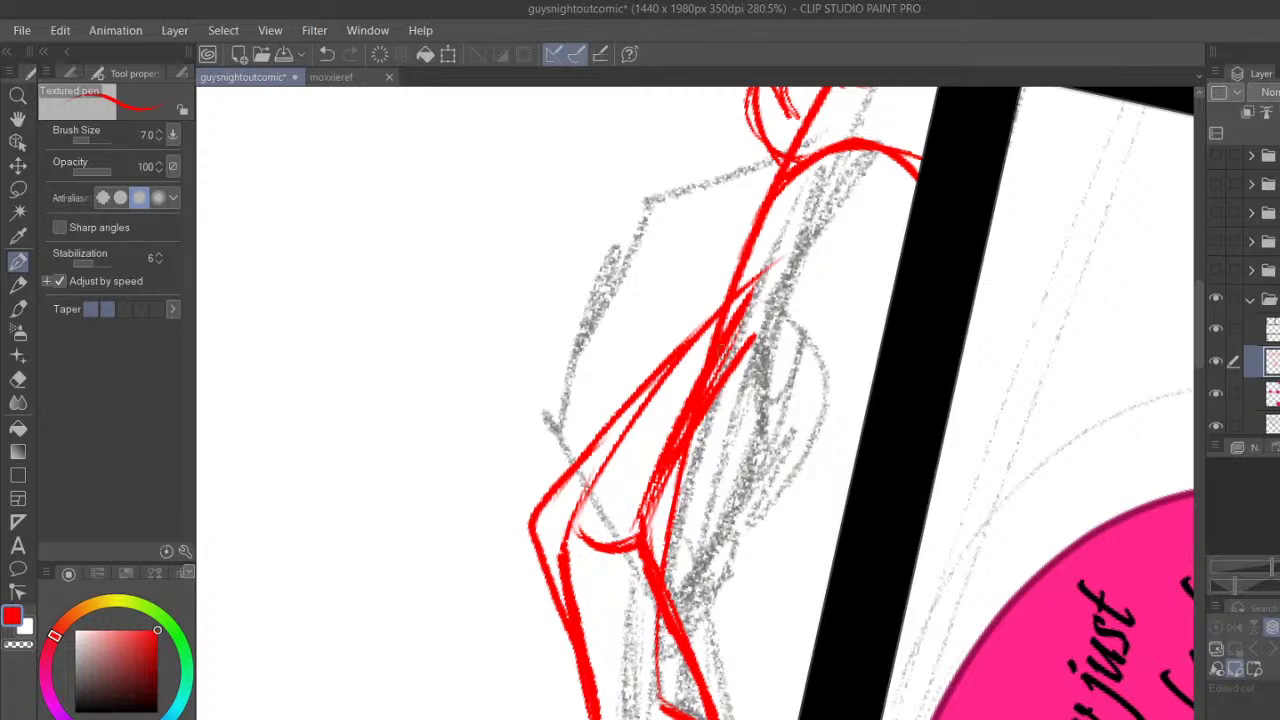
pyautogui.moveTo(738, 366); pyautogui.dragTo(870, 398)
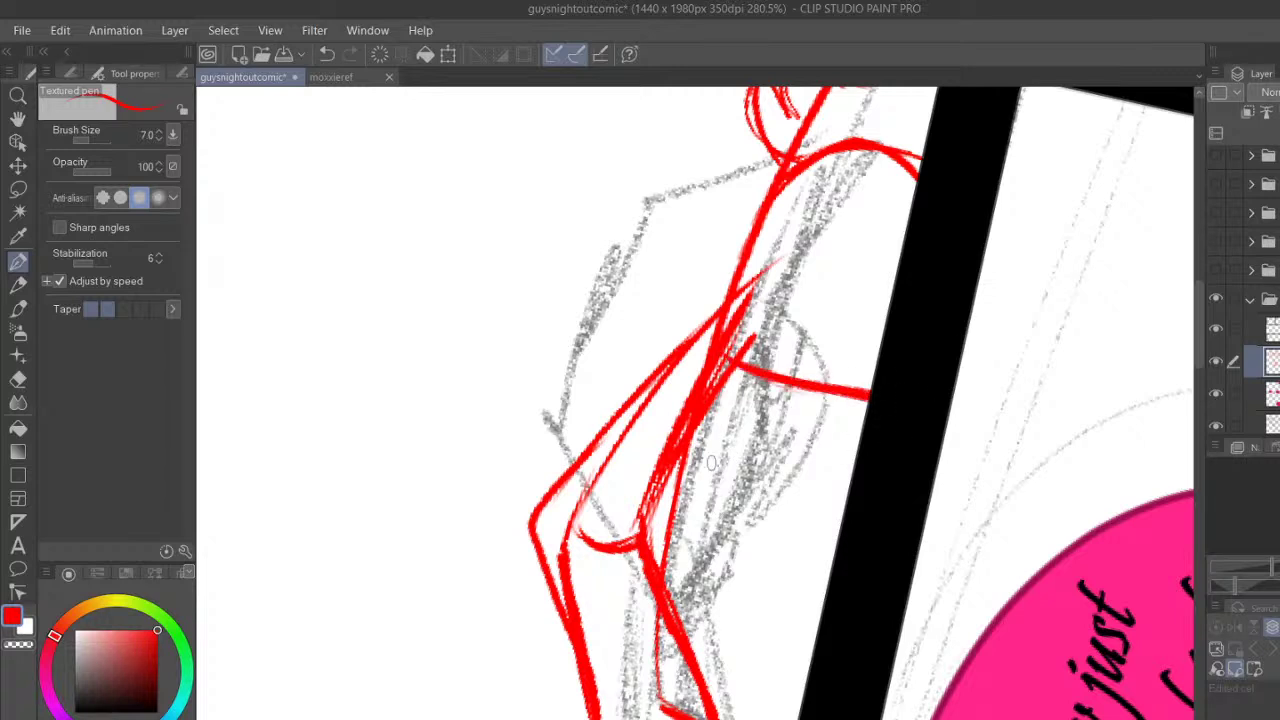
pyautogui.moveTo(855, 466); pyautogui.dragTo(702, 479)
pyautogui.moveTo(730, 415); pyautogui.dragTo(858, 440)
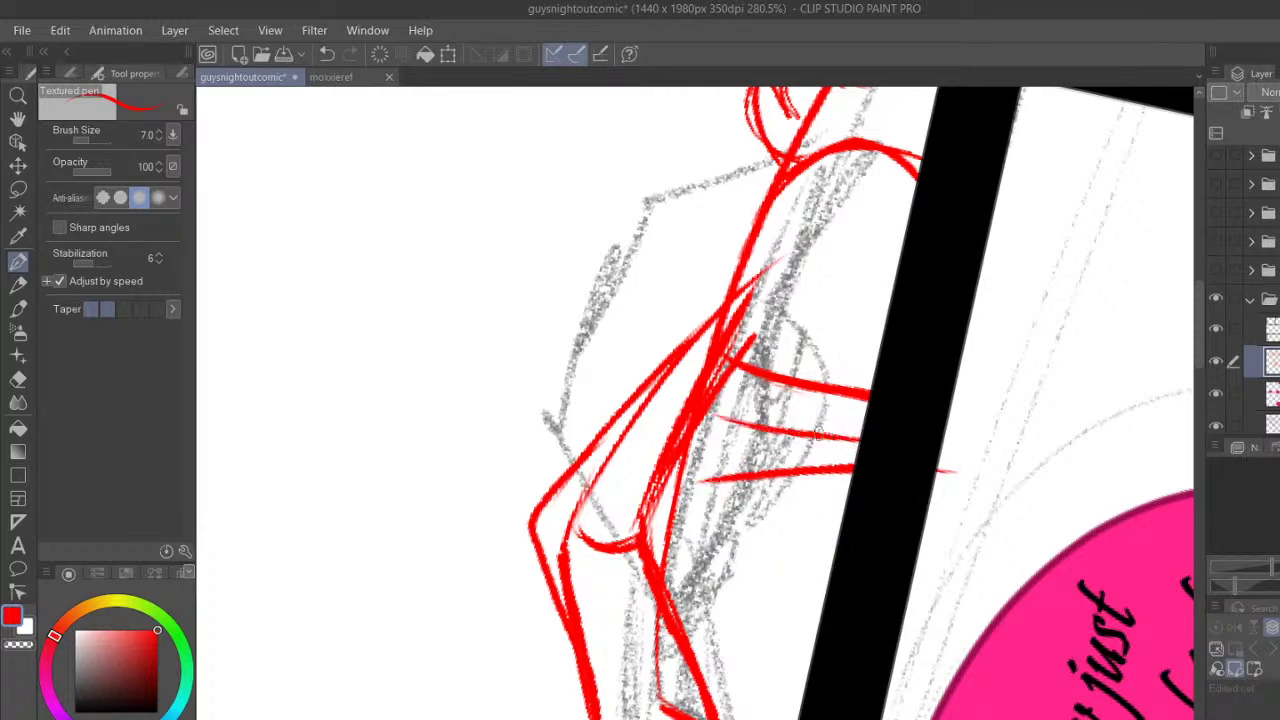
pyautogui.moveTo(724, 420); pyautogui.dragTo(712, 482)
pyautogui.moveTo(688, 642); pyautogui.dragTo(732, 668)
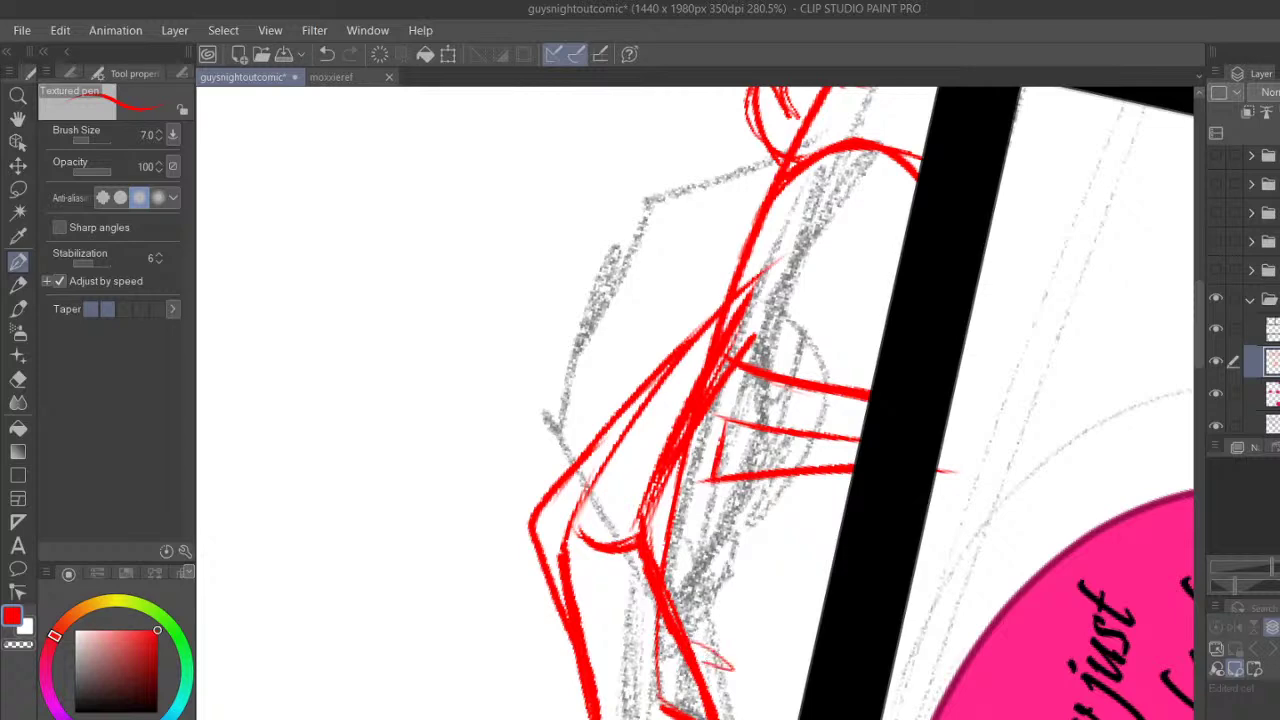
# Erase the stray red stroke that spills past the black border into the "Okay now just" panel
pyautogui.hotkey('ctrl', '@')
pyautogui.moveTo(1197, 471); pyautogui.dragTo(1189, 502)
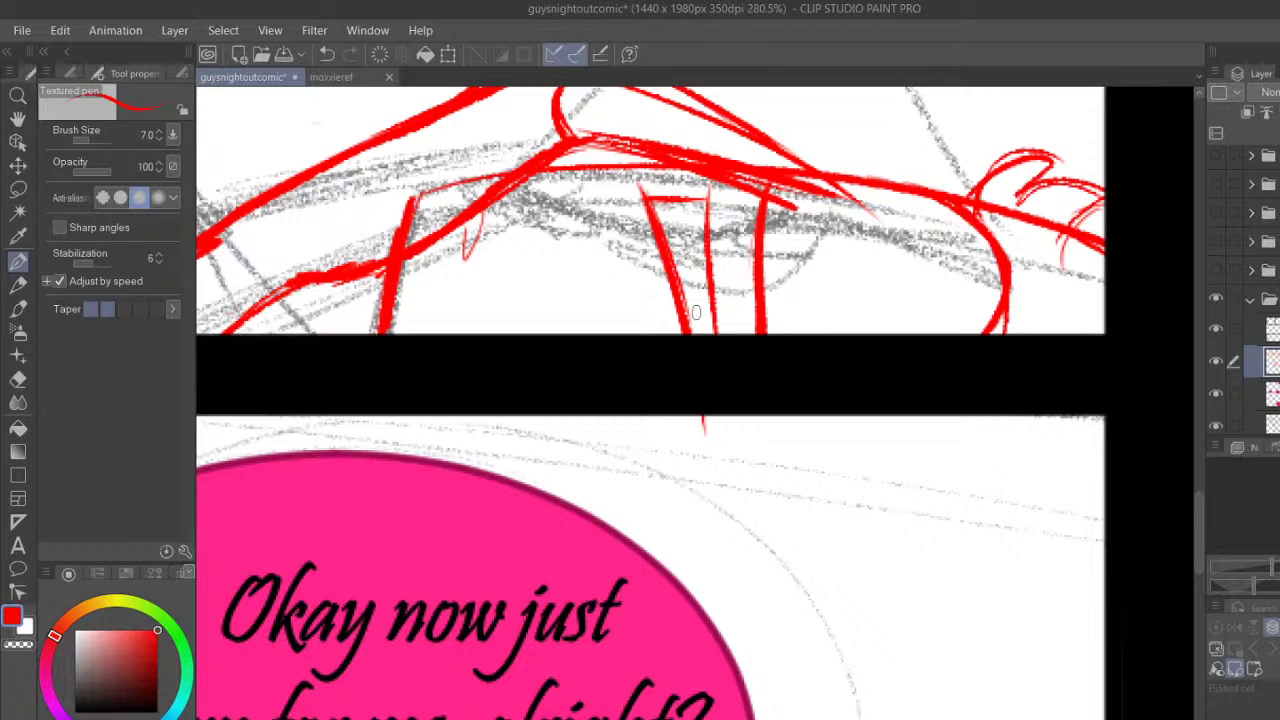
pyautogui.press('e')
pyautogui.moveTo(700, 434); pyautogui.dragTo(700, 414)
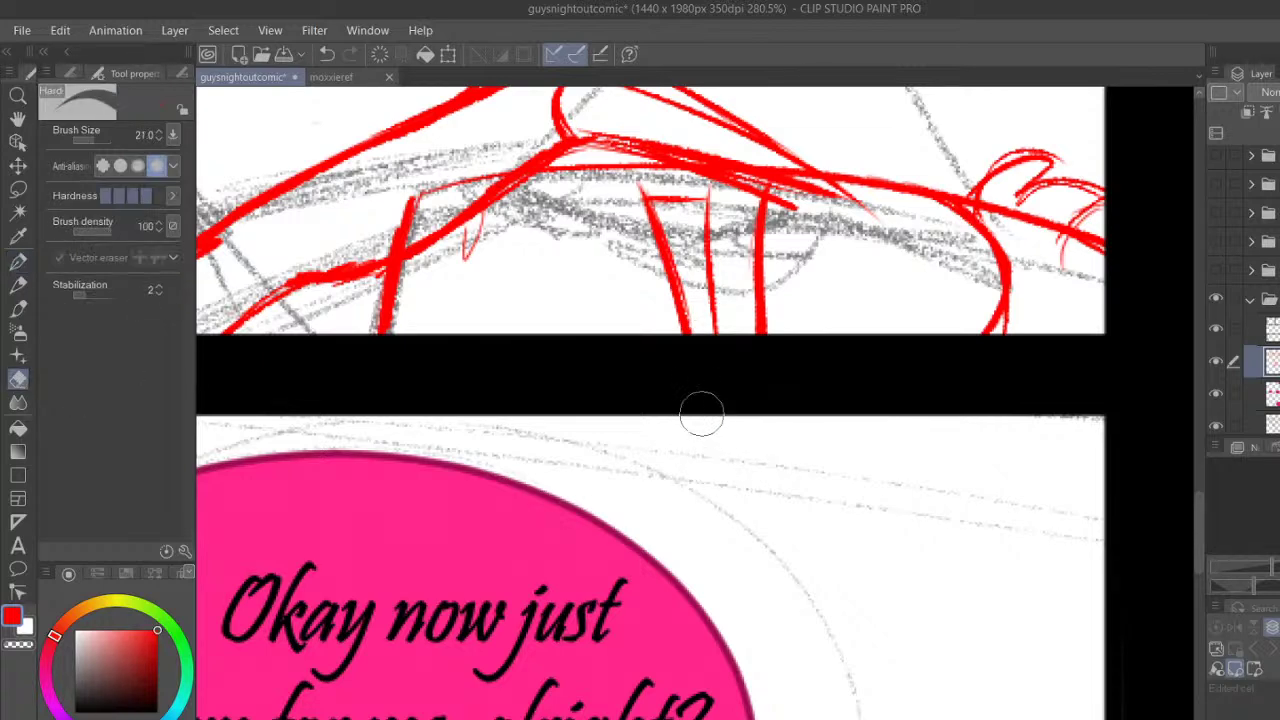
# Erase the stray red strokes above the slanted arm line in the upper comic panel
pyautogui.click(20, 257)
pyautogui.hotkey('ctrl', '-')
pyautogui.hotkey('ctrl', '-')
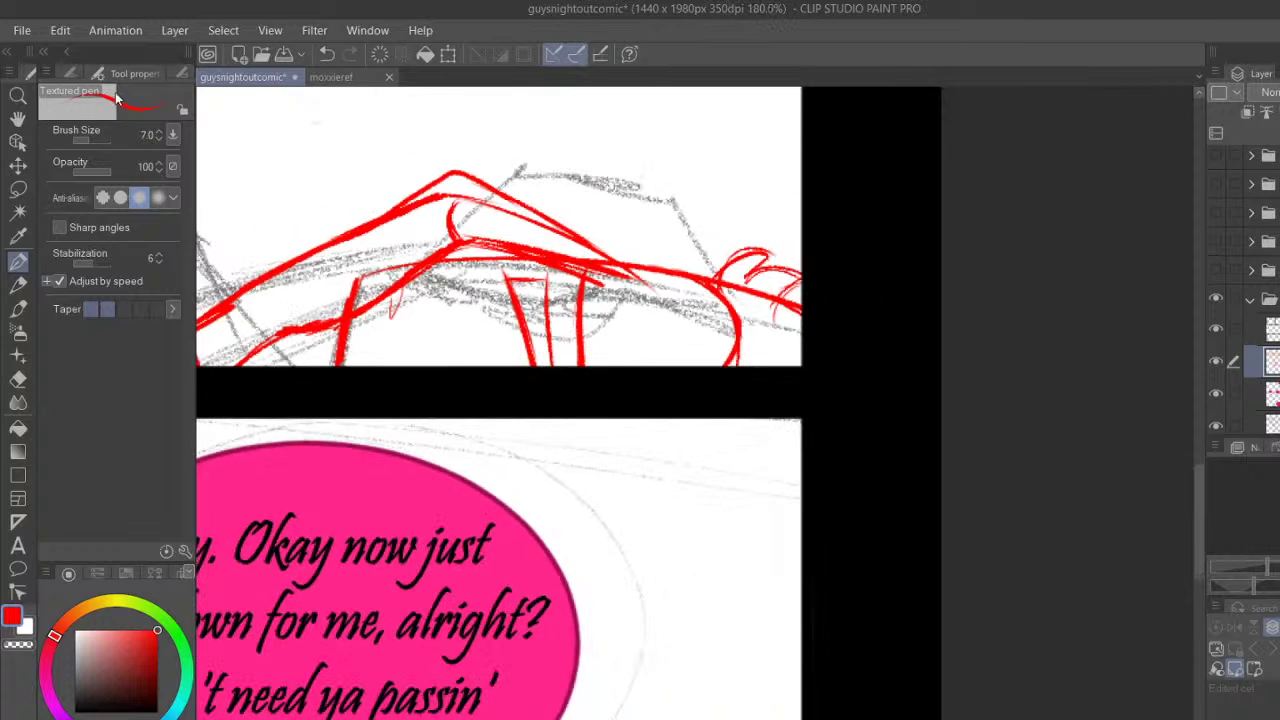
pyautogui.press('e')
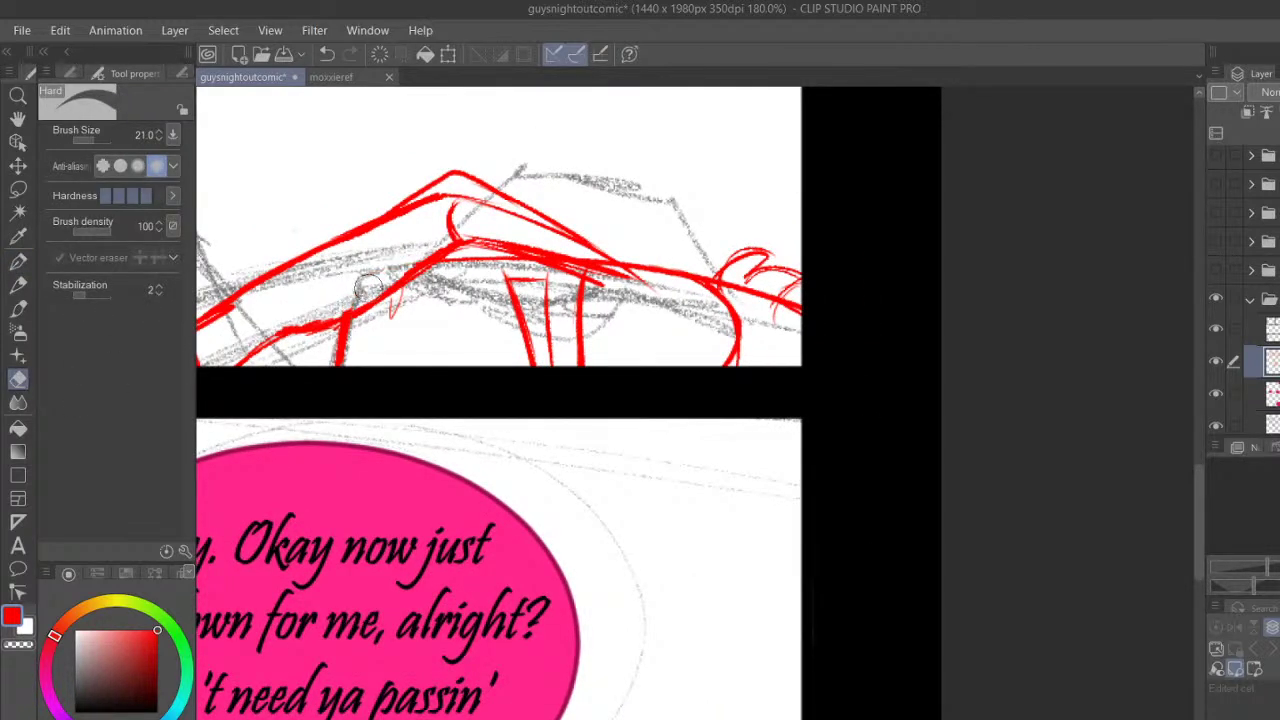
pyautogui.click(18, 260)
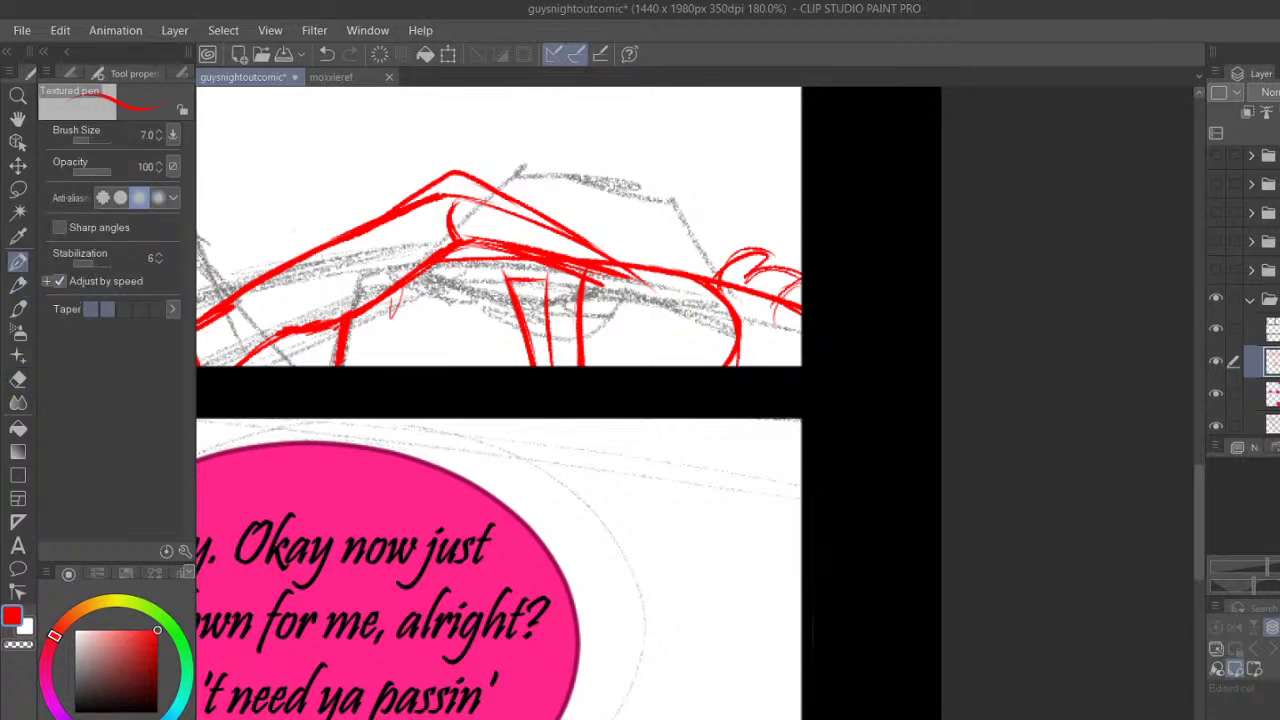
# Examine the pencil sketch of the figure beside the speech bubble in the panel below
pyautogui.hscroll(-8, 695, 403)
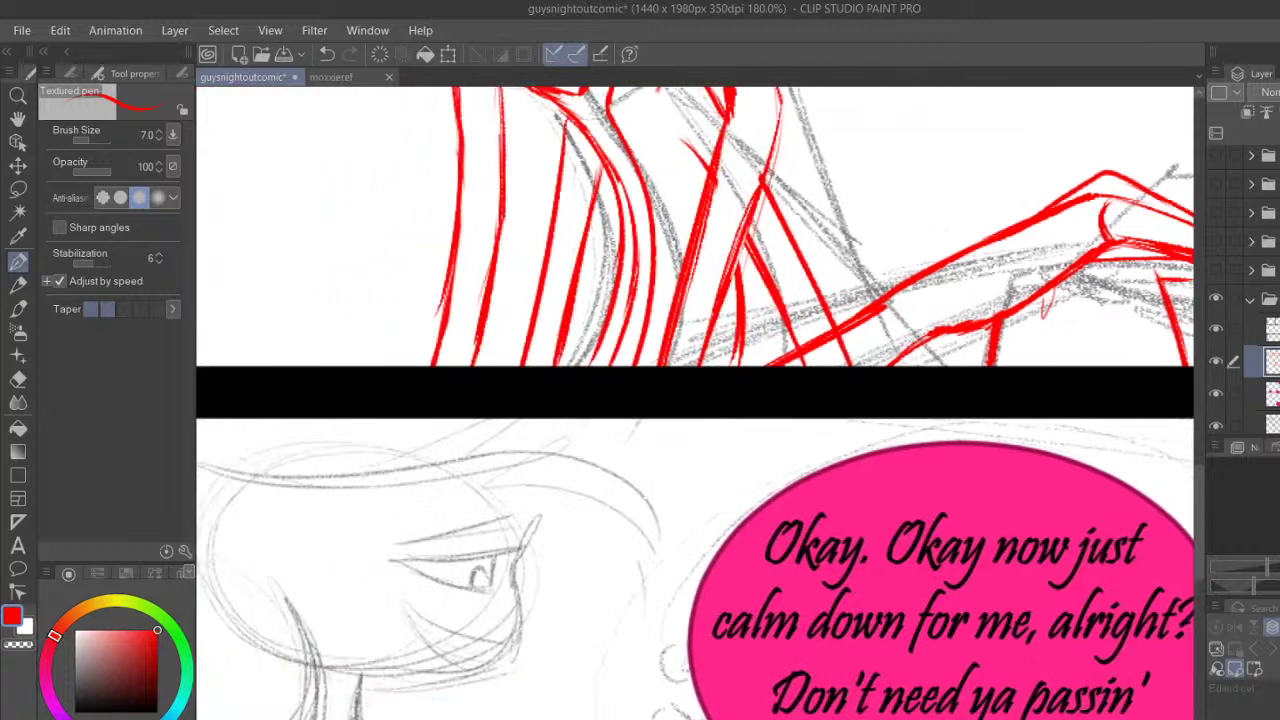
pyautogui.press('h')
pyautogui.moveTo(500, 423); pyautogui.dragTo(515, 128)
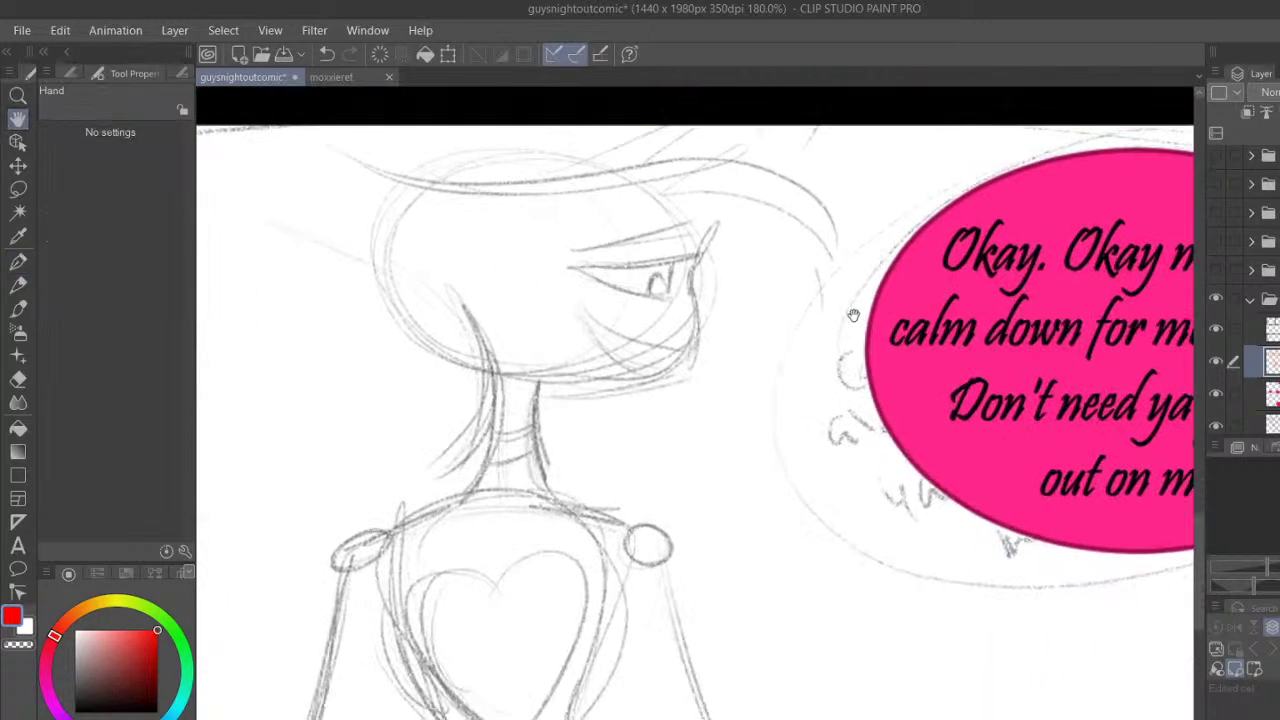
pyautogui.moveTo(837, 510); pyautogui.dragTo(824, 366)
pyautogui.moveTo(937, 469); pyautogui.dragTo(1017, 554)
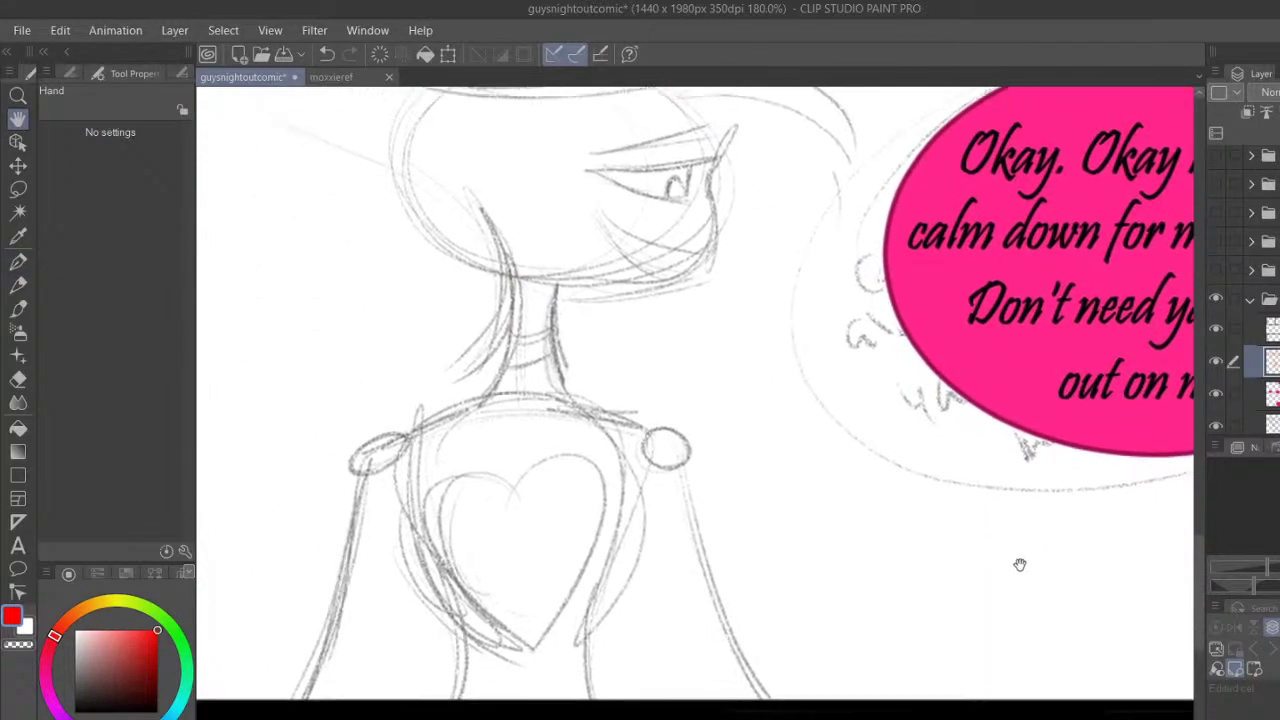
pyautogui.moveTo(886, 385)
pyautogui.mouseDown()
pyautogui.moveTo(918, 610)
pyautogui.moveTo(905, 583)
pyautogui.moveTo(930, 412)
pyautogui.moveTo(936, 442)
pyautogui.mouseUp()
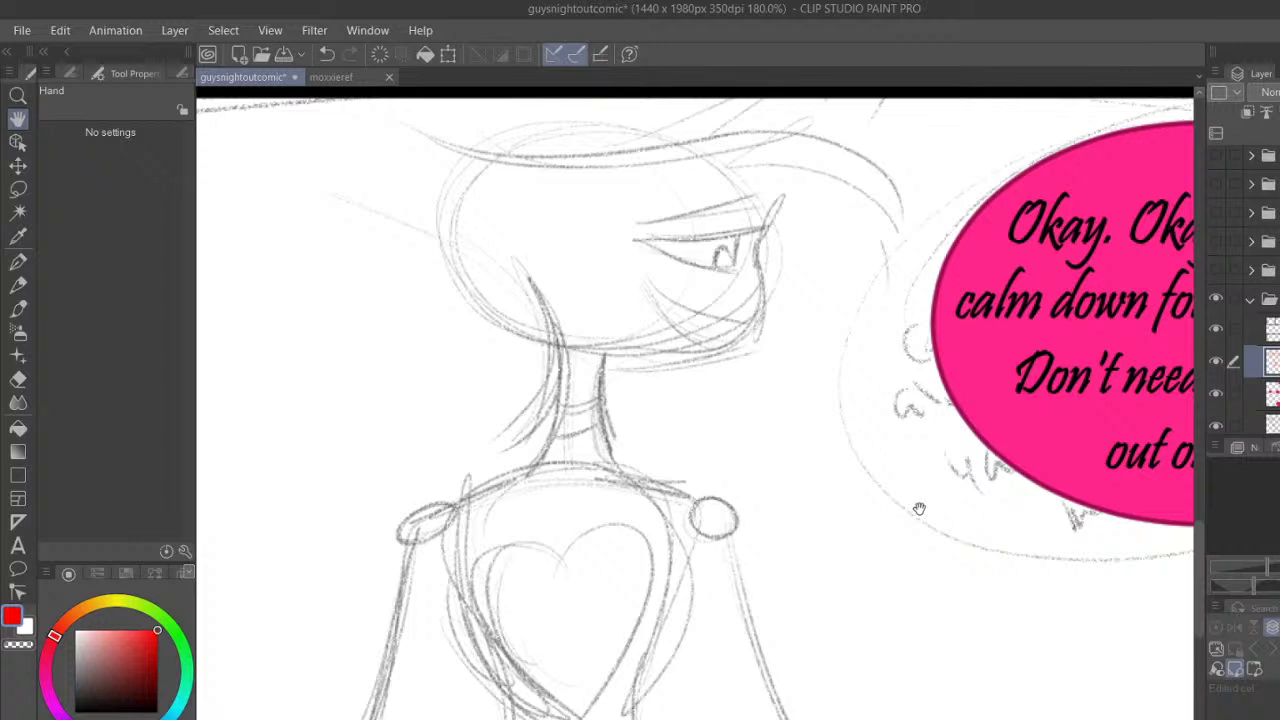
pyautogui.moveTo(724, 526); pyautogui.dragTo(724, 496)
pyautogui.click(20, 263)
pyautogui.moveTo(561, 318)
pyautogui.mouseDown()
pyautogui.moveTo(556, 380)
pyautogui.moveTo(518, 438)
pyautogui.mouseUp()
pyautogui.moveTo(598, 326); pyautogui.dragTo(614, 428)
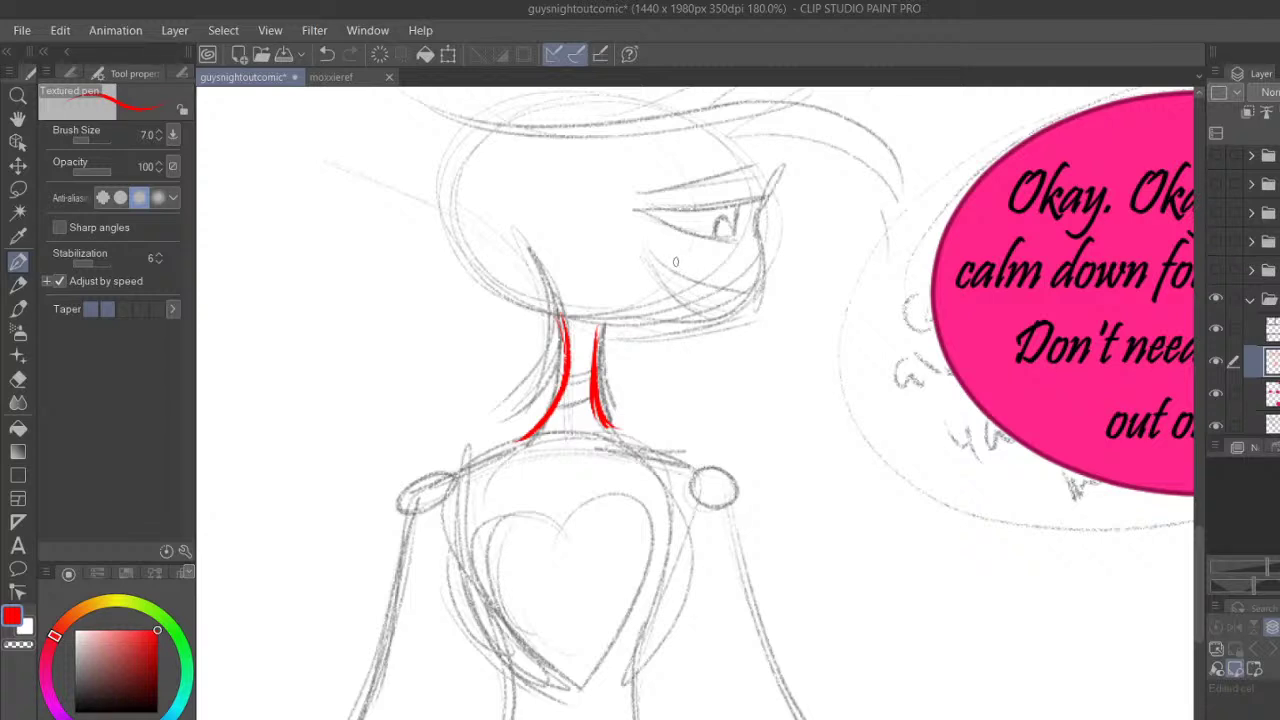
pyautogui.click(326, 54)
pyautogui.click(326, 54)
pyautogui.click(326, 54)
pyautogui.click(326, 54)
# Ink both sides of the figure's neck, the right-hand shoulder and the arm below it in red with the Textured pen
pyautogui.moveTo(550, 320); pyautogui.dragTo(522, 448)
pyautogui.moveTo(585, 330)
pyautogui.mouseDown()
pyautogui.moveTo(596, 426)
pyautogui.moveTo(708, 472)
pyautogui.moveTo(700, 462)
pyautogui.moveTo(695, 473)
pyautogui.moveTo(713, 528)
pyautogui.moveTo(710, 586)
pyautogui.mouseUp()
pyautogui.moveTo(712, 494); pyautogui.dragTo(721, 690)
pyautogui.moveTo(711, 548); pyautogui.dragTo(735, 719)
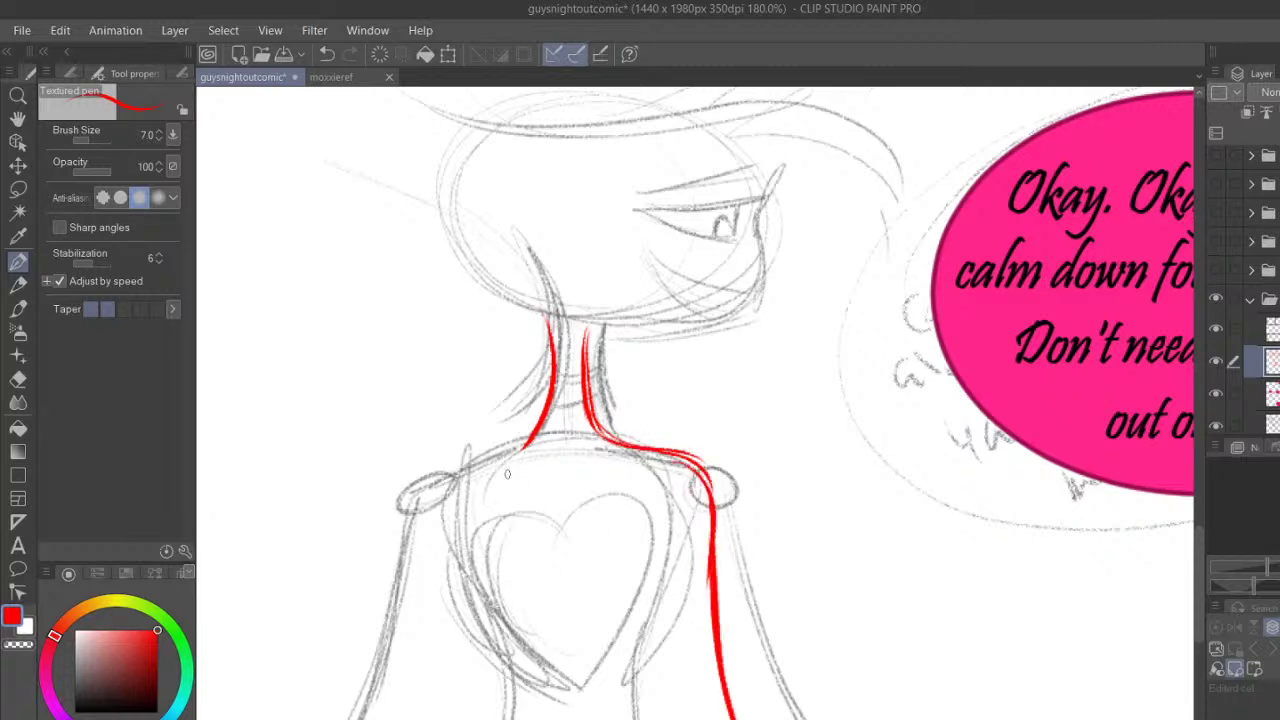
pyautogui.moveTo(470, 500); pyautogui.dragTo(446, 580)
pyautogui.moveTo(458, 535); pyautogui.dragTo(490, 634)
pyautogui.moveTo(456, 578); pyautogui.dragTo(534, 676)
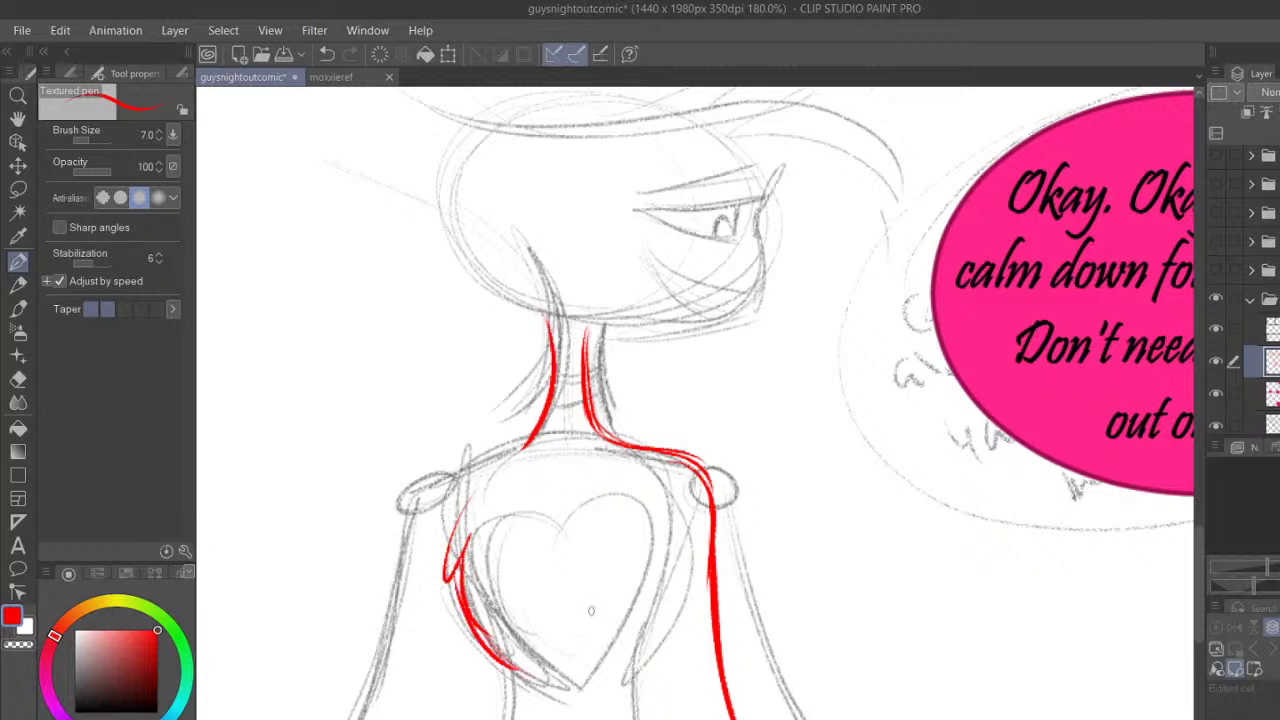
pyautogui.click(318, 56)
pyautogui.click(318, 56)
pyautogui.click(318, 56)
pyautogui.click(318, 56)
# Extend the right-hand arm line and ink the left-hand shoulder and arm outline in red
pyautogui.moveTo(712, 630); pyautogui.dragTo(735, 719)
pyautogui.moveTo(478, 456)
pyautogui.mouseDown()
pyautogui.moveTo(522, 440)
pyautogui.moveTo(450, 471)
pyautogui.moveTo(430, 558)
pyautogui.moveTo(429, 707)
pyautogui.mouseUp()
pyautogui.moveTo(435, 580); pyautogui.dragTo(417, 719)
pyautogui.moveTo(520, 440)
pyautogui.mouseDown()
pyautogui.moveTo(450, 468)
pyautogui.moveTo(424, 716)
pyautogui.mouseUp()
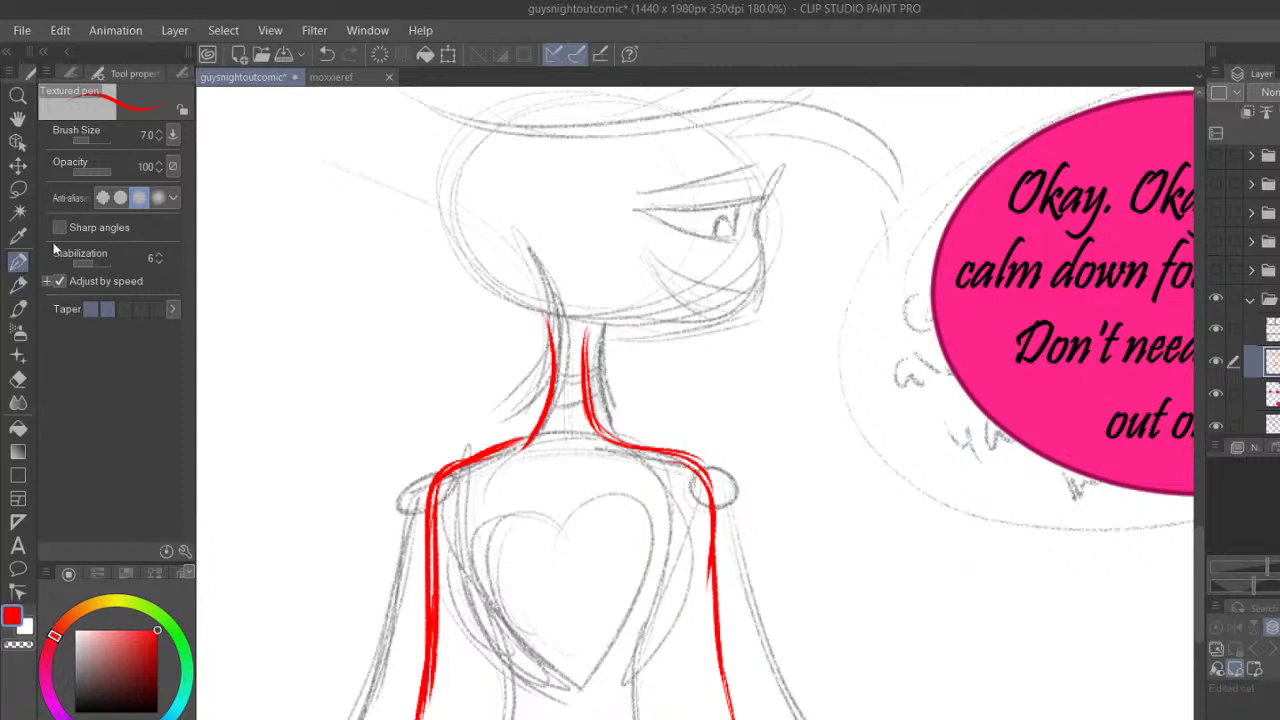
pyautogui.moveTo(522, 437)
pyautogui.mouseDown()
pyautogui.moveTo(450, 470)
pyautogui.moveTo(430, 715)
pyautogui.mouseUp()
# Ink the curved sides of the chest, the waist lines and the inner sleeve lines in red over the sketch
pyautogui.moveTo(472, 497)
pyautogui.mouseDown()
pyautogui.moveTo(456, 608)
pyautogui.moveTo(528, 668)
pyautogui.mouseUp()
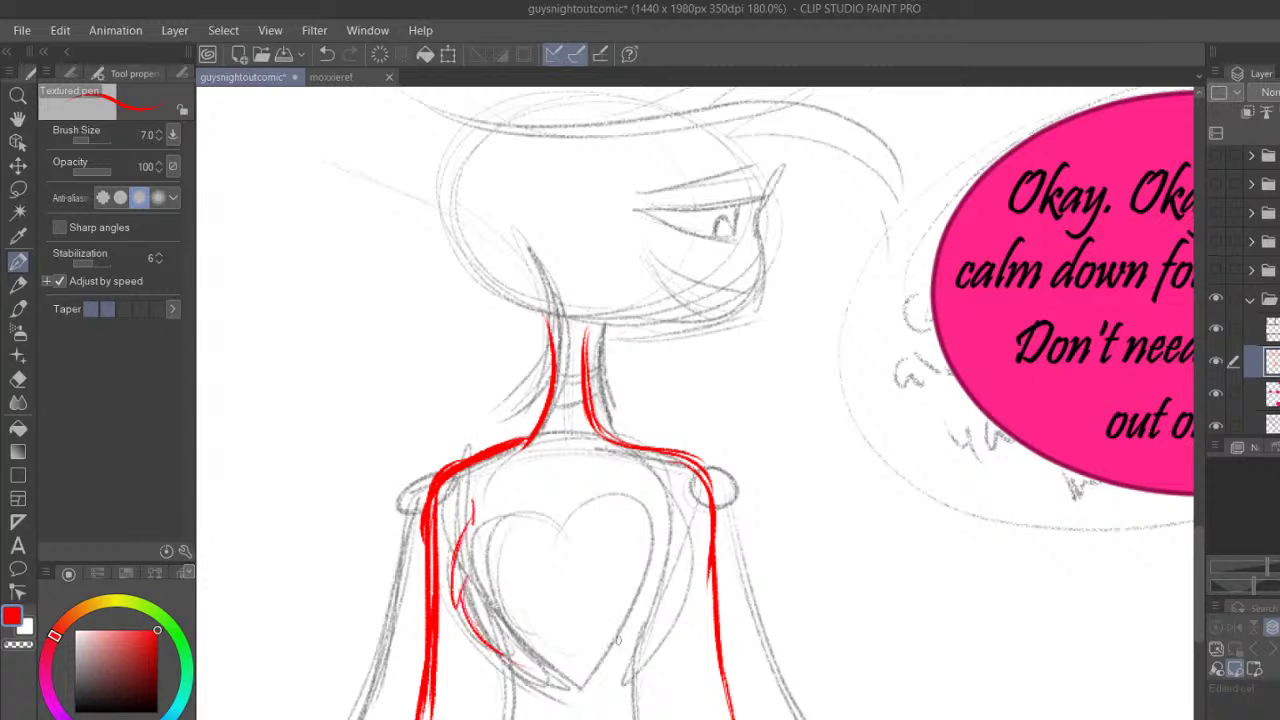
pyautogui.moveTo(672, 508)
pyautogui.mouseDown()
pyautogui.moveTo(688, 559)
pyautogui.moveTo(626, 670)
pyautogui.mouseUp()
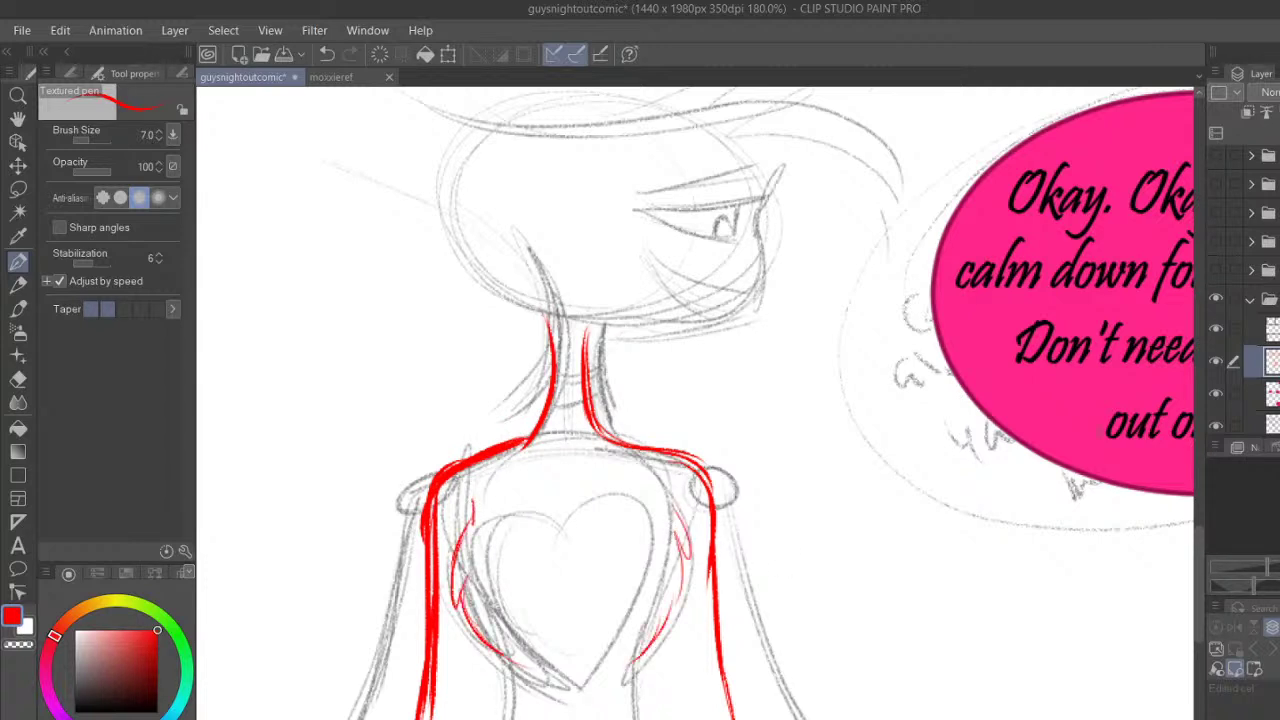
pyautogui.click(1215, 426)
pyautogui.click(1216, 426)
pyautogui.moveTo(540, 496)
pyautogui.mouseDown()
pyautogui.moveTo(530, 560)
pyautogui.moveTo(546, 588)
pyautogui.mouseUp()
pyautogui.moveTo(498, 660); pyautogui.dragTo(507, 716)
pyautogui.moveTo(650, 654)
pyautogui.mouseDown()
pyautogui.moveTo(648, 718)
pyautogui.moveTo(646, 702)
pyautogui.mouseUp()
pyautogui.moveTo(671, 629); pyautogui.dragTo(684, 718)
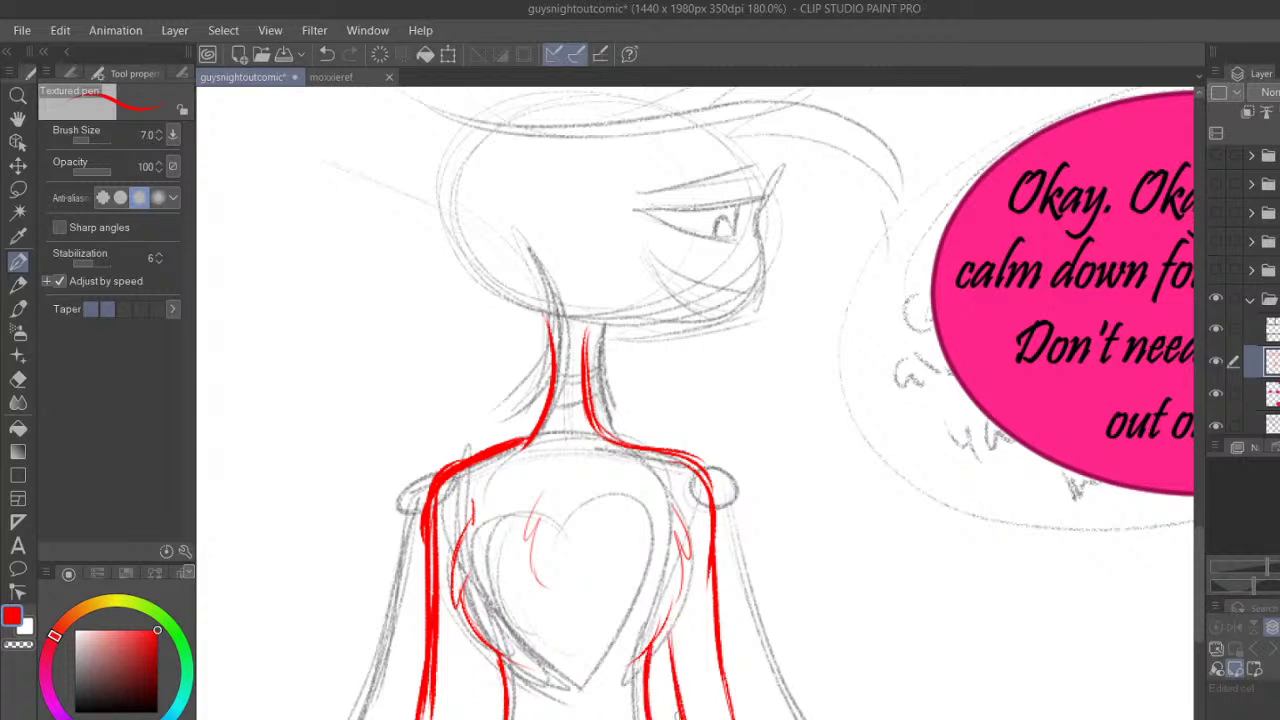
pyautogui.moveTo(484, 643); pyautogui.dragTo(482, 718)
# Check the line art without the sketch, extend the neck's front line and ink the choker bands across it
pyautogui.click(1216, 426)
pyautogui.click(1216, 426)
pyautogui.moveTo(591, 326); pyautogui.dragTo(585, 408)
pyautogui.moveTo(556, 360)
pyautogui.mouseDown()
pyautogui.moveTo(584, 358)
pyautogui.moveTo(582, 385)
pyautogui.mouseUp()
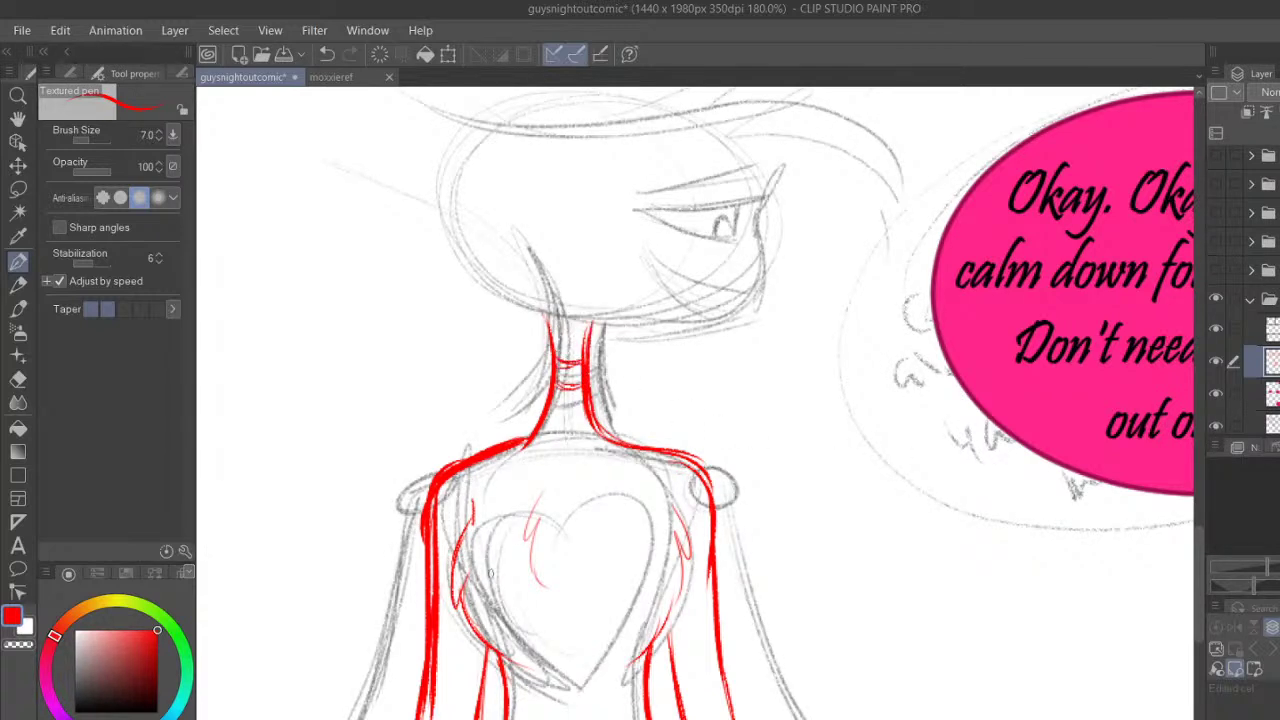
# Ink a thick red heart outline on the chest, with a short vertical line running down from its point
pyautogui.moveTo(506, 640)
pyautogui.mouseDown()
pyautogui.moveTo(485, 561)
pyautogui.moveTo(499, 524)
pyautogui.moveTo(557, 562)
pyautogui.moveTo(594, 505)
pyautogui.mouseUp()
pyautogui.moveTo(506, 516)
pyautogui.mouseDown()
pyautogui.moveTo(610, 503)
pyautogui.moveTo(648, 520)
pyautogui.moveTo(631, 622)
pyautogui.moveTo(604, 664)
pyautogui.mouseUp()
pyautogui.moveTo(648, 558); pyautogui.dragTo(584, 682)
pyautogui.moveTo(505, 550)
pyautogui.mouseDown()
pyautogui.moveTo(550, 673)
pyautogui.moveTo(563, 688)
pyautogui.moveTo(592, 662)
pyautogui.moveTo(576, 719)
pyautogui.mouseUp()
pyautogui.moveTo(552, 550)
pyautogui.mouseDown()
pyautogui.moveTo(486, 530)
pyautogui.moveTo(486, 600)
pyautogui.moveTo(526, 646)
pyautogui.mouseUp()
pyautogui.moveTo(482, 560)
pyautogui.mouseDown()
pyautogui.moveTo(556, 566)
pyautogui.moveTo(598, 510)
pyautogui.moveTo(622, 612)
pyautogui.mouseUp()
pyautogui.moveTo(570, 545); pyautogui.dragTo(608, 628)
pyautogui.moveTo(628, 596)
pyautogui.mouseDown()
pyautogui.moveTo(578, 676)
pyautogui.moveTo(602, 657)
pyautogui.moveTo(543, 665)
pyautogui.mouseUp()
pyautogui.moveTo(630, 604); pyautogui.dragTo(588, 666)
pyautogui.moveTo(640, 524); pyautogui.dragTo(620, 622)
pyautogui.moveTo(562, 556)
pyautogui.mouseDown()
pyautogui.moveTo(642, 524)
pyautogui.moveTo(634, 592)
pyautogui.mouseUp()
pyautogui.moveTo(594, 540); pyautogui.dragTo(646, 518)
pyautogui.moveTo(560, 562); pyautogui.dragTo(616, 518)
pyautogui.moveTo(504, 528); pyautogui.dragTo(512, 518)
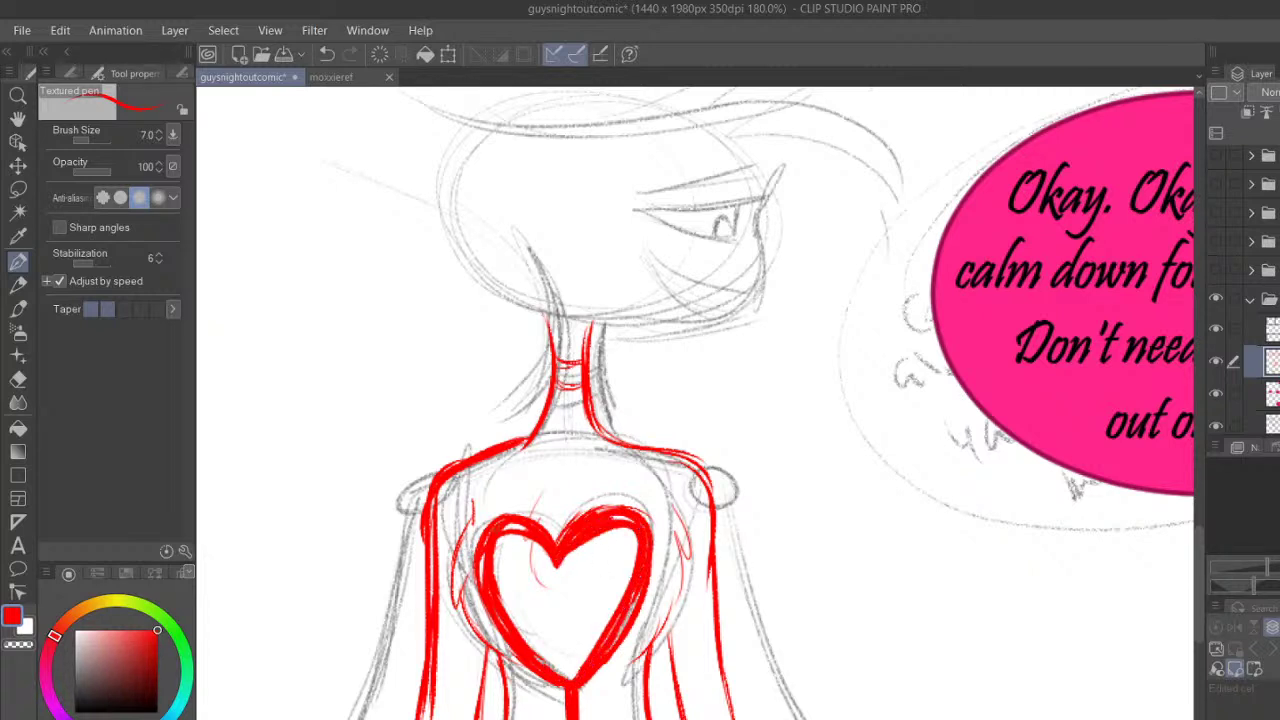
pyautogui.moveTo(572, 676); pyautogui.dragTo(508, 614)
pyautogui.moveTo(632, 606); pyautogui.dragTo(653, 529)
pyautogui.scroll(3, 740, 427)
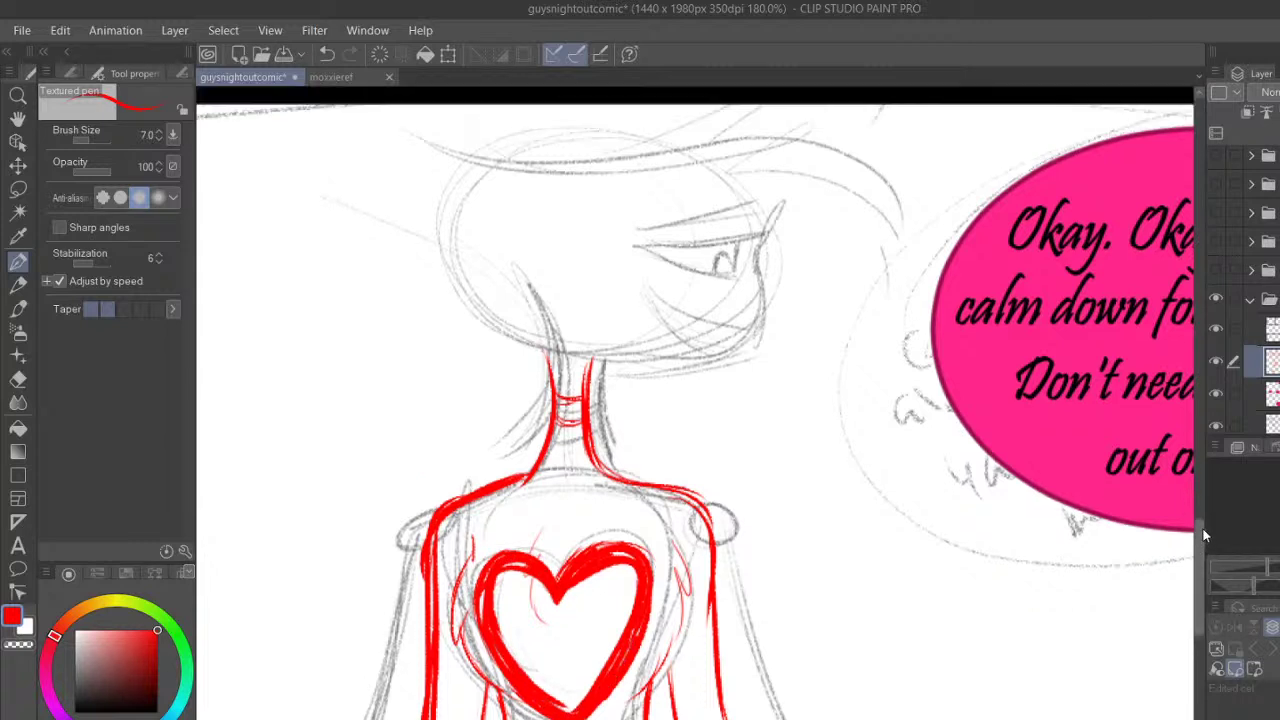
pyautogui.moveTo(419, 215)
pyautogui.mouseDown()
pyautogui.moveTo(785, 222)
pyautogui.moveTo(921, 376)
pyautogui.mouseUp()
pyautogui.hotkey('ctrl', 'z')
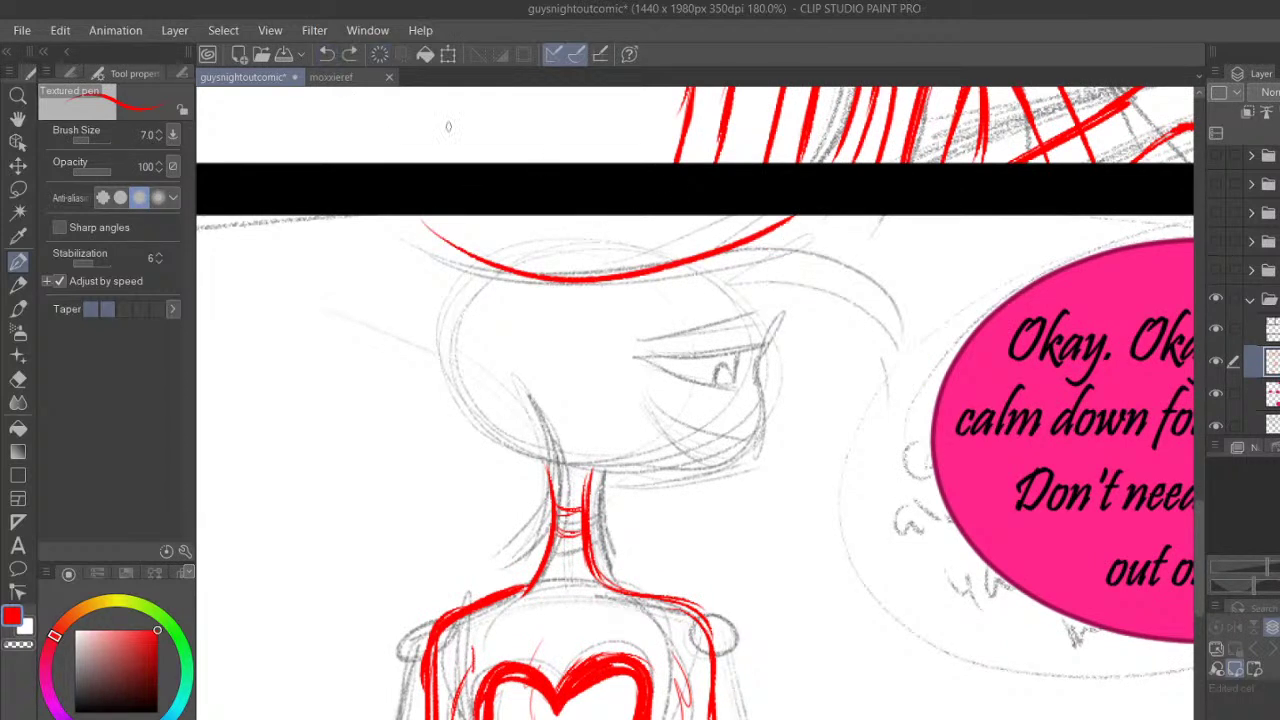
pyautogui.hotkey('ctrl', 'z')
# Try inking the jaw, chin and face profile along the sketched head
pyautogui.moveTo(590, 488)
pyautogui.mouseDown()
pyautogui.moveTo(612, 468)
pyautogui.moveTo(724, 456)
pyautogui.moveTo(729, 358)
pyautogui.moveTo(733, 452)
pyautogui.mouseUp()
pyautogui.click(1217, 425)
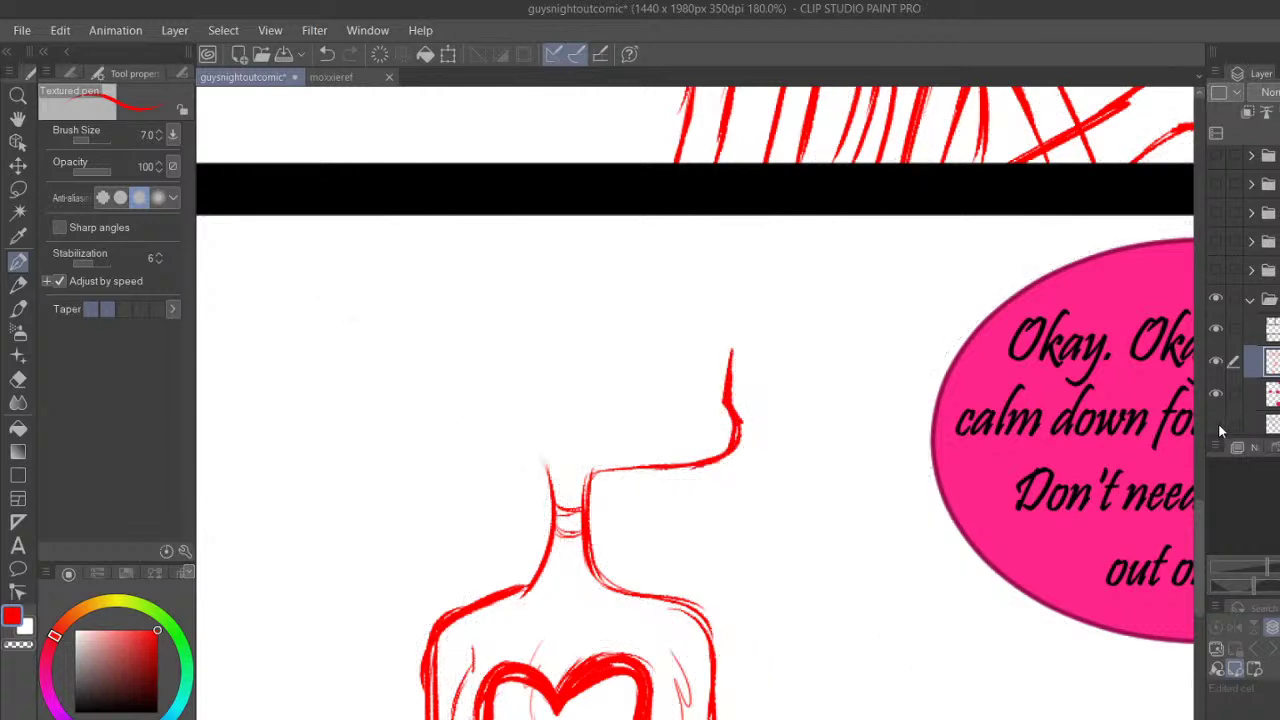
pyautogui.click(1217, 426)
pyautogui.moveTo(629, 640); pyautogui.dragTo(490, 337)
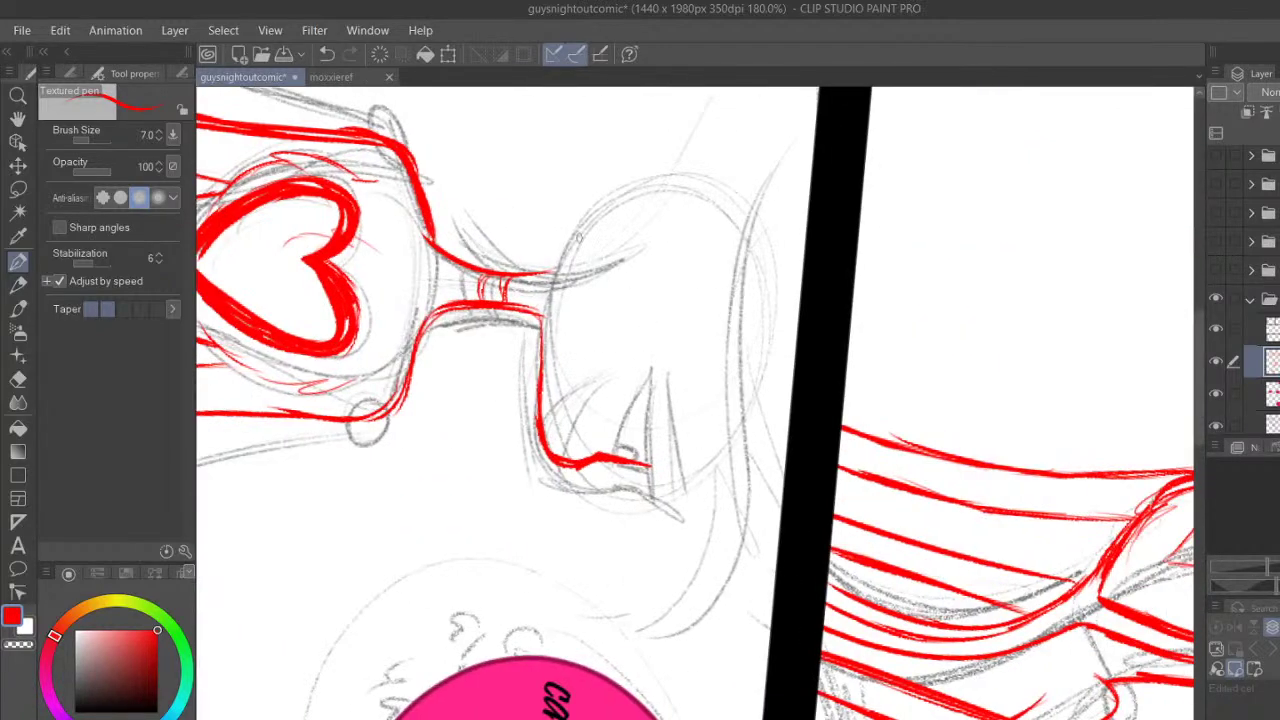
pyautogui.click(329, 57)
pyautogui.click(329, 57)
pyautogui.click(329, 57)
pyautogui.click(329, 57)
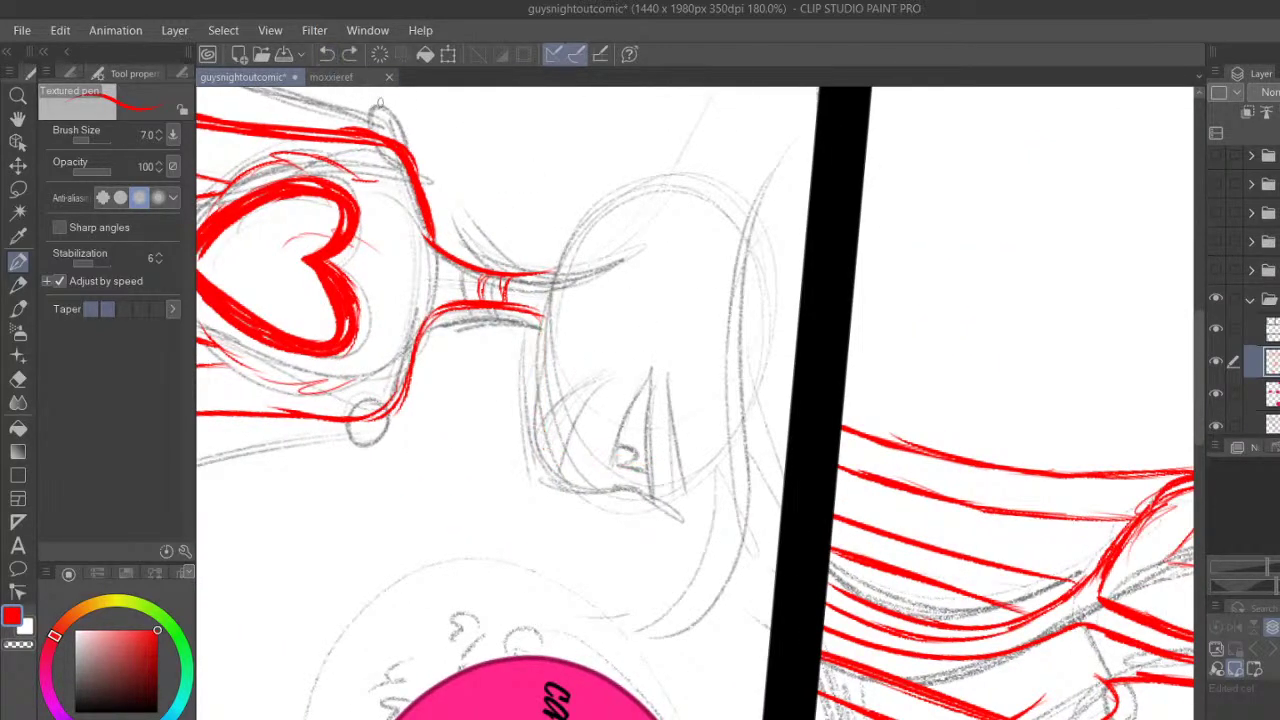
pyautogui.moveTo(541, 320)
pyautogui.mouseDown()
pyautogui.moveTo(532, 486)
pyautogui.moveTo(562, 491)
pyautogui.moveTo(542, 496)
pyautogui.moveTo(548, 322)
pyautogui.moveTo(534, 484)
pyautogui.moveTo(574, 500)
pyautogui.moveTo(585, 488)
pyautogui.mouseUp()
pyautogui.hotkey('ctrl', '@')
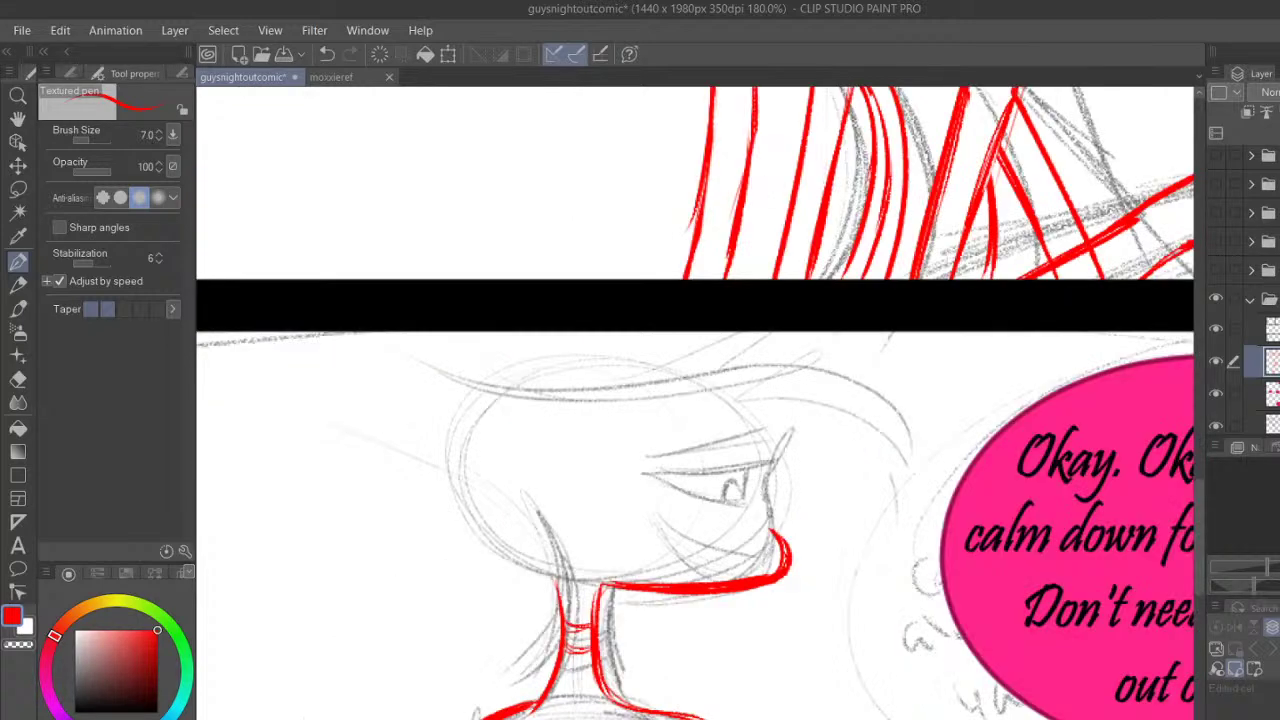
pyautogui.press('e')
pyautogui.moveTo(628, 578)
pyautogui.mouseDown()
pyautogui.moveTo(849, 538)
pyautogui.moveTo(742, 552)
pyautogui.moveTo(671, 582)
pyautogui.moveTo(799, 540)
pyautogui.mouseUp()
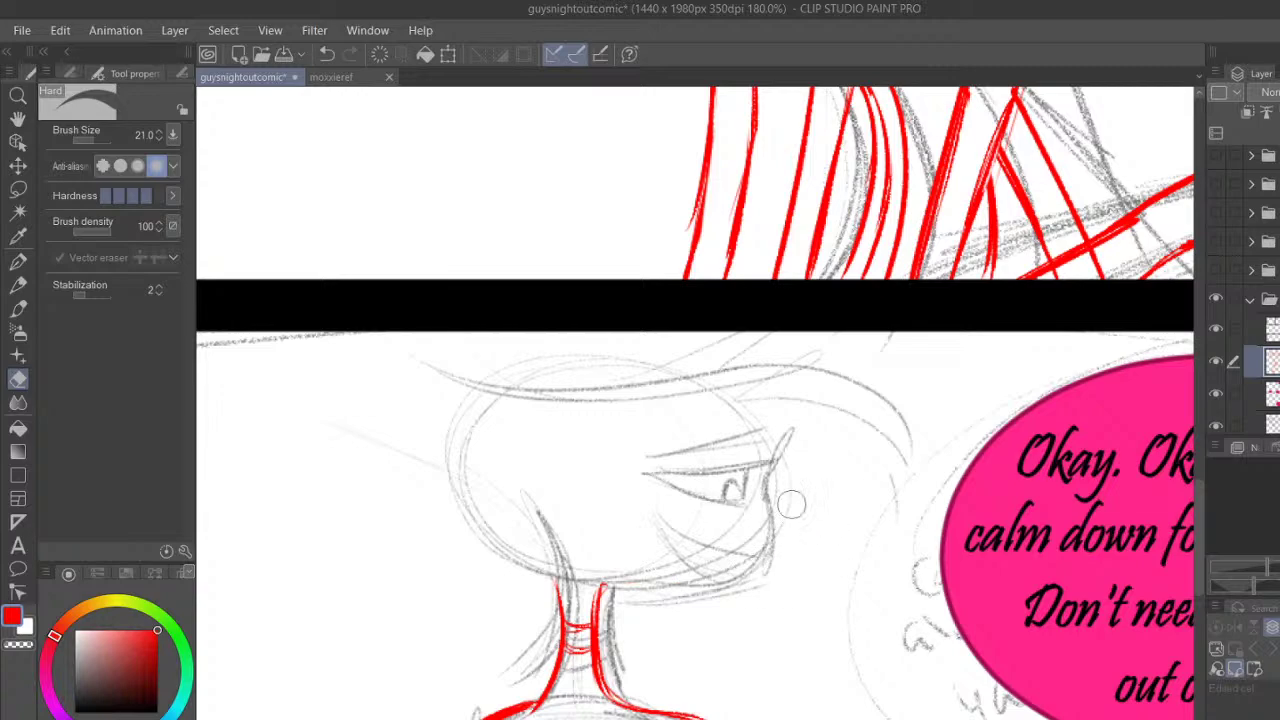
pyautogui.click(19, 264)
pyautogui.moveTo(611, 590); pyautogui.dragTo(773, 570)
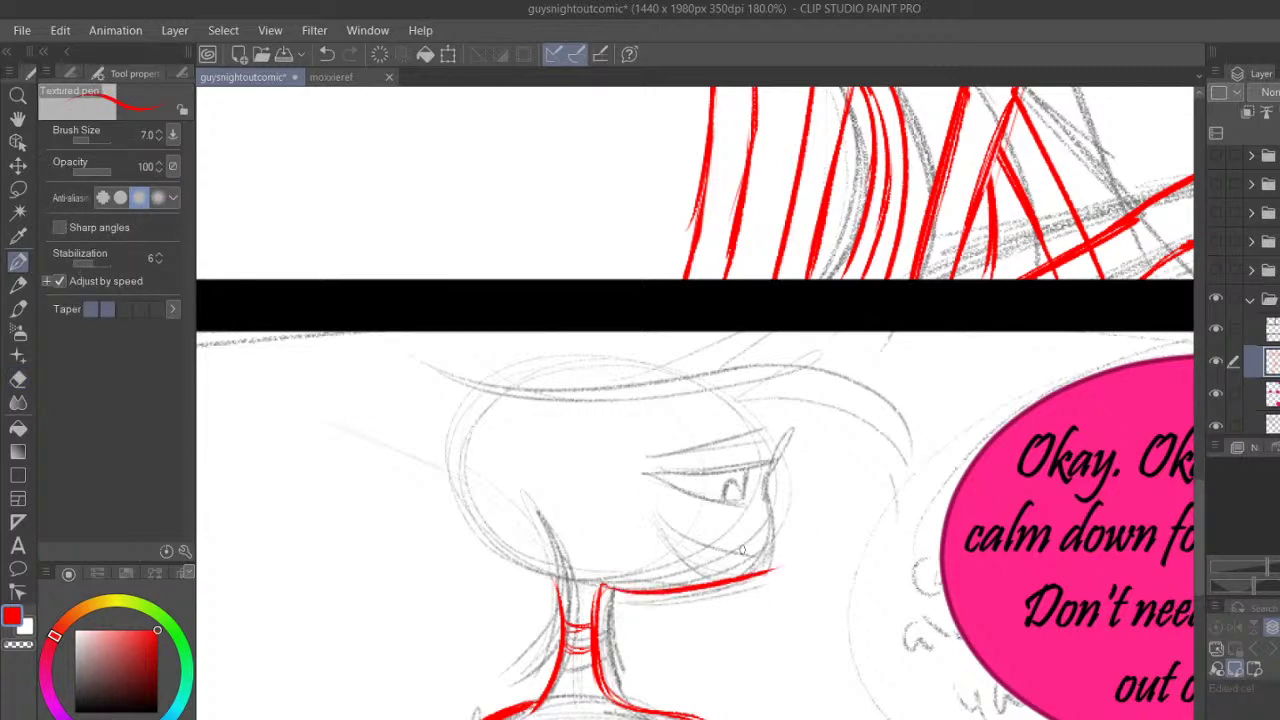
pyautogui.click(327, 56)
# Ink the jaw line from the neck to a rounded snout and continue the face profile up to the eye
pyautogui.press('^')
pyautogui.press('^')
pyautogui.press('^')
pyautogui.press('^')
pyautogui.press('^')
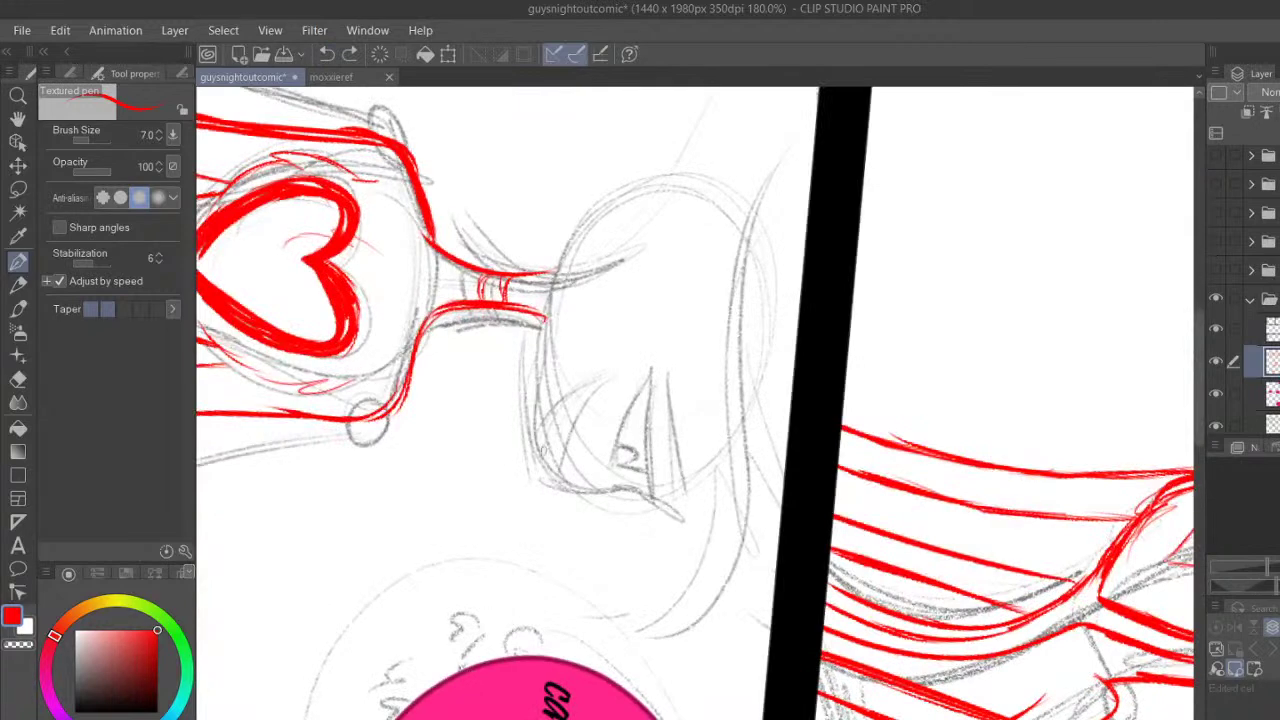
pyautogui.moveTo(545, 318)
pyautogui.mouseDown()
pyautogui.moveTo(542, 440)
pyautogui.moveTo(557, 493)
pyautogui.moveTo(610, 486)
pyautogui.mouseUp()
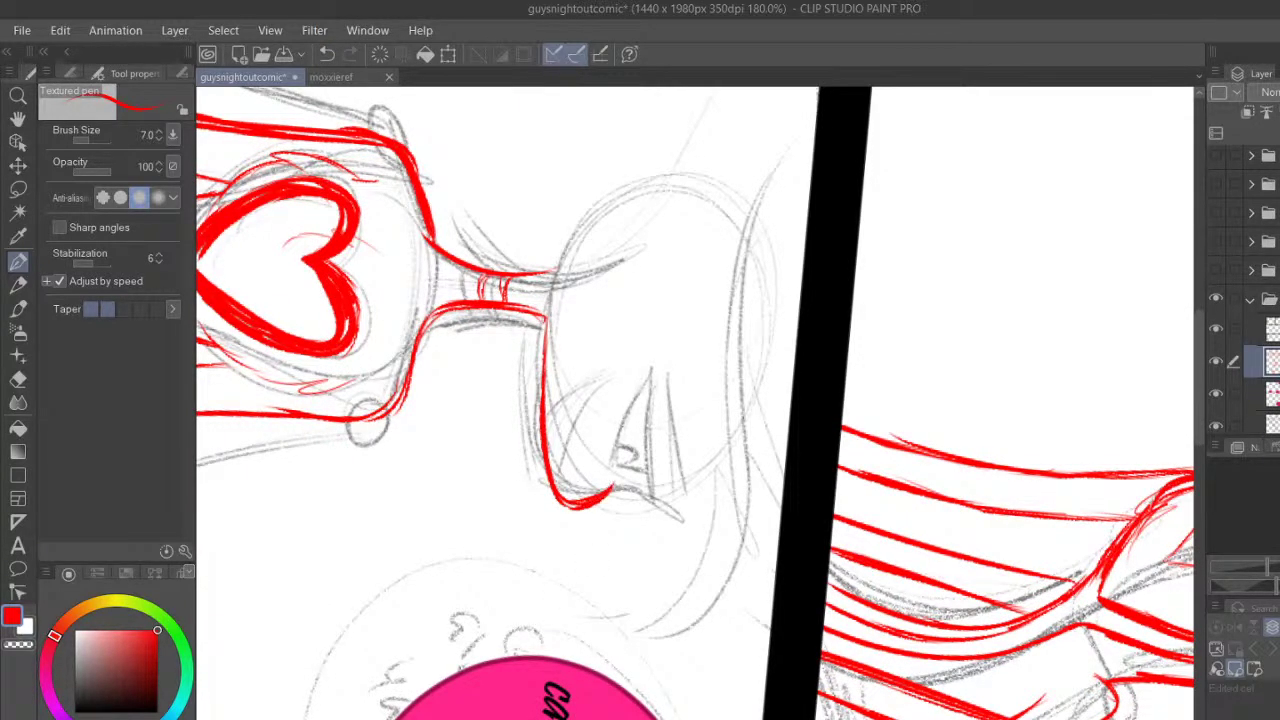
pyautogui.hotkey('ctrl', '@')
pyautogui.moveTo(762, 463); pyautogui.dragTo(764, 500)
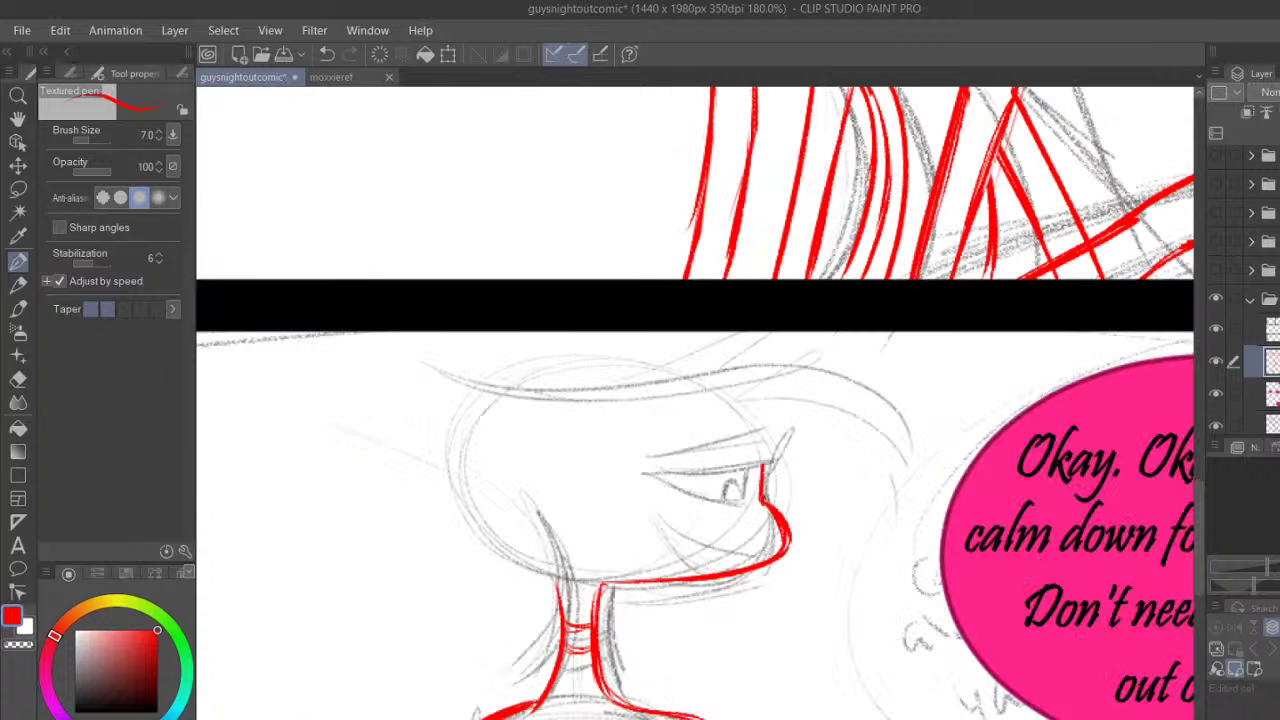
# Ink the hair's top contour, its tufts and the front lock reaching the speech bubble, and move the line-art layer below the bubble layer
pyautogui.moveTo(408, 400)
pyautogui.mouseDown()
pyautogui.moveTo(632, 383)
pyautogui.moveTo(790, 301)
pyautogui.moveTo(760, 343)
pyautogui.moveTo(985, 440)
pyautogui.mouseUp()
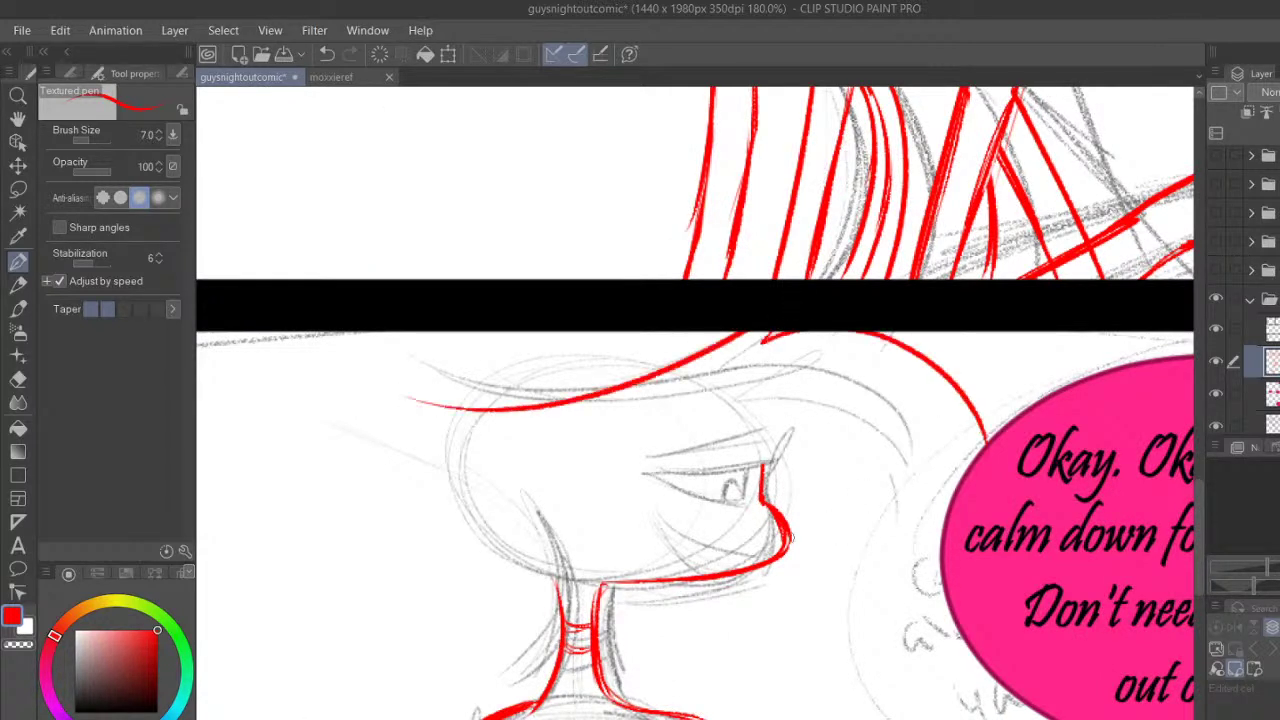
pyautogui.moveTo(778, 548); pyautogui.dragTo(808, 585)
pyautogui.moveTo(800, 556); pyautogui.dragTo(876, 570)
pyautogui.moveTo(820, 524); pyautogui.dragTo(966, 560)
pyautogui.click(327, 54)
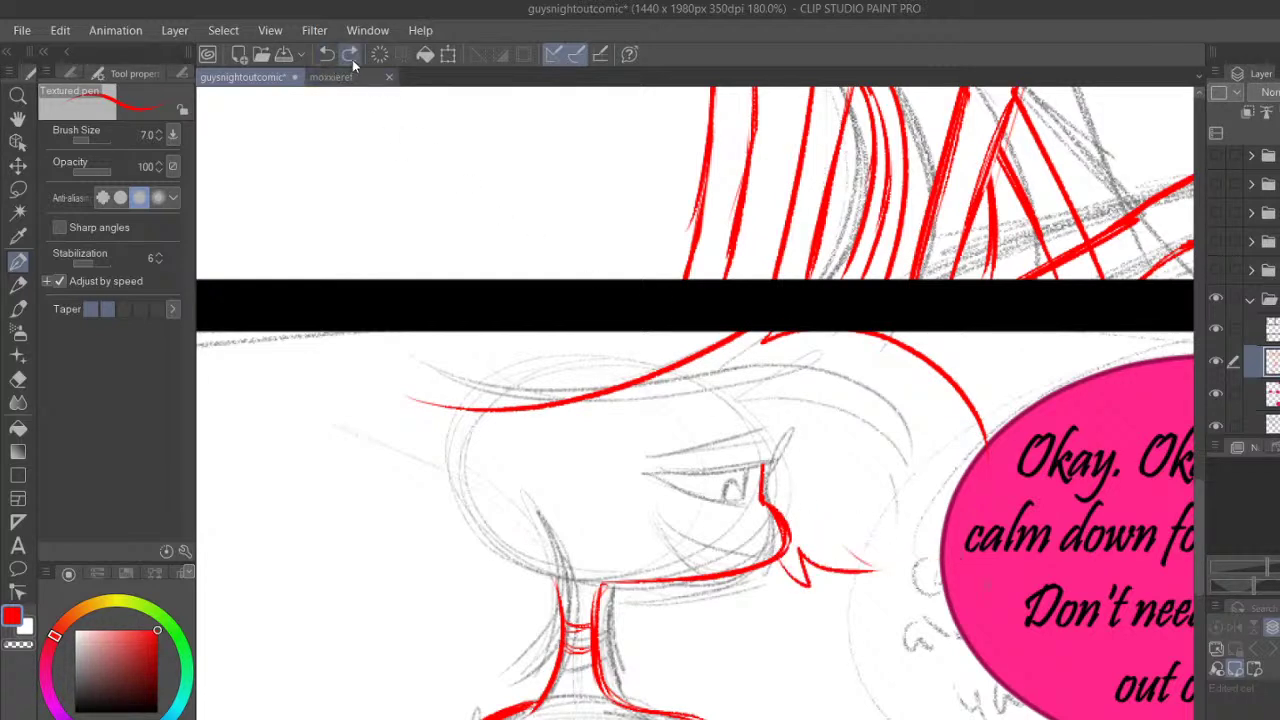
pyautogui.click(356, 53)
pyautogui.click(323, 55)
pyautogui.moveTo(786, 498)
pyautogui.mouseDown()
pyautogui.moveTo(858, 551)
pyautogui.moveTo(813, 530)
pyautogui.moveTo(920, 536)
pyautogui.moveTo(897, 557)
pyautogui.moveTo(976, 560)
pyautogui.mouseUp()
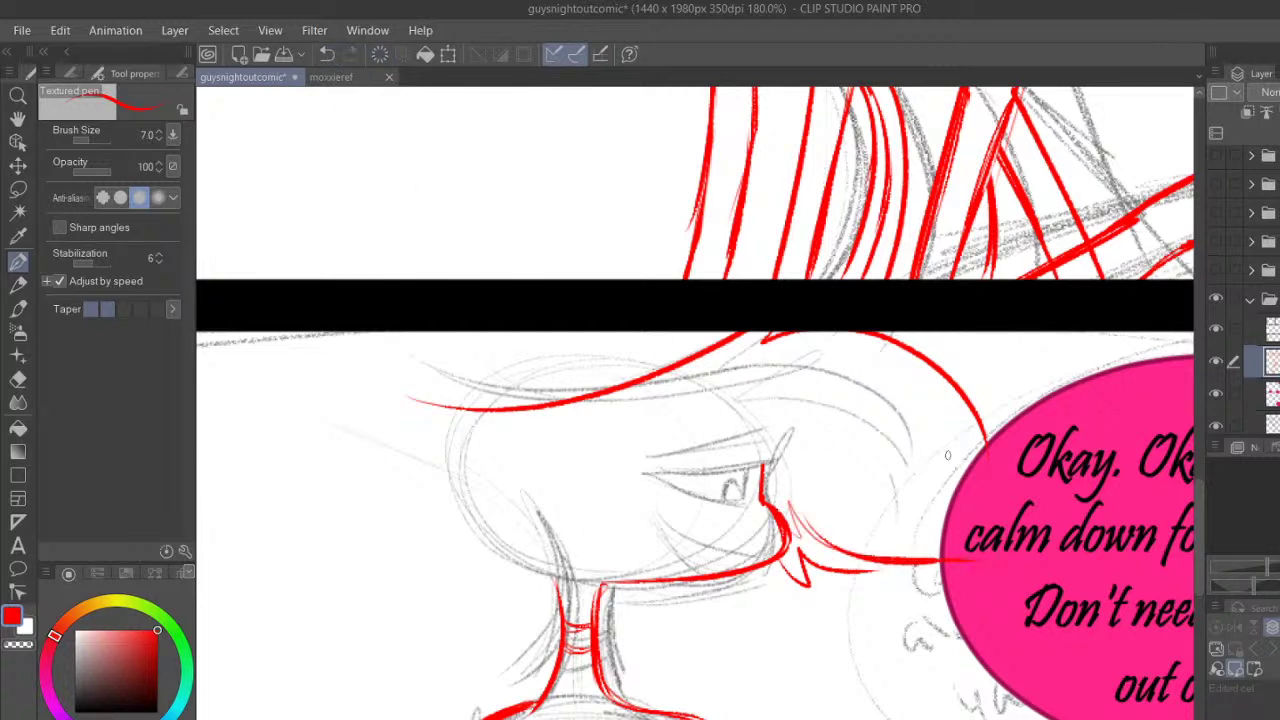
pyautogui.moveTo(882, 335)
pyautogui.mouseDown()
pyautogui.moveTo(973, 384)
pyautogui.moveTo(994, 442)
pyautogui.moveTo(974, 386)
pyautogui.moveTo(995, 462)
pyautogui.moveTo(980, 494)
pyautogui.mouseUp()
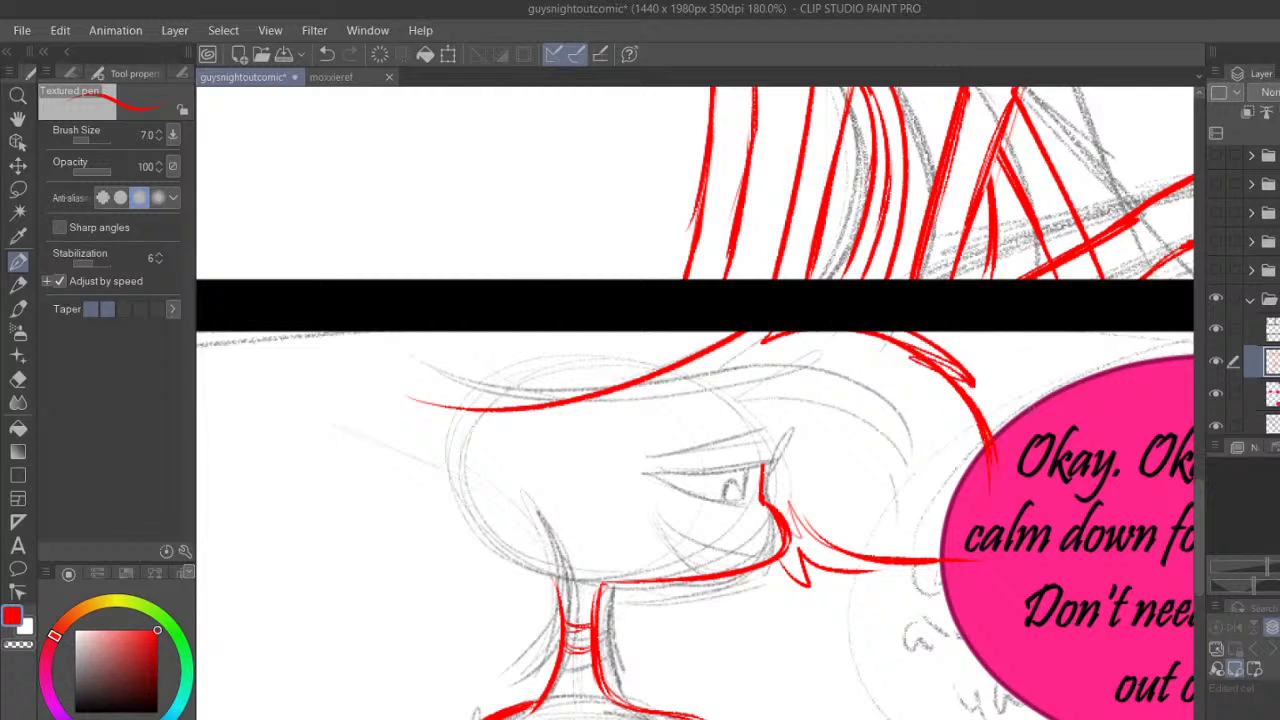
pyautogui.moveTo(1272, 362); pyautogui.dragTo(1272, 409)
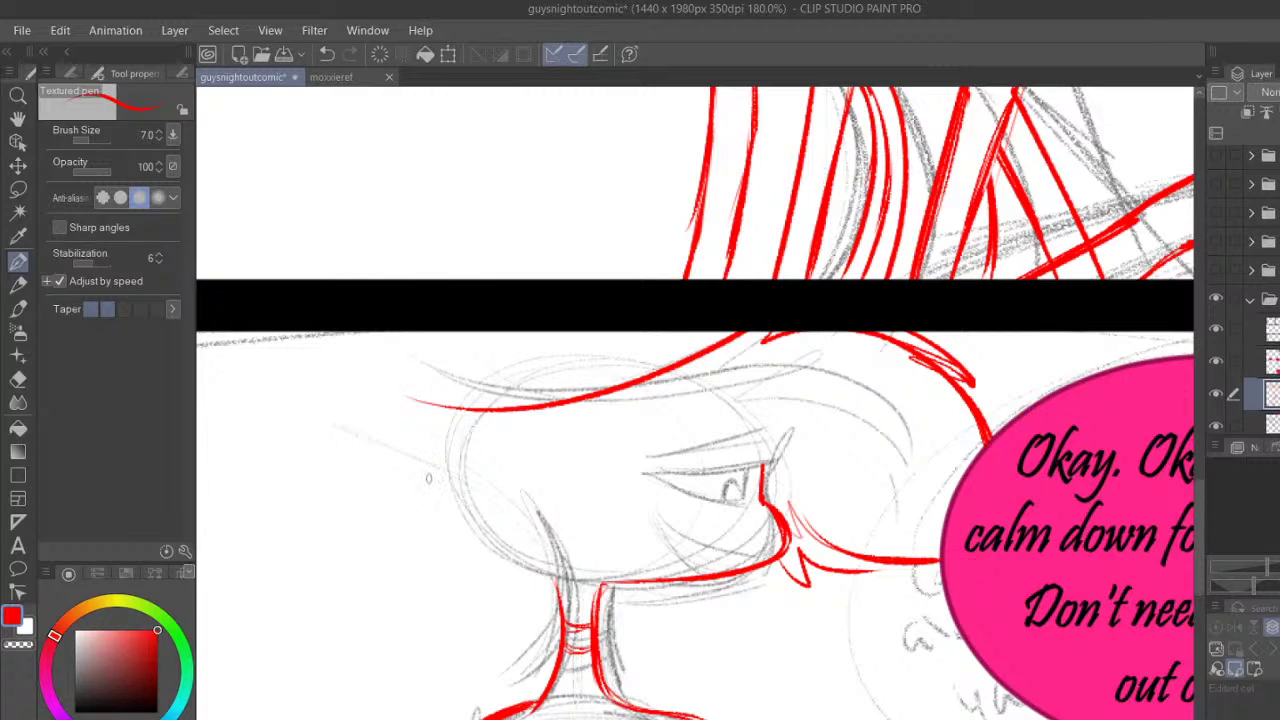
# Ink the spiky tufts at the back of the hair and the curve sweeping down from them to the neck
pyautogui.moveTo(555, 484); pyautogui.dragTo(695, 575)
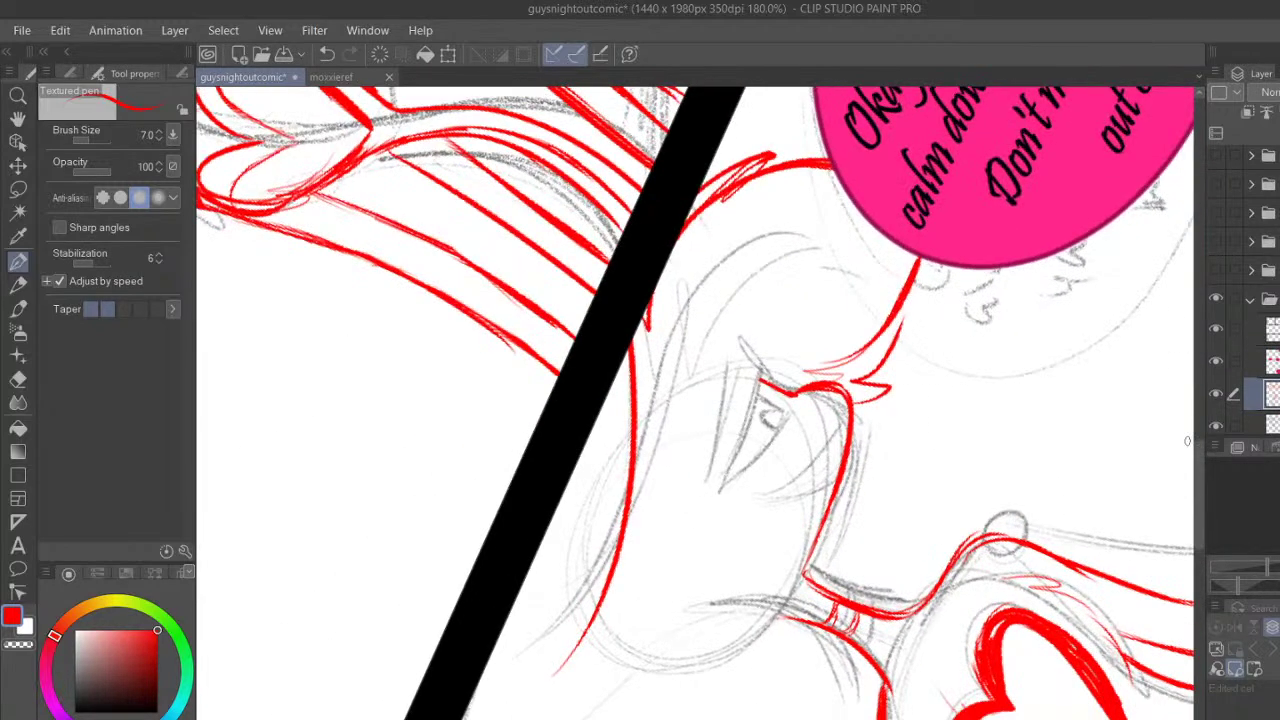
pyautogui.scroll(-3, 1187, 426)
pyautogui.moveTo(560, 576); pyautogui.dragTo(611, 551)
pyautogui.moveTo(606, 562); pyautogui.dragTo(594, 628)
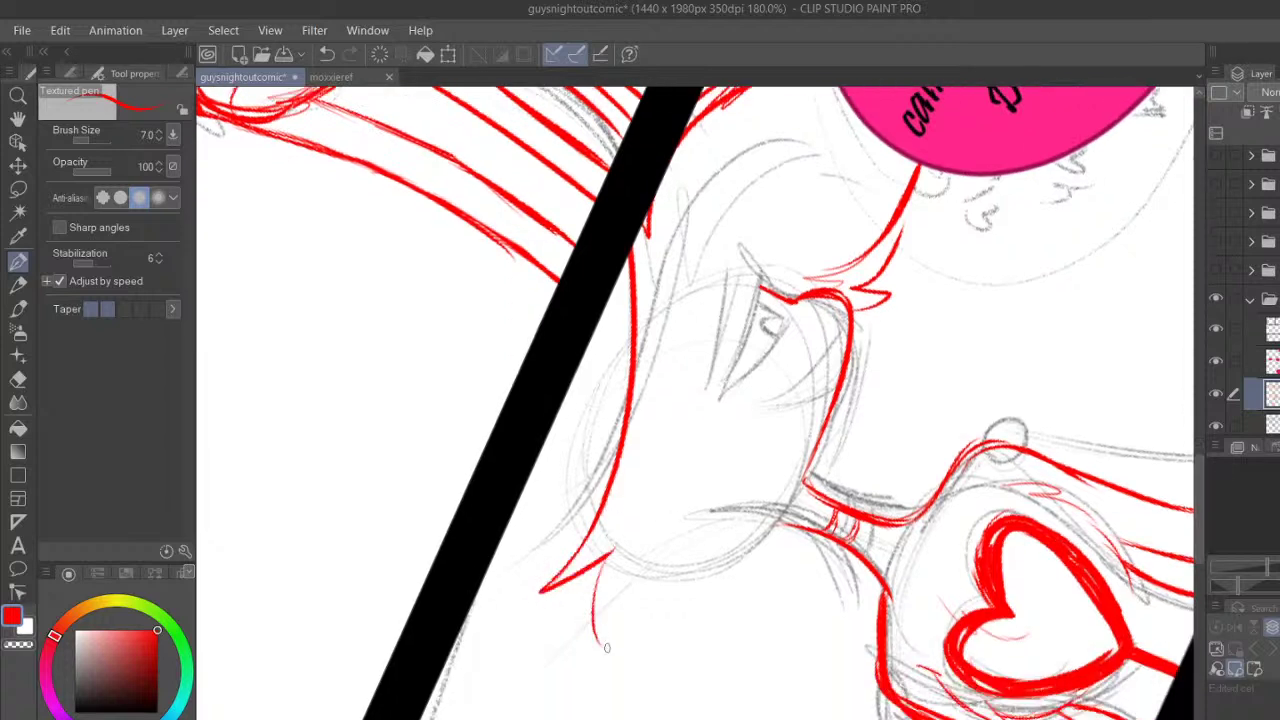
pyautogui.click(327, 54)
pyautogui.moveTo(601, 553); pyautogui.dragTo(607, 668)
pyautogui.moveTo(632, 615); pyautogui.dragTo(607, 668)
pyautogui.moveTo(788, 532)
pyautogui.mouseDown()
pyautogui.moveTo(722, 535)
pyautogui.moveTo(633, 672)
pyautogui.mouseUp()
pyautogui.moveTo(620, 614); pyautogui.dragTo(637, 676)
pyautogui.moveTo(662, 582); pyautogui.dragTo(634, 676)
pyautogui.moveTo(620, 620); pyautogui.dragTo(635, 674)
pyautogui.moveTo(702, 547); pyautogui.dragTo(653, 603)
pyautogui.hotkey('ctrl', '@')
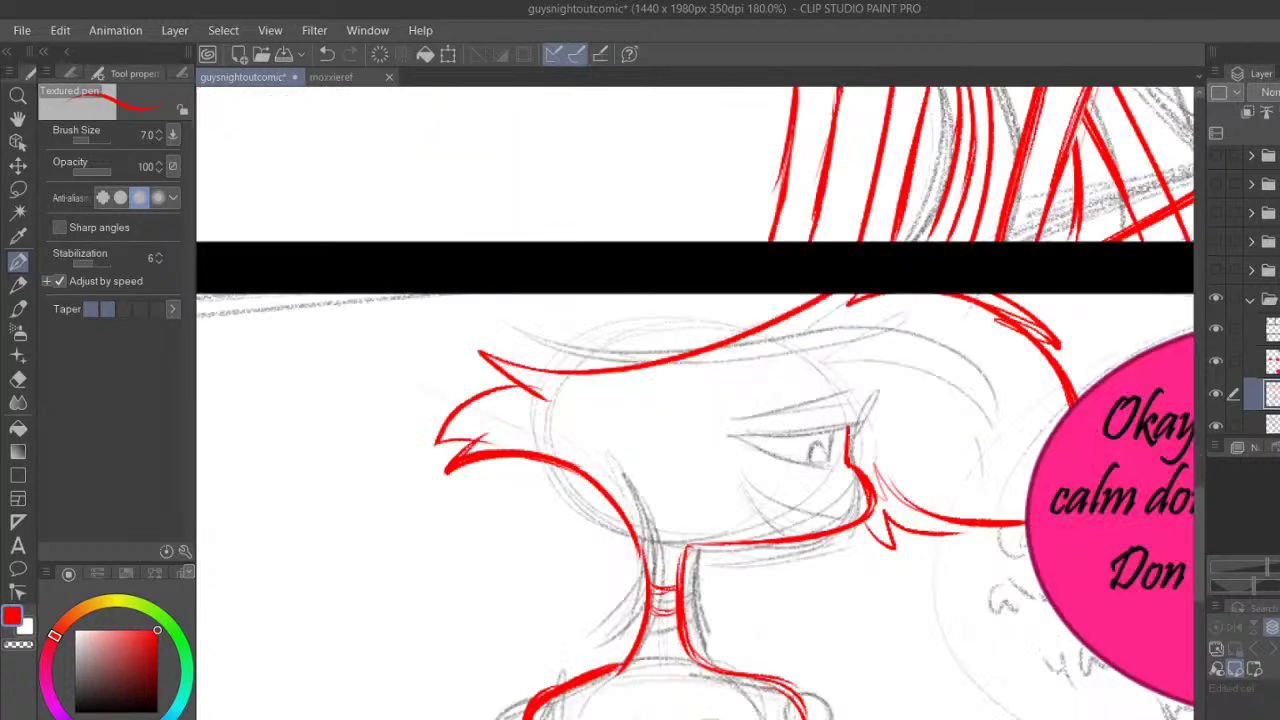
# Ink the brow, upper and lower eyelids and iris edge of the profile head in the lowest panel
pyautogui.hscroll(3, 695, 403)
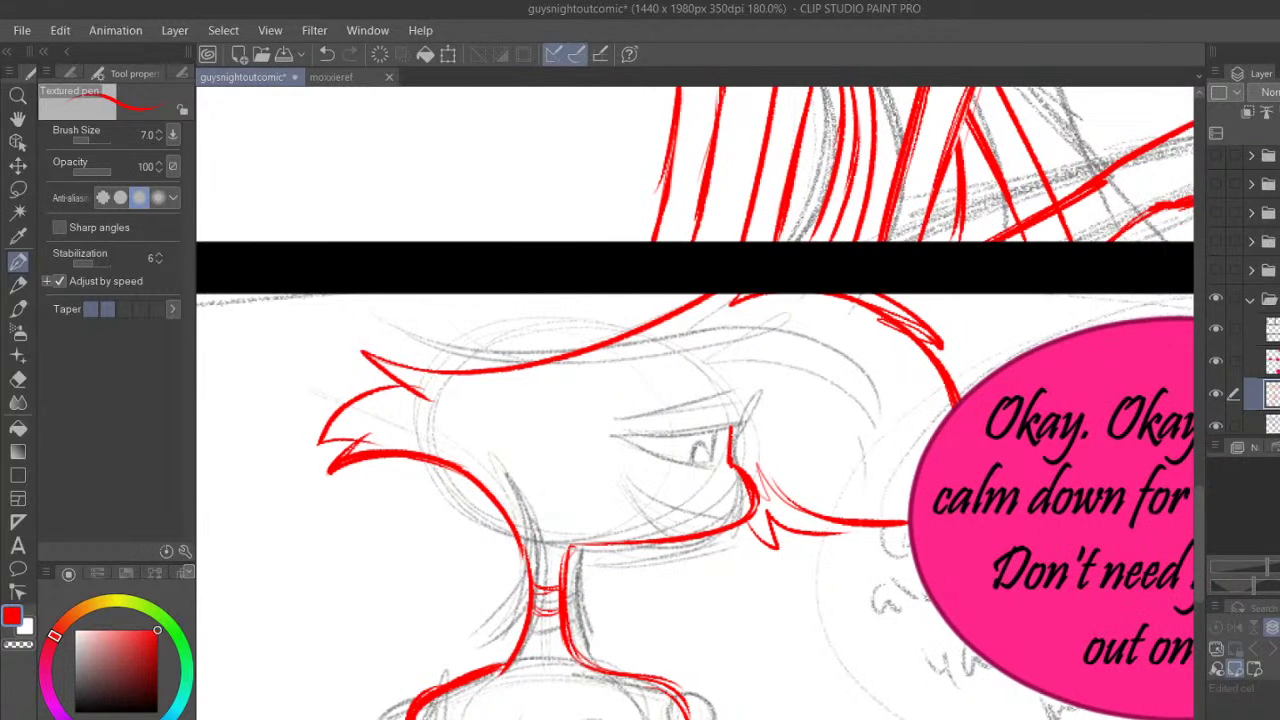
pyautogui.scroll(3, 683, 419)
pyautogui.moveTo(560, 415)
pyautogui.mouseDown()
pyautogui.moveTo(730, 338)
pyautogui.moveTo(714, 366)
pyautogui.moveTo(596, 414)
pyautogui.moveTo(732, 426)
pyautogui.mouseUp()
pyautogui.moveTo(566, 449); pyautogui.dragTo(750, 430)
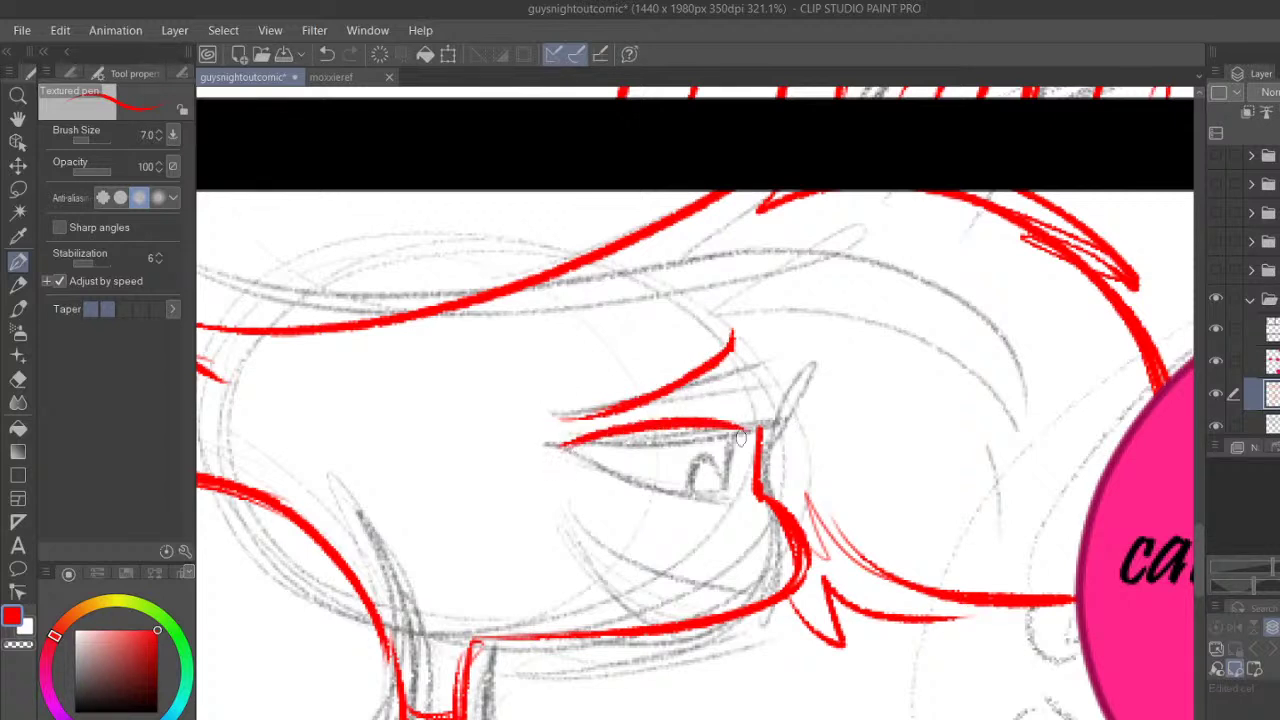
pyautogui.moveTo(564, 448); pyautogui.dragTo(740, 494)
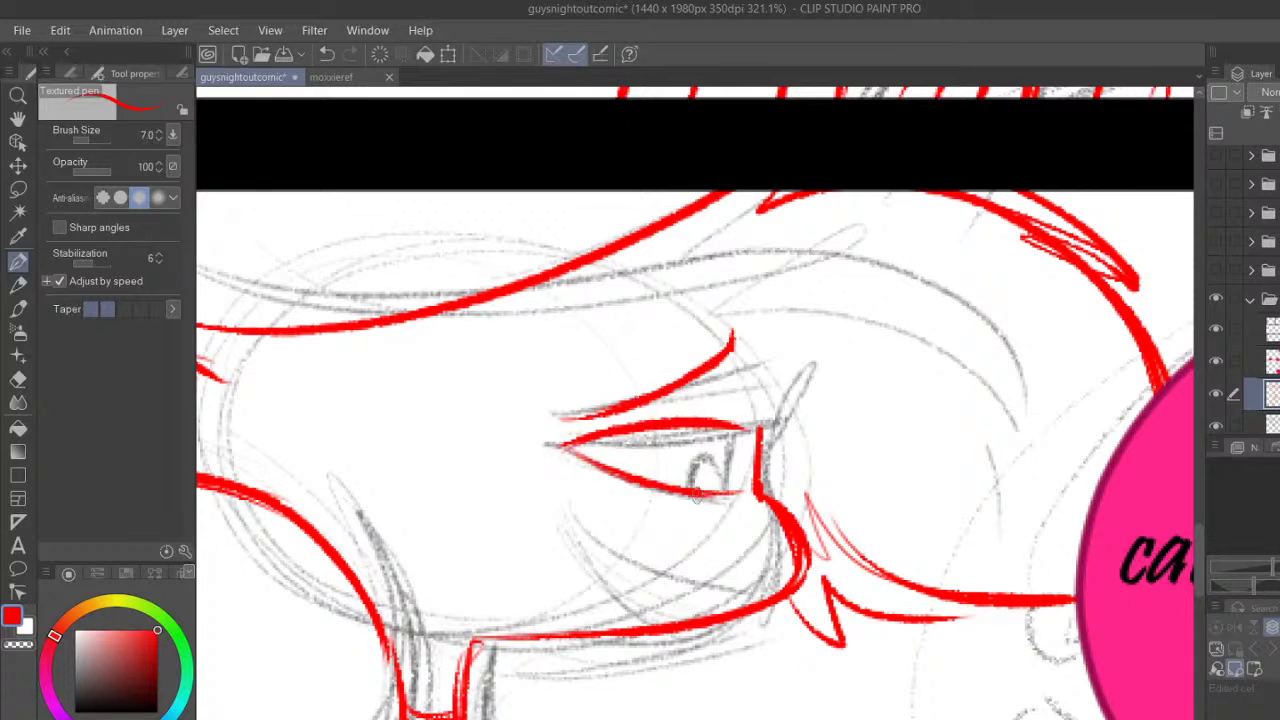
pyautogui.moveTo(731, 428); pyautogui.dragTo(728, 492)
pyautogui.moveTo(746, 336); pyautogui.dragTo(739, 362)
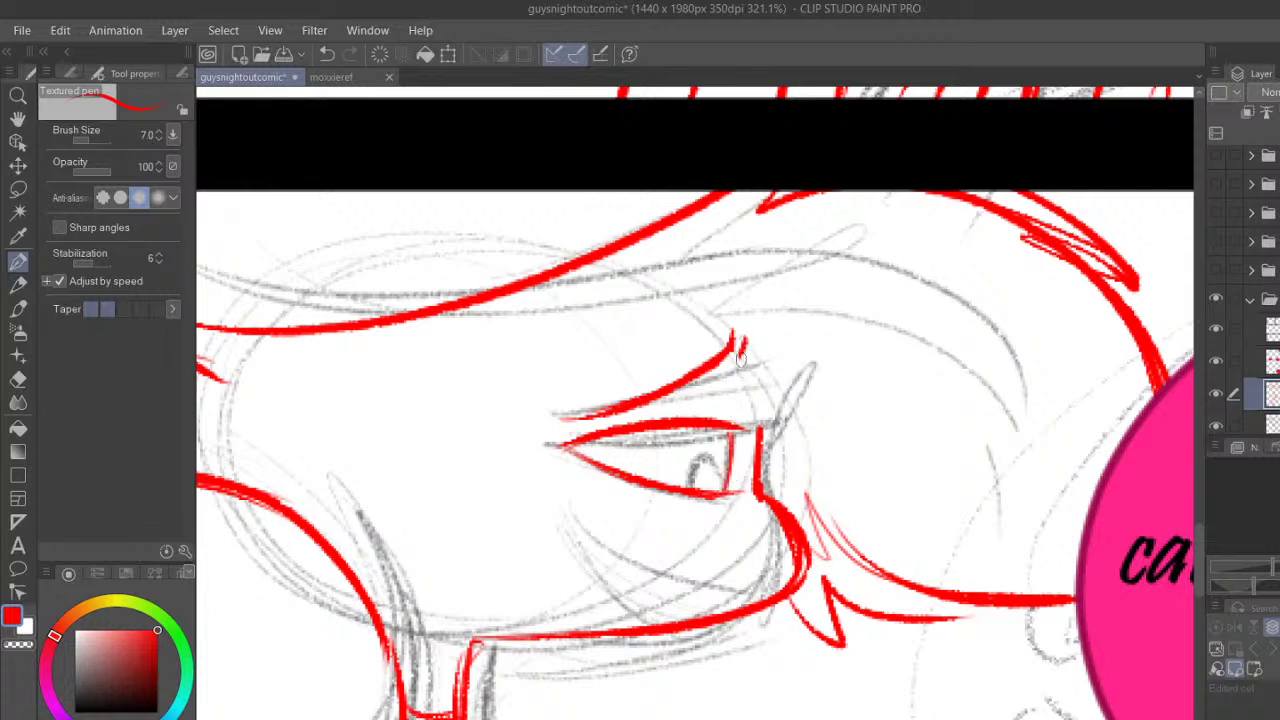
# Check the line art with the sketch hidden, and ink the pupil and the freckles beneath the eye
pyautogui.click(1217, 425)
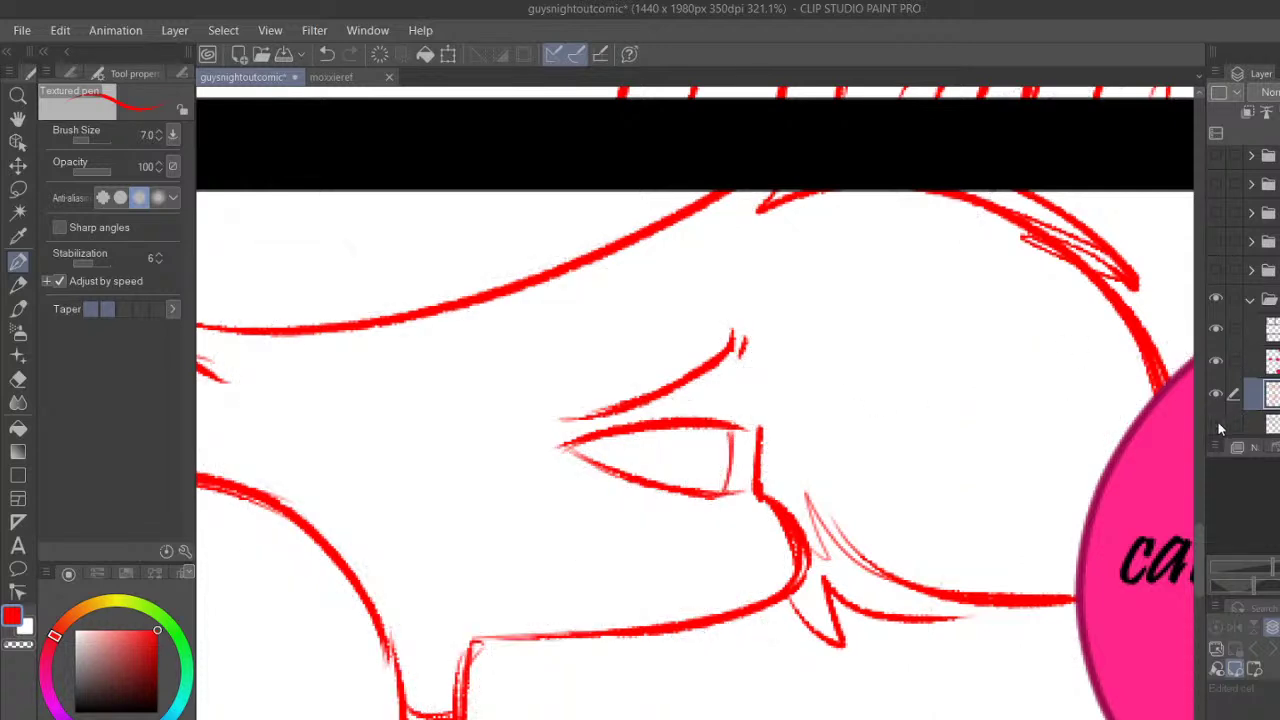
pyautogui.click(1217, 425)
pyautogui.moveTo(588, 486); pyautogui.dragTo(652, 507)
pyautogui.moveTo(687, 512)
pyautogui.mouseDown()
pyautogui.moveTo(701, 514)
pyautogui.moveTo(711, 455)
pyautogui.mouseUp()
# Ink the upper and lower lines of the profile head's open mouth, running from the cheek to the jaw
pyautogui.press('^')
pyautogui.press('^')
pyautogui.press('^')
pyautogui.press('^')
pyautogui.press('^')
pyautogui.press('^')
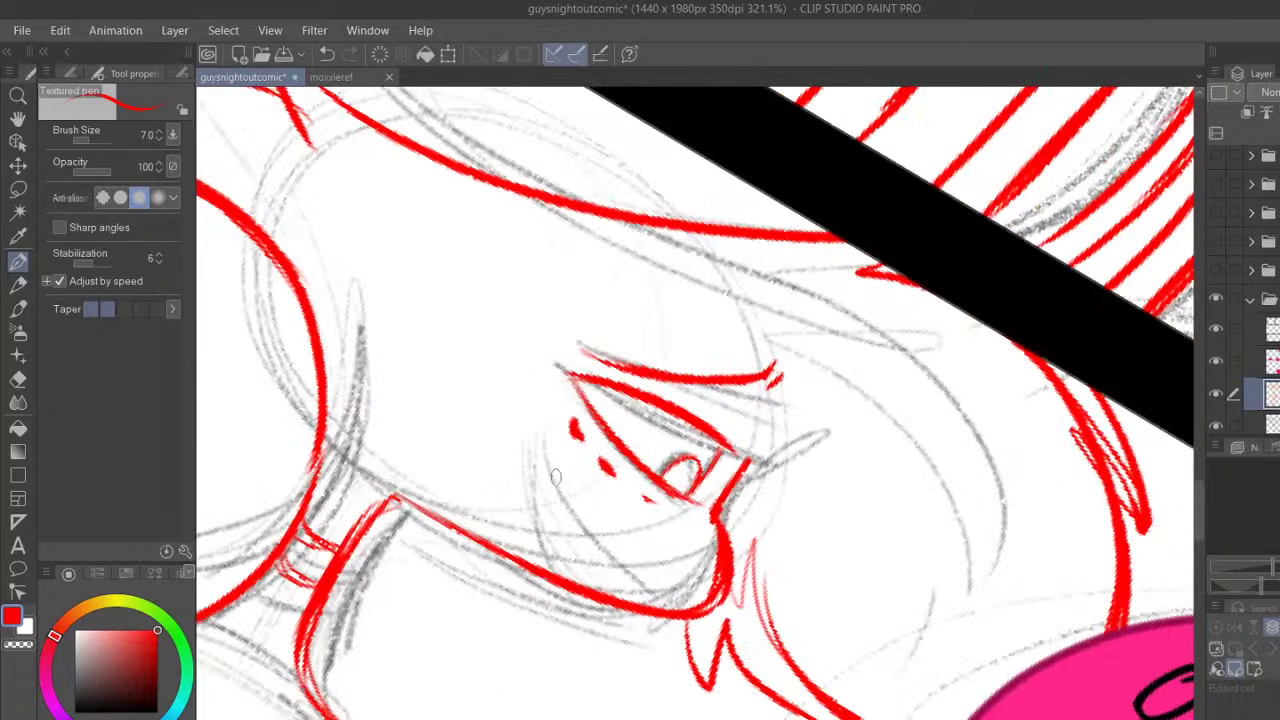
pyautogui.moveTo(541, 431); pyautogui.dragTo(637, 580)
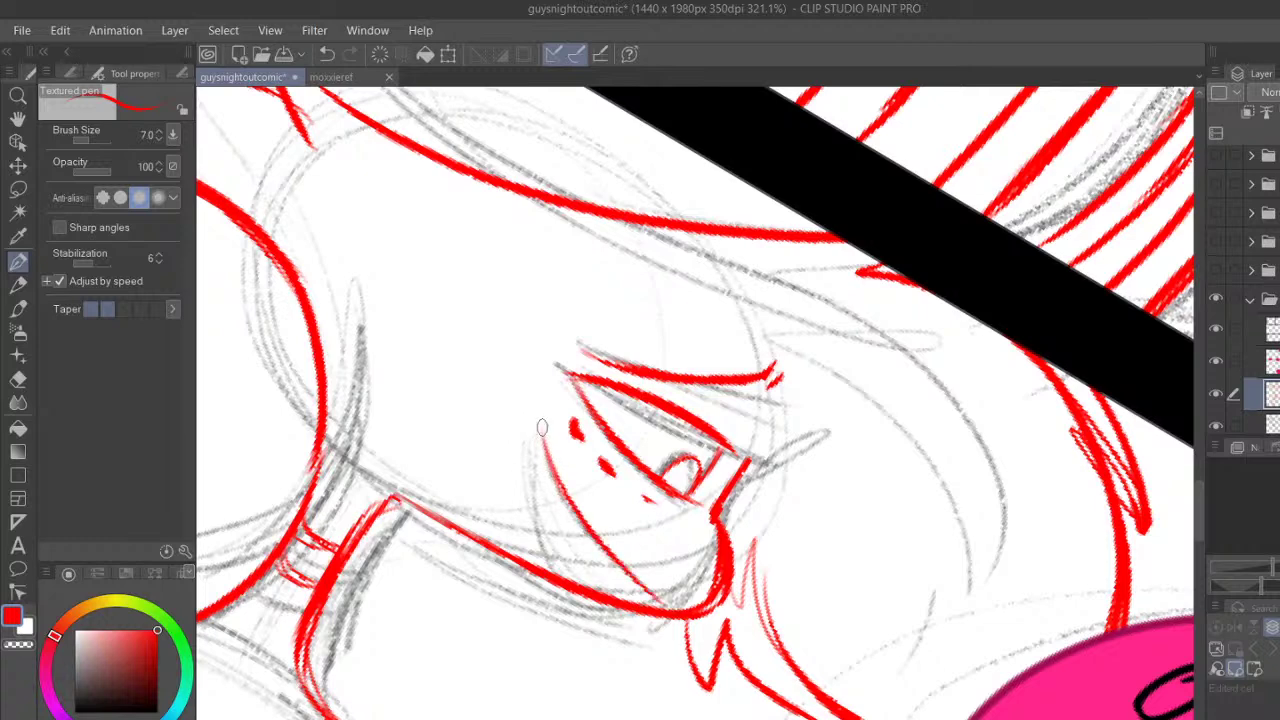
pyautogui.moveTo(541, 458); pyautogui.dragTo(571, 556)
pyautogui.moveTo(550, 506); pyautogui.dragTo(594, 588)
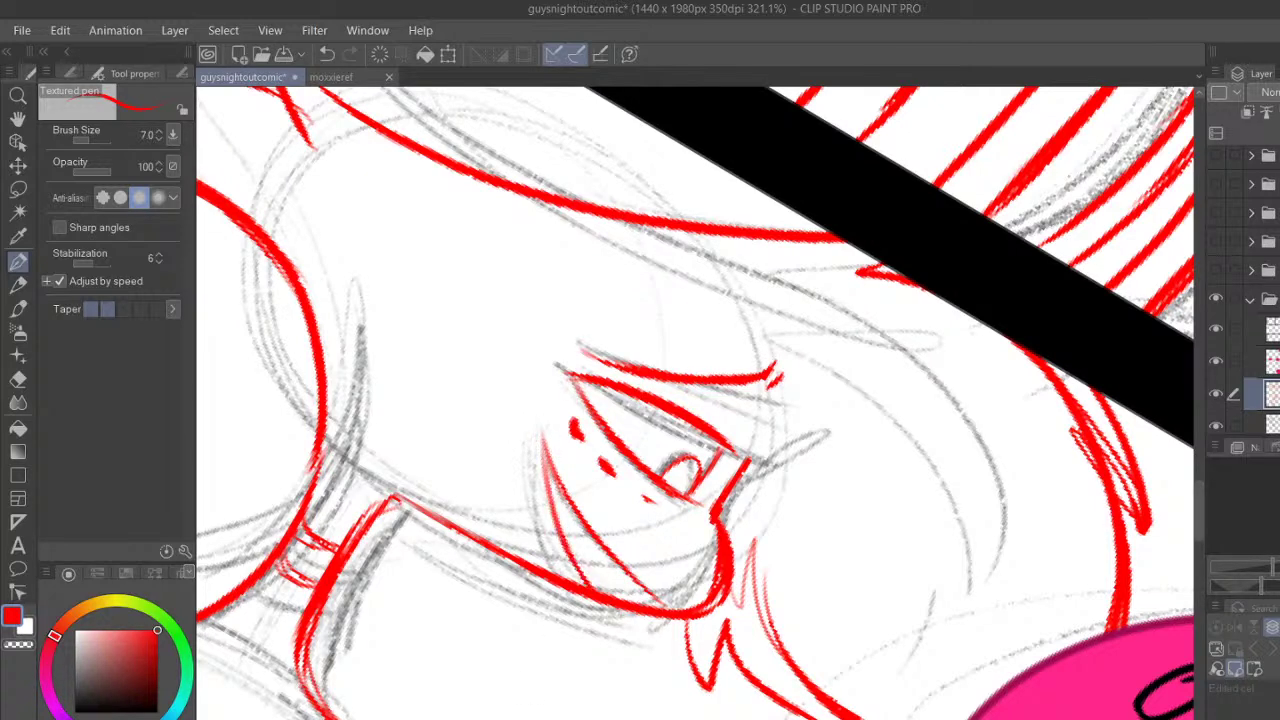
pyautogui.press('-')
pyautogui.press('-')
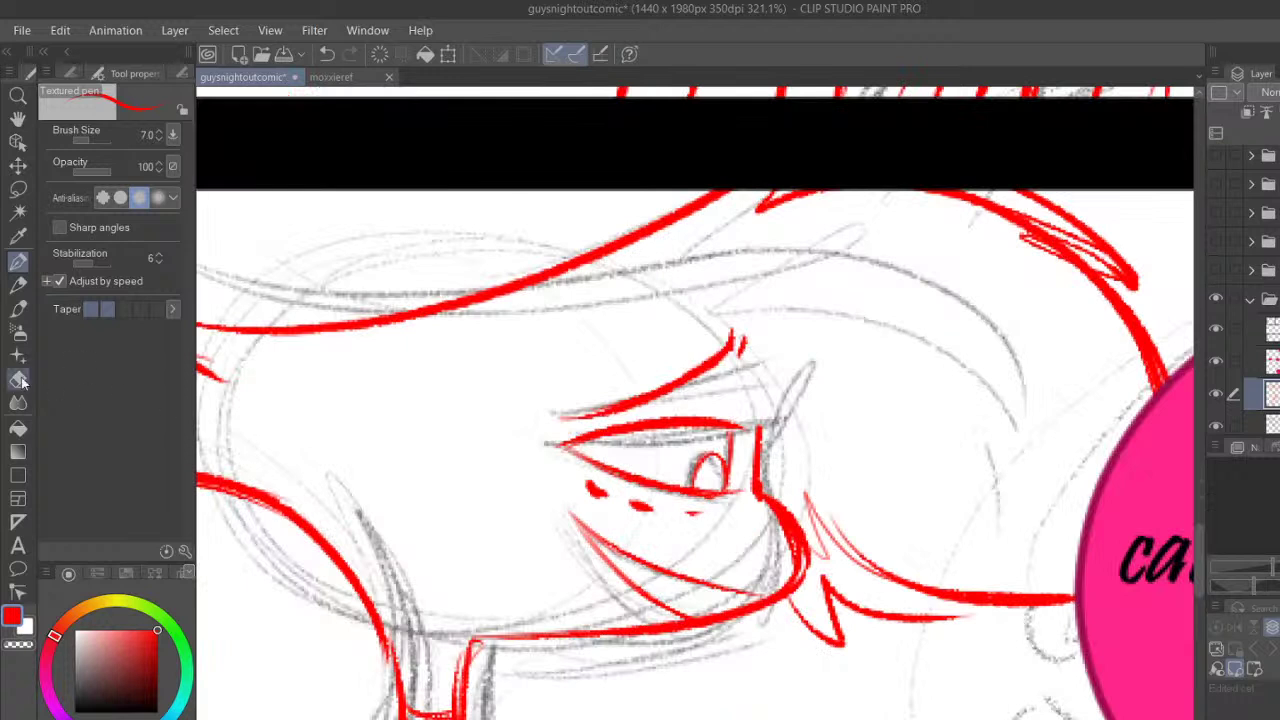
# Erase the jaw line crossing the open mouth, touch up the mouth with the Textured pen and save the comic
pyautogui.click(21, 377)
pyautogui.moveTo(737, 620)
pyautogui.mouseDown()
pyautogui.moveTo(761, 609)
pyautogui.moveTo(721, 623)
pyautogui.moveTo(707, 614)
pyautogui.mouseUp()
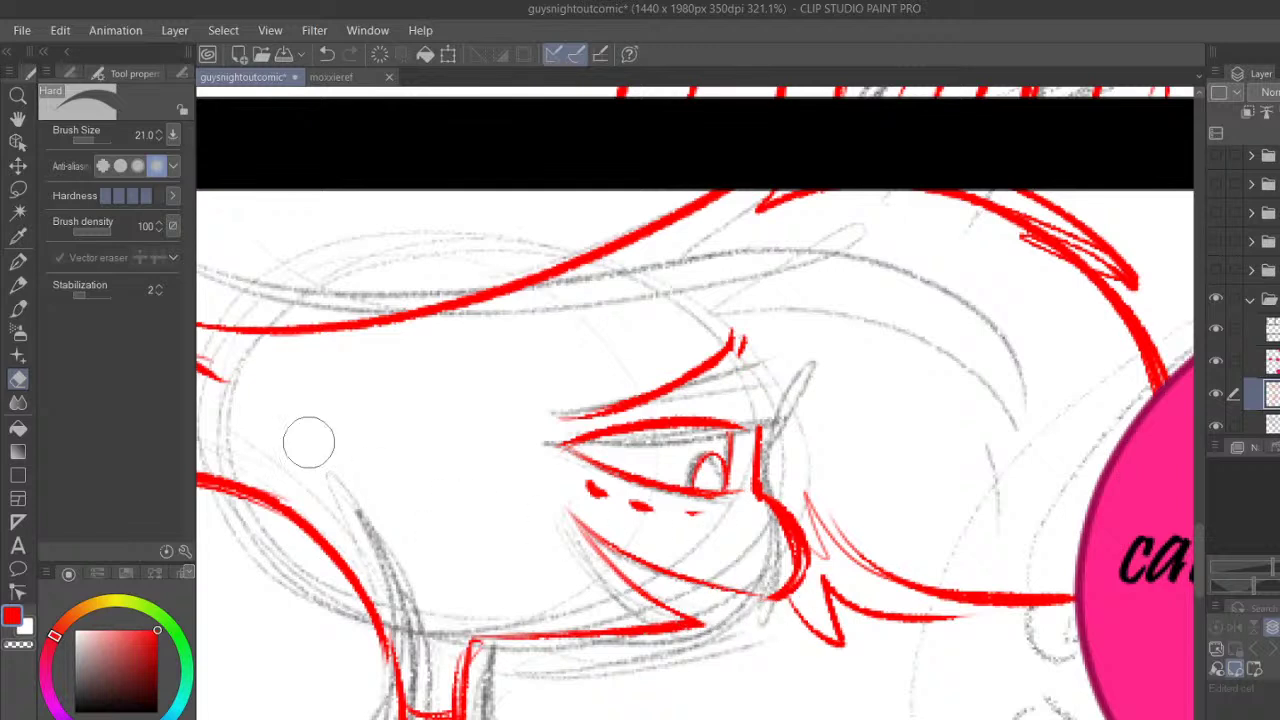
pyautogui.click(18, 260)
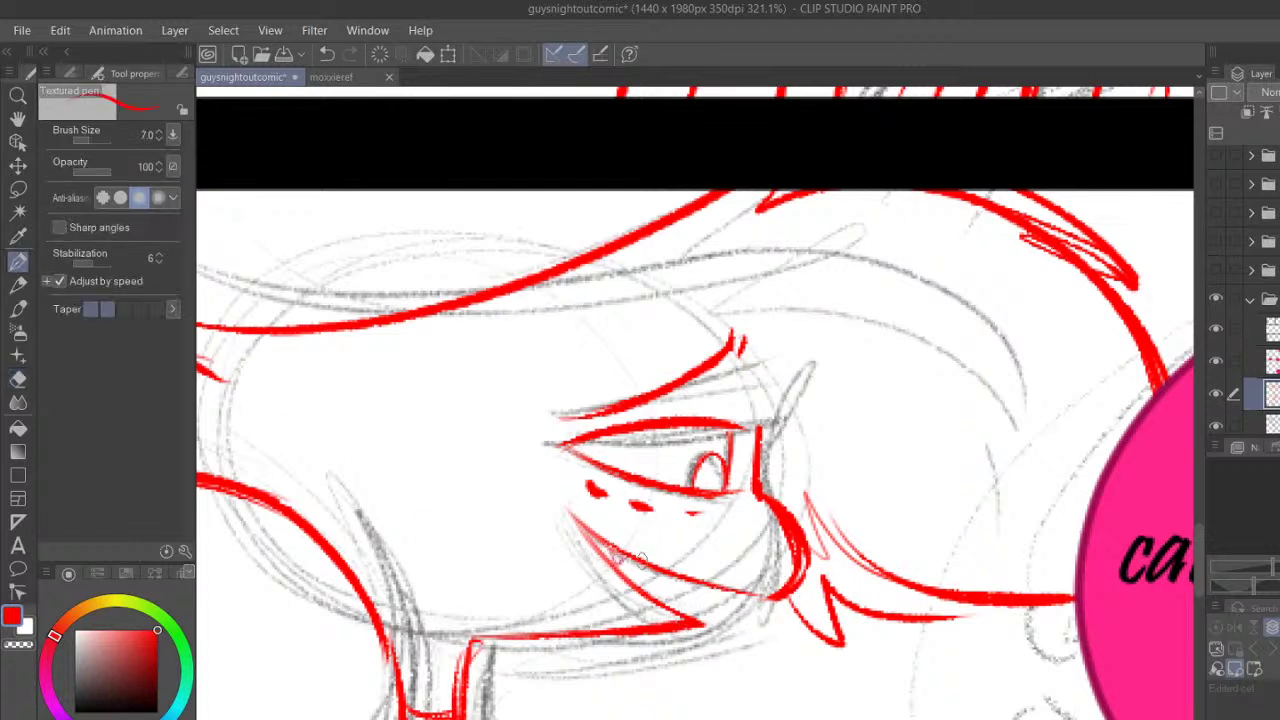
pyautogui.moveTo(650, 590); pyautogui.dragTo(770, 598)
pyautogui.scroll(-9, 697, 432)
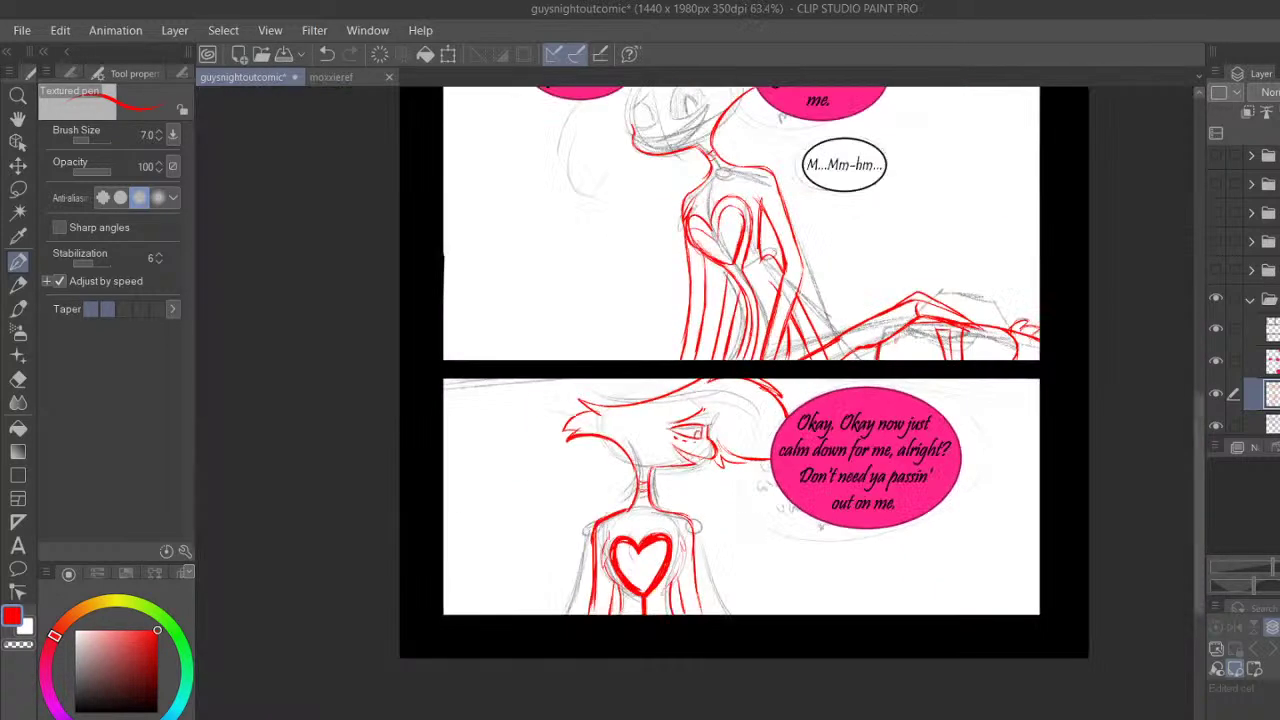
pyautogui.scroll(4, 697, 432)
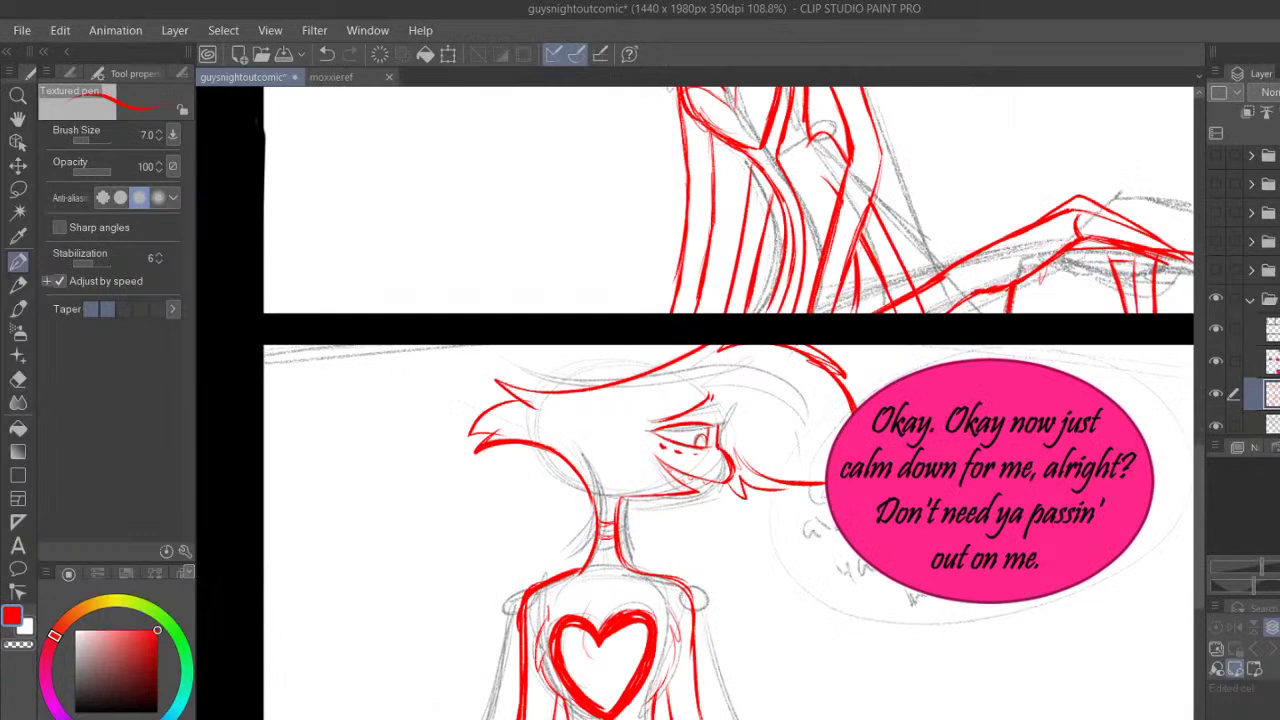
pyautogui.click(285, 53)
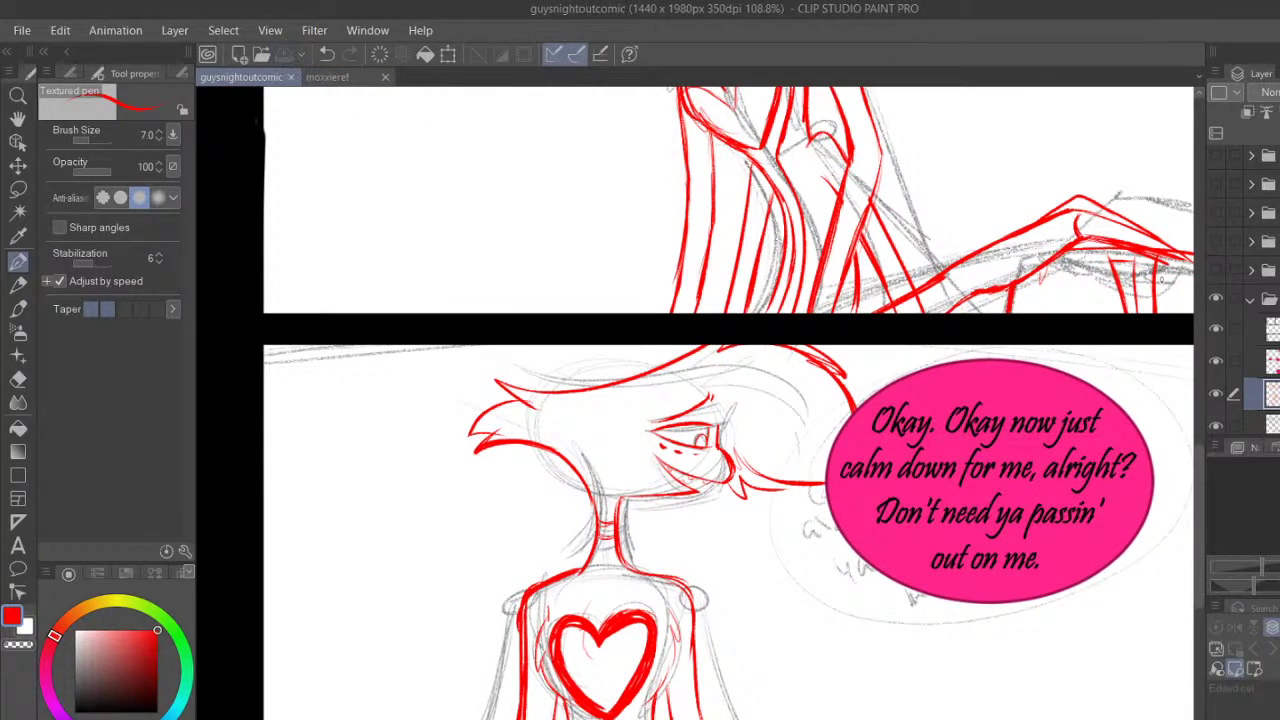
# In the panel above, ink the head's top contour between the two pink speech bubbles and a hair line sweeping from the cheek
pyautogui.click(18, 119)
pyautogui.moveTo(694, 268); pyautogui.dragTo(366, 626)
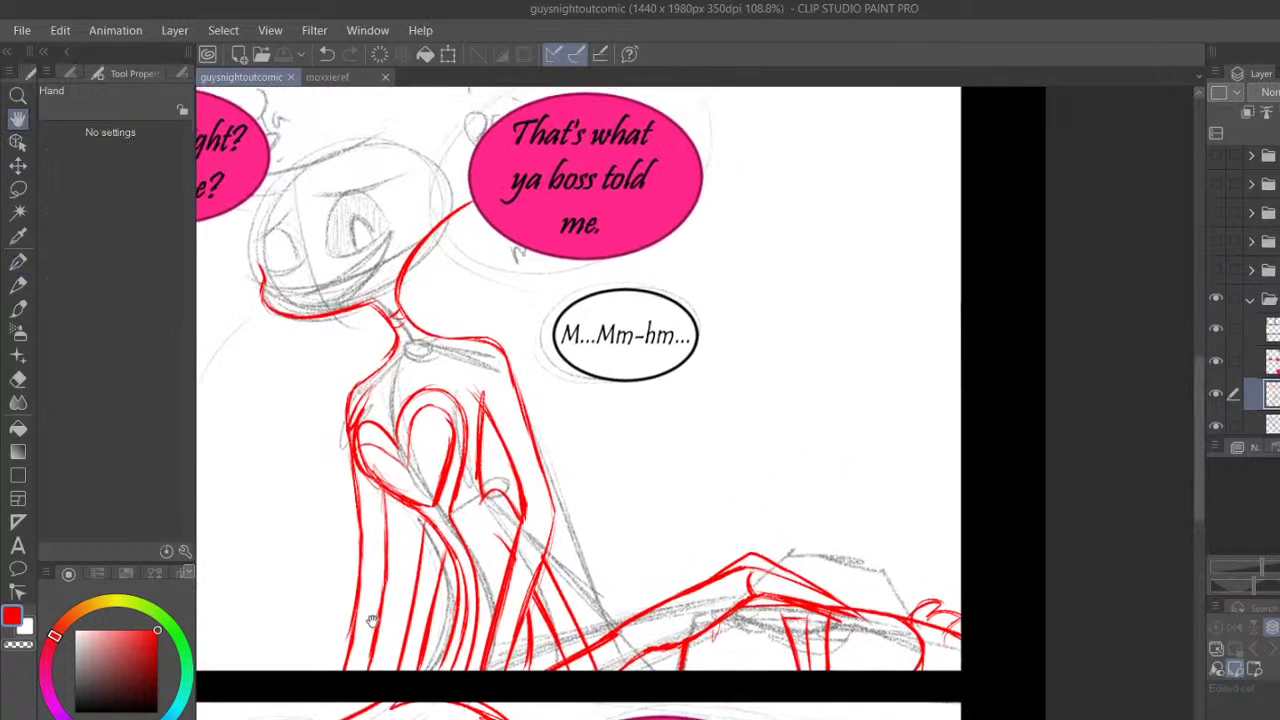
pyautogui.moveTo(541, 384); pyautogui.dragTo(718, 505)
pyautogui.scroll(3, 560, 480)
pyautogui.scroll(3, 720, 505)
pyautogui.moveTo(778, 422)
pyautogui.mouseDown()
pyautogui.moveTo(846, 434)
pyautogui.moveTo(905, 425)
pyautogui.mouseUp()
pyautogui.click(18, 284)
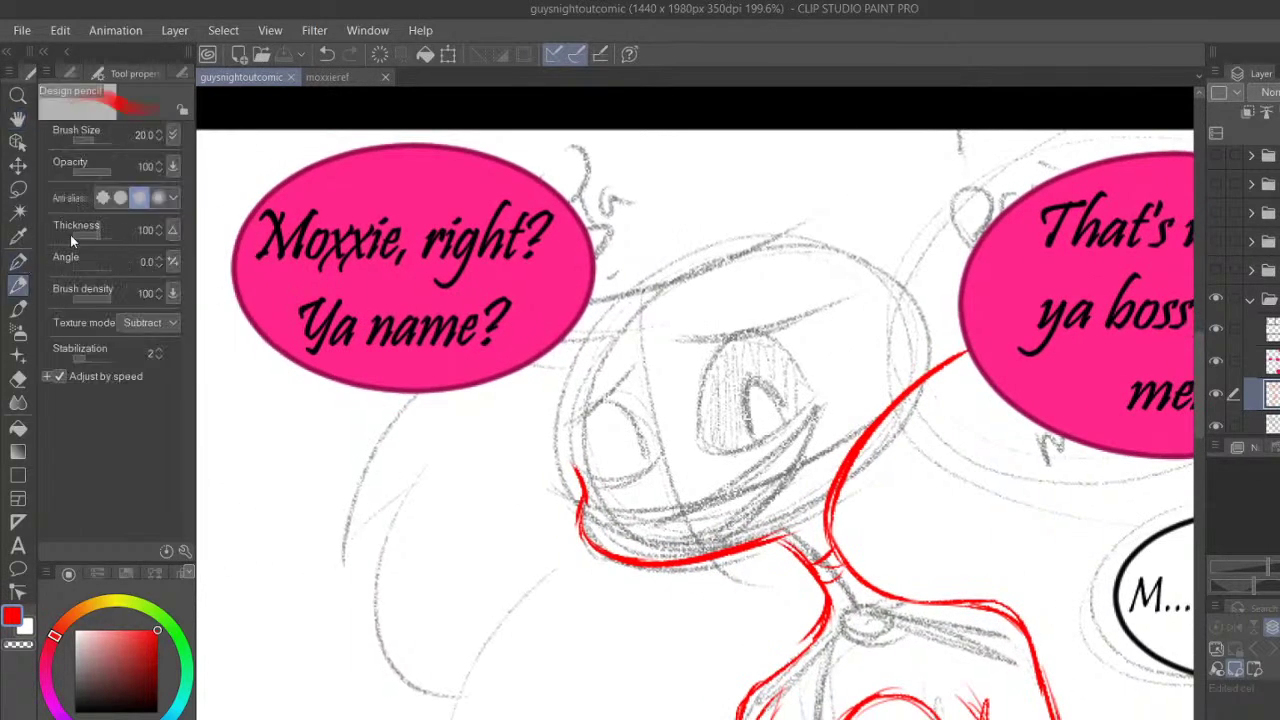
pyautogui.click(18, 260)
pyautogui.moveTo(595, 285)
pyautogui.mouseDown()
pyautogui.moveTo(757, 263)
pyautogui.moveTo(952, 185)
pyautogui.mouseUp()
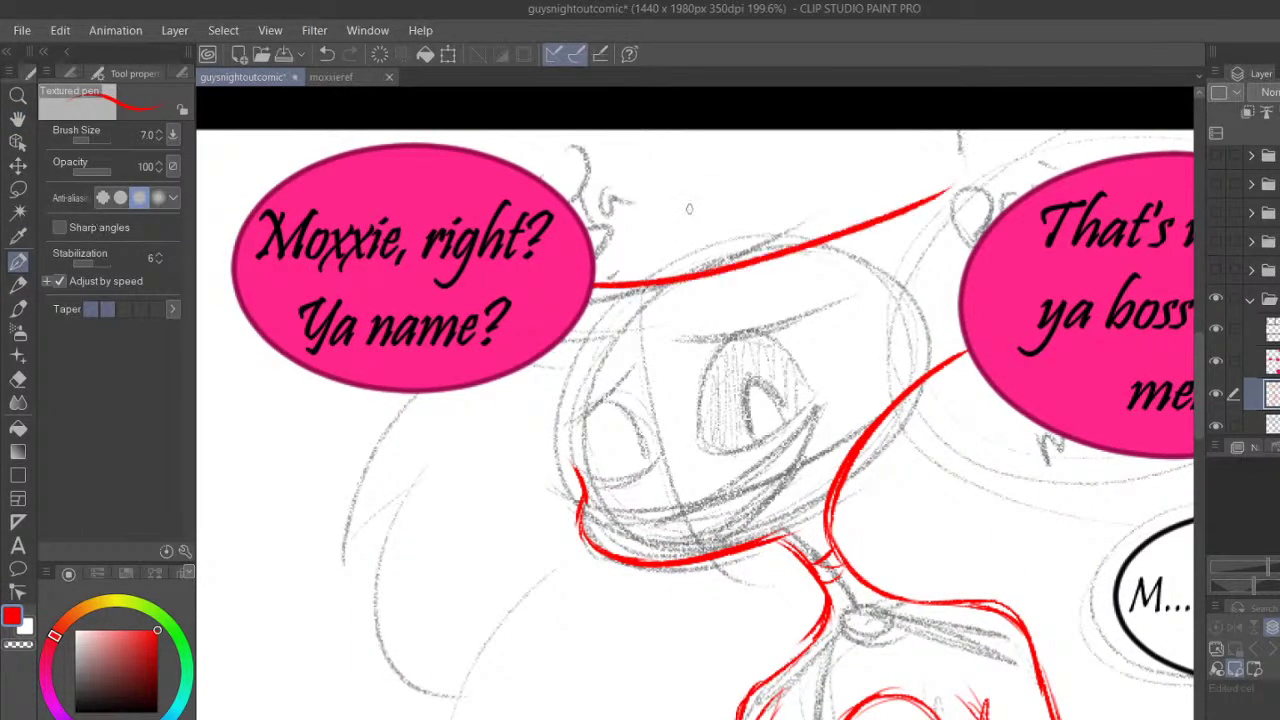
pyautogui.click(327, 54)
pyautogui.moveTo(596, 272)
pyautogui.mouseDown()
pyautogui.moveTo(972, 204)
pyautogui.moveTo(935, 255)
pyautogui.mouseUp()
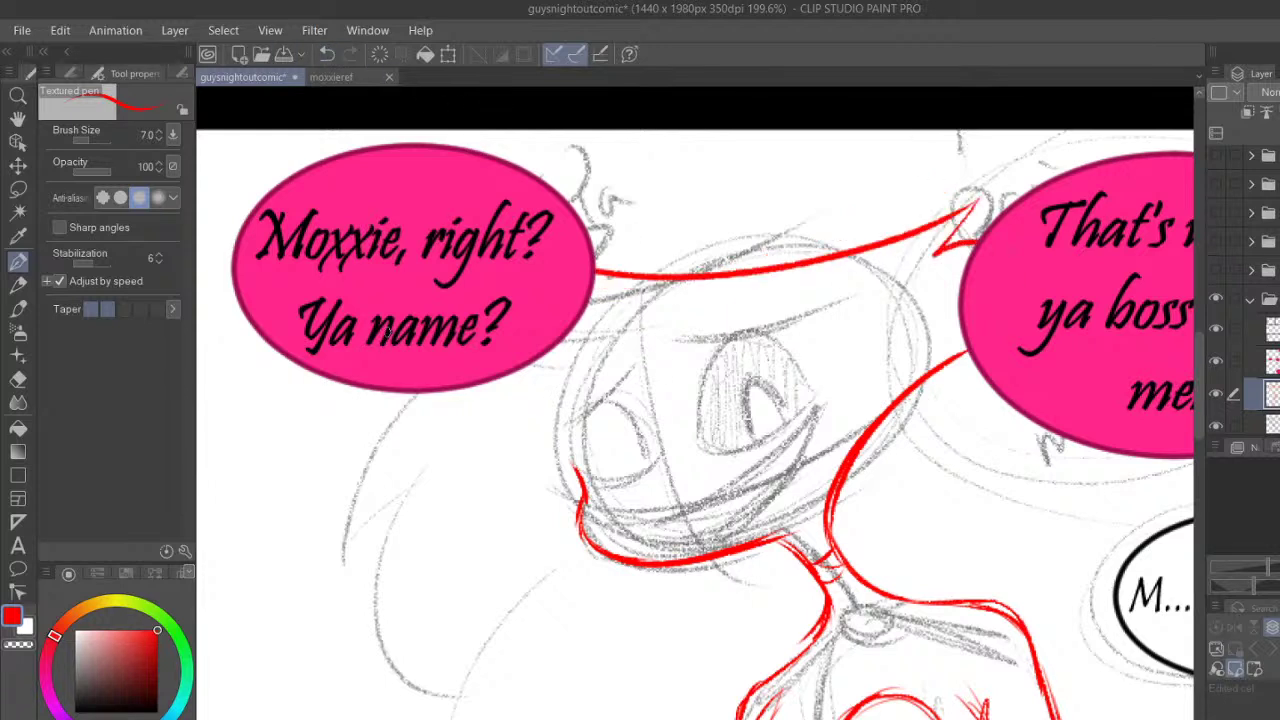
pyautogui.moveTo(580, 512)
pyautogui.mouseDown()
pyautogui.moveTo(548, 585)
pyautogui.moveTo(372, 638)
pyautogui.mouseUp()
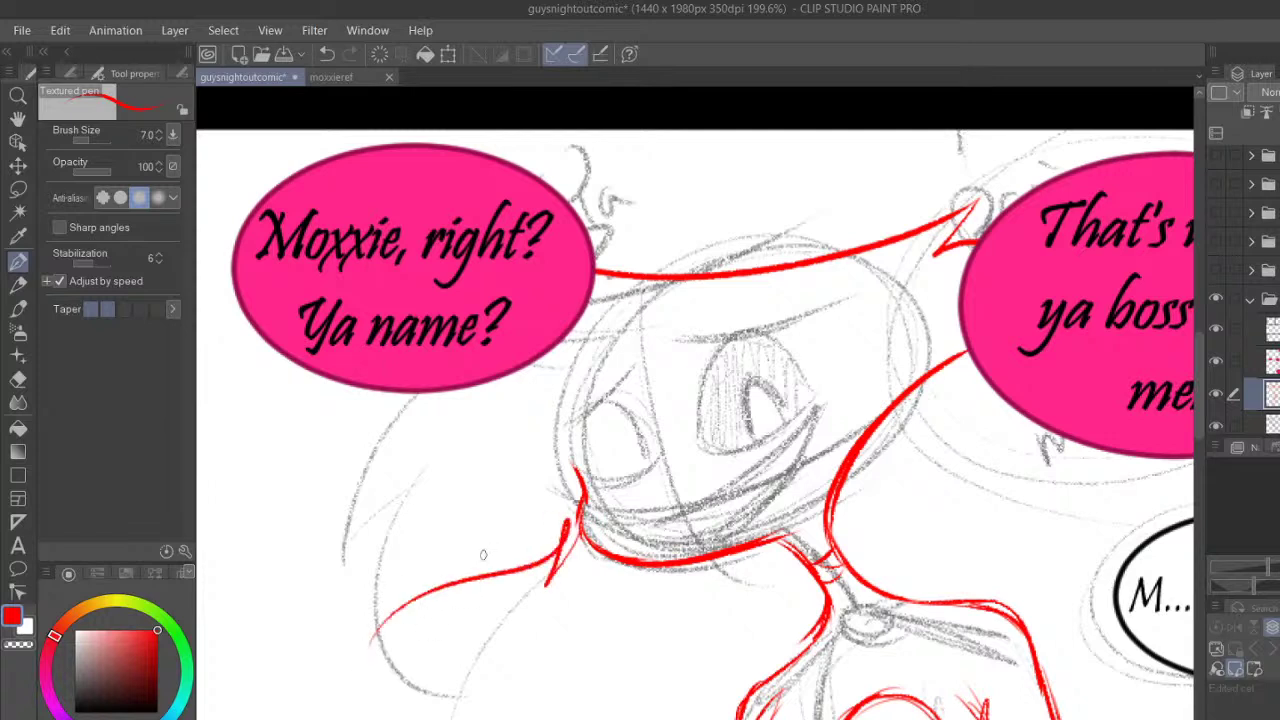
# Try inking the outer edge of the hair lock hanging below the pink name bubble
pyautogui.moveTo(305, 370)
pyautogui.mouseDown()
pyautogui.moveTo(330, 386)
pyautogui.moveTo(370, 660)
pyautogui.mouseUp()
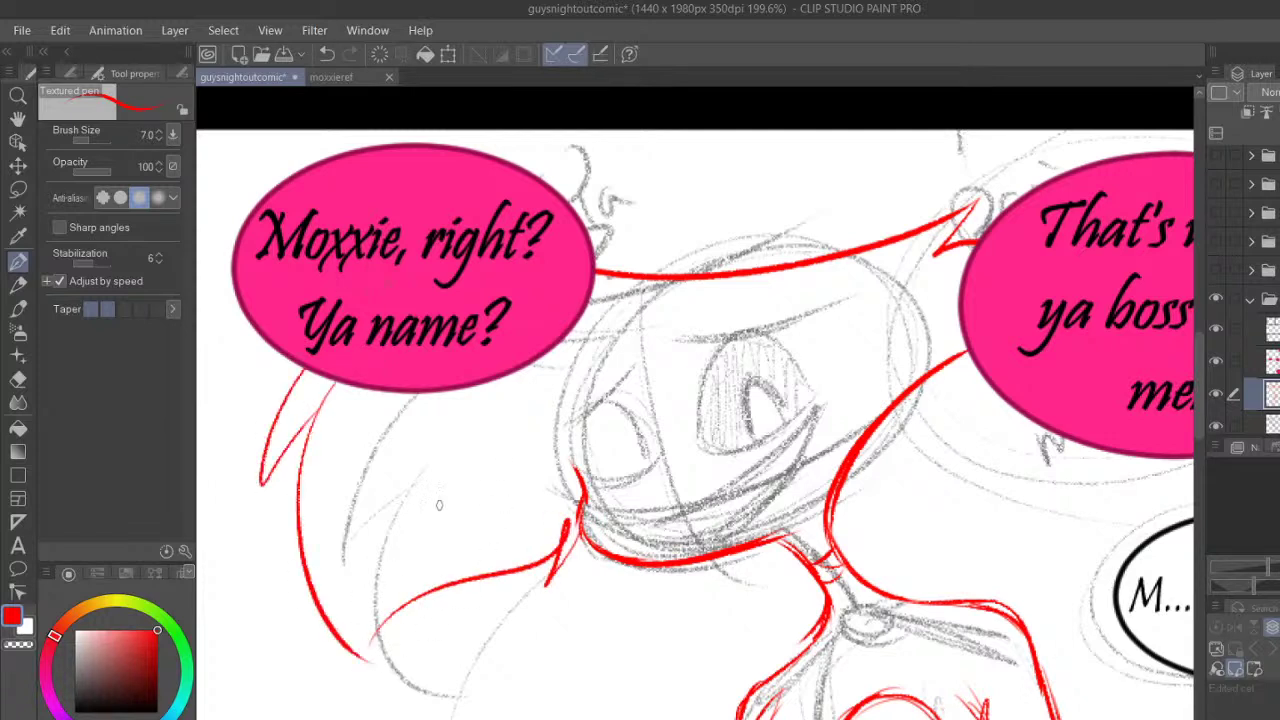
pyautogui.click(327, 54)
pyautogui.moveTo(348, 388)
pyautogui.mouseDown()
pyautogui.moveTo(330, 440)
pyautogui.moveTo(364, 655)
pyautogui.mouseUp()
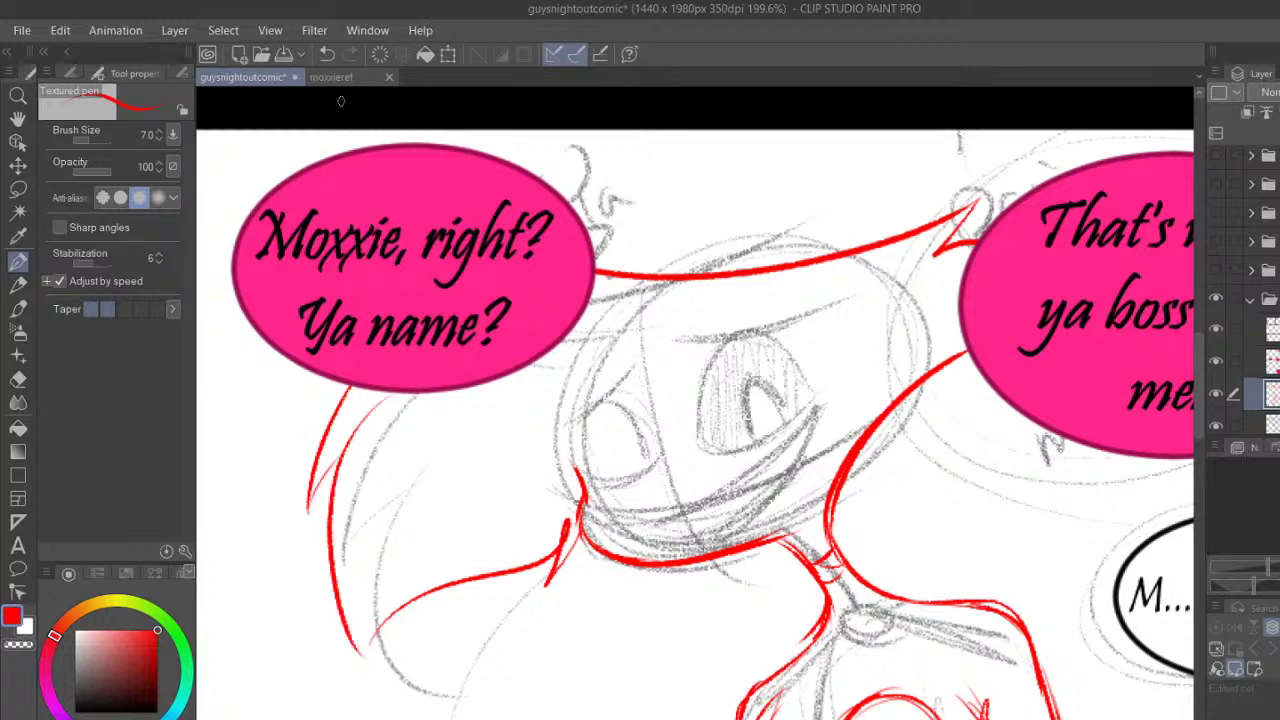
pyautogui.click(327, 54)
pyautogui.click(327, 54)
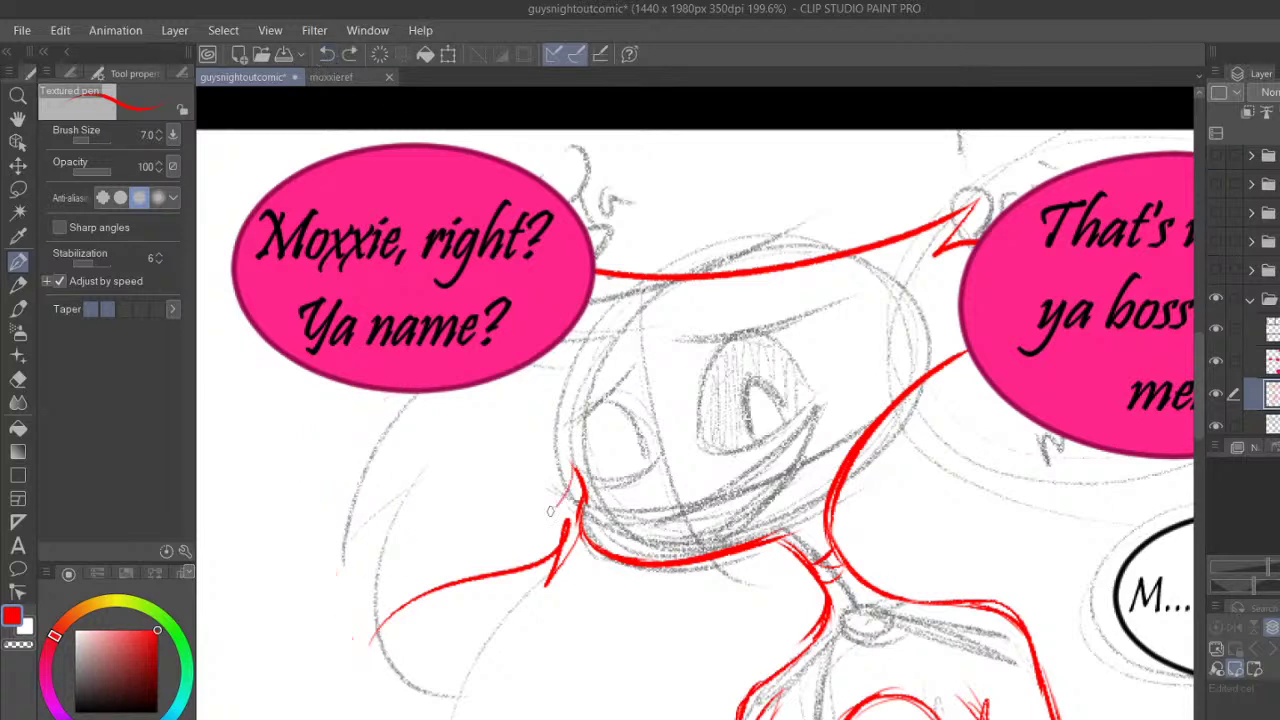
# Ink the hair lock from the cheek to a pointed tip and up its outer edge to the pink name bubble
pyautogui.moveTo(554, 509); pyautogui.dragTo(335, 598)
pyautogui.moveTo(416, 540)
pyautogui.mouseDown()
pyautogui.moveTo(317, 642)
pyautogui.moveTo(366, 418)
pyautogui.mouseUp()
pyautogui.moveTo(330, 611); pyautogui.dragTo(379, 328)
pyautogui.moveTo(346, 384); pyautogui.dragTo(312, 614)
pyautogui.moveTo(304, 492)
pyautogui.mouseDown()
pyautogui.moveTo(309, 634)
pyautogui.moveTo(350, 582)
pyautogui.mouseUp()
pyautogui.moveTo(311, 532)
pyautogui.mouseDown()
pyautogui.moveTo(327, 628)
pyautogui.moveTo(373, 583)
pyautogui.moveTo(420, 573)
pyautogui.mouseUp()
pyautogui.moveTo(327, 616); pyautogui.dragTo(492, 574)
pyautogui.moveTo(410, 577)
pyautogui.mouseDown()
pyautogui.moveTo(540, 554)
pyautogui.moveTo(519, 567)
pyautogui.mouseUp()
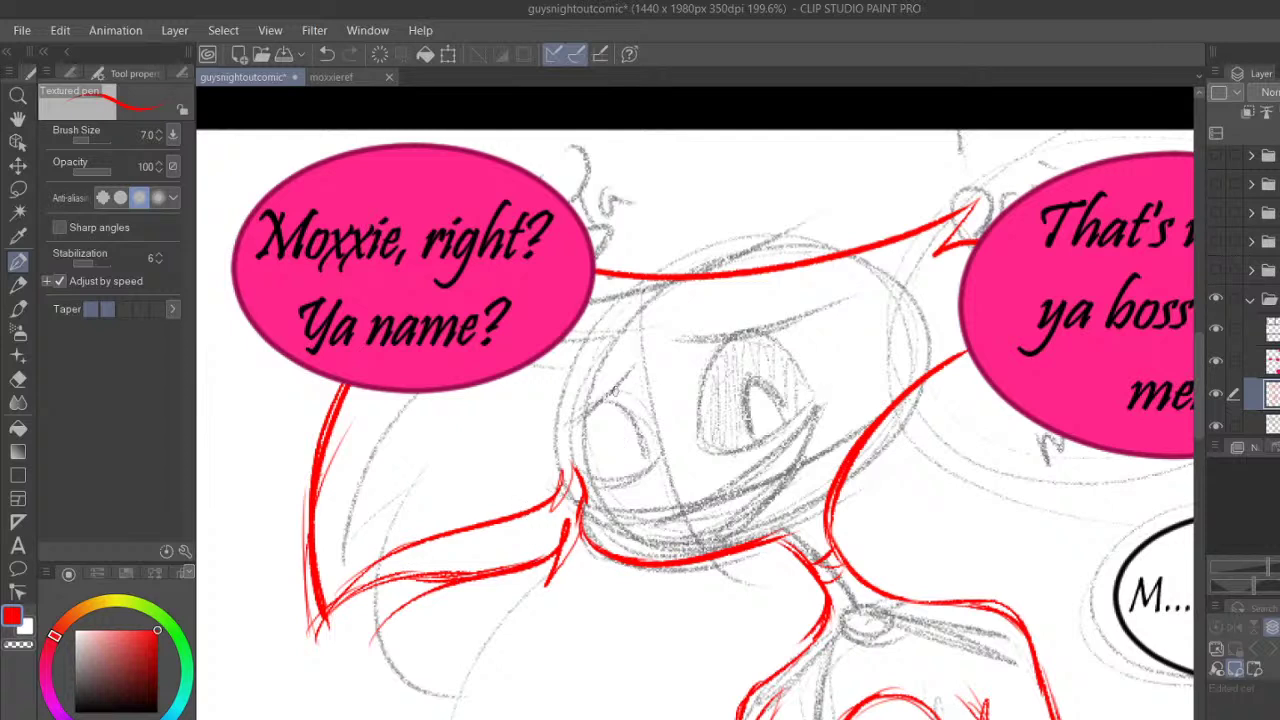
pyautogui.moveTo(342, 384)
pyautogui.mouseDown()
pyautogui.moveTo(300, 524)
pyautogui.moveTo(312, 608)
pyautogui.mouseUp()
pyautogui.moveTo(298, 530); pyautogui.dragTo(318, 626)
# Erase the stray line ends around the hair lock's tip and check the line art with the sketch hidden
pyautogui.click(22, 380)
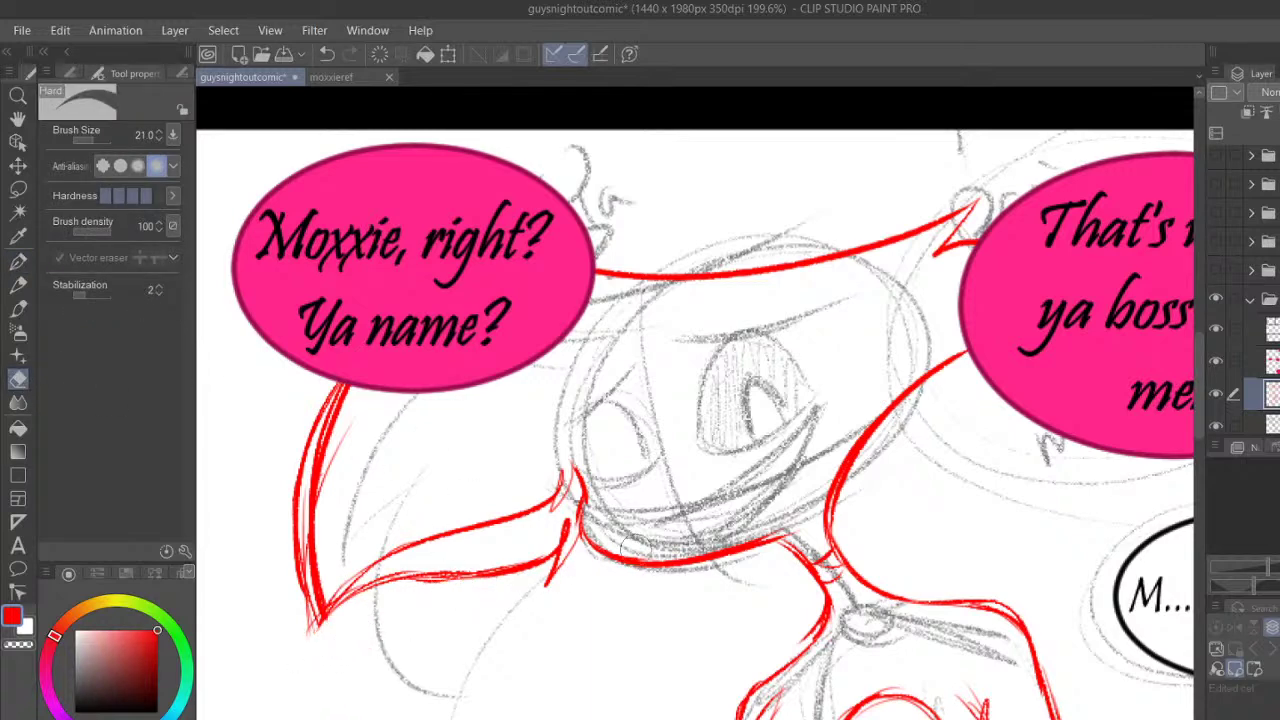
pyautogui.click(1216, 426)
pyautogui.click(1217, 428)
# Ink both eyebrows on the face between the pink speech bubbles with the Textured pen
pyautogui.click(18, 260)
pyautogui.hscroll(3, 694, 404)
pyautogui.scroll(1, 697, 435)
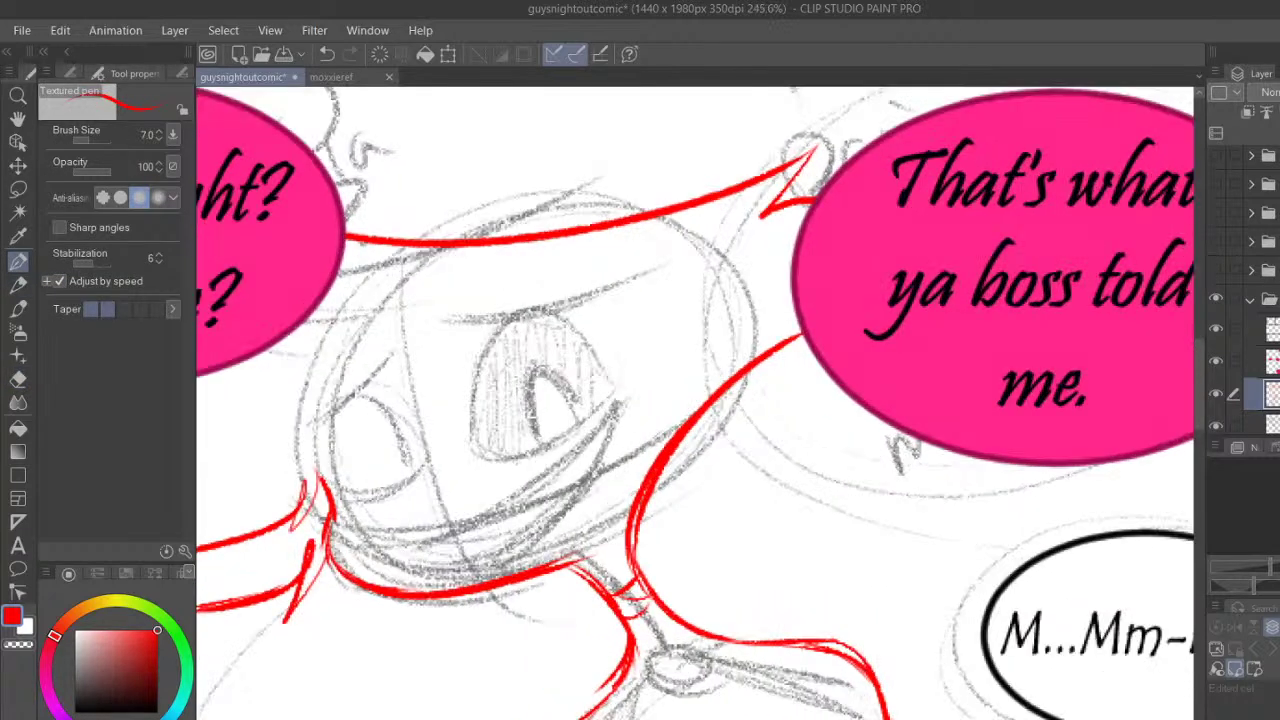
pyautogui.moveTo(440, 310); pyautogui.dragTo(630, 296)
pyautogui.moveTo(493, 310); pyautogui.dragTo(638, 291)
pyautogui.moveTo(310, 424); pyautogui.dragTo(388, 344)
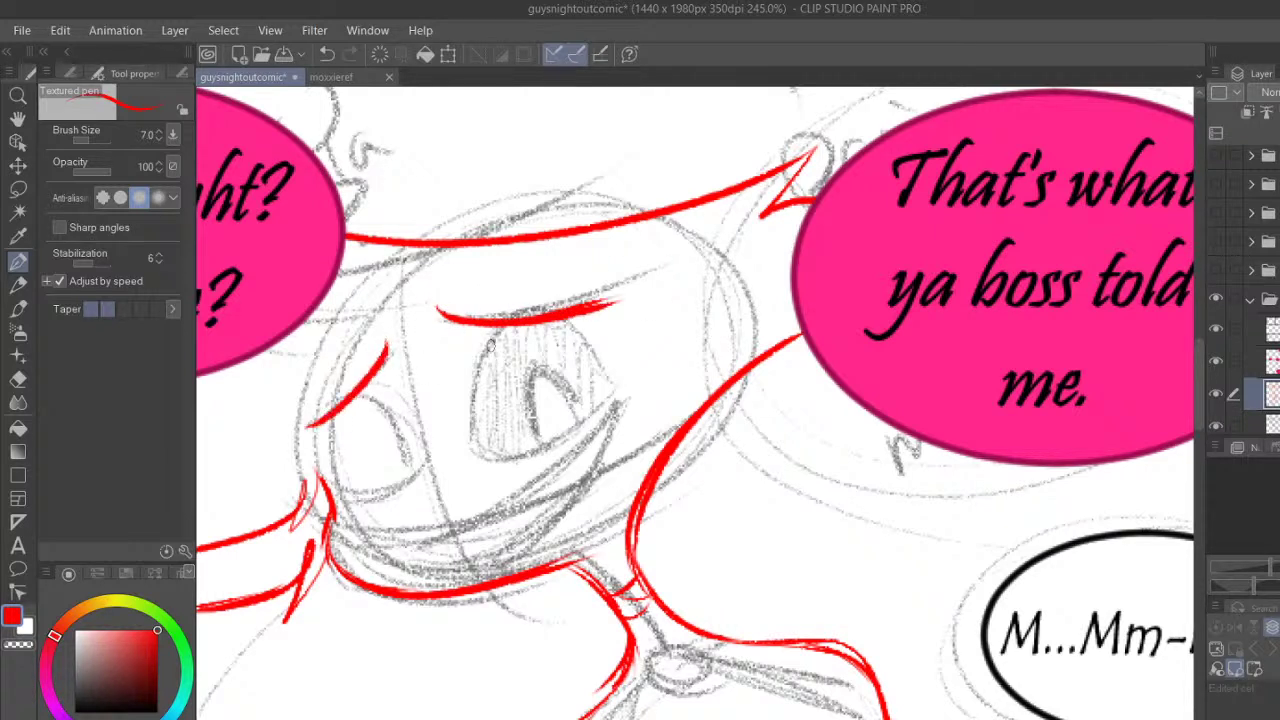
# Ink the outline of the larger eye with its pointed outer corner and a rounded pupil at the lower lid
pyautogui.moveTo(489, 328)
pyautogui.mouseDown()
pyautogui.moveTo(492, 456)
pyautogui.moveTo(610, 388)
pyautogui.mouseUp()
pyautogui.moveTo(566, 430); pyautogui.dragTo(611, 386)
pyautogui.moveTo(569, 321)
pyautogui.mouseDown()
pyautogui.moveTo(613, 385)
pyautogui.moveTo(630, 372)
pyautogui.mouseUp()
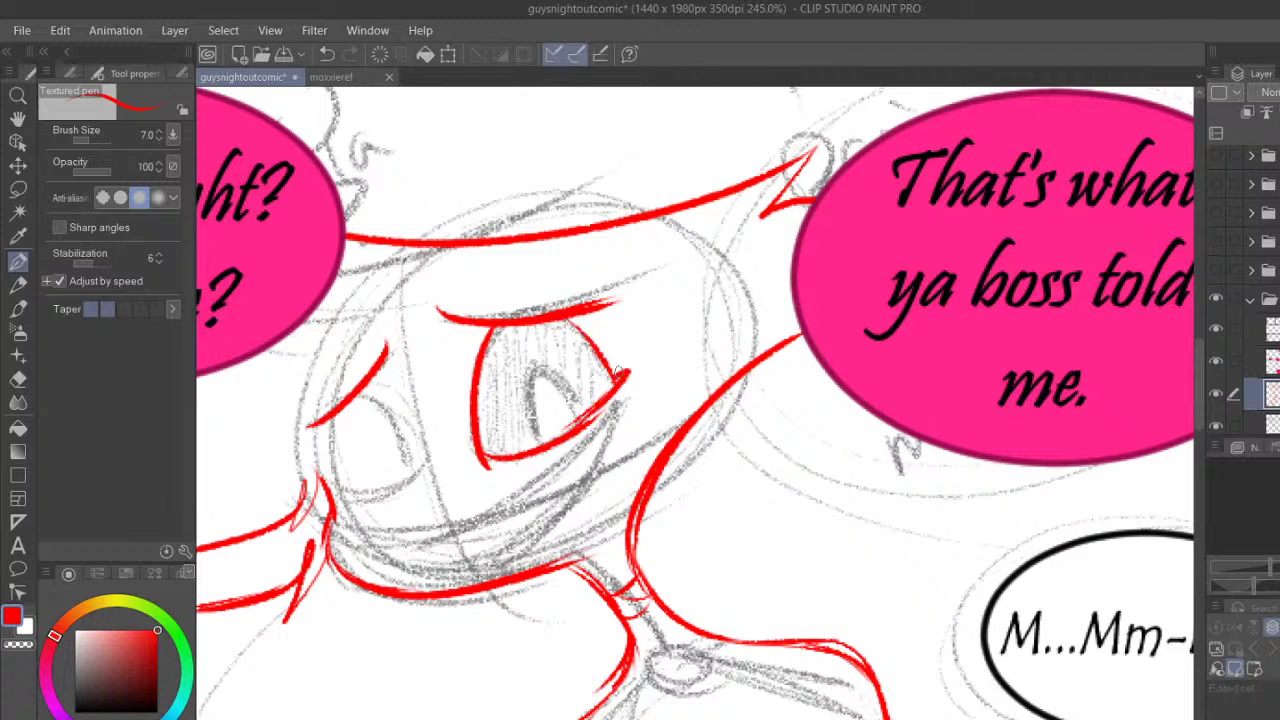
pyautogui.moveTo(538, 446); pyautogui.dragTo(578, 424)
# Ink the outline of the smaller eye, redo its lower lid and erase the excess lines
pyautogui.moveTo(340, 412)
pyautogui.mouseDown()
pyautogui.moveTo(333, 470)
pyautogui.moveTo(410, 436)
pyautogui.moveTo(420, 466)
pyautogui.mouseUp()
pyautogui.moveTo(340, 486)
pyautogui.mouseDown()
pyautogui.moveTo(386, 485)
pyautogui.moveTo(374, 489)
pyautogui.moveTo(418, 464)
pyautogui.mouseUp()
pyautogui.click(327, 54)
pyautogui.moveTo(340, 488)
pyautogui.mouseDown()
pyautogui.moveTo(412, 482)
pyautogui.moveTo(424, 467)
pyautogui.moveTo(398, 470)
pyautogui.moveTo(411, 465)
pyautogui.moveTo(422, 484)
pyautogui.mouseUp()
pyautogui.click(20, 380)
pyautogui.moveTo(346, 471)
pyautogui.mouseDown()
pyautogui.moveTo(388, 474)
pyautogui.moveTo(370, 479)
pyautogui.moveTo(417, 457)
pyautogui.mouseUp()
# Ink the smaller eye's pupil and a row of freckles beneath each eye
pyautogui.click(17, 258)
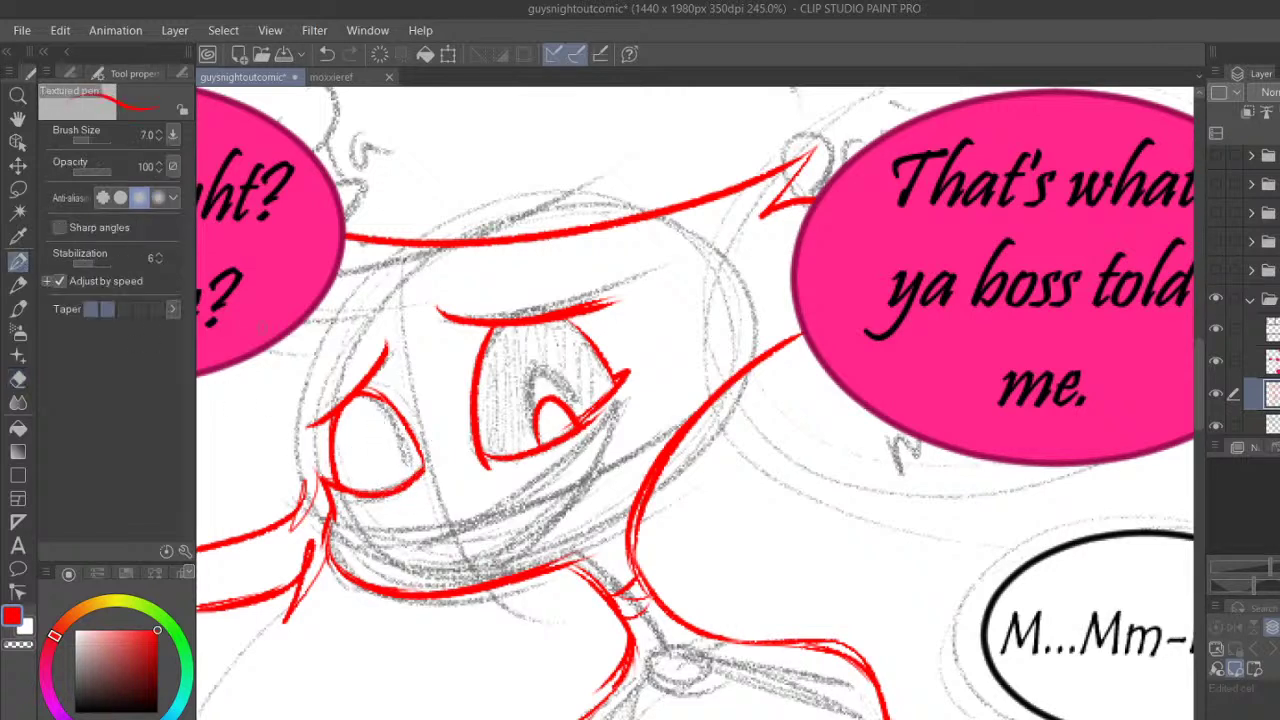
pyautogui.moveTo(395, 485); pyautogui.dragTo(422, 470)
pyautogui.moveTo(554, 460)
pyautogui.mouseDown()
pyautogui.moveTo(542, 469)
pyautogui.moveTo(606, 421)
pyautogui.mouseUp()
pyautogui.click(327, 58)
pyautogui.click(328, 59)
pyautogui.moveTo(516, 471); pyautogui.dragTo(564, 449)
pyautogui.moveTo(570, 441); pyautogui.dragTo(581, 435)
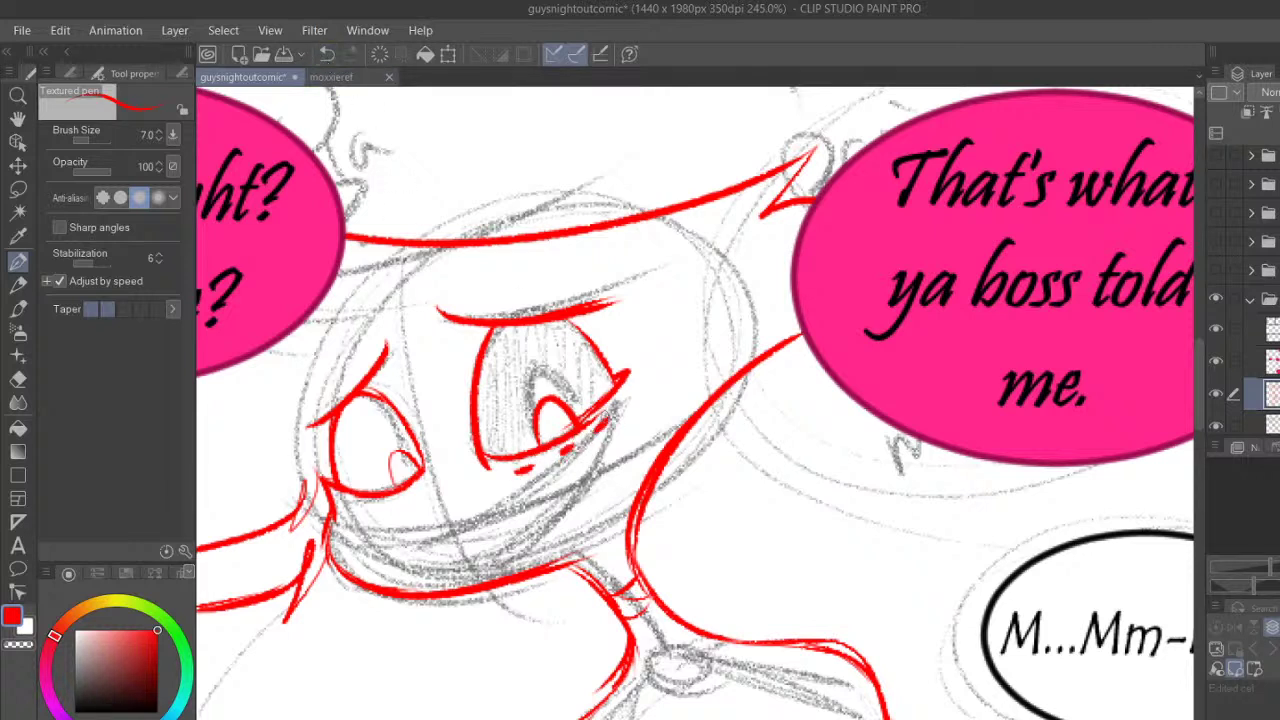
pyautogui.moveTo(346, 507); pyautogui.dragTo(390, 507)
pyautogui.moveTo(406, 505); pyautogui.dragTo(423, 499)
# Ink the open grin with its small pointed teeth and check the line art with the sketch hidden
pyautogui.moveTo(398, 564)
pyautogui.mouseDown()
pyautogui.moveTo(566, 490)
pyautogui.moveTo(613, 431)
pyautogui.moveTo(550, 537)
pyautogui.moveTo(488, 570)
pyautogui.moveTo(448, 573)
pyautogui.moveTo(515, 550)
pyautogui.moveTo(576, 503)
pyautogui.mouseUp()
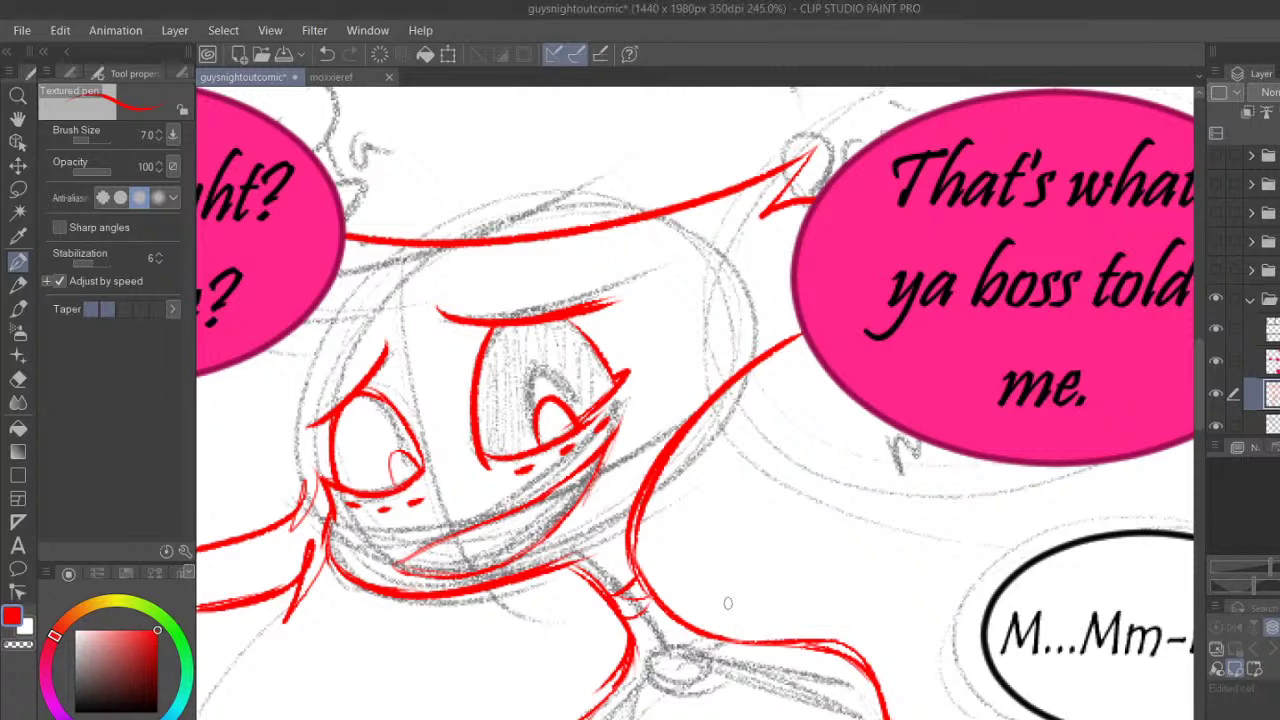
pyautogui.moveTo(402, 566)
pyautogui.mouseDown()
pyautogui.moveTo(507, 532)
pyautogui.moveTo(560, 488)
pyautogui.mouseUp()
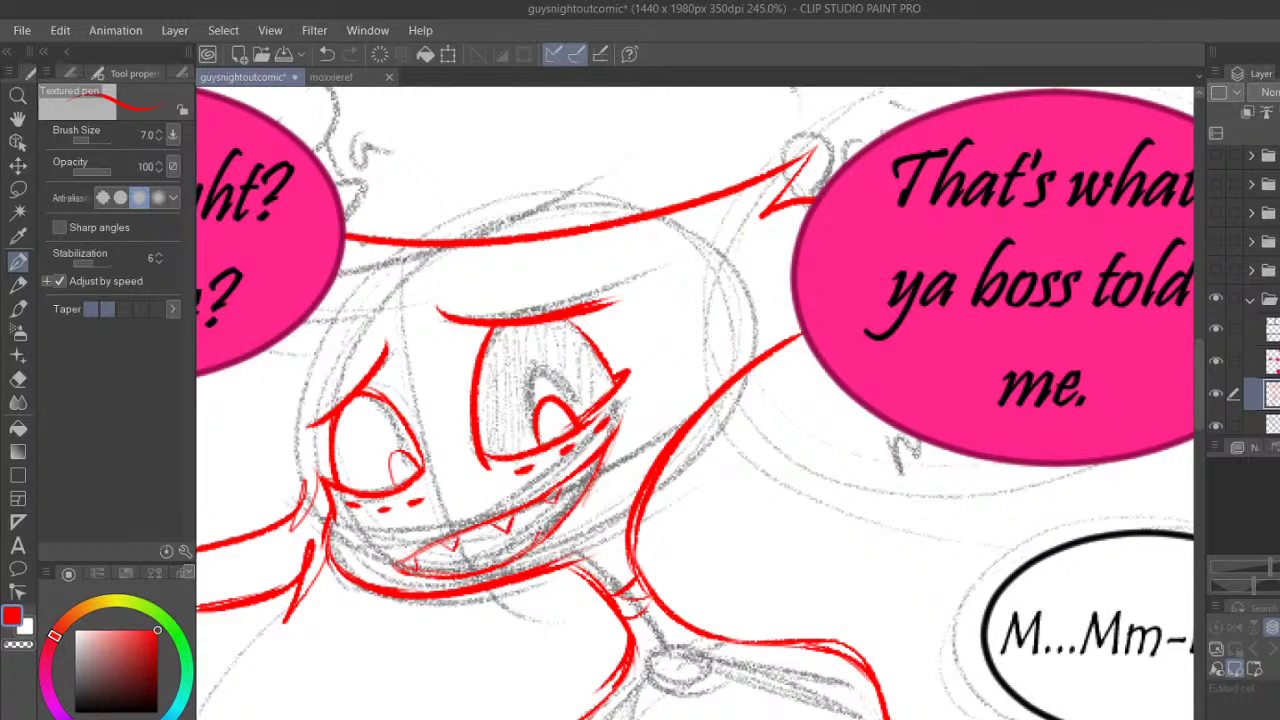
pyautogui.moveTo(474, 571)
pyautogui.mouseDown()
pyautogui.moveTo(490, 567)
pyautogui.moveTo(441, 567)
pyautogui.moveTo(451, 573)
pyautogui.mouseUp()
pyautogui.moveTo(574, 481); pyautogui.dragTo(585, 473)
pyautogui.scroll(-6, 609, 484)
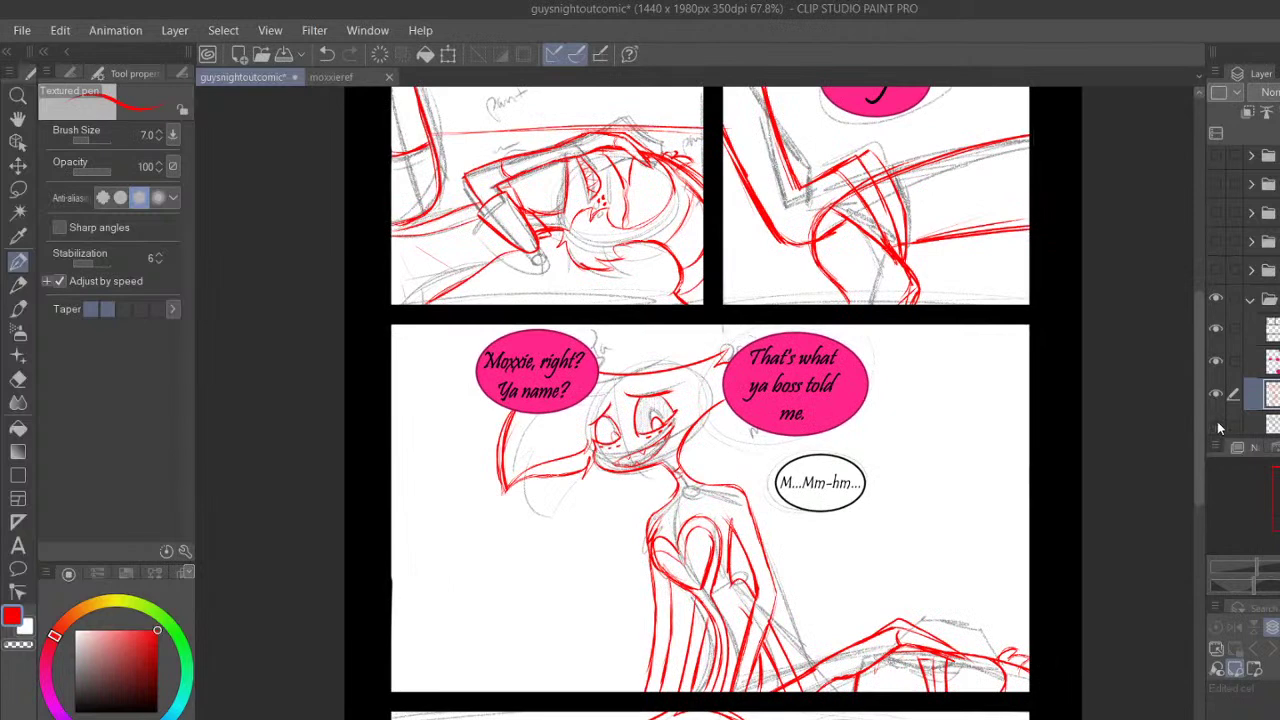
pyautogui.click(1216, 423)
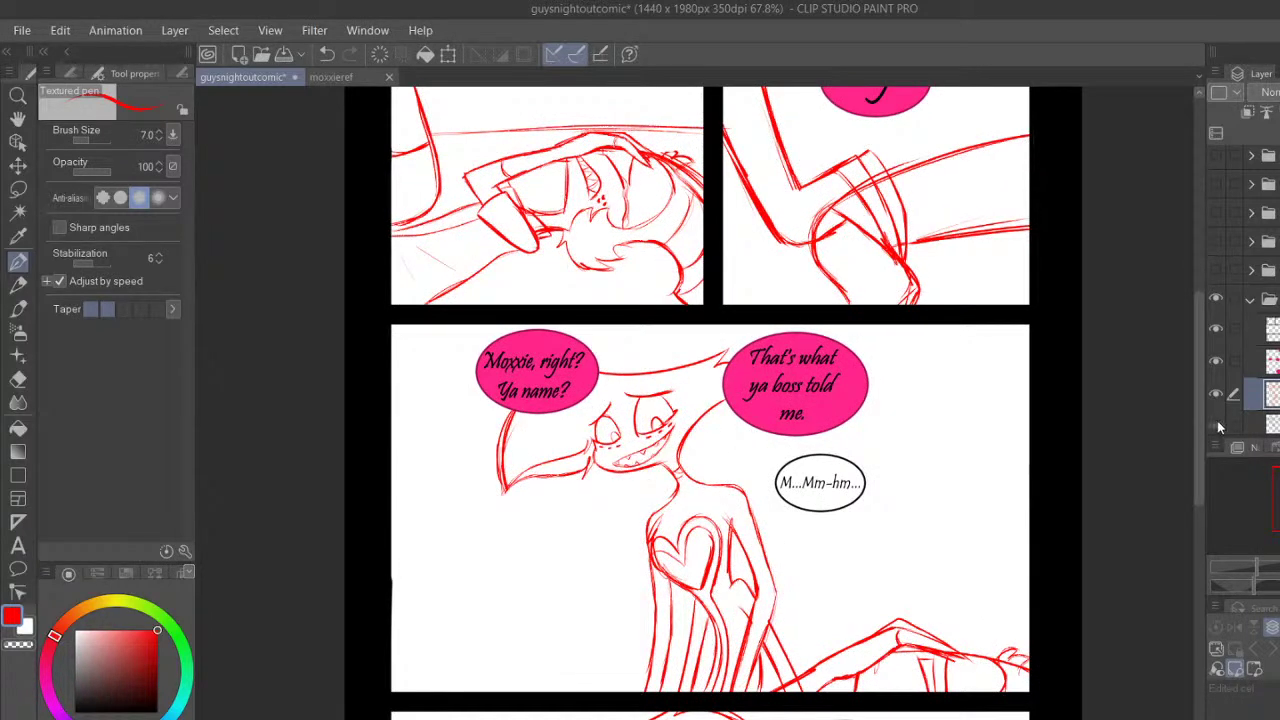
pyautogui.click(1217, 425)
# Ink a double-lined curved shape in the empty upper corner of the panel, beside the hair lock
pyautogui.moveTo(460, 421)
pyautogui.mouseDown()
pyautogui.moveTo(416, 486)
pyautogui.moveTo(457, 447)
pyautogui.moveTo(430, 467)
pyautogui.moveTo(394, 463)
pyautogui.moveTo(447, 455)
pyautogui.moveTo(454, 330)
pyautogui.mouseUp()
pyautogui.moveTo(445, 447); pyautogui.dragTo(440, 326)
pyautogui.moveTo(392, 462)
pyautogui.mouseDown()
pyautogui.moveTo(418, 456)
pyautogui.moveTo(440, 416)
pyautogui.moveTo(422, 326)
pyautogui.moveTo(438, 398)
pyautogui.moveTo(416, 461)
pyautogui.mouseUp()
pyautogui.moveTo(458, 364); pyautogui.dragTo(460, 414)
# Replace the horizontal background line with a slanted one rising from the panel's lower edge behind the body to the far edge
pyautogui.moveTo(408, 634); pyautogui.dragTo(620, 642)
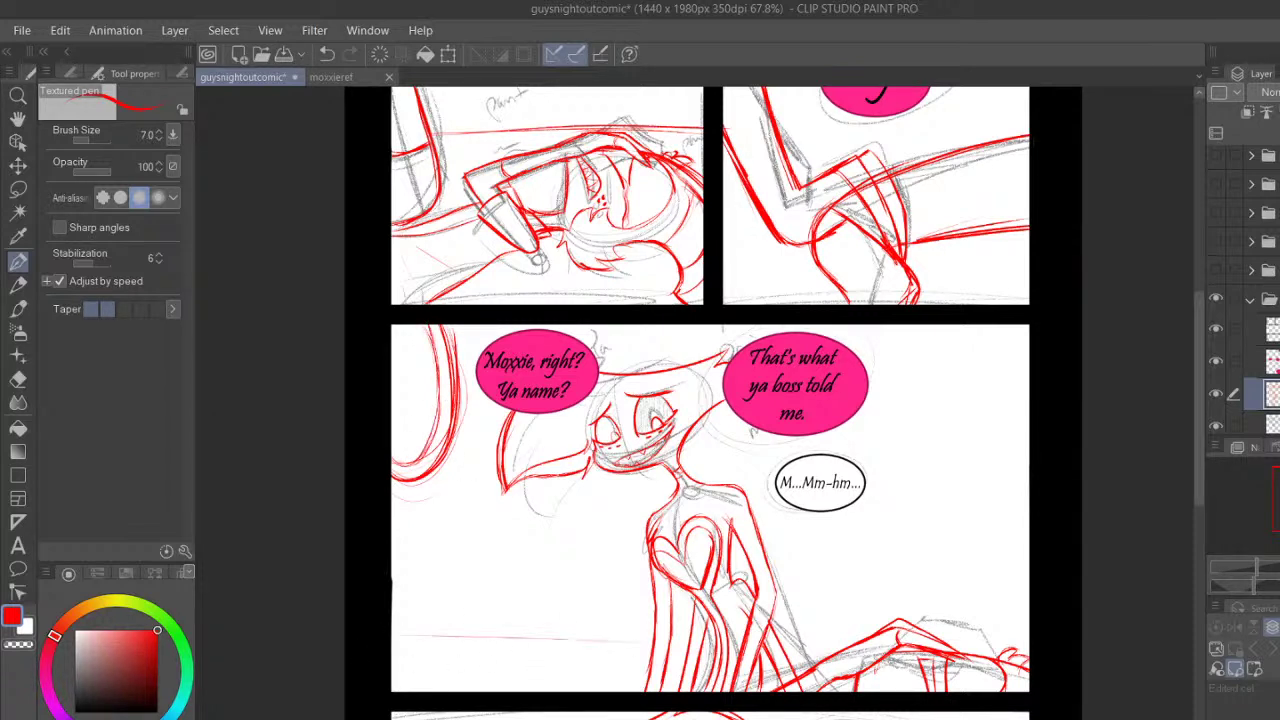
pyautogui.hotkey('ctrl', 'z')
pyautogui.moveTo(626, 685); pyautogui.dragTo(615, 688)
pyautogui.moveTo(764, 660); pyautogui.dragTo(1072, 618)
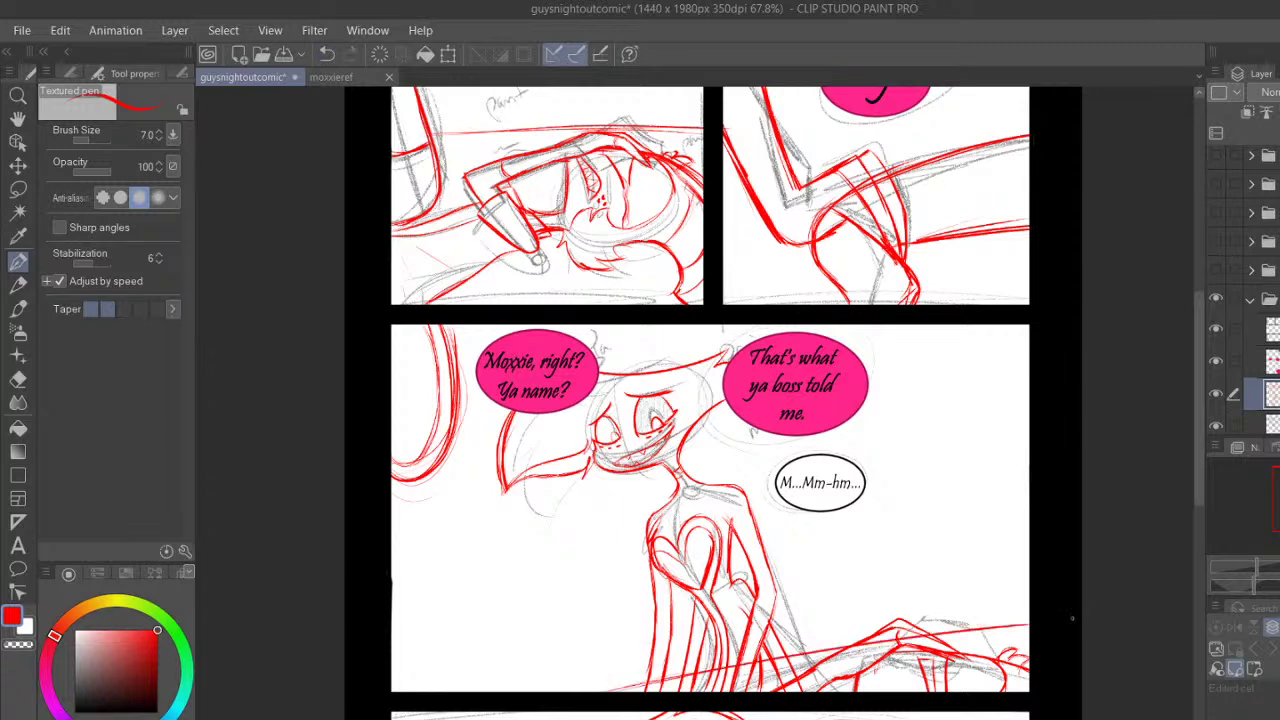
# Undo the slanted background line in the wide panel and save the comic file
pyautogui.click(326, 54)
pyautogui.click(325, 55)
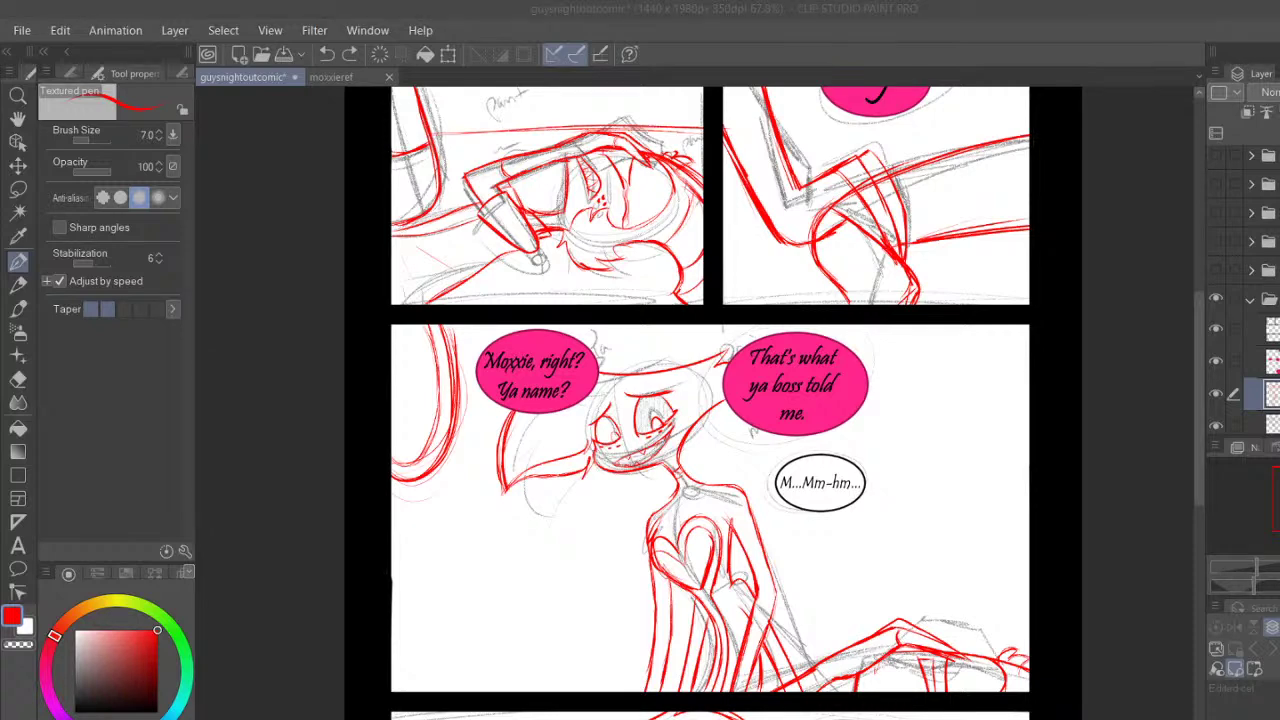
pyautogui.scroll(-2, 685, 316)
pyautogui.click(286, 54)
pyautogui.click(18, 120)
pyautogui.moveTo(709, 286); pyautogui.dragTo(629, 369)
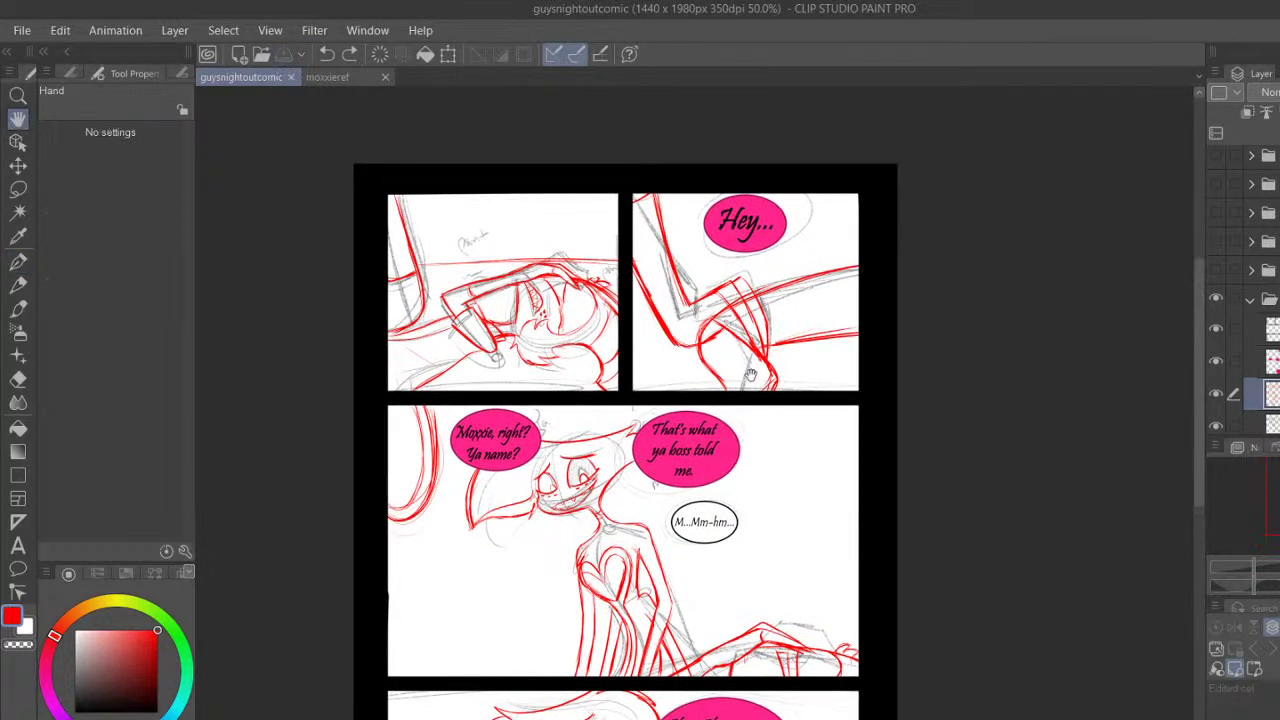
pyautogui.moveTo(754, 370); pyautogui.dragTo(794, 360)
pyautogui.moveTo(872, 373); pyautogui.dragTo(799, 381)
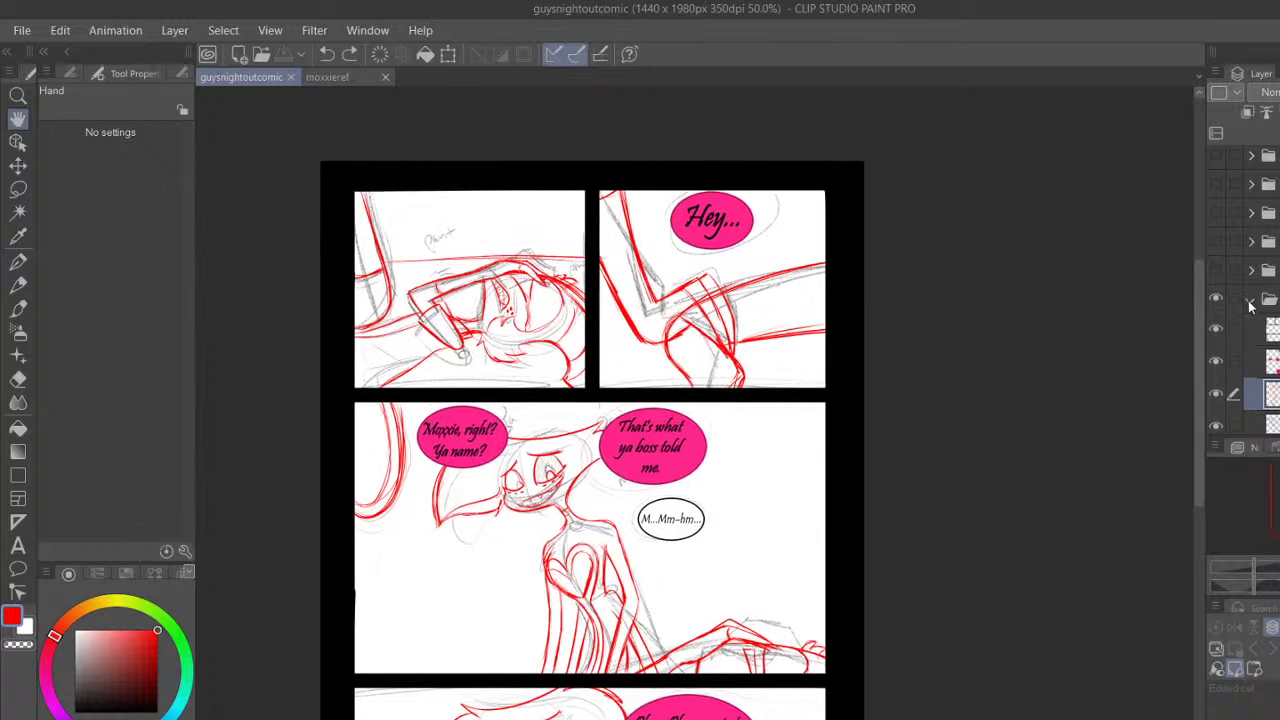
# Hide the finished page's folder, show the next page's folder above it and select its pencil sketch layer
pyautogui.click(1250, 300)
pyautogui.click(1216, 297)
pyautogui.click(1221, 271)
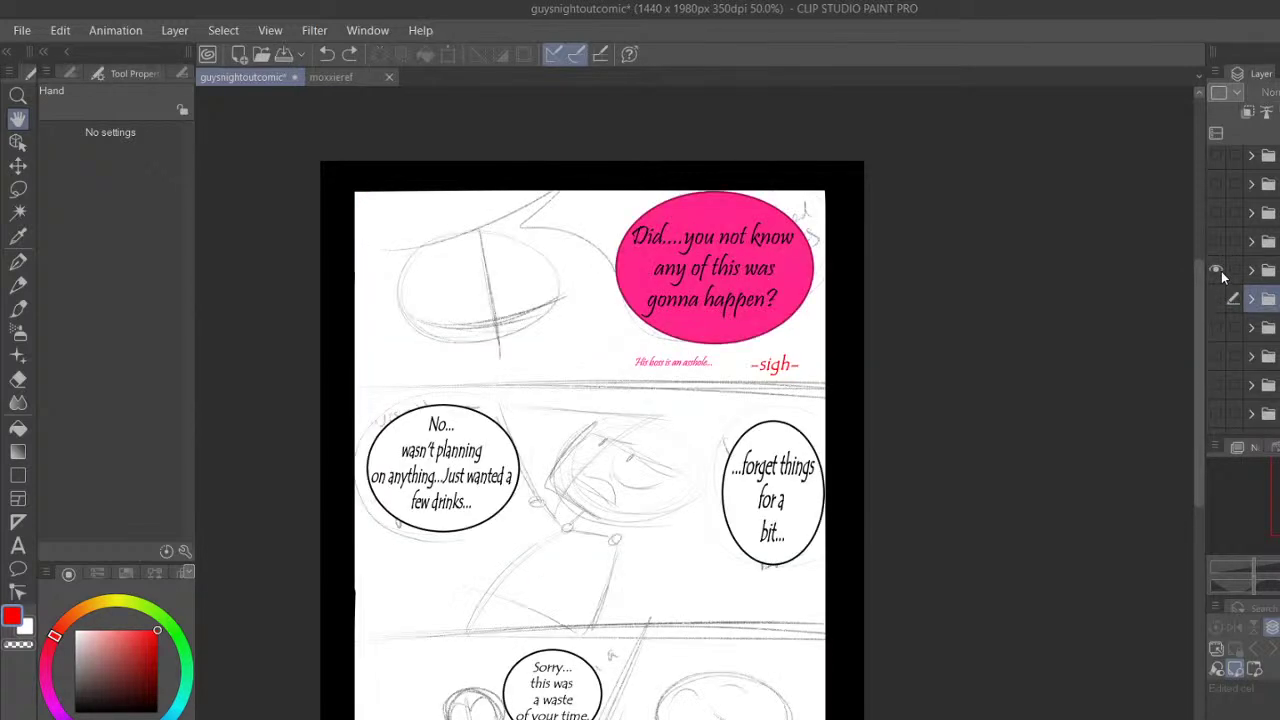
pyautogui.click(1252, 272)
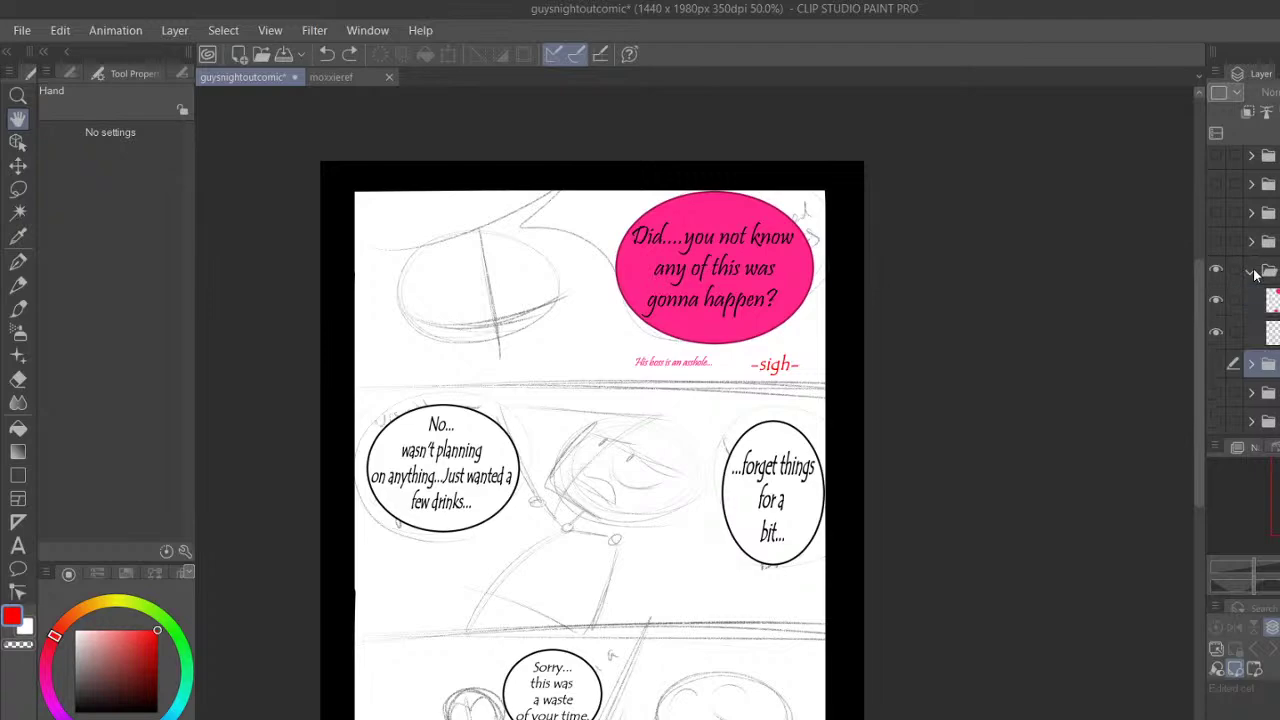
pyautogui.scroll(2, 920, 328)
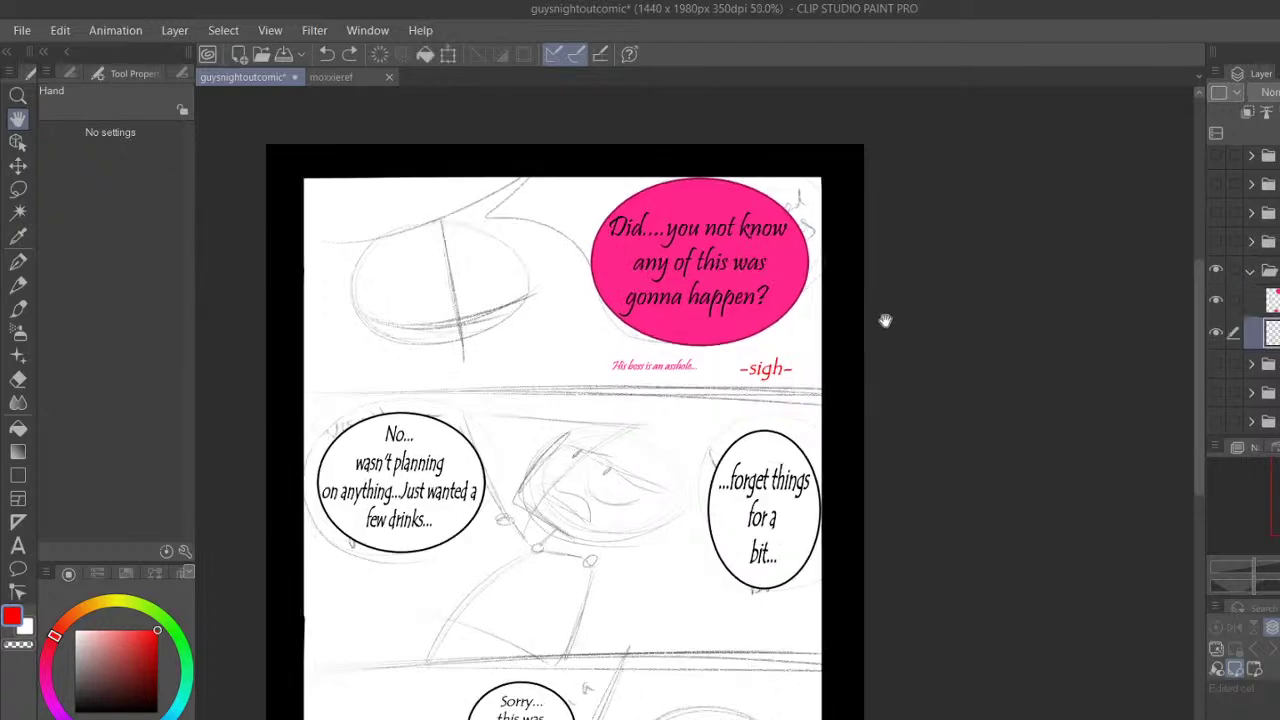
pyautogui.scroll(2, 900, 317)
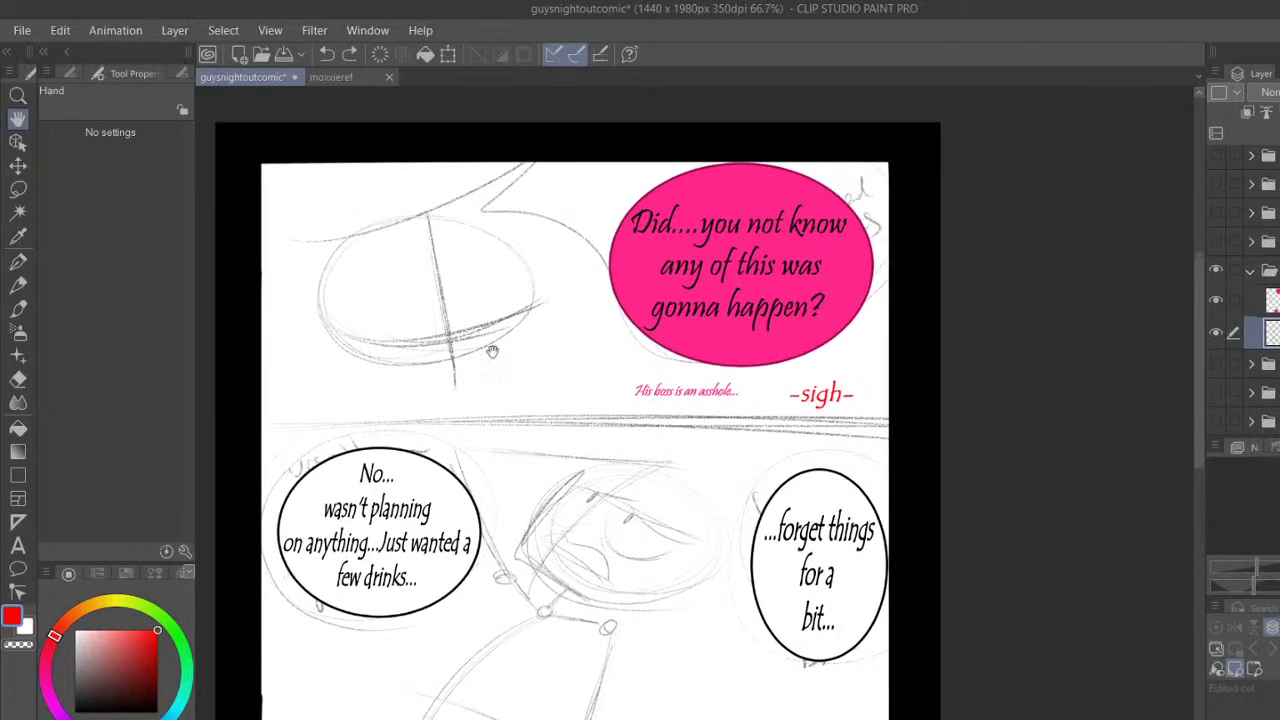
# Add a new layer and draw black 40-size rectangle borders around the first panel and the bottom panel area
pyautogui.click(74, 712)
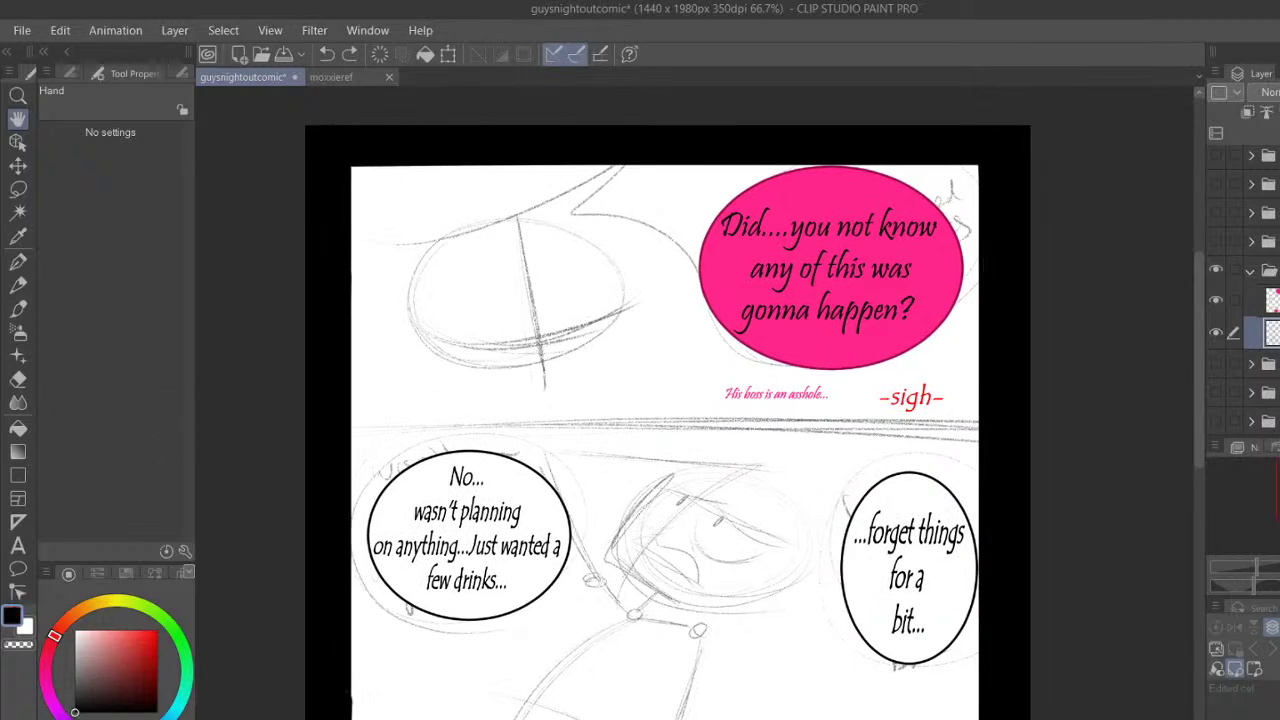
pyautogui.click(18, 475)
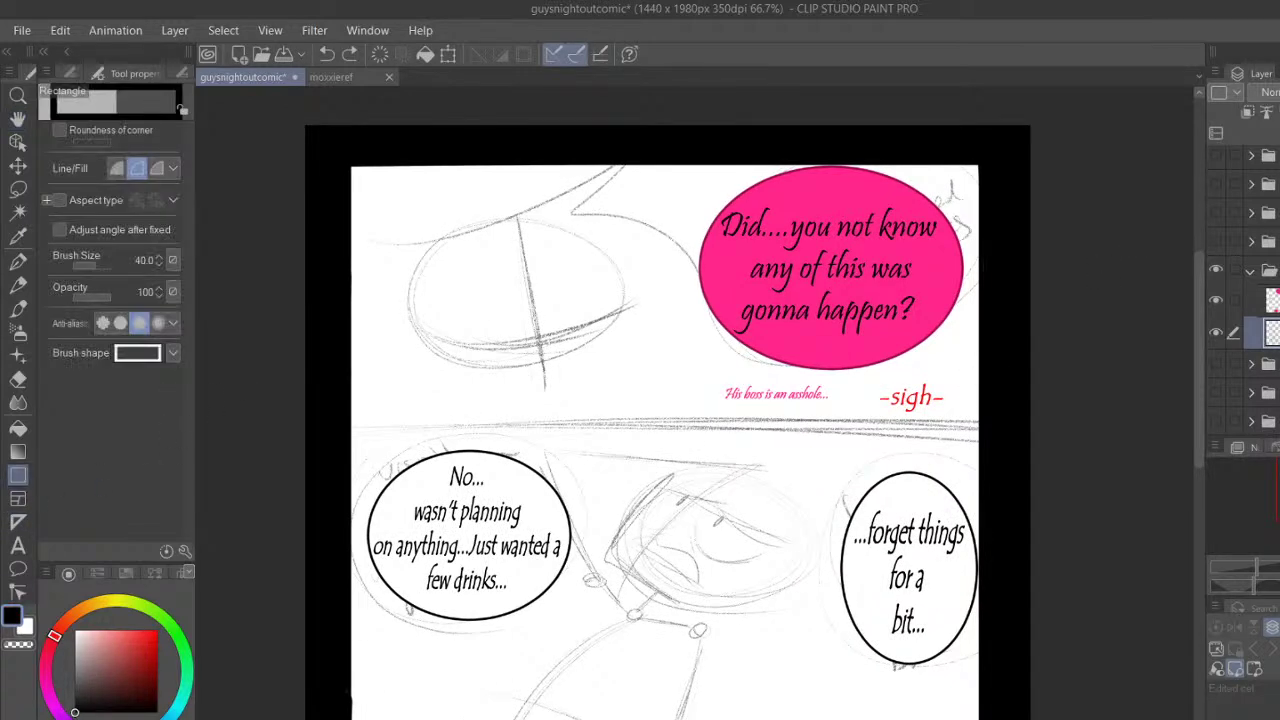
pyautogui.hotkey('ctrl', 'shift', 'n')
pyautogui.moveTo(336, 146); pyautogui.dragTo(1072, 420)
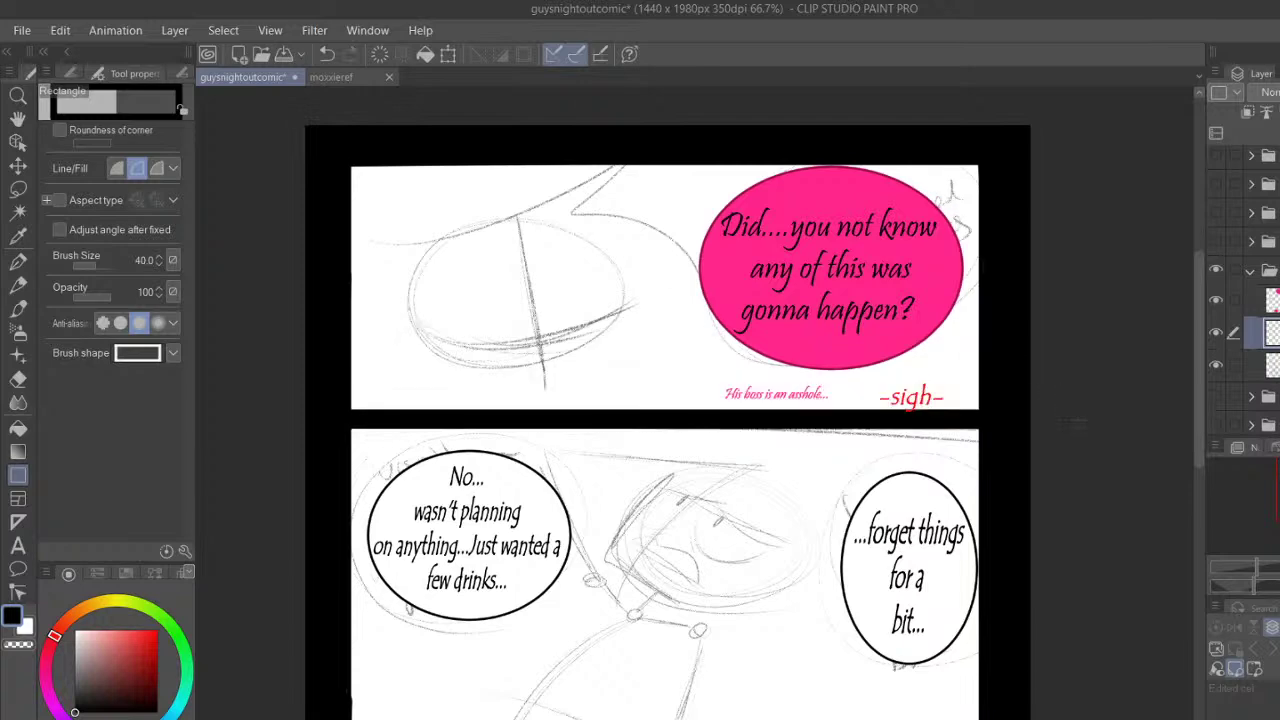
pyautogui.moveTo(1202, 388); pyautogui.dragTo(1212, 536)
pyautogui.moveTo(1029, 656); pyautogui.dragTo(311, 299)
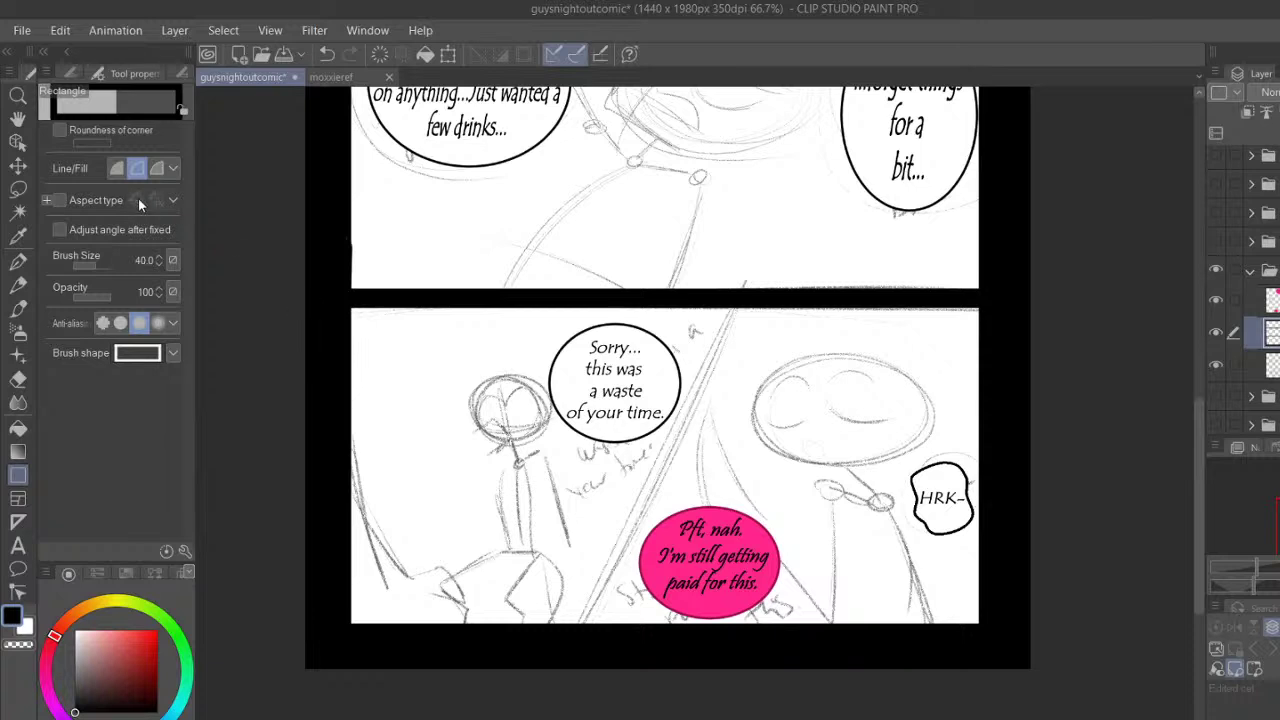
# Divide the bottom panel area with a slanted black straight line of size 40 along the sketched divider
pyautogui.click(176, 76)
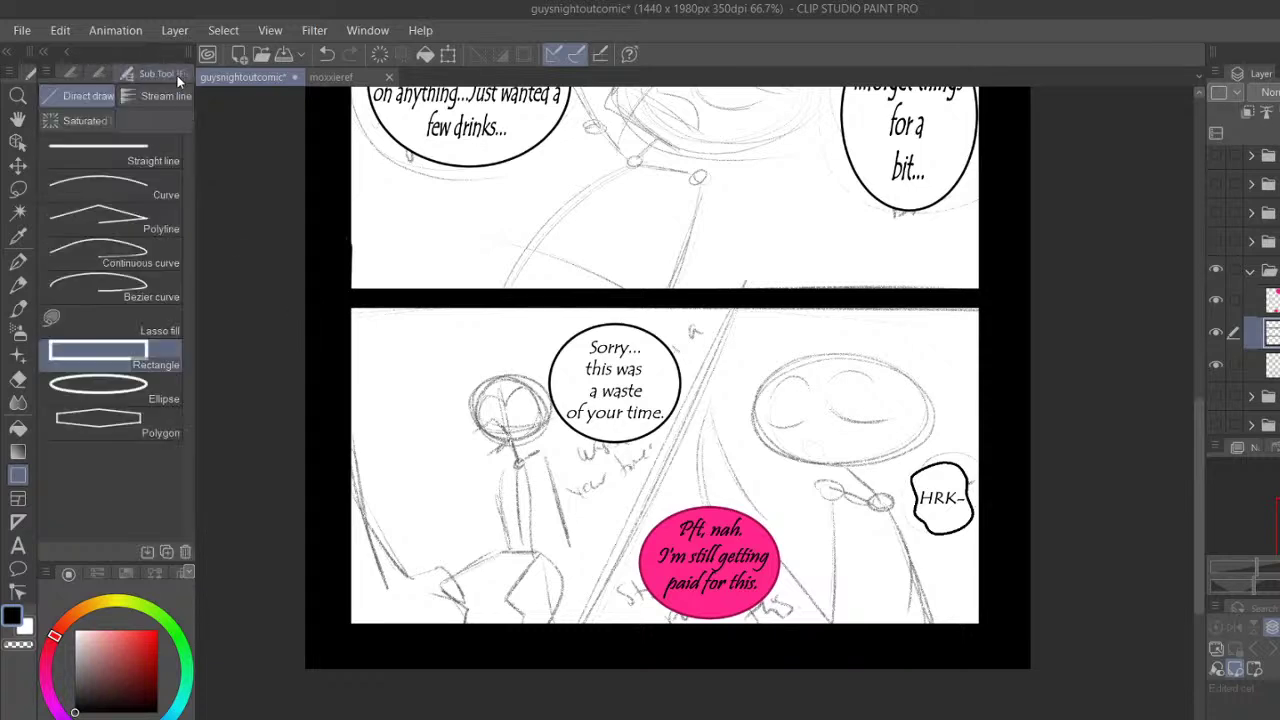
pyautogui.click(108, 156)
pyautogui.click(95, 72)
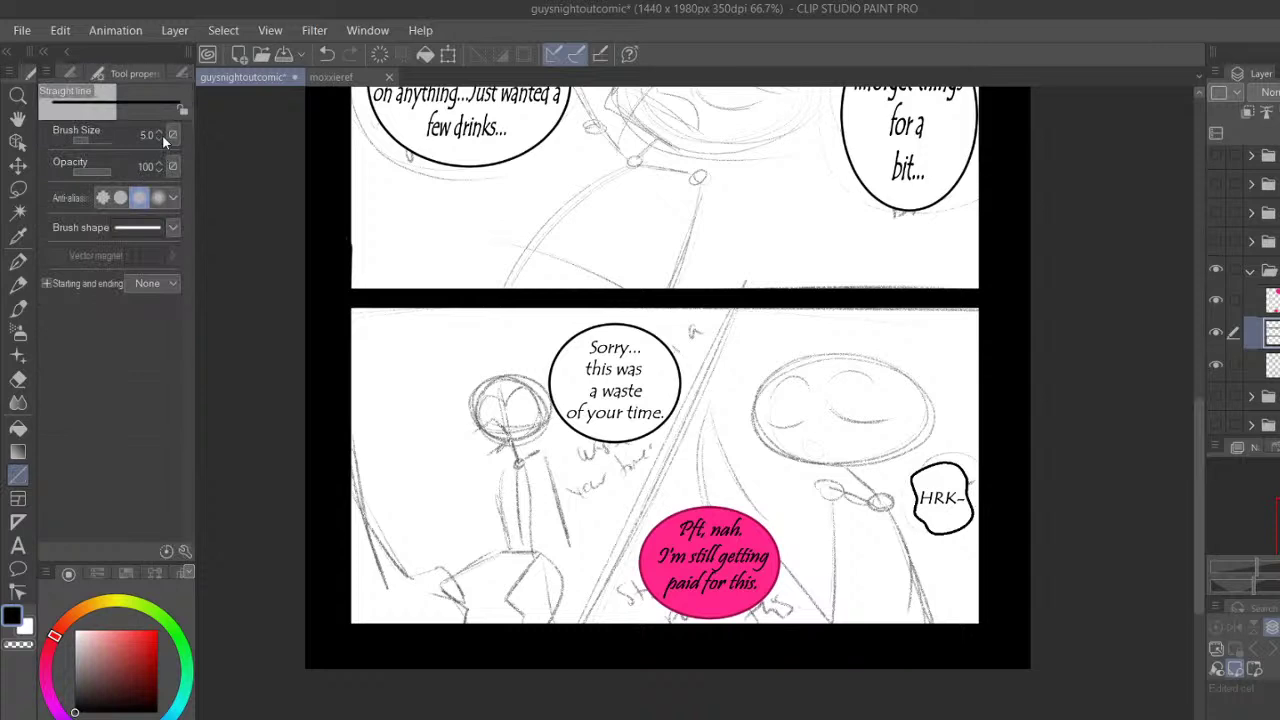
pyautogui.click(93, 139)
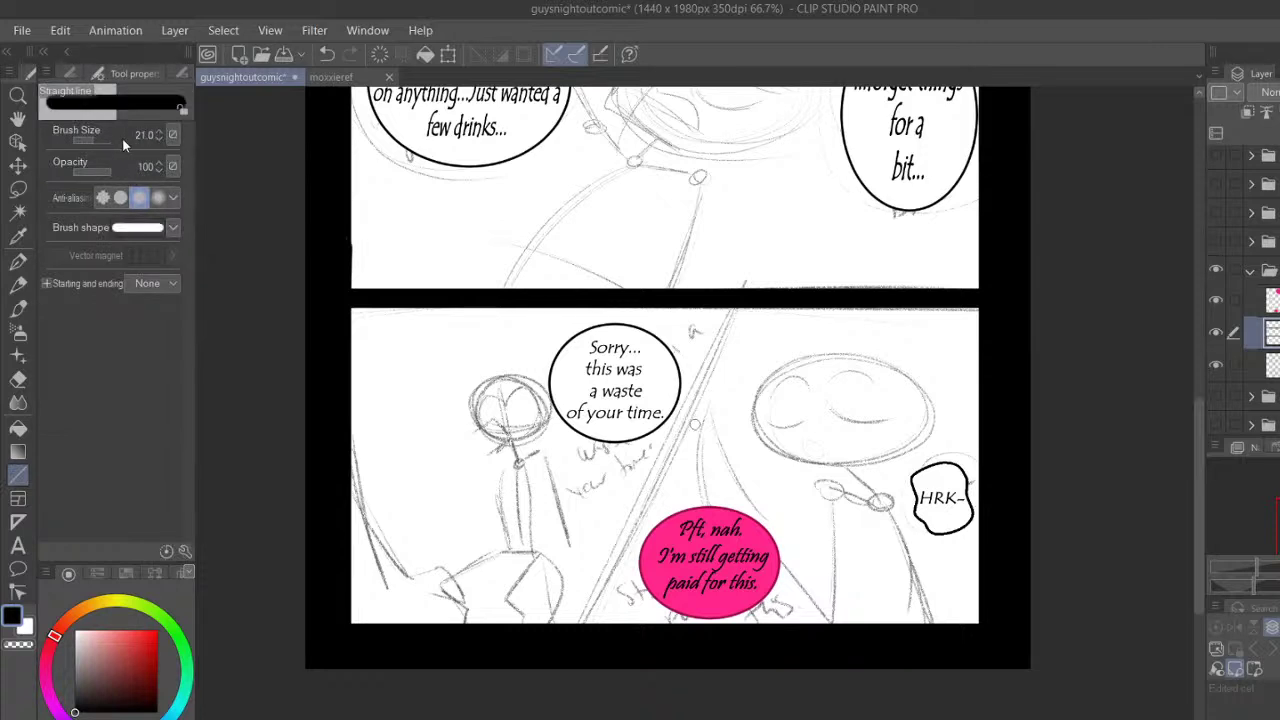
pyautogui.click(99, 141)
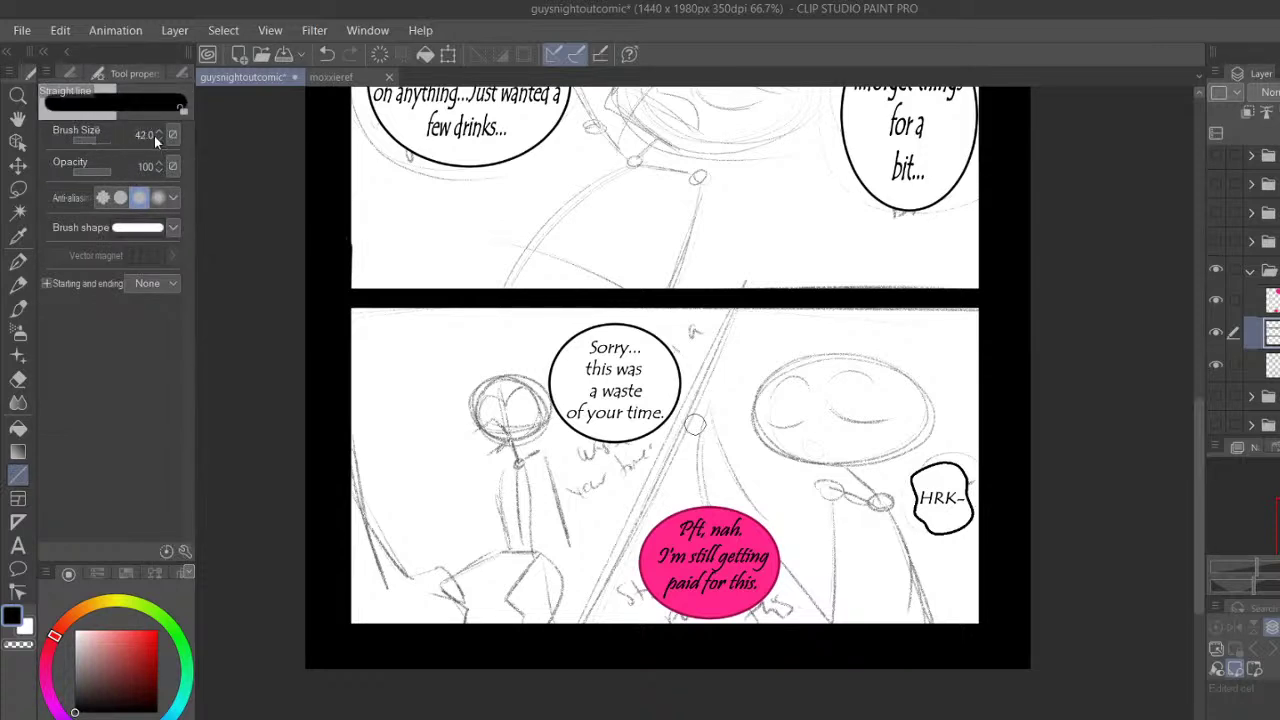
pyautogui.click(157, 139)
pyautogui.moveTo(738, 293)
pyautogui.mouseDown()
pyautogui.moveTo(689, 434)
pyautogui.moveTo(578, 620)
pyautogui.moveTo(579, 651)
pyautogui.mouseUp()
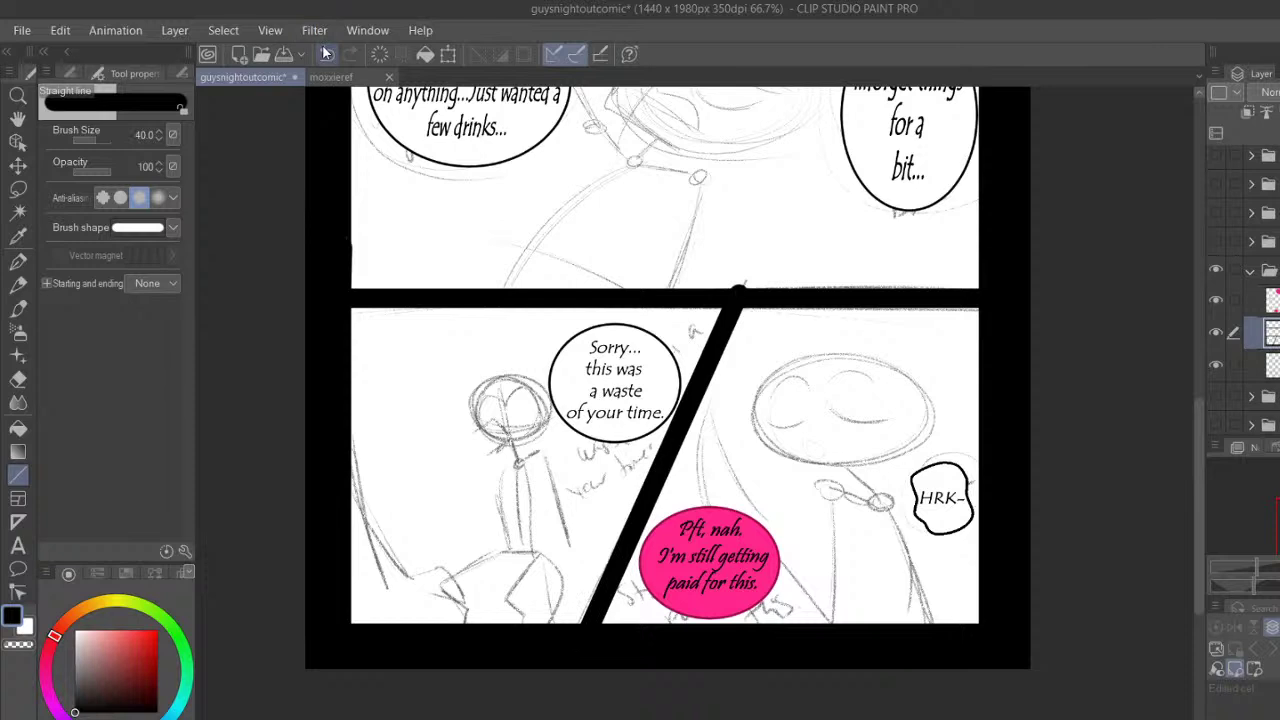
pyautogui.click(327, 54)
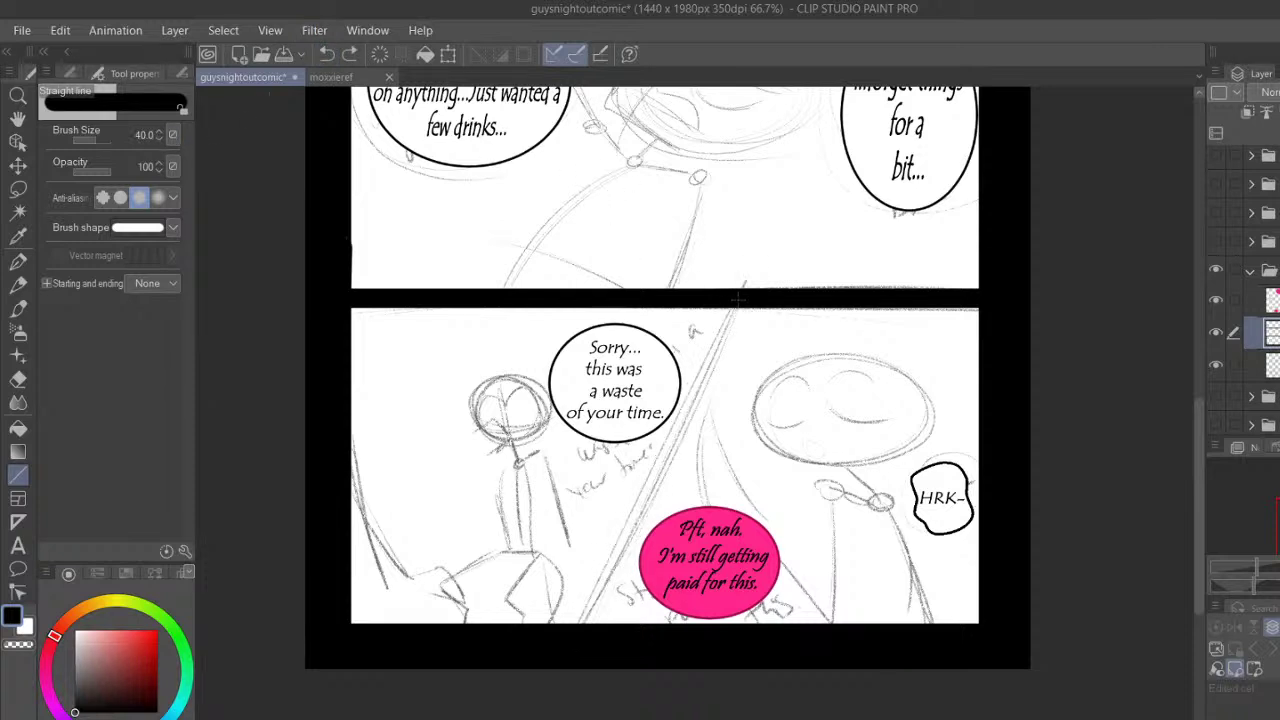
pyautogui.moveTo(745, 298)
pyautogui.mouseDown()
pyautogui.moveTo(604, 627)
pyautogui.moveTo(584, 632)
pyautogui.mouseUp()
# Nudge the panel border layer slightly downward with the Move layer tool and save the comic
pyautogui.press('h')
pyautogui.scroll(5, 537, 237)
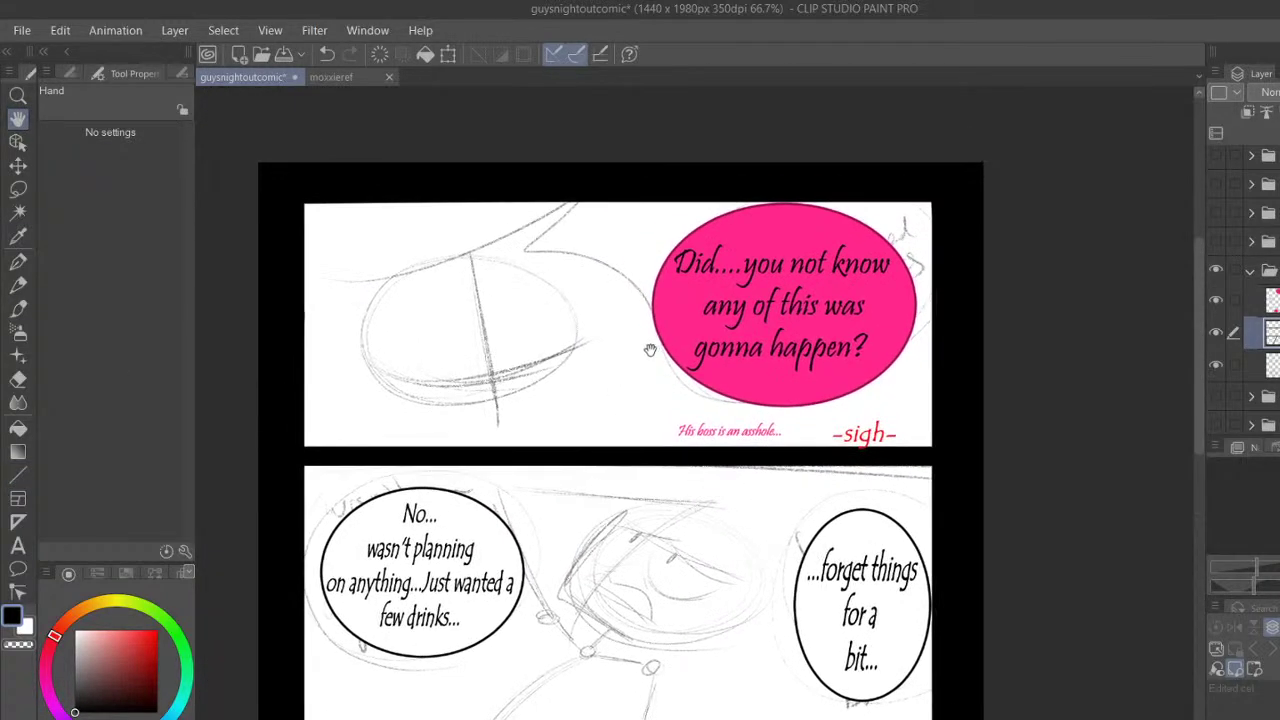
pyautogui.scroll(1, 650, 348)
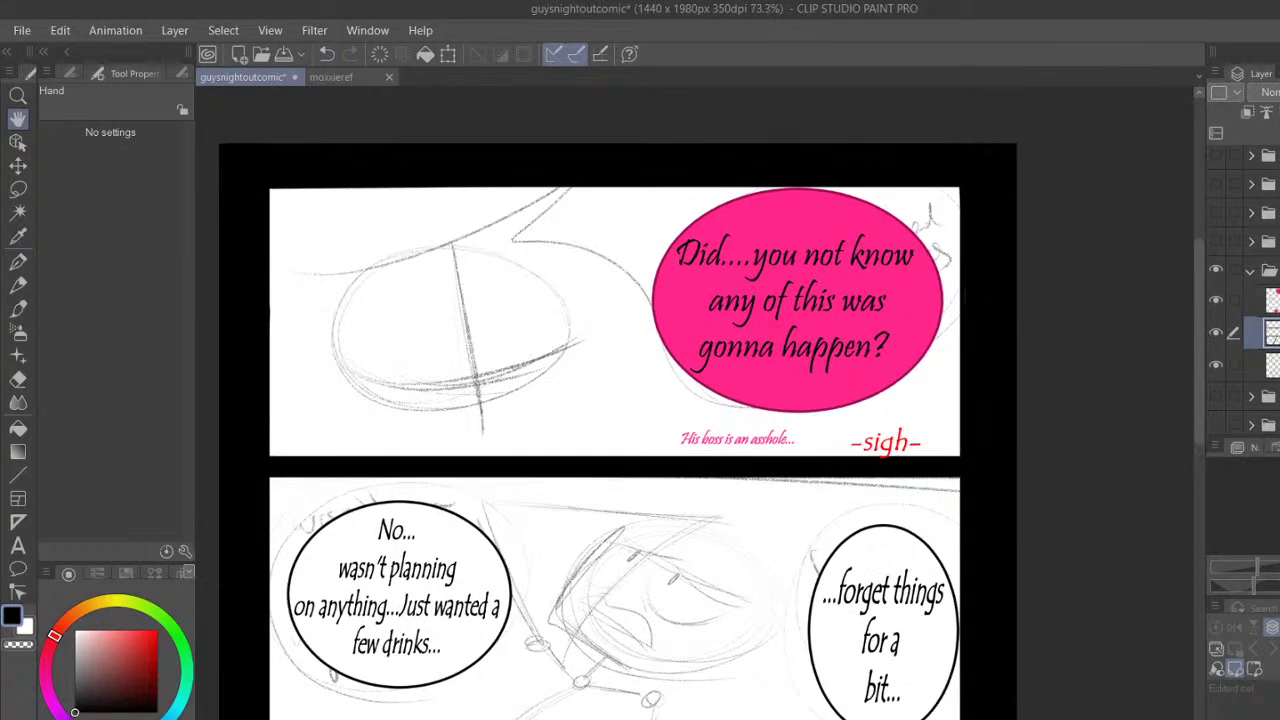
pyautogui.moveTo(1193, 319); pyautogui.dragTo(1201, 497)
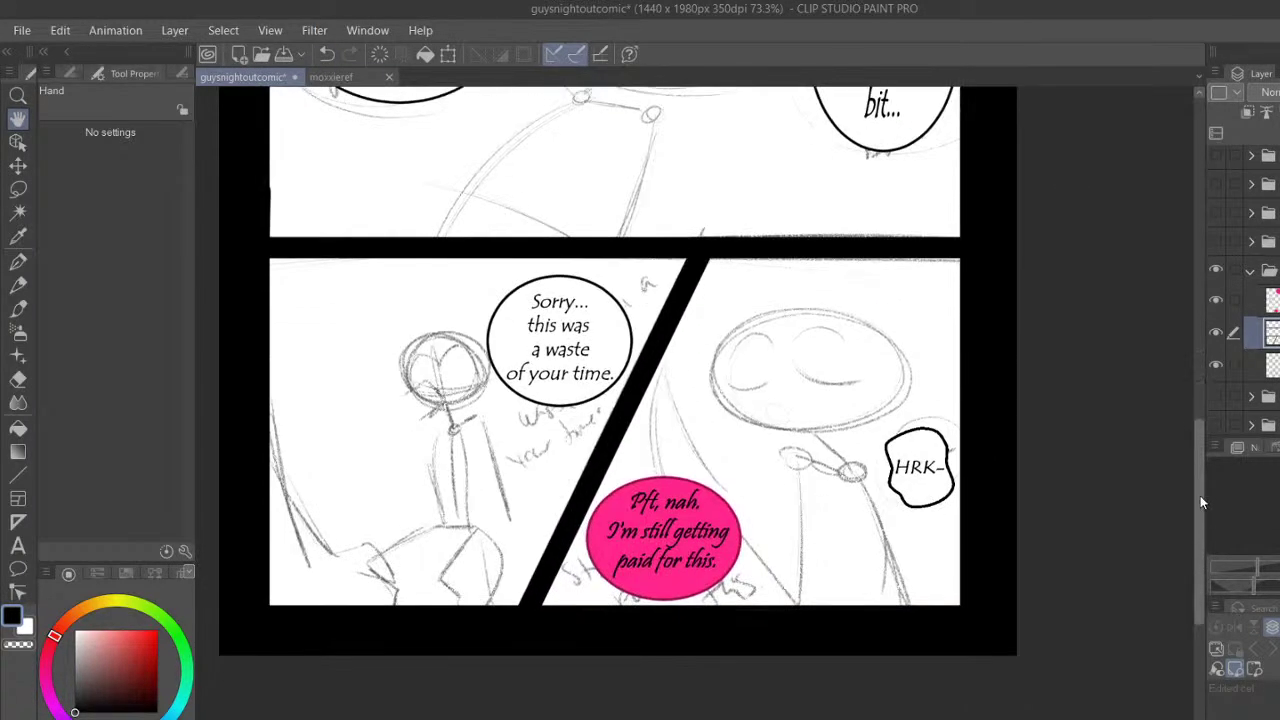
pyautogui.click(18, 165)
pyautogui.moveTo(531, 201); pyautogui.dragTo(531, 207)
pyautogui.moveTo(1193, 432); pyautogui.dragTo(1194, 287)
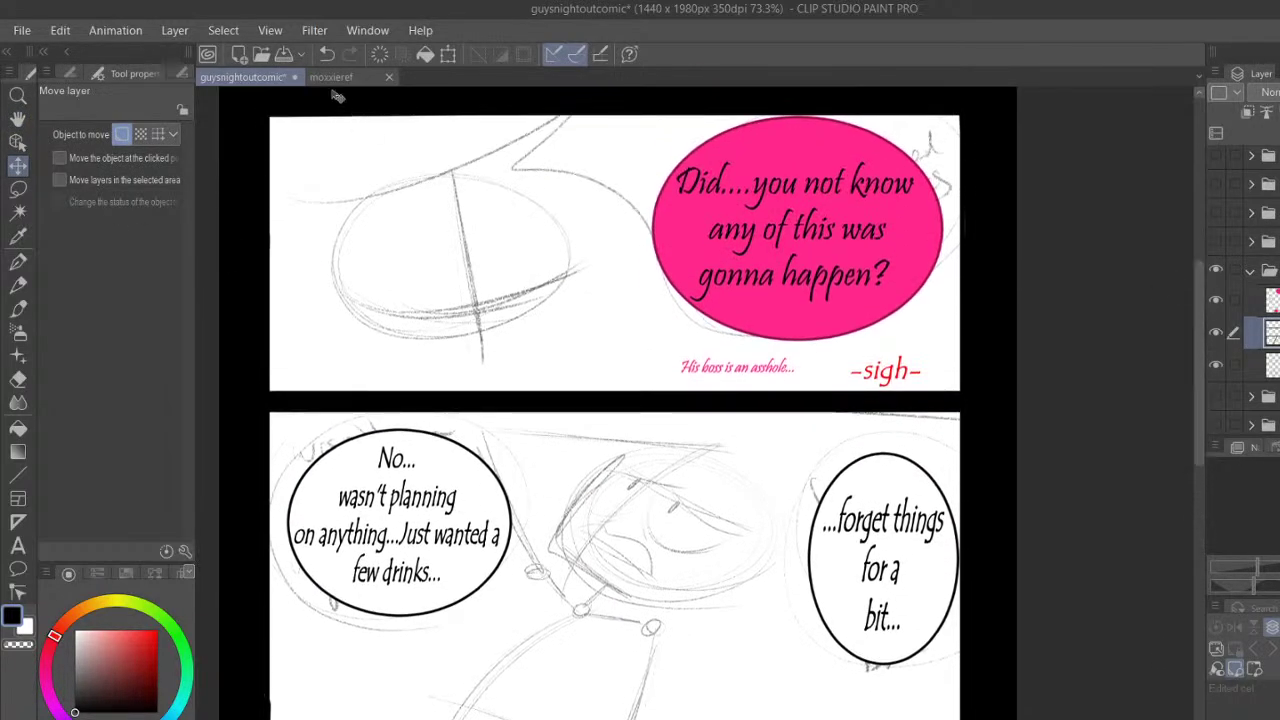
pyautogui.click(286, 56)
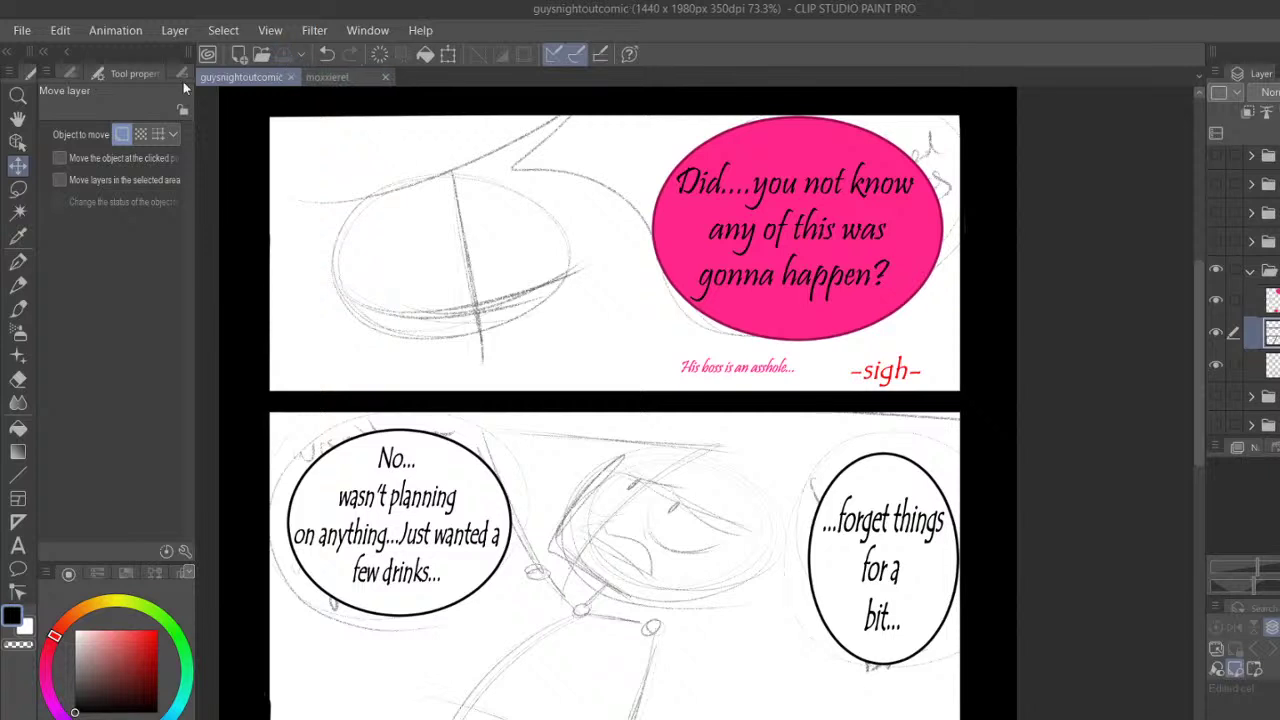
# Set up the red Textured pen, move the border layer above the speech bubbles and add a new layer over the sketch
pyautogui.click(18, 118)
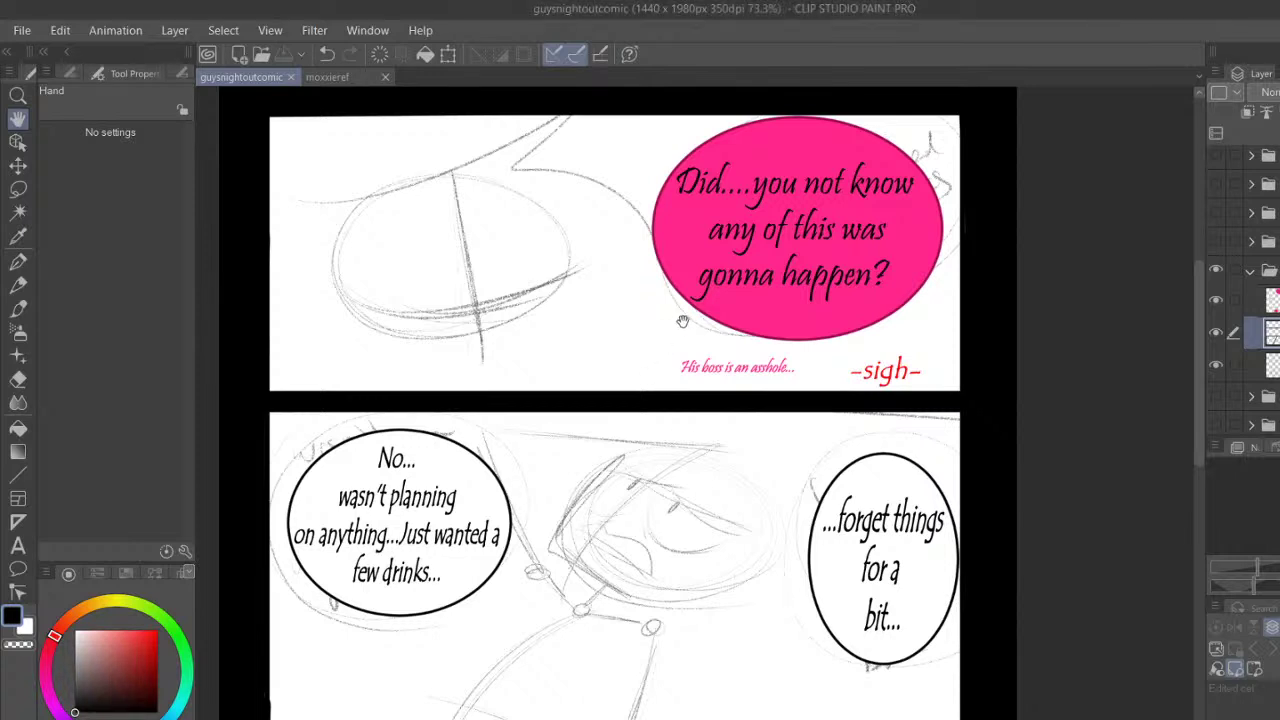
pyautogui.click(157, 630)
pyautogui.click(18, 262)
pyautogui.click(172, 77)
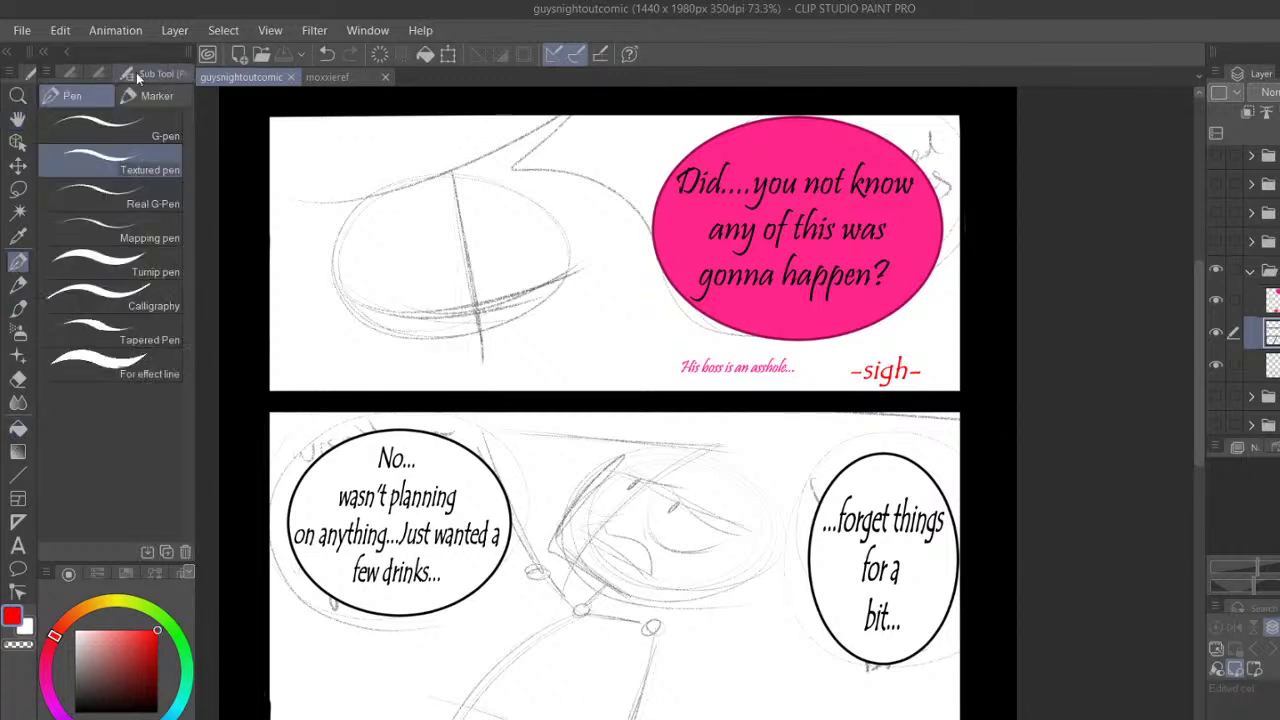
pyautogui.click(104, 76)
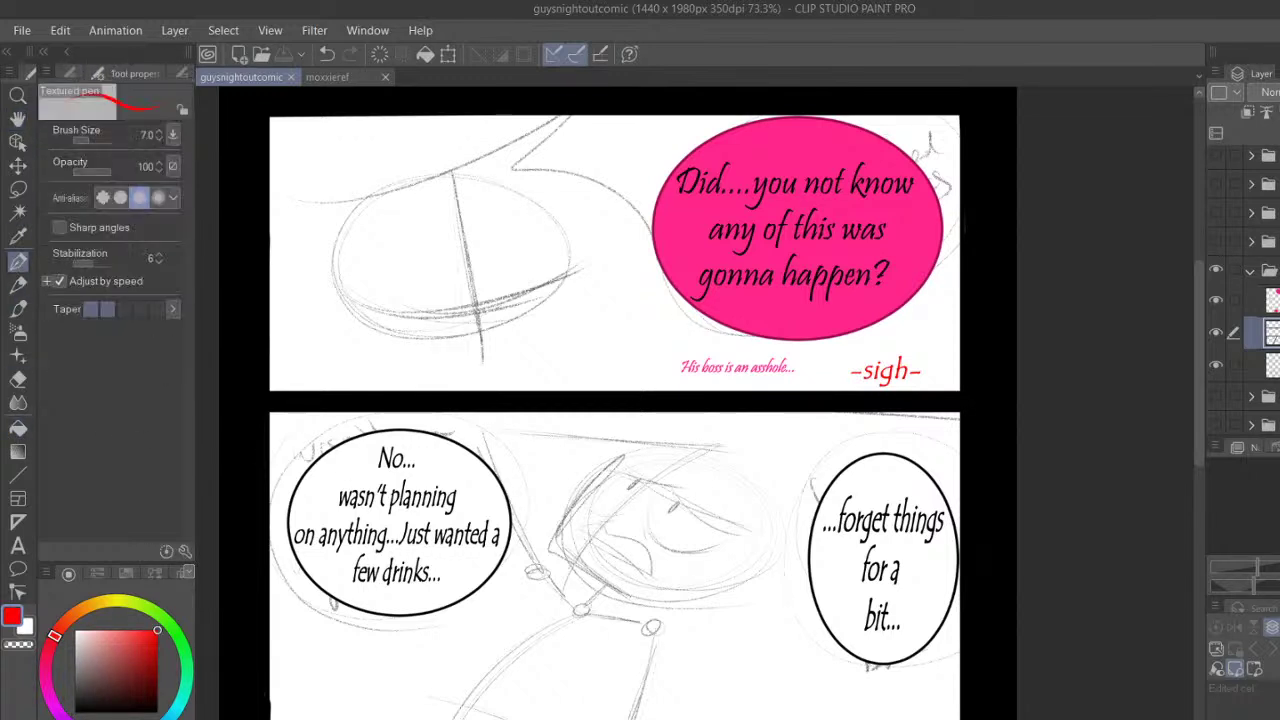
pyautogui.click(1272, 365)
pyautogui.moveTo(1272, 332); pyautogui.dragTo(1272, 288)
pyautogui.click(1272, 365)
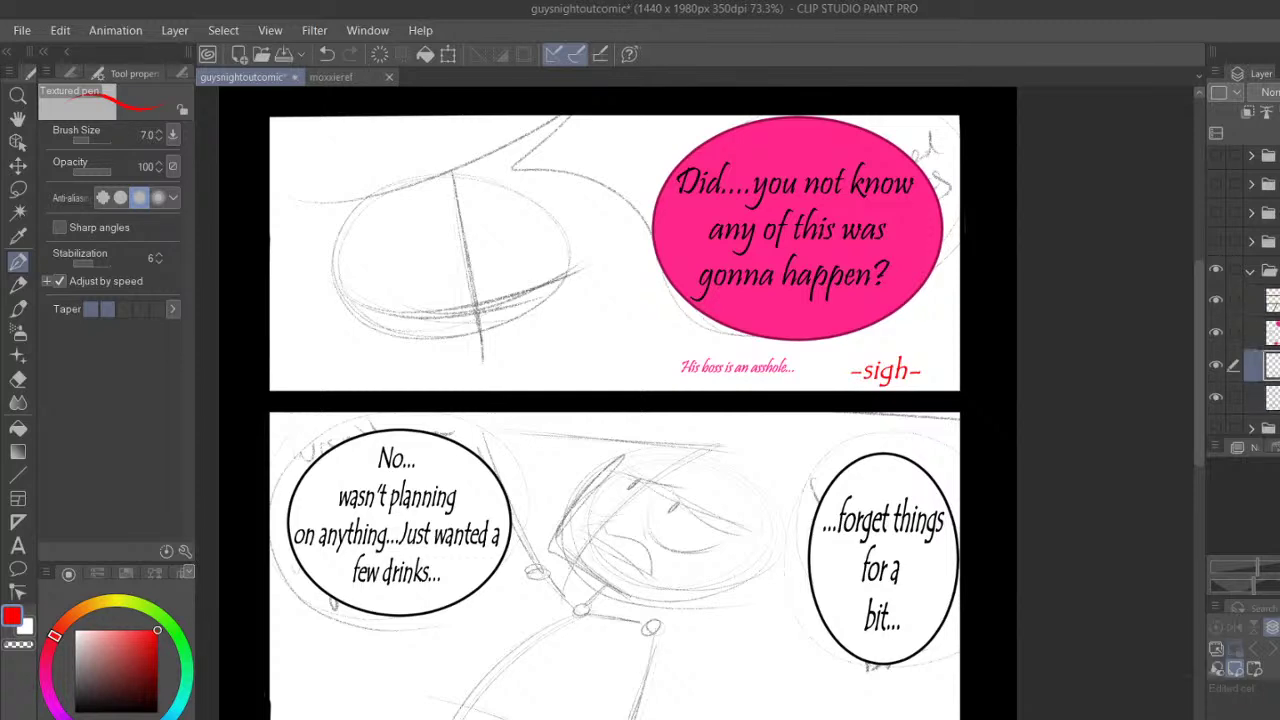
# Try to ink the long hair curve, the pointed notch beside it and the cheek in the first panel
pyautogui.moveTo(1196, 383); pyautogui.dragTo(1208, 332)
pyautogui.hscroll(-3, 695, 400)
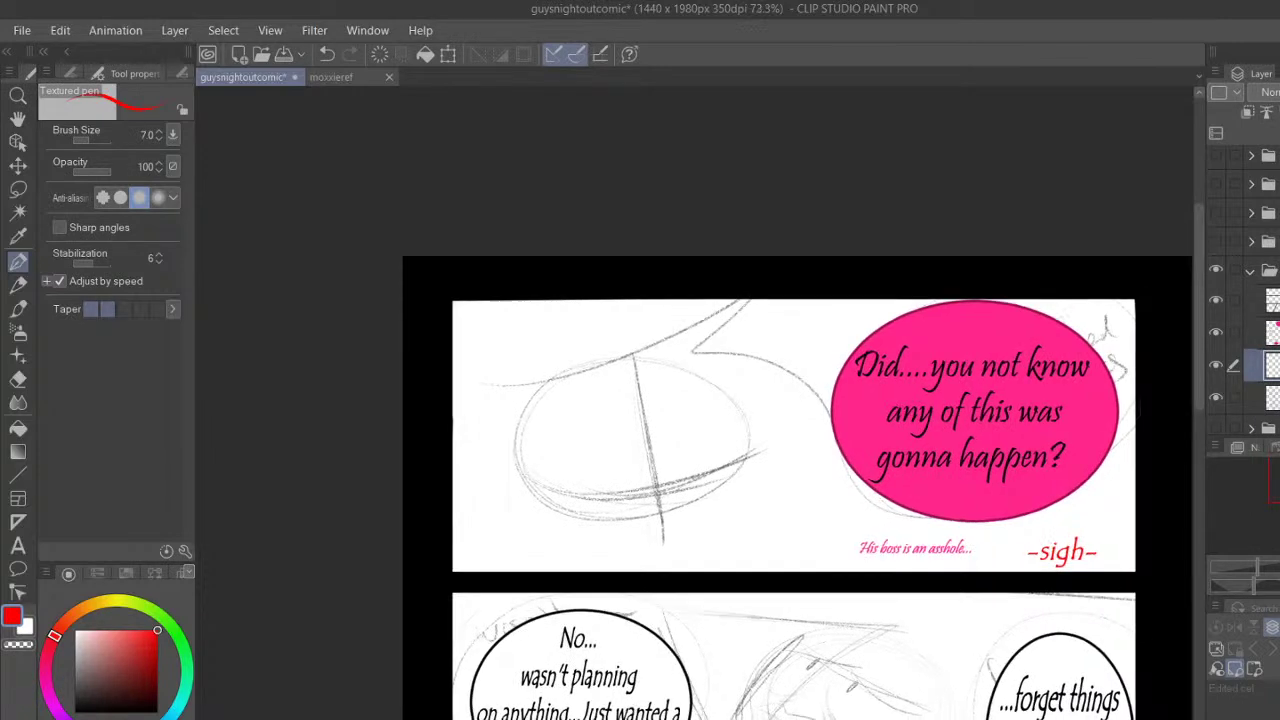
pyautogui.scroll(6, 695, 426)
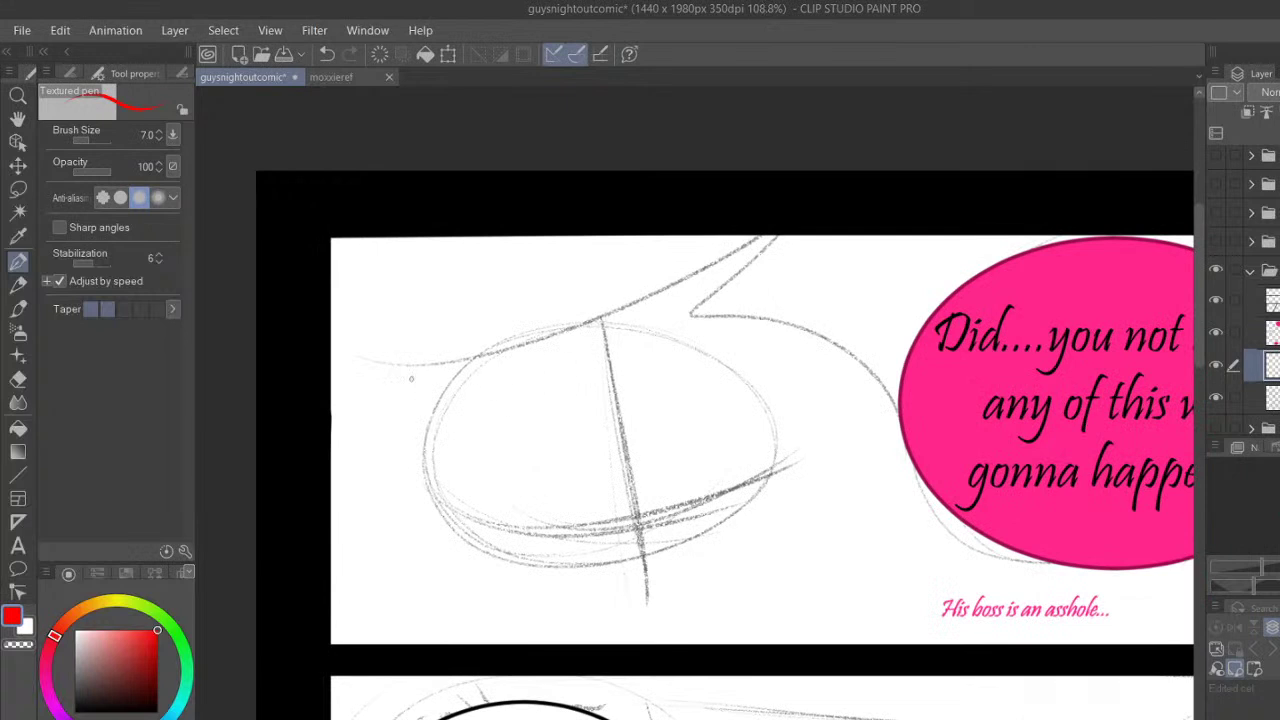
pyautogui.moveTo(329, 365)
pyautogui.mouseDown()
pyautogui.moveTo(777, 172)
pyautogui.moveTo(690, 315)
pyautogui.moveTo(757, 299)
pyautogui.mouseUp()
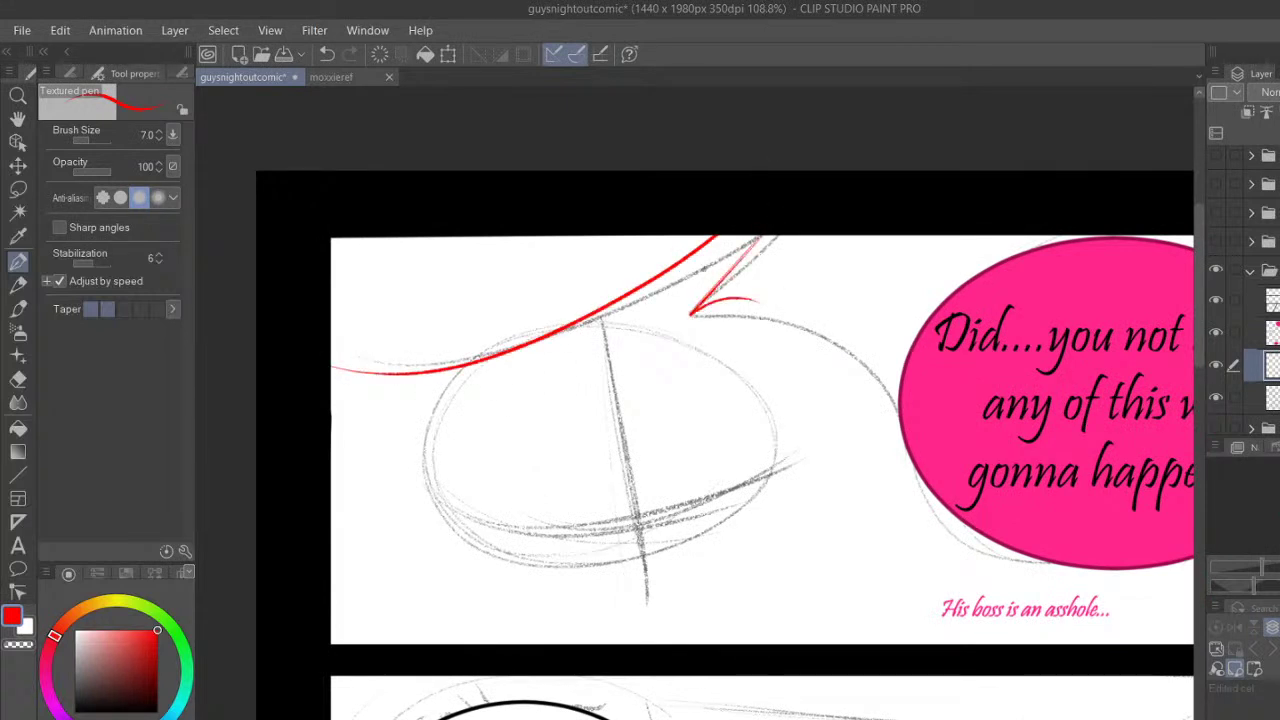
pyautogui.click(384, 60)
pyautogui.moveTo(752, 435)
pyautogui.mouseDown()
pyautogui.moveTo(768, 498)
pyautogui.moveTo(752, 542)
pyautogui.moveTo(648, 588)
pyautogui.mouseUp()
pyautogui.moveTo(762, 520)
pyautogui.mouseDown()
pyautogui.moveTo(688, 559)
pyautogui.moveTo(773, 504)
pyautogui.mouseUp()
pyautogui.click(386, 57)
# Try to ink the cheek and wide chin curve beneath the first panel's head sketch with overlapping strokes
pyautogui.moveTo(750, 455)
pyautogui.mouseDown()
pyautogui.moveTo(765, 531)
pyautogui.moveTo(725, 561)
pyautogui.moveTo(753, 534)
pyautogui.moveTo(602, 607)
pyautogui.mouseUp()
pyautogui.moveTo(720, 566)
pyautogui.mouseDown()
pyautogui.moveTo(477, 598)
pyautogui.moveTo(644, 594)
pyautogui.mouseUp()
pyautogui.moveTo(457, 569)
pyautogui.mouseDown()
pyautogui.moveTo(532, 601)
pyautogui.moveTo(719, 575)
pyautogui.mouseUp()
pyautogui.moveTo(487, 572)
pyautogui.mouseDown()
pyautogui.moveTo(687, 586)
pyautogui.moveTo(725, 573)
pyautogui.mouseUp()
pyautogui.moveTo(586, 598)
pyautogui.mouseDown()
pyautogui.moveTo(751, 550)
pyautogui.moveTo(767, 533)
pyautogui.mouseUp()
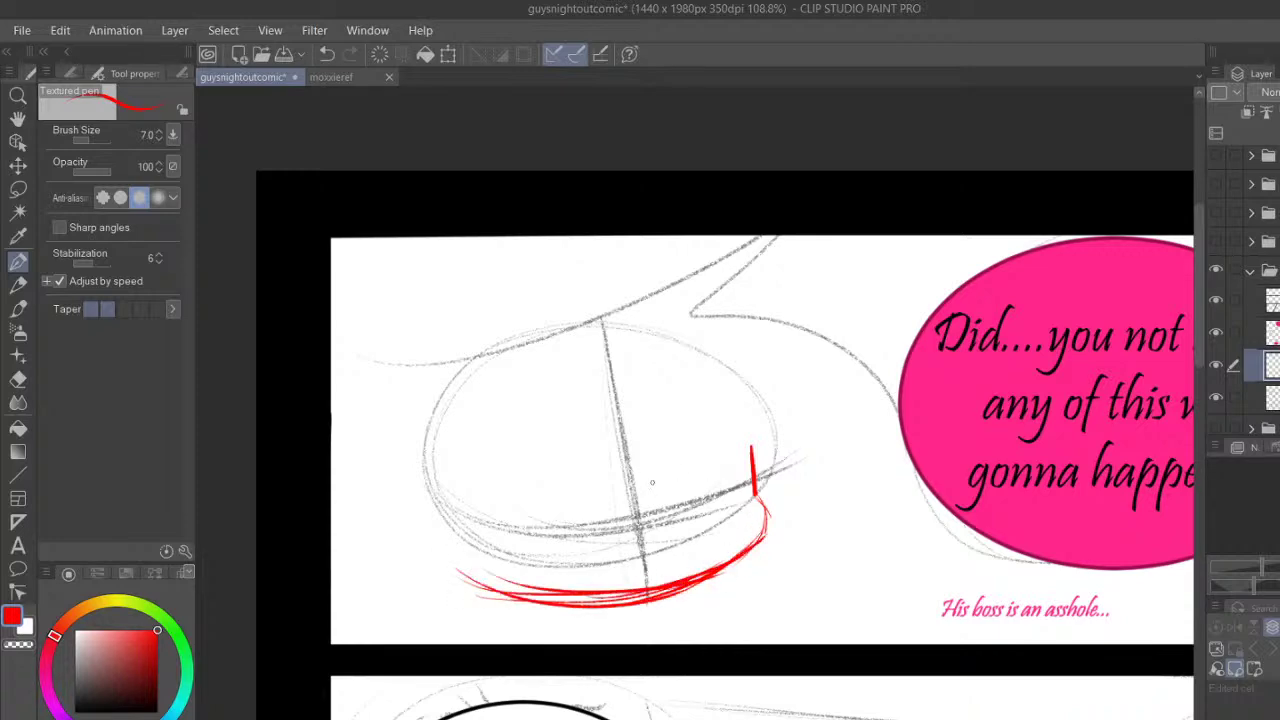
pyautogui.moveTo(1253, 586); pyautogui.dragTo(1272, 586)
pyautogui.click(326, 55)
pyautogui.click(325, 55)
pyautogui.click(325, 54)
pyautogui.click(325, 54)
pyautogui.click(325, 54)
pyautogui.click(325, 54)
pyautogui.click(325, 54)
pyautogui.click(325, 54)
# Try a second version of the cheek and chin outline in the first panel, and clear it from the layer
pyautogui.moveTo(506, 275); pyautogui.dragTo(514, 410)
pyautogui.moveTo(501, 240); pyautogui.dragTo(555, 500)
pyautogui.moveTo(507, 372)
pyautogui.mouseDown()
pyautogui.moveTo(574, 503)
pyautogui.moveTo(604, 519)
pyautogui.moveTo(636, 497)
pyautogui.mouseUp()
pyautogui.click(526, 718)
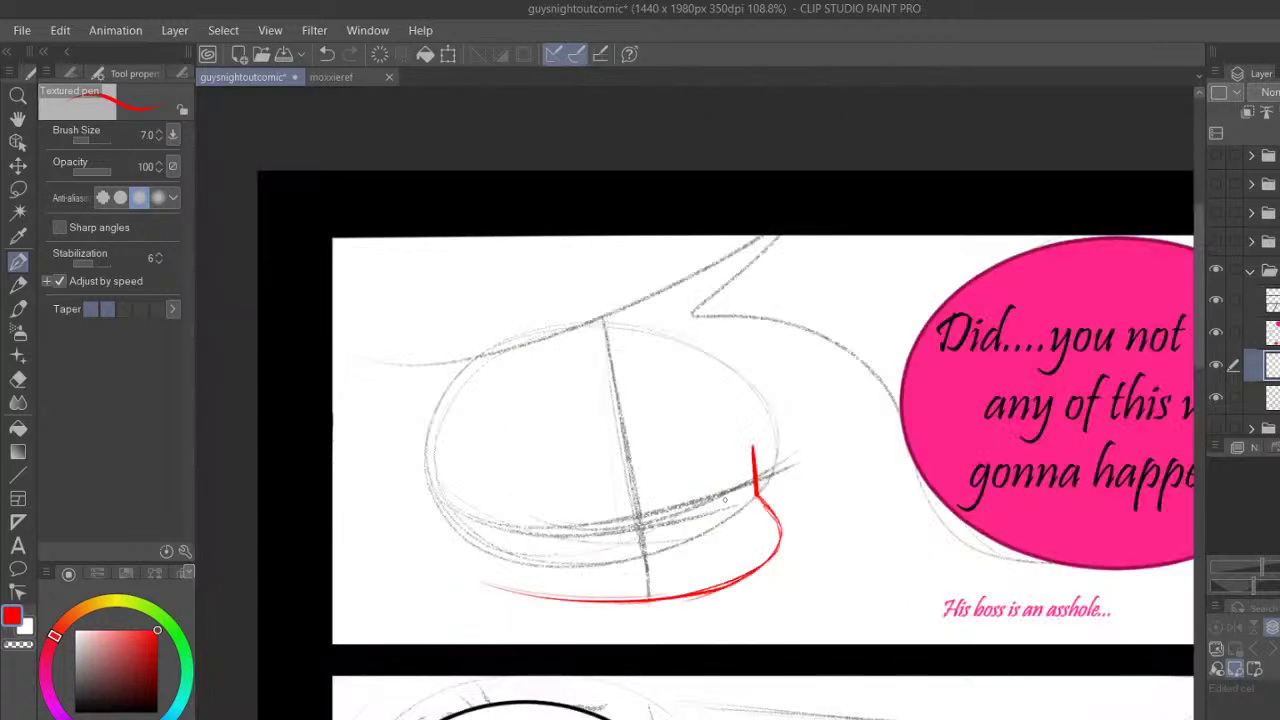
pyautogui.click(380, 56)
# Ink the short cheek line, rounded cheek bulge and wide chin curve below the first panel's head sketch
pyautogui.moveTo(745, 493)
pyautogui.mouseDown()
pyautogui.moveTo(745, 466)
pyautogui.moveTo(766, 518)
pyautogui.moveTo(758, 550)
pyautogui.moveTo(730, 590)
pyautogui.moveTo(680, 608)
pyautogui.mouseUp()
pyautogui.moveTo(746, 566); pyautogui.dragTo(560, 614)
pyautogui.moveTo(769, 545)
pyautogui.mouseDown()
pyautogui.moveTo(480, 603)
pyautogui.moveTo(608, 618)
pyautogui.moveTo(692, 601)
pyautogui.mouseUp()
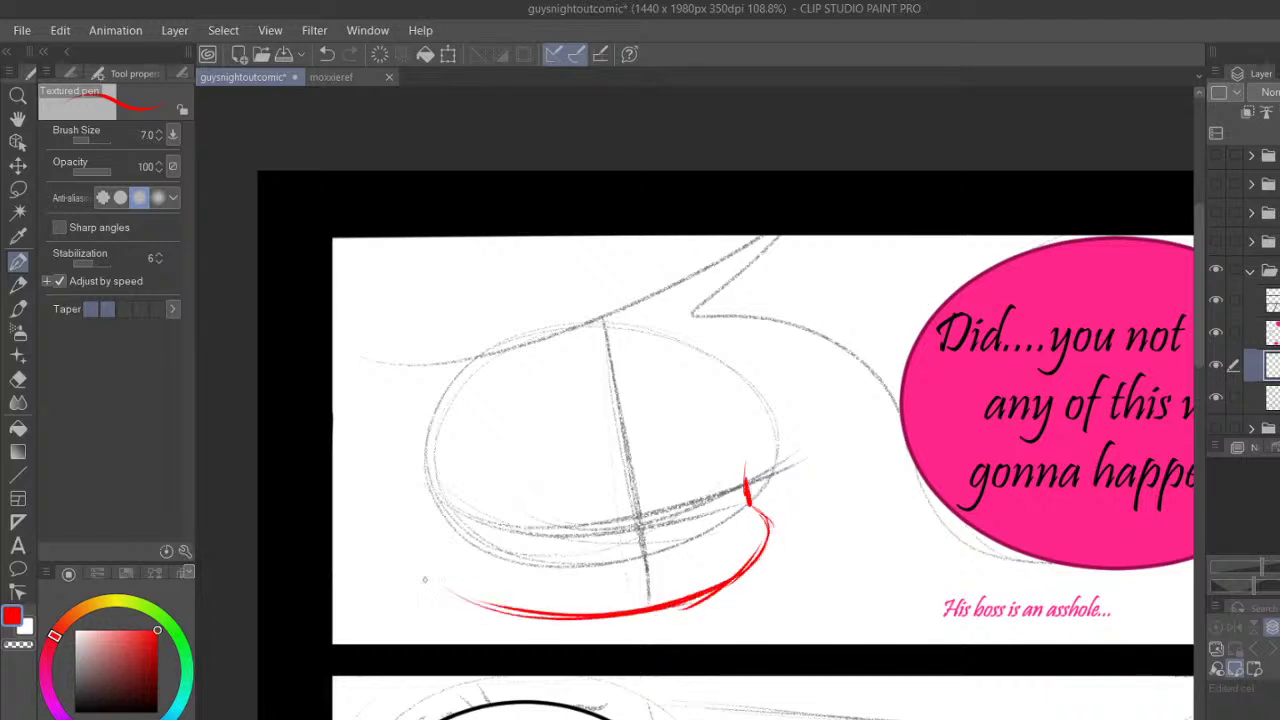
pyautogui.moveTo(746, 465); pyautogui.dragTo(768, 518)
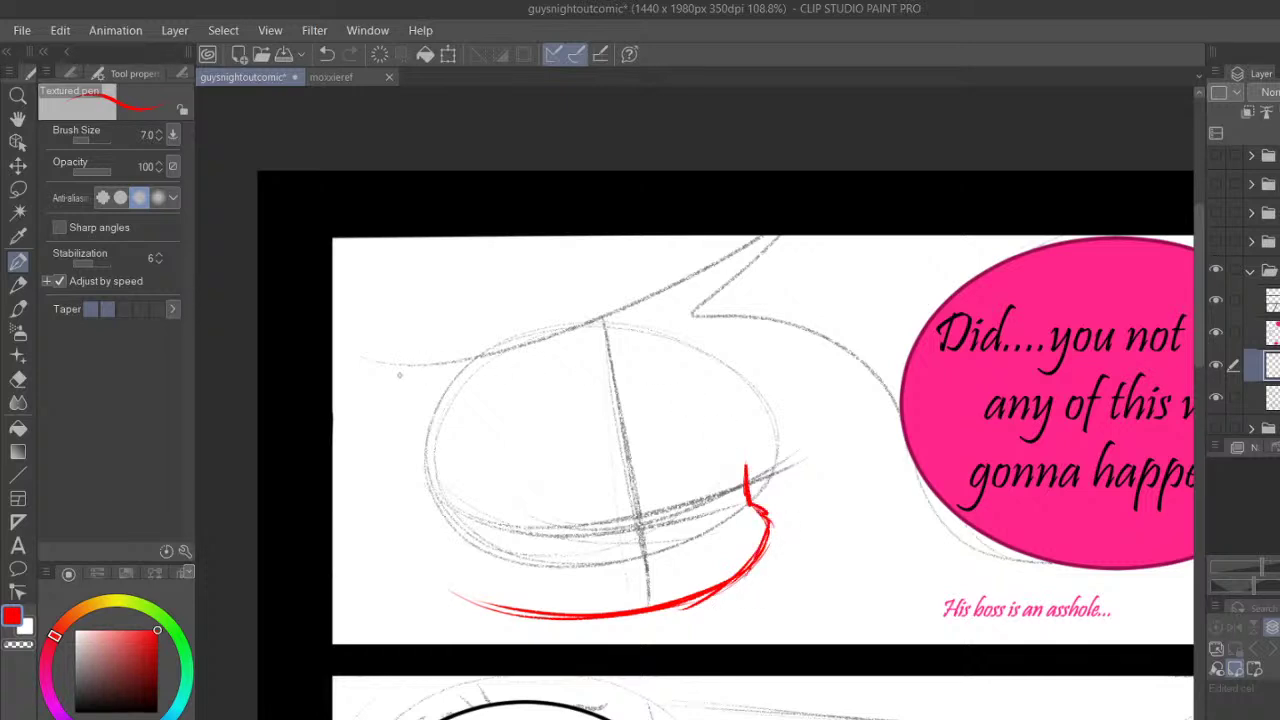
# Try to ink the long hair curve across the first panel's head sketch in a single sweep
pyautogui.moveTo(333, 368); pyautogui.dragTo(824, 188)
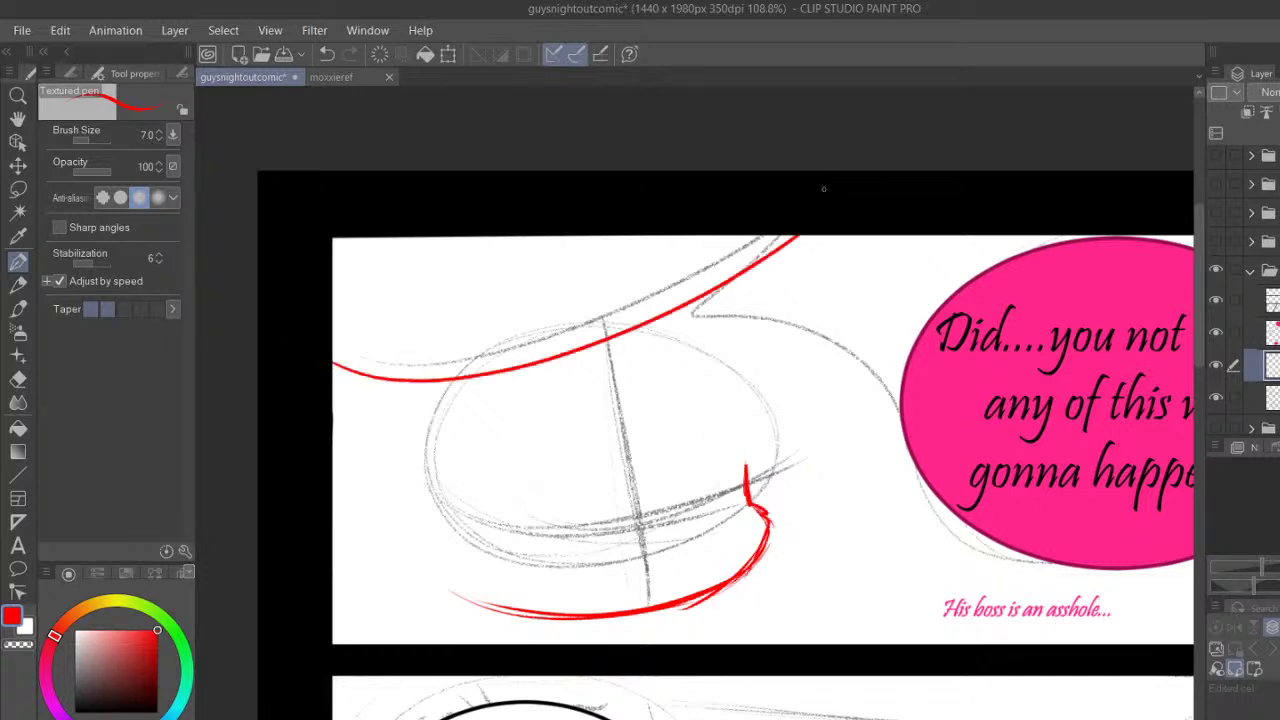
pyautogui.click(326, 53)
pyautogui.moveTo(333, 398); pyautogui.dragTo(712, 232)
pyautogui.click(326, 53)
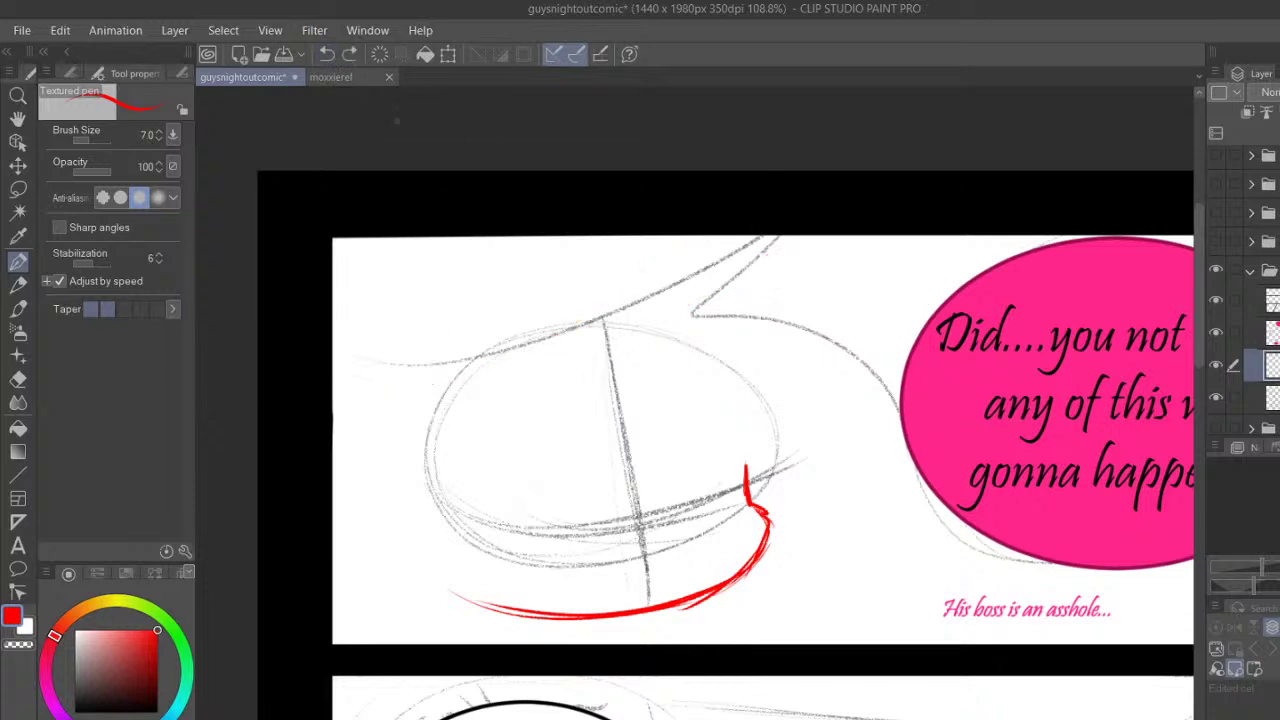
# Ink the long hair curve in the first panel, the pointed notch beside it and the thin arc reaching the pink bubble
pyautogui.moveTo(335, 380)
pyautogui.mouseDown()
pyautogui.moveTo(662, 324)
pyautogui.moveTo(820, 249)
pyautogui.mouseUp()
pyautogui.moveTo(787, 303)
pyautogui.mouseDown()
pyautogui.moveTo(836, 240)
pyautogui.moveTo(832, 303)
pyautogui.mouseUp()
pyautogui.moveTo(757, 318); pyautogui.dragTo(920, 335)
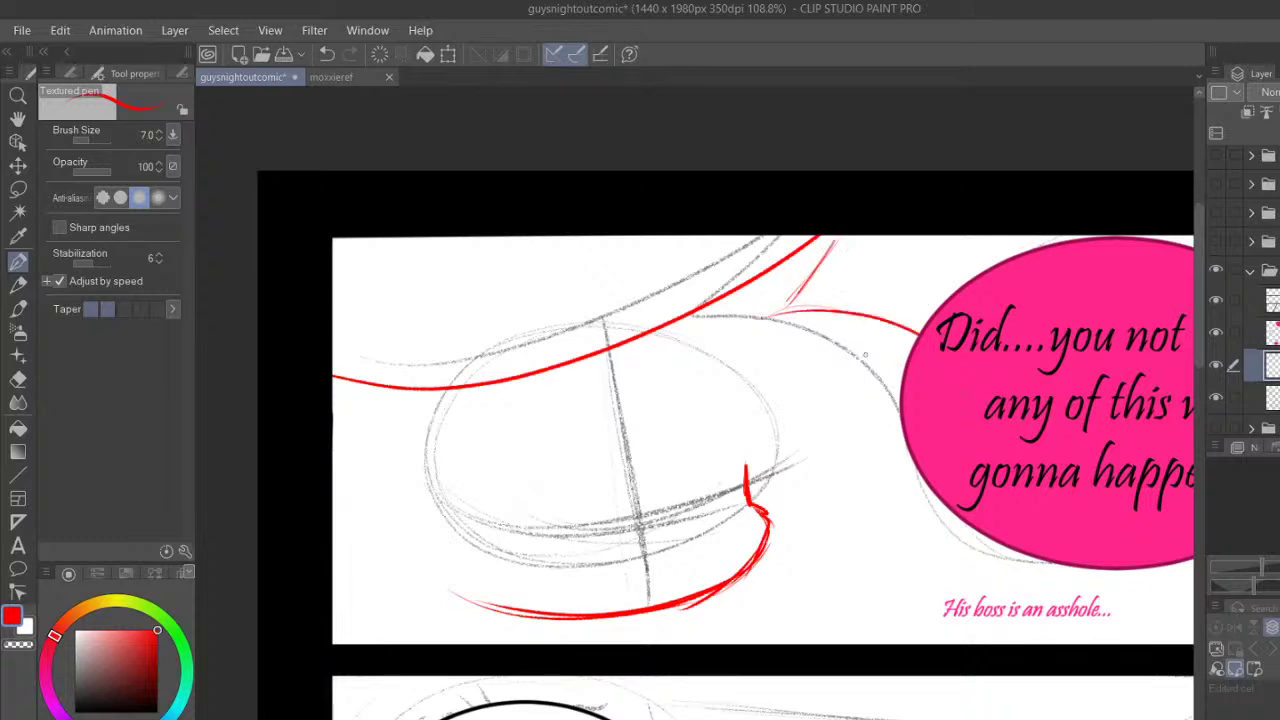
# Ink spiky fur strands from the first panel's cheek to the pink bubble and thicken the arc above them
pyautogui.moveTo(796, 529); pyautogui.dragTo(848, 420)
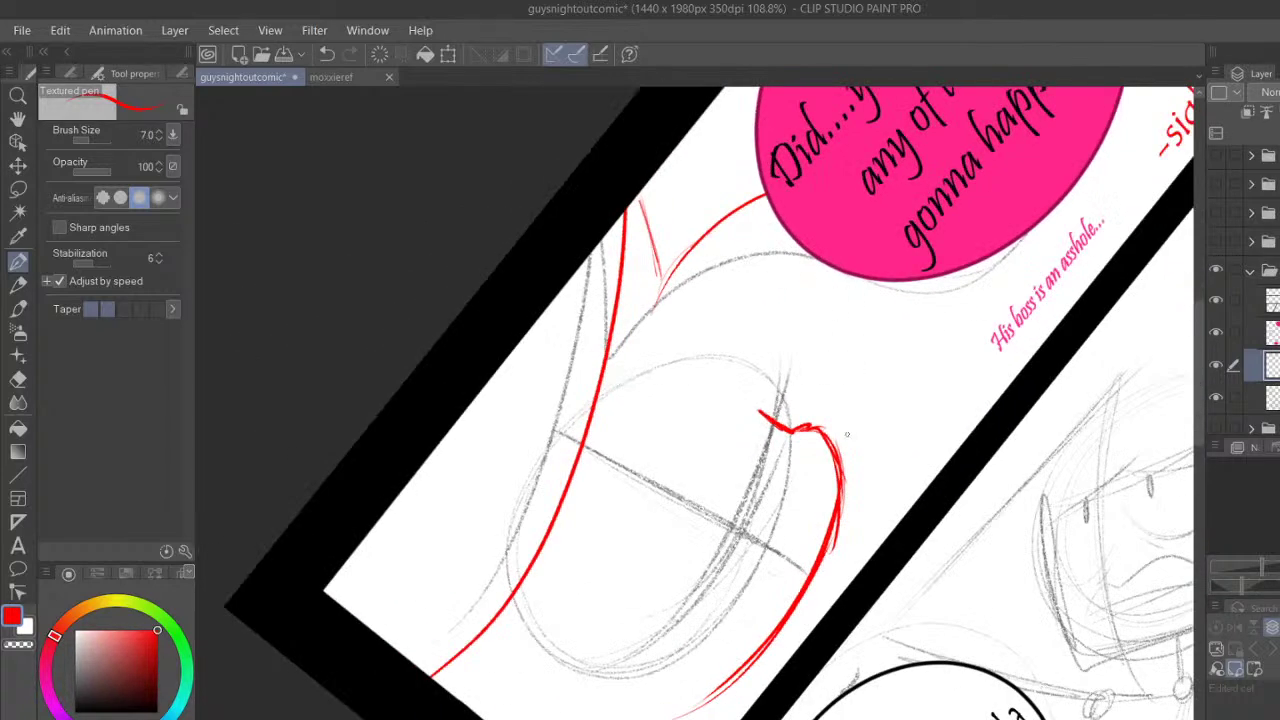
pyautogui.moveTo(842, 468); pyautogui.dragTo(869, 393)
pyautogui.moveTo(810, 430)
pyautogui.mouseDown()
pyautogui.moveTo(838, 394)
pyautogui.moveTo(872, 283)
pyautogui.mouseUp()
pyautogui.moveTo(648, 302)
pyautogui.mouseDown()
pyautogui.moveTo(724, 184)
pyautogui.moveTo(758, 164)
pyautogui.mouseUp()
pyautogui.moveTo(690, 210); pyautogui.dragTo(758, 166)
pyautogui.moveTo(857, 416)
pyautogui.mouseDown()
pyautogui.moveTo(891, 322)
pyautogui.moveTo(886, 282)
pyautogui.moveTo(850, 418)
pyautogui.moveTo(871, 398)
pyautogui.moveTo(836, 458)
pyautogui.moveTo(890, 284)
pyautogui.mouseUp()
pyautogui.moveTo(860, 390)
pyautogui.mouseDown()
pyautogui.moveTo(804, 434)
pyautogui.moveTo(862, 372)
pyautogui.mouseUp()
pyautogui.moveTo(838, 400); pyautogui.dragTo(862, 287)
pyautogui.moveTo(856, 357); pyautogui.dragTo(875, 282)
# Restroke the arc between the notch and the pink bubble, and clean up its edge with the eraser
pyautogui.moveTo(643, 315); pyautogui.dragTo(757, 168)
pyautogui.click(18, 379)
pyautogui.moveTo(652, 312)
pyautogui.mouseDown()
pyautogui.moveTo(766, 201)
pyautogui.moveTo(757, 182)
pyautogui.mouseUp()
pyautogui.press('p')
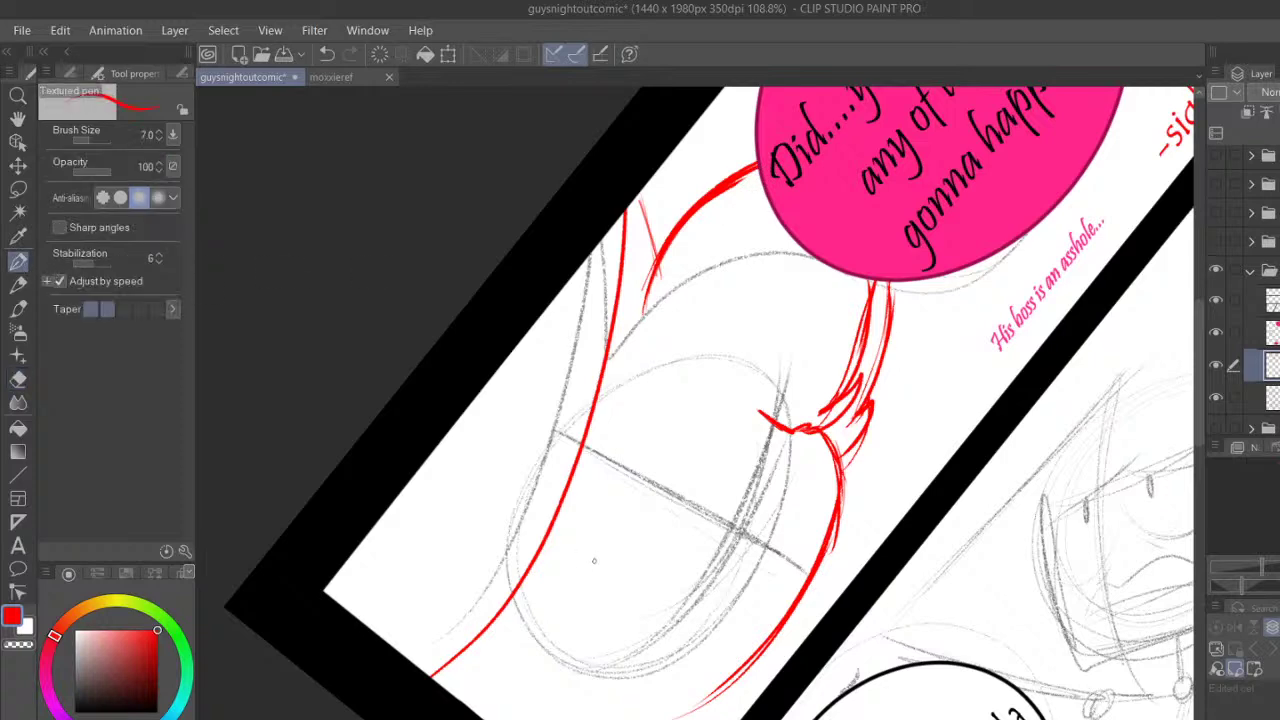
# Ink the short neck line, the sweeping shoulder curve and small spiky marks at the first panel's outer edge
pyautogui.hotkey('ctrl', '@')
pyautogui.moveTo(634, 616); pyautogui.dragTo(636, 646)
pyautogui.moveTo(333, 499); pyautogui.dragTo(503, 599)
pyautogui.moveTo(386, 515)
pyautogui.mouseDown()
pyautogui.moveTo(490, 584)
pyautogui.moveTo(530, 637)
pyautogui.mouseUp()
pyautogui.hotkey('ctrl', 'z')
pyautogui.hotkey('ctrl', 'z')
pyautogui.hotkey('ctrl', 'z')
pyautogui.moveTo(334, 514)
pyautogui.mouseDown()
pyautogui.moveTo(550, 612)
pyautogui.moveTo(577, 645)
pyautogui.mouseUp()
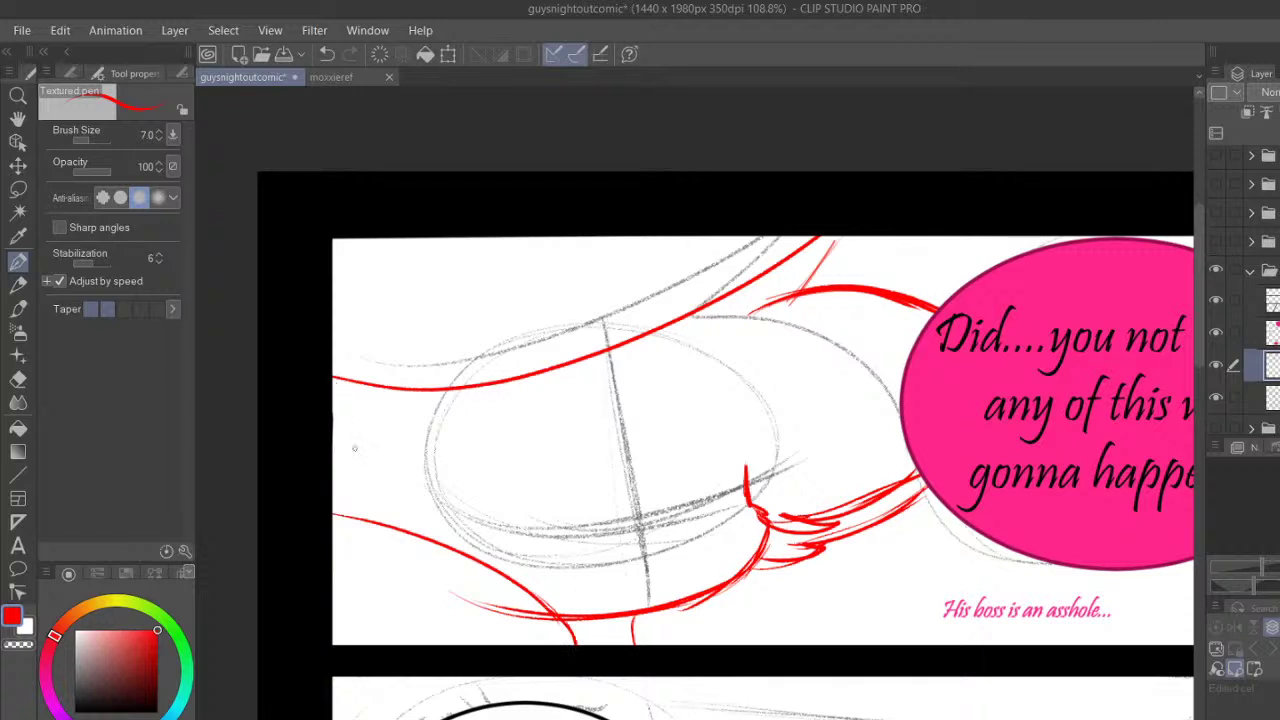
pyautogui.moveTo(333, 408)
pyautogui.mouseDown()
pyautogui.moveTo(360, 409)
pyautogui.moveTo(348, 404)
pyautogui.mouseUp()
pyautogui.moveTo(328, 484); pyautogui.dragTo(355, 473)
# Erase the chin line where it crosses the shoulder curve, and clean up the short neck line
pyautogui.press('e')
pyautogui.moveTo(599, 606); pyautogui.dragTo(623, 609)
pyautogui.moveTo(457, 589); pyautogui.dragTo(528, 604)
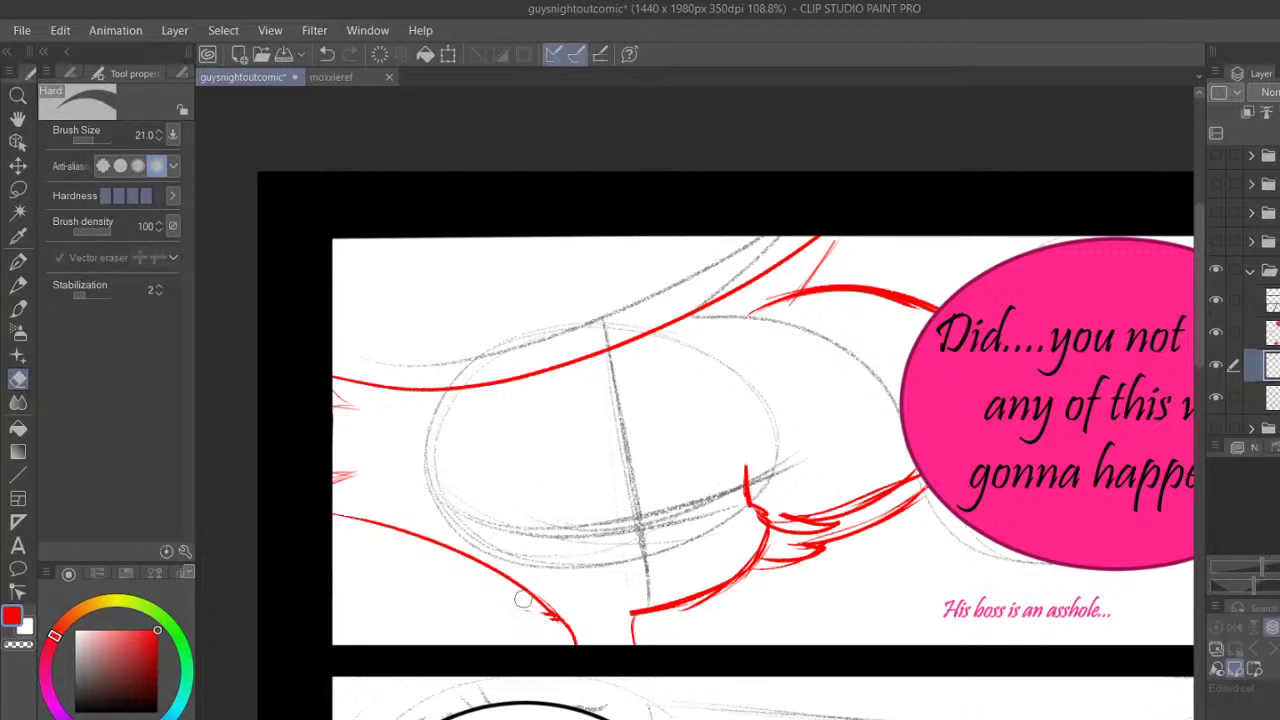
pyautogui.moveTo(642, 630)
pyautogui.mouseDown()
pyautogui.moveTo(604, 616)
pyautogui.moveTo(624, 610)
pyautogui.moveTo(630, 645)
pyautogui.mouseUp()
# Ink the shortened chin end and neck line, and a tiny pointed mouth mark above the chin
pyautogui.press('p')
pyautogui.moveTo(661, 588); pyautogui.dragTo(680, 589)
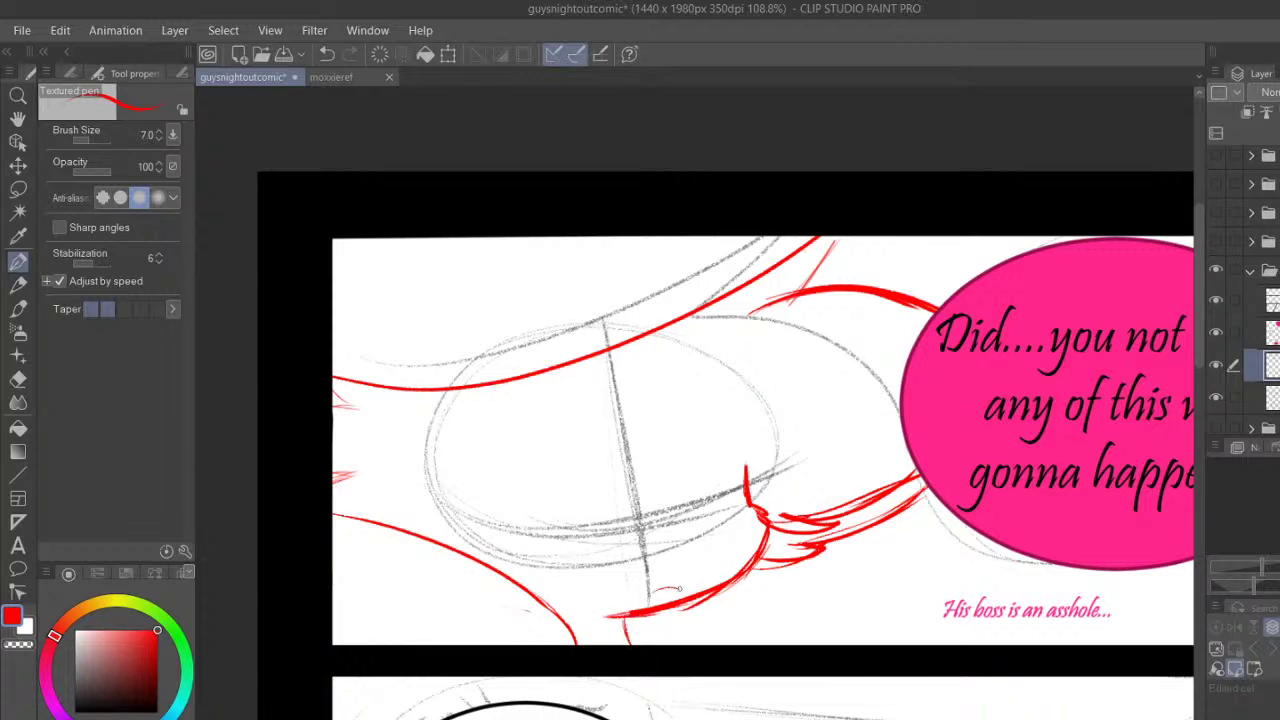
pyautogui.click(327, 55)
pyautogui.click(327, 55)
pyautogui.moveTo(651, 592); pyautogui.dragTo(668, 594)
pyautogui.click(328, 55)
pyautogui.moveTo(669, 586)
pyautogui.mouseDown()
pyautogui.moveTo(656, 598)
pyautogui.moveTo(671, 592)
pyautogui.mouseUp()
# Ink the heavy upper eyelids and the rounded outlines of both eyes in the first panel
pyautogui.moveTo(528, 498); pyautogui.dragTo(636, 458)
pyautogui.moveTo(598, 485)
pyautogui.mouseDown()
pyautogui.moveTo(637, 459)
pyautogui.moveTo(694, 463)
pyautogui.mouseUp()
pyautogui.moveTo(655, 458); pyautogui.dragTo(744, 450)
pyautogui.moveTo(549, 500)
pyautogui.mouseDown()
pyautogui.moveTo(547, 552)
pyautogui.moveTo(638, 544)
pyautogui.mouseUp()
pyautogui.moveTo(624, 468)
pyautogui.mouseDown()
pyautogui.moveTo(642, 520)
pyautogui.moveTo(634, 542)
pyautogui.mouseUp()
pyautogui.moveTo(668, 466)
pyautogui.mouseDown()
pyautogui.moveTo(672, 524)
pyautogui.moveTo(734, 512)
pyautogui.moveTo(741, 490)
pyautogui.moveTo(736, 503)
pyautogui.mouseUp()
# Add the narrow pupils, eye-corner strokes and short dashes under both eyes in the first panel
pyautogui.moveTo(530, 543); pyautogui.dragTo(547, 547)
pyautogui.moveTo(730, 508)
pyautogui.mouseDown()
pyautogui.moveTo(745, 492)
pyautogui.moveTo(712, 514)
pyautogui.moveTo(714, 490)
pyautogui.moveTo(738, 506)
pyautogui.mouseUp()
pyautogui.moveTo(612, 510)
pyautogui.mouseDown()
pyautogui.moveTo(616, 540)
pyautogui.moveTo(638, 514)
pyautogui.mouseUp()
pyautogui.moveTo(706, 538); pyautogui.dragTo(748, 508)
pyautogui.moveTo(558, 569); pyautogui.dragTo(600, 570)
pyautogui.moveTo(612, 566); pyautogui.dragTo(634, 558)
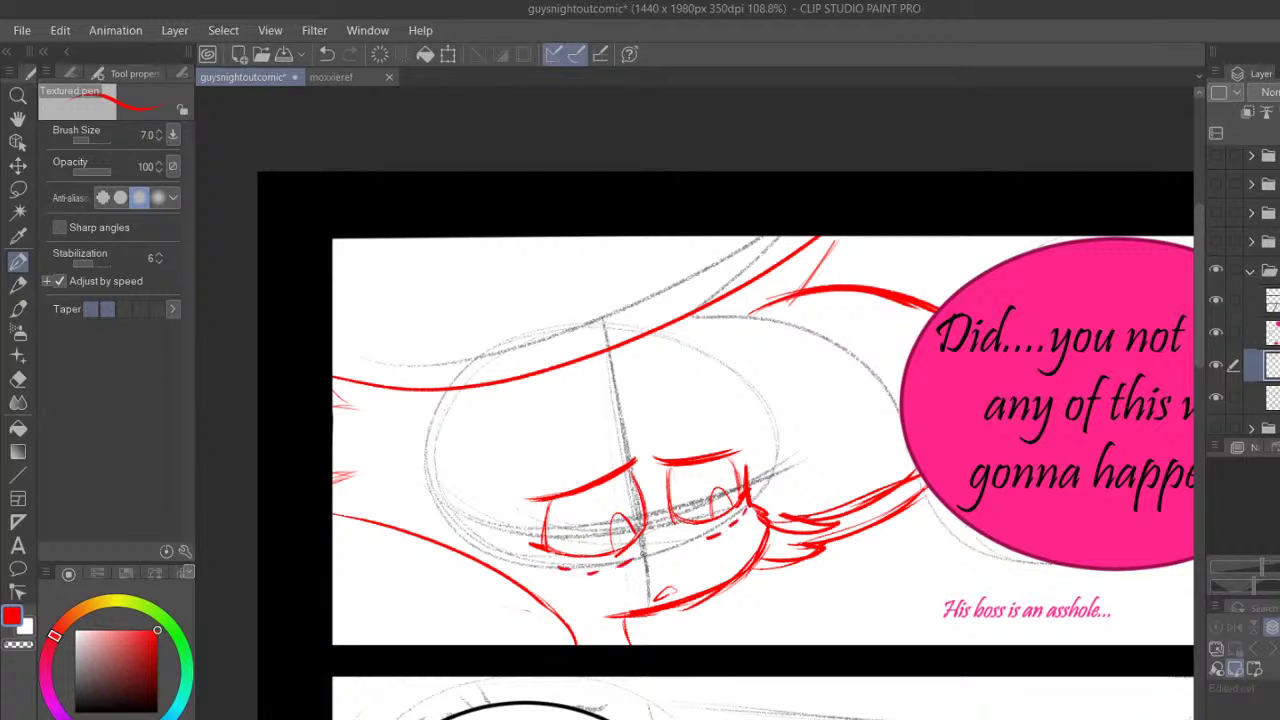
pyautogui.hscroll(3, 541, 422)
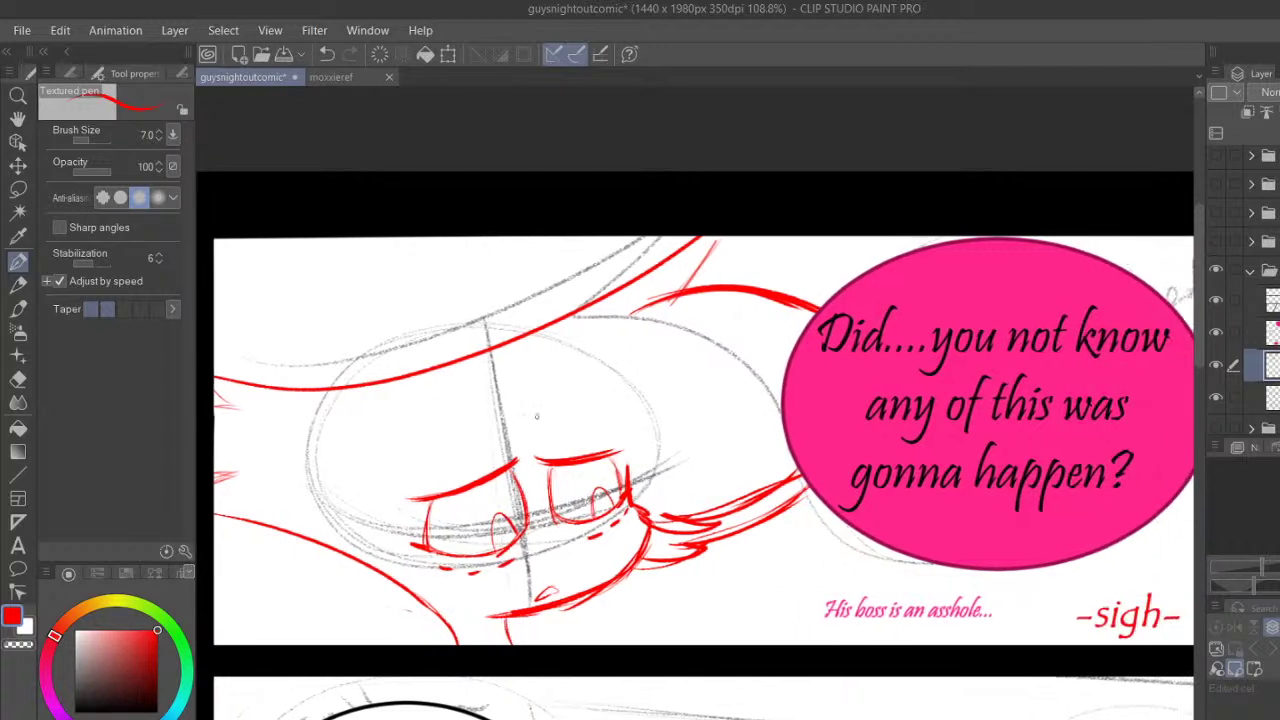
pyautogui.moveTo(515, 463)
pyautogui.mouseDown()
pyautogui.moveTo(517, 448)
pyautogui.moveTo(542, 461)
pyautogui.mouseUp()
# Ink the second panel's outer head curve, the pointed hair tuft at the upper border and the straight jaw line
pyautogui.moveTo(1203, 370)
pyautogui.mouseDown()
pyautogui.moveTo(1204, 470)
pyautogui.moveTo(1204, 453)
pyautogui.mouseUp()
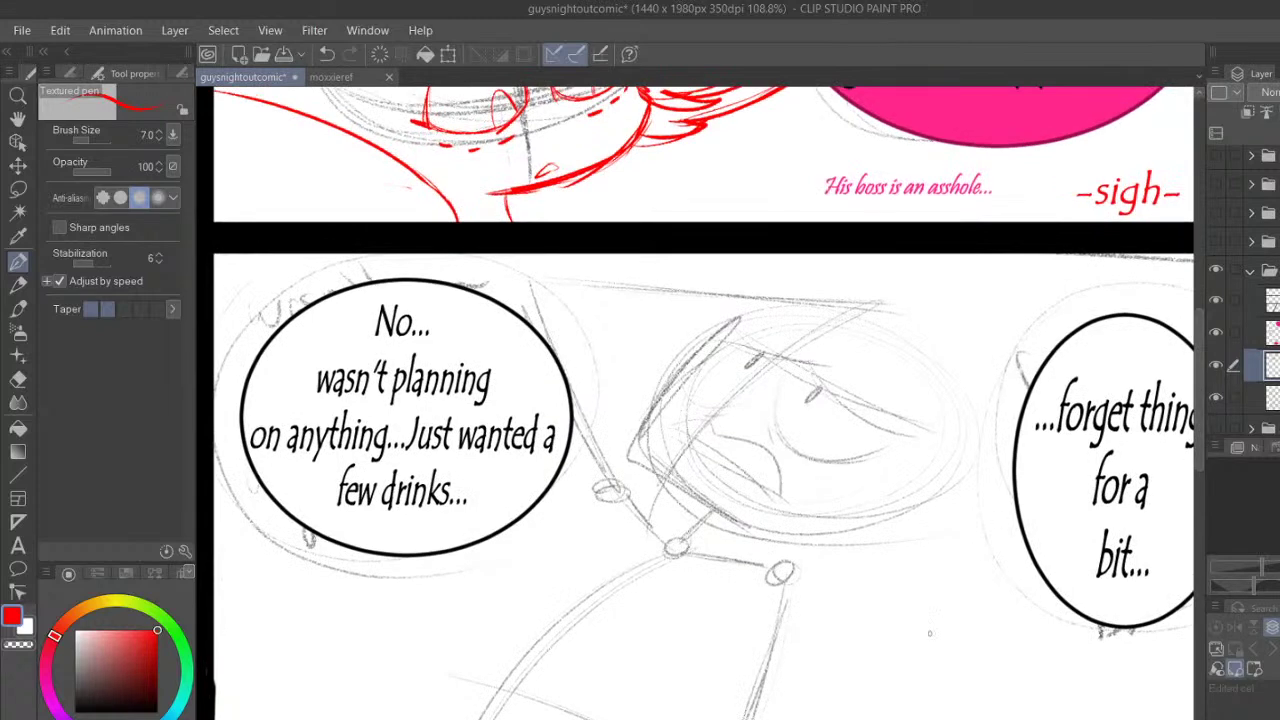
pyautogui.hscroll(2, 696, 403)
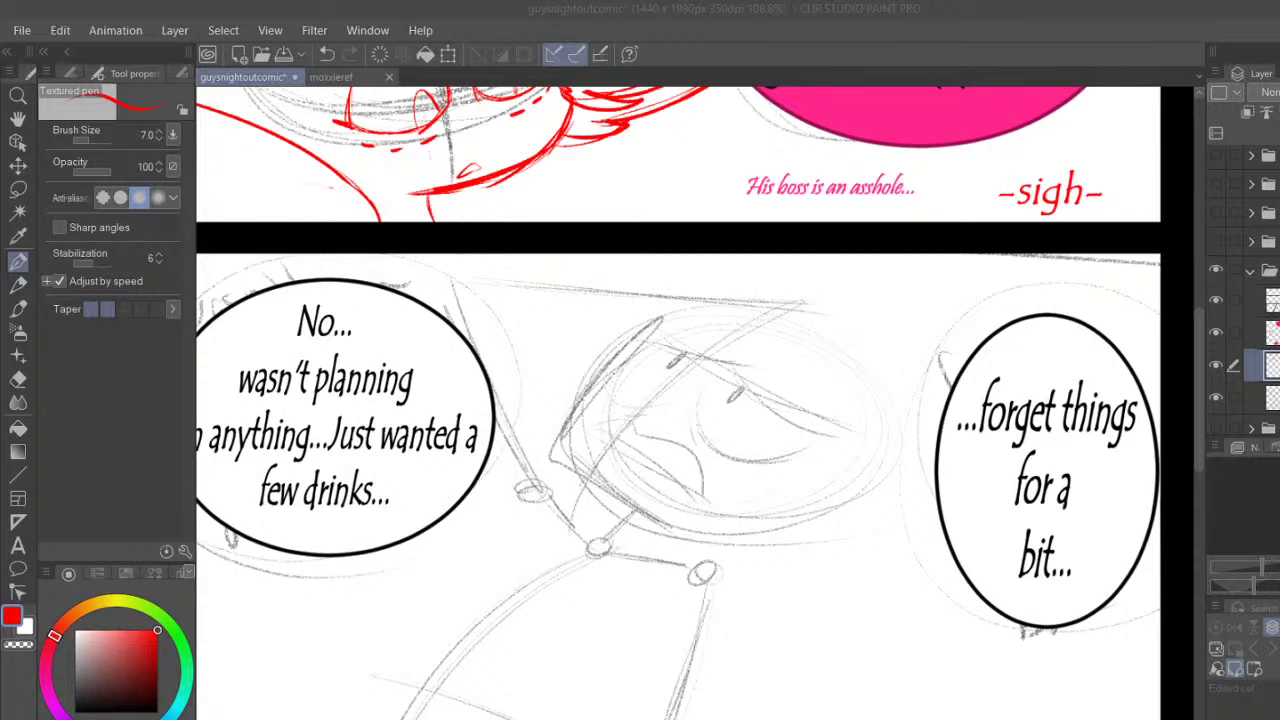
pyautogui.click(770, 677)
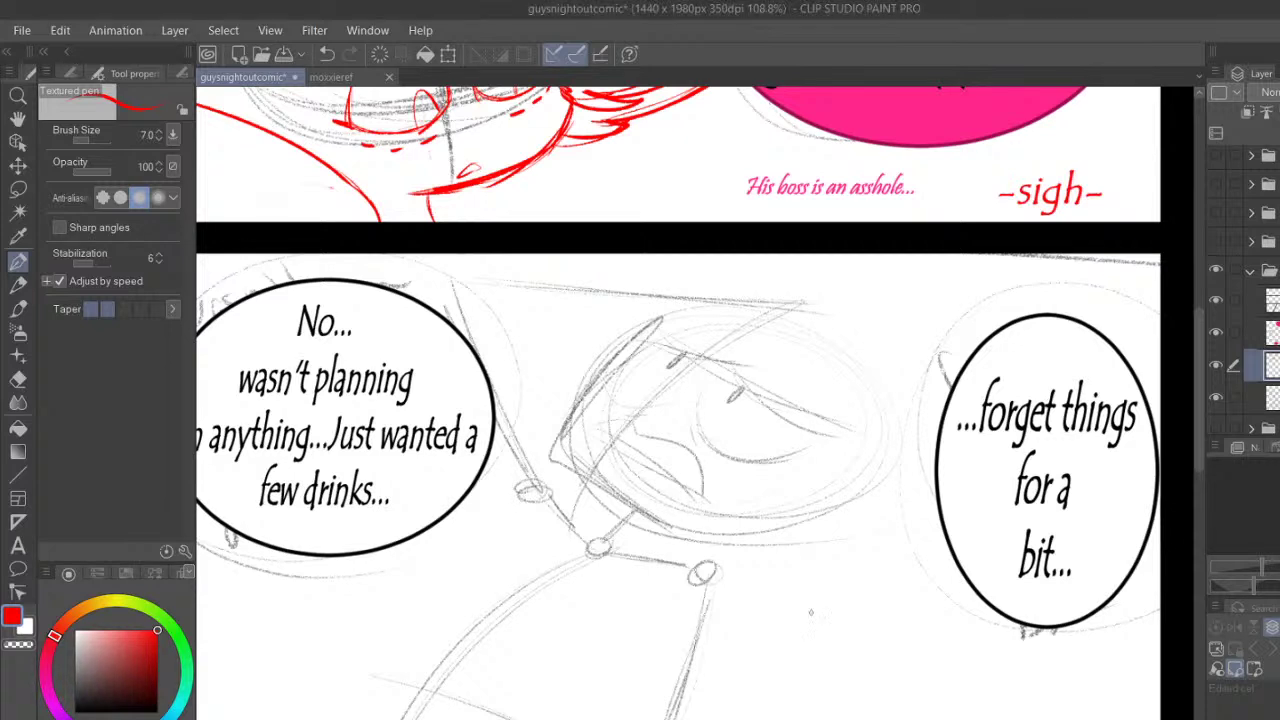
pyautogui.moveTo(572, 417); pyautogui.dragTo(683, 305)
pyautogui.moveTo(562, 447)
pyautogui.mouseDown()
pyautogui.moveTo(672, 315)
pyautogui.moveTo(711, 289)
pyautogui.mouseUp()
pyautogui.moveTo(565, 444); pyautogui.dragTo(722, 276)
pyautogui.moveTo(582, 408); pyautogui.dragTo(691, 295)
pyautogui.moveTo(626, 349); pyautogui.dragTo(766, 254)
pyautogui.moveTo(671, 309); pyautogui.dragTo(752, 258)
pyautogui.moveTo(812, 304)
pyautogui.mouseDown()
pyautogui.moveTo(790, 256)
pyautogui.moveTo(800, 306)
pyautogui.mouseUp()
pyautogui.moveTo(598, 390)
pyautogui.mouseDown()
pyautogui.moveTo(563, 455)
pyautogui.moveTo(628, 500)
pyautogui.mouseUp()
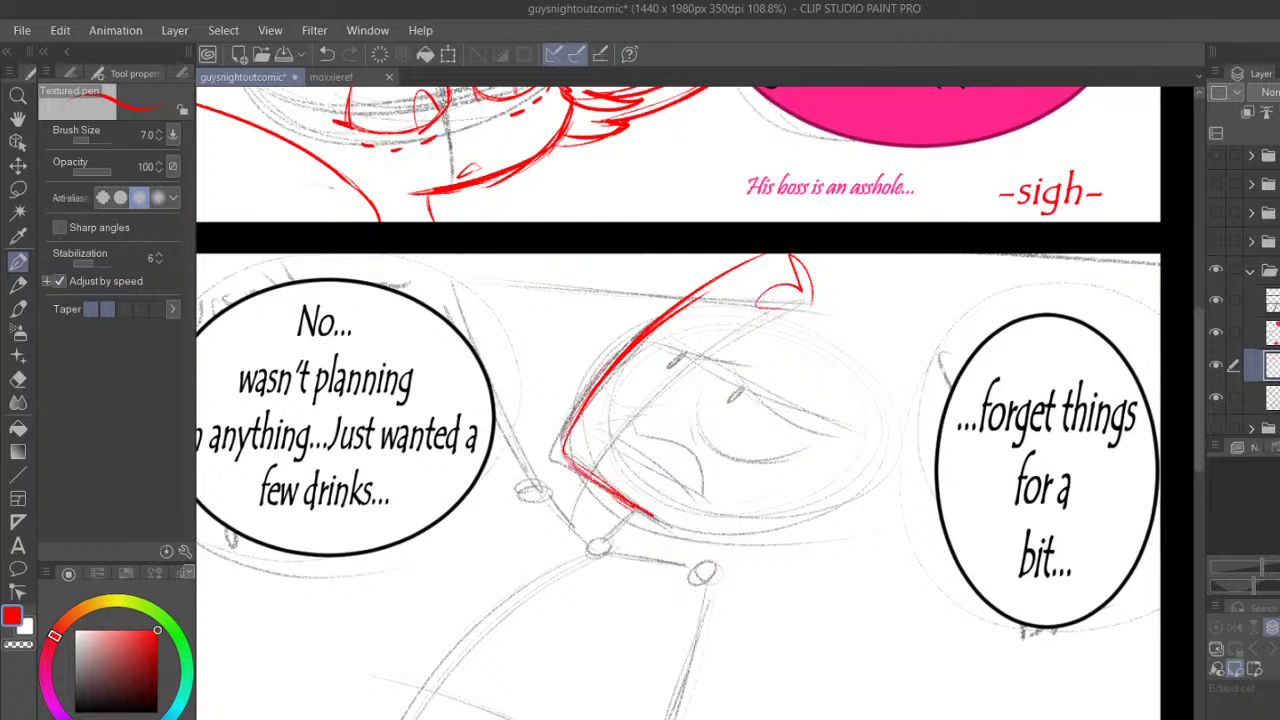
# Ink the inner face outline in the second panel, with a notch at the forehead and jagged fur at the cheek
pyautogui.click(1216, 398)
pyautogui.click(1216, 398)
pyautogui.moveTo(650, 331)
pyautogui.mouseDown()
pyautogui.moveTo(701, 301)
pyautogui.moveTo(719, 297)
pyautogui.moveTo(732, 348)
pyautogui.mouseUp()
pyautogui.moveTo(708, 302)
pyautogui.mouseDown()
pyautogui.moveTo(774, 334)
pyautogui.moveTo(812, 334)
pyautogui.moveTo(838, 368)
pyautogui.moveTo(806, 470)
pyautogui.moveTo(730, 504)
pyautogui.moveTo(706, 536)
pyautogui.mouseUp()
pyautogui.moveTo(733, 480)
pyautogui.mouseDown()
pyautogui.moveTo(722, 522)
pyautogui.moveTo(786, 485)
pyautogui.moveTo(726, 524)
pyautogui.mouseUp()
pyautogui.moveTo(714, 499); pyautogui.dragTo(708, 541)
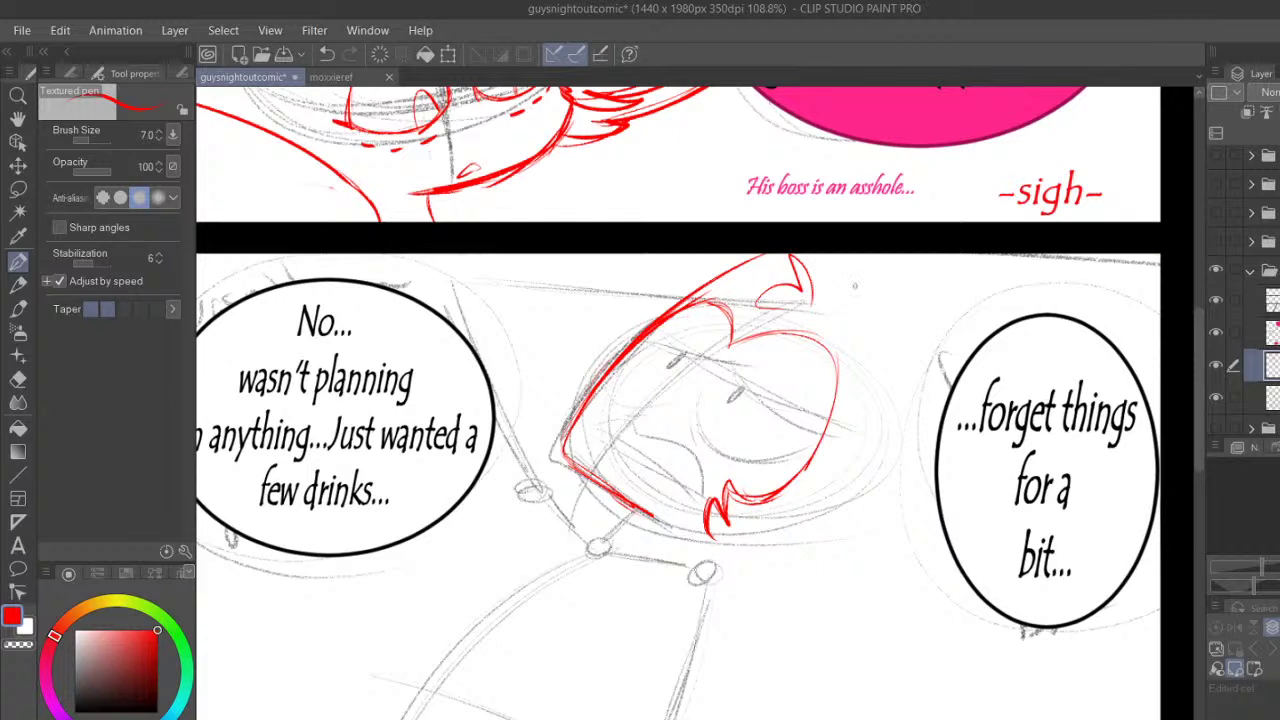
# Ink the hair contour running behind the second panel's "...forget things" bubble, the pointed tip above it and a short arc beside it
pyautogui.moveTo(818, 290)
pyautogui.mouseDown()
pyautogui.moveTo(926, 259)
pyautogui.moveTo(958, 265)
pyautogui.mouseUp()
pyautogui.moveTo(950, 272)
pyautogui.mouseDown()
pyautogui.moveTo(966, 358)
pyautogui.moveTo(980, 344)
pyautogui.mouseUp()
pyautogui.moveTo(972, 292); pyautogui.dragTo(986, 338)
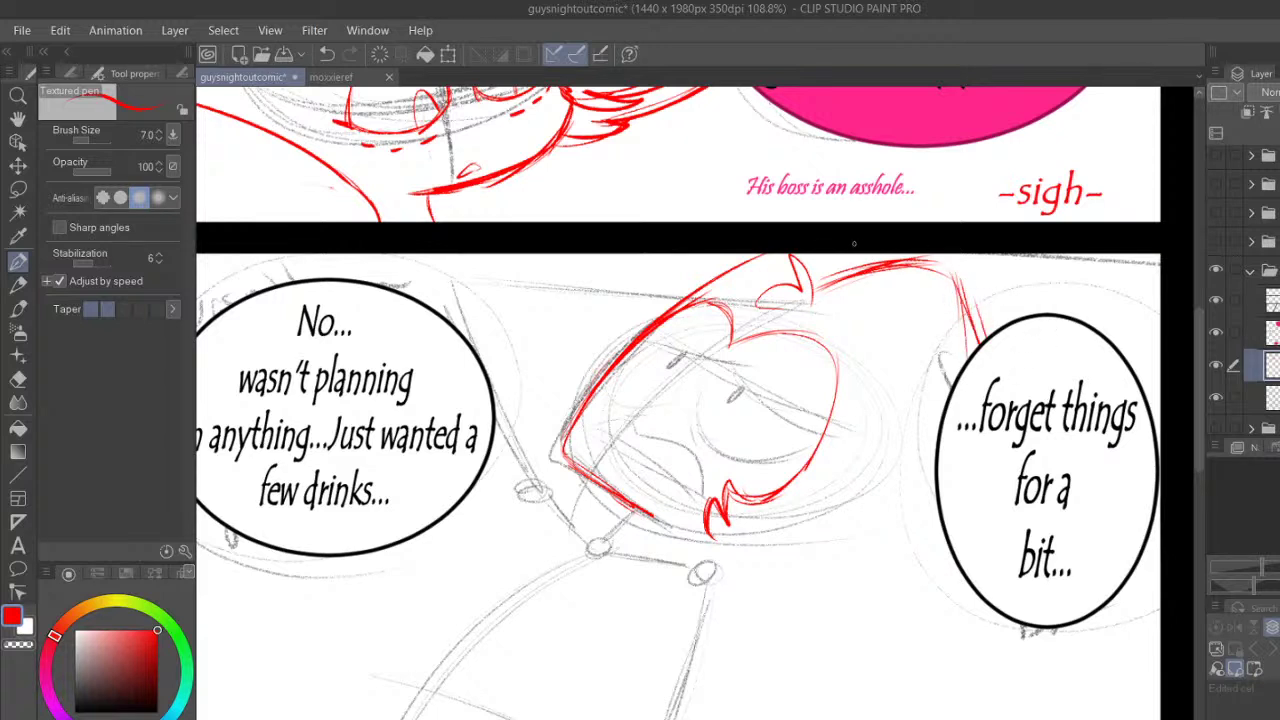
pyautogui.moveTo(1077, 318); pyautogui.dragTo(1102, 268)
pyautogui.moveTo(1103, 272); pyautogui.dragTo(1098, 330)
pyautogui.moveTo(863, 440)
pyautogui.mouseDown()
pyautogui.moveTo(885, 406)
pyautogui.moveTo(924, 400)
pyautogui.moveTo(940, 425)
pyautogui.mouseUp()
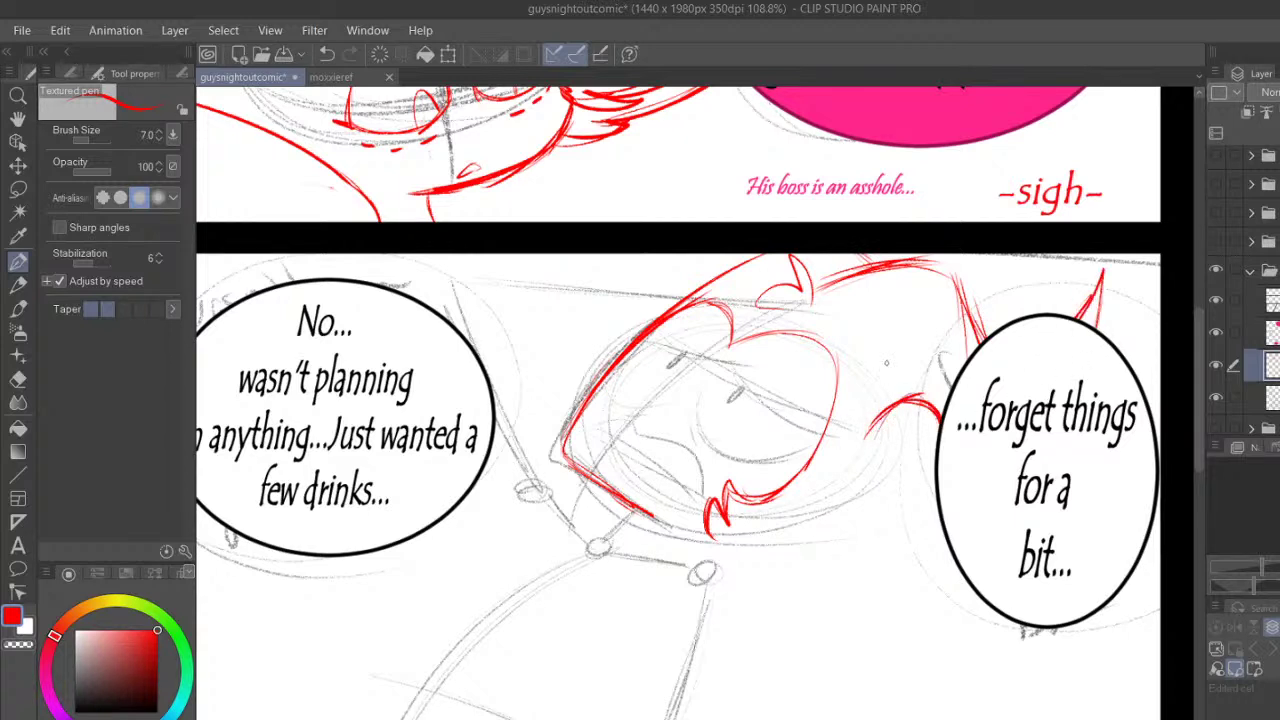
# Ink the fluffy lower cheek and the curve rising from it to the "...forget things" bubble
pyautogui.moveTo(714, 538)
pyautogui.mouseDown()
pyautogui.moveTo(724, 552)
pyautogui.moveTo(806, 556)
pyautogui.moveTo(834, 490)
pyautogui.moveTo(841, 522)
pyautogui.moveTo(804, 560)
pyautogui.mouseUp()
pyautogui.moveTo(792, 560); pyautogui.dragTo(830, 535)
pyautogui.moveTo(812, 545)
pyautogui.mouseDown()
pyautogui.moveTo(841, 520)
pyautogui.moveTo(829, 489)
pyautogui.moveTo(885, 413)
pyautogui.mouseUp()
pyautogui.moveTo(840, 469)
pyautogui.mouseDown()
pyautogui.moveTo(918, 402)
pyautogui.moveTo(936, 421)
pyautogui.mouseUp()
pyautogui.moveTo(884, 412)
pyautogui.mouseDown()
pyautogui.moveTo(823, 520)
pyautogui.moveTo(840, 526)
pyautogui.mouseUp()
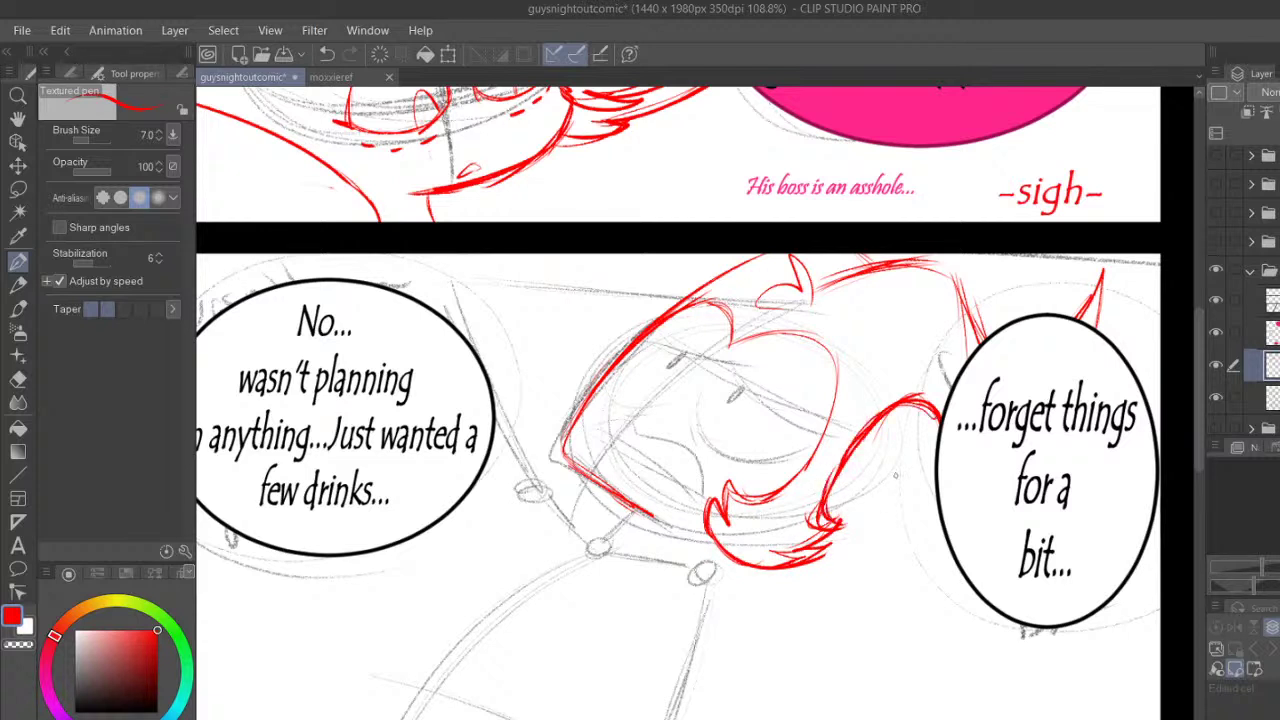
# Check the lines without the sketch, and ink the jaw connection and short neck curves below the second panel's head
pyautogui.click(1216, 396)
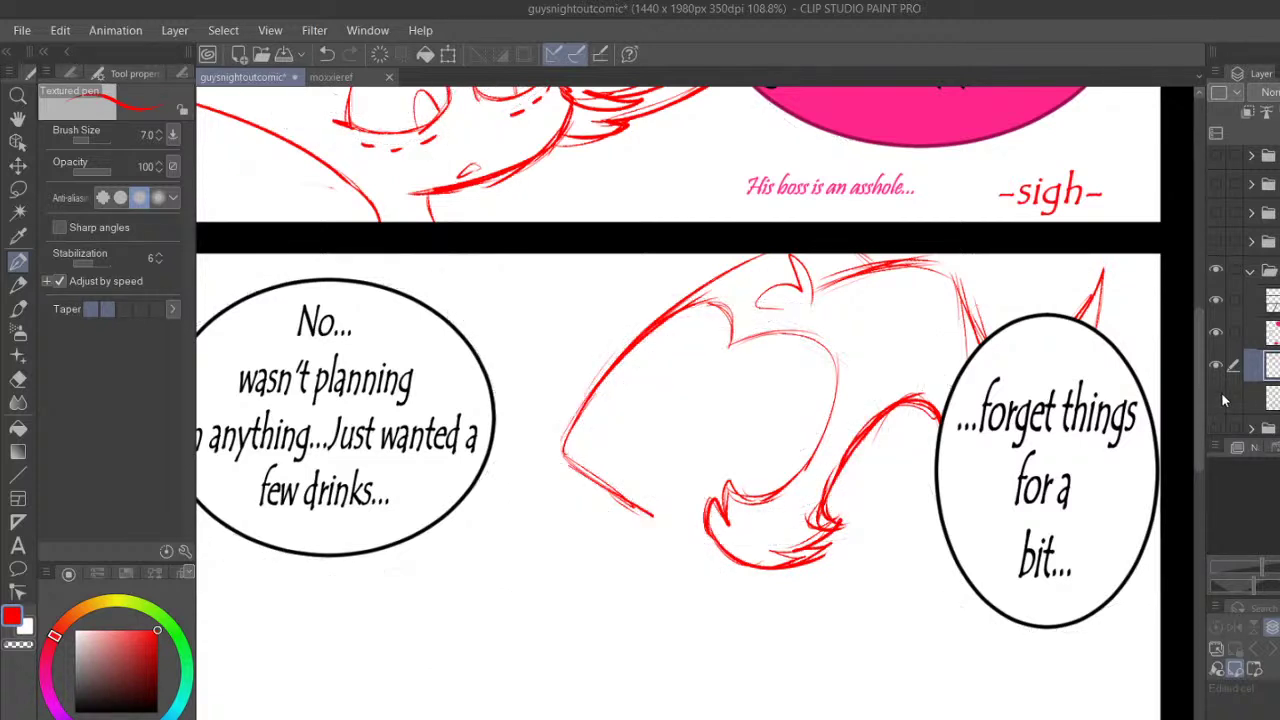
pyautogui.click(1217, 396)
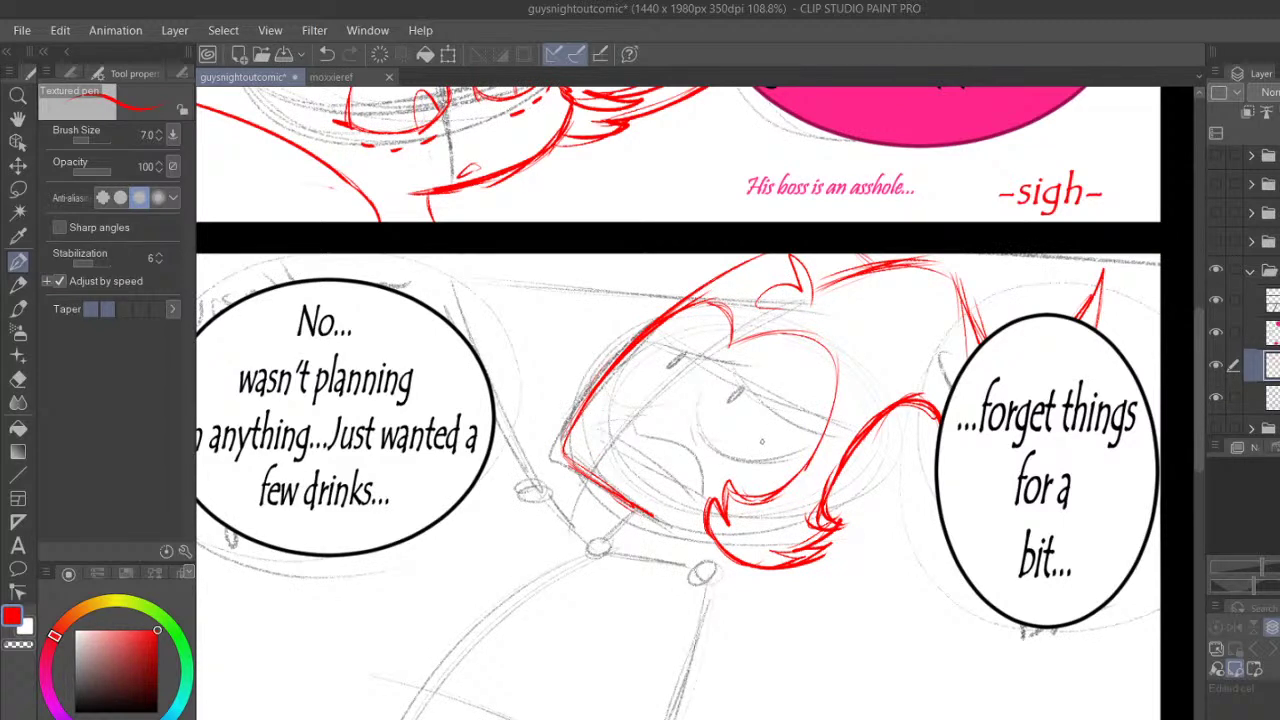
pyautogui.moveTo(637, 509)
pyautogui.mouseDown()
pyautogui.moveTo(588, 550)
pyautogui.moveTo(708, 526)
pyautogui.mouseUp()
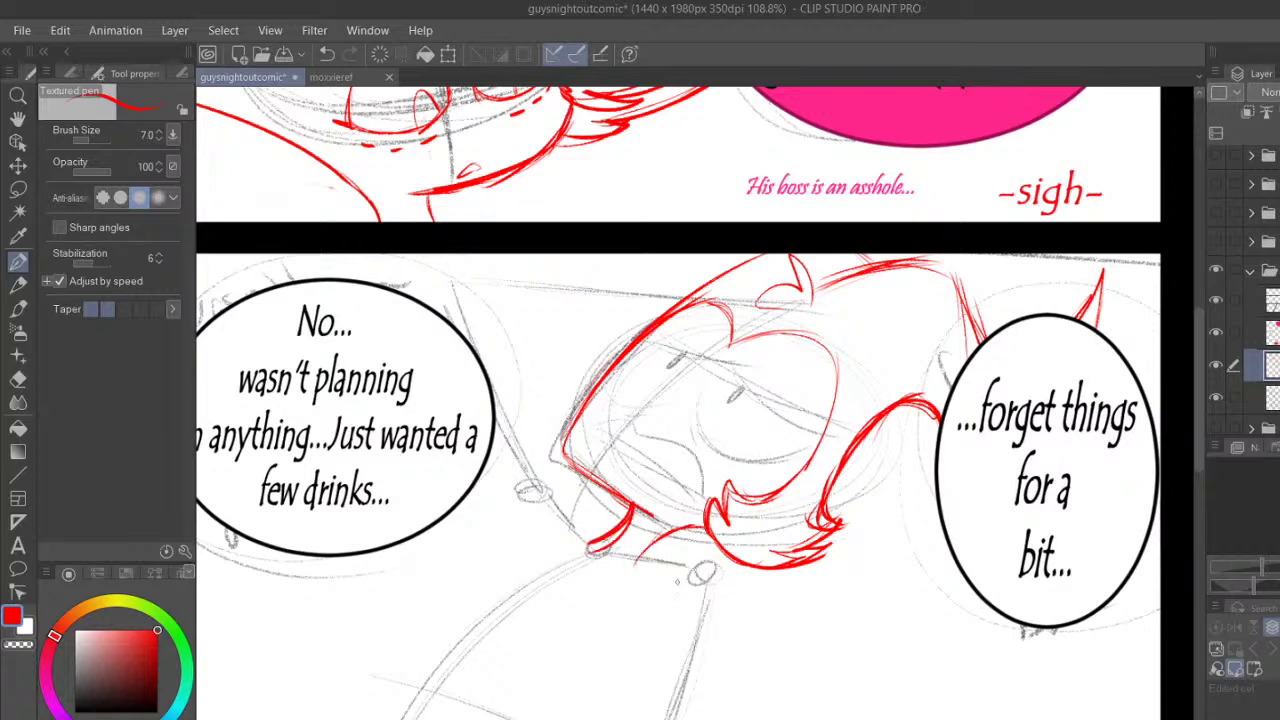
# Hide the sketch layer, erase the rounded lower cheek fur and redraw it with wider, sharper points
pyautogui.click(1216, 397)
pyautogui.press('^')
pyautogui.press('^')
pyautogui.press('e')
pyautogui.moveTo(614, 511)
pyautogui.mouseDown()
pyautogui.moveTo(643, 596)
pyautogui.moveTo(666, 619)
pyautogui.moveTo(672, 551)
pyautogui.moveTo(720, 597)
pyautogui.mouseUp()
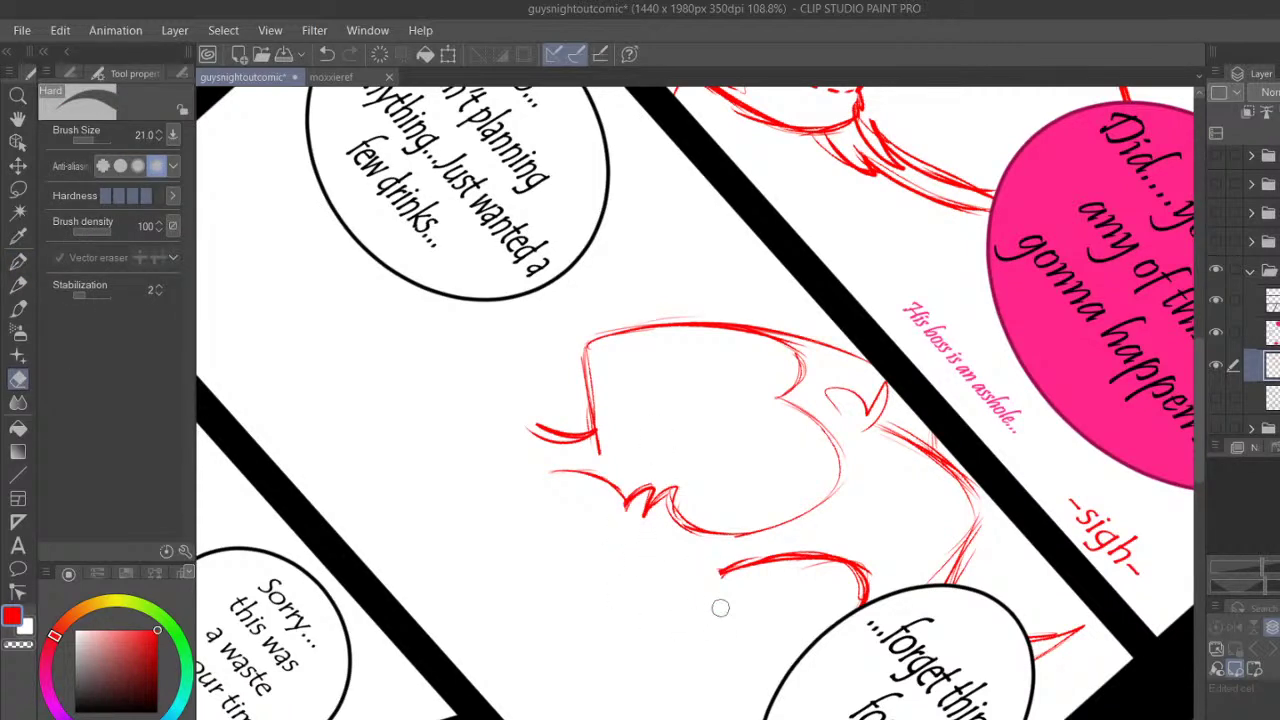
pyautogui.click(18, 260)
pyautogui.moveTo(603, 485)
pyautogui.mouseDown()
pyautogui.moveTo(618, 540)
pyautogui.moveTo(706, 612)
pyautogui.moveTo(713, 586)
pyautogui.moveTo(700, 581)
pyautogui.moveTo(778, 554)
pyautogui.mouseUp()
pyautogui.hotkey('ctrl', '@')
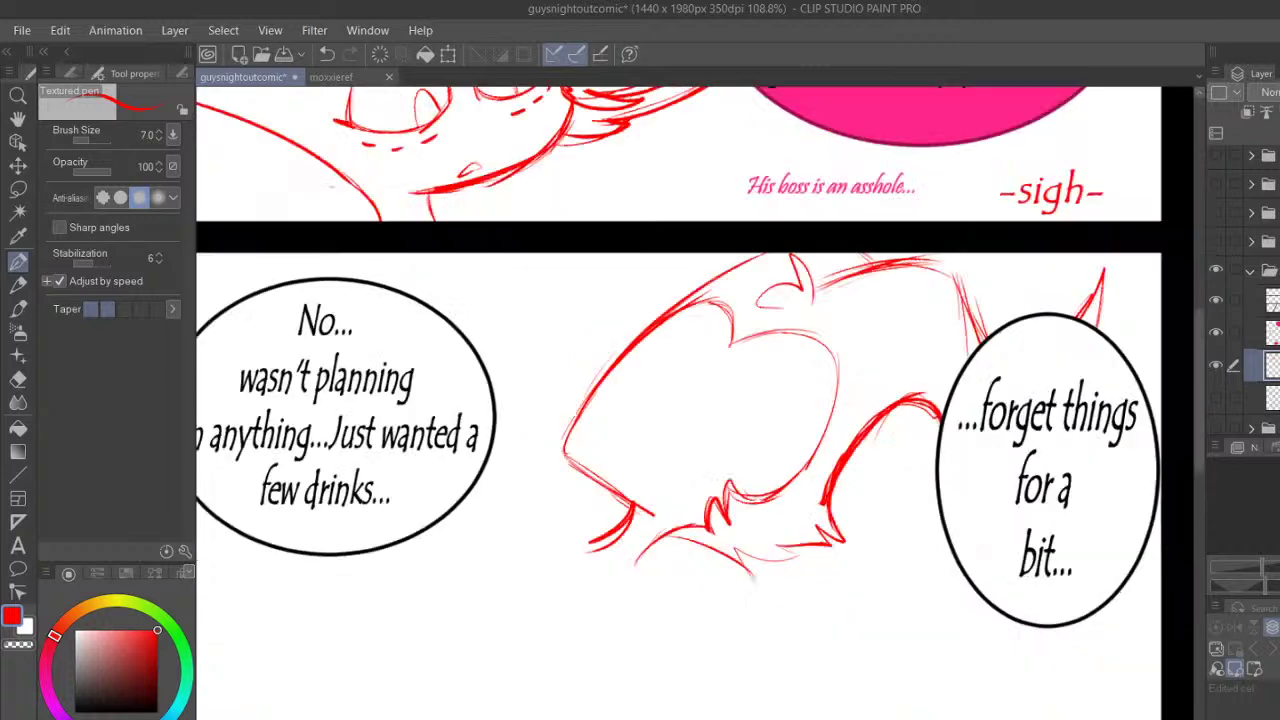
# Thicken the hair curve beside the "...forget things" bubble and ink the inner dividing lines of the hair above it
pyautogui.moveTo(828, 484); pyautogui.dragTo(886, 408)
pyautogui.moveTo(842, 446); pyautogui.dragTo(930, 402)
pyautogui.moveTo(856, 300); pyautogui.dragTo(888, 394)
pyautogui.moveTo(838, 278)
pyautogui.mouseDown()
pyautogui.moveTo(892, 262)
pyautogui.moveTo(972, 302)
pyautogui.moveTo(981, 343)
pyautogui.mouseUp()
pyautogui.moveTo(950, 272); pyautogui.dragTo(936, 404)
pyautogui.moveTo(848, 290); pyautogui.dragTo(893, 402)
pyautogui.moveTo(832, 288); pyautogui.dragTo(890, 380)
pyautogui.moveTo(762, 282); pyautogui.dragTo(824, 260)
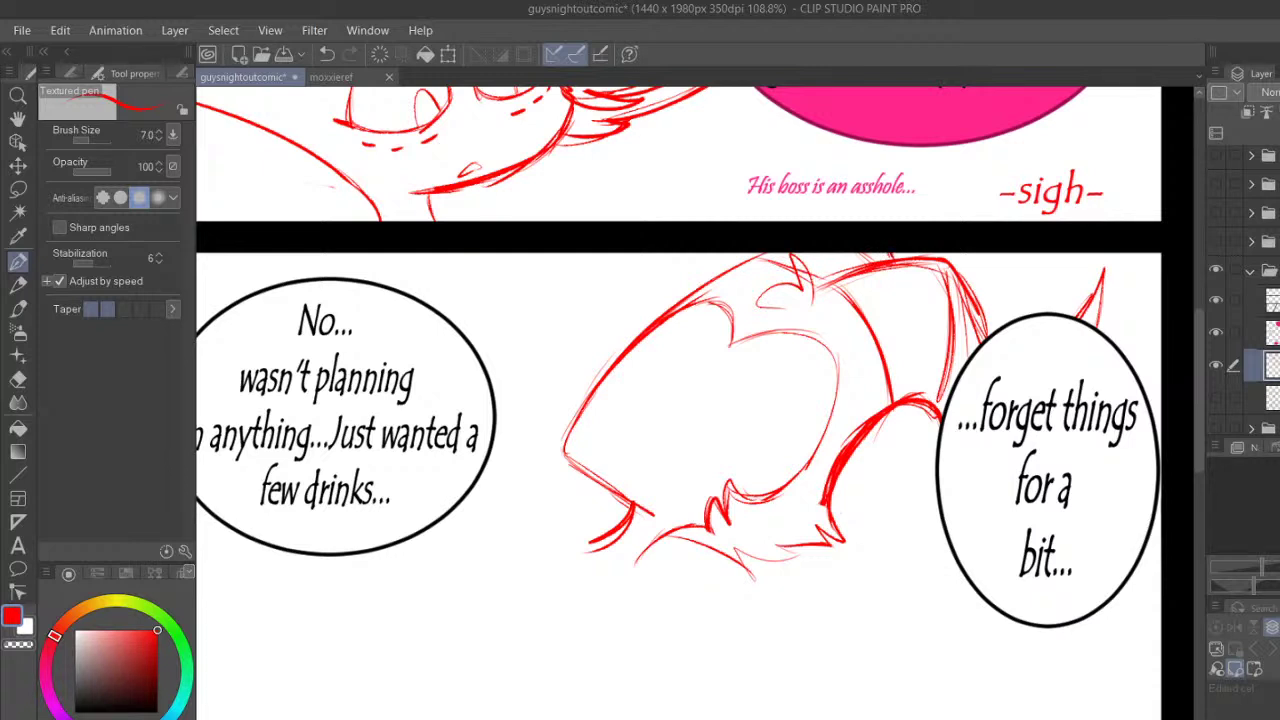
# Show the sketch layer again and thicken the second panel's outer head curve and inner face outline
pyautogui.click(1219, 395)
pyautogui.moveTo(566, 442)
pyautogui.mouseDown()
pyautogui.moveTo(613, 369)
pyautogui.moveTo(718, 260)
pyautogui.mouseUp()
pyautogui.moveTo(596, 382); pyautogui.dragTo(738, 255)
pyautogui.moveTo(690, 287); pyautogui.dragTo(742, 260)
pyautogui.moveTo(656, 315)
pyautogui.mouseDown()
pyautogui.moveTo(704, 289)
pyautogui.moveTo(732, 332)
pyautogui.mouseUp()
pyautogui.moveTo(701, 279); pyautogui.dragTo(759, 254)
pyautogui.moveTo(693, 301)
pyautogui.mouseDown()
pyautogui.moveTo(737, 350)
pyautogui.moveTo(732, 334)
pyautogui.moveTo(828, 344)
pyautogui.moveTo(838, 410)
pyautogui.moveTo(795, 470)
pyautogui.mouseUp()
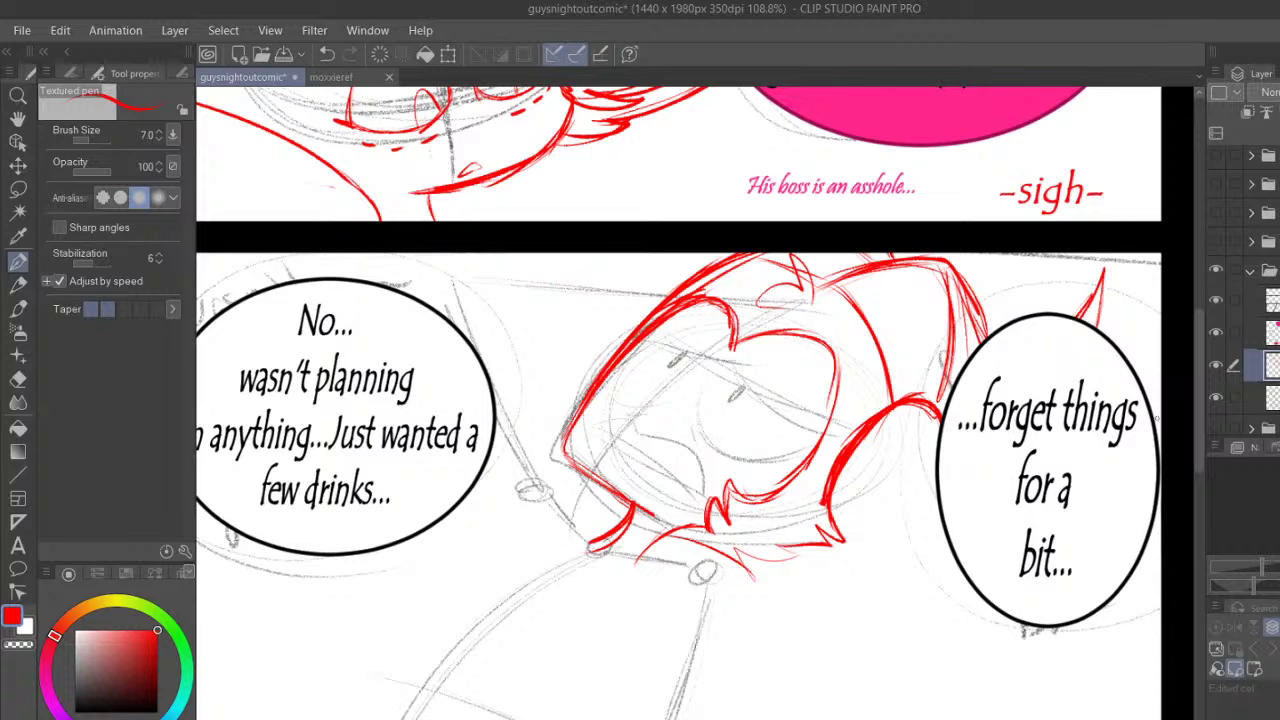
# Ink the second panel's back line from the neck to the lower border, with a spiky collar and a small shoulder mark
pyautogui.scroll(-3, 1195, 408)
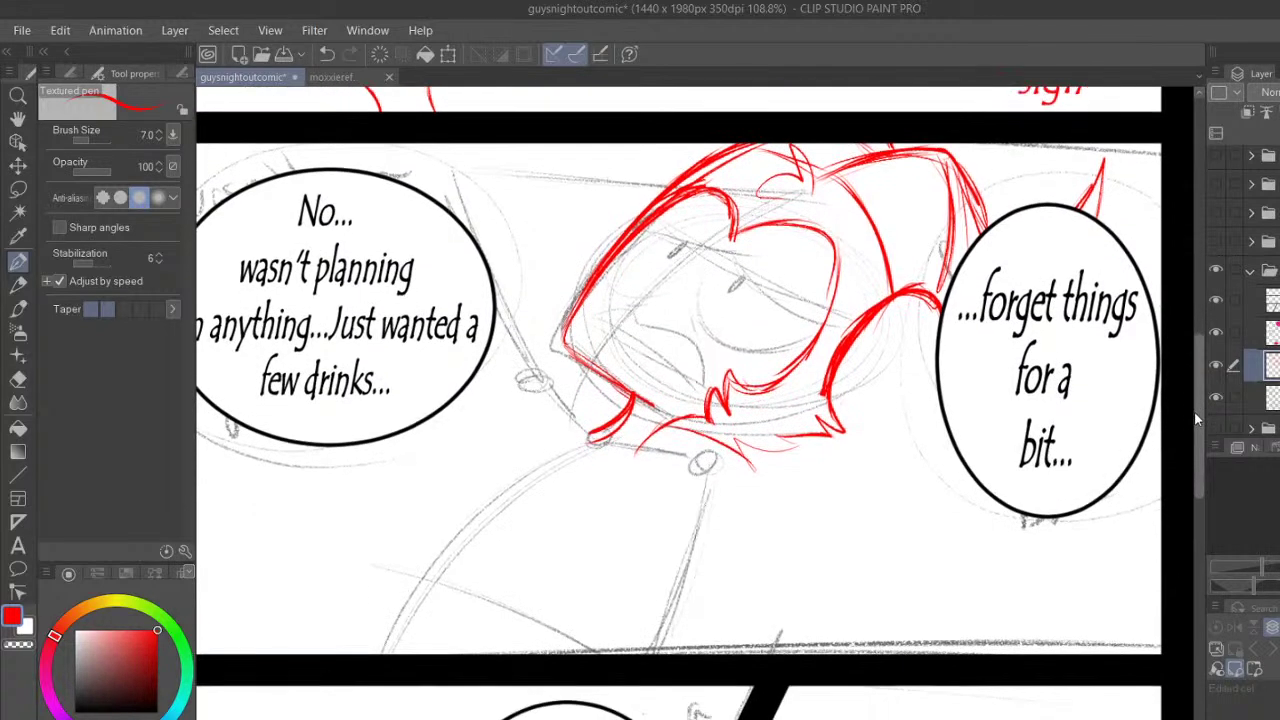
pyautogui.scroll(1, 1195, 415)
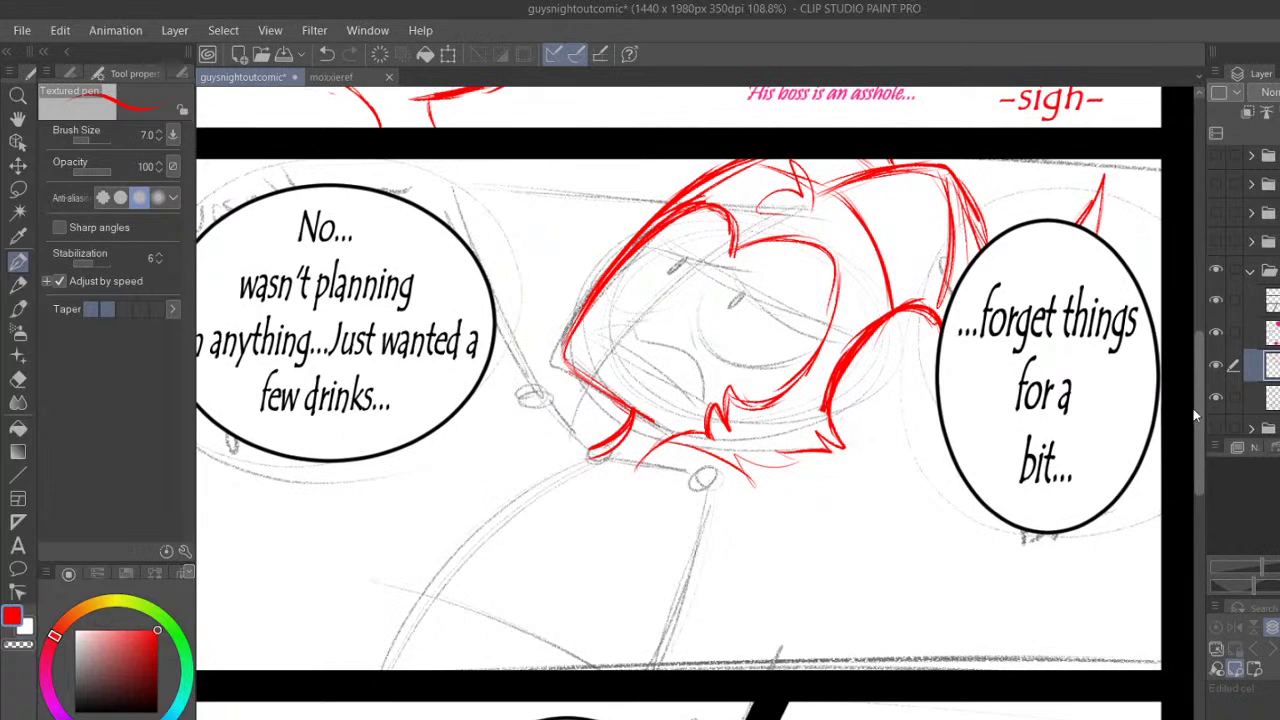
pyautogui.scroll(1, 1193, 408)
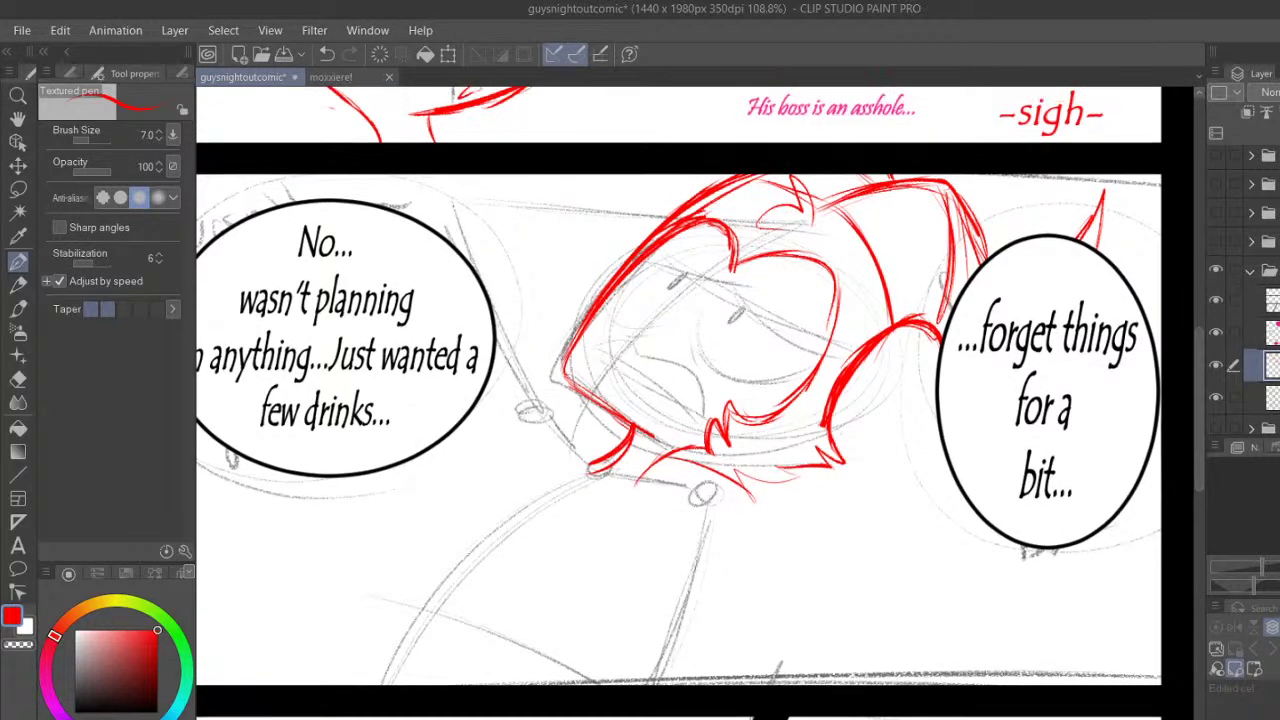
pyautogui.moveTo(588, 466); pyautogui.dragTo(490, 510)
pyautogui.moveTo(542, 476)
pyautogui.mouseDown()
pyautogui.moveTo(490, 508)
pyautogui.moveTo(428, 620)
pyautogui.mouseUp()
pyautogui.moveTo(488, 512); pyautogui.dragTo(372, 686)
pyautogui.moveTo(568, 466)
pyautogui.mouseDown()
pyautogui.moveTo(440, 580)
pyautogui.moveTo(544, 474)
pyautogui.mouseUp()
pyautogui.moveTo(476, 528); pyautogui.dragTo(372, 686)
pyautogui.moveTo(598, 452)
pyautogui.mouseDown()
pyautogui.moveTo(545, 446)
pyautogui.moveTo(515, 468)
pyautogui.moveTo(556, 487)
pyautogui.moveTo(524, 512)
pyautogui.mouseUp()
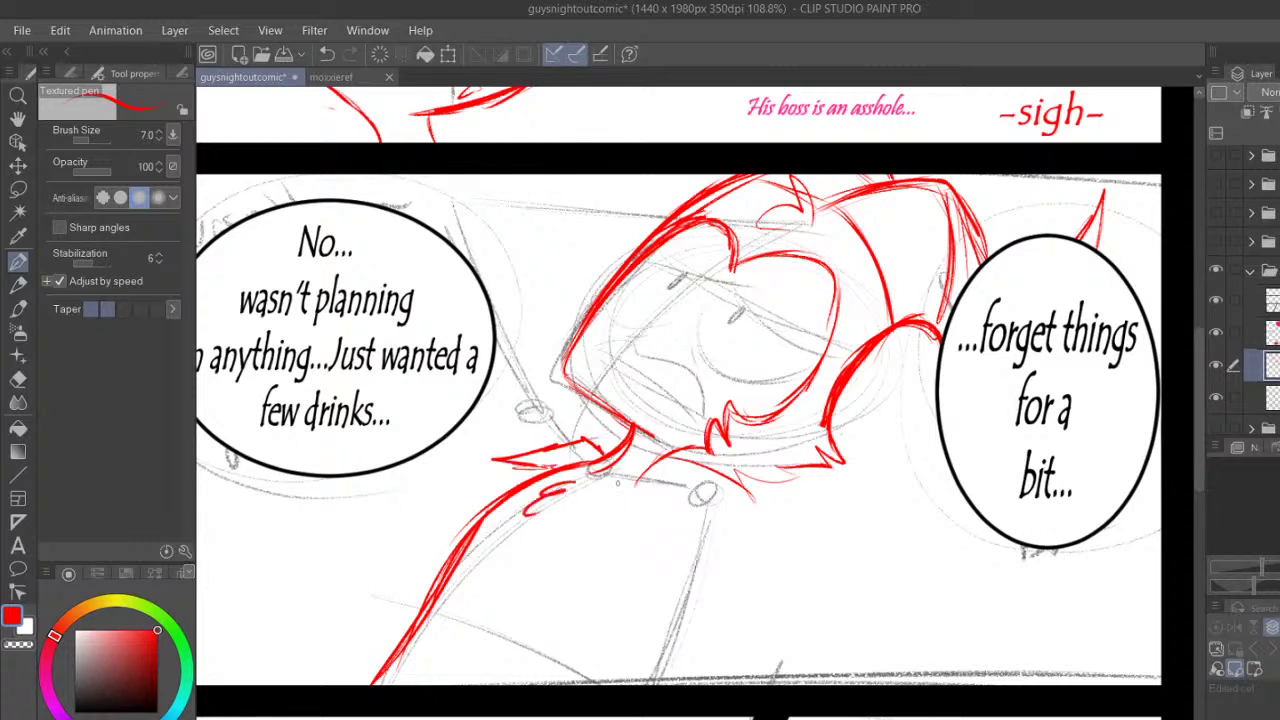
# Ink the torso's inner line, the pointed collar flap and the outer arm edge in the second panel
pyautogui.moveTo(632, 486); pyautogui.dragTo(570, 542)
pyautogui.moveTo(660, 474)
pyautogui.mouseDown()
pyautogui.moveTo(564, 540)
pyautogui.moveTo(510, 632)
pyautogui.moveTo(446, 684)
pyautogui.mouseUp()
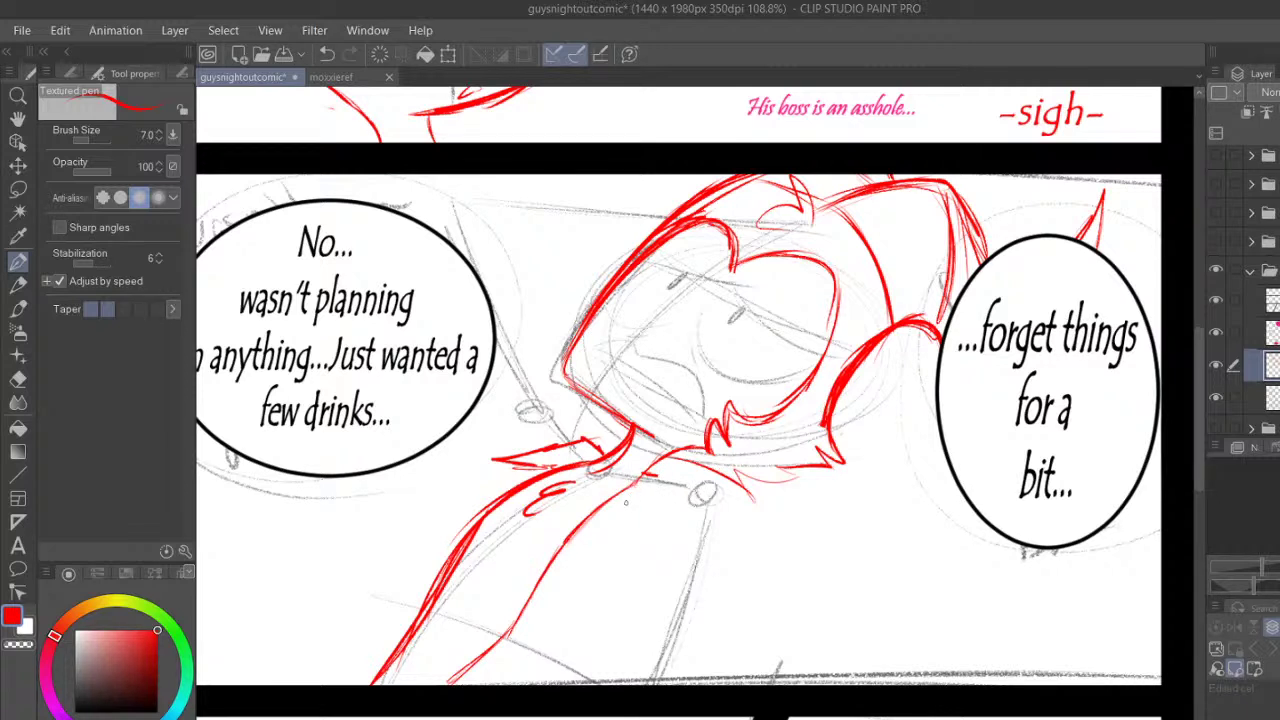
pyautogui.moveTo(626, 502)
pyautogui.mouseDown()
pyautogui.moveTo(636, 528)
pyautogui.moveTo(668, 482)
pyautogui.moveTo(655, 526)
pyautogui.moveTo(716, 493)
pyautogui.moveTo(686, 636)
pyautogui.mouseUp()
# Ink two long curved tail lines below the "...forget things" bubble, from the lower border to the panel's side edge
pyautogui.moveTo(852, 673); pyautogui.dragTo(1104, 558)
pyautogui.moveTo(922, 672)
pyautogui.mouseDown()
pyautogui.moveTo(1118, 570)
pyautogui.moveTo(1160, 508)
pyautogui.mouseUp()
pyautogui.moveTo(1098, 566); pyautogui.dragTo(1162, 508)
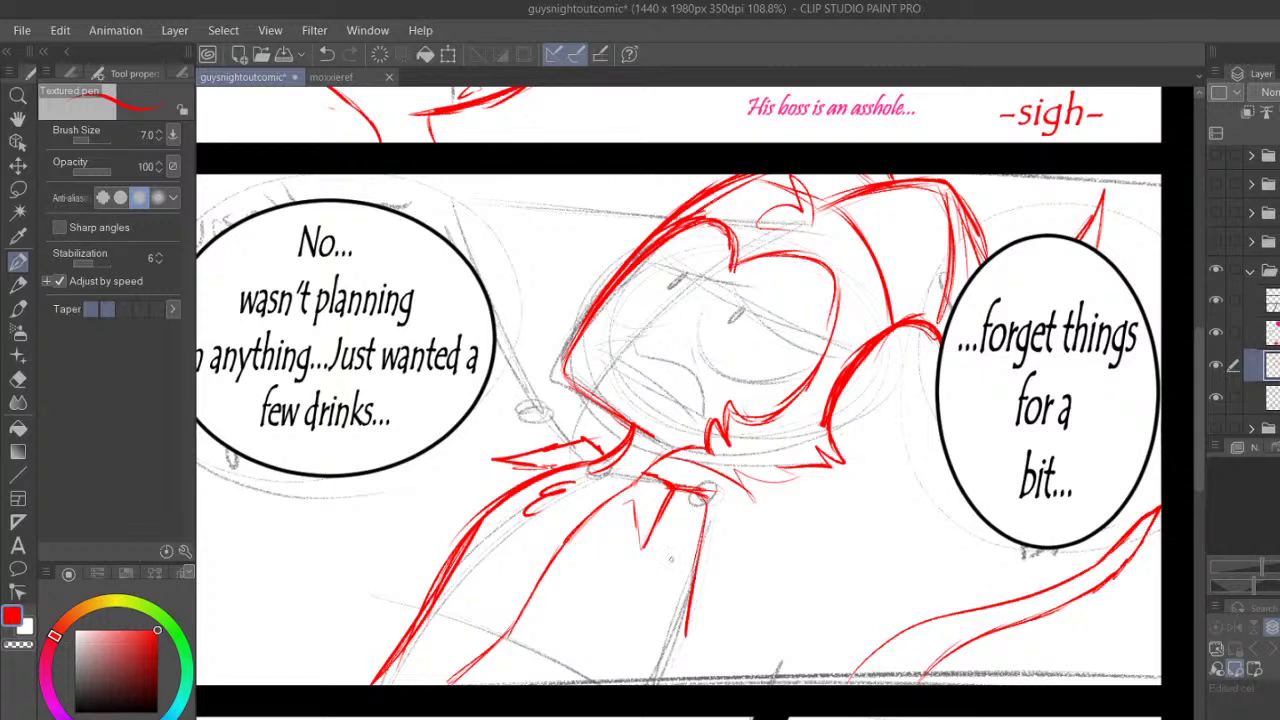
# Ink the sleeve with its curved cuff and the forearm below it, and erase the strokes overlapping the cuff
pyautogui.moveTo(658, 476)
pyautogui.mouseDown()
pyautogui.moveTo(680, 485)
pyautogui.moveTo(696, 546)
pyautogui.moveTo(684, 608)
pyautogui.mouseUp()
pyautogui.moveTo(634, 545)
pyautogui.mouseDown()
pyautogui.moveTo(626, 600)
pyautogui.moveTo(686, 608)
pyautogui.moveTo(640, 614)
pyautogui.mouseUp()
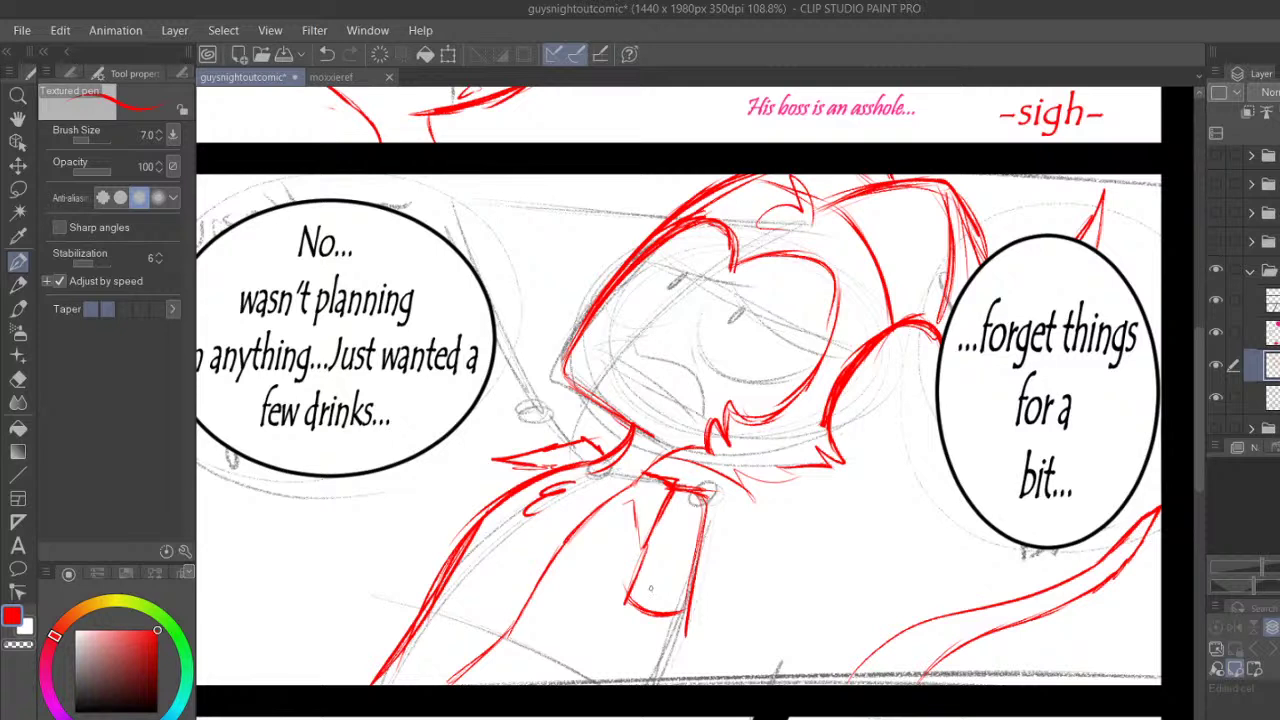
pyautogui.moveTo(686, 571)
pyautogui.mouseDown()
pyautogui.moveTo(664, 688)
pyautogui.moveTo(629, 690)
pyautogui.mouseUp()
pyautogui.moveTo(650, 580); pyautogui.dragTo(626, 686)
pyautogui.moveTo(644, 582); pyautogui.dragTo(620, 686)
pyautogui.moveTo(638, 624); pyautogui.dragTo(616, 690)
pyautogui.moveTo(636, 634); pyautogui.dragTo(622, 686)
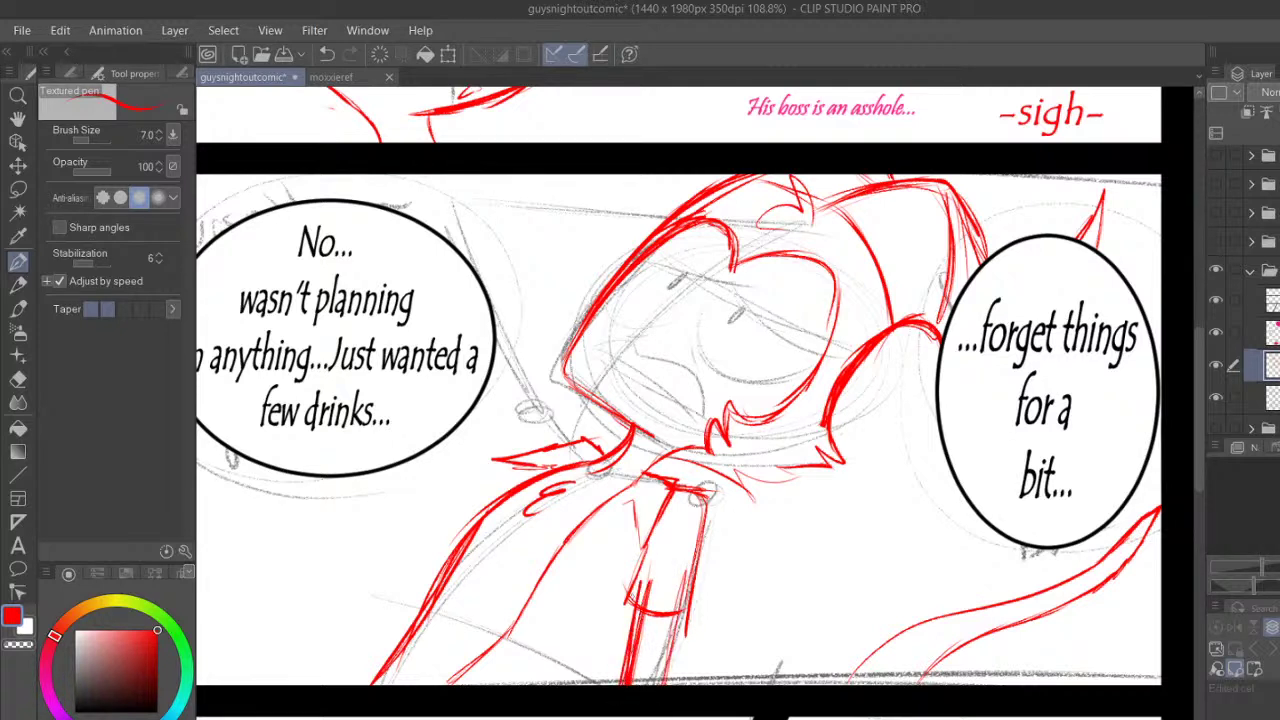
pyautogui.press('e')
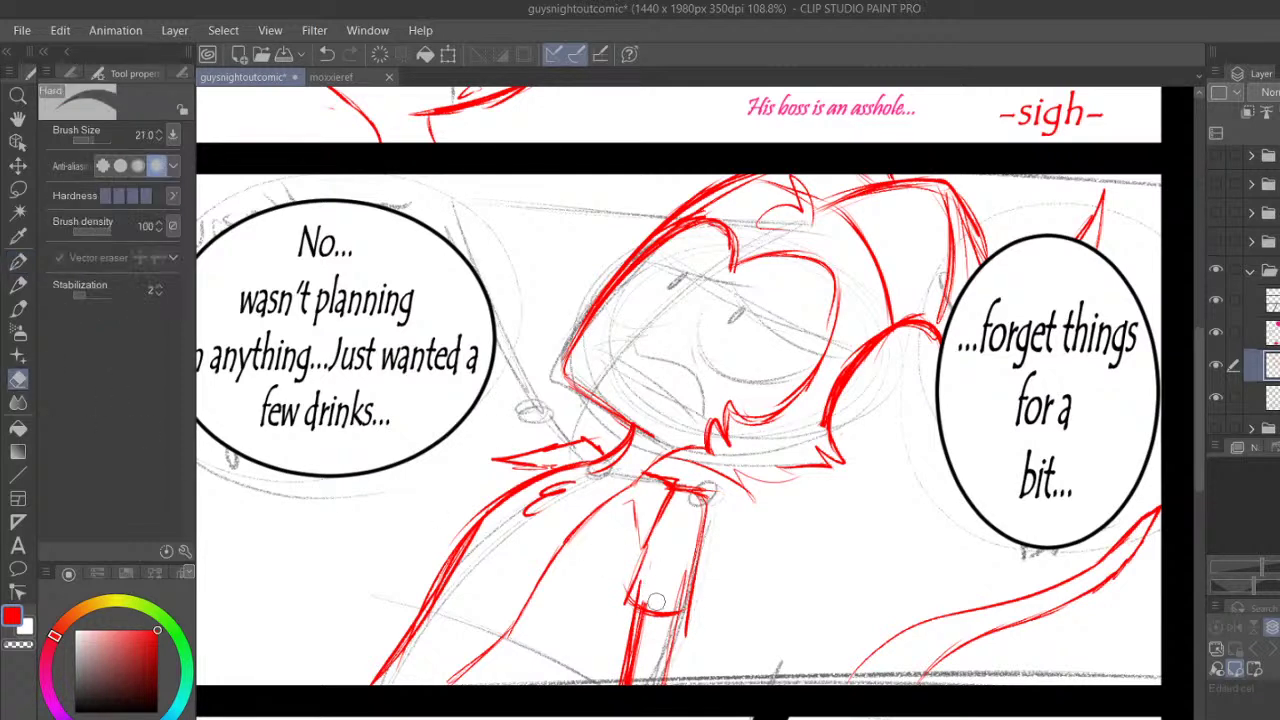
pyautogui.moveTo(637, 597)
pyautogui.mouseDown()
pyautogui.moveTo(656, 604)
pyautogui.moveTo(682, 578)
pyautogui.moveTo(692, 630)
pyautogui.moveTo(688, 620)
pyautogui.mouseUp()
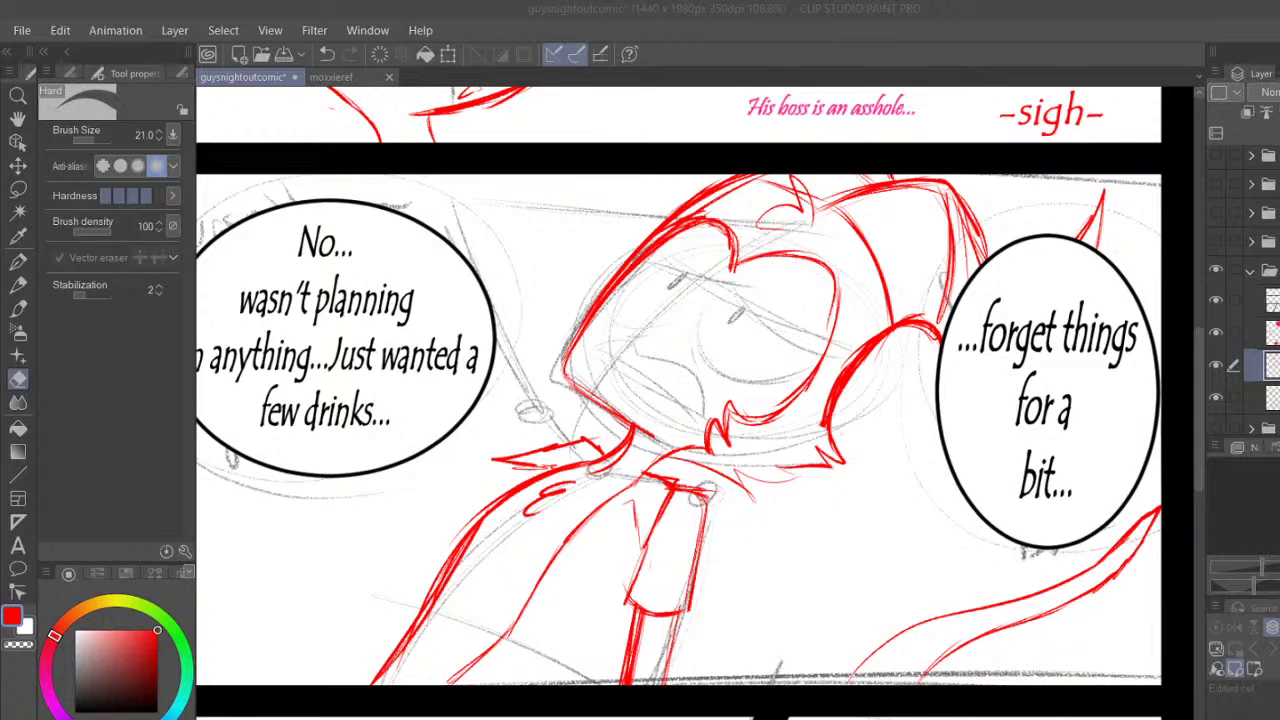
# Hide the current page's folder and show the finished bedroom page to examine its colored characters and panels
pyautogui.scroll(-11, 736, 570)
pyautogui.scroll(6, 744, 538)
pyautogui.scroll(5, 745, 538)
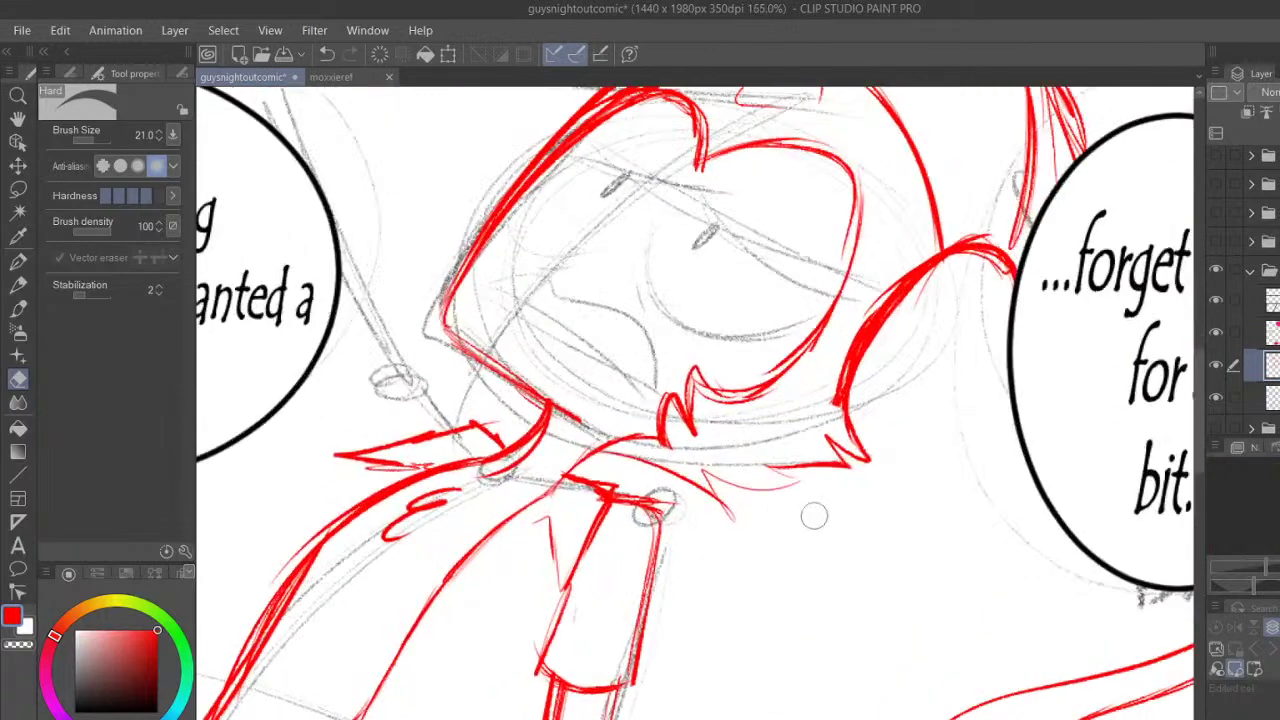
pyautogui.click(1251, 271)
pyautogui.click(1216, 270)
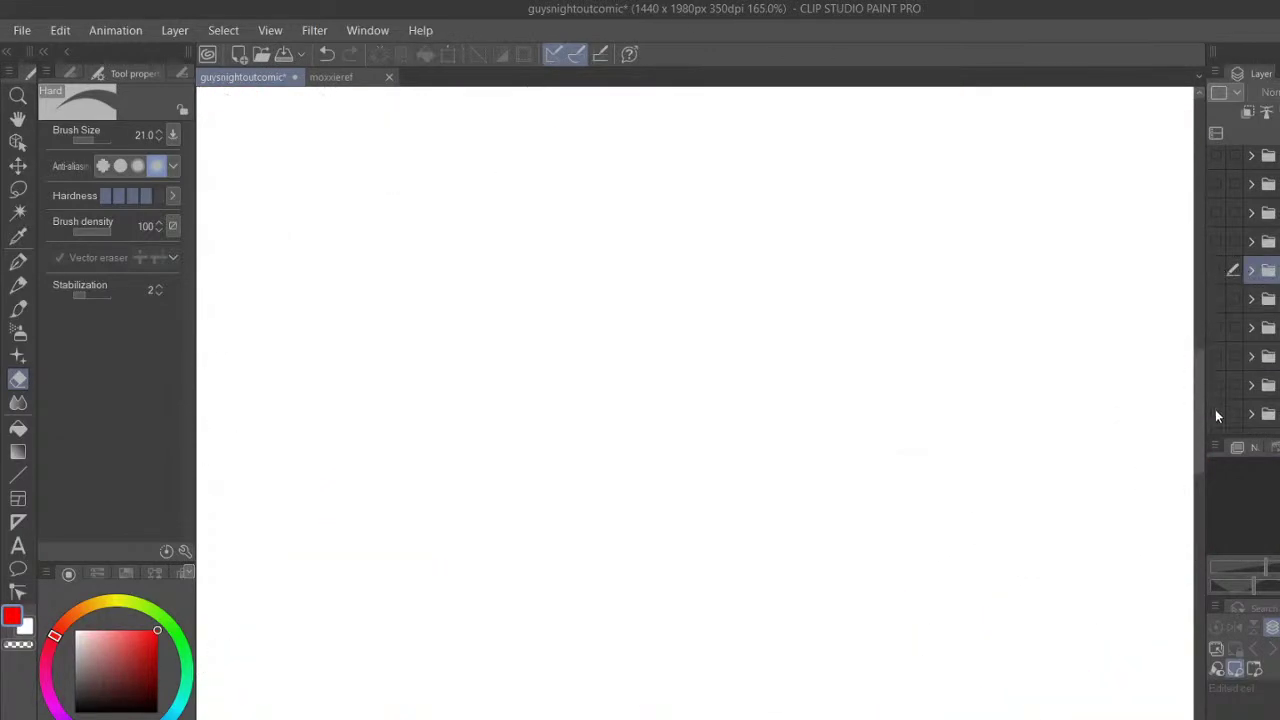
pyautogui.click(1216, 412)
pyautogui.scroll(-5, 1034, 343)
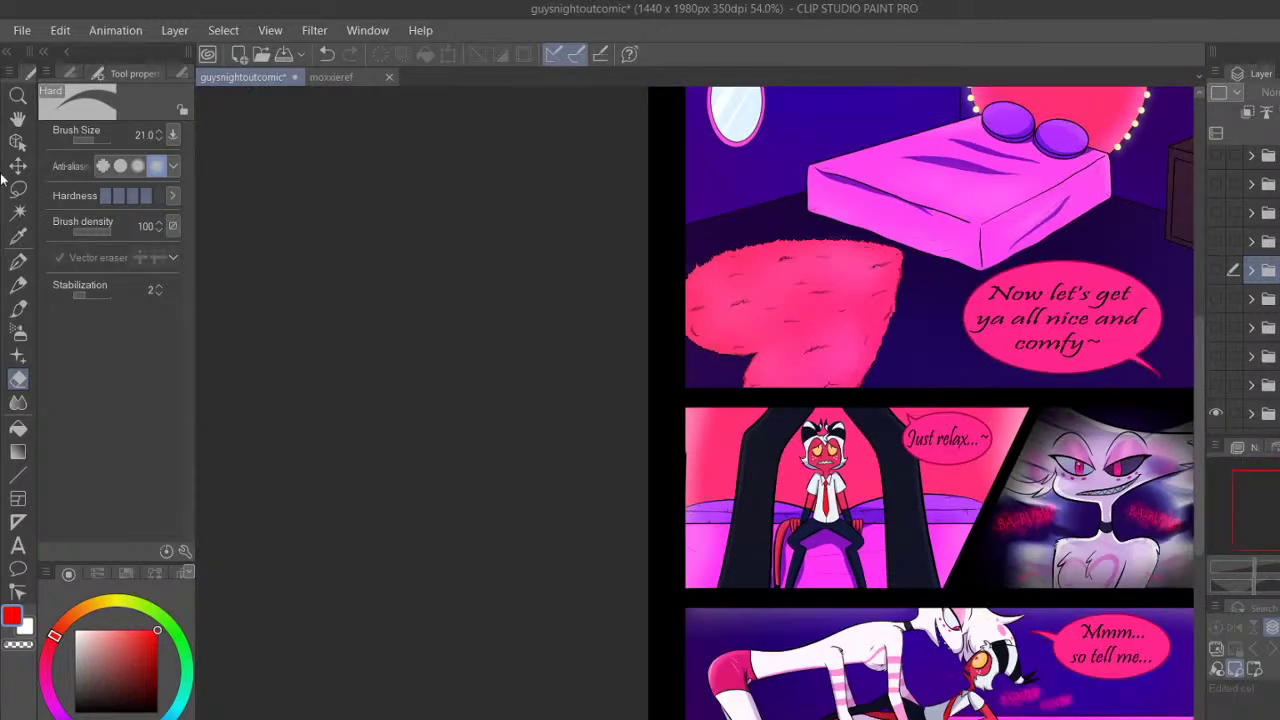
pyautogui.click(18, 118)
pyautogui.moveTo(880, 320)
pyautogui.mouseDown()
pyautogui.moveTo(706, 389)
pyautogui.moveTo(586, 465)
pyautogui.mouseUp()
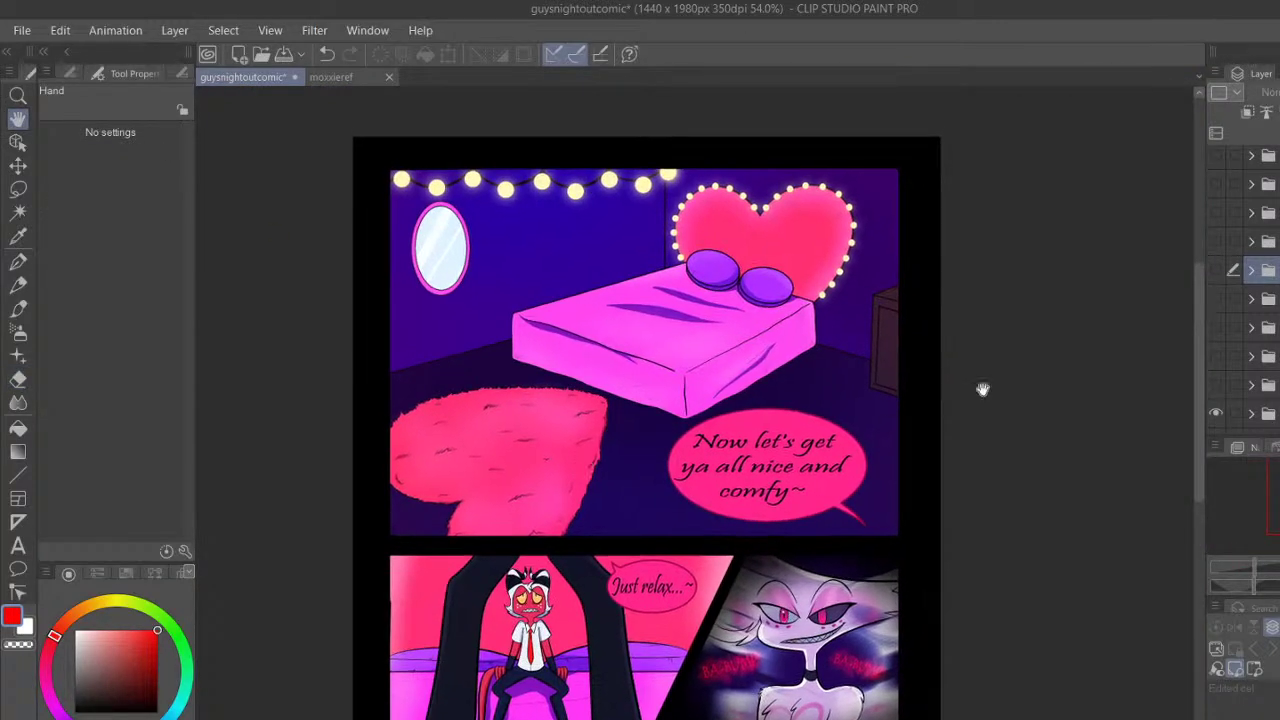
# Show the sketched page's folder again, hide the finished bedroom page, and reselect the red line art layer
pyautogui.click(1215, 268)
pyautogui.click(1216, 412)
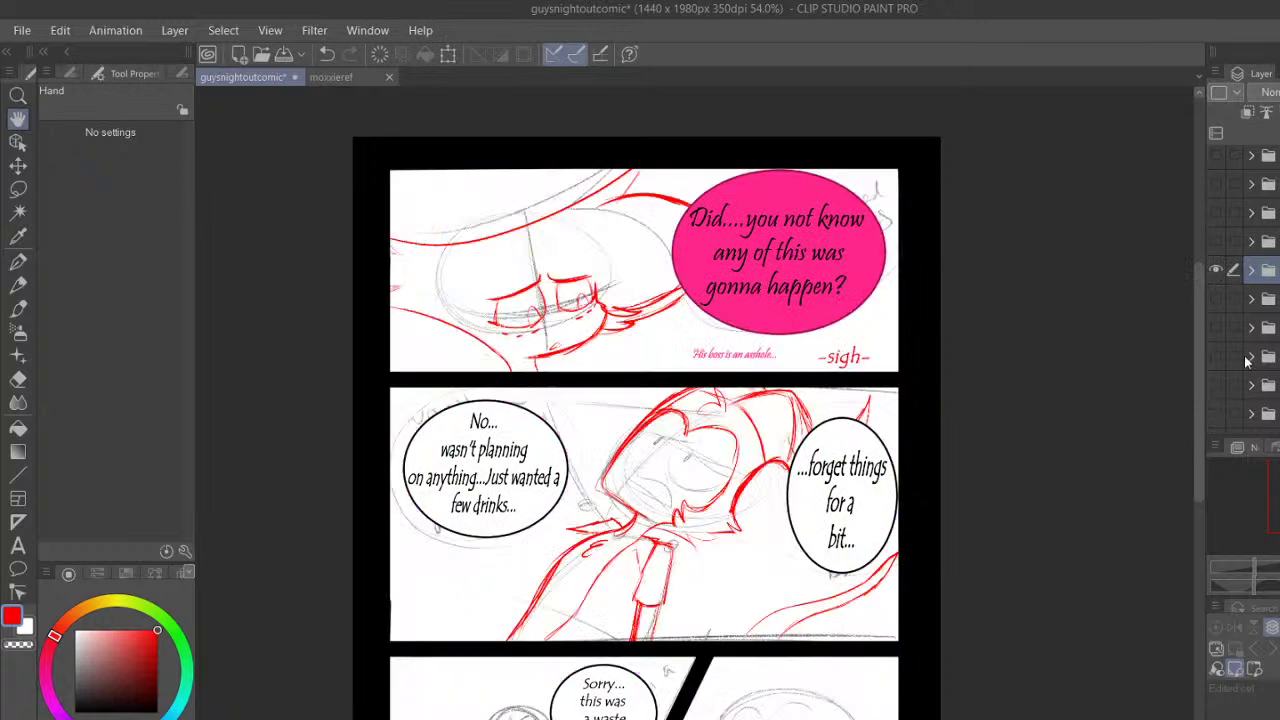
pyautogui.click(1250, 270)
pyautogui.click(1262, 366)
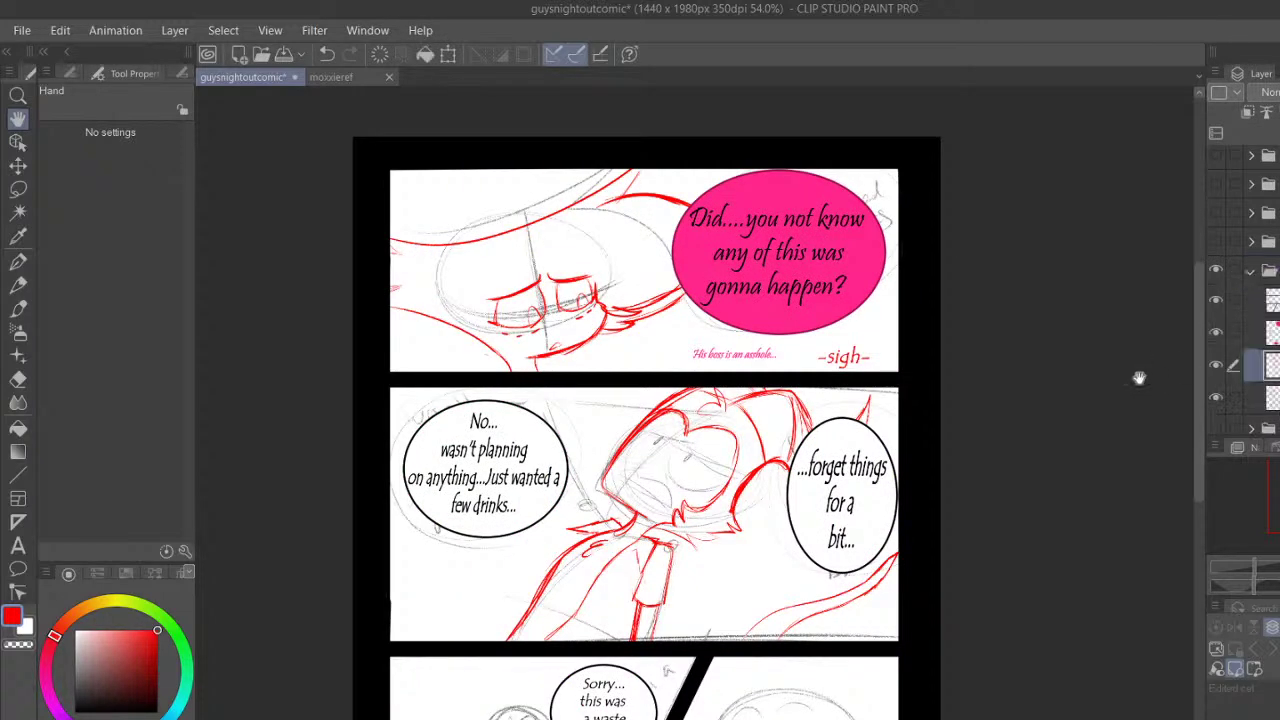
# Ink a second contour outside the second panel character's back, from the collar down to the lower border, with short strokes at its base
pyautogui.scroll(2, 889, 449)
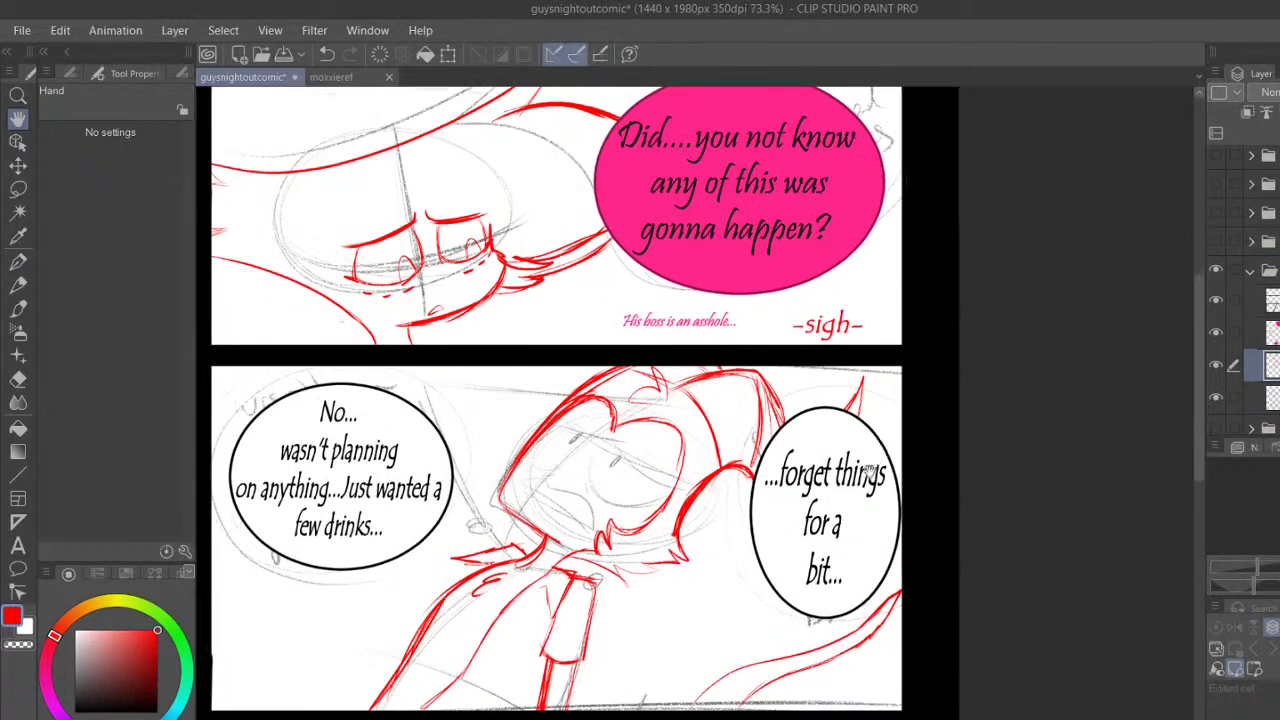
pyautogui.scroll(4, 889, 449)
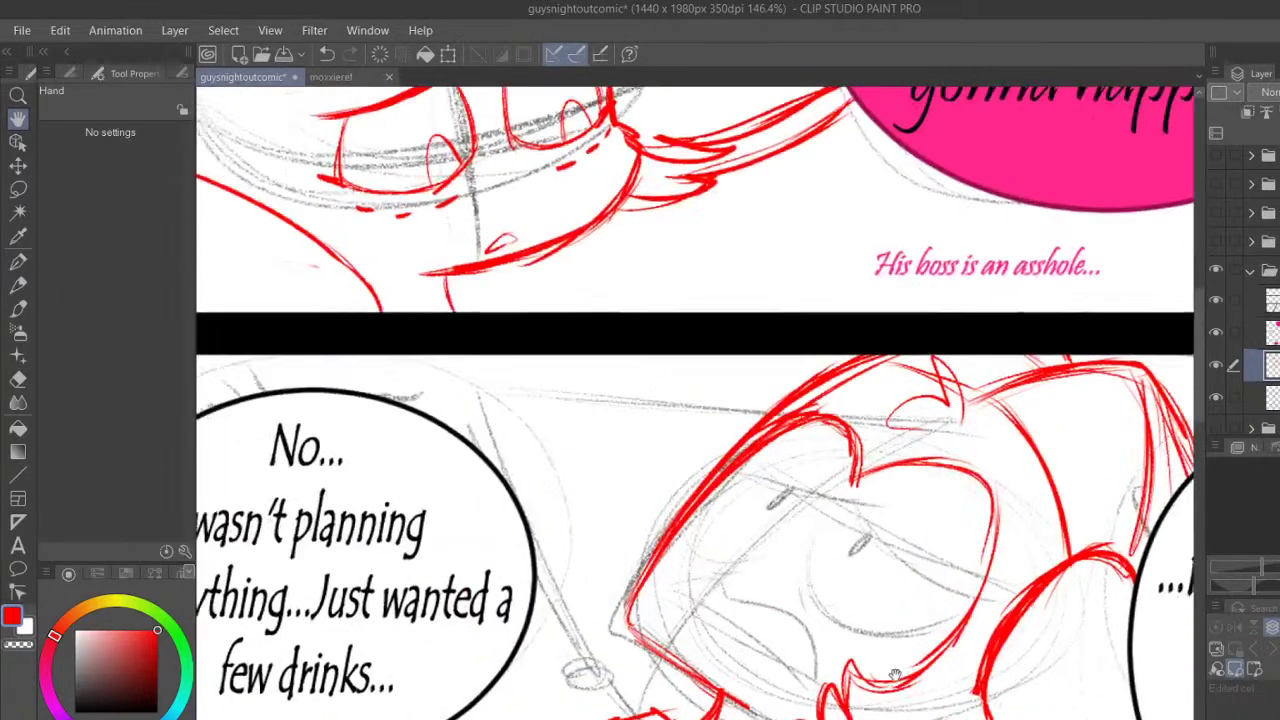
pyautogui.scroll(2, 895, 675)
pyautogui.moveTo(837, 546); pyautogui.dragTo(812, 315)
pyautogui.moveTo(856, 353); pyautogui.dragTo(1121, 130)
pyautogui.press('p')
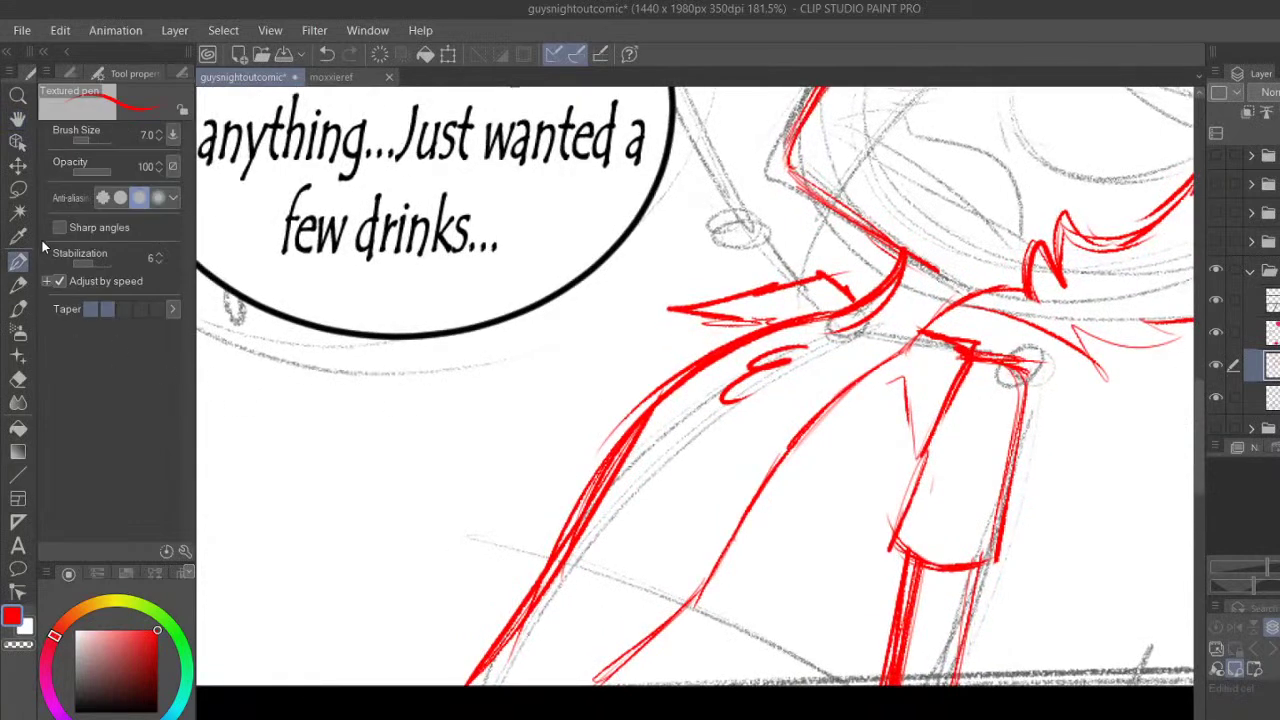
pyautogui.moveTo(504, 658); pyautogui.dragTo(584, 613)
pyautogui.moveTo(482, 686); pyautogui.dragTo(540, 618)
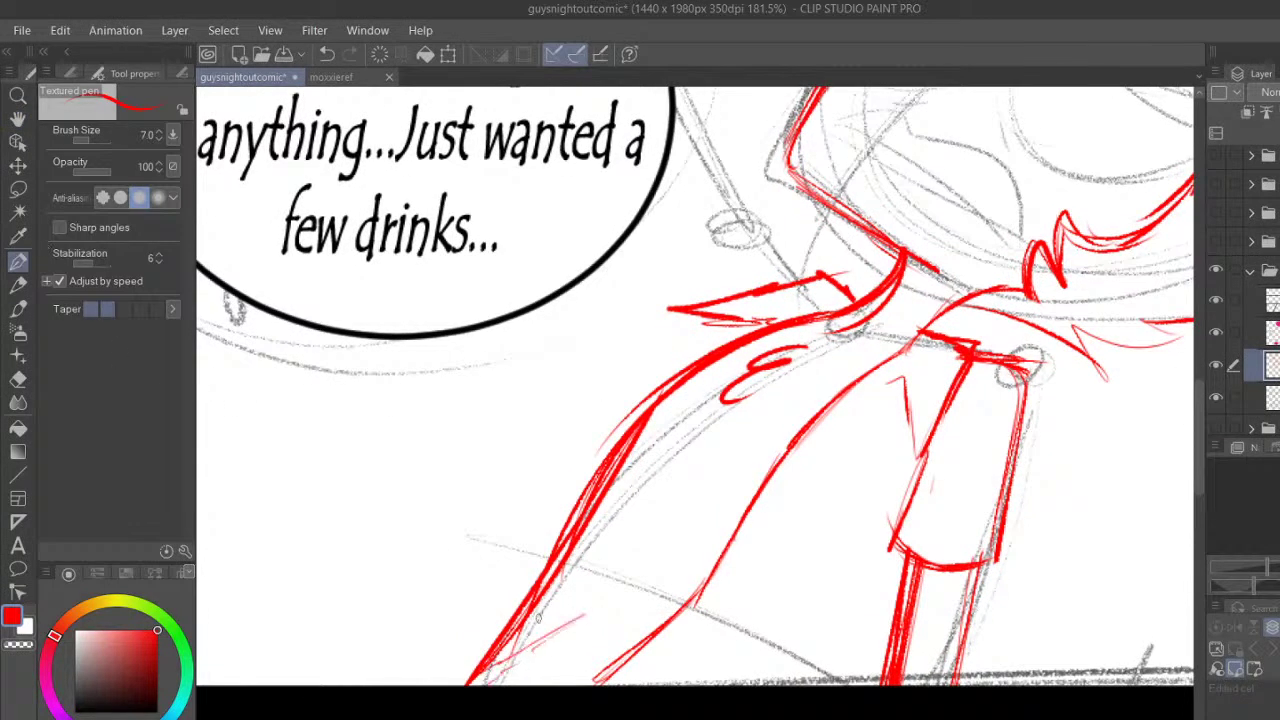
pyautogui.moveTo(730, 352)
pyautogui.mouseDown()
pyautogui.moveTo(660, 345)
pyautogui.moveTo(400, 605)
pyautogui.moveTo(288, 684)
pyautogui.moveTo(480, 562)
pyautogui.mouseUp()
pyautogui.moveTo(330, 650); pyautogui.dragTo(506, 505)
pyautogui.moveTo(288, 685); pyautogui.dragTo(414, 685)
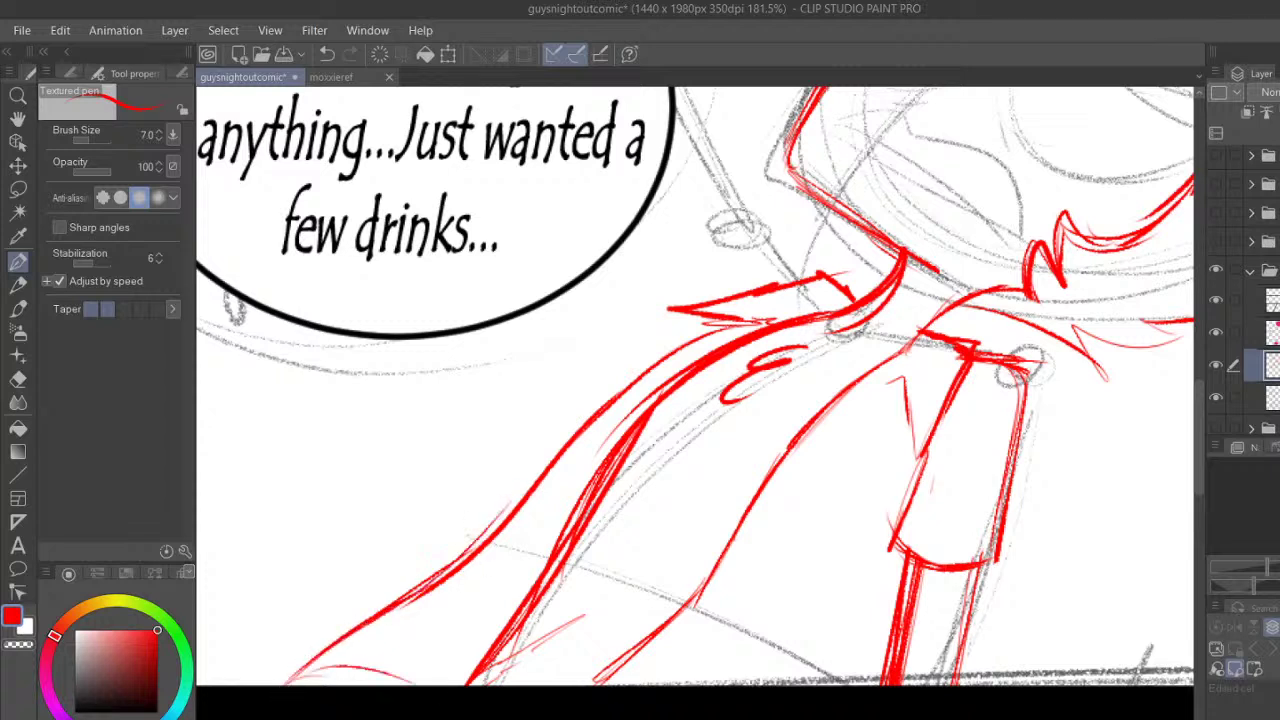
# Widen the lowered arm's sleeve and cuff, erase the old forearm strokes below it, and ink new forearm lines
pyautogui.moveTo(887, 558)
pyautogui.mouseDown()
pyautogui.moveTo(848, 631)
pyautogui.moveTo(870, 580)
pyautogui.moveTo(836, 674)
pyautogui.mouseUp()
pyautogui.moveTo(903, 456)
pyautogui.mouseDown()
pyautogui.moveTo(870, 545)
pyautogui.moveTo(930, 568)
pyautogui.moveTo(995, 556)
pyautogui.mouseUp()
pyautogui.moveTo(884, 560); pyautogui.dragTo(869, 682)
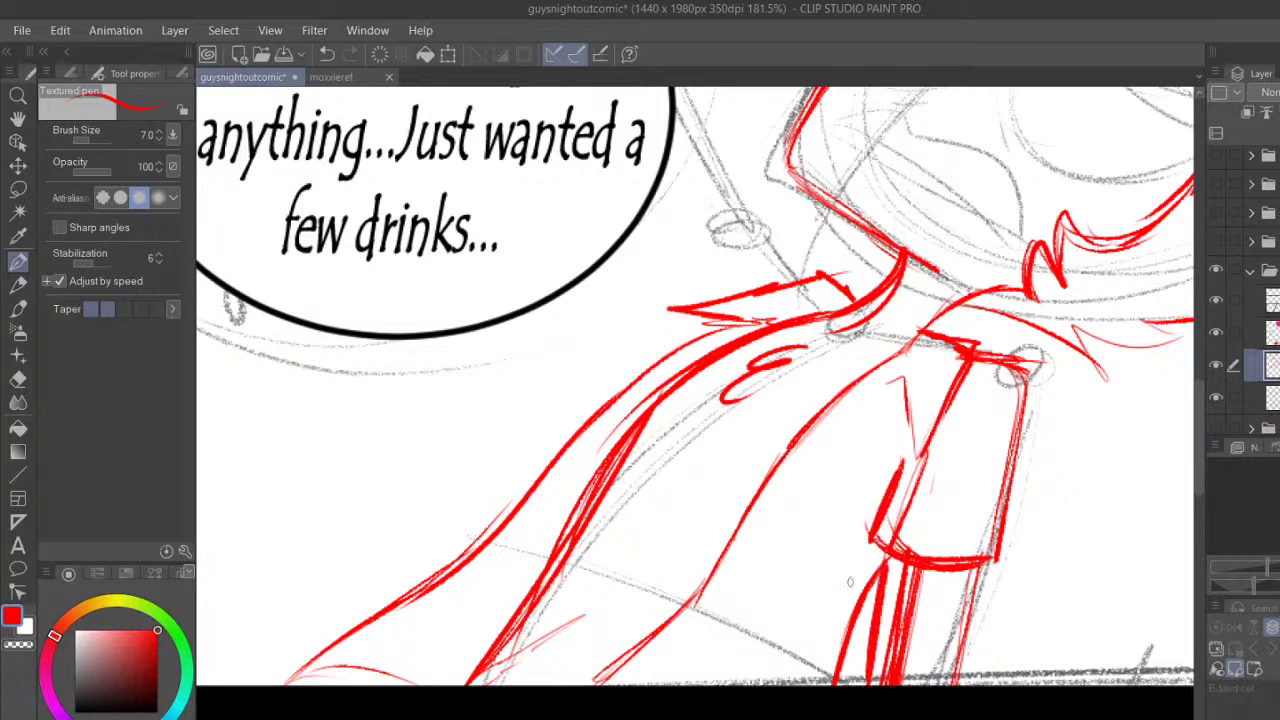
pyautogui.press('e')
pyautogui.moveTo(886, 690)
pyautogui.mouseDown()
pyautogui.moveTo(894, 570)
pyautogui.moveTo(875, 684)
pyautogui.mouseUp()
pyautogui.moveTo(902, 574)
pyautogui.mouseDown()
pyautogui.moveTo(920, 582)
pyautogui.moveTo(874, 640)
pyautogui.mouseUp()
pyautogui.click(16, 266)
pyautogui.click(18, 261)
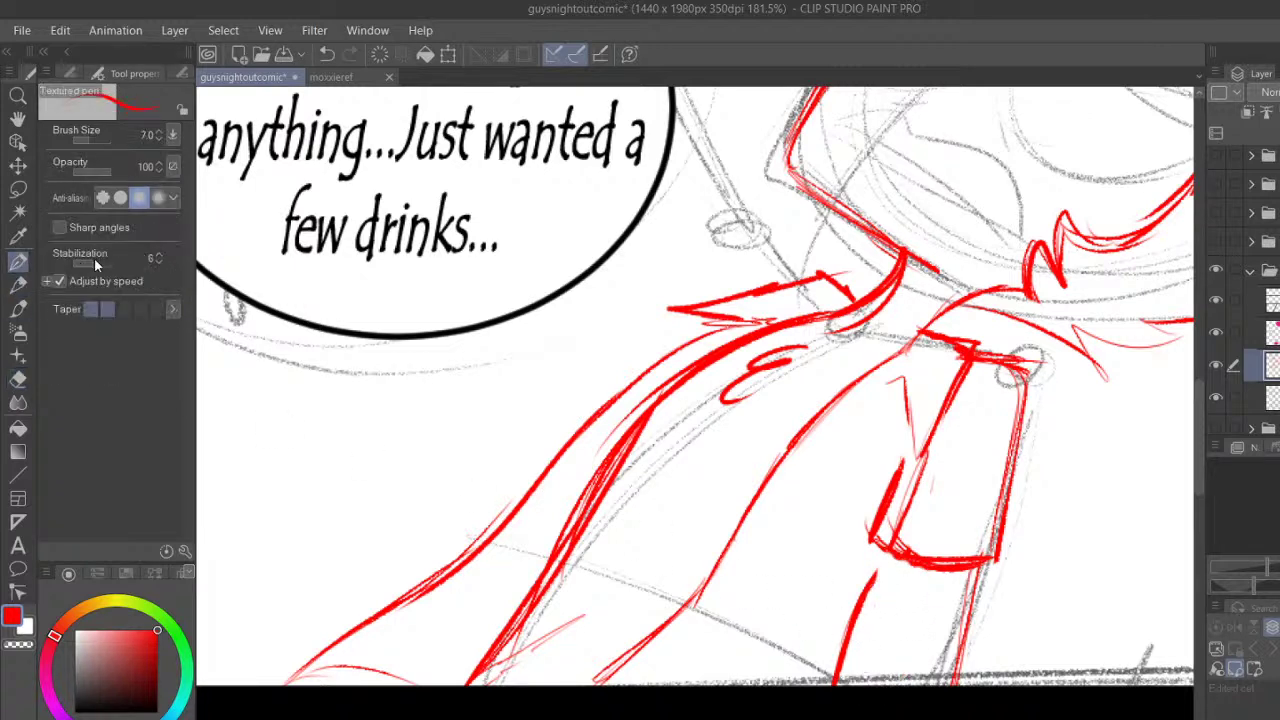
pyautogui.moveTo(888, 556); pyautogui.dragTo(869, 680)
pyautogui.moveTo(891, 557); pyautogui.dragTo(866, 684)
pyautogui.scroll(5, 1198, 457)
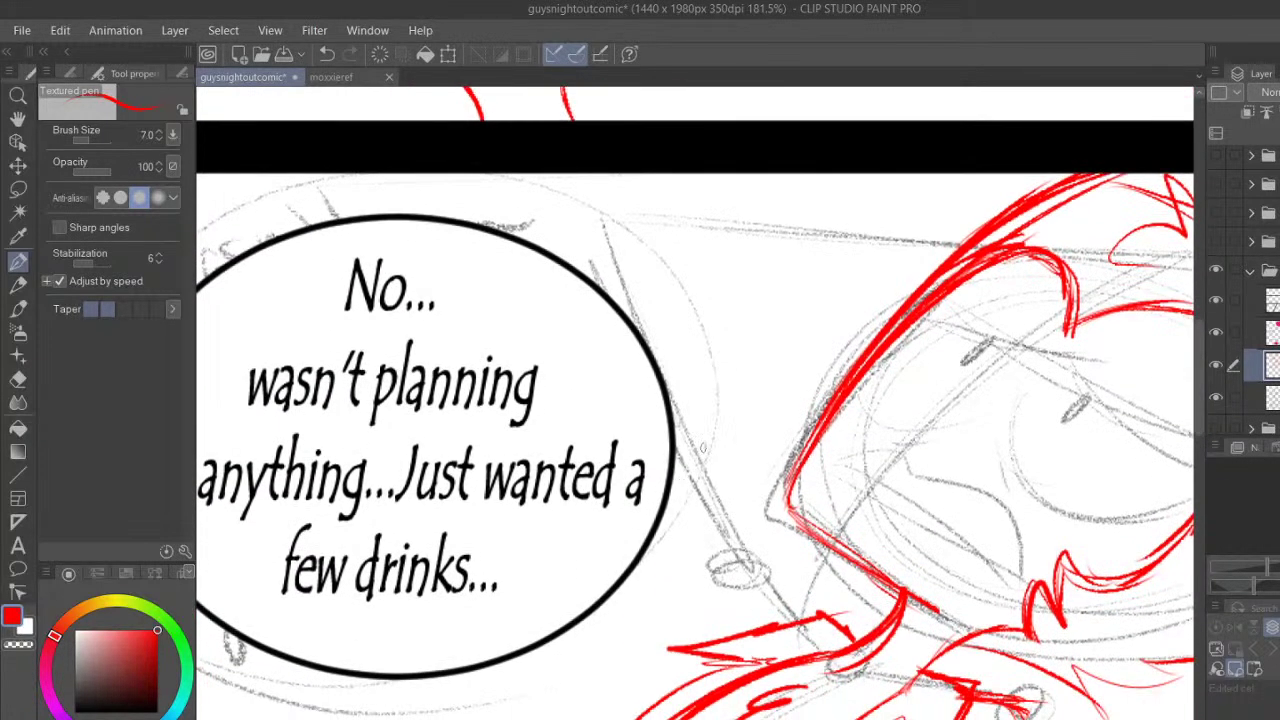
pyautogui.moveTo(666, 508)
pyautogui.mouseDown()
pyautogui.moveTo(702, 440)
pyautogui.moveTo(786, 588)
pyautogui.moveTo(802, 578)
pyautogui.mouseUp()
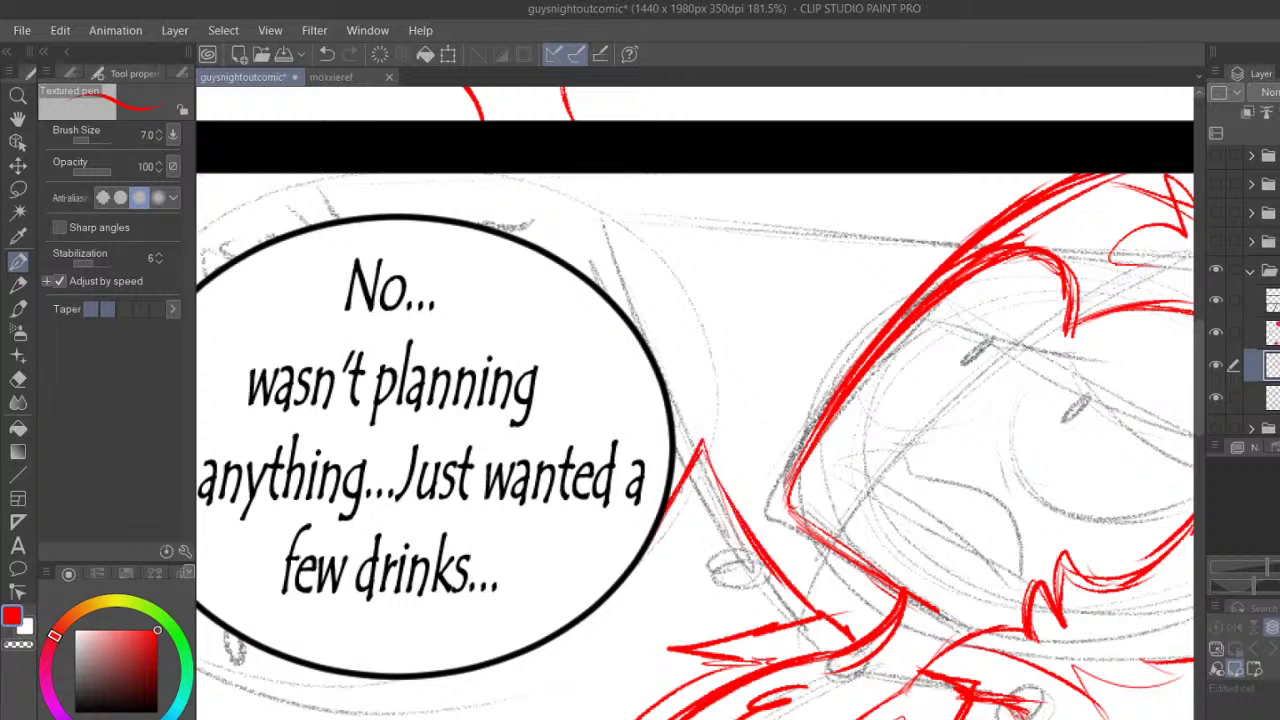
pyautogui.moveTo(616, 583); pyautogui.dragTo(708, 638)
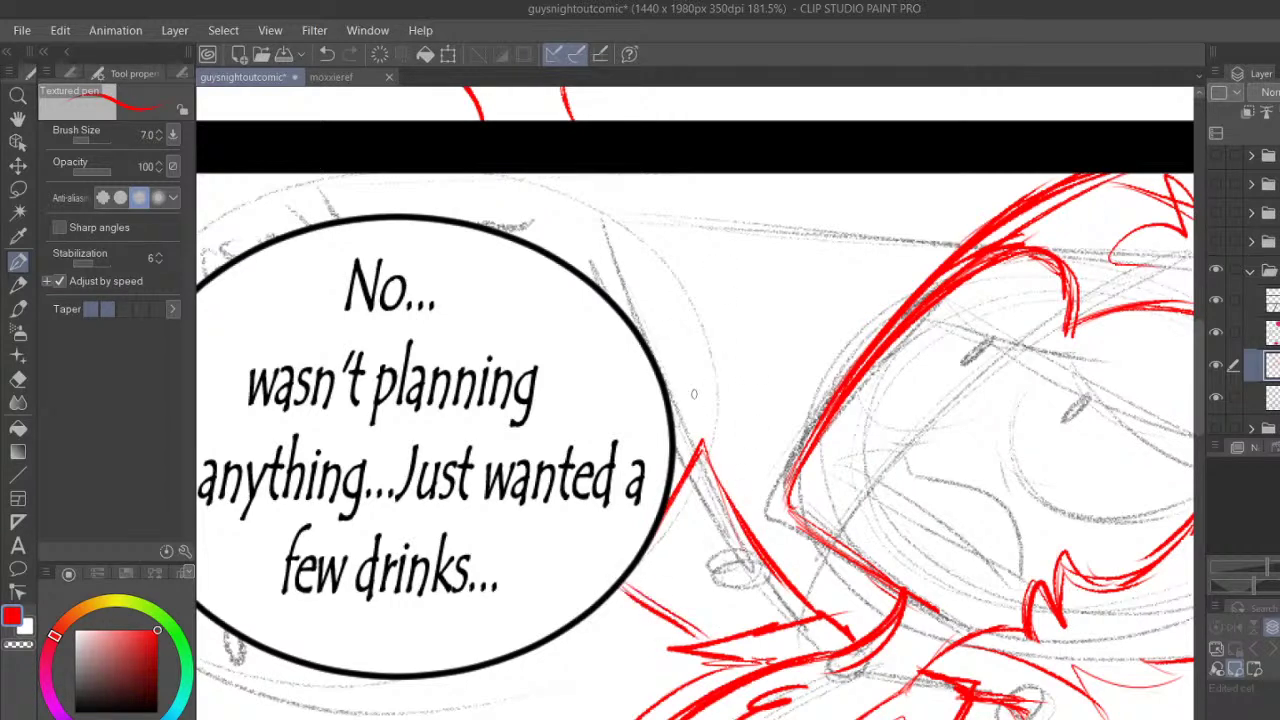
pyautogui.click(328, 55)
pyautogui.click(328, 55)
pyautogui.click(327, 55)
pyautogui.click(327, 55)
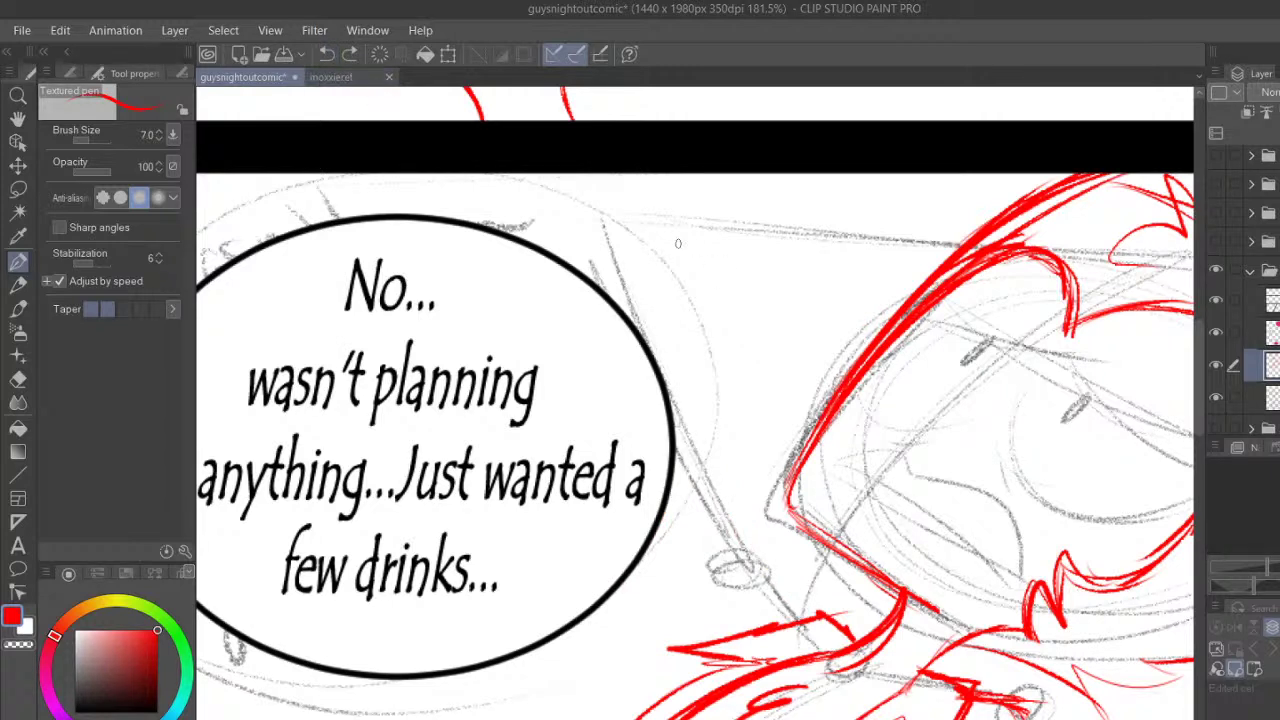
# Ink the raised arm's upper edge from beside the "No..." bubble to the head, and its outer edge along the bubble
pyautogui.moveTo(632, 272)
pyautogui.mouseDown()
pyautogui.moveTo(694, 505)
pyautogui.moveTo(709, 630)
pyautogui.moveTo(670, 490)
pyautogui.moveTo(633, 216)
pyautogui.moveTo(862, 230)
pyautogui.mouseUp()
pyautogui.moveTo(612, 214); pyautogui.dragTo(945, 236)
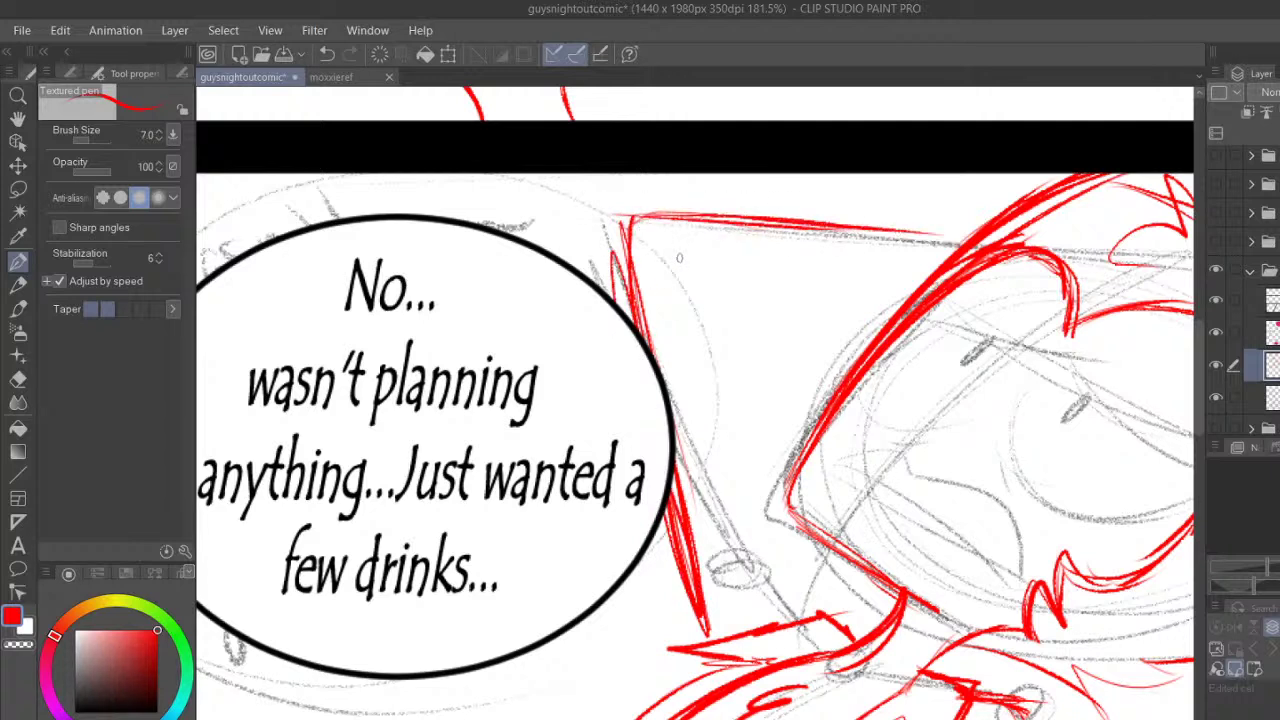
pyautogui.moveTo(700, 280); pyautogui.dragTo(758, 480)
pyautogui.moveTo(710, 333); pyautogui.dragTo(812, 602)
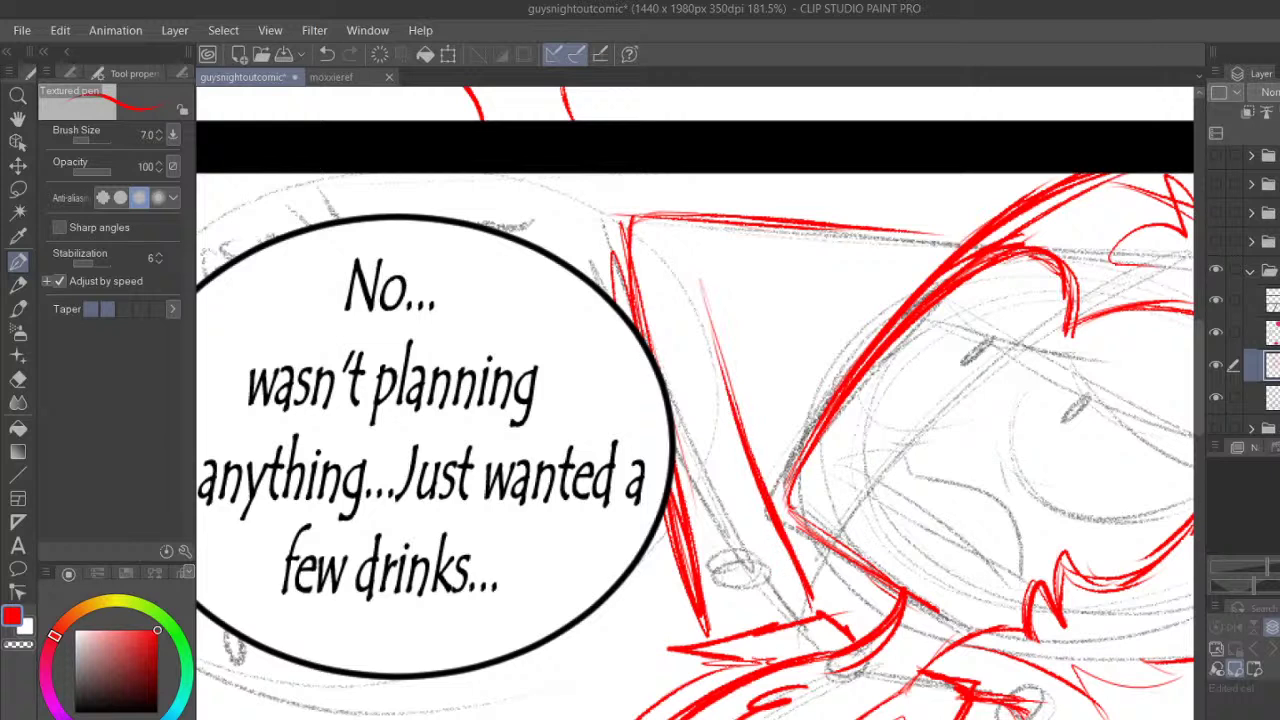
pyautogui.click(328, 60)
pyautogui.click(328, 60)
# Ink the raised arm's inner edge with the pointed sleeve opening beside the bubble, and erase the overlapping strokes below it
pyautogui.moveTo(700, 282); pyautogui.dragTo(805, 612)
pyautogui.moveTo(724, 398); pyautogui.dragTo(672, 502)
pyautogui.moveTo(692, 458)
pyautogui.mouseDown()
pyautogui.moveTo(768, 498)
pyautogui.moveTo(790, 588)
pyautogui.mouseUp()
pyautogui.moveTo(655, 522)
pyautogui.mouseDown()
pyautogui.moveTo(684, 584)
pyautogui.moveTo(689, 680)
pyautogui.moveTo(688, 652)
pyautogui.mouseUp()
pyautogui.press('e')
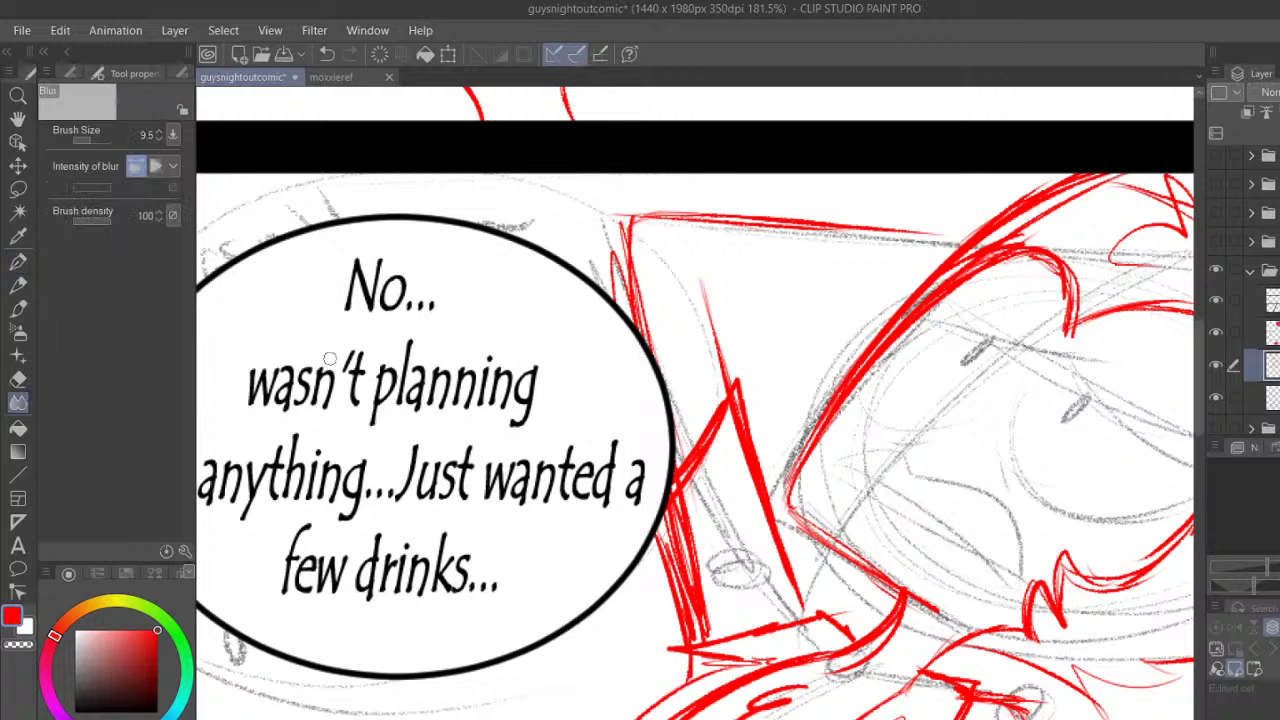
pyautogui.moveTo(678, 508)
pyautogui.mouseDown()
pyautogui.moveTo(696, 625)
pyautogui.moveTo(700, 545)
pyautogui.moveTo(678, 503)
pyautogui.moveTo(733, 409)
pyautogui.mouseUp()
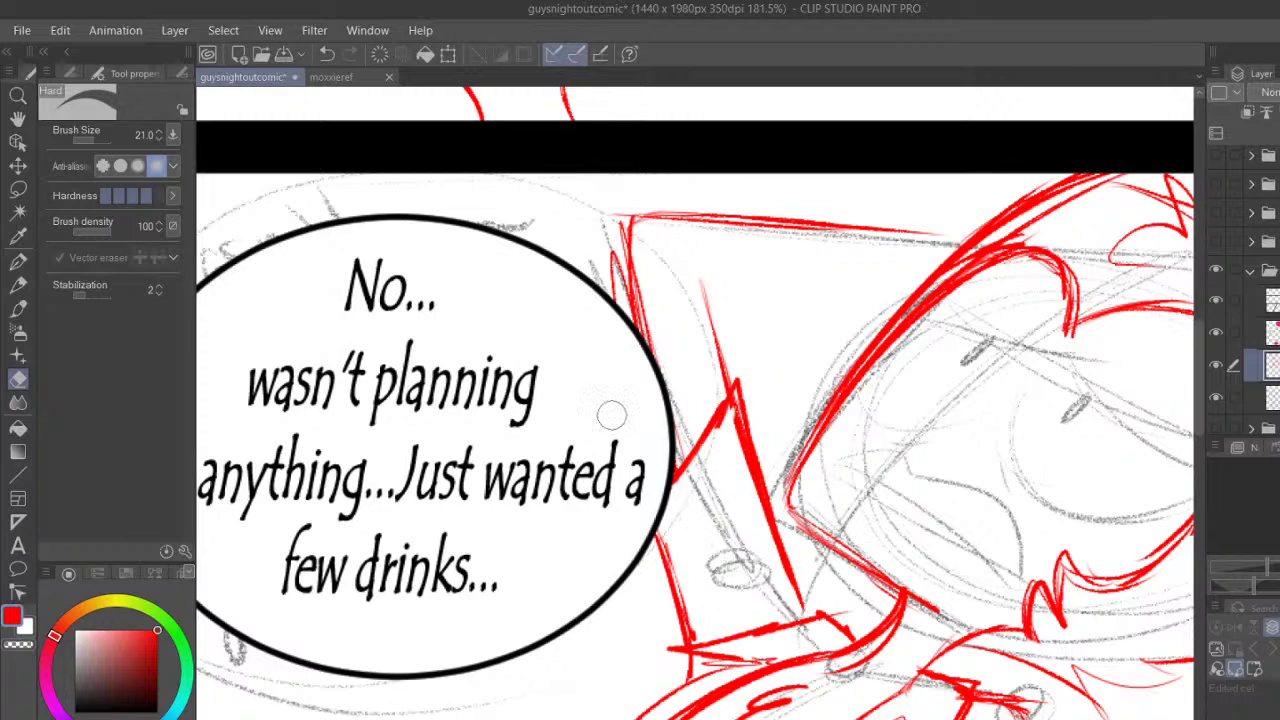
# Ink the raised forearm's lower edge from the elbow to the face, with a curved line across the forearm
pyautogui.click(18, 120)
pyautogui.moveTo(863, 290); pyautogui.dragTo(657, 488)
pyautogui.moveTo(1254, 586); pyautogui.dragTo(1244, 586)
pyautogui.moveTo(641, 543); pyautogui.dragTo(543, 491)
pyautogui.click(18, 261)
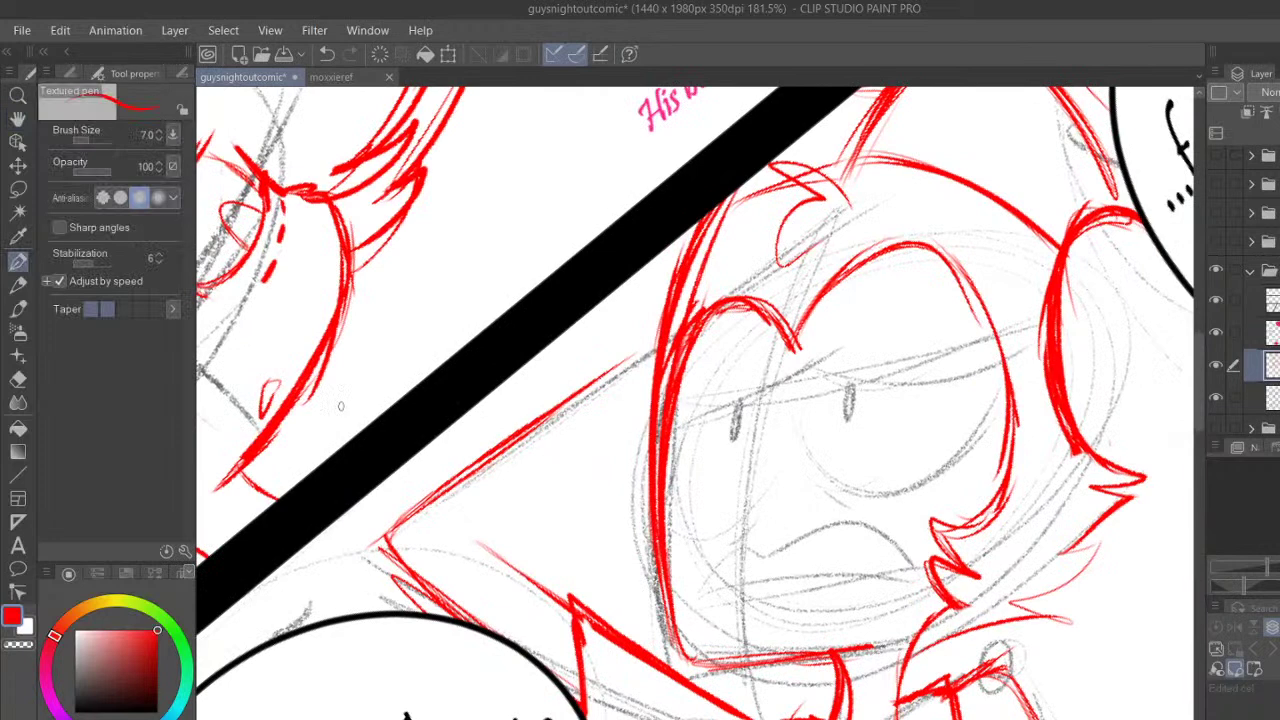
pyautogui.moveTo(470, 550)
pyautogui.mouseDown()
pyautogui.moveTo(650, 413)
pyautogui.moveTo(575, 461)
pyautogui.mouseUp()
pyautogui.moveTo(522, 510); pyautogui.dragTo(670, 385)
pyautogui.moveTo(507, 446)
pyautogui.mouseDown()
pyautogui.moveTo(512, 478)
pyautogui.moveTo(537, 494)
pyautogui.mouseUp()
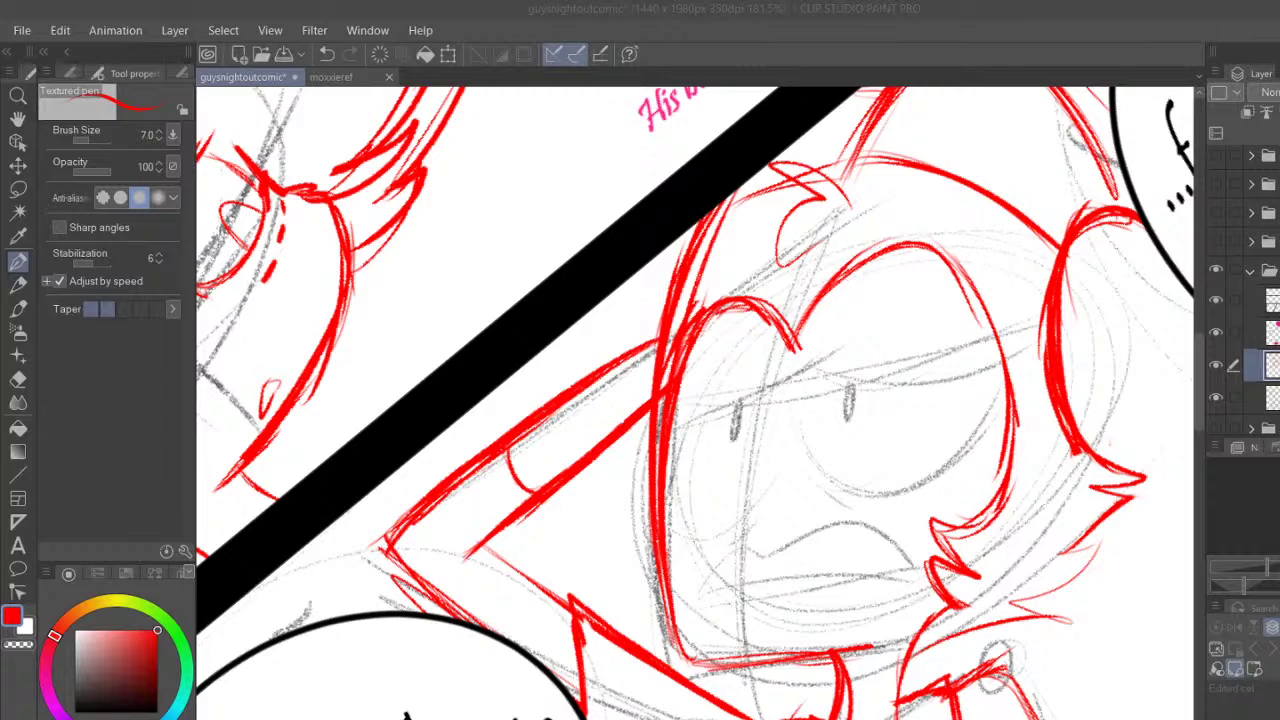
# Ink the upper edge of the raised hand, continuing from the forearm across the head toward the hair tuft
pyautogui.click(664, 517)
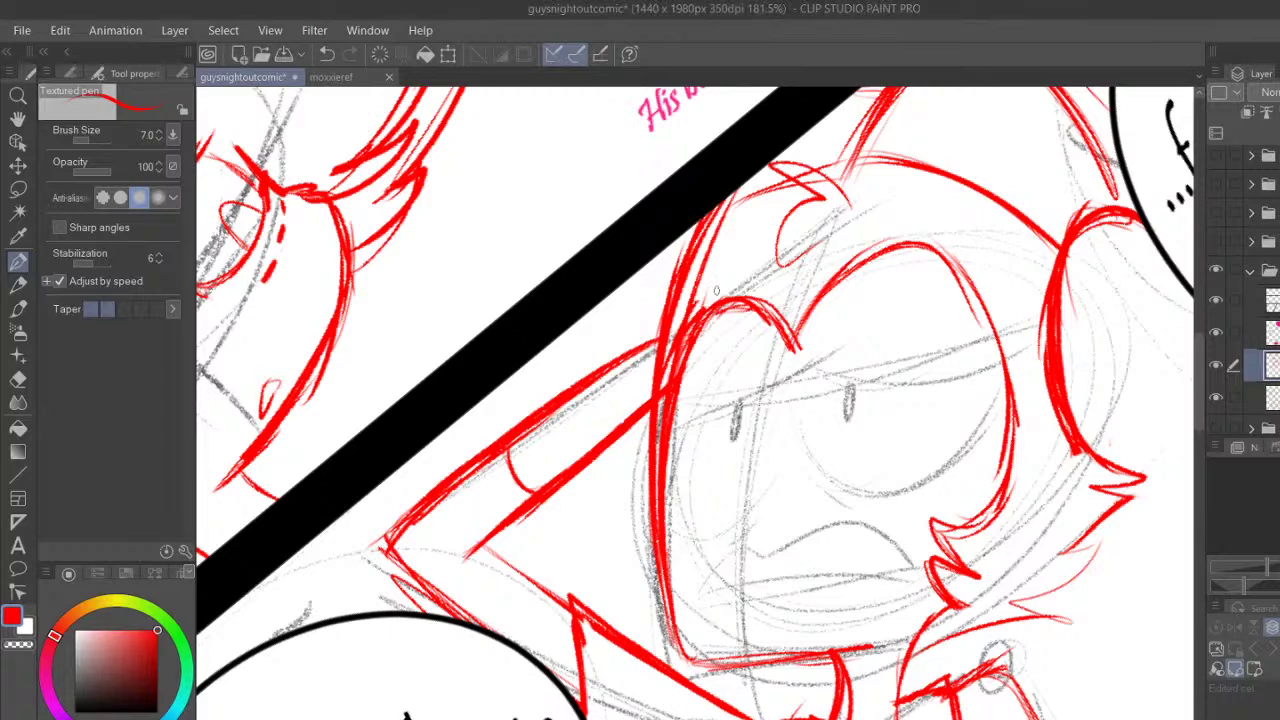
pyautogui.hotkey('ctrl', '@')
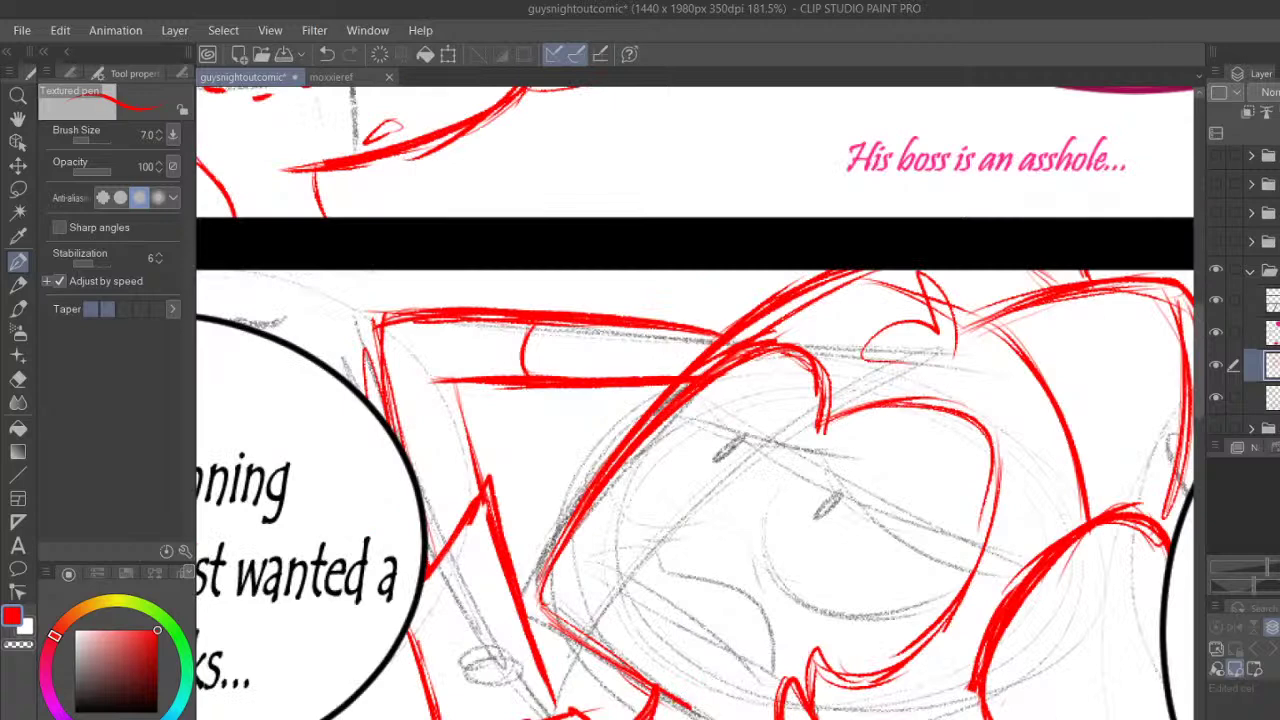
pyautogui.hscroll(1, 695, 403)
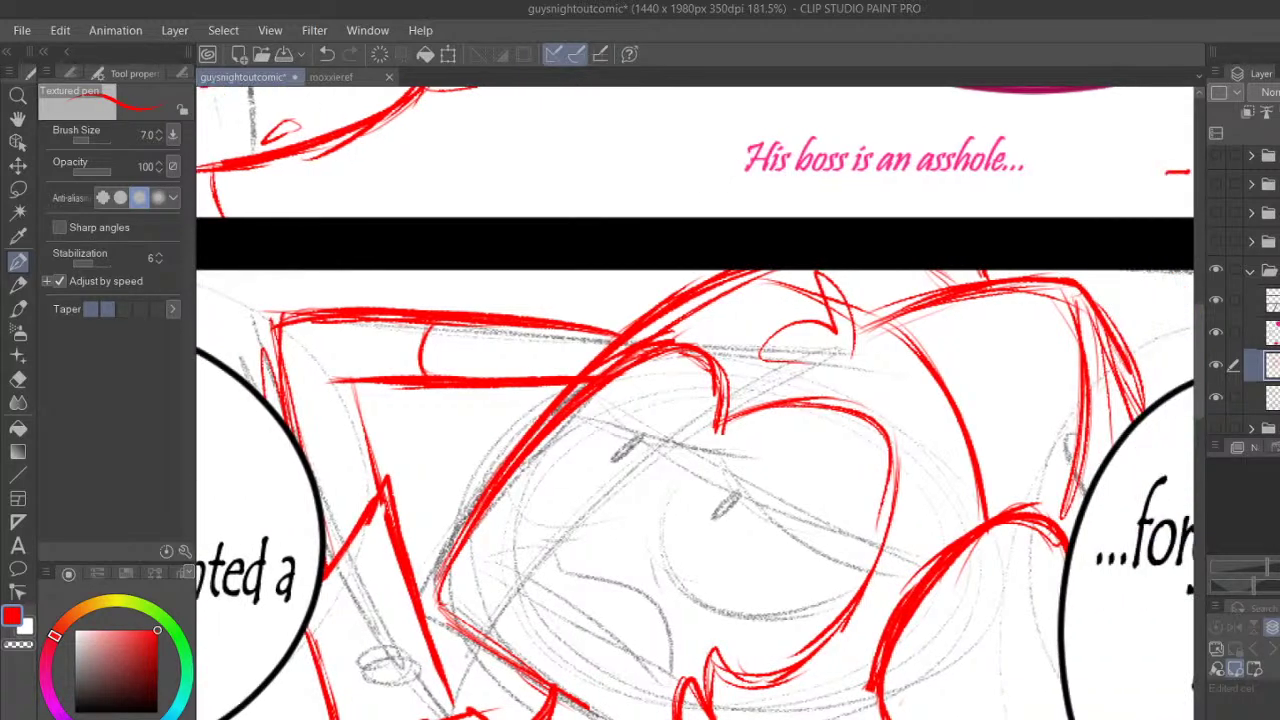
pyautogui.press('-')
pyautogui.press('-')
pyautogui.press('-')
pyautogui.press('-')
pyautogui.press('-')
pyautogui.press('-')
pyautogui.press('-')
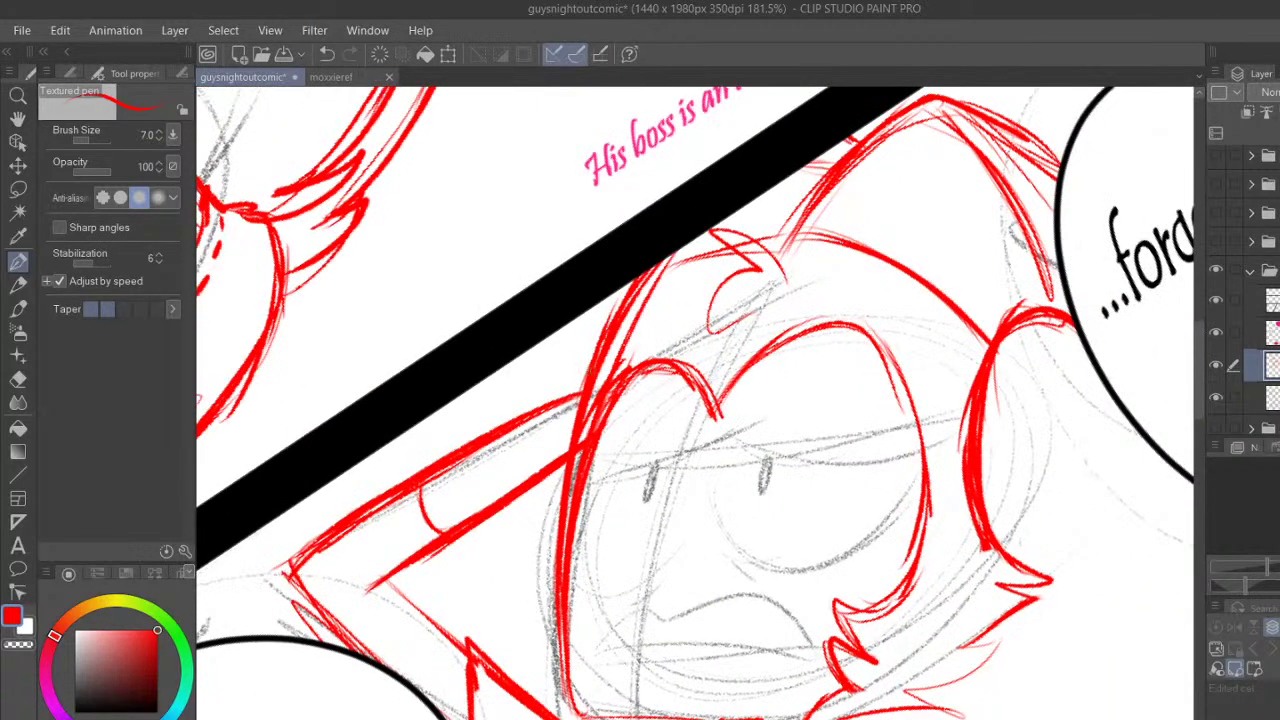
pyautogui.moveTo(520, 410); pyautogui.dragTo(588, 383)
pyautogui.moveTo(630, 328); pyautogui.dragTo(692, 294)
pyautogui.moveTo(564, 391); pyautogui.dragTo(720, 268)
pyautogui.moveTo(542, 403)
pyautogui.mouseDown()
pyautogui.moveTo(736, 260)
pyautogui.moveTo(588, 371)
pyautogui.moveTo(628, 333)
pyautogui.mouseUp()
pyautogui.moveTo(752, 253); pyautogui.dragTo(902, 290)
pyautogui.moveTo(668, 336)
pyautogui.mouseDown()
pyautogui.moveTo(712, 306)
pyautogui.moveTo(846, 280)
pyautogui.mouseUp()
pyautogui.moveTo(755, 286); pyautogui.dragTo(924, 291)
pyautogui.moveTo(665, 338); pyautogui.dragTo(731, 294)
pyautogui.moveTo(550, 397); pyautogui.dragTo(583, 372)
pyautogui.moveTo(514, 419)
pyautogui.mouseDown()
pyautogui.moveTo(580, 375)
pyautogui.moveTo(578, 414)
pyautogui.mouseUp()
pyautogui.click(18, 380)
pyautogui.moveTo(632, 366); pyautogui.dragTo(560, 408)
pyautogui.moveTo(710, 309)
pyautogui.mouseDown()
pyautogui.moveTo(668, 334)
pyautogui.moveTo(734, 310)
pyautogui.moveTo(722, 322)
pyautogui.mouseUp()
pyautogui.moveTo(602, 384)
pyautogui.mouseDown()
pyautogui.moveTo(530, 430)
pyautogui.moveTo(678, 350)
pyautogui.moveTo(739, 347)
pyautogui.moveTo(719, 330)
pyautogui.moveTo(714, 278)
pyautogui.mouseUp()
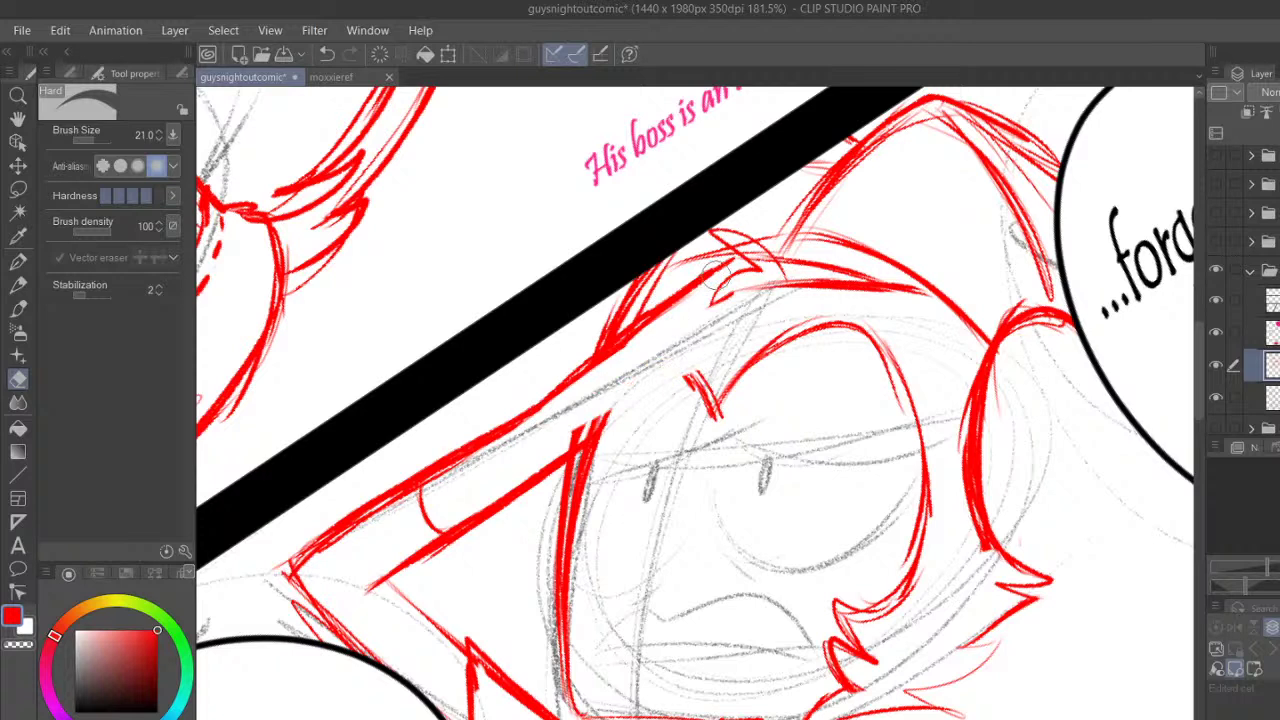
pyautogui.click(328, 61)
pyautogui.click(331, 60)
pyautogui.click(333, 60)
pyautogui.click(331, 61)
pyautogui.click(329, 61)
pyautogui.click(330, 56)
pyautogui.click(331, 58)
pyautogui.click(328, 58)
pyautogui.click(328, 58)
pyautogui.click(329, 57)
# Erase the face outline where the raised hand crosses it, and ink the hand's wrist curve, lower edge and rounded end
pyautogui.click(103, 140)
pyautogui.moveTo(592, 408)
pyautogui.mouseDown()
pyautogui.moveTo(527, 448)
pyautogui.moveTo(580, 401)
pyautogui.moveTo(672, 378)
pyautogui.mouseUp()
pyautogui.click(18, 262)
pyautogui.moveTo(498, 432)
pyautogui.mouseDown()
pyautogui.moveTo(564, 396)
pyautogui.moveTo(577, 458)
pyautogui.mouseUp()
pyautogui.moveTo(550, 401)
pyautogui.mouseDown()
pyautogui.moveTo(700, 283)
pyautogui.moveTo(556, 404)
pyautogui.moveTo(562, 452)
pyautogui.moveTo(718, 393)
pyautogui.mouseUp()
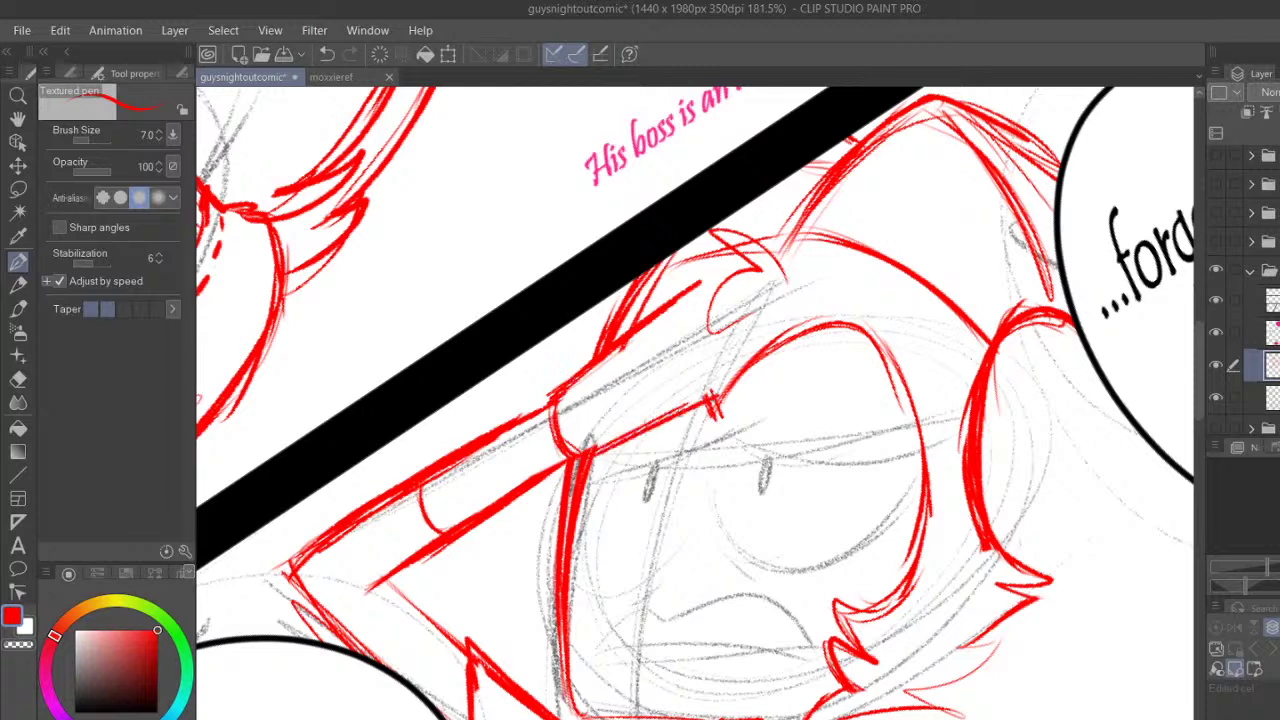
pyautogui.moveTo(704, 282)
pyautogui.mouseDown()
pyautogui.moveTo(768, 330)
pyautogui.moveTo(772, 376)
pyautogui.moveTo(654, 428)
pyautogui.mouseUp()
pyautogui.moveTo(772, 370); pyautogui.dragTo(596, 454)
# Ink the second panel character's open, frowning mouth with a wavy upper lip and small pointed teeth
pyautogui.moveTo(590, 652)
pyautogui.mouseDown()
pyautogui.moveTo(640, 619)
pyautogui.moveTo(774, 634)
pyautogui.mouseUp()
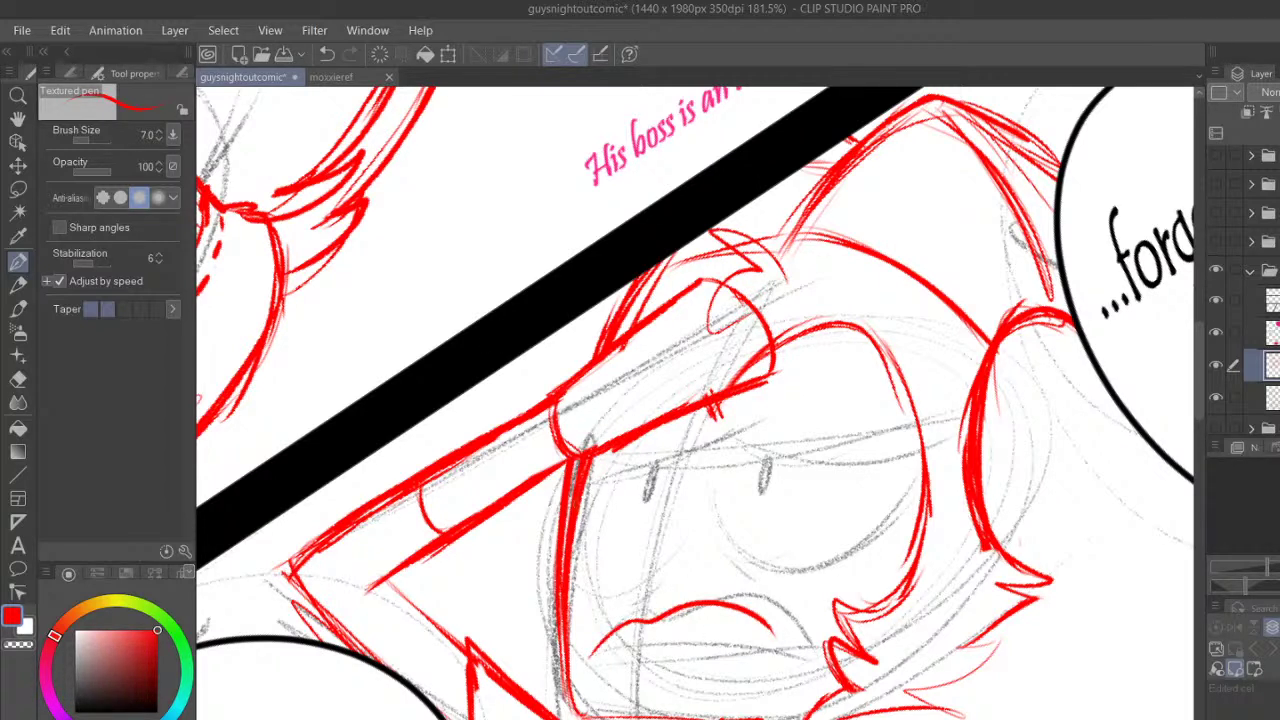
pyautogui.click(326, 54)
pyautogui.moveTo(596, 658)
pyautogui.mouseDown()
pyautogui.moveTo(629, 620)
pyautogui.moveTo(817, 628)
pyautogui.moveTo(737, 645)
pyautogui.moveTo(830, 645)
pyautogui.mouseUp()
pyautogui.moveTo(621, 638)
pyautogui.mouseDown()
pyautogui.moveTo(634, 625)
pyautogui.moveTo(798, 628)
pyautogui.moveTo(653, 650)
pyautogui.mouseUp()
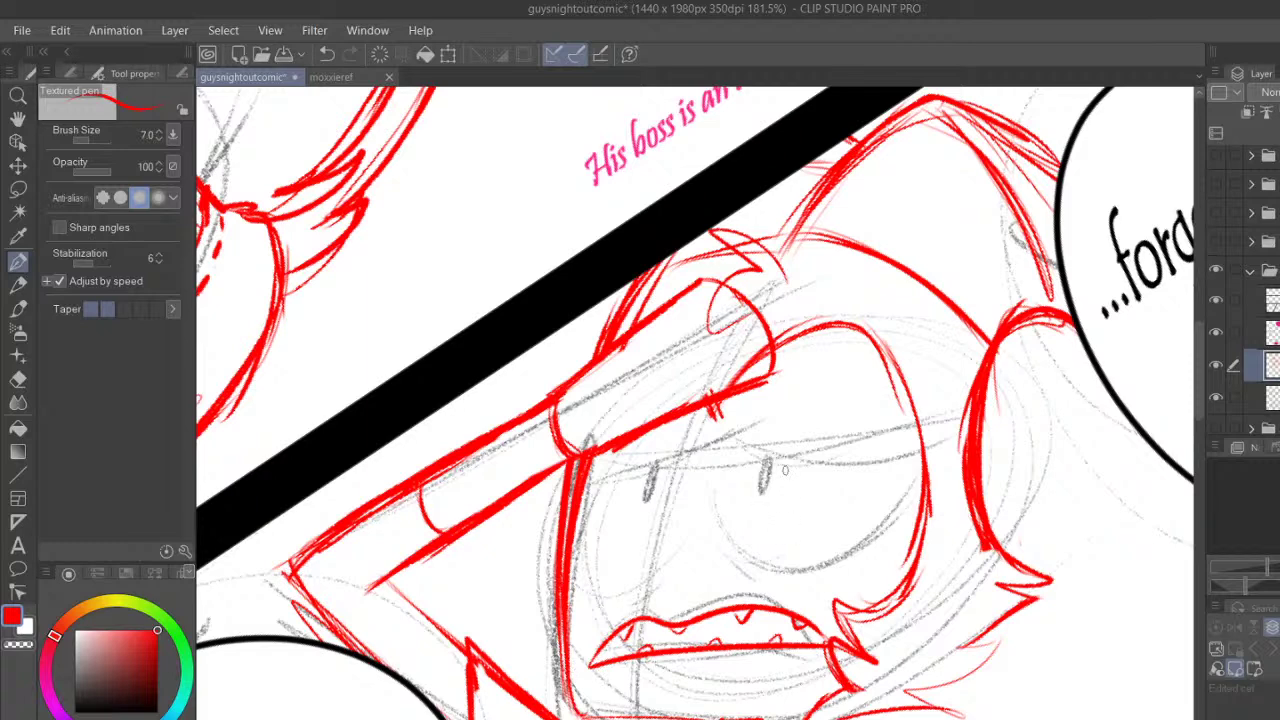
pyautogui.moveTo(675, 647); pyautogui.dragTo(743, 632)
pyautogui.click(326, 54)
pyautogui.moveTo(657, 650); pyautogui.dragTo(746, 645)
# Ink the larger half-closed eye with a flat upper lid, curved lower edge, slit pupil and cheek freckles below it
pyautogui.moveTo(718, 448)
pyautogui.mouseDown()
pyautogui.moveTo(820, 466)
pyautogui.moveTo(890, 462)
pyautogui.moveTo(738, 516)
pyautogui.moveTo(773, 497)
pyautogui.moveTo(748, 508)
pyautogui.moveTo(829, 549)
pyautogui.moveTo(821, 534)
pyautogui.moveTo(882, 477)
pyautogui.mouseUp()
pyautogui.moveTo(763, 564)
pyautogui.mouseDown()
pyautogui.moveTo(781, 578)
pyautogui.moveTo(872, 552)
pyautogui.mouseUp()
pyautogui.moveTo(857, 573); pyautogui.dragTo(868, 569)
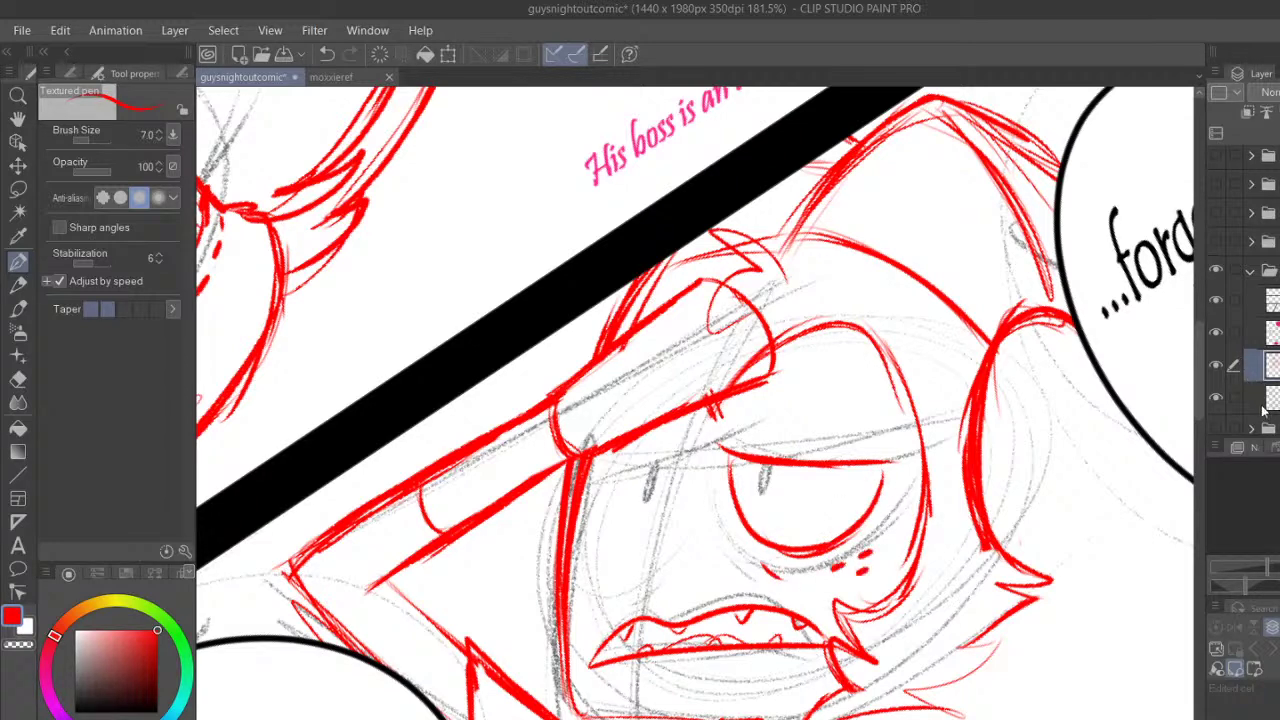
pyautogui.click(1218, 397)
pyautogui.click(1232, 398)
pyautogui.click(1216, 397)
pyautogui.moveTo(764, 464); pyautogui.dragTo(767, 492)
# Ink the other half-closed eye beside the face outline, with a slanted lid and a slit pupil
pyautogui.press('e')
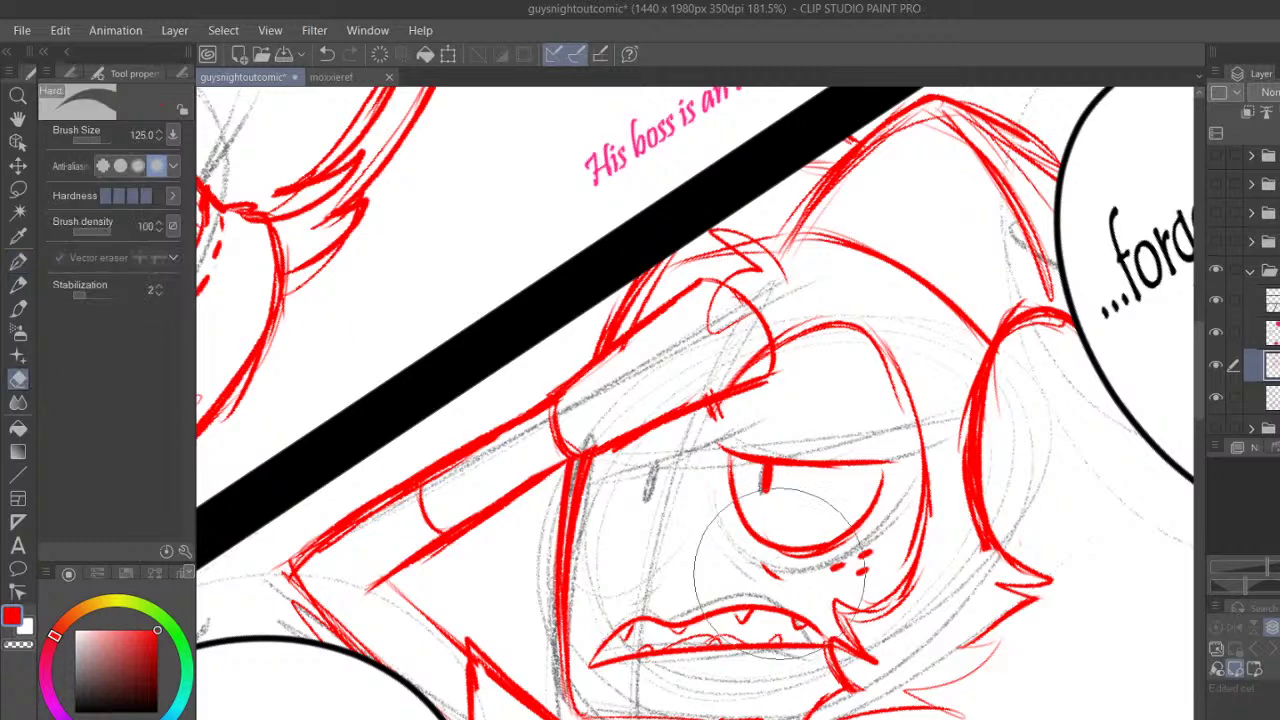
pyautogui.press('p')
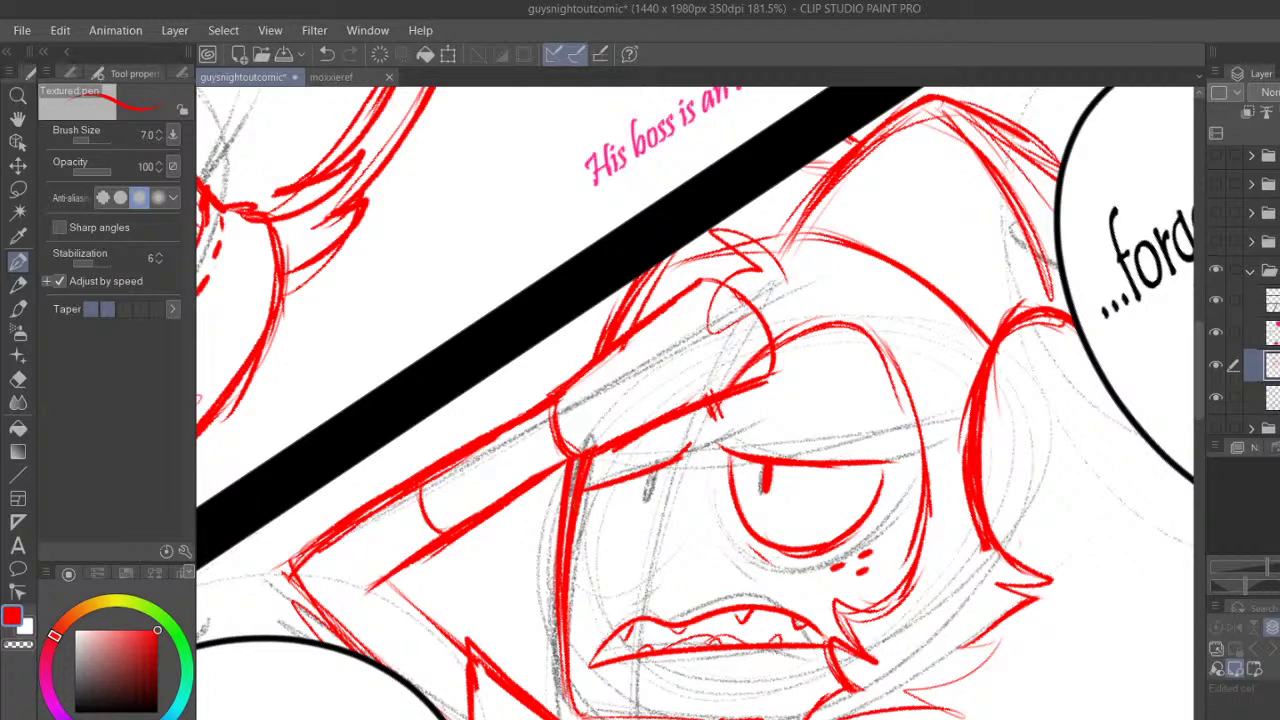
pyautogui.moveTo(578, 522)
pyautogui.mouseDown()
pyautogui.moveTo(636, 566)
pyautogui.moveTo(674, 524)
pyautogui.moveTo(684, 457)
pyautogui.moveTo(647, 556)
pyautogui.mouseUp()
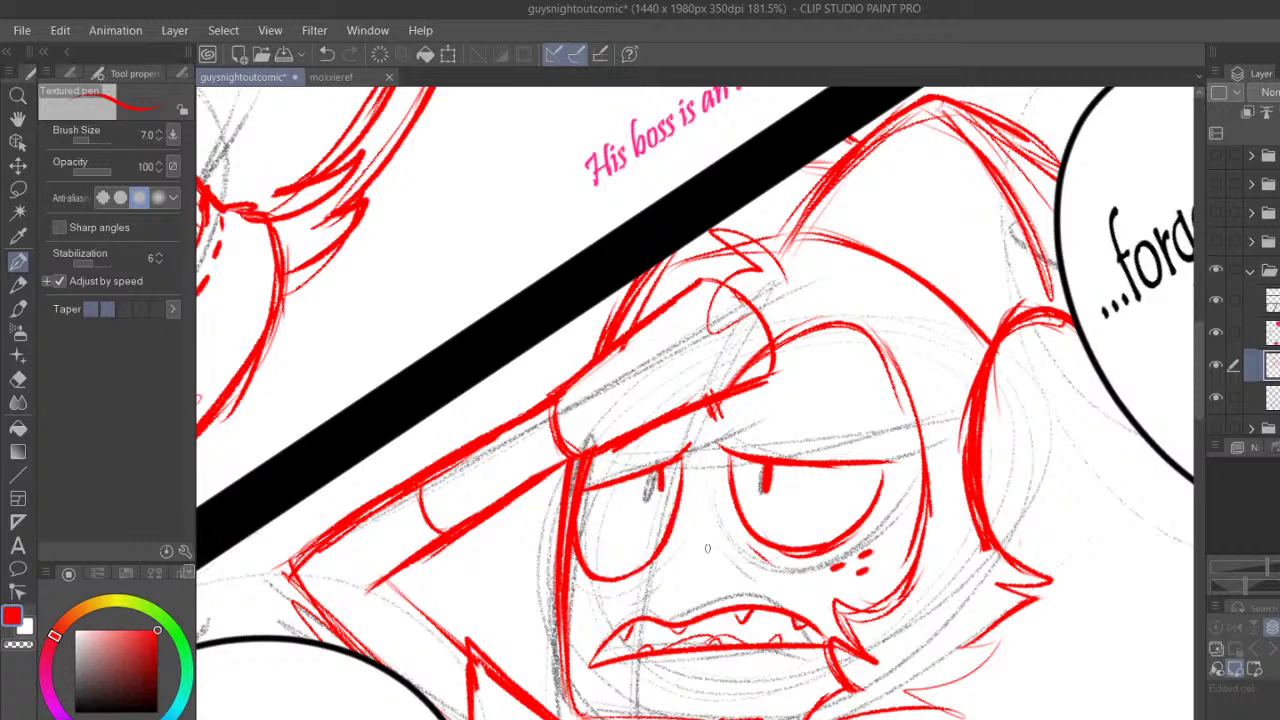
# Add three cheek freckles below the smaller half-closed eye and thicken its slit pupil, checking the line art without the pencil sketch
pyautogui.click(581, 589)
pyautogui.click(602, 595)
pyautogui.click(590, 604)
pyautogui.click(1216, 399)
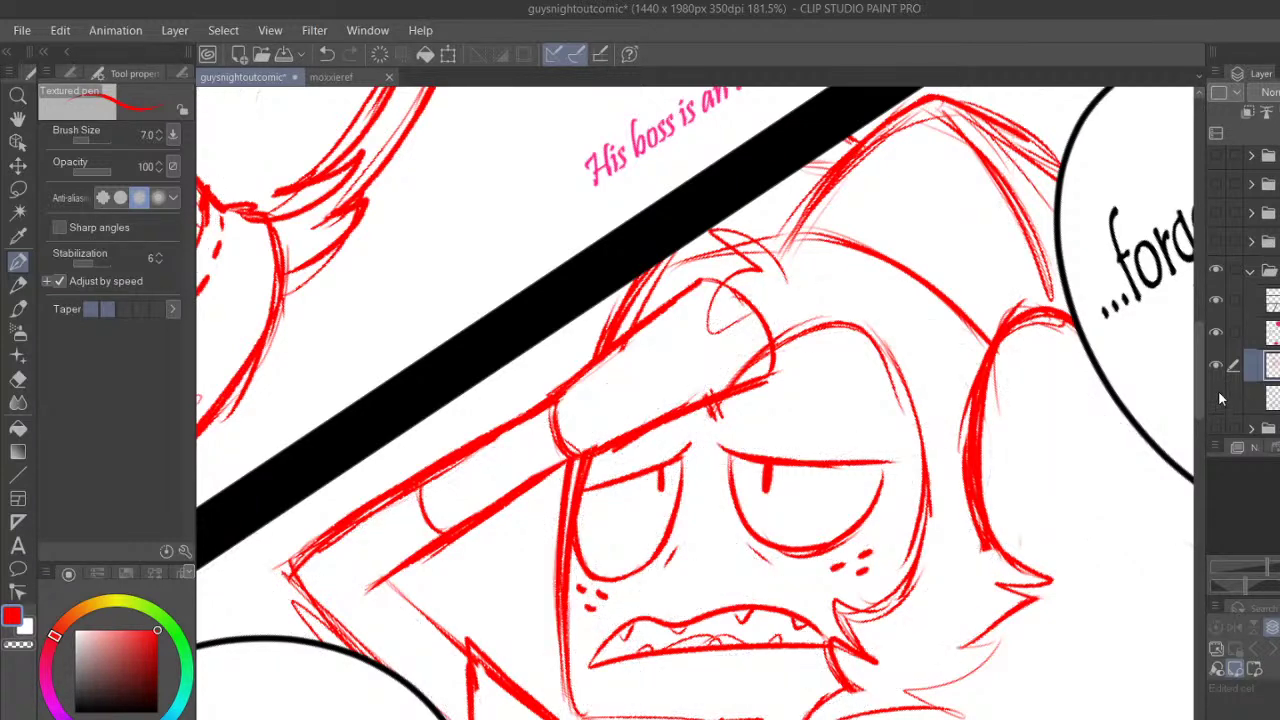
pyautogui.moveTo(660, 474); pyautogui.dragTo(660, 496)
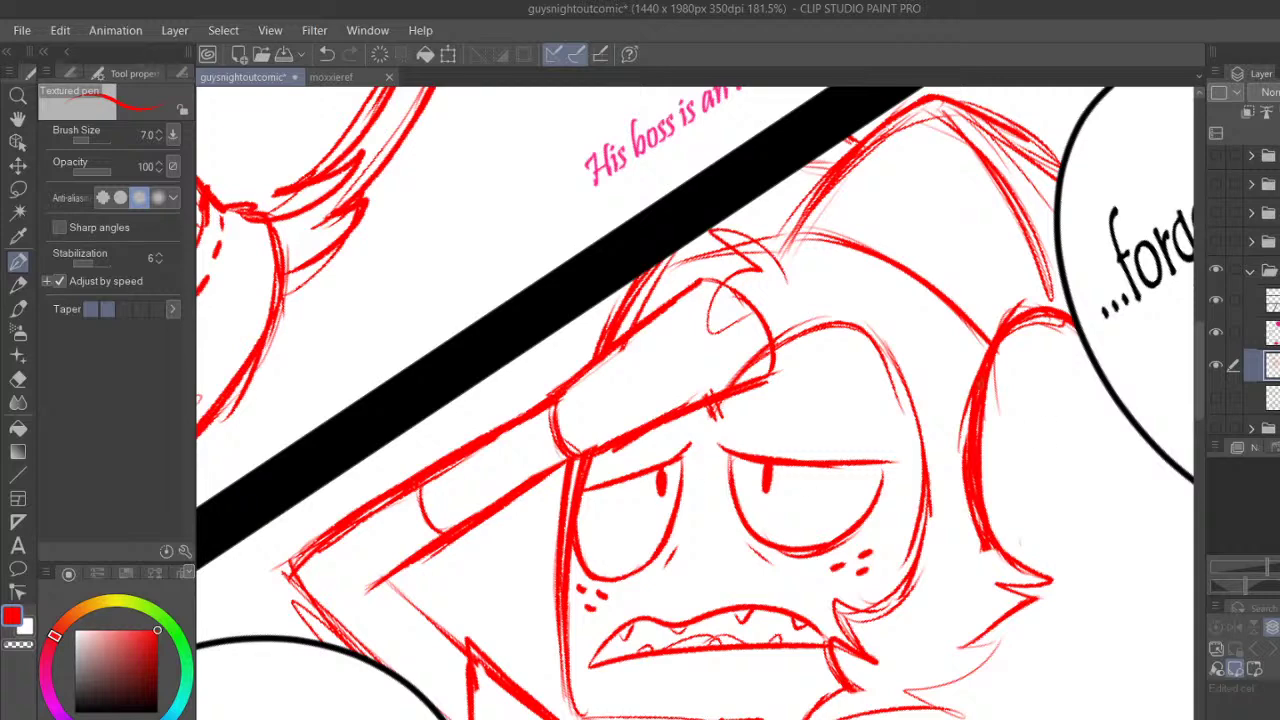
pyautogui.click(1216, 396)
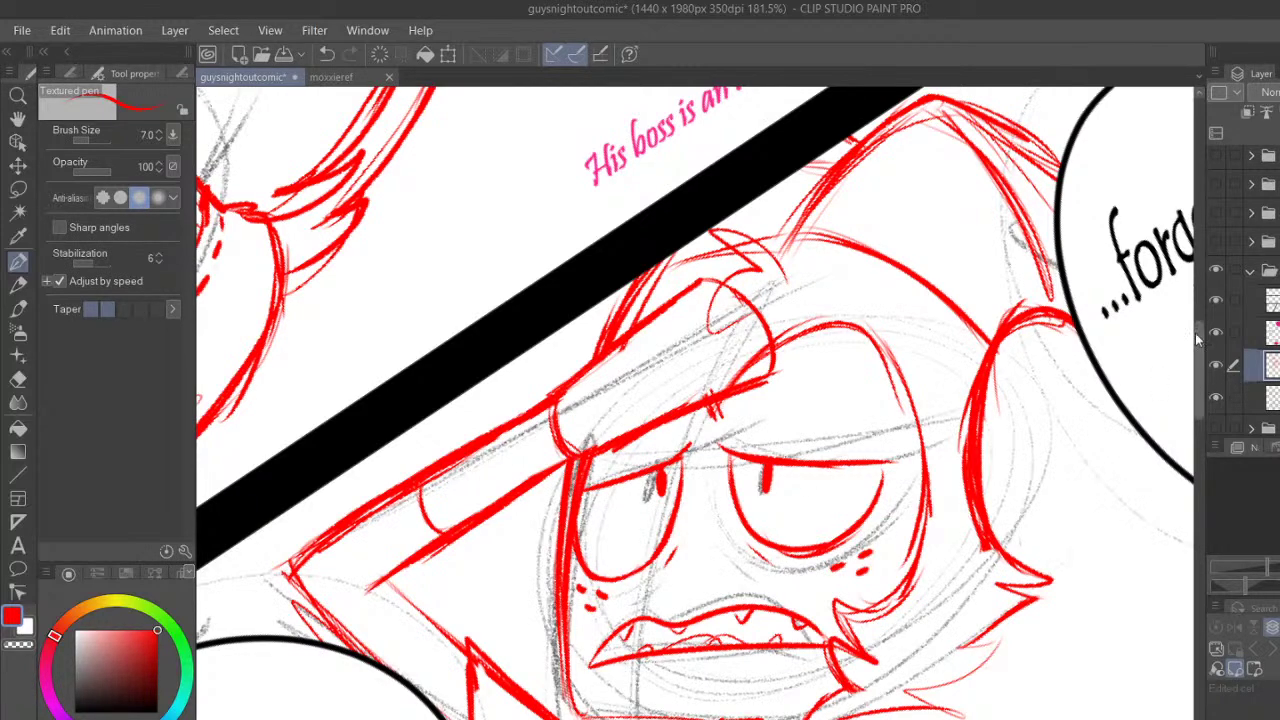
# Ink fur tufts along both sides of the second panel character's face, and hide the pencil sketch layer
pyautogui.scroll(-3, 533, 412)
pyautogui.moveTo(530, 426); pyautogui.dragTo(544, 474)
pyautogui.moveTo(550, 540)
pyautogui.mouseDown()
pyautogui.moveTo(530, 460)
pyautogui.moveTo(548, 480)
pyautogui.moveTo(556, 414)
pyautogui.mouseUp()
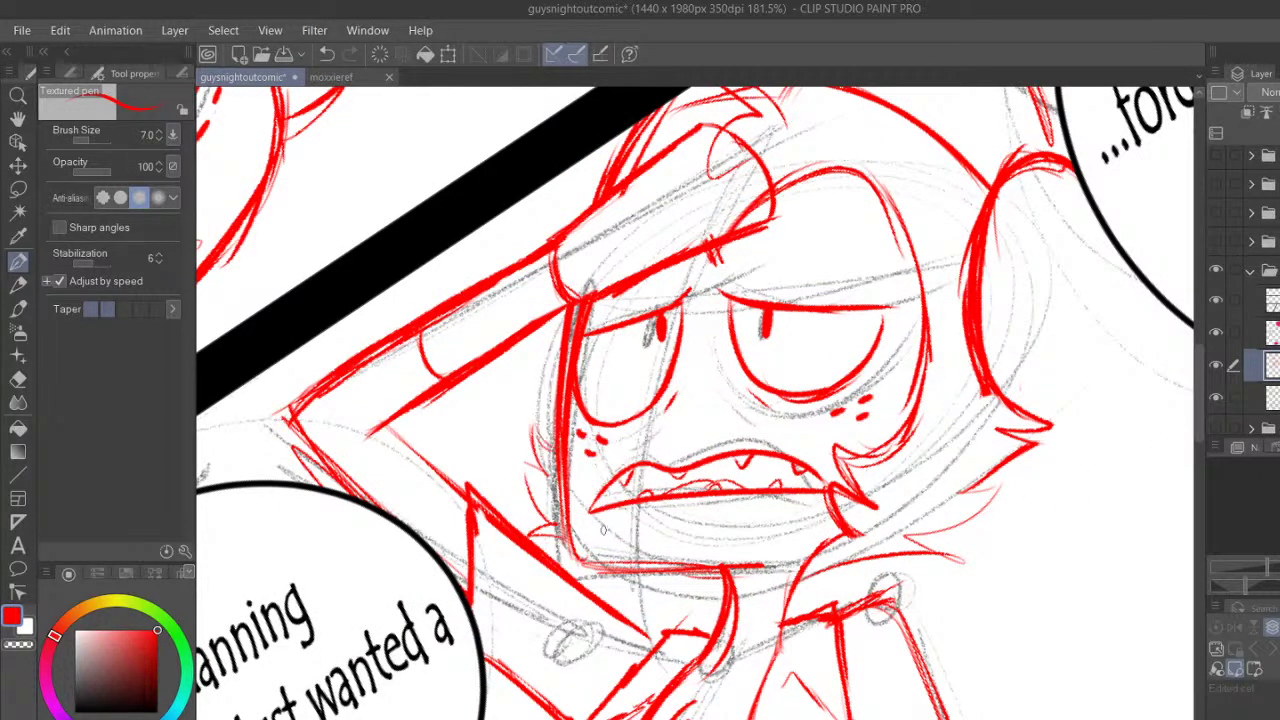
pyautogui.moveTo(806, 578)
pyautogui.mouseDown()
pyautogui.moveTo(962, 566)
pyautogui.moveTo(1003, 483)
pyautogui.mouseUp()
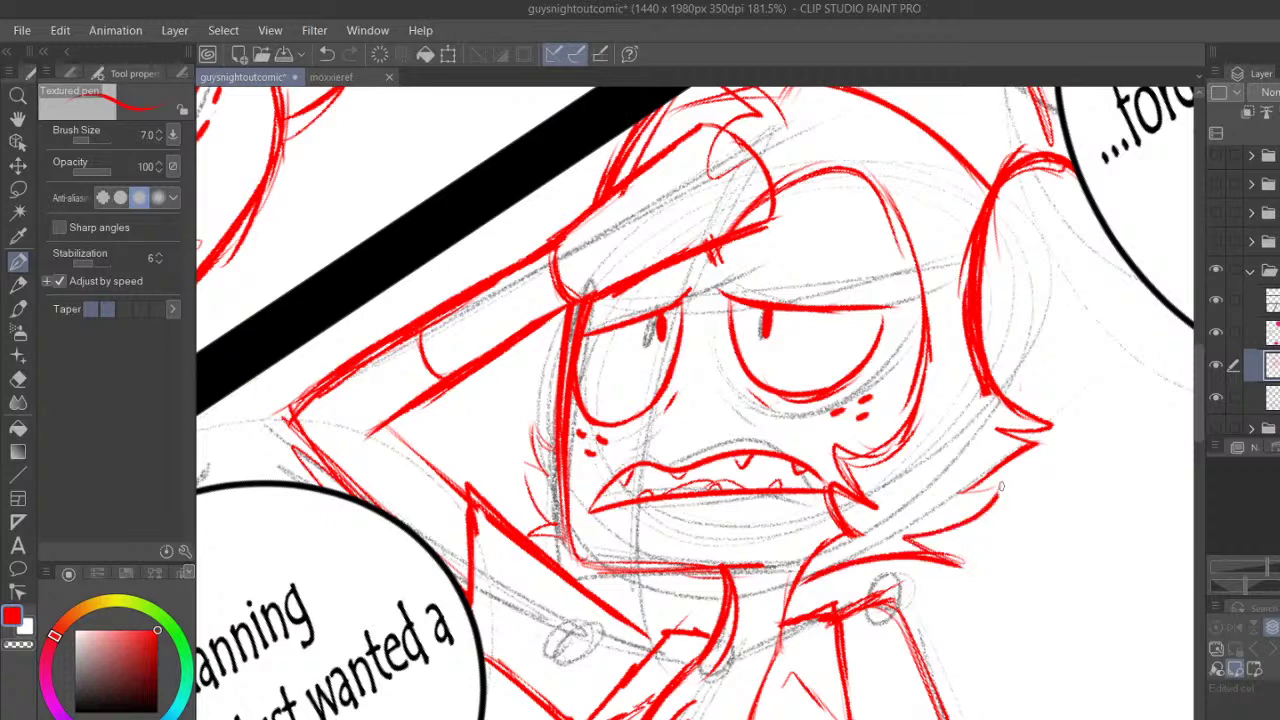
pyautogui.click(1217, 397)
# Ink another line along the lowered arm's edge, from below the sleeve cuff down to the panel border
pyautogui.hotkey('ctrl', '-')
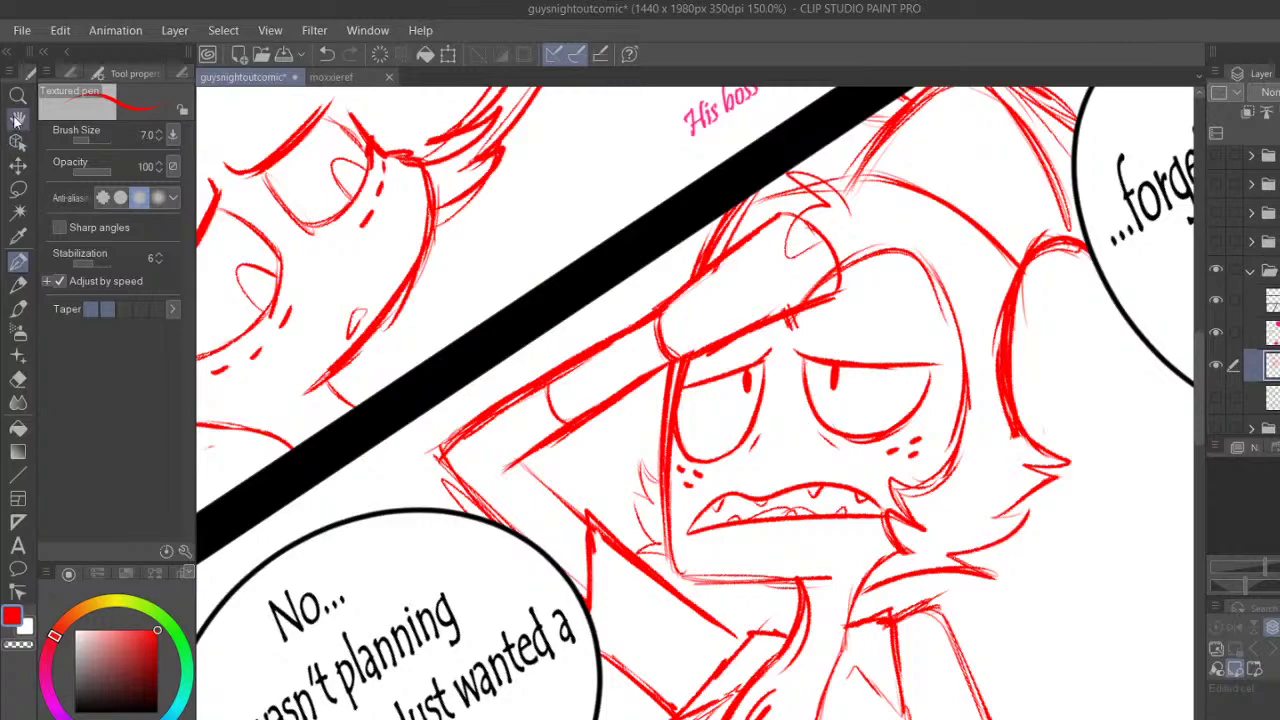
pyautogui.click(18, 118)
pyautogui.moveTo(700, 420); pyautogui.dragTo(621, 382)
pyautogui.hotkey('ctrl', '@')
pyautogui.moveTo(729, 640); pyautogui.dragTo(688, 383)
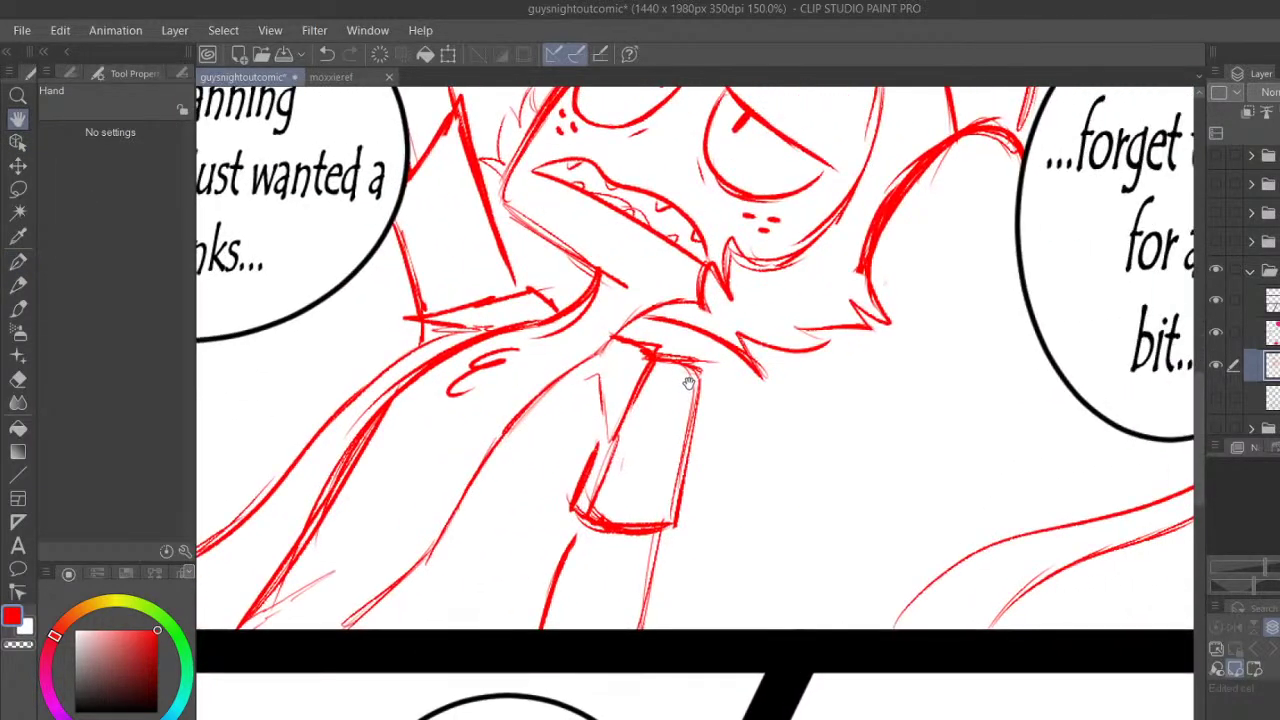
pyautogui.click(18, 260)
pyautogui.moveTo(584, 525); pyautogui.dragTo(565, 628)
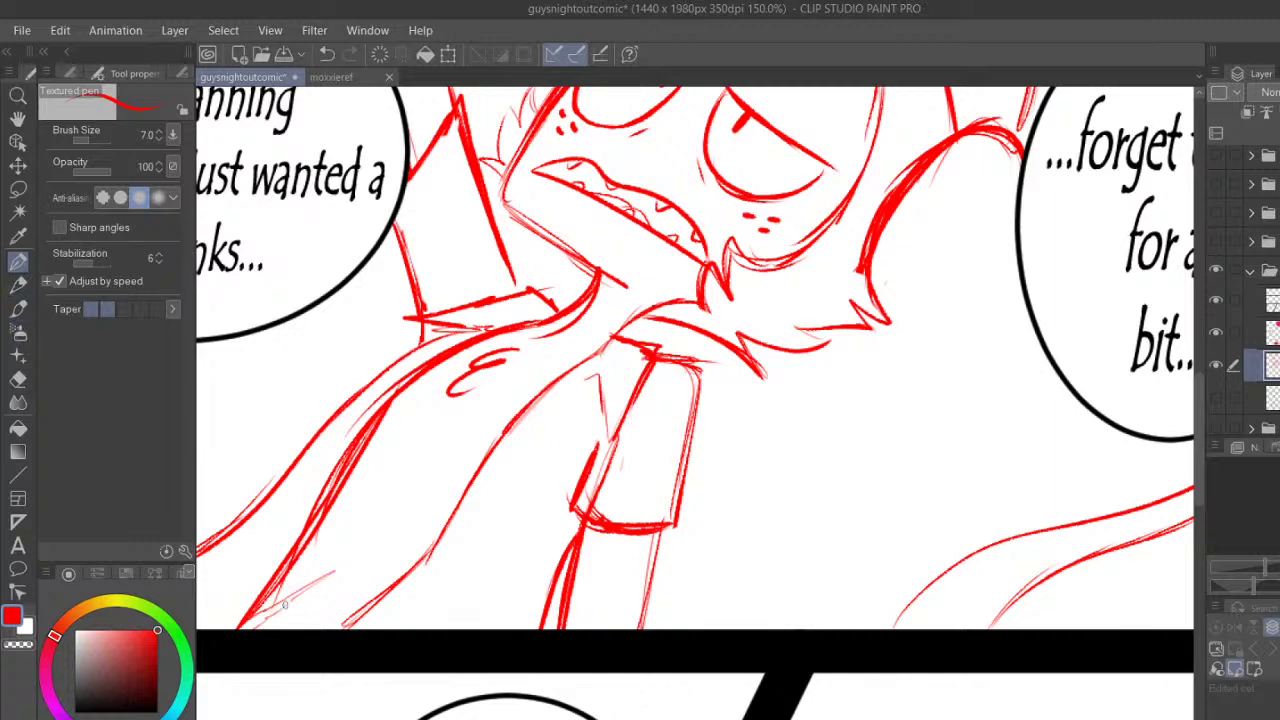
# Check the moxxieref reference, and ink a curved knuckle line across the raised hand near its rounded end
pyautogui.click(325, 76)
pyautogui.click(255, 77)
pyautogui.click(18, 118)
pyautogui.moveTo(749, 237); pyautogui.dragTo(653, 633)
pyautogui.moveTo(405, 676); pyautogui.dragTo(480, 692)
pyautogui.moveTo(456, 456); pyautogui.dragTo(487, 636)
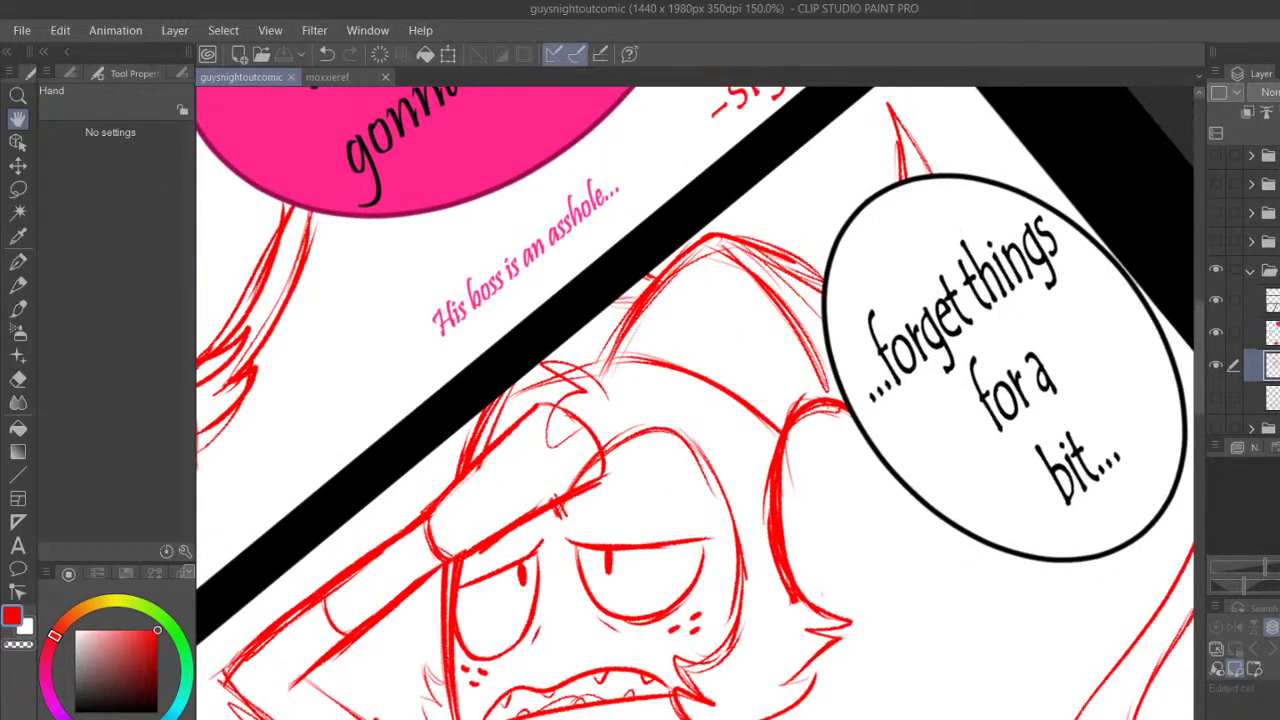
pyautogui.scroll(4, 580, 560)
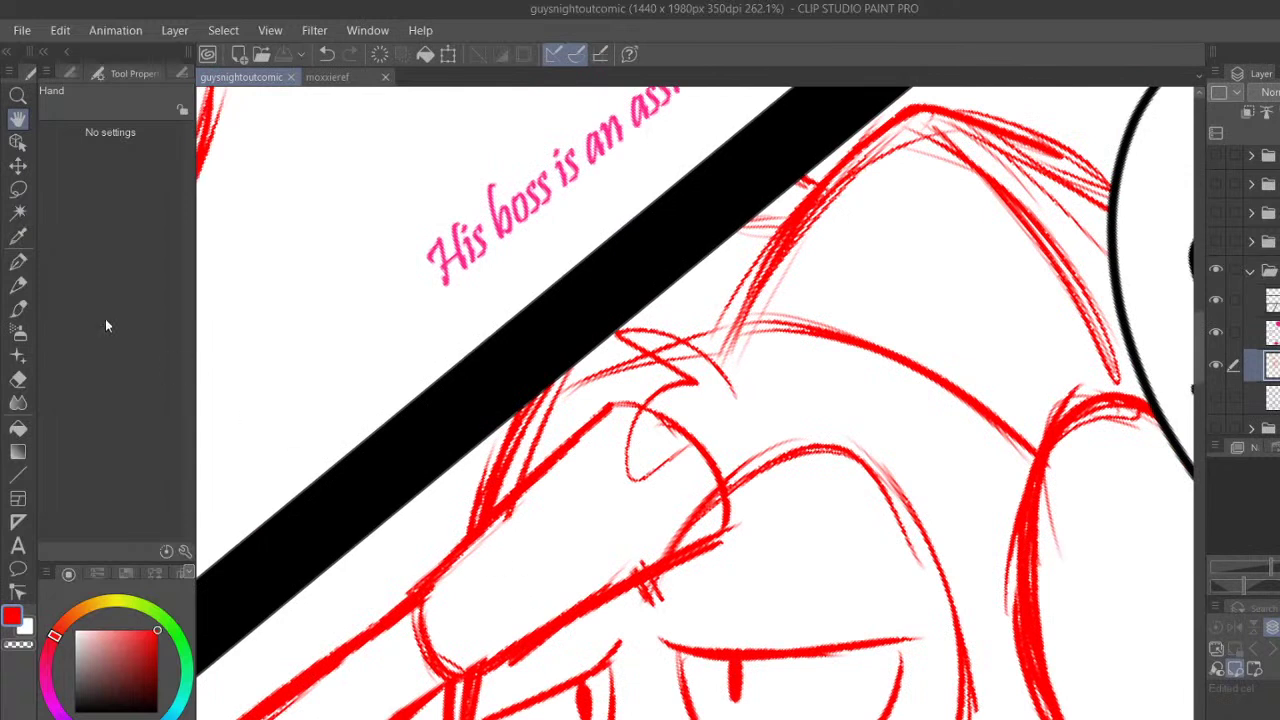
pyautogui.press('p')
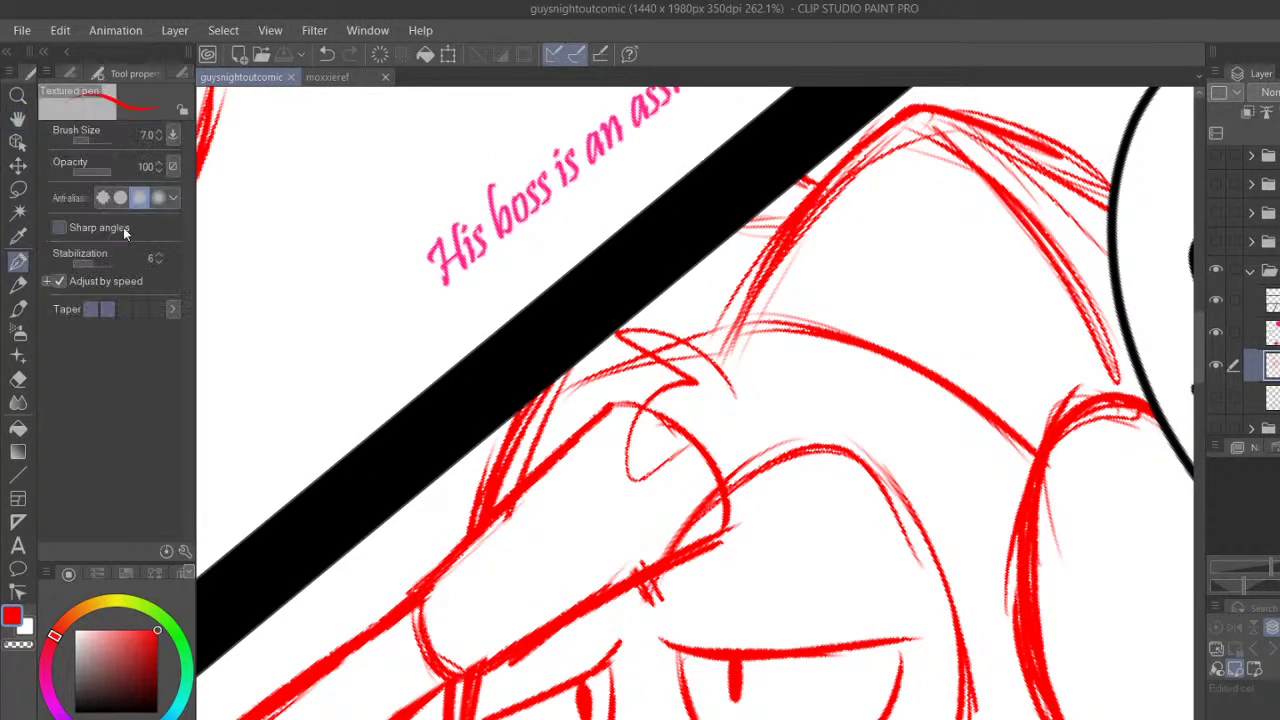
pyautogui.moveTo(580, 441)
pyautogui.mouseDown()
pyautogui.moveTo(599, 445)
pyautogui.moveTo(686, 550)
pyautogui.mouseUp()
pyautogui.moveTo(625, 442); pyautogui.dragTo(684, 540)
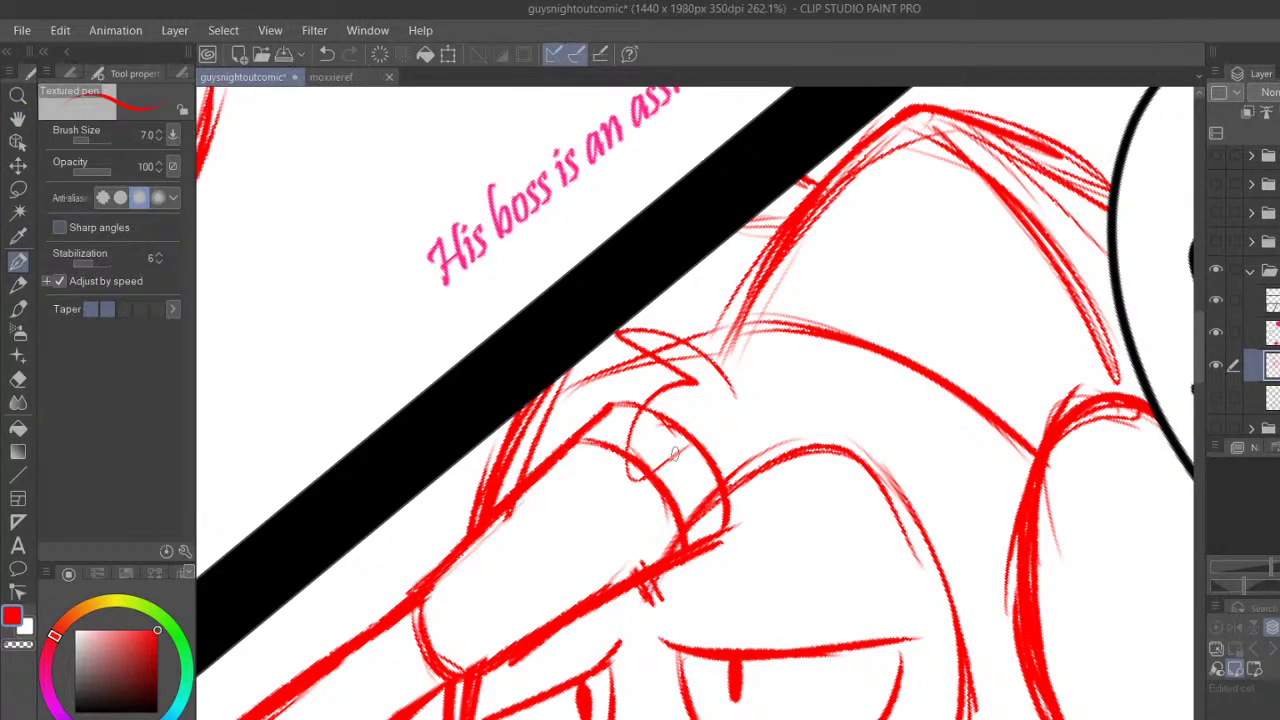
# Ink long, tapering fingers reaching from the raised hand's knuckles across the forehead
pyautogui.moveTo(590, 430); pyautogui.dragTo(662, 366)
pyautogui.moveTo(612, 405)
pyautogui.mouseDown()
pyautogui.moveTo(684, 332)
pyautogui.moveTo(757, 307)
pyautogui.moveTo(850, 299)
pyautogui.mouseUp()
pyautogui.moveTo(648, 428)
pyautogui.mouseDown()
pyautogui.moveTo(684, 391)
pyautogui.moveTo(795, 341)
pyautogui.moveTo(922, 352)
pyautogui.mouseUp()
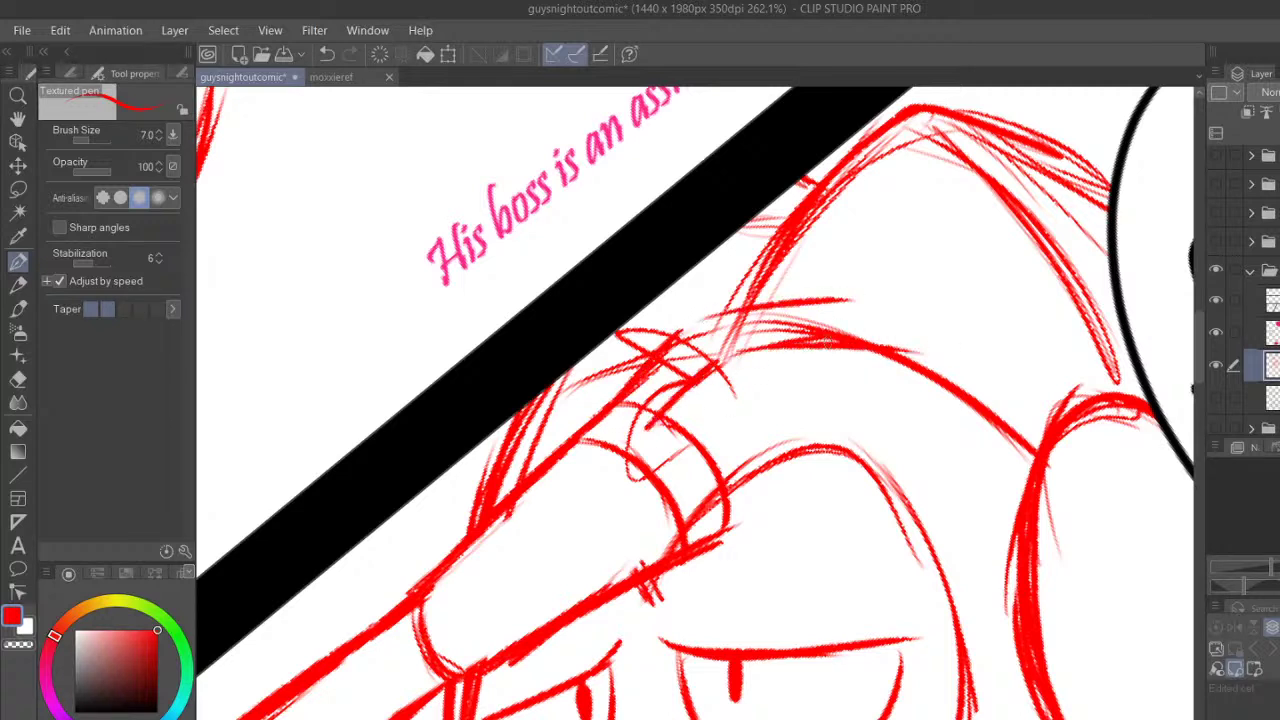
pyautogui.moveTo(700, 326)
pyautogui.mouseDown()
pyautogui.moveTo(888, 308)
pyautogui.moveTo(928, 318)
pyautogui.mouseUp()
pyautogui.moveTo(776, 406)
pyautogui.mouseDown()
pyautogui.moveTo(688, 452)
pyautogui.moveTo(837, 397)
pyautogui.moveTo(896, 410)
pyautogui.mouseUp()
pyautogui.moveTo(747, 420); pyautogui.dragTo(868, 374)
pyautogui.moveTo(795, 392); pyautogui.dragTo(902, 368)
pyautogui.moveTo(848, 345); pyautogui.dragTo(955, 362)
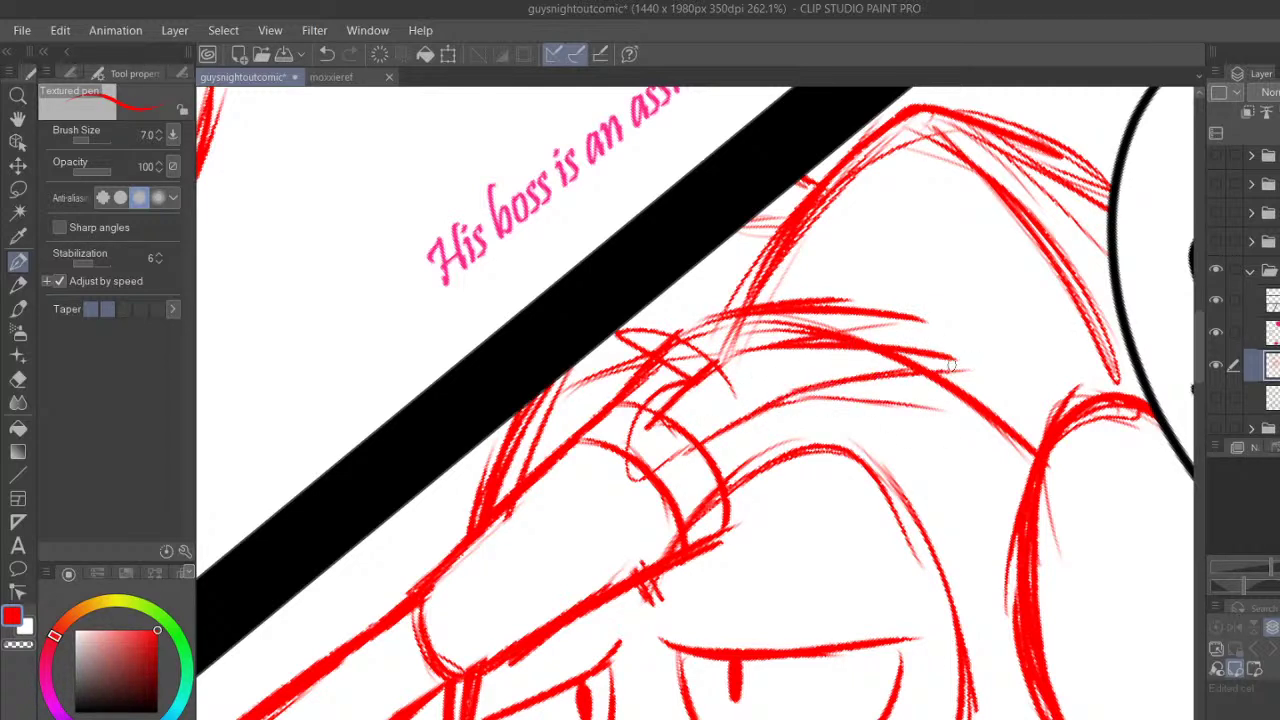
pyautogui.moveTo(758, 408); pyautogui.dragTo(957, 423)
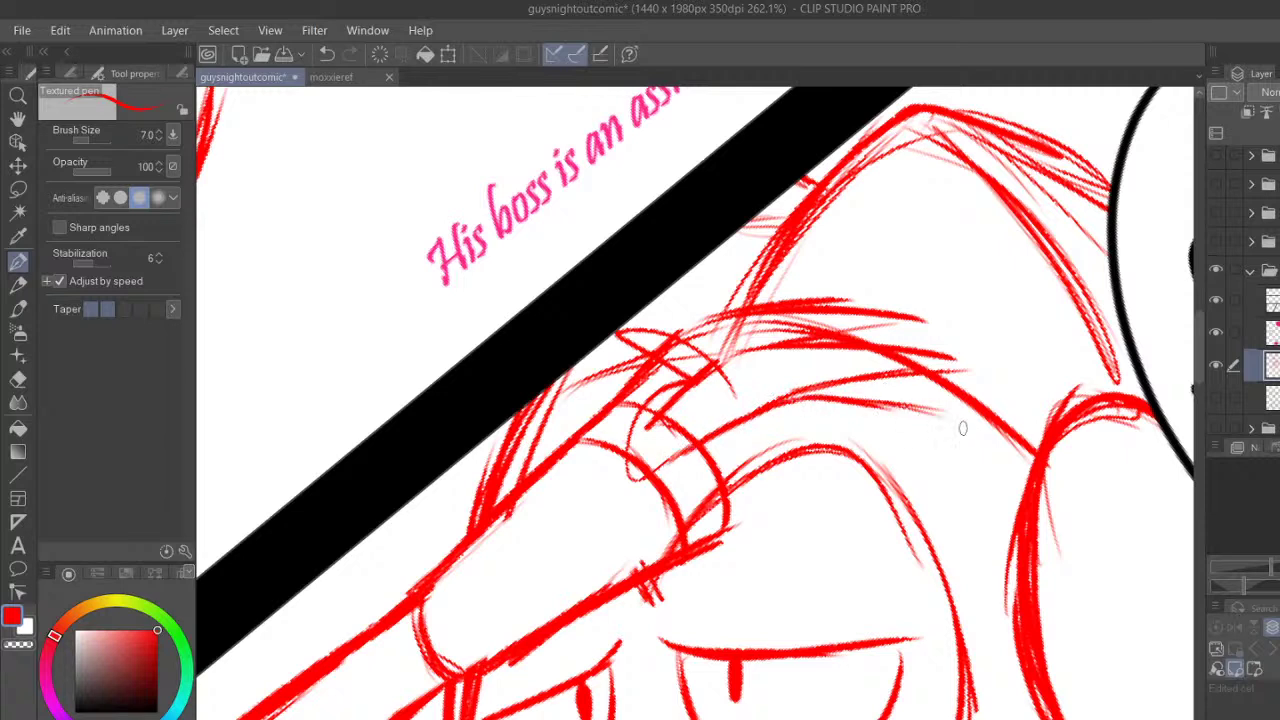
pyautogui.moveTo(696, 538)
pyautogui.mouseDown()
pyautogui.moveTo(819, 439)
pyautogui.moveTo(966, 425)
pyautogui.mouseUp()
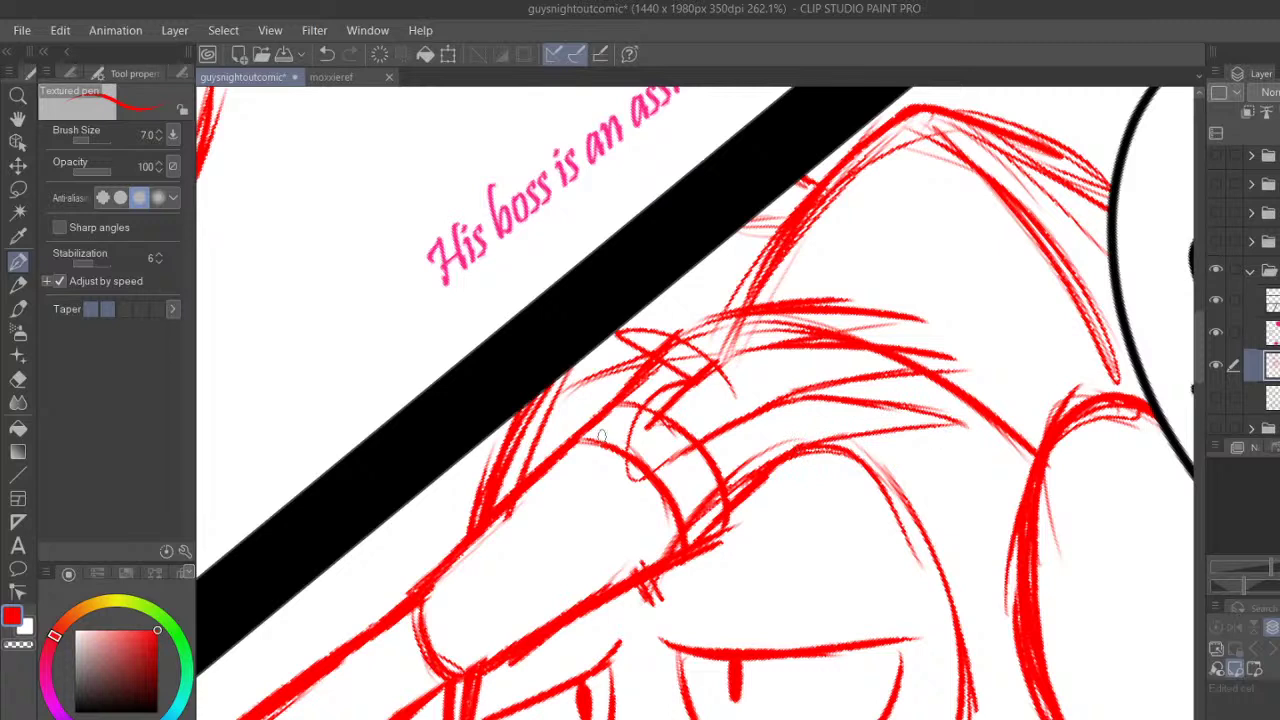
# Ink a curved knuckle line farther out across the fingers, and adjust it by undoing and redoing strokes
pyautogui.moveTo(482, 518)
pyautogui.mouseDown()
pyautogui.moveTo(571, 400)
pyautogui.moveTo(652, 334)
pyautogui.moveTo(770, 428)
pyautogui.mouseUp()
pyautogui.moveTo(668, 362); pyautogui.dragTo(772, 462)
pyautogui.moveTo(704, 376); pyautogui.dragTo(766, 462)
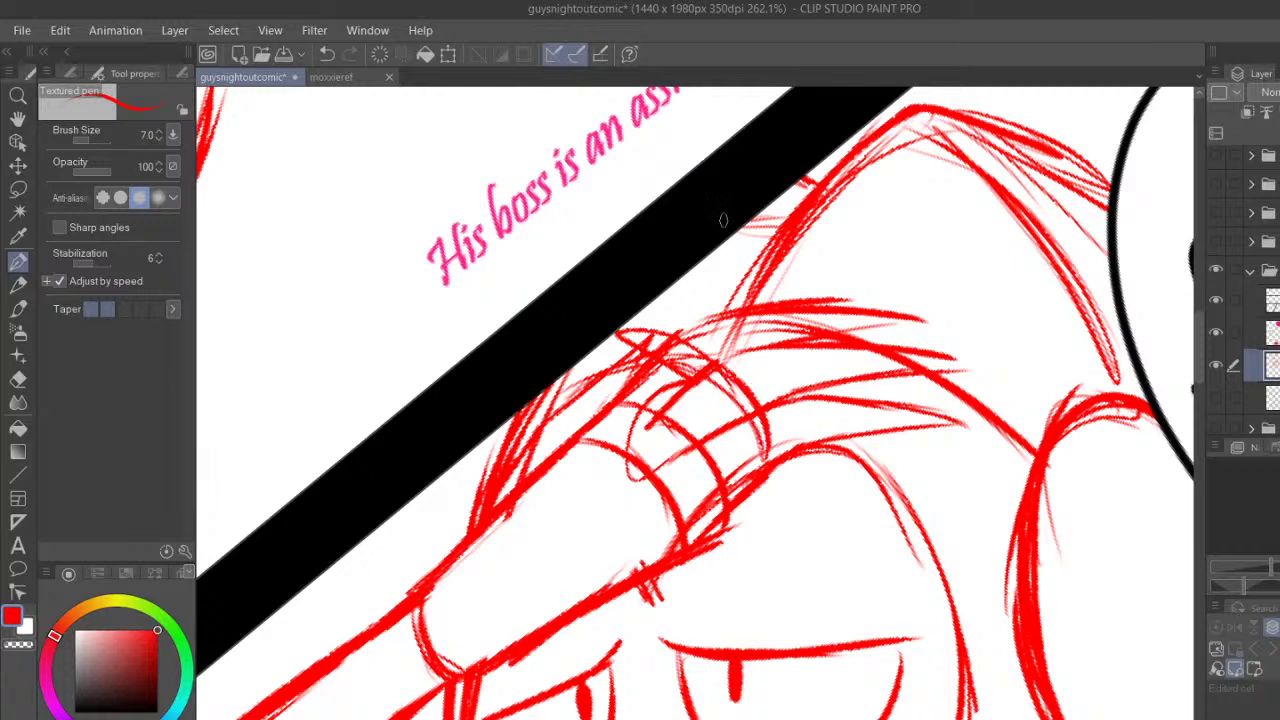
pyautogui.click(327, 54)
pyautogui.hotkey('ctrl', 'y')
pyautogui.hotkey('ctrl', 'y')
pyautogui.hotkey('ctrl', 'y')
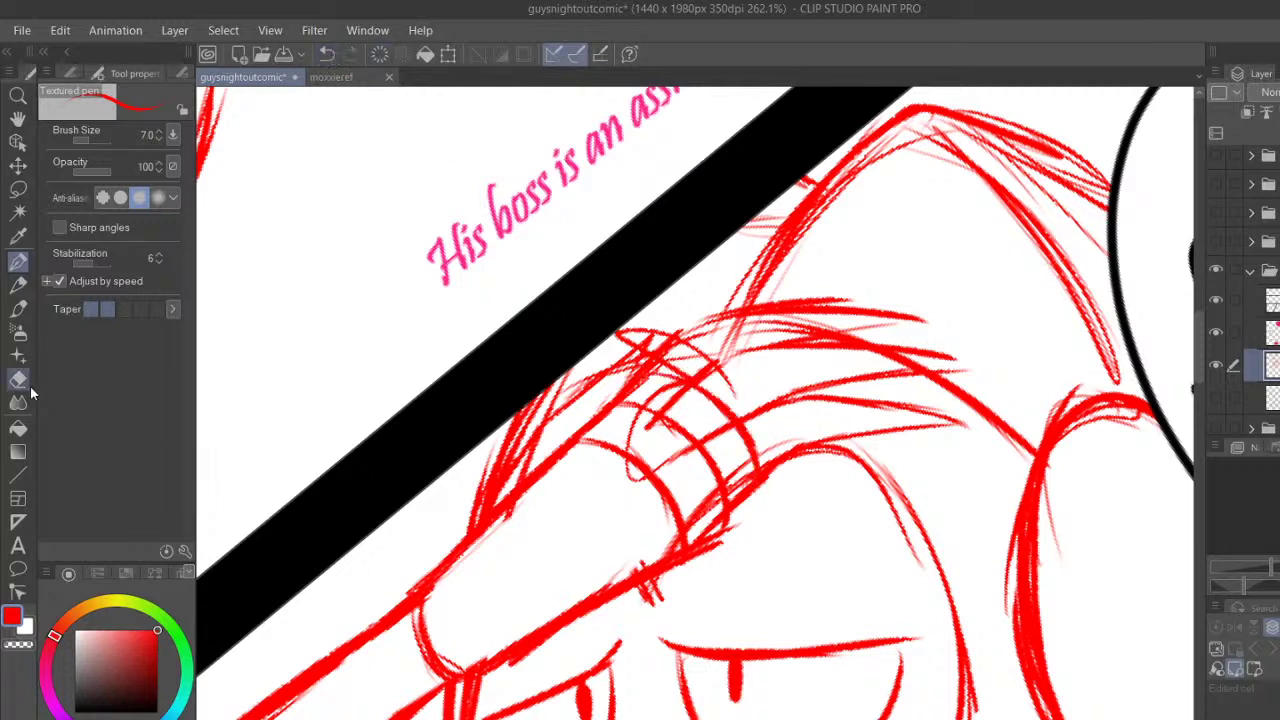
# Erase the hand's old rounded end and inner knuckle curve, and re-ink the hand's upper edge and outer knuckles
pyautogui.click(18, 379)
pyautogui.moveTo(672, 432)
pyautogui.mouseDown()
pyautogui.moveTo(642, 431)
pyautogui.moveTo(688, 470)
pyautogui.moveTo(680, 530)
pyautogui.mouseUp()
pyautogui.click(18, 262)
pyautogui.moveTo(624, 394); pyautogui.dragTo(557, 451)
pyautogui.moveTo(685, 388)
pyautogui.mouseDown()
pyautogui.moveTo(628, 435)
pyautogui.moveTo(748, 420)
pyautogui.mouseUp()
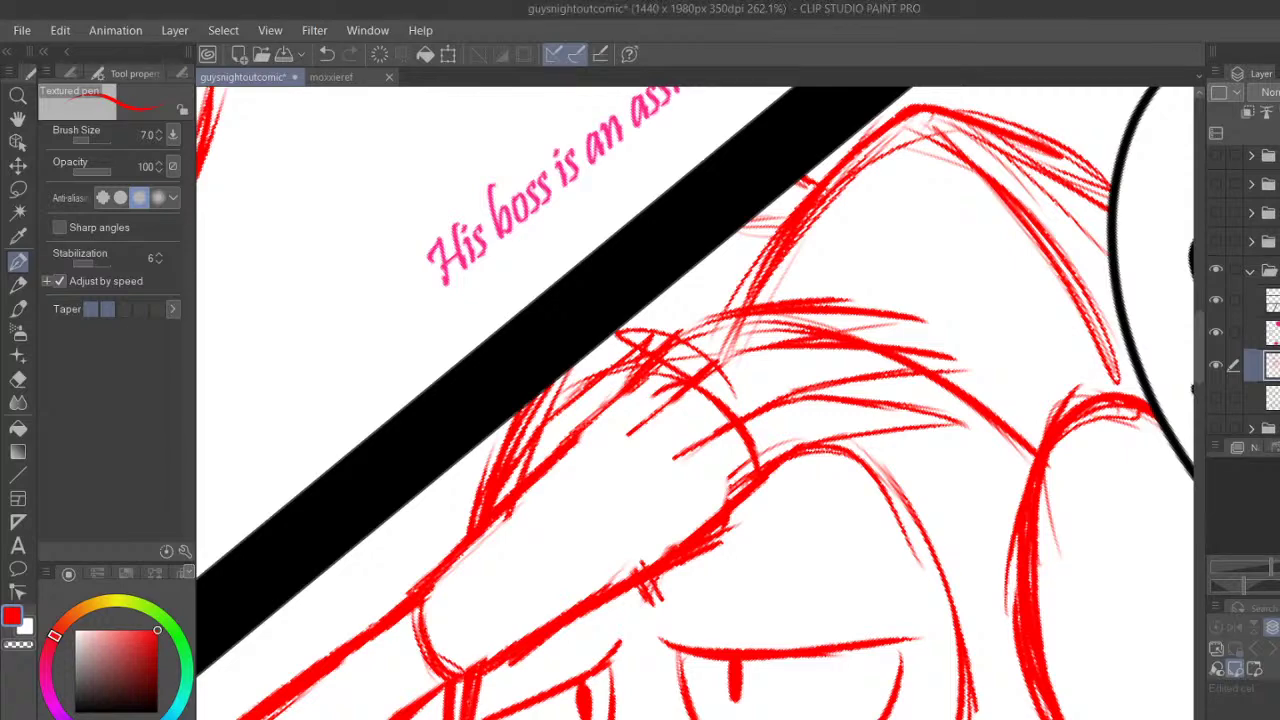
# Review the inked page with the canvas rotation reset, and show the pencil sketch layer for the bottom panels
pyautogui.hotkey('ctrl', '@')
pyautogui.hotkey('ctrl', '-')
pyautogui.hotkey('ctrl', '-')
pyautogui.hotkey('ctrl', '-')
pyautogui.hotkey('ctrl', '-')
pyautogui.hotkey('ctrl', '-')
pyautogui.hotkey('ctrl', '-')
pyautogui.hotkey('ctrl', '-')
pyautogui.hotkey('ctrl', '-')
pyautogui.hotkey('ctrl', '+')
pyautogui.hotkey('ctrl', '+')
pyautogui.hotkey('ctrl', '+')
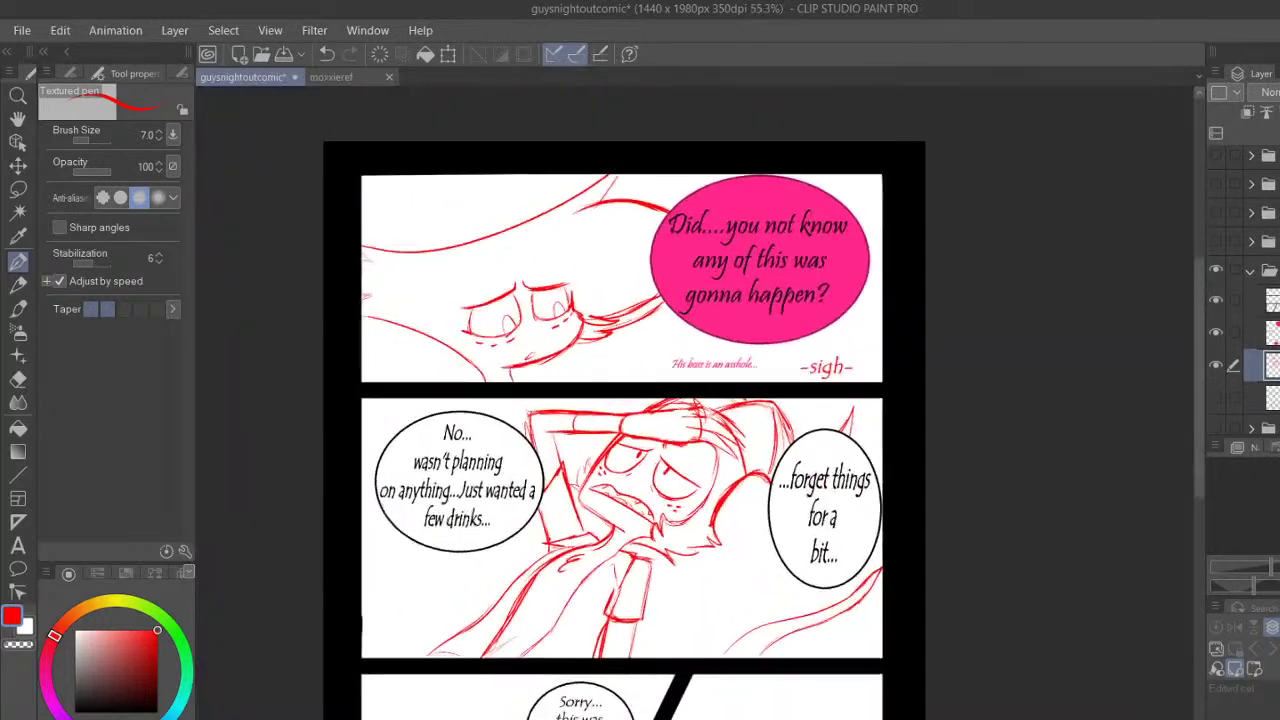
pyautogui.hotkey('ctrl', '+')
pyautogui.moveTo(1197, 400); pyautogui.dragTo(1205, 537)
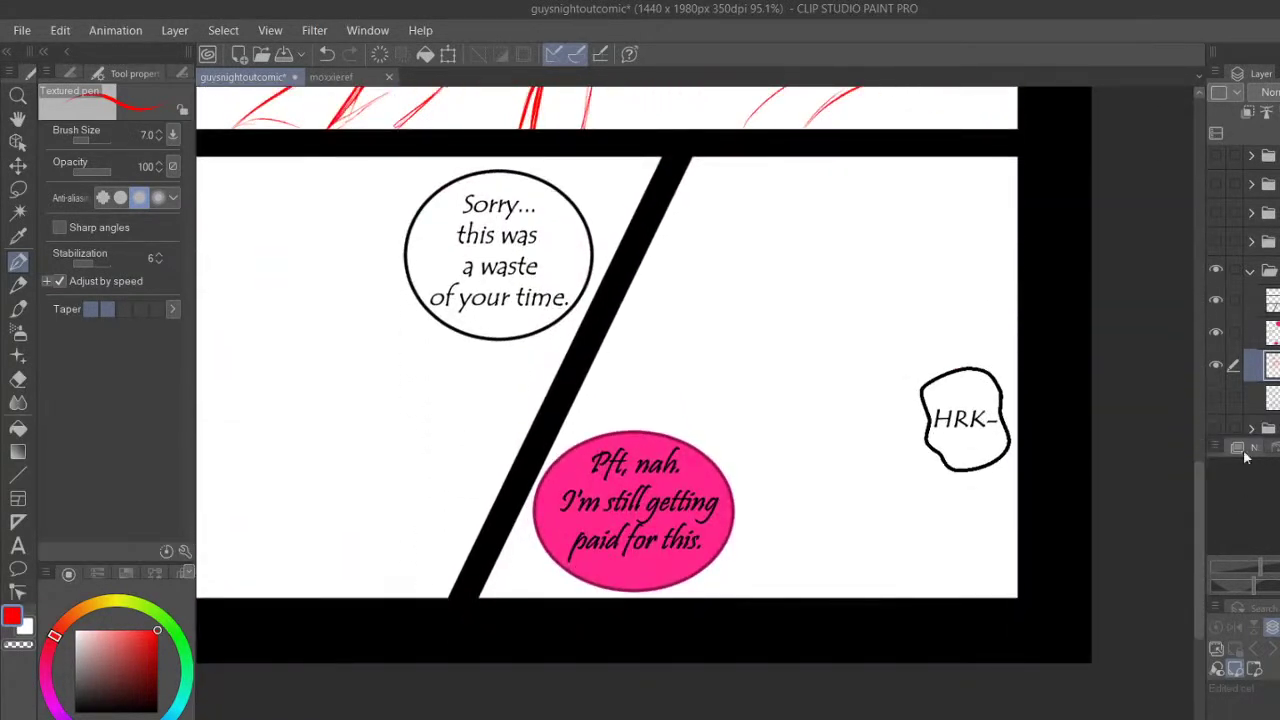
pyautogui.click(1216, 397)
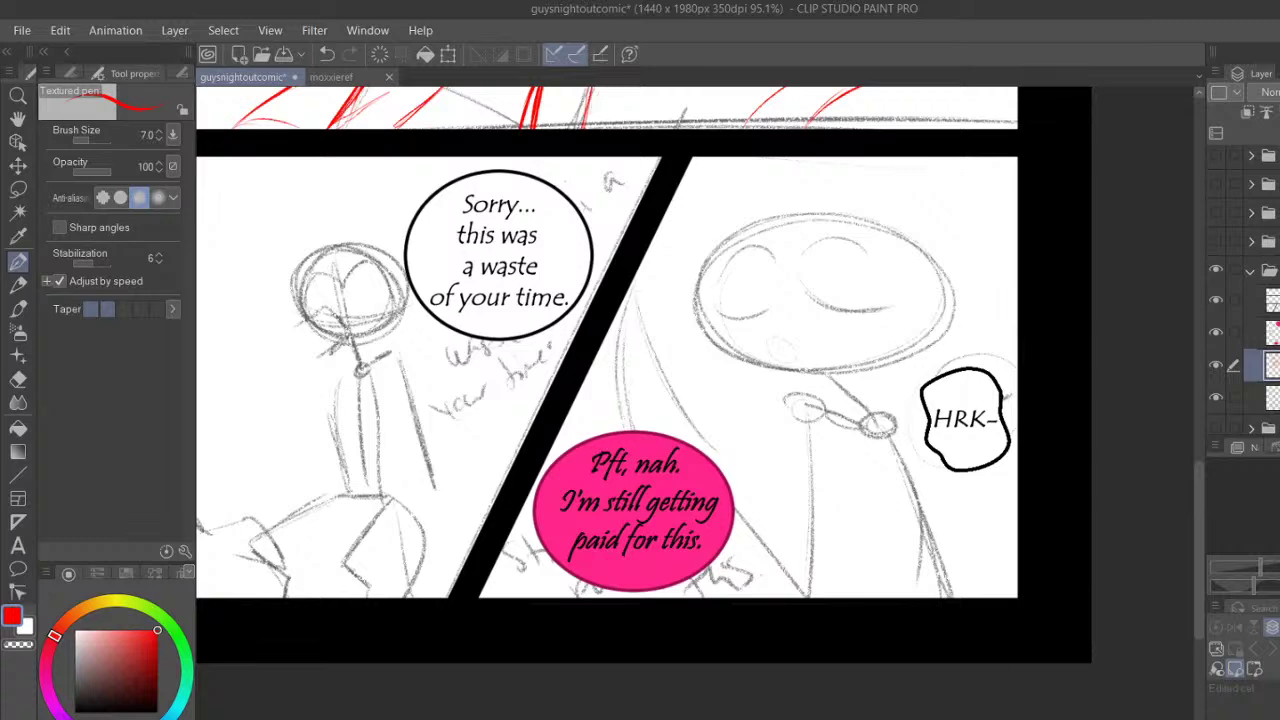
pyautogui.hscroll(-5, 694, 374)
pyautogui.hotkey('ctrl', '+')
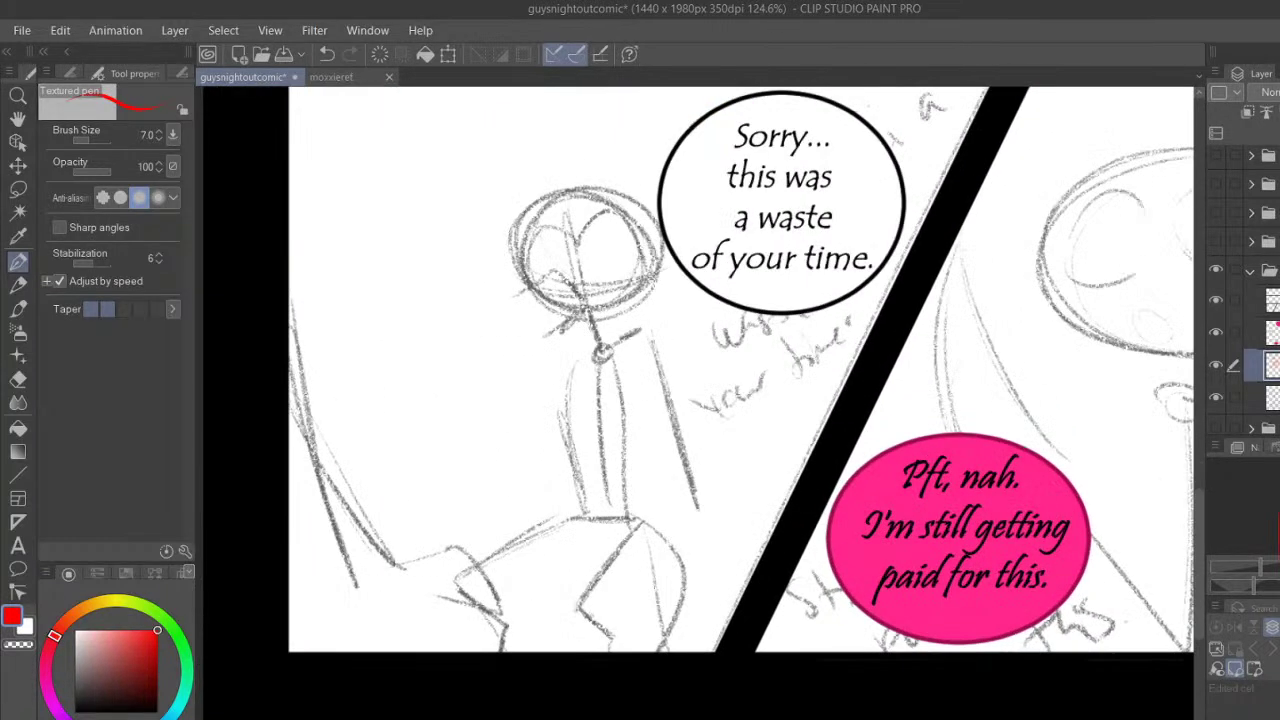
# Sketch a horizontal background line behind the head in the "Sorry..." panel, and undo the oval above it
pyautogui.moveTo(303, 248); pyautogui.dragTo(289, 246)
pyautogui.scroll(3, 984, 400)
pyautogui.moveTo(373, 347)
pyautogui.mouseDown()
pyautogui.moveTo(360, 345)
pyautogui.moveTo(500, 320)
pyautogui.mouseUp()
pyautogui.moveTo(796, 297)
pyautogui.mouseDown()
pyautogui.moveTo(660, 300)
pyautogui.moveTo(705, 340)
pyautogui.mouseUp()
pyautogui.click(324, 56)
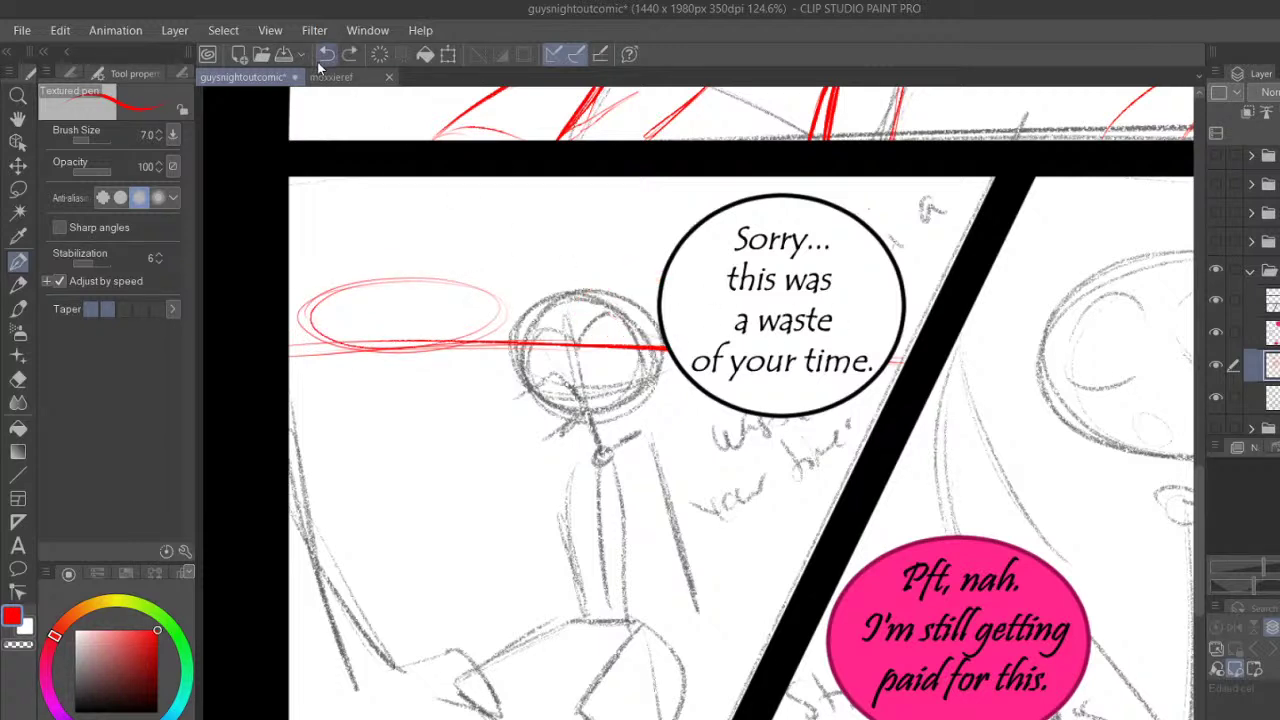
pyautogui.click(327, 58)
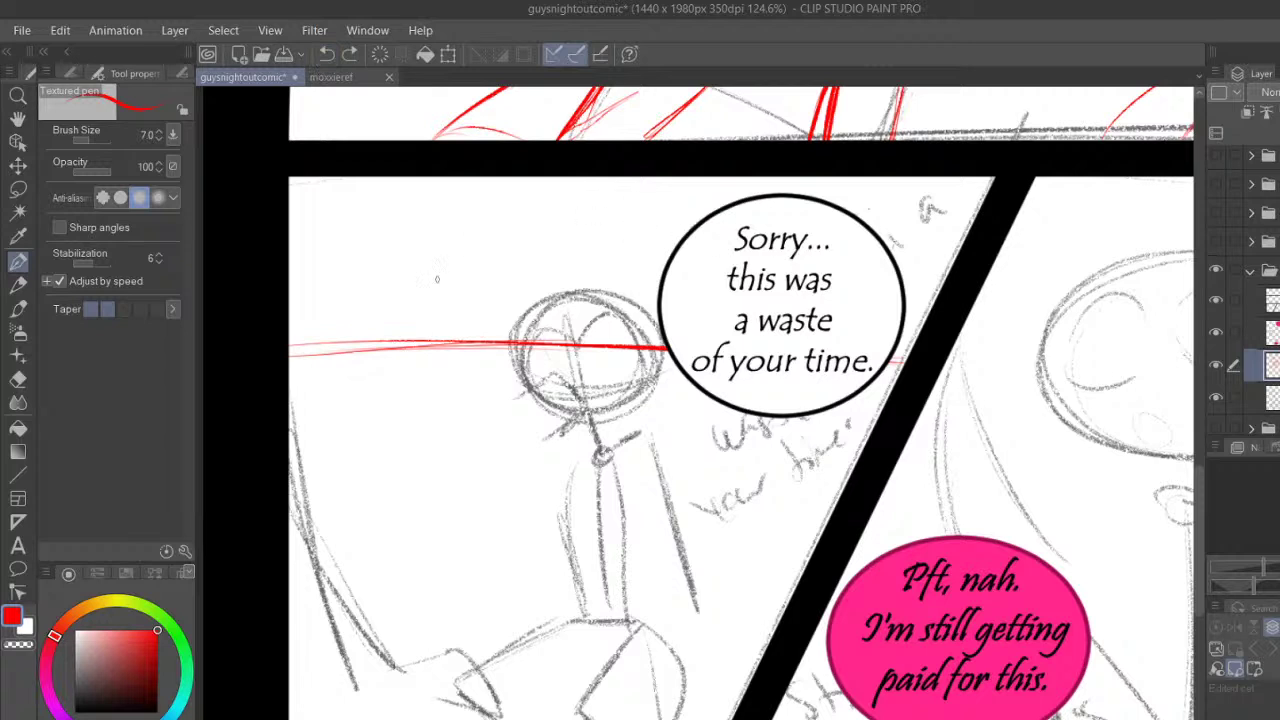
pyautogui.moveTo(292, 335)
pyautogui.mouseDown()
pyautogui.moveTo(342, 300)
pyautogui.moveTo(424, 294)
pyautogui.moveTo(482, 292)
pyautogui.moveTo(557, 325)
pyautogui.mouseUp()
pyautogui.moveTo(446, 292)
pyautogui.mouseDown()
pyautogui.moveTo(310, 326)
pyautogui.moveTo(380, 294)
pyautogui.moveTo(530, 316)
pyautogui.moveTo(542, 331)
pyautogui.moveTo(684, 292)
pyautogui.mouseUp()
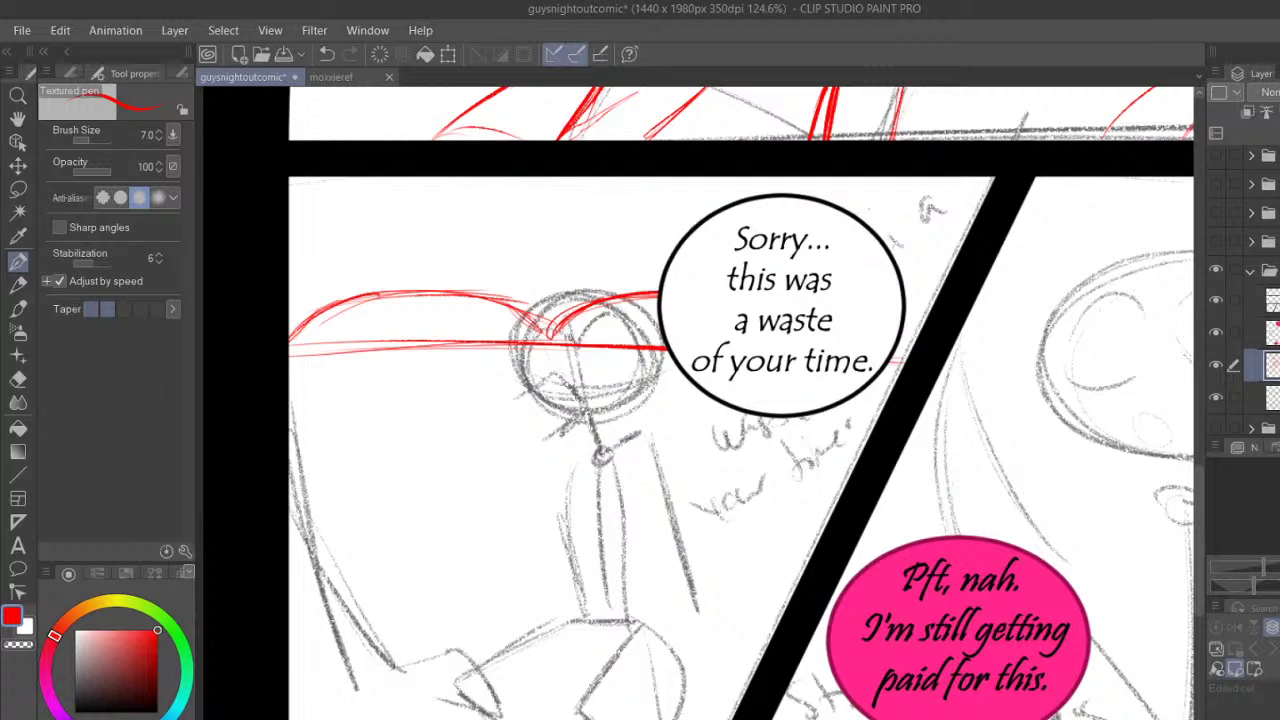
pyautogui.click(327, 54)
pyautogui.click(327, 54)
pyautogui.click(327, 54)
pyautogui.click(327, 54)
pyautogui.click(327, 54)
pyautogui.click(327, 54)
pyautogui.click(327, 54)
pyautogui.click(327, 54)
pyautogui.click(327, 54)
pyautogui.click(327, 54)
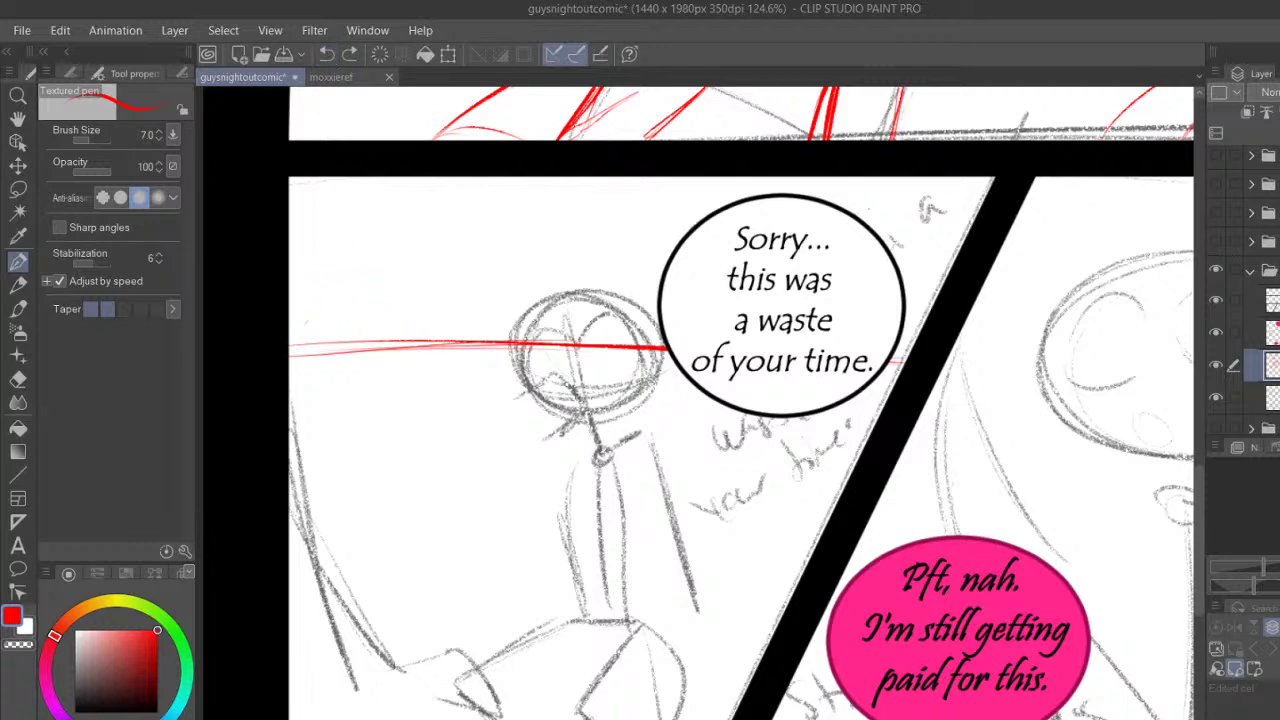
# Ink slanted edges rising from both ends of the background line, with a short corner stroke at the panel's outer border
pyautogui.moveTo(288, 215); pyautogui.dragTo(330, 344)
pyautogui.moveTo(276, 205); pyautogui.dragTo(329, 342)
pyautogui.moveTo(950, 178); pyautogui.dragTo(896, 344)
pyautogui.moveTo(290, 352); pyautogui.dragTo(330, 342)
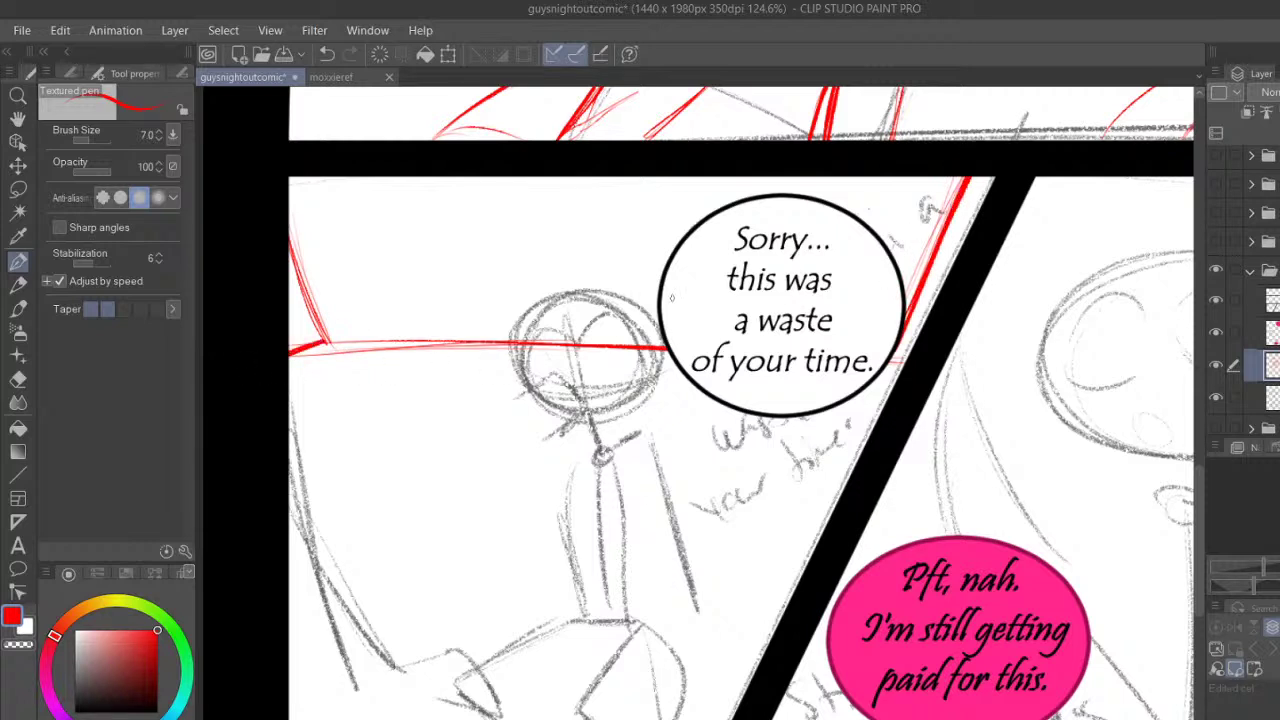
# Sketch two wide ovals on the background line and small round knobs along the slanted edges
pyautogui.moveTo(428, 338)
pyautogui.mouseDown()
pyautogui.moveTo(400, 300)
pyautogui.moveTo(545, 310)
pyautogui.moveTo(380, 335)
pyautogui.mouseUp()
pyautogui.moveTo(618, 281); pyautogui.dragTo(600, 350)
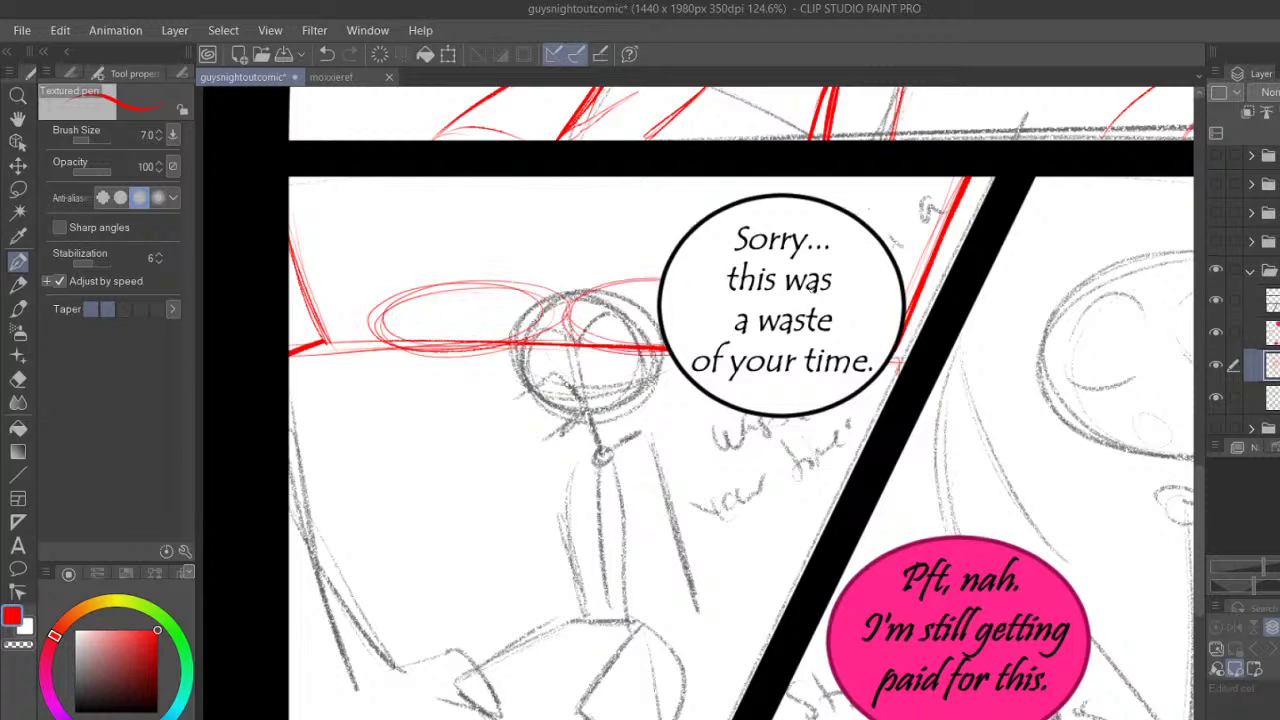
pyautogui.moveTo(958, 180); pyautogui.dragTo(910, 328)
pyautogui.moveTo(305, 257)
pyautogui.mouseDown()
pyautogui.moveTo(311, 295)
pyautogui.moveTo(307, 256)
pyautogui.mouseUp()
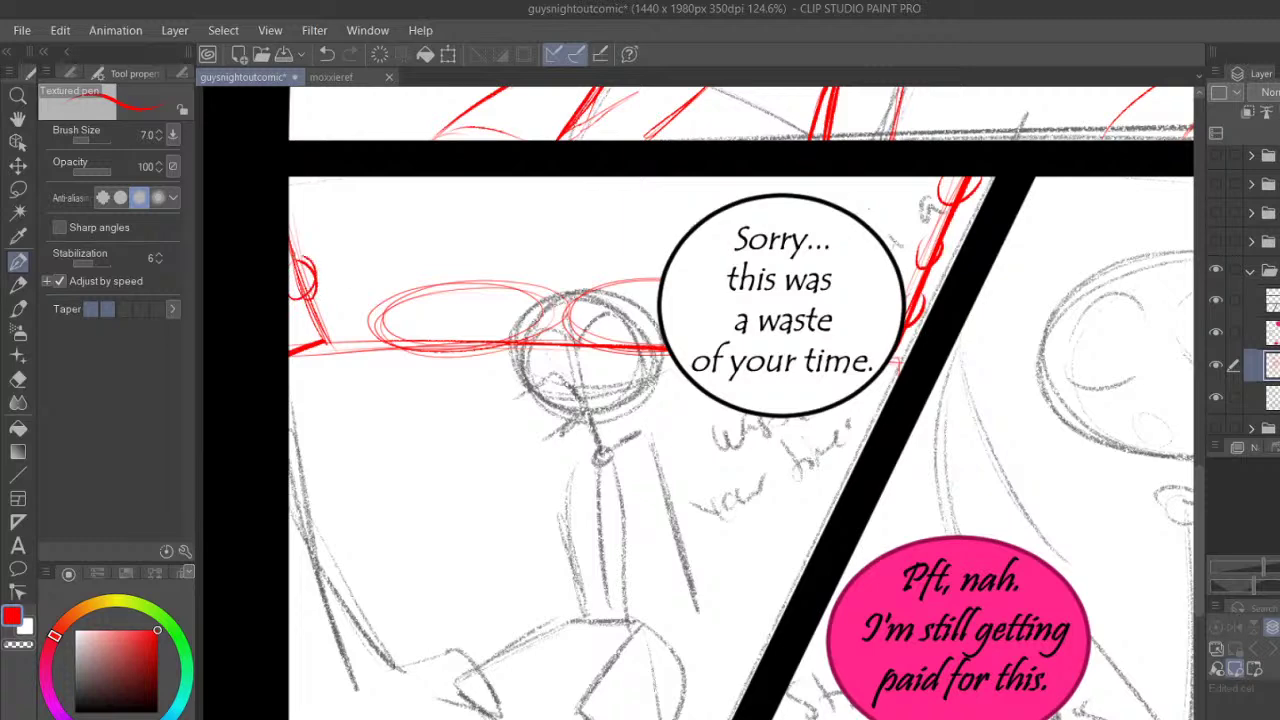
pyautogui.moveTo(493, 297); pyautogui.dragTo(520, 272)
# Lasso the background sketch in the "Sorry..." panel, scale it to 83%, reposition it within the panel and deselect it
pyautogui.moveTo(1205, 502)
pyautogui.mouseDown()
pyautogui.moveTo(1193, 513)
pyautogui.moveTo(1200, 475)
pyautogui.mouseUp()
pyautogui.press('m')
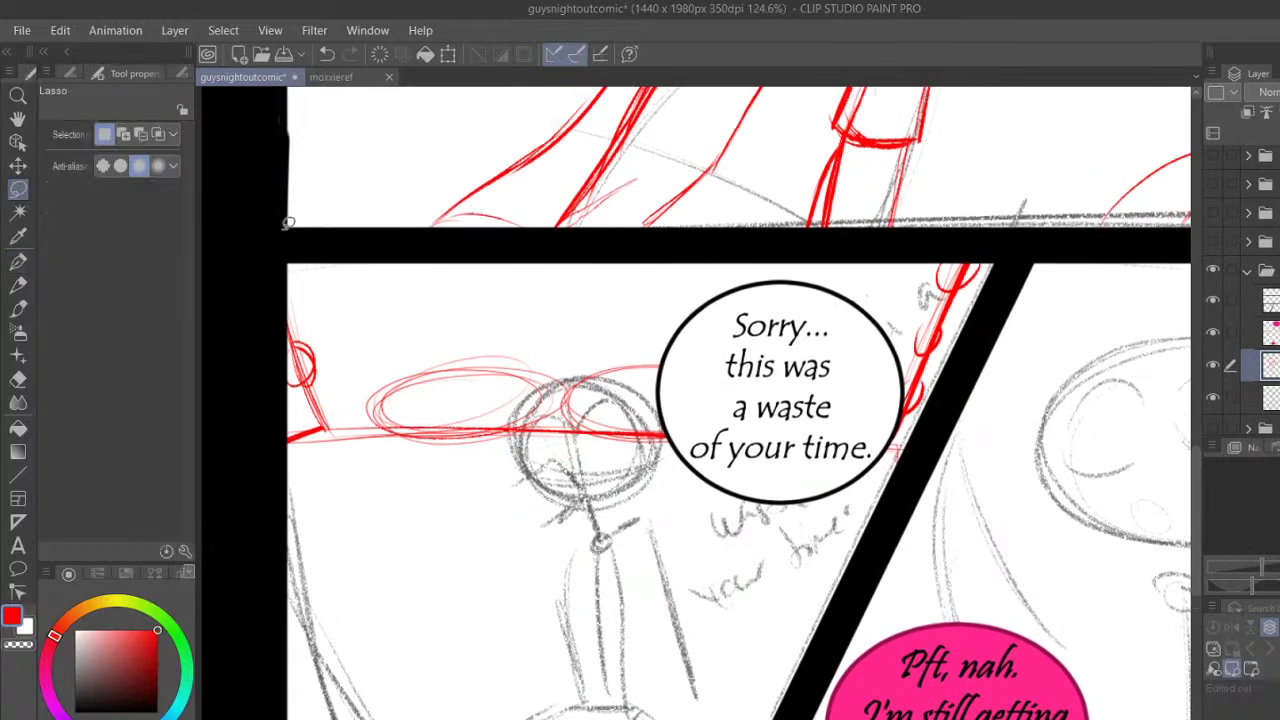
pyautogui.moveTo(287, 245)
pyautogui.mouseDown()
pyautogui.moveTo(293, 462)
pyautogui.moveTo(864, 472)
pyautogui.moveTo(901, 458)
pyautogui.moveTo(1005, 272)
pyautogui.mouseUp()
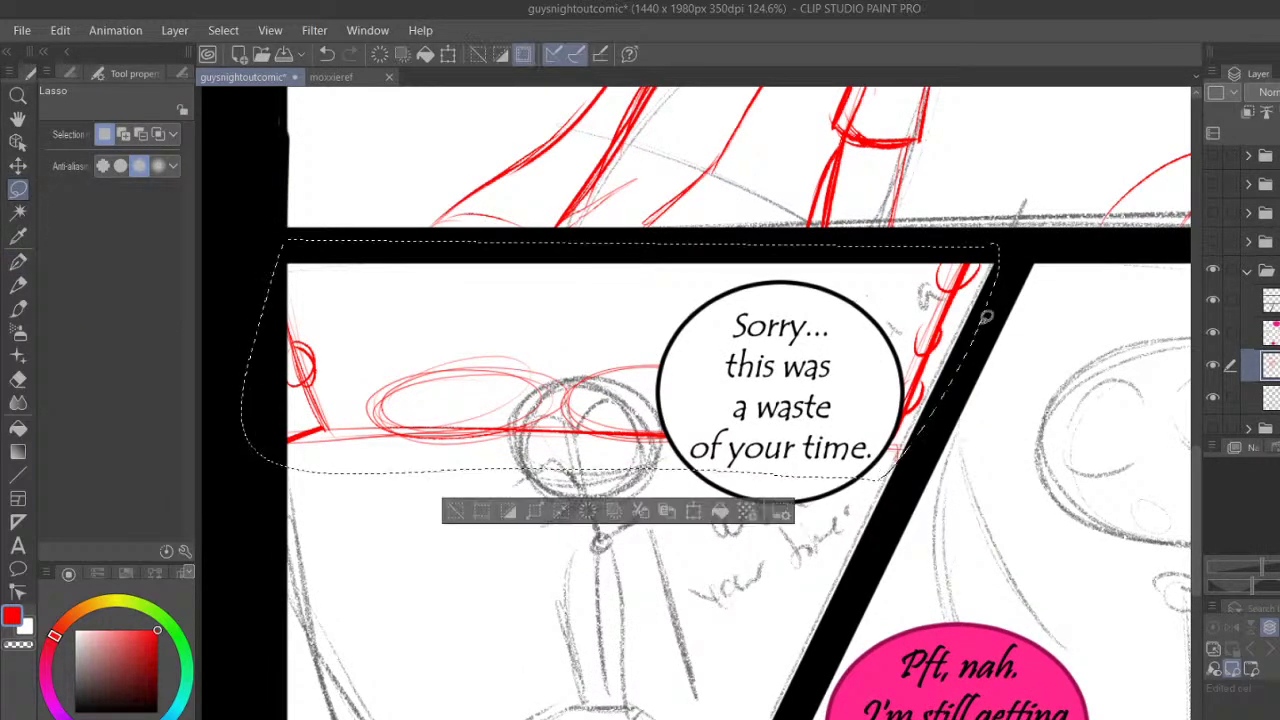
pyautogui.click(693, 511)
pyautogui.moveTo(238, 481); pyautogui.dragTo(368, 440)
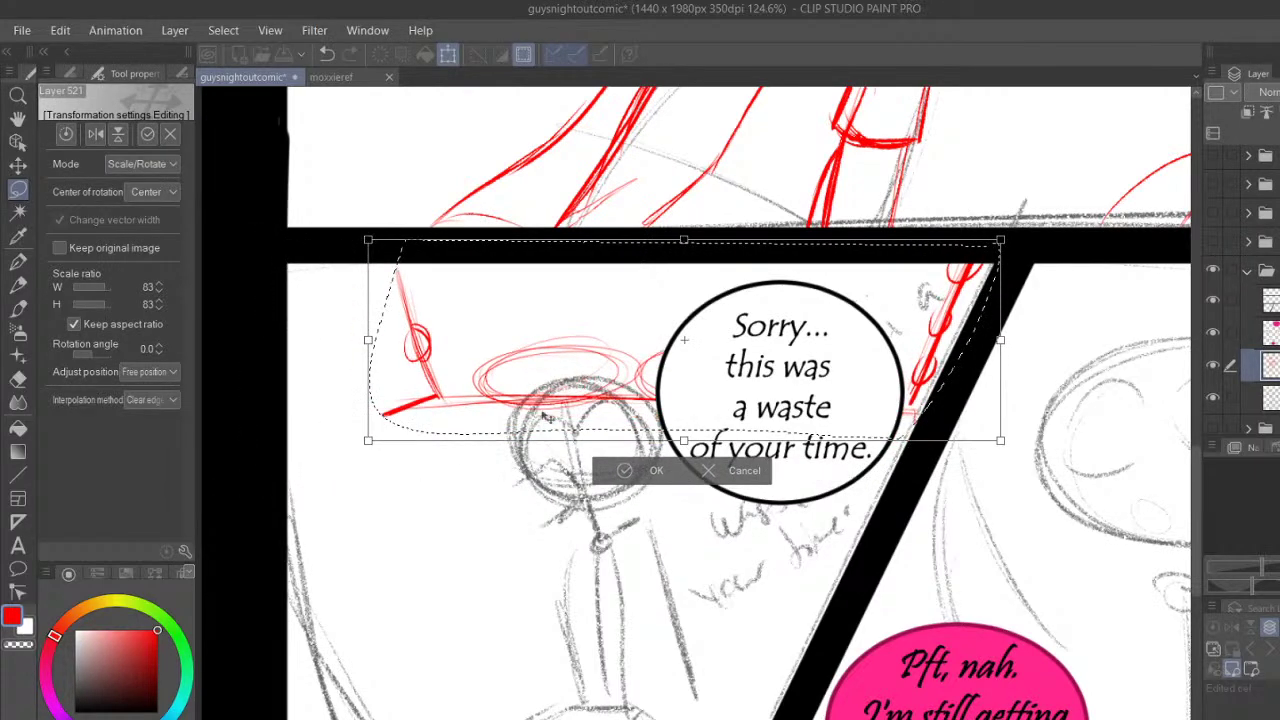
pyautogui.moveTo(556, 423); pyautogui.dragTo(511, 418)
pyautogui.moveTo(706, 394); pyautogui.dragTo(721, 400)
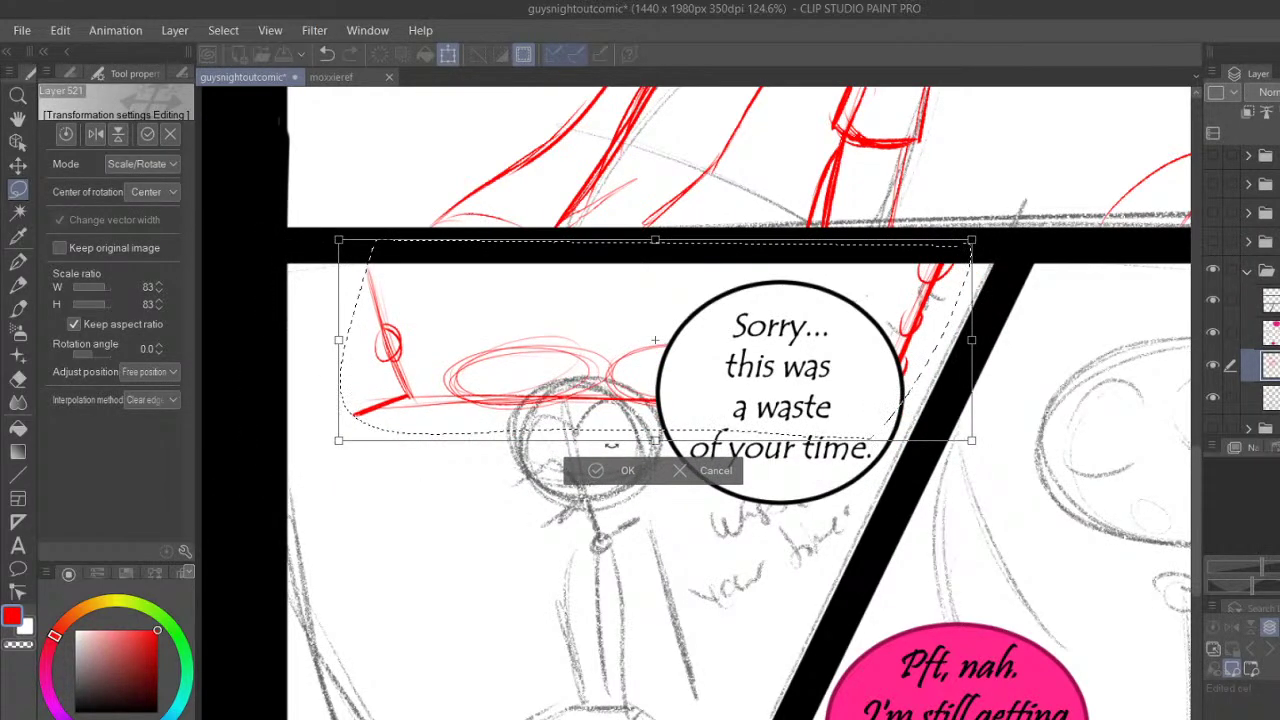
pyautogui.click(604, 469)
pyautogui.click(488, 468)
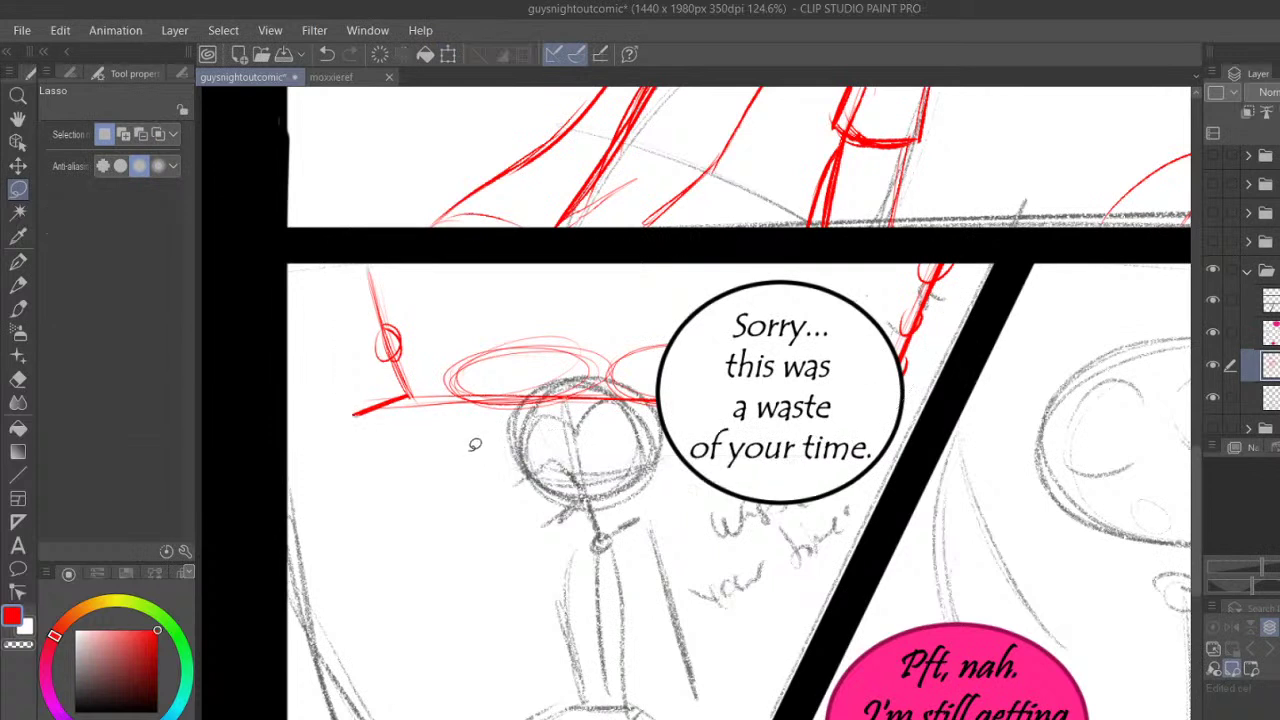
# Extend the background's slanted floor edge to the outer border of the "Sorry..." panel and add a short edge stroke below the speech bubble
pyautogui.click(17, 261)
pyautogui.moveTo(288, 445); pyautogui.dragTo(410, 397)
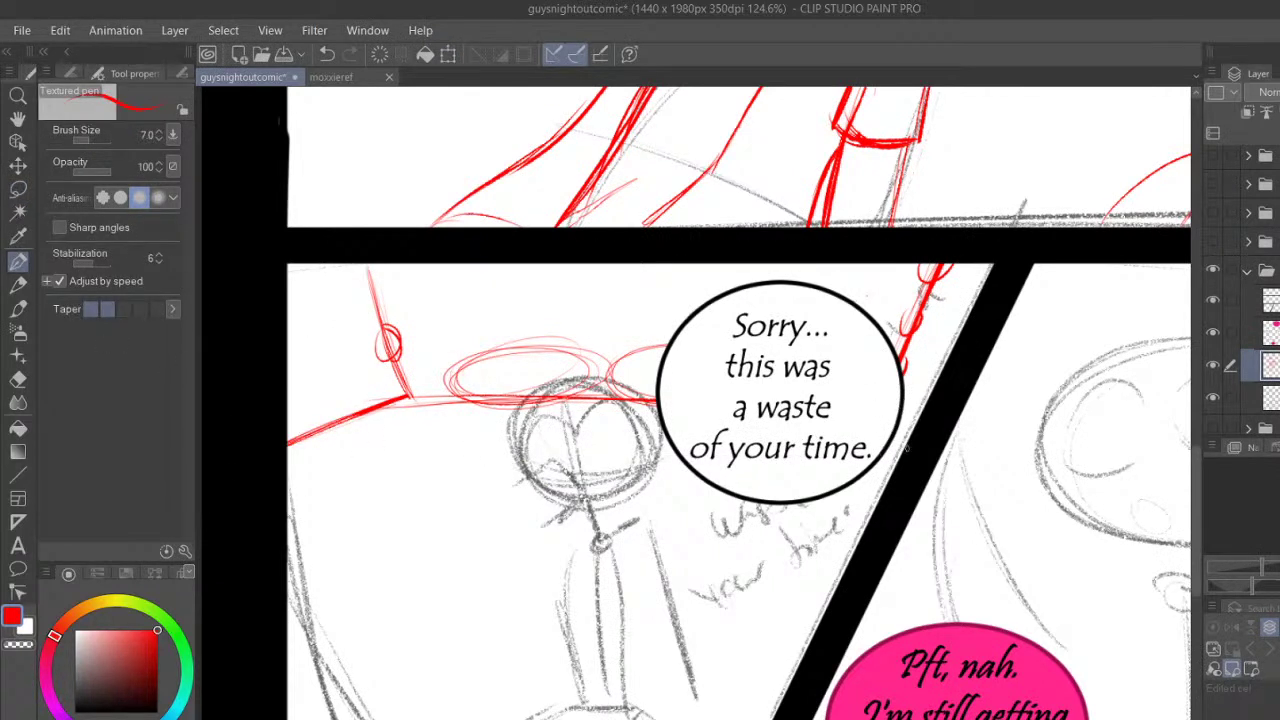
pyautogui.moveTo(857, 529); pyautogui.dragTo(830, 602)
pyautogui.moveTo(870, 472); pyautogui.dragTo(809, 648)
pyautogui.click(330, 54)
pyautogui.click(330, 54)
pyautogui.click(330, 54)
pyautogui.moveTo(1195, 445); pyautogui.dragTo(1198, 505)
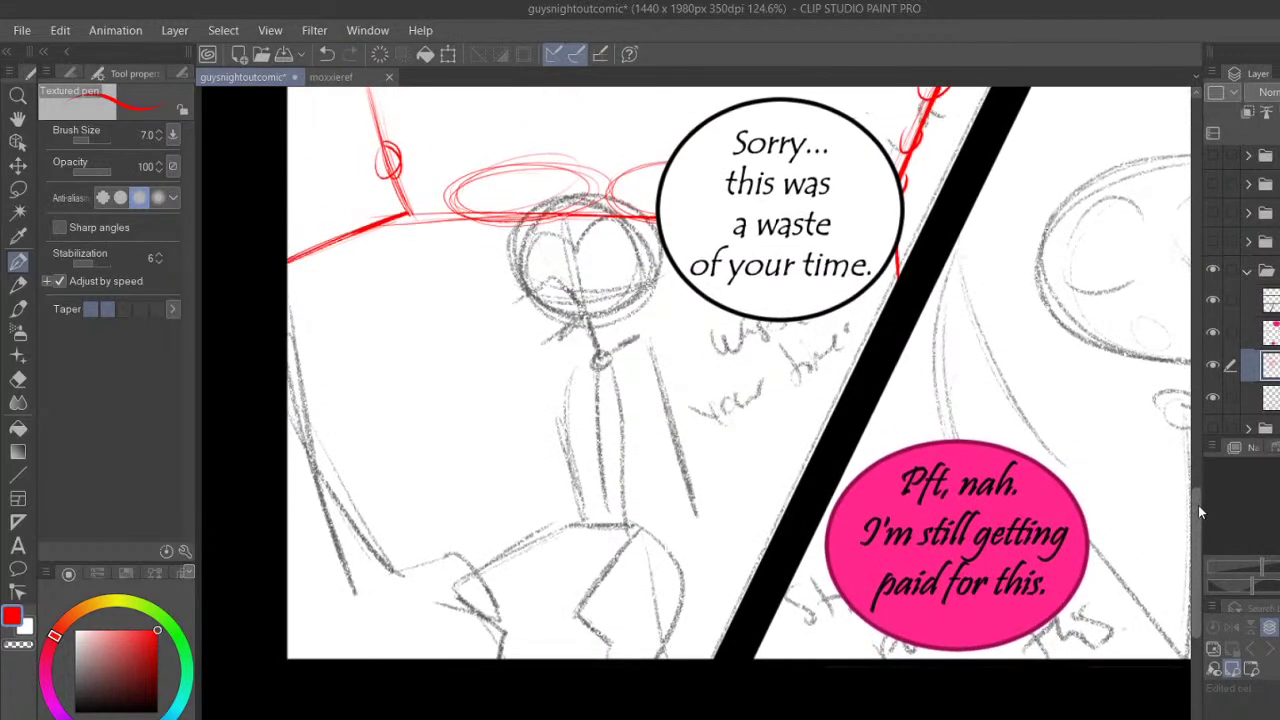
pyautogui.moveTo(524, 254)
pyautogui.mouseDown()
pyautogui.moveTo(546, 322)
pyautogui.moveTo(600, 326)
pyautogui.mouseUp()
pyautogui.moveTo(1262, 567); pyautogui.dragTo(1268, 567)
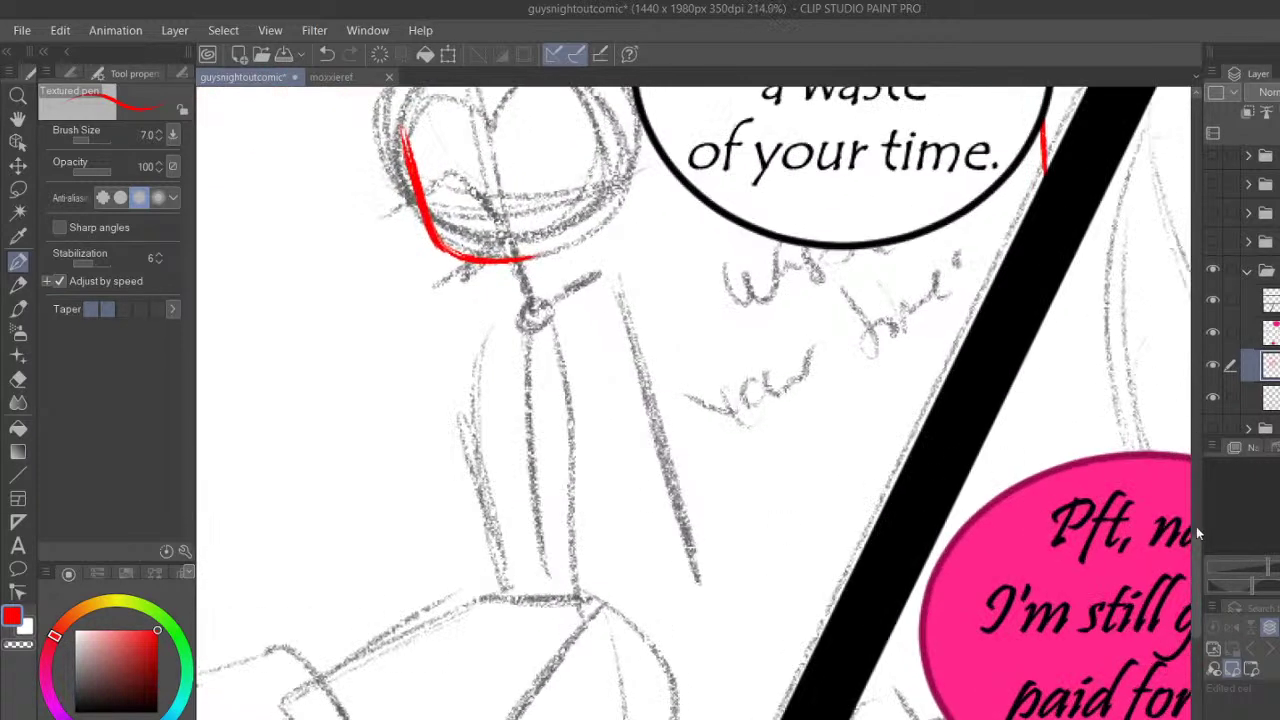
pyautogui.scroll(3, 1195, 520)
pyautogui.click(329, 53)
pyautogui.click(329, 53)
pyautogui.click(329, 53)
pyautogui.click(329, 53)
# Ink the figure's cheek and jaw, neck, pointed collar flap and the front line of the torso over the pencil sketch
pyautogui.moveTo(400, 318)
pyautogui.mouseDown()
pyautogui.moveTo(445, 435)
pyautogui.moveTo(500, 438)
pyautogui.moveTo(521, 493)
pyautogui.mouseUp()
pyautogui.moveTo(538, 449)
pyautogui.mouseDown()
pyautogui.moveTo(546, 467)
pyautogui.moveTo(491, 505)
pyautogui.moveTo(481, 555)
pyautogui.moveTo(517, 498)
pyautogui.moveTo(500, 620)
pyautogui.mouseUp()
pyautogui.moveTo(516, 494)
pyautogui.mouseDown()
pyautogui.moveTo(500, 596)
pyautogui.moveTo(516, 706)
pyautogui.mouseUp()
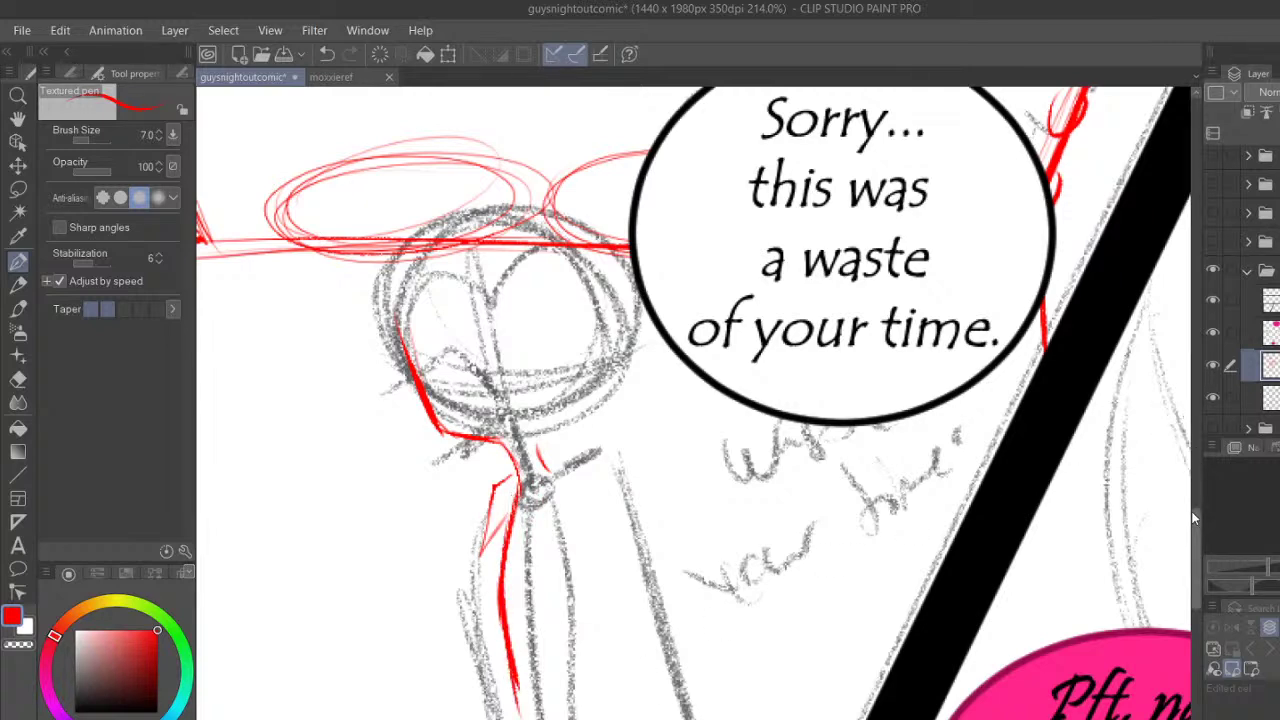
pyautogui.scroll(-4, 590, 349)
pyautogui.click(327, 53)
pyautogui.click(327, 53)
pyautogui.click(327, 53)
pyautogui.moveTo(489, 362); pyautogui.dragTo(536, 556)
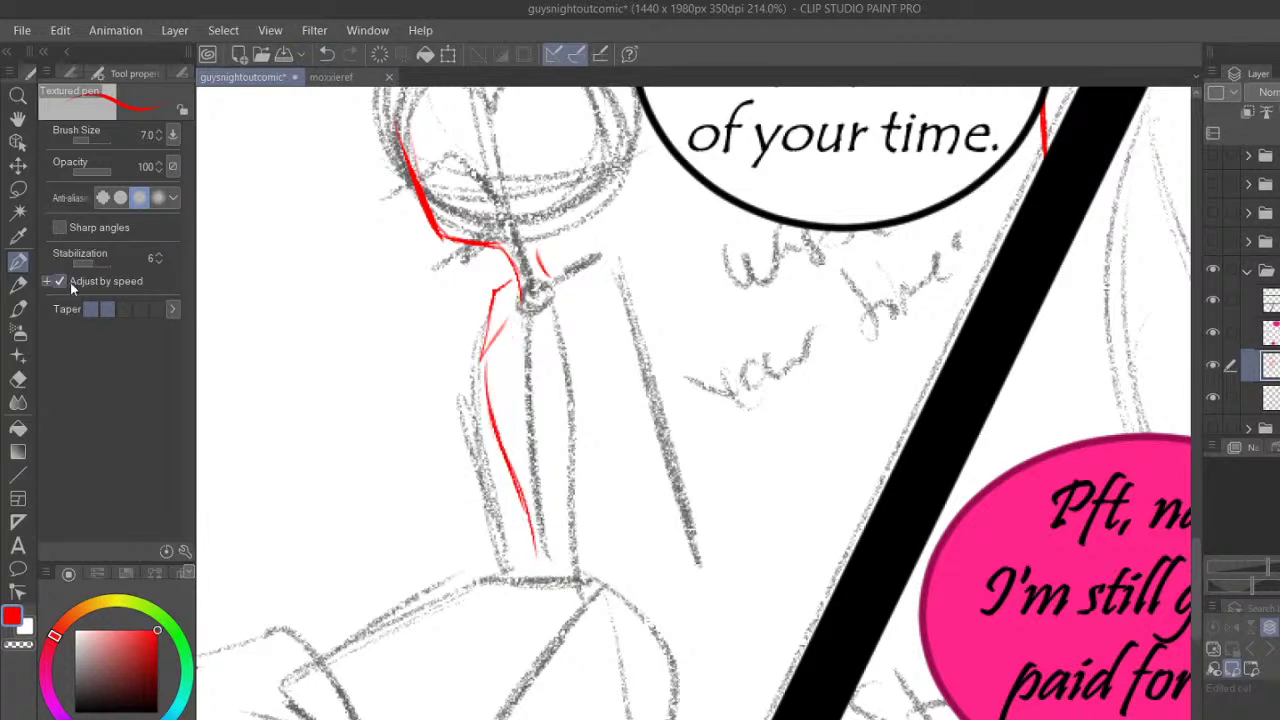
# Erase the collar flap and the torso's front line, and redraw the front line as one smooth curve
pyautogui.press('e')
pyautogui.moveTo(471, 300); pyautogui.dragTo(525, 510)
pyautogui.press('p')
pyautogui.moveTo(484, 378); pyautogui.dragTo(492, 425)
pyautogui.moveTo(483, 338); pyautogui.dragTo(537, 556)
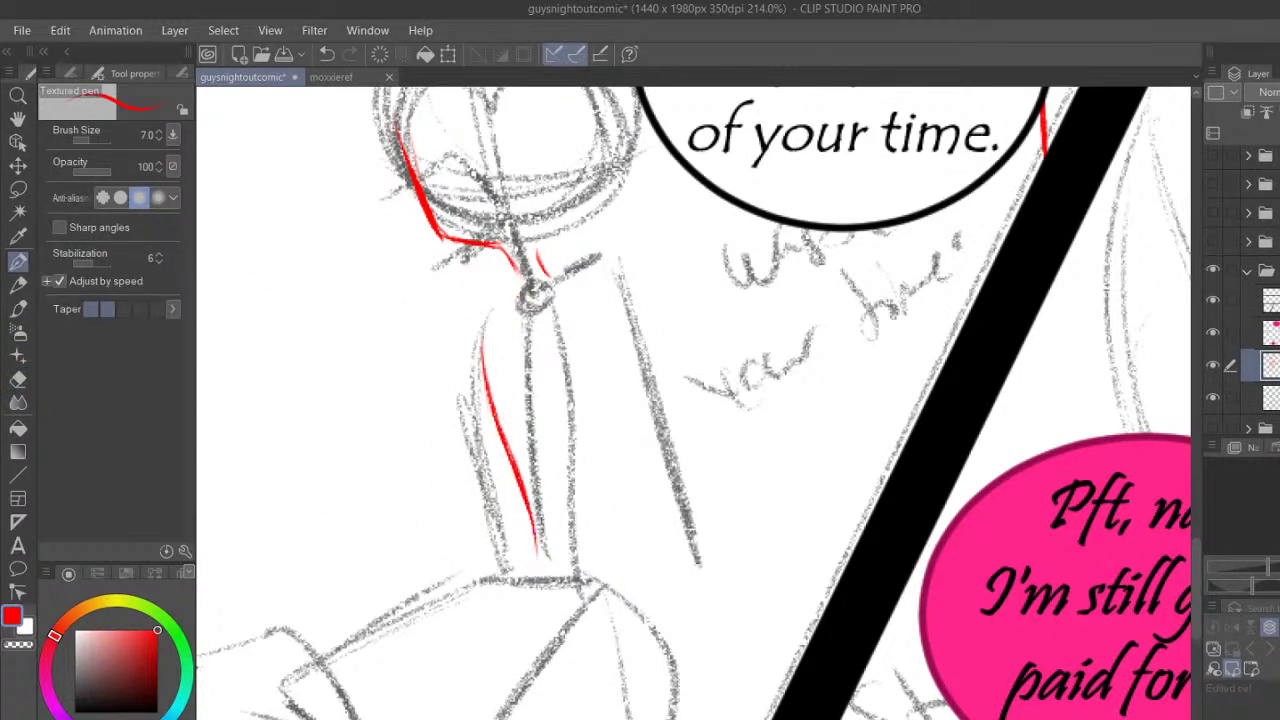
# Ink the torso's back line, the shoulder and outer arm, the collar flap and the front coat edge down to the hip
pyautogui.scroll(-3, 683, 410)
pyautogui.scroll(3, 683, 410)
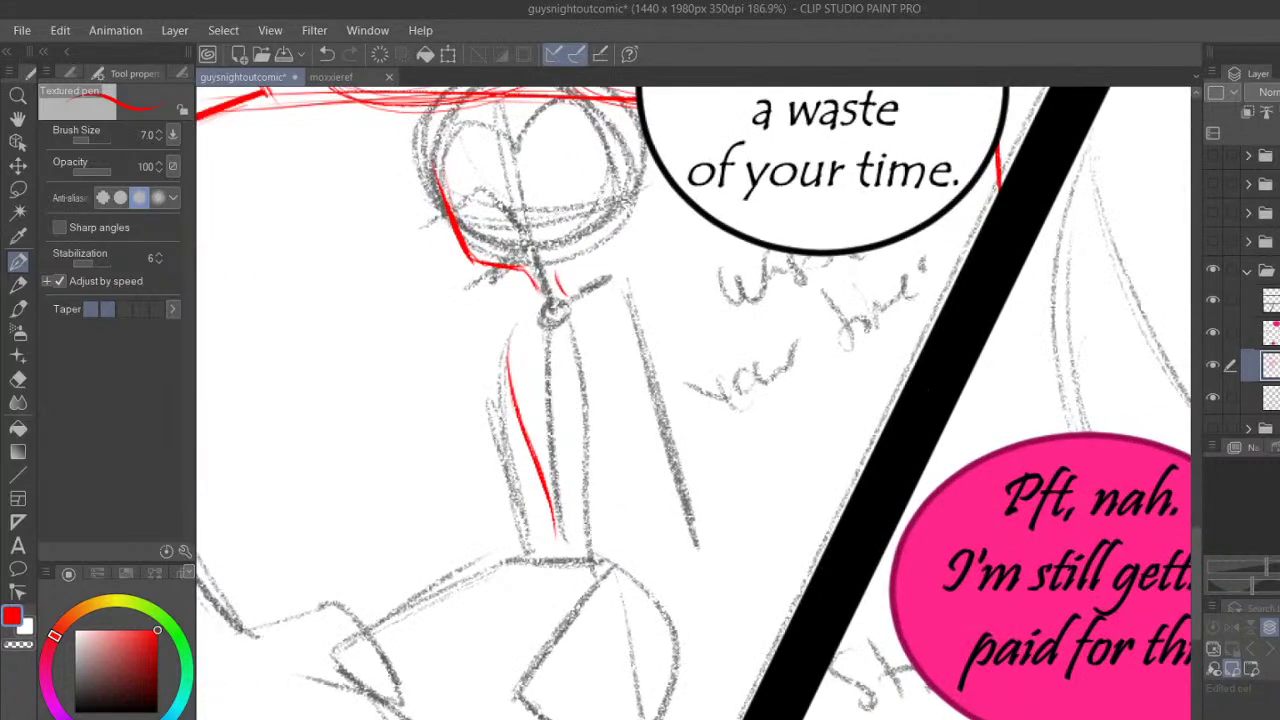
pyautogui.scroll(1, 677, 427)
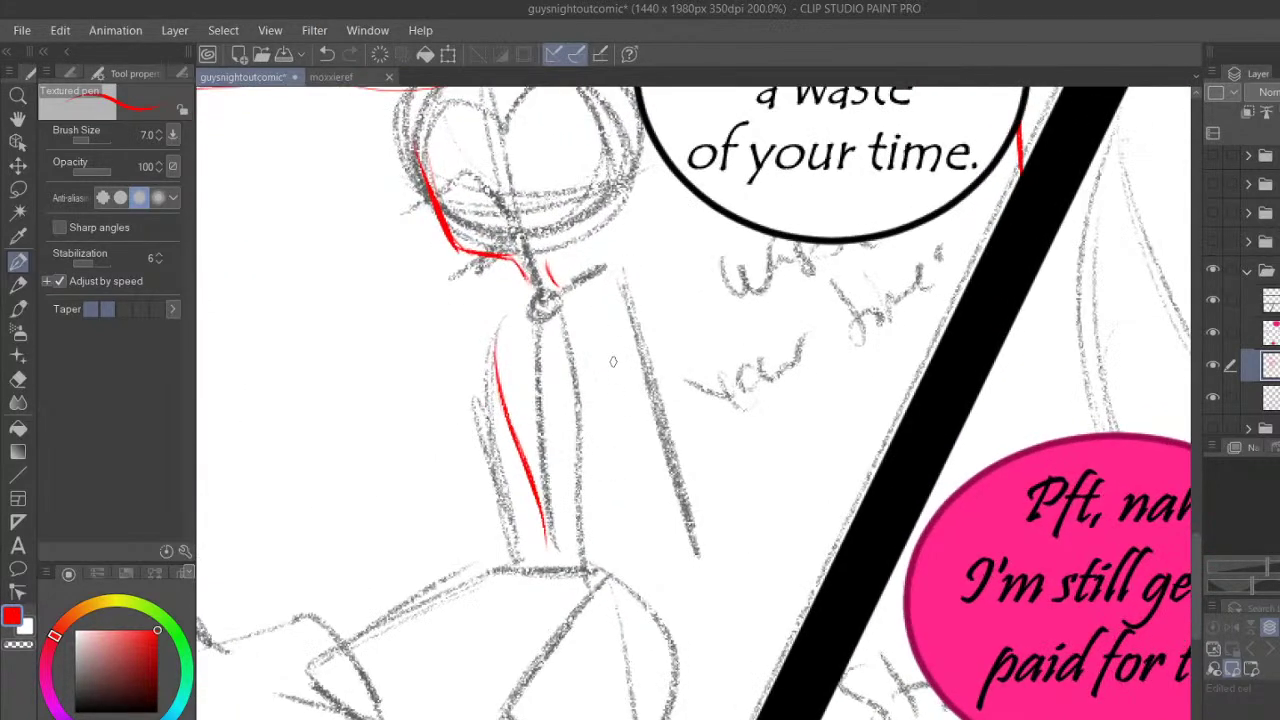
pyautogui.moveTo(597, 306)
pyautogui.mouseDown()
pyautogui.moveTo(622, 455)
pyautogui.moveTo(620, 545)
pyautogui.mouseUp()
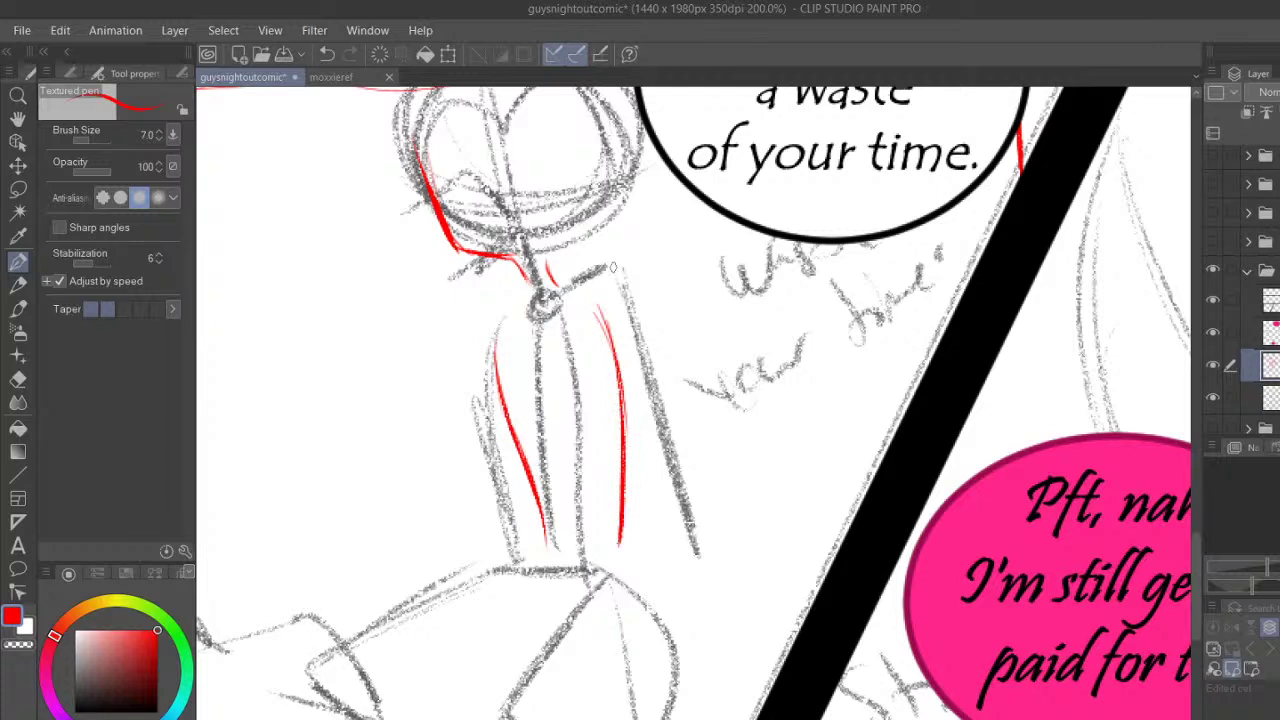
pyautogui.moveTo(556, 294)
pyautogui.mouseDown()
pyautogui.moveTo(638, 358)
pyautogui.moveTo(652, 440)
pyautogui.moveTo(690, 530)
pyautogui.mouseUp()
pyautogui.moveTo(548, 265)
pyautogui.mouseDown()
pyautogui.moveTo(565, 293)
pyautogui.moveTo(528, 287)
pyautogui.moveTo(497, 319)
pyautogui.moveTo(516, 304)
pyautogui.moveTo(509, 386)
pyautogui.moveTo(542, 508)
pyautogui.mouseUp()
pyautogui.moveTo(498, 330)
pyautogui.mouseDown()
pyautogui.moveTo(510, 492)
pyautogui.moveTo(488, 558)
pyautogui.mouseUp()
pyautogui.moveTo(506, 390)
pyautogui.mouseDown()
pyautogui.moveTo(528, 470)
pyautogui.moveTo(520, 558)
pyautogui.mouseUp()
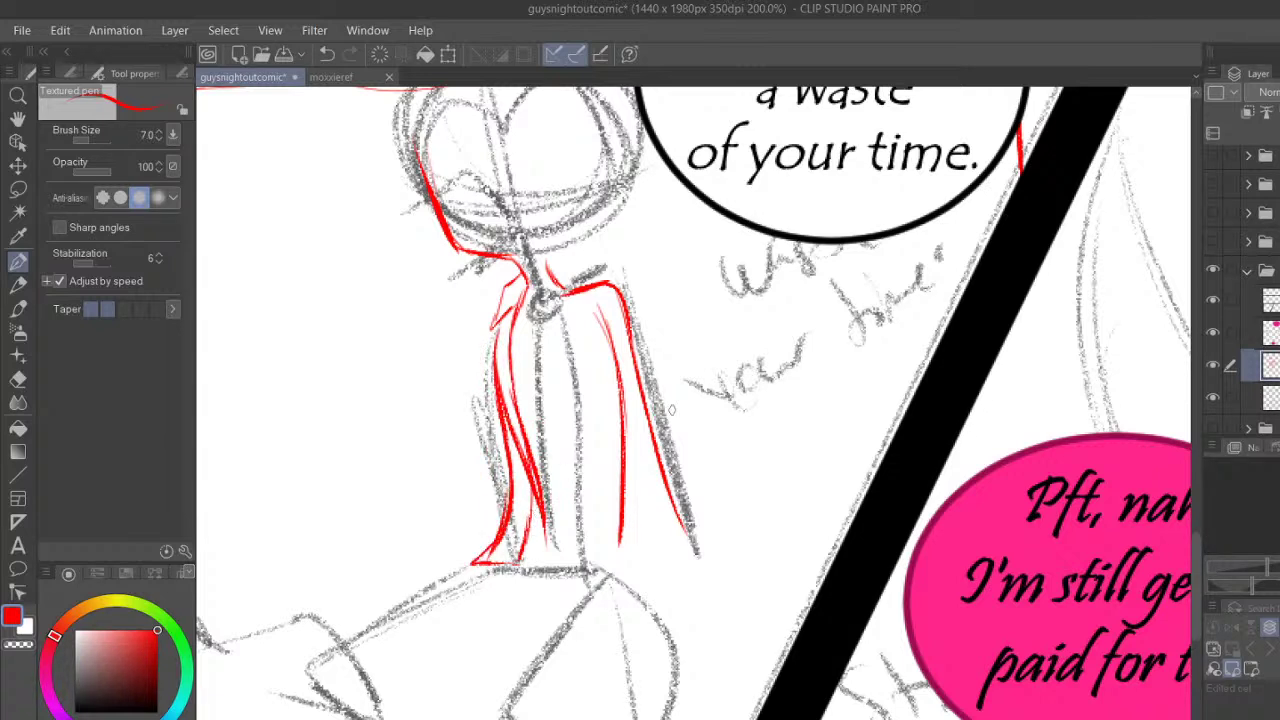
# Ink a curved, pointed shape against the slanted panel border and add fur tufts to the figure's cheek
pyautogui.moveTo(898, 412)
pyautogui.mouseDown()
pyautogui.moveTo(773, 545)
pyautogui.moveTo(798, 592)
pyautogui.moveTo(843, 498)
pyautogui.moveTo(904, 436)
pyautogui.mouseUp()
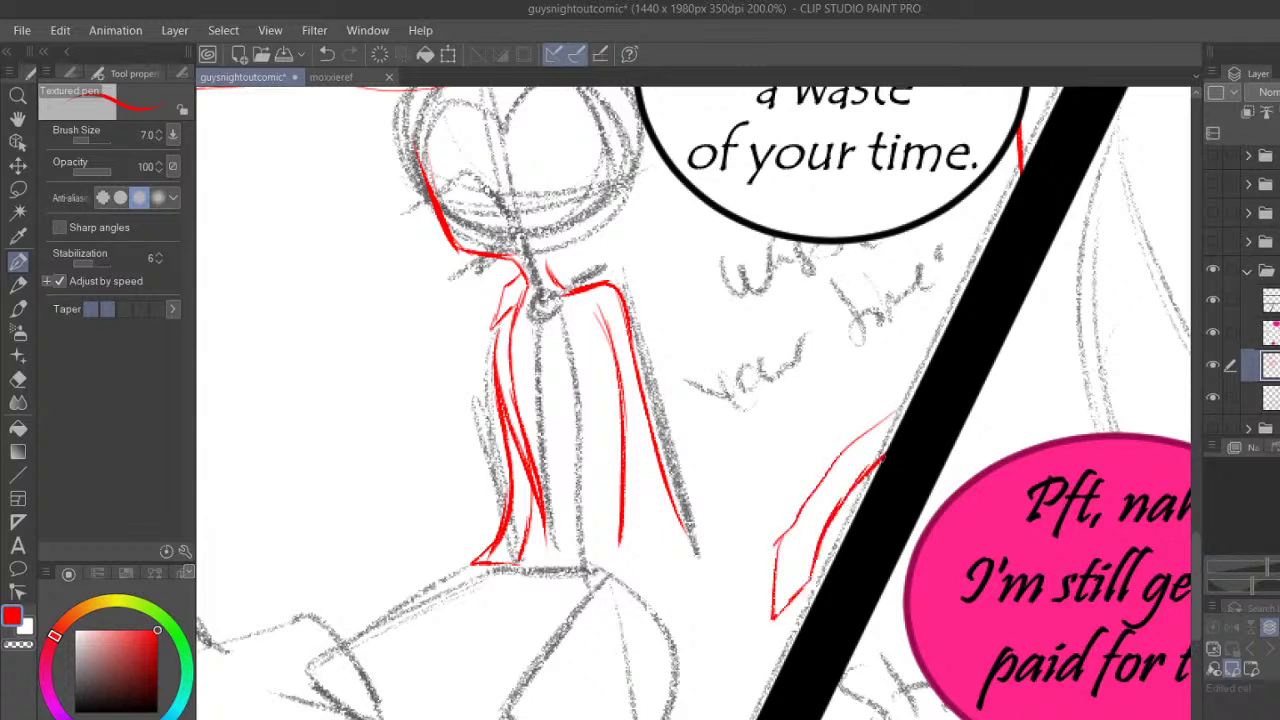
pyautogui.moveTo(792, 522); pyautogui.dragTo(907, 411)
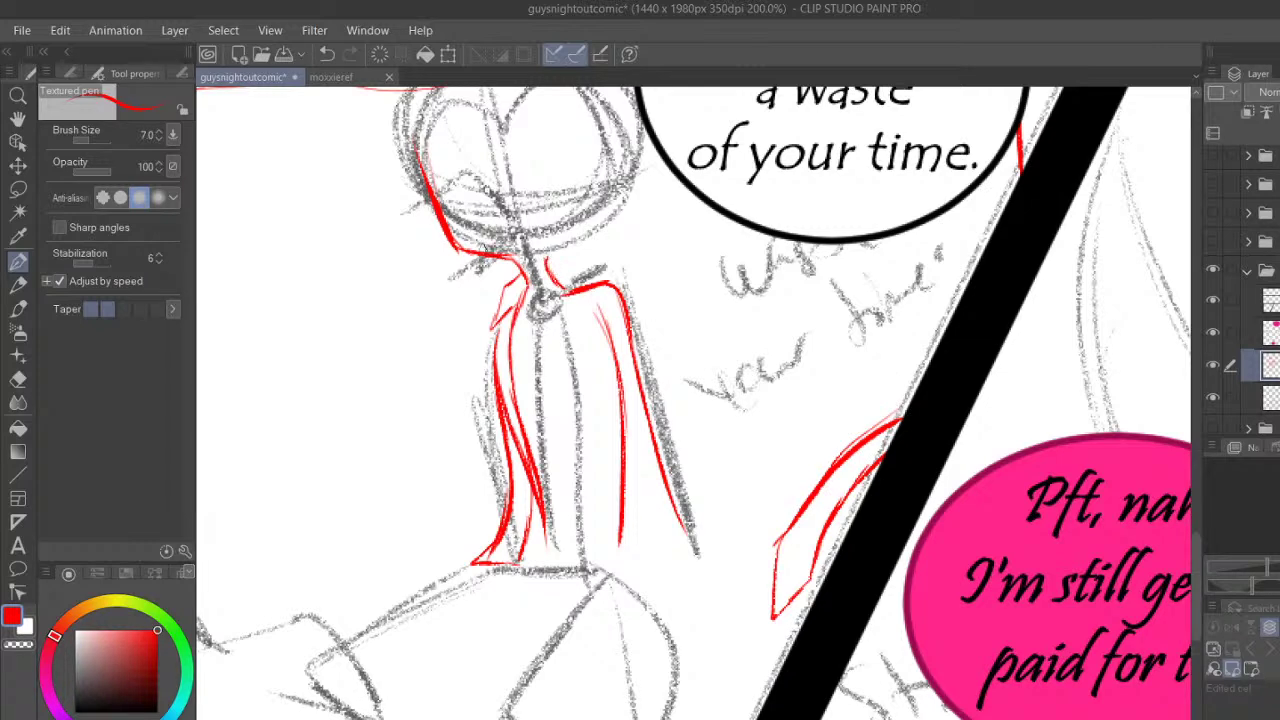
pyautogui.moveTo(422, 212); pyautogui.dragTo(456, 249)
pyautogui.moveTo(1195, 550); pyautogui.dragTo(1196, 552)
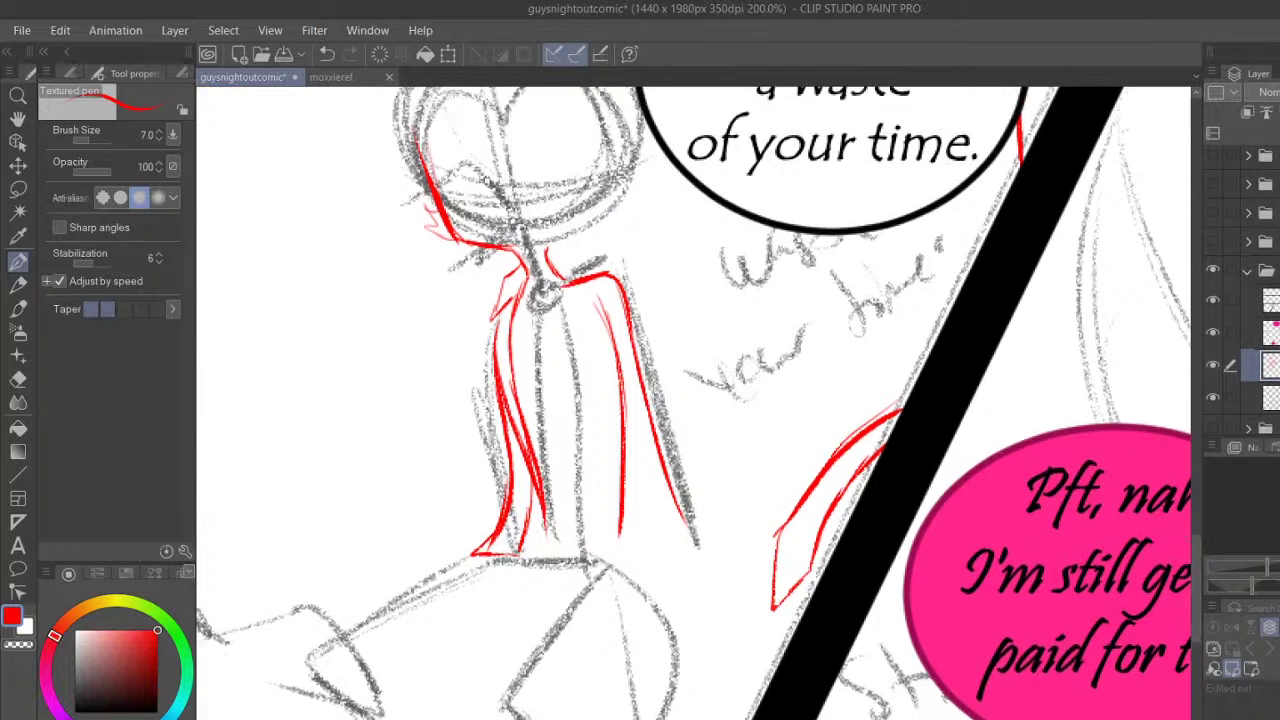
# Ink the seated figure's front leg, with the thigh, bent knee and upper part of the lower leg
pyautogui.moveTo(539, 484)
pyautogui.mouseDown()
pyautogui.moveTo(518, 553)
pyautogui.moveTo(332, 645)
pyautogui.mouseUp()
pyautogui.moveTo(544, 539)
pyautogui.mouseDown()
pyautogui.moveTo(456, 575)
pyautogui.moveTo(470, 571)
pyautogui.mouseUp()
pyautogui.moveTo(538, 490); pyautogui.dragTo(532, 532)
pyautogui.moveTo(404, 594)
pyautogui.mouseDown()
pyautogui.moveTo(338, 706)
pyautogui.moveTo(400, 588)
pyautogui.mouseUp()
pyautogui.moveTo(378, 668); pyautogui.dragTo(510, 622)
pyautogui.moveTo(550, 578)
pyautogui.mouseDown()
pyautogui.moveTo(473, 718)
pyautogui.moveTo(563, 572)
pyautogui.mouseUp()
pyautogui.moveTo(421, 648)
pyautogui.mouseDown()
pyautogui.moveTo(369, 675)
pyautogui.moveTo(397, 688)
pyautogui.moveTo(402, 718)
pyautogui.mouseUp()
pyautogui.moveTo(324, 662); pyautogui.dragTo(348, 704)
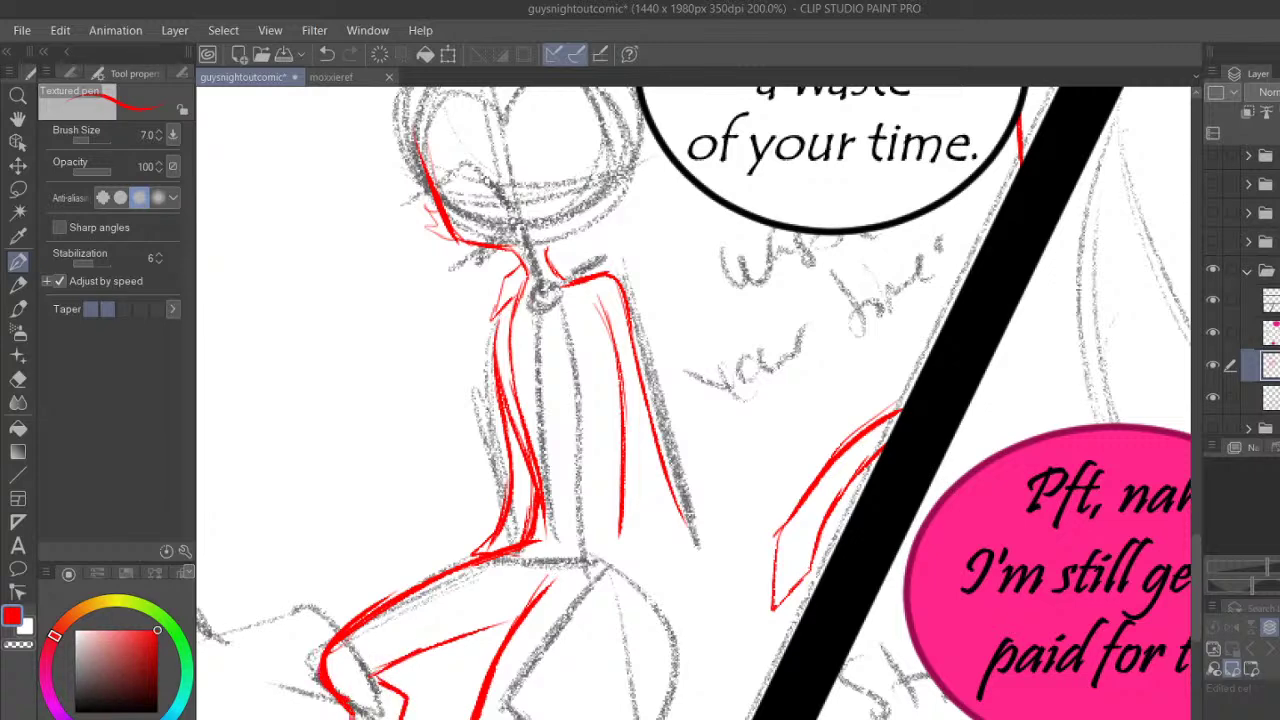
# Ink the second bent leg, a large curve behind the hips and a nearly horizontal line across the panel through the thighs
pyautogui.moveTo(1196, 571); pyautogui.dragTo(1196, 585)
pyautogui.moveTo(472, 636); pyautogui.dragTo(487, 665)
pyautogui.moveTo(495, 586); pyautogui.dragTo(523, 532)
pyautogui.moveTo(621, 500)
pyautogui.mouseDown()
pyautogui.moveTo(600, 555)
pyautogui.moveTo(516, 634)
pyautogui.moveTo(540, 684)
pyautogui.mouseUp()
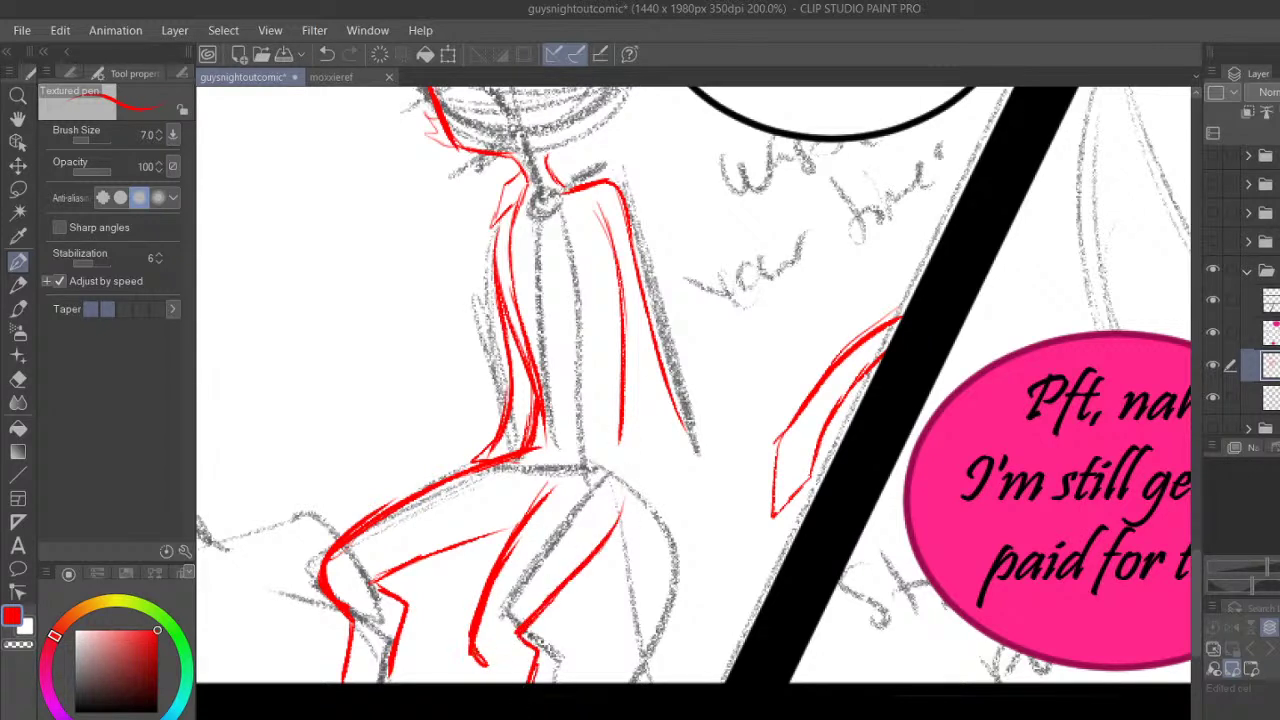
pyautogui.moveTo(630, 476)
pyautogui.mouseDown()
pyautogui.moveTo(695, 499)
pyautogui.moveTo(722, 545)
pyautogui.moveTo(735, 684)
pyautogui.mouseUp()
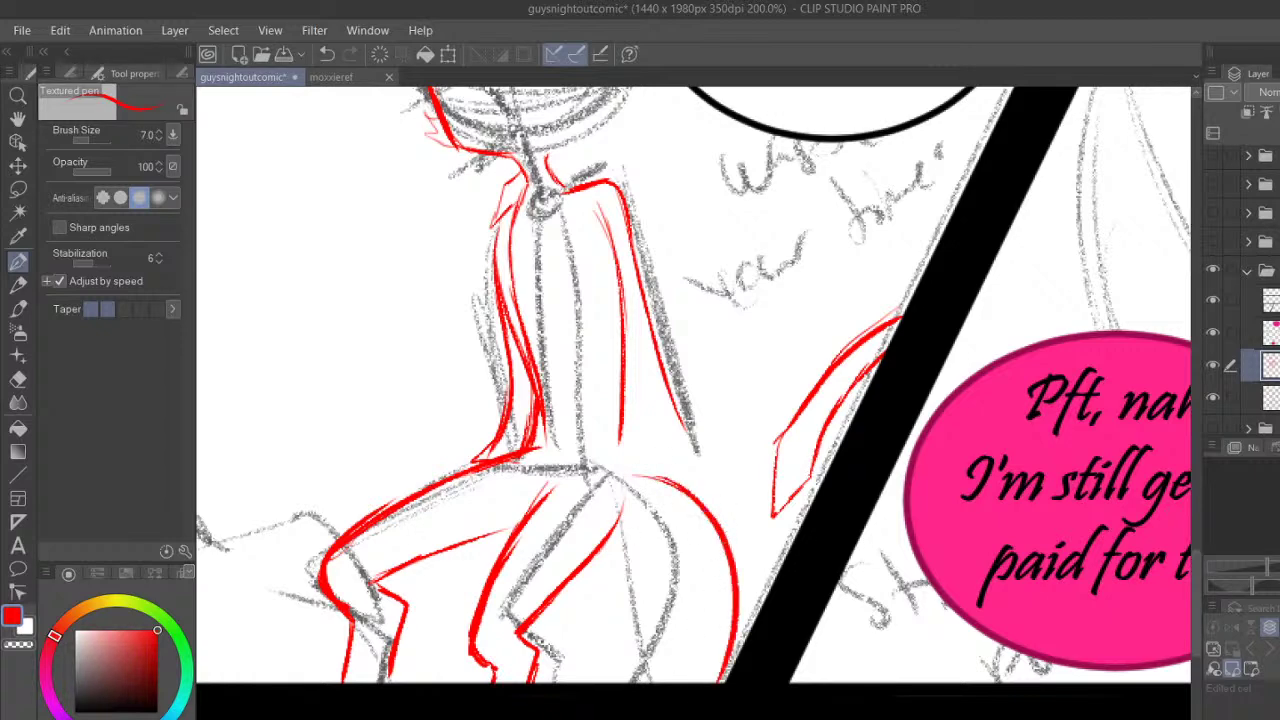
pyautogui.hotkey('ctrl', '-')
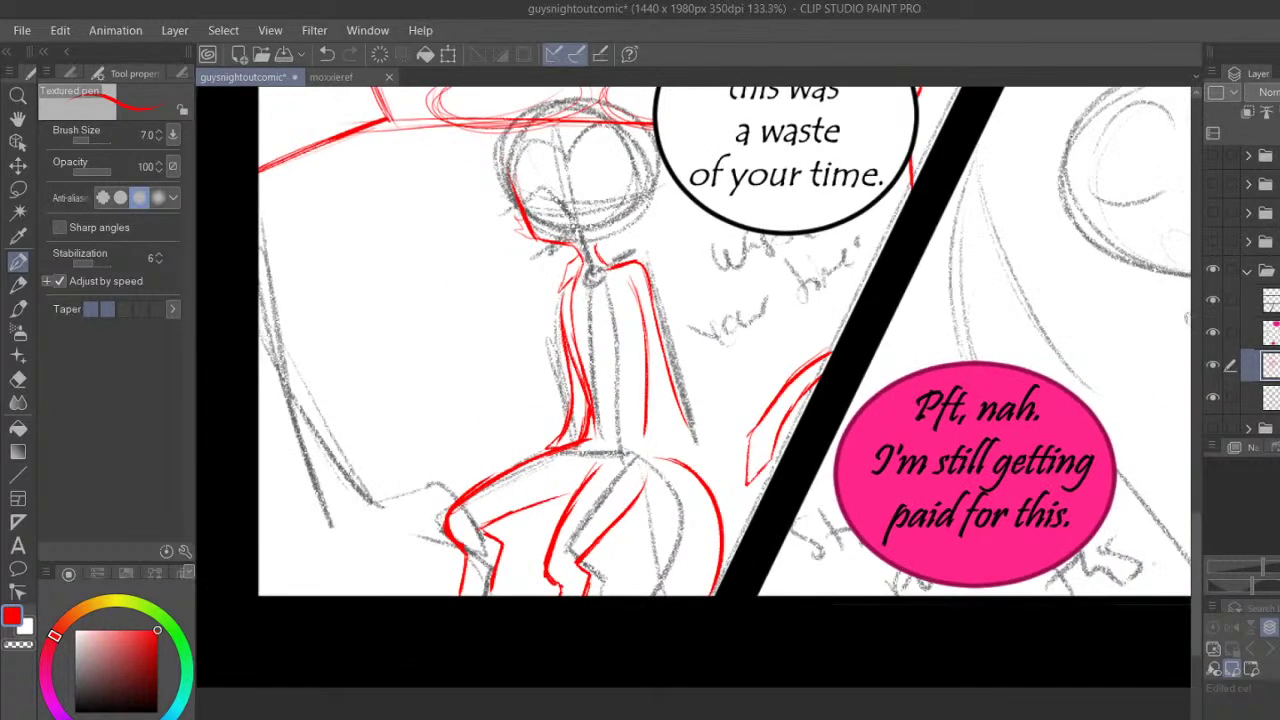
pyautogui.moveTo(234, 463); pyautogui.dragTo(764, 504)
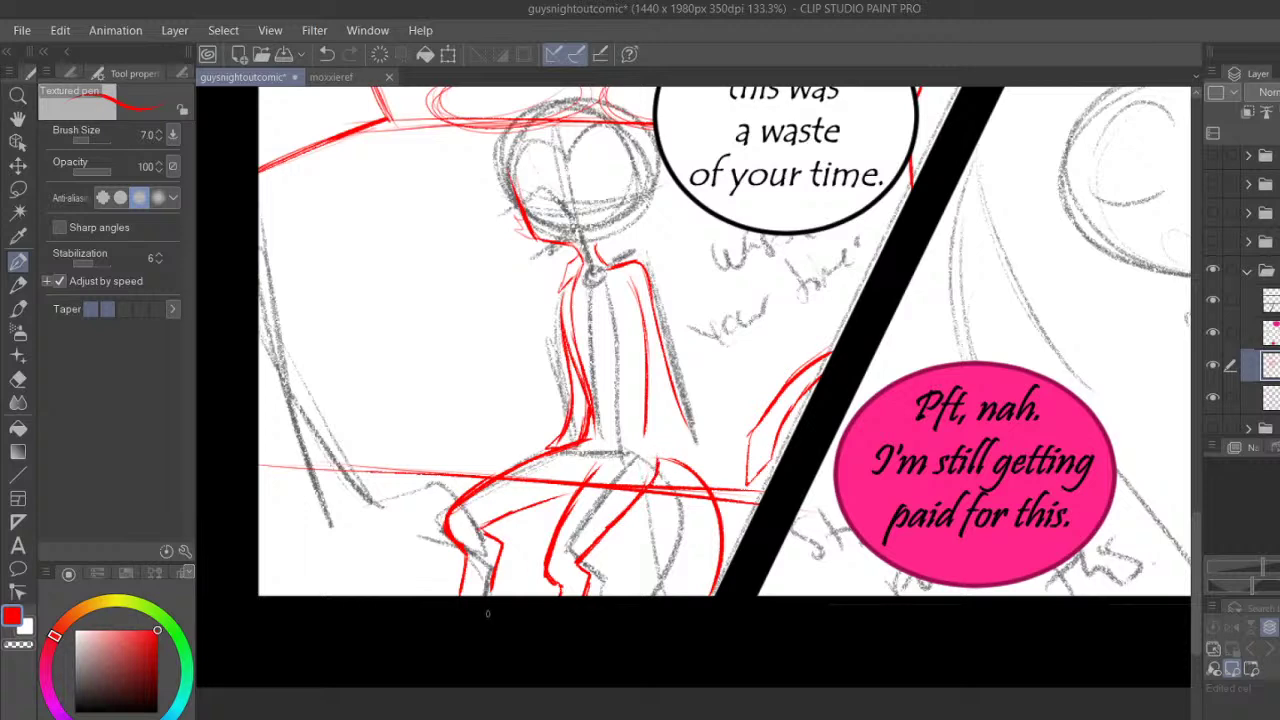
# Thicken the torso's back line down into the hip and ink the curved waistline between the front and back of the torso
pyautogui.scroll(5, 692, 424)
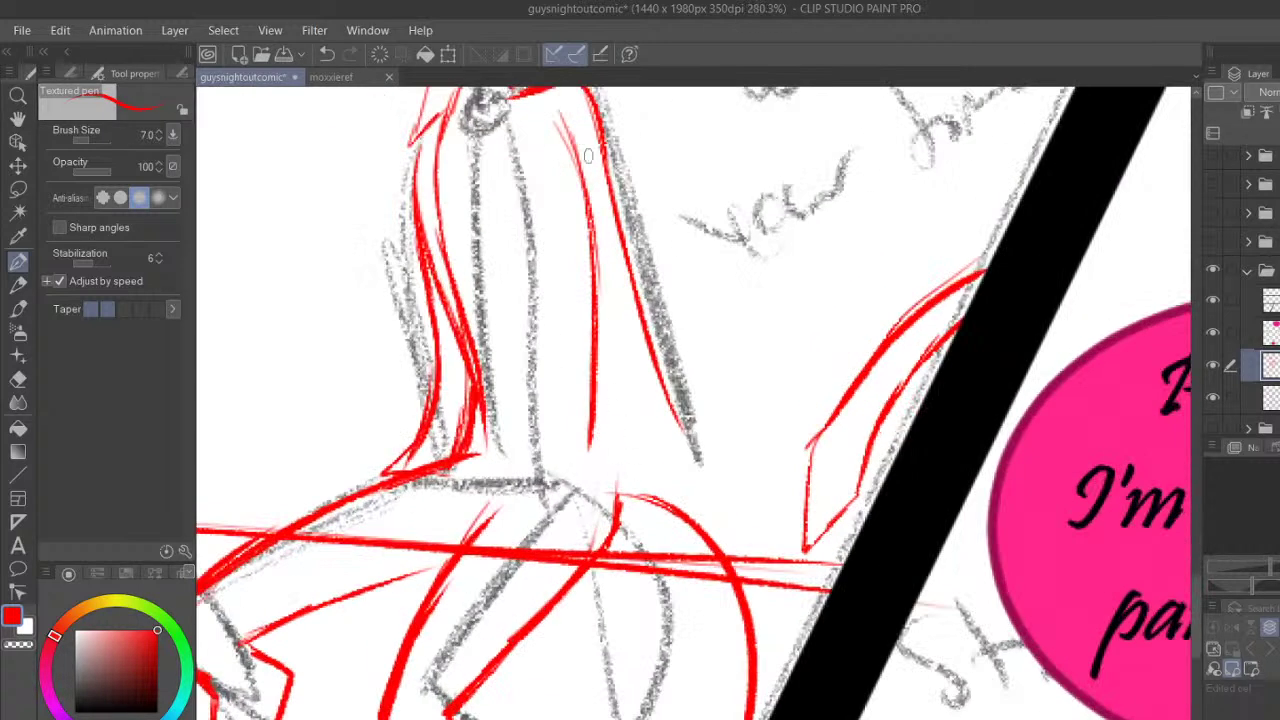
pyautogui.moveTo(588, 172); pyautogui.dragTo(586, 352)
pyautogui.moveTo(596, 250); pyautogui.dragTo(600, 422)
pyautogui.moveTo(602, 338); pyautogui.dragTo(616, 470)
pyautogui.moveTo(610, 408); pyautogui.dragTo(611, 530)
pyautogui.moveTo(468, 444)
pyautogui.mouseDown()
pyautogui.moveTo(561, 463)
pyautogui.moveTo(461, 463)
pyautogui.moveTo(628, 489)
pyautogui.moveTo(491, 412)
pyautogui.mouseUp()
pyautogui.moveTo(505, 343); pyautogui.dragTo(499, 433)
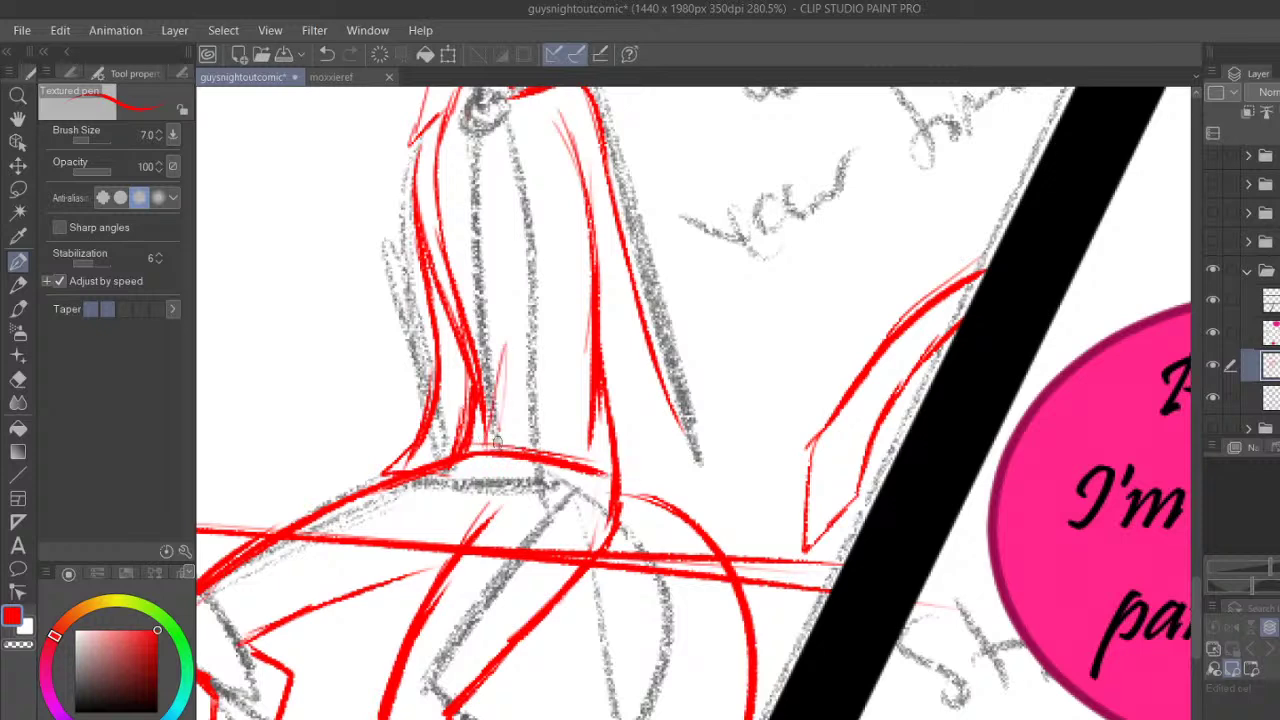
# Ink the chest tuft, the rear collar flap, the coat's inner edge and a short sleeve below the shoulder
pyautogui.scroll(4, 1190, 577)
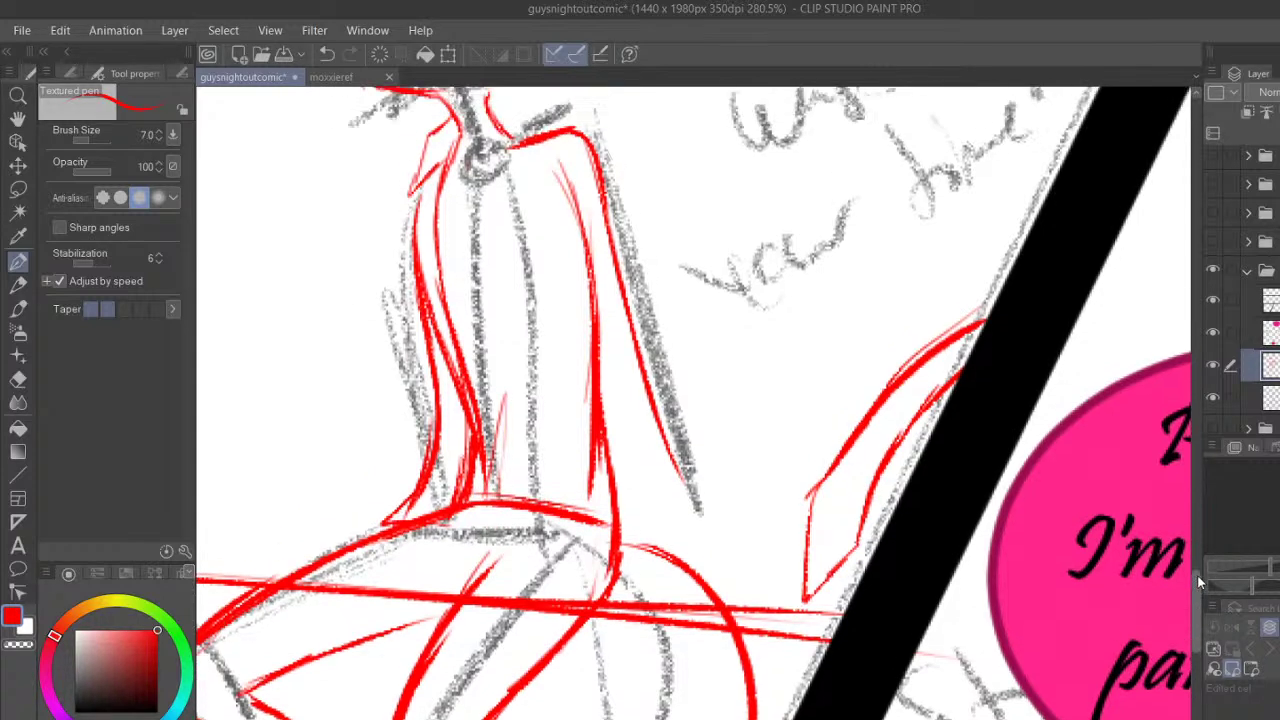
pyautogui.moveTo(463, 312); pyautogui.dragTo(458, 366)
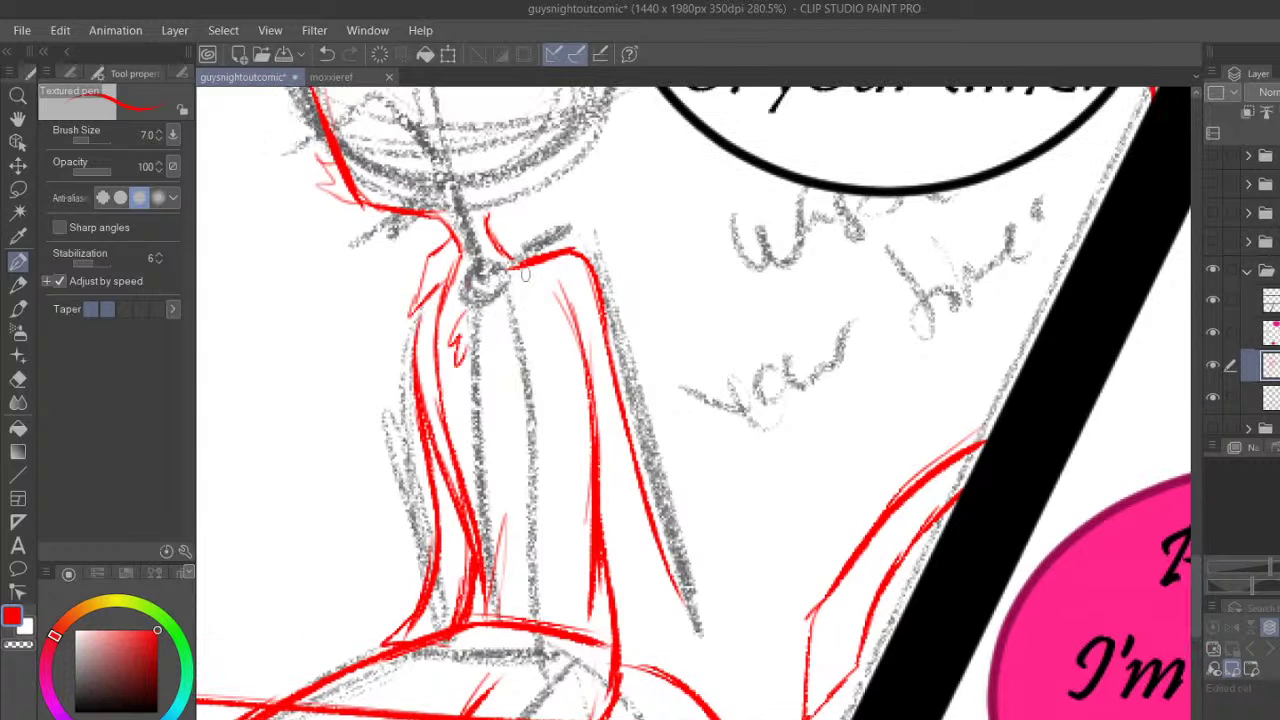
pyautogui.moveTo(488, 206)
pyautogui.mouseDown()
pyautogui.moveTo(506, 258)
pyautogui.moveTo(495, 254)
pyautogui.moveTo(522, 228)
pyautogui.moveTo(538, 250)
pyautogui.mouseUp()
pyautogui.moveTo(502, 254); pyautogui.dragTo(534, 520)
pyautogui.moveTo(524, 428)
pyautogui.mouseDown()
pyautogui.moveTo(540, 618)
pyautogui.moveTo(528, 646)
pyautogui.moveTo(610, 681)
pyautogui.mouseUp()
pyautogui.moveTo(537, 249); pyautogui.dragTo(541, 304)
pyautogui.moveTo(574, 250)
pyautogui.mouseDown()
pyautogui.moveTo(622, 346)
pyautogui.moveTo(568, 372)
pyautogui.mouseUp()
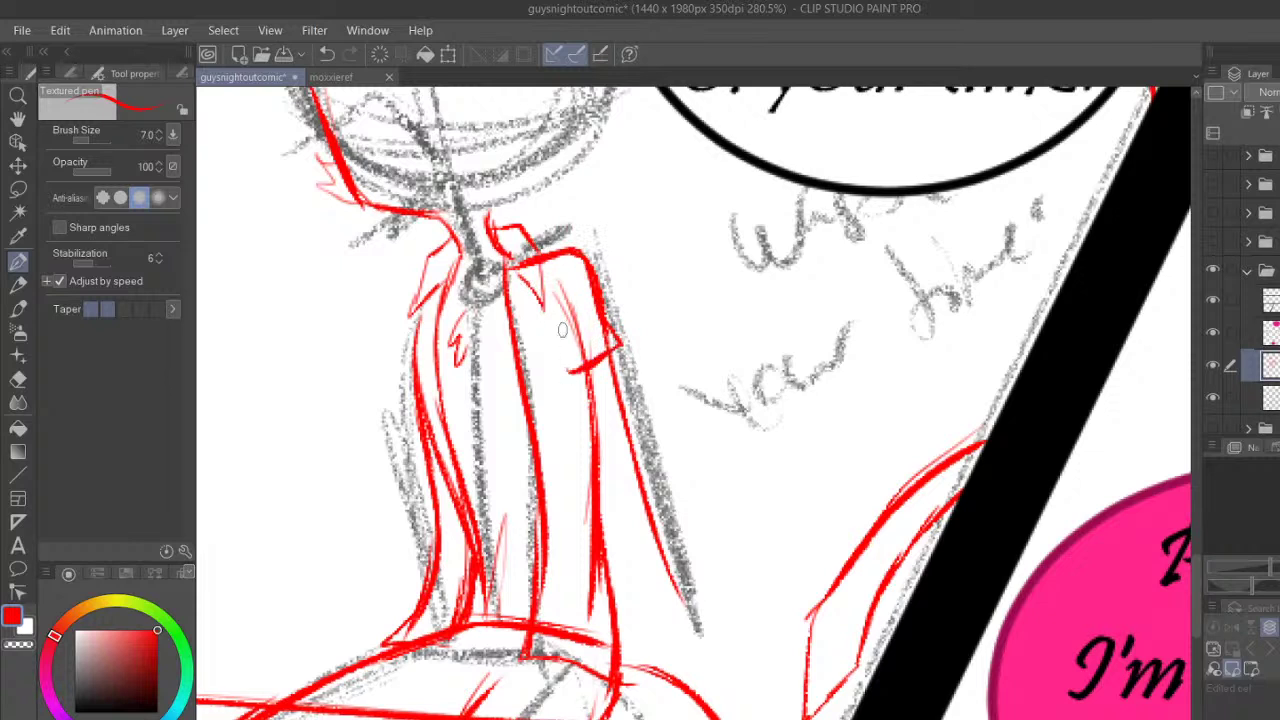
pyautogui.moveTo(546, 306); pyautogui.dragTo(567, 366)
# Ink the arm below the sleeve, with the forearm bent forward across the waist onto the thigh
pyautogui.scroll(3, 1192, 547)
pyautogui.scroll(-5, 1195, 565)
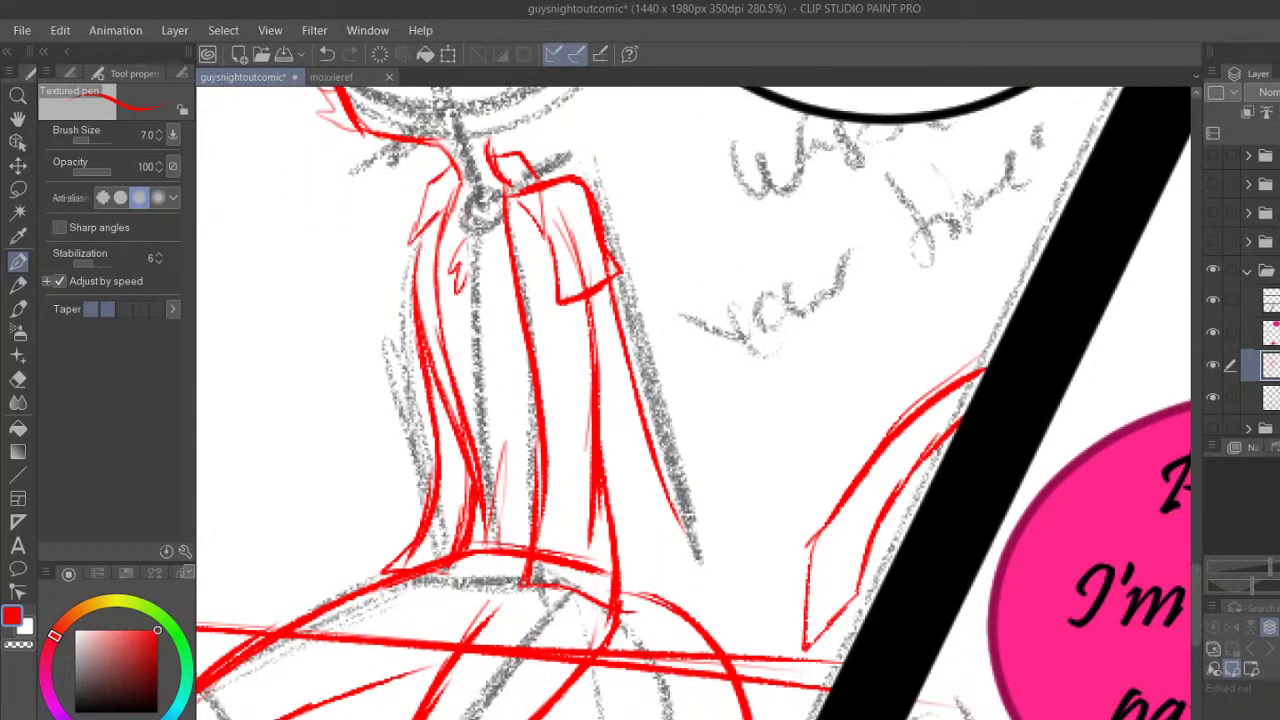
pyautogui.moveTo(612, 282); pyautogui.dragTo(676, 522)
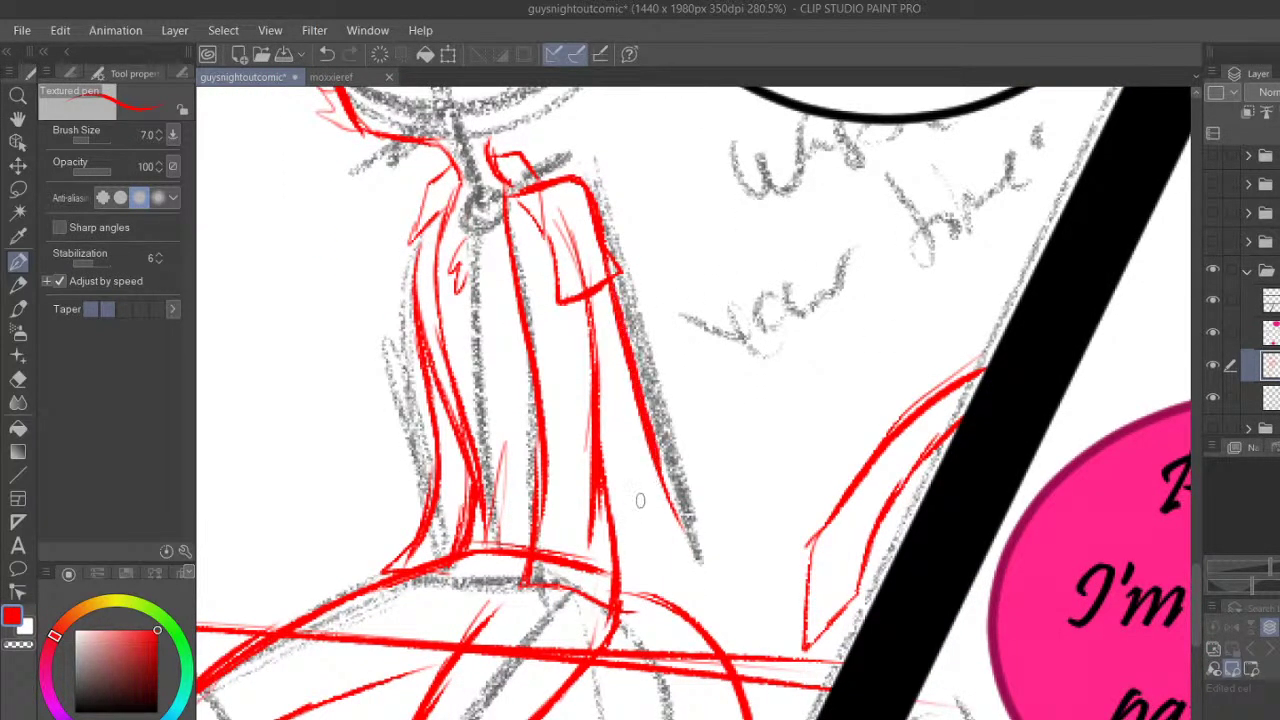
pyautogui.moveTo(609, 283); pyautogui.dragTo(638, 487)
pyautogui.moveTo(628, 370)
pyautogui.mouseDown()
pyautogui.moveTo(645, 513)
pyautogui.moveTo(450, 643)
pyautogui.mouseUp()
pyautogui.moveTo(610, 535); pyautogui.dragTo(452, 670)
pyautogui.moveTo(520, 596); pyautogui.dragTo(442, 684)
pyautogui.moveTo(569, 300); pyautogui.dragTo(592, 419)
pyautogui.moveTo(571, 308); pyautogui.dragTo(592, 424)
pyautogui.moveTo(578, 484)
pyautogui.mouseDown()
pyautogui.moveTo(492, 574)
pyautogui.moveTo(578, 480)
pyautogui.moveTo(566, 548)
pyautogui.mouseUp()
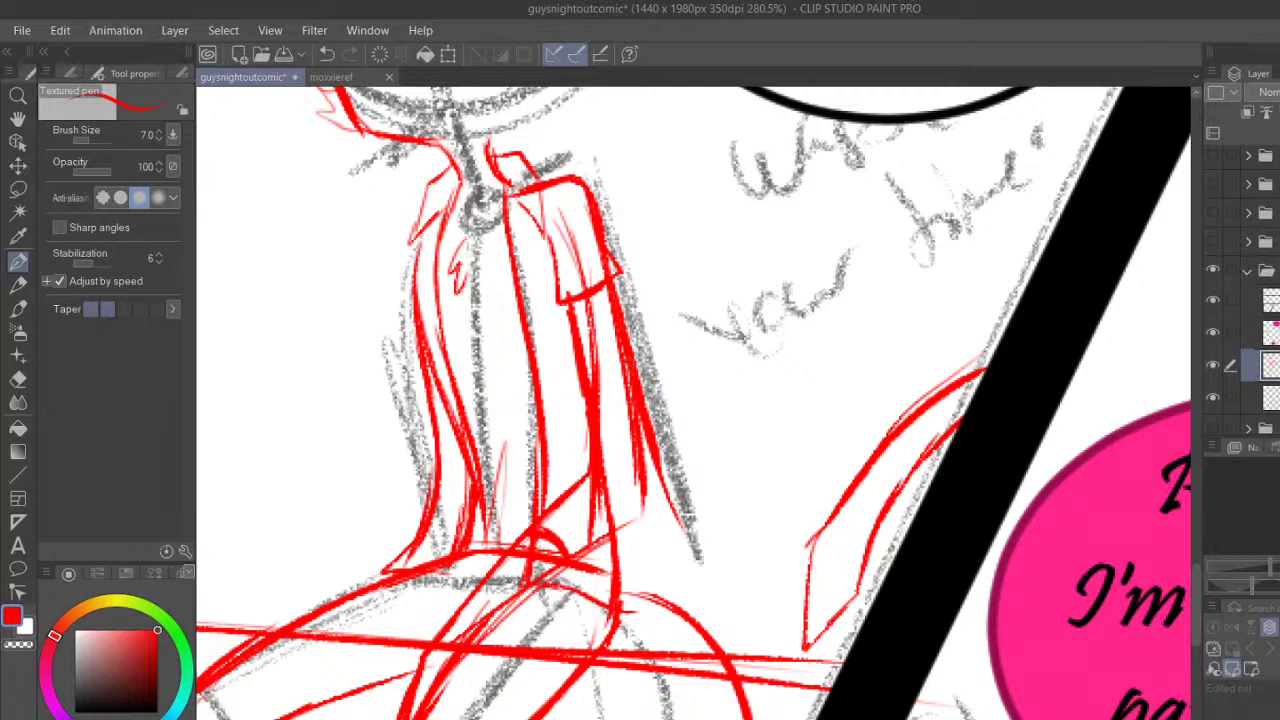
pyautogui.click(18, 119)
pyautogui.moveTo(323, 116); pyautogui.dragTo(493, 547)
pyautogui.press('p')
pyautogui.moveTo(494, 486)
pyautogui.mouseDown()
pyautogui.moveTo(470, 352)
pyautogui.moveTo(464, 378)
pyautogui.moveTo(486, 228)
pyautogui.moveTo(518, 195)
pyautogui.mouseUp()
pyautogui.moveTo(467, 370)
pyautogui.mouseDown()
pyautogui.moveTo(463, 292)
pyautogui.moveTo(558, 243)
pyautogui.mouseUp()
pyautogui.moveTo(480, 312)
pyautogui.mouseDown()
pyautogui.moveTo(544, 232)
pyautogui.moveTo(566, 230)
pyautogui.mouseUp()
pyautogui.moveTo(498, 198)
pyautogui.mouseDown()
pyautogui.moveTo(598, 250)
pyautogui.moveTo(512, 204)
pyautogui.mouseUp()
pyautogui.moveTo(577, 328)
pyautogui.mouseDown()
pyautogui.moveTo(548, 414)
pyautogui.moveTo(566, 386)
pyautogui.mouseUp()
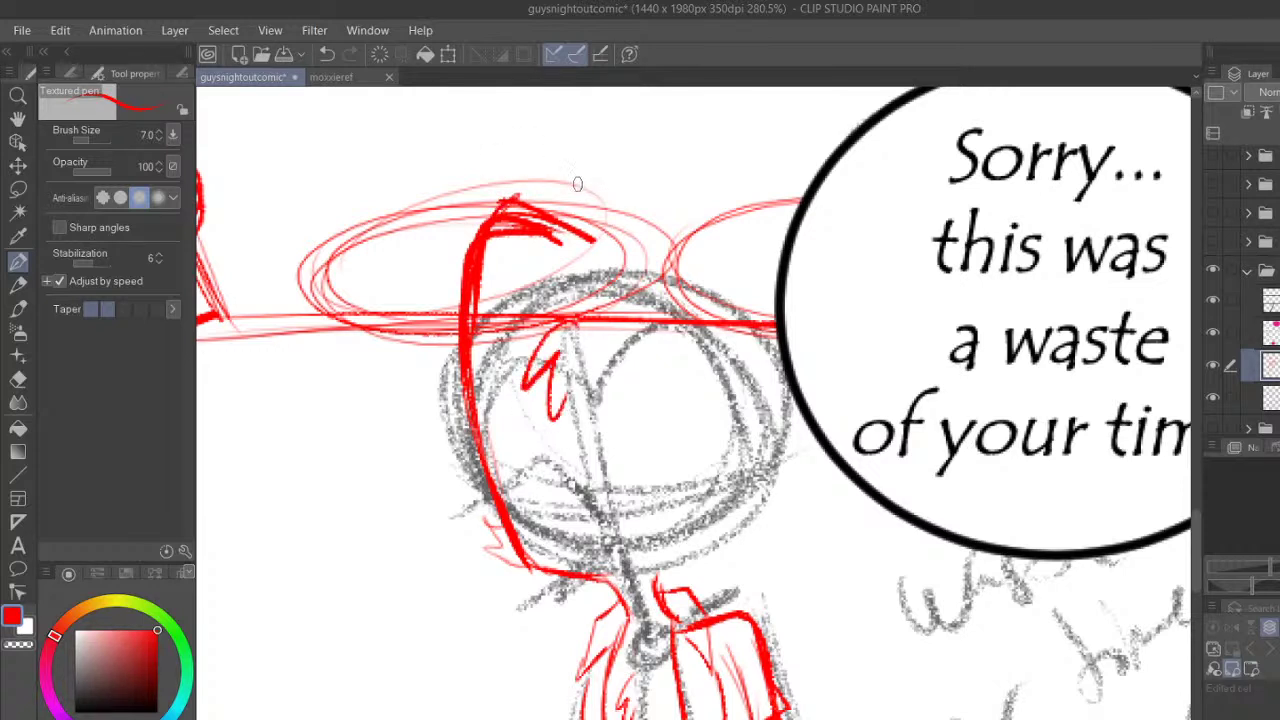
pyautogui.click(326, 54)
pyautogui.click(326, 54)
pyautogui.click(326, 54)
pyautogui.click(326, 54)
pyautogui.click(326, 54)
# Ink the two rounded eye tops, the furry far cheek and a small curl beside it, and check them with the pencil sketch hidden
pyautogui.moveTo(460, 374)
pyautogui.mouseDown()
pyautogui.moveTo(497, 508)
pyautogui.moveTo(479, 462)
pyautogui.moveTo(491, 380)
pyautogui.mouseUp()
pyautogui.moveTo(476, 436)
pyautogui.mouseDown()
pyautogui.moveTo(499, 376)
pyautogui.moveTo(576, 402)
pyautogui.moveTo(598, 350)
pyautogui.moveTo(648, 324)
pyautogui.moveTo(690, 376)
pyautogui.moveTo(708, 440)
pyautogui.mouseUp()
pyautogui.moveTo(660, 336)
pyautogui.mouseDown()
pyautogui.moveTo(690, 380)
pyautogui.moveTo(702, 468)
pyautogui.moveTo(658, 474)
pyautogui.moveTo(664, 535)
pyautogui.moveTo(681, 545)
pyautogui.mouseUp()
pyautogui.moveTo(652, 514); pyautogui.dragTo(674, 508)
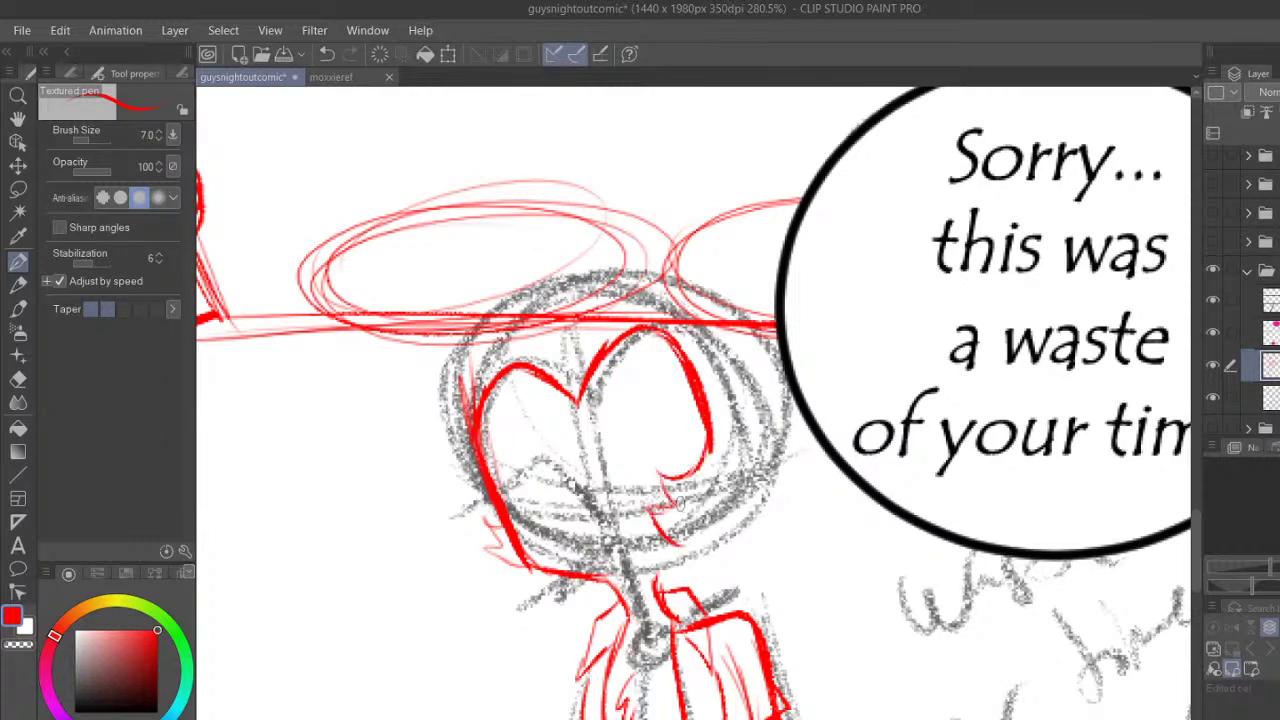
pyautogui.moveTo(658, 556)
pyautogui.mouseDown()
pyautogui.moveTo(659, 598)
pyautogui.moveTo(657, 578)
pyautogui.moveTo(706, 584)
pyautogui.moveTo(786, 488)
pyautogui.moveTo(774, 441)
pyautogui.moveTo(758, 444)
pyautogui.moveTo(748, 472)
pyautogui.mouseUp()
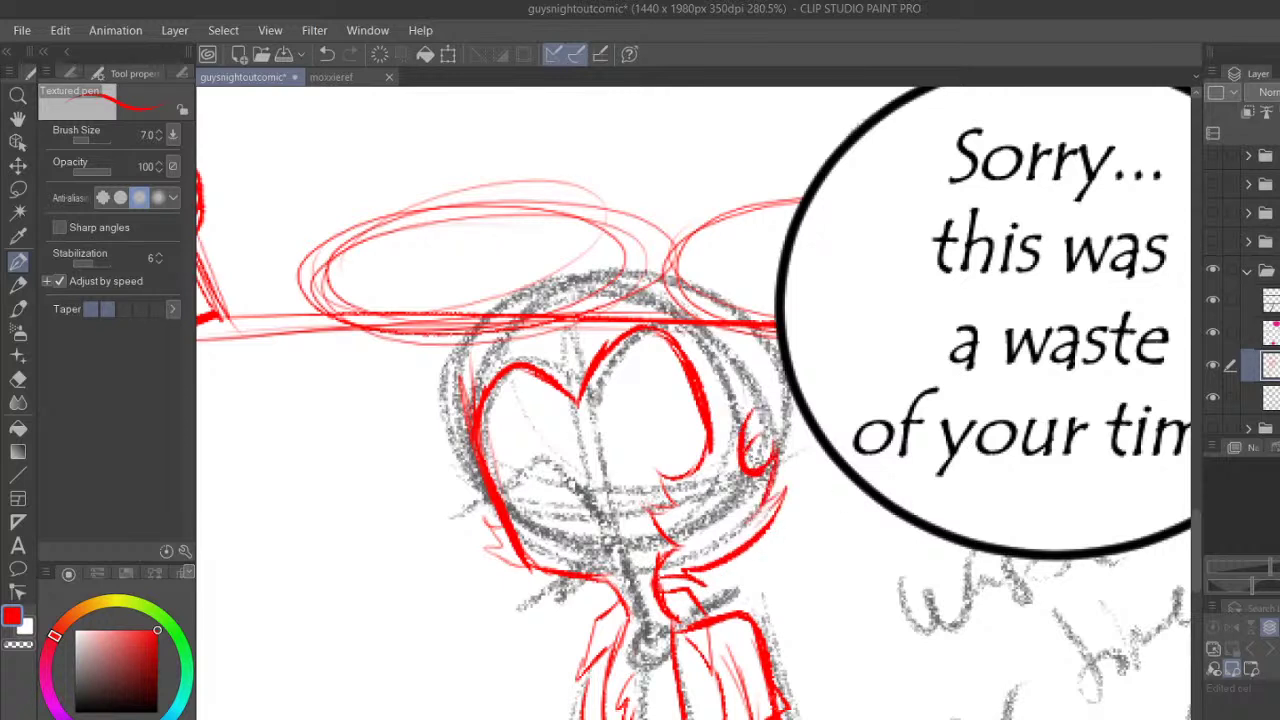
pyautogui.click(1213, 398)
pyautogui.click(1221, 392)
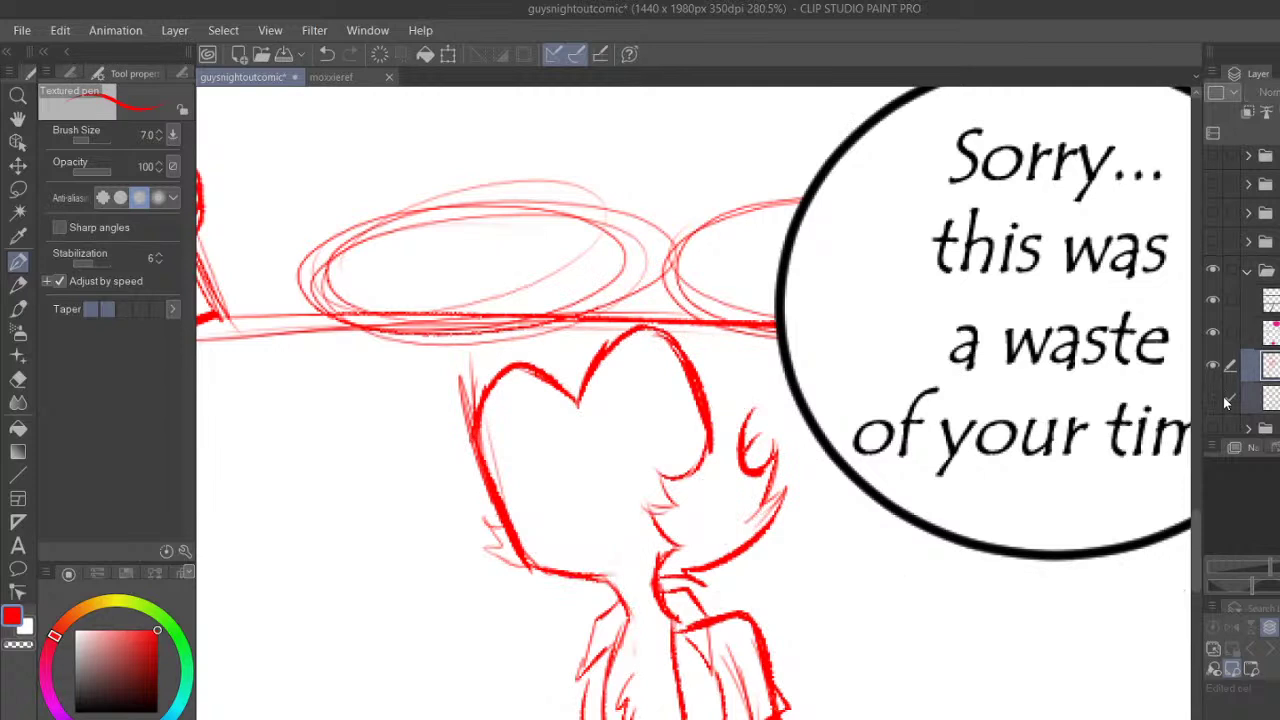
pyautogui.click(1215, 397)
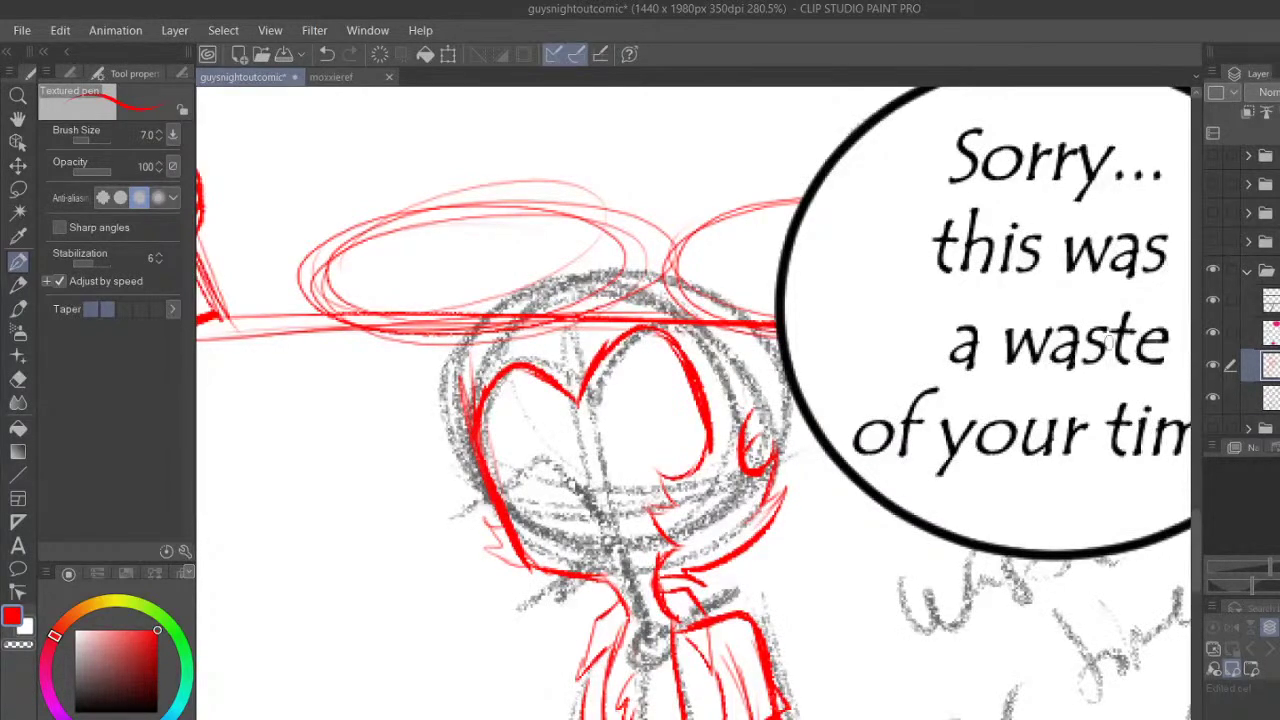
# Ink a half-closed eye with a flat lid and iris and a small mouth, and check them with the pencil sketch hidden
pyautogui.moveTo(597, 425); pyautogui.dragTo(683, 408)
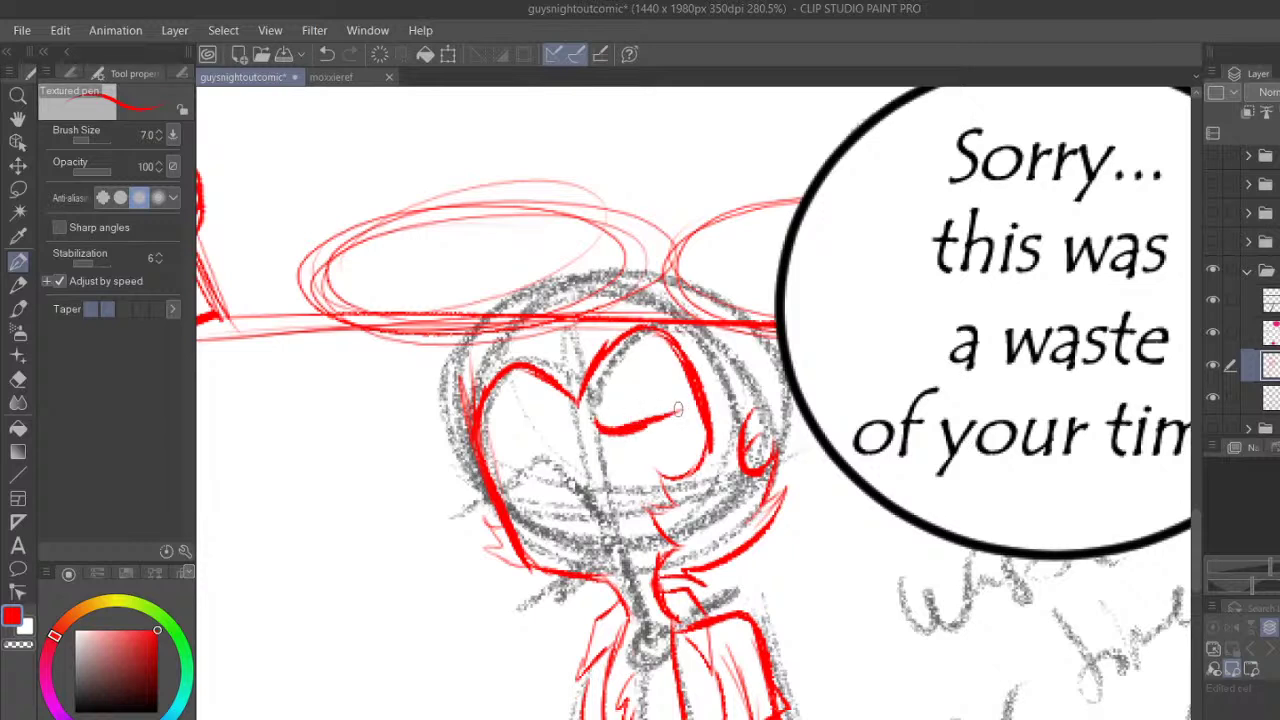
pyautogui.moveTo(616, 440)
pyautogui.mouseDown()
pyautogui.moveTo(626, 488)
pyautogui.moveTo(678, 458)
pyautogui.moveTo(690, 412)
pyautogui.moveTo(686, 453)
pyautogui.mouseUp()
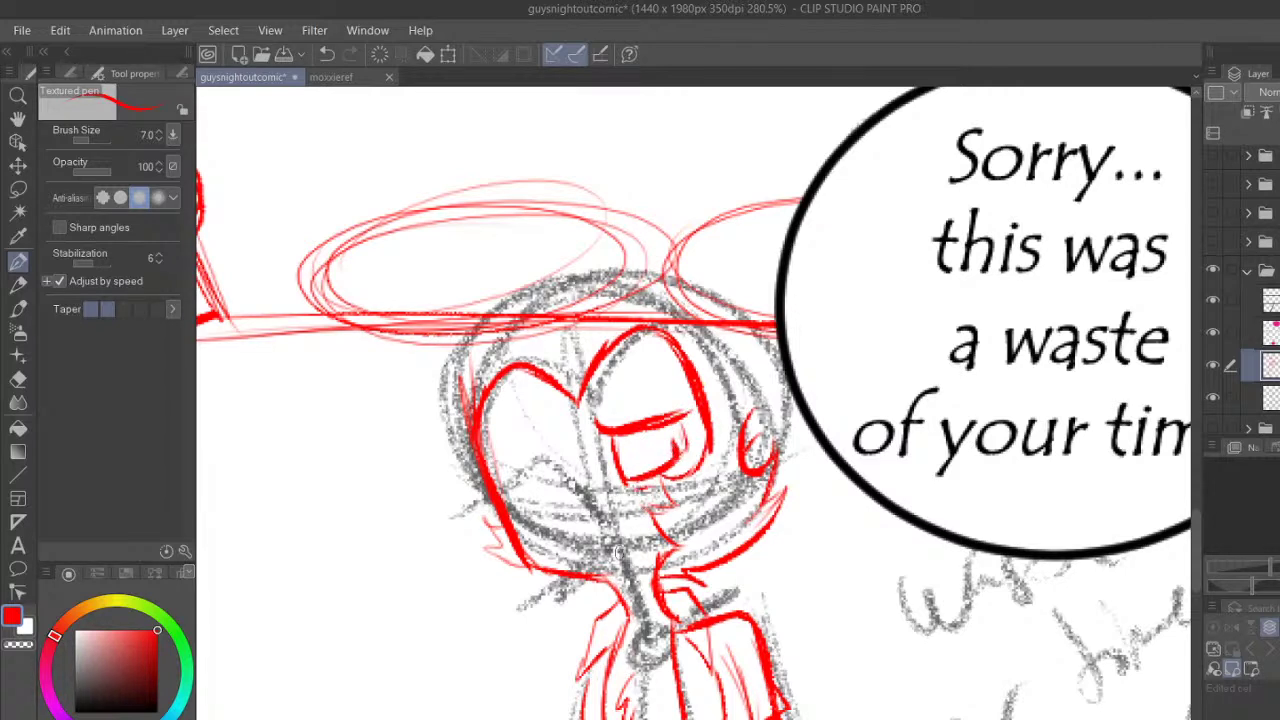
pyautogui.moveTo(604, 546); pyautogui.dragTo(630, 542)
pyautogui.click(1213, 397)
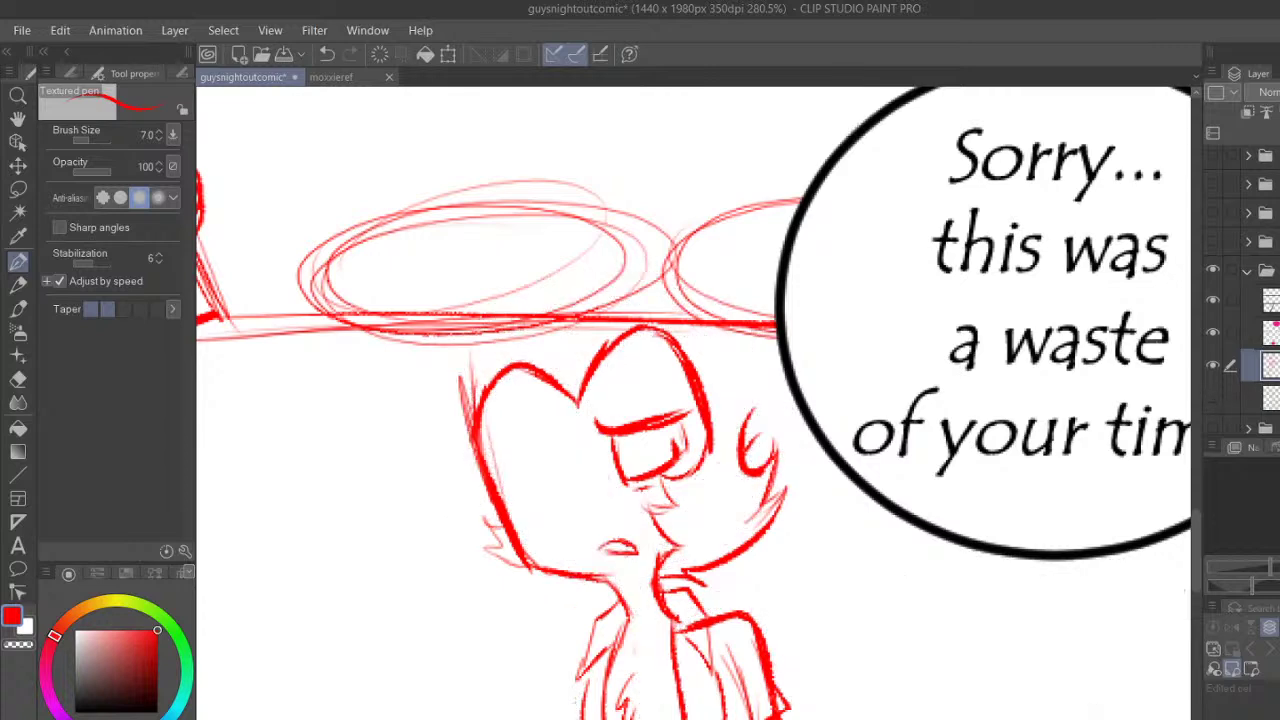
pyautogui.click(1214, 398)
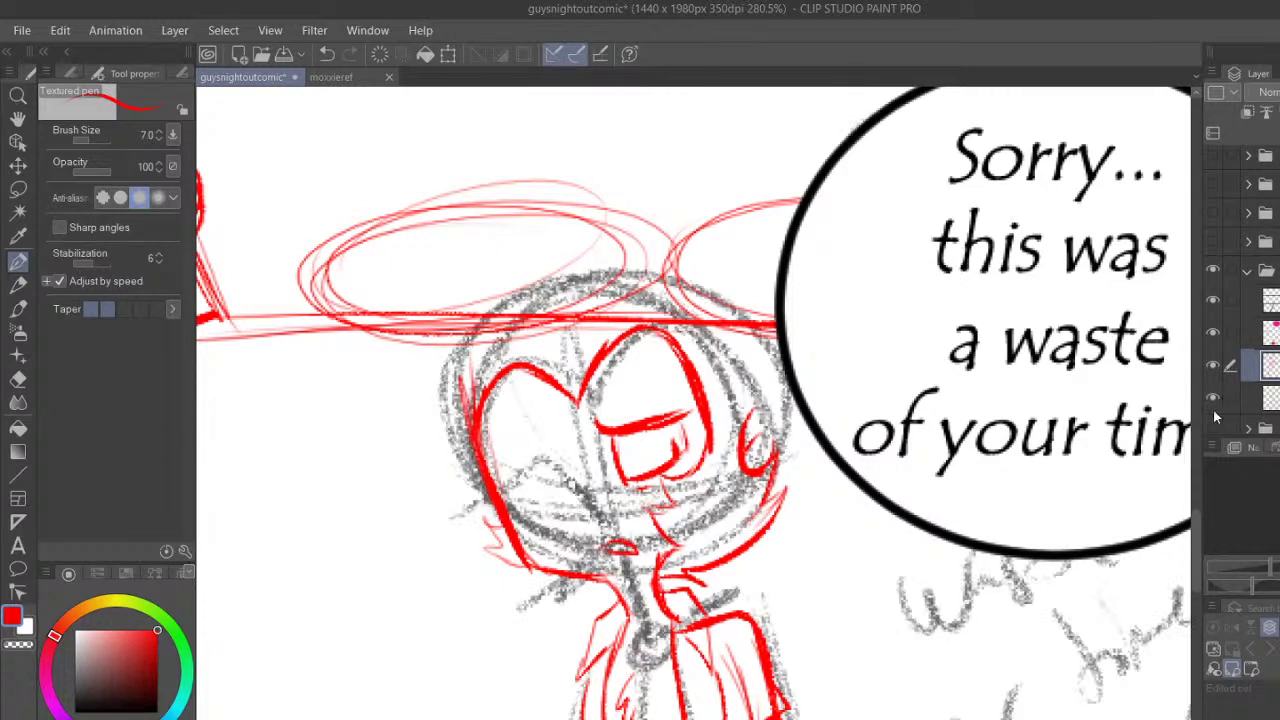
# Ink a small jagged fur tuft on the forehead above the eyes, replacing the first attempt
pyautogui.scroll(2, 1195, 504)
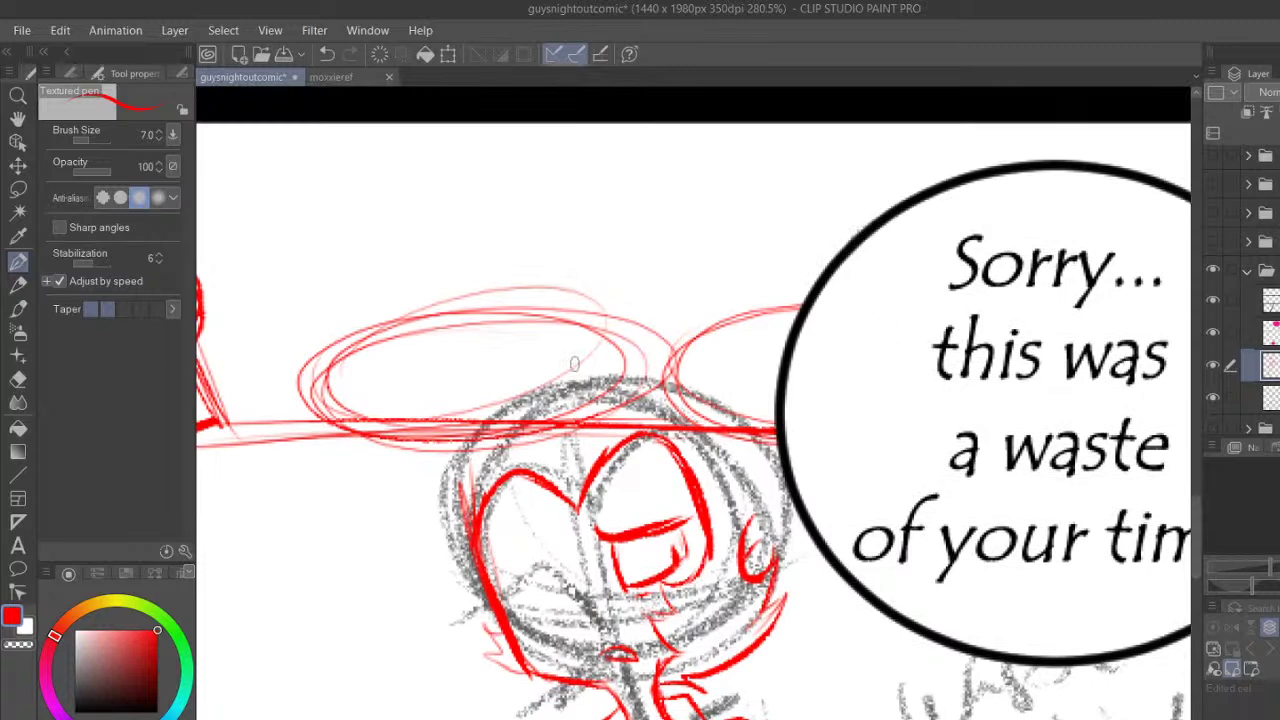
pyautogui.moveTo(524, 420)
pyautogui.mouseDown()
pyautogui.moveTo(525, 452)
pyautogui.moveTo(550, 434)
pyautogui.mouseUp()
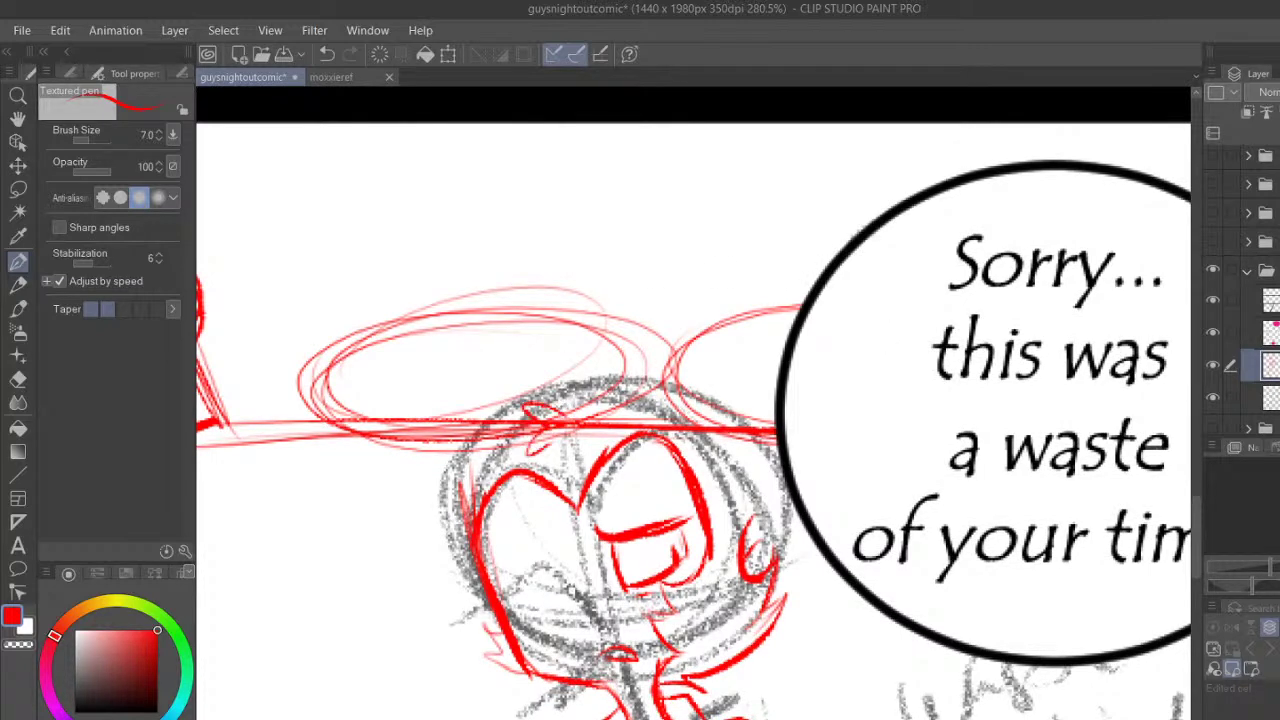
pyautogui.click(1215, 397)
pyautogui.click(1215, 396)
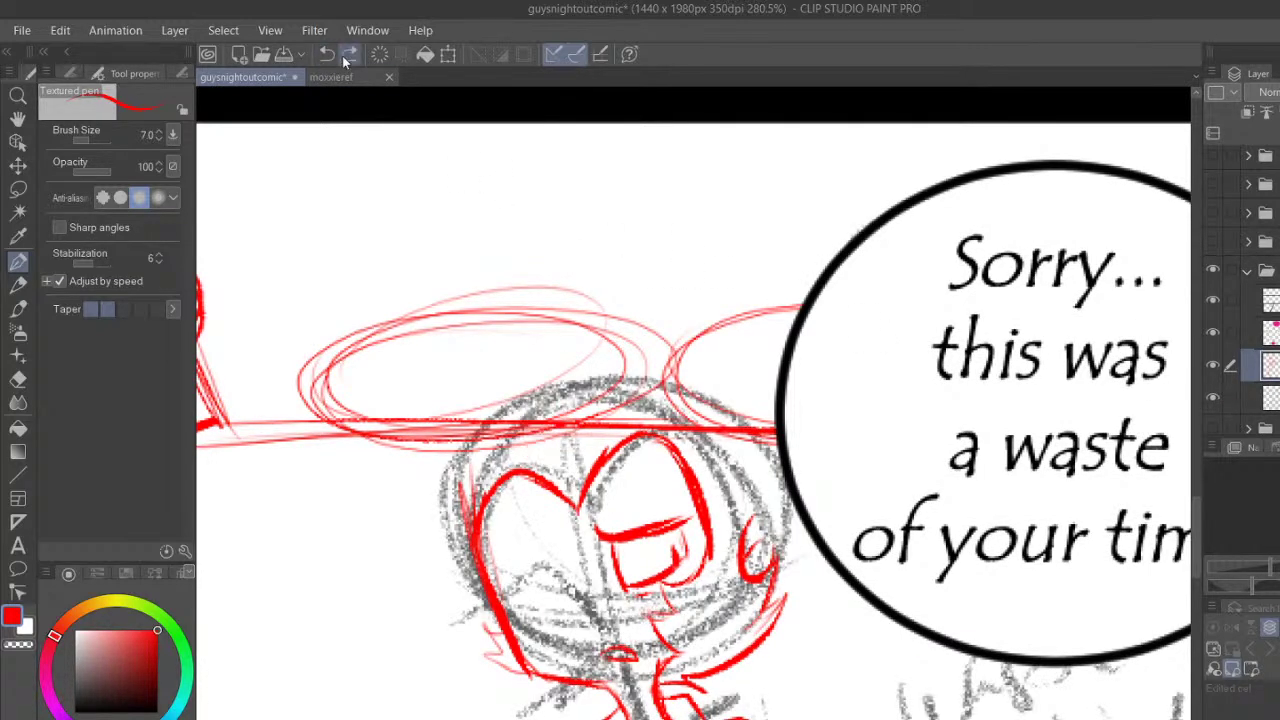
pyautogui.moveTo(551, 430)
pyautogui.mouseDown()
pyautogui.moveTo(518, 456)
pyautogui.moveTo(534, 490)
pyautogui.mouseUp()
pyautogui.moveTo(558, 458); pyautogui.dragTo(540, 478)
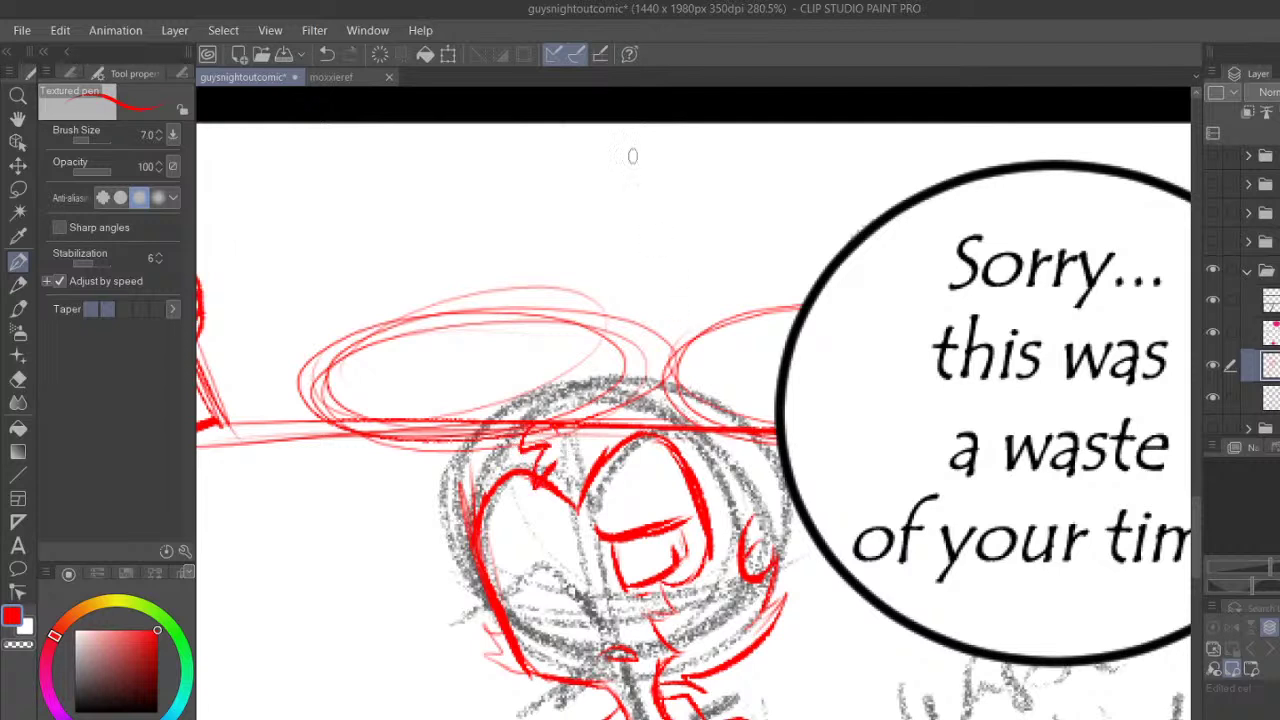
# Ink the large ear nearest the speech bubble with its inner contour, and the head's edge below it down to the cheek curl
pyautogui.moveTo(568, 384)
pyautogui.mouseDown()
pyautogui.moveTo(590, 311)
pyautogui.moveTo(648, 274)
pyautogui.moveTo(753, 346)
pyautogui.mouseUp()
pyautogui.moveTo(741, 545)
pyautogui.mouseDown()
pyautogui.moveTo(731, 503)
pyautogui.moveTo(742, 434)
pyautogui.moveTo(772, 423)
pyautogui.mouseUp()
pyautogui.moveTo(768, 424)
pyautogui.mouseDown()
pyautogui.moveTo(734, 520)
pyautogui.moveTo(770, 578)
pyautogui.mouseUp()
pyautogui.moveTo(618, 290)
pyautogui.mouseDown()
pyautogui.moveTo(718, 304)
pyautogui.moveTo(767, 348)
pyautogui.mouseUp()
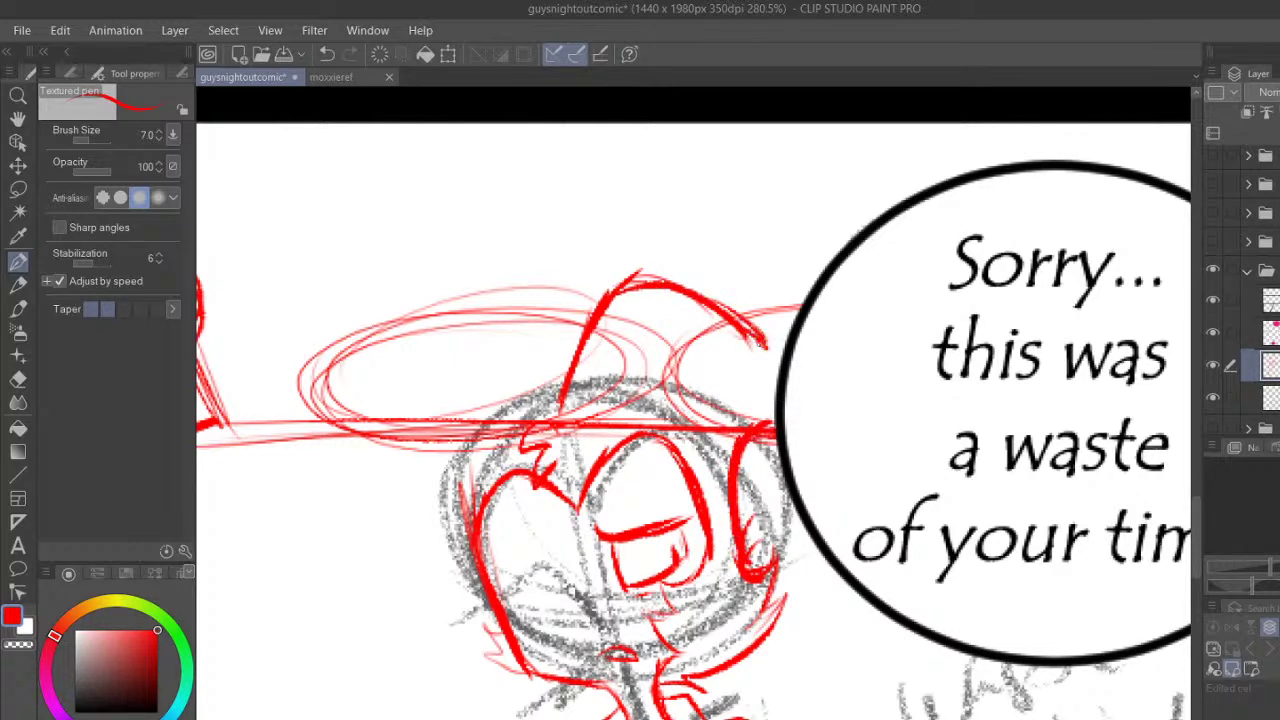
pyautogui.moveTo(585, 391); pyautogui.dragTo(720, 426)
pyautogui.moveTo(623, 296); pyautogui.dragTo(747, 412)
pyautogui.moveTo(720, 330); pyautogui.dragTo(742, 422)
pyautogui.moveTo(610, 301)
pyautogui.mouseDown()
pyautogui.moveTo(654, 302)
pyautogui.moveTo(748, 424)
pyautogui.mouseUp()
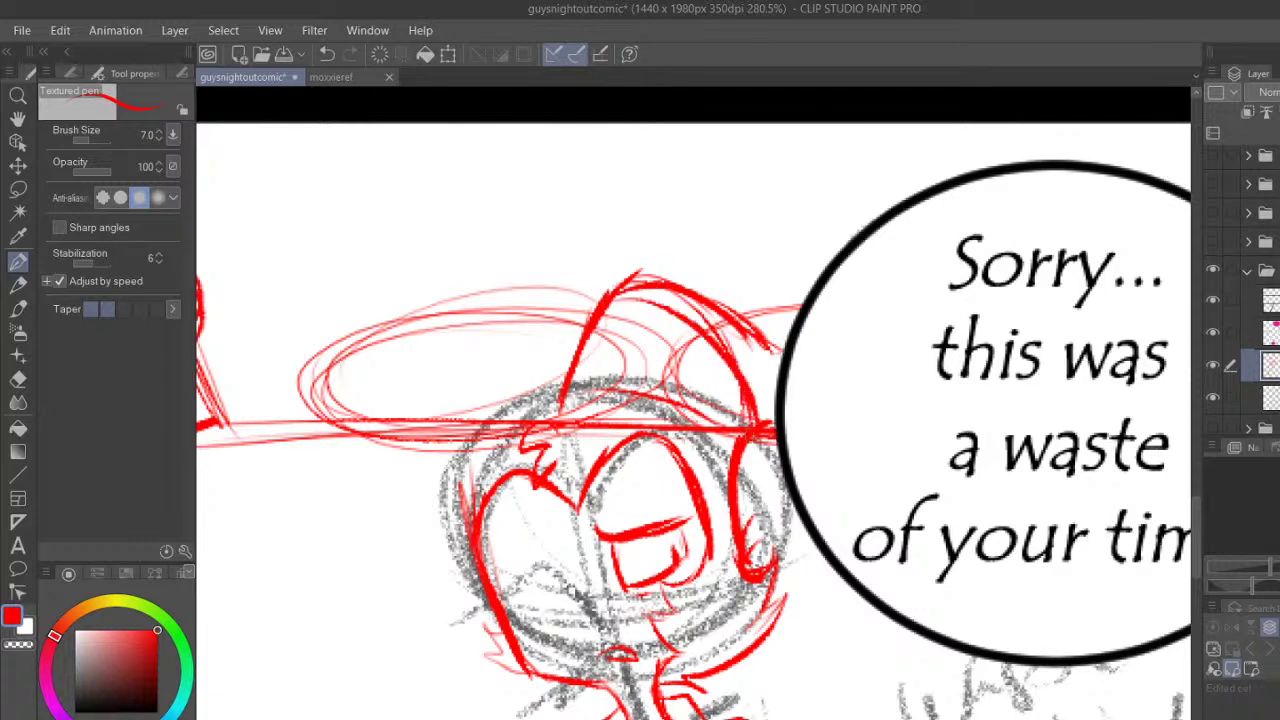
pyautogui.moveTo(600, 296)
pyautogui.mouseDown()
pyautogui.moveTo(672, 272)
pyautogui.moveTo(770, 348)
pyautogui.moveTo(783, 340)
pyautogui.mouseUp()
# Ink the smaller ear and the head's edge beneath it, and add a slanted lid line across the eye on that side
pyautogui.moveTo(468, 534)
pyautogui.mouseDown()
pyautogui.moveTo(466, 362)
pyautogui.moveTo(560, 352)
pyautogui.moveTo(458, 452)
pyautogui.mouseUp()
pyautogui.moveTo(478, 340); pyautogui.dragTo(574, 352)
pyautogui.moveTo(486, 336)
pyautogui.mouseDown()
pyautogui.moveTo(458, 440)
pyautogui.moveTo(570, 362)
pyautogui.mouseUp()
pyautogui.moveTo(468, 444); pyautogui.dragTo(554, 420)
pyautogui.moveTo(482, 359); pyautogui.dragTo(565, 377)
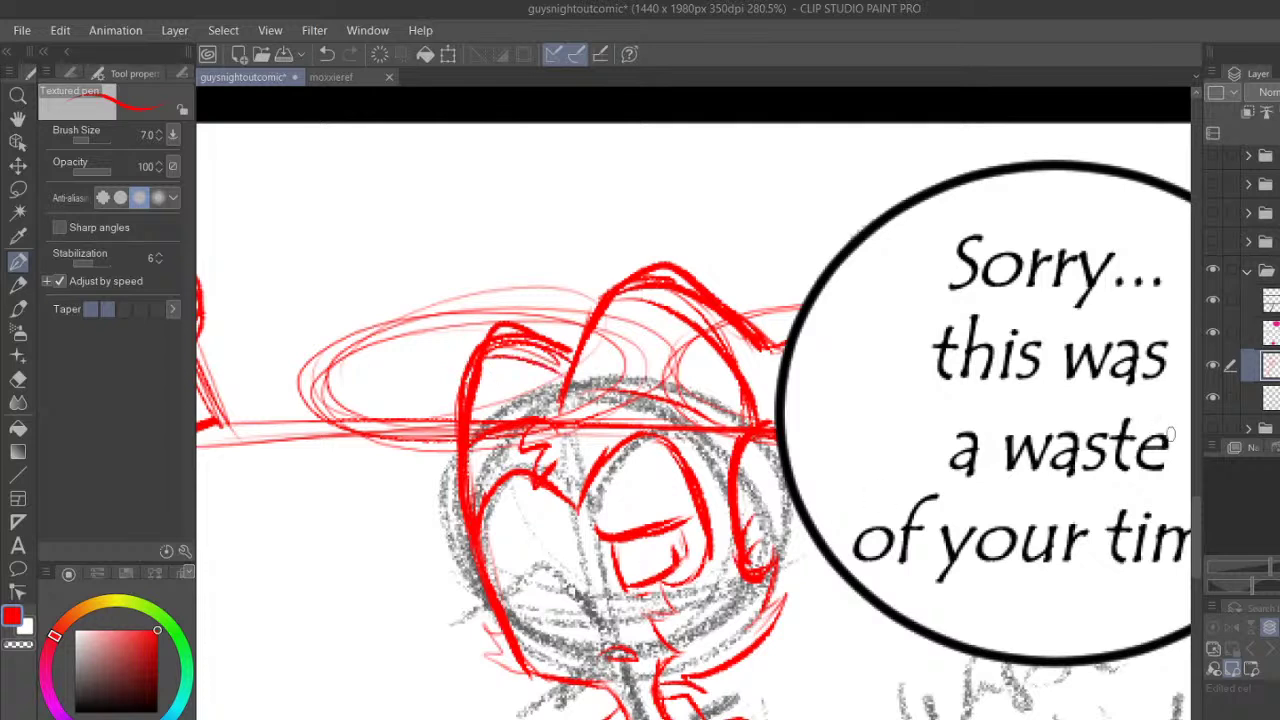
pyautogui.scroll(-3, 1104, 503)
pyautogui.moveTo(490, 430)
pyautogui.mouseDown()
pyautogui.moveTo(545, 380)
pyautogui.moveTo(530, 406)
pyautogui.moveTo(538, 425)
pyautogui.mouseUp()
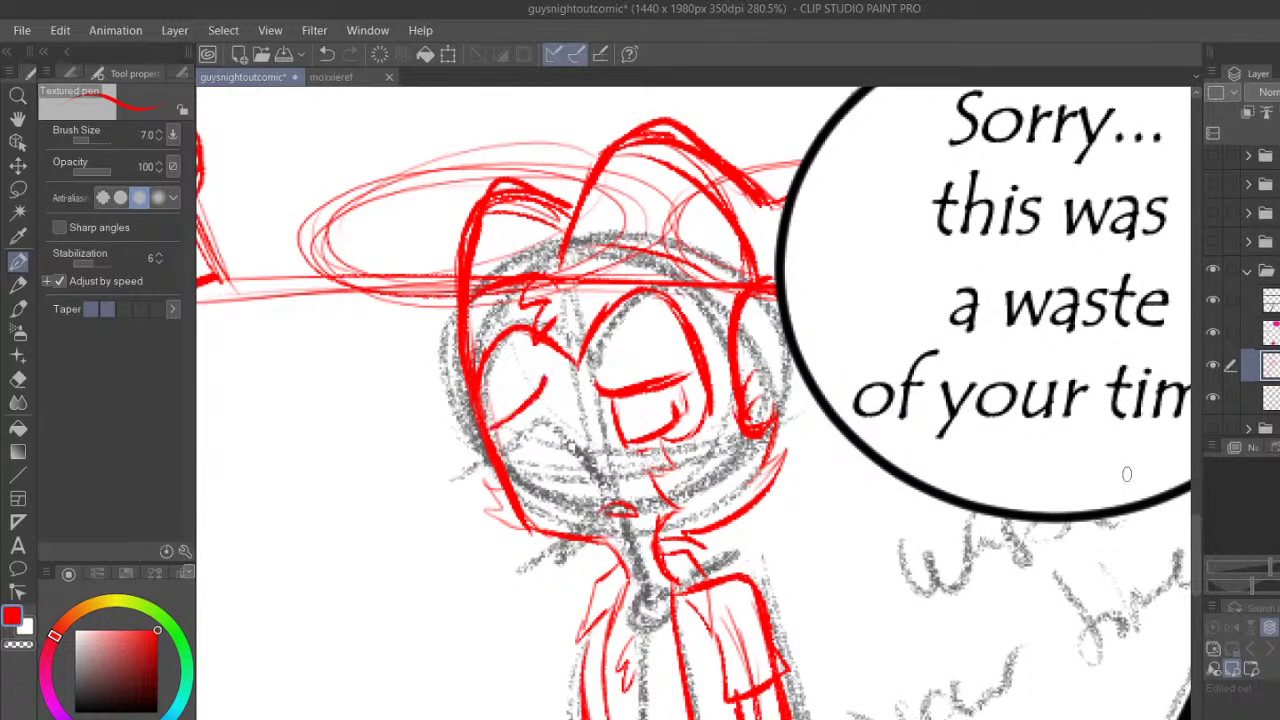
# Ink the flared short sleeve at the shoulder on the open side of the coat, redoing the first stroke
pyautogui.scroll(-4, 1146, 500)
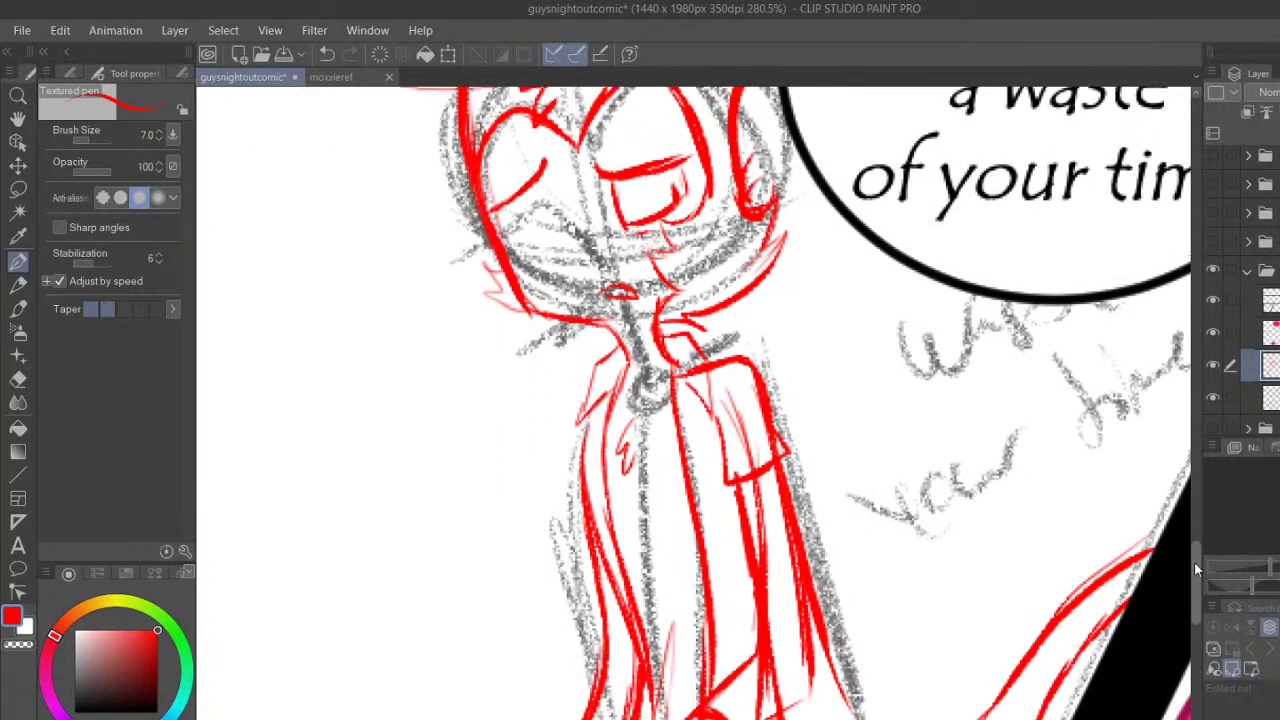
pyautogui.moveTo(578, 400)
pyautogui.mouseDown()
pyautogui.moveTo(530, 505)
pyautogui.moveTo(575, 524)
pyautogui.mouseUp()
pyautogui.click(327, 54)
pyautogui.moveTo(594, 384)
pyautogui.mouseDown()
pyautogui.moveTo(566, 410)
pyautogui.moveTo(540, 526)
pyautogui.moveTo(575, 526)
pyautogui.mouseUp()
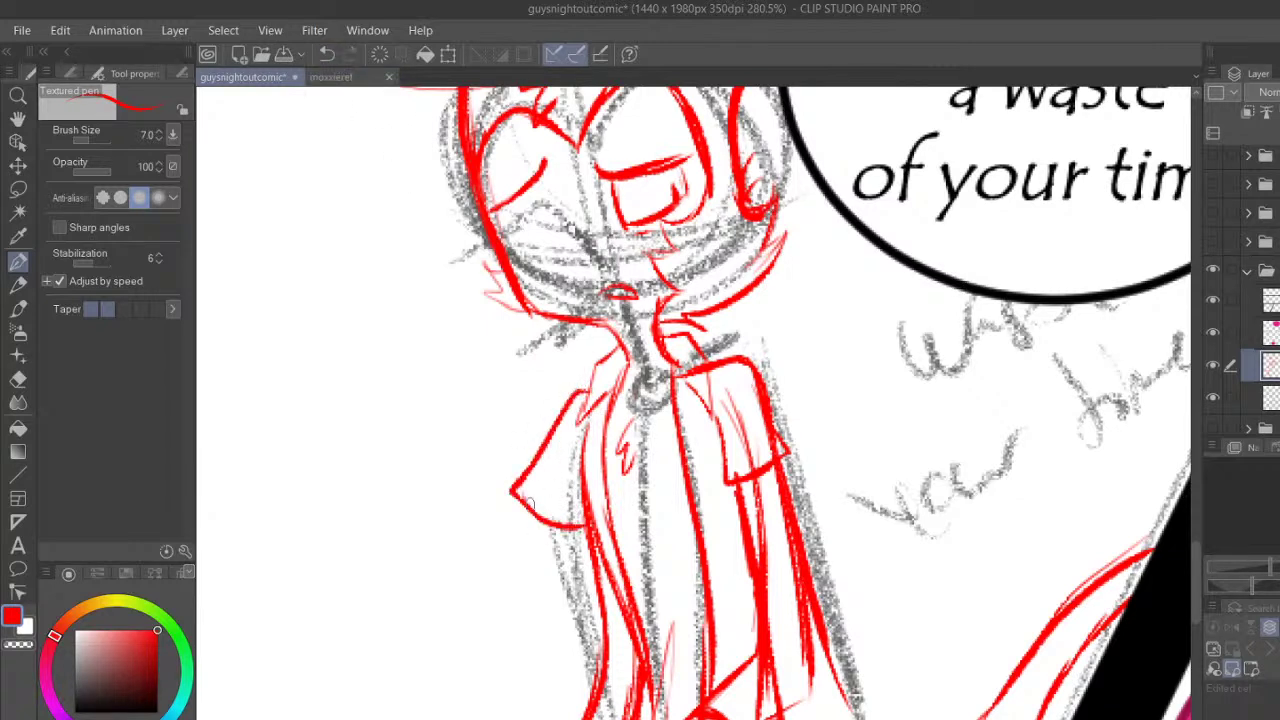
# Ink the fist held against the cheek, the raised forearm with a cuff line and the bent elbow running back to the sleeve
pyautogui.moveTo(460, 320)
pyautogui.mouseDown()
pyautogui.moveTo(500, 260)
pyautogui.moveTo(550, 222)
pyautogui.moveTo(592, 286)
pyautogui.moveTo(579, 296)
pyautogui.mouseUp()
pyautogui.moveTo(559, 261)
pyautogui.mouseDown()
pyautogui.moveTo(578, 291)
pyautogui.moveTo(557, 316)
pyautogui.mouseUp()
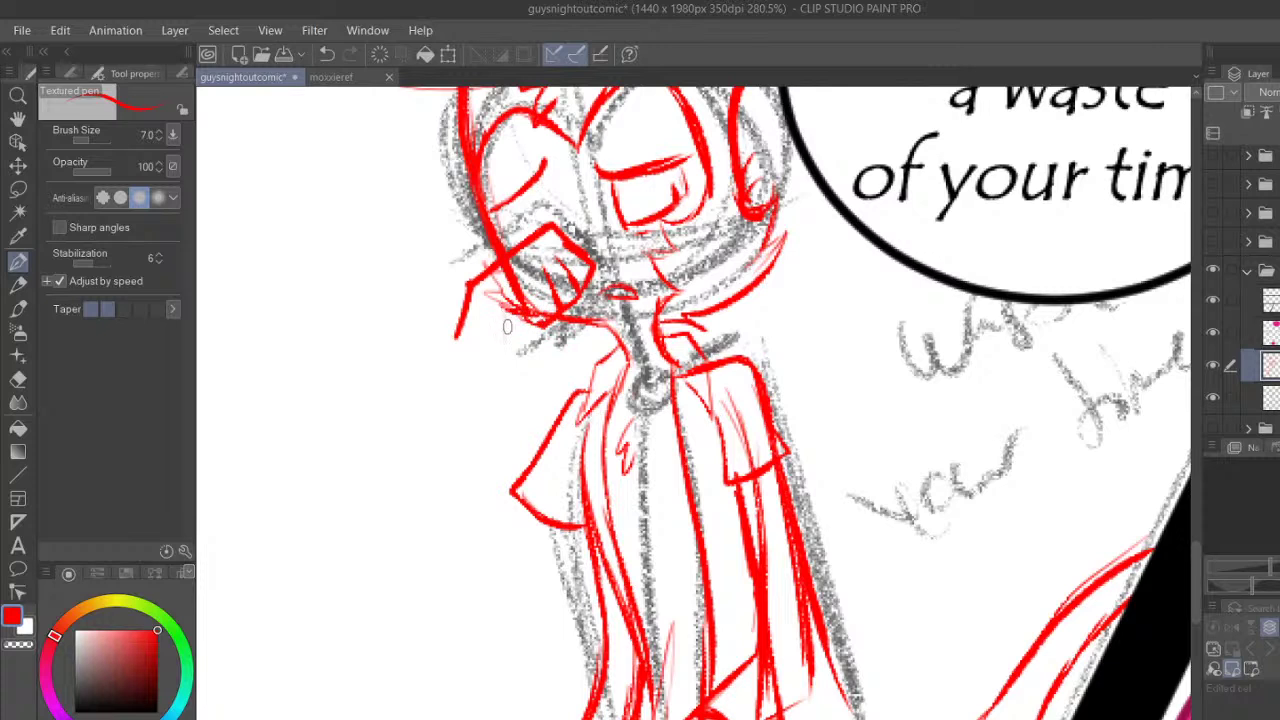
pyautogui.moveTo(498, 312)
pyautogui.mouseDown()
pyautogui.moveTo(497, 478)
pyautogui.moveTo(450, 482)
pyautogui.moveTo(440, 550)
pyautogui.mouseUp()
pyautogui.moveTo(446, 476)
pyautogui.mouseDown()
pyautogui.moveTo(440, 604)
pyautogui.moveTo(530, 556)
pyautogui.mouseUp()
pyautogui.moveTo(462, 612); pyautogui.dragTo(552, 534)
pyautogui.moveTo(490, 448); pyautogui.dragTo(492, 526)
pyautogui.moveTo(457, 425)
pyautogui.mouseDown()
pyautogui.moveTo(496, 440)
pyautogui.moveTo(495, 528)
pyautogui.moveTo(516, 576)
pyautogui.moveTo(566, 504)
pyautogui.mouseUp()
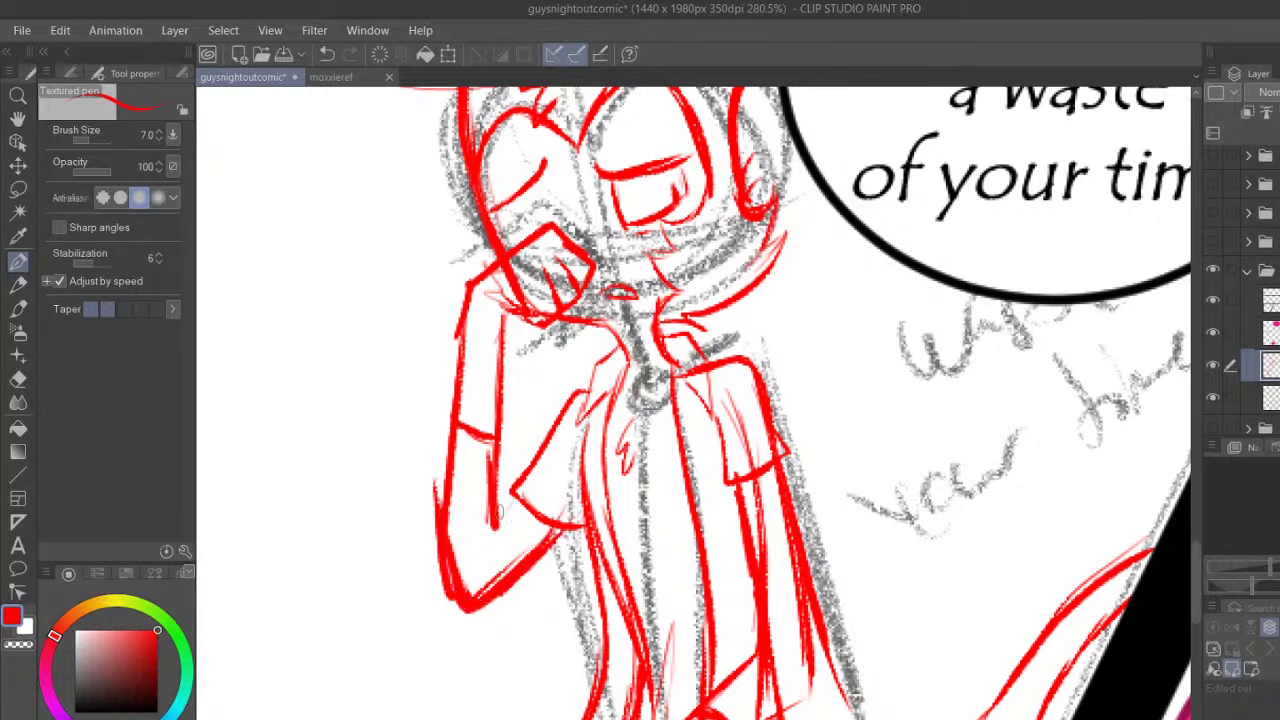
pyautogui.moveTo(497, 525)
pyautogui.mouseDown()
pyautogui.moveTo(512, 499)
pyautogui.moveTo(500, 536)
pyautogui.mouseUp()
pyautogui.moveTo(463, 330); pyautogui.dragTo(449, 532)
# Lasso the elbow and sleeve, rotate them 12.7 degrees, nudge them upward and clear the selection
pyautogui.press('m')
pyautogui.moveTo(575, 391)
pyautogui.mouseDown()
pyautogui.moveTo(585, 368)
pyautogui.moveTo(428, 570)
pyautogui.moveTo(572, 530)
pyautogui.moveTo(584, 374)
pyautogui.mouseUp()
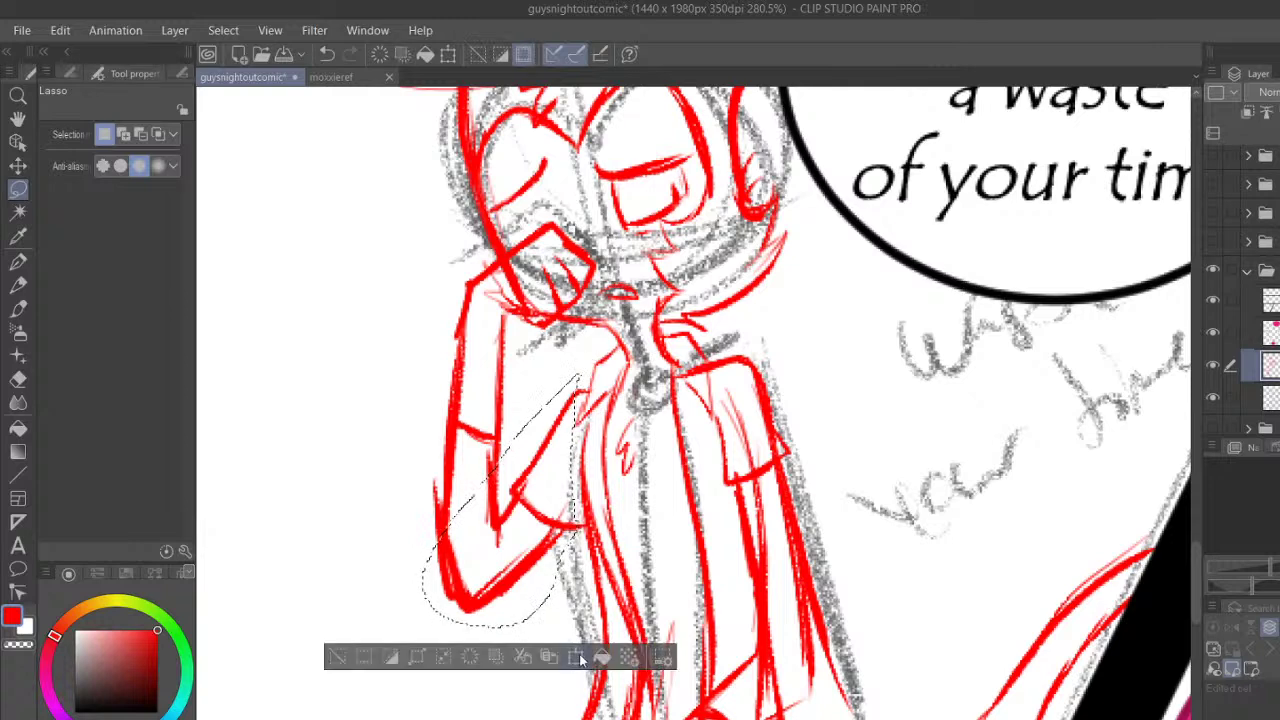
pyautogui.click(580, 657)
pyautogui.moveTo(606, 615); pyautogui.dragTo(578, 637)
pyautogui.moveTo(561, 520); pyautogui.dragTo(563, 499)
pyautogui.press('Up')
pyautogui.press('Up')
pyautogui.press('Up')
pyautogui.press('Up')
pyautogui.press('Up')
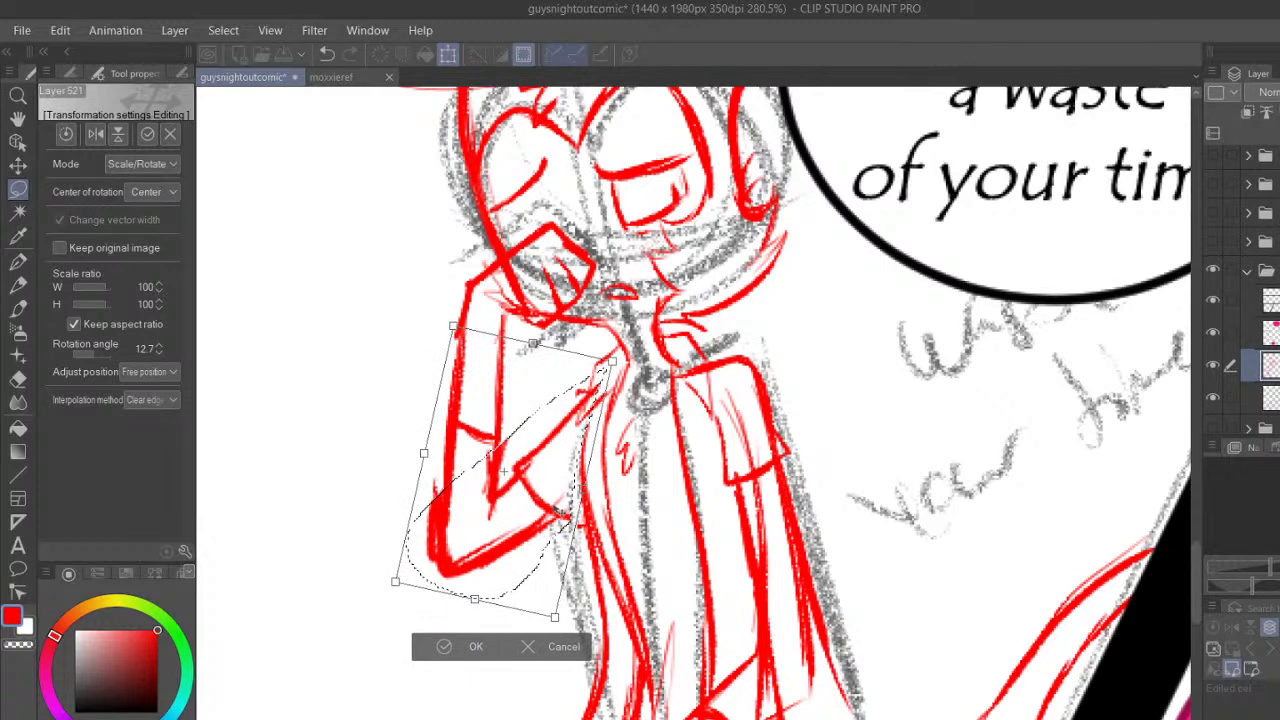
pyautogui.click(450, 636)
pyautogui.click(345, 620)
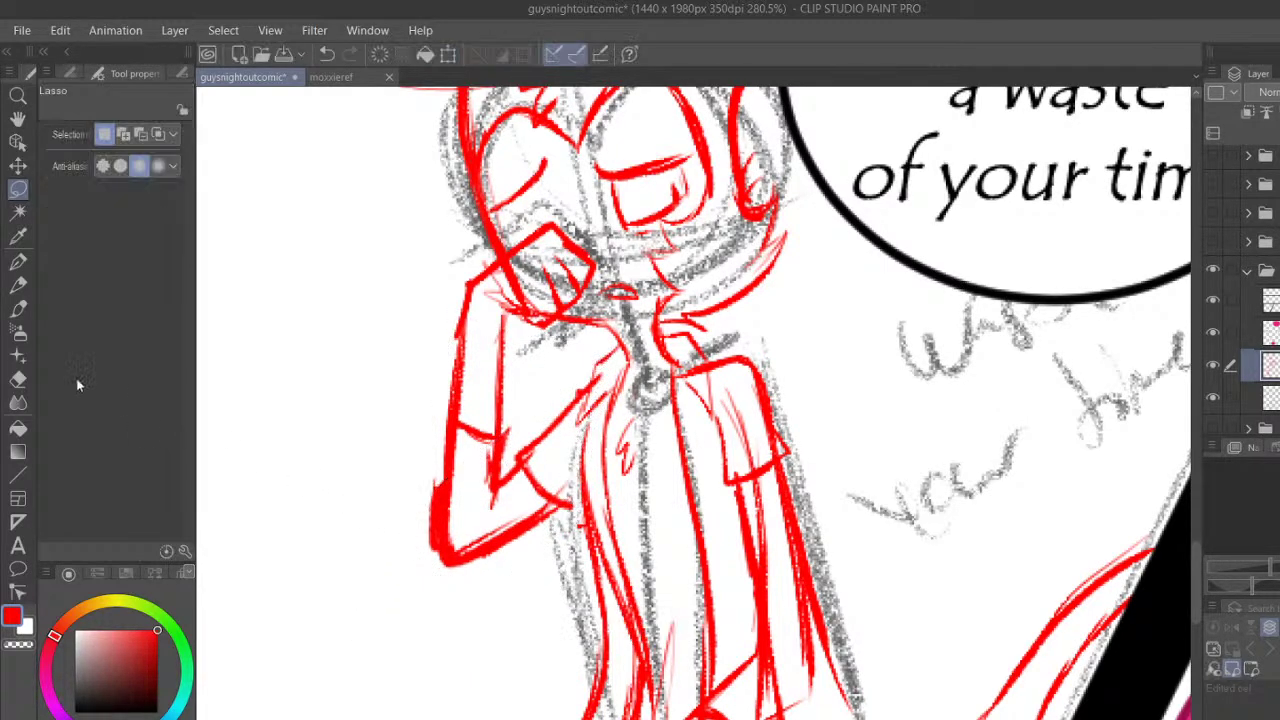
# Re-ink the sleeve's hem where it meets the coat and strengthen the underside of the fist
pyautogui.click(18, 261)
pyautogui.moveTo(568, 492); pyautogui.dragTo(576, 516)
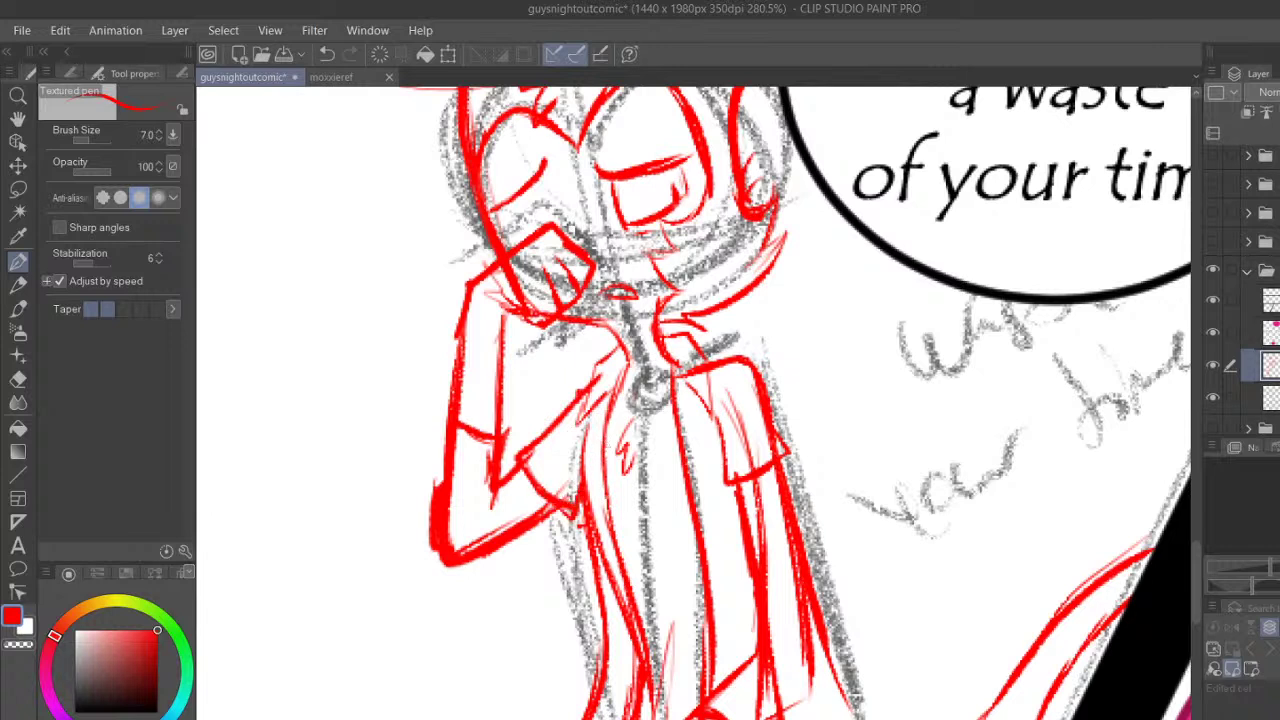
pyautogui.moveTo(524, 317); pyautogui.dragTo(553, 299)
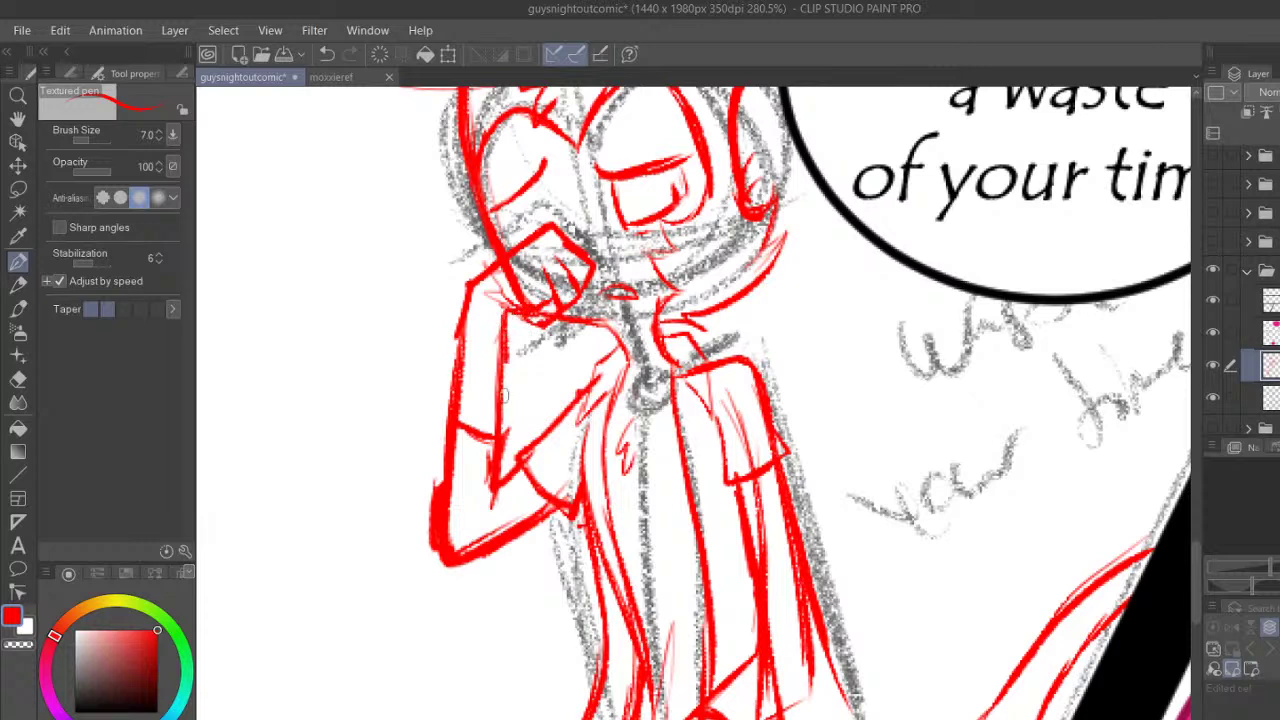
# Erase the excess line outside the elbow and redraw the forearm and elbow outline more cleanly
pyautogui.click(18, 379)
pyautogui.moveTo(413, 515); pyautogui.dragTo(428, 600)
pyautogui.click(93, 141)
pyautogui.click(18, 261)
pyautogui.moveTo(453, 462); pyautogui.dragTo(458, 556)
pyautogui.moveTo(500, 488); pyautogui.dragTo(499, 515)
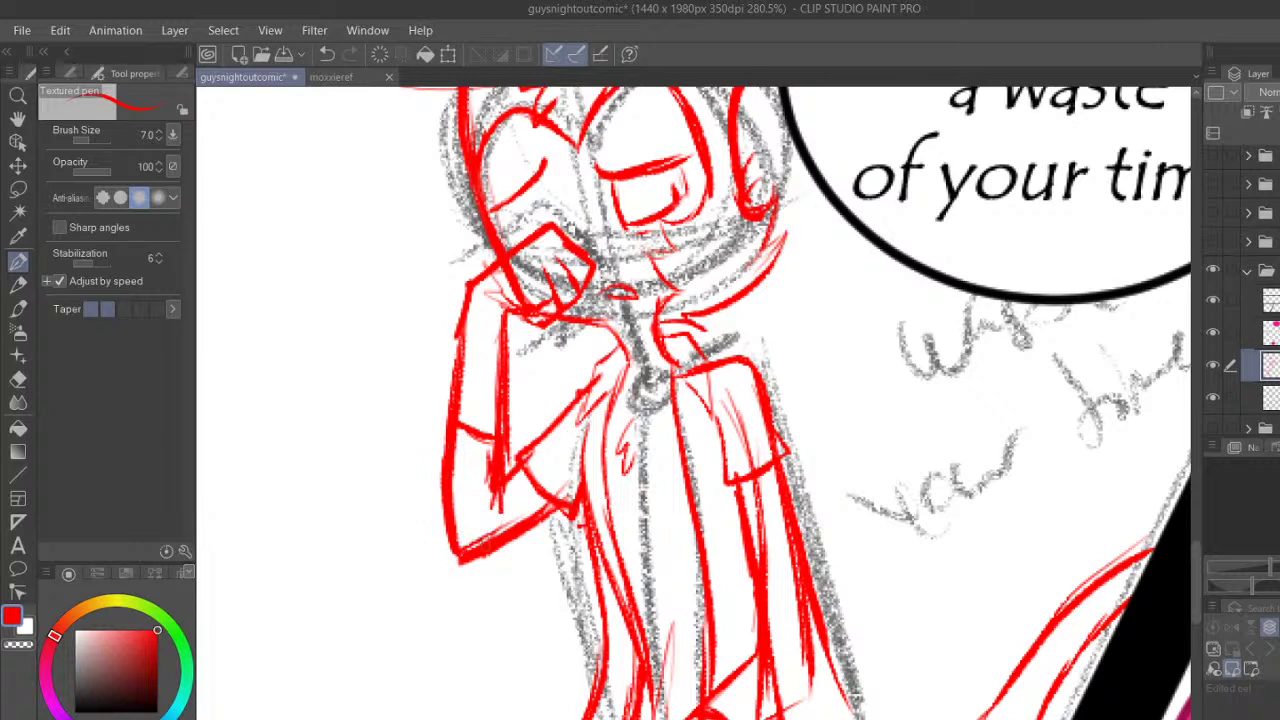
pyautogui.moveTo(452, 560); pyautogui.dragTo(524, 533)
# Ink the curved double outline behind the seated character's hips down to the panel's lower edge
pyautogui.scroll(-3, 1198, 538)
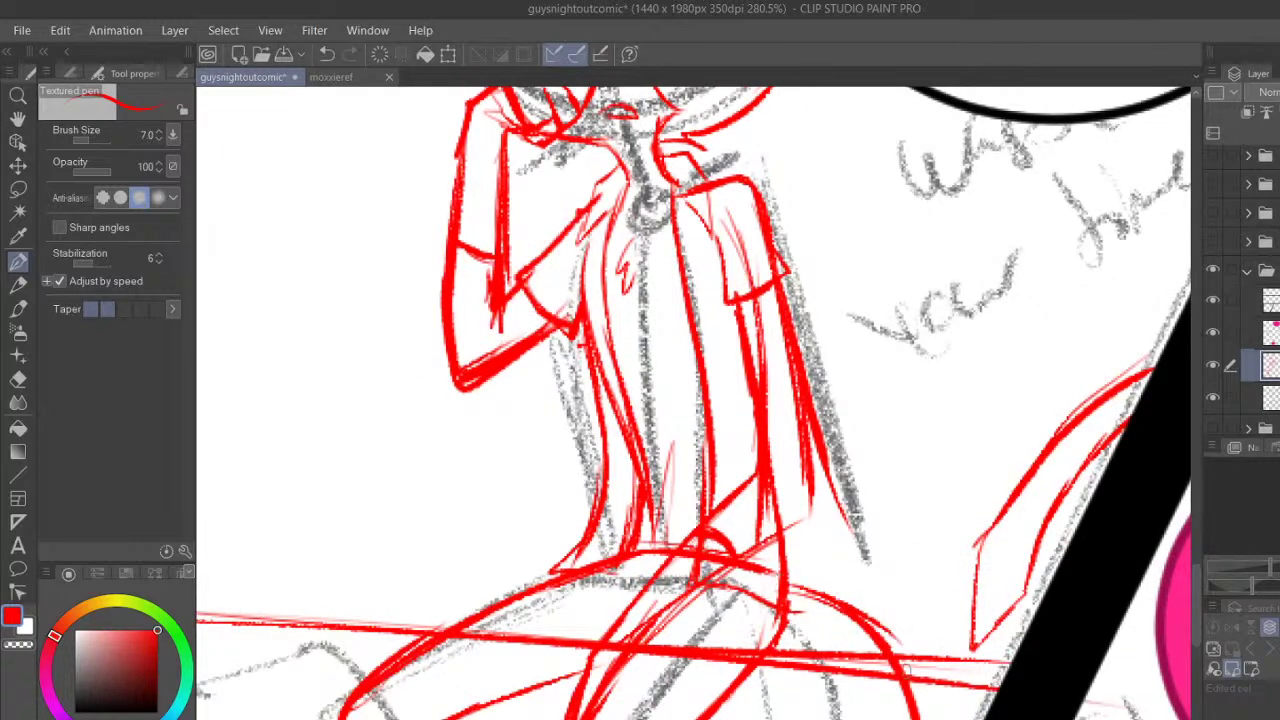
pyautogui.scroll(-4, 1194, 583)
pyautogui.moveTo(776, 378)
pyautogui.mouseDown()
pyautogui.moveTo(845, 418)
pyautogui.moveTo(900, 565)
pyautogui.mouseUp()
pyautogui.moveTo(855, 418); pyautogui.dragTo(872, 634)
pyautogui.moveTo(893, 475); pyautogui.dragTo(868, 634)
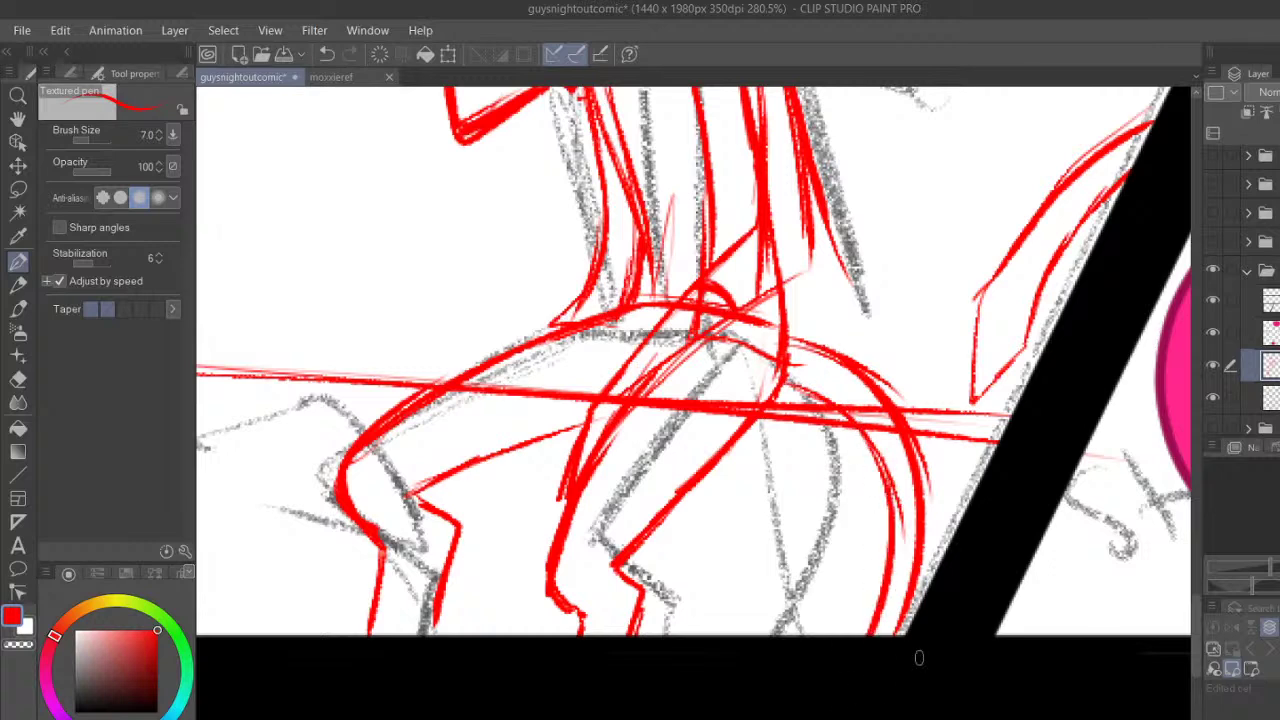
# Ink the long bulging body outline of the second character at the panel's outer edge, replacing the first attempt
pyautogui.hscroll(-5, 694, 400)
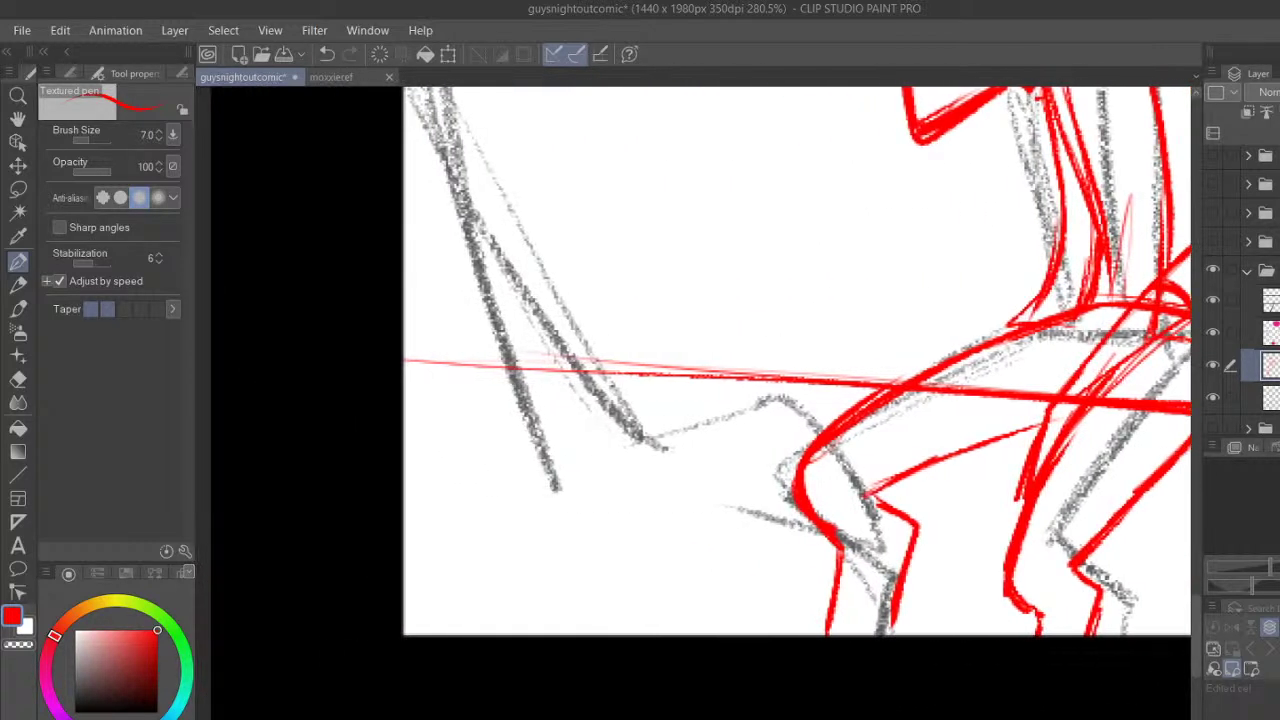
pyautogui.scroll(4, 700, 684)
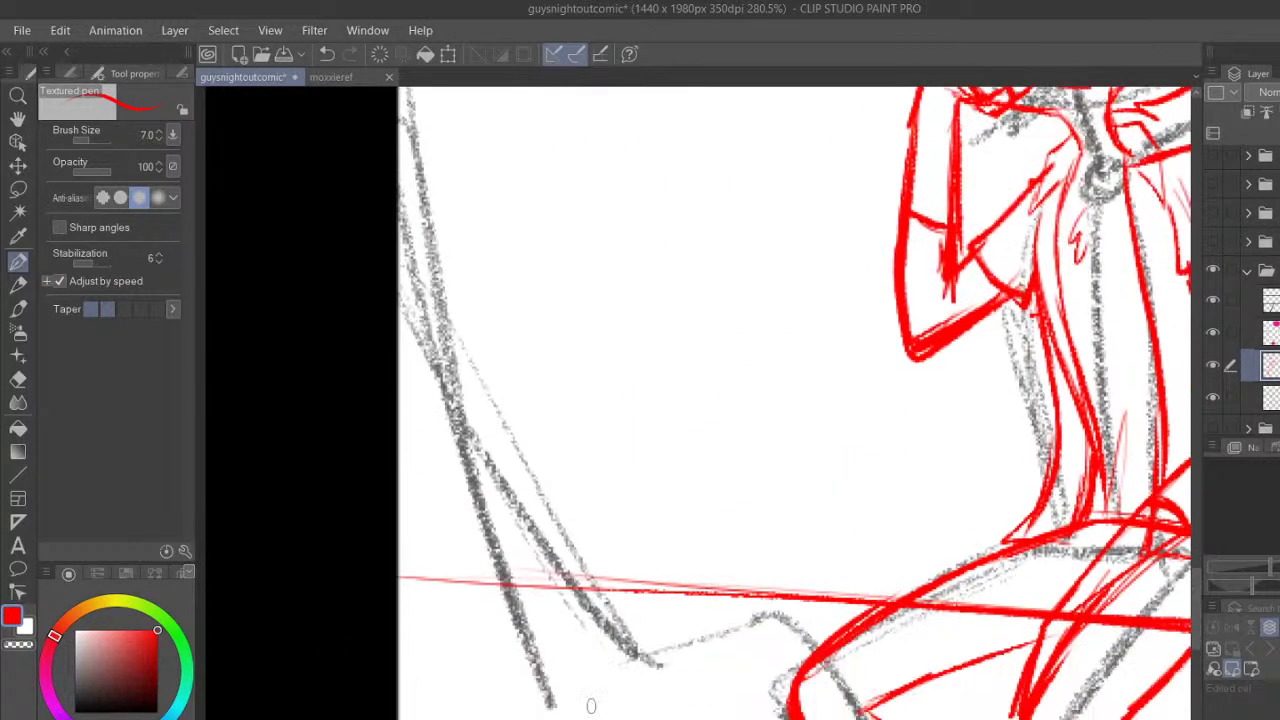
pyautogui.scroll(-3, 695, 420)
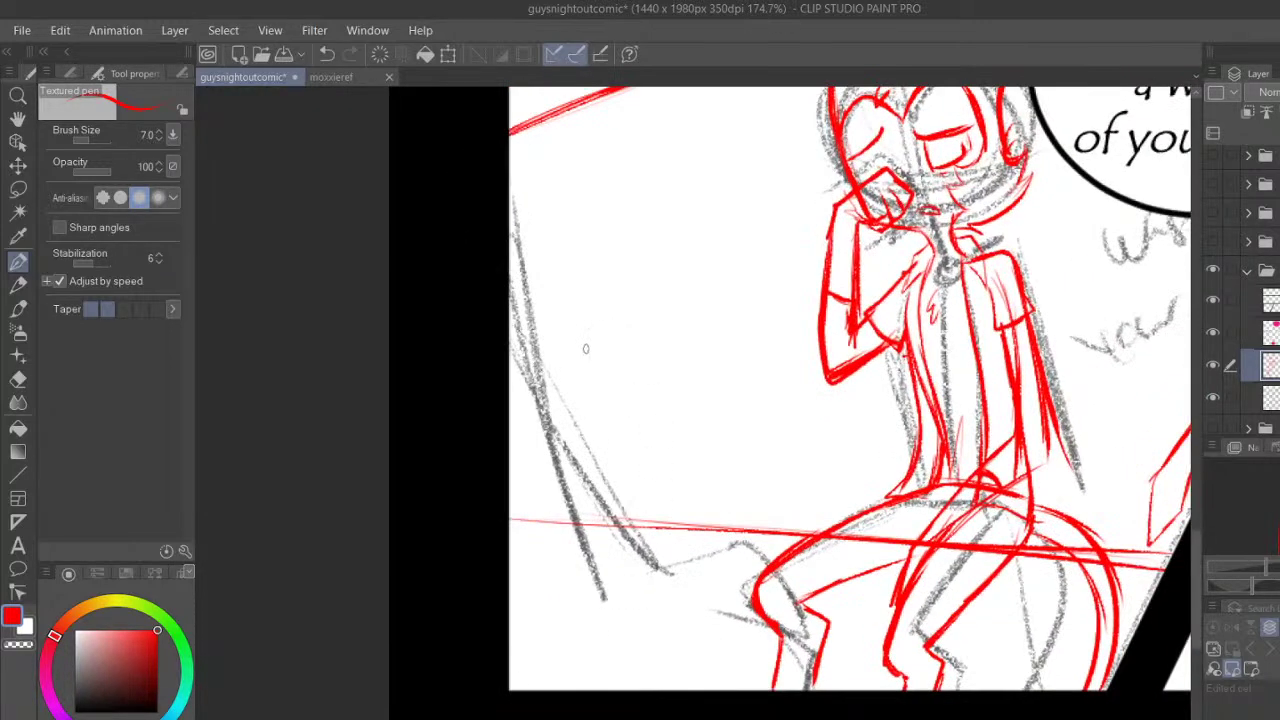
pyautogui.moveTo(510, 255); pyautogui.dragTo(548, 402)
pyautogui.click(329, 54)
pyautogui.click(329, 55)
pyautogui.moveTo(507, 168); pyautogui.dragTo(547, 311)
pyautogui.moveTo(511, 190); pyautogui.dragTo(616, 405)
pyautogui.moveTo(553, 303); pyautogui.dragTo(644, 435)
pyautogui.moveTo(586, 360)
pyautogui.mouseDown()
pyautogui.moveTo(666, 503)
pyautogui.moveTo(637, 558)
pyautogui.mouseUp()
pyautogui.moveTo(648, 470); pyautogui.dragTo(560, 623)
pyautogui.moveTo(660, 501); pyautogui.dragTo(522, 635)
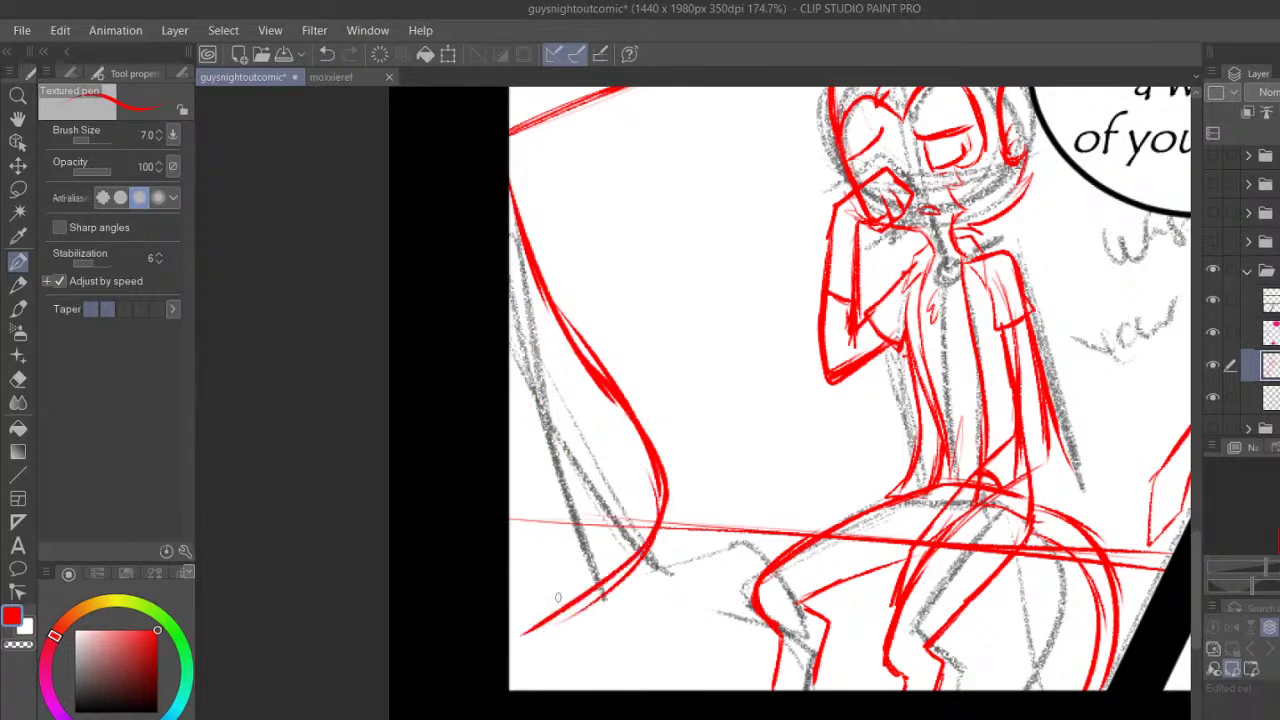
# Lasso the second character's bulging outline, shift it slightly up and toward the seated character, and clear the selection
pyautogui.click(328, 55)
pyautogui.click(349, 56)
pyautogui.click(19, 190)
pyautogui.moveTo(500, 140)
pyautogui.mouseDown()
pyautogui.moveTo(694, 457)
pyautogui.moveTo(630, 590)
pyautogui.moveTo(650, 530)
pyautogui.moveTo(567, 350)
pyautogui.moveTo(442, 197)
pyautogui.mouseUp()
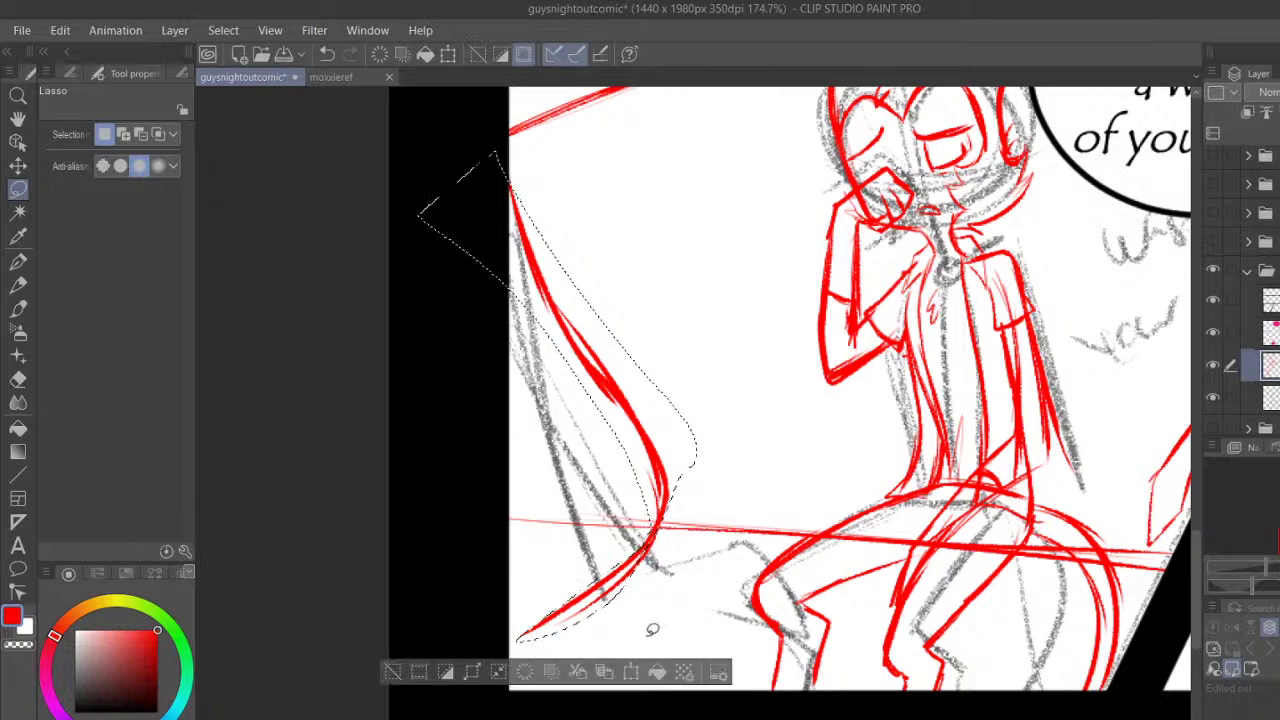
pyautogui.hotkey('ctrl', 't')
pyautogui.moveTo(660, 503); pyautogui.dragTo(683, 490)
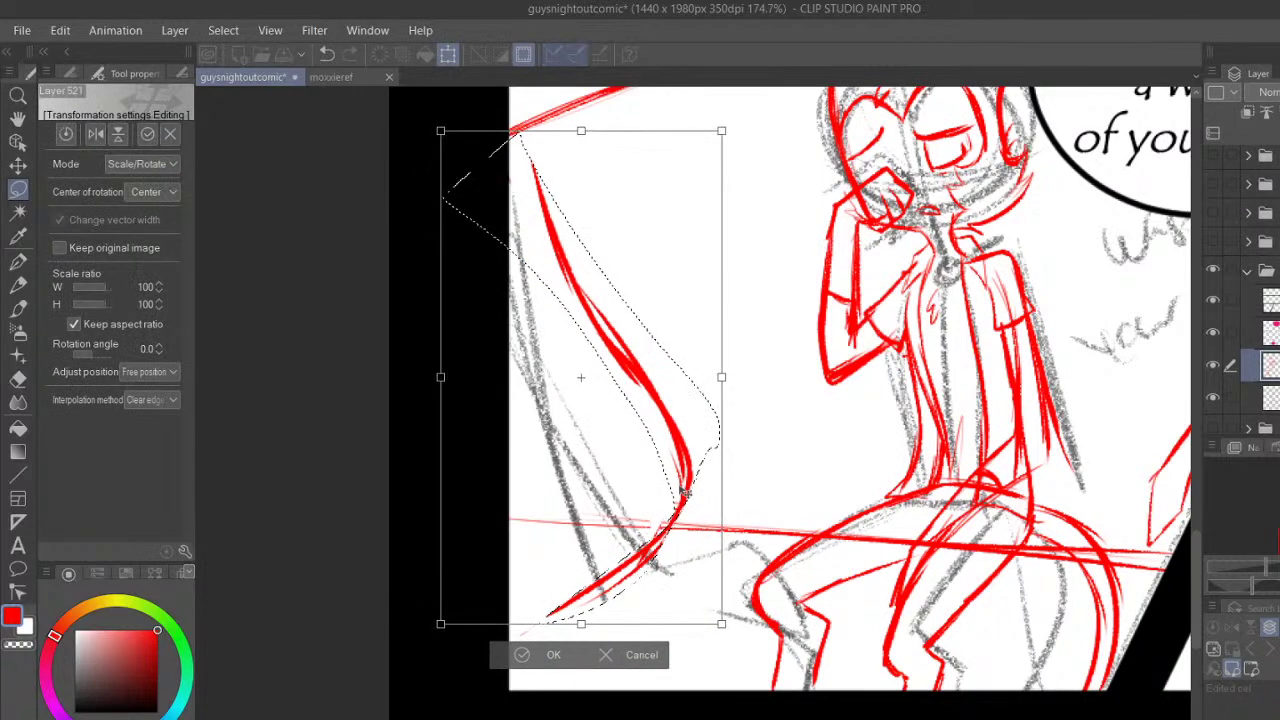
pyautogui.click(524, 657)
pyautogui.click(421, 649)
# Extend the second character's outline up to the panel's edge and thicken its curve around the bulge
pyautogui.click(18, 260)
pyautogui.moveTo(508, 104)
pyautogui.mouseDown()
pyautogui.moveTo(538, 200)
pyautogui.moveTo(696, 483)
pyautogui.moveTo(675, 536)
pyautogui.mouseUp()
pyautogui.moveTo(690, 482); pyautogui.dragTo(645, 578)
pyautogui.moveTo(648, 572); pyautogui.dragTo(706, 498)
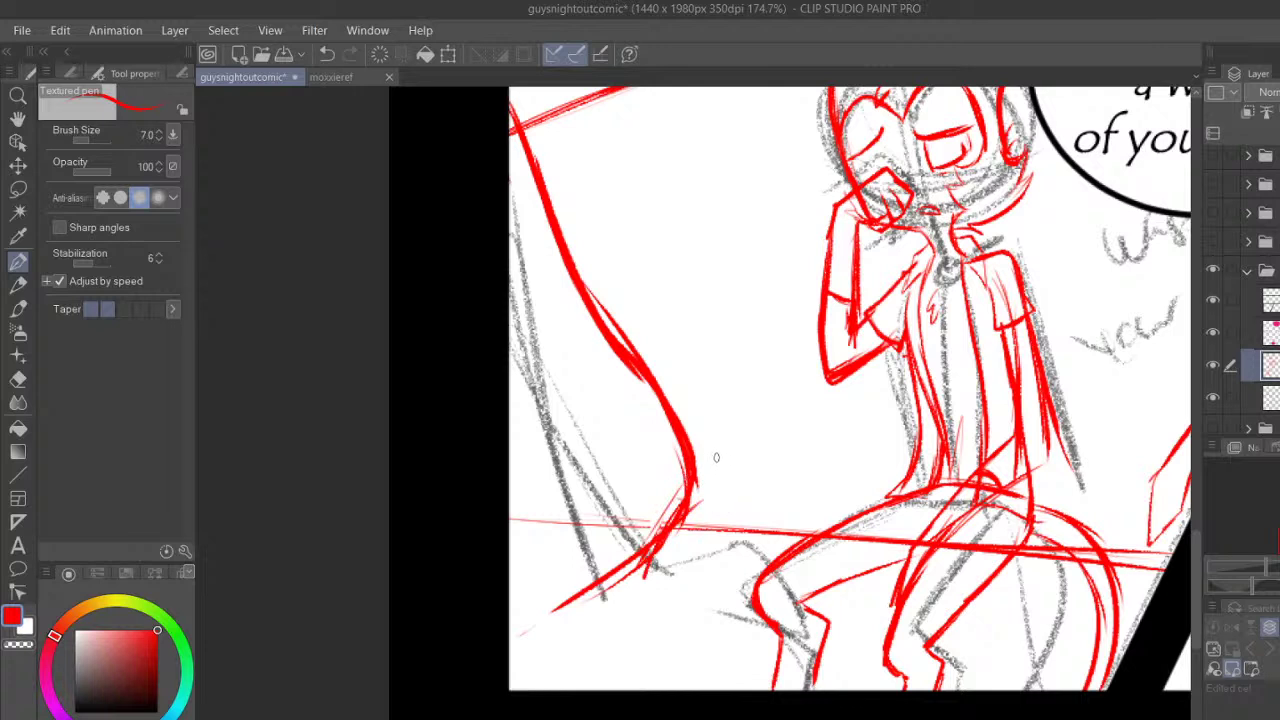
pyautogui.click(332, 56)
# Ink the curved band across the second character's body, the small pointed shape below it and the body's lower edges
pyautogui.moveTo(484, 497)
pyautogui.mouseDown()
pyautogui.moveTo(519, 506)
pyautogui.moveTo(508, 524)
pyautogui.moveTo(632, 556)
pyautogui.mouseUp()
pyautogui.moveTo(504, 358)
pyautogui.mouseDown()
pyautogui.moveTo(519, 402)
pyautogui.moveTo(511, 450)
pyautogui.moveTo(604, 422)
pyautogui.mouseUp()
pyautogui.moveTo(520, 430)
pyautogui.mouseDown()
pyautogui.moveTo(650, 392)
pyautogui.moveTo(560, 434)
pyautogui.mouseUp()
pyautogui.moveTo(510, 634); pyautogui.dragTo(640, 556)
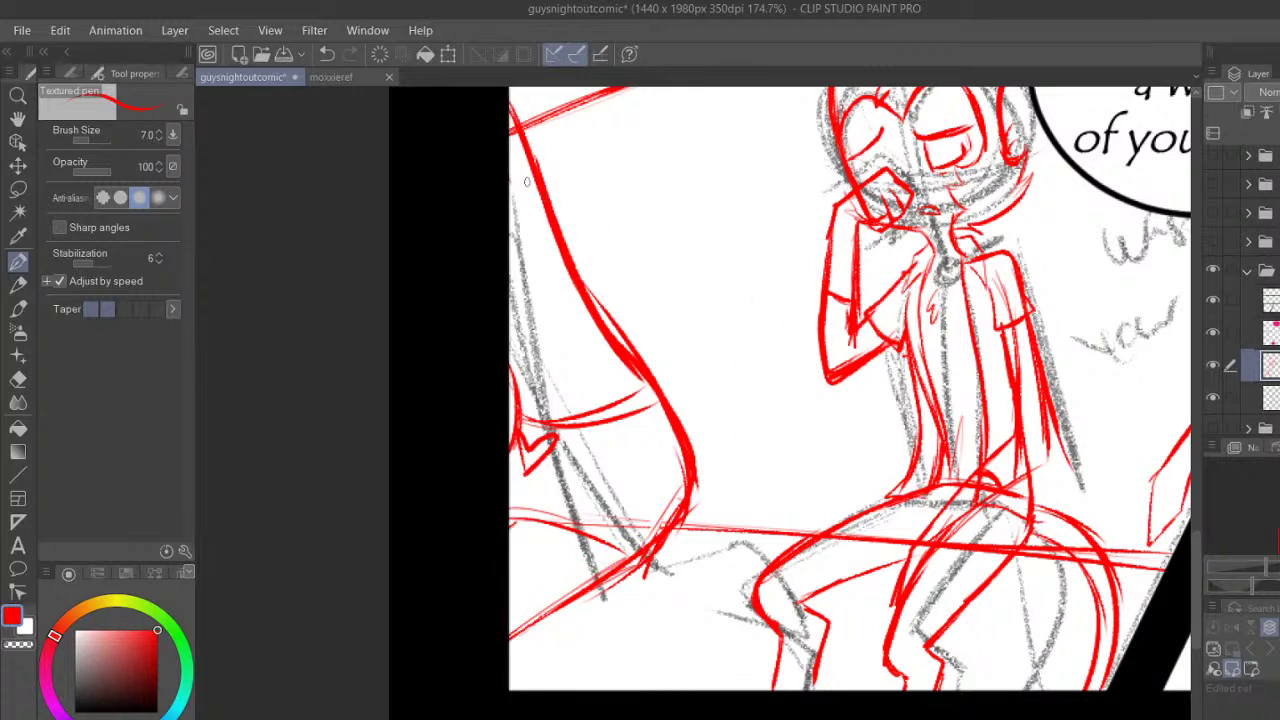
pyautogui.moveTo(545, 163); pyautogui.dragTo(735, 380)
pyautogui.moveTo(555, 200)
pyautogui.mouseDown()
pyautogui.moveTo(702, 355)
pyautogui.moveTo(770, 455)
pyautogui.mouseUp()
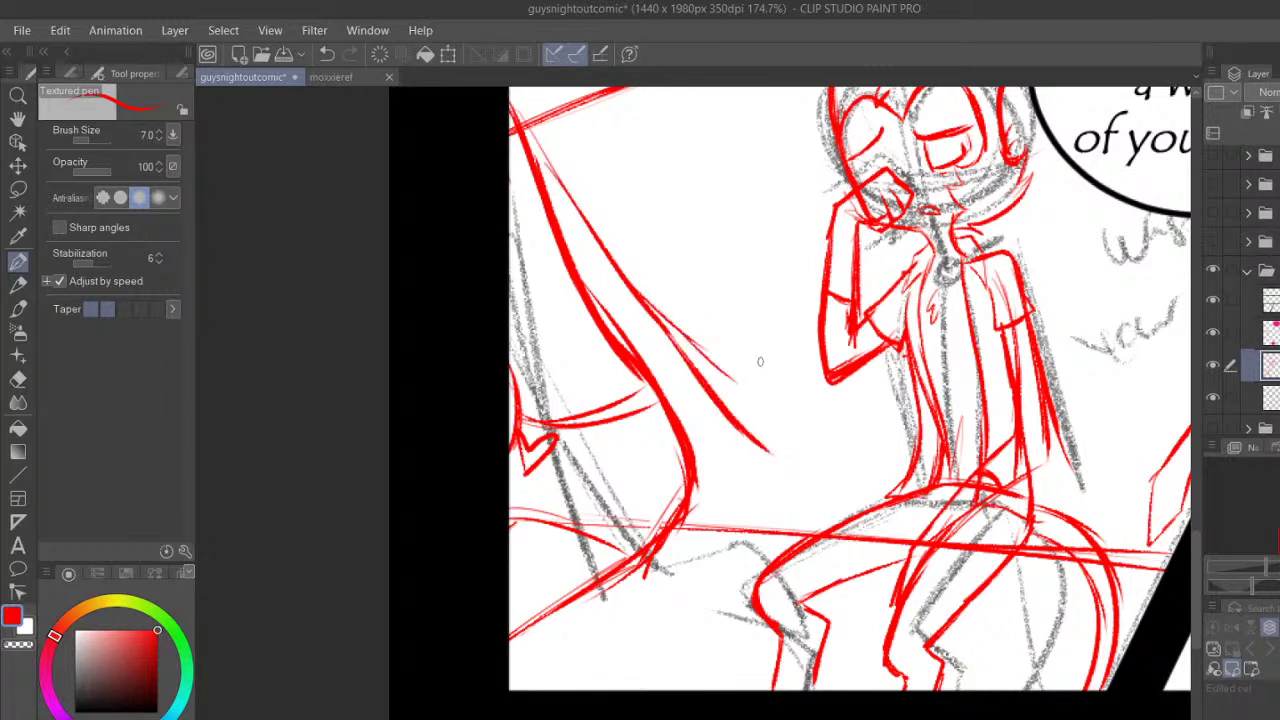
pyautogui.click(328, 52)
pyautogui.click(329, 55)
pyautogui.click(329, 56)
pyautogui.click(330, 58)
pyautogui.click(331, 57)
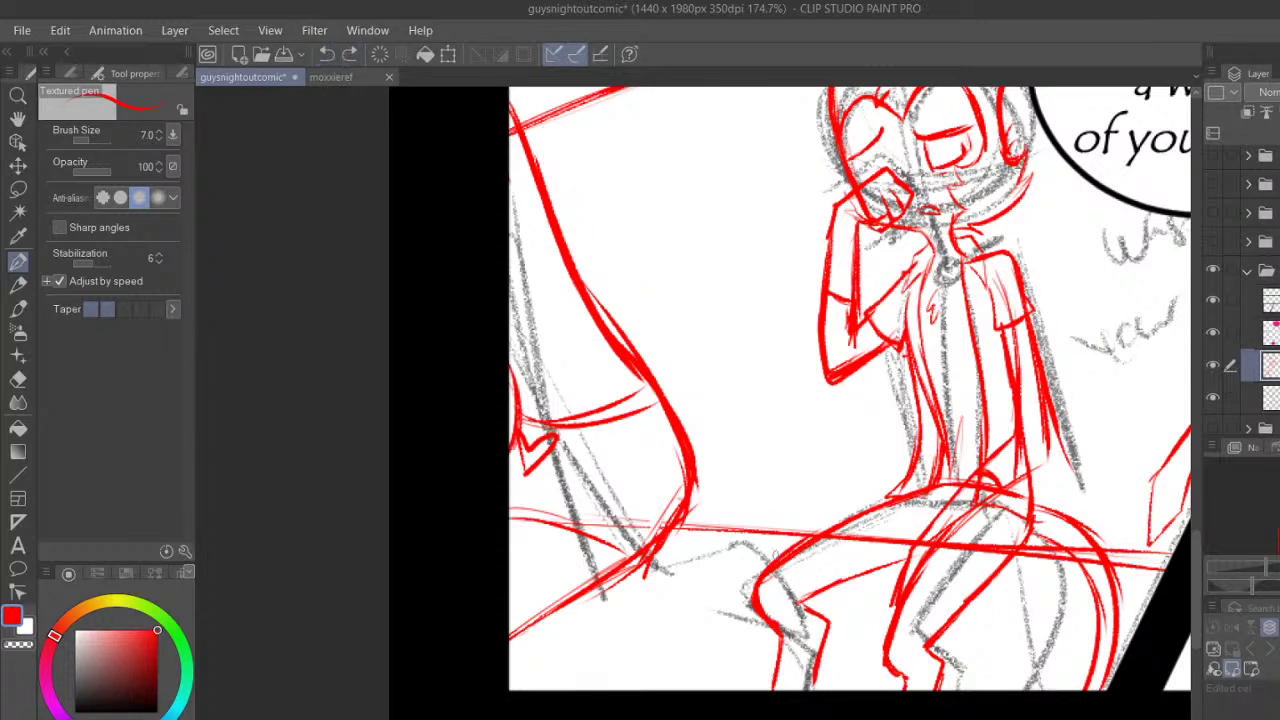
# Ink the second character's hand over the seated character's knee and the upper edge of the arm reaching to it
pyautogui.moveTo(764, 548); pyautogui.dragTo(814, 610)
pyautogui.moveTo(684, 570)
pyautogui.mouseDown()
pyautogui.moveTo(762, 552)
pyautogui.moveTo(738, 560)
pyautogui.moveTo(760, 554)
pyautogui.moveTo(804, 630)
pyautogui.mouseUp()
pyautogui.moveTo(505, 210); pyautogui.dragTo(626, 490)
pyautogui.moveTo(548, 324); pyautogui.dragTo(678, 576)
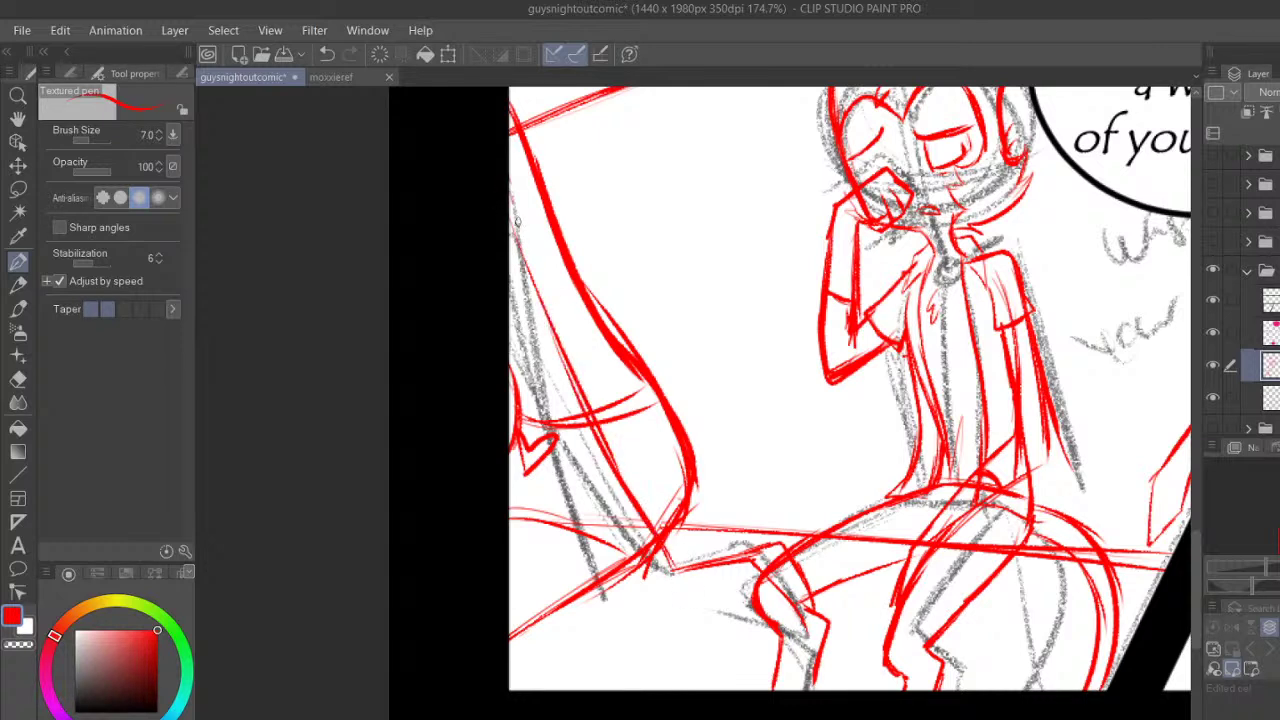
# Ink the reaching arm's lower edge and elbow bend, and reinforce the forearm and the fingers on the knee
pyautogui.moveTo(507, 184); pyautogui.dragTo(598, 406)
pyautogui.moveTo(512, 330)
pyautogui.mouseDown()
pyautogui.moveTo(657, 608)
pyautogui.moveTo(735, 594)
pyautogui.mouseUp()
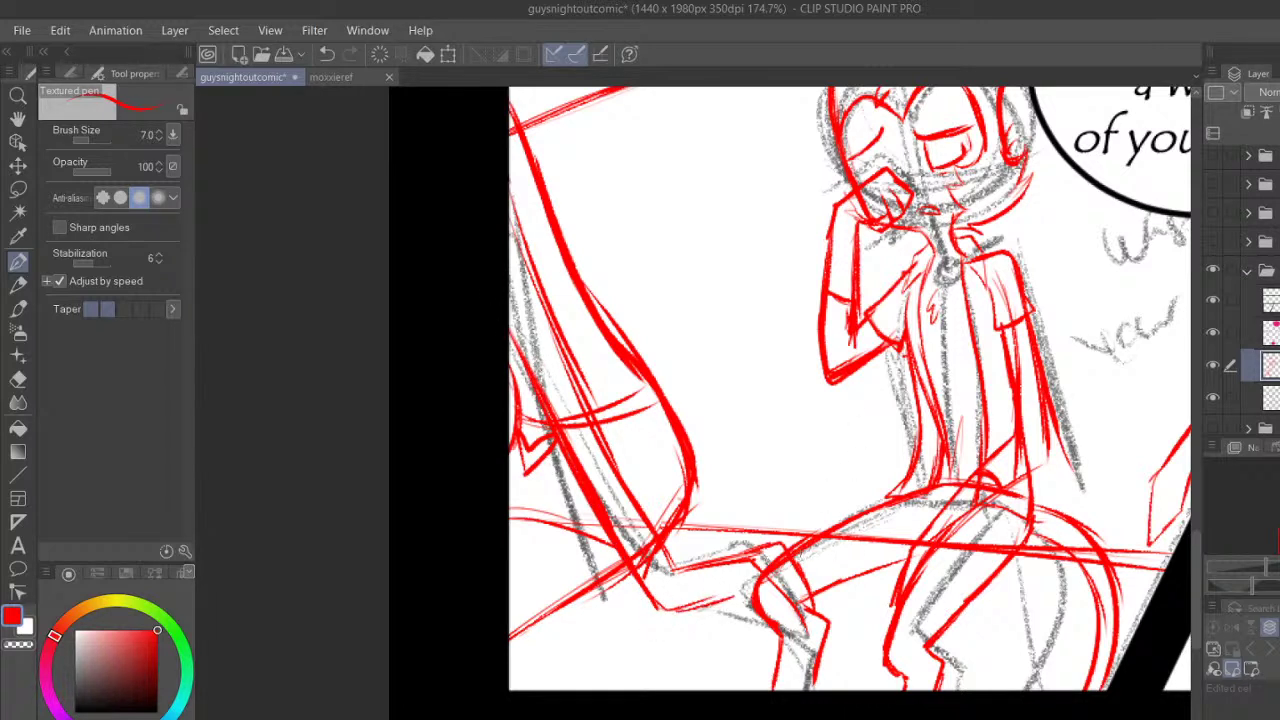
pyautogui.moveTo(700, 607)
pyautogui.mouseDown()
pyautogui.moveTo(749, 588)
pyautogui.moveTo(806, 634)
pyautogui.mouseUp()
pyautogui.moveTo(648, 590)
pyautogui.mouseDown()
pyautogui.moveTo(670, 606)
pyautogui.moveTo(724, 598)
pyautogui.mouseUp()
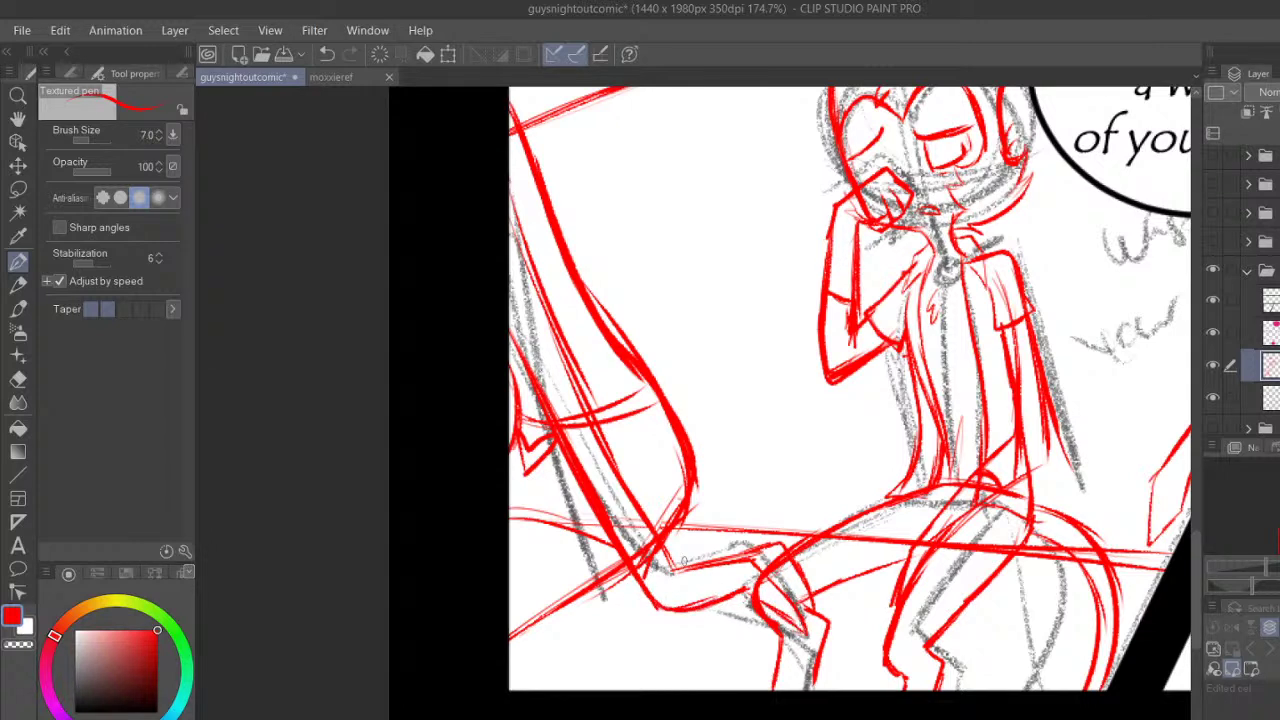
pyautogui.moveTo(659, 540)
pyautogui.mouseDown()
pyautogui.moveTo(678, 566)
pyautogui.moveTo(764, 547)
pyautogui.mouseUp()
pyautogui.moveTo(688, 568)
pyautogui.mouseDown()
pyautogui.moveTo(754, 554)
pyautogui.moveTo(804, 606)
pyautogui.mouseUp()
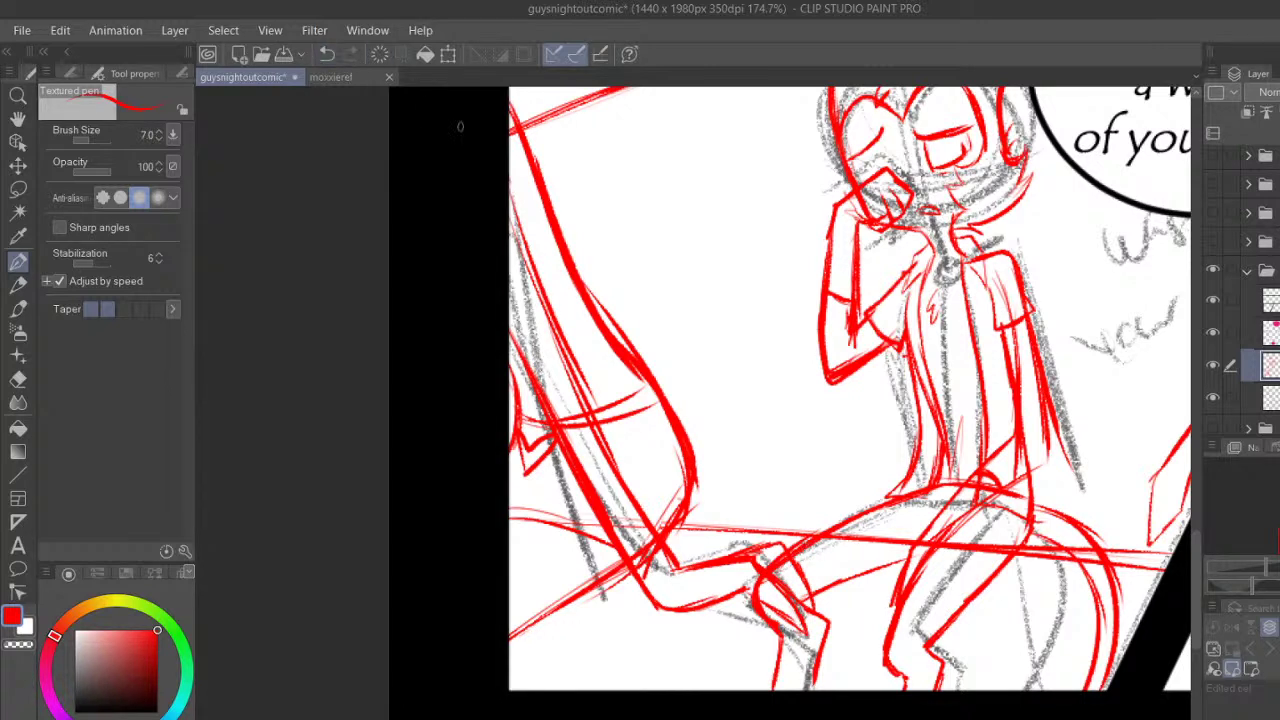
# Ink the short strokes beside the second character's arm at the panel's edge and erase the stray lines around them
pyautogui.moveTo(556, 458)
pyautogui.mouseDown()
pyautogui.moveTo(510, 494)
pyautogui.moveTo(522, 482)
pyautogui.mouseUp()
pyautogui.moveTo(534, 400); pyautogui.dragTo(510, 430)
pyautogui.press('e')
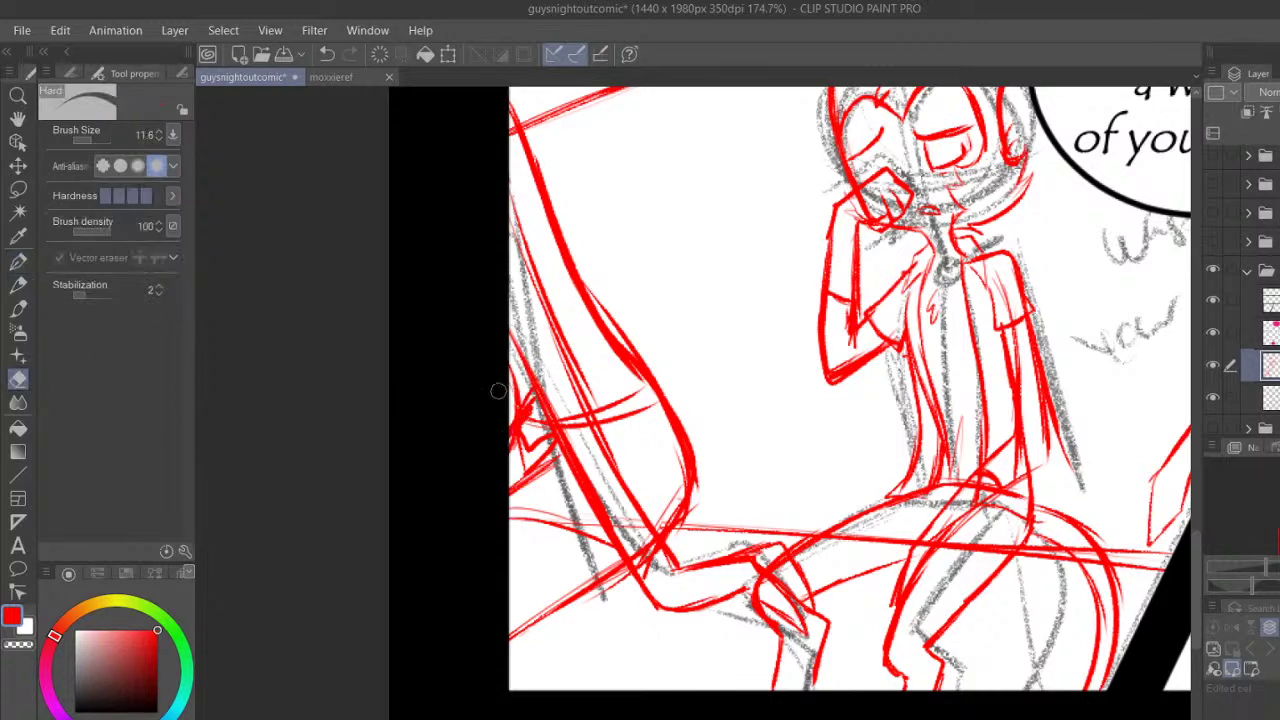
pyautogui.moveTo(524, 426)
pyautogui.mouseDown()
pyautogui.moveTo(528, 450)
pyautogui.moveTo(541, 436)
pyautogui.mouseUp()
pyautogui.click(18, 260)
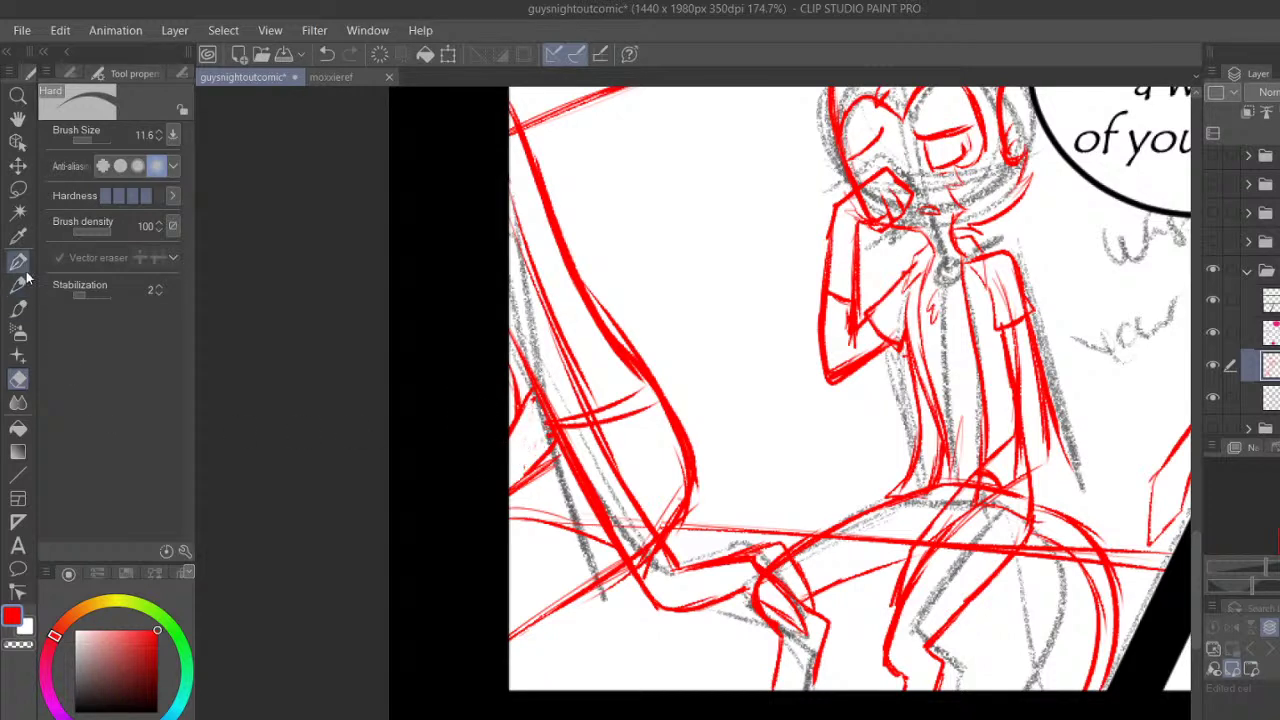
pyautogui.moveTo(531, 455); pyautogui.dragTo(548, 446)
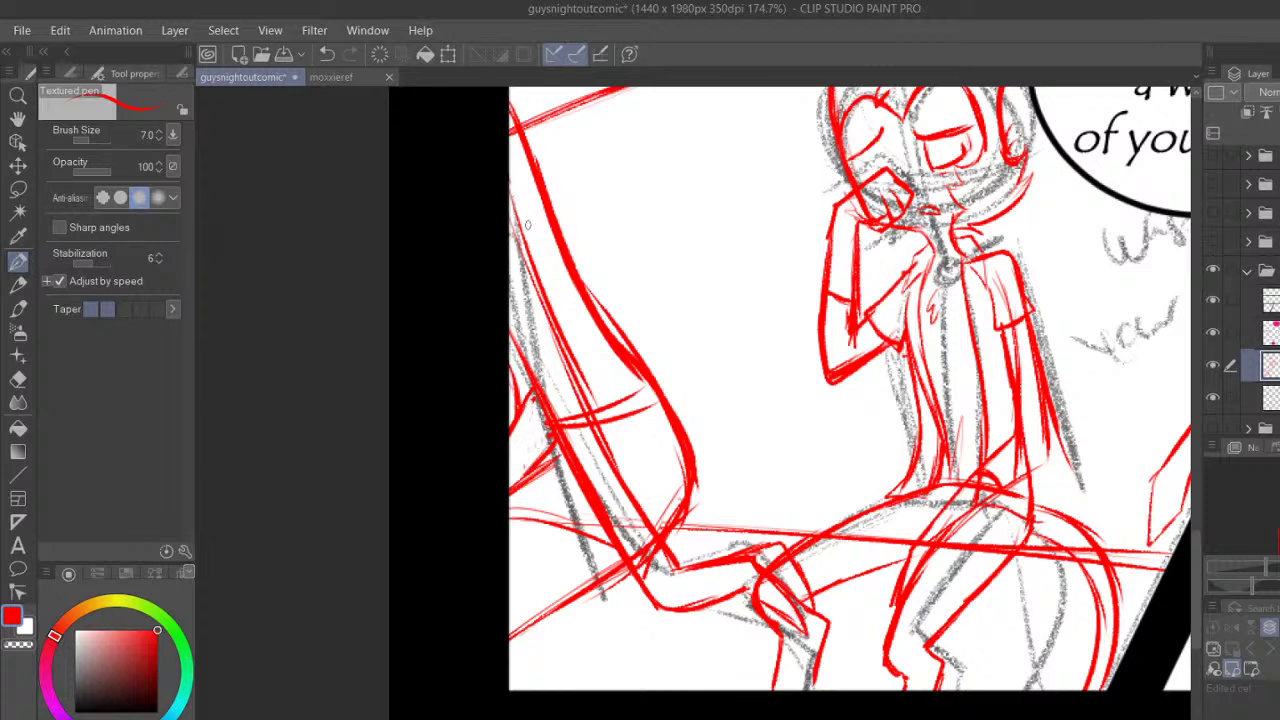
pyautogui.moveTo(510, 170); pyautogui.dragTo(588, 345)
pyautogui.moveTo(545, 258); pyautogui.dragTo(588, 352)
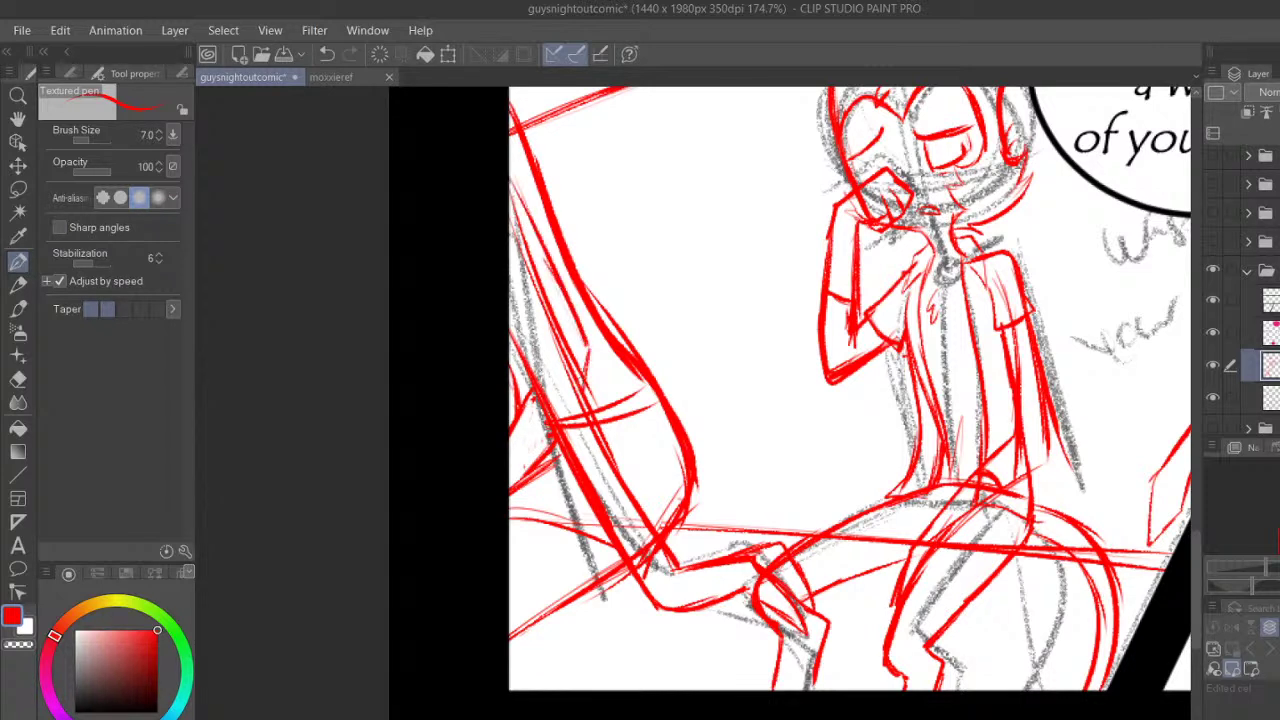
pyautogui.click(330, 55)
pyautogui.click(330, 55)
pyautogui.click(330, 55)
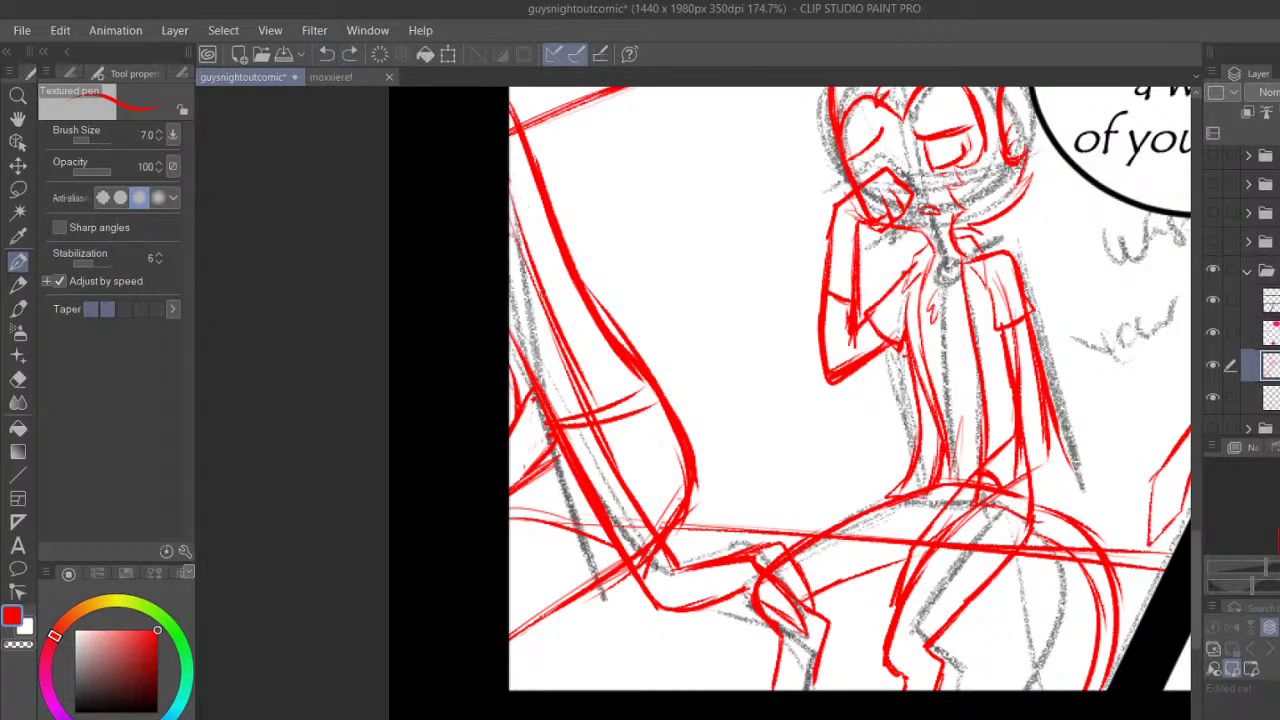
# Ink the inner line running down the second character's body and the short fold that ends above the curved band
pyautogui.moveTo(510, 160)
pyautogui.mouseDown()
pyautogui.moveTo(576, 296)
pyautogui.moveTo(592, 388)
pyautogui.mouseUp()
pyautogui.moveTo(580, 330); pyautogui.dragTo(594, 405)
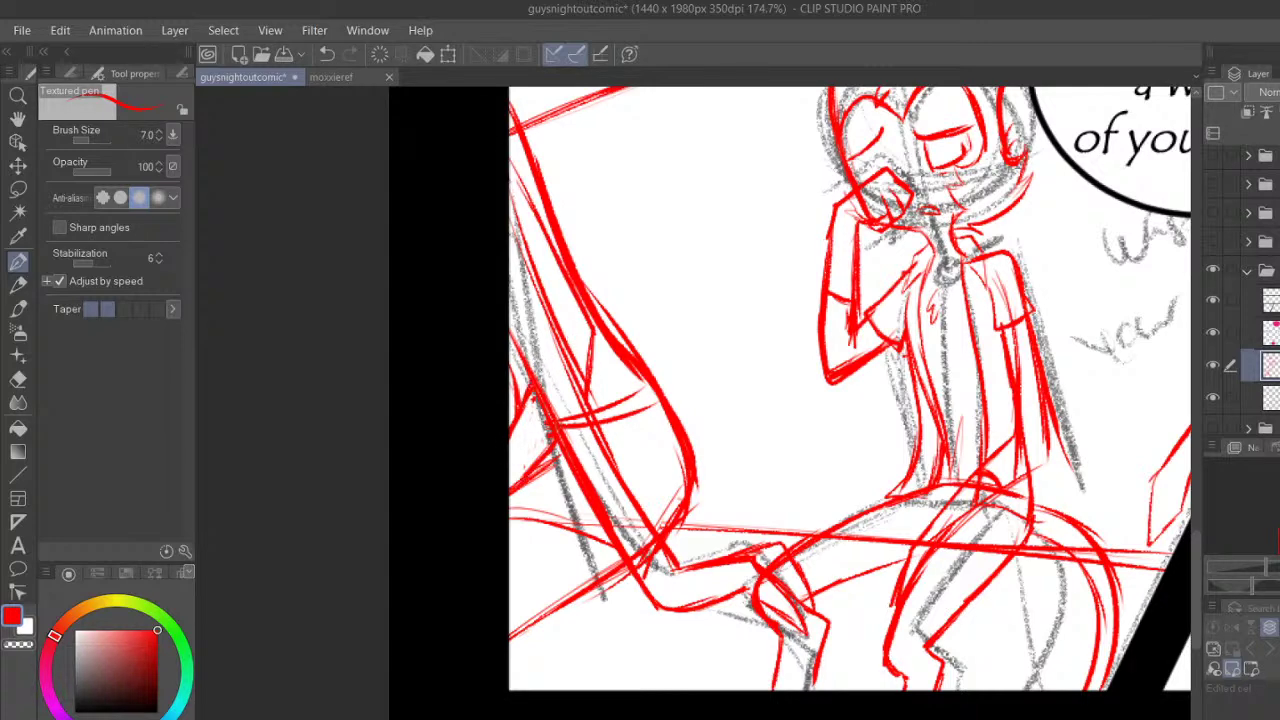
# Ink the neck lines, shoulder and arm edges of the large character beside the "HRK-" balloon
pyautogui.hscroll(7, 694, 388)
pyautogui.hscroll(-4, 694, 388)
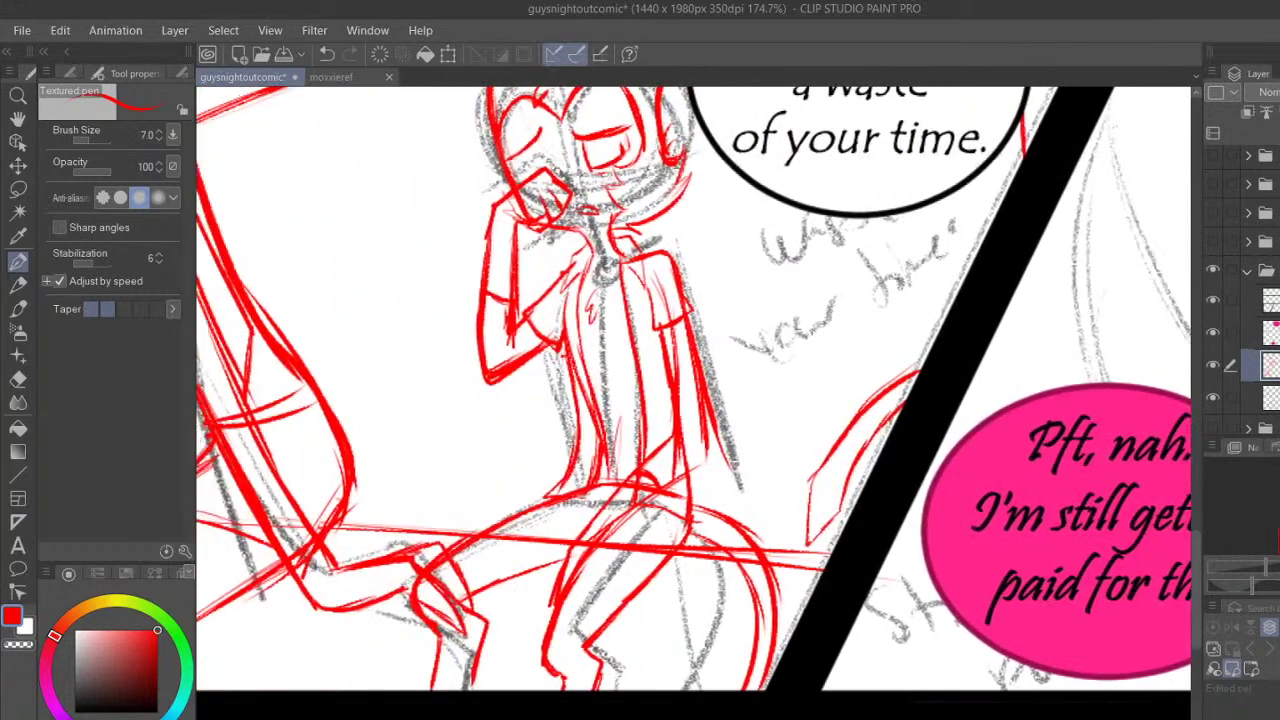
pyautogui.hscroll(2, 692, 388)
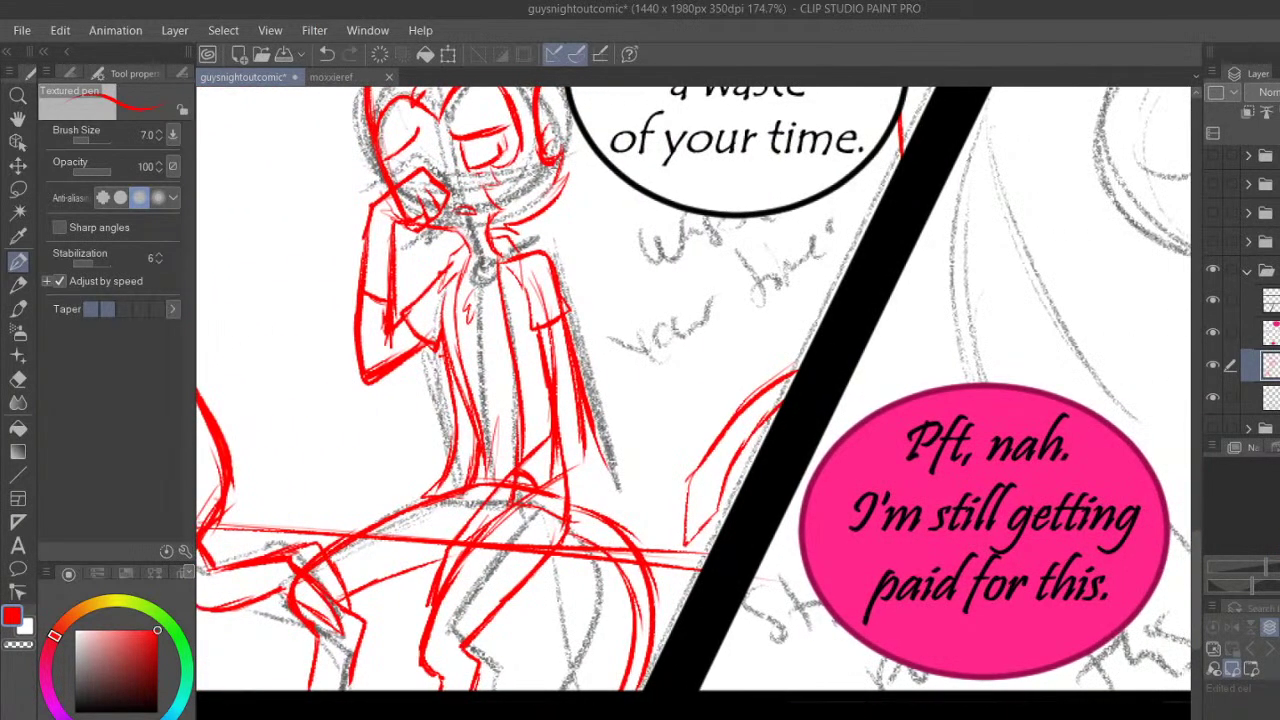
pyautogui.hscroll(10, 967, 601)
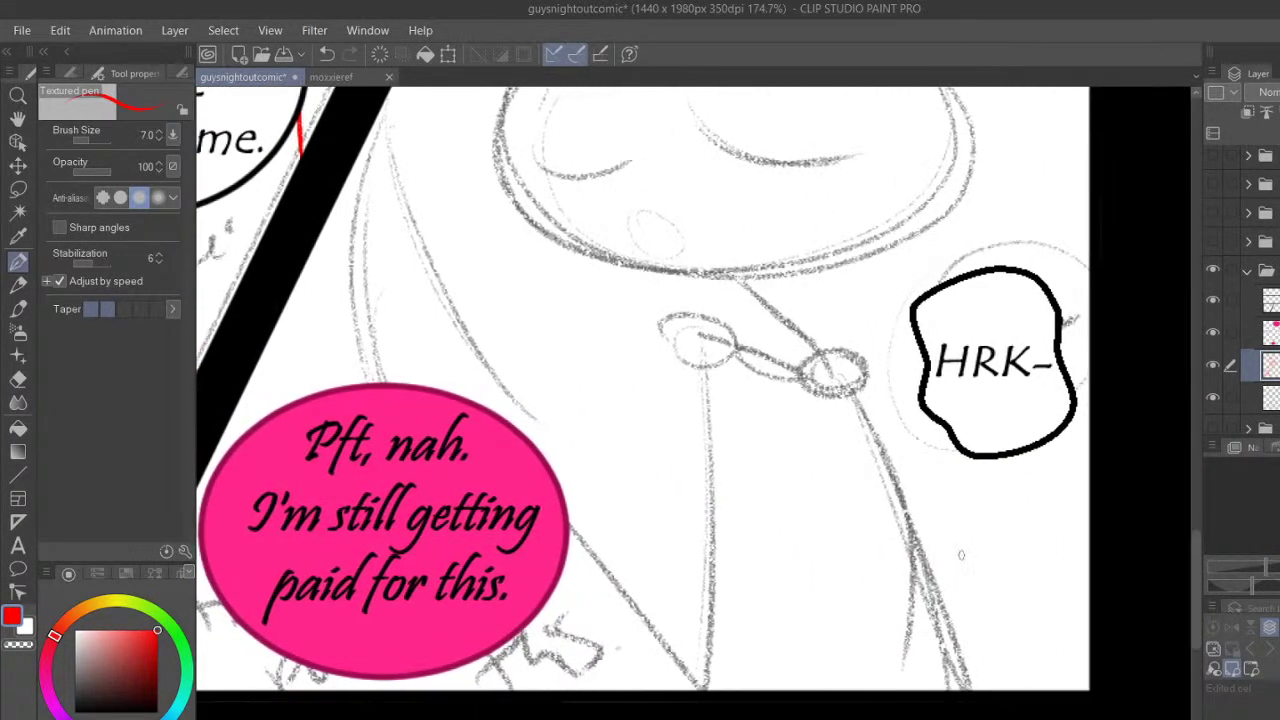
pyautogui.moveTo(710, 284); pyautogui.dragTo(790, 368)
pyautogui.moveTo(777, 282)
pyautogui.mouseDown()
pyautogui.moveTo(825, 344)
pyautogui.moveTo(893, 350)
pyautogui.moveTo(842, 366)
pyautogui.moveTo(856, 348)
pyautogui.moveTo(924, 356)
pyautogui.moveTo(915, 548)
pyautogui.mouseUp()
pyautogui.moveTo(936, 428); pyautogui.dragTo(880, 688)
pyautogui.moveTo(930, 494); pyautogui.dragTo(878, 690)
pyautogui.moveTo(934, 418); pyautogui.dragTo(894, 592)
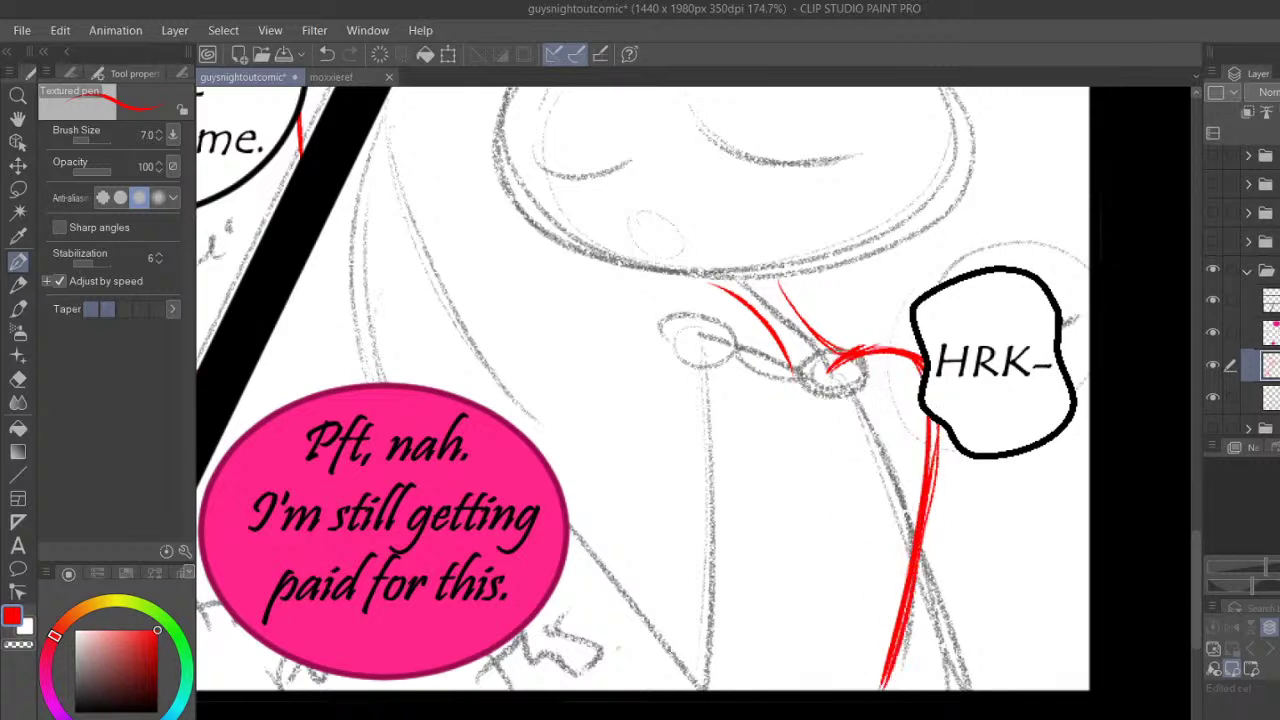
pyautogui.moveTo(872, 440); pyautogui.dragTo(802, 690)
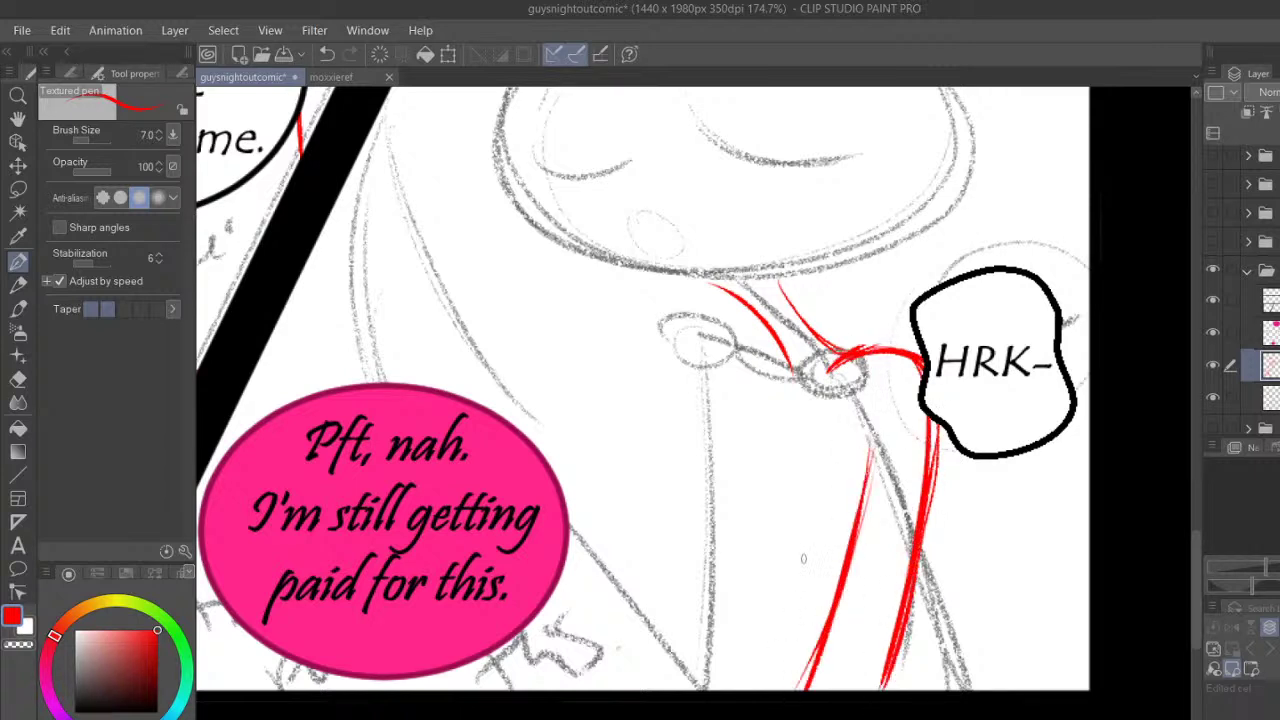
# Ink the curved chest outline of the "HRK-" panel character and the long line running down outside the arm
pyautogui.moveTo(728, 407)
pyautogui.mouseDown()
pyautogui.moveTo(697, 490)
pyautogui.moveTo(714, 546)
pyautogui.mouseUp()
pyautogui.moveTo(712, 490)
pyautogui.mouseDown()
pyautogui.moveTo(745, 598)
pyautogui.moveTo(815, 605)
pyautogui.mouseUp()
pyautogui.moveTo(758, 390)
pyautogui.mouseDown()
pyautogui.moveTo(692, 526)
pyautogui.moveTo(744, 444)
pyautogui.moveTo(748, 518)
pyautogui.mouseUp()
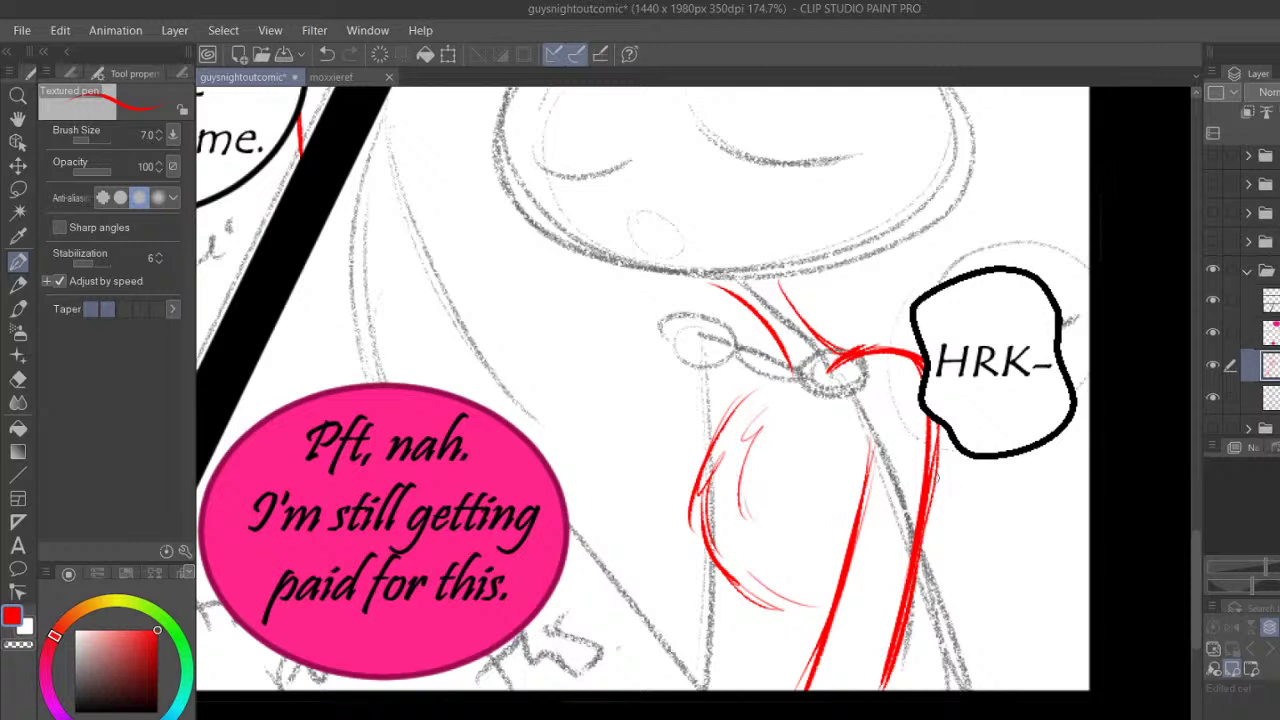
pyautogui.moveTo(938, 452); pyautogui.dragTo(1001, 690)
pyautogui.moveTo(744, 582)
pyautogui.mouseDown()
pyautogui.moveTo(770, 613)
pyautogui.moveTo(797, 633)
pyautogui.mouseUp()
pyautogui.moveTo(766, 610); pyautogui.dragTo(822, 632)
pyautogui.moveTo(985, 608); pyautogui.dragTo(1003, 690)
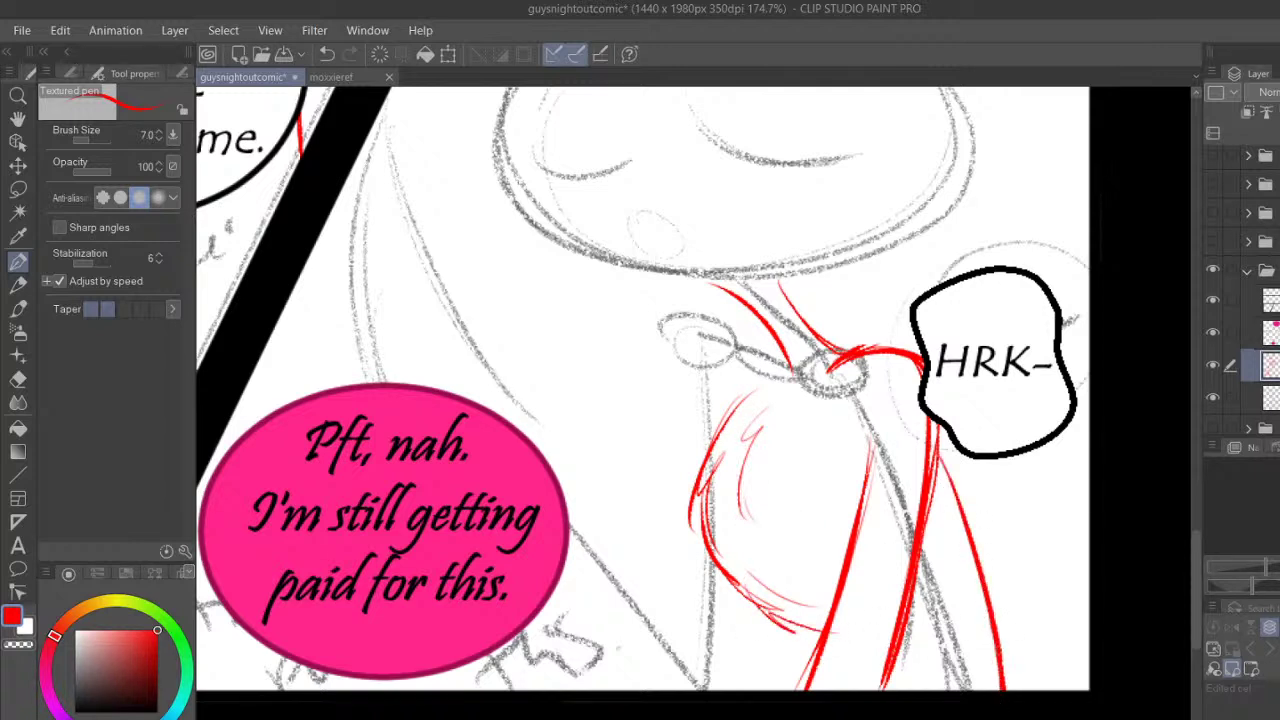
# Draw a heart with a smaller inner heart on the character's chest
pyautogui.moveTo(712, 548)
pyautogui.mouseDown()
pyautogui.moveTo(746, 508)
pyautogui.moveTo(858, 558)
pyautogui.mouseUp()
pyautogui.moveTo(722, 482)
pyautogui.mouseDown()
pyautogui.moveTo(712, 560)
pyautogui.moveTo(755, 610)
pyautogui.mouseUp()
pyautogui.moveTo(726, 532); pyautogui.dragTo(780, 616)
pyautogui.moveTo(712, 555); pyautogui.dragTo(750, 510)
pyautogui.moveTo(752, 555)
pyautogui.mouseDown()
pyautogui.moveTo(764, 500)
pyautogui.moveTo(805, 466)
pyautogui.moveTo(835, 500)
pyautogui.moveTo(833, 560)
pyautogui.mouseUp()
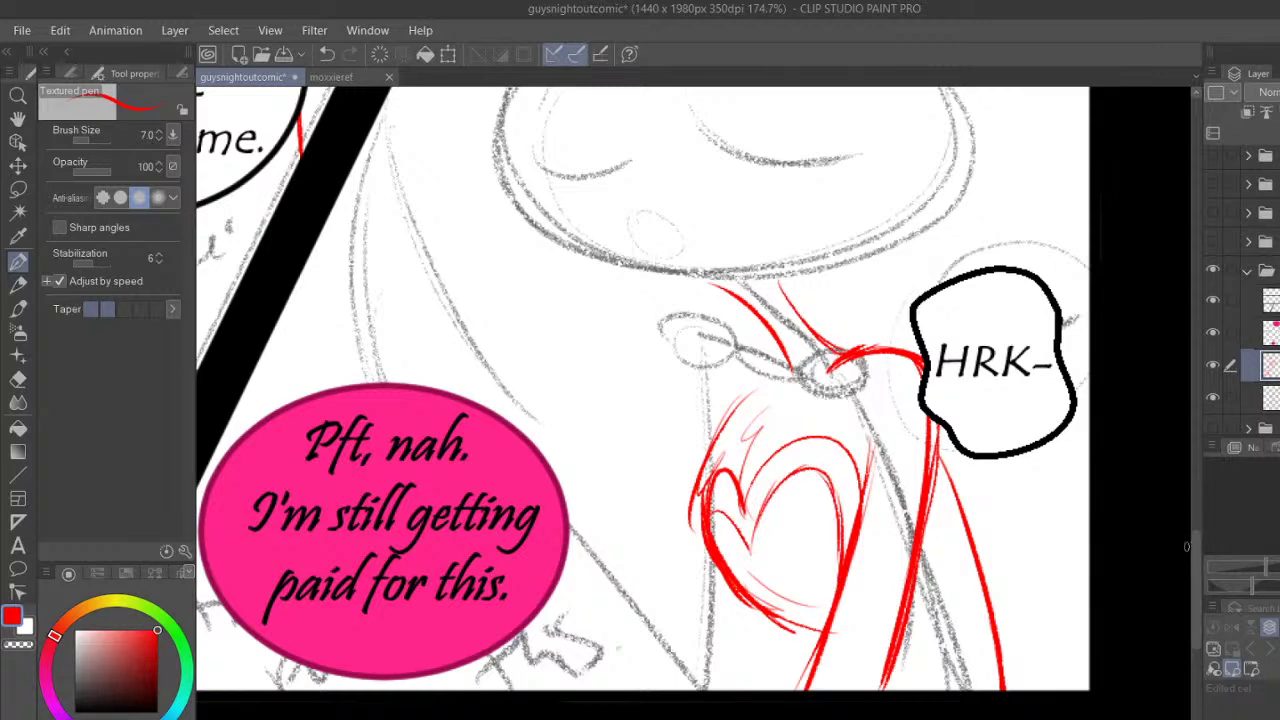
# Ink the long hair line above the head, the spiky tufts at the panel's edge and the curve from the neck
pyautogui.scroll(5, 1186, 541)
pyautogui.moveTo(505, 183)
pyautogui.mouseDown()
pyautogui.moveTo(620, 257)
pyautogui.moveTo(976, 286)
pyautogui.mouseUp()
pyautogui.moveTo(784, 598); pyautogui.dragTo(1000, 471)
pyautogui.moveTo(900, 292)
pyautogui.mouseDown()
pyautogui.moveTo(1050, 365)
pyautogui.moveTo(1068, 398)
pyautogui.mouseUp()
pyautogui.hotkey('ctrl', 'z')
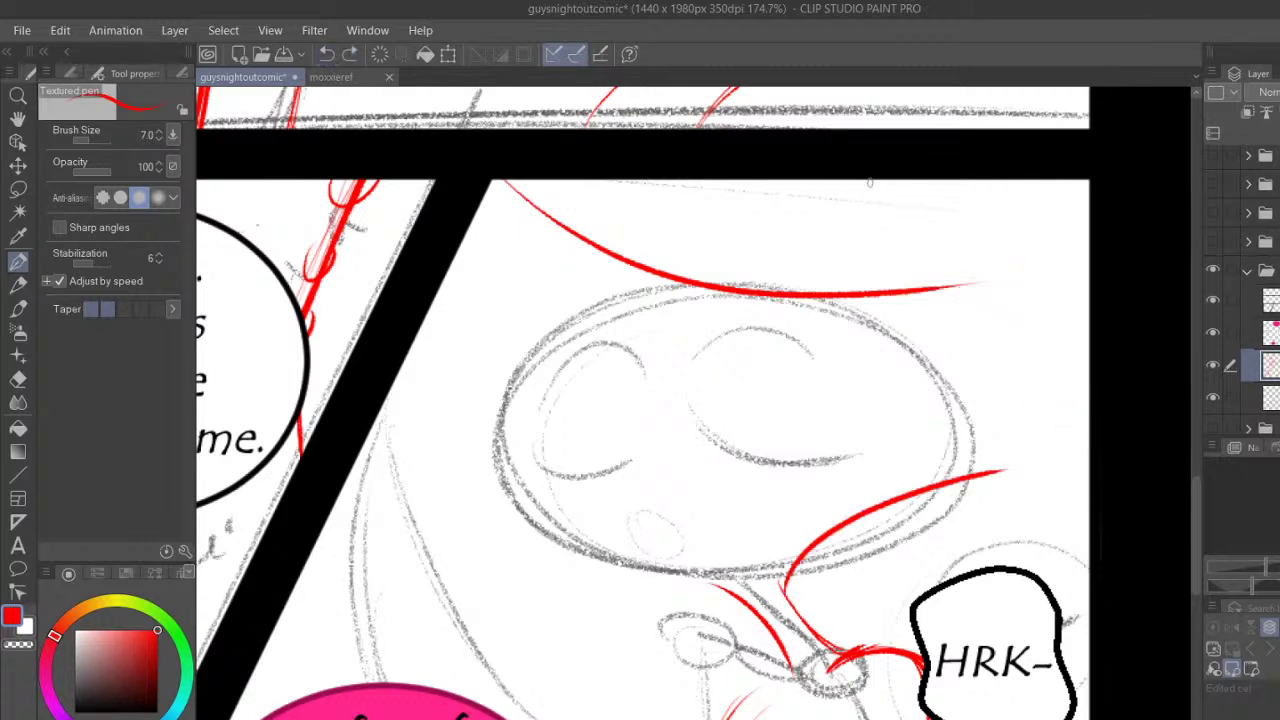
pyautogui.moveTo(940, 290)
pyautogui.mouseDown()
pyautogui.moveTo(1066, 256)
pyautogui.moveTo(1052, 288)
pyautogui.moveTo(1098, 376)
pyautogui.mouseUp()
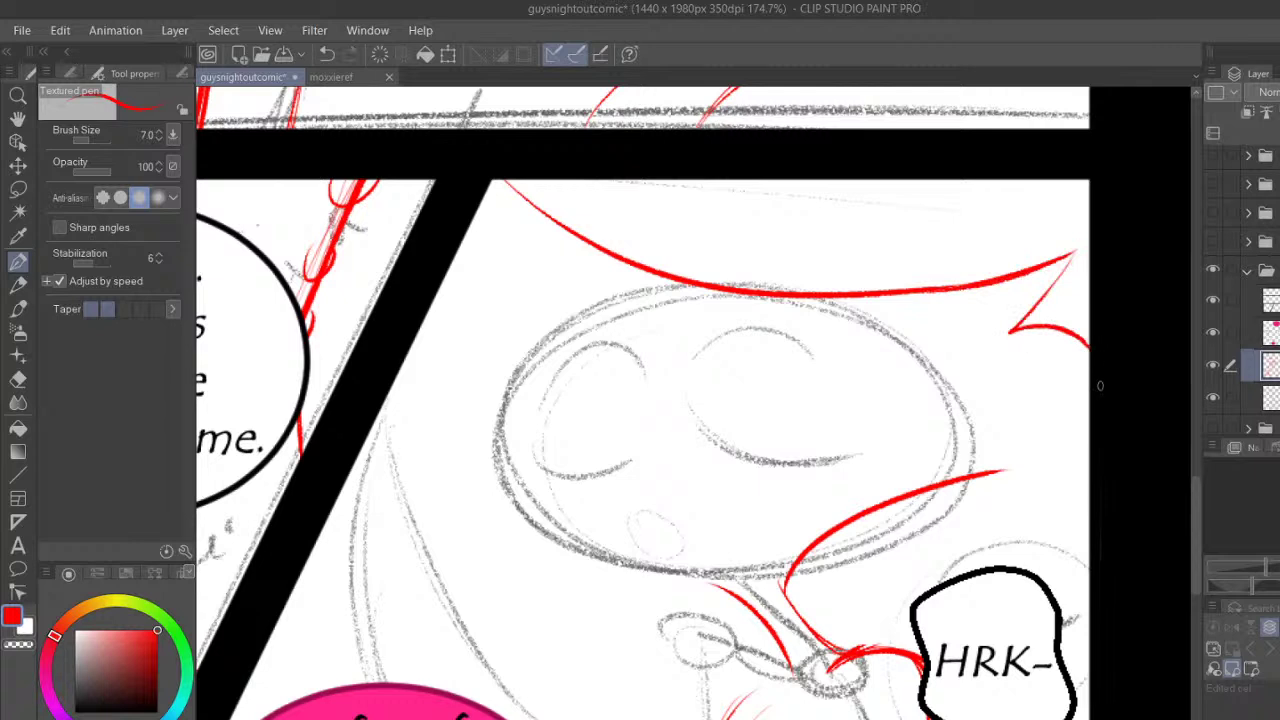
pyautogui.moveTo(1003, 470)
pyautogui.mouseDown()
pyautogui.moveTo(1092, 462)
pyautogui.moveTo(1012, 432)
pyautogui.moveTo(1069, 403)
pyautogui.moveTo(1090, 420)
pyautogui.mouseUp()
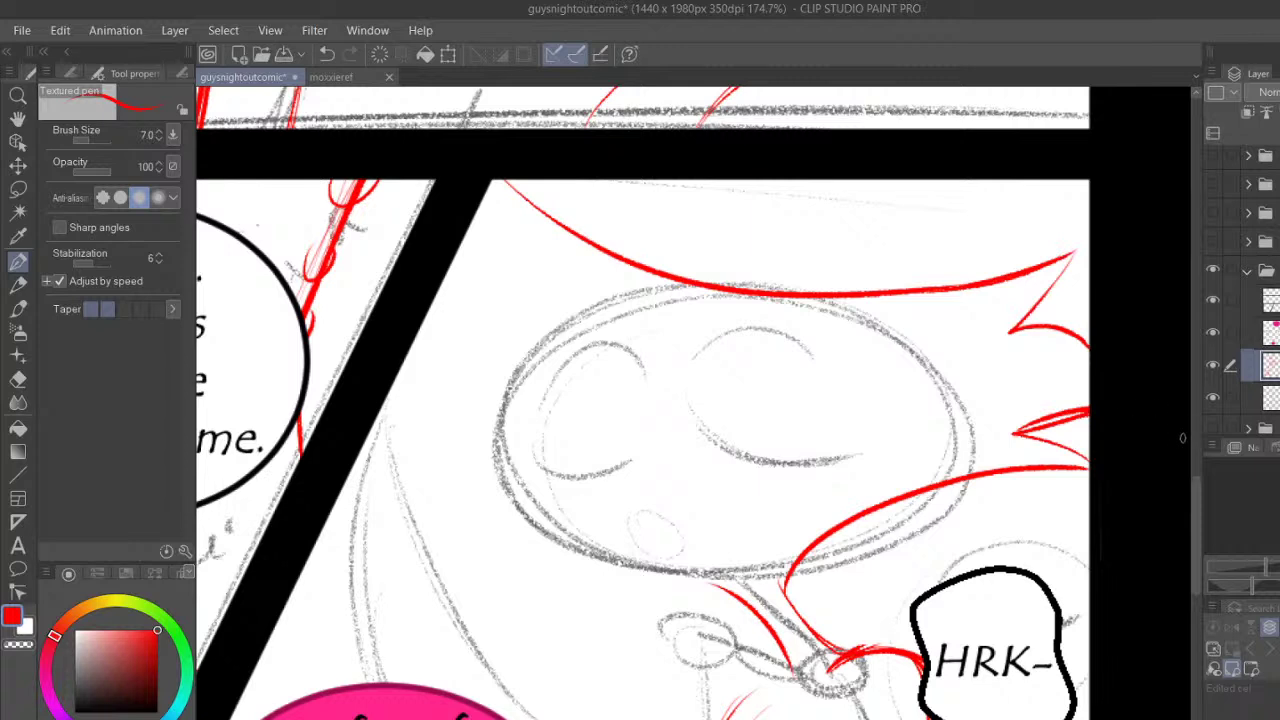
pyautogui.moveTo(1193, 481); pyautogui.dragTo(1197, 492)
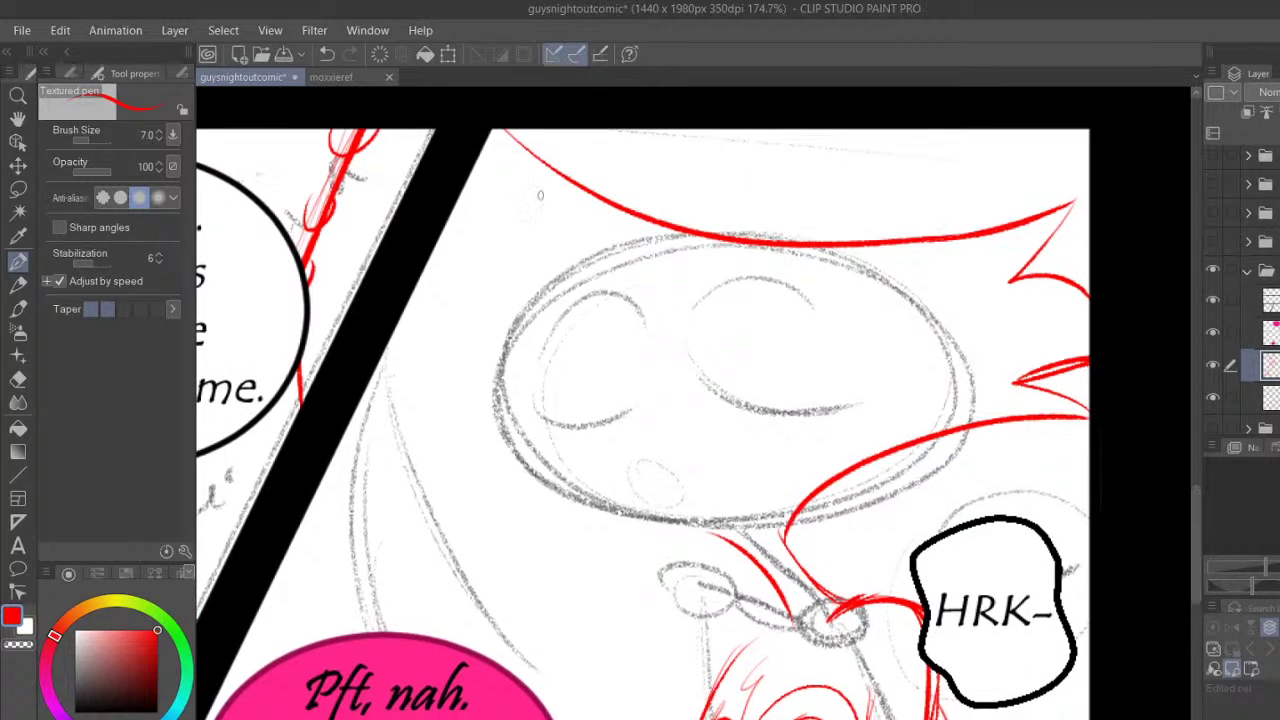
# Ink the pointed hair tuft at the panel's upper corner, the jawline and the band across the neck
pyautogui.moveTo(505, 130)
pyautogui.mouseDown()
pyautogui.moveTo(525, 195)
pyautogui.moveTo(470, 178)
pyautogui.moveTo(529, 196)
pyautogui.mouseUp()
pyautogui.moveTo(516, 393)
pyautogui.mouseDown()
pyautogui.moveTo(558, 471)
pyautogui.moveTo(772, 556)
pyautogui.moveTo(794, 552)
pyautogui.moveTo(808, 574)
pyautogui.mouseUp()
pyautogui.click(1214, 397)
pyautogui.click(1214, 397)
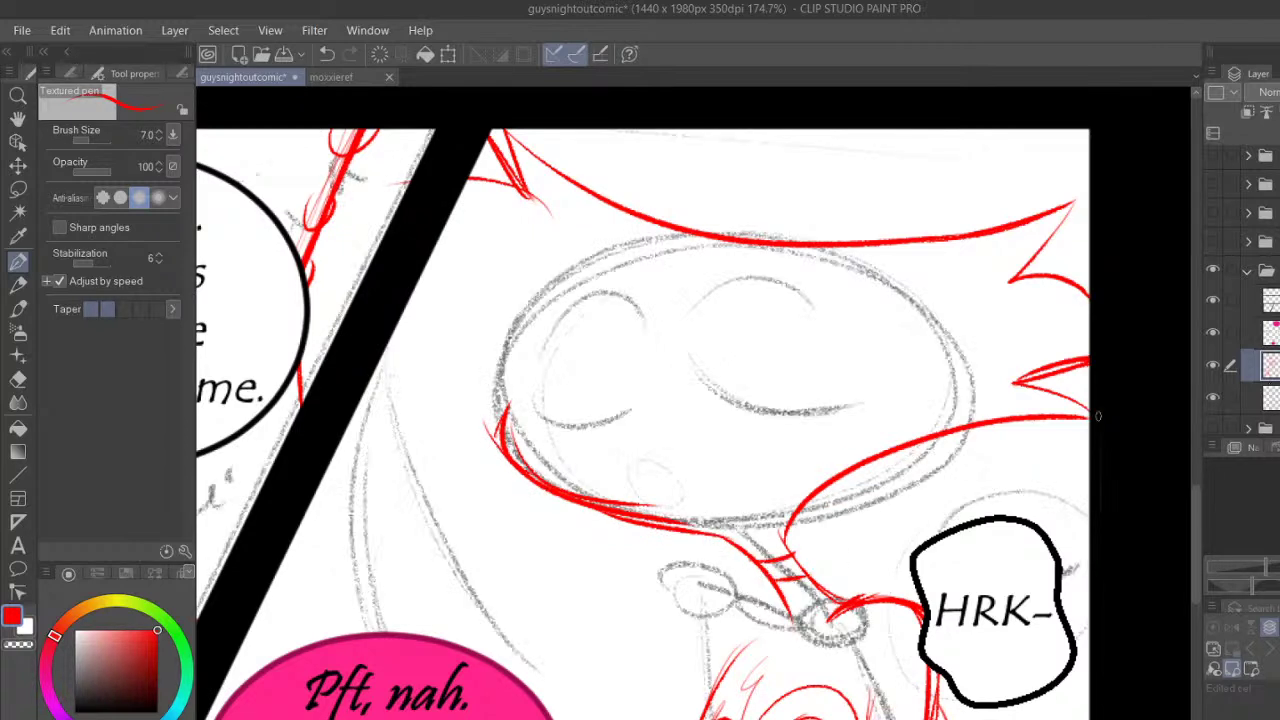
# Ink the small oval mouth and the larger closed eye with its upper arc, thick lid and dashes underneath
pyautogui.moveTo(622, 466); pyautogui.dragTo(665, 492)
pyautogui.moveTo(688, 318)
pyautogui.mouseDown()
pyautogui.moveTo(754, 272)
pyautogui.moveTo(806, 346)
pyautogui.mouseUp()
pyautogui.moveTo(678, 372)
pyautogui.mouseDown()
pyautogui.moveTo(762, 412)
pyautogui.moveTo(810, 398)
pyautogui.mouseUp()
pyautogui.click(328, 55)
pyautogui.moveTo(683, 387); pyautogui.dragTo(806, 403)
pyautogui.moveTo(682, 386)
pyautogui.mouseDown()
pyautogui.moveTo(768, 409)
pyautogui.moveTo(844, 398)
pyautogui.mouseUp()
pyautogui.moveTo(717, 429); pyautogui.dragTo(816, 425)
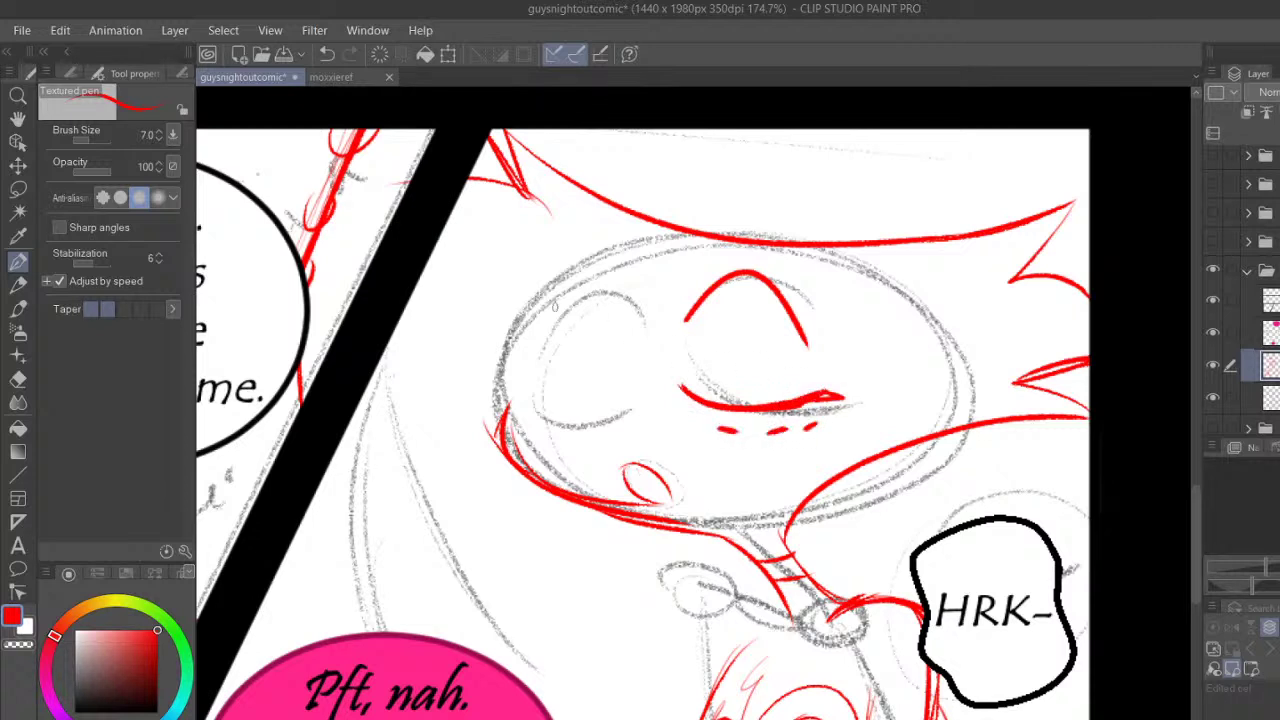
# Ink the upper arc of the character's other eye and the short face edge beside it
pyautogui.moveTo(528, 332); pyautogui.dragTo(629, 343)
pyautogui.moveTo(509, 396); pyautogui.dragTo(505, 358)
pyautogui.moveTo(511, 402); pyautogui.dragTo(499, 446)
pyautogui.moveTo(507, 363)
pyautogui.mouseDown()
pyautogui.moveTo(514, 402)
pyautogui.moveTo(491, 434)
pyautogui.moveTo(527, 478)
pyautogui.mouseUp()
pyautogui.moveTo(522, 408); pyautogui.dragTo(600, 414)
pyautogui.click(328, 55)
pyautogui.click(328, 55)
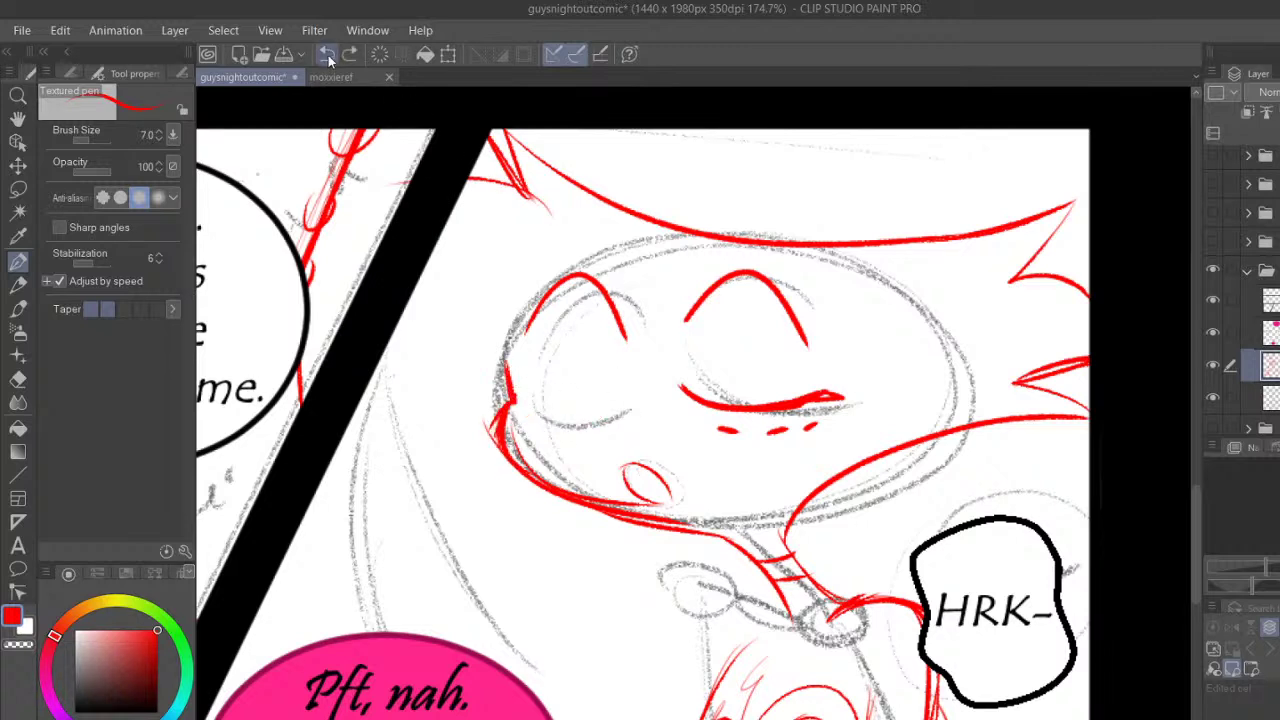
pyautogui.click(328, 55)
# Ink the other eye's closed lid with dashes underneath and the two curved pointed tufts outside the face
pyautogui.moveTo(506, 357)
pyautogui.mouseDown()
pyautogui.moveTo(516, 402)
pyautogui.moveTo(601, 400)
pyautogui.mouseUp()
pyautogui.moveTo(522, 414); pyautogui.dragTo(567, 427)
pyautogui.moveTo(582, 426); pyautogui.dragTo(598, 420)
pyautogui.moveTo(503, 392)
pyautogui.mouseDown()
pyautogui.moveTo(524, 406)
pyautogui.moveTo(355, 430)
pyautogui.mouseUp()
pyautogui.moveTo(499, 462)
pyautogui.mouseDown()
pyautogui.moveTo(460, 500)
pyautogui.moveTo(334, 460)
pyautogui.mouseUp()
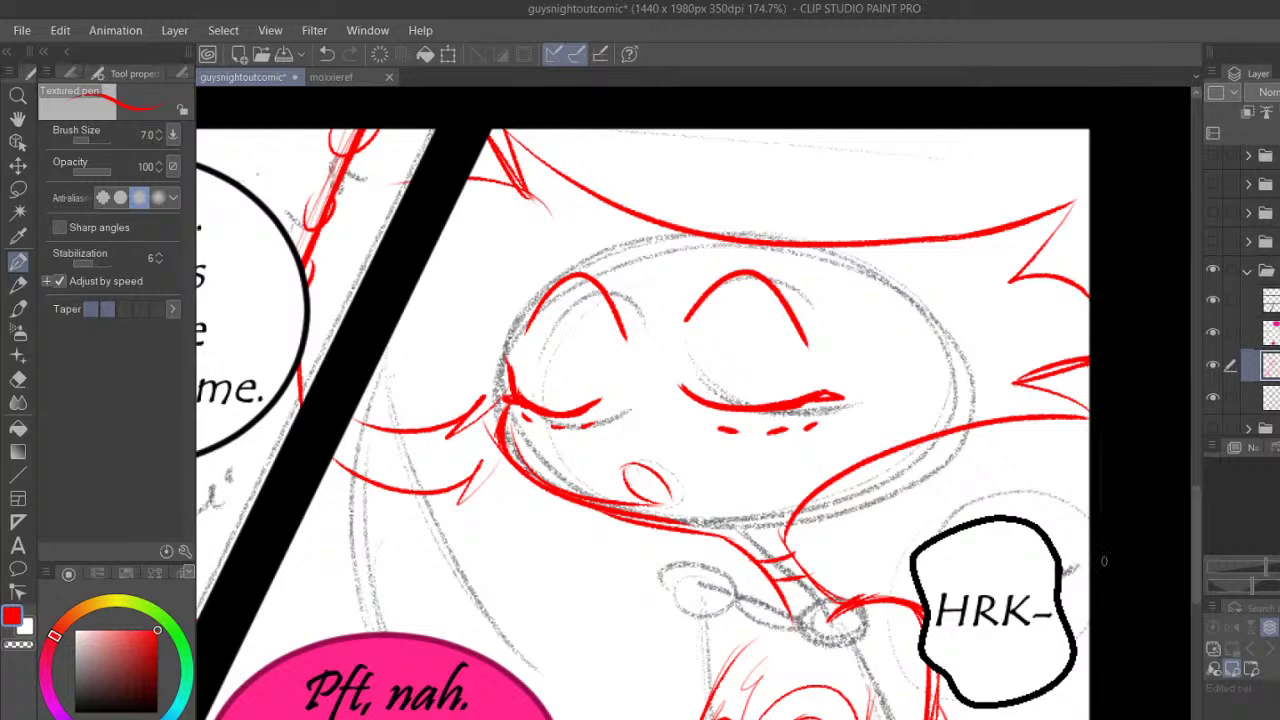
pyautogui.moveTo(1194, 505); pyautogui.dragTo(1195, 555)
pyautogui.moveTo(778, 401); pyautogui.dragTo(704, 558)
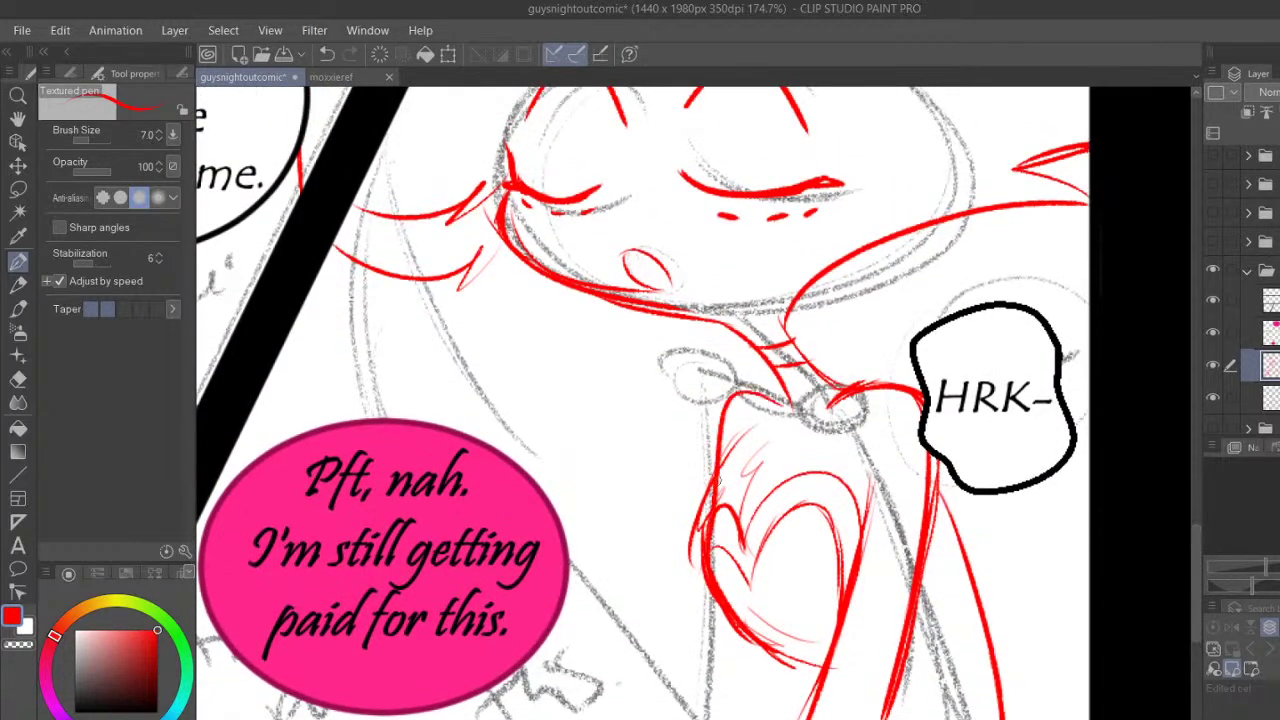
pyautogui.moveTo(758, 392); pyautogui.dragTo(704, 540)
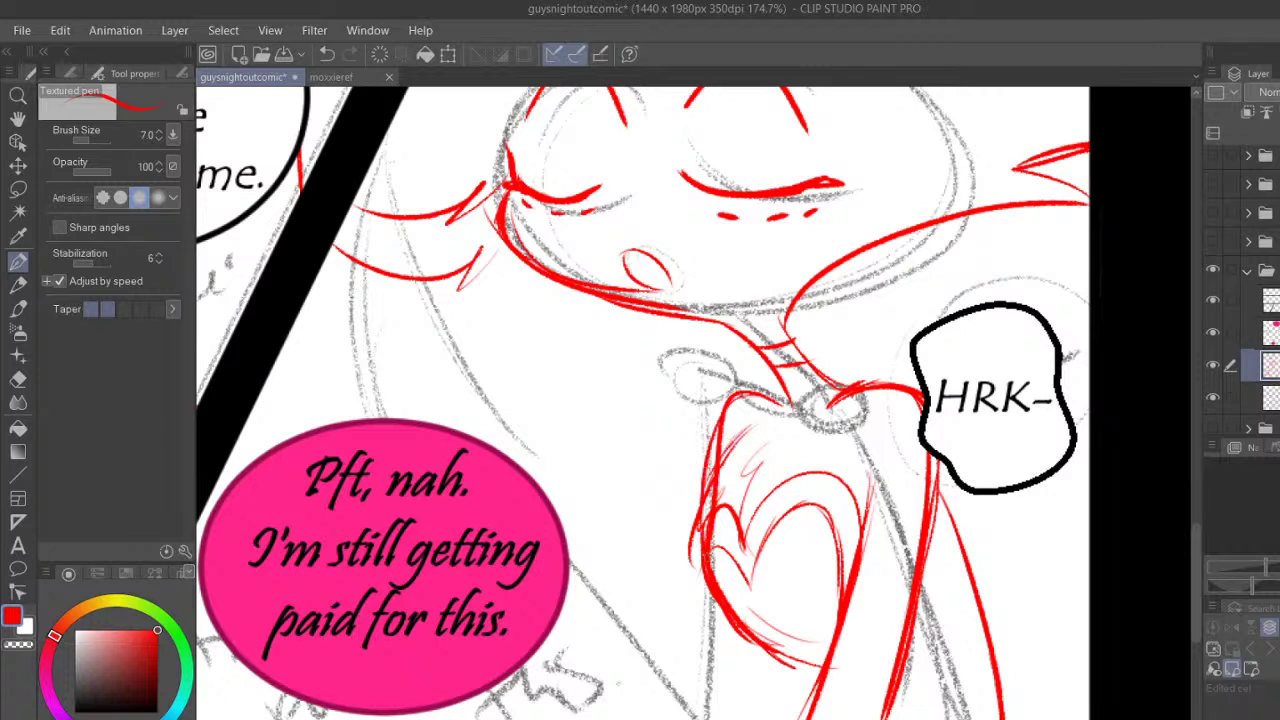
pyautogui.click(328, 56)
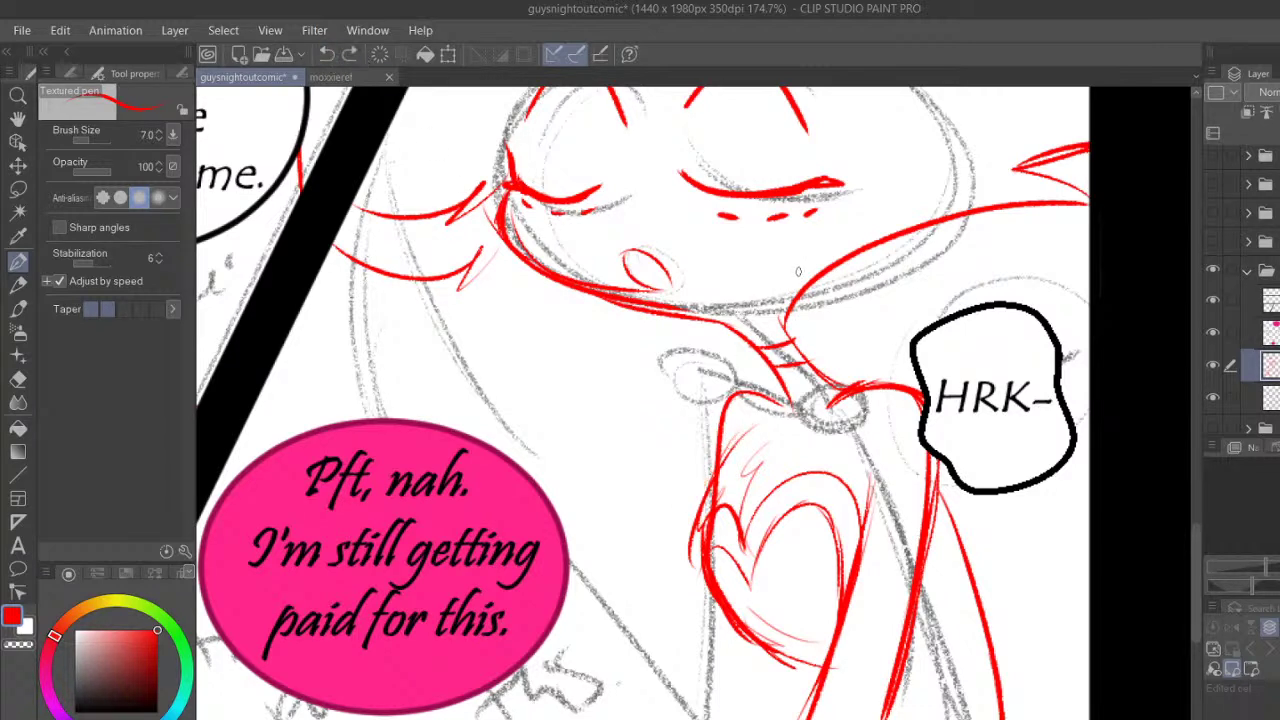
pyautogui.click(324, 56)
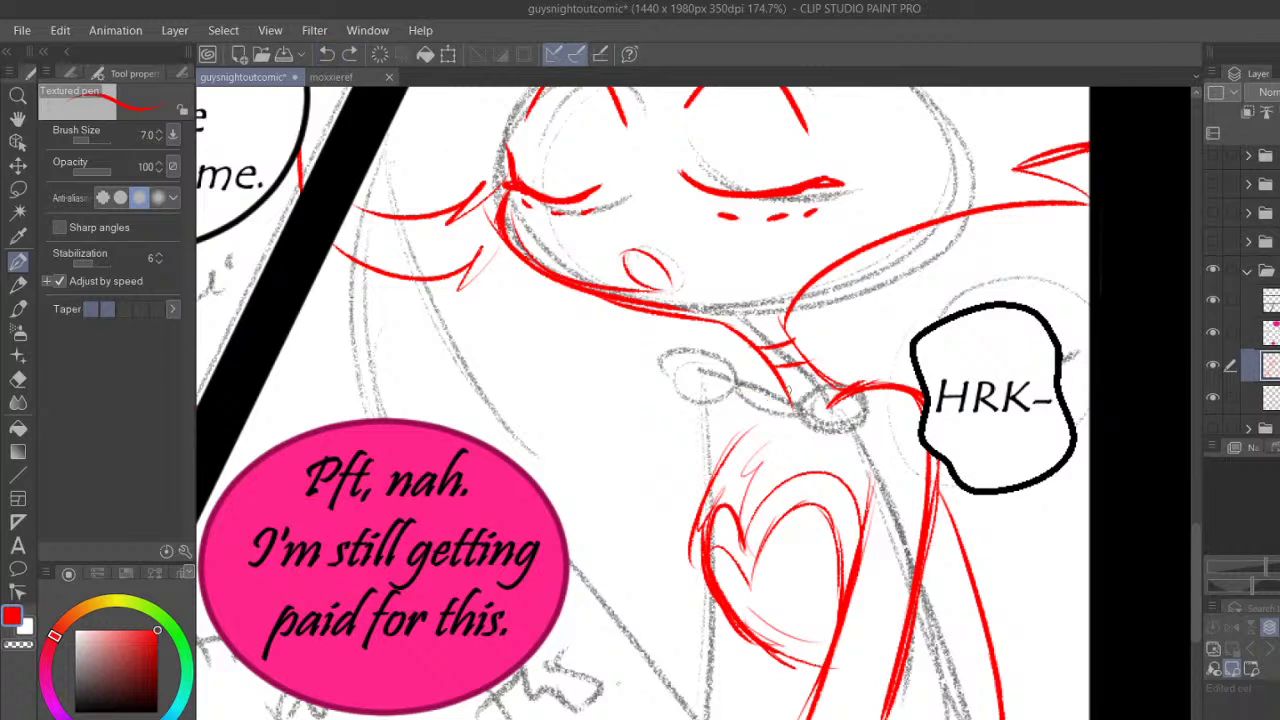
# Ink the character's other shoulder and both edges of the arm running down past the chest
pyautogui.moveTo(792, 396)
pyautogui.mouseDown()
pyautogui.moveTo(712, 418)
pyautogui.moveTo(640, 718)
pyautogui.mouseUp()
pyautogui.moveTo(736, 636); pyautogui.dragTo(706, 719)
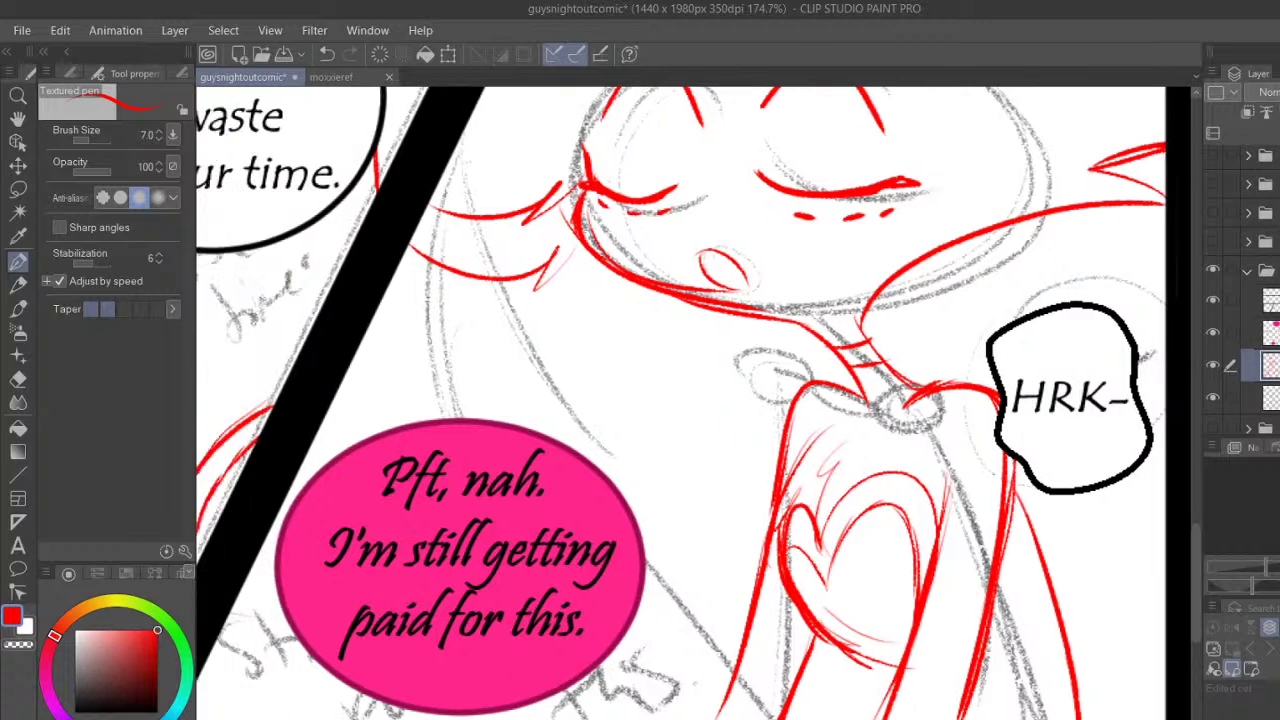
pyautogui.hscroll(-2, 693, 403)
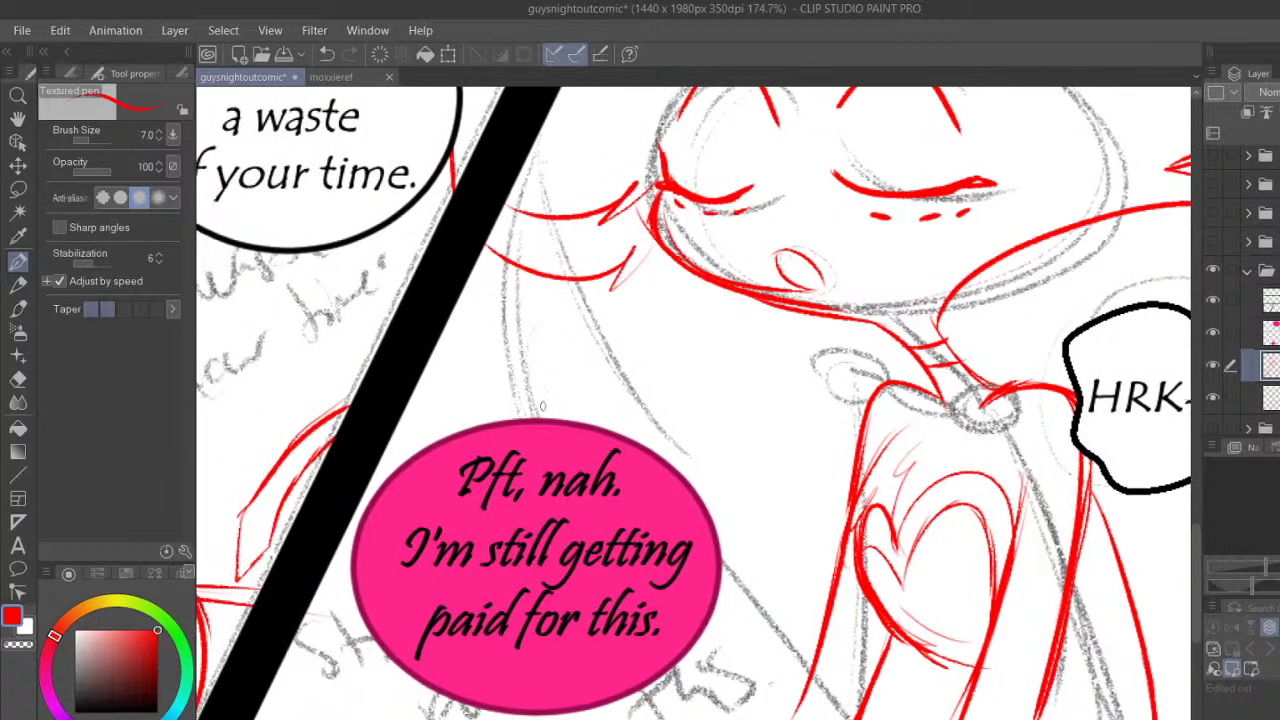
pyautogui.moveTo(540, 412)
pyautogui.mouseDown()
pyautogui.moveTo(552, 371)
pyautogui.moveTo(567, 414)
pyautogui.moveTo(551, 261)
pyautogui.moveTo(616, 393)
pyautogui.mouseUp()
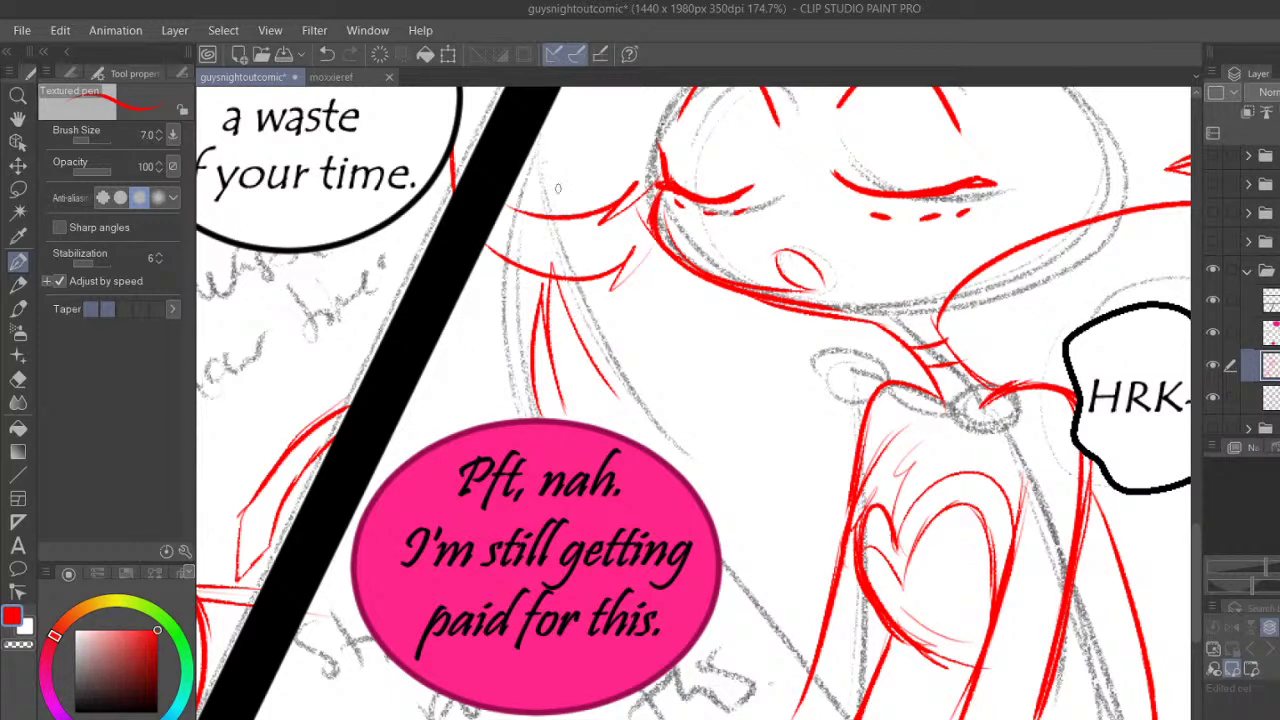
pyautogui.click(326, 54)
pyautogui.click(326, 54)
pyautogui.click(326, 54)
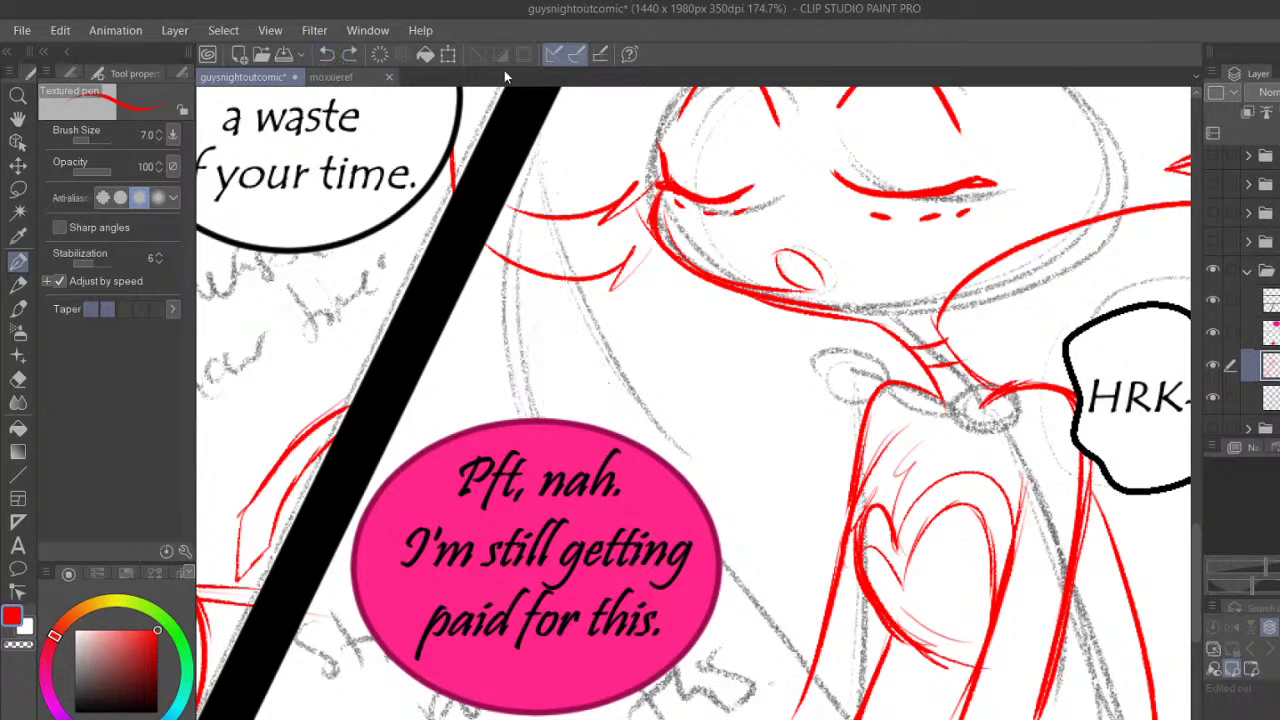
# Ink the curved edge over the "Pft, nah." balloon and the pointed shape along the balloon's side
pyautogui.moveTo(552, 418)
pyautogui.mouseDown()
pyautogui.moveTo(618, 391)
pyautogui.moveTo(649, 403)
pyautogui.mouseUp()
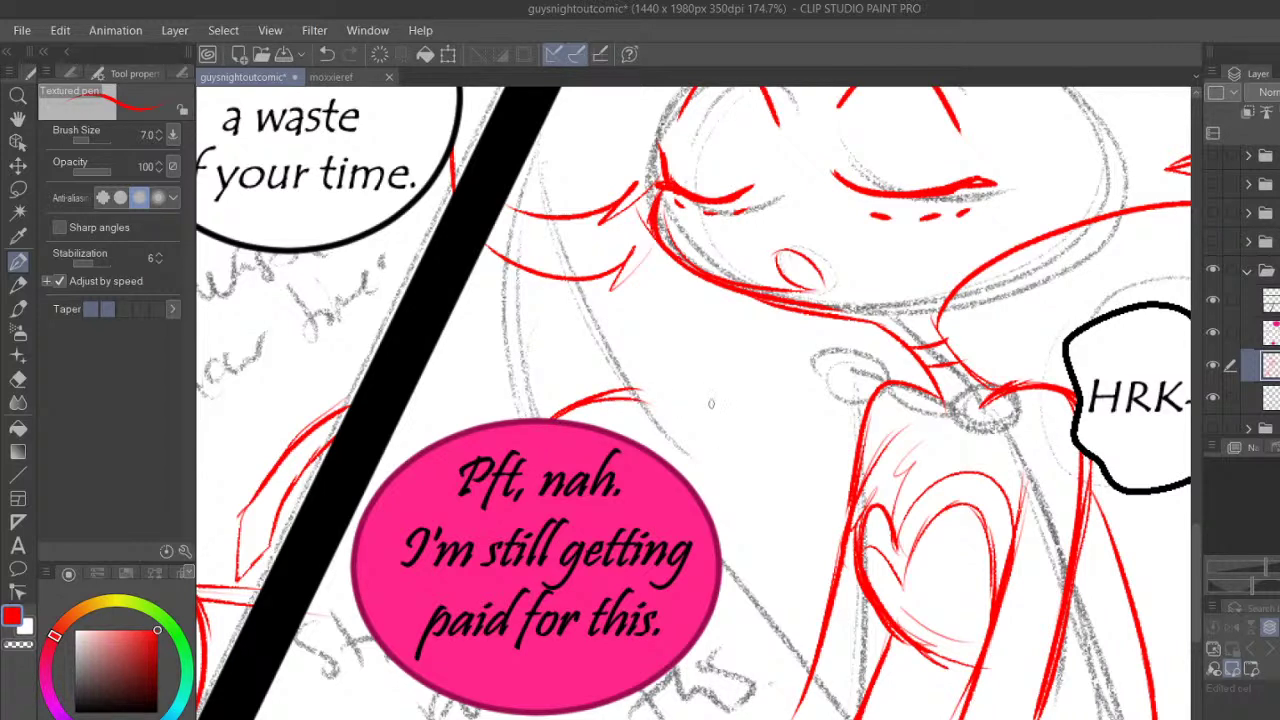
pyautogui.moveTo(612, 397); pyautogui.dragTo(658, 402)
pyautogui.moveTo(650, 394); pyautogui.dragTo(704, 504)
pyautogui.moveTo(682, 452)
pyautogui.mouseDown()
pyautogui.moveTo(692, 482)
pyautogui.moveTo(691, 401)
pyautogui.moveTo(688, 420)
pyautogui.mouseUp()
pyautogui.moveTo(712, 384); pyautogui.dragTo(716, 530)
# Ink the long tapering strands rising from behind the "Pft, nah." balloon to a point among the hair tufts
pyautogui.moveTo(546, 417); pyautogui.dragTo(561, 264)
pyautogui.moveTo(546, 384); pyautogui.dragTo(588, 217)
pyautogui.moveTo(576, 290); pyautogui.dragTo(580, 390)
pyautogui.moveTo(566, 250); pyautogui.dragTo(578, 400)
pyautogui.moveTo(586, 218)
pyautogui.mouseDown()
pyautogui.moveTo(566, 334)
pyautogui.moveTo(668, 410)
pyautogui.mouseUp()
pyautogui.moveTo(594, 194); pyautogui.dragTo(650, 372)
pyautogui.moveTo(590, 218)
pyautogui.mouseDown()
pyautogui.moveTo(588, 322)
pyautogui.moveTo(620, 420)
pyautogui.mouseUp()
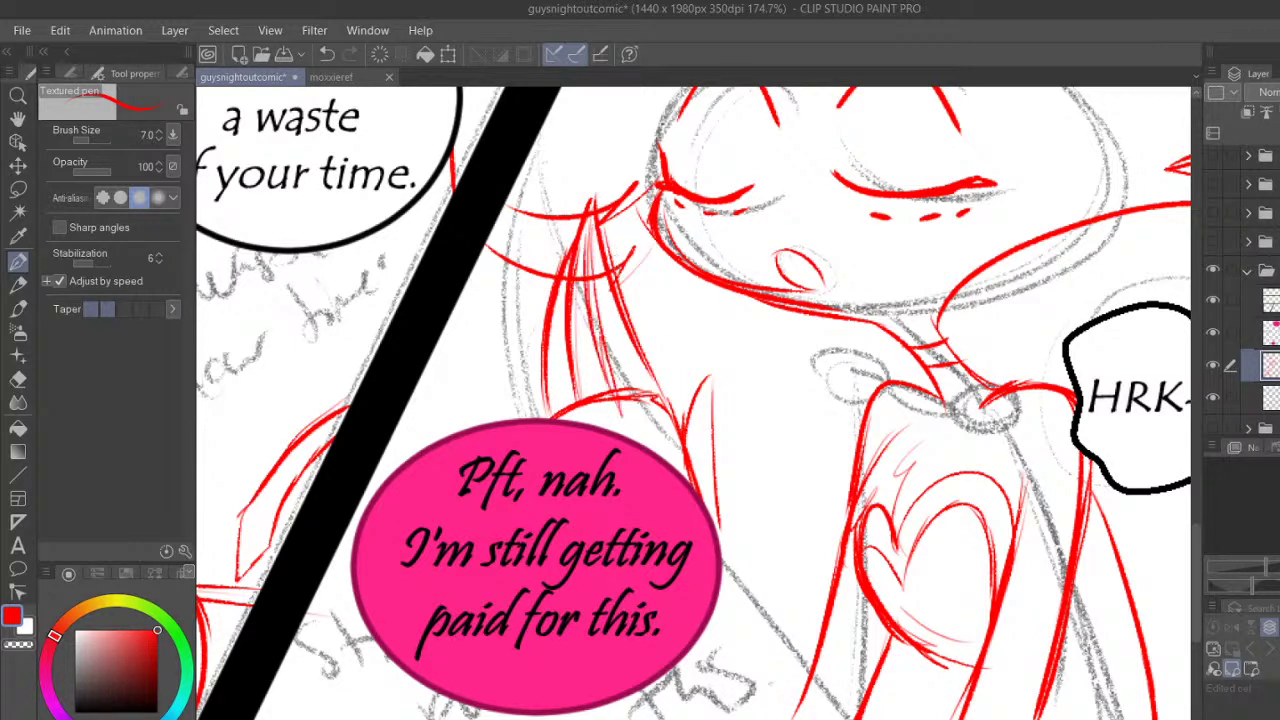
pyautogui.moveTo(643, 358); pyautogui.dragTo(680, 437)
# Ink the two lines continuing below the "Pft, nah." balloon toward the arm and save the comic file
pyautogui.moveTo(722, 562); pyautogui.dragTo(776, 710)
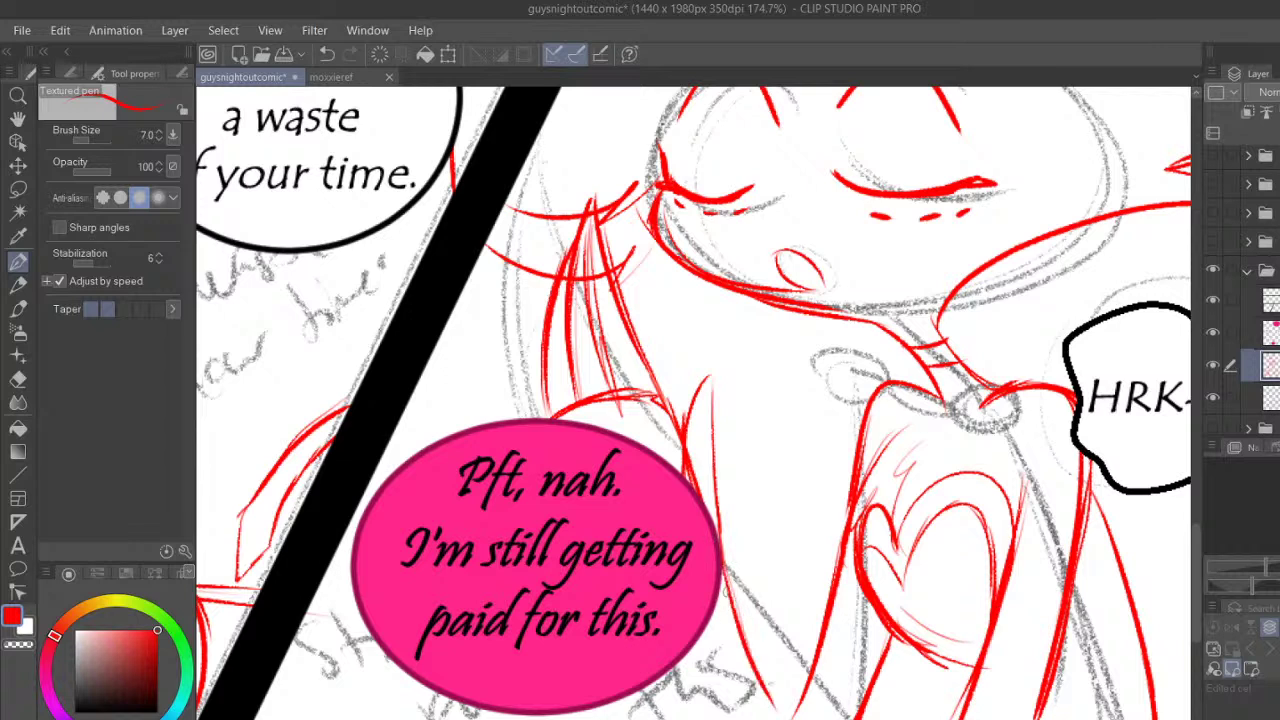
pyautogui.moveTo(680, 664); pyautogui.dragTo(706, 716)
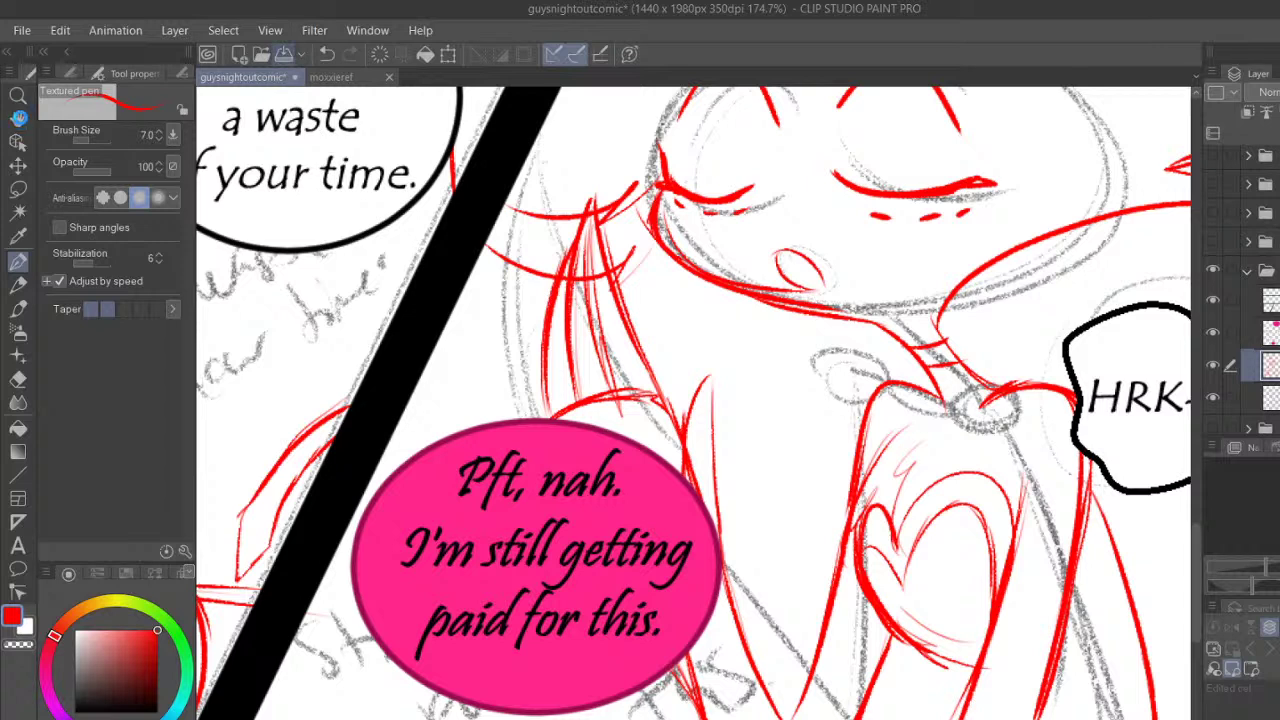
pyautogui.hotkey('ctrl', 's')
pyautogui.click(18, 118)
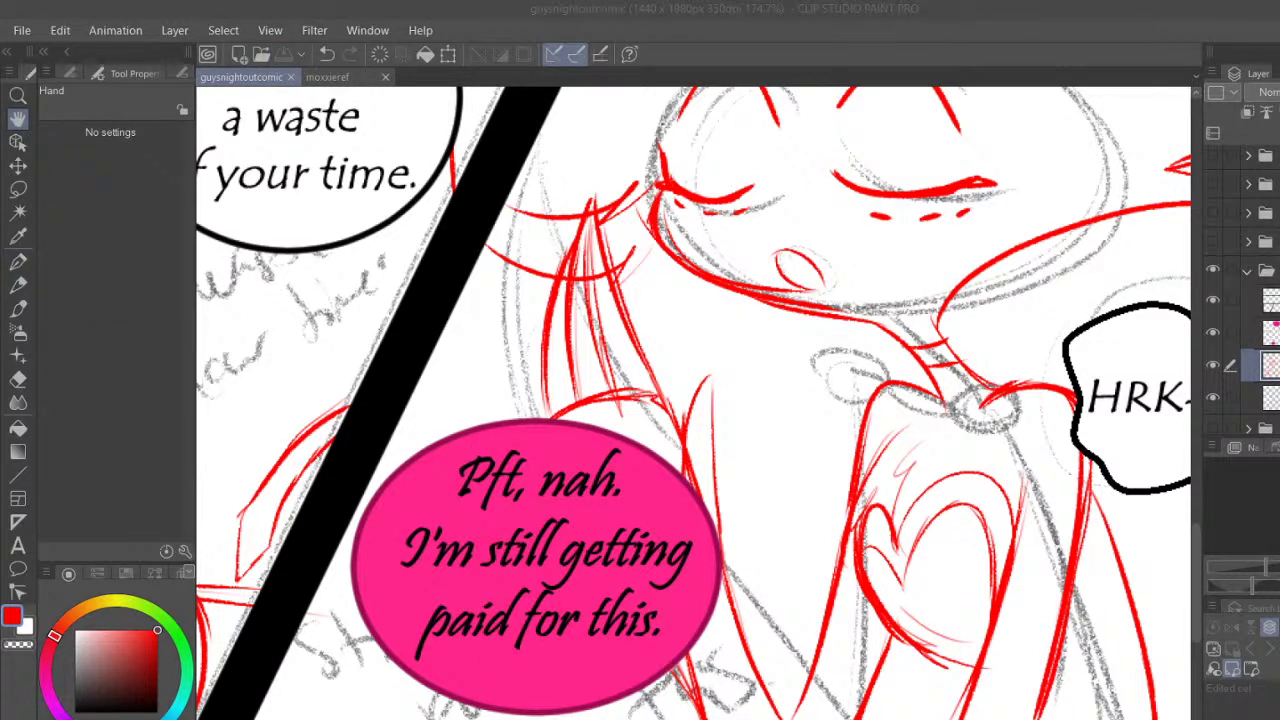
# Hide the finished page's pencil sketch layer so only the red line art and balloons show, and save the comic file
pyautogui.scroll(-5, 786, 324)
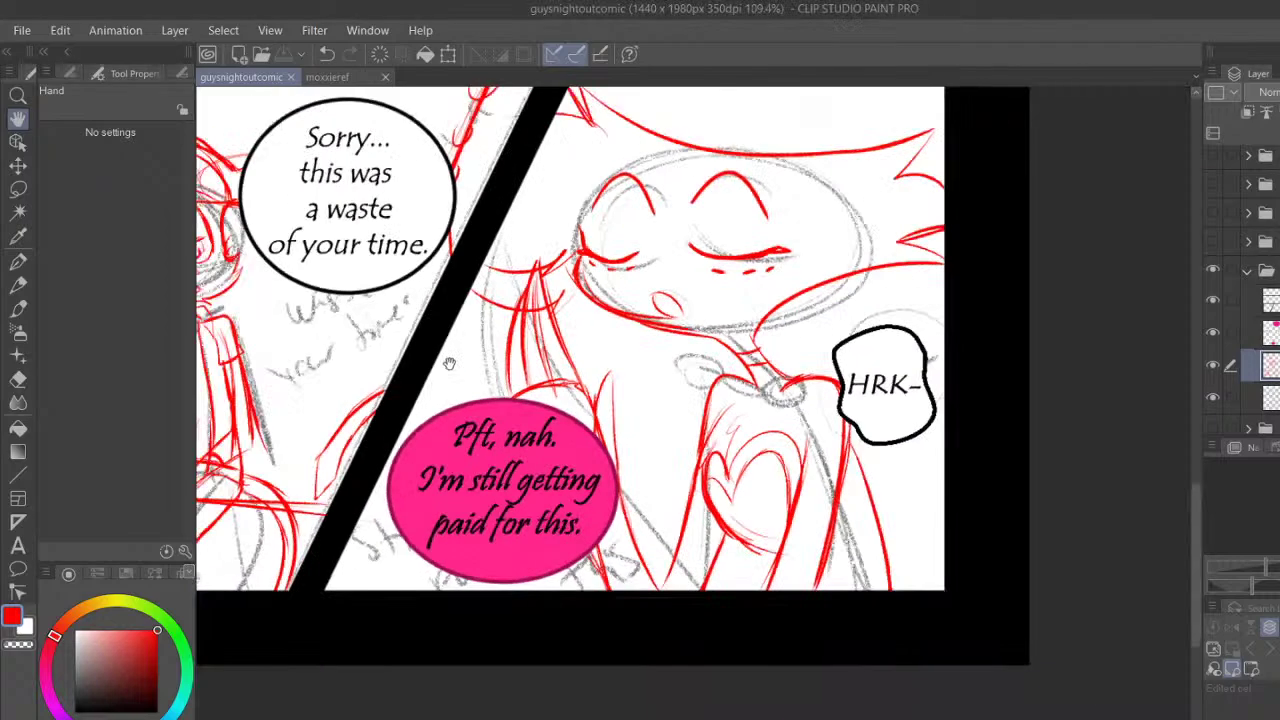
pyautogui.scroll(-3, 786, 324)
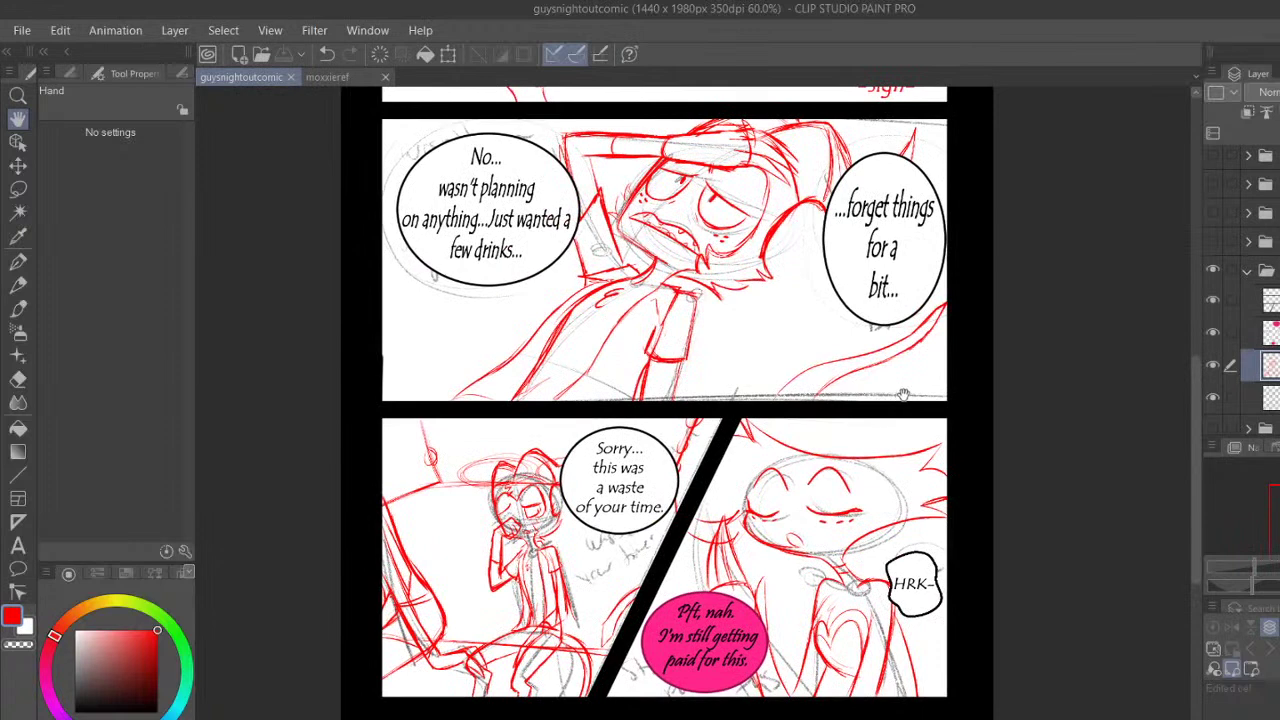
pyautogui.click(1251, 279)
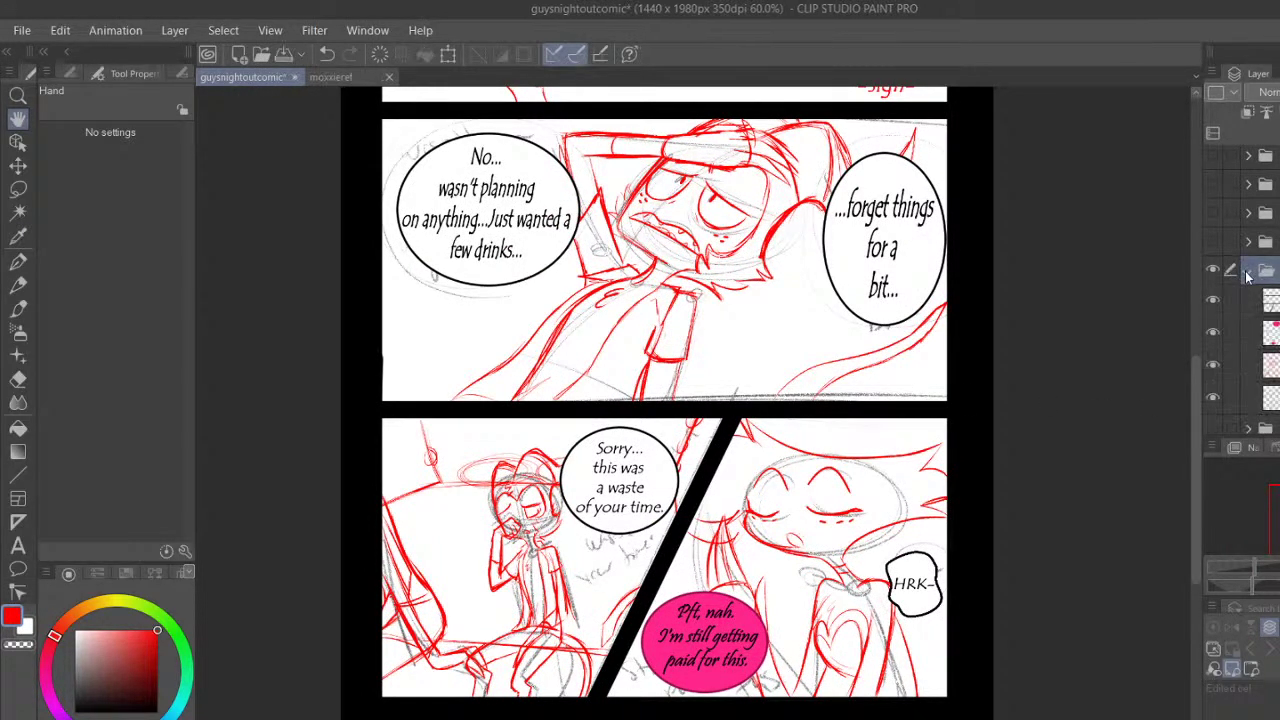
pyautogui.click(1213, 397)
pyautogui.moveTo(817, 303); pyautogui.dragTo(775, 433)
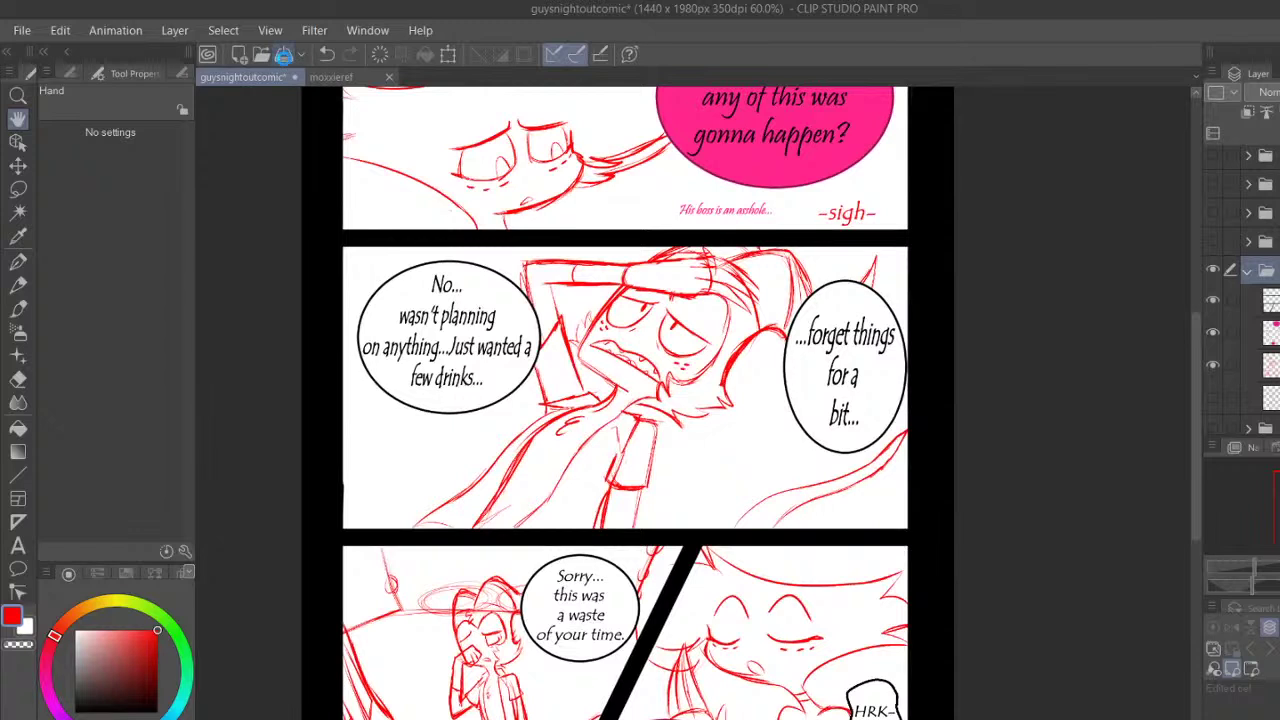
pyautogui.click(283, 55)
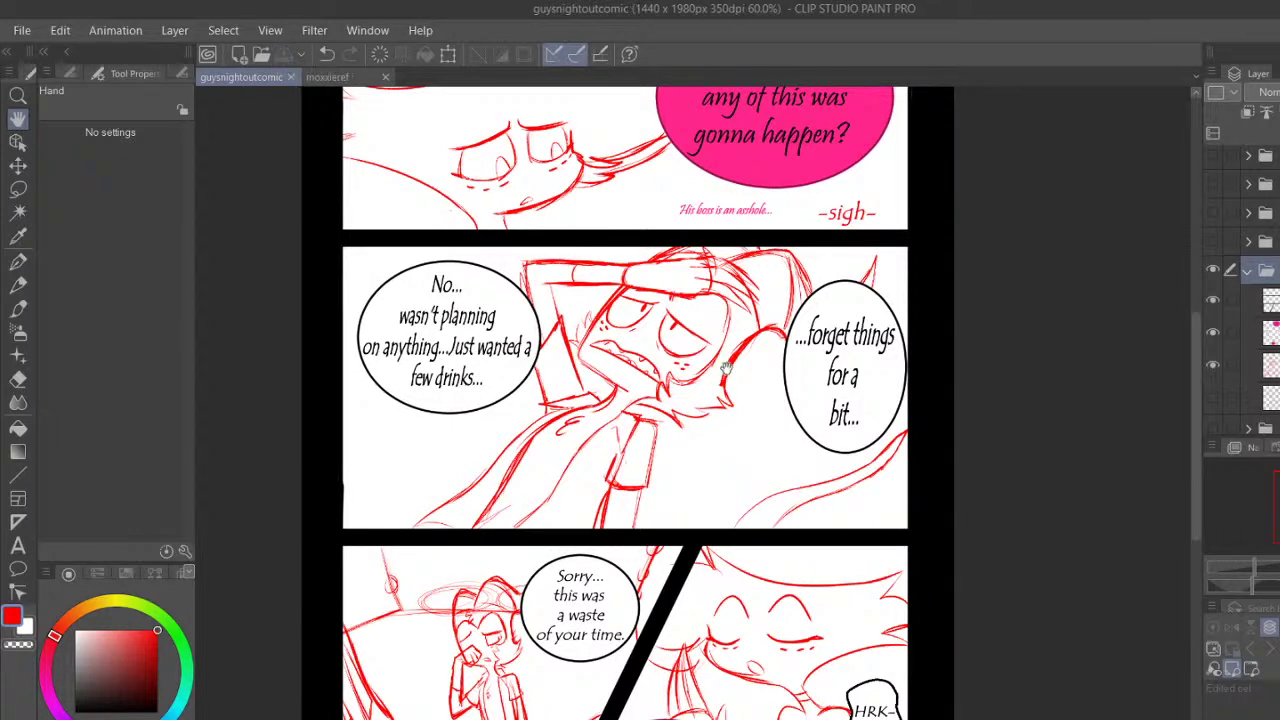
# Hide the finished page's folder, then show and expand the next page's folder and select its pencil sketch layer
pyautogui.click(1247, 272)
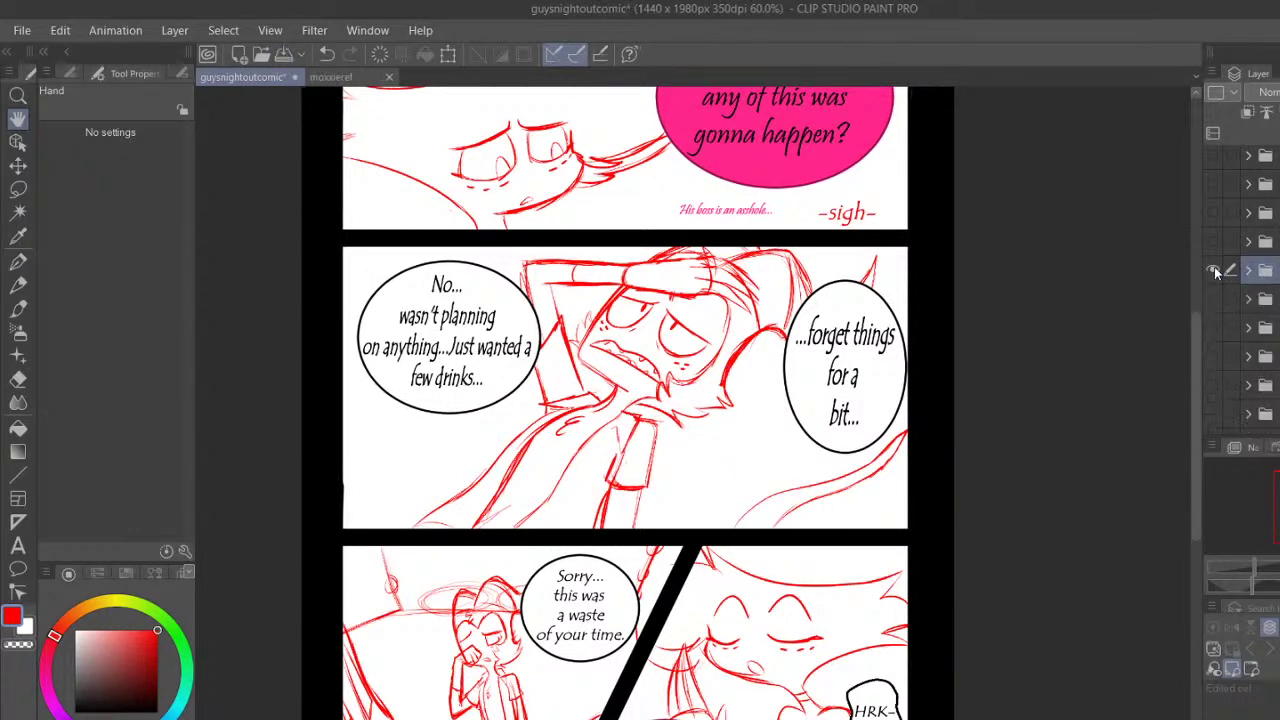
pyautogui.click(1214, 266)
pyautogui.click(1213, 241)
pyautogui.click(1247, 241)
pyautogui.moveTo(1146, 296); pyautogui.dragTo(1126, 267)
pyautogui.click(1268, 300)
pyautogui.moveTo(836, 448)
pyautogui.mouseDown()
pyautogui.moveTo(868, 353)
pyautogui.moveTo(876, 449)
pyautogui.moveTo(831, 540)
pyautogui.mouseUp()
# Frame the page's three stacked panels with black rectangle borders at brush size 40 on a new layer above the sketch
pyautogui.click(74, 712)
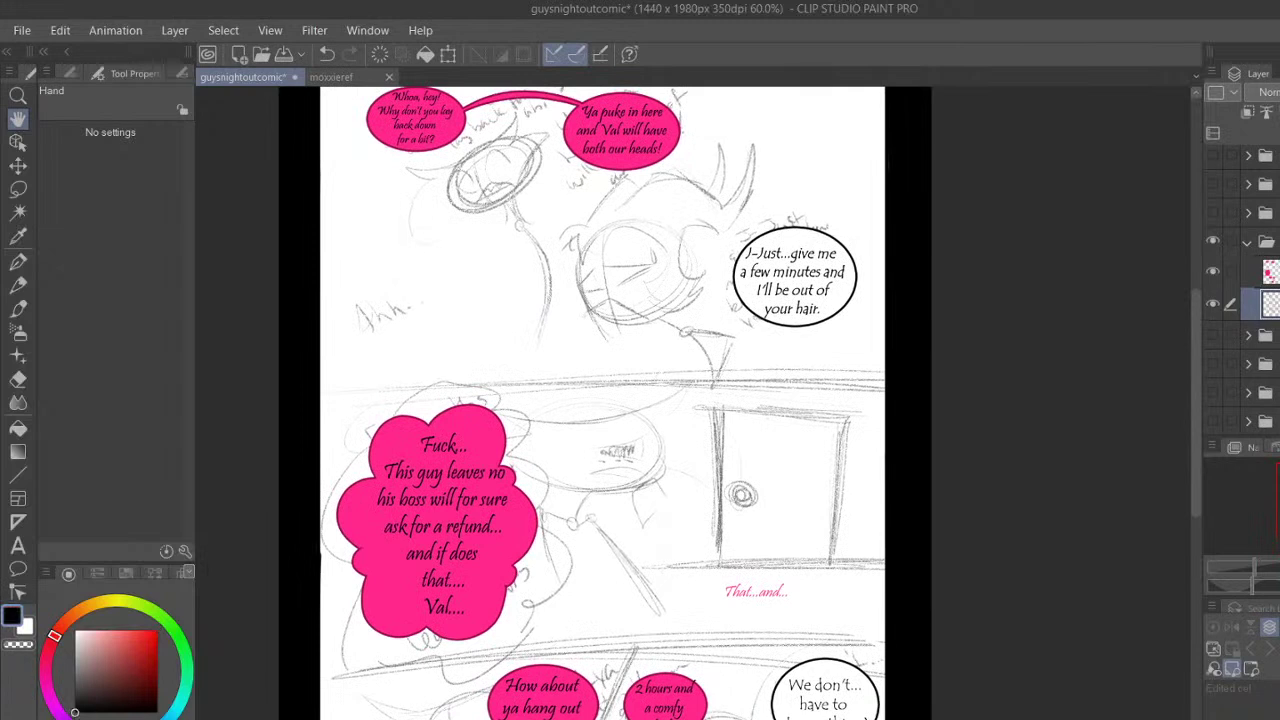
pyautogui.click(18, 475)
pyautogui.click(169, 72)
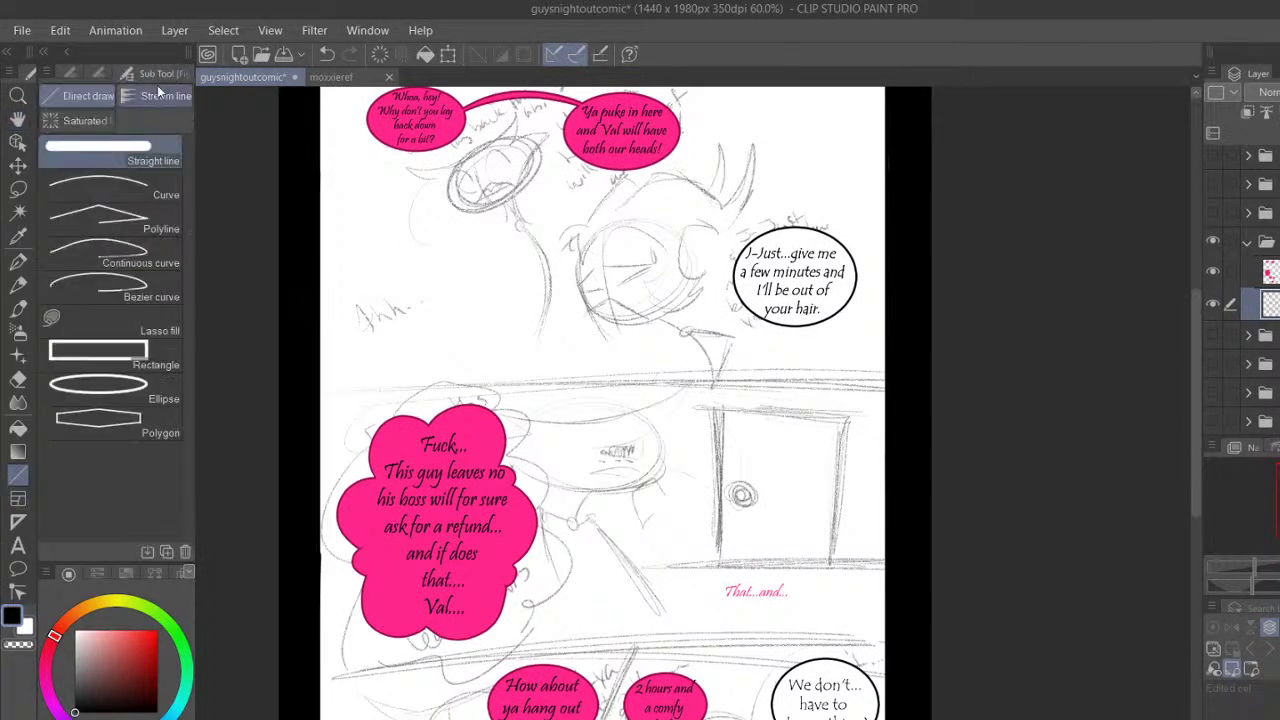
pyautogui.click(131, 344)
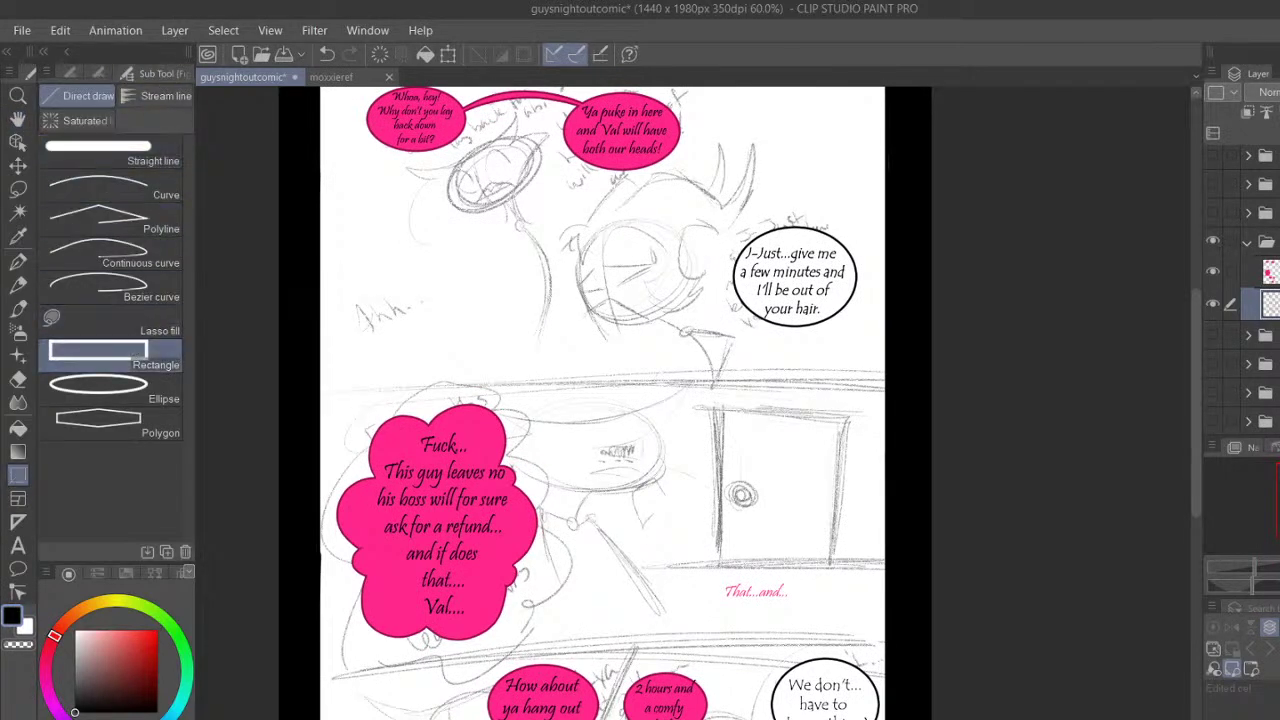
pyautogui.click(103, 77)
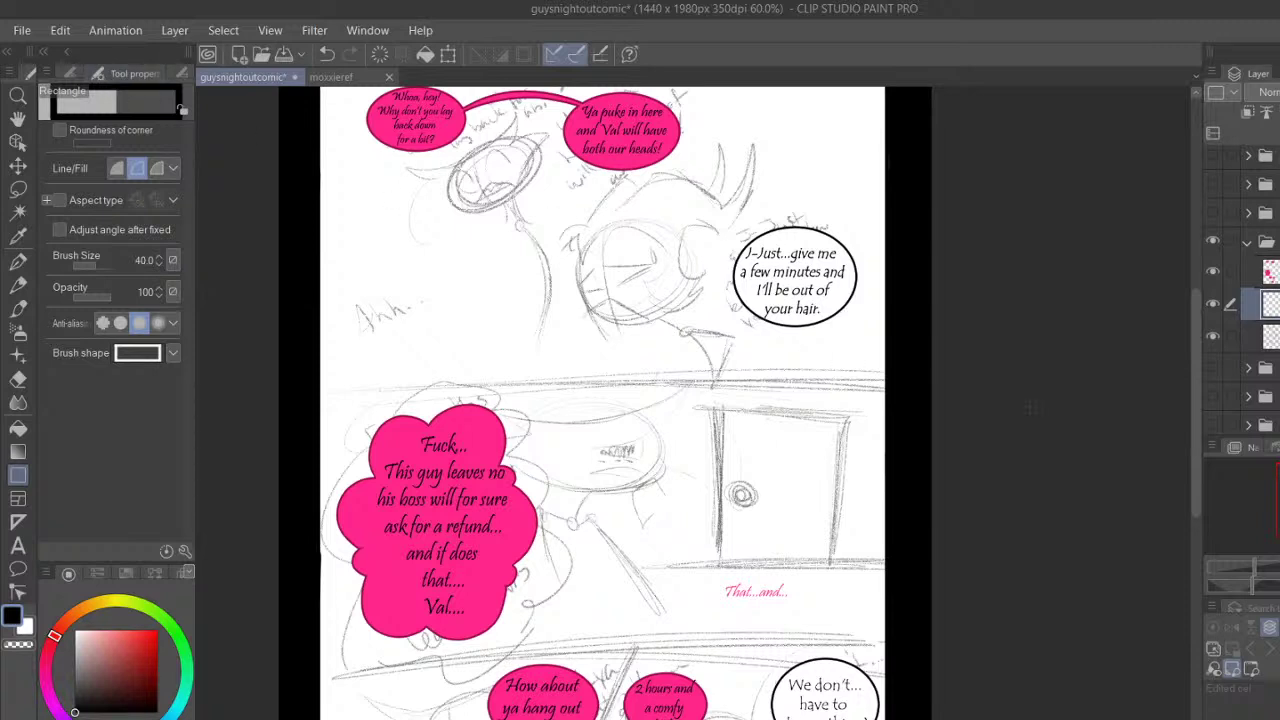
pyautogui.scroll(2, 1191, 427)
pyautogui.moveTo(305, 108); pyautogui.dragTo(905, 428)
pyautogui.moveTo(1199, 465); pyautogui.dragTo(1216, 582)
pyautogui.moveTo(935, 653); pyautogui.dragTo(306, 372)
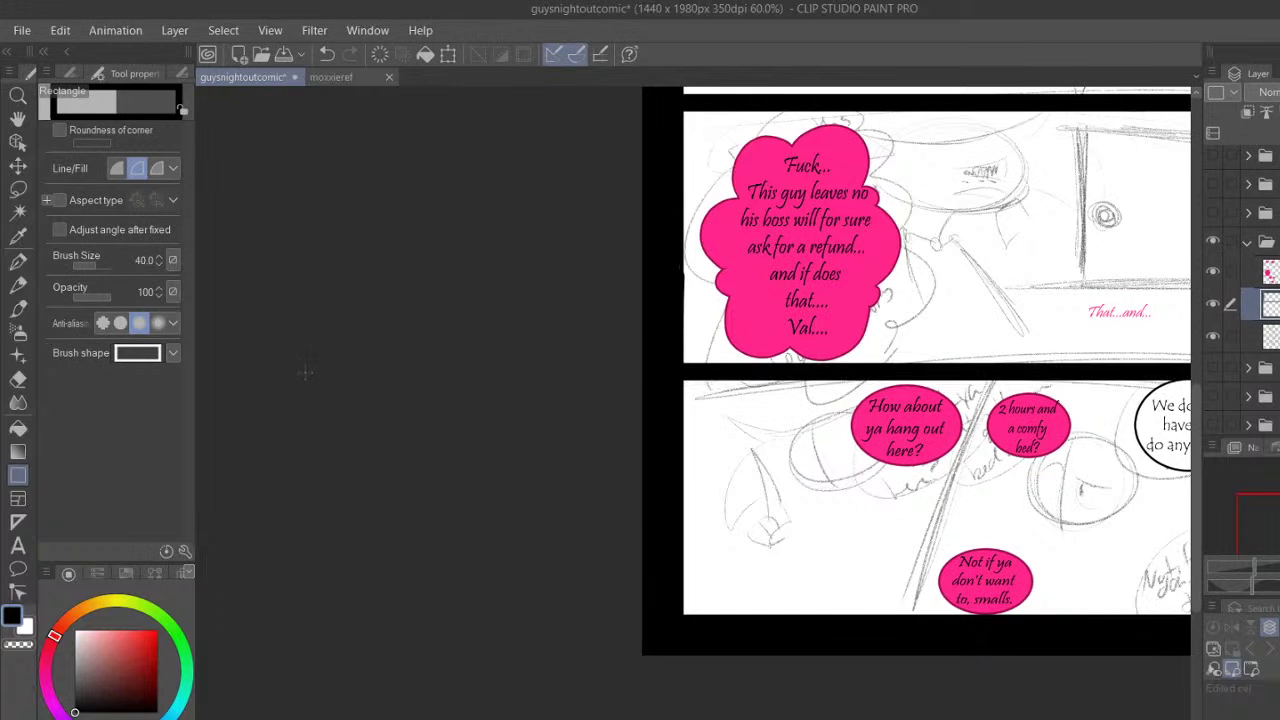
pyautogui.moveTo(590, 716); pyautogui.dragTo(708, 716)
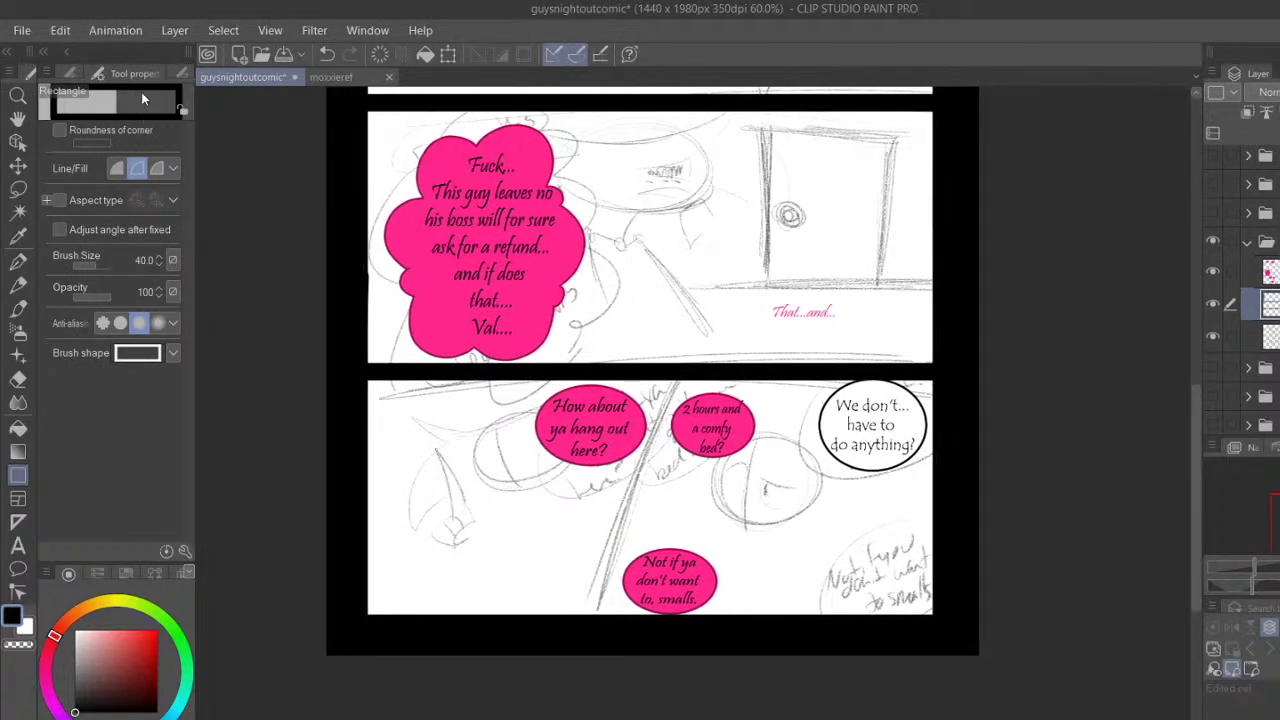
# Divide the "How about ya hang out here?" panel with a black diagonal straight line at brush size 30 and save the file
pyautogui.click(183, 77)
pyautogui.click(131, 147)
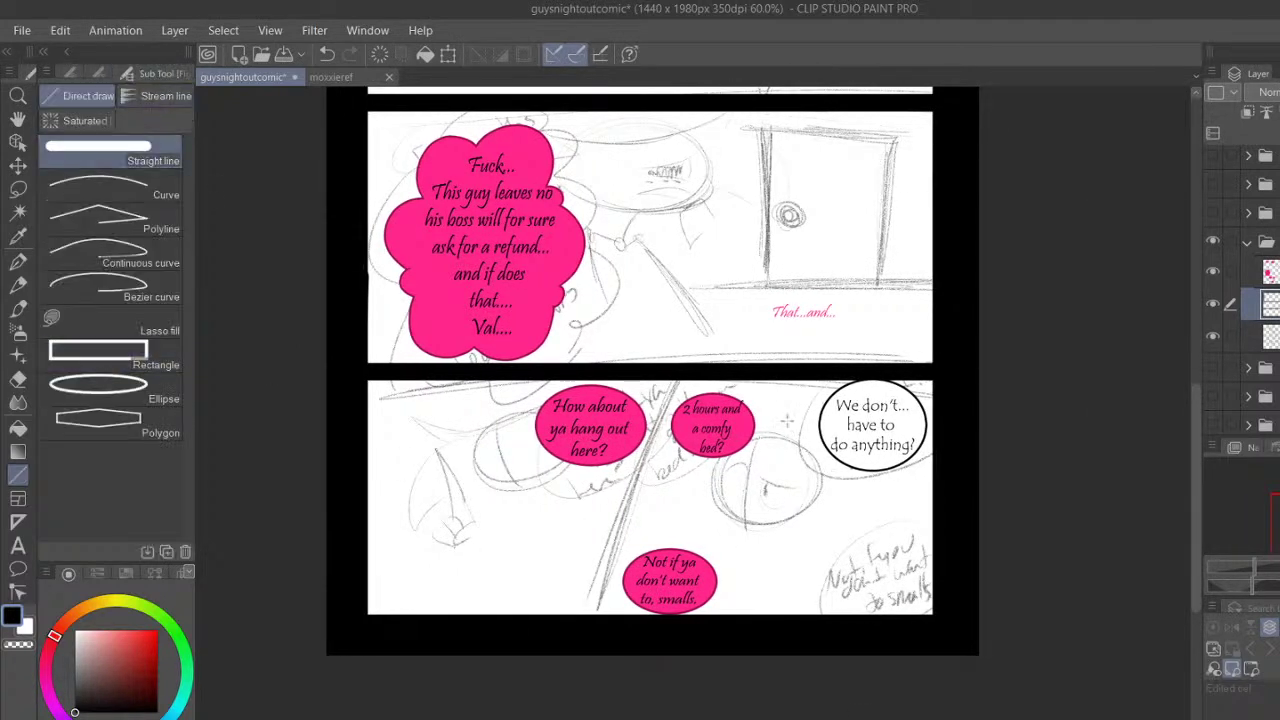
pyautogui.moveTo(678, 374); pyautogui.dragTo(566, 634)
pyautogui.click(327, 53)
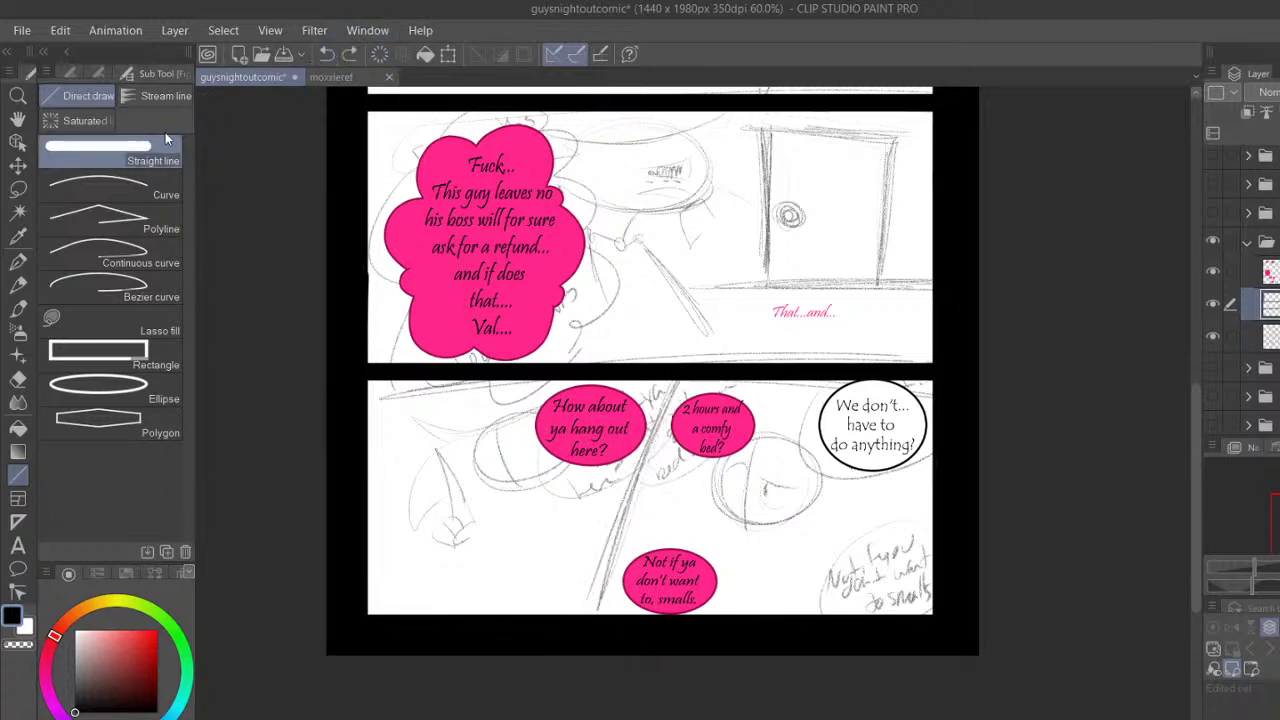
pyautogui.click(103, 72)
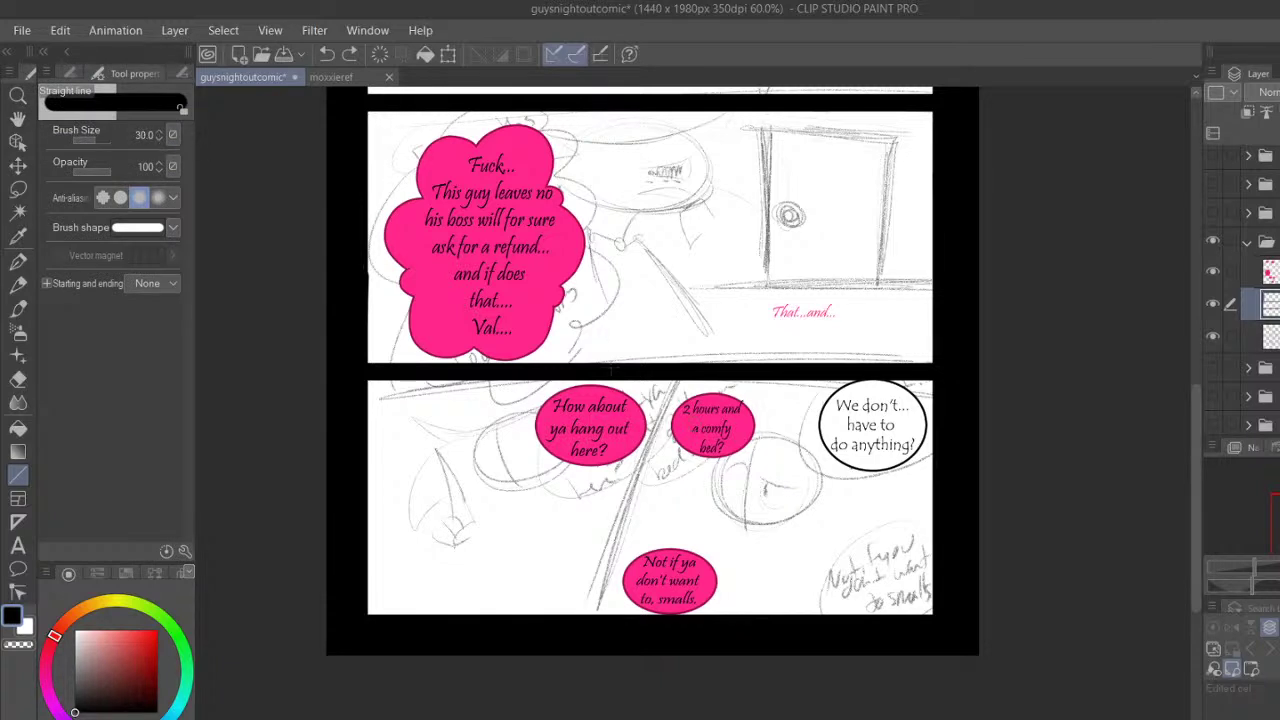
pyautogui.moveTo(682, 367); pyautogui.dragTo(575, 632)
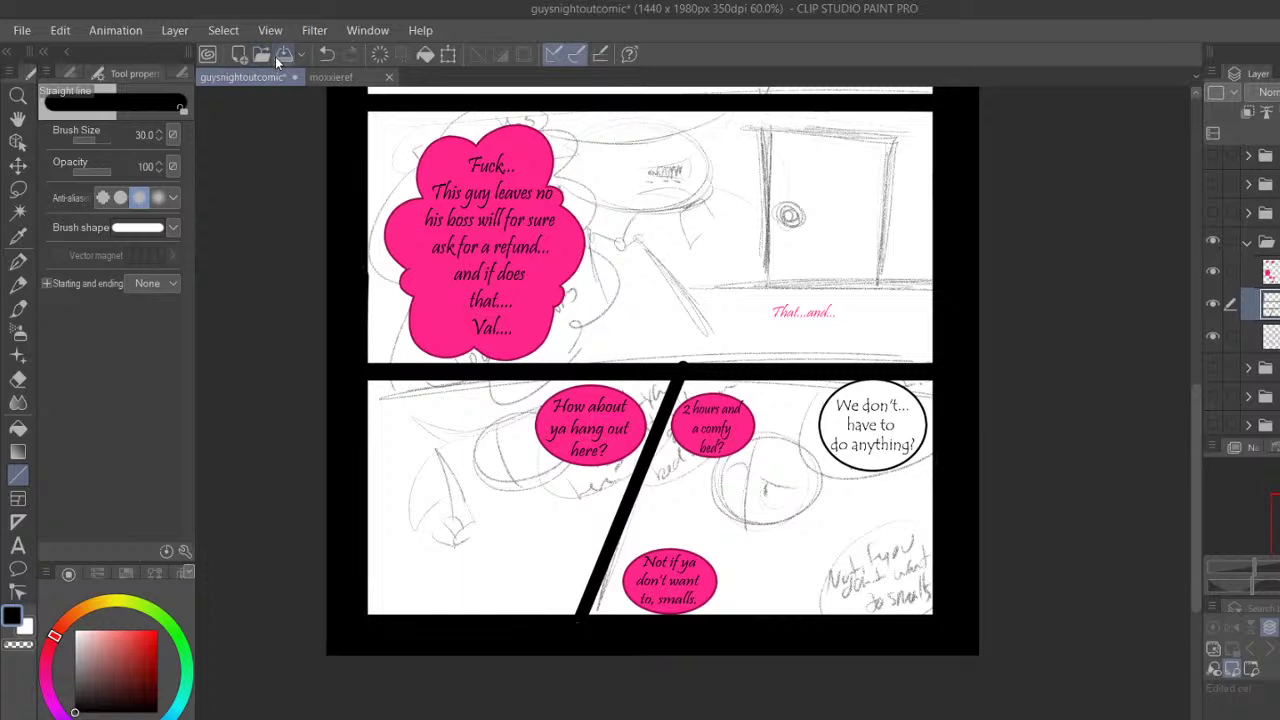
# Set up the red Textured pen at size 7 and add a new line art layer between the panel borders and the sketch
pyautogui.click(19, 117)
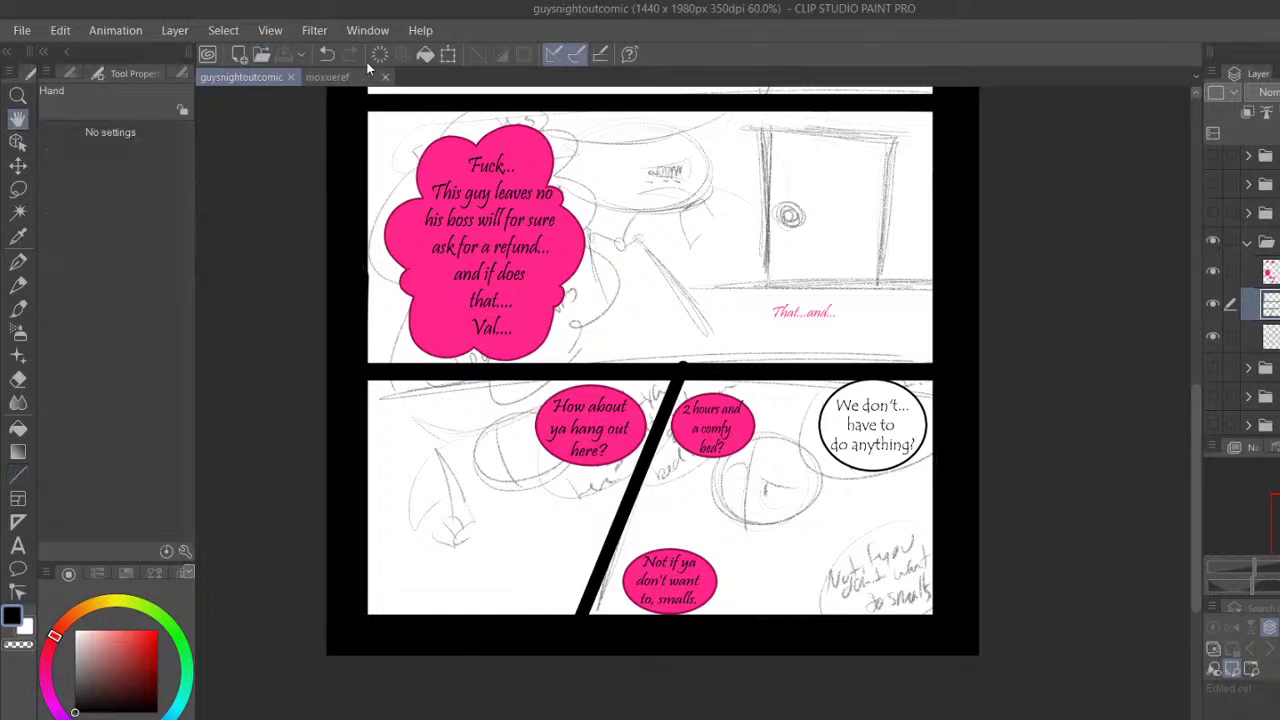
pyautogui.moveTo(872, 246); pyautogui.dragTo(870, 389)
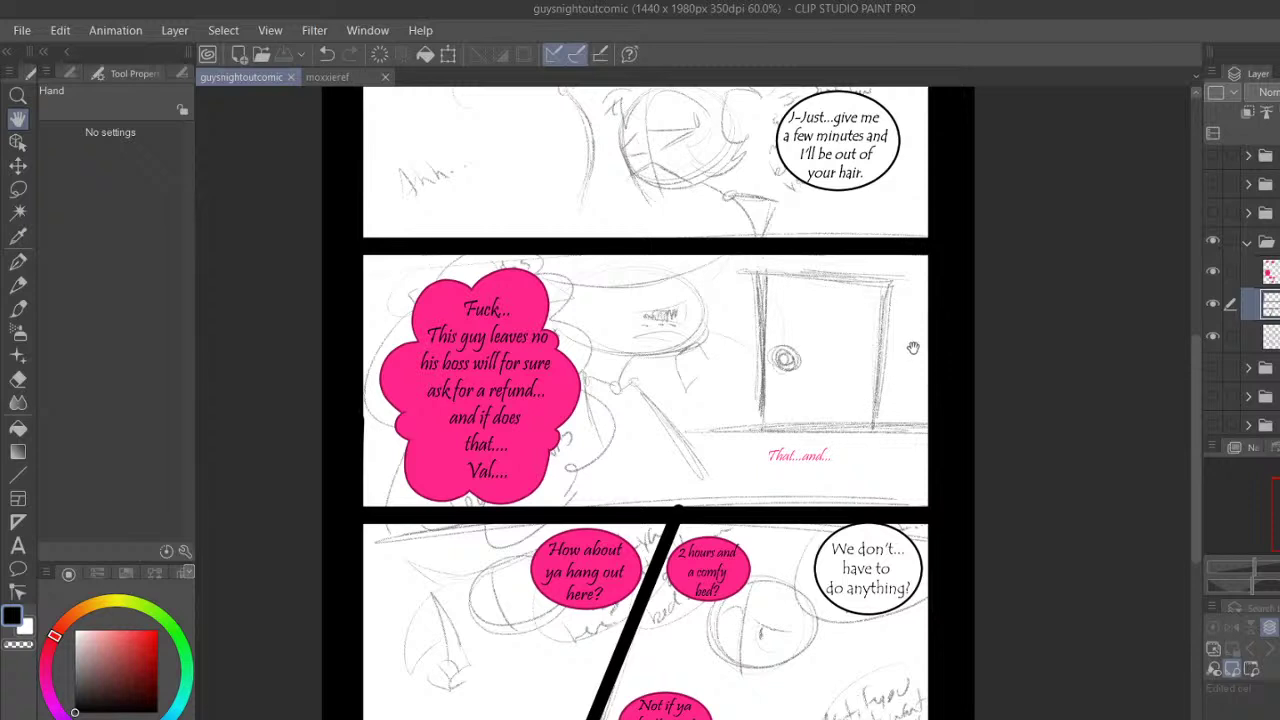
pyautogui.moveTo(871, 313); pyautogui.dragTo(876, 318)
pyautogui.scroll(1, 884, 330)
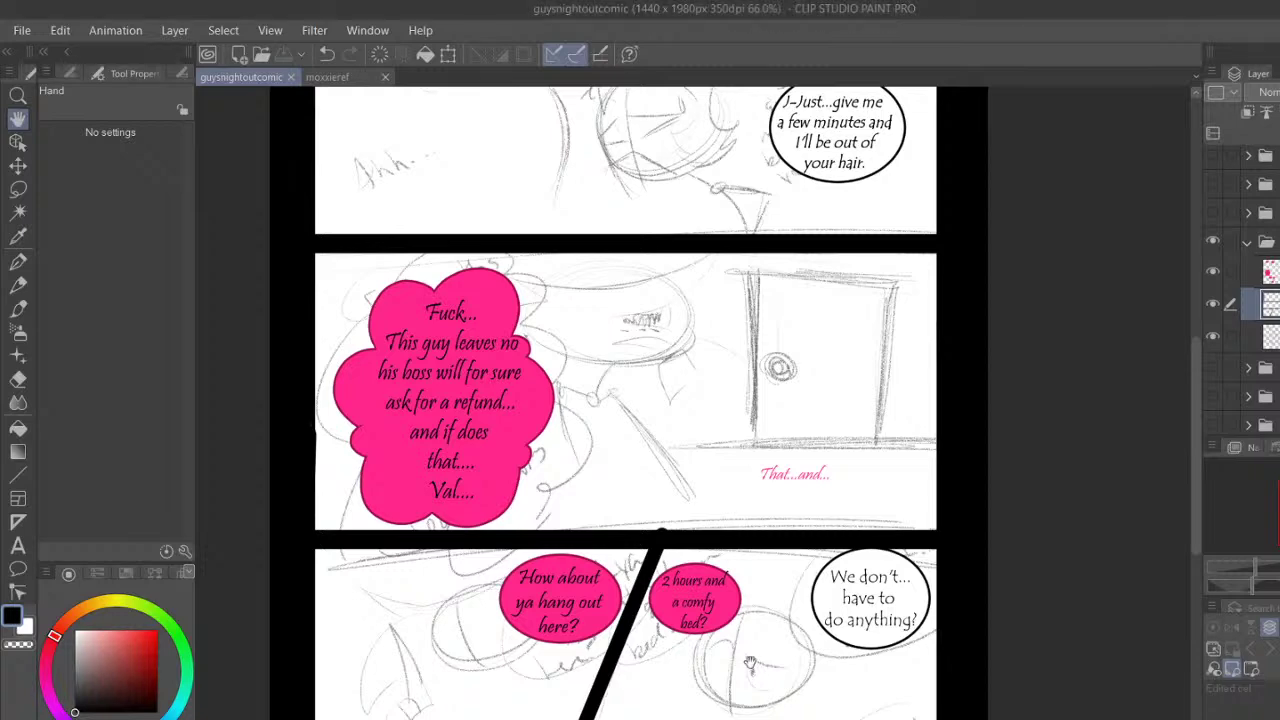
pyautogui.scroll(-2, 747, 521)
pyautogui.moveTo(748, 520); pyautogui.dragTo(733, 495)
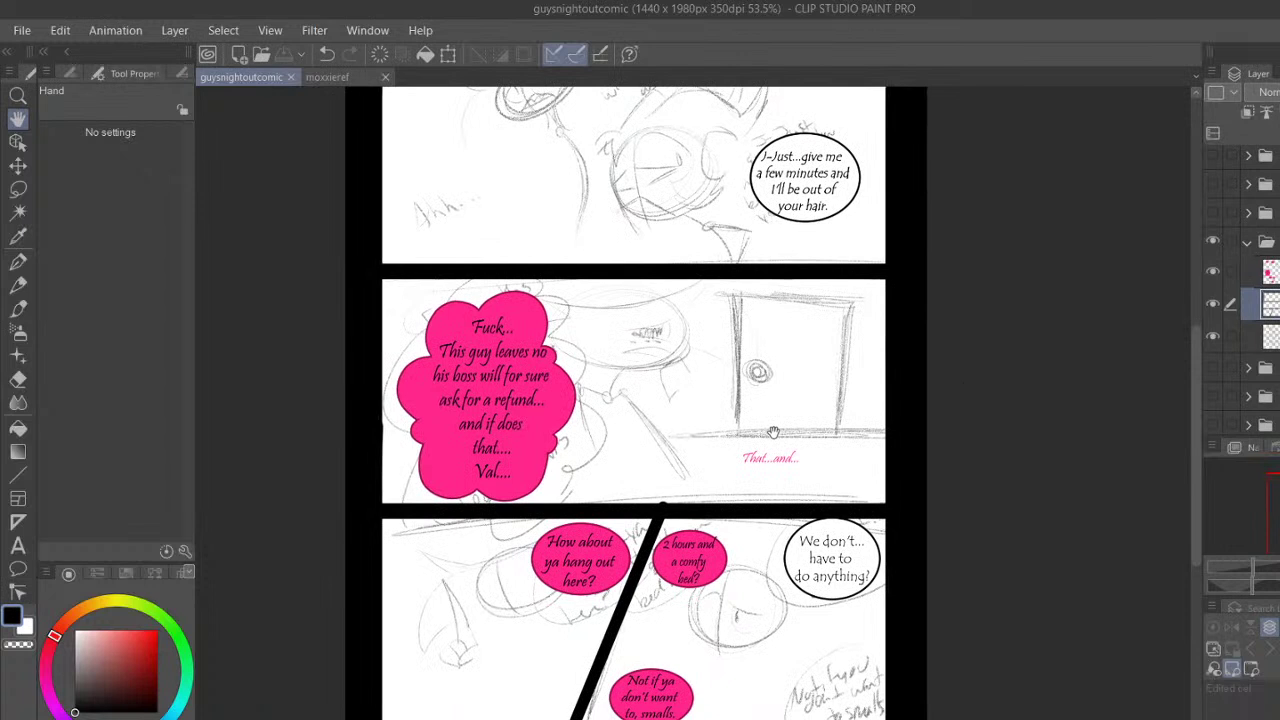
pyautogui.scroll(3, 920, 440)
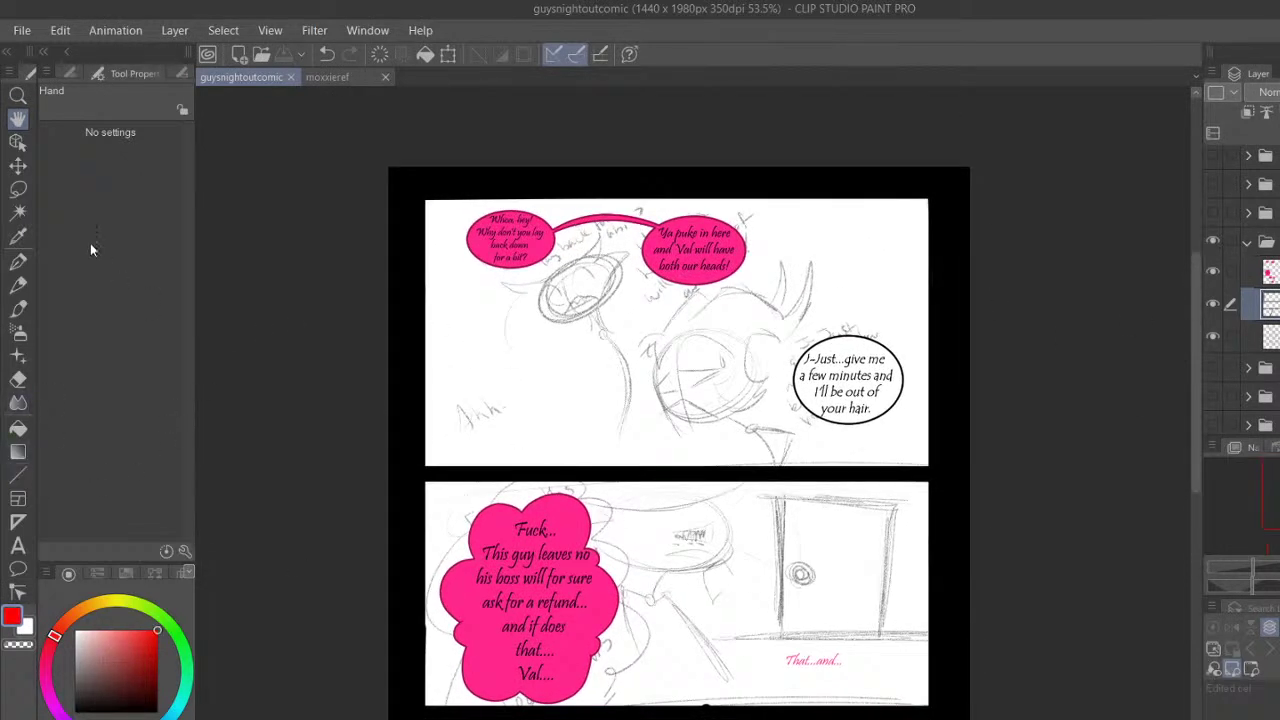
pyautogui.click(18, 261)
pyautogui.click(130, 80)
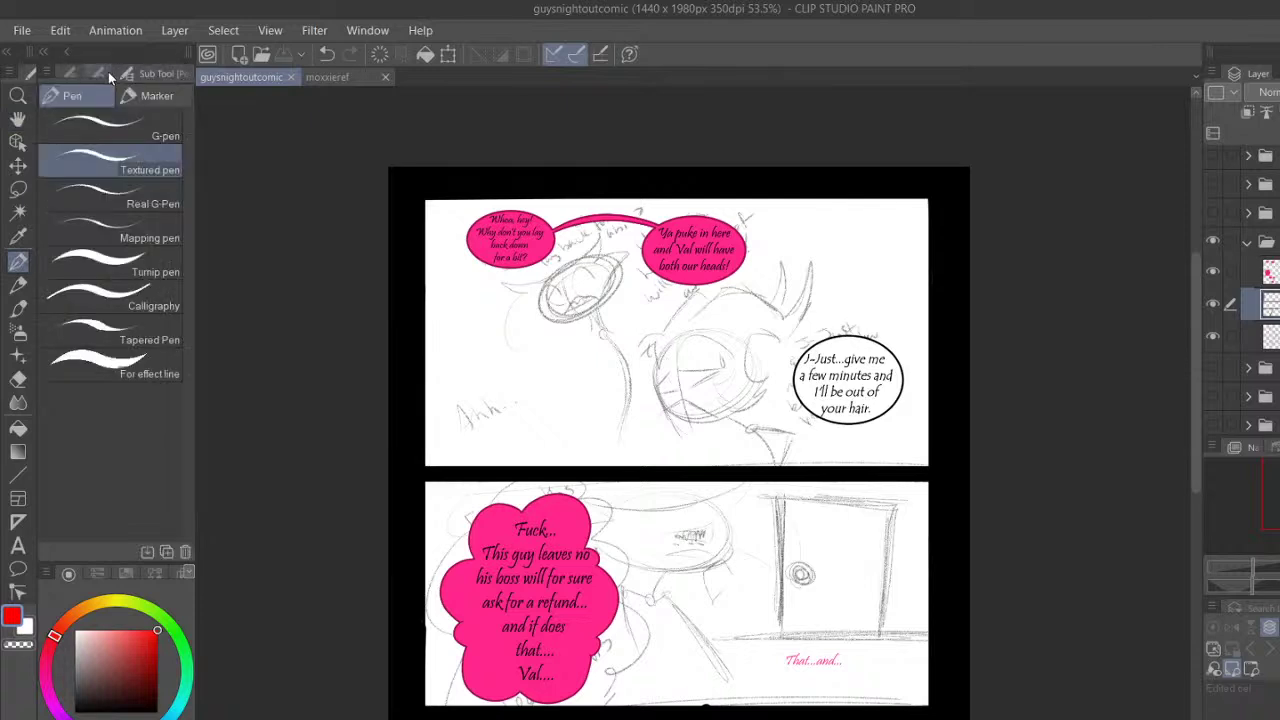
pyautogui.click(108, 71)
pyautogui.moveTo(1270, 337); pyautogui.dragTo(1270, 289)
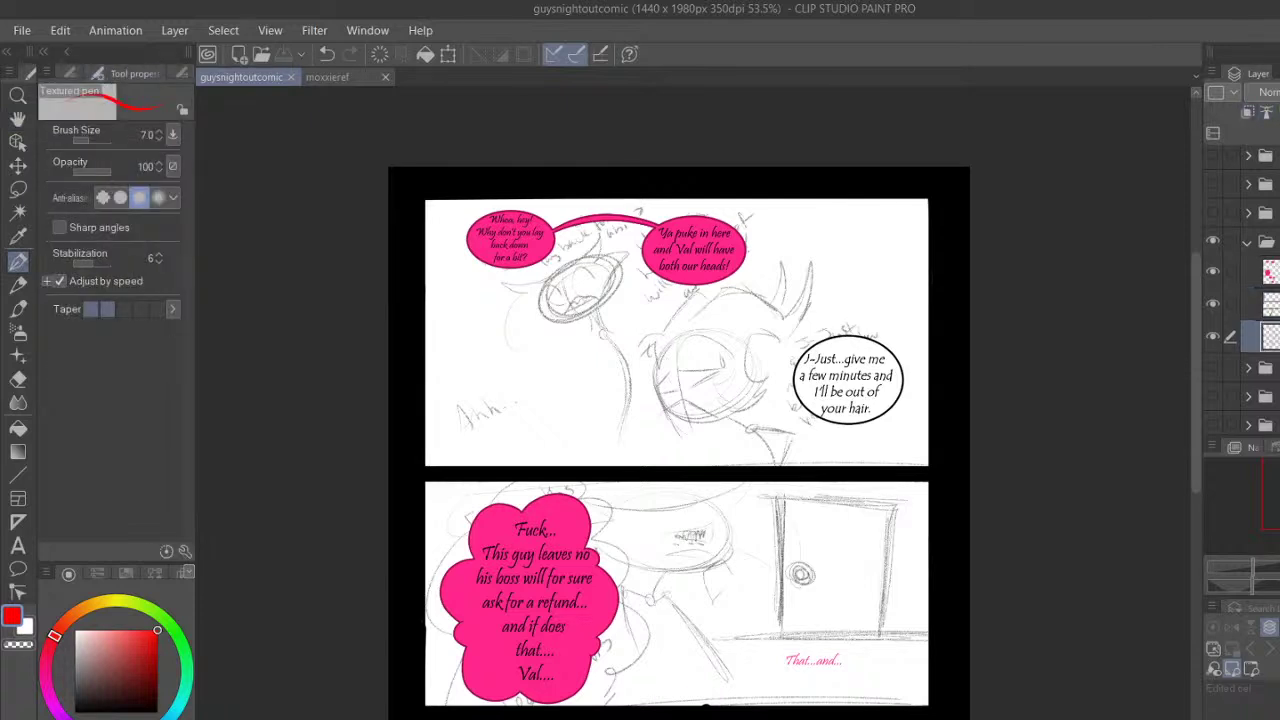
pyautogui.hotkey('ctrl', 'shift', 'n')
pyautogui.scroll(3, 914, 398)
pyautogui.moveTo(906, 397); pyautogui.dragTo(940, 375)
pyautogui.click(327, 54)
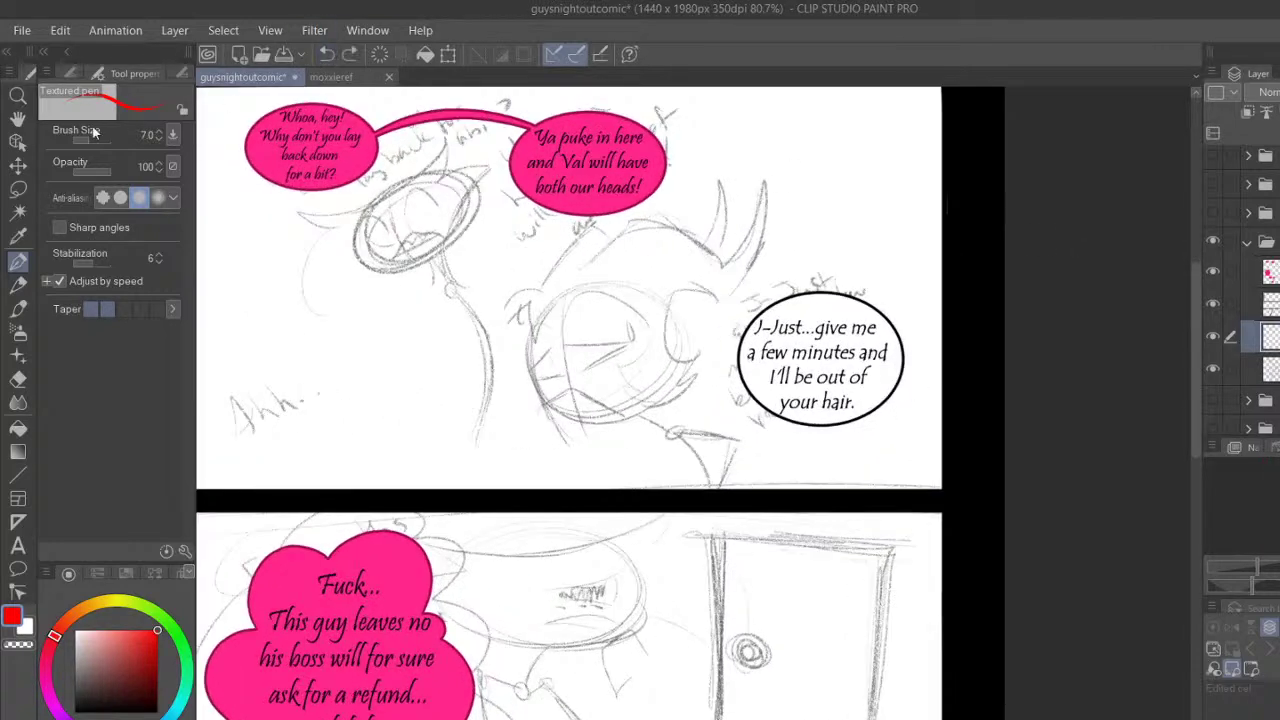
# Ink a long, slightly rising red floor line from the thought cloud to the panel edge above "That...and..."
pyautogui.click(18, 119)
pyautogui.moveTo(577, 443); pyautogui.dragTo(714, 223)
pyautogui.scroll(3, 780, 269)
pyautogui.moveTo(780, 269); pyautogui.dragTo(720, 199)
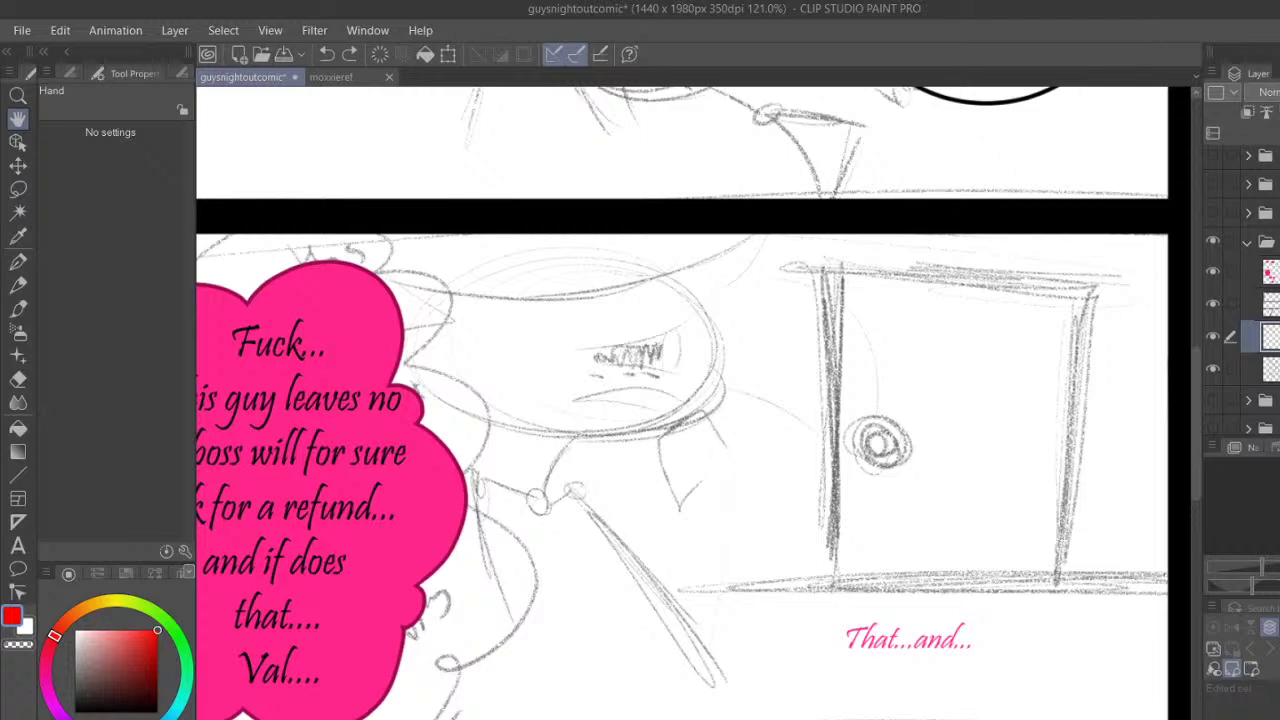
pyautogui.scroll(-4, 695, 425)
pyautogui.click(18, 264)
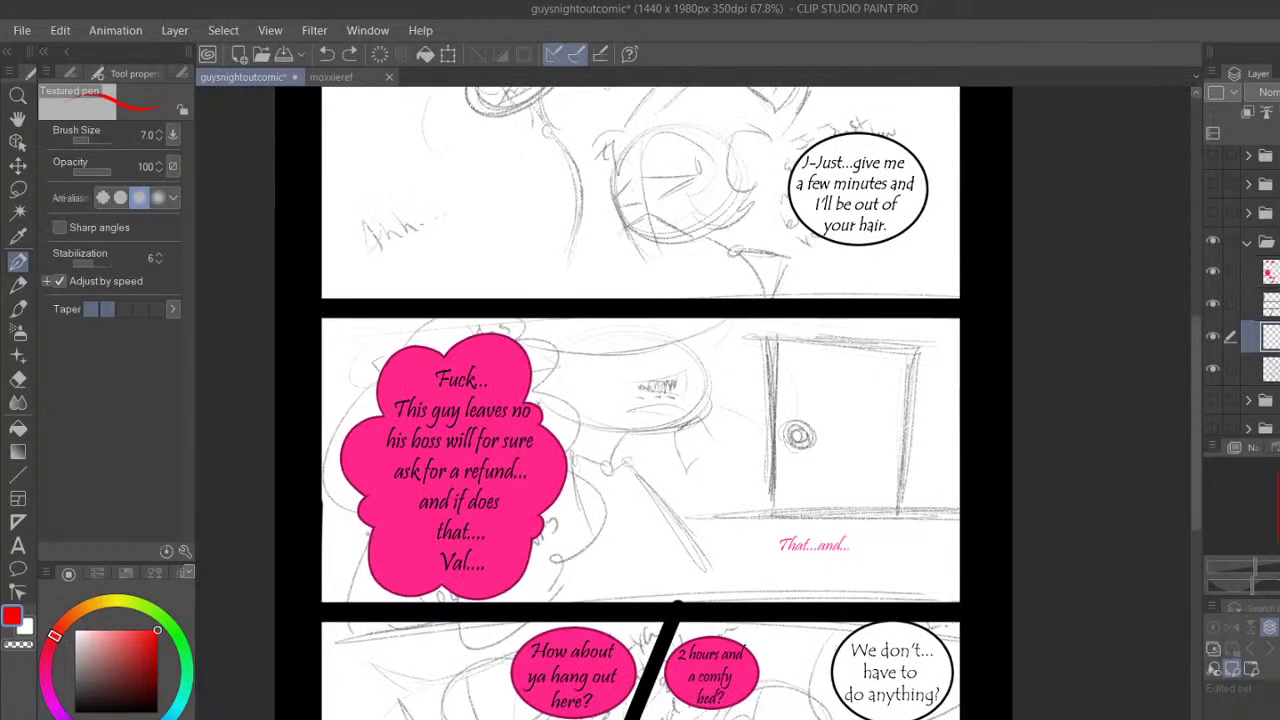
pyautogui.moveTo(544, 527); pyautogui.dragTo(960, 512)
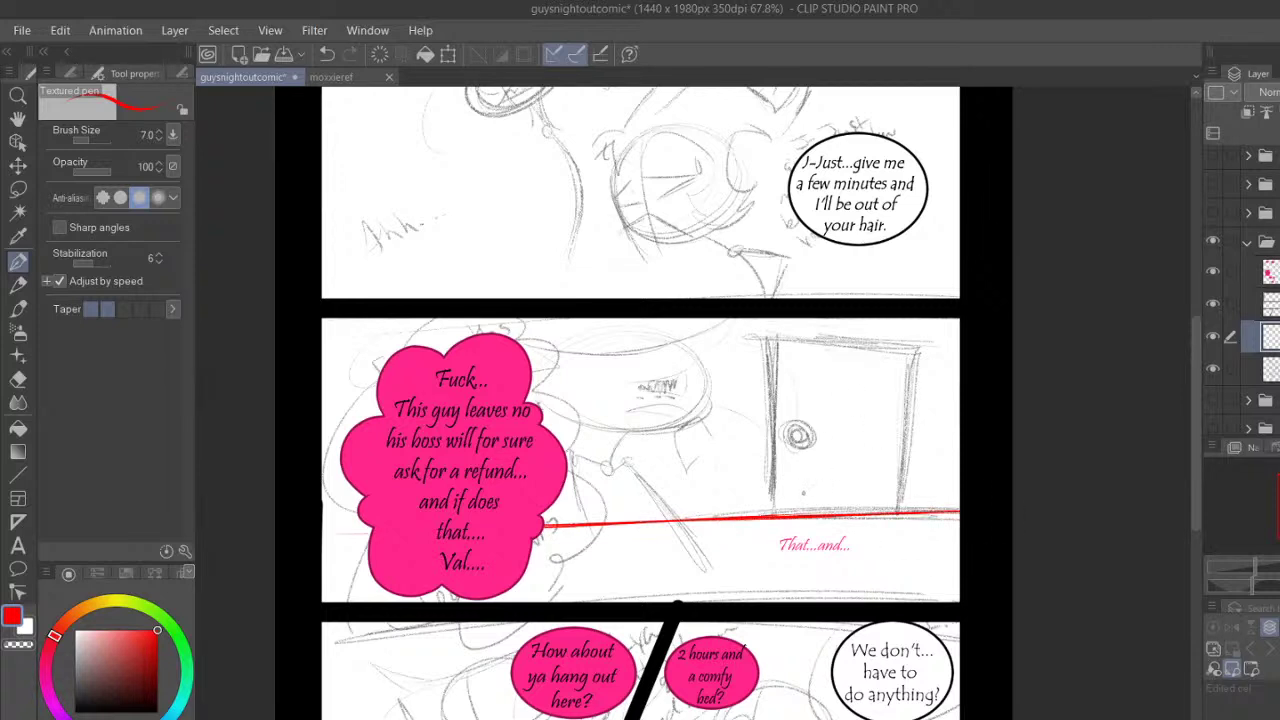
# Move the inked floor line up so it crosses the sketched door just below its knob
pyautogui.press('k')
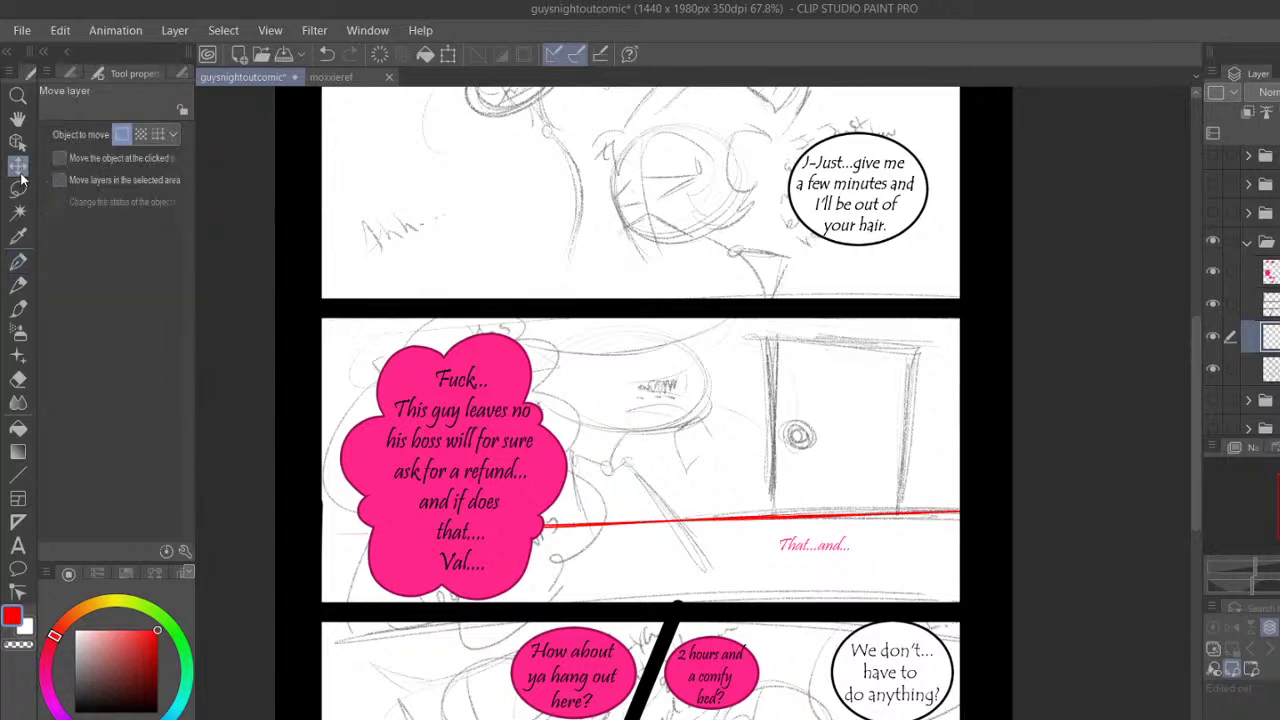
pyautogui.moveTo(929, 443)
pyautogui.mouseDown()
pyautogui.moveTo(954, 430)
pyautogui.moveTo(944, 420)
pyautogui.mouseUp()
pyautogui.press('p')
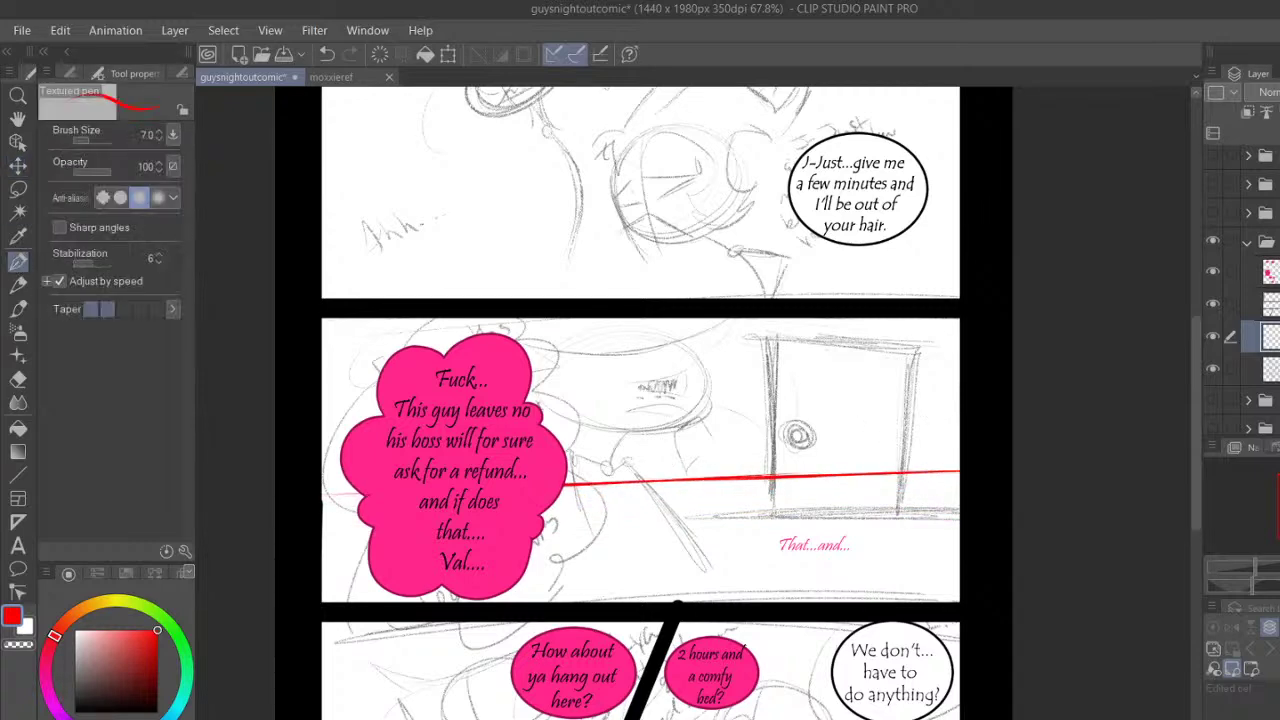
# Ink the door's inner outline above the floor line: its knob-side edge, top edge and far edge
pyautogui.moveTo(290, 719); pyautogui.dragTo(306, 719)
pyautogui.moveTo(823, 719); pyautogui.dragTo(906, 719)
pyautogui.moveTo(628, 270); pyautogui.dragTo(631, 558)
pyautogui.moveTo(622, 194); pyautogui.dragTo(630, 558)
pyautogui.moveTo(616, 170); pyautogui.dragTo(623, 265)
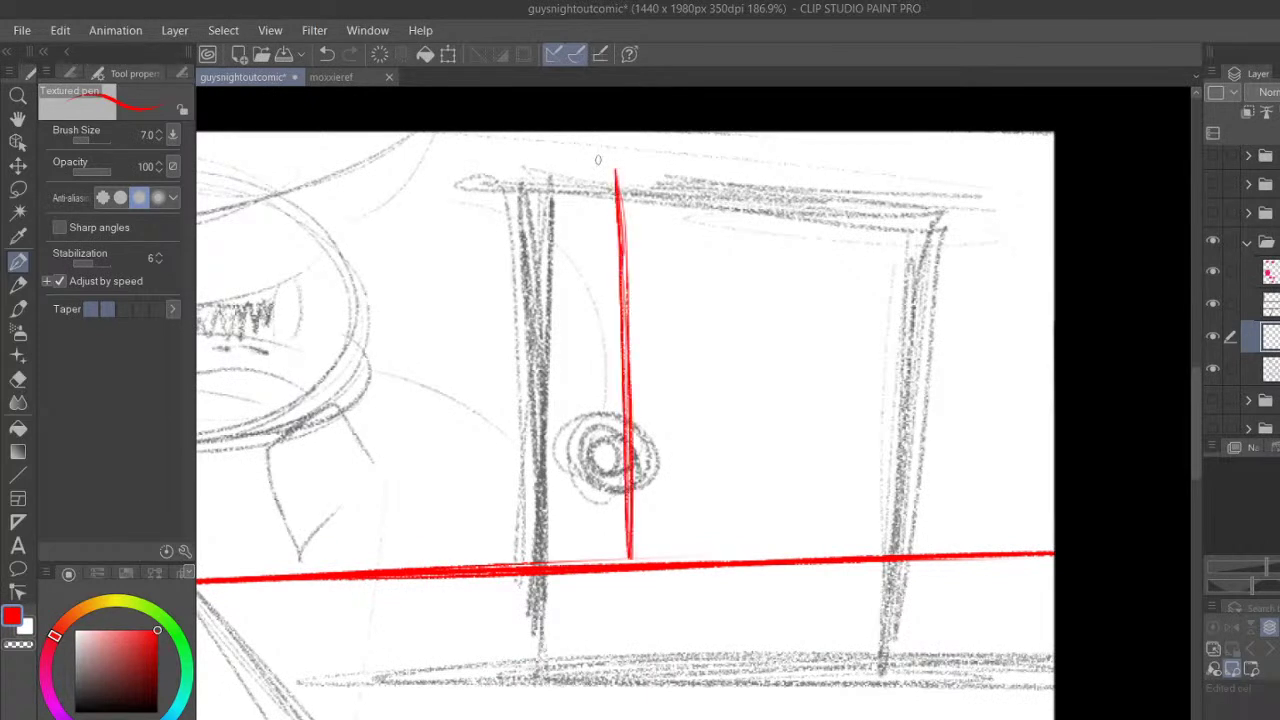
pyautogui.moveTo(615, 168); pyautogui.dragTo(880, 150)
pyautogui.moveTo(914, 199)
pyautogui.mouseDown()
pyautogui.moveTo(888, 428)
pyautogui.moveTo(890, 550)
pyautogui.mouseUp()
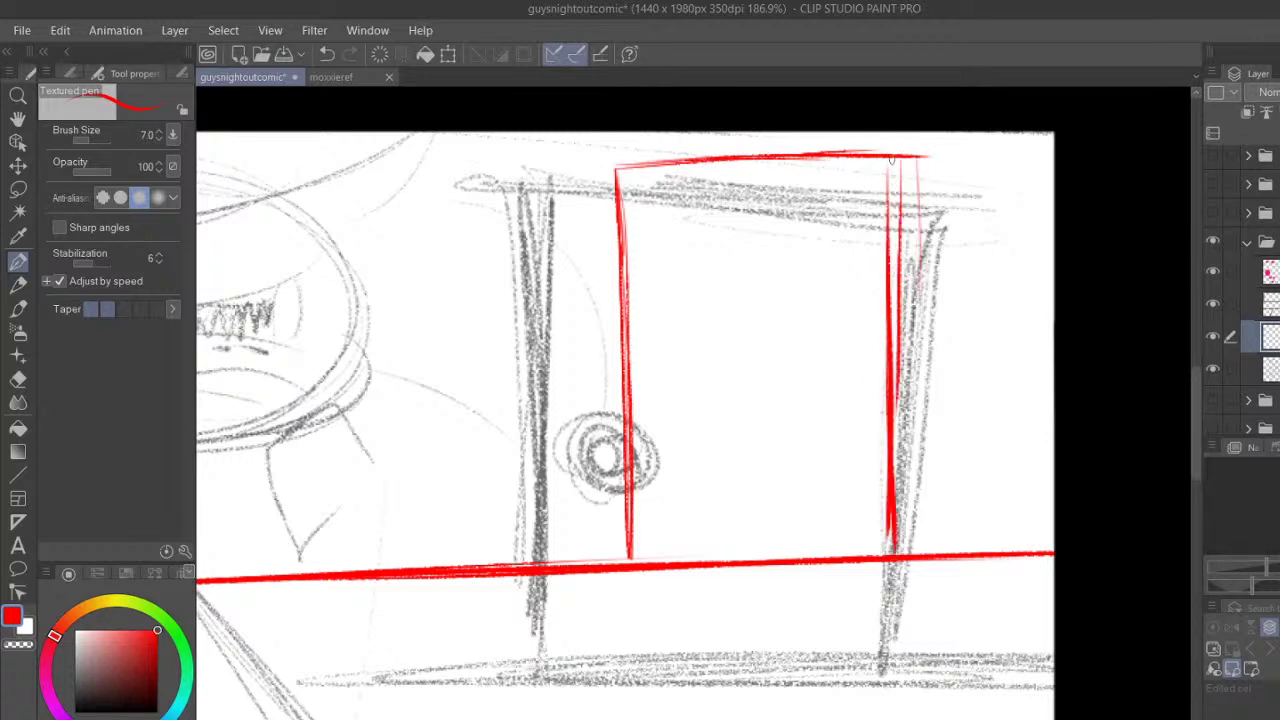
pyautogui.moveTo(894, 161); pyautogui.dragTo(898, 550)
# Ink the outer door frame as a second set of lines along both sides and the top of the door
pyautogui.moveTo(606, 184); pyautogui.dragTo(612, 468)
pyautogui.moveTo(604, 310); pyautogui.dragTo(613, 552)
pyautogui.moveTo(604, 252)
pyautogui.mouseDown()
pyautogui.moveTo(601, 155)
pyautogui.moveTo(744, 146)
pyautogui.mouseUp()
pyautogui.moveTo(611, 153); pyautogui.dragTo(828, 140)
pyautogui.moveTo(650, 150); pyautogui.dragTo(874, 140)
pyautogui.moveTo(712, 144); pyautogui.dragTo(906, 140)
pyautogui.moveTo(792, 139)
pyautogui.mouseDown()
pyautogui.moveTo(909, 141)
pyautogui.moveTo(910, 252)
pyautogui.mouseUp()
pyautogui.moveTo(908, 140); pyautogui.dragTo(924, 546)
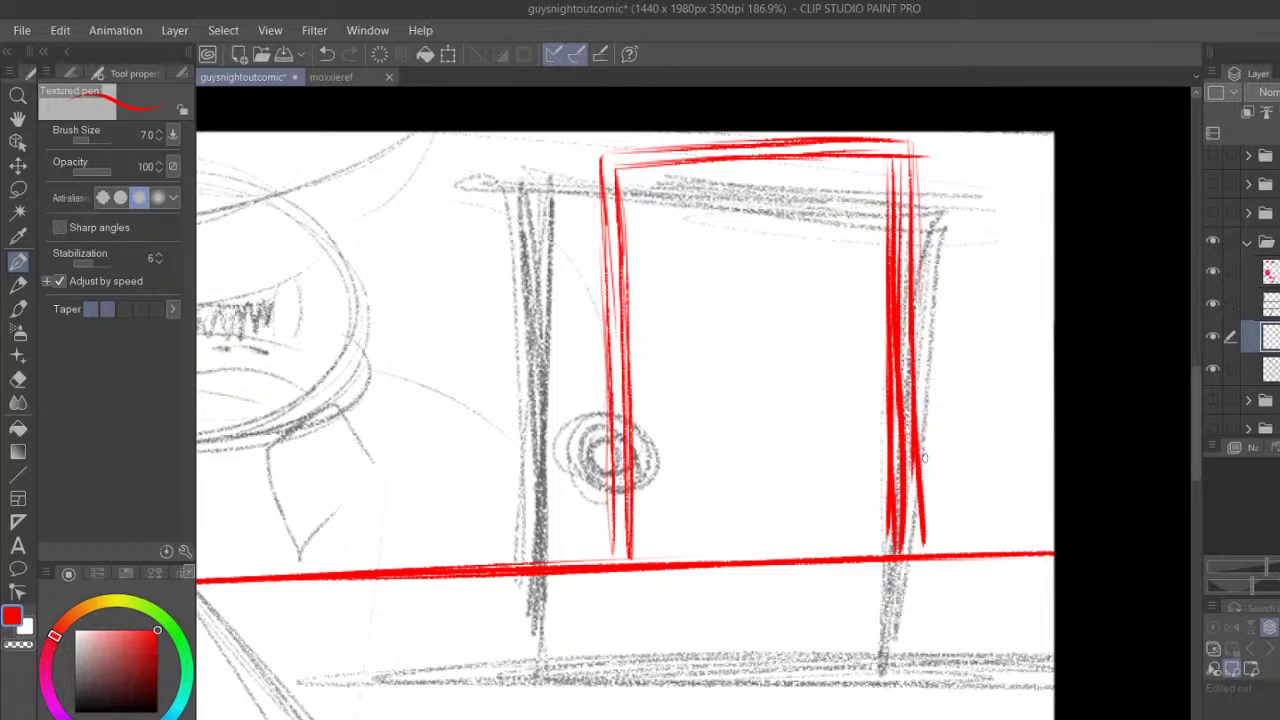
# Ink a short, thin horizontal line on the wall beside the door at knob height
pyautogui.moveTo(530, 432)
pyautogui.mouseDown()
pyautogui.moveTo(466, 431)
pyautogui.moveTo(572, 432)
pyautogui.mouseUp()
pyautogui.scroll(-6, 571, 430)
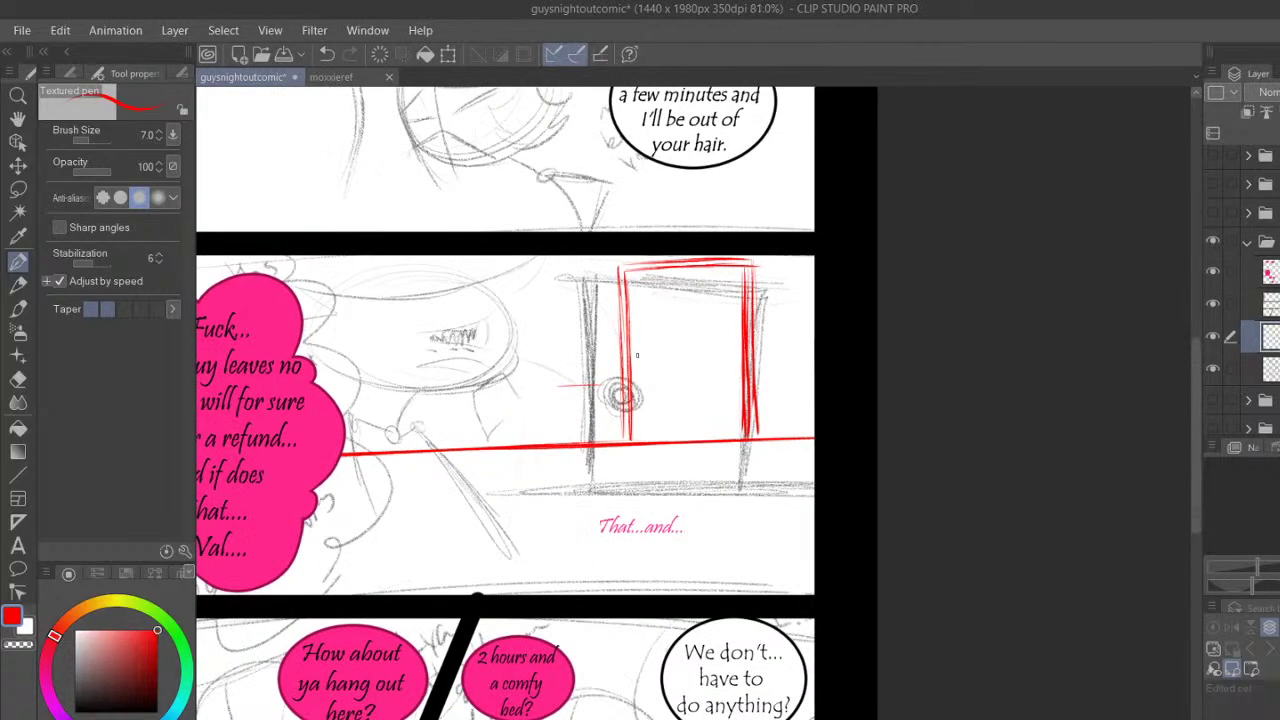
pyautogui.click(18, 118)
pyautogui.moveTo(546, 319); pyautogui.dragTo(575, 309)
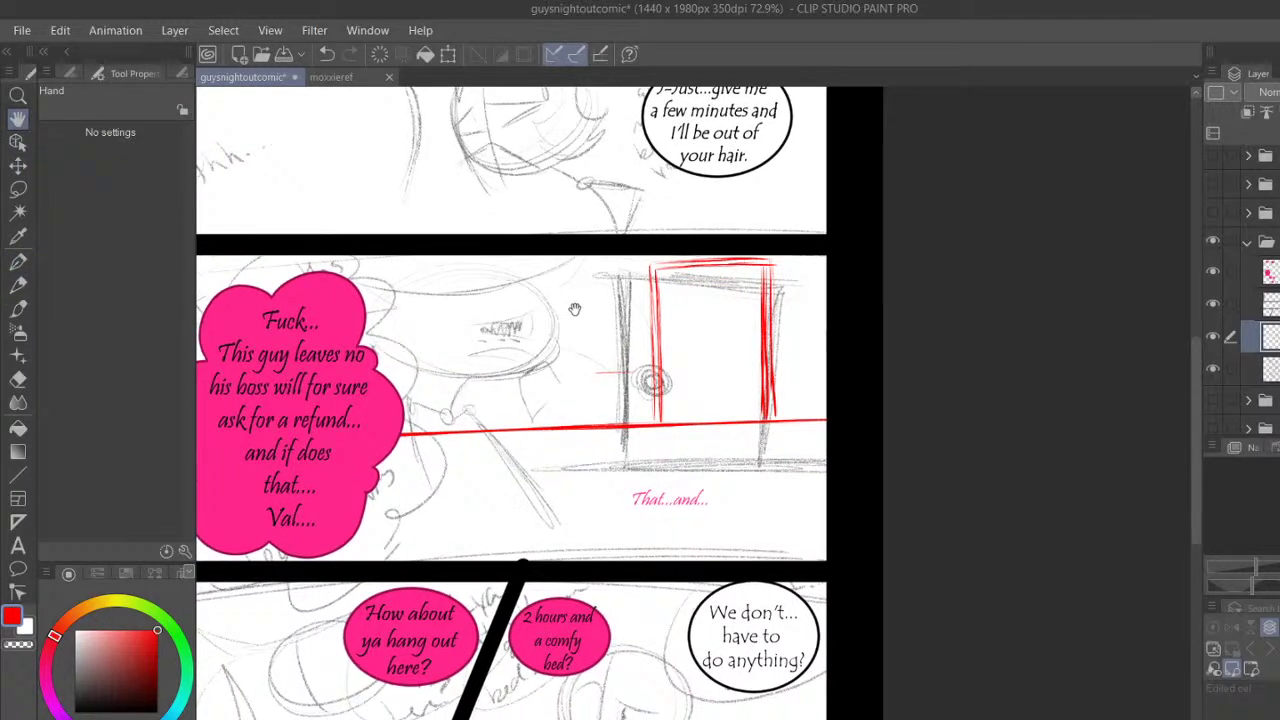
pyautogui.moveTo(575, 309); pyautogui.dragTo(582, 425)
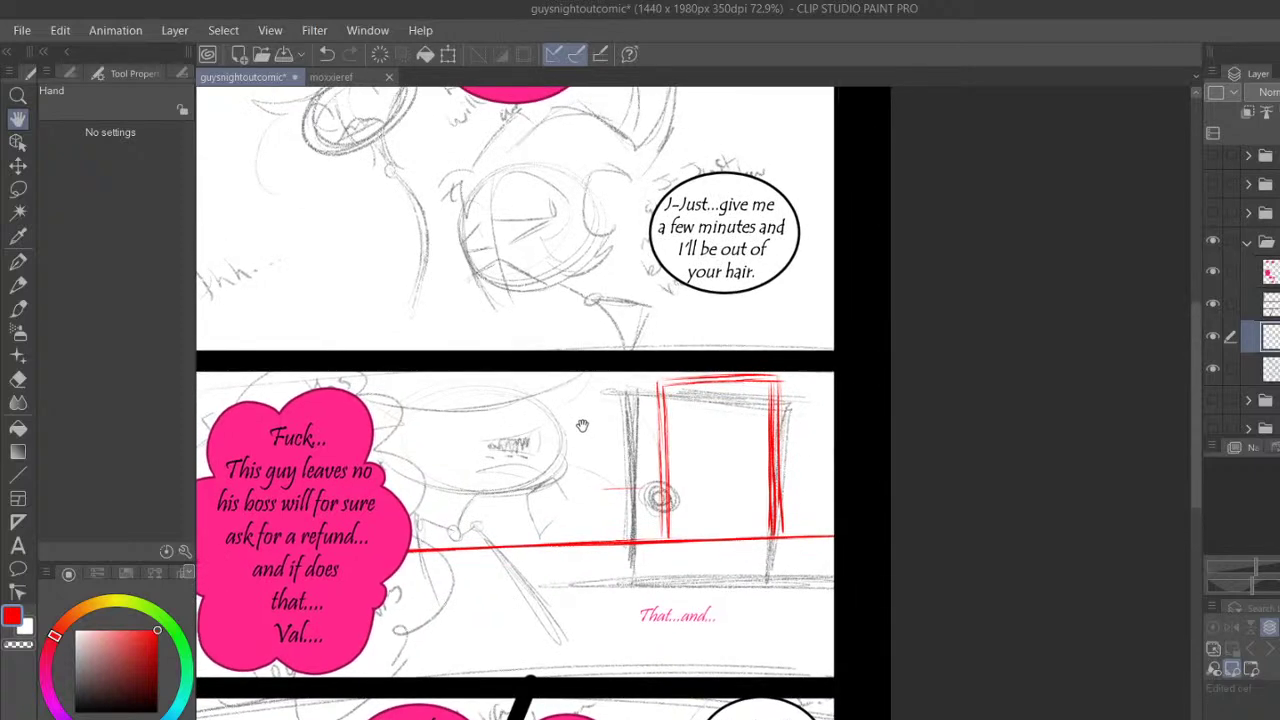
pyautogui.moveTo(582, 425); pyautogui.dragTo(607, 513)
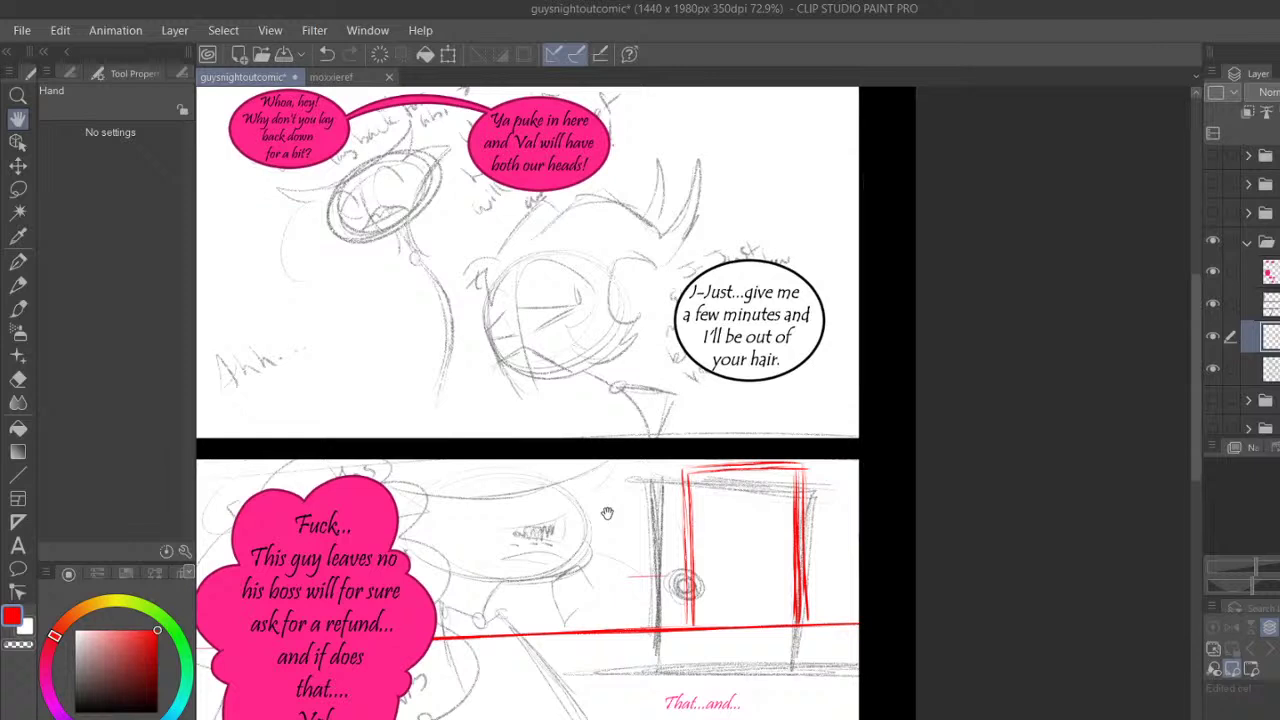
pyautogui.moveTo(607, 513); pyautogui.dragTo(625, 513)
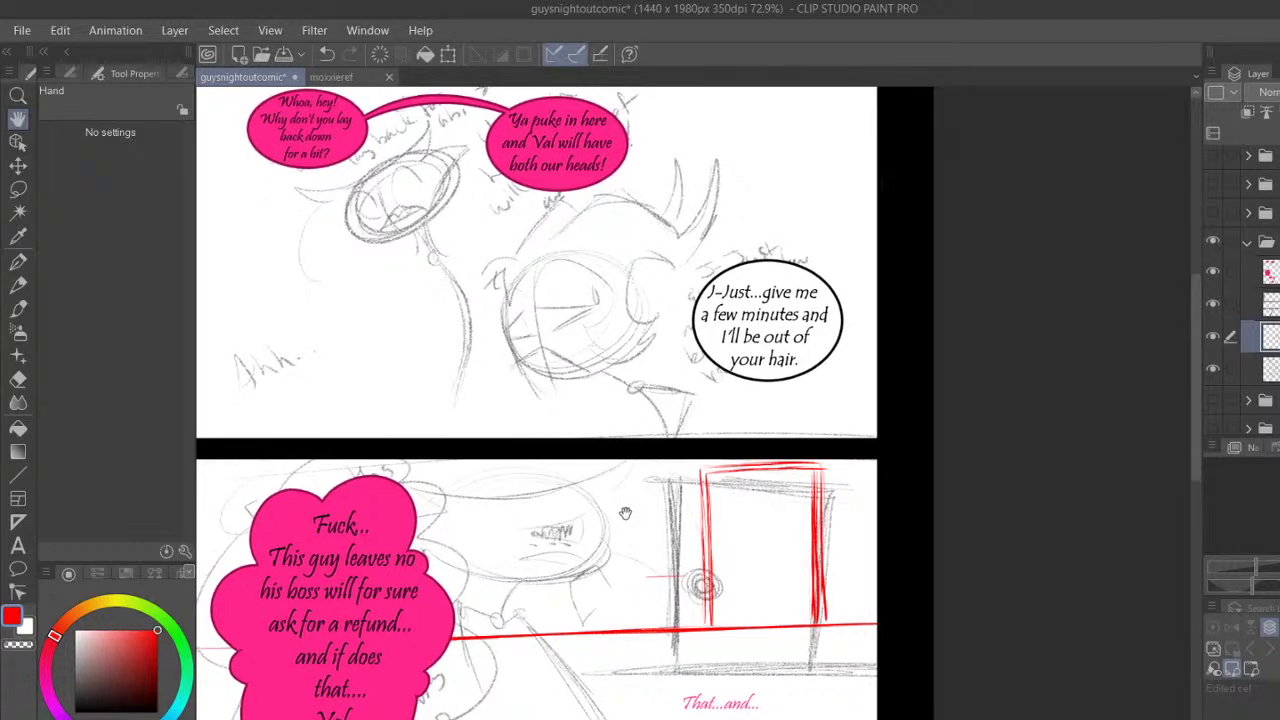
pyautogui.moveTo(625, 513); pyautogui.dragTo(632, 476)
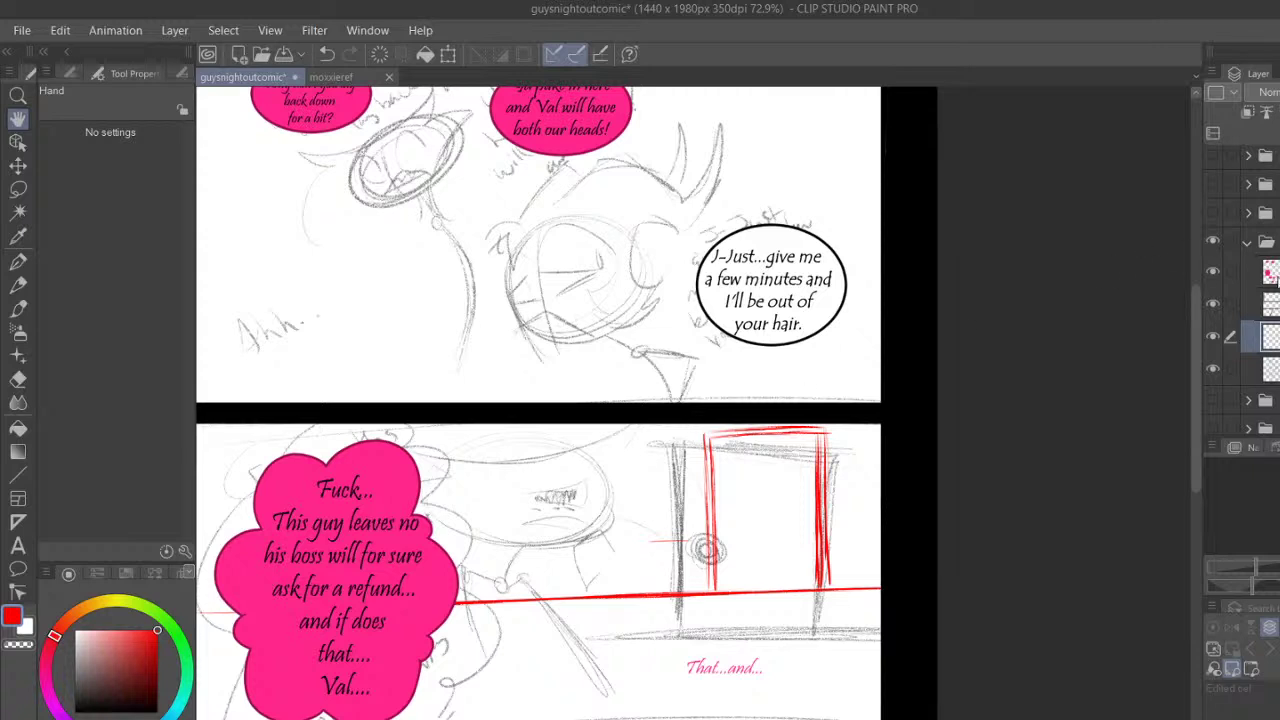
pyautogui.click(1262, 272)
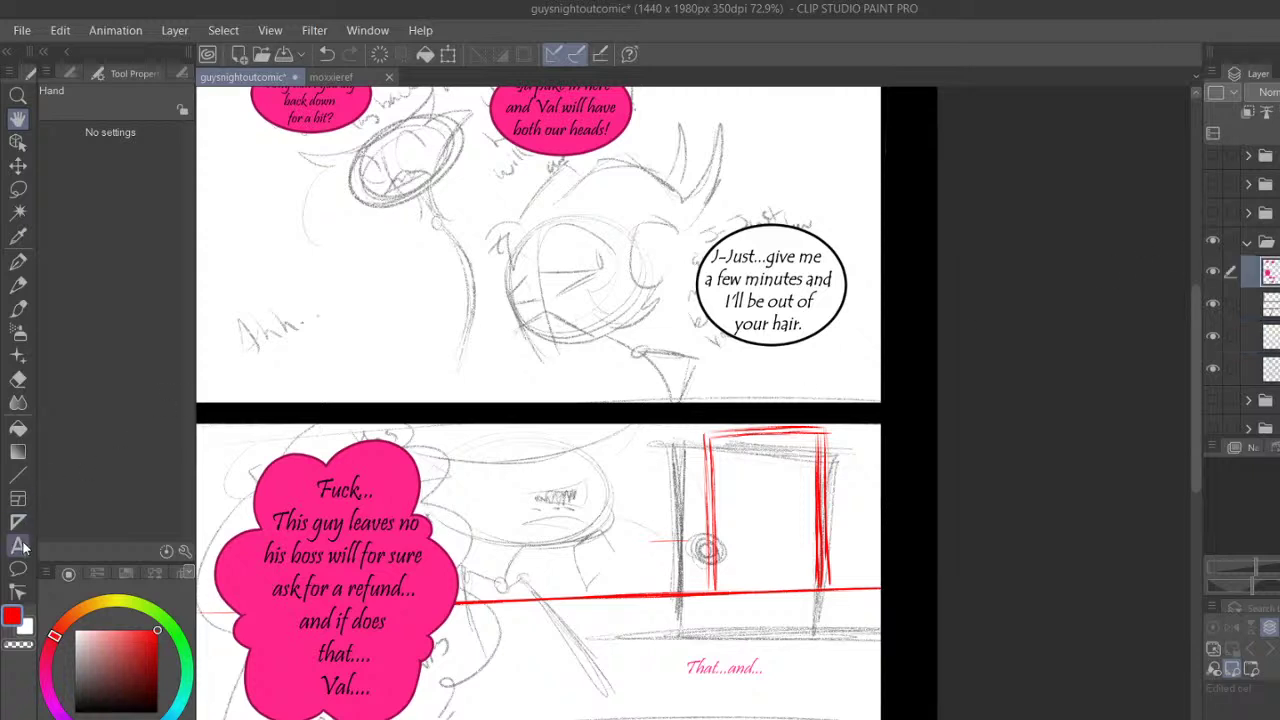
pyautogui.click(18, 545)
pyautogui.click(391, 524)
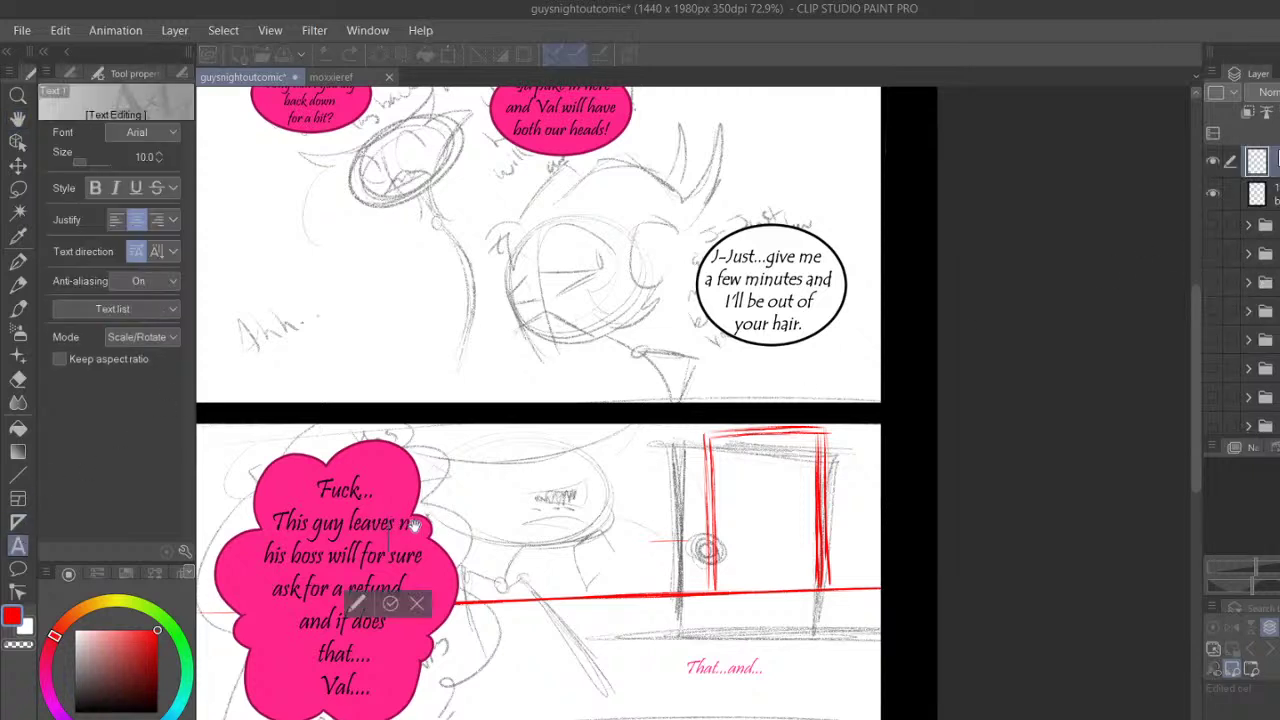
pyautogui.click(416, 606)
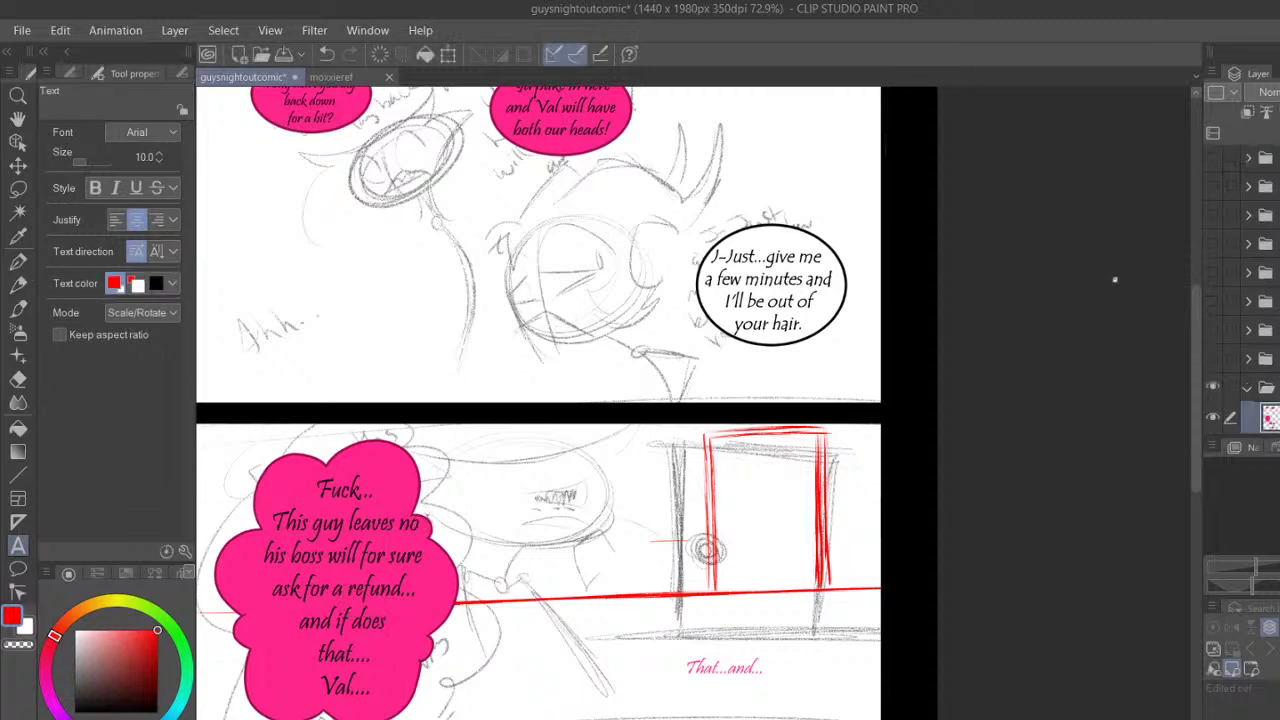
# Set the Text tool to black with the Pristina font
pyautogui.scroll(-1, 1114, 279)
pyautogui.scroll(1, 1114, 279)
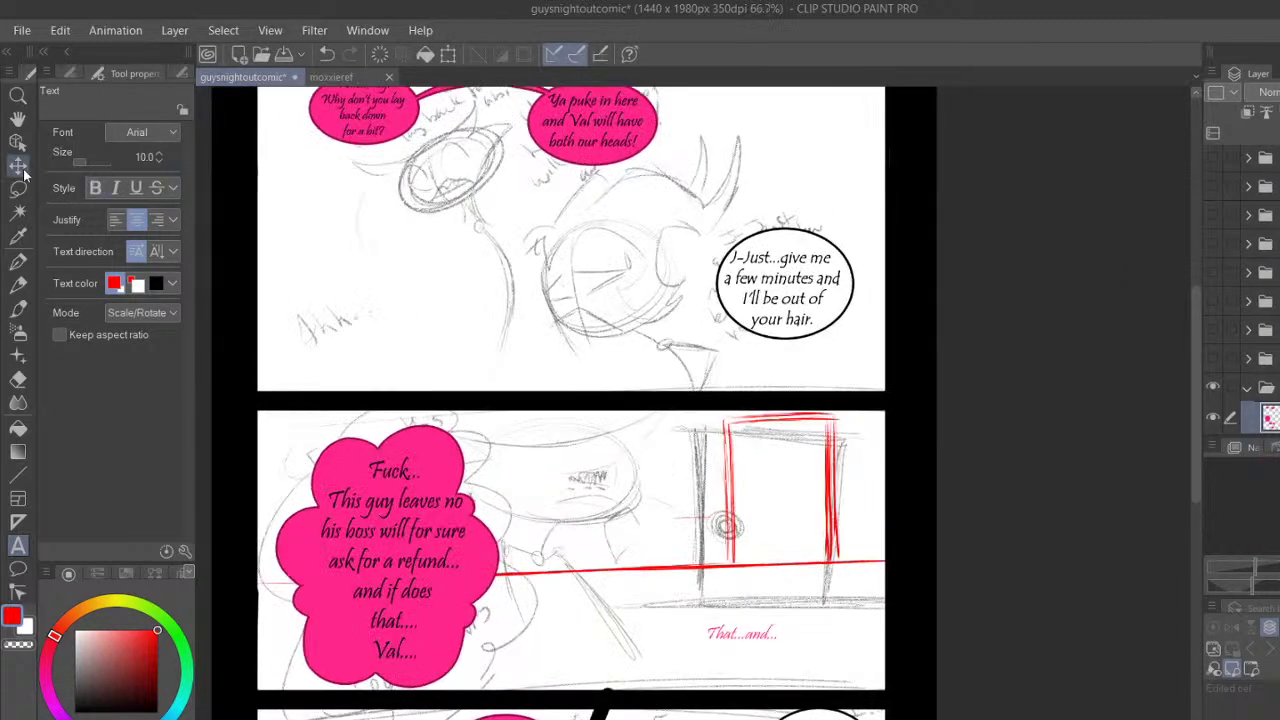
pyautogui.click(18, 119)
pyautogui.moveTo(450, 408); pyautogui.dragTo(470, 386)
pyautogui.scroll(7, 470, 386)
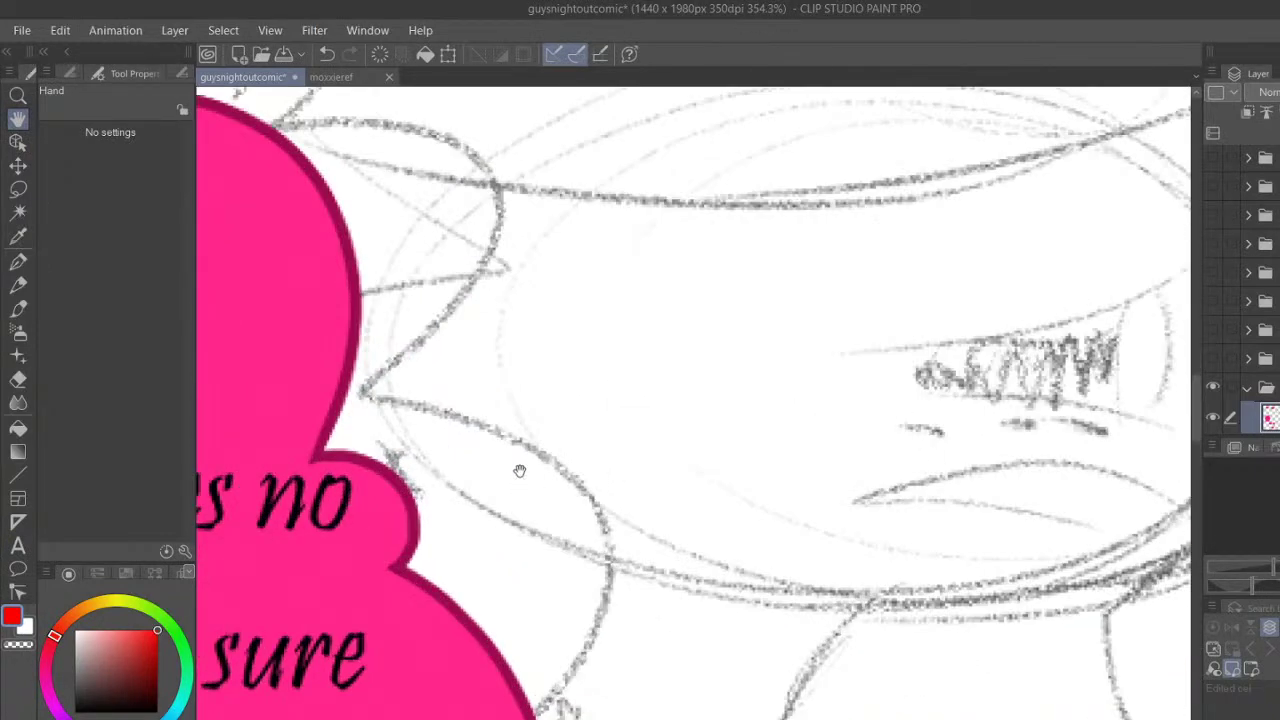
pyautogui.moveTo(520, 471); pyautogui.dragTo(554, 473)
pyautogui.click(76, 711)
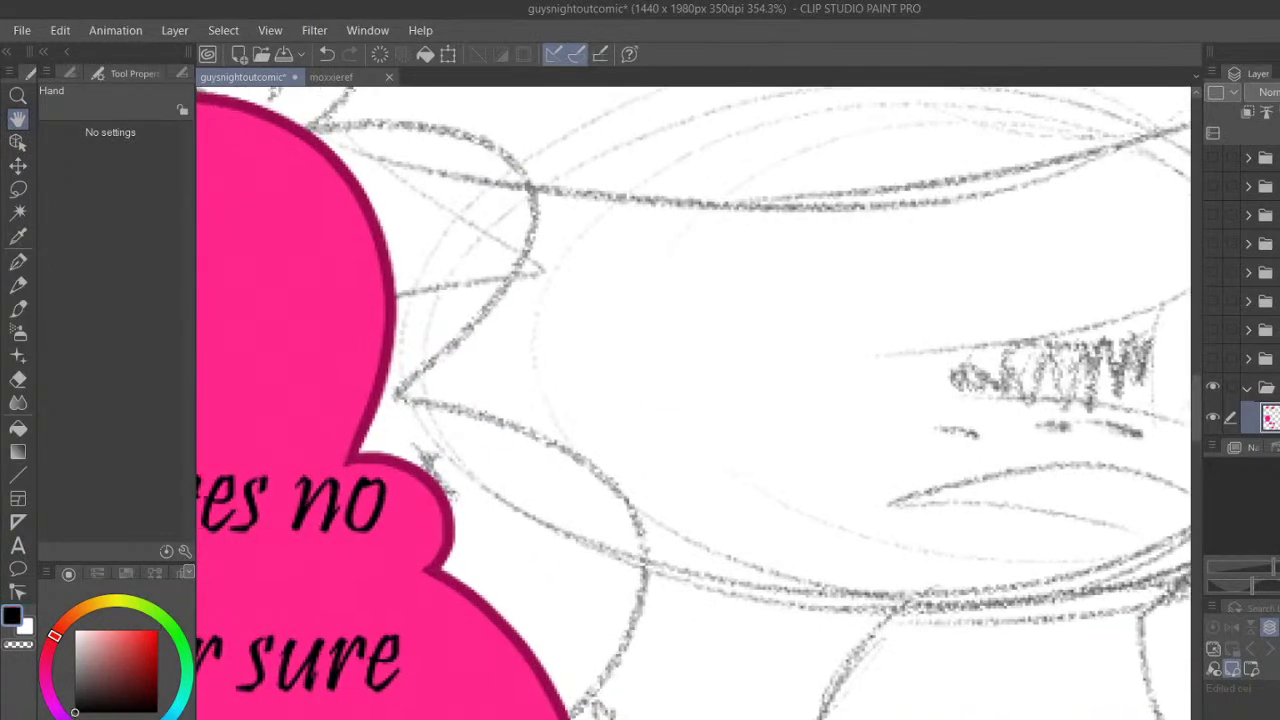
pyautogui.click(18, 543)
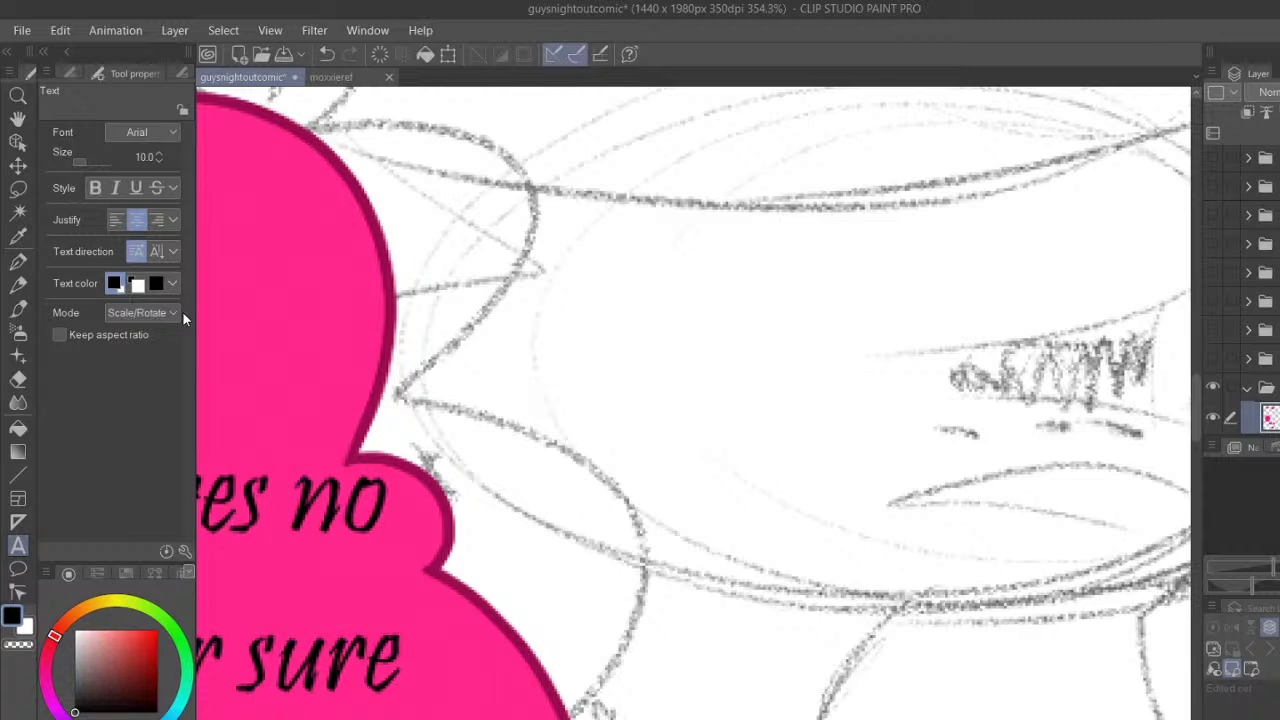
pyautogui.click(108, 368)
pyautogui.click(119, 196)
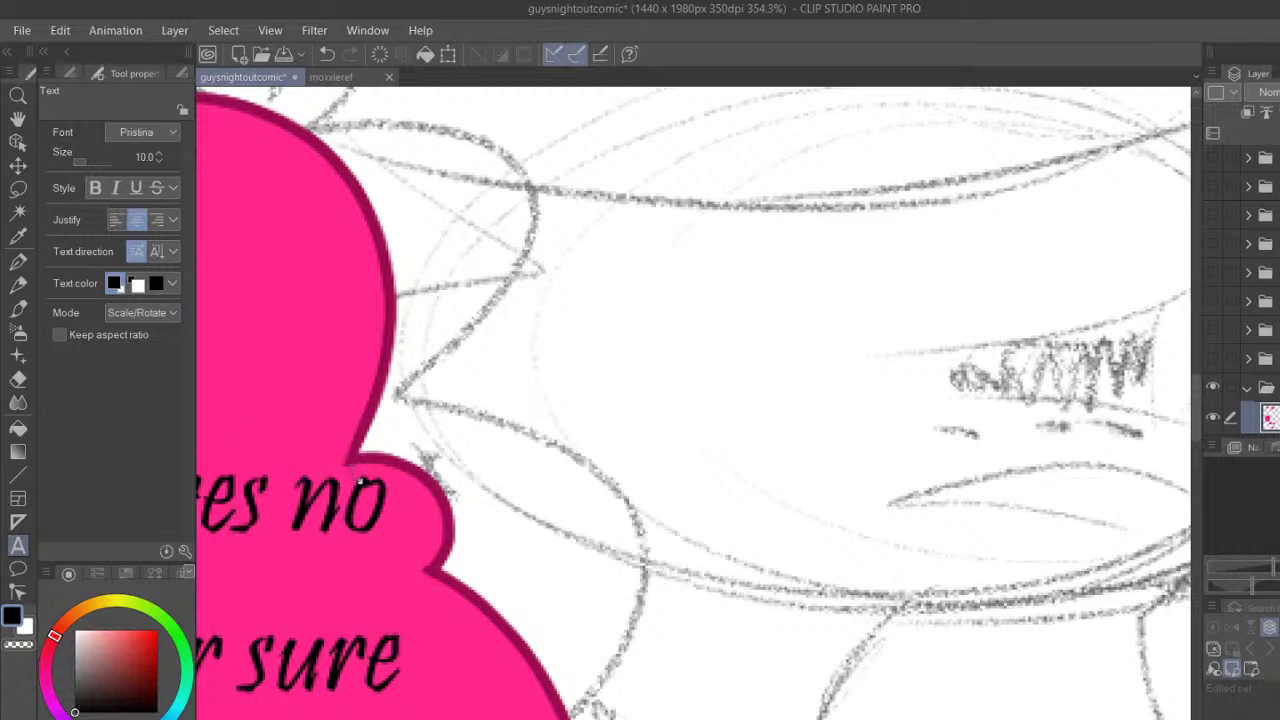
# Add a separate "w" after "no" in the pink thought bubble so it reads "now", scaled to size 10.9 to match the lettering
pyautogui.click(405, 510)
pyautogui.click(160, 160)
pyautogui.click(160, 160)
pyautogui.click(160, 160)
pyautogui.click(160, 160)
pyautogui.click(160, 160)
pyautogui.click(160, 160)
pyautogui.click(160, 160)
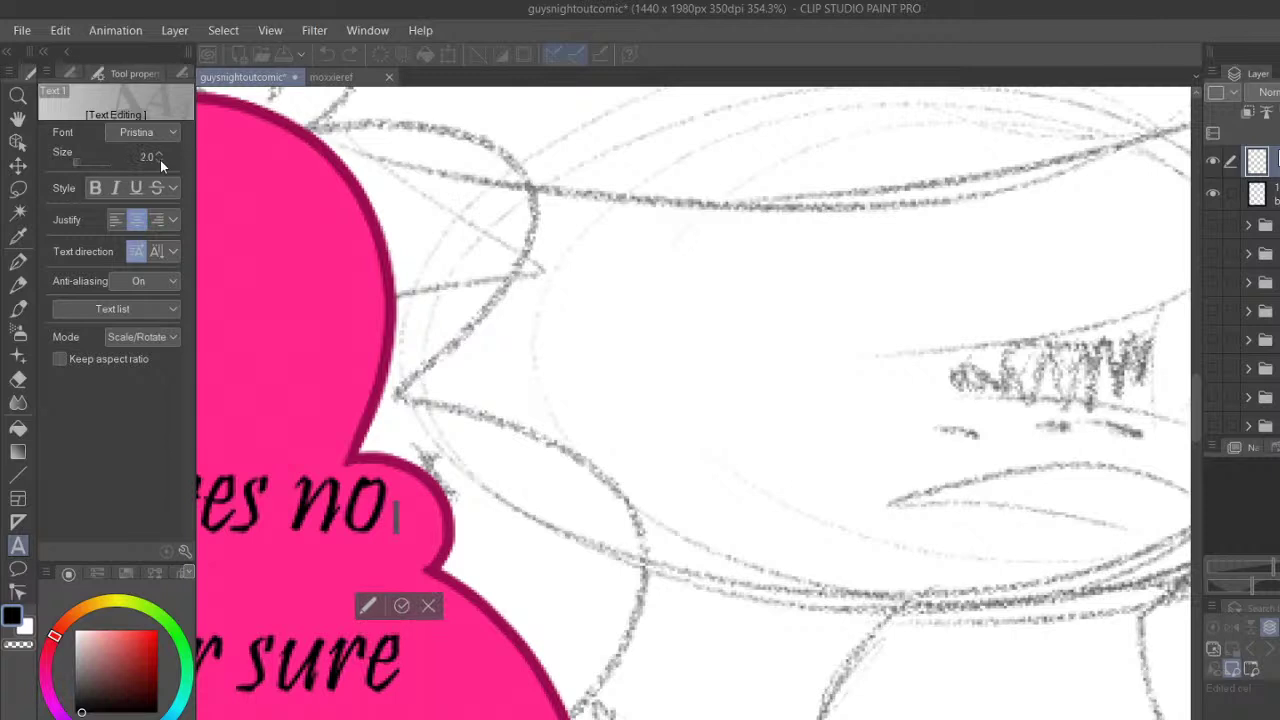
pyautogui.scroll(-1, 160, 160)
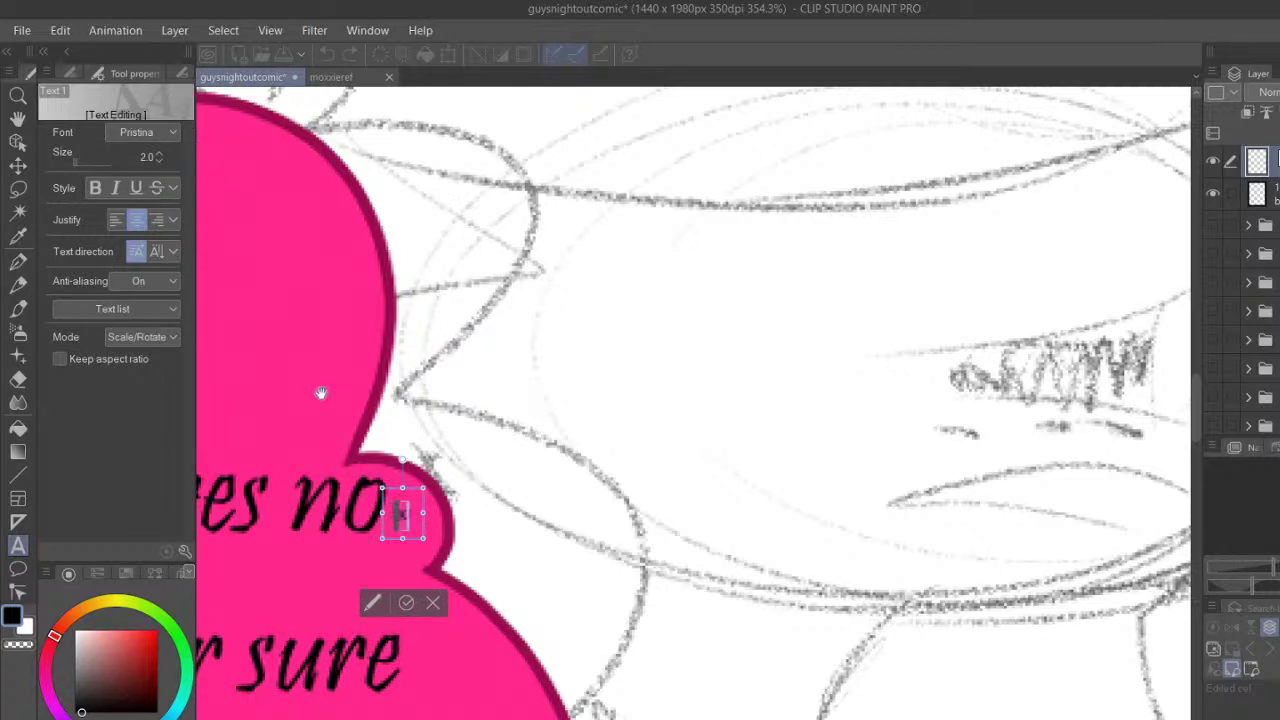
pyautogui.scroll(6, 163, 157)
pyautogui.scroll(2, 163, 157)
pyautogui.moveTo(435, 463); pyautogui.dragTo(473, 400)
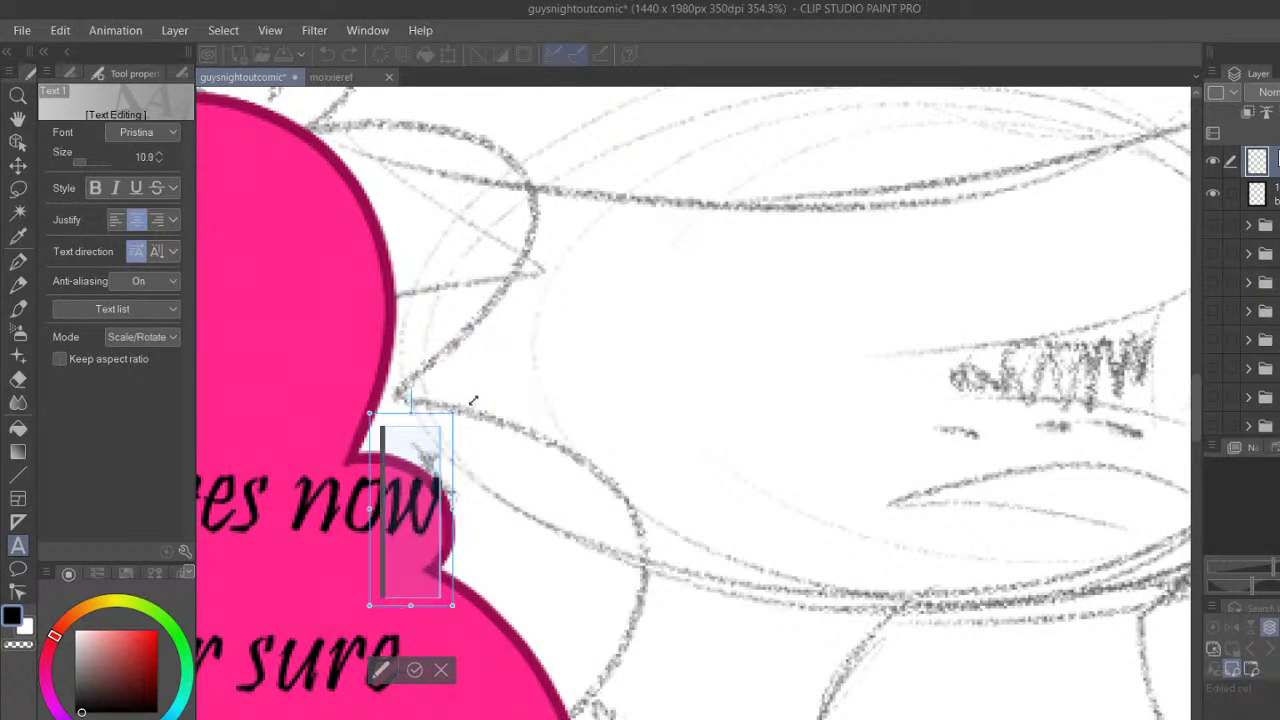
pyautogui.click(414, 669)
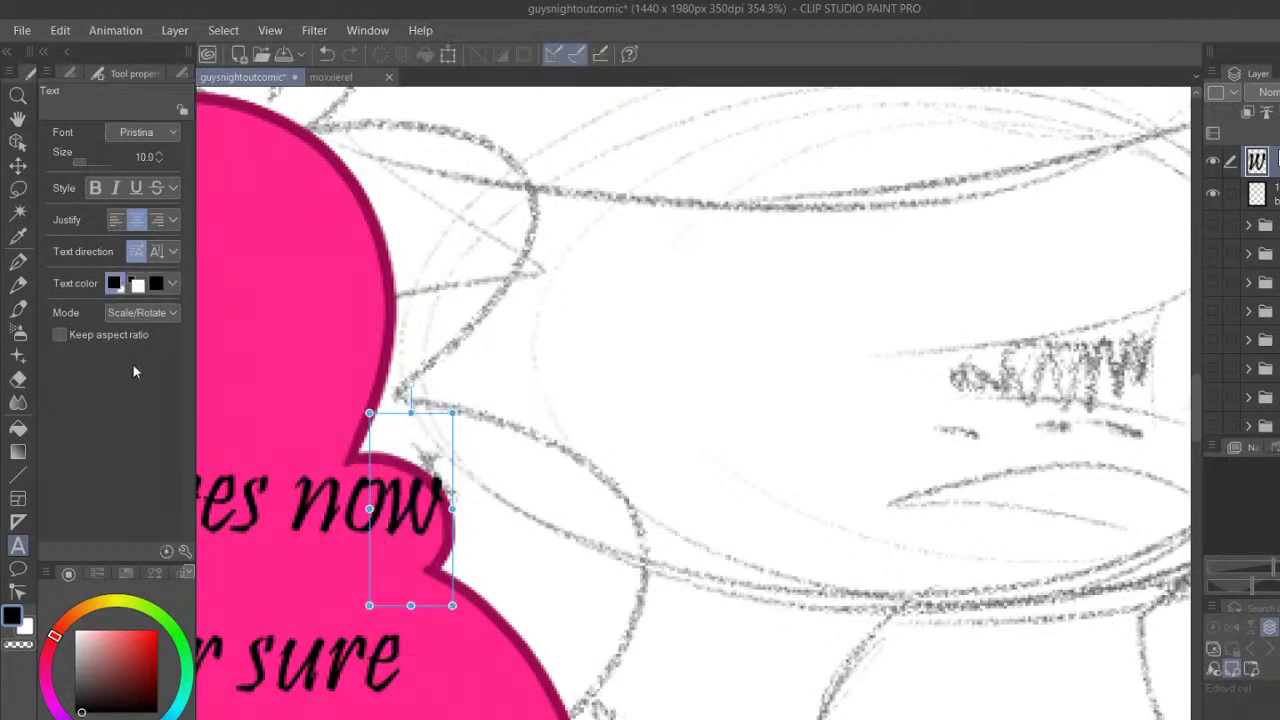
# Move the new "w" text layer into the current page's folder, above its speech bubble layer
pyautogui.click(22, 238)
pyautogui.moveTo(1262, 382); pyautogui.dragTo(1268, 304)
pyautogui.scroll(-1, 1268, 304)
pyautogui.scroll(-4, 797, 396)
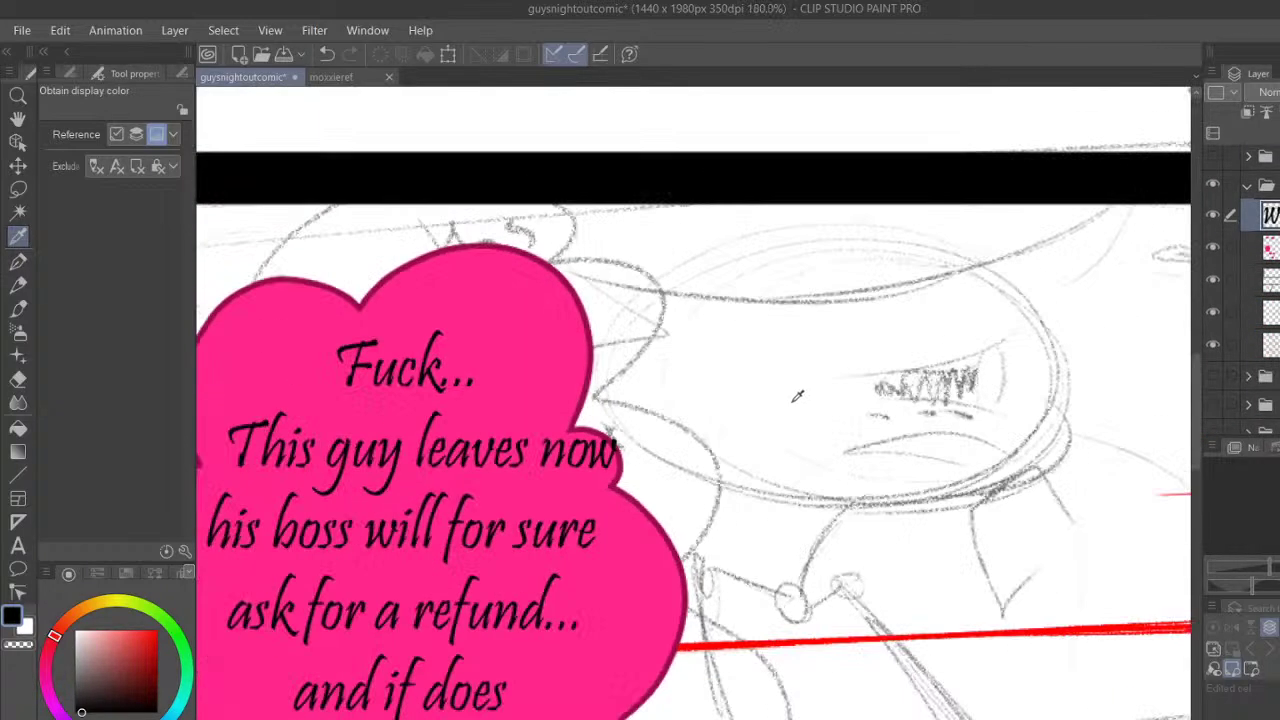
pyautogui.scroll(-4, 797, 396)
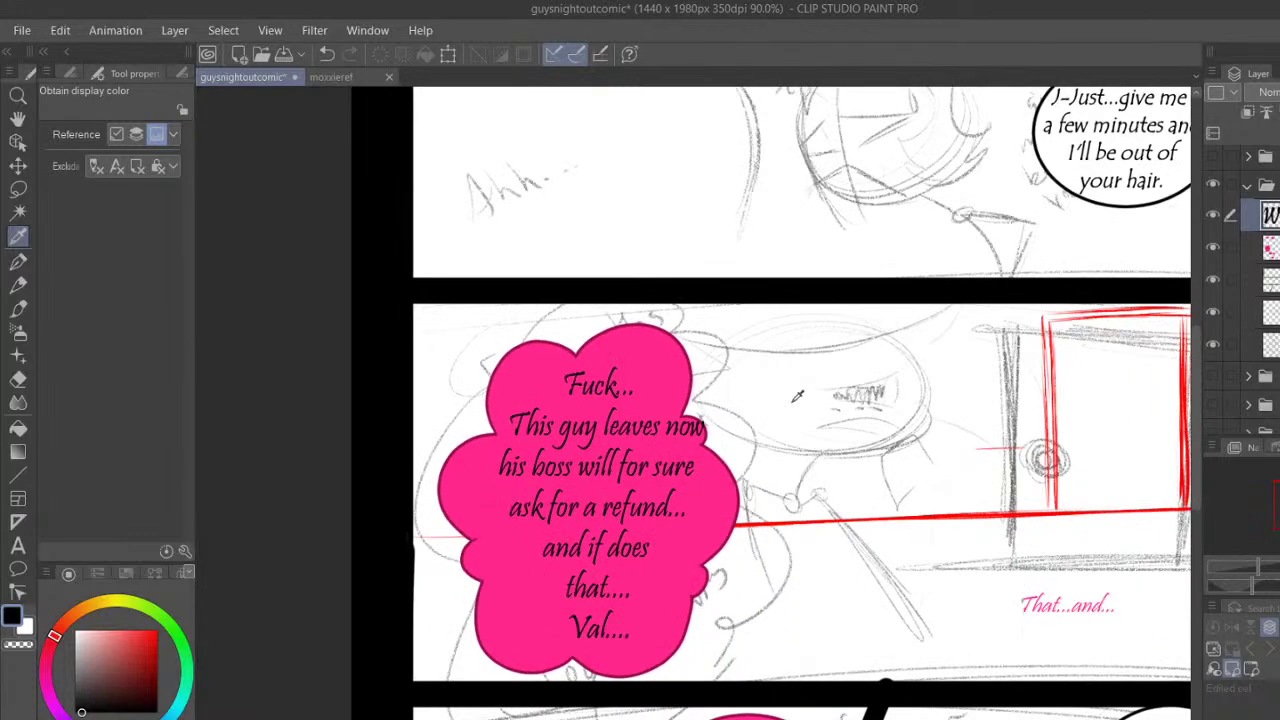
pyautogui.scroll(1, 797, 396)
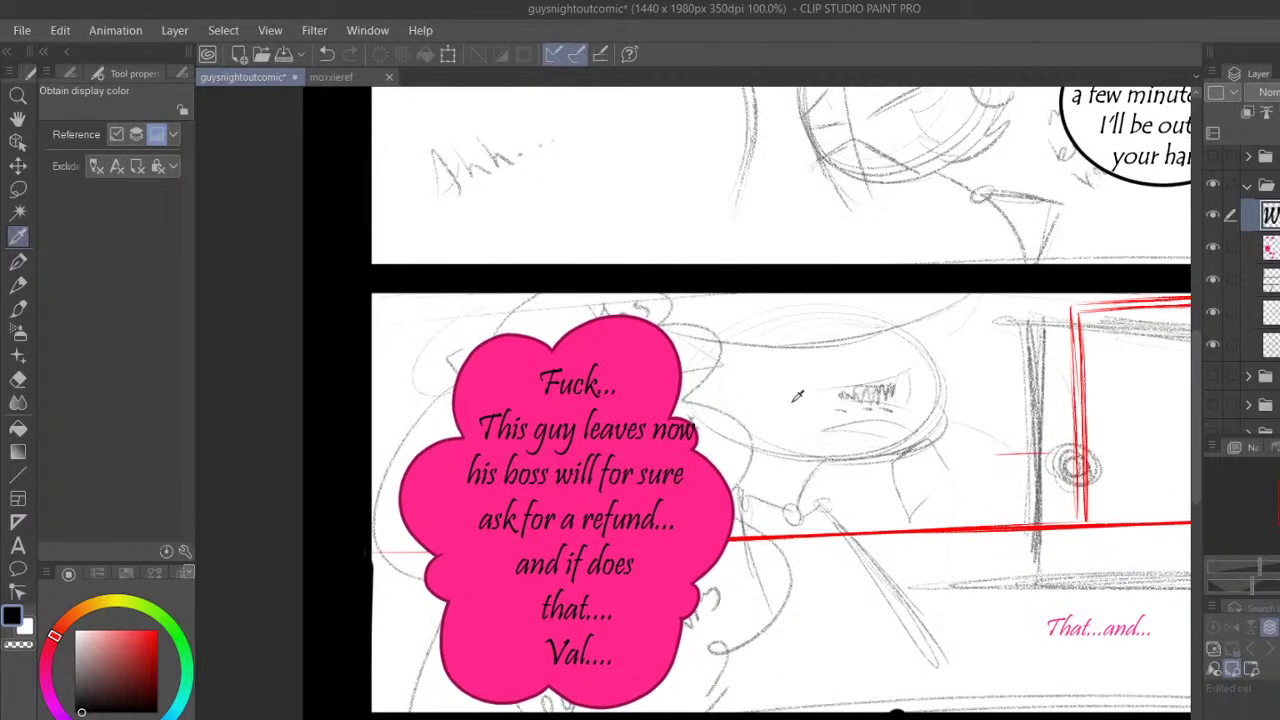
# Switch back to red with the Textured pen at brush size 7.0 and reselect the page's line art layer
pyautogui.click(177, 637)
pyautogui.click(106, 602)
pyautogui.click(55, 634)
pyautogui.click(157, 631)
pyautogui.click(17, 260)
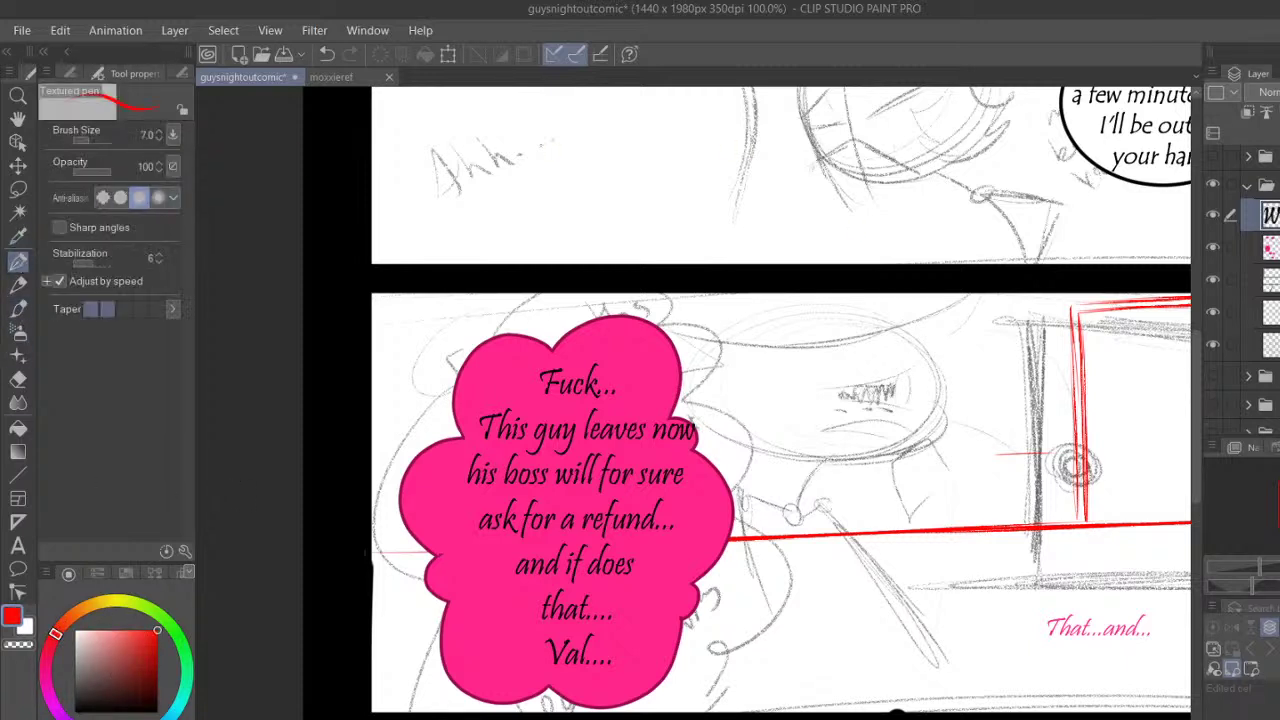
pyautogui.click(1213, 313)
pyautogui.click(1213, 313)
pyautogui.click(1271, 313)
pyautogui.click(1271, 345)
pyautogui.click(1279, 92)
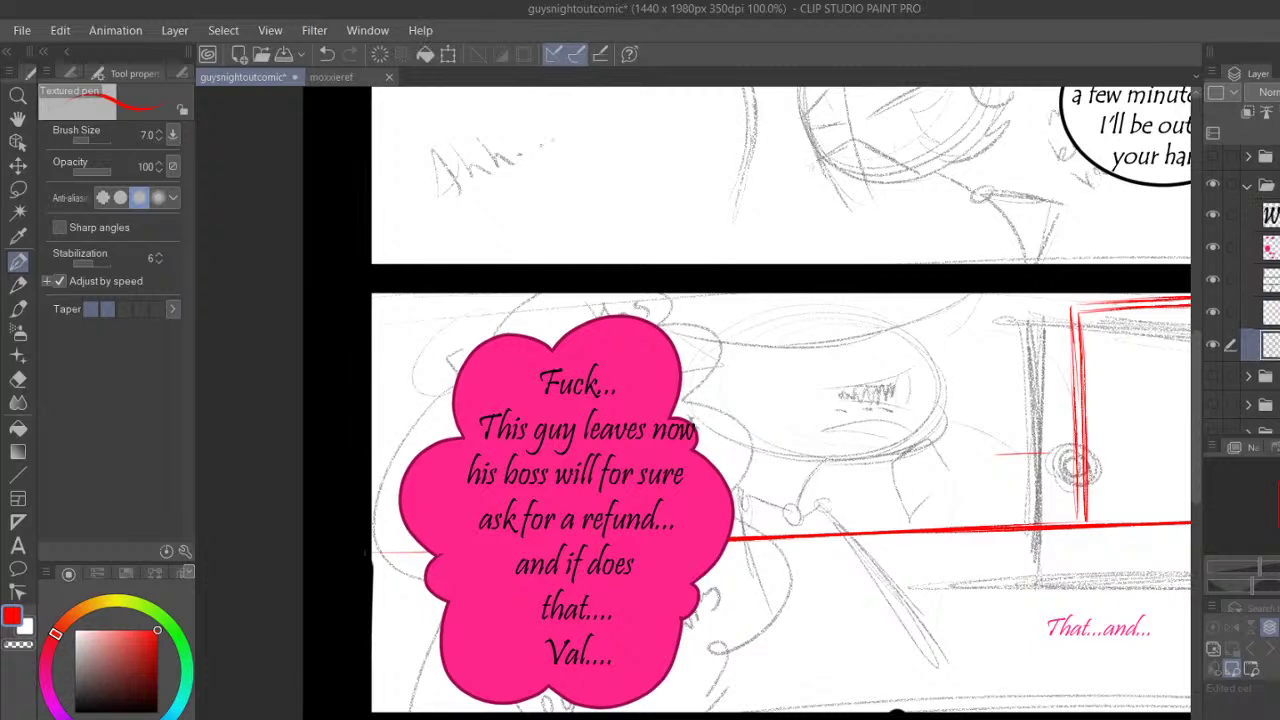
pyautogui.click(1271, 313)
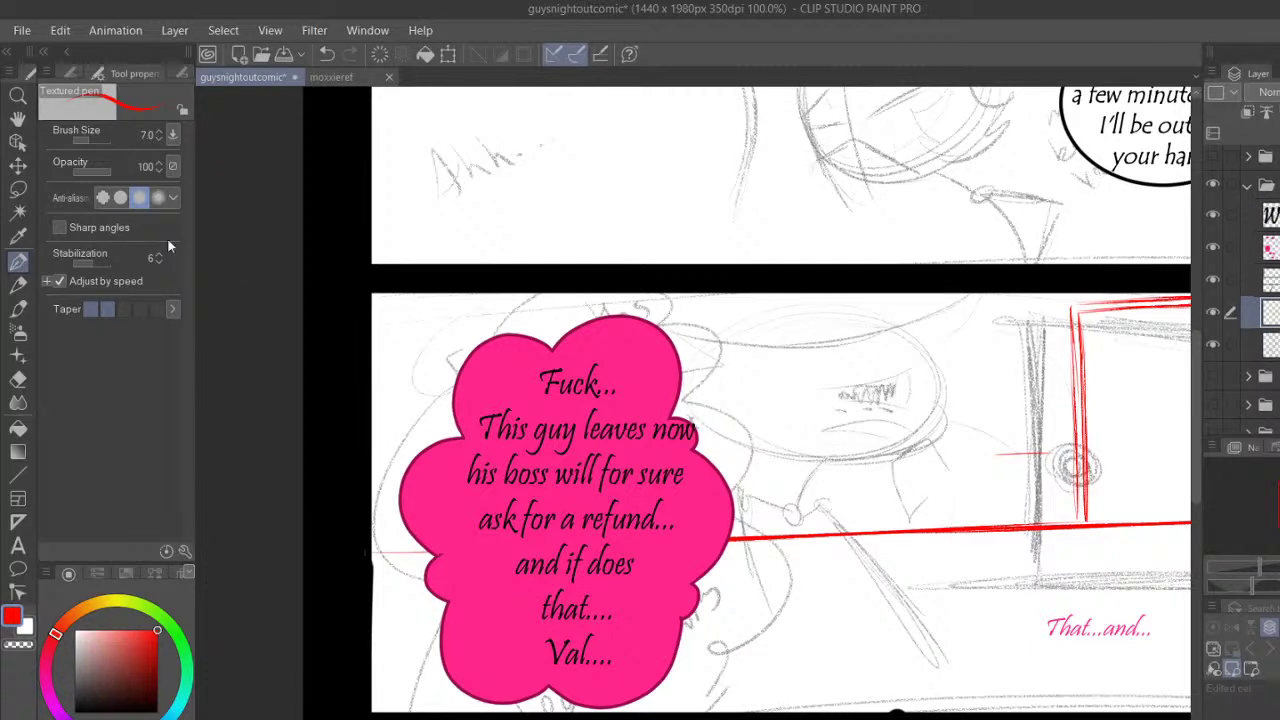
# Ink a small round knob on the door, just inside its knob-side edge
pyautogui.click(18, 119)
pyautogui.moveTo(890, 402); pyautogui.dragTo(482, 368)
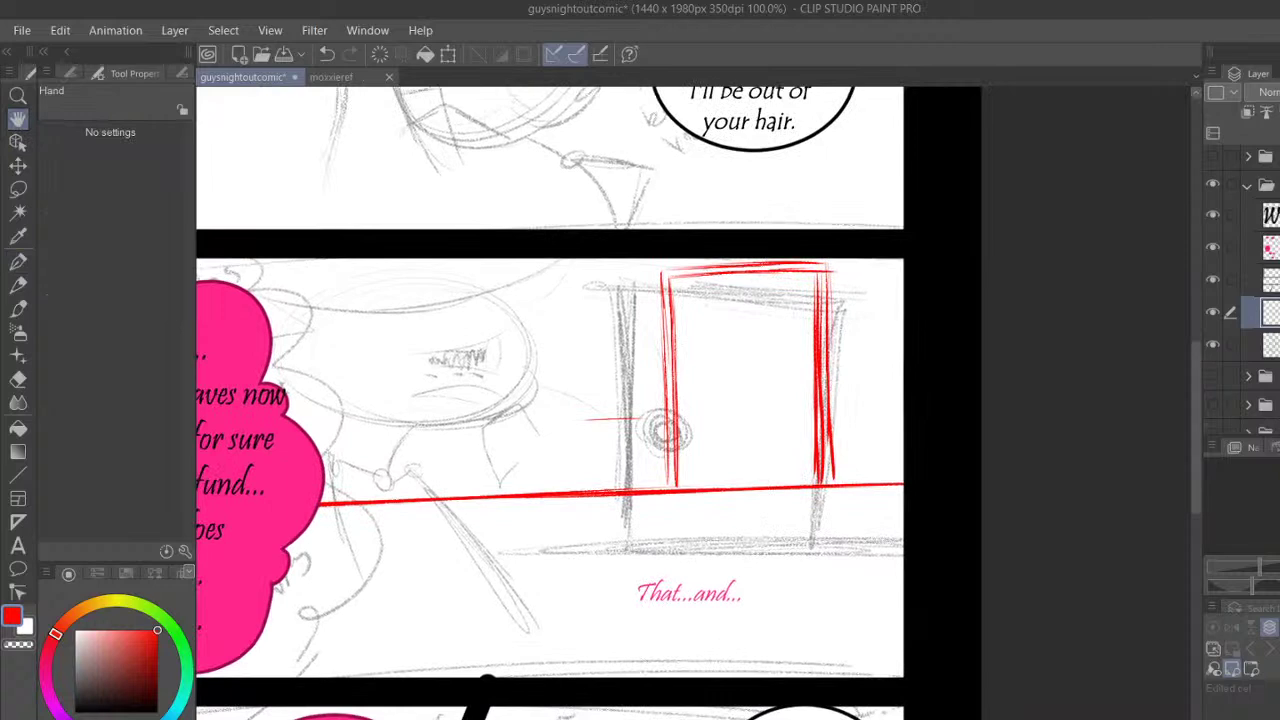
pyautogui.moveTo(1259, 567); pyautogui.dragTo(1271, 567)
pyautogui.moveTo(428, 632); pyautogui.dragTo(557, 629)
pyautogui.moveTo(579, 562); pyautogui.dragTo(473, 672)
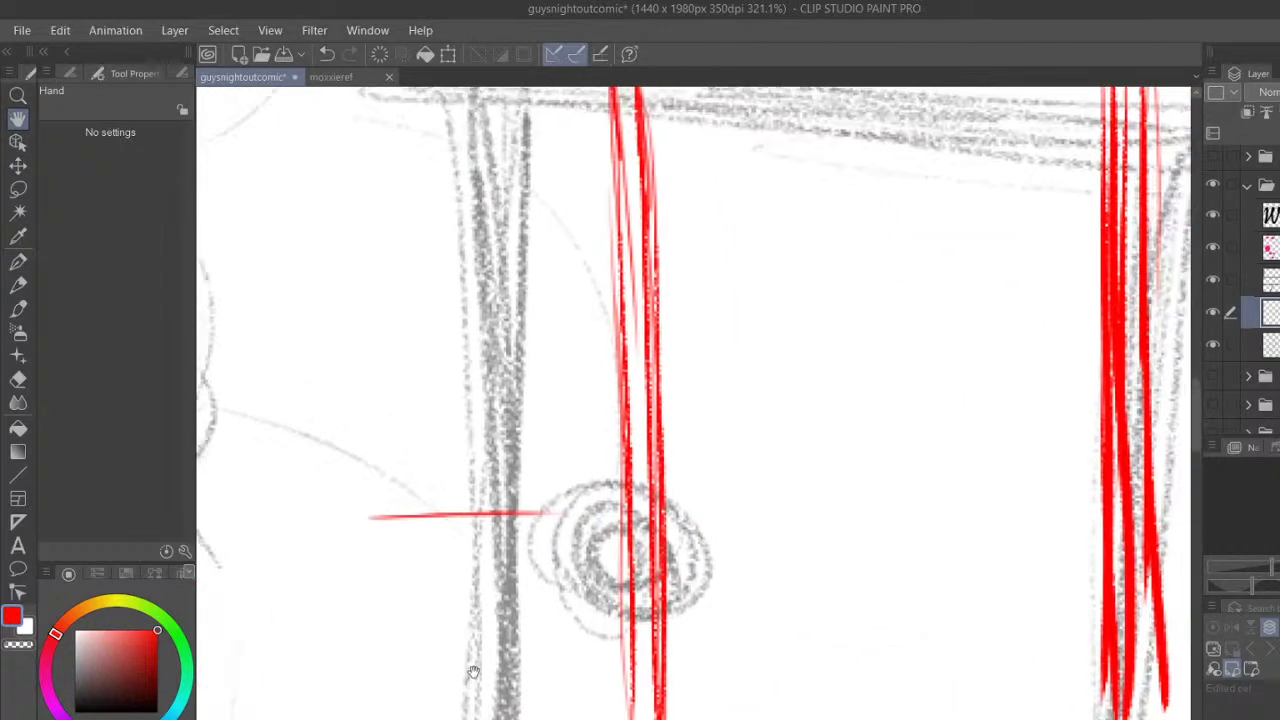
pyautogui.click(19, 262)
pyautogui.moveTo(745, 418)
pyautogui.mouseDown()
pyautogui.moveTo(712, 389)
pyautogui.moveTo(699, 411)
pyautogui.moveTo(726, 449)
pyautogui.mouseUp()
pyautogui.scroll(-5, 724, 440)
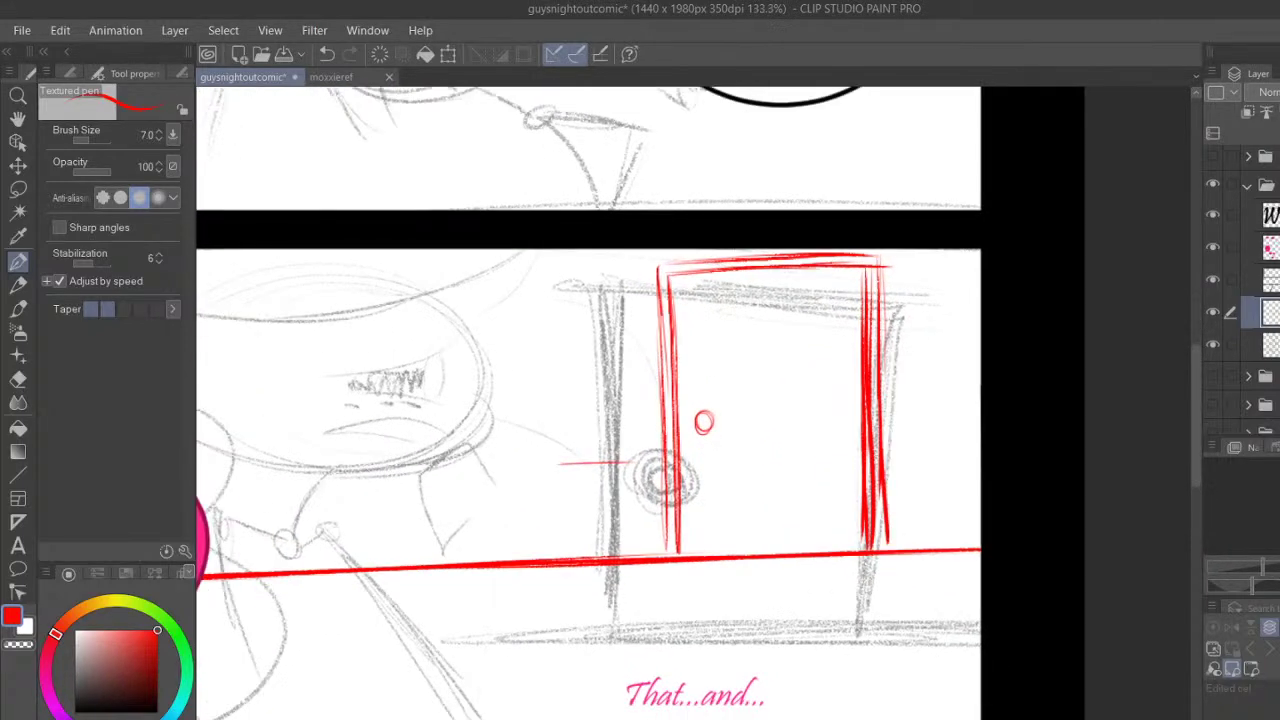
# Ink a small box outline and a bowl filled with round items along the short wall line beside the door
pyautogui.scroll(4, 693, 426)
pyautogui.moveTo(442, 494)
pyautogui.mouseDown()
pyautogui.moveTo(536, 488)
pyautogui.moveTo(547, 471)
pyautogui.moveTo(587, 467)
pyautogui.moveTo(589, 483)
pyautogui.mouseUp()
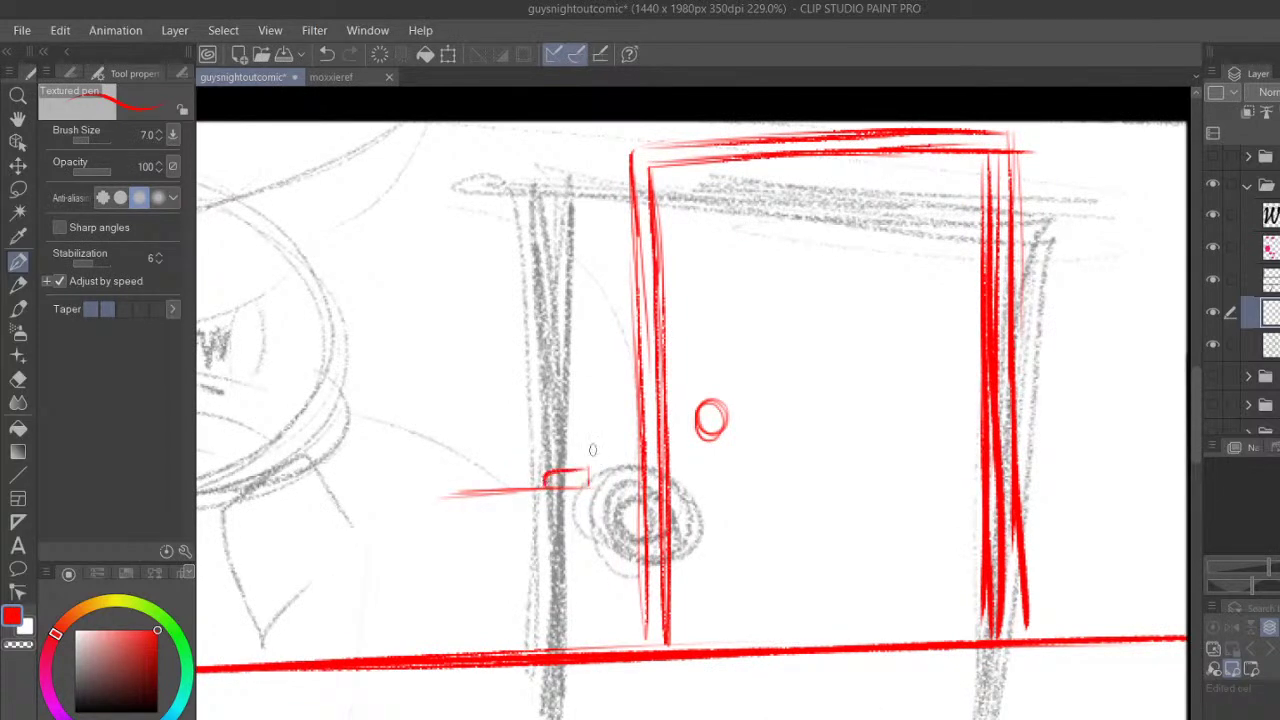
pyautogui.moveTo(416, 462)
pyautogui.mouseDown()
pyautogui.moveTo(501, 462)
pyautogui.moveTo(392, 470)
pyautogui.moveTo(472, 476)
pyautogui.moveTo(463, 496)
pyautogui.moveTo(425, 494)
pyautogui.moveTo(461, 476)
pyautogui.moveTo(426, 487)
pyautogui.moveTo(437, 469)
pyautogui.moveTo(446, 493)
pyautogui.moveTo(446, 479)
pyautogui.moveTo(478, 480)
pyautogui.moveTo(443, 476)
pyautogui.moveTo(497, 465)
pyautogui.moveTo(458, 466)
pyautogui.moveTo(492, 479)
pyautogui.moveTo(468, 481)
pyautogui.moveTo(494, 458)
pyautogui.mouseUp()
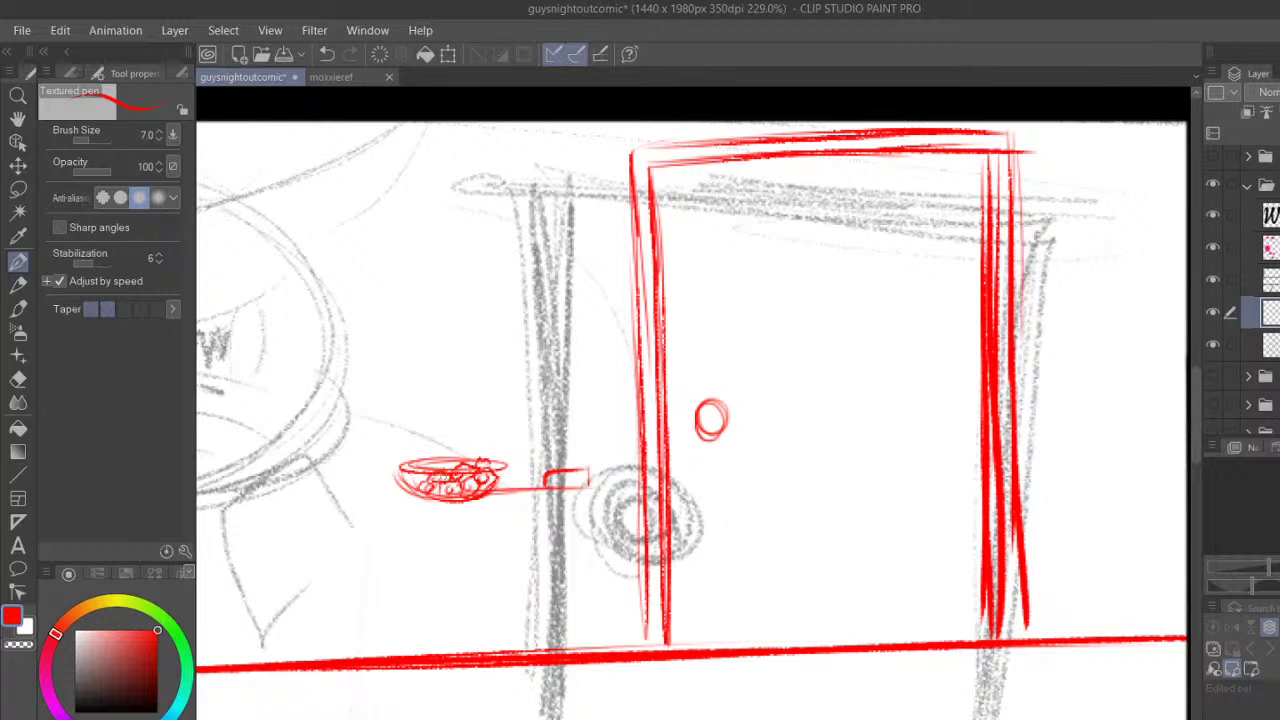
# Ink the tabletop under the bowl and box as a thin slab with parallel edges and closed ends
pyautogui.moveTo(410, 490)
pyautogui.mouseDown()
pyautogui.moveTo(420, 472)
pyautogui.moveTo(426, 484)
pyautogui.moveTo(610, 486)
pyautogui.mouseUp()
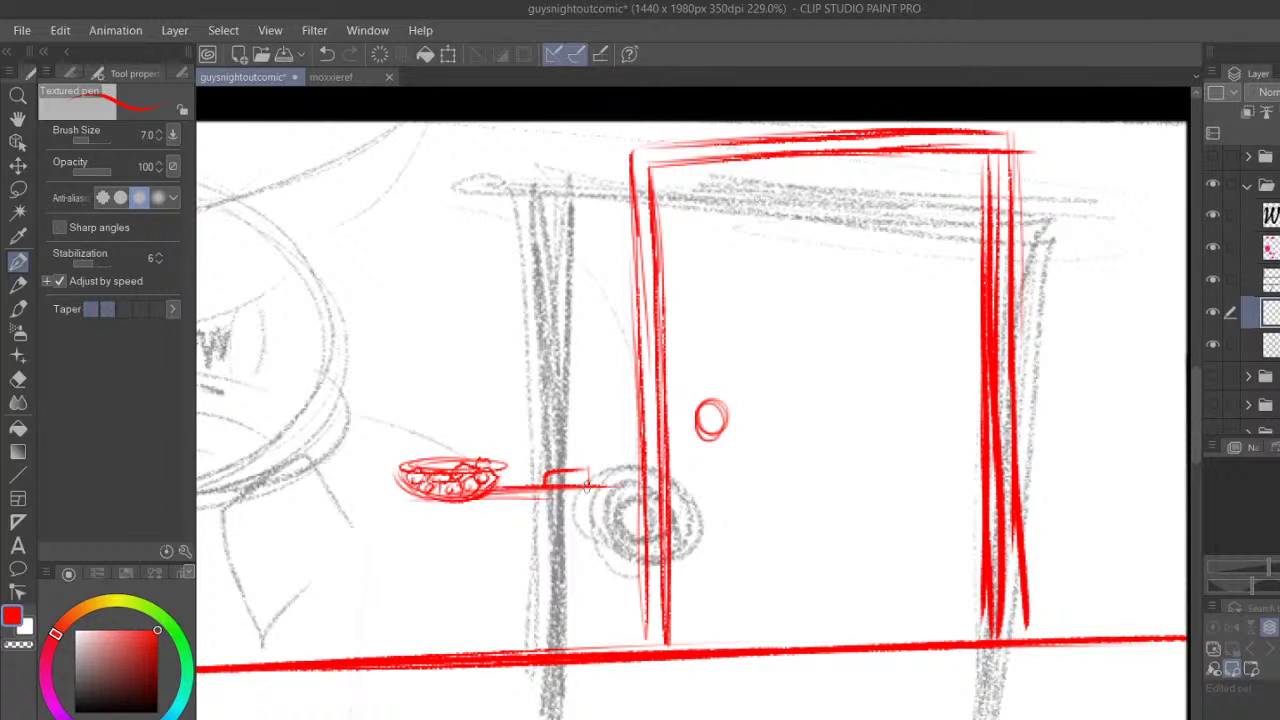
pyautogui.moveTo(406, 494)
pyautogui.mouseDown()
pyautogui.moveTo(422, 496)
pyautogui.moveTo(408, 510)
pyautogui.moveTo(612, 496)
pyautogui.mouseUp()
pyautogui.moveTo(474, 502); pyautogui.dragTo(614, 498)
pyautogui.moveTo(530, 500)
pyautogui.mouseDown()
pyautogui.moveTo(618, 498)
pyautogui.moveTo(610, 506)
pyautogui.mouseUp()
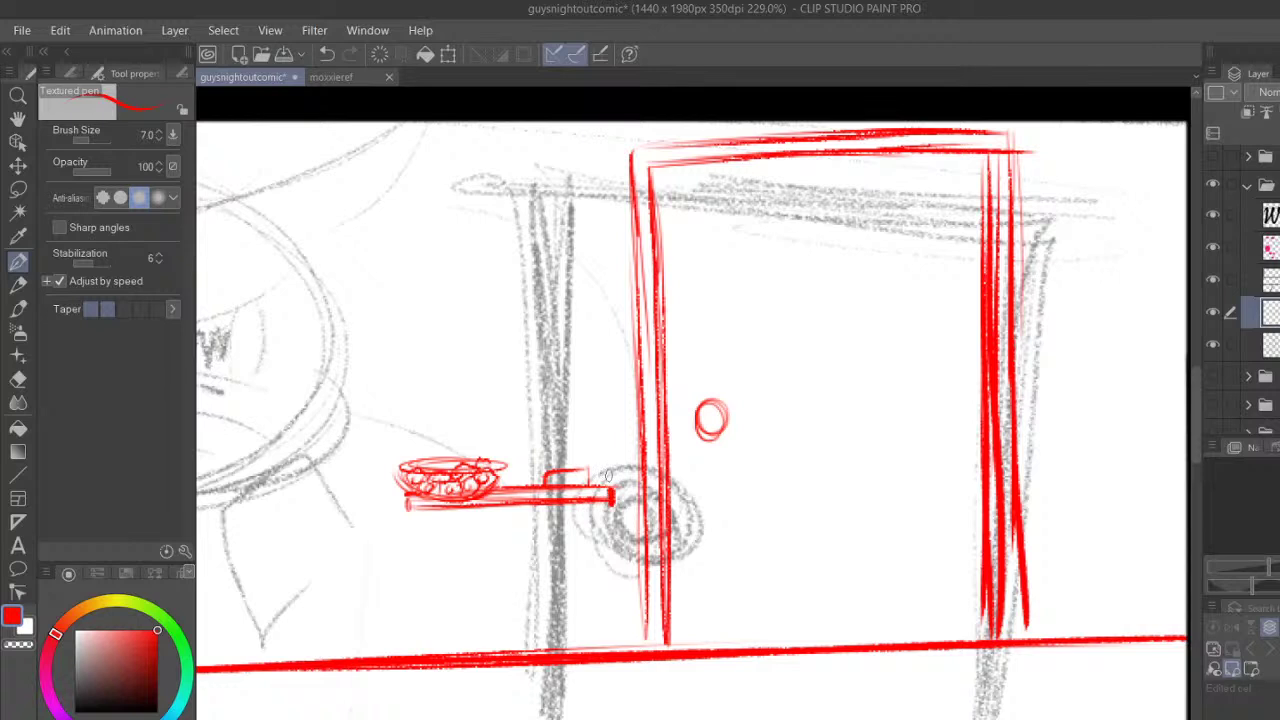
# Try a thick curved underside beneath the tabletop, and undo those strokes
pyautogui.moveTo(405, 499)
pyautogui.mouseDown()
pyautogui.moveTo(491, 514)
pyautogui.moveTo(603, 499)
pyautogui.mouseUp()
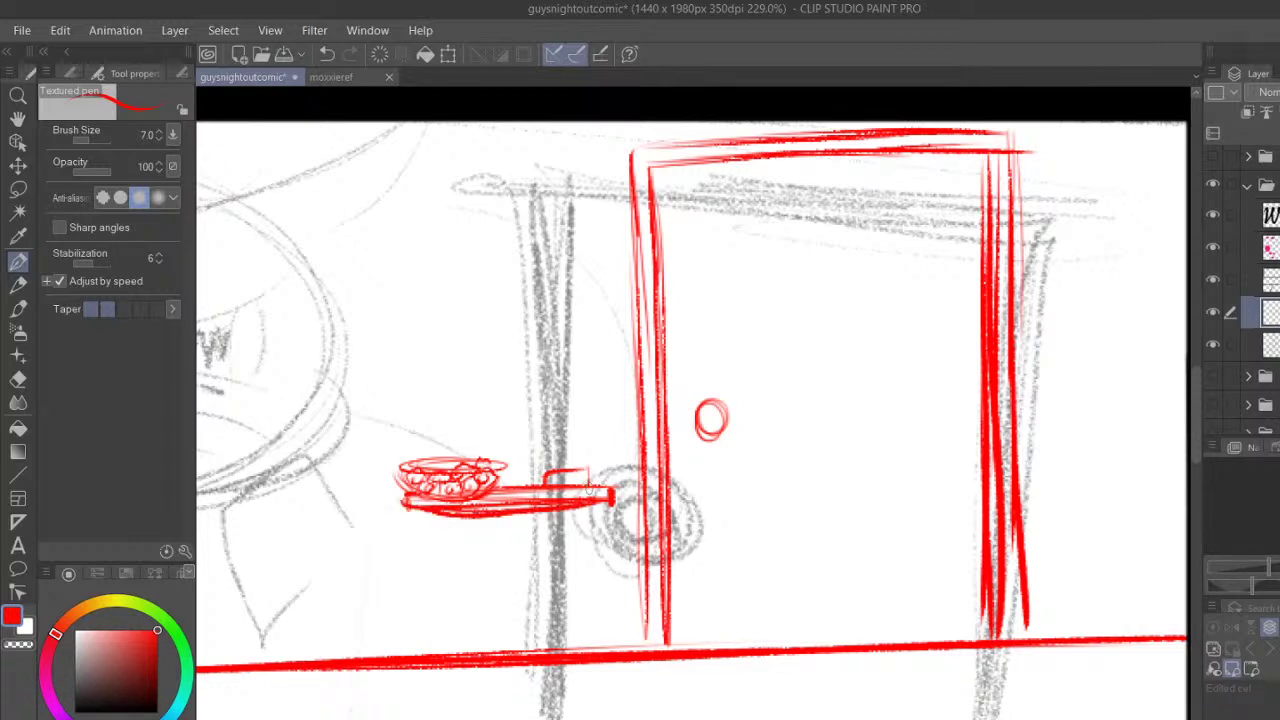
pyautogui.click(326, 54)
pyautogui.click(326, 54)
pyautogui.click(326, 54)
pyautogui.click(326, 54)
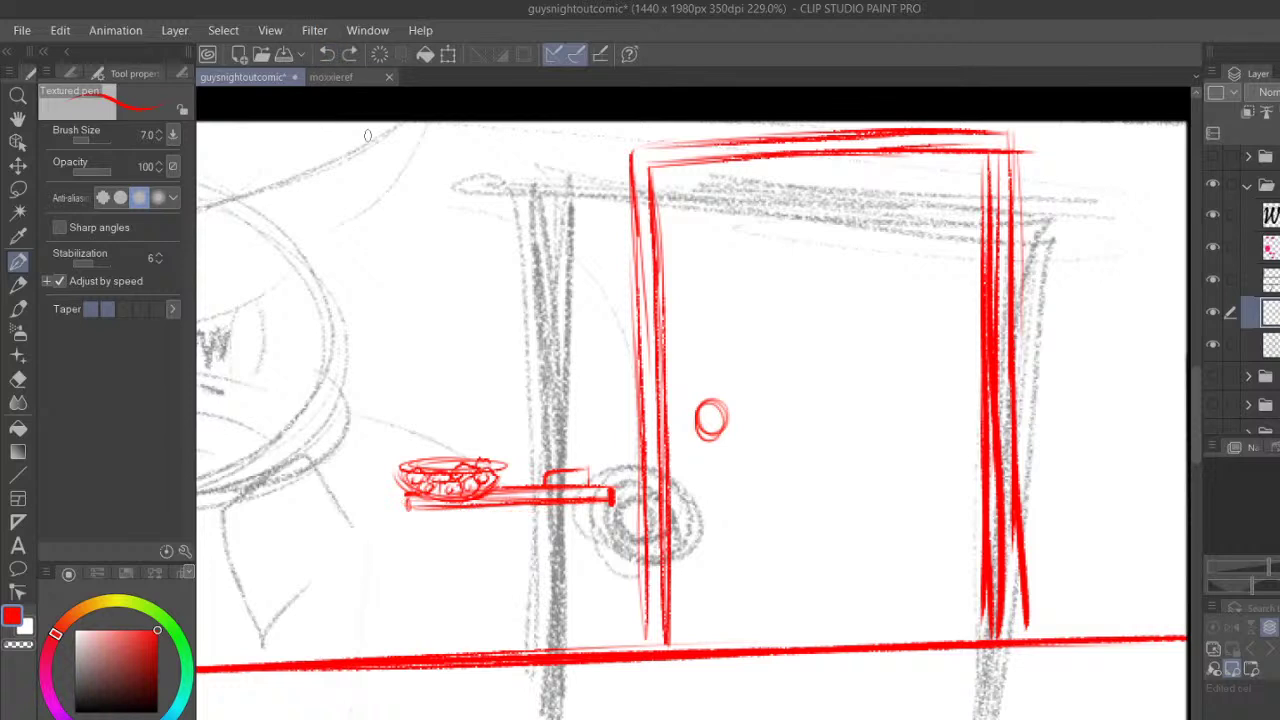
# Ink the table's pedestal with two curved sides flaring to the floor line, plus a tapering support beneath the tabletop
pyautogui.moveTo(488, 516)
pyautogui.mouseDown()
pyautogui.moveTo(503, 616)
pyautogui.moveTo(482, 650)
pyautogui.mouseUp()
pyautogui.moveTo(502, 548); pyautogui.dragTo(475, 655)
pyautogui.moveTo(523, 516)
pyautogui.mouseDown()
pyautogui.moveTo(527, 607)
pyautogui.moveTo(545, 650)
pyautogui.mouseUp()
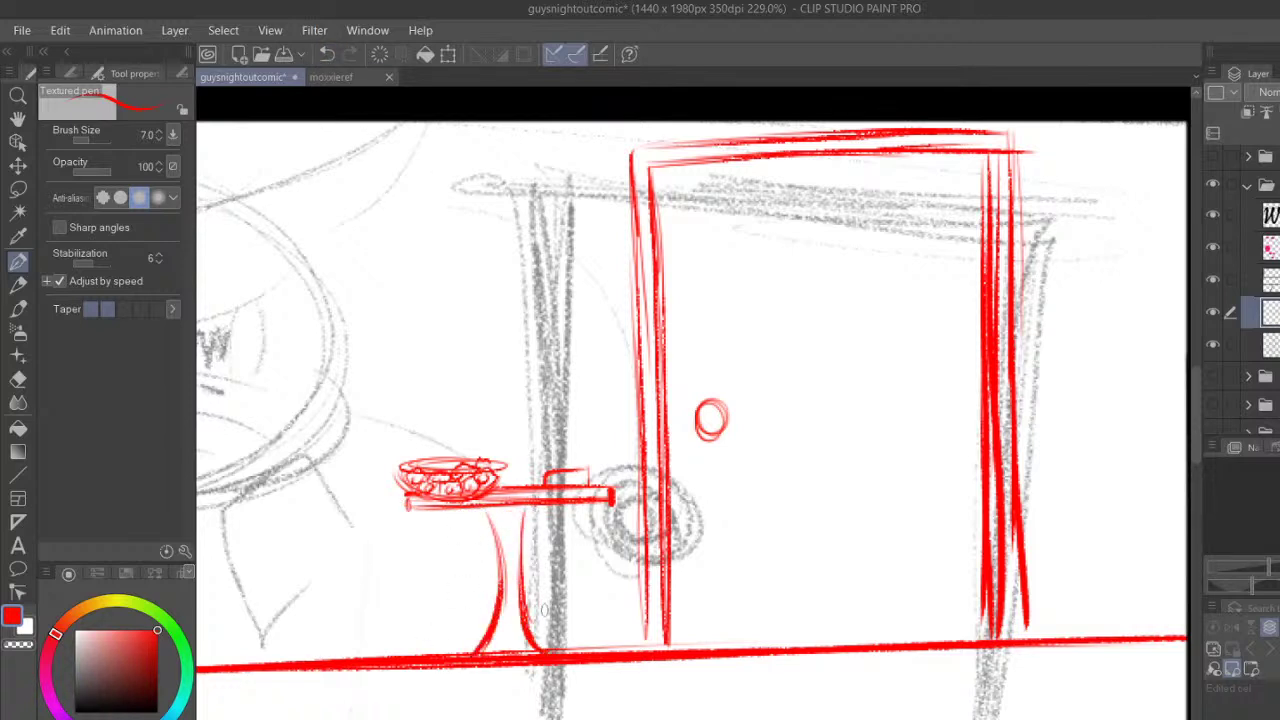
pyautogui.moveTo(522, 500); pyautogui.dragTo(542, 648)
pyautogui.moveTo(480, 508); pyautogui.dragTo(492, 622)
pyautogui.moveTo(500, 552); pyautogui.dragTo(476, 655)
pyautogui.moveTo(493, 608); pyautogui.dragTo(471, 650)
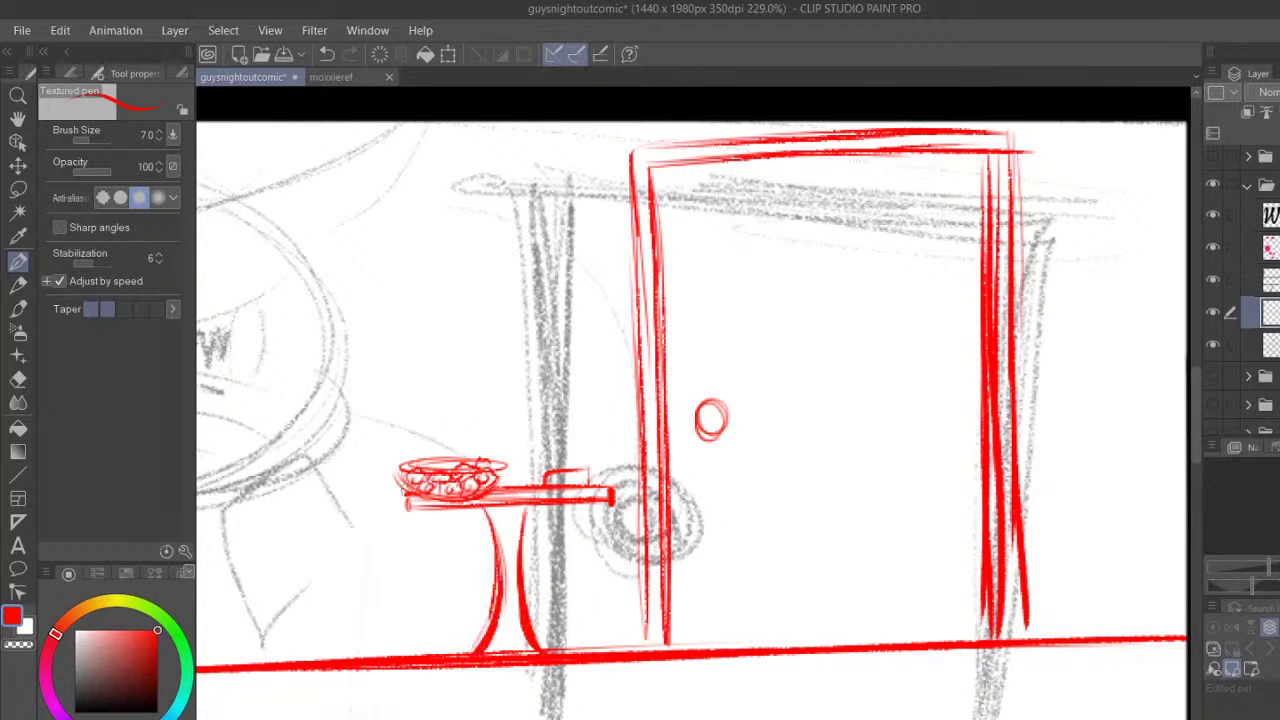
pyautogui.moveTo(406, 492)
pyautogui.mouseDown()
pyautogui.moveTo(407, 508)
pyautogui.moveTo(520, 552)
pyautogui.moveTo(606, 502)
pyautogui.mouseUp()
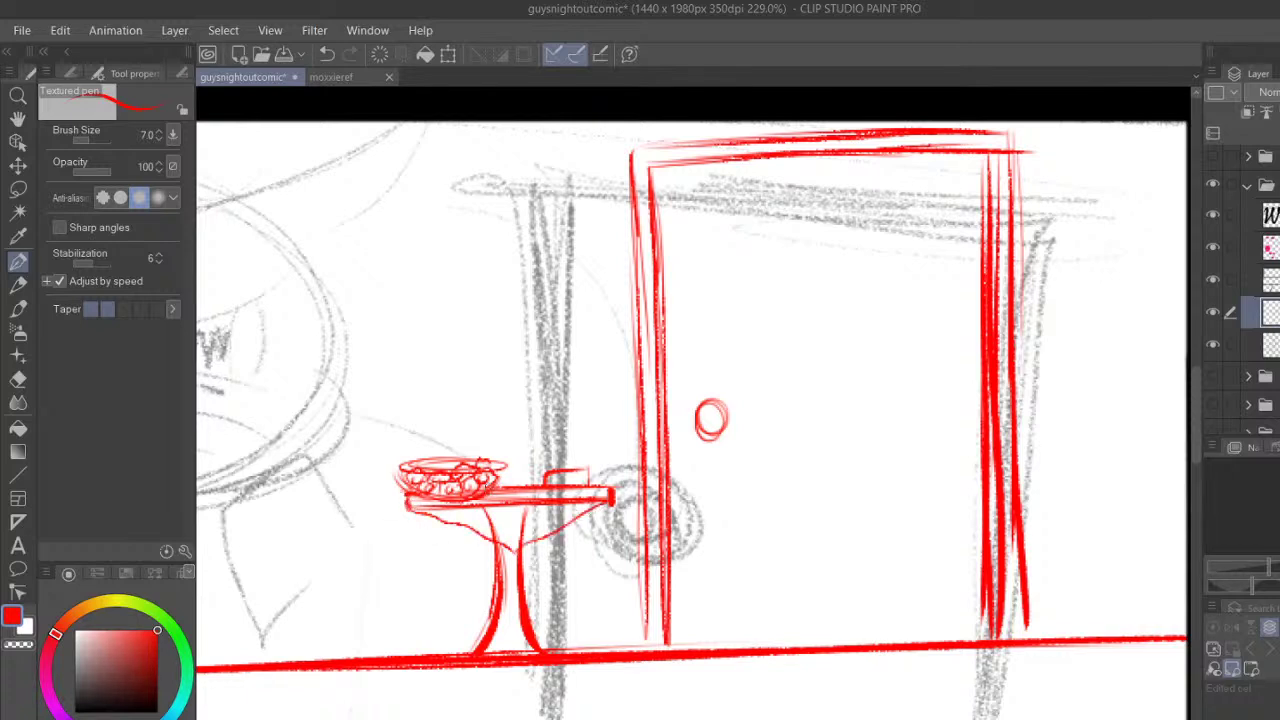
# Hide the pencil sketch layer to check the red door and table line art on the page
pyautogui.moveTo(1195, 452)
pyautogui.mouseDown()
pyautogui.moveTo(1198, 507)
pyautogui.moveTo(1193, 473)
pyautogui.mouseUp()
pyautogui.moveTo(840, 719); pyautogui.dragTo(754, 719)
pyautogui.scroll(-9, 692, 425)
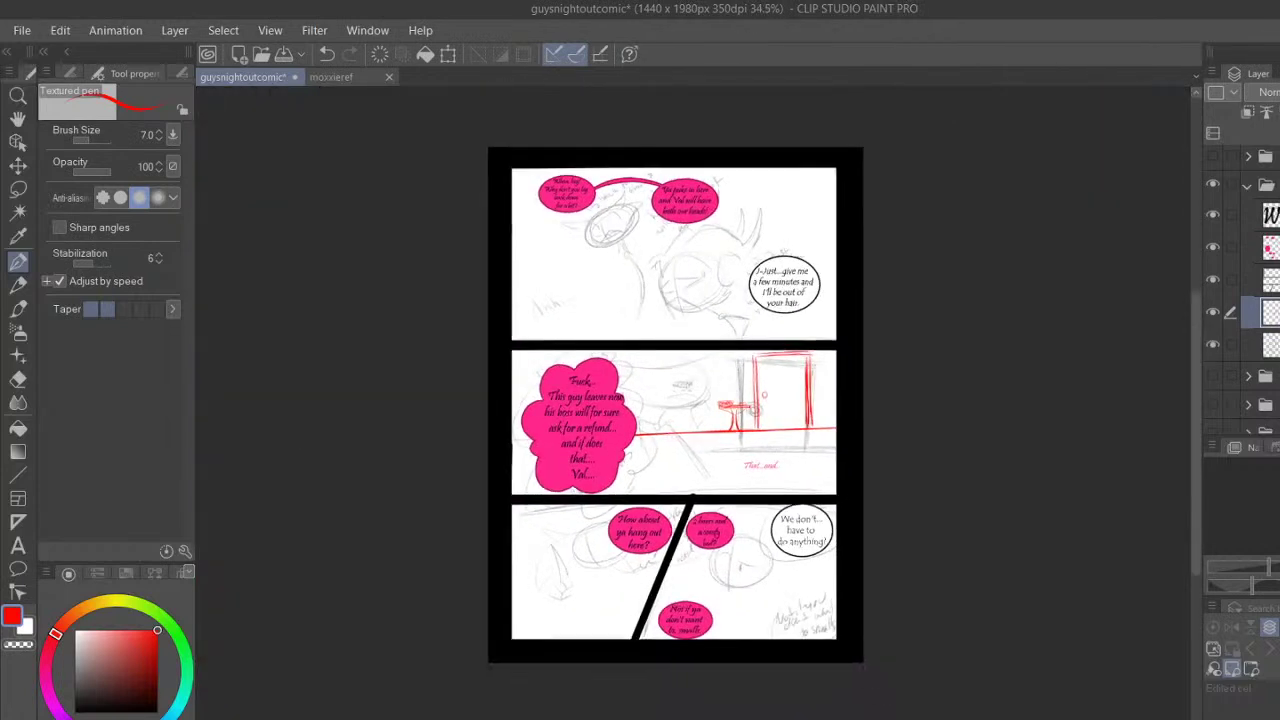
pyautogui.scroll(2, 692, 425)
pyautogui.click(1213, 345)
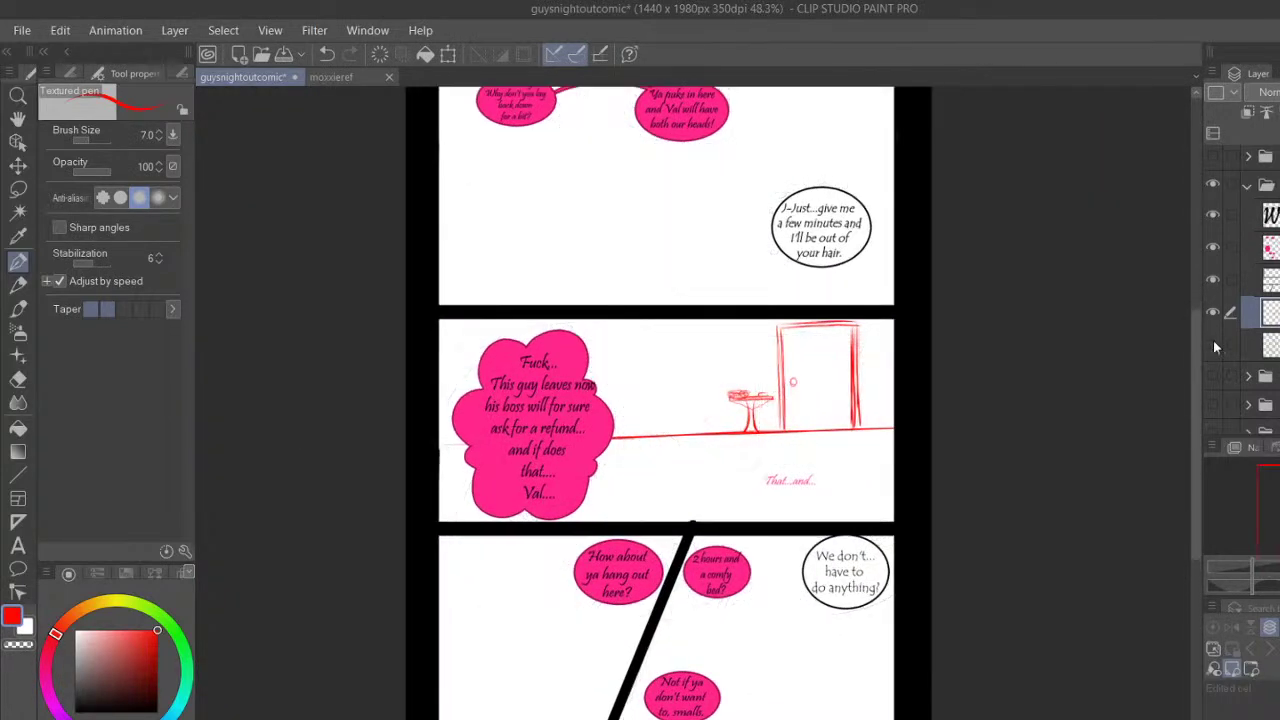
# Show the pencil sketch layer again under the red line art and save the guysnightoutcomic file
pyautogui.click(1213, 343)
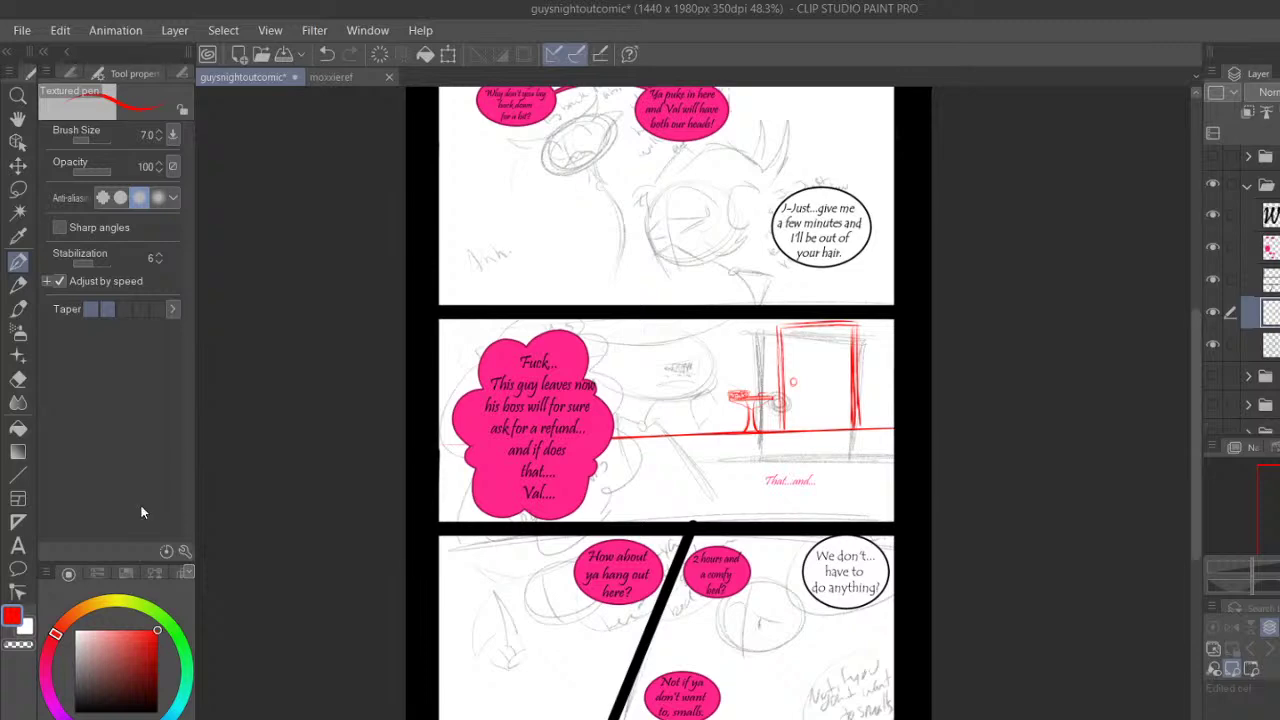
pyautogui.click(18, 119)
pyautogui.moveTo(472, 197); pyautogui.dragTo(409, 296)
pyautogui.scroll(-4, 431, 346)
pyautogui.moveTo(532, 328); pyautogui.dragTo(641, 315)
pyautogui.scroll(2, 586, 368)
pyautogui.click(286, 61)
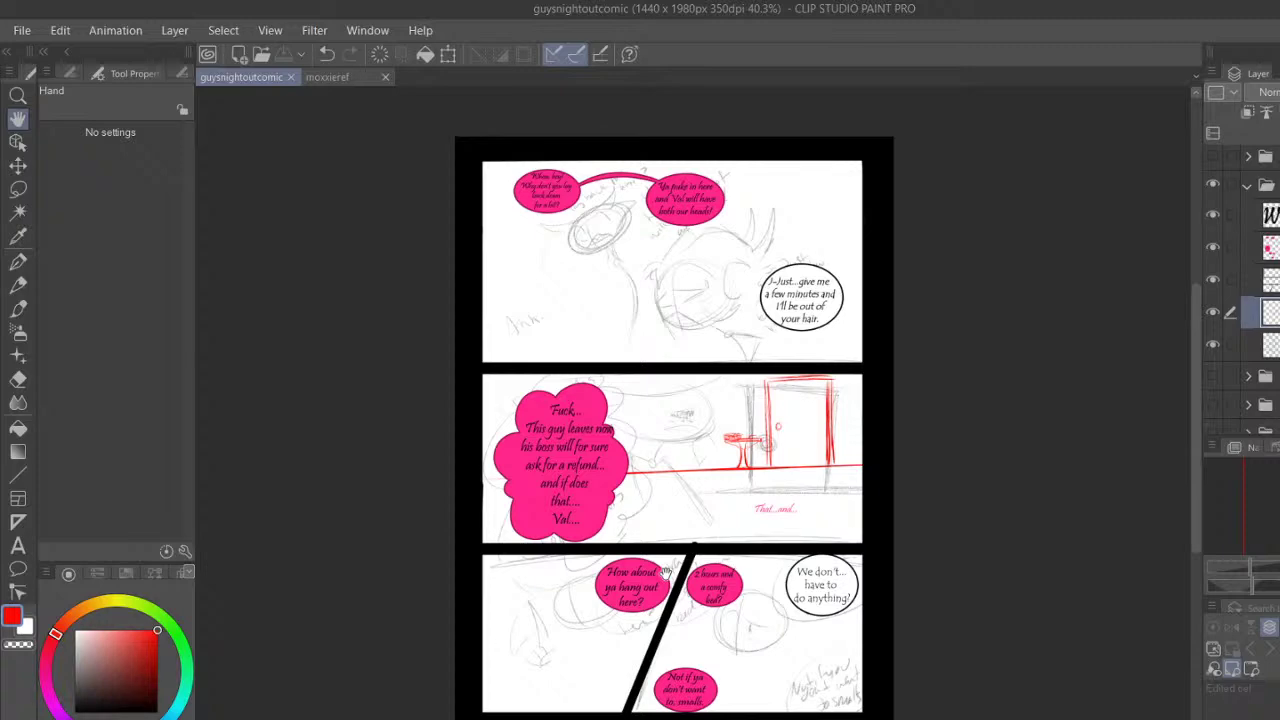
# Close the moxxieref reference document, keeping only the comic file open
pyautogui.scroll(2, 571, 363)
pyautogui.scroll(-2, 694, 354)
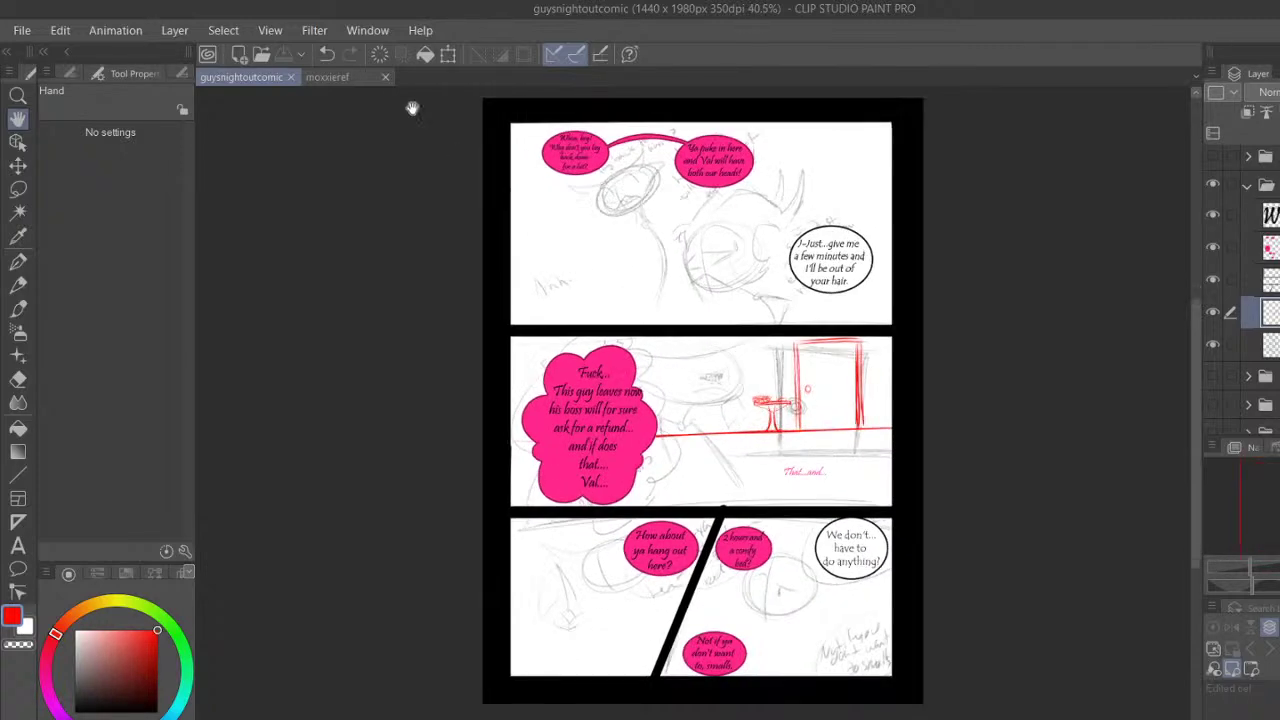
pyautogui.click(385, 76)
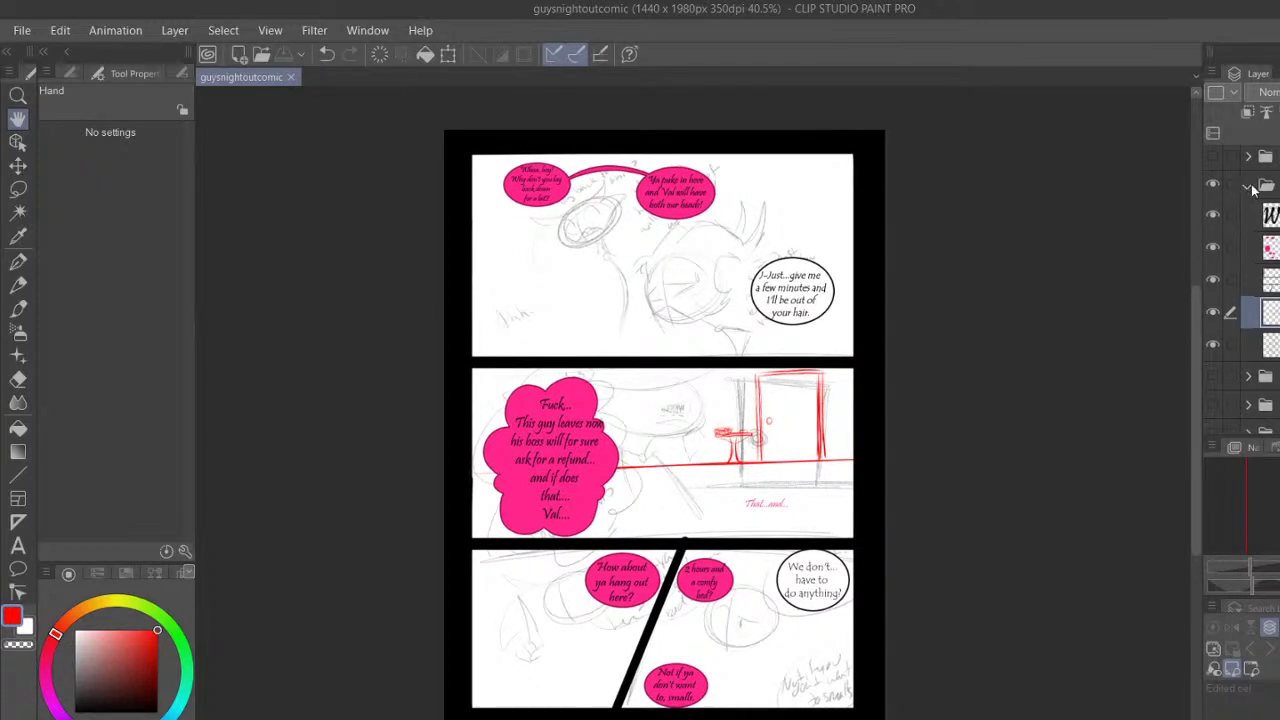
# Collapse and hide the door page's layer folder, show the folder of the page with the "STOP!!!" bubble instead, and save the comic
pyautogui.click(1248, 187)
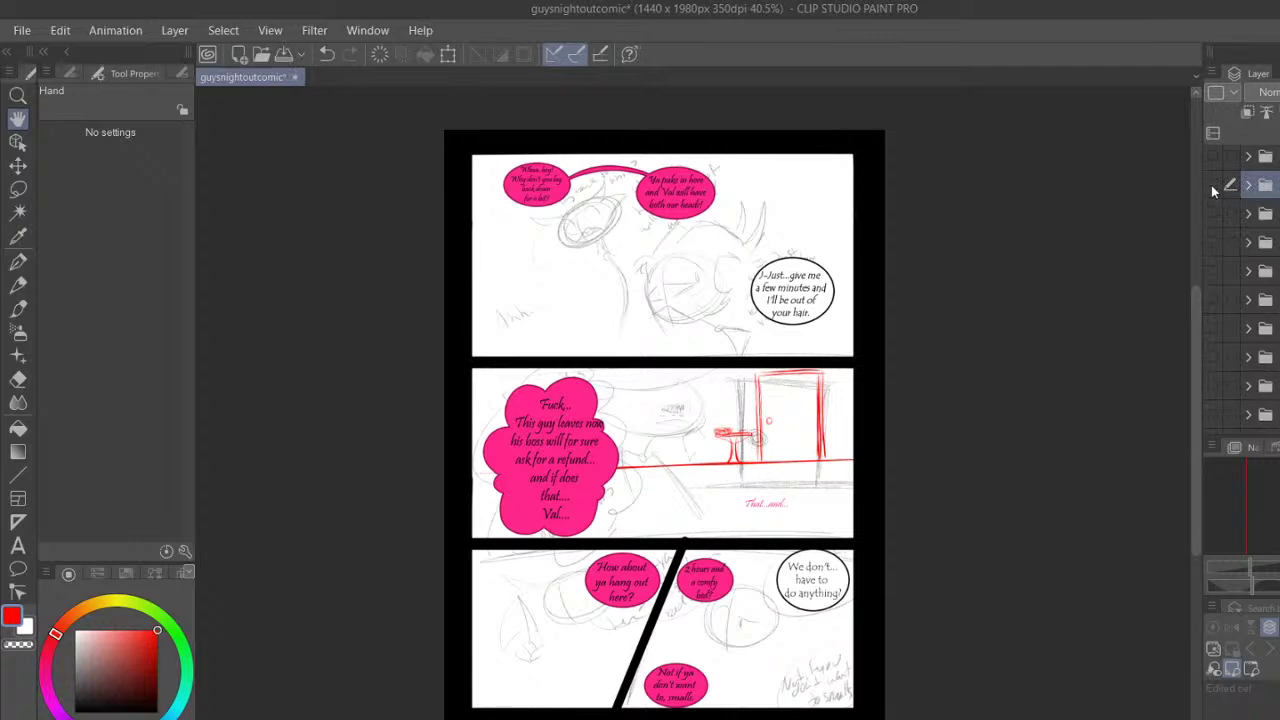
pyautogui.click(1211, 185)
pyautogui.click(1213, 300)
pyautogui.scroll(1, 930, 482)
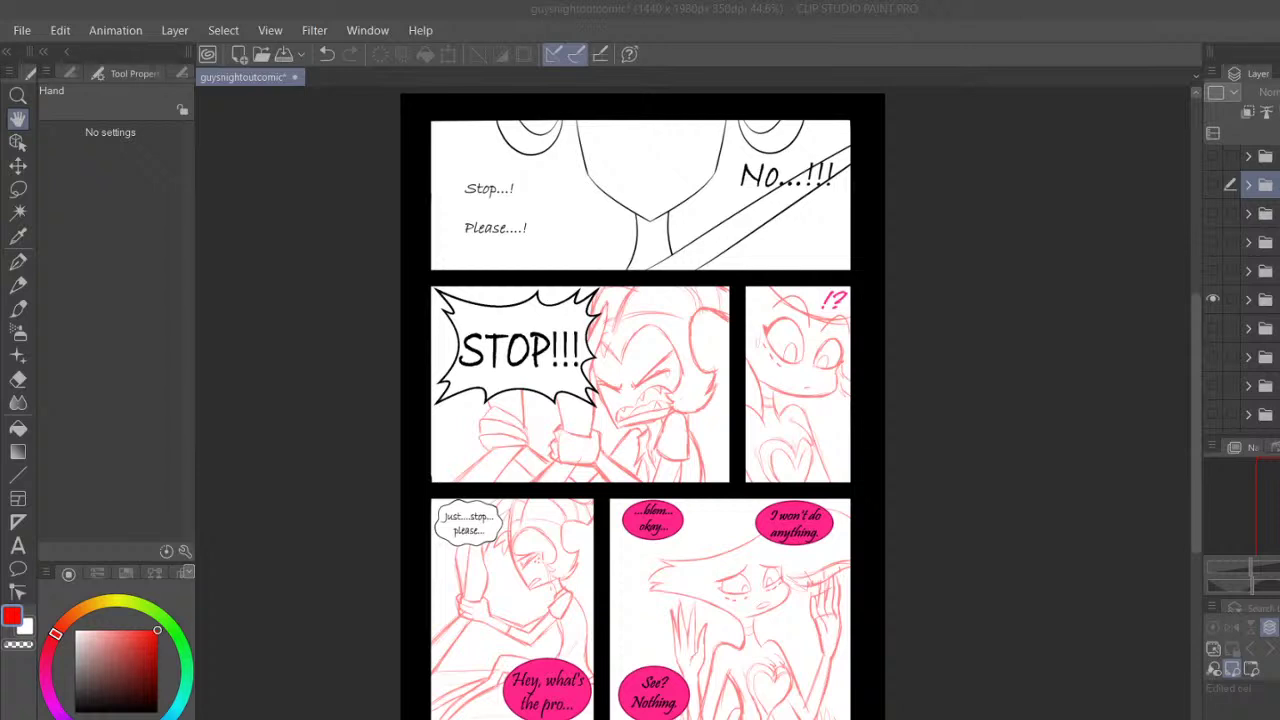
pyautogui.click(848, 14)
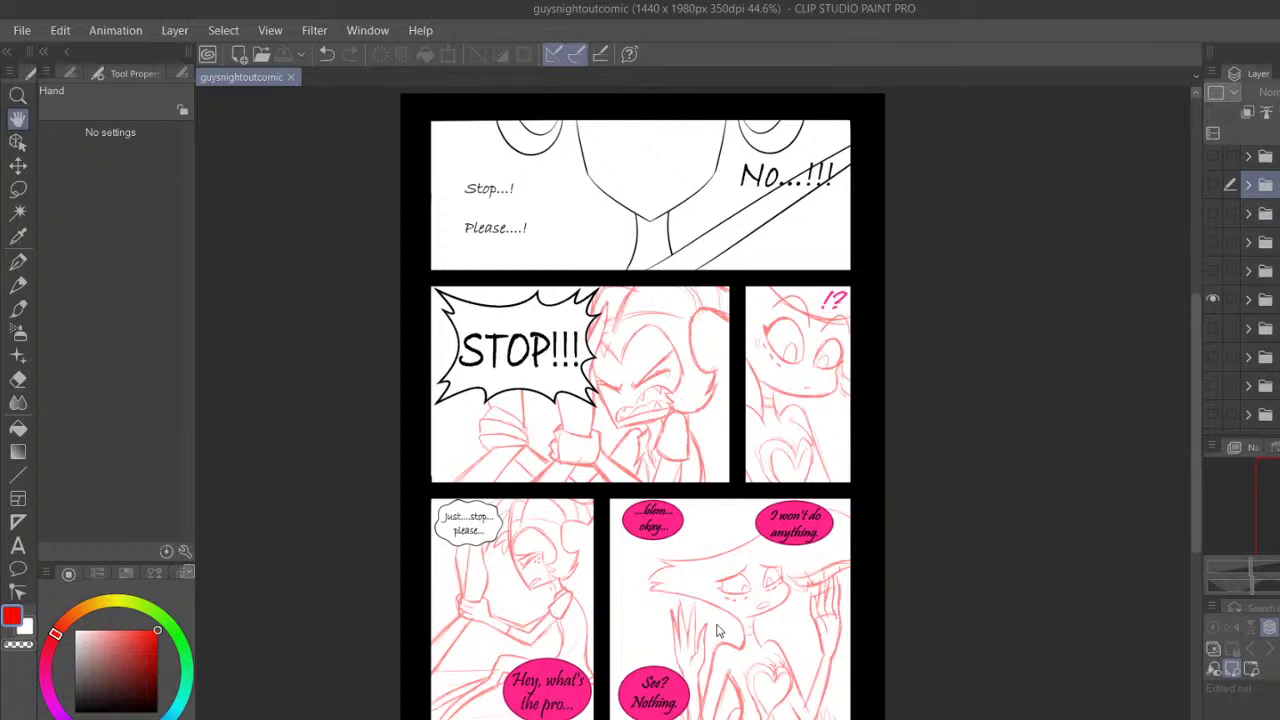
pyautogui.hotkey('alt', 'Tab')
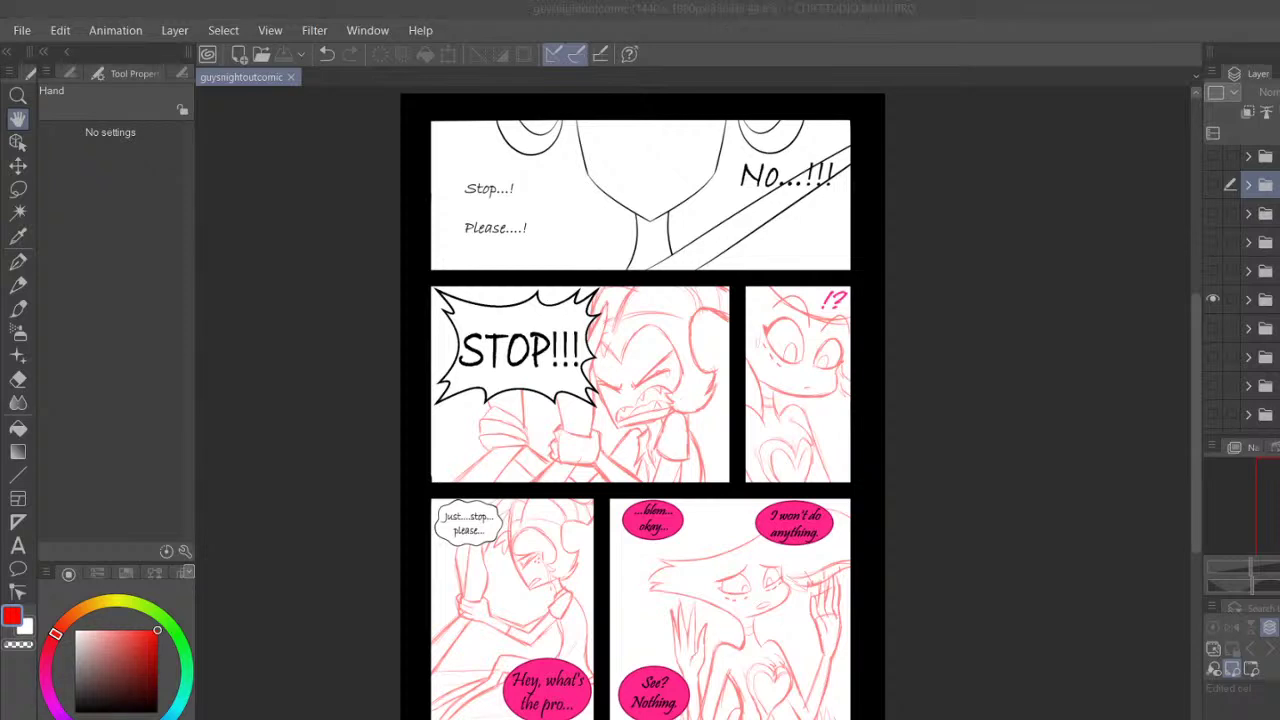